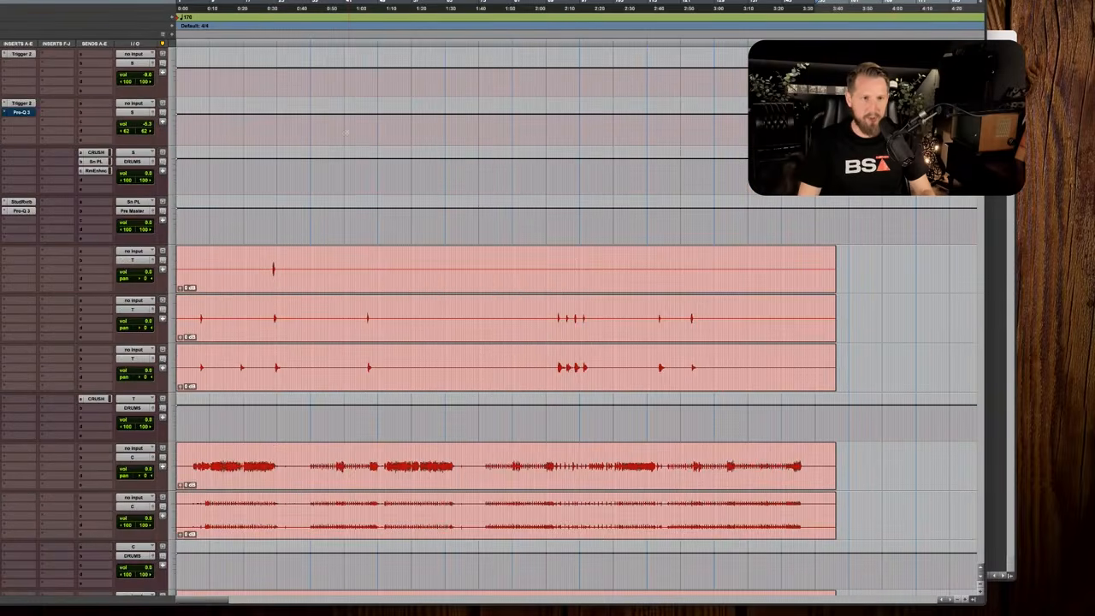
Look through all tracks of the session, from the drums down to the backing vocals and effect returns, returning to the kick tracks.
scroll(402, 171, up, 5)
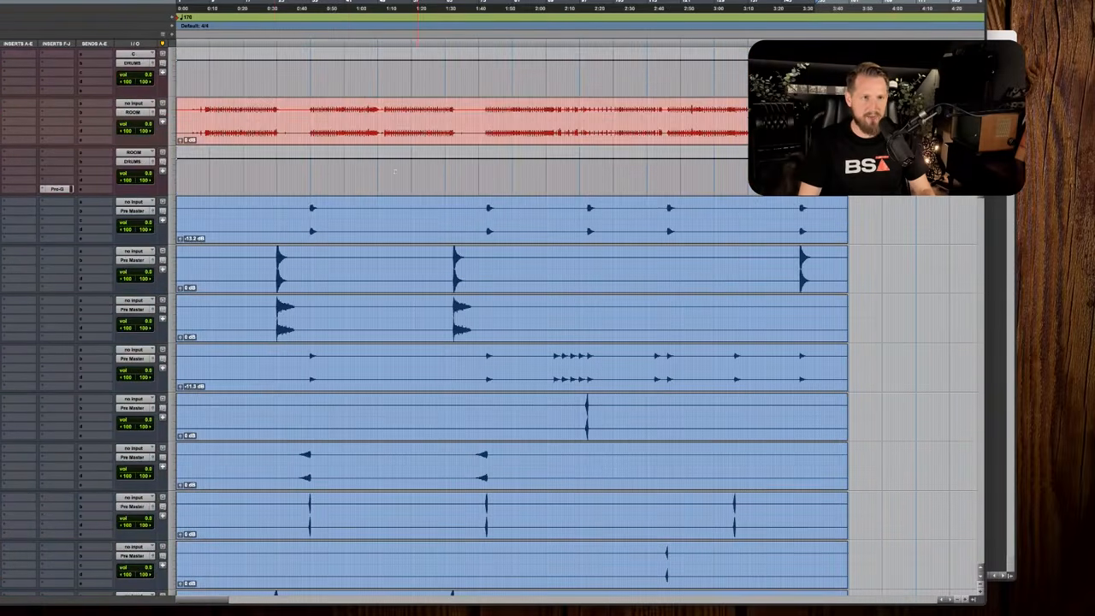
scroll(513, 325, down, 20)
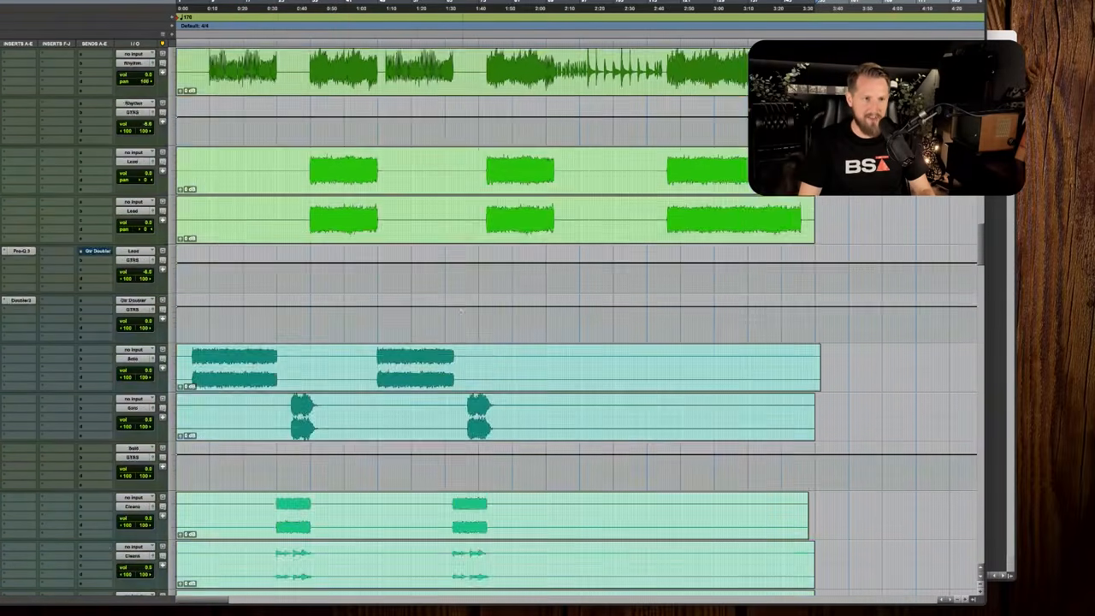
scroll(461, 313, down, 15)
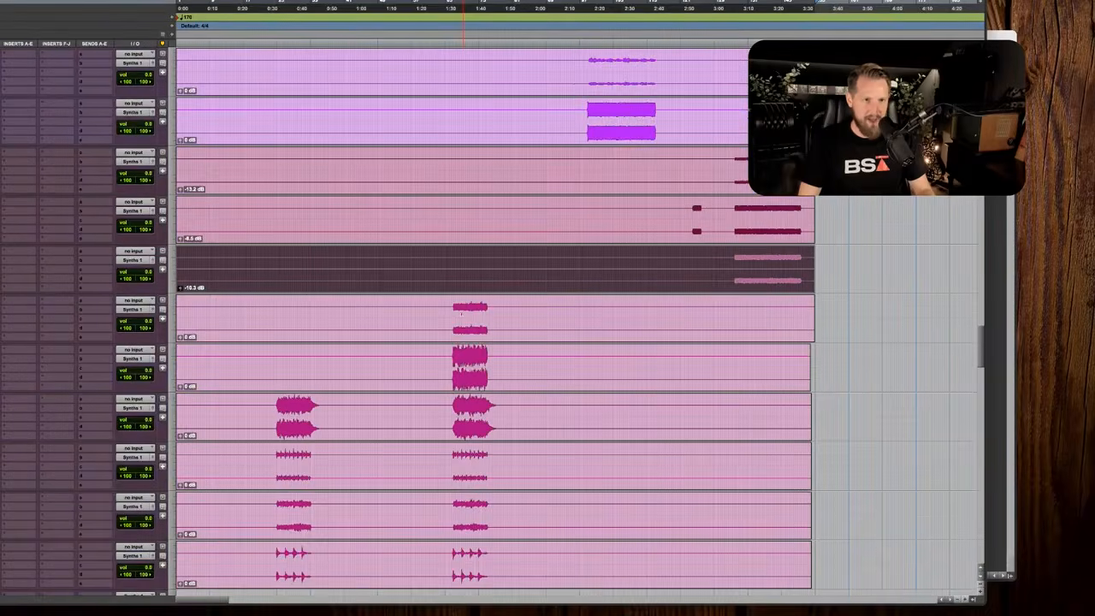
scroll(461, 313, down, 12)
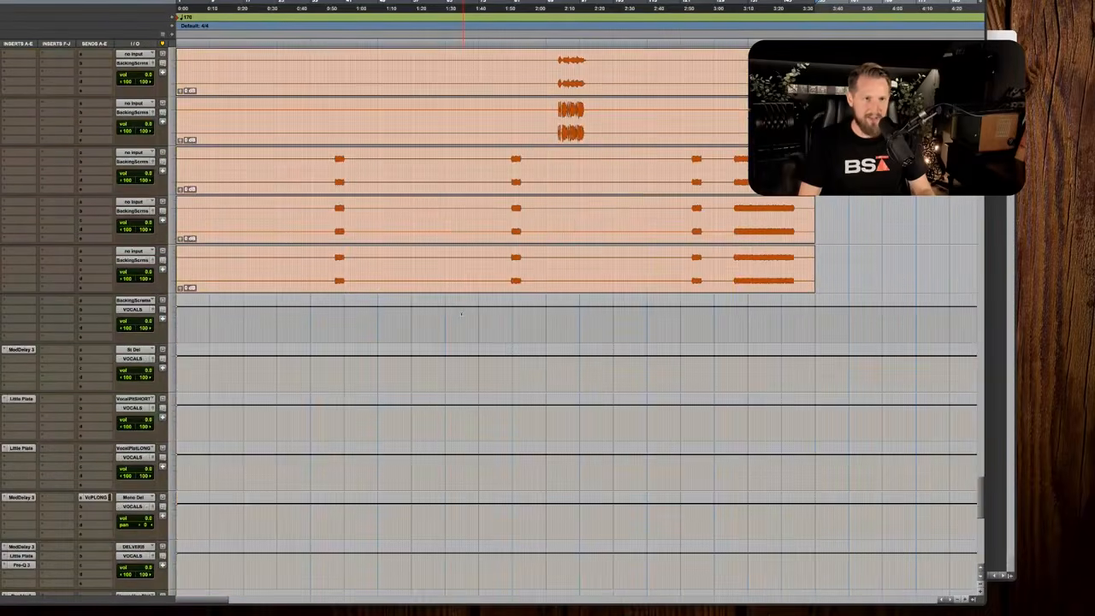
scroll(461, 313, up, 11)
scroll(461, 314, up, 20)
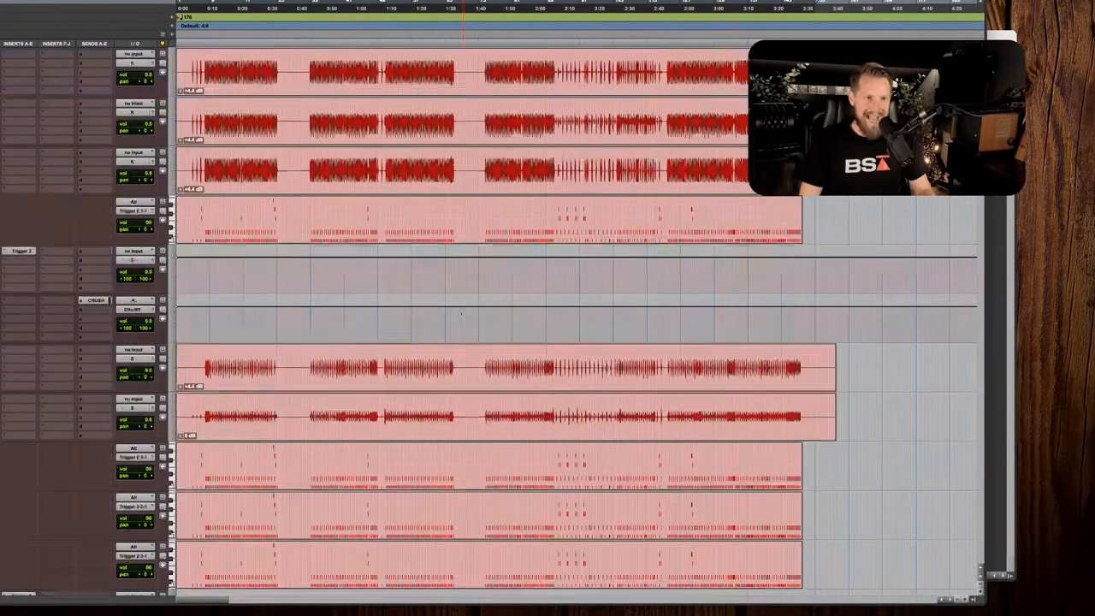
scroll(403, 294, down, 3)
scroll(403, 293, up, 3)
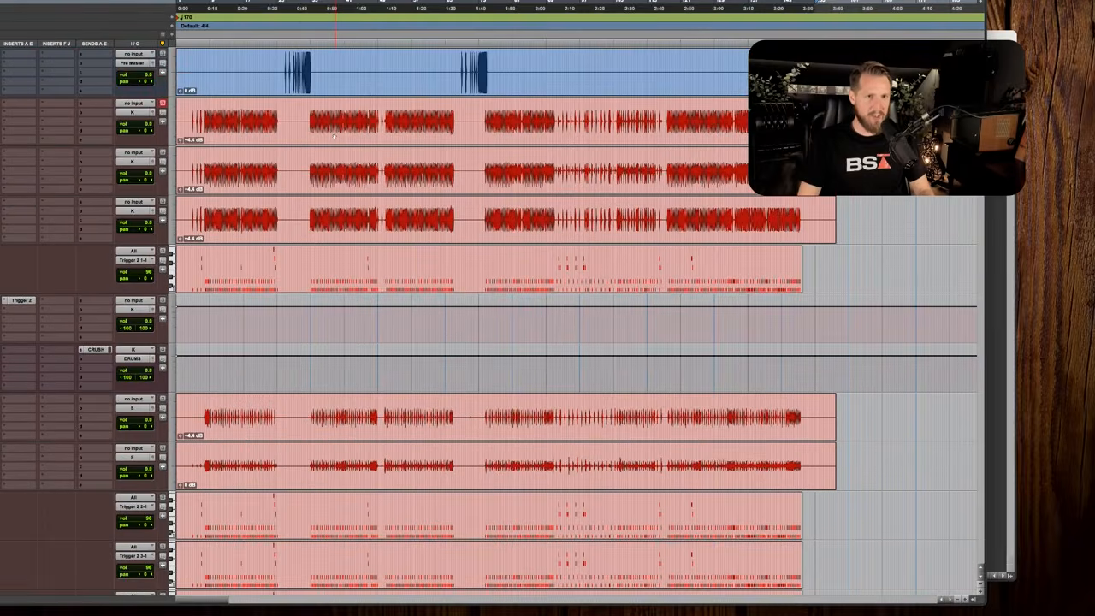
scroll(402, 293, down, 8)
scroll(335, 135, down, 20)
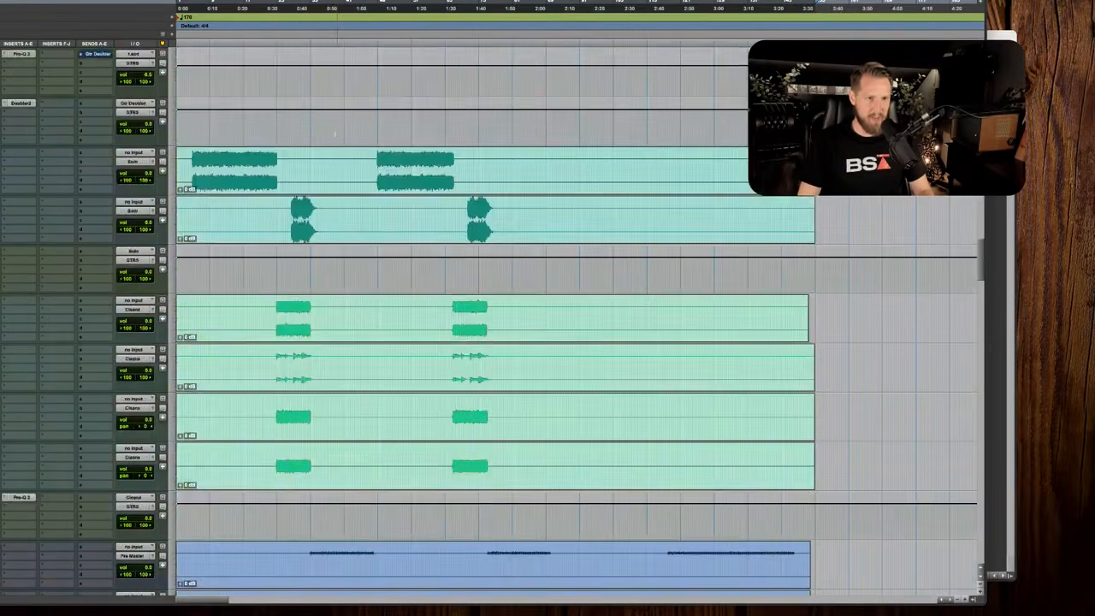
scroll(336, 135, up, 12)
scroll(335, 135, up, 10)
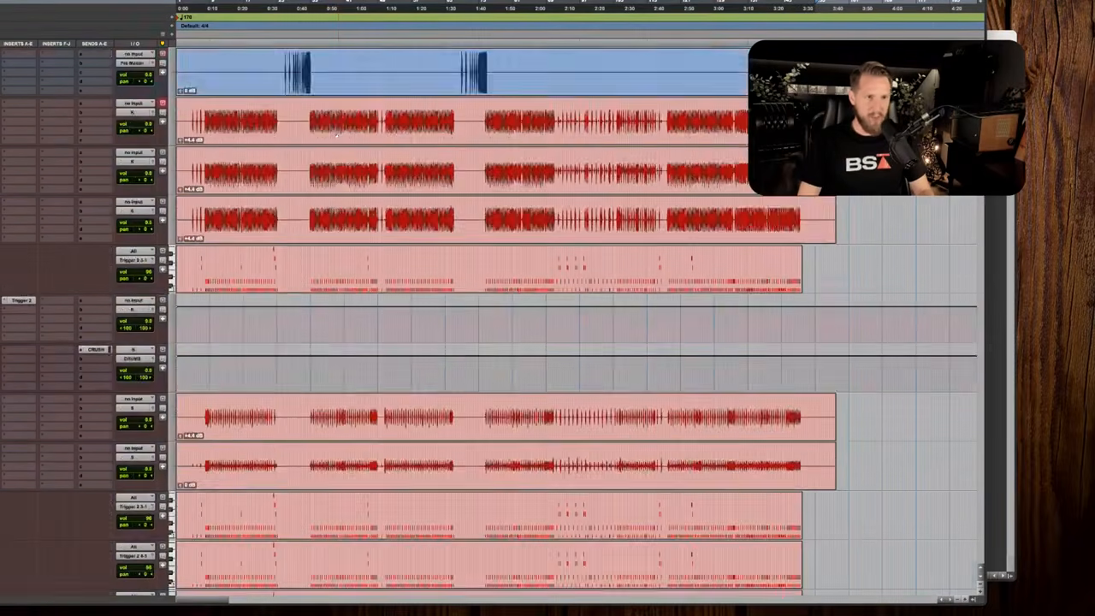
scroll(336, 135, down, 3)
scroll(336, 136, up, 14)
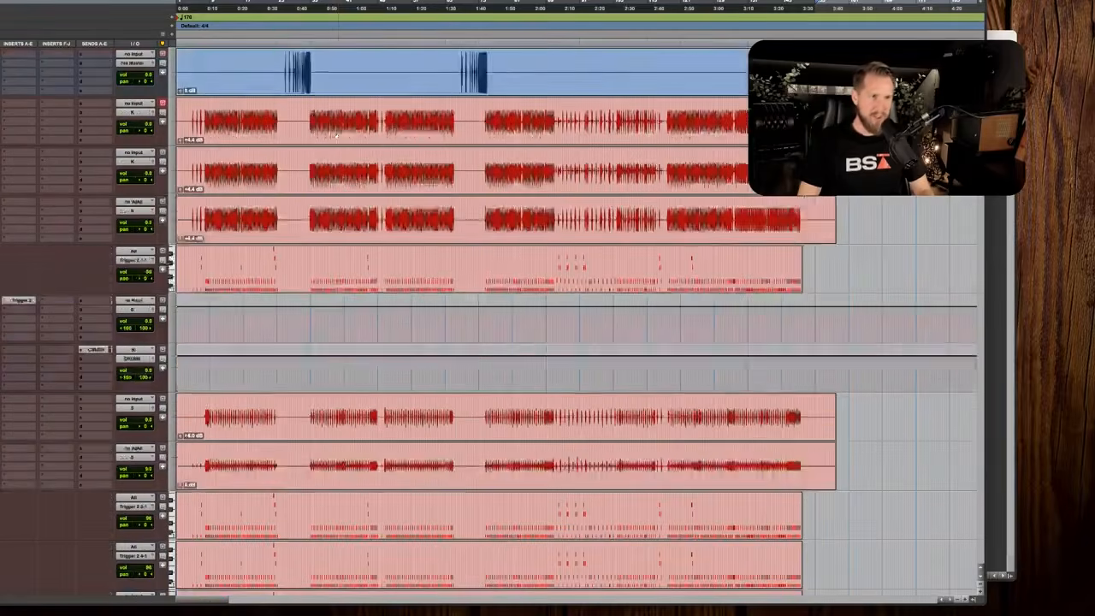
Highlight the three kick audio tracks, the kick MIDI track, the Trigger 2 track and the kick bus one after another.
click(252, 117)
drag(252, 117, 554, 220)
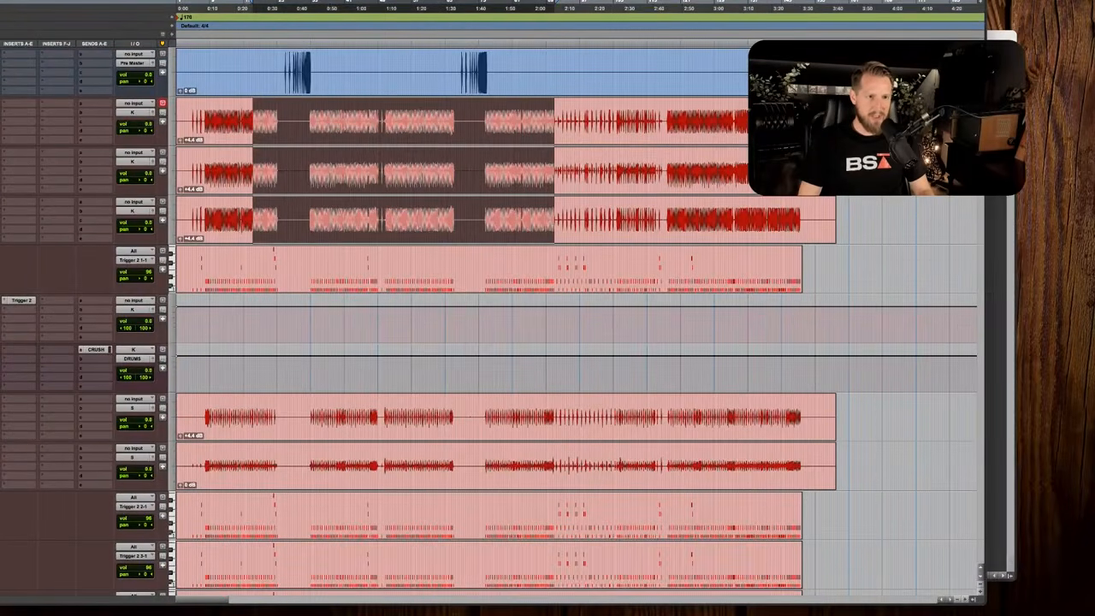
drag(263, 256, 510, 261)
drag(294, 321, 95, 320)
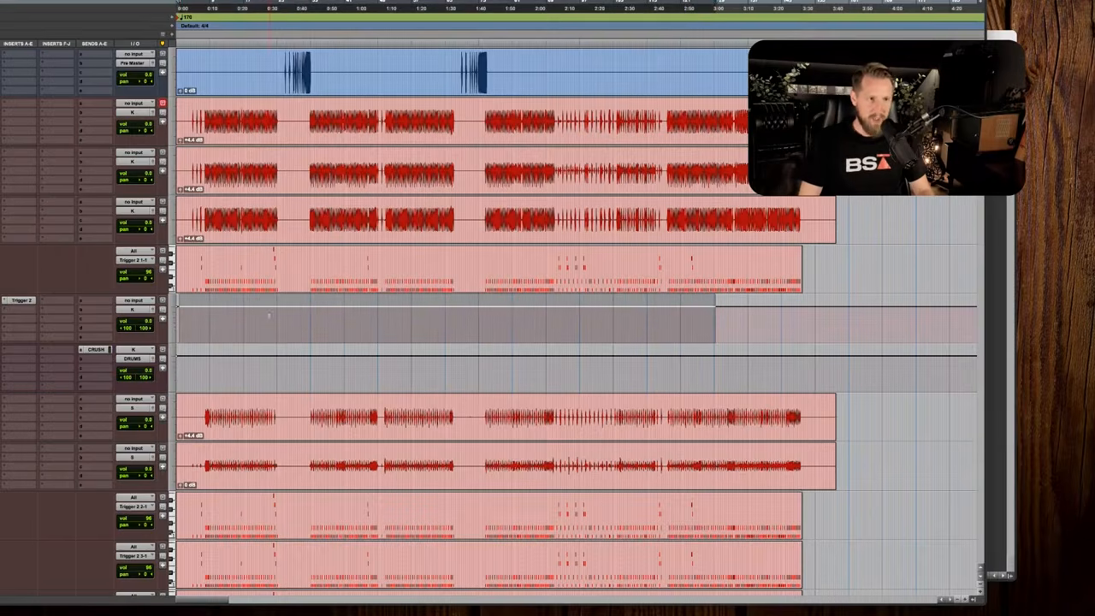
drag(220, 368, 809, 368)
Highlight the two snare audio tracks with their three MIDI tracks, and the snare bus routed to DRUMS.
scroll(775, 376, down, 3)
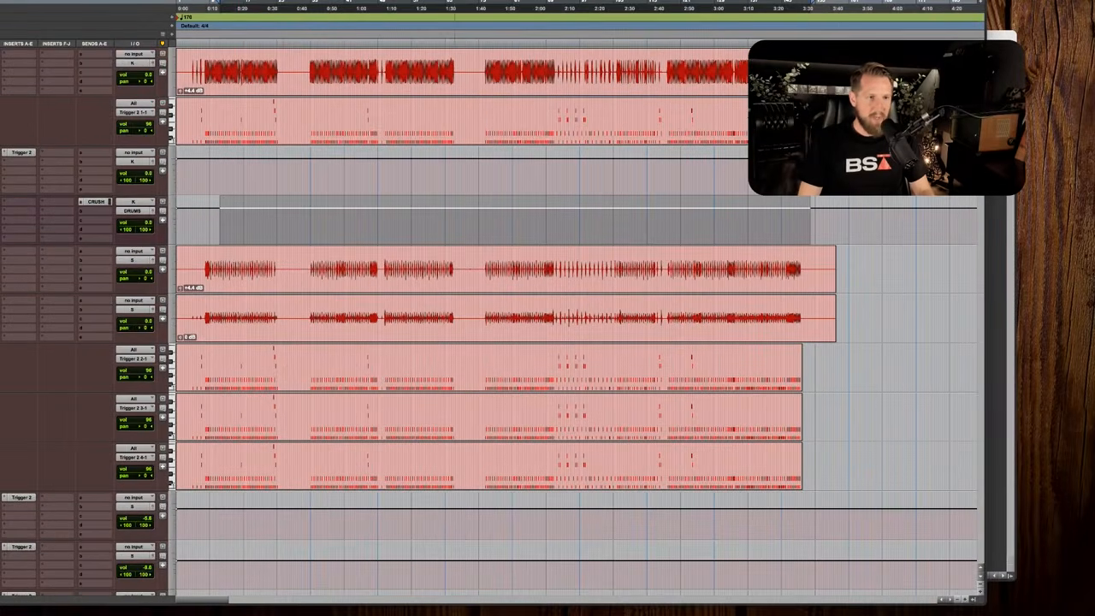
drag(236, 246, 573, 461)
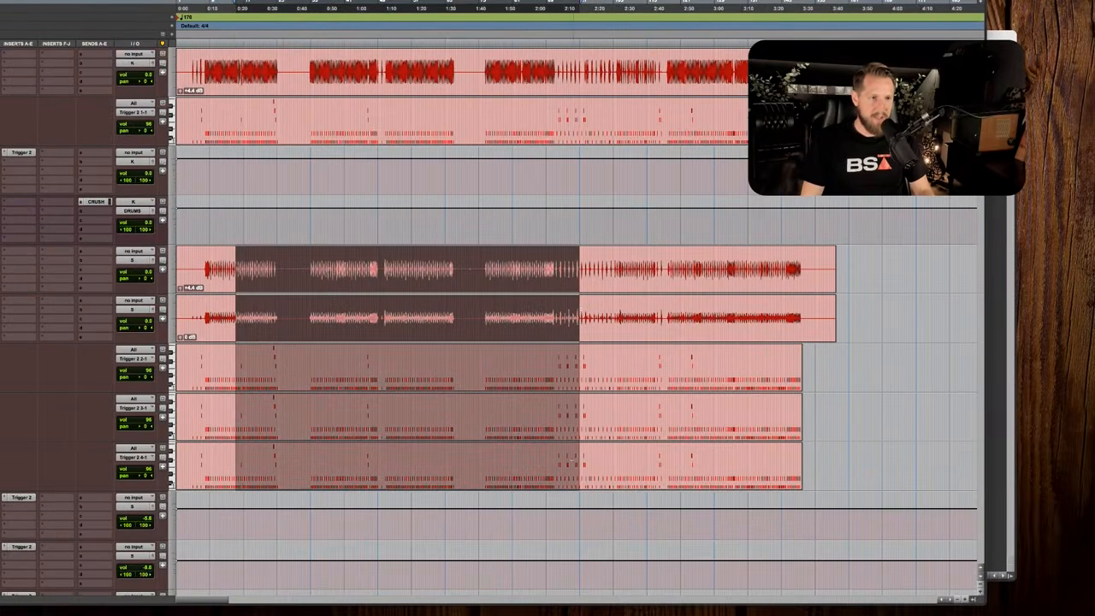
scroll(580, 342, down, 6)
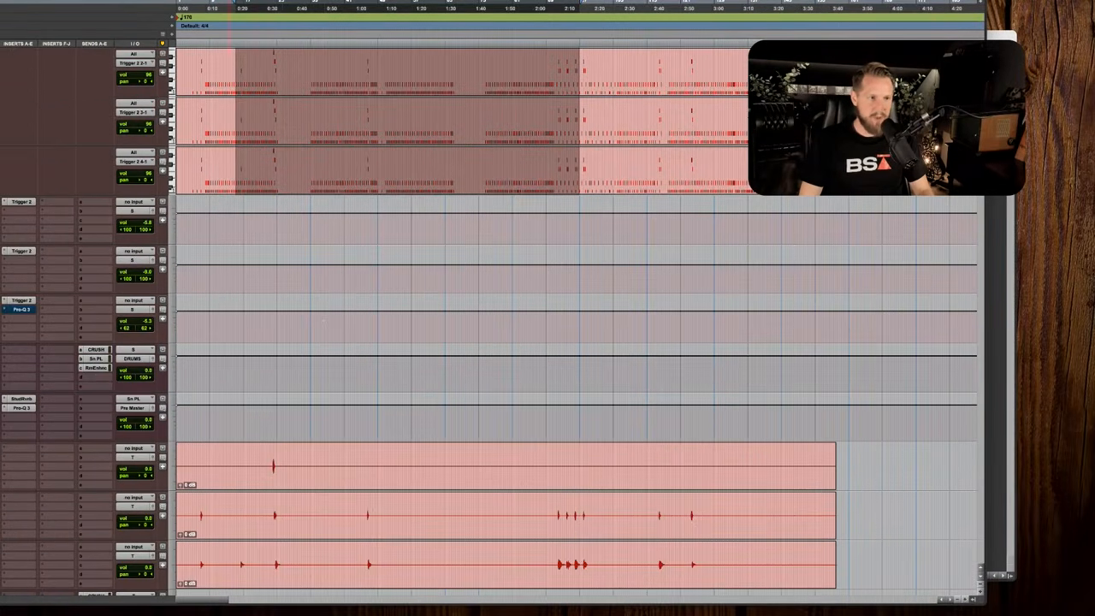
drag(189, 368, 824, 368)
Highlight the three tom audio tracks and the tom bus routed to DRUMS.
scroll(823, 368, down, 7)
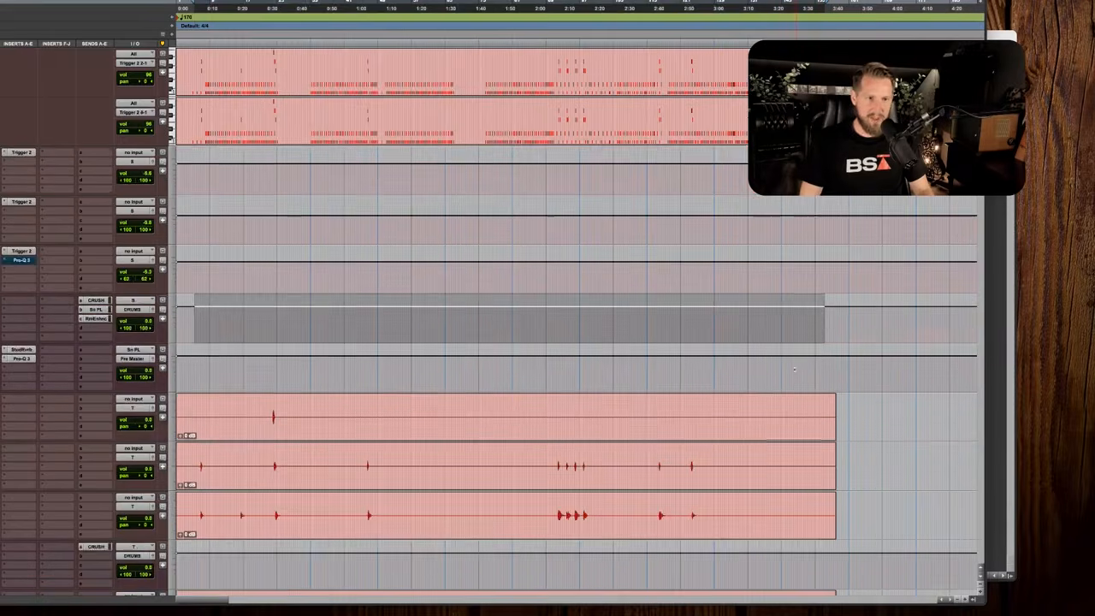
drag(224, 106, 661, 223)
drag(205, 268, 669, 272)
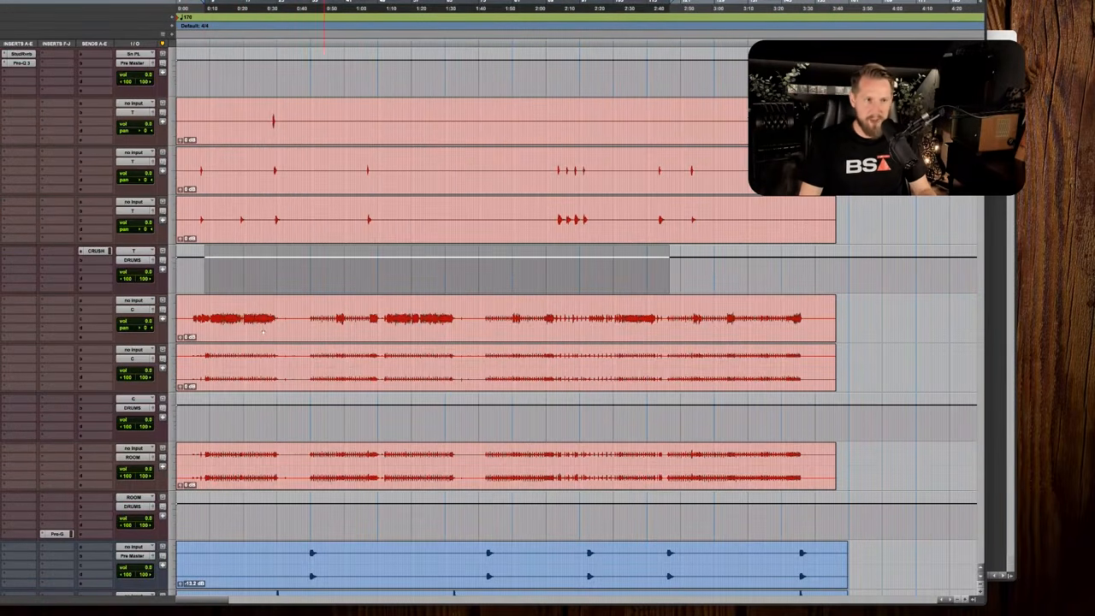
Highlight the cymbal tracks with their bus, and the room track with its ROOM bus.
drag(212, 316, 465, 368)
scroll(286, 323, down, 3)
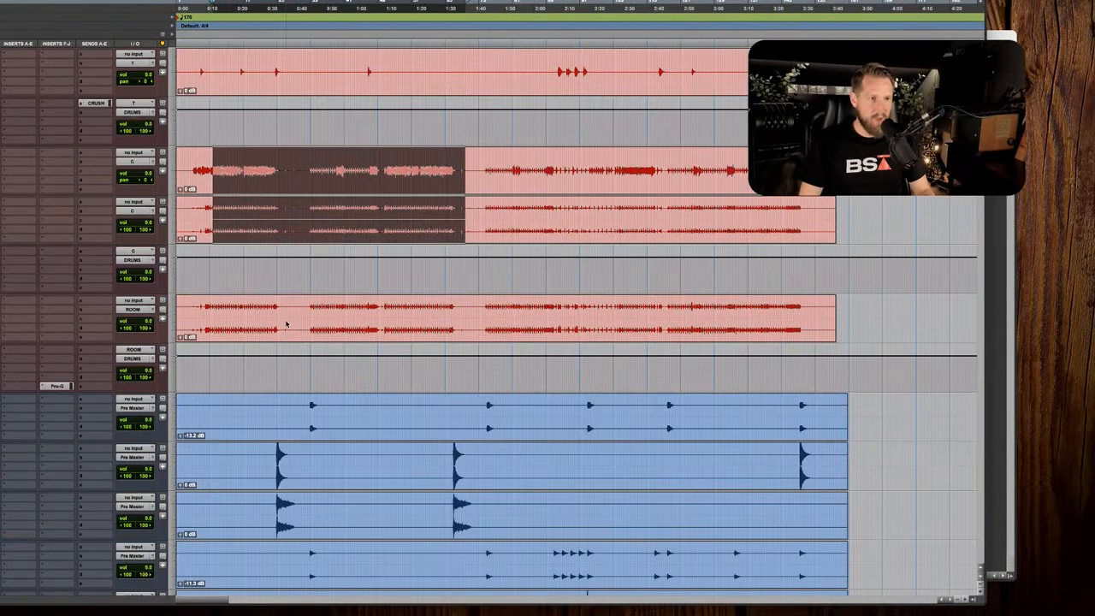
drag(208, 288, 842, 294)
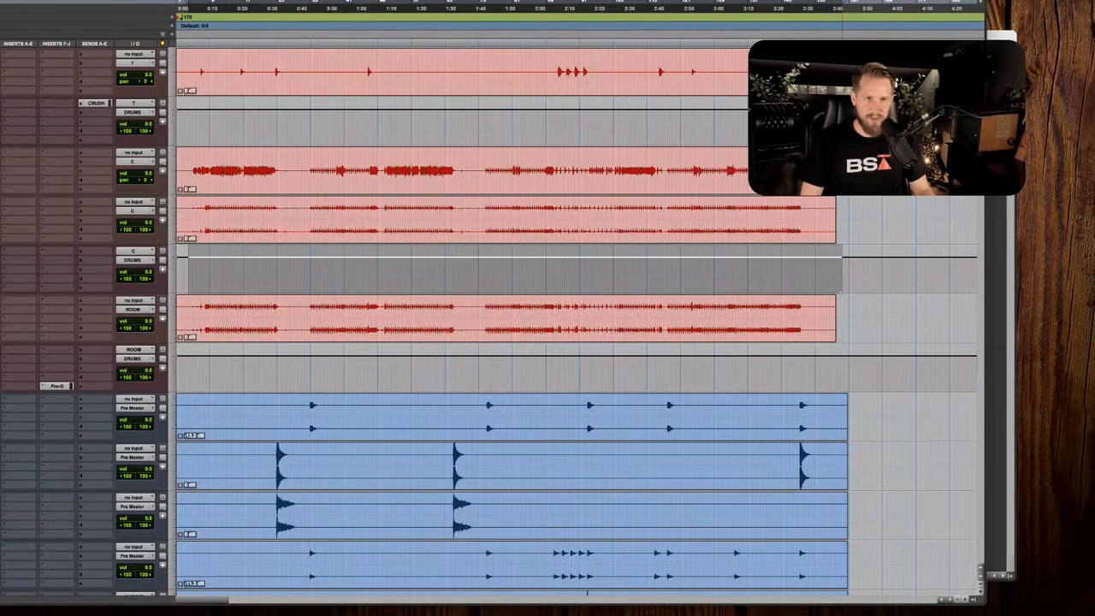
double_click(273, 325)
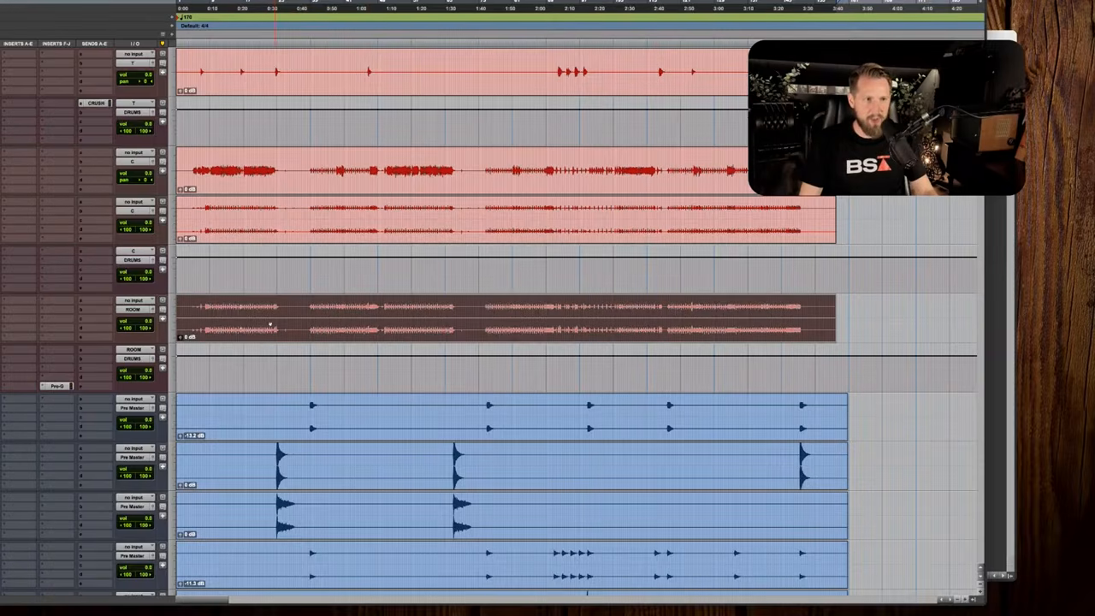
drag(192, 368, 627, 368)
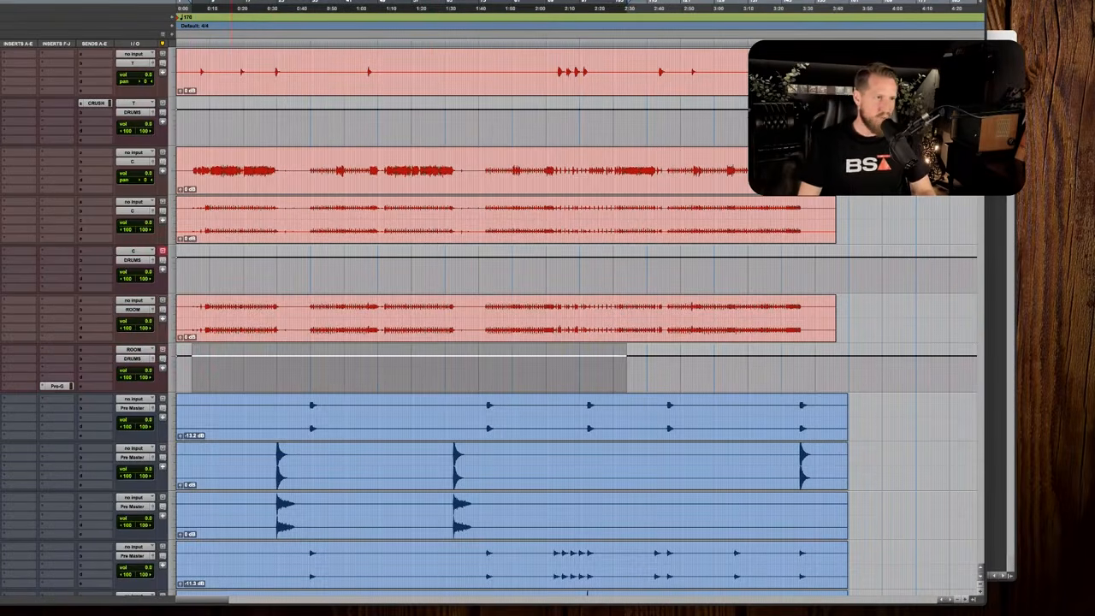
Review the drum buses' CRUSH sends beside the Mix window, select the CRUSH channel there, and return to the Edit window.
scroll(8, 146, up, 5)
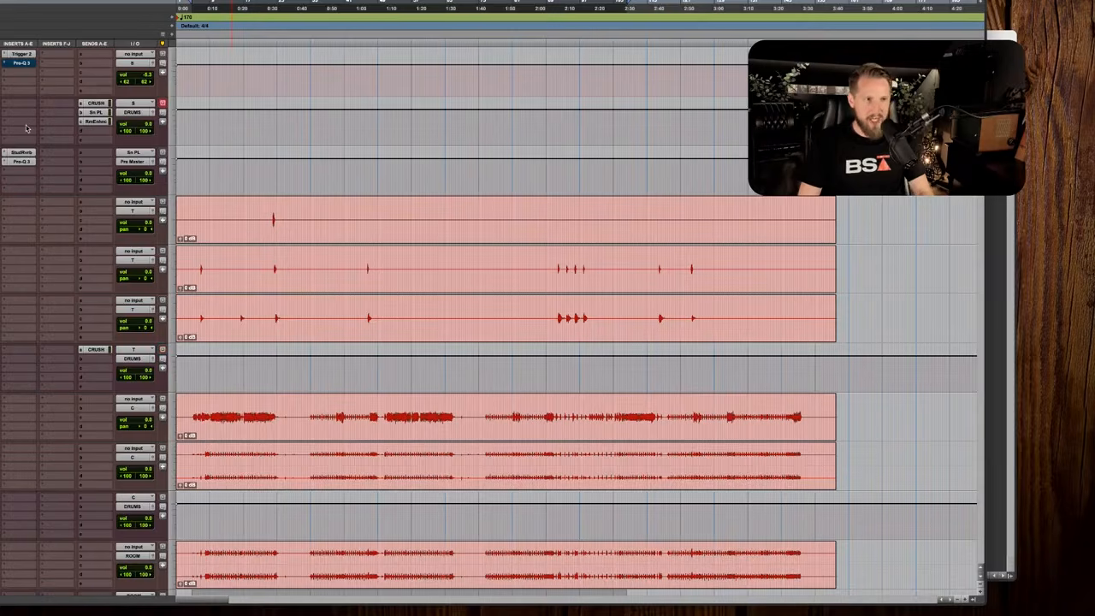
key(super+equal)
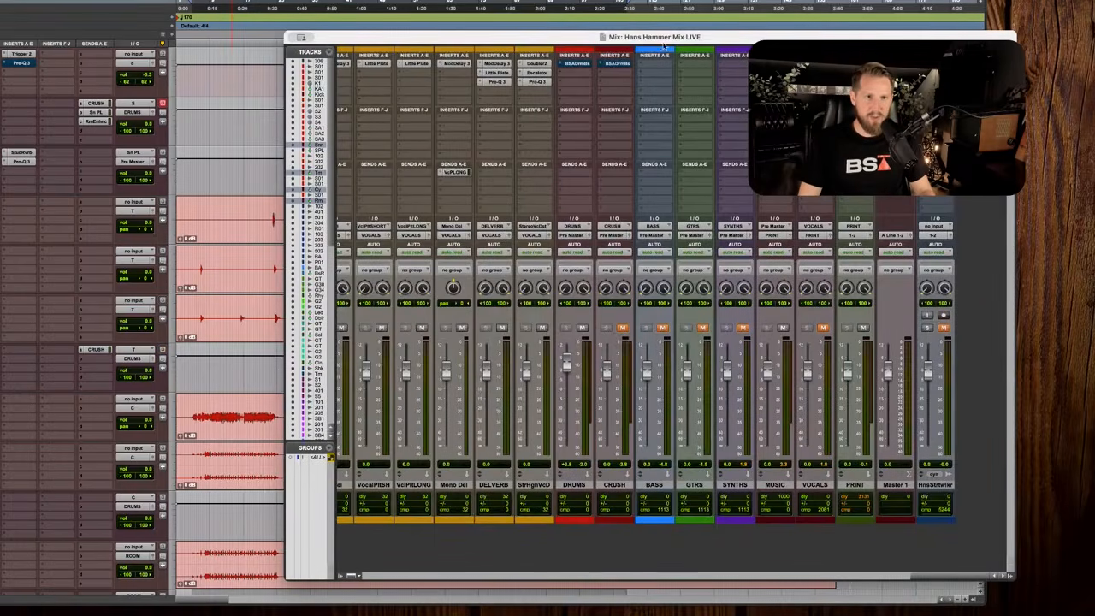
scroll(659, 342, left, 3)
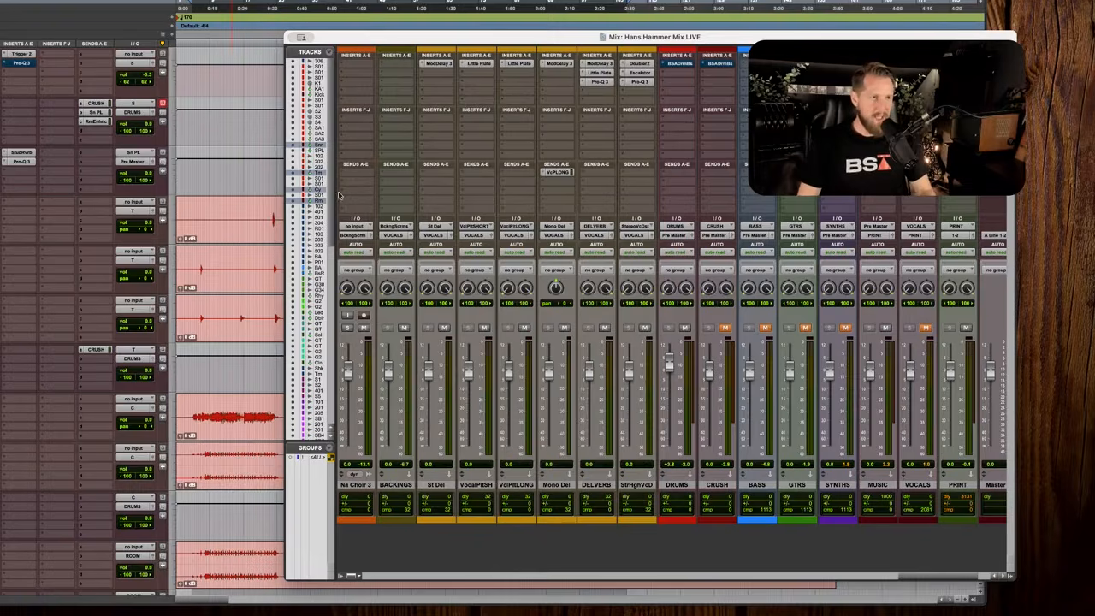
scroll(73, 101, down, 10)
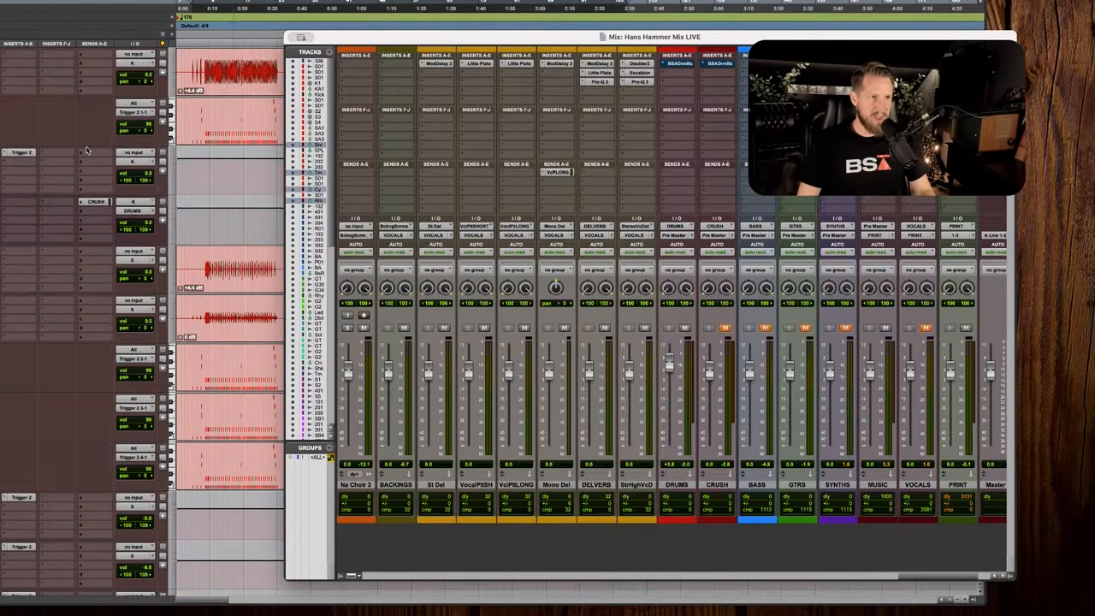
scroll(84, 151, down, 2)
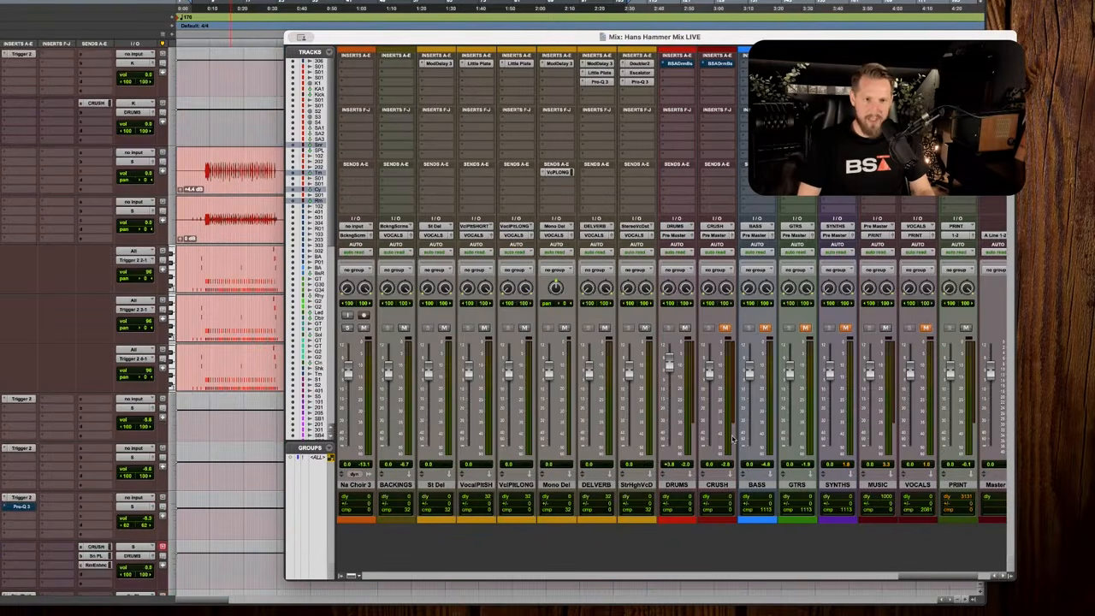
click(718, 485)
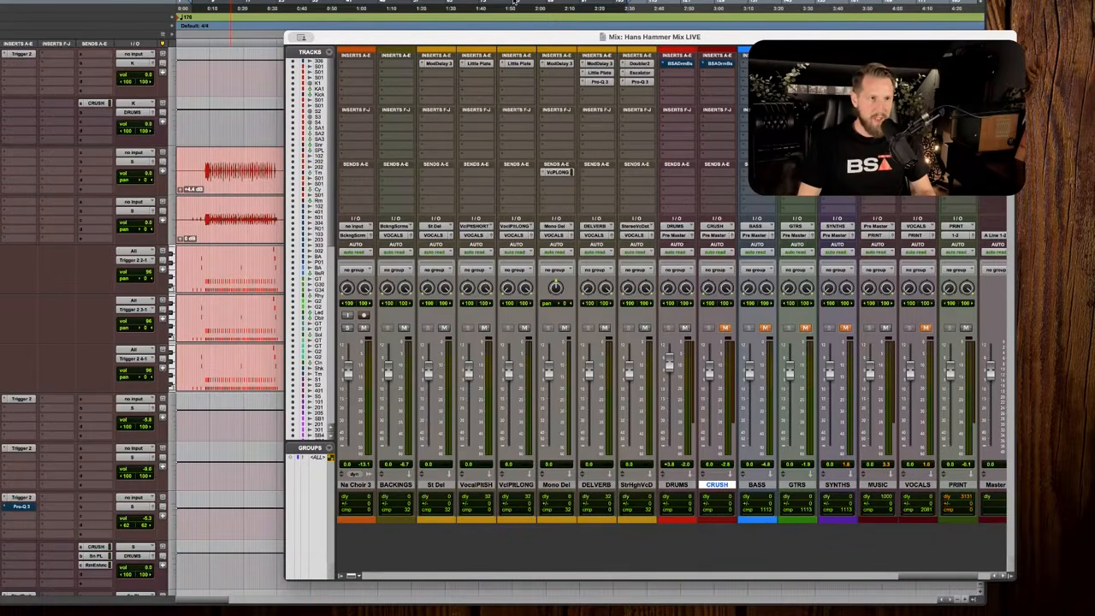
key(super+equal)
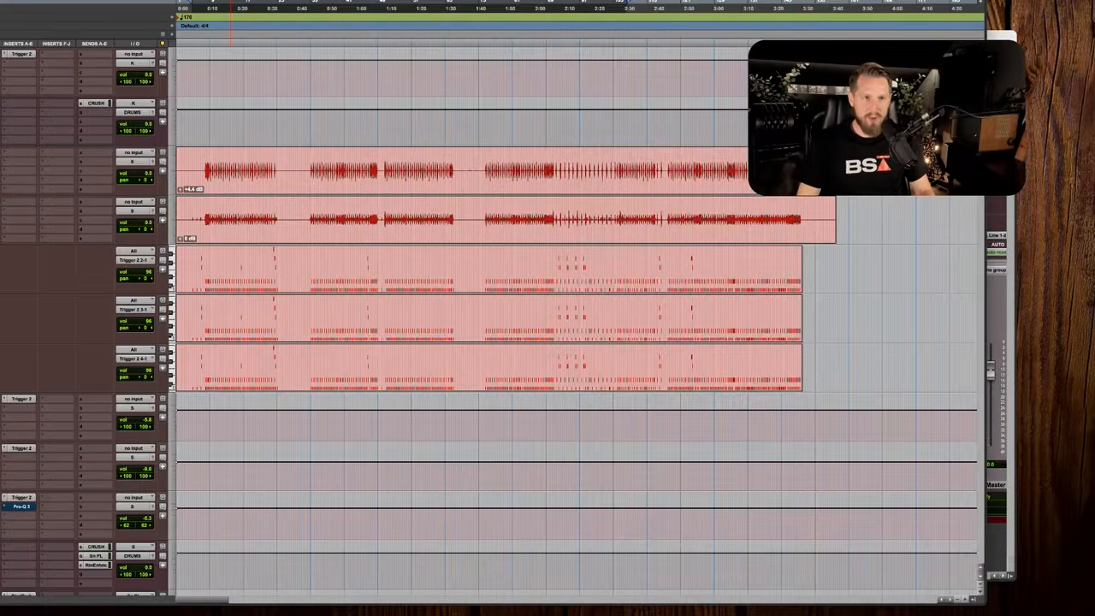
Highlight the group of blue effect and sample tracks below the ROOM bus that are routed to Pre Master.
scroll(449, 253, down, 10)
scroll(449, 254, down, 3)
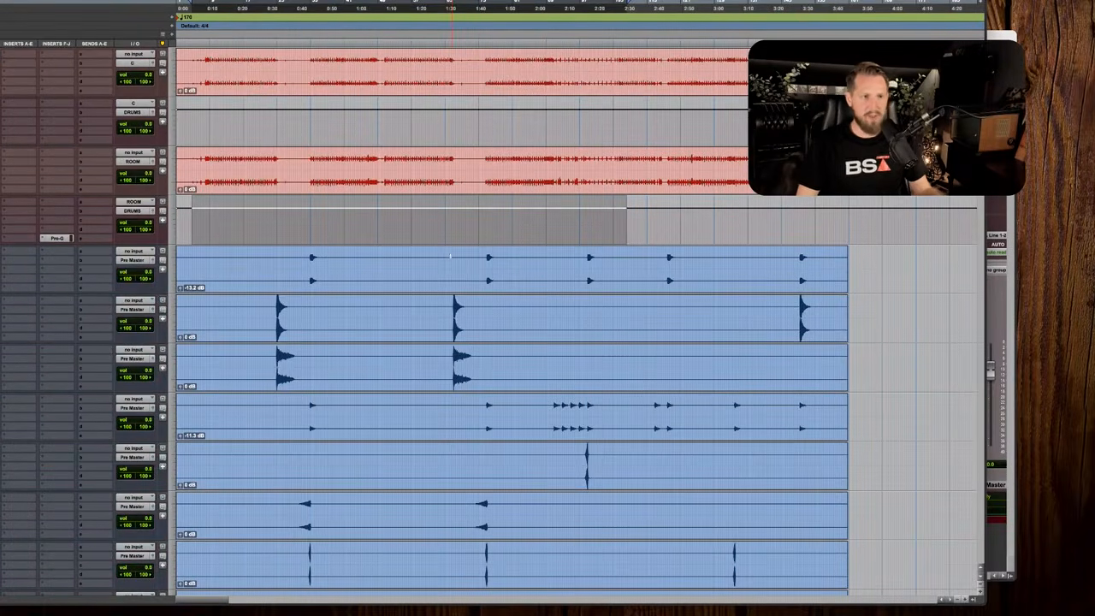
scroll(449, 254, down, 1)
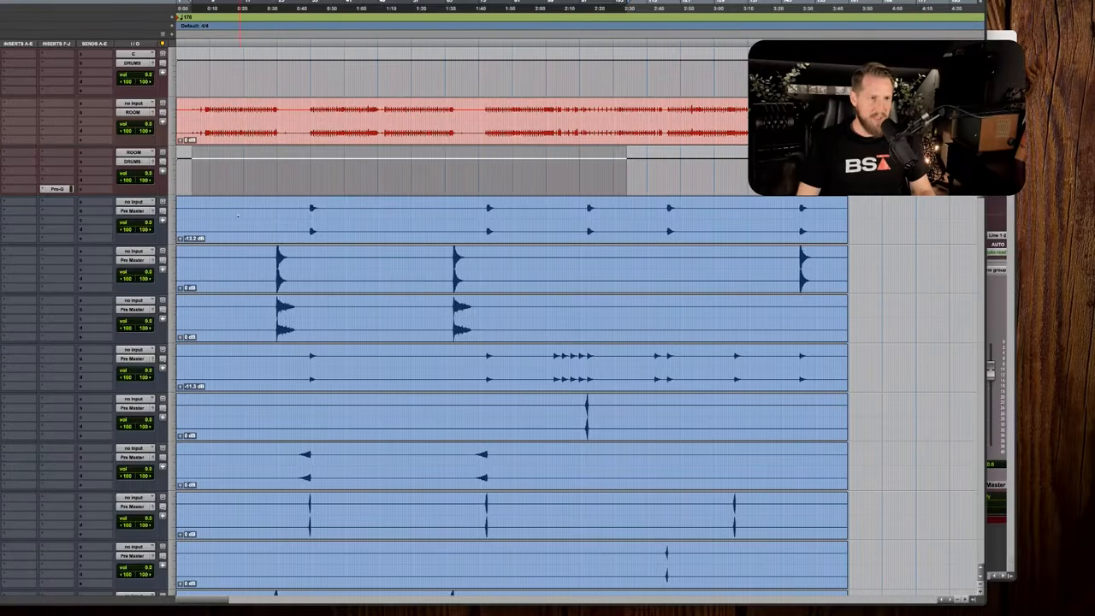
drag(238, 199, 796, 571)
Highlight the bass track routed to BASS RIDER and the bass bus below it that feeds BASS.
scroll(400, 101, down, 5)
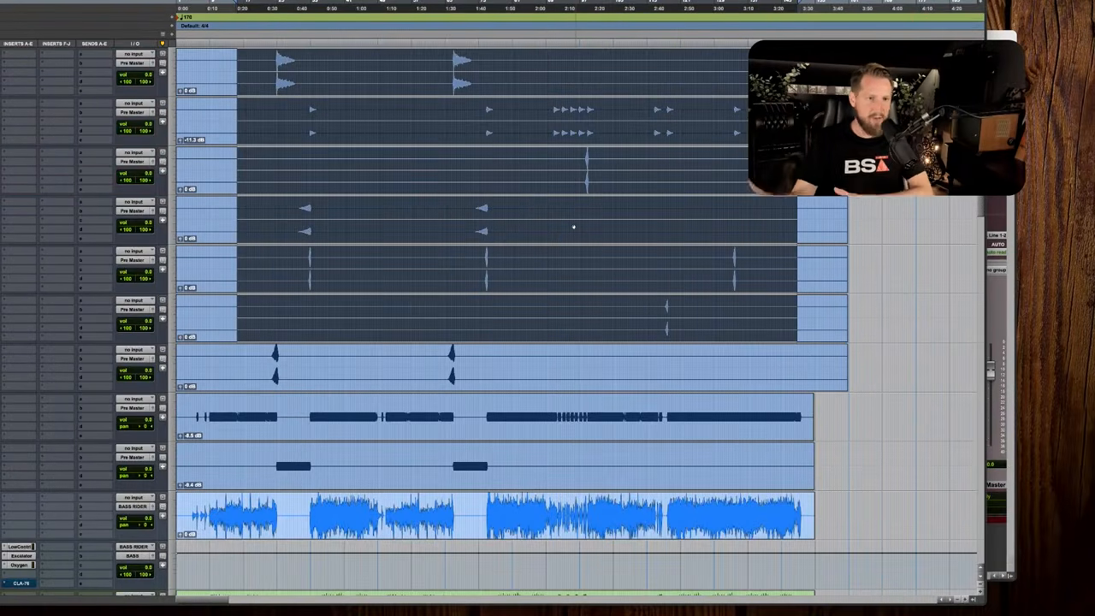
scroll(410, 239, down, 9)
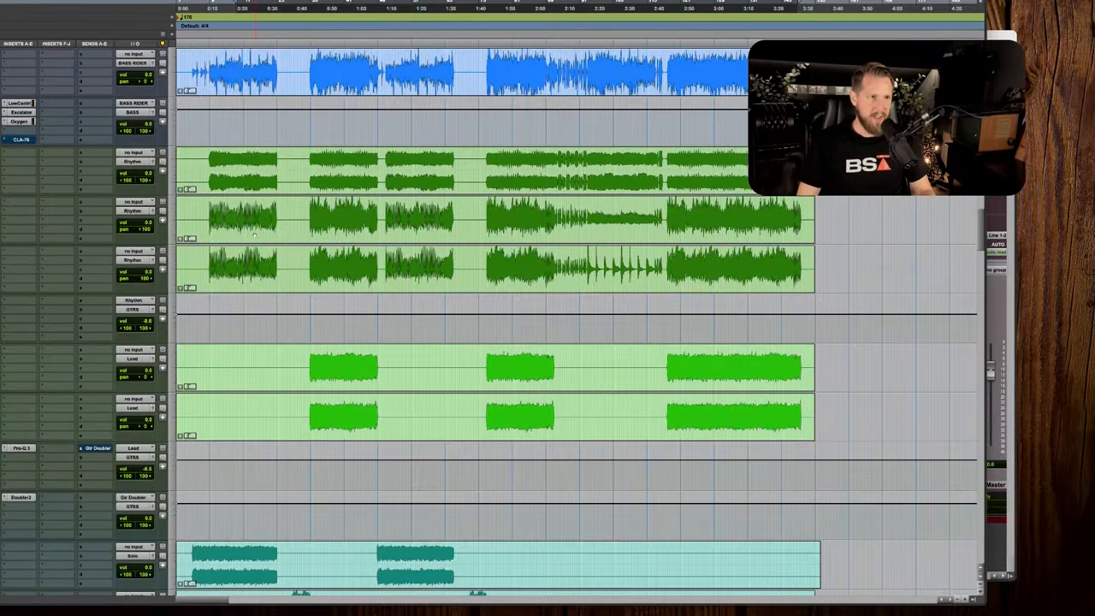
scroll(254, 221, up, 2)
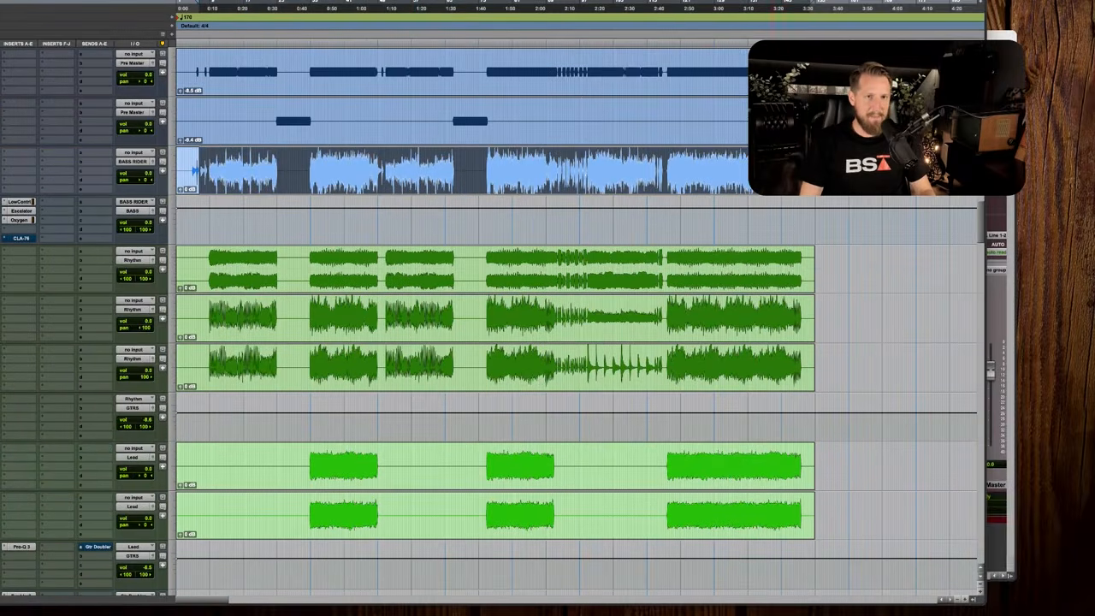
drag(201, 216, 818, 226)
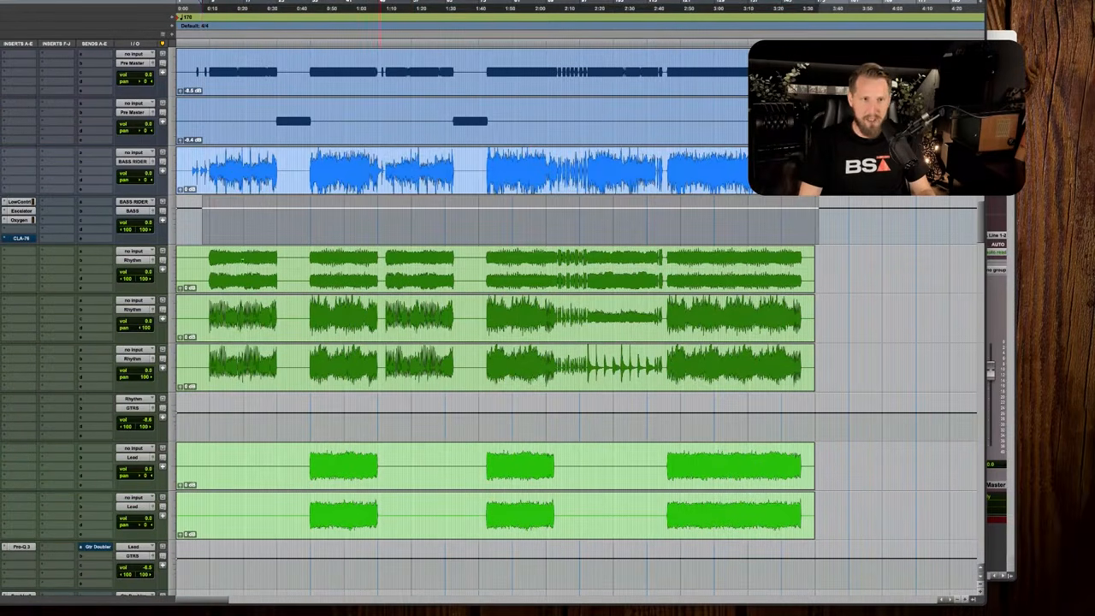
Highlight the three rhythm guitar tracks and the Rhythm bus routed to GTRS.
drag(210, 257, 742, 368)
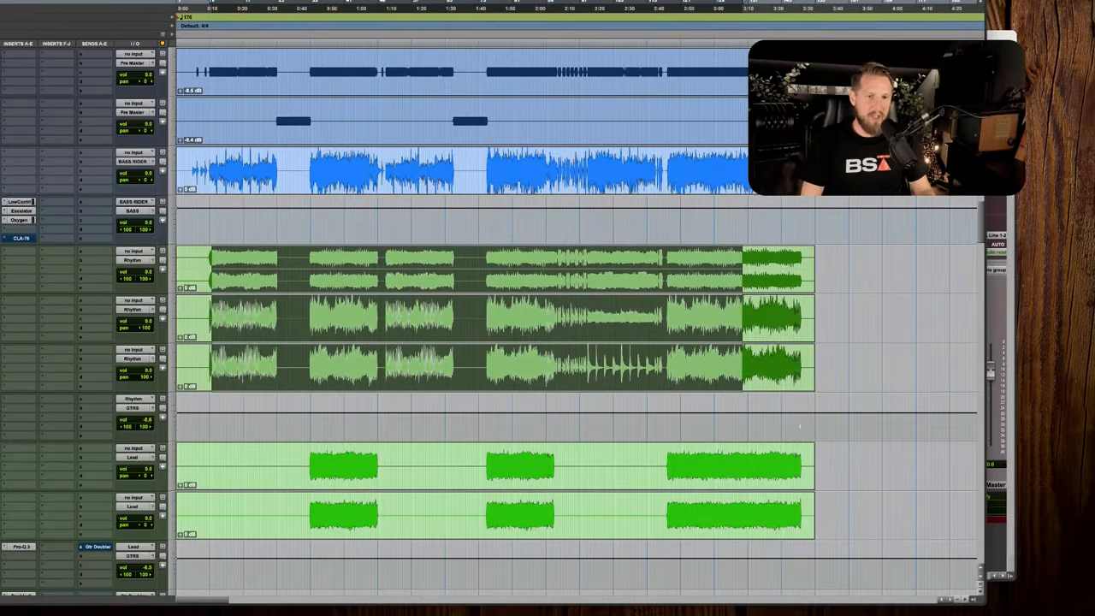
drag(818, 427, 162, 434)
scroll(160, 435, down, 4)
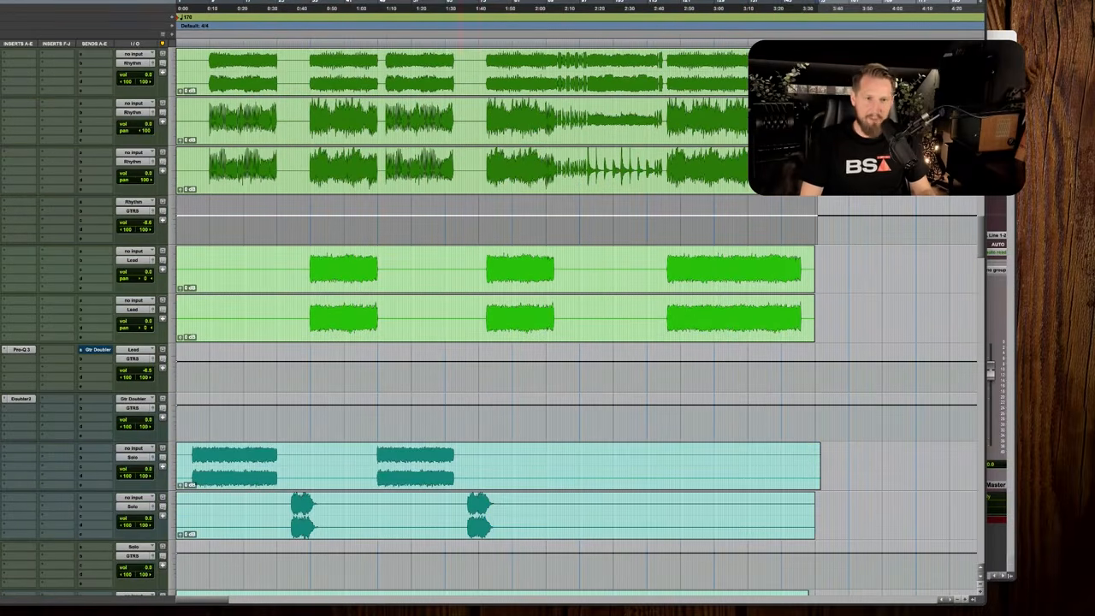
Highlight the two lead guitar tracks, the Lead bus feeding GTRS, and the guitar section further below.
drag(305, 257, 593, 316)
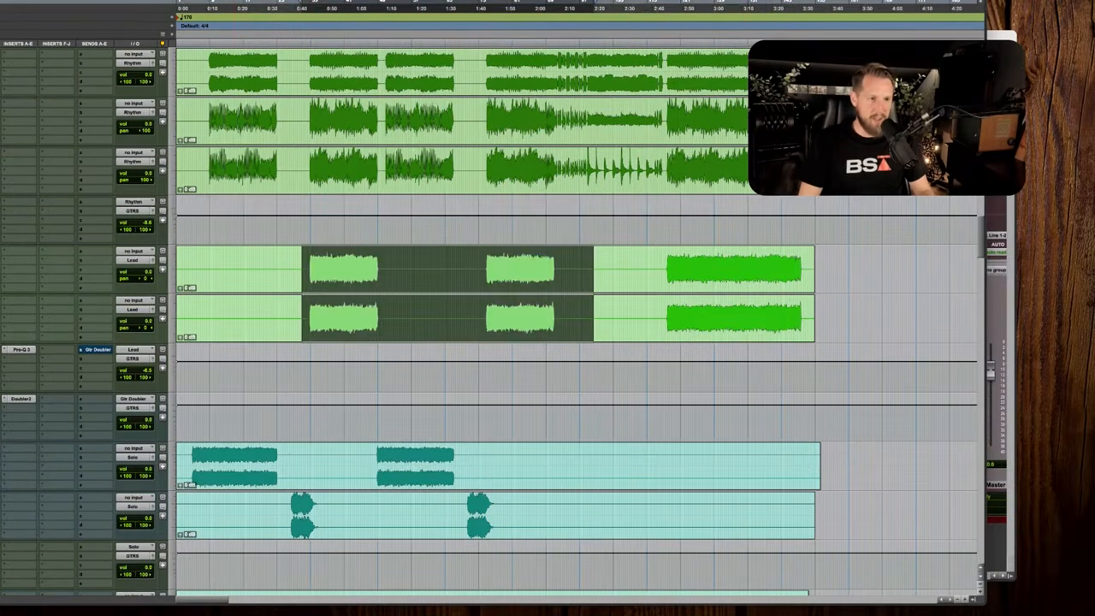
drag(242, 367, 457, 379)
scroll(458, 379, down, 5)
drag(249, 224, 539, 240)
Highlight the pink and purple synth tracks routed to Synths 1, beginning directly below the two blue Pre Master tracks.
scroll(527, 240, down, 10)
scroll(495, 237, down, 3)
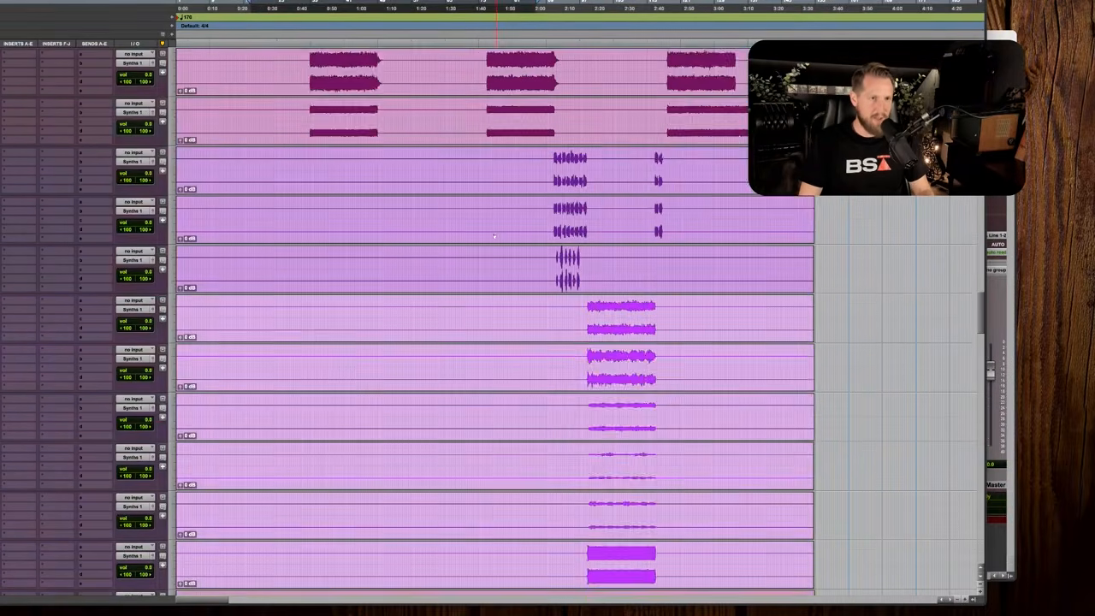
scroll(495, 236, up, 6)
scroll(493, 235, down, 2)
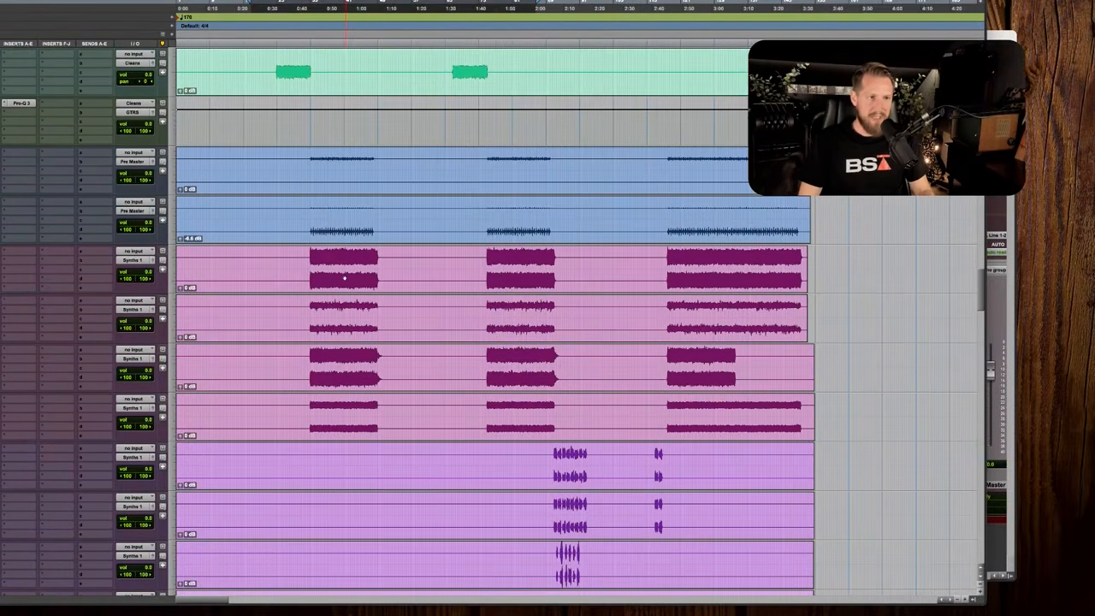
scroll(341, 276, right, 2)
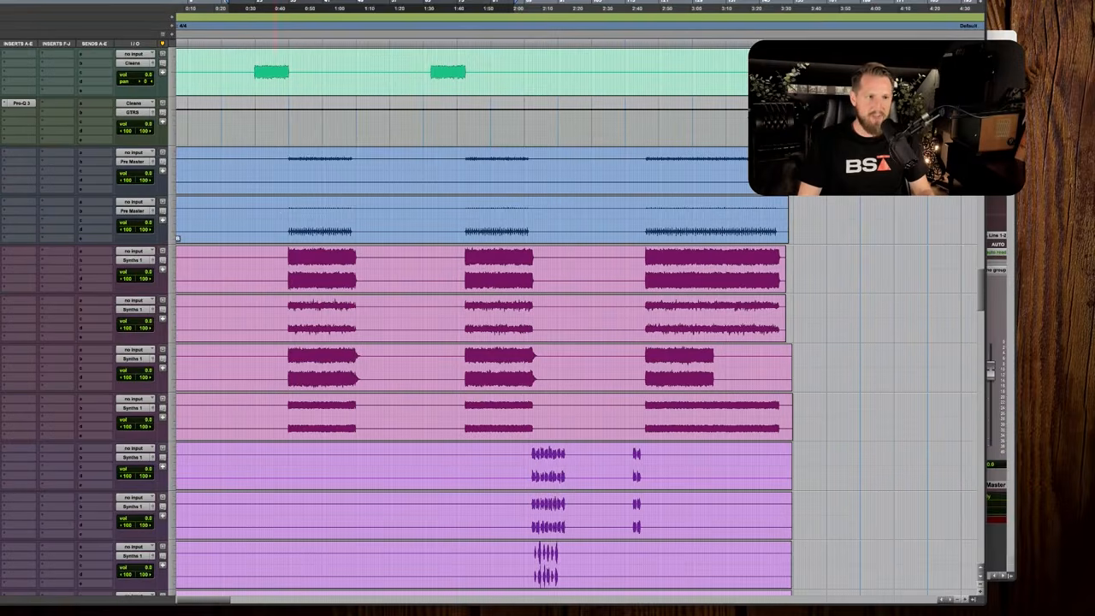
drag(270, 257, 584, 538)
scroll(573, 479, down, 18)
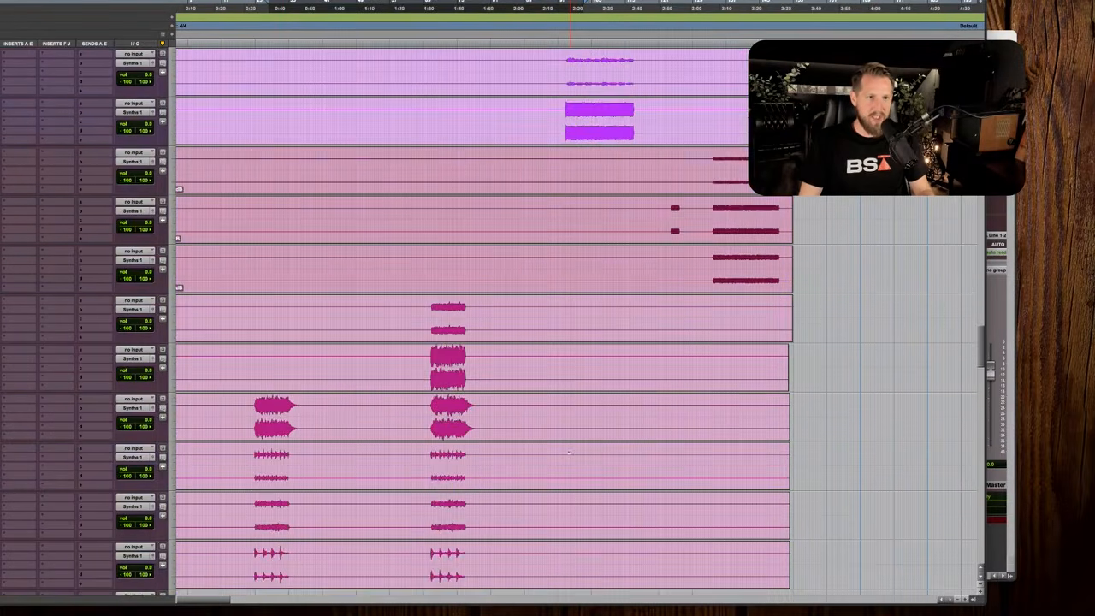
Highlight the Synth bus routed to SYNTHS and review the pink synth tracks above that feed it.
scroll(569, 451, down, 10)
scroll(569, 451, left, 2)
drag(721, 224, 408, 224)
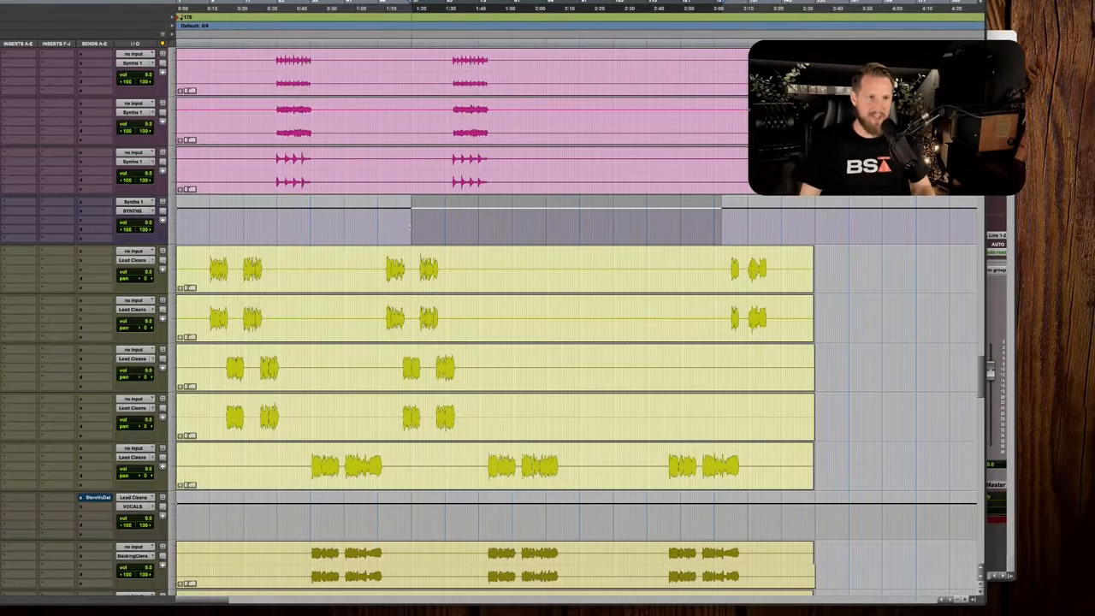
scroll(411, 227, up, 10)
scroll(410, 228, down, 6)
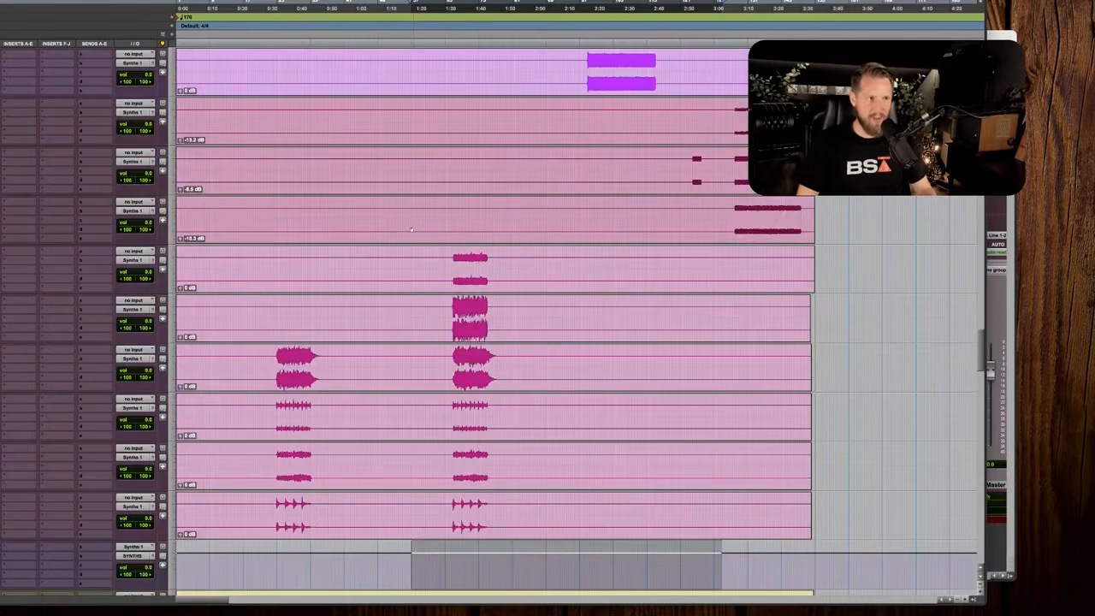
scroll(411, 229, down, 7)
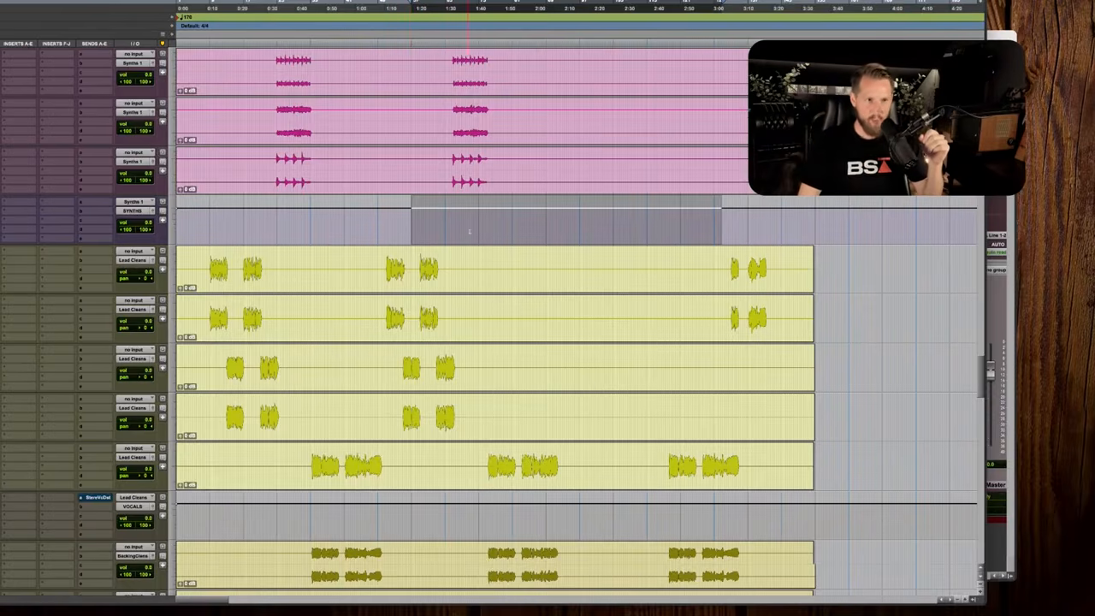
Highlight the LEAD CLEAN bus routed to VOCALS, and compare it with the Synth bus and the synth tracks above.
scroll(462, 235, down, 1)
drag(229, 469, 523, 477)
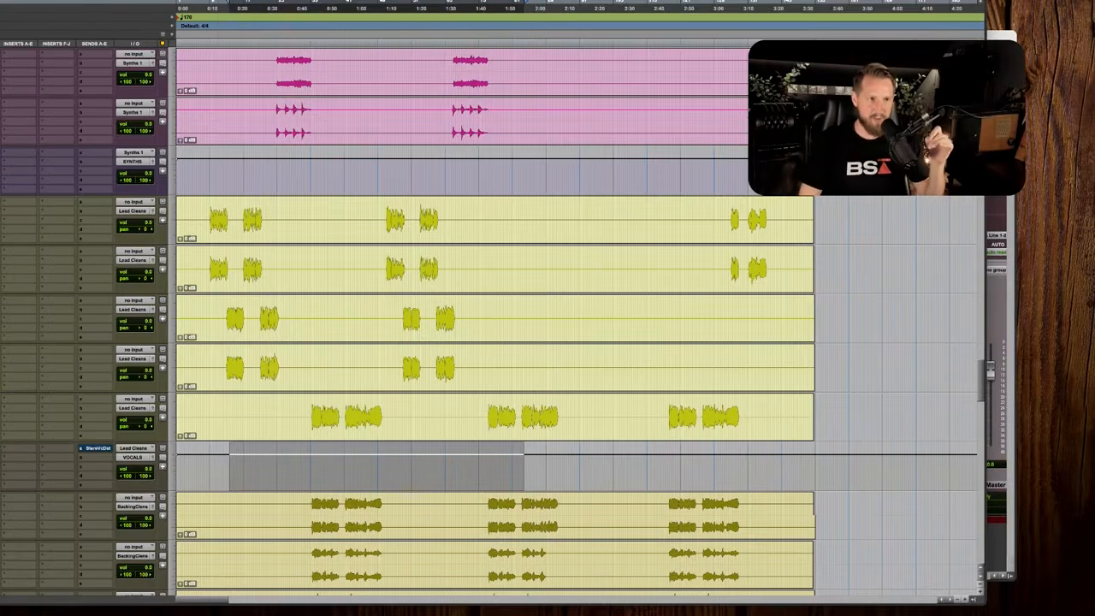
drag(217, 174, 744, 211)
drag(219, 175, 517, 185)
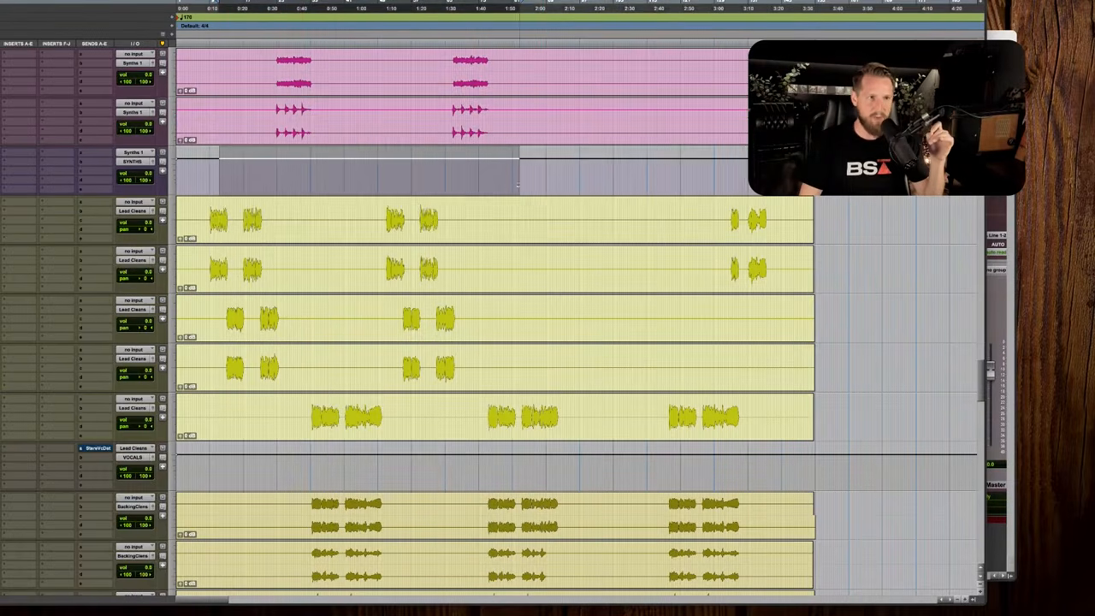
scroll(337, 190, up, 5)
drag(223, 113, 689, 377)
click(267, 466)
scroll(299, 115, down, 7)
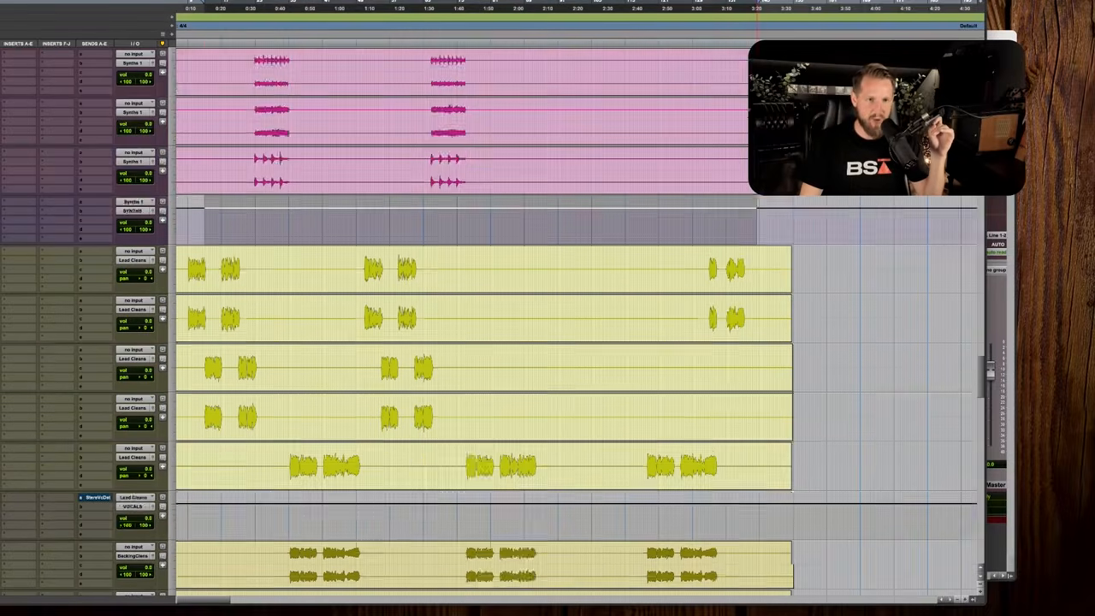
Highlight the five lead clean vocal tracks and the Backing Cleans bus routed to VOCALS, and view the scream tracks below.
drag(299, 116, 690, 336)
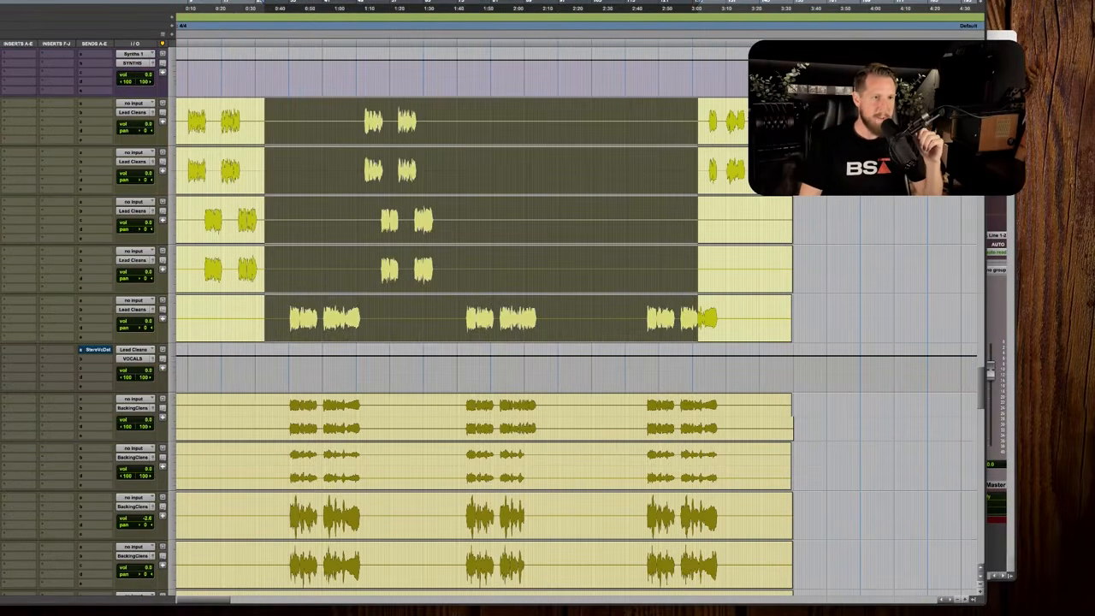
scroll(383, 365, left, 1)
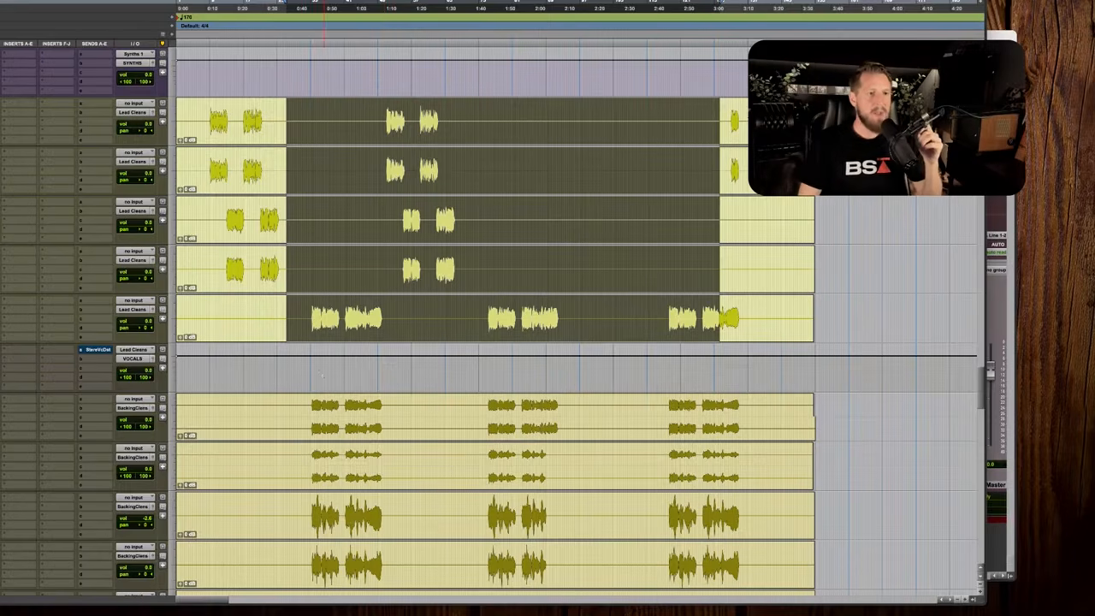
click(322, 374)
scroll(322, 374, down, 5)
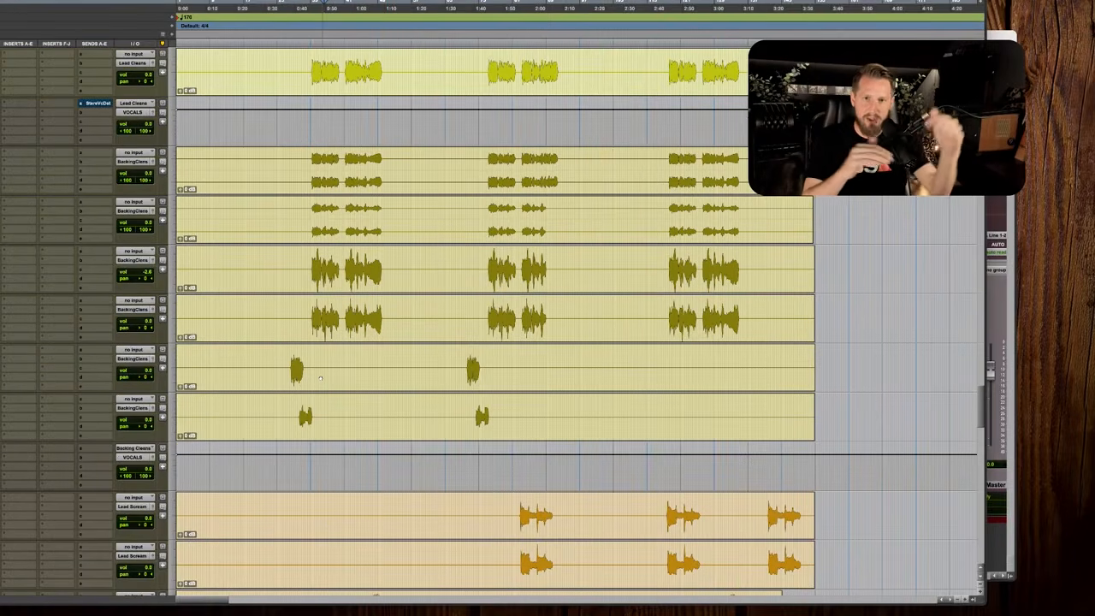
drag(214, 470, 623, 481)
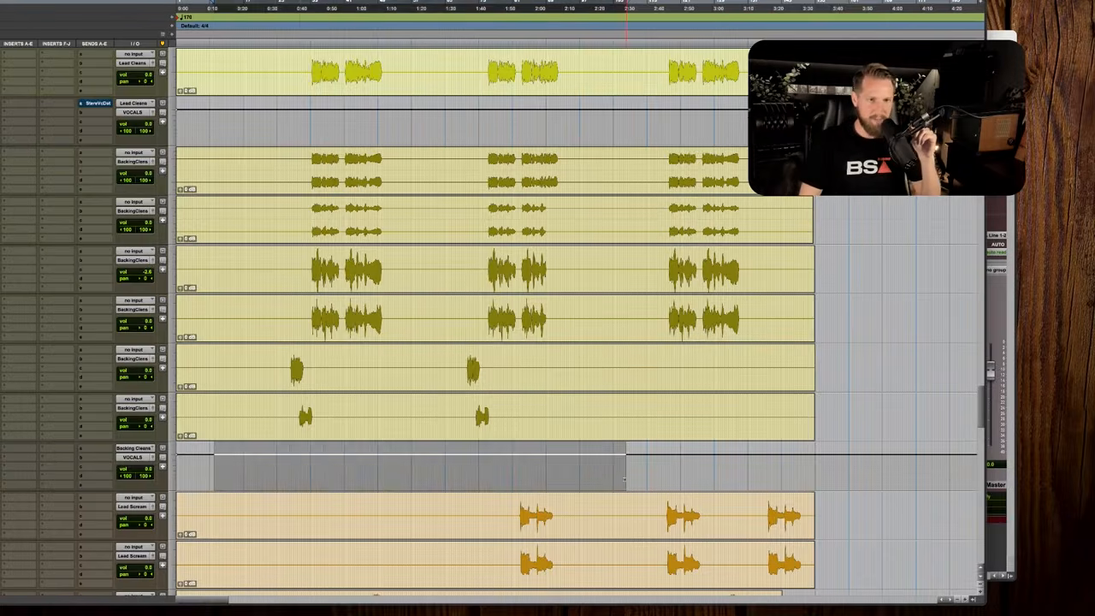
scroll(624, 481, down, 4)
scroll(271, 164, down, 3)
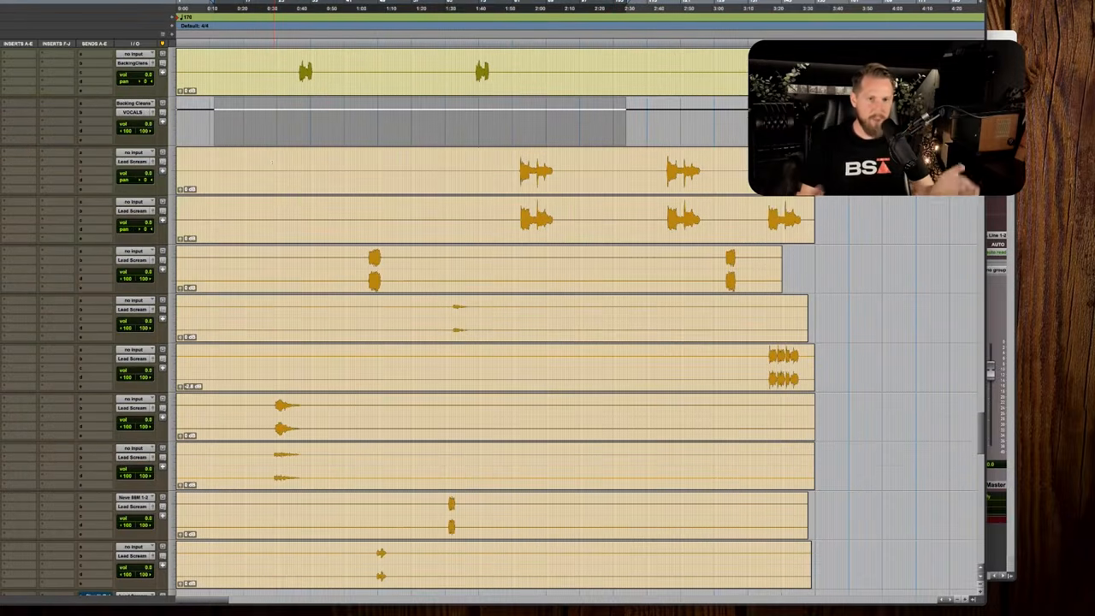
scroll(351, 205, up, 5)
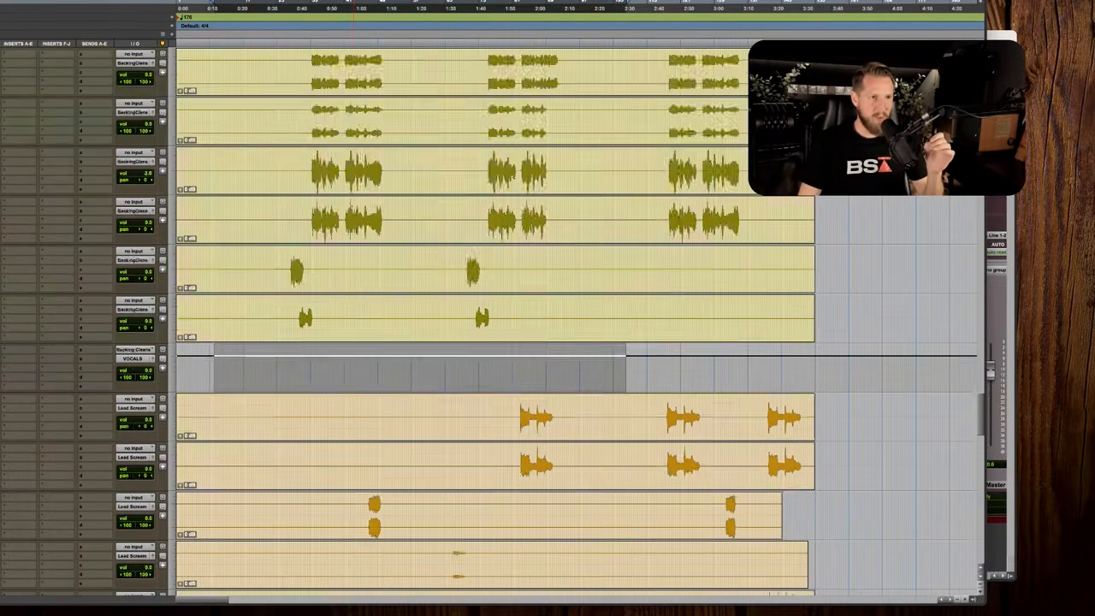
Show the Mix window, select the GTRS channel, review the final bus channels, and return to the Edit window.
key(super+equal)
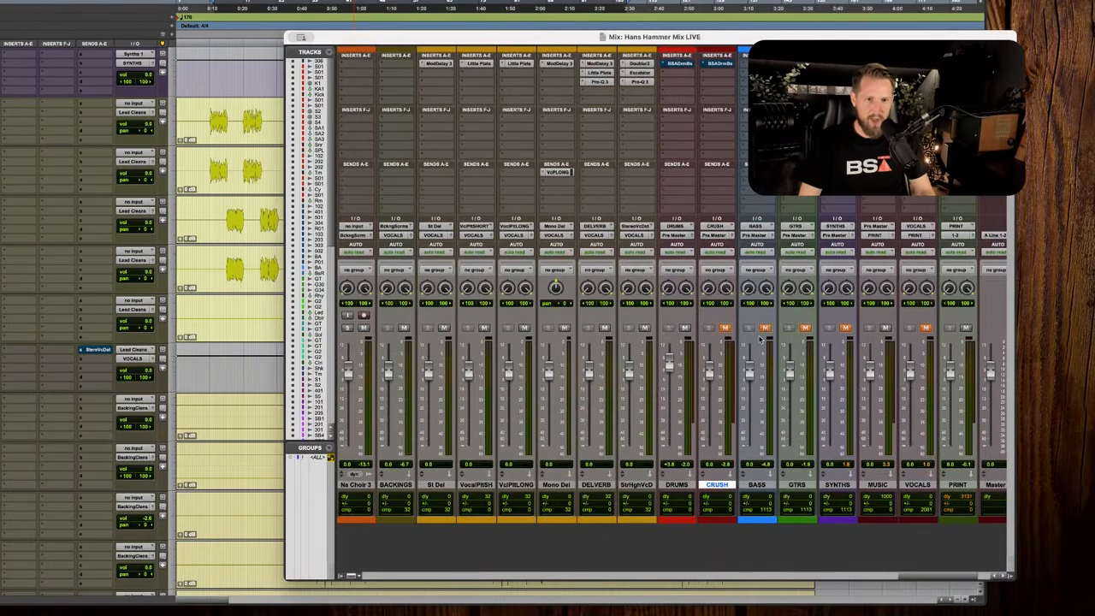
click(796, 485)
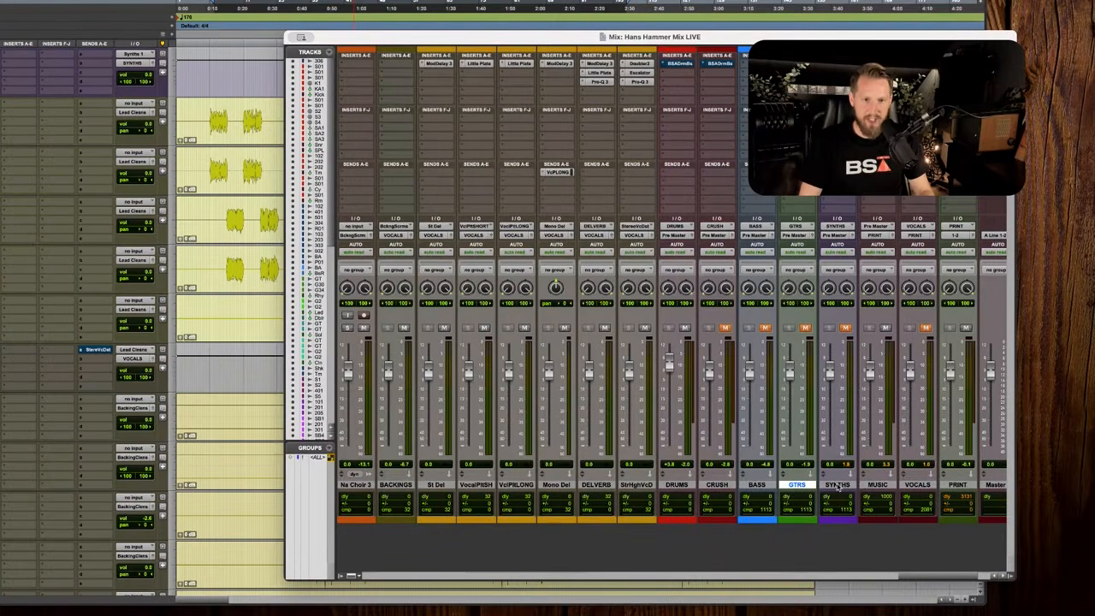
scroll(774, 393, right, 3)
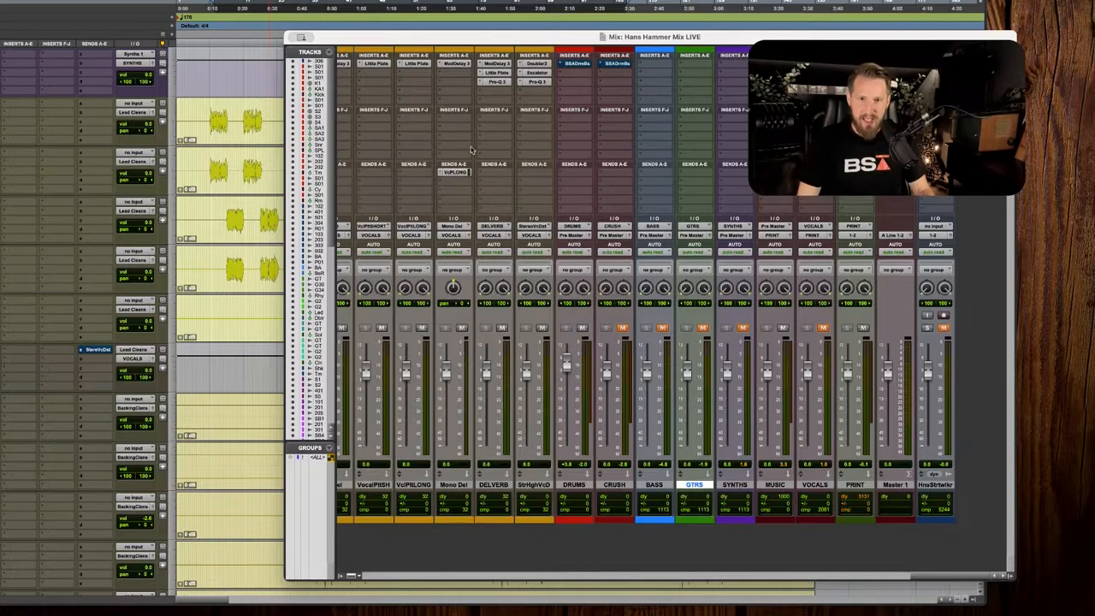
key(super+equal)
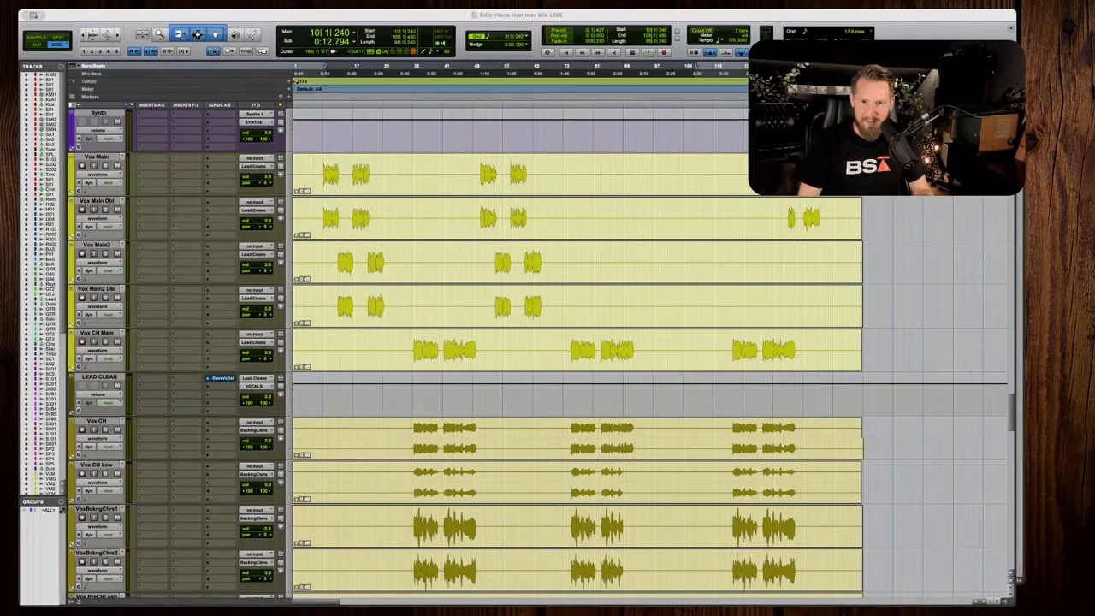
Highlight the three kick microphone tracks and the snare top and bottom tracks near the start of the session.
scroll(950, 303, up, 20)
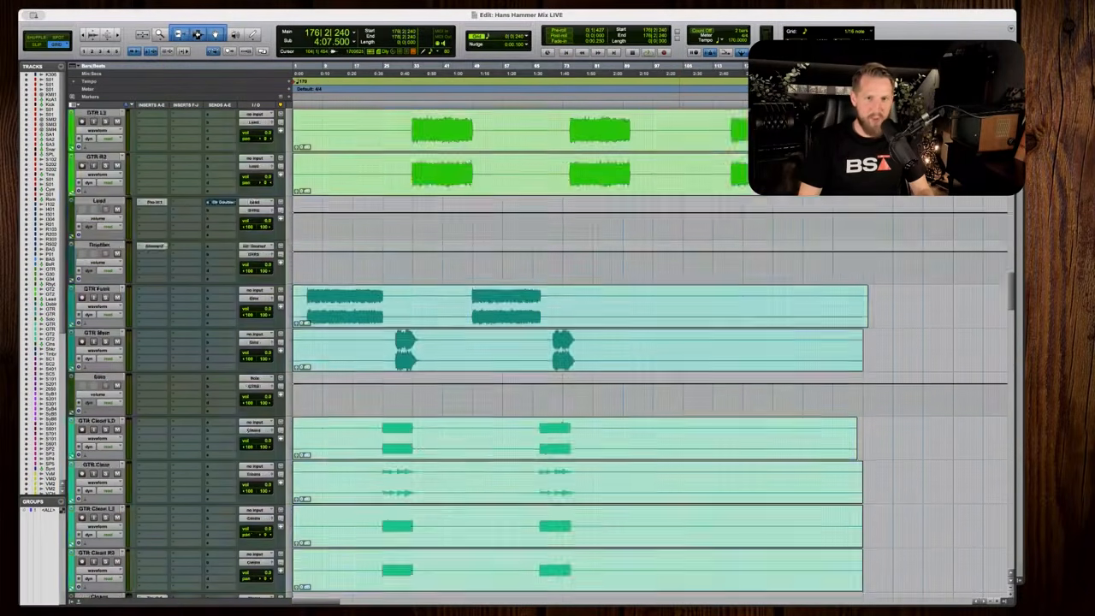
scroll(650, 351, up, 15)
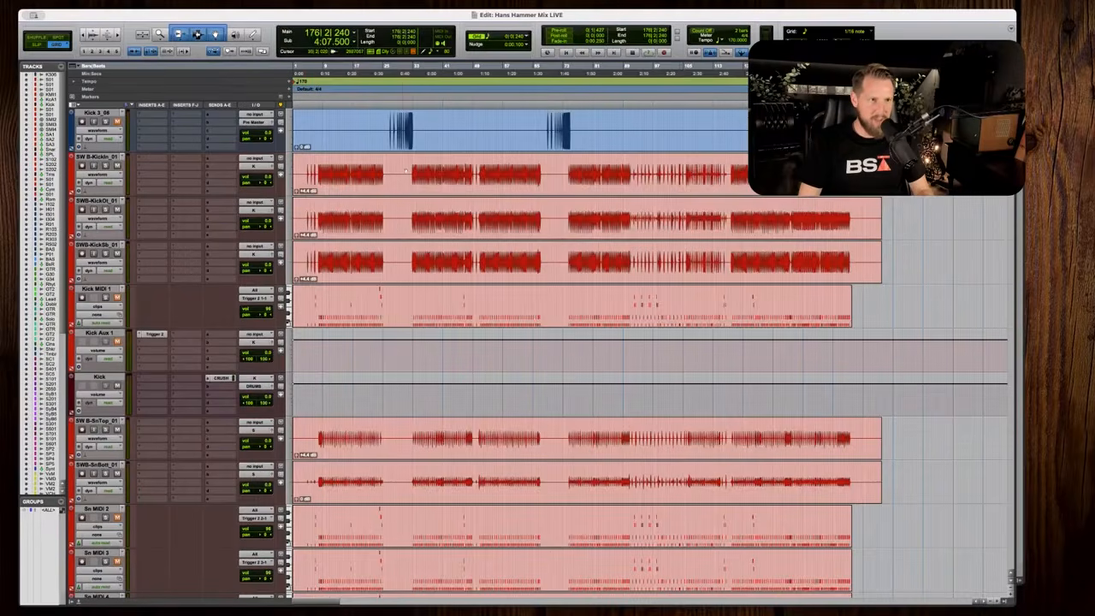
click(407, 170)
key(t)
key(r)
drag(328, 171, 845, 264)
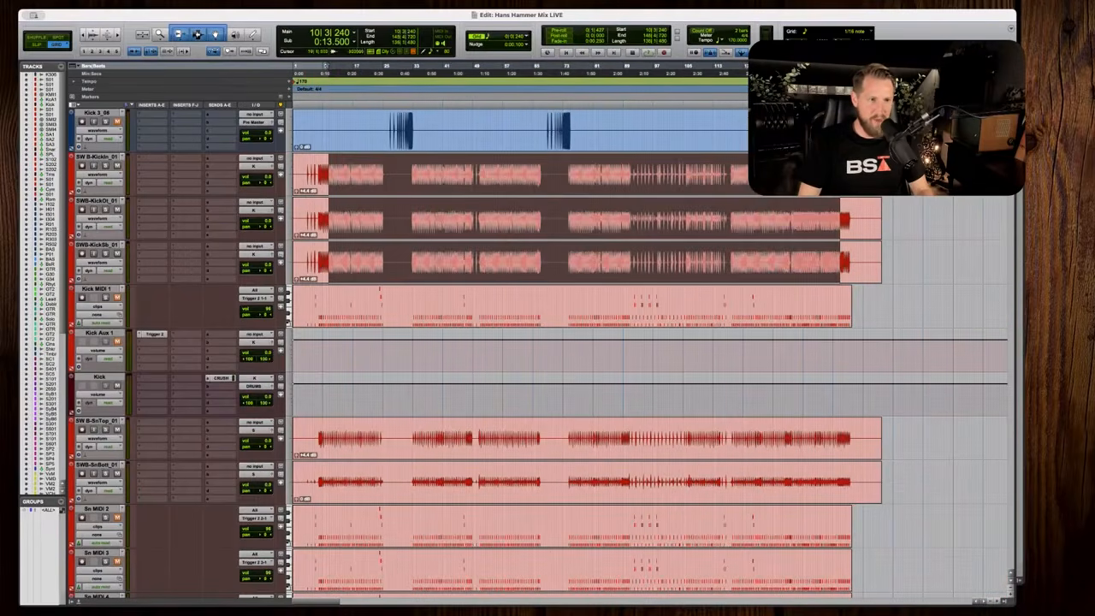
drag(340, 437, 877, 482)
Place the edit cursor at bar 33 on the kick-in track and play the soloed kick from there.
click(413, 173)
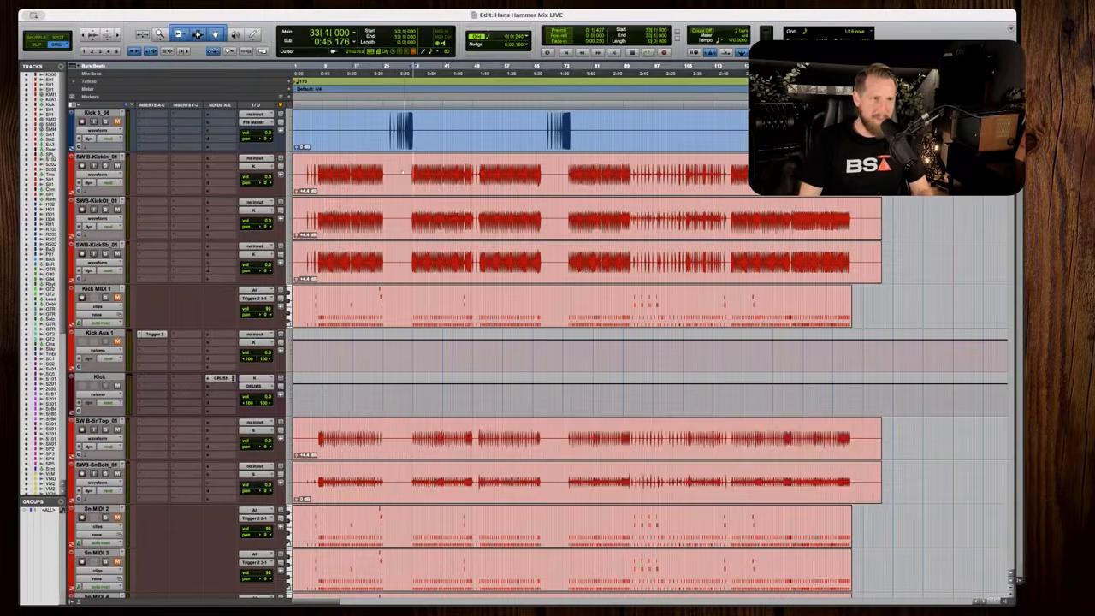
key(t)
key(t)
key(t)
key(r)
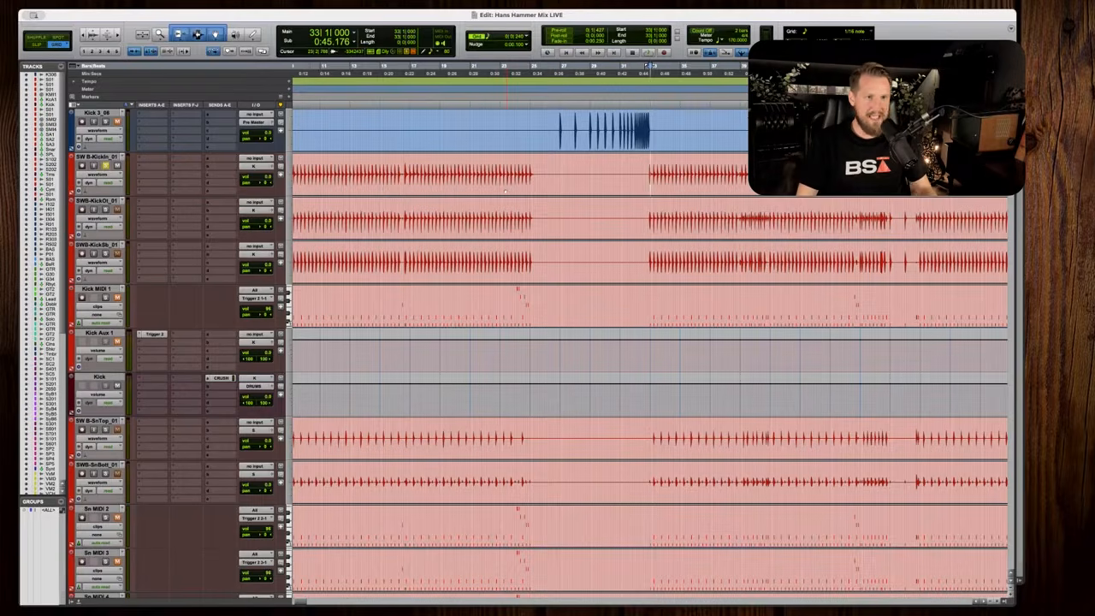
key(super+bracketright)
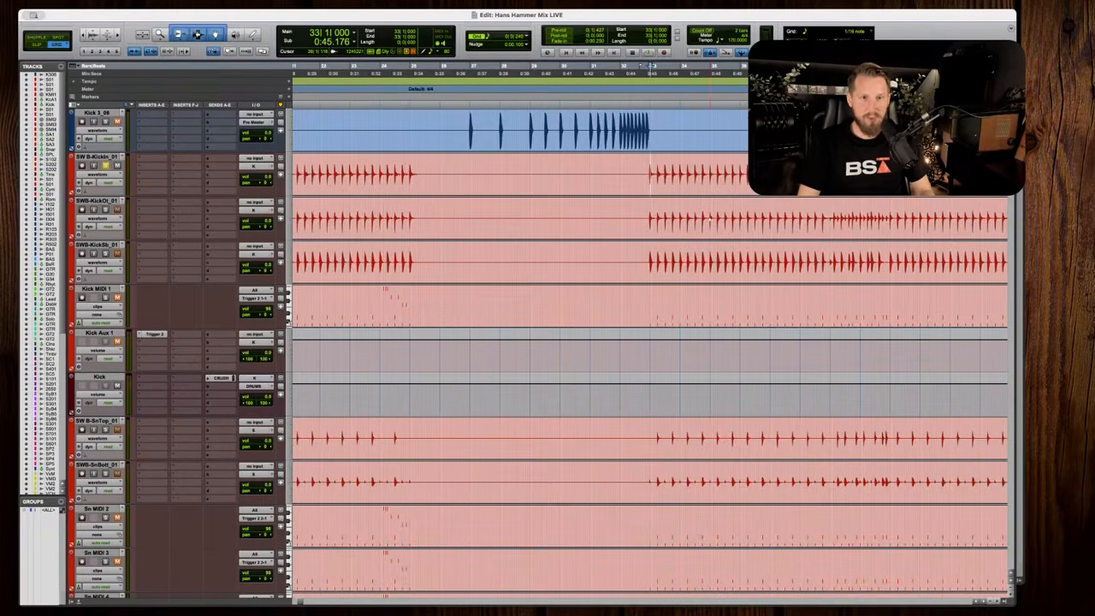
key(super+bracketright)
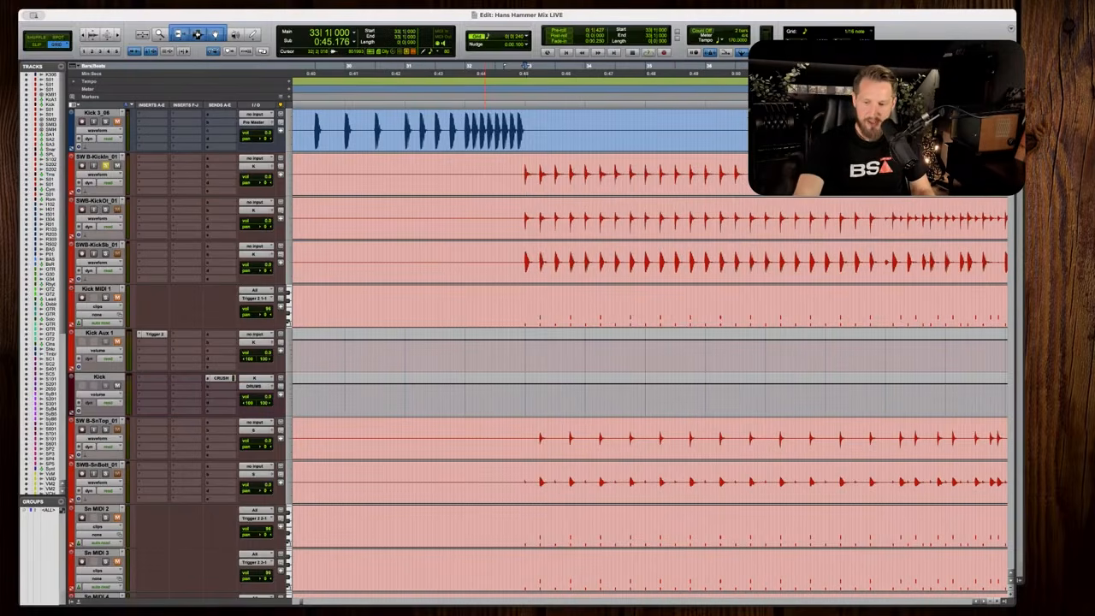
key(space)
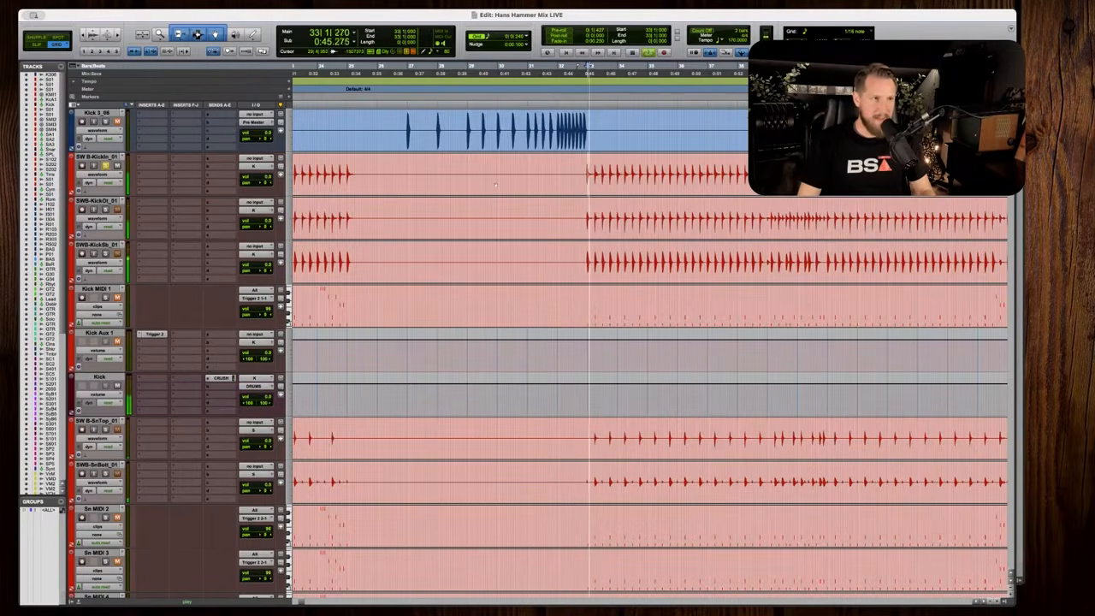
key(space)
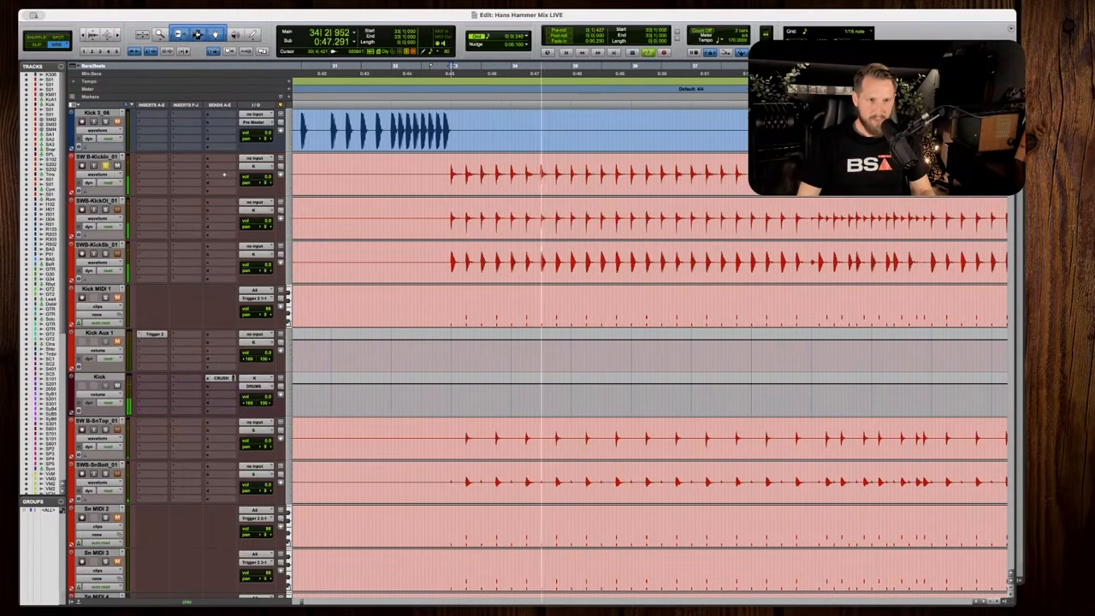
Insert the mono Silencer plug-in on the kick-in track, move its window off the waveforms, and choose its kick mode.
click(156, 158)
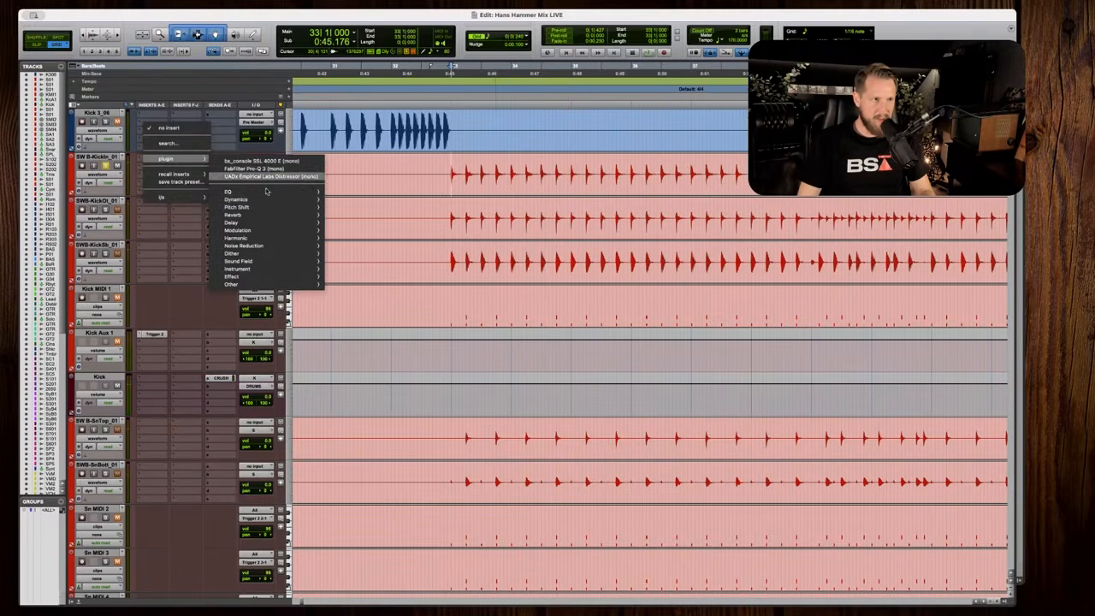
mouse_move(236, 200)
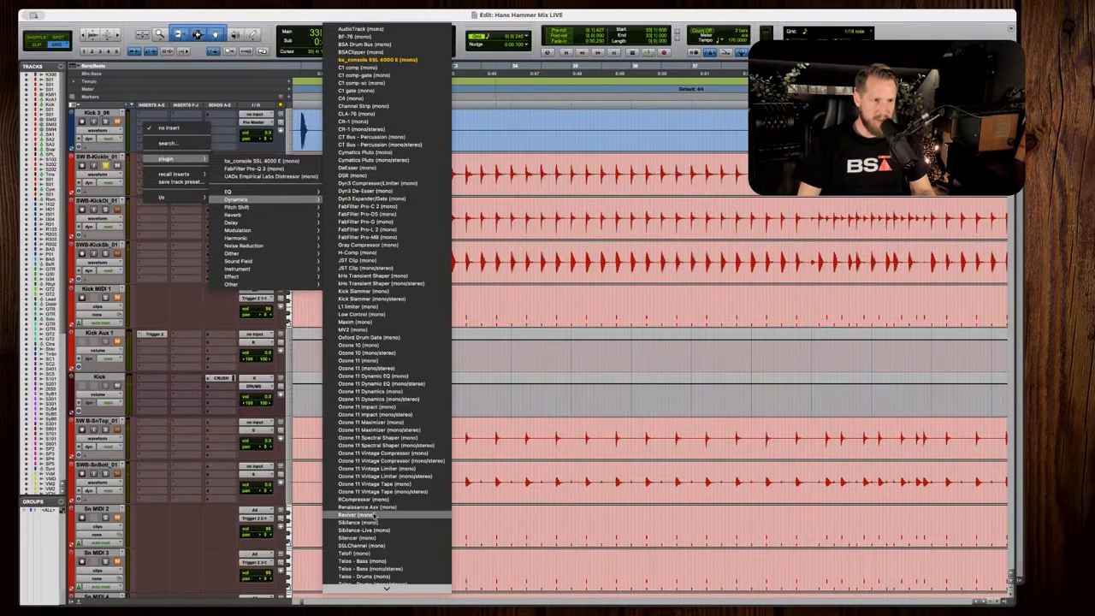
click(371, 538)
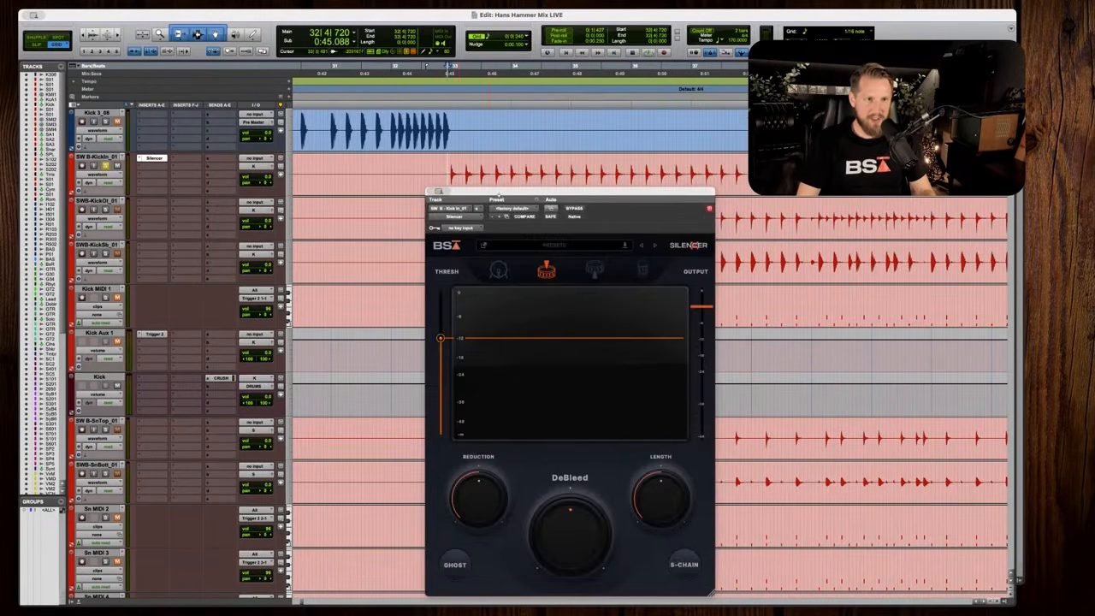
drag(504, 198, 656, 161)
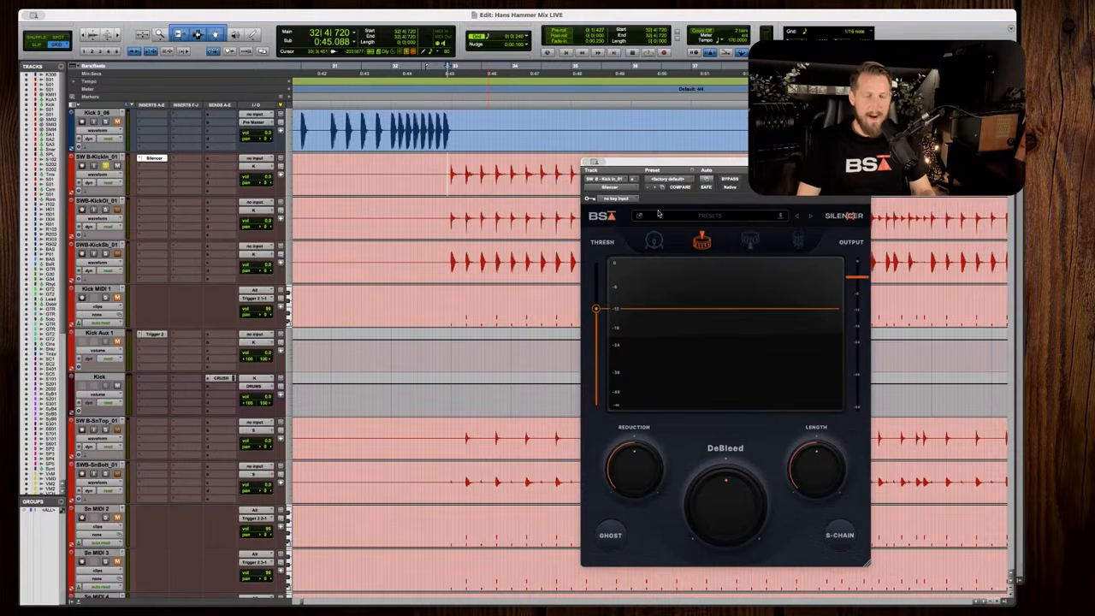
click(655, 243)
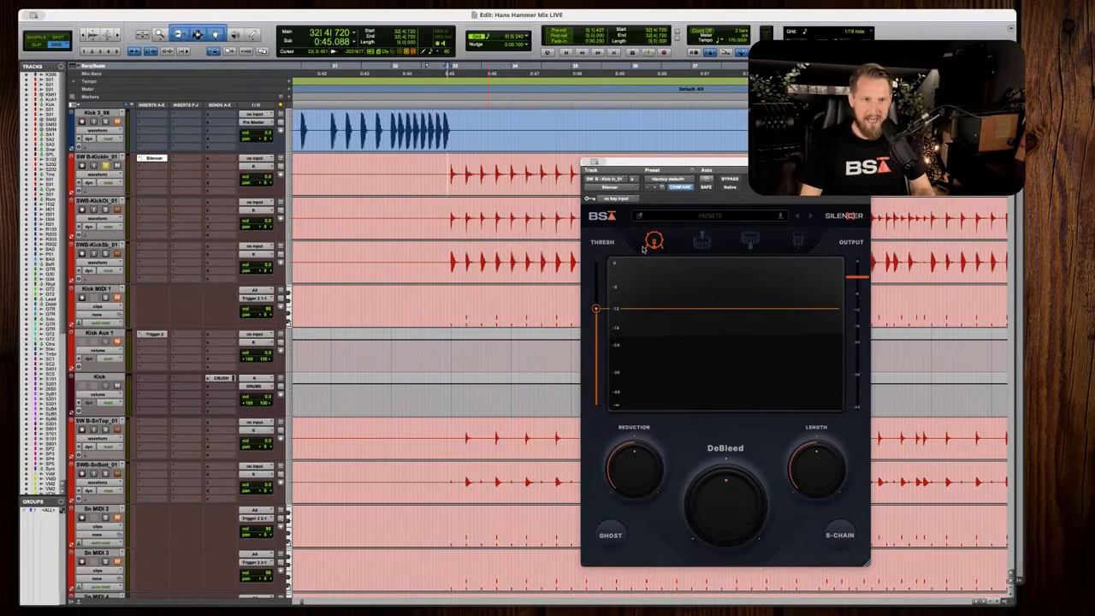
While the kick-in track plays, set Silencer's threshold to -17.58 dB and its DeBleed amount to 57%.
drag(711, 163, 736, 147)
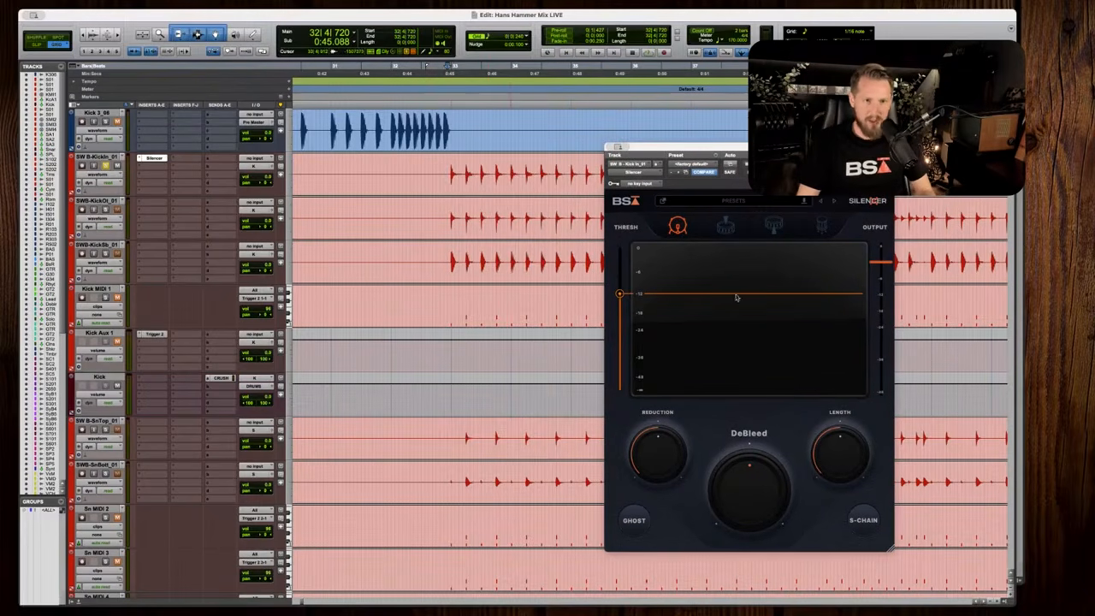
key(space)
drag(626, 294, 621, 315)
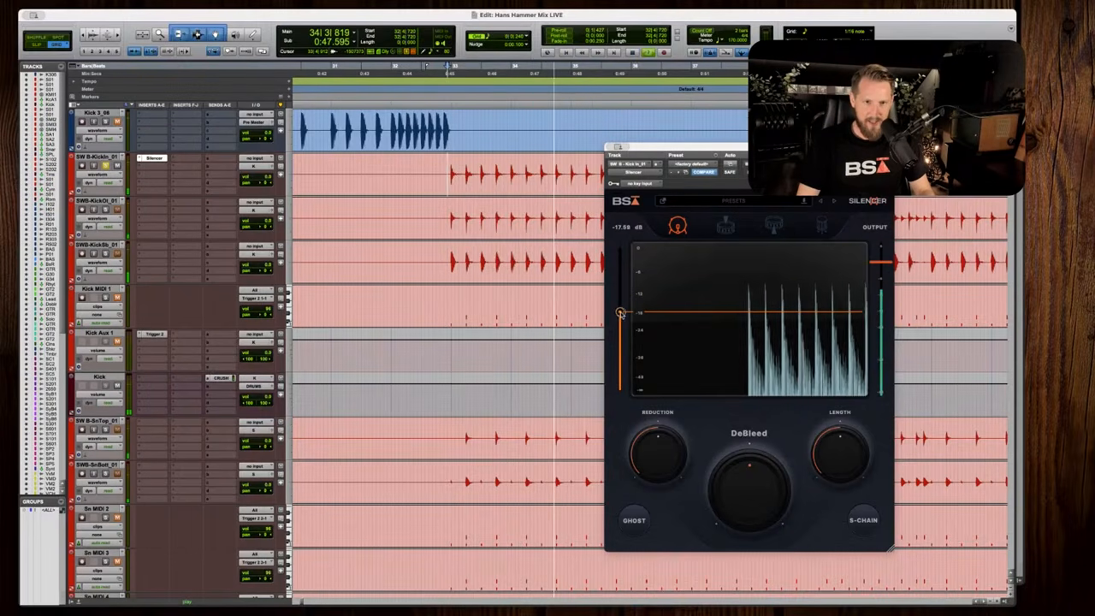
drag(741, 507, 743, 478)
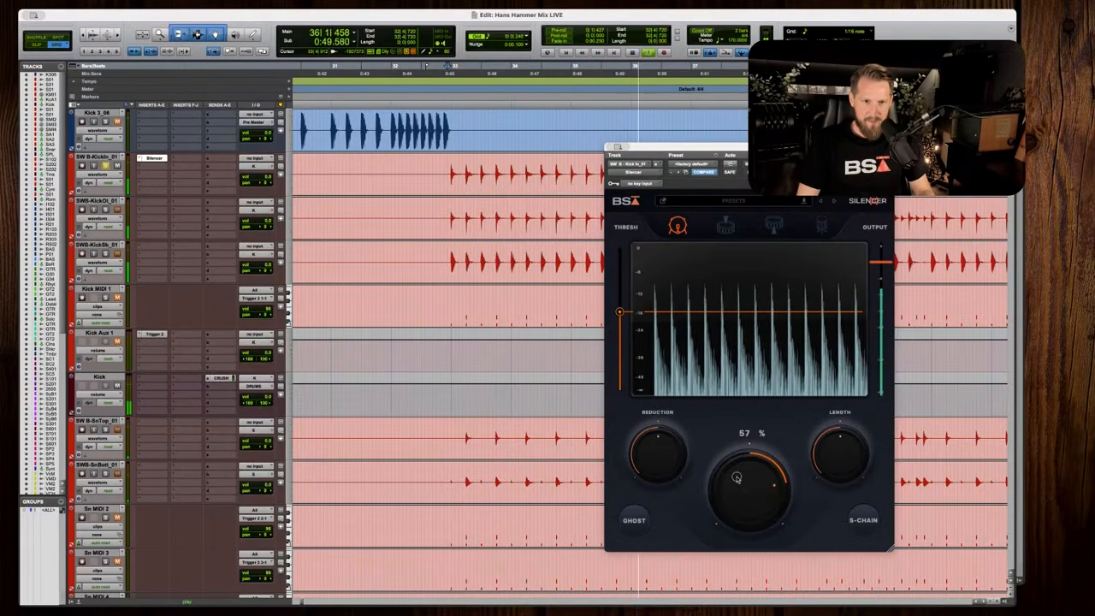
mouse_move(843, 451)
key(space)
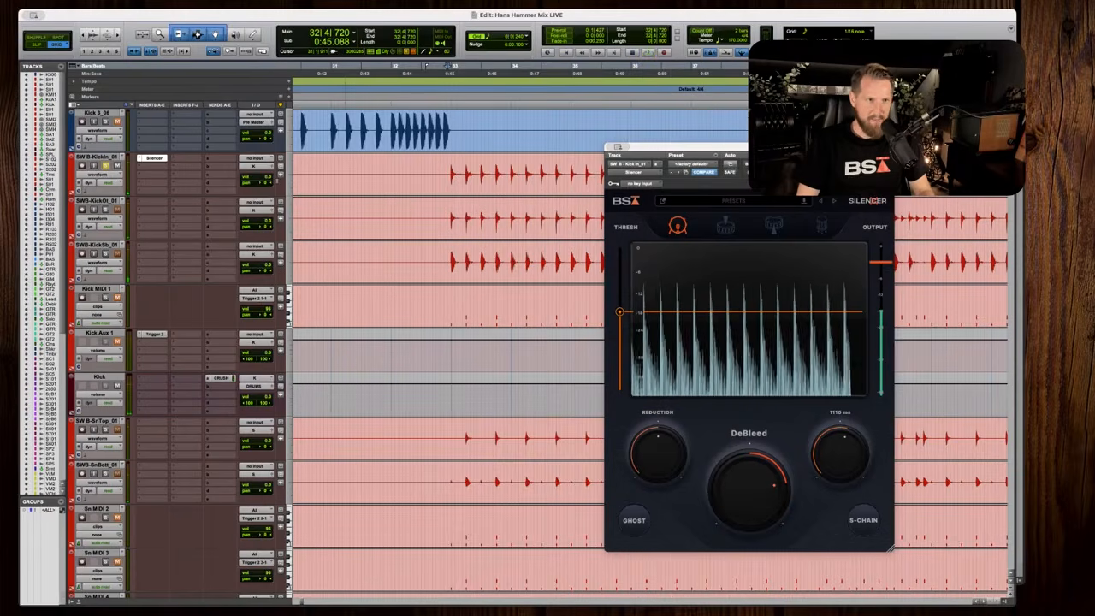
Insert the Telos - Drums dynamics plug-in on the kick-in track, directly after Silencer.
click(154, 166)
mouse_move(156, 168)
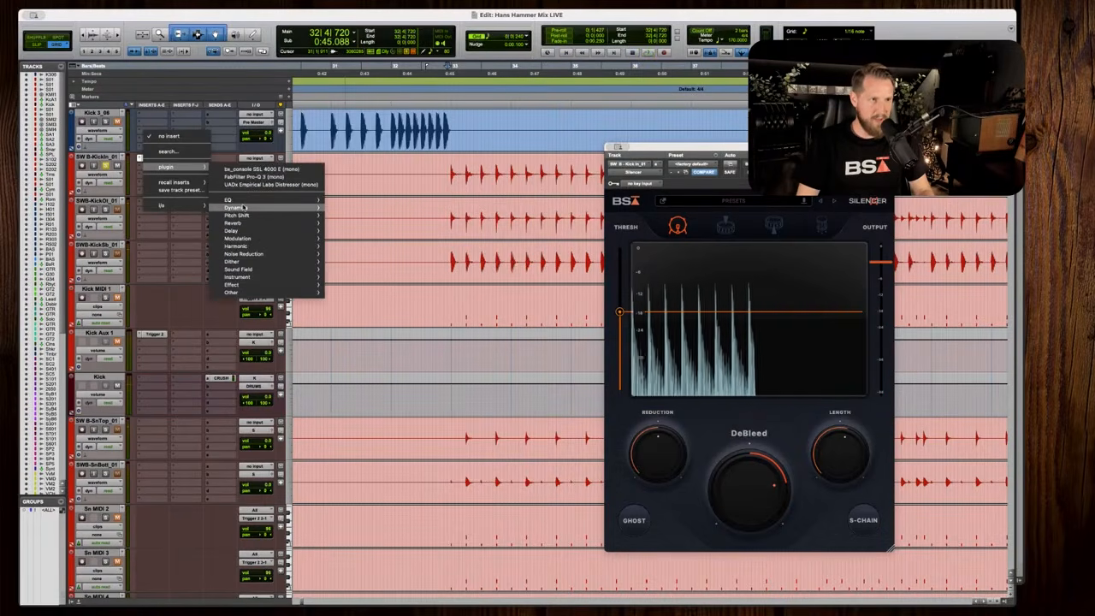
mouse_move(244, 207)
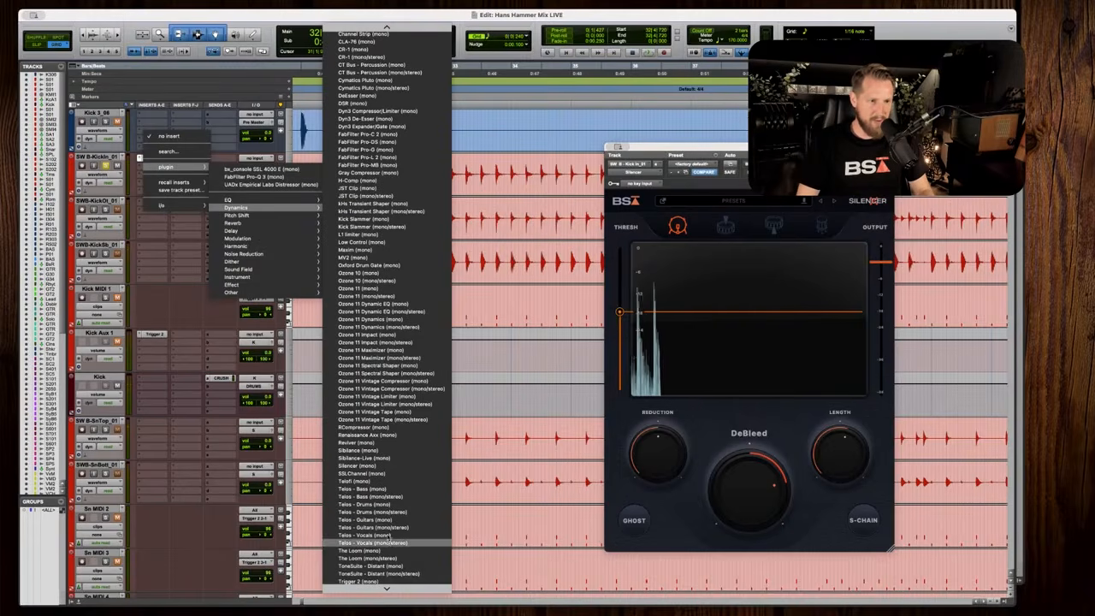
click(387, 510)
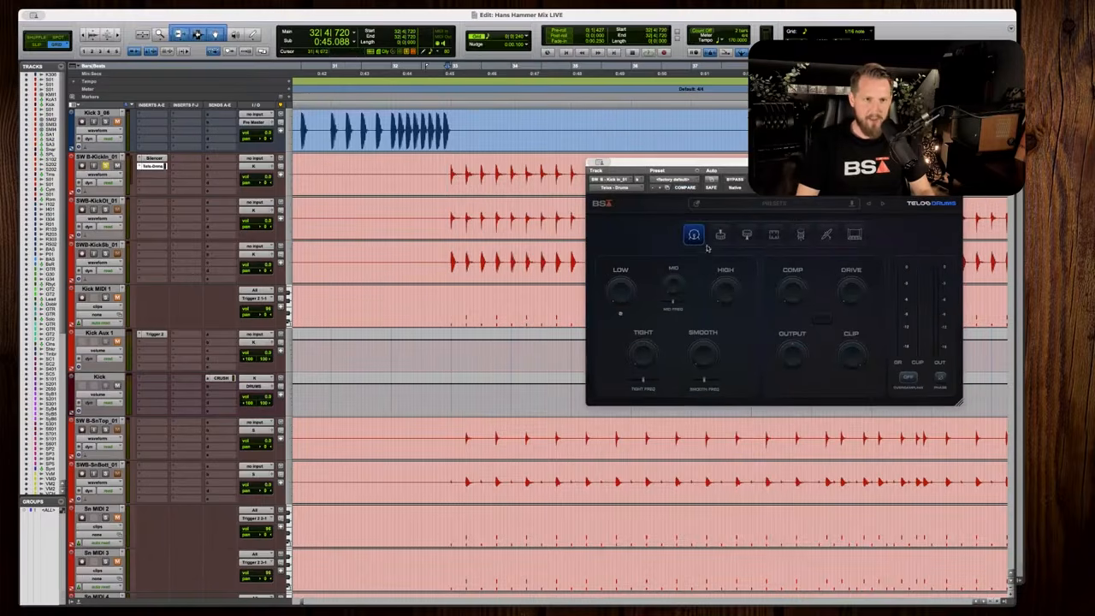
Shape the kick-in tone in Telos Drums by raising Low to about 20, boosting High, and adjusting the Mid band and its frequency during playback.
key(space)
drag(623, 295, 618, 280)
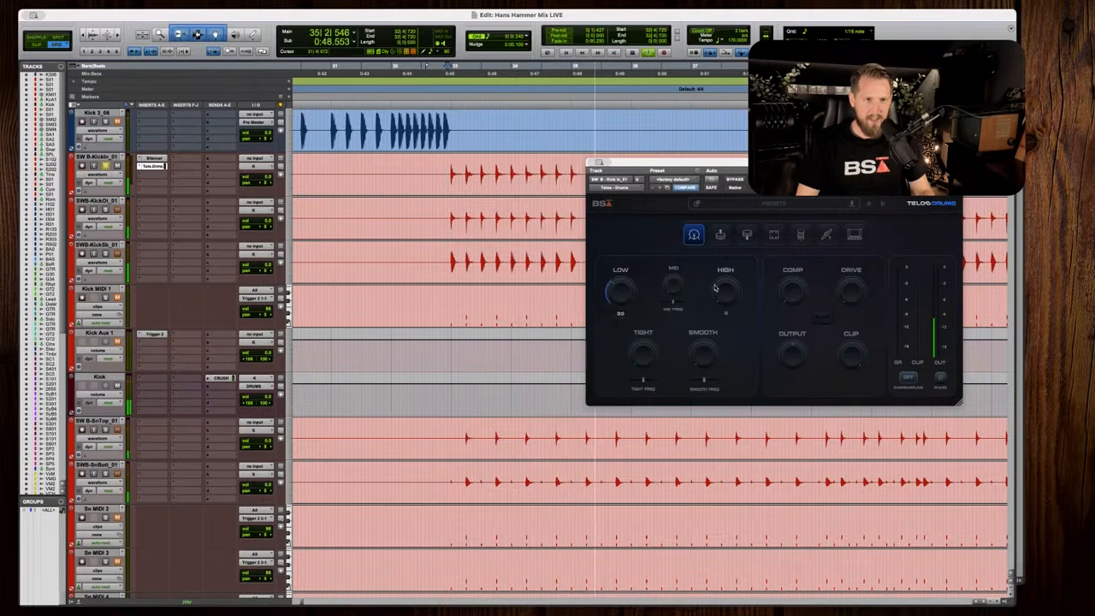
drag(715, 289, 725, 251)
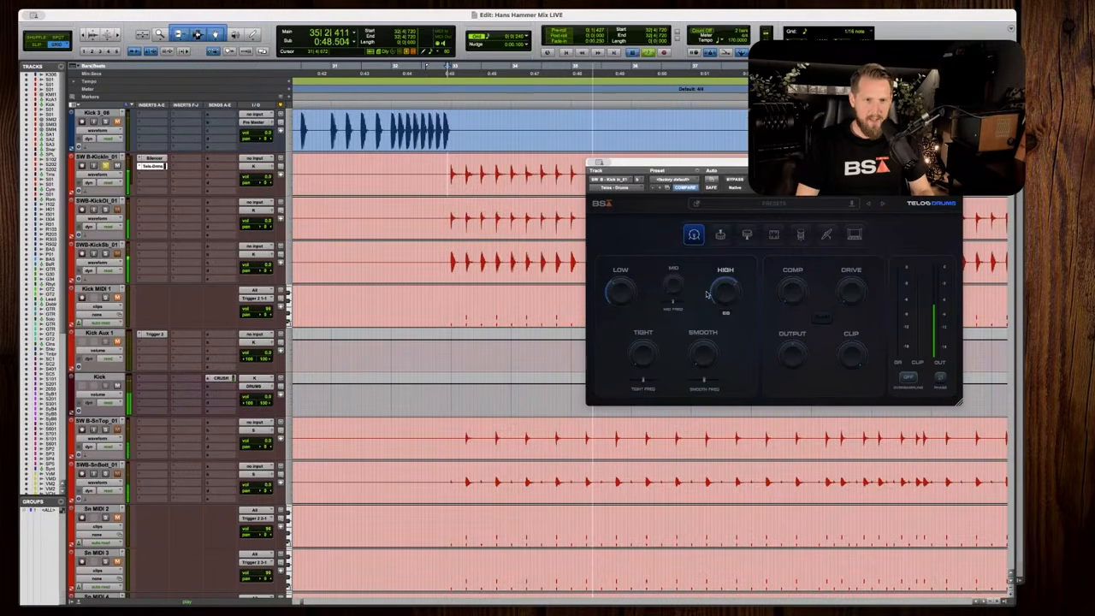
key(space)
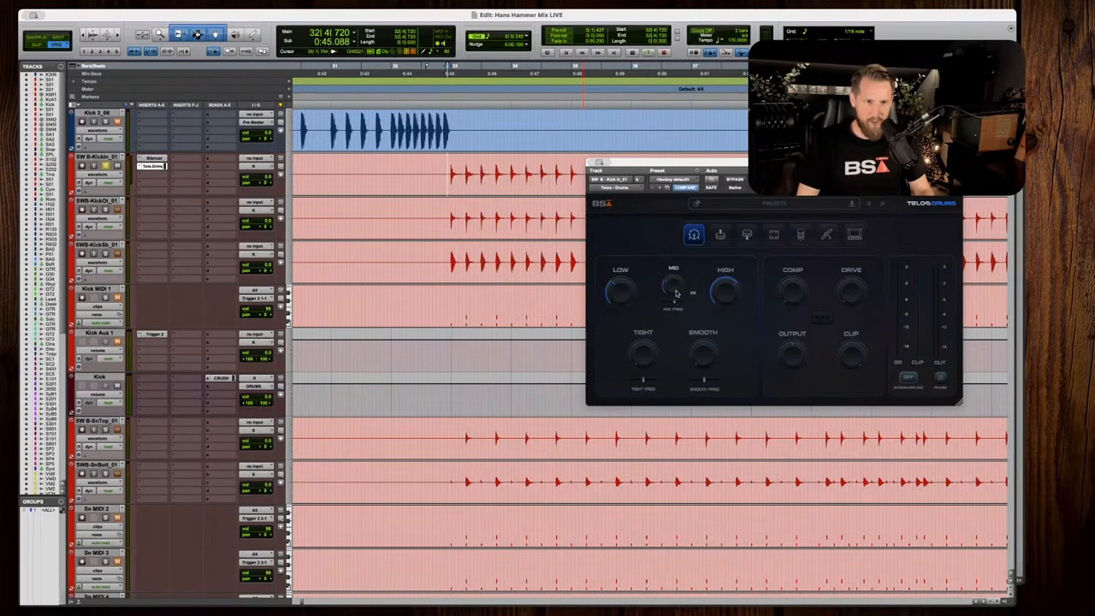
key(space)
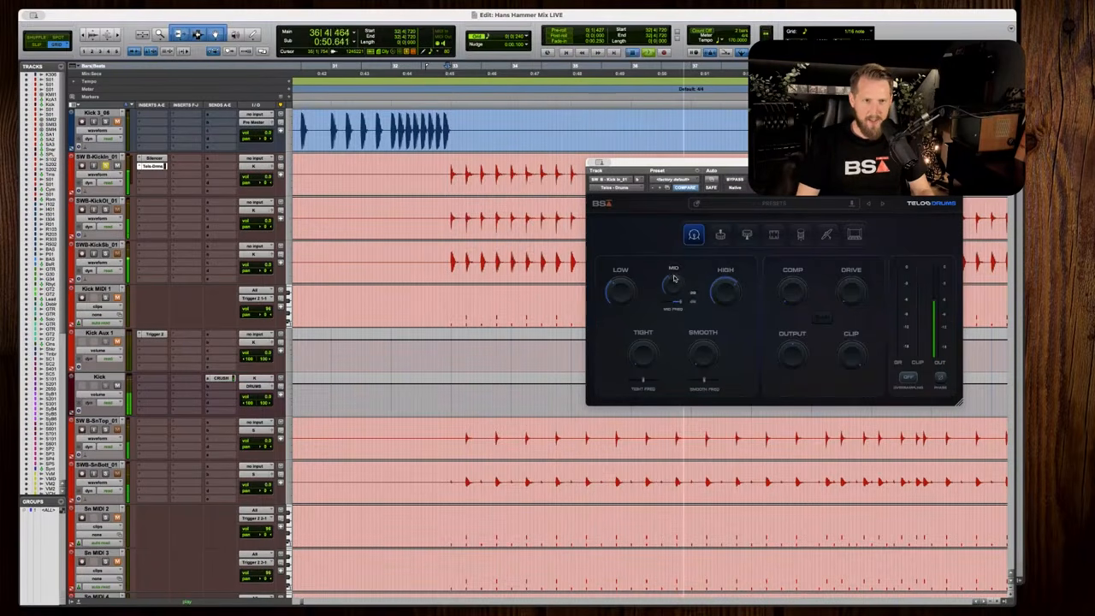
key(space)
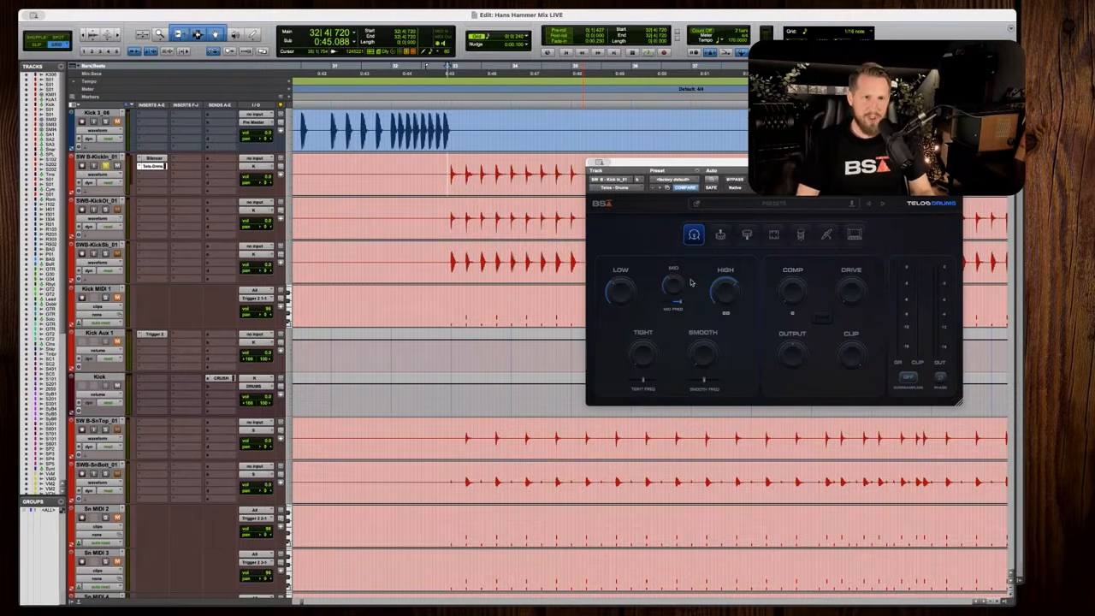
Add moderate compression to the kick-in with the Comp control in Telos Drums while it plays.
key(space)
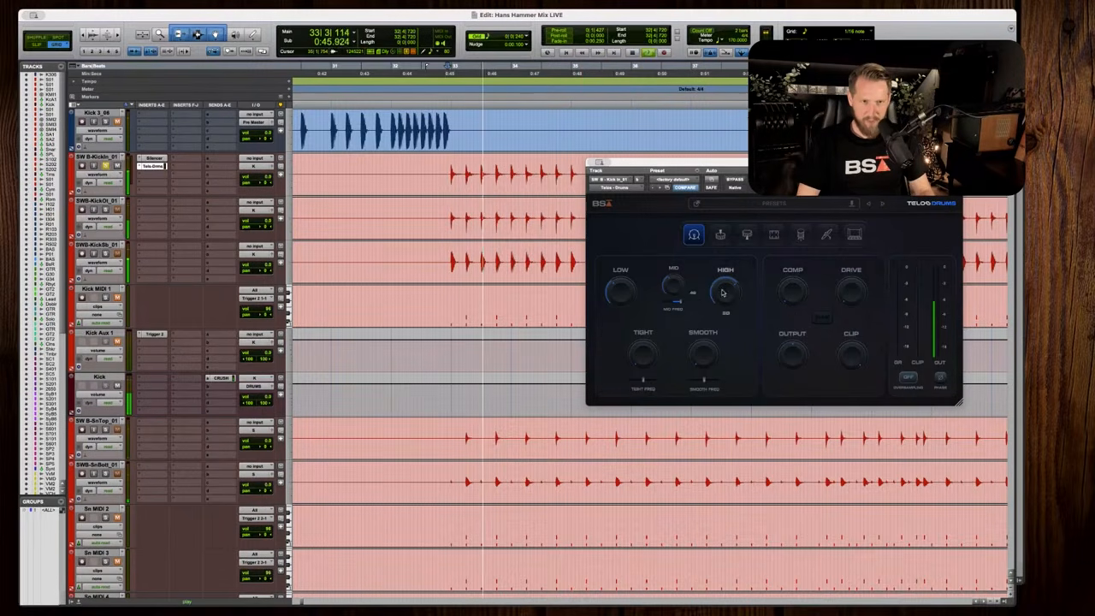
drag(789, 283, 787, 263)
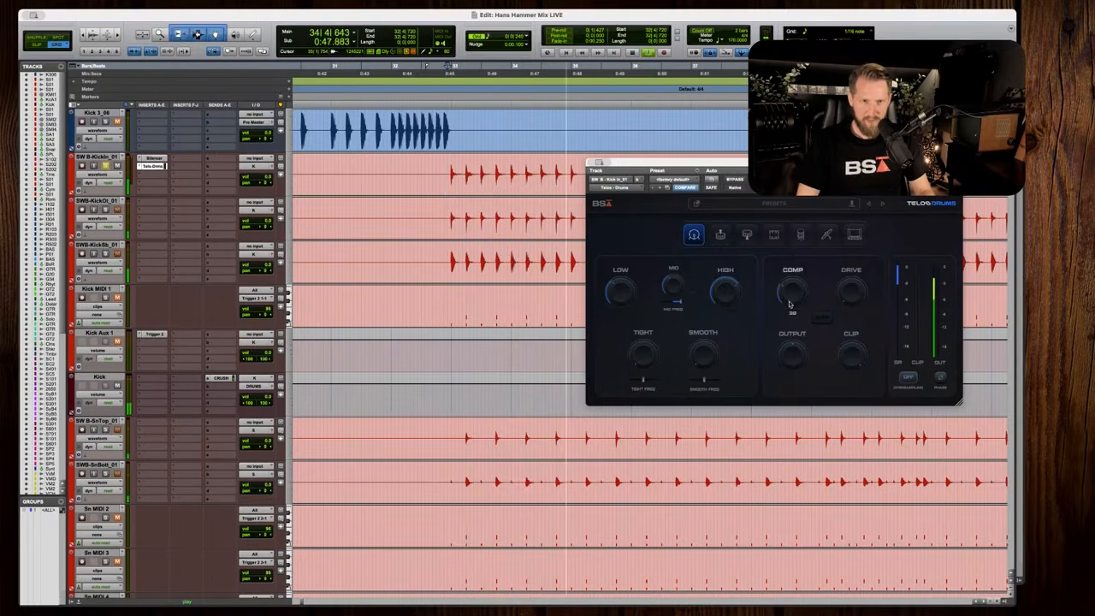
key(space)
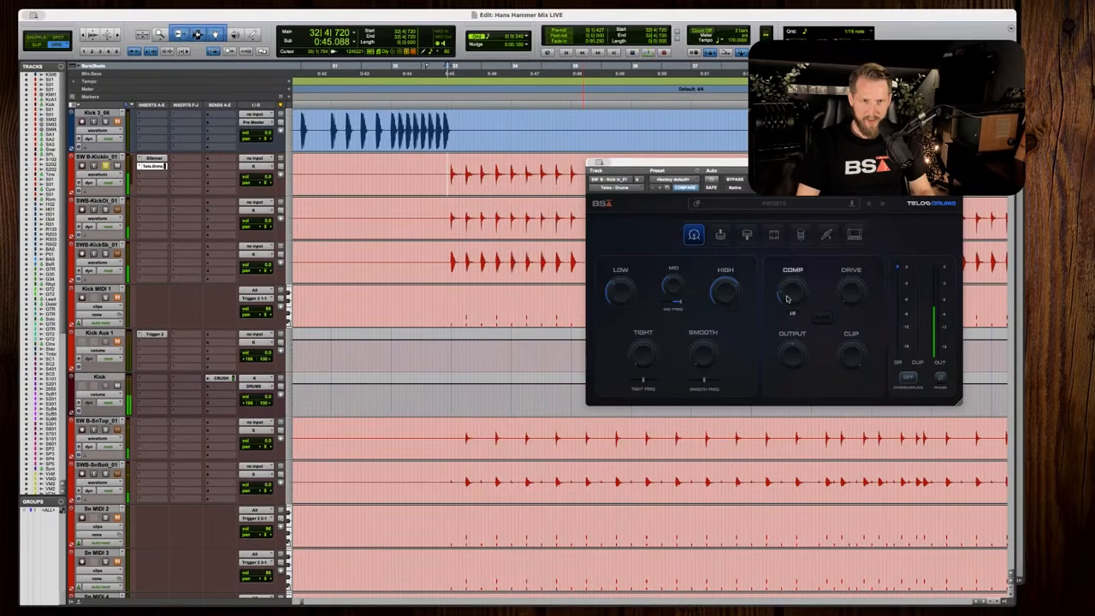
Show the Mix window, open the BSA Clipper on the PRINT channel, and reset its main knob to the default.
key(super+equal)
drag(875, 164, 592, 175)
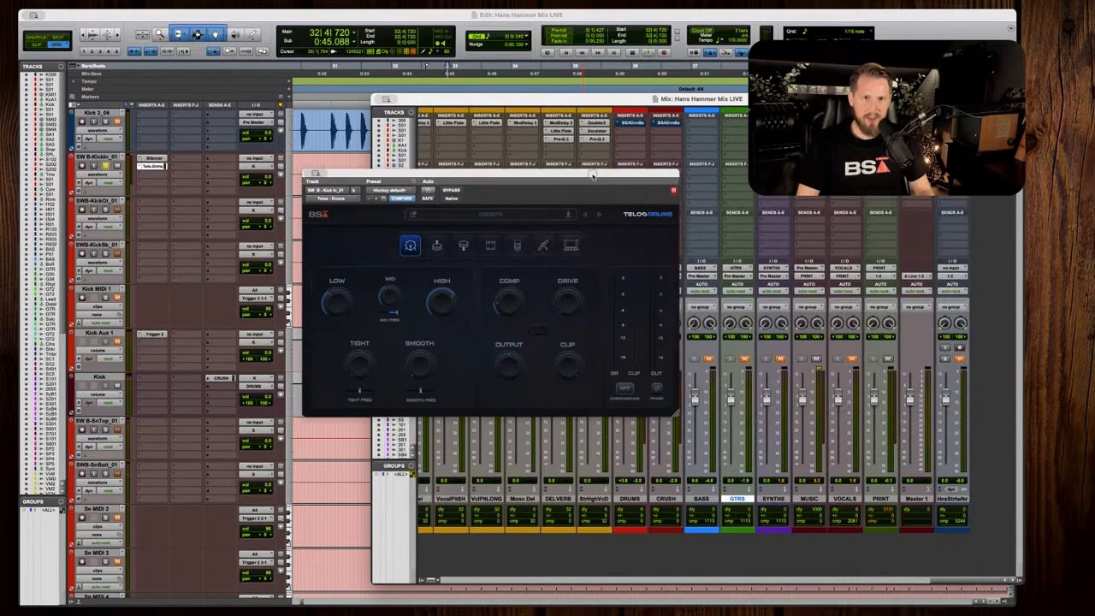
click(880, 131)
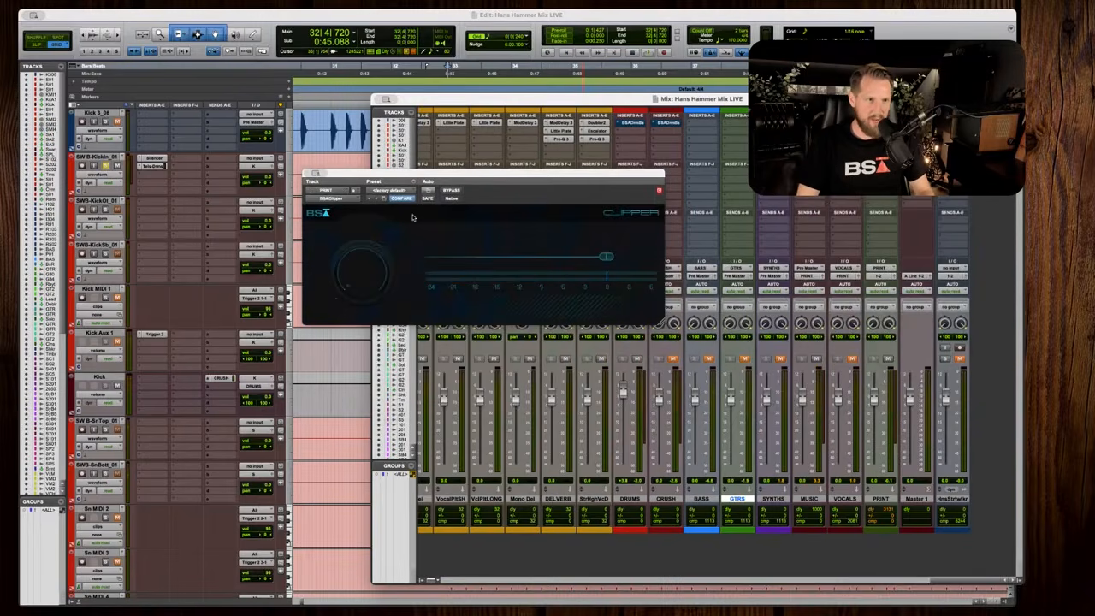
alt+click(365, 273)
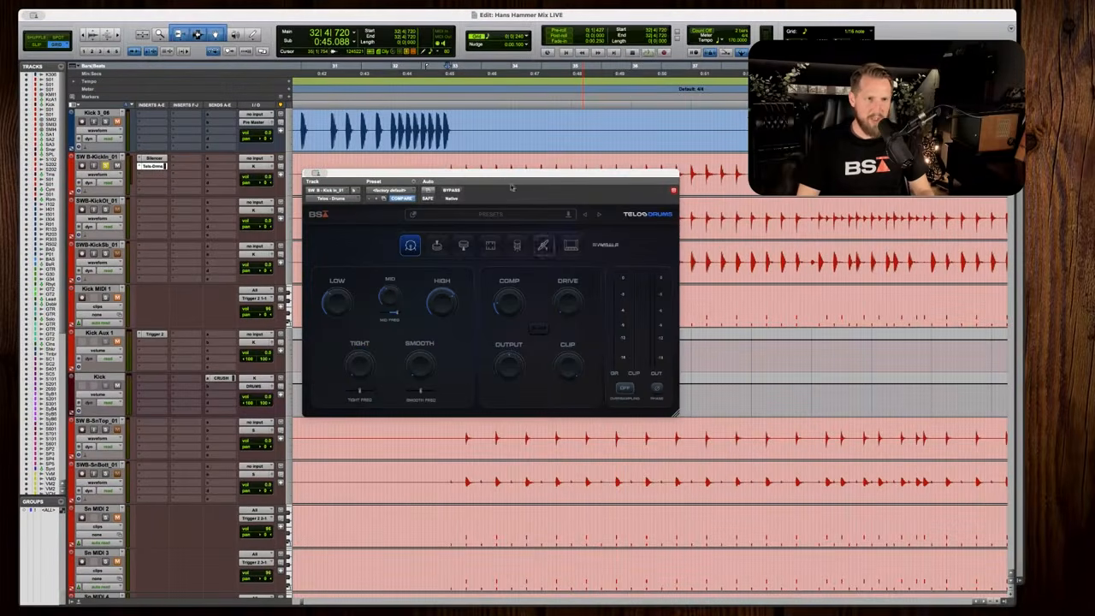
Move the Telos Drums window off the waveforms and fine-tune the kick-in's Comp amount during playback.
drag(510, 173, 802, 158)
key(space)
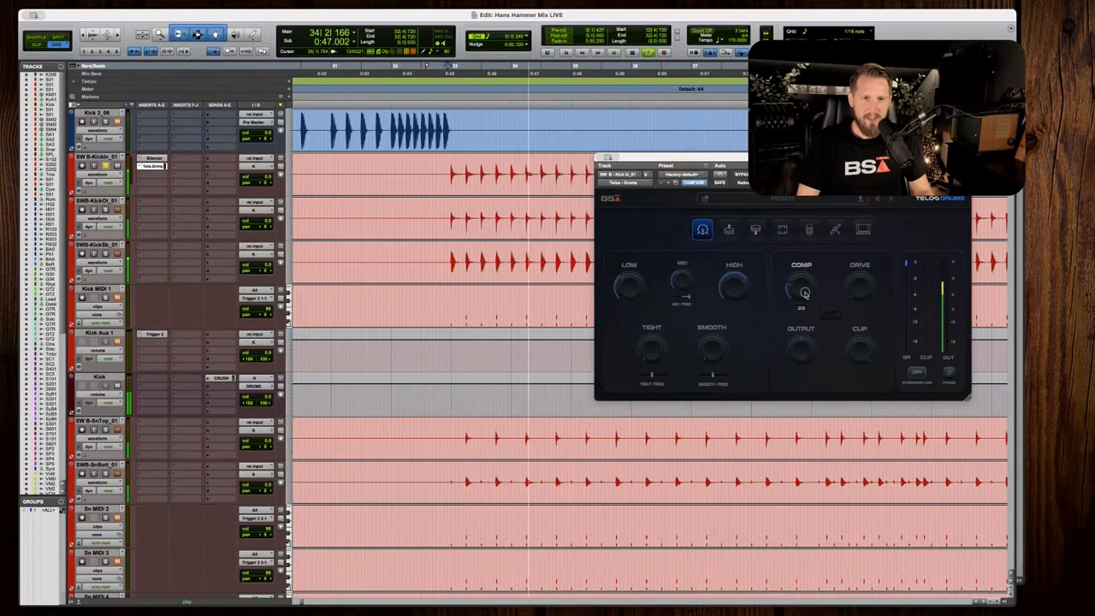
key(space)
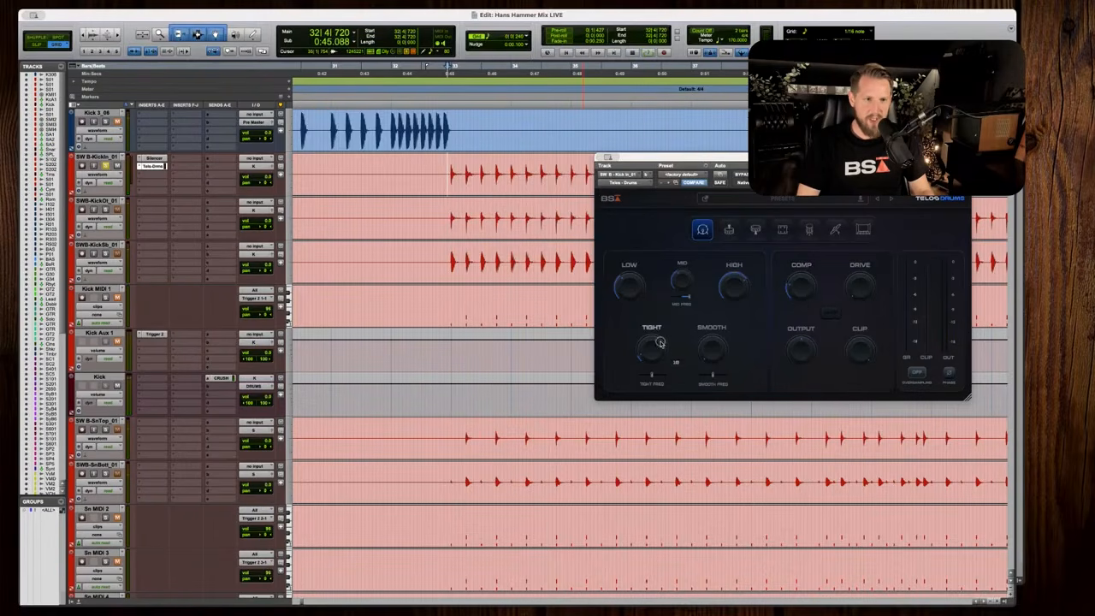
Raise the Tight frequency and boost Low further in the kick-in's Telos Drums while it plays.
key(space)
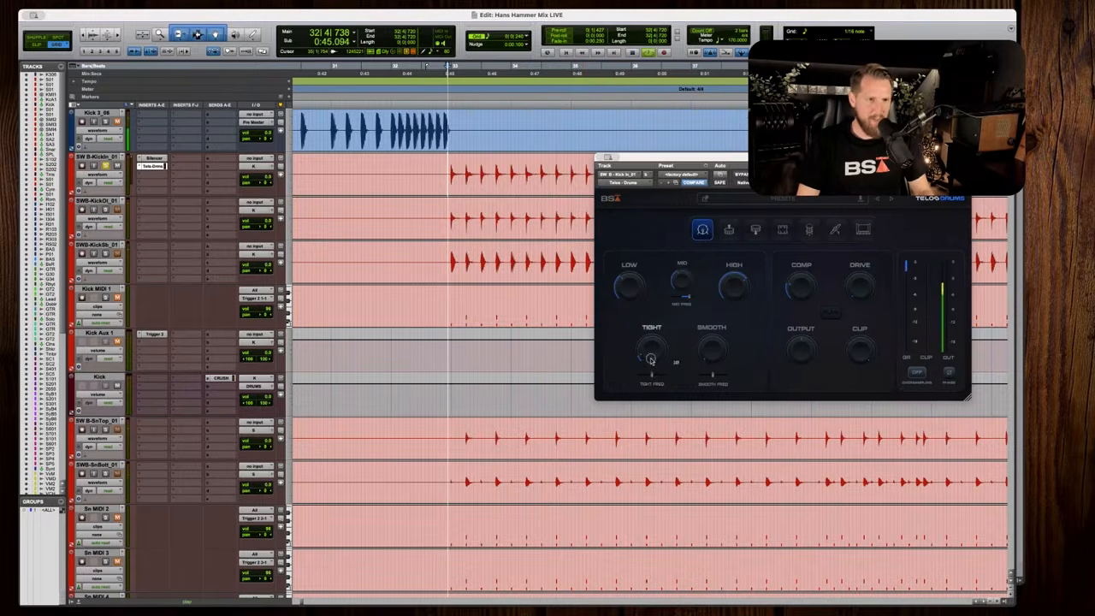
drag(650, 376, 659, 376)
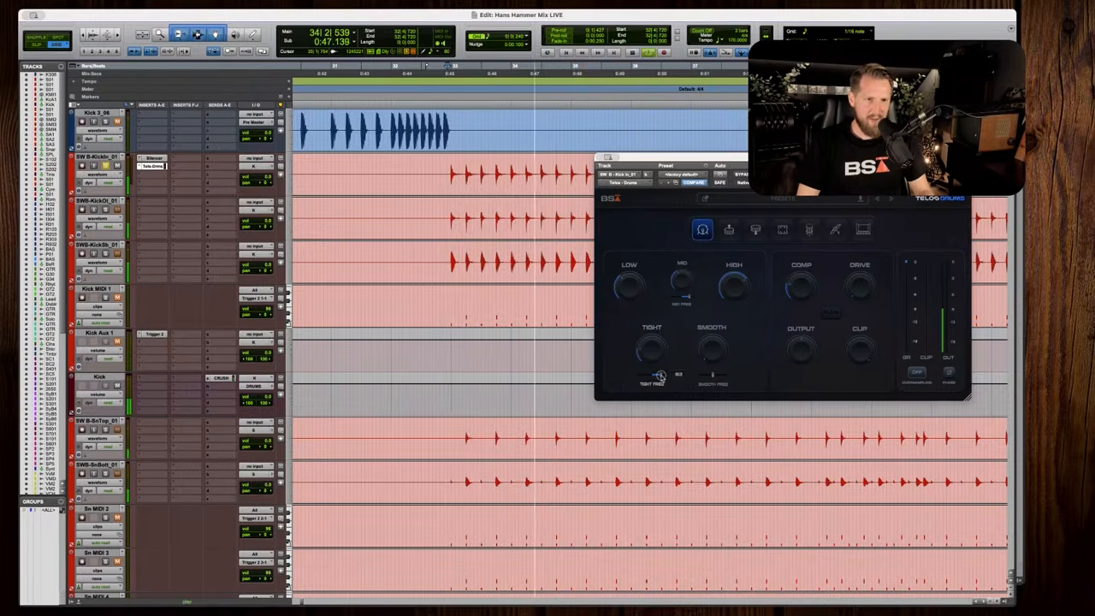
drag(630, 283, 630, 268)
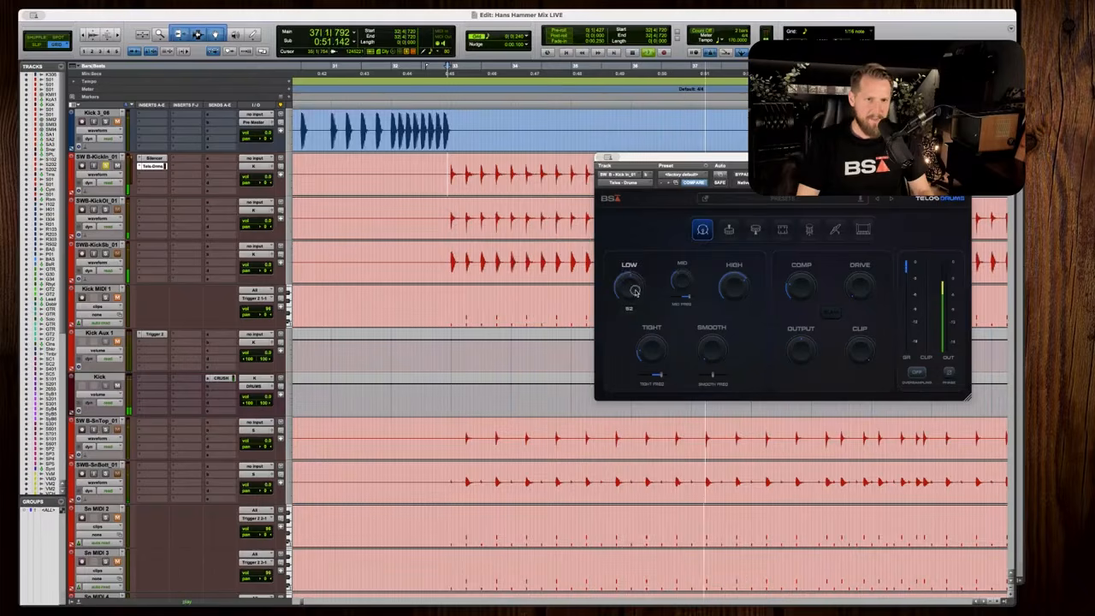
key(space)
Dial in the Smooth amount and its frequency on the kick-in's Telos Drums during playback.
key(space)
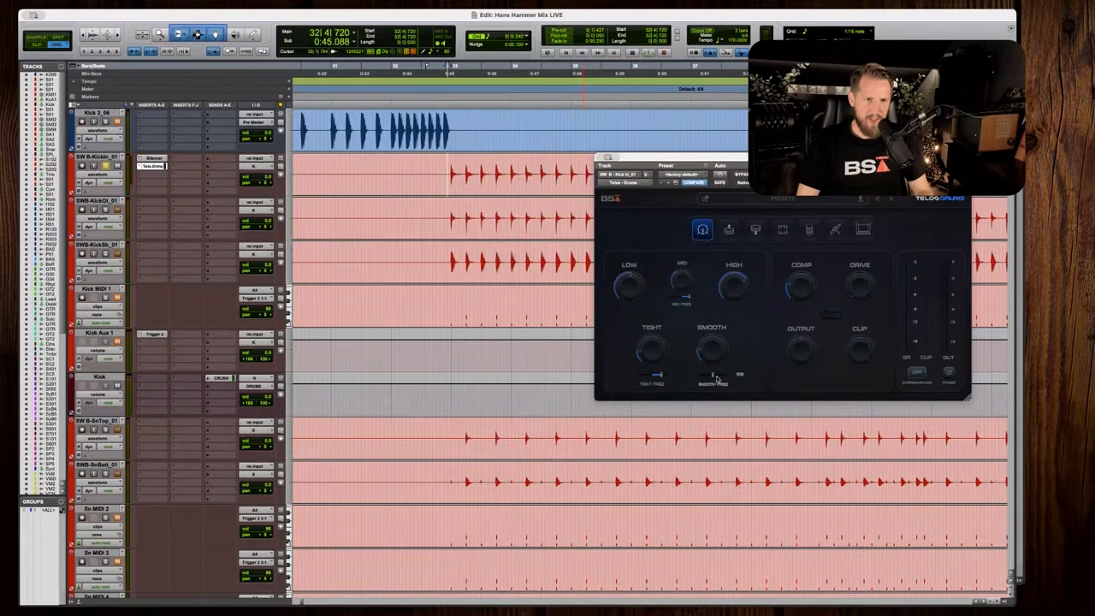
key(space)
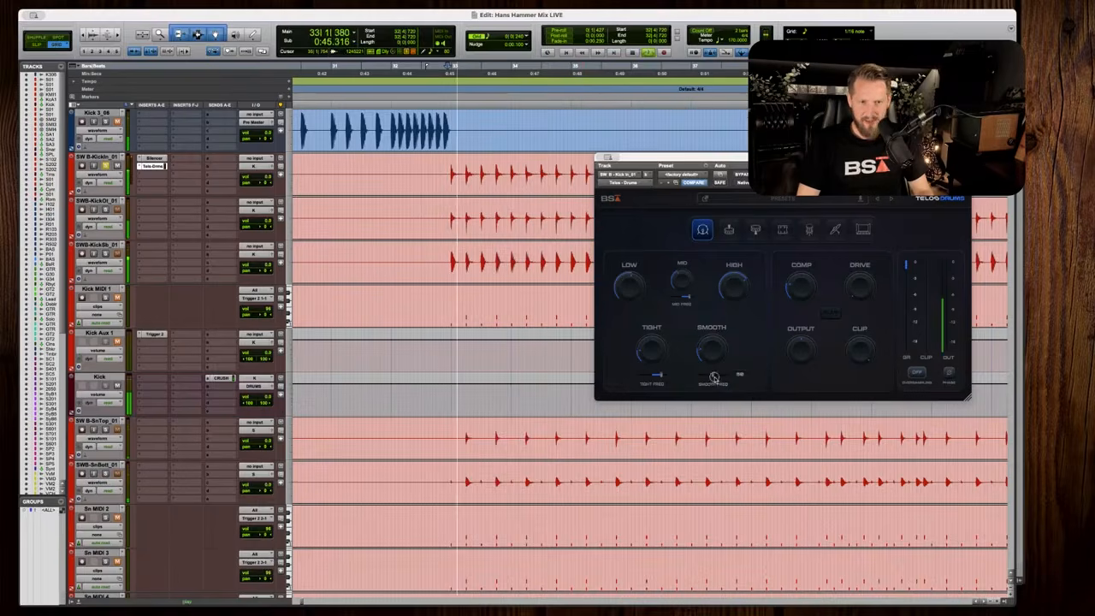
drag(713, 375, 710, 364)
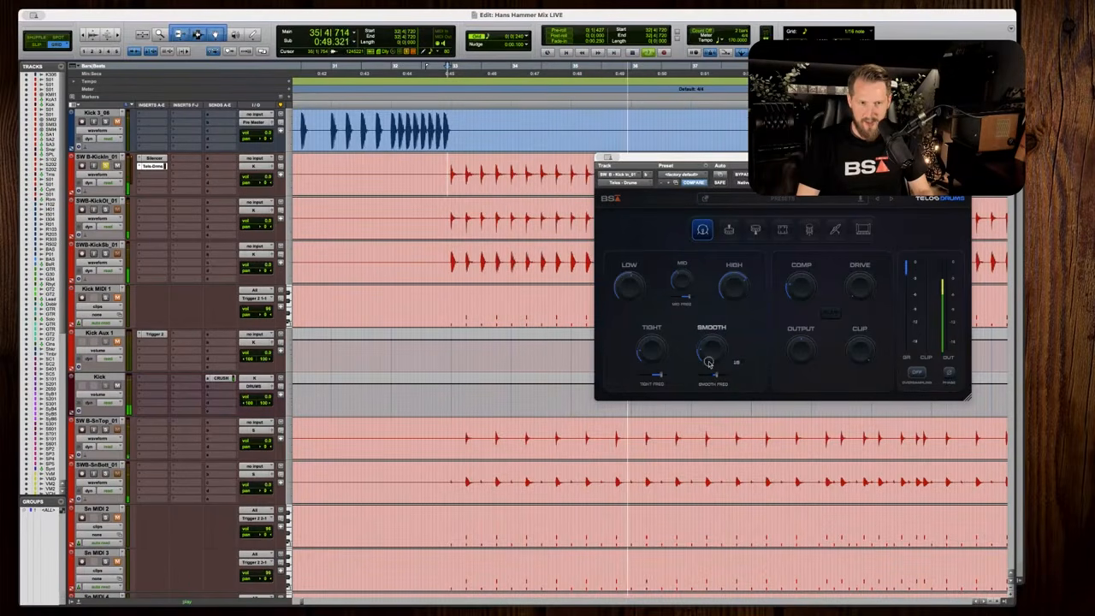
key(space)
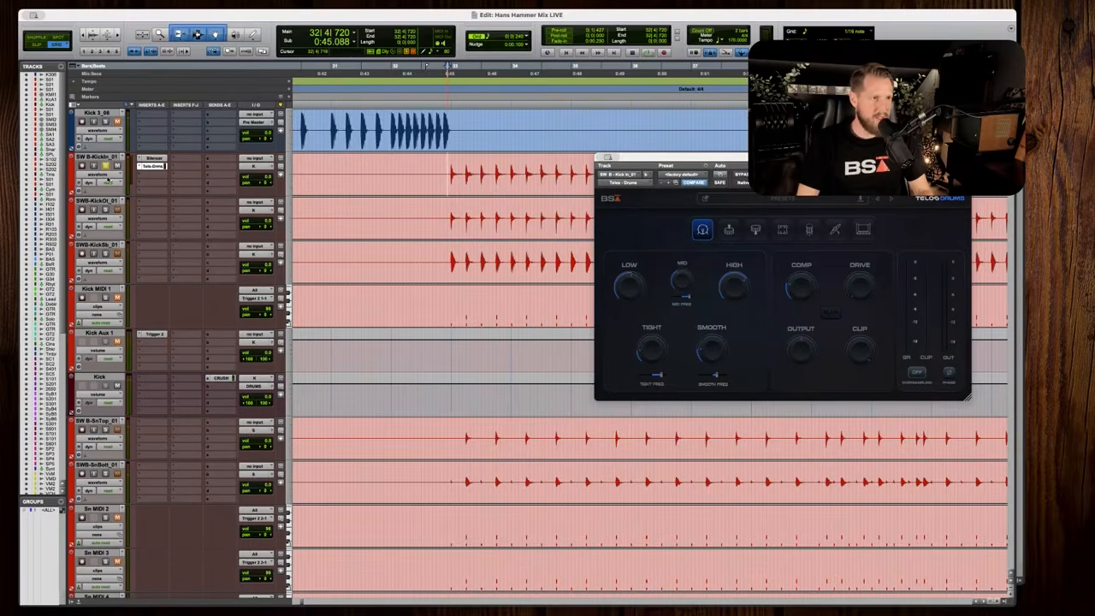
Audition the soloed kick-out track and copy the kick-in's Silencer onto its first insert.
key(space)
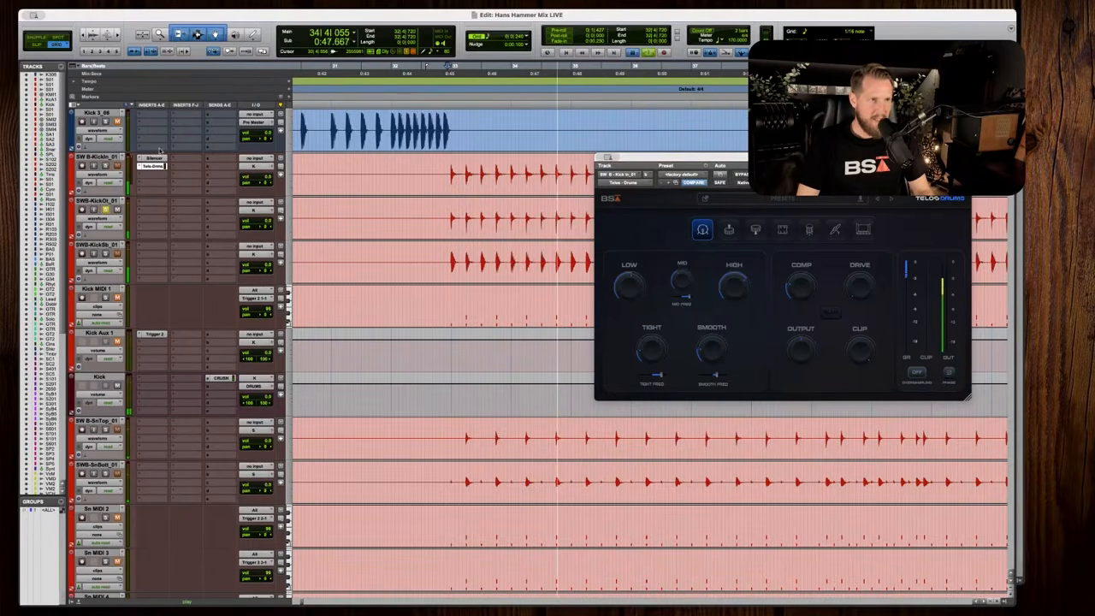
key(space)
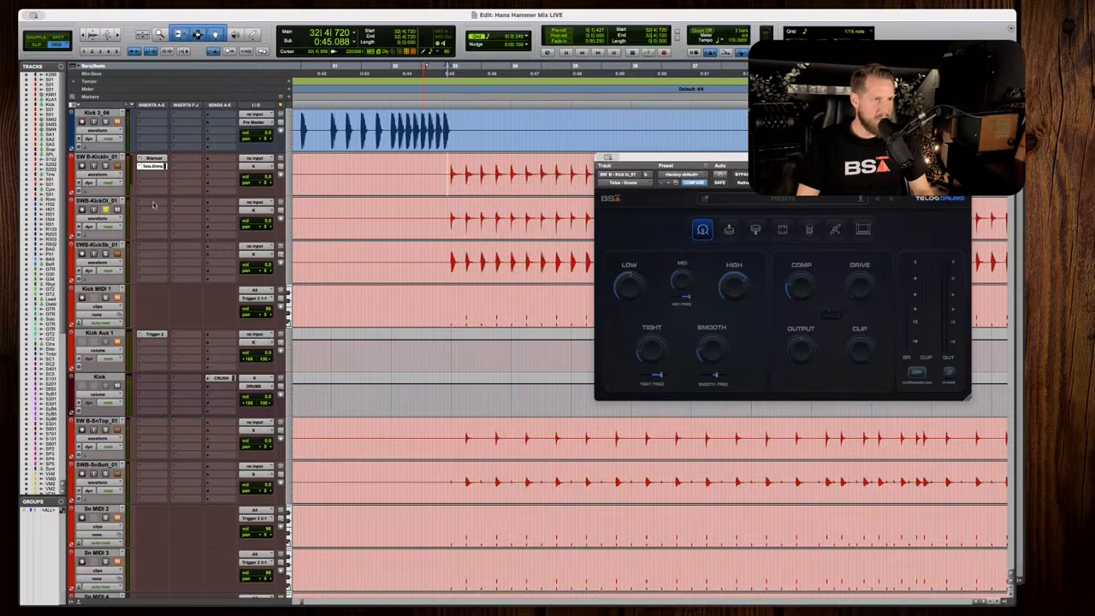
key(space)
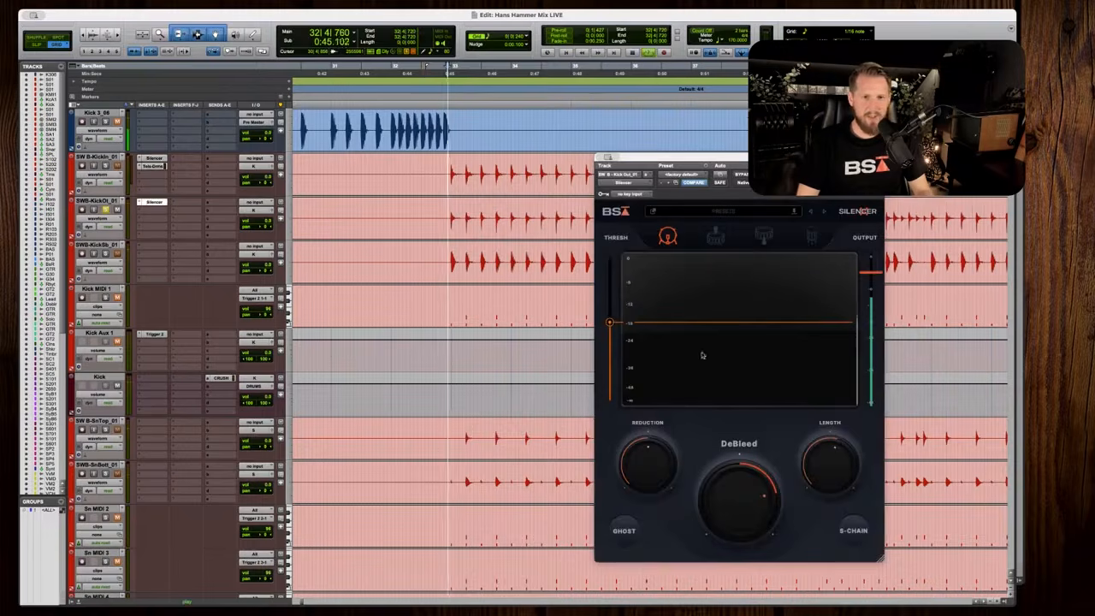
Increase DeBleed slightly and lower the threshold in the kick-out's Silencer, checking the result by playback.
drag(725, 493, 726, 480)
drag(608, 323, 609, 328)
key(space)
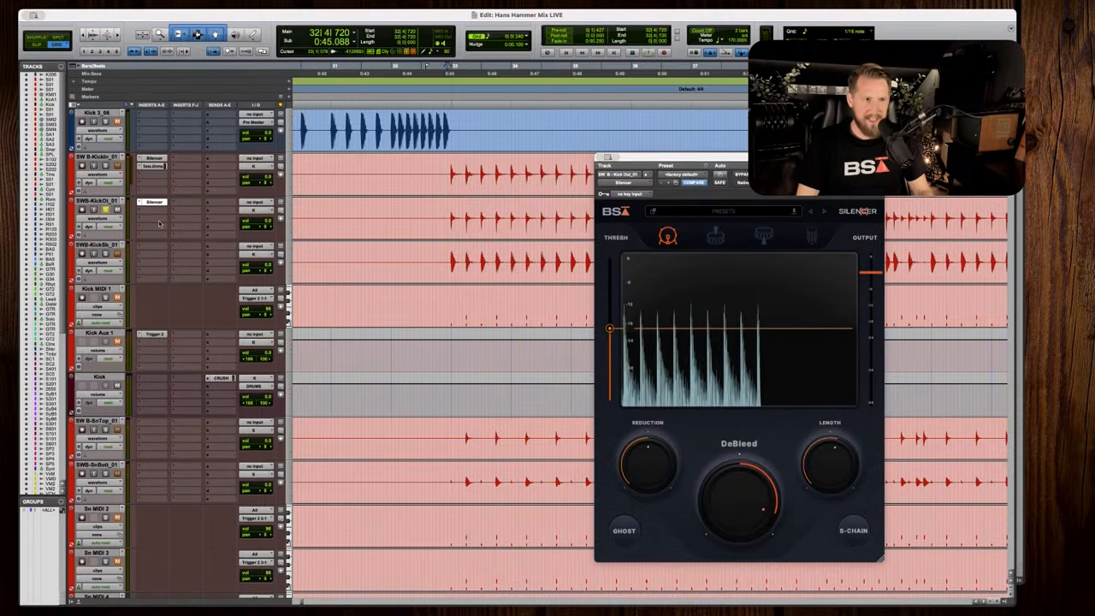
key(space)
key(space)
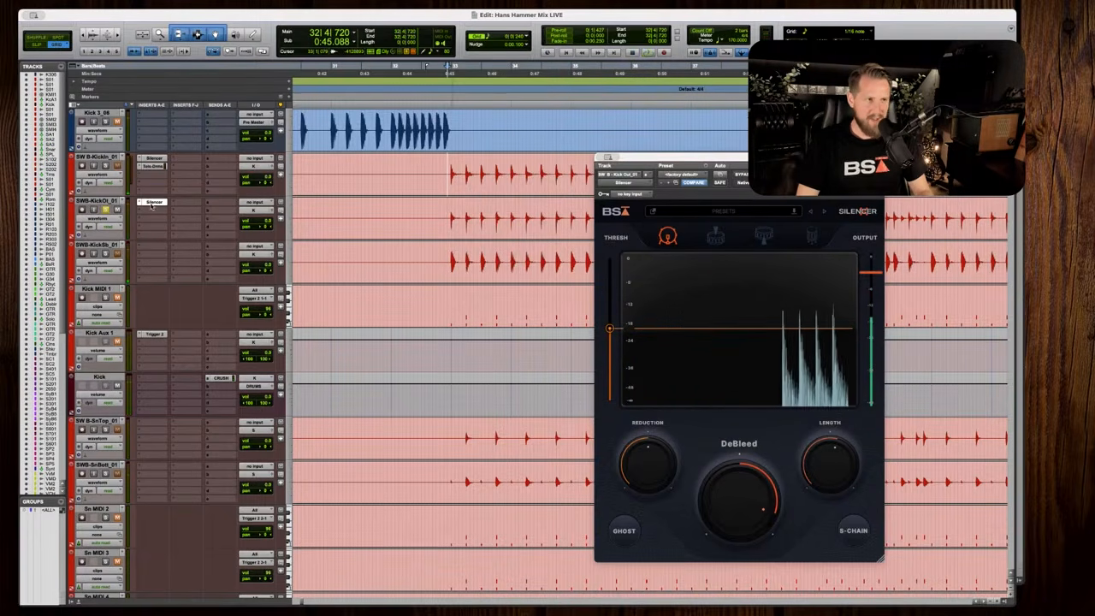
Copy the kick-in's Telos Drums to the kick-out's second insert and dial in its Comp and Drive during playback.
drag(154, 167, 152, 213)
click(150, 212)
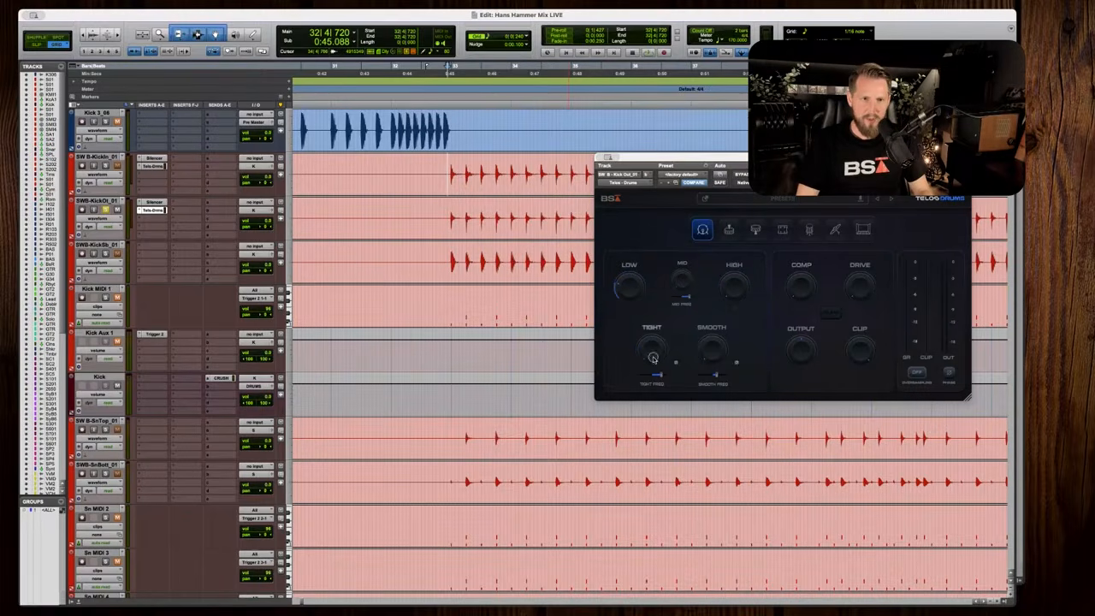
key(space)
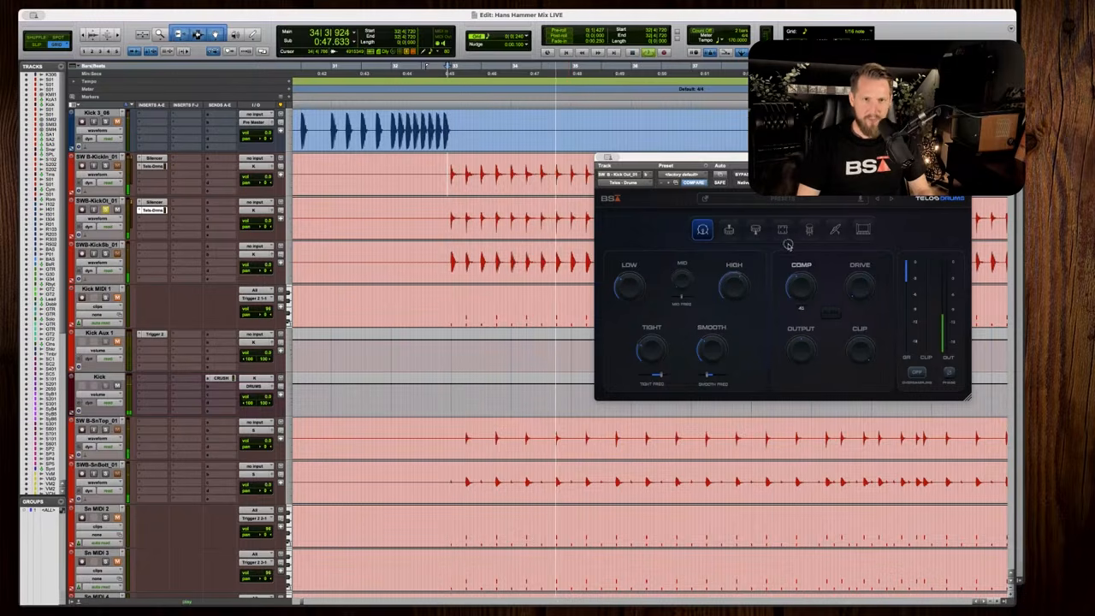
drag(854, 243, 855, 227)
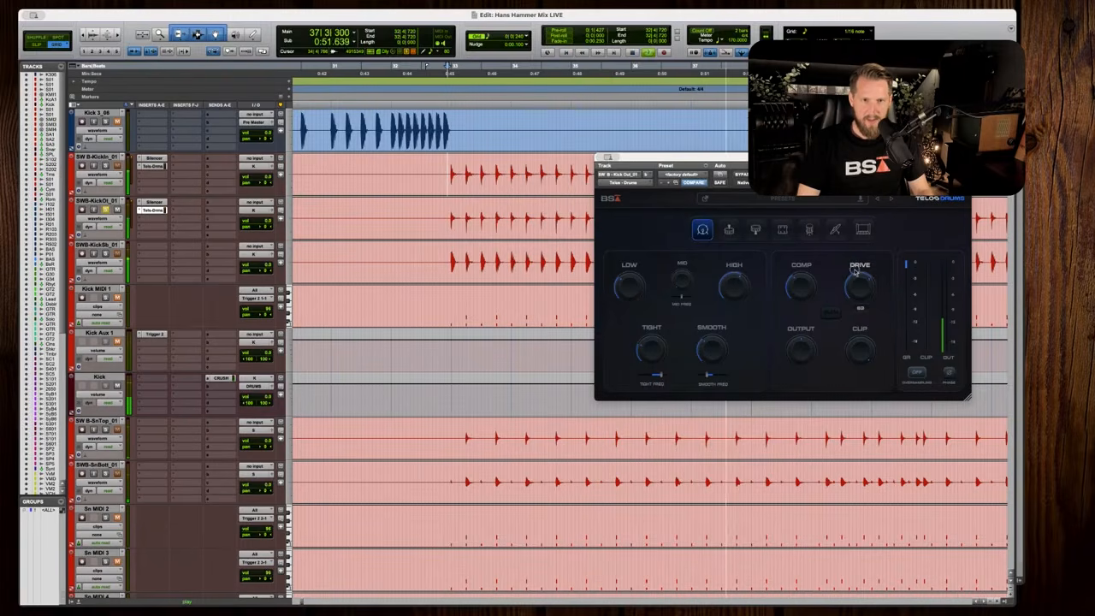
drag(855, 272, 863, 279)
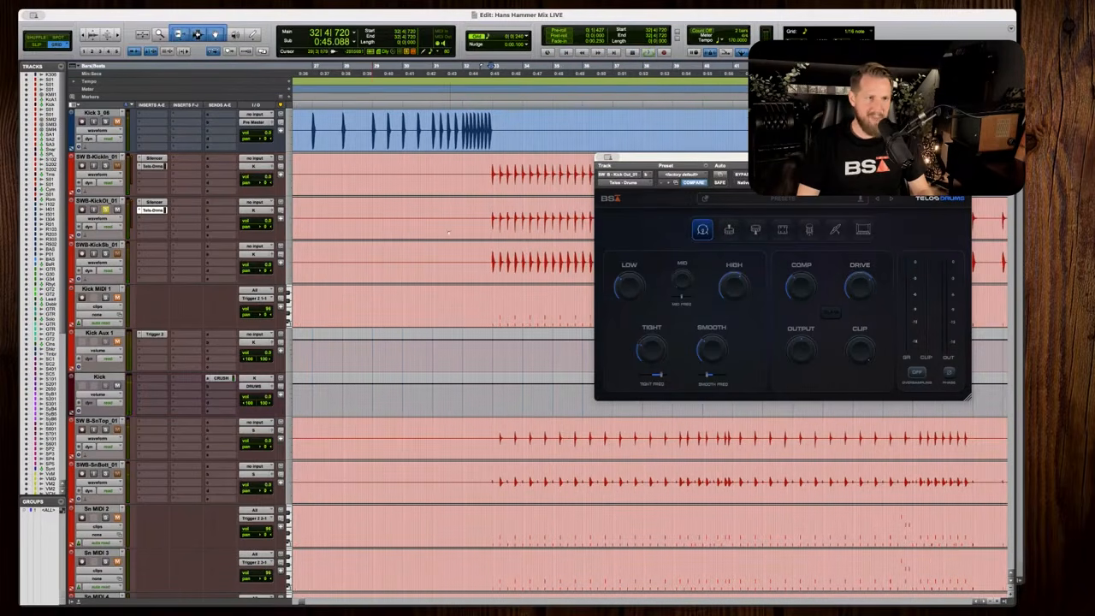
Solo the kick-in along with the kick-out and lower the volume of both tracks while checking the blend.
click(106, 166)
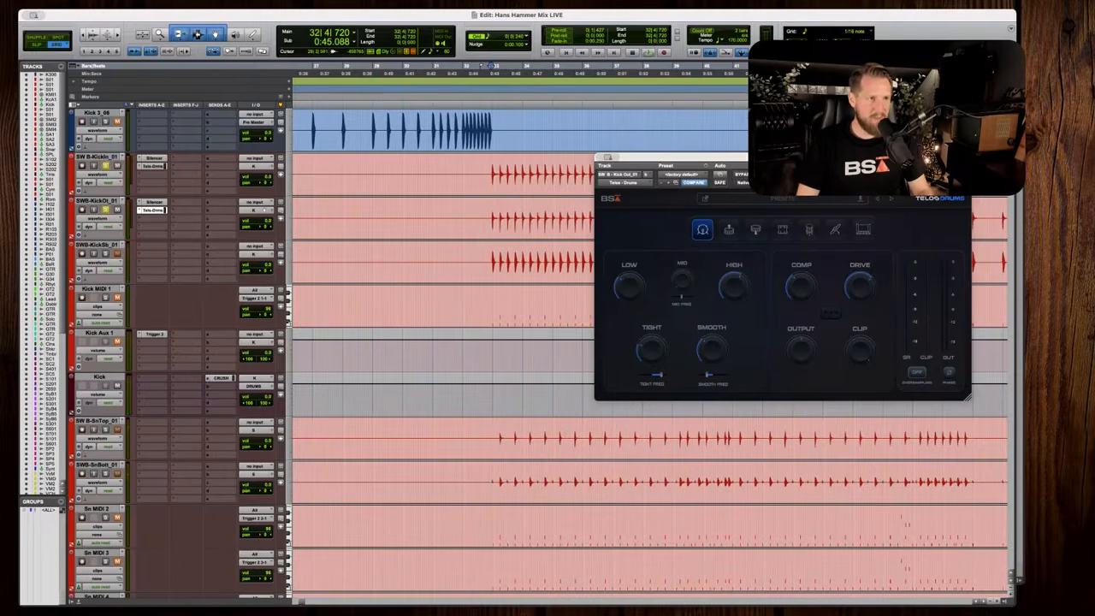
key(space)
drag(268, 220, 265, 225)
key(space)
drag(264, 177, 264, 181)
key(space)
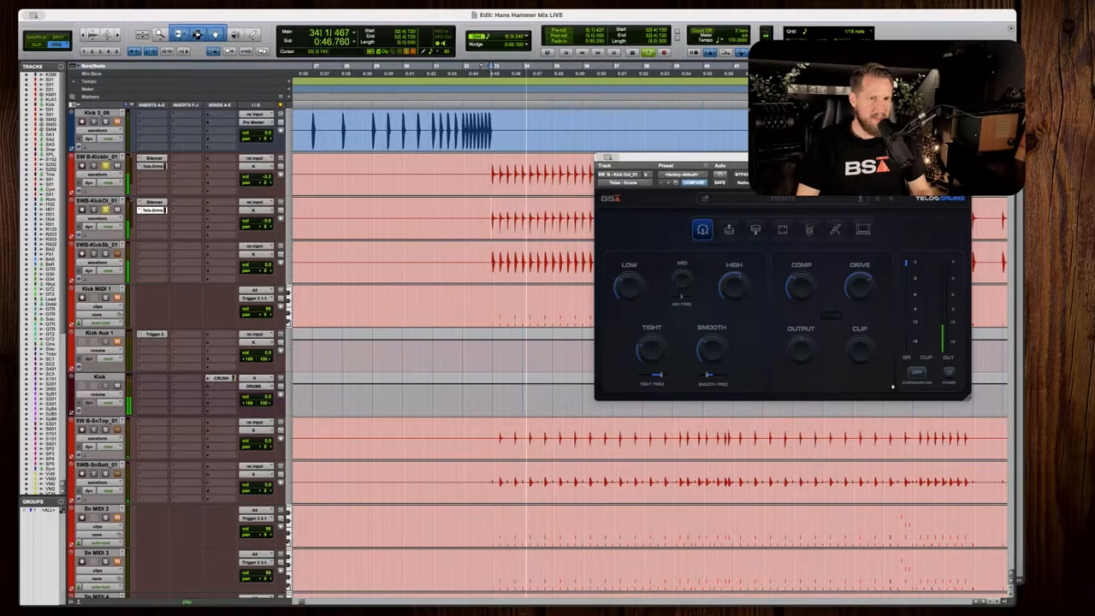
Compare inverted and normal phase on the kick-out's Telos Drums against the kick-in during playback.
click(950, 375)
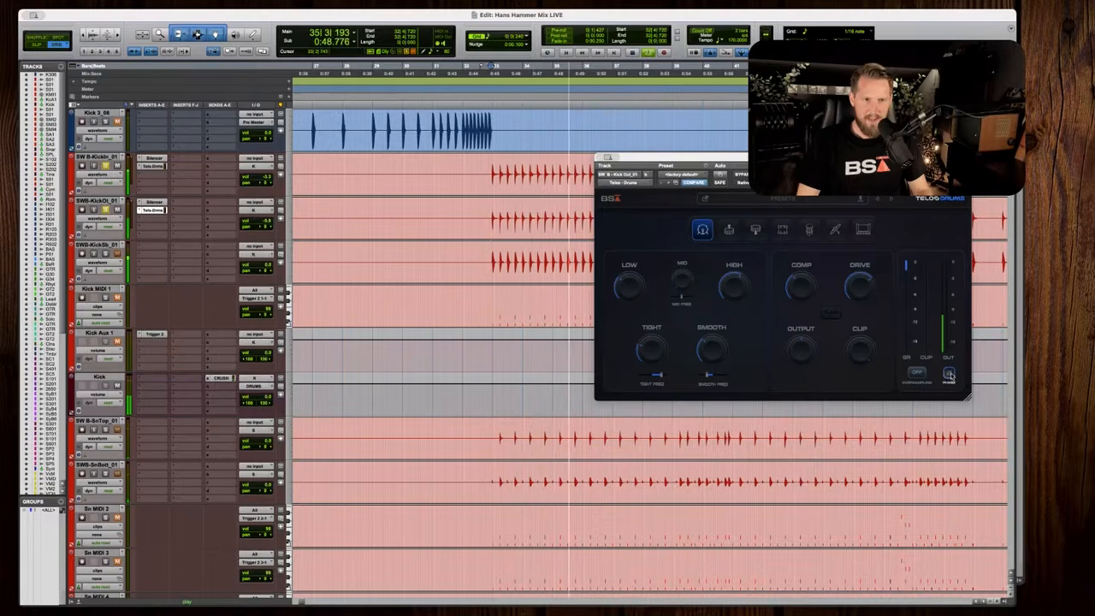
click(950, 375)
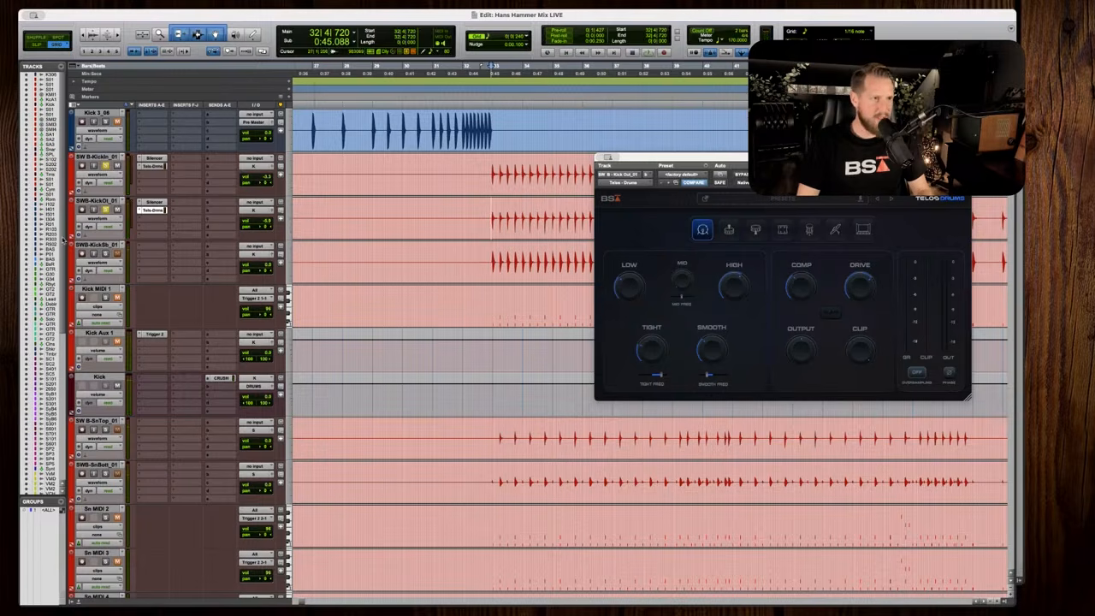
key(space)
key(space)
Solo the kick-sub track and insert a mono Telos Drums on its first insert slot.
click(106, 254)
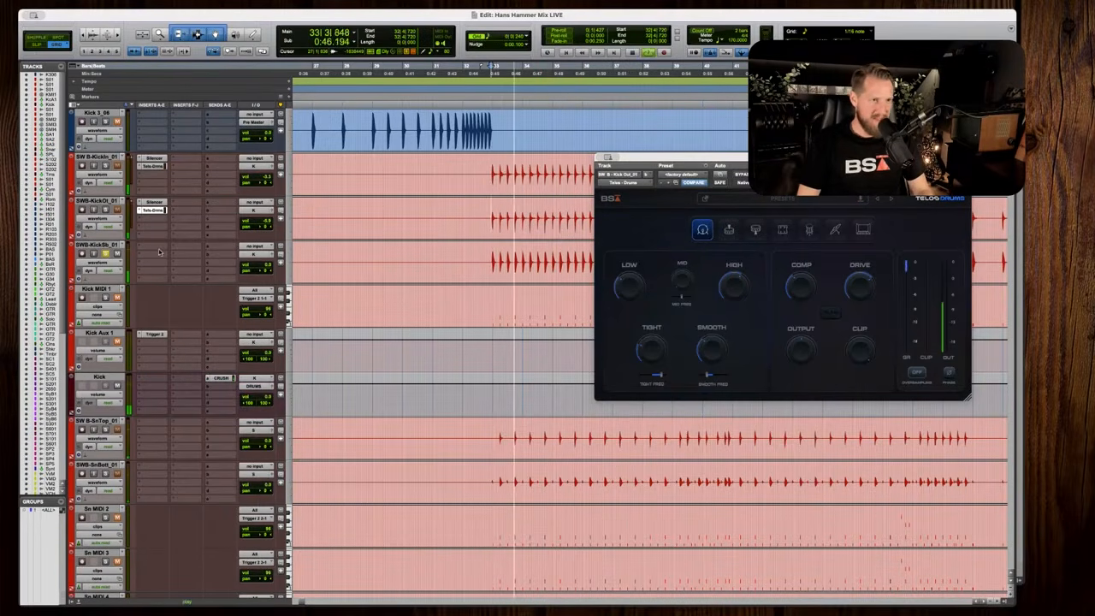
click(151, 209)
mouse_move(160, 250)
mouse_move(260, 289)
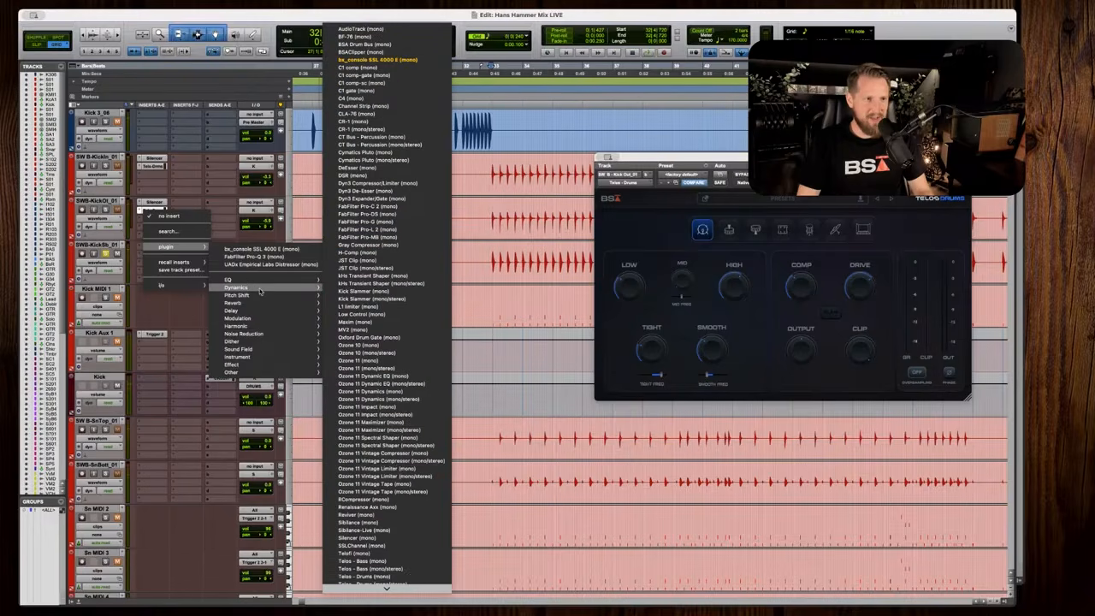
scroll(388, 539, down, 1)
click(385, 537)
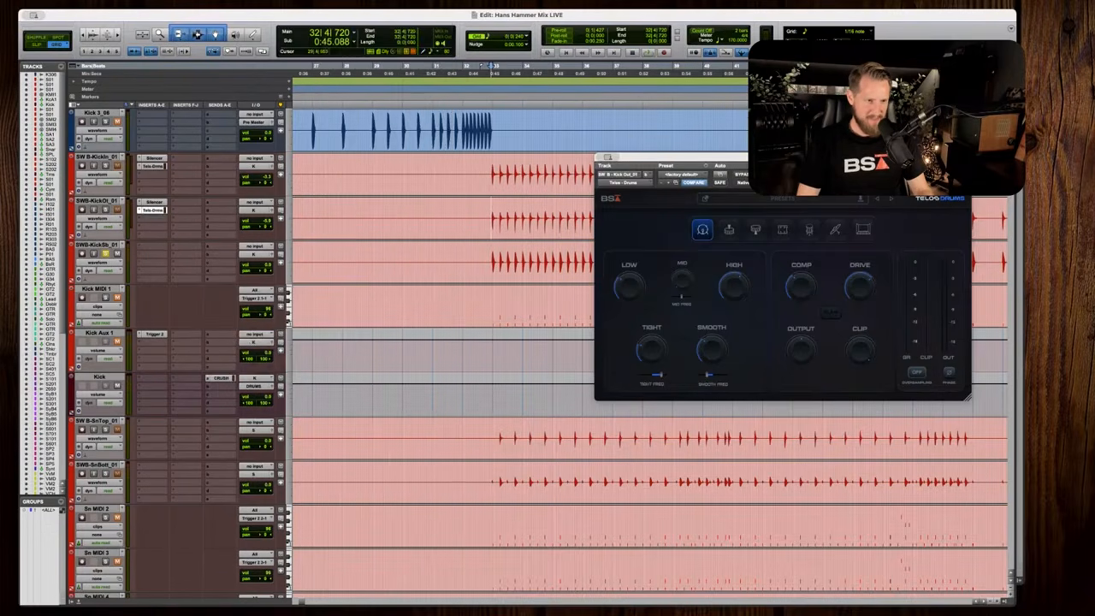
Raise Smooth and boost Low in the kick-sub's Telos Drums while it plays.
key(space)
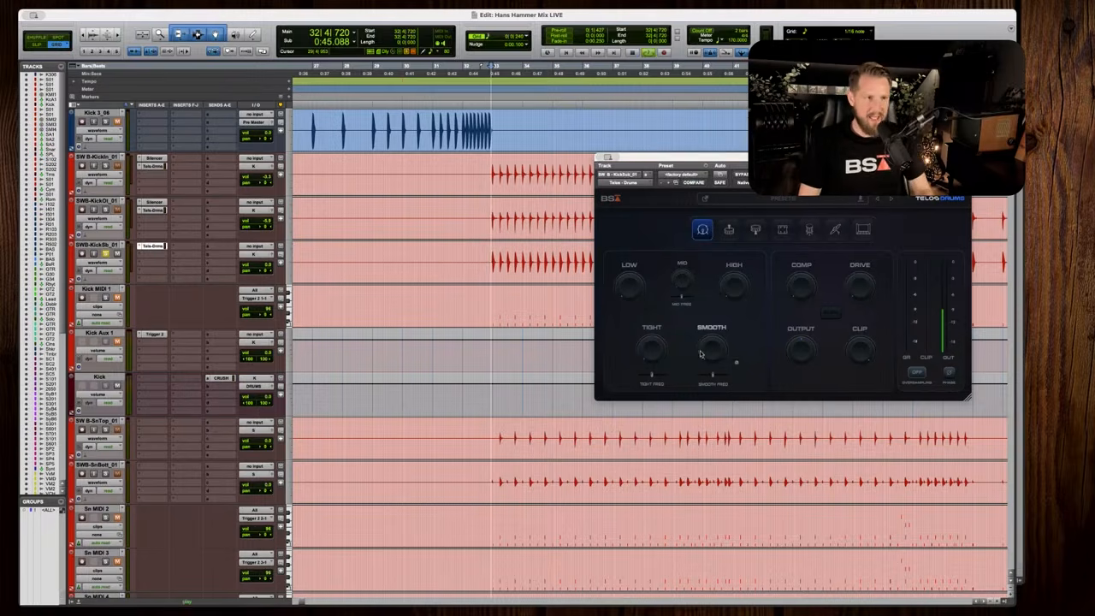
drag(701, 305, 704, 295)
key(space)
drag(626, 283, 623, 263)
key(space)
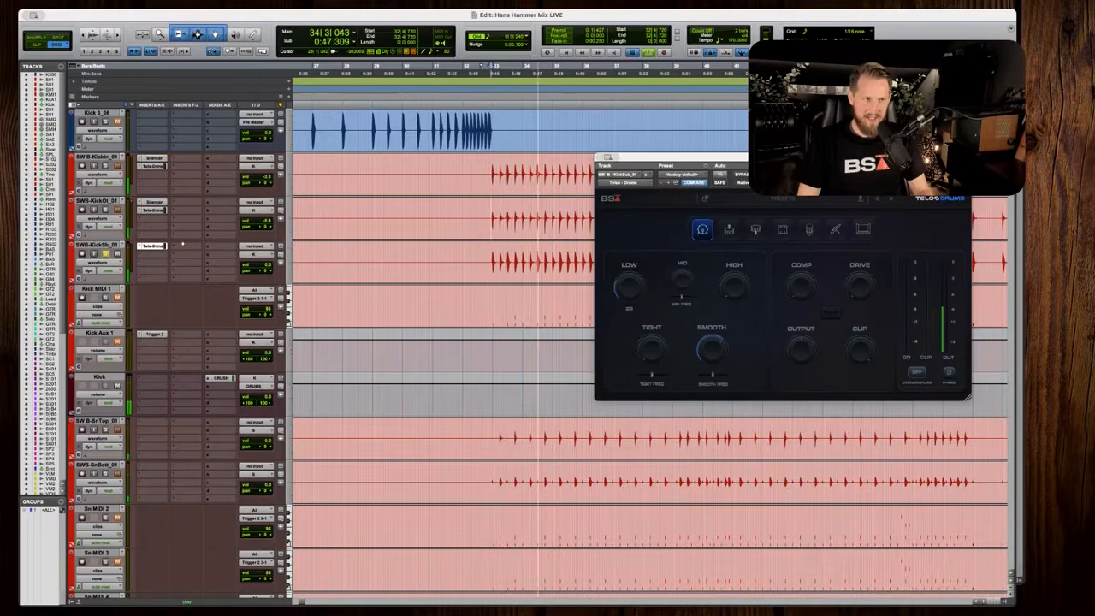
Play all three kick microphones soloed together and lower the kick-sub's volume to fit the blend.
key(space)
key(space)
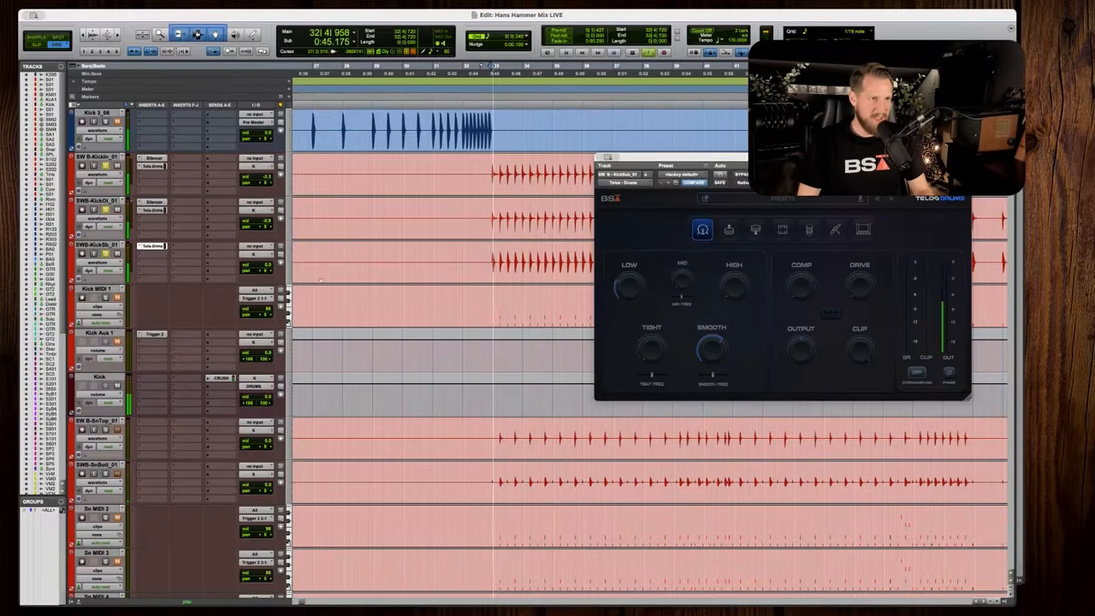
click(255, 265)
drag(254, 272, 255, 284)
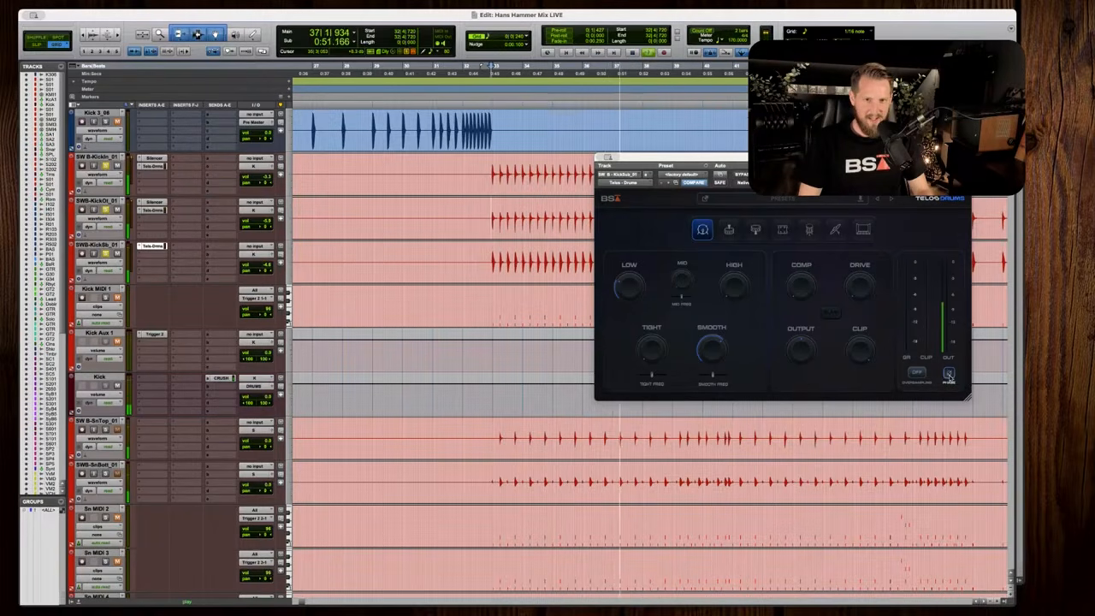
Invert the phase in the kick-sub's Telos Drums and compare the soloed kick microphones with and without the sub.
click(948, 375)
key(space)
click(104, 253)
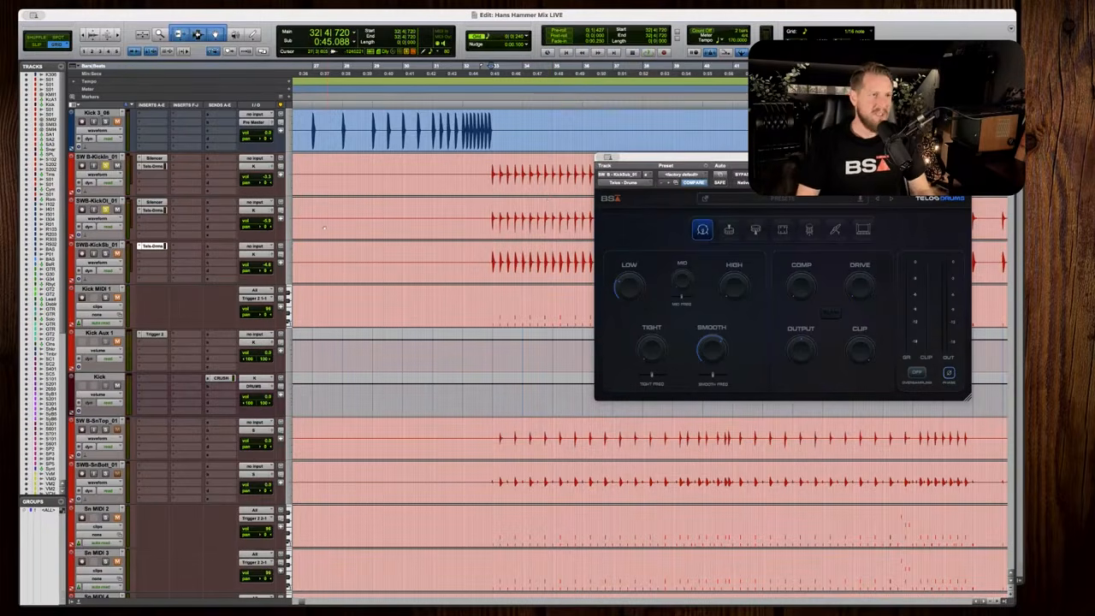
key(space)
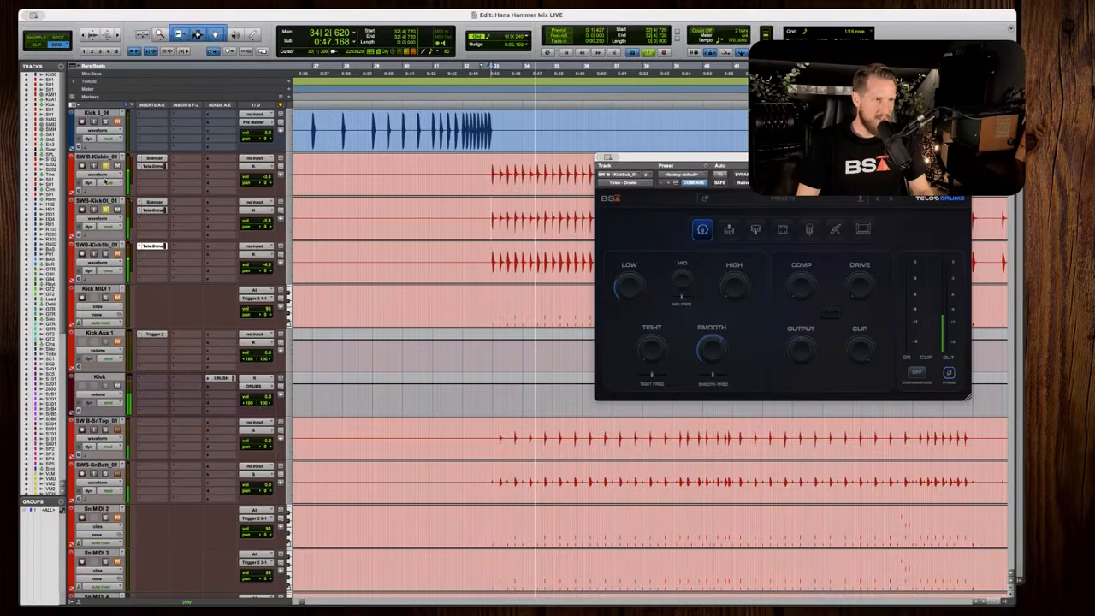
key(space)
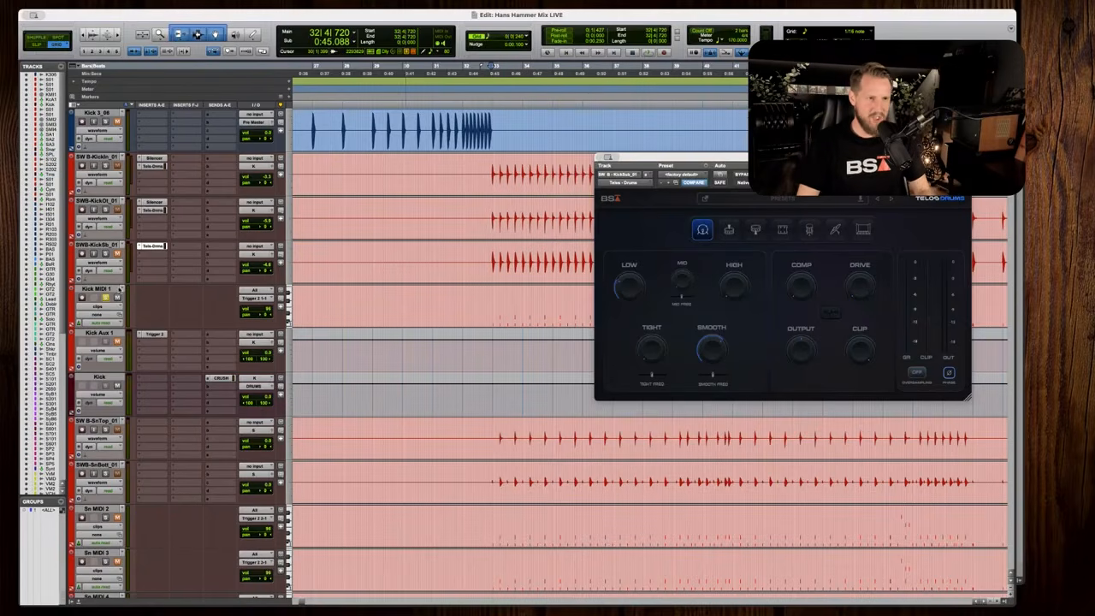
Open Trigger 2 on Kick Aux 1, select its Ded Kick slot, and solo the kick microphones alongside Kick MIDI 1.
click(154, 335)
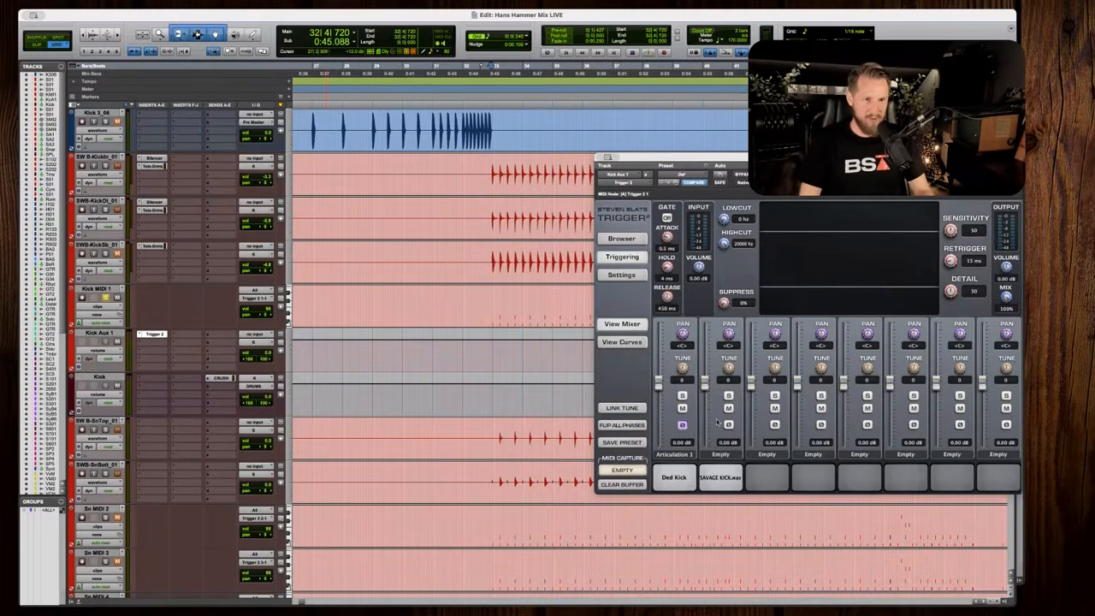
click(678, 483)
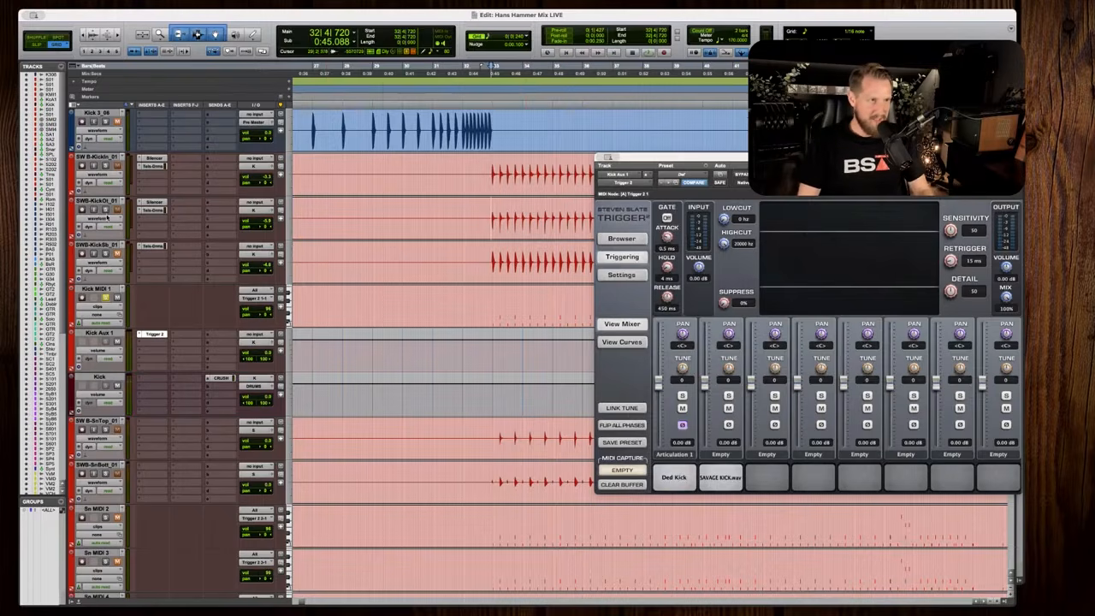
click(106, 210)
click(104, 167)
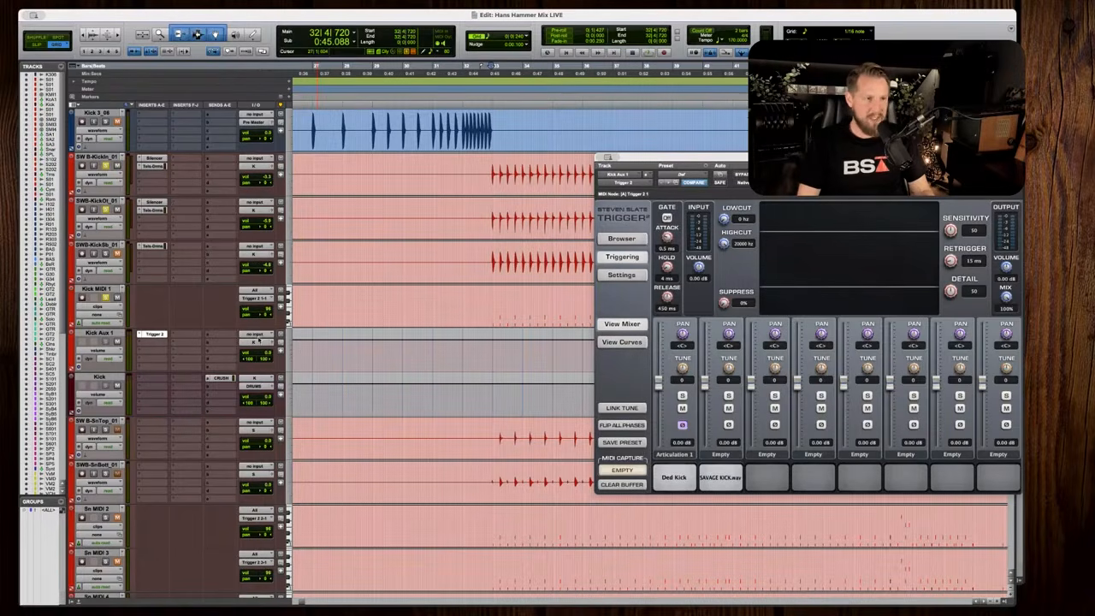
Lower the Kick Aux 1 volume and fine-tune it against the live kick microphones during playback.
mouse_move(259, 354)
mouse_down()
mouse_move(258, 385)
mouse_move(266, 346)
mouse_up()
key(space)
drag(266, 354, 265, 354)
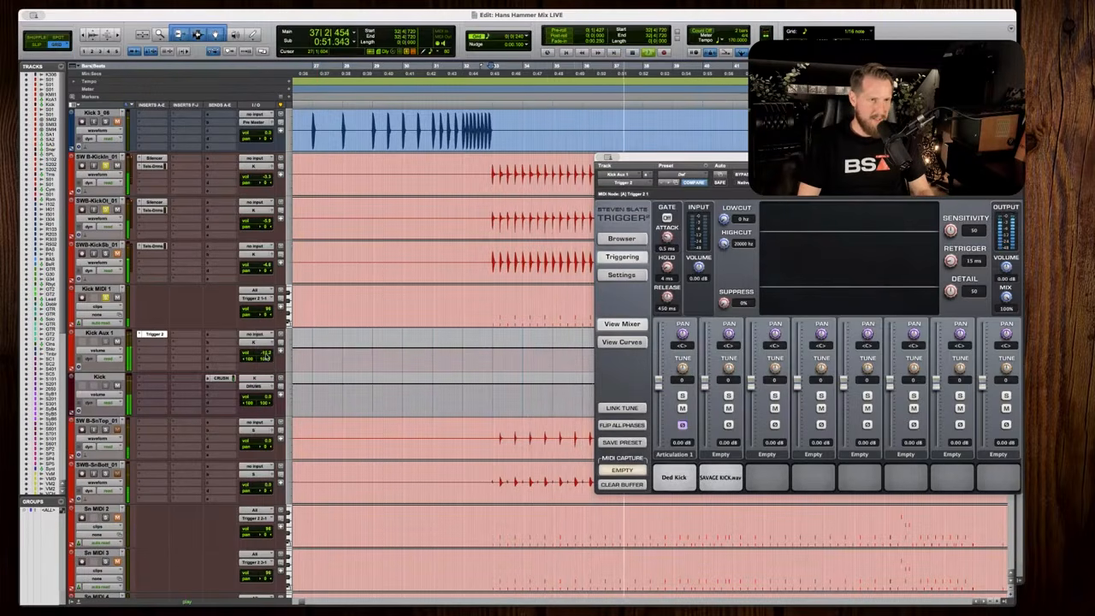
key(space)
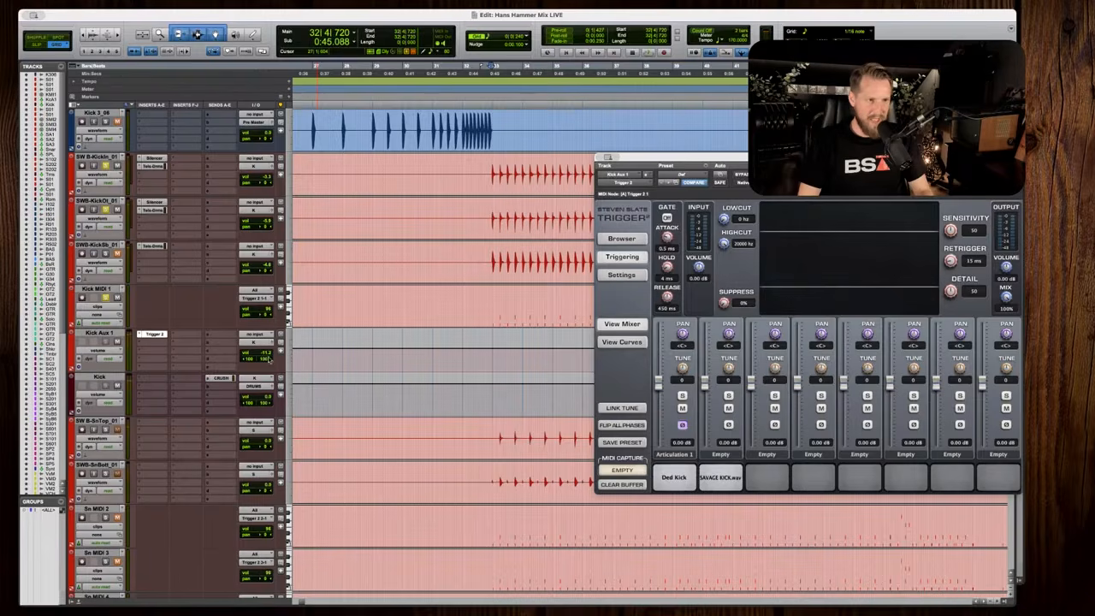
key(space)
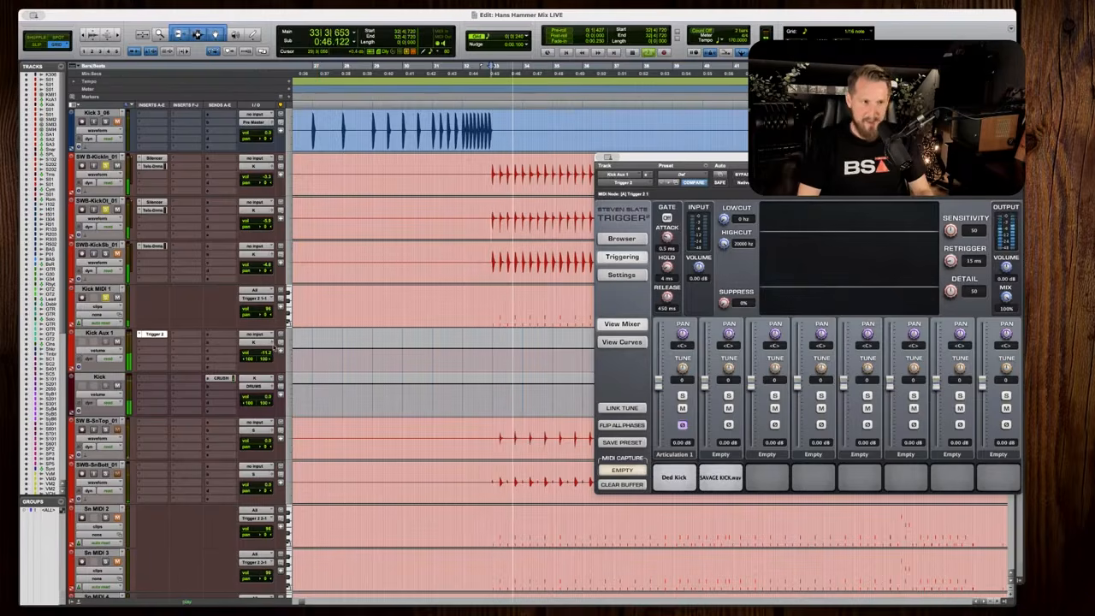
click(266, 352)
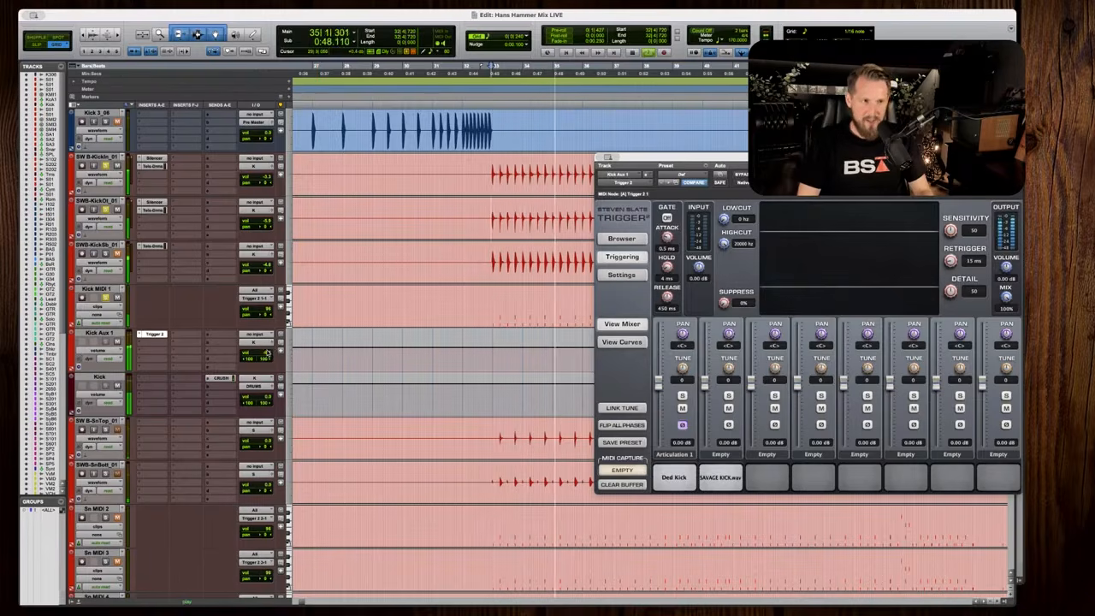
Insert a stereo Telos Drums on the first insert slot of the Kick bus.
click(144, 378)
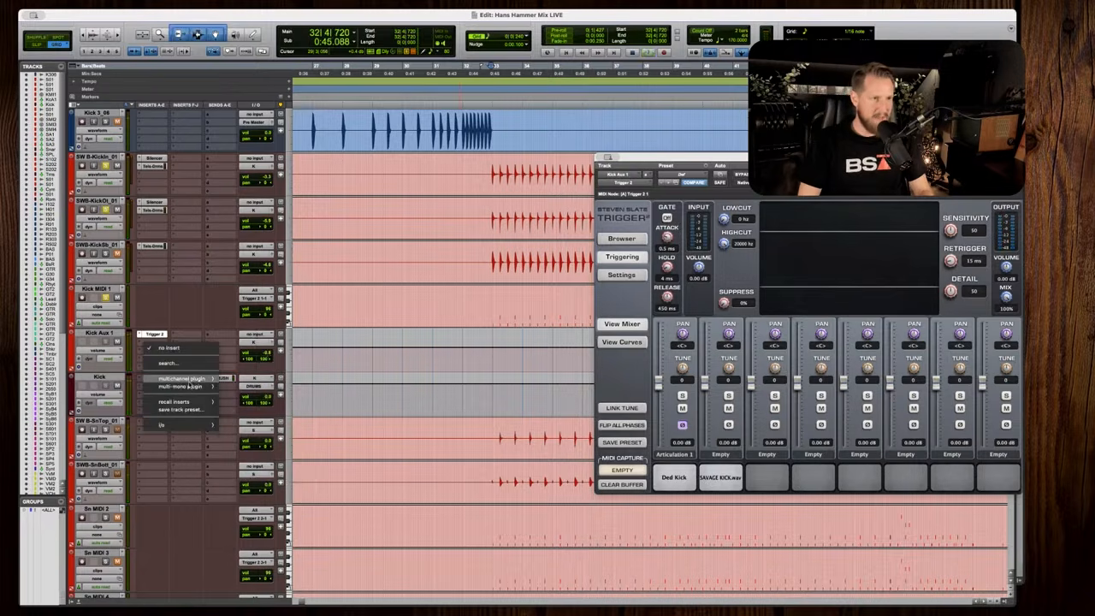
mouse_move(190, 382)
mouse_move(270, 431)
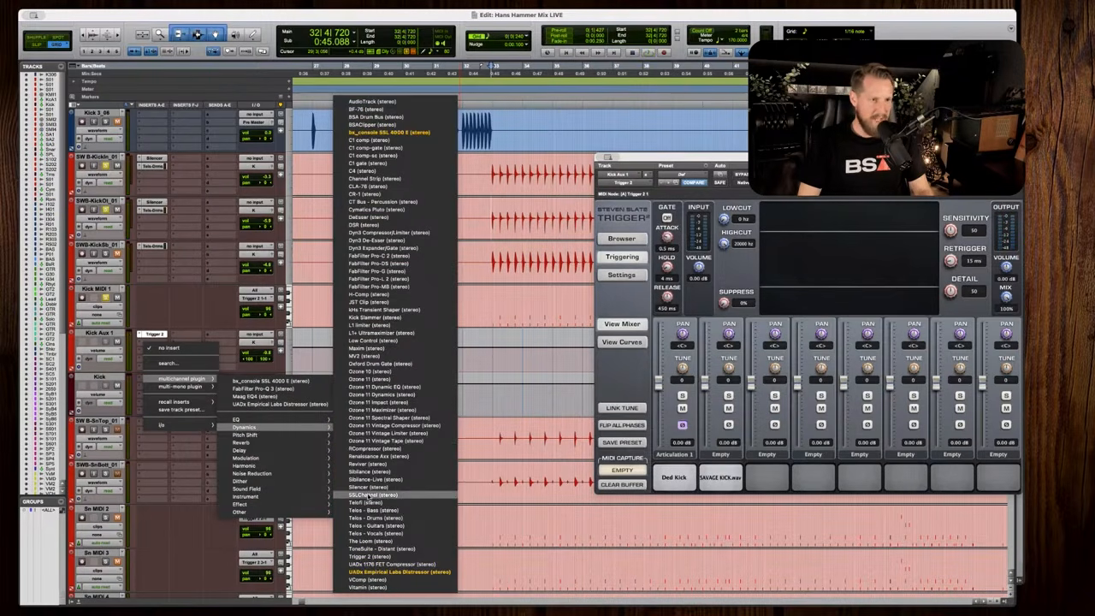
click(402, 519)
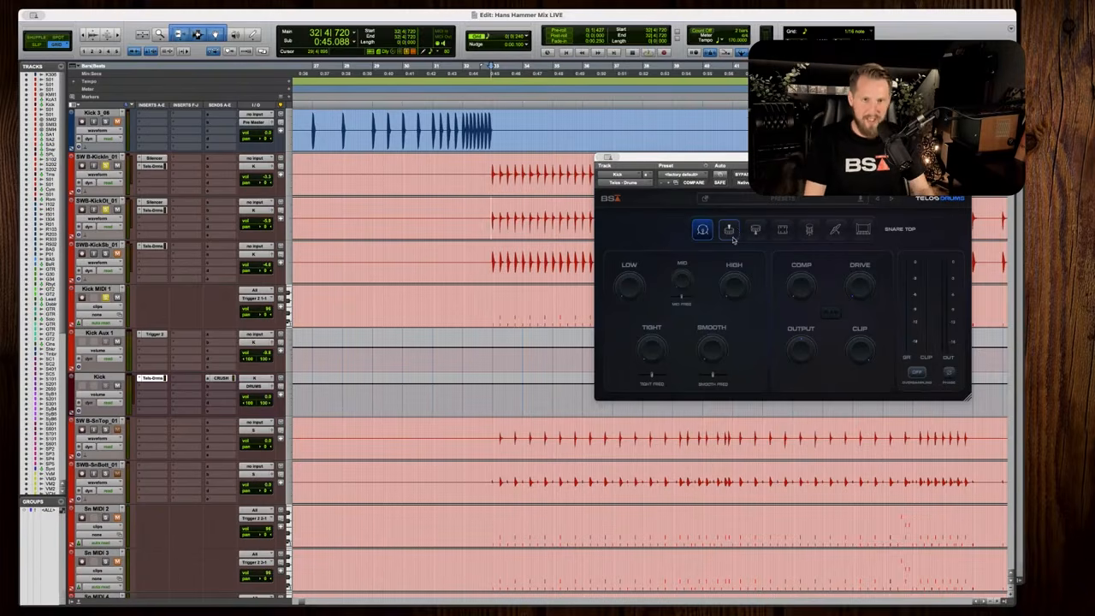
Add a small amount of Tight and boost Low in the Kick bus's Telos Drums during playback.
key(space)
drag(651, 350, 651, 345)
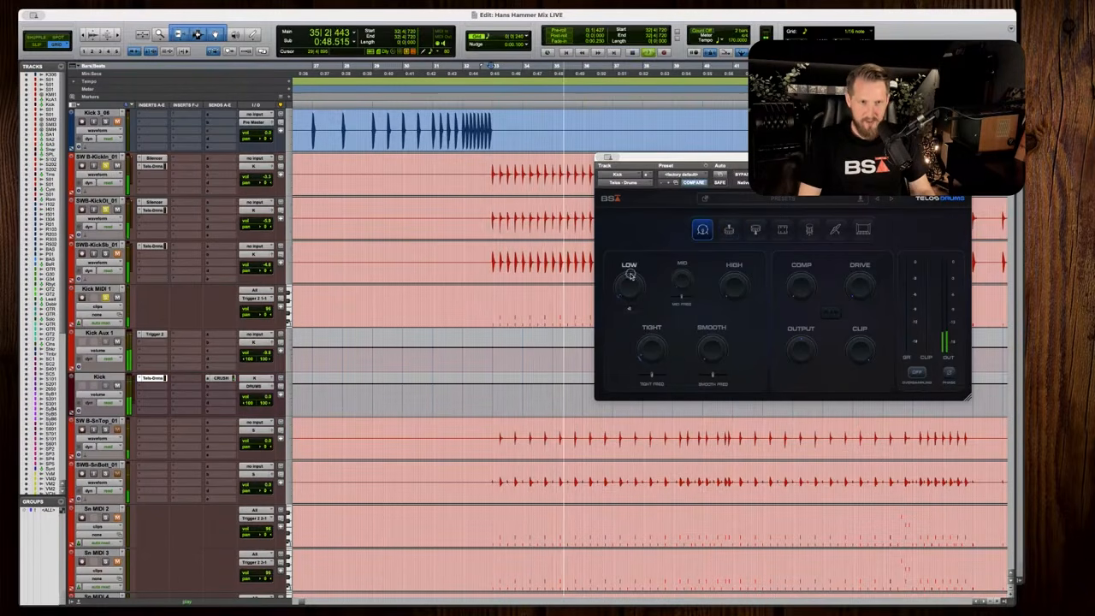
drag(629, 273, 630, 270)
key(space)
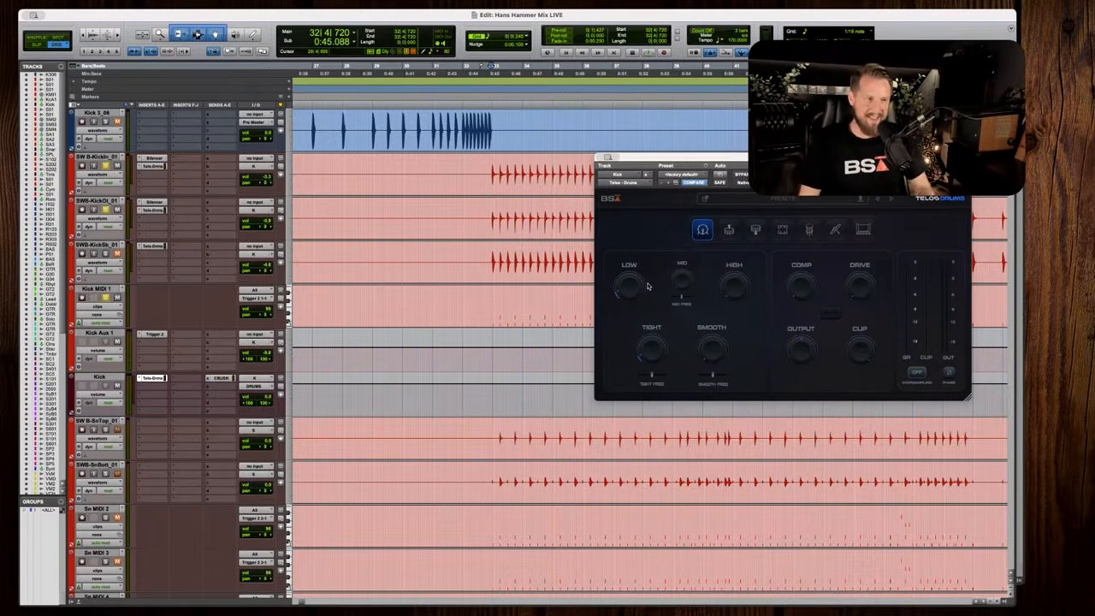
Set Low to 14 and add a little Drive and Comp in the Kick bus's Telos Drums.
key(space)
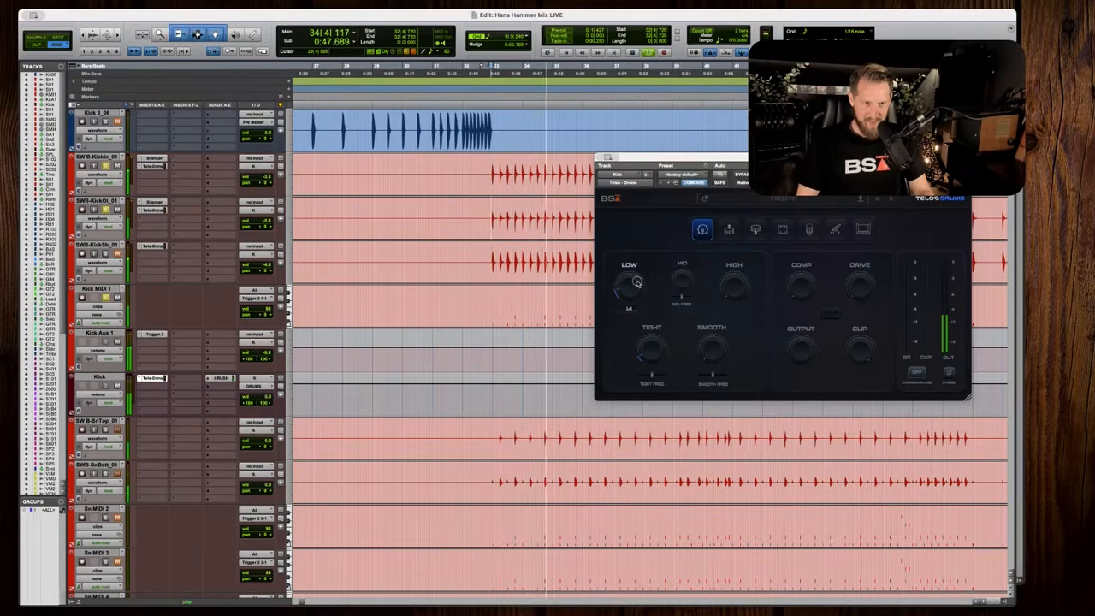
key(space)
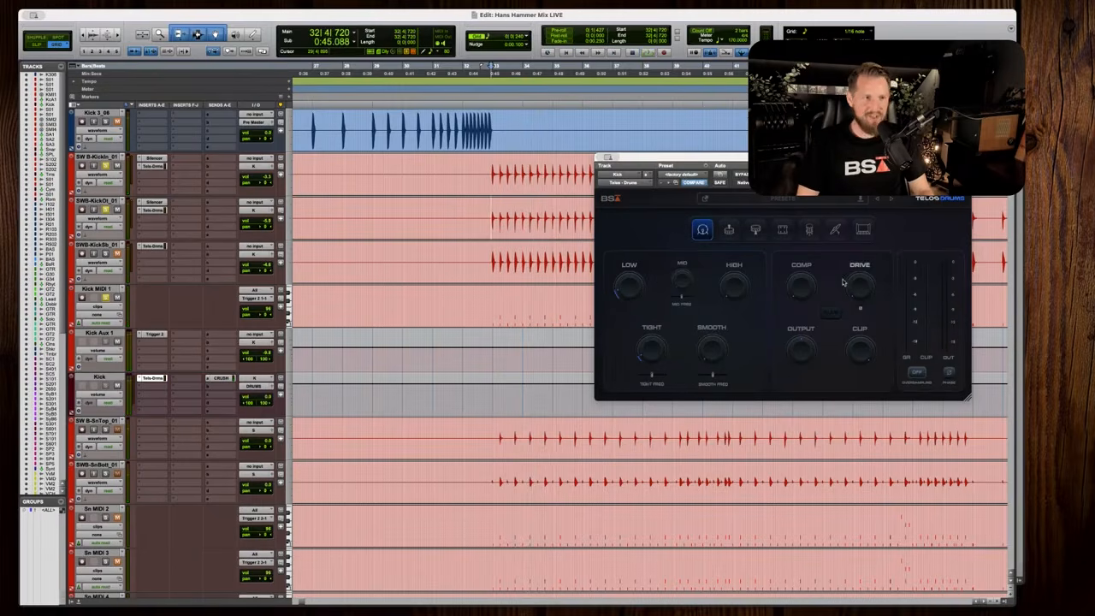
key(space)
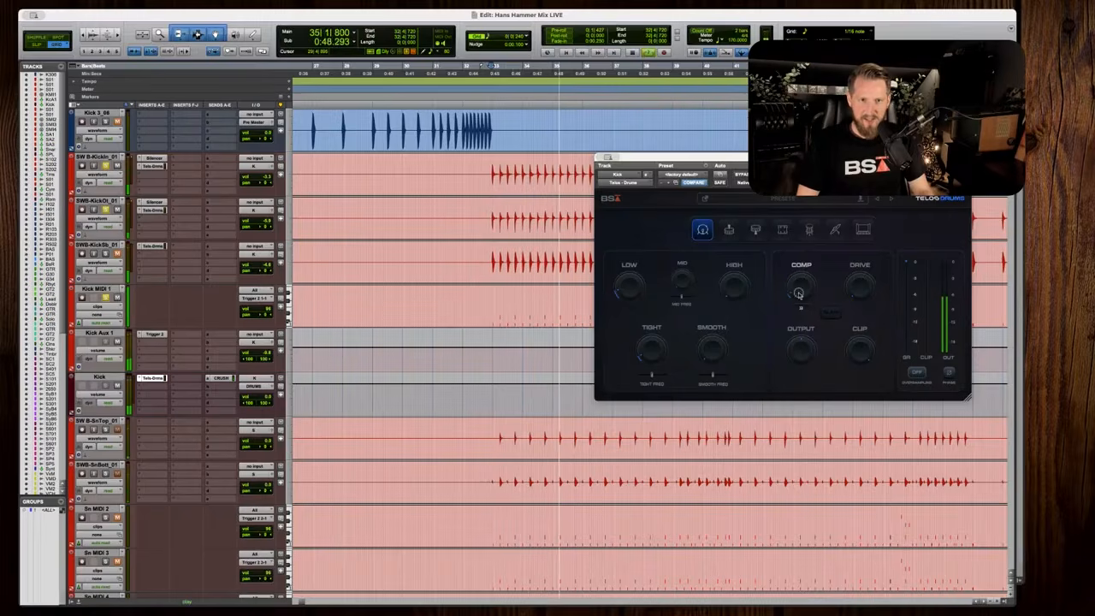
key(space)
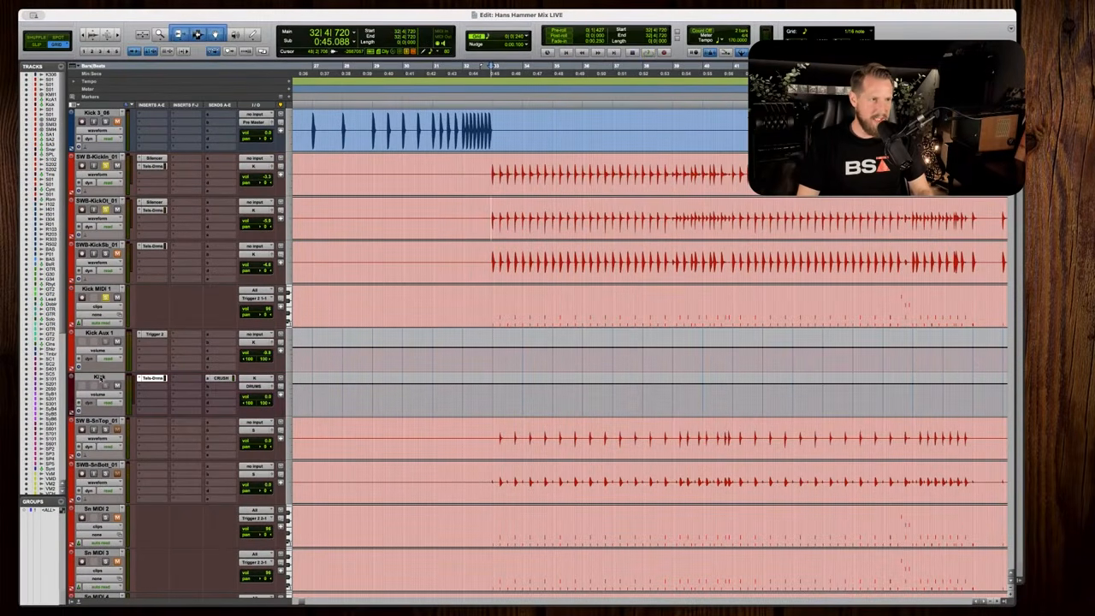
Solo the top snare microphone track SW B-SnTop_01.
click(106, 430)
scroll(596, 412, down, 4)
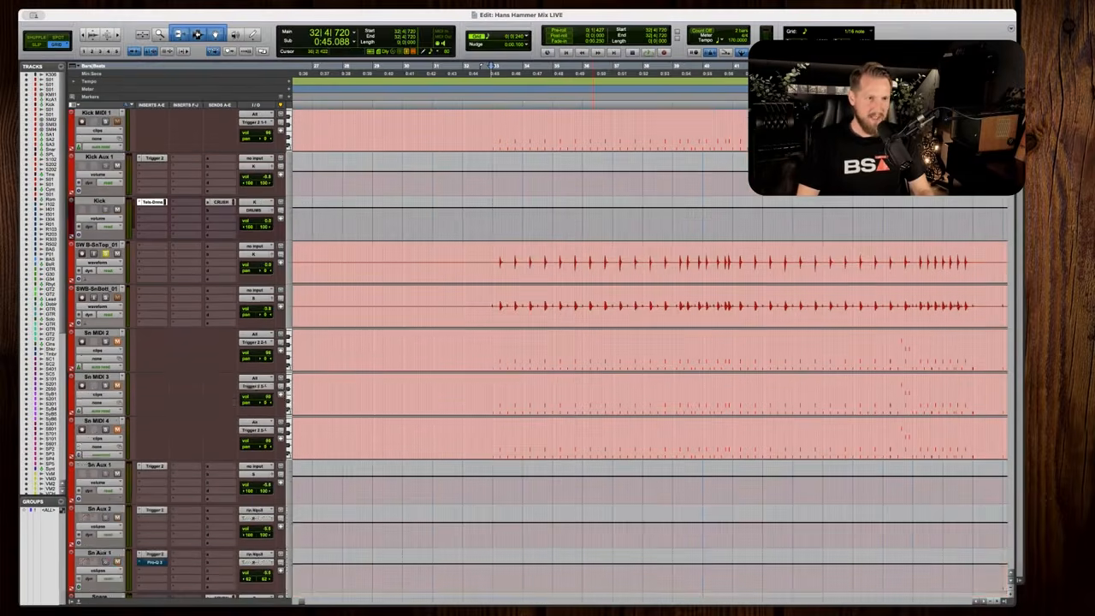
click(151, 247)
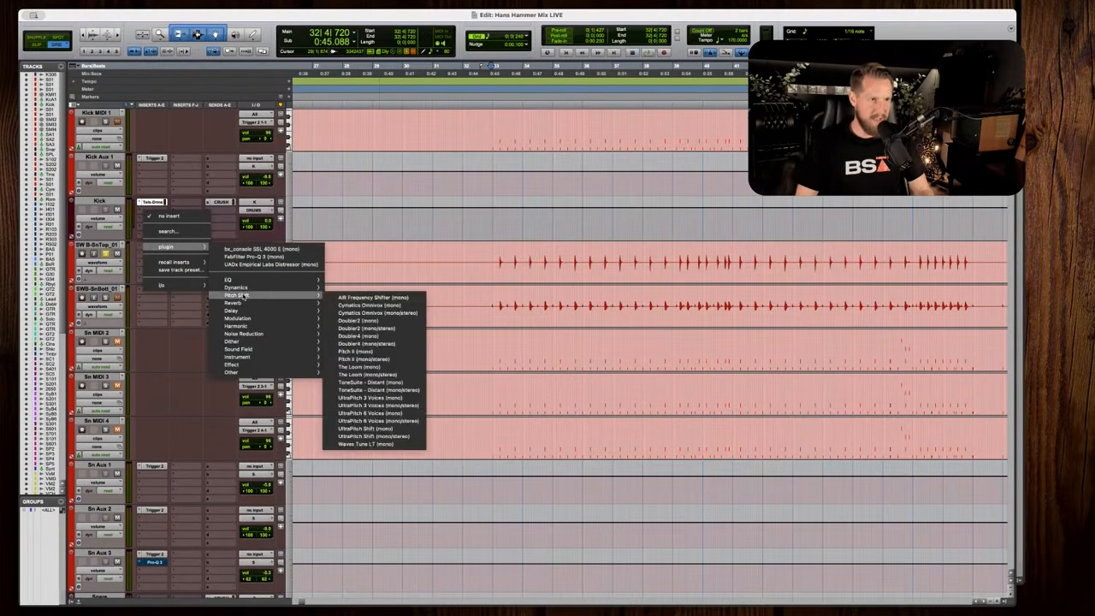
mouse_move(243, 290)
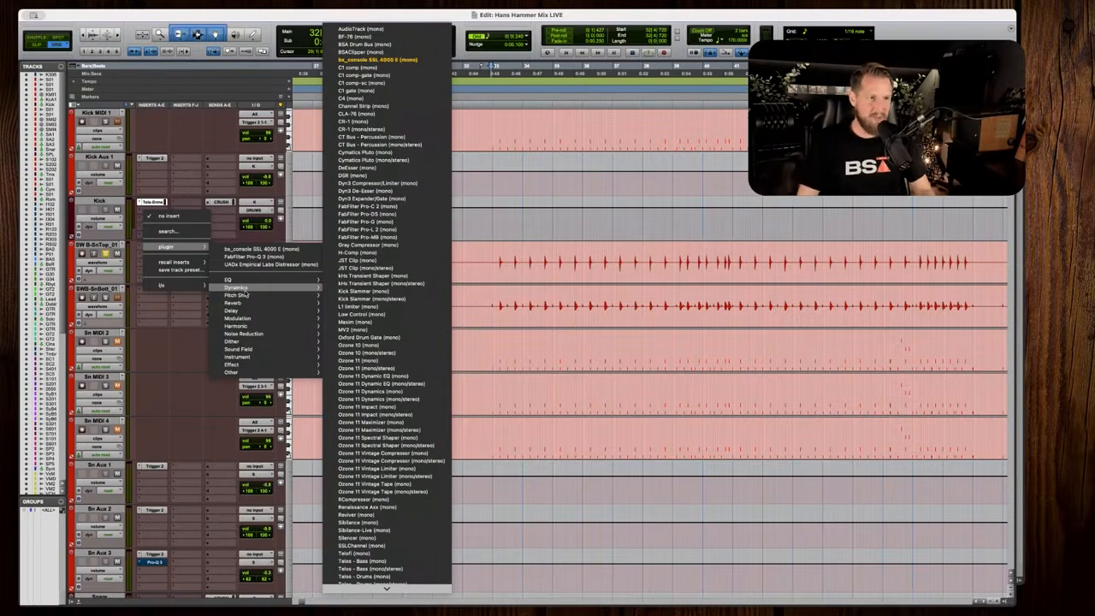
click(357, 291)
Locate the snare entry at bar 33 and audition the soloed top snare microphone from there.
click(497, 262)
key(t)
key(t)
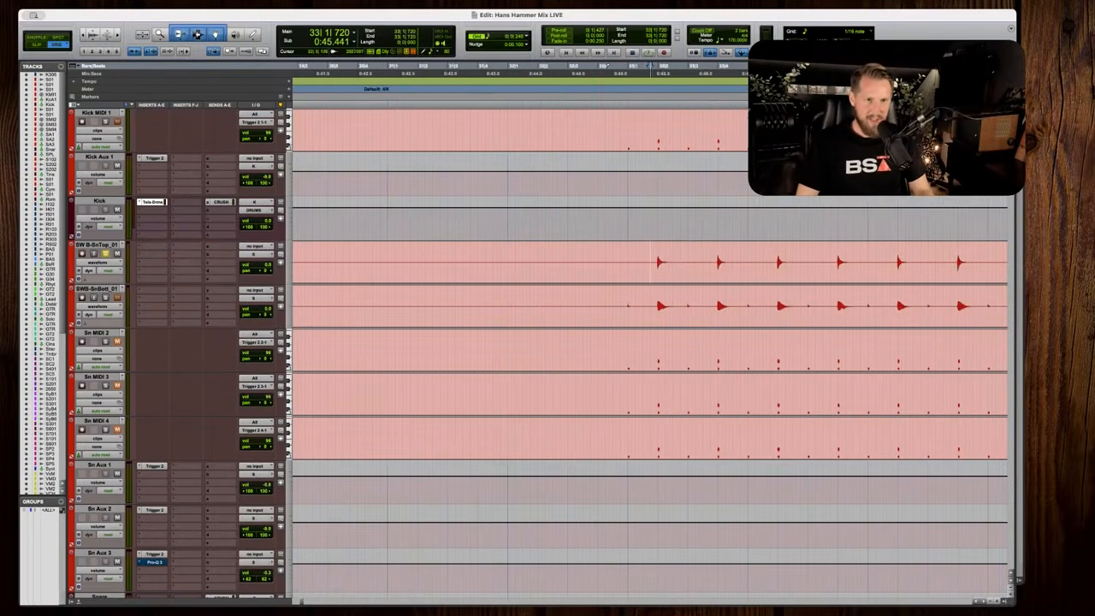
scroll(497, 262, right, 3)
scroll(514, 262, down, 1)
click(510, 262)
key(r)
key(space)
key(r)
key(r)
key(r)
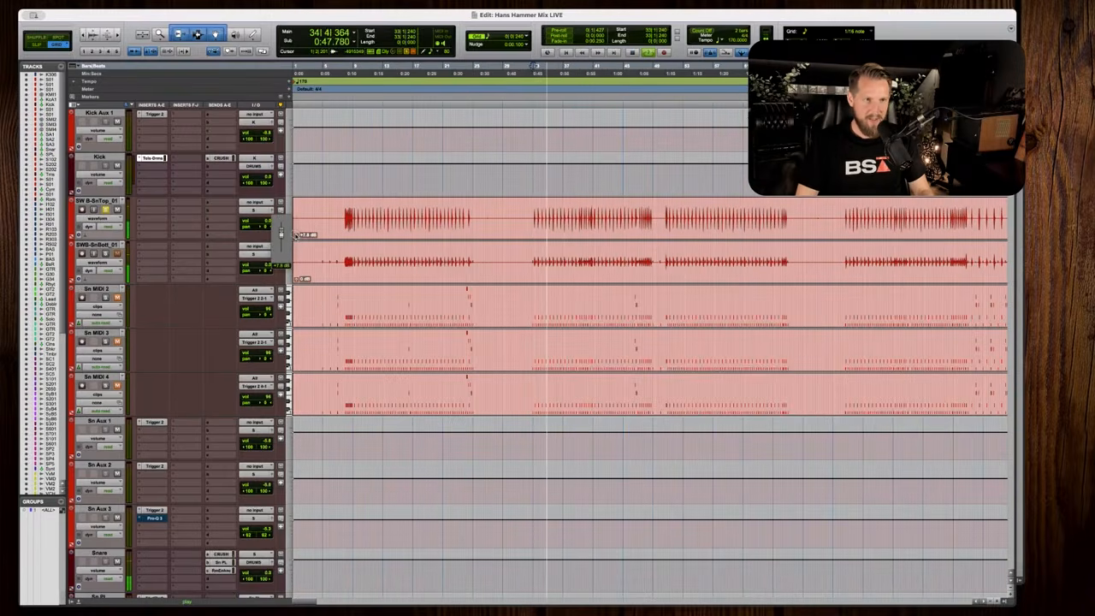
key(t)
key(t)
scroll(144, 228, up, 1)
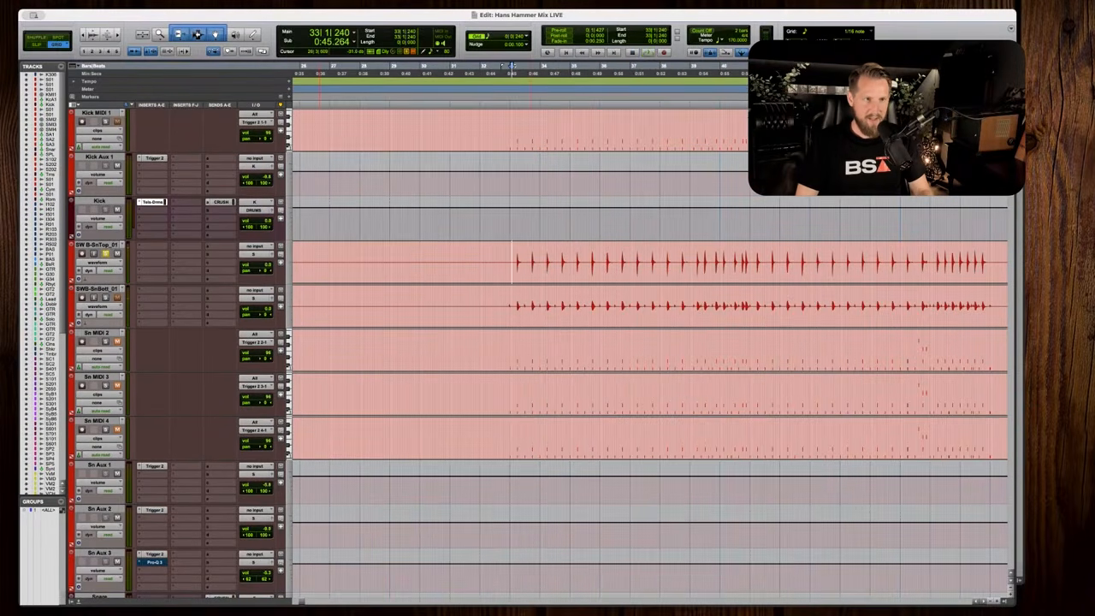
key(space)
Copy Silencer from the SWB-KickOt track to the first insert slot of SW B-SnTop and switch it to snare mode.
scroll(144, 227, up, 4)
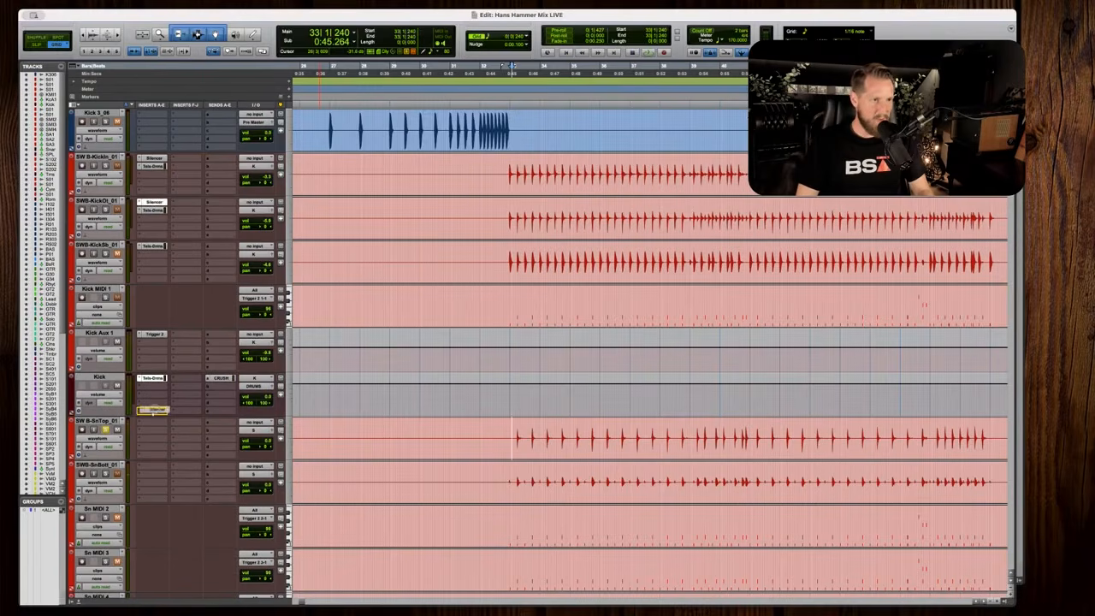
key(space)
scroll(177, 424, down, 1)
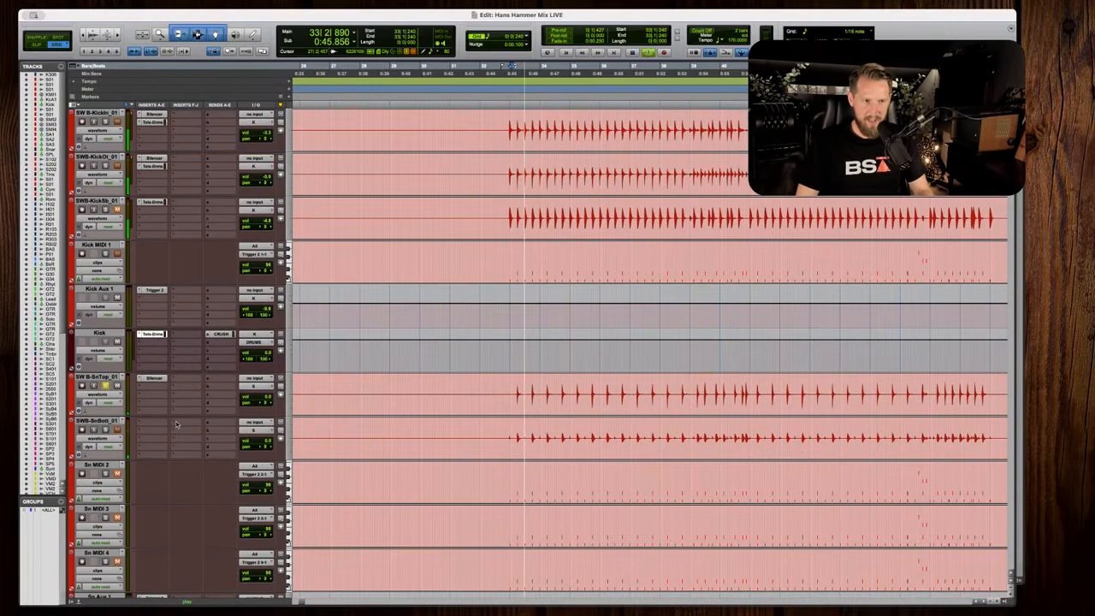
key(space)
click(154, 377)
click(714, 239)
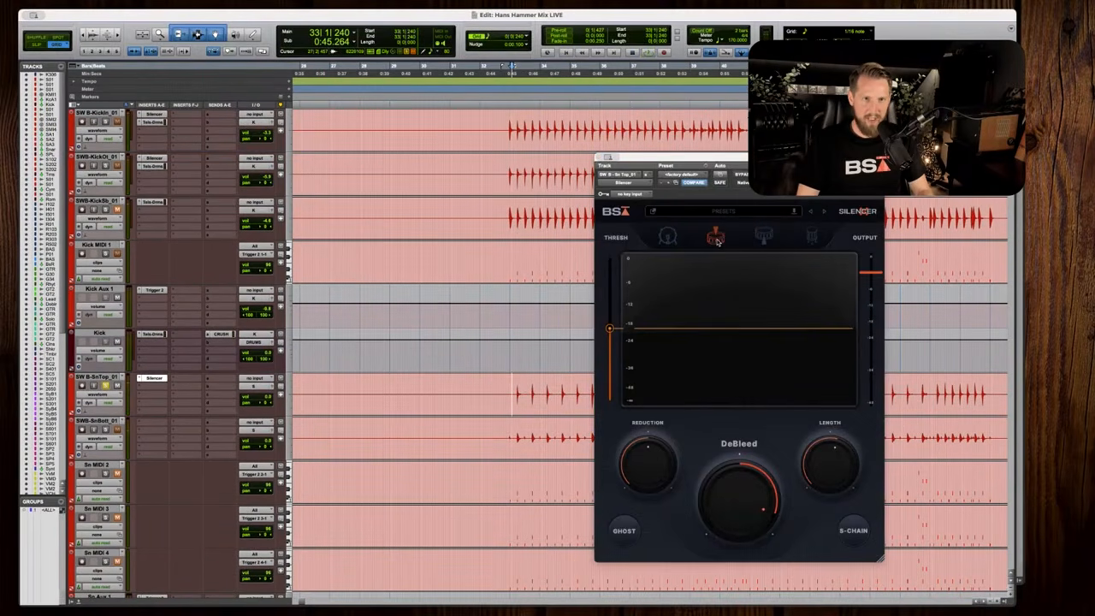
Lower the top snare's Silencer threshold during playback, checking it against the close hits around bar 114.
key(space)
drag(609, 329, 610, 325)
scroll(523, 416, down, 2)
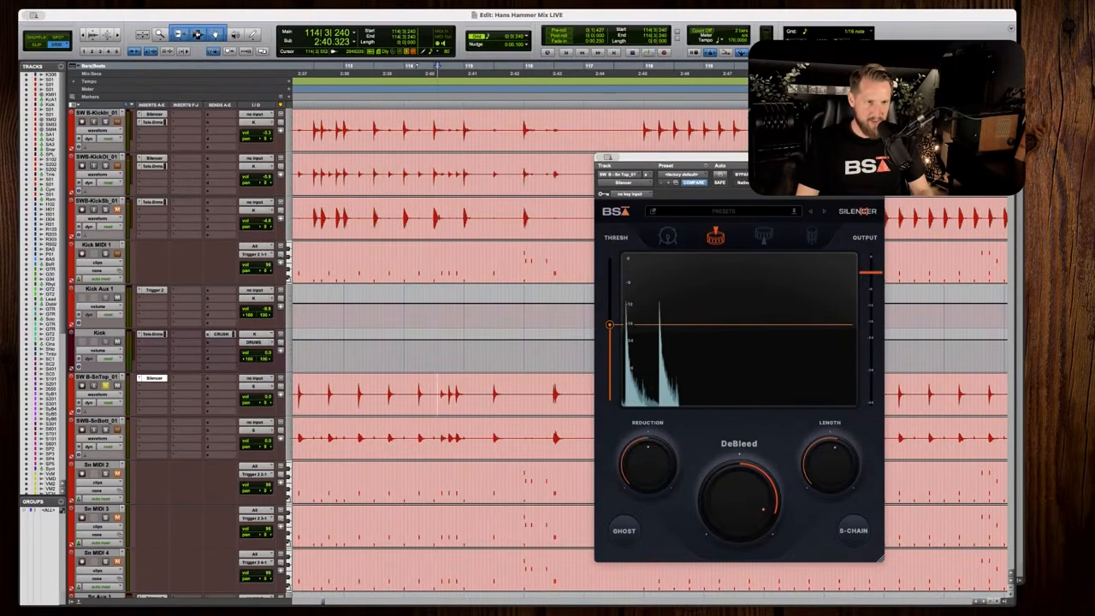
click(427, 395)
key(space)
drag(610, 326, 609, 334)
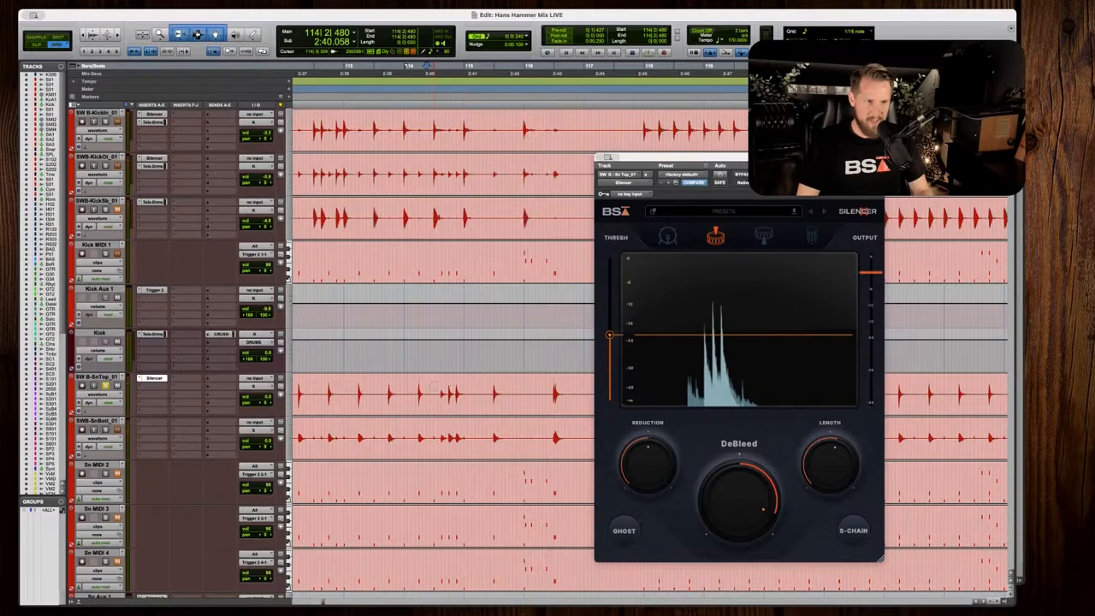
Audition the top snare's gating around bar 114 and on the hits at bar 125.
click(434, 396)
key(space)
key(r)
key(r)
scroll(511, 395, right, 5)
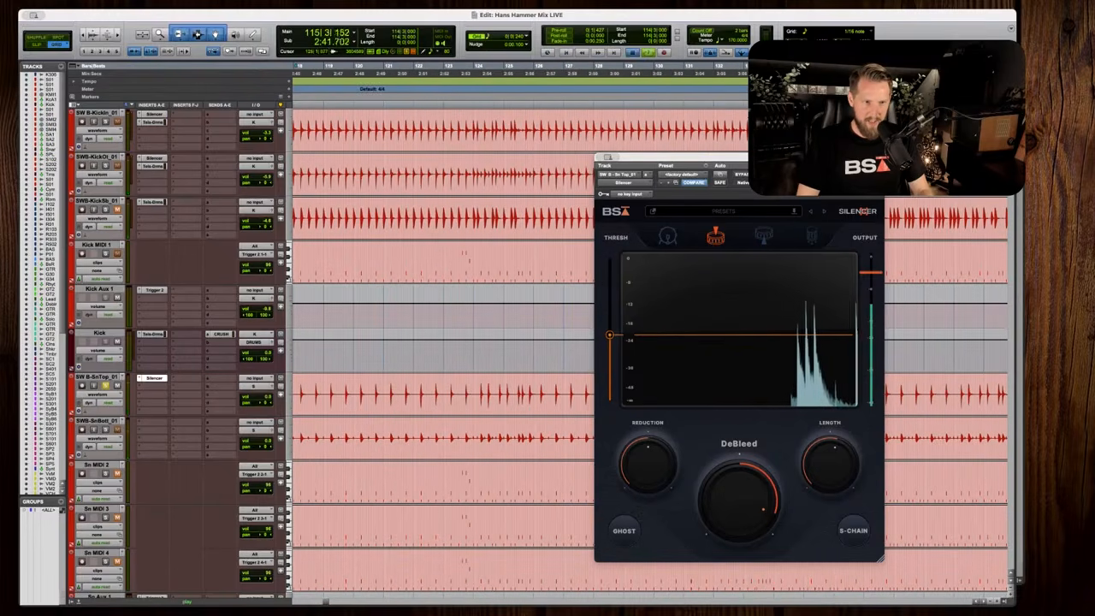
key(space)
click(512, 395)
key(r)
key(space)
scroll(512, 395, right, 4)
key(space)
scroll(511, 395, left, 10)
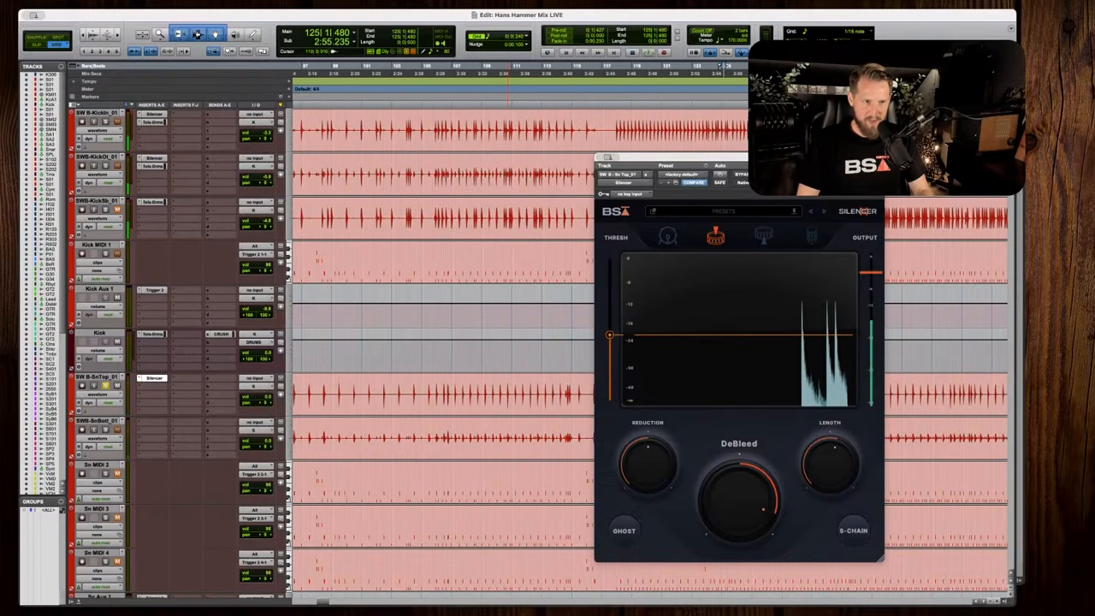
Audition the gated top snare from the section starting at bar 74.
scroll(508, 395, left, 3)
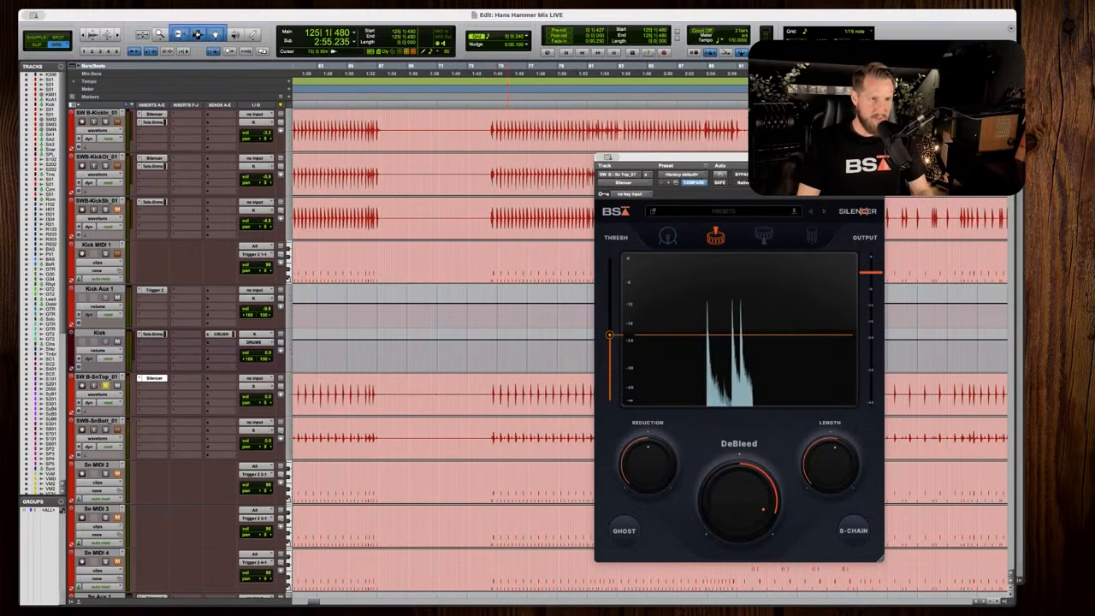
click(486, 395)
key(t)
key(t)
key(t)
scroll(533, 395, right, 3)
key(space)
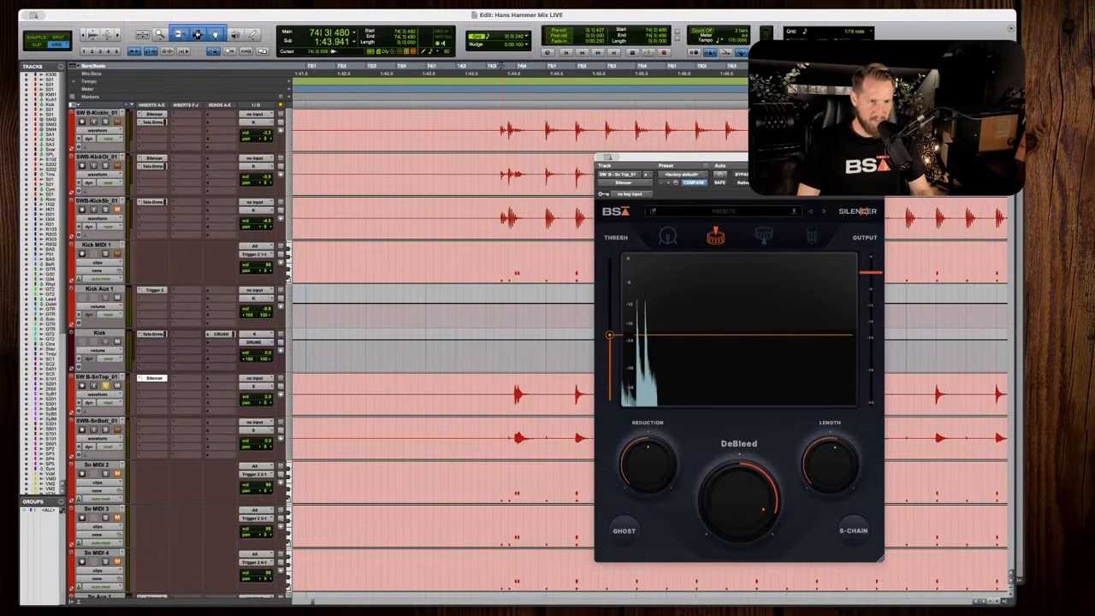
key(space)
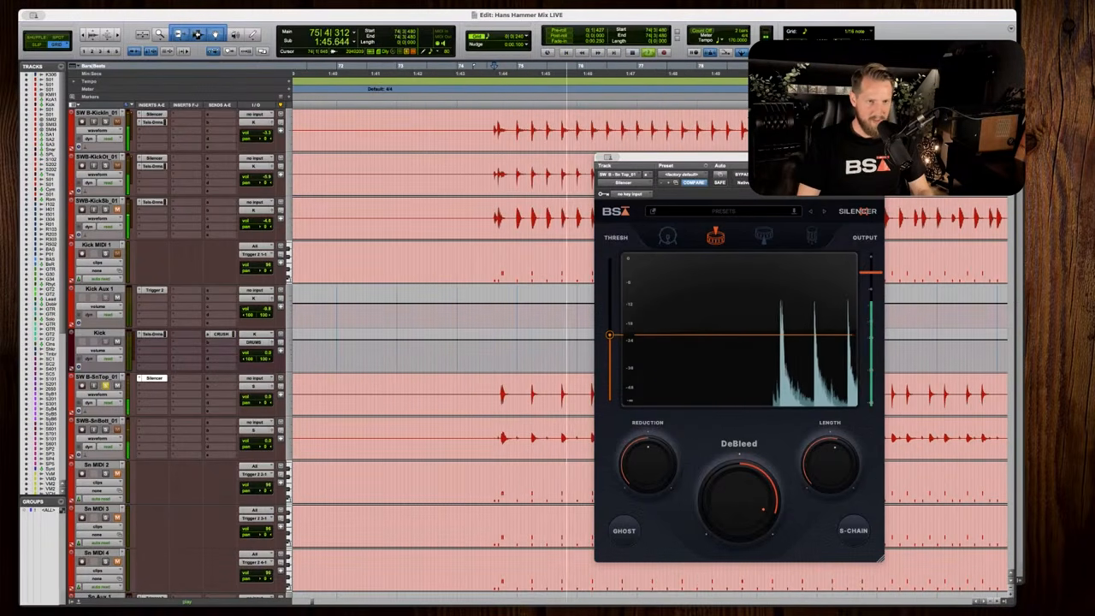
Insert a mono Telos Drums on the second insert slot of SW B-SnTop and set it to snare mode.
click(139, 377)
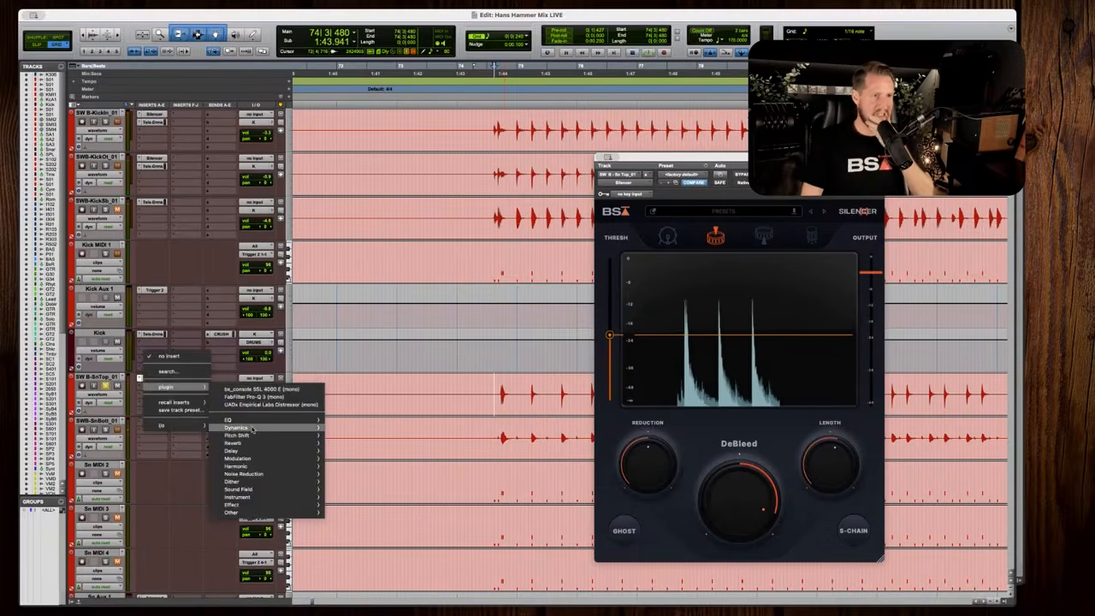
mouse_move(248, 427)
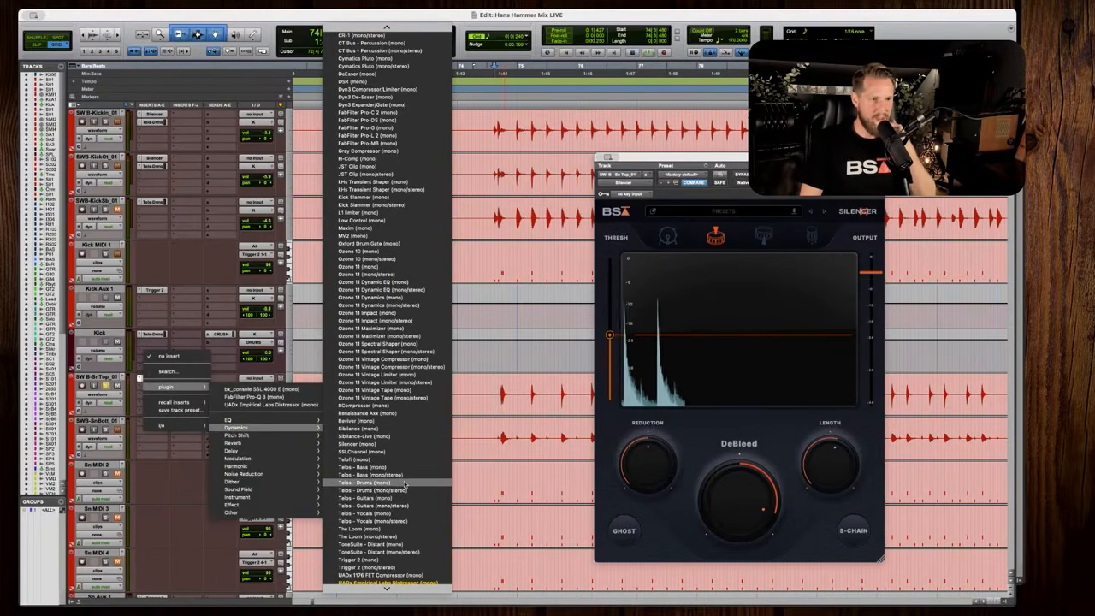
key(Escape)
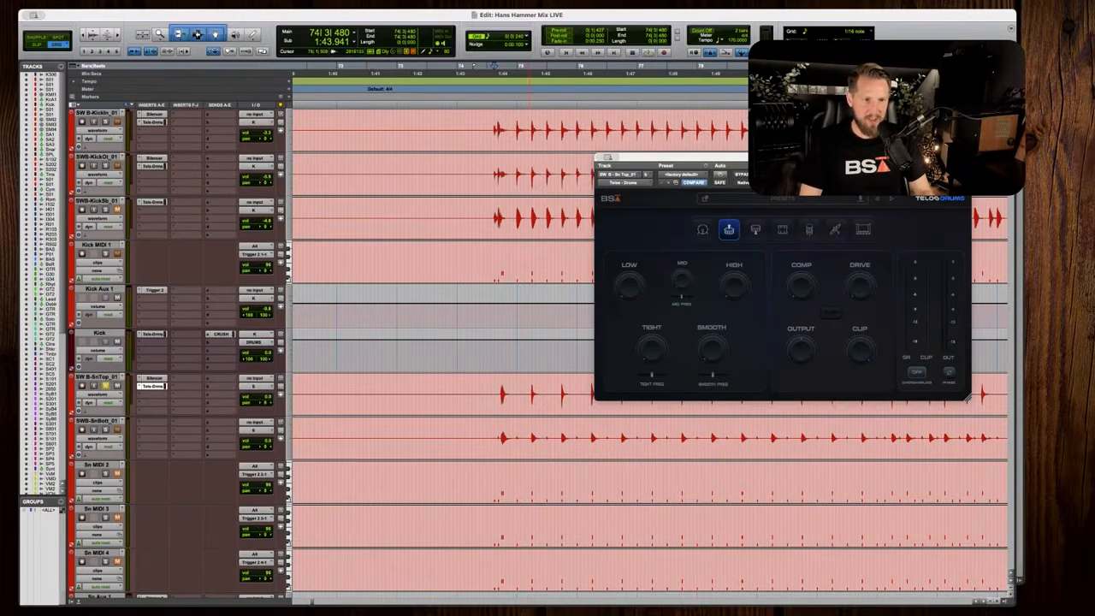
Set the playback start just after bar 75 and boost Low in the top snare's Telos Drums during playback.
click(526, 395)
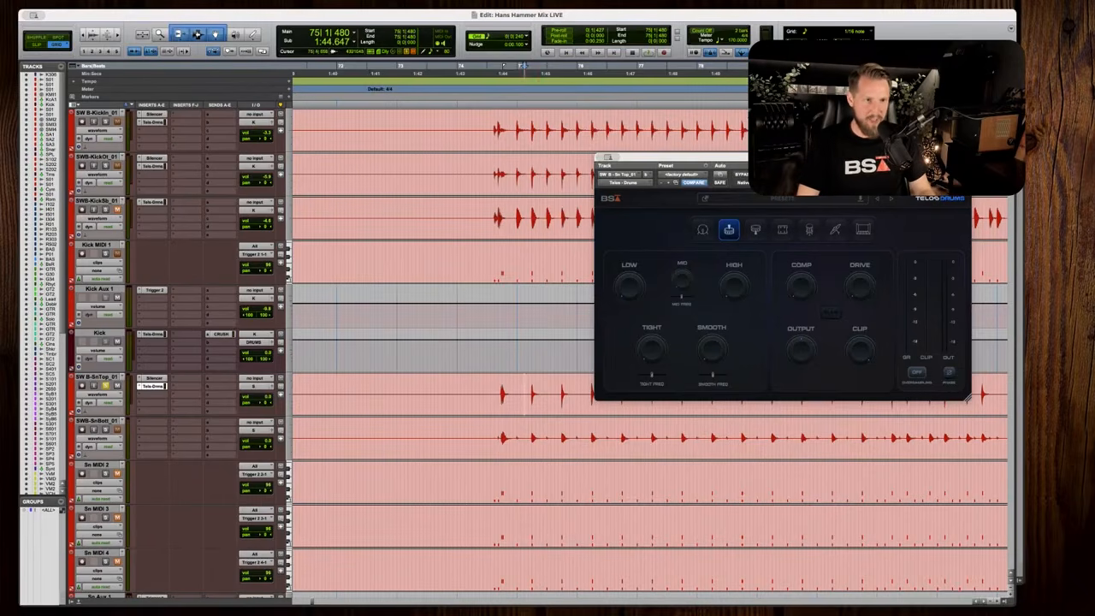
scroll(967, 397, right, 3)
drag(392, 66, 396, 65)
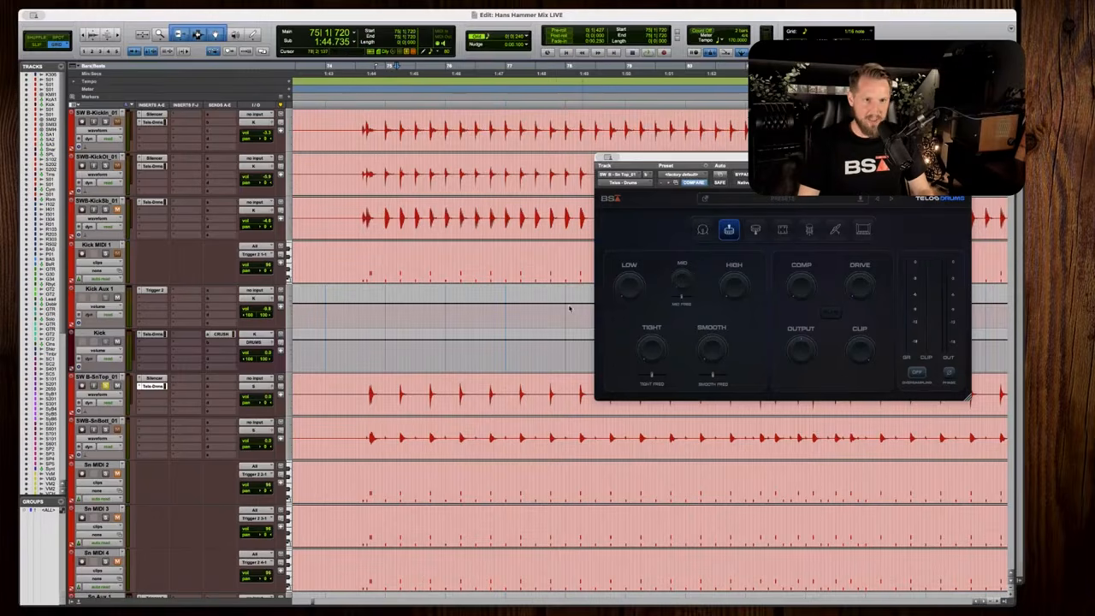
key(space)
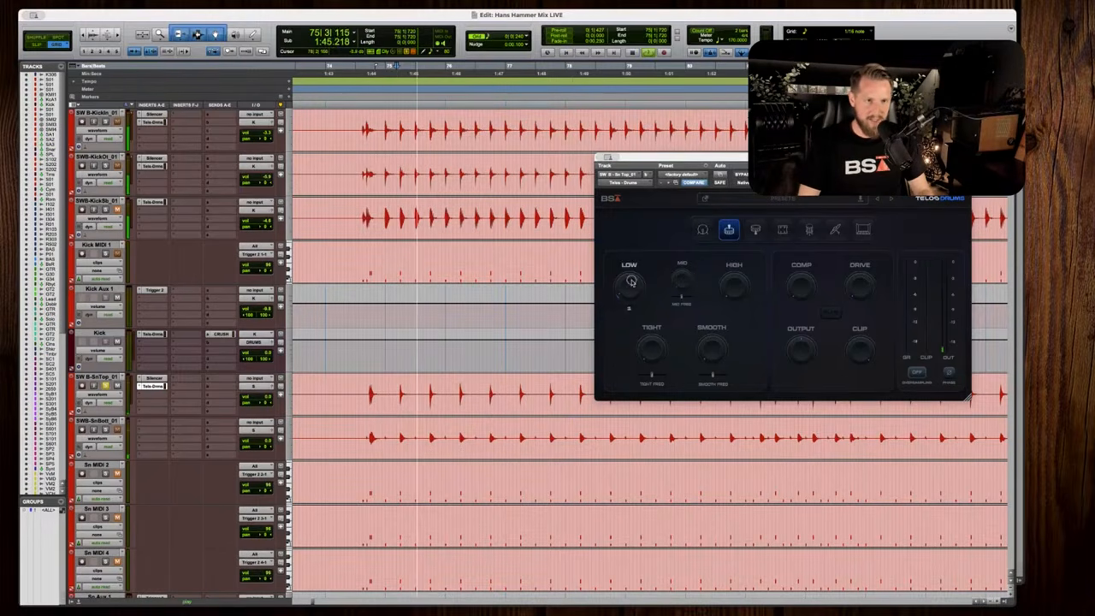
drag(623, 288, 617, 292)
key(space)
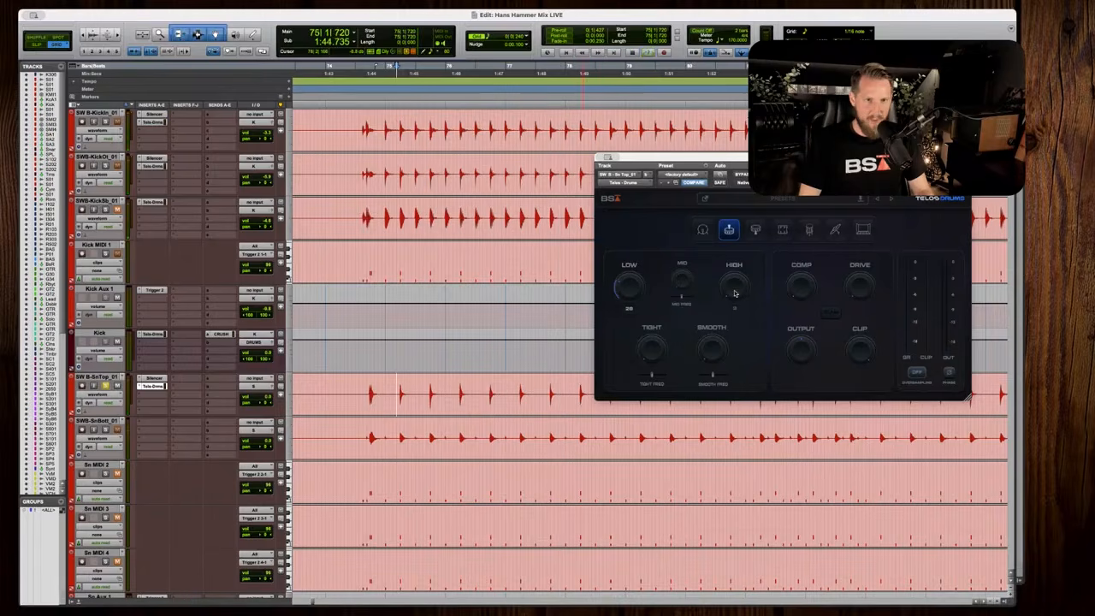
Boost High and Mid in the top snare's Telos Drums during playback, with a slightly higher Mid frequency.
key(space)
drag(734, 293, 727, 282)
key(space)
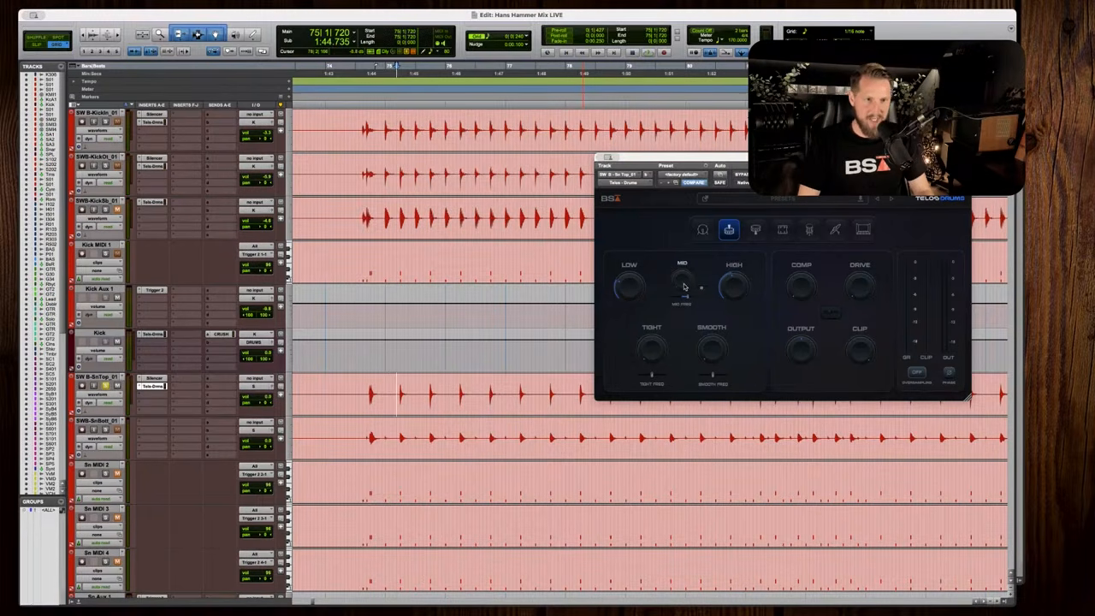
key(space)
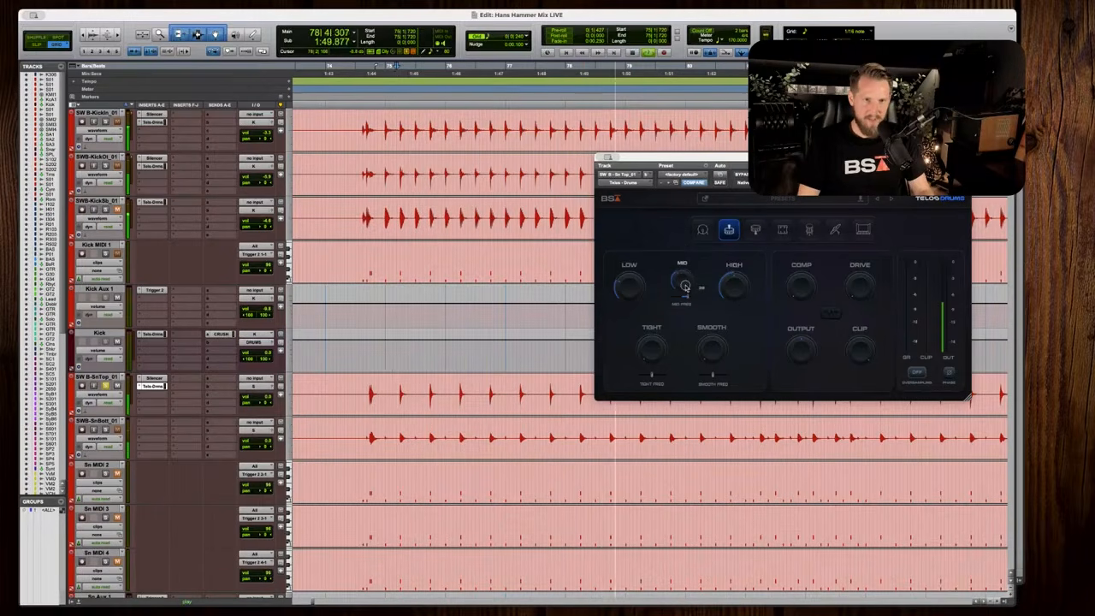
key(space)
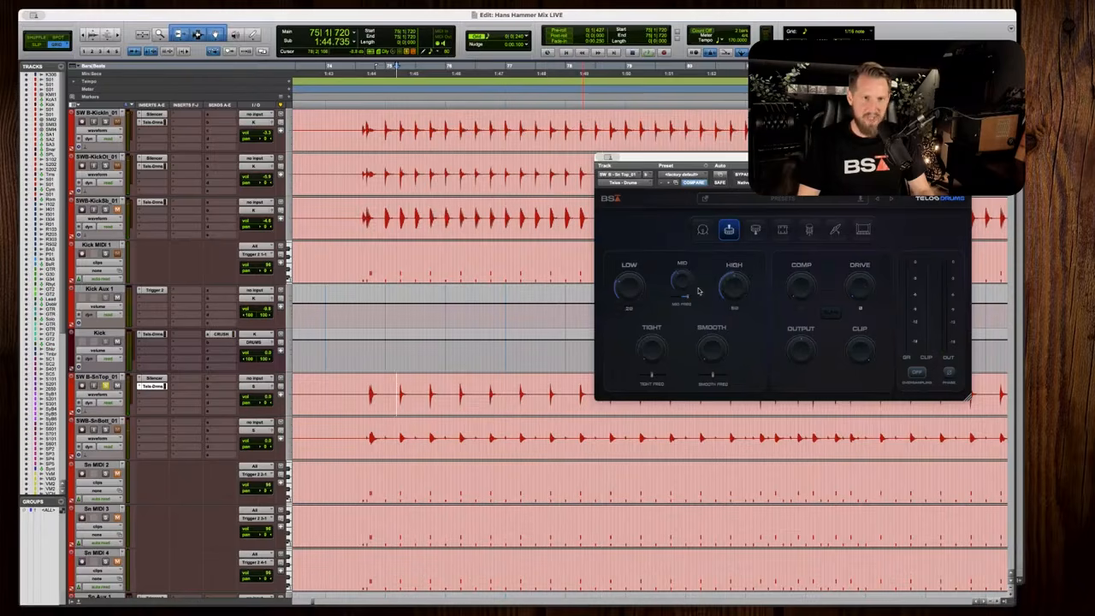
Add Drive and Comp in the top snare's Telos Drums during playback.
key(space)
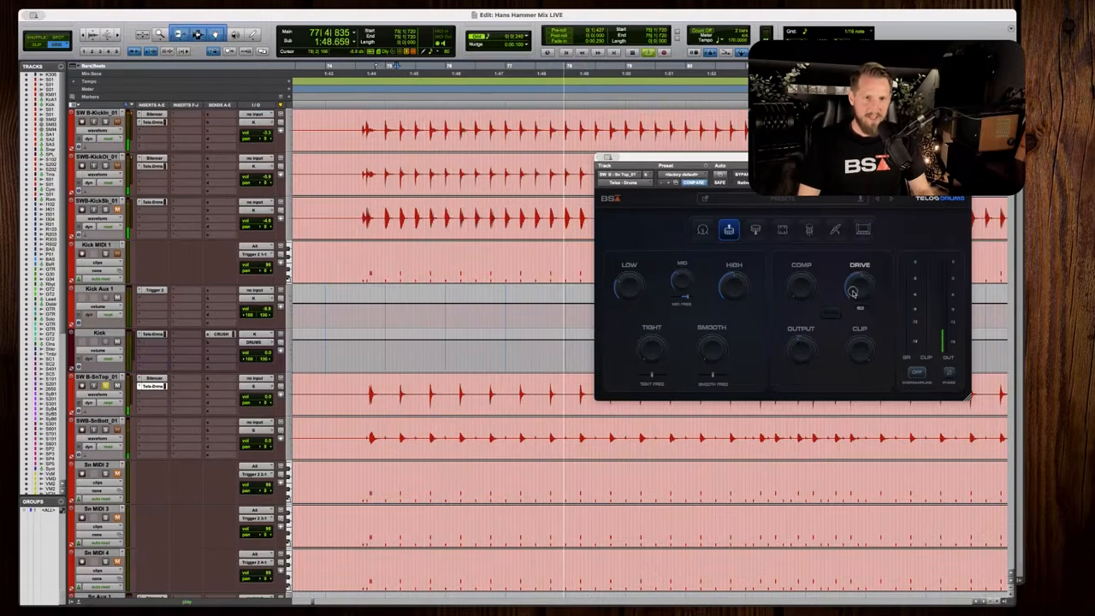
key(space)
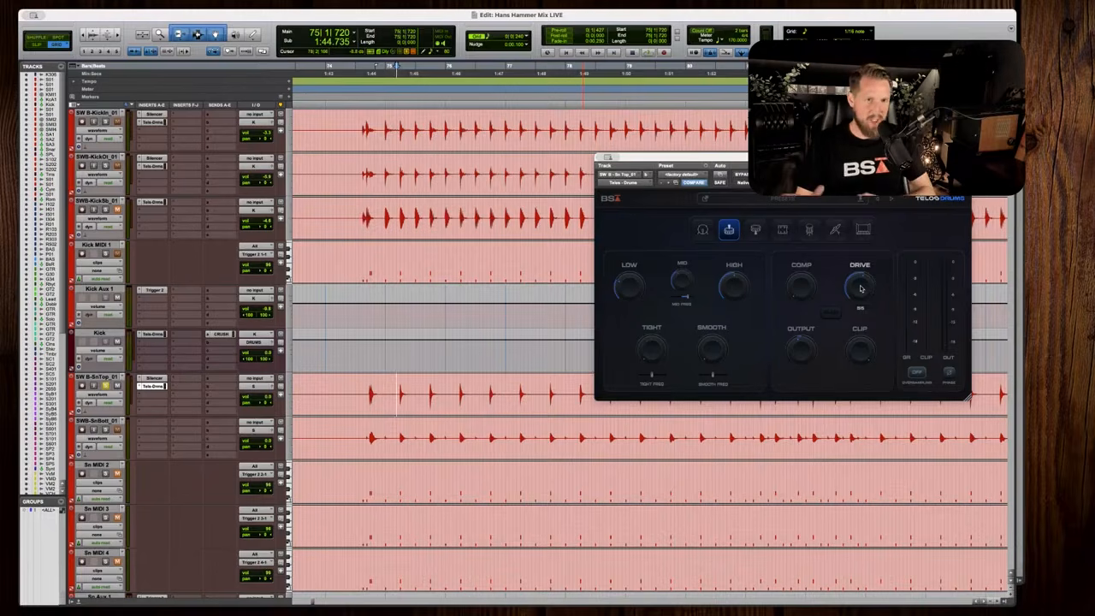
key(space)
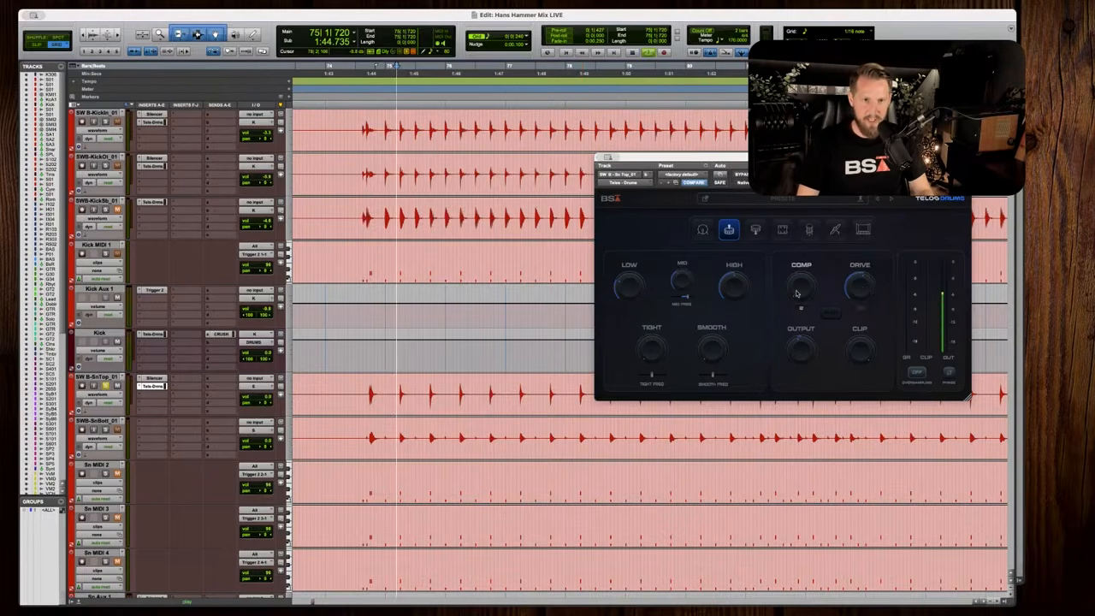
drag(797, 286, 796, 279)
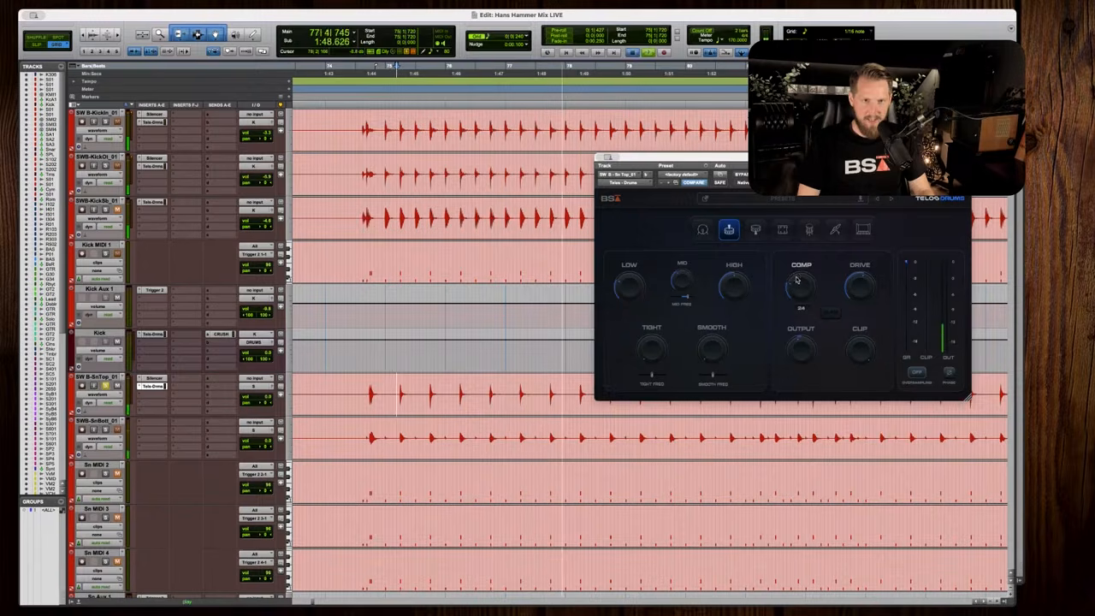
key(space)
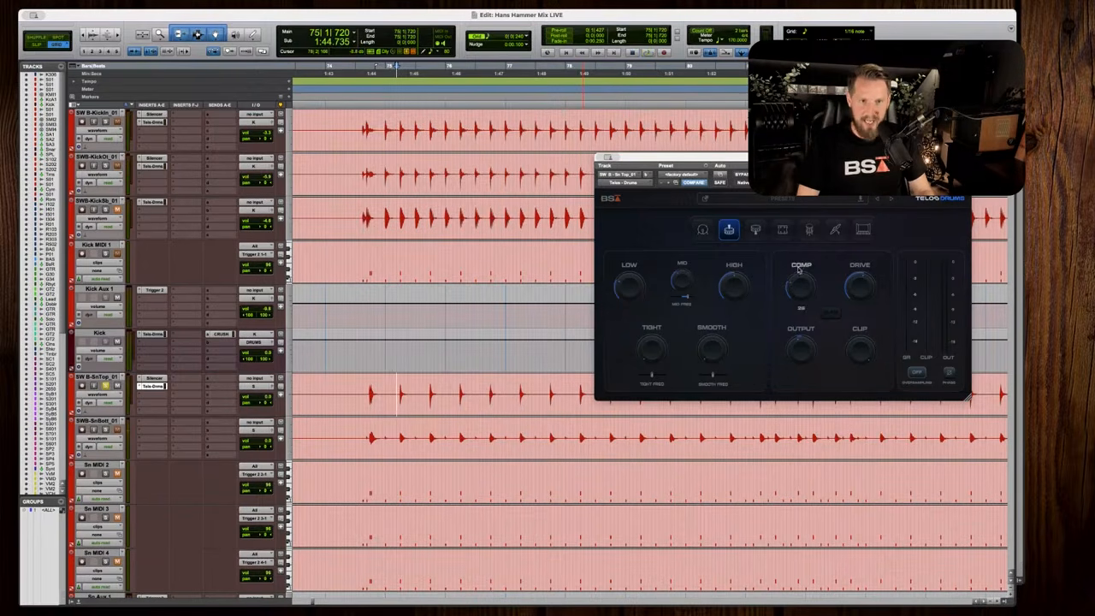
Fine-tune Comp and reduce High slightly in the top snare's Telos Drums during playback.
key(space)
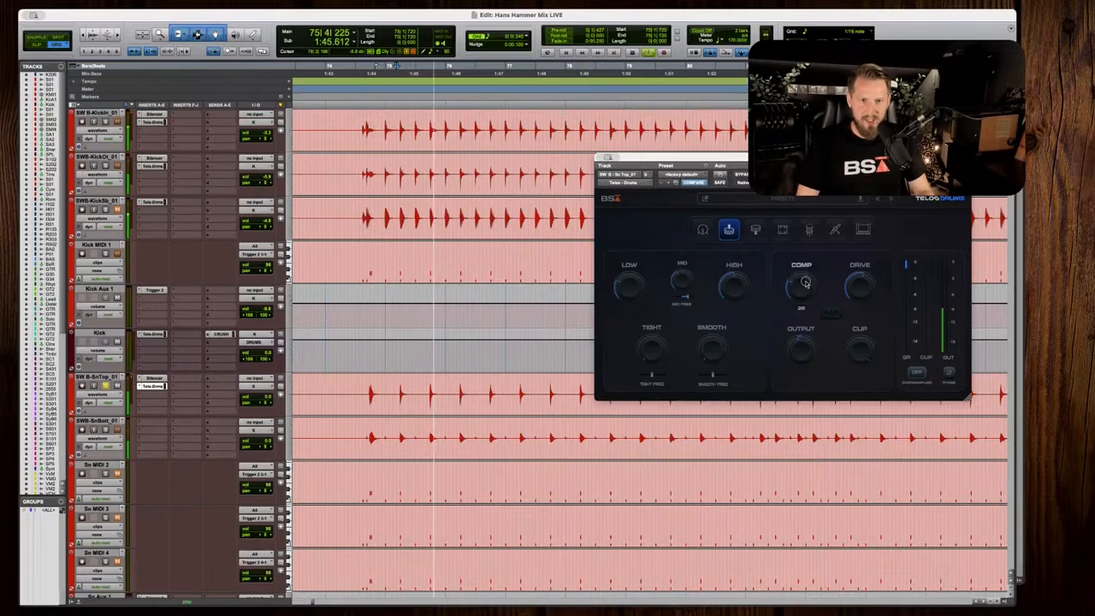
key(space)
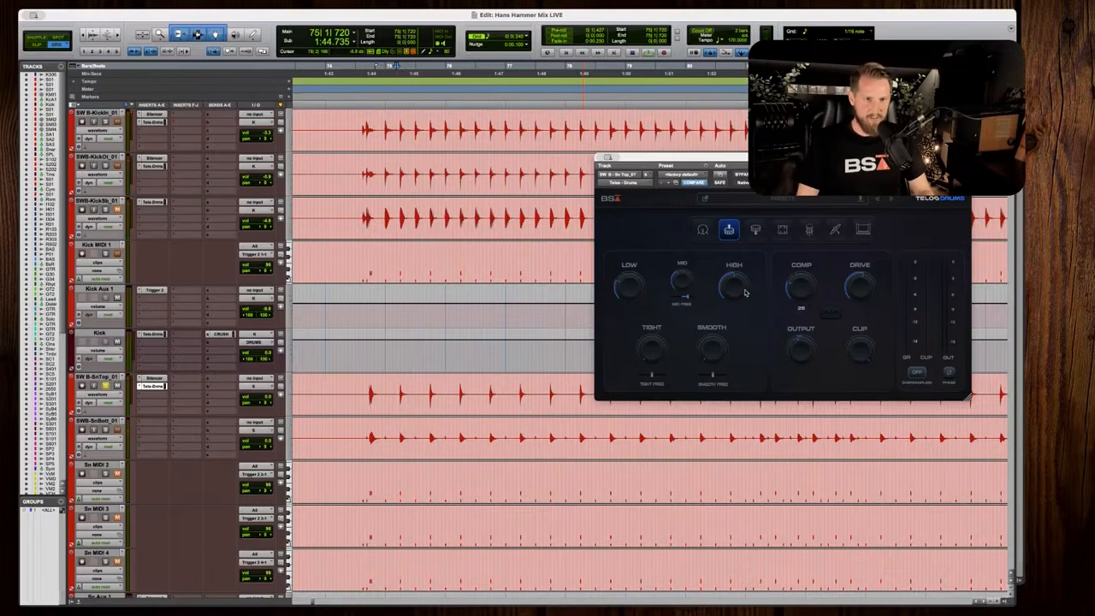
key(space)
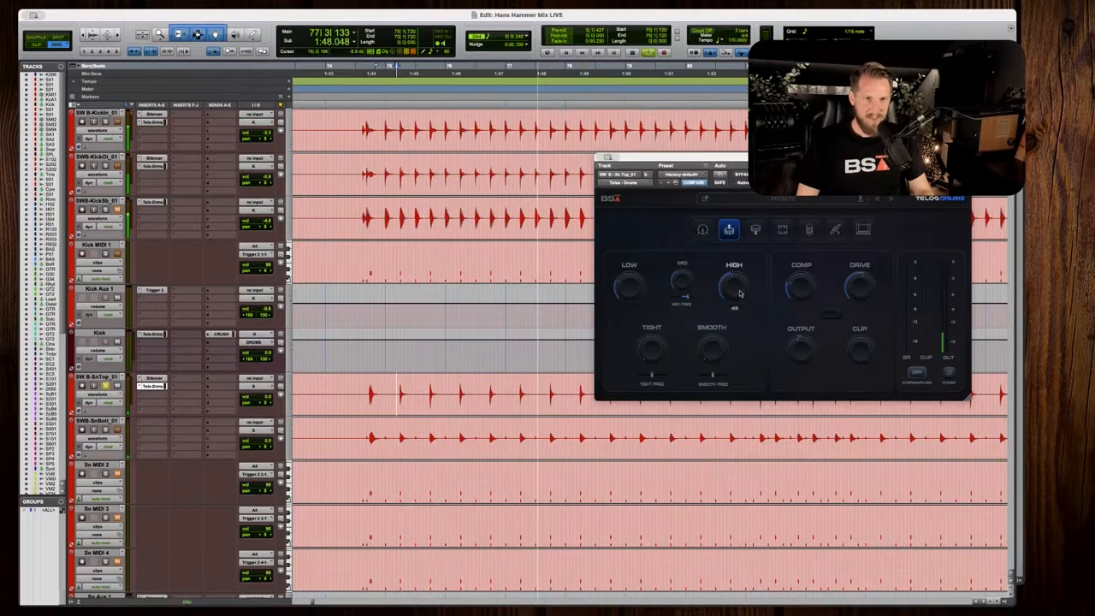
key(space)
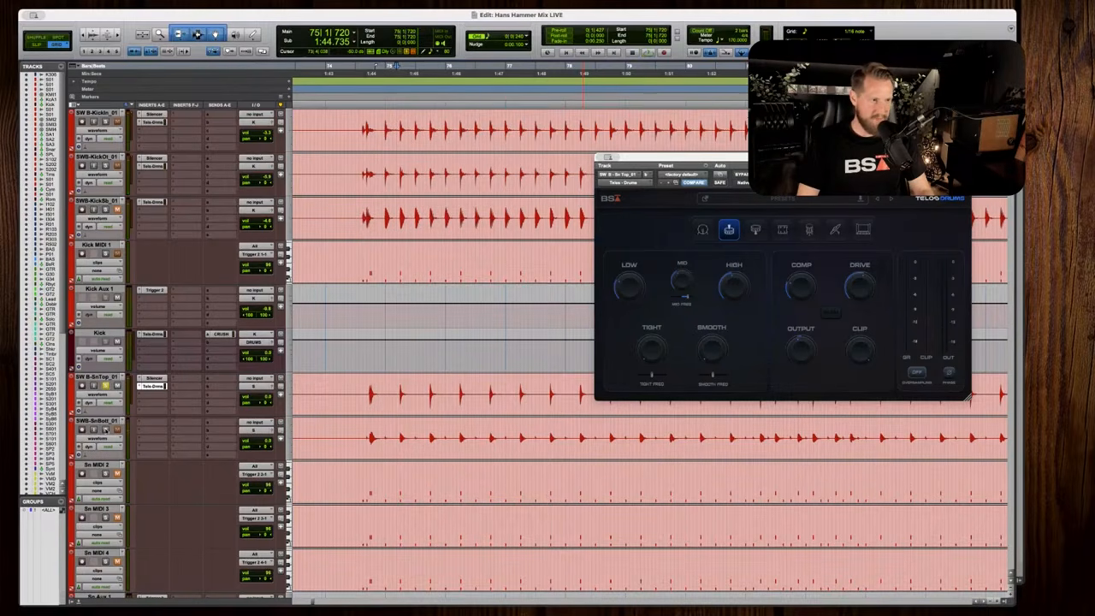
Solo the bottom snare mic track and copy the top snare's Silencer insert onto it.
click(106, 430)
click(366, 434)
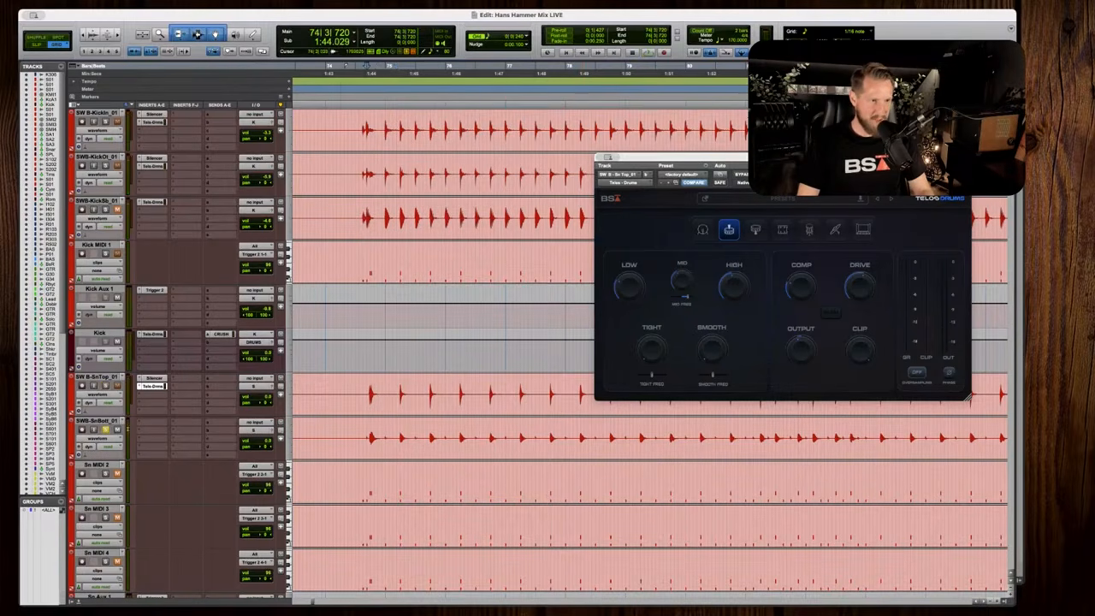
drag(158, 379, 154, 422)
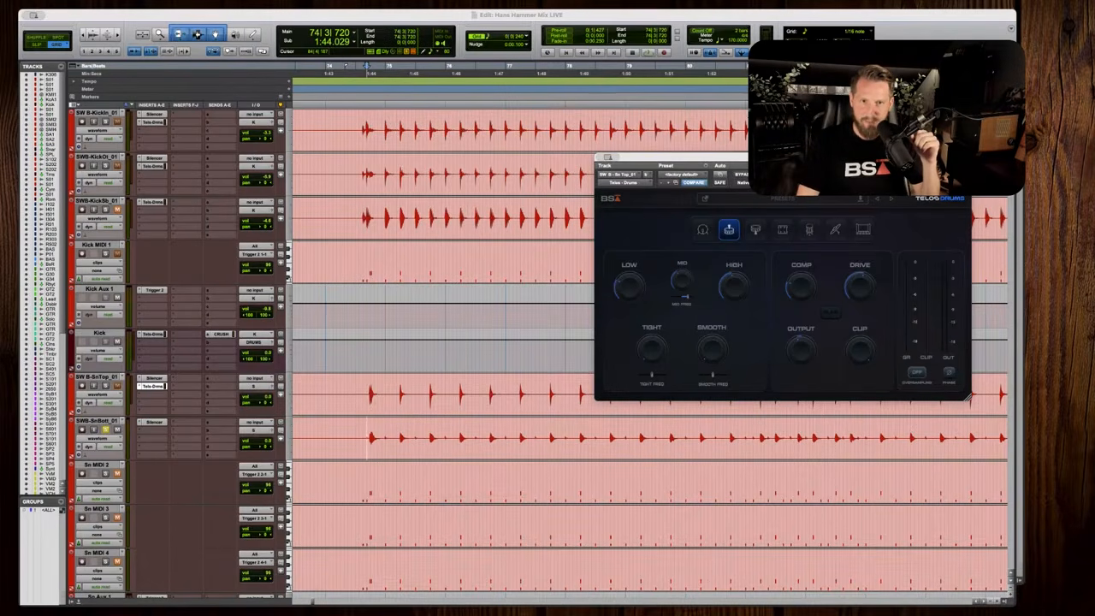
Set the bottom snare's Silencer to its snare bottom mode and check the threshold against the hits during playback.
drag(940, 157, 925, 211)
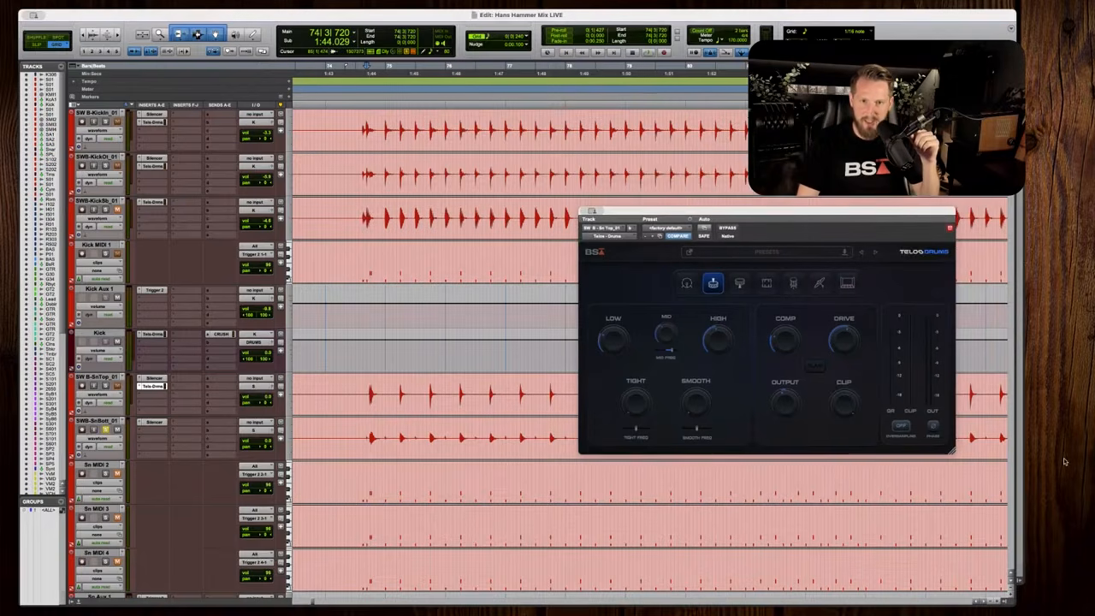
drag(708, 212, 698, 215)
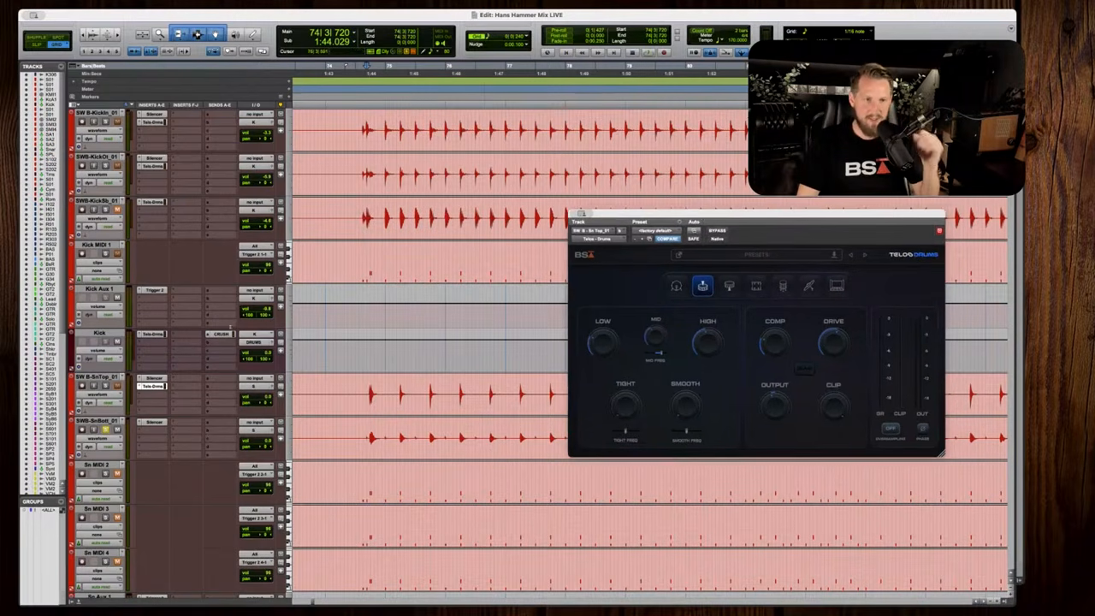
scroll(335, 403, down, 1)
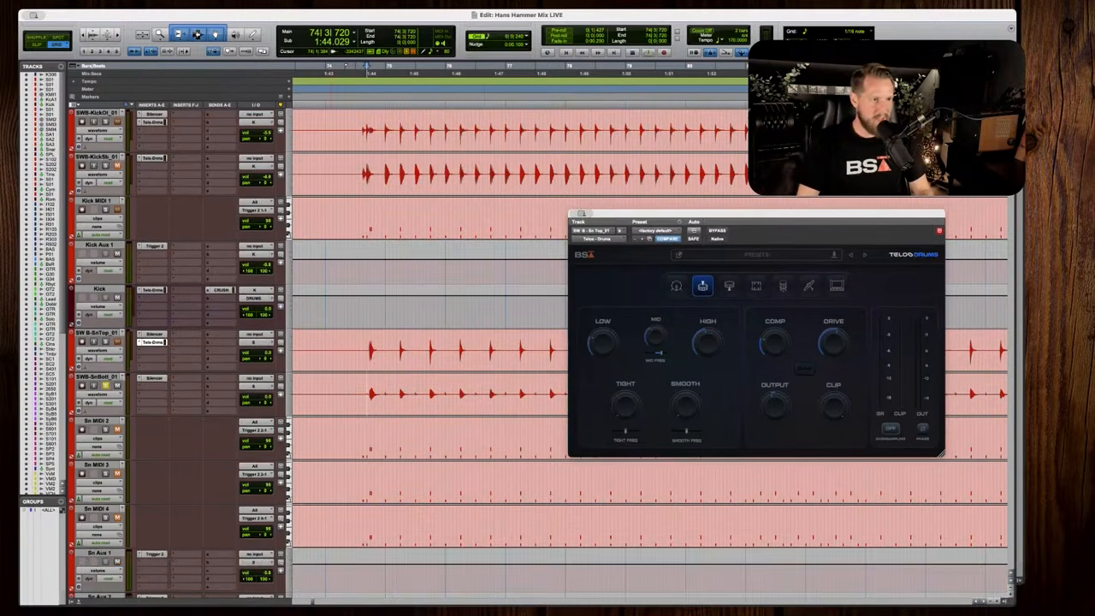
click(156, 378)
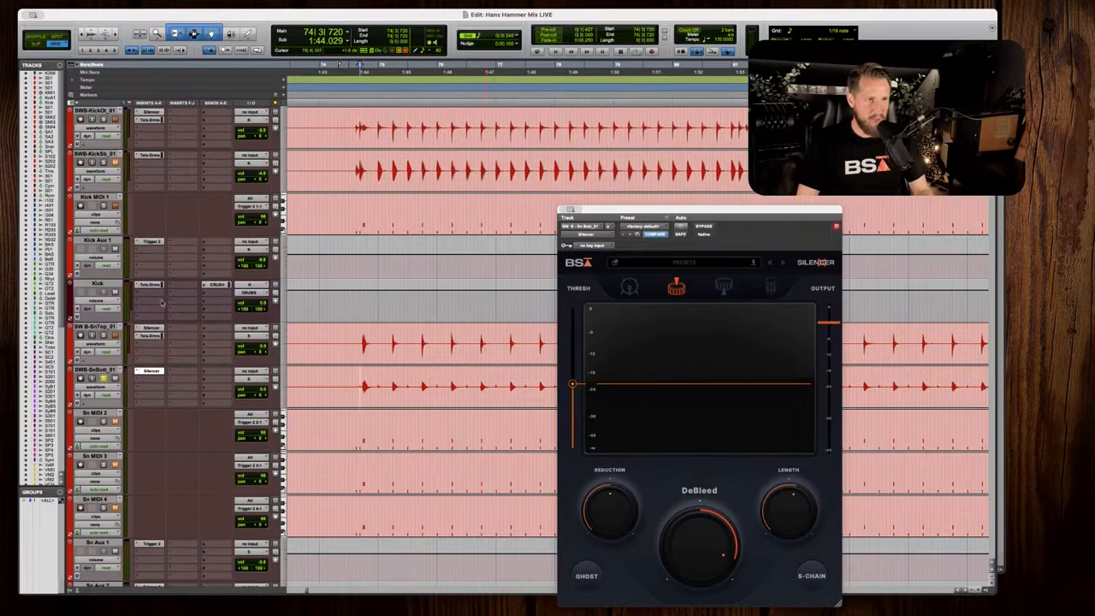
click(722, 288)
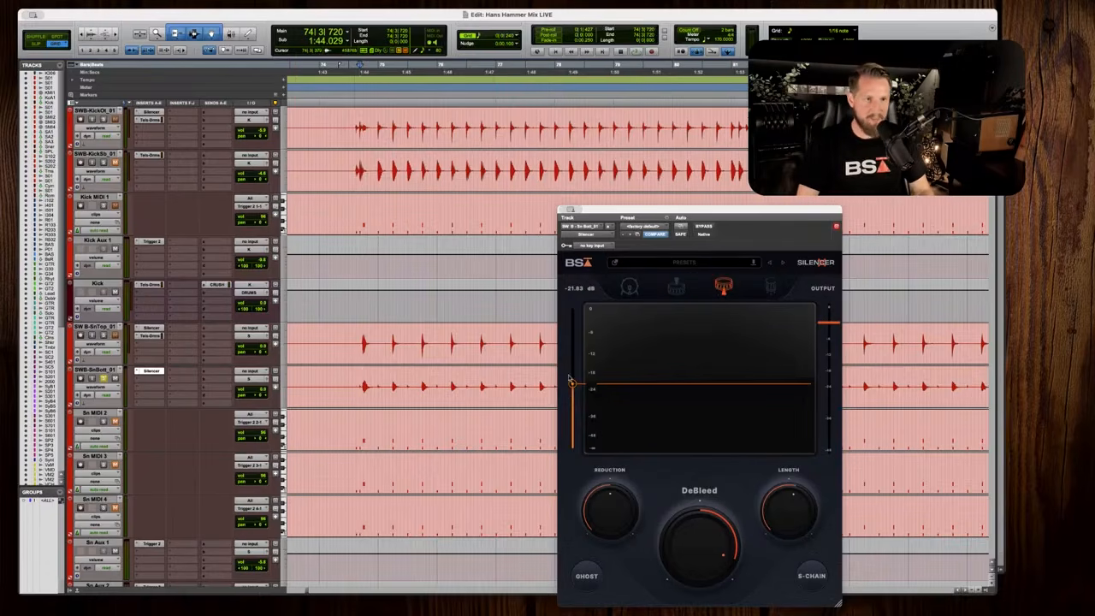
key(space)
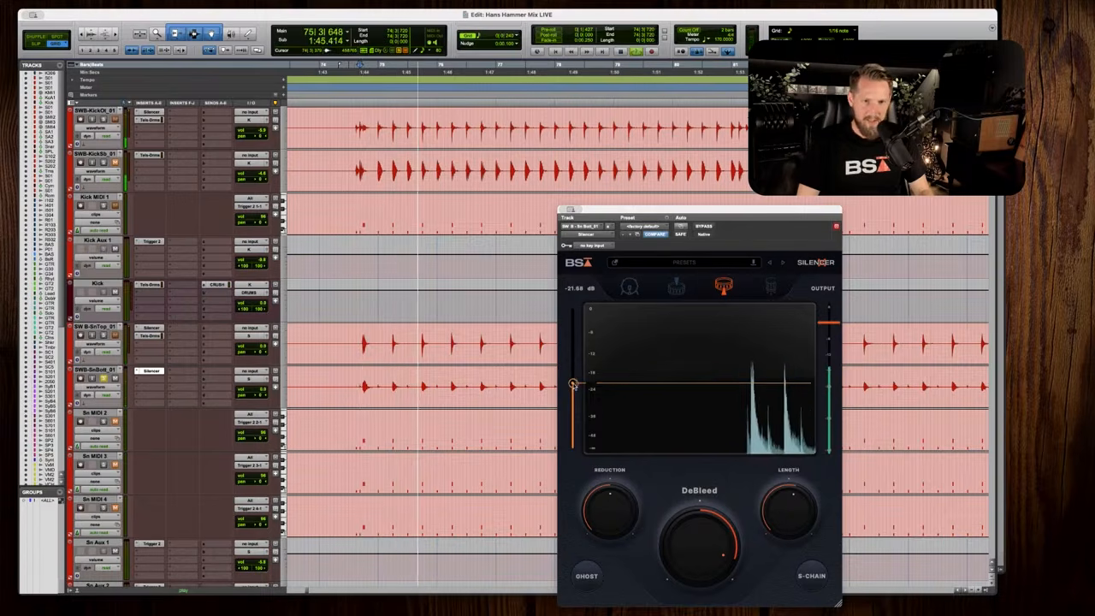
mouse_move(684, 535)
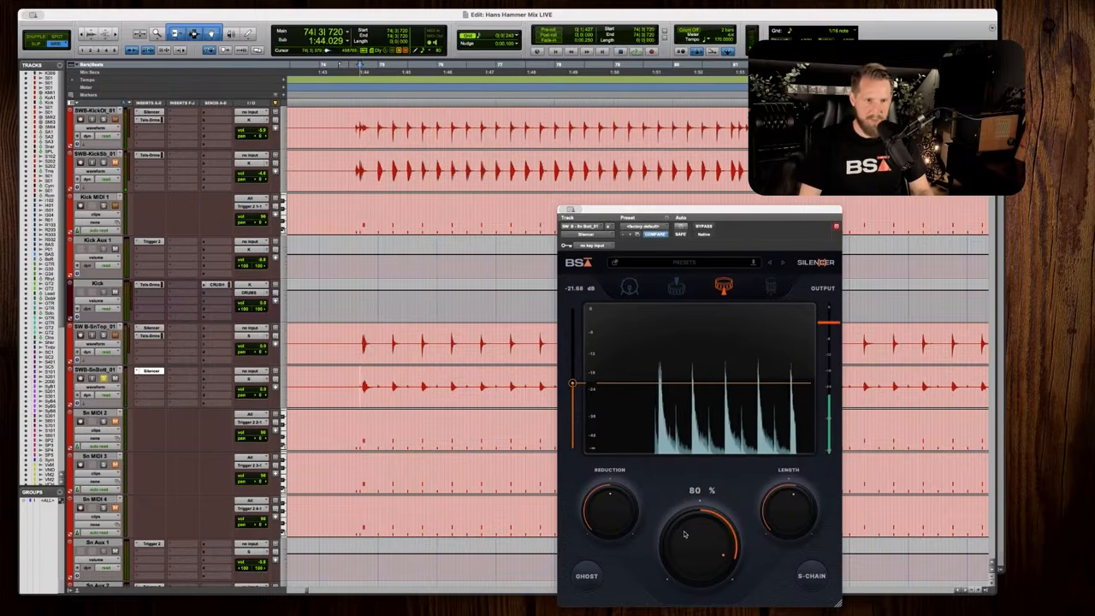
Insert the mono Telos Drums plugin after Silencer on the bottom snare track.
click(151, 382)
mouse_move(173, 382)
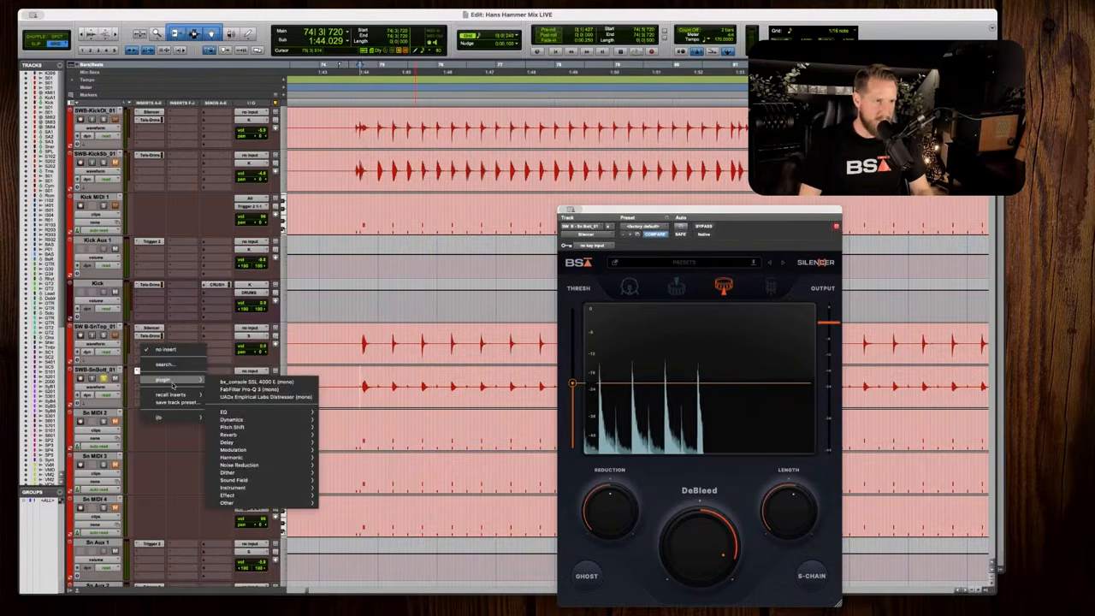
mouse_move(232, 419)
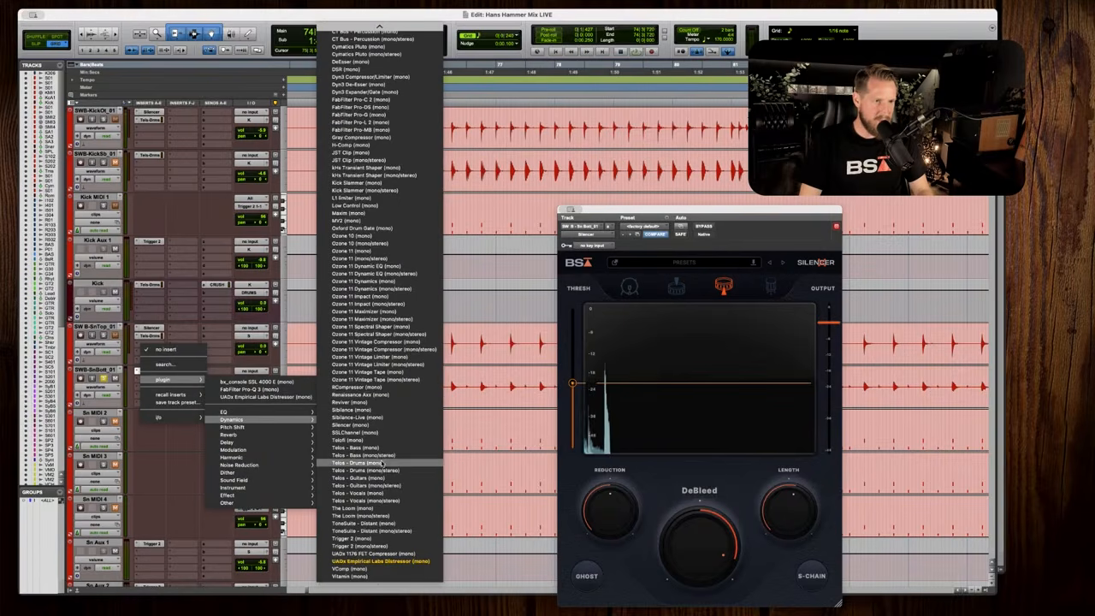
click(382, 462)
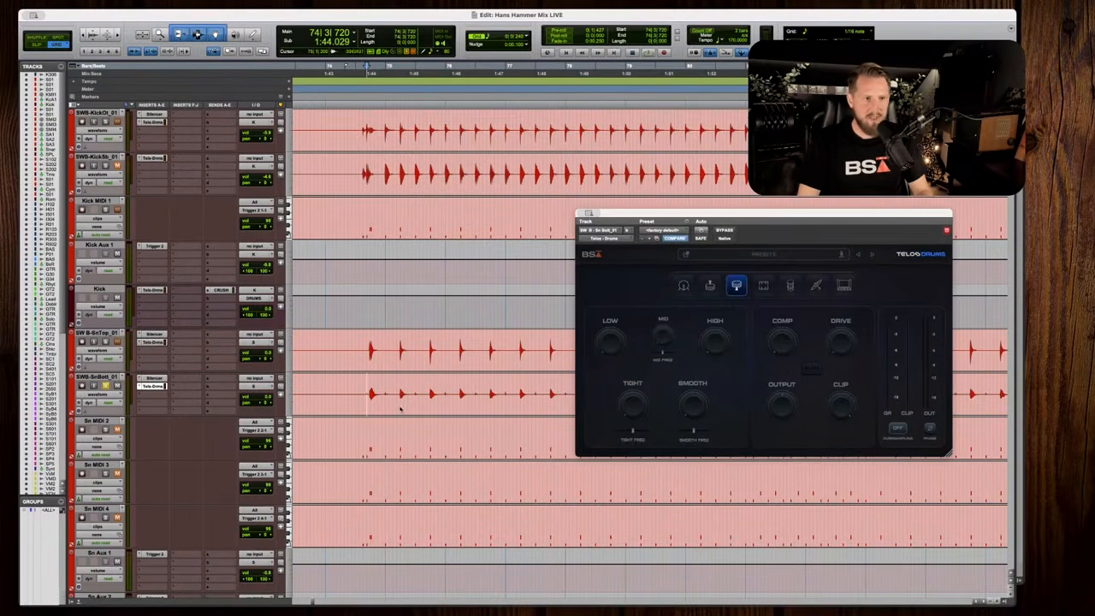
Boost Low and set High to about 45 in the bottom snare's Telos Drums during playback.
key(space)
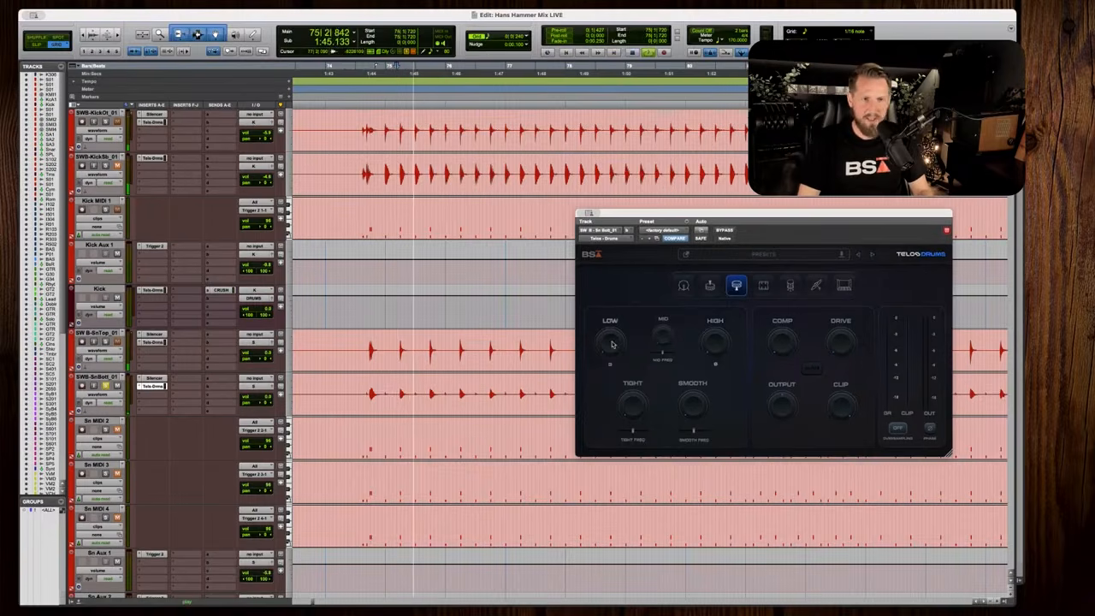
drag(612, 322, 614, 317)
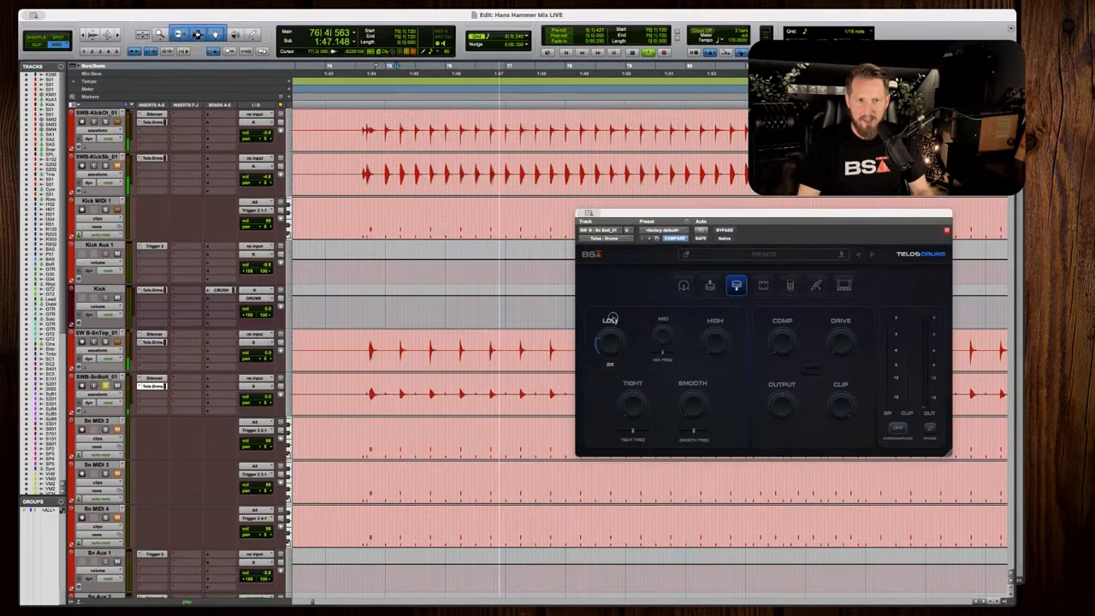
key(space)
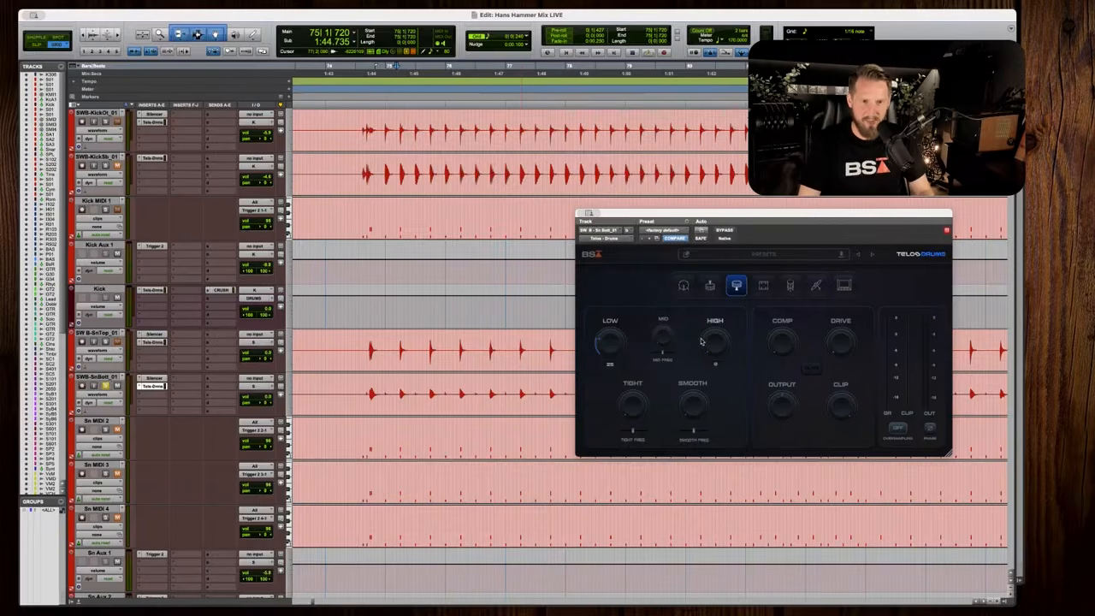
key(space)
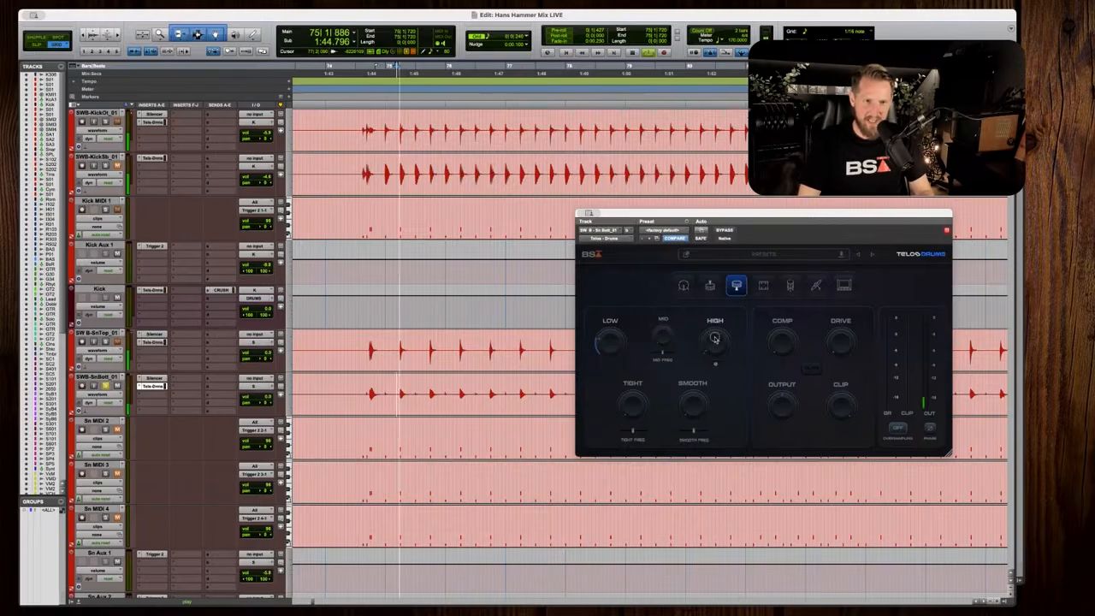
drag(708, 347, 709, 344)
key(space)
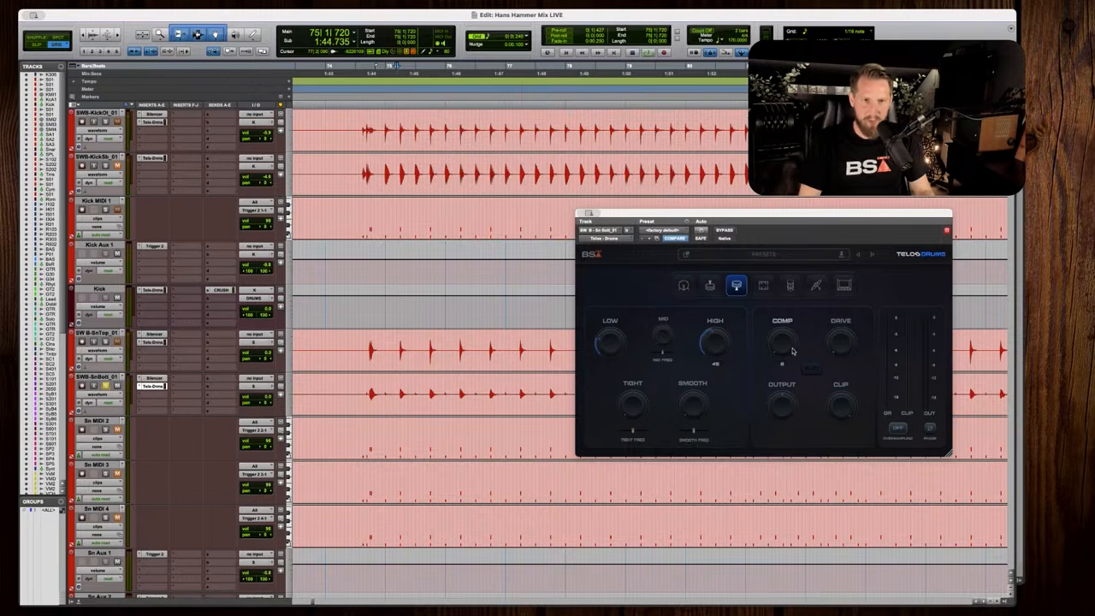
Add Comp and Drive in the bottom snare's Telos Drums and lower its Output during playback.
key(space)
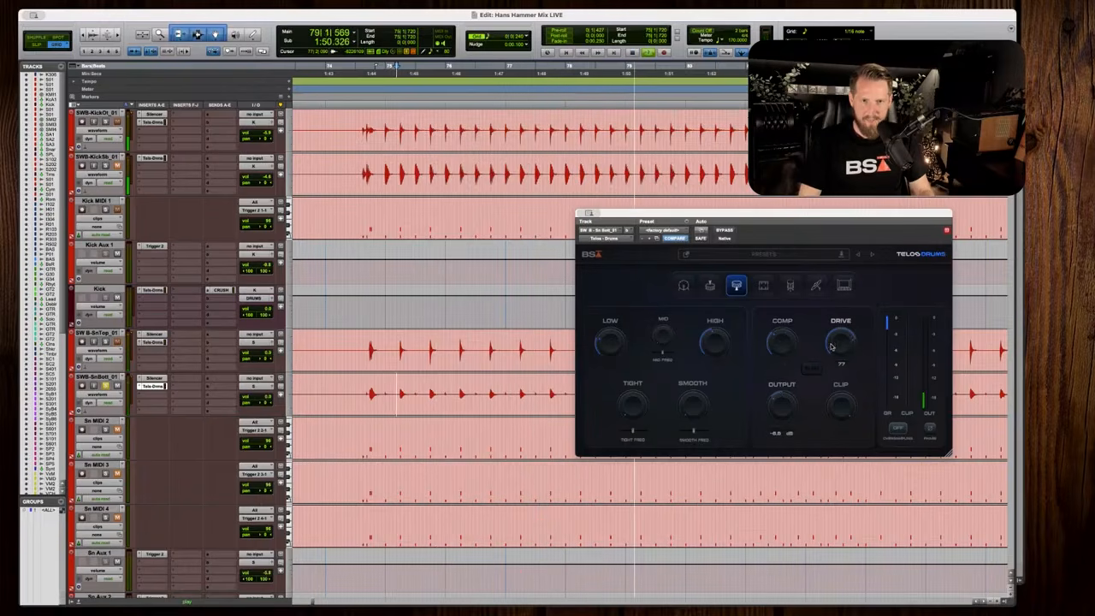
key(space)
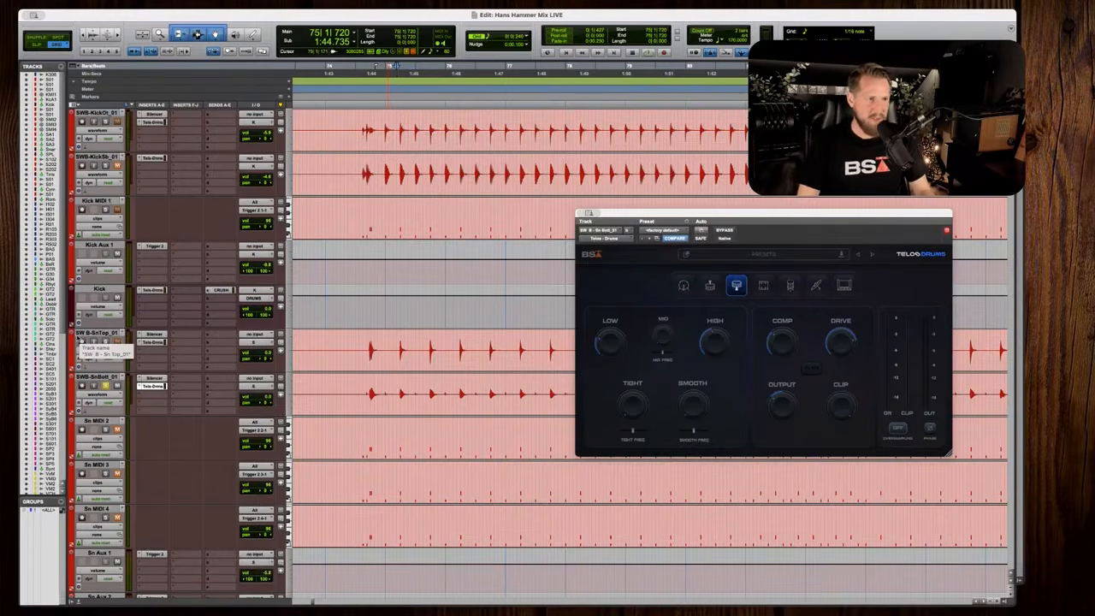
Solo both snare mics together, compare the bottom snare's phase inversion, and adjust its volume during playback.
click(105, 342)
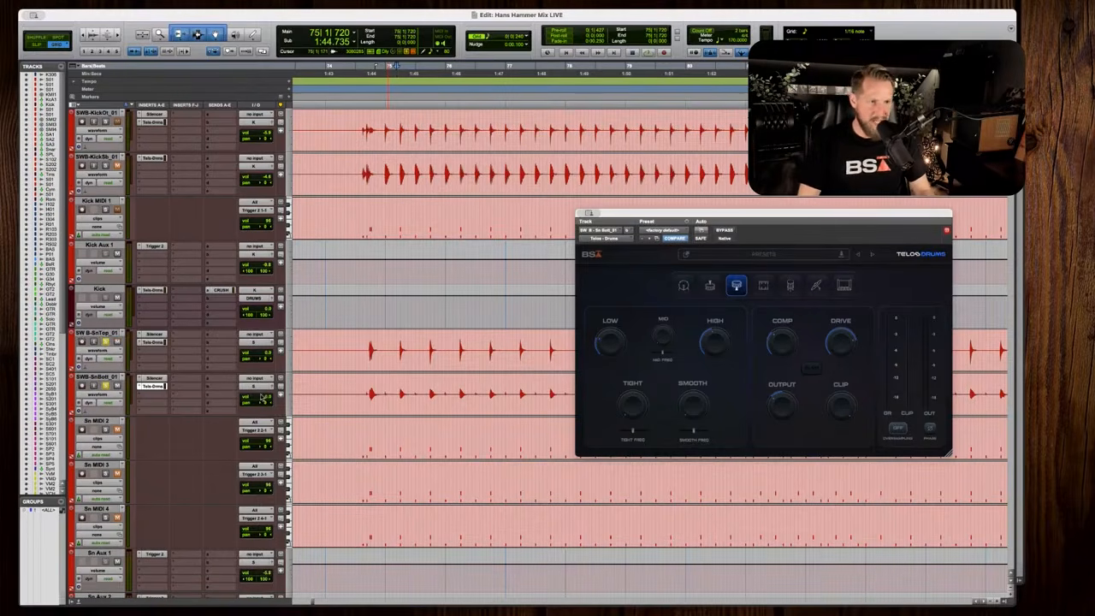
key(space)
mouse_move(258, 396)
mouse_down()
mouse_move(258, 418)
mouse_move(260, 399)
mouse_up()
click(930, 428)
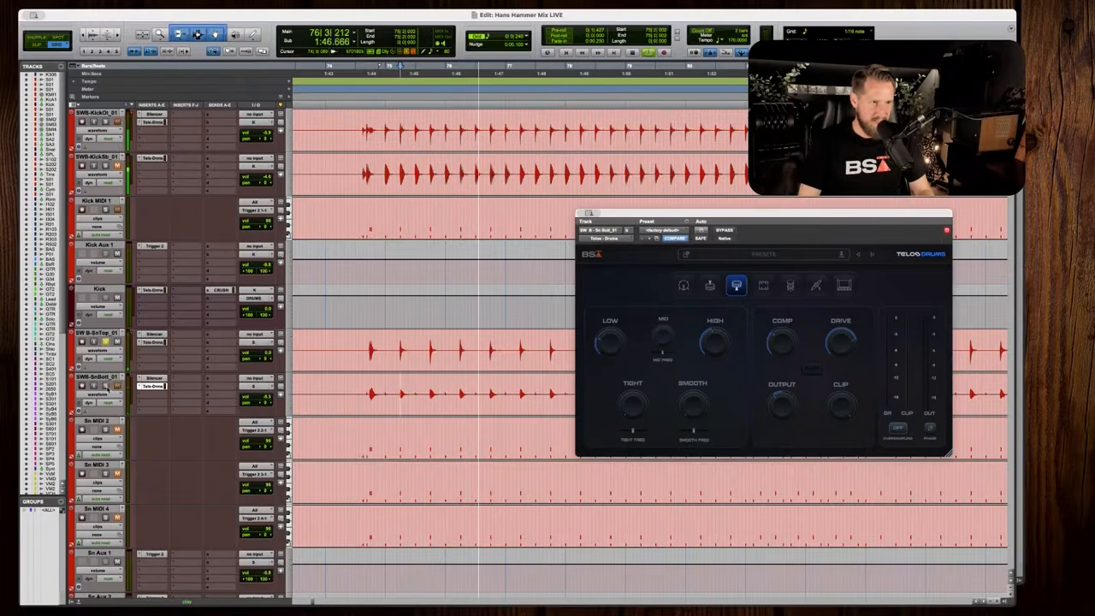
click(259, 395)
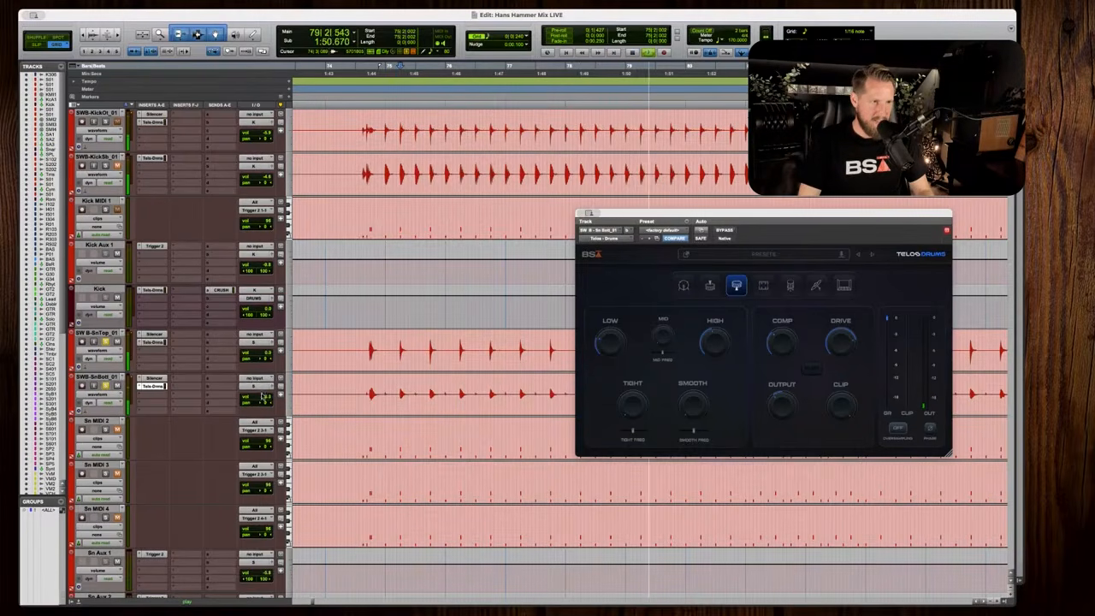
Fine-tune the bottom snare's track volume against the top snare while playing both soloed mics.
key(r)
scroll(337, 402, right, 1)
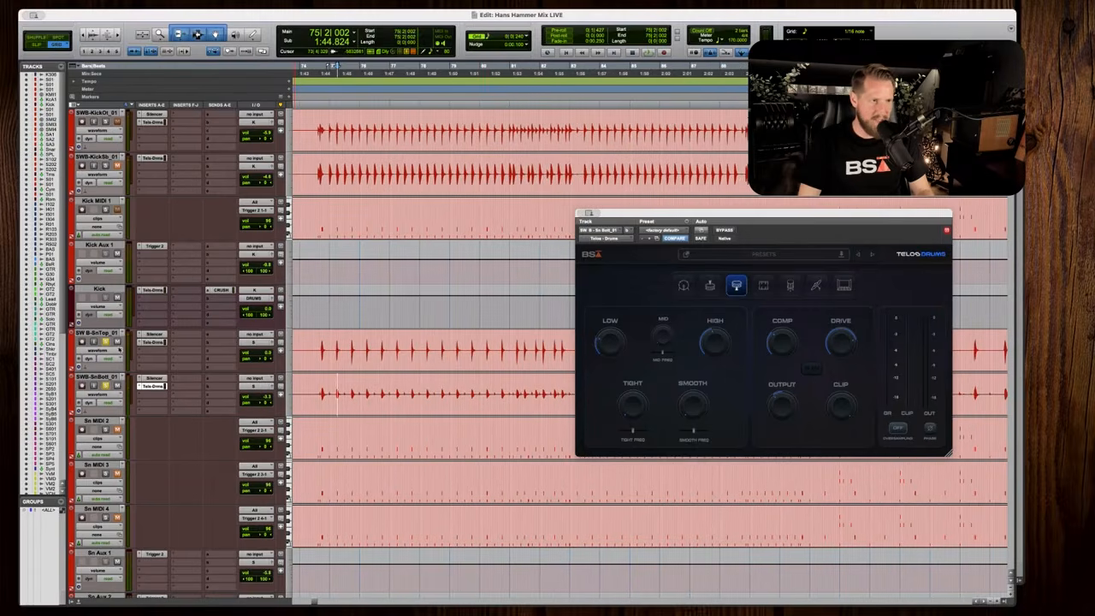
key(space)
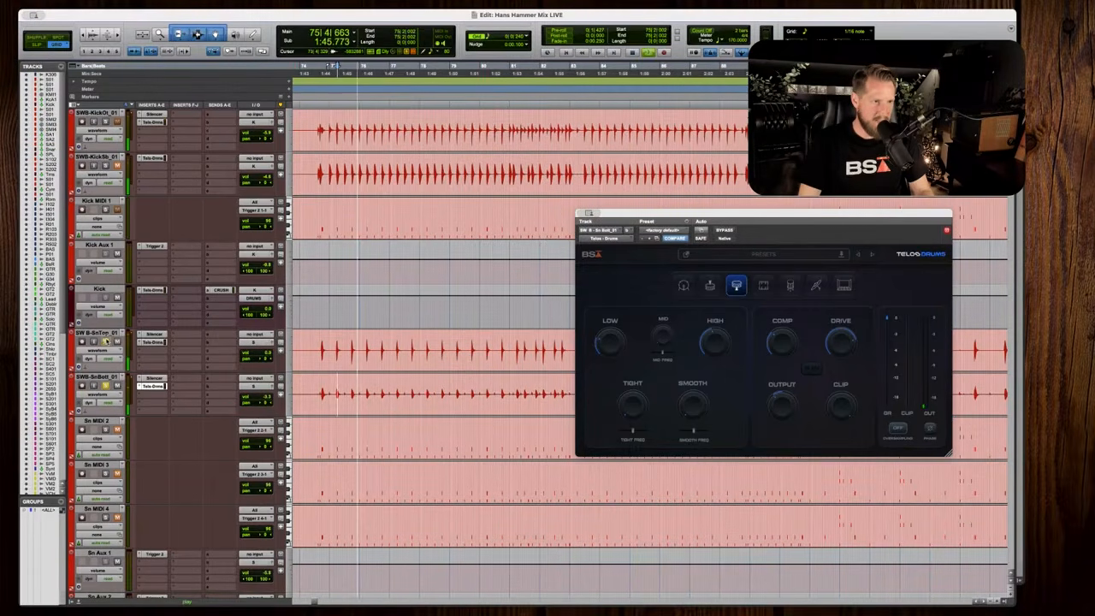
scroll(349, 403, down, 1)
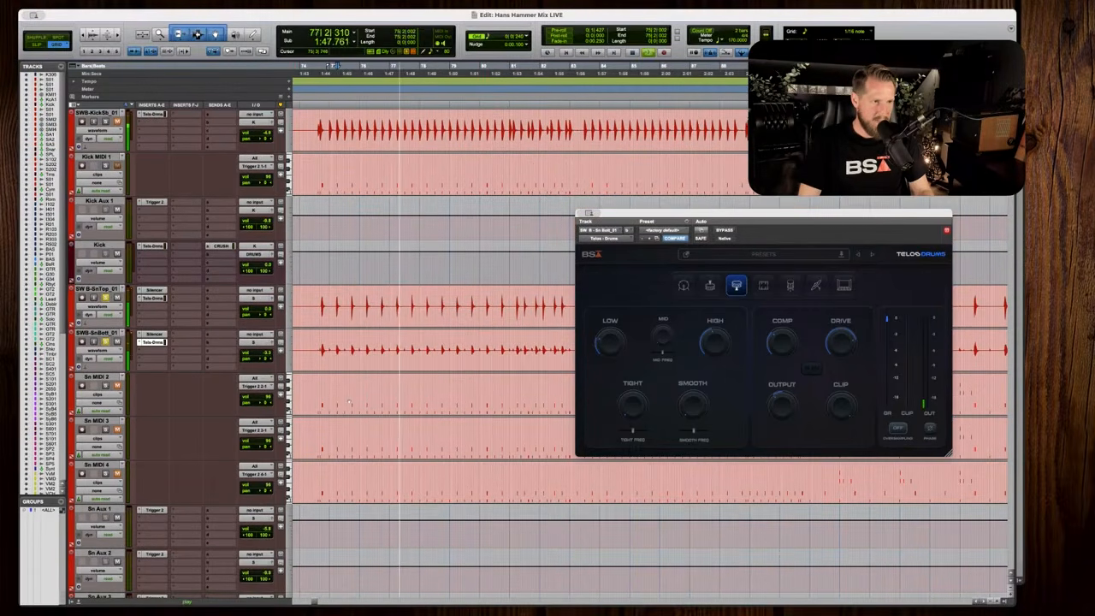
key(space)
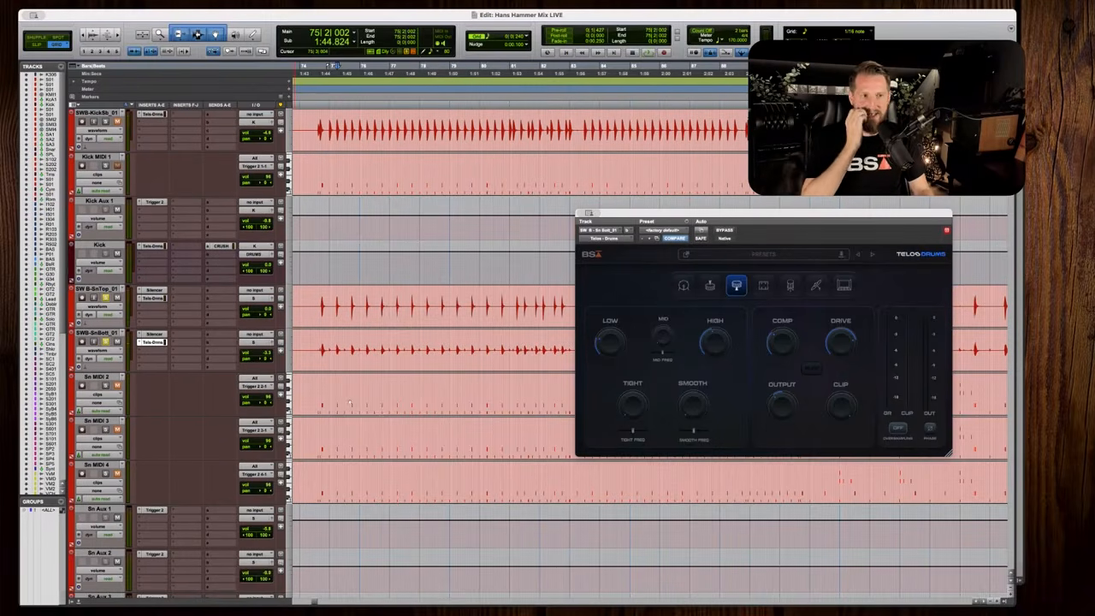
key(space)
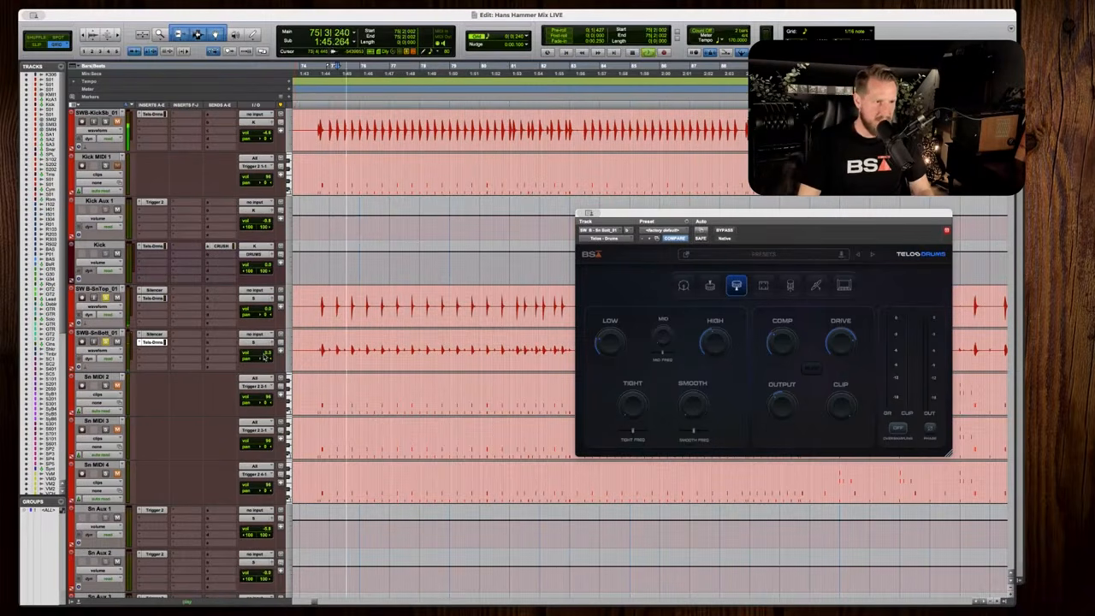
click(263, 354)
drag(262, 353, 267, 357)
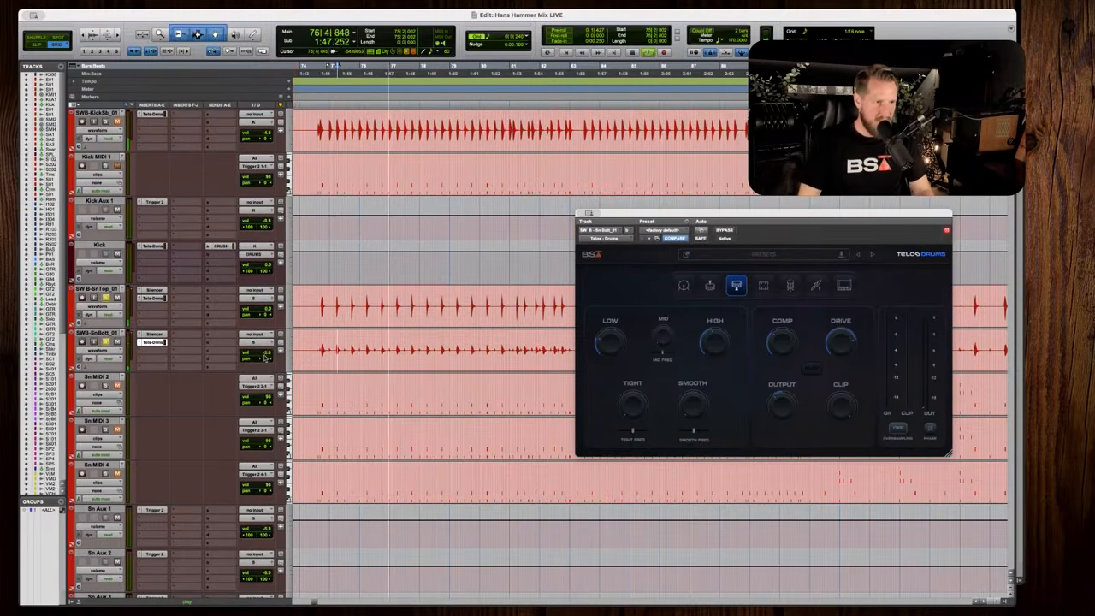
key(space)
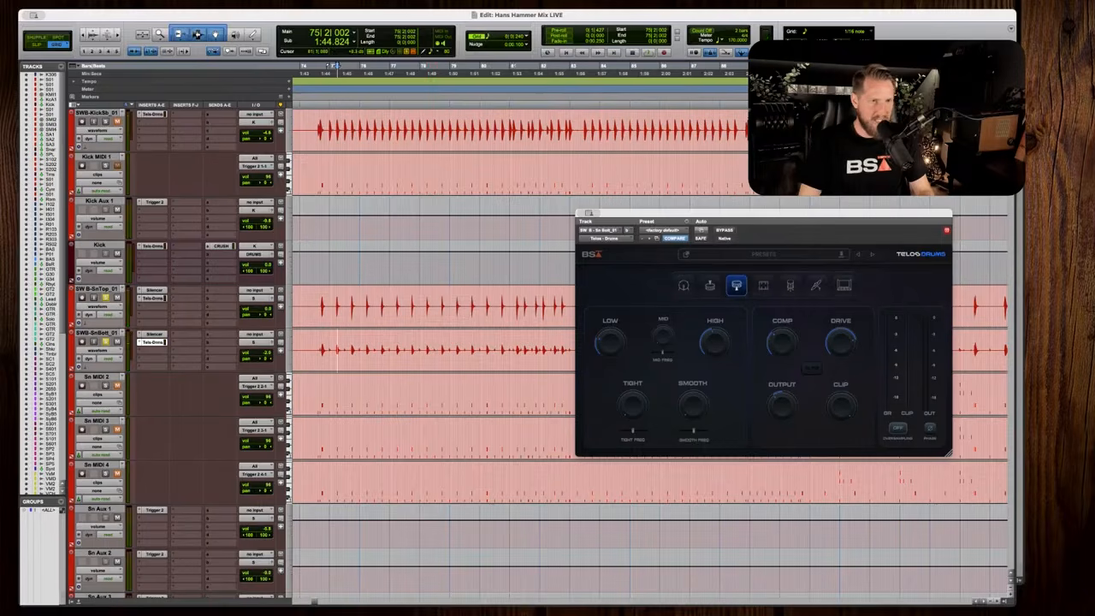
Open Trigger 2 on Sn Aux 1 and audition its Black Widow Snare and Brighton - Steel A samples.
drag(651, 212, 675, 205)
scroll(343, 298, up, 3)
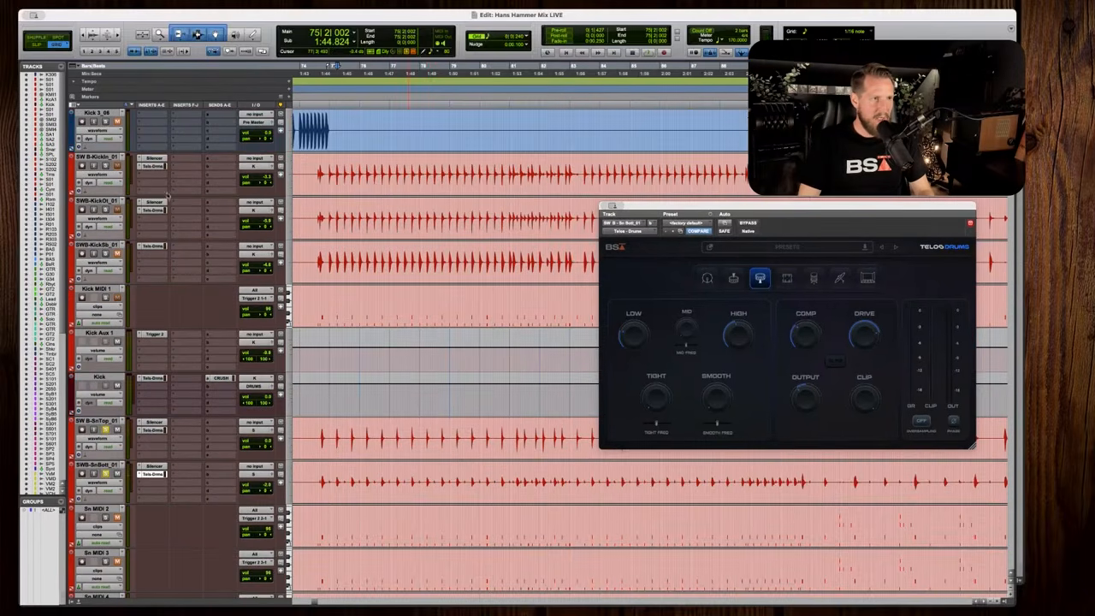
scroll(343, 297, down, 5)
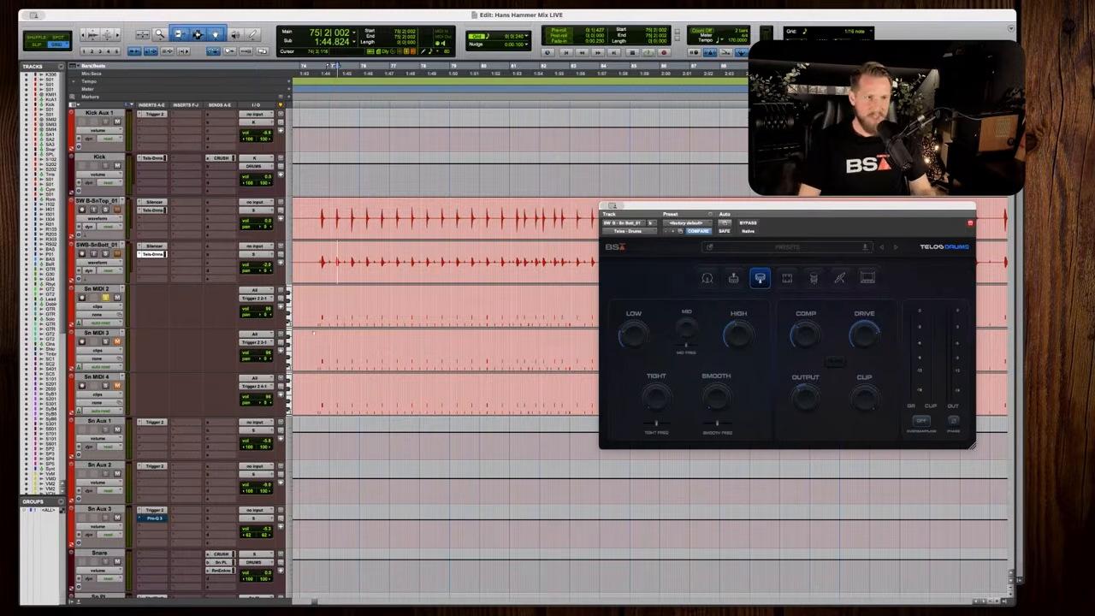
scroll(135, 343, down, 1)
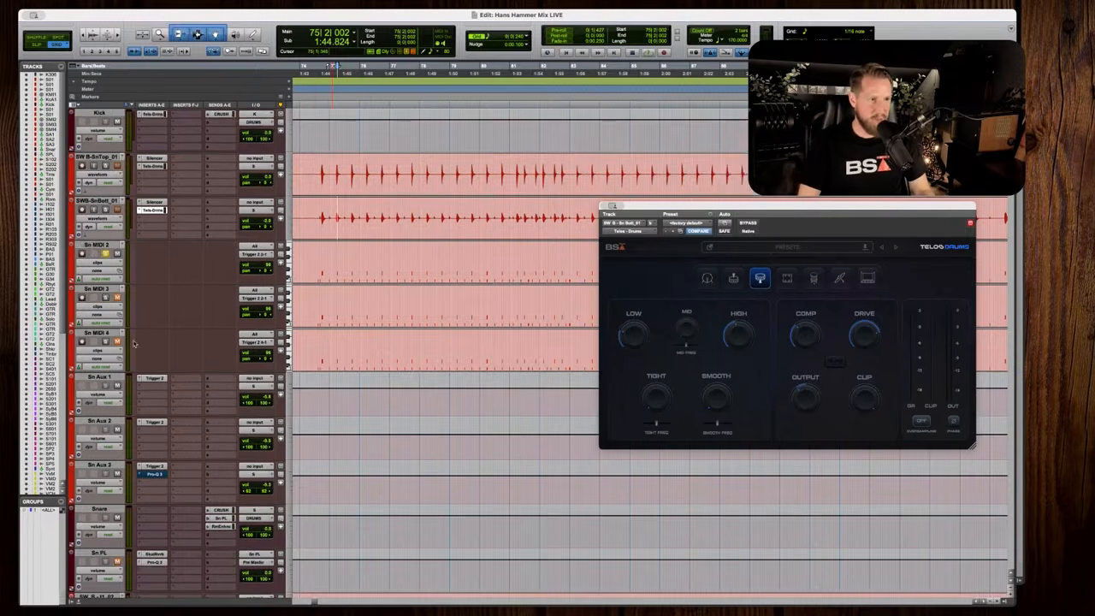
click(154, 378)
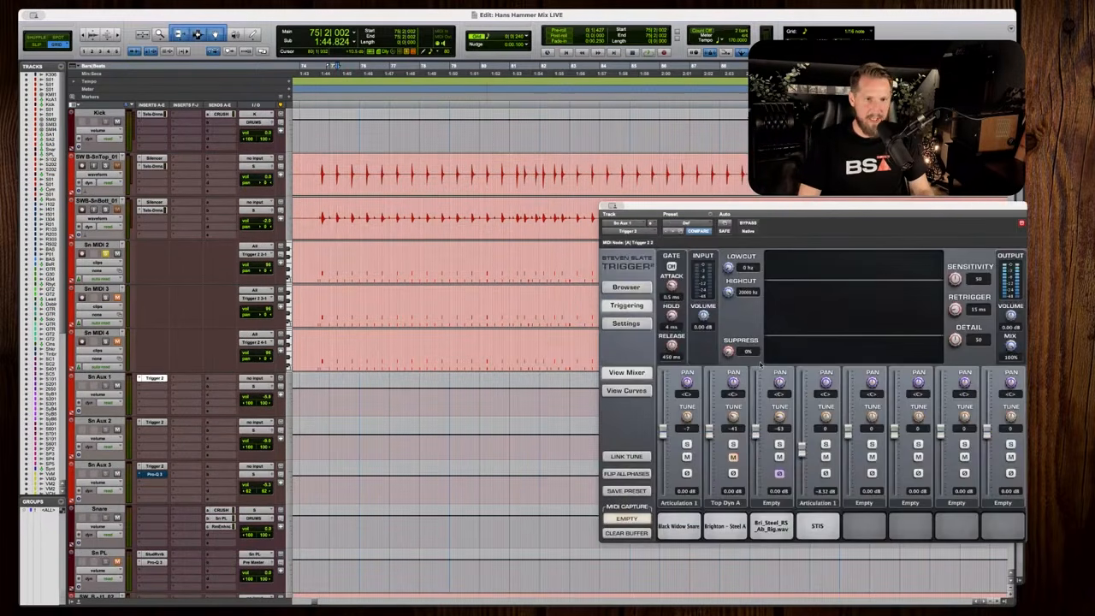
click(675, 525)
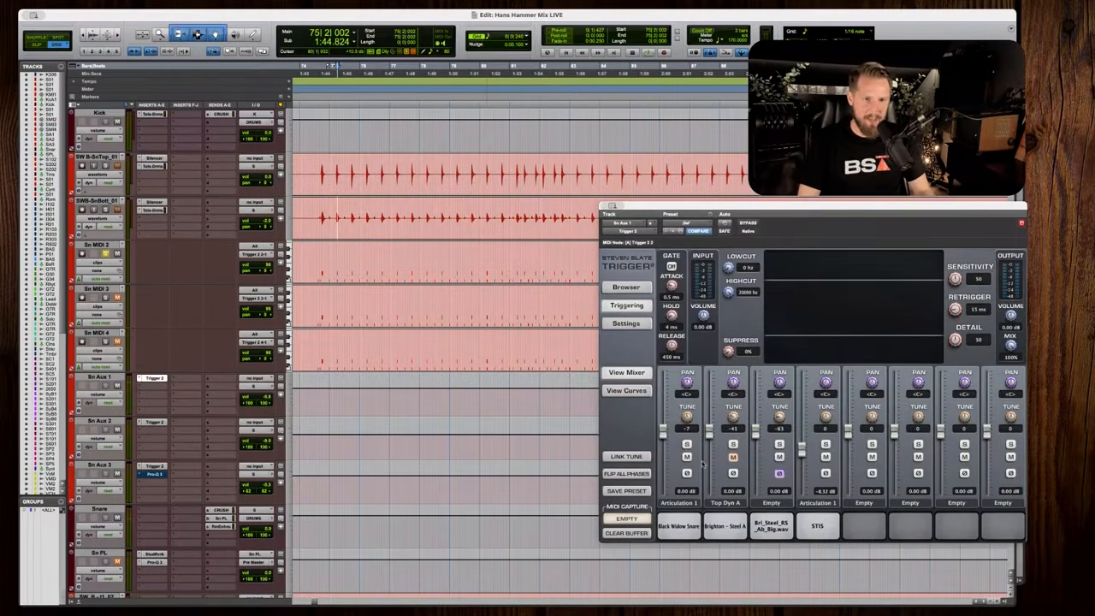
click(730, 522)
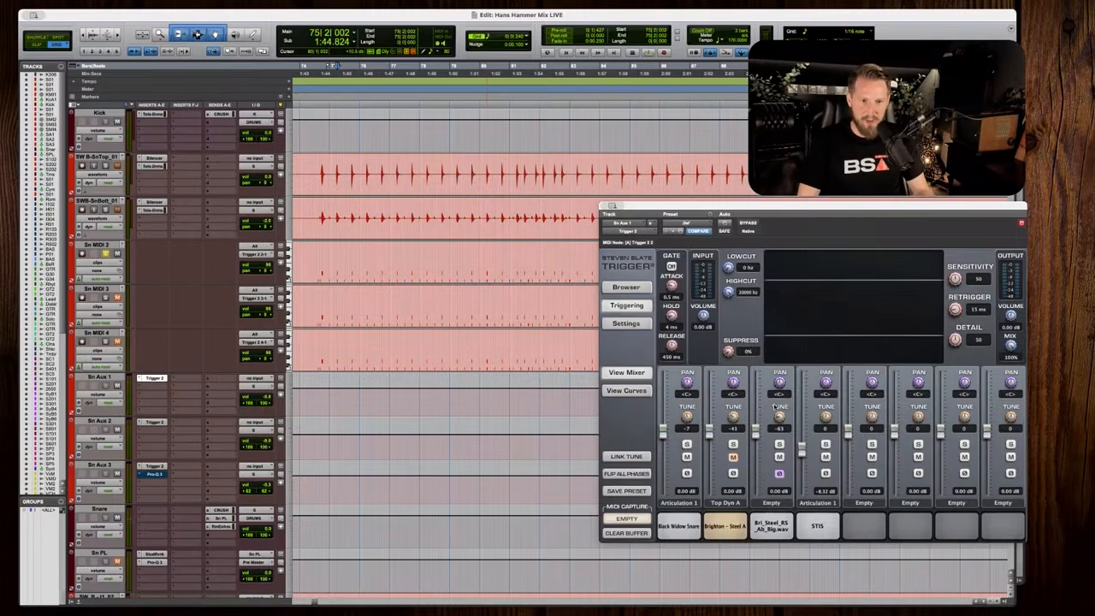
Audition the Bri_Steel_RS_Ab_Big.wav and STIS snare samples in the Trigger 2 on Sn Aux 1.
click(771, 532)
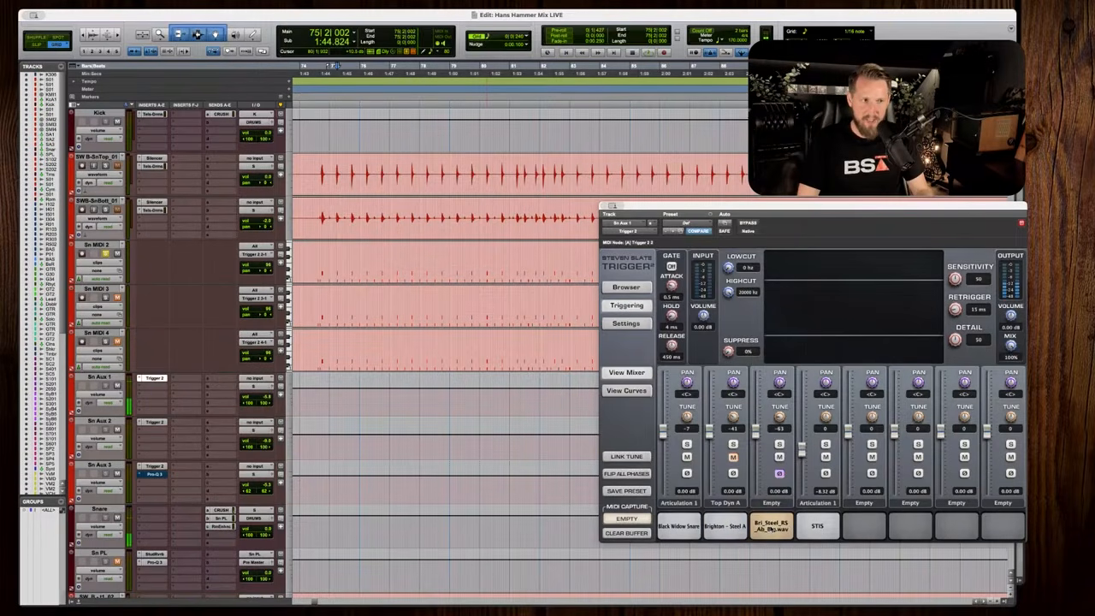
click(772, 531)
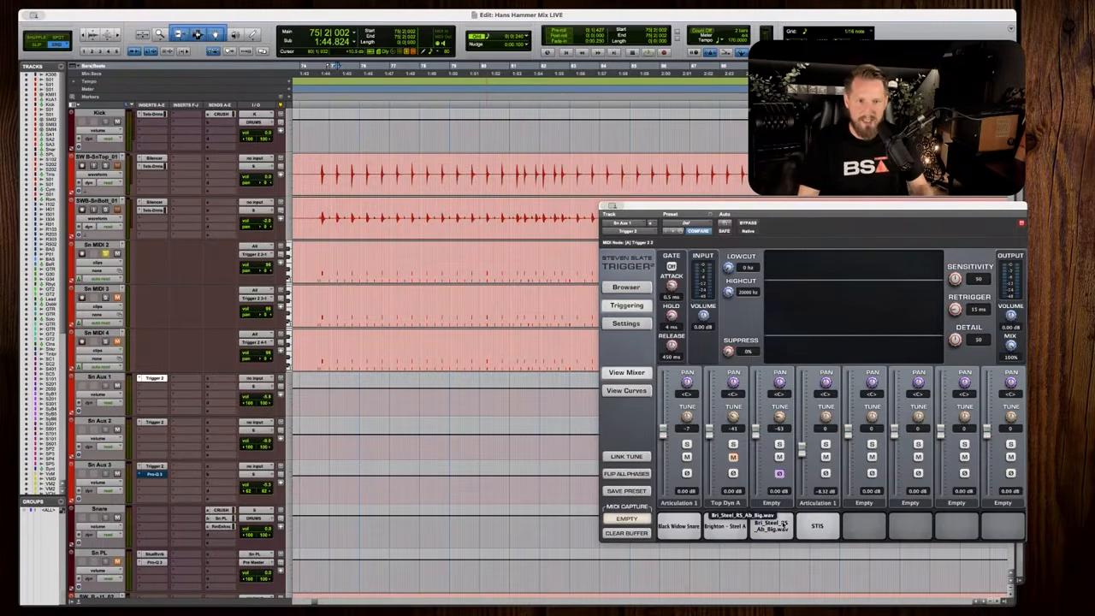
click(815, 525)
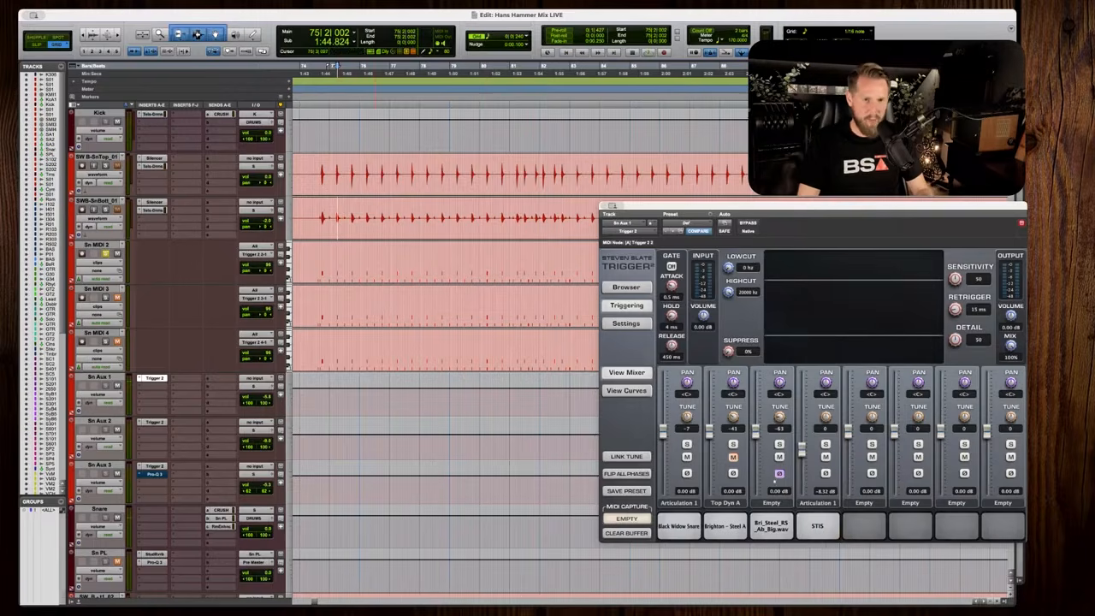
Place the cursor at 75|2|000 on Sn MIDI 2, hide the Trigger 2 window and play the soloed triggered snare.
click(335, 253)
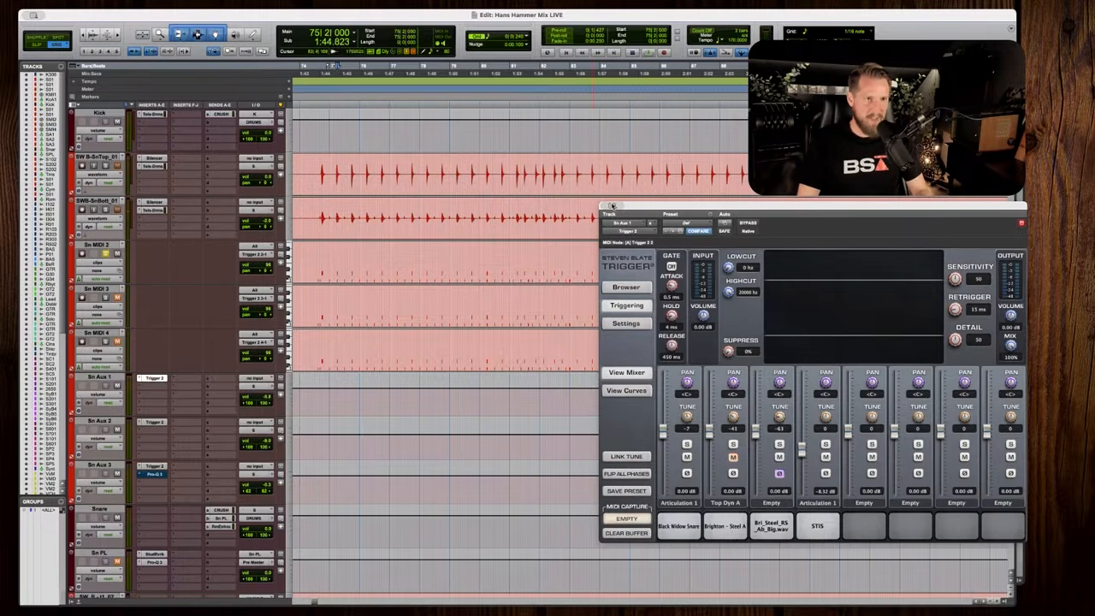
key(super+m)
key(t)
key(t)
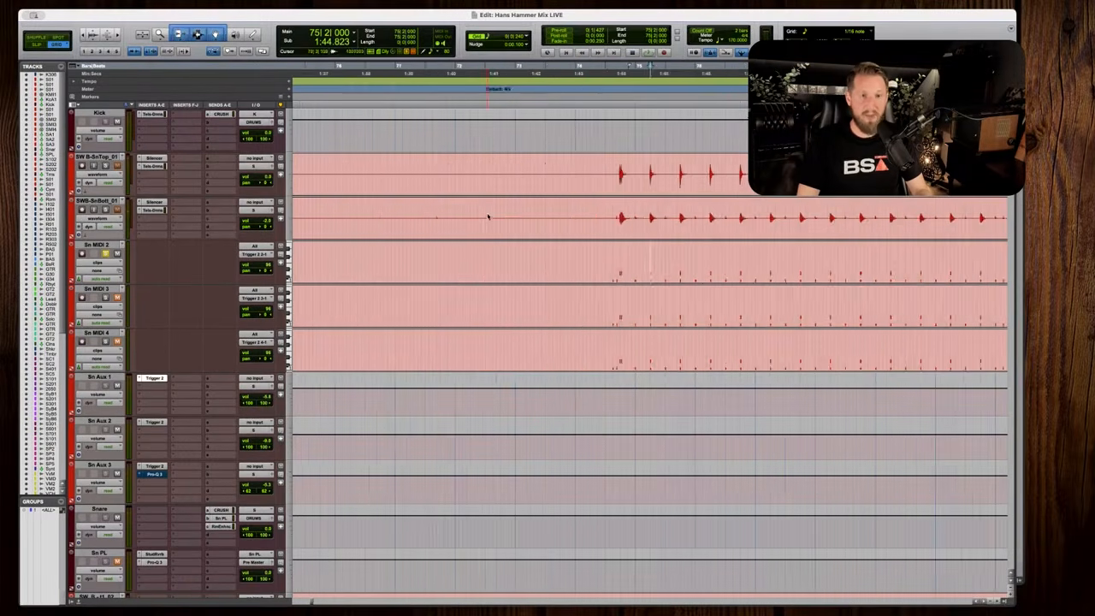
scroll(564, 311, right, 3)
key(space)
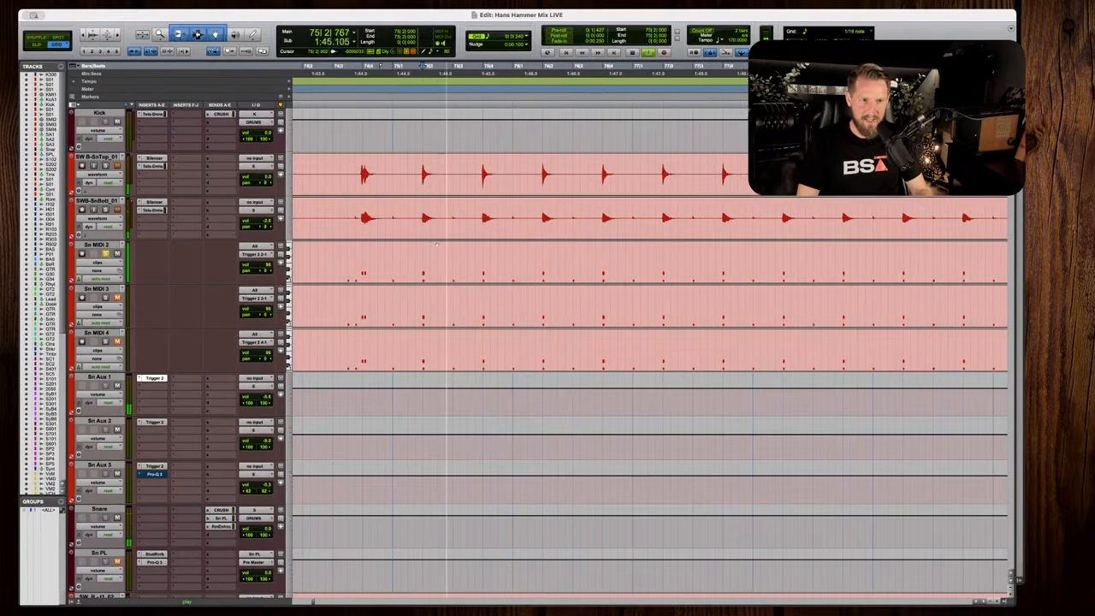
key(space)
key(r)
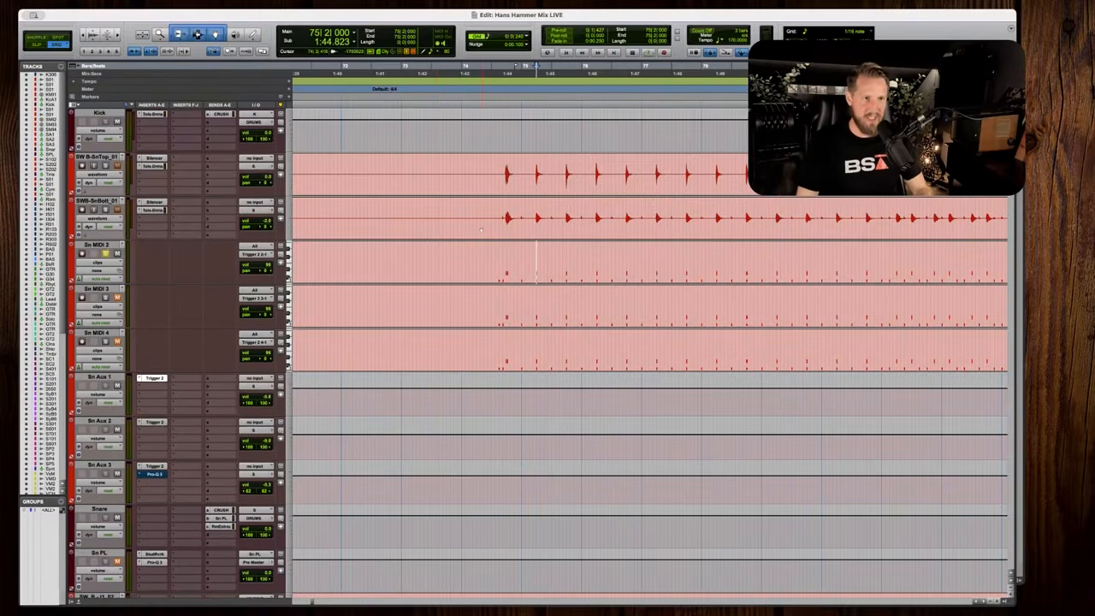
scroll(485, 232, right, 3)
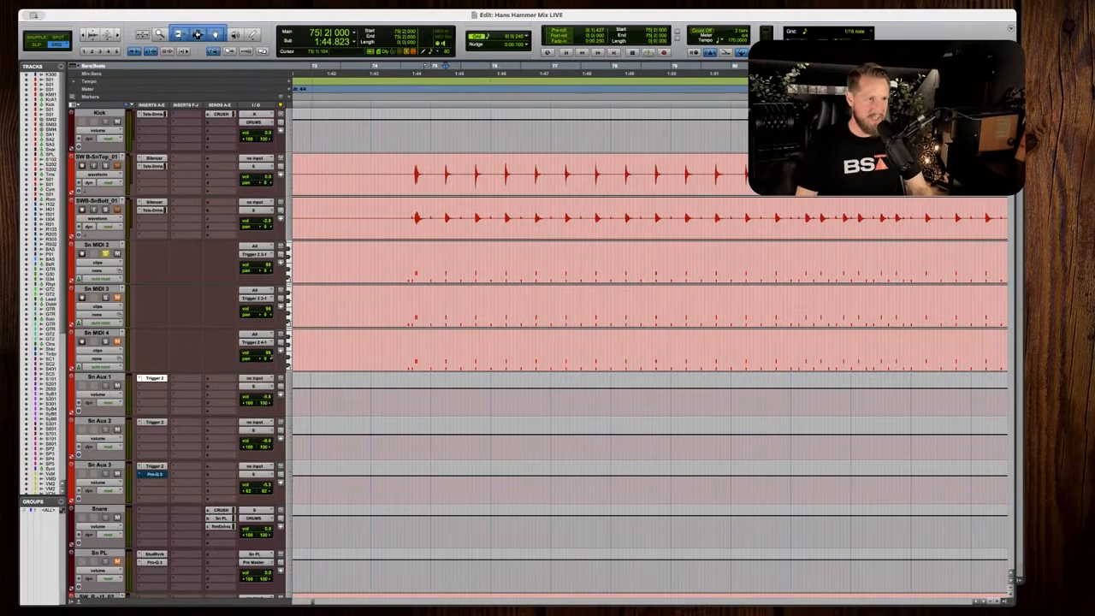
Insert a stereo Telos Drums after Trigger 2 on Sn Aux 1 and switch it to the top snare mode.
click(171, 388)
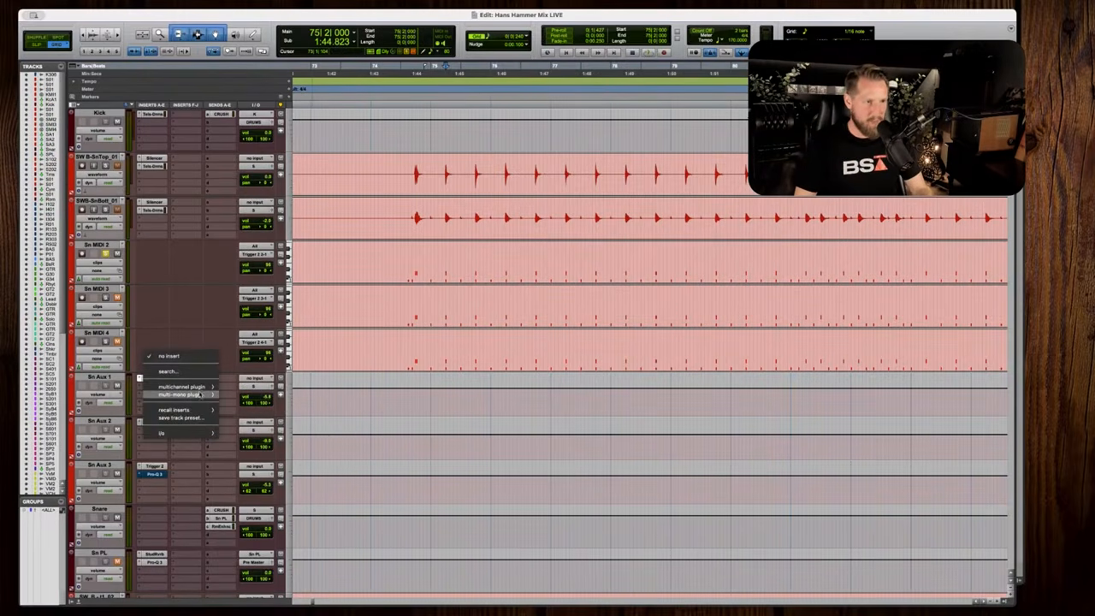
mouse_move(206, 388)
mouse_move(256, 435)
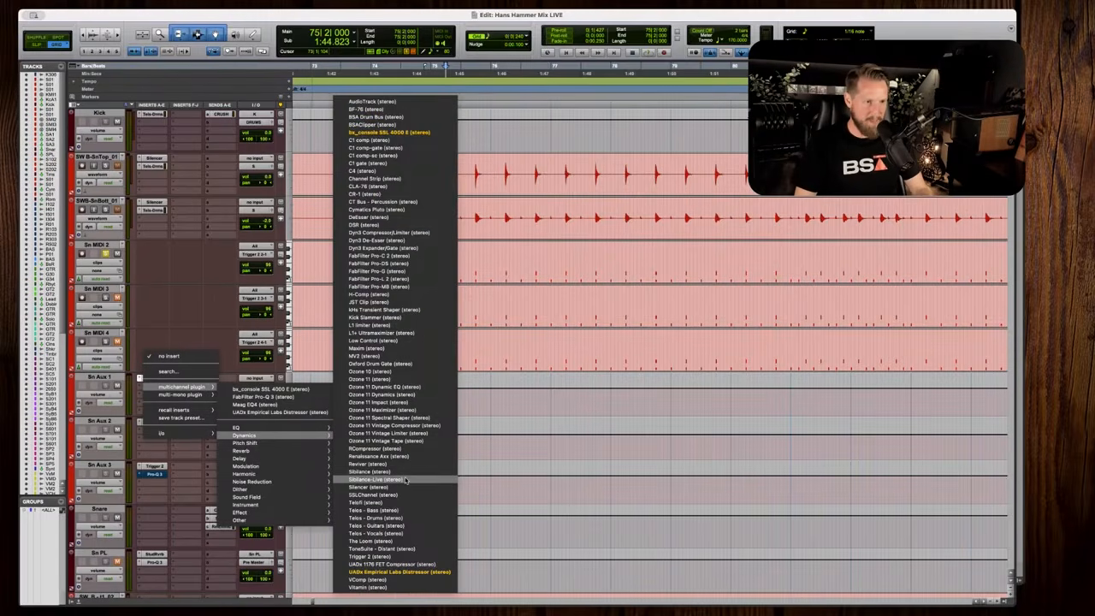
click(402, 556)
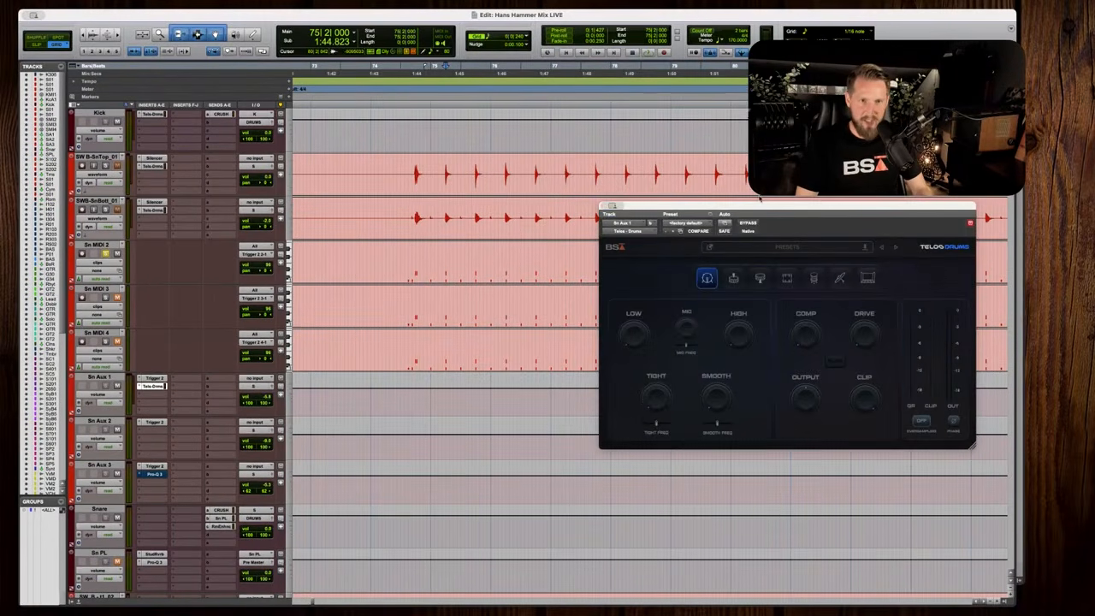
drag(754, 208, 677, 247)
click(618, 312)
Add Low and High in Sn Aux 1's Telos Drums during playback, bringing High to about 23.
key(space)
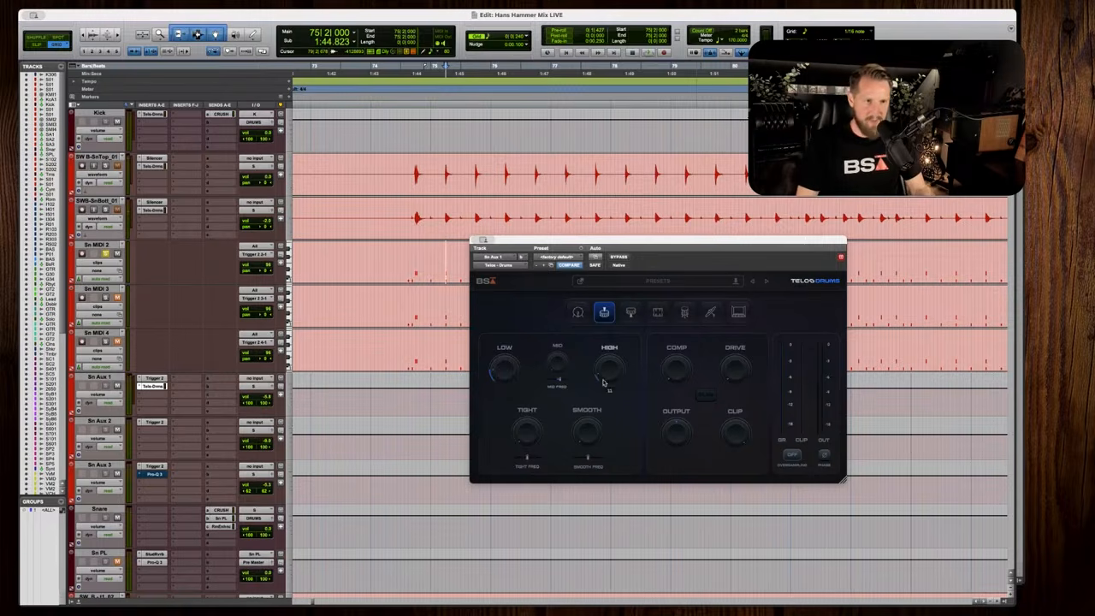
key(space)
drag(604, 374, 603, 374)
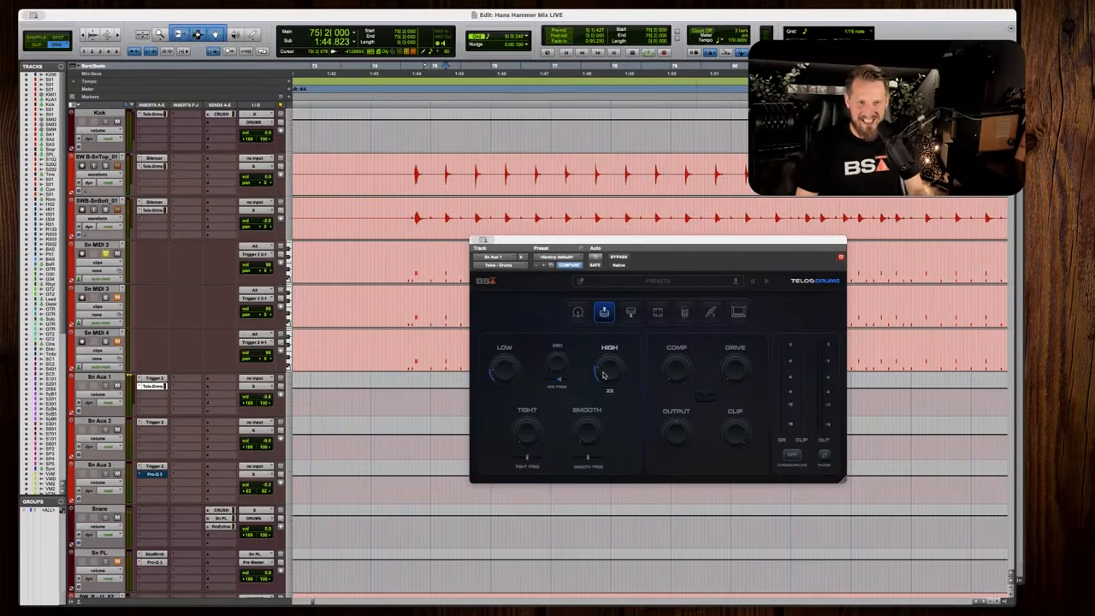
Raise the Drive and adjust the Mid band in Sn Aux 1's Telos Drums while playing the sample soloed.
key(space)
drag(734, 374, 730, 373)
key(space)
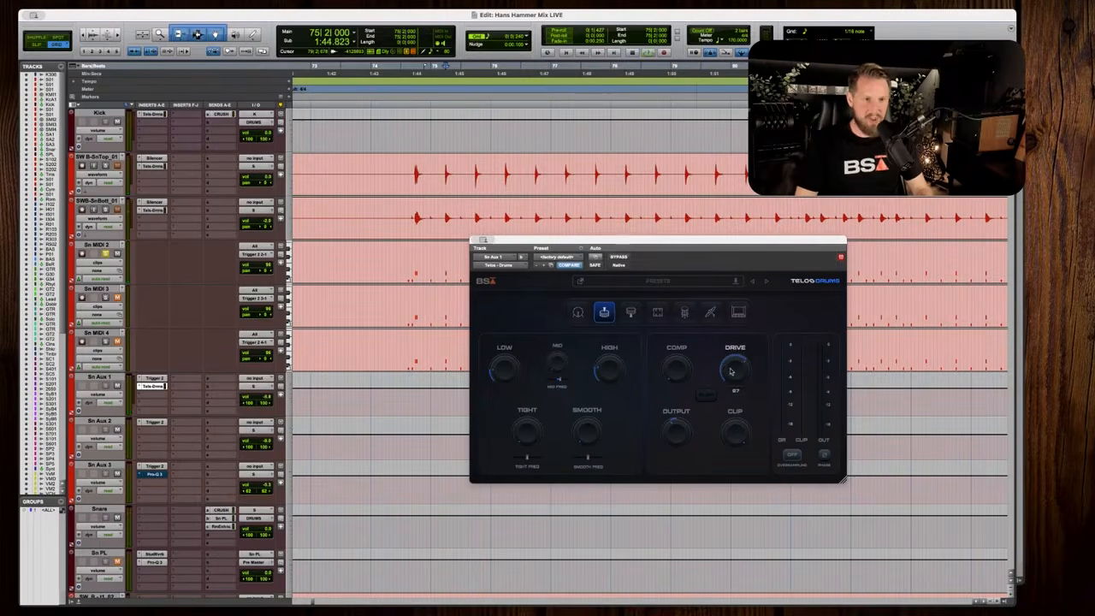
key(space)
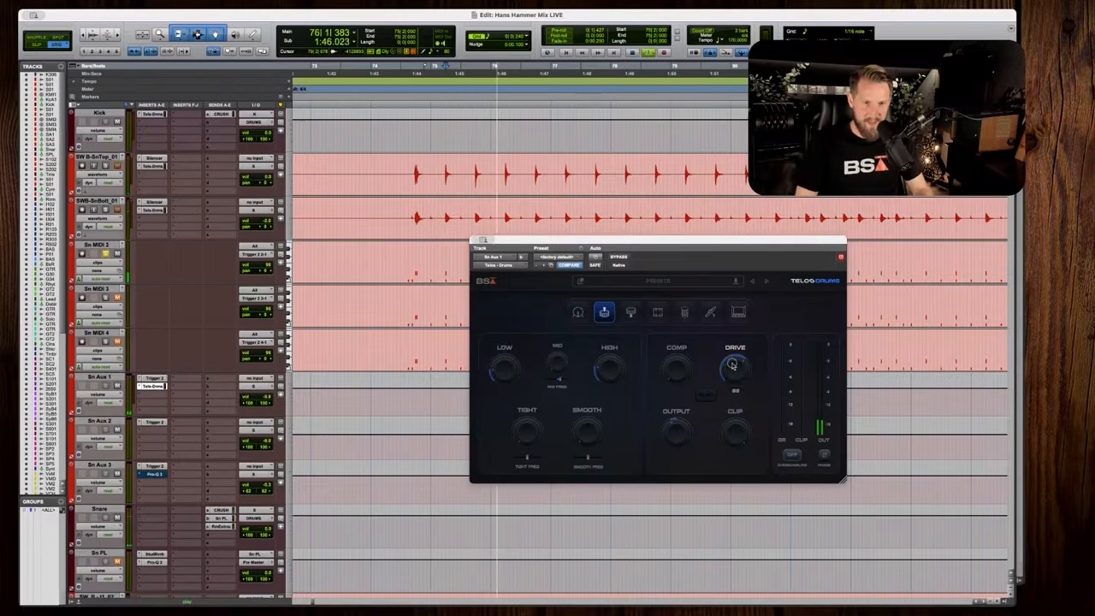
drag(709, 467, 725, 357)
key(space)
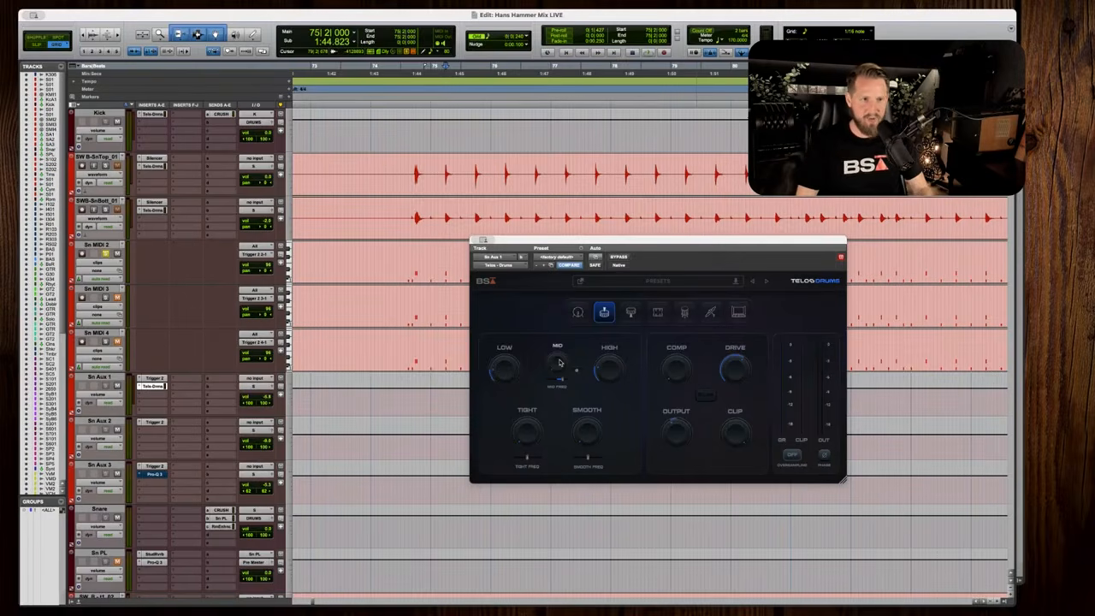
key(space)
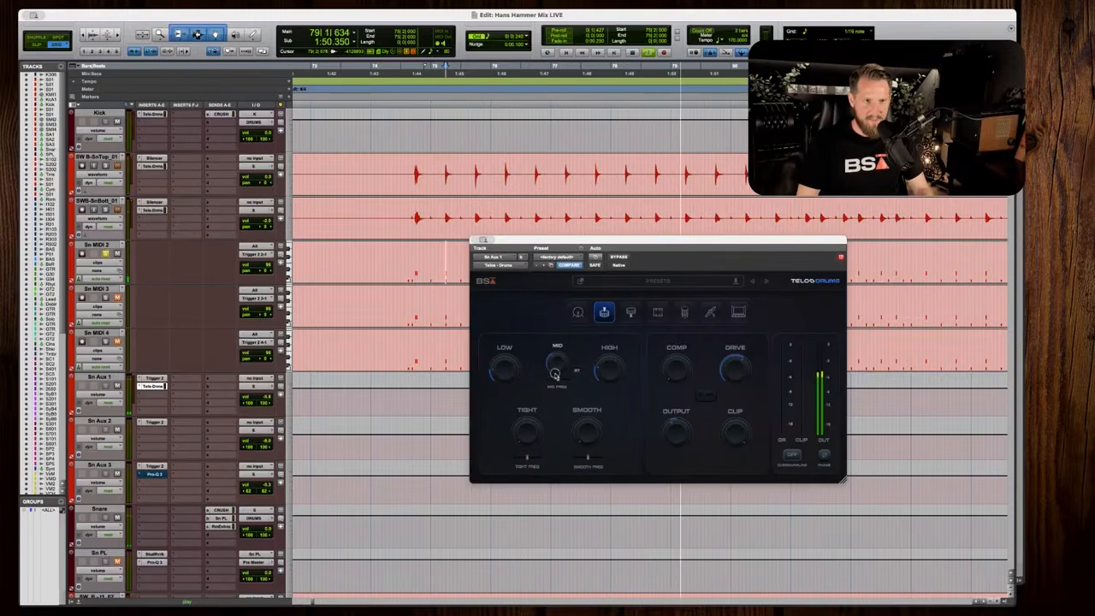
key(space)
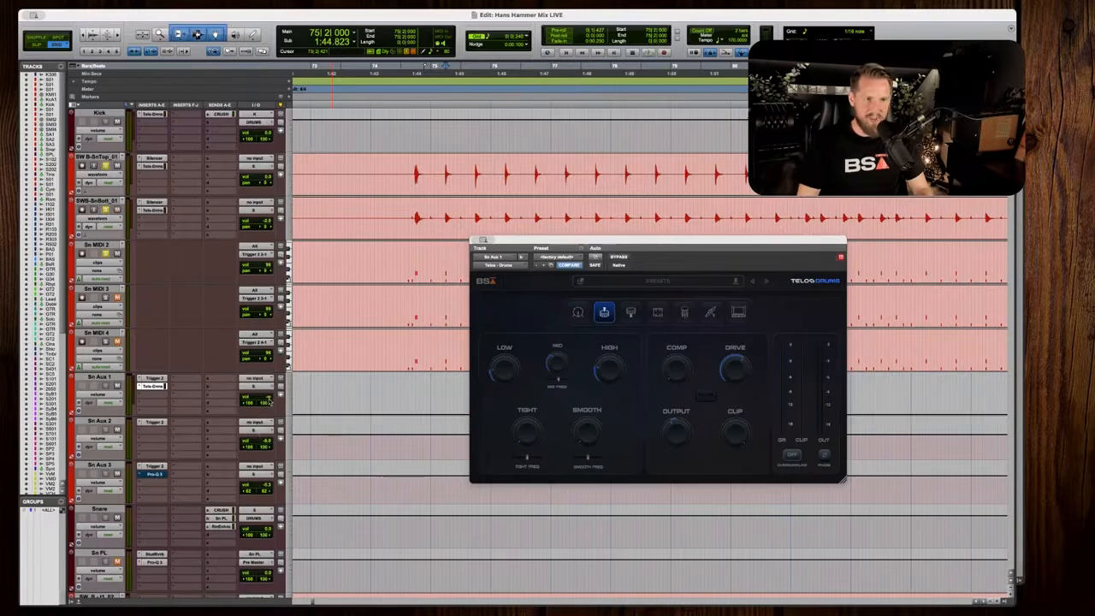
Balance Sn Aux 1's track volume against the soloed top and bottom snare mics during playback.
key(space)
drag(267, 397, 265, 396)
drag(270, 398, 268, 398)
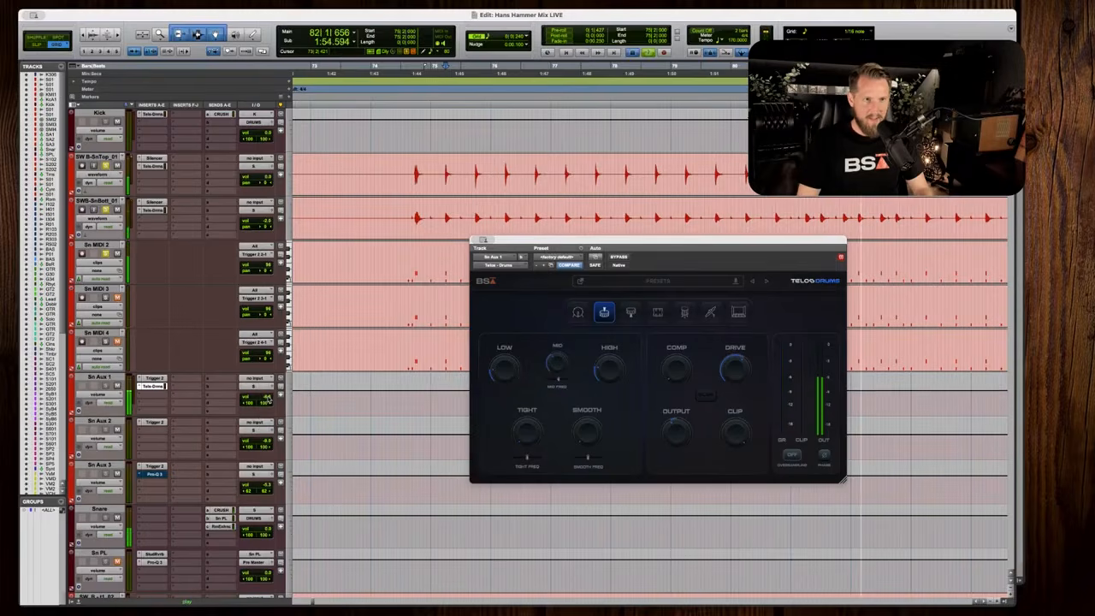
key(space)
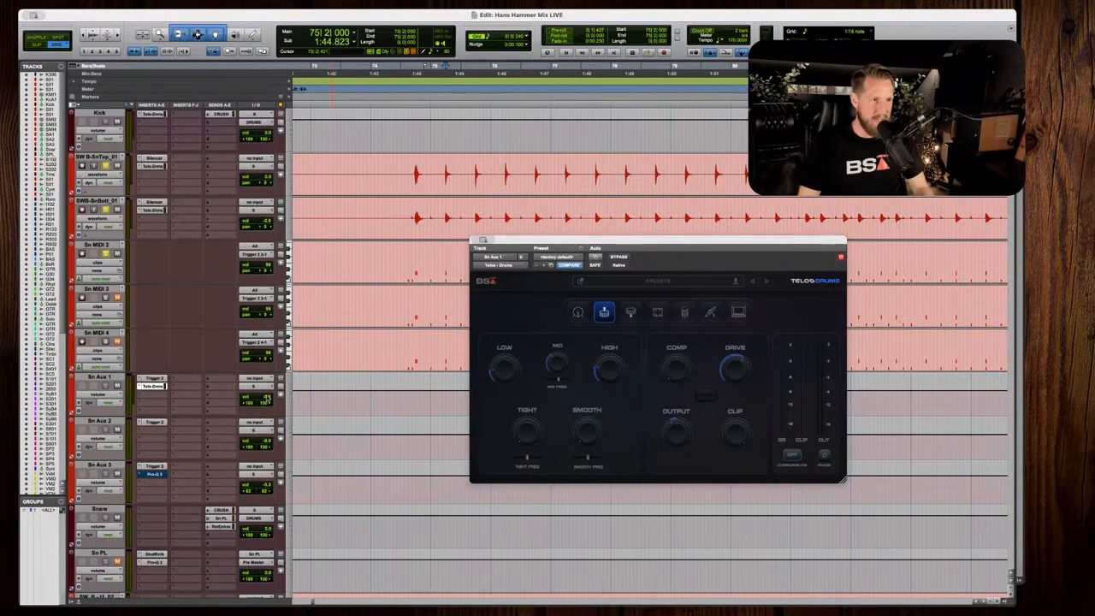
key(space)
drag(256, 402, 253, 397)
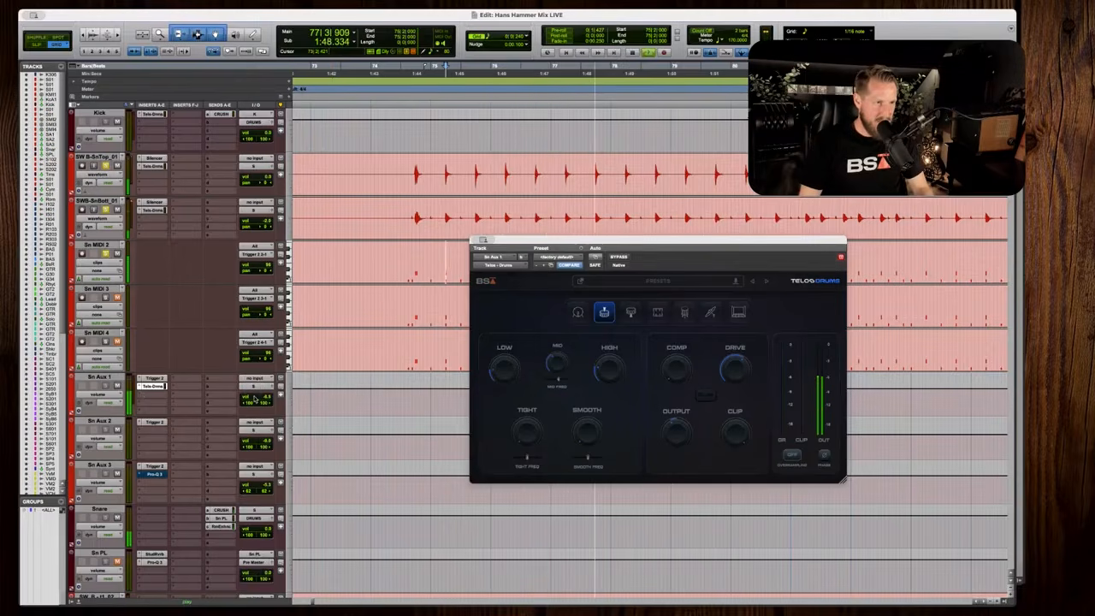
Compare Sn Aux 1 with and without phase inversion in Telos Drums against the snare mics, leaving the inversion off.
click(153, 377)
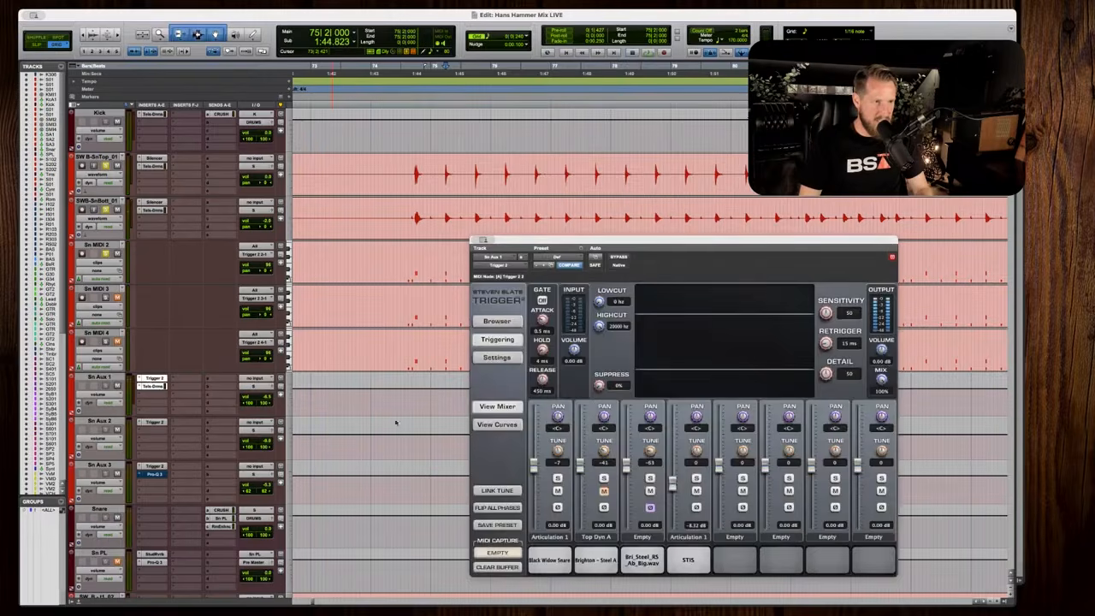
click(152, 386)
key(space)
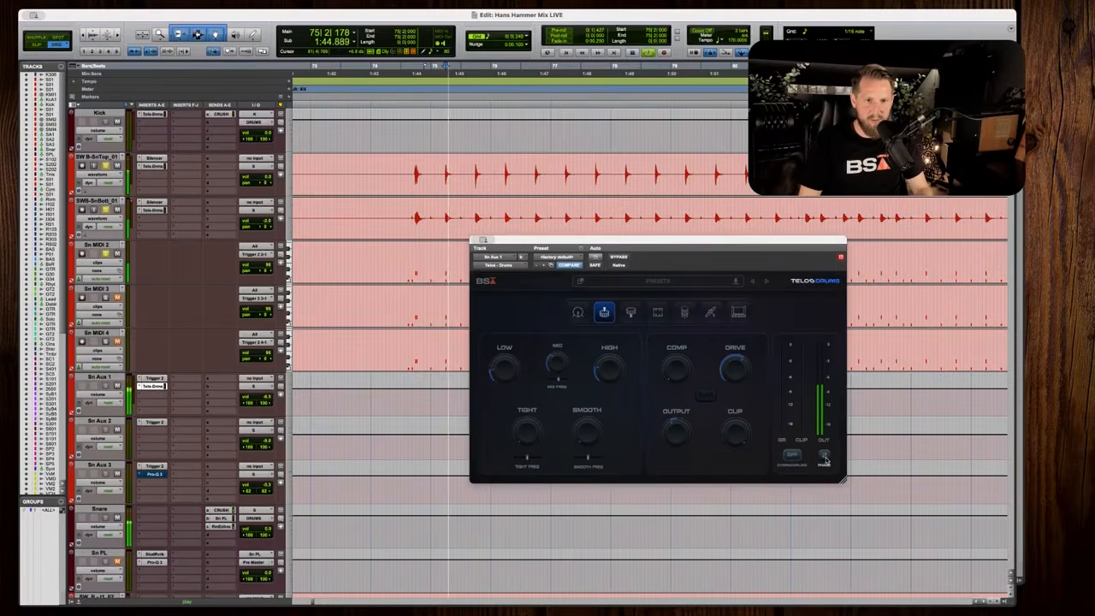
click(826, 458)
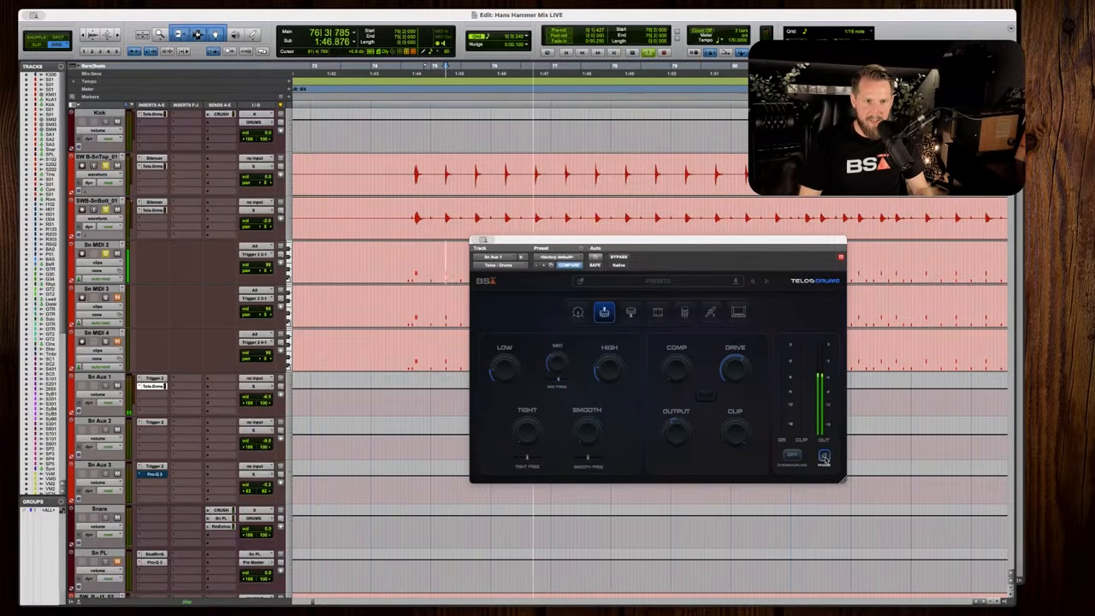
click(826, 458)
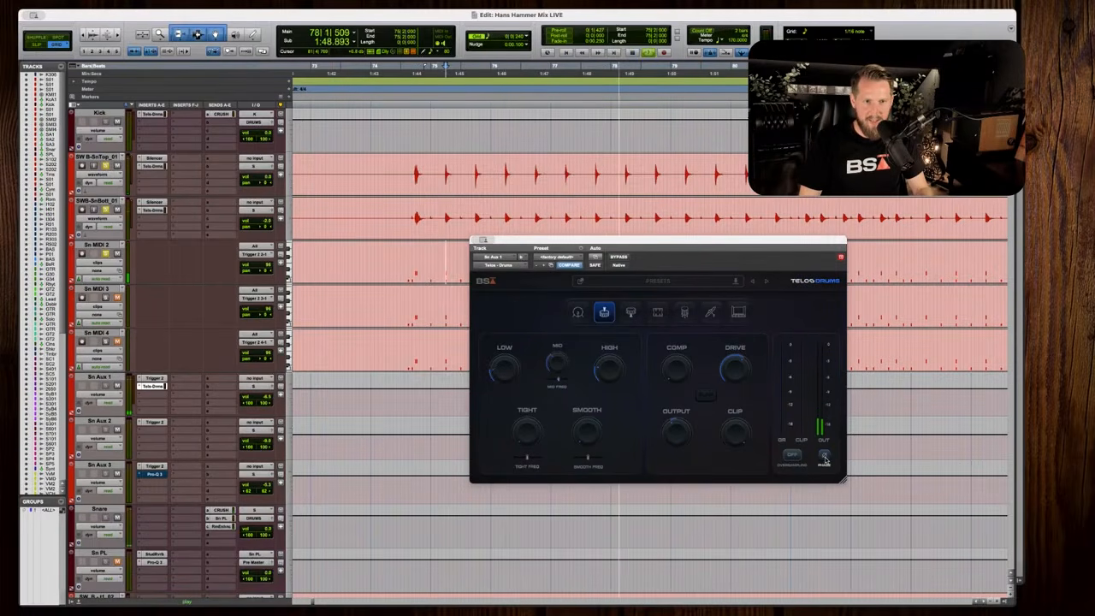
click(826, 458)
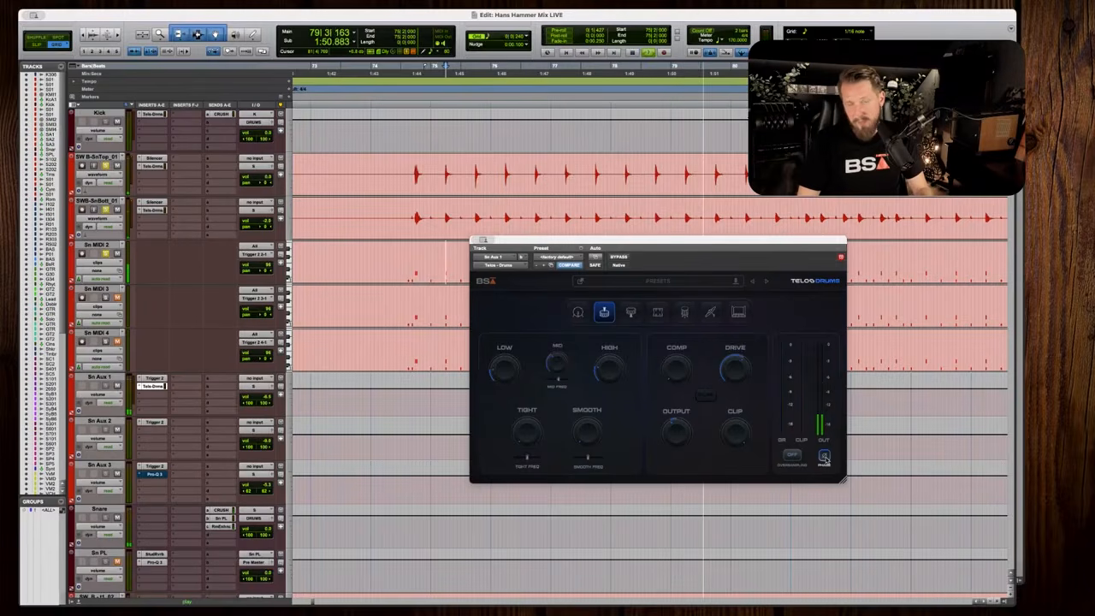
key(space)
click(824, 457)
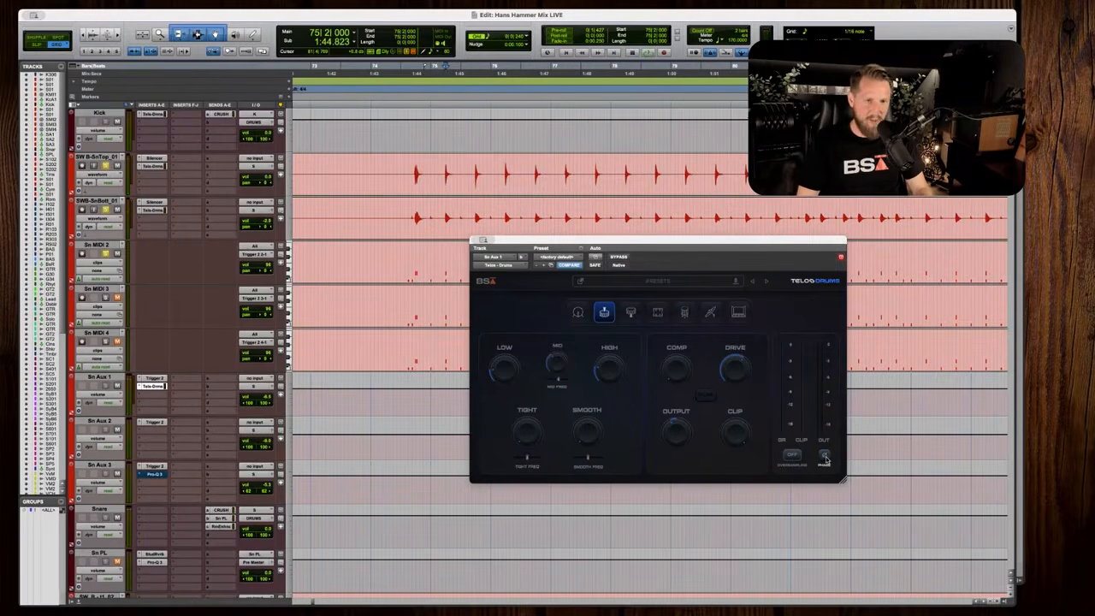
drag(694, 241, 721, 257)
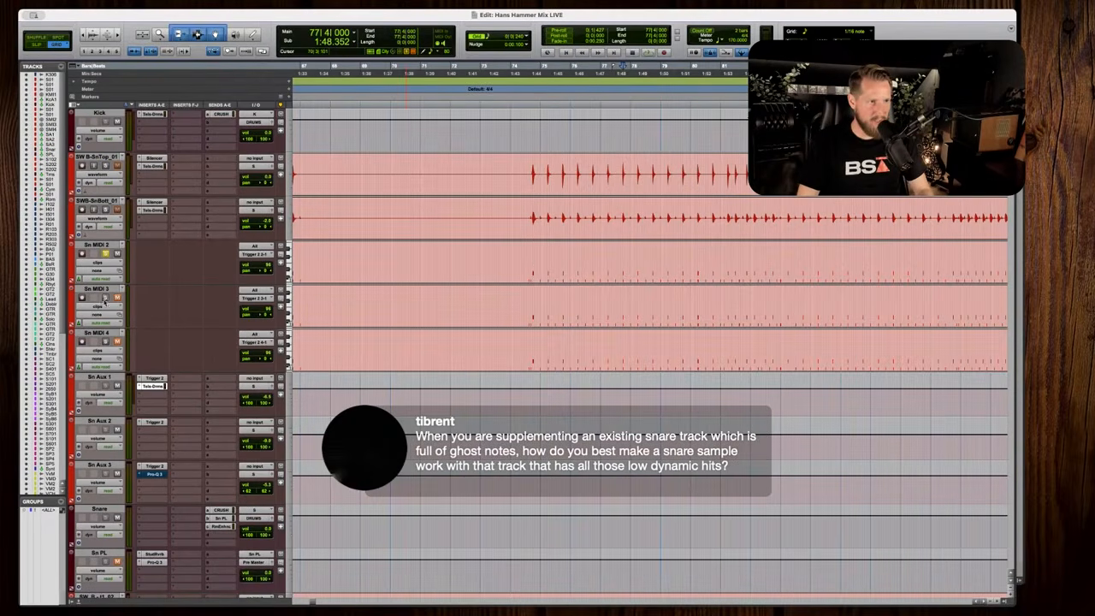
Solo Sn MIDI 3 and play its triggered snare sample from 75|2|000.
click(105, 297)
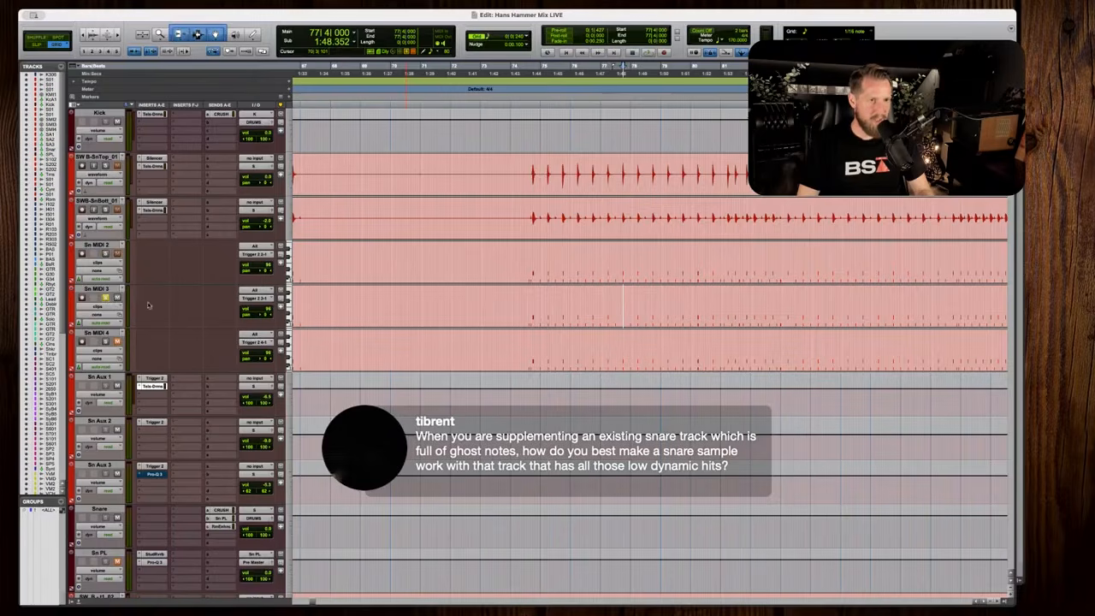
click(550, 304)
key(t)
key(t)
click(627, 303)
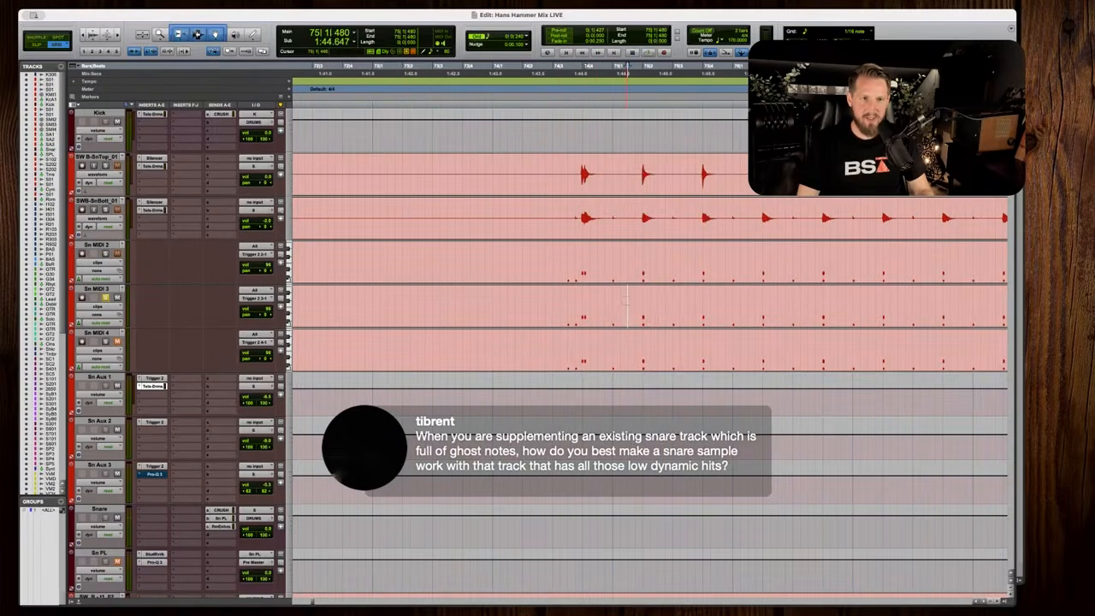
key(space)
key(r)
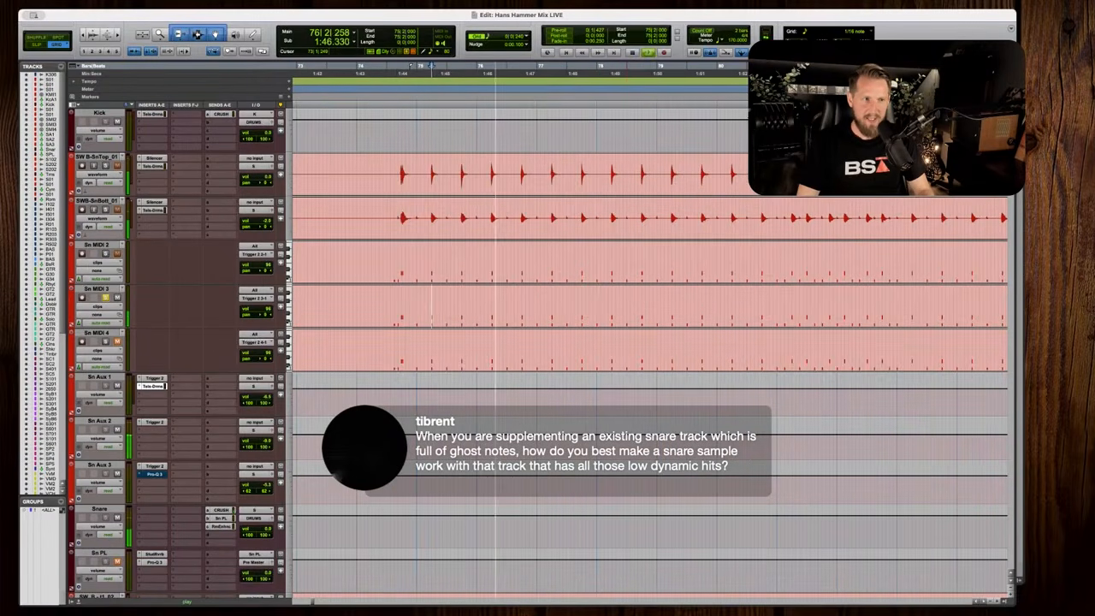
key(space)
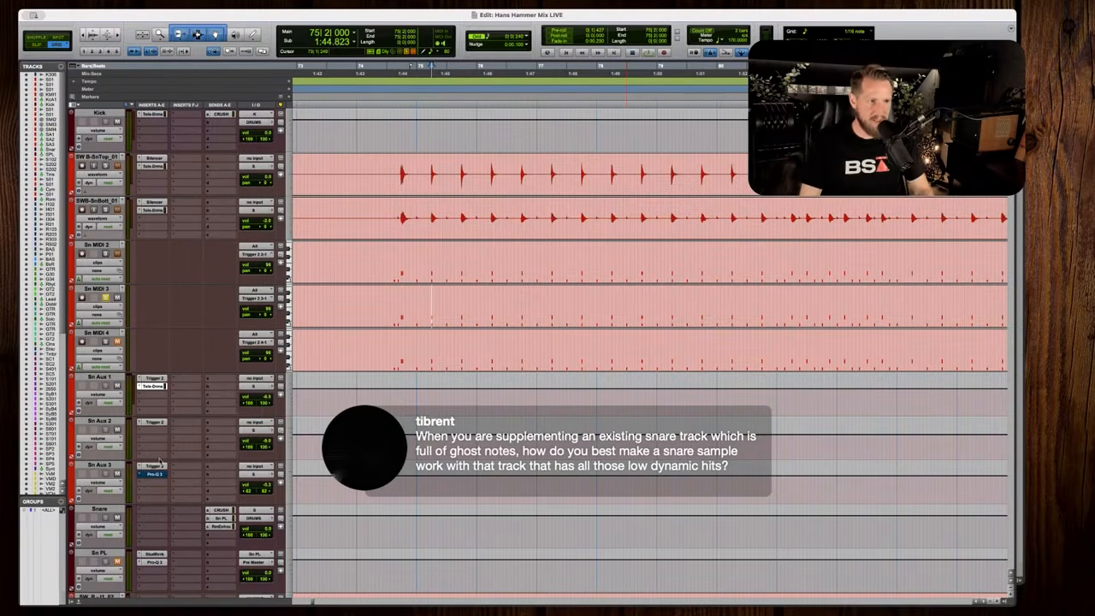
Open Trigger 2 on Sn Aux 2 and play its TWR Snare samples together with the two snare mics.
click(154, 422)
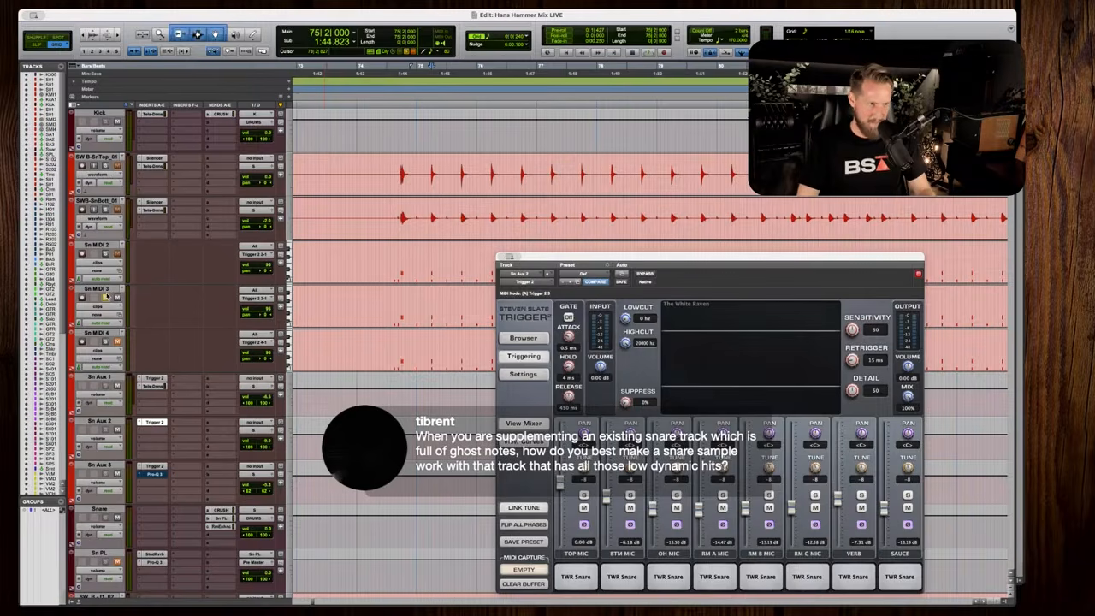
key(space)
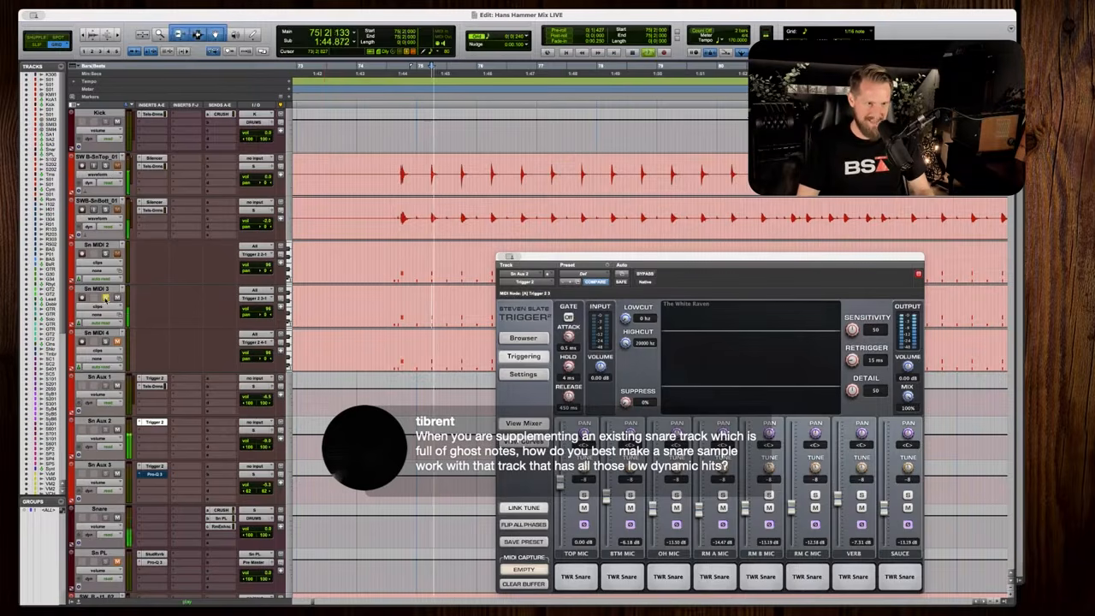
key(space)
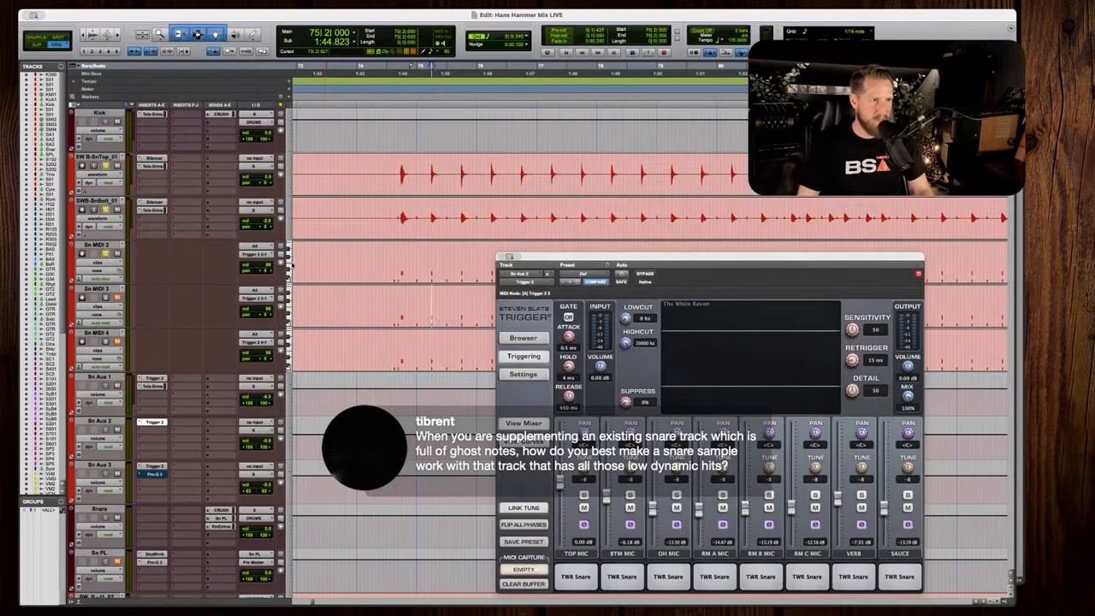
Solo Sn MIDI 4, open Trigger 2 on Sn Aux 3 and play its triggered samples from 75|2|000.
key(space)
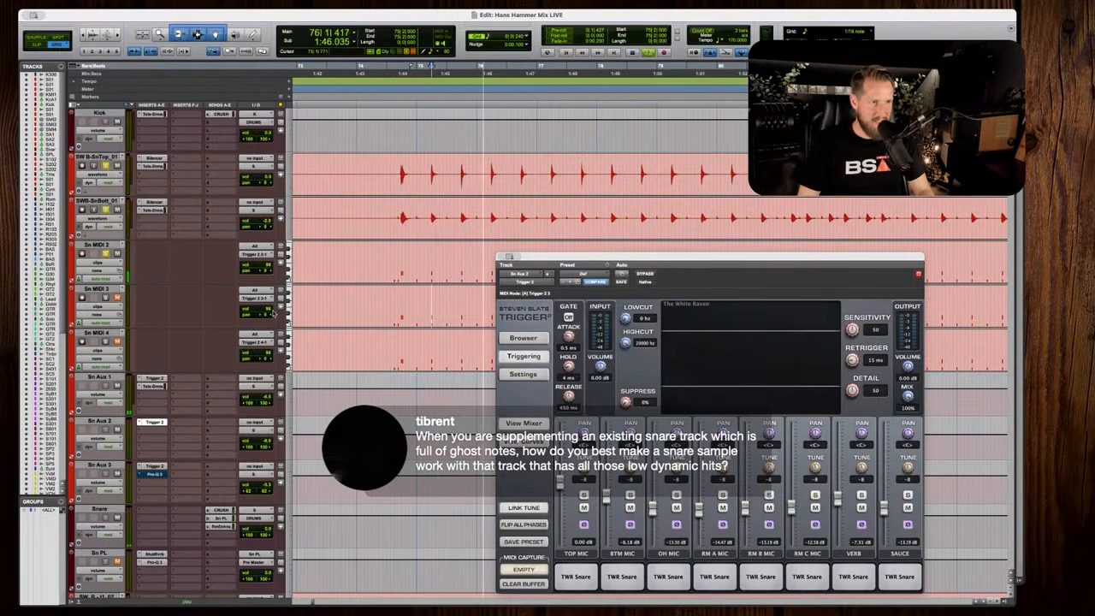
key(space)
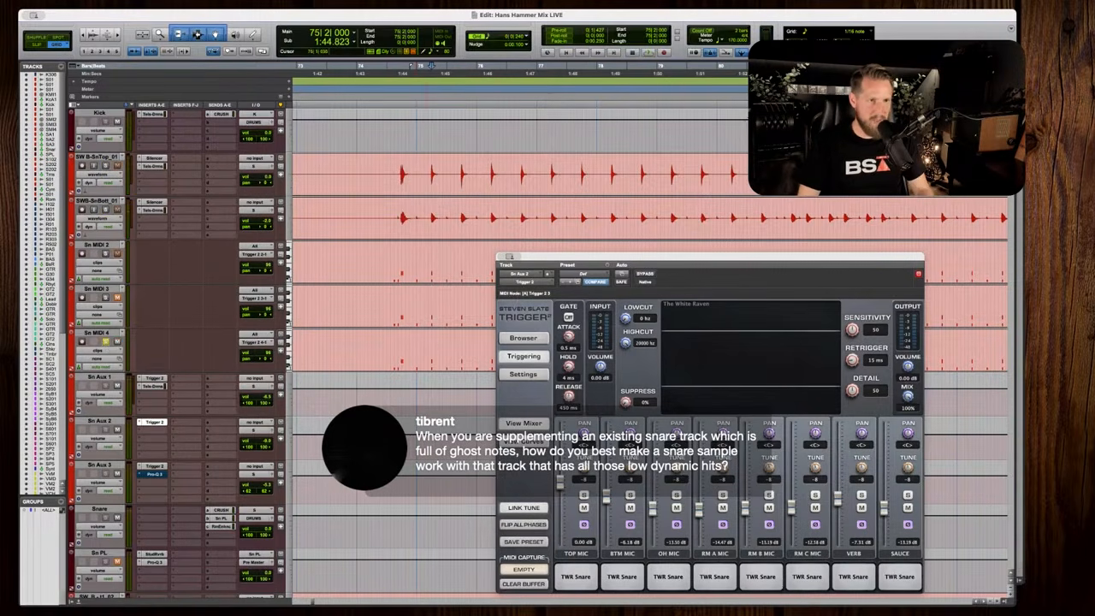
key(super+m)
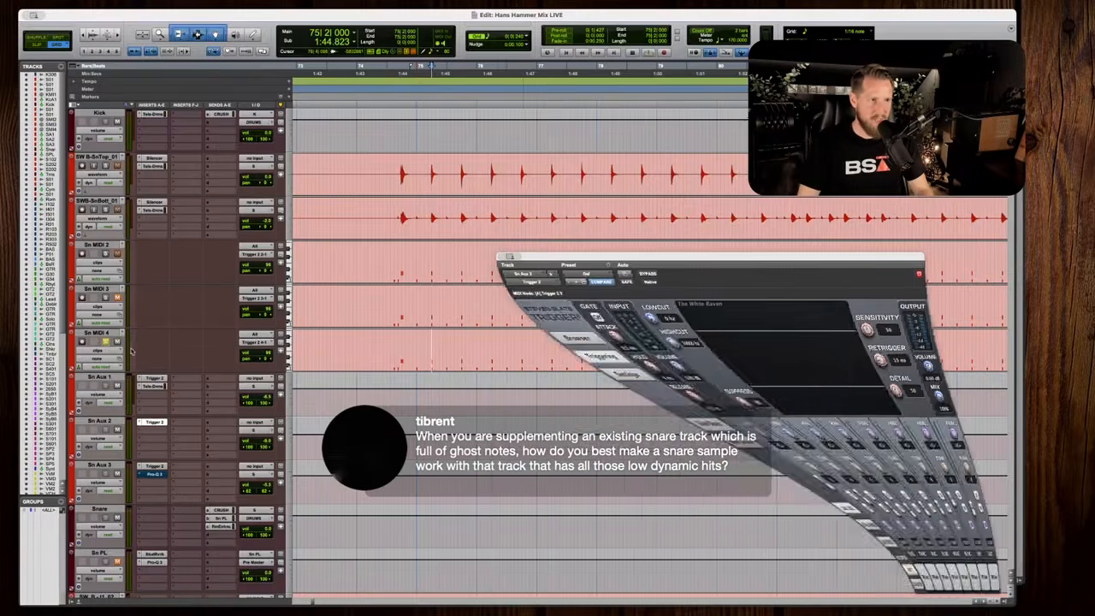
click(153, 466)
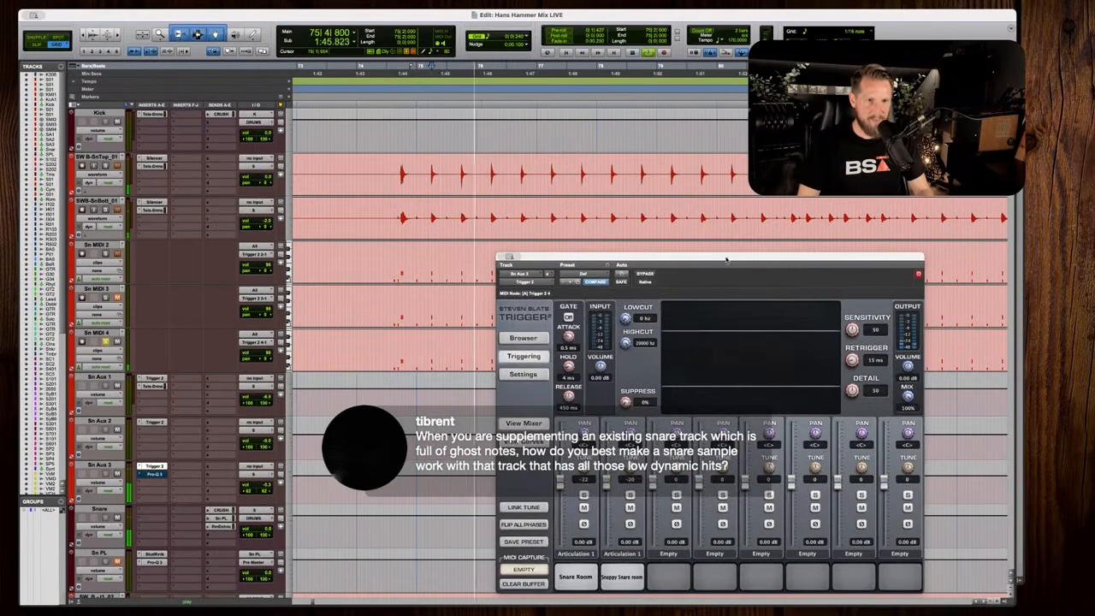
drag(726, 256, 781, 225)
key(space)
Audition the Snare Room and Snappy Snare room samples individually, and play them together with Sn MIDI 2.
click(631, 541)
click(677, 548)
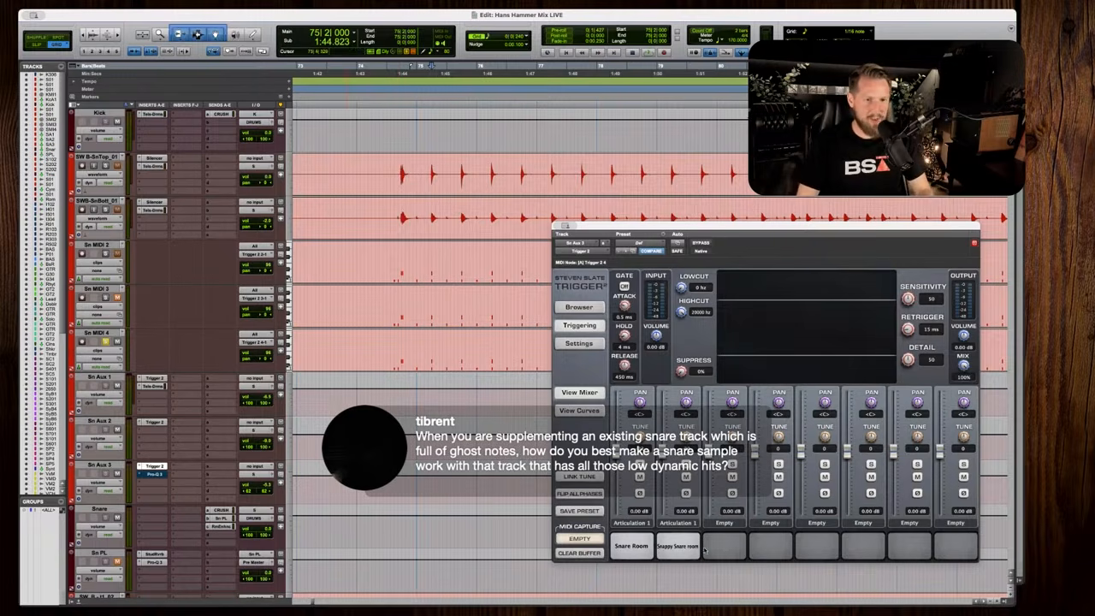
click(635, 552)
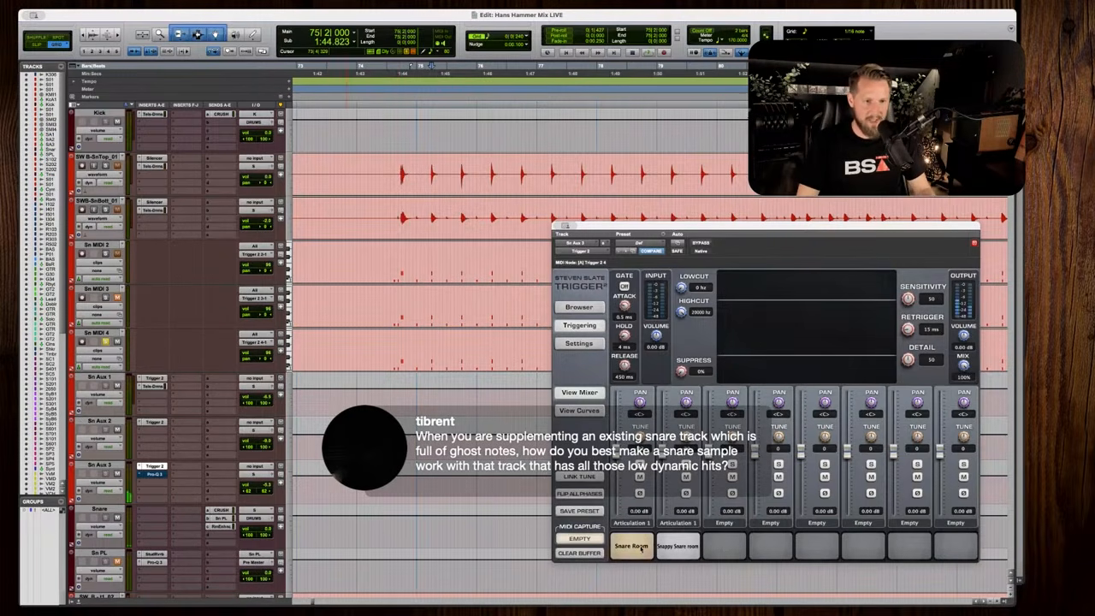
click(675, 552)
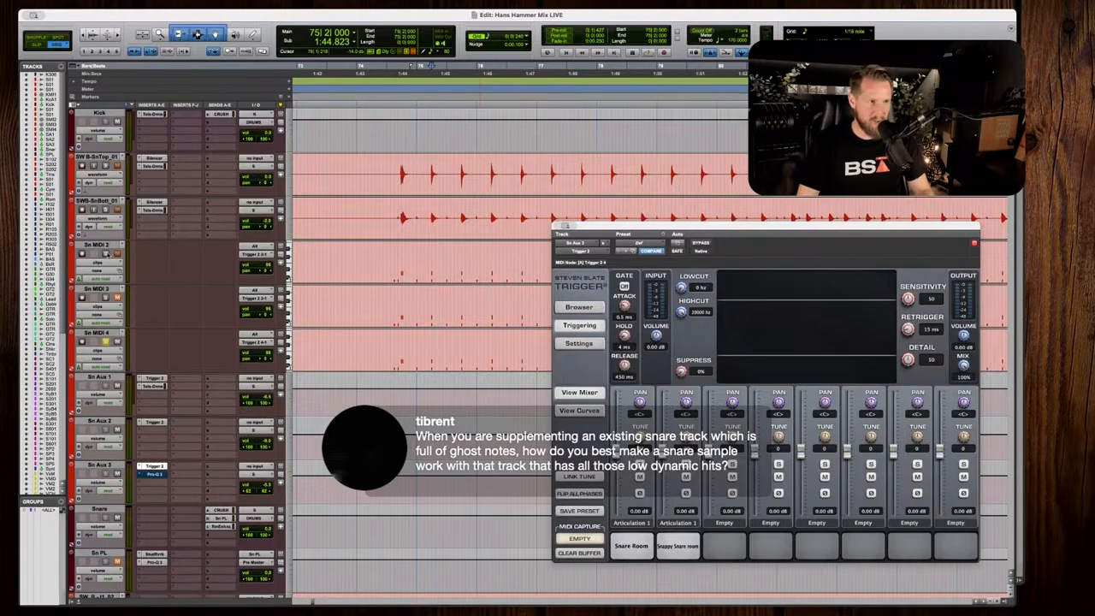
key(space)
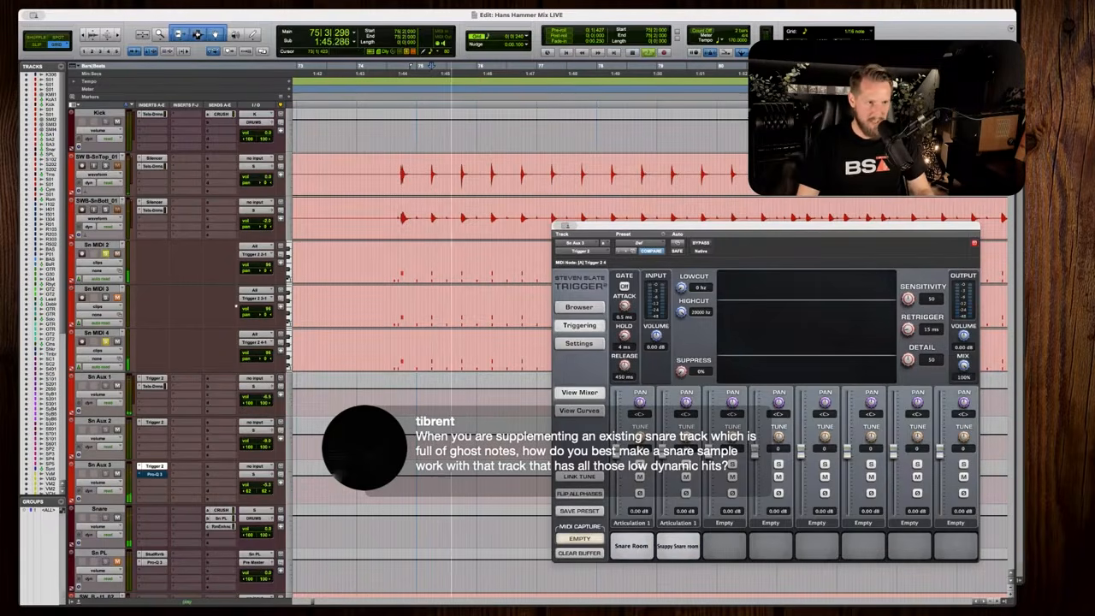
key(space)
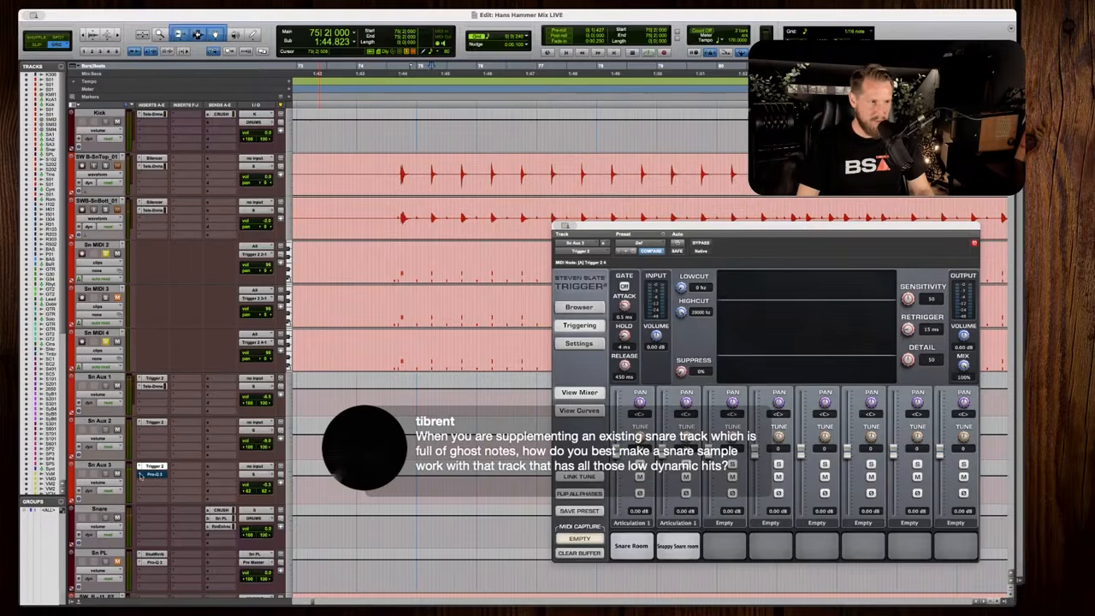
Replace Pro-Q 3 on Sn Aux 3 with the stereo Telos Drums plug-in and set it to Room mode.
click(139, 475)
mouse_move(176, 474)
mouse_move(244, 502)
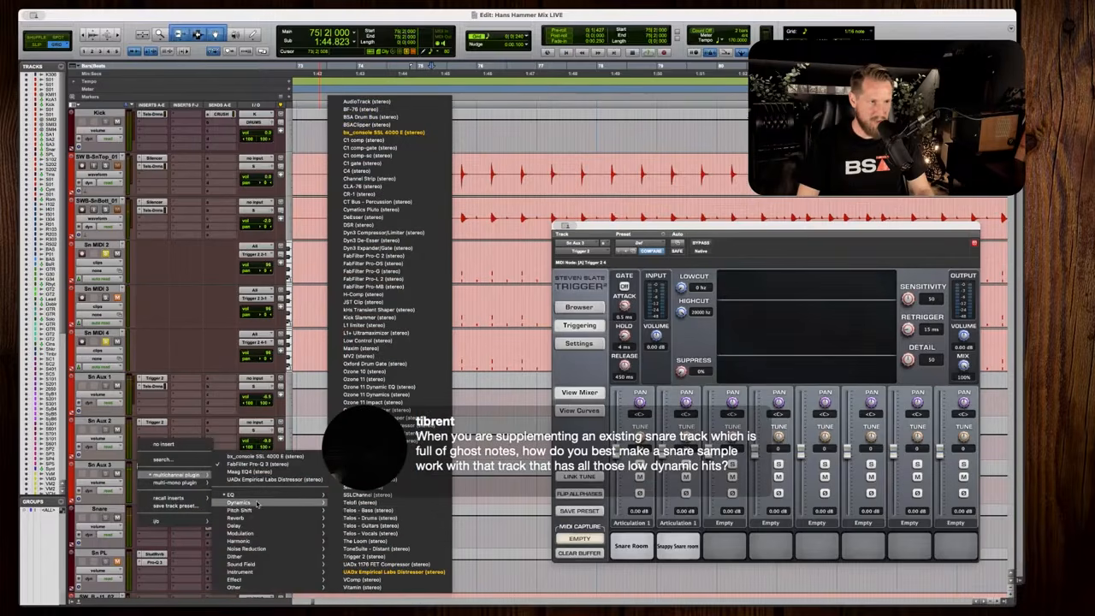
click(397, 519)
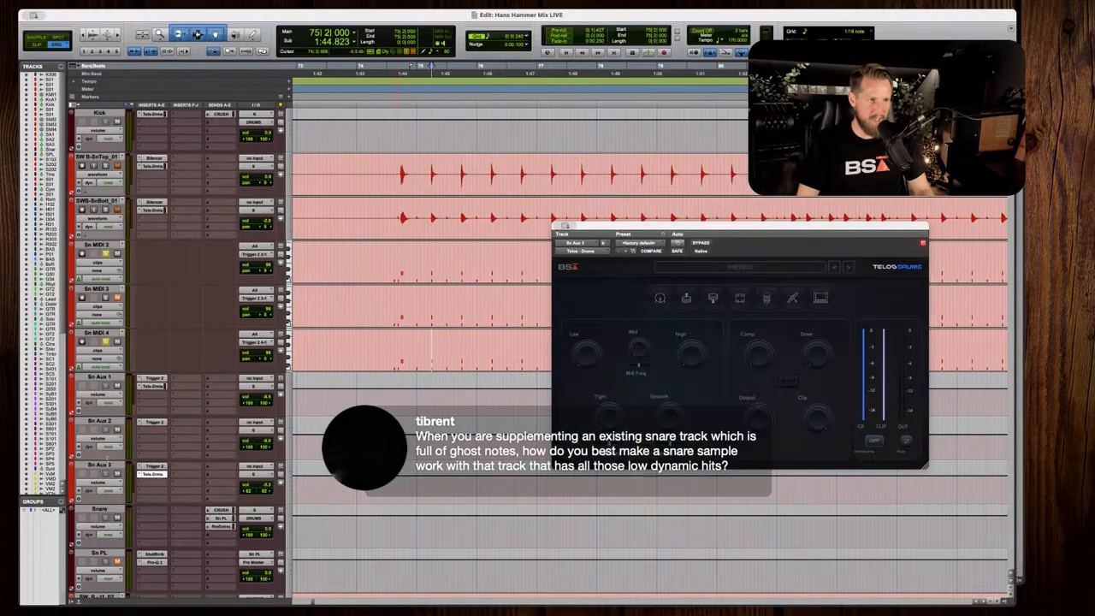
click(821, 298)
drag(789, 229, 812, 215)
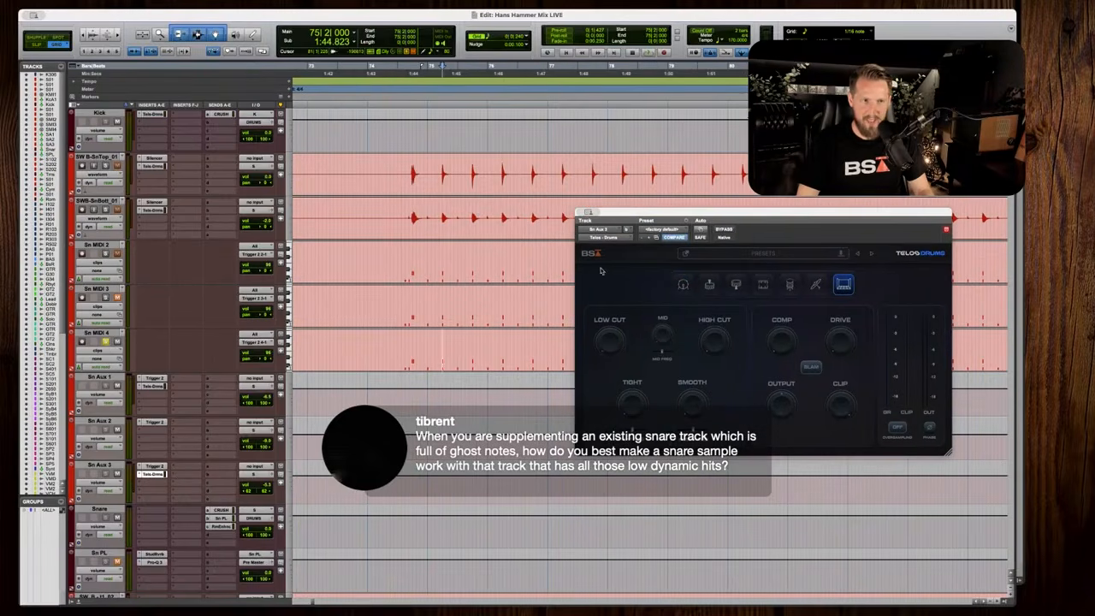
Raise Low Cut to about 47 and add High Cut to the snare room samples on Sn Aux 3 during playback.
key(space)
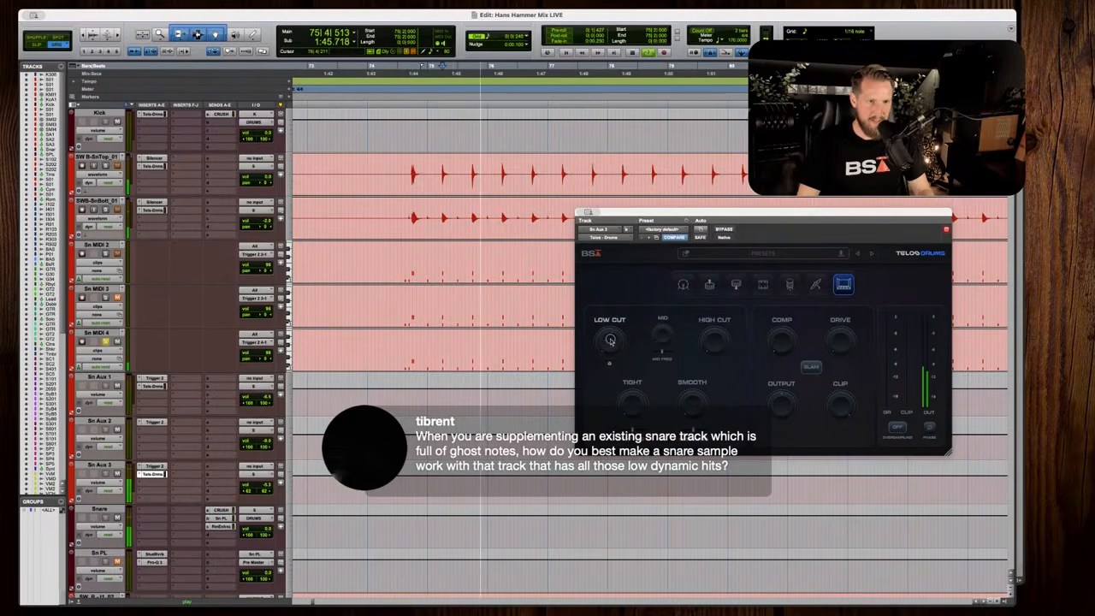
drag(611, 339, 610, 298)
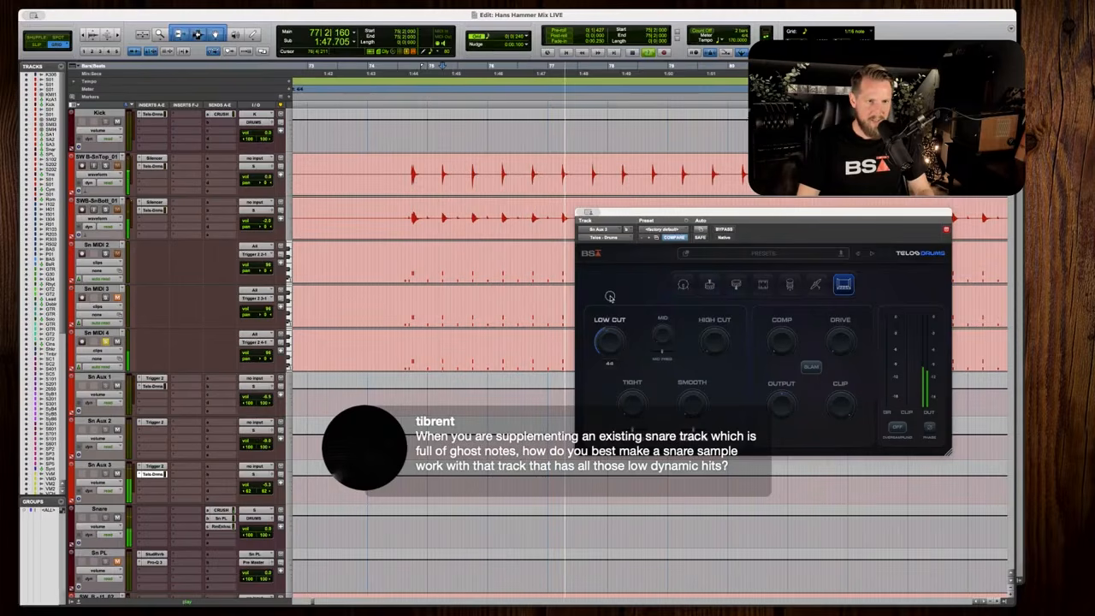
key(space)
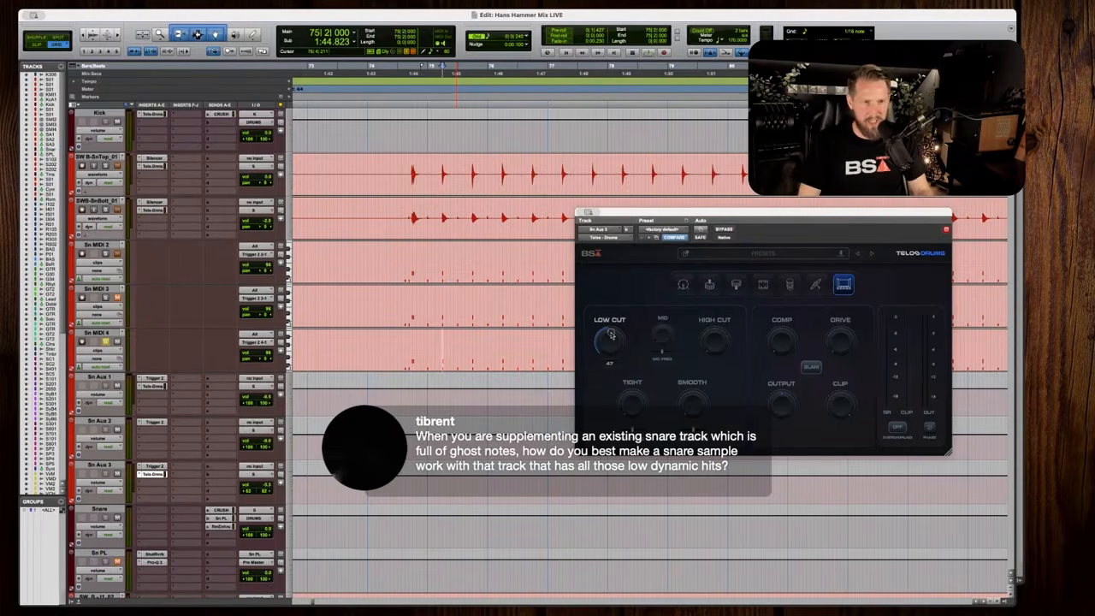
key(space)
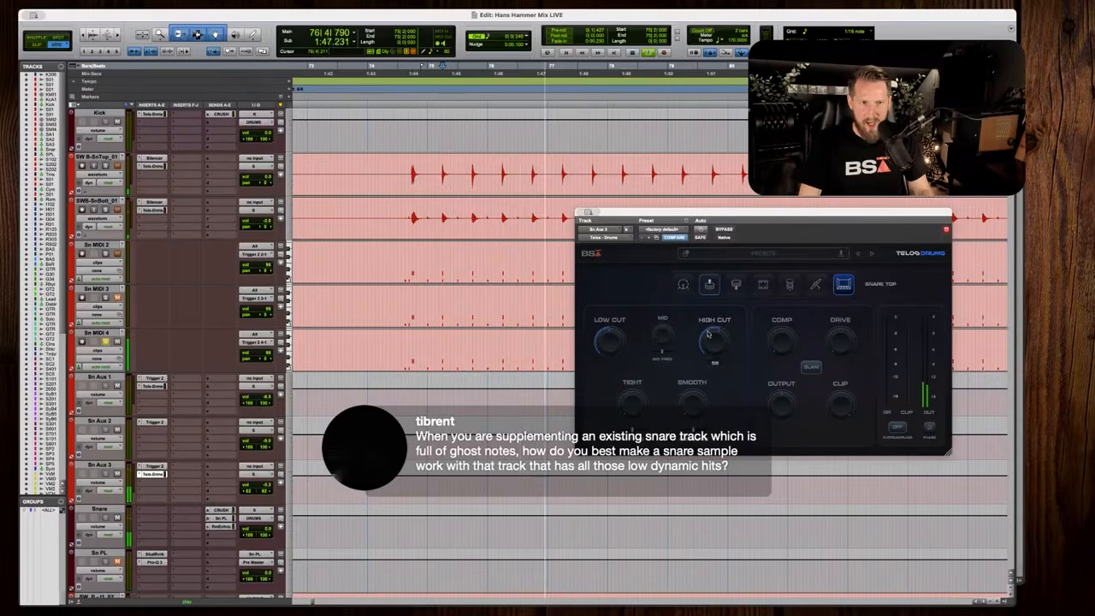
key(space)
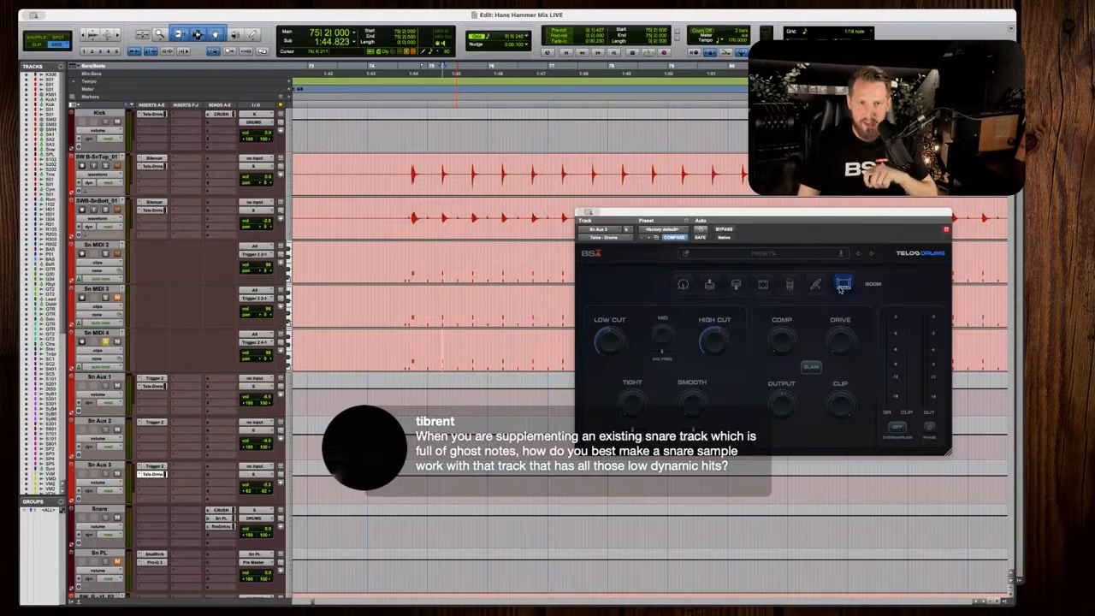
click(843, 287)
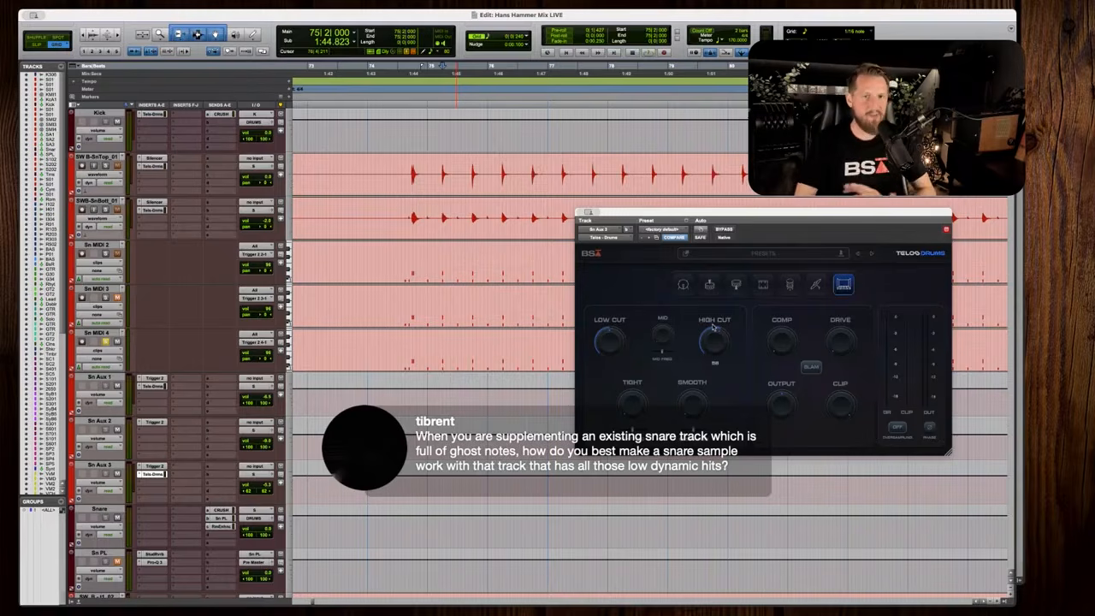
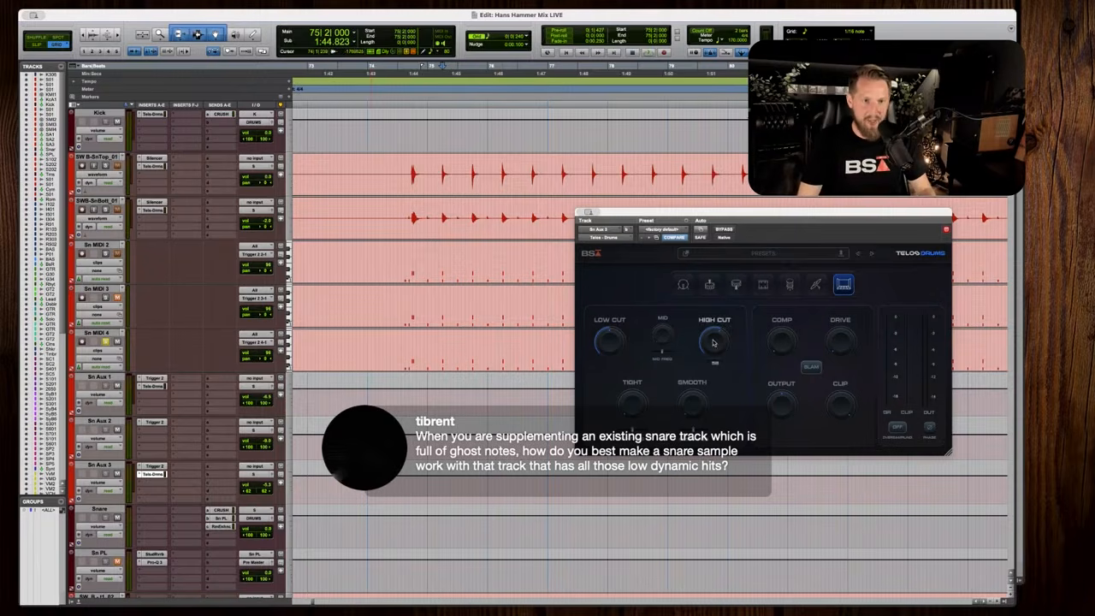
Refine High Cut and try the Mid amount and Mid Freq in Sn Aux 3's Telos Drums during playback.
key(space)
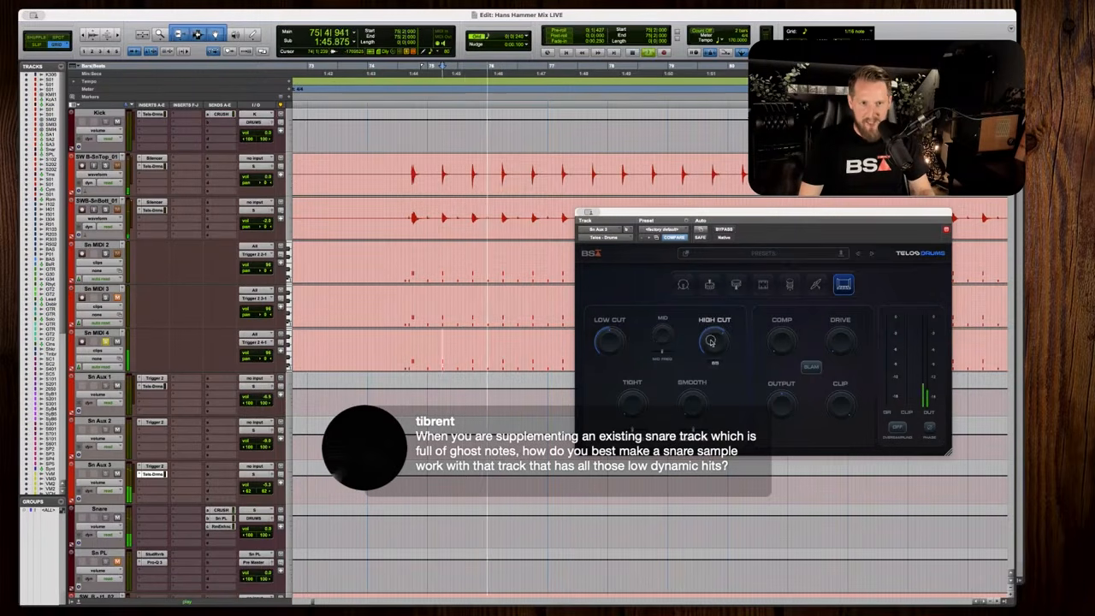
key(space)
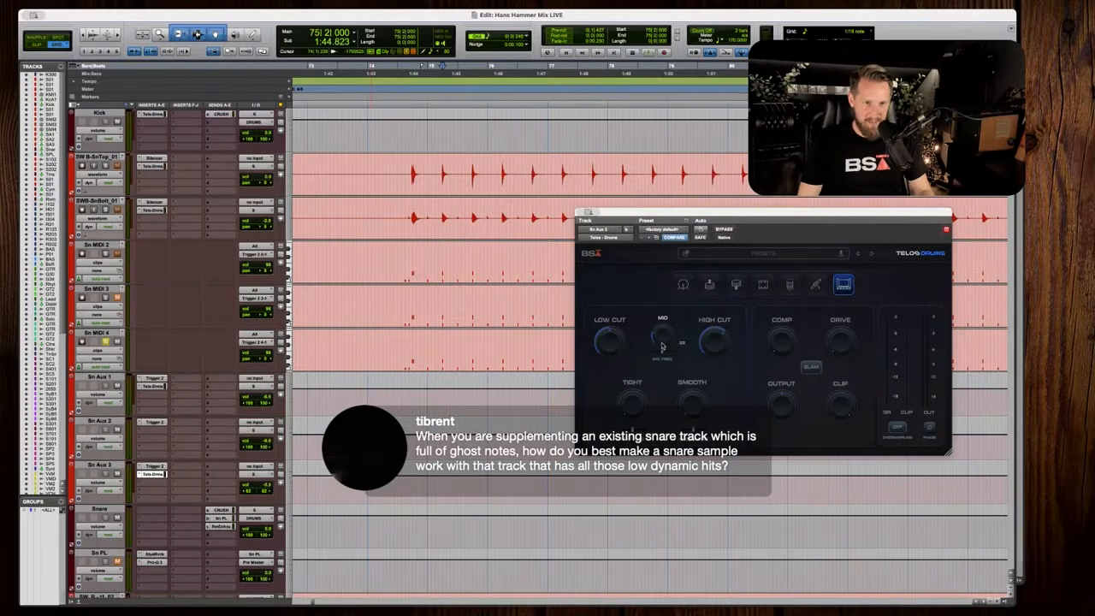
key(space)
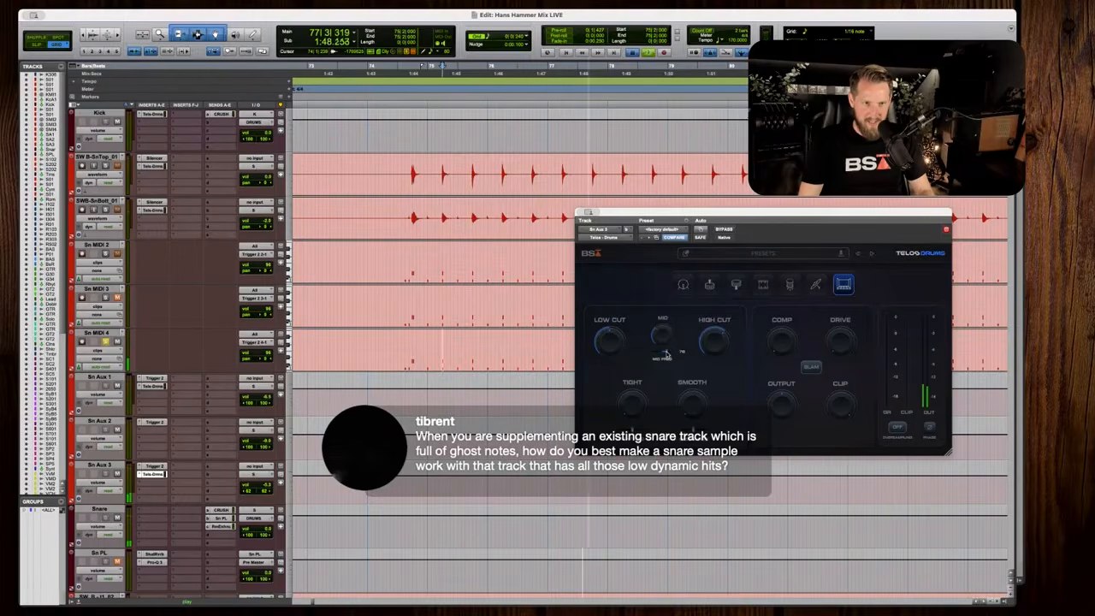
key(space)
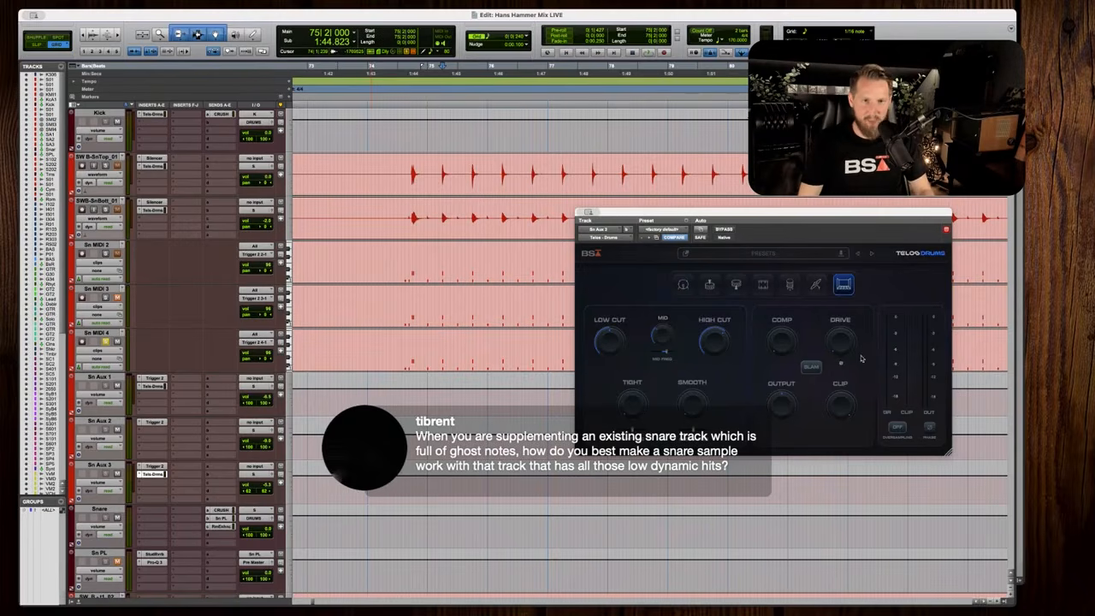
Enable Slam on Sn Aux 3's Telos Drums, trying different Comp amounts and adding Drive while playing the samples.
key(space)
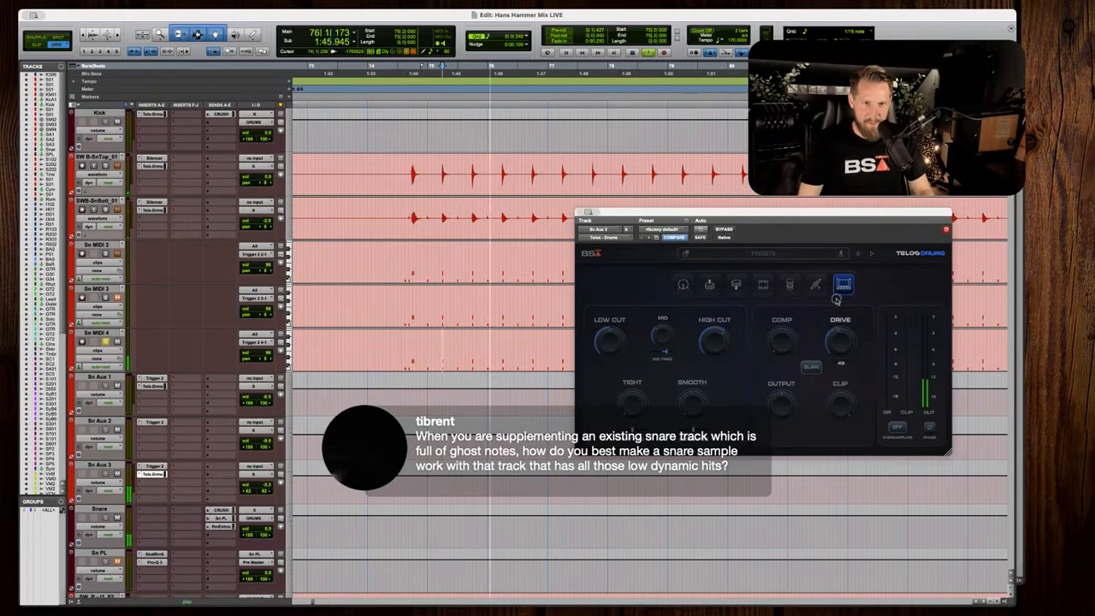
key(space)
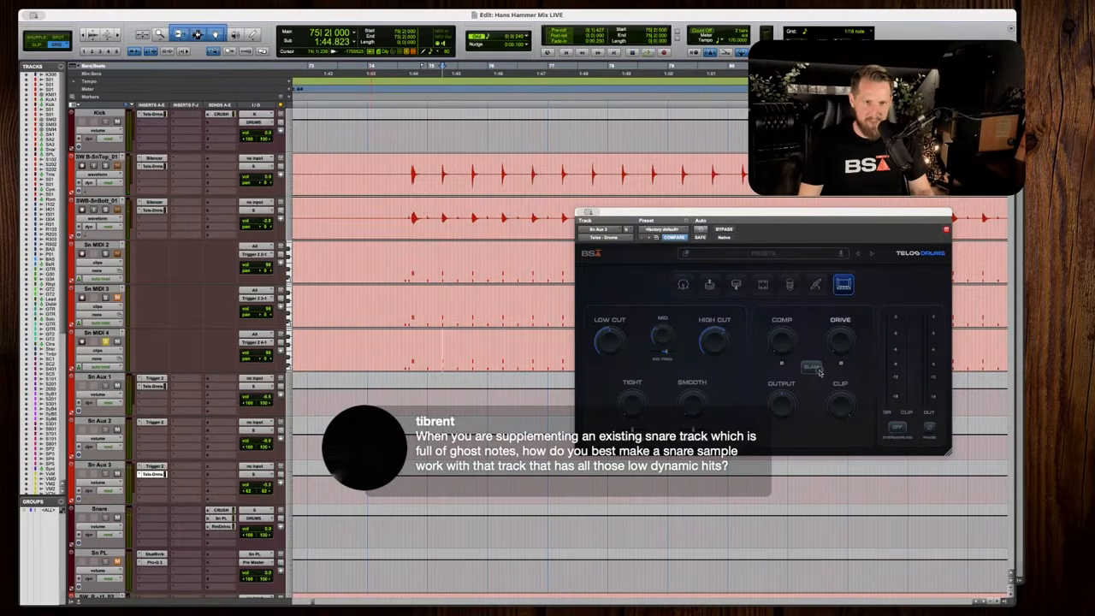
key(space)
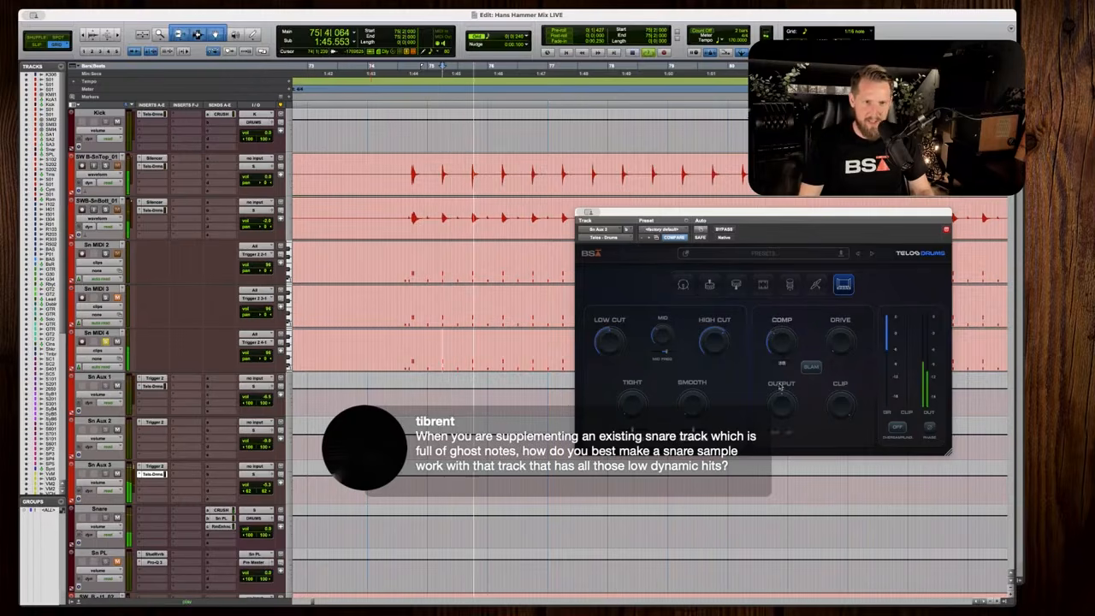
click(810, 368)
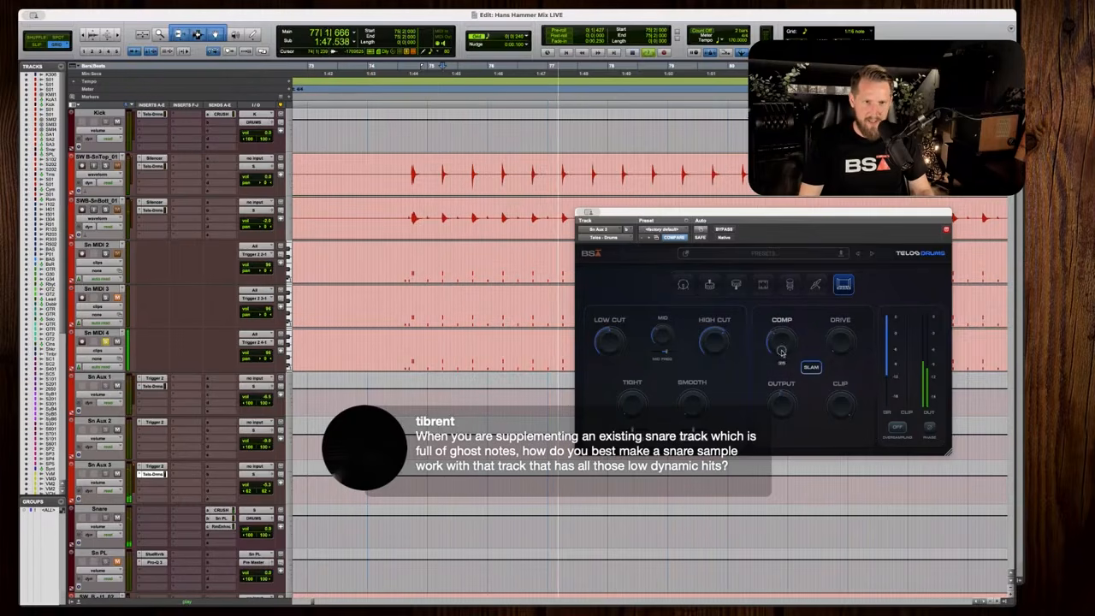
key(space)
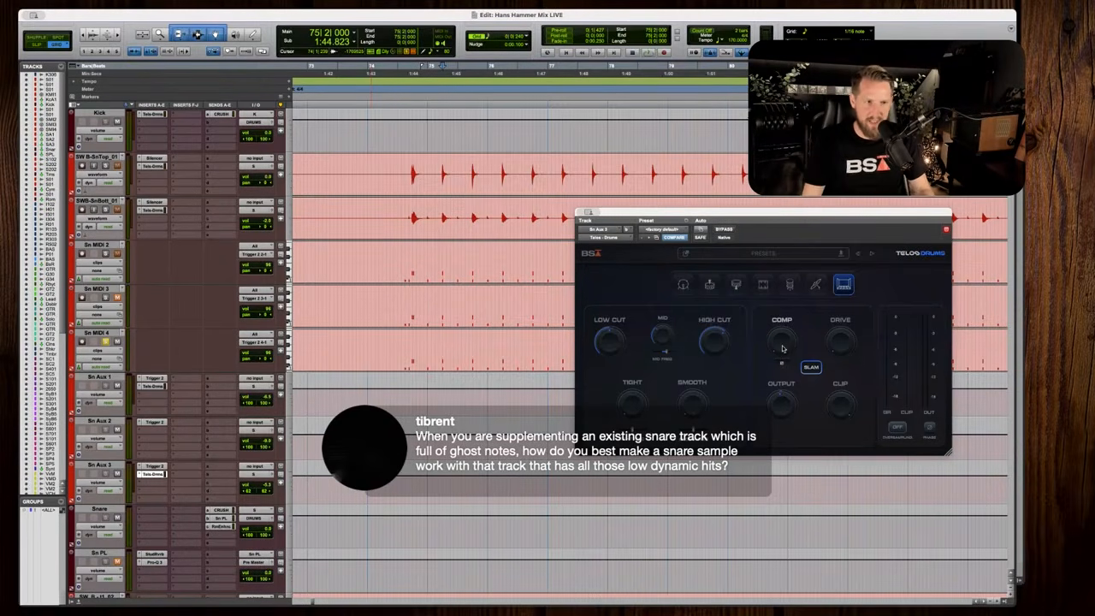
key(space)
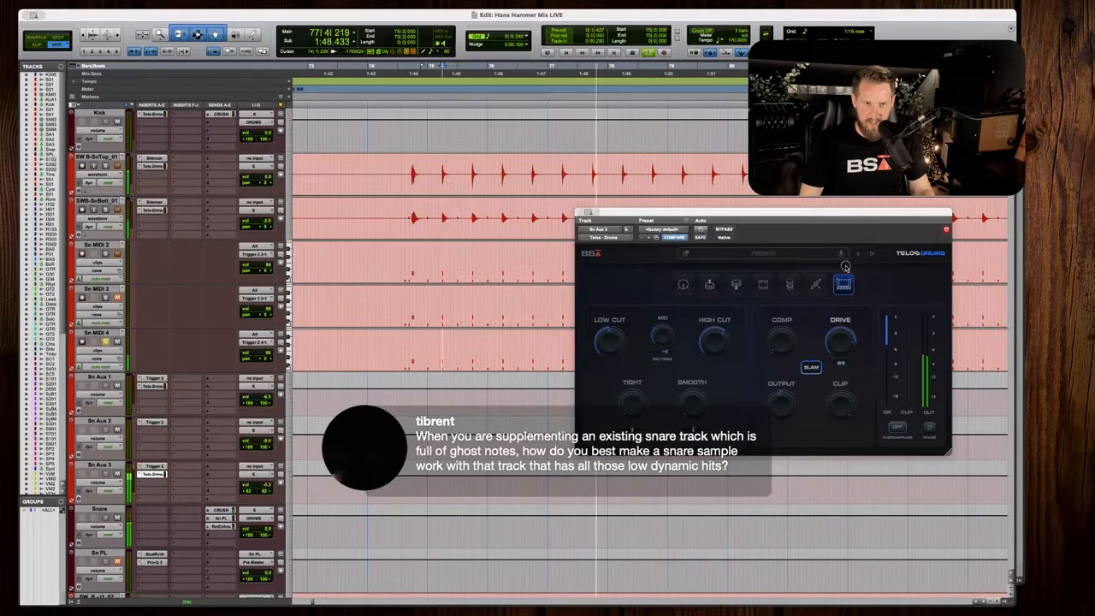
key(space)
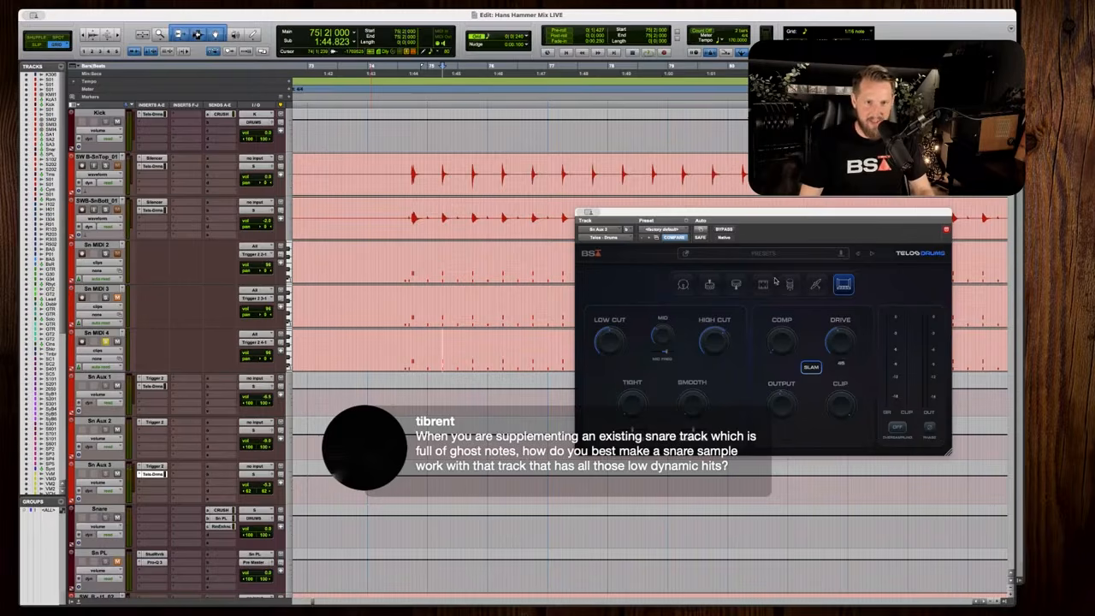
Compare Sn Aux 3's Telos Drums processing against bypass, leave it active and trim its Output slightly down.
key(space)
click(723, 229)
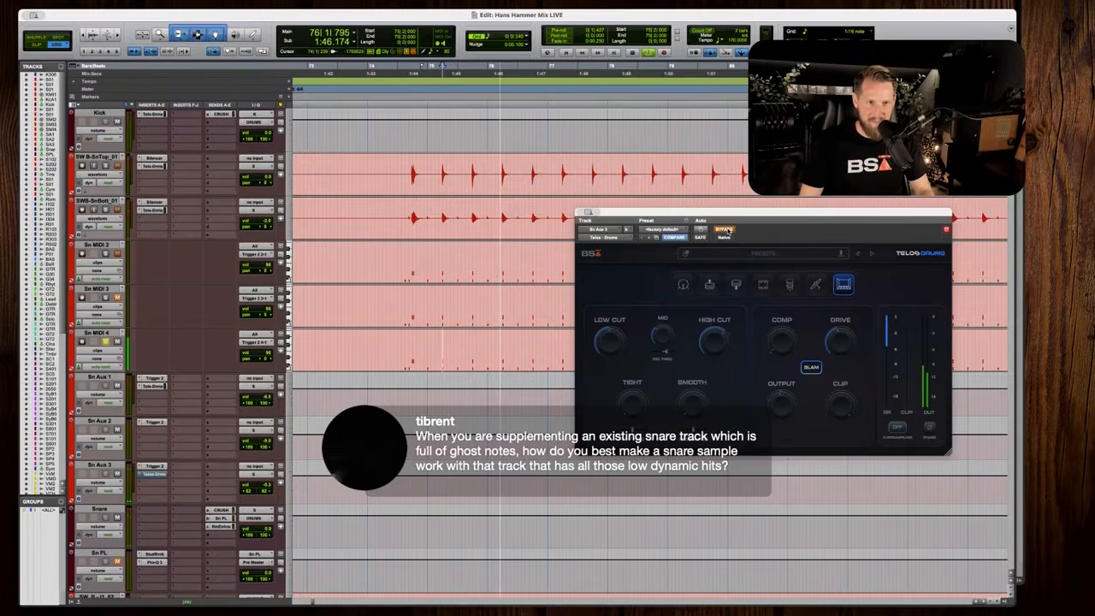
click(724, 229)
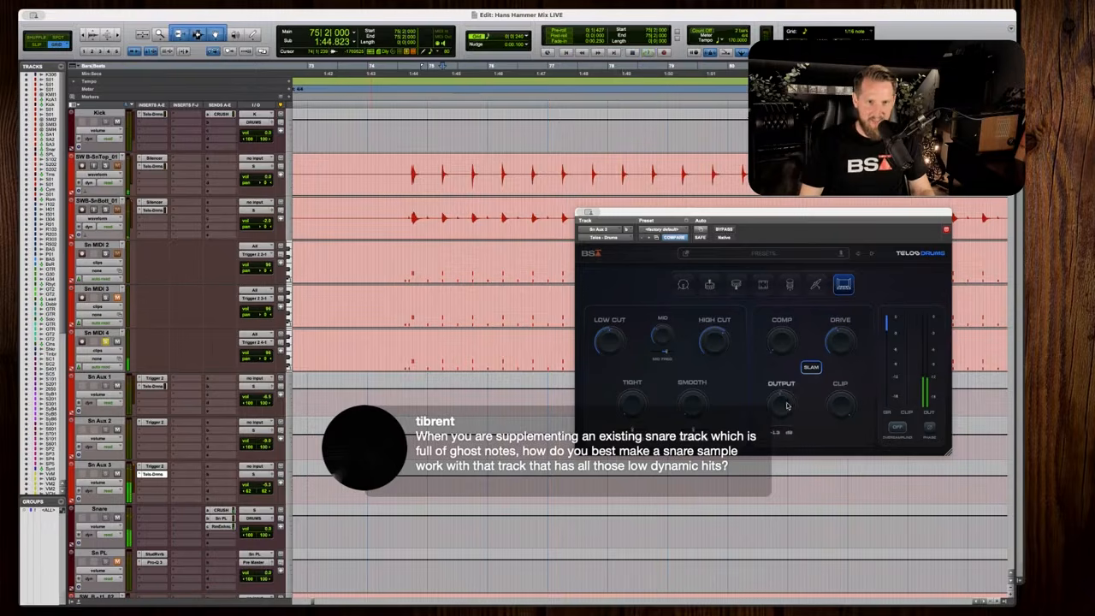
drag(787, 406, 784, 407)
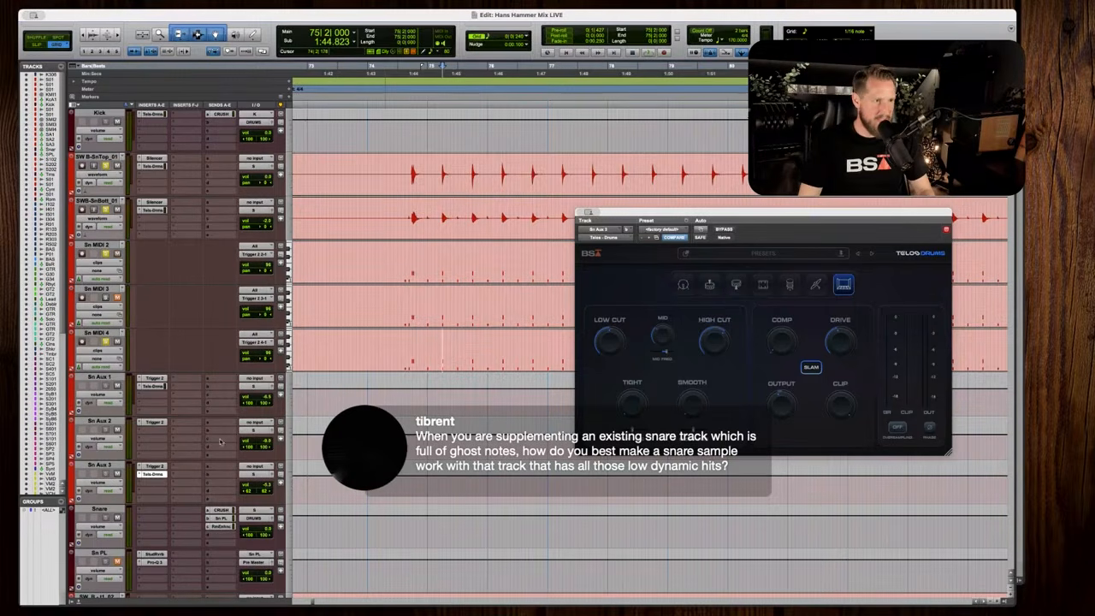
Play Sn Aux 3's room samples together with the soloed top and bottom snare mics to check its track volume.
click(264, 486)
key(space)
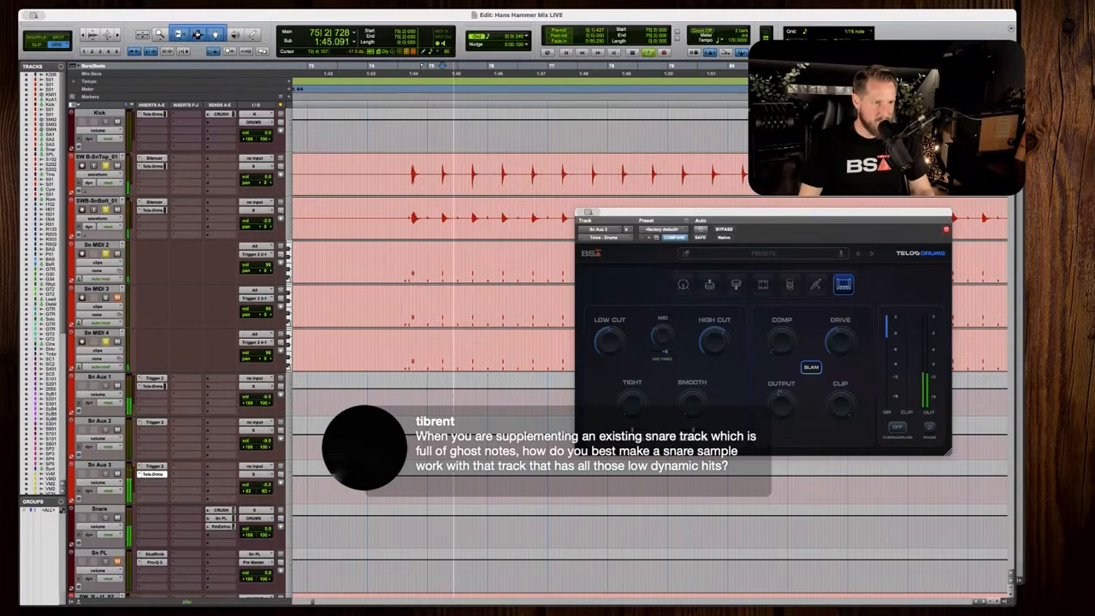
key(r)
key(space)
Move the playback start back to bar 33, where the earlier snare section begins.
key(r)
key(r)
key(r)
key(r)
key(r)
key(r)
key(r)
key(r)
key(r)
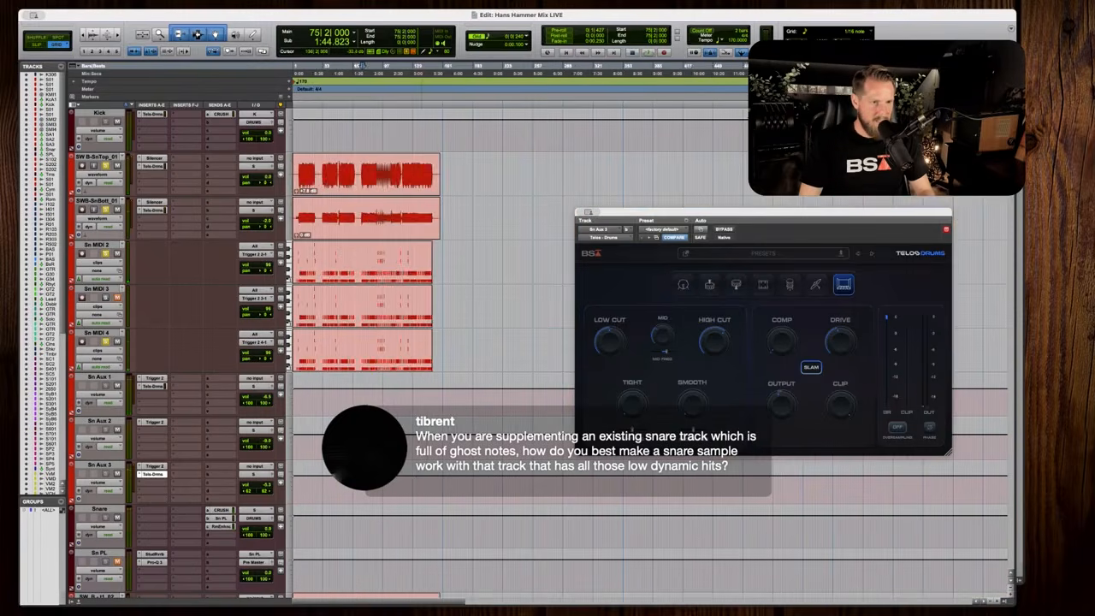
mouse_move(424, 484)
mouse_down()
mouse_move(523, 484)
mouse_move(424, 484)
mouse_up()
key(t)
key(t)
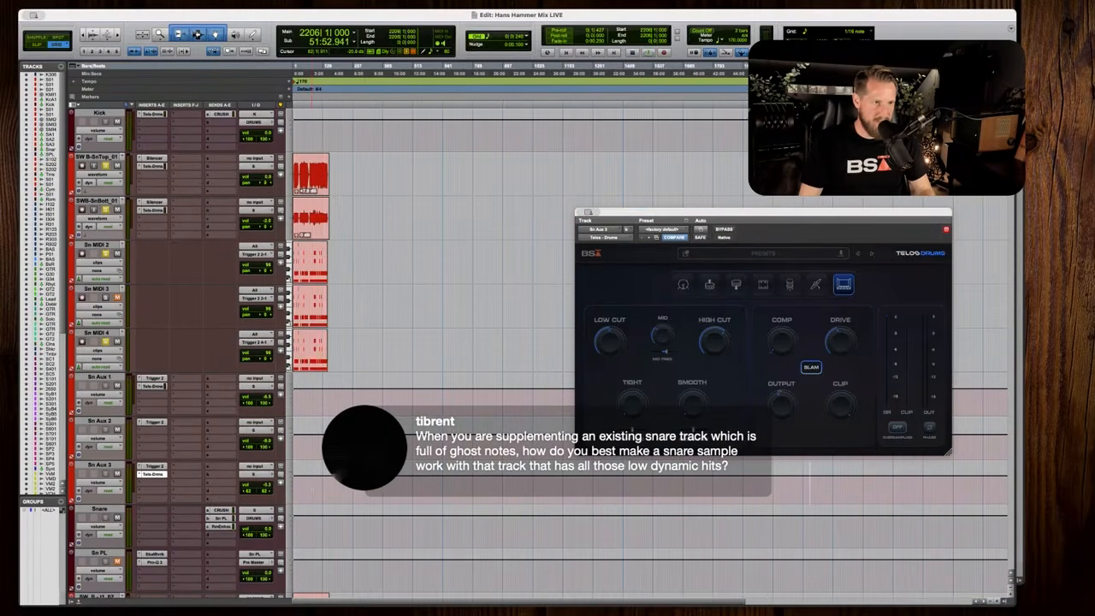
click(316, 177)
key(t)
key(t)
key(t)
key(t)
click(417, 351)
key(t)
key(t)
key(t)
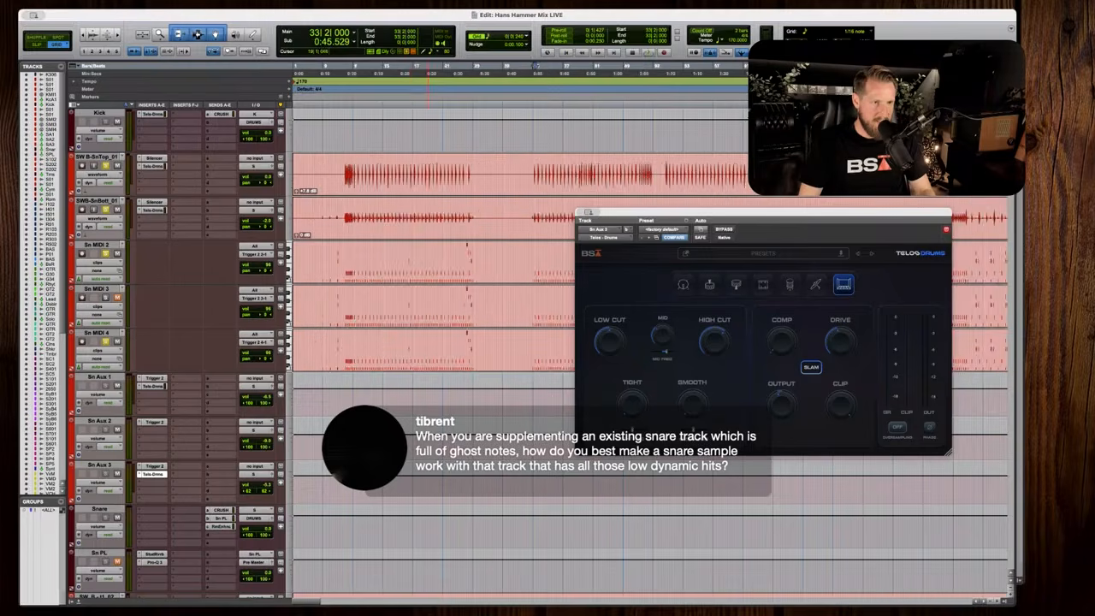
Lower Sn Aux 3's track volume to -14.4 dB, auditioning its room samples with the soloed snare mics.
key(space)
mouse_move(264, 485)
mouse_down()
mouse_move(265, 497)
mouse_move(265, 484)
mouse_up()
key(space)
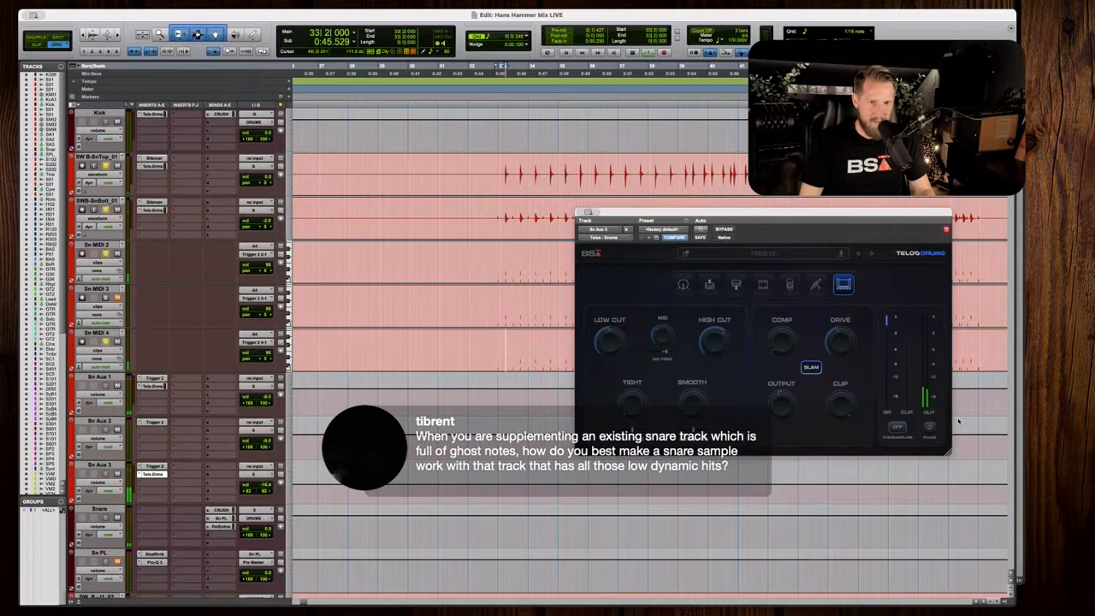
key(space)
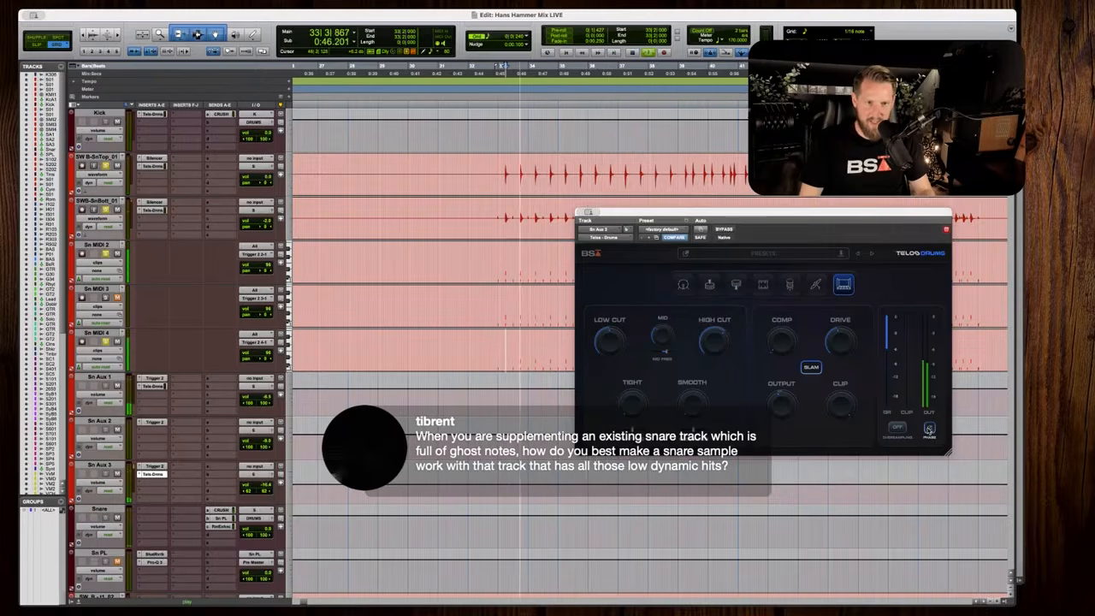
key(space)
drag(263, 491, 264, 485)
key(space)
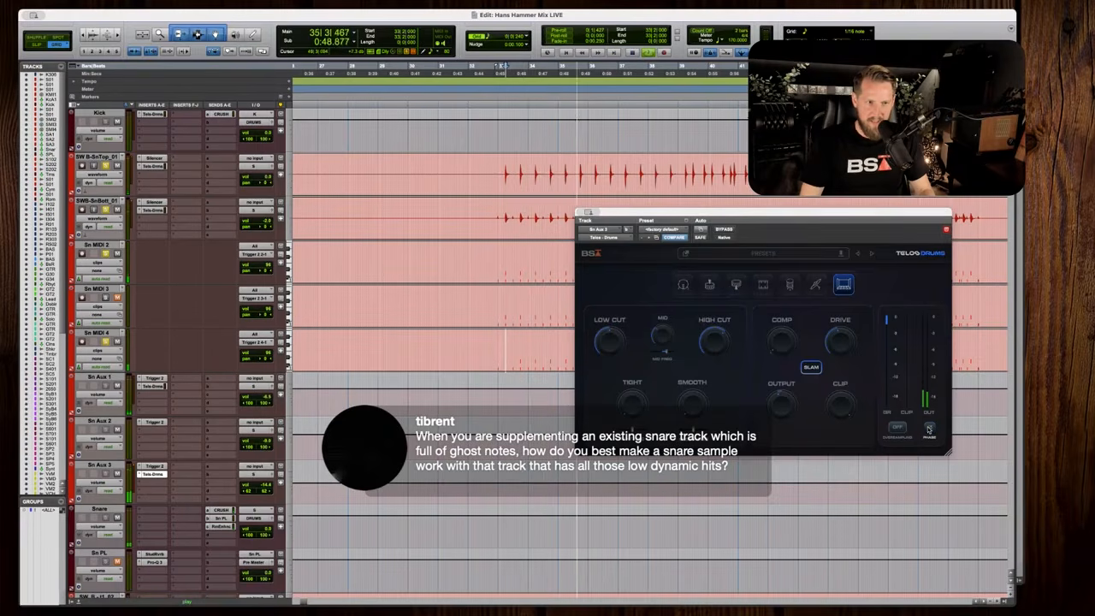
key(space)
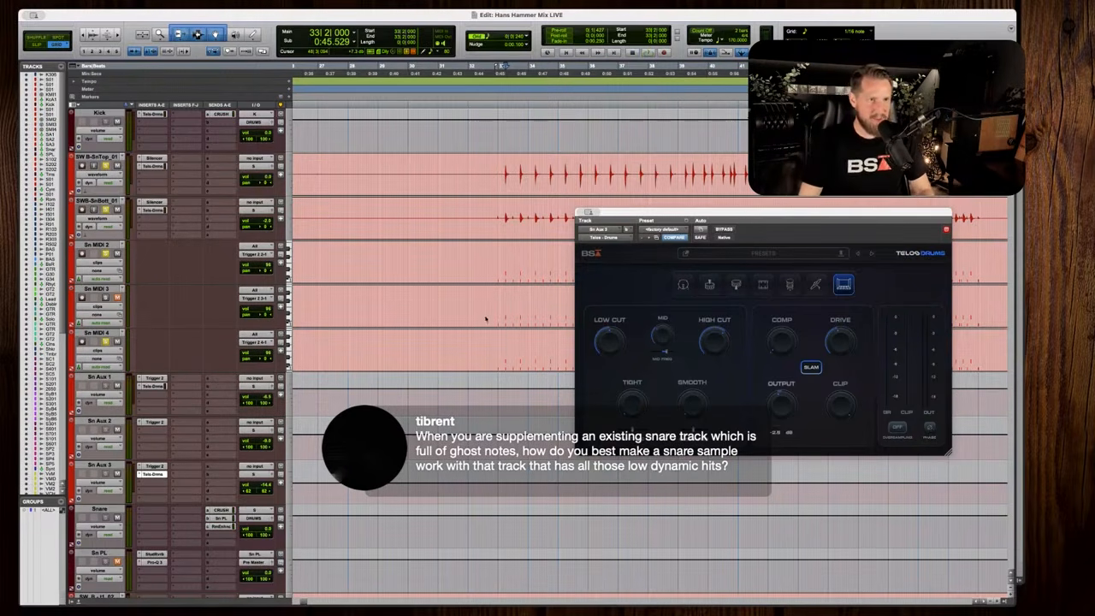
Play the soloed kick and snare tracks together, close Sn Aux 3's Telos Drums and lower the Snare bus volume slightly.
scroll(313, 204, up, 5)
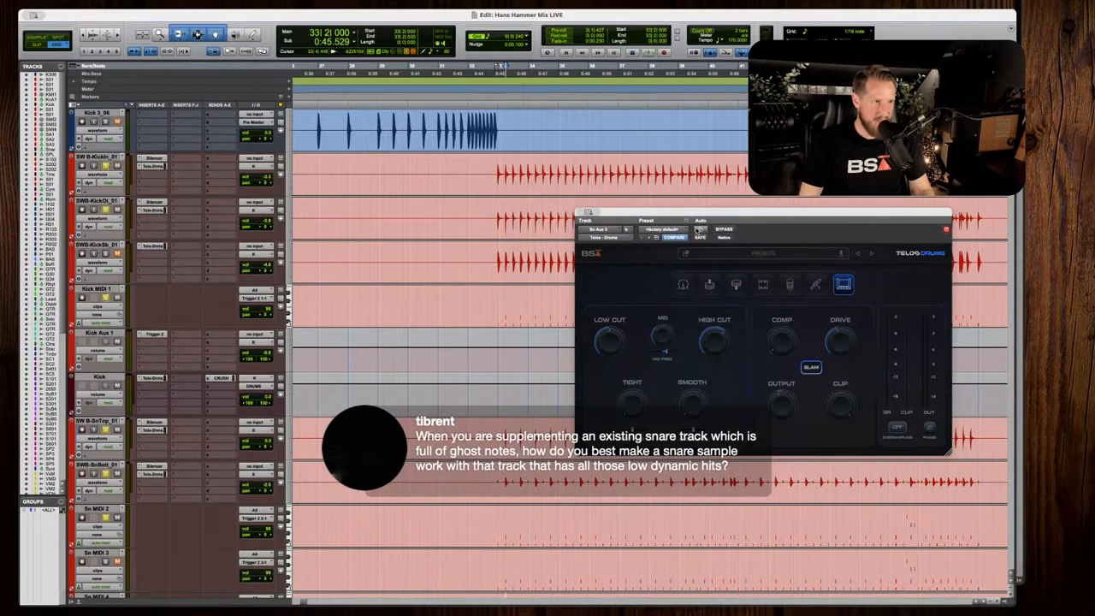
key(space)
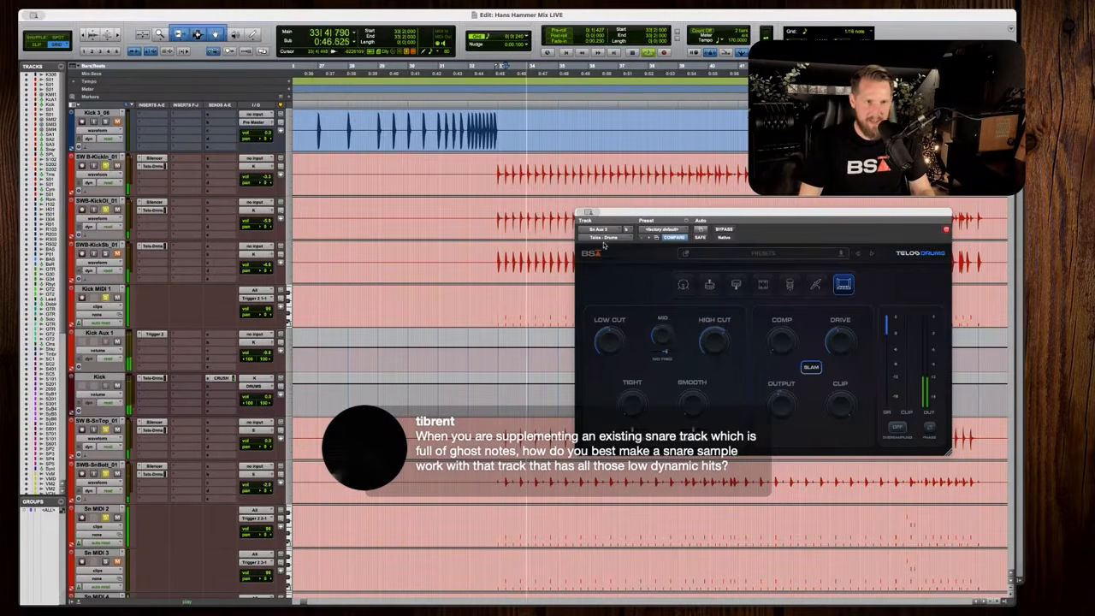
click(587, 212)
scroll(500, 344, down, 5)
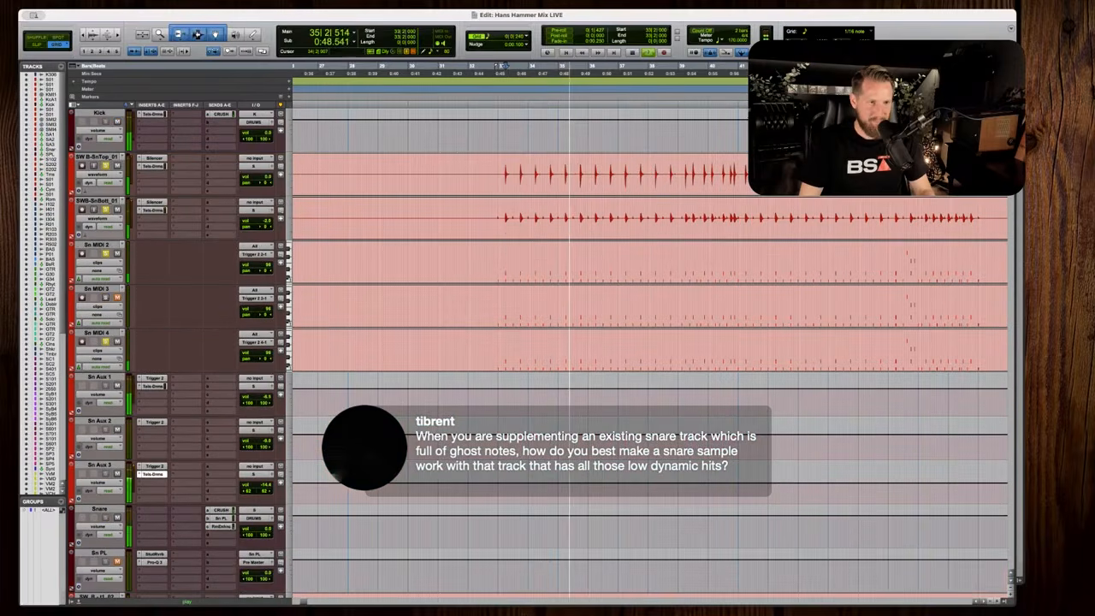
scroll(558, 385, down, 3)
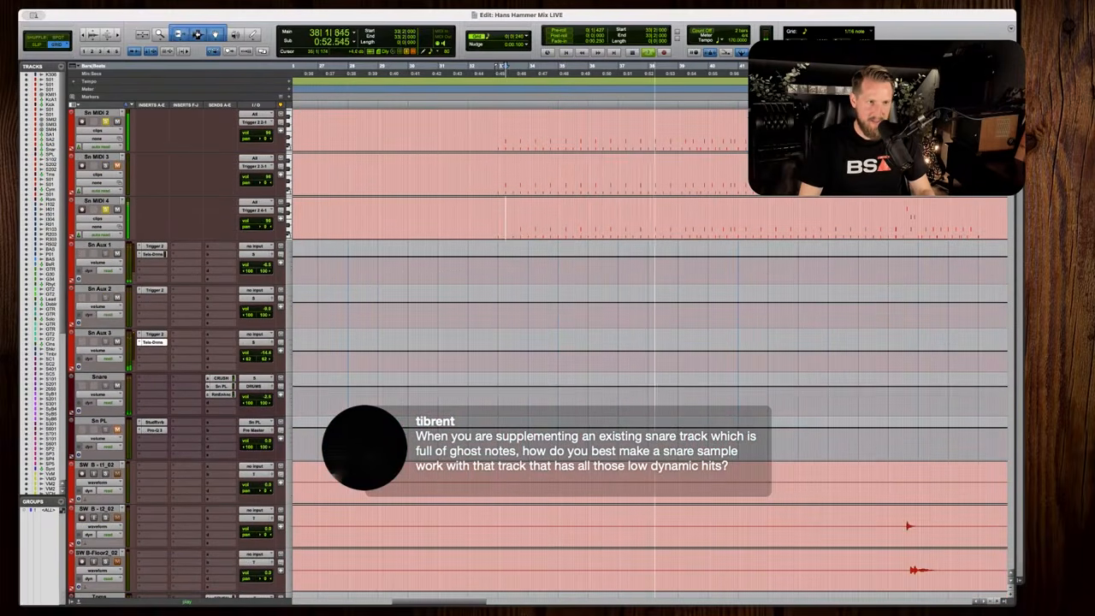
scroll(650, 342, up, 5)
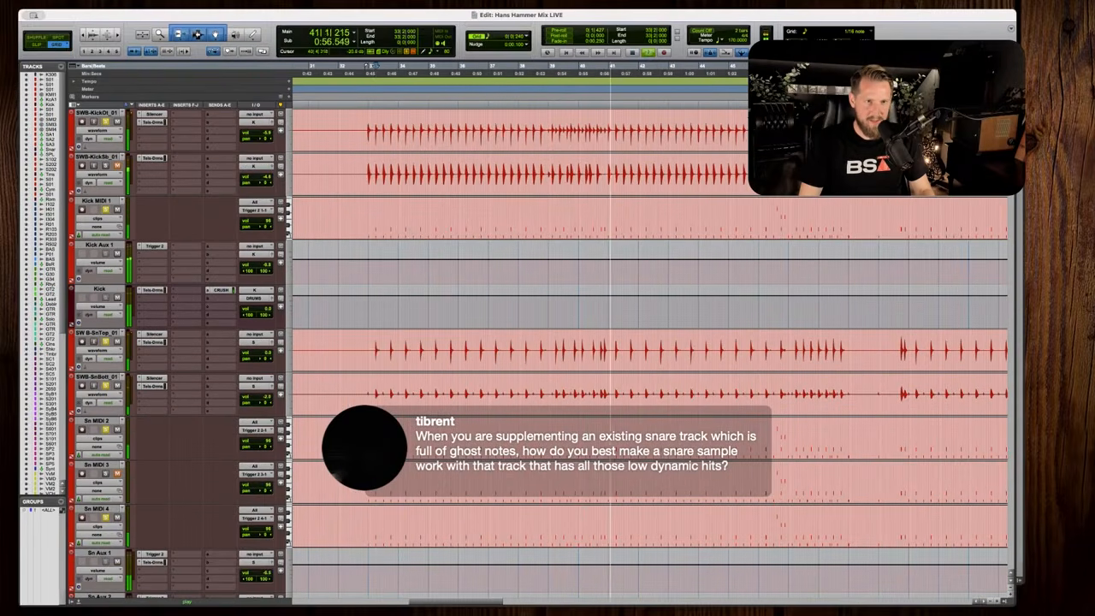
scroll(190, 314, down, 3)
key(space)
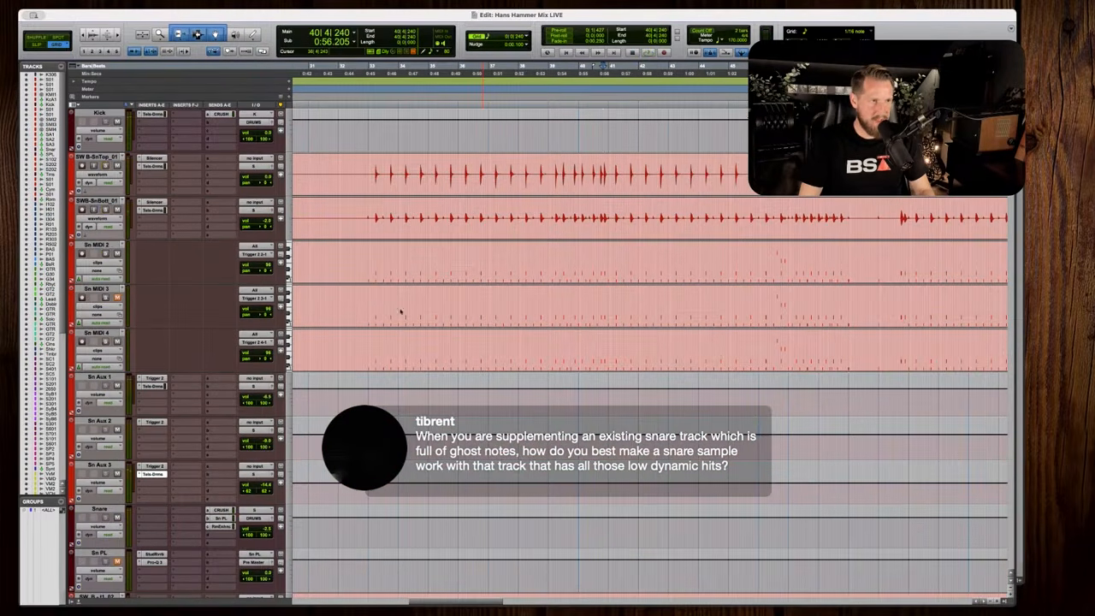
Solo the overhead track SW B-OH_01, enlarge the waveform display and play it from just before bar 33.
scroll(477, 319, down, 3)
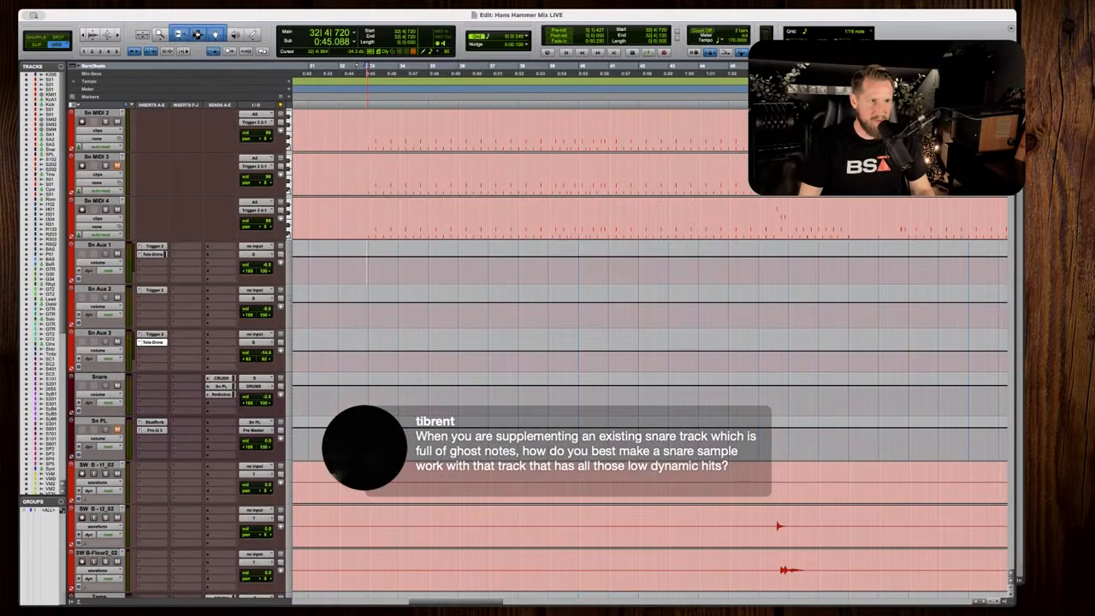
scroll(650, 342, down, 9)
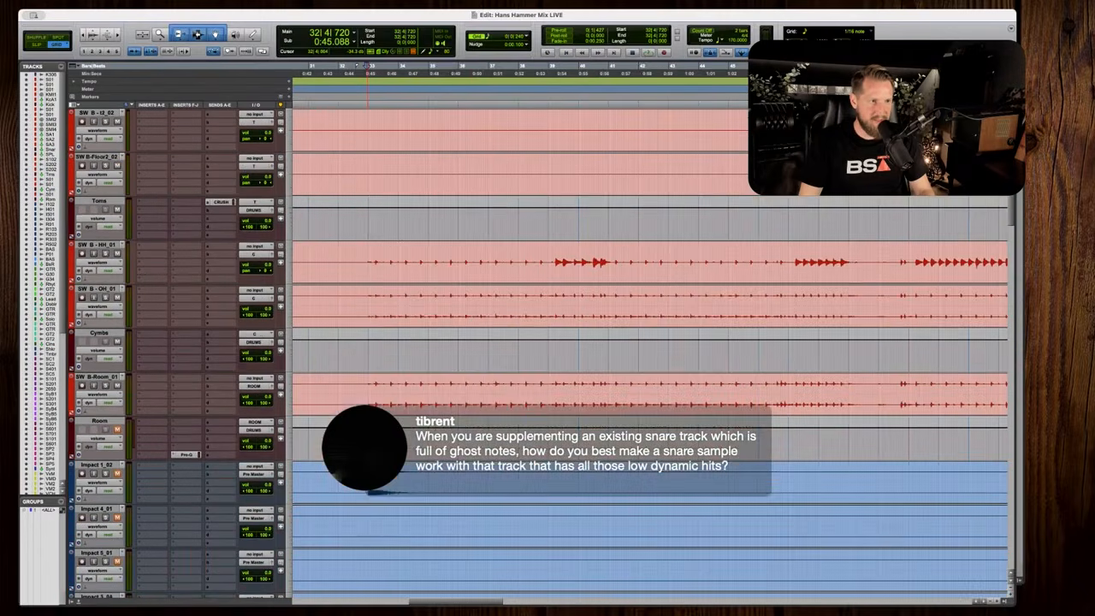
click(106, 297)
key(t)
key(t)
scroll(650, 342, right, 5)
scroll(650, 342, left, 1)
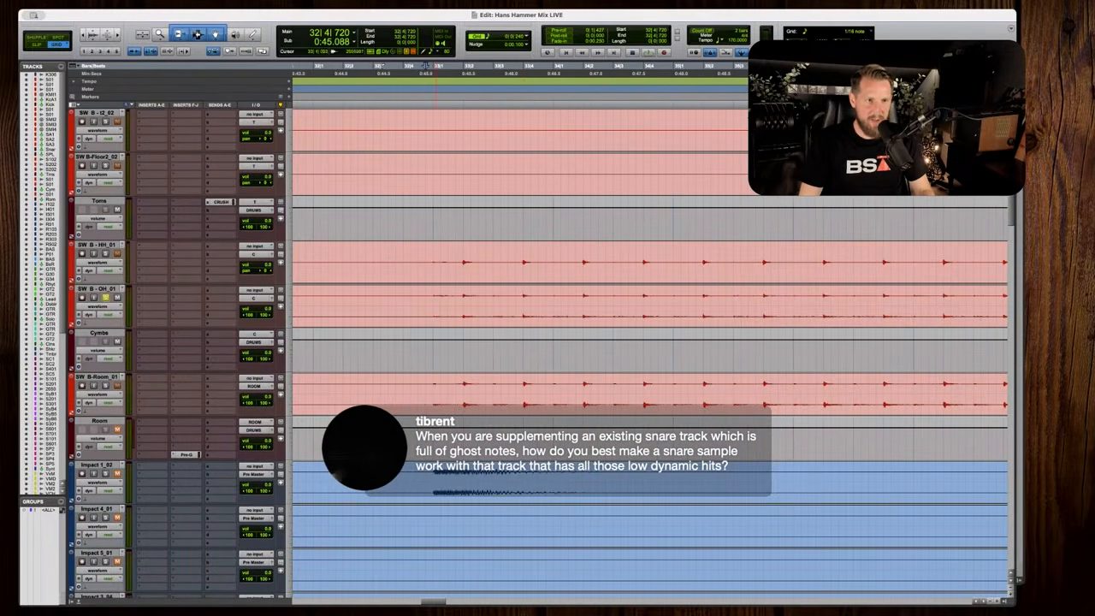
key(alt+super+bracketright)
key(space)
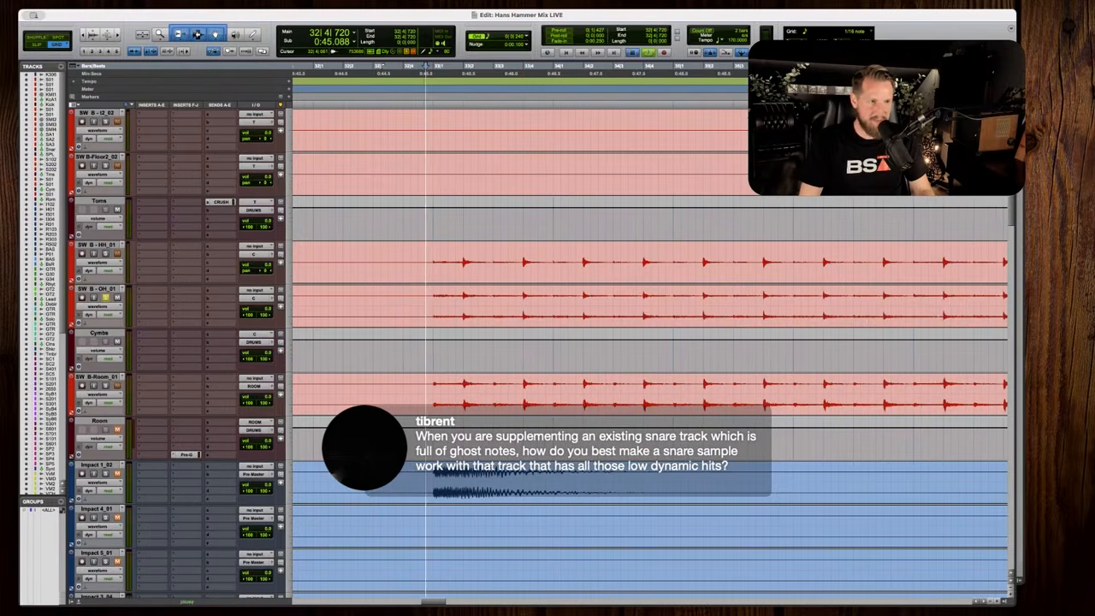
key(space)
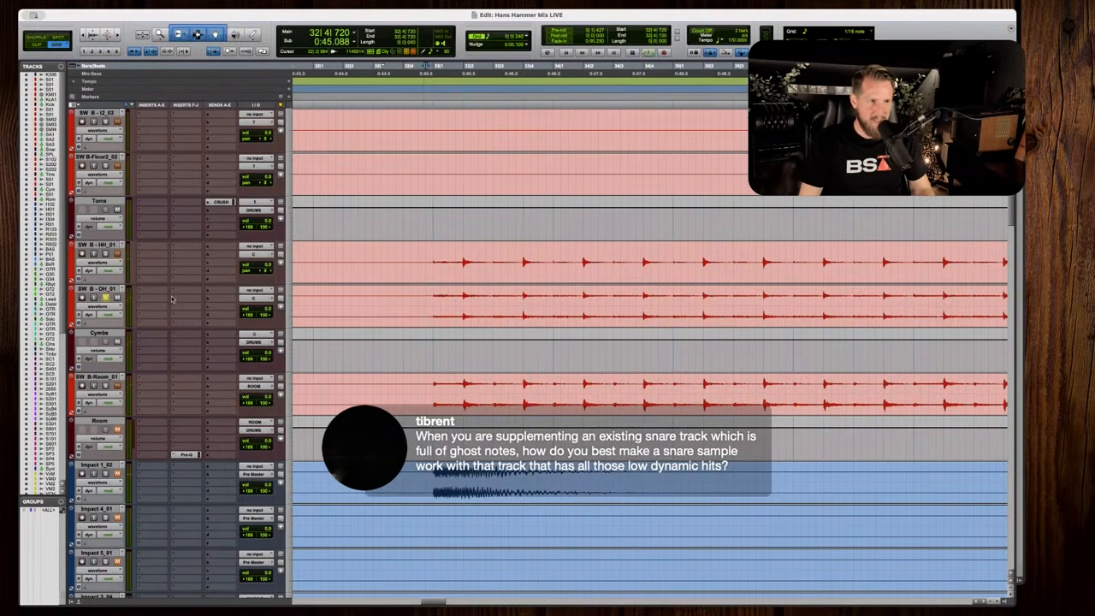
Check the DRUMS and CRUSH buses in the mixer while playing the soloed overheads.
key(super+equal)
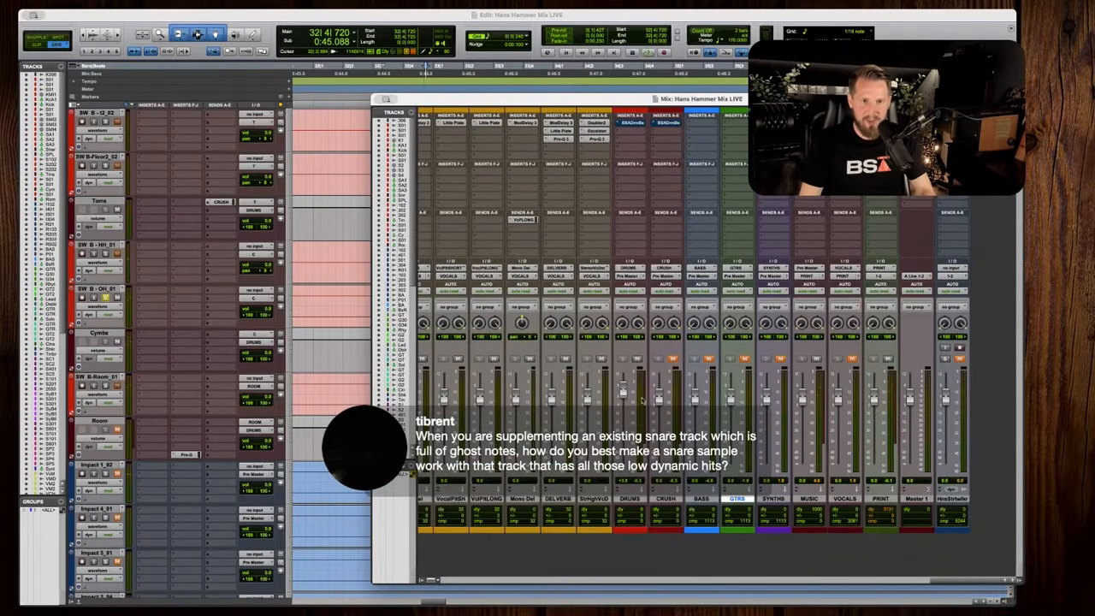
key(space)
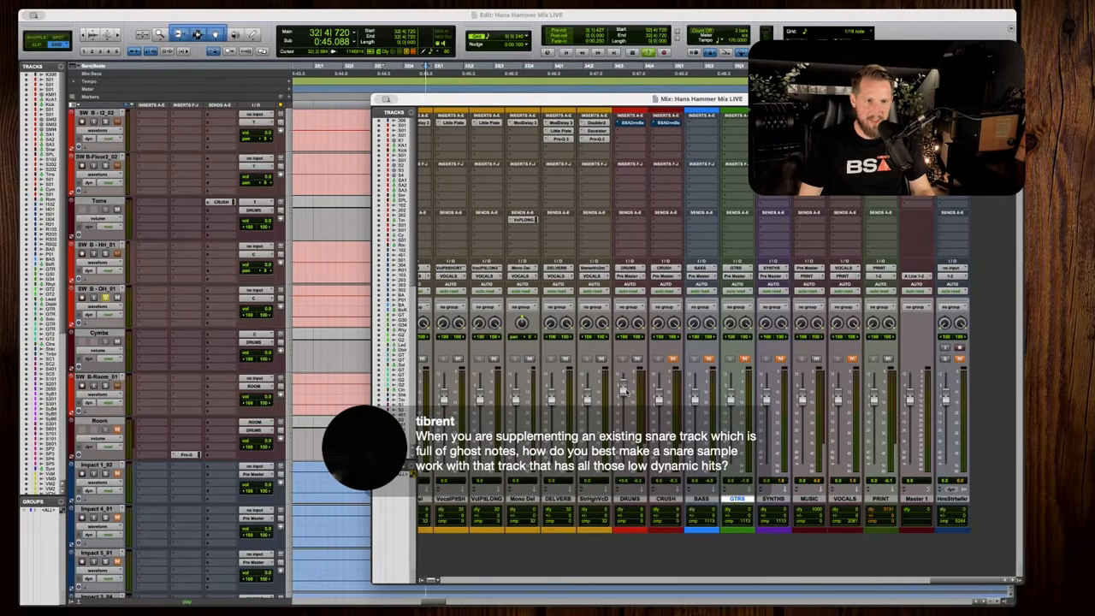
key(space)
key(super+equal)
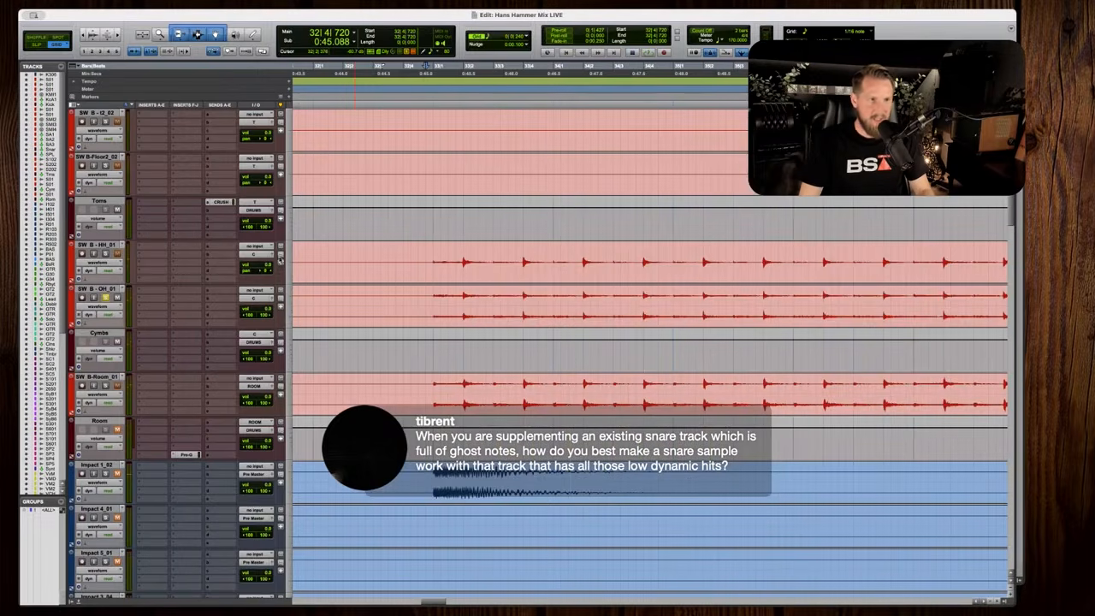
Insert a stereo Telos - Drums on SW B-OH_01 and choose its cymbal mode.
click(150, 291)
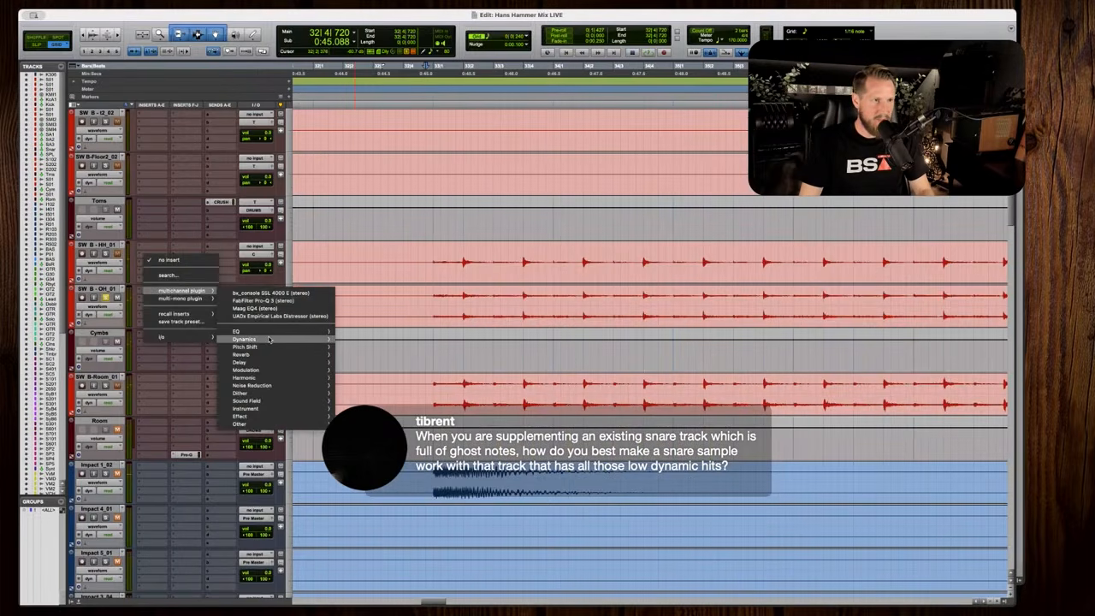
mouse_move(318, 342)
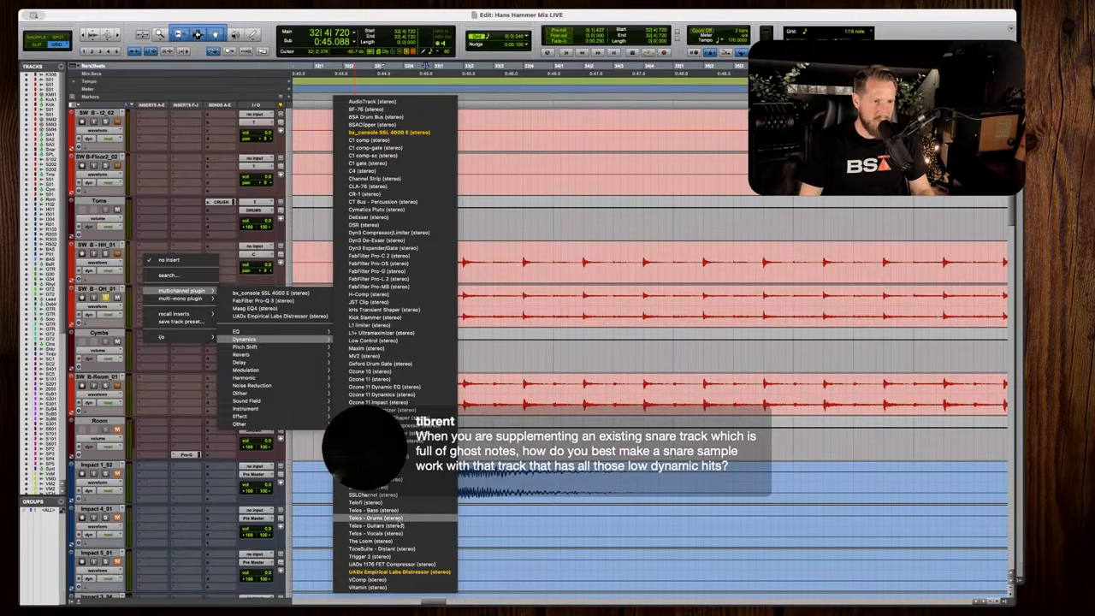
click(402, 518)
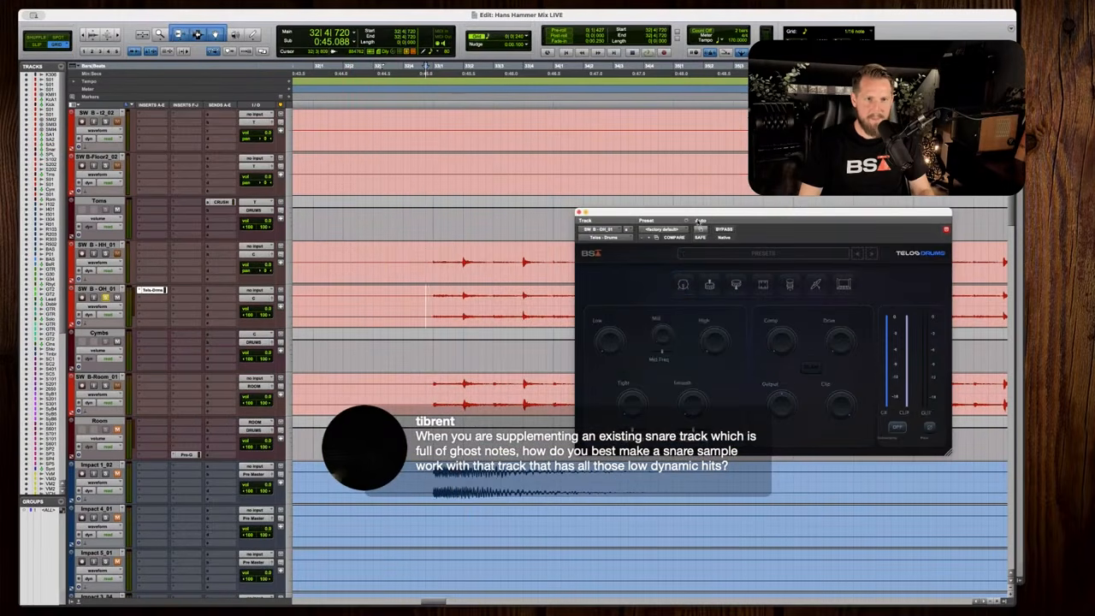
click(759, 268)
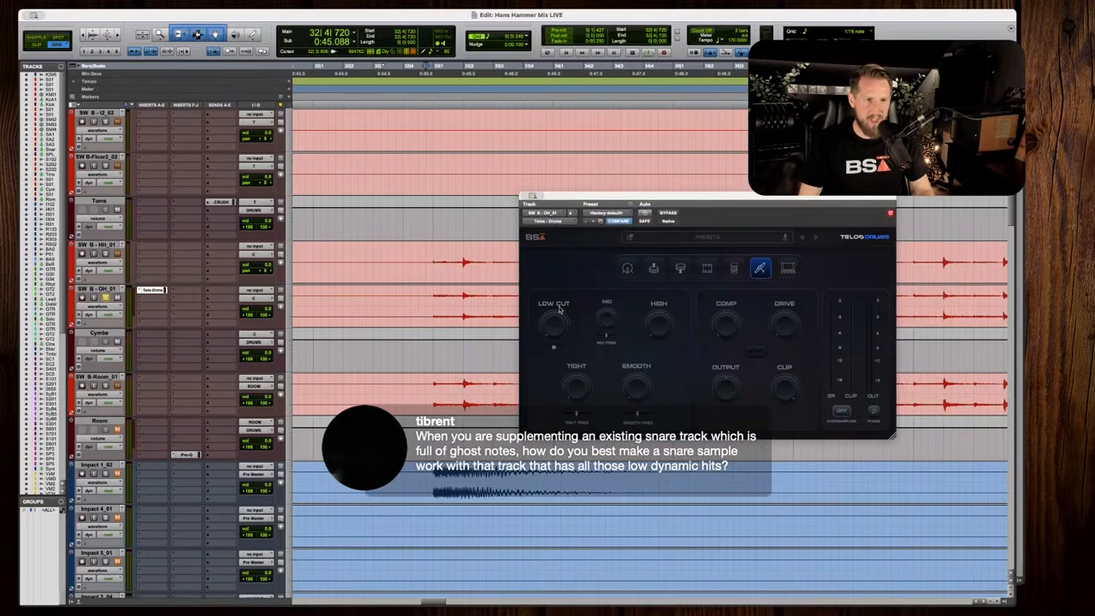
Raise Low Cut in the overheads' Telos Drums while listening to the soloed track.
key(space)
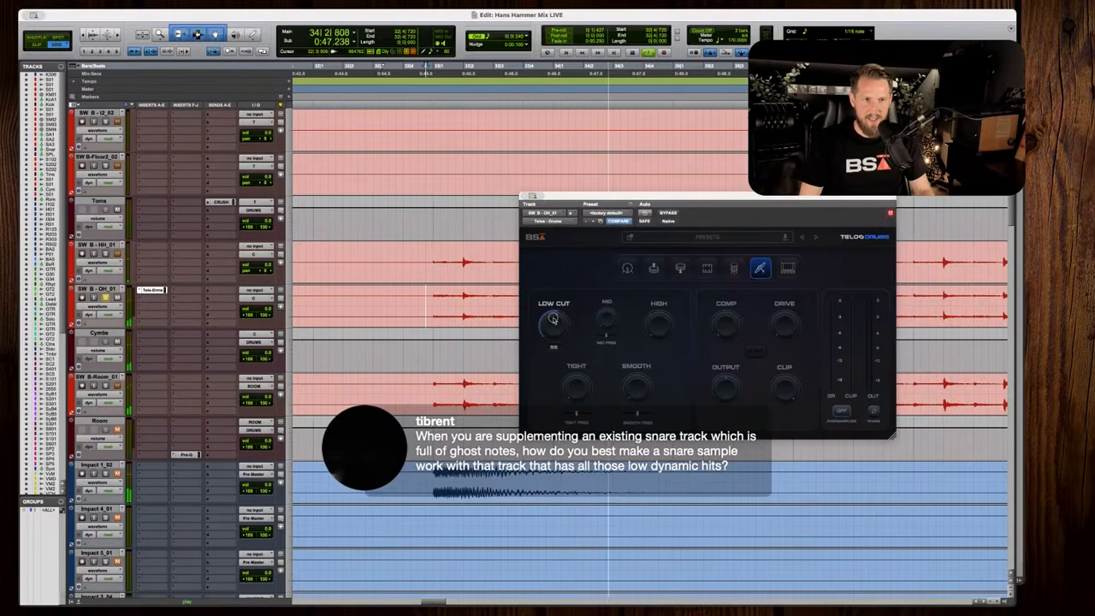
key(space)
drag(554, 323, 554, 323)
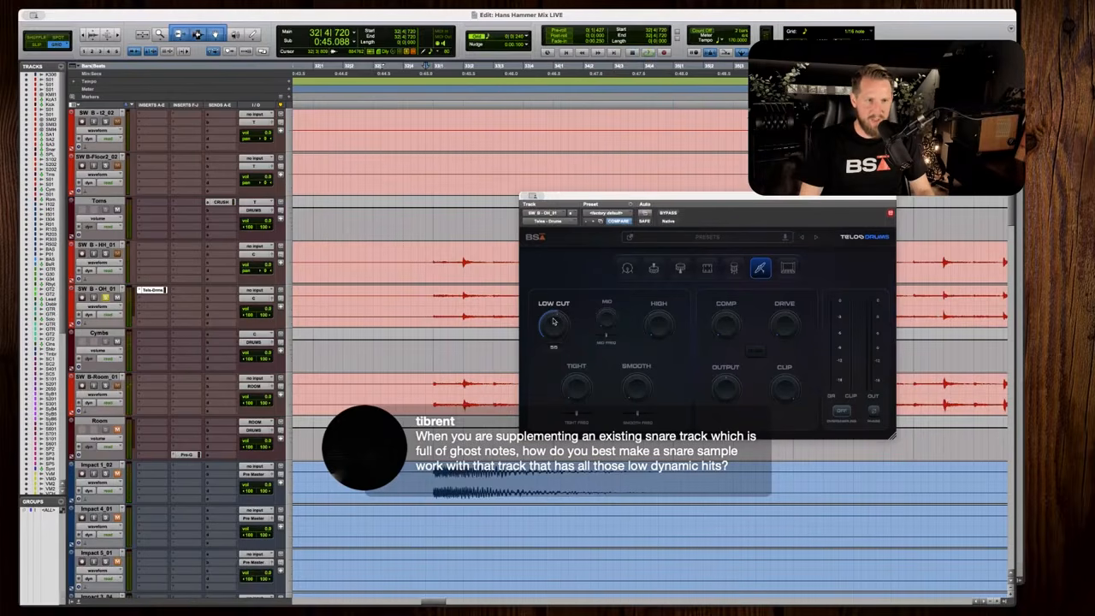
Adjust the Mid amount, lower Mid Freq and boost High in the overheads' Telos Drums during playback.
key(space)
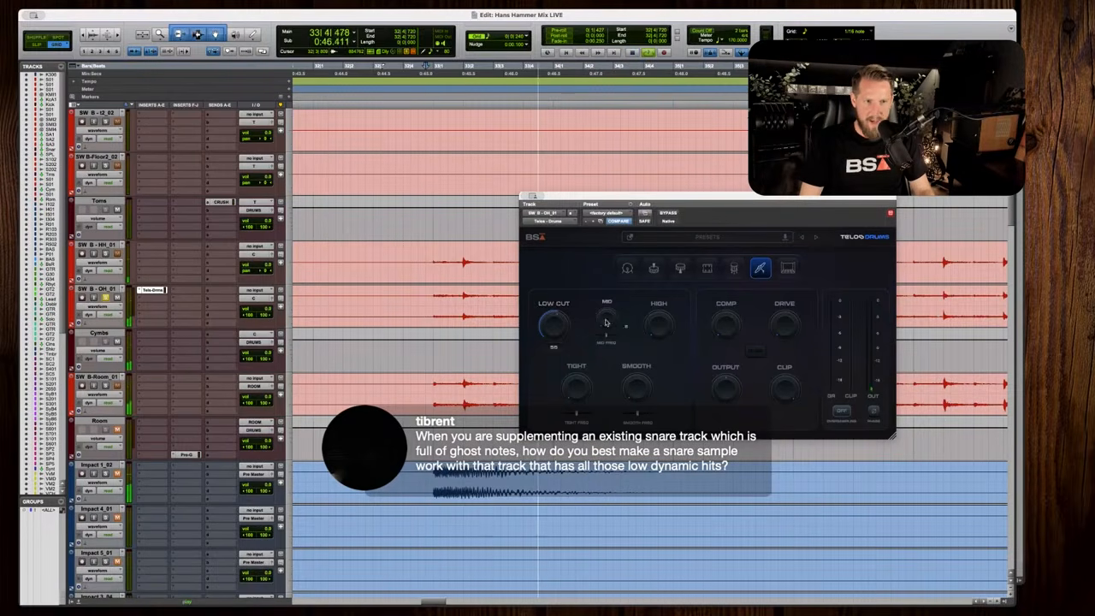
key(space)
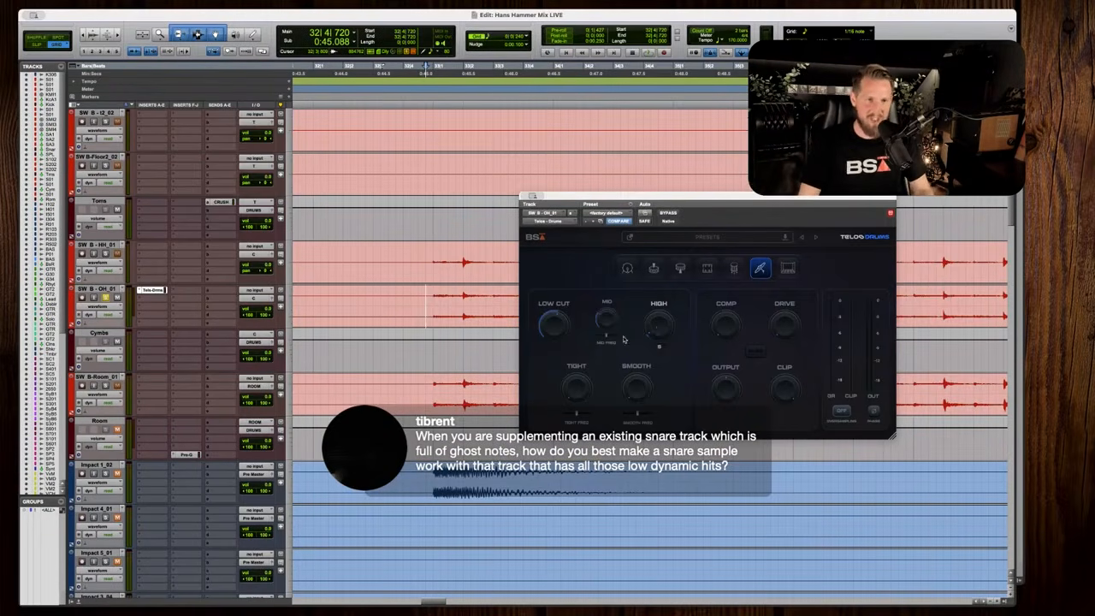
key(space)
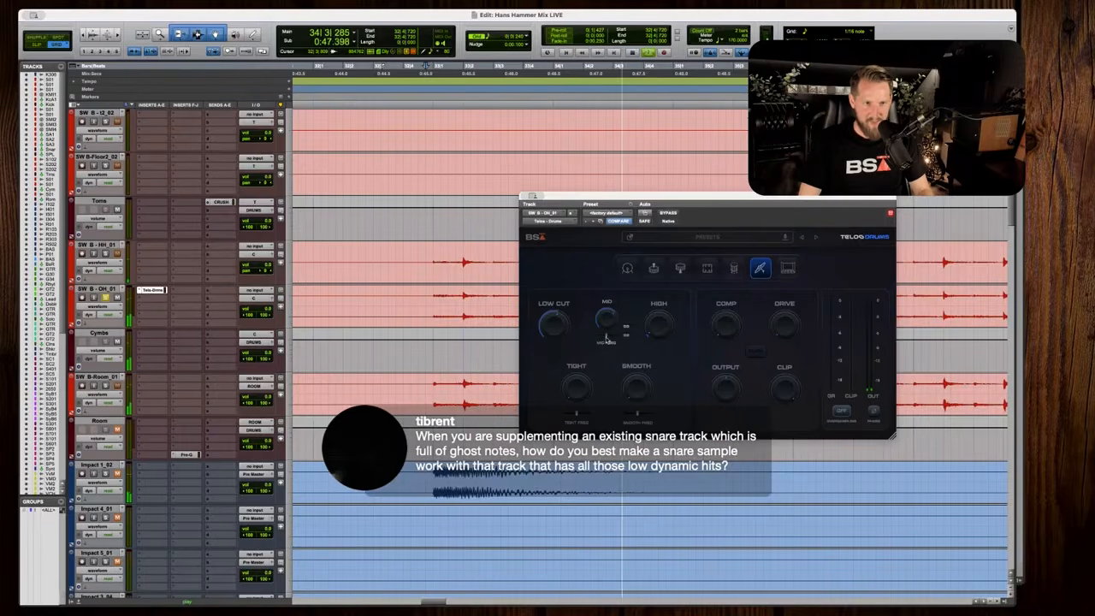
drag(606, 339, 600, 337)
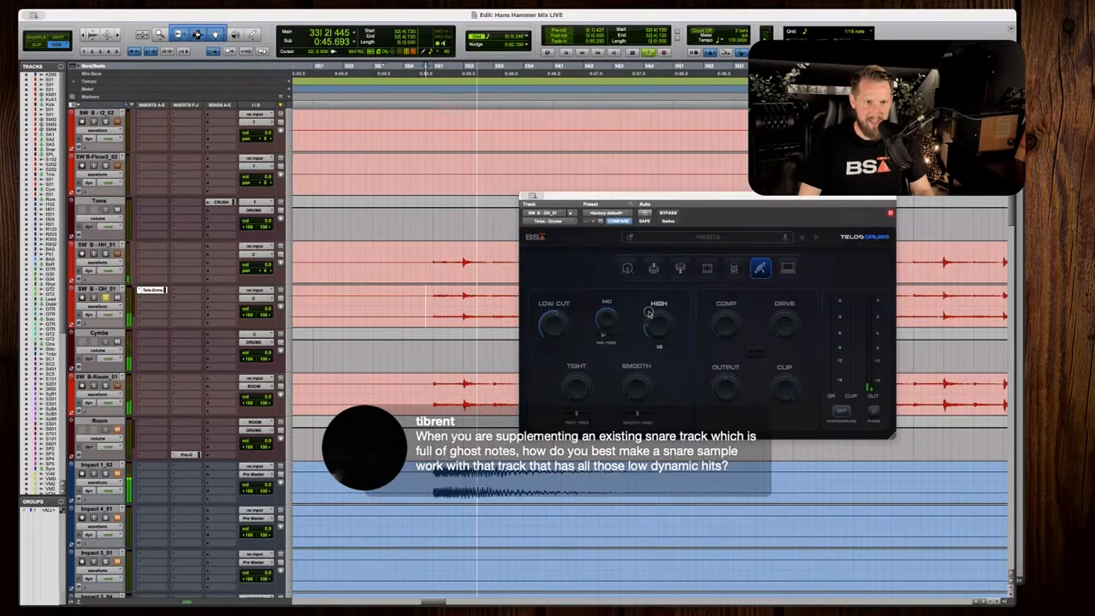
drag(650, 297, 648, 291)
key(space)
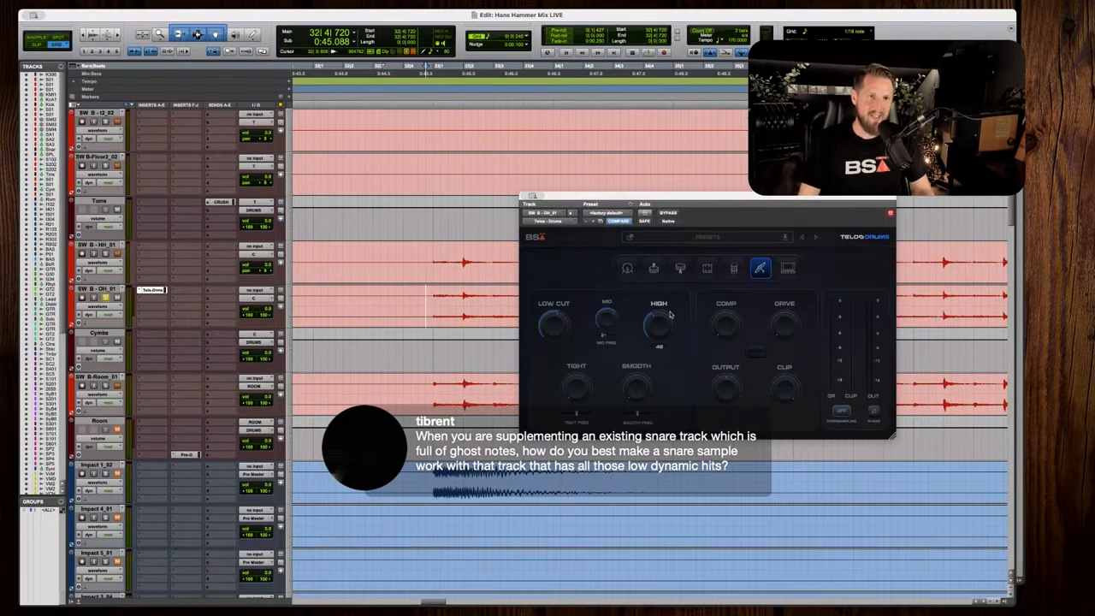
Add Comp and Drive in the overheads' Telos Drums while playing the soloed track.
key(space)
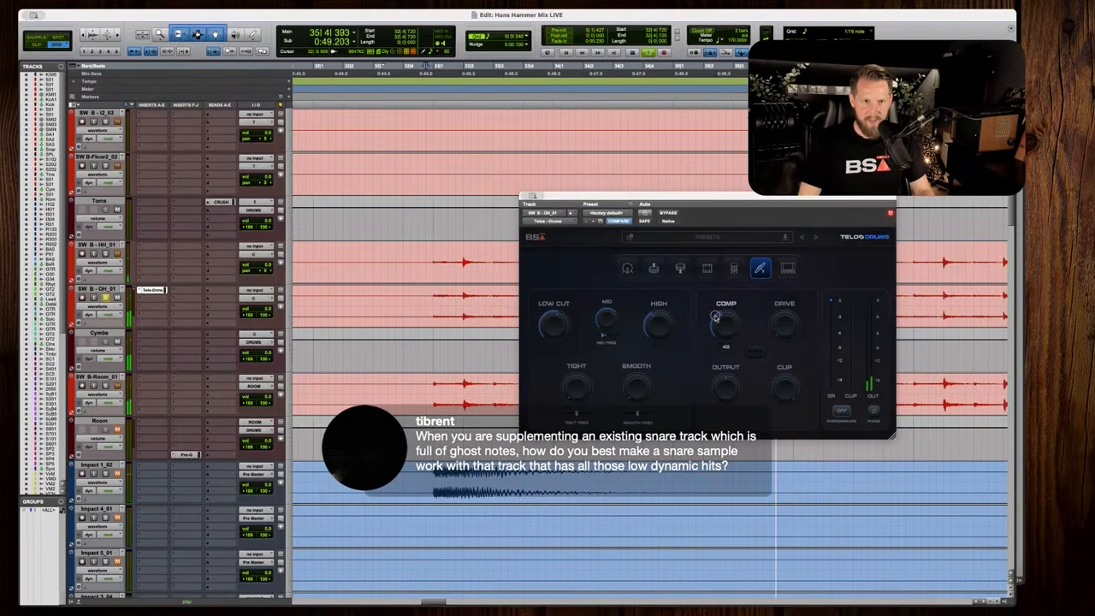
key(space)
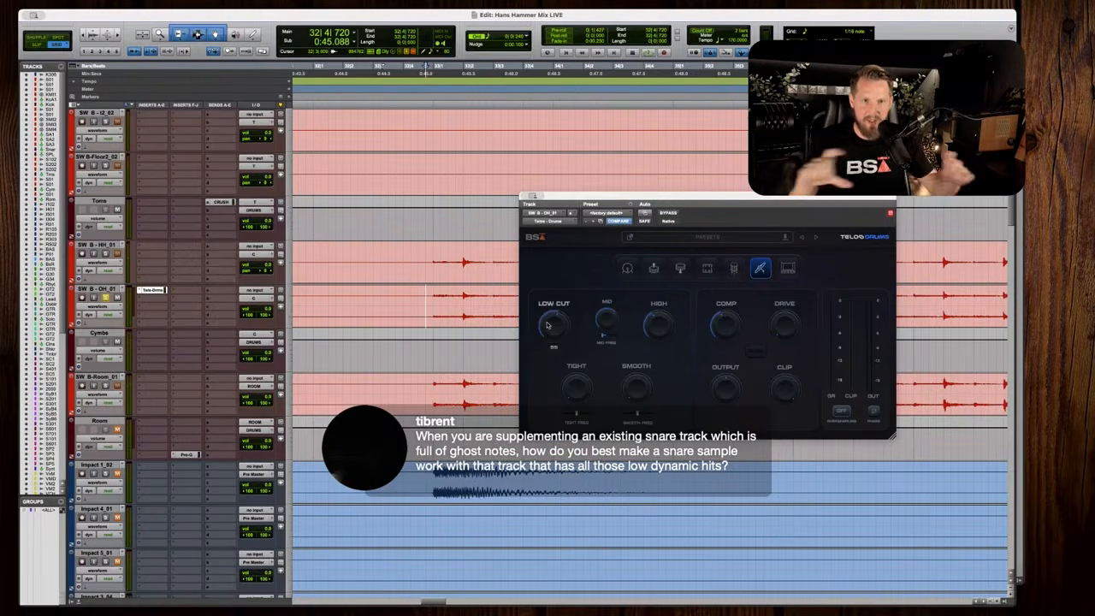
key(space)
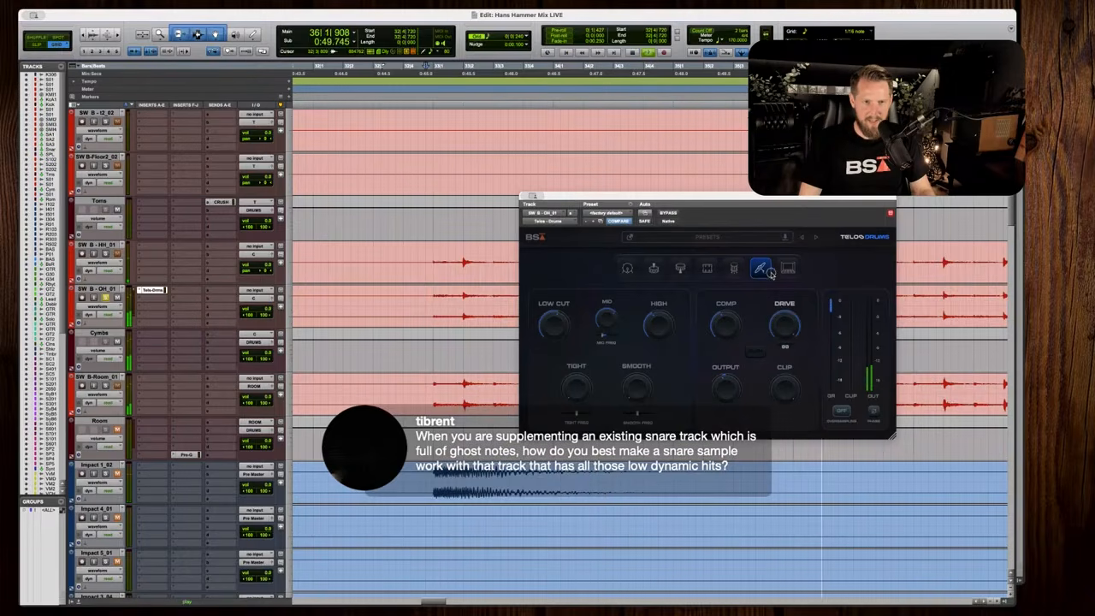
Push Drive up to 100 in the overheads' Telos Drums while listening to the soloed track.
key(space)
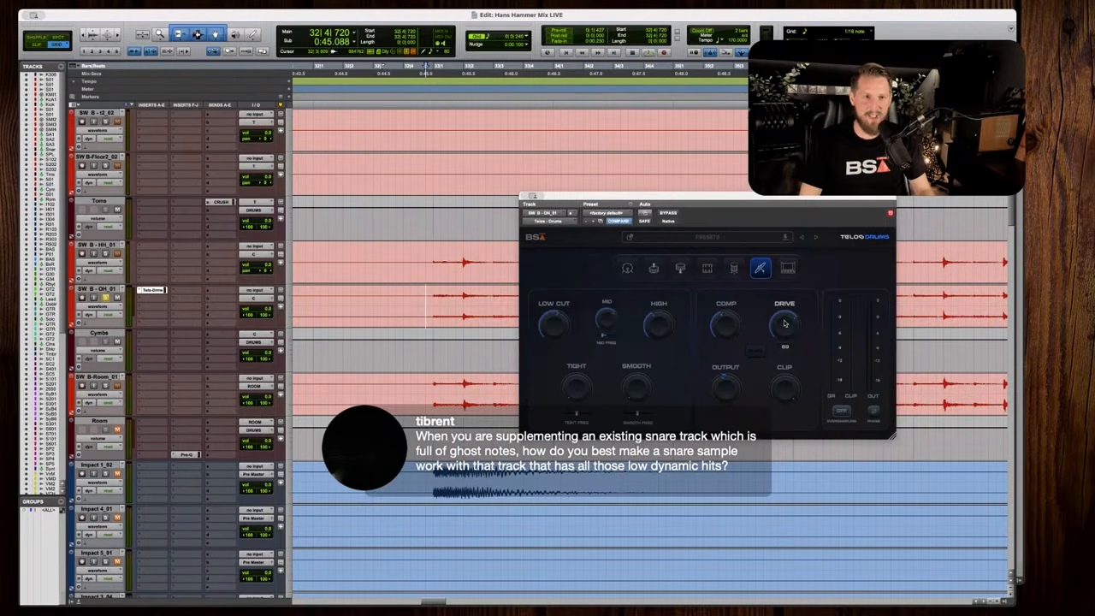
key(space)
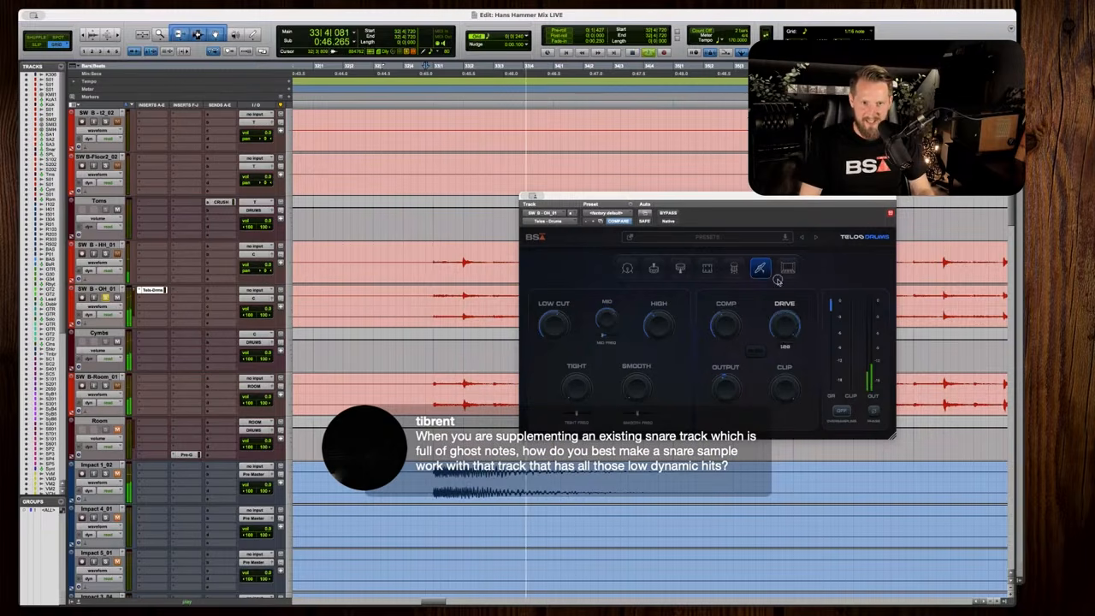
drag(772, 371, 773, 328)
key(space)
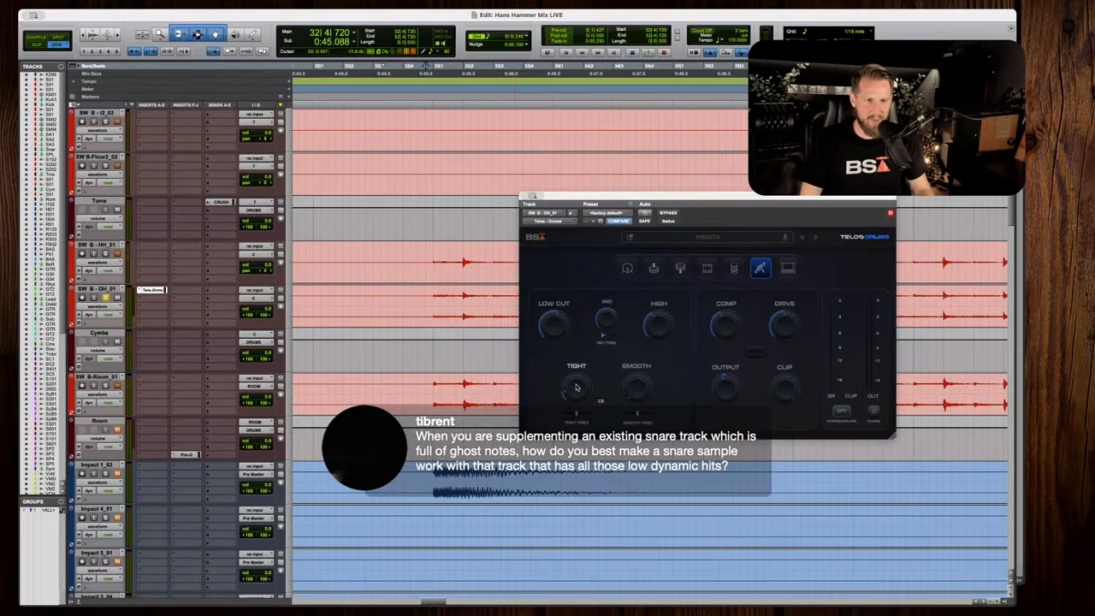
Add Tight and raise Tight Freq in the overheads' Telos Drums during playback.
key(space)
mouse_move(577, 386)
mouse_down()
mouse_move(575, 412)
mouse_move(577, 376)
mouse_up()
drag(574, 414, 583, 415)
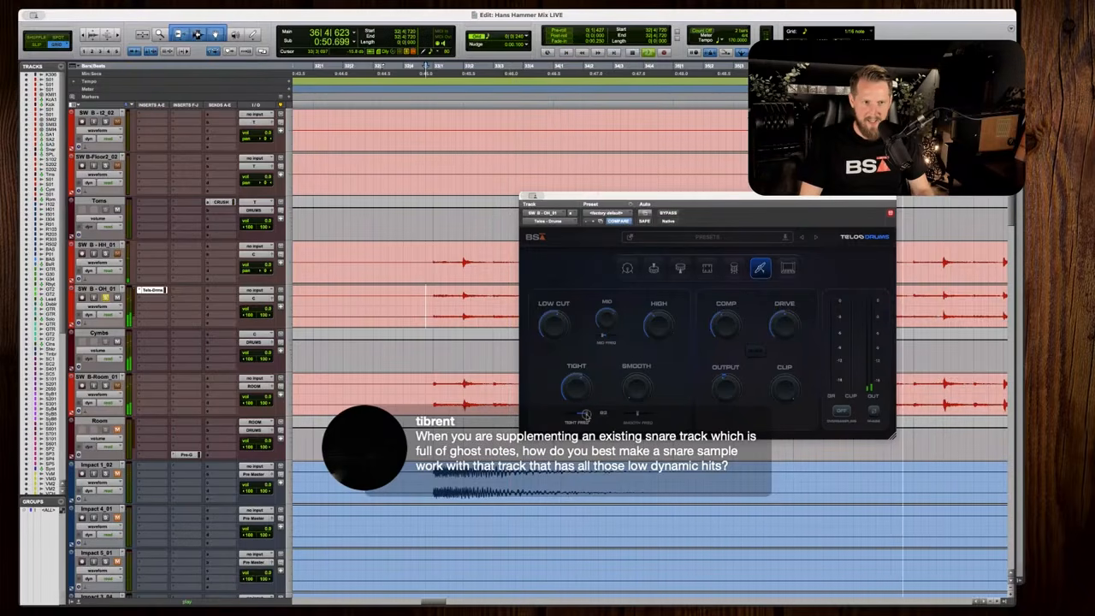
key(space)
key(space)
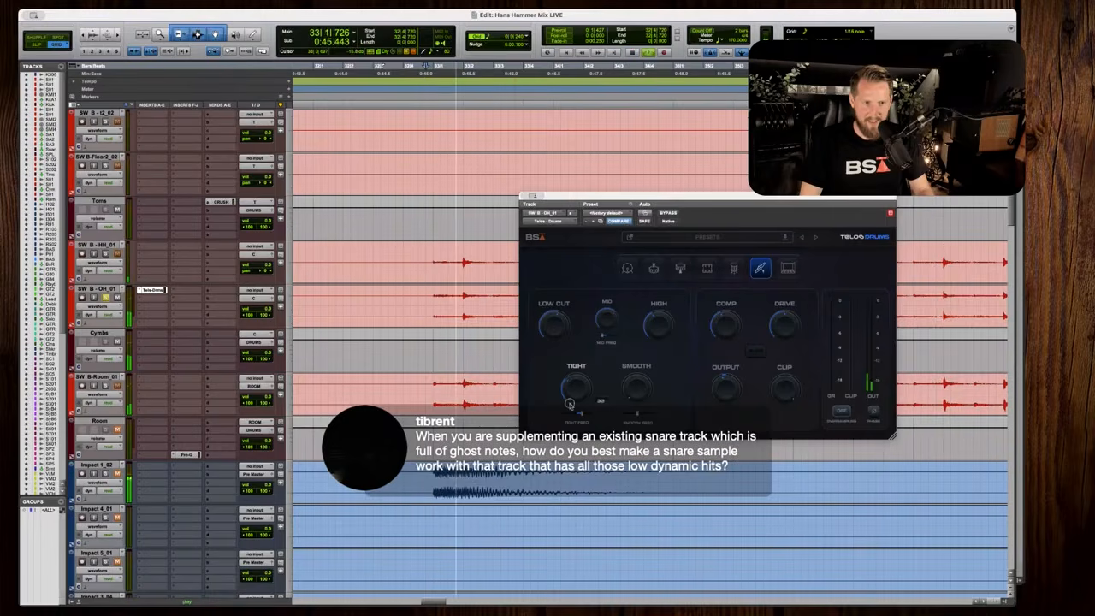
key(space)
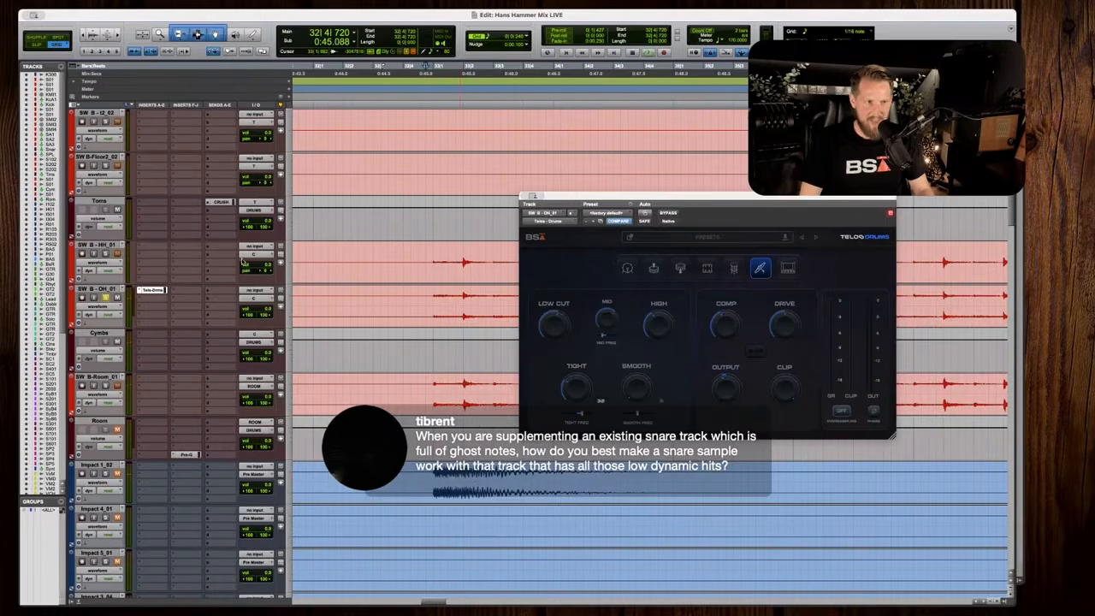
Solo the kick and snare tracks along with the overheads and play them together.
scroll(106, 200, up, 10)
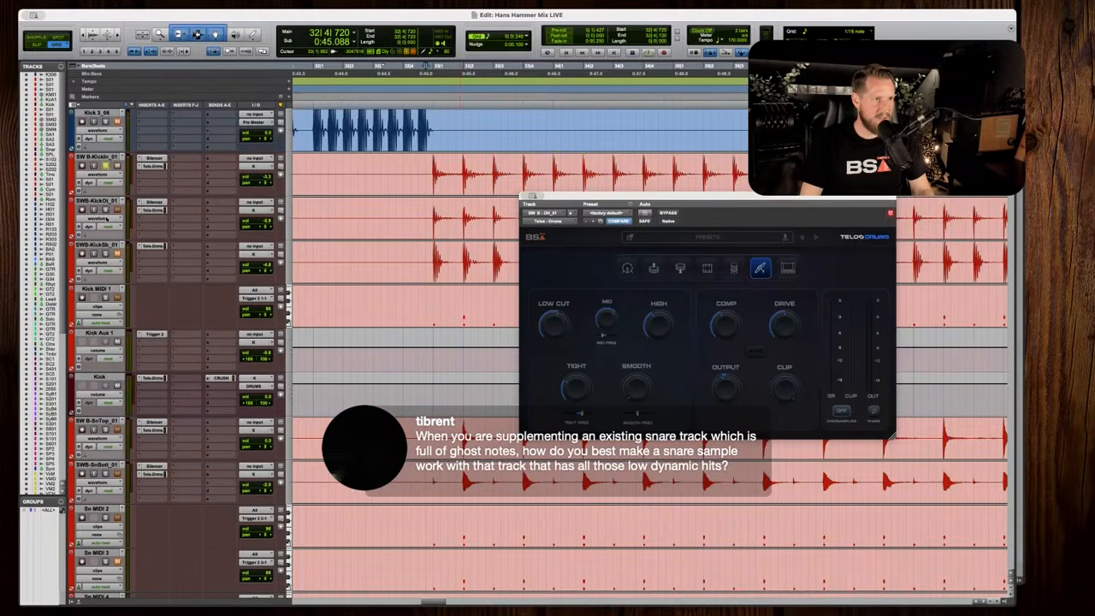
click(102, 220)
click(106, 211)
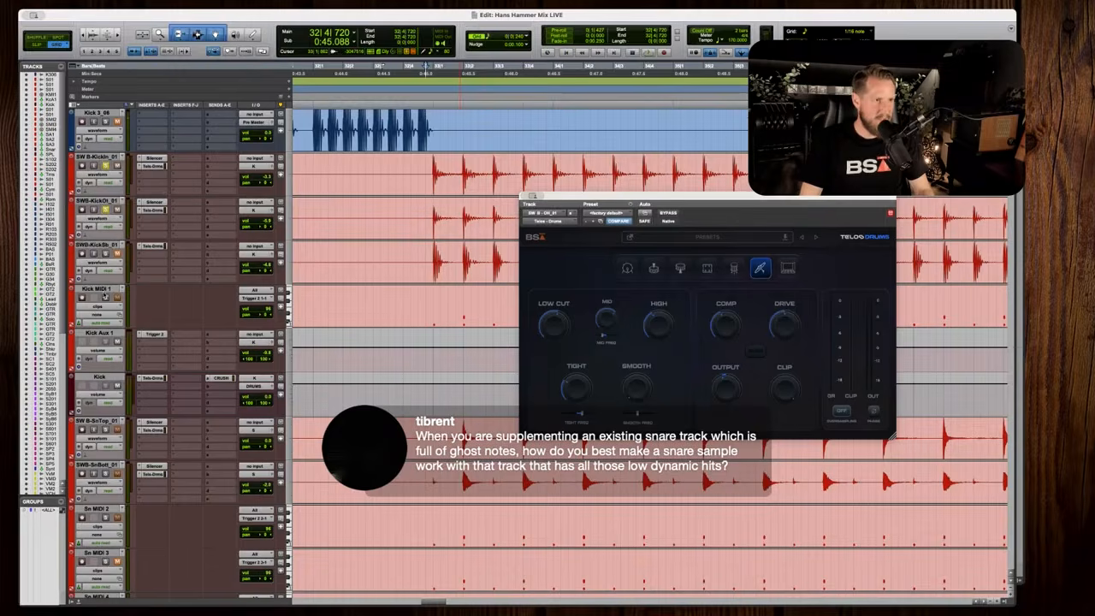
scroll(136, 331, down, 5)
key(space)
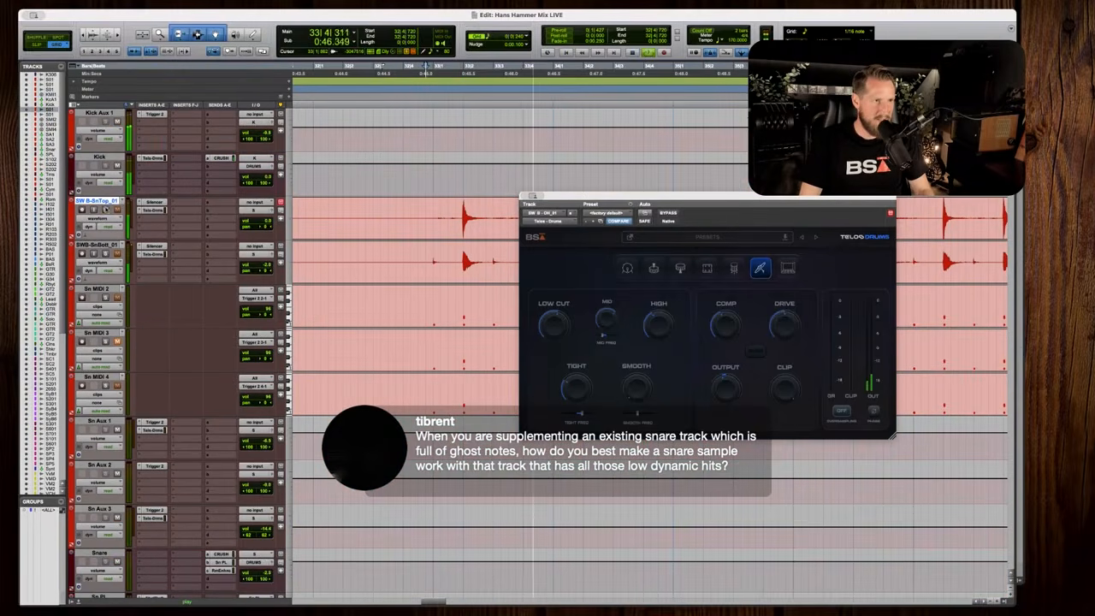
scroll(105, 254, down, 2)
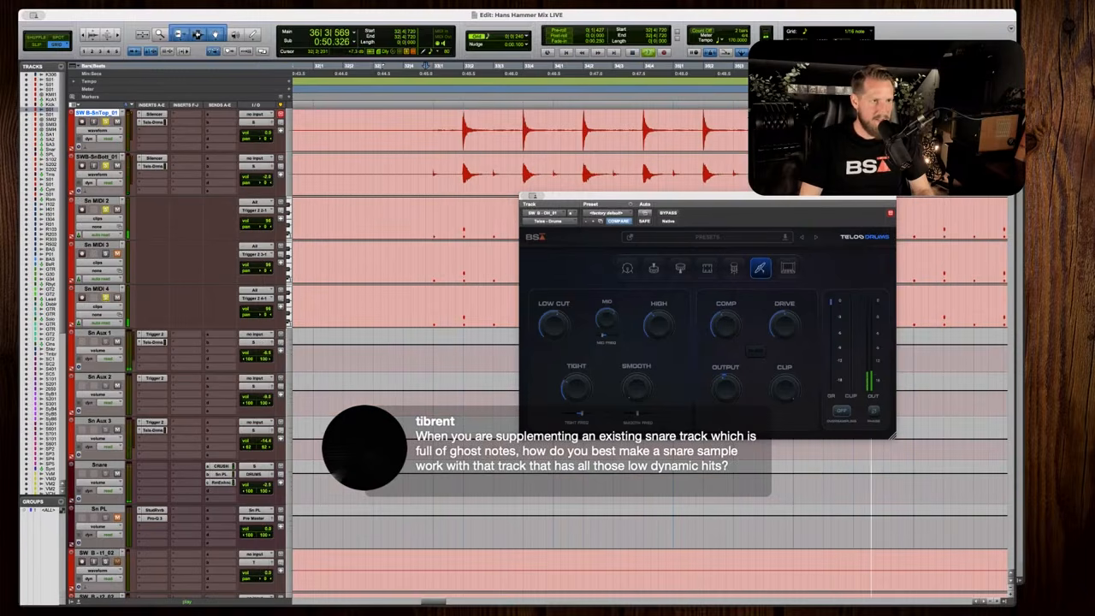
Listen to the overheads' Telos Drums in context with the soloed kick and snare, and close the plug-in.
scroll(105, 210, down, 5)
scroll(106, 256, down, 6)
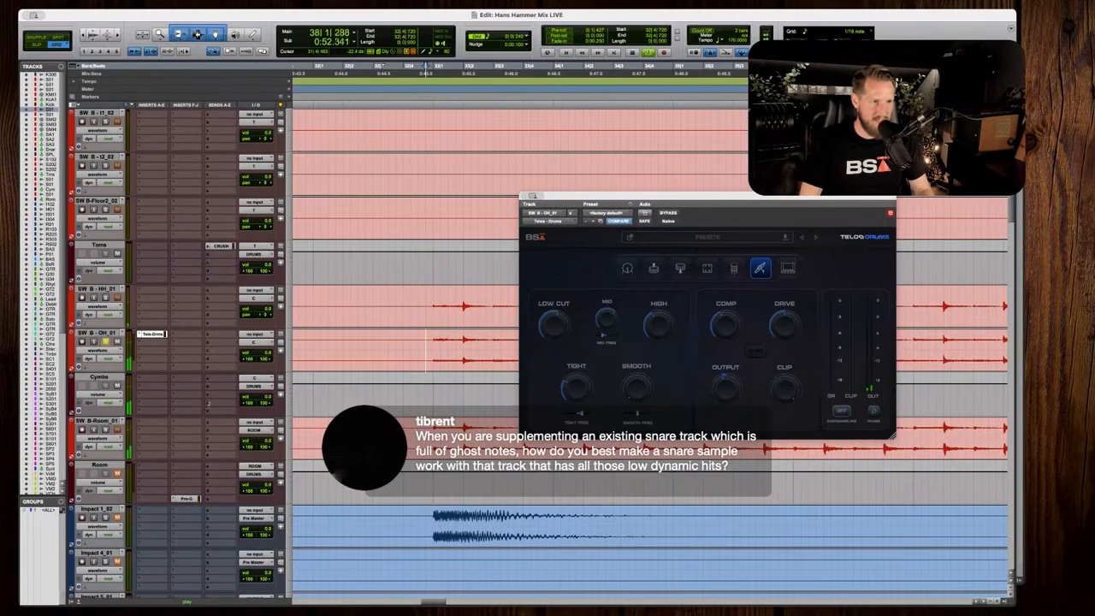
click(158, 337)
click(158, 337)
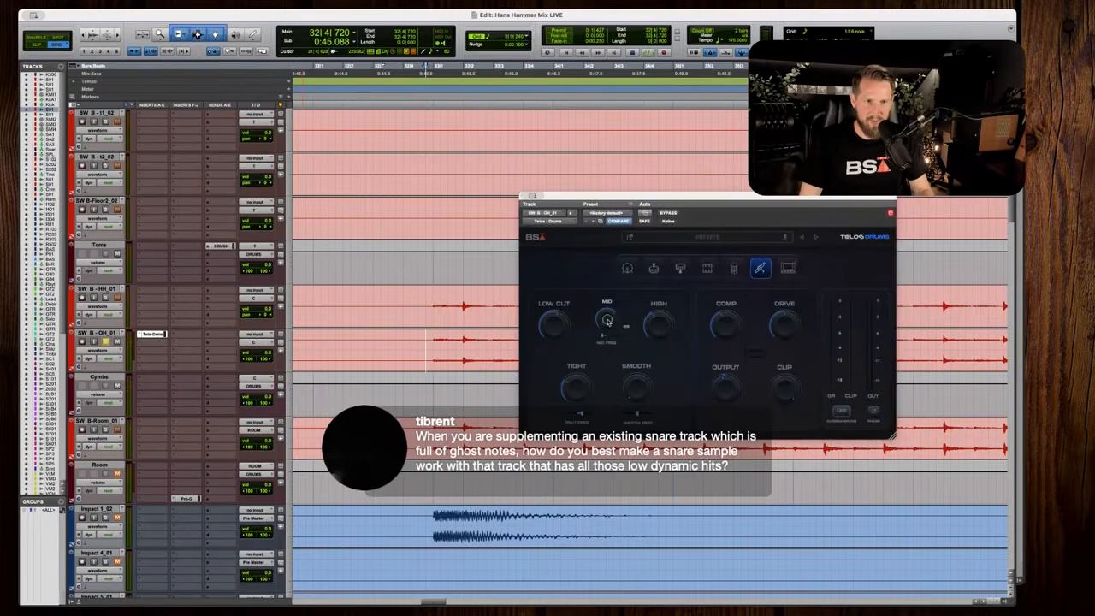
key(space)
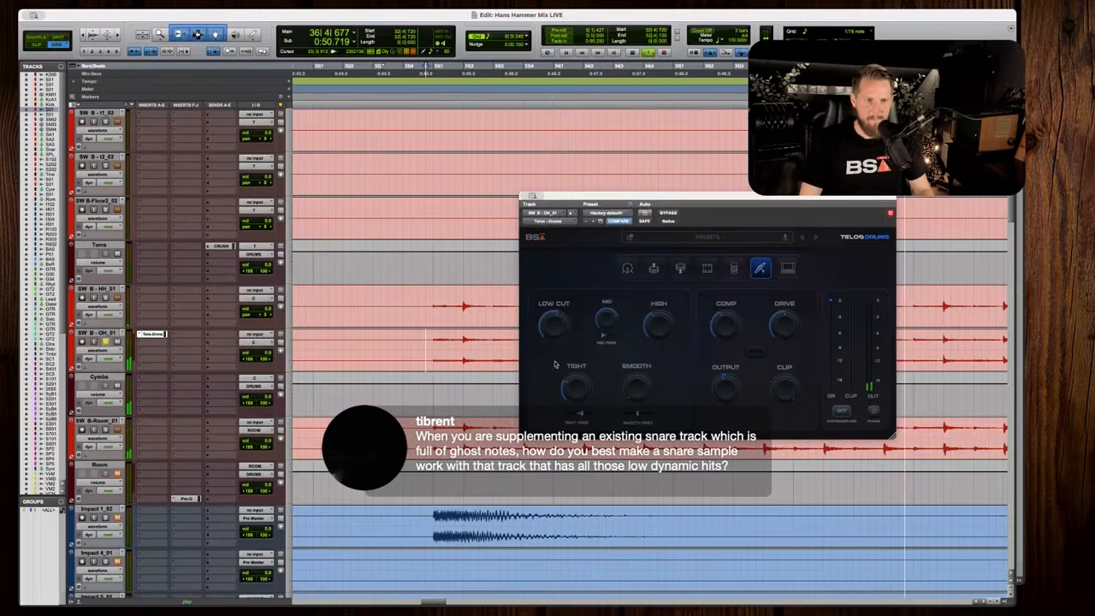
click(532, 197)
Solo SW B - HH_01 at its louder section around bar 39 and pan the track off-centre during playback.
key(r)
key(r)
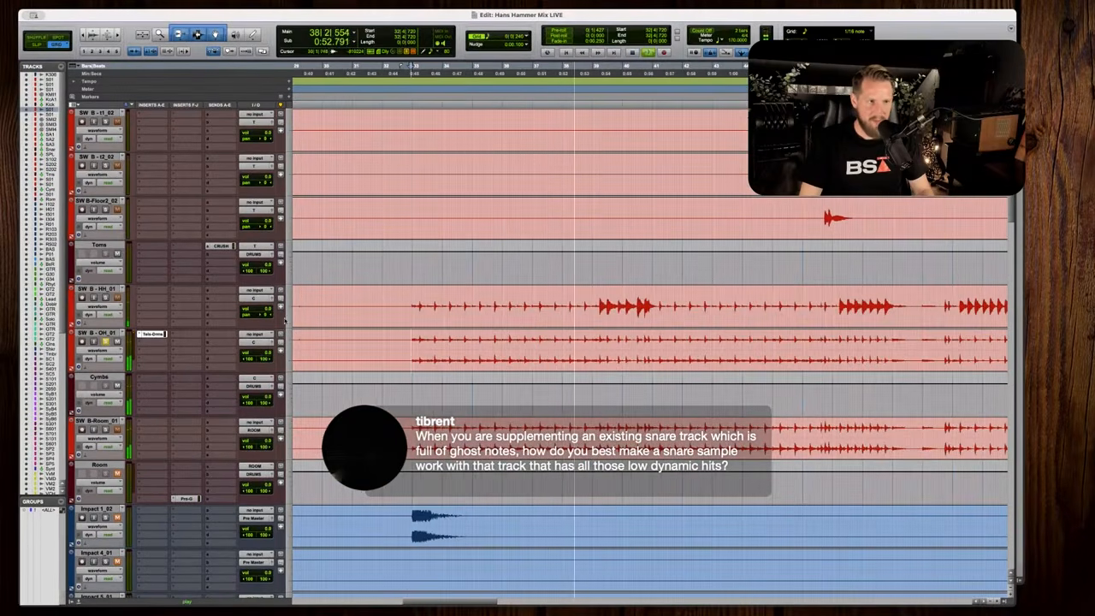
key(t)
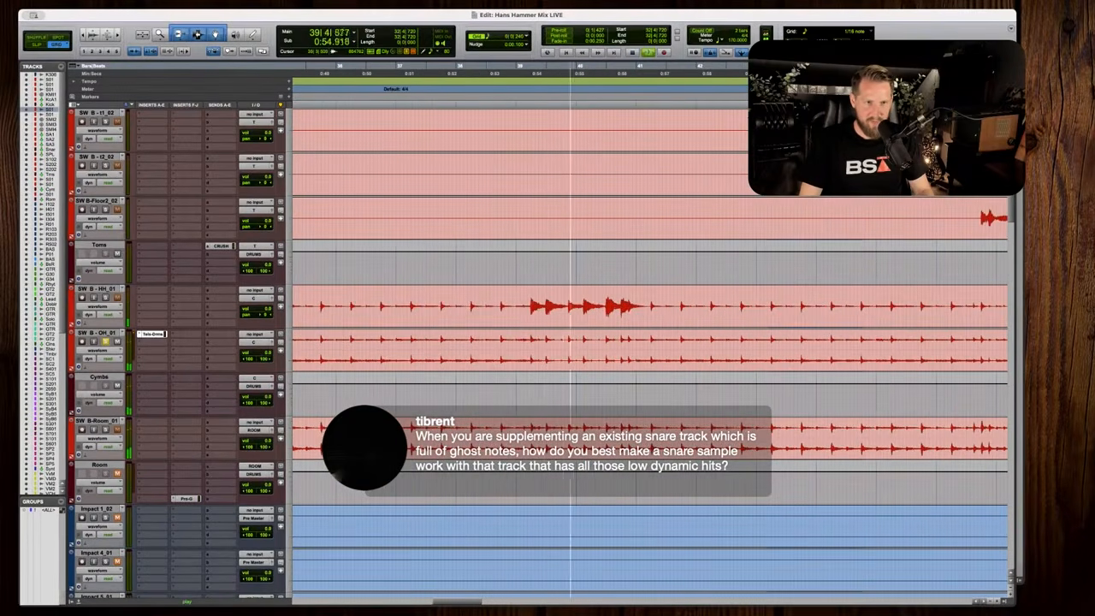
key(space)
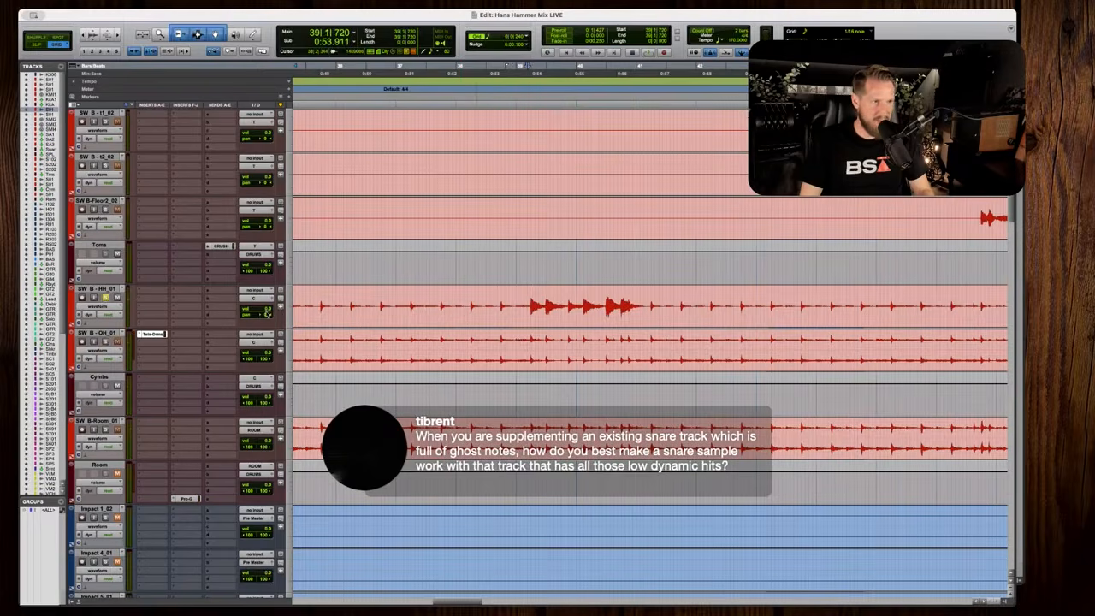
key(space)
click(250, 313)
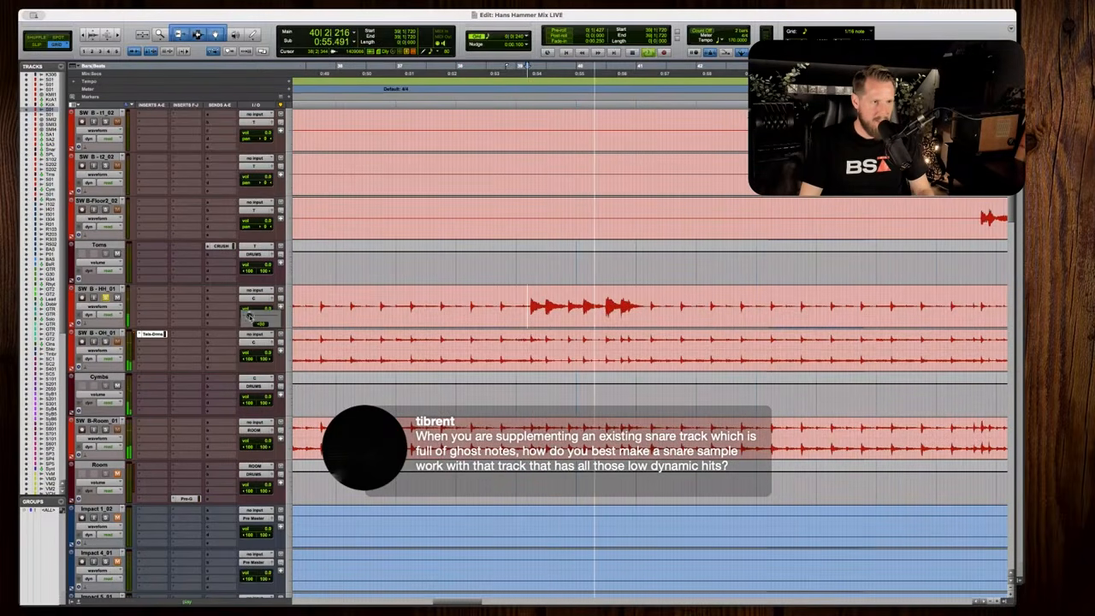
key(space)
Insert a mono Telos - Drums on SW B - HH_01 and choose its cymbal mode.
click(151, 292)
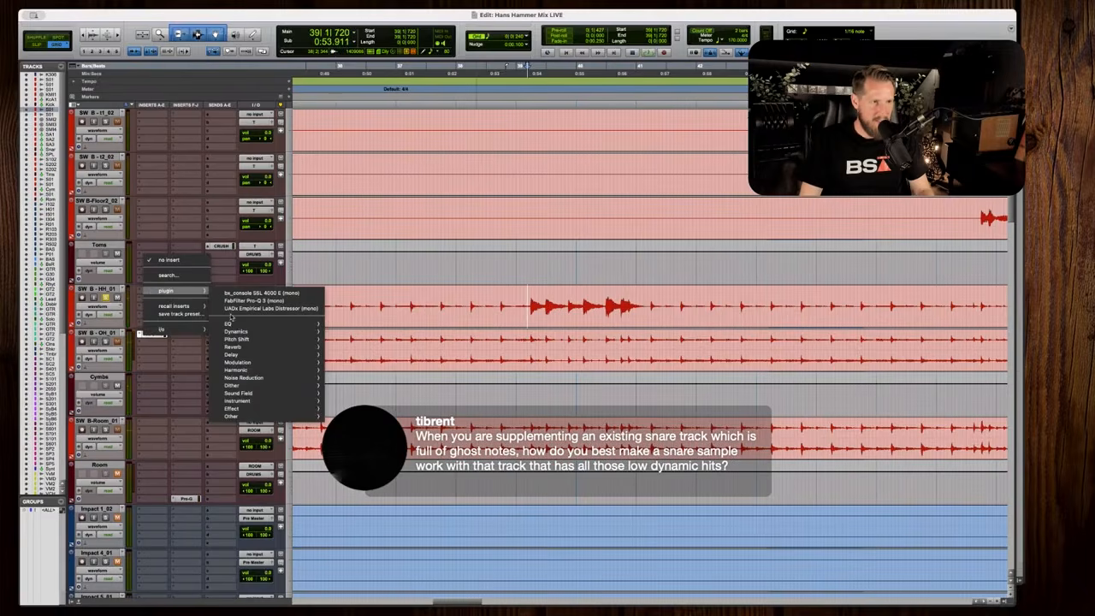
mouse_move(236, 331)
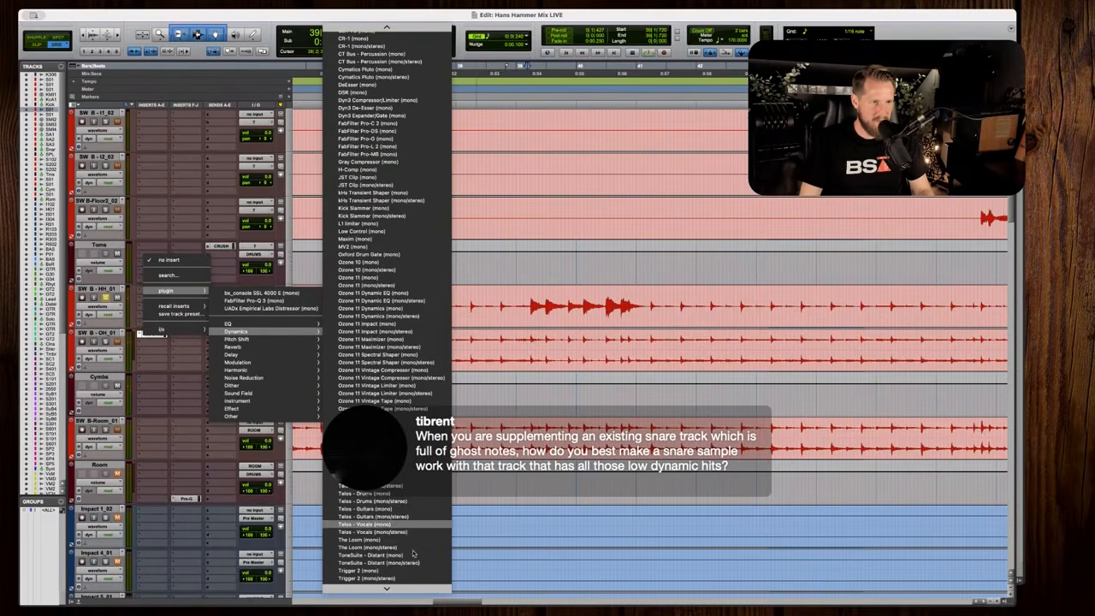
click(377, 493)
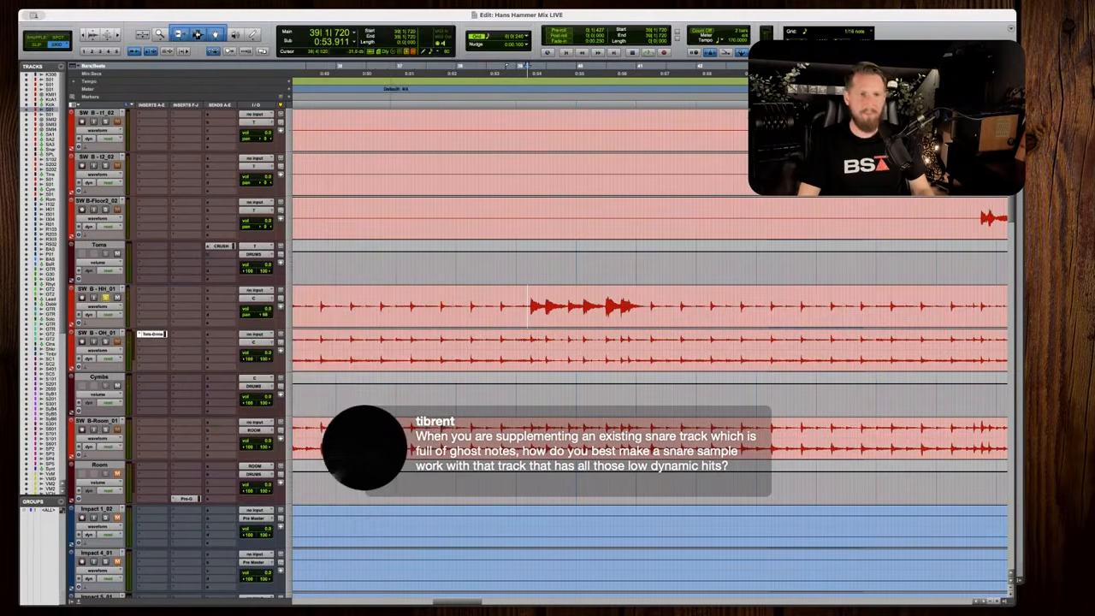
scroll(492, 287, right, 3)
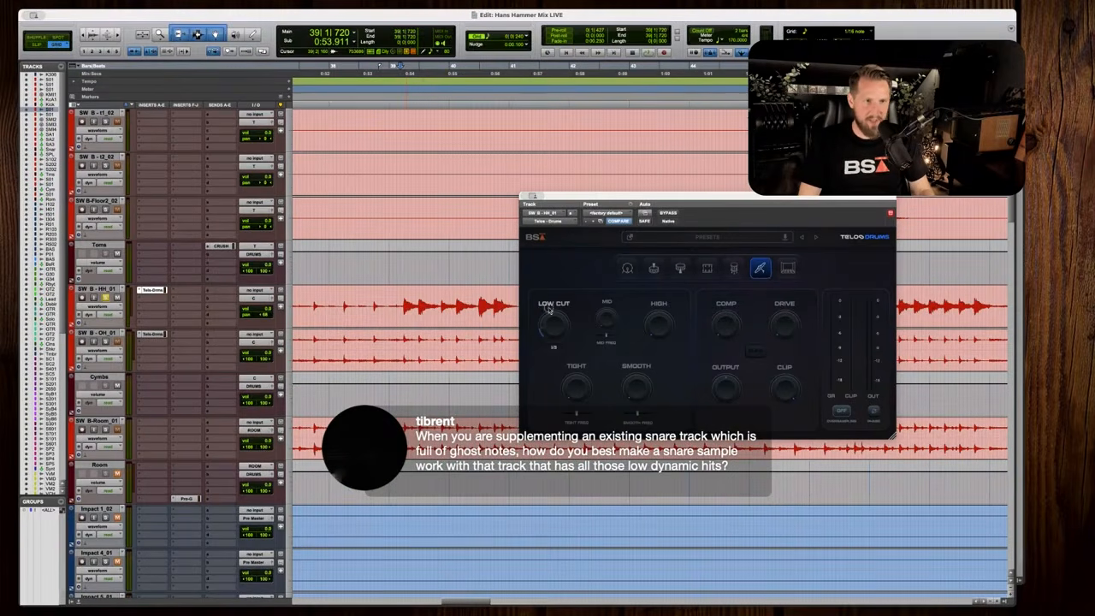
Raise Low Cut to about 52 and adjust Mid in the hi-hat's Telos Drums during playback.
key(space)
drag(548, 309, 550, 278)
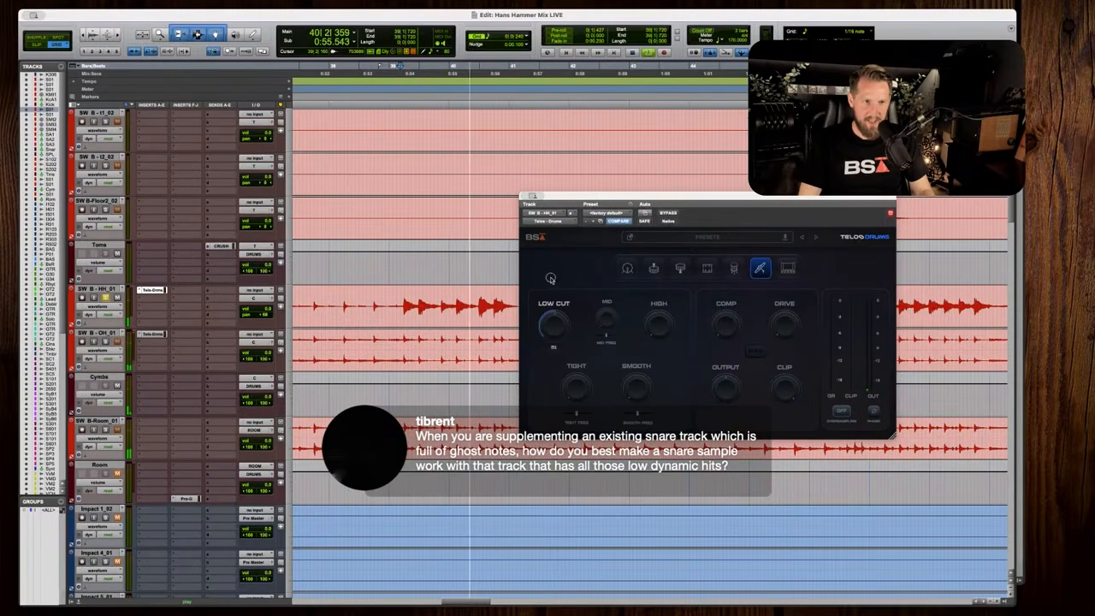
key(space)
key(space)
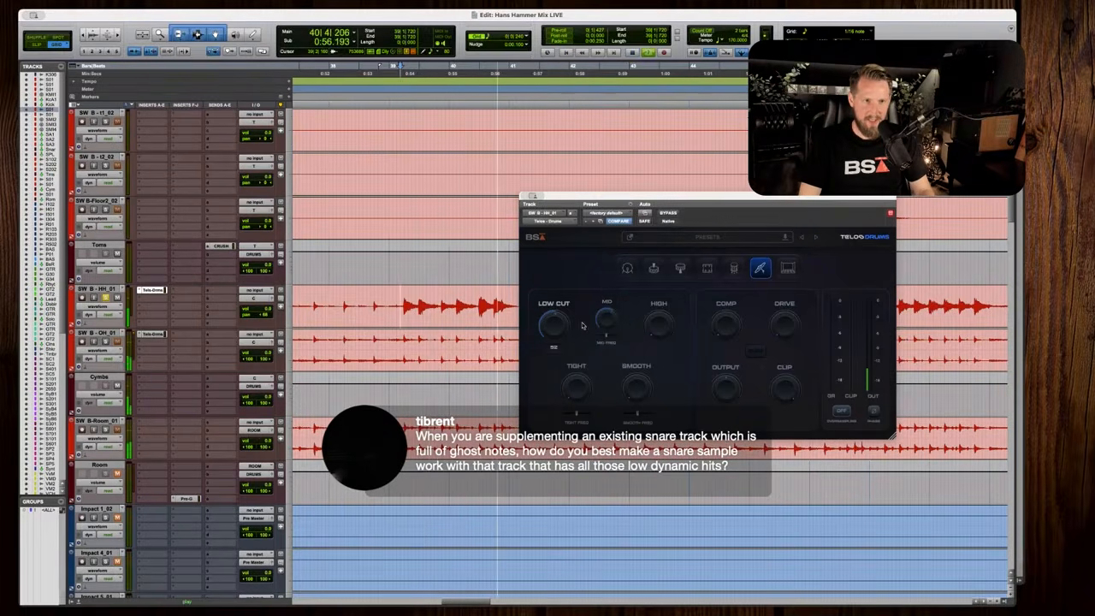
key(space)
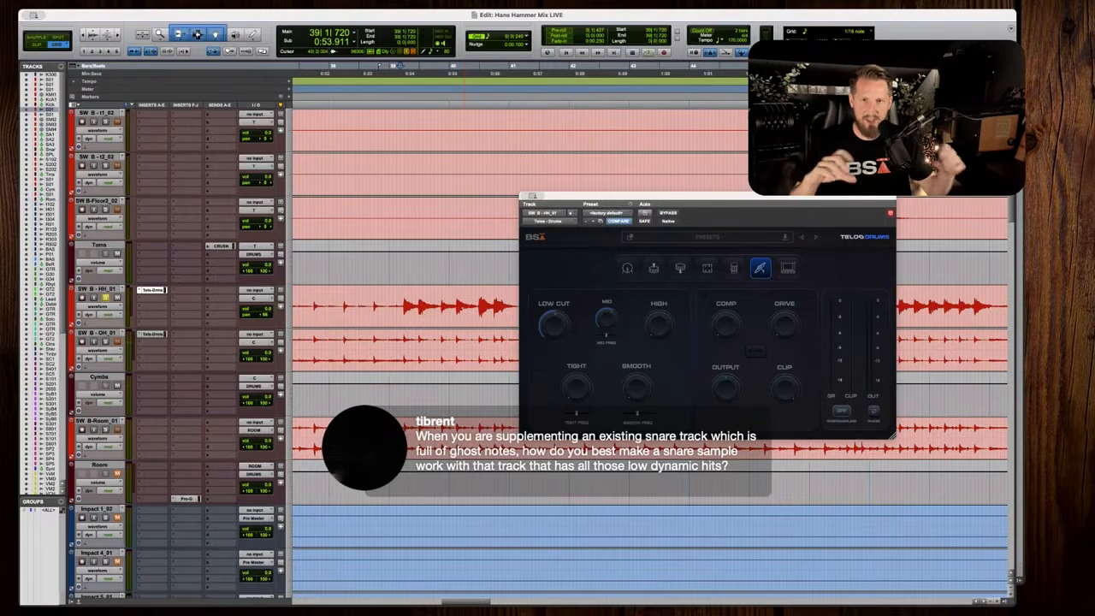
Add Comp in the hi-hat's Telos Drums while playing the soloed track.
key(space)
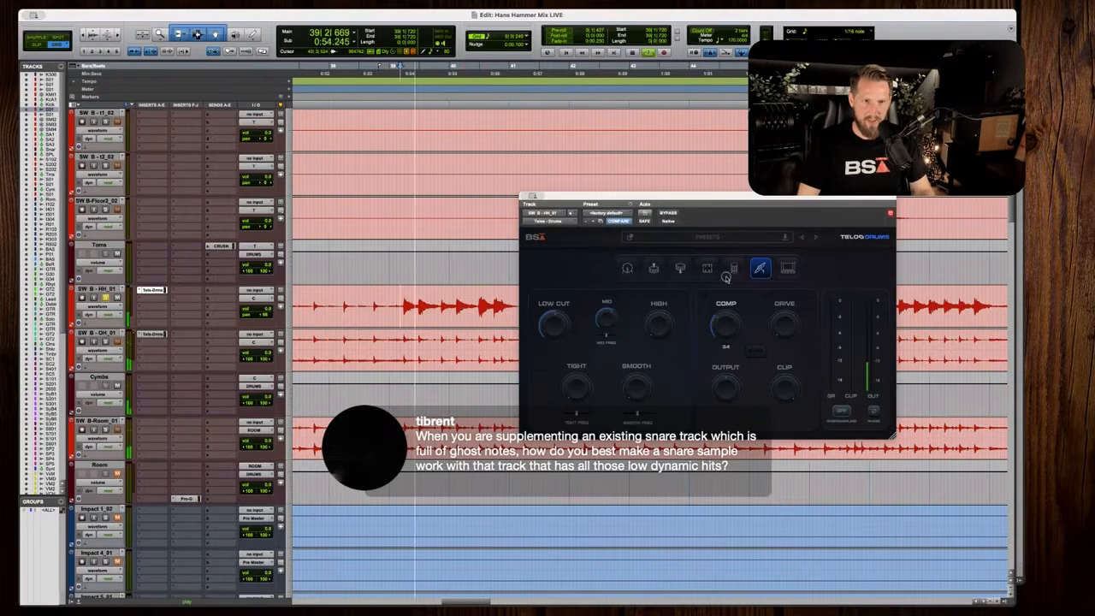
drag(727, 258, 718, 264)
key(space)
key(space)
key(space)
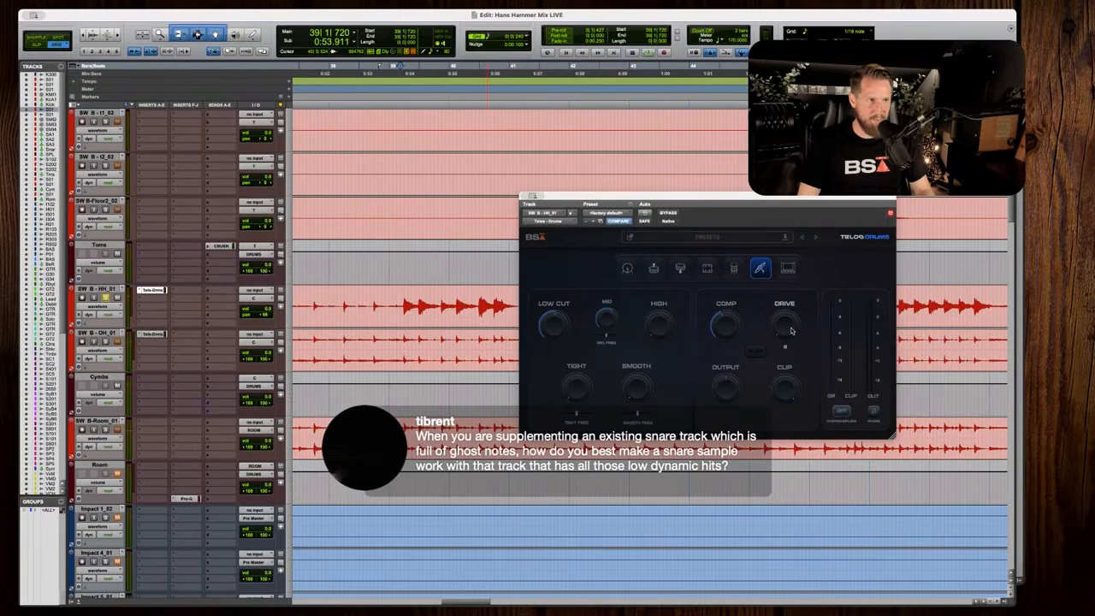
Add Drive and lower Output in the hi-hat's Telos Drums while playing the soloed track.
key(space)
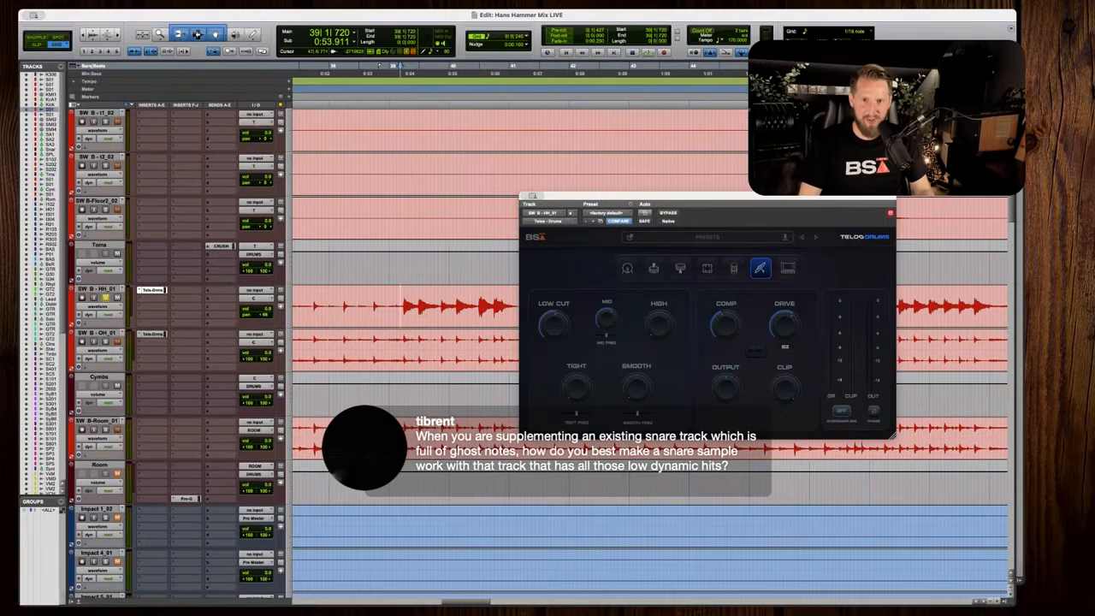
key(space)
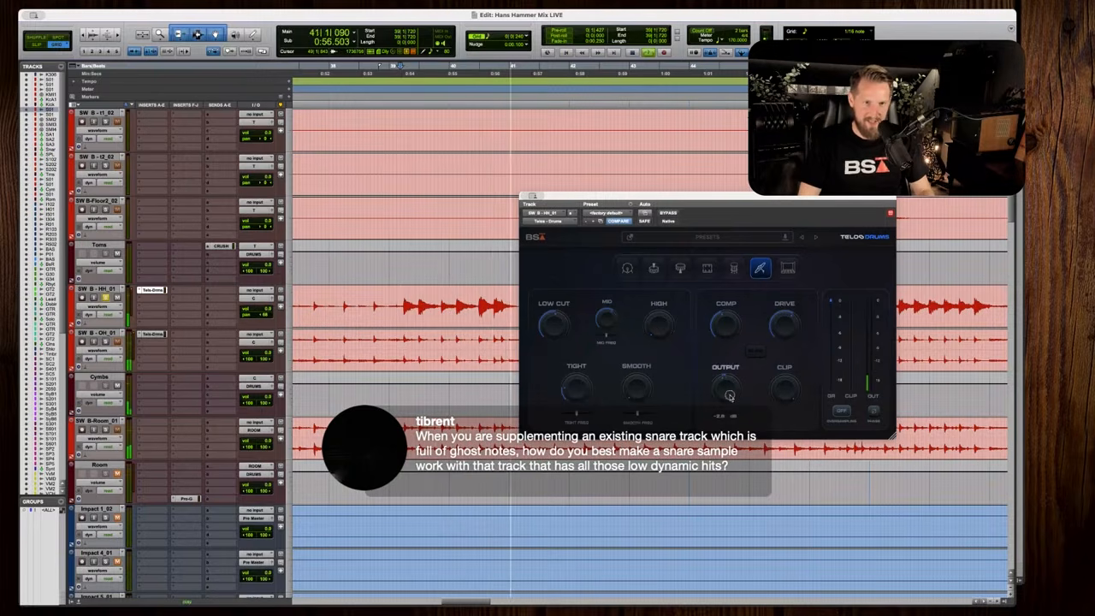
key(space)
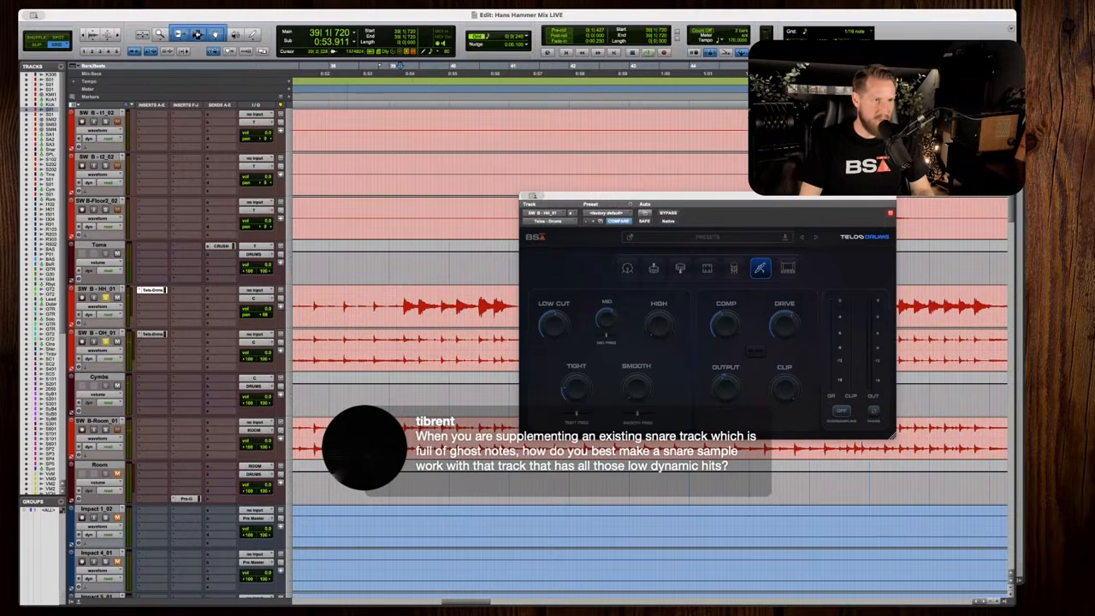
Lower the SW B - HH_01 track volume while playing it together with the soloed overheads.
key(space)
drag(263, 309, 262, 313)
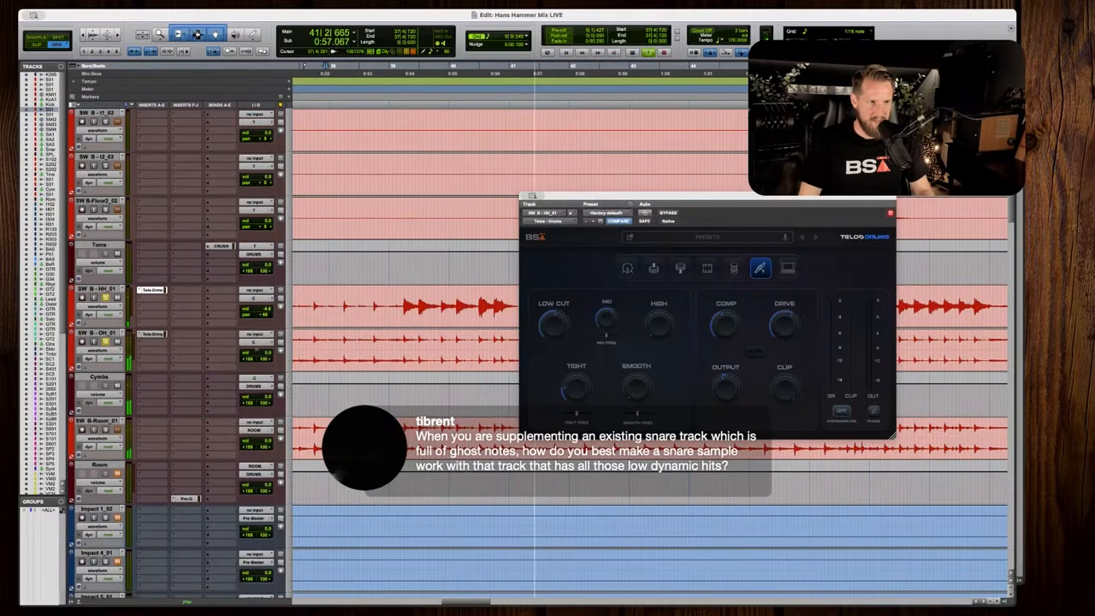
key(space)
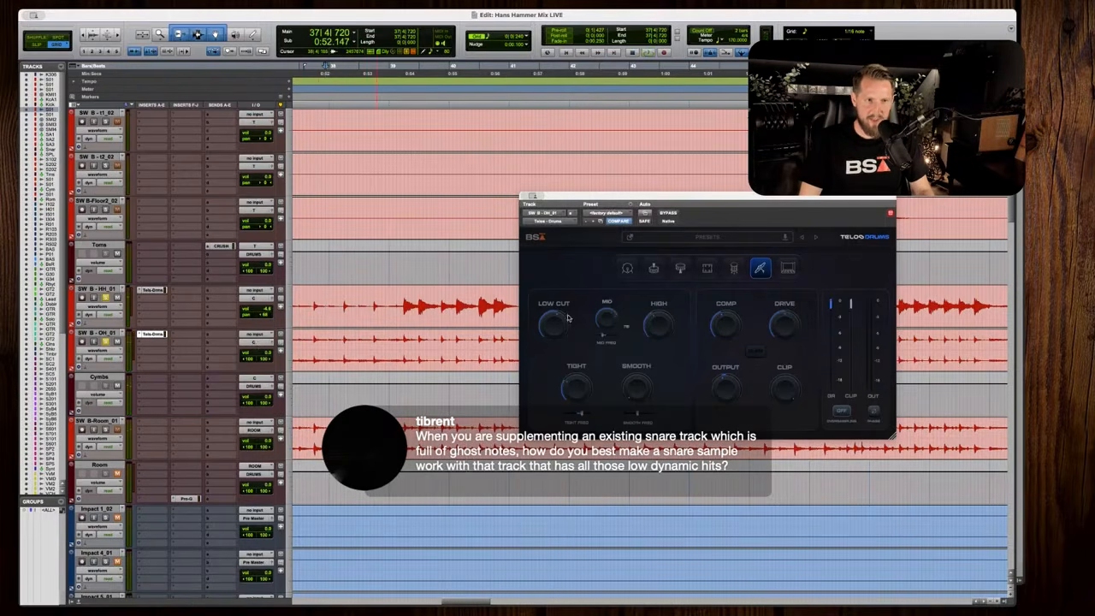
Readjust Low Cut and Mid in the overheads' Telos Drums during playback, and close the plug-in.
key(space)
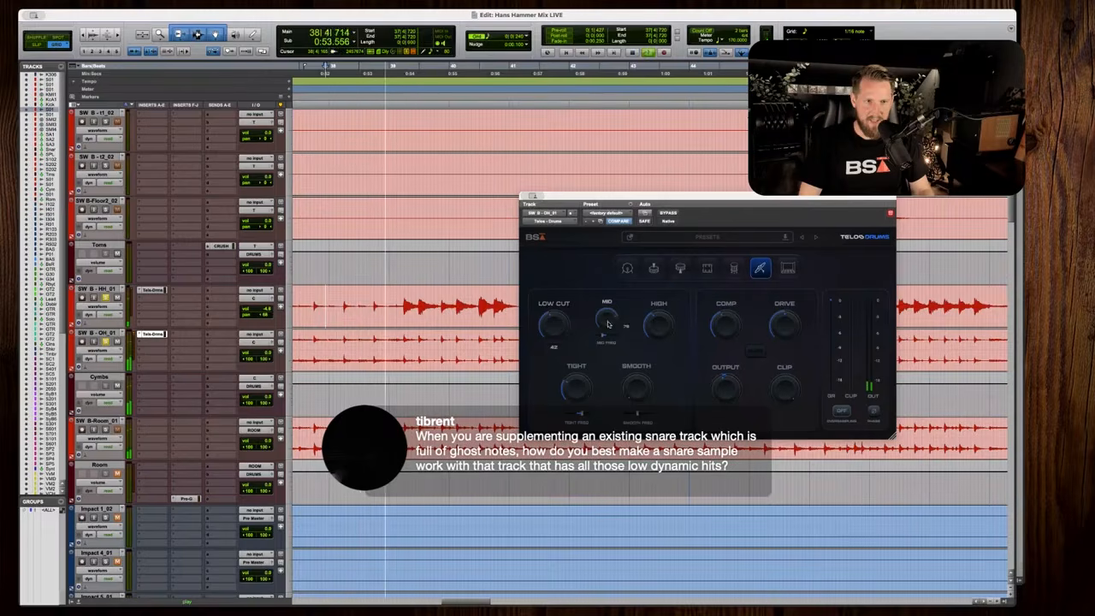
drag(607, 321, 608, 318)
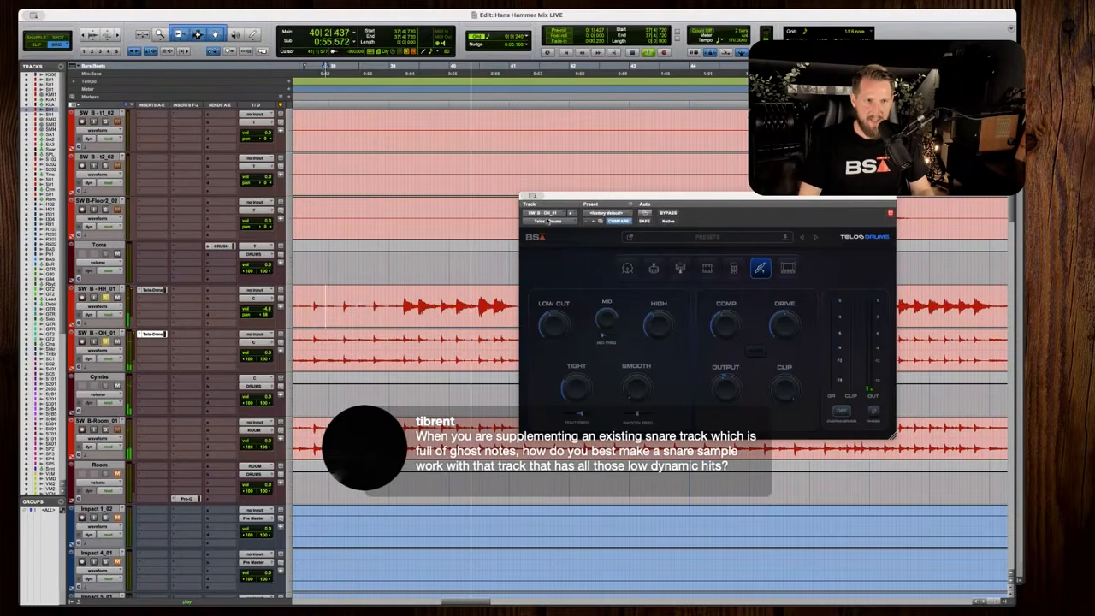
click(532, 196)
Unsolo the hi-hat and overhead tracks and raise the Cymbs track volume to +0.8 while playing the mix.
key(r)
key(space)
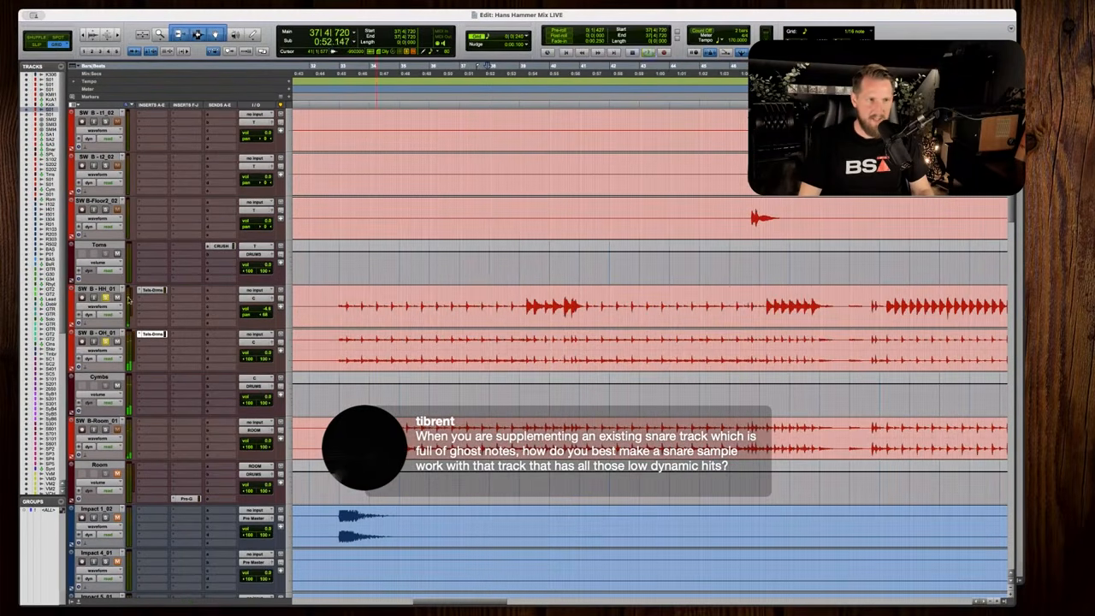
key(space)
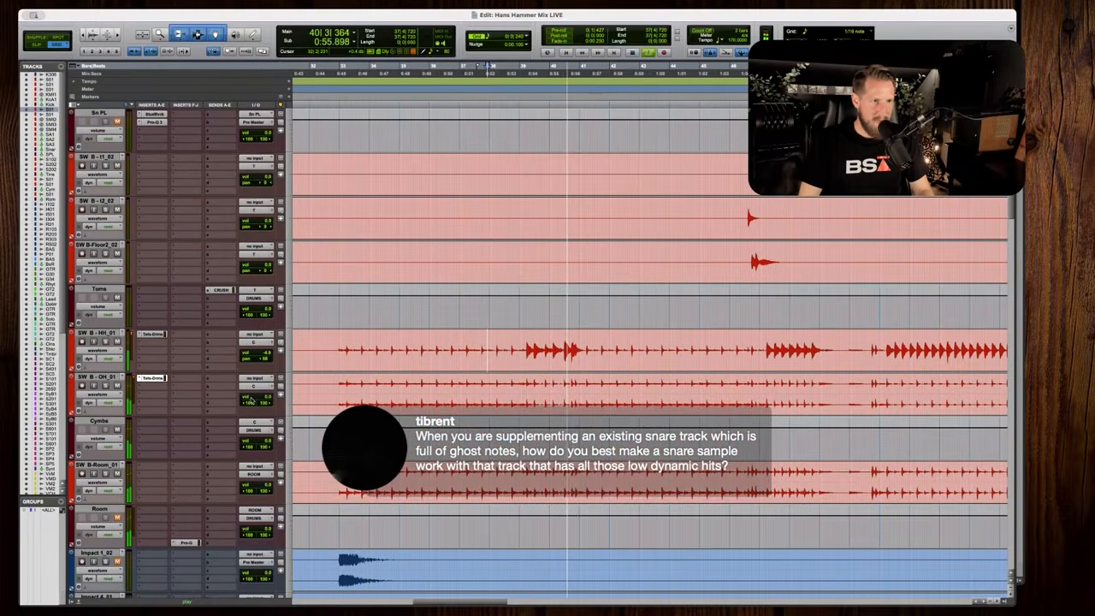
click(488, 306)
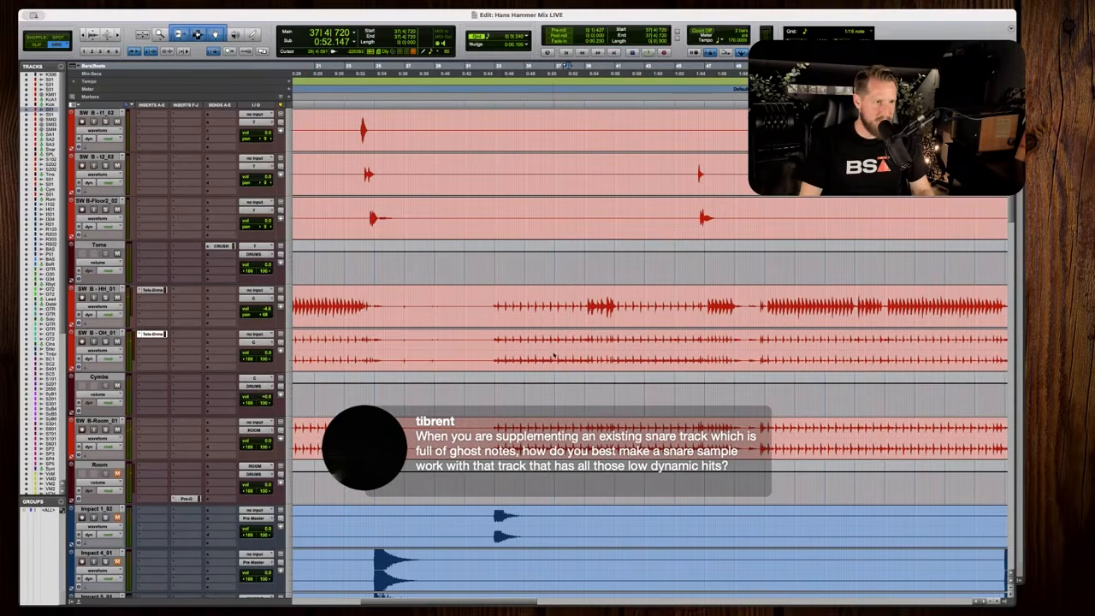
key(space)
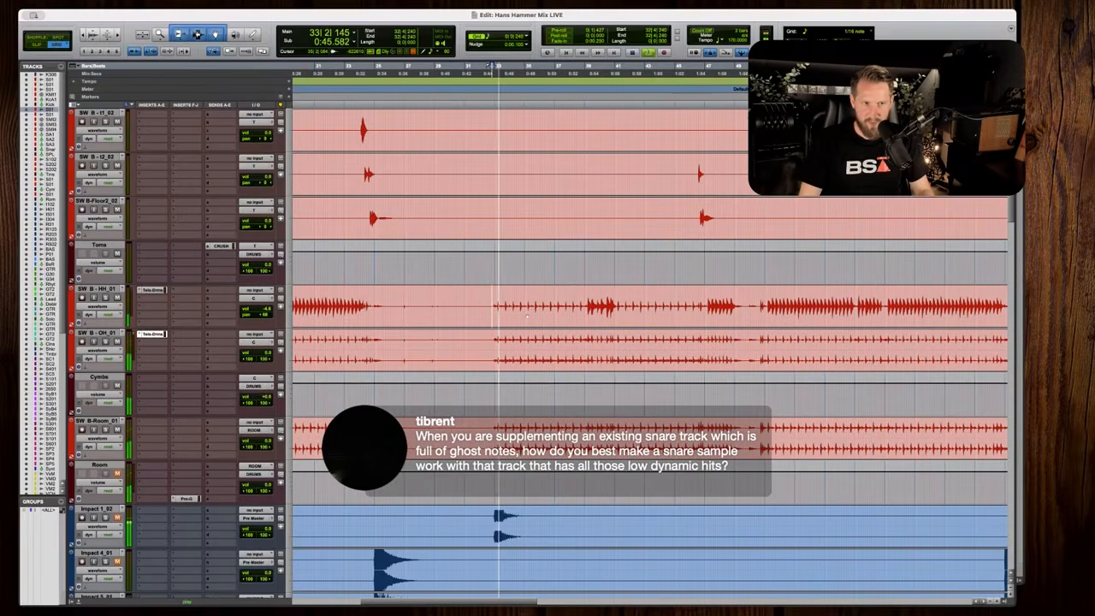
scroll(526, 315, down, 3)
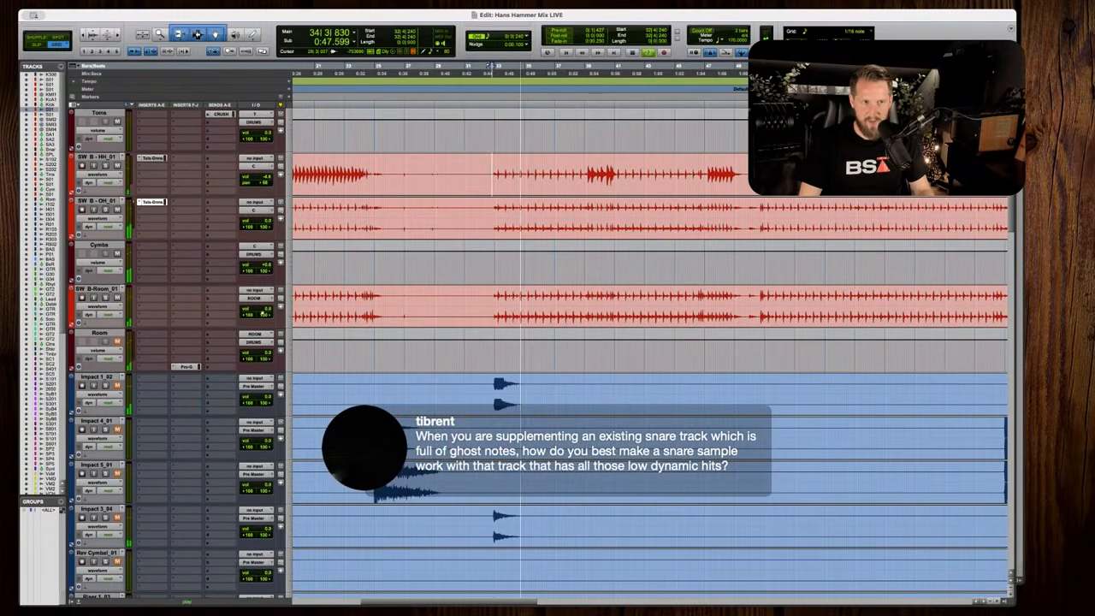
key(space)
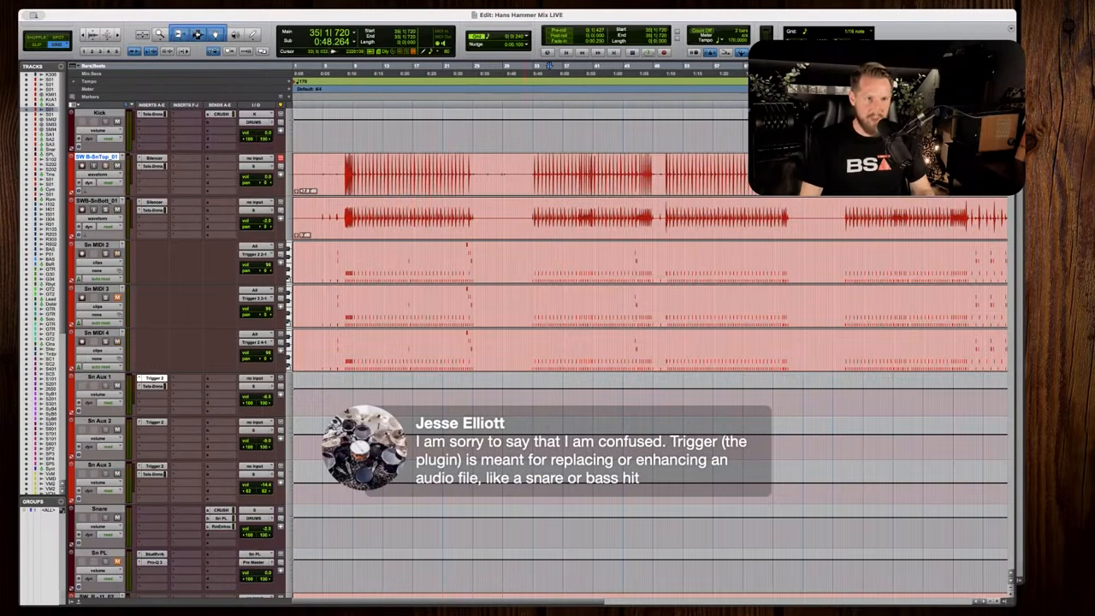
Play the section from bar 33 and solo the SW B-Room_01 track.
click(533, 224)
key(t)
key(t)
key(space)
scroll(556, 248, down, 10)
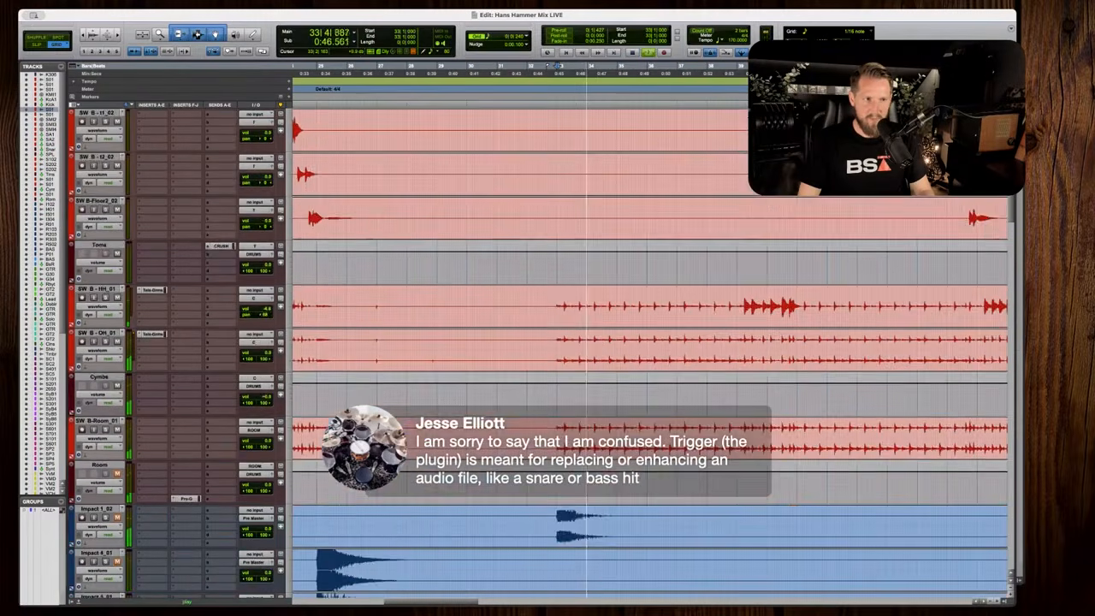
scroll(650, 342, down, 3)
key(space)
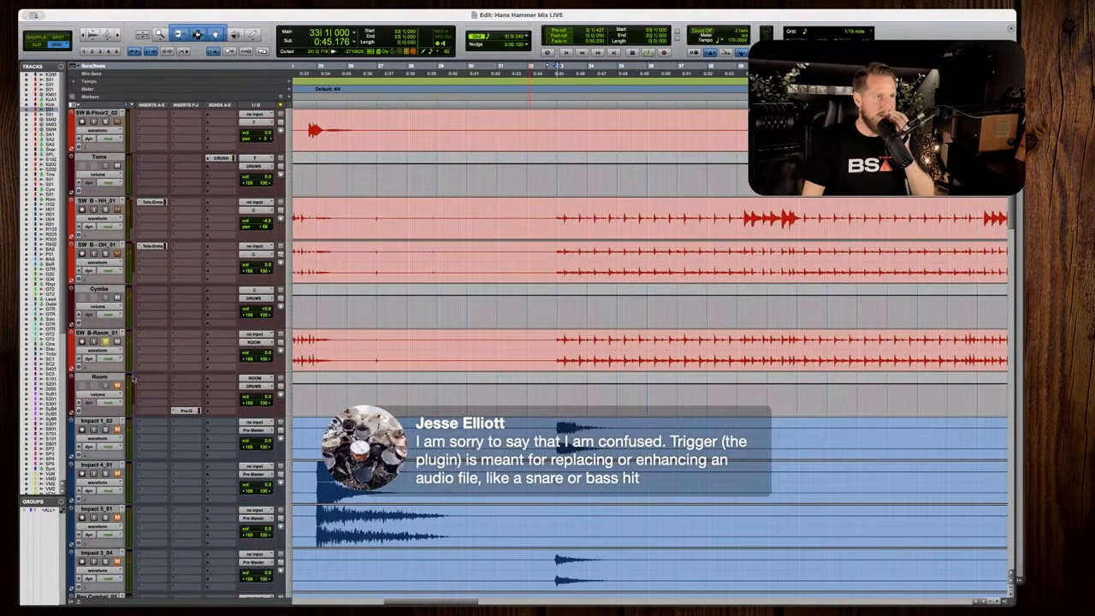
Insert the stereo Telos - Drums plug-in on SW B-Room_01 and switch it to the Room mode.
click(158, 336)
mouse_move(179, 334)
mouse_move(252, 383)
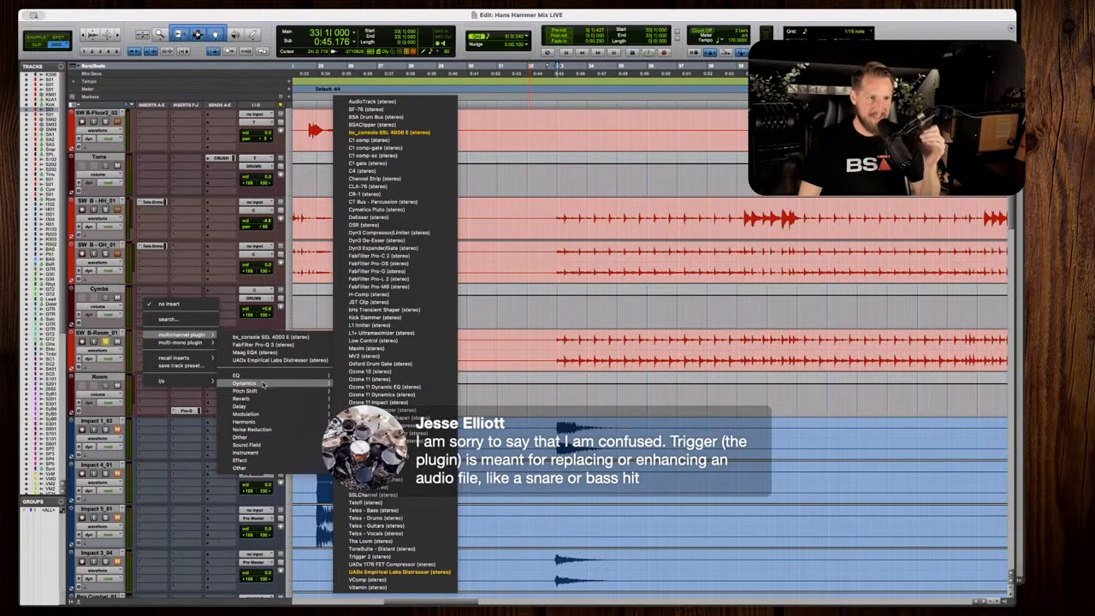
click(375, 517)
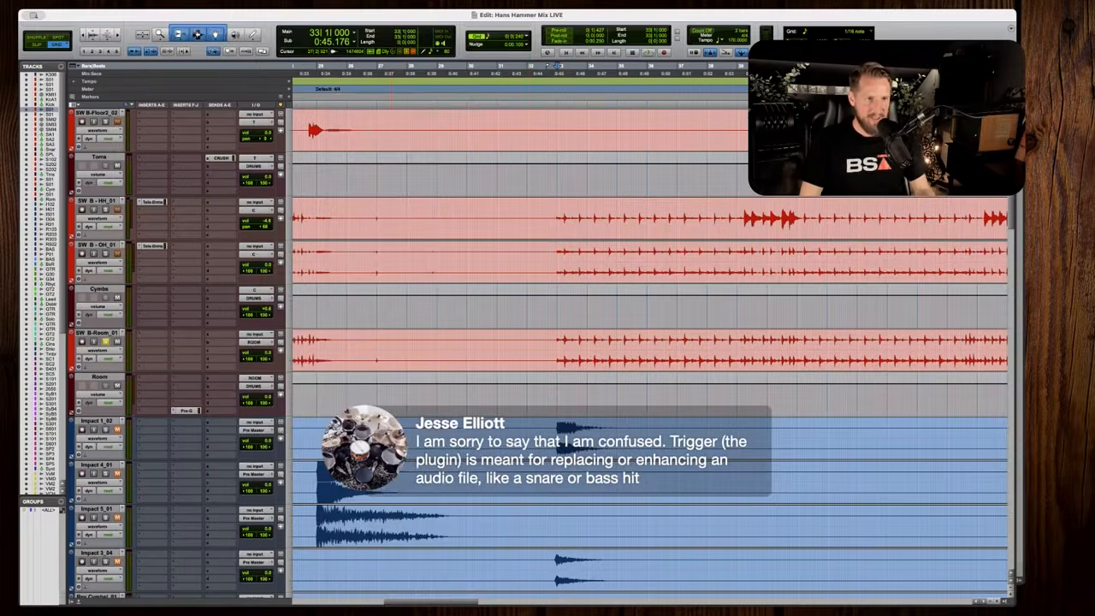
key(space)
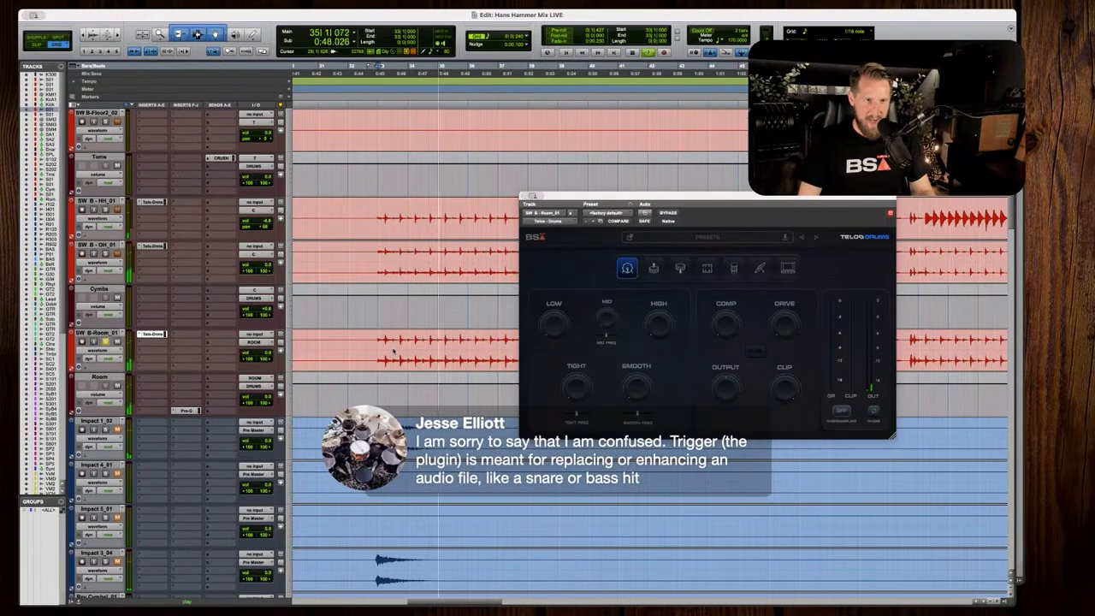
key(space)
click(787, 268)
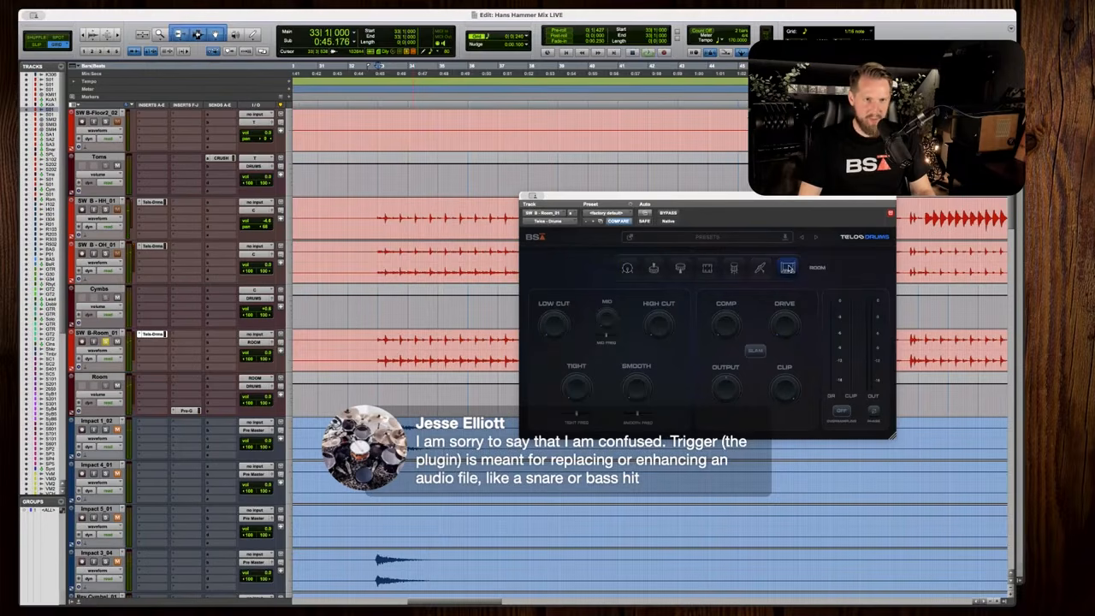
drag(691, 202, 710, 213)
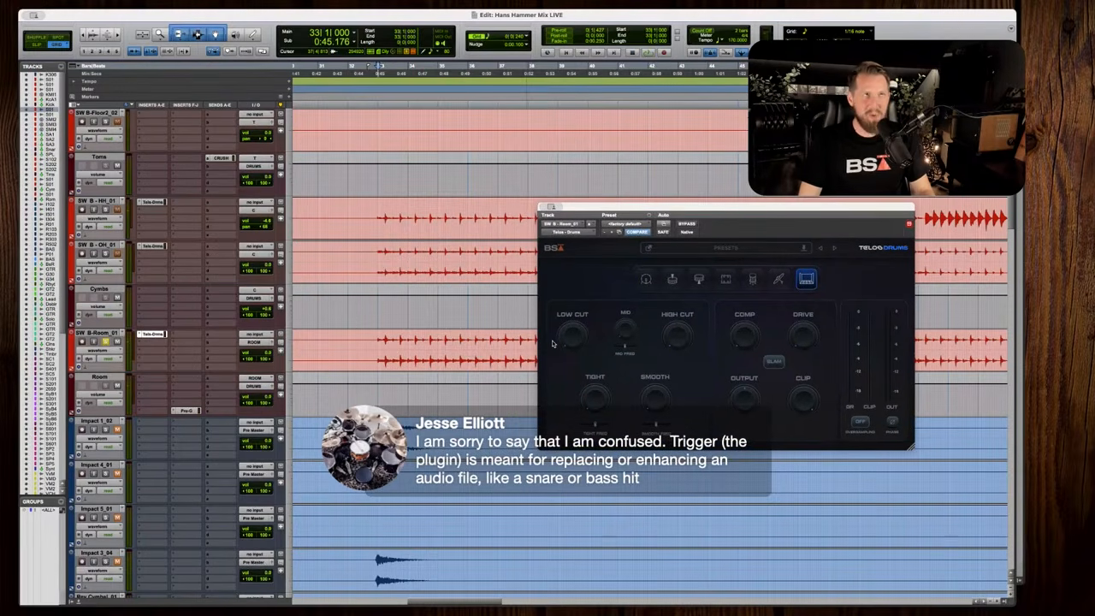
drag(862, 209, 858, 202)
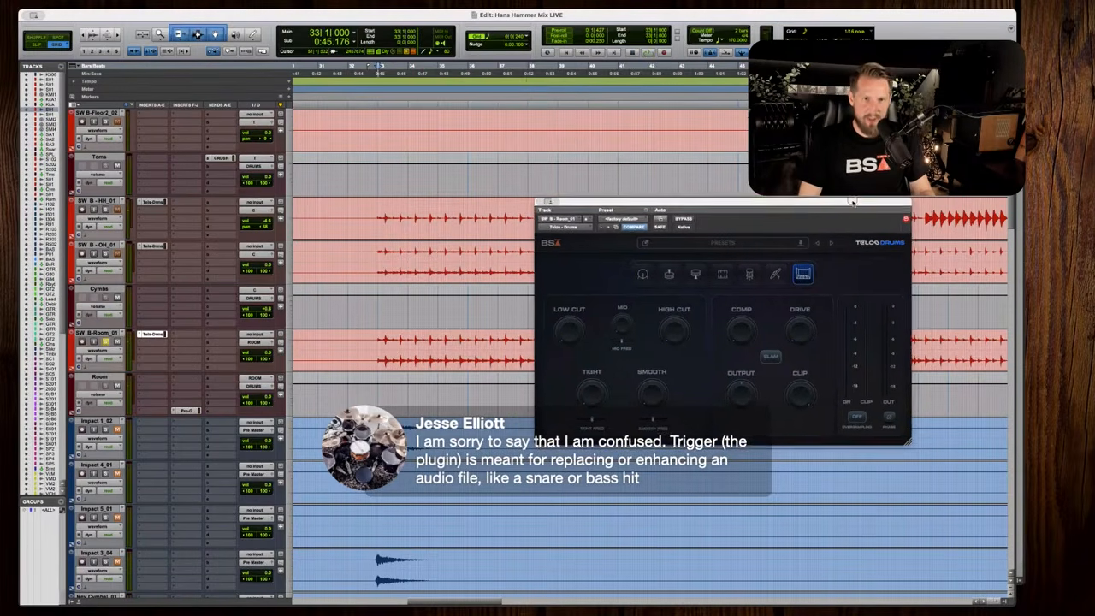
Add Tight with a lower Tight Freq, Low Cut and a Mid adjustment in the room's Telos Drums during soloed playback.
key(space)
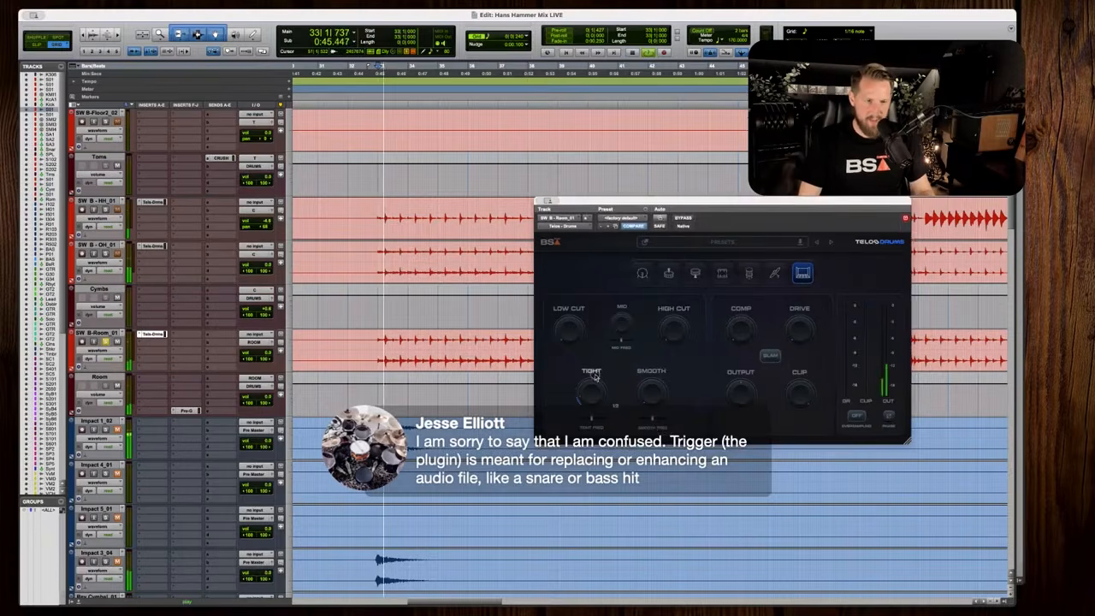
drag(595, 392, 584, 414)
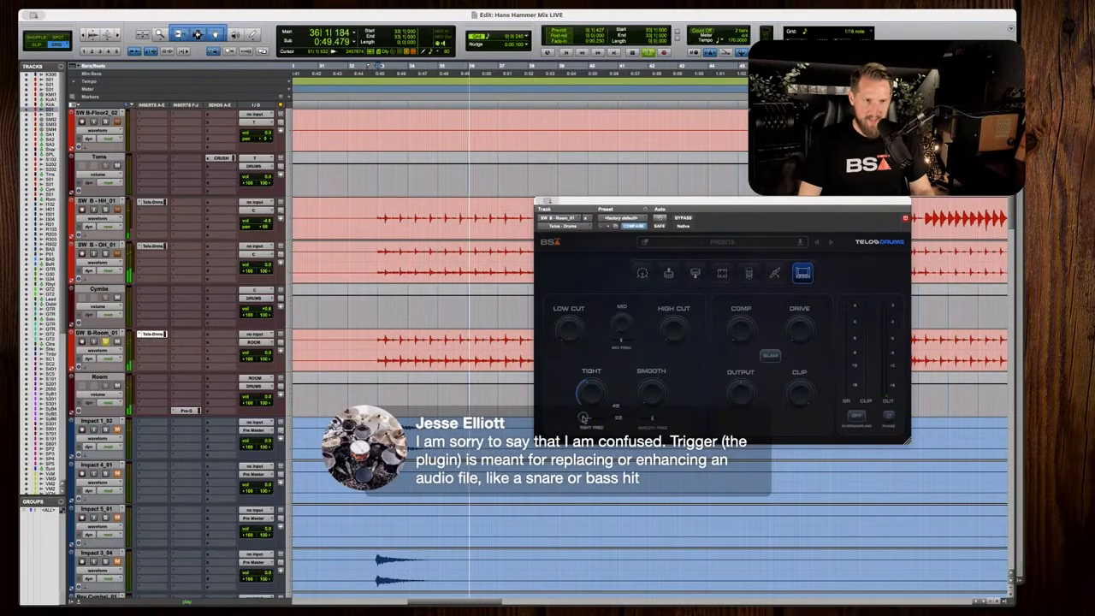
key(space)
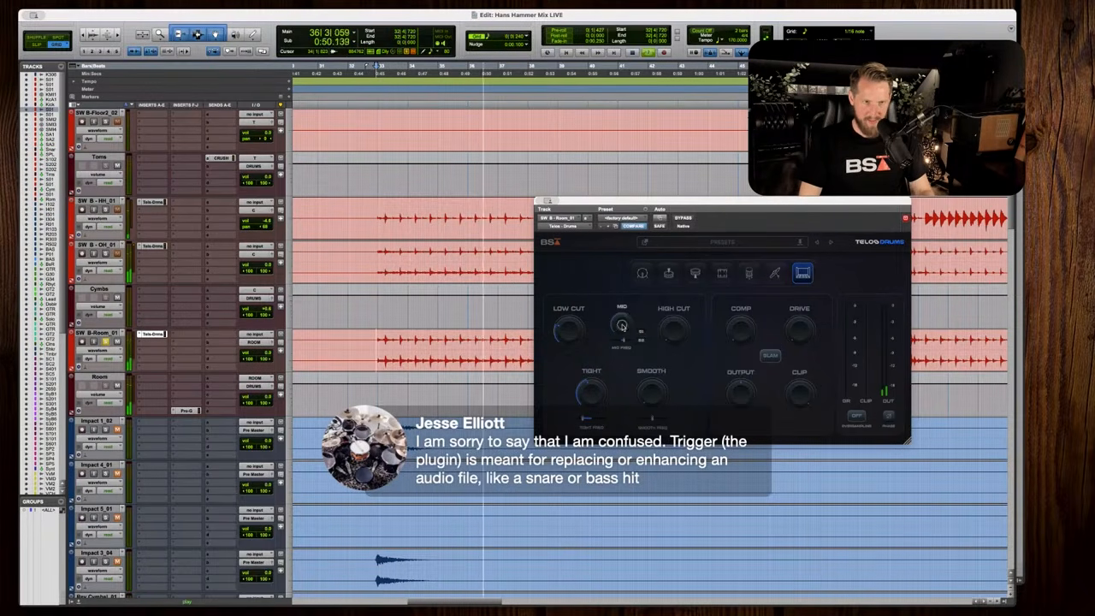
key(space)
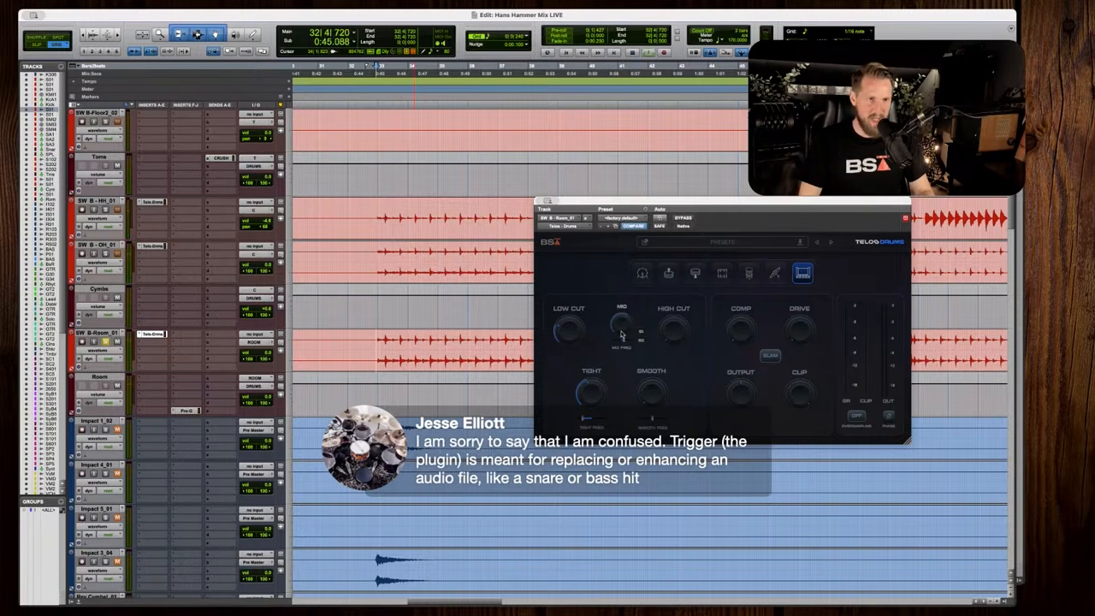
Raise Mid Freq and add High Cut in the room's Telos Drums during soloed playback.
key(space)
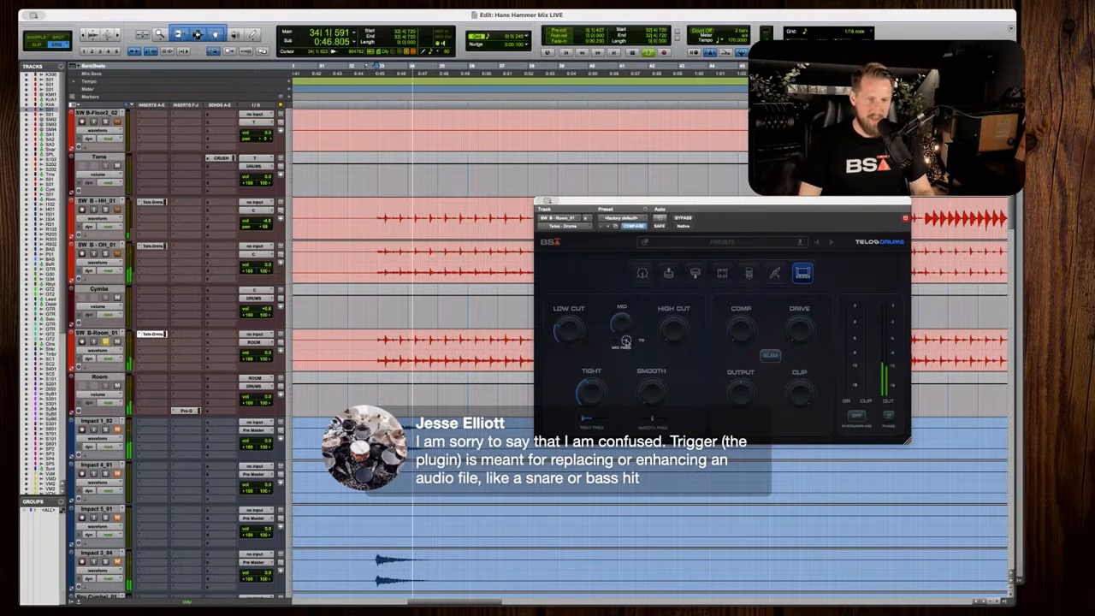
key(space)
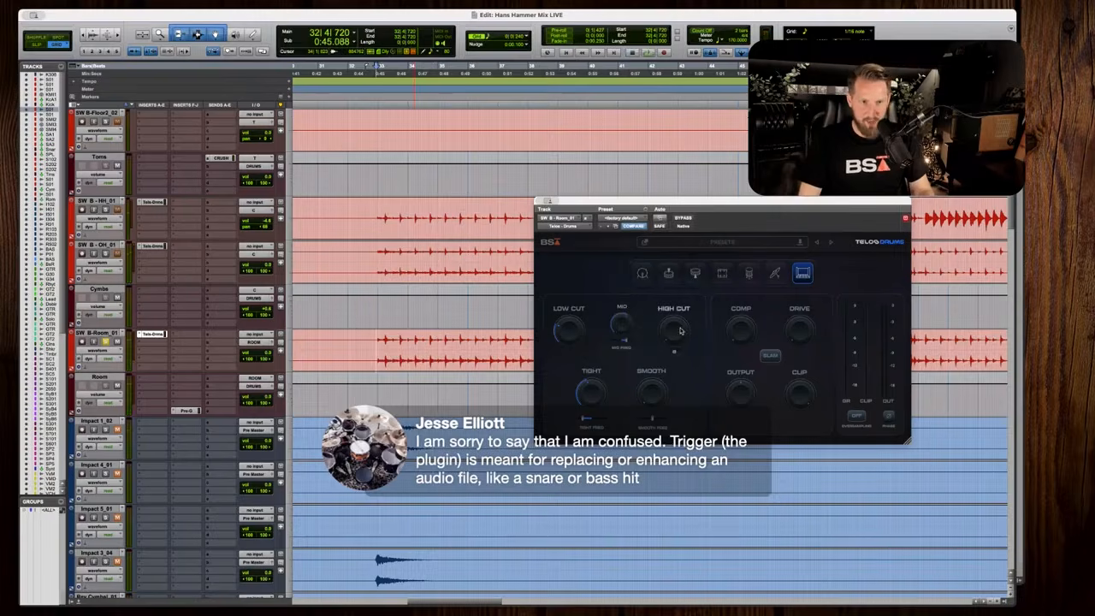
key(space)
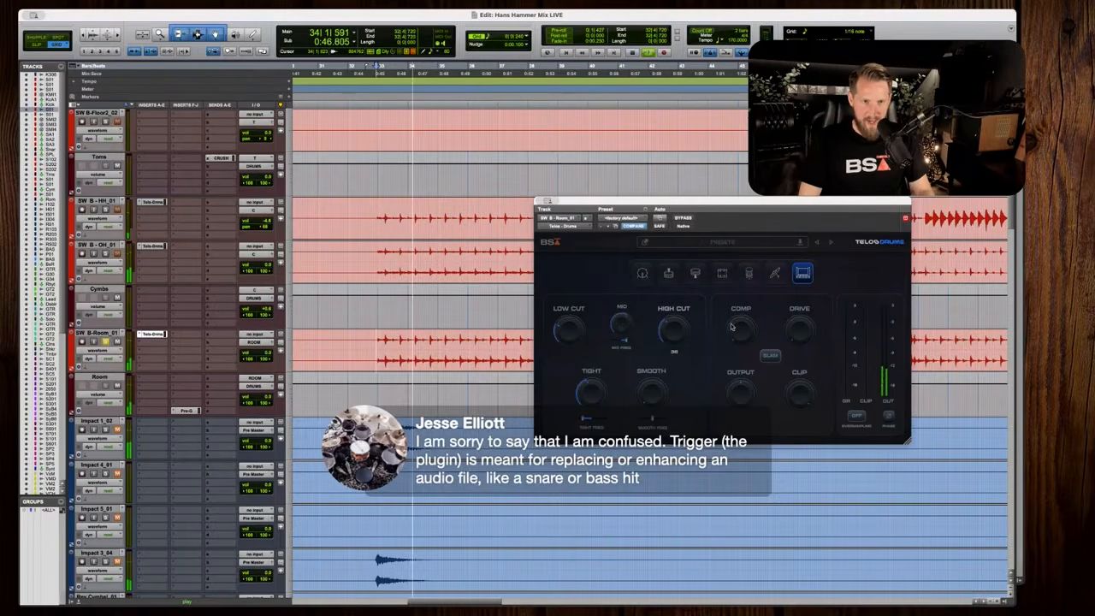
Enable Slam in the room's Telos Drums, add Comp and Drive, and adjust Output during playback.
click(769, 355)
drag(733, 335, 732, 327)
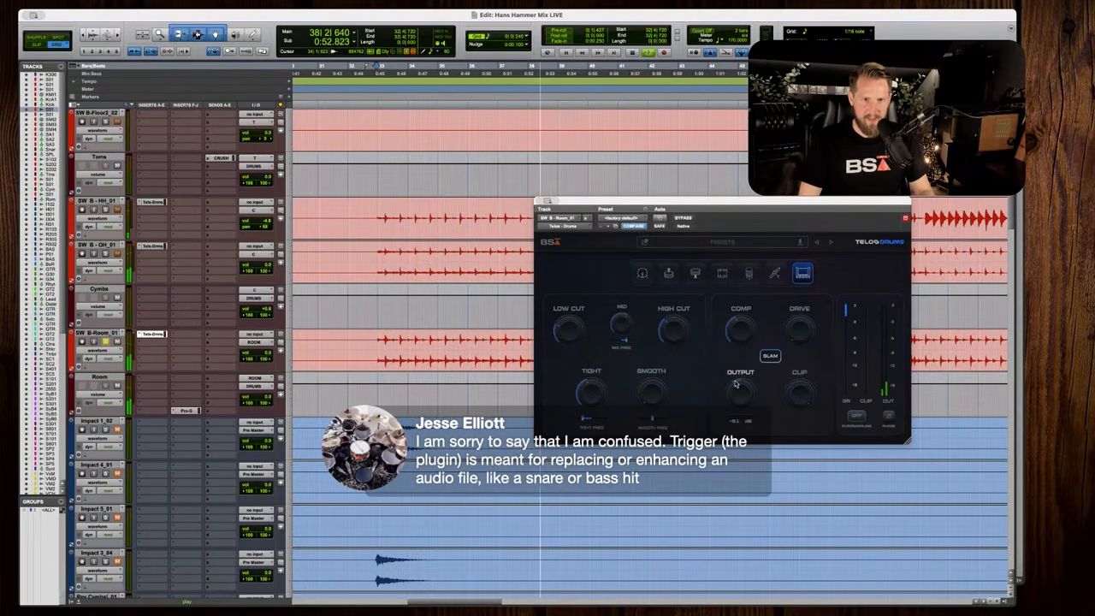
key(space)
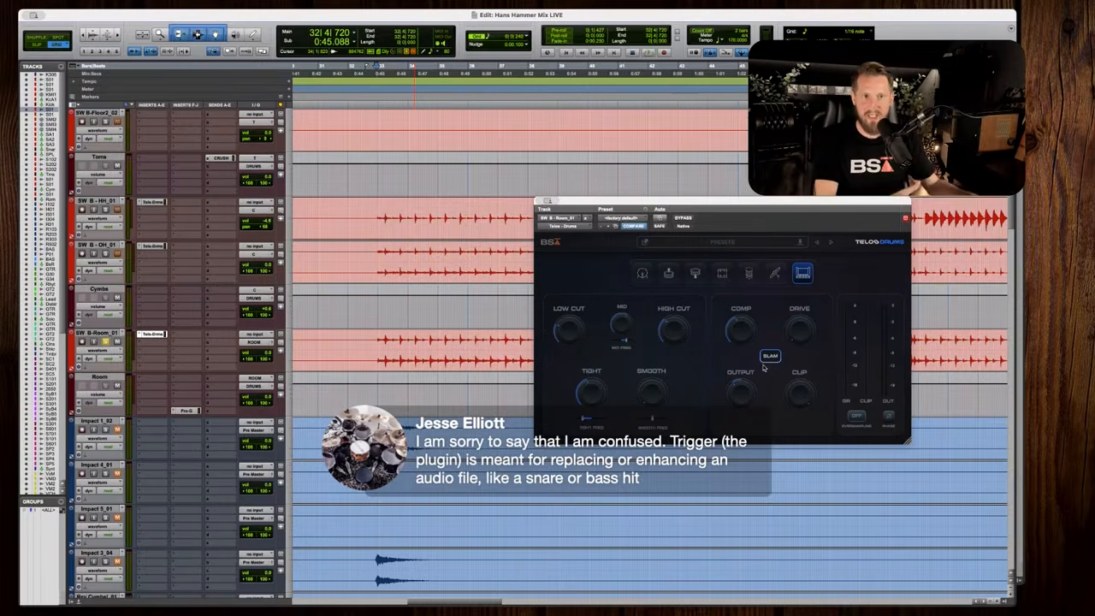
key(space)
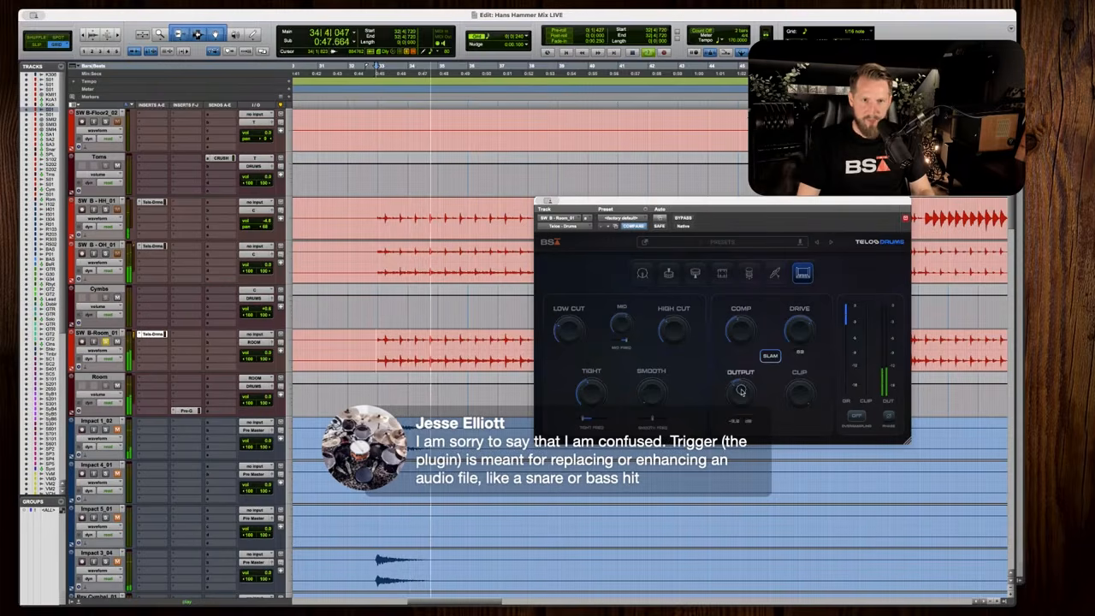
key(space)
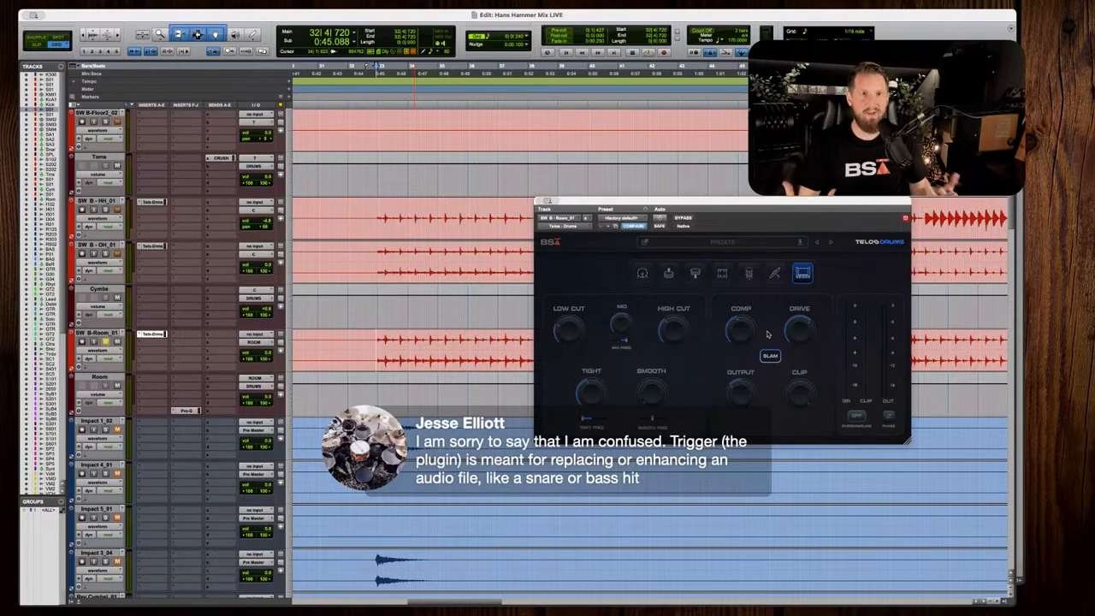
Insert the Little Plate reverb on SW B-Room_01, set its Mix and Low Cut, and compare it with bypass during playback.
click(192, 336)
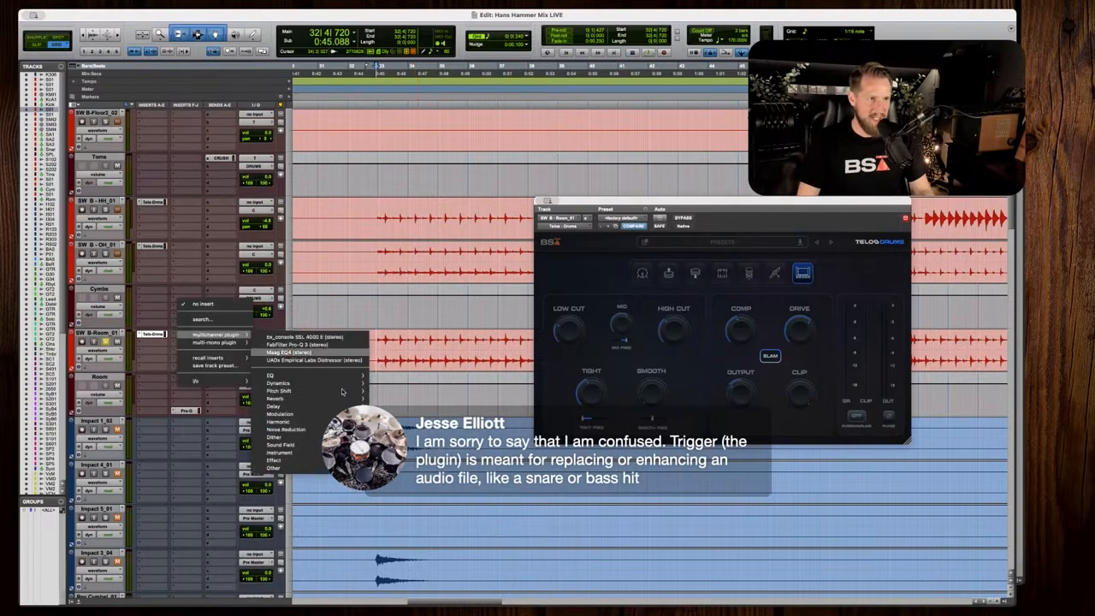
mouse_move(282, 399)
click(411, 431)
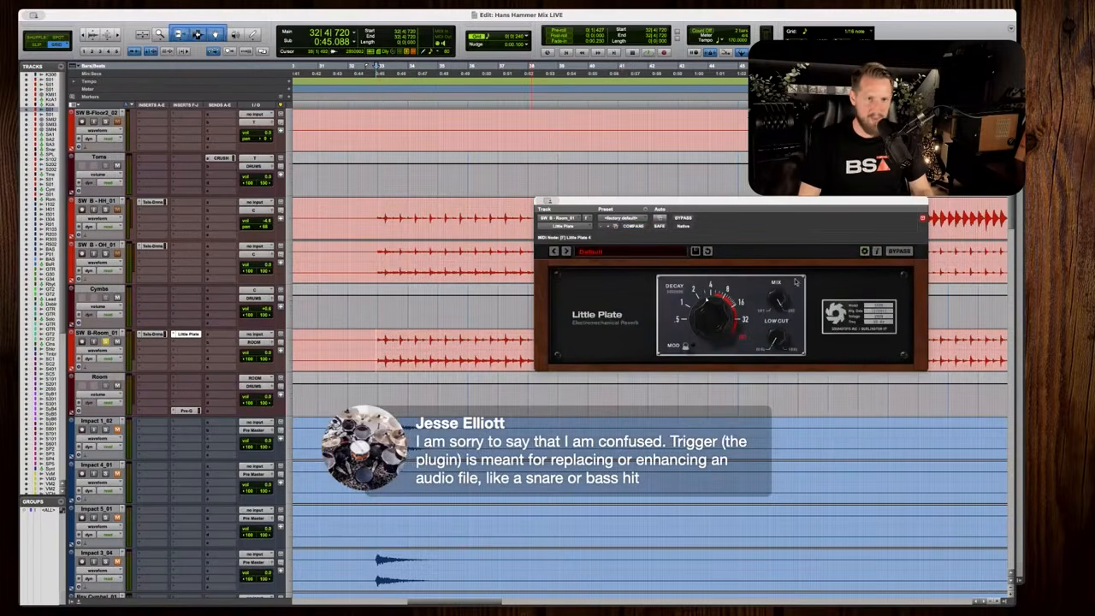
key(space)
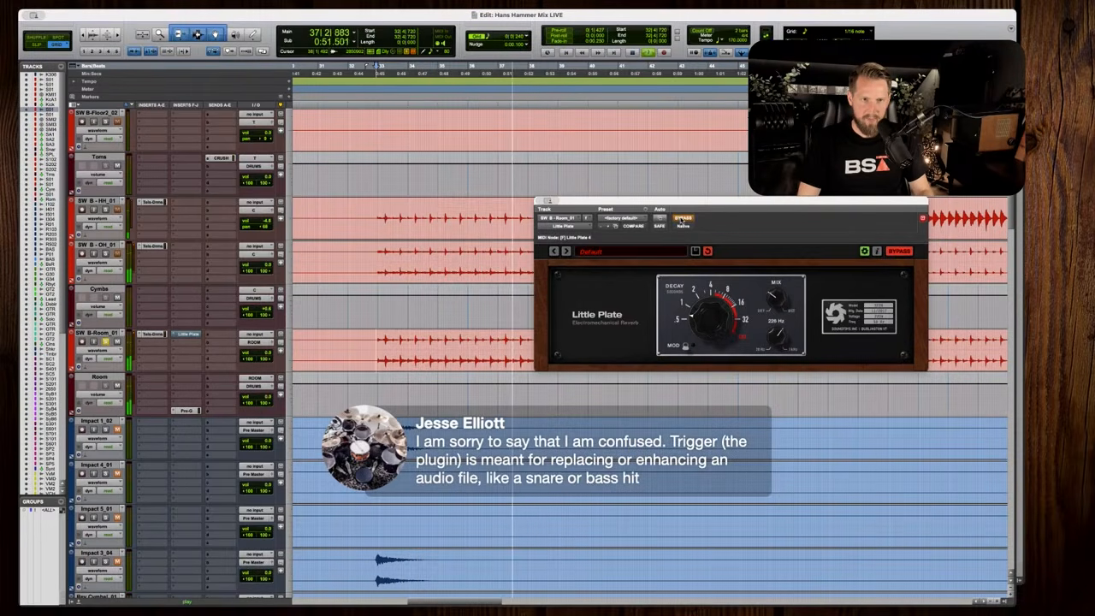
click(683, 219)
click(683, 219)
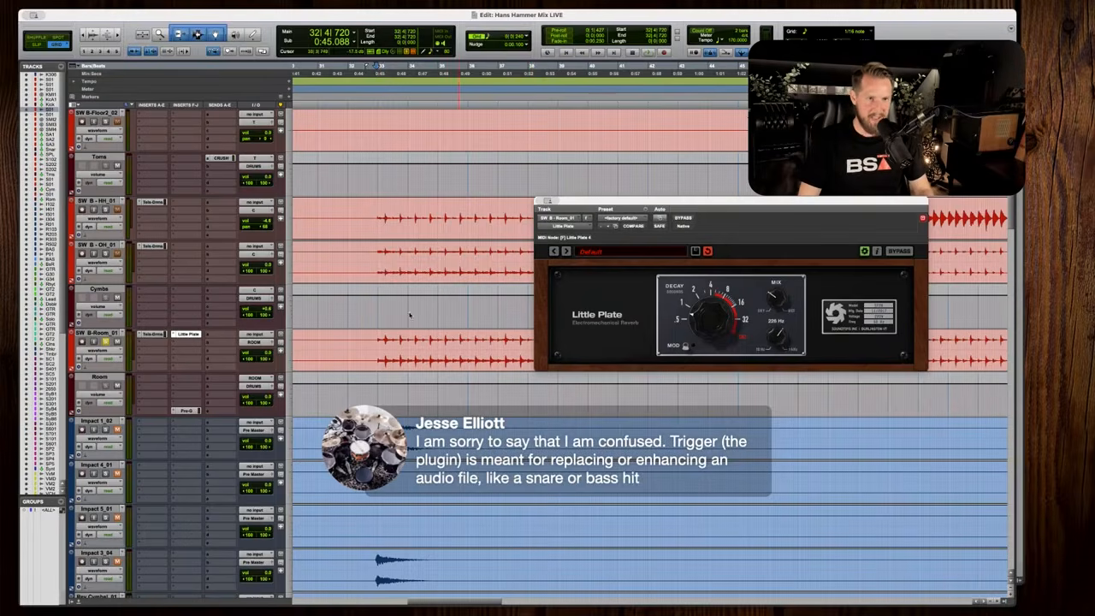
Unsolo SW B-Room_01 and lower the Room track volume while playing the mix.
key(space)
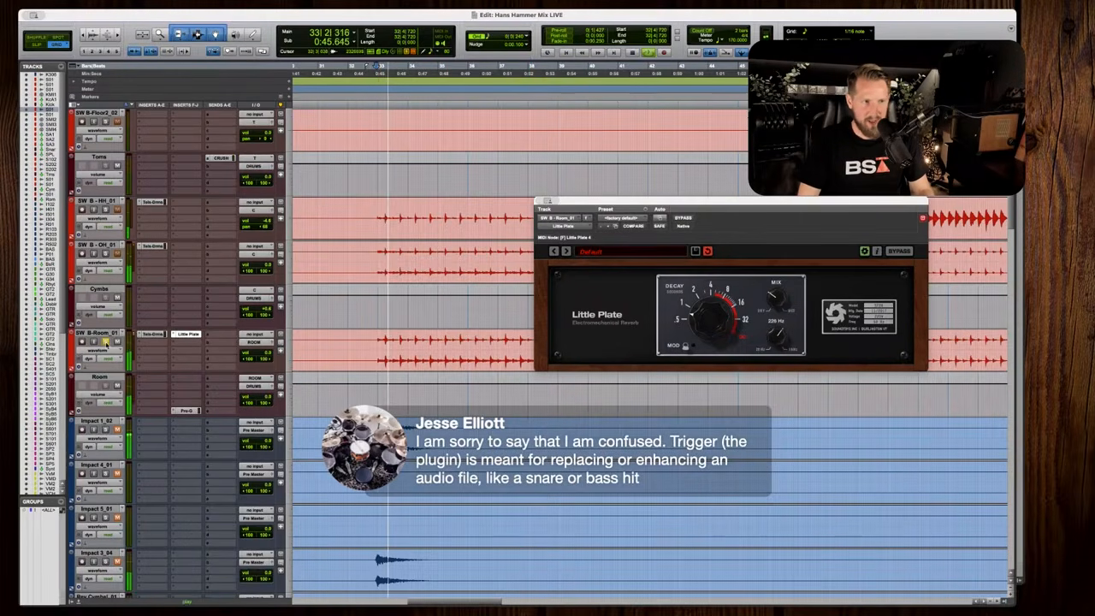
click(261, 399)
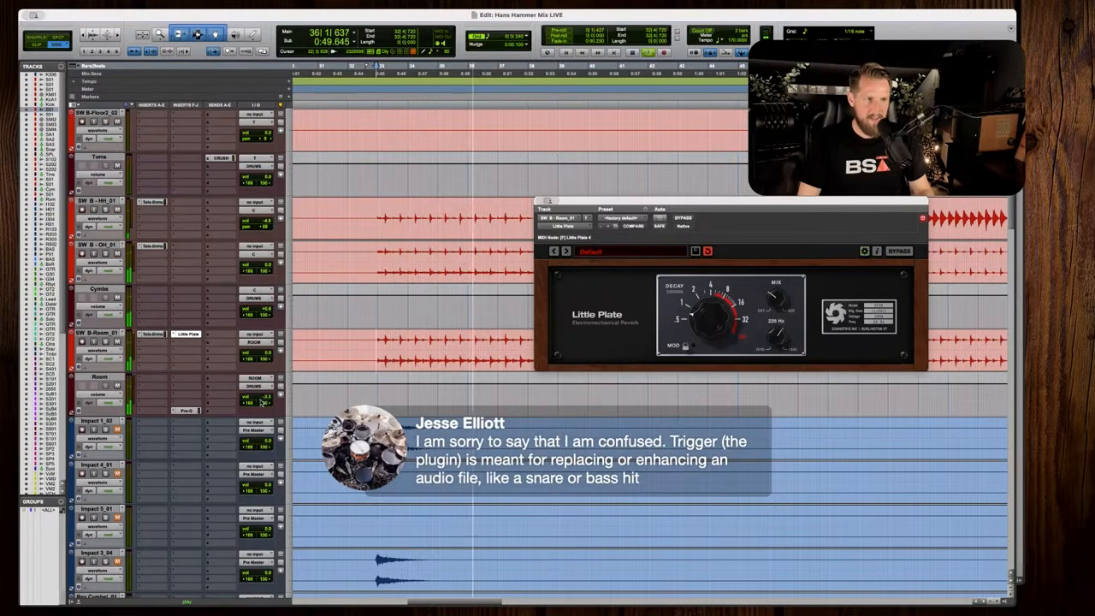
key(space)
Invert the phase in the room's Telos Drums and readjust the Room track volume during playback.
click(153, 334)
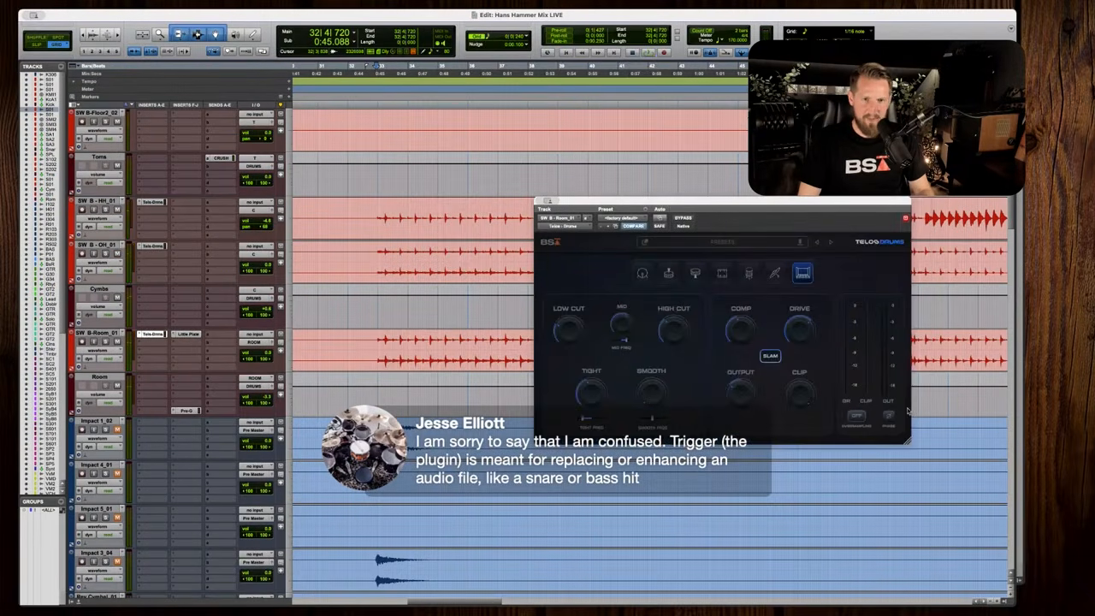
key(space)
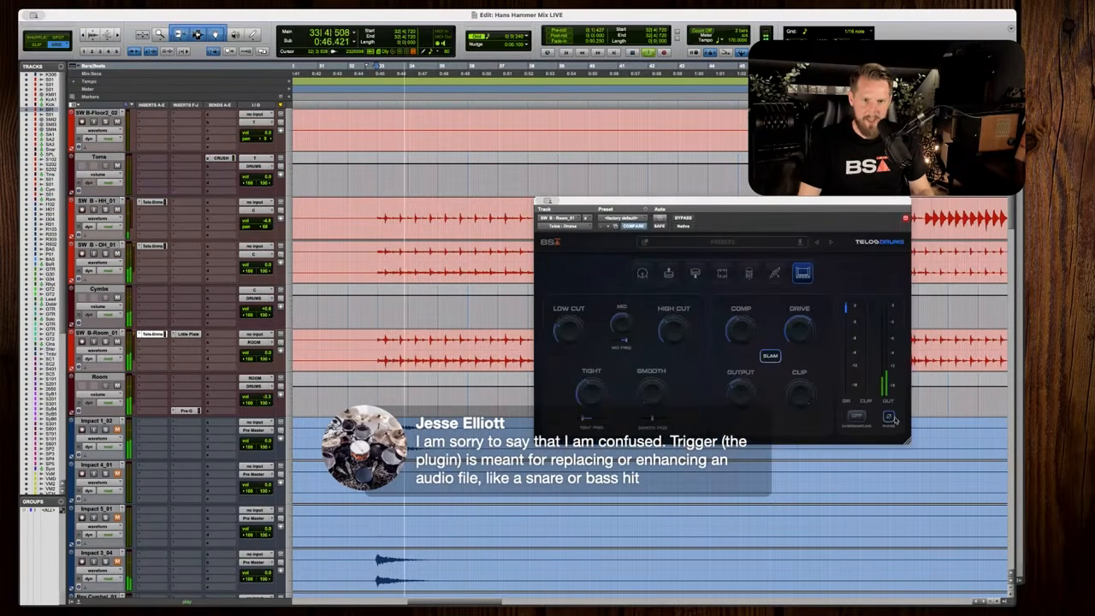
drag(264, 397, 264, 394)
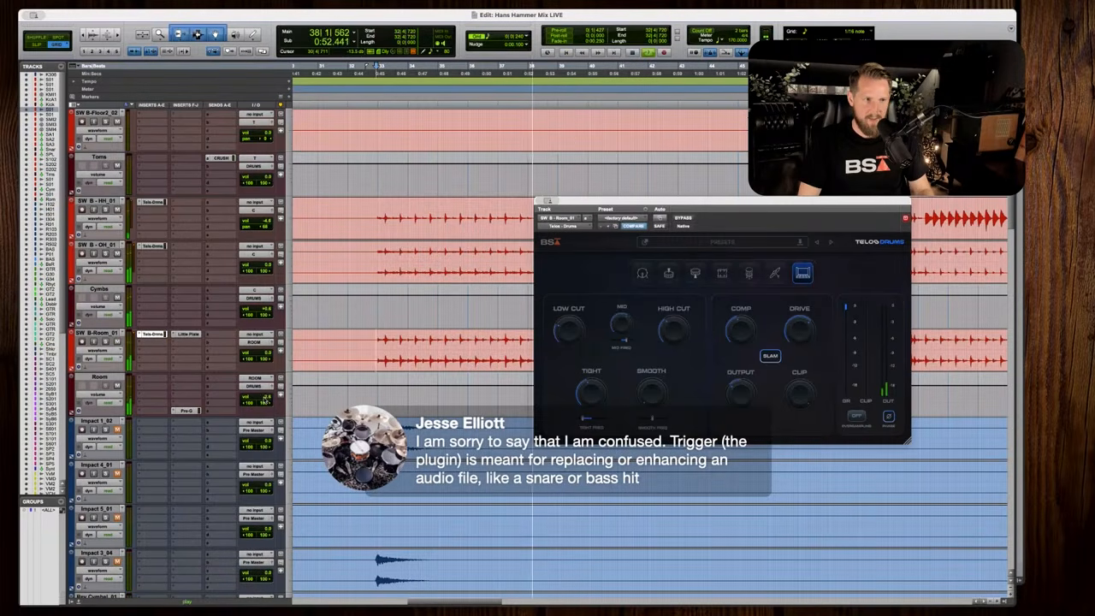
drag(264, 399, 264, 398)
key(space)
Insert FabFilter Pro-Q 3 on SW B-Room_01 and, during playback, add a bell cut of about 2.8 dB near 370 Hz, adjusting its Q.
click(148, 343)
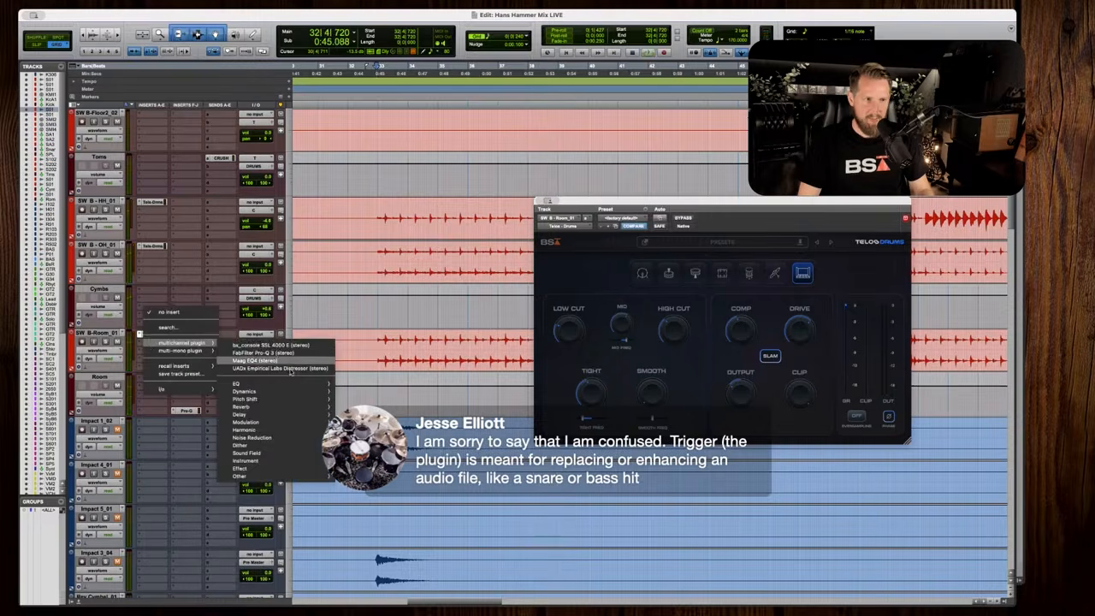
click(265, 353)
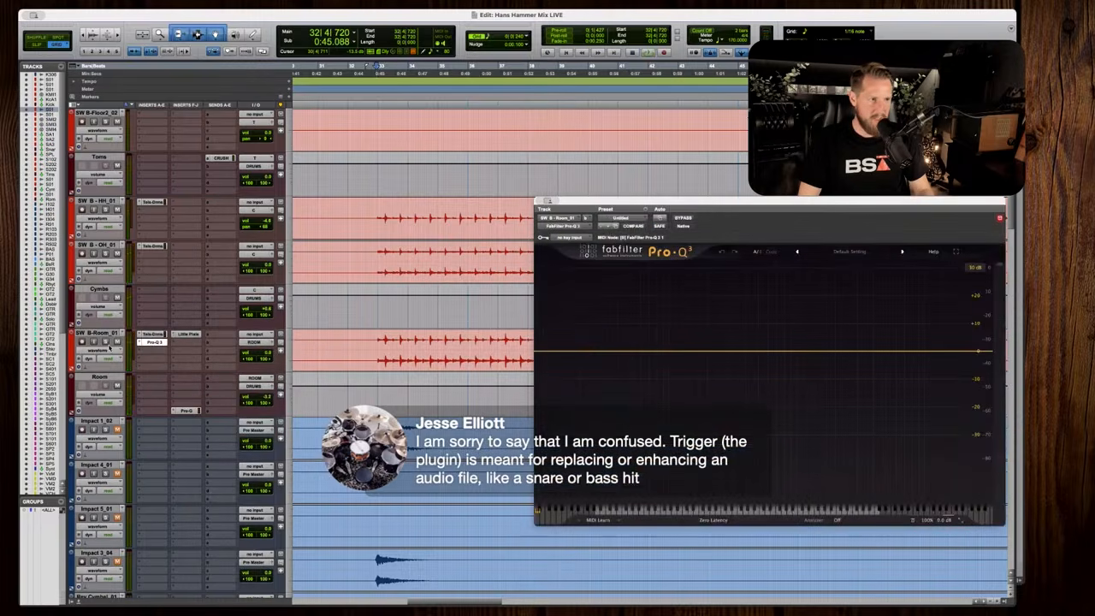
key(space)
mouse_move(752, 351)
mouse_down()
mouse_move(751, 337)
mouse_move(724, 326)
mouse_move(739, 326)
mouse_move(741, 360)
mouse_up()
scroll(724, 327, up, 5)
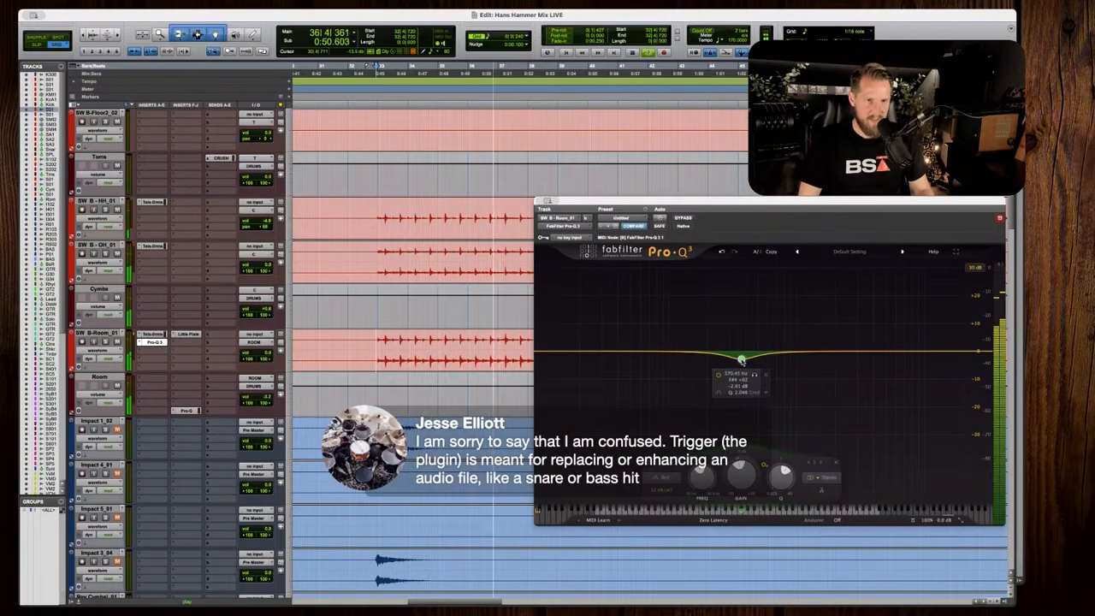
scroll(741, 360, down, 3)
key(space)
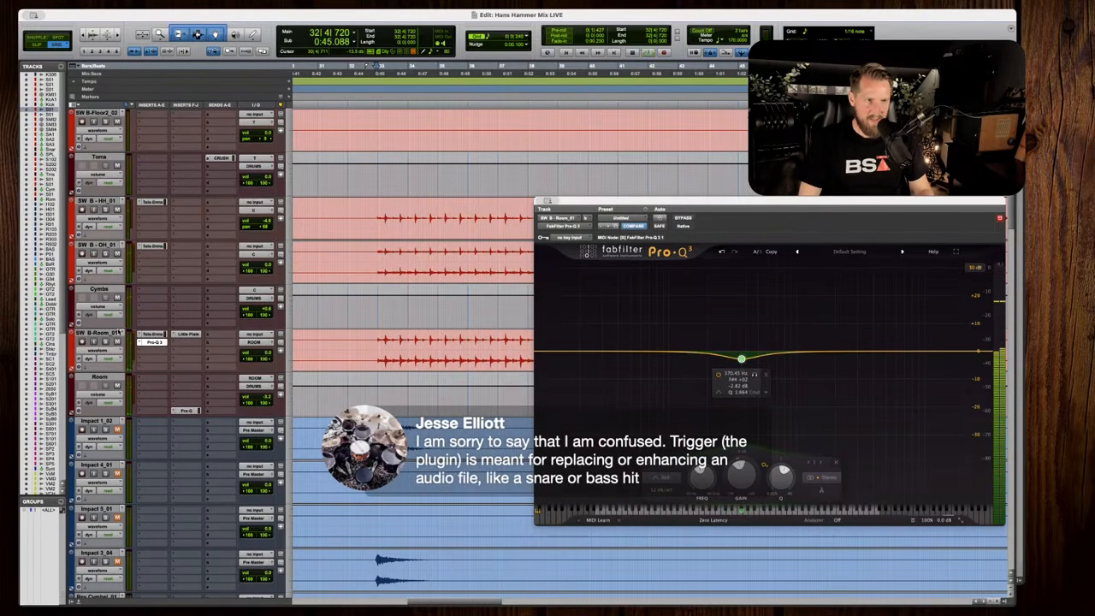
Audition the equalized SW B-Room_01 track in solo, close the Pro-Q 3 window and unsolo the track.
key(space)
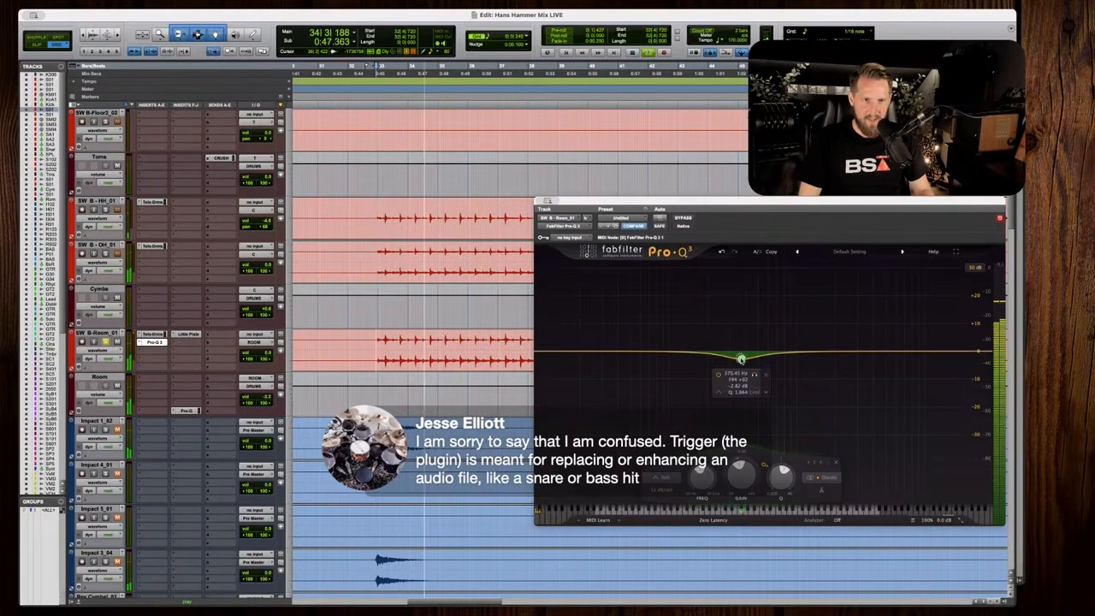
key(space)
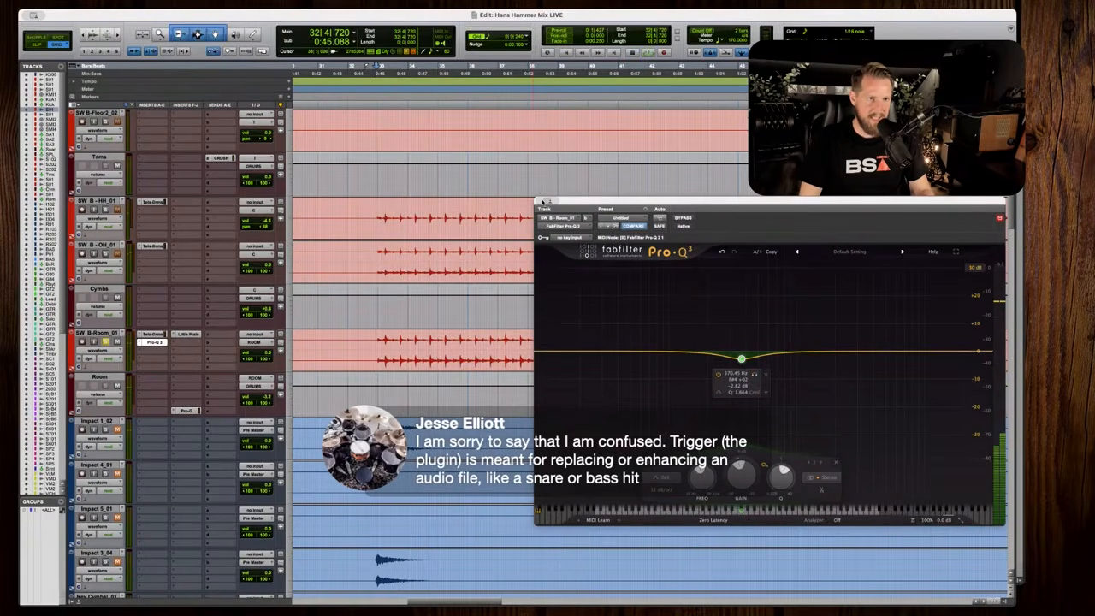
click(550, 201)
click(105, 342)
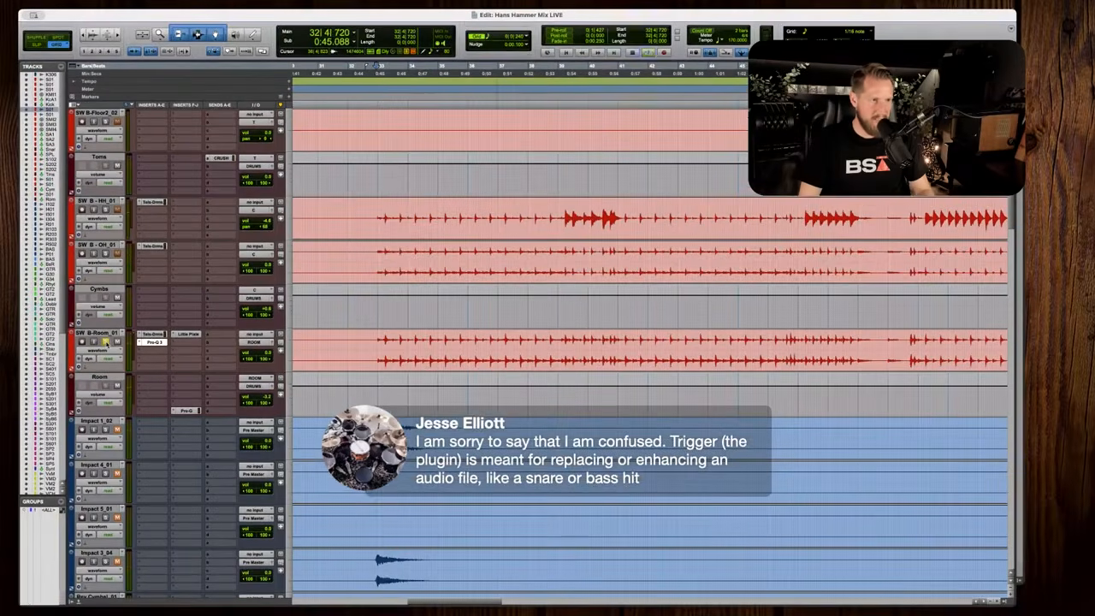
Play the full drum mix and bring up the Mix window showing the bus faders.
key(space)
key(super+equal)
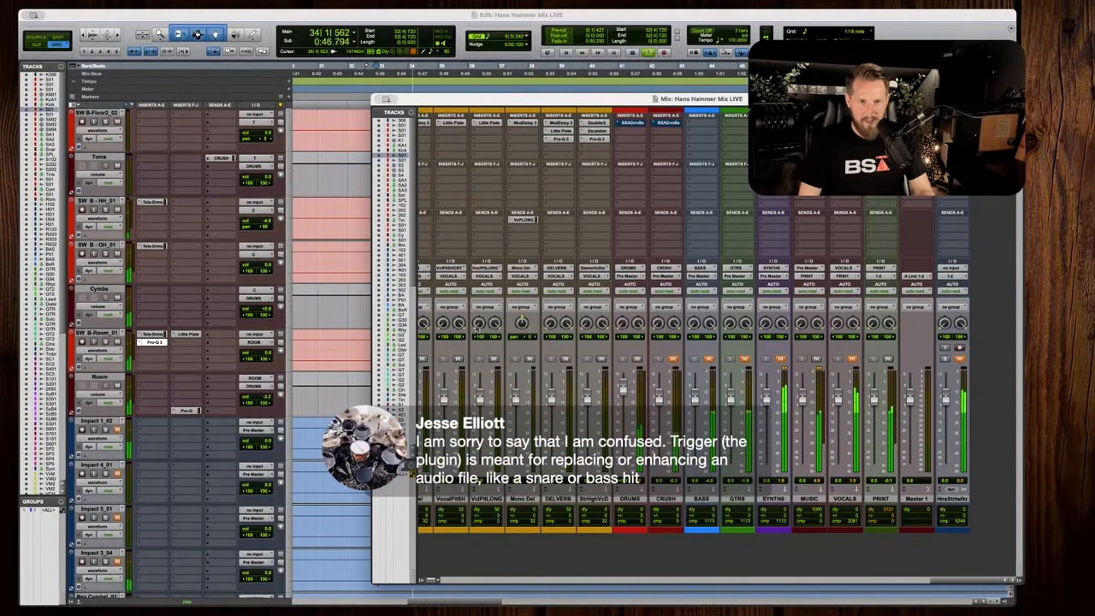
key(space)
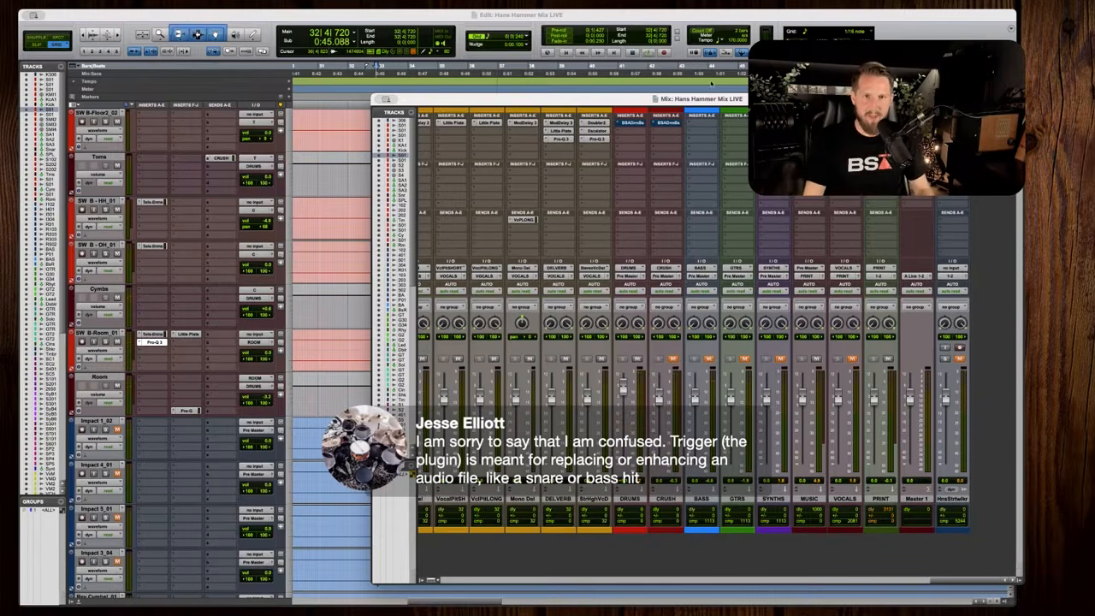
Open the BSA Drum Bus insert on the DRUMS track, take it out of bypass and browse its factory presets.
drag(657, 98, 623, 87)
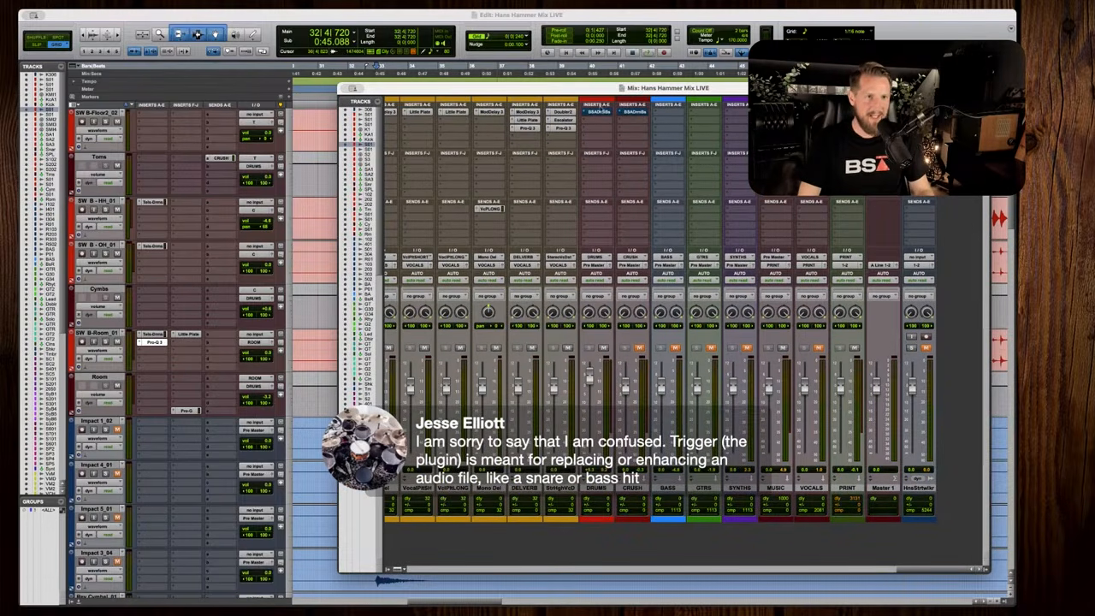
click(601, 117)
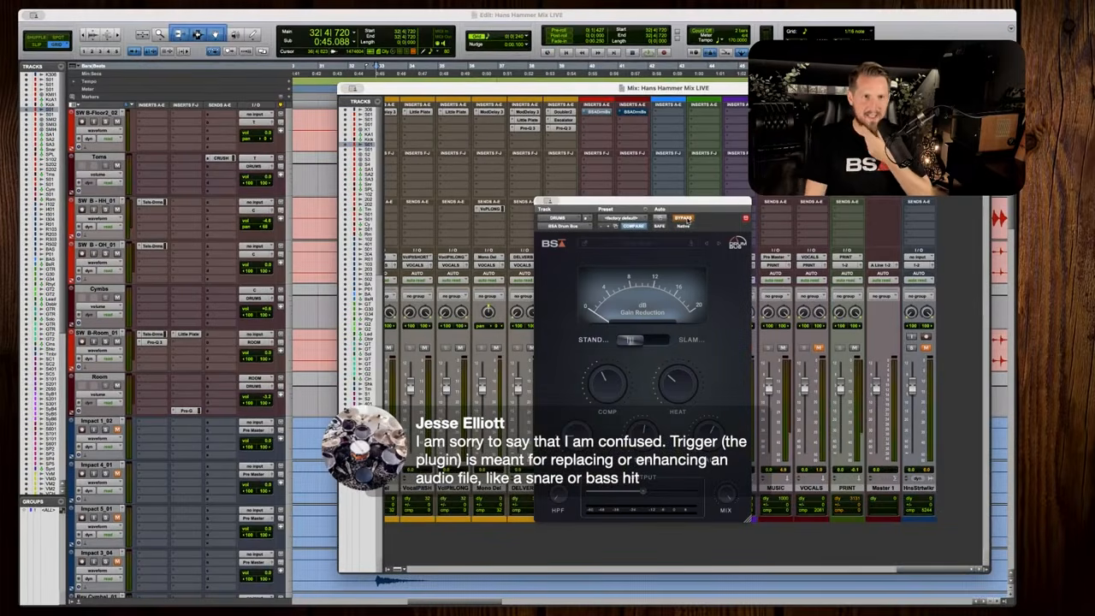
click(639, 244)
click(596, 308)
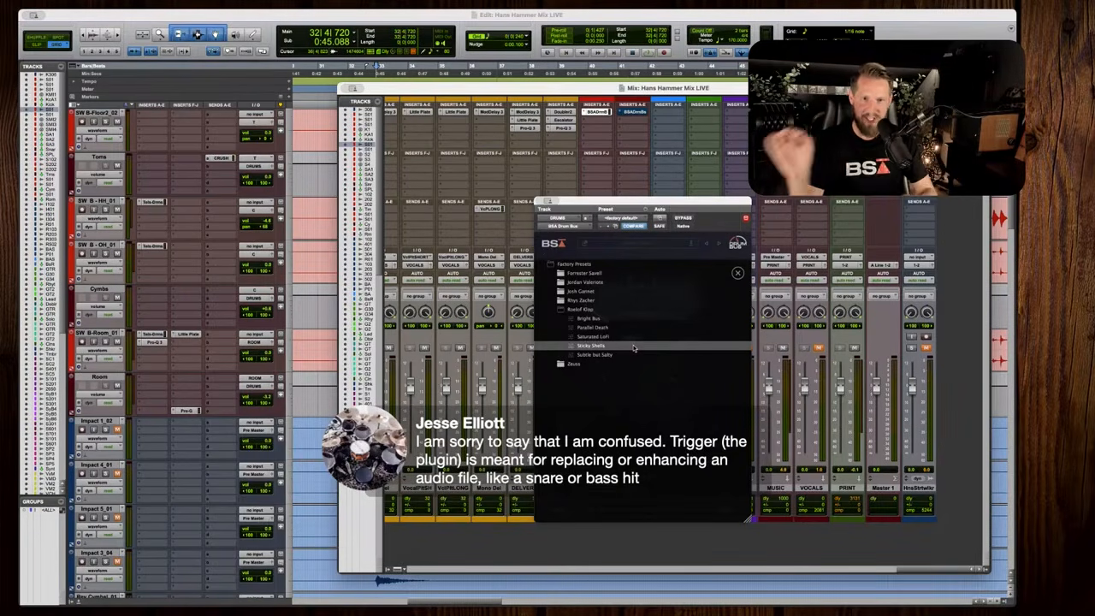
click(737, 272)
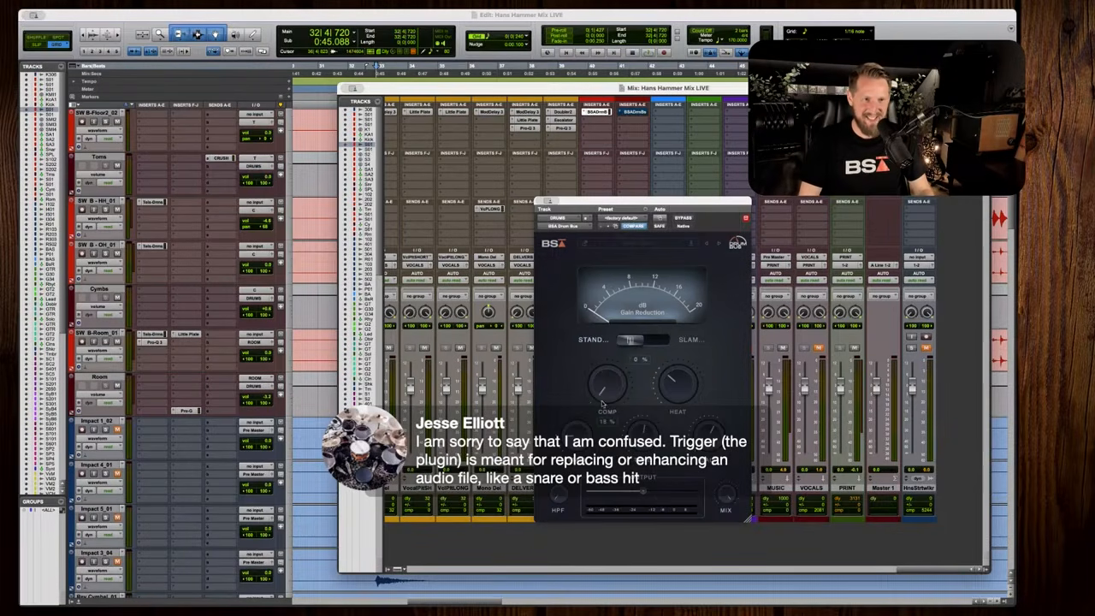
Set the Drum Bus Comp amount on DRUMS to 46 % during playback and compare it against bypass.
key(space)
drag(602, 377, 603, 353)
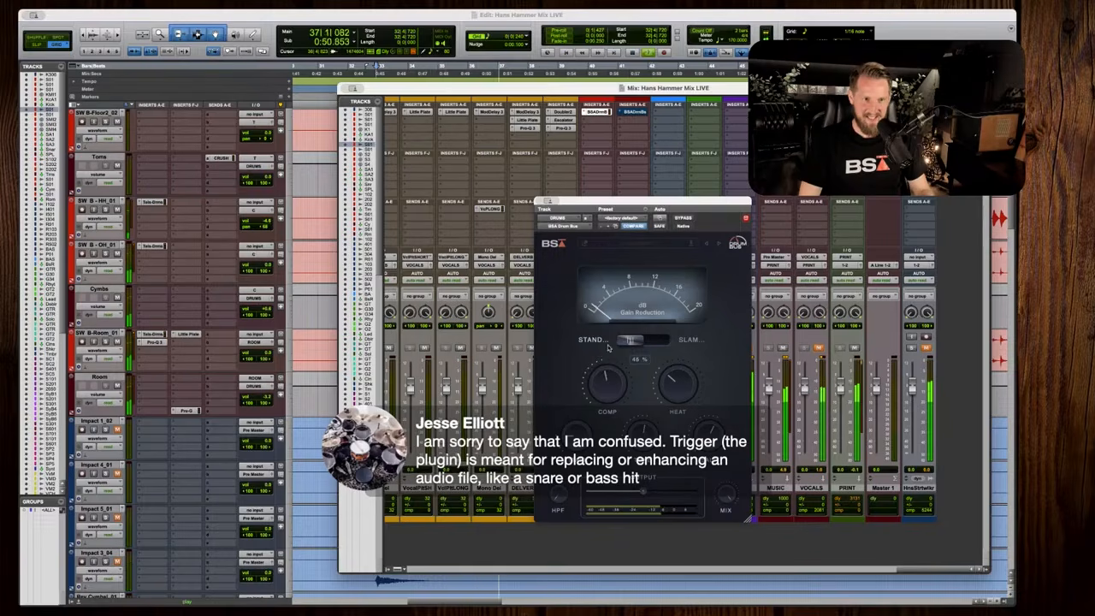
click(685, 218)
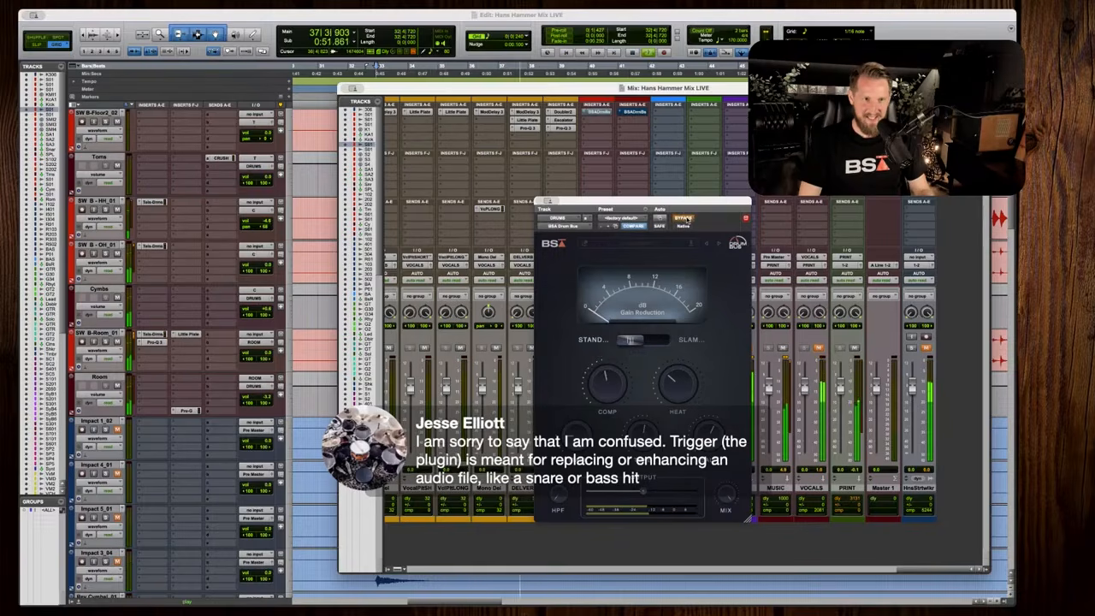
click(685, 219)
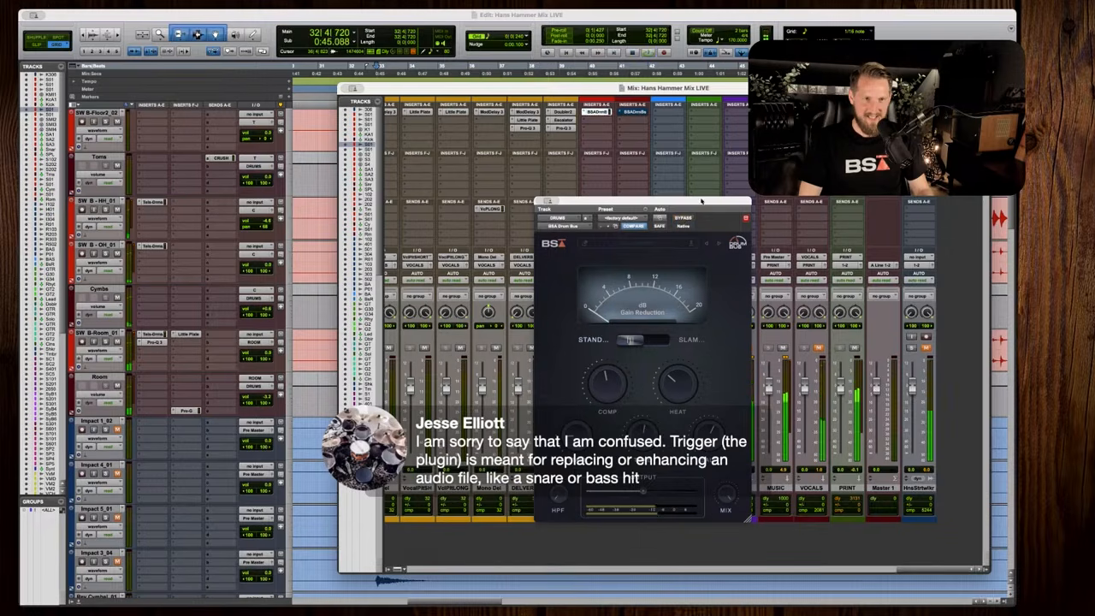
Replay the section and compare the DRUMS track with Drum Bus bypassed and active.
drag(702, 202, 703, 190)
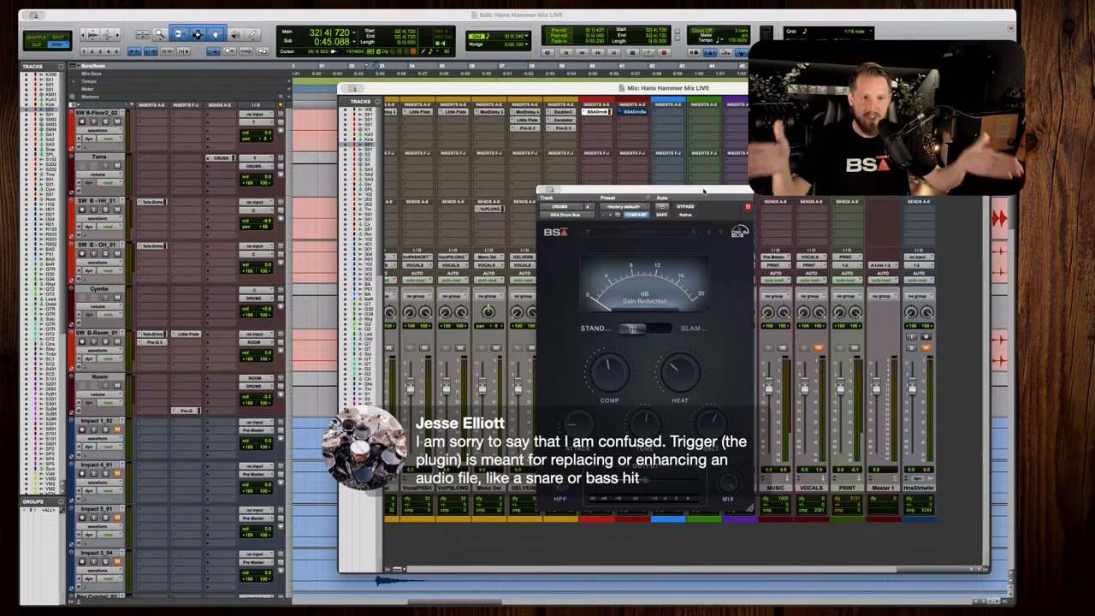
key(space)
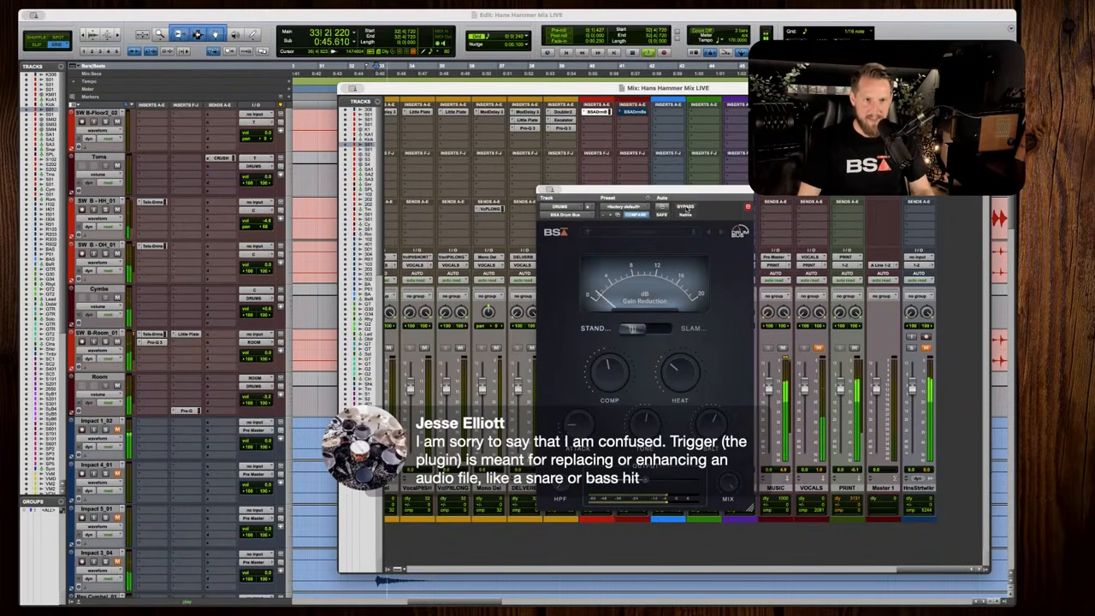
click(685, 207)
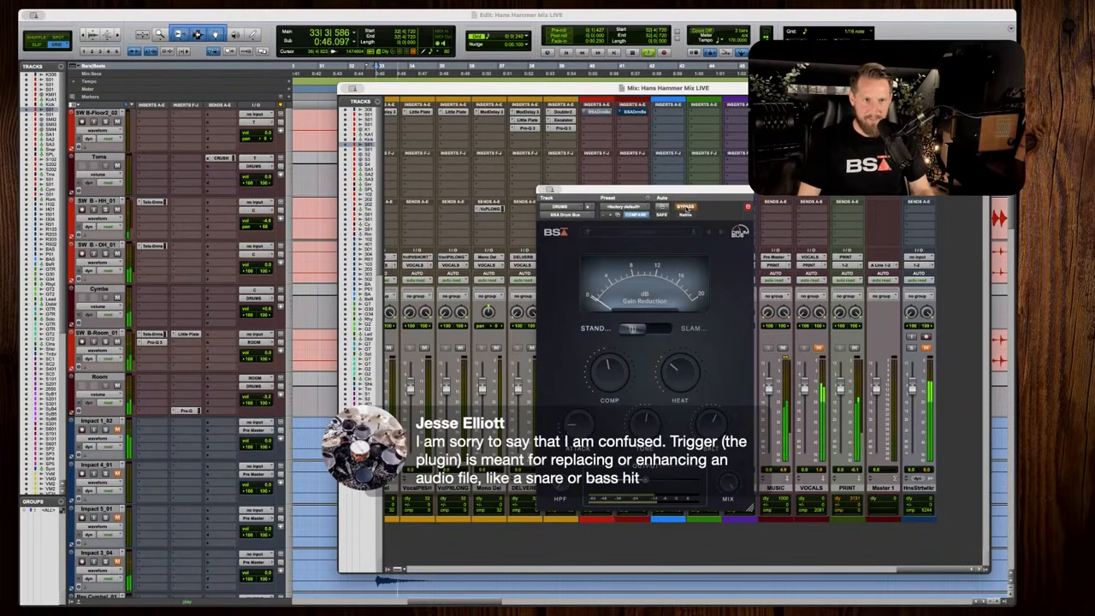
click(685, 207)
mouse_move(610, 368)
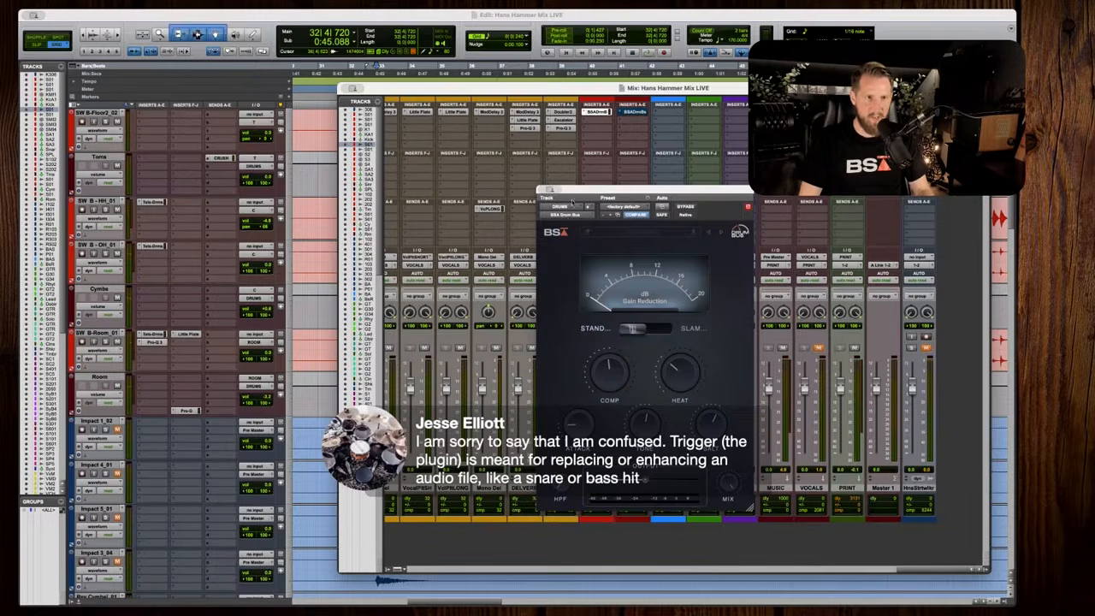
Lower the DRUMS fader slightly and mute the DRUMS track to isolate the CRUSH track.
key(super+w)
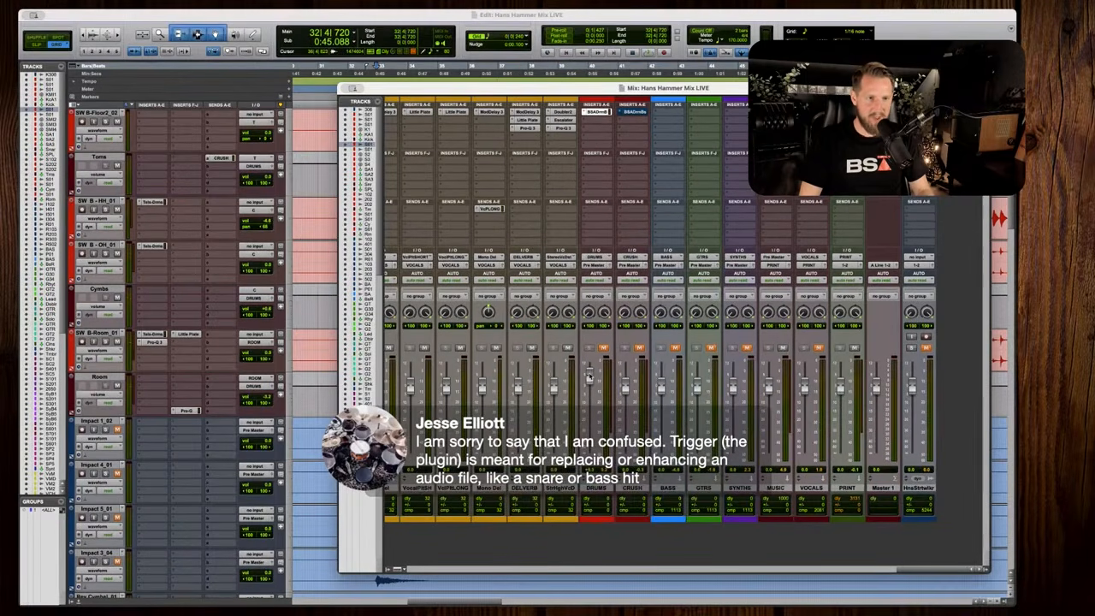
drag(588, 377, 588, 389)
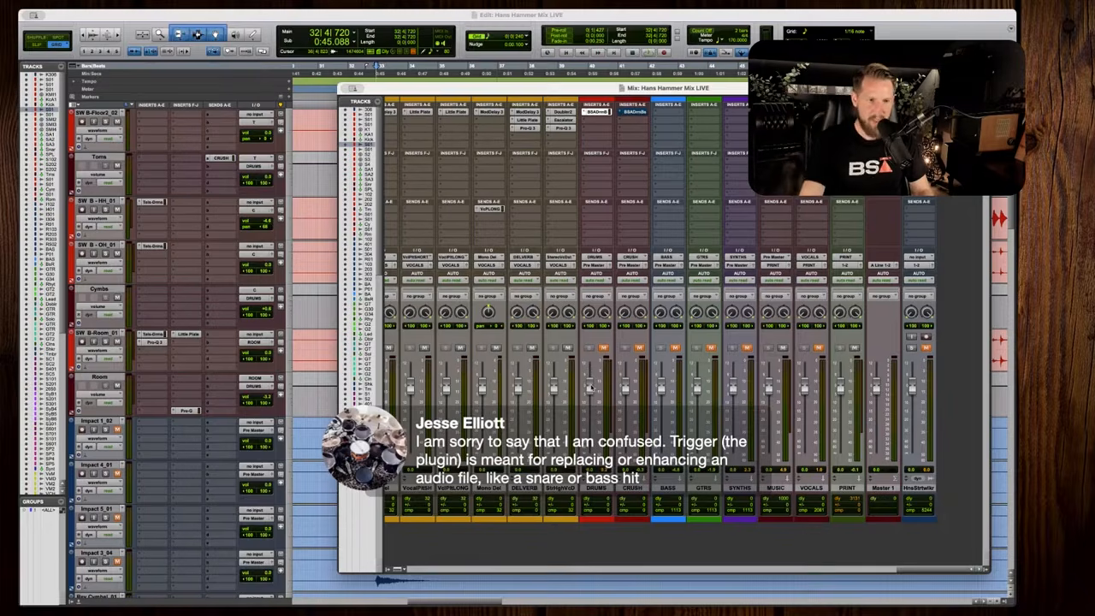
click(603, 347)
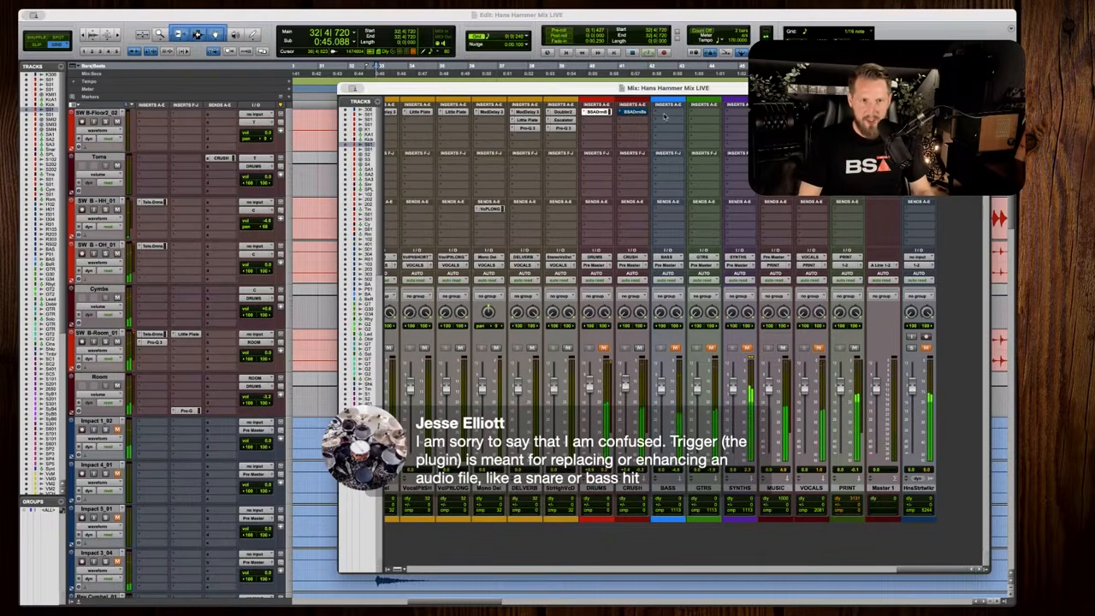
Open the BSA Drum Bus insert on the CRUSH track and browse its factory presets to Parallel Death.
click(634, 112)
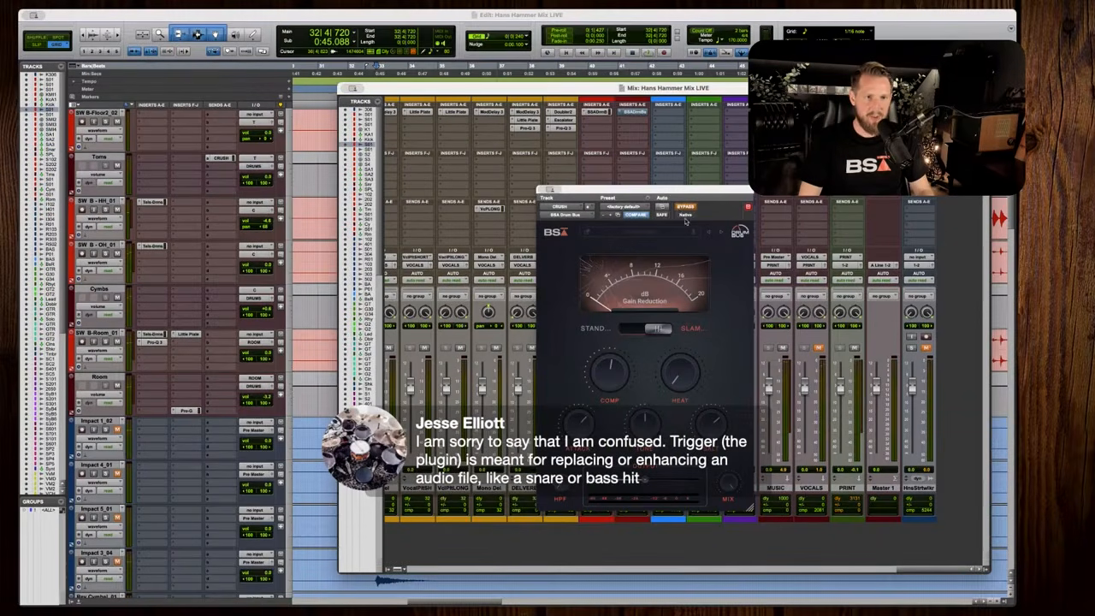
click(656, 231)
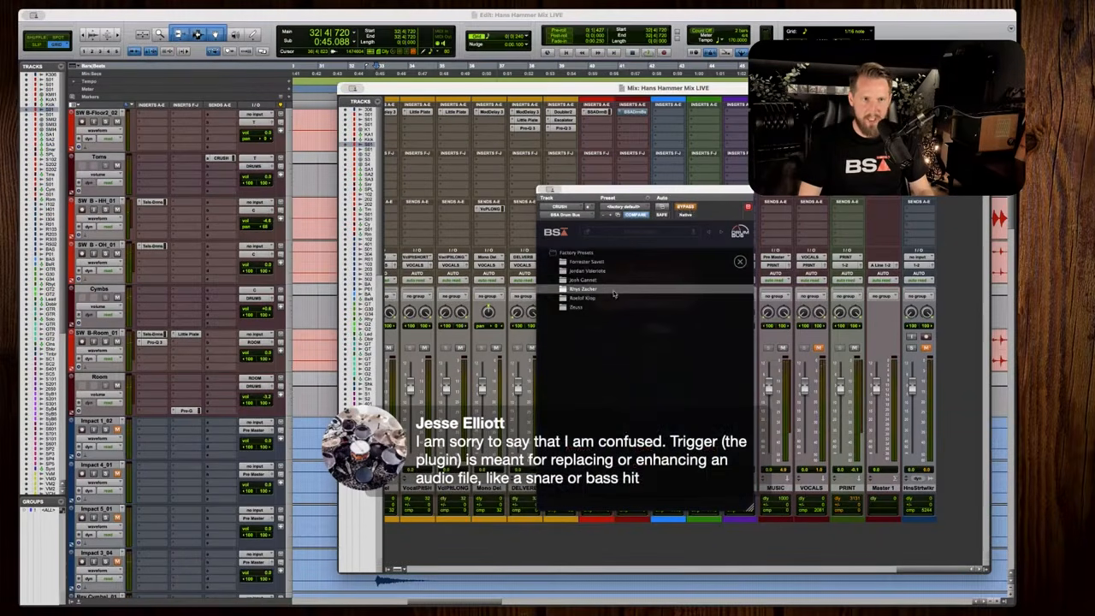
click(586, 297)
click(603, 317)
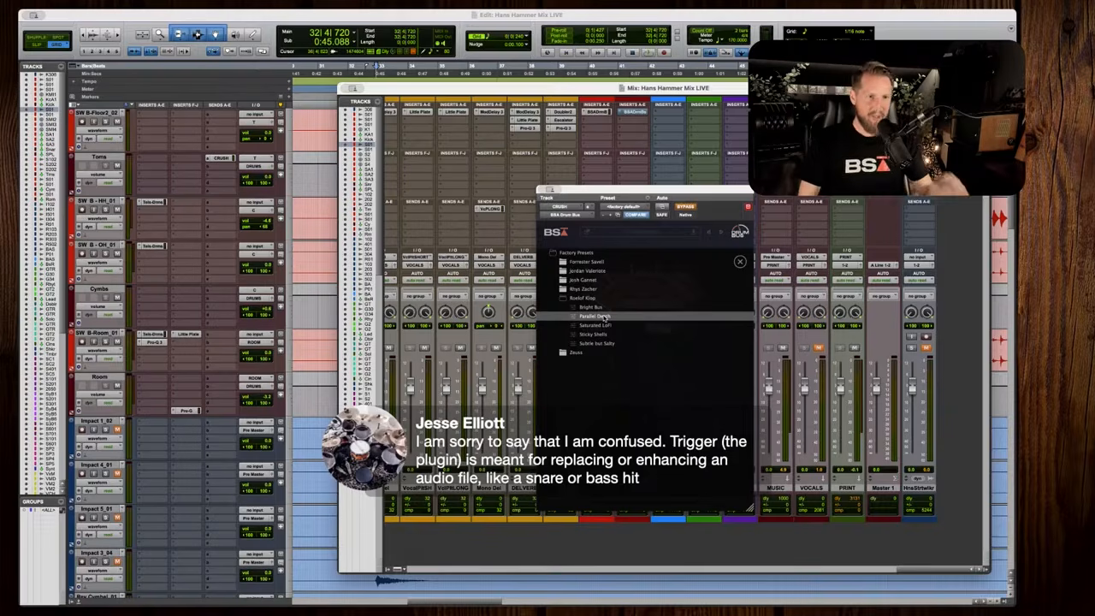
click(740, 262)
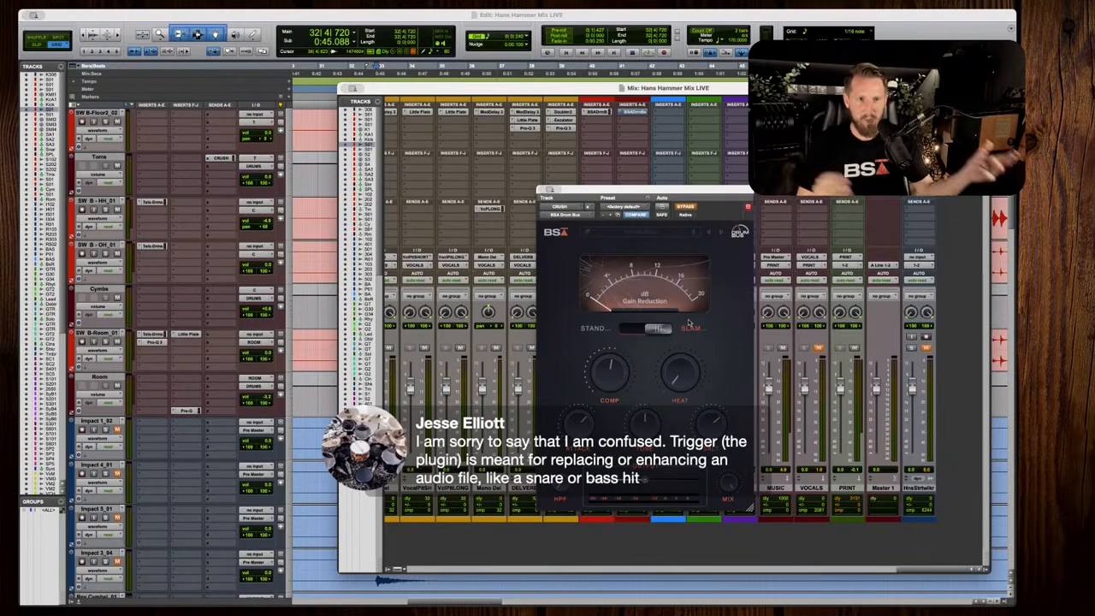
Activate Drum Bus on CRUSH and, during playback, adjust its Attack and set Comp to 58 %.
click(684, 207)
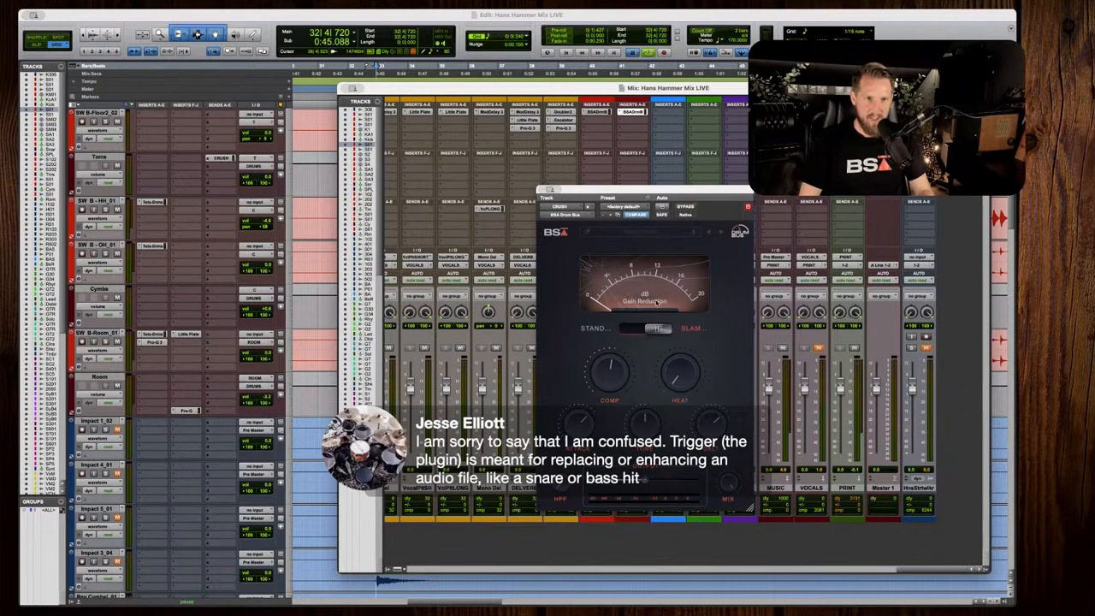
key(space)
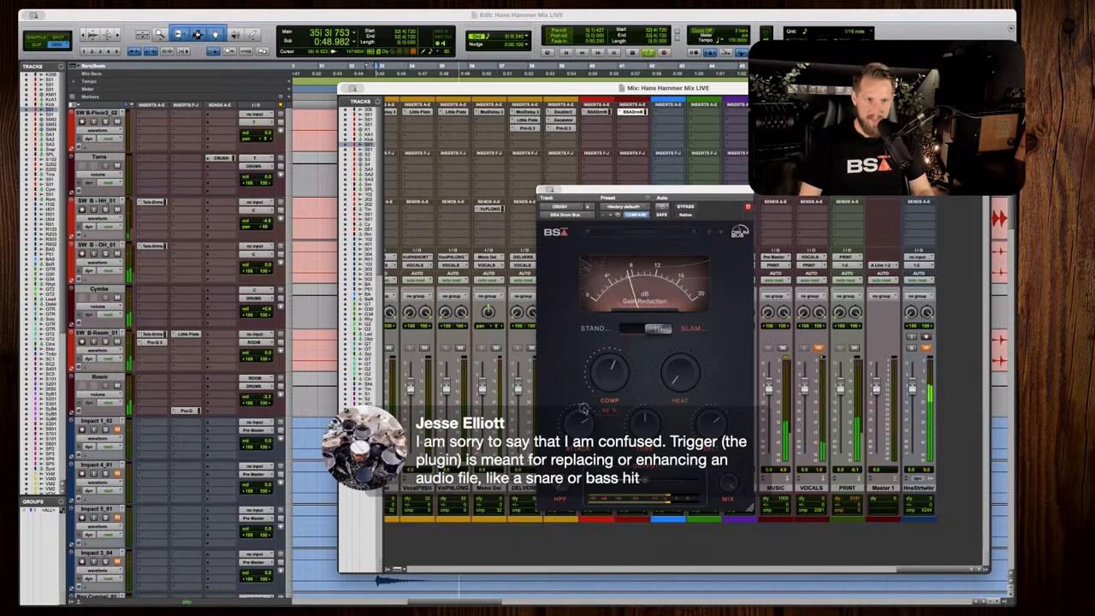
key(space)
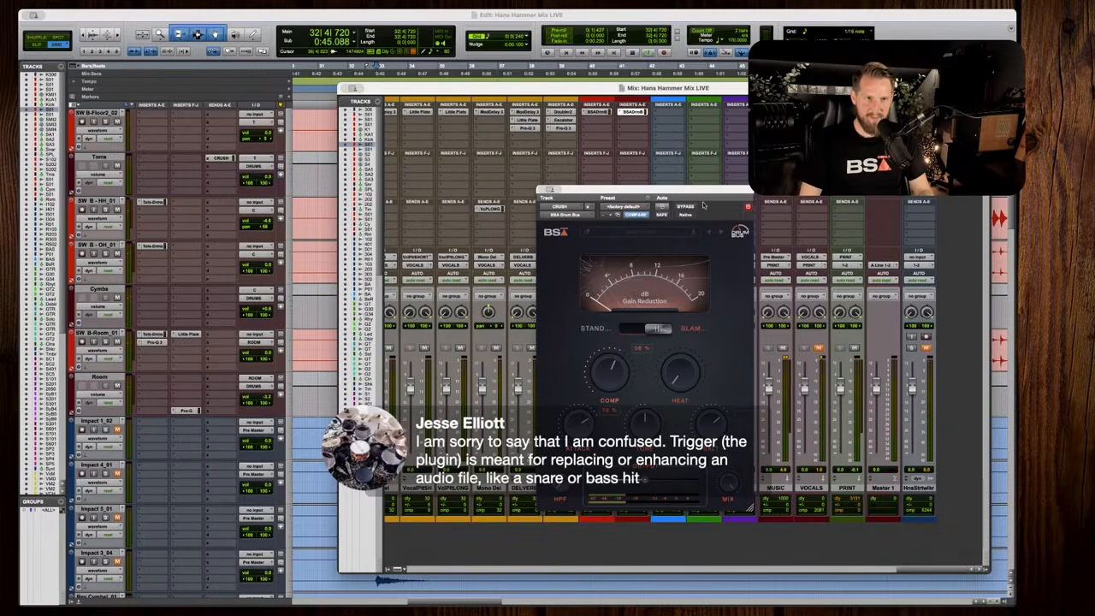
Raise the Tone amount in the CRUSH track's Drum Bus while listening to the section.
drag(701, 203, 733, 198)
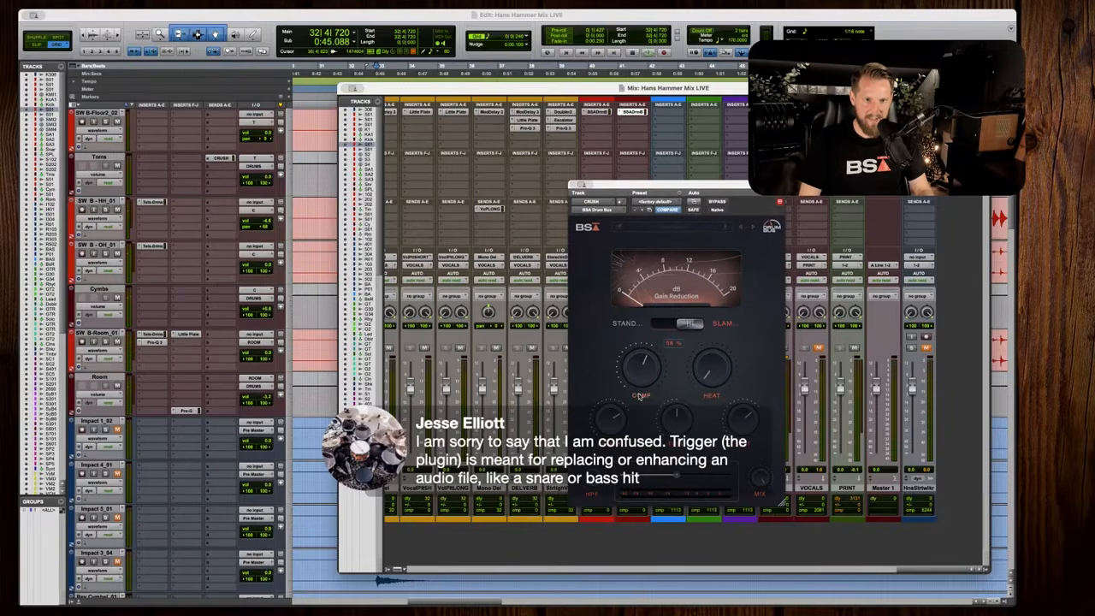
key(space)
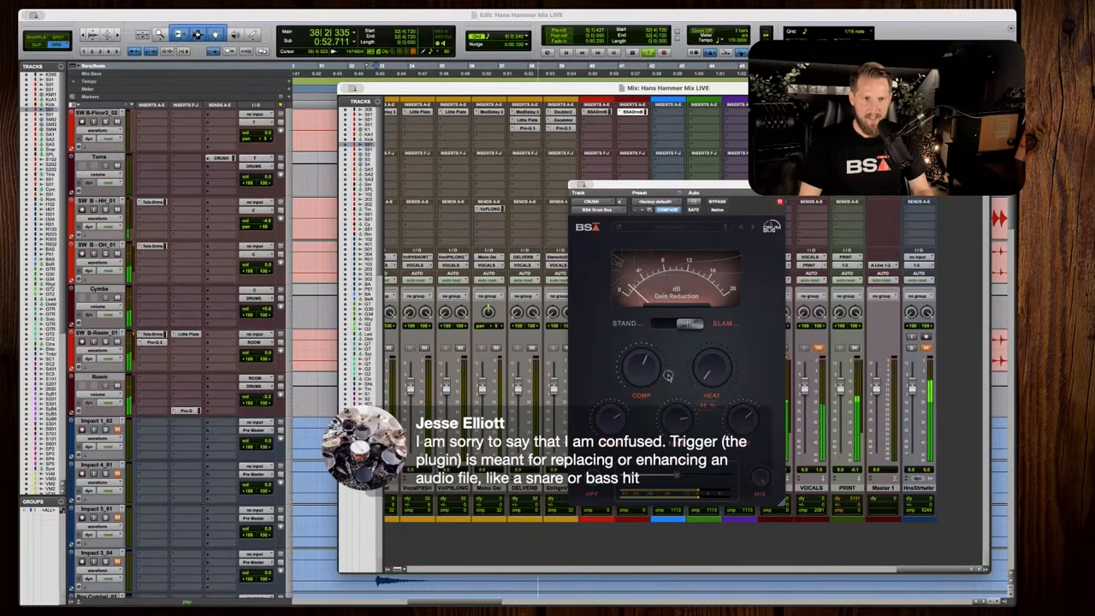
key(space)
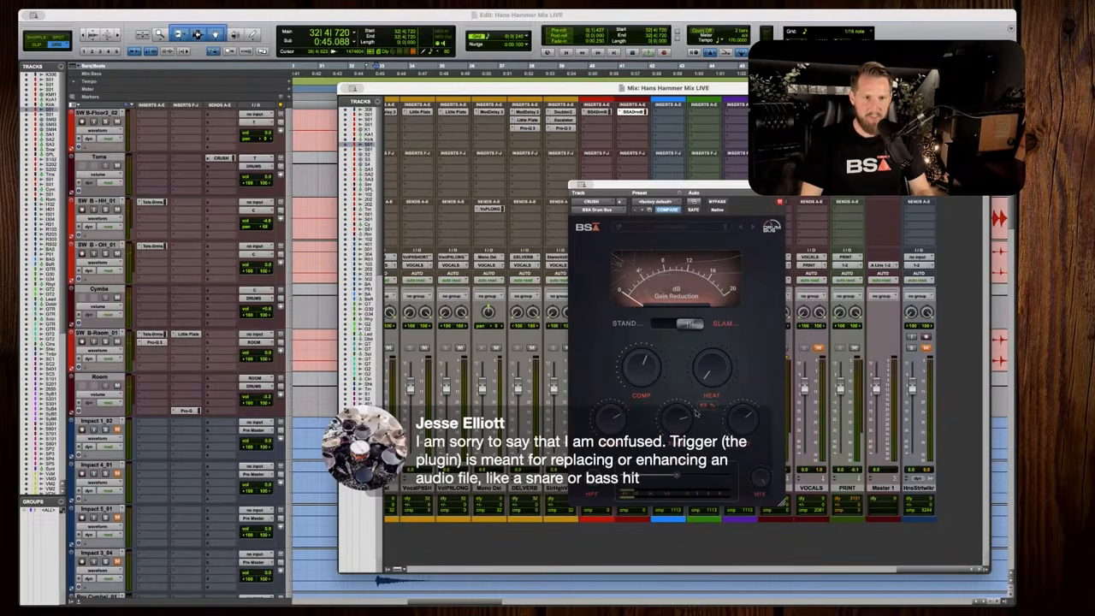
key(space)
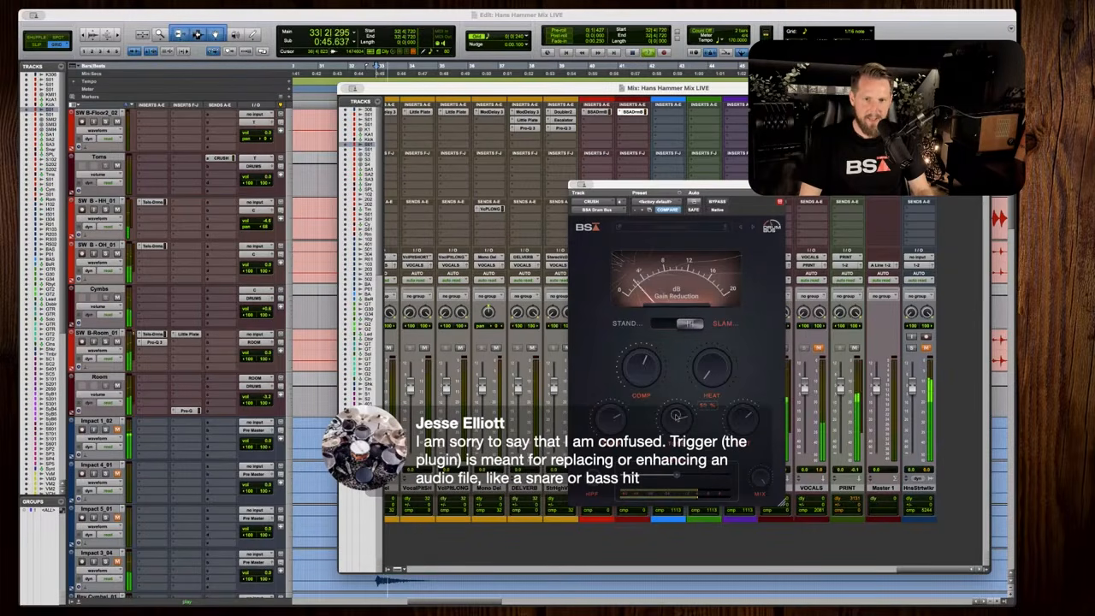
key(space)
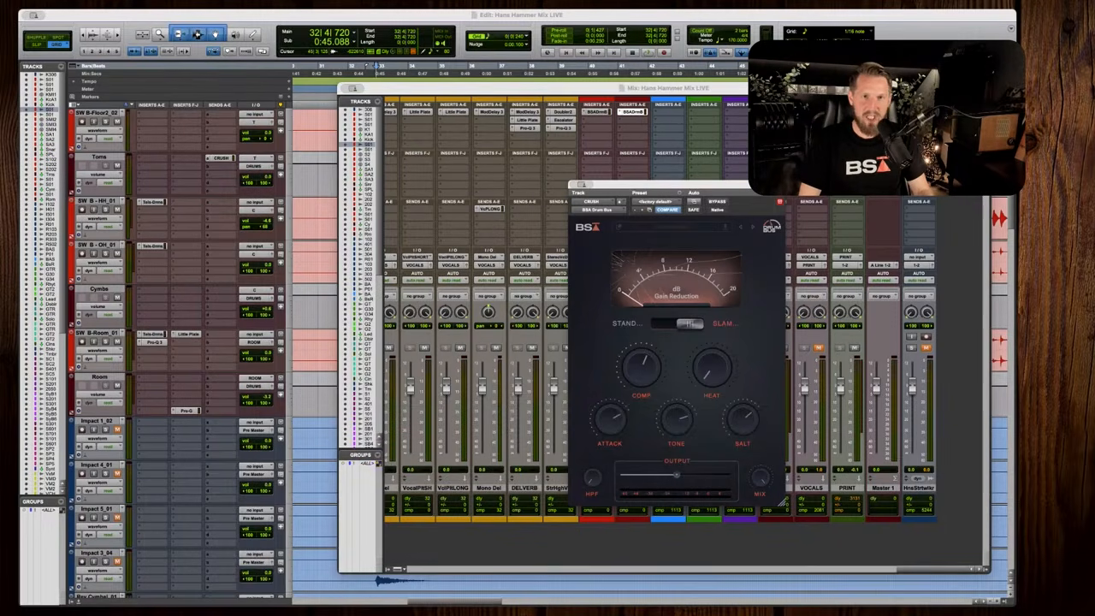
Unmute the DRUMS track and blend in the parallel drums by raising the CRUSH fader during playback.
click(643, 188)
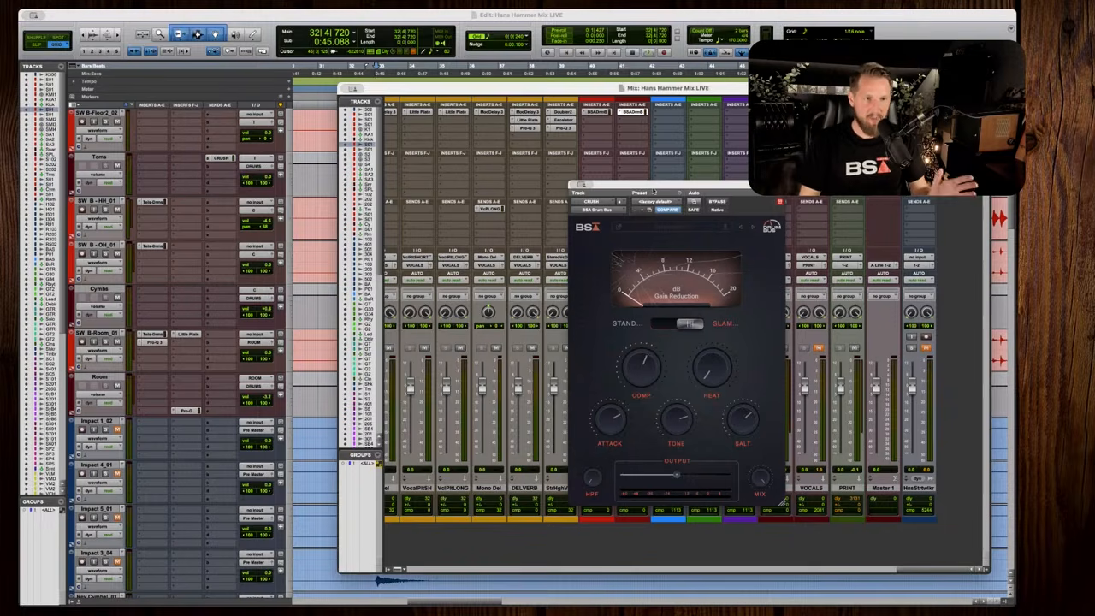
key(space)
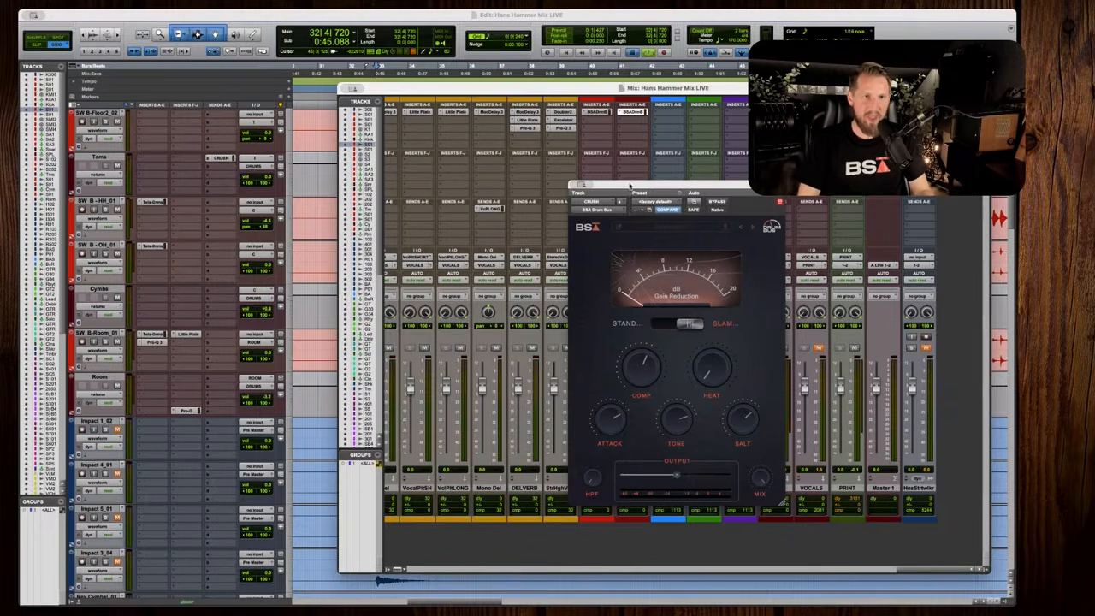
mouse_move(641, 380)
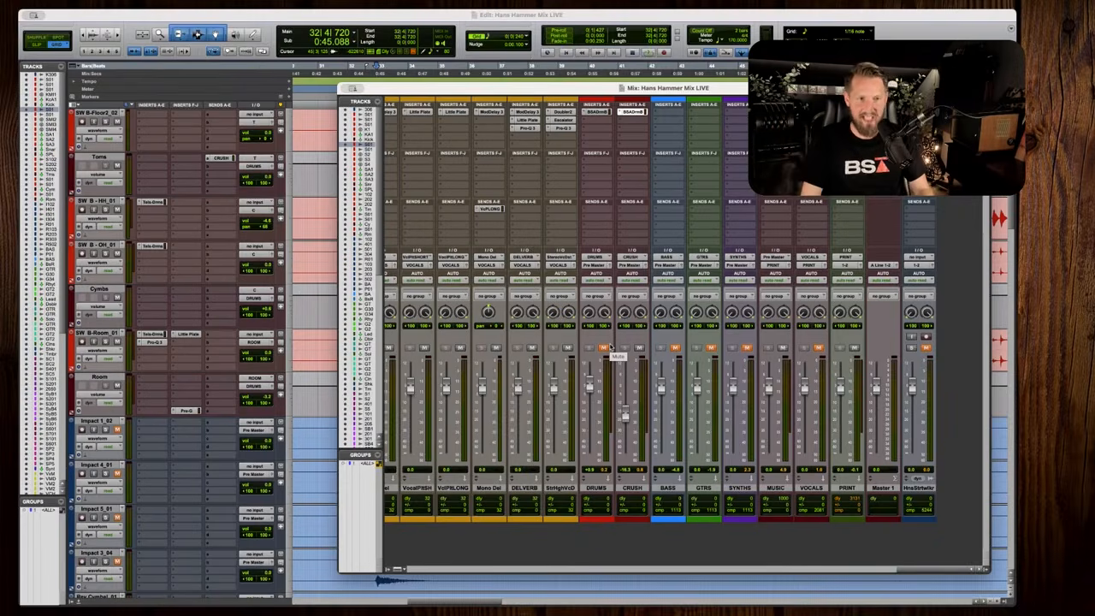
click(603, 348)
key(space)
drag(625, 415, 626, 387)
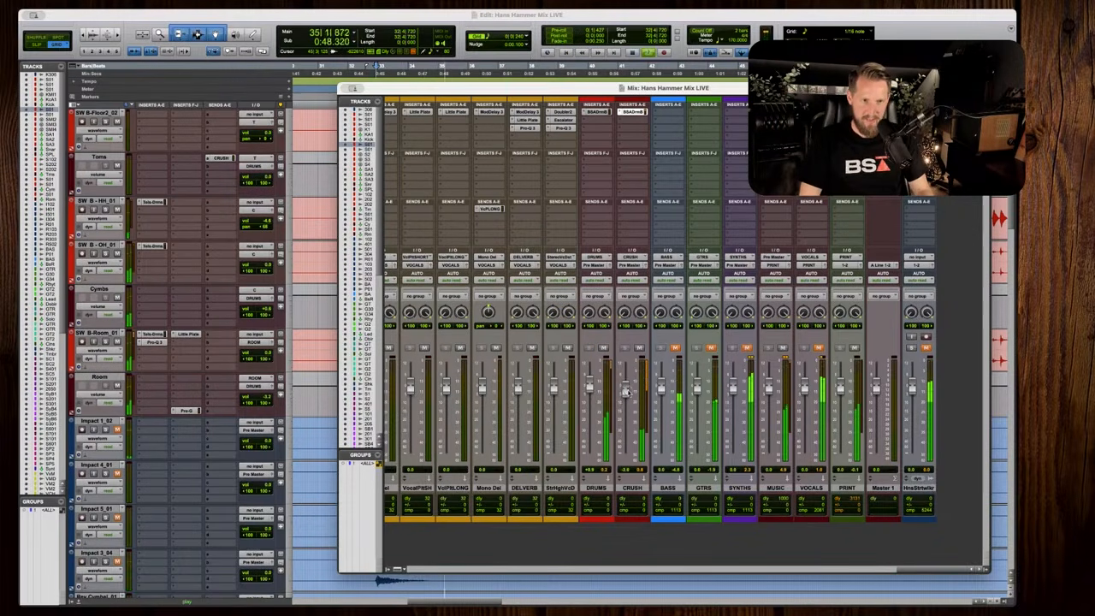
Compare the drum mix with the CRUSH track muted and unmuted during playback.
click(639, 348)
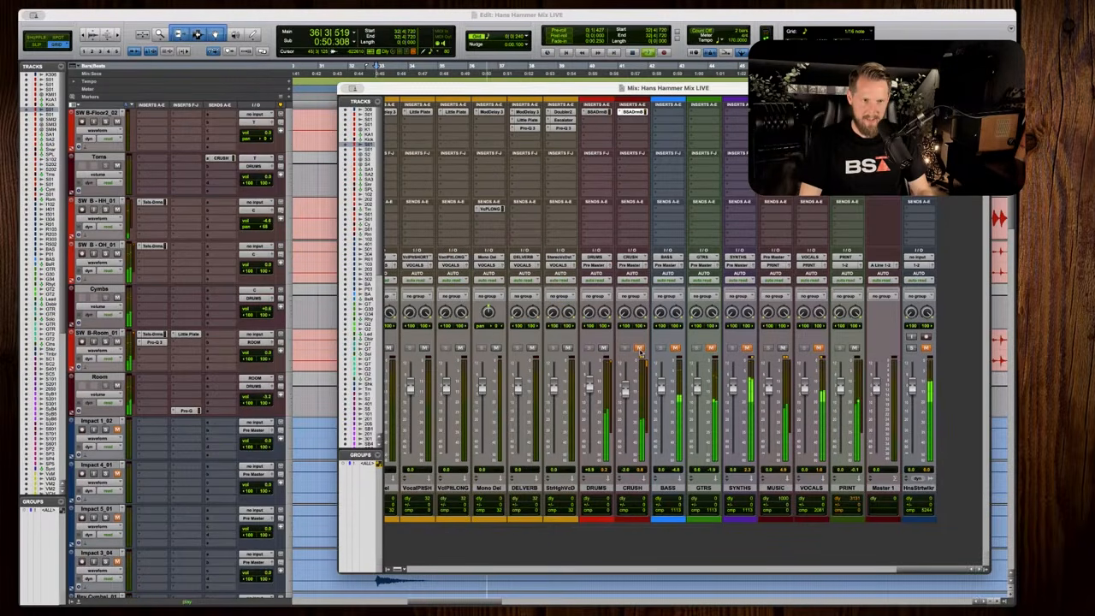
click(639, 348)
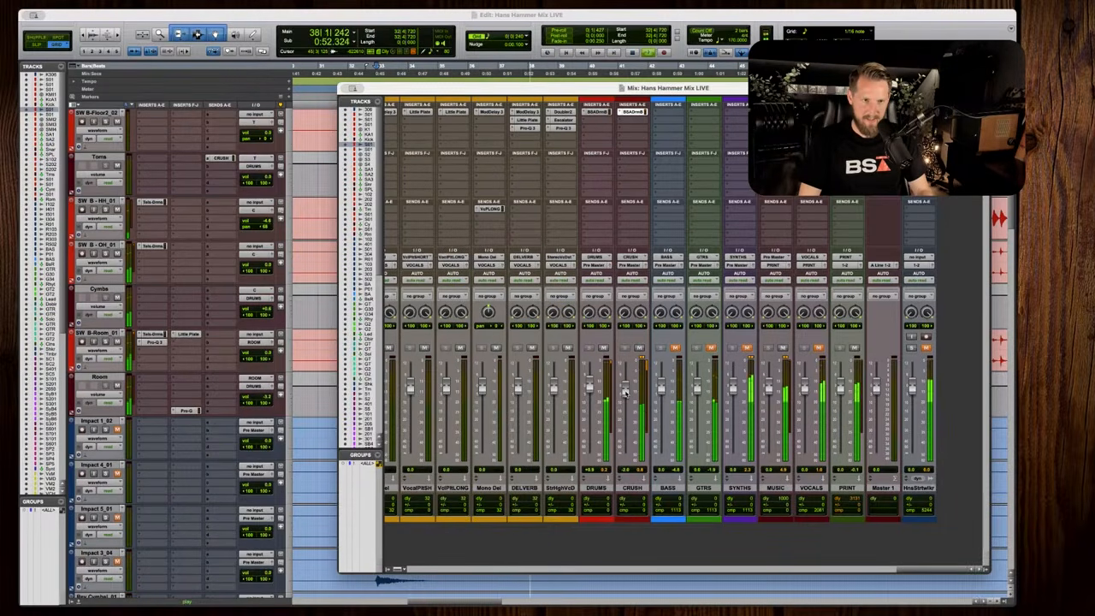
key(space)
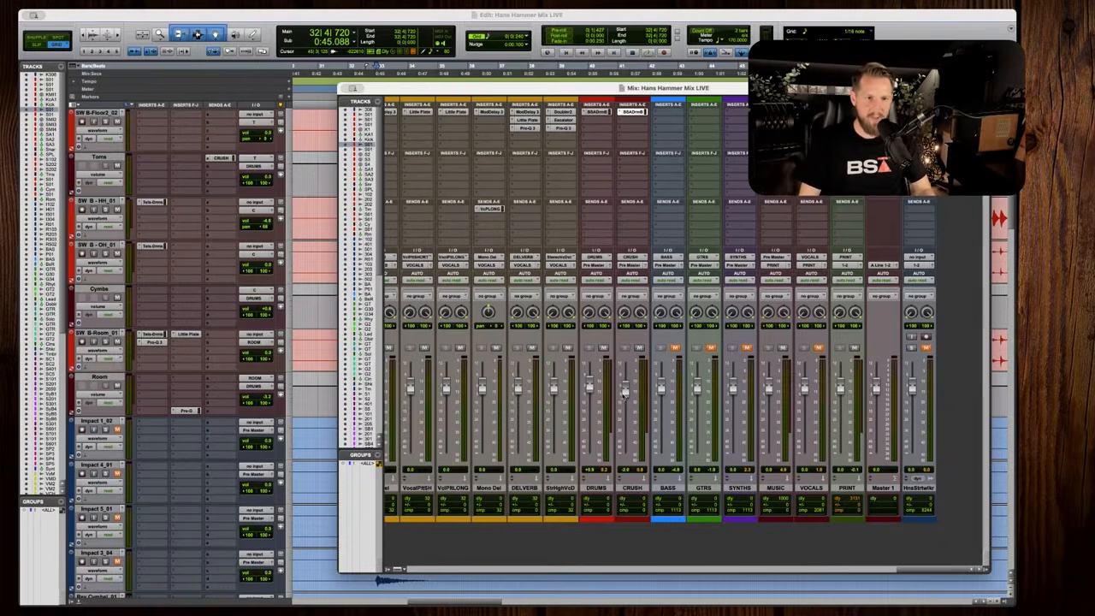
Replay the section and fine-tune the CRUSH fader, settling it slightly below unity.
key(space)
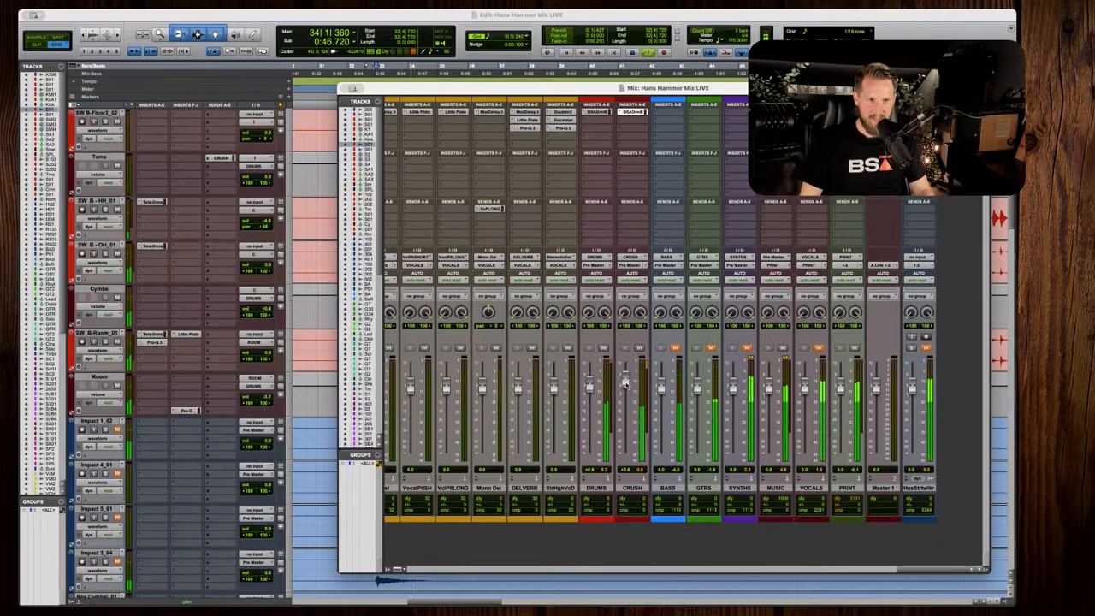
mouse_move(626, 385)
mouse_down()
mouse_move(626, 440)
mouse_move(624, 395)
mouse_up()
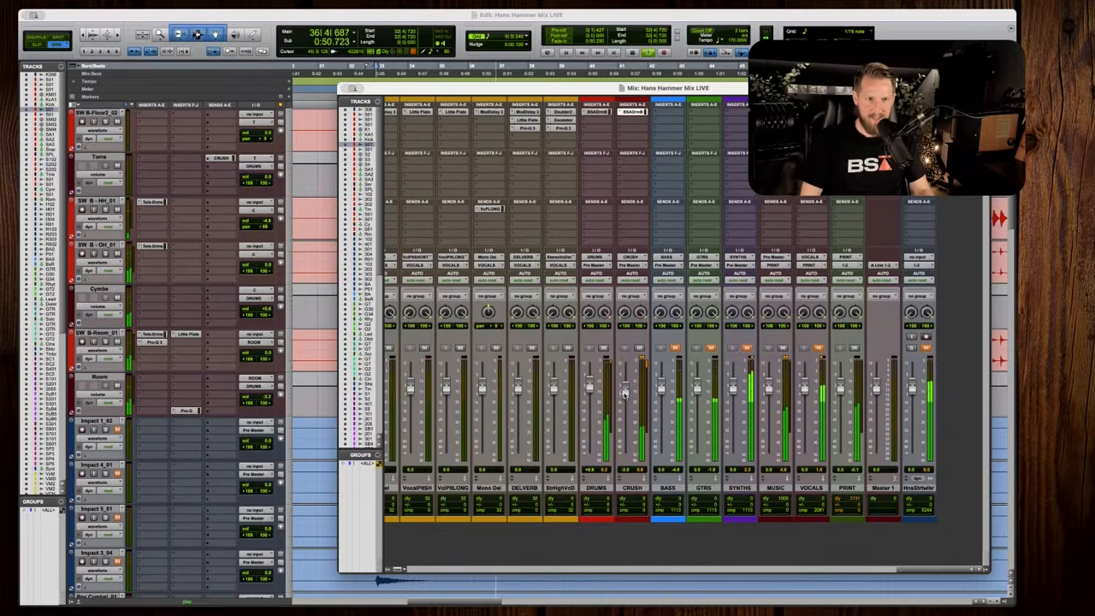
Settle the CRUSH fader at about -2.7 dB and lower the SW B-HH_01 hi-hat track's volume during playback.
key(space)
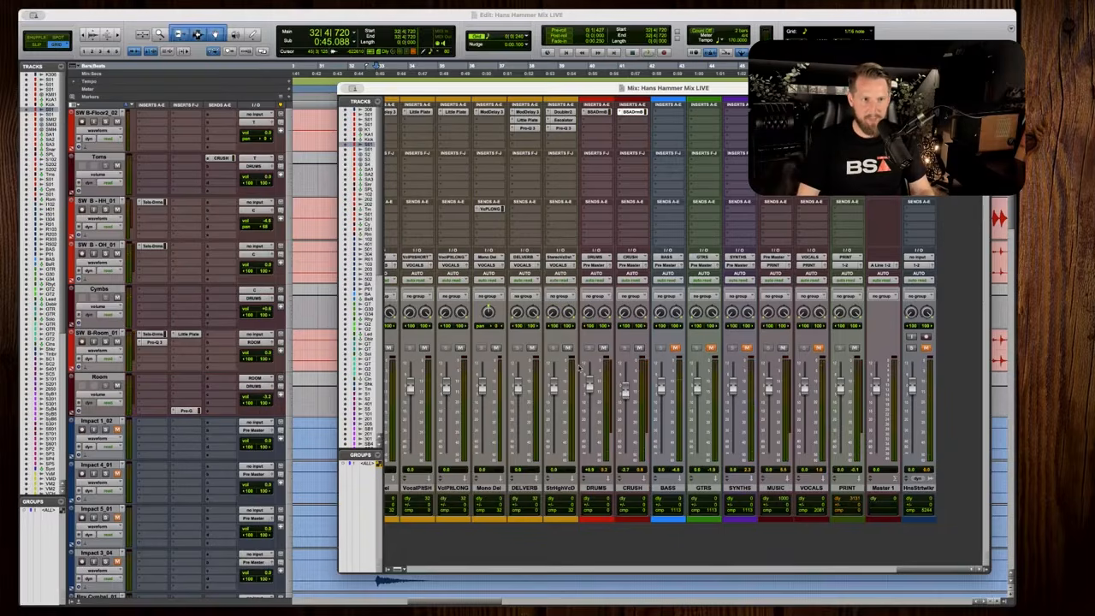
key(space)
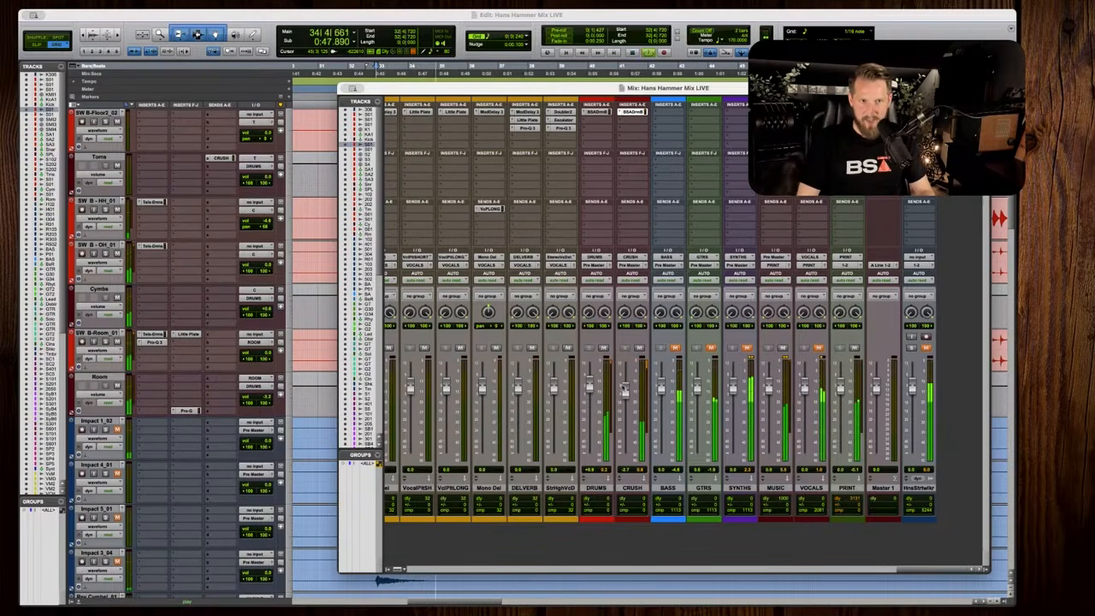
key(super+equal)
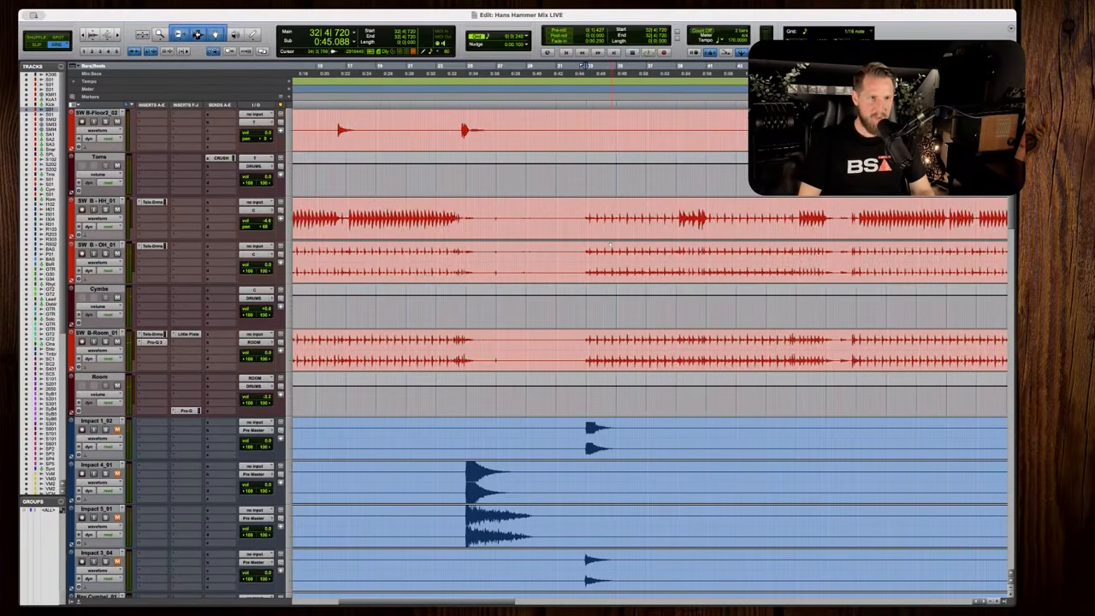
key(space)
key(space)
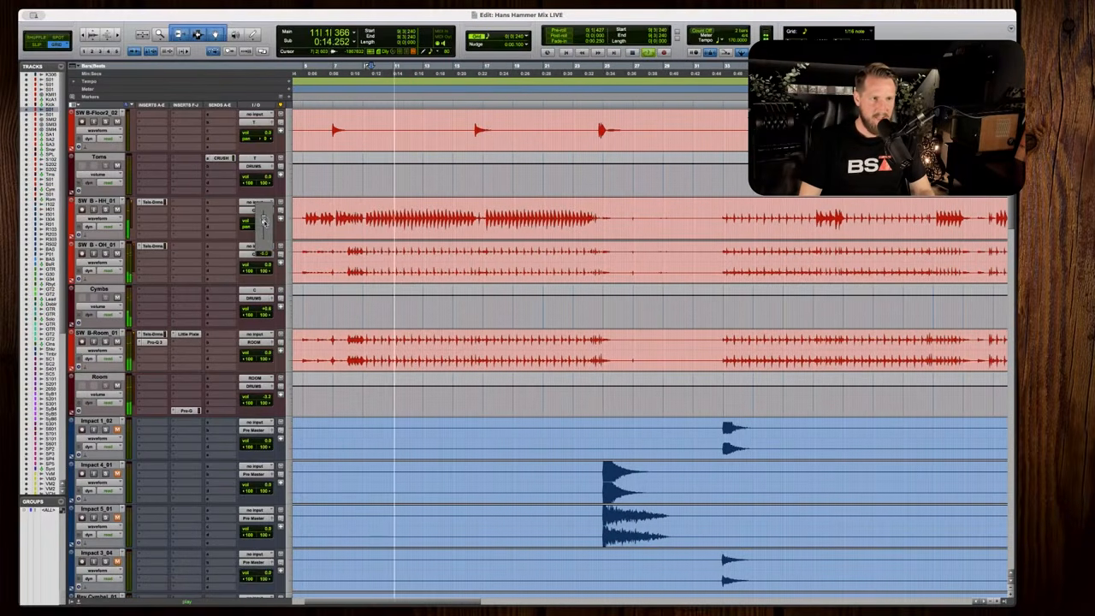
Place the edit cursor on the snare top track's first transient after the break, at bar 33.
scroll(499, 238, up, 7)
scroll(499, 238, up, 6)
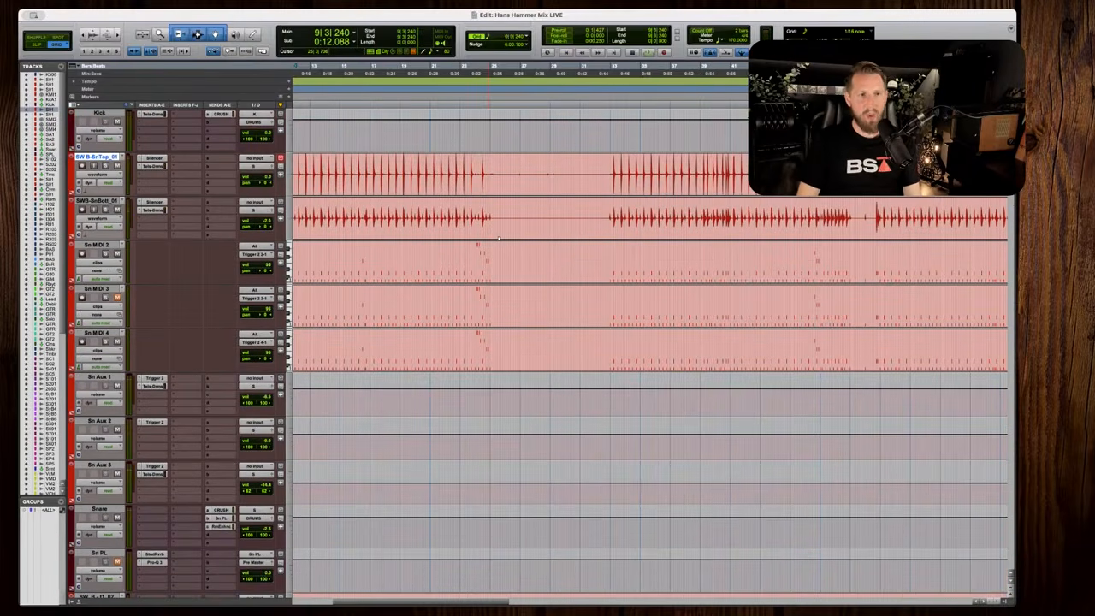
click(585, 174)
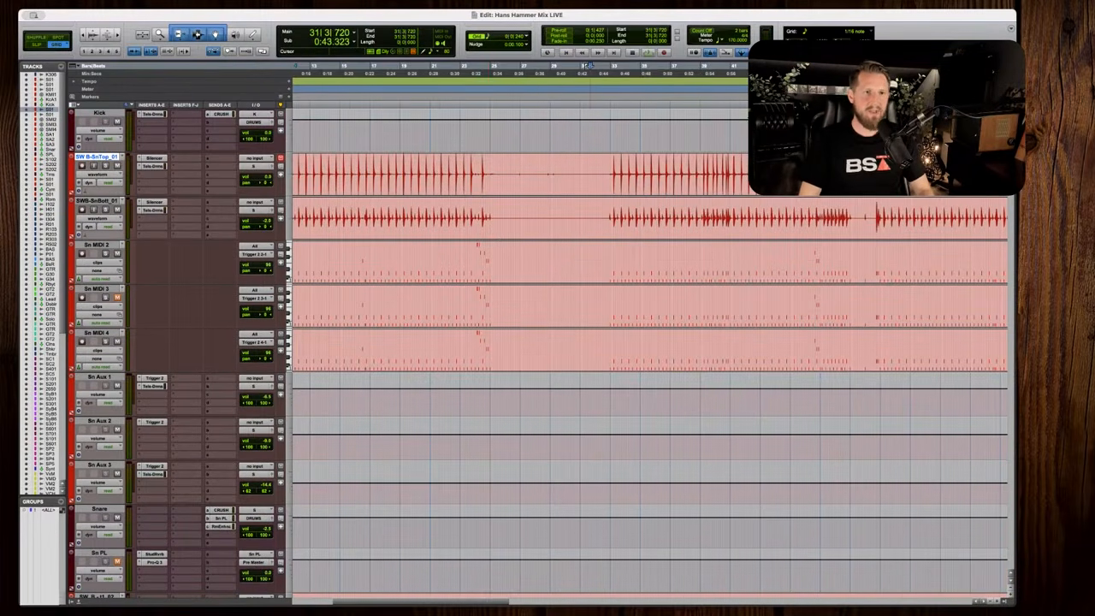
key(Tab)
key(t)
scroll(578, 176, right, 2)
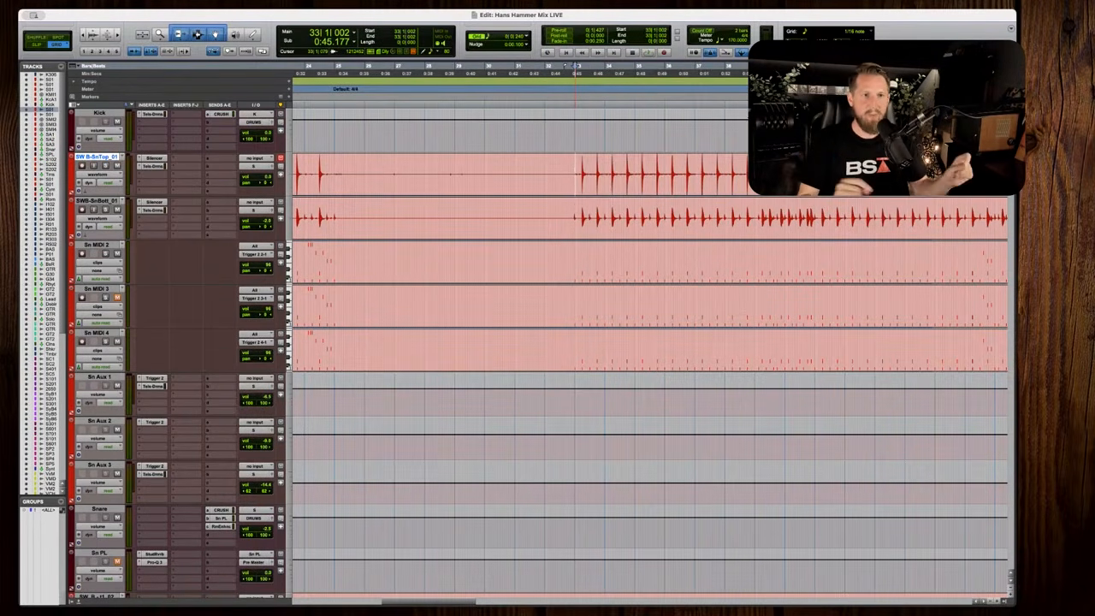
Unmute the GTRS bus in the mixer and bring the bass and guitar tracks into view for editing.
key(super+equal)
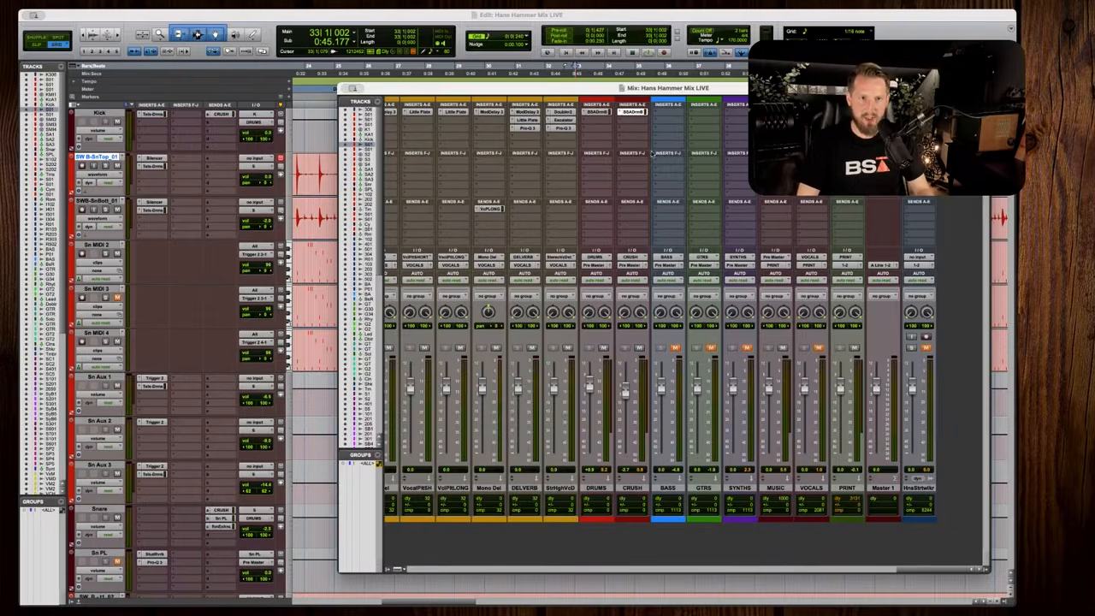
key(super+equal)
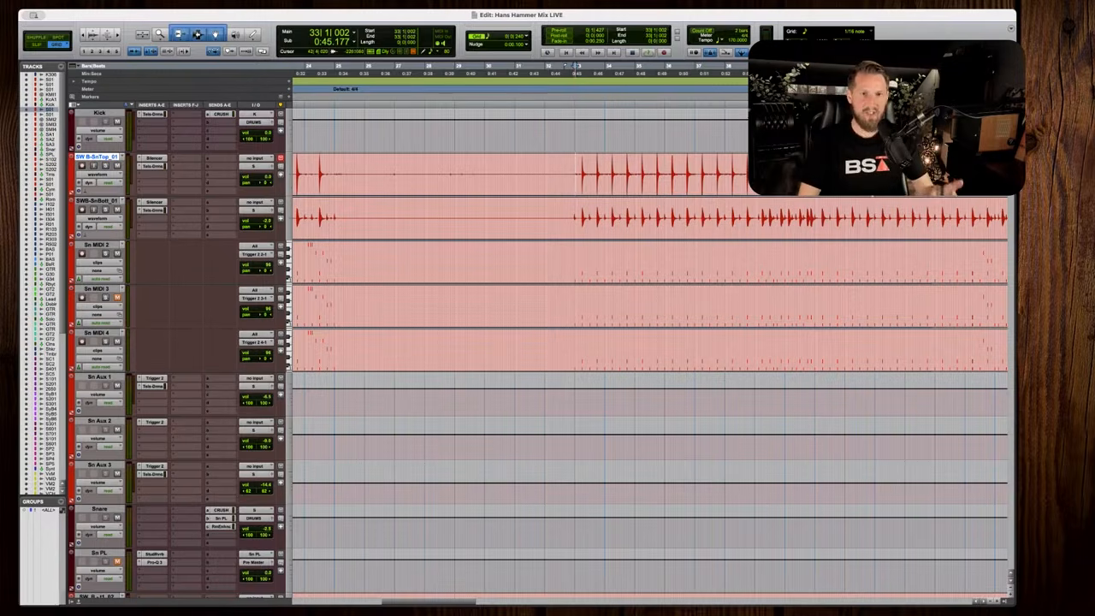
scroll(651, 342, down, 10)
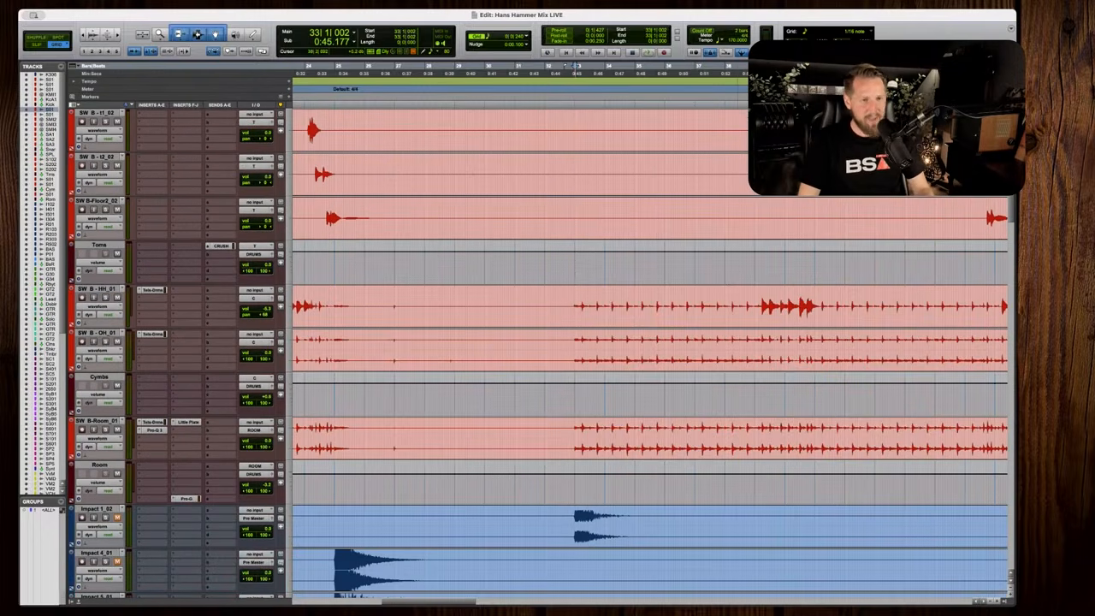
scroll(650, 342, down, 8)
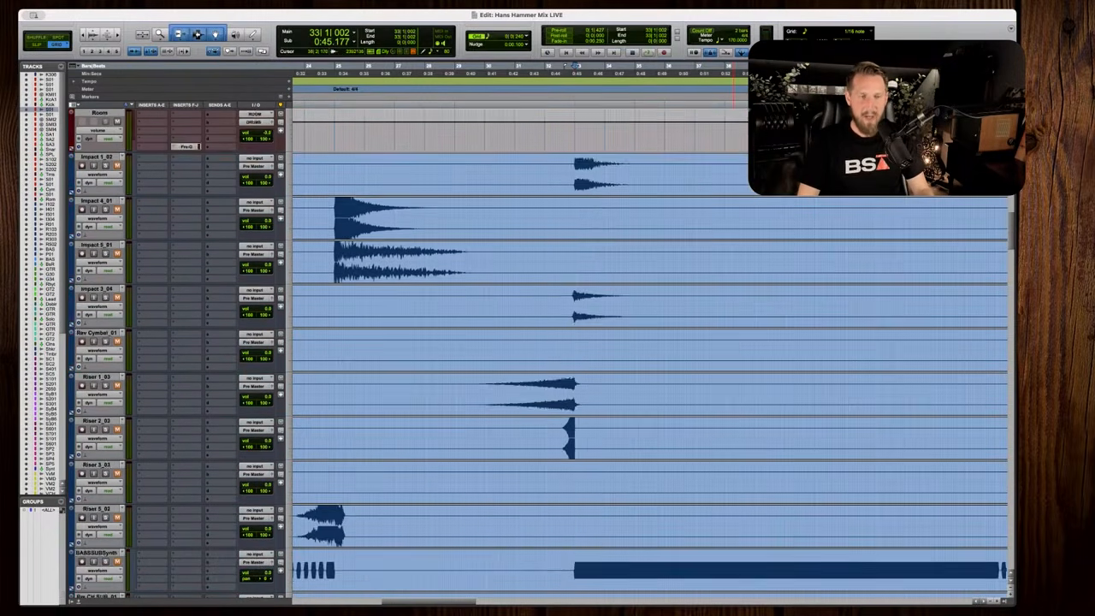
scroll(650, 342, down, 7)
scroll(650, 342, down, 4)
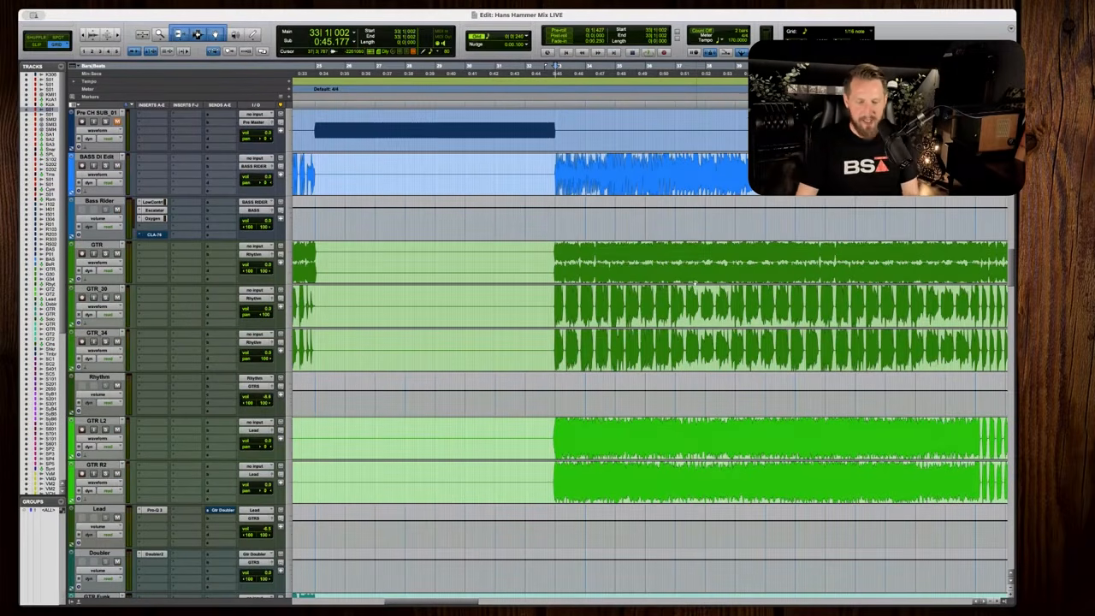
key(super+equal)
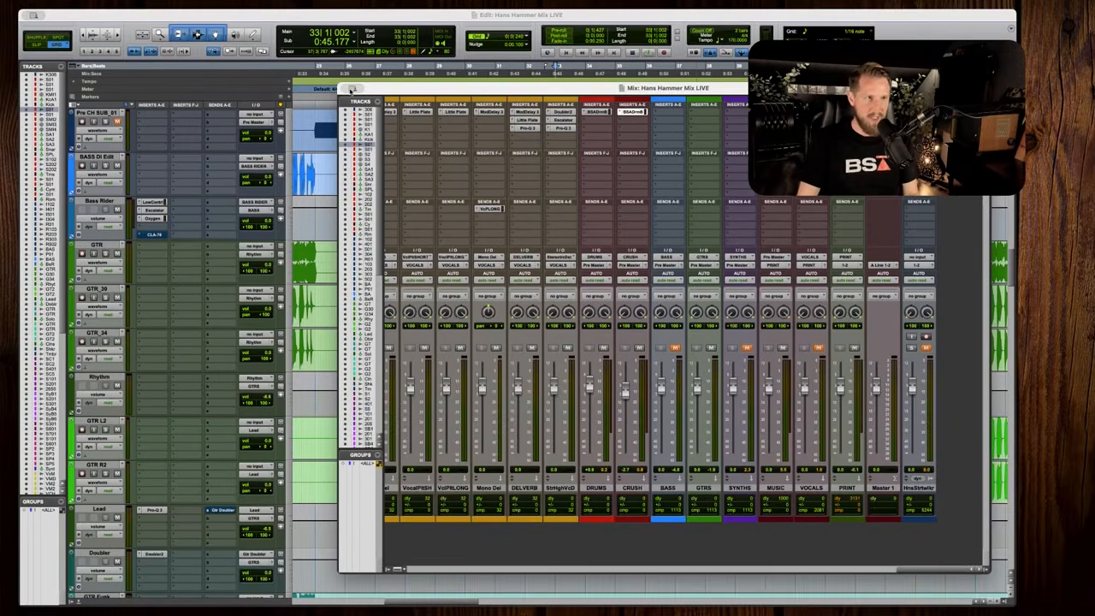
key(super+equal)
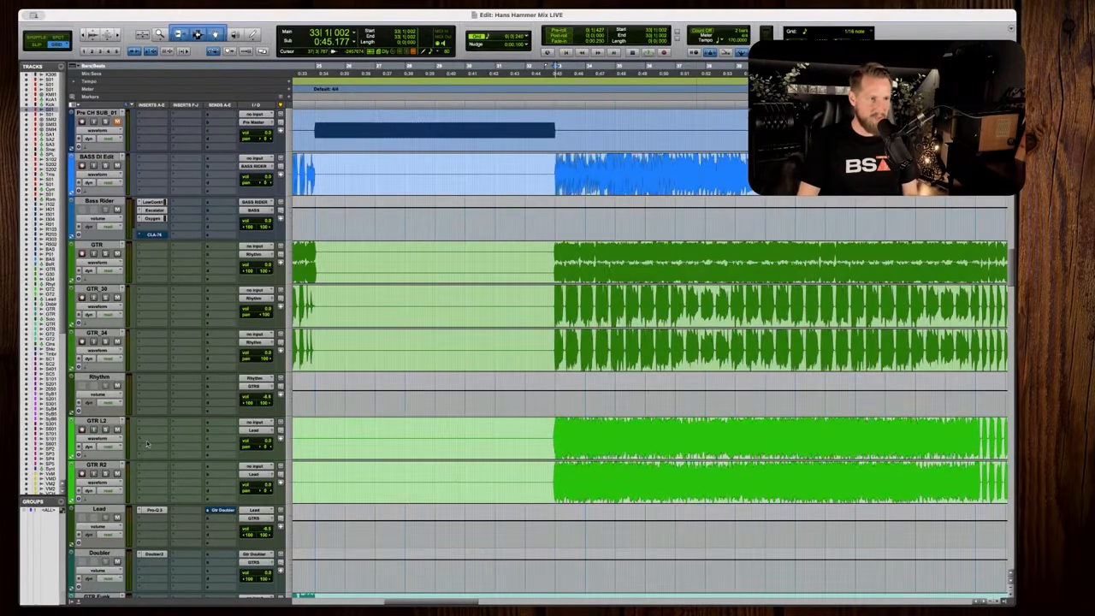
Mute the Lead, Doubler and Solo guitar tracks so that the rhythm guitars can be worked on.
scroll(115, 518, down, 5)
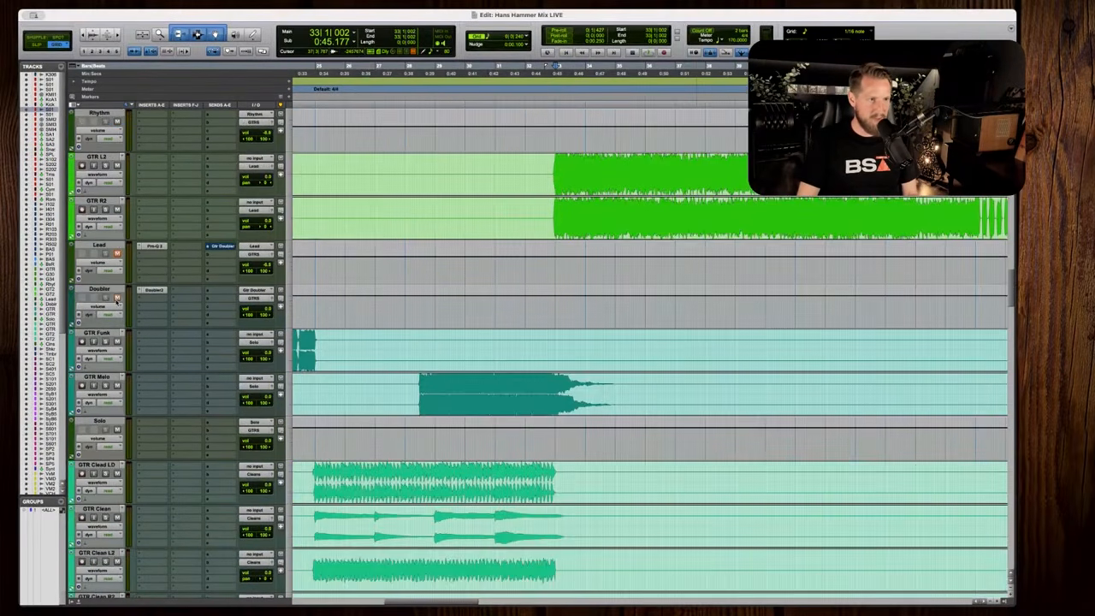
scroll(118, 432, down, 4)
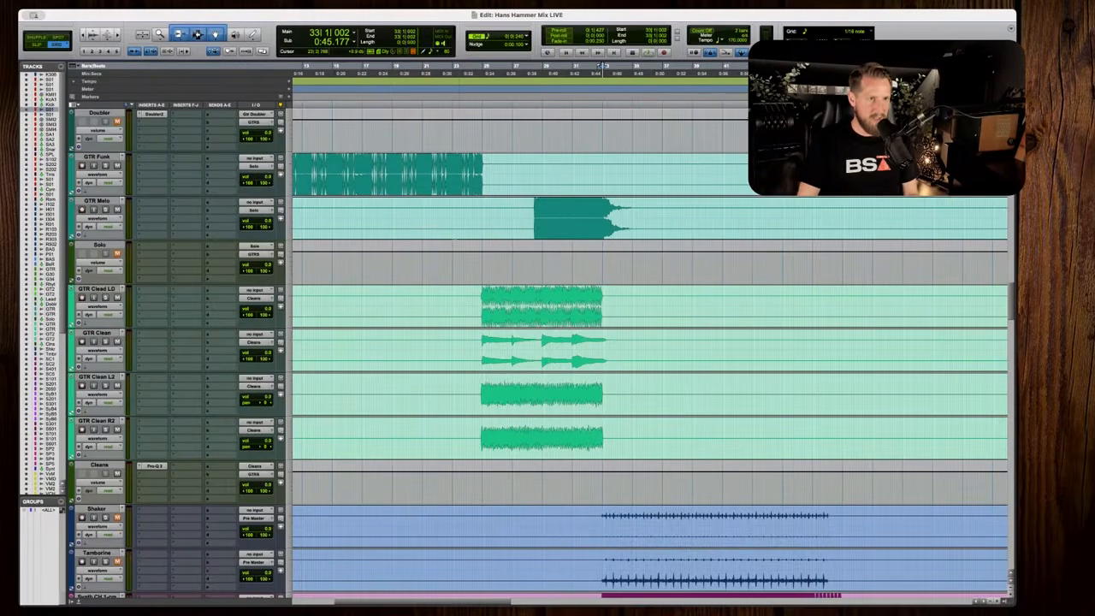
drag(403, 175, 622, 218)
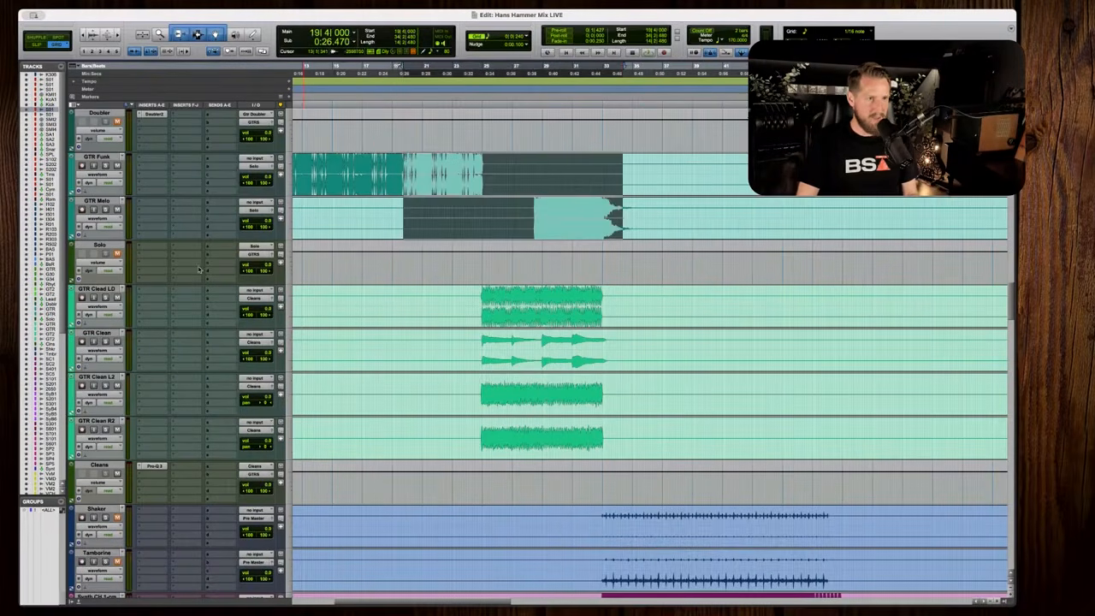
scroll(117, 473, up, 9)
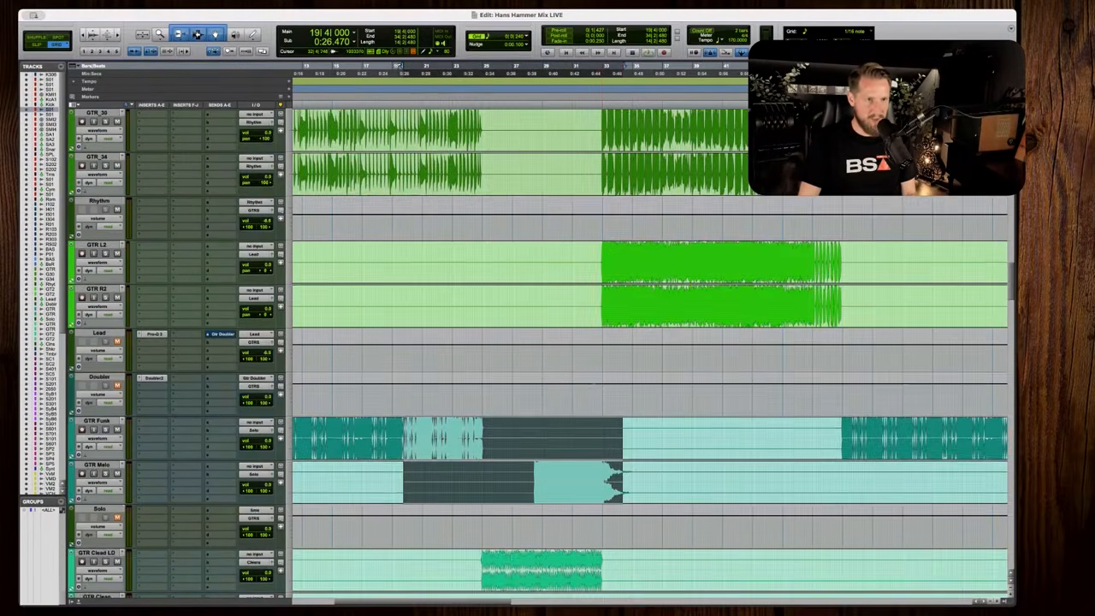
Solo the GTR track, play it from just before bar 33 and slightly raise the Rhythm track's volume.
click(586, 66)
key(t)
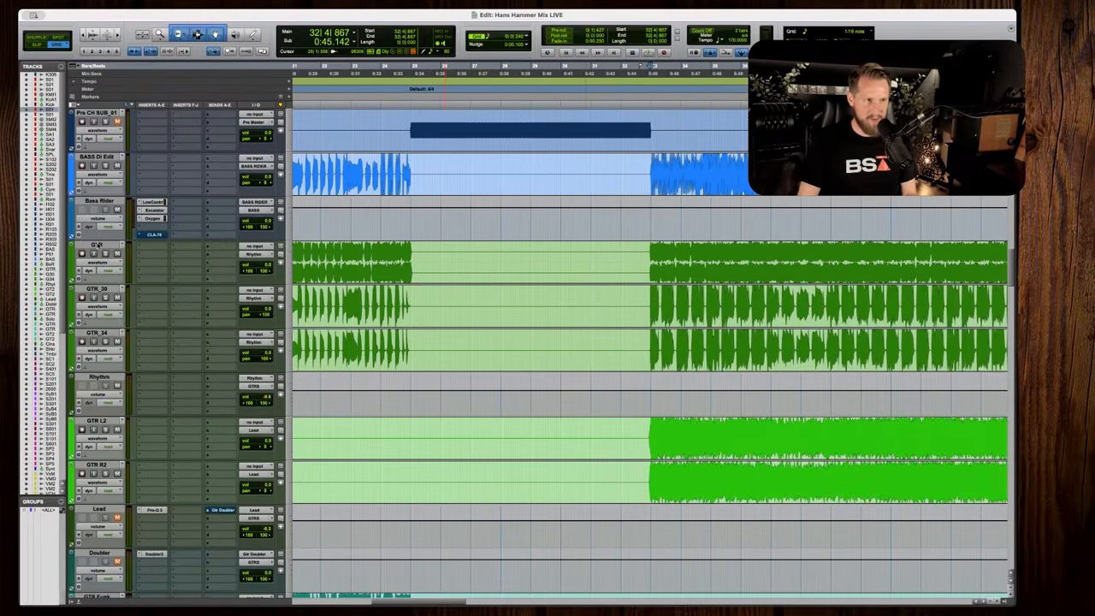
key(space)
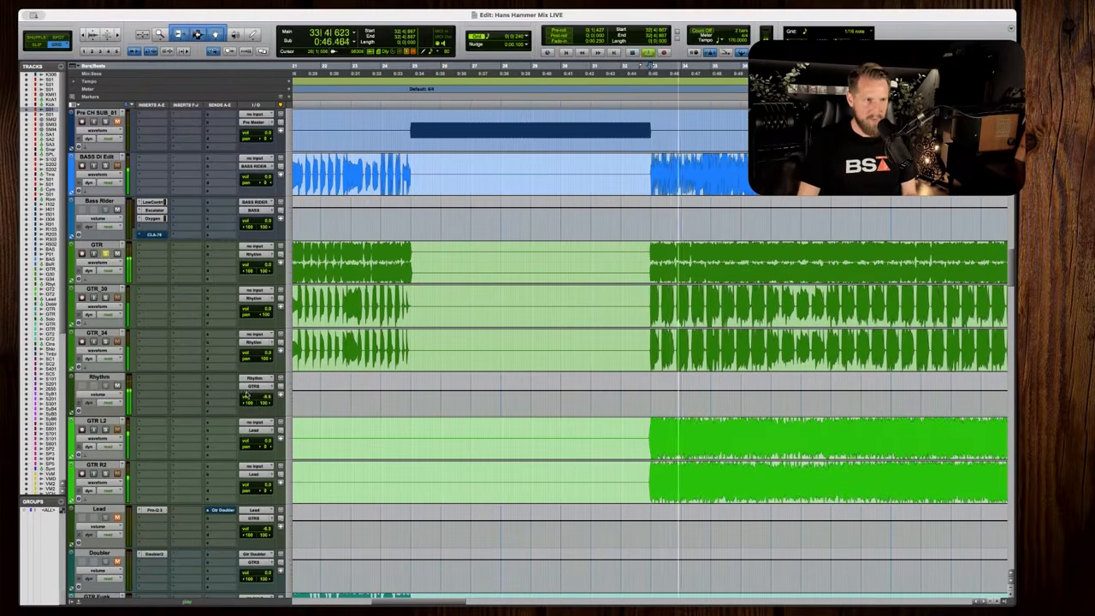
drag(255, 396, 256, 397)
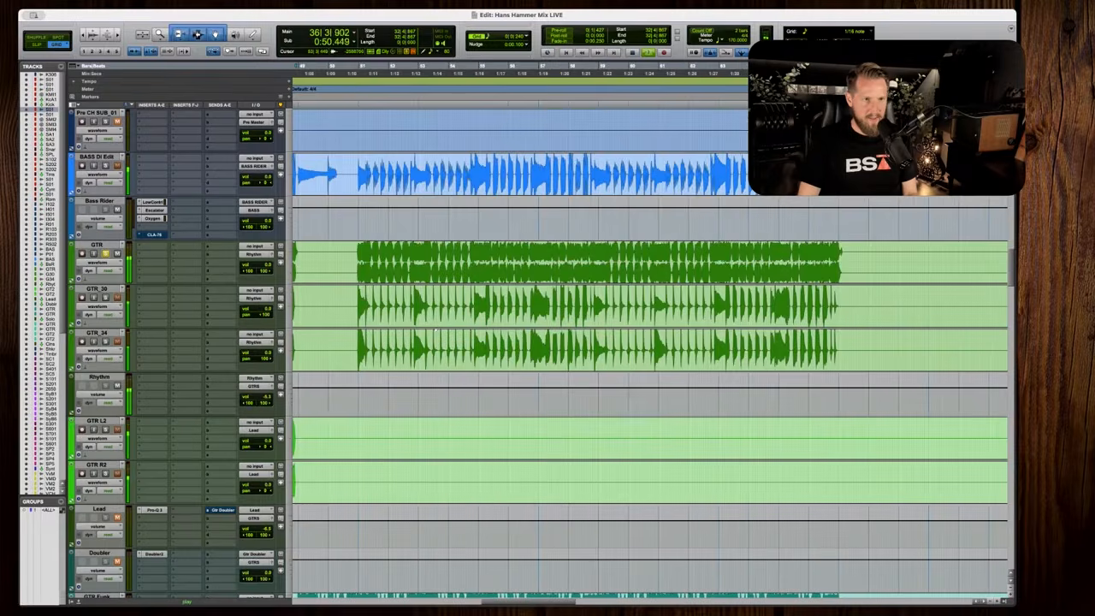
scroll(616, 308, left, 4)
key(space)
Select about the first two bars of the GTR_30 and GTR_34 clips starting just before bar 33.
key(r)
key(t)
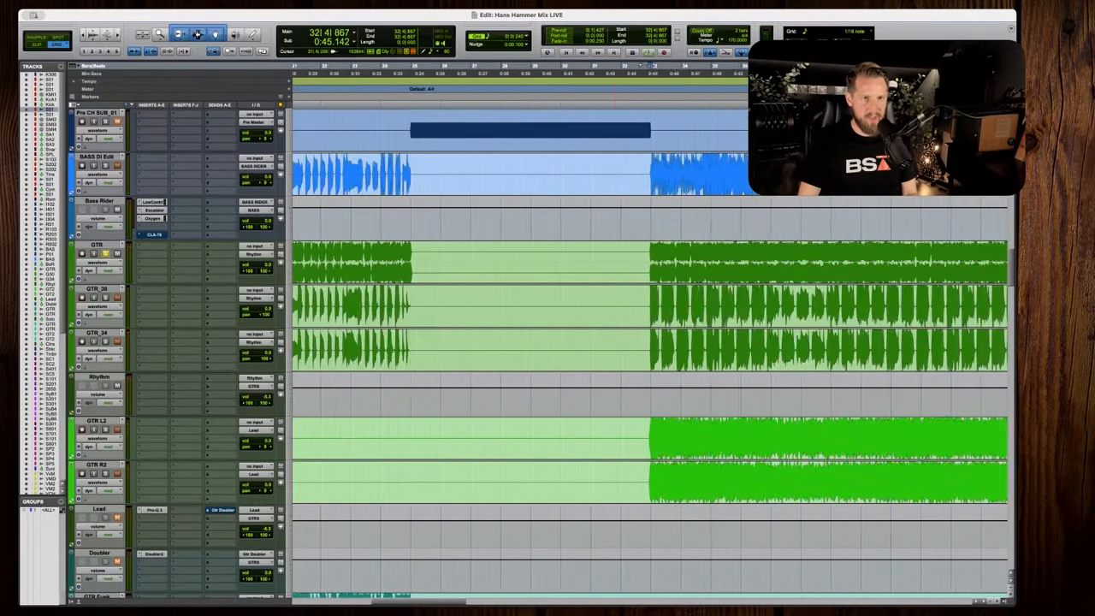
key(t)
scroll(650, 342, right, 3)
key(t)
scroll(650, 342, right, 4)
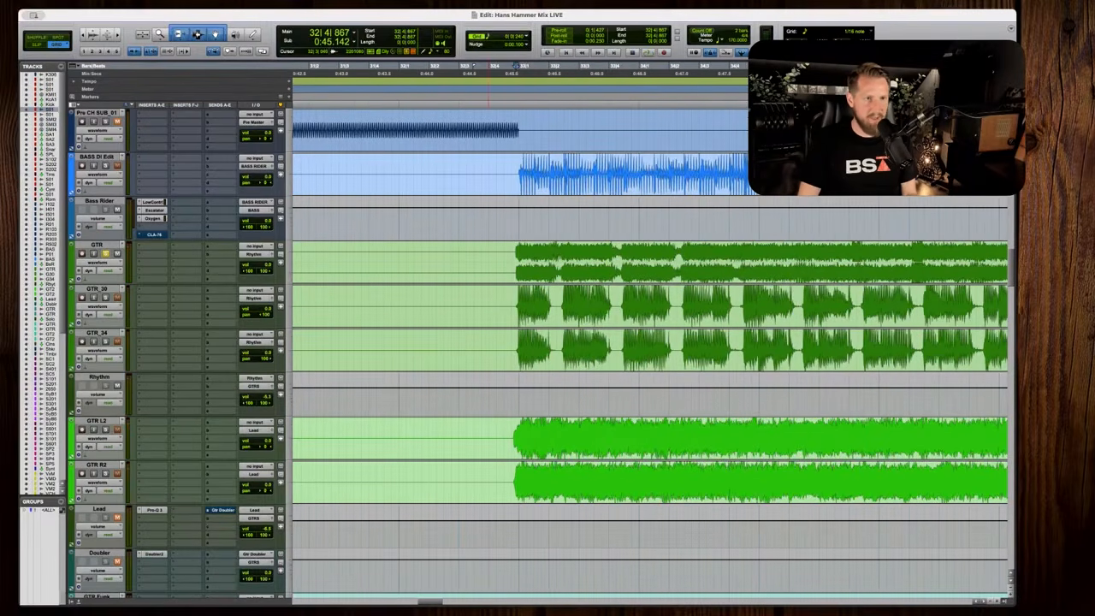
drag(511, 313, 766, 346)
key(r)
key(r)
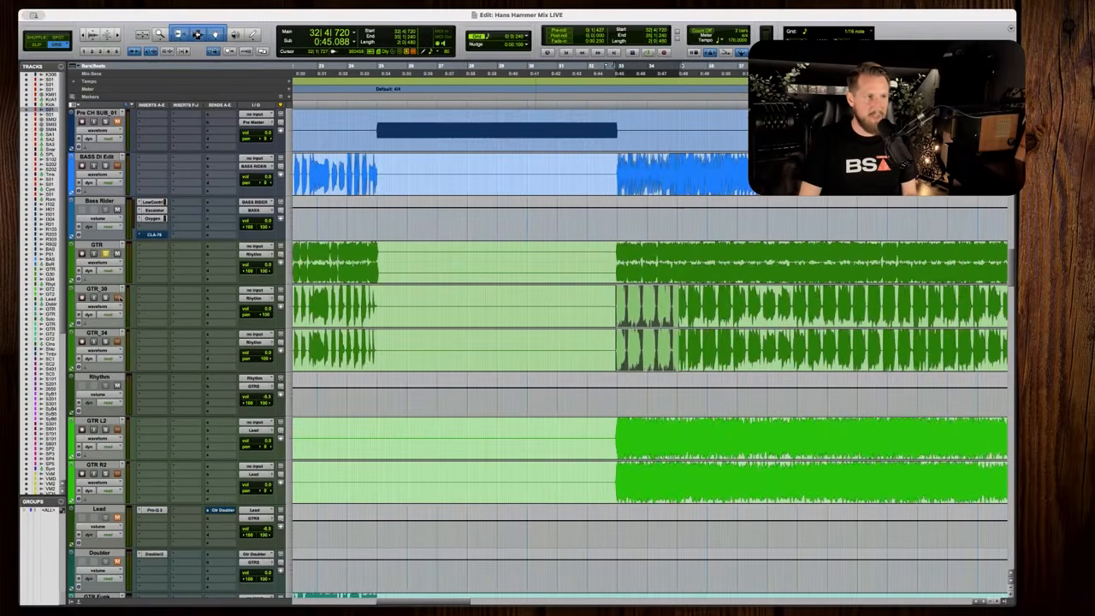
key(t)
scroll(430, 247, right, 3)
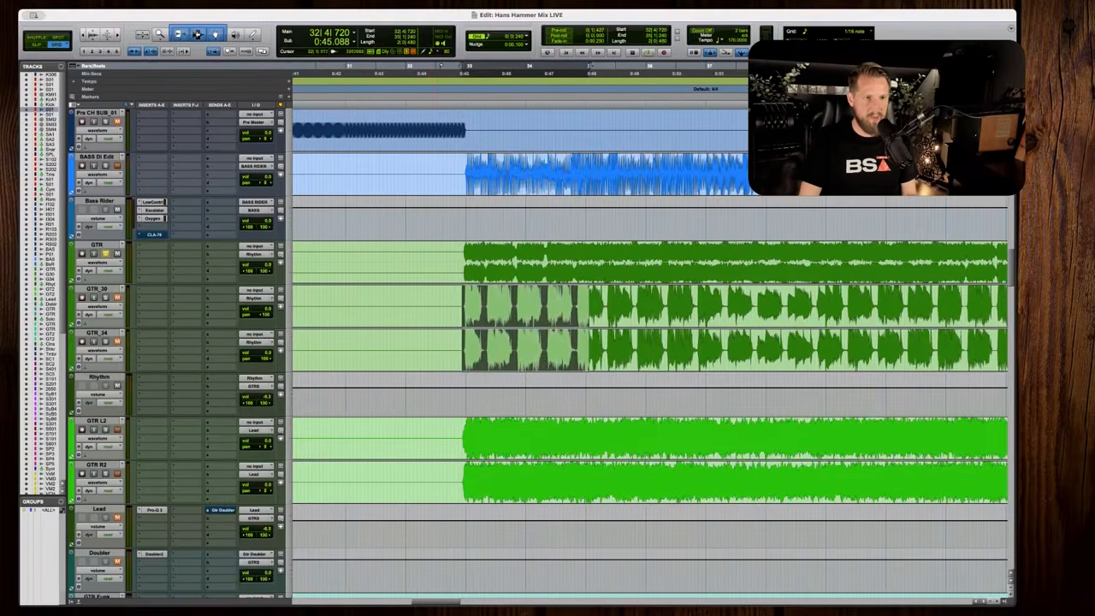
Place the cursor at the GTR part's entry near bar 33 and insert Telos - Guitars on the GTR track.
click(465, 250)
click(159, 249)
mouse_move(171, 247)
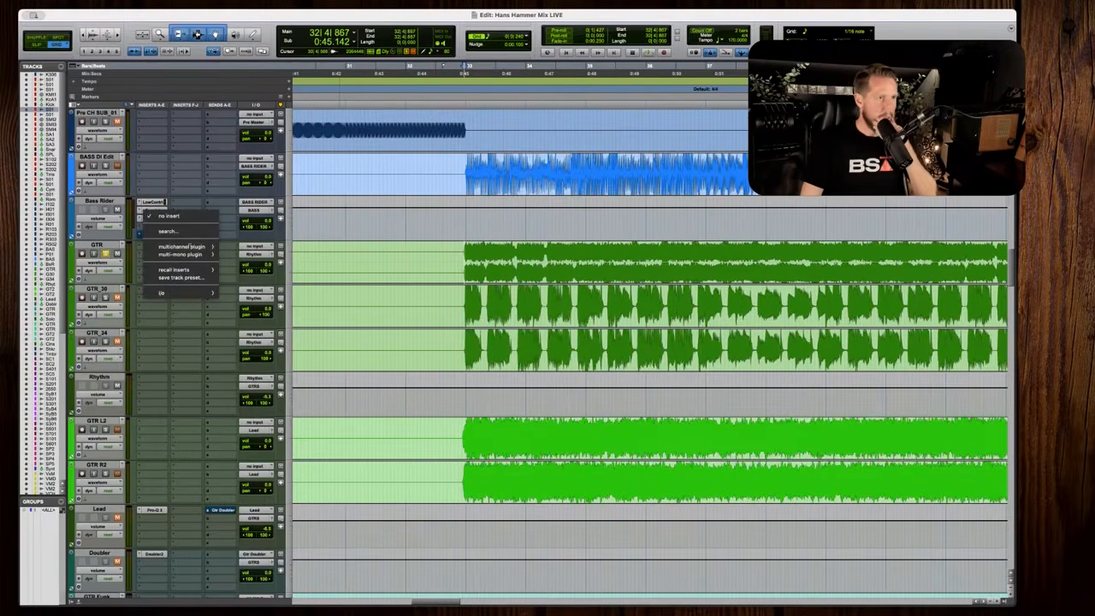
mouse_move(245, 295)
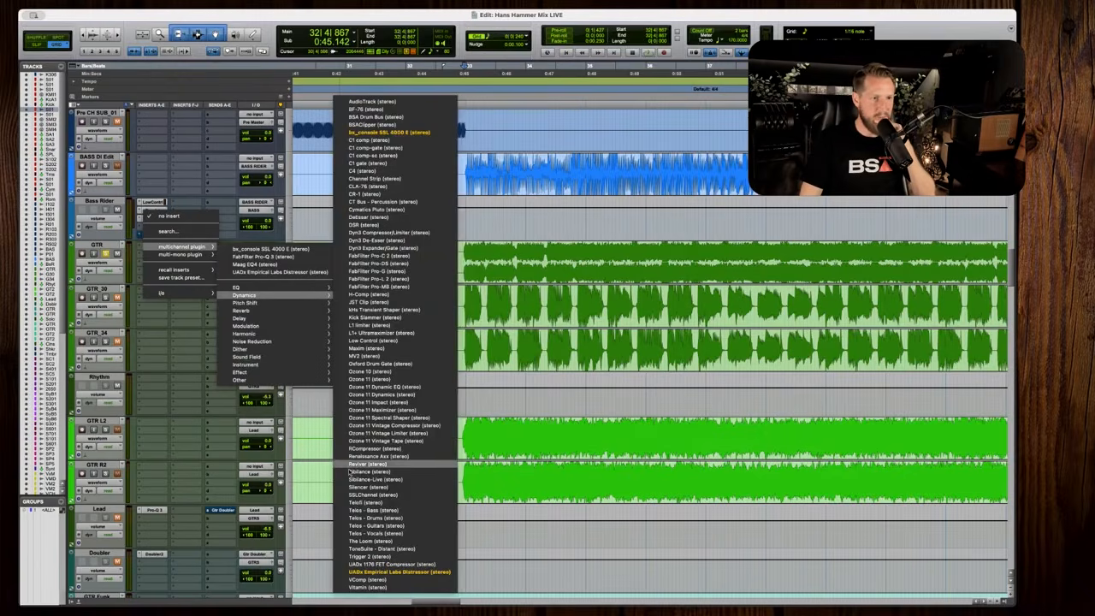
click(389, 526)
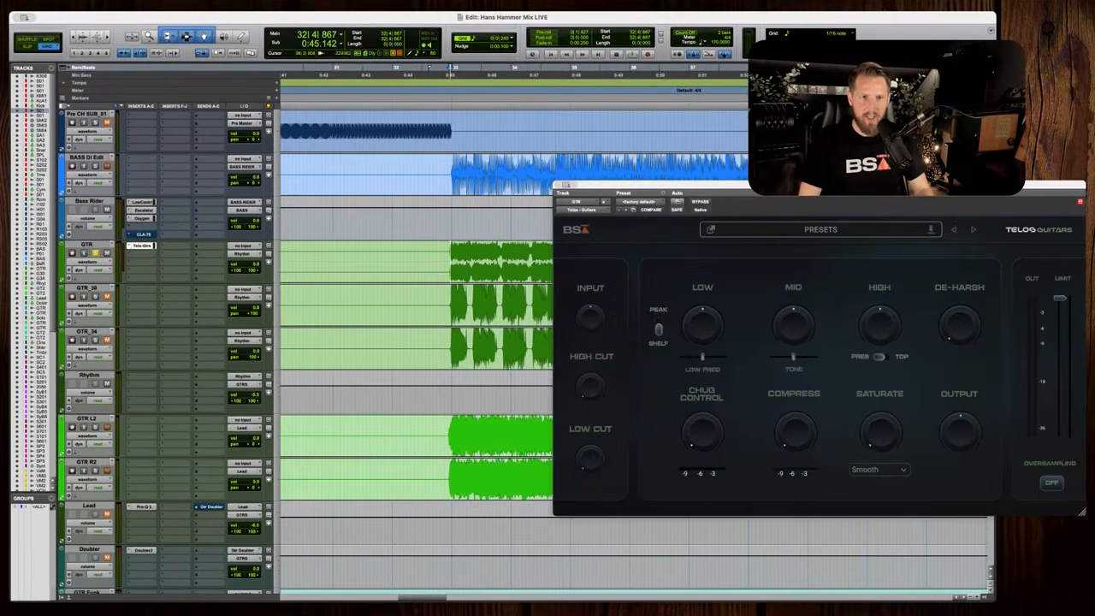
drag(781, 185, 582, 184)
Raise the MID amount to about 30% and shift its Tone upward in Telos Guitars while listening to the section.
key(space)
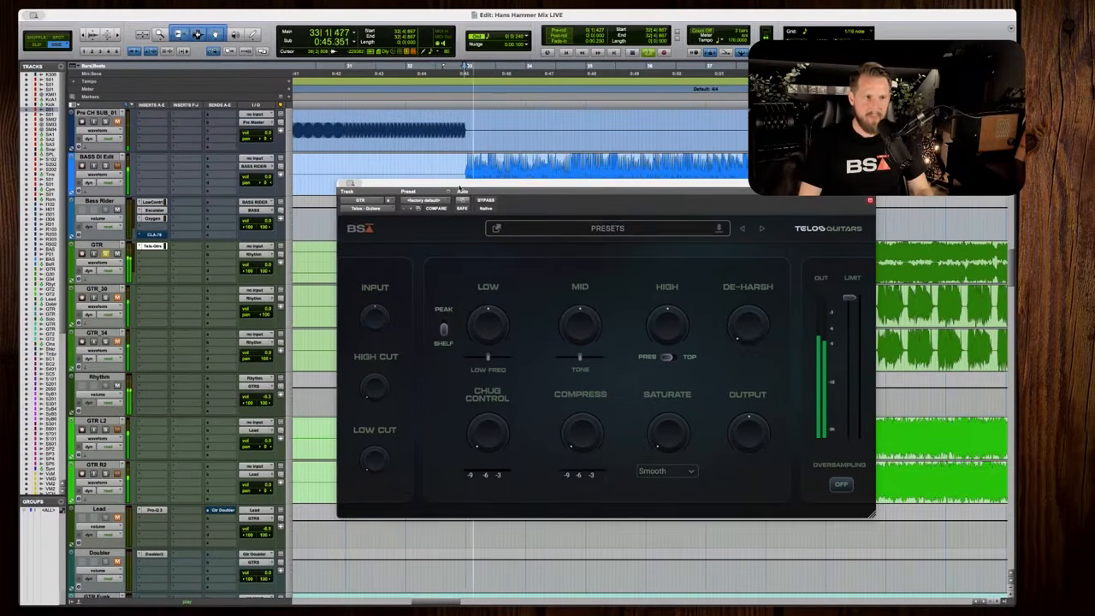
drag(588, 319, 589, 295)
mouse_move(584, 354)
mouse_down()
mouse_move(593, 354)
mouse_move(583, 333)
mouse_move(596, 354)
mouse_up()
key(space)
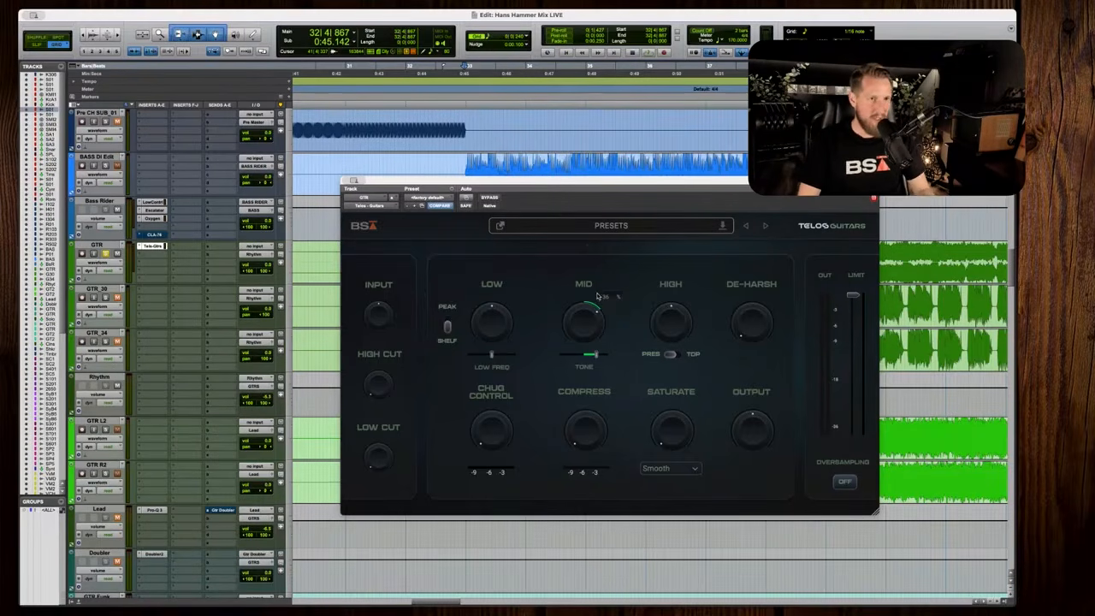
key(space)
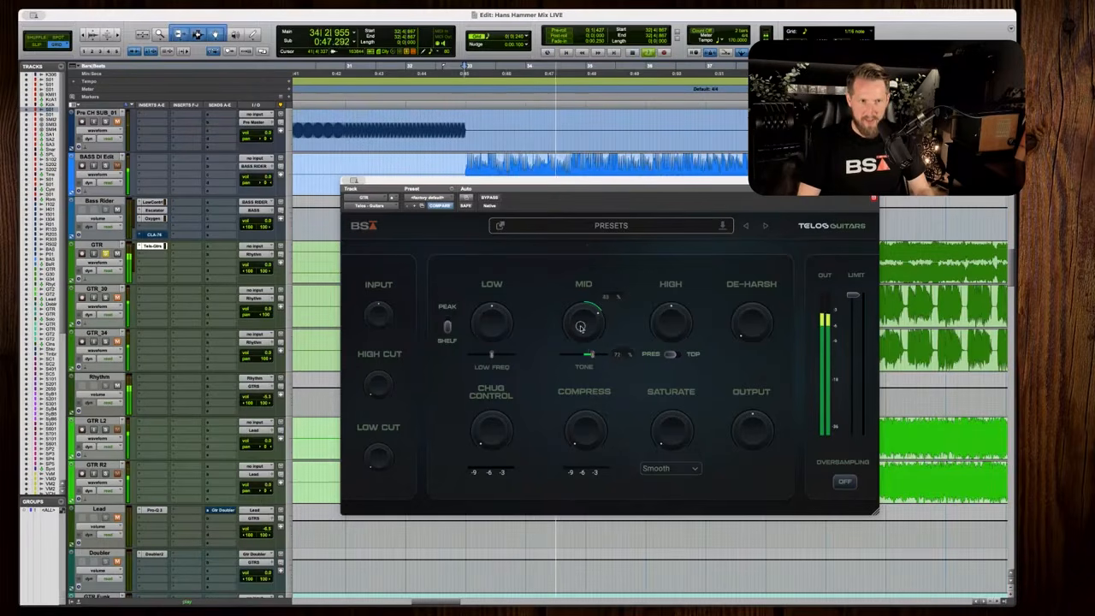
drag(580, 326, 579, 331)
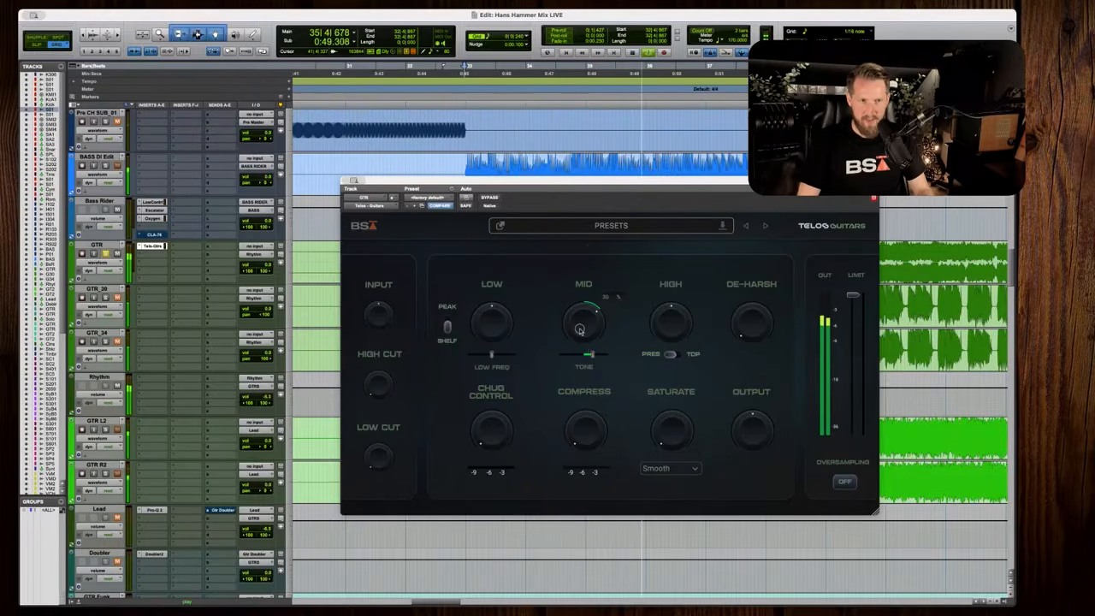
key(space)
Switch the HIGH band to TOP and raise it to about 27% while listening to the guitar.
click(672, 354)
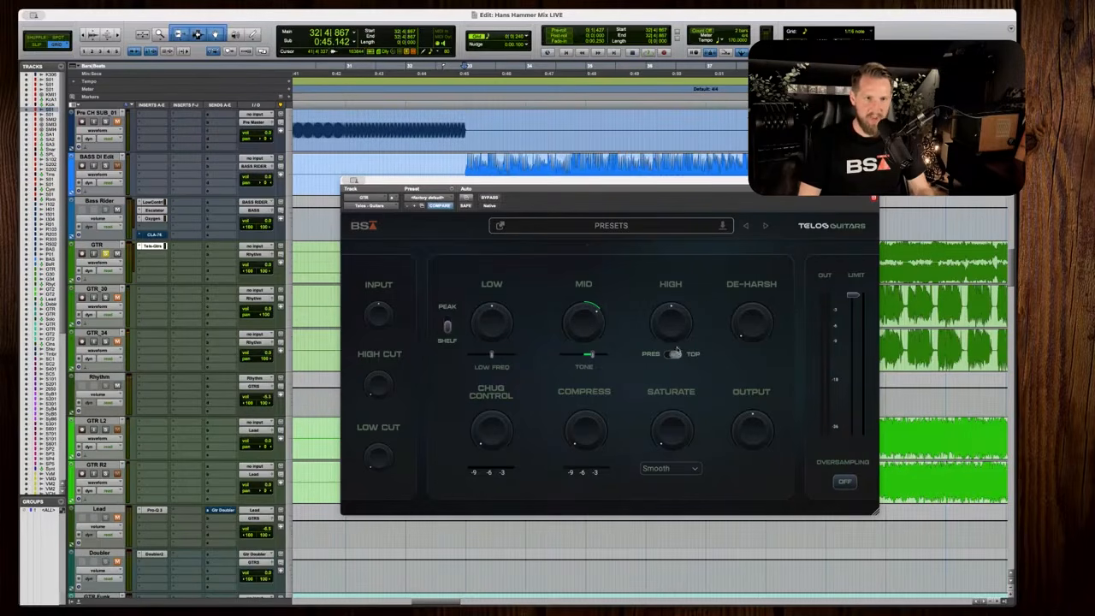
key(space)
drag(673, 331, 671, 313)
key(space)
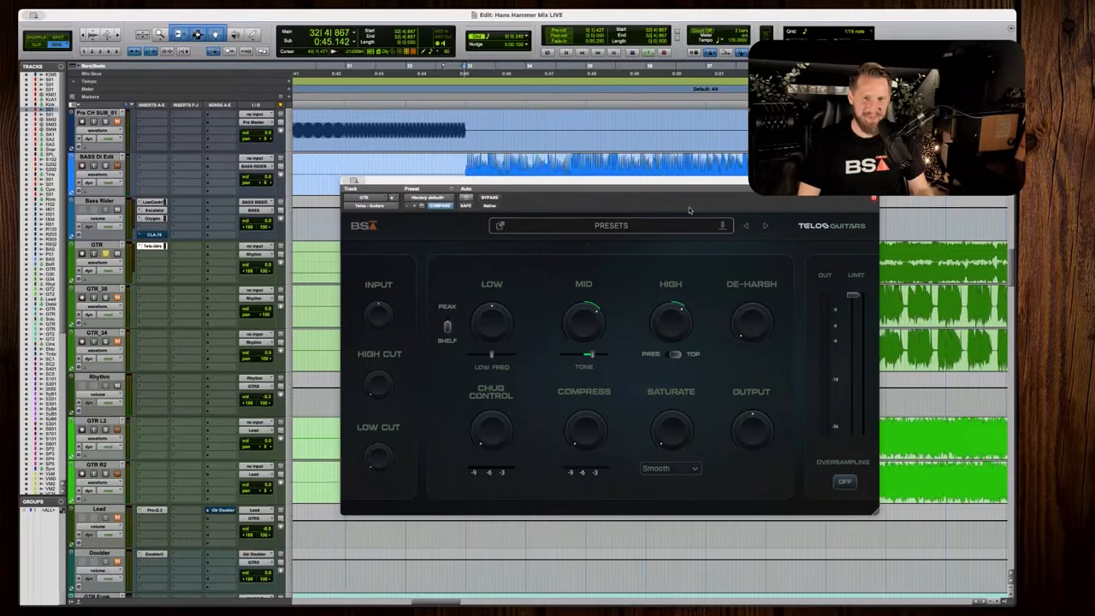
drag(707, 181, 746, 184)
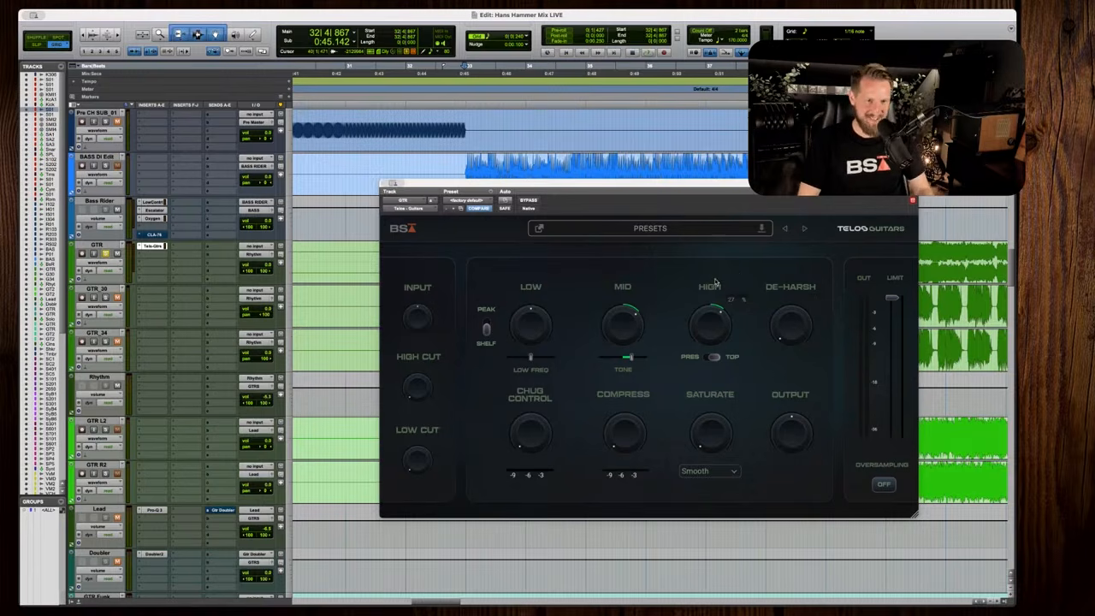
Raise DE-HARSH to about 56% and HIGH to about 51% in Telos Guitars while listening to the section.
key(space)
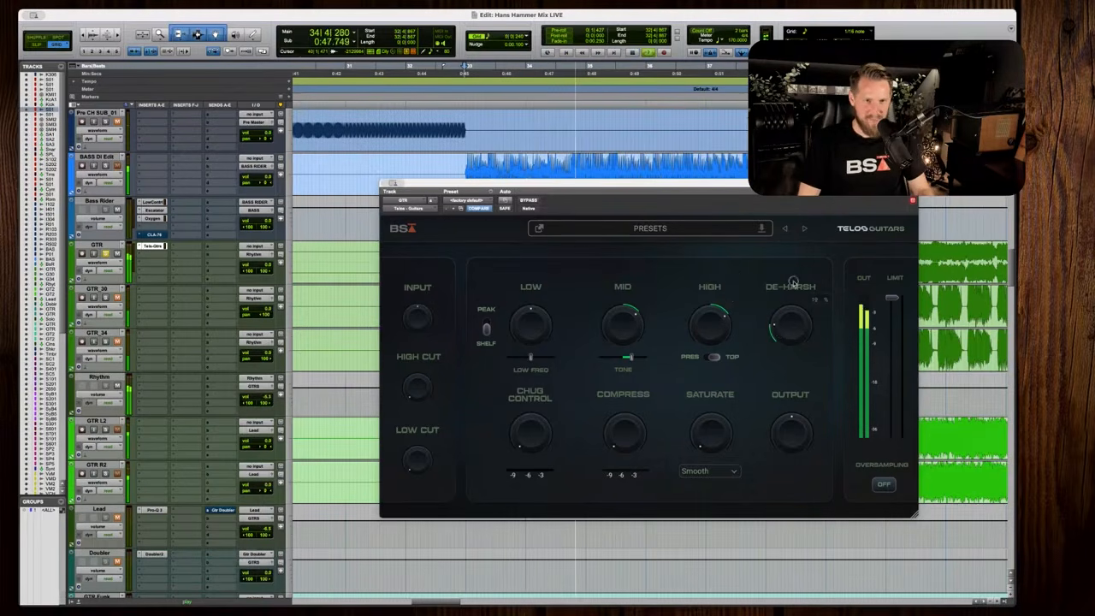
drag(790, 322, 792, 247)
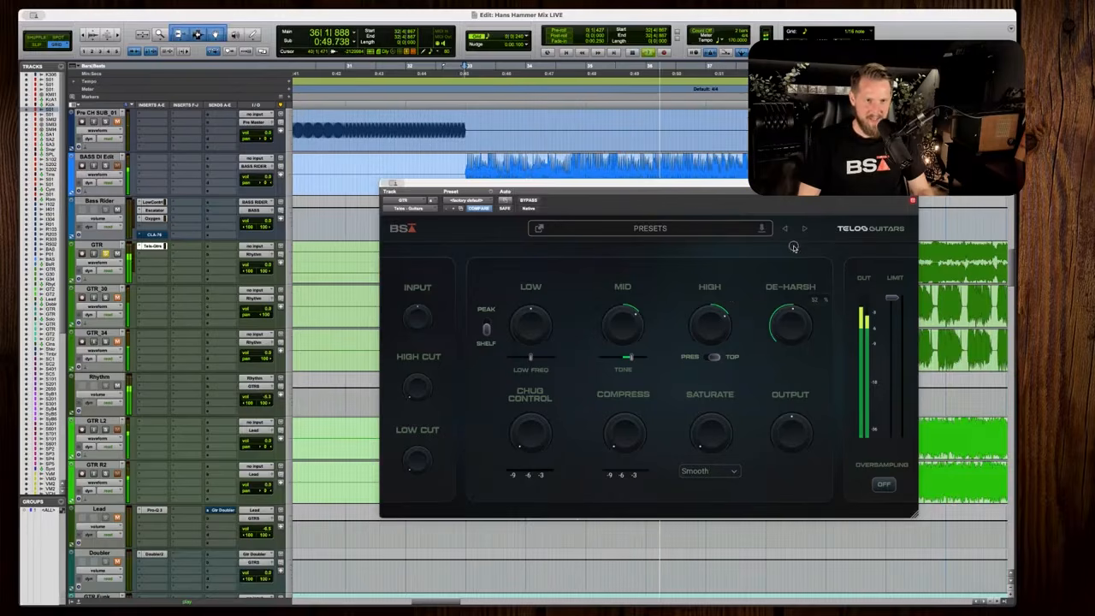
drag(719, 331, 720, 322)
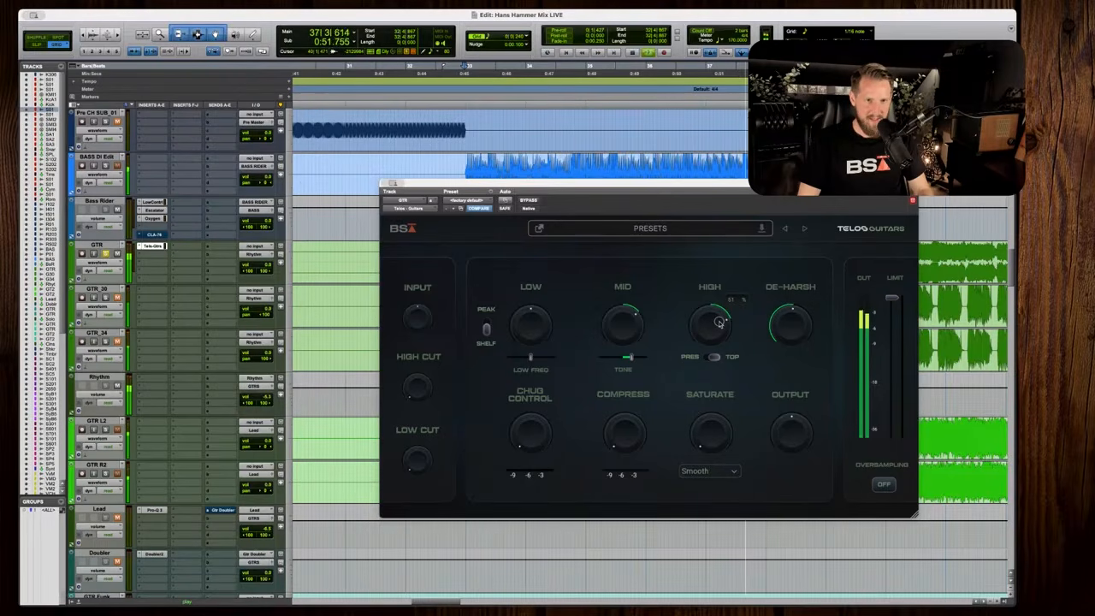
key(space)
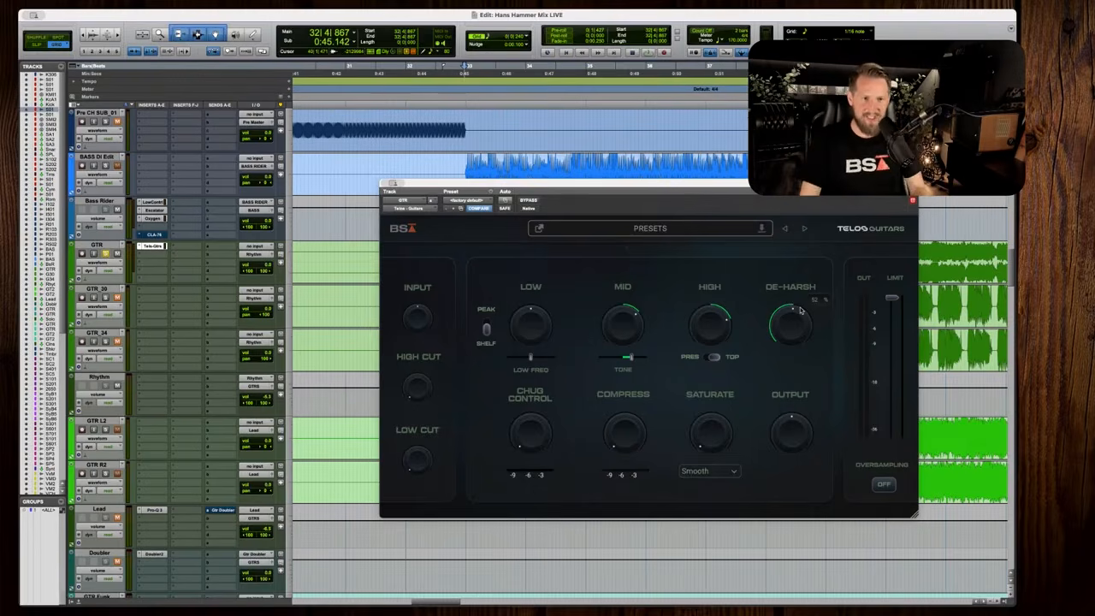
key(space)
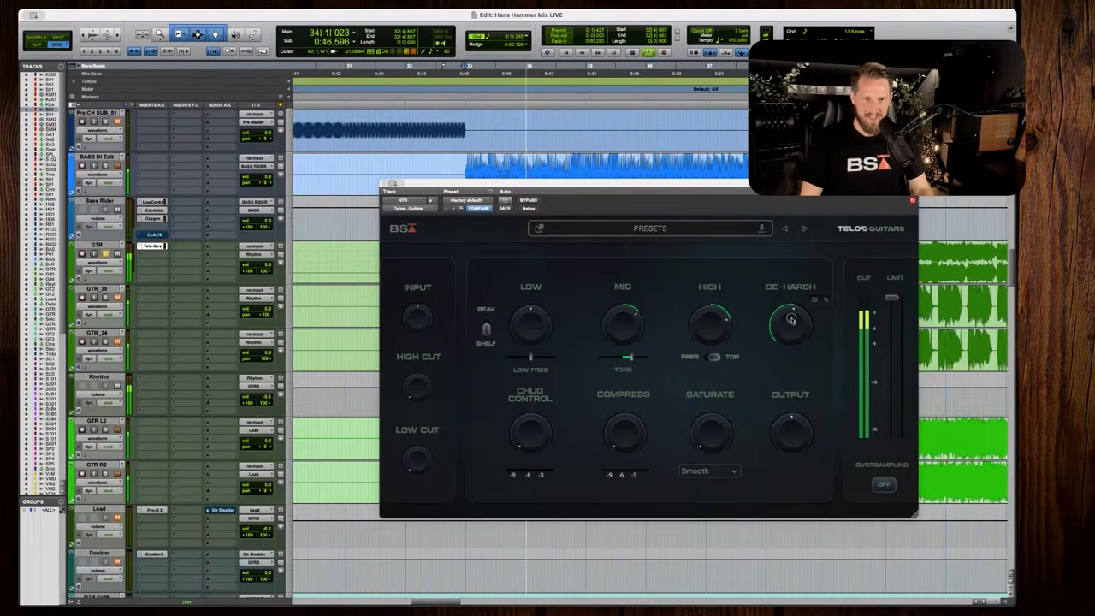
drag(791, 319, 791, 314)
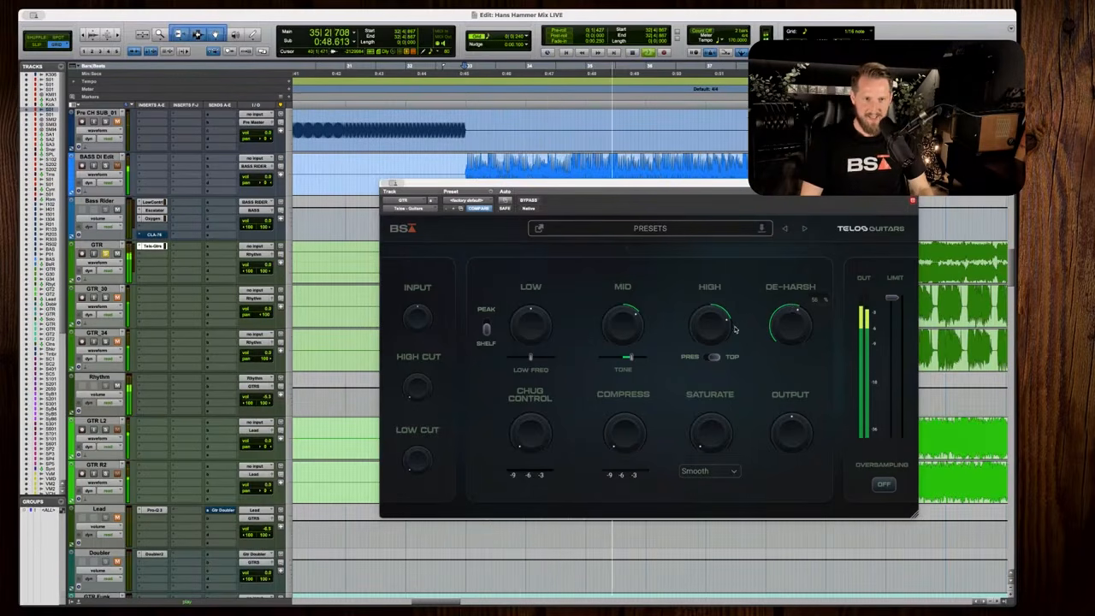
key(space)
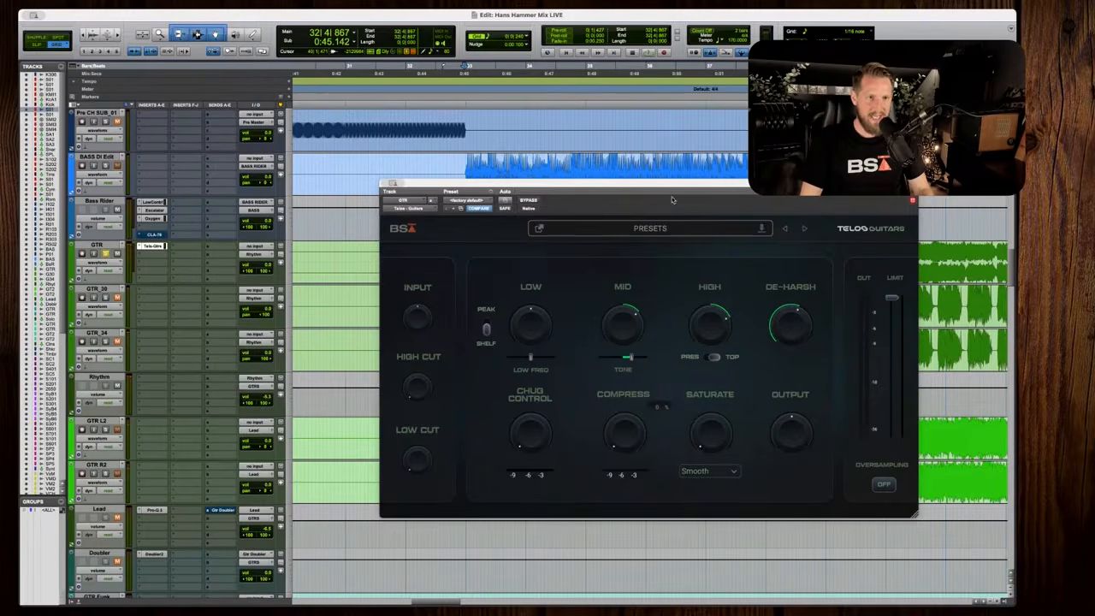
Raise COMPRESS to about 26% in Telos Guitars during playback.
drag(672, 184, 673, 185)
key(space)
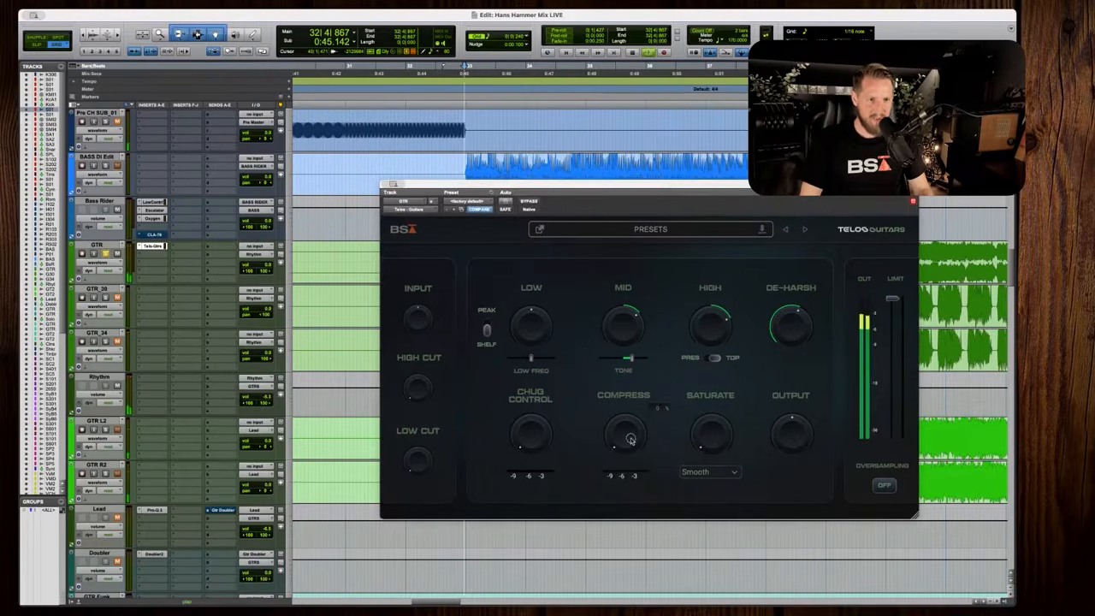
drag(630, 439, 619, 413)
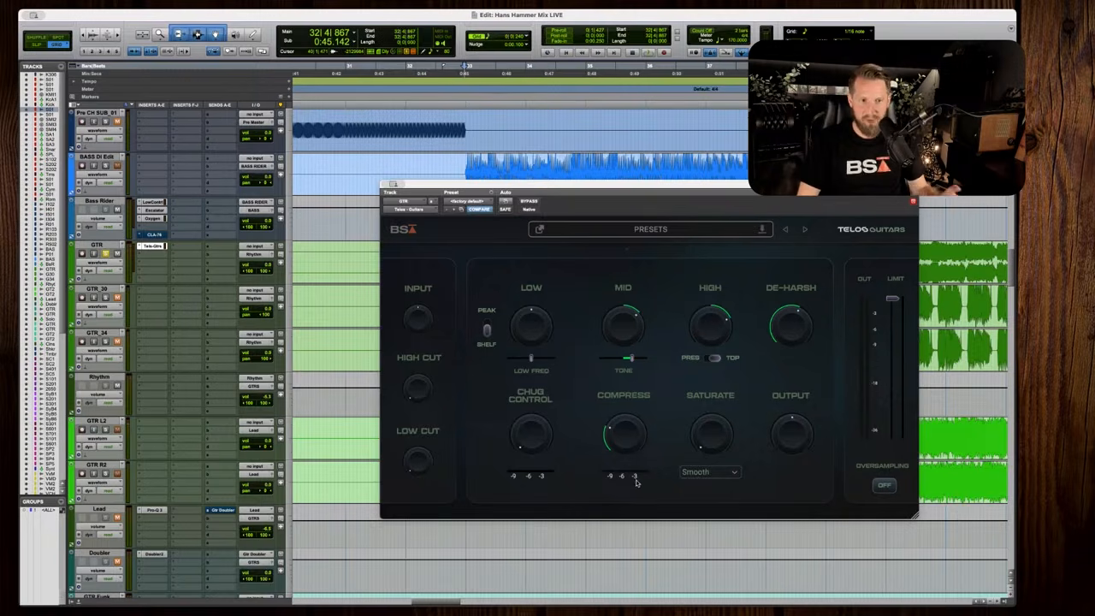
mouse_move(644, 435)
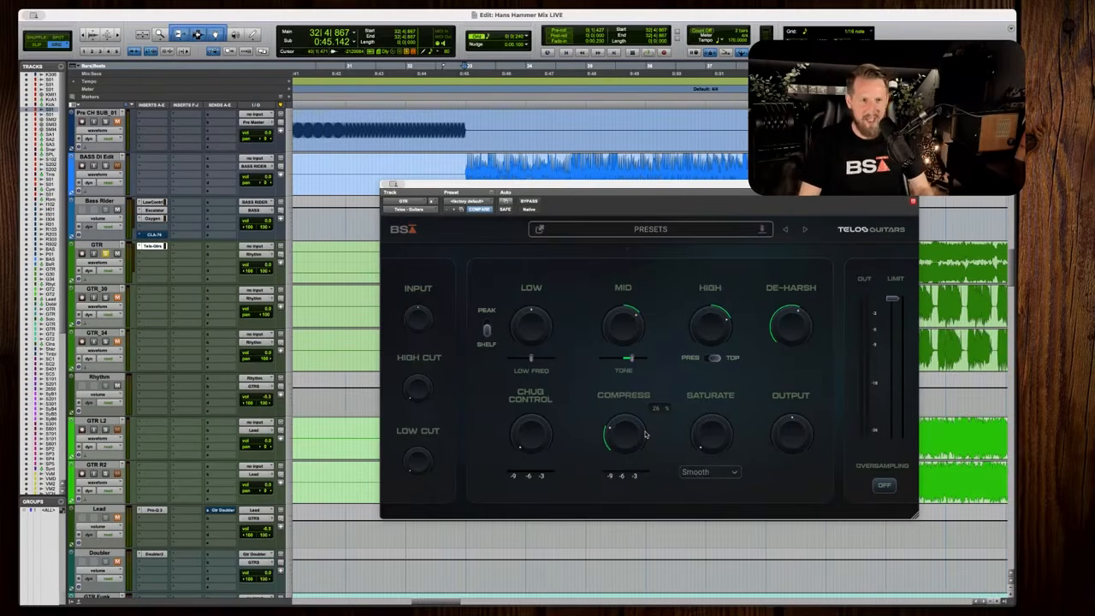
Raise CHUG CONTROL to about 37% while listening to the palm-muted guitars.
key(space)
drag(530, 434, 526, 425)
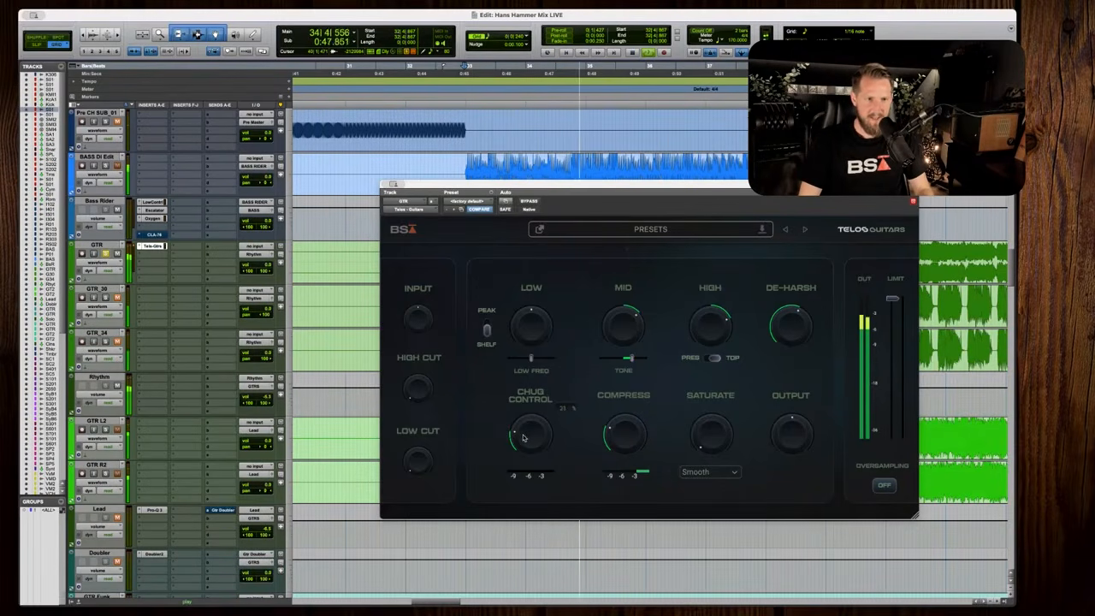
drag(525, 439, 525, 432)
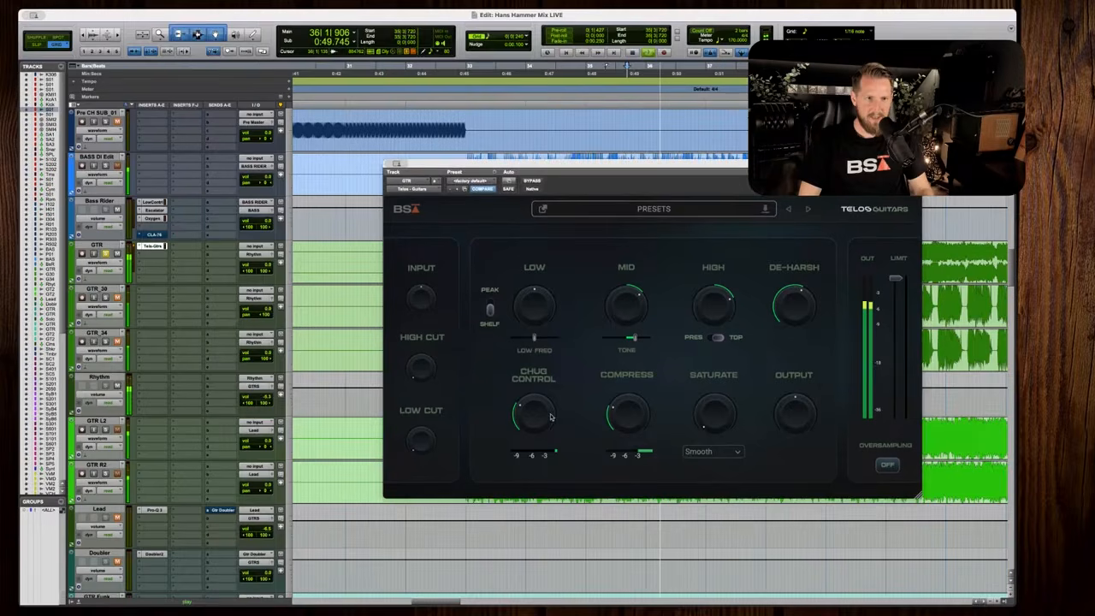
mouse_move(536, 419)
mouse_down()
mouse_move(536, 407)
mouse_move(531, 414)
mouse_up()
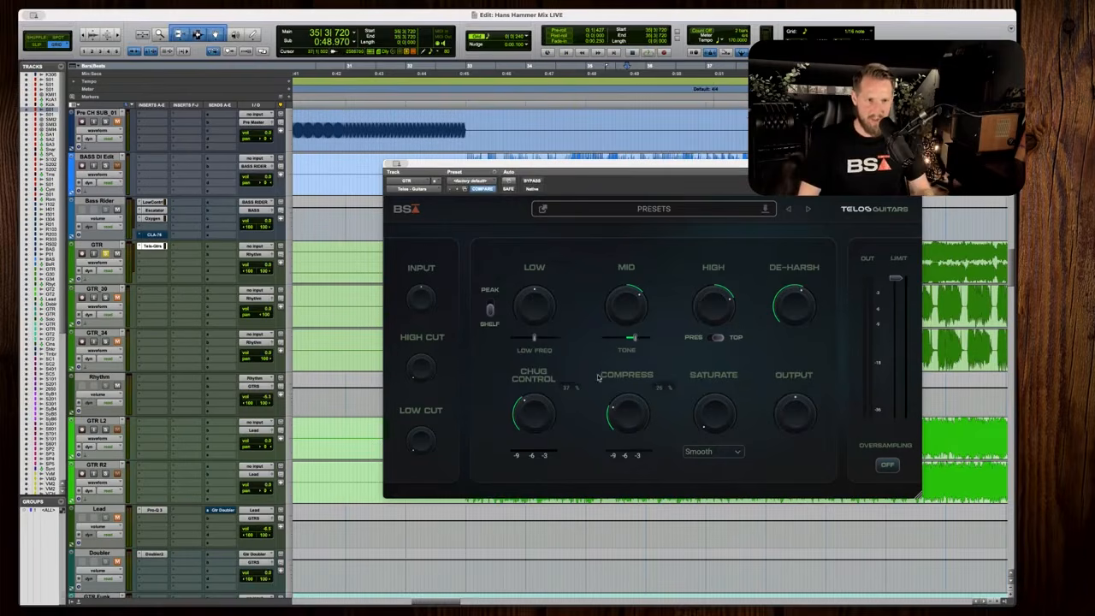
Audition Smooth saturation with SATURATE raised to about 40%.
key(space)
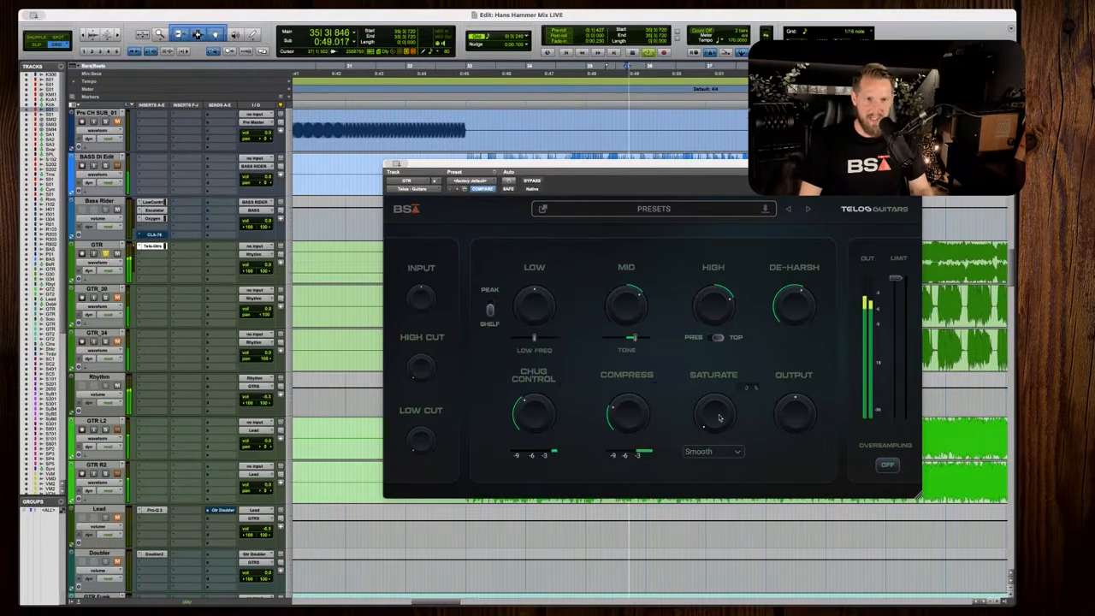
drag(721, 419, 710, 381)
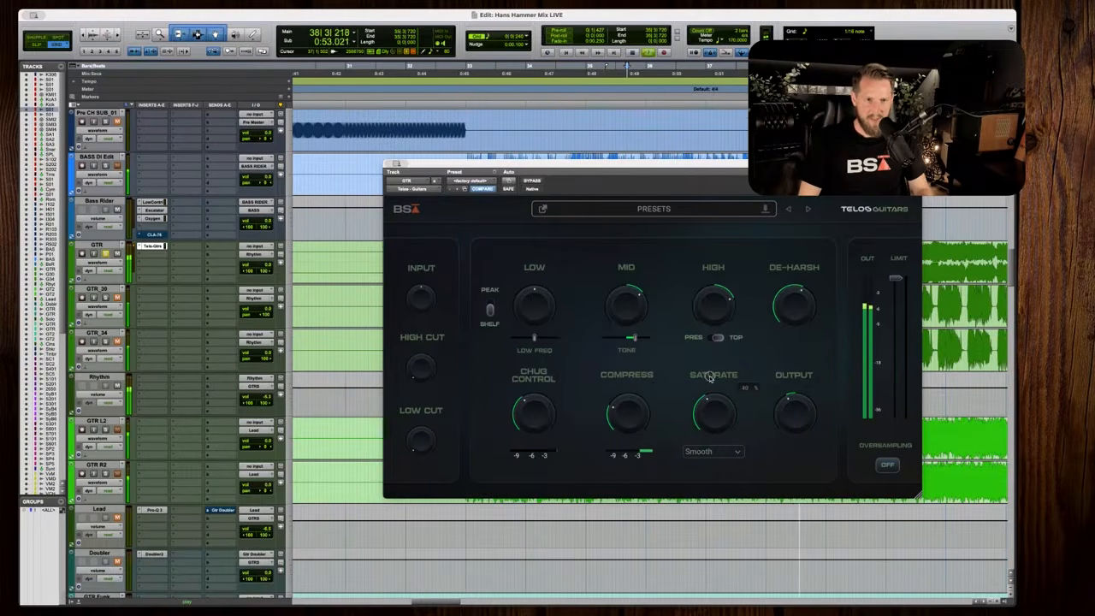
key(space)
Try the Inflate saturation mode with SATURATE pushed close to its maximum during playback.
click(710, 452)
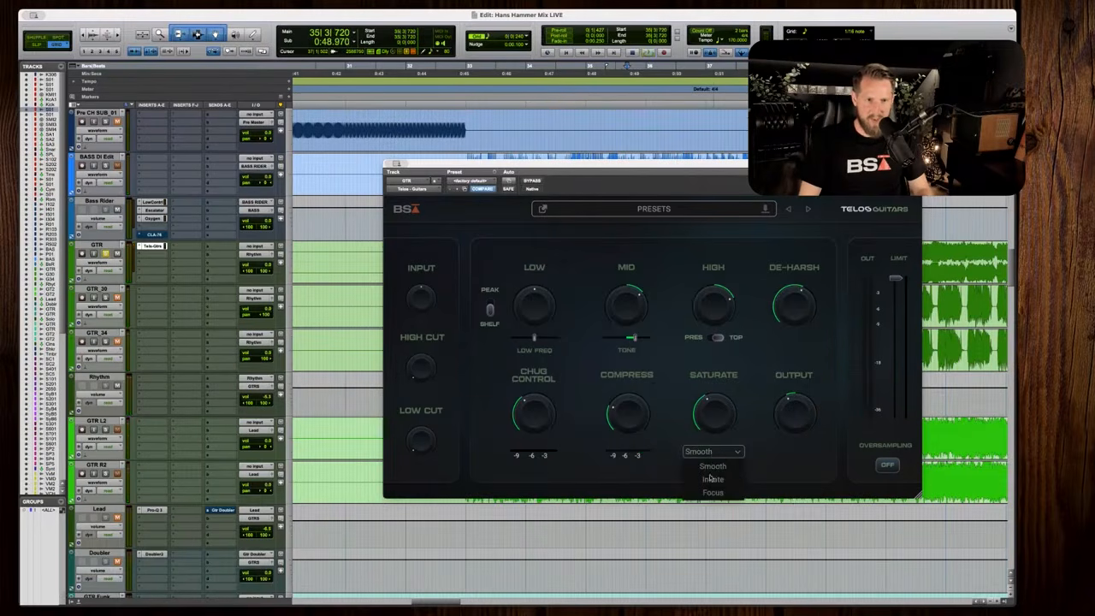
click(710, 479)
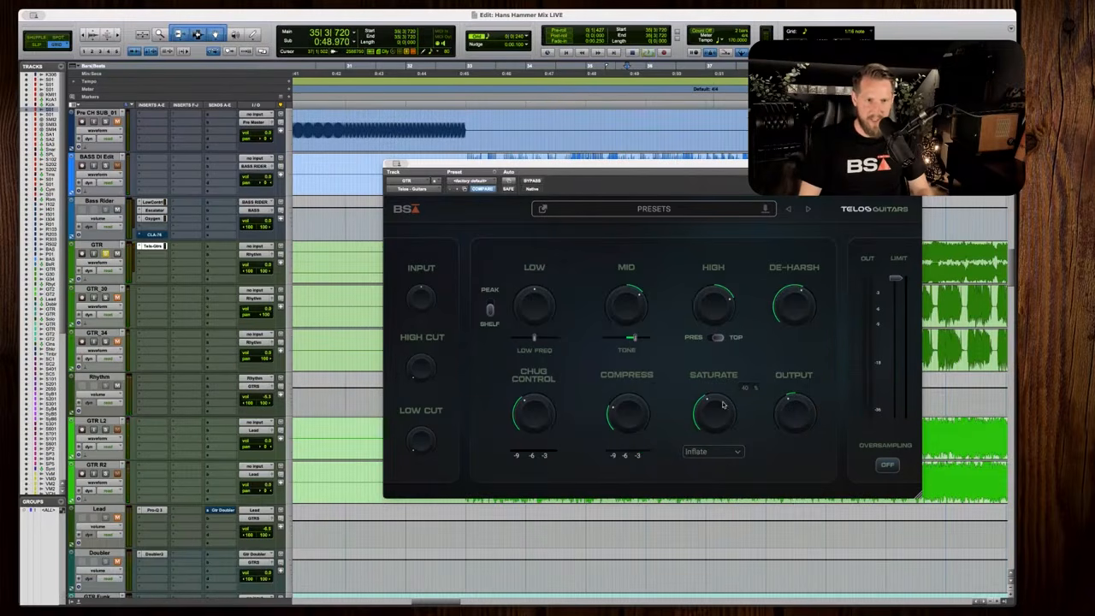
key(space)
drag(723, 405, 716, 336)
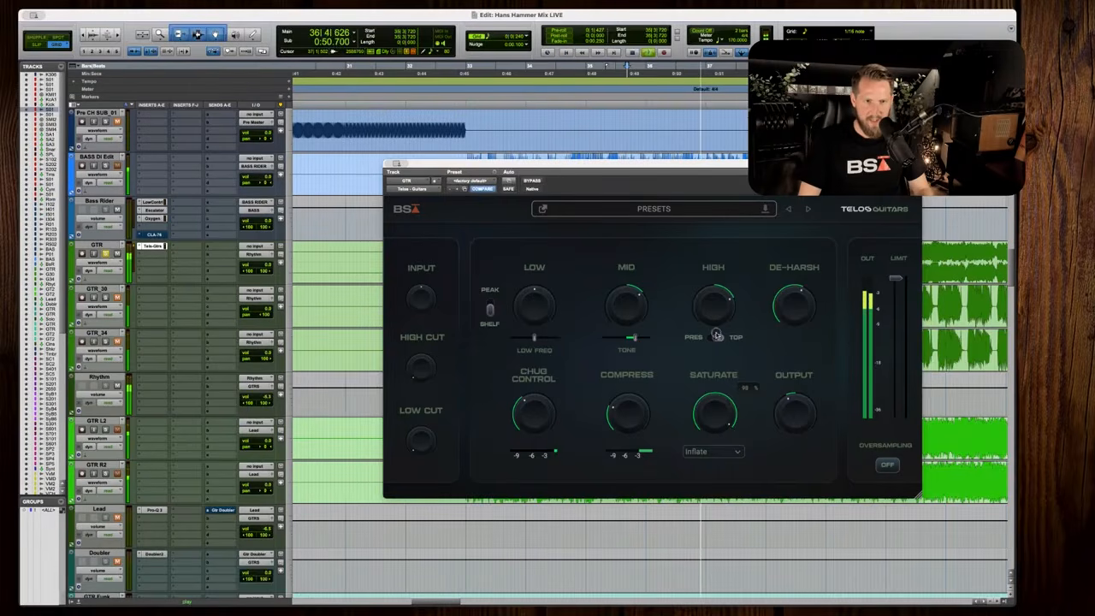
key(space)
Try the Focus saturation mode and bring SATURATE down to its minimum while listening.
click(712, 451)
click(714, 493)
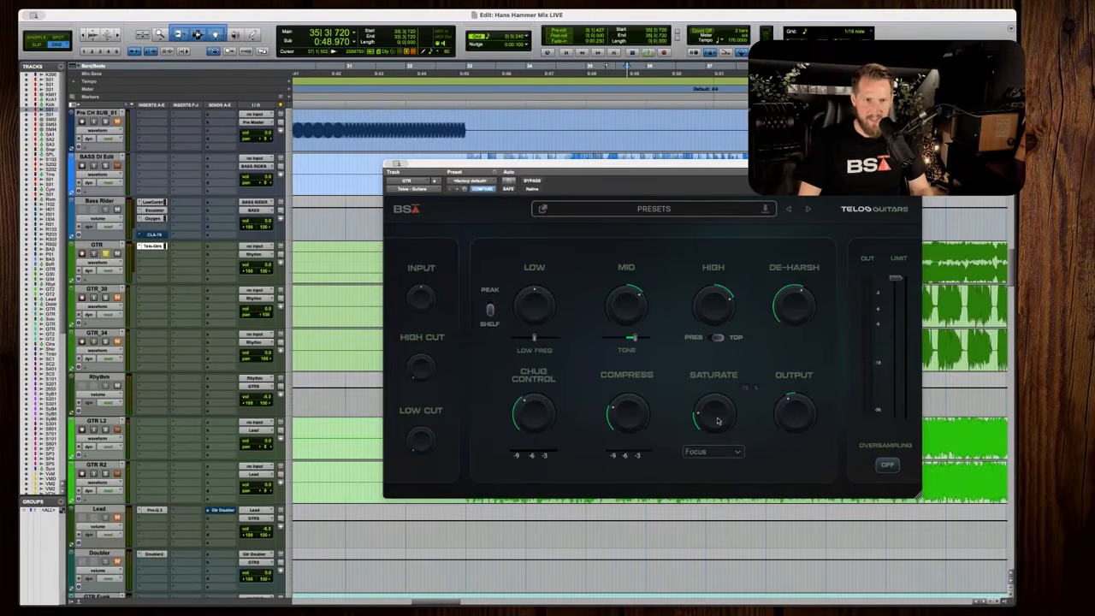
key(space)
drag(717, 420, 699, 430)
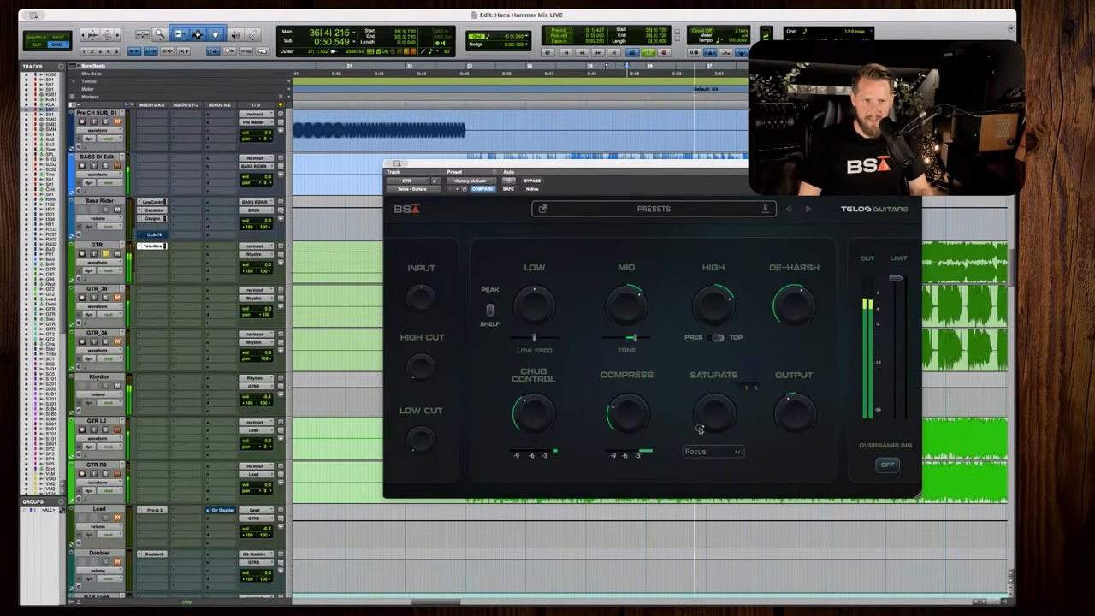
Return to the Inflate mode and audition it with SATURATE at about 19%.
click(712, 451)
click(712, 480)
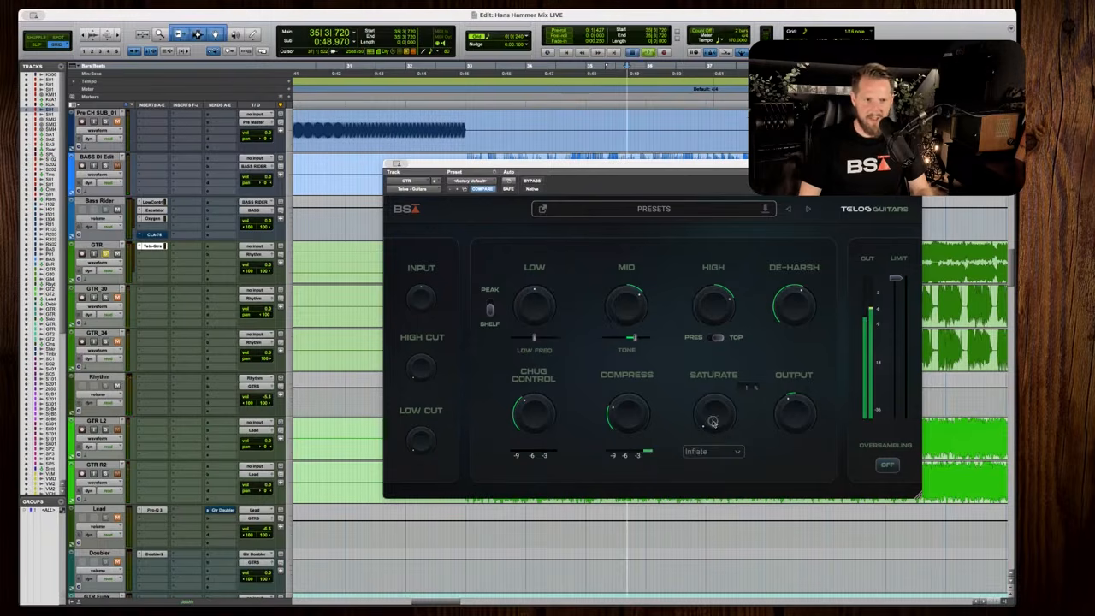
drag(712, 421, 700, 389)
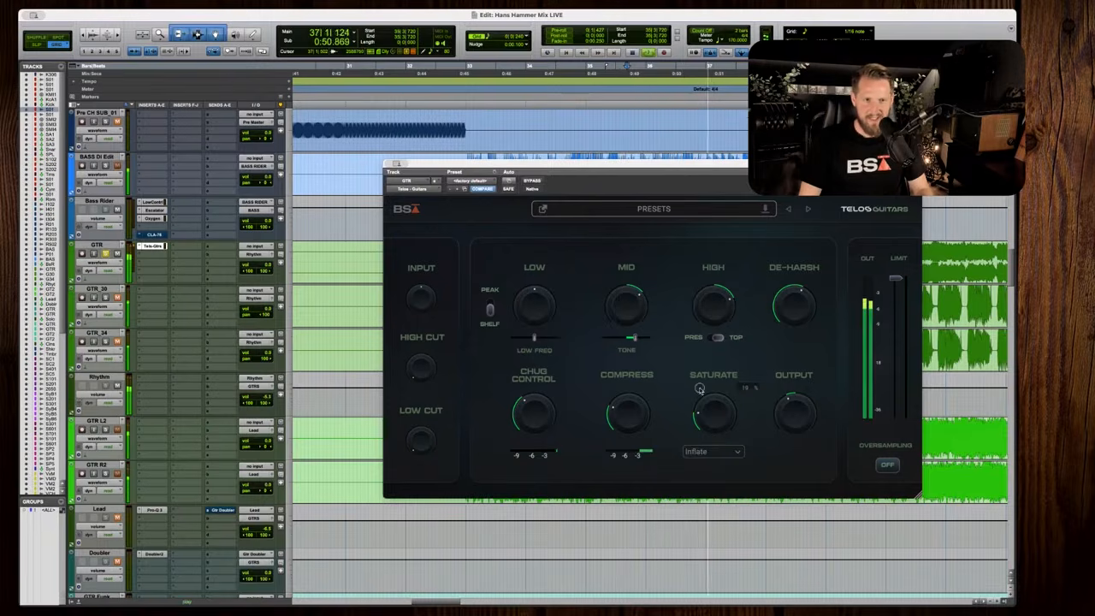
key(space)
Audition the Focus mode again with SATURATE at about 23%.
click(712, 451)
click(719, 482)
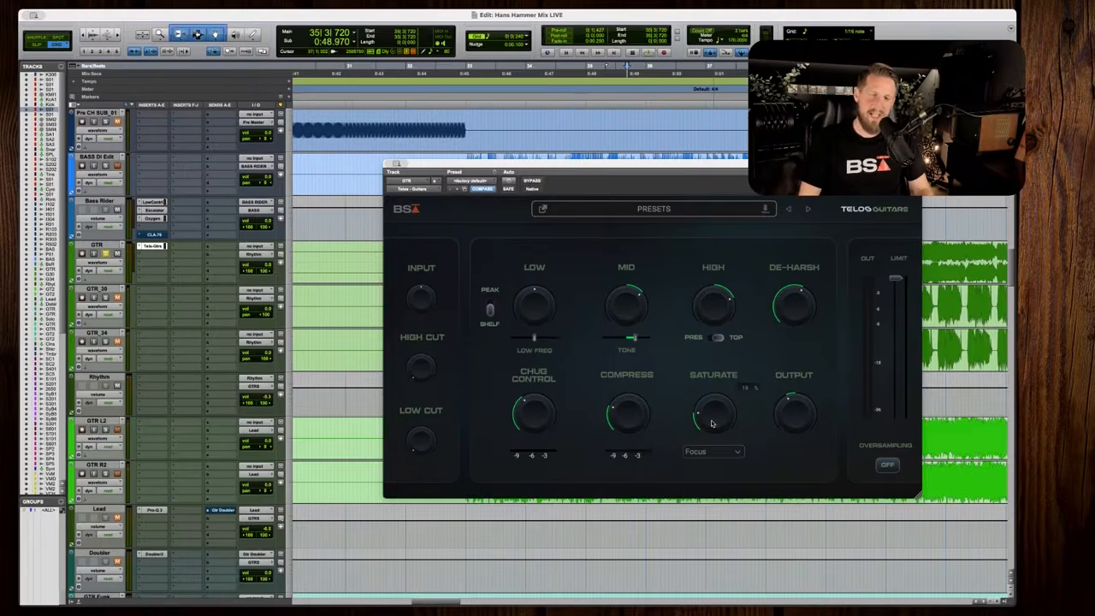
key(space)
mouse_move(711, 422)
mouse_down()
mouse_move(719, 325)
mouse_move(717, 402)
mouse_up()
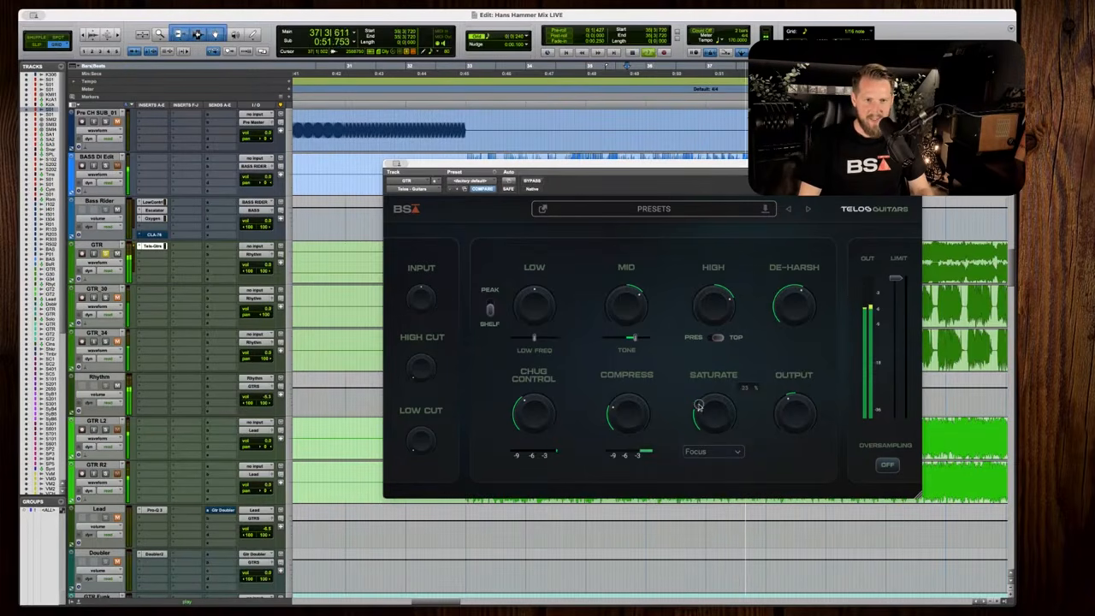
Set the saturation mode to Smooth and settle SATURATE slightly below halfway by ear.
click(713, 452)
click(712, 466)
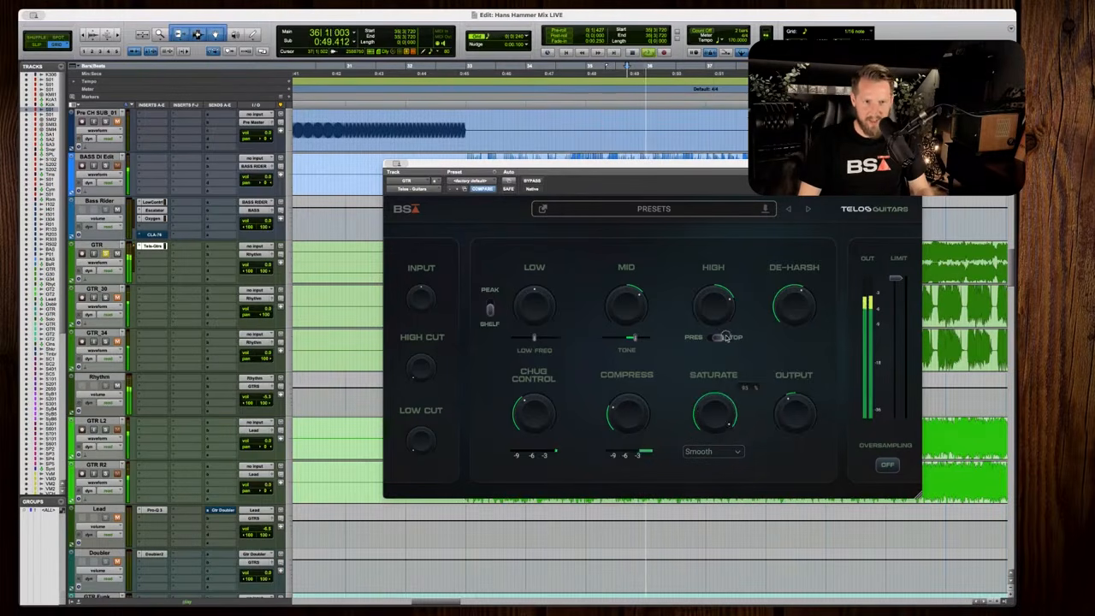
drag(713, 419, 703, 386)
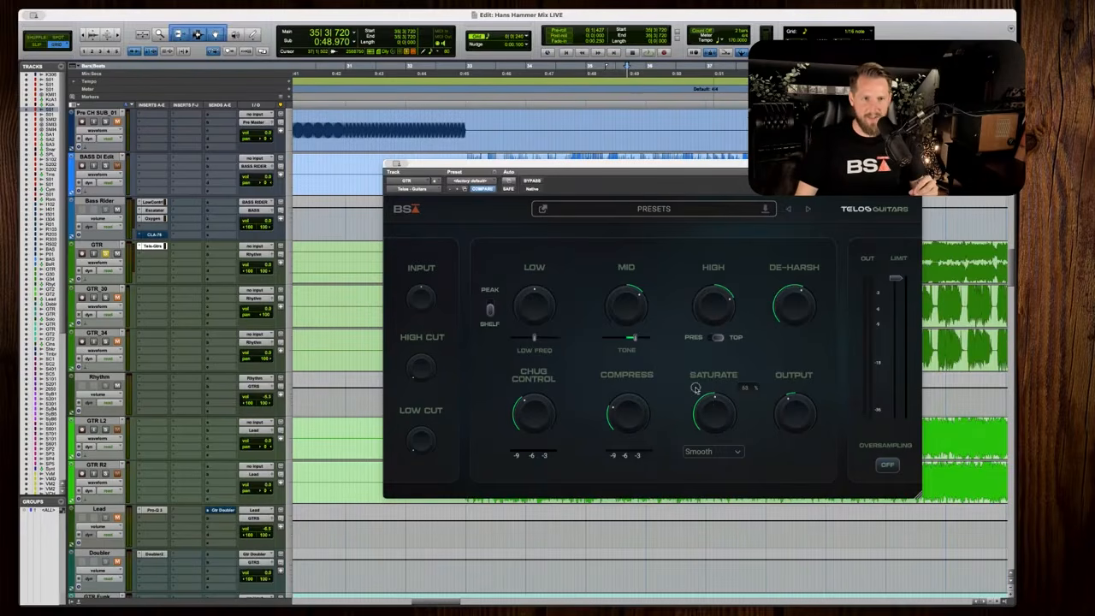
key(space)
drag(717, 425, 684, 378)
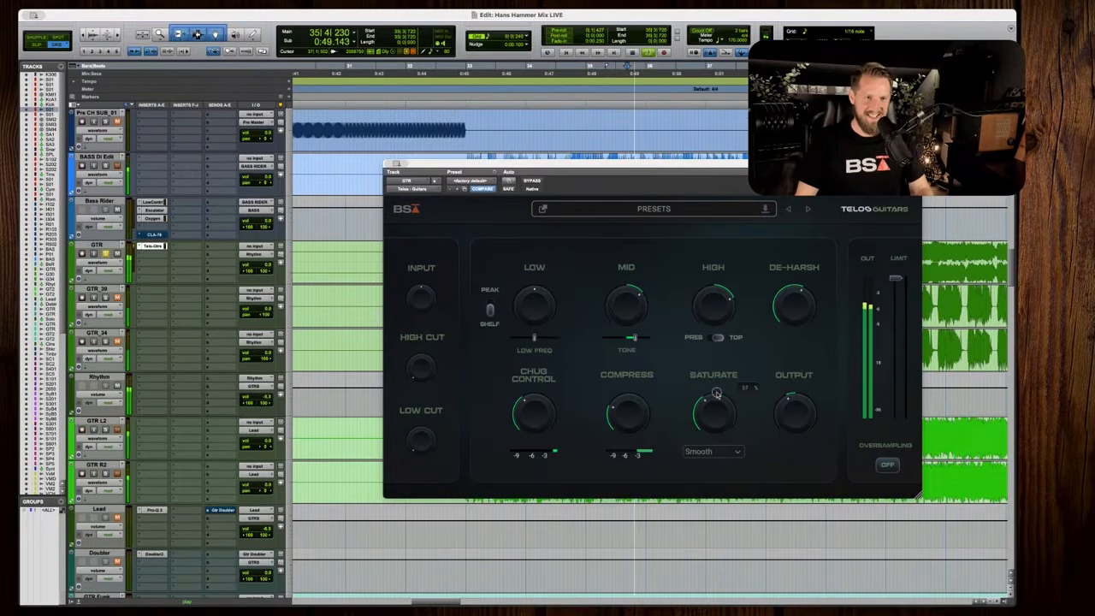
key(space)
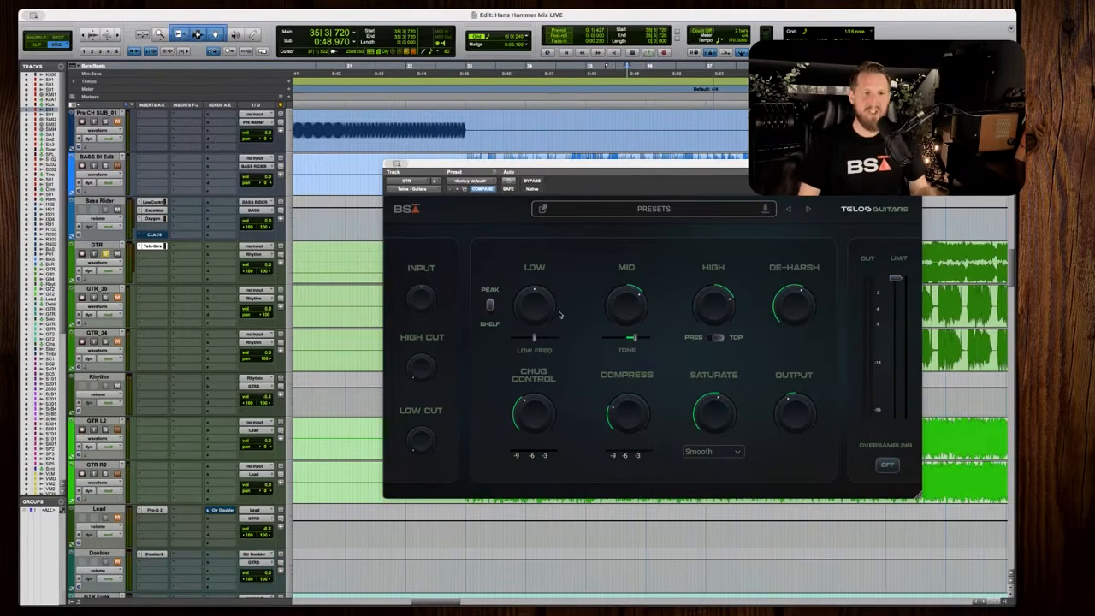
Boost the LOW band slightly and shift its LOW FREQ downward while listening.
key(space)
drag(534, 311, 534, 291)
mouse_move(534, 338)
mouse_down()
mouse_move(520, 337)
mouse_move(533, 322)
mouse_up()
key(space)
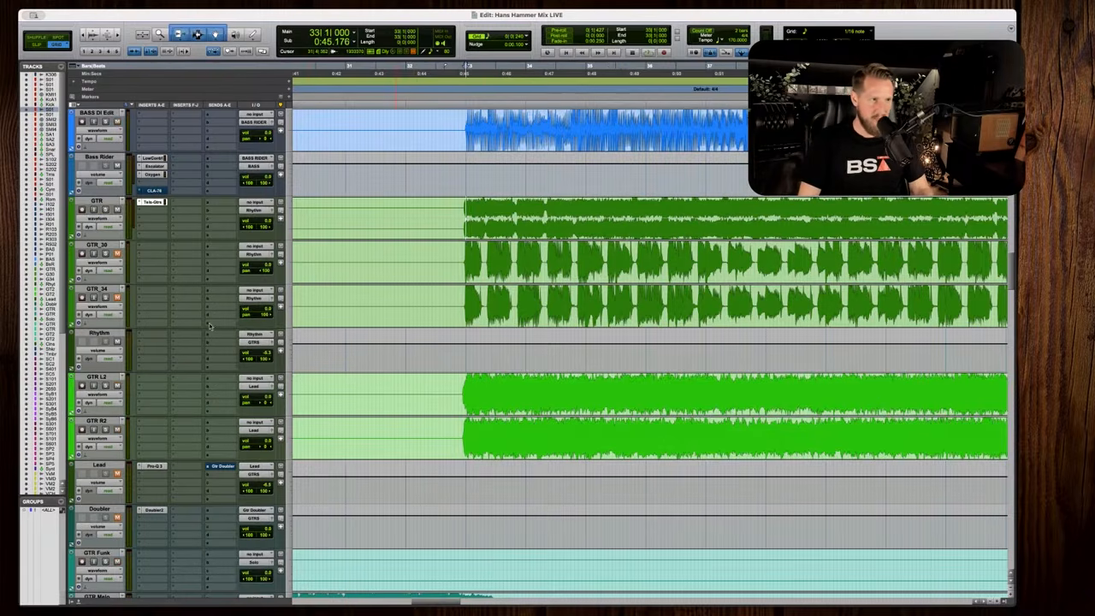
Raise the Rhythm bus volume slightly and play the section from bar 33 in a wider timeline view.
mouse_move(260, 353)
mouse_down()
mouse_move(260, 387)
mouse_move(263, 339)
mouse_move(263, 353)
mouse_up()
key(space)
key(r)
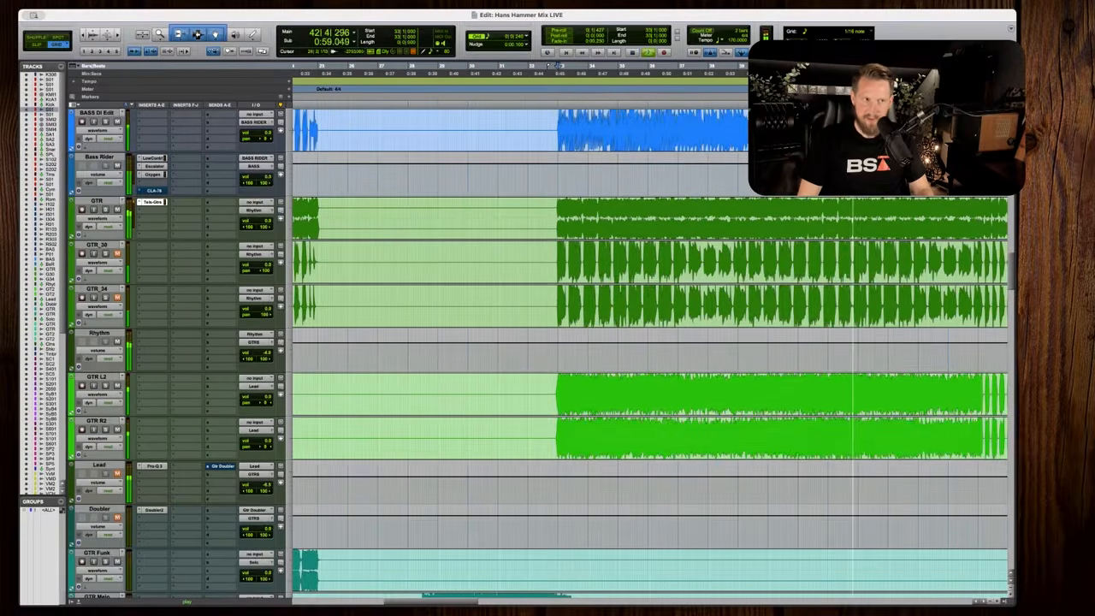
Reopen Telos Guitars on the GTR track, raise LOW further and nudge LOW FREQ upward during playback.
scroll(363, 327, up, 1)
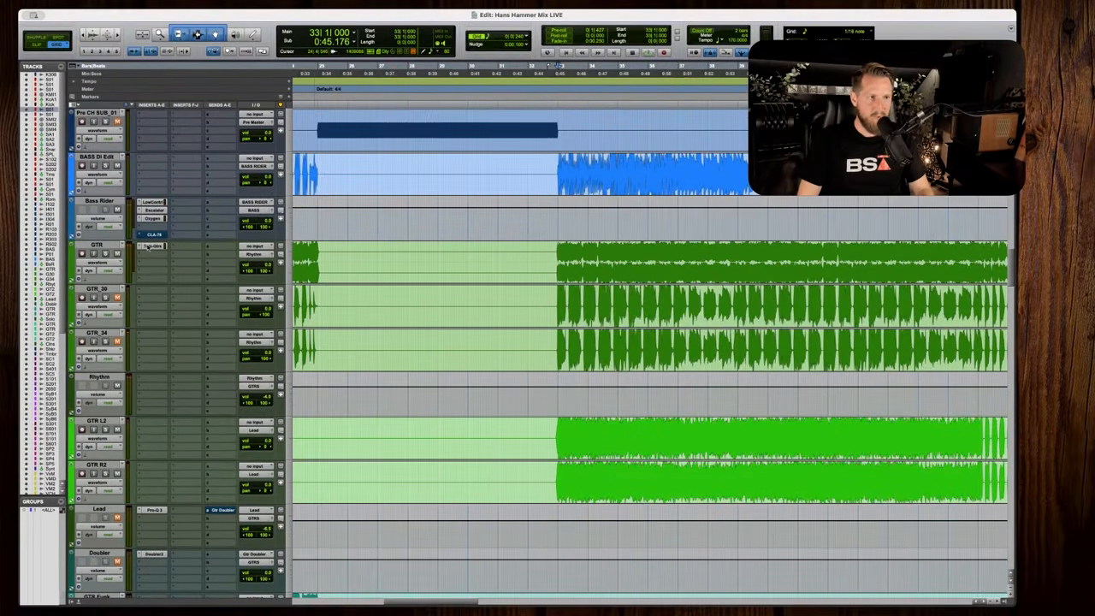
click(150, 247)
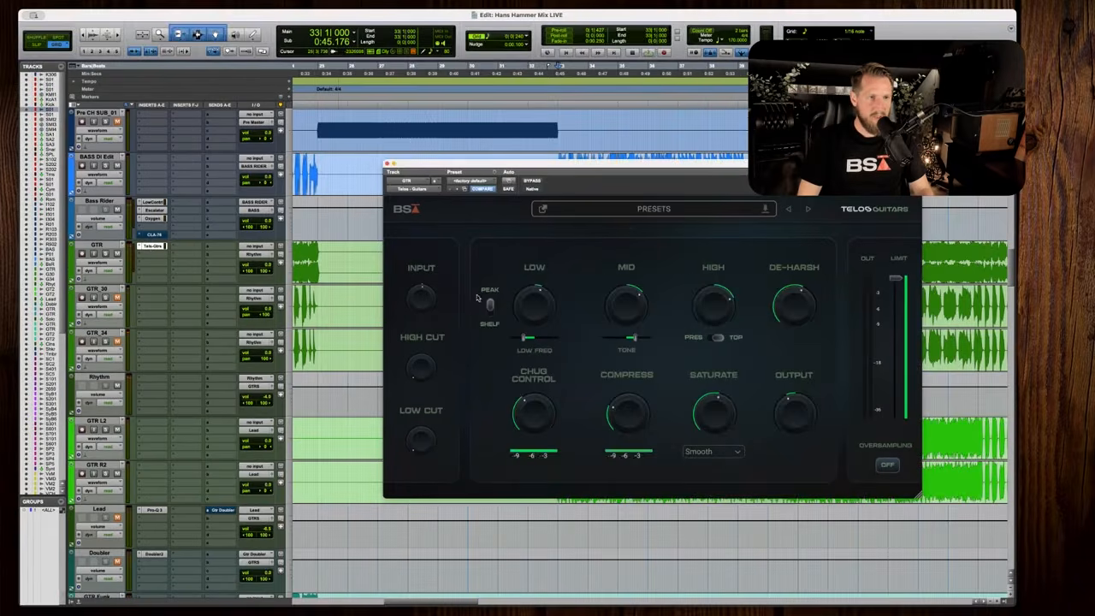
key(space)
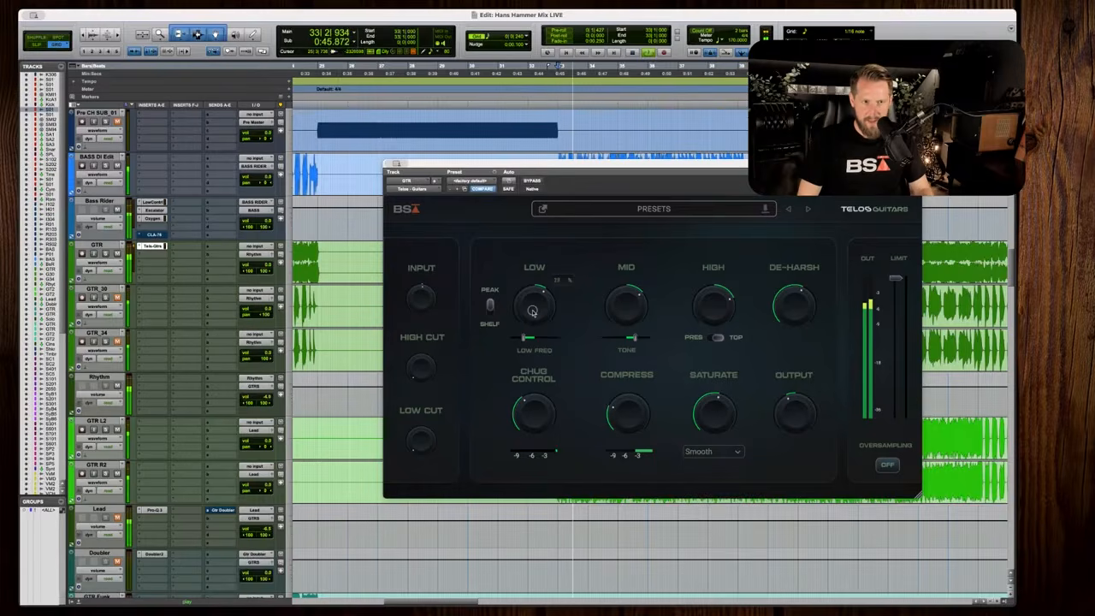
mouse_move(531, 318)
mouse_down()
mouse_move(532, 302)
mouse_move(528, 341)
mouse_move(530, 311)
mouse_up()
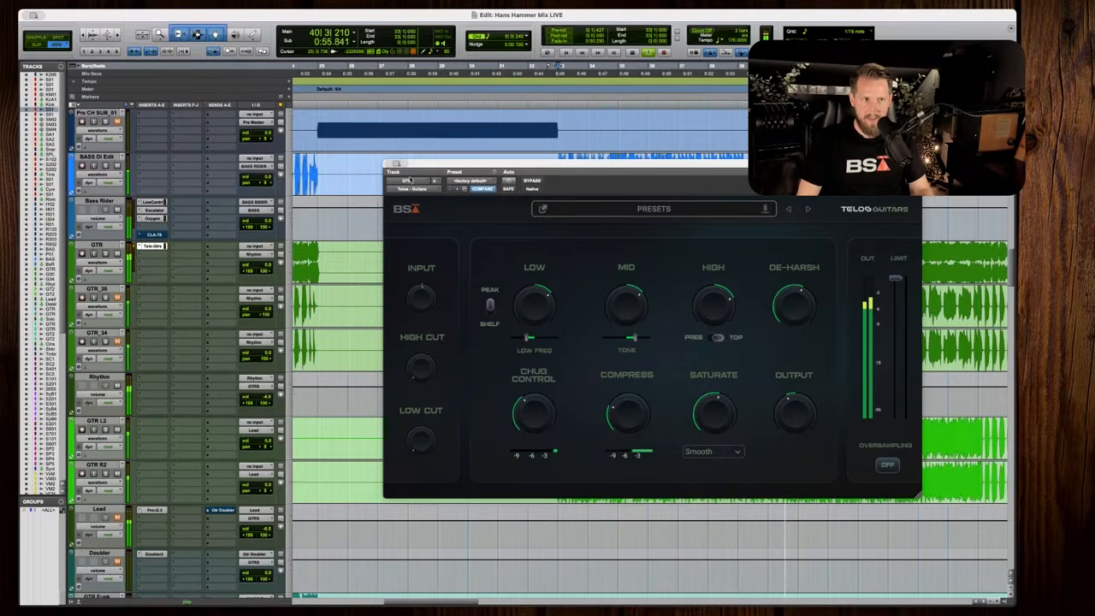
key(space)
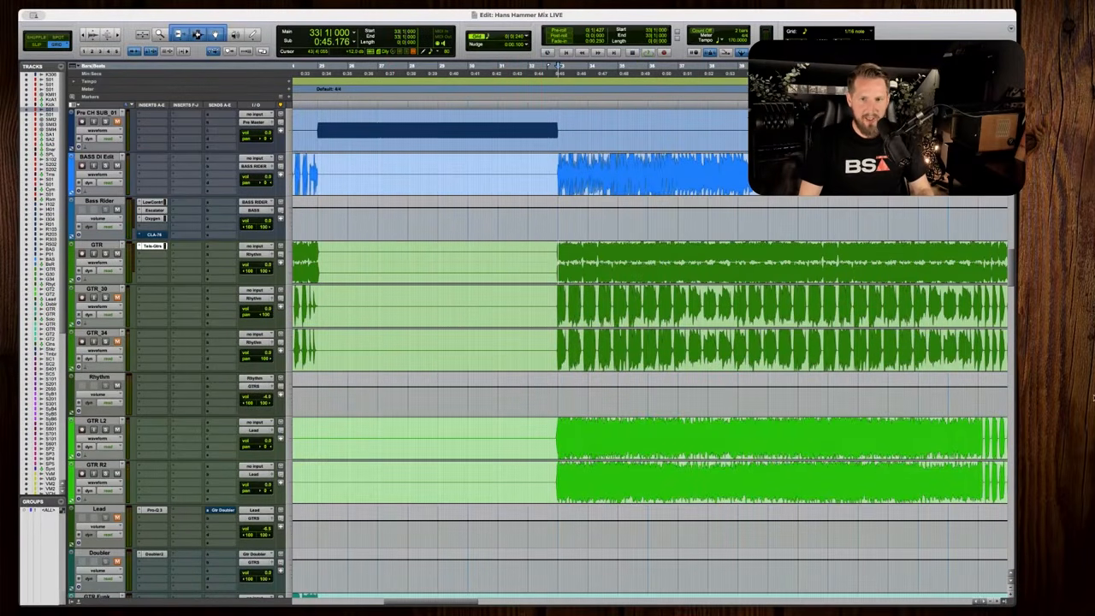
Open Telos Guitars on the GTR track during playback and raise HIGH slightly by ear.
key(space)
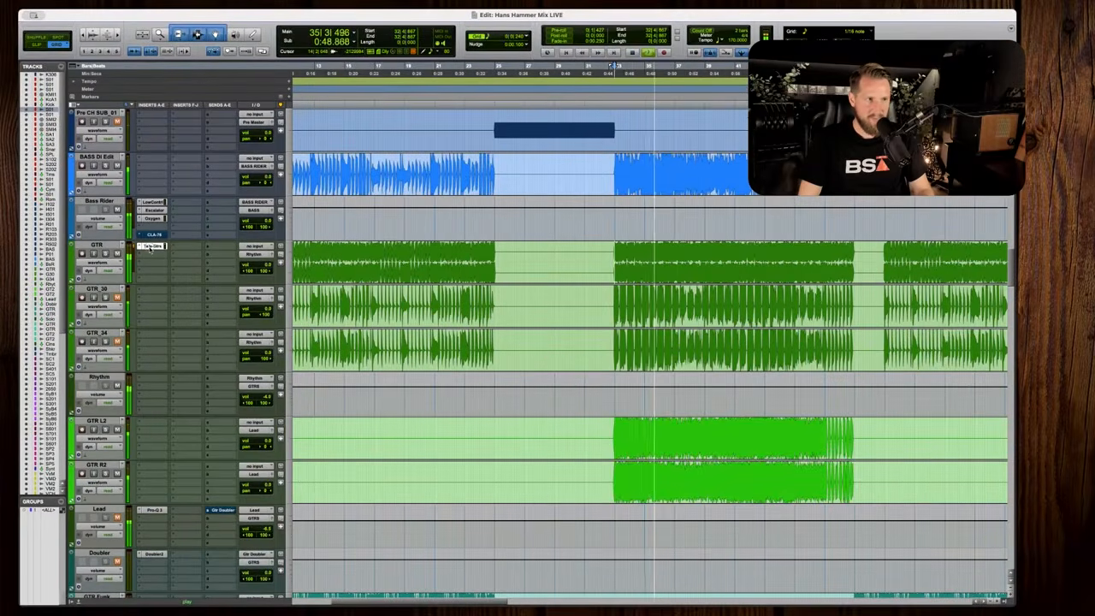
click(151, 246)
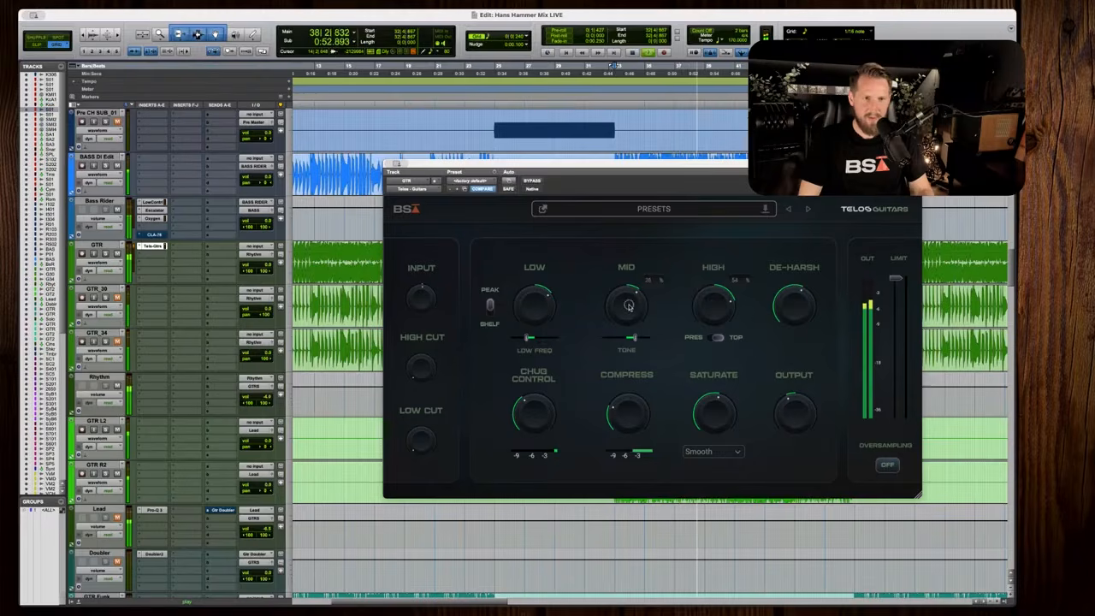
drag(709, 305, 702, 295)
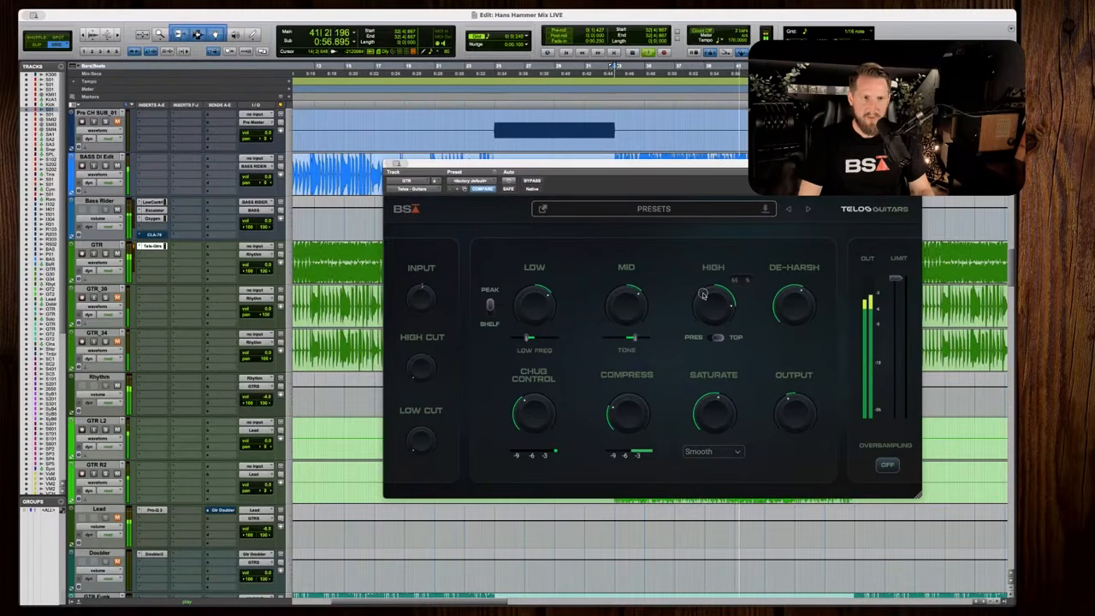
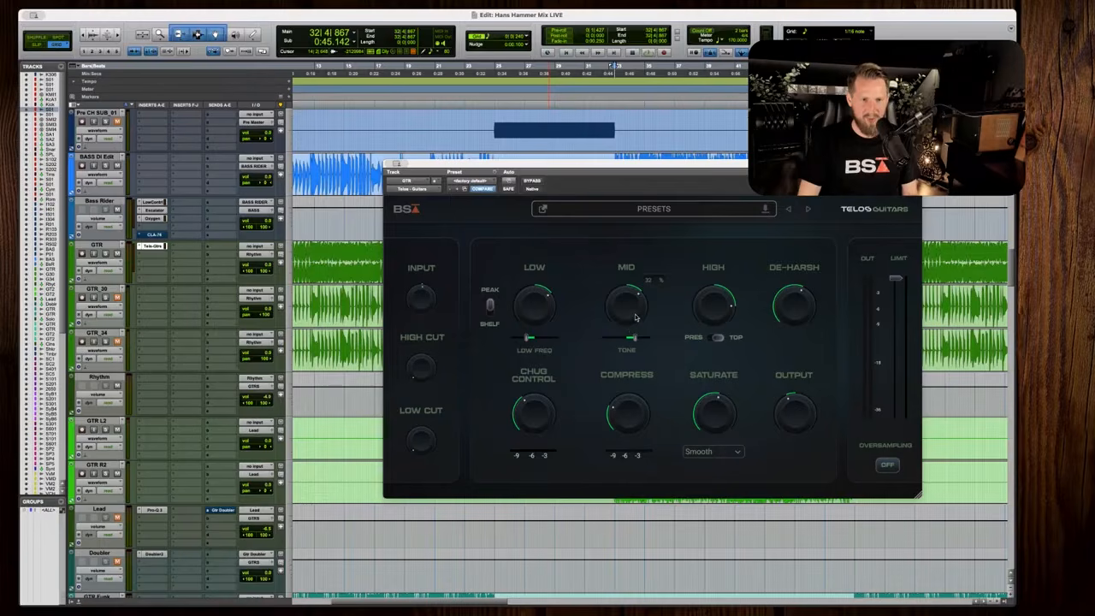
Raise LOW slightly in Telos Guitars and nudge LOW FREQ downward while the section plays.
key(space)
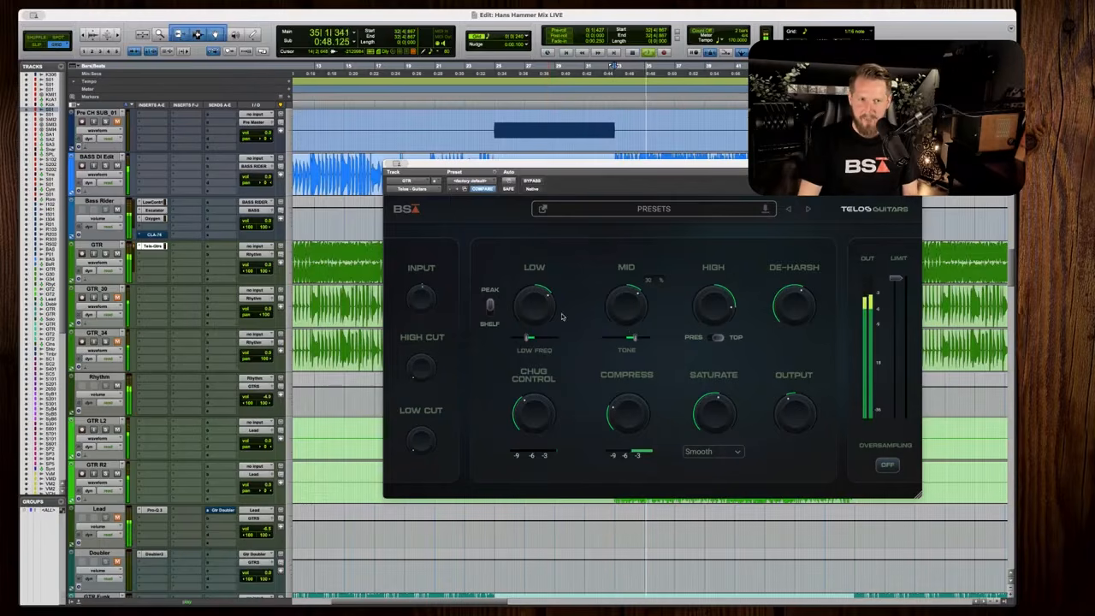
drag(542, 308, 542, 300)
drag(526, 338, 523, 338)
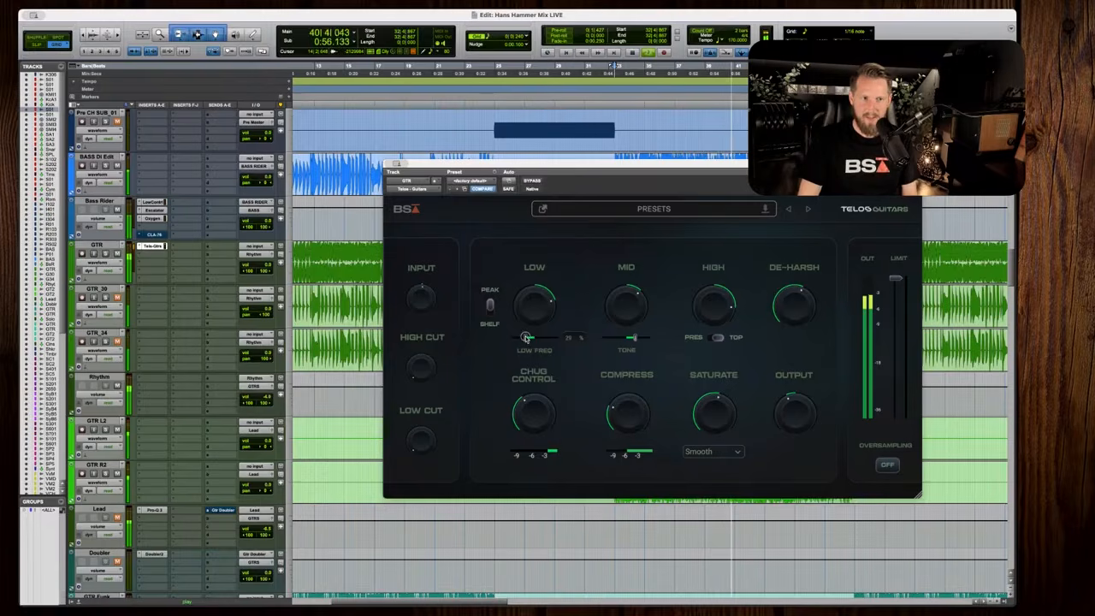
Compare the GTR track with Telos Guitars bypassed and active during playback, and close the plug-in.
key(space)
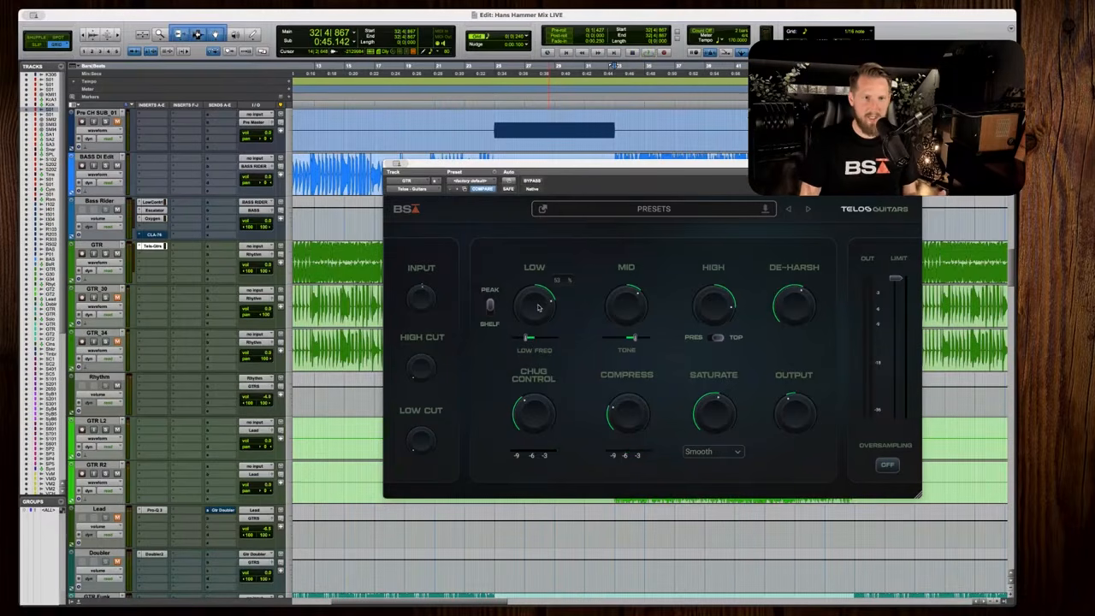
key(space)
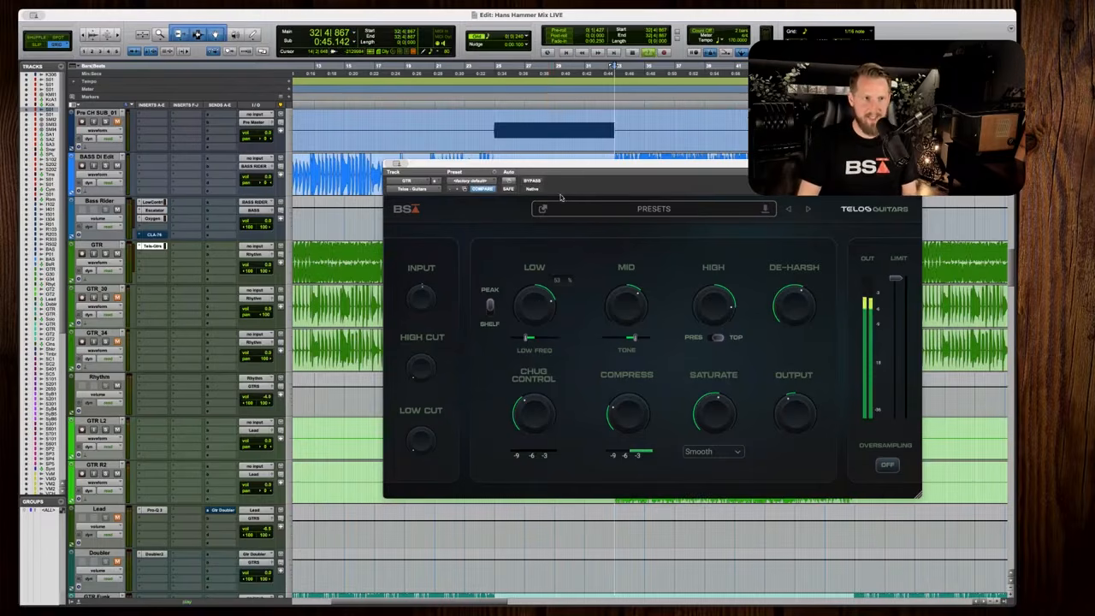
click(532, 182)
click(532, 182)
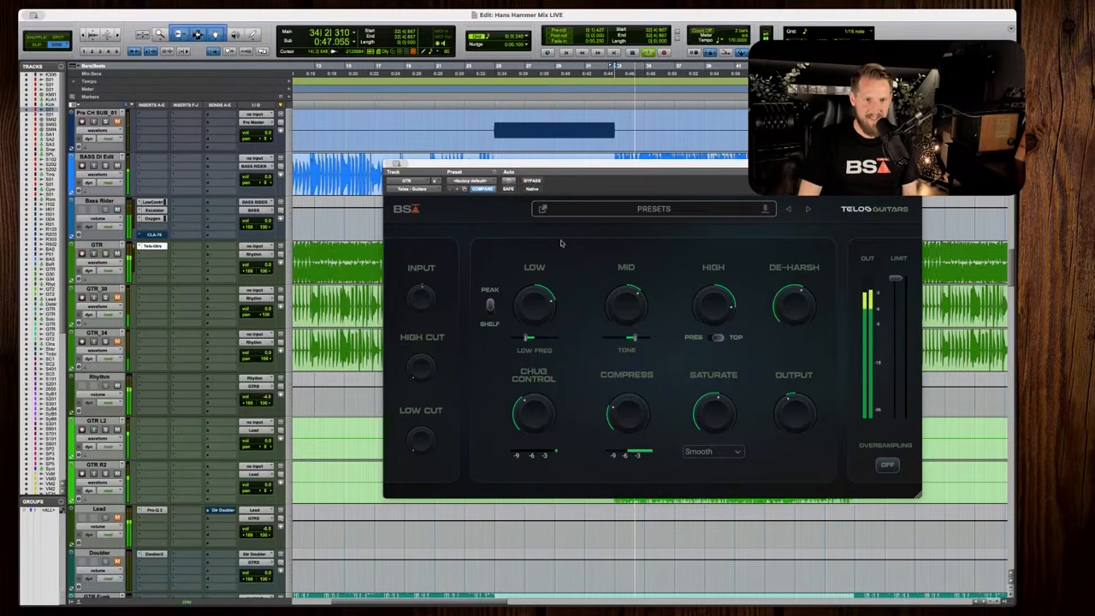
mouse_move(783, 416)
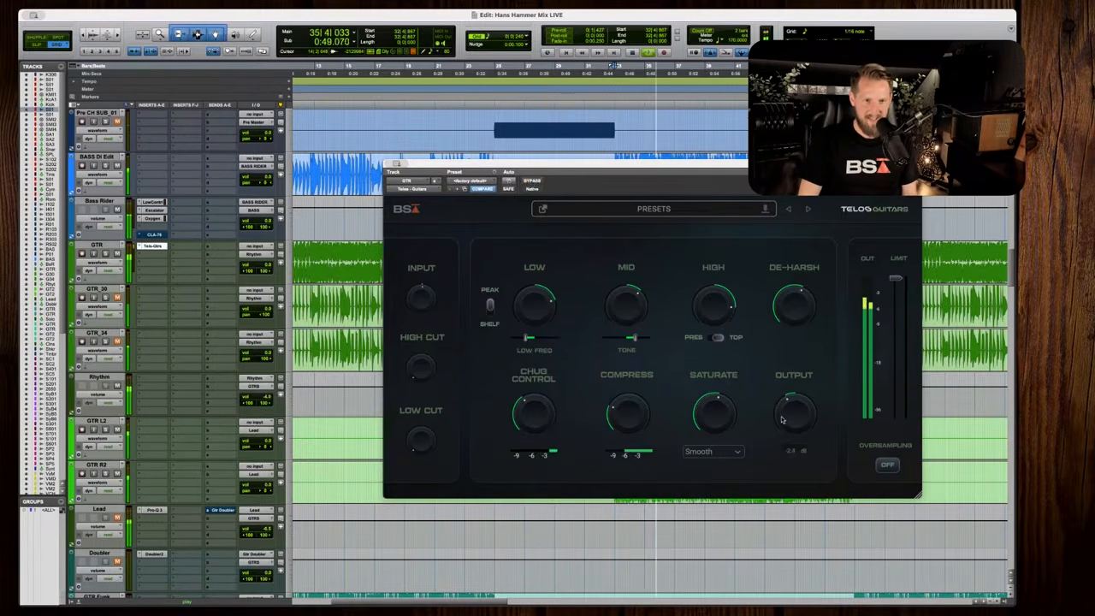
key(space)
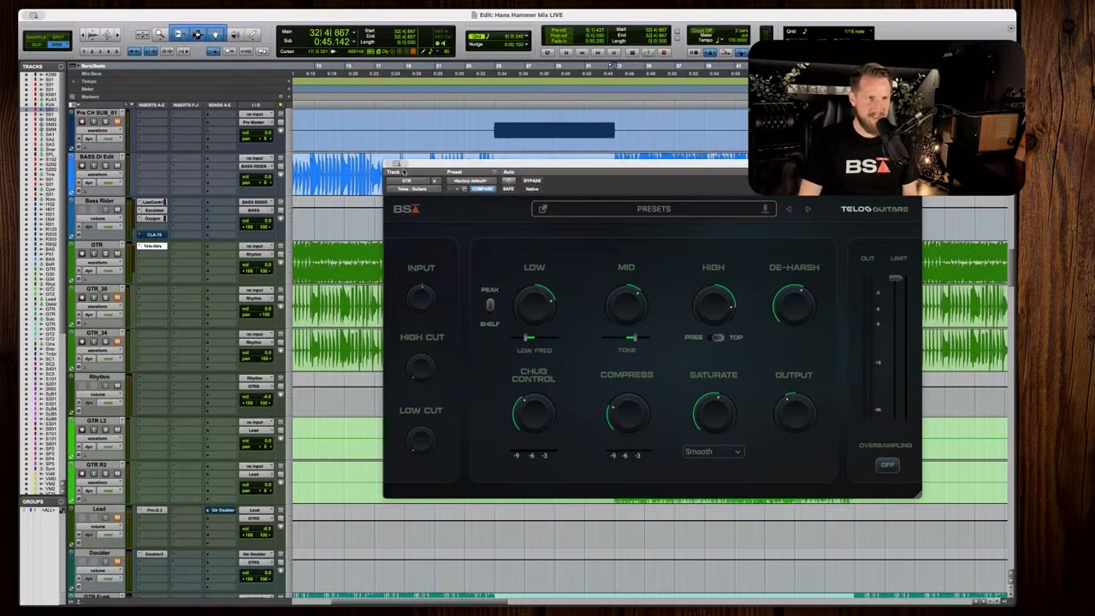
click(396, 164)
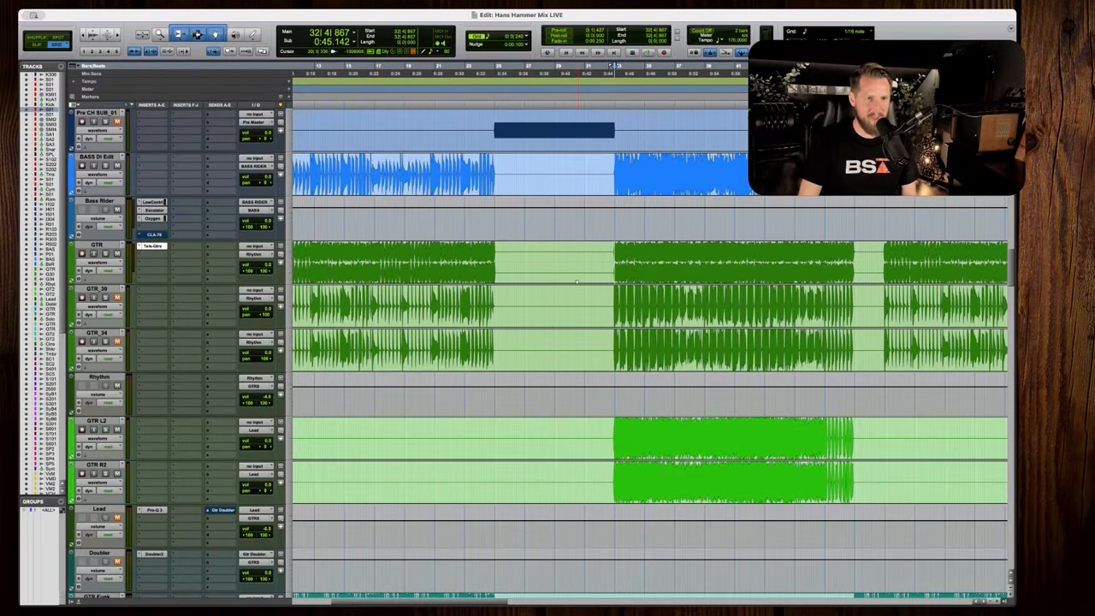
Check the bus faders in the Mix window and return to the Edit window.
key(r)
scroll(574, 282, right, 5)
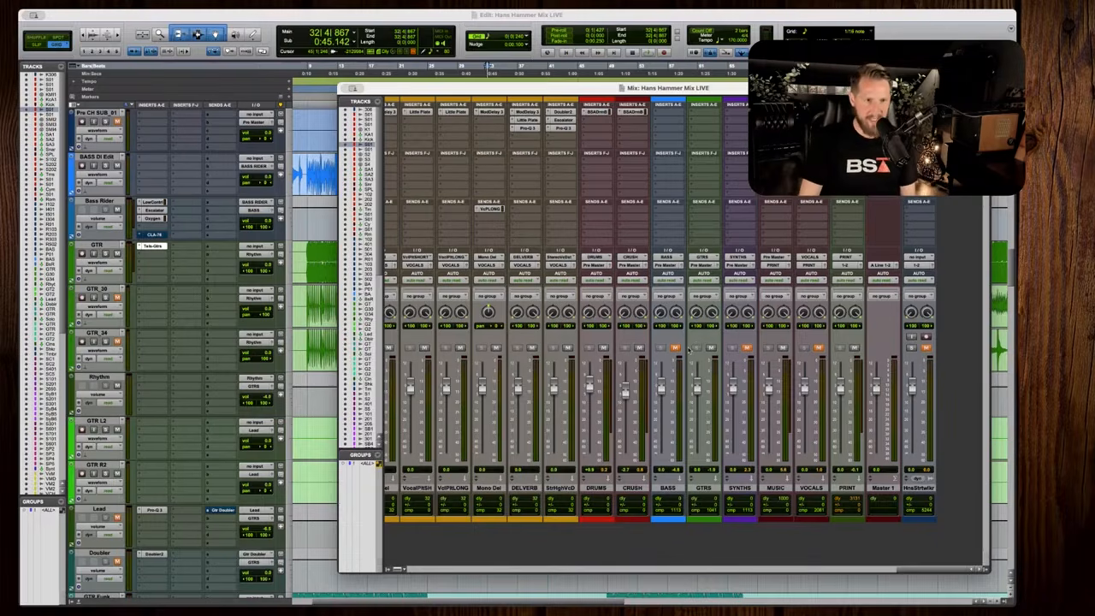
key(super+equal)
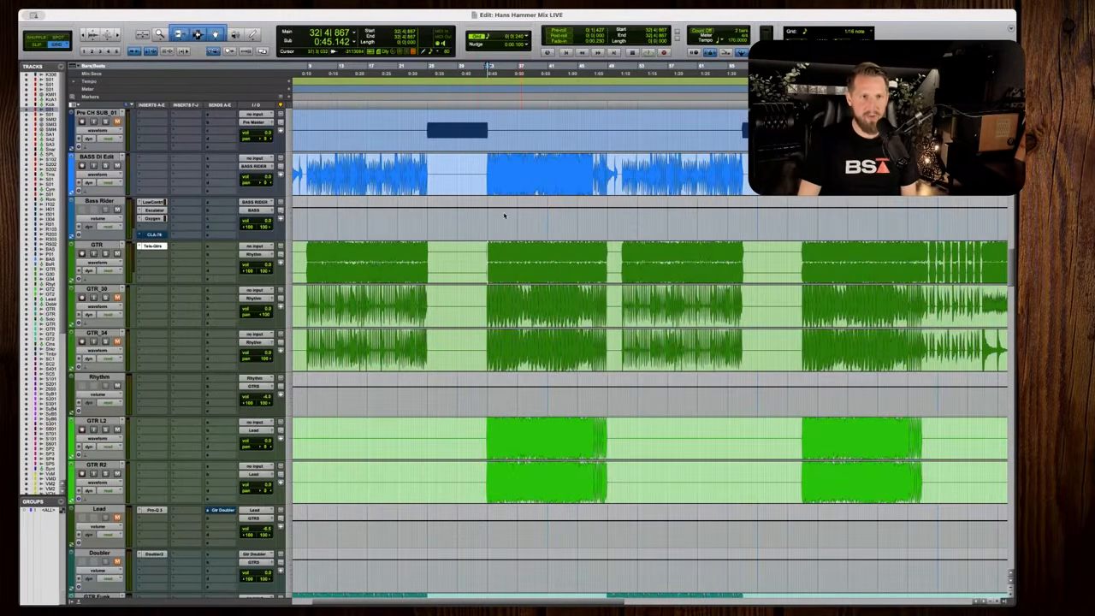
Locate the start of the first GTR L2 and GTR R2 clips at bar 33, view that section closer and play it.
drag(474, 438, 660, 473)
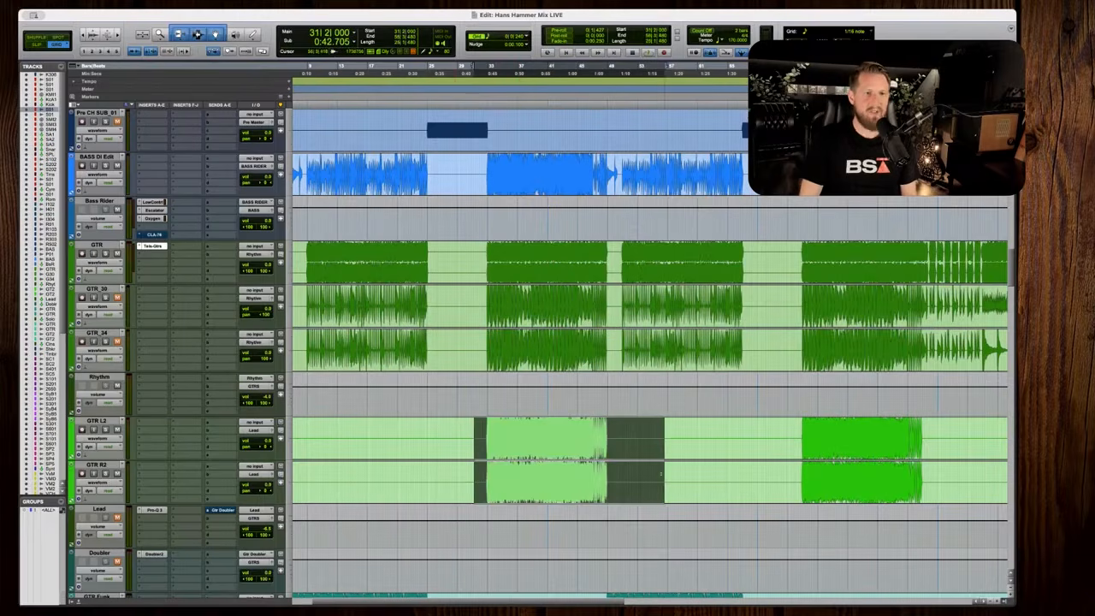
key(Tab)
key(t)
key(t)
scroll(650, 377, right, 5)
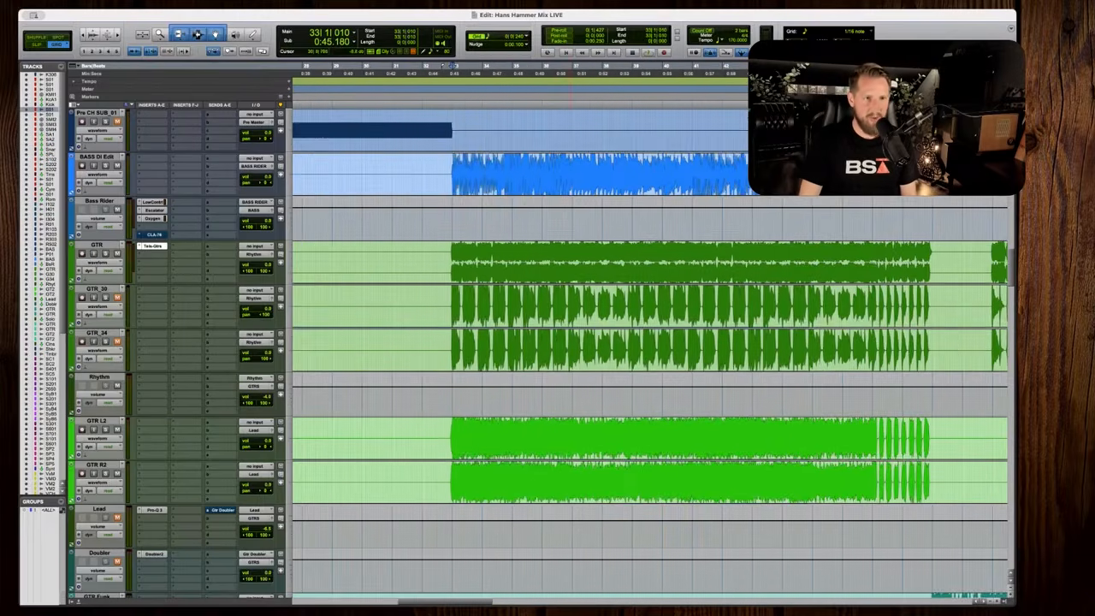
scroll(650, 376, up, 2)
key(space)
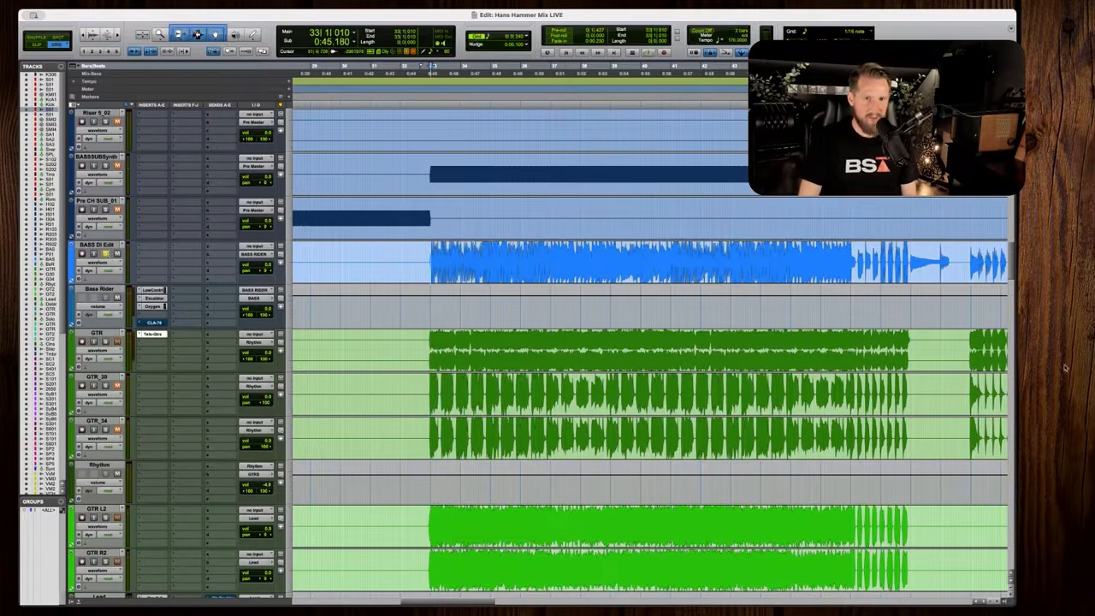
Insert Telos Bass in the first insert slot of the BASS DI Edit track and reposition its window.
click(152, 248)
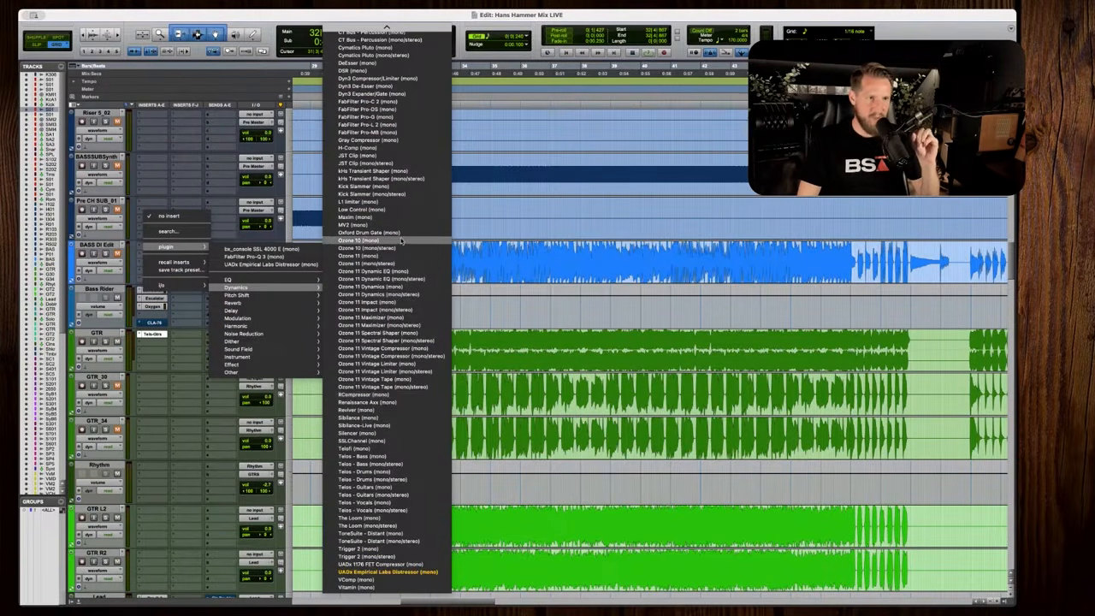
click(599, 323)
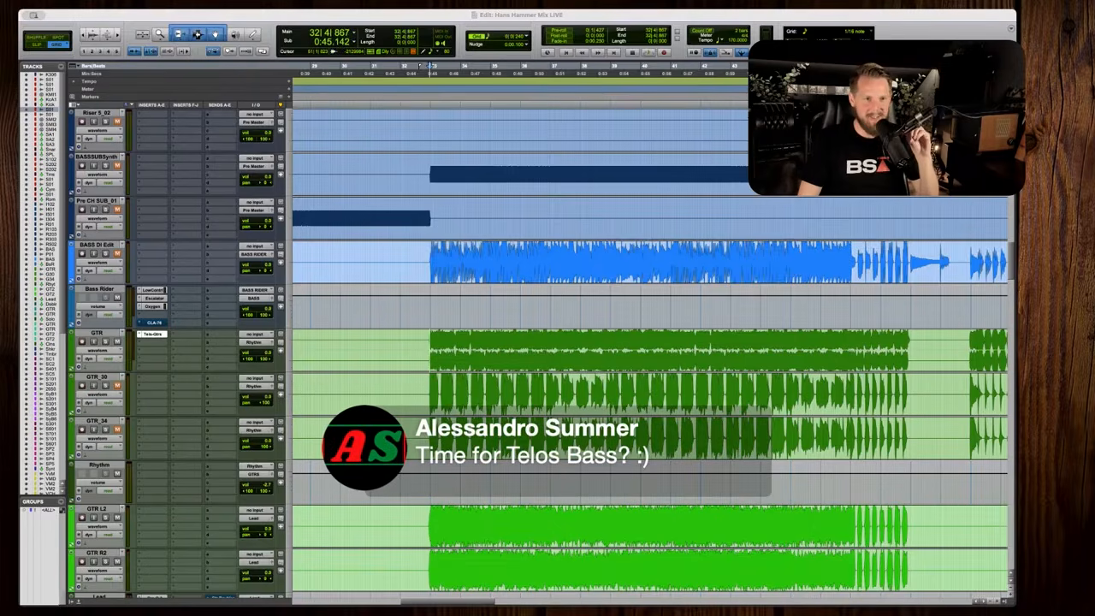
click(150, 247)
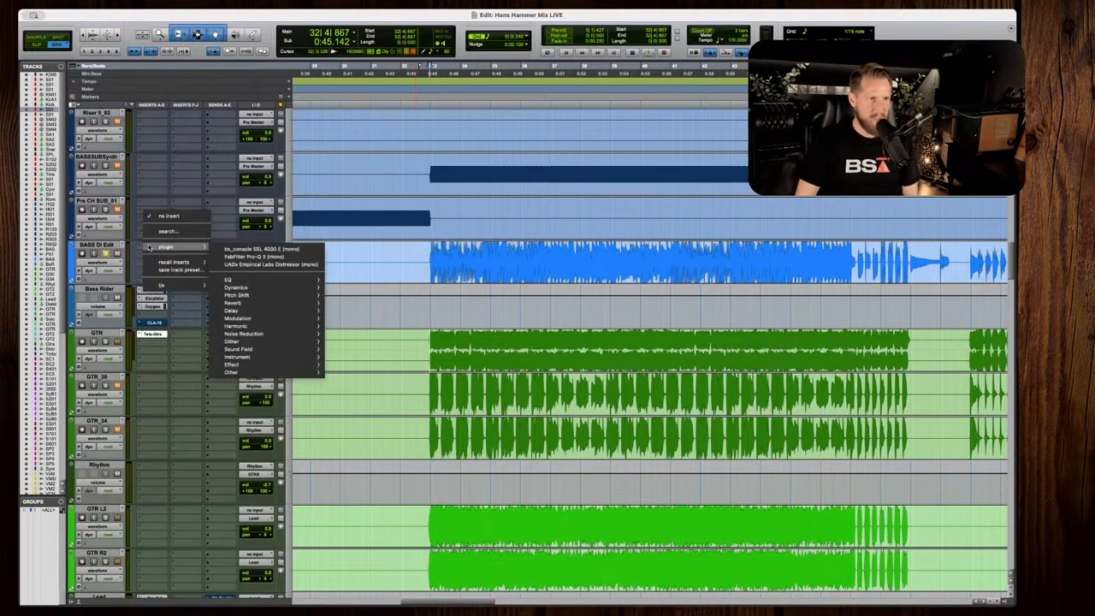
mouse_move(266, 289)
scroll(387, 467, down, 5)
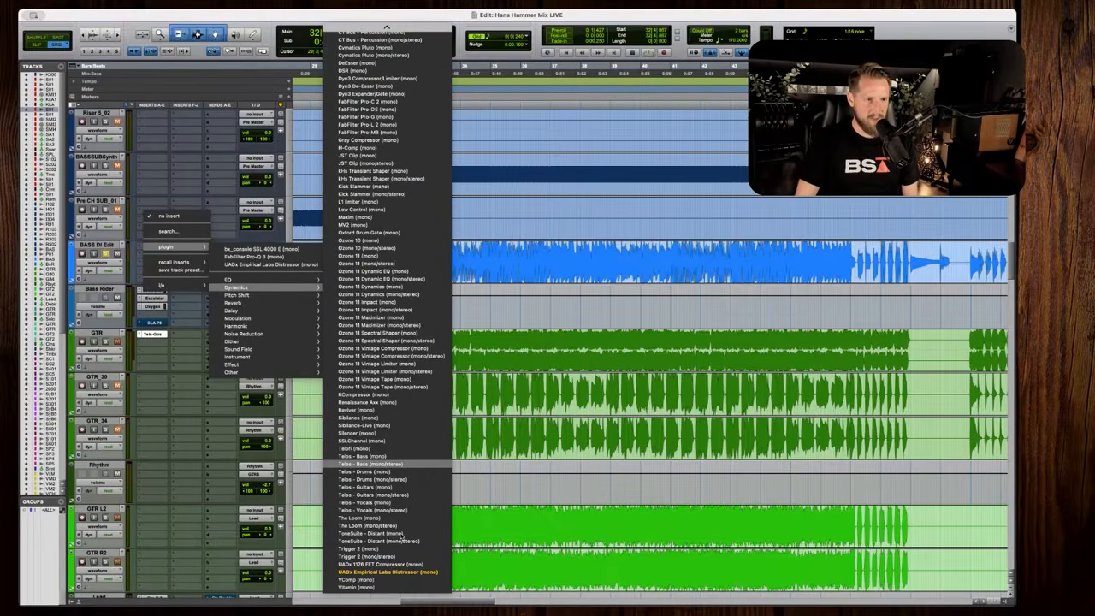
click(388, 461)
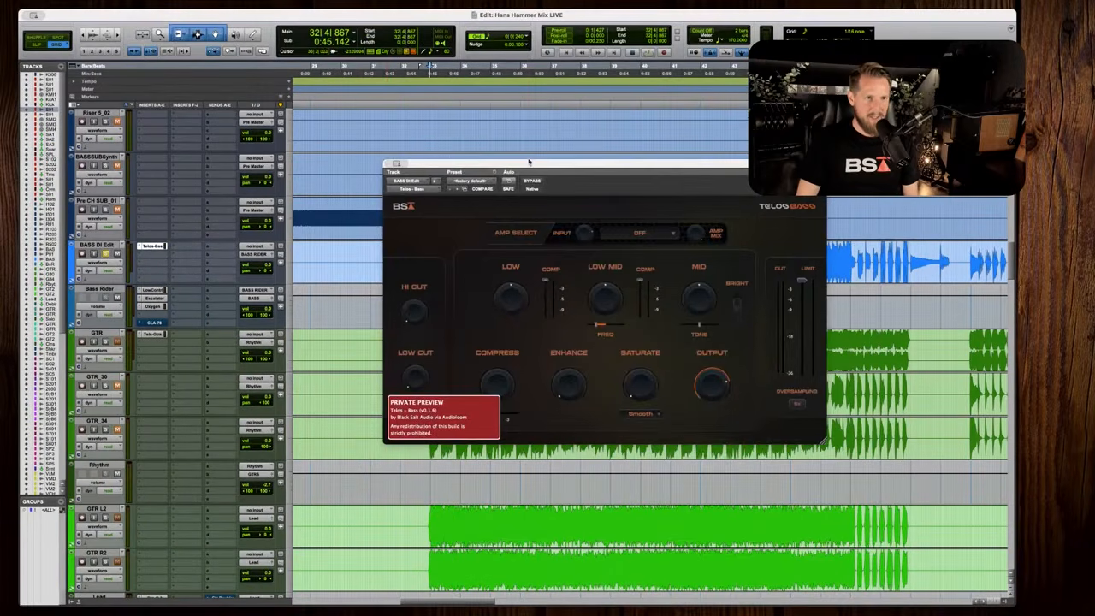
drag(529, 164, 570, 184)
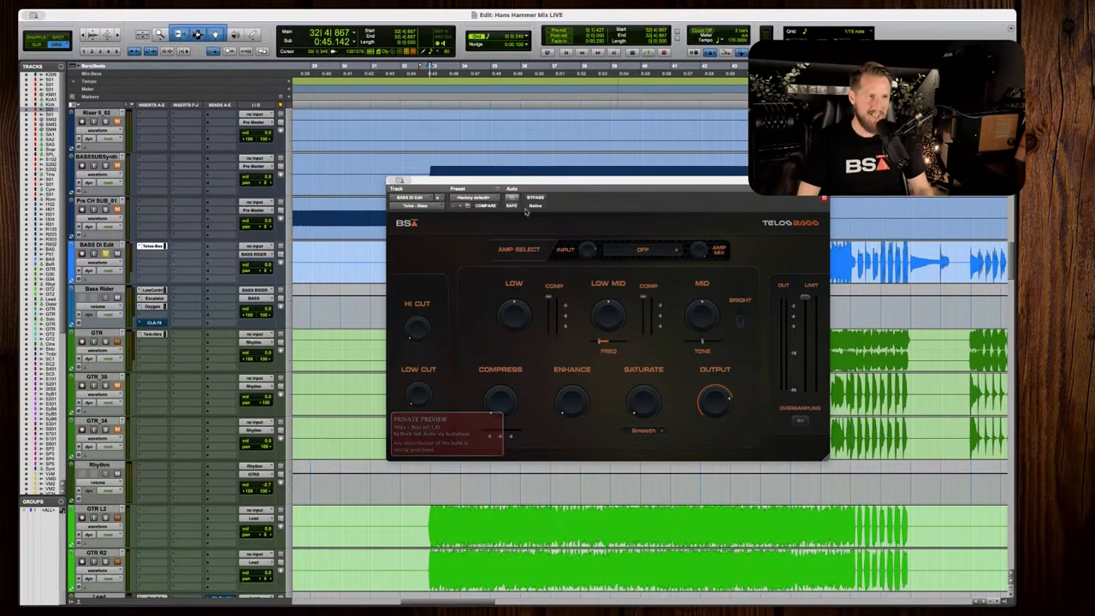
Play the bass briefly from bar 33 and set the Telos Bass amp to CLEAN.
scroll(361, 255, right, 3)
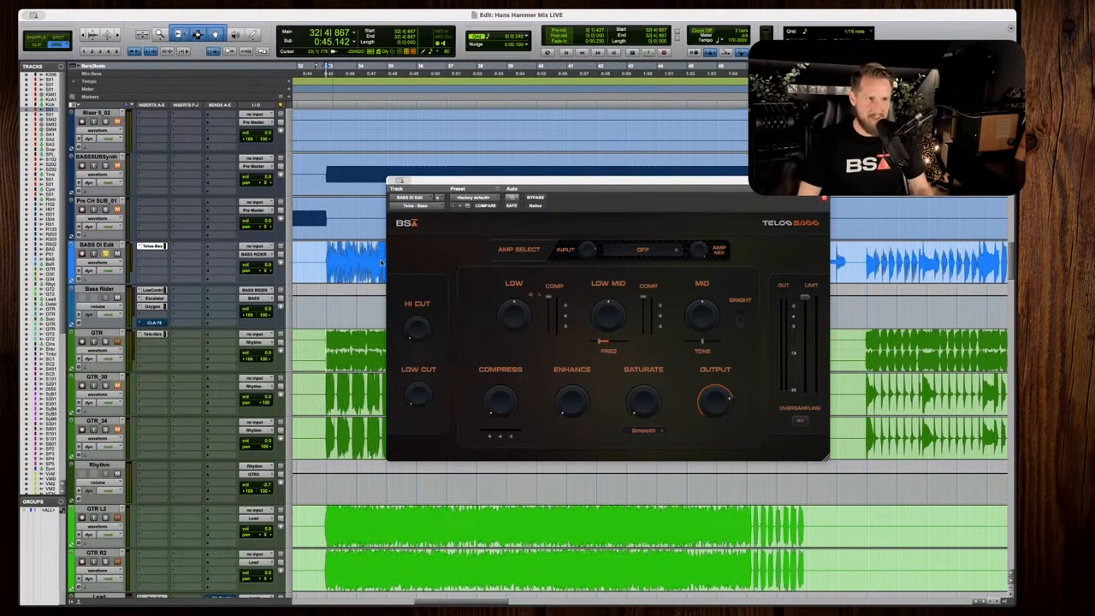
key(t)
key(space)
key(space)
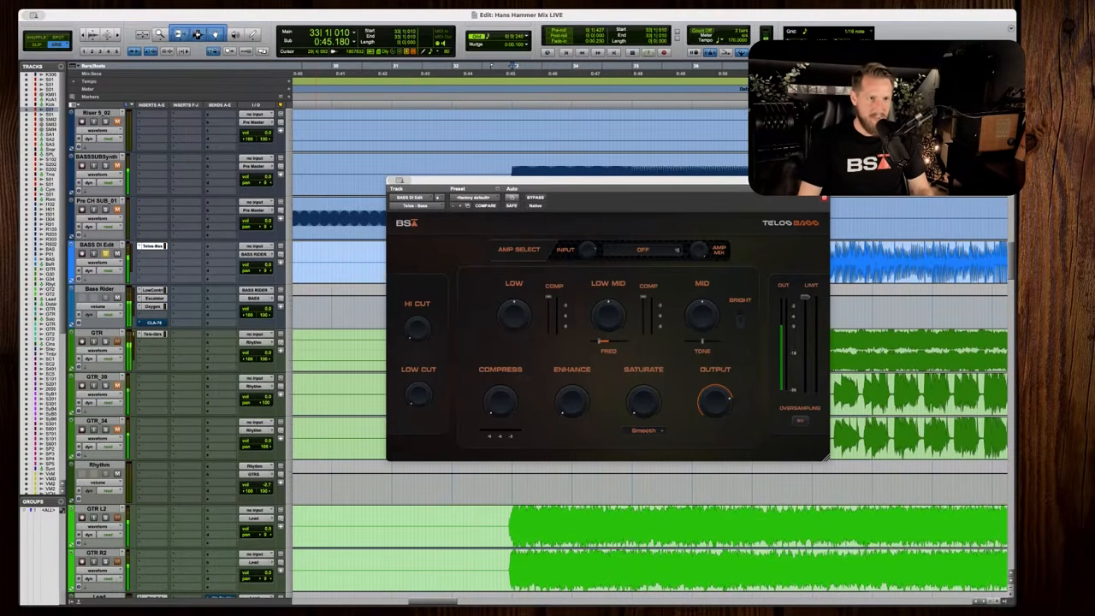
click(644, 254)
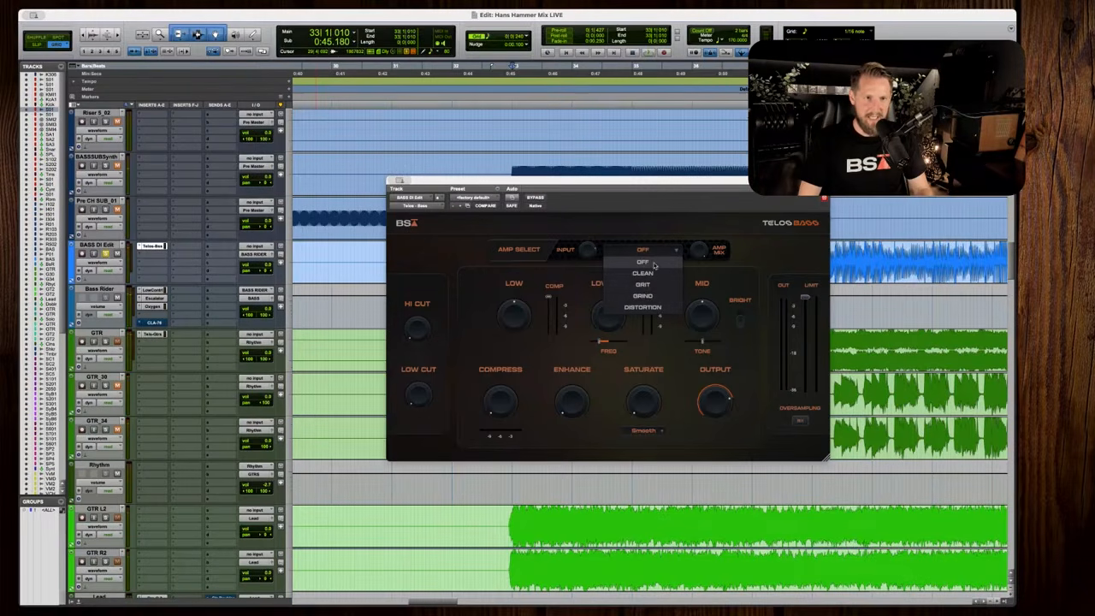
click(648, 274)
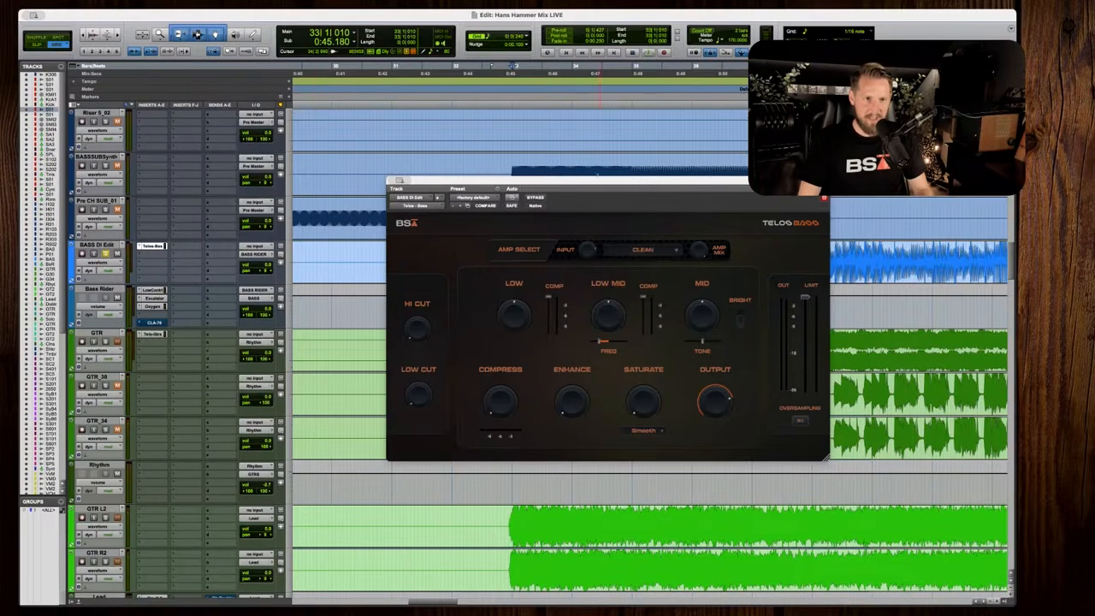
Uncover more of the timeline and try different amp INPUT levels with CLEAN while playing from bar 33.
drag(597, 180, 708, 182)
key(r)
scroll(448, 254, right, 5)
key(space)
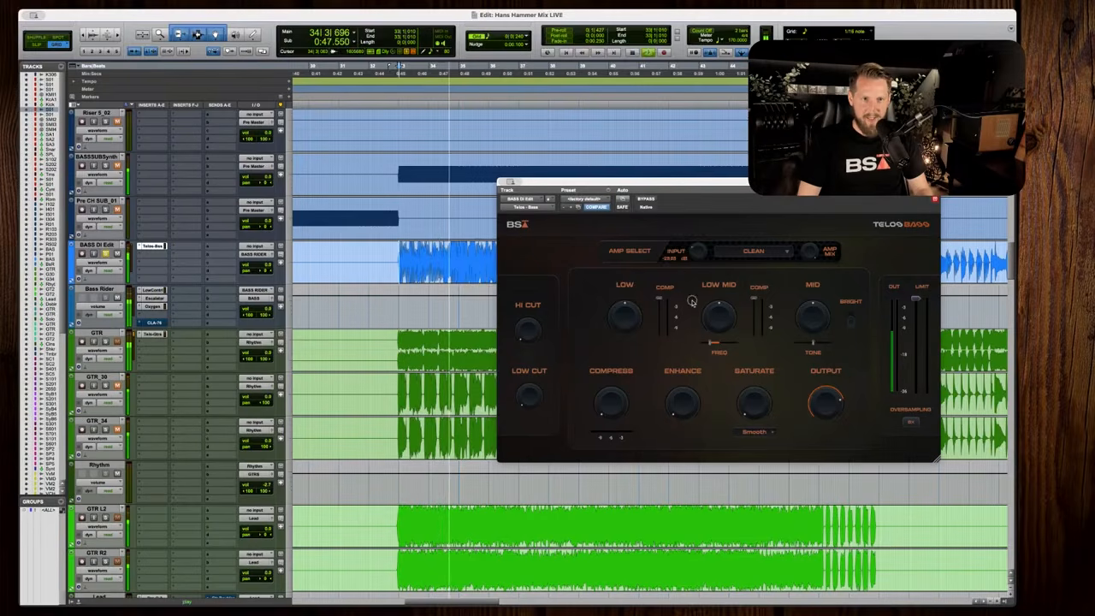
key(space)
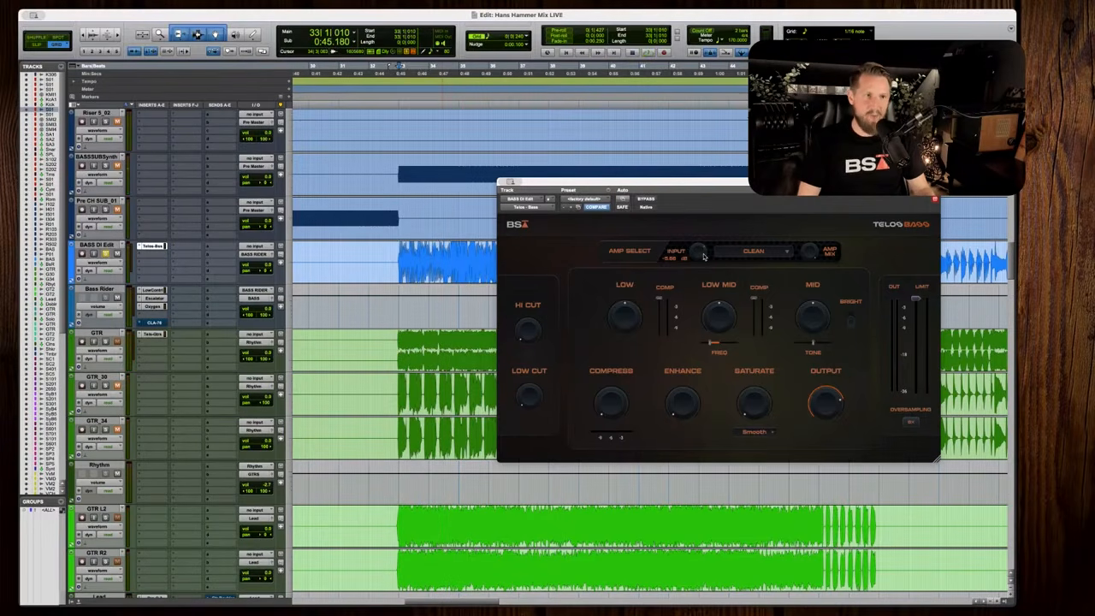
drag(699, 254, 696, 265)
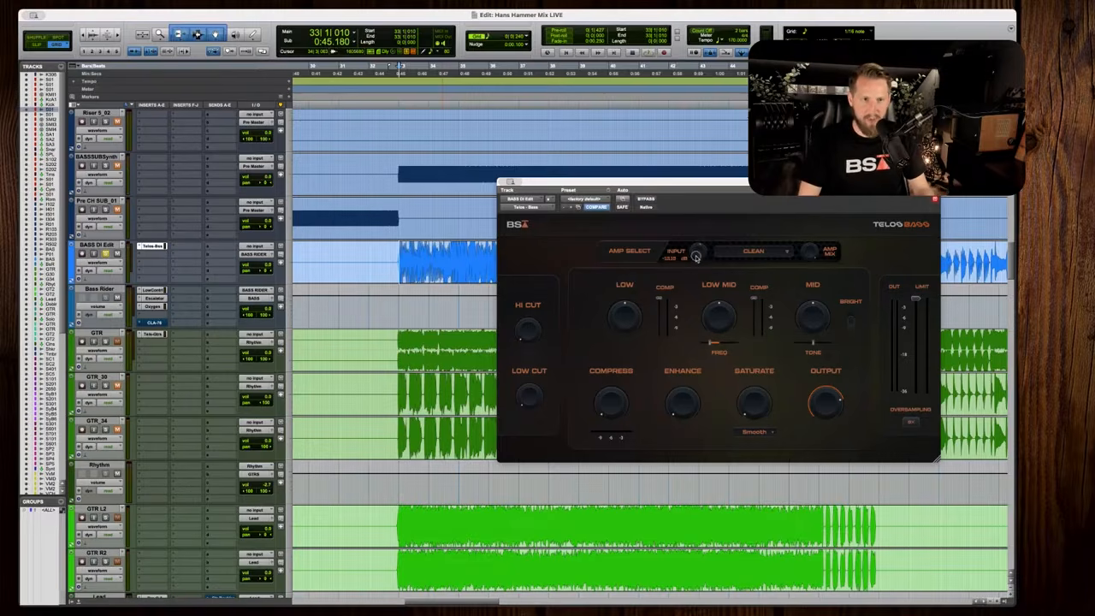
key(space)
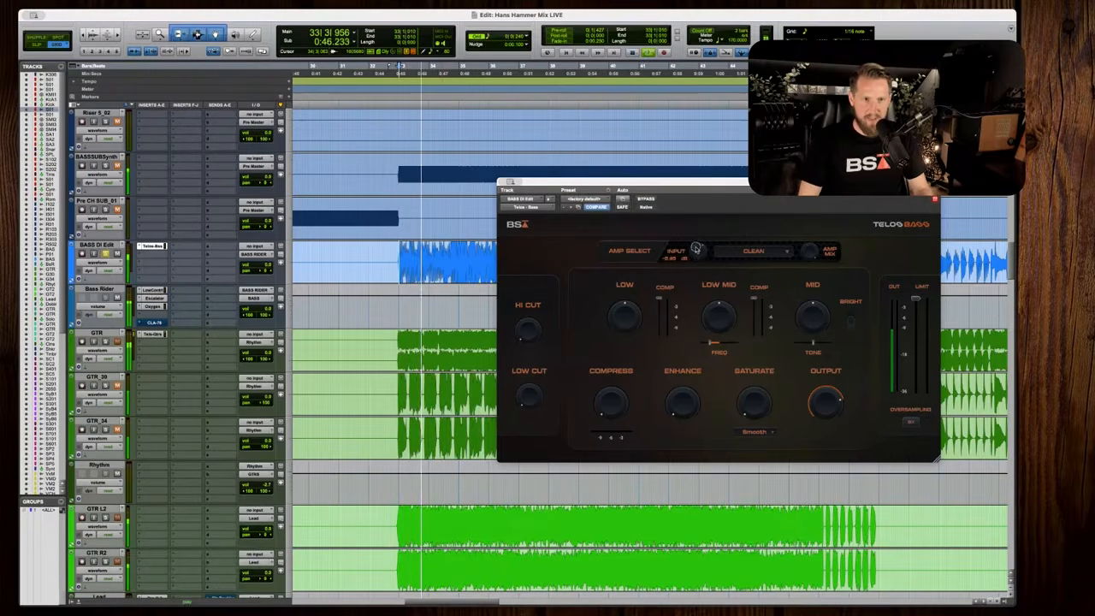
Audition the GRIT amp with changing INPUT levels, and switch the Telos Bass amp to GRIND.
click(752, 252)
click(758, 287)
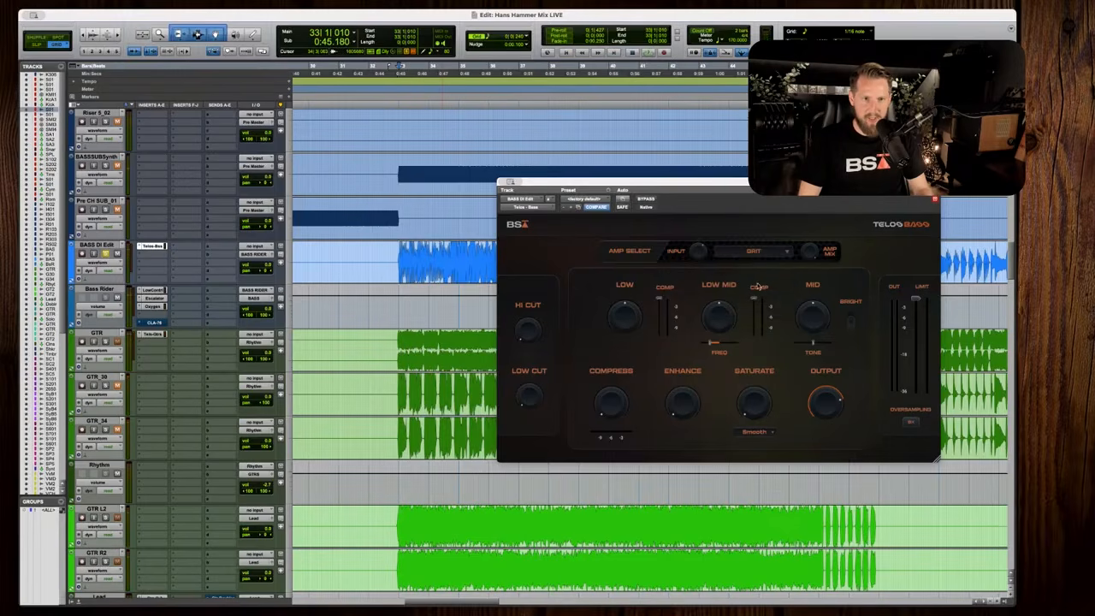
key(space)
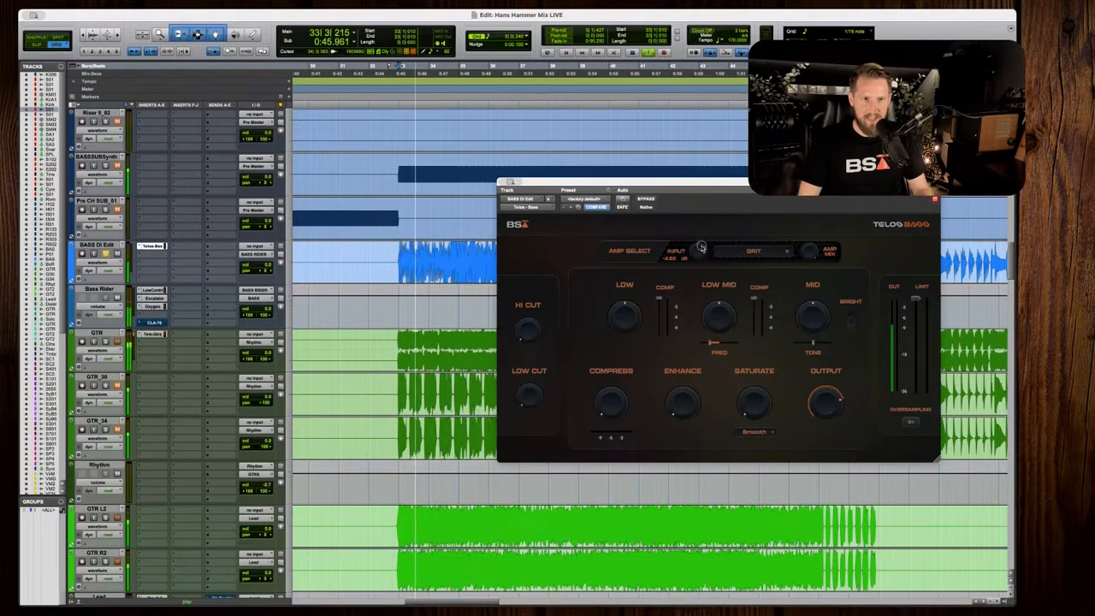
click(753, 251)
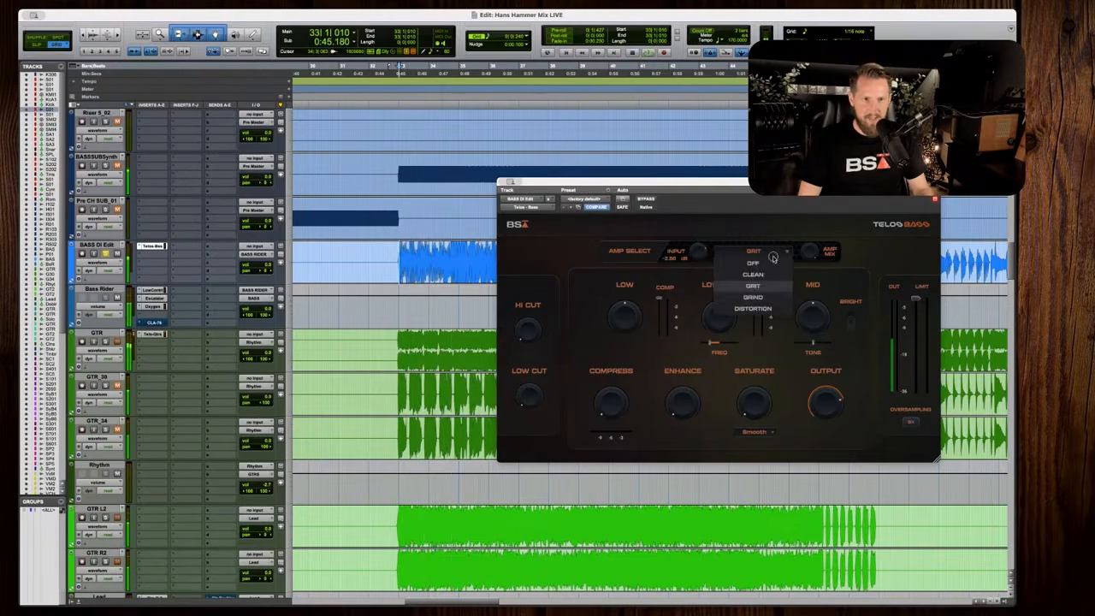
click(756, 298)
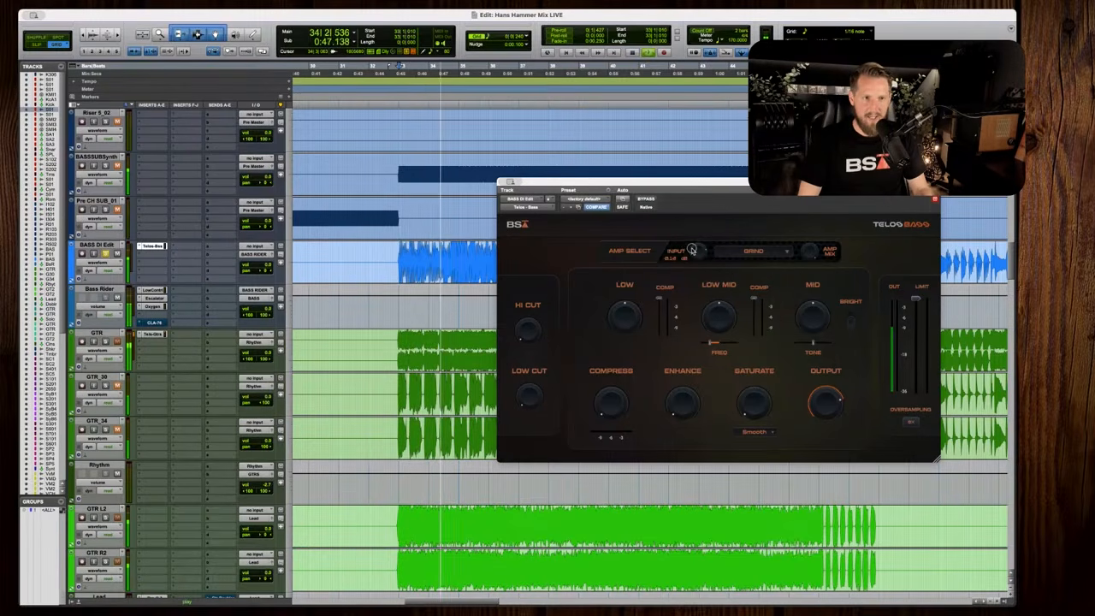
Audition the DISTORTION amp in Telos Bass with different INPUT levels while playing from bar 33.
click(753, 250)
click(755, 309)
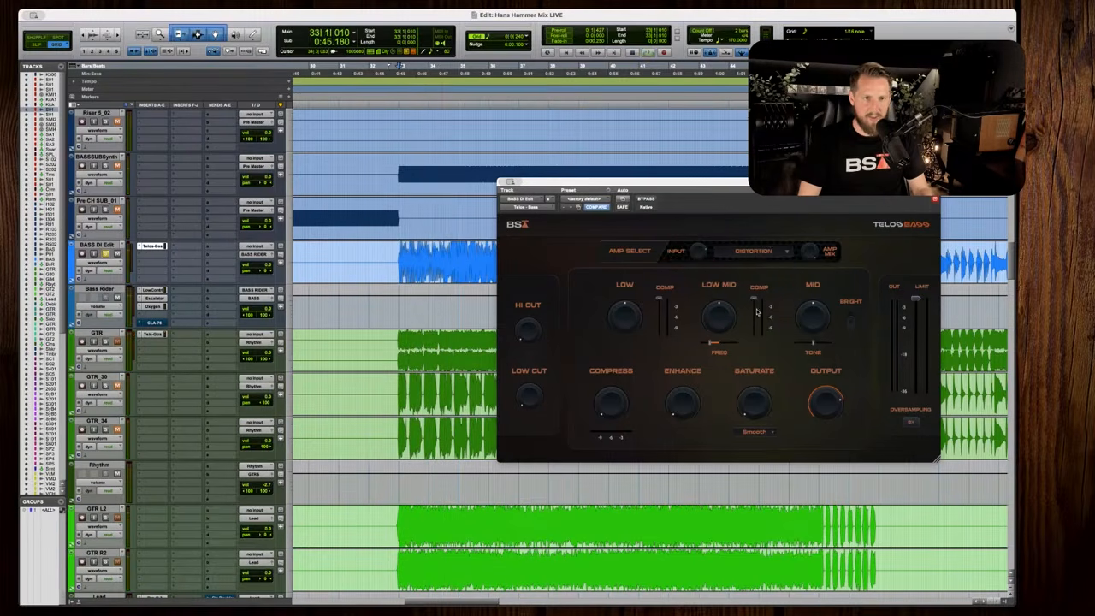
mouse_move(700, 254)
mouse_down()
mouse_move(694, 310)
mouse_move(703, 258)
mouse_up()
key(space)
key(space)
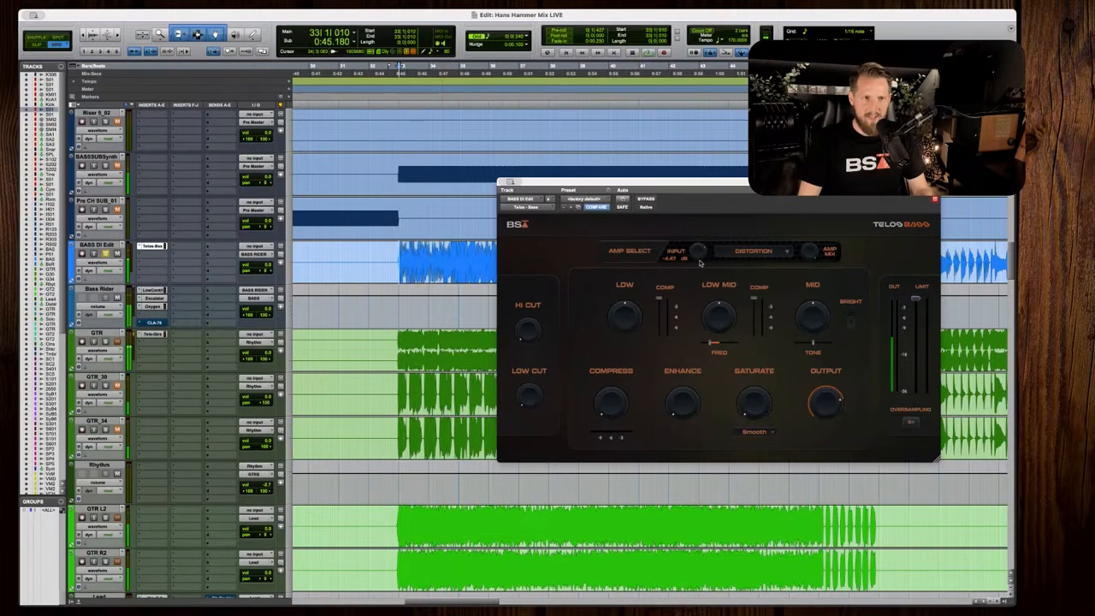
Return the Telos Bass amp to GRIND, adjust its INPUT level during playback from bar 33, and nudge the plug-in window aside.
click(777, 251)
click(754, 297)
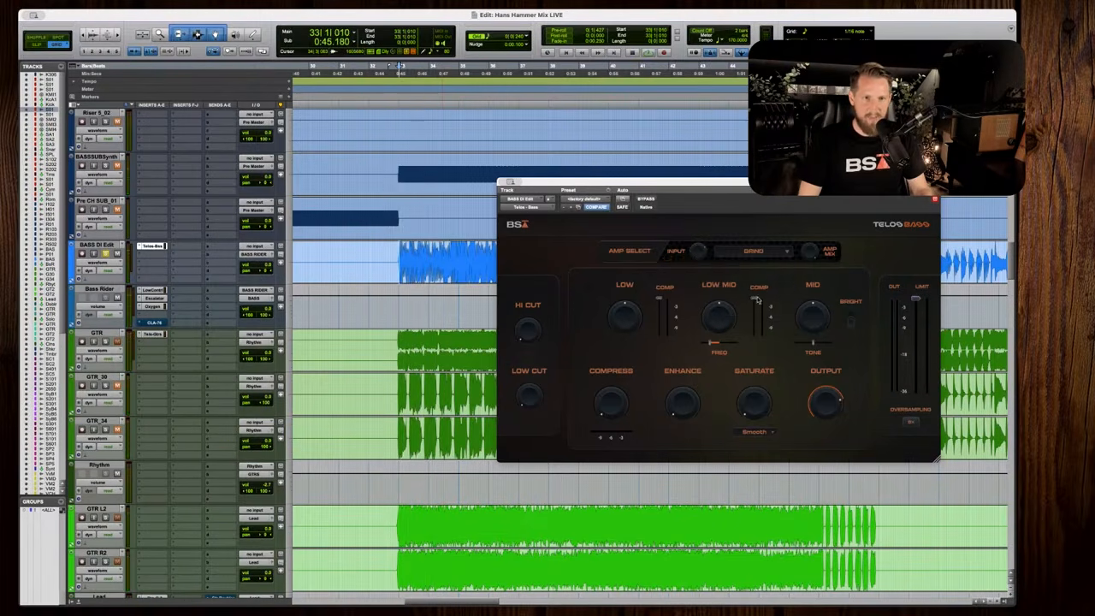
click(742, 251)
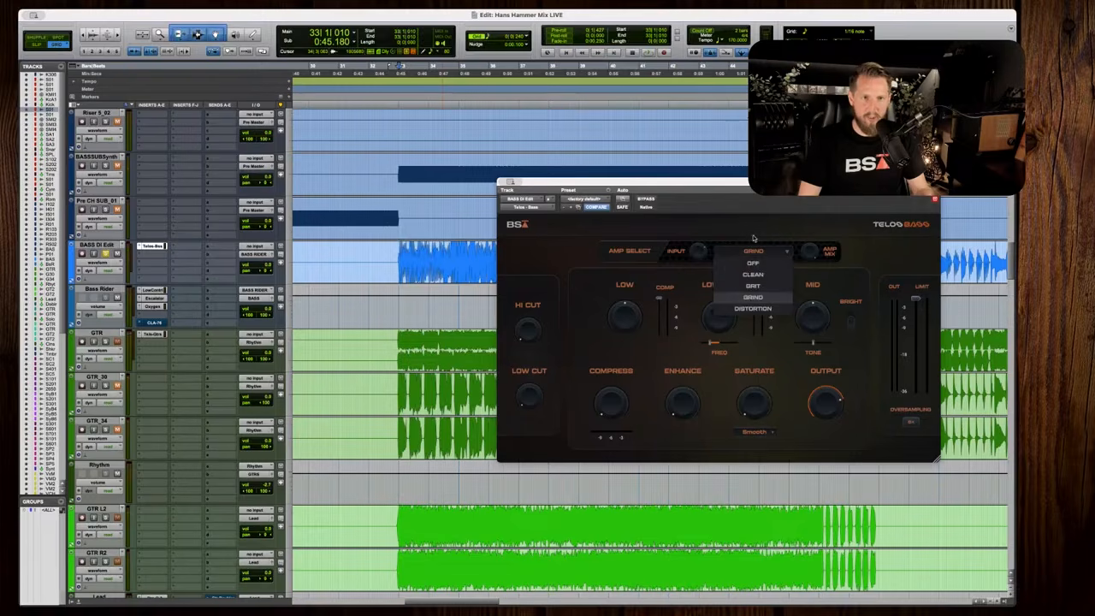
click(753, 239)
key(space)
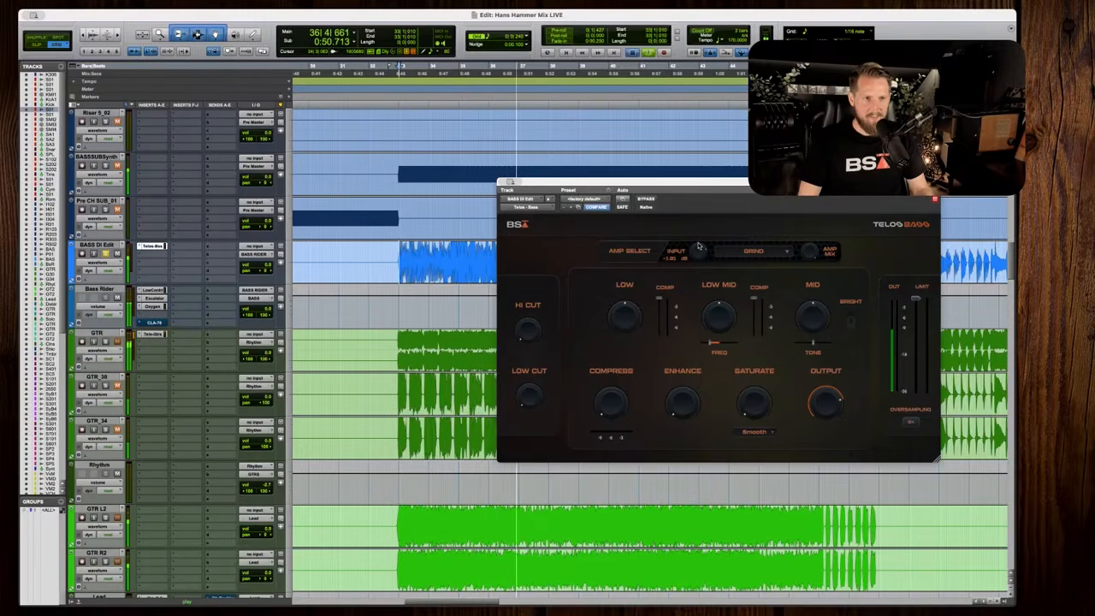
key(space)
drag(622, 199, 617, 198)
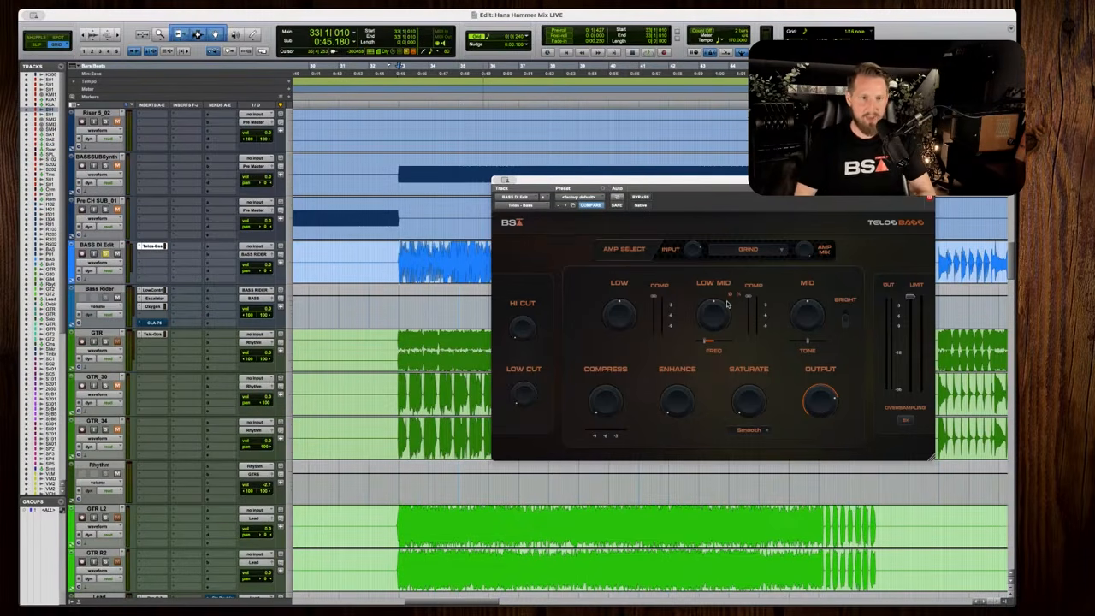
Add compression to the LOW band and boost LOW to about 57 % while playing from bar 33.
mouse_move(703, 331)
mouse_down()
mouse_move(709, 301)
mouse_move(704, 351)
mouse_move(706, 310)
mouse_move(703, 322)
mouse_up()
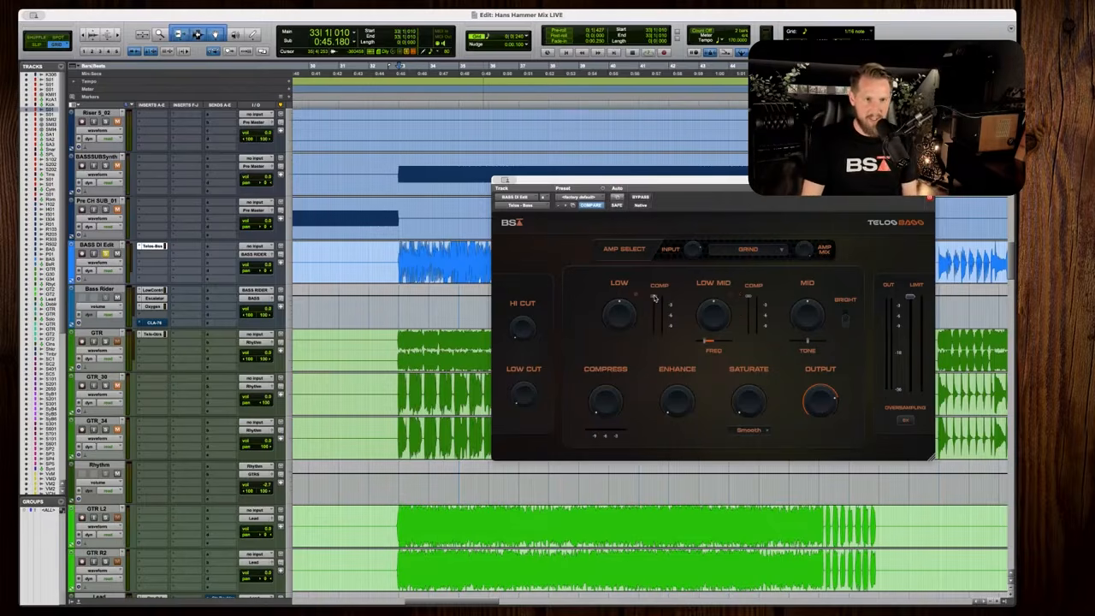
key(space)
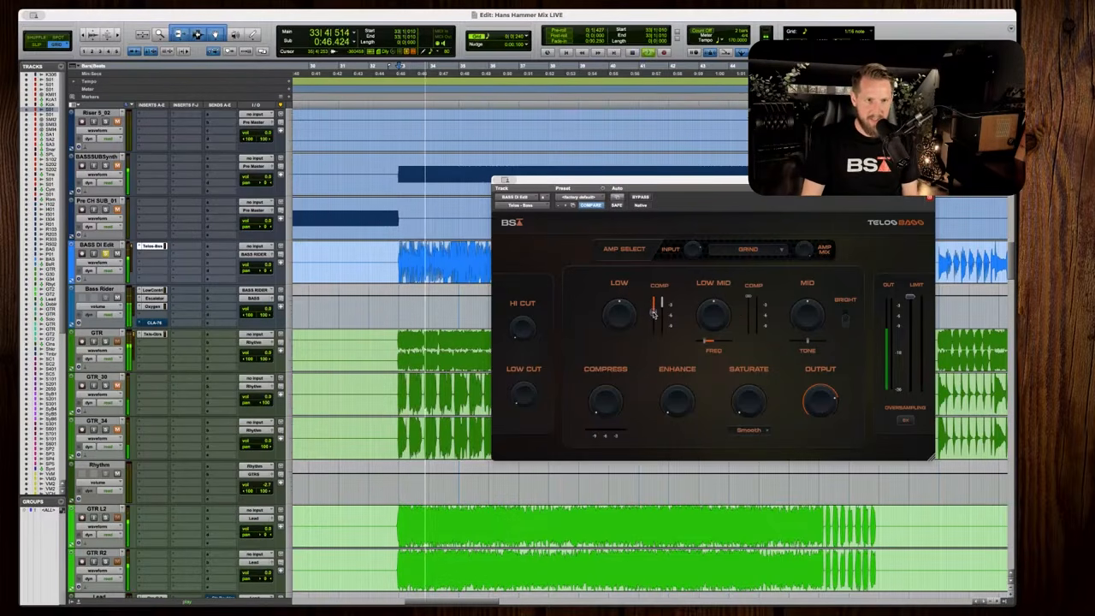
mouse_move(618, 306)
mouse_down()
mouse_move(655, 314)
mouse_move(629, 321)
mouse_up()
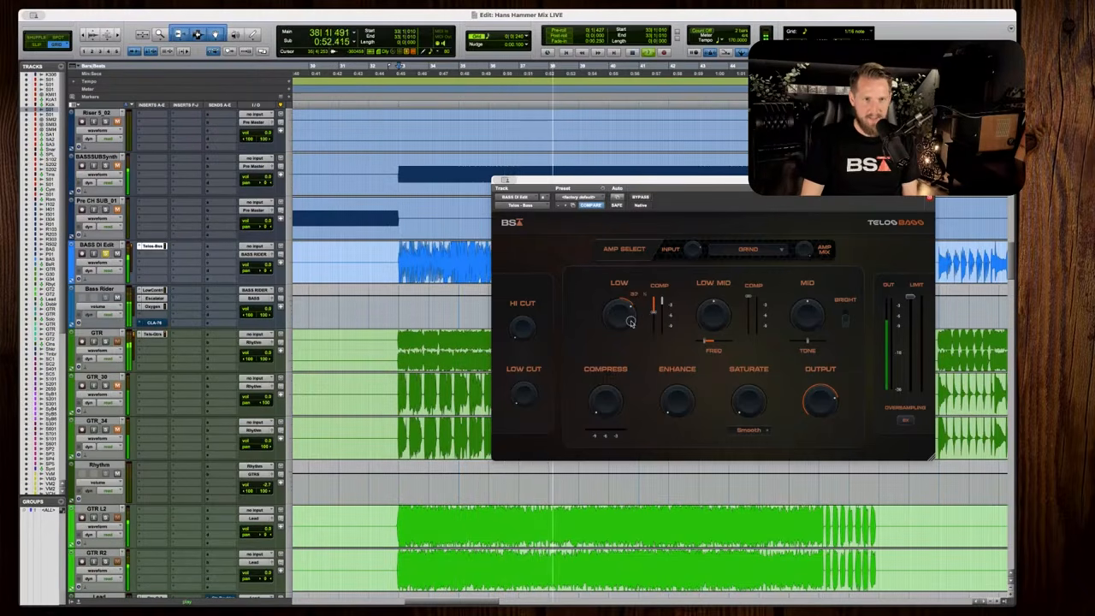
key(space)
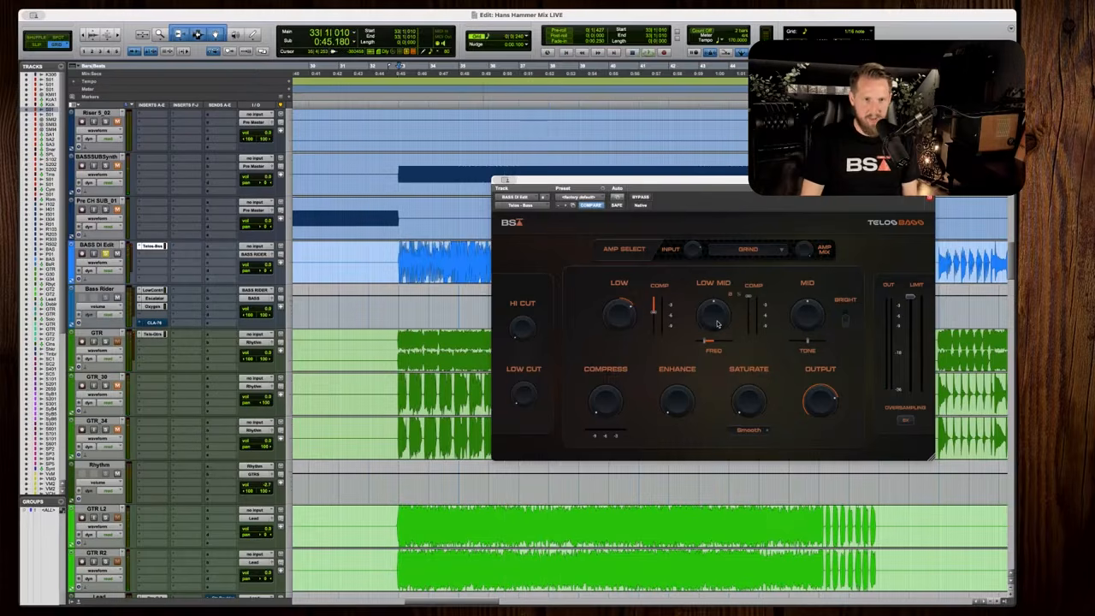
Boost and compress the LOW MID band with a higher FREQ, and rebalance LOW to about 46 % during playback.
key(space)
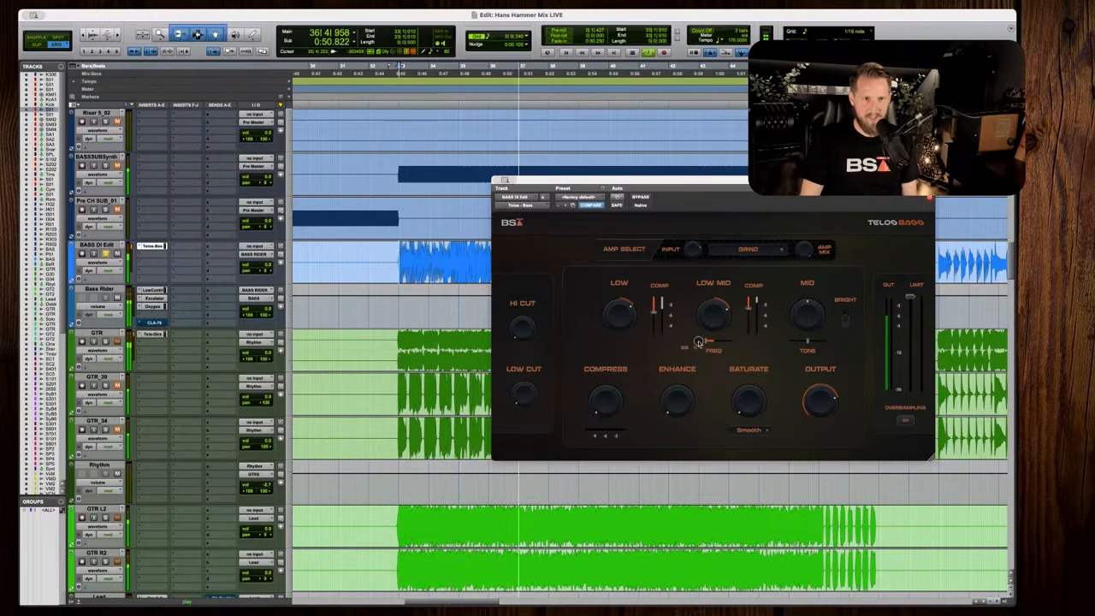
mouse_move(698, 342)
mouse_down()
mouse_move(733, 343)
mouse_move(720, 342)
mouse_up()
key(space)
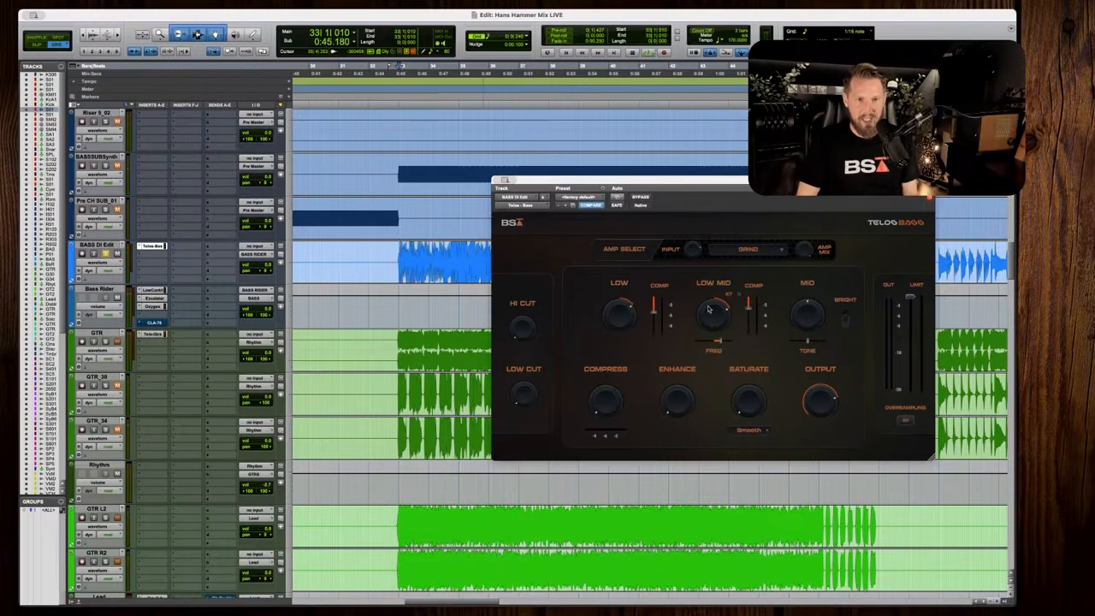
key(space)
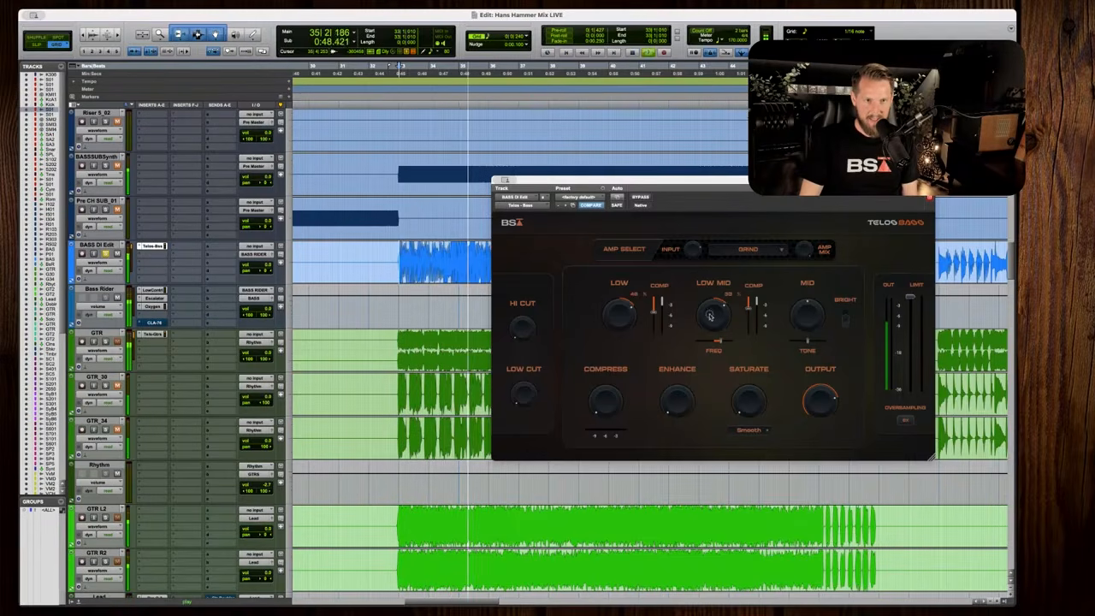
key(space)
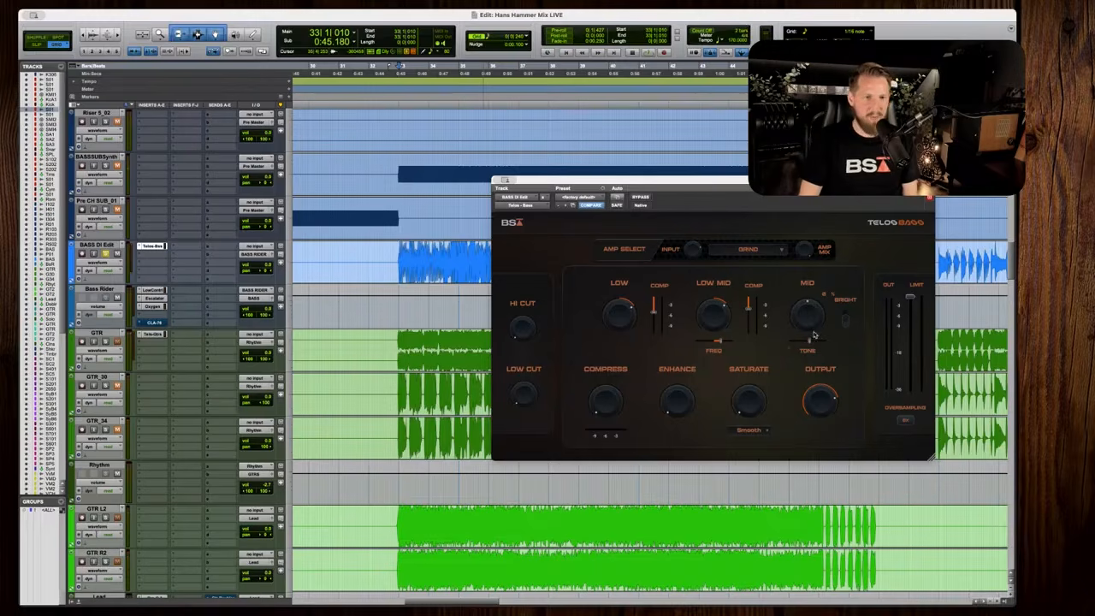
Raise MID to about 47 % with a slightly higher TONE, and compare BRIGHT on and off, leaving it off.
key(space)
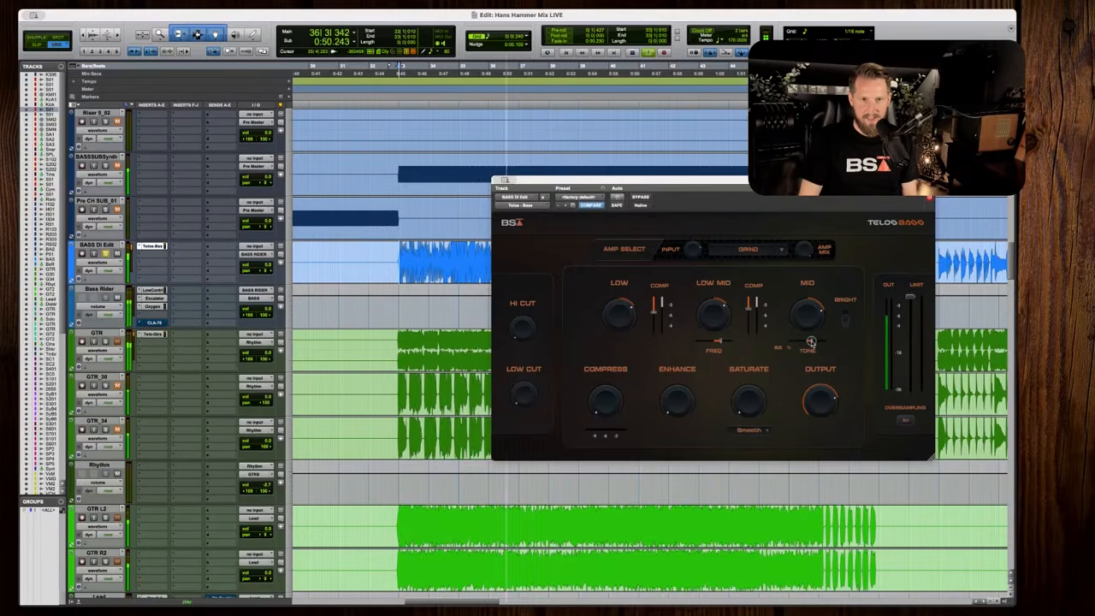
key(space)
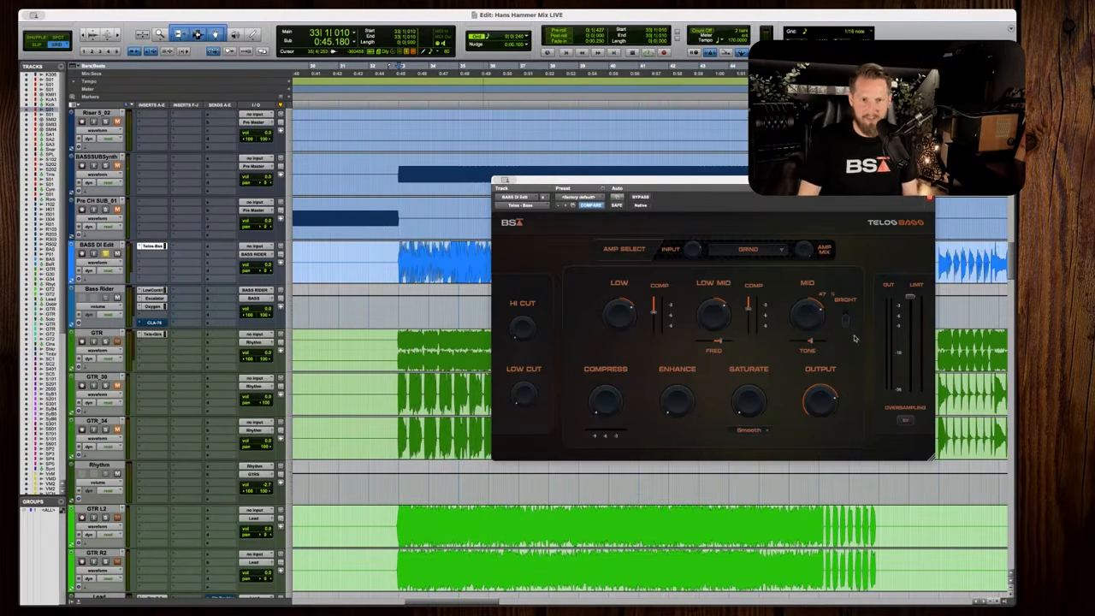
key(space)
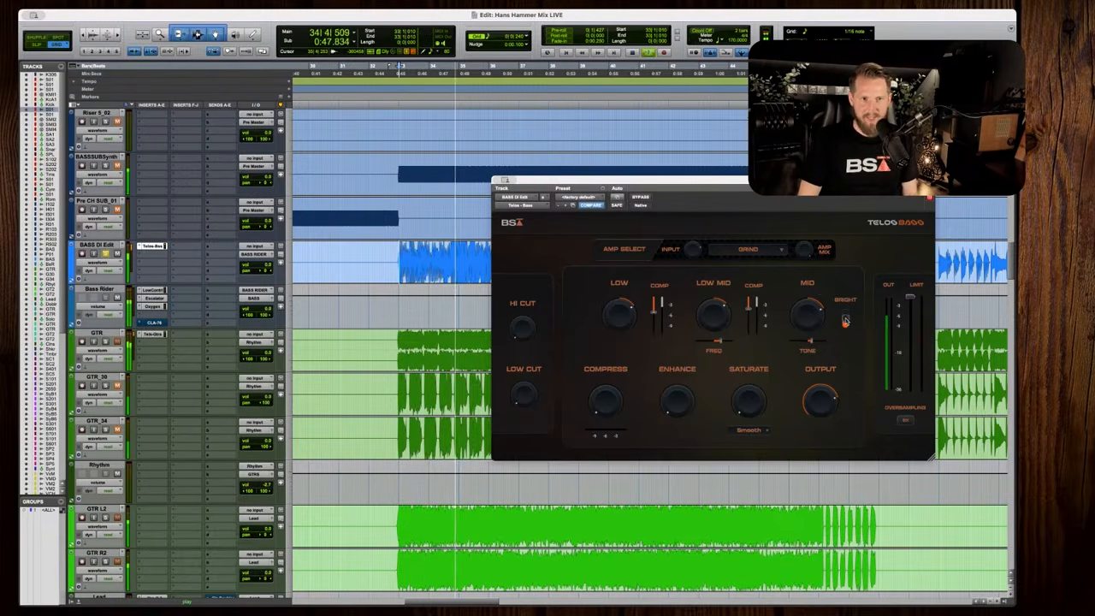
key(space)
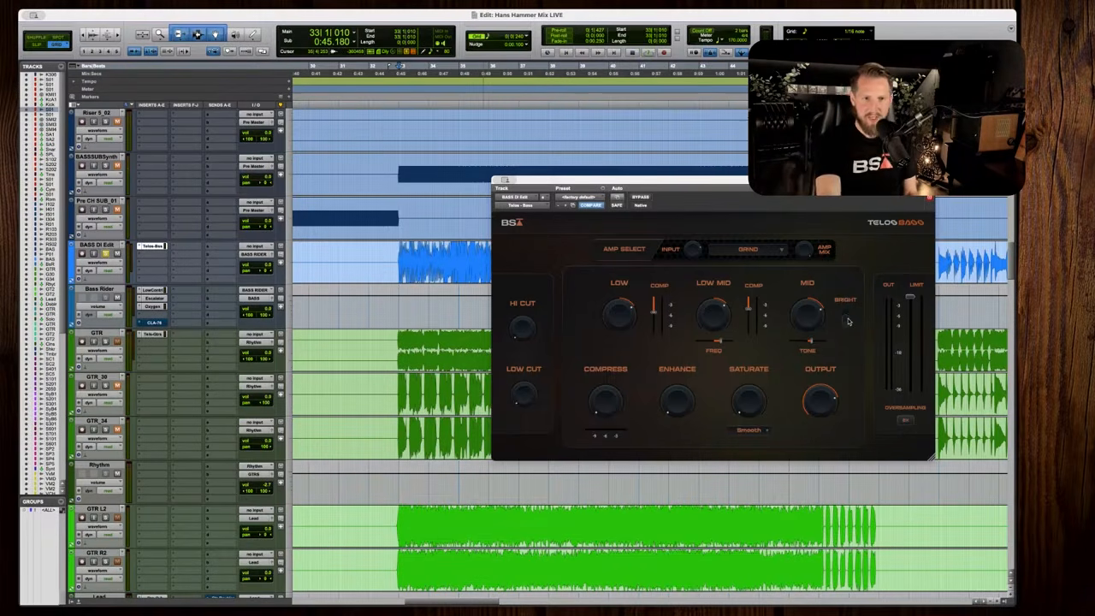
key(space)
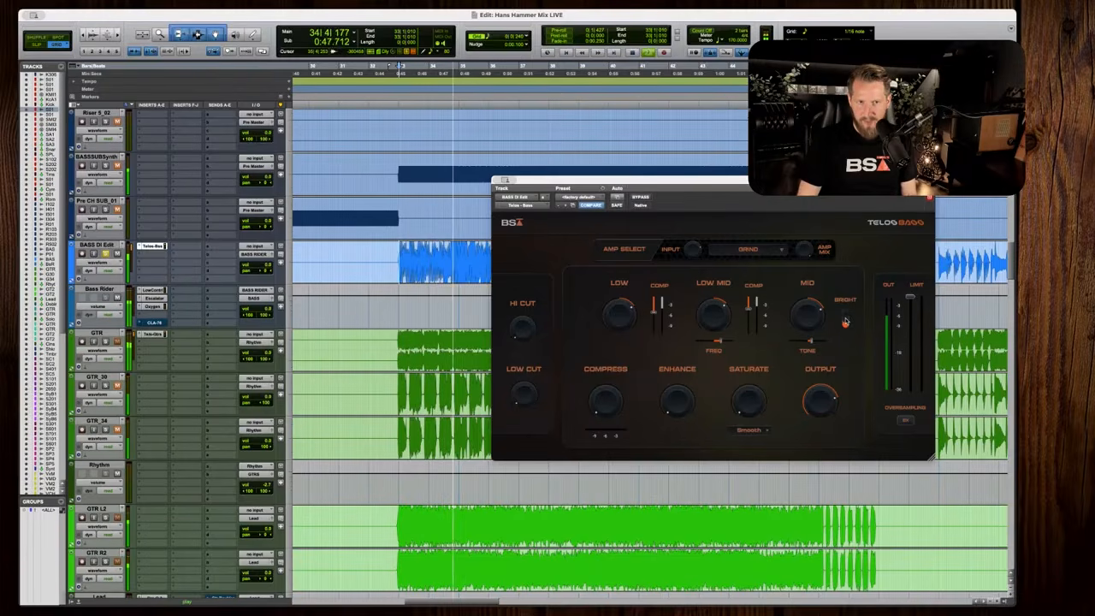
key(space)
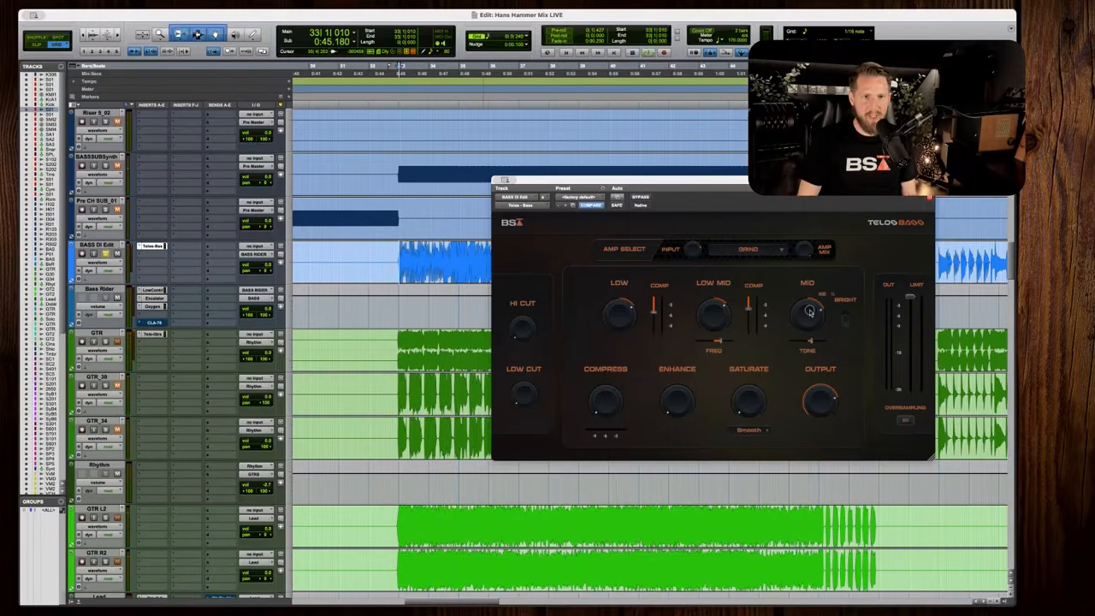
Increase MID further and move its TONE higher while playing the bass from bar 33.
key(space)
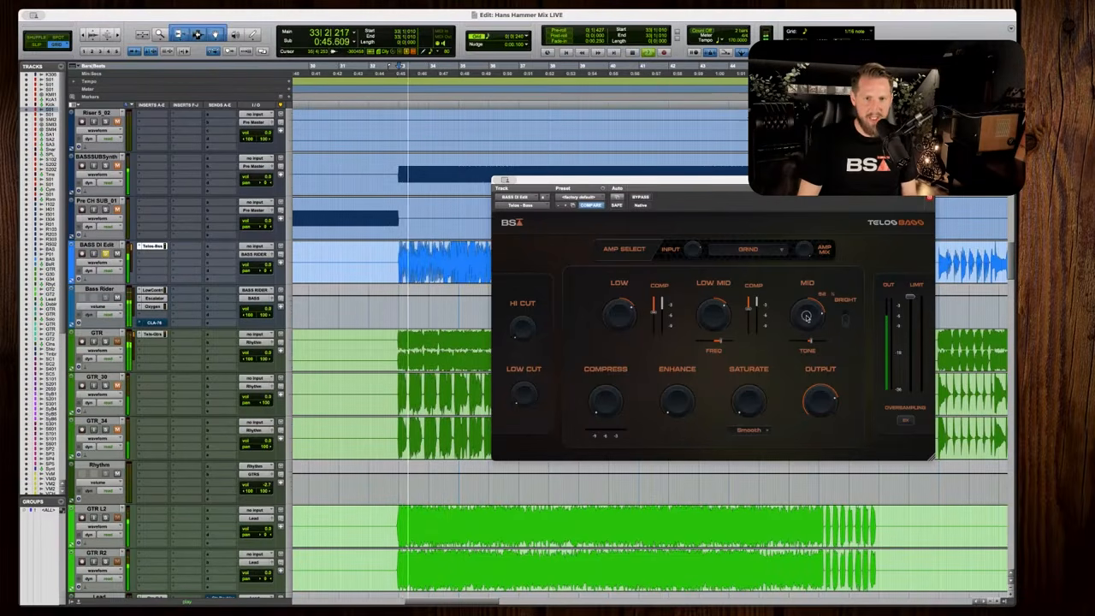
drag(810, 340, 816, 341)
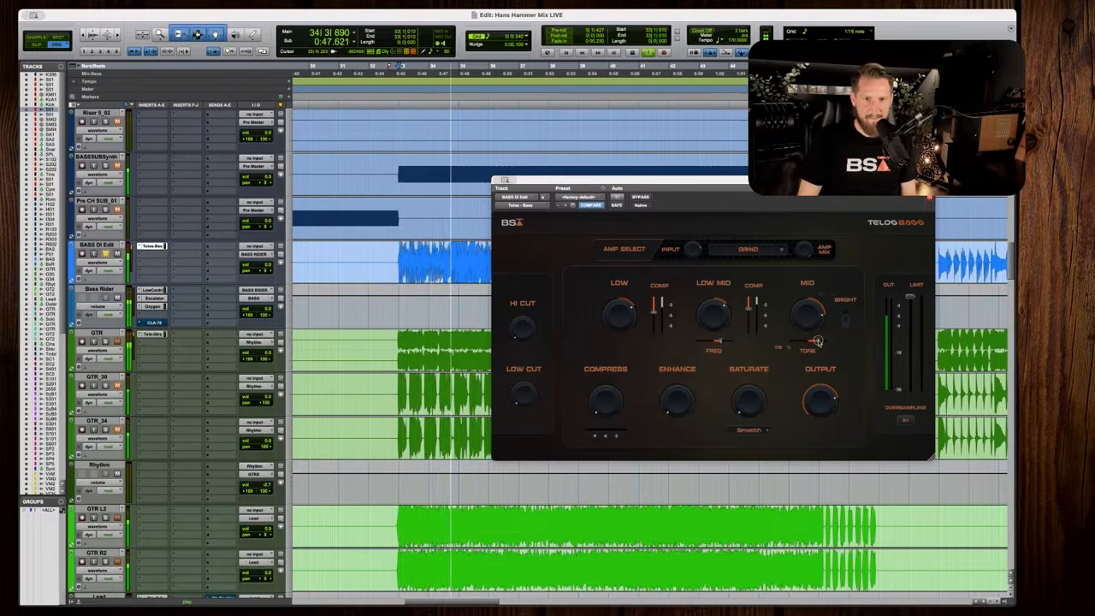
key(space)
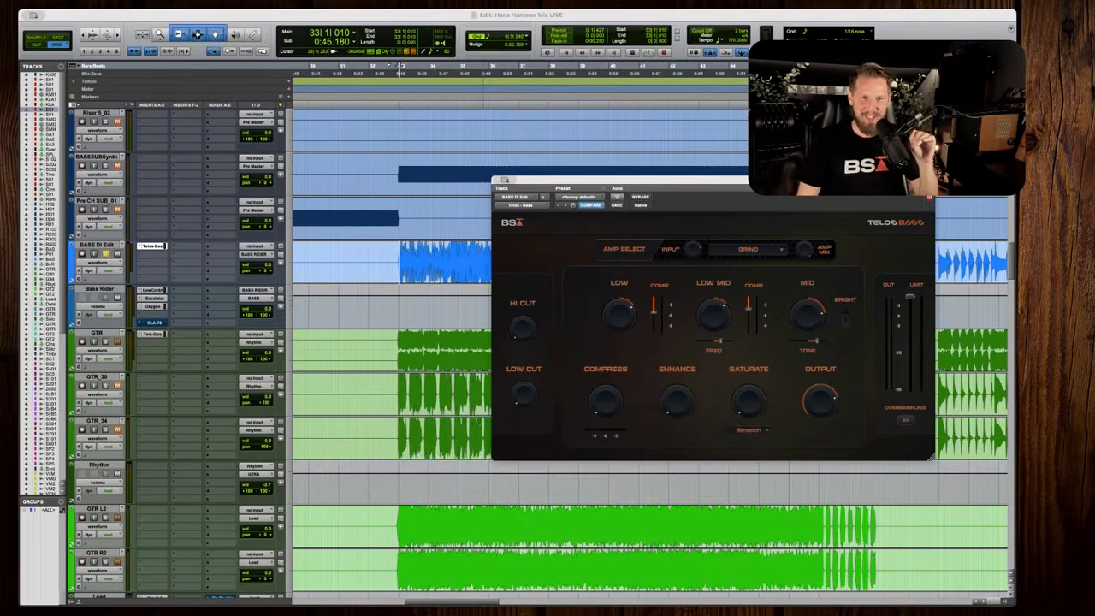
Reposition the Telos Bass window, raise COMPRESS during playback, and lower OUTPUT to about -4.8 dB.
drag(835, 284, 815, 297)
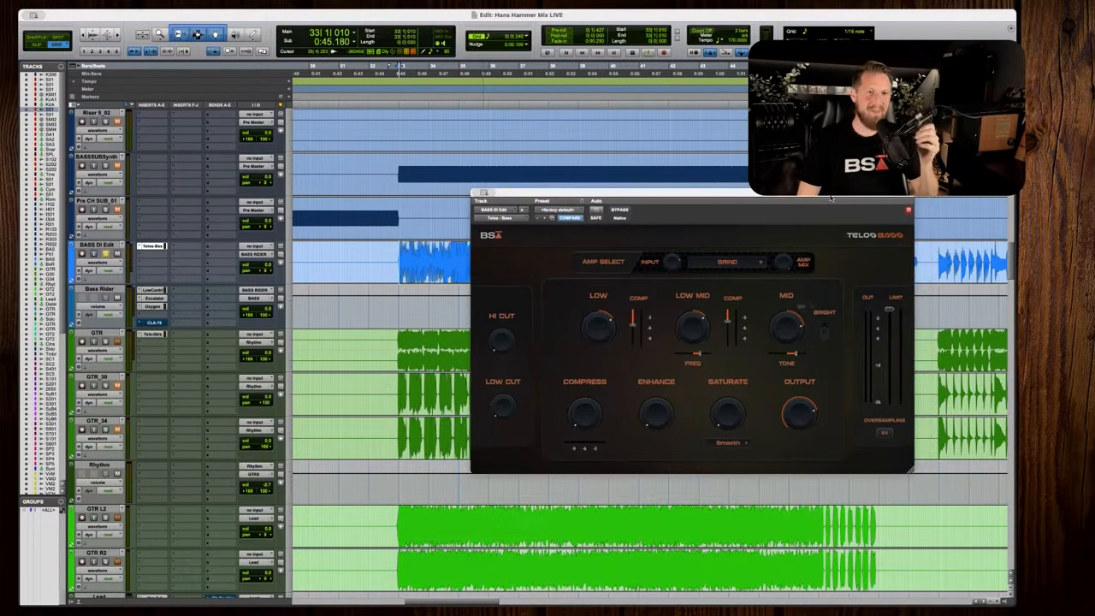
drag(830, 198, 822, 198)
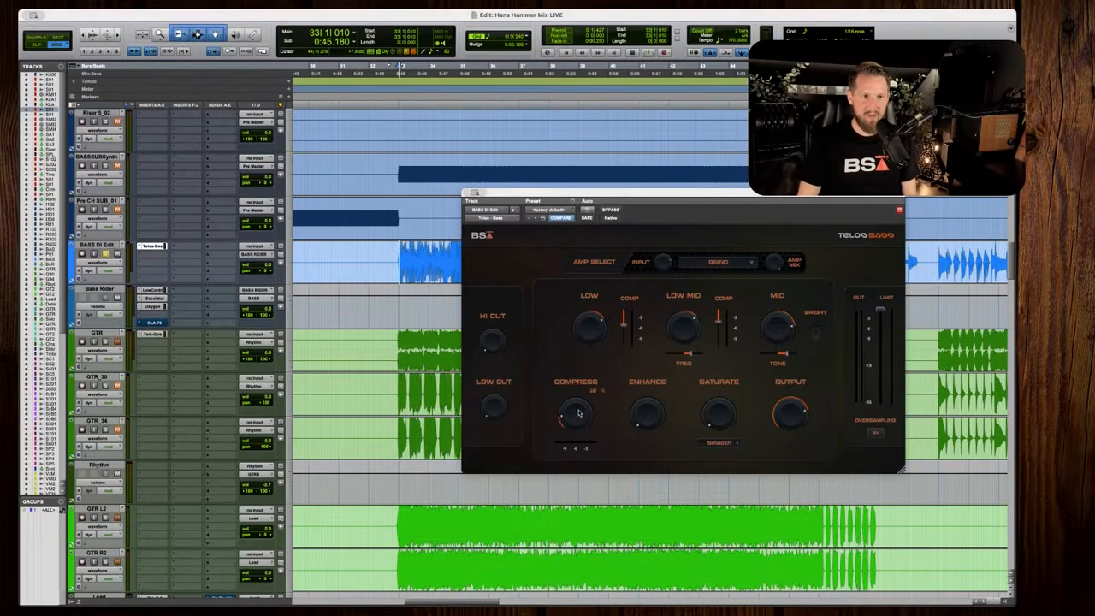
key(space)
drag(574, 422, 569, 395)
key(space)
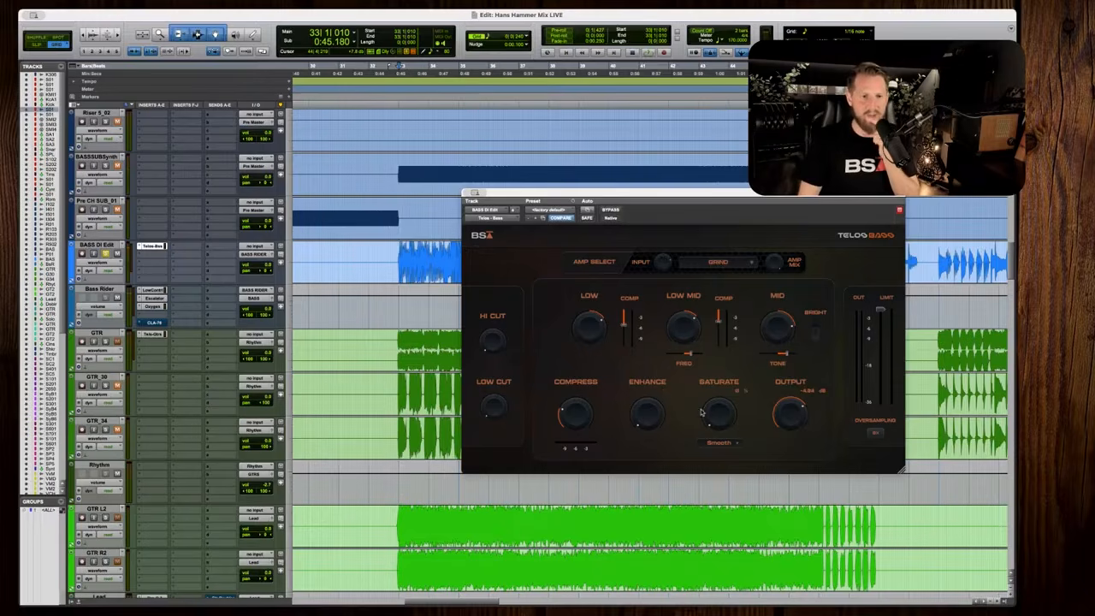
Audition the Grit and Warm SATURATE modes with varying saturation amounts while playing from bar 33.
click(718, 442)
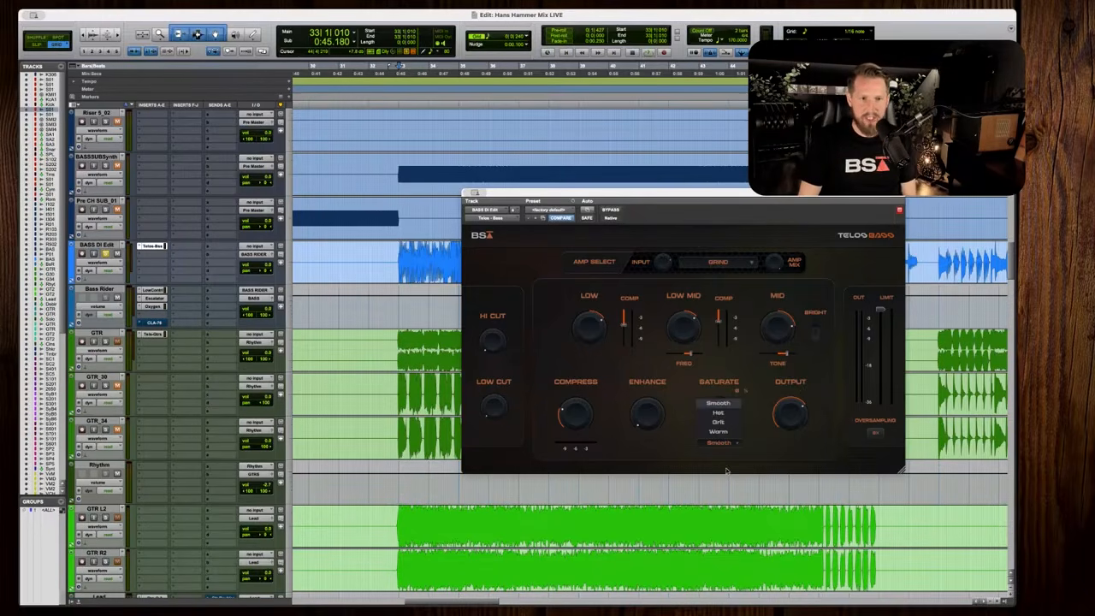
click(720, 422)
key(space)
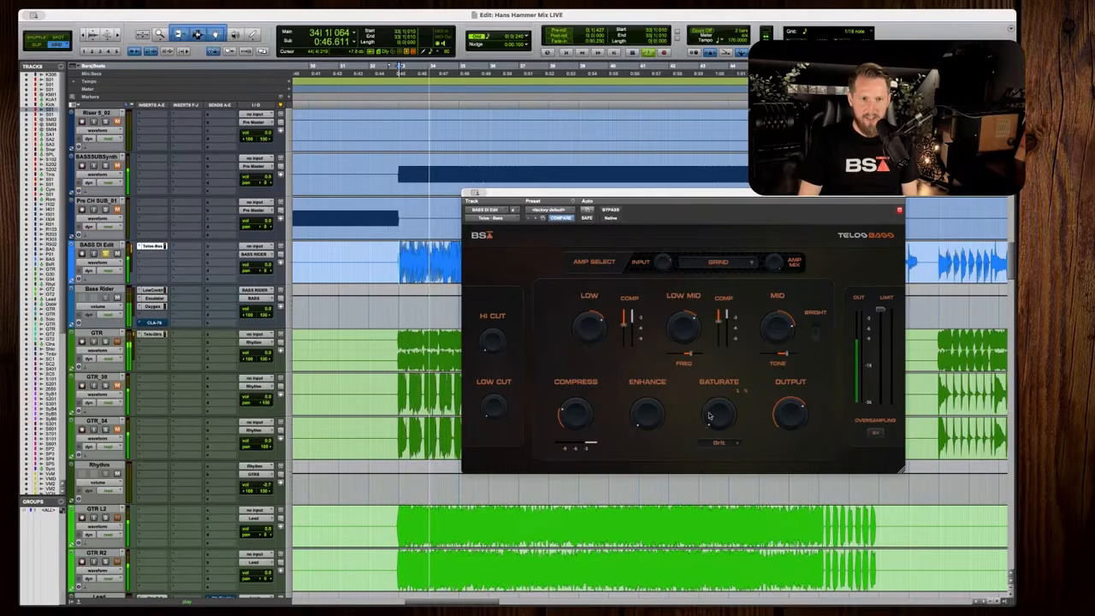
key(space)
click(720, 442)
click(718, 432)
key(space)
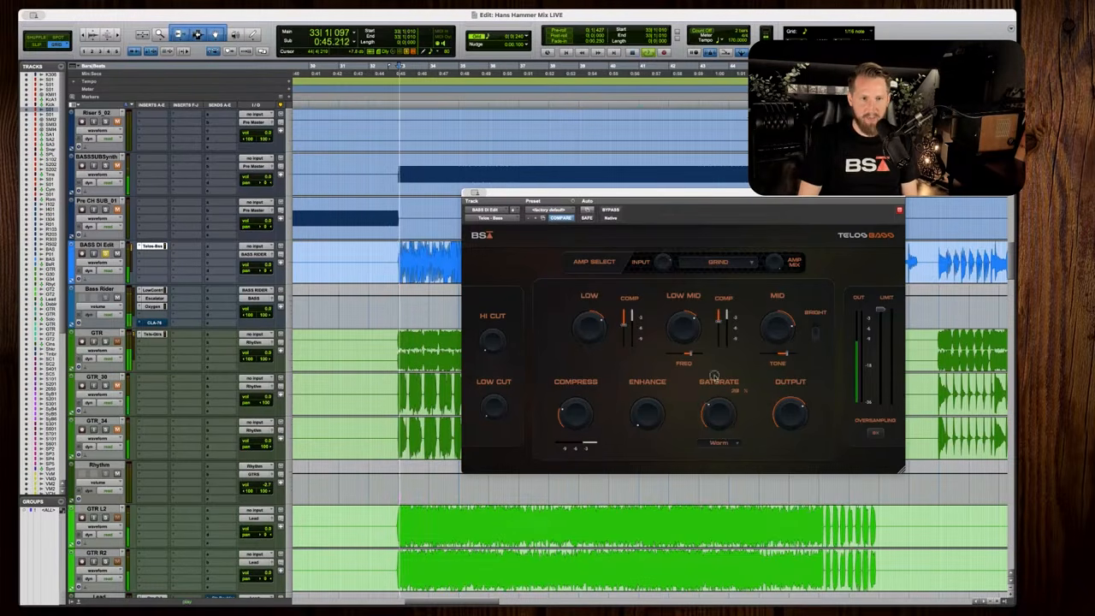
key(space)
Audition the Hot SATURATE mode with varying saturation amounts while playing from bar 33.
click(717, 442)
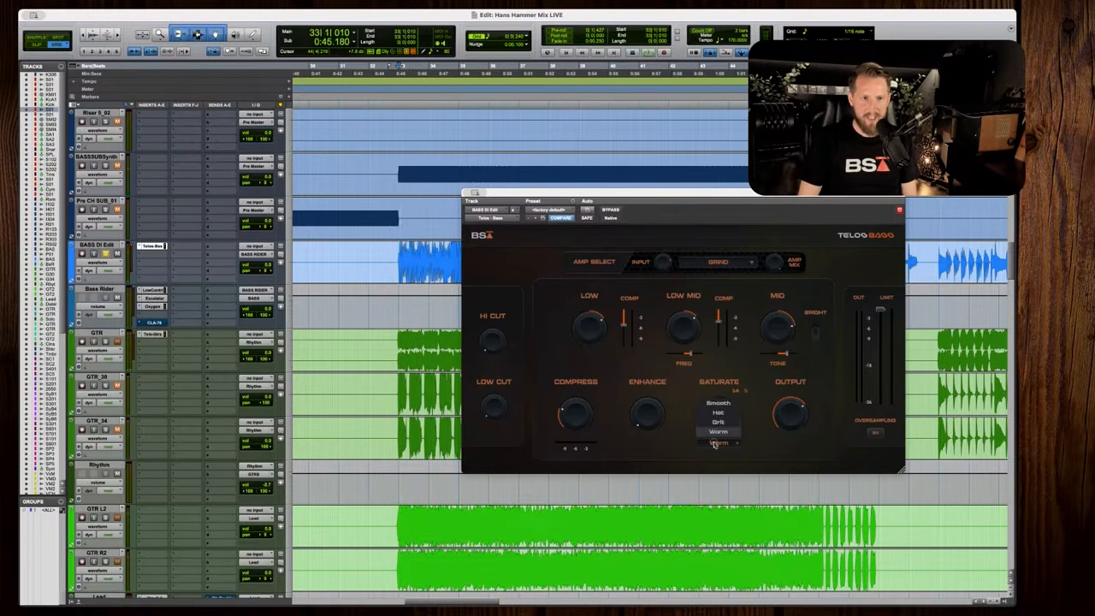
click(718, 422)
key(space)
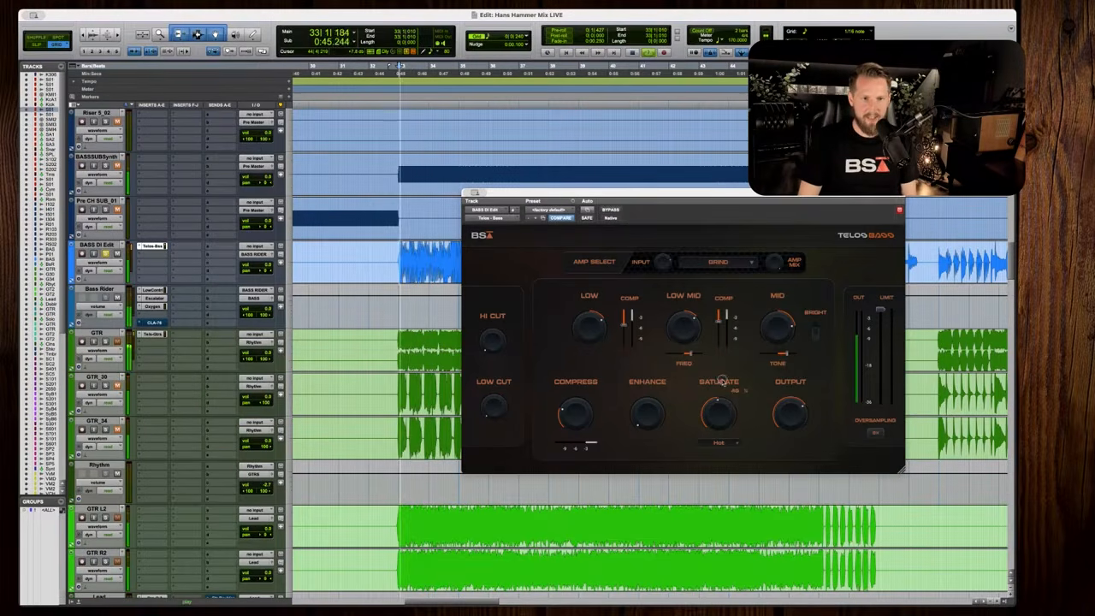
key(space)
Set the SATURATE mode back to Smooth, dial in a moderate saturation amount, and play the bass from bar 33.
click(716, 443)
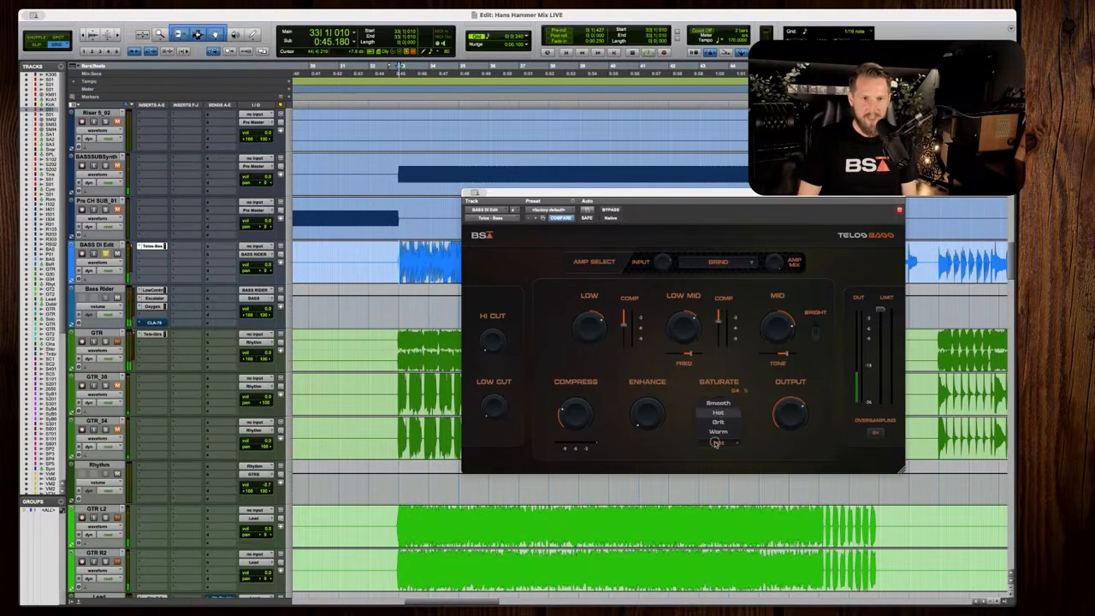
click(718, 402)
key(space)
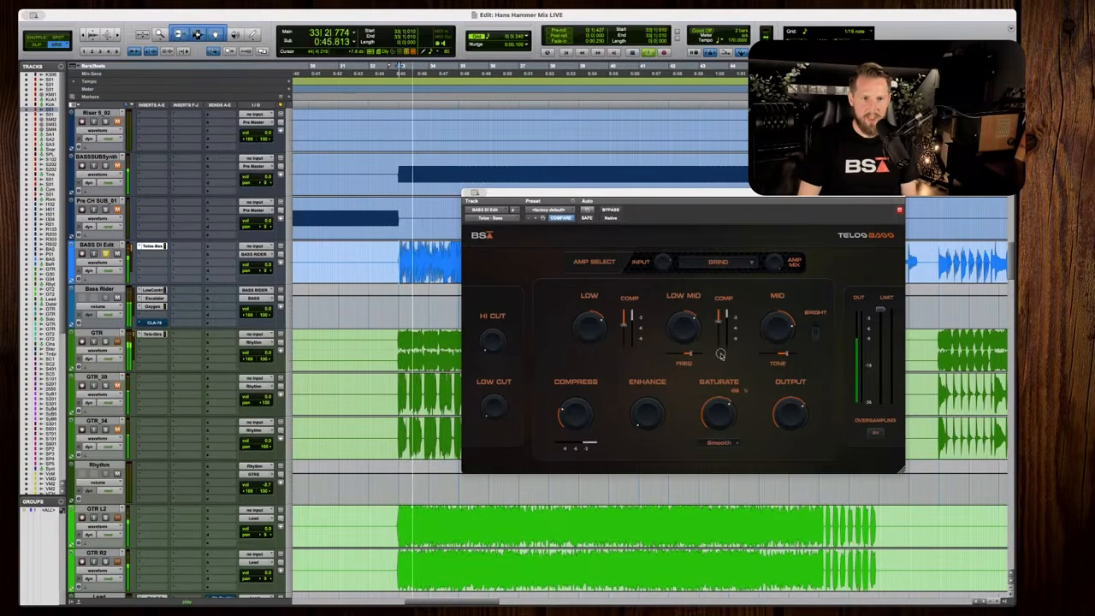
key(space)
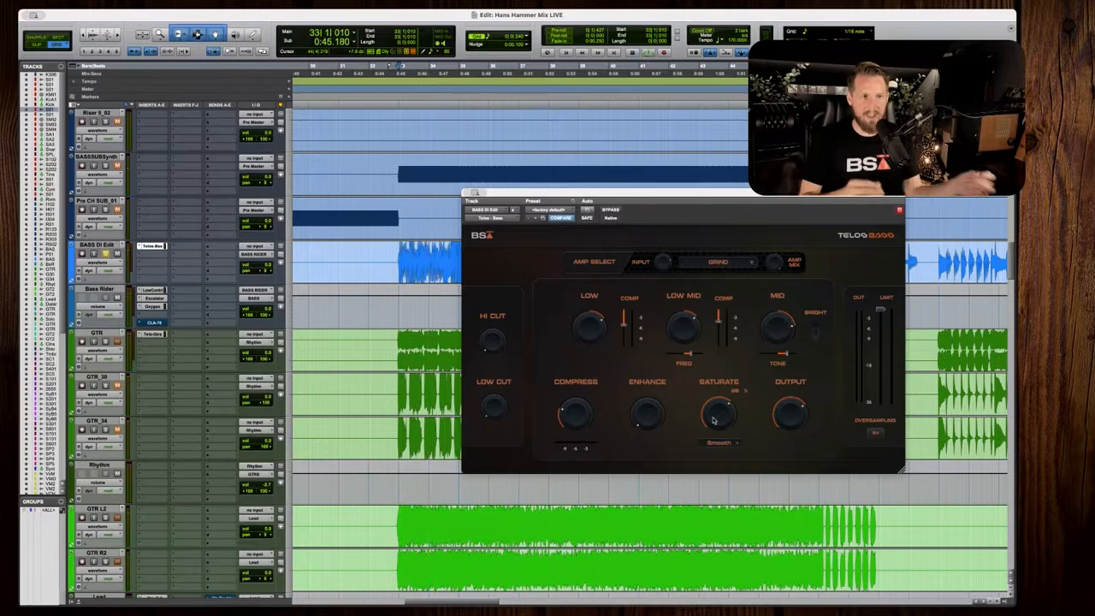
key(space)
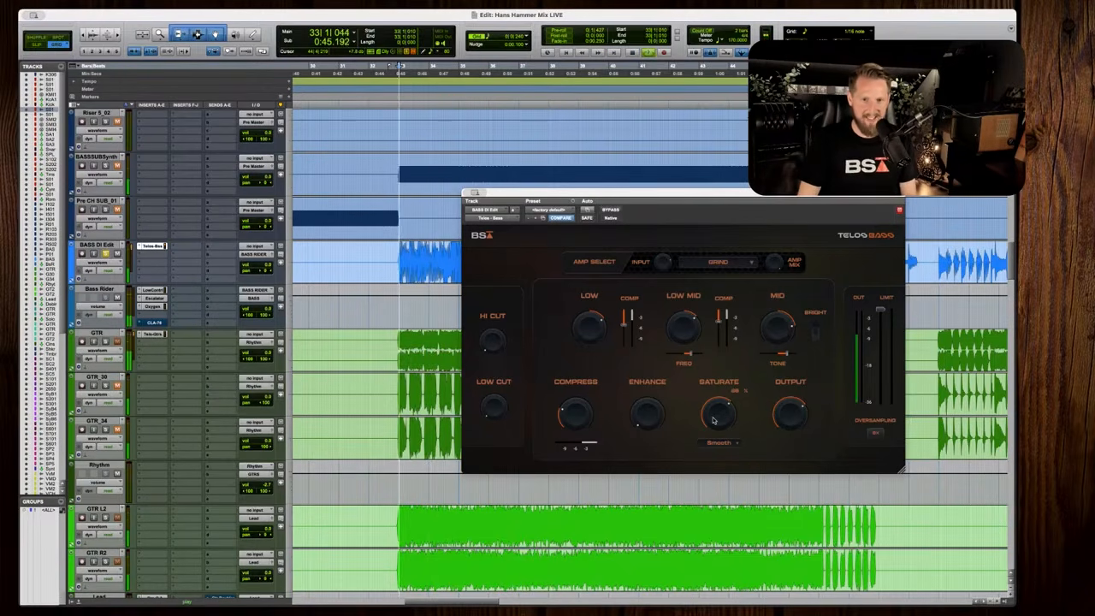
Raise ENHANCE in Telos Bass to a moderate amount while playing the bass from bar 33.
key(space)
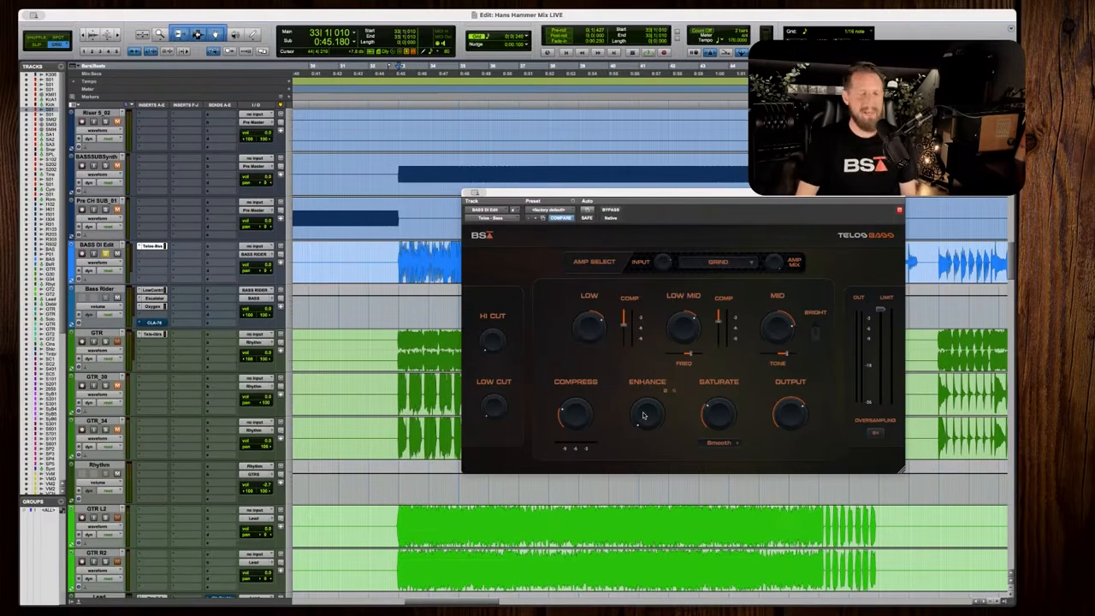
key(space)
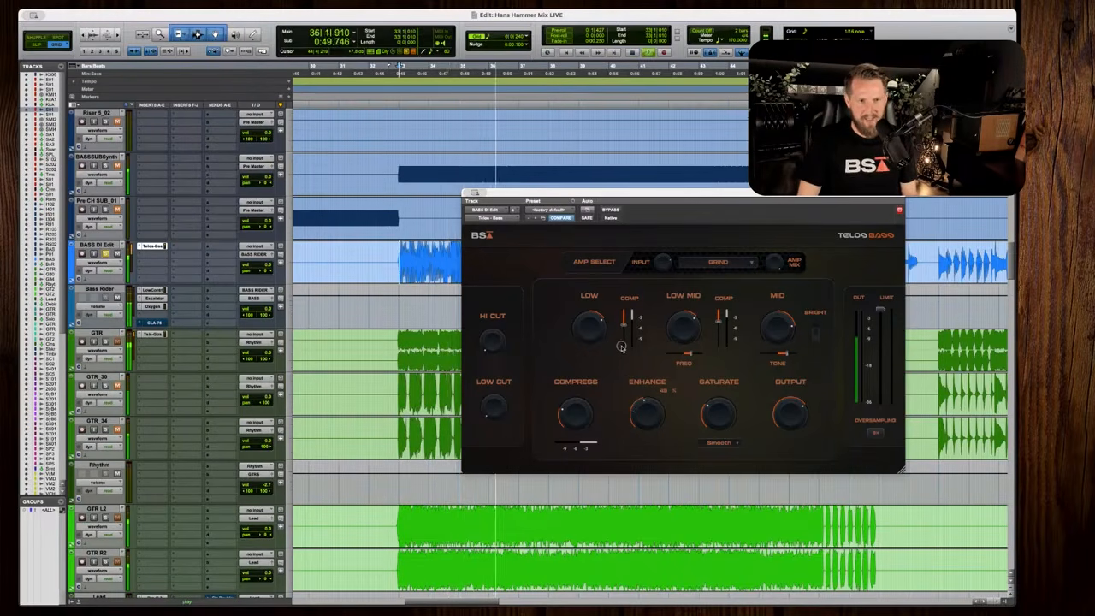
key(space)
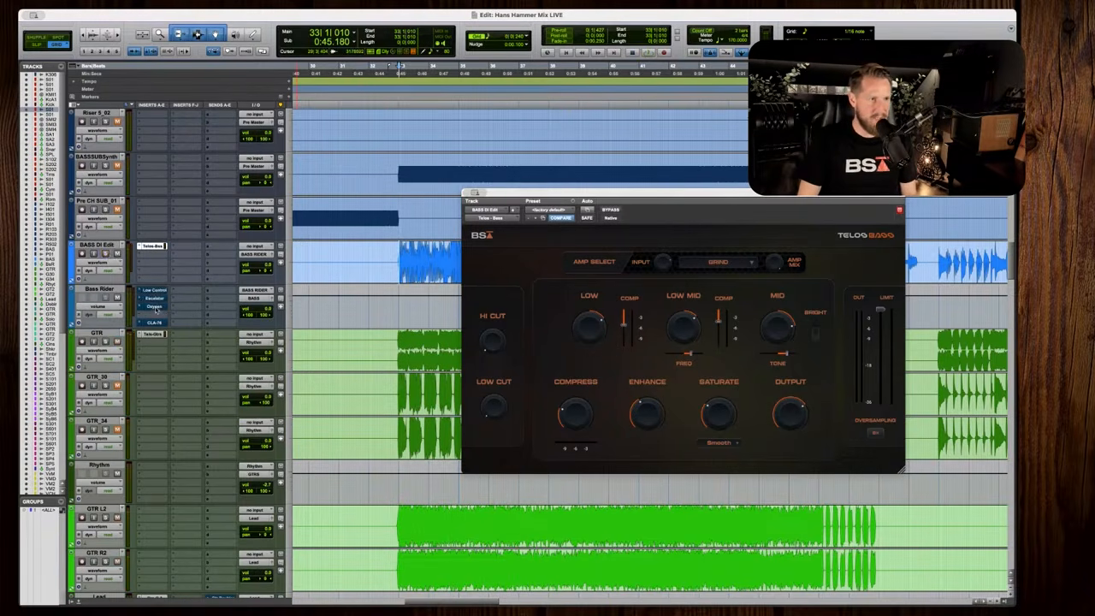
Balance the bass level during playback by setting Telos Bass OUTPUT to about -2.8 dB and adjusting the Bass Rider volume.
mouse_move(265, 311)
mouse_down()
mouse_move(265, 335)
mouse_move(263, 285)
mouse_move(264, 310)
mouse_up()
key(space)
drag(786, 416, 784, 418)
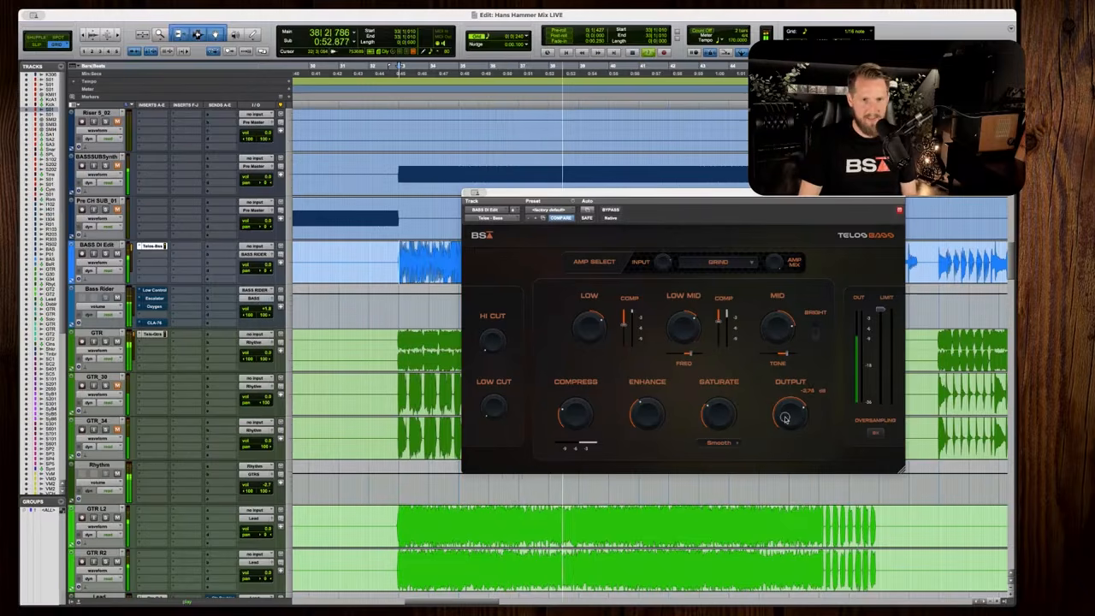
drag(261, 308, 261, 310)
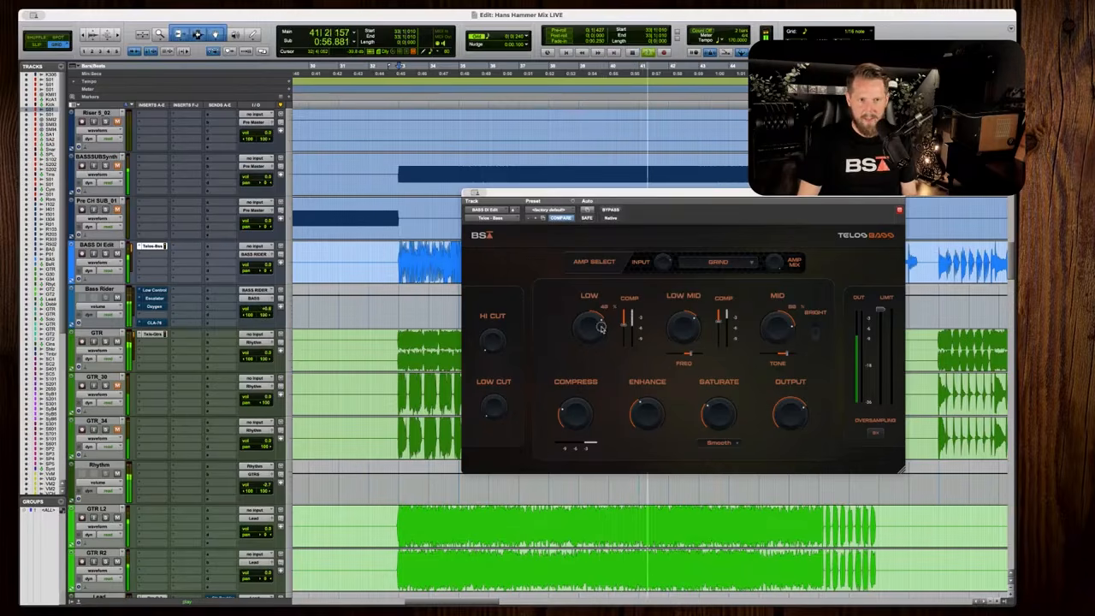
Fine-tune the LOW amount in Telos Bass during playback and shift the plugin window slightly.
drag(602, 322, 588, 333)
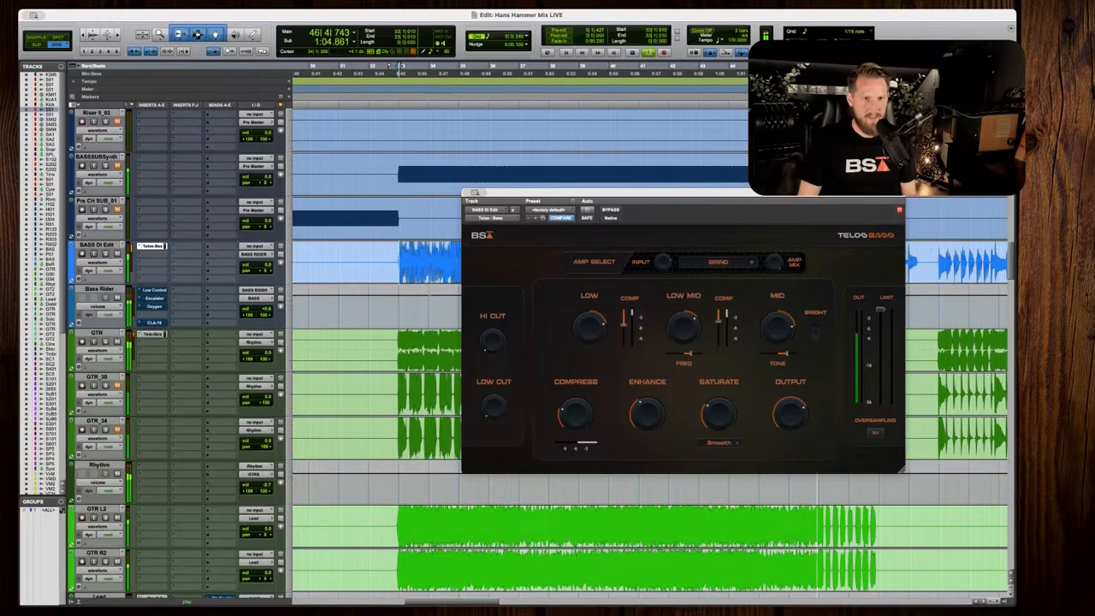
drag(558, 192, 566, 190)
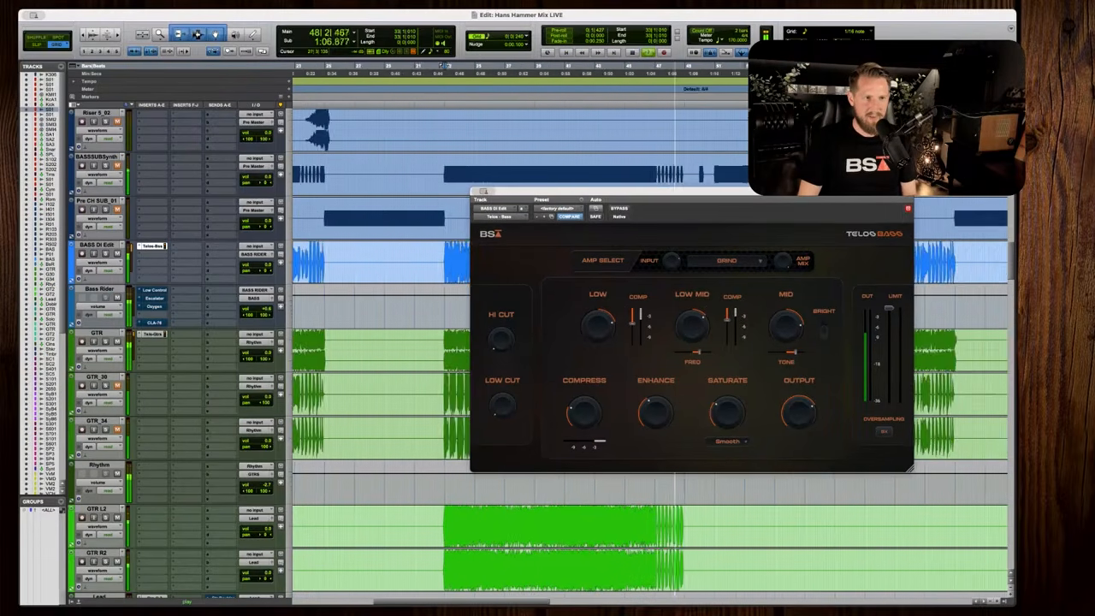
key(space)
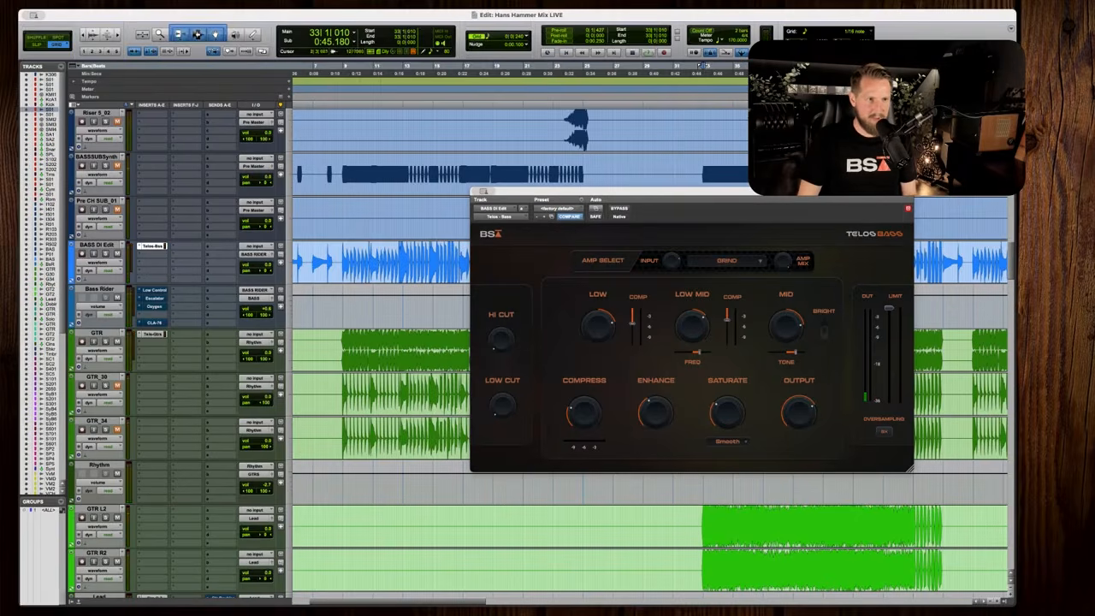
Play the bass with the guitars from bar 9 and move the Telos Bass window clear of the tracks.
click(340, 260)
key(t)
key(t)
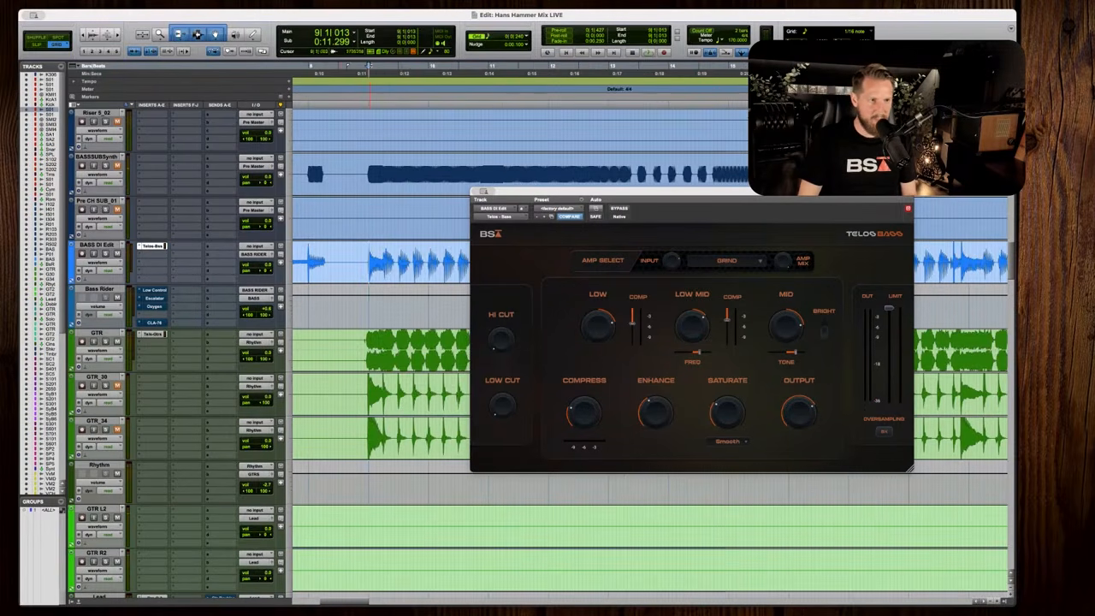
key(space)
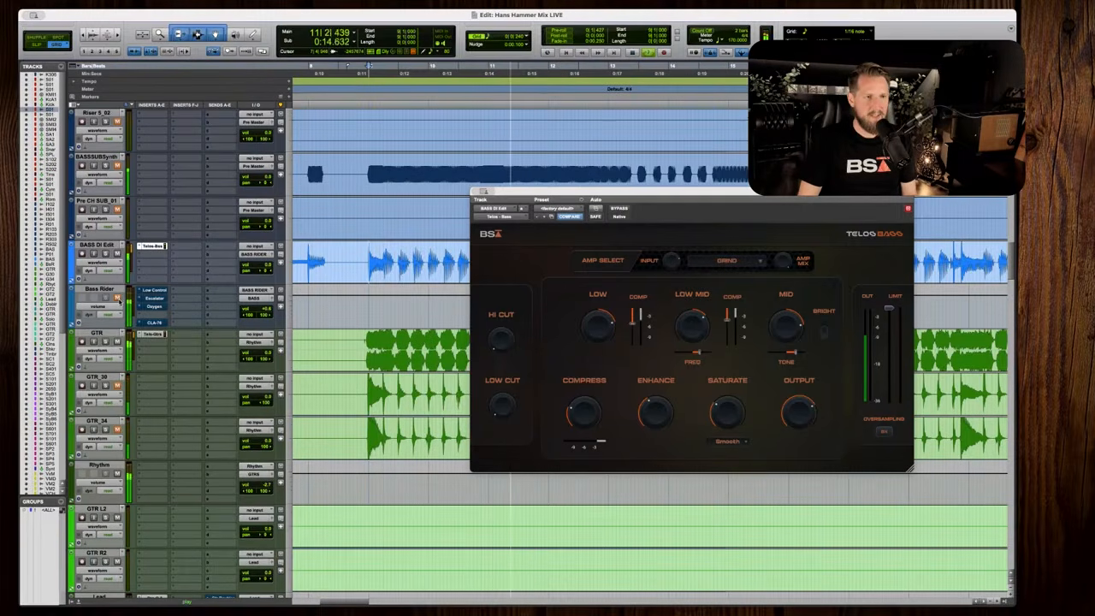
drag(557, 195, 577, 190)
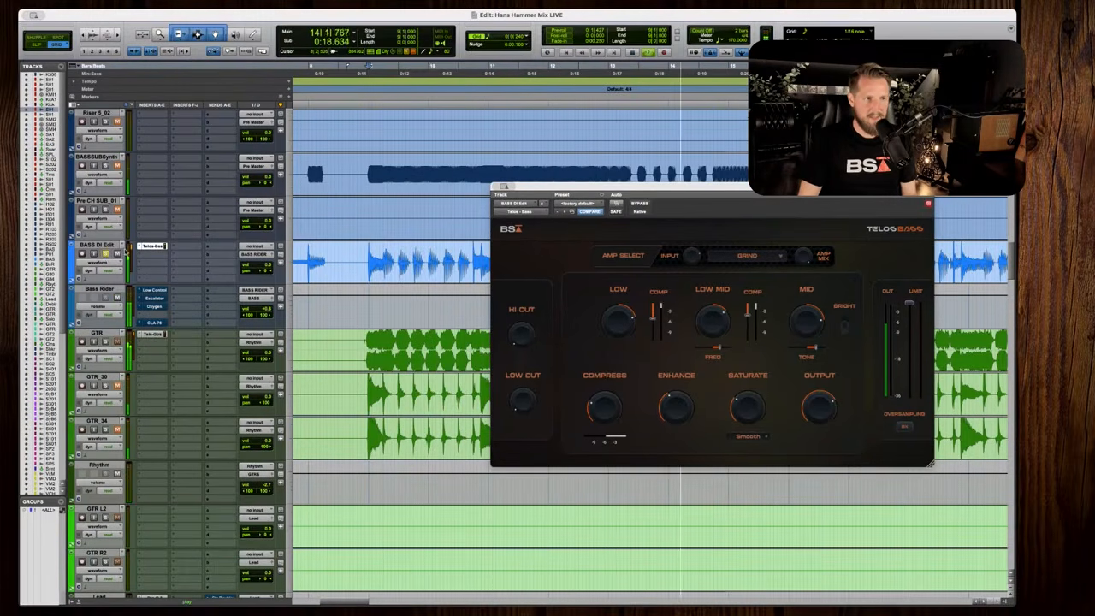
Toggle solo on the BASS DI Edit track and raise the Bass Rider volume to +1.2 dB while playing the section from bar 9.
click(105, 253)
key(r)
scroll(368, 288, right, 3)
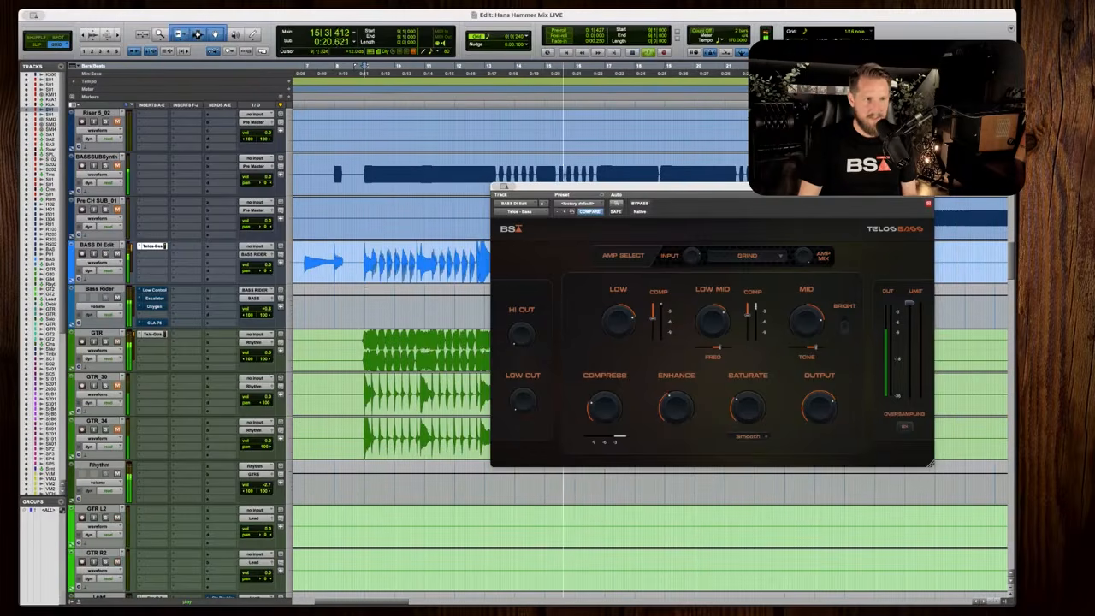
scroll(367, 288, right, 3)
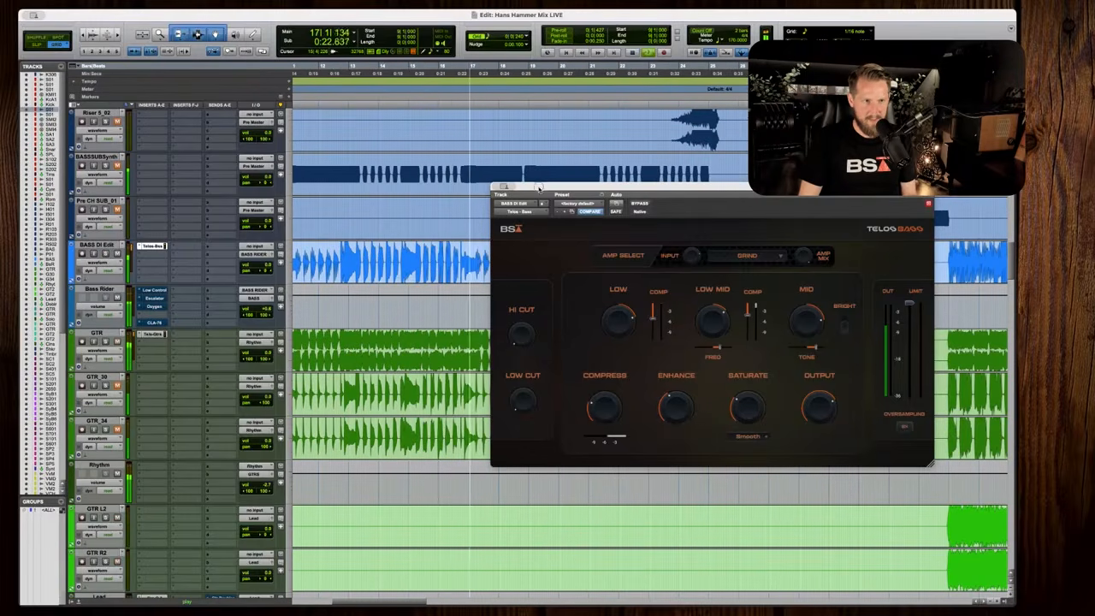
drag(539, 186, 546, 182)
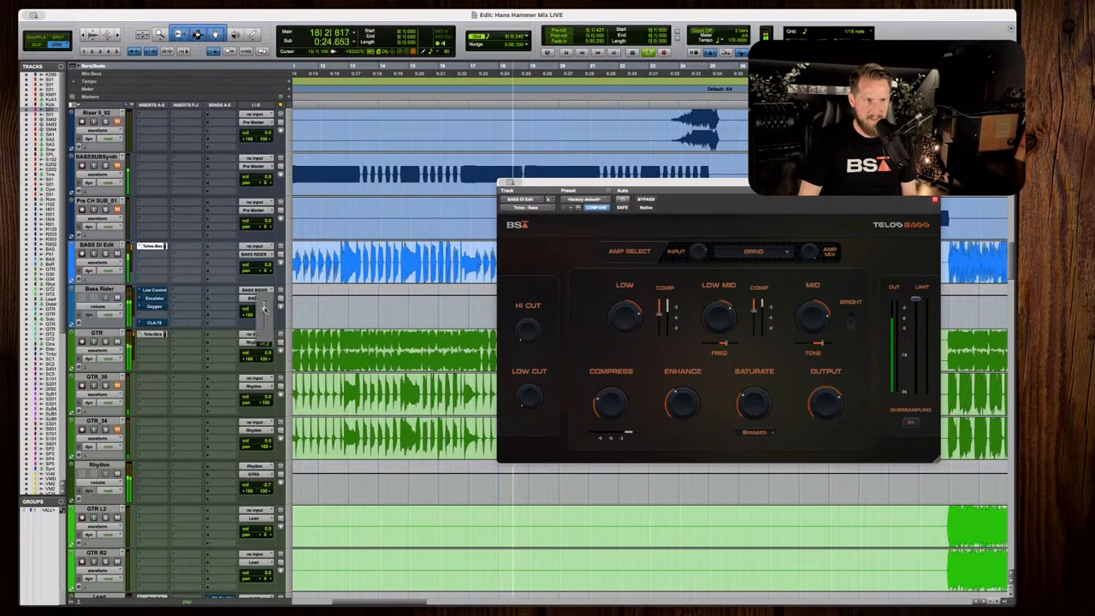
key(space)
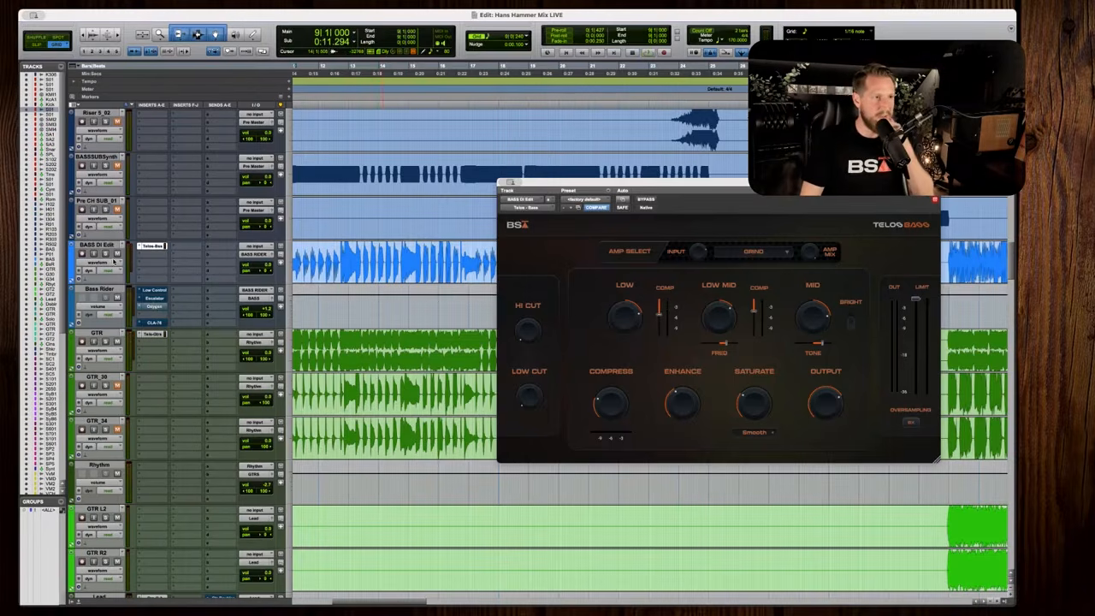
Open the Oxygen insert on the Bass Rider track and set the playback start to bar 33.
click(154, 305)
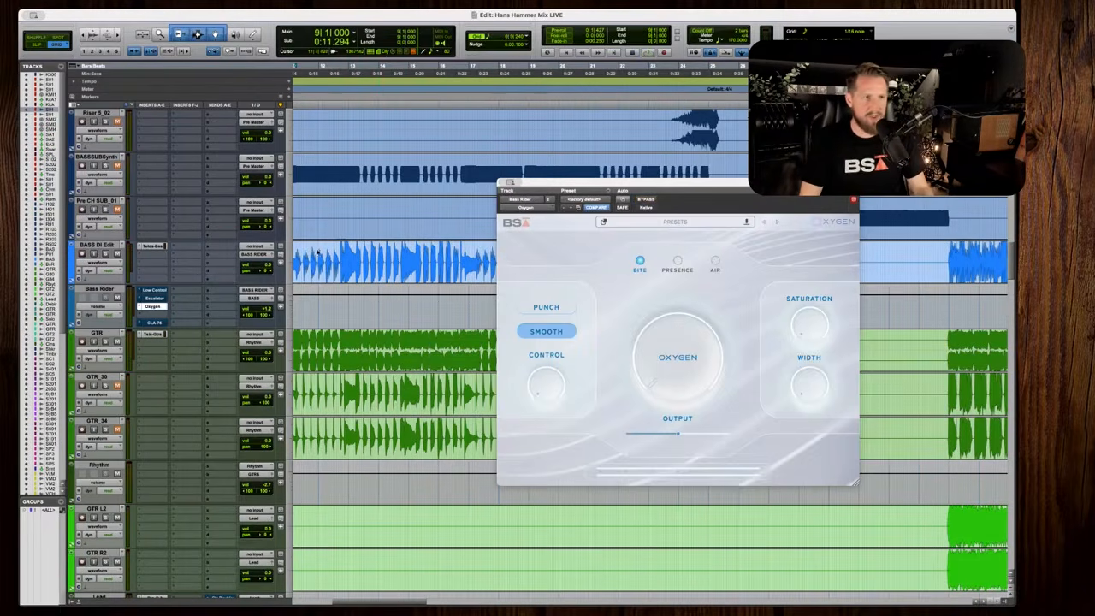
scroll(317, 250, right, 10)
click(426, 250)
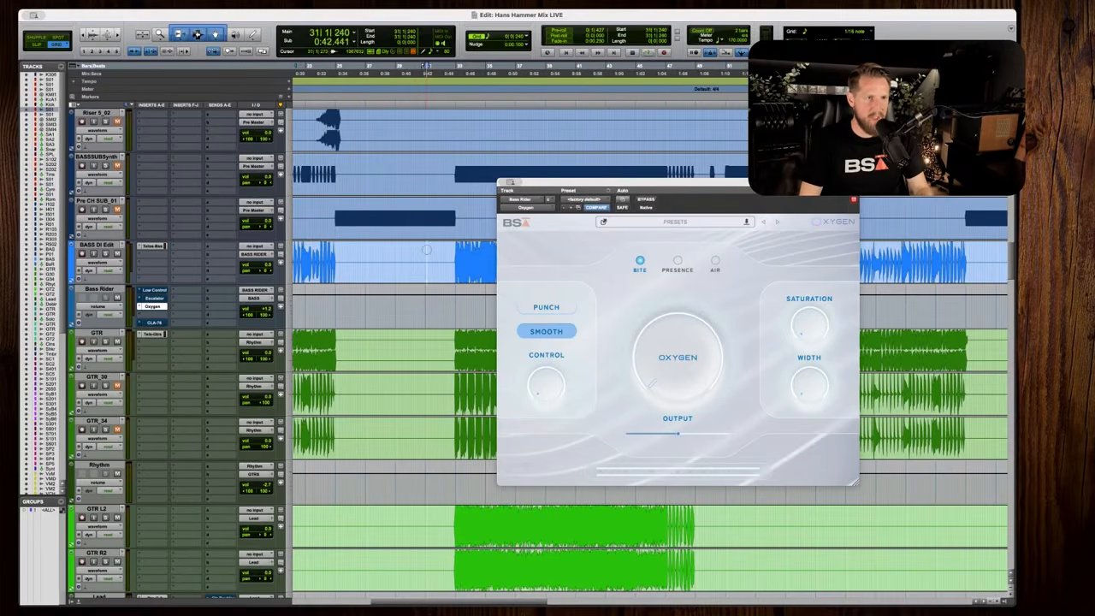
scroll(125, 267, down, 5)
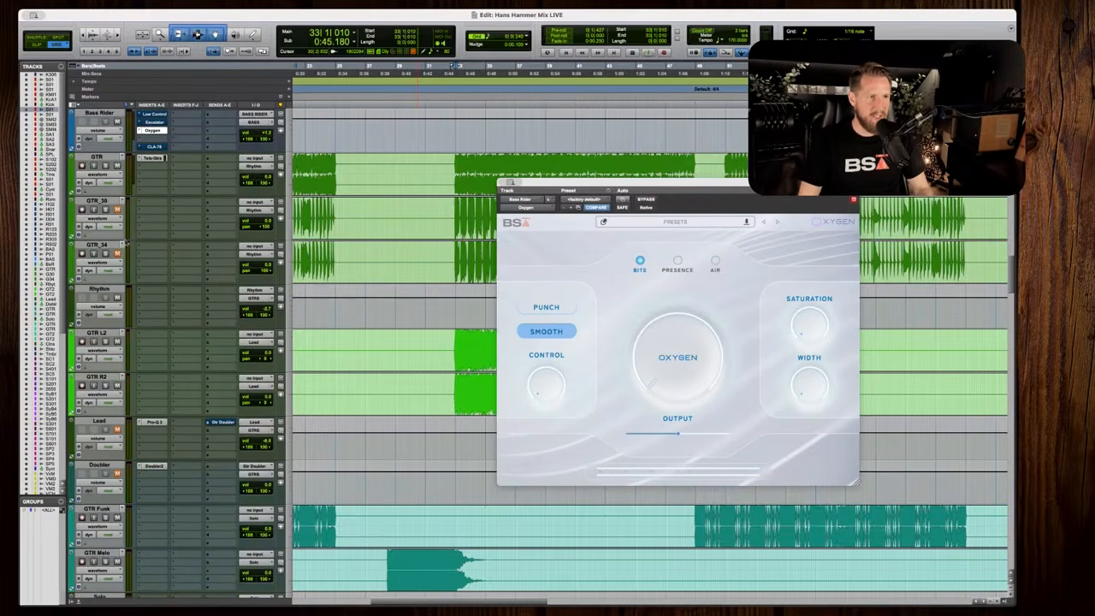
scroll(129, 243, up, 4)
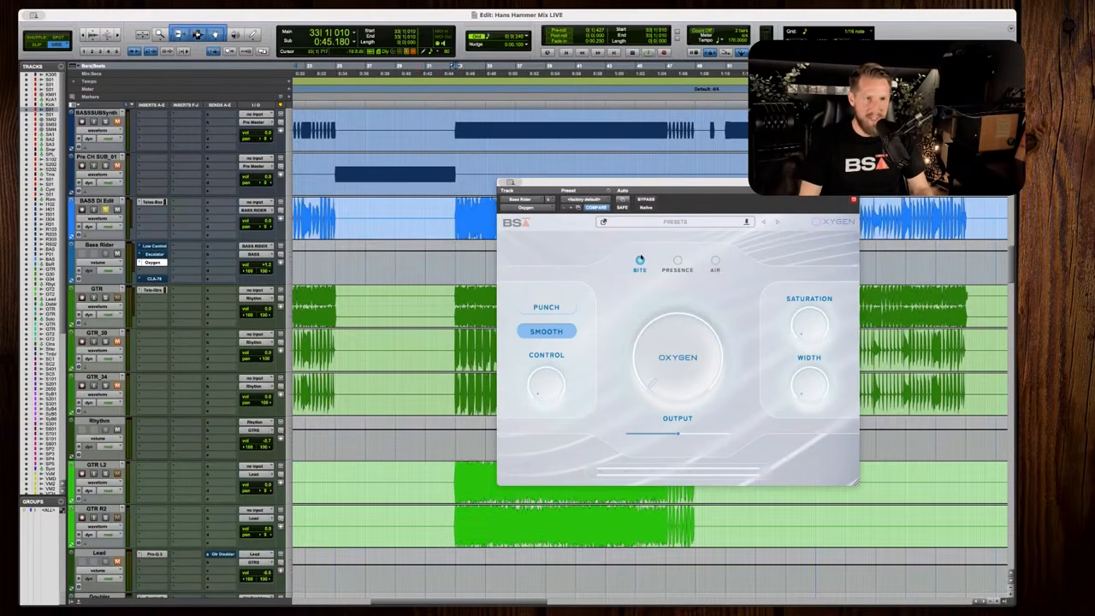
Set the main Oxygen amount to 32 in Bite mode and SATURATION to 30 while playing from bar 33.
key(space)
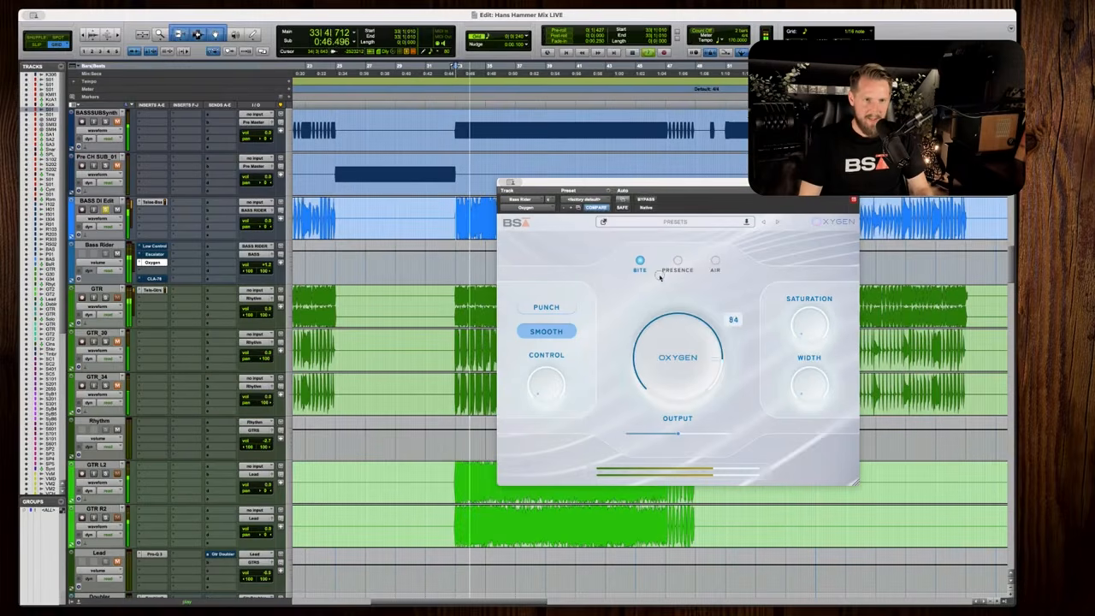
drag(659, 277, 637, 293)
drag(819, 331, 799, 280)
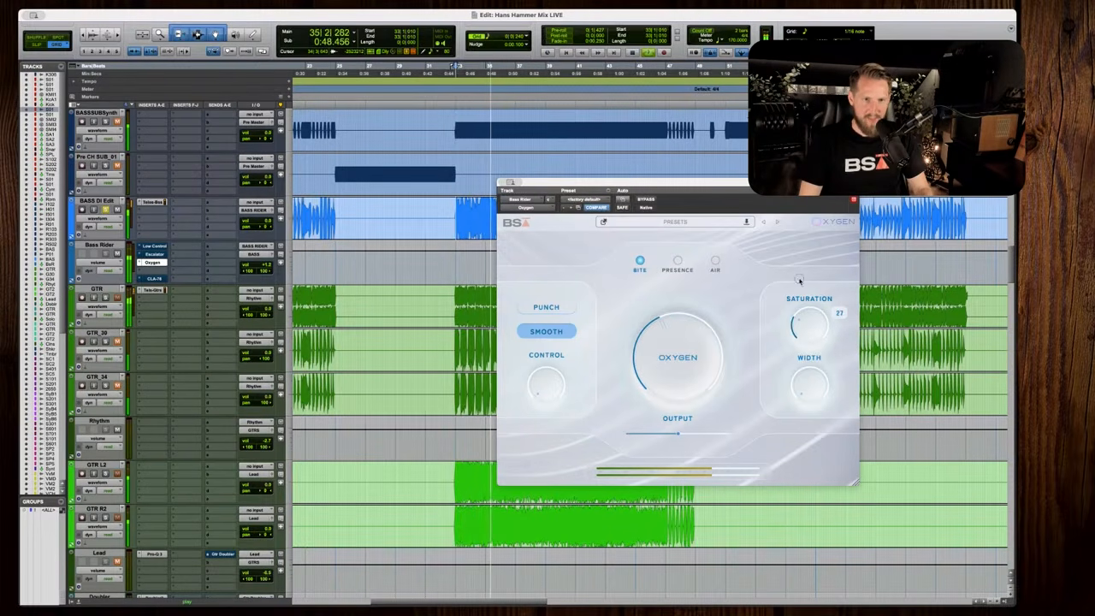
drag(816, 320, 794, 299)
key(space)
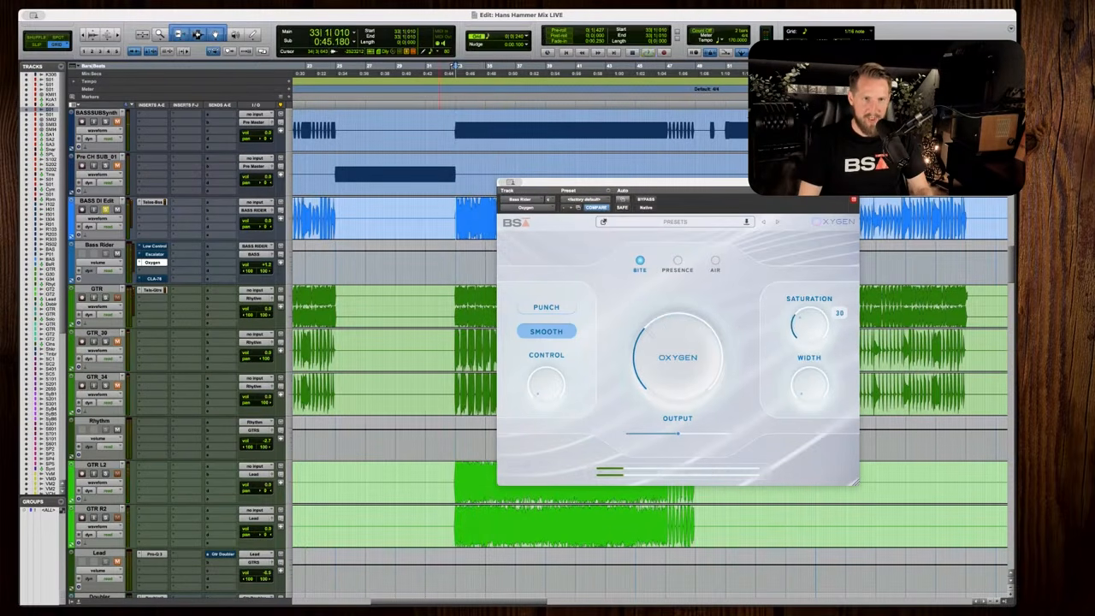
Move the Oxygen window aside and lower the Bass Rider volume to about -0.7 dB while playing from bar 33.
drag(532, 183, 581, 170)
scroll(446, 220, right, 5)
scroll(446, 220, left, 2)
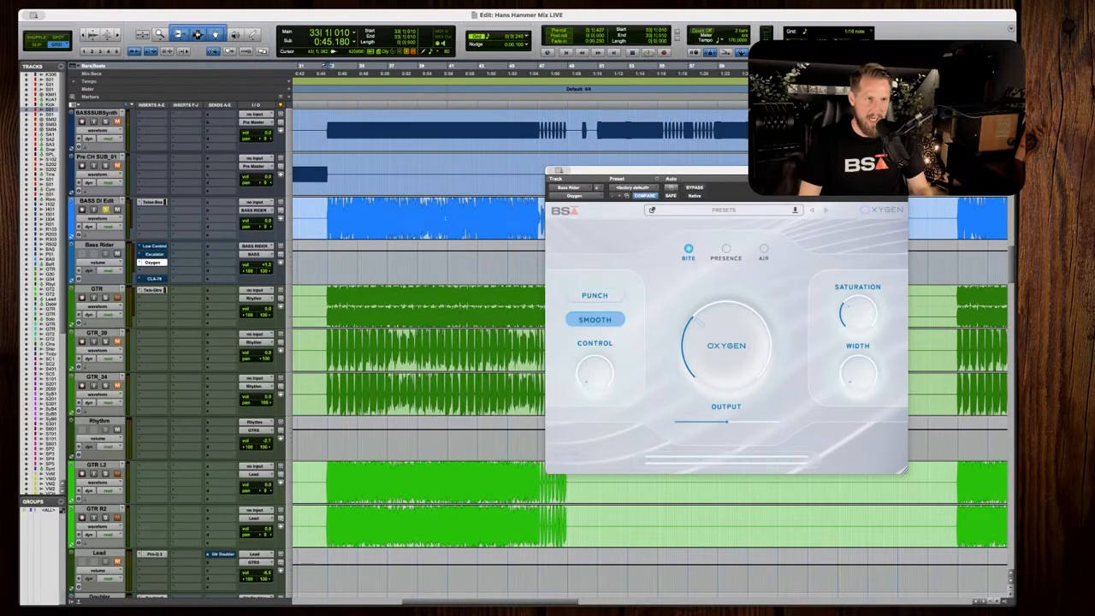
key(space)
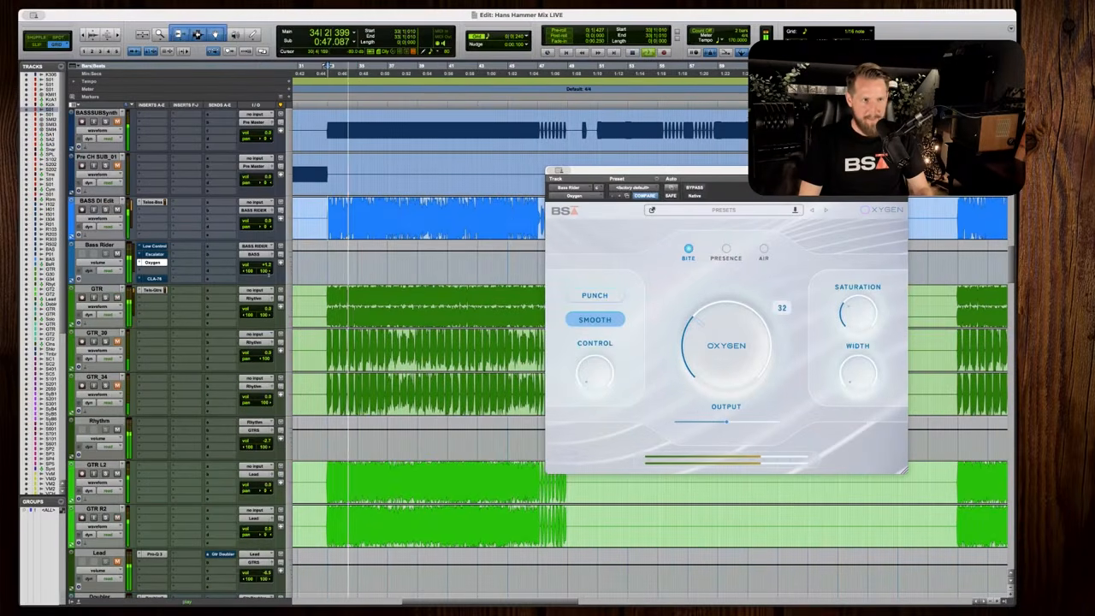
drag(262, 265, 263, 268)
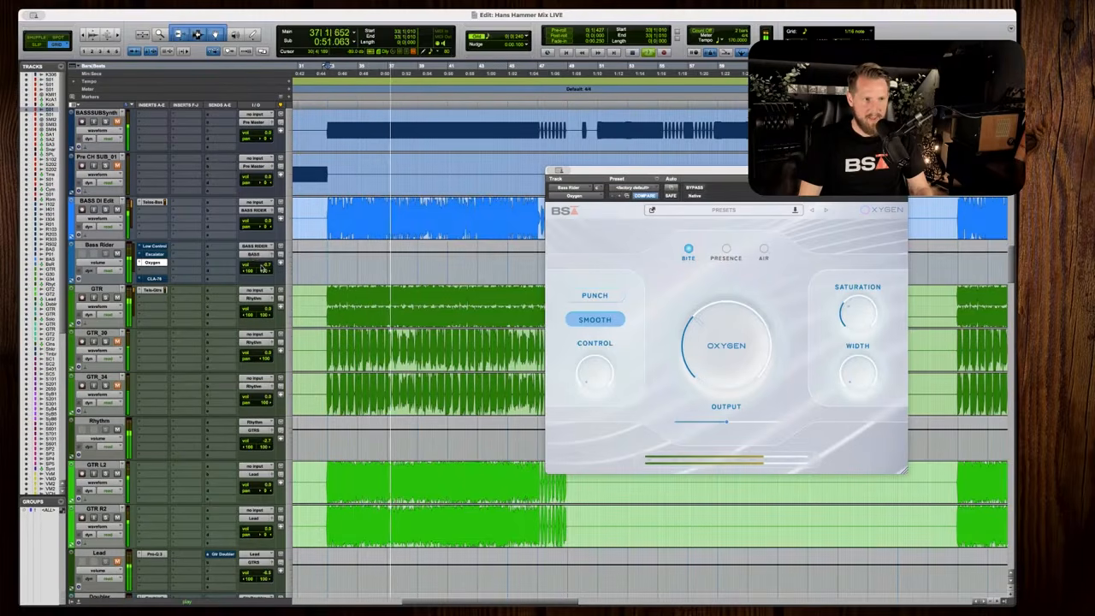
mouse_move(742, 311)
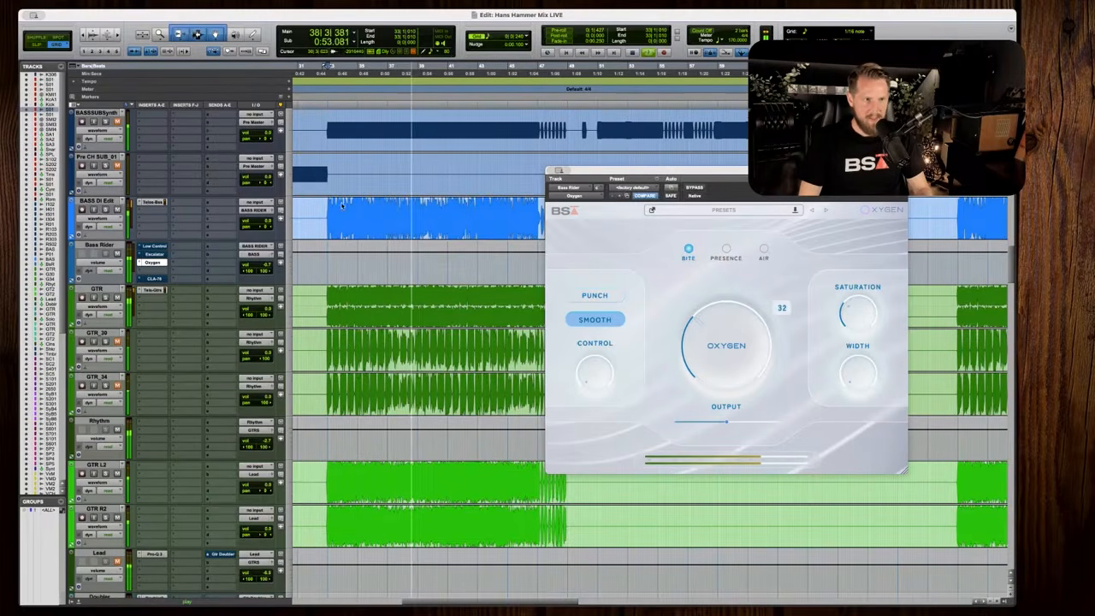
key(space)
Set the playback start to bar 37, toggle solo on the BASS DI Edit track, and start playback.
click(394, 208)
key(t)
scroll(393, 208, right, 4)
scroll(393, 208, right, 2)
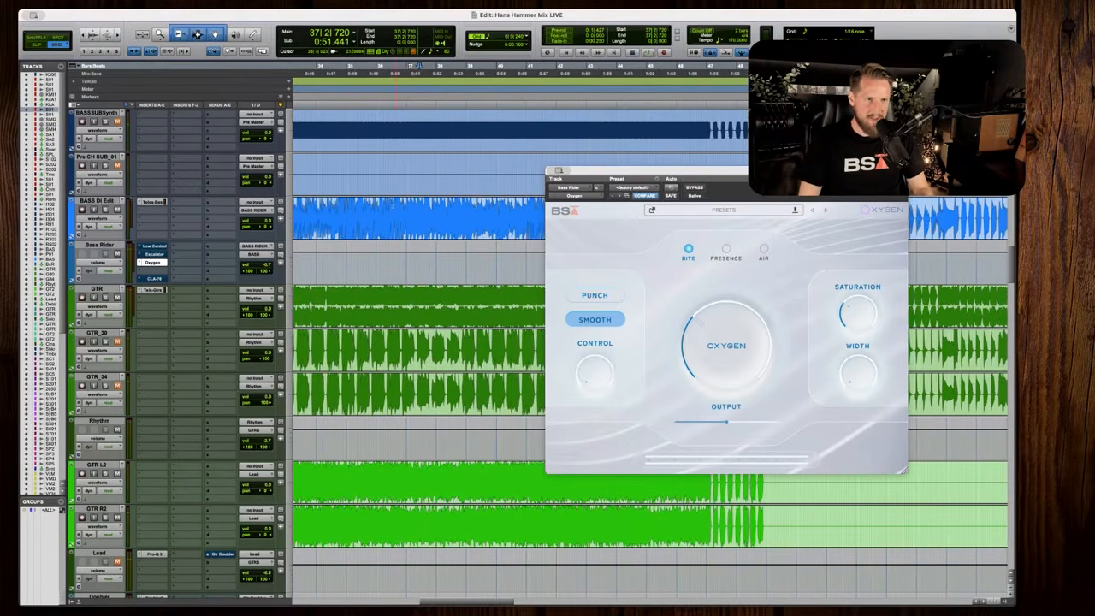
click(105, 209)
key(space)
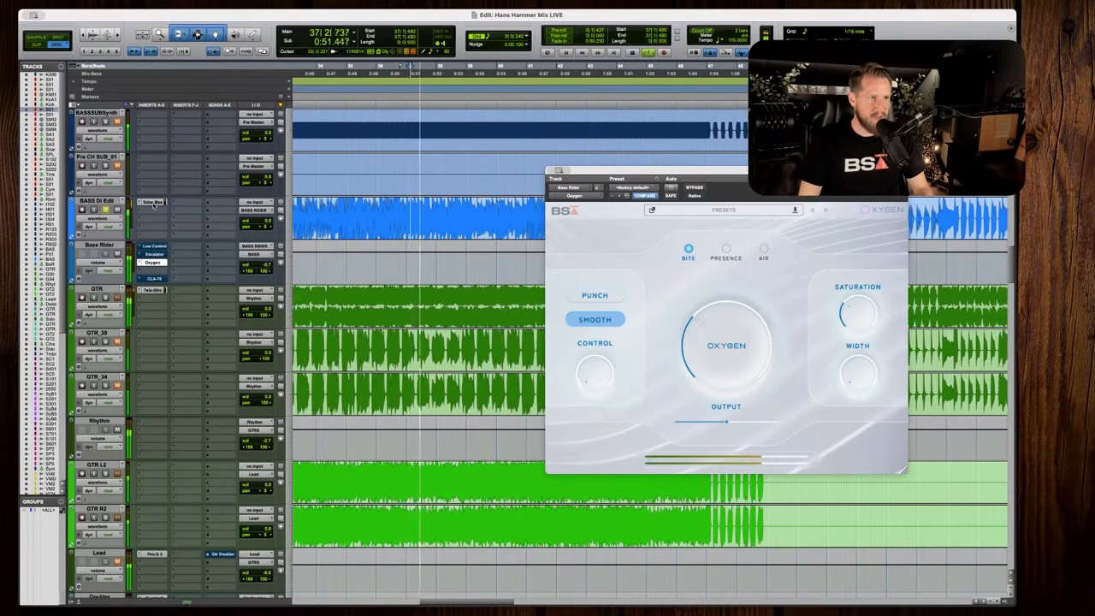
Reopen Telos Bass on the BASS DI Edit track and adjust the amp INPUT level while playing from bar 37.
click(152, 201)
key(space)
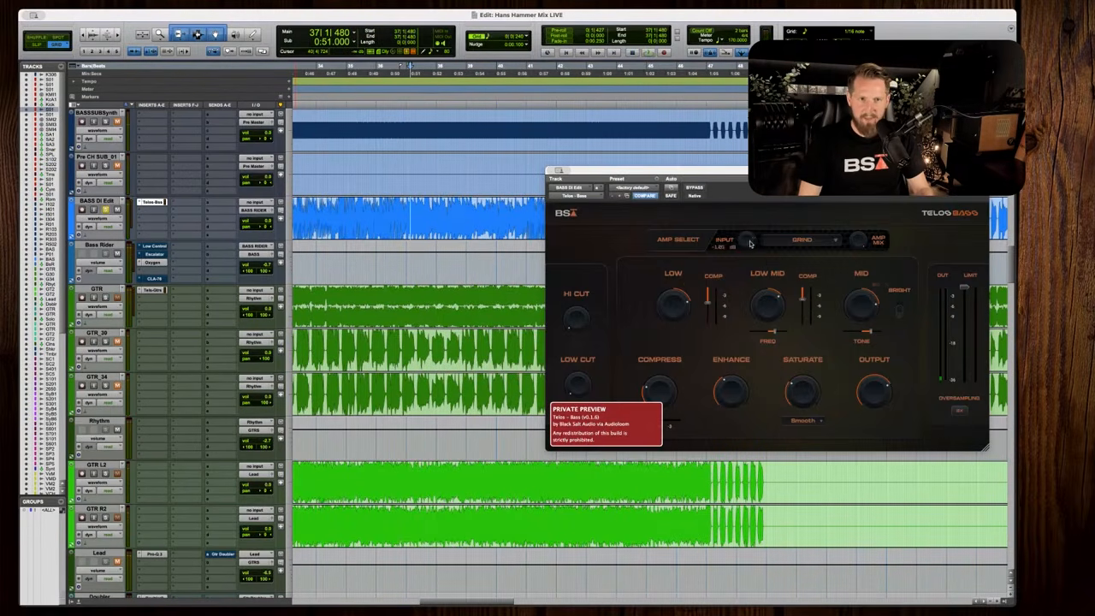
key(space)
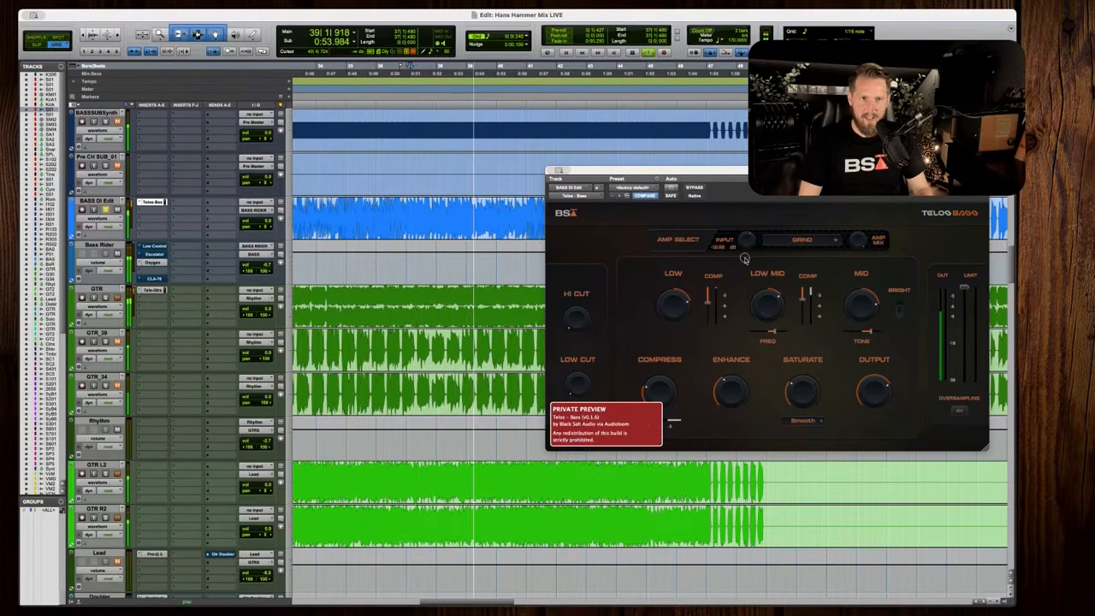
key(space)
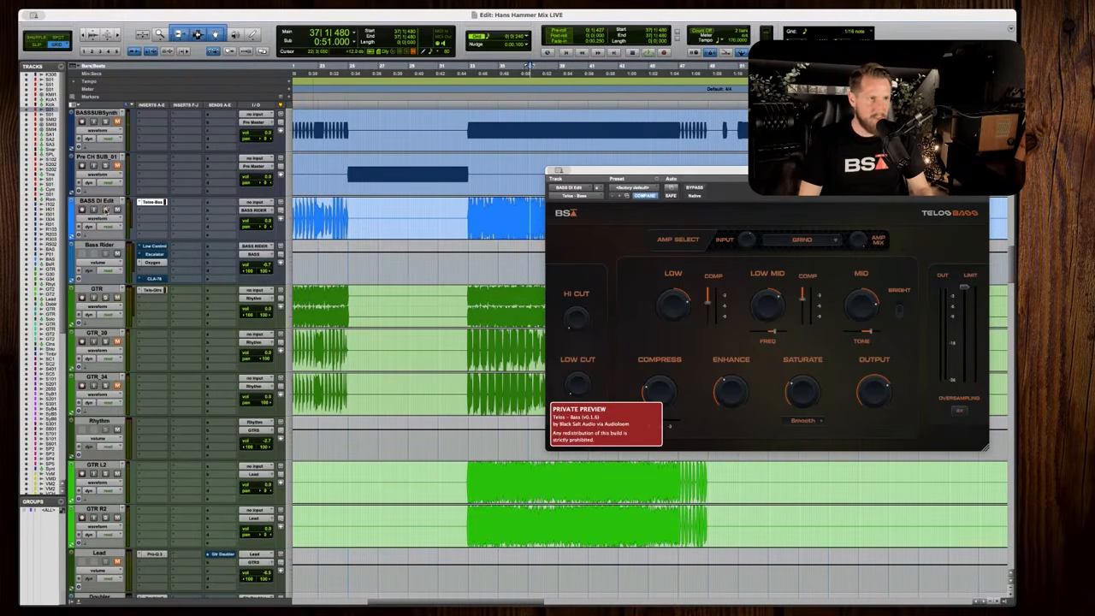
Audition the bass in the mix from bars 37, 47 and 51, and close the Oxygen window.
key(space)
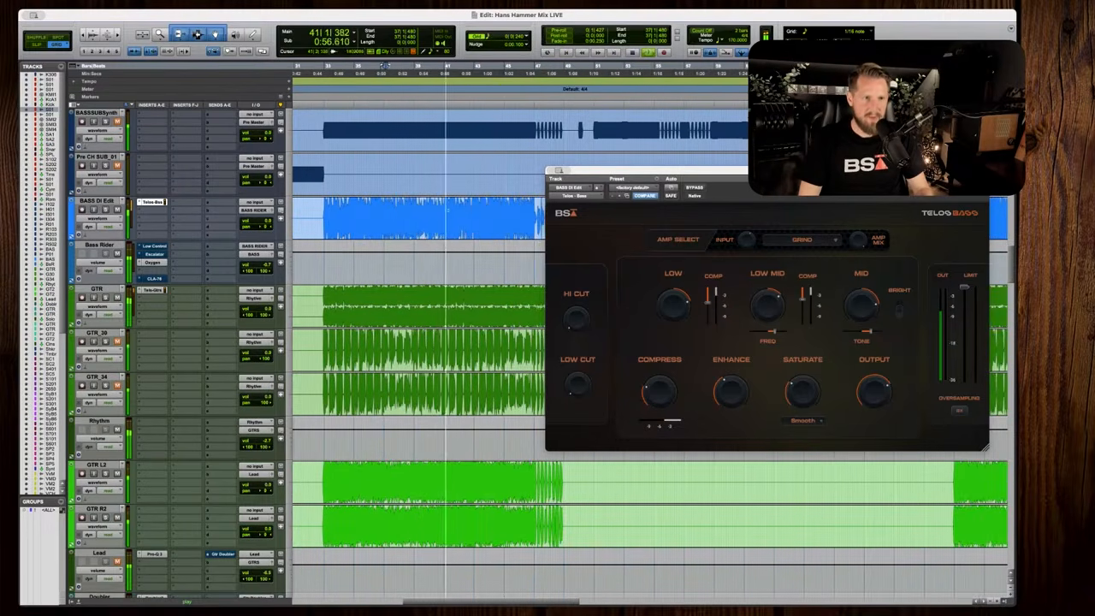
scroll(447, 211, right, 2)
click(493, 213)
key(space)
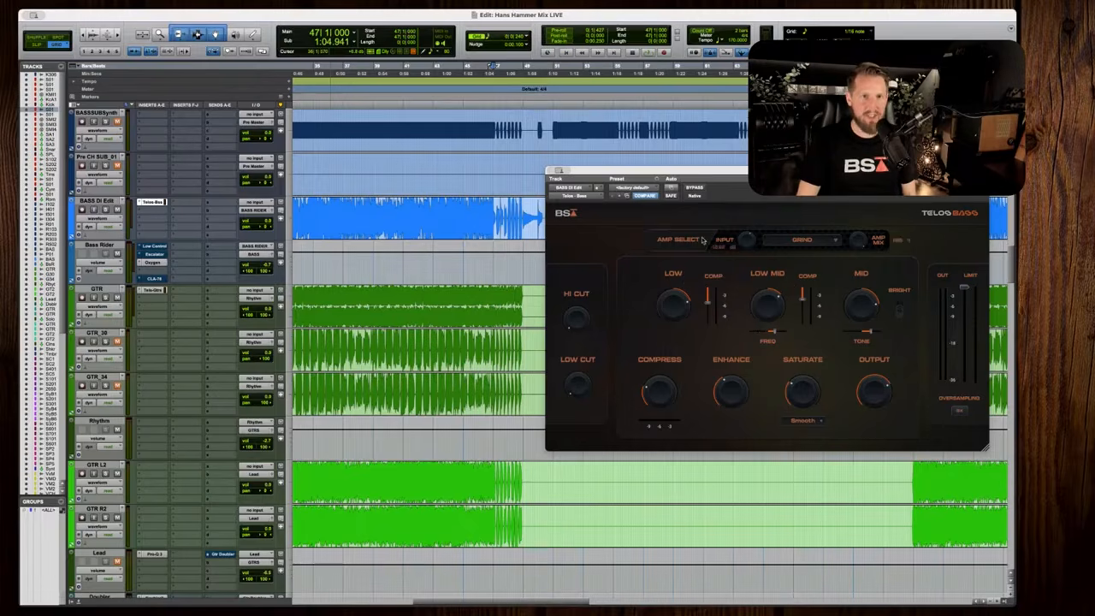
key(space)
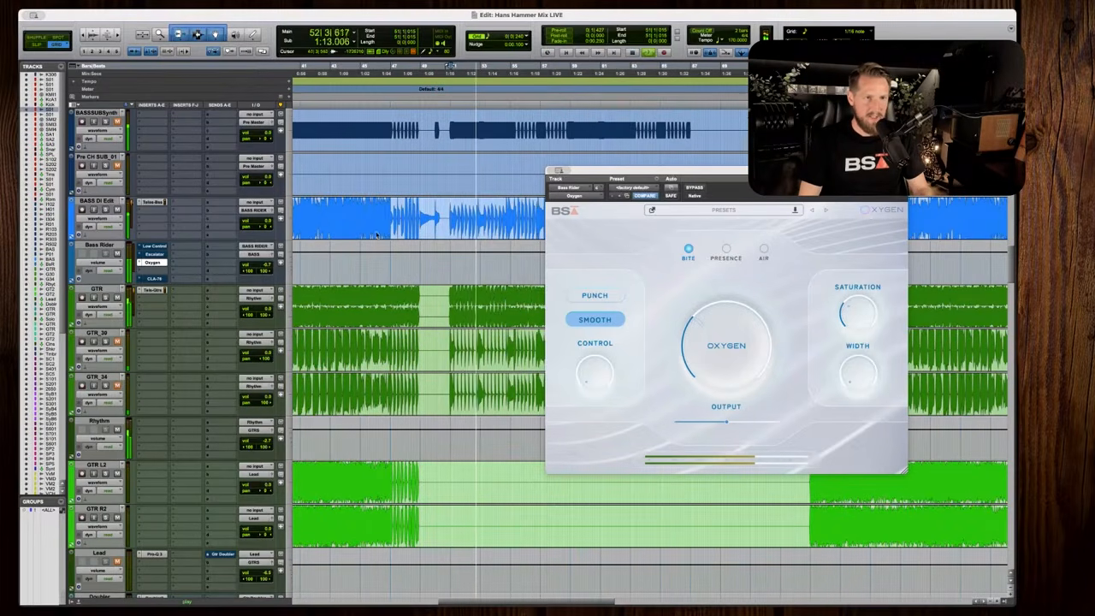
click(558, 171)
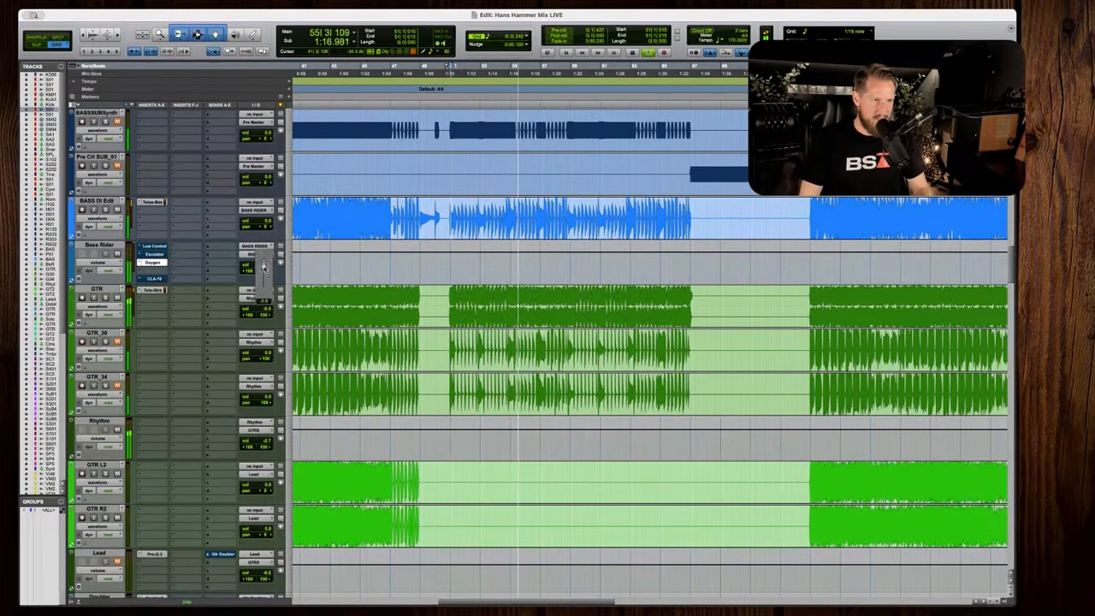
Lower the Bass Rider volume to about -1.8 dB while auditioning the mix from bars 51 and 33.
key(space)
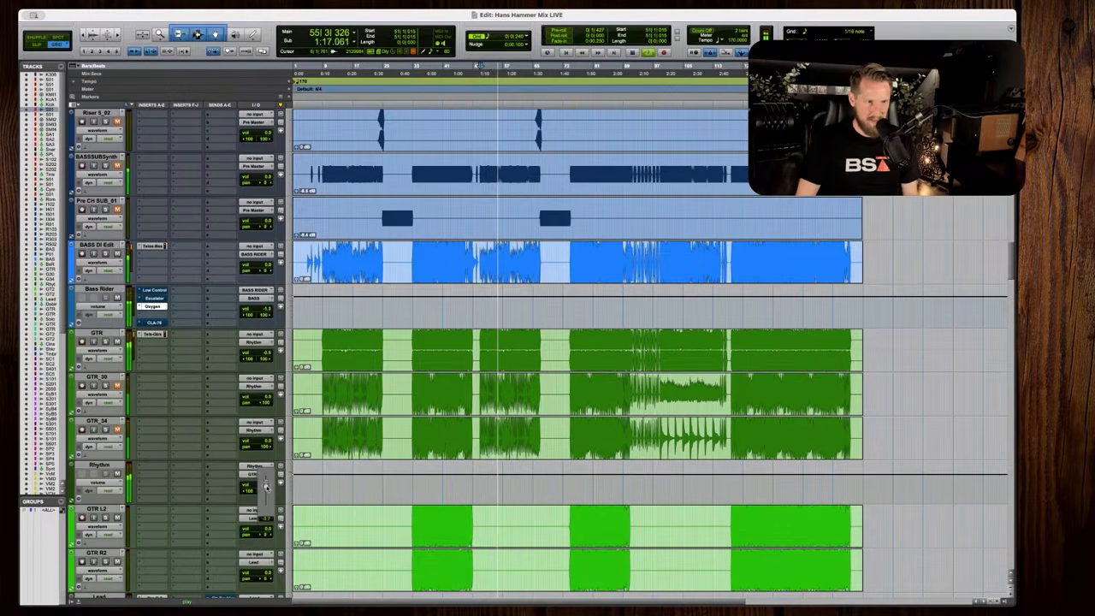
key(space)
key(t)
key(t)
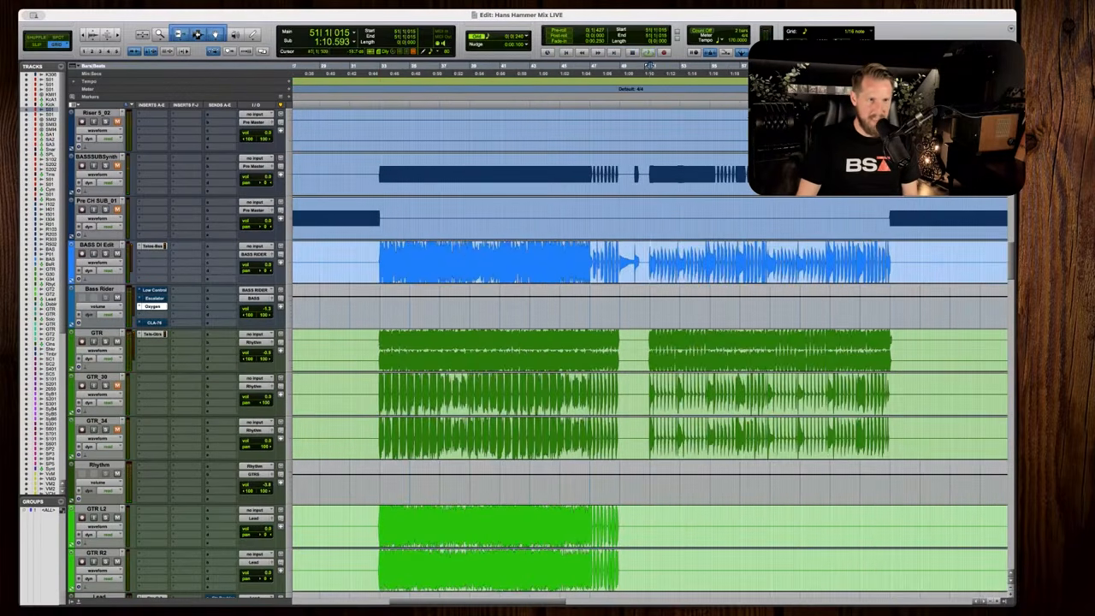
key(space)
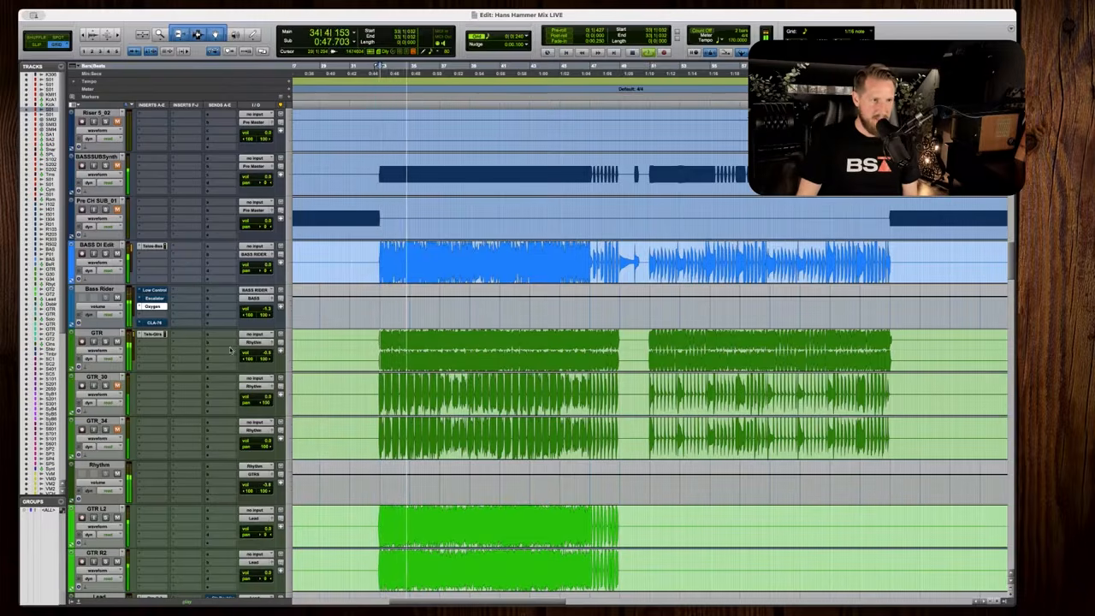
drag(255, 309, 258, 312)
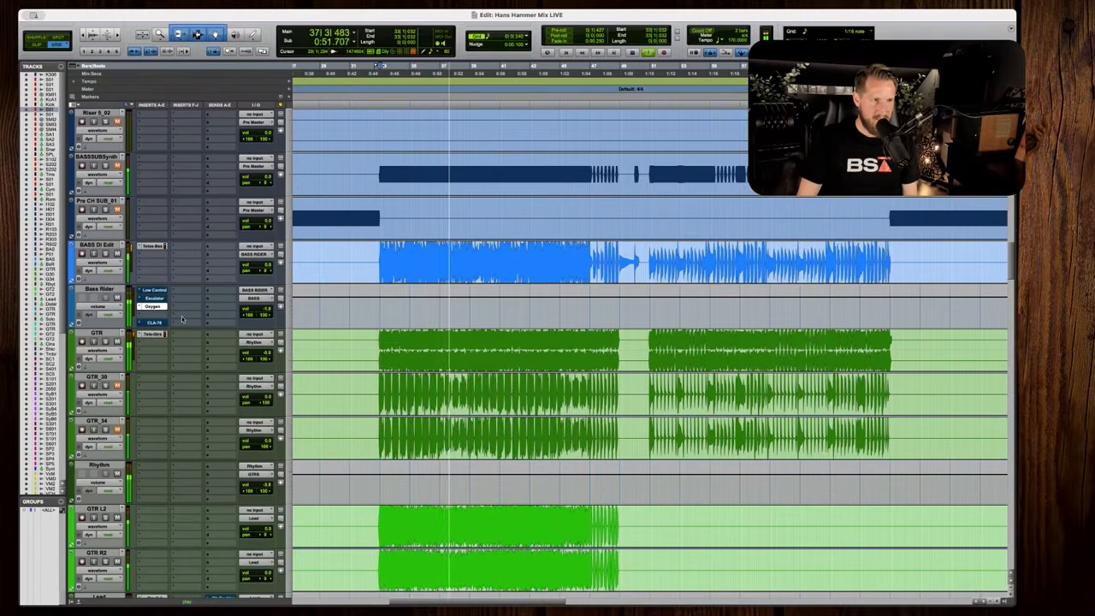
Stop playback and move the playback start to bar 37 on the BASS DI Edit track.
scroll(232, 306, up, 6)
scroll(427, 346, down, 4)
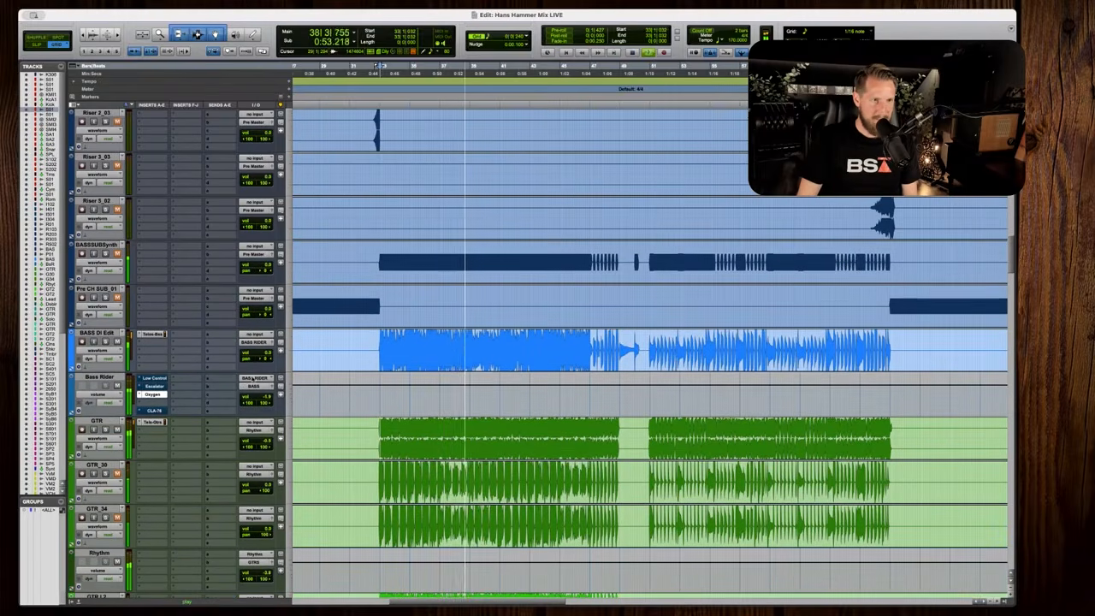
key(space)
click(451, 350)
key(t)
key(t)
scroll(557, 351, right, 1)
click(555, 350)
key(r)
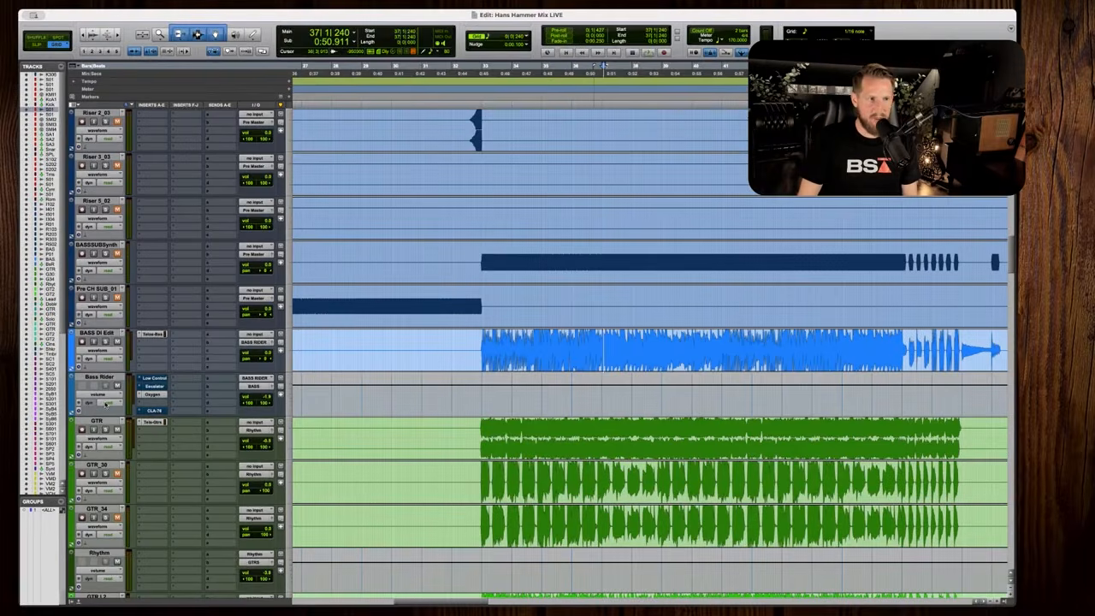
Open Oxygen on the Bass Rider track, turn its bypass off, and adjust its saturation and main amount while playing from bar 37.
click(145, 400)
key(space)
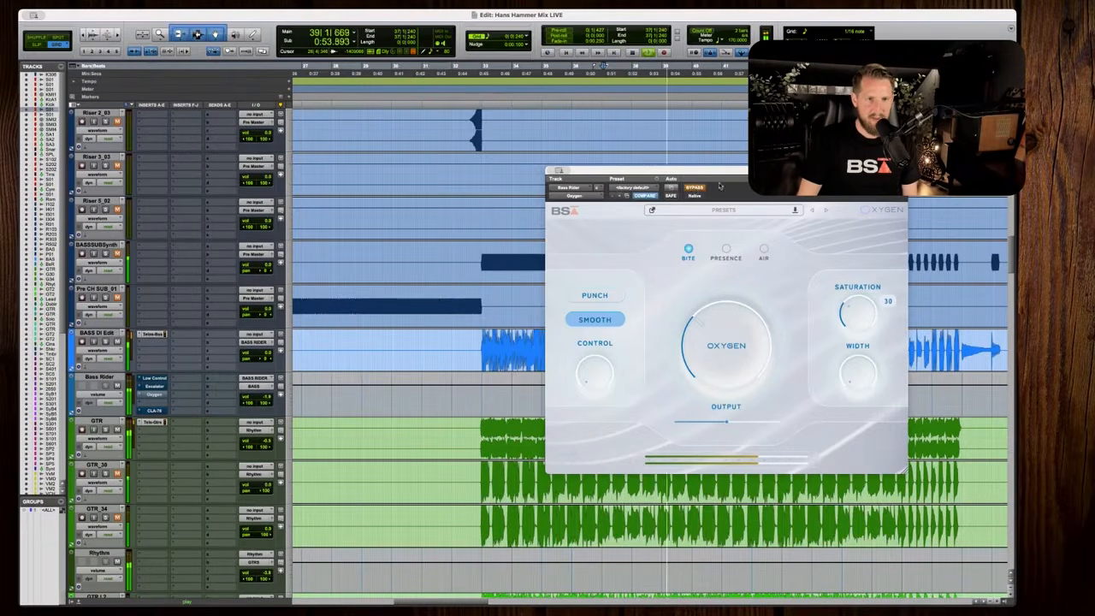
click(696, 187)
drag(854, 340, 854, 342)
drag(748, 340, 742, 355)
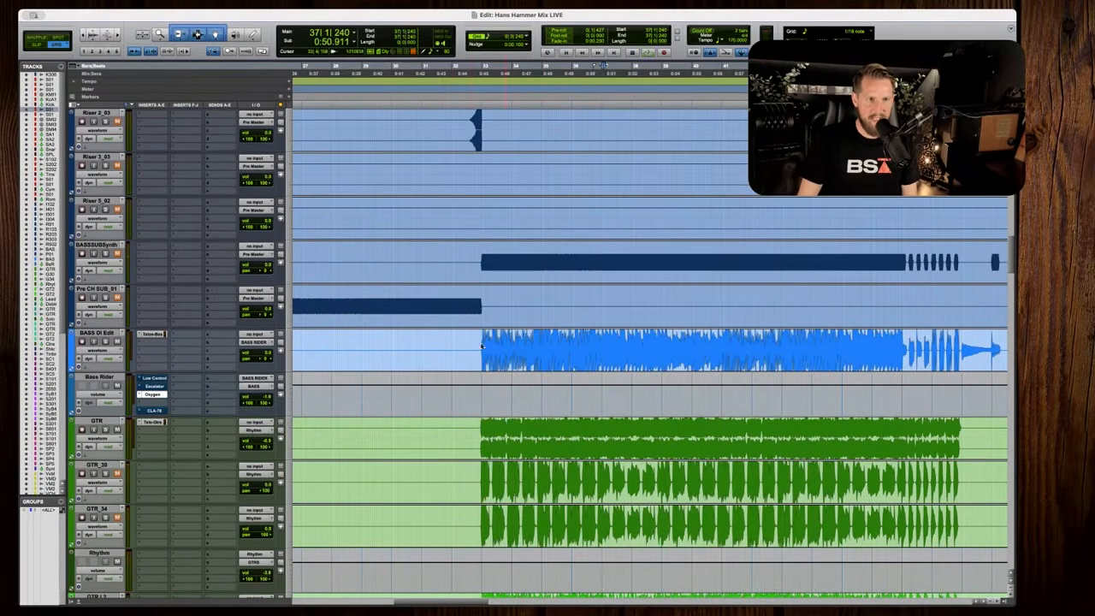
Play the mix from bar 33 and check the Telos Bass insert on the BASS DI Edit track.
key(Tab)
key(space)
key(t)
click(152, 335)
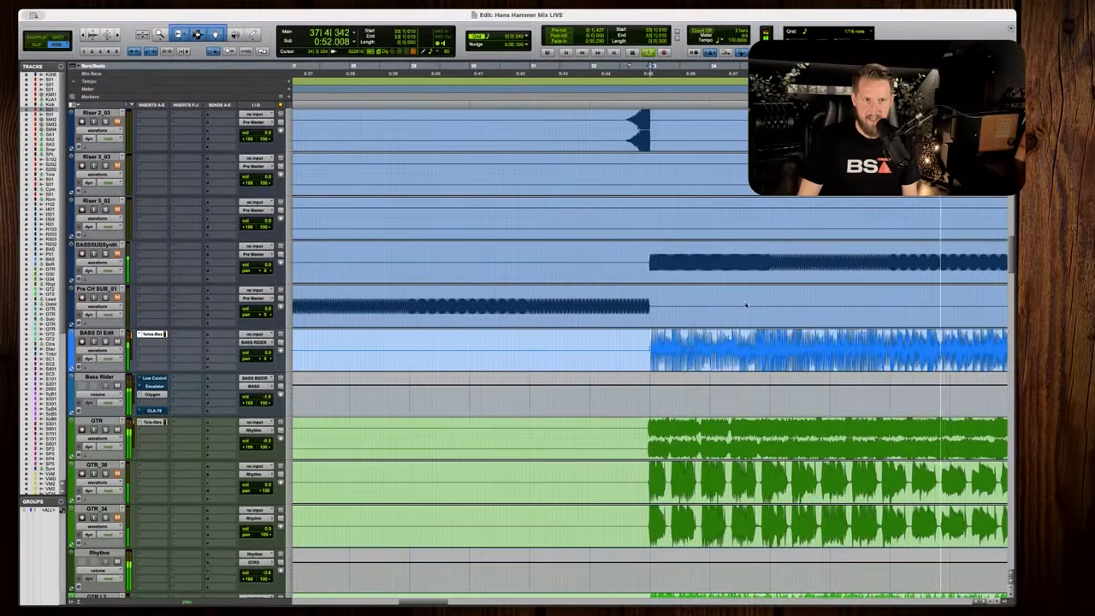
scroll(650, 342, right, 5)
scroll(650, 342, right, 3)
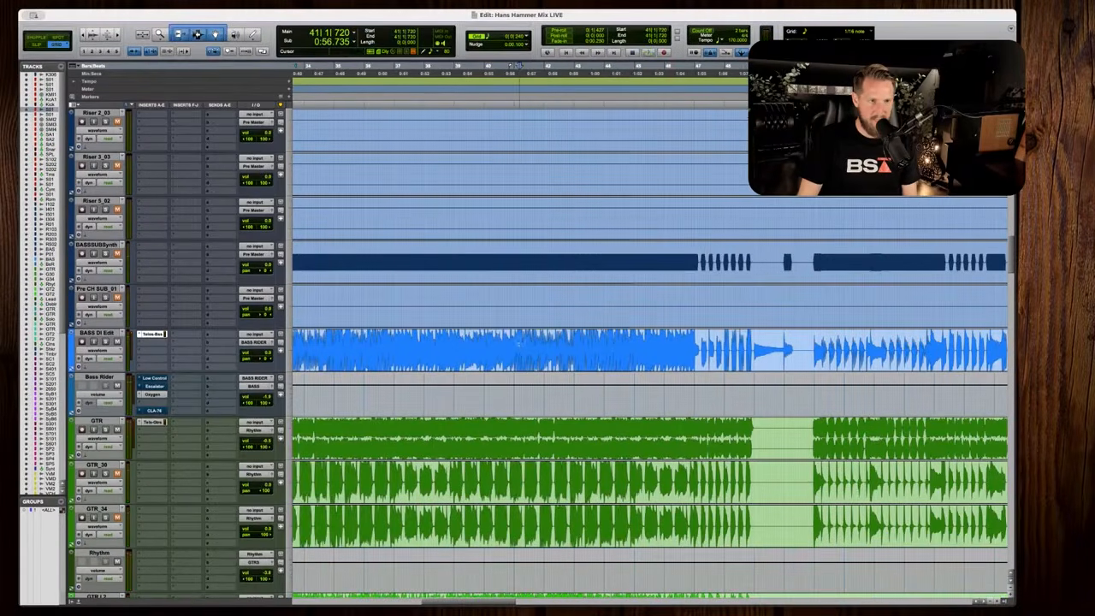
Insert the stereo Low Control plugin on the Kick track, below its Telos Drums insert.
scroll(650, 342, up, 10)
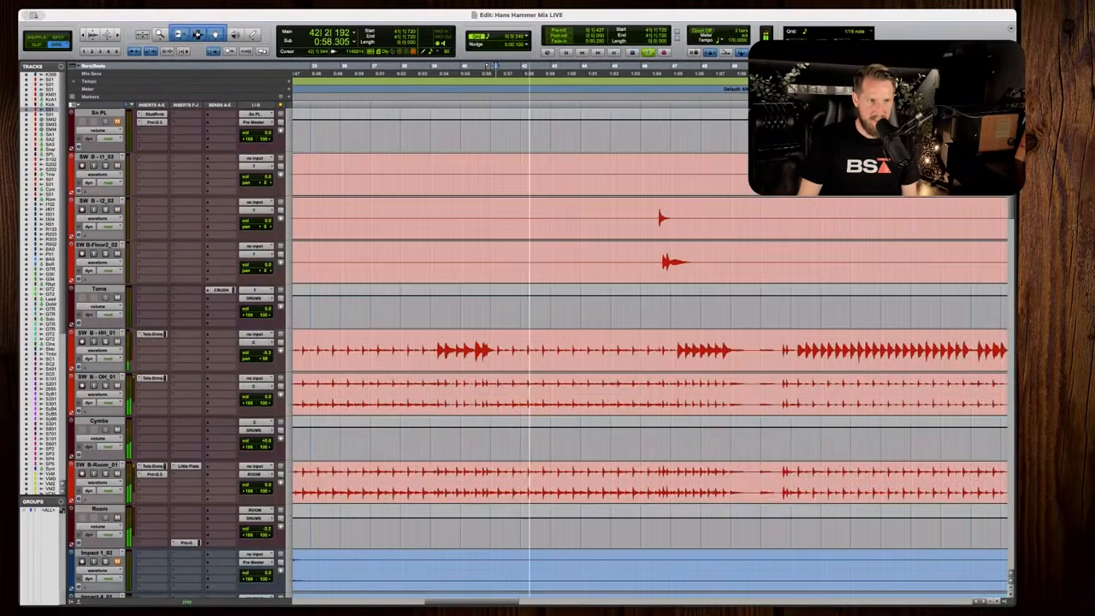
scroll(650, 342, up, 10)
key(space)
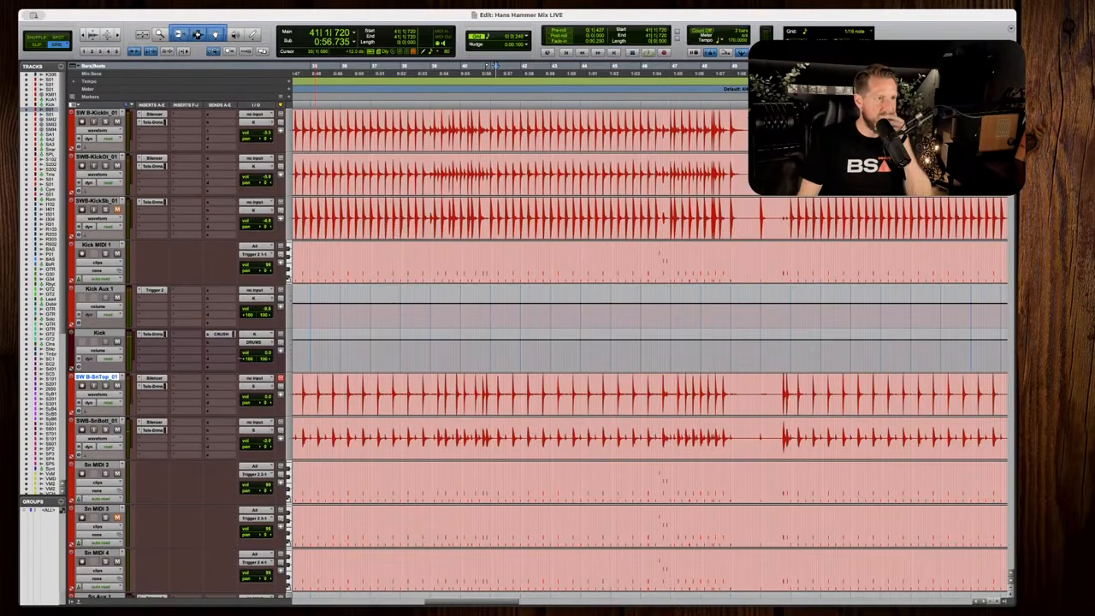
click(152, 348)
mouse_move(182, 343)
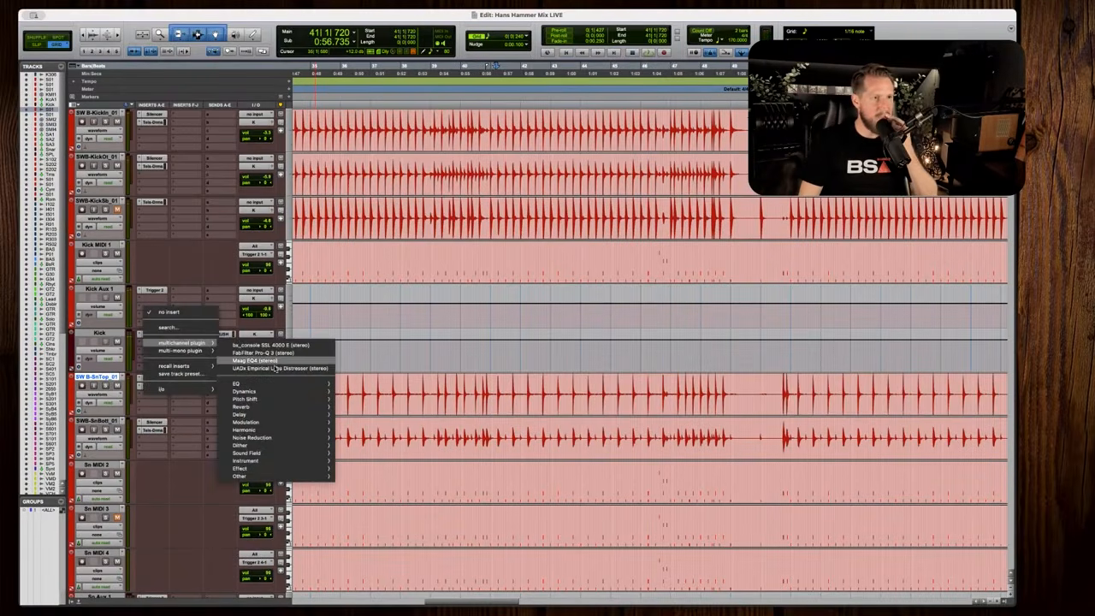
mouse_move(266, 393)
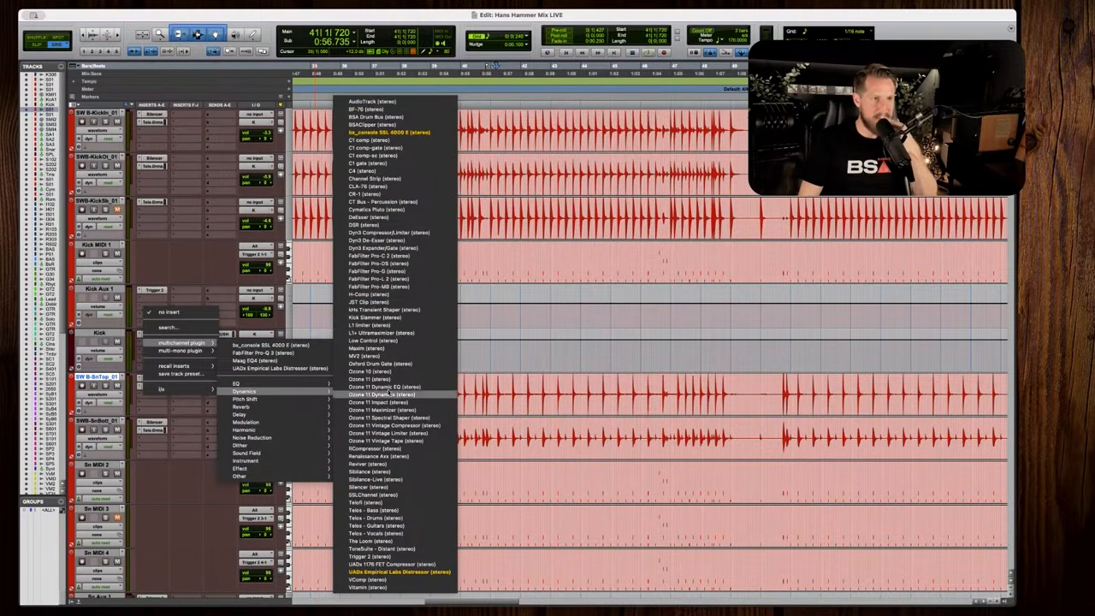
click(389, 342)
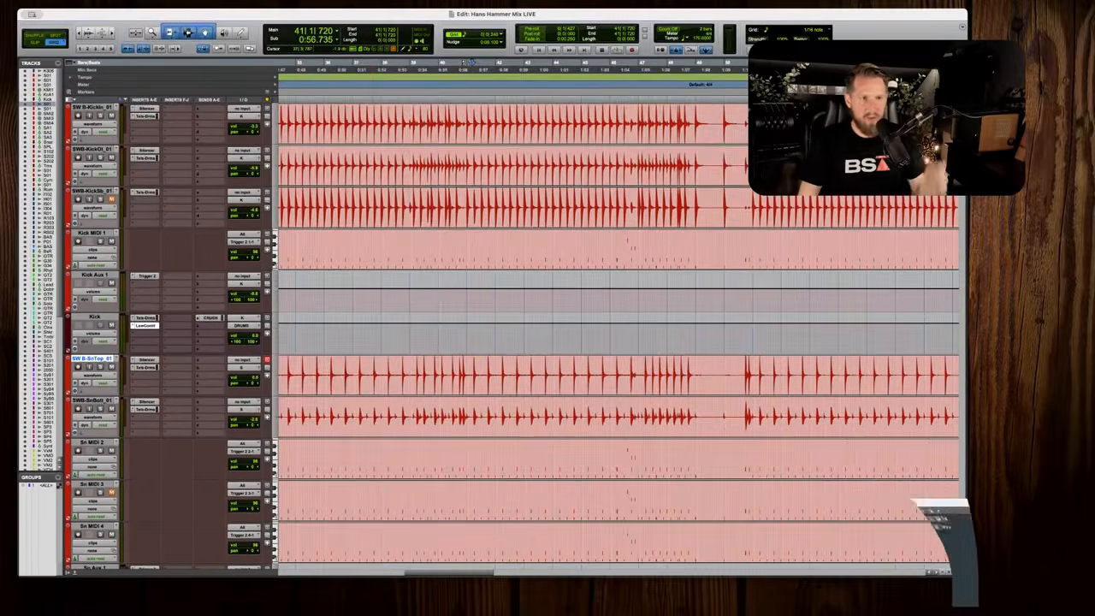
Lower the Threshold and raise the Low Gain in the kick's Low Control while playing from bar 33.
scroll(380, 220, left, 4)
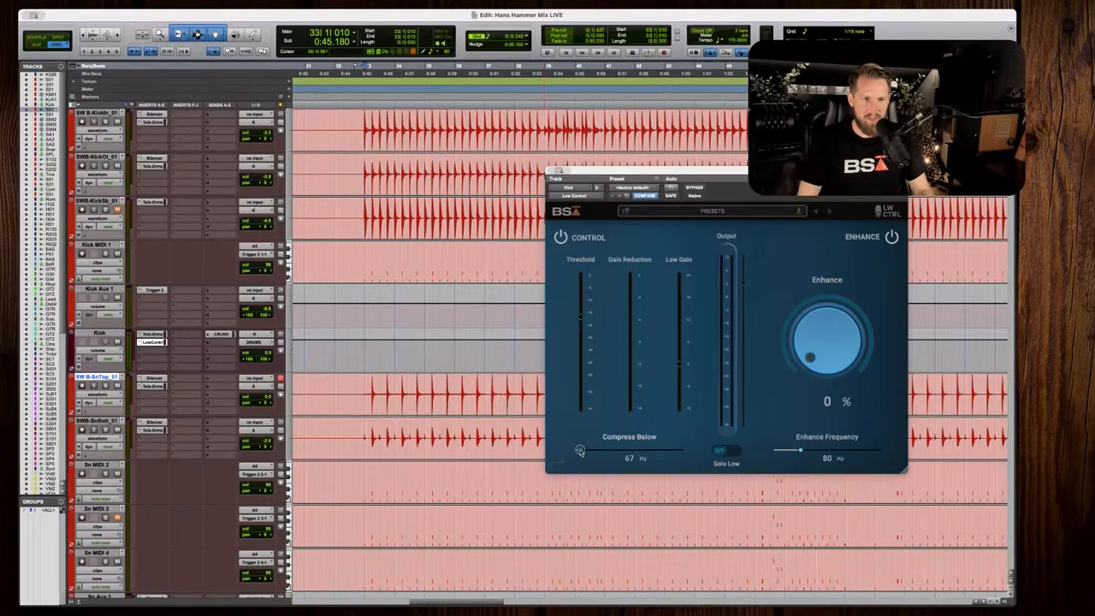
key(space)
drag(580, 316, 578, 356)
drag(678, 359, 678, 345)
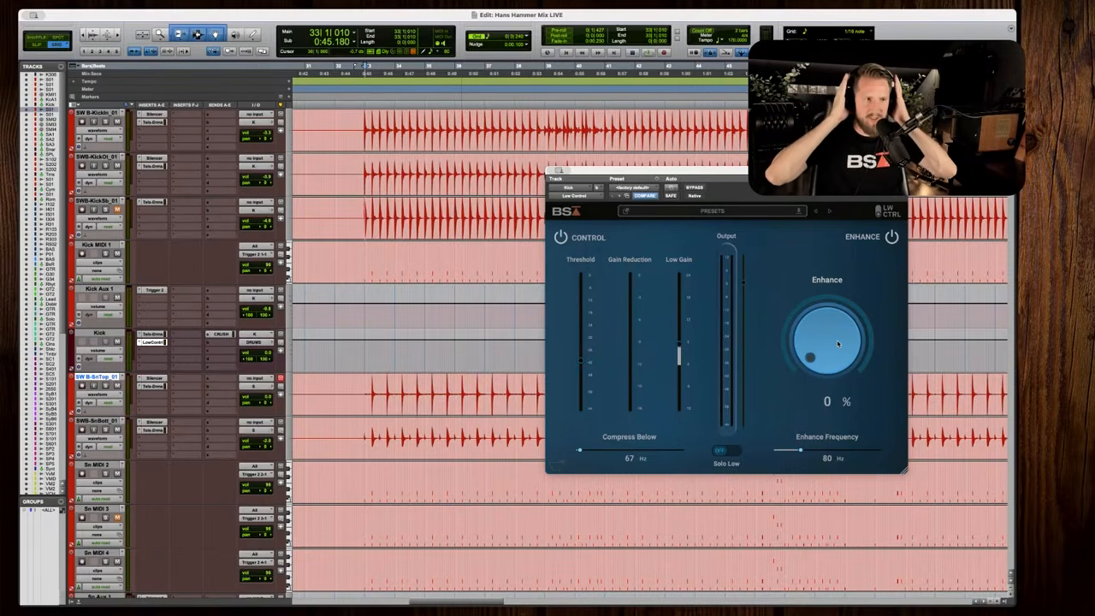
key(space)
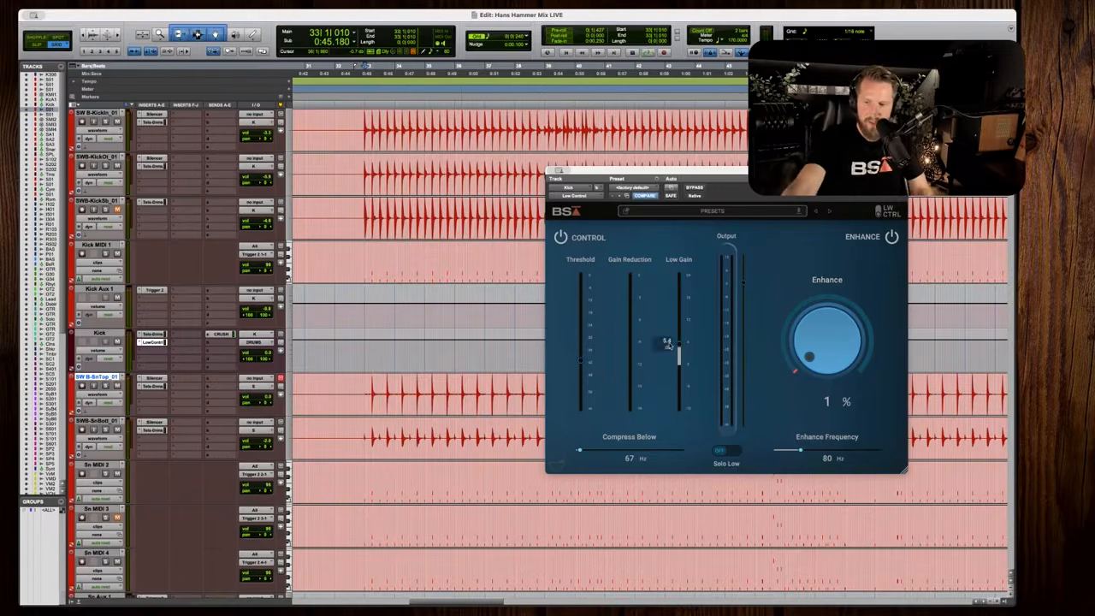
key(space)
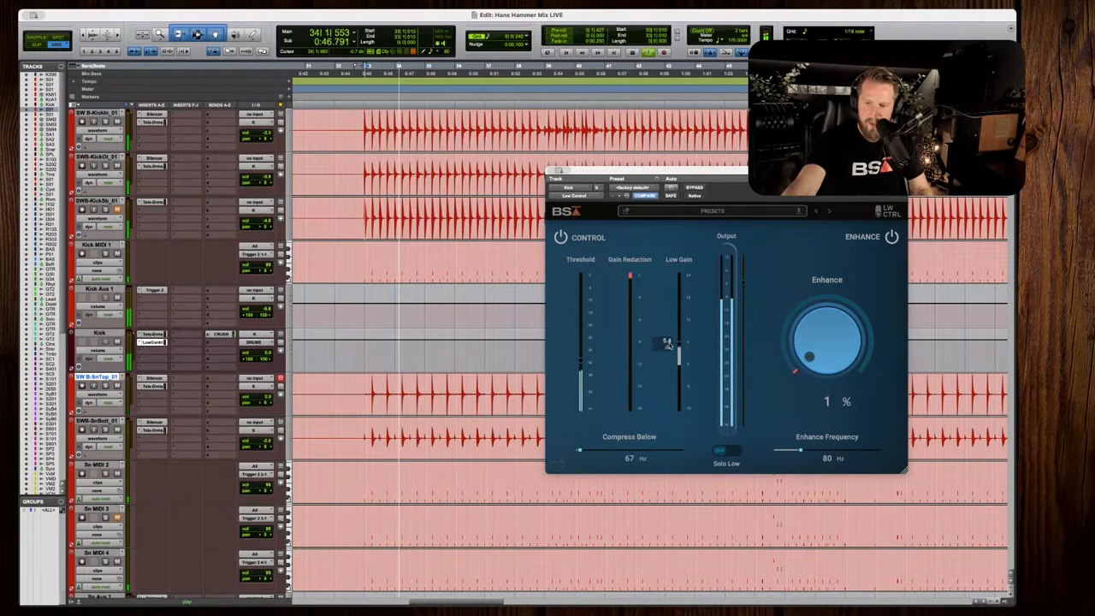
key(space)
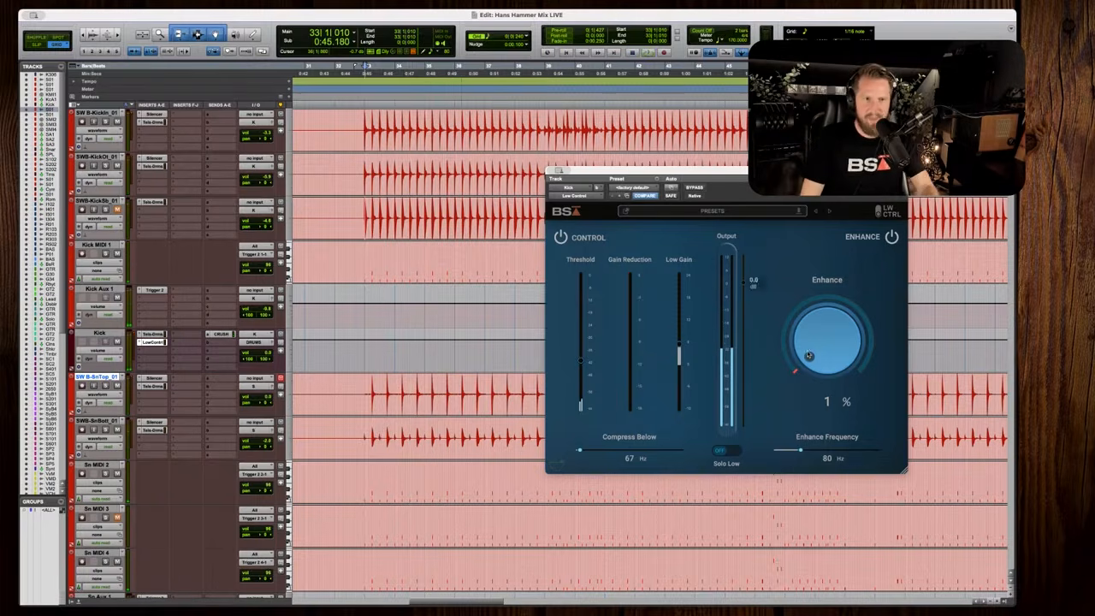
Set Low Control's Enhance to 10 %, fine-tune its Low Gain, and audition the kick from bar 33.
key(space)
drag(814, 346, 814, 327)
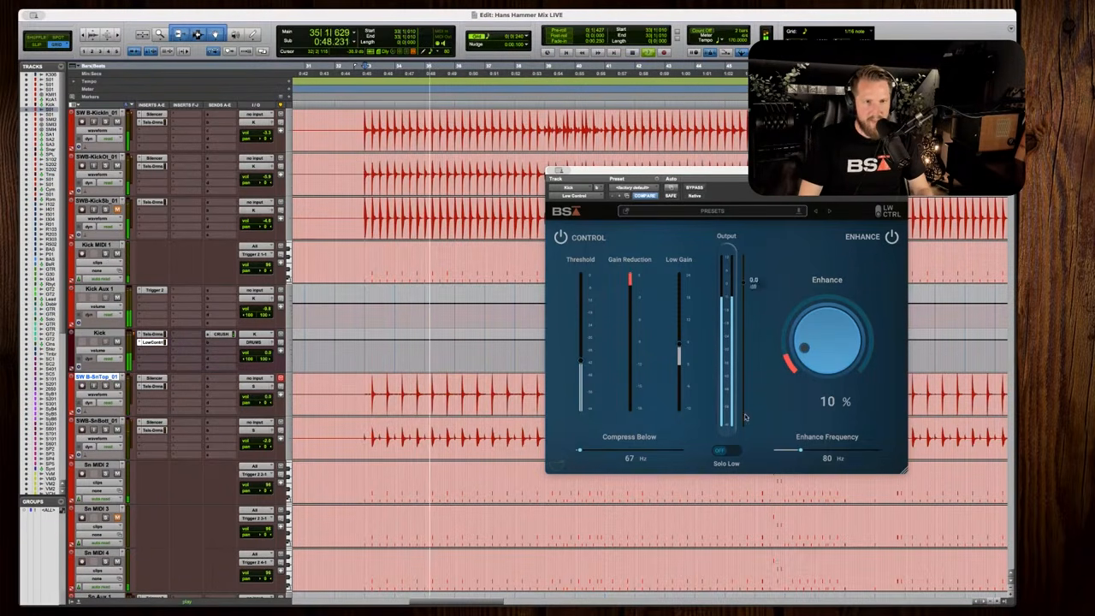
drag(679, 345, 679, 347)
key(space)
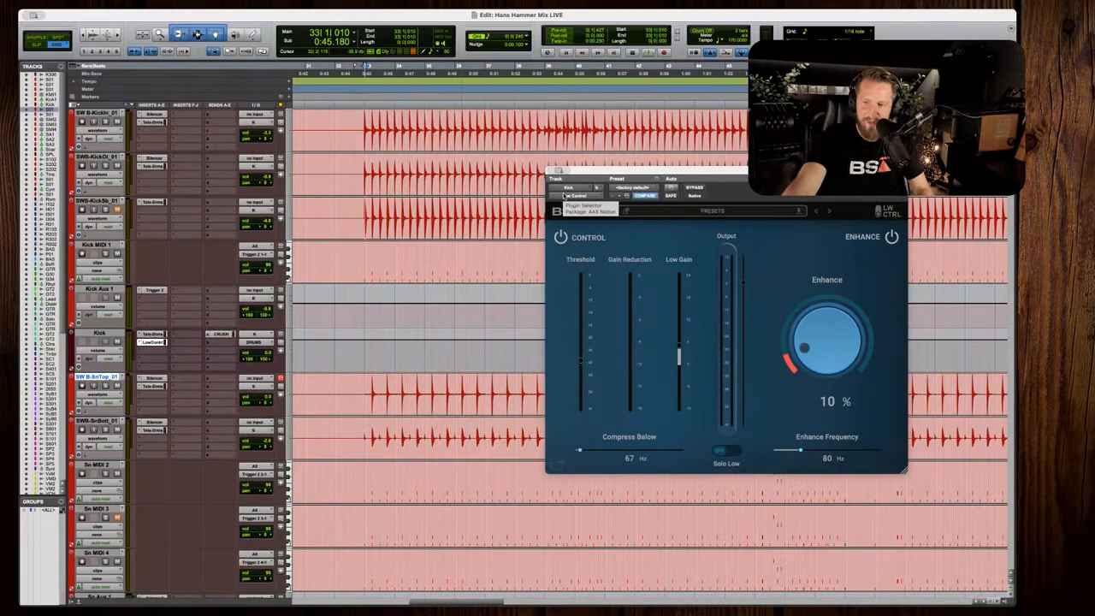
key(space)
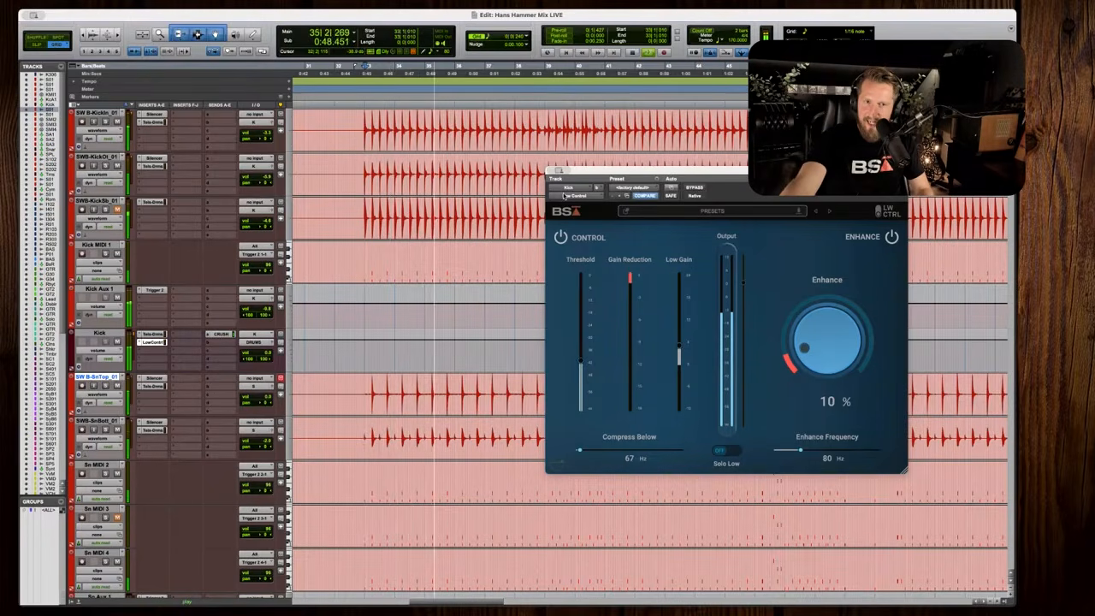
key(space)
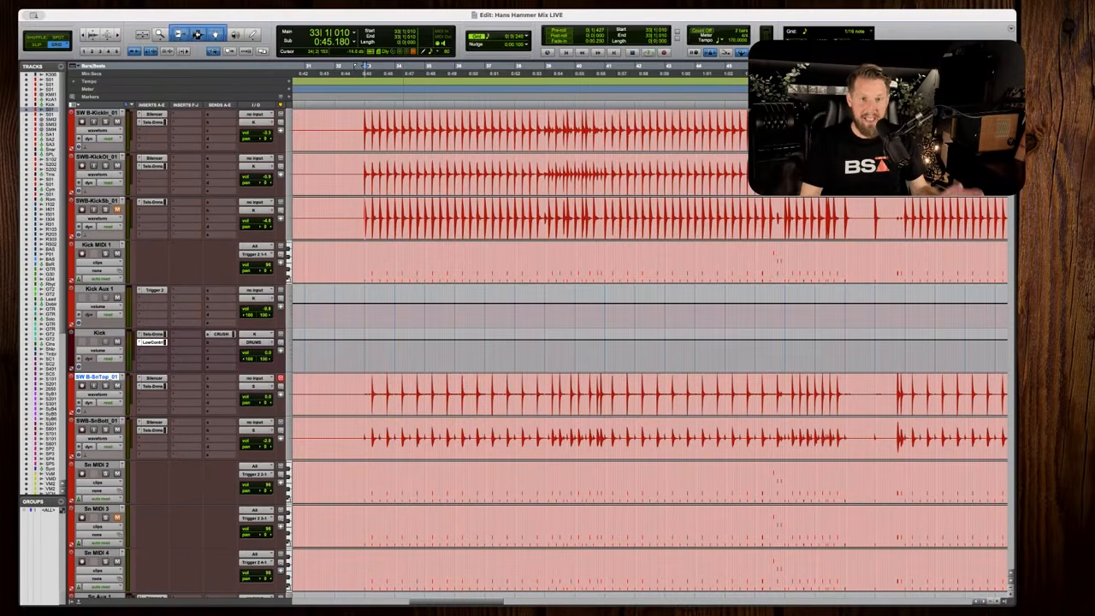
Return to the bass and guitar tracks and audition them with the enhanced kick from bar 33.
scroll(402, 355, down, 12)
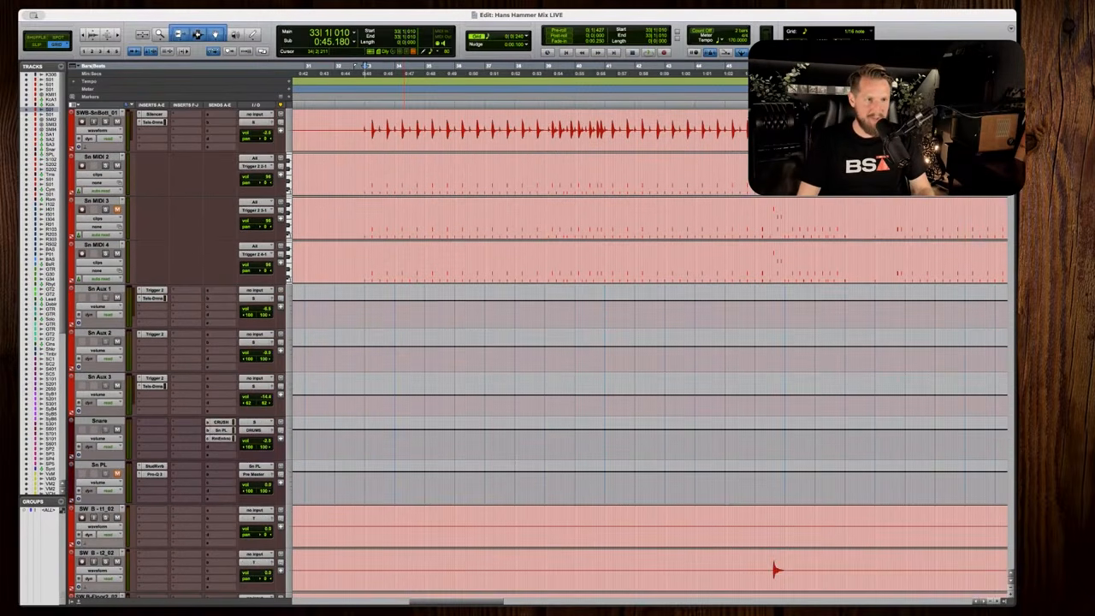
scroll(402, 355, down, 10)
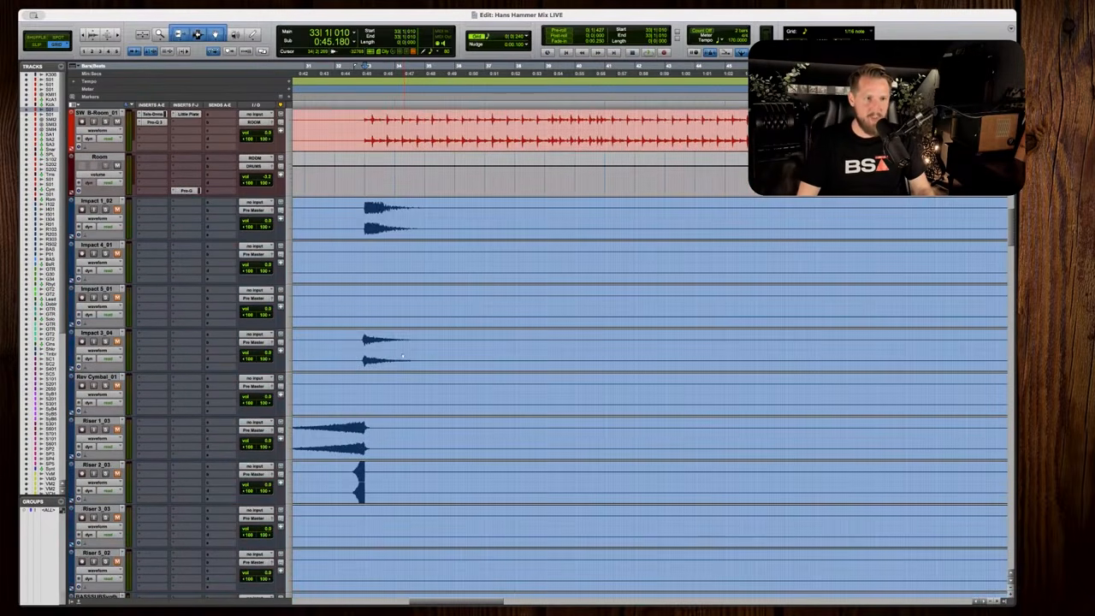
scroll(402, 355, down, 10)
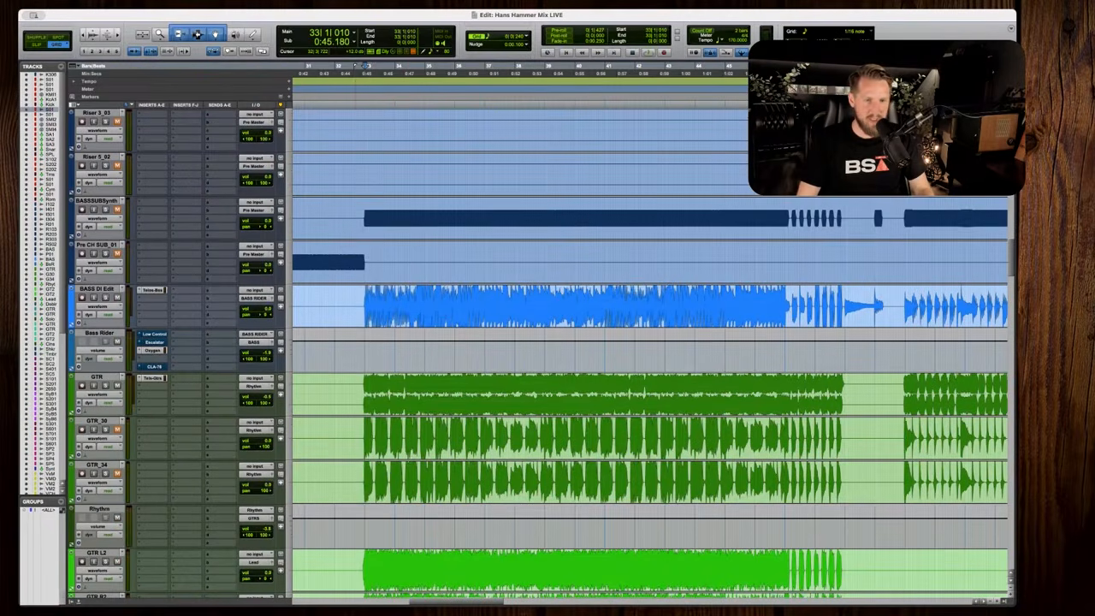
key(space)
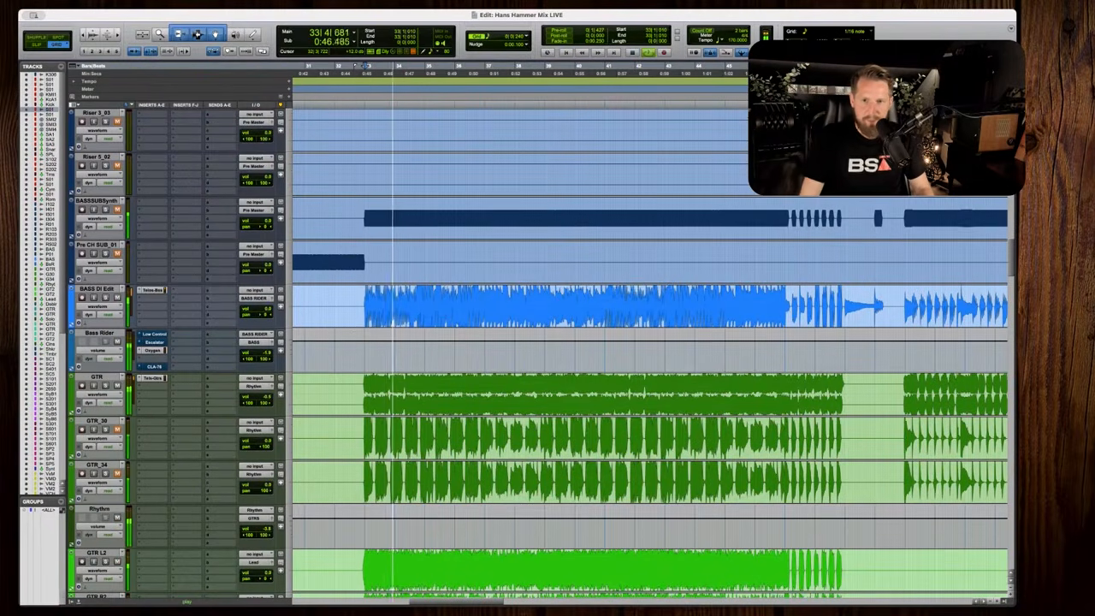
key(space)
key(space)
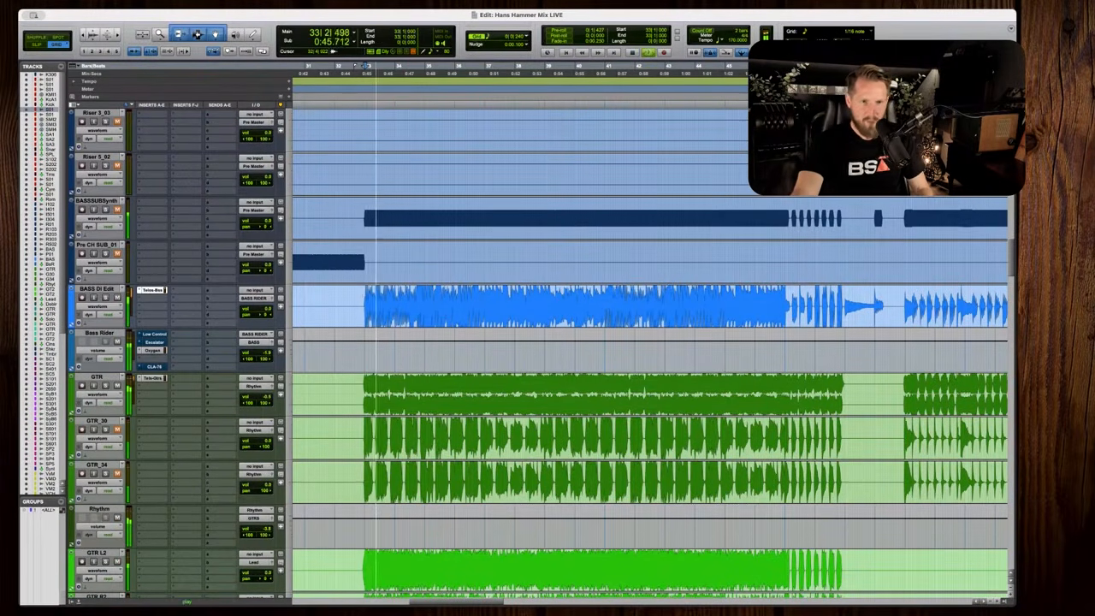
key(r)
scroll(650, 343, down, 3)
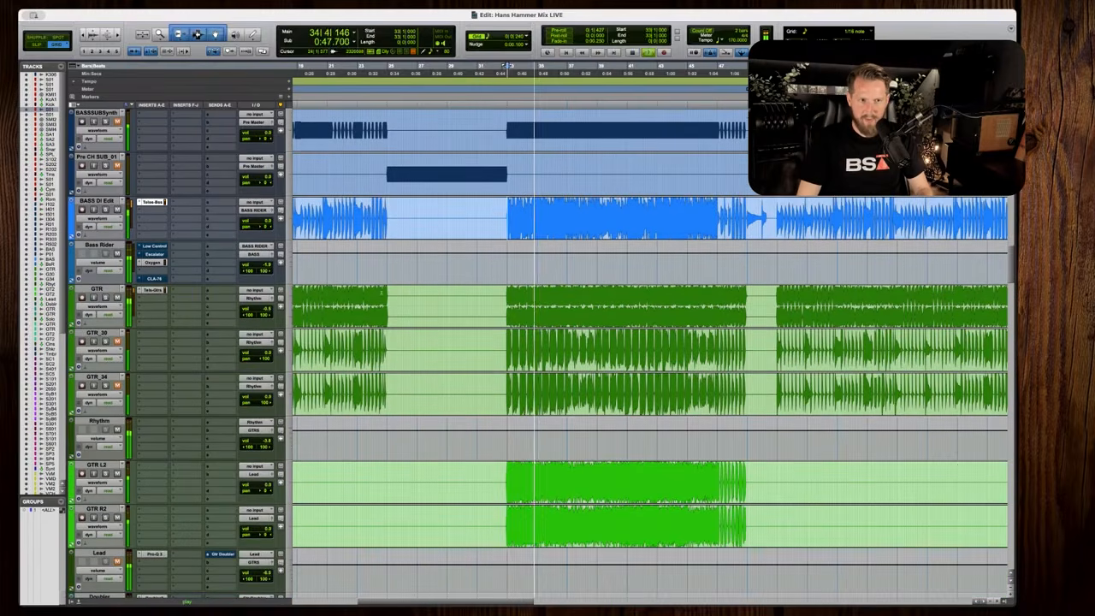
key(space)
Raise the Sn Aux 3 volume while playing the mix from bar 33.
scroll(650, 343, up, 10)
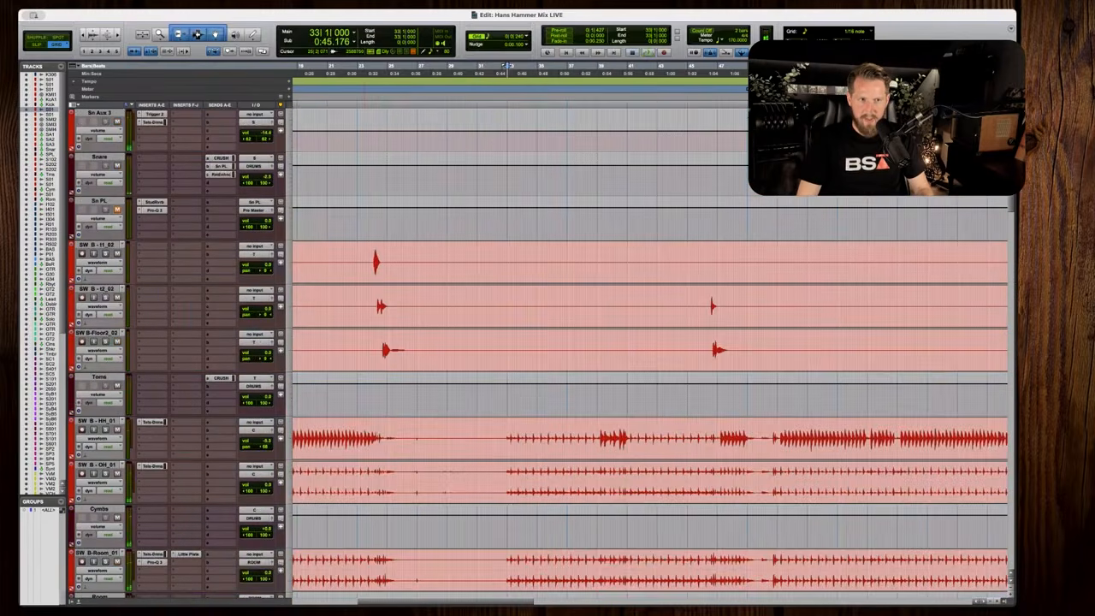
scroll(650, 342, up, 5)
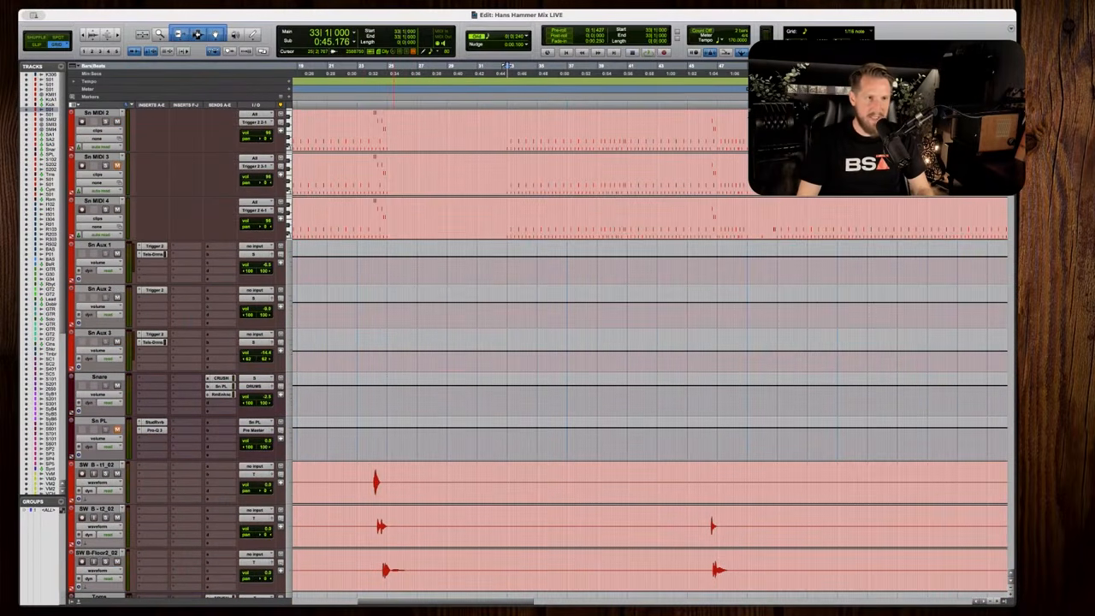
key(r)
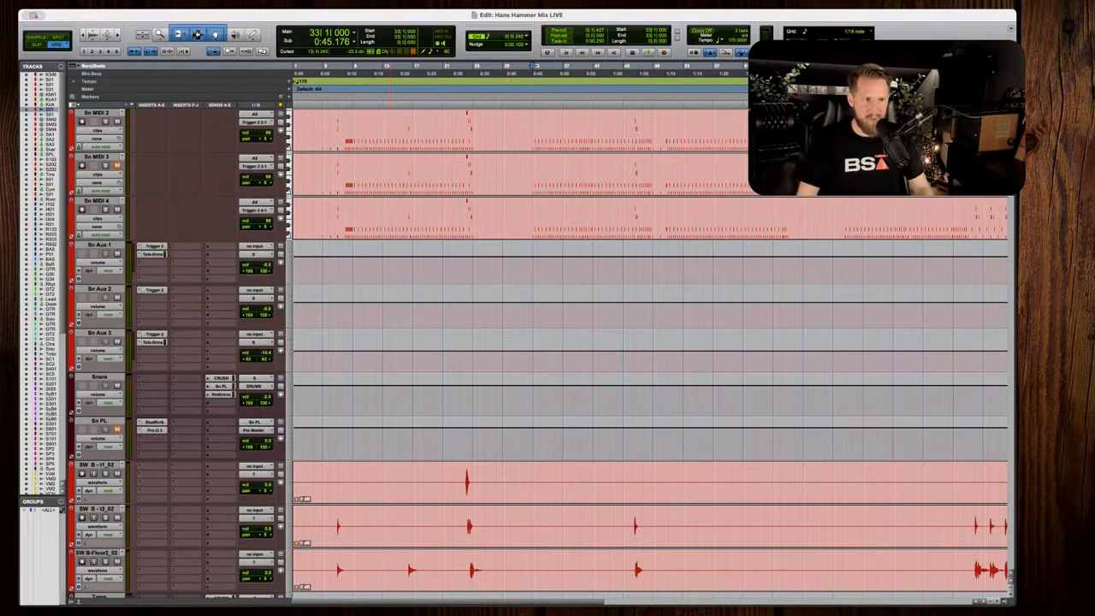
key(space)
drag(265, 356, 264, 352)
drag(265, 354, 265, 353)
drag(265, 355, 266, 355)
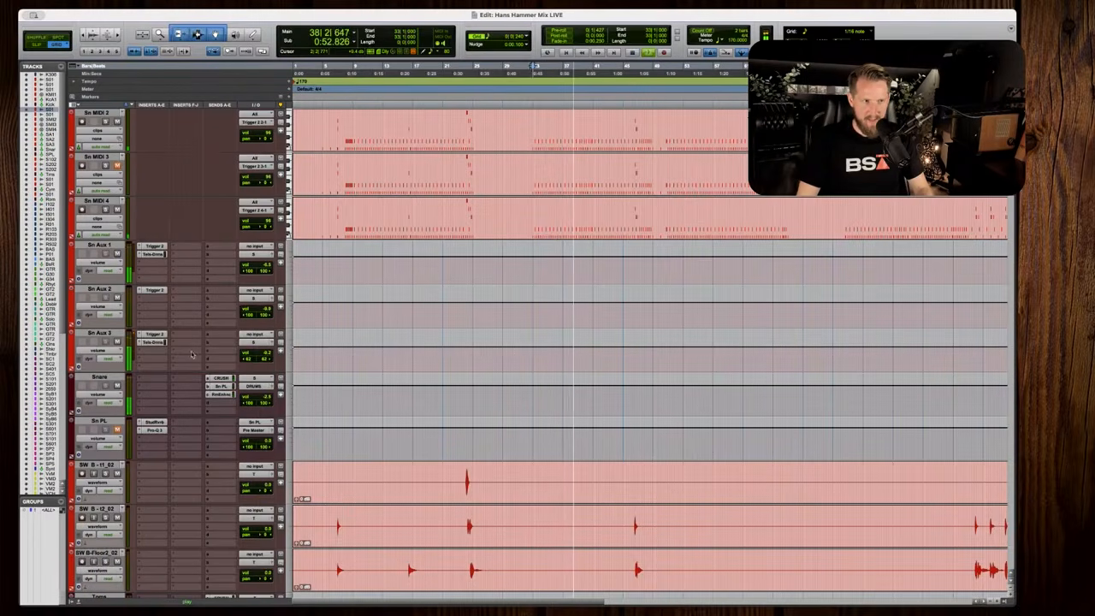
key(space)
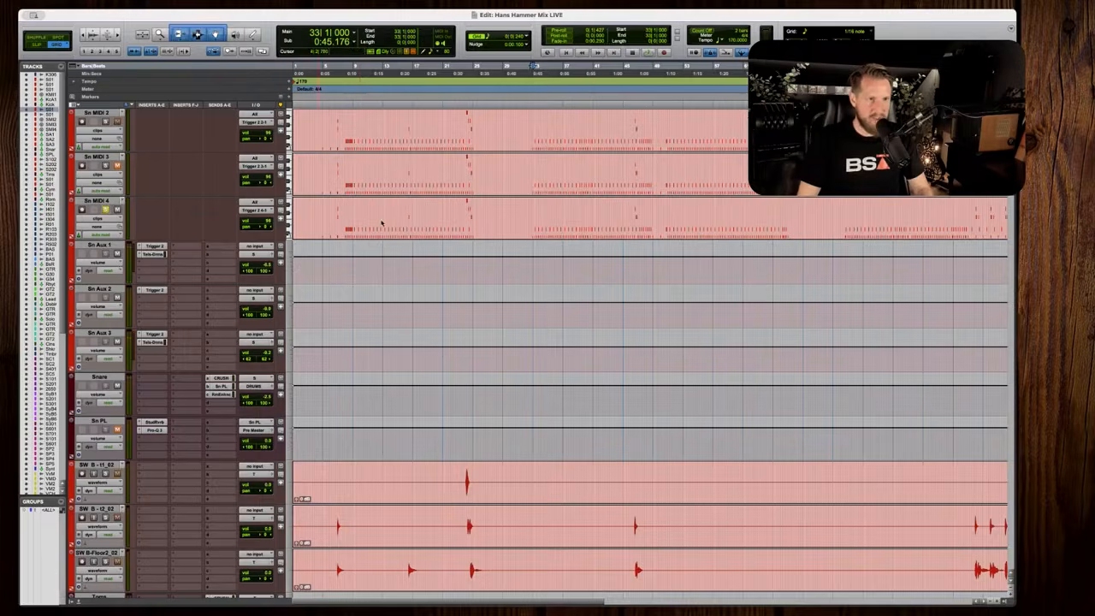
Raise the Mid Freq in Sn Aux 3's Telos Drums and audition the snare layer alone and in the mix from bar 33.
key(space)
key(t)
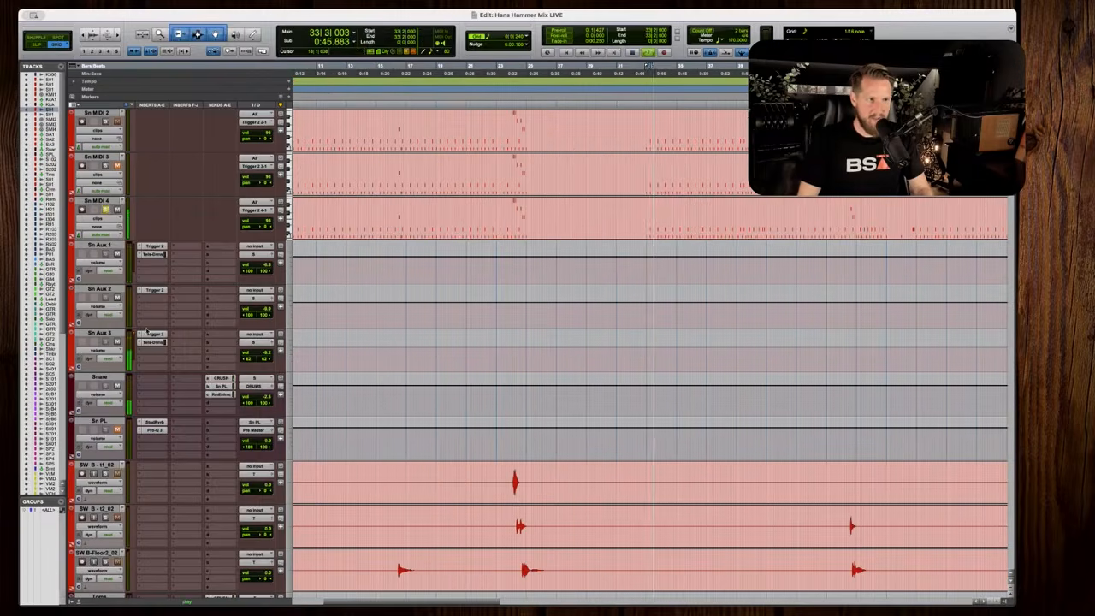
click(153, 342)
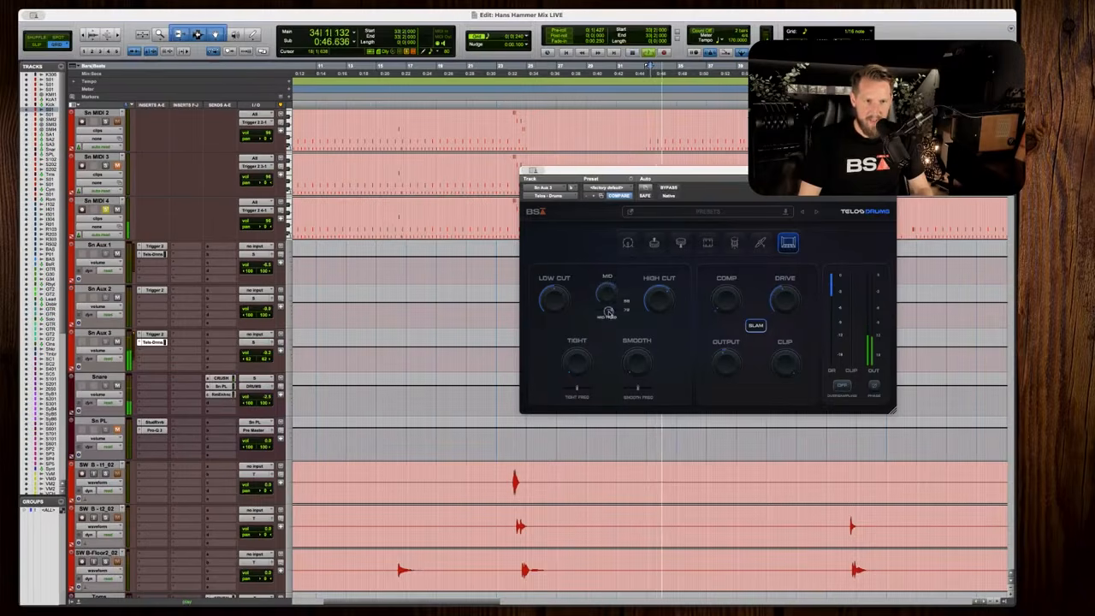
drag(600, 312, 647, 316)
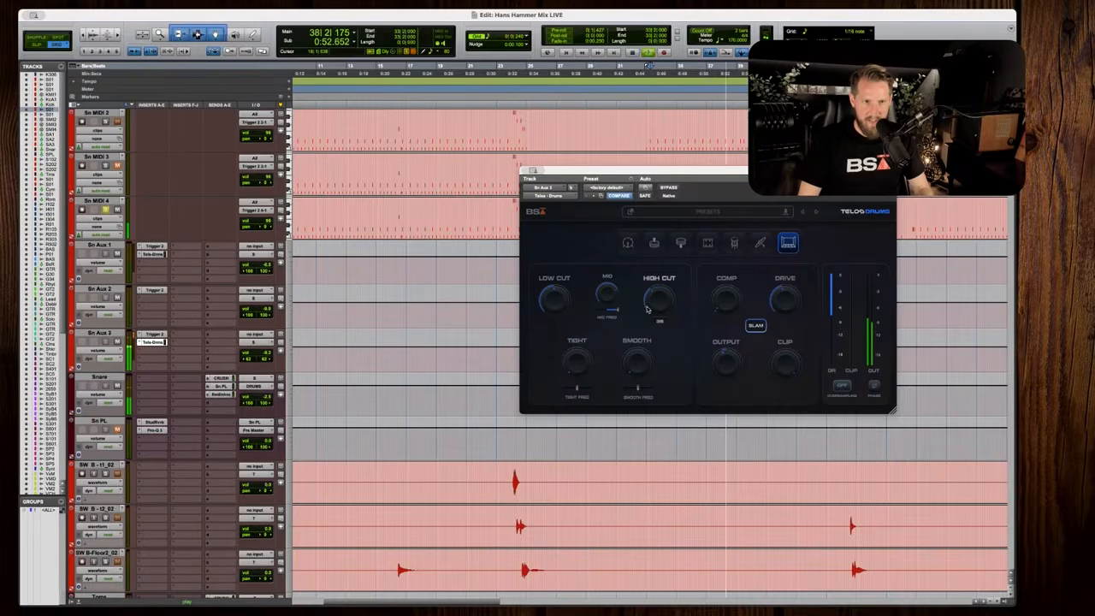
key(space)
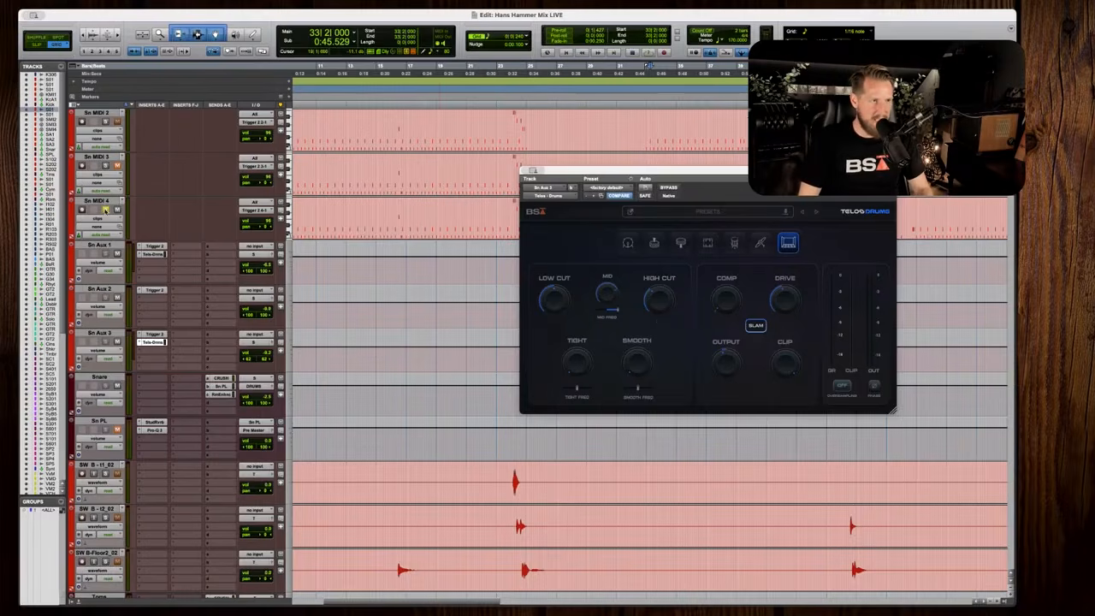
key(space)
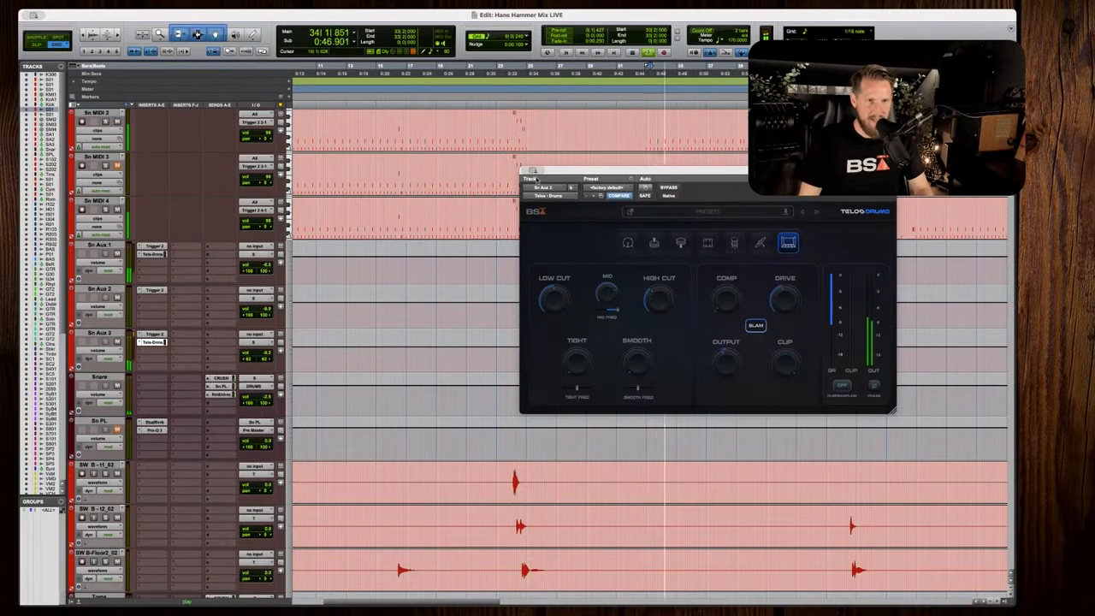
click(532, 171)
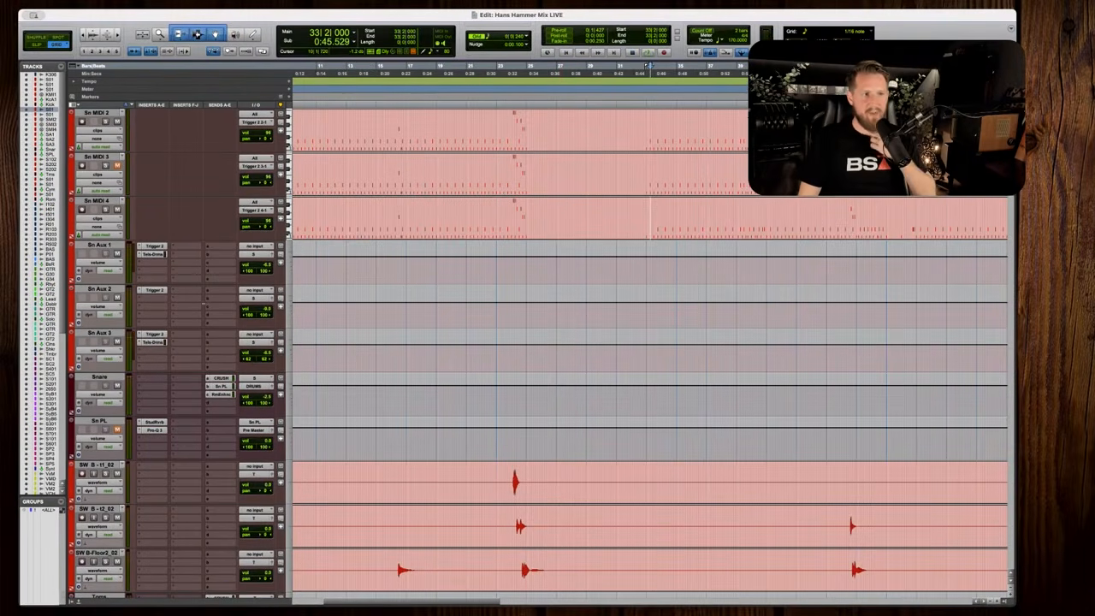
Turn off Slam in Sn Aux 3's Telos Drums while auditioning the soloed snare layer from bar 33.
click(149, 342)
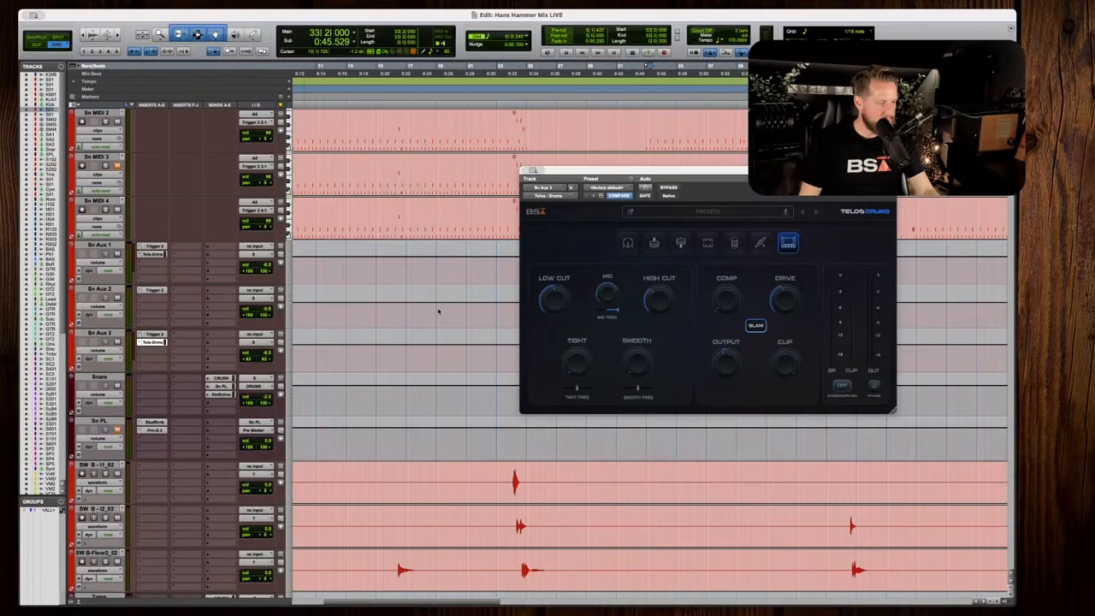
key(space)
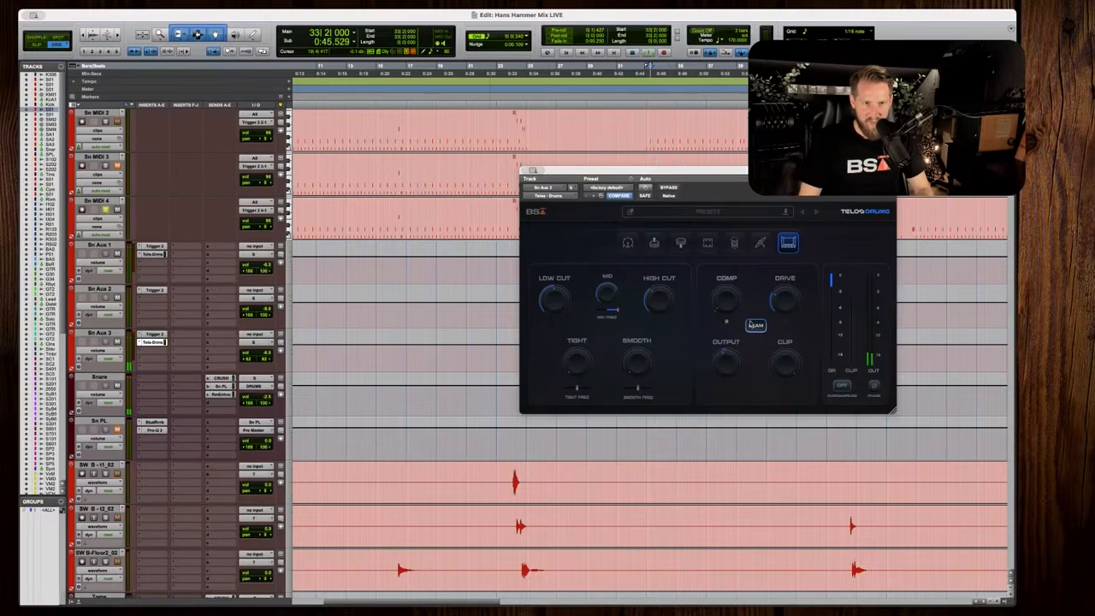
key(space)
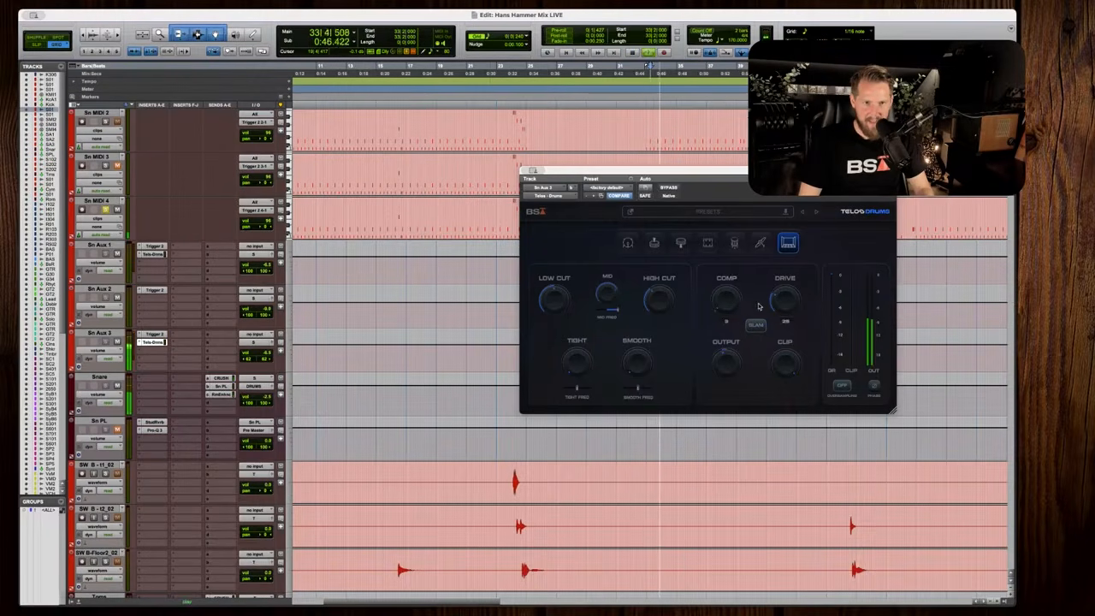
key(space)
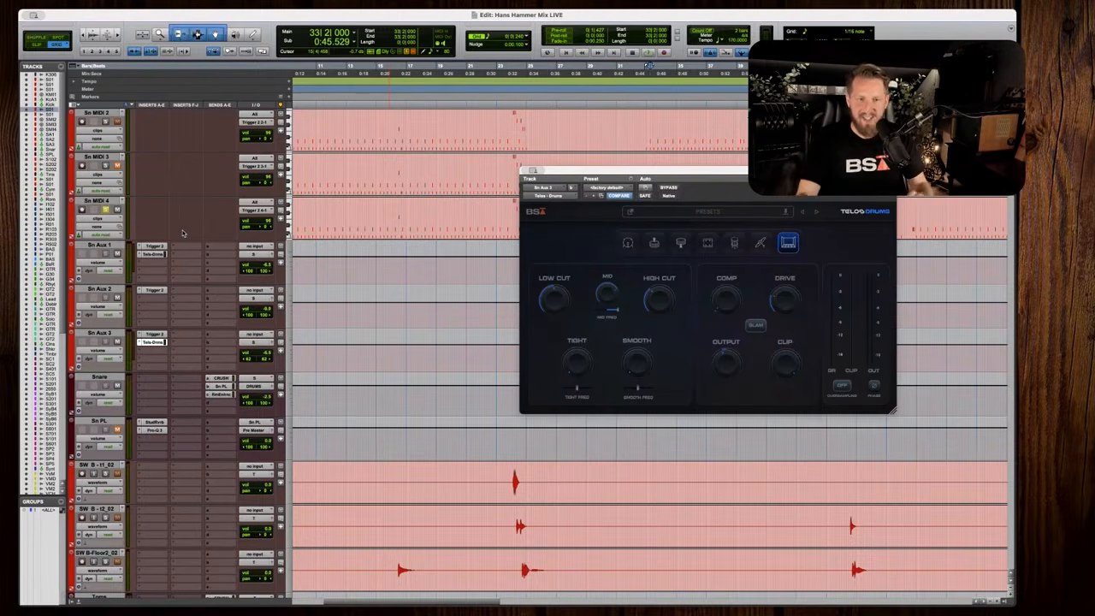
Lower the Sn Aux 3 volume to -10.5 dB while playing the mix from bar 33.
key(space)
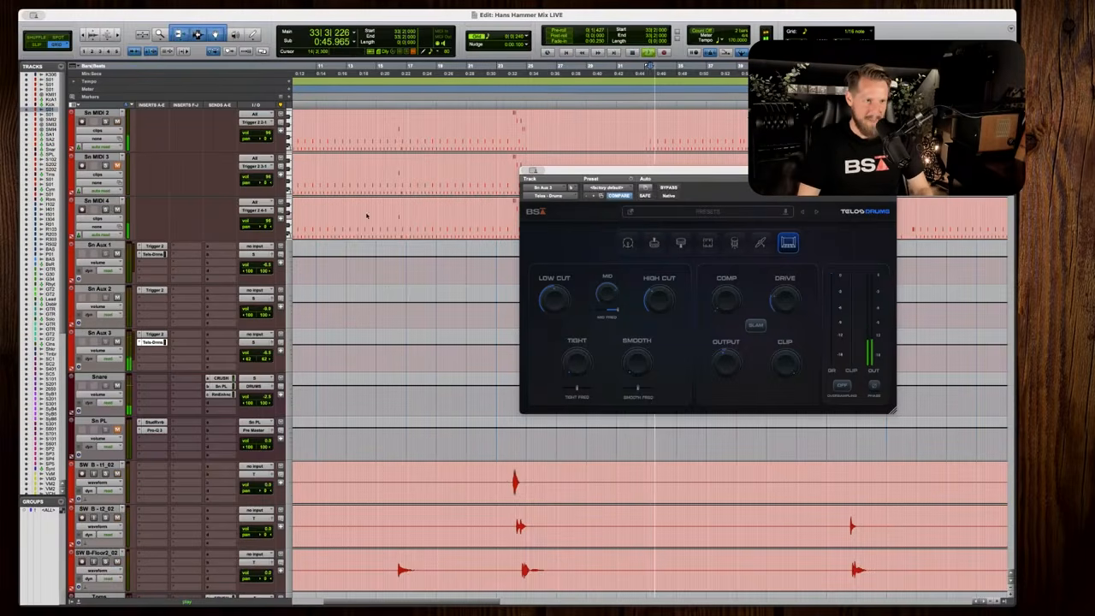
click(265, 354)
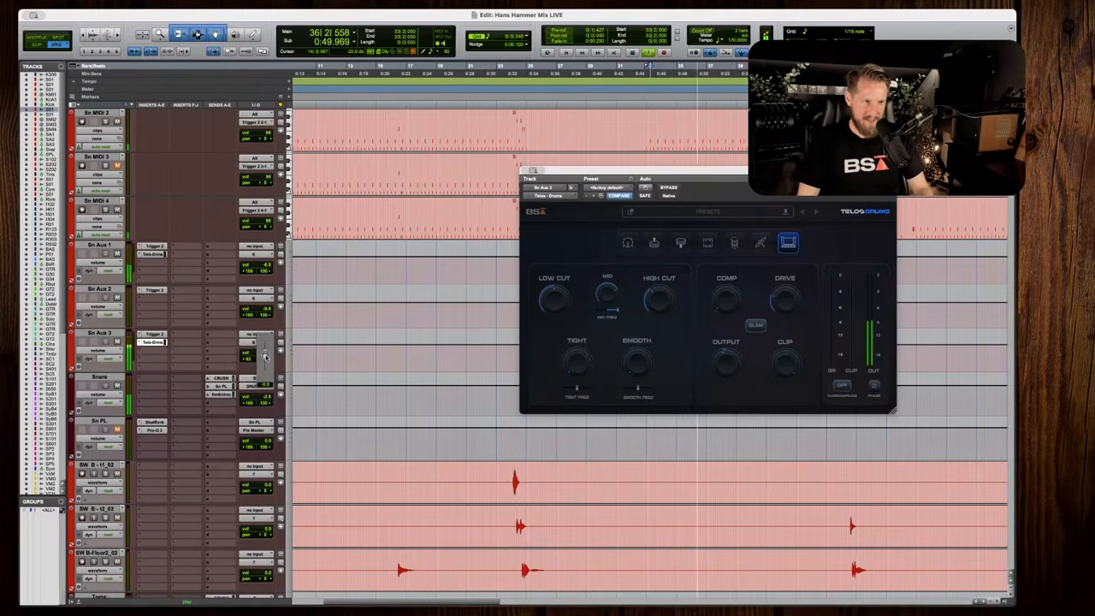
drag(264, 356, 264, 357)
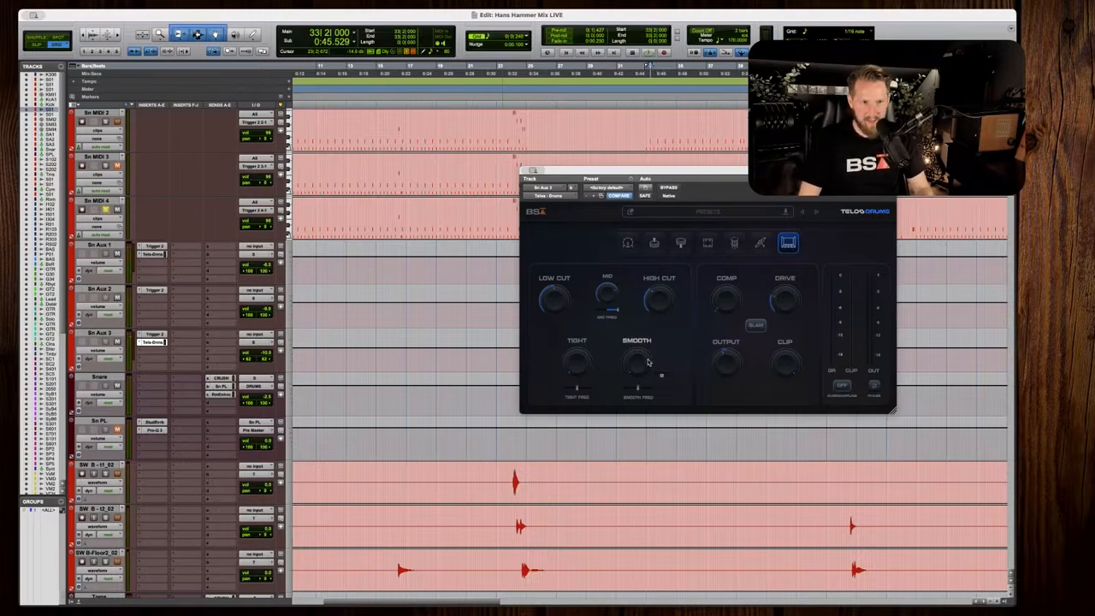
Raise Smooth to 27 in Sn Aux 3's Telos Drums, audition it from bar 33, and close the plug-in.
drag(648, 363, 640, 338)
key(space)
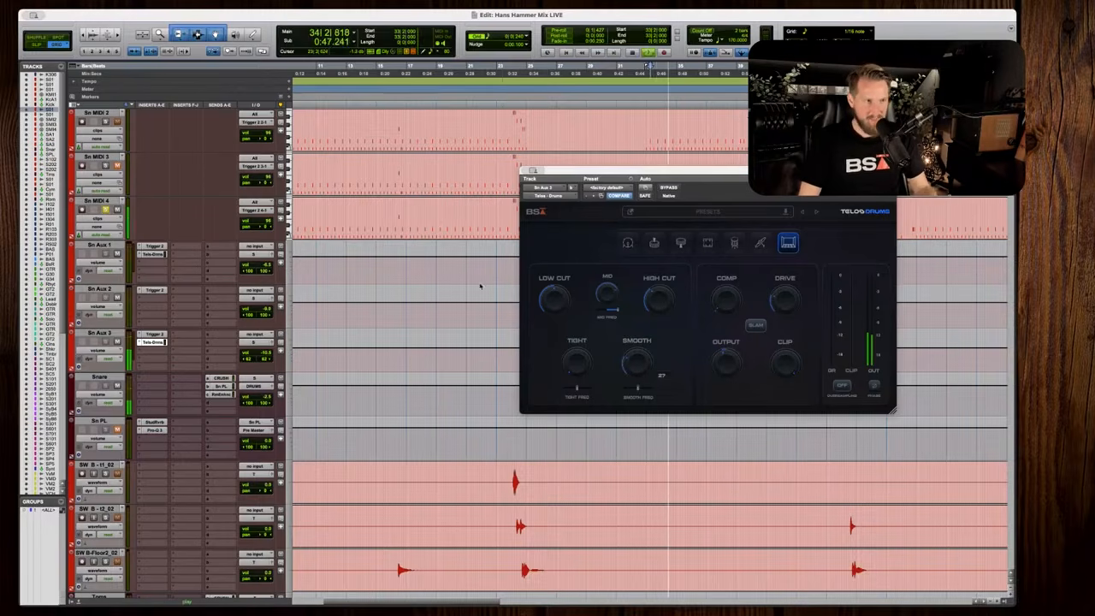
key(space)
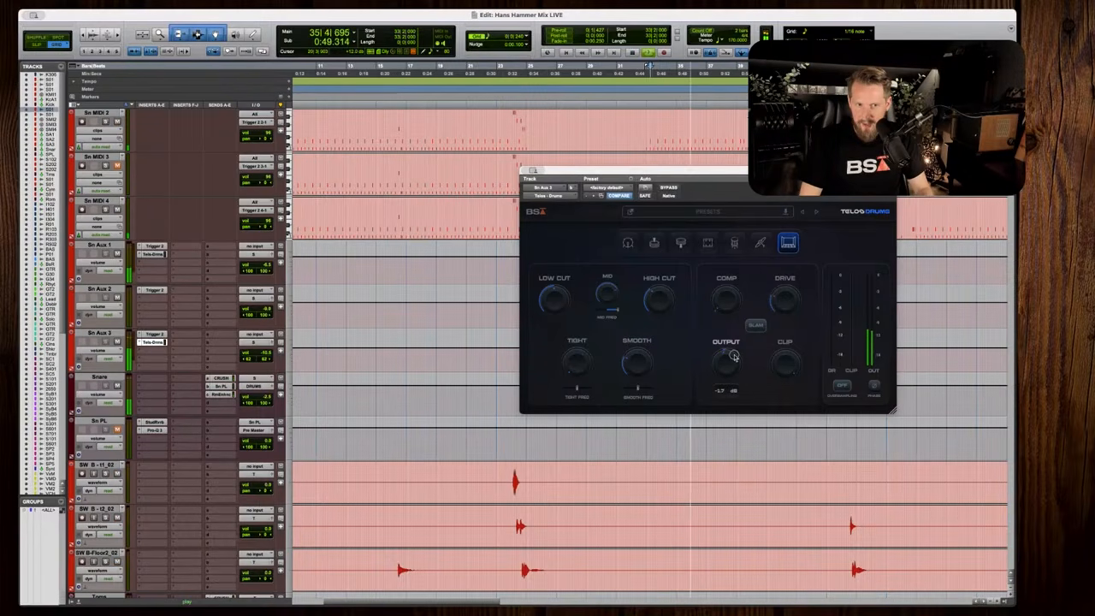
key(space)
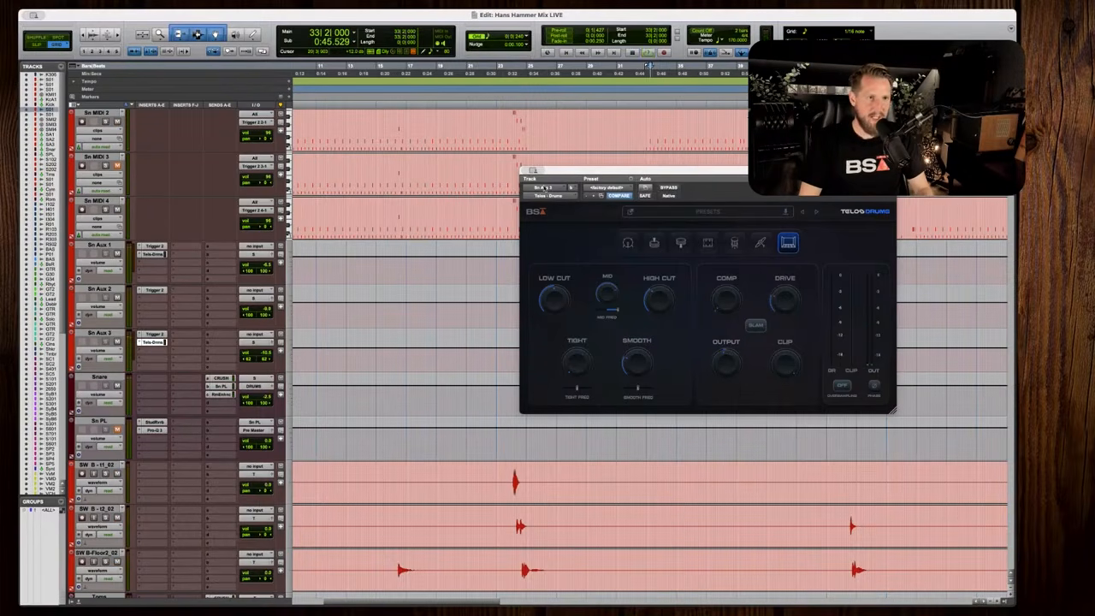
key(super+w)
Play the mix from the last beat of bar 32 and go past the bass tracks to the lead guitar tracks.
key(t)
key(t)
scroll(622, 197, right, 3)
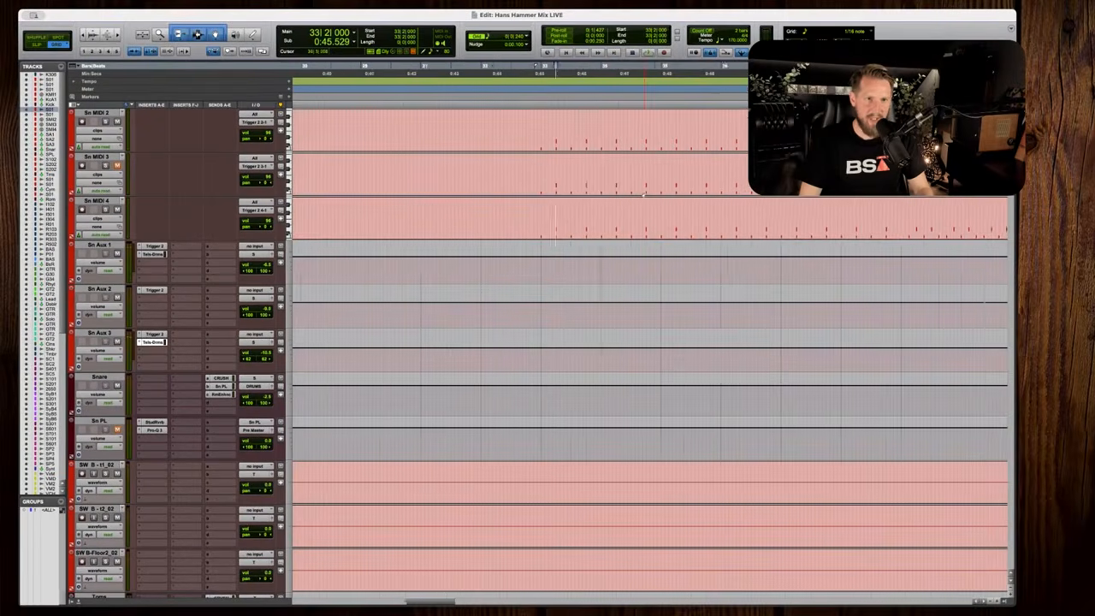
key(r)
key(space)
key(r)
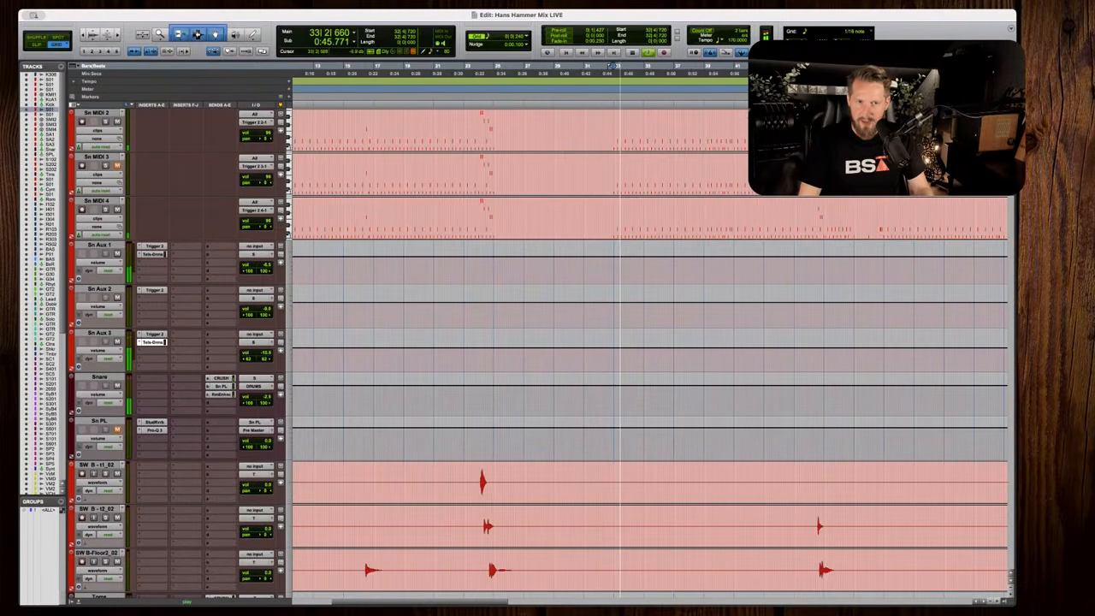
scroll(650, 355, down, 8)
scroll(650, 355, down, 10)
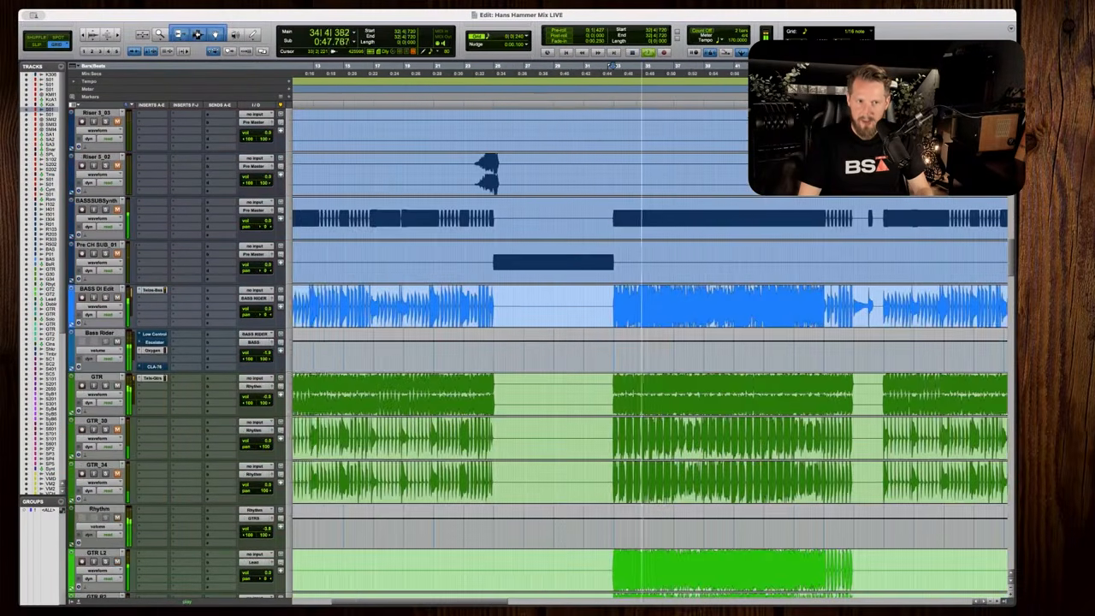
scroll(650, 355, down, 6)
key(space)
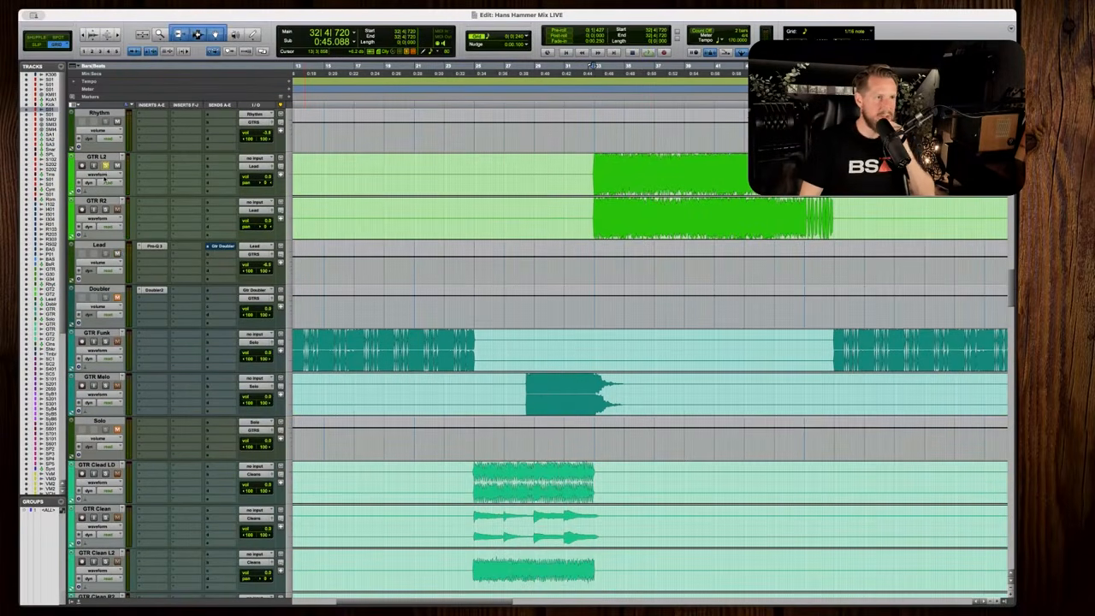
Solo GTR L2 and GTR R2, pan them fully to opposite sides, and audition them from the end of bar 32.
key(t)
key(t)
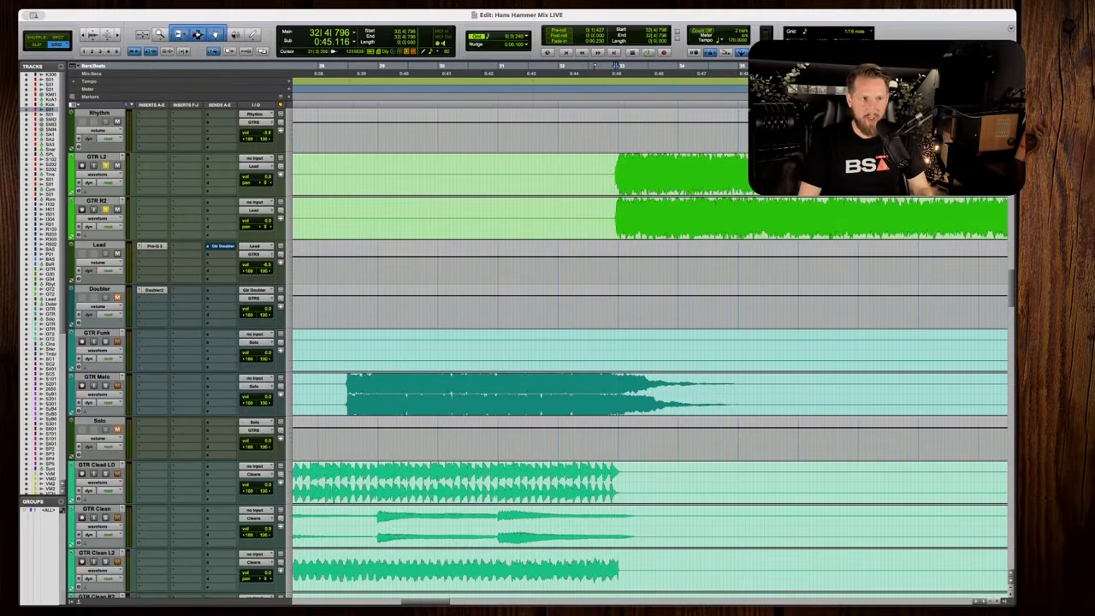
key(space)
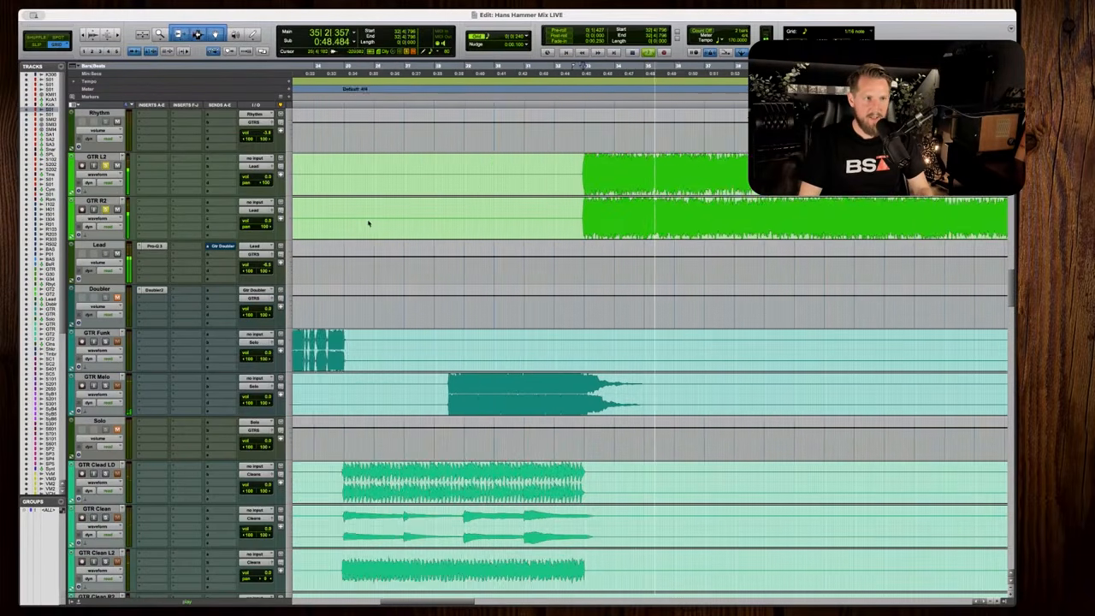
key(space)
Replace the Pro-Q 3 insert on the Lead track with the stereo Telos - Guitars plug-in.
scroll(372, 225, up, 2)
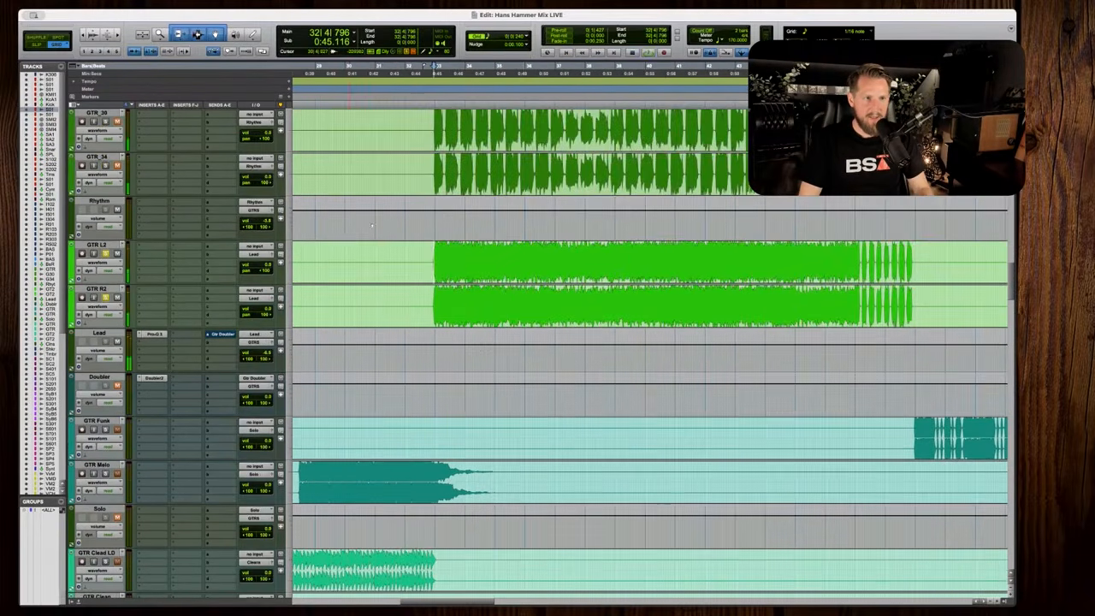
click(139, 335)
mouse_move(244, 382)
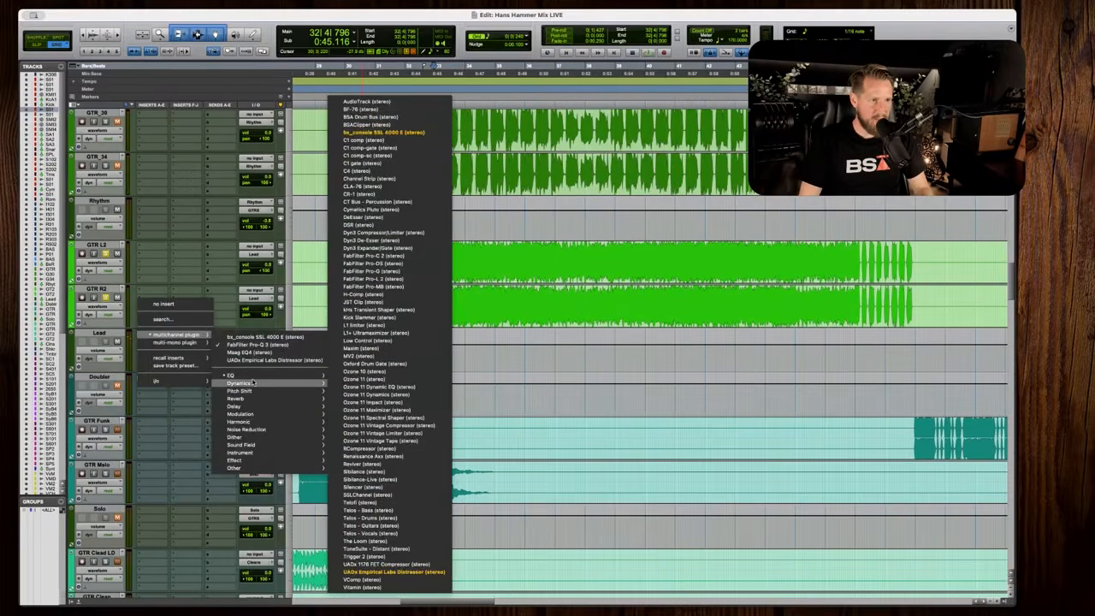
click(399, 527)
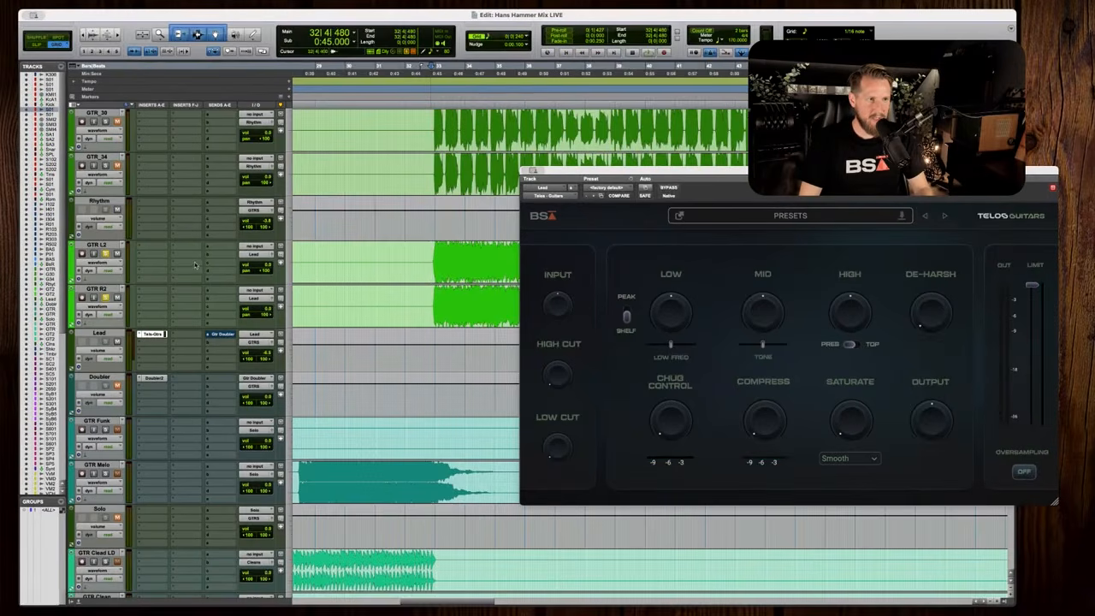
Raise Mid to 44 % and shift its Tone upward in the Lead's Telos Guitars while playing the lead guitars.
key(space)
key(r)
scroll(757, 310, right, 2)
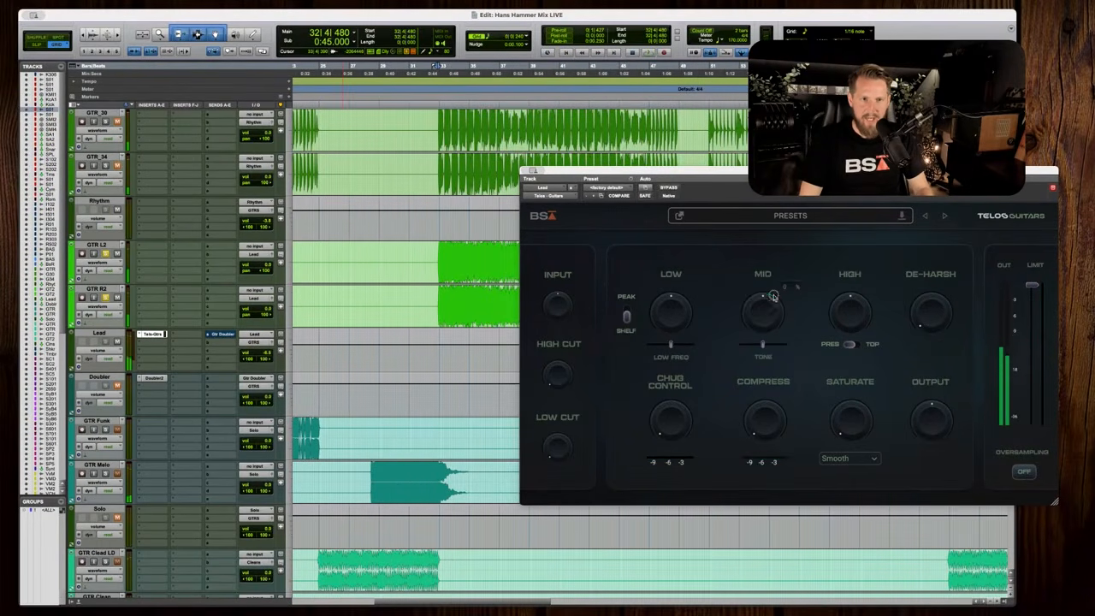
key(space)
drag(766, 313, 769, 304)
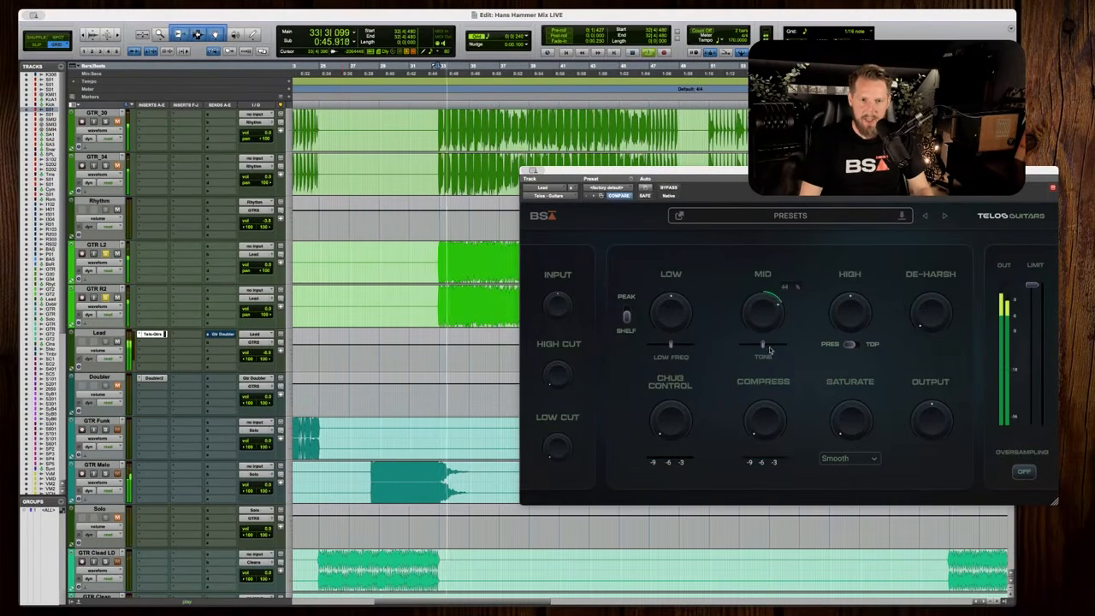
drag(762, 346, 770, 345)
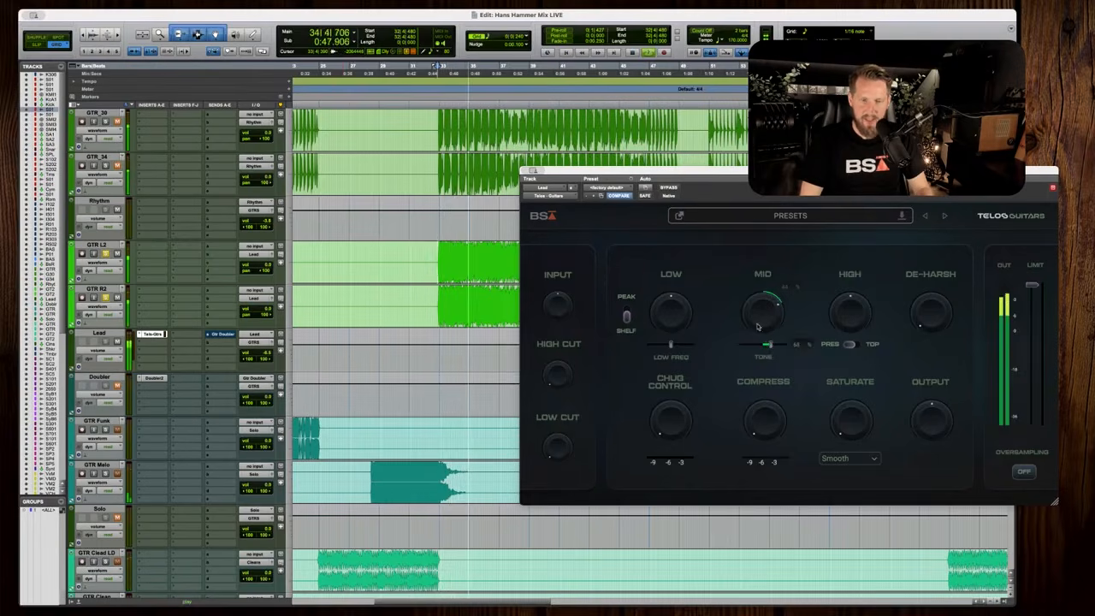
Set De-Harsh to 54 % and High to 31 % with the Top option in the Lead's Telos Guitars.
key(space)
drag(922, 322, 925, 290)
key(space)
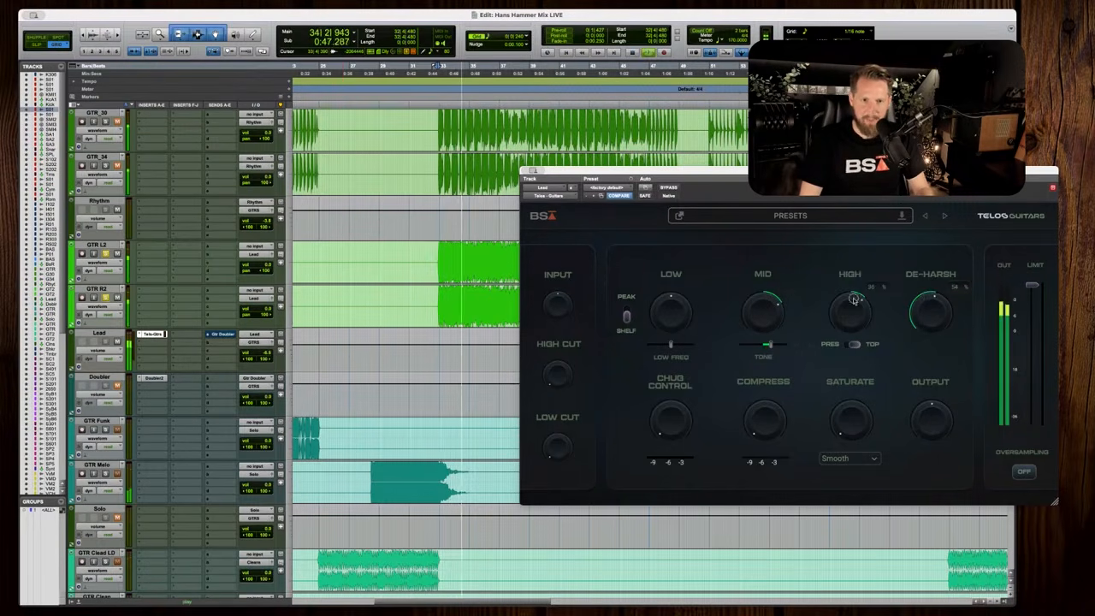
drag(847, 322, 845, 313)
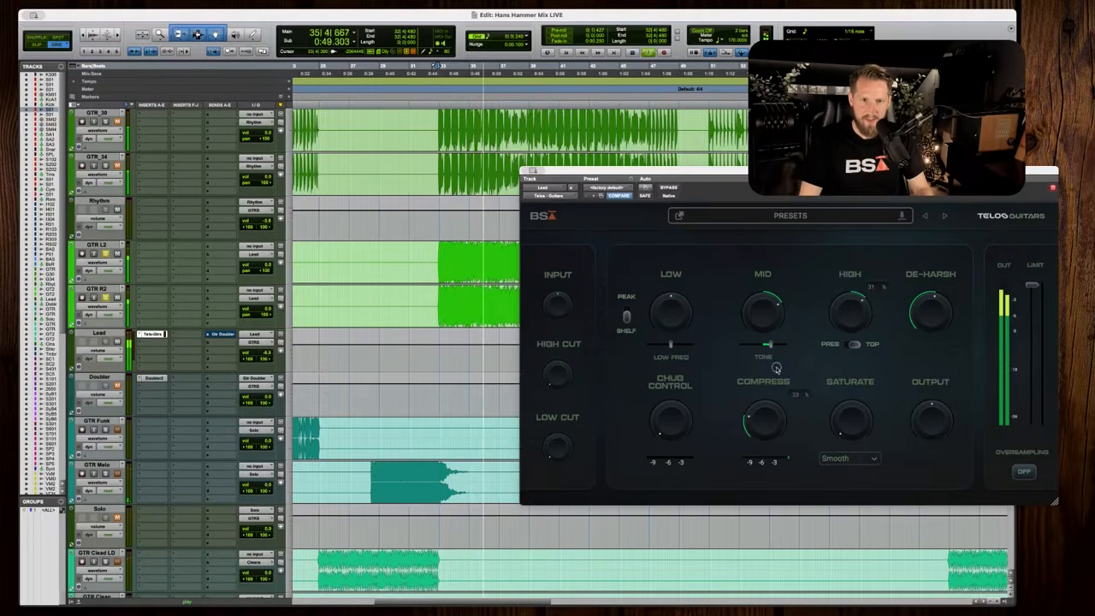
Set Compress to 23 %, raise Saturate, and set Output to -2.5 dB in the Lead's Telos Guitars.
drag(770, 425, 770, 418)
drag(856, 419, 858, 335)
drag(928, 417, 929, 423)
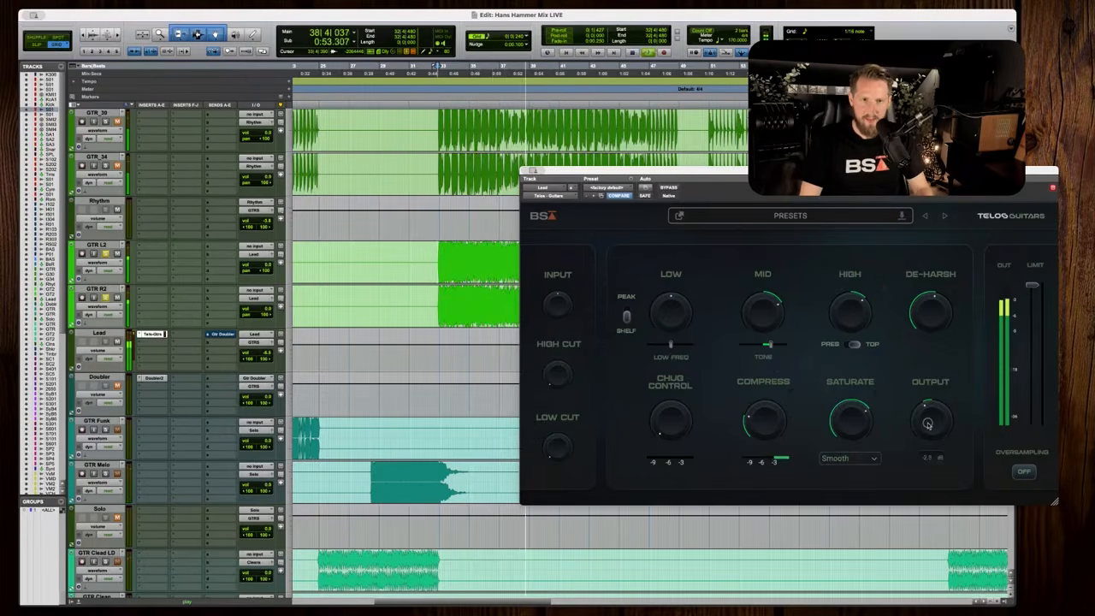
key(space)
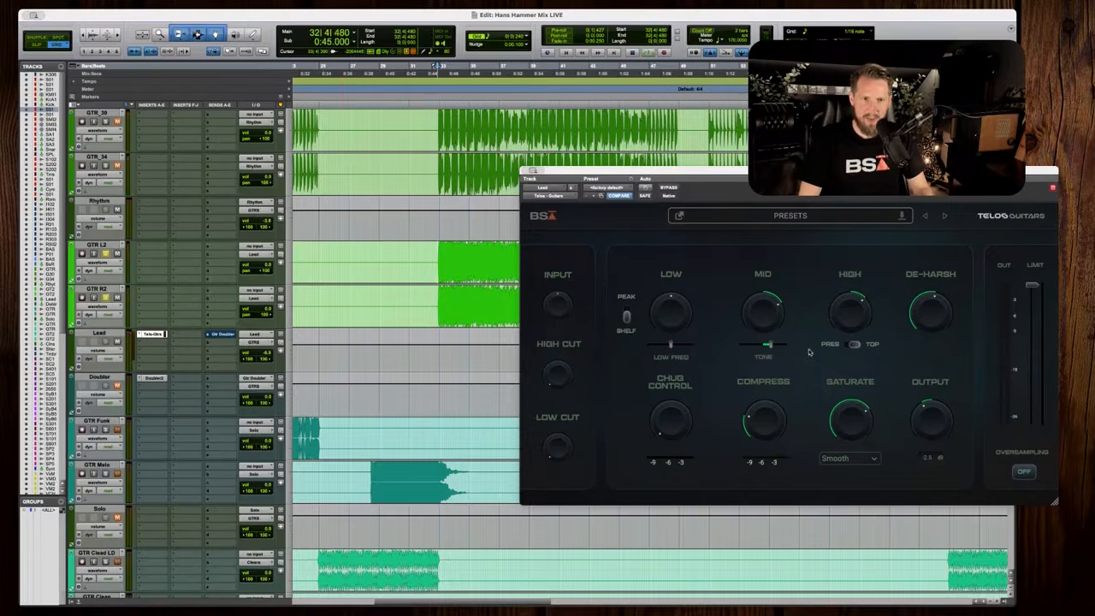
Solo the GTR track with the lead guitars and adjust the Lead volume while playing from the end of bar 32.
scroll(442, 216, up, 3)
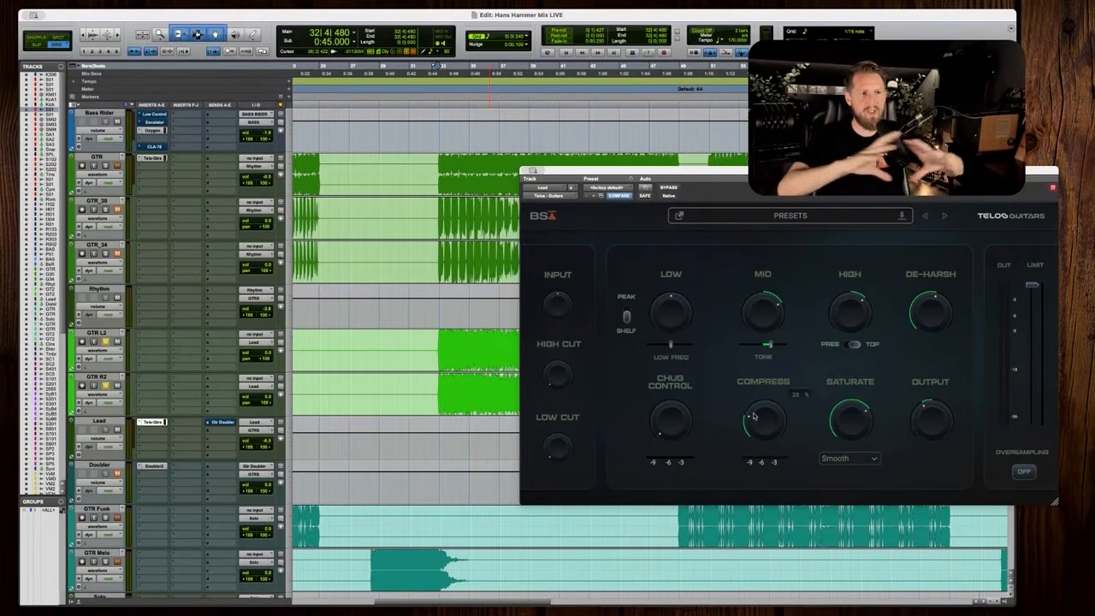
key(space)
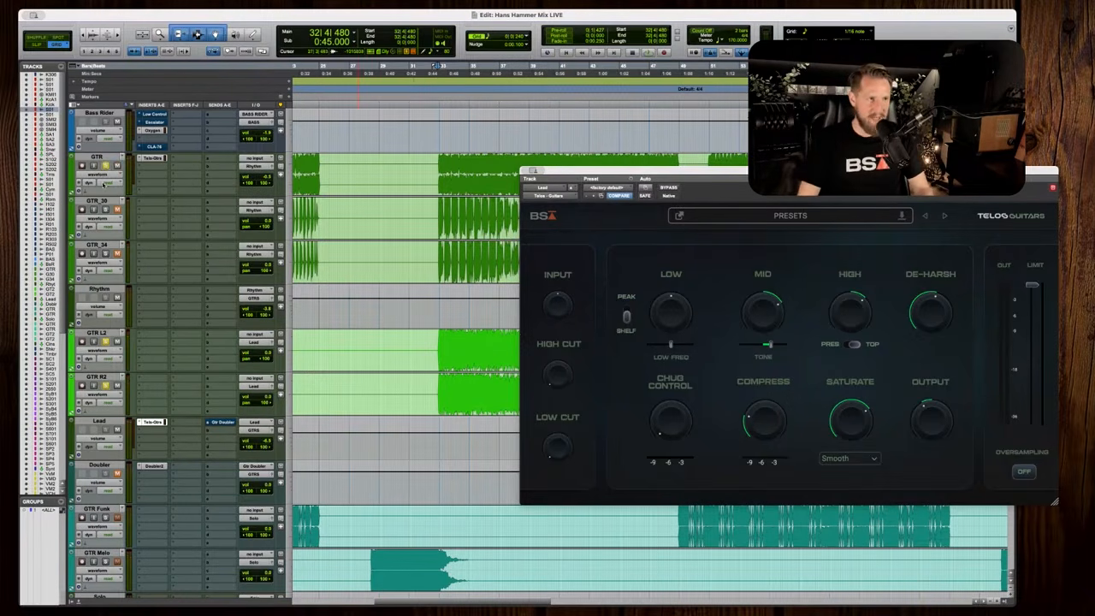
drag(265, 443, 265, 443)
key(space)
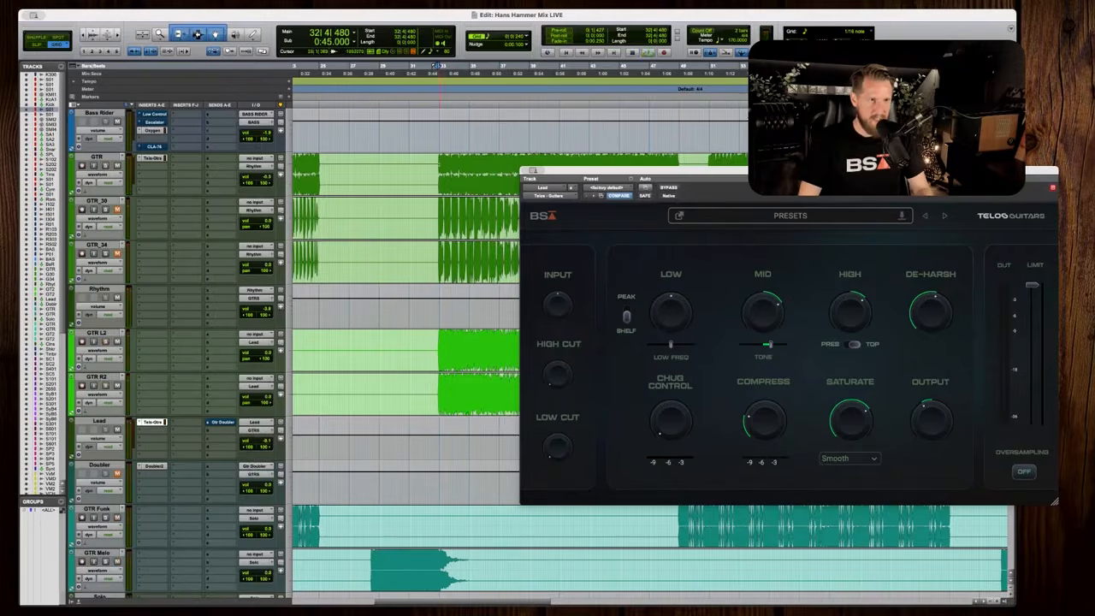
Play the lead section, lower the Rhythm volume to -4.8 dB and readjust the Lead volume with the plug-in window closed.
key(space)
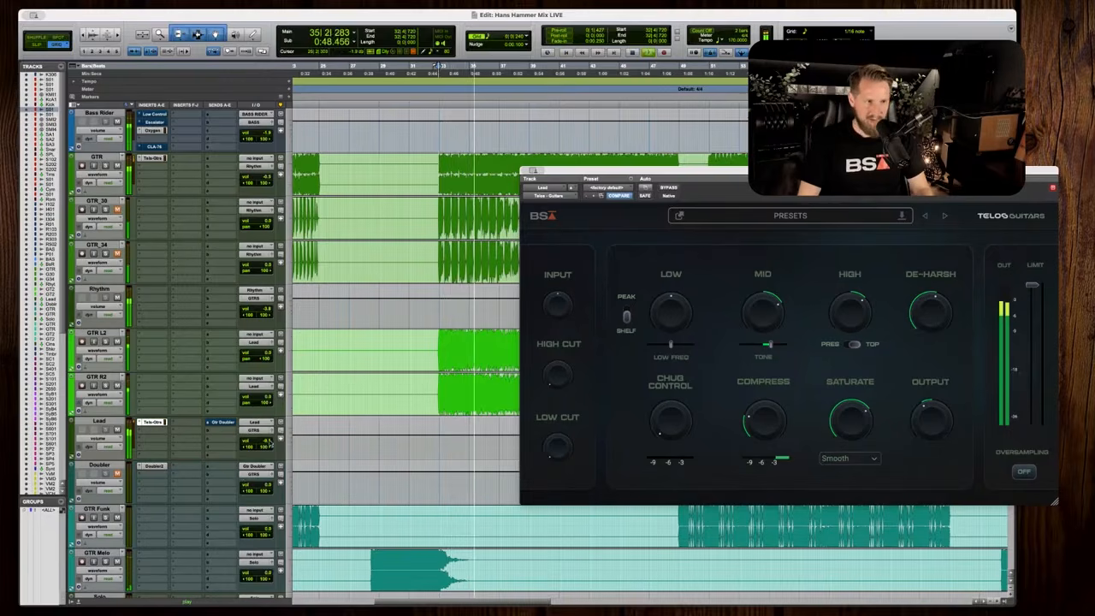
drag(269, 442, 267, 442)
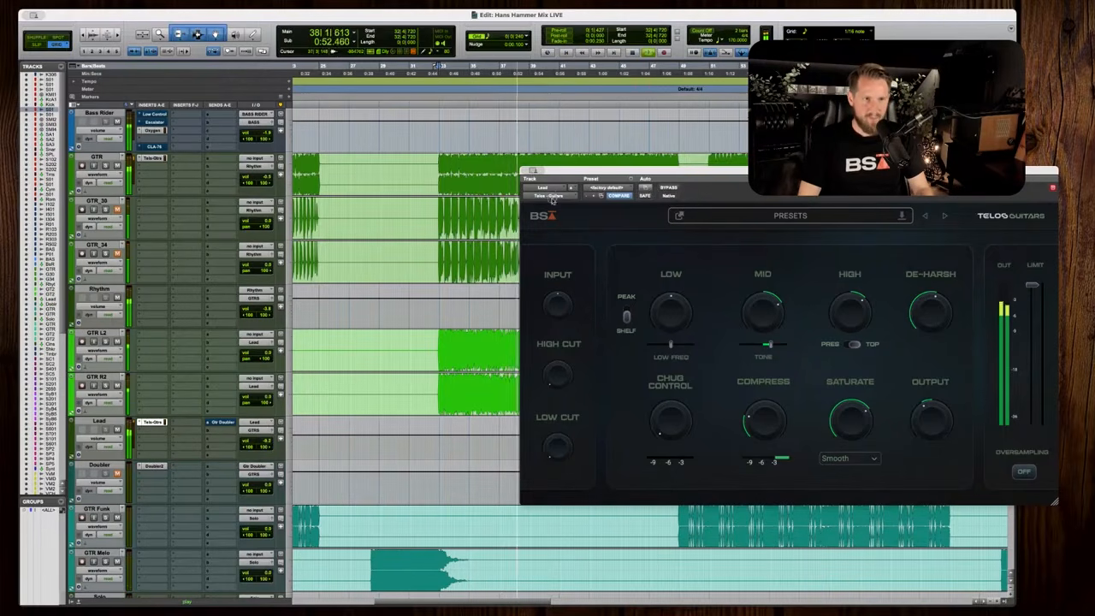
key(ctrl+alt+super+w)
drag(260, 309, 260, 311)
drag(263, 440, 263, 443)
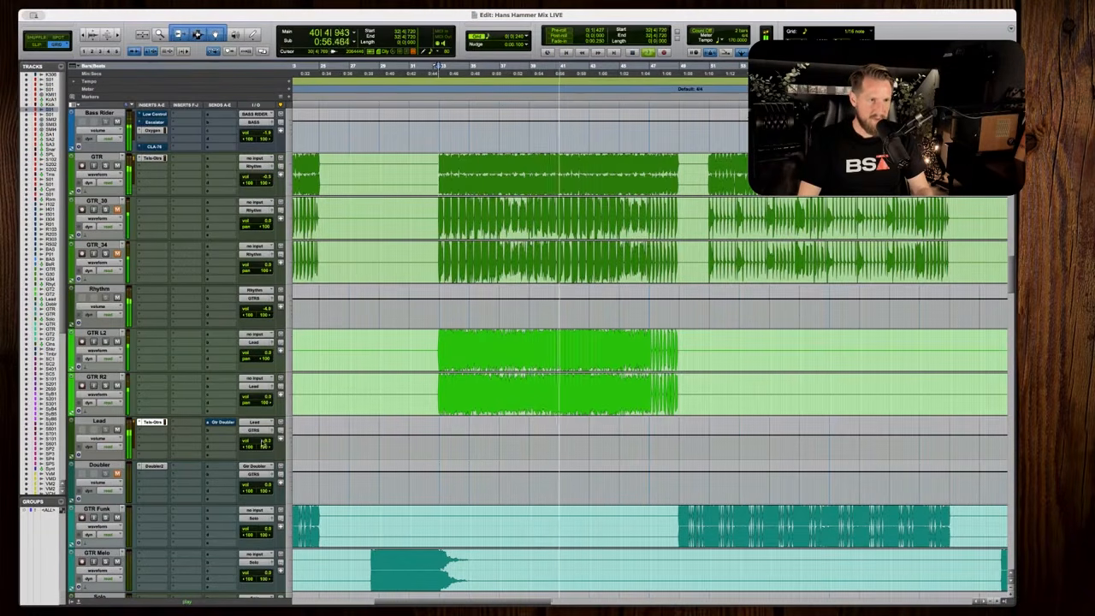
Play the song and look over the snare, toms, cymbals, effects, bass and guitar tracks across the whole arrangement.
scroll(263, 443, up, 15)
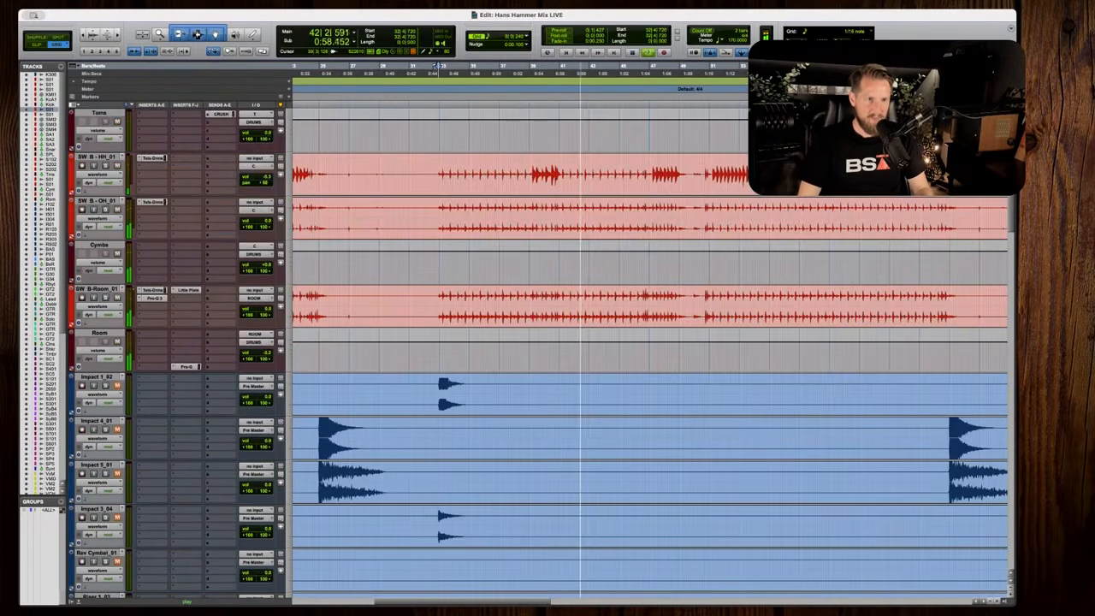
scroll(650, 343, up, 6)
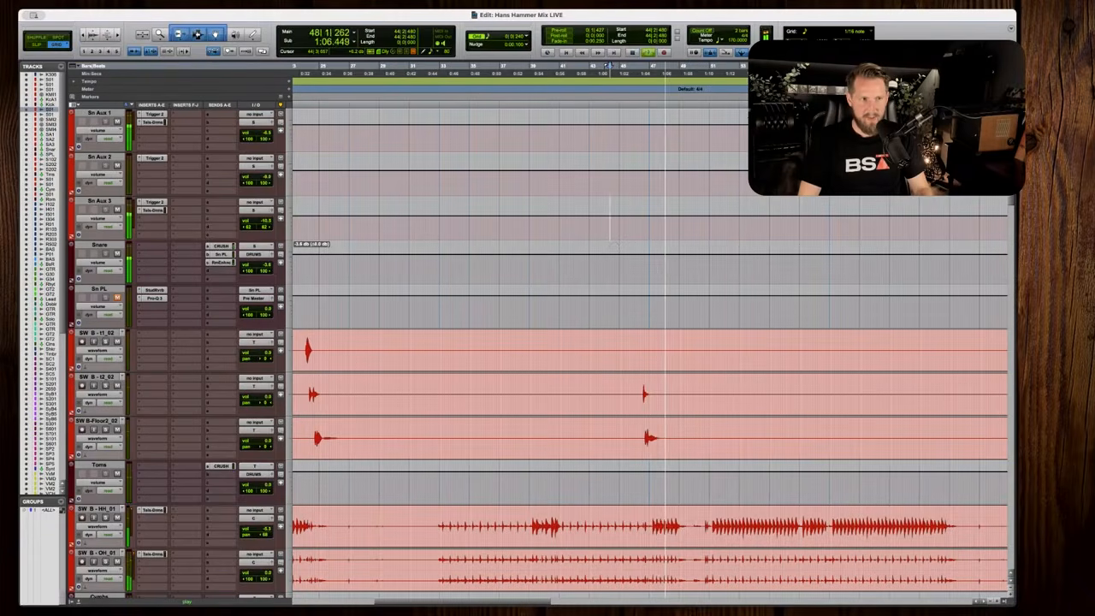
key(r)
scroll(614, 245, down, 1)
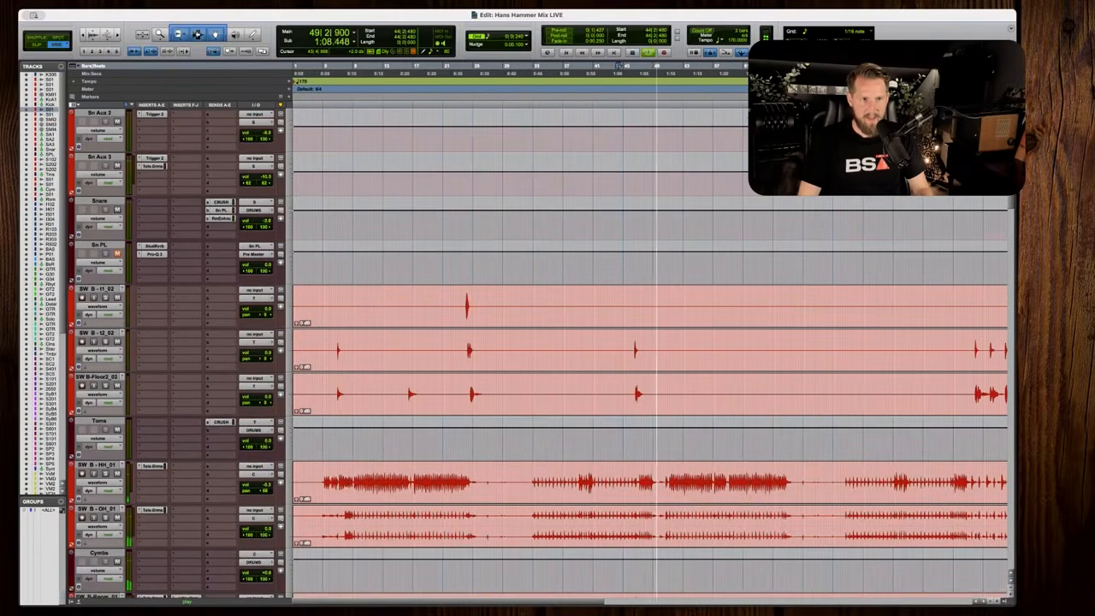
key(space)
scroll(650, 342, down, 10)
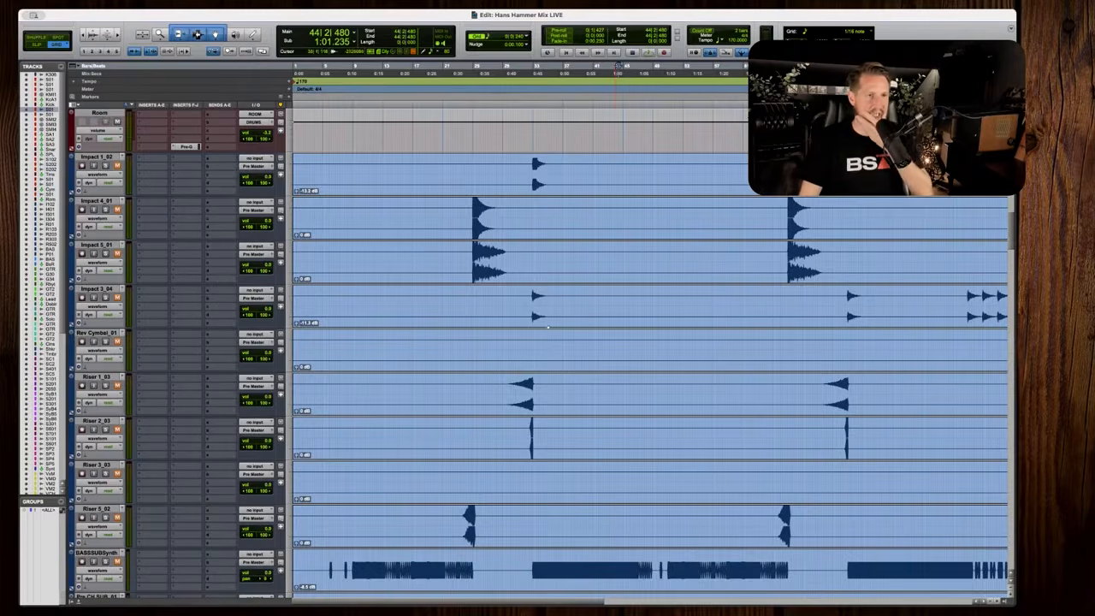
scroll(547, 327, up, 5)
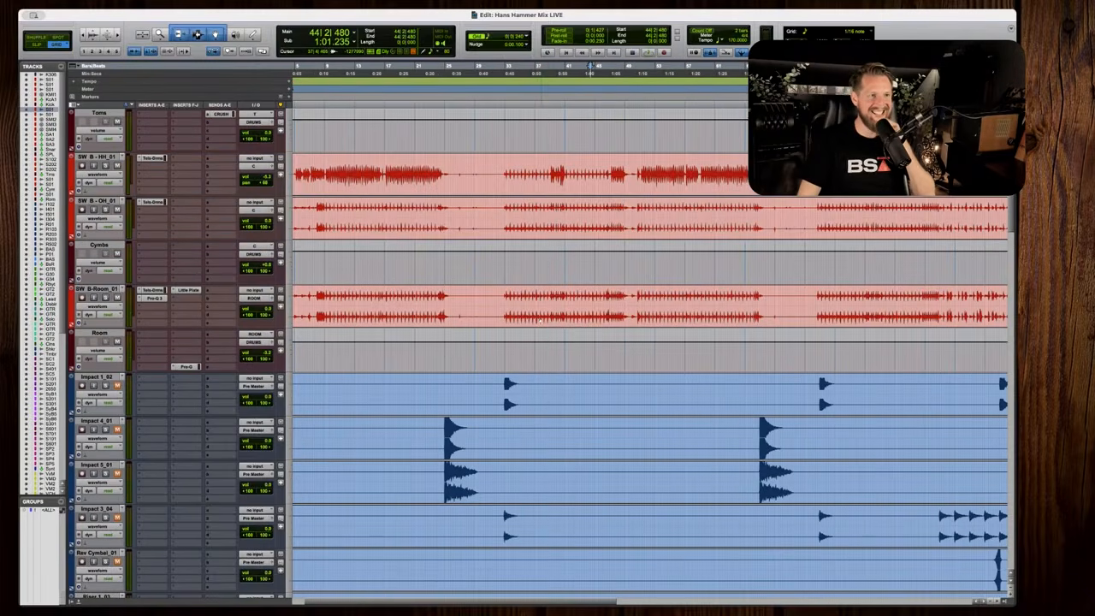
scroll(541, 321, down, 10)
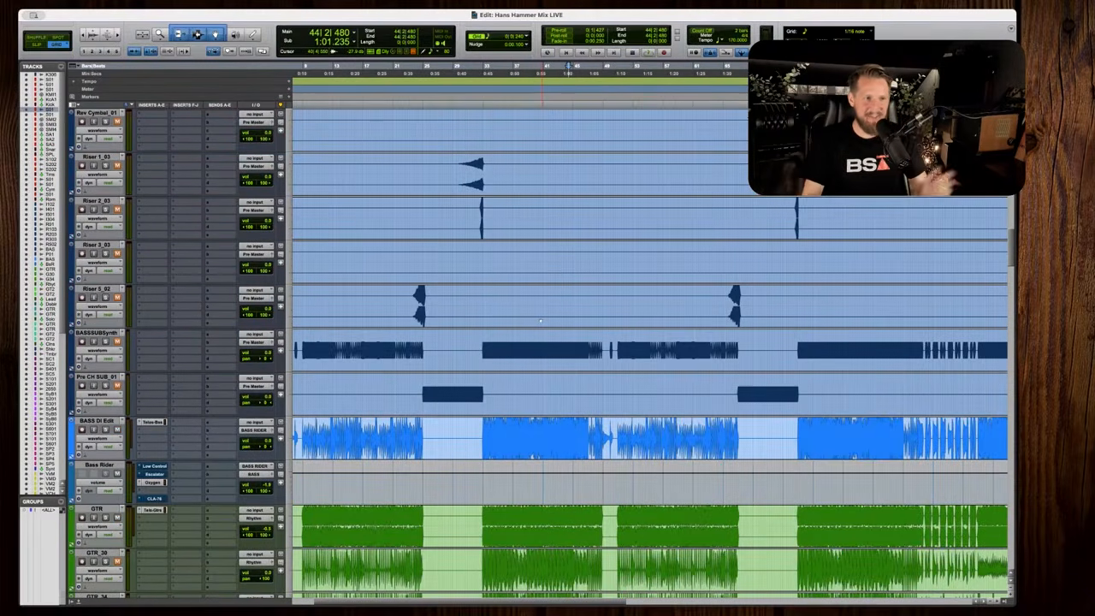
scroll(540, 320, down, 5)
scroll(540, 321, down, 5)
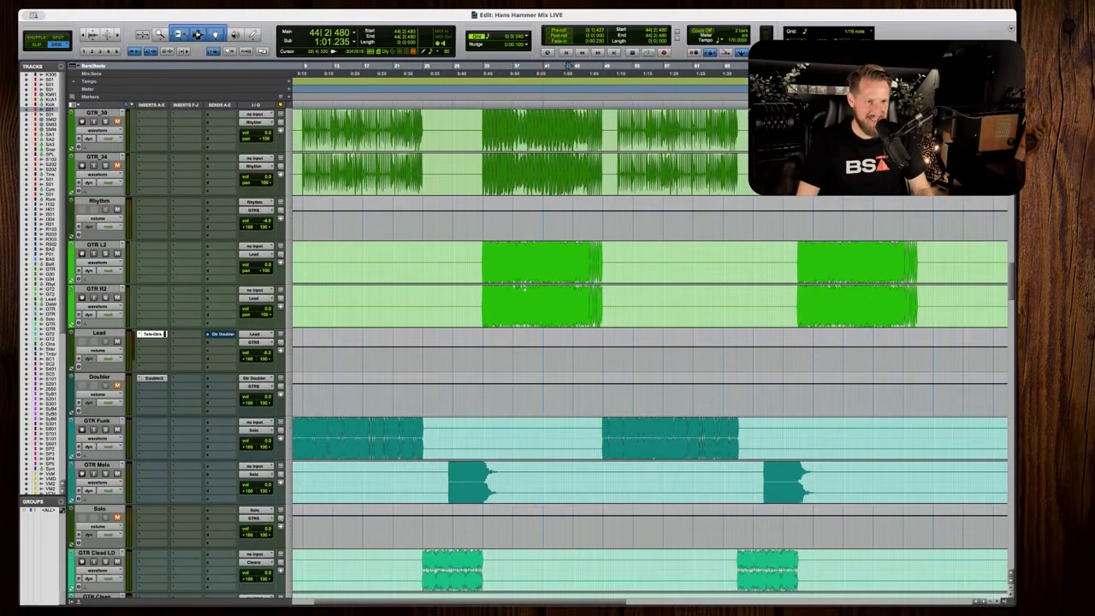
scroll(541, 320, up, 1)
key(r)
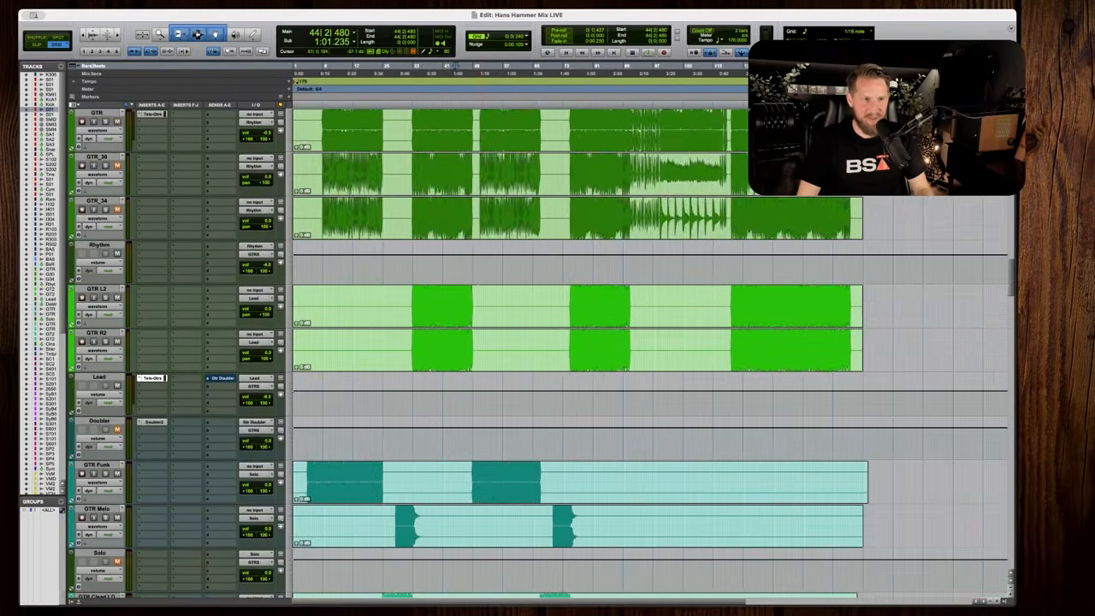
scroll(485, 280, up, 3)
key(t)
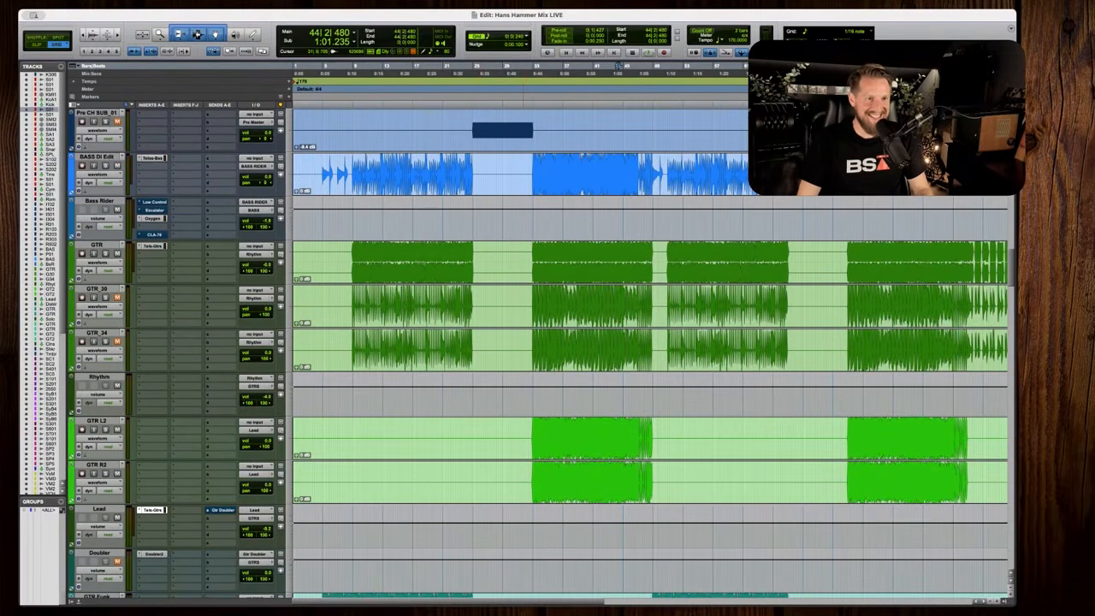
Play the lead guitar section from bar 32 and lower the Lead volume slightly against the bass and rhythm guitars.
key(space)
scroll(650, 342, down, 1)
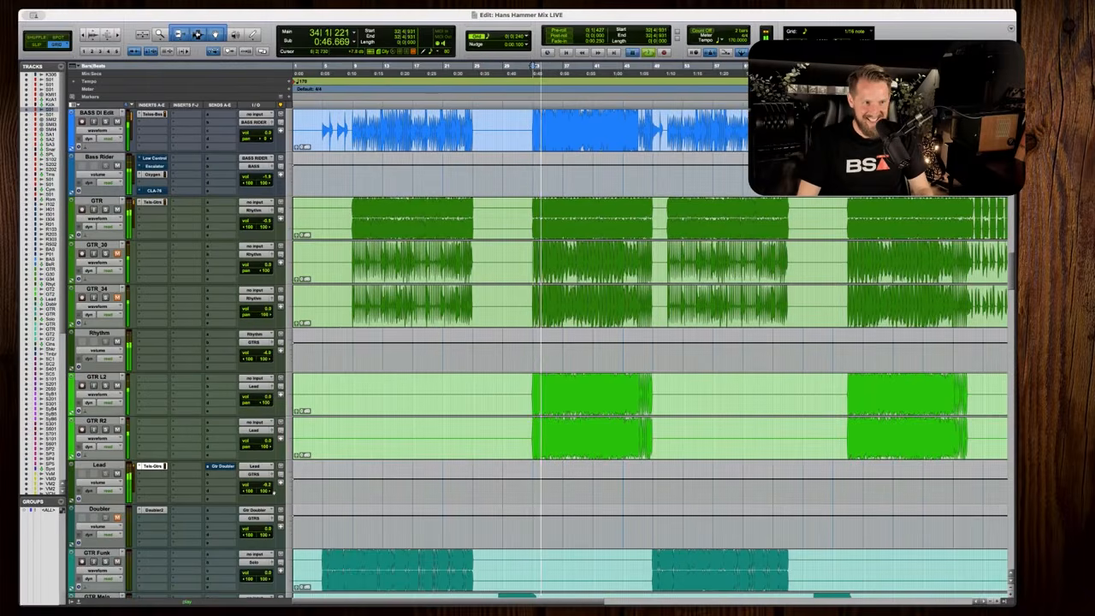
key(space)
drag(264, 484, 262, 487)
key(space)
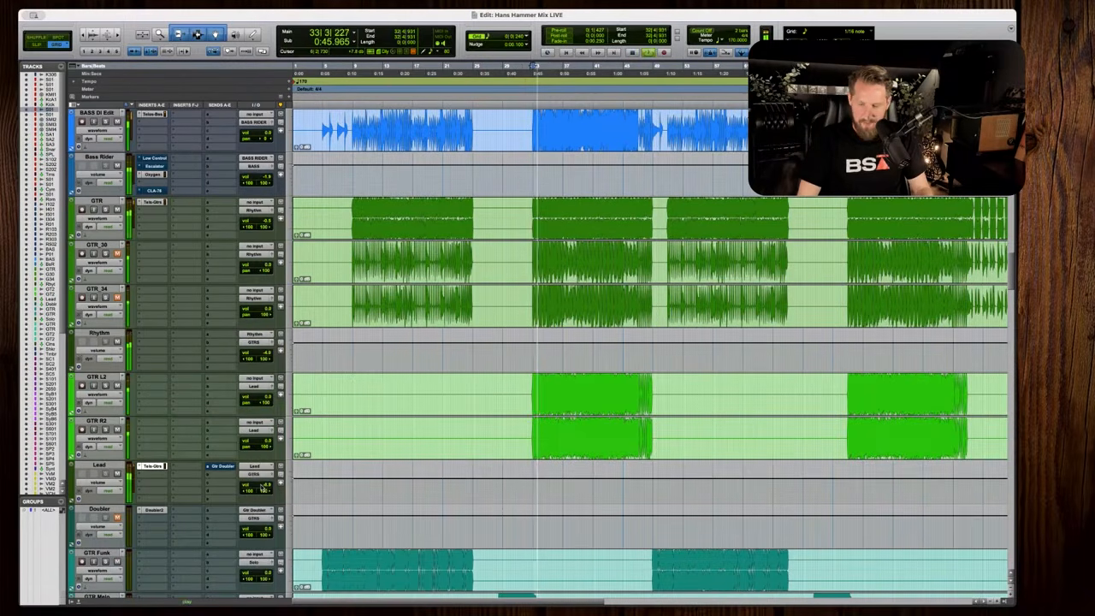
scroll(444, 443, up, 6)
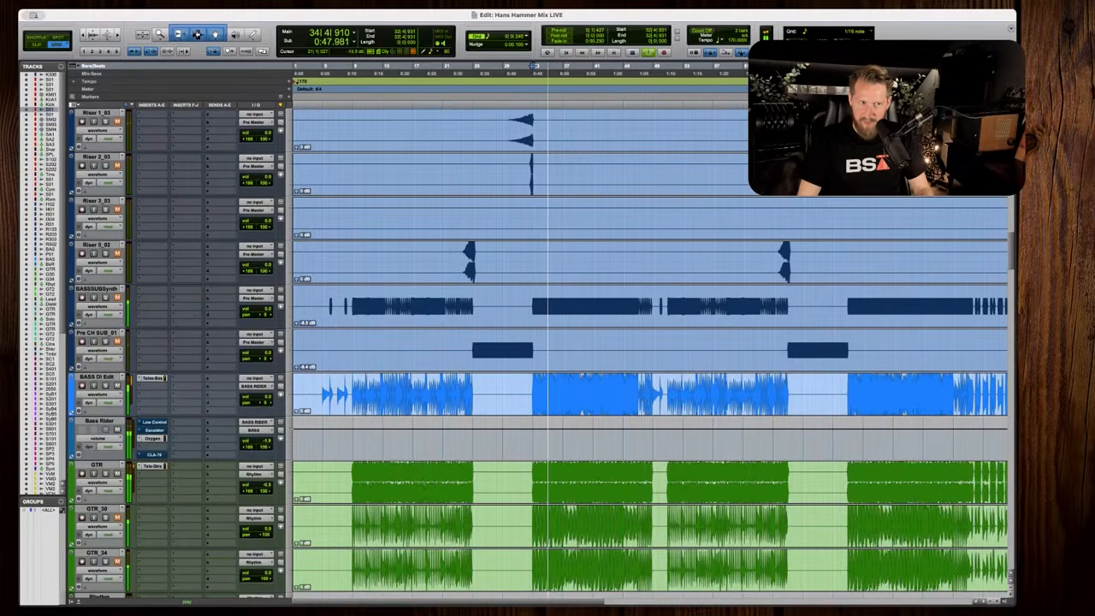
scroll(650, 351, down, 9)
key(space)
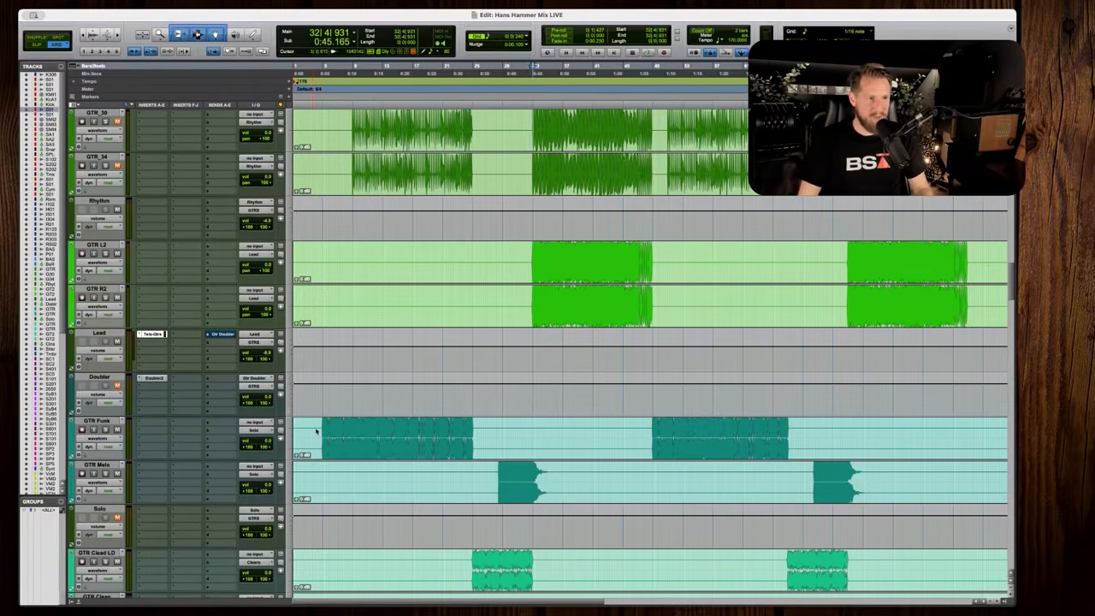
Zoom in on the start of the first GTR Funk clip, play the track soloed and lower its volume slightly.
click(315, 431)
key(Tab)
key(t)
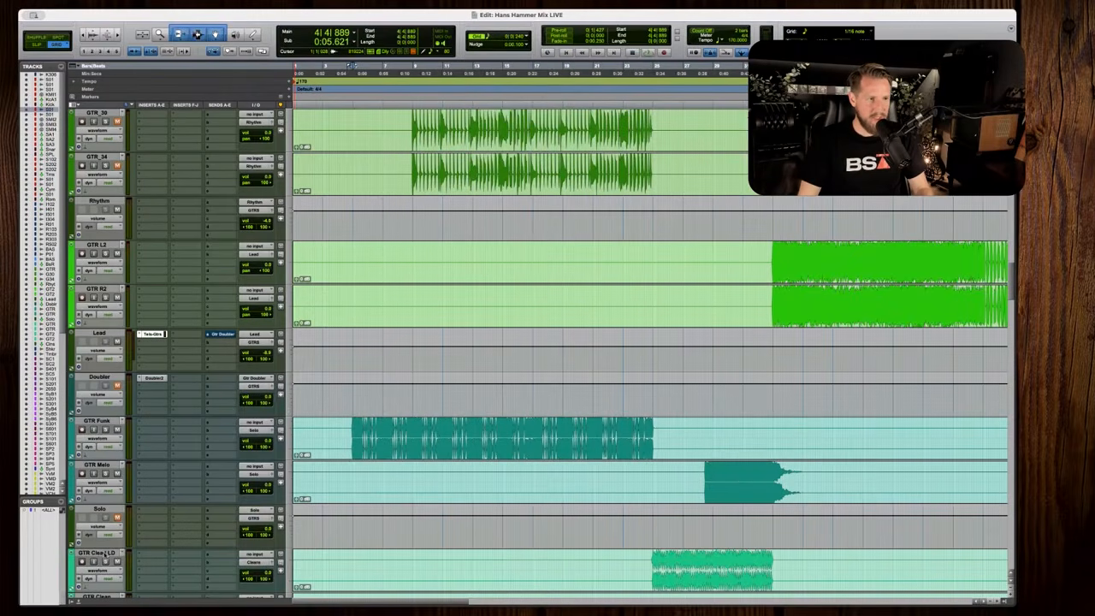
key(space)
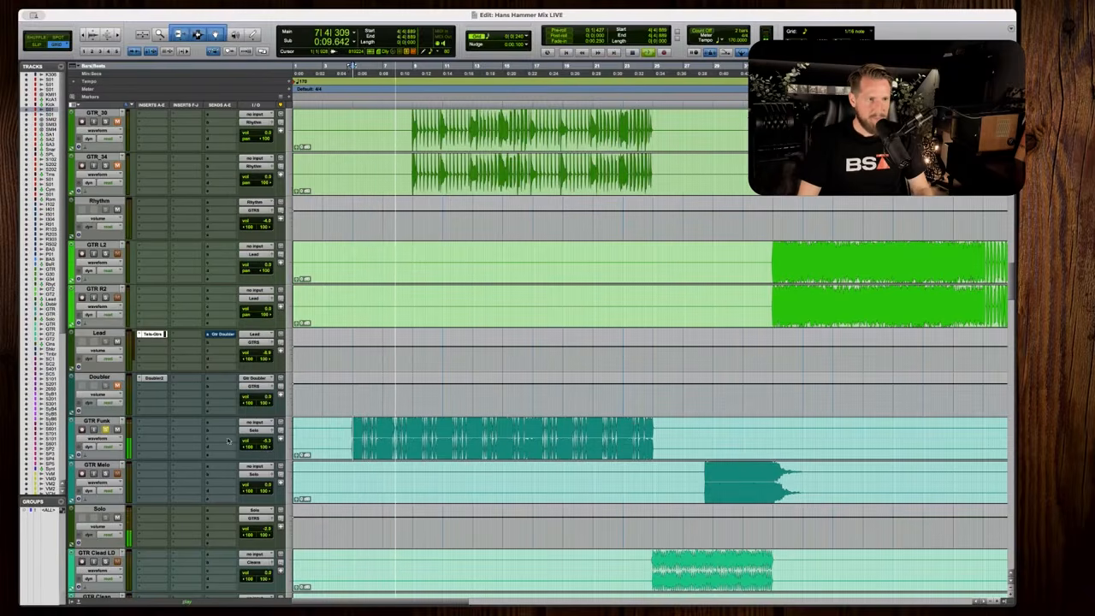
key(space)
Insert Telos Guitars on the GTR Funk track and set its Low Cut to 61 %.
click(155, 422)
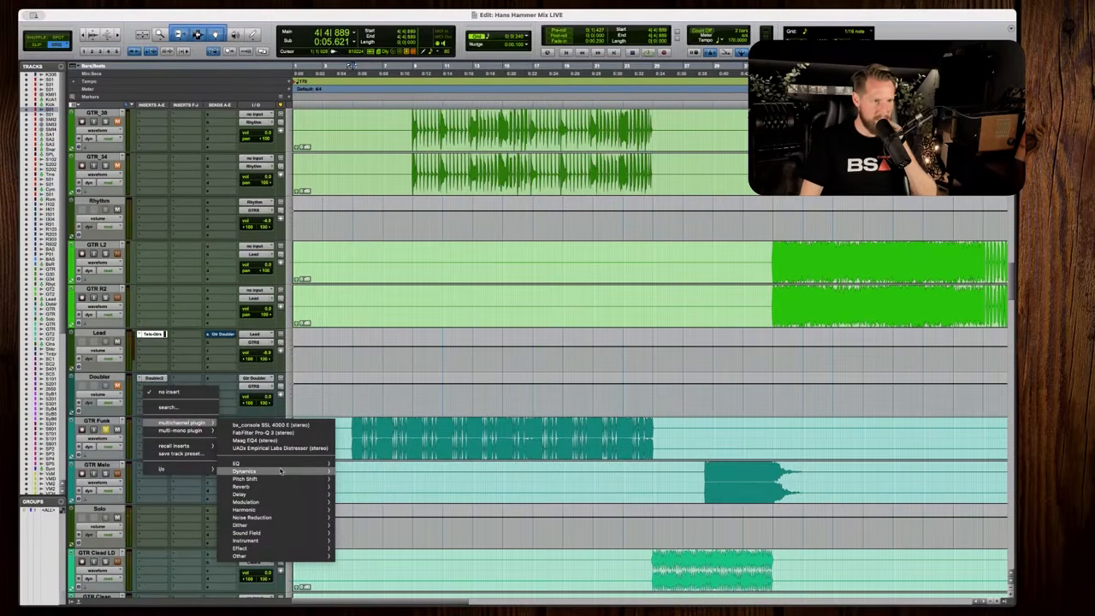
mouse_move(283, 471)
click(382, 525)
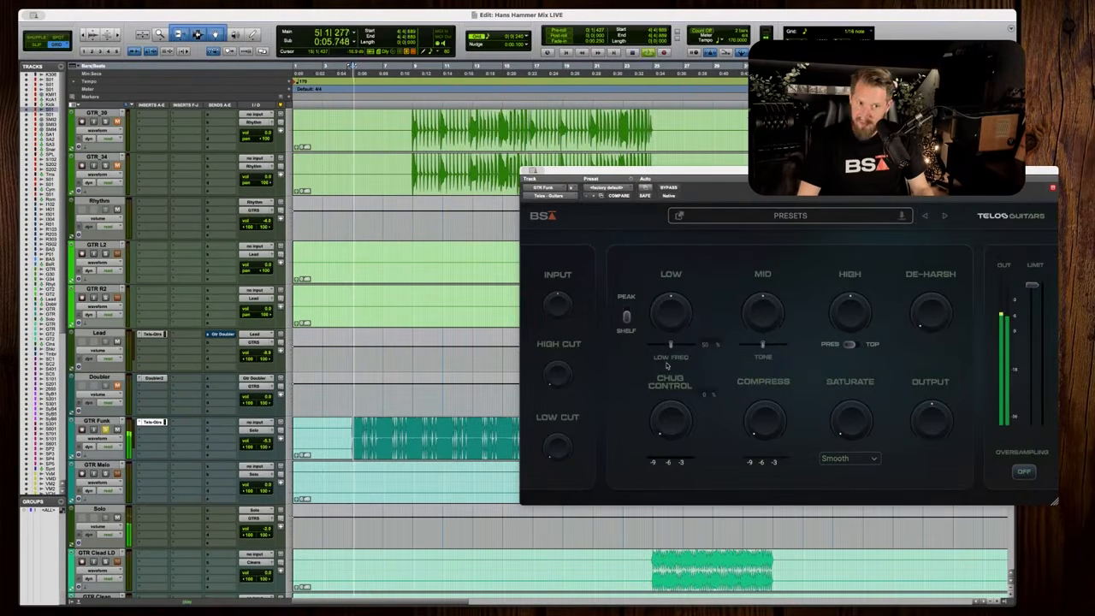
drag(555, 445, 567, 373)
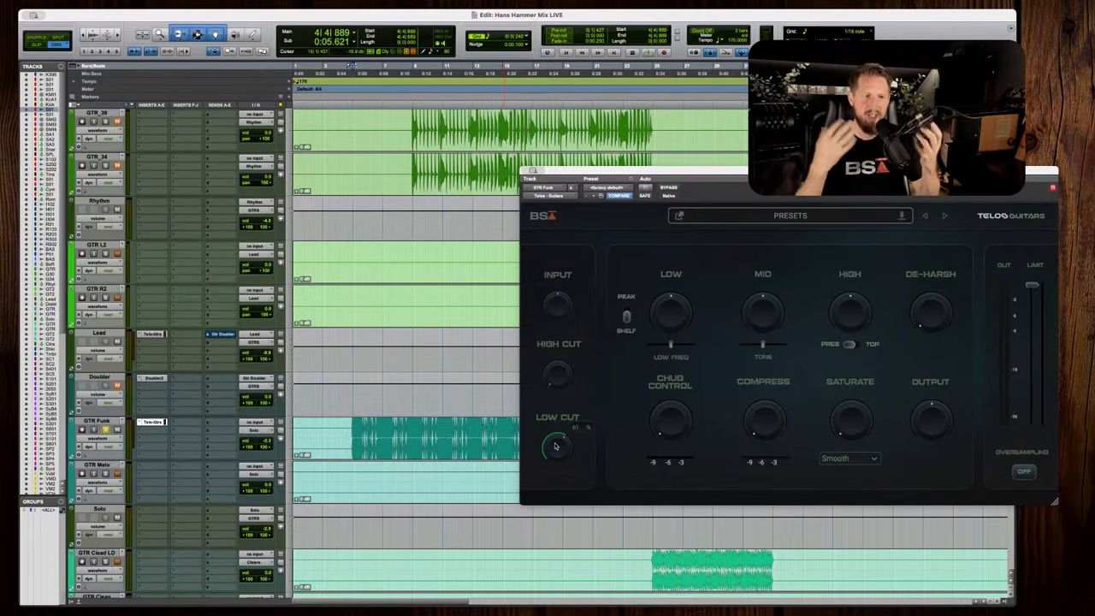
key(space)
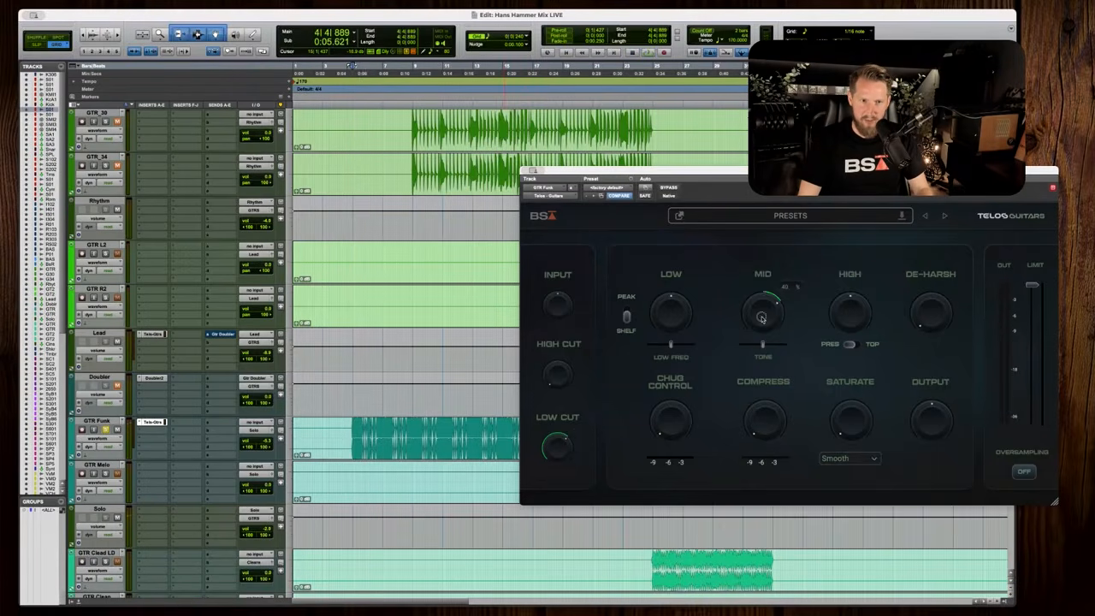
Set Mid to 40 % with a raised Tone, boost High with the Top option, and set De-Harsh to 54 % on GTR Funk.
key(space)
mouse_move(763, 344)
mouse_down()
mouse_move(774, 345)
mouse_move(764, 324)
mouse_up()
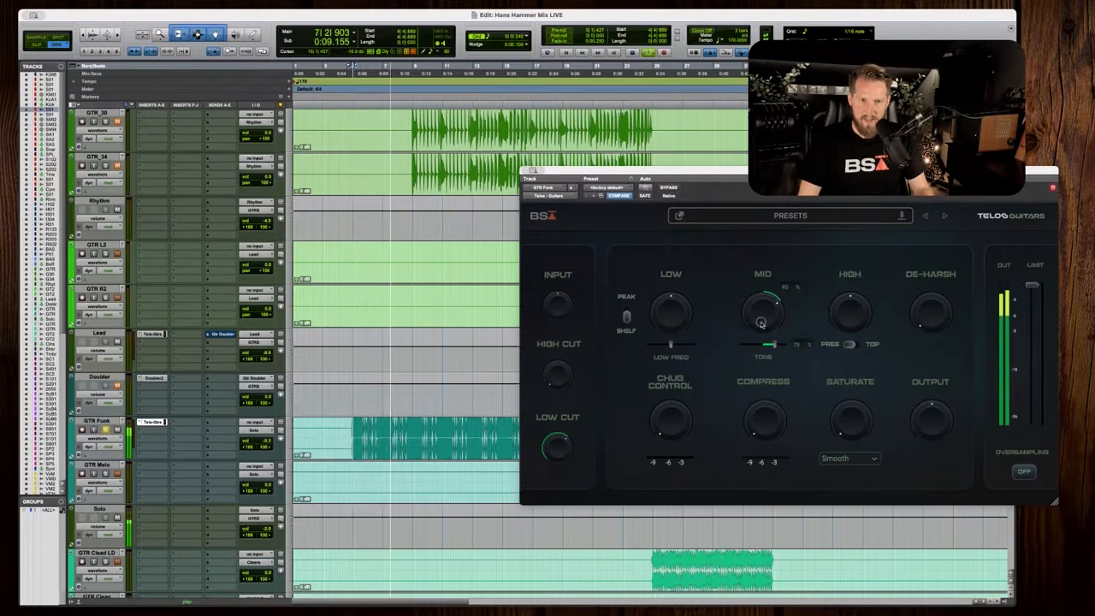
drag(949, 325, 934, 258)
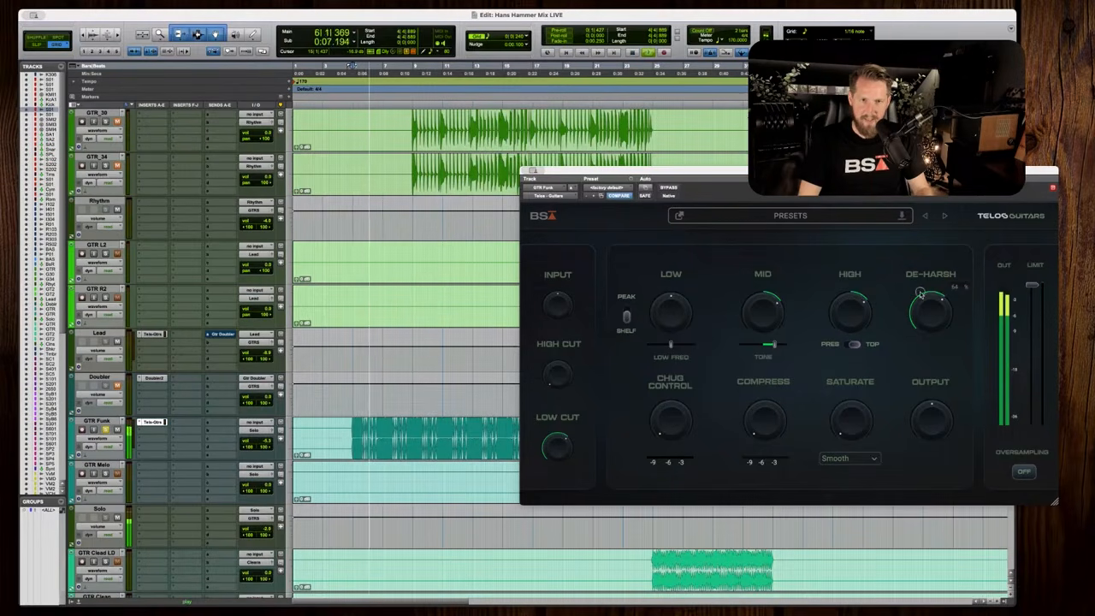
Set Compress to 21 %, add Saturate, lower Output to -2.5 dB and reduce Low slightly in GTR Funk's Telos Guitars.
drag(925, 424, 922, 434)
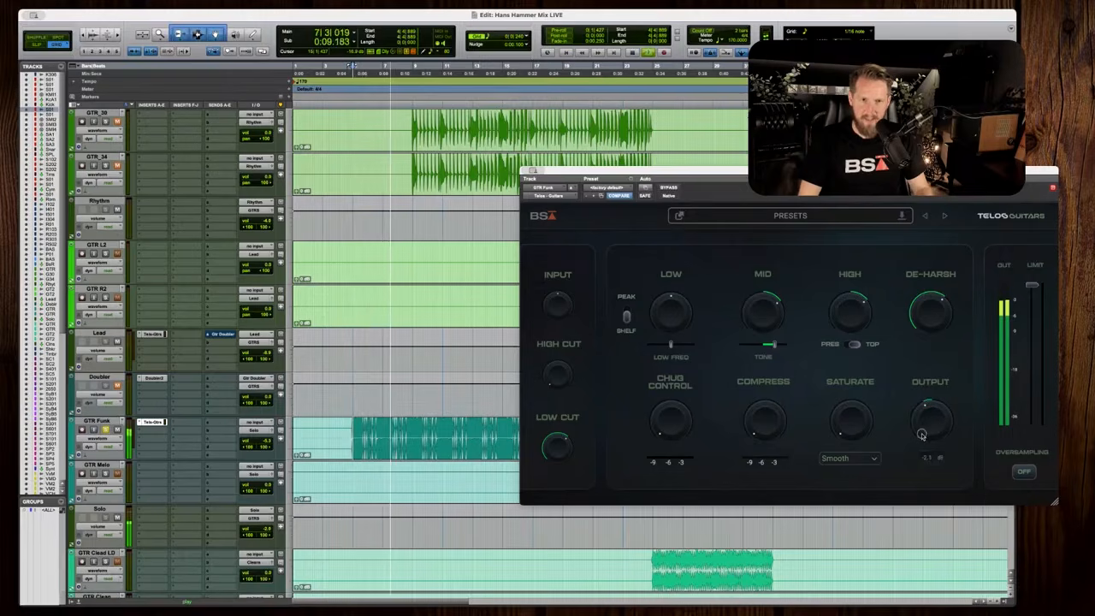
drag(763, 419, 760, 394)
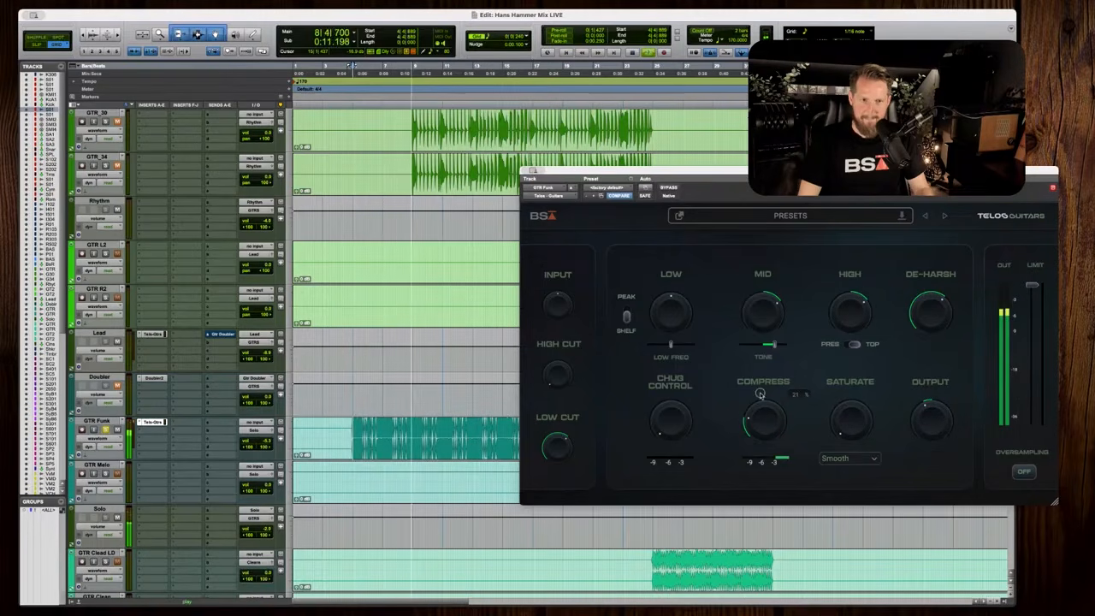
drag(849, 417, 858, 382)
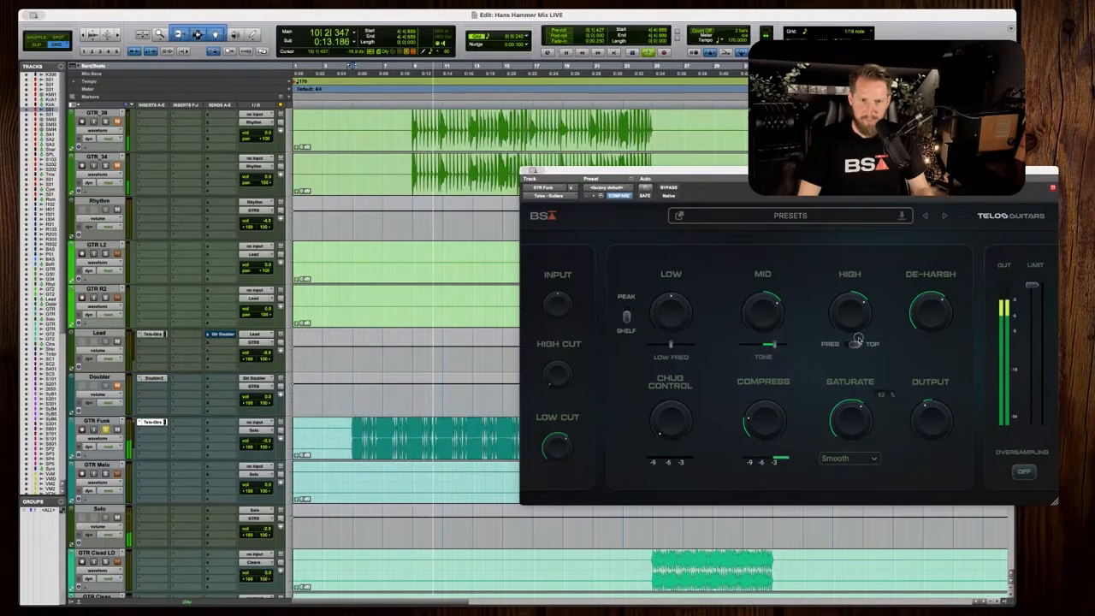
drag(933, 412, 937, 419)
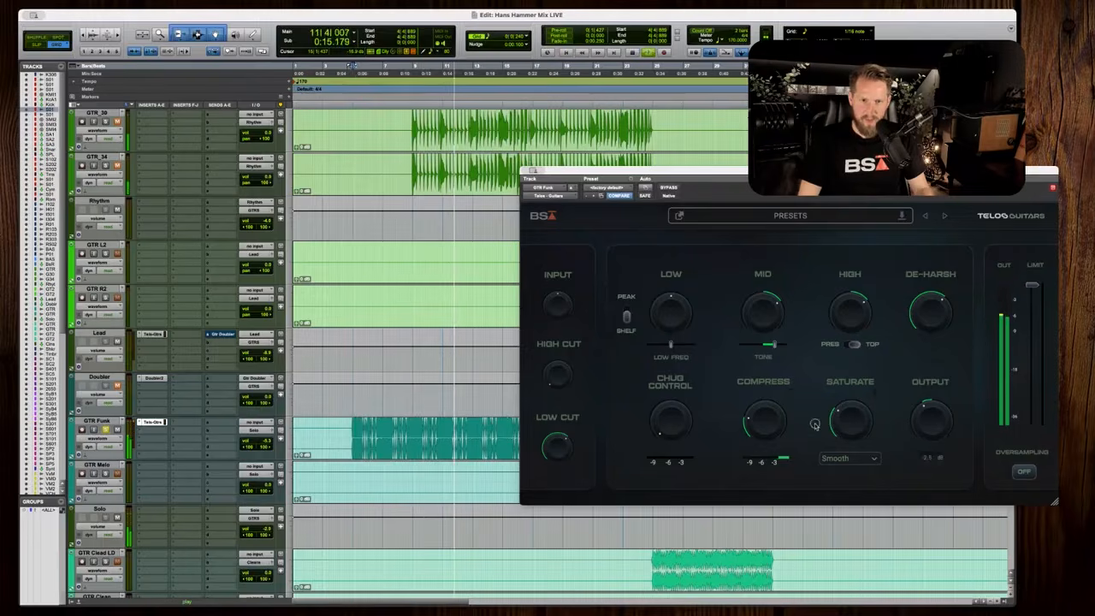
drag(858, 417, 862, 402)
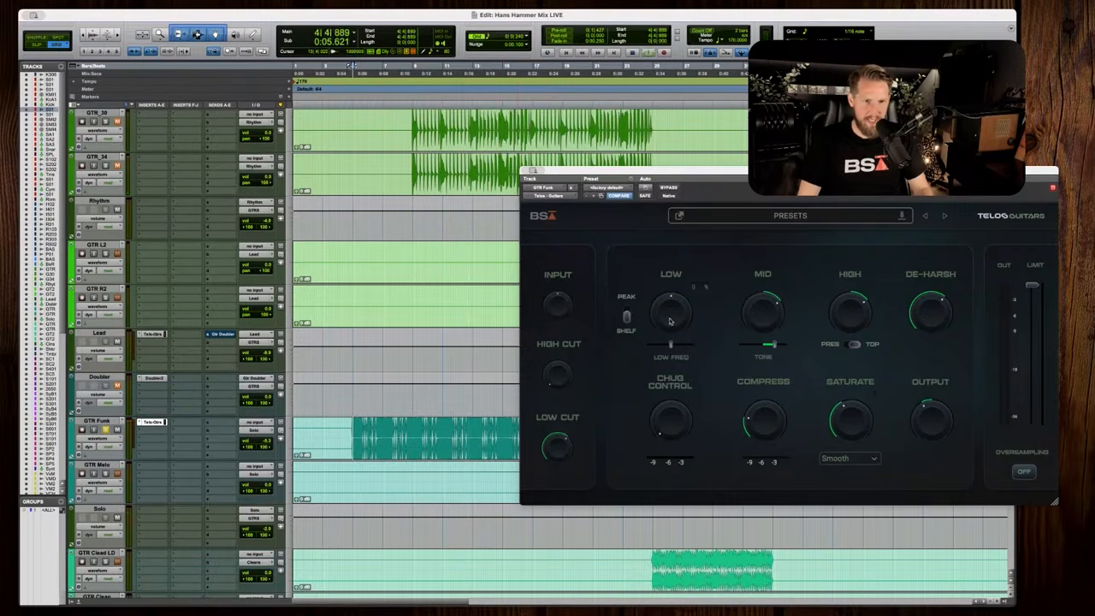
drag(670, 321, 661, 327)
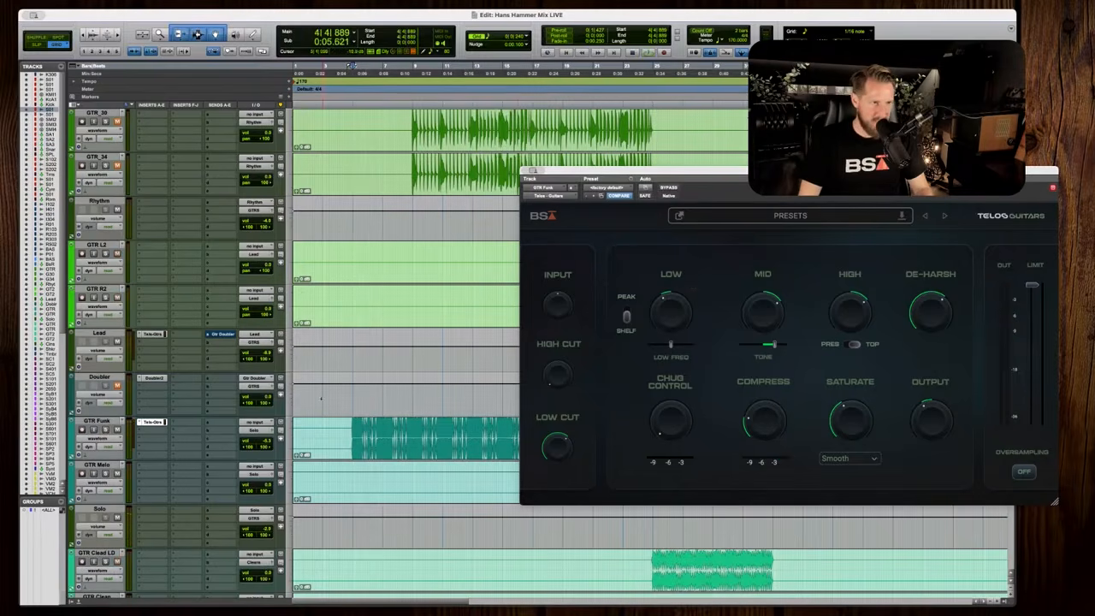
Play the funk guitar with the full mix from bar 4 and lower the GTR Funk volume to about -7.5 dB.
key(space)
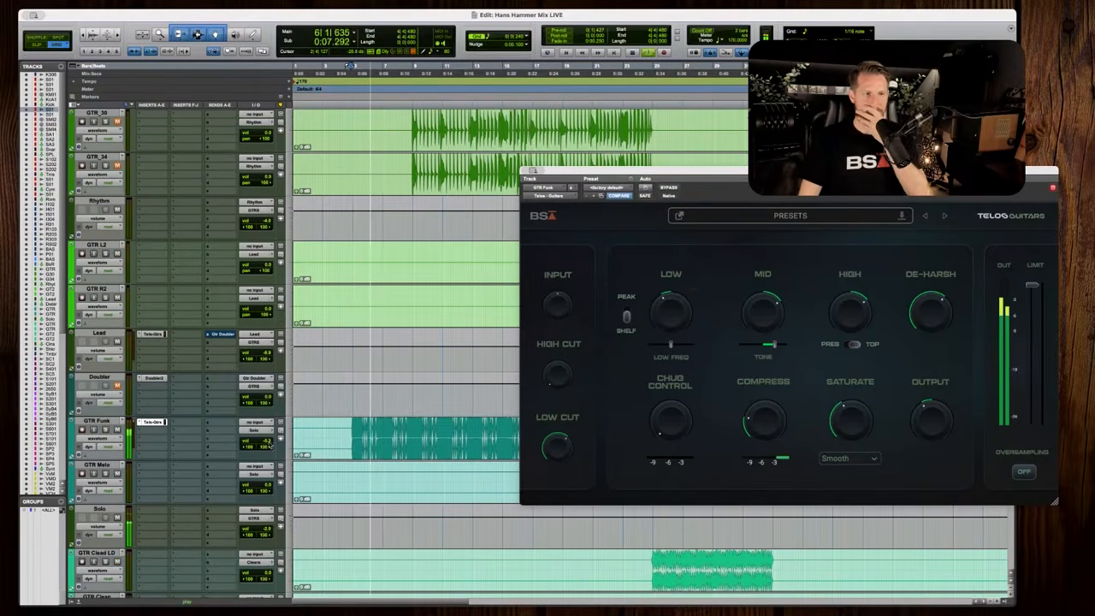
click(261, 440)
drag(261, 441, 264, 439)
click(263, 442)
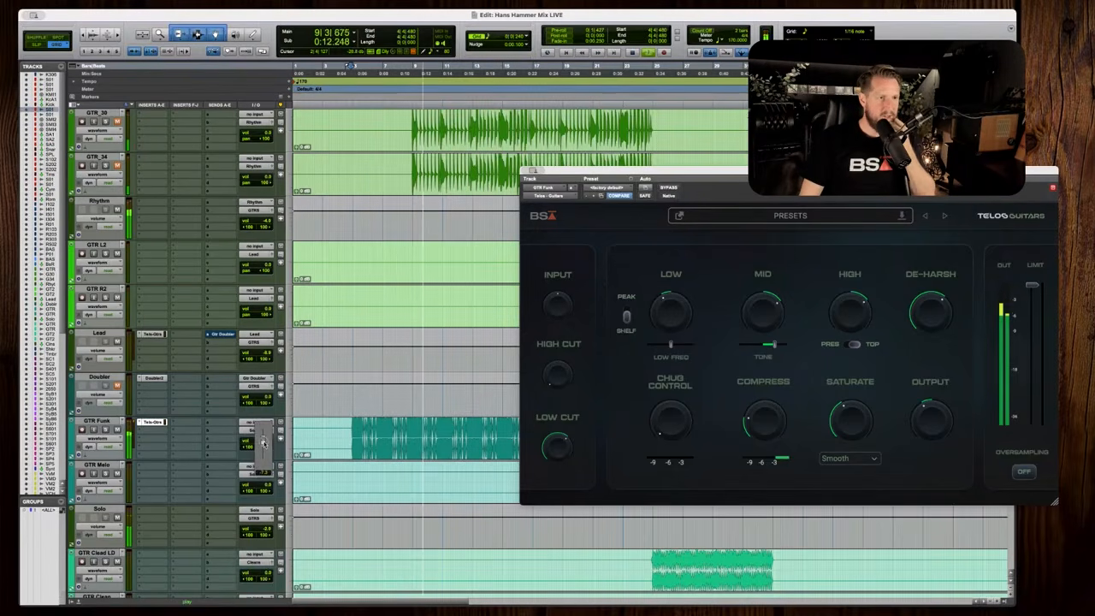
click(263, 442)
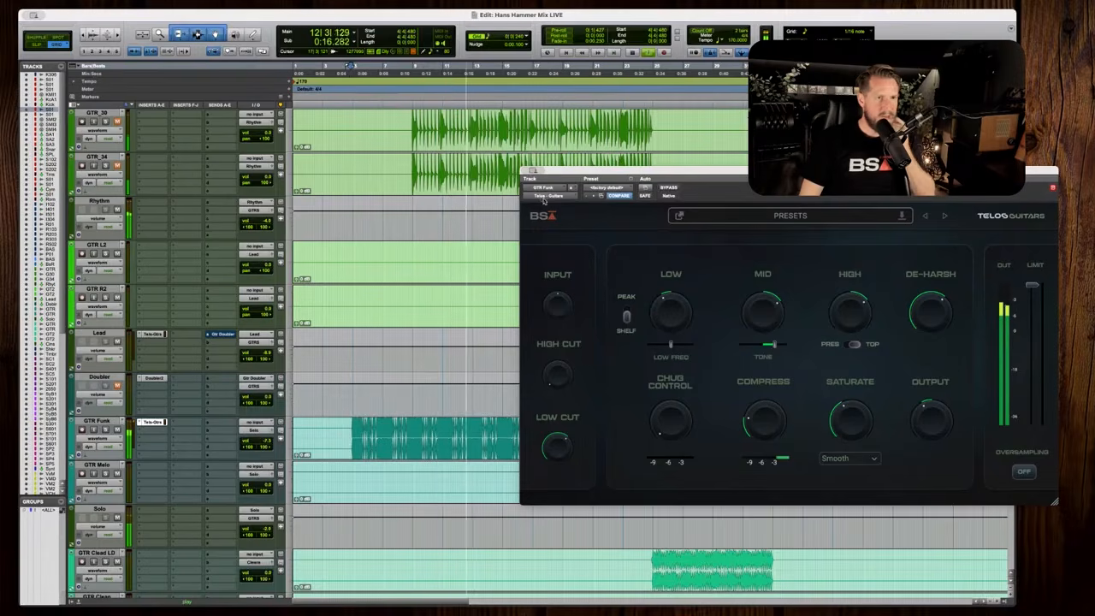
Close the GTR Funk plug-in and lower the Rhythm track's volume automation from about bar 8 to bar 25.
click(535, 171)
click(405, 227)
scroll(444, 227, up, 2)
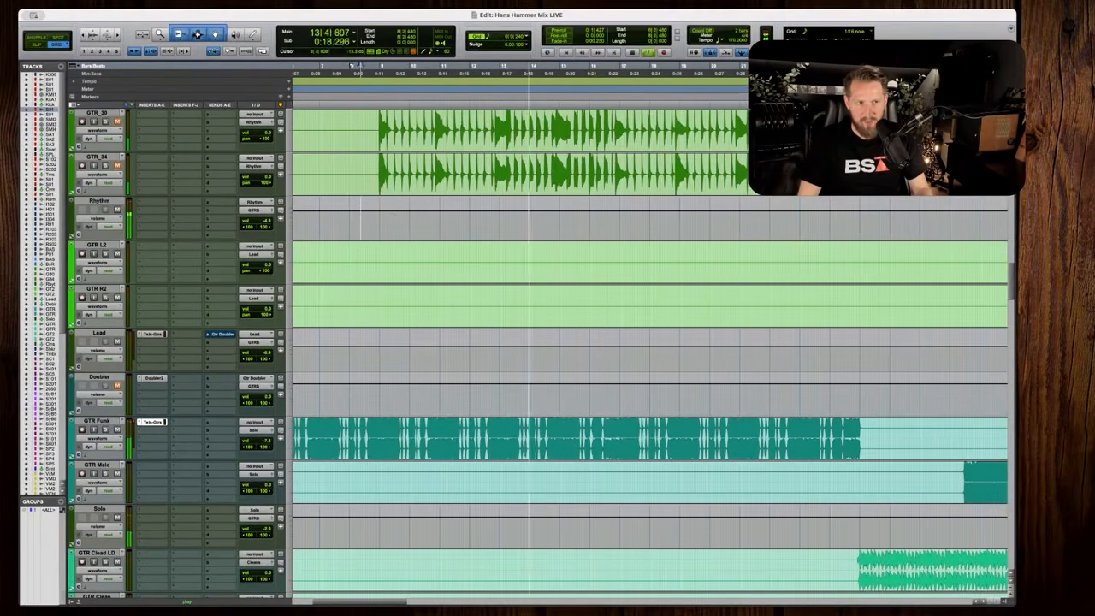
key(space)
drag(811, 227, 366, 227)
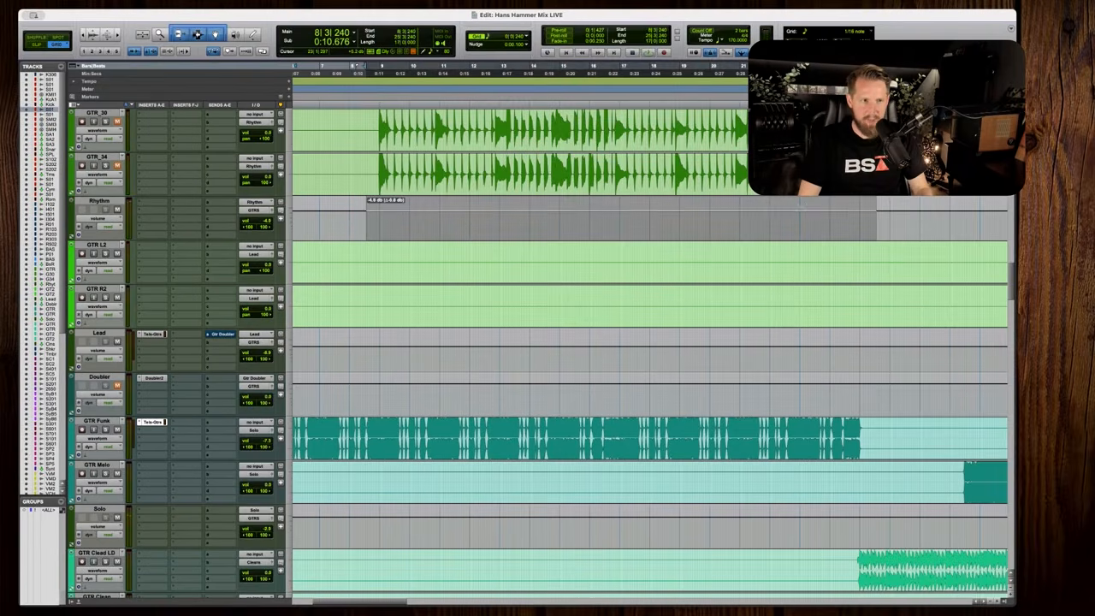
drag(445, 212, 445, 216)
Play the section from bar 8 with the bass and guitars and fine-trim the Rhythm volume automation there.
scroll(445, 215, down, 2)
scroll(445, 216, right, 1)
scroll(445, 216, up, 4)
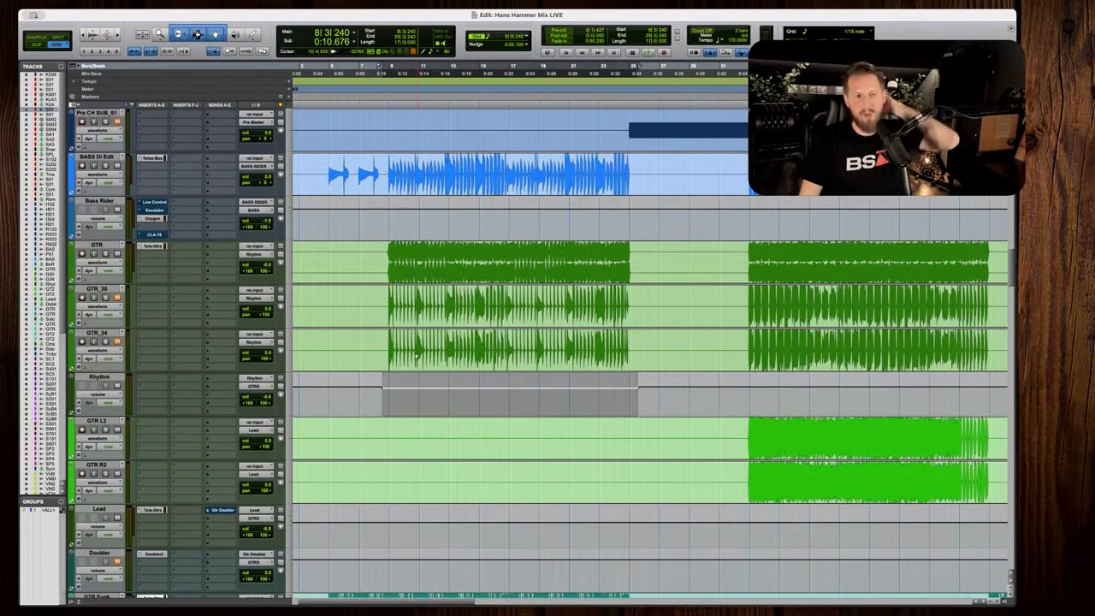
scroll(419, 382, right, 1)
scroll(650, 342, down, 4)
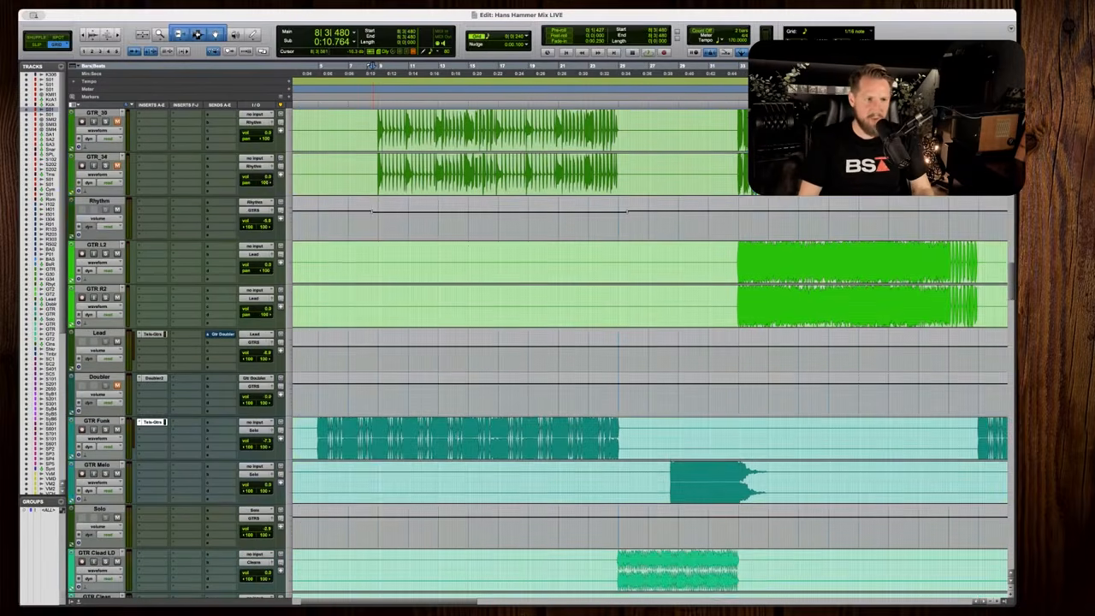
scroll(650, 342, down, 1)
scroll(650, 342, right, 2)
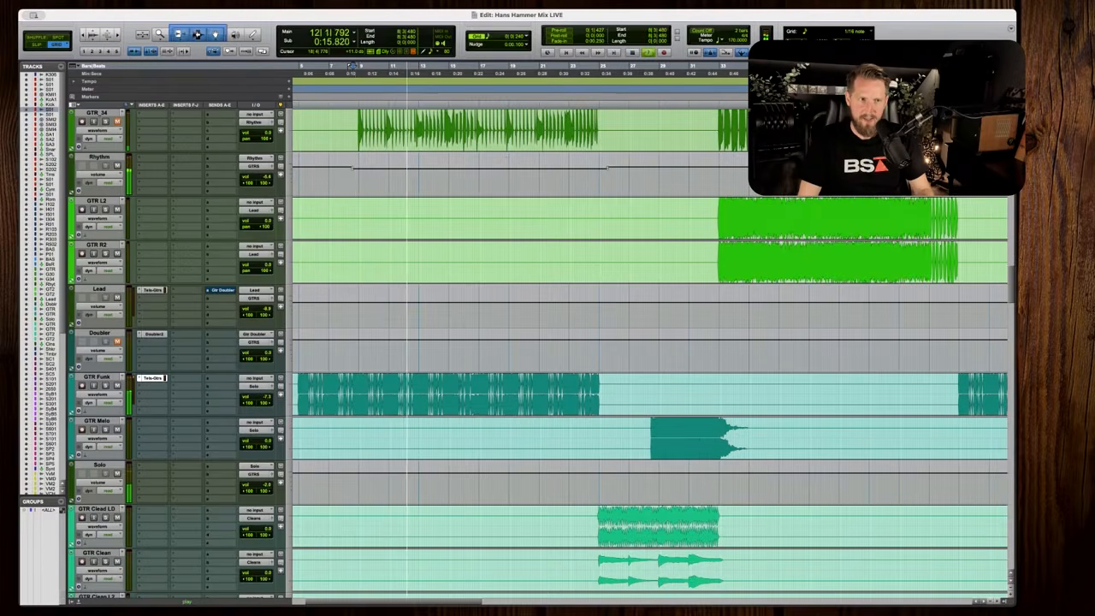
drag(508, 157, 508, 157)
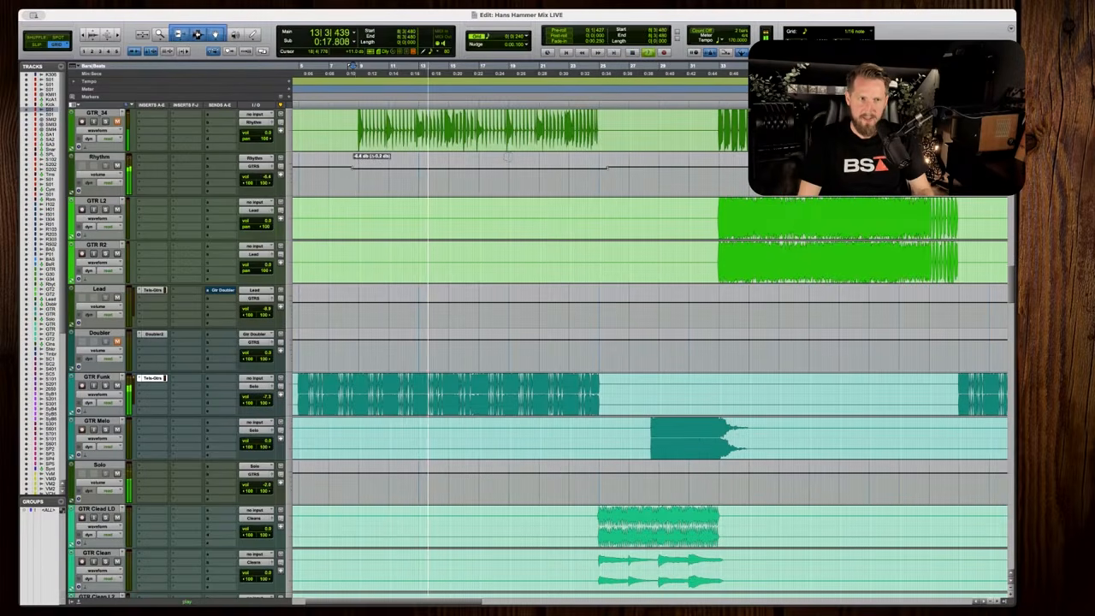
Slightly lower the Bass Rider volume automation from bar 8 to about bar 26 and audition it.
scroll(660, 249, up, 5)
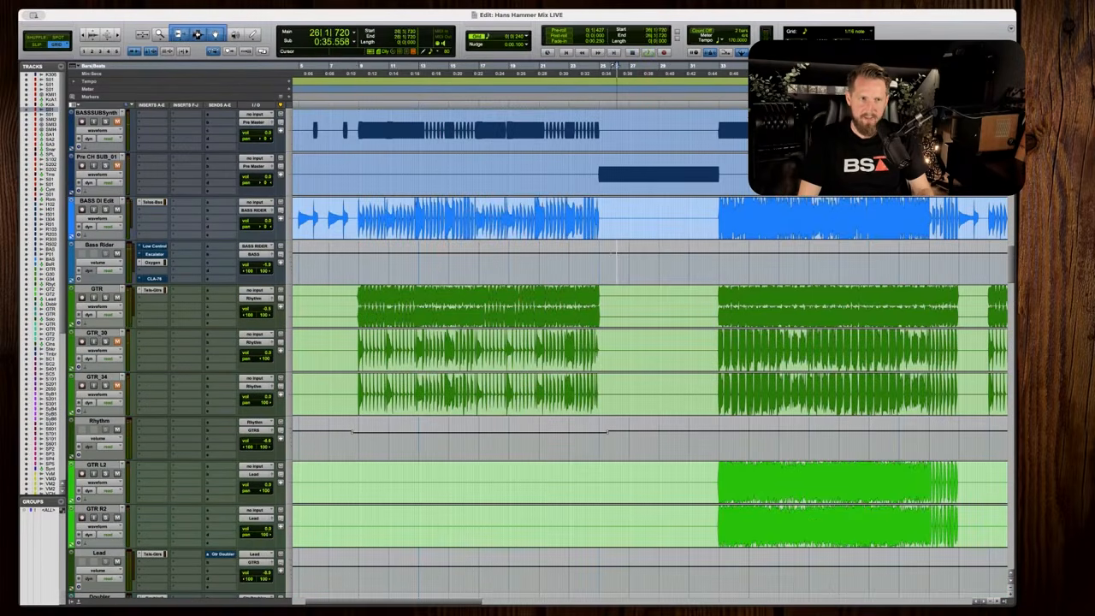
drag(616, 261, 356, 261)
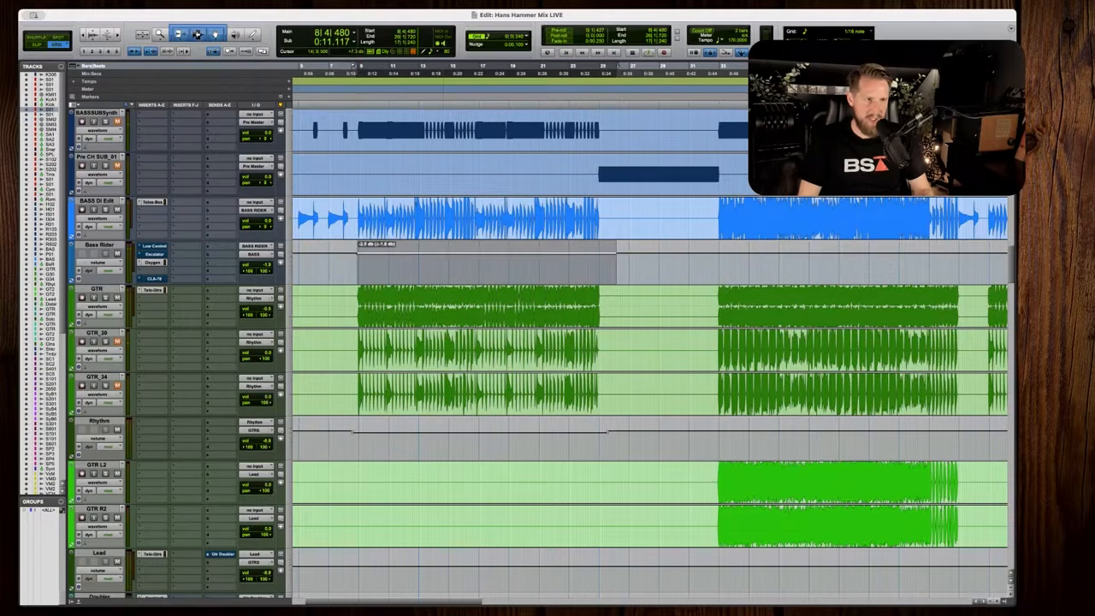
drag(443, 249, 443, 250)
key(space)
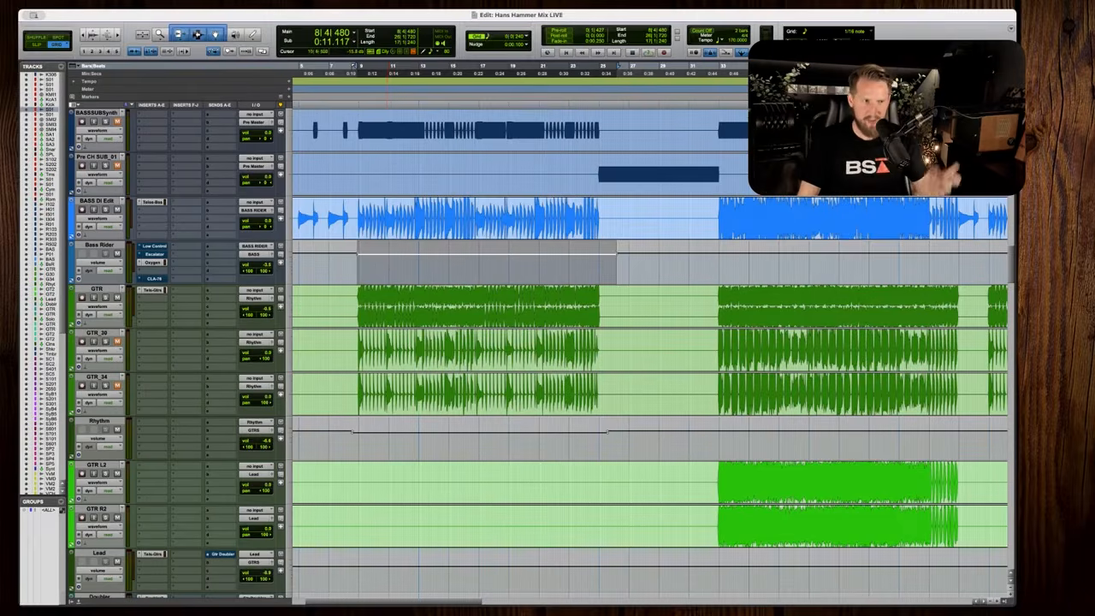
Play the mix from just before bar 9 to check the bass, rhythm and funk guitar levels.
click(361, 266)
key(t)
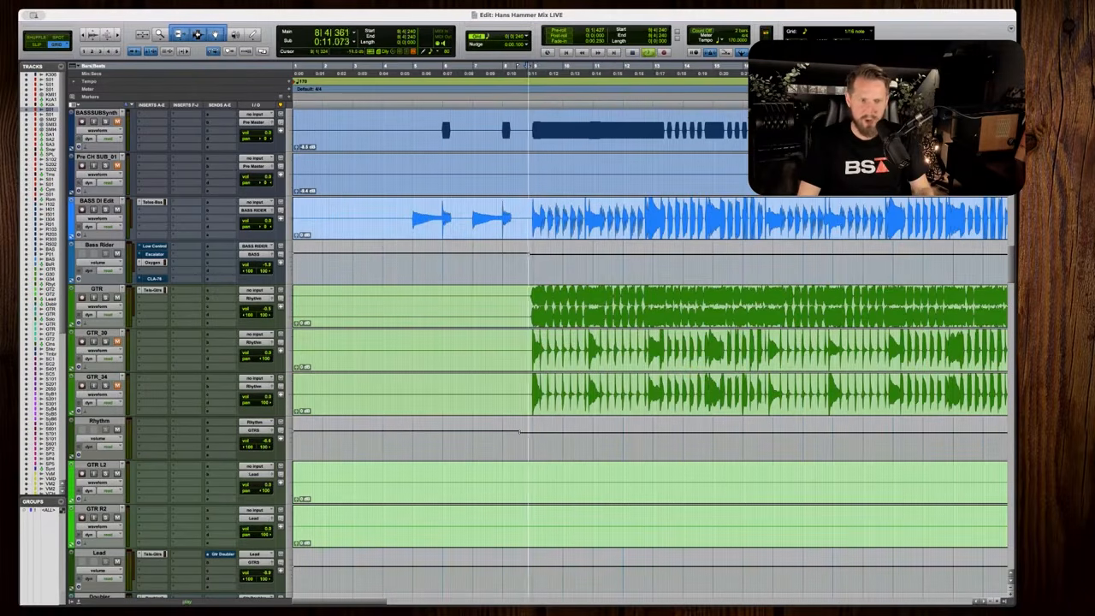
key(r)
scroll(595, 350, down, 1)
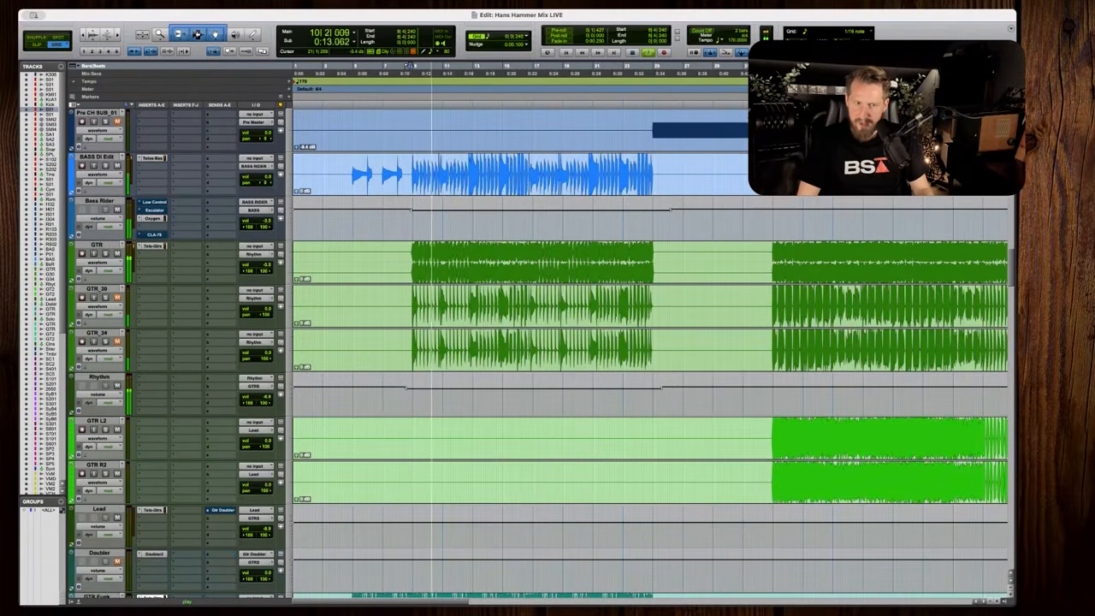
key(space)
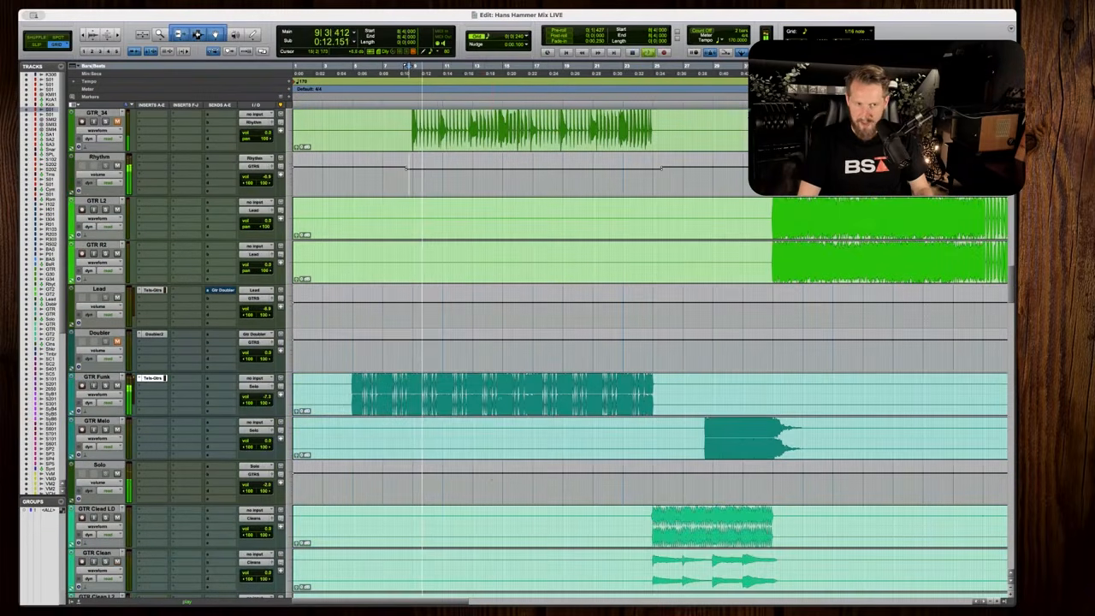
scroll(650, 342, down, 5)
key(r)
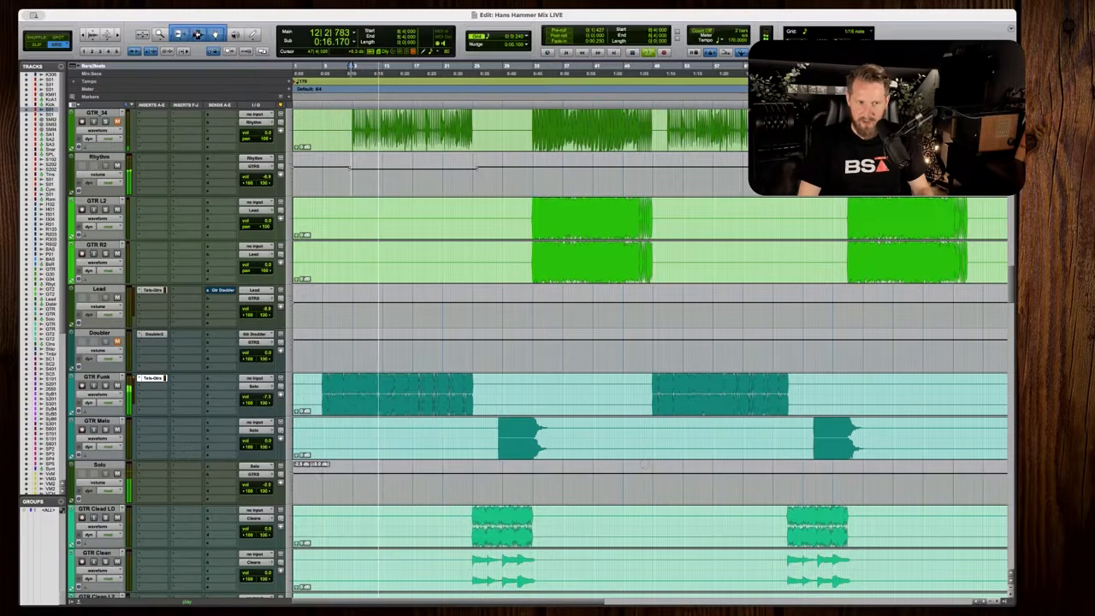
key(space)
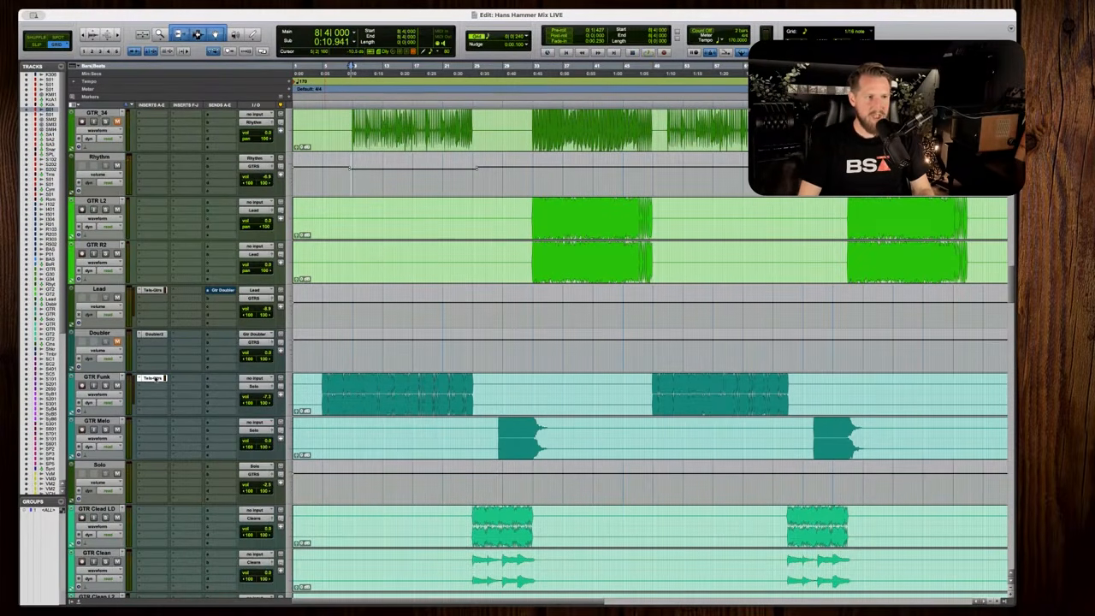
Solo GTR Funk from bar 4 and review the High, Low and Saturate settings in its Telos Guitars.
click(153, 378)
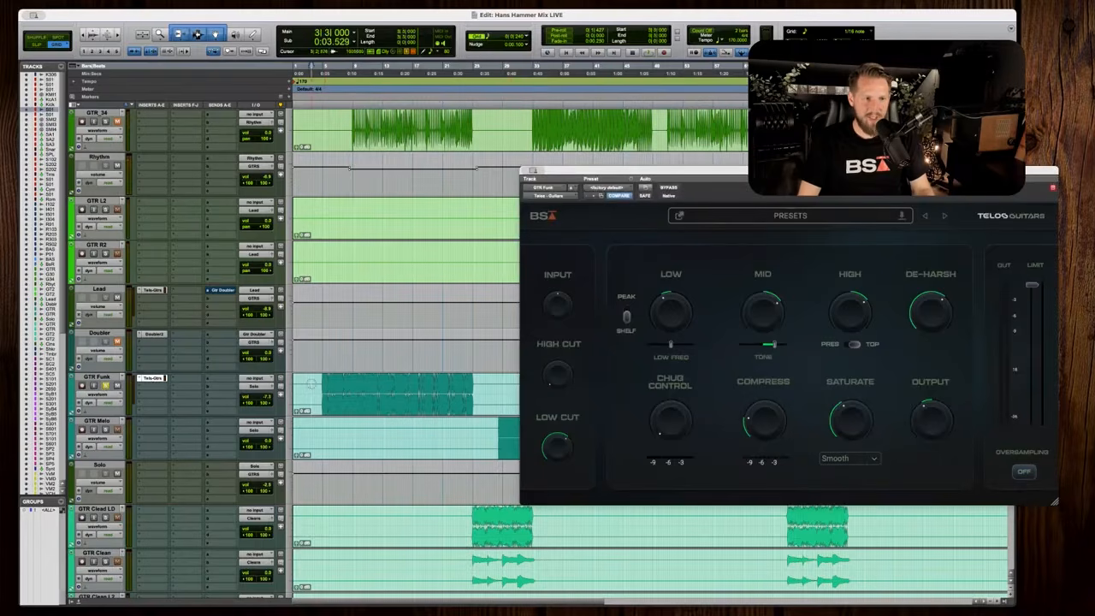
key(space)
mouse_move(855, 307)
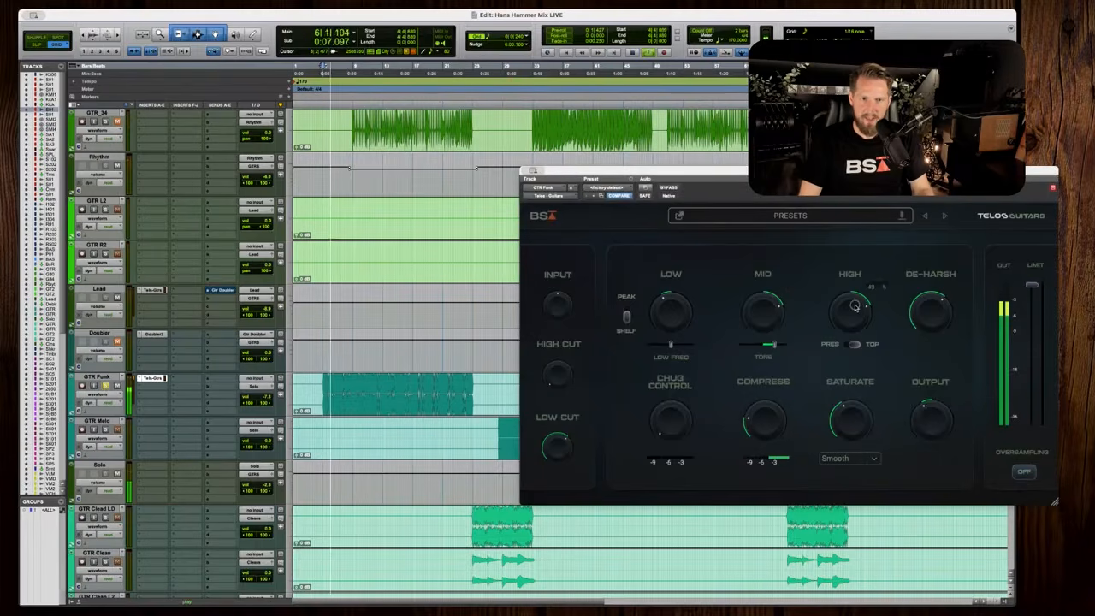
mouse_move(674, 321)
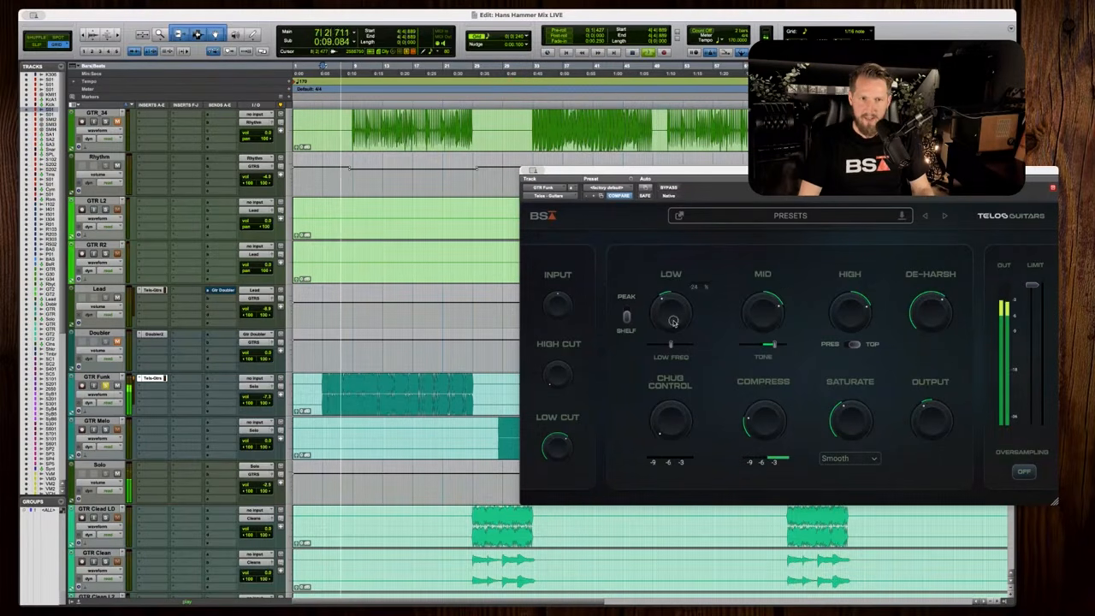
mouse_move(847, 426)
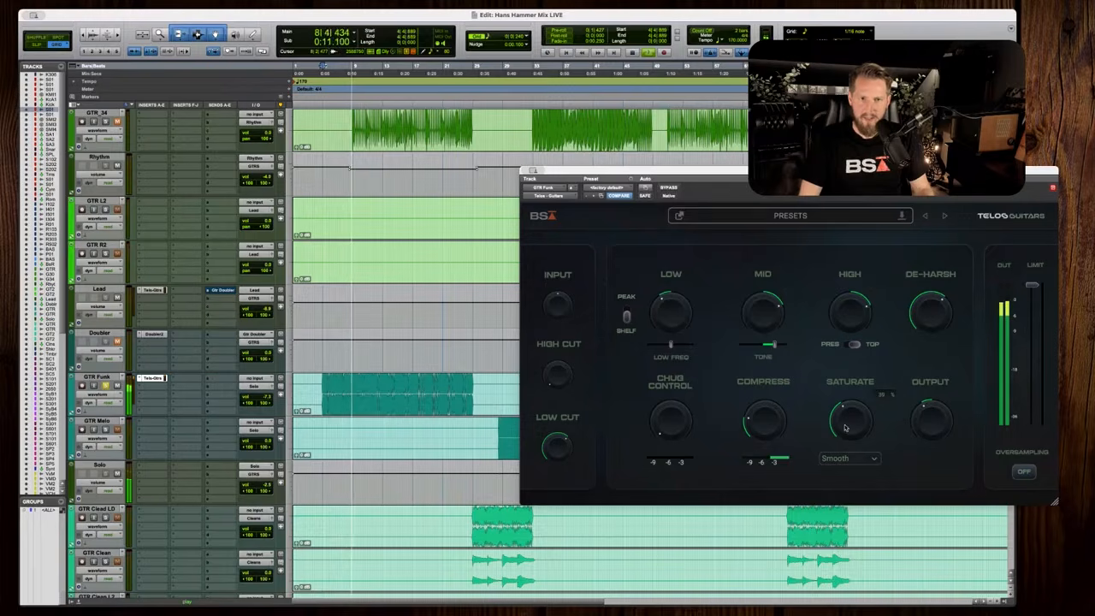
key(space)
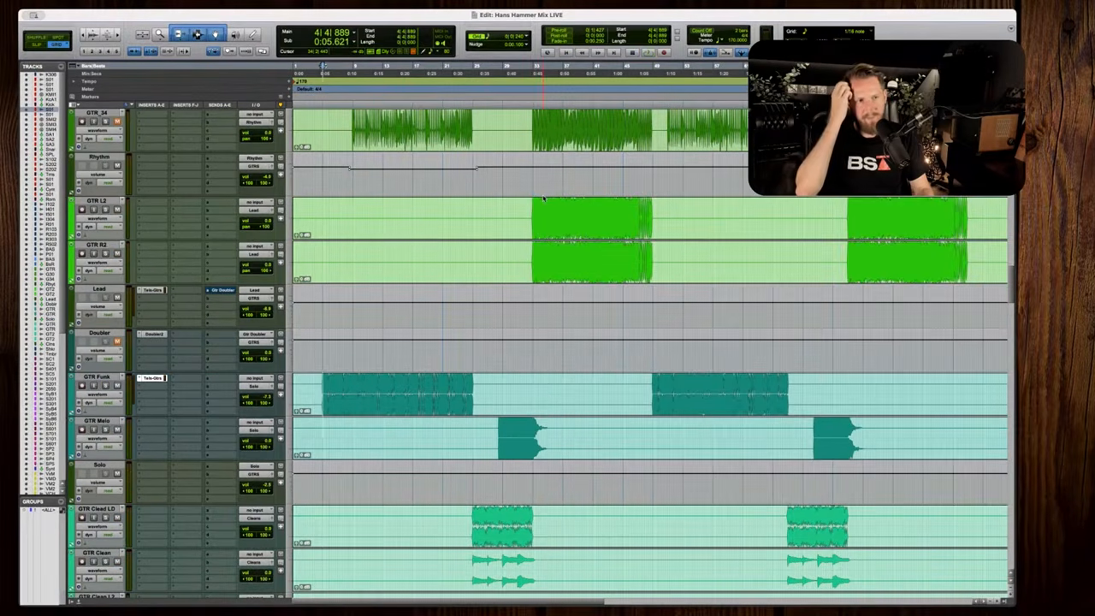
Play the full mix from bar 4 and again from bar 10 to judge the funk guitar's balance.
key(space)
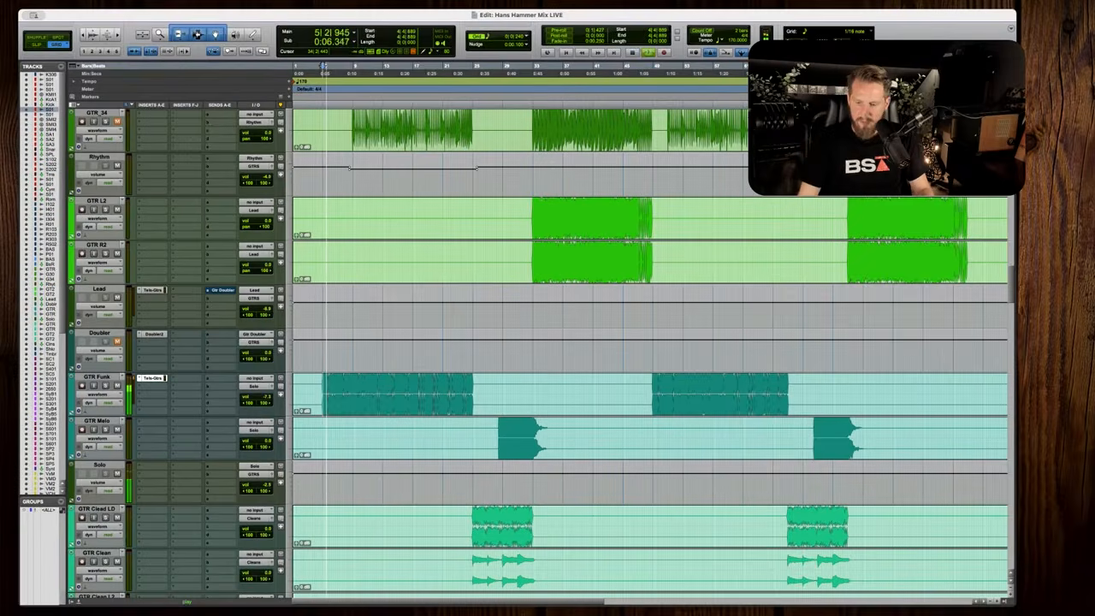
key(t)
key(t)
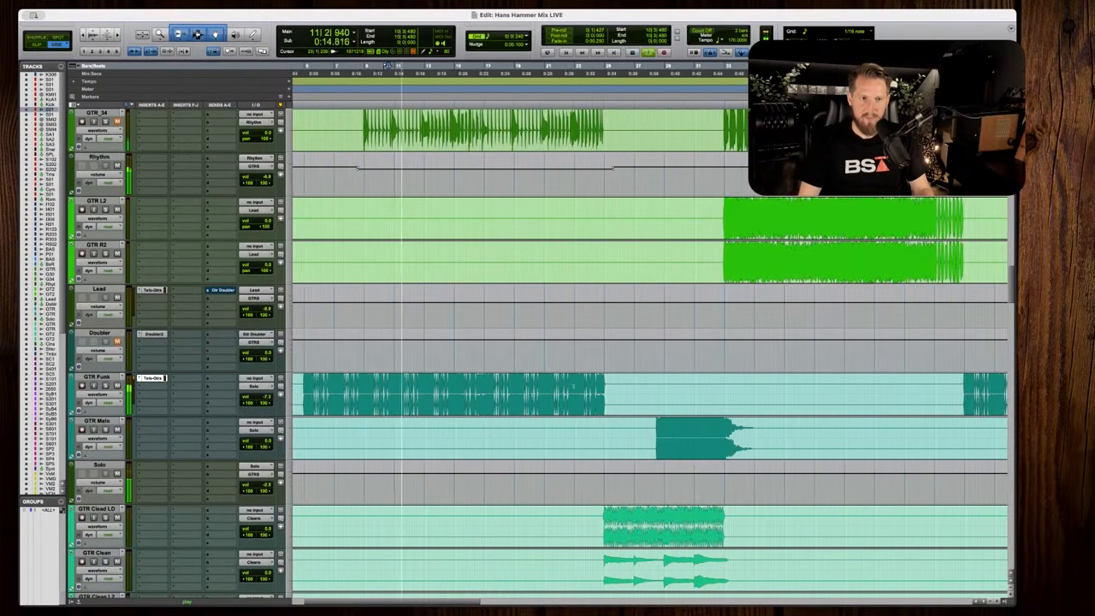
key(r)
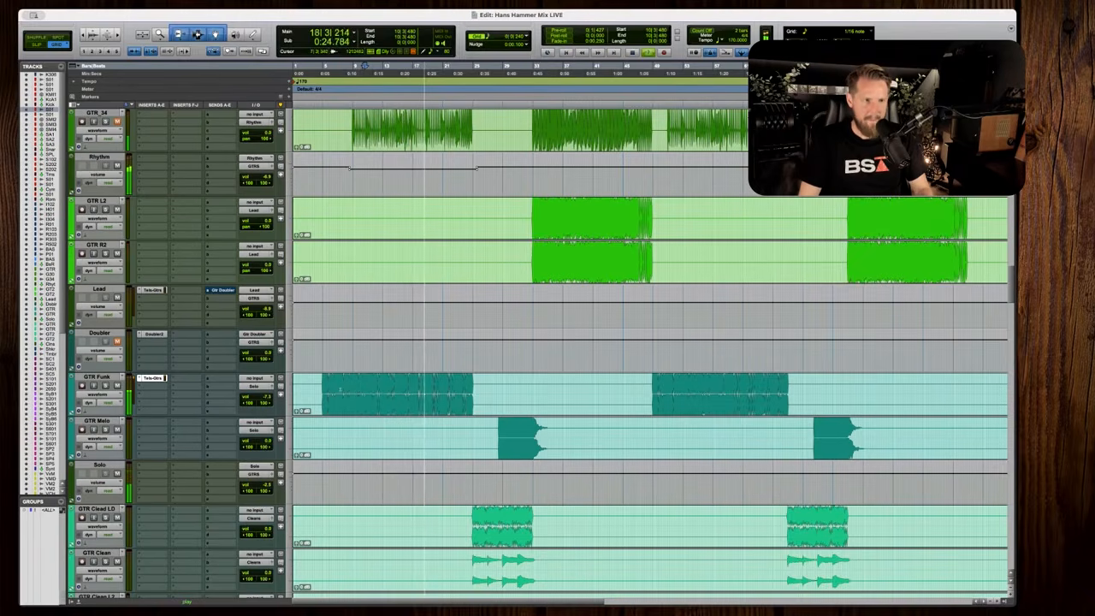
key(space)
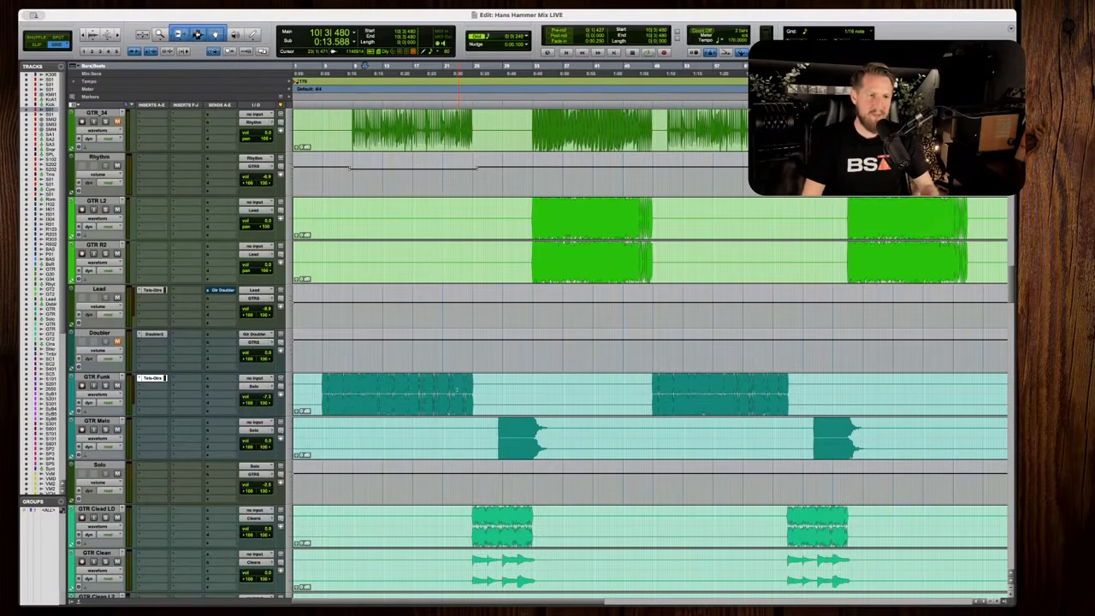
Solo GTR Melo, play its first clip from bar 28 and lower the track's volume.
drag(482, 393, 322, 392)
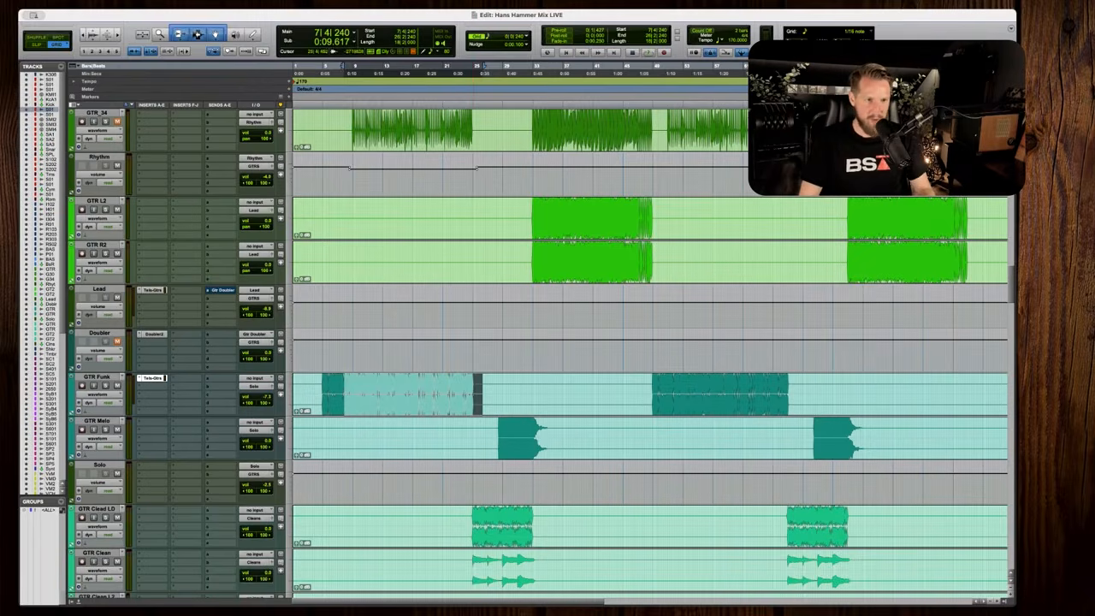
click(472, 395)
scroll(524, 398, down, 3)
key(Tab)
key(t)
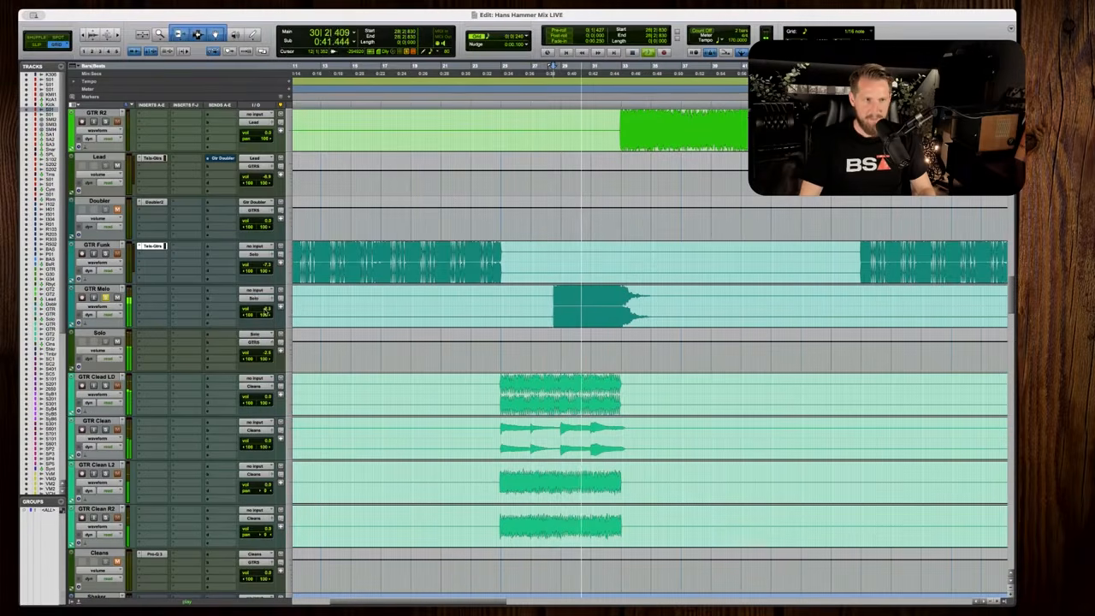
key(space)
key(r)
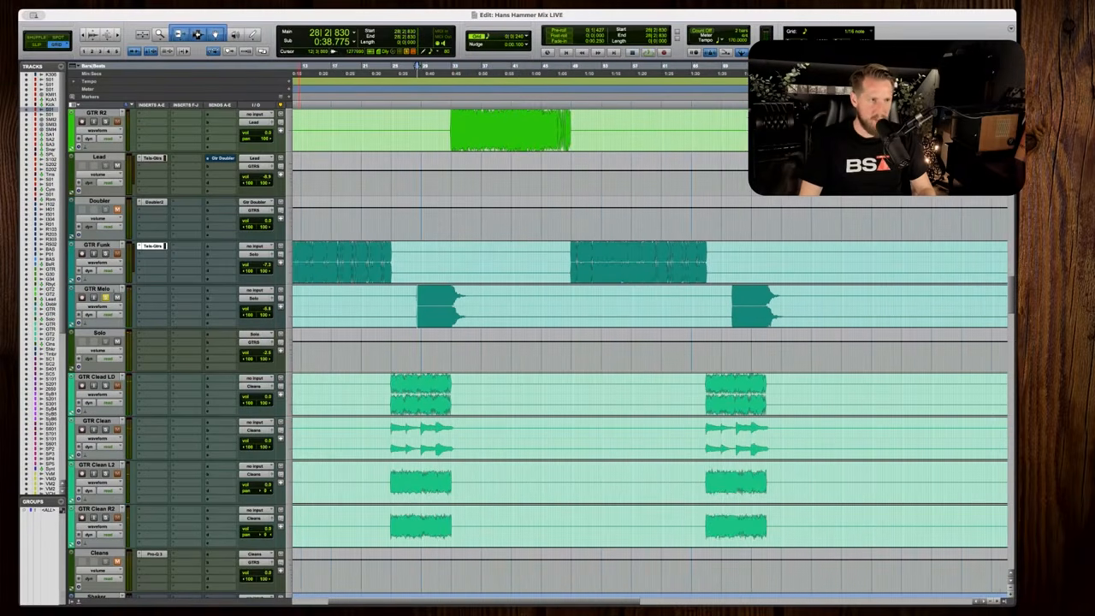
Insert the stereo Telos Guitars plug-in on the GTR Melo track and bring its first clip into view.
click(152, 291)
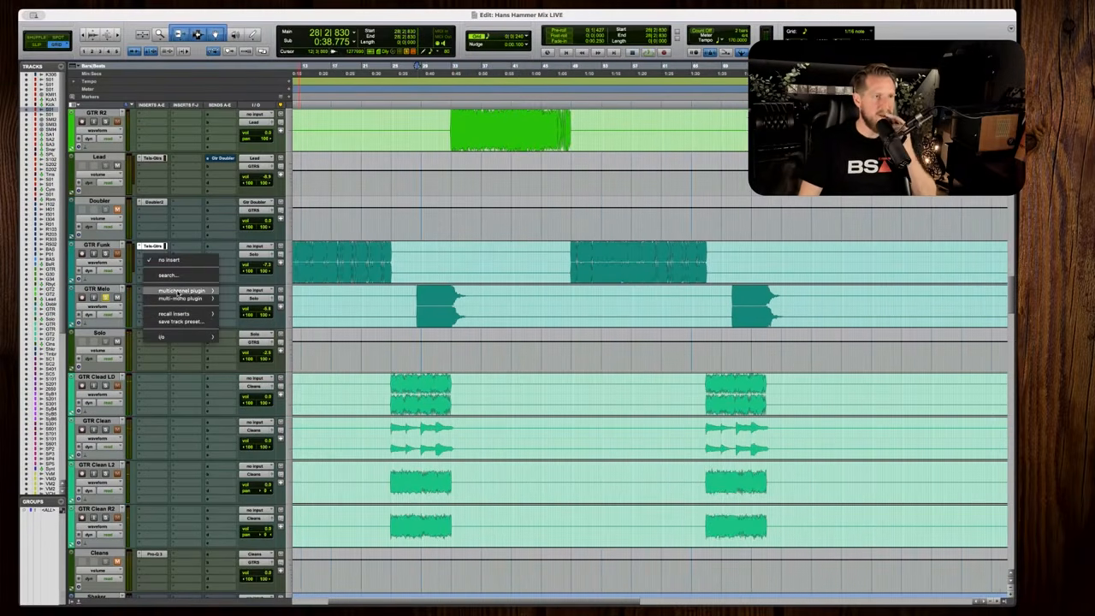
mouse_move(184, 292)
mouse_move(280, 341)
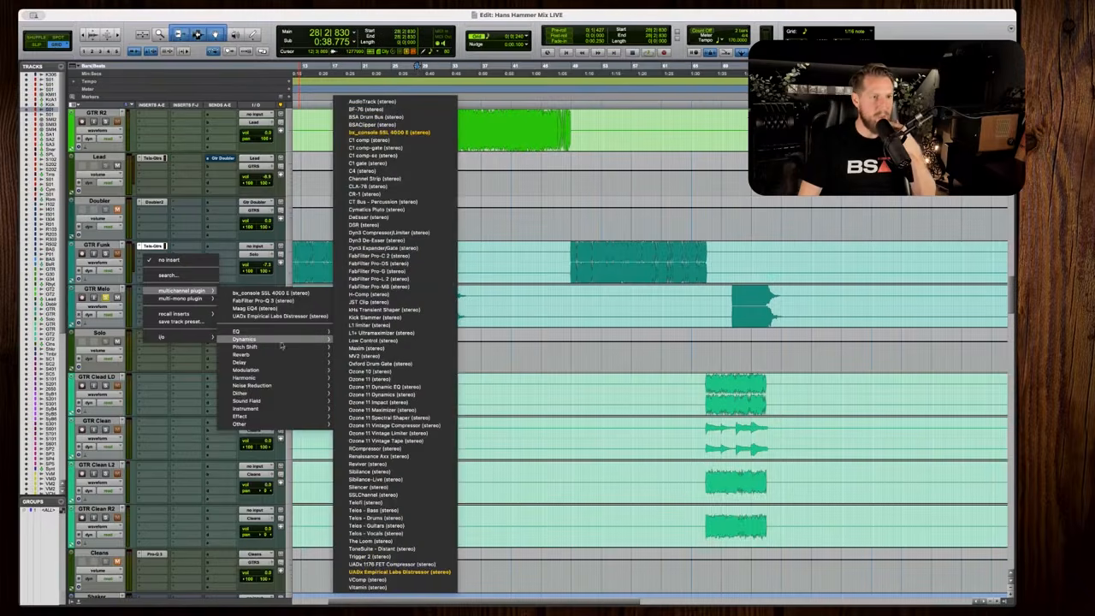
click(392, 526)
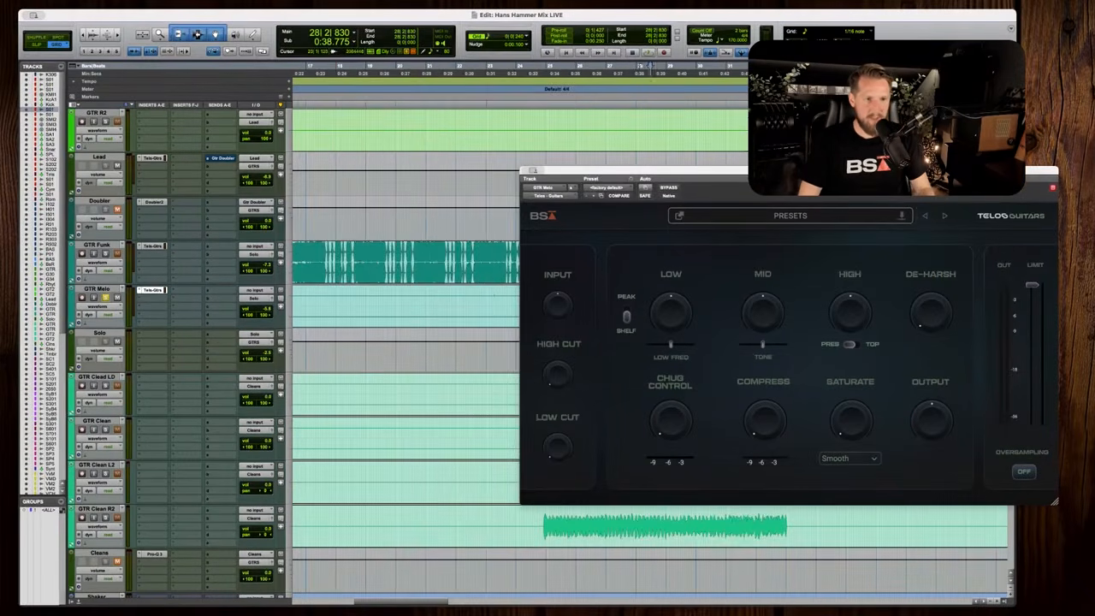
scroll(406, 343, right, 5)
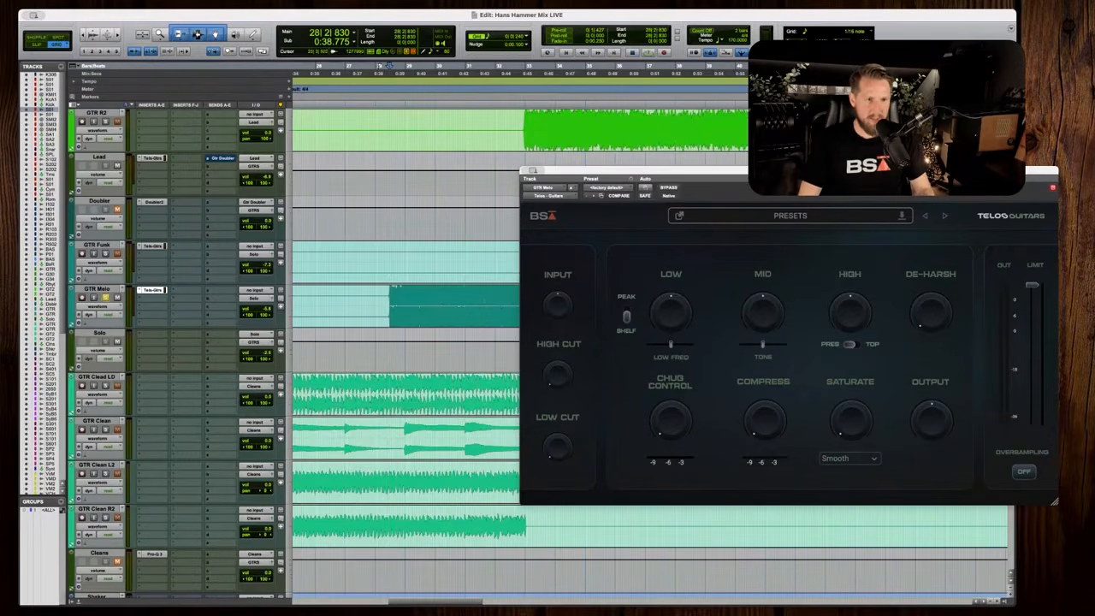
Boost Mid to about 47 % with a raised Tone, add De-Harsh and set Low Cut to about 53 % on GTR Melo.
key(space)
drag(763, 317, 764, 296)
mouse_move(763, 344)
mouse_down()
mouse_move(777, 343)
mouse_move(760, 310)
mouse_move(774, 344)
mouse_up()
drag(930, 313, 929, 278)
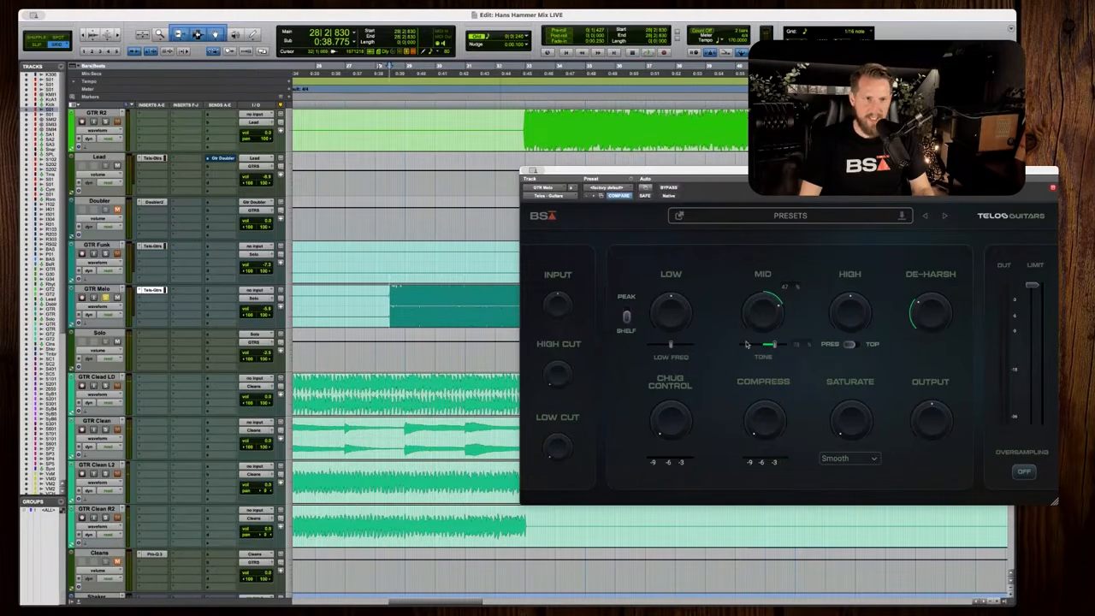
drag(556, 446, 562, 371)
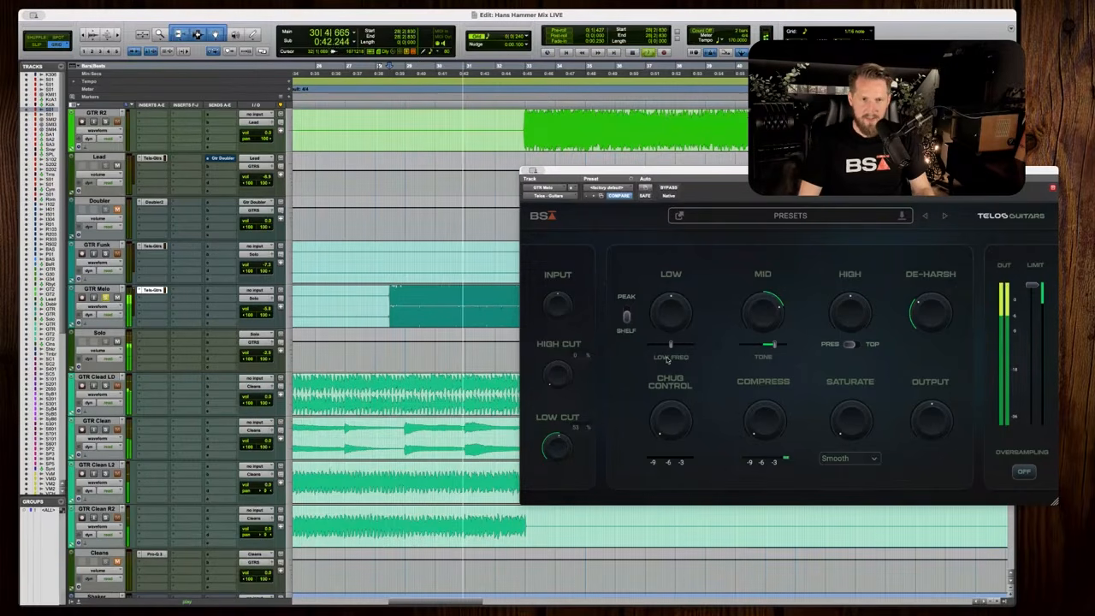
Boost High moderately with the Pres option, increase De-Harsh, add a little Saturate and lower Output on GTR Melo.
drag(849, 313, 853, 285)
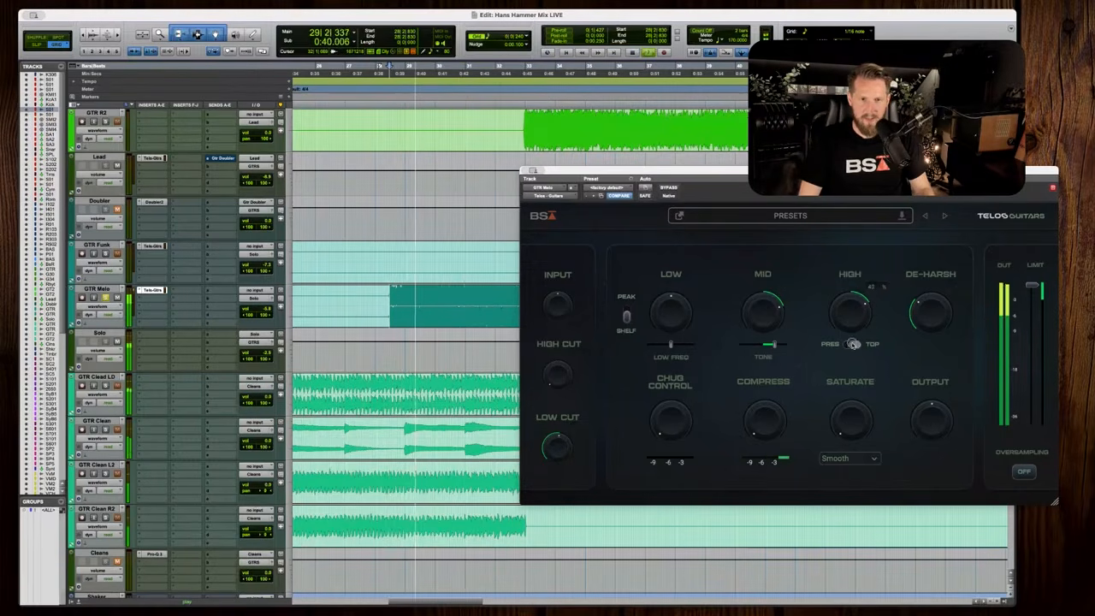
drag(849, 329, 849, 338)
drag(942, 324, 934, 300)
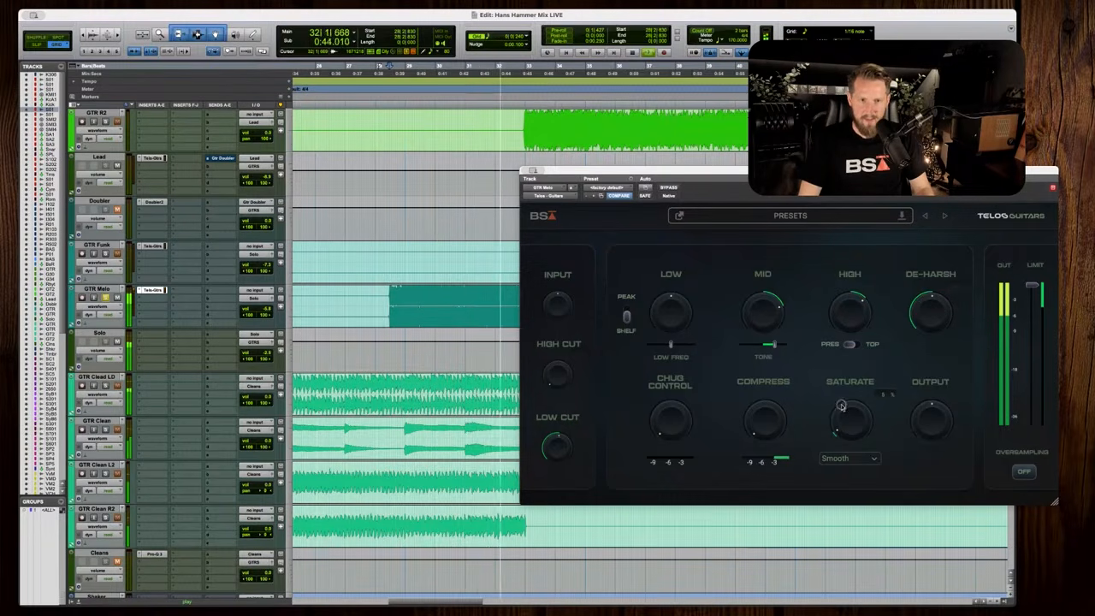
drag(835, 426, 834, 414)
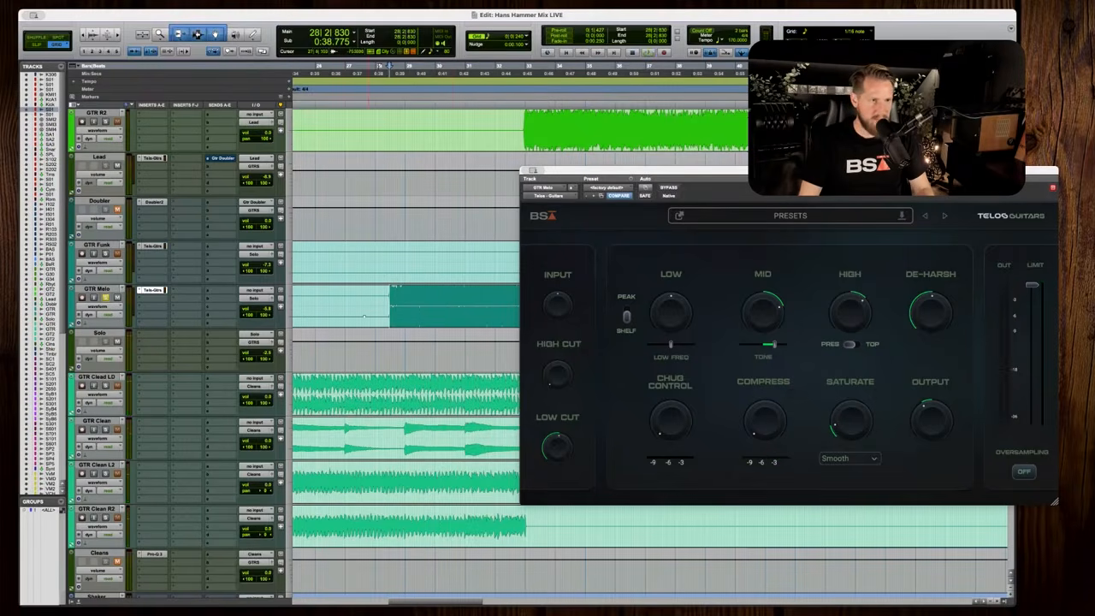
Lower the clip gain of the GTR Melo clip.
key(r)
key(r)
drag(297, 323, 296, 326)
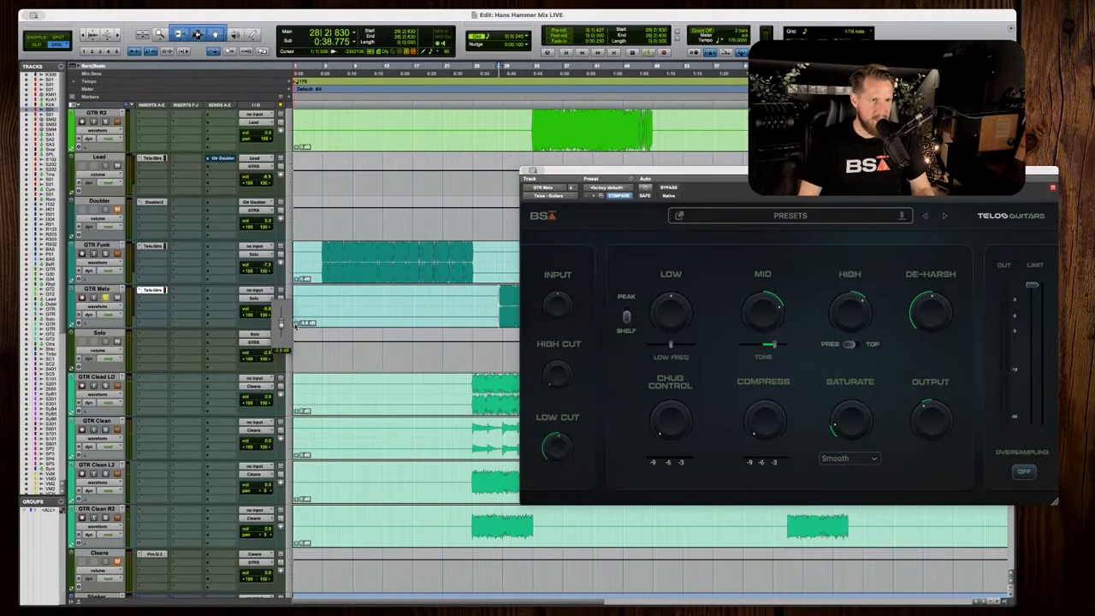
Play the GTR Melo clip in the mix and add a little Compress in its Telos Guitars plug-in.
key(space)
scroll(505, 288, right, 5)
scroll(506, 288, left, 1)
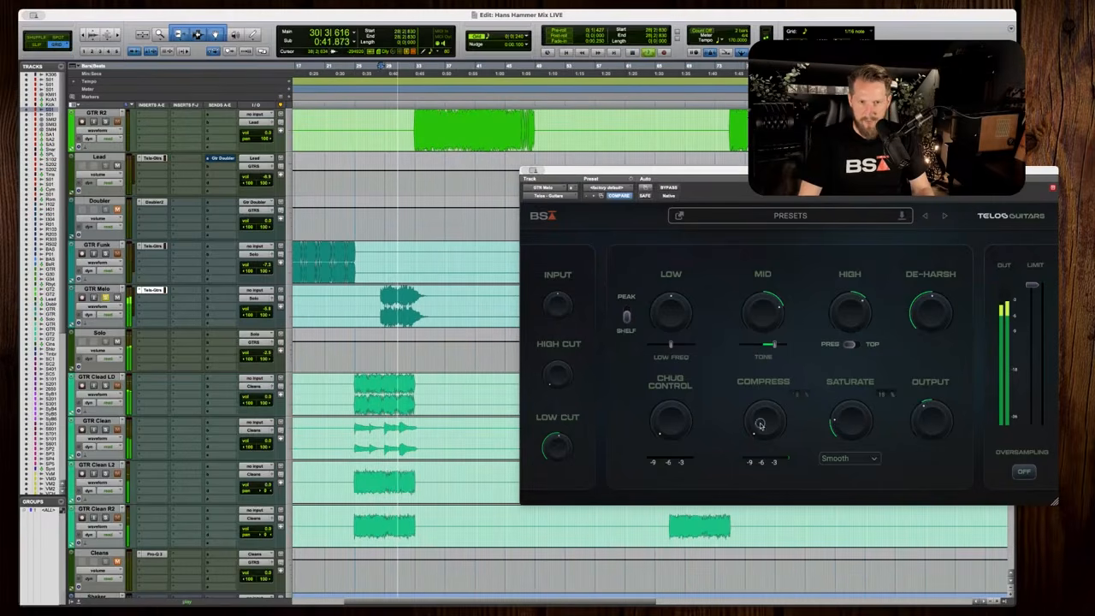
drag(761, 412, 760, 406)
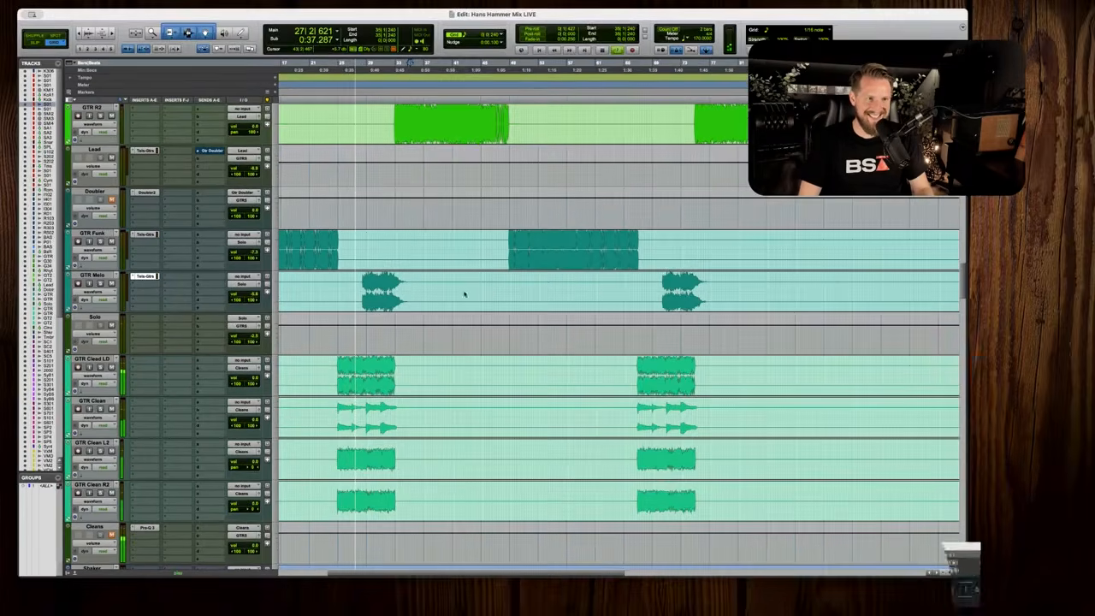
Audition GTR Clead LD, GTR Clean and GTR Clean L2 one after another in solo from their first clips' start at bar 24.
scroll(650, 342, down, 1)
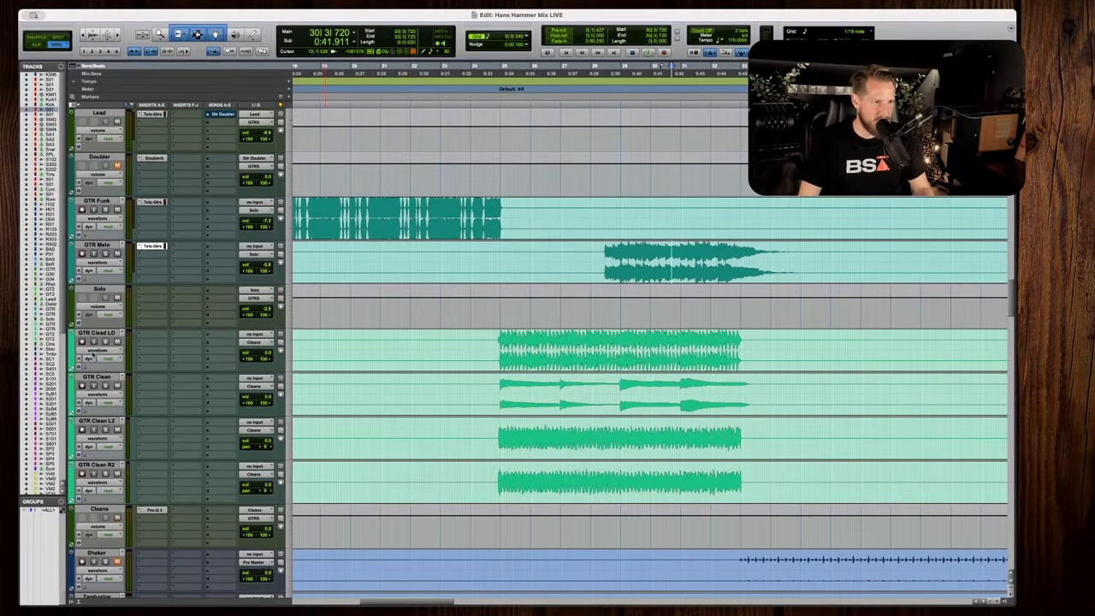
click(498, 345)
key(r)
key(space)
scroll(498, 345, down, 3)
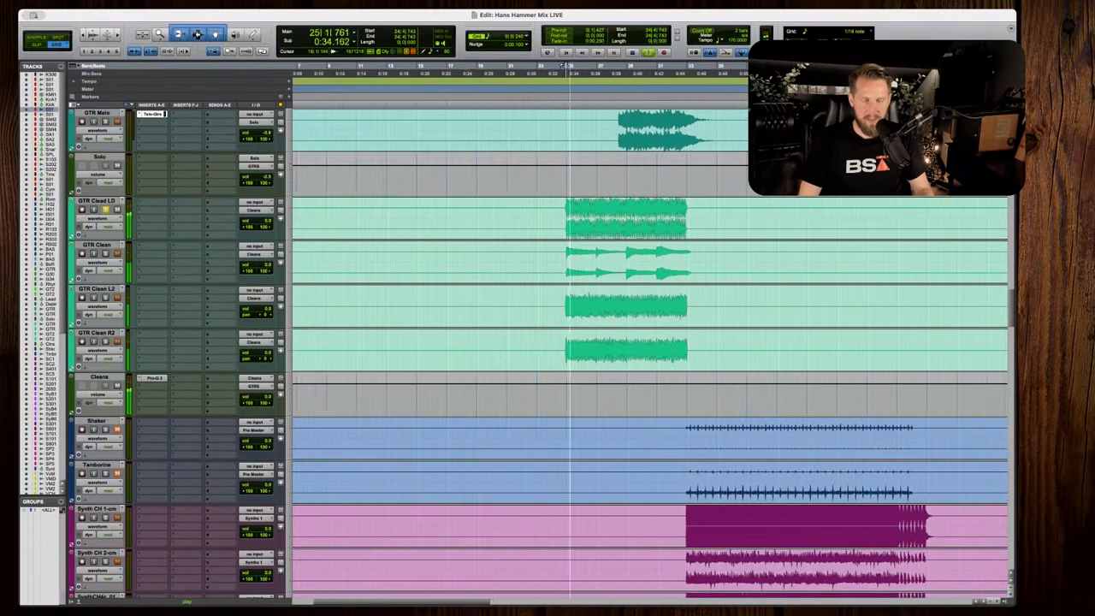
scroll(479, 343, right, 3)
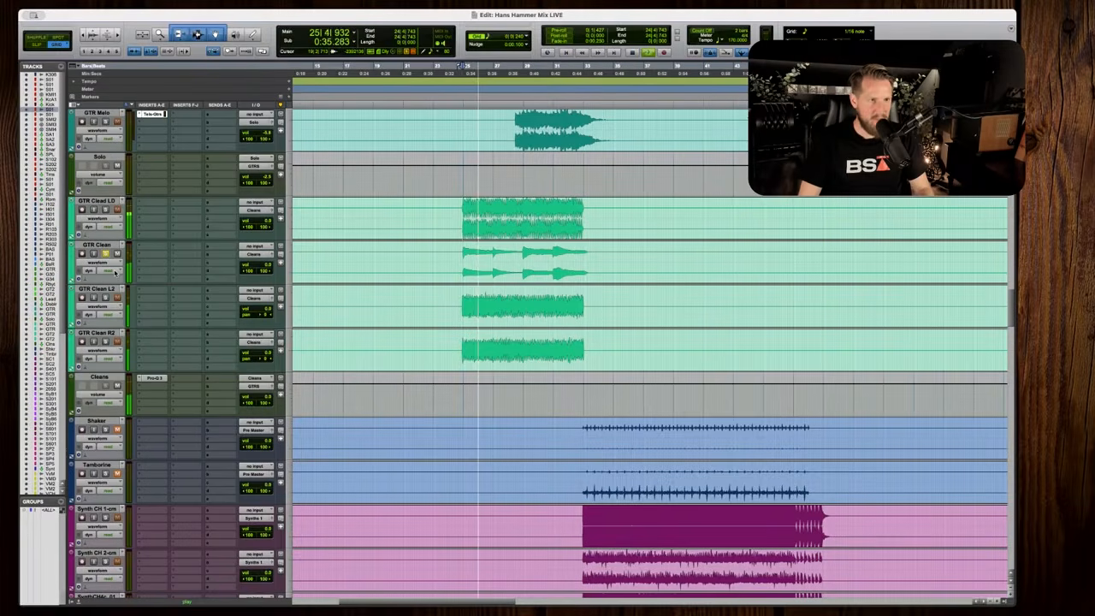
key(space)
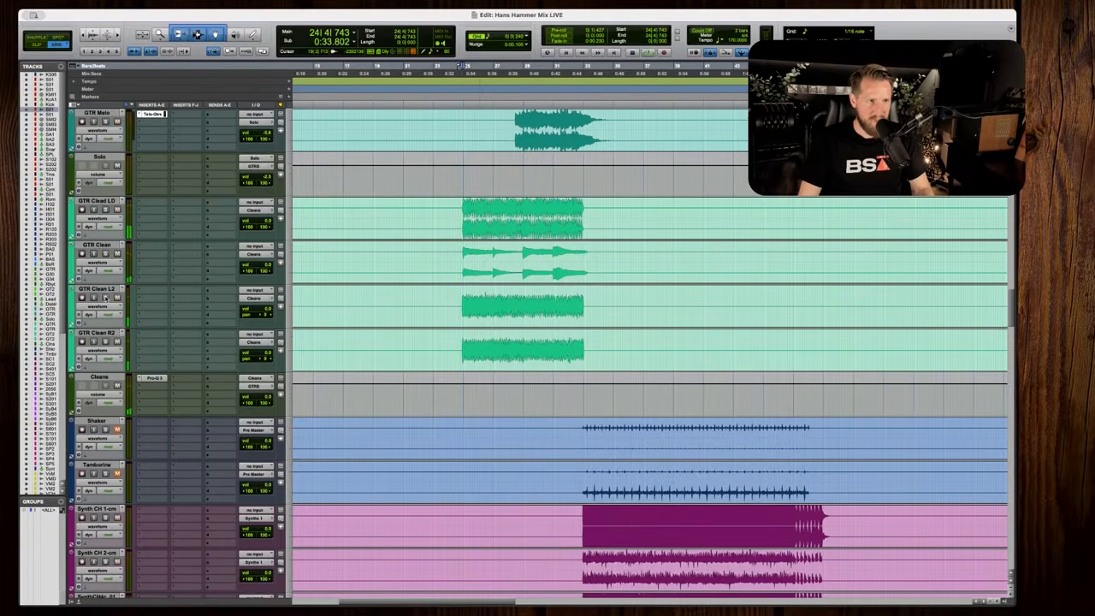
key(space)
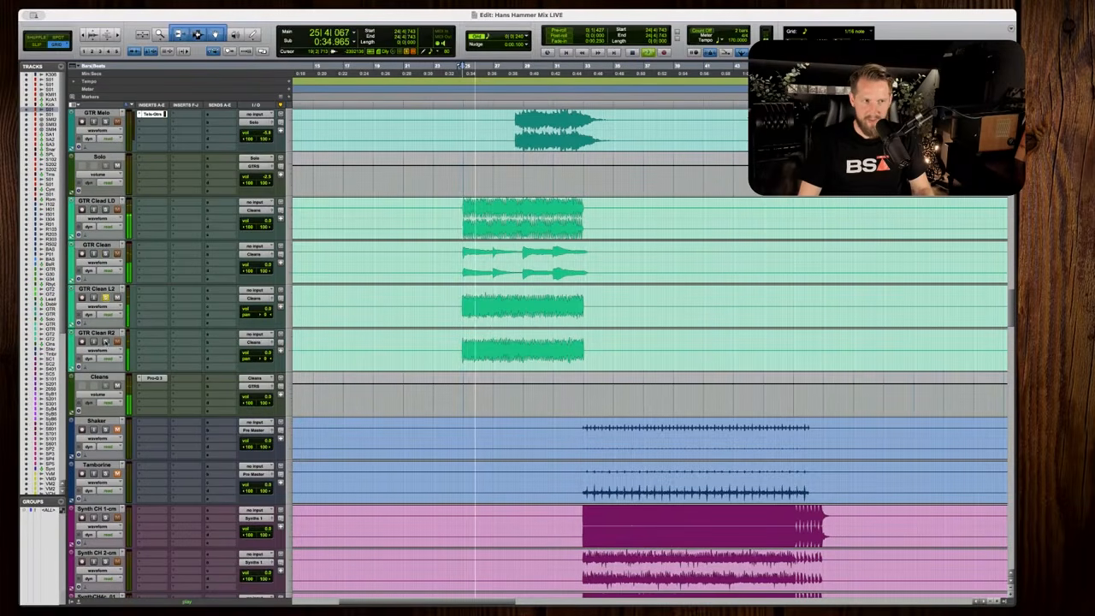
Audition GTR Clean R2, pan GTR Clean L2 hard left and R2 hard right, and lower the volume of both tracks.
key(space)
click(105, 342)
key(space)
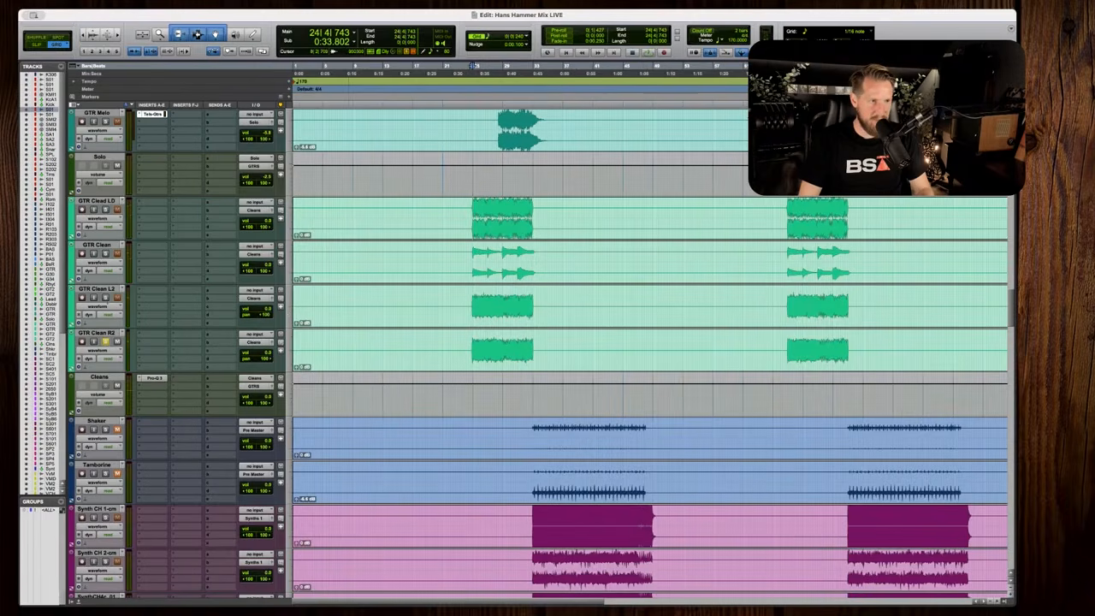
key(space)
scroll(248, 316, right, 1)
scroll(248, 316, up, 2)
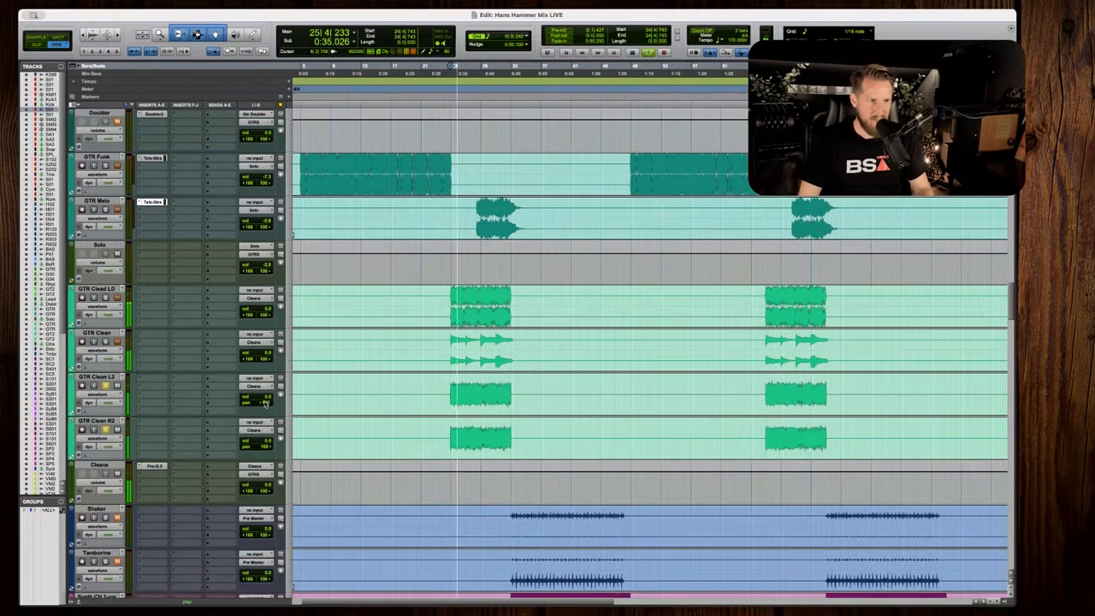
key(space)
drag(262, 396, 262, 400)
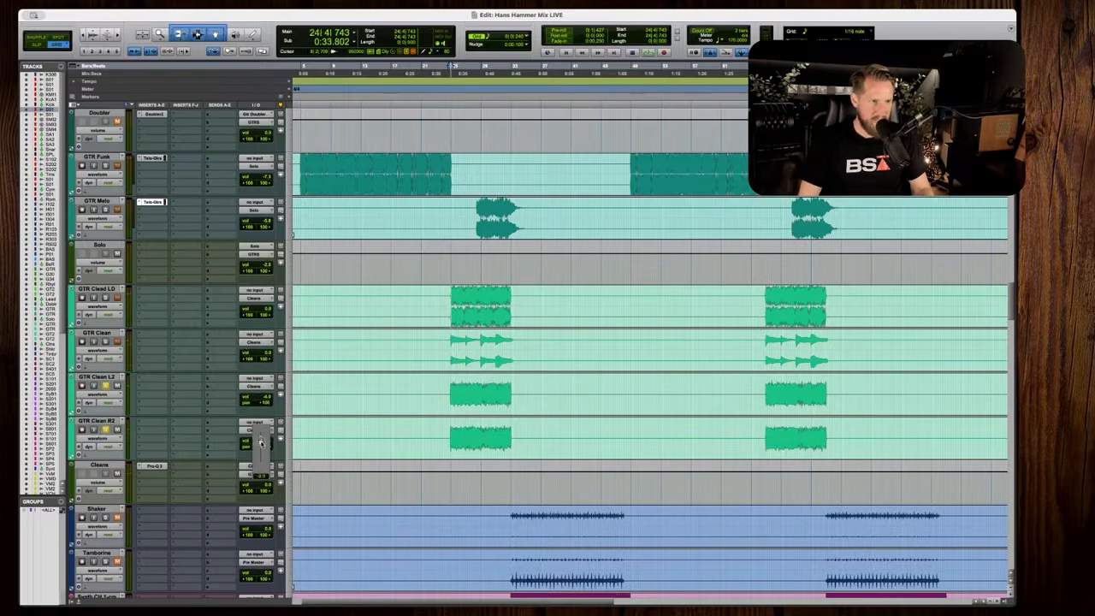
Insert the mono Telos Guitars plug-in in the first insert slot of the GTR Clean L2 track.
key(t)
scroll(445, 411, right, 3)
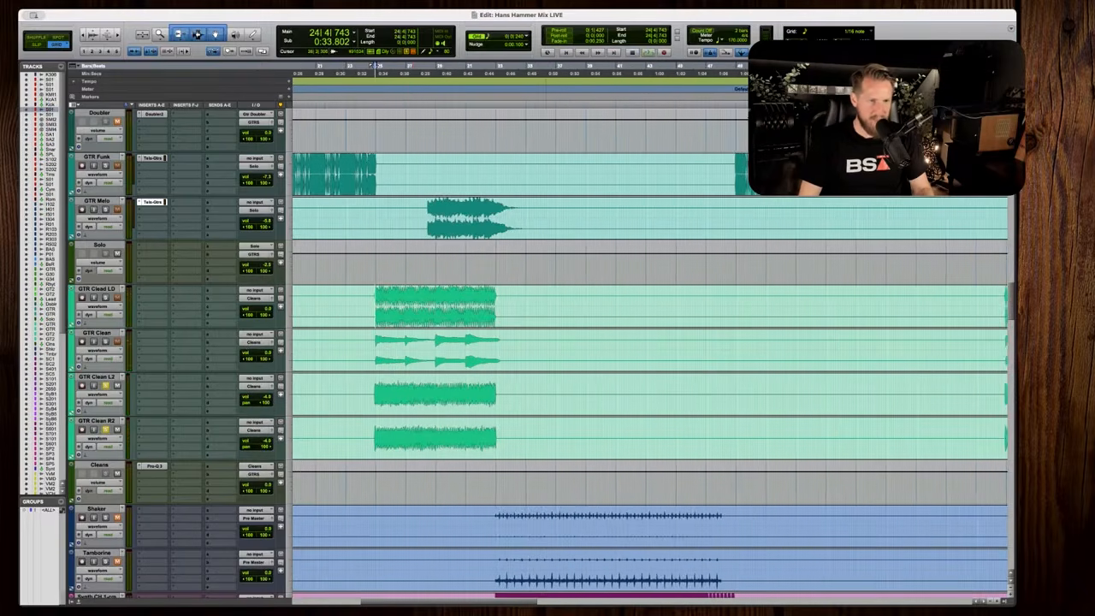
scroll(428, 409, left, 1)
click(156, 378)
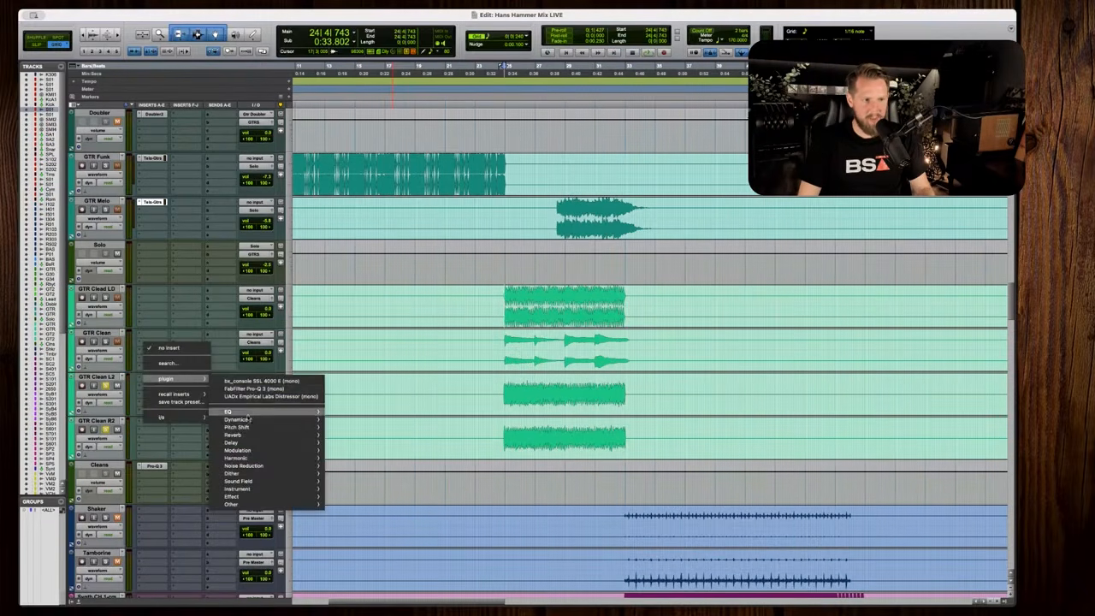
mouse_move(248, 419)
scroll(388, 552, down, 2)
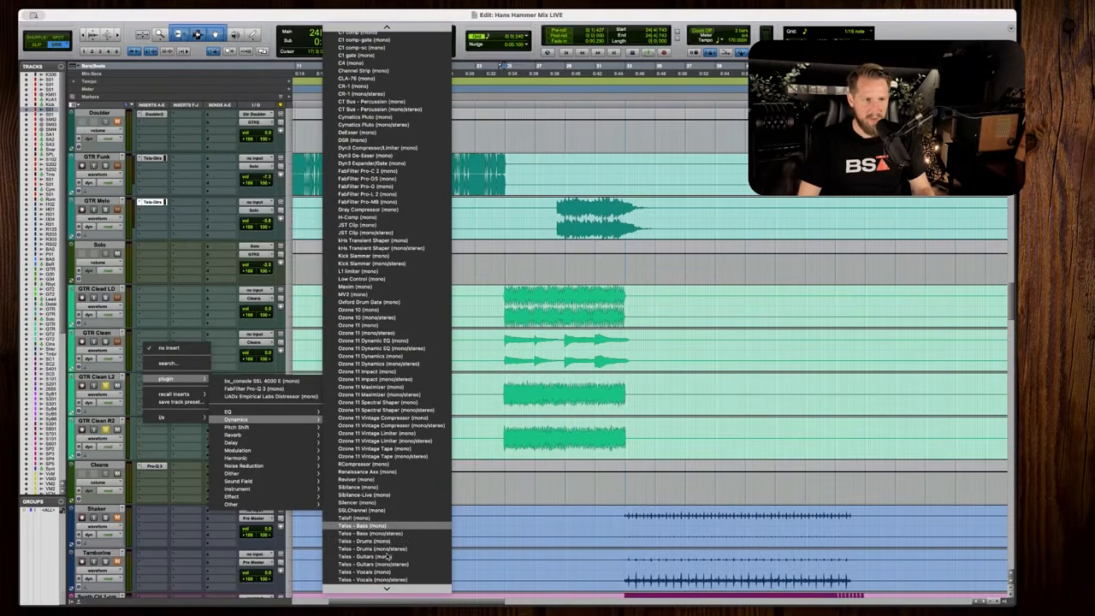
click(376, 556)
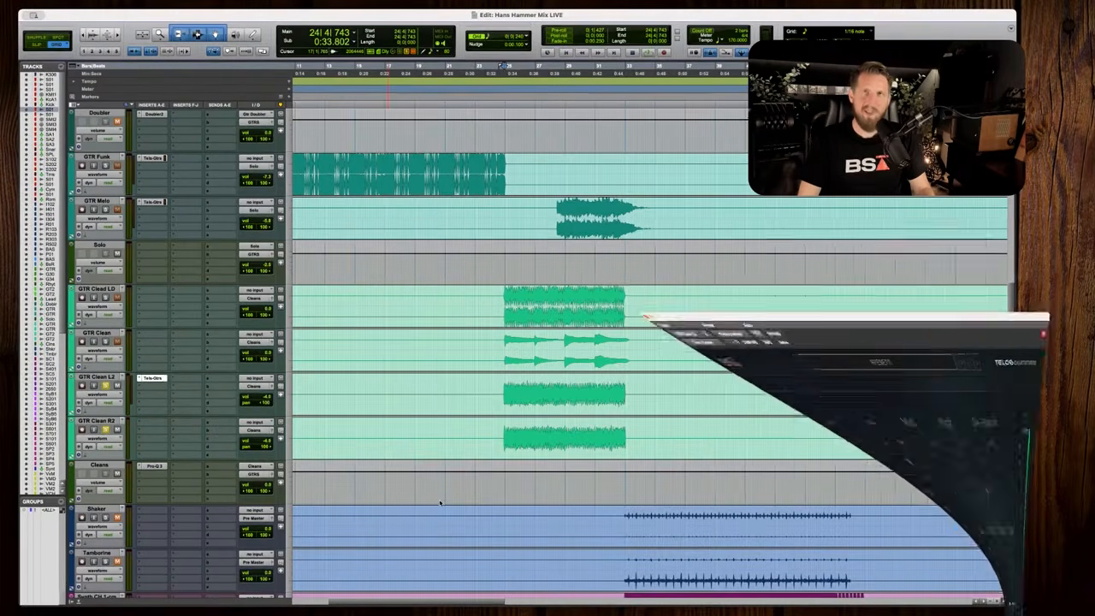
Load the LoFi preset from the creator's High Gain presets in GTR Clean L2's Telos Guitars.
scroll(367, 411, right, 3)
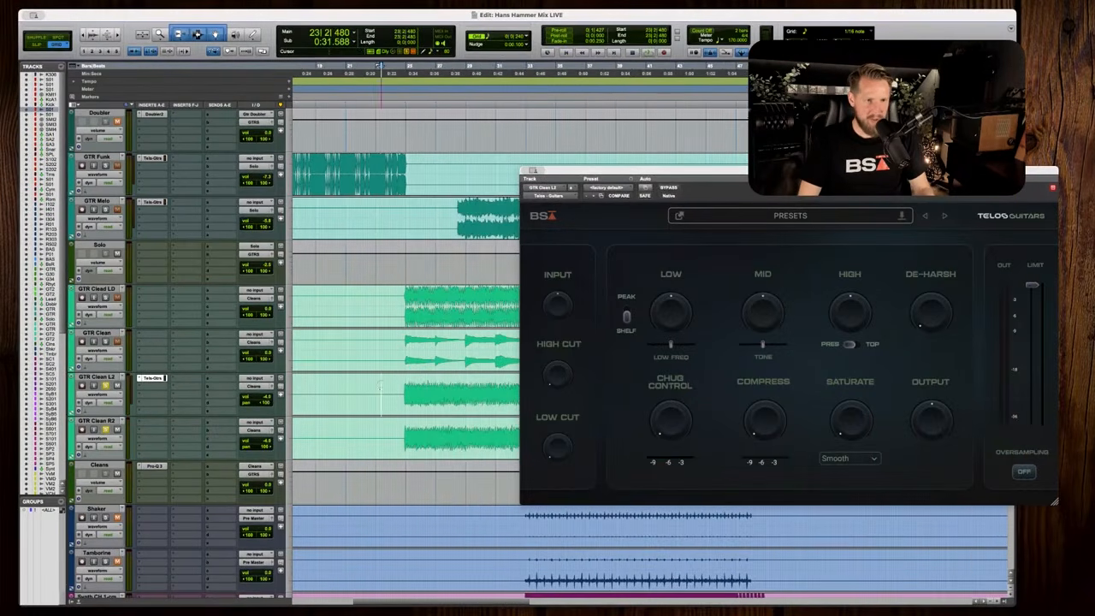
click(830, 216)
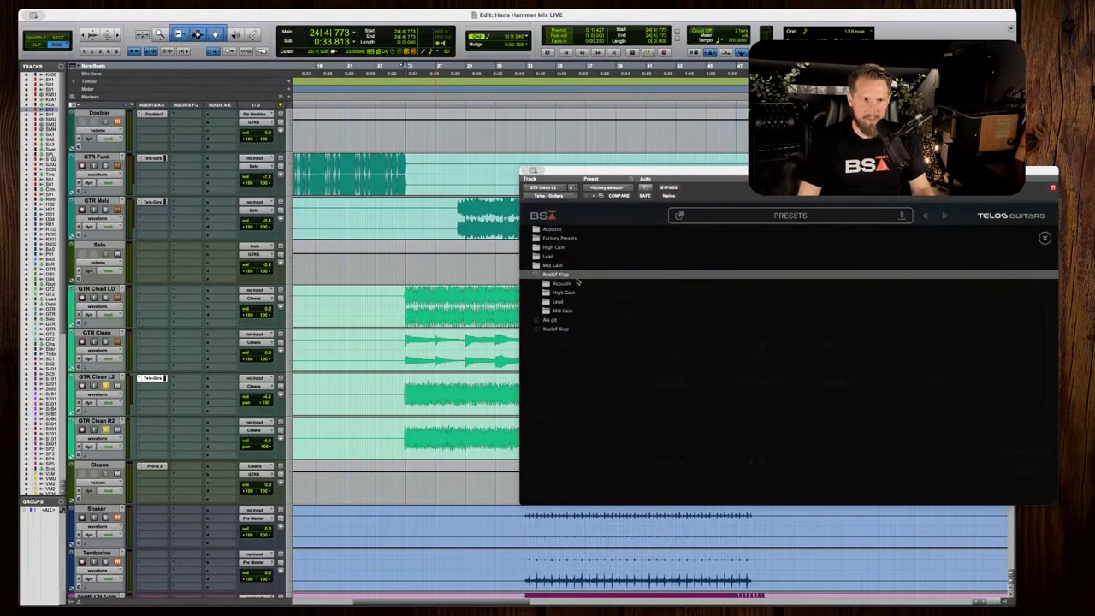
click(566, 292)
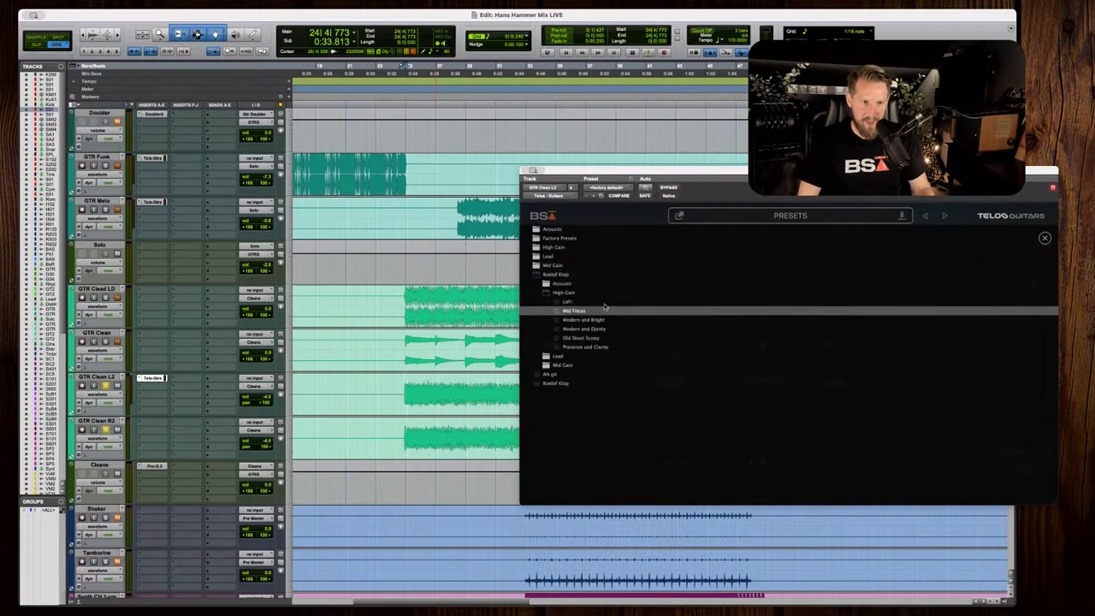
click(567, 302)
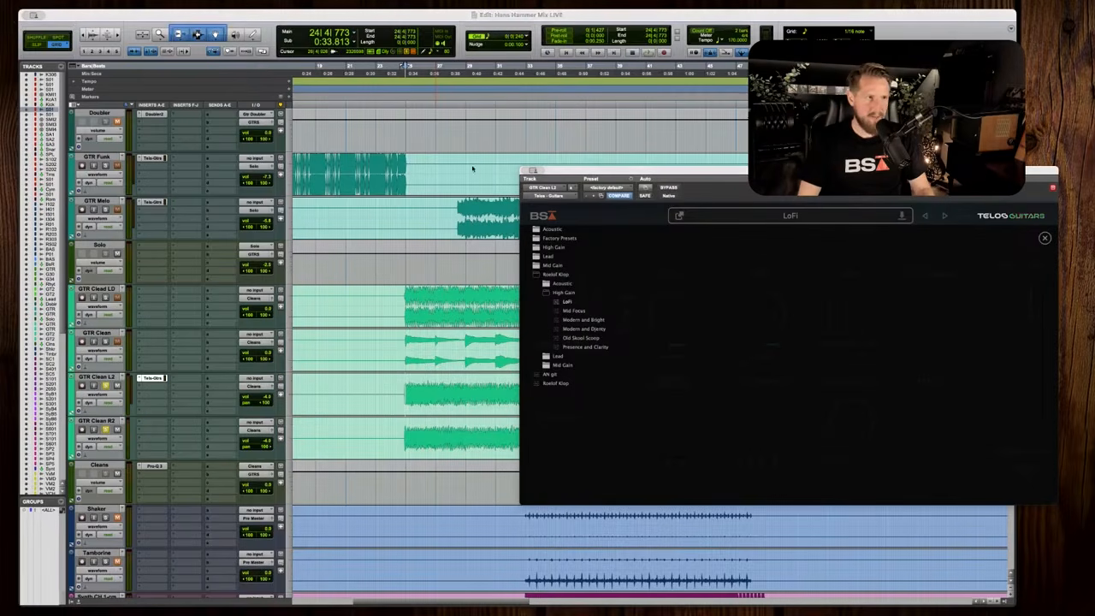
click(769, 217)
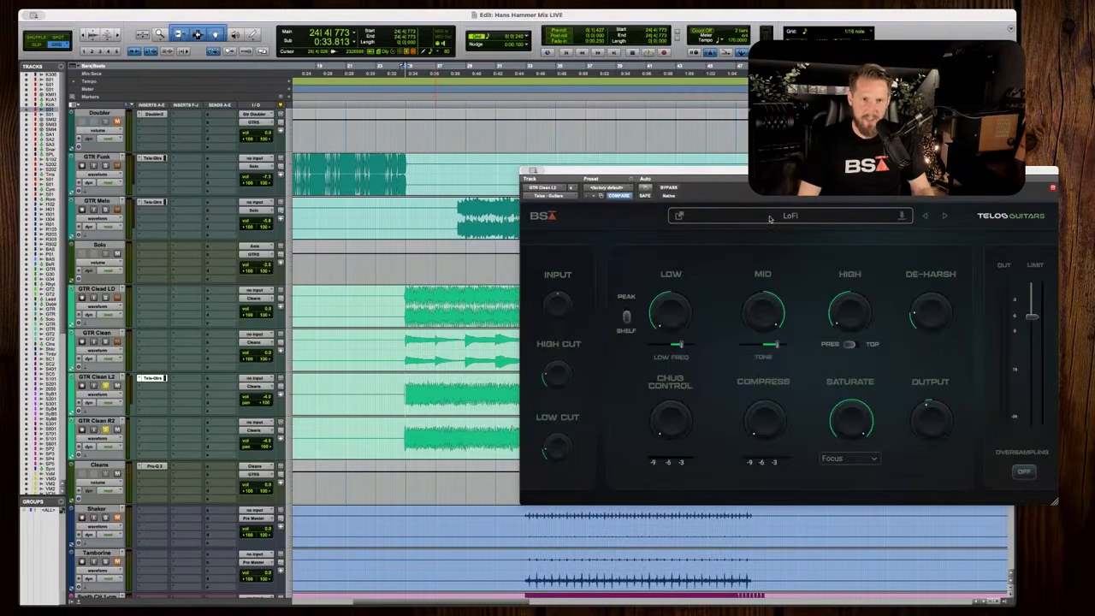
Compare the LoFi preset with bypass on GTR Clean L2, copy the plug-in to GTR Clean R2 and play both tracks.
key(space)
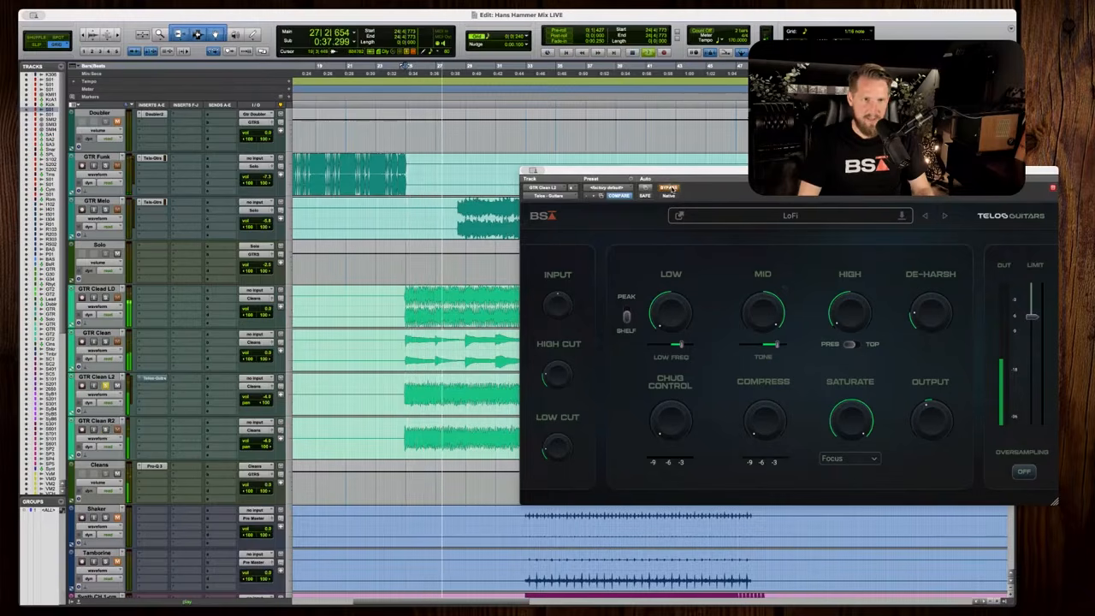
key(space)
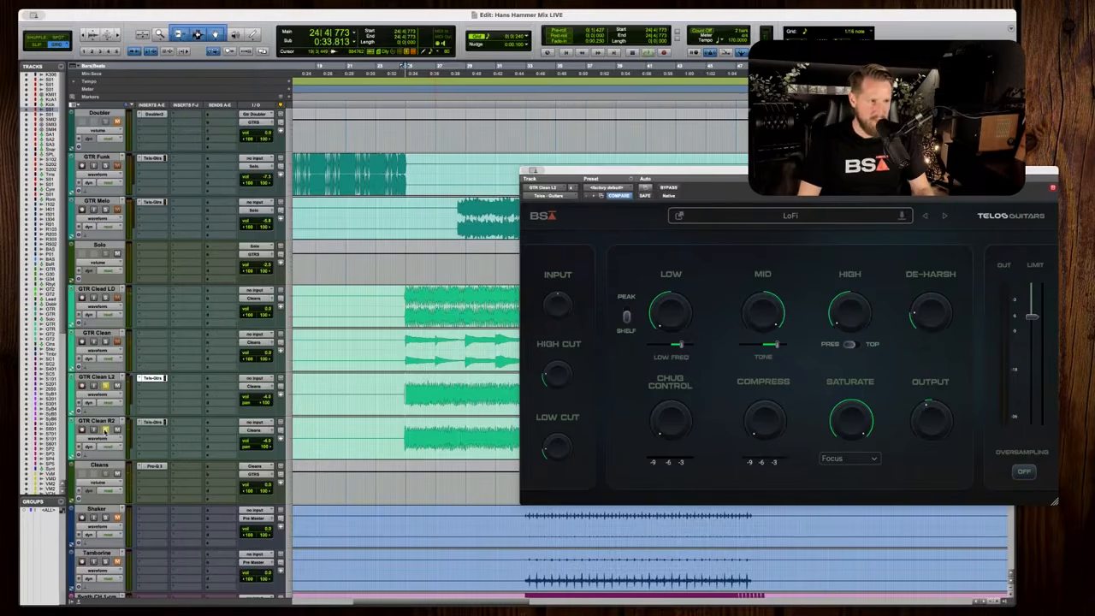
key(space)
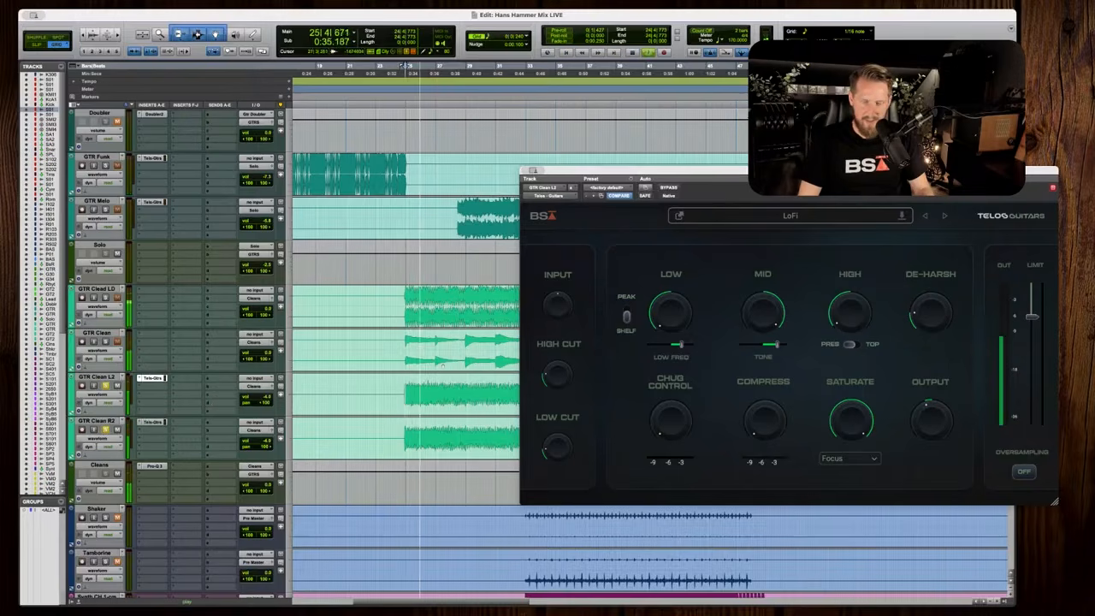
key(space)
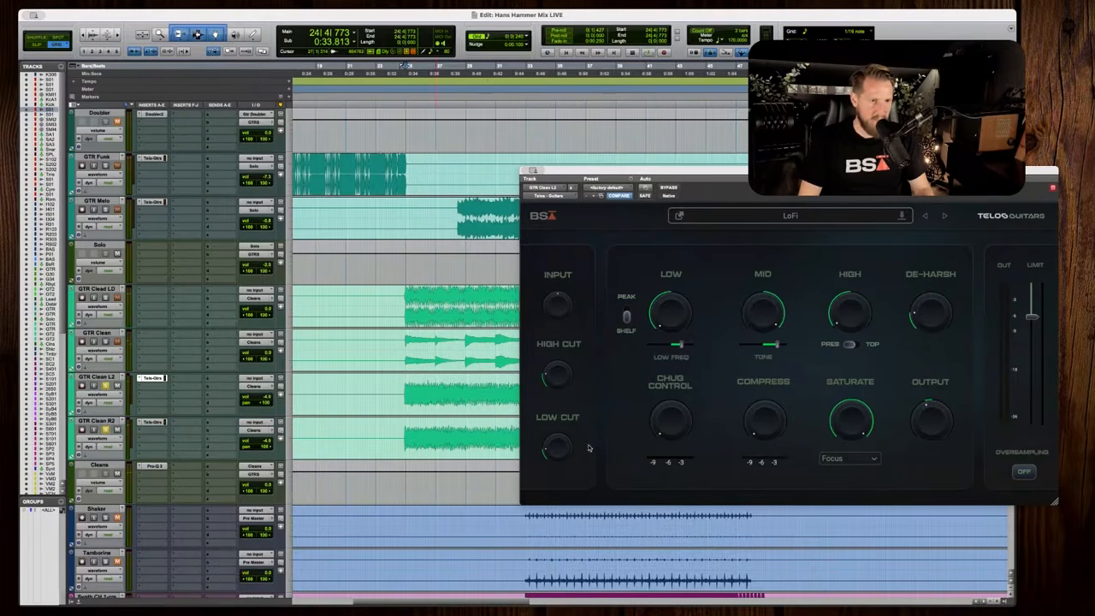
Raise the Low Cut on GTR Clean L2 during playback and close its Telos Guitars plug-in window.
key(space)
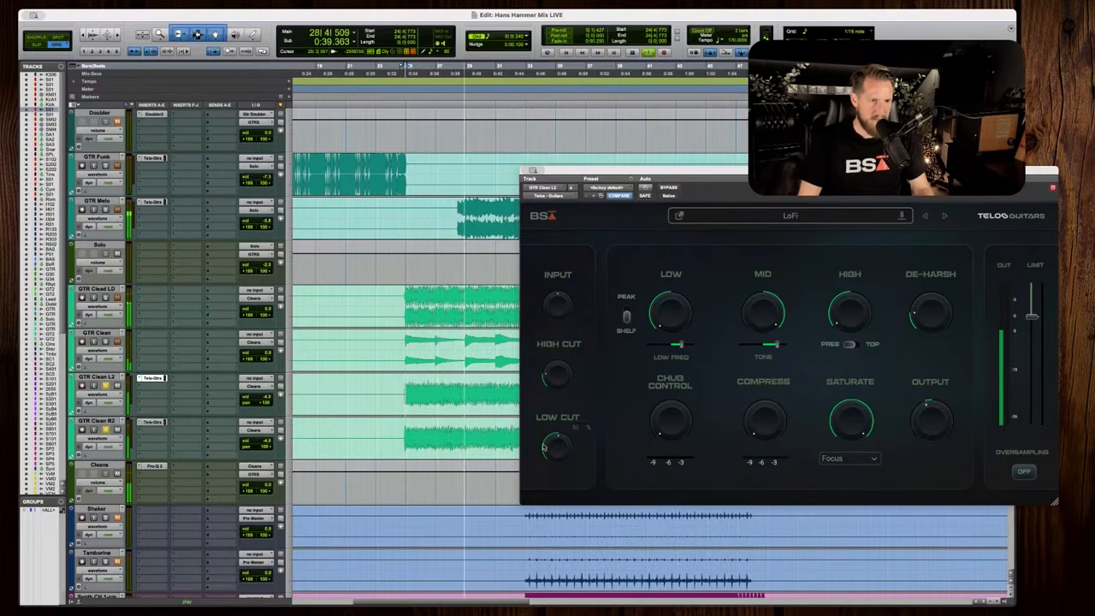
drag(551, 444, 552, 430)
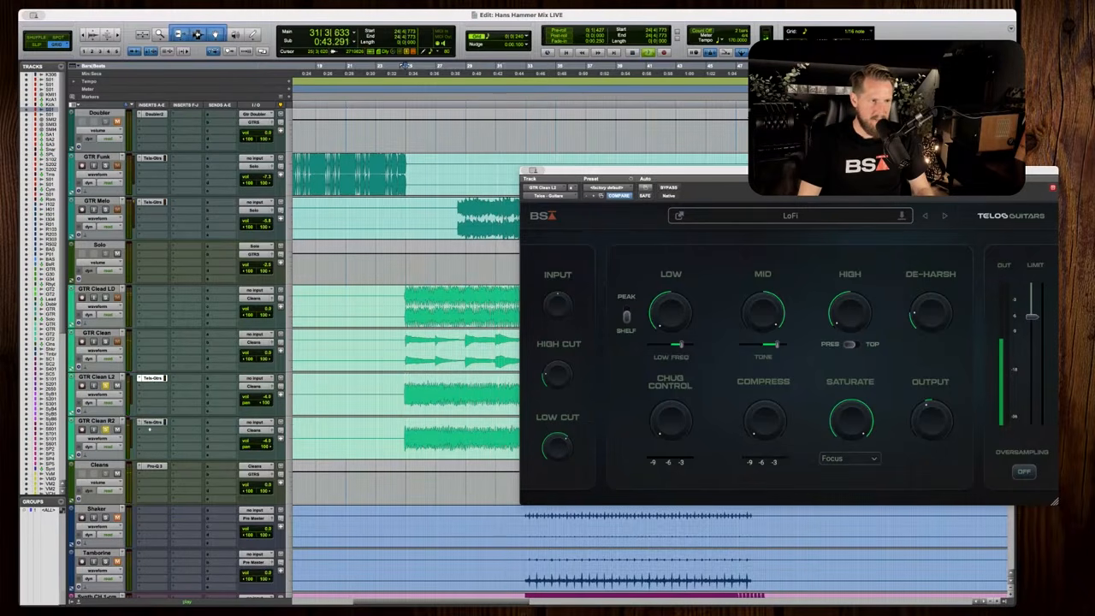
key(space)
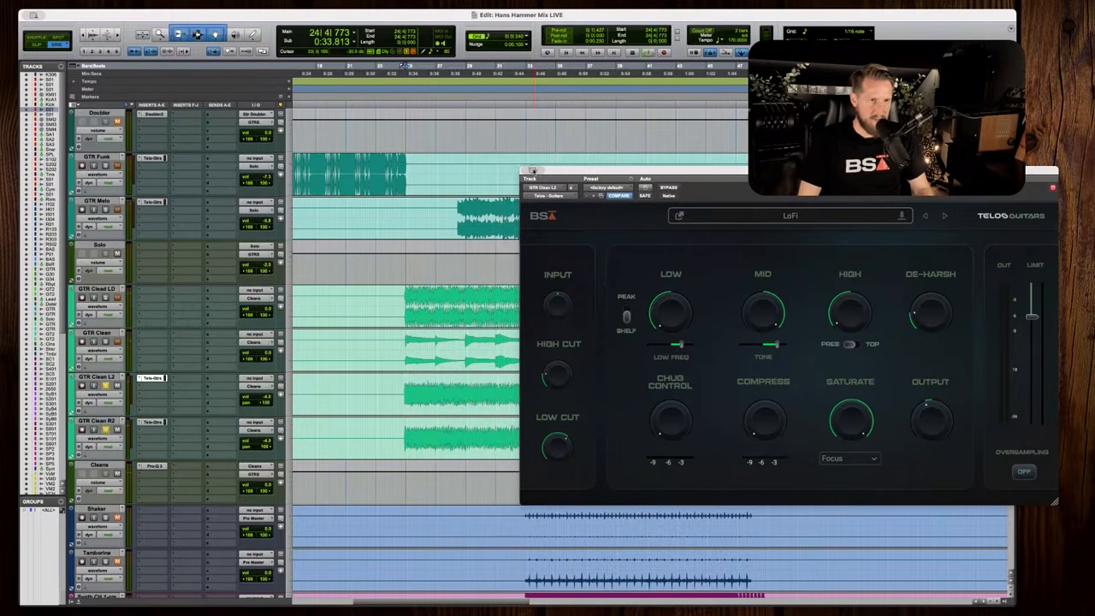
click(532, 171)
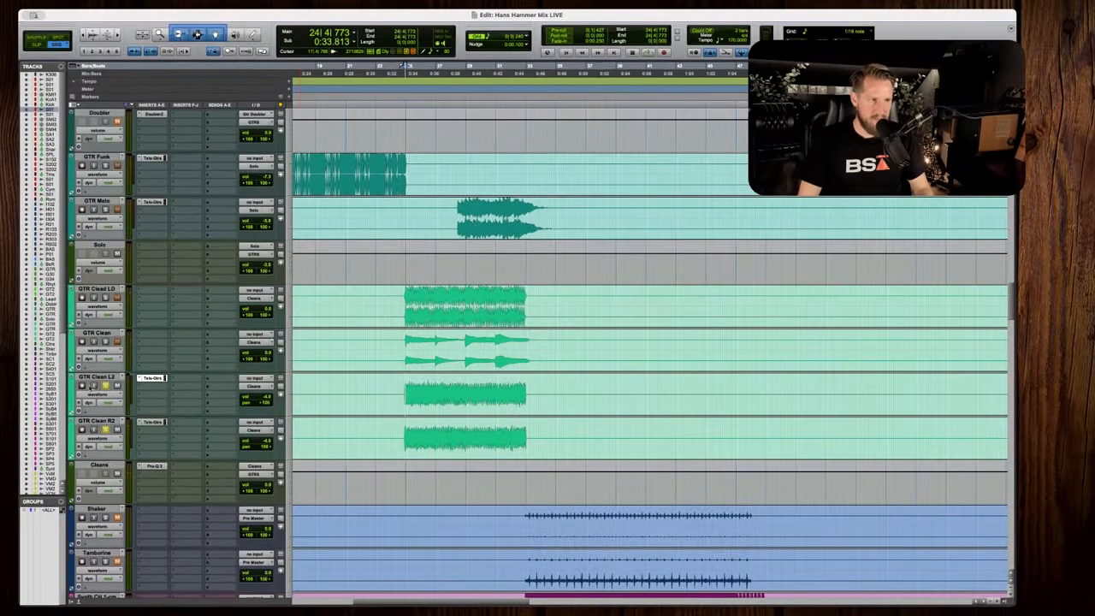
Unsolo the clean guitars, play the section from bar 22 and lower the GTR Clead LD track's volume.
key(space)
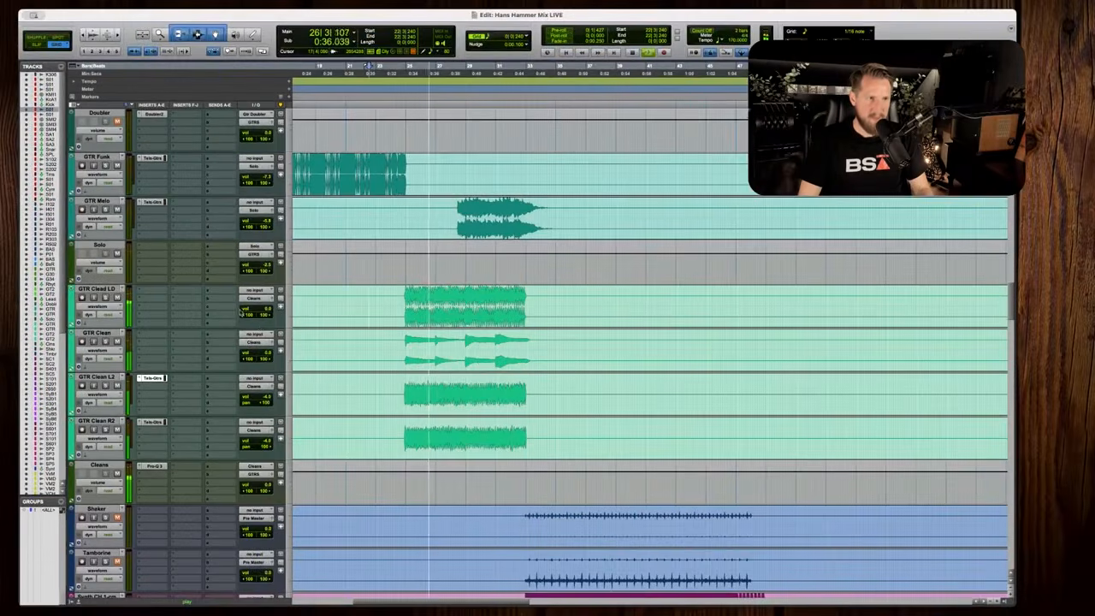
click(257, 312)
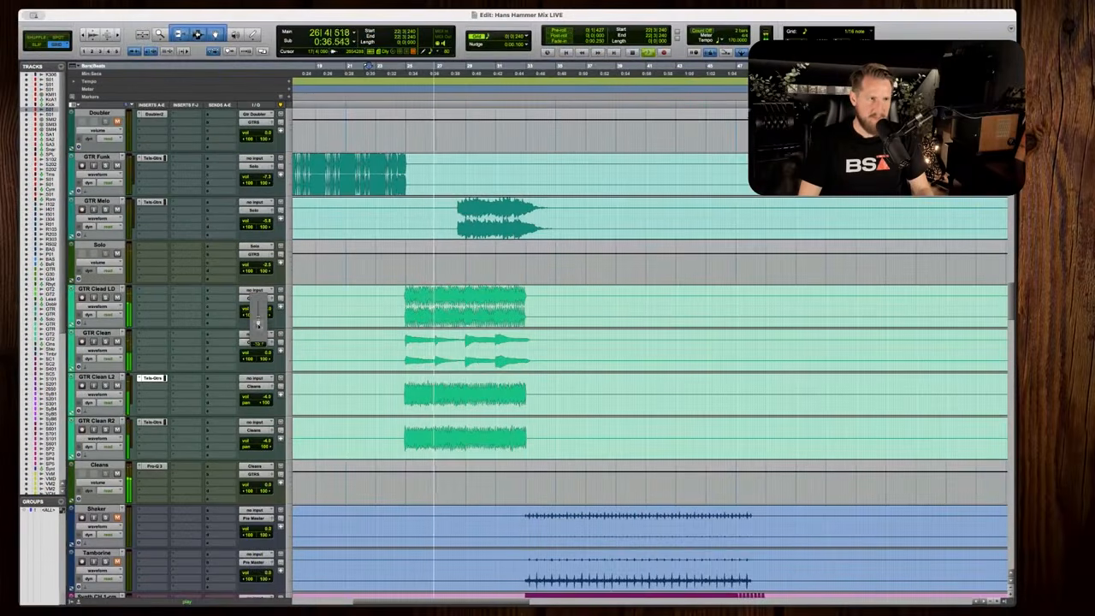
drag(258, 314, 259, 315)
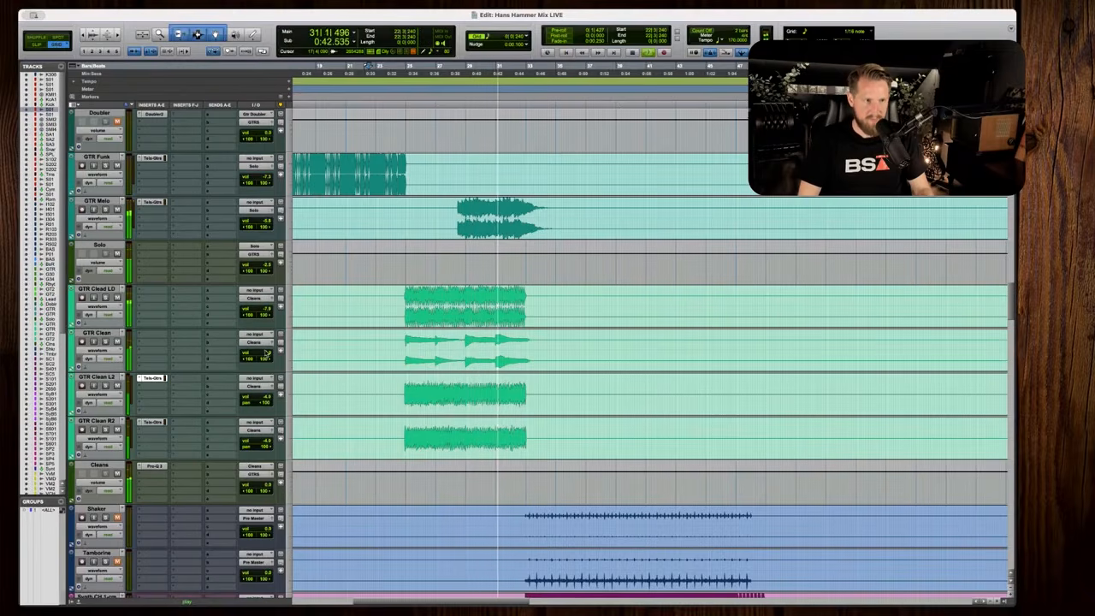
scroll(274, 344, down, 2)
scroll(274, 345, down, 1)
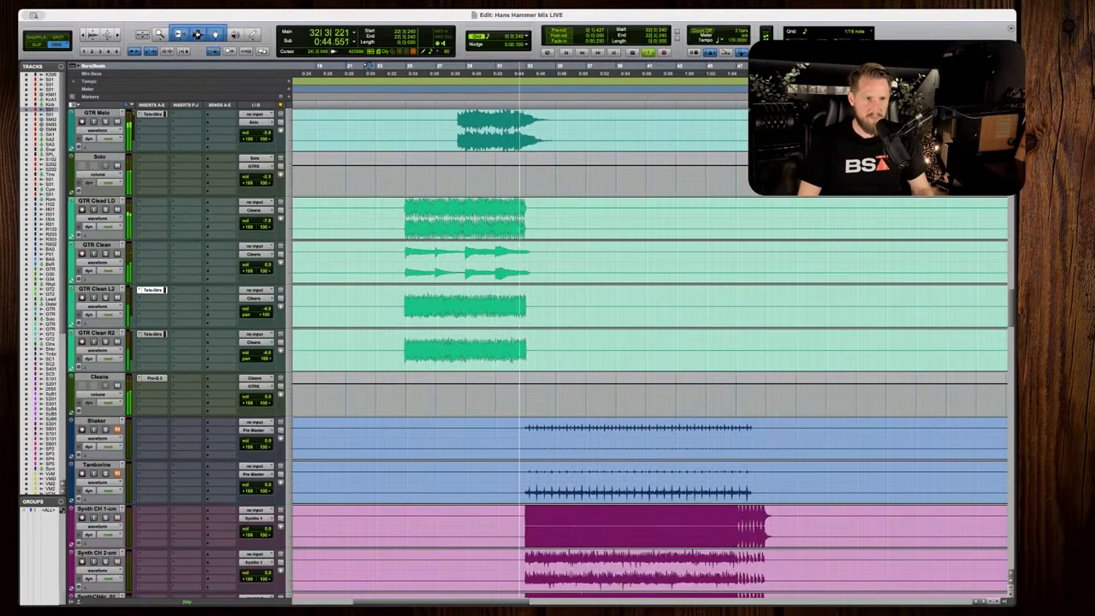
scroll(274, 345, up, 5)
key(space)
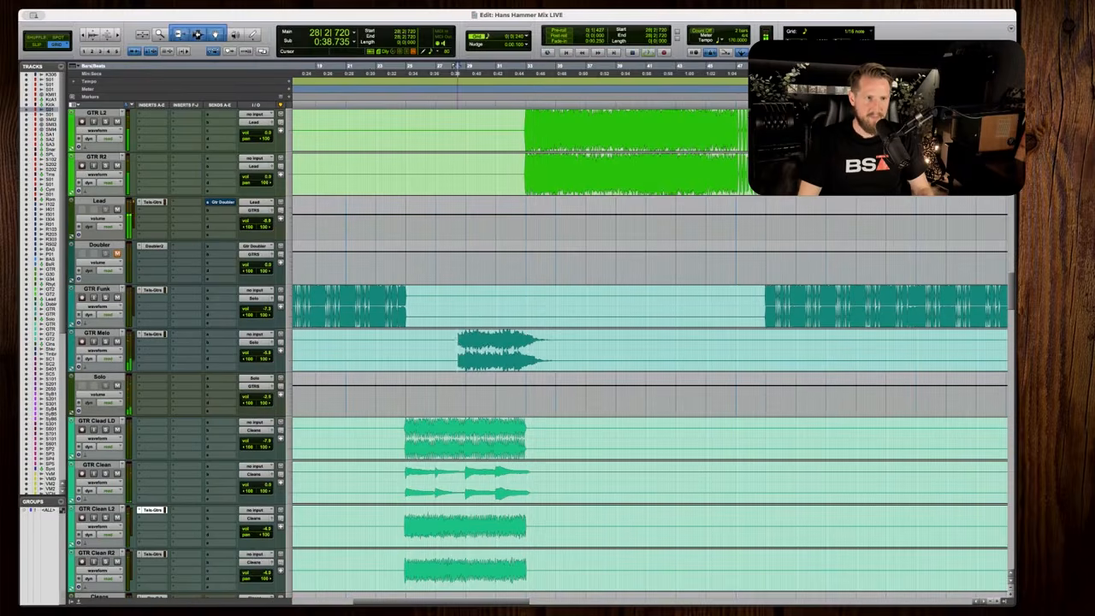
Solo GTR Clead LD and play its first clip from the end of bar 24.
scroll(414, 349, up, 2)
scroll(428, 349, down, 3)
click(589, 219)
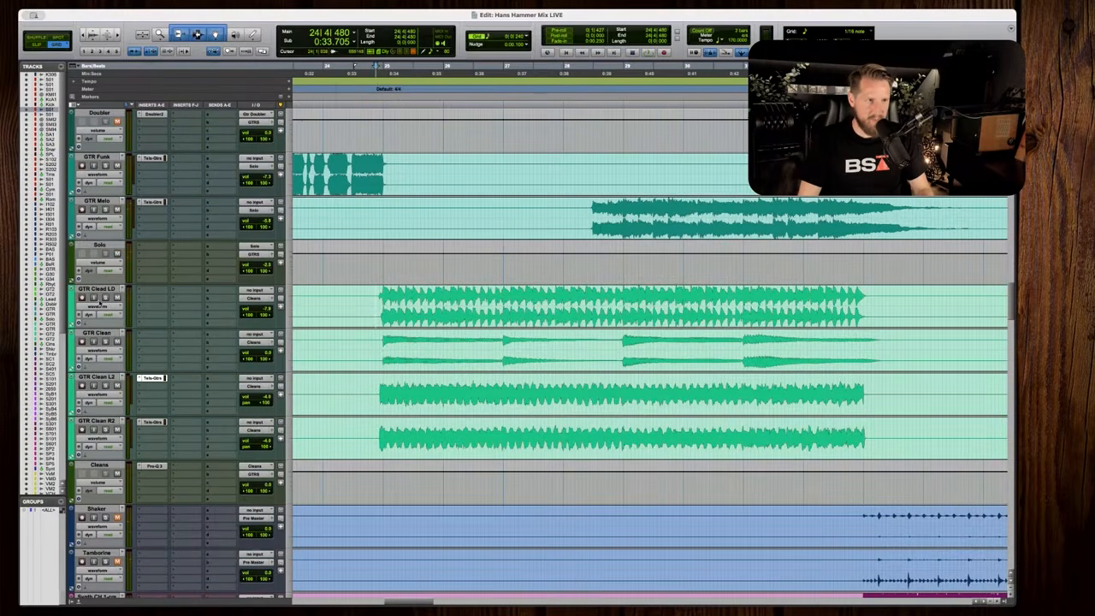
key(space)
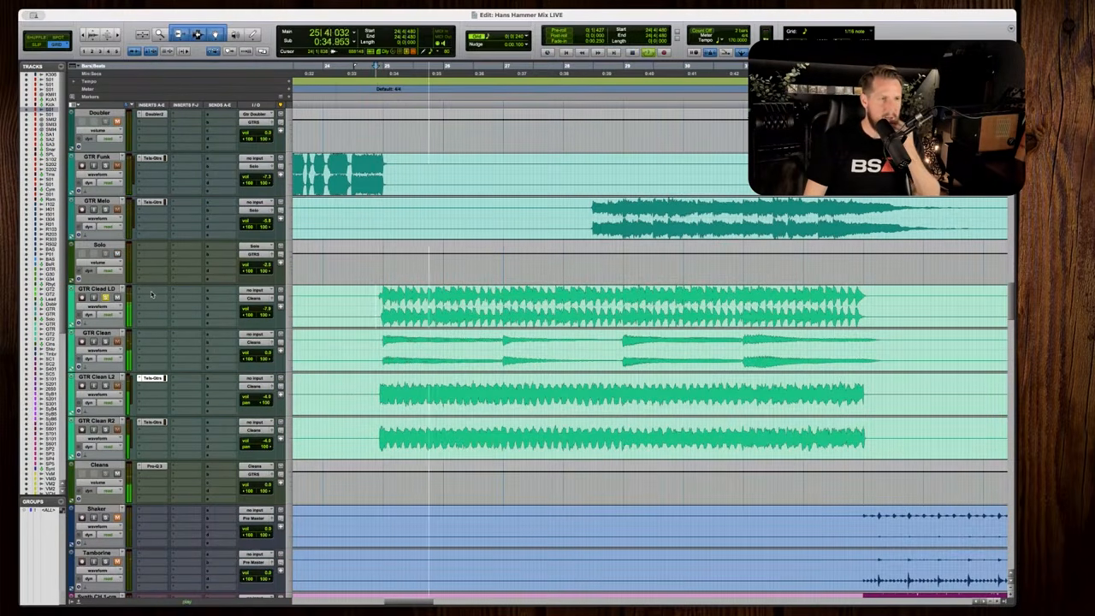
click(154, 293)
mouse_move(184, 291)
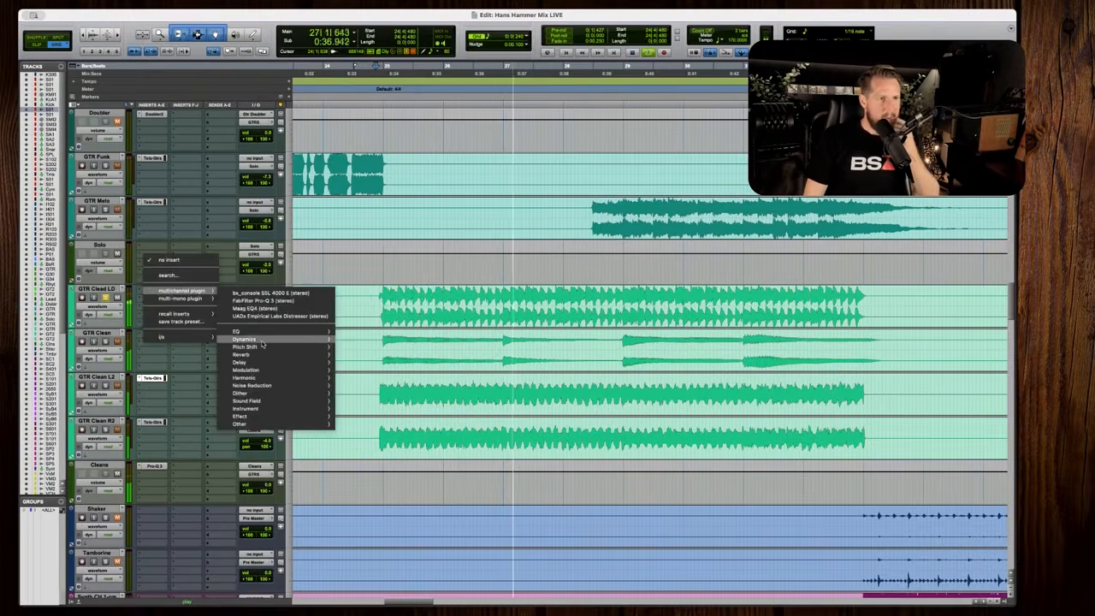
mouse_move(263, 342)
click(445, 356)
Stop playback and open the stereo dynamics plug-in choices for GTR Clead LD's first insert.
key(space)
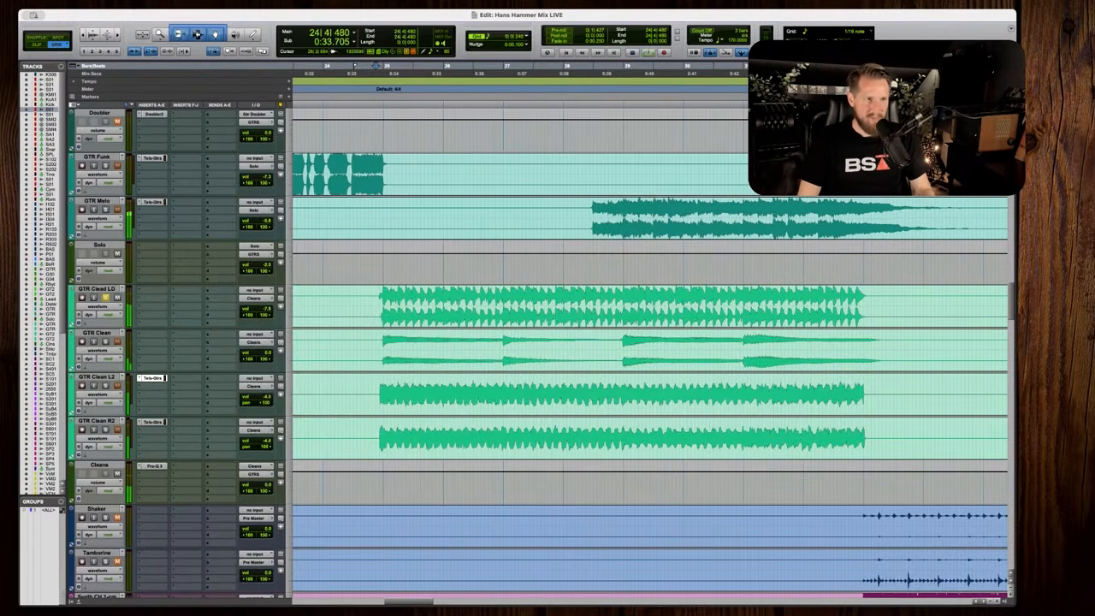
click(152, 294)
mouse_move(253, 342)
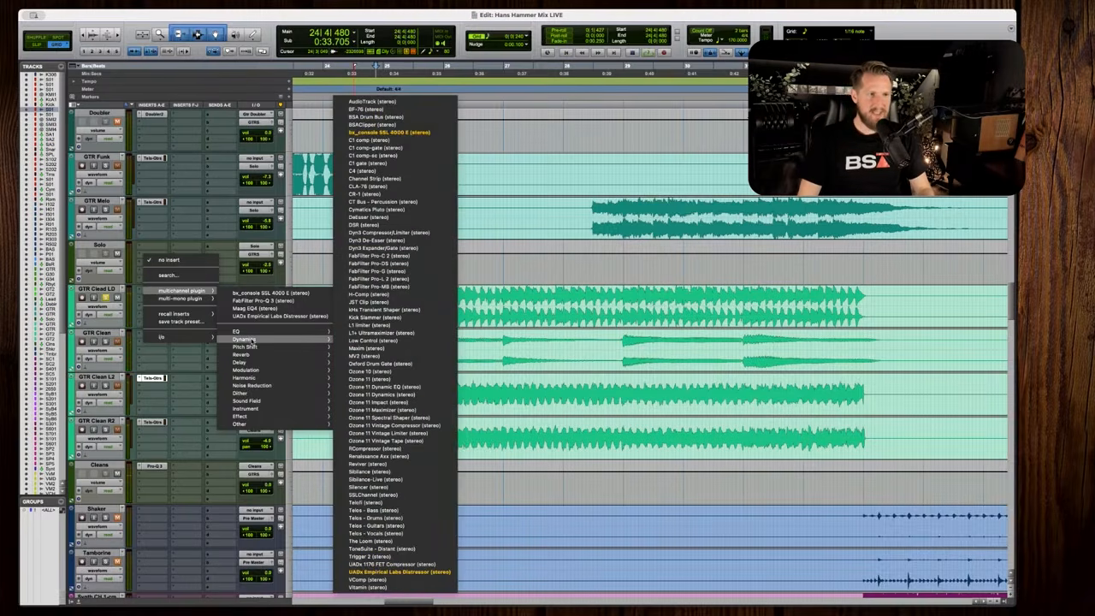
Insert the stereo Telos - Guitars plugin on GTR Clead LD and dial in 75% low cut with moderate compression.
click(381, 525)
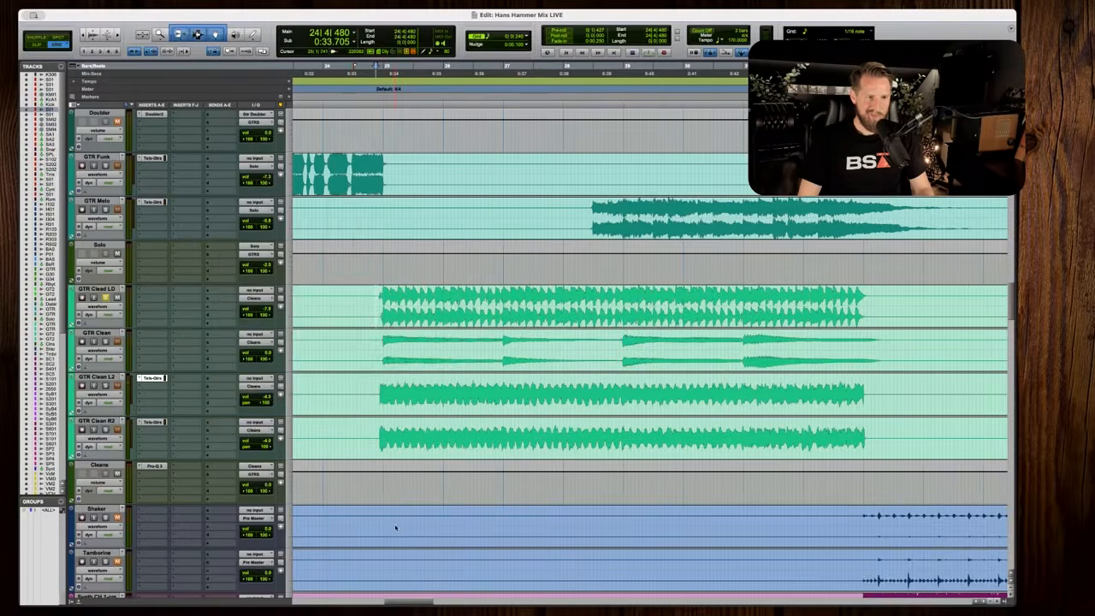
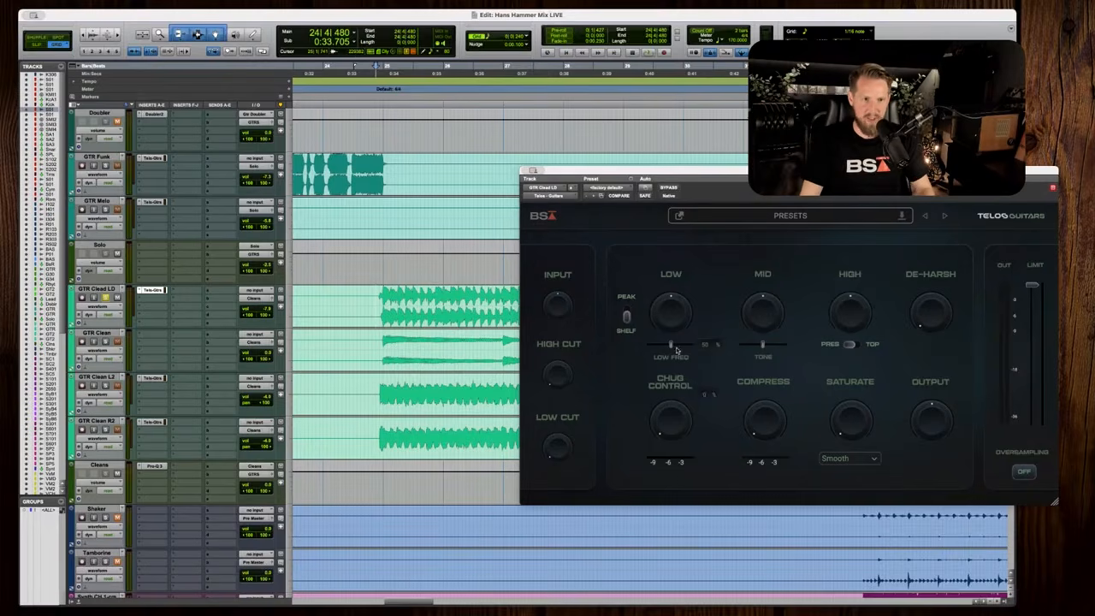
key(space)
drag(562, 443, 572, 369)
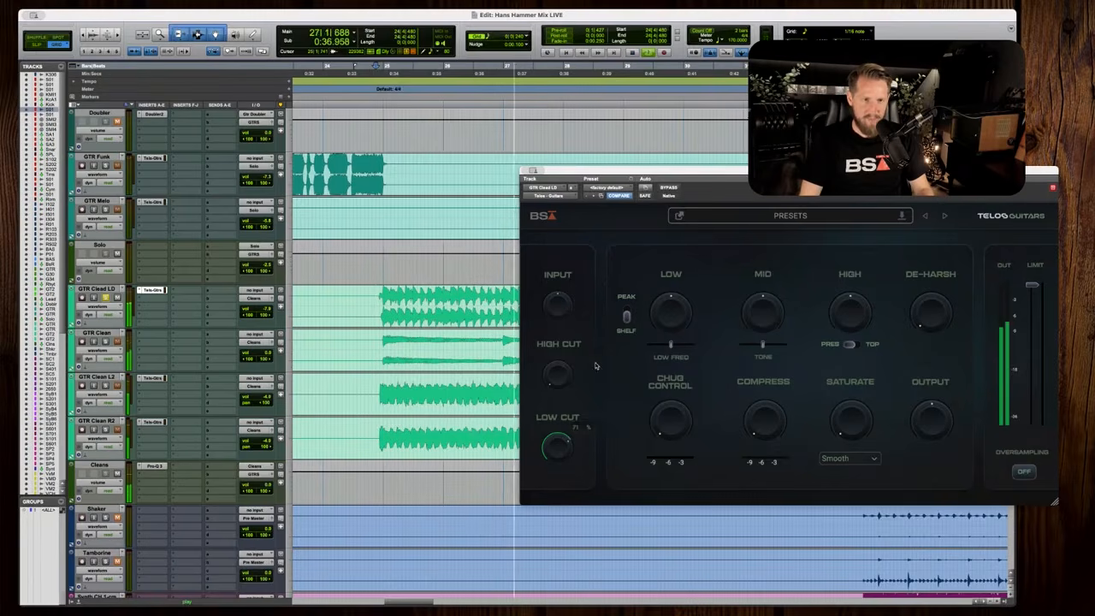
key(space)
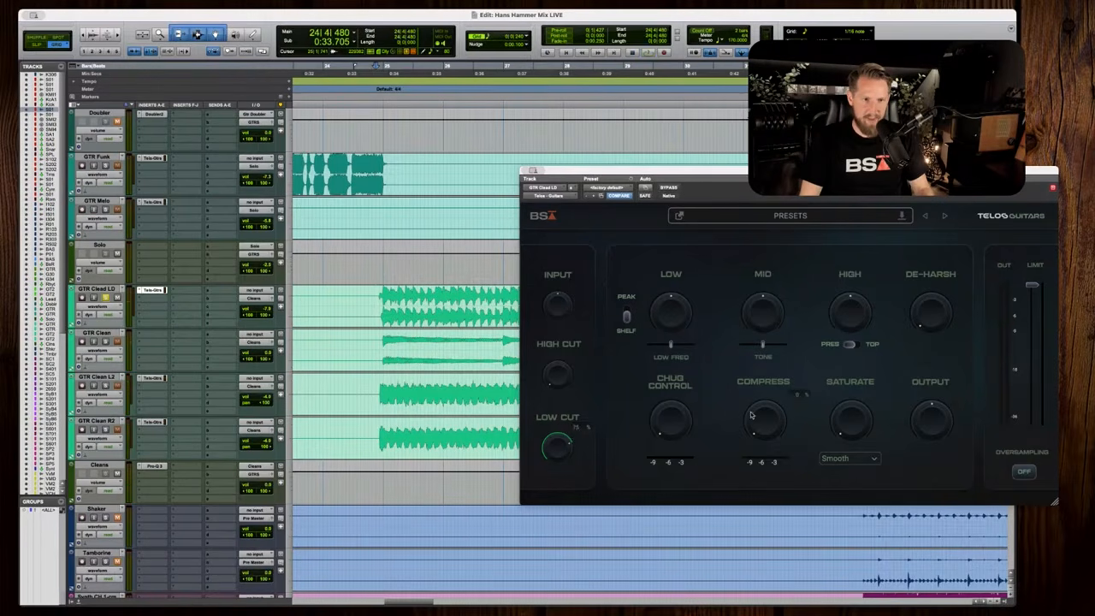
key(space)
drag(750, 415, 762, 362)
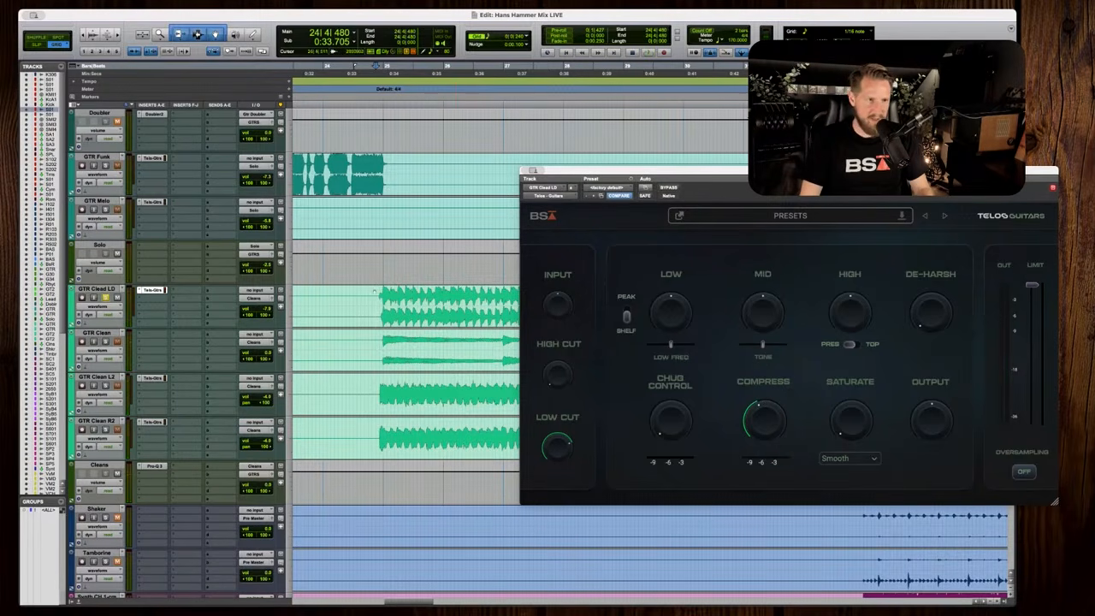
Try adding saturation to GTR Clead LD during playback and reset the amount to its default.
key(space)
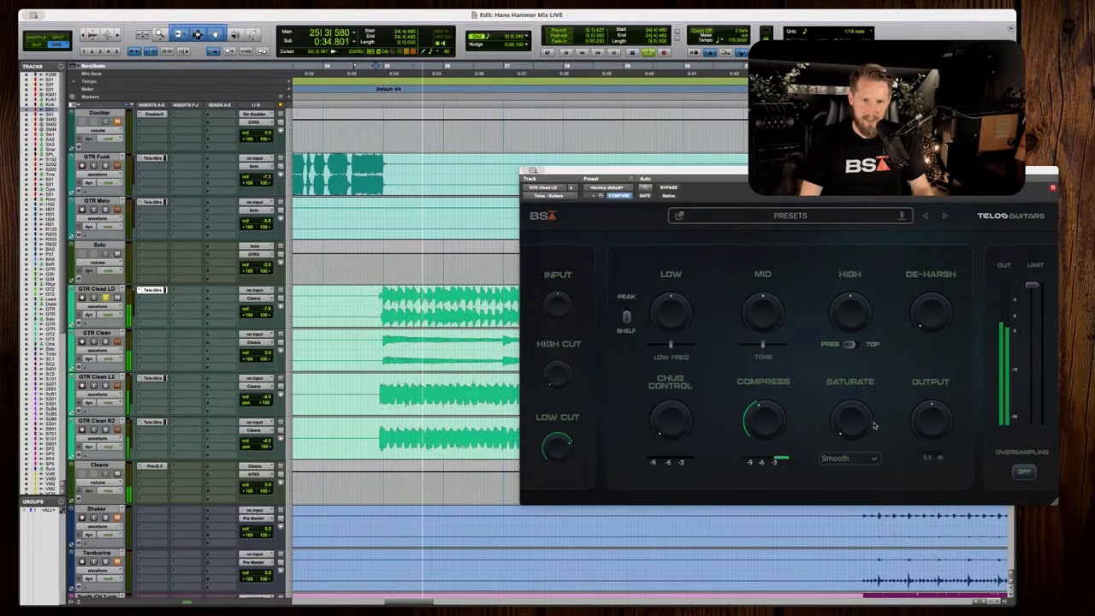
drag(864, 418, 862, 365)
alt+click(853, 402)
key(space)
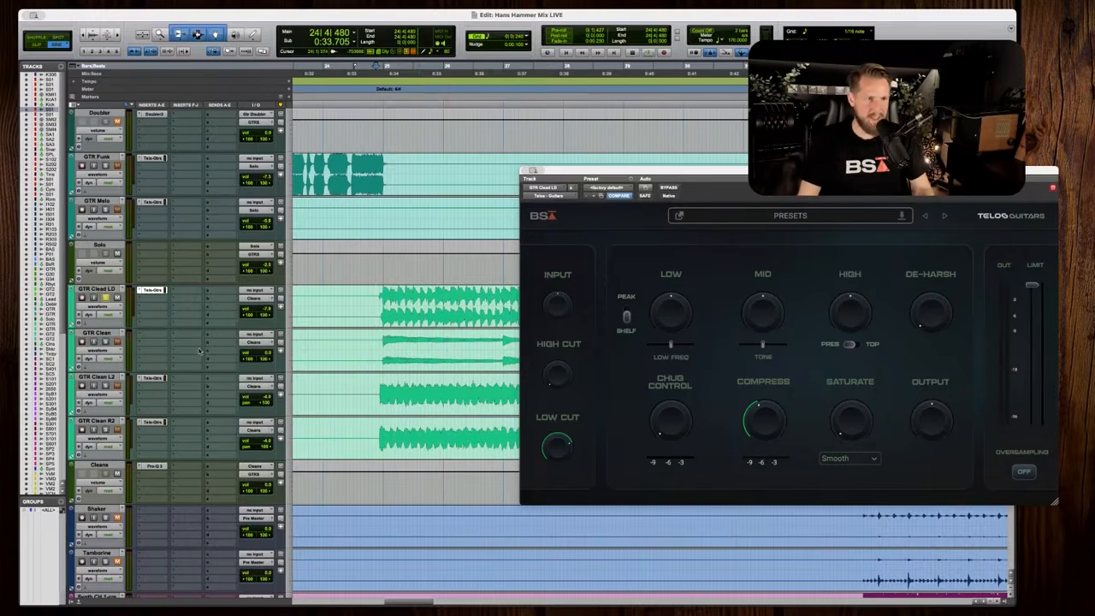
Adjust the volumes of the GTR Clead LD, GTR Clean L2 and GTR Clean R2 tracks during playback.
key(space)
click(263, 307)
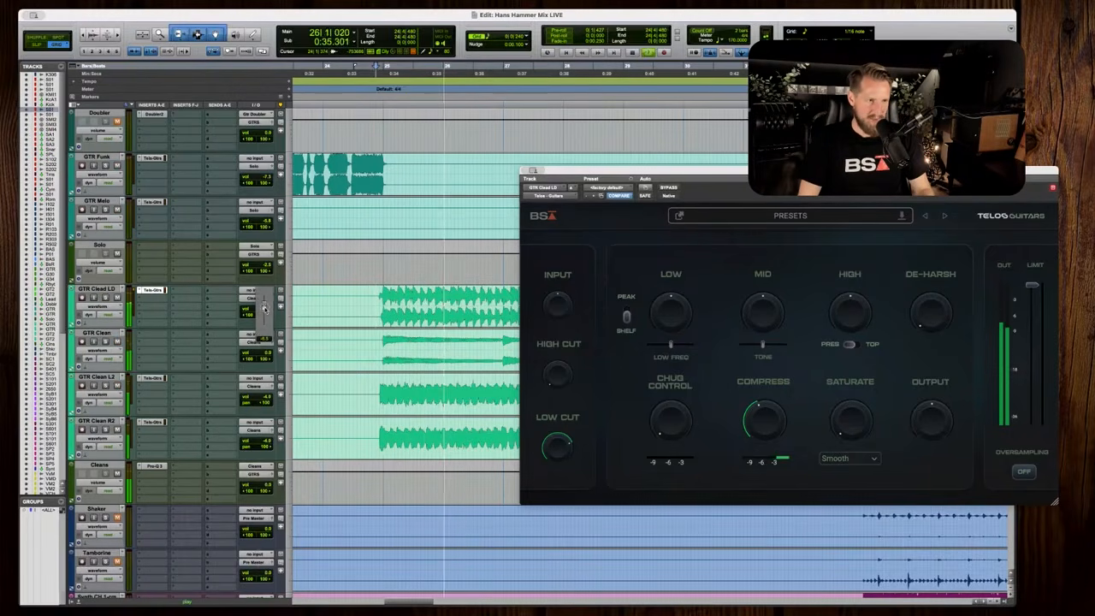
click(266, 396)
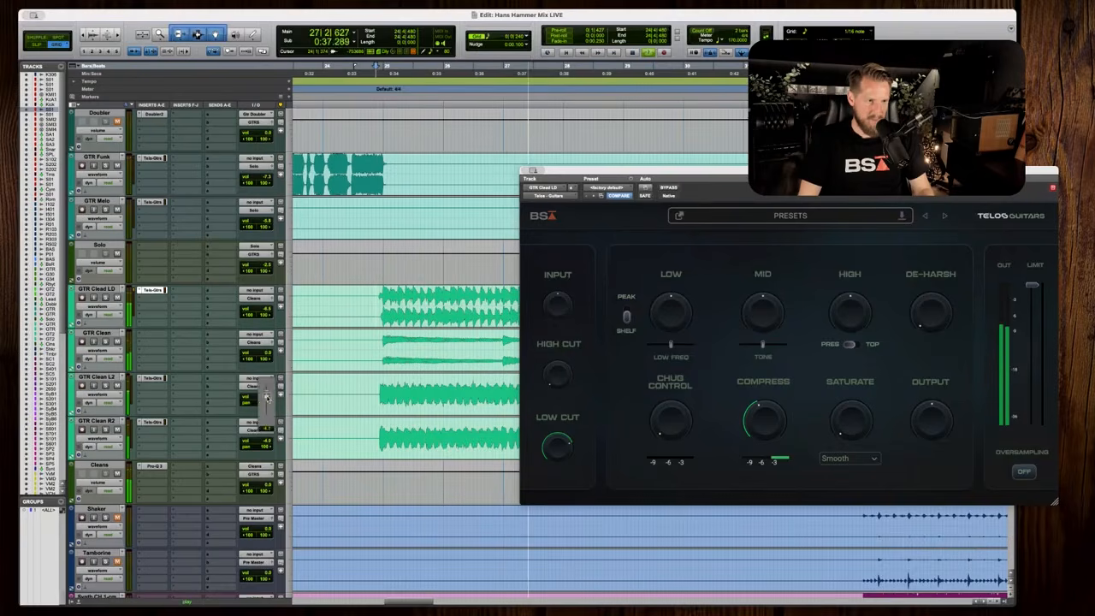
click(267, 444)
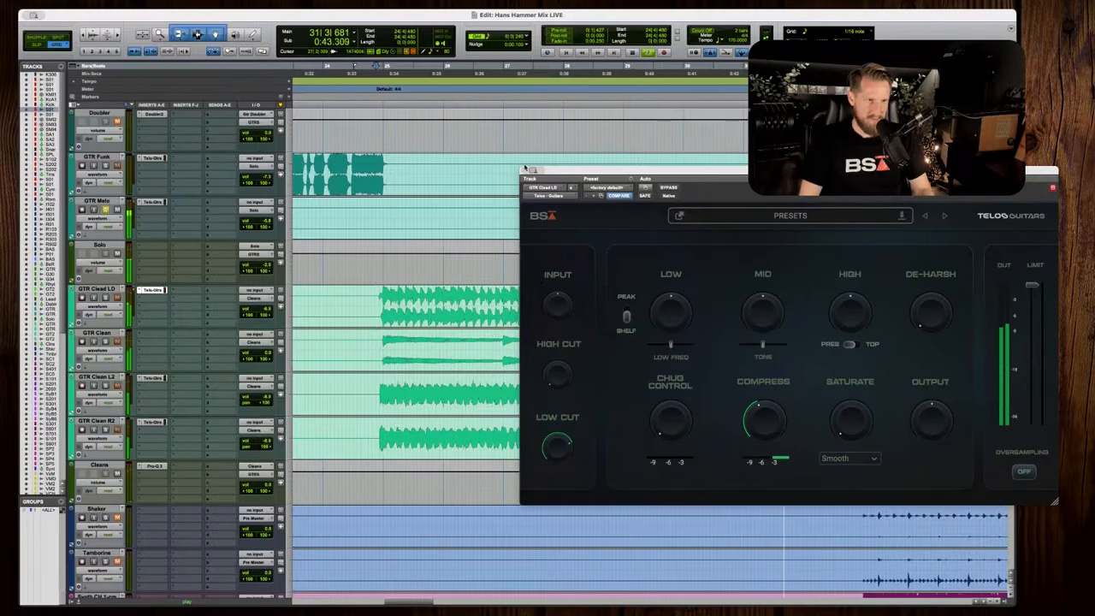
Increase the De-Harsh amount in GTR Melo's Telos Guitars plugin while playing its section.
key(space)
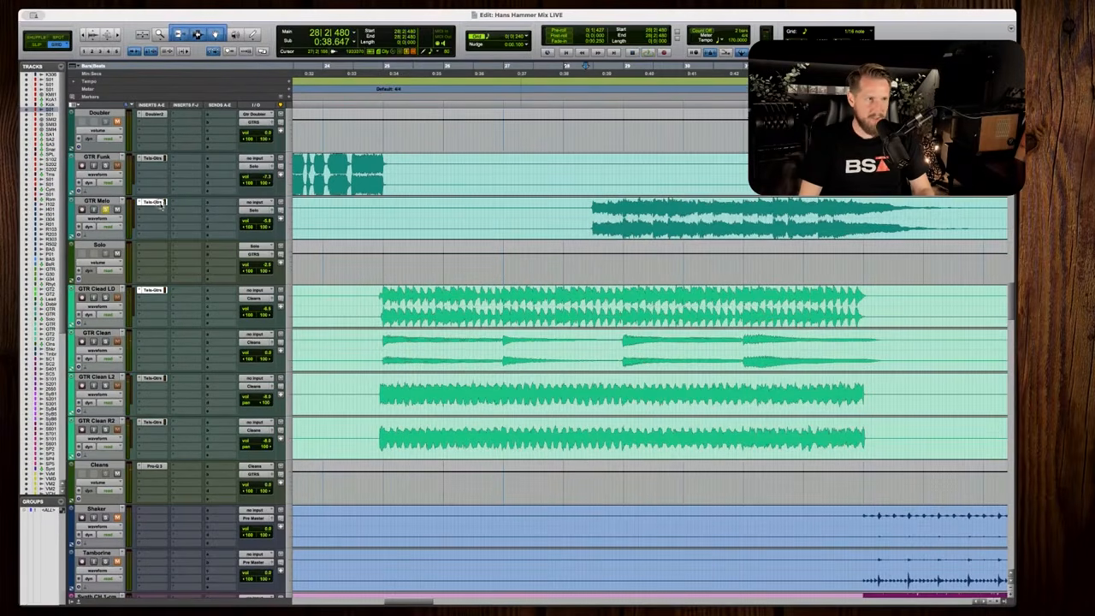
click(152, 202)
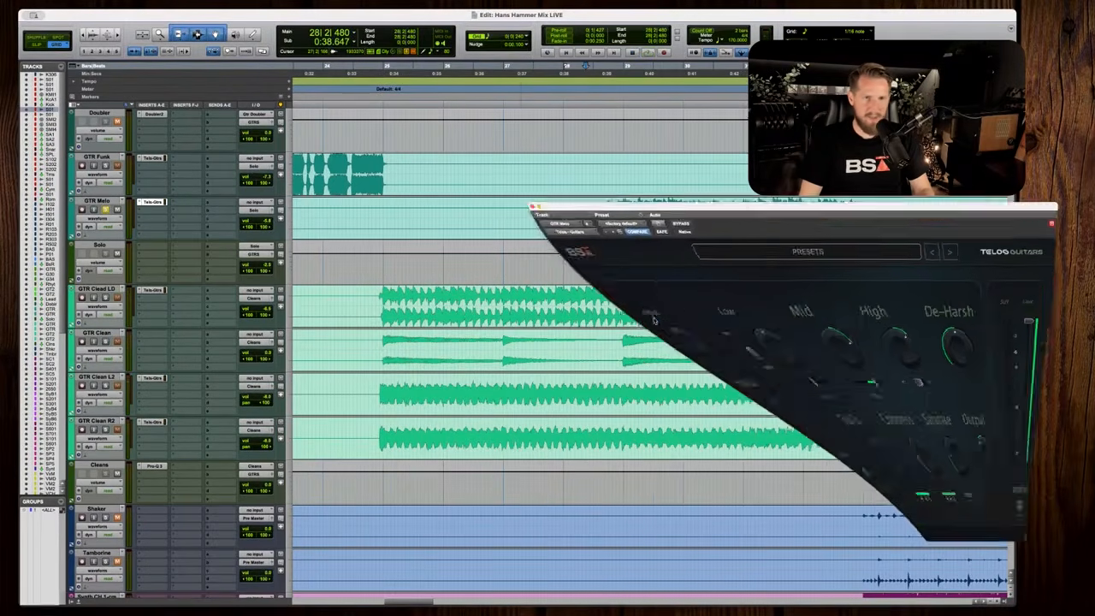
key(space)
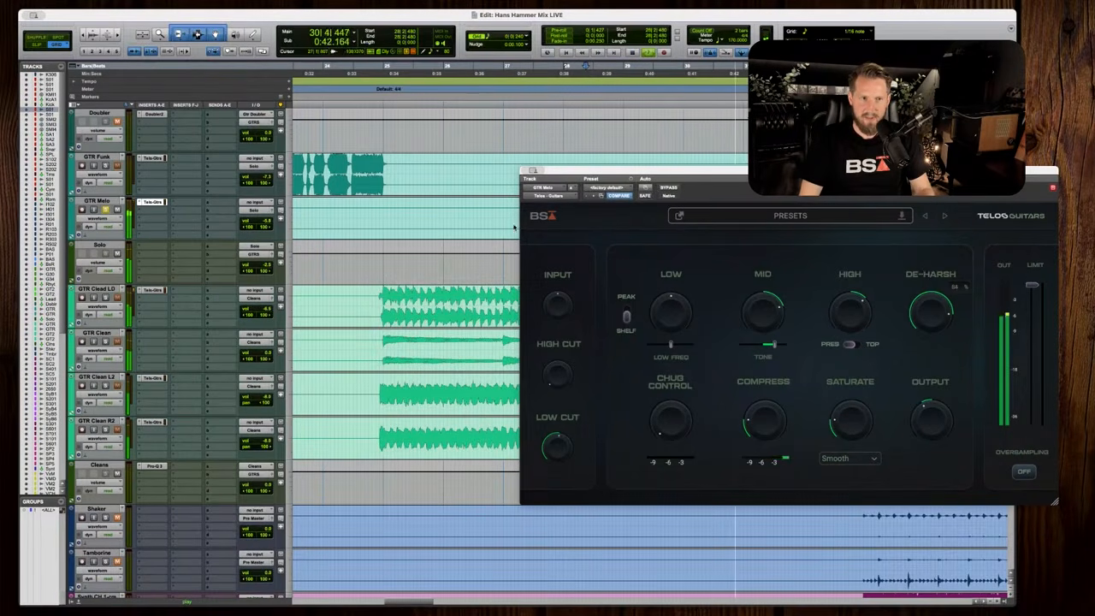
key(space)
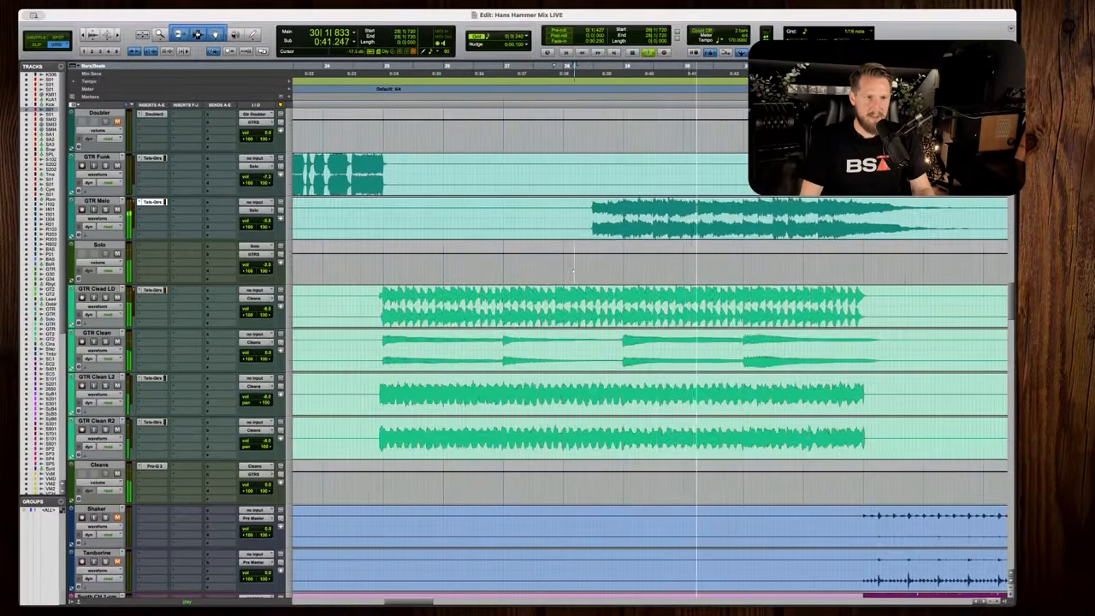
Play on into the chorus while looking over the guitar, bass and riser tracks across the arrangement.
key(r)
key(r)
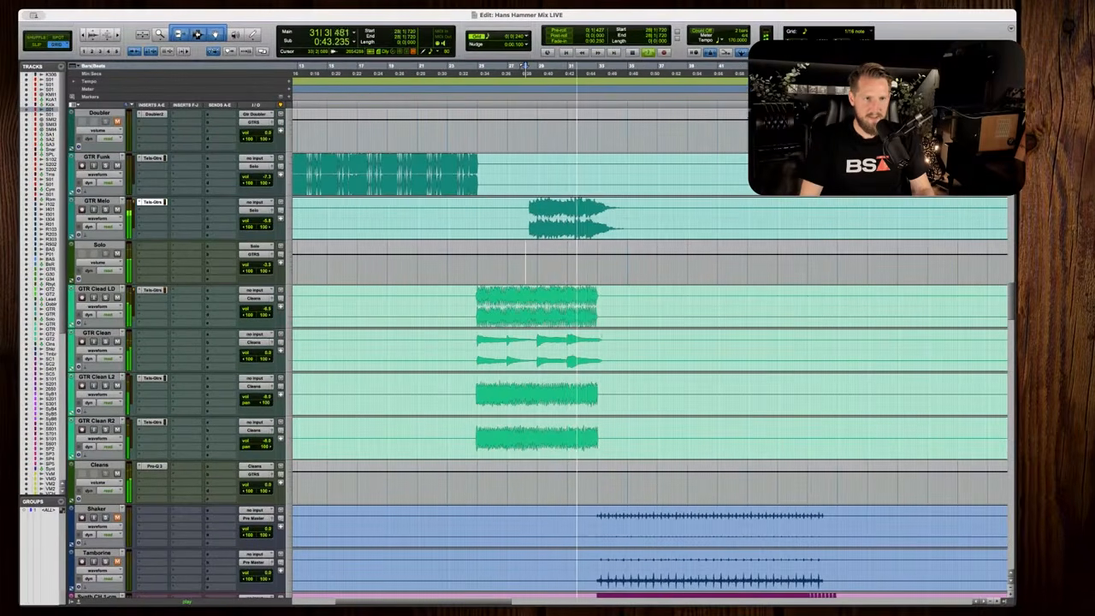
key(r)
scroll(650, 352, down, 4)
scroll(650, 352, up, 19)
scroll(650, 352, down, 4)
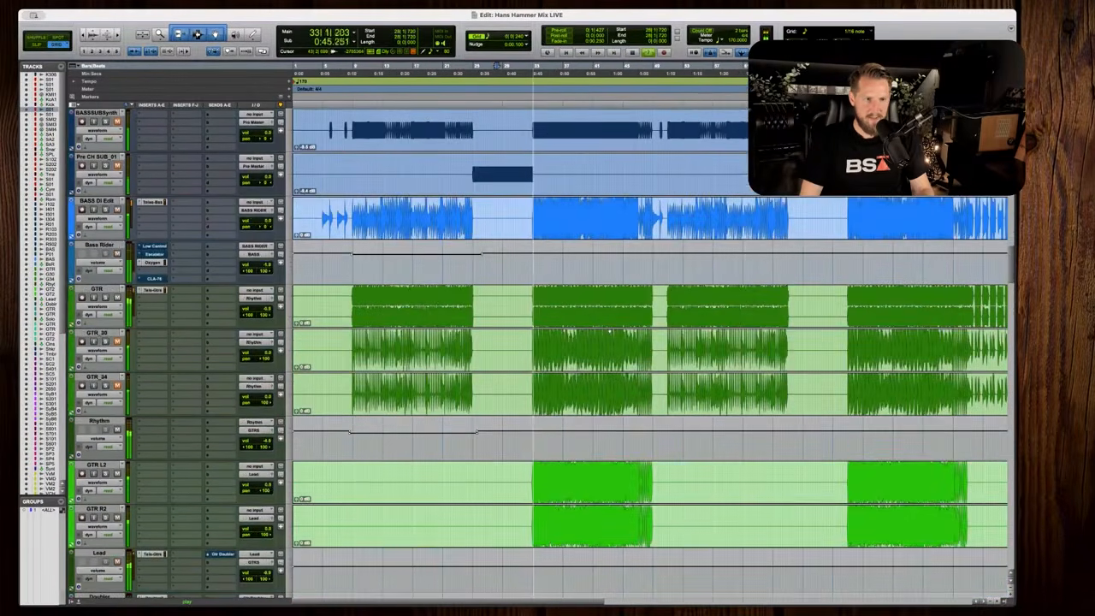
scroll(650, 352, up, 1)
scroll(610, 355, up, 10)
scroll(610, 355, down, 9)
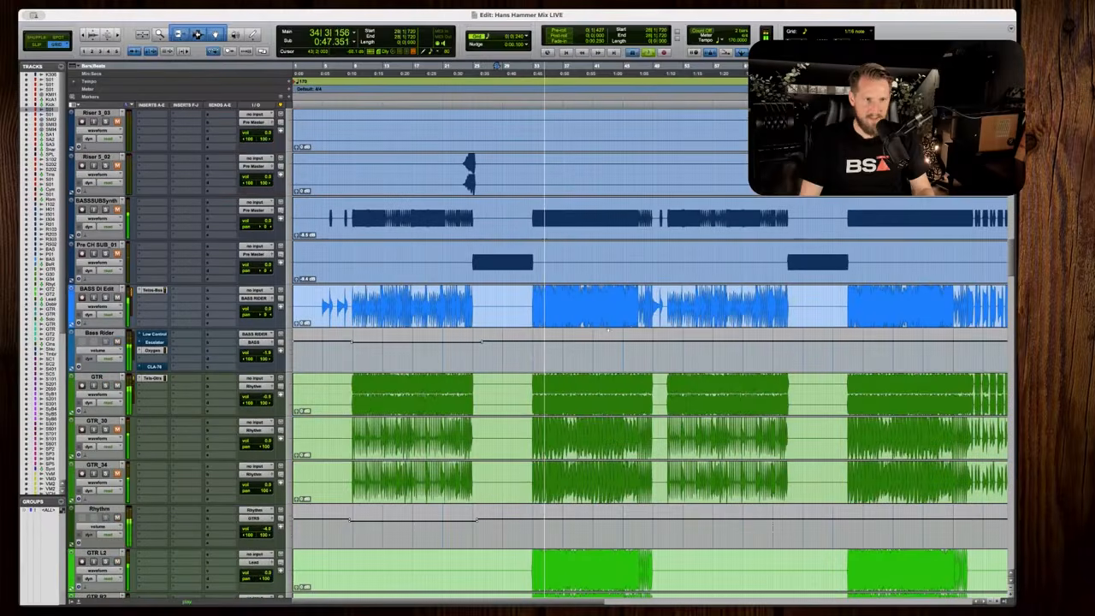
Set the playback start to 32|4|480 before the chorus and examine the impact and riser tracks there.
key(space)
click(532, 354)
key(t)
scroll(539, 354, up, 4)
scroll(539, 355, right, 3)
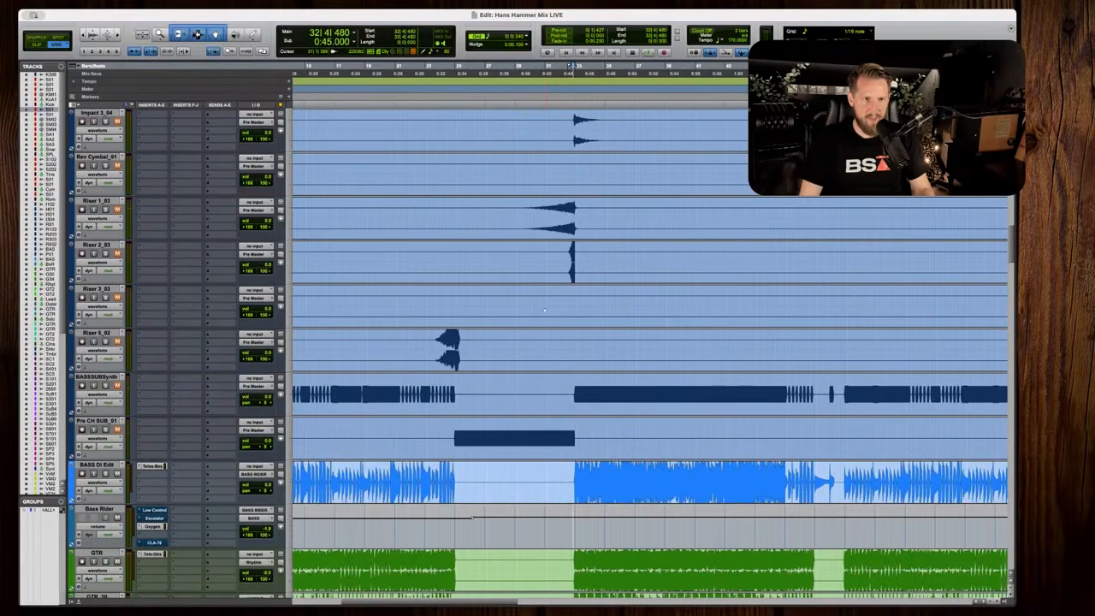
scroll(539, 355, up, 1)
scroll(632, 235, up, 3)
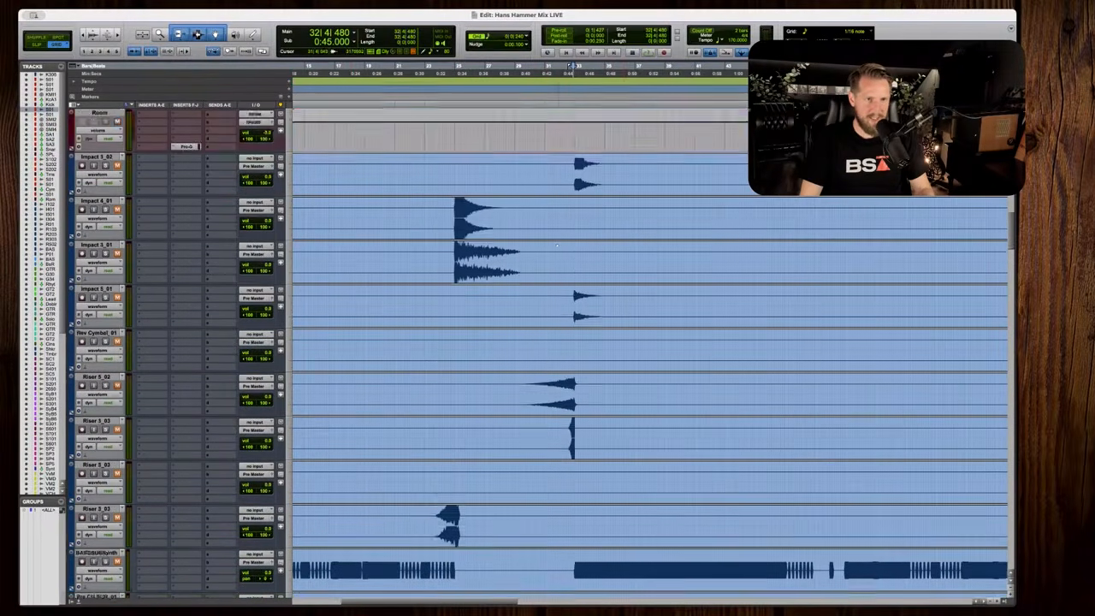
scroll(631, 235, down, 4)
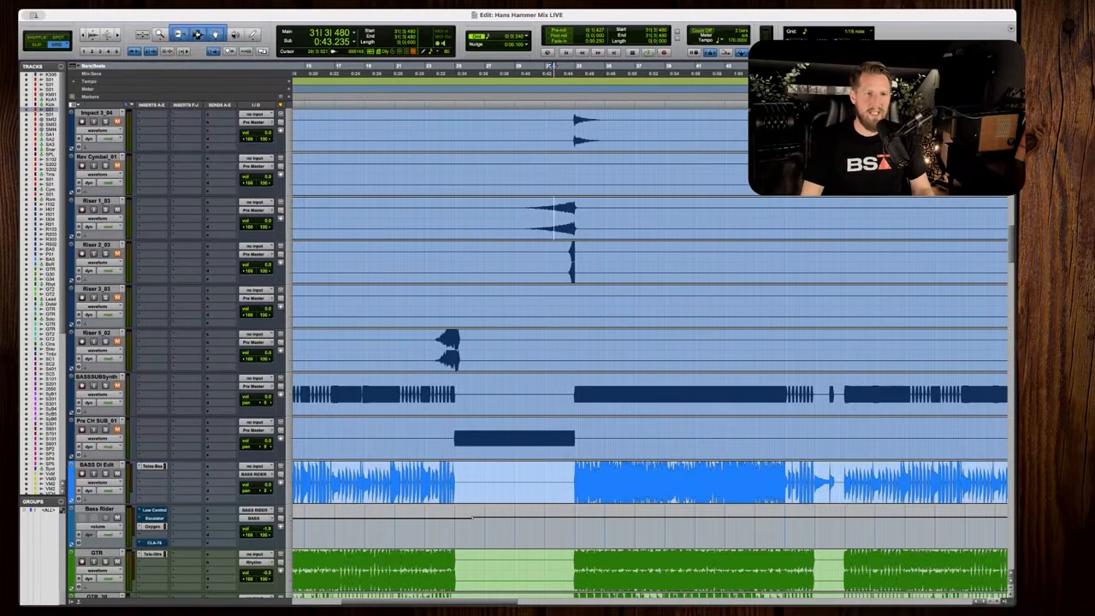
Play the risers leading into the chorus, starting from 30|2|720 on the Riser 1_03 track.
drag(453, 219, 575, 219)
click(549, 219)
scroll(571, 219, up, 2)
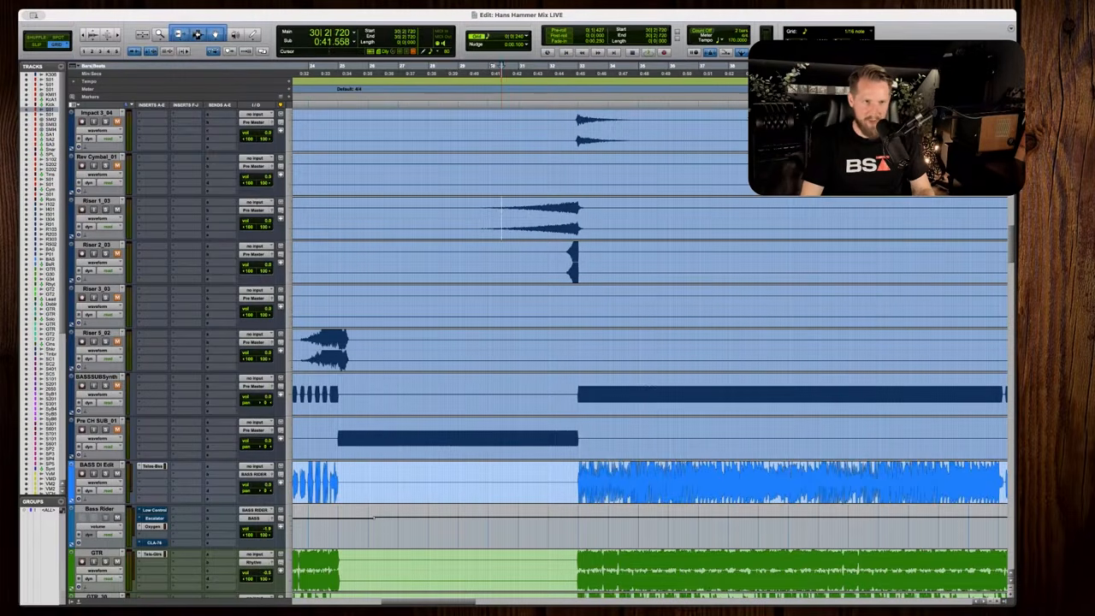
key(space)
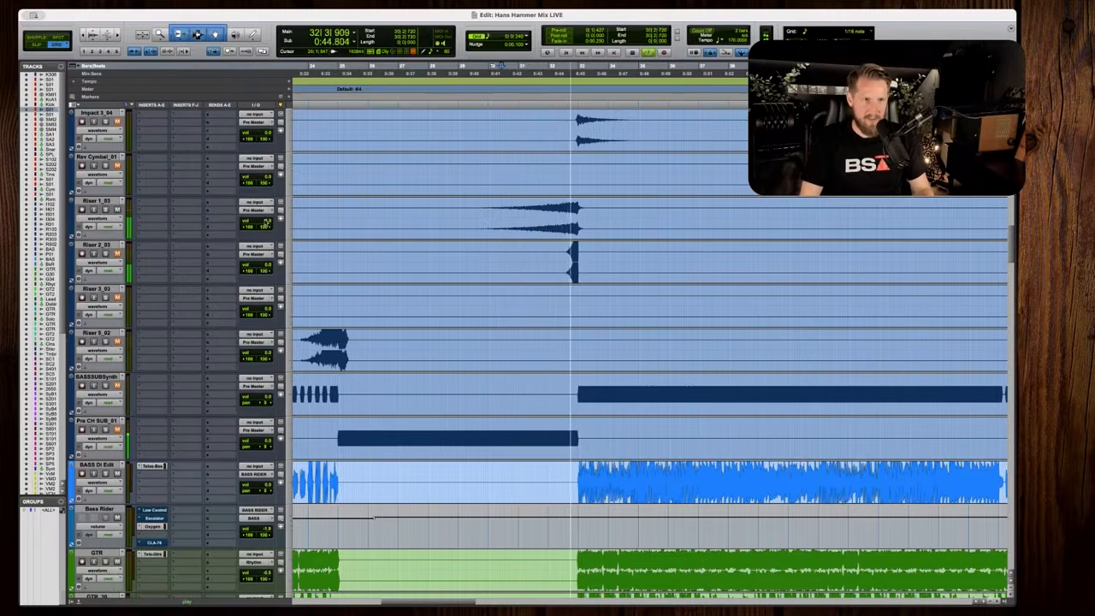
key(space)
Examine the impact samples at the chorus entrance while playing from 32|4|240.
click(578, 219)
scroll(582, 219, up, 3)
scroll(582, 219, right, 1)
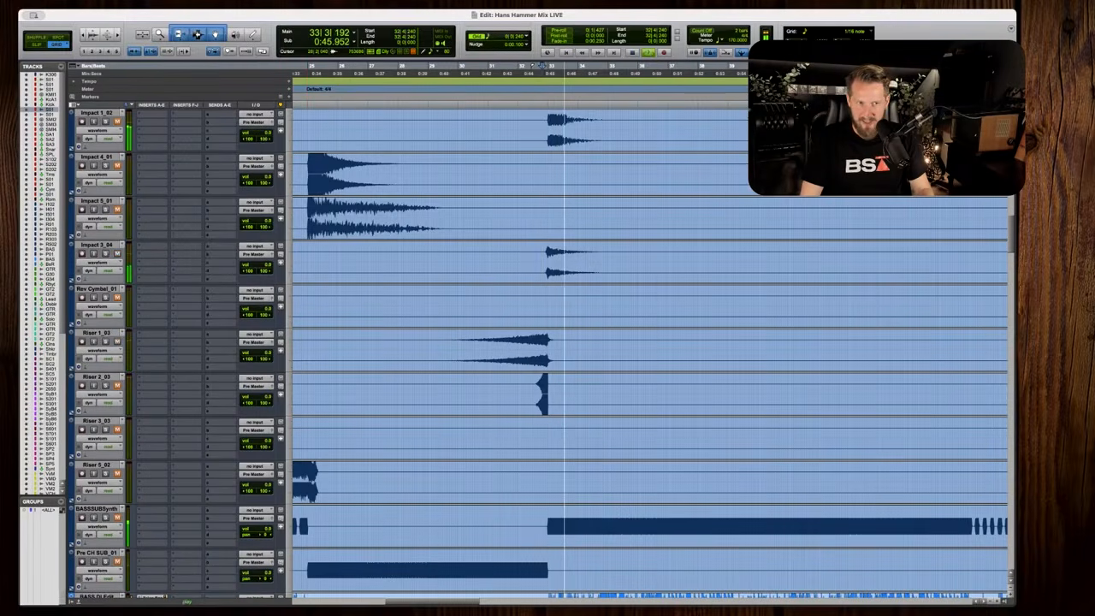
scroll(214, 315, up, 4)
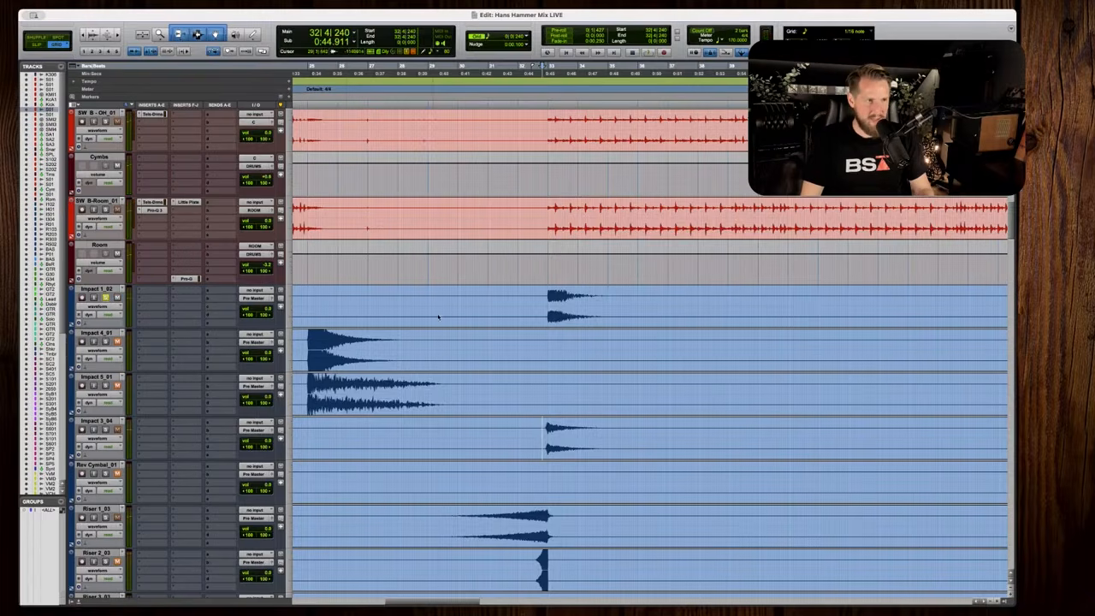
Mute the soloed Impact 1_02 track and play into the chorus from 32|4|240.
click(117, 298)
key(space)
key(r)
scroll(291, 308, down, 1)
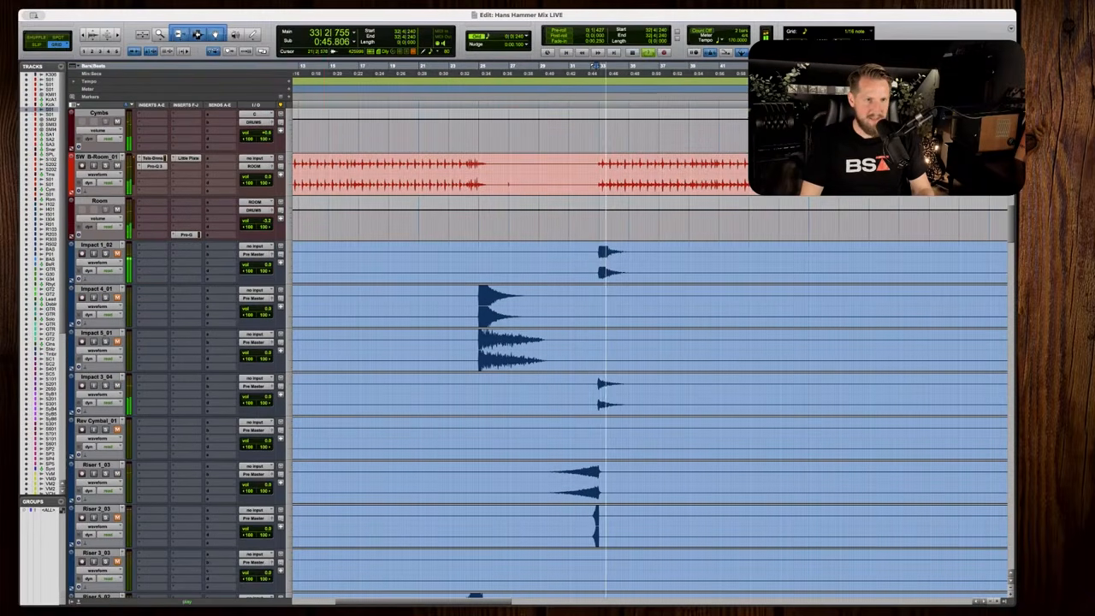
key(space)
Create a stereo audio track below the Room track and place an impact sample on it at 31|1|480.
click(100, 202)
key(shift+super+n)
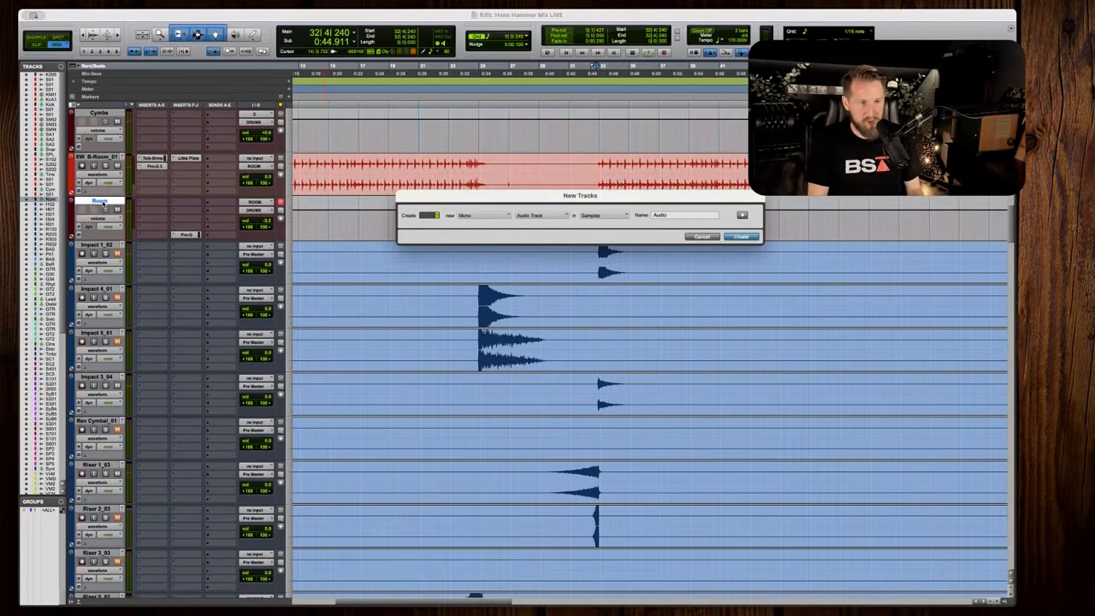
key(Return)
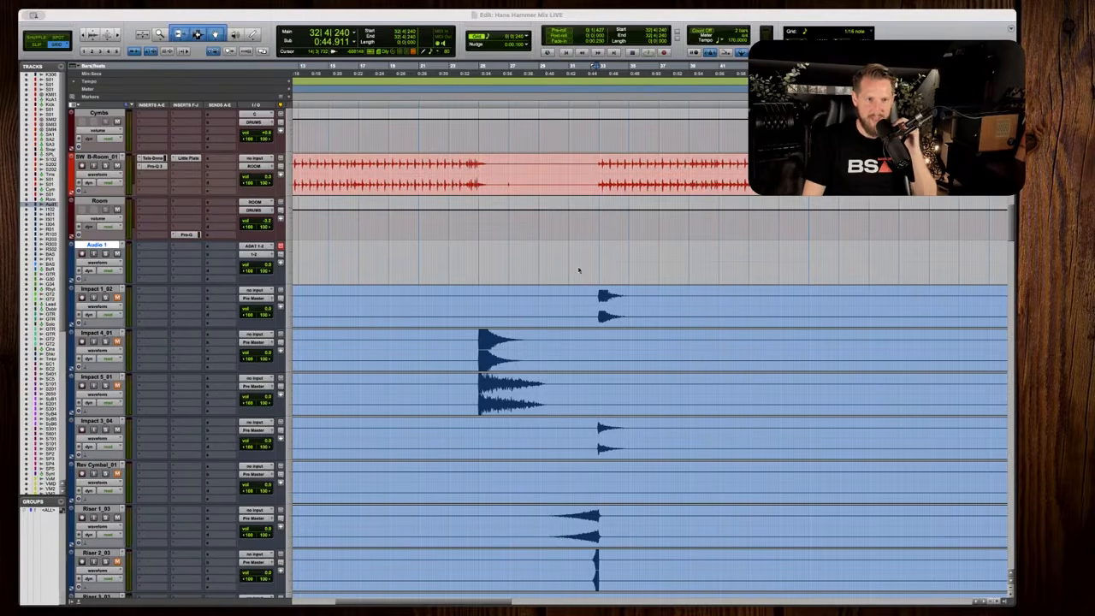
drag(573, 268, 573, 268)
scroll(560, 267, up, 5)
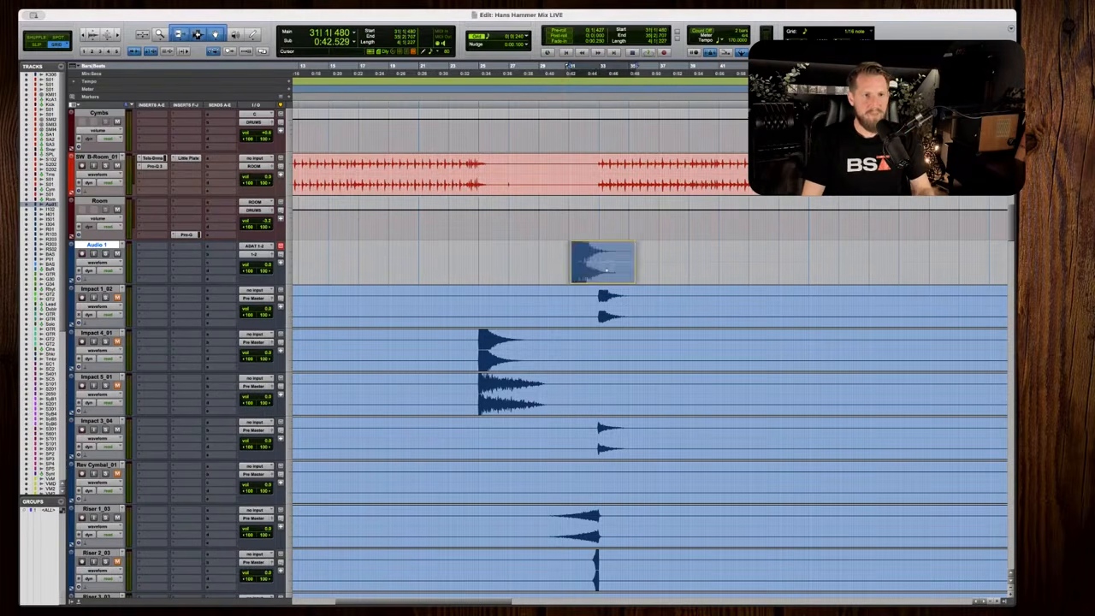
Route the output of the Audio 1 track to the stereo Pre Master bus.
click(254, 254)
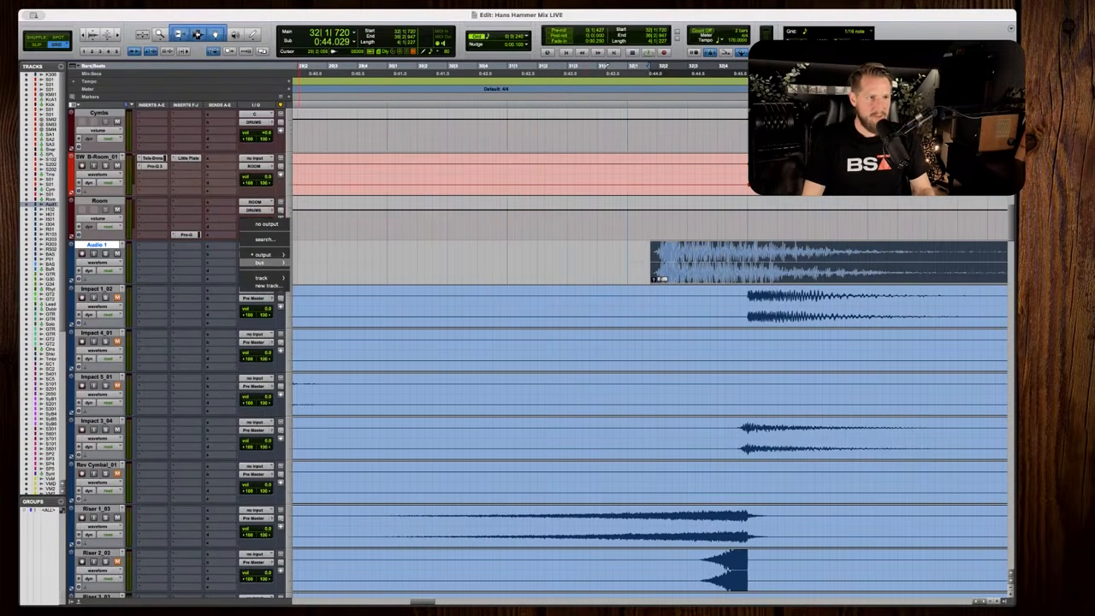
mouse_move(259, 264)
mouse_move(328, 266)
scroll(399, 267, up, 15)
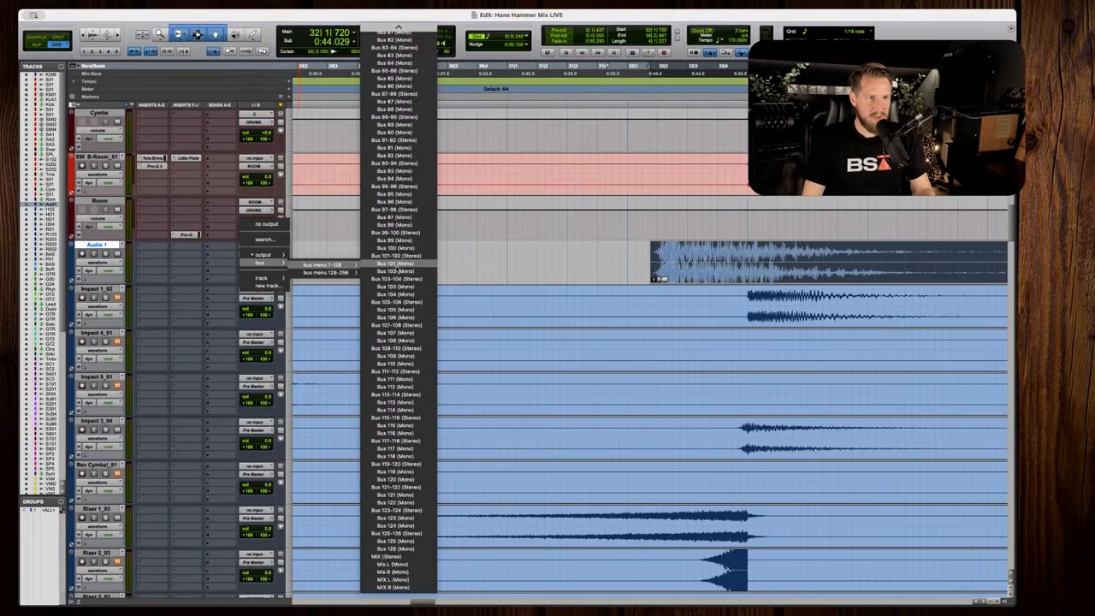
scroll(408, 262, up, 10)
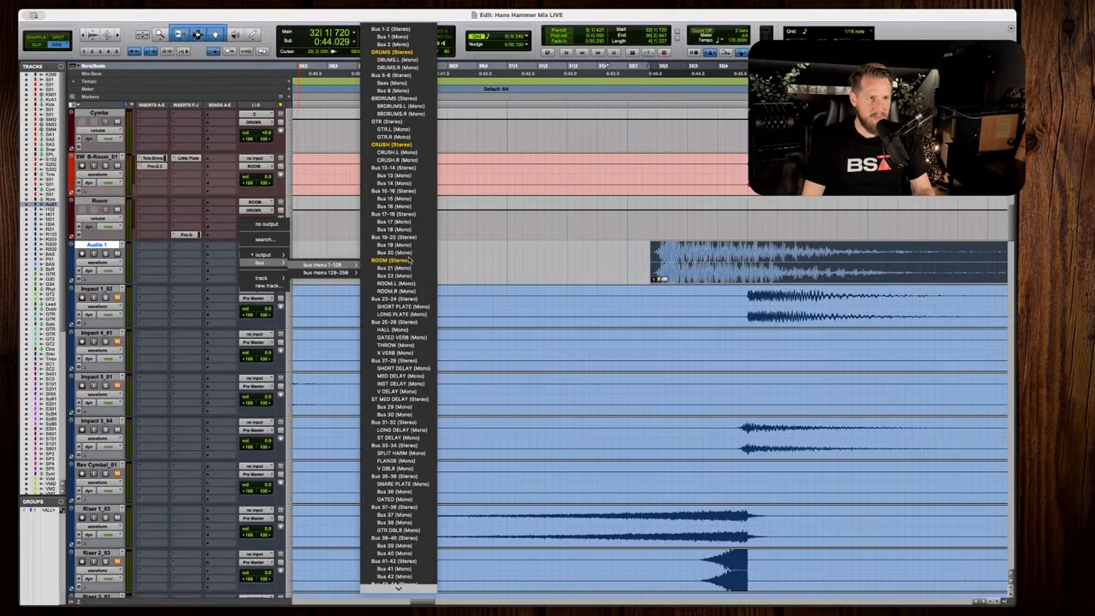
scroll(407, 272, down, 10)
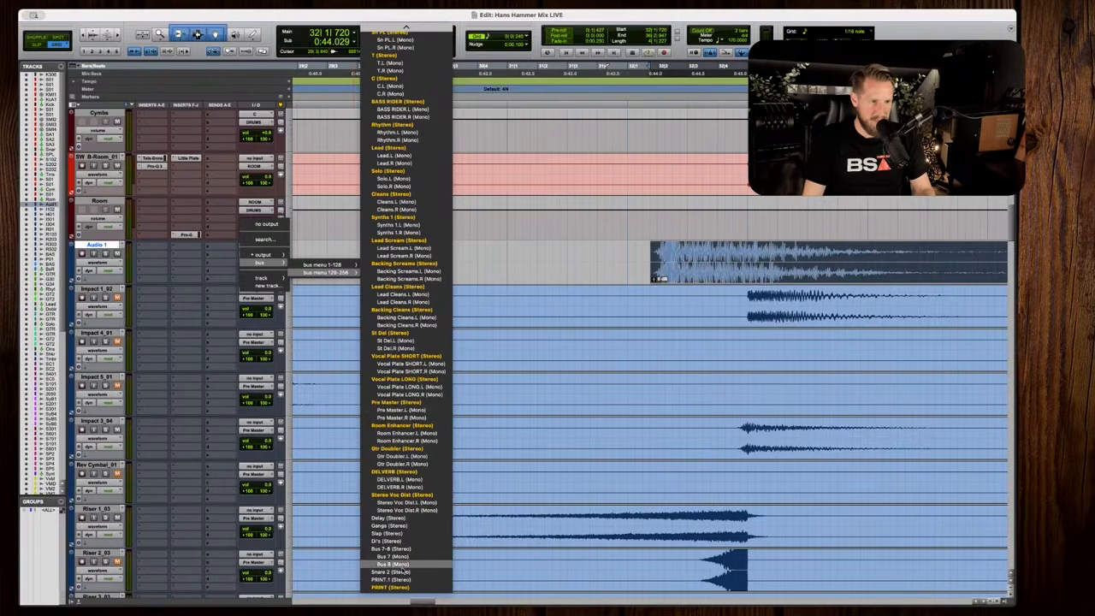
click(394, 408)
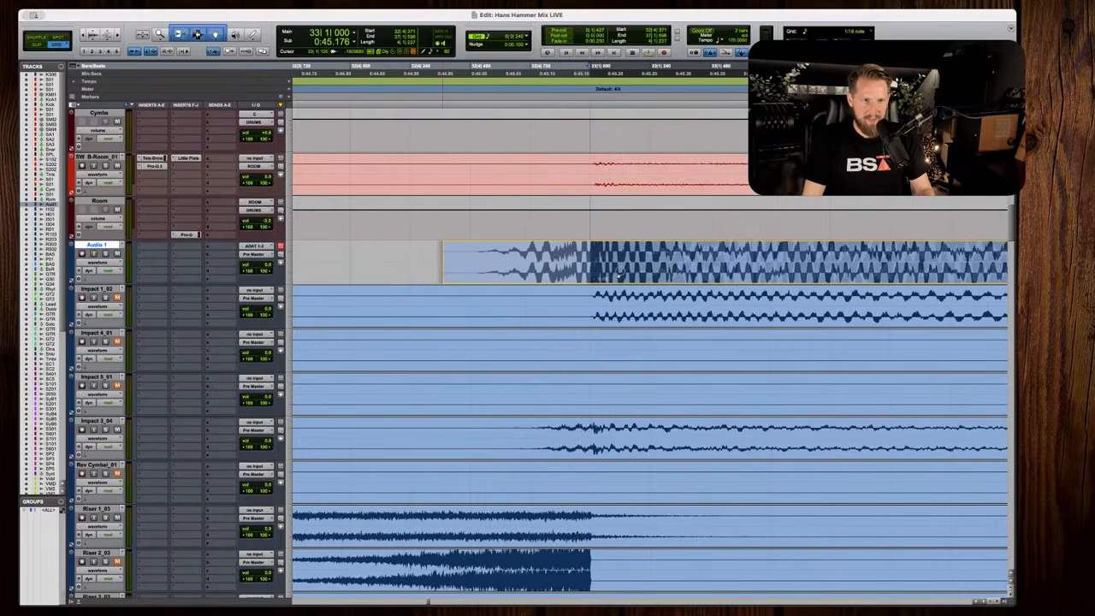
Solo the Audio 1 track and play the new impact sample into the chorus from 32|3|240.
key(space)
key(r)
key(r)
click(529, 264)
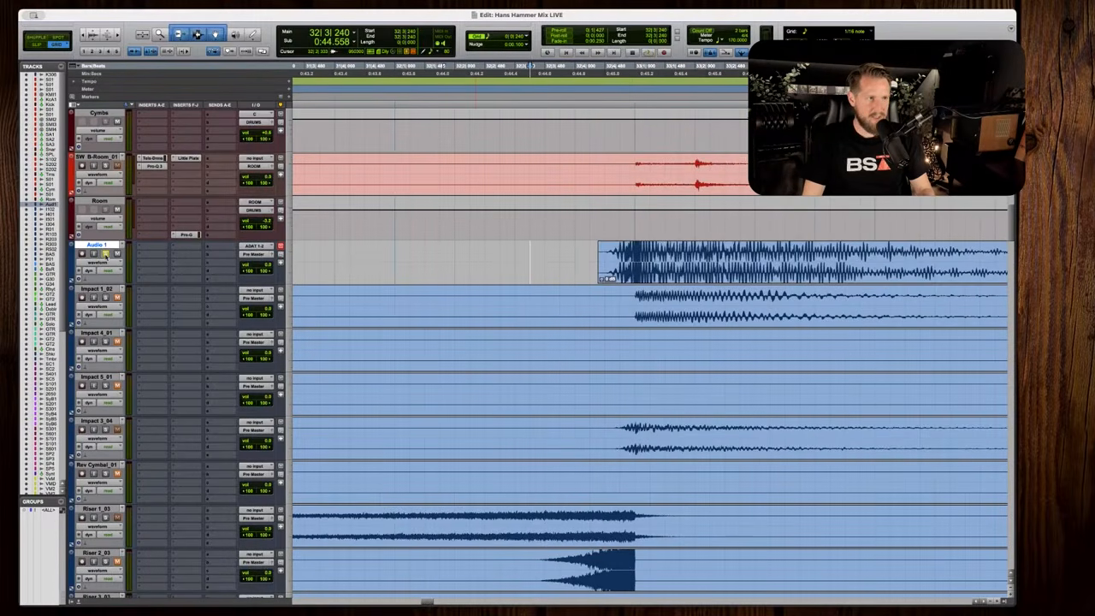
key(space)
key(r)
key(r)
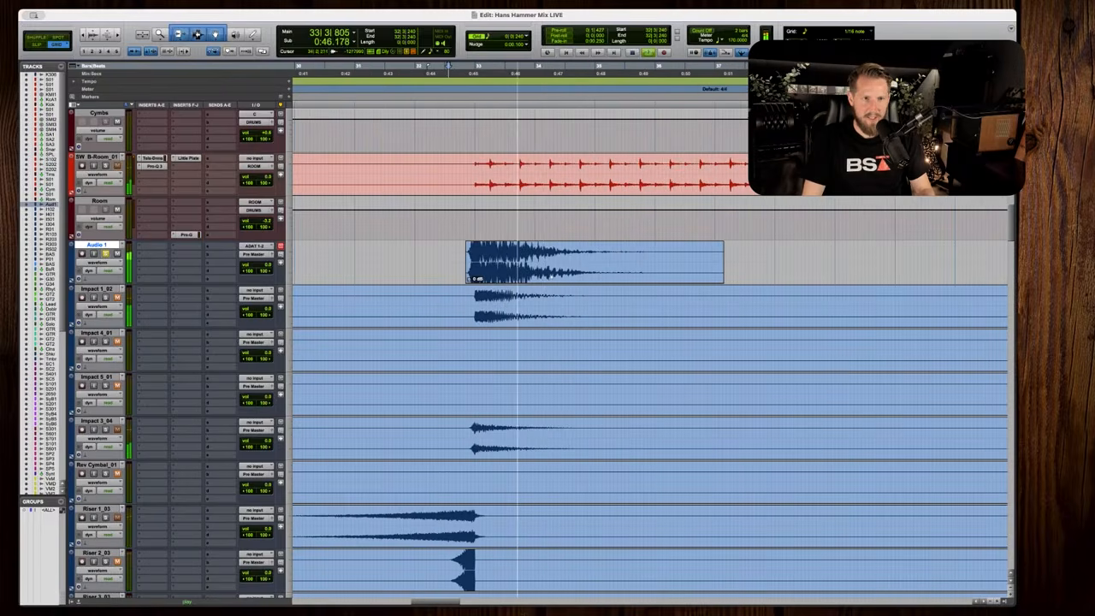
Play the new impact sample within the full mix into the chorus from 31|4|000.
key(space)
click(429, 262)
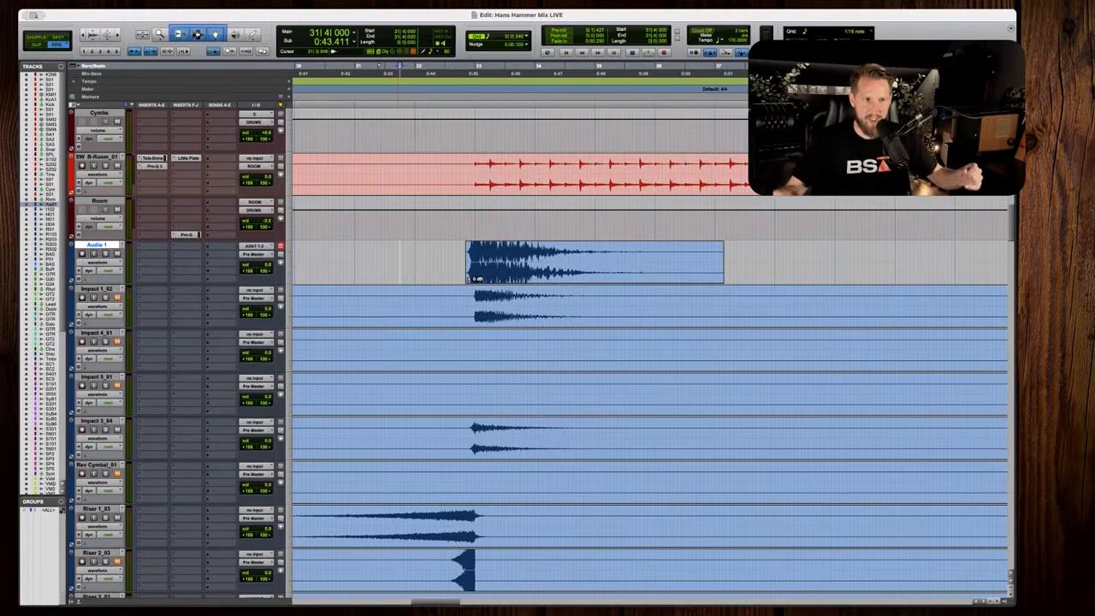
key(space)
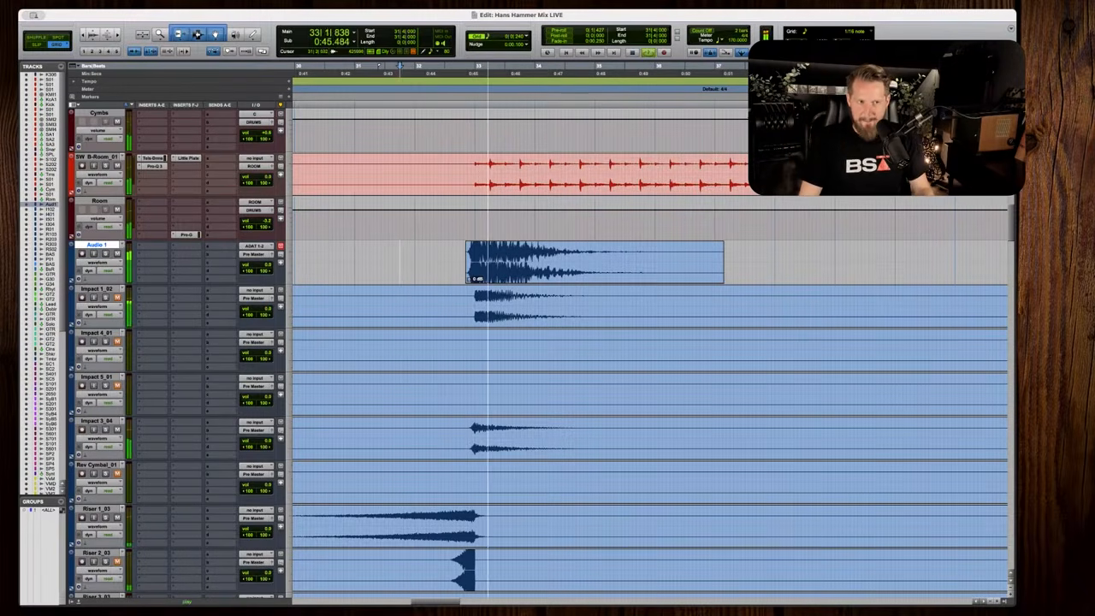
key(space)
Lower the Audio 1 track's volume to -7.9 dB and play the chorus entrance from 32|3|240.
drag(264, 265, 266, 267)
click(451, 261)
key(space)
key(space)
key(space)
key(space)
key(r)
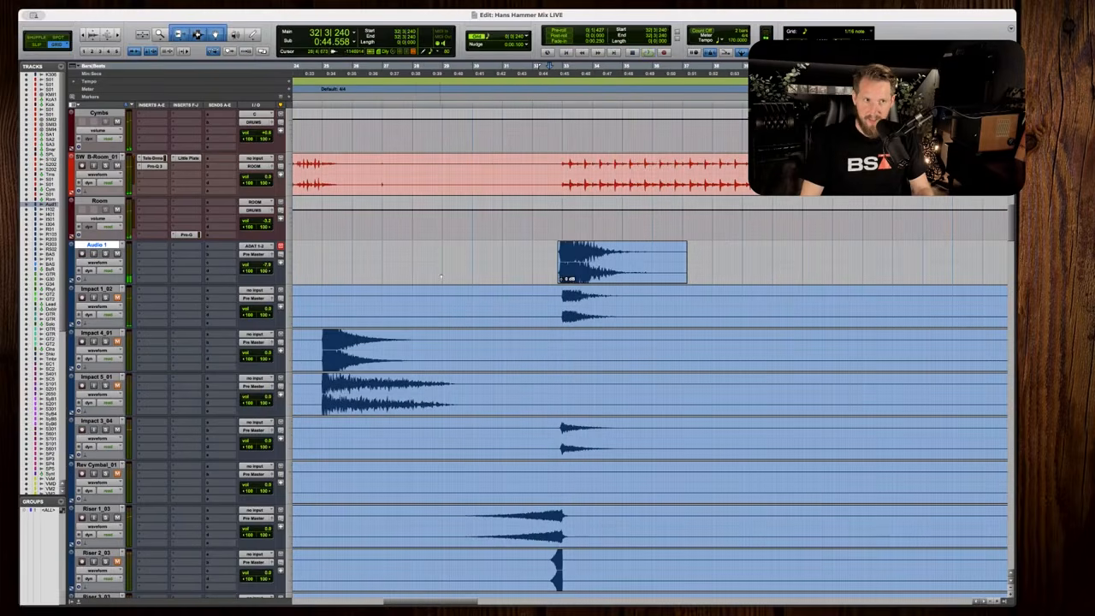
Create another stereo audio track below Audio 1 and place a second impact sample on it near the chorus entrance.
key(super+shift+n)
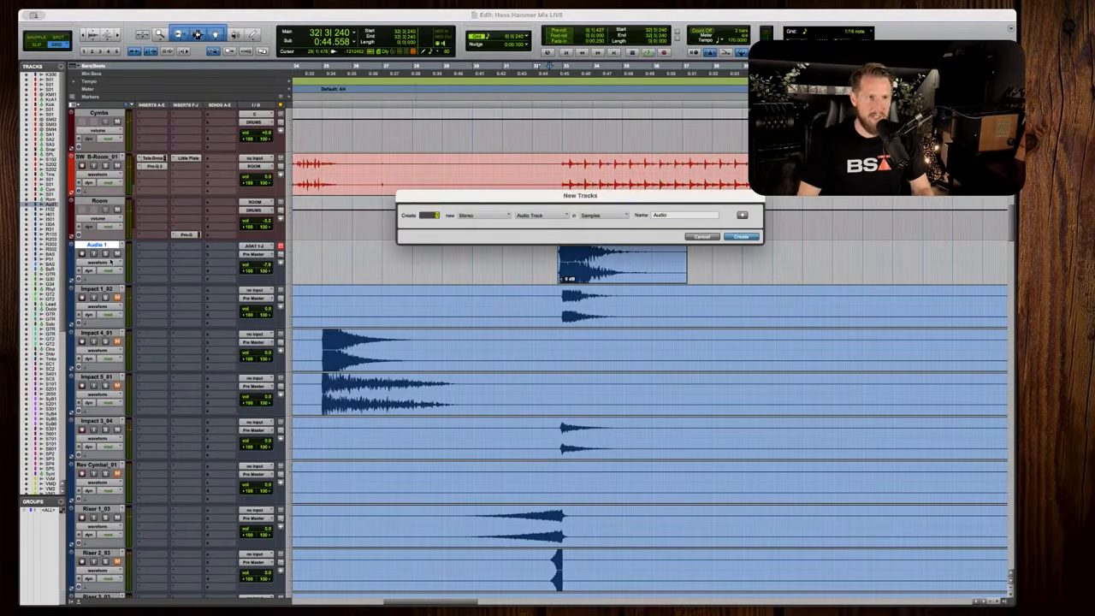
key(Return)
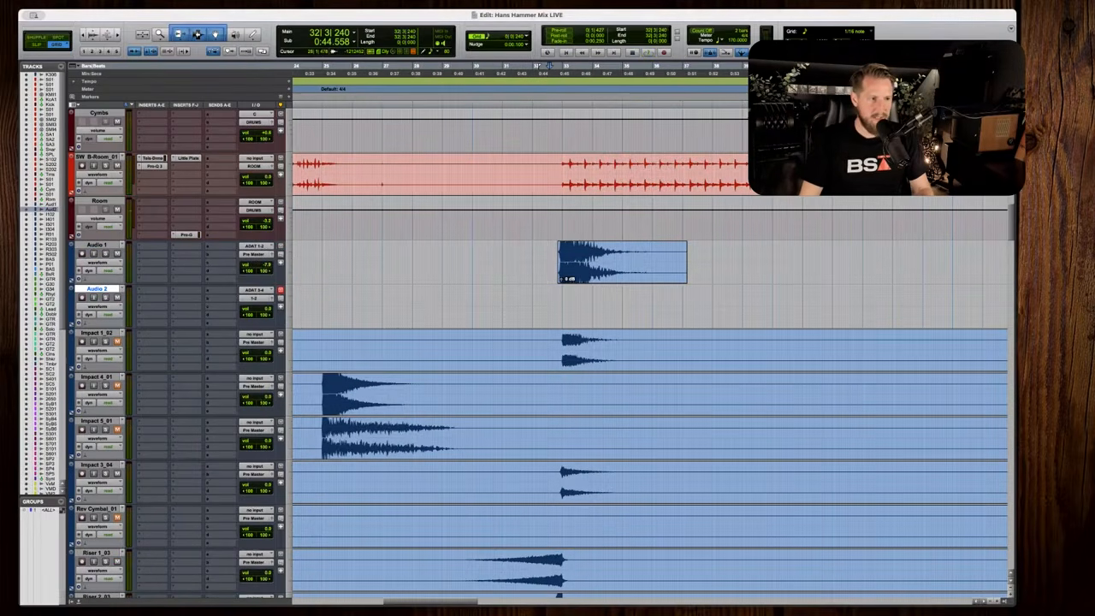
key(super+Tab)
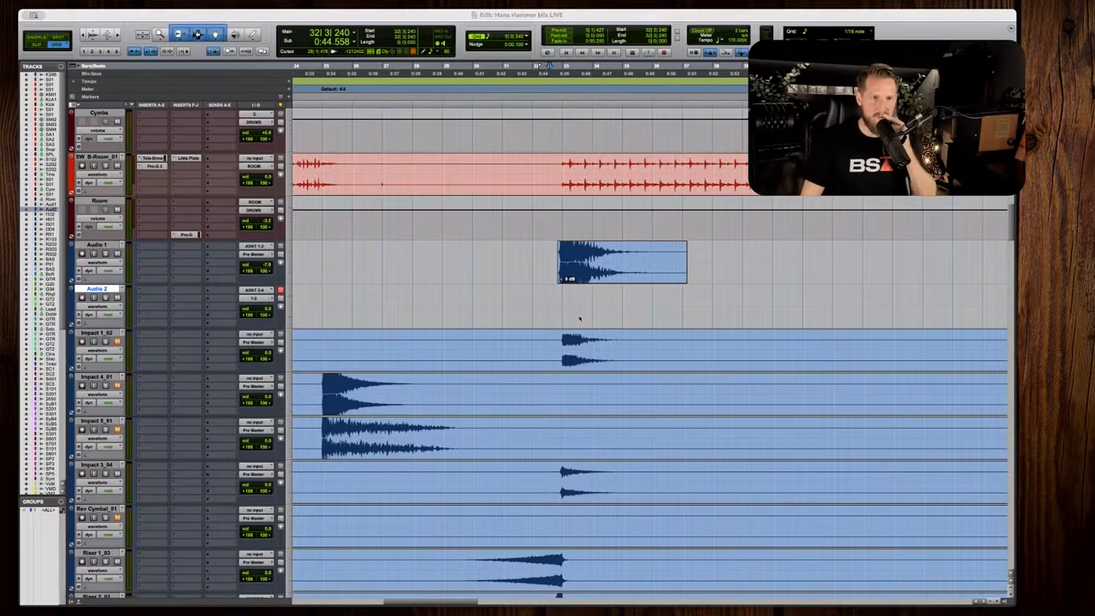
drag(580, 319, 565, 311)
Align the start of the Audio 2 sample with the chorus entrance at 33|1|000.
click(557, 309)
key(t)
key(t)
key(t)
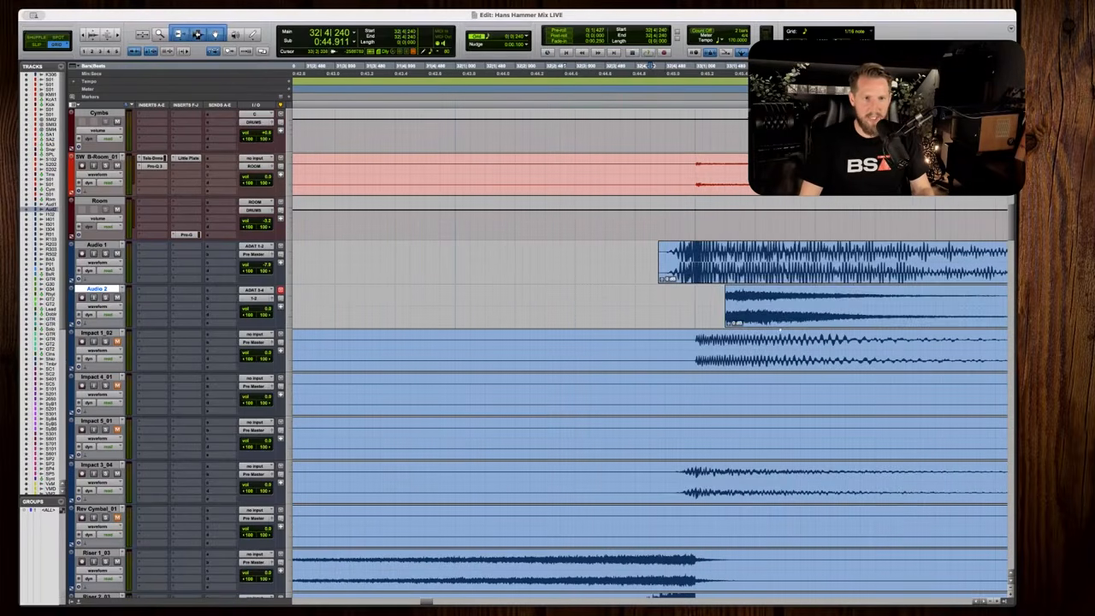
key(r)
key(r)
key(r)
key(r)
key(r)
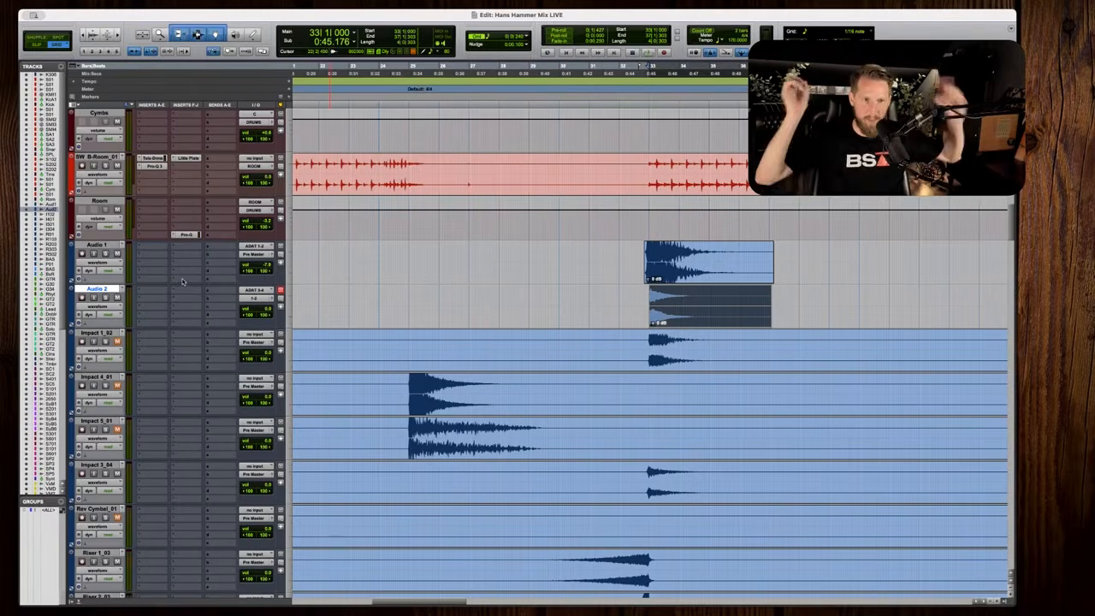
Route the output of the Audio 2 track to the stereo Pre Master bus.
click(261, 304)
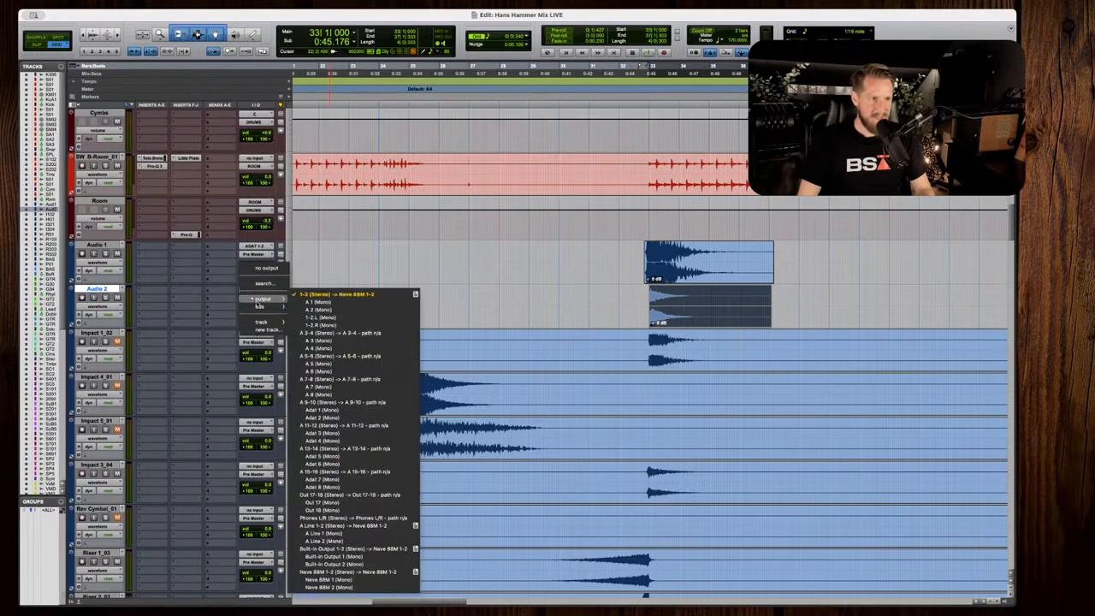
mouse_move(267, 308)
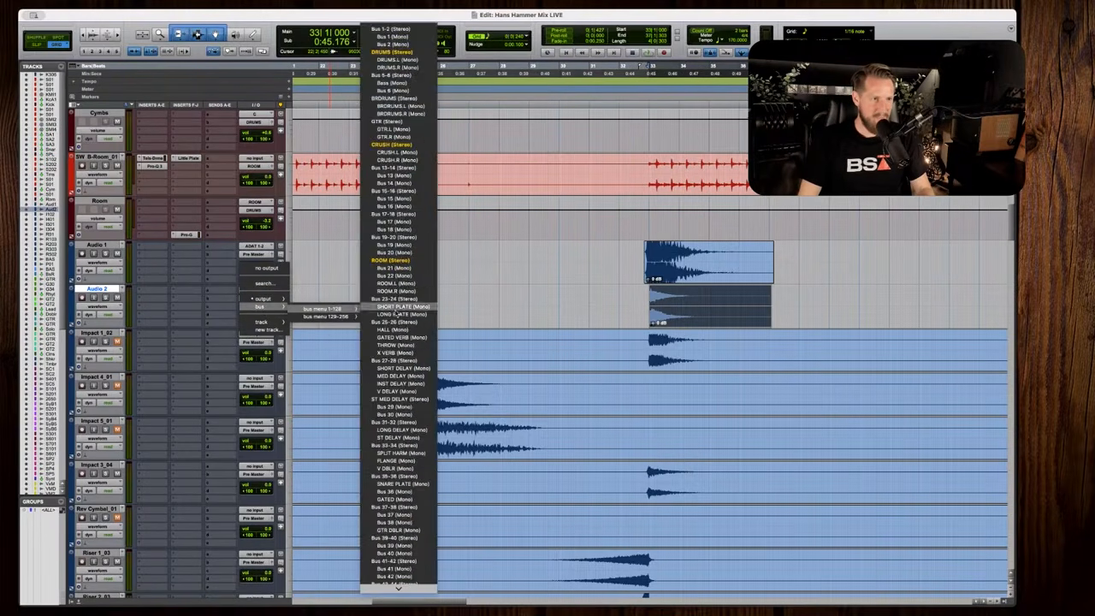
mouse_move(349, 317)
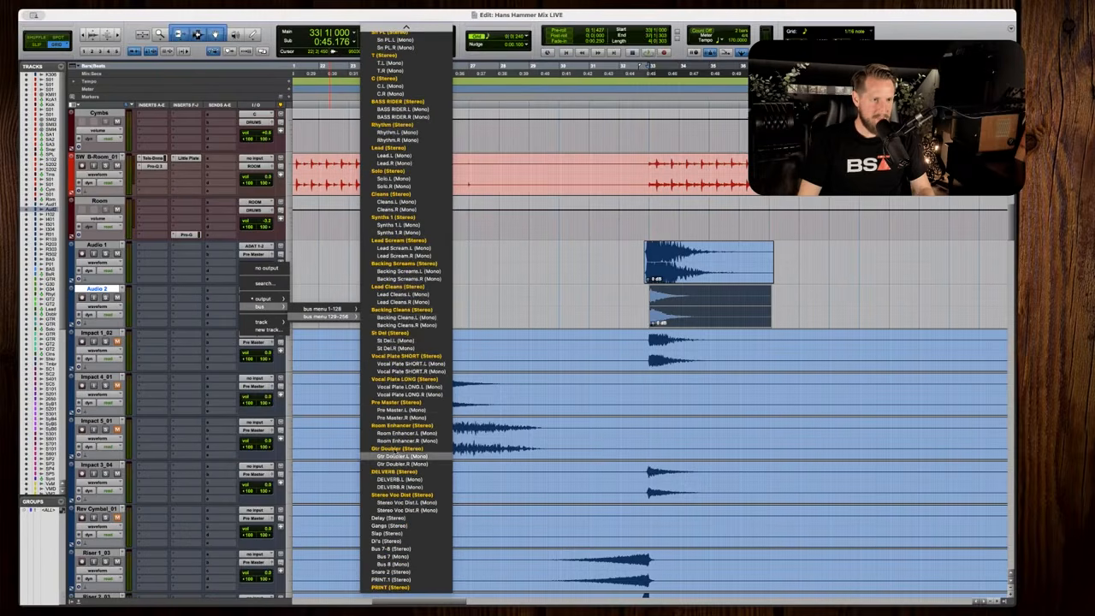
click(401, 403)
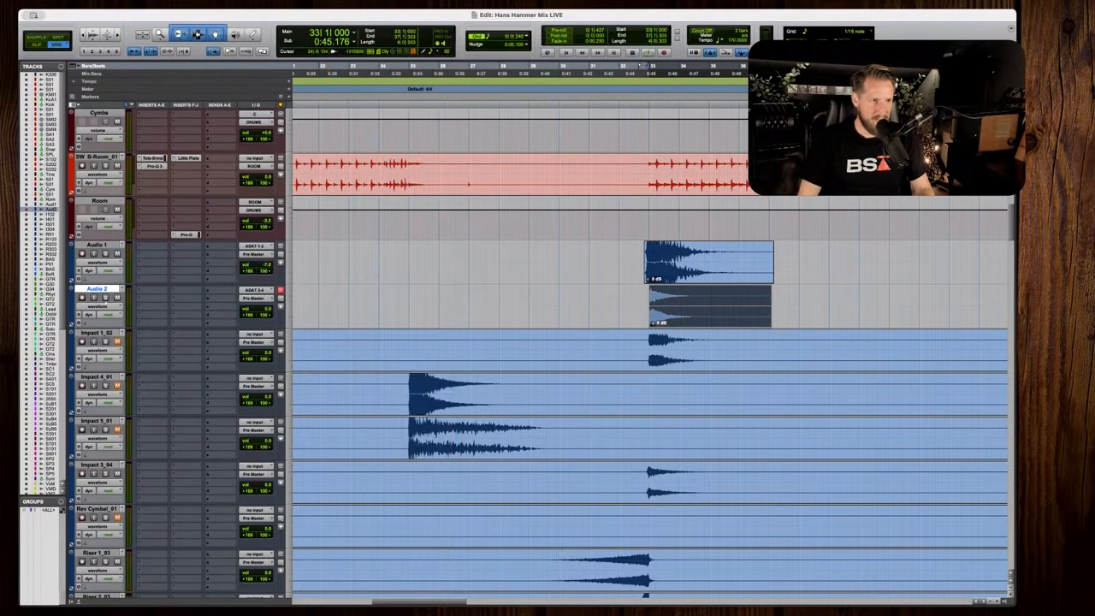
Solo the Audio 2 track and play its impact sample from 33|1|000.
click(648, 315)
key(space)
scroll(647, 316, right, 1)
key(t)
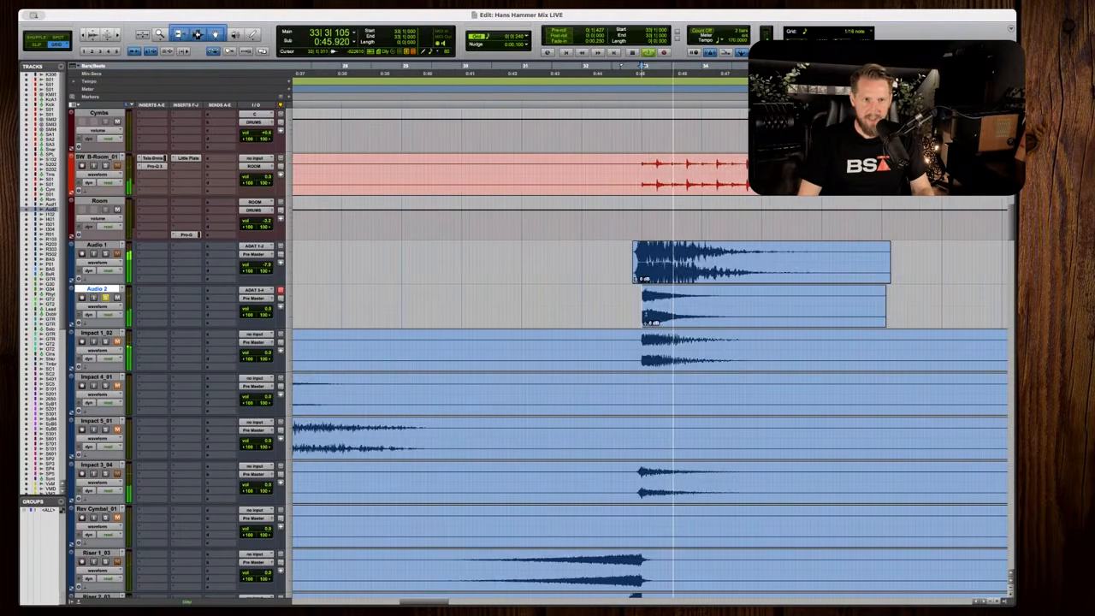
key(space)
Lower the clip gain of the Audio 2 impact sample to -2.8 dB.
key(t)
key(t)
drag(467, 325, 466, 331)
click(452, 306)
key(r)
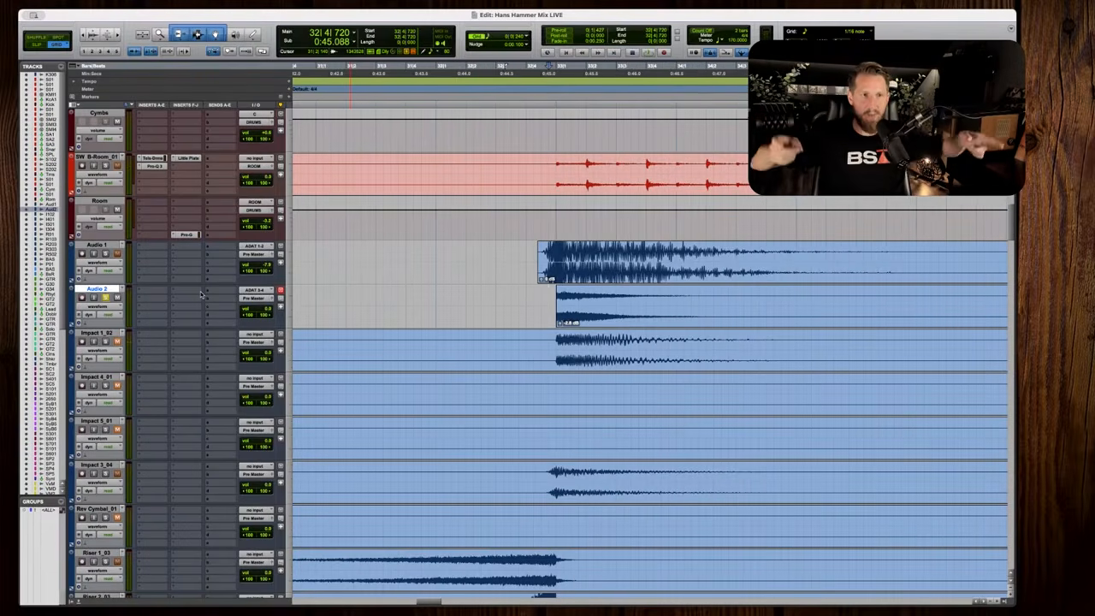
Mark the opening beats of the chorus from 33|1|000 on the Cymbs track.
scroll(420, 198, up, 3)
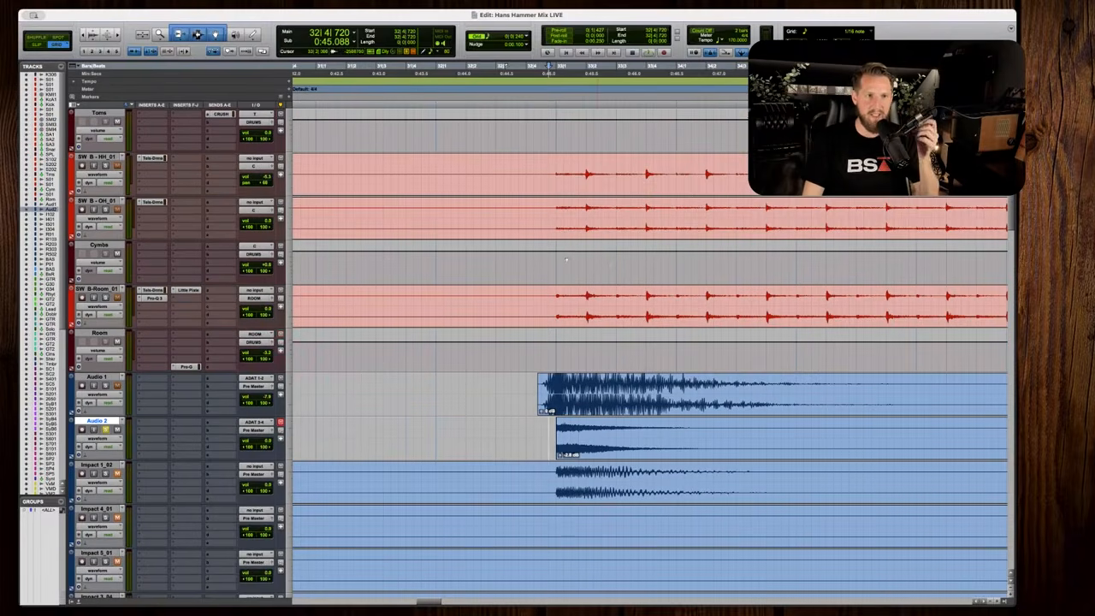
mouse_move(551, 261)
mouse_down()
mouse_move(616, 261)
mouse_move(568, 264)
mouse_up()
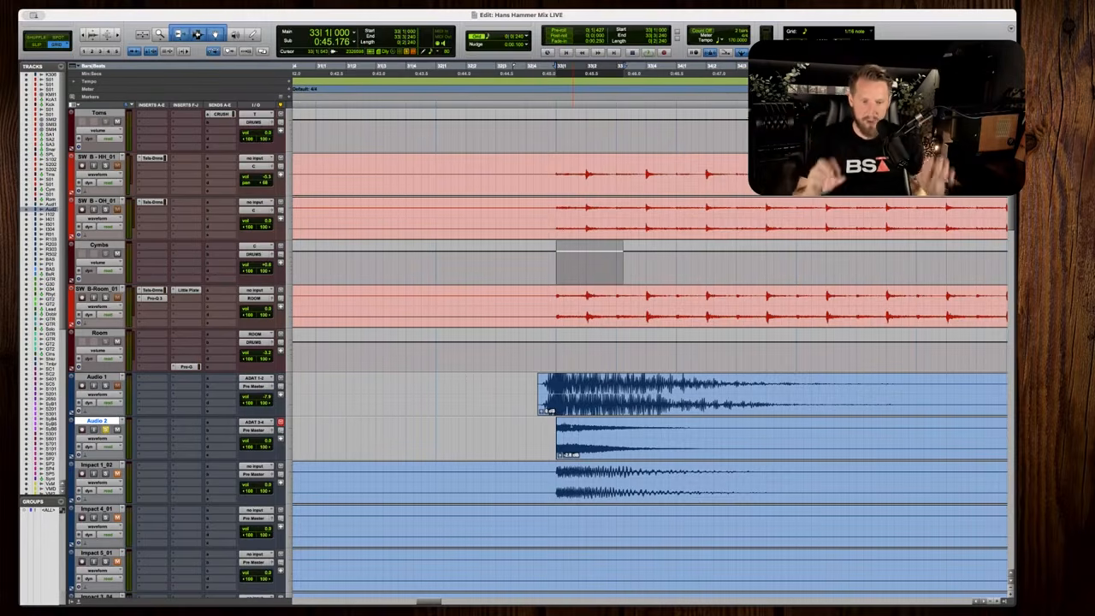
key(r)
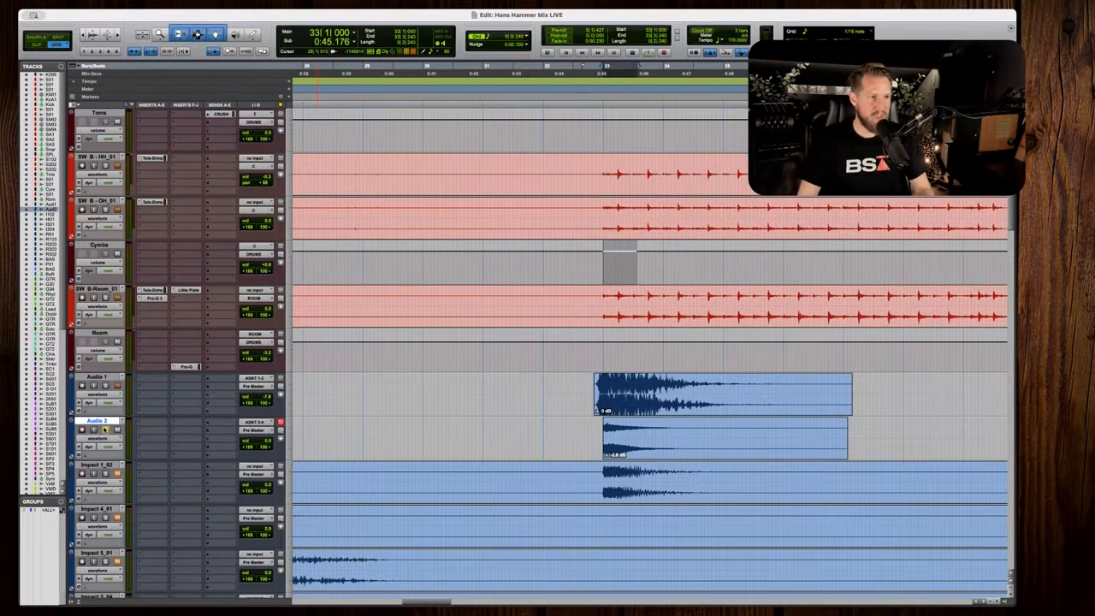
Unsolo the Audio 2 track and play both new impact samples in the mix from 32|4|000.
key(space)
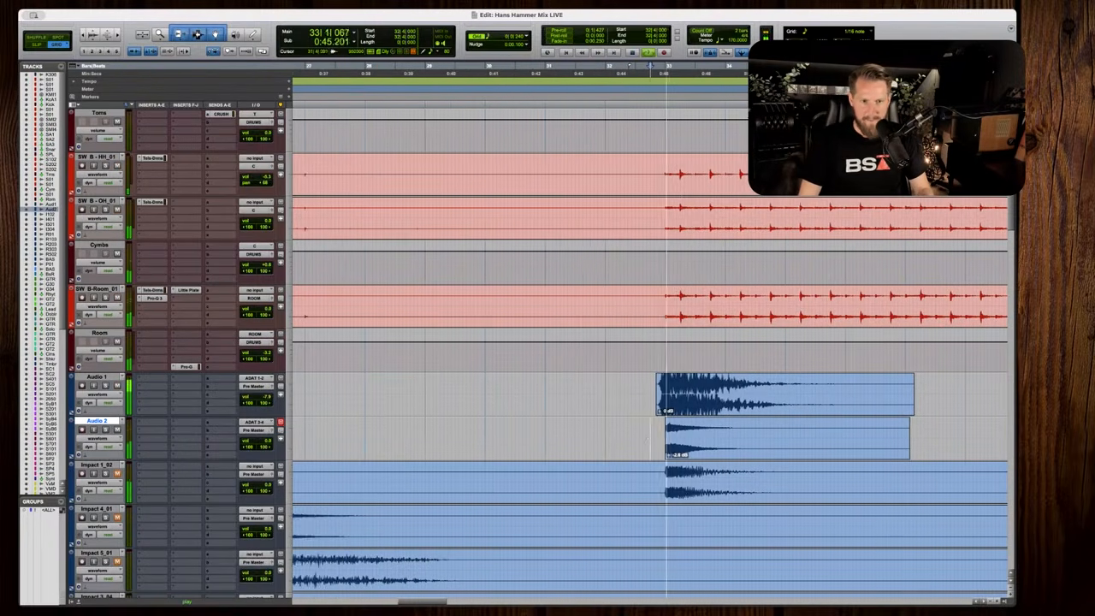
scroll(650, 342, right, 3)
key(r)
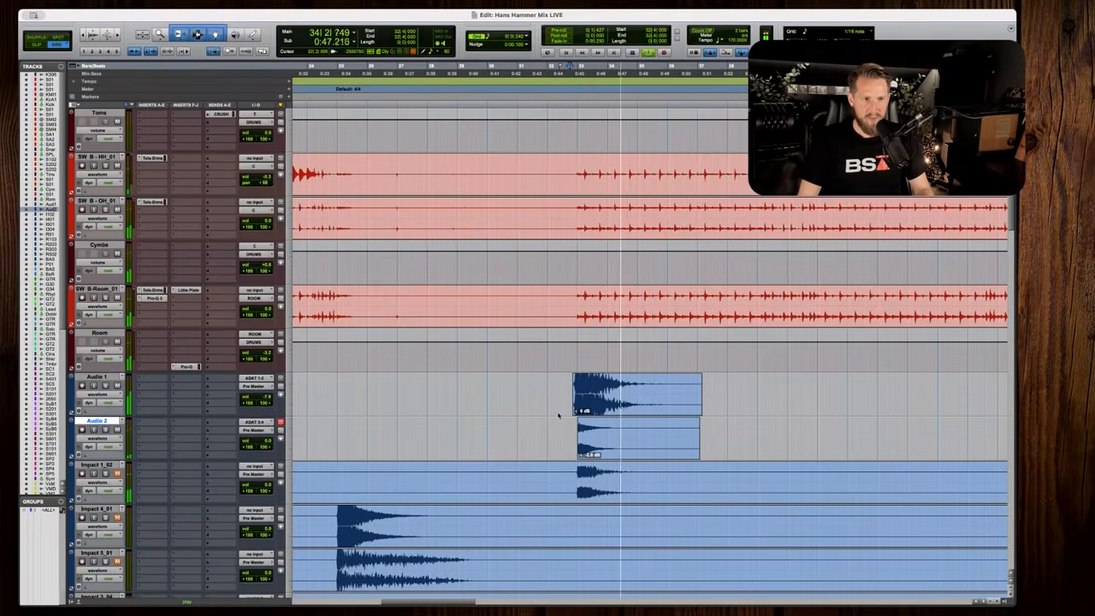
key(space)
Mute the Audio 1 and Audio 2 tracks and play into the chorus from 31|1|000 without the new impacts.
click(557, 425)
key(t)
click(482, 436)
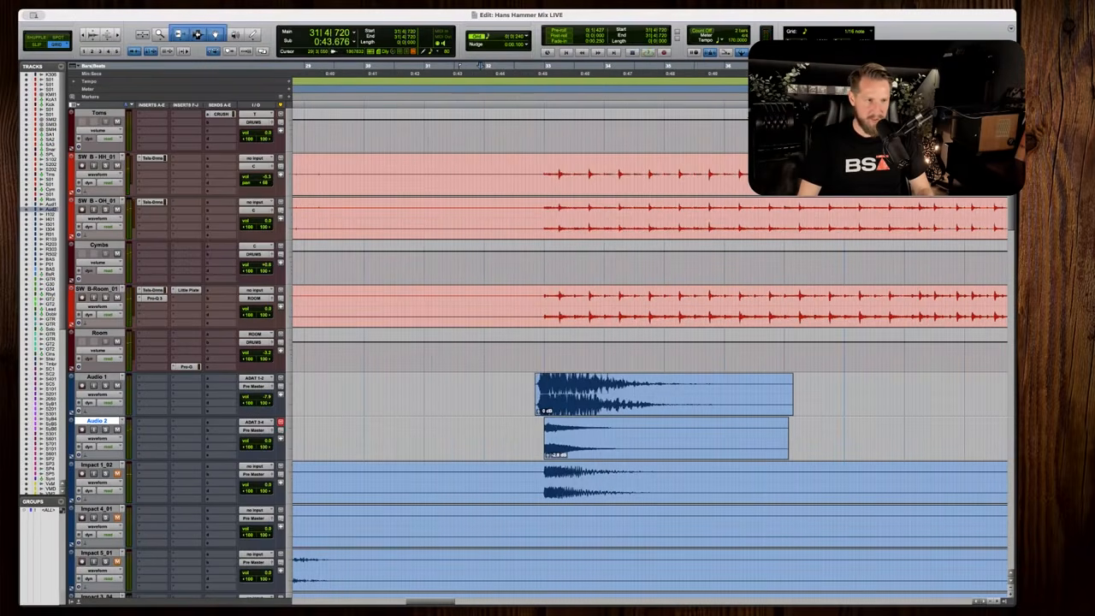
scroll(128, 418, down, 6)
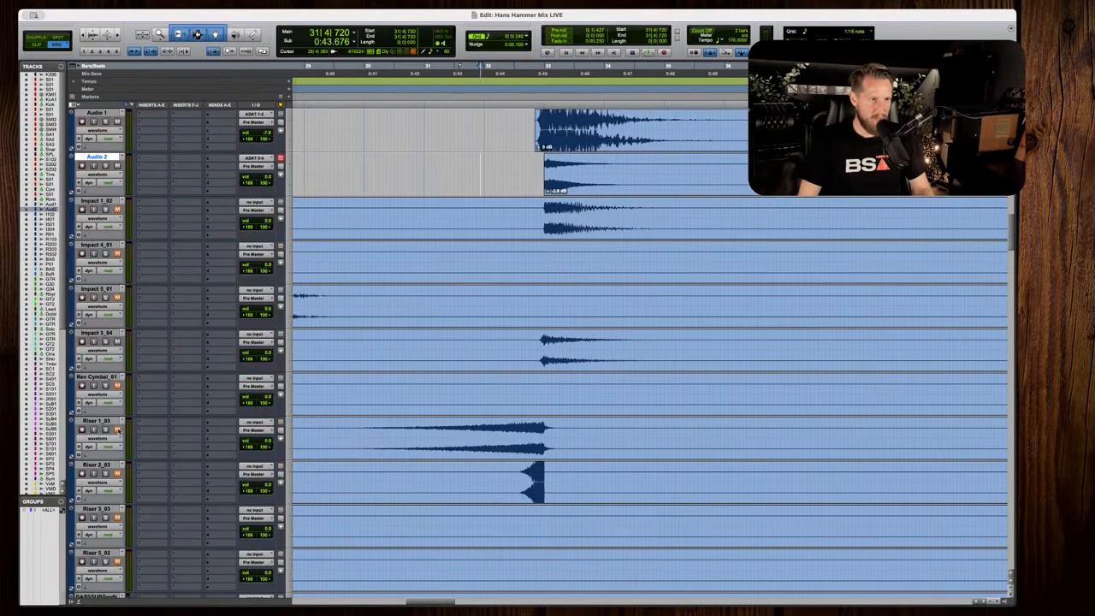
scroll(119, 430, right, 1)
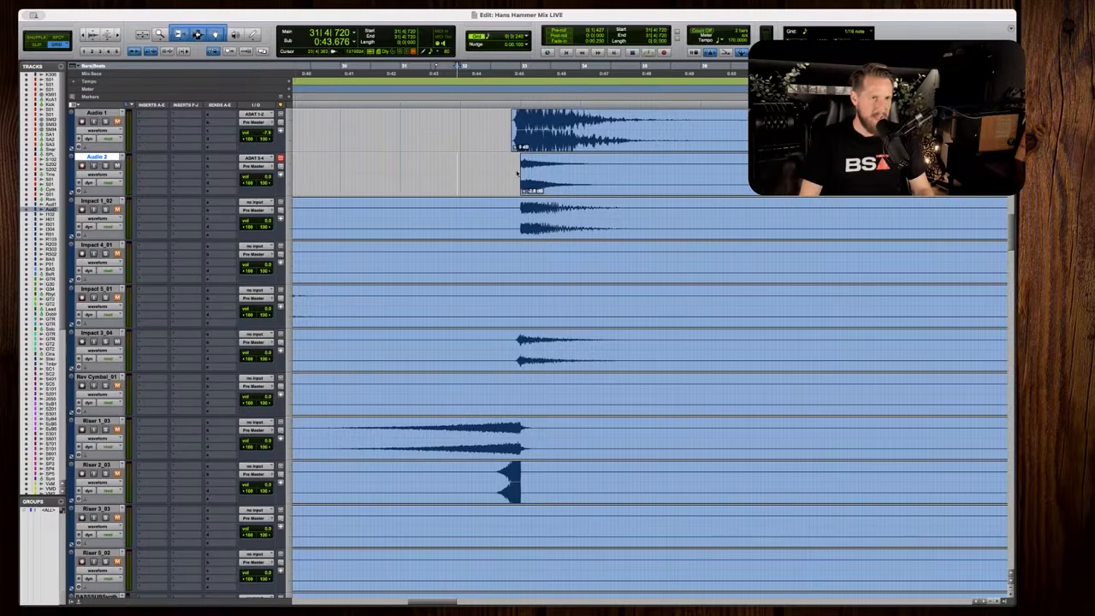
scroll(516, 173, up, 3)
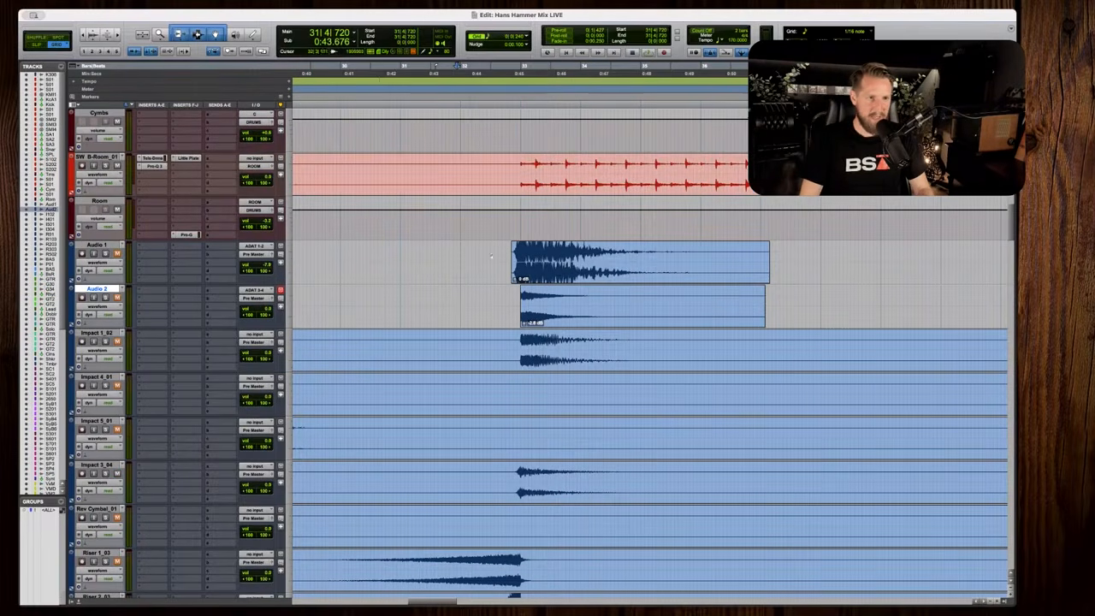
key(space)
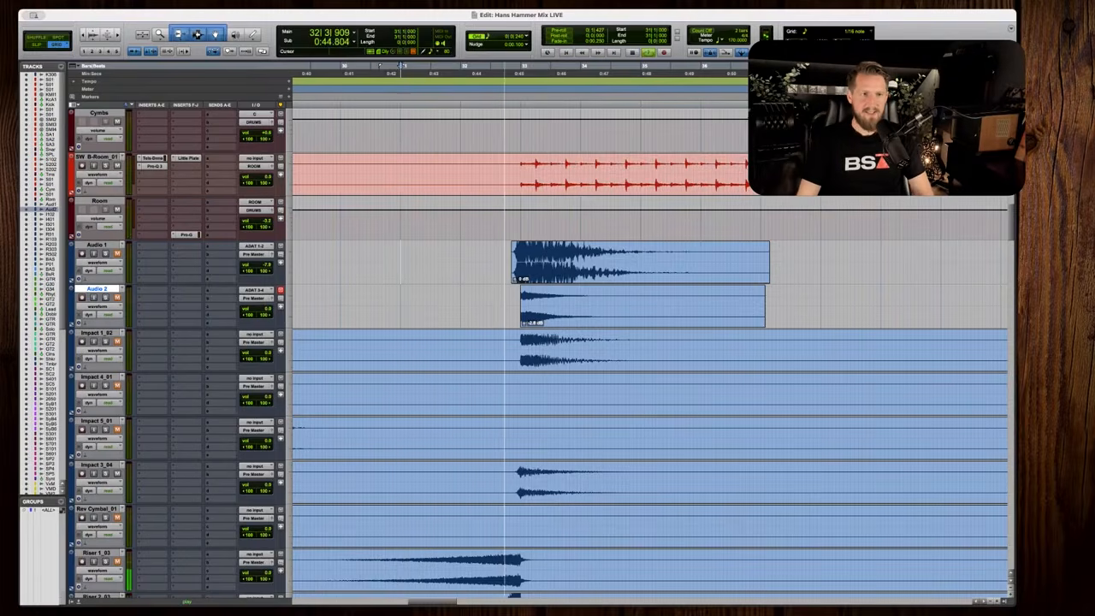
key(space)
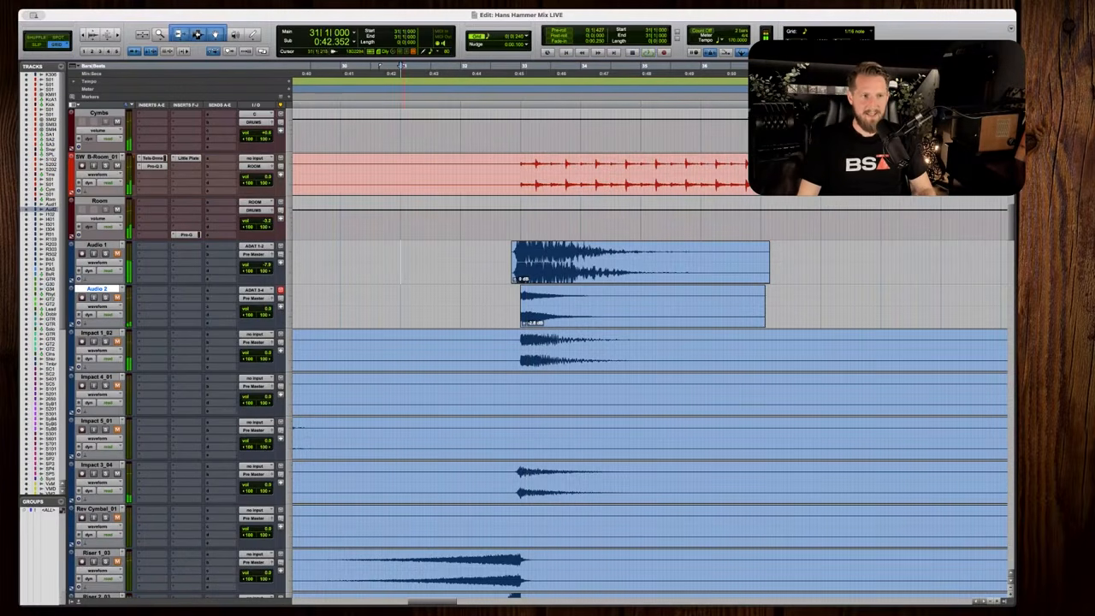
Unmute the Audio 1 and Audio 2 tracks and play into the chorus from 31|1|000 with the new impacts.
click(116, 297)
scroll(152, 402, down, 4)
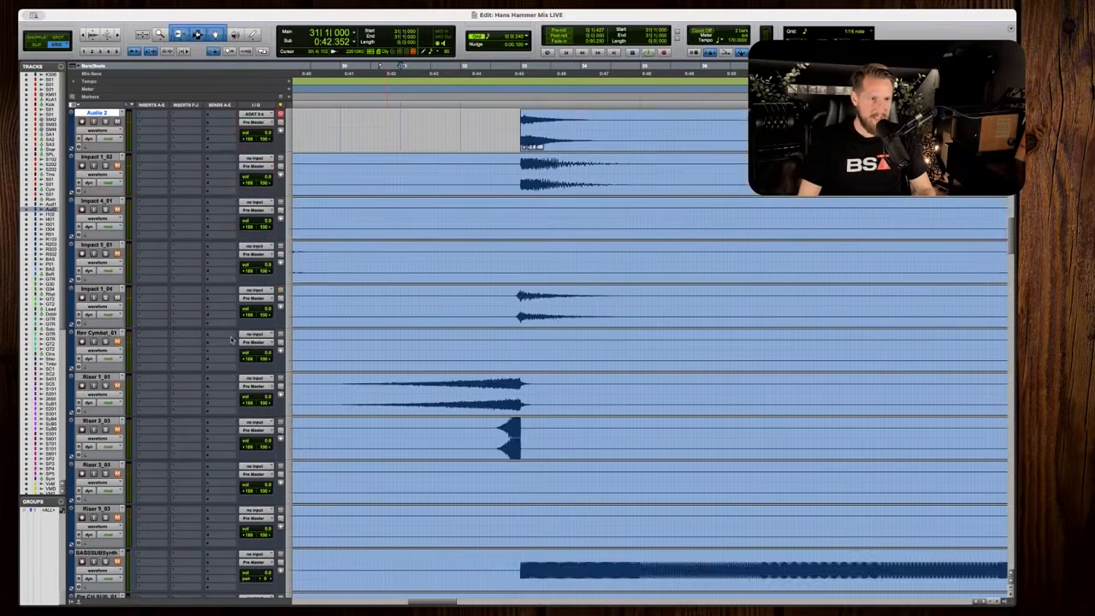
scroll(153, 403, up, 4)
key(space)
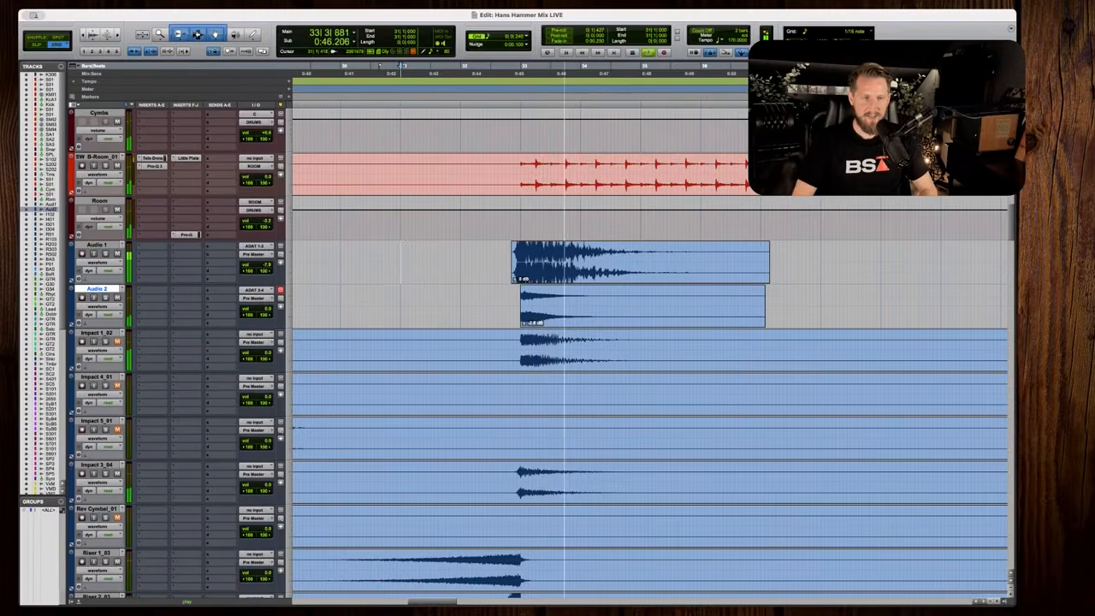
key(r)
scroll(411, 312, right, 2)
scroll(626, 279, up, 1)
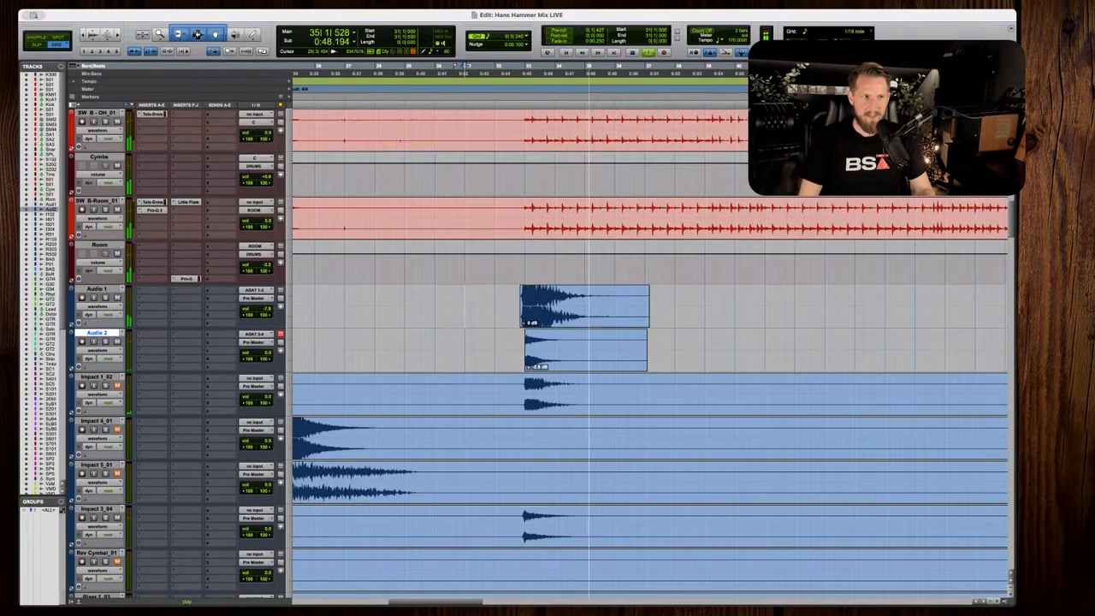
key(space)
Review the song's arrangement from the kick tracks down to the chorus synth tracks.
scroll(626, 279, up, 6)
scroll(626, 278, down, 15)
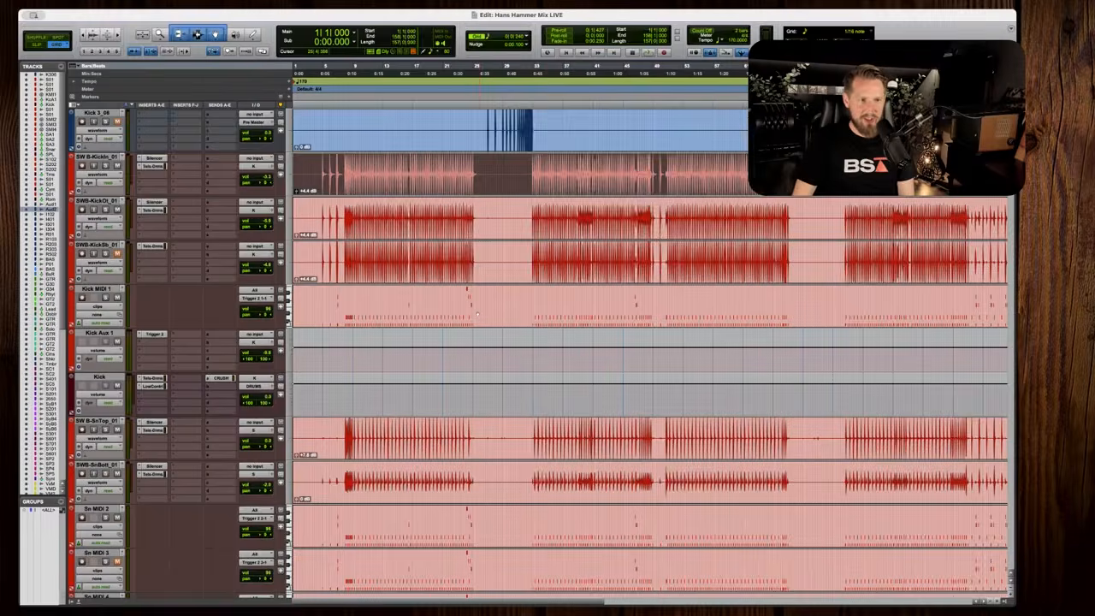
scroll(476, 313, down, 15)
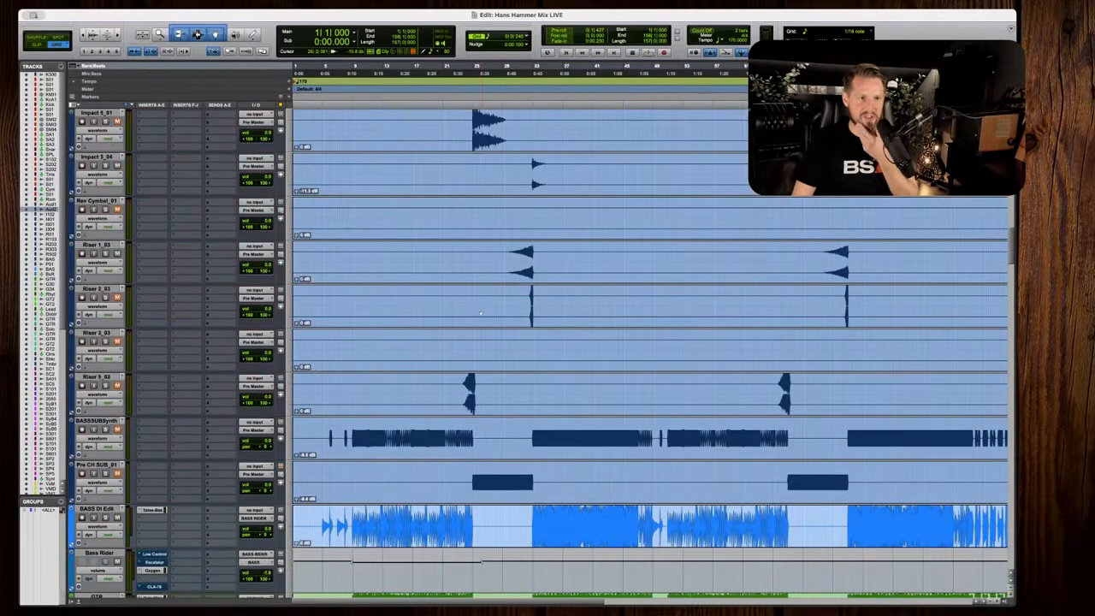
scroll(481, 313, down, 15)
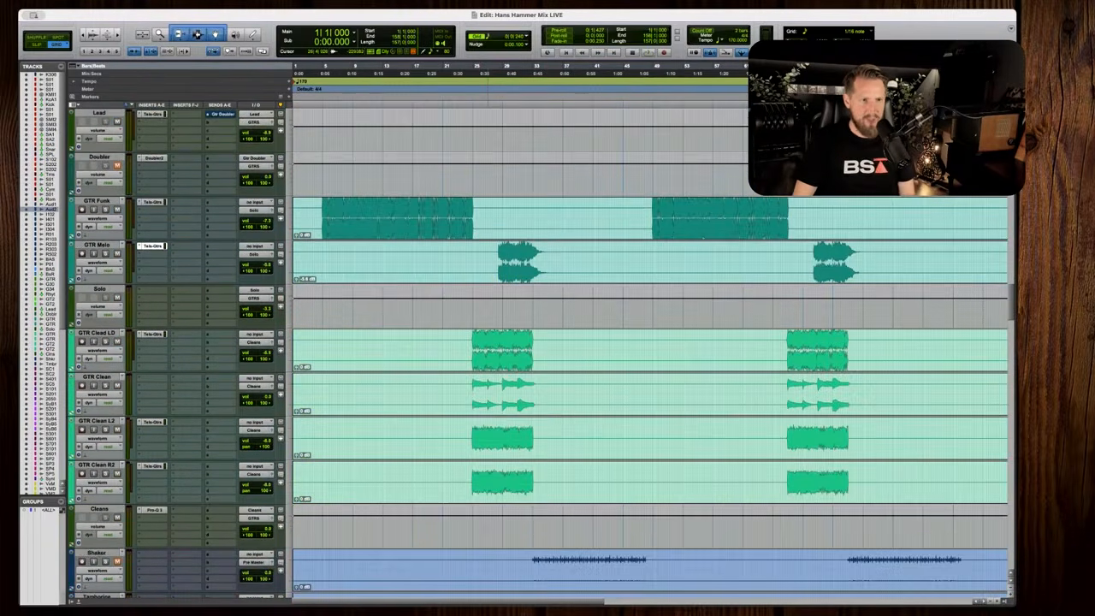
scroll(484, 315, down, 10)
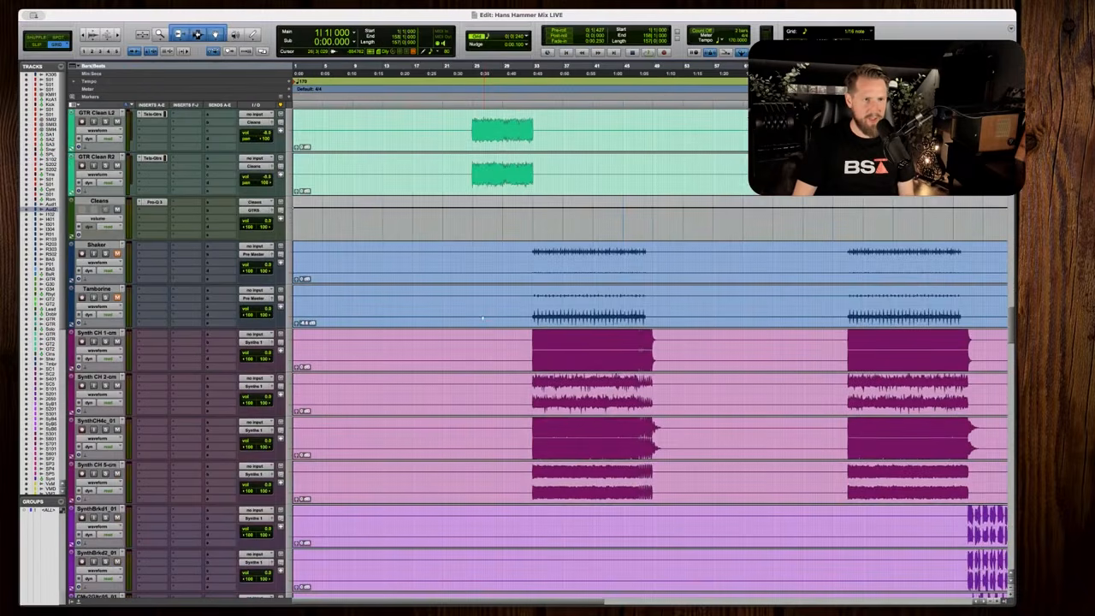
scroll(483, 318, down, 2)
Review the chorus, breakdown, bridge and pre-chorus synth tracks down to the lead vocals.
click(524, 317)
key(r)
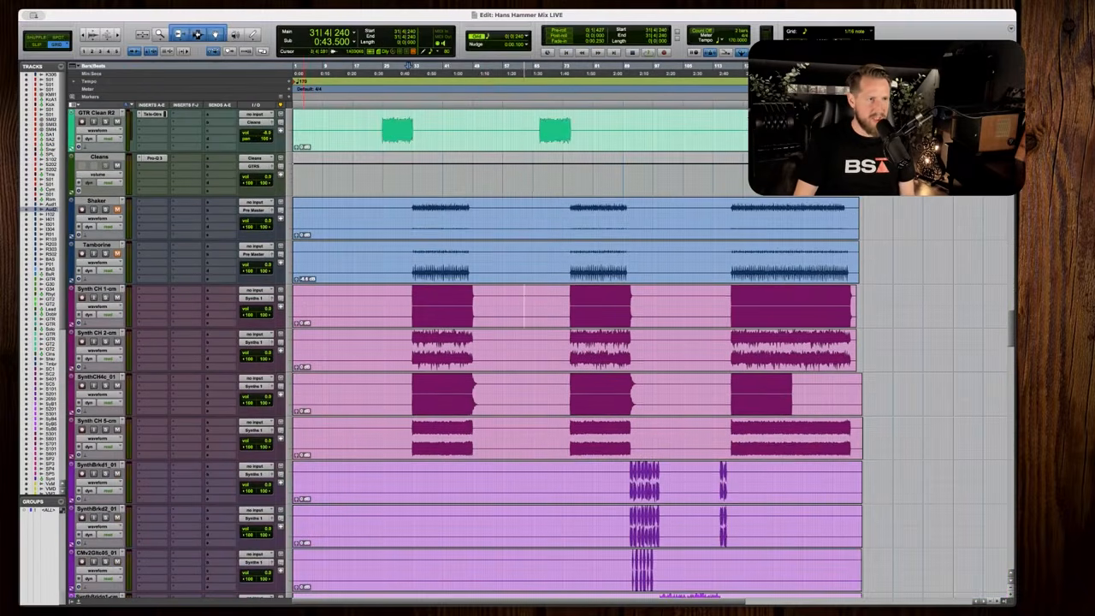
scroll(307, 318, down, 2)
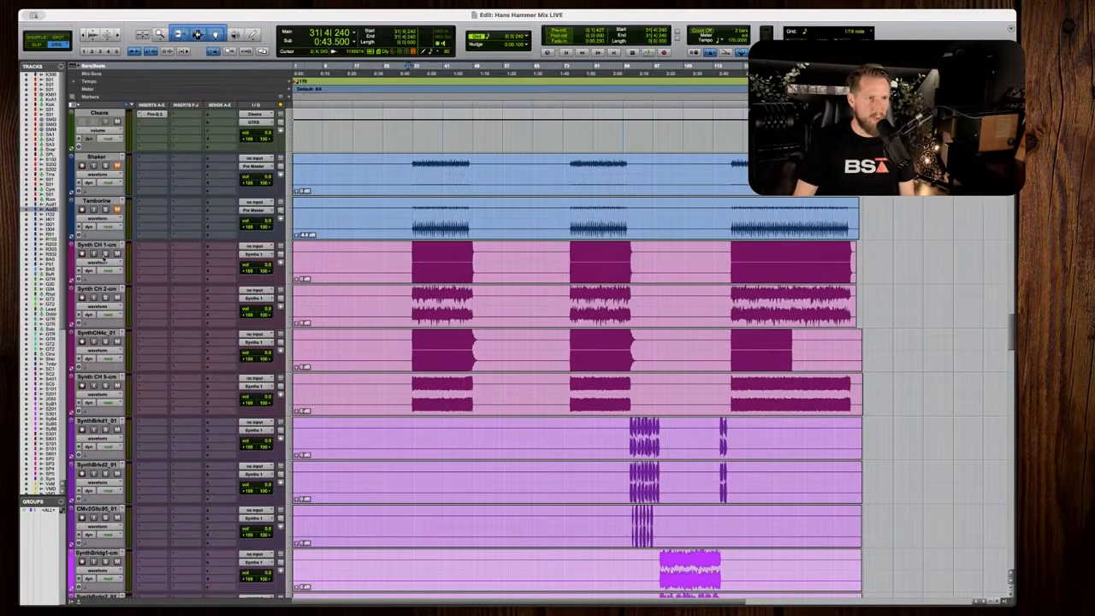
scroll(343, 320, down, 2)
drag(362, 221, 616, 351)
scroll(615, 351, down, 20)
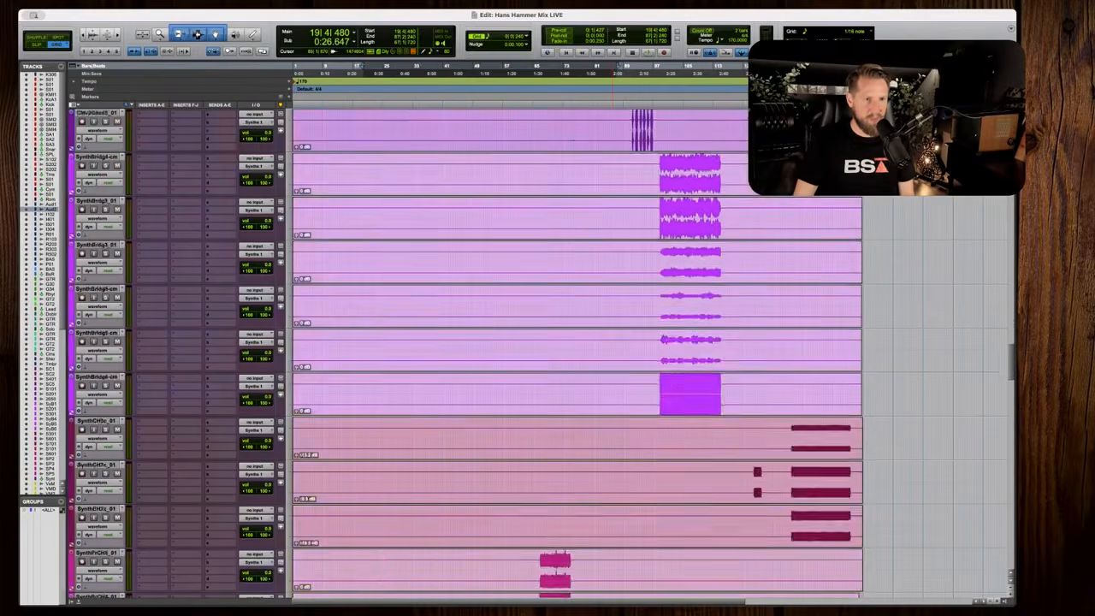
scroll(614, 351, up, 8)
scroll(613, 351, down, 10)
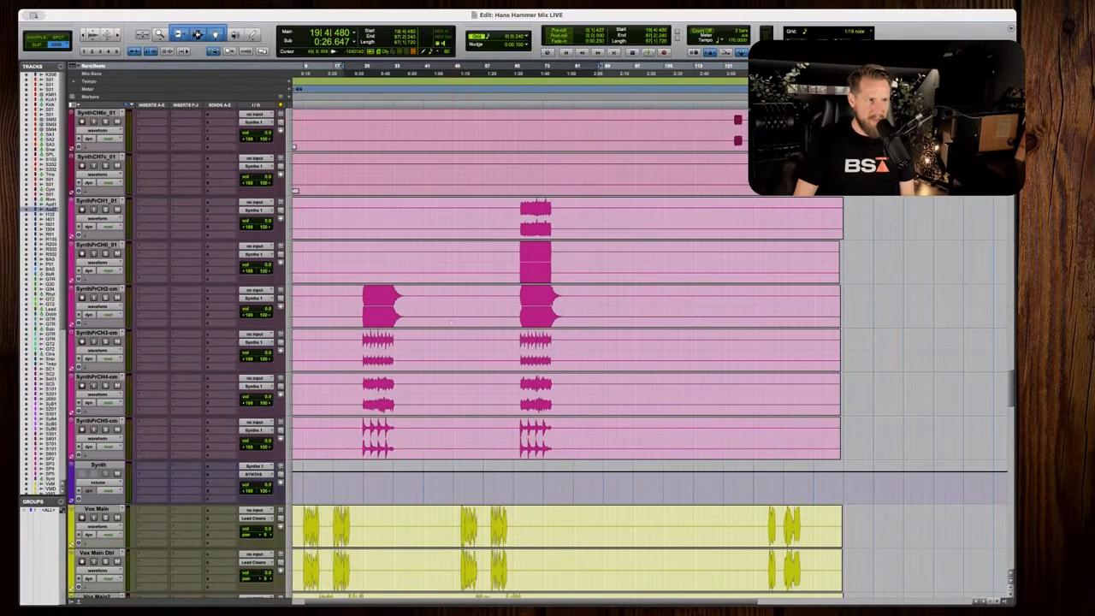
scroll(405, 318, up, 15)
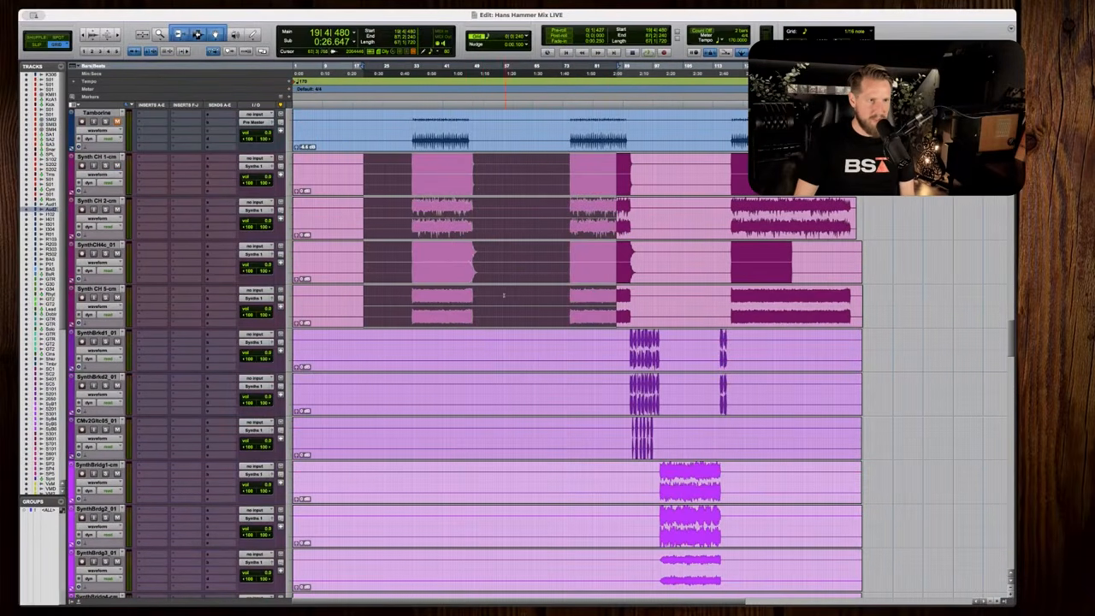
Place the playback start at the first chorus at 33|1|000, solo Synth CH 1-cm and play it.
click(413, 176)
key(t)
key(t)
scroll(517, 190, up, 5)
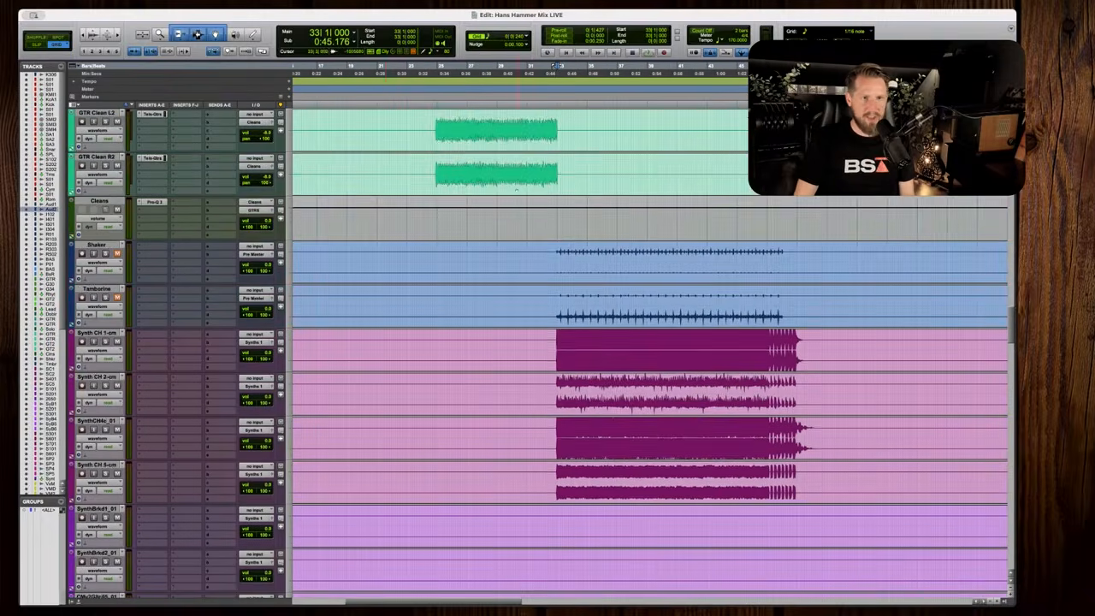
scroll(255, 221, down, 1)
key(r)
key(r)
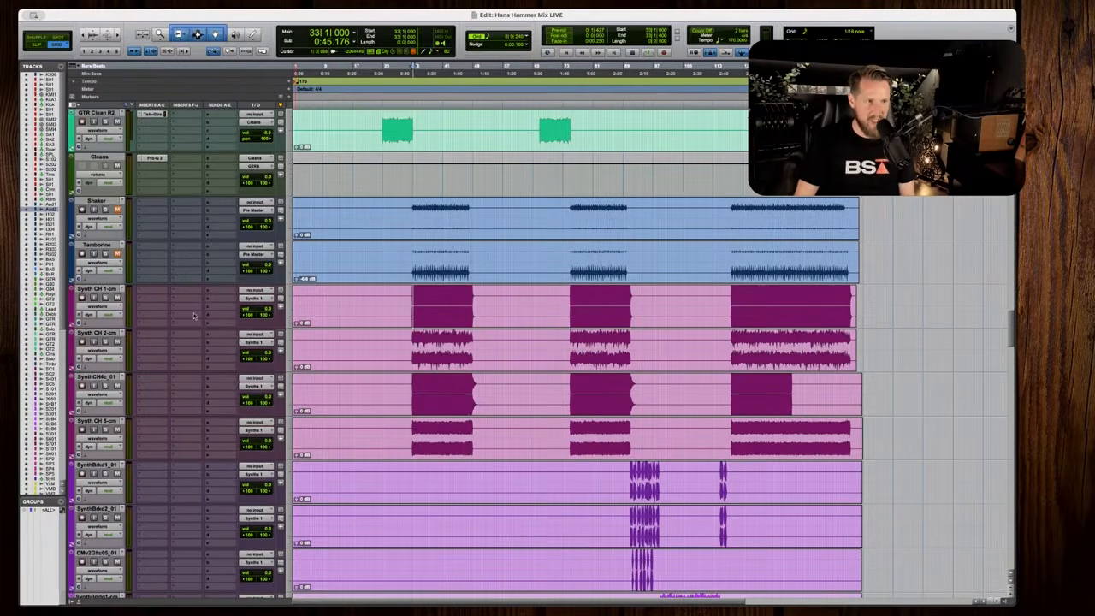
key(super+equal)
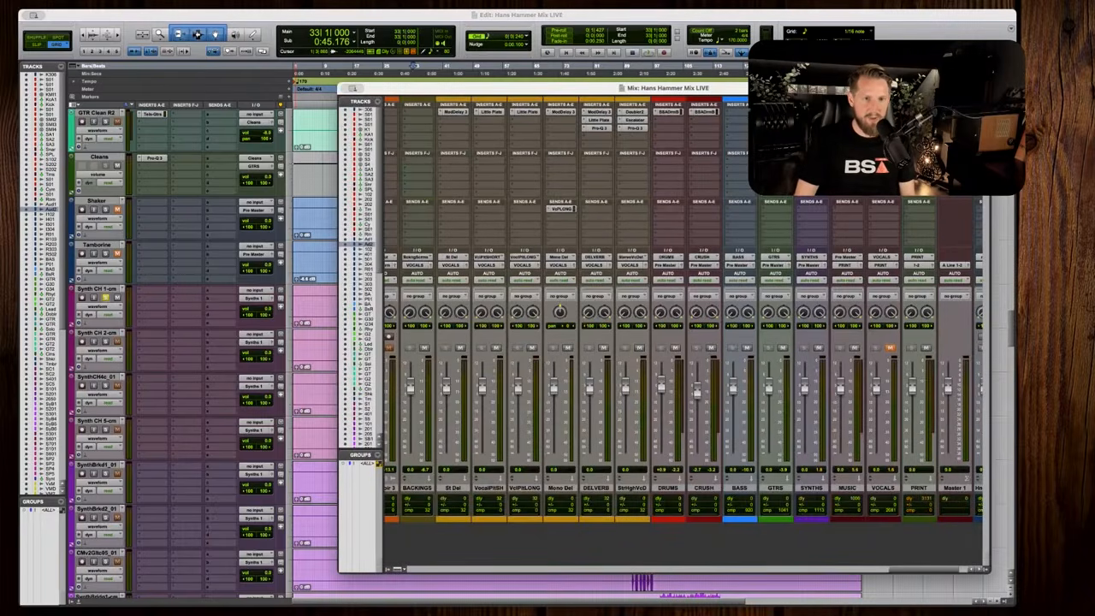
key(super+equal)
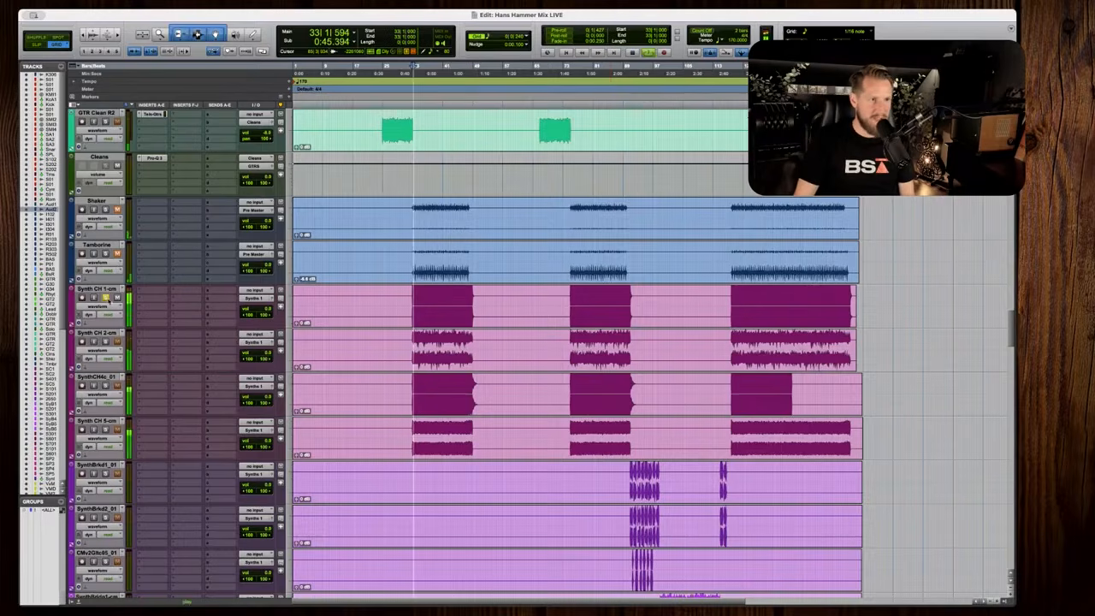
Lower the clip gain on Synth CH 1-cm and SynthCH4c_01, and play the soloed synth from 33|1|000.
drag(297, 324, 297, 334)
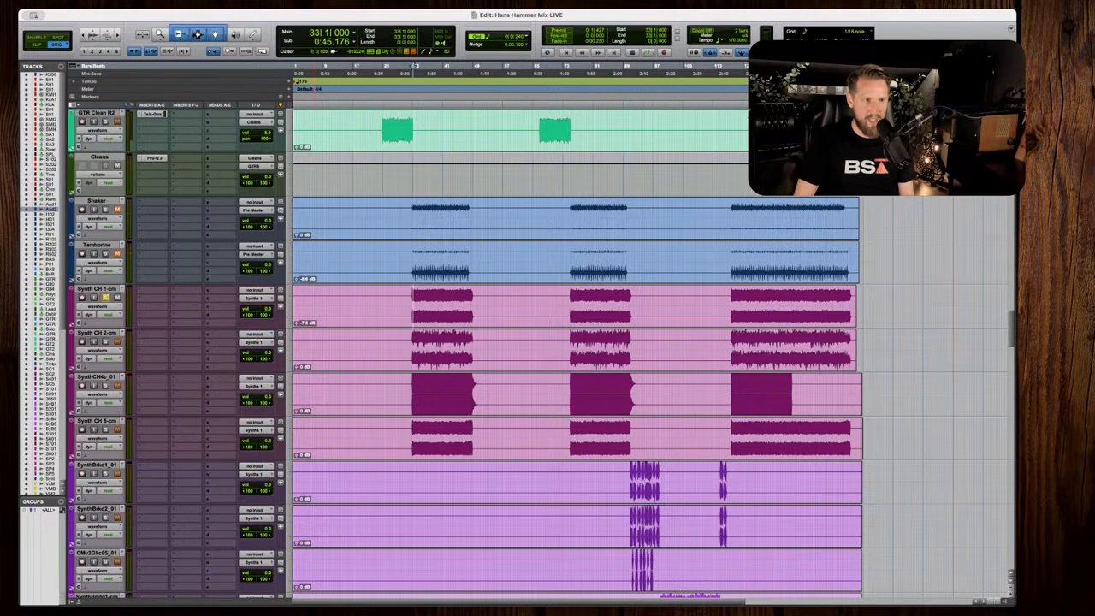
drag(297, 410, 297, 416)
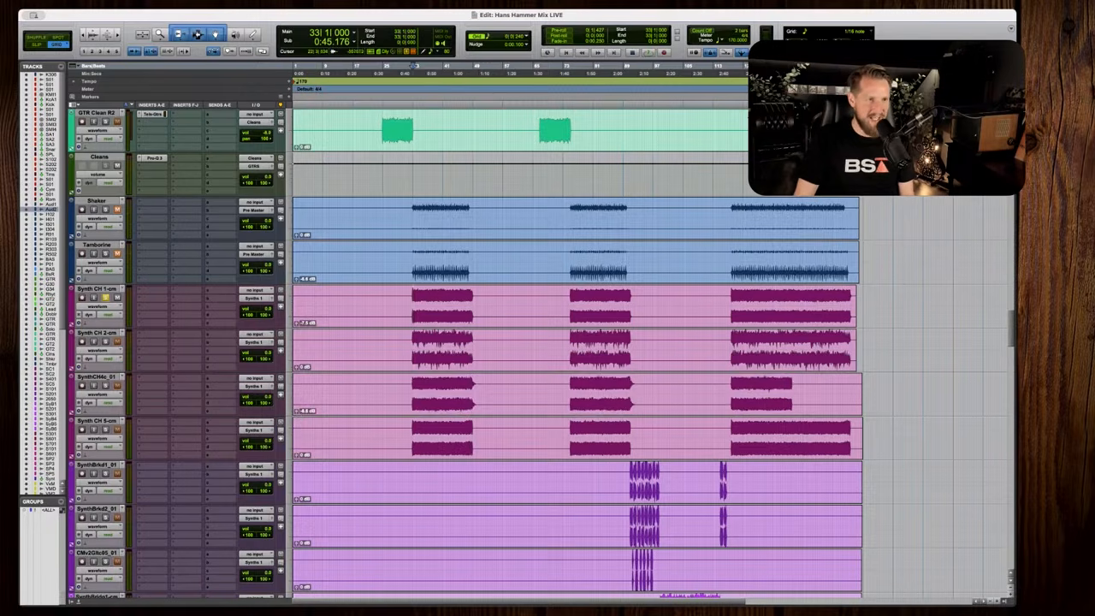
key(space)
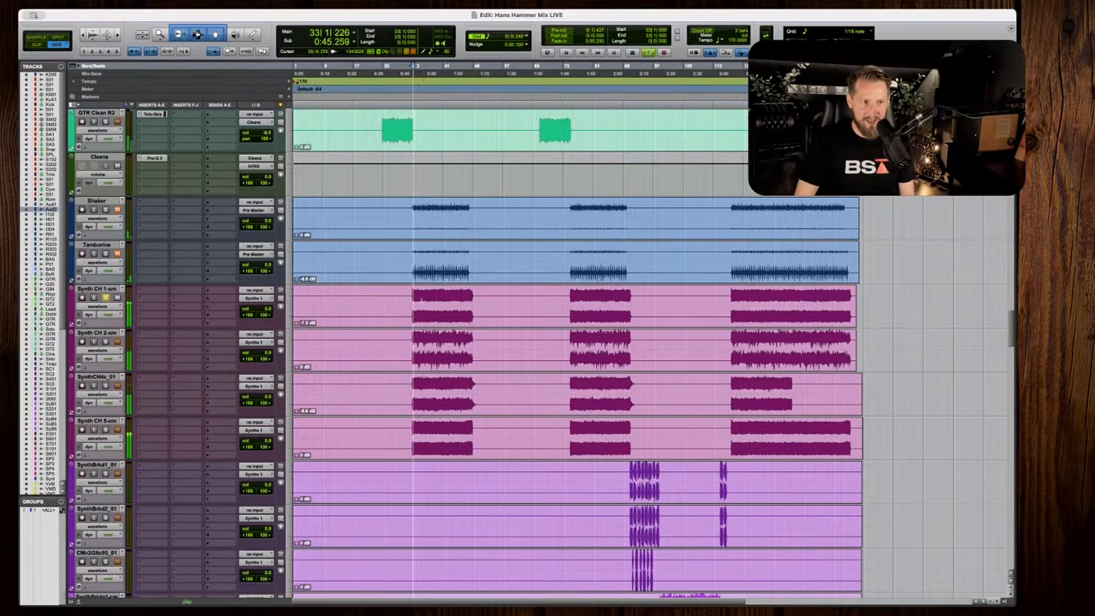
Stop playback and move the playback start to 32|4|480, just before the chorus synth clips.
key(t)
key(t)
key(t)
key(space)
scroll(635, 296, right, 2)
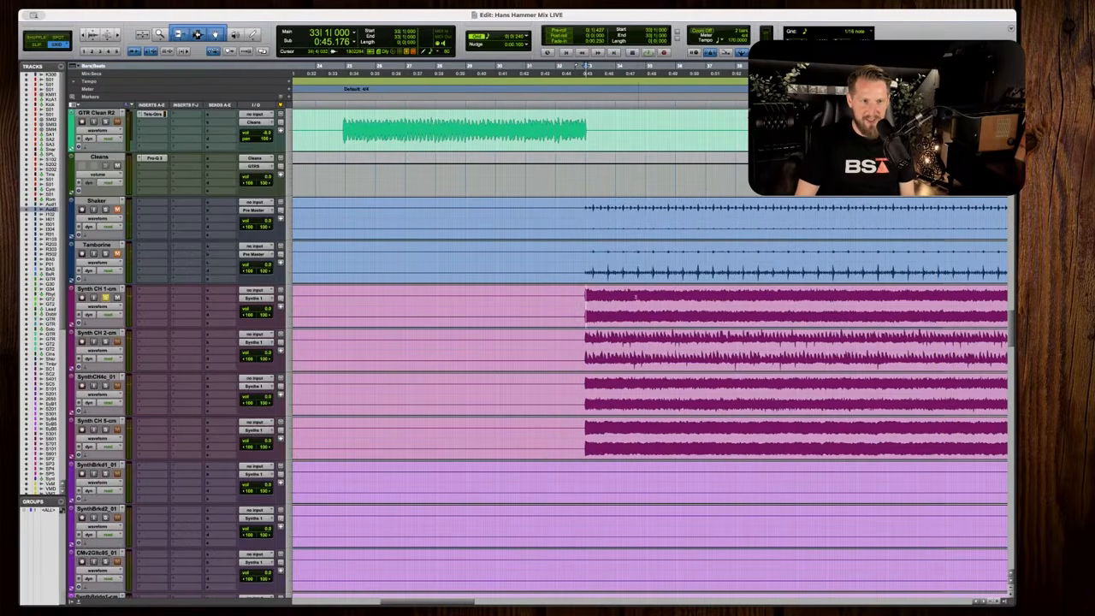
key(r)
key(r)
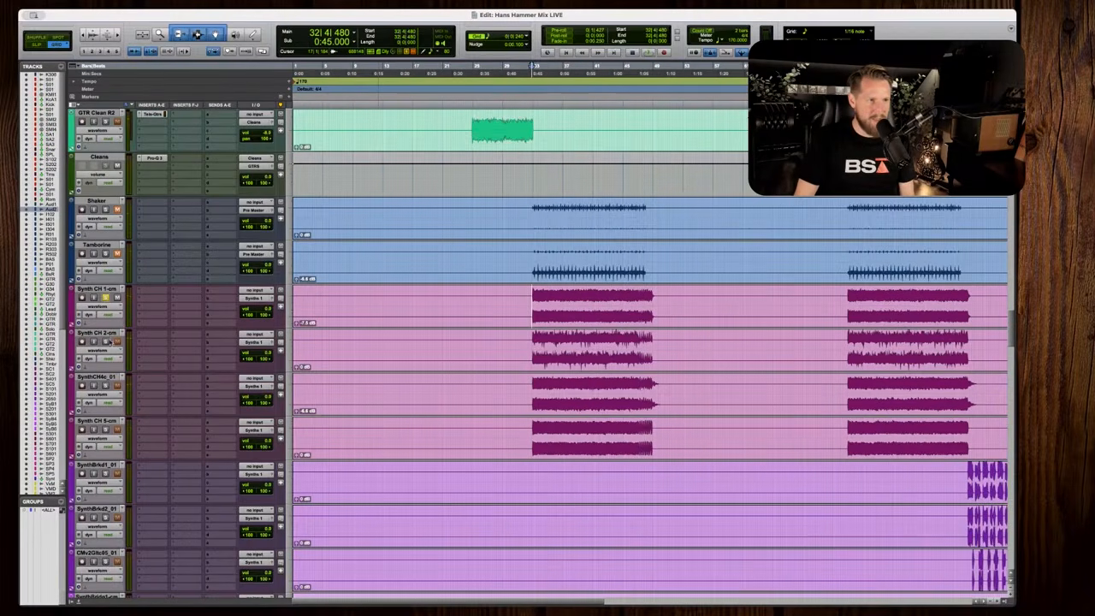
Select all synth tracks from SynthBrkd1_01 through SynthPrCH5-cm.
scroll(266, 349, down, 5)
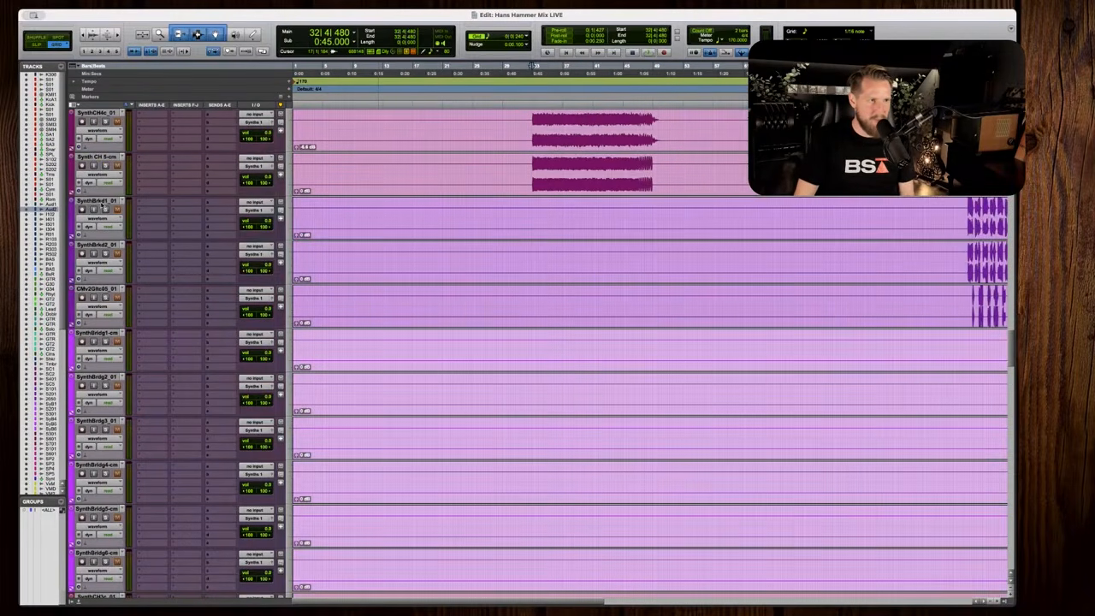
scroll(101, 205, down, 10)
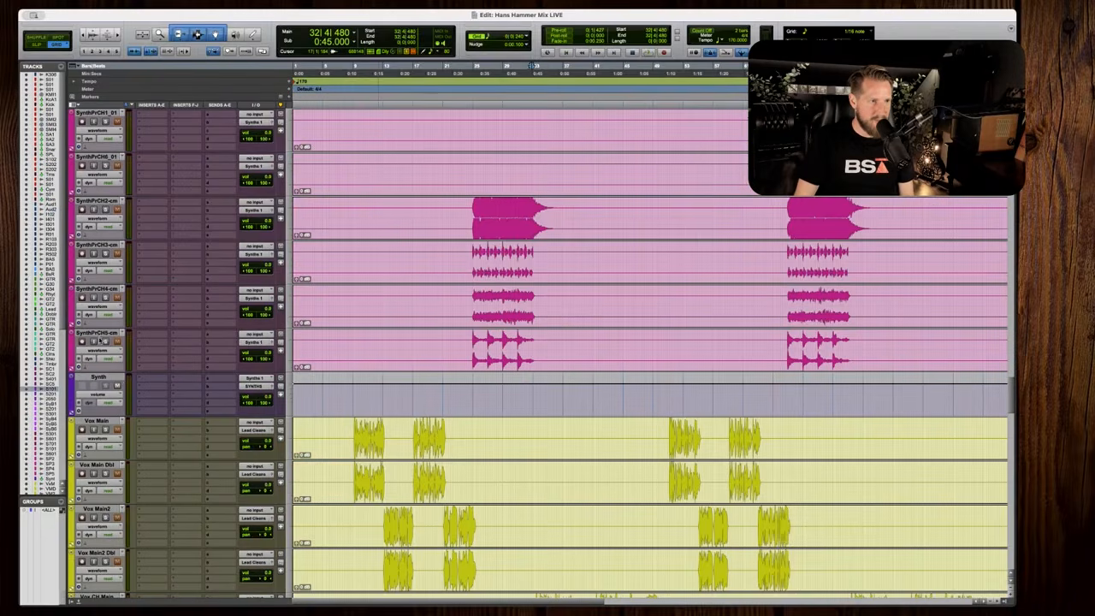
shift+click(101, 339)
scroll(117, 341, up, 10)
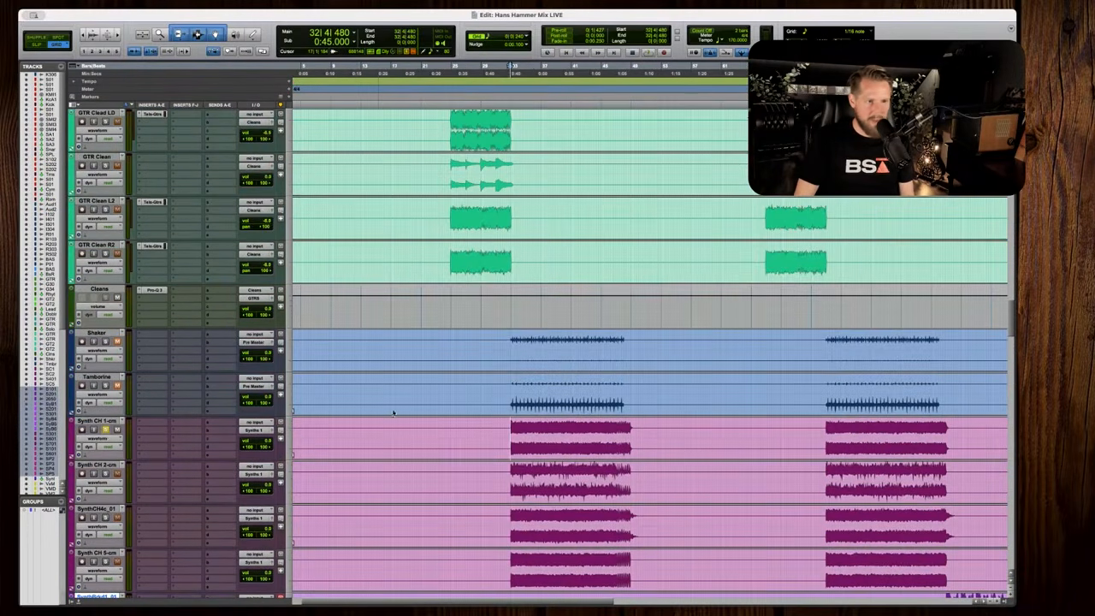
Solo Synth CH 1-cm, Synth CH 2-cm and SynthCH4c_01 in turn and play each from 32|4|480.
key(space)
scroll(262, 270, down, 4)
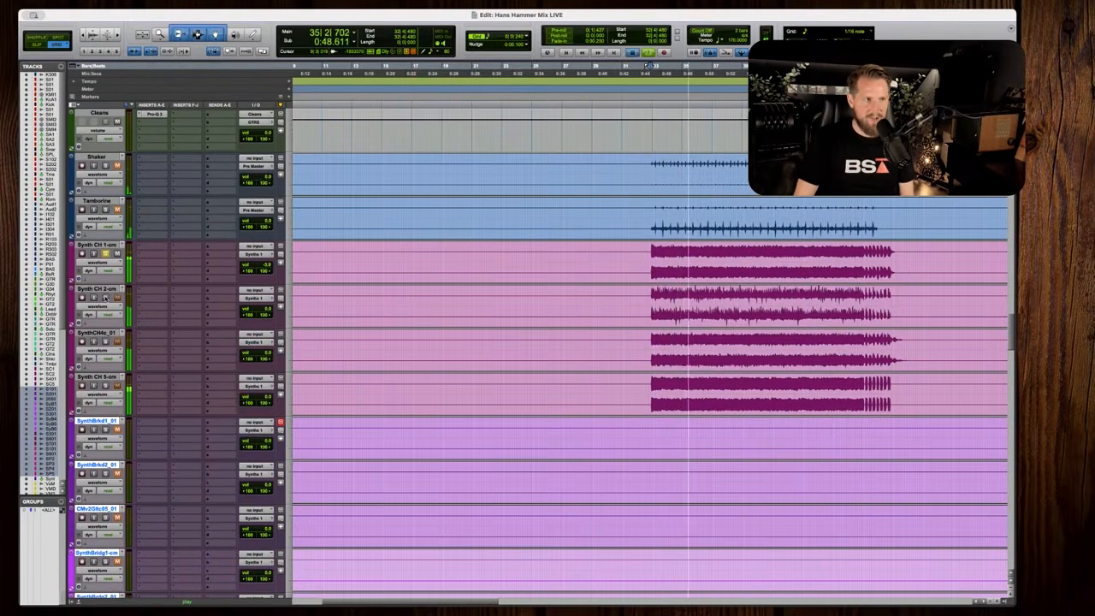
key(space)
key(r)
key(space)
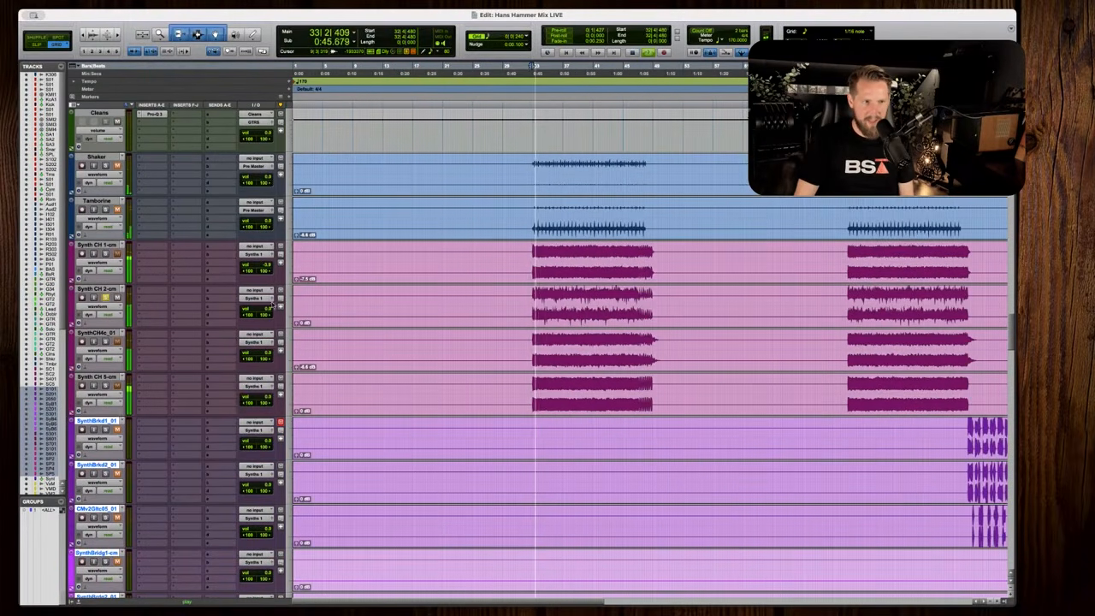
key(space)
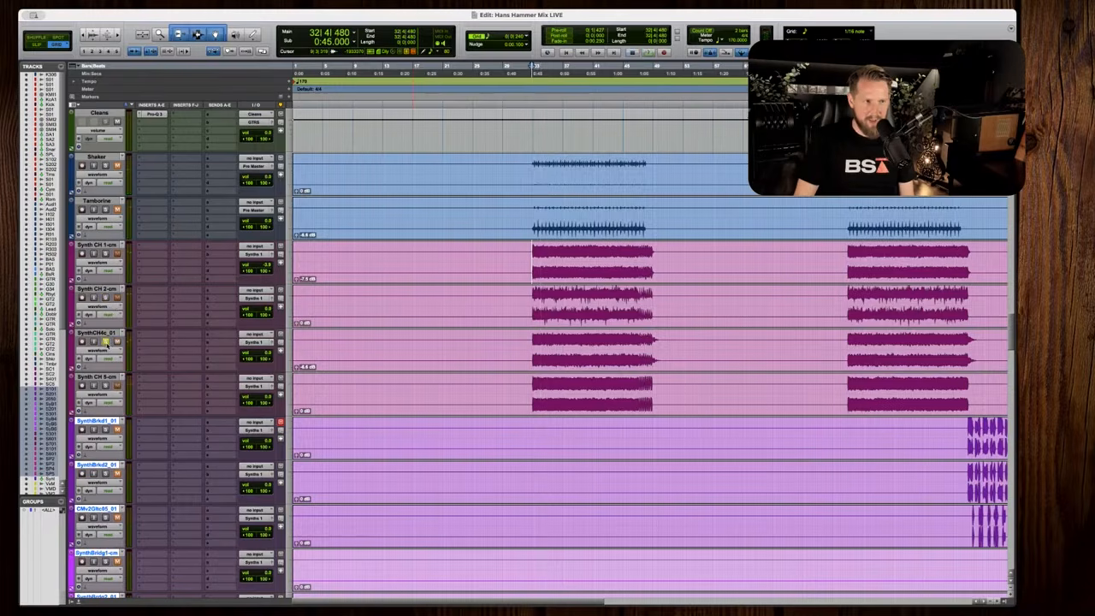
key(space)
key(space)
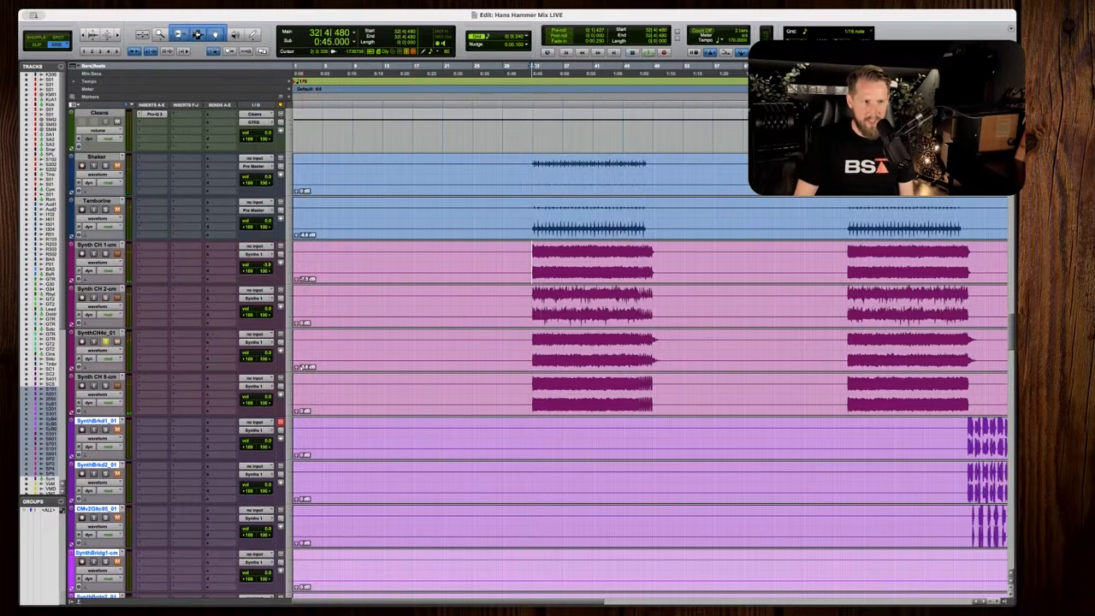
Solo Synth CH 5-cm, play it from 32|4|480, and lower its track volume and clip gain.
key(space)
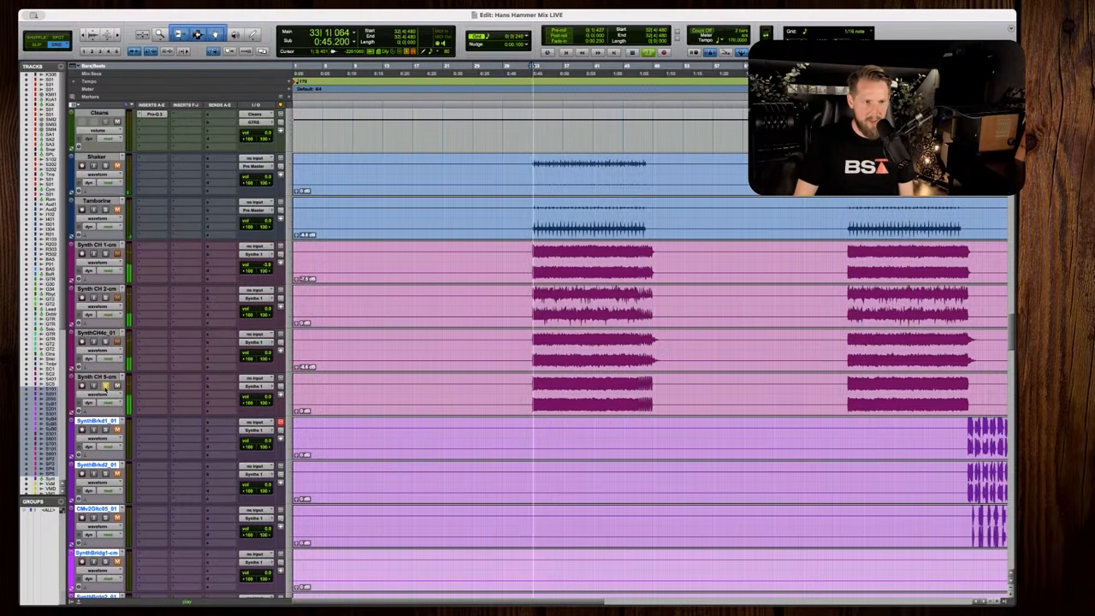
key(space)
drag(267, 399, 284, 398)
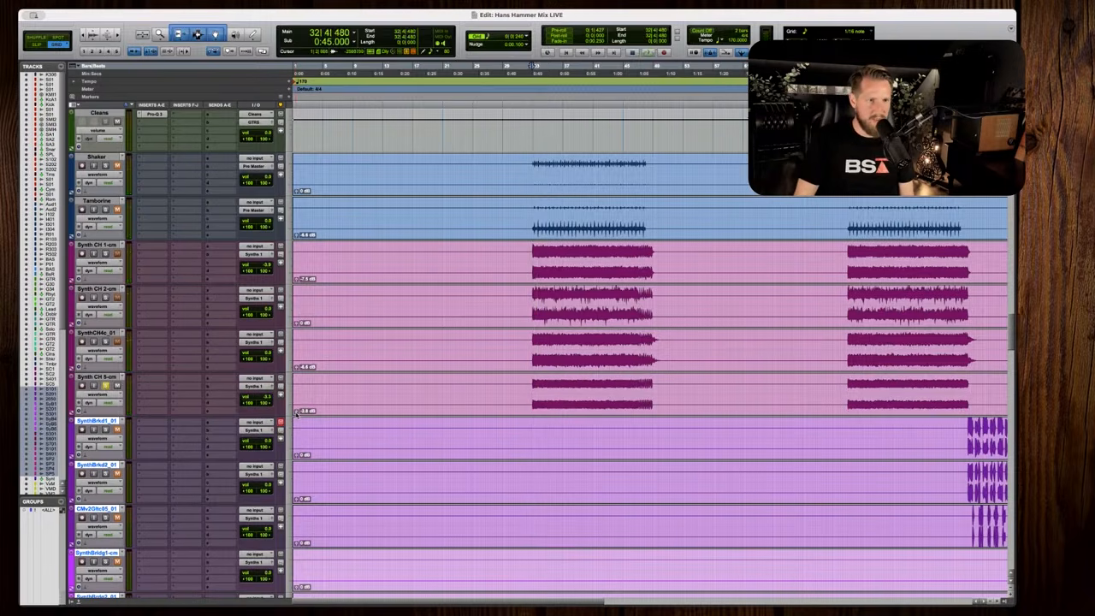
key(space)
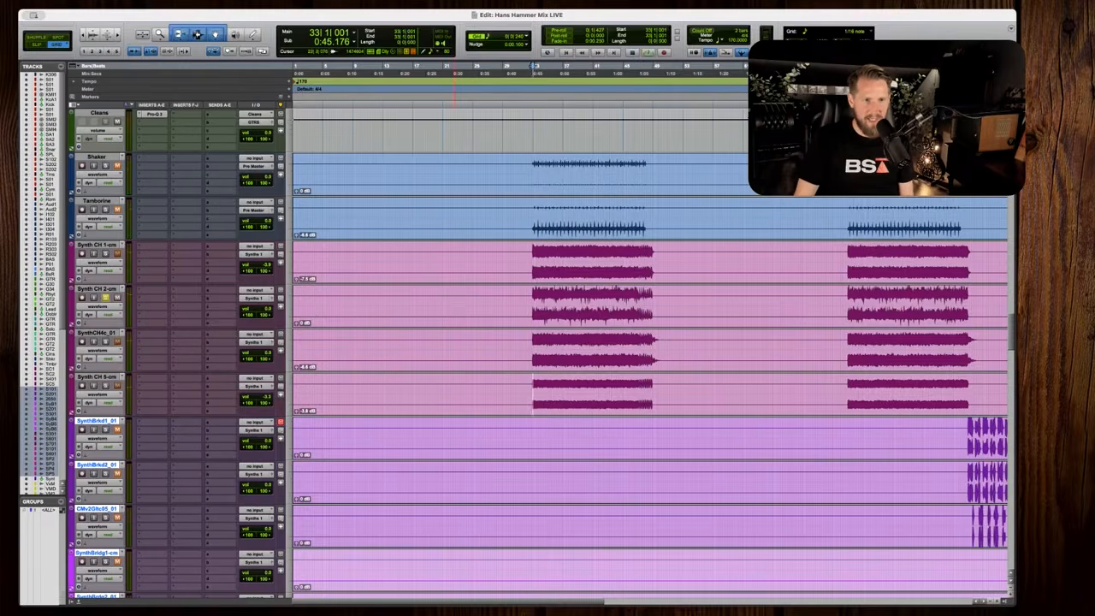
Play the soloed Synth CH 2-cm at the chorus start and insert the stereo bx_console SSL 4000 E on it.
key(space)
key(t)
scroll(455, 342, right, 5)
key(space)
click(155, 247)
mouse_move(157, 291)
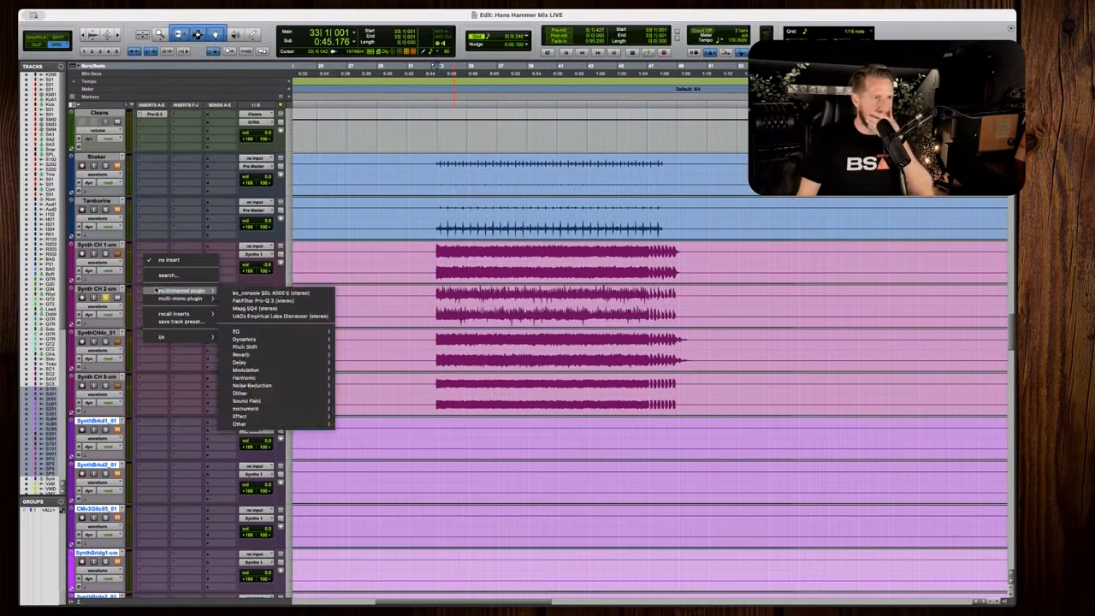
click(248, 294)
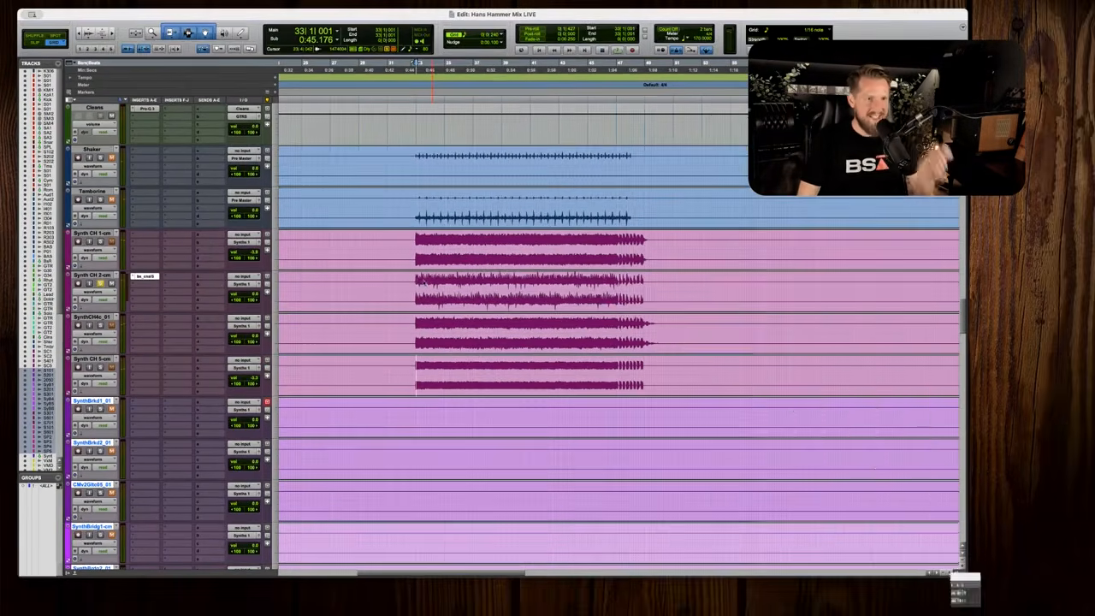
Raise the high-mid band's gain and Q in the Synth CH 2-cm console EQ during playback.
drag(633, 295, 633, 281)
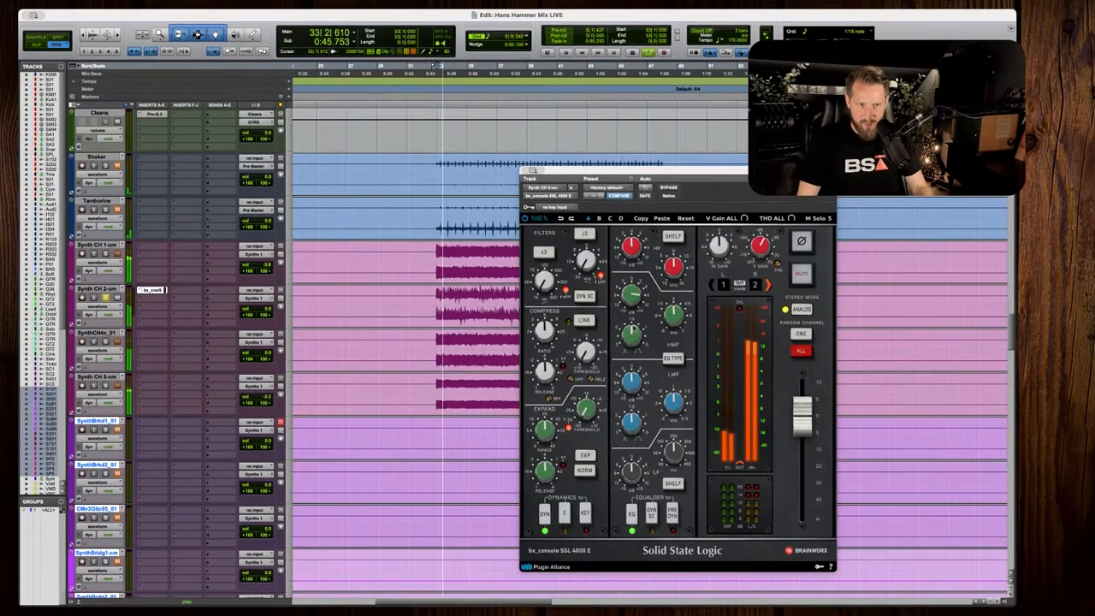
drag(632, 334, 632, 313)
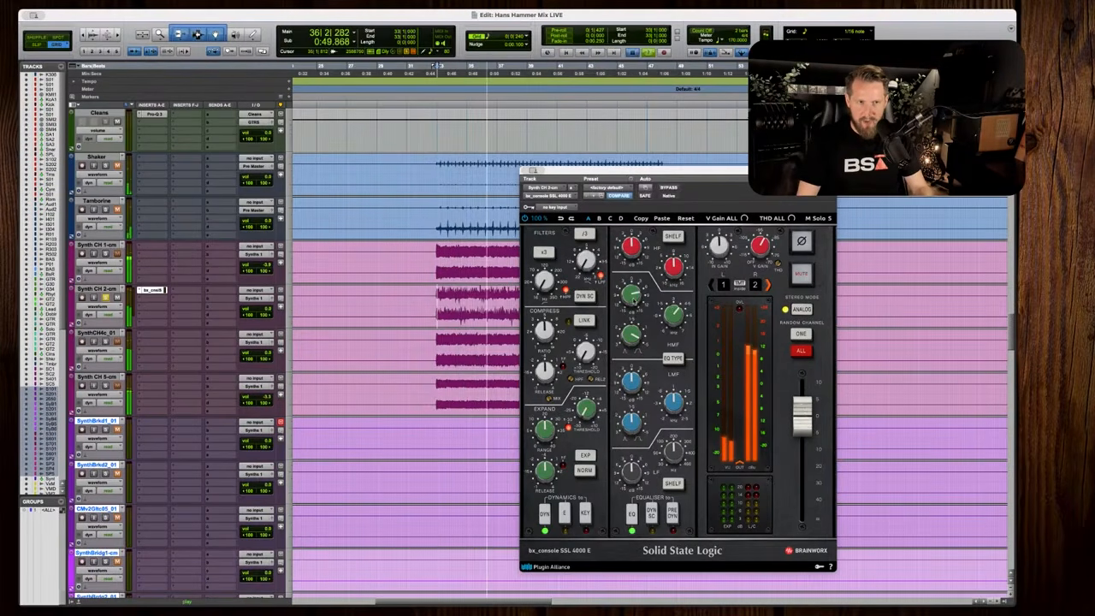
key(space)
Play Synth CH 2-cm from 33|1|000 and compare it with the console plug-in bypassed and active.
key(space)
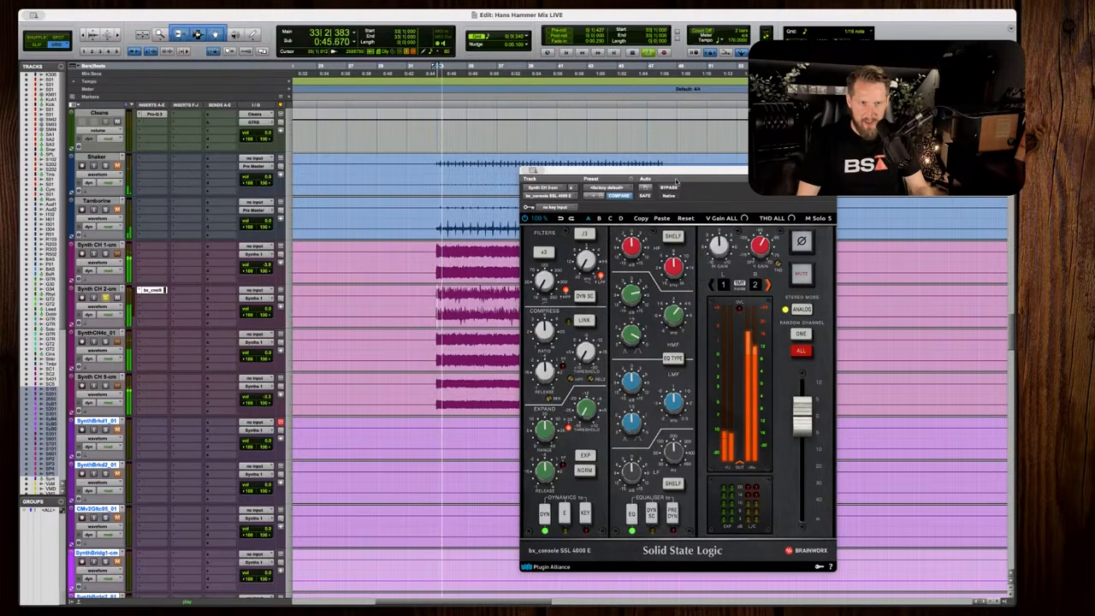
click(668, 187)
click(671, 189)
Boost the low-mid band and adjust its frequency in the Synth CH 2-cm console EQ while playing the chorus.
drag(700, 171, 715, 154)
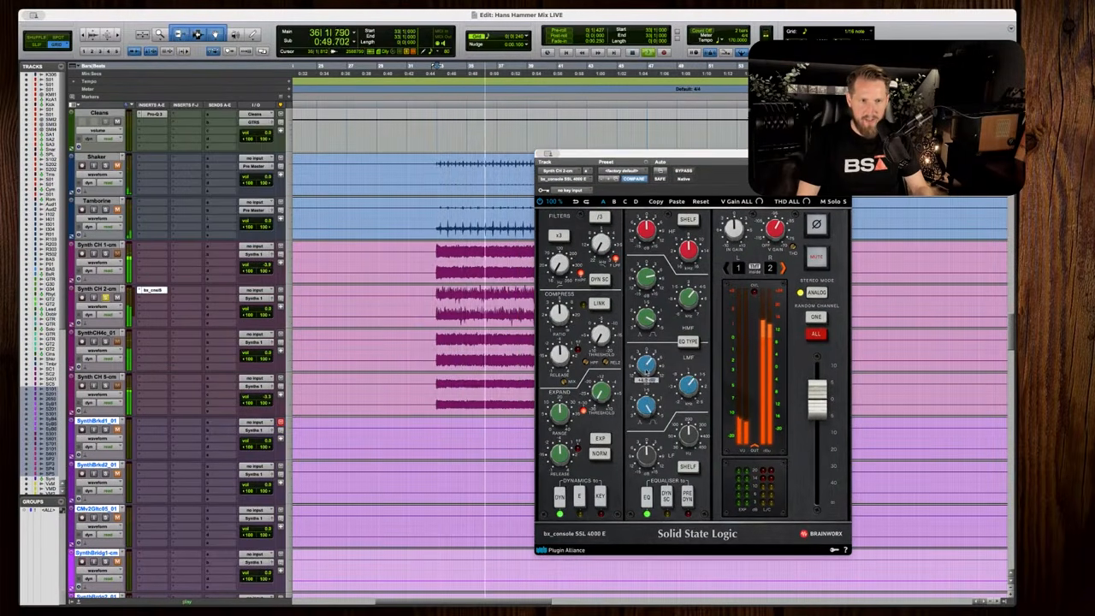
key(space)
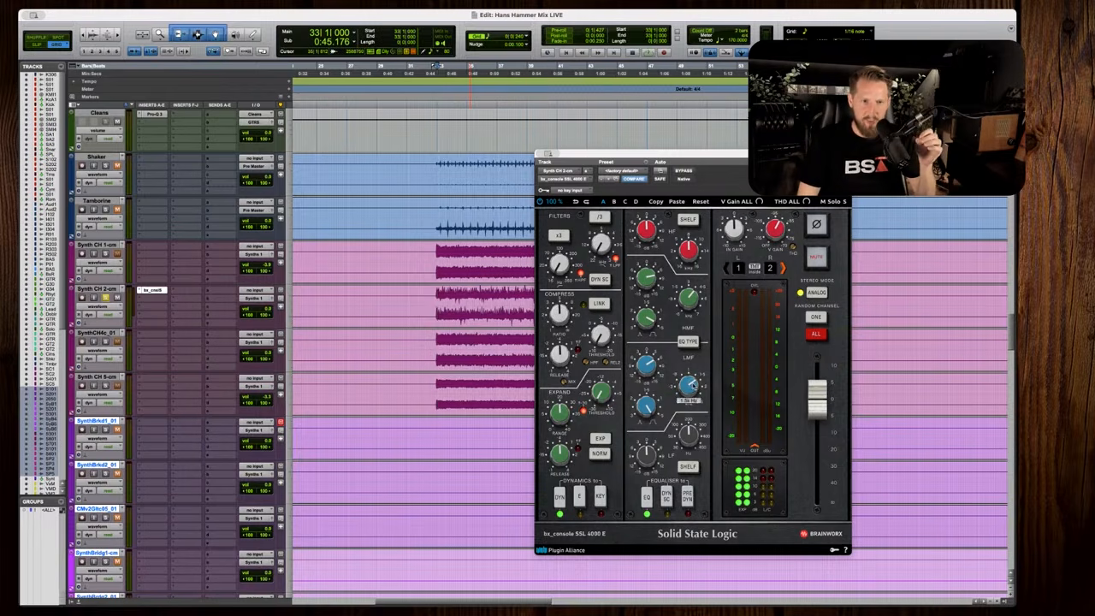
key(space)
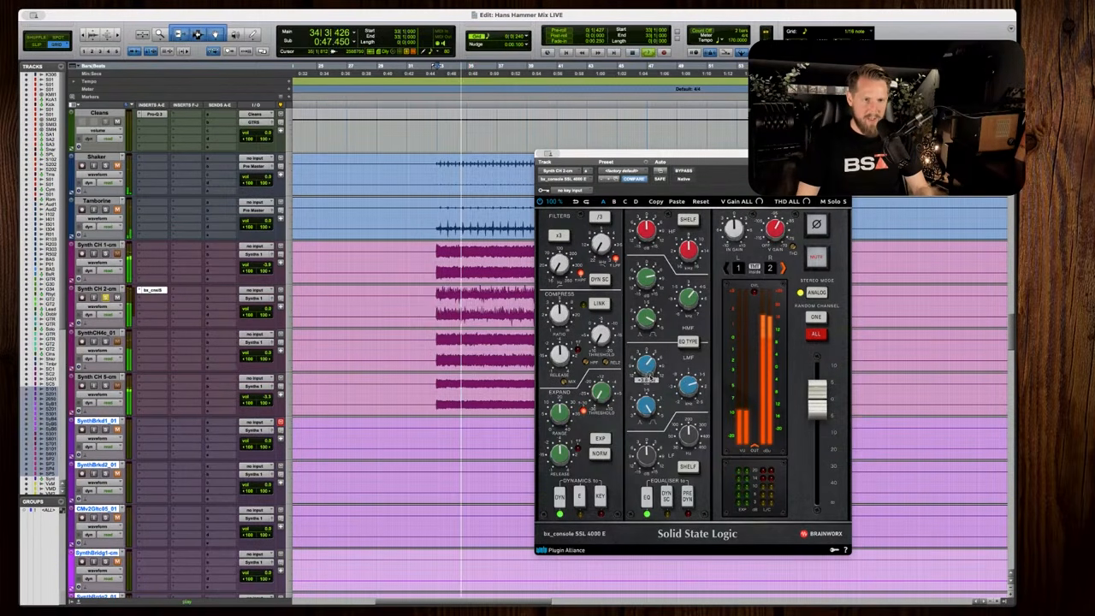
Raise the console's high-pass filter frequency on Synth CH 2-cm and play the chorus from 33|1|000.
key(space)
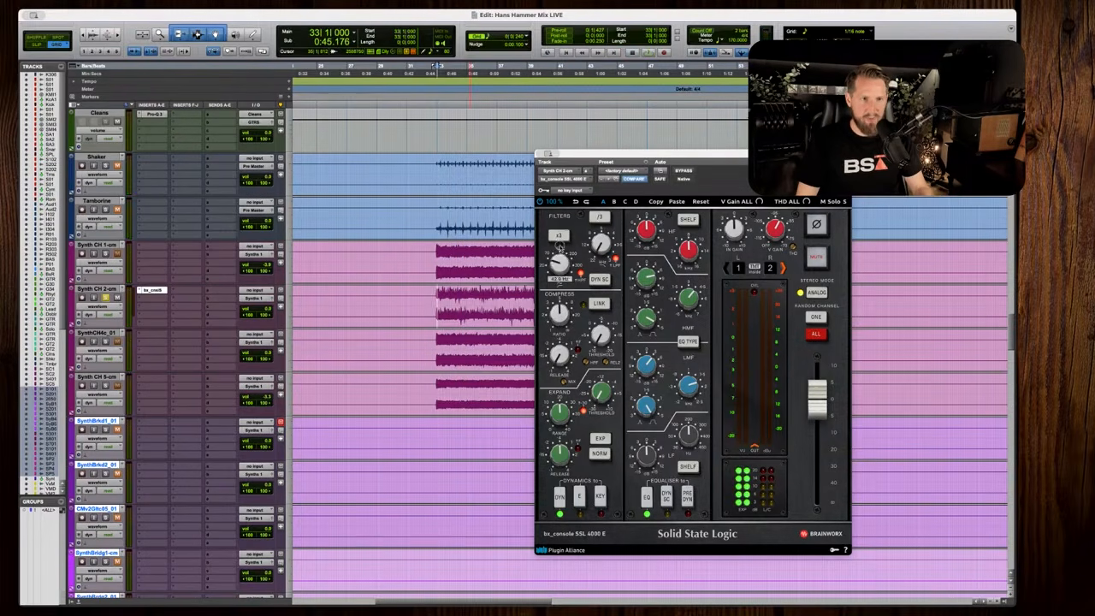
key(space)
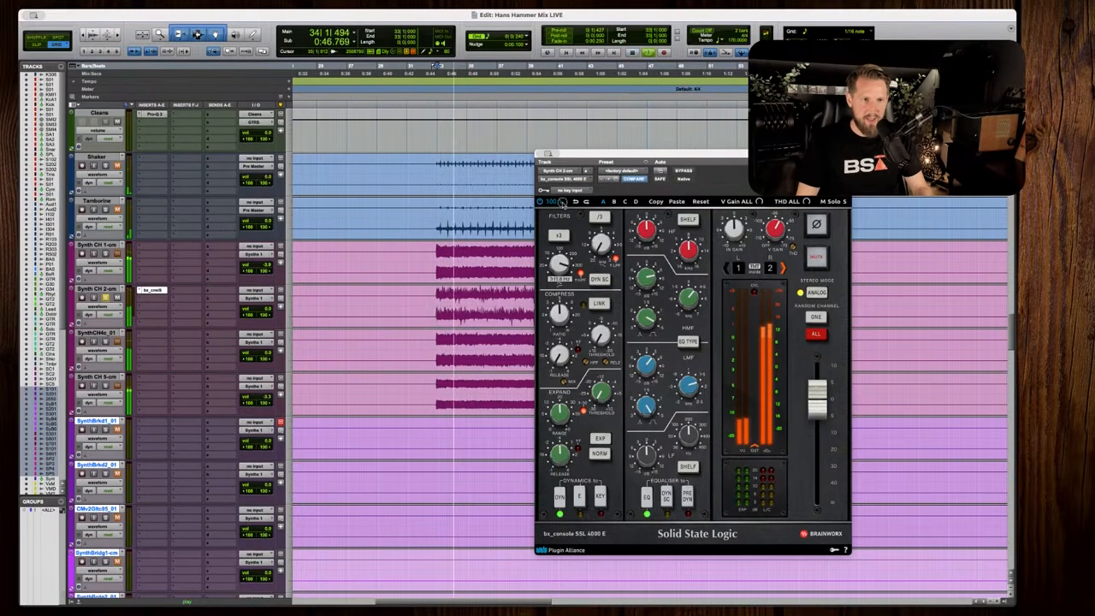
key(space)
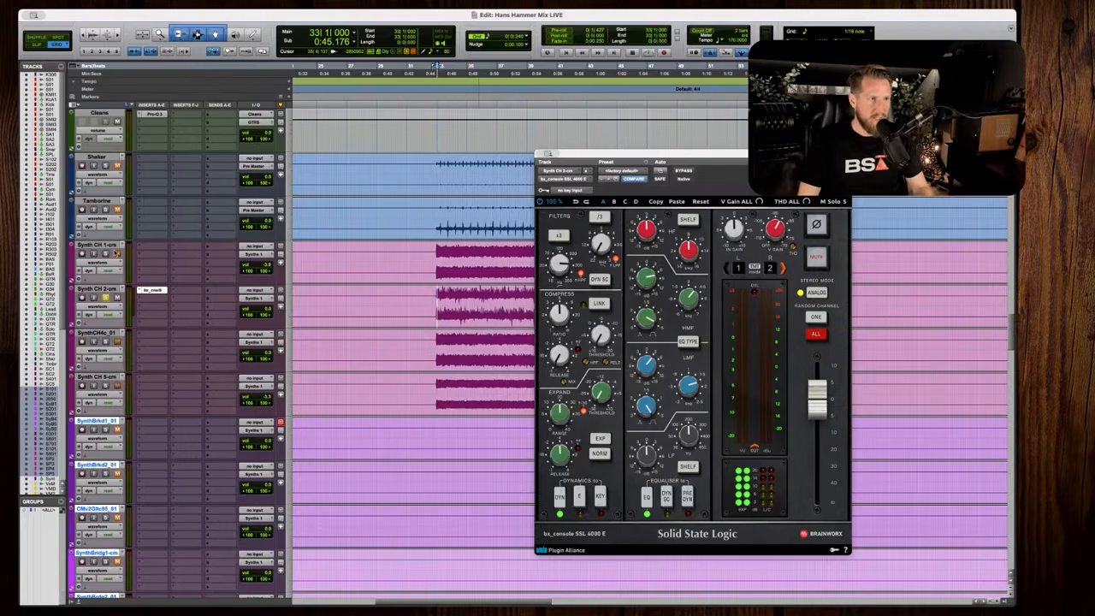
Lower Synth CH 2-cm's volume and fine-tune its level in the mix while playing the chorus from 33|1|000.
key(space)
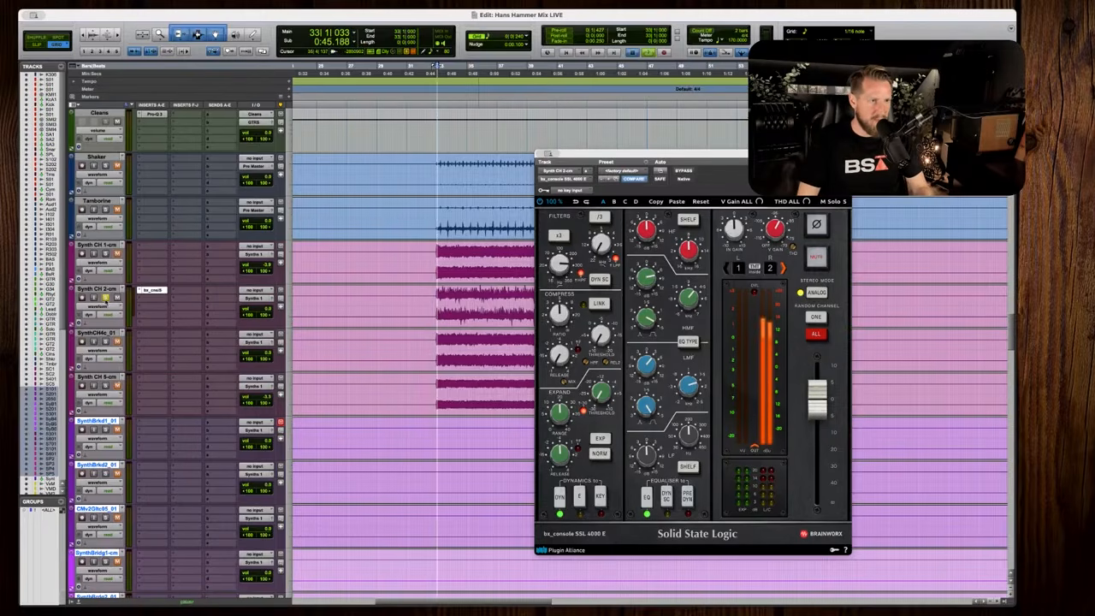
click(252, 310)
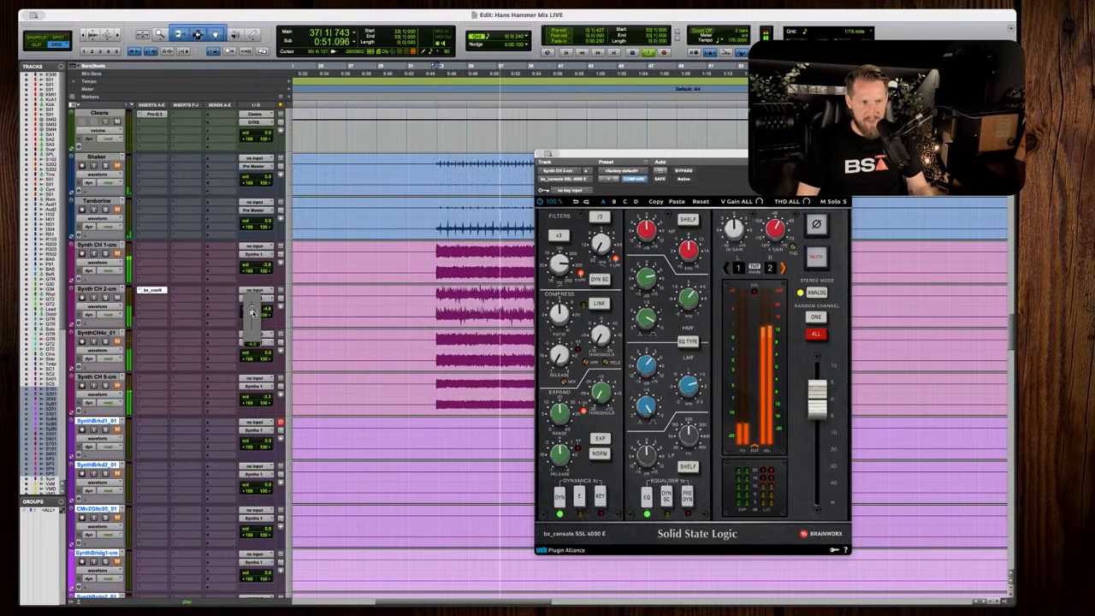
key(space)
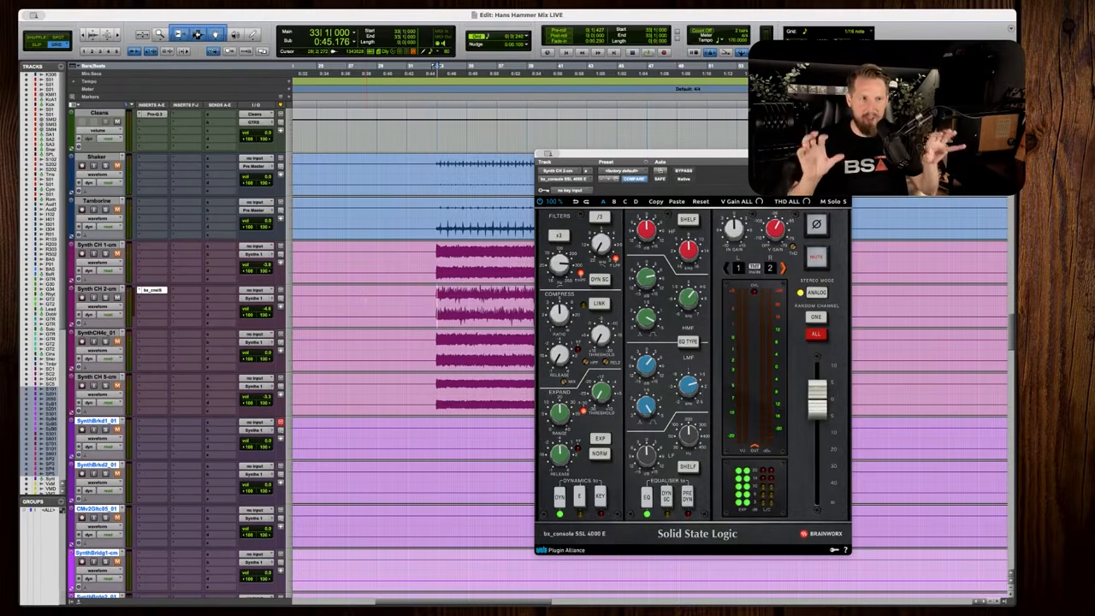
key(space)
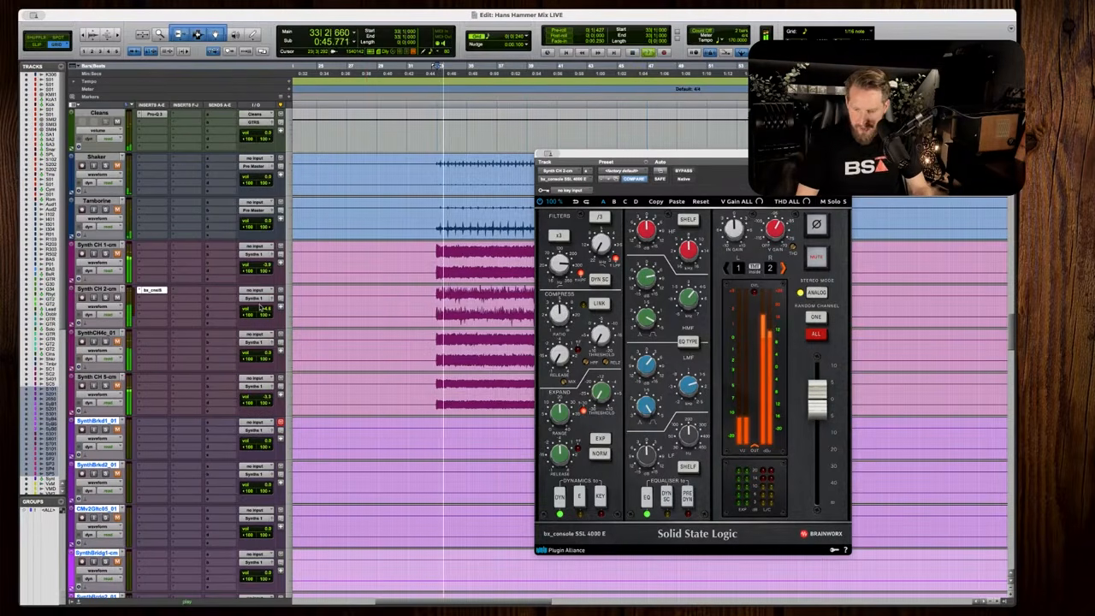
click(252, 306)
drag(252, 305, 253, 308)
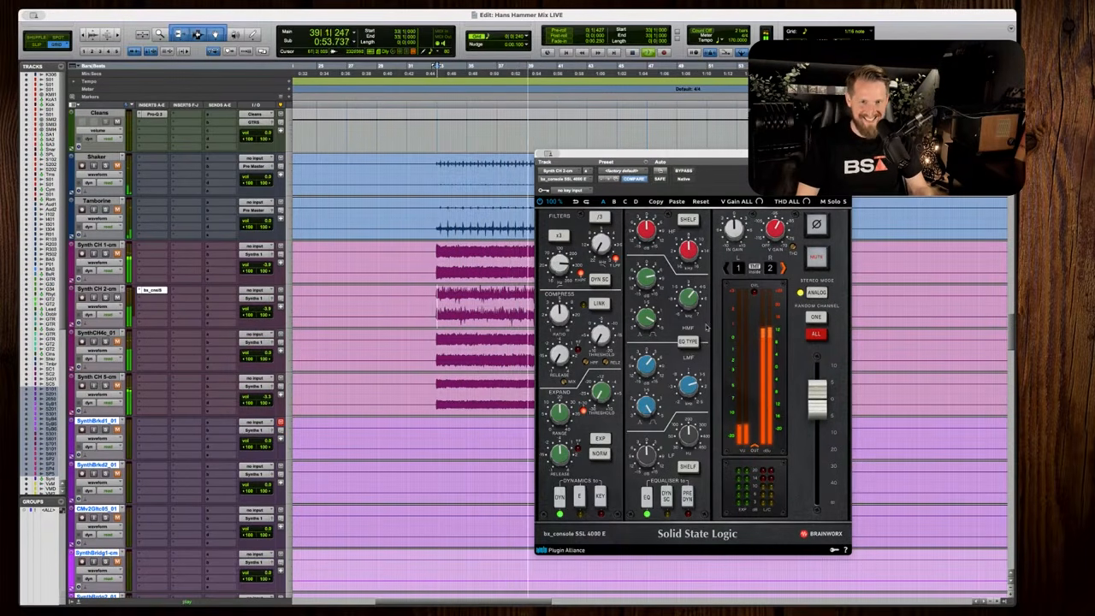
key(space)
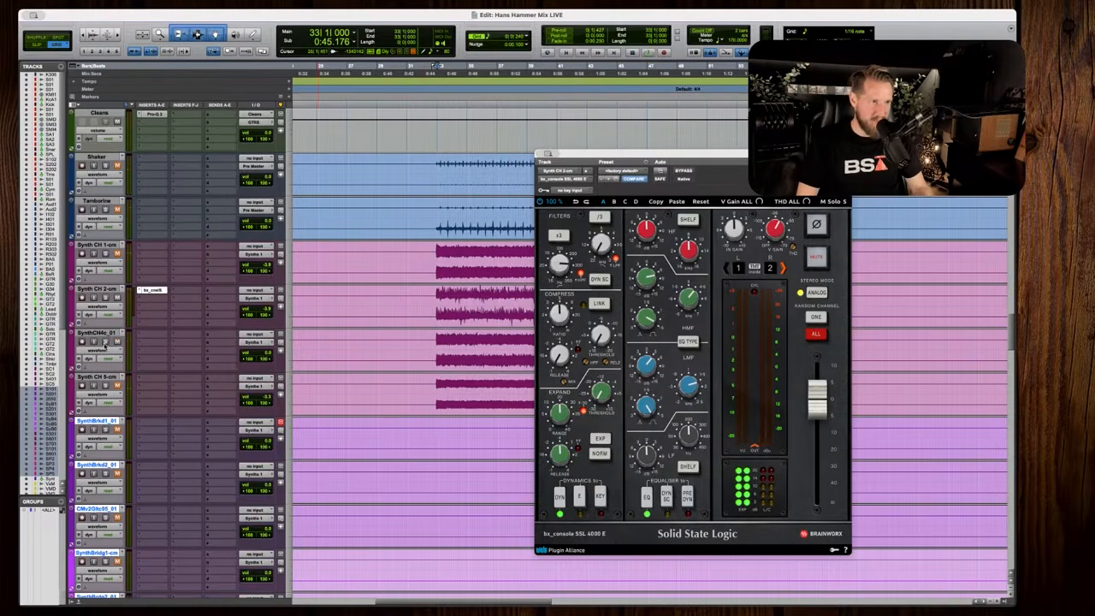
Lower SynthCH4c_01's volume during chorus playback and insert a stereo bx_console SSL 4000 E on the track.
key(space)
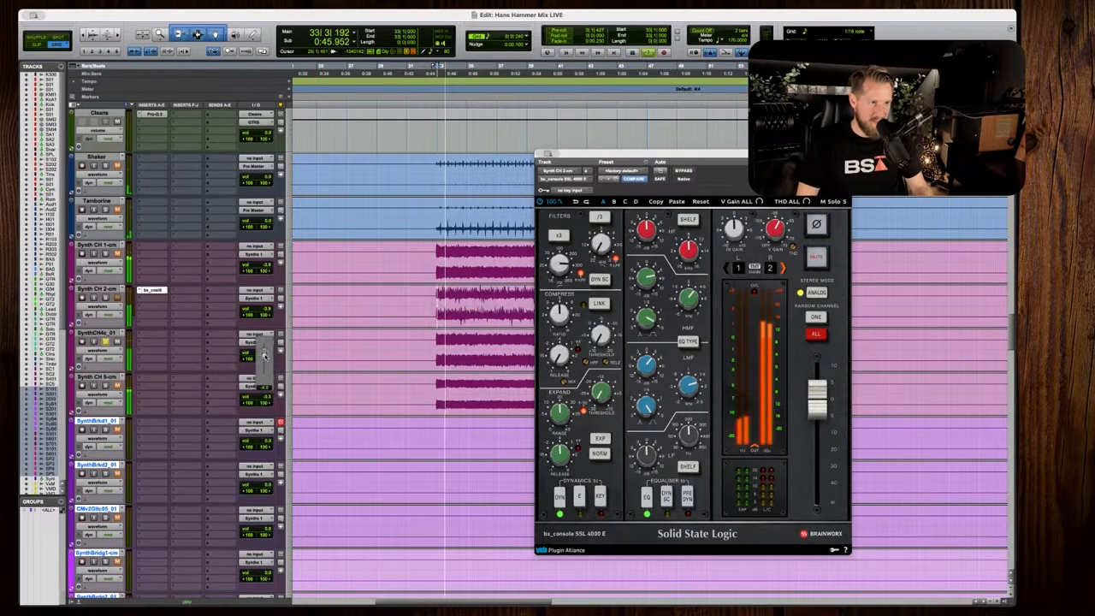
click(152, 297)
mouse_move(182, 334)
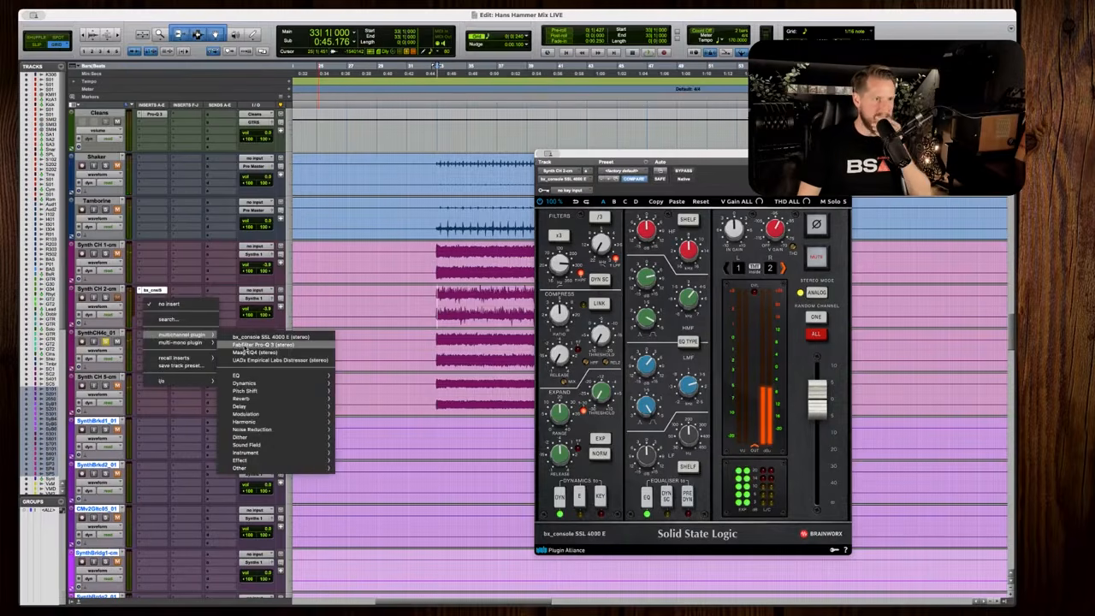
click(253, 337)
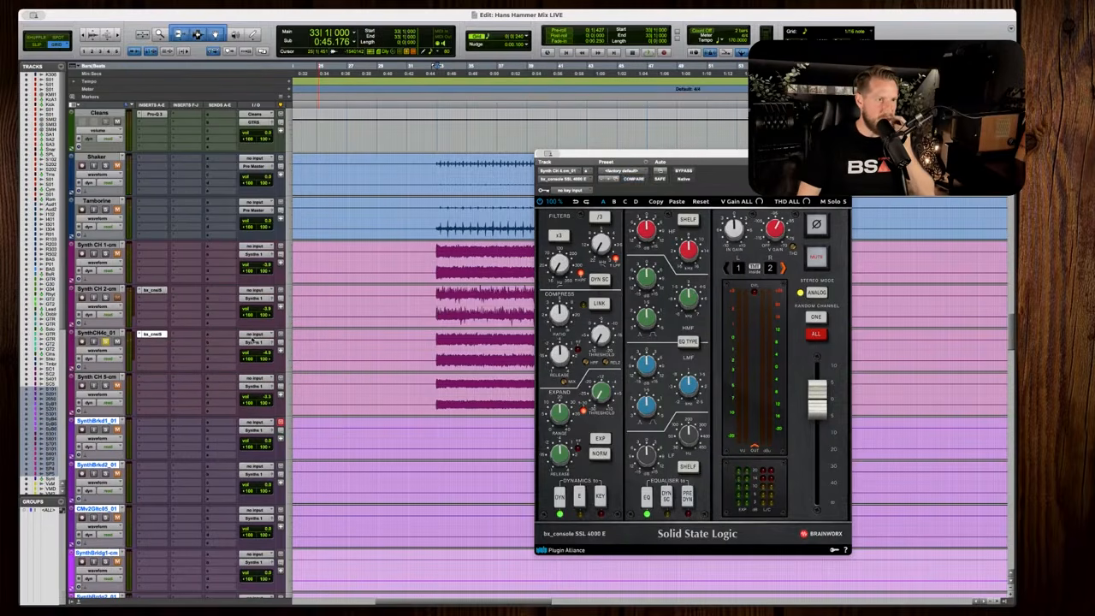
Boost the low-mid band and adjust its frequency and Q in the SynthCH4c_01 console EQ while playing the chorus.
key(space)
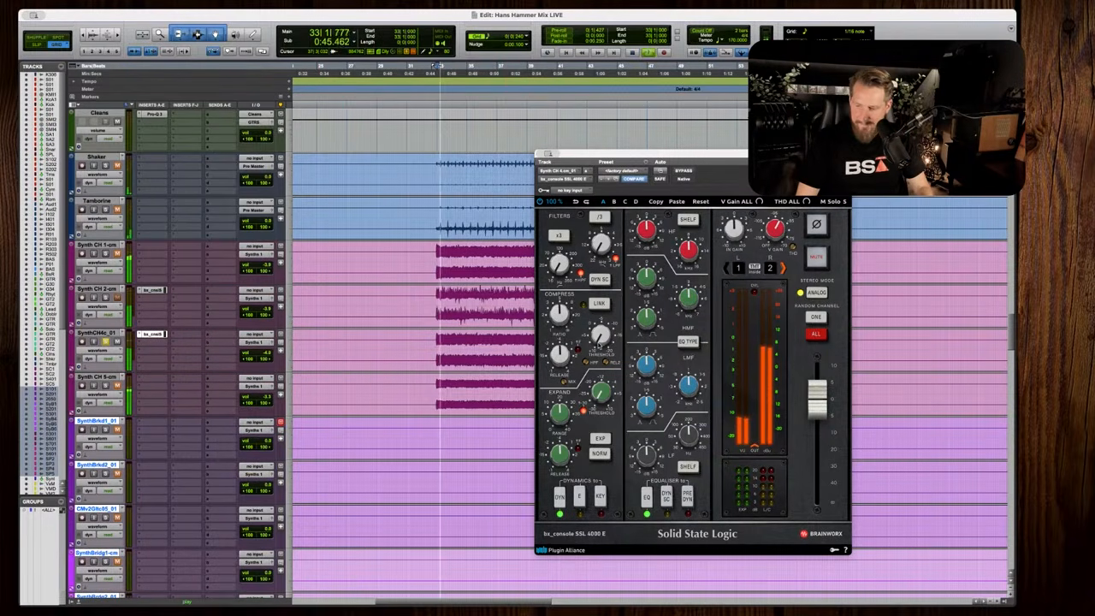
drag(655, 372, 654, 348)
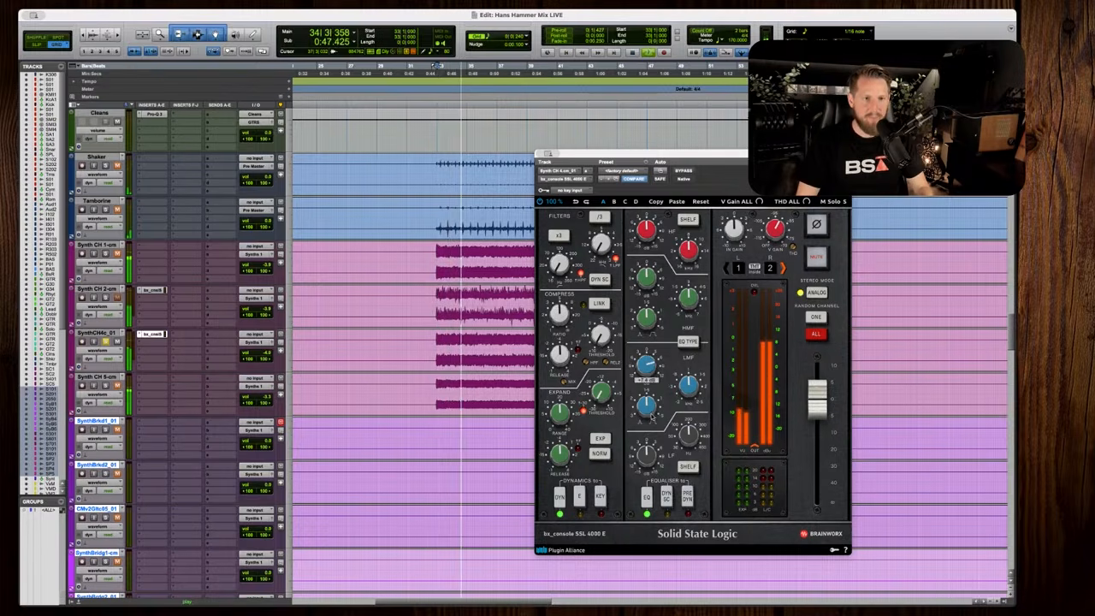
drag(648, 408, 690, 366)
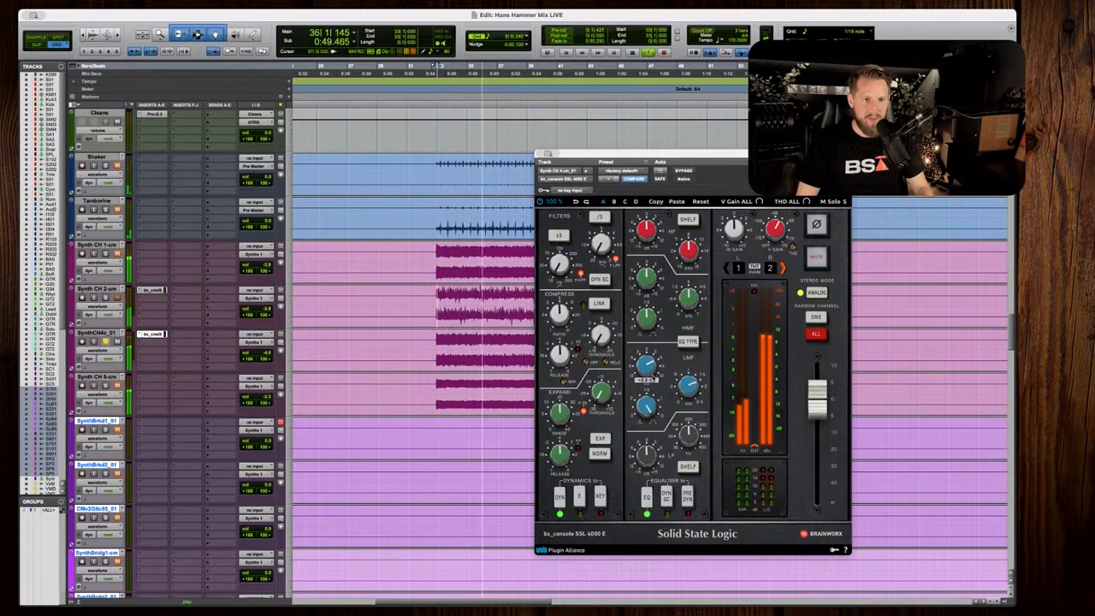
key(space)
key(space)
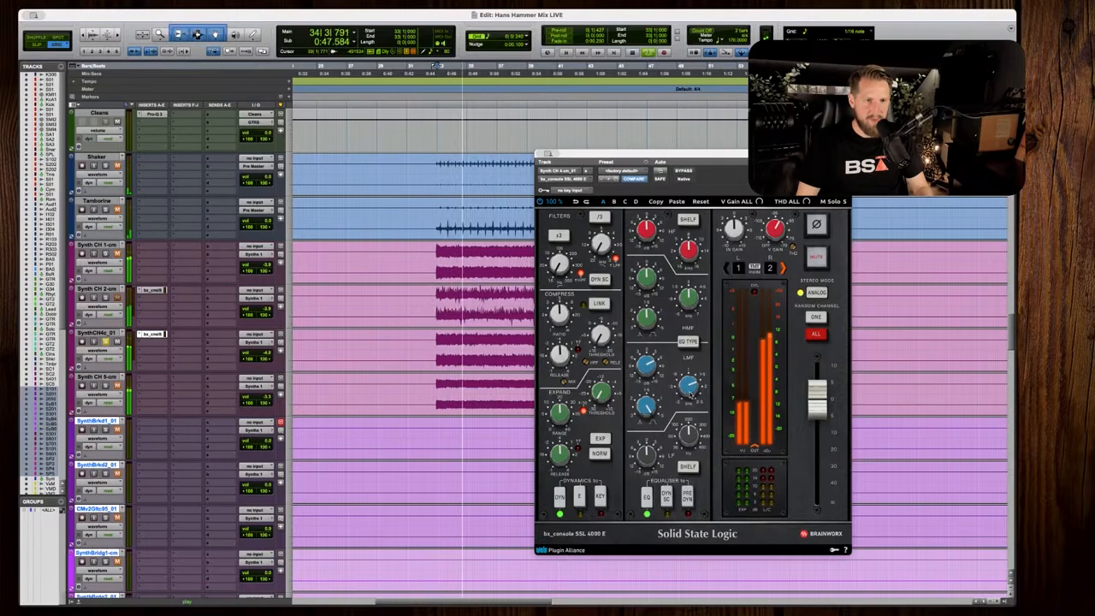
key(space)
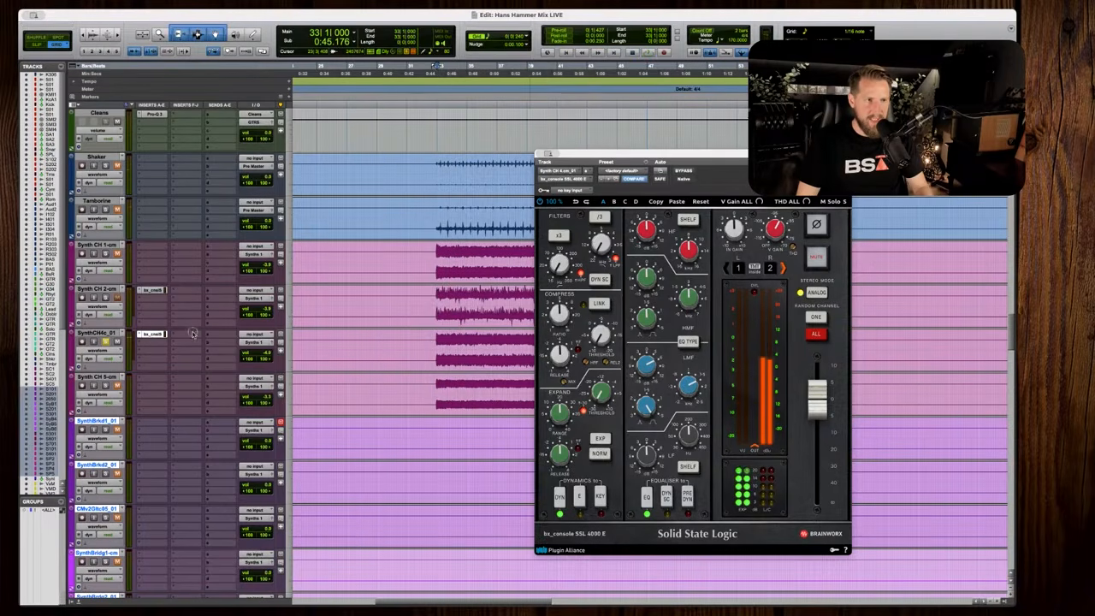
Insert a stereo BSA Delays after the console on SynthCH4c_01 and lower its mix amount during chorus playback.
click(193, 334)
mouse_move(297, 406)
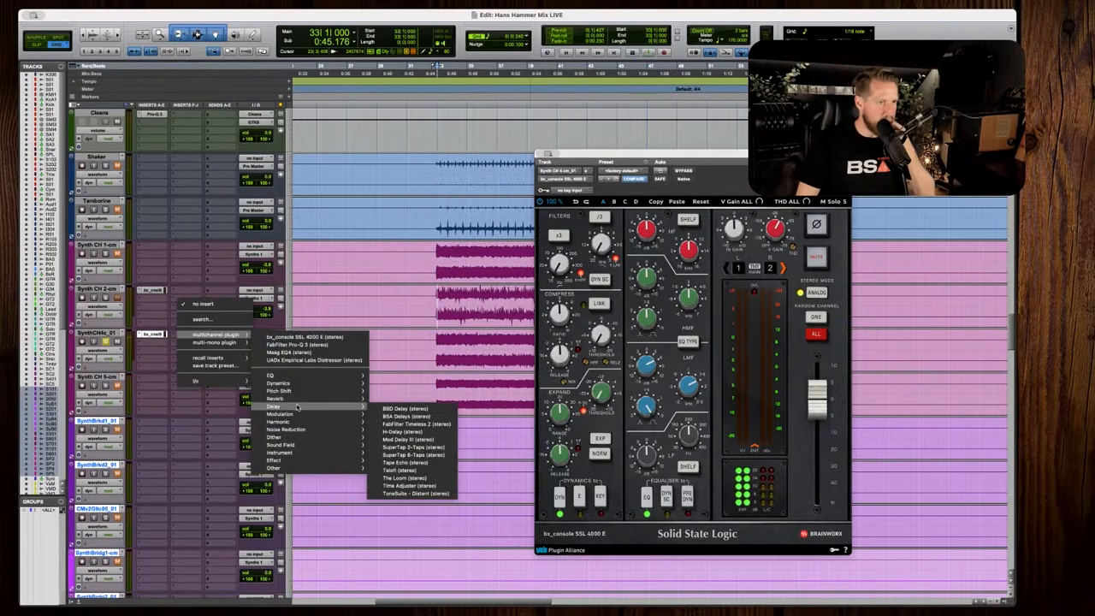
click(406, 415)
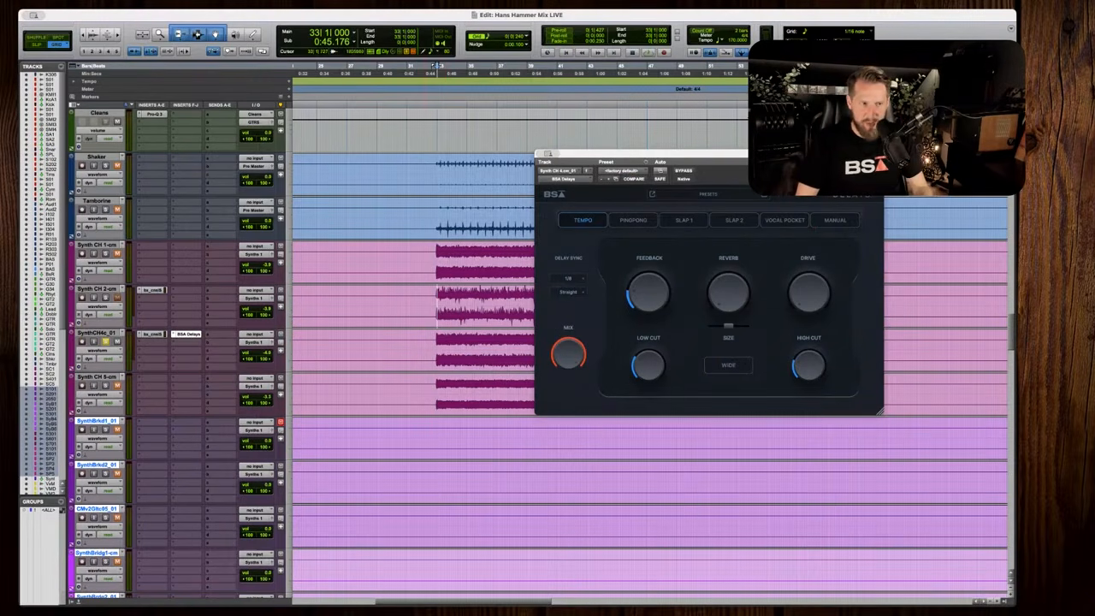
key(space)
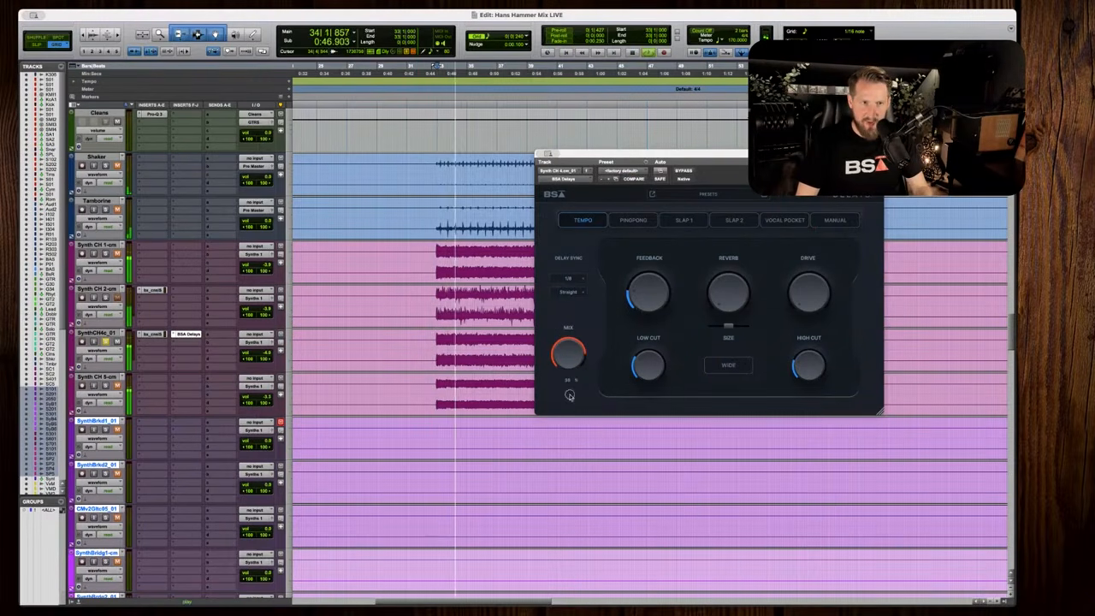
drag(569, 395, 570, 419)
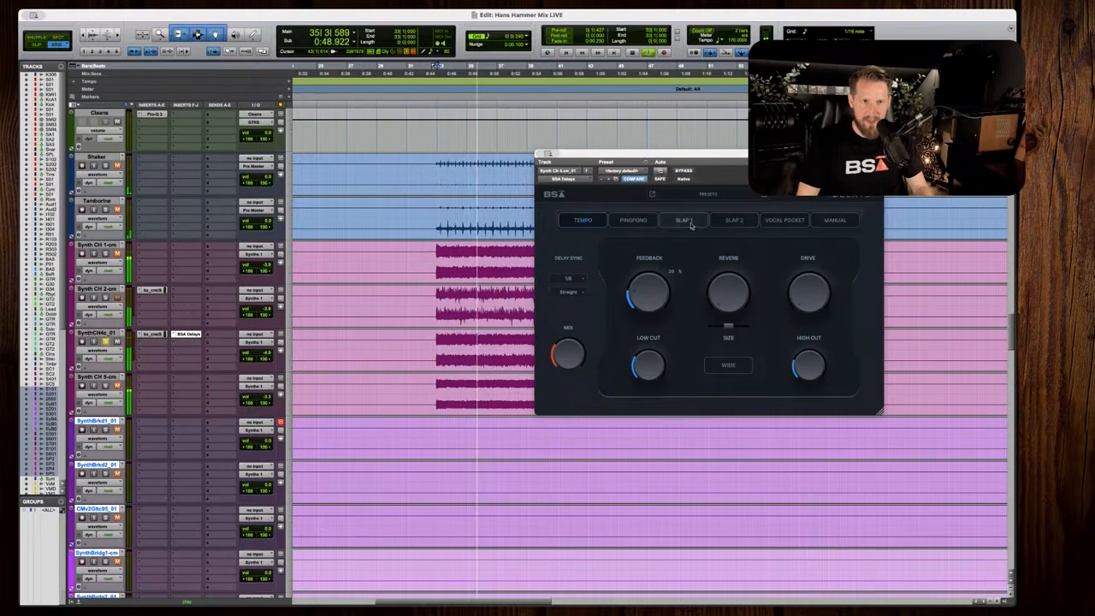
Switch SynthCH4c_01's delay to Pingpong mode and increase its reverb amount and size while the chorus plays.
click(633, 219)
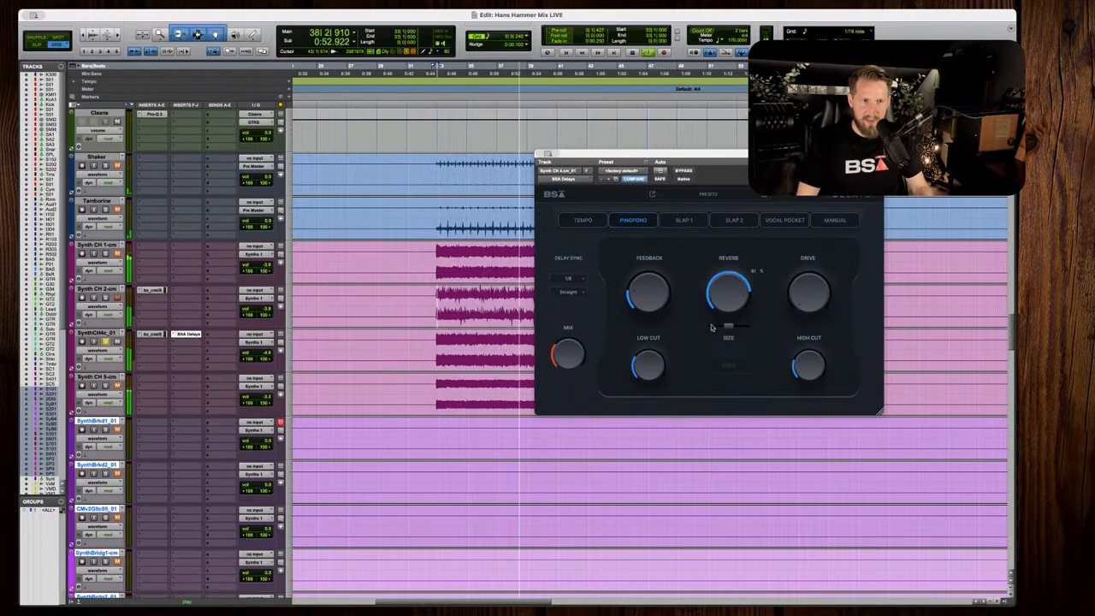
drag(728, 327, 733, 329)
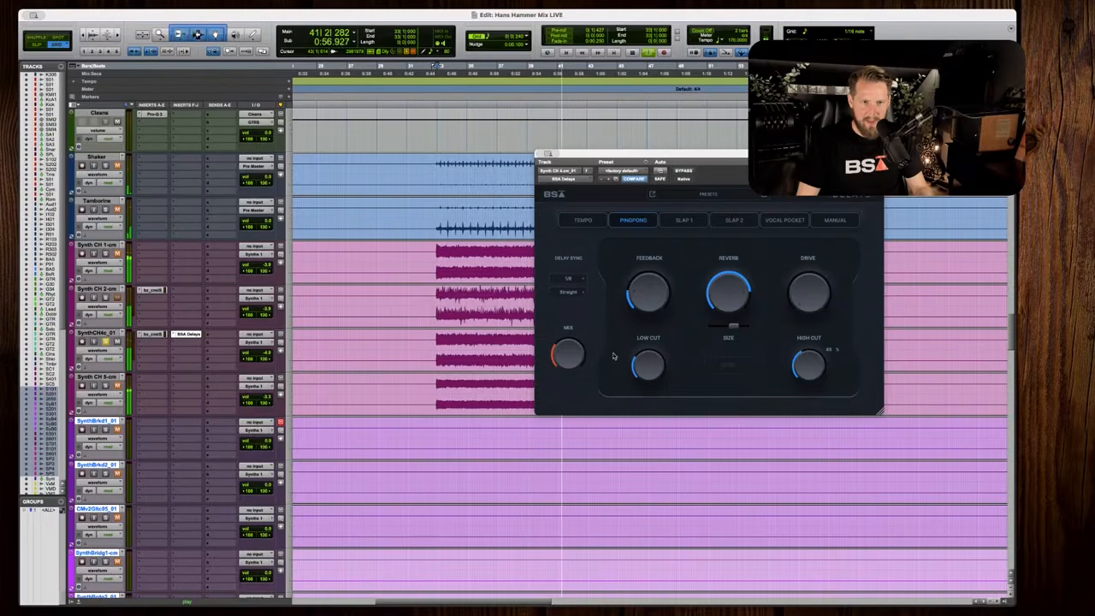
key(space)
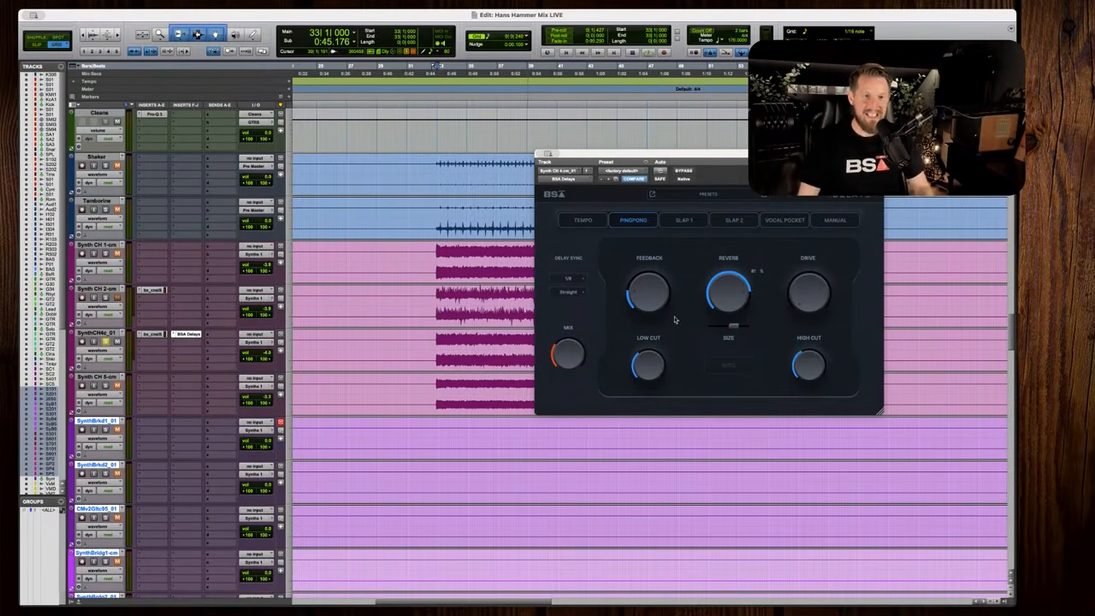
Lower SynthCH4c_01's volume to -6.4 dB while playing it with the mix from 33|1|000.
key(space)
key(space)
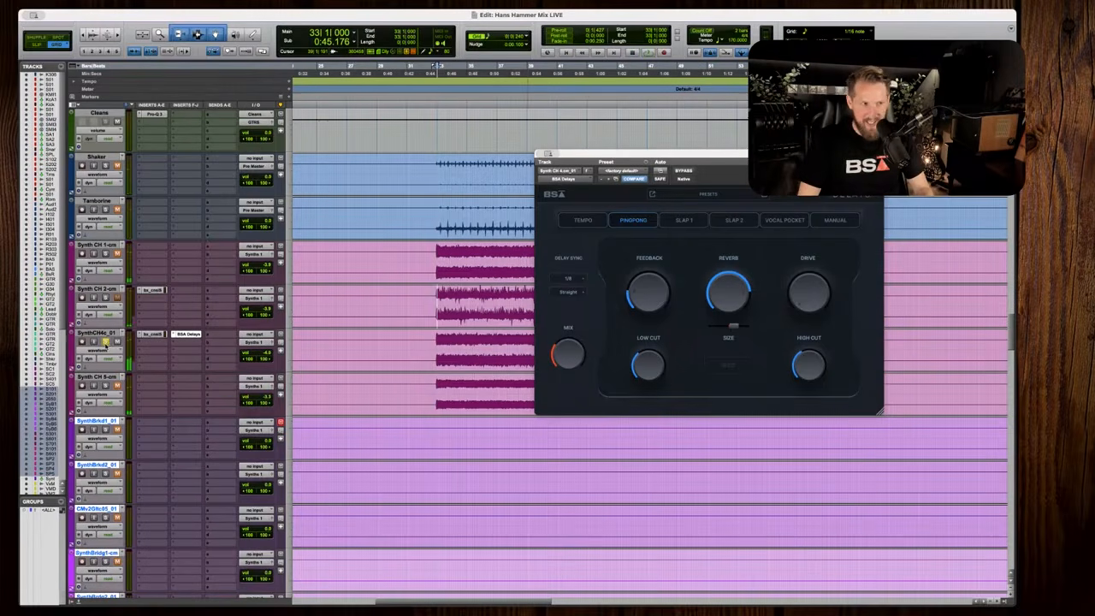
key(space)
drag(267, 353, 265, 354)
drag(265, 355, 266, 355)
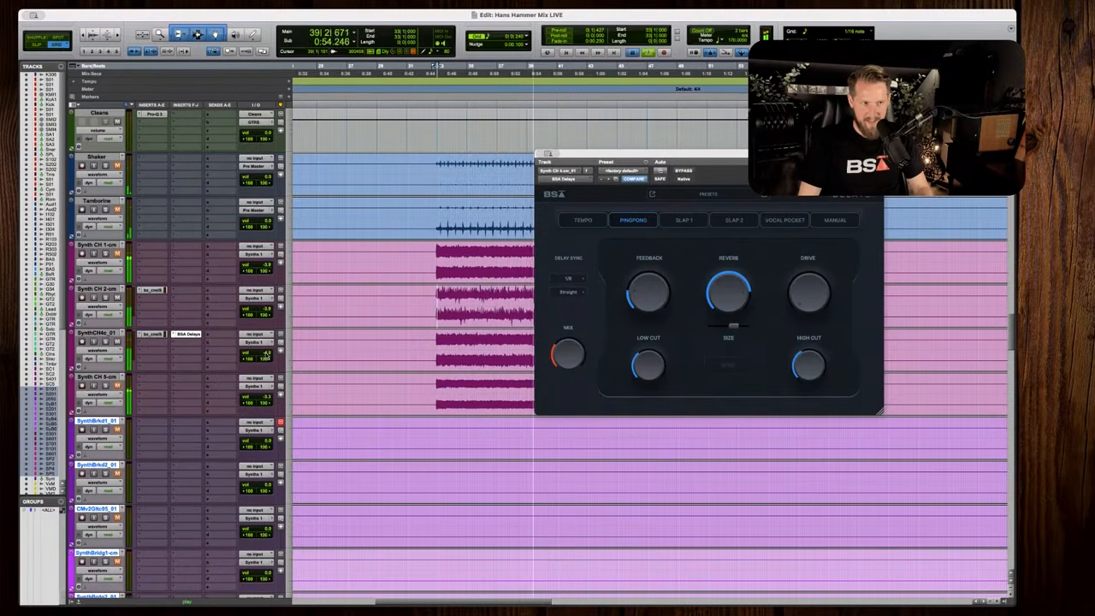
key(space)
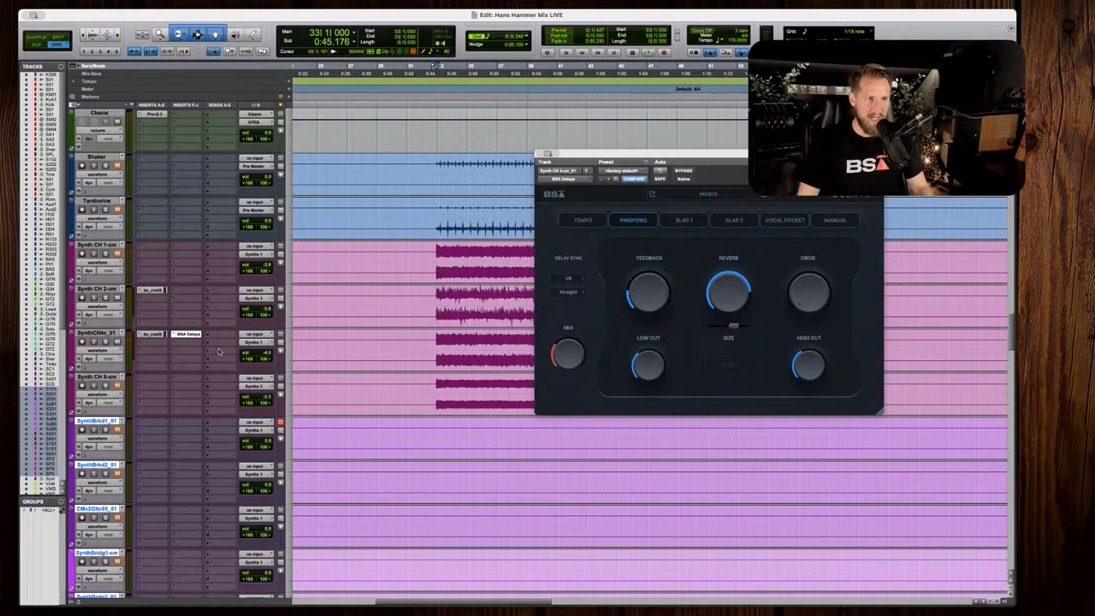
key(space)
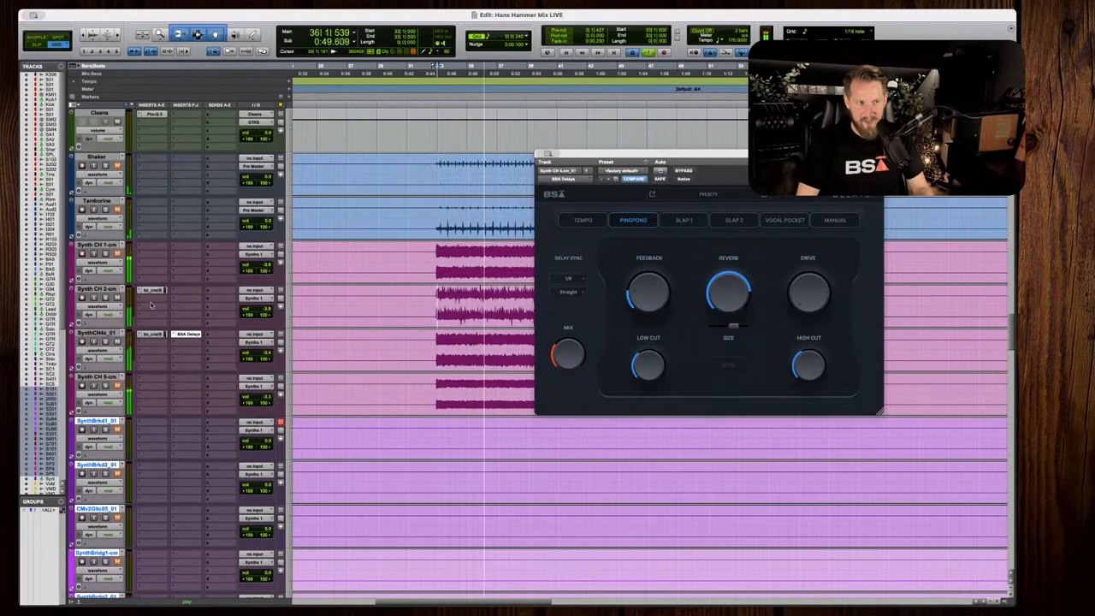
key(space)
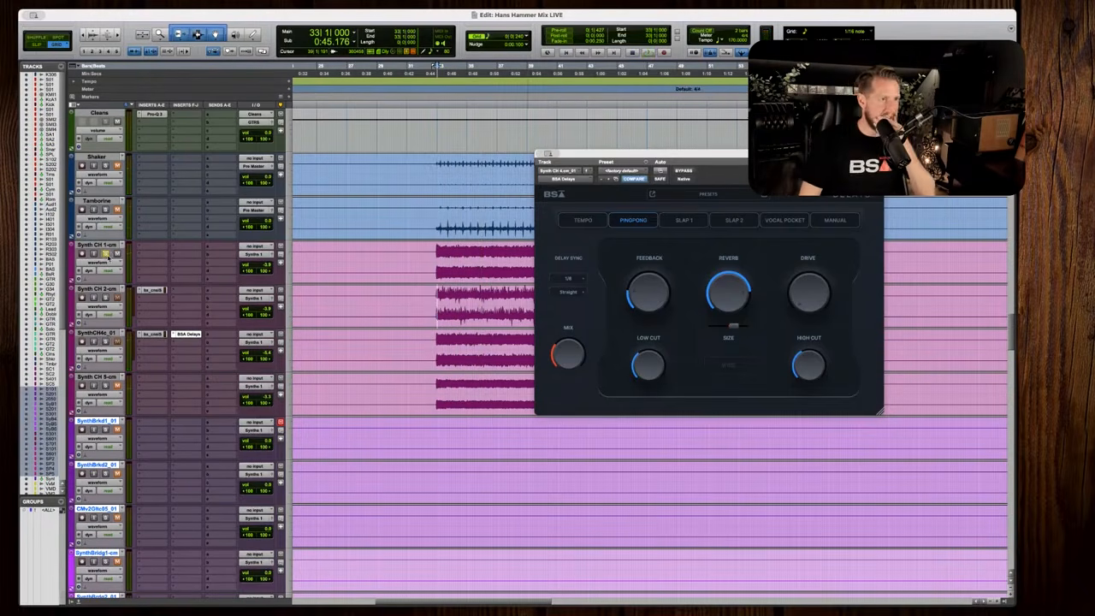
Solo Synth CH 1-cm in the chorus and insert a stereo bx_console SSL 4000 E on it.
key(space)
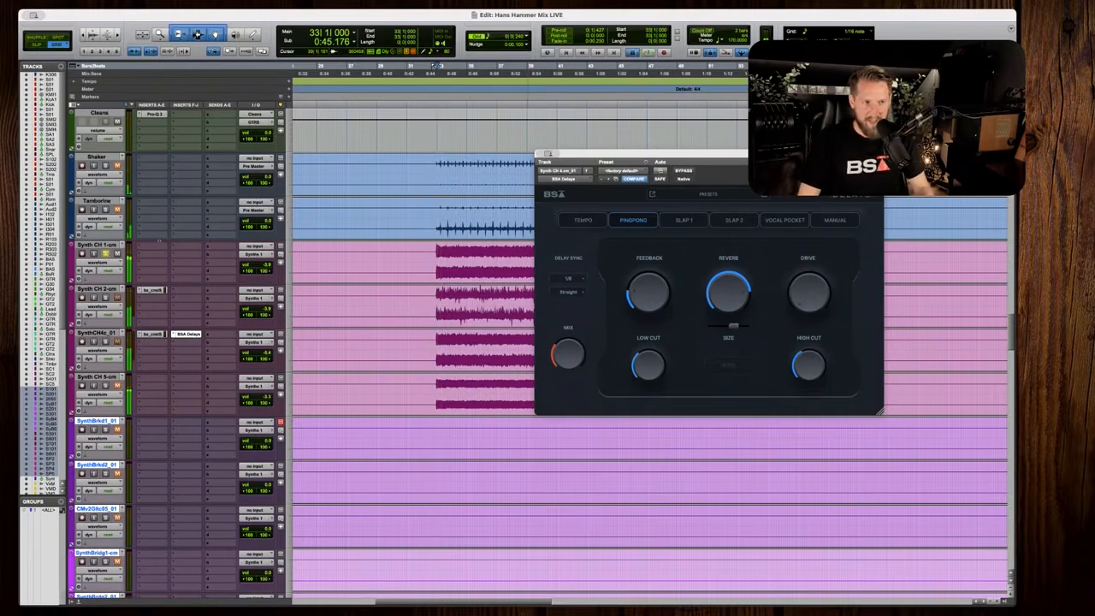
click(150, 247)
click(256, 258)
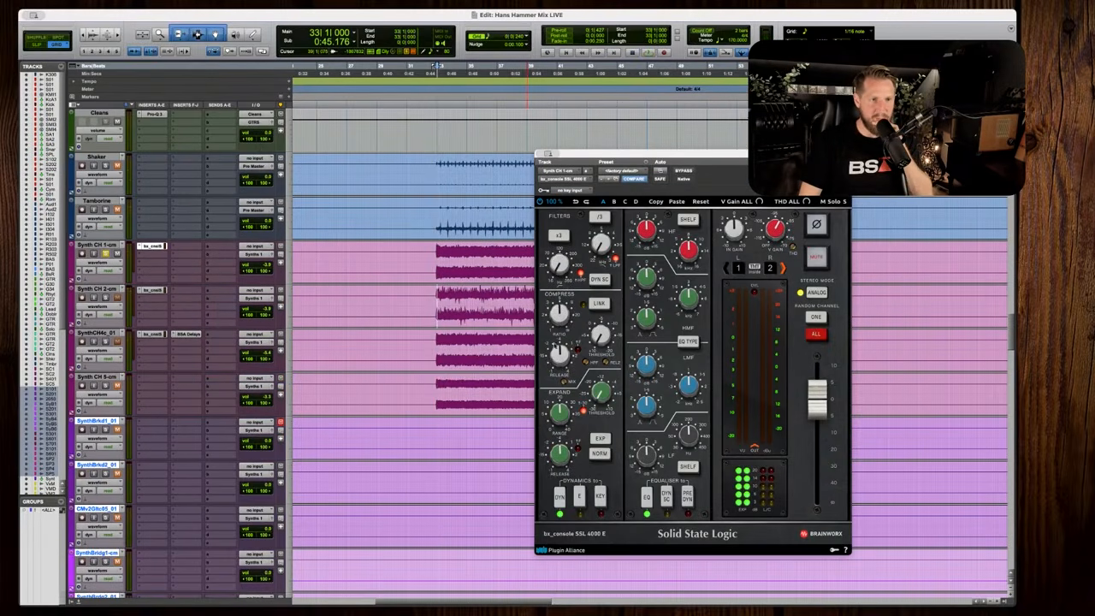
Filter the lows and highs and boost the low-mid band in the Synth CH 1-cm console during chorus playback.
key(space)
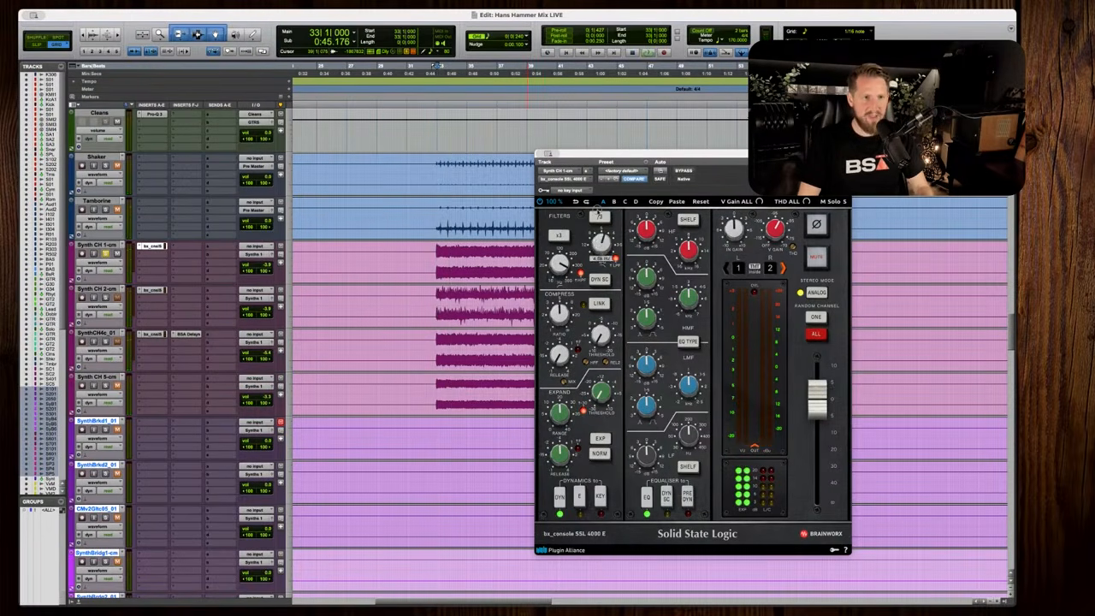
key(space)
drag(585, 248, 584, 205)
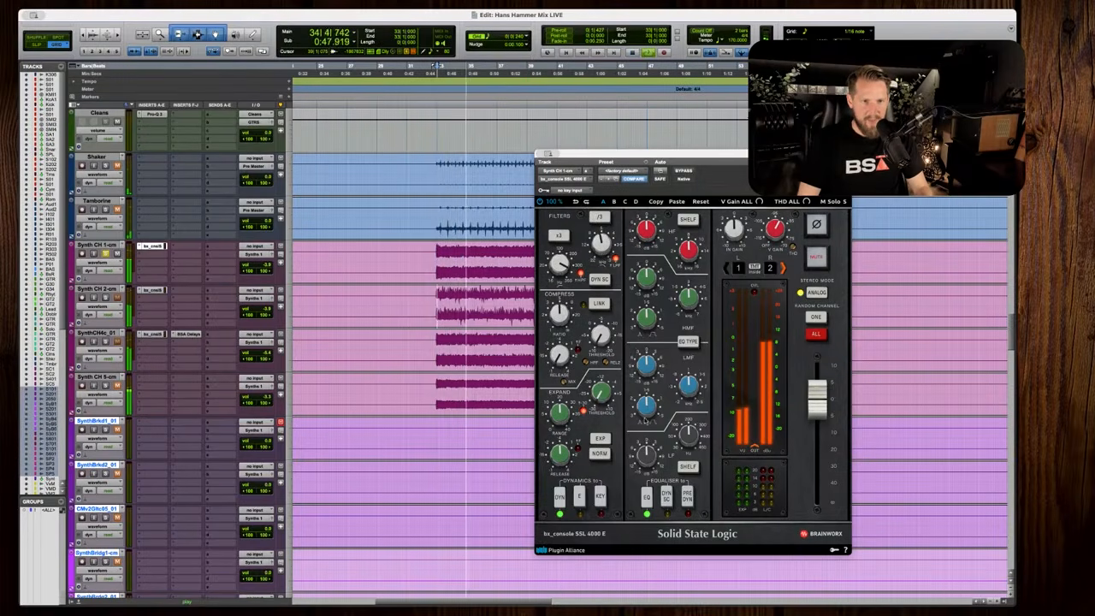
drag(685, 389, 686, 355)
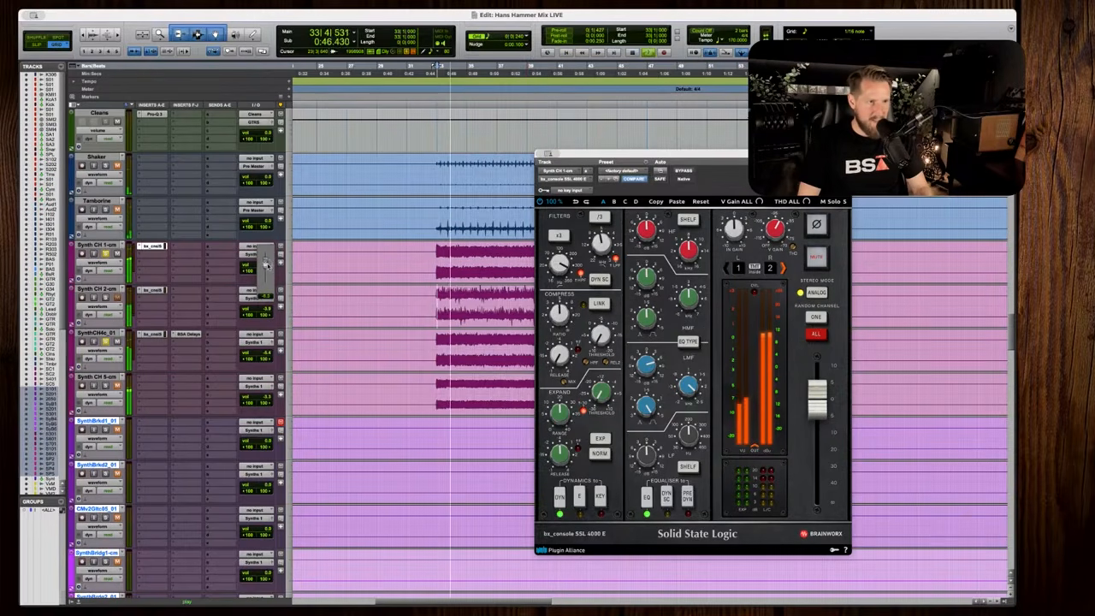
Add BSA Delays to Synth CH 1-cm and balance its volume against SynthCH4c_01 while playing the chorus.
drag(265, 276, 265, 269)
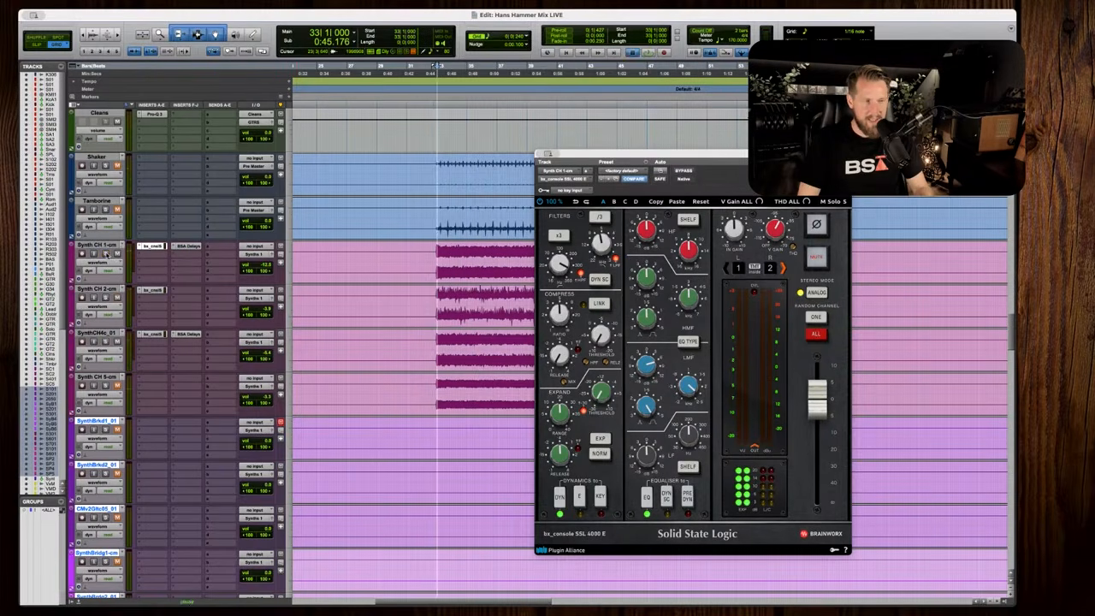
key(space)
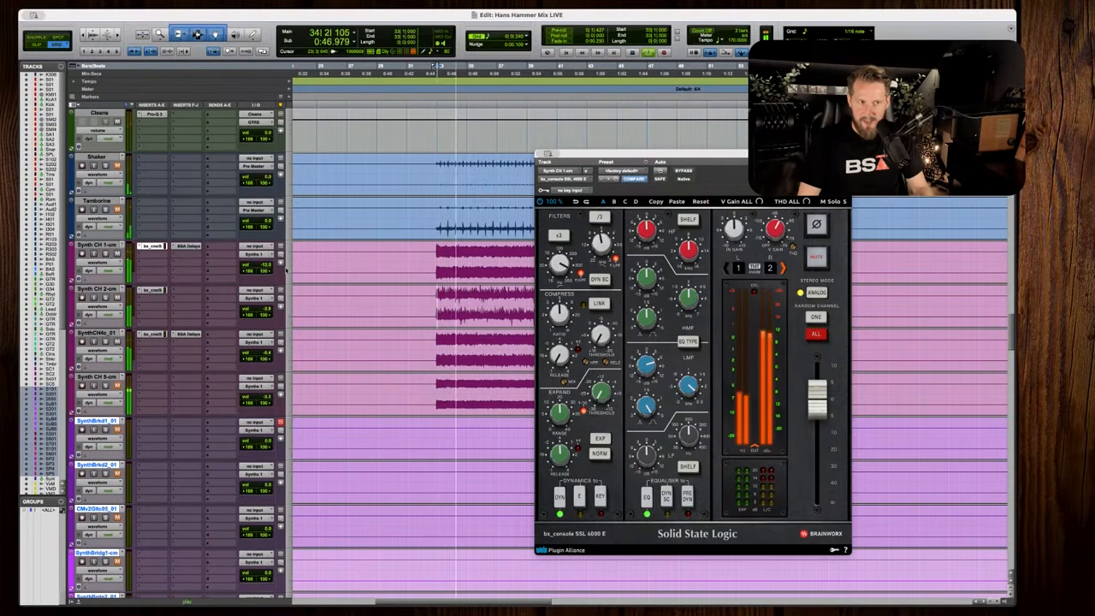
drag(267, 268, 267, 266)
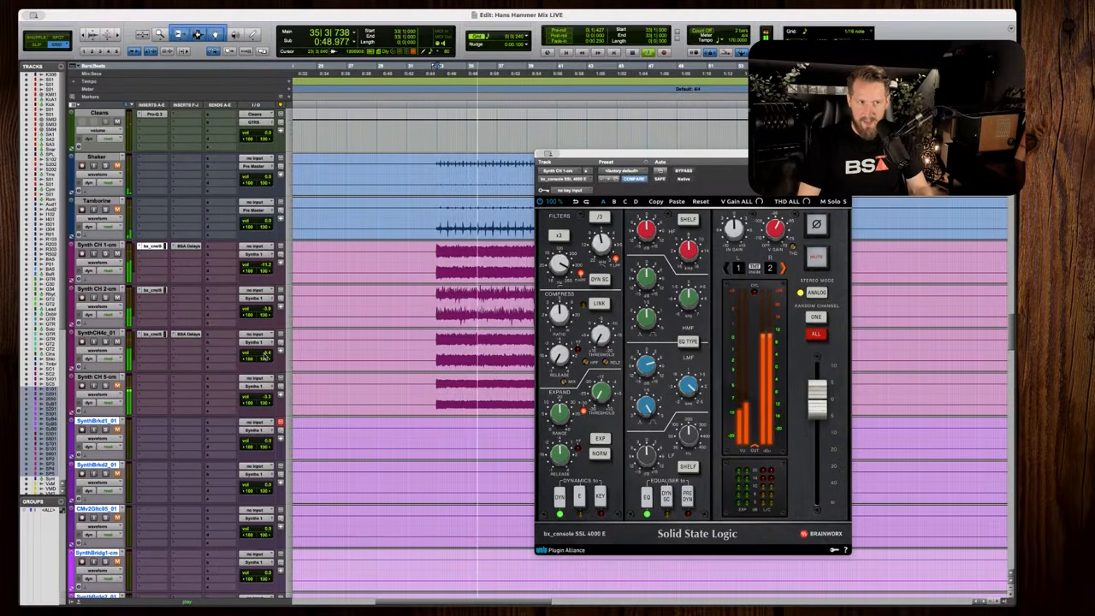
drag(265, 355, 266, 352)
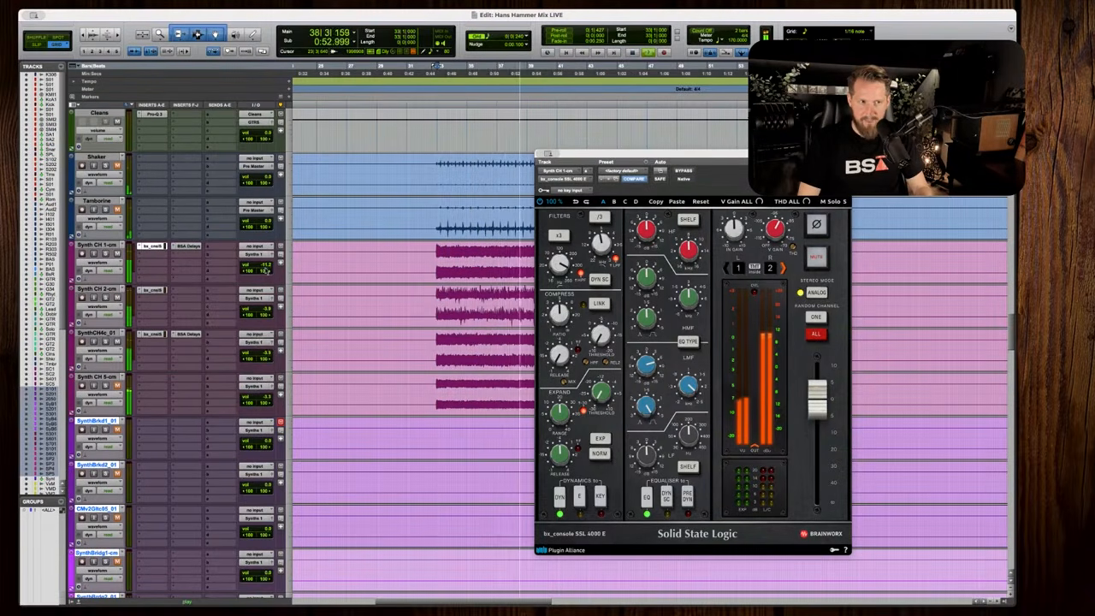
Set Synth CH 1-cm's volume to -11.2 dB, play the chorus from 33|1|000, and close its console window.
drag(266, 269, 264, 267)
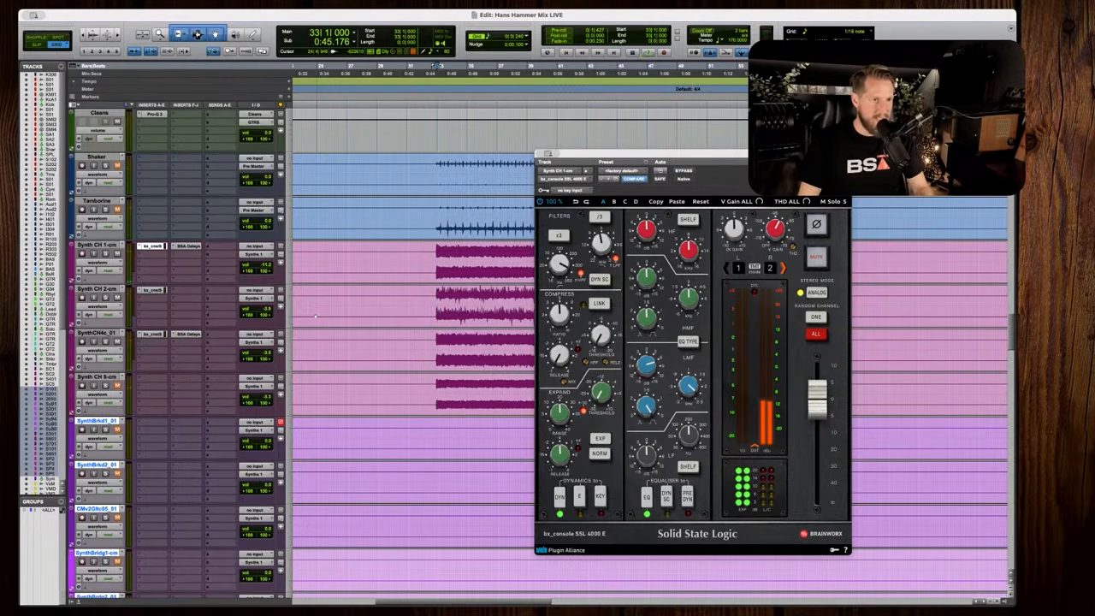
key(space)
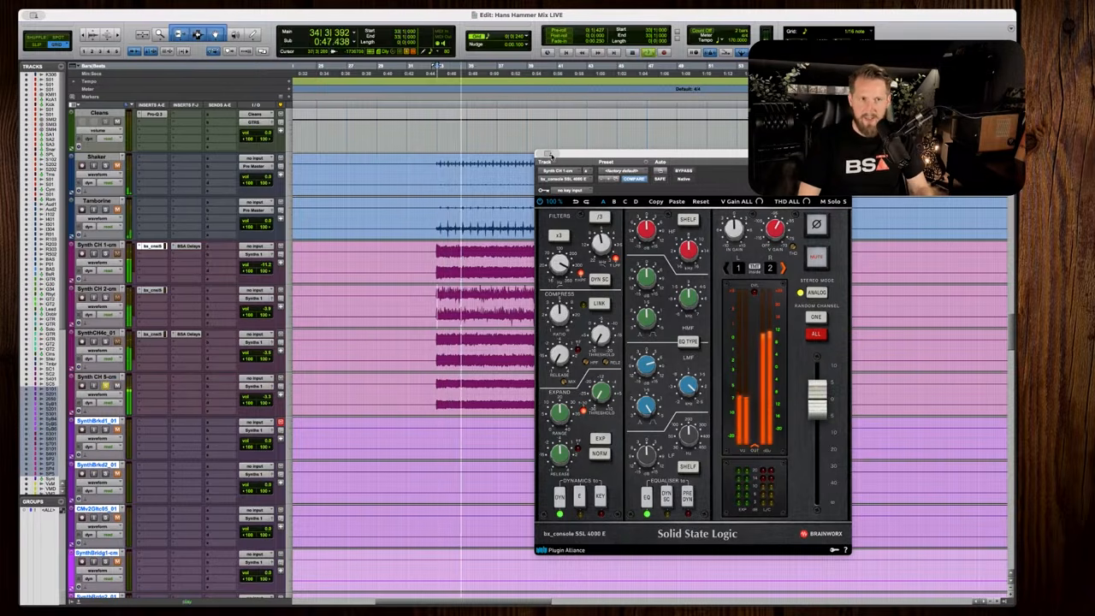
click(551, 153)
key(space)
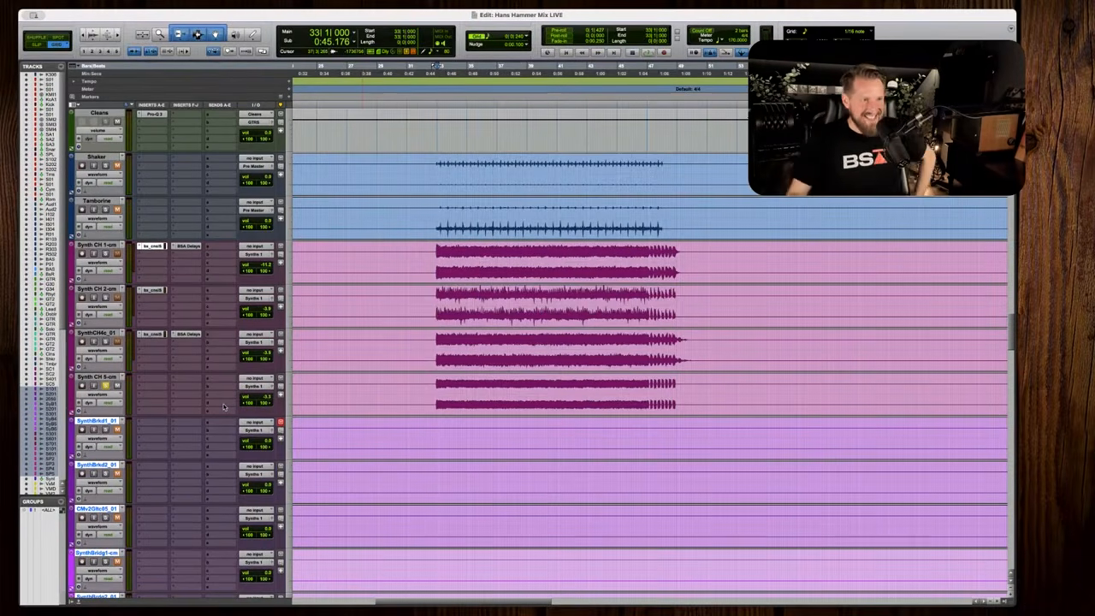
Lower Synth CH 5-cm's volume to -12.8 dB while playing it soloed with the other chorus synths.
key(space)
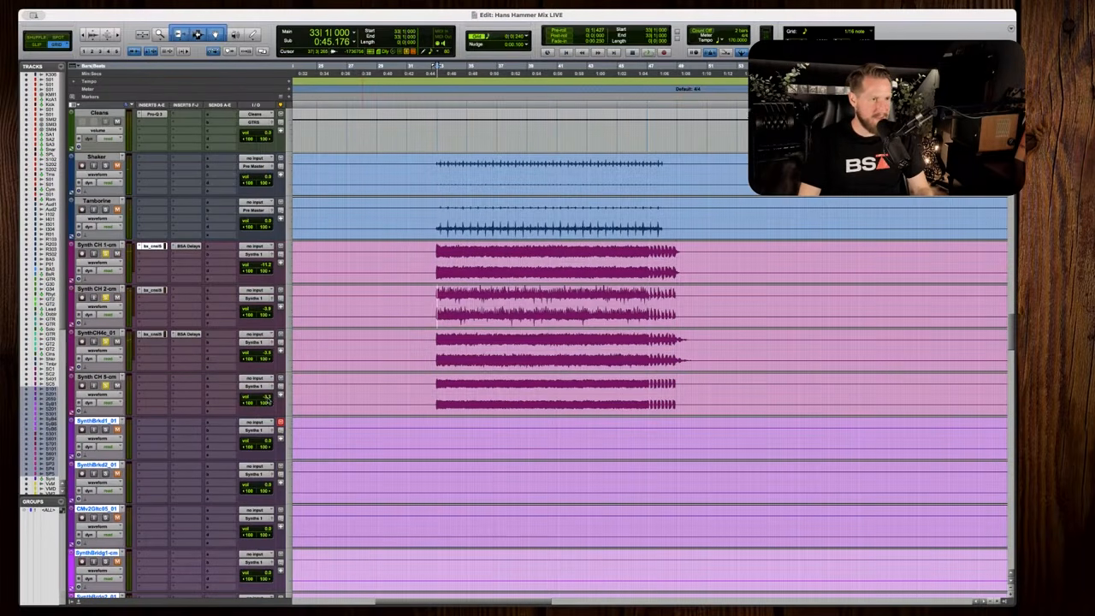
key(space)
drag(264, 426, 266, 379)
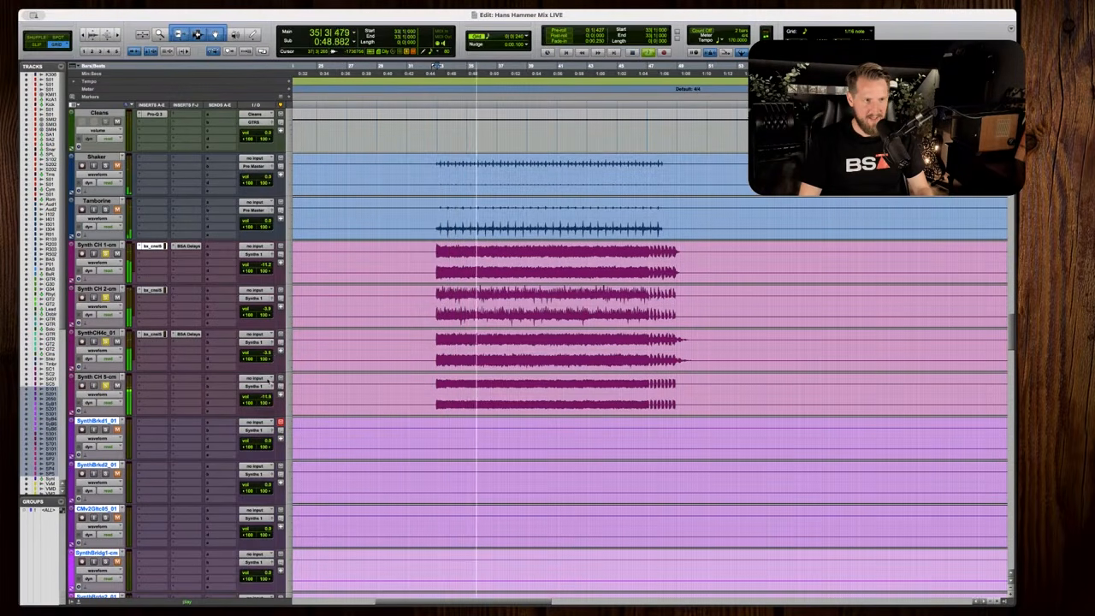
key(space)
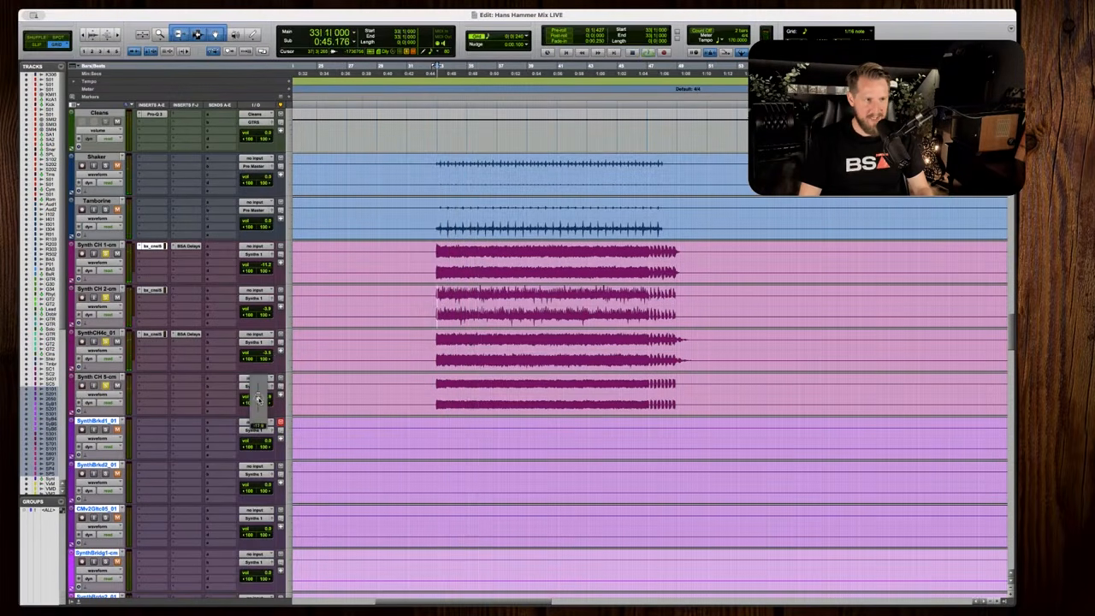
drag(259, 400, 258, 399)
key(space)
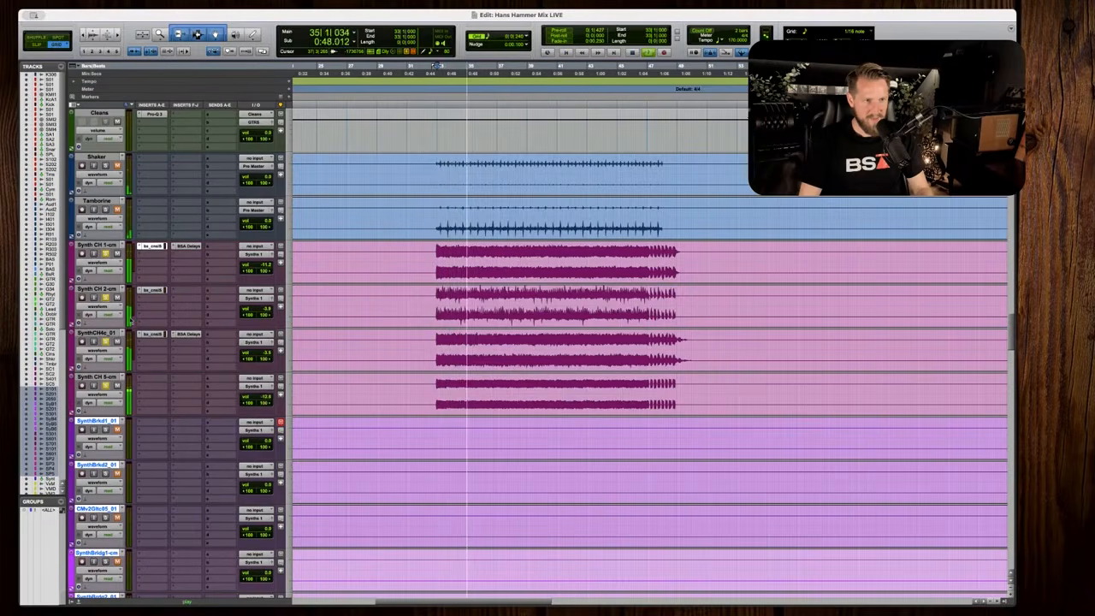
Group the four chorus synth tracks, Synth CH 1-cm through Synth CH 5-cm, as a mix/edit group named Ch Syn.
key(r)
key(r)
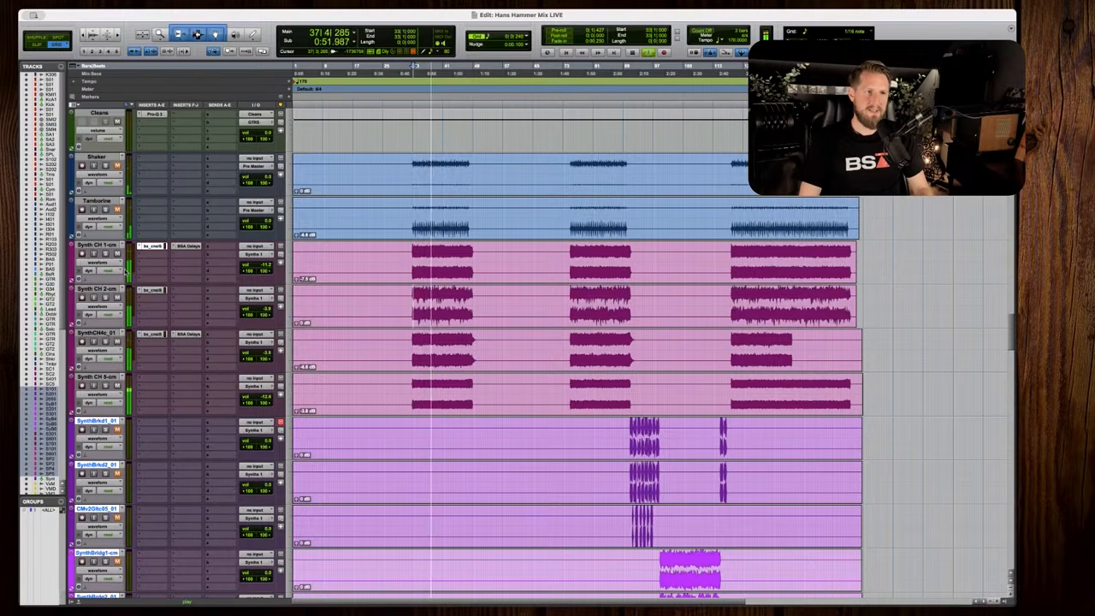
key(space)
click(101, 246)
shift+click(98, 377)
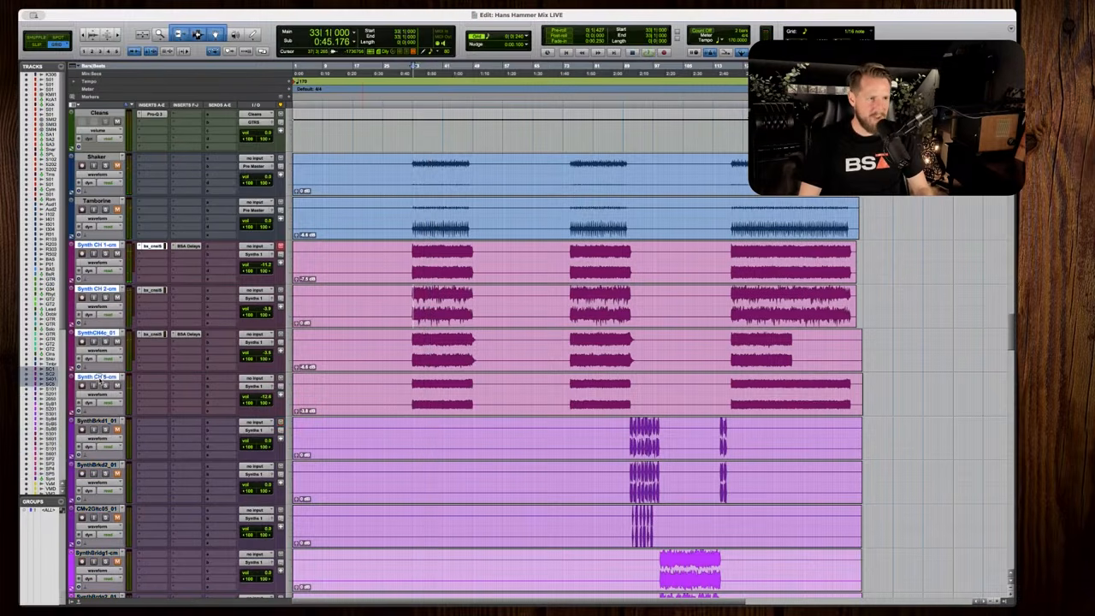
key(super+g)
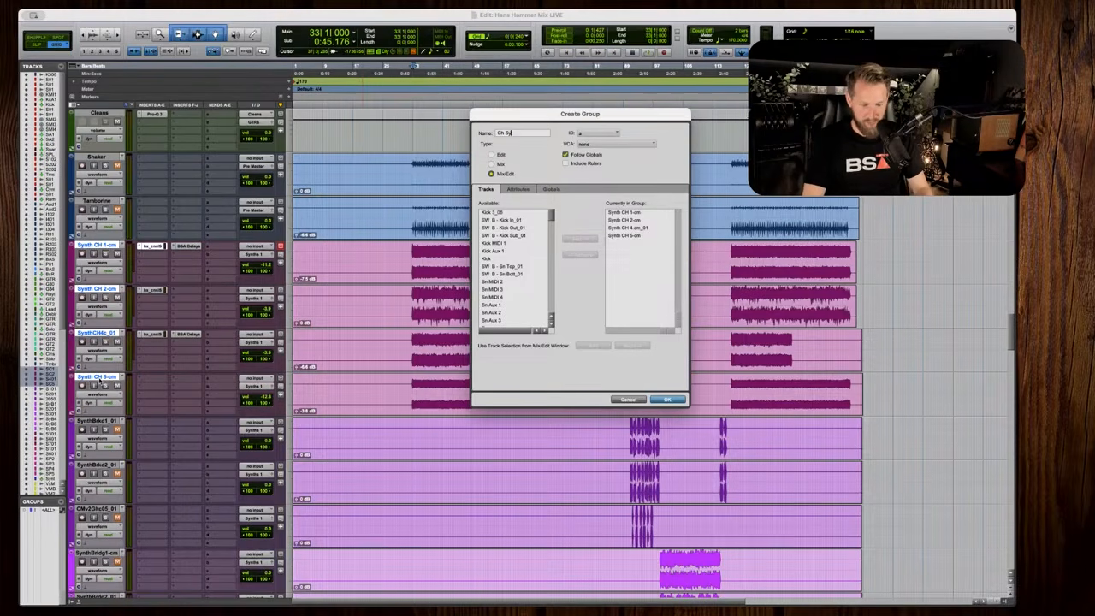
key(Return)
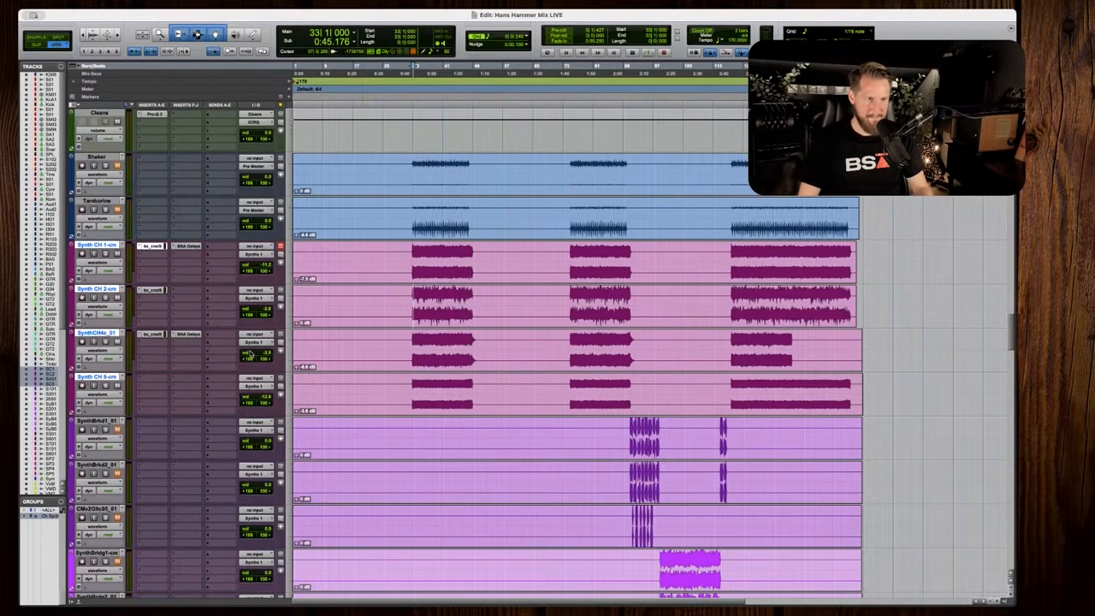
Play the chorus from 33|1|000 to check the balanced synths in the full mix.
drag(398, 272, 807, 272)
drag(872, 272, 313, 276)
drag(389, 254, 925, 285)
click(385, 263)
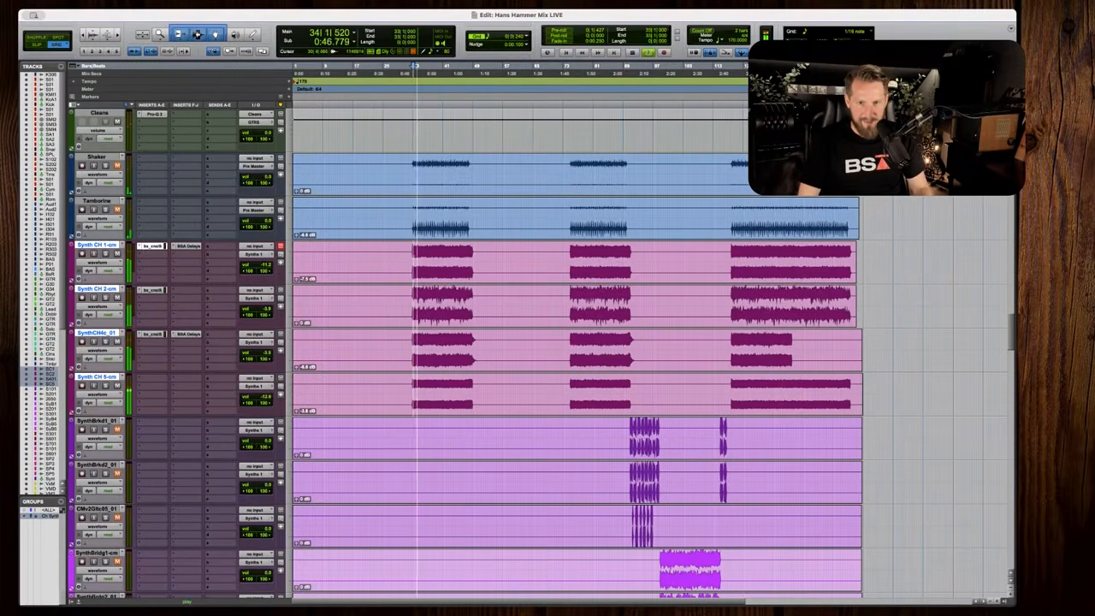
key(space)
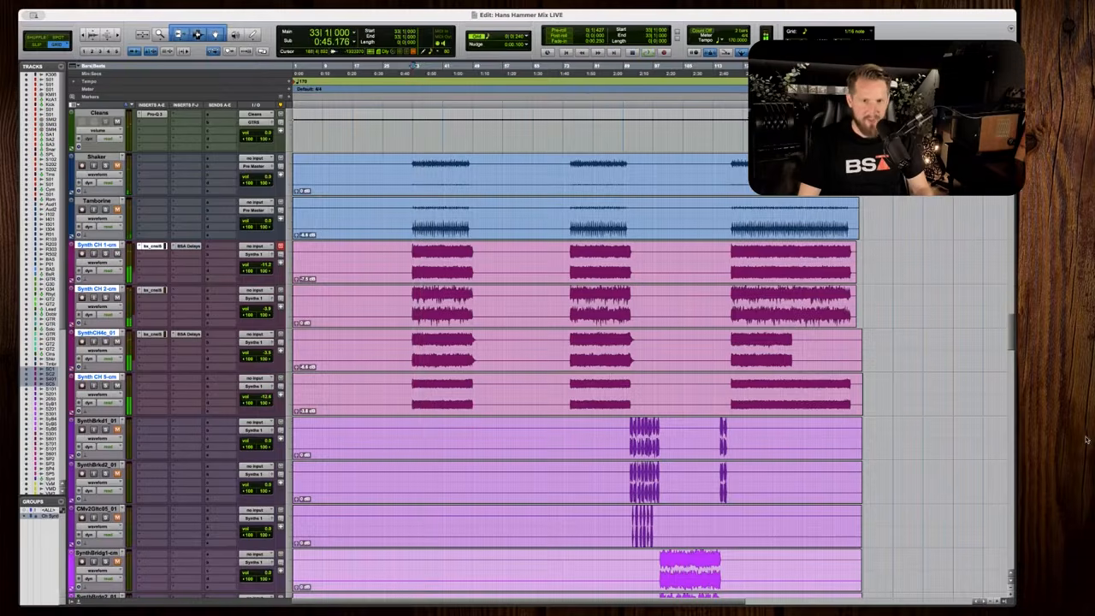
Lower the clip gain of the SynthPrCH2-cm and SynthPrCH6_01 clips in the pre-chorus synth tracks.
scroll(404, 342, down, 3)
scroll(403, 368, up, 2)
click(404, 393)
scroll(402, 263, down, 10)
scroll(574, 342, down, 5)
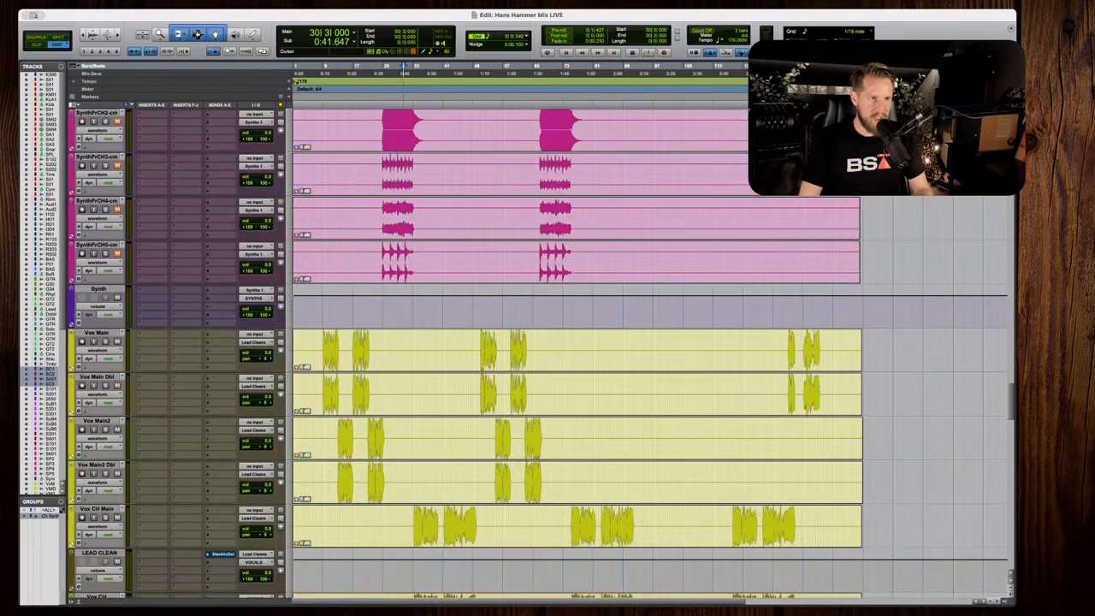
scroll(575, 343, up, 6)
scroll(574, 342, down, 4)
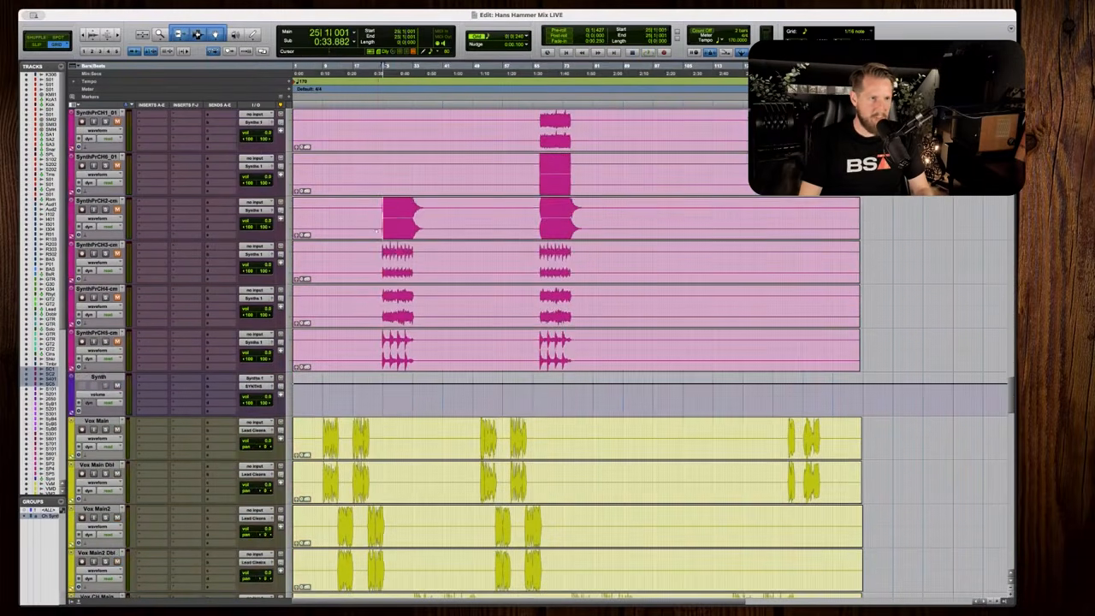
key(t)
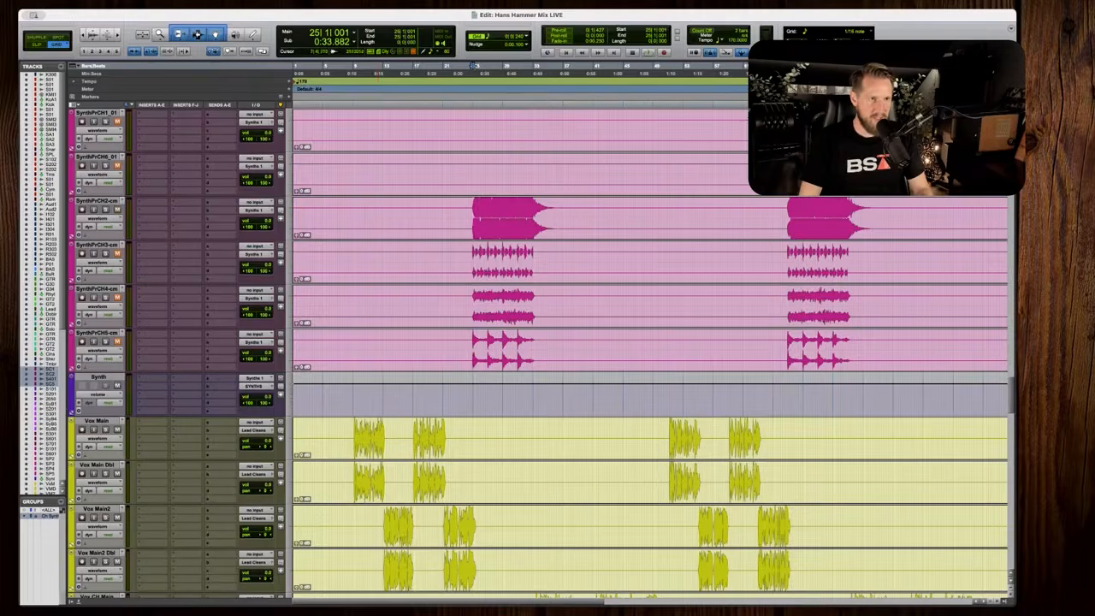
key(r)
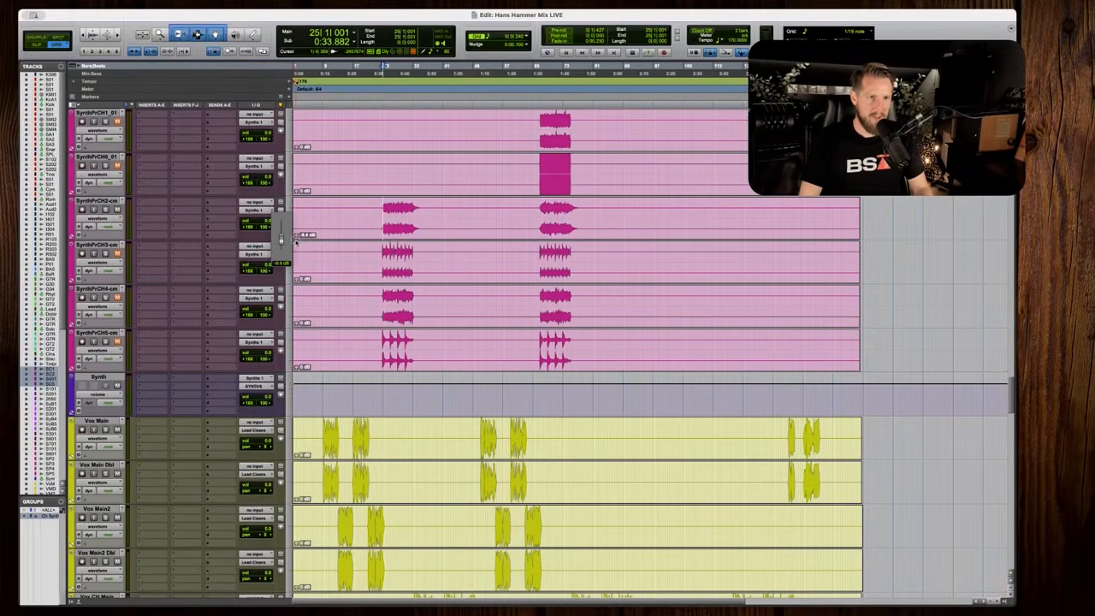
drag(297, 192, 298, 198)
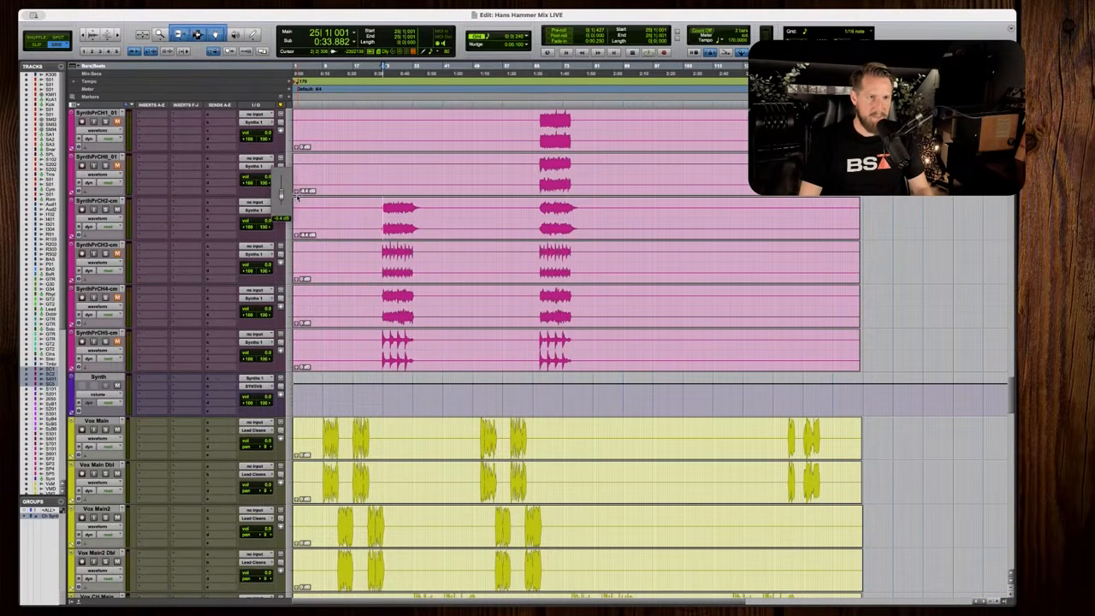
Solo SynthPrCH2-cm and play the pre-chorus from 24|4|480.
key(t)
key(t)
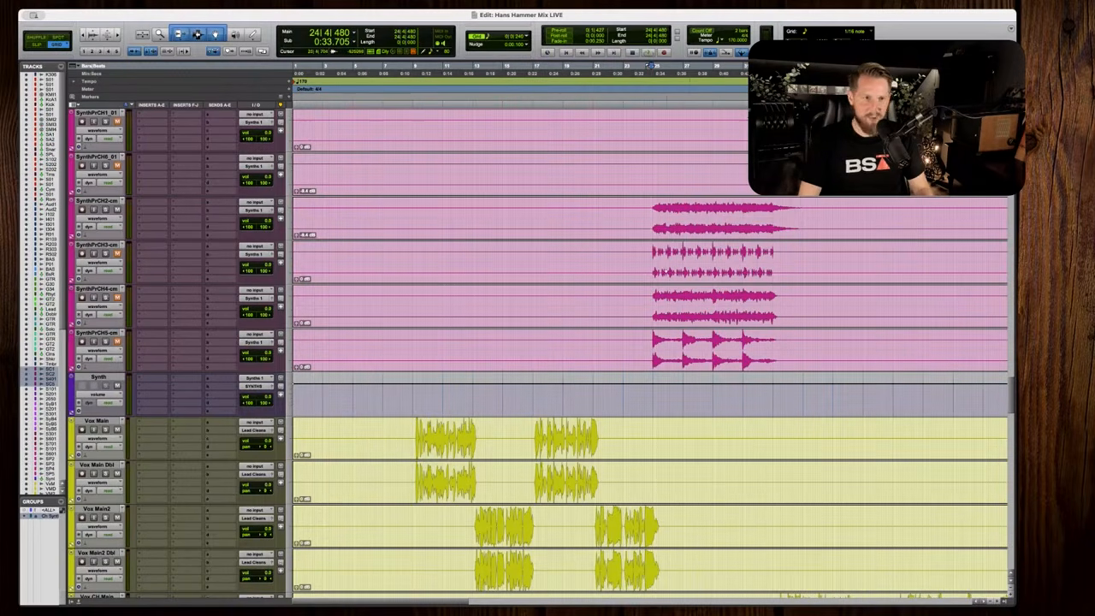
scroll(652, 202, right, 5)
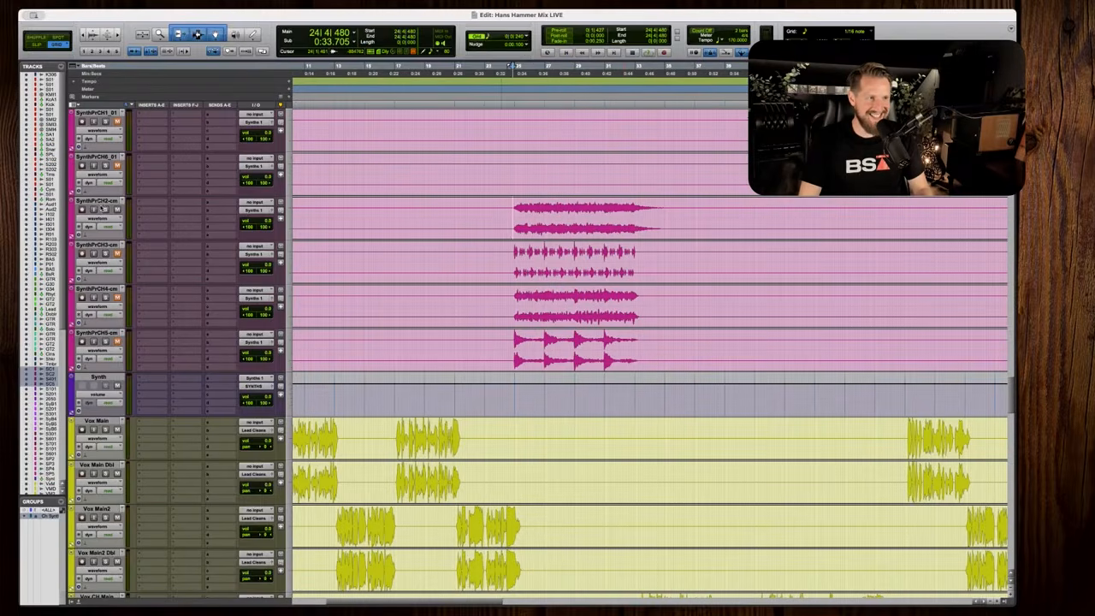
key(space)
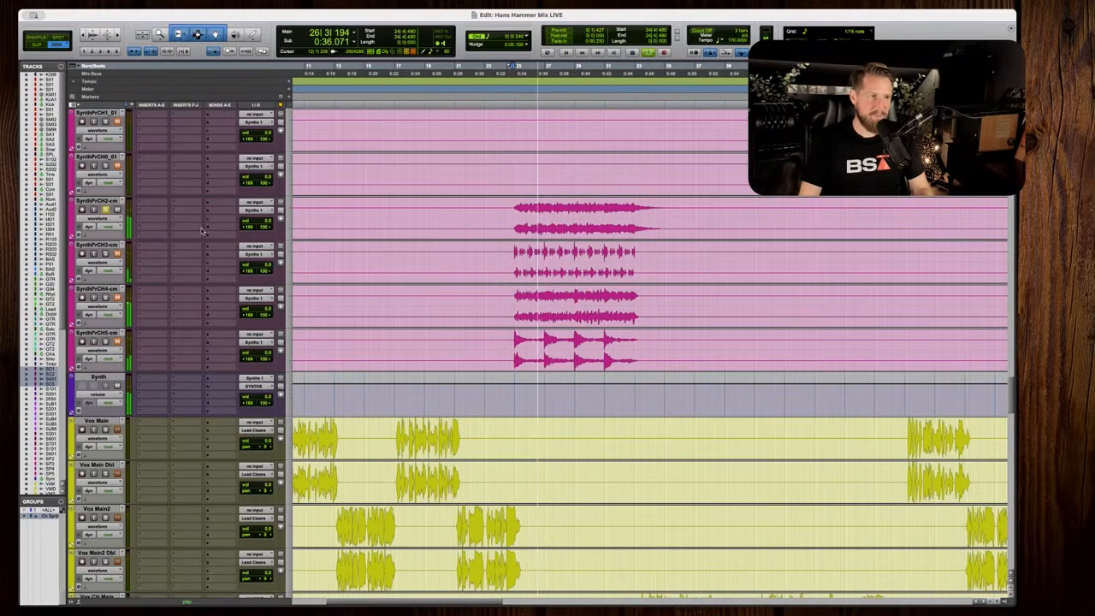
key(space)
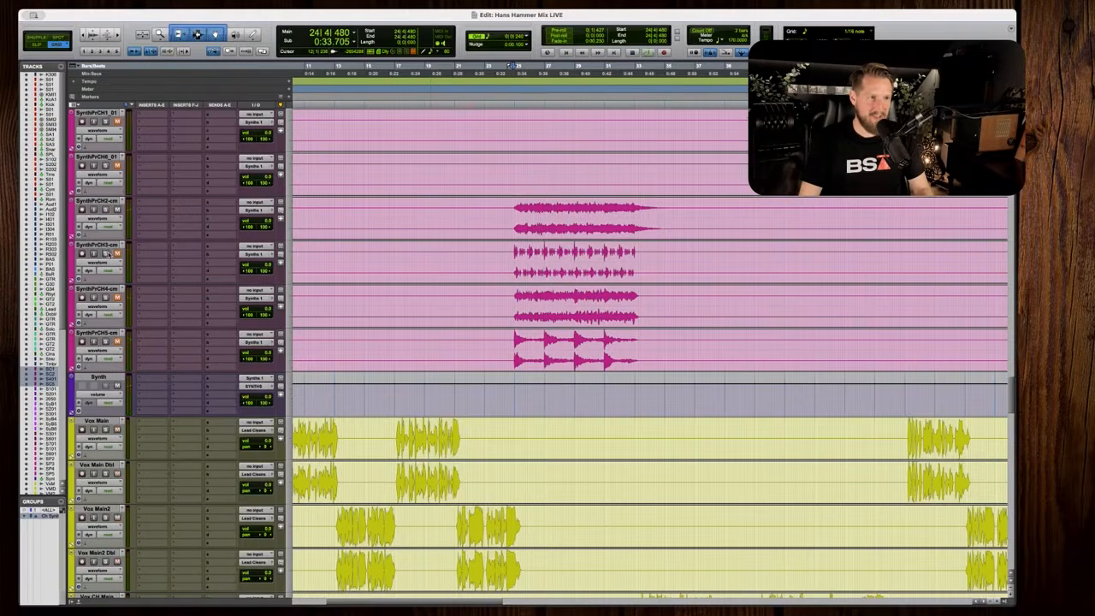
Audition the other pre-chorus synths with solo and lower SynthPrCH5-cm's volume to -4.8 dB.
key(space)
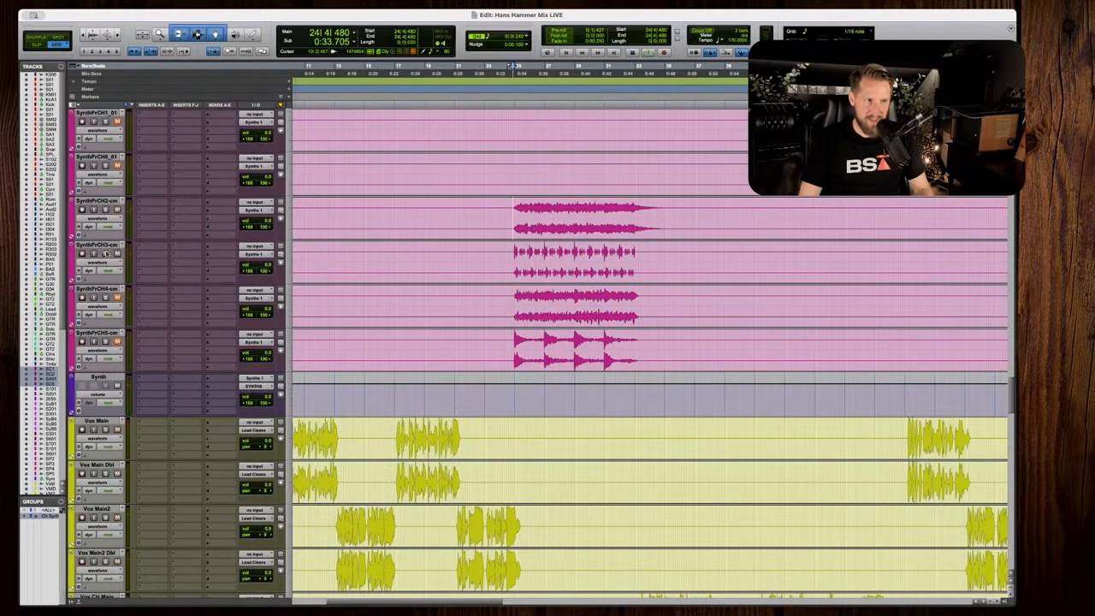
key(space)
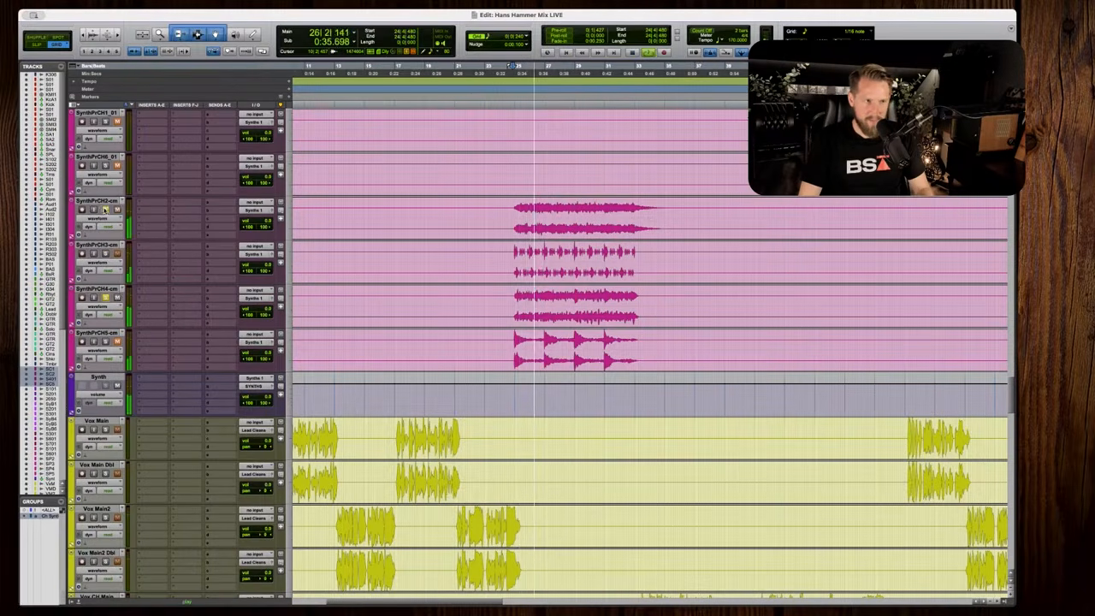
key(space)
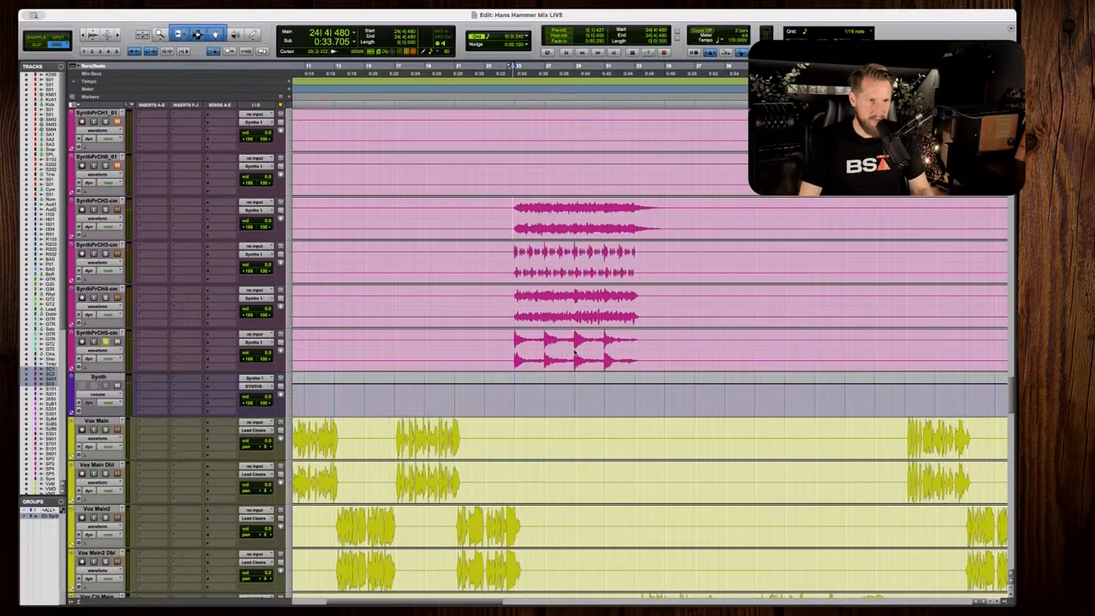
key(space)
key(space)
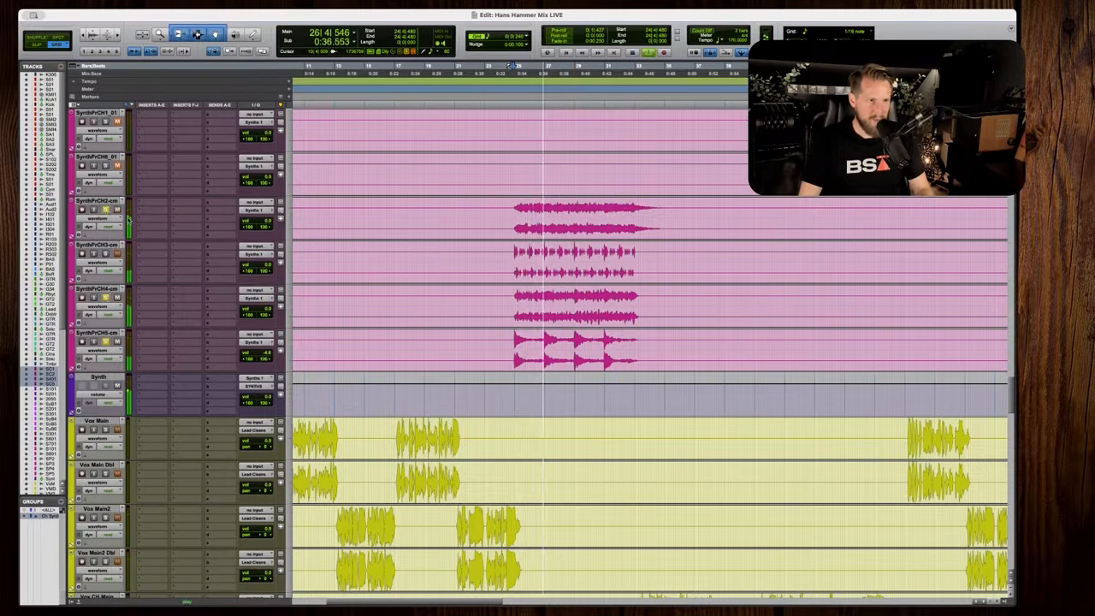
Insert a stereo bx_console SSL 4000 E on SynthPrCH2-cm and shape its low band as a bell during playback.
key(space)
click(147, 206)
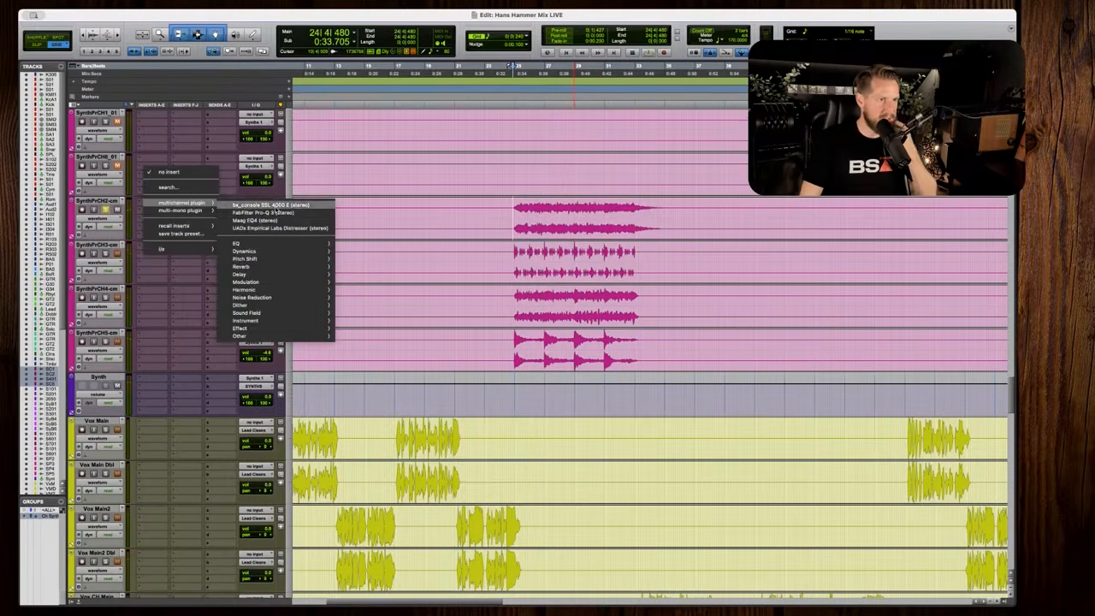
click(257, 207)
key(space)
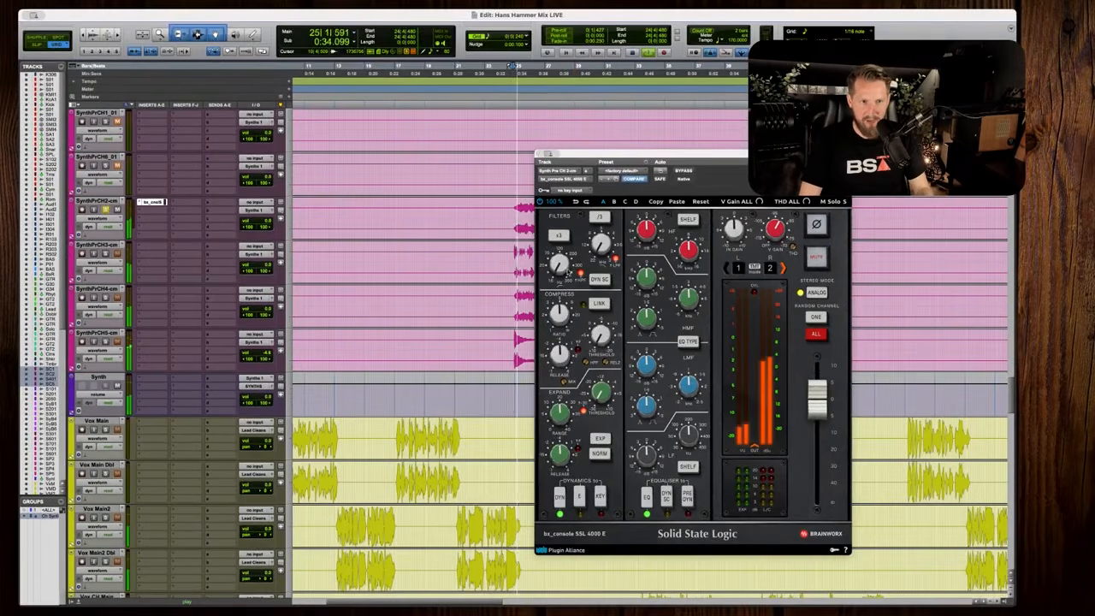
drag(693, 448, 688, 416)
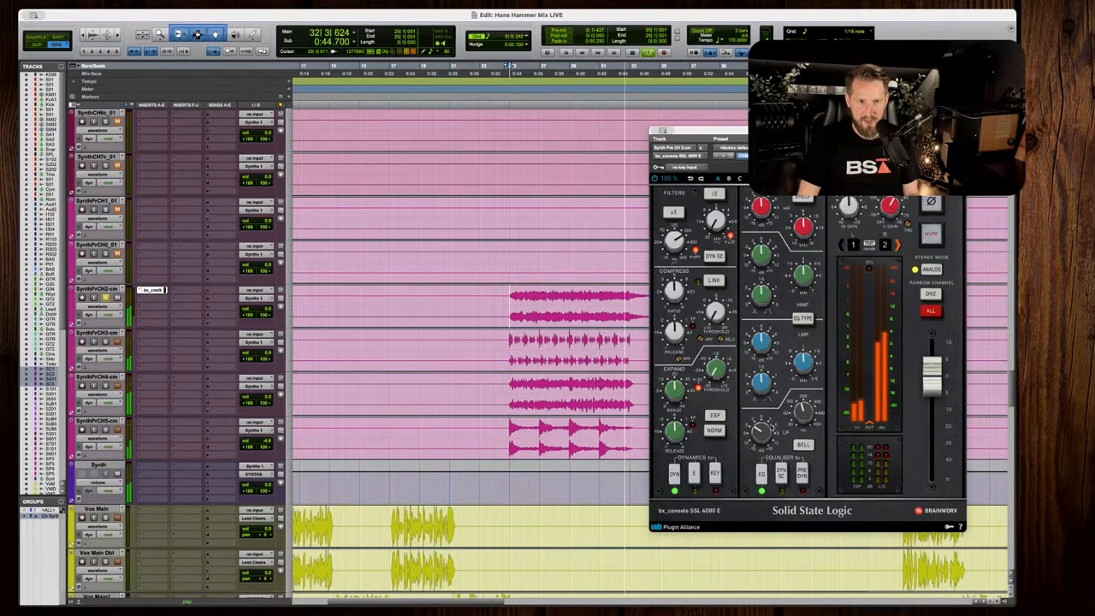
key(space)
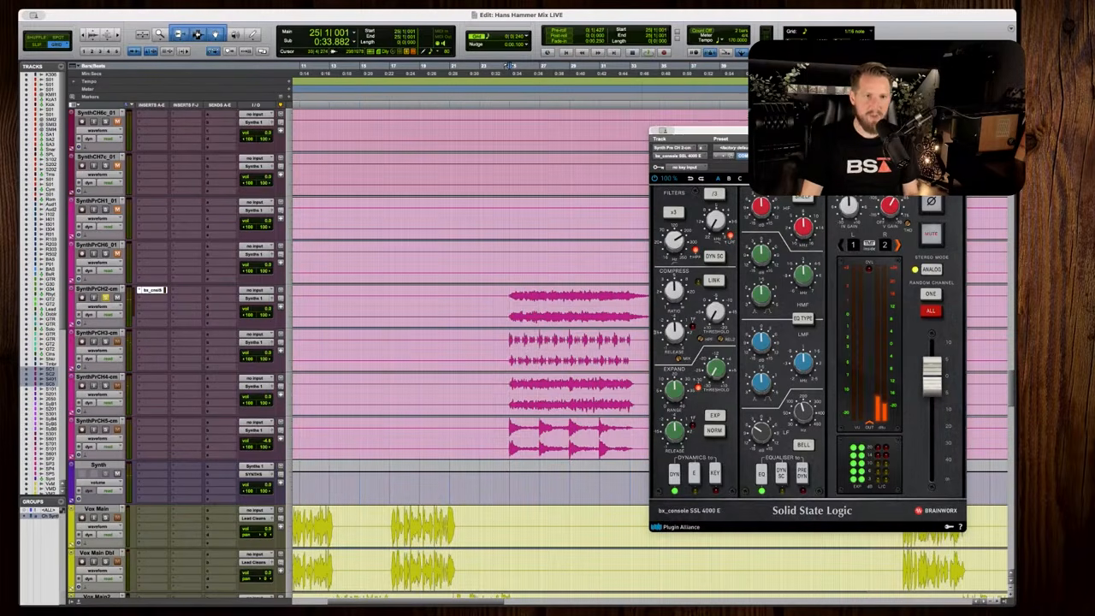
Tune the high-mid band in SynthPrCH2-cm's console during repeated pre-chorus playback from 25|1|001.
key(space)
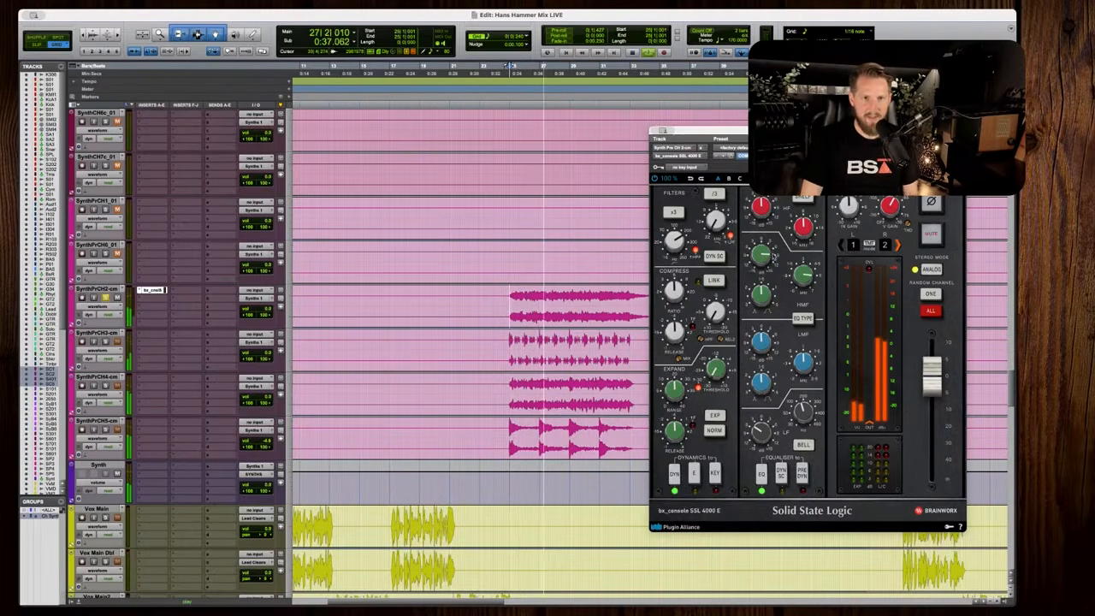
key(space)
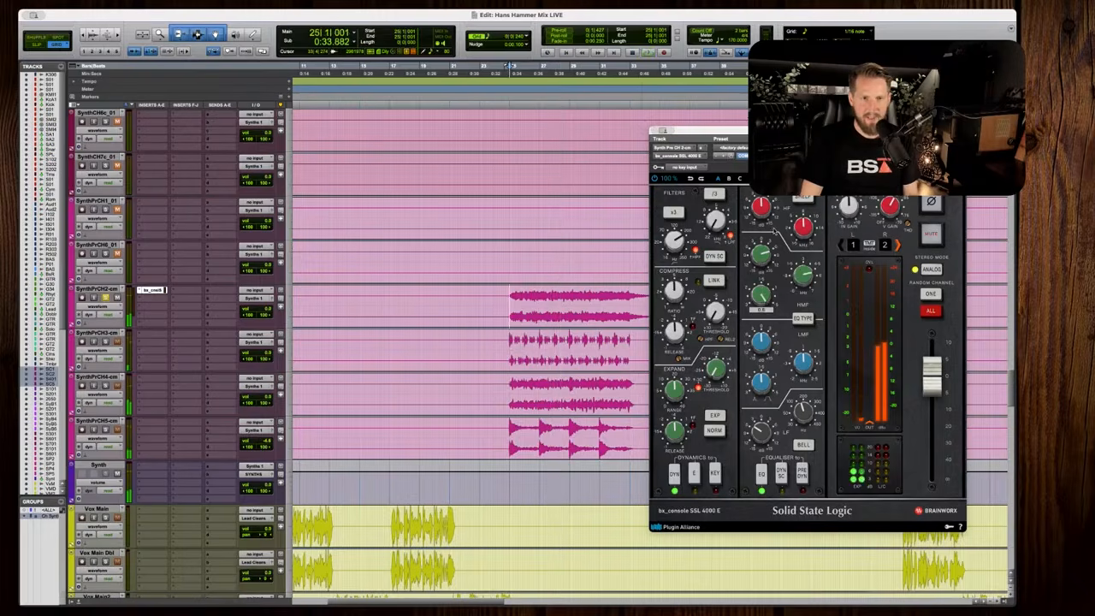
key(space)
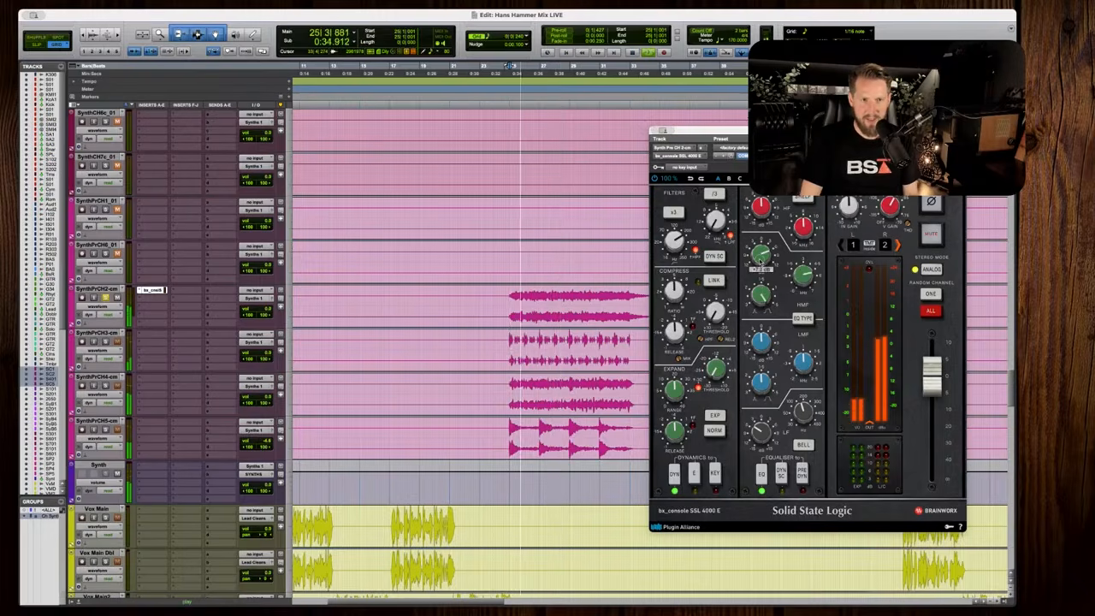
key(space)
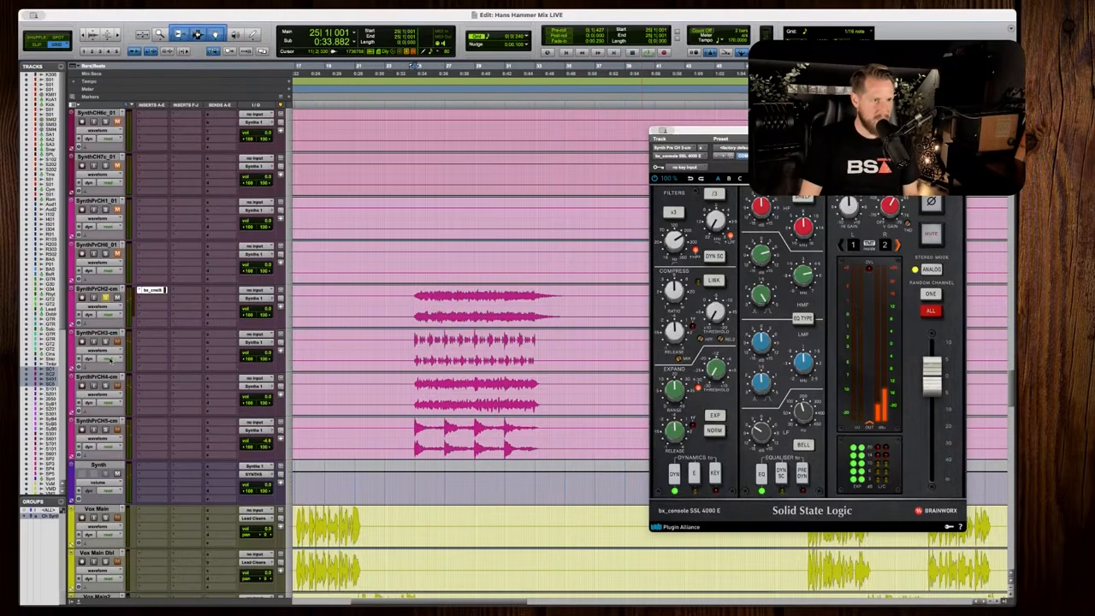
key(space)
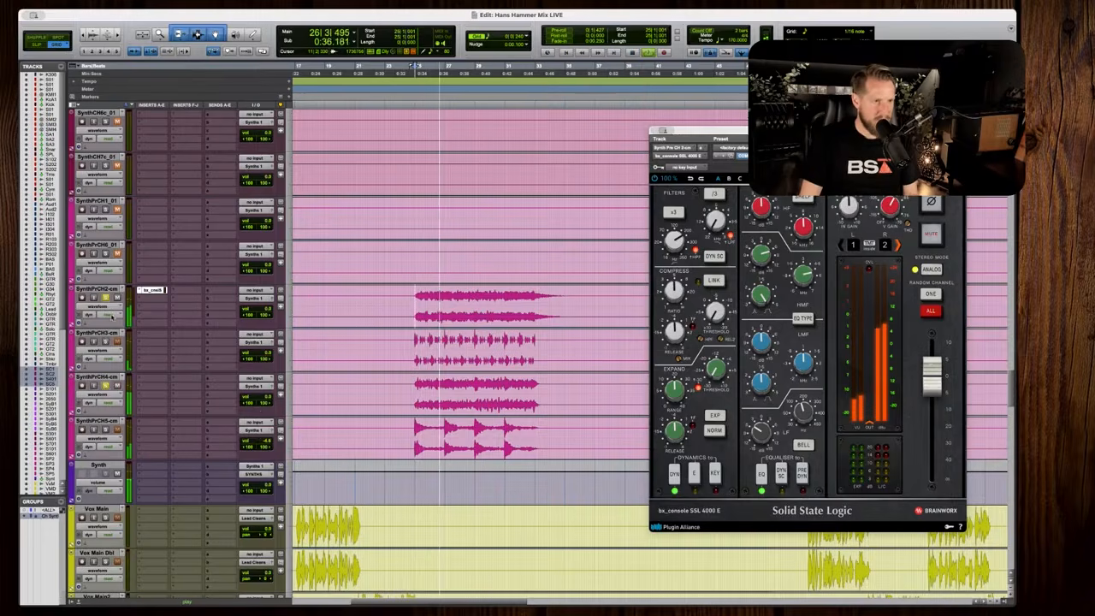
Insert a stereo BSA Delays on SynthPrCH4-cm and switch it to Pingpong mode during pre-chorus playback.
key(space)
click(176, 379)
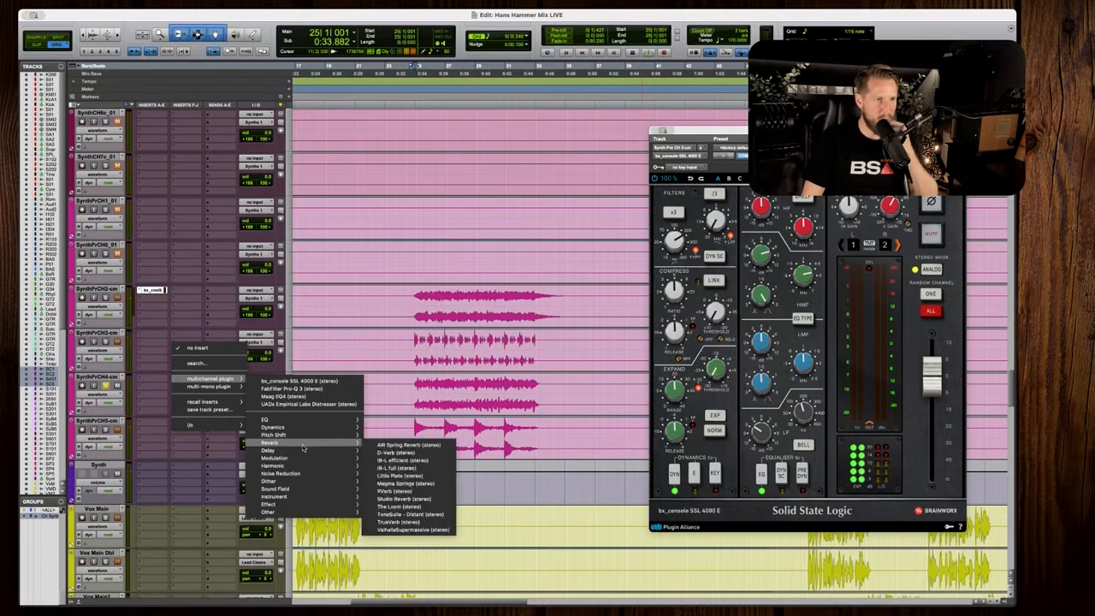
mouse_move(342, 450)
click(398, 460)
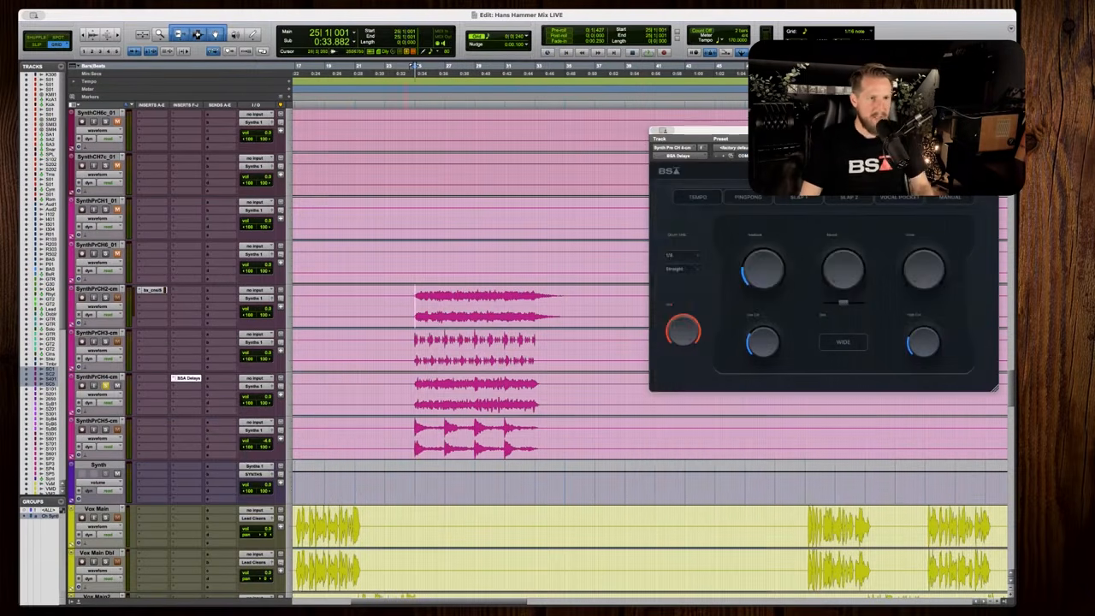
key(space)
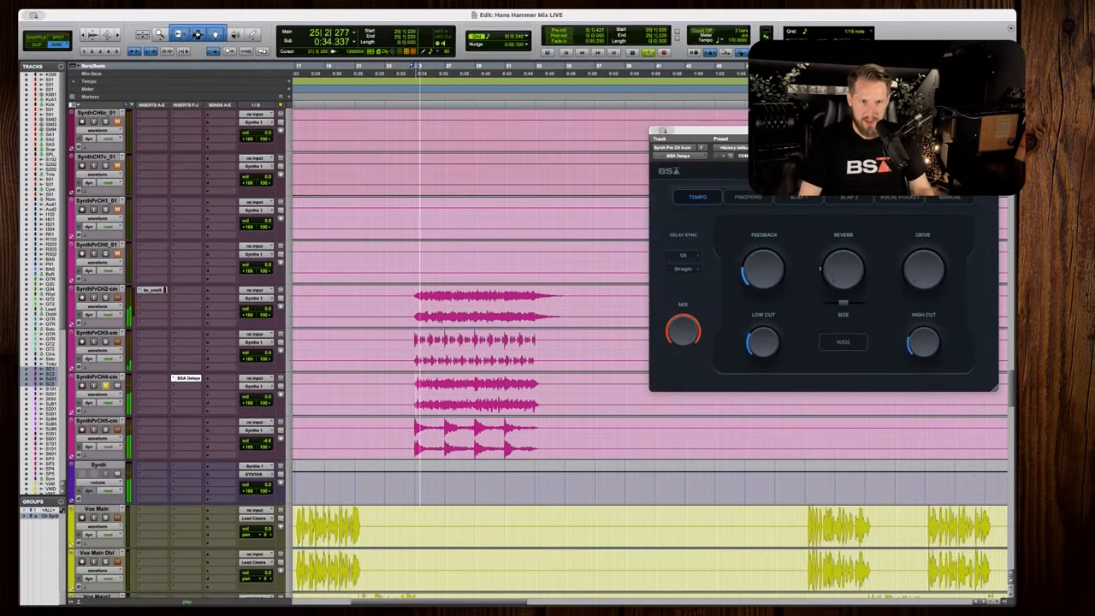
click(770, 198)
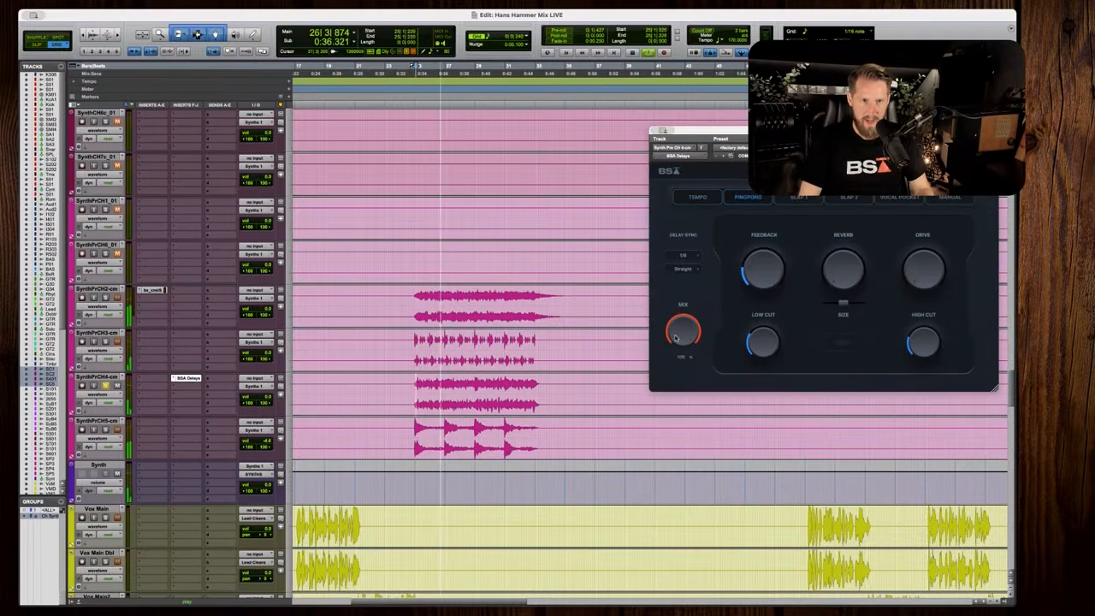
Raise the delay's reverb to 100% with a larger size during playback, and lower SynthPrCH4-cm's volume.
drag(843, 270, 844, 256)
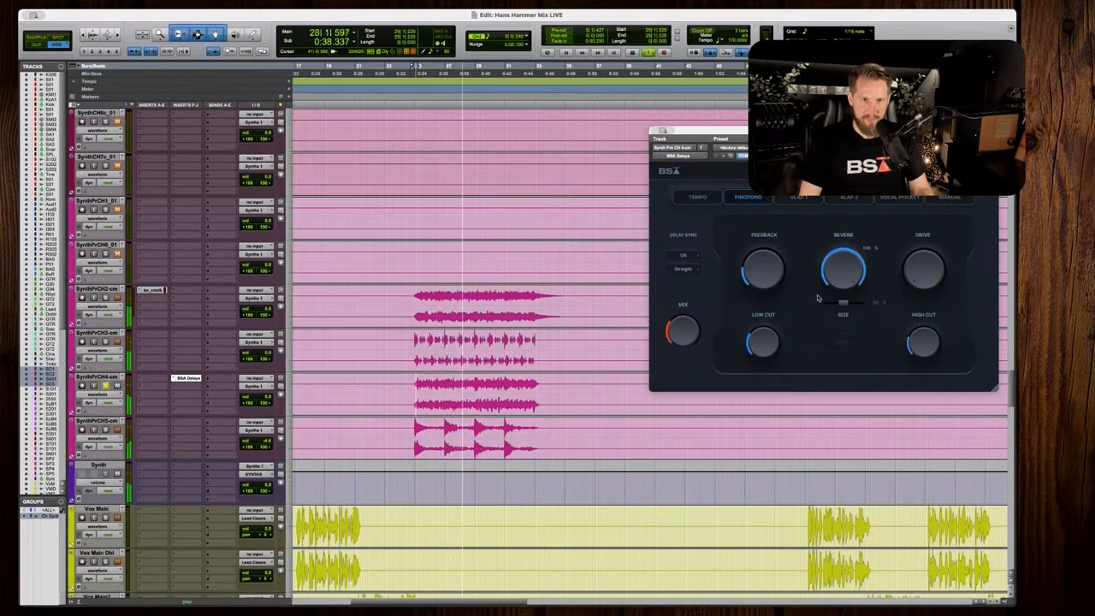
drag(843, 302, 863, 307)
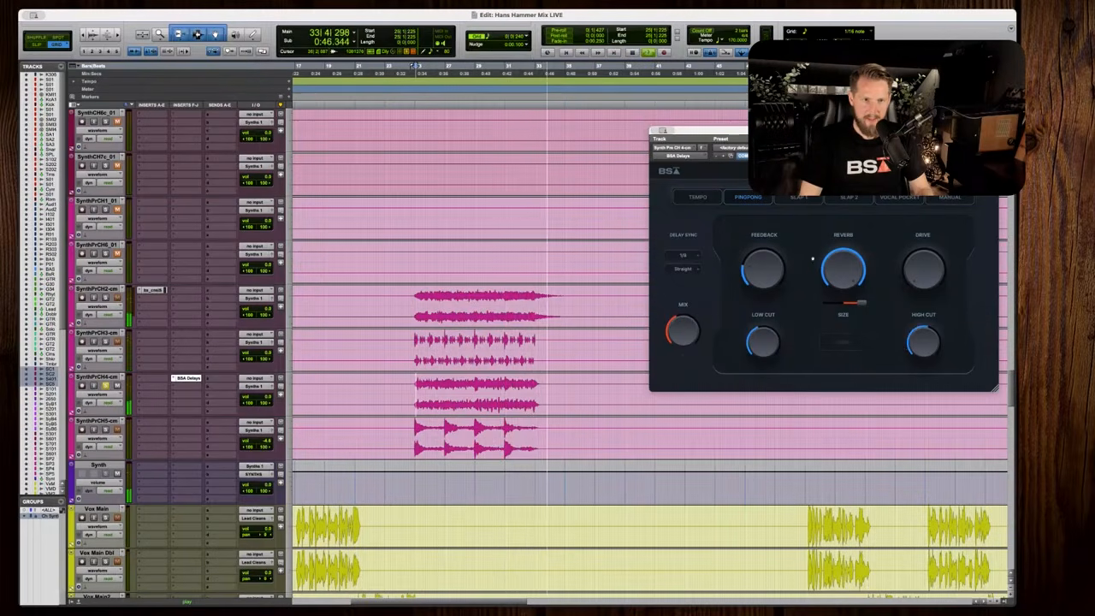
key(space)
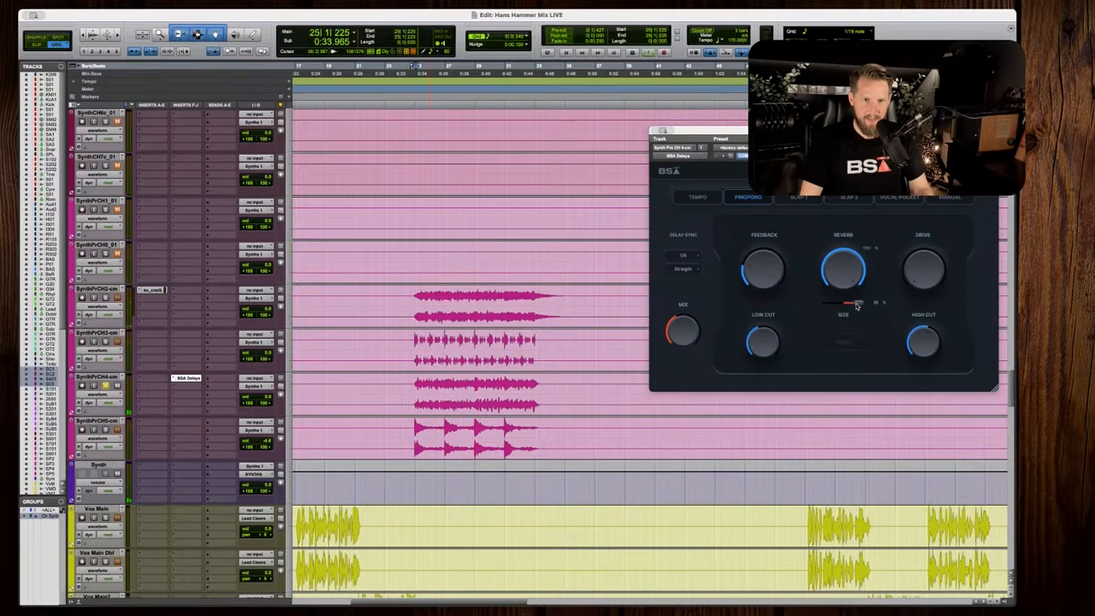
key(space)
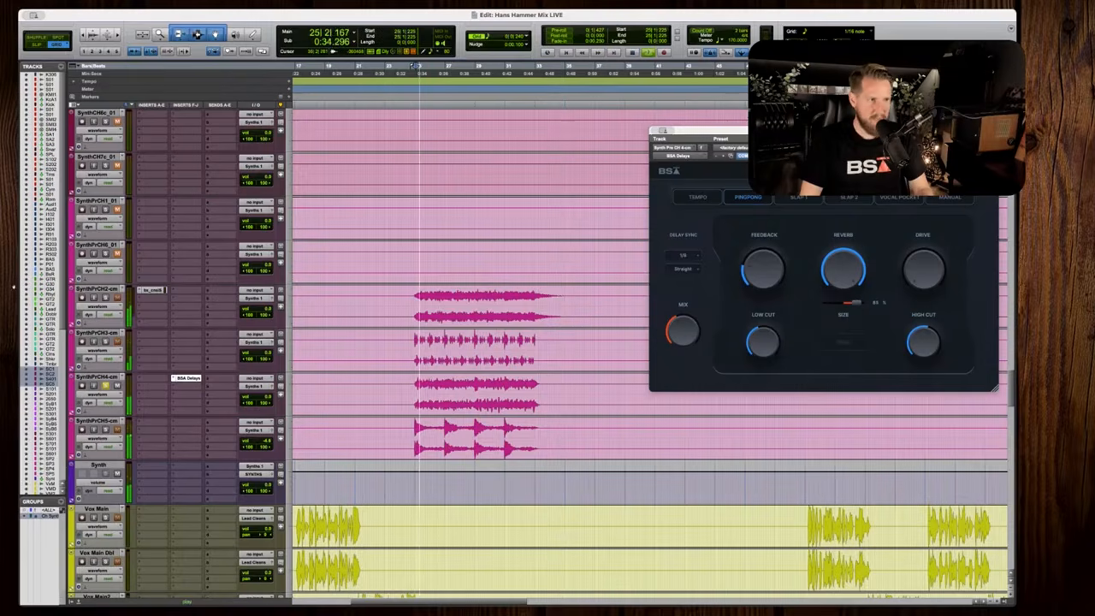
drag(257, 398, 256, 400)
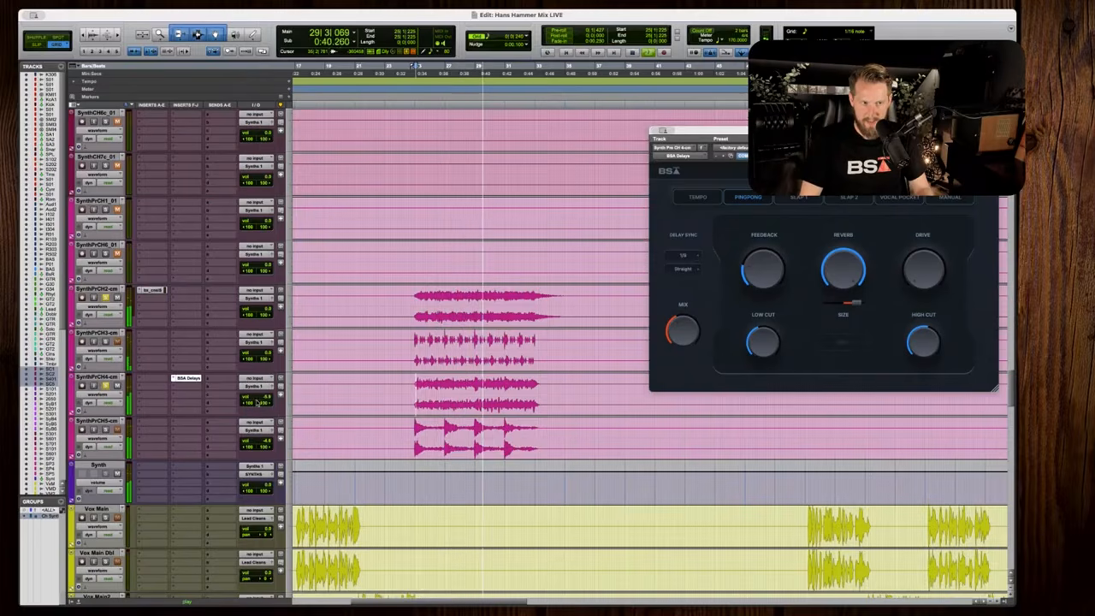
Insert a stereo bx_console SSL 4000 E on SynthPrCH4-cm and shape its high-mid band during playback.
key(space)
click(160, 378)
mouse_move(182, 379)
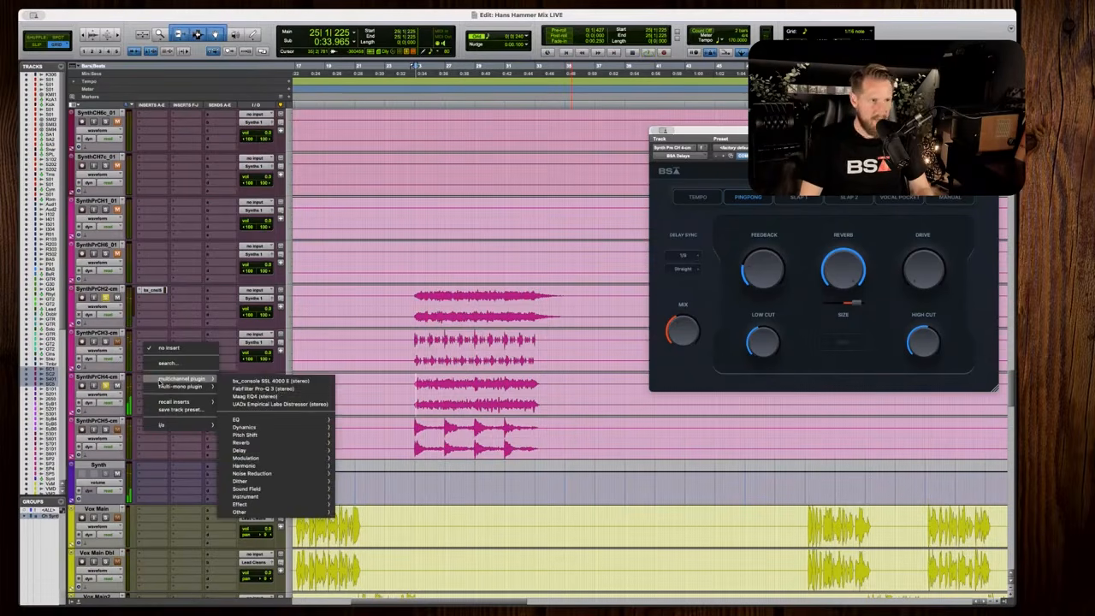
click(269, 381)
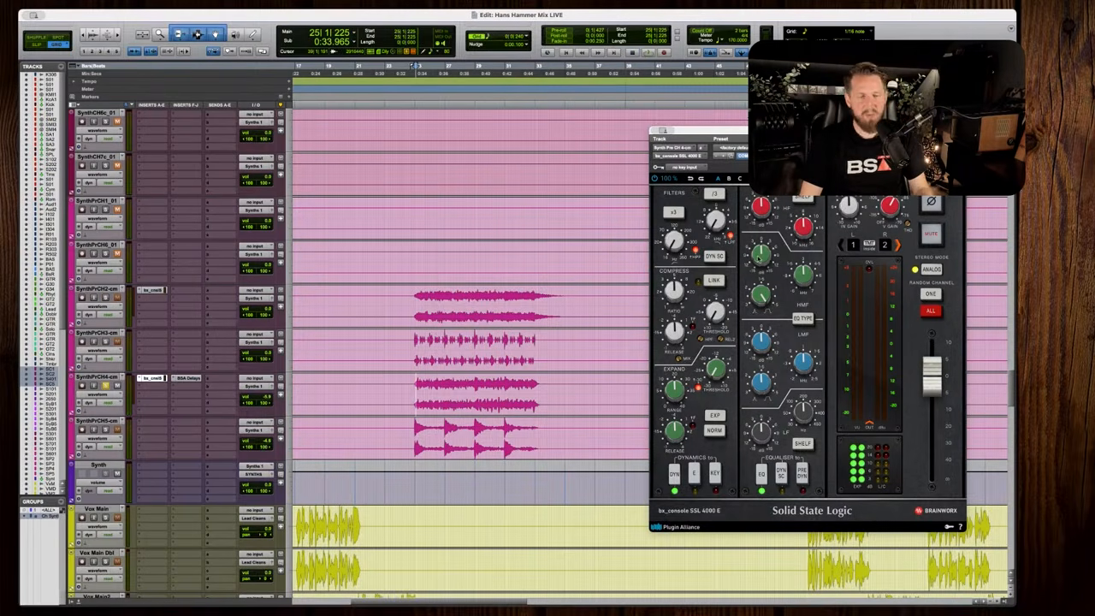
key(space)
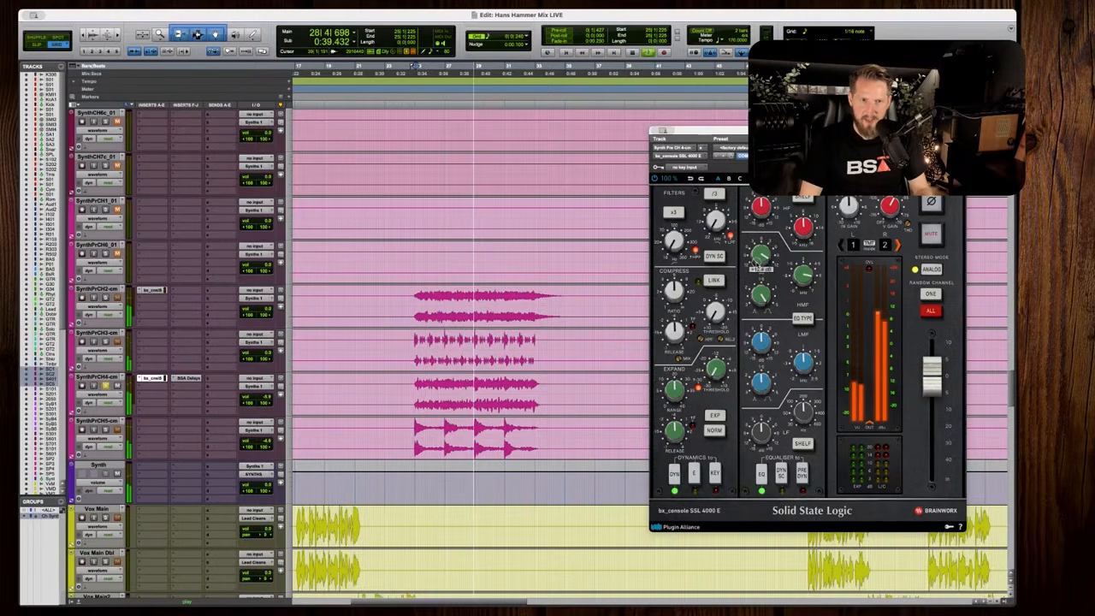
key(space)
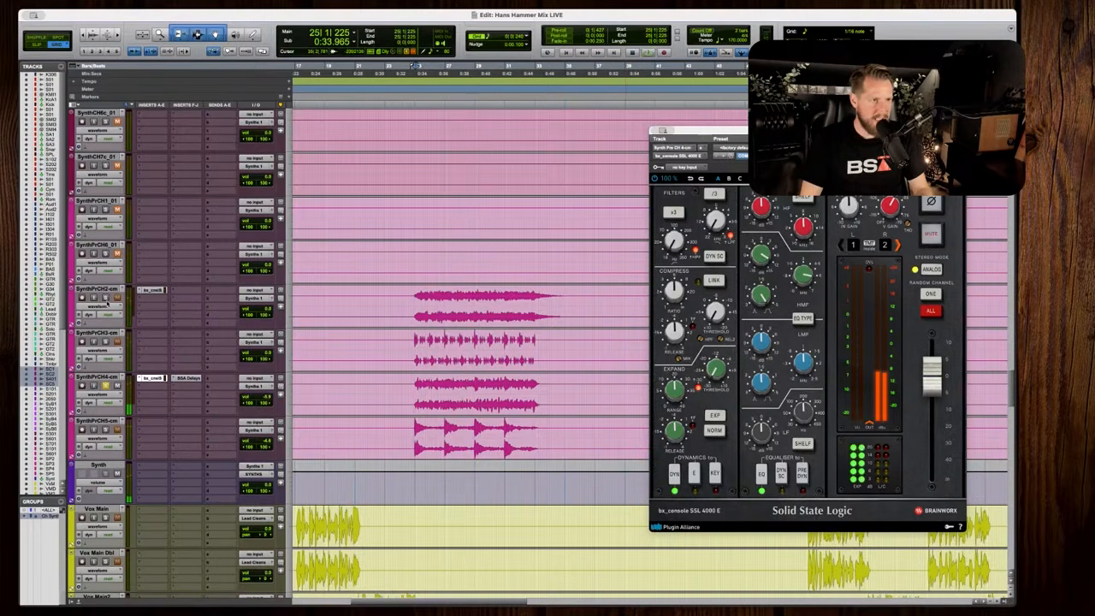
Lower SynthPrCH2-cm's volume to -2.0 dB while playing it with SynthPrCH4-cm, and clear their solos.
key(space)
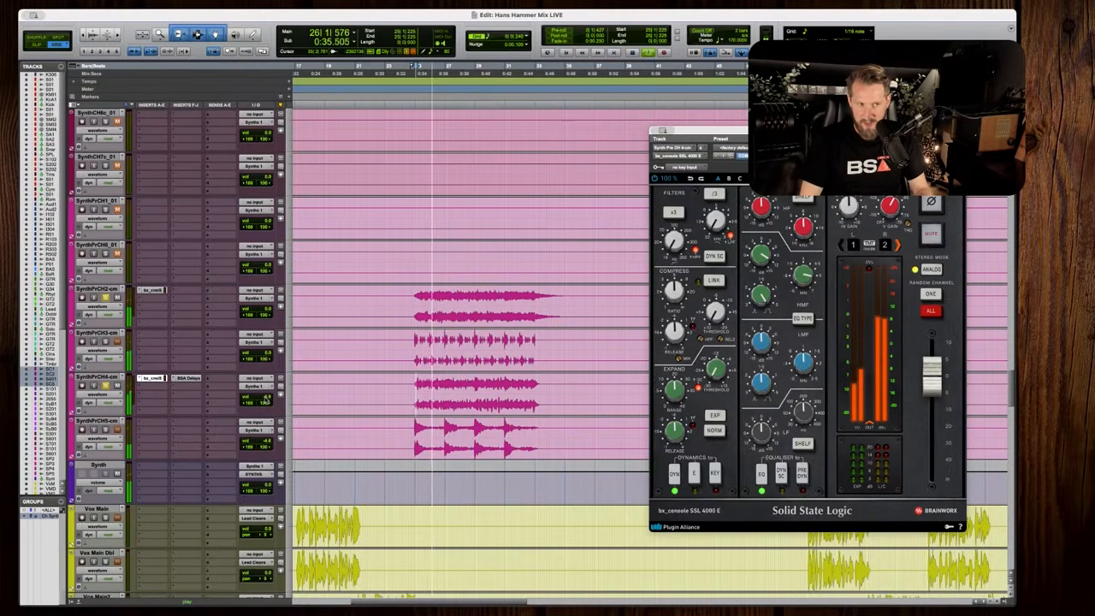
drag(259, 309, 260, 313)
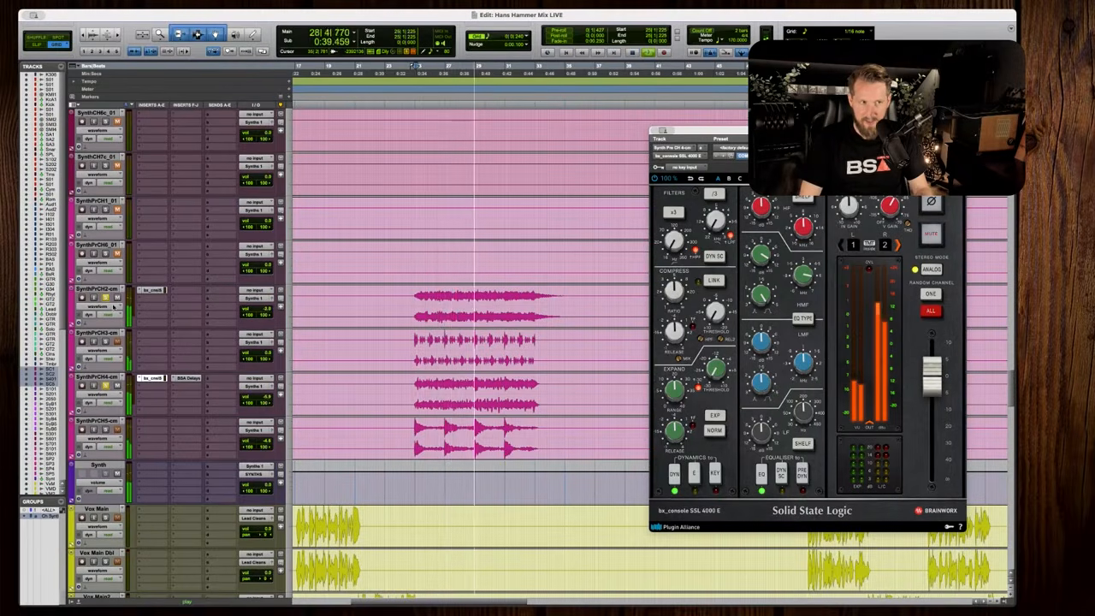
click(105, 298)
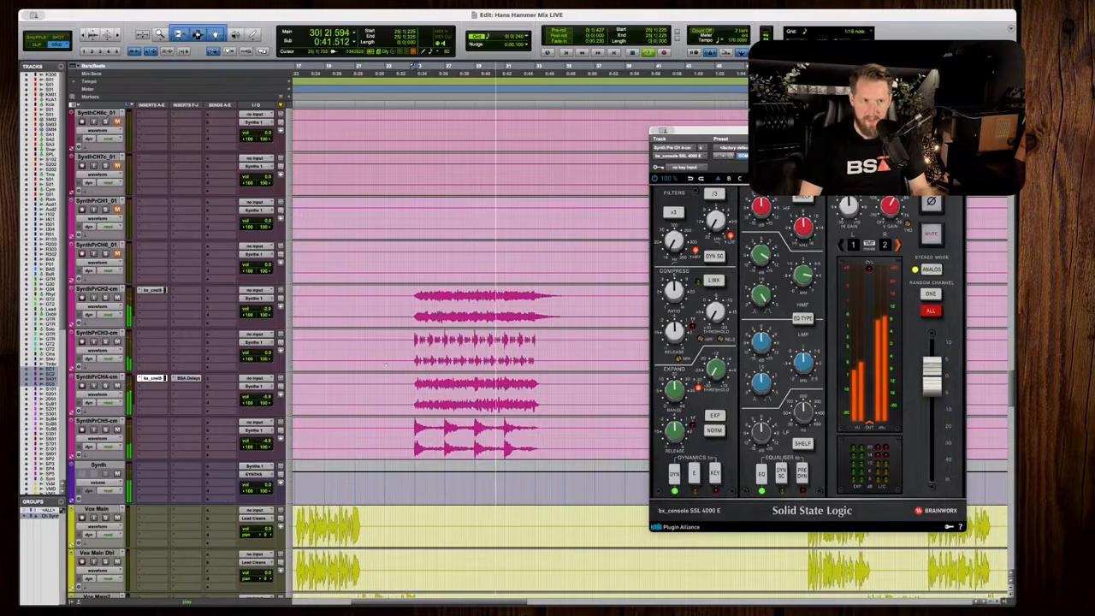
Solo SynthPrCH3-cm and lower its volume during playback of the pre-chorus from 25|1|001.
key(space)
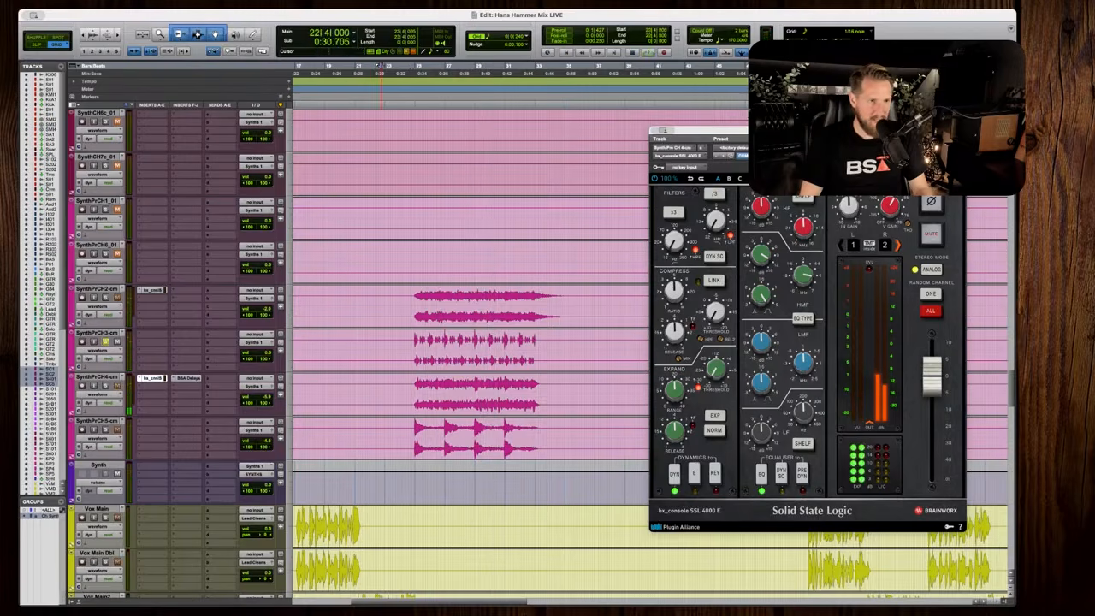
key(space)
drag(265, 362, 265, 365)
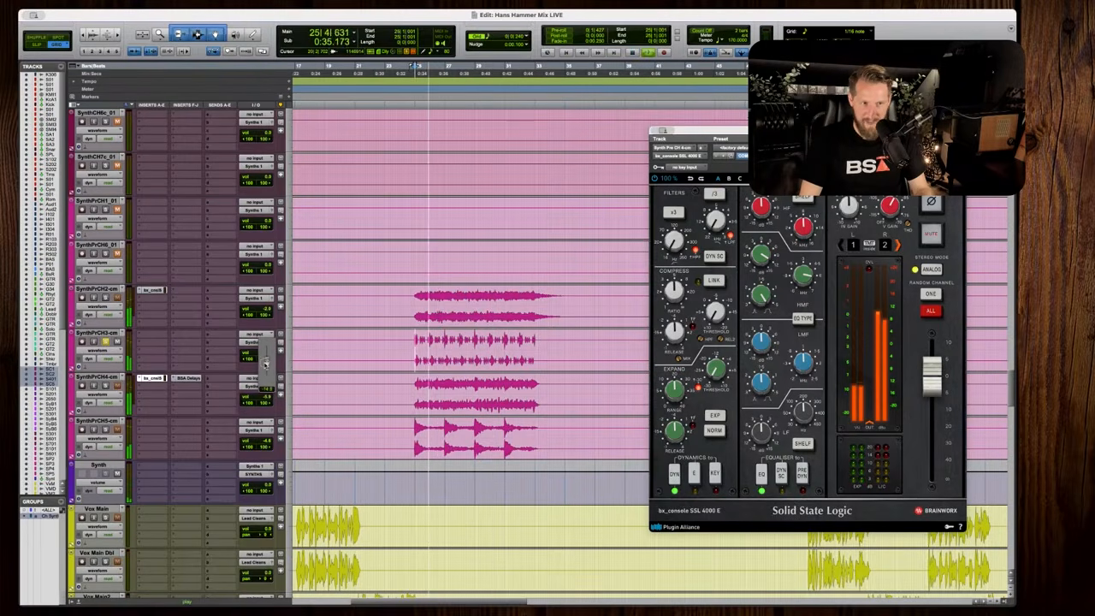
Insert a stereo FabFilter Pro-Q 3 on SynthPrCH3-cm, set its analyzer to Post and start playback.
click(152, 303)
mouse_move(182, 335)
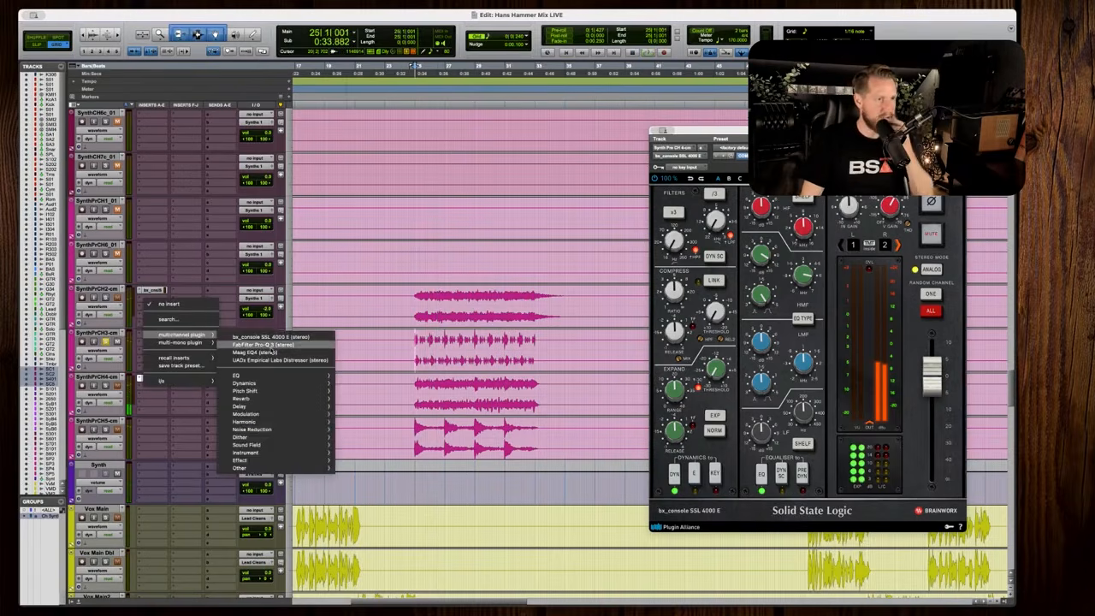
click(256, 343)
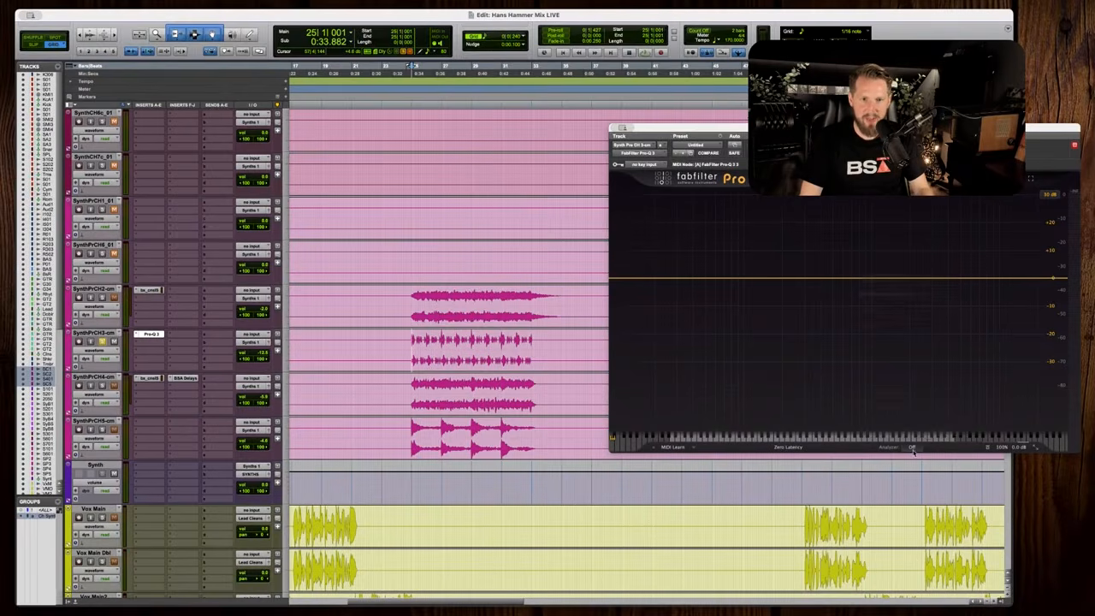
click(912, 448)
click(898, 281)
key(space)
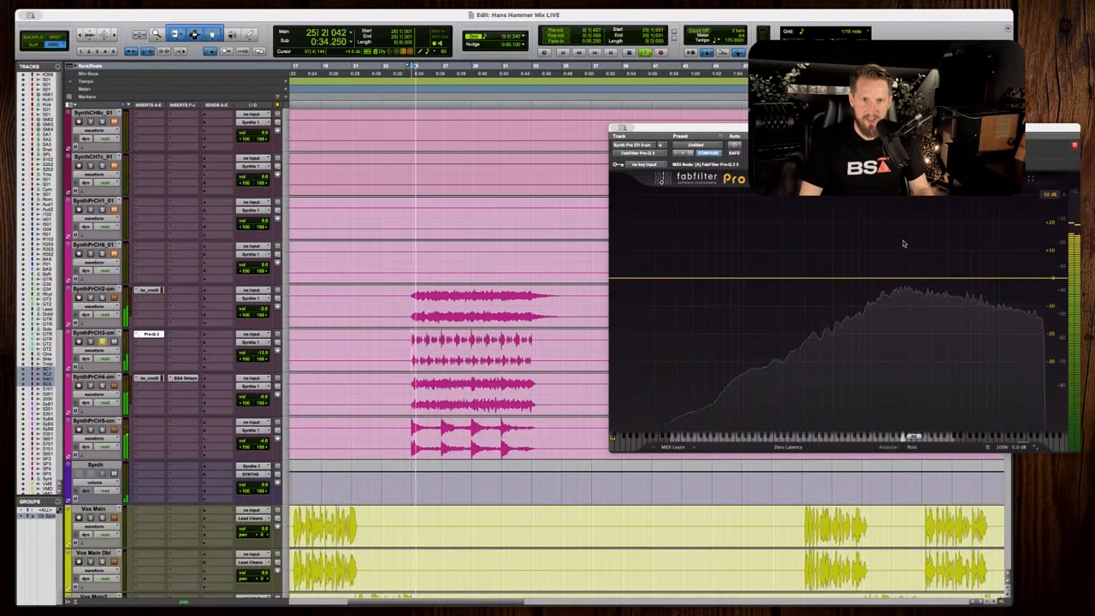
Add a wide bell boost of about 10.9 dB near 597 Hz and a bell cut of about 1.95 dB near 12 kHz.
drag(841, 281, 842, 247)
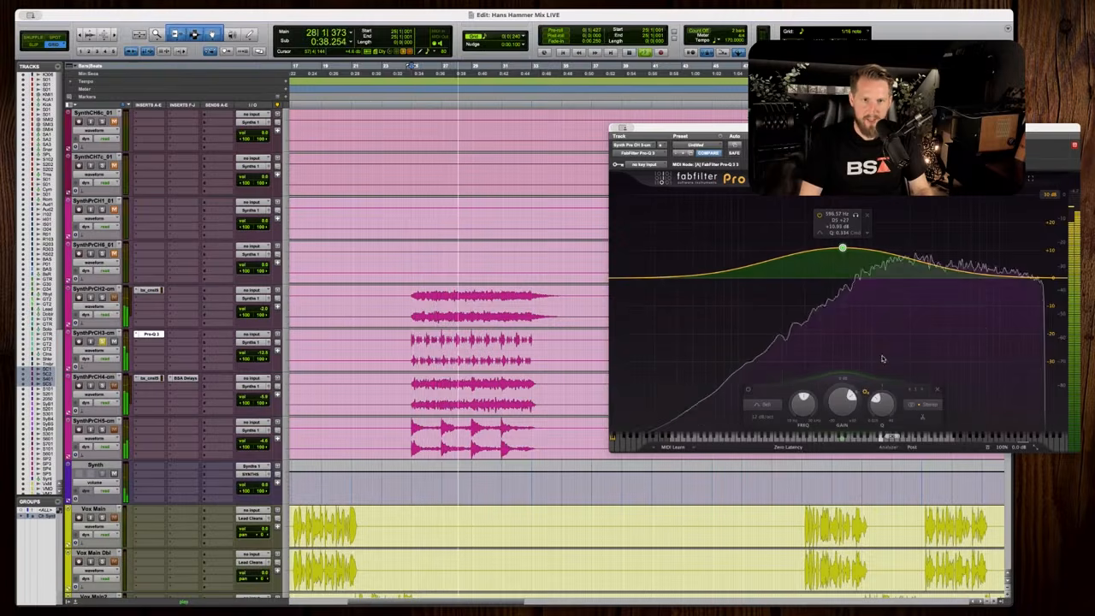
key(space)
drag(954, 266, 1011, 287)
key(space)
key(space)
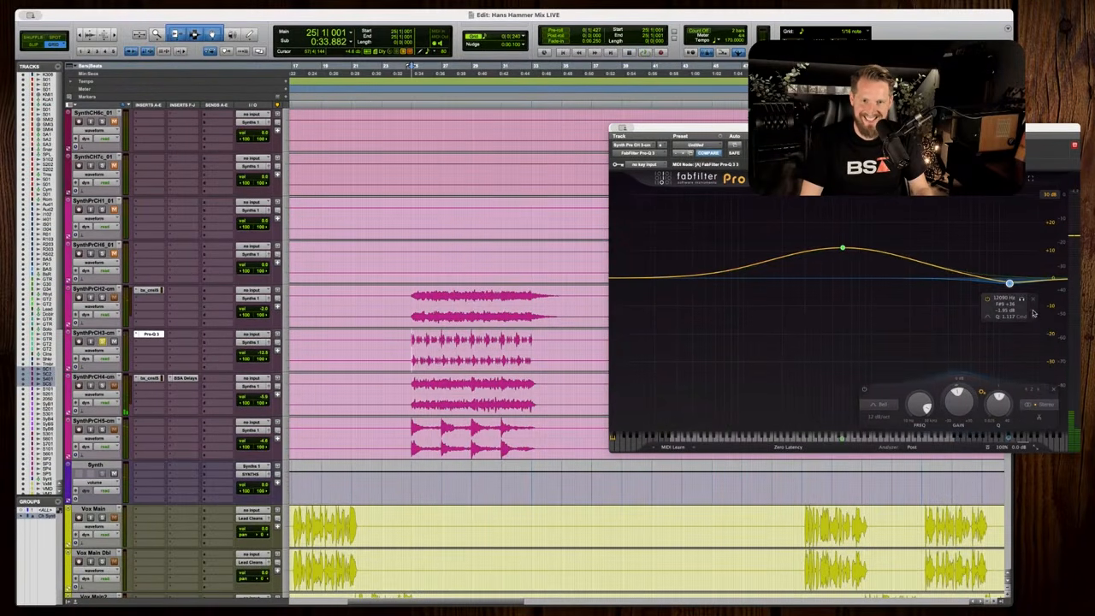
Make the 12 kHz band dynamic and set its static gain to about -0.55 dB during playback.
right_click(1032, 316)
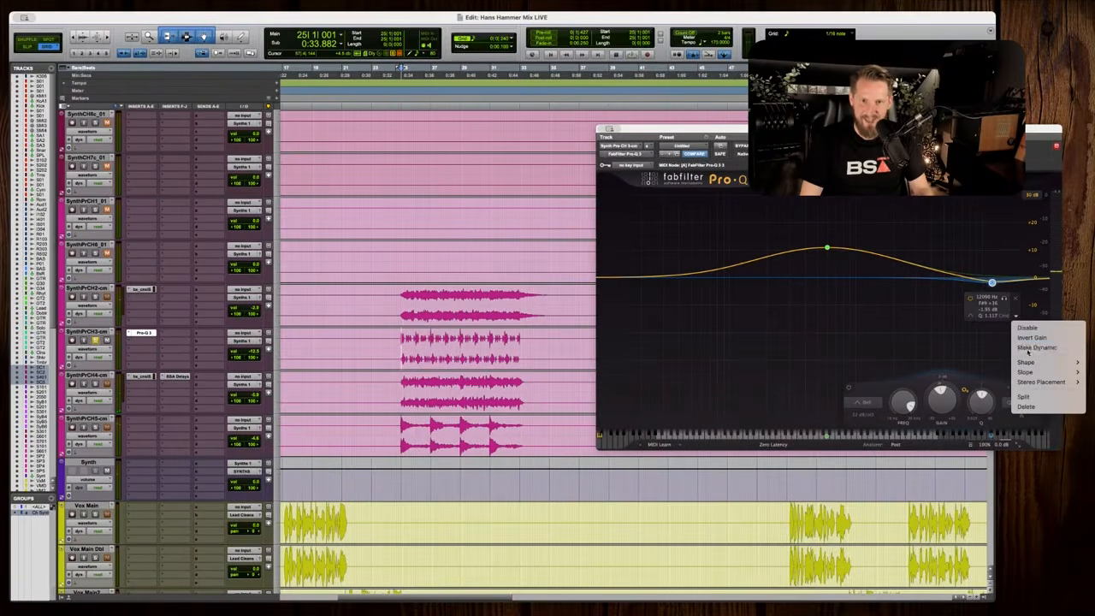
click(1032, 348)
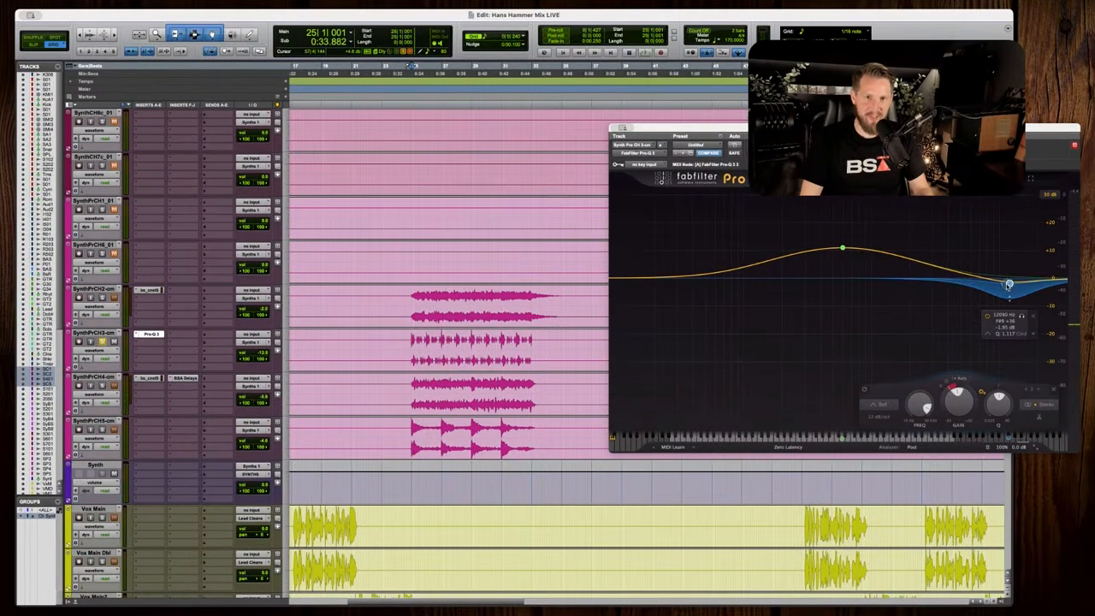
key(space)
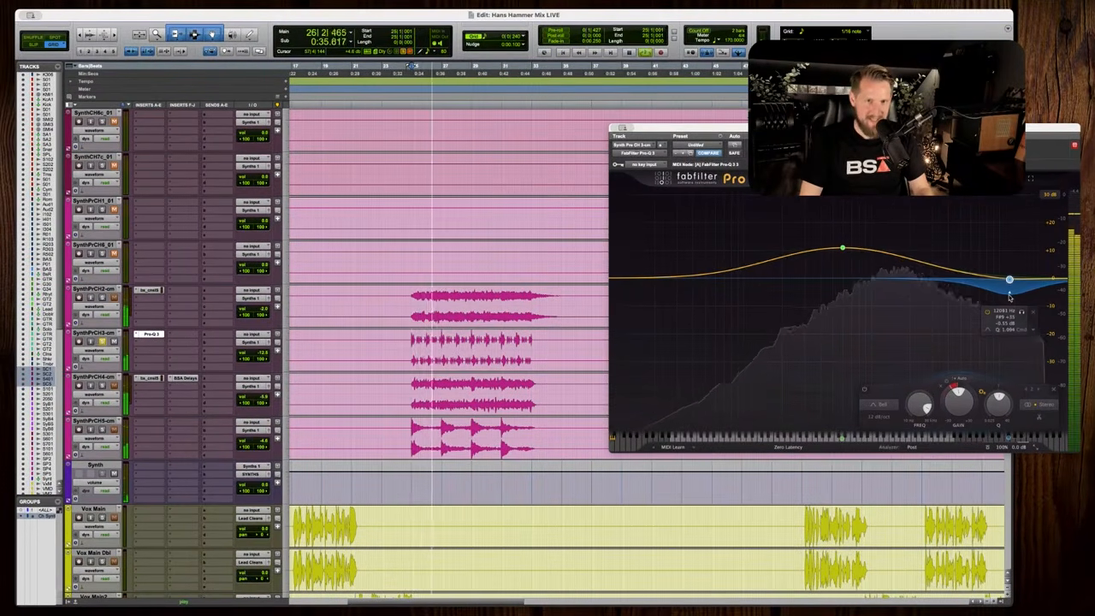
key(space)
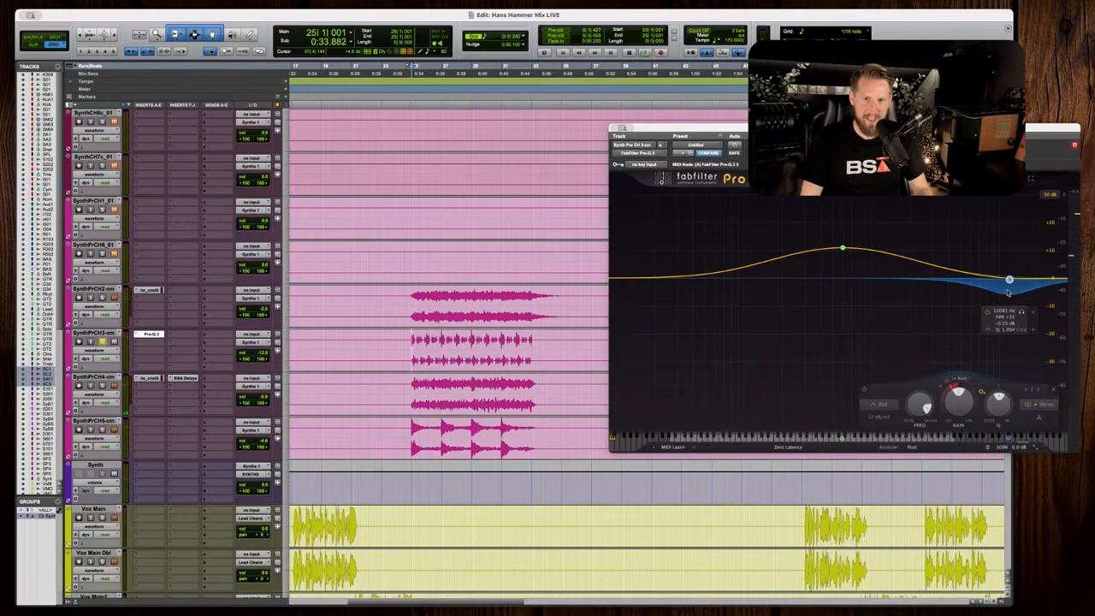
Move the equalizer window clear of the webcam area, audition SynthPrCH3-cm through it, and close the plug-in.
drag(685, 127, 454, 125)
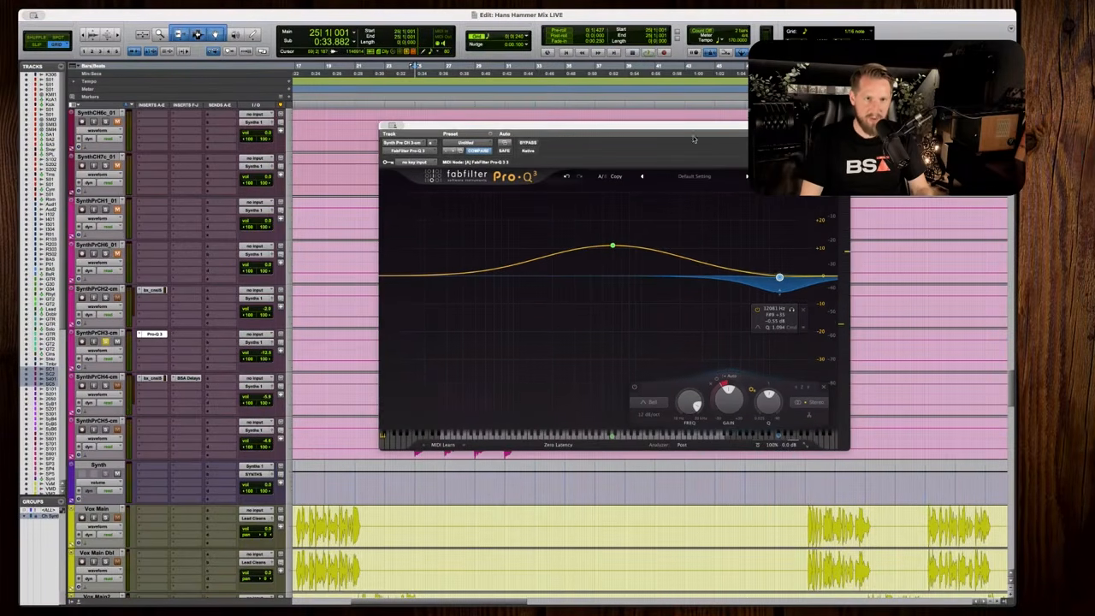
drag(694, 127, 688, 127)
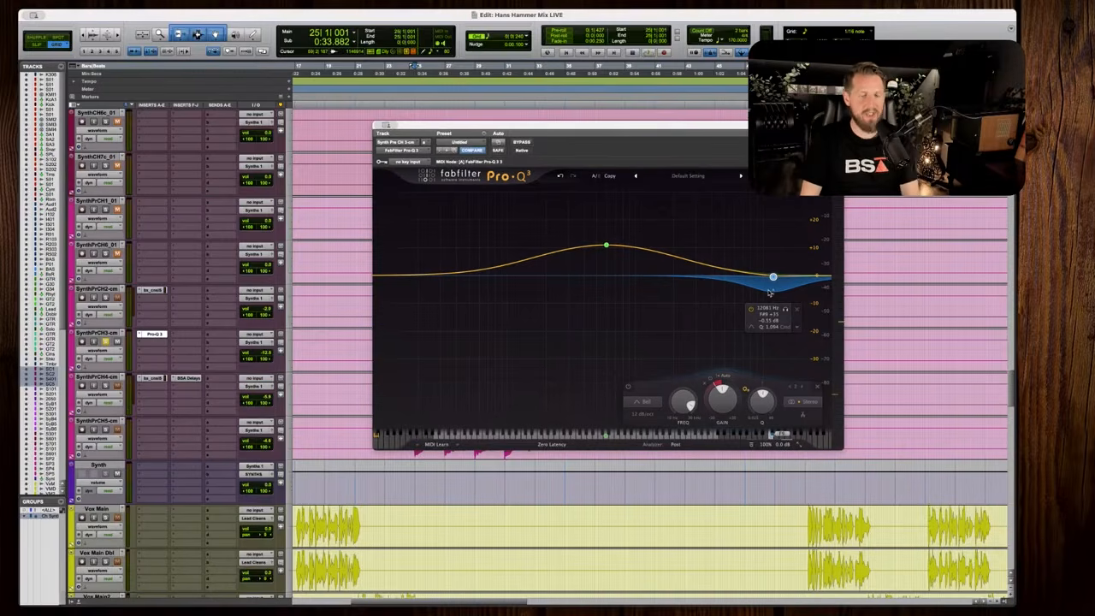
key(space)
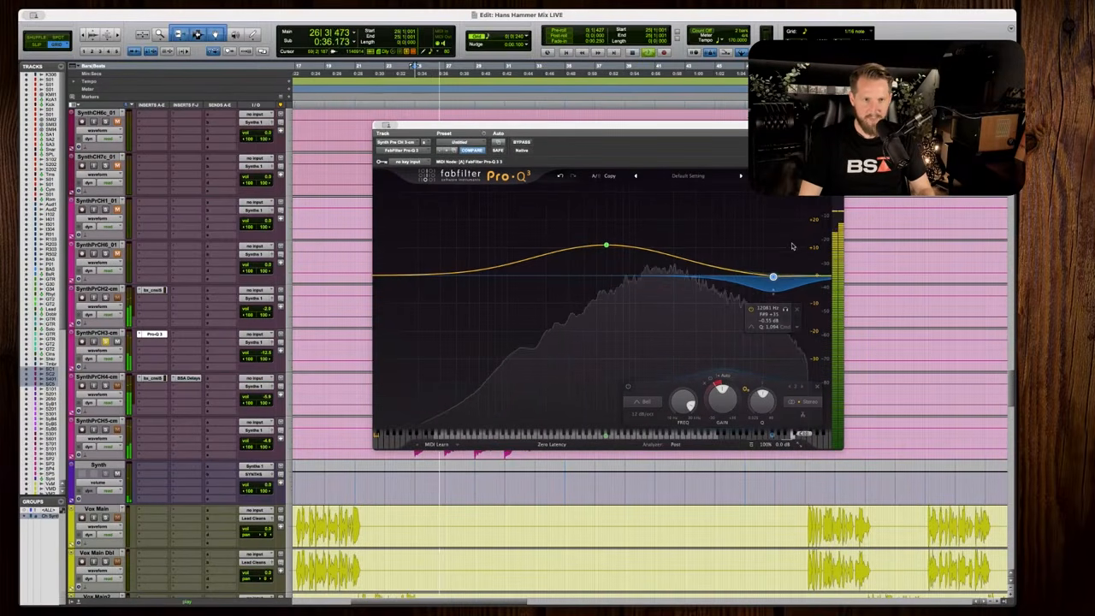
key(space)
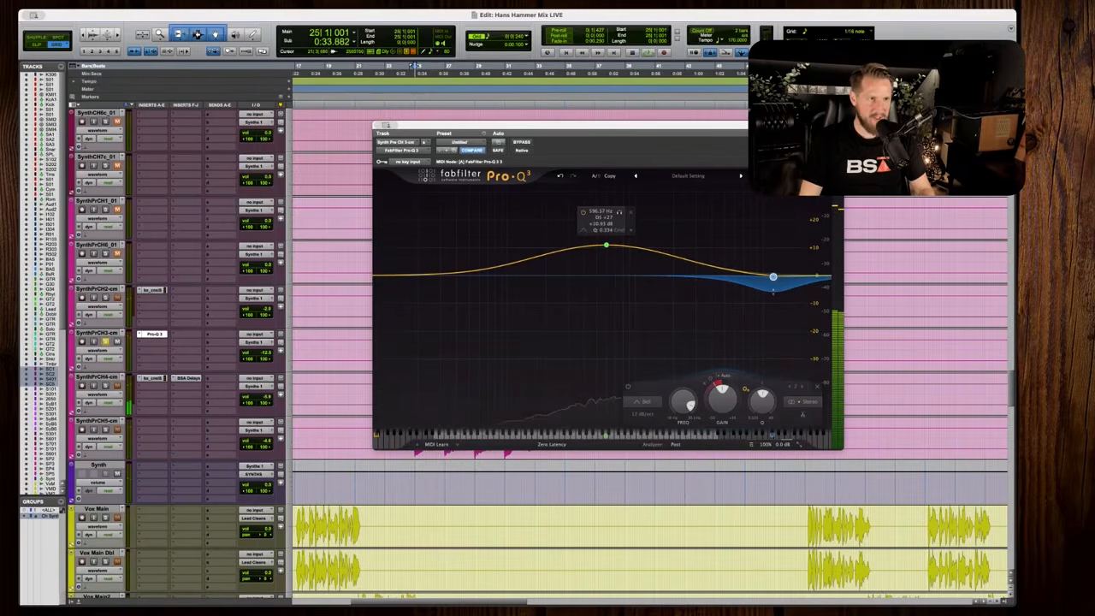
click(386, 124)
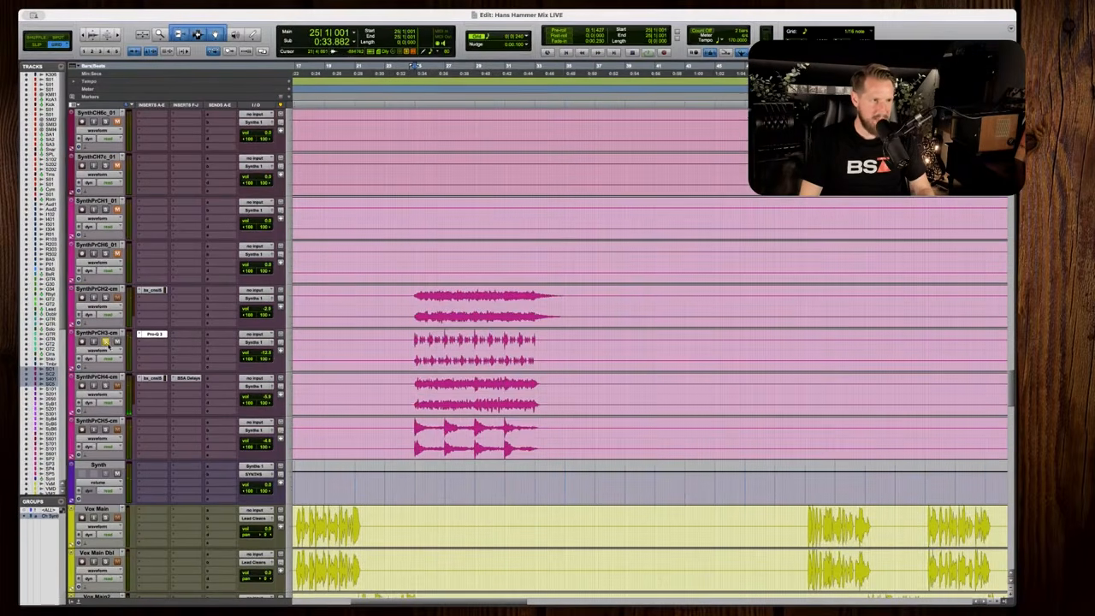
Play the pre-chorus with SynthPrCH3-cm's solo cleared and lower its volume to -17.1 dB.
key(space)
click(264, 354)
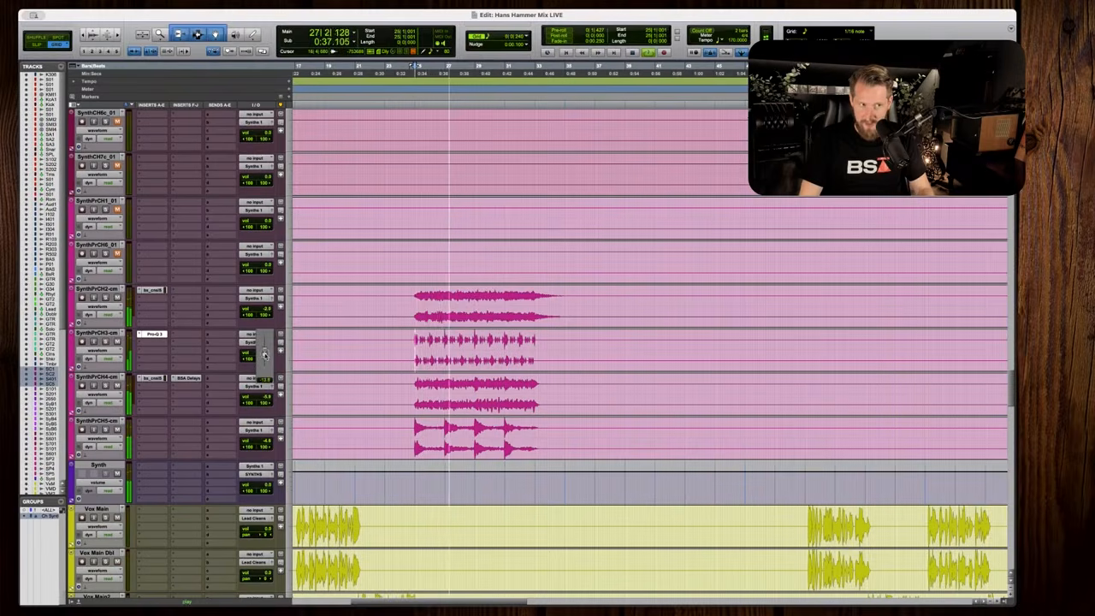
drag(265, 356, 264, 356)
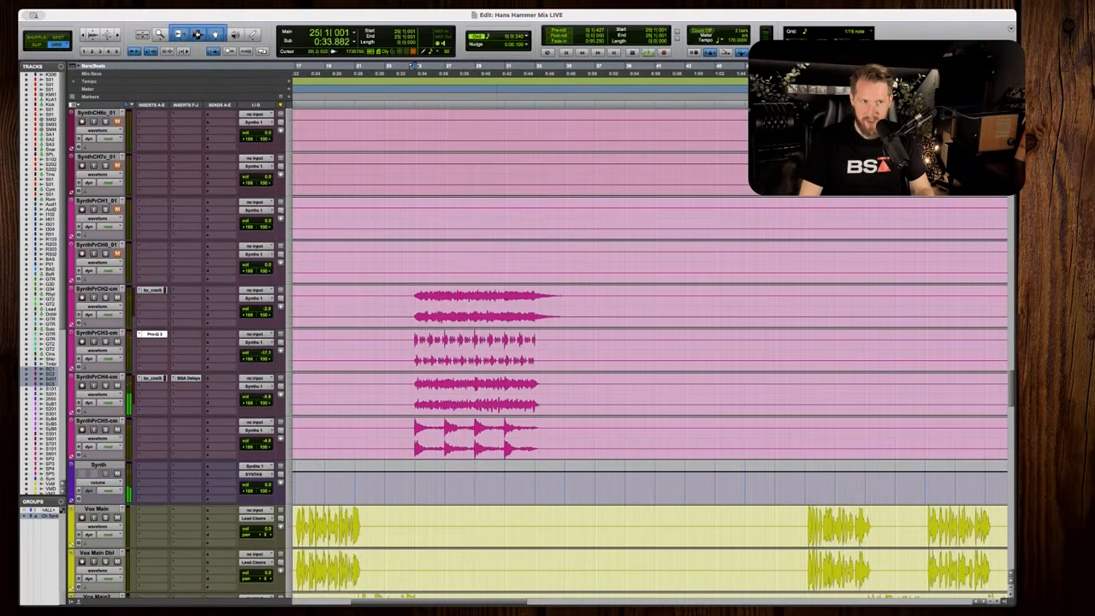
Solo GTR Melo at its pre-chorus clip and lower its volume to -7.1 dB during playback.
key(Tab)
scroll(420, 350, up, 20)
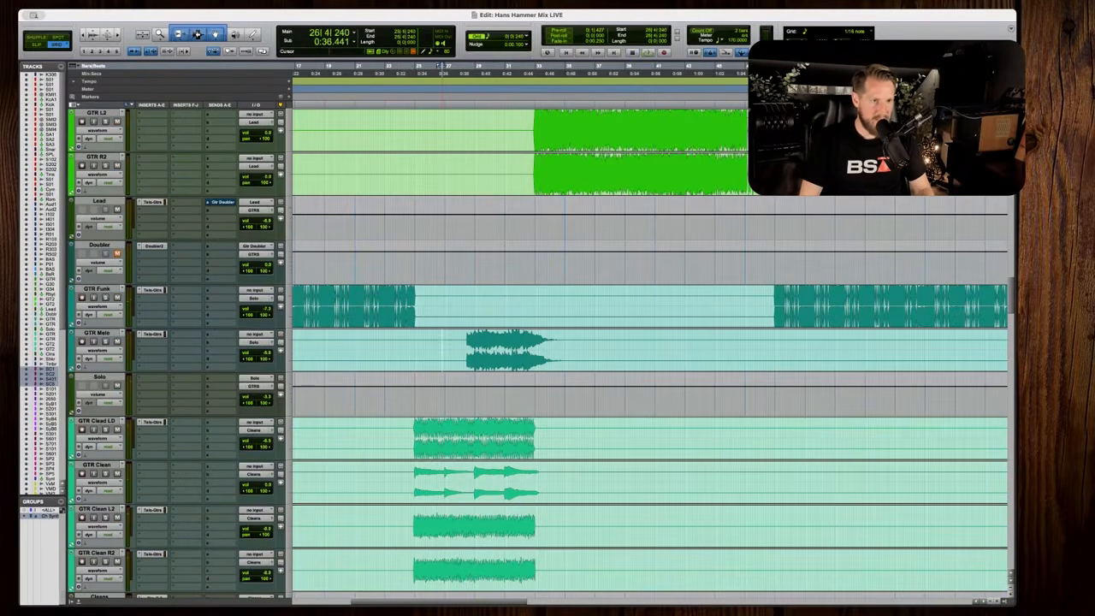
click(106, 342)
key(space)
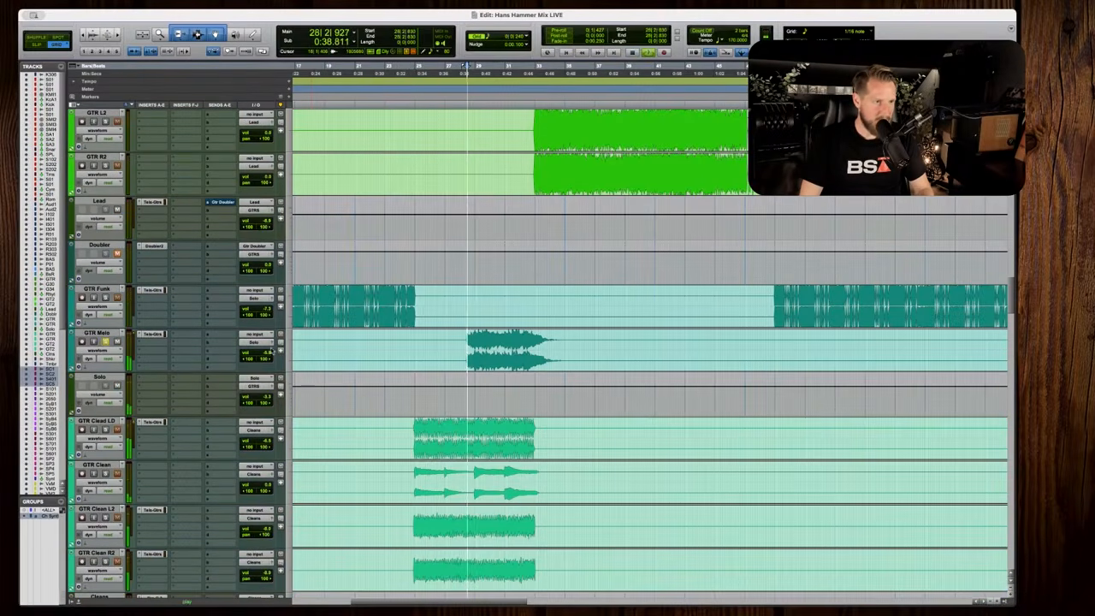
drag(255, 352, 254, 351)
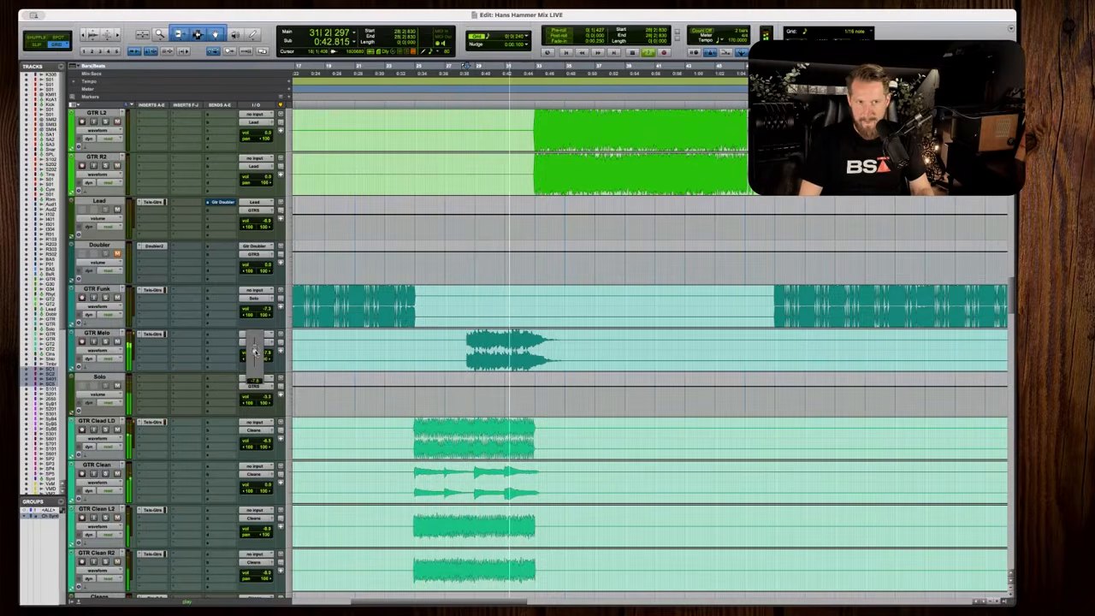
drag(254, 352, 270, 354)
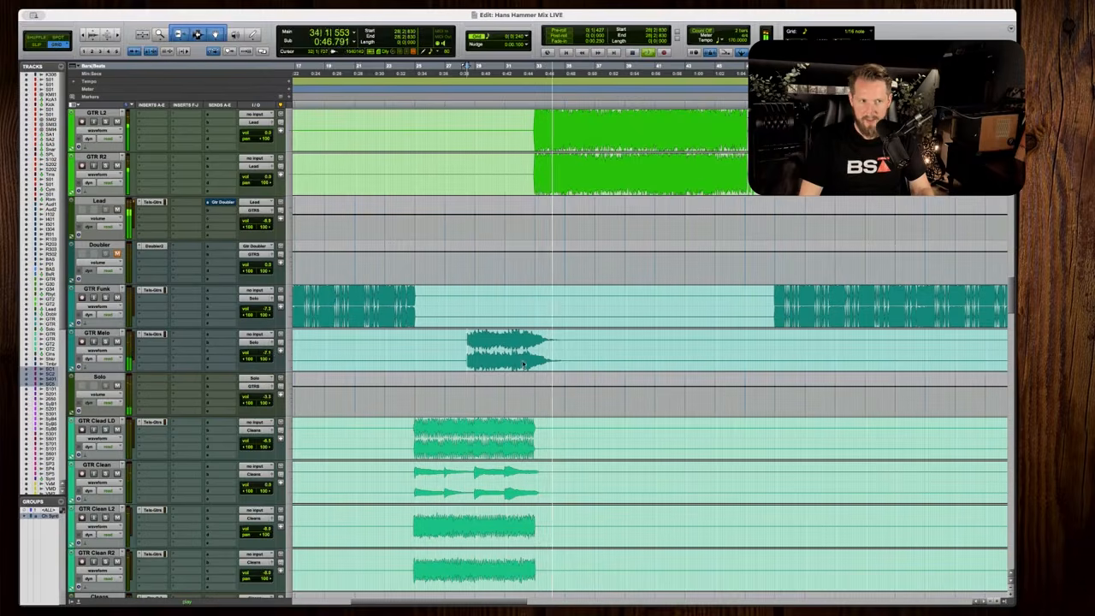
Look over the bus channels in the Mix window and return to the pre-chorus synth tracks.
key(super+equal)
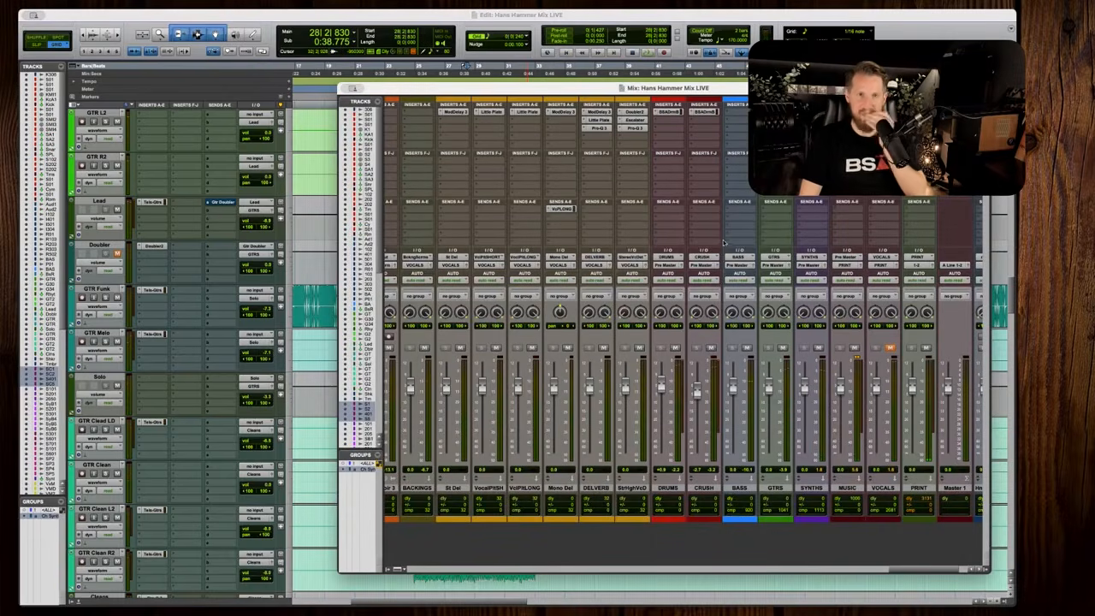
key(super+equal)
scroll(655, 208, down, 15)
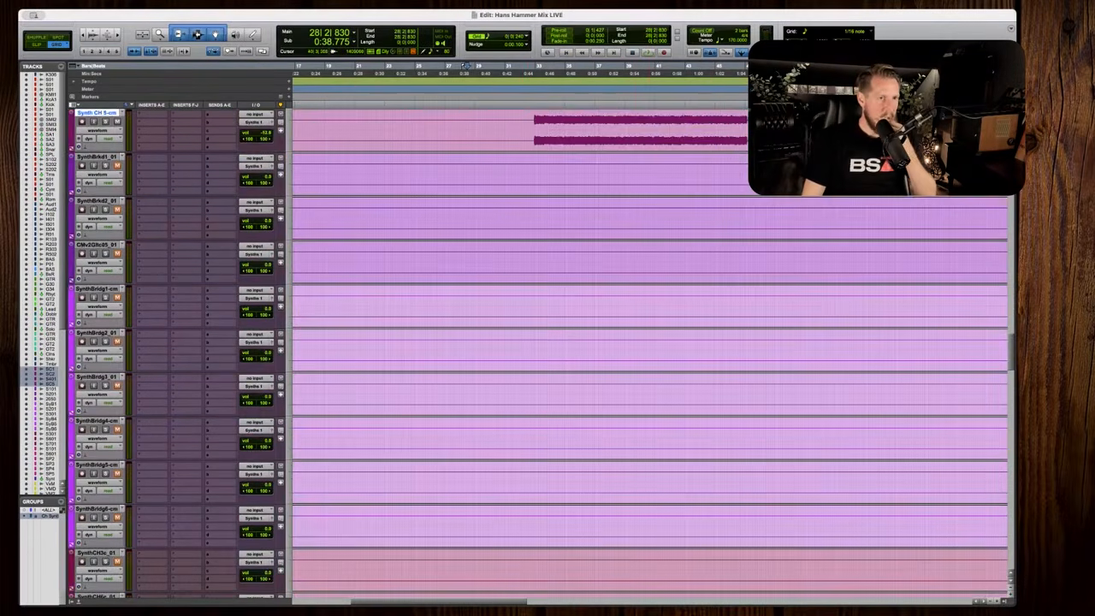
scroll(650, 342, down, 7)
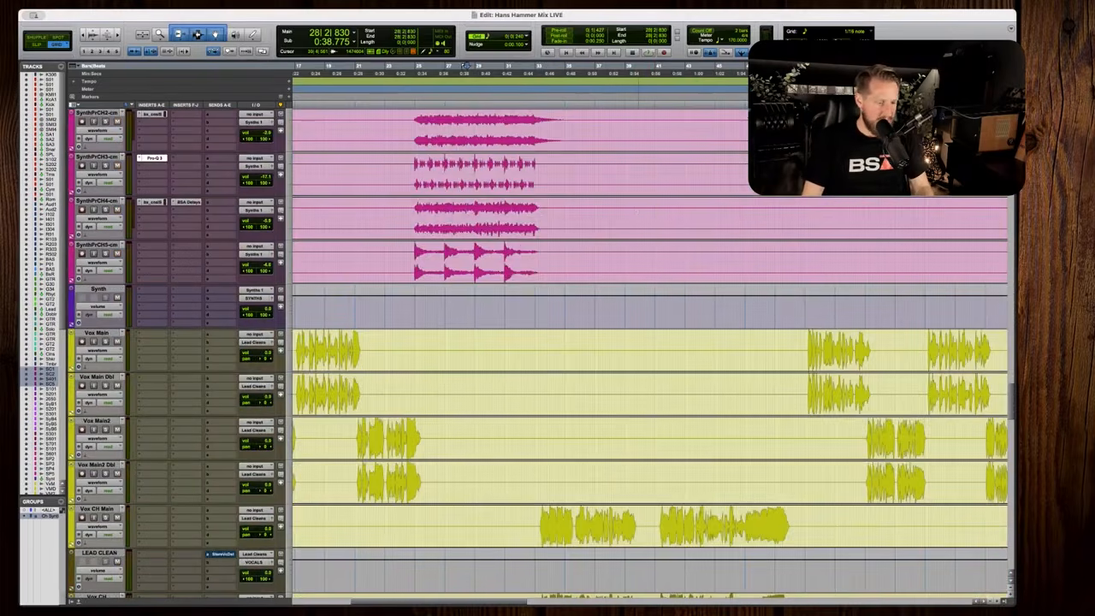
Audition the soloed tracks SynthPrCH2-cm to SynthPrCH5-cm from the start of the first pre-chorus at bar 25.
key(r)
scroll(641, 342, up, 4)
scroll(642, 342, right, 3)
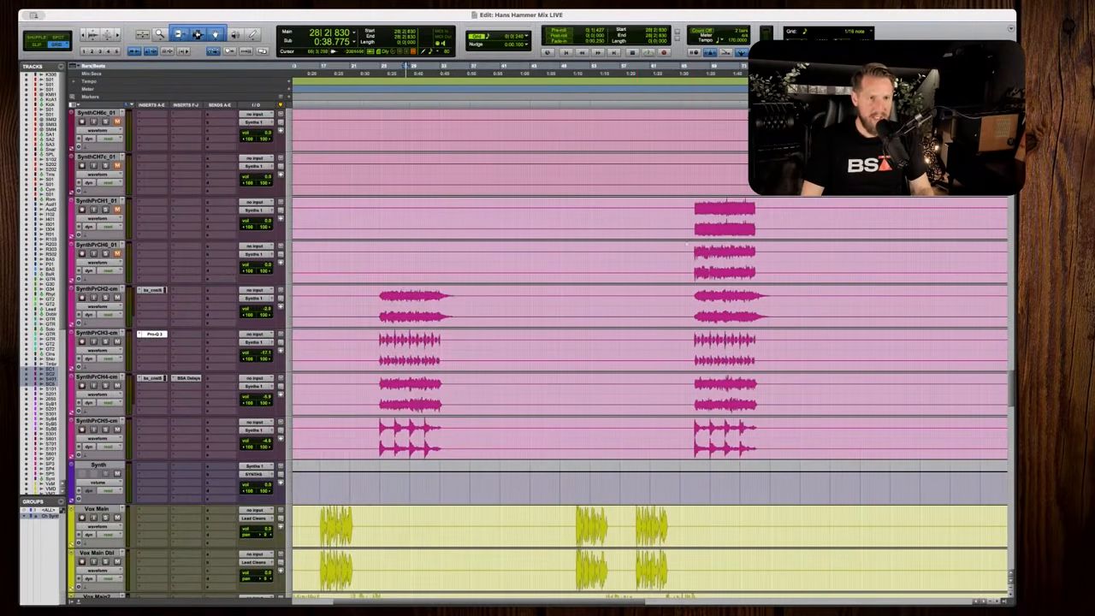
scroll(642, 342, right, 3)
scroll(641, 342, left, 3)
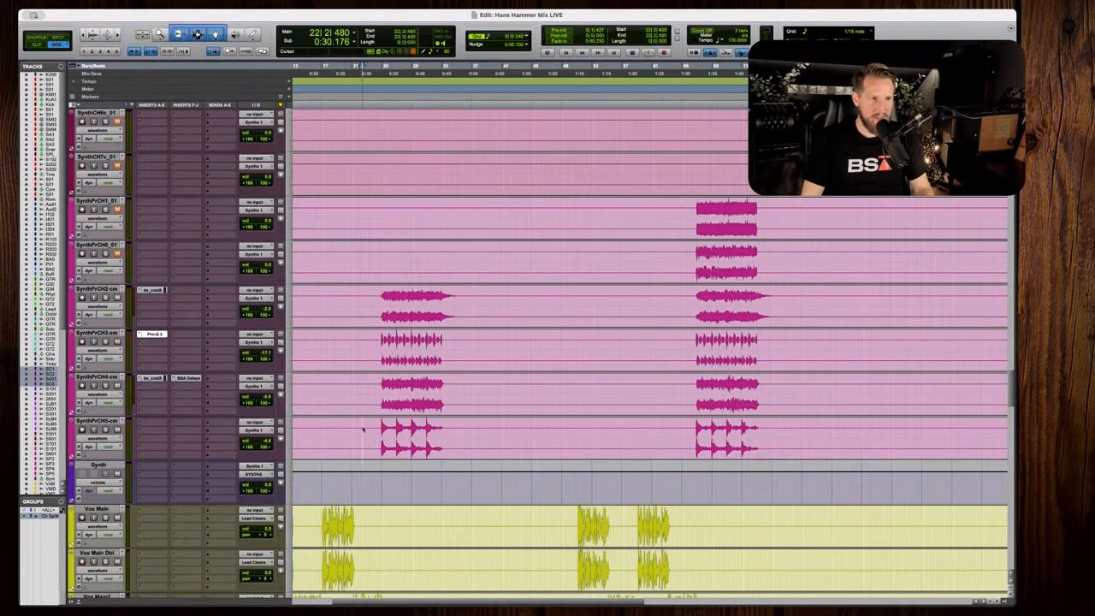
key(Tab)
key(t)
key(t)
key(space)
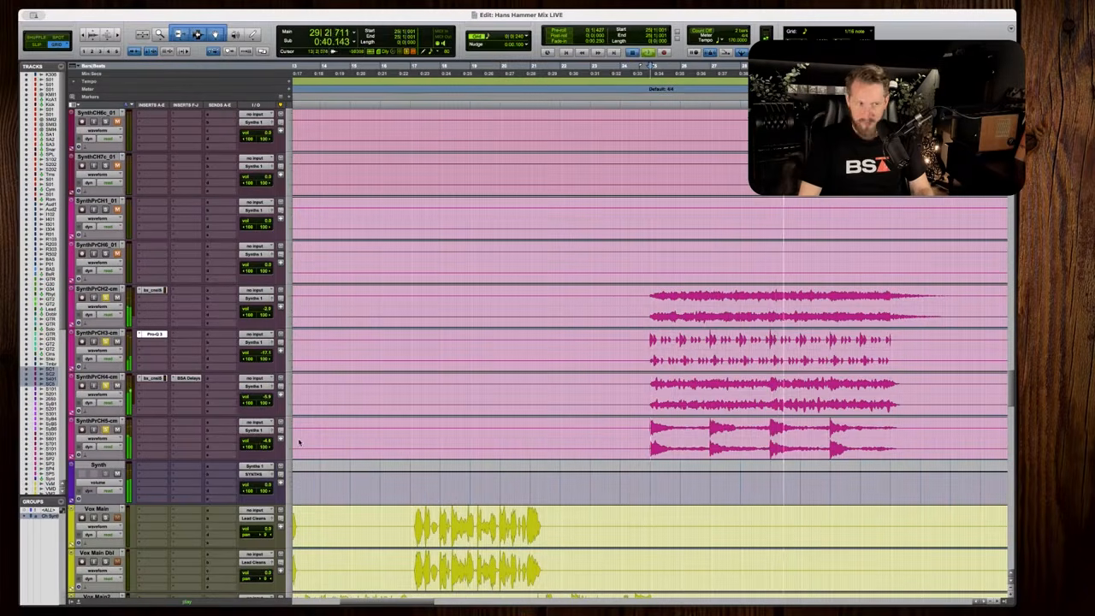
Lower SynthPrCH5-cm's volume to -15.2 dB while playing the first pre-chorus, and clear the synth solos.
scroll(454, 454, right, 3)
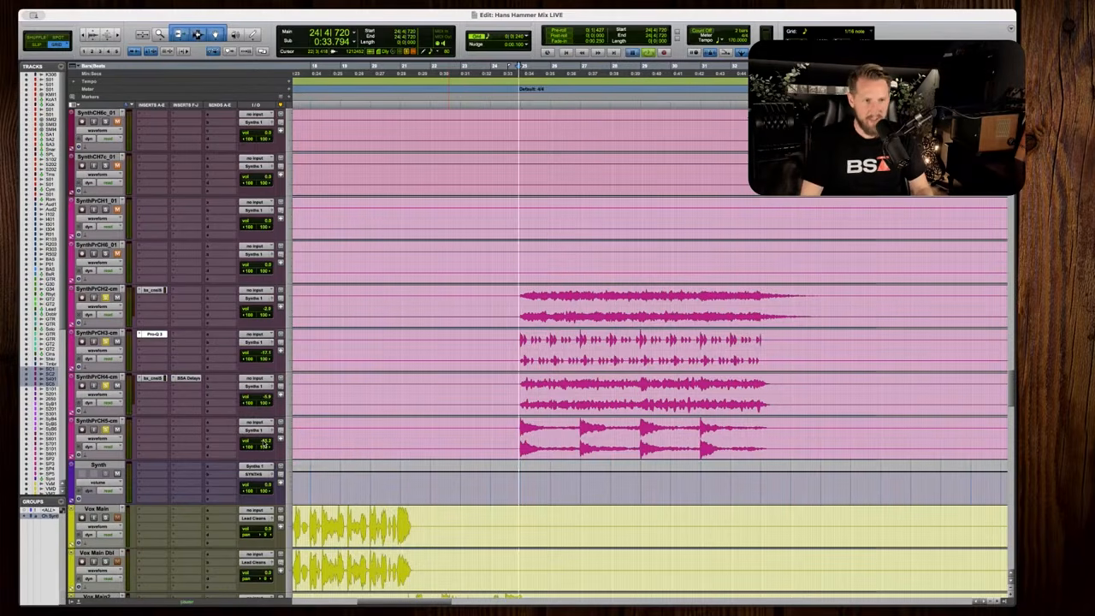
key(space)
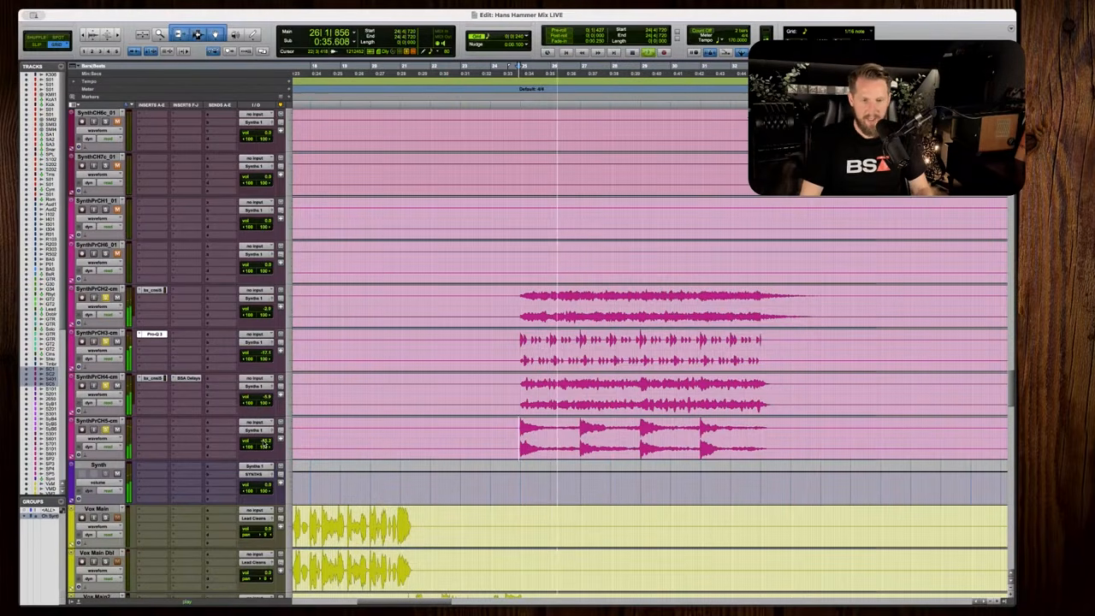
click(265, 444)
drag(264, 442, 265, 444)
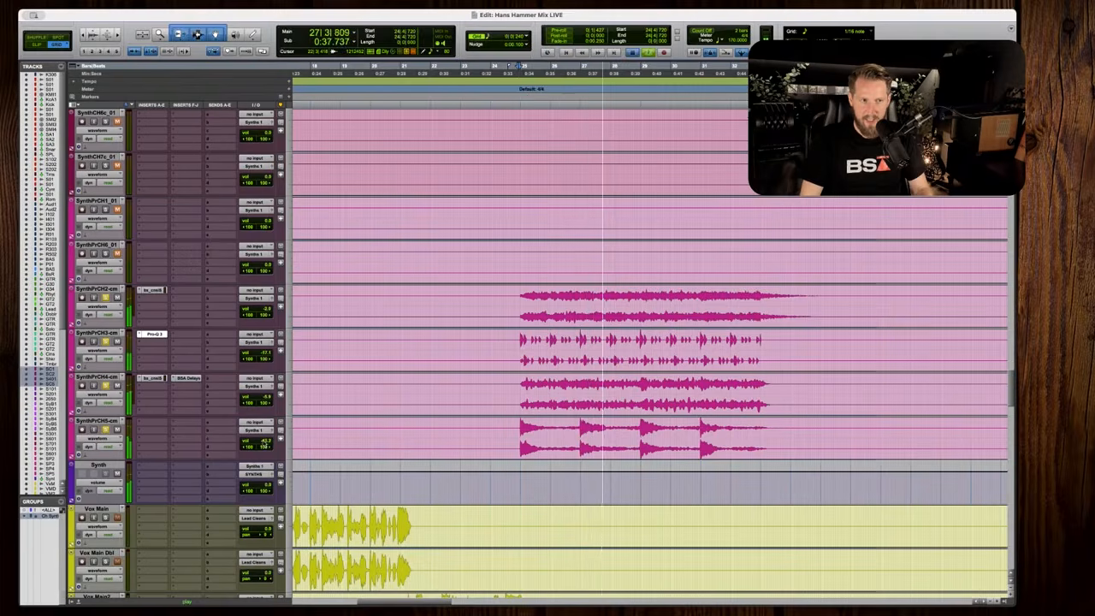
key(space)
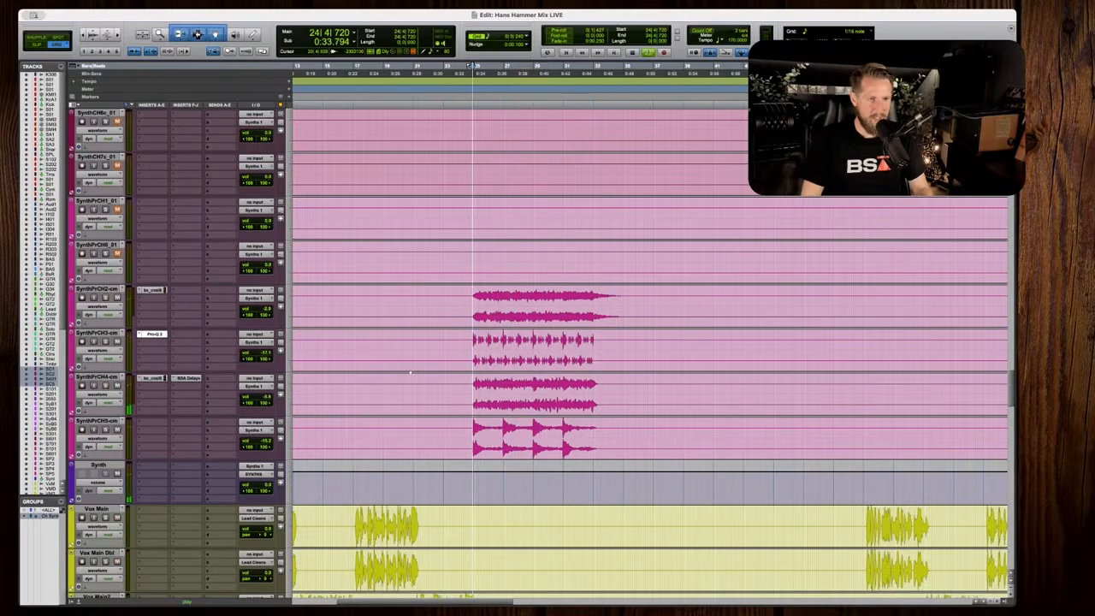
Unmute and solo SynthPrCH6_01 and play it from the start of the second pre-chorus at bar 67.
scroll(411, 373, right, 10)
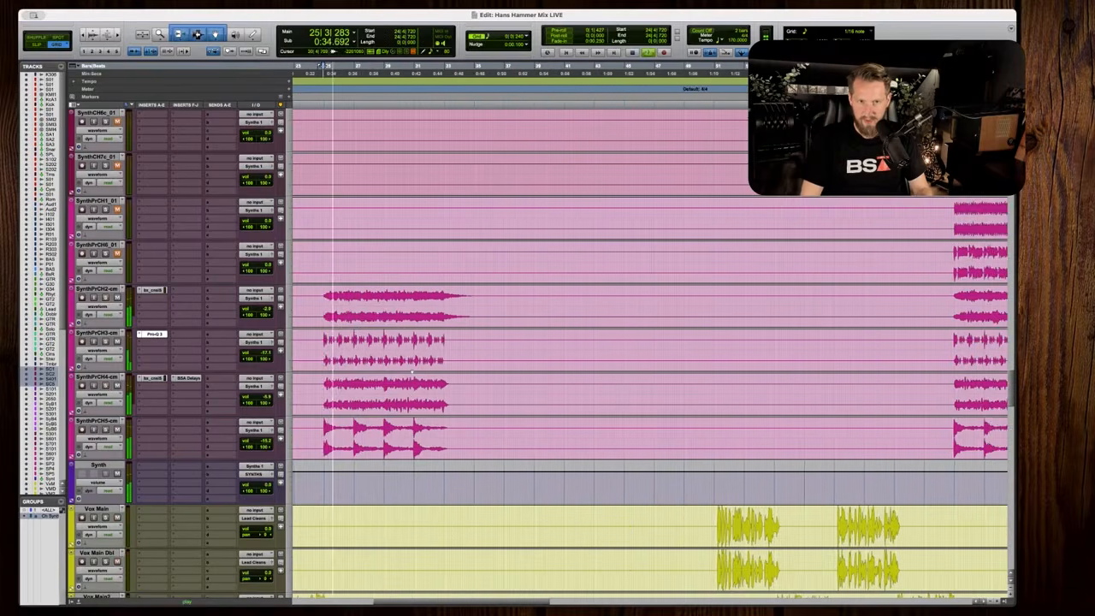
click(748, 259)
key(Tab)
scroll(748, 258, down, 1)
scroll(748, 258, right, 5)
scroll(748, 259, up, 4)
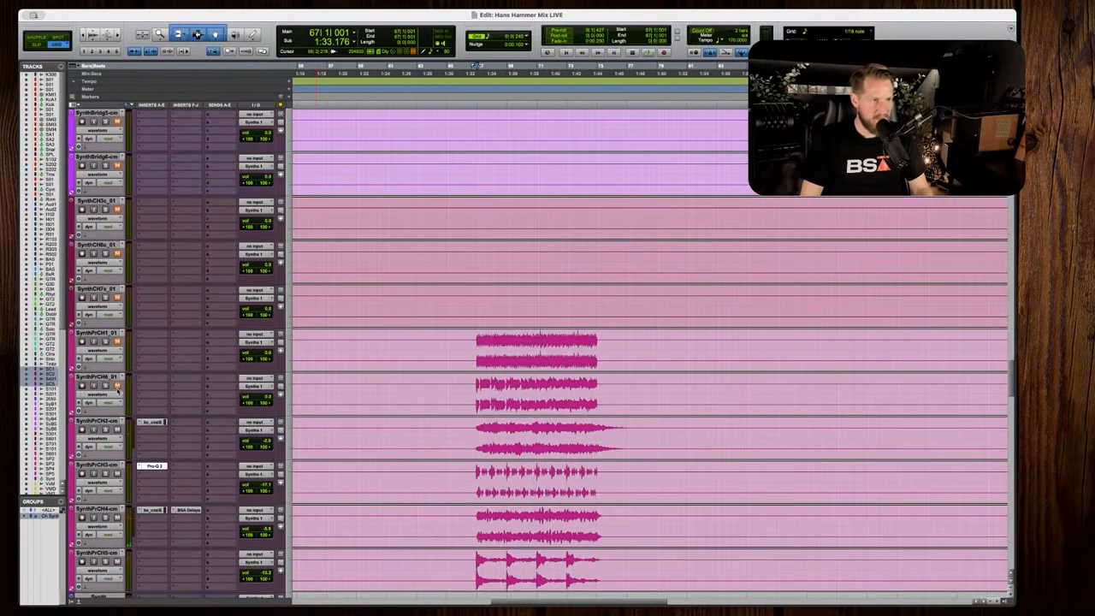
key(space)
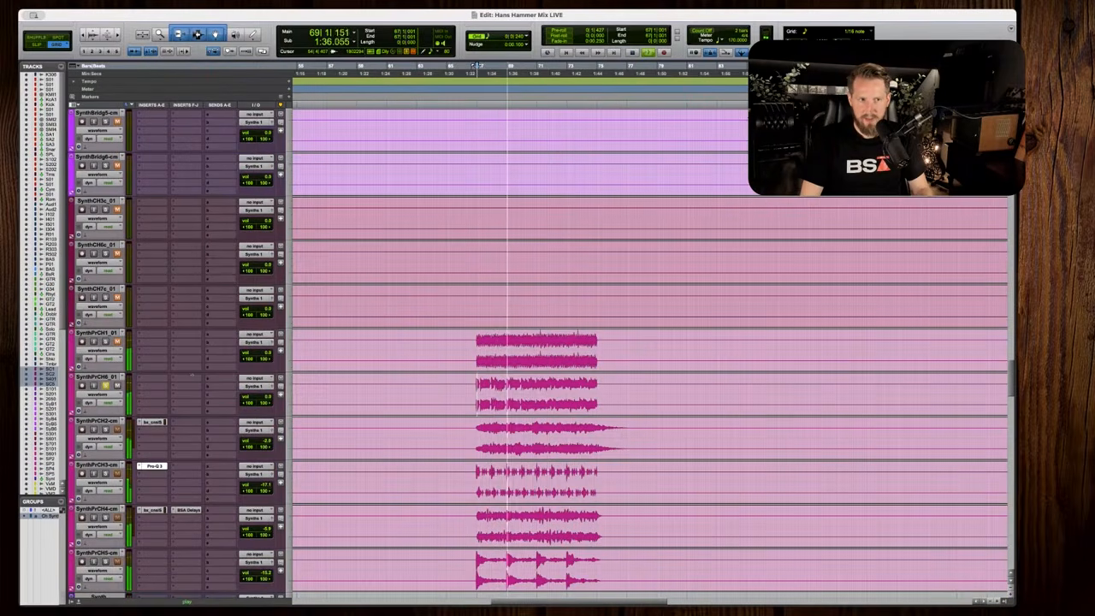
Compare SynthPrCH6_01 within the full mix from bar 67, with its solo cleared during playback.
scroll(650, 342, down, 5)
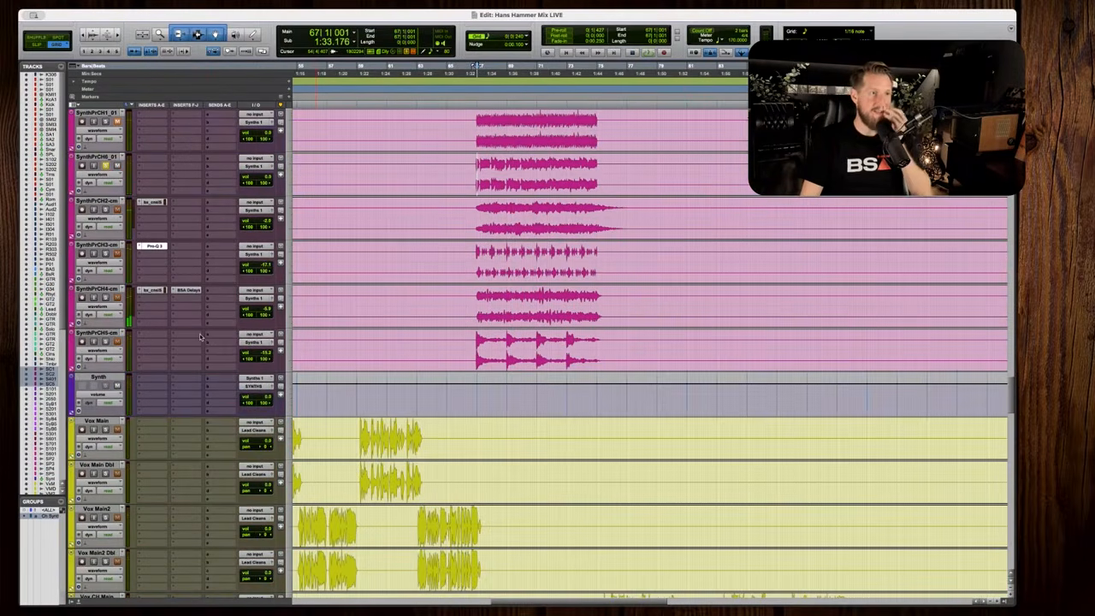
scroll(142, 286, up, 5)
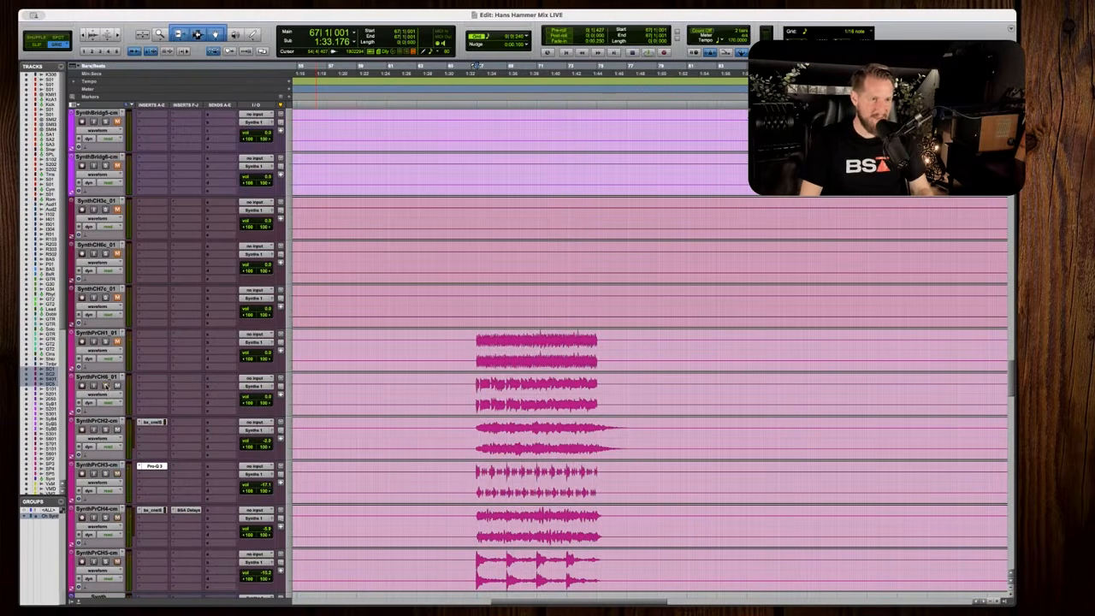
key(space)
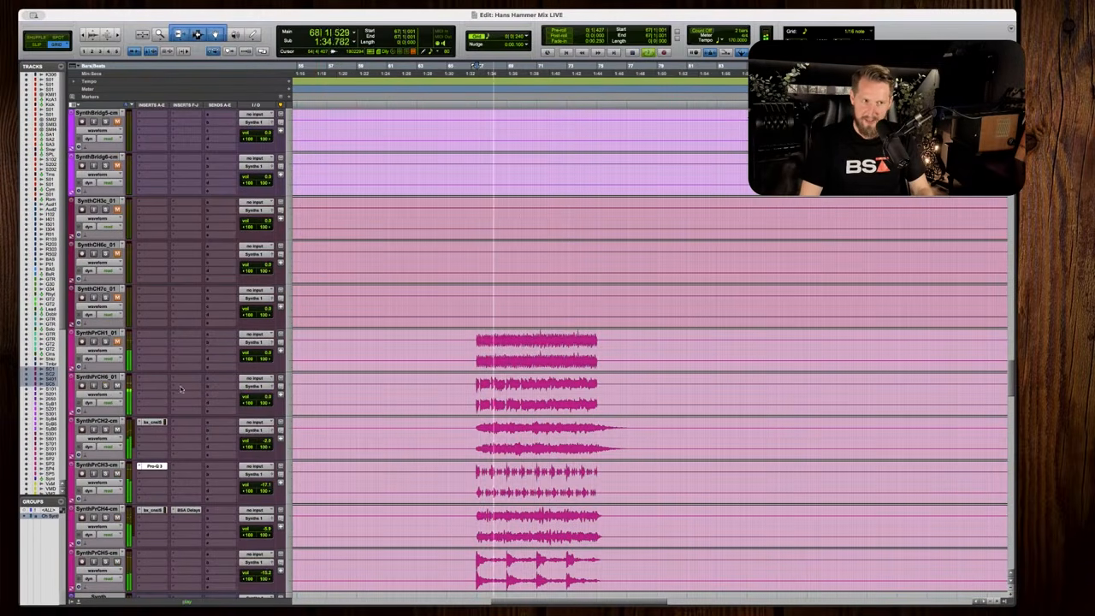
key(space)
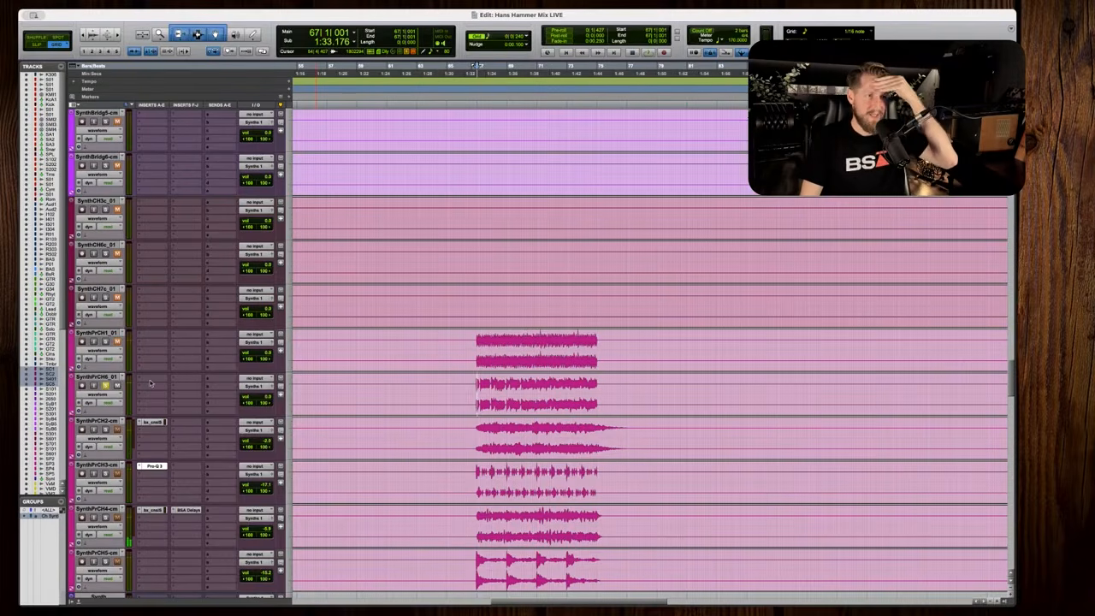
Insert the bx_console SSL 4000 E channel strip on SynthPrCH6_01 and move its window aside from the track controls.
click(151, 382)
mouse_move(155, 380)
click(272, 381)
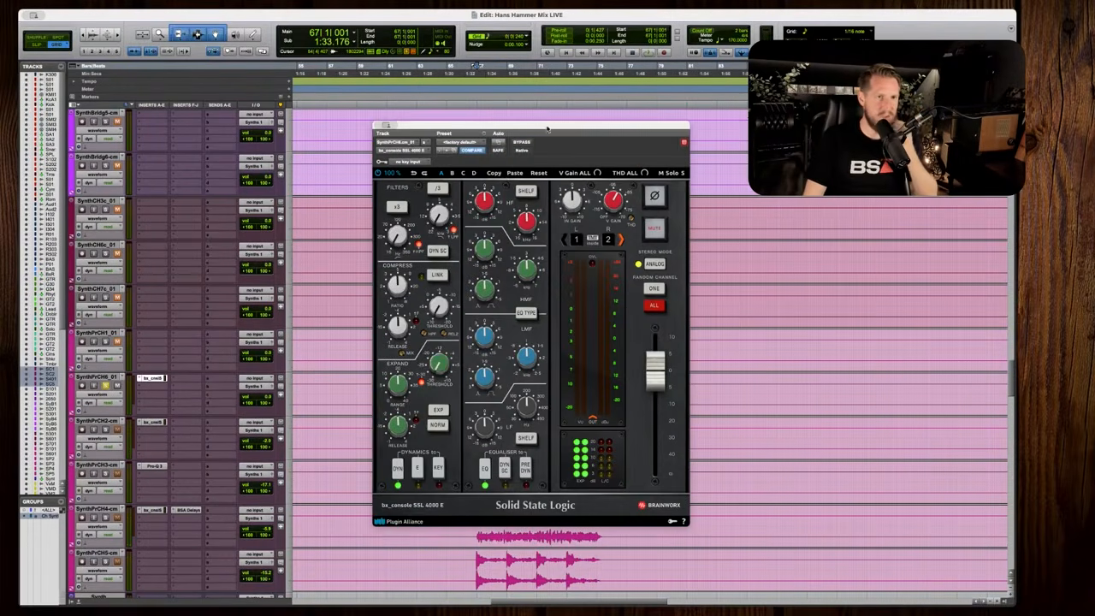
drag(547, 128, 718, 123)
scroll(466, 351, right, 2)
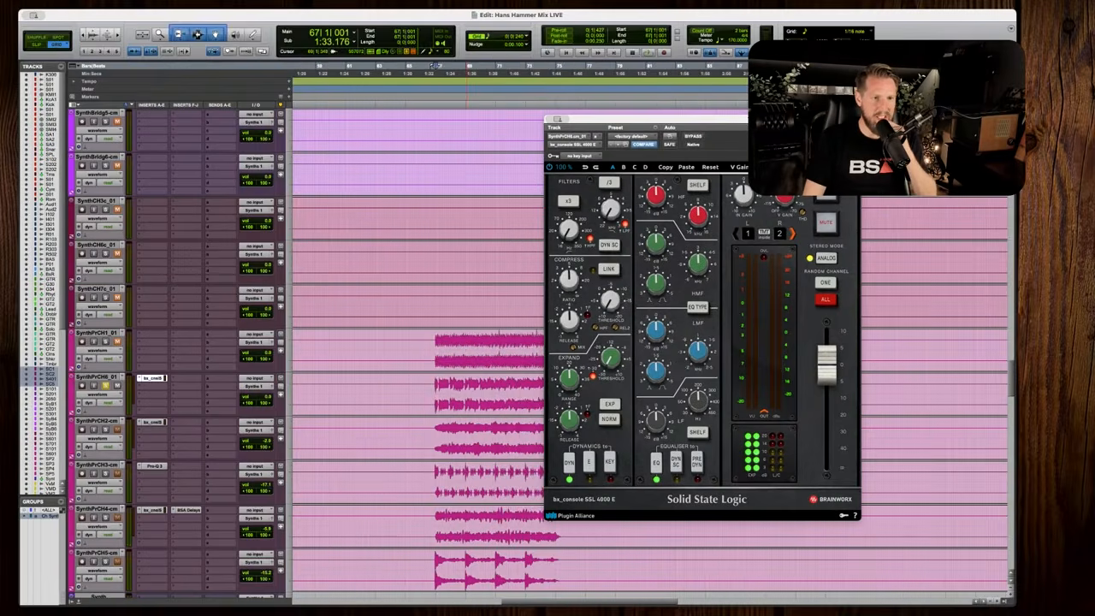
Raise the channel strip's high-pass filter on SynthPrCH6_01 while playing the second pre-chorus.
scroll(465, 351, down, 1)
key(space)
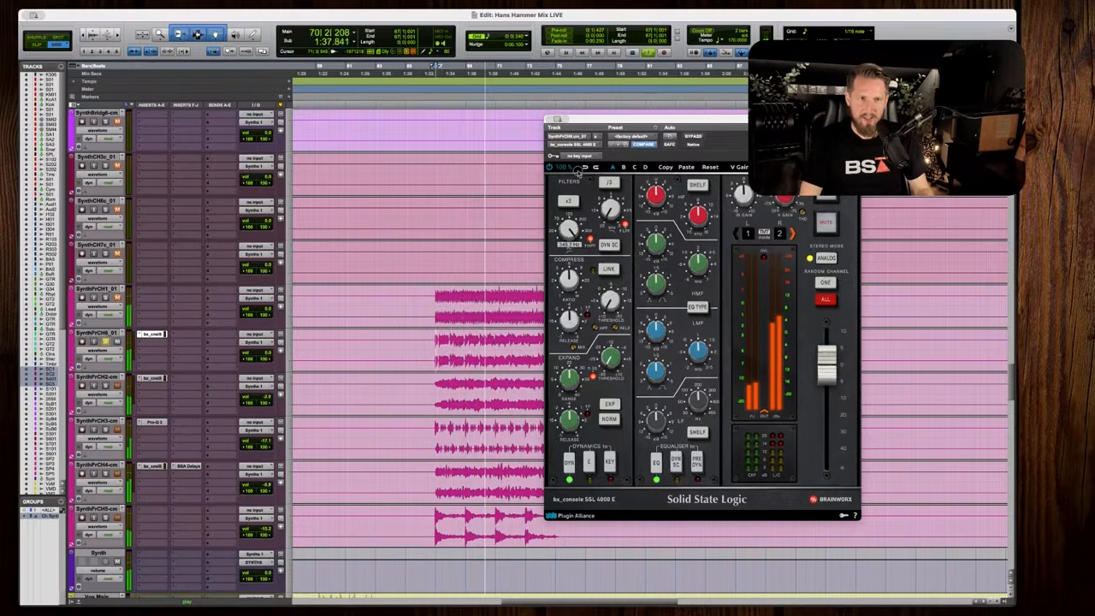
key(space)
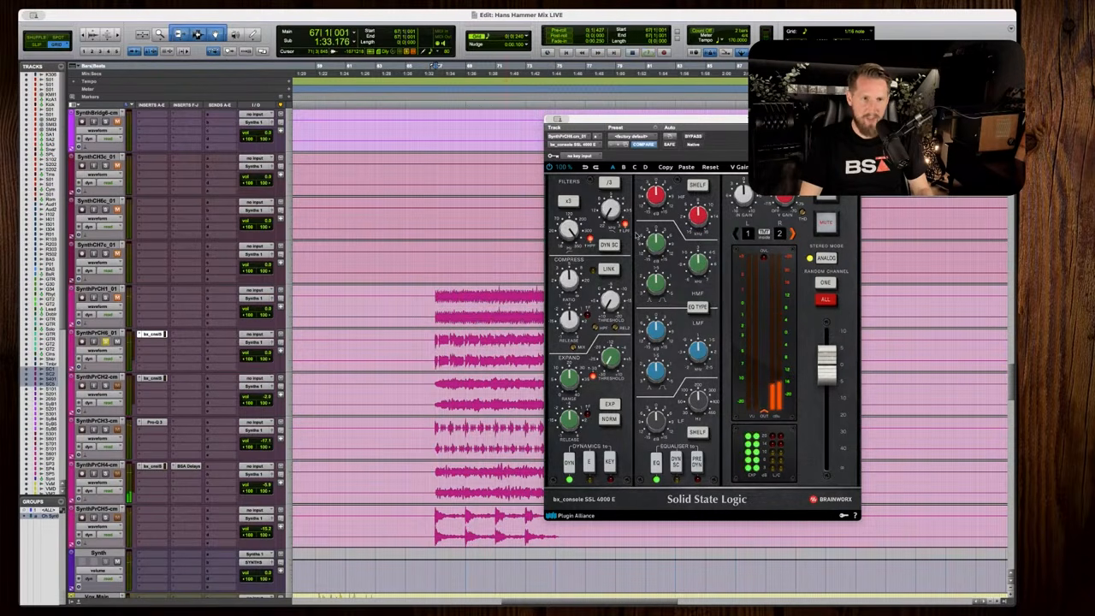
Boost the low-mid band and adjust the low-pass filter of SynthPrCH6_01's channel strip during playback.
key(space)
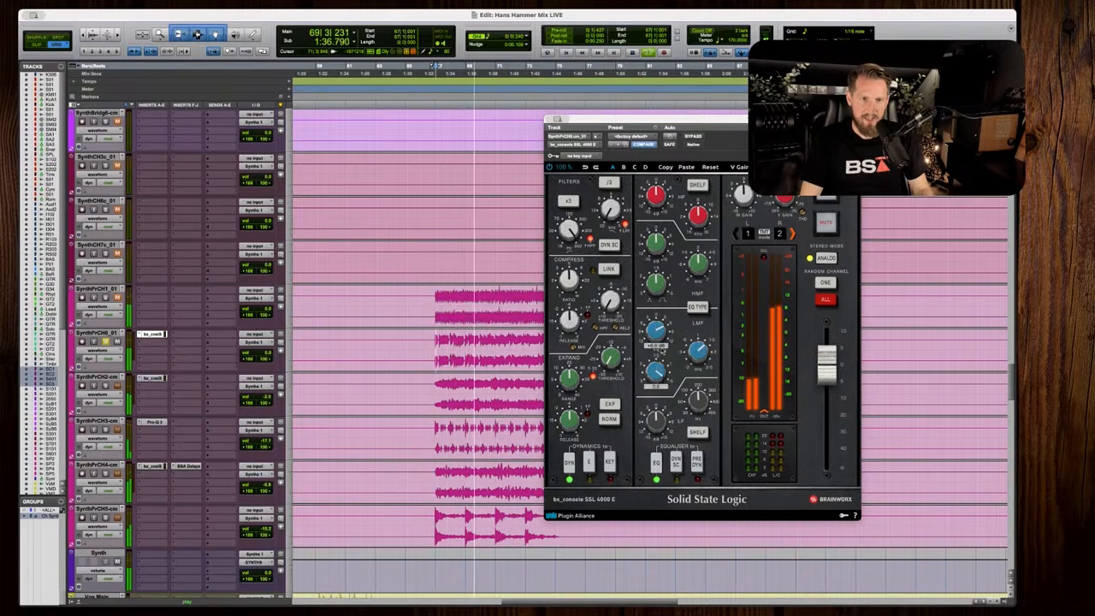
key(space)
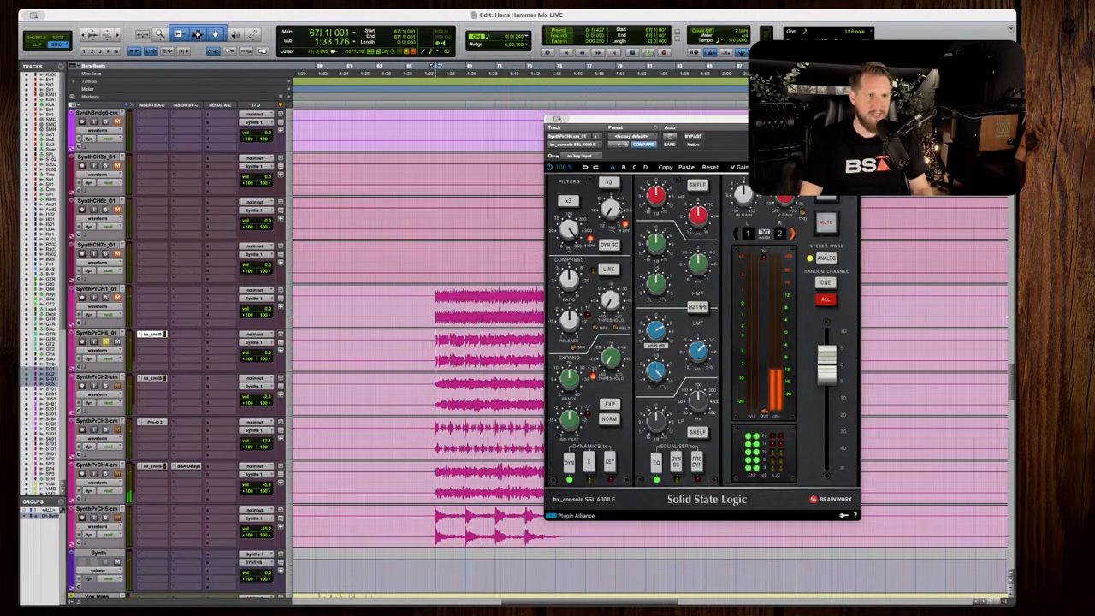
key(space)
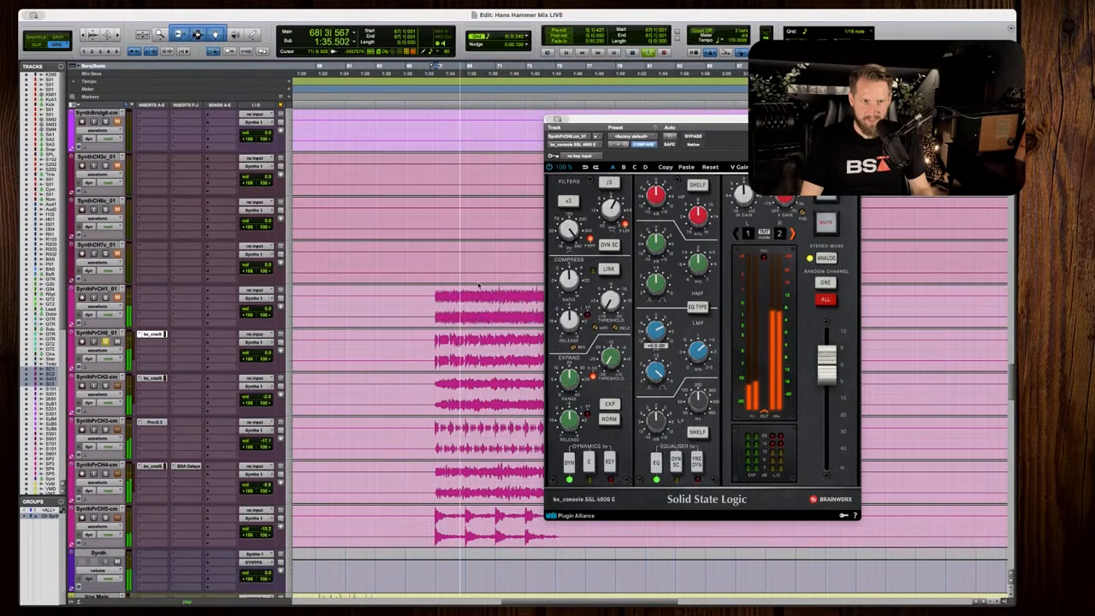
Lower SynthPrCH6_01's volume to -6.2 dB while playing the second pre-chorus.
key(space)
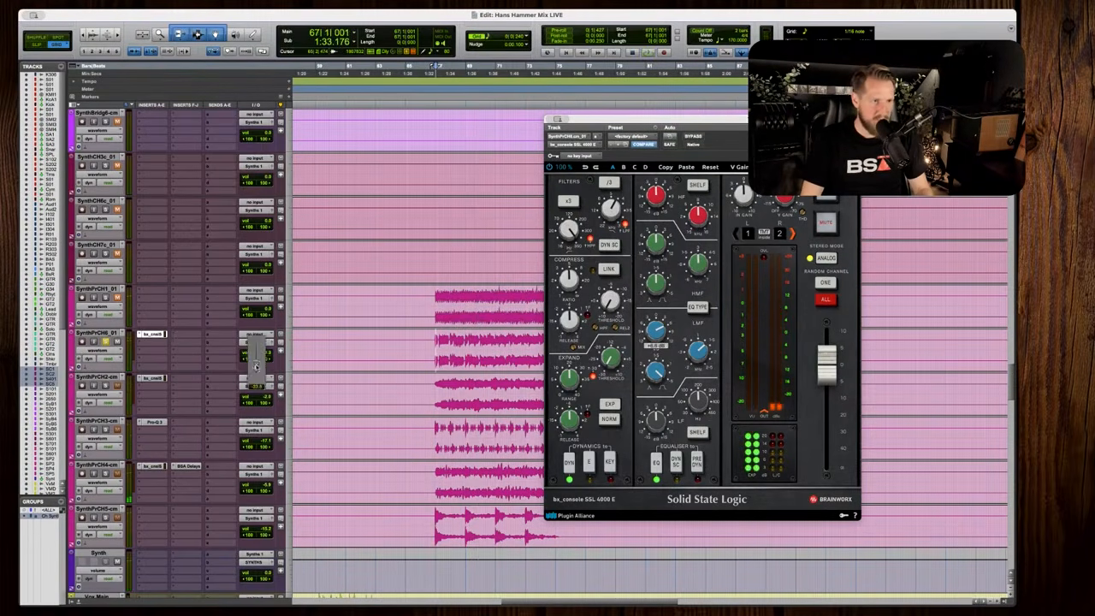
key(space)
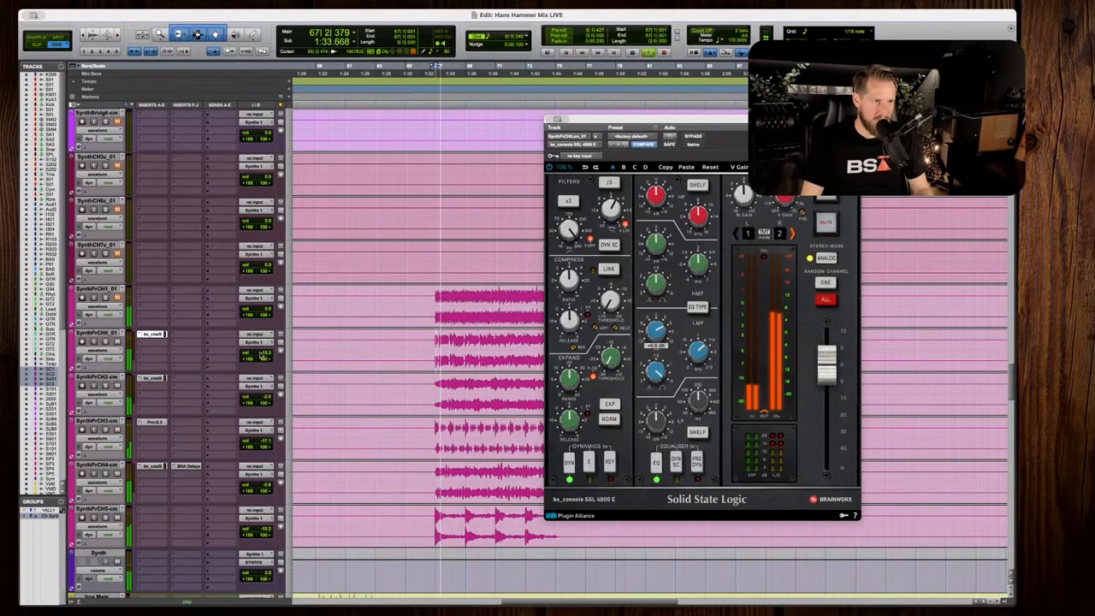
click(259, 351)
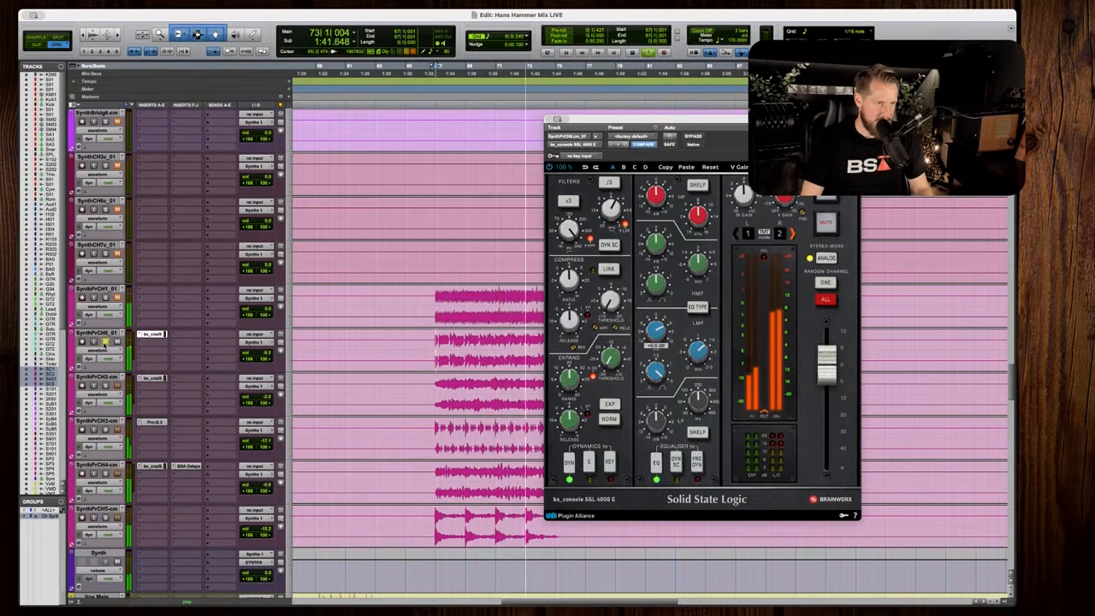
Unmute SynthPrCH1_01, audition it soloed from bar 67, and close the channel strip window.
key(space)
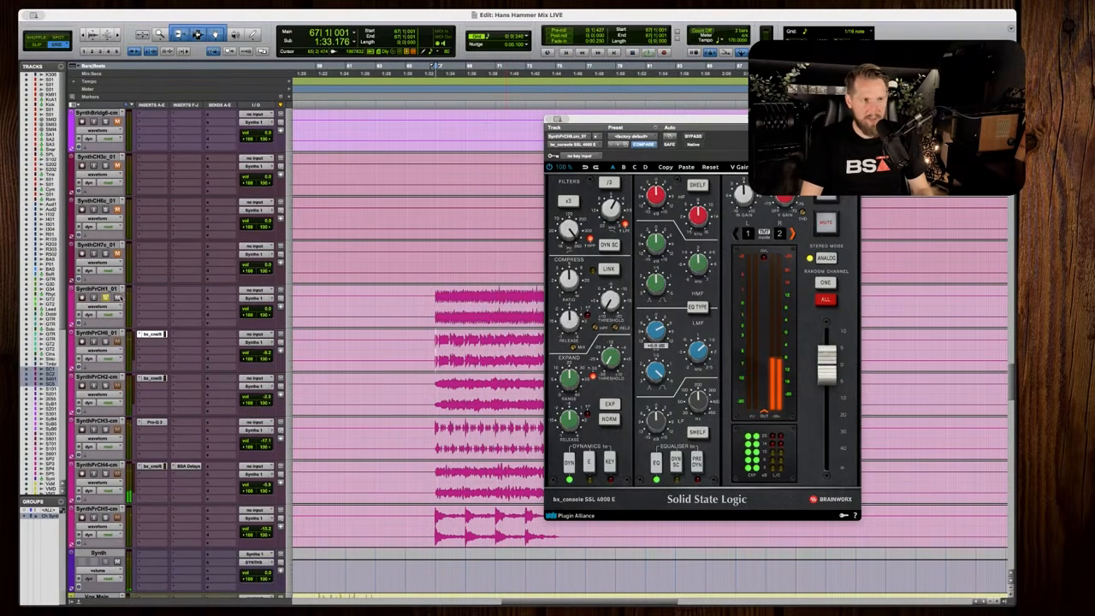
key(space)
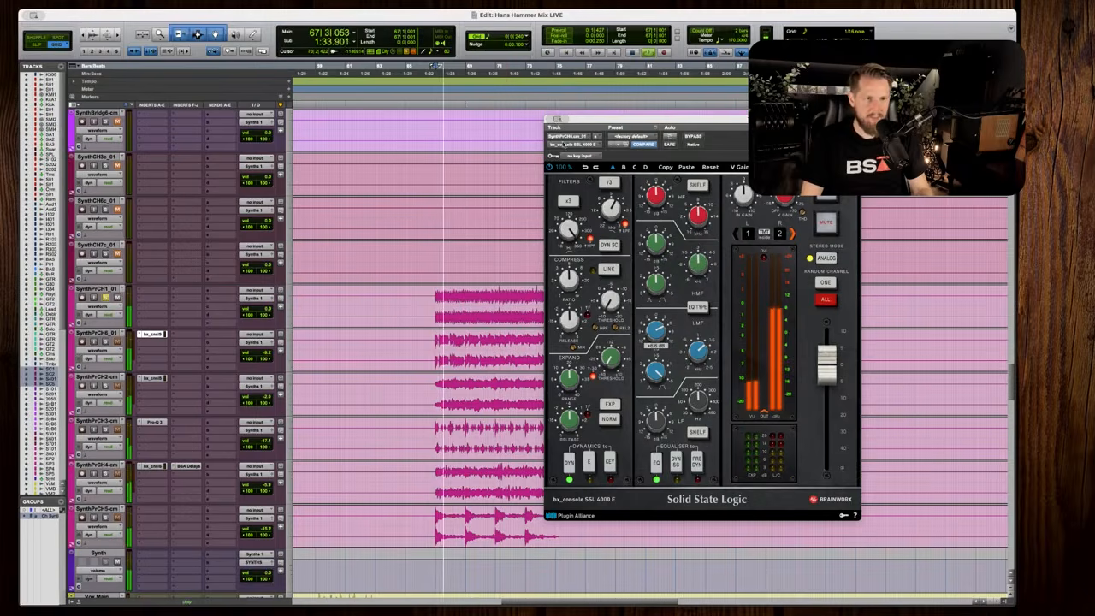
click(558, 120)
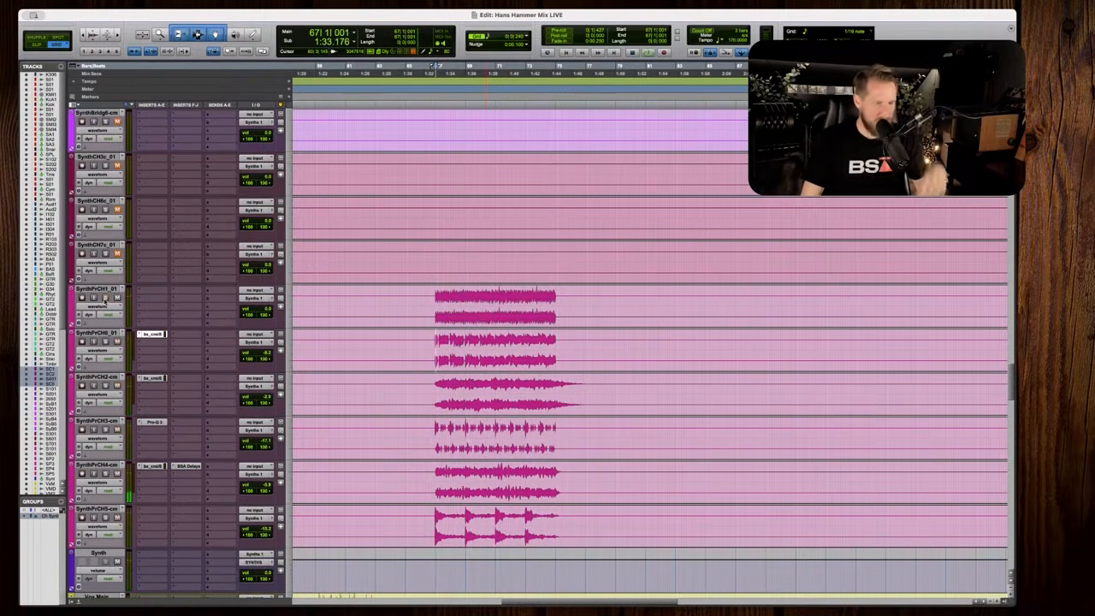
Lower SynthPrCH1_01's volume while playing the second pre-chorus with its solo cleared.
key(space)
drag(263, 310, 259, 318)
key(space)
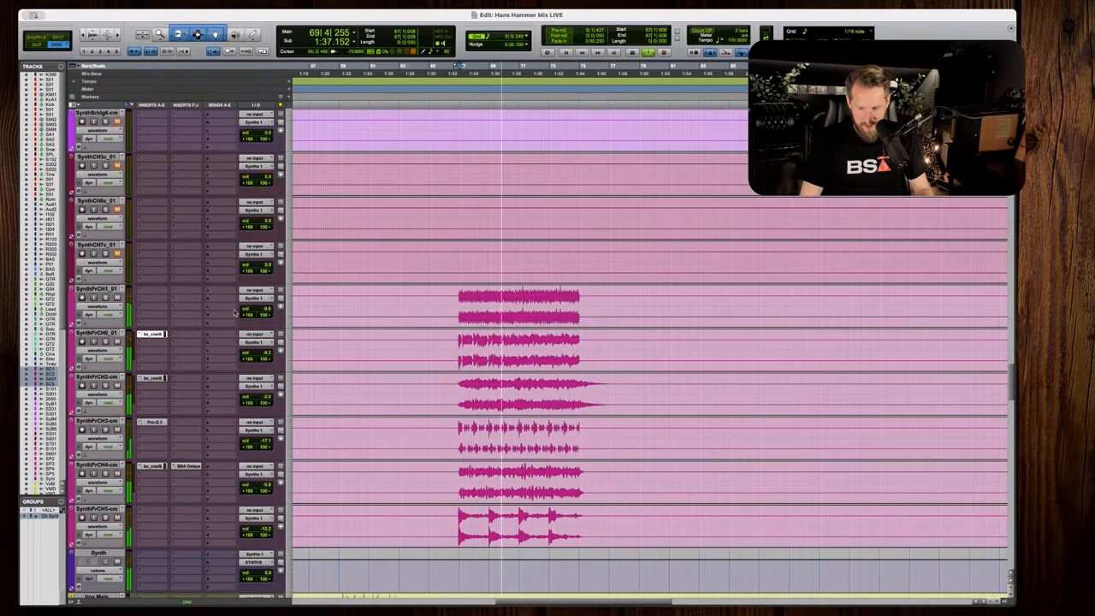
Review the guitar, bass, riser and synth tracks while playing through the second pre-chorus into the following chorus.
key(r)
scroll(924, 396, right, 1)
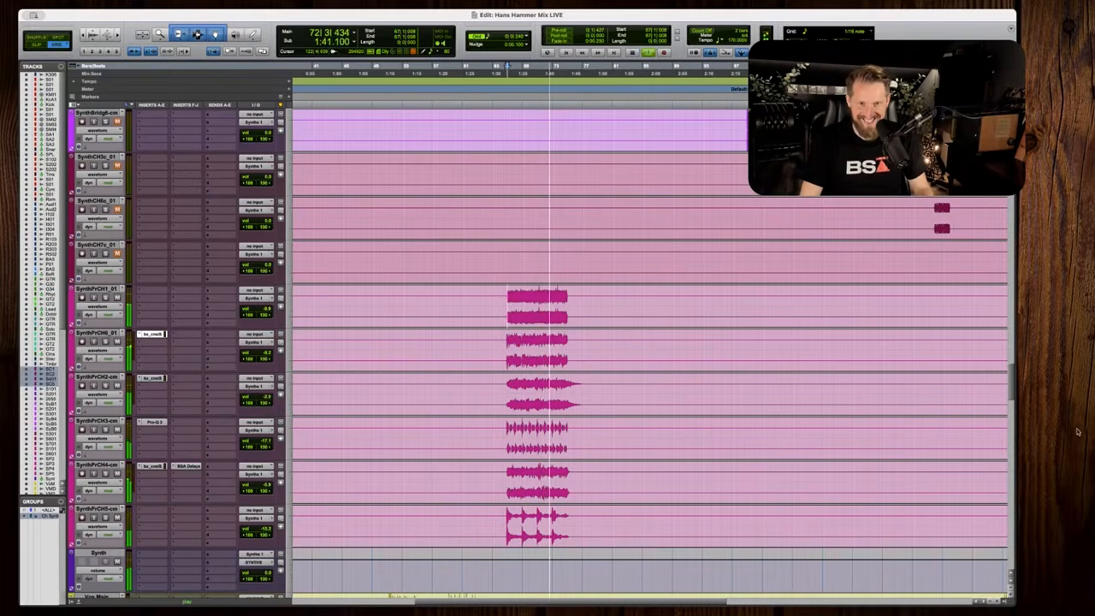
scroll(674, 345, up, 10)
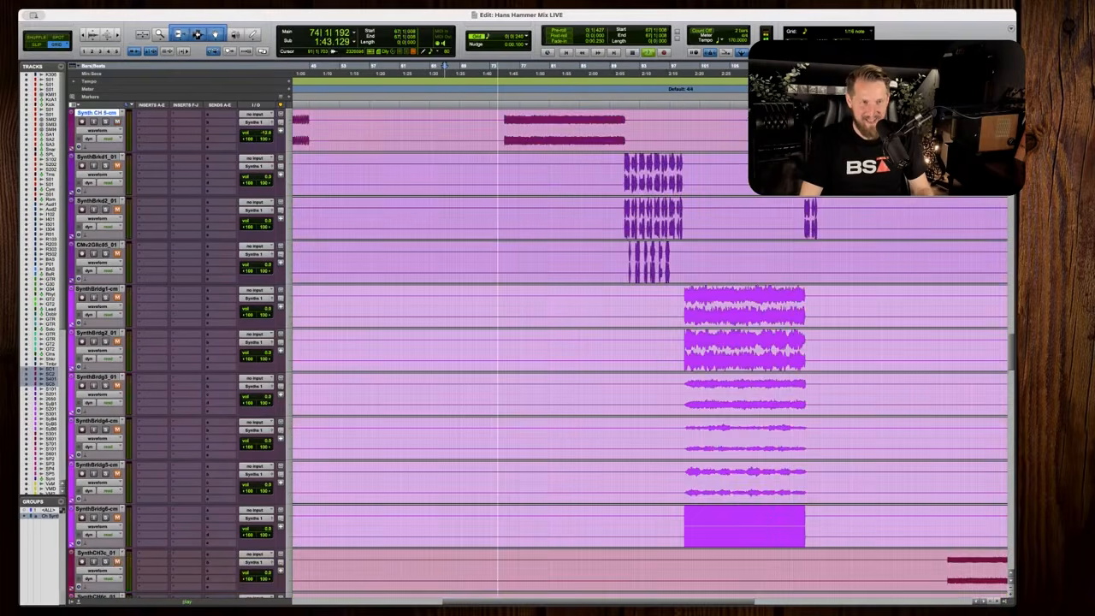
scroll(650, 342, up, 15)
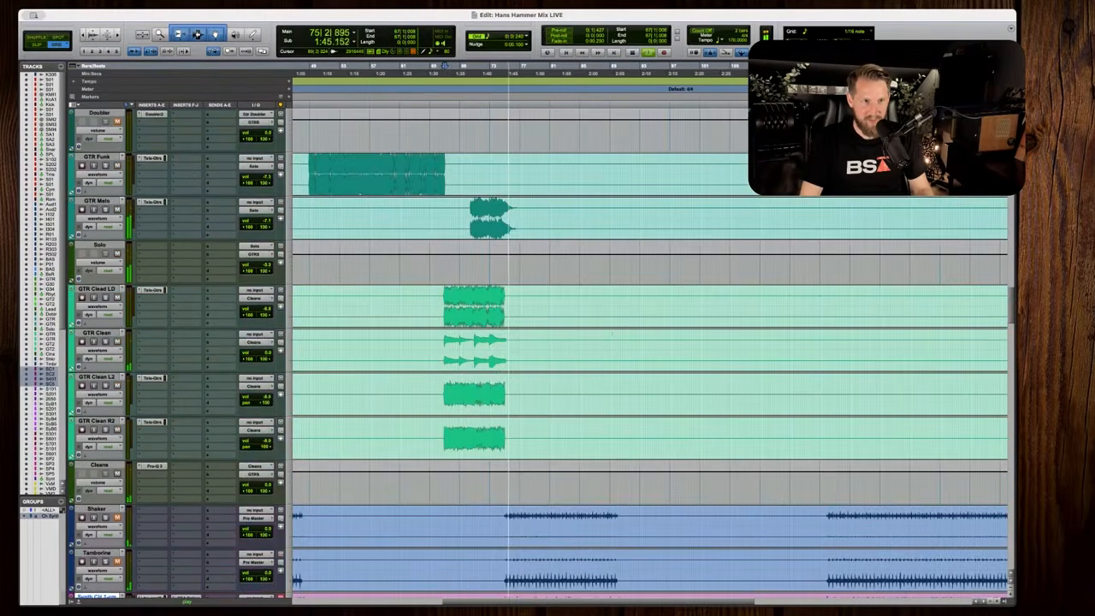
scroll(650, 350, up, 6)
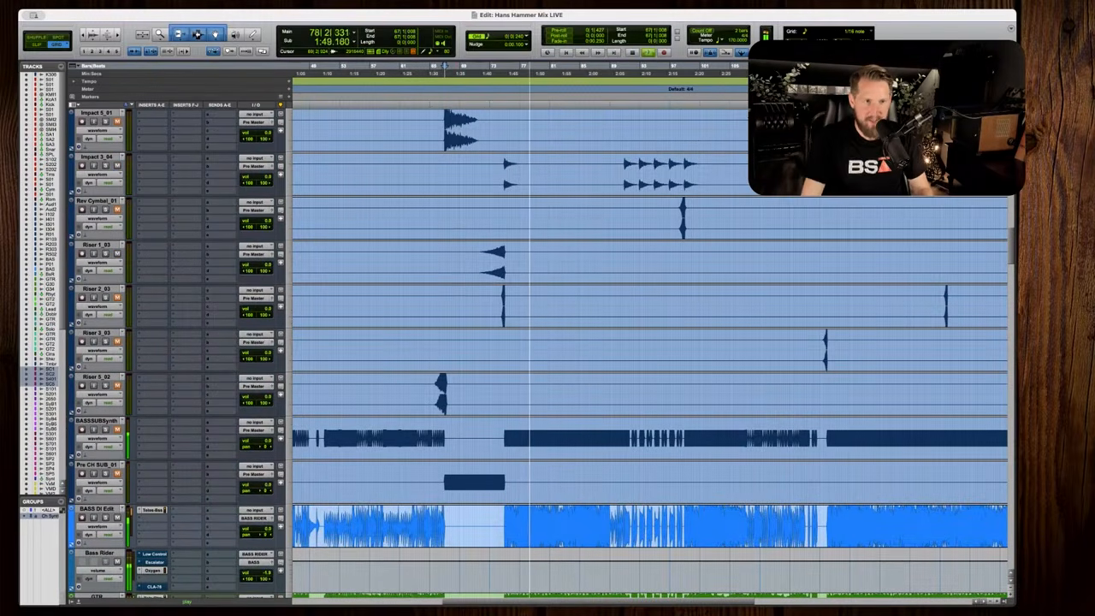
scroll(458, 289, down, 5)
scroll(457, 289, down, 8)
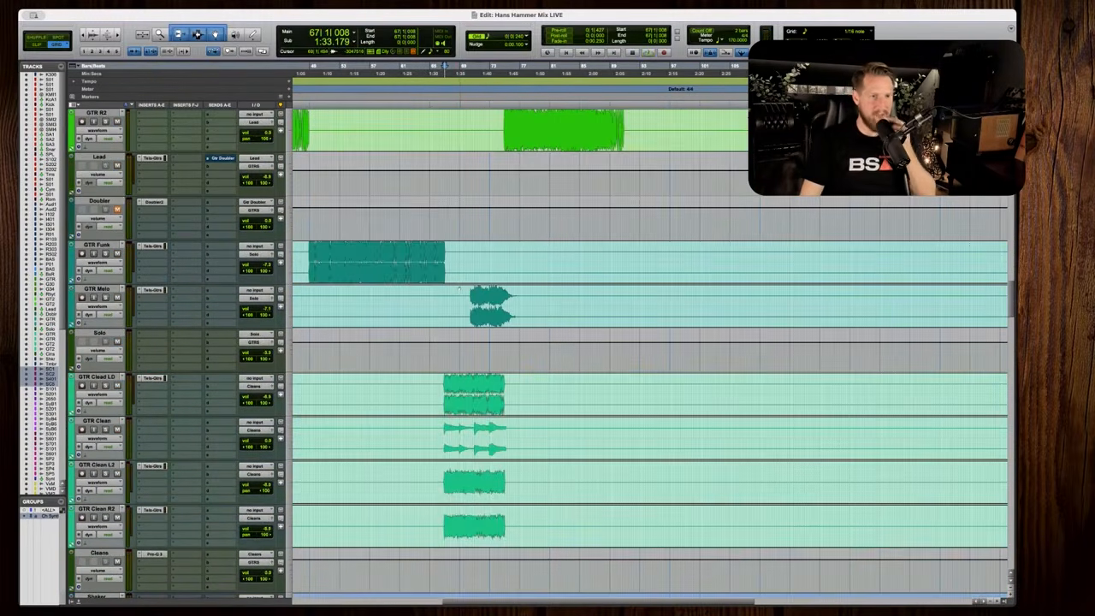
scroll(650, 351, down, 15)
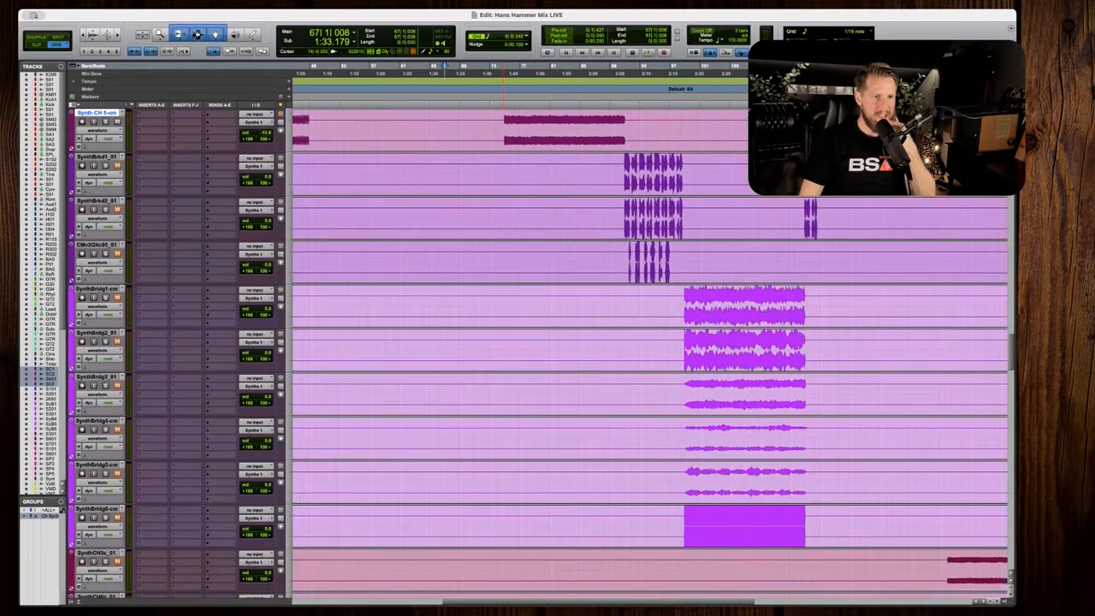
Locate the first chorus at bar 33, then unmute the Shaker track and audition it soloed.
scroll(650, 350, left, 3)
scroll(650, 351, down, 5)
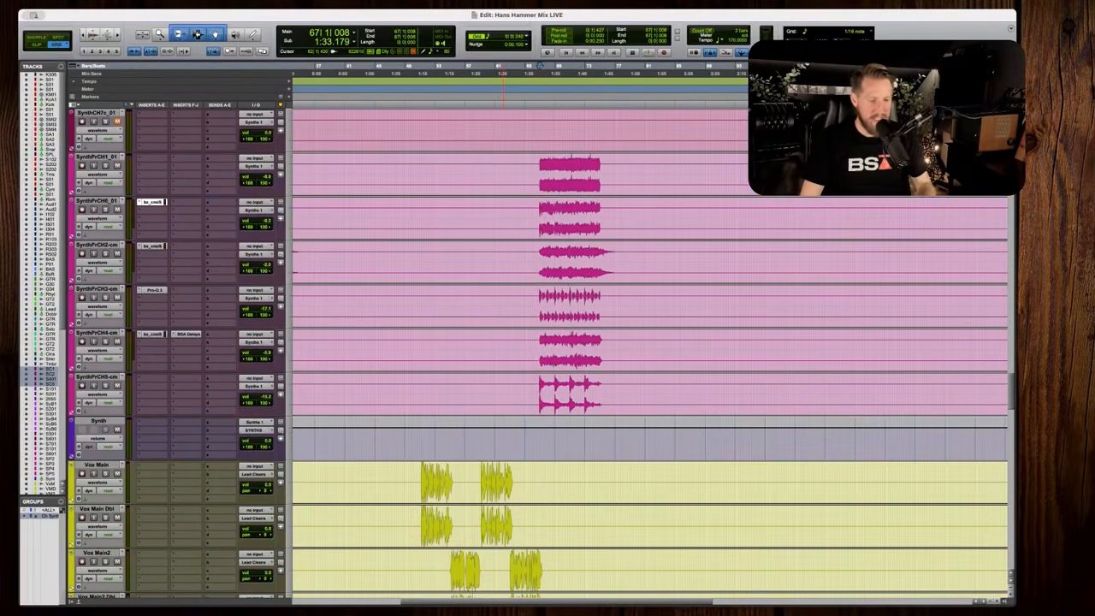
key(r)
key(r)
scroll(481, 351, up, 10)
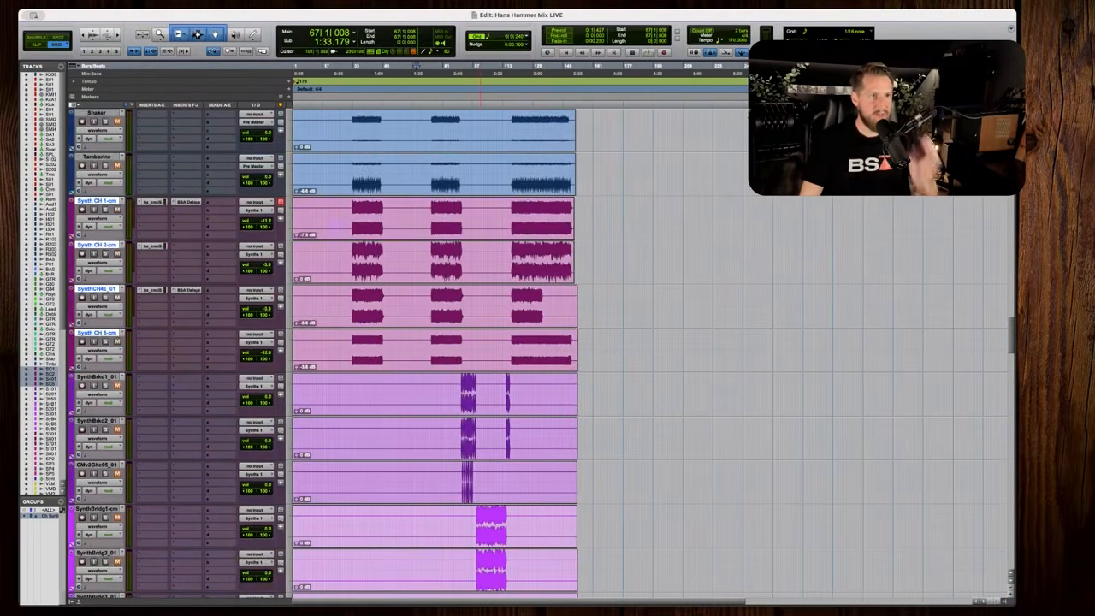
key(t)
scroll(650, 351, up, 5)
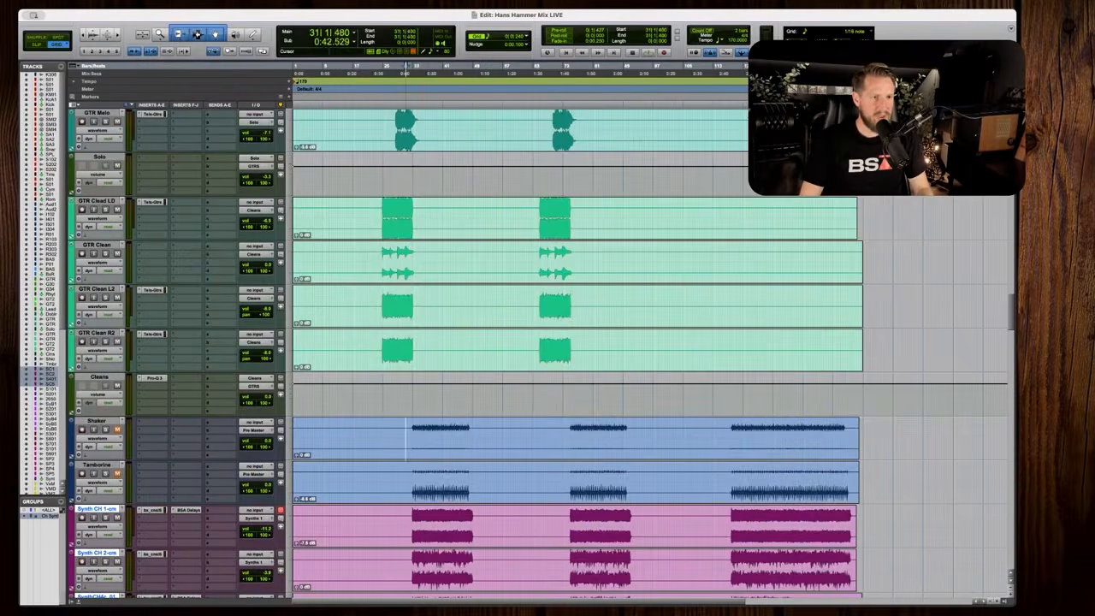
key(t)
scroll(650, 351, down, 3)
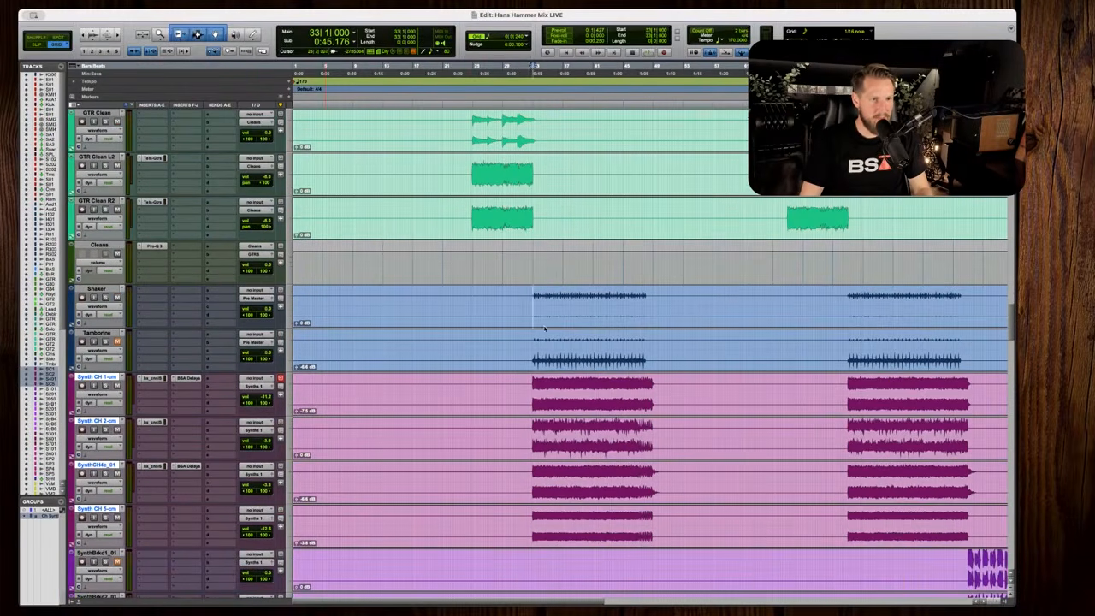
key(t)
key(space)
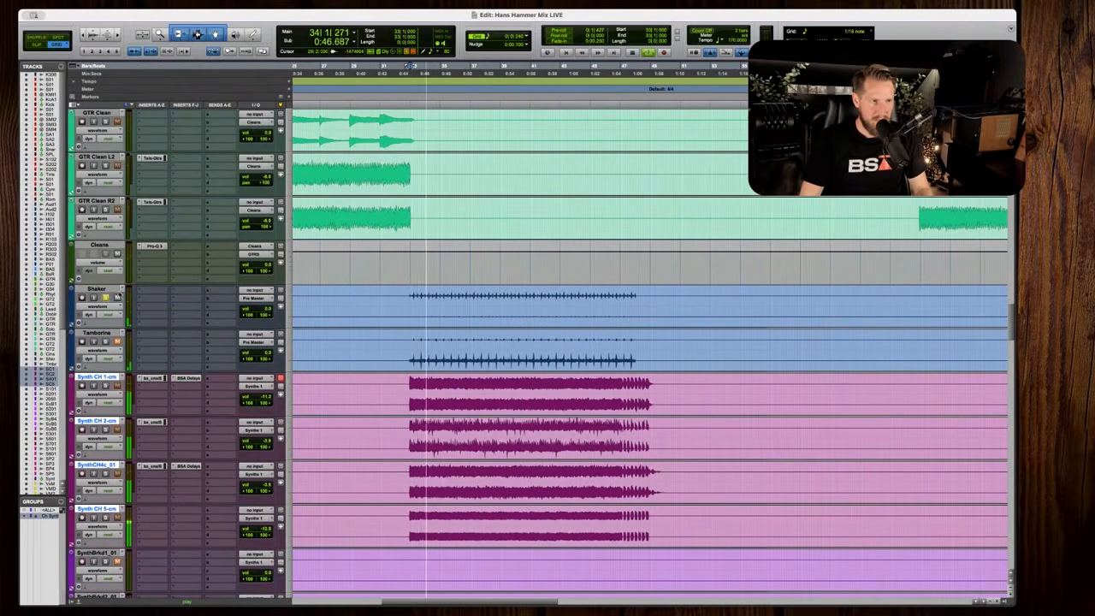
key(space)
Try bx_console SSL 4000 E on the Shaker track with a high-frequency boost during playback.
click(148, 287)
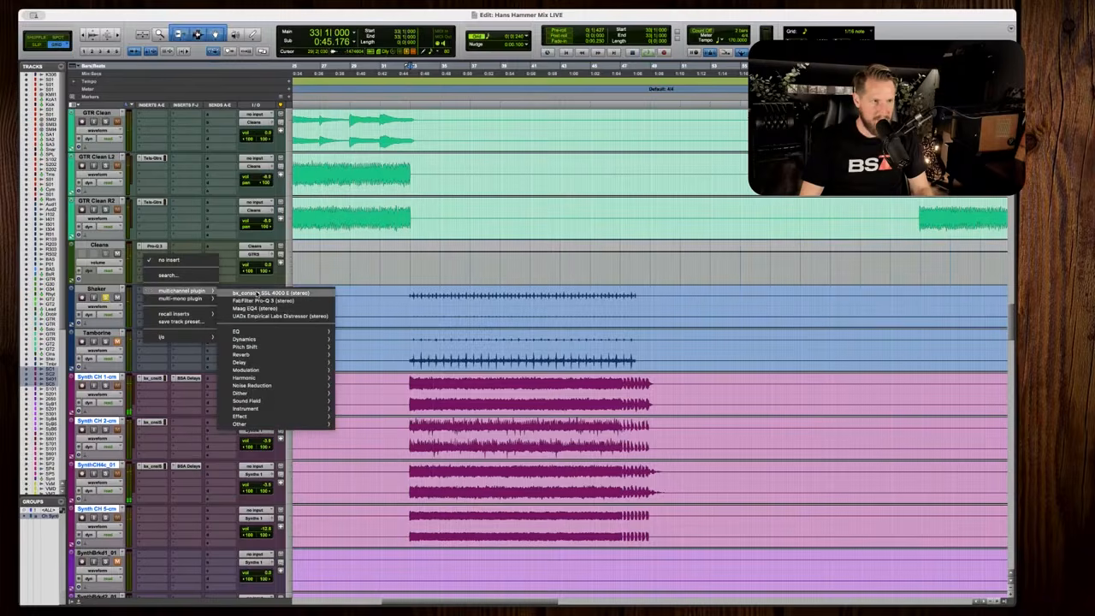
click(256, 294)
key(space)
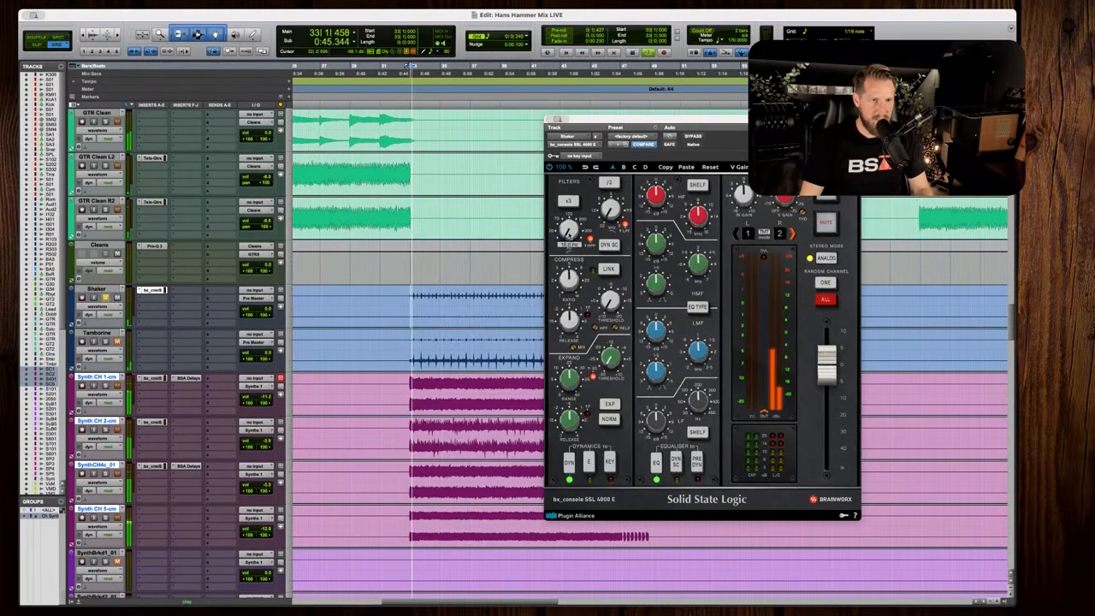
drag(663, 202, 664, 174)
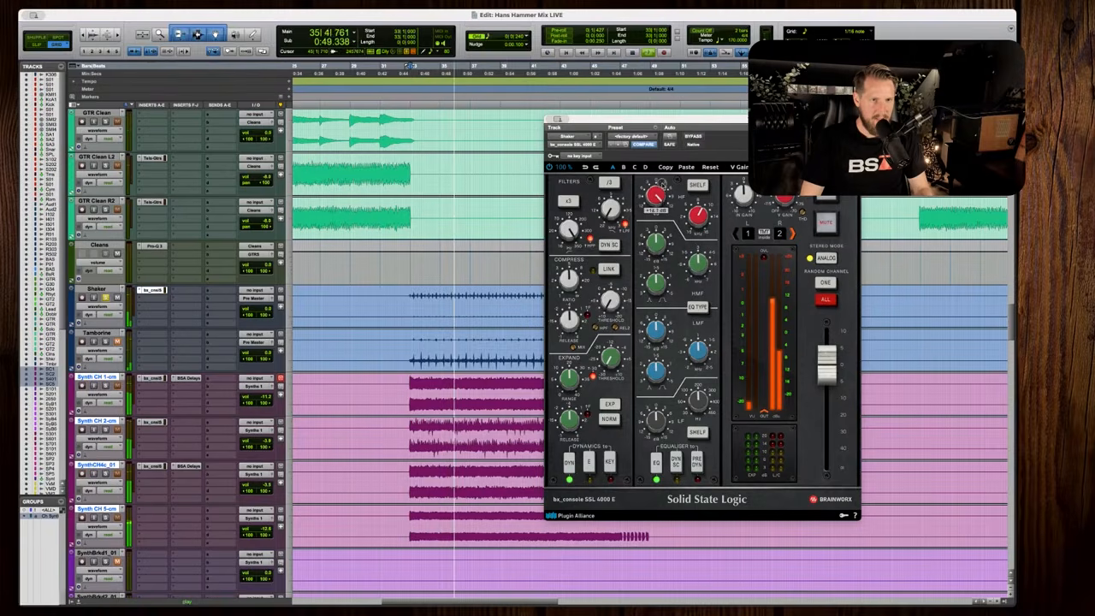
click(139, 292)
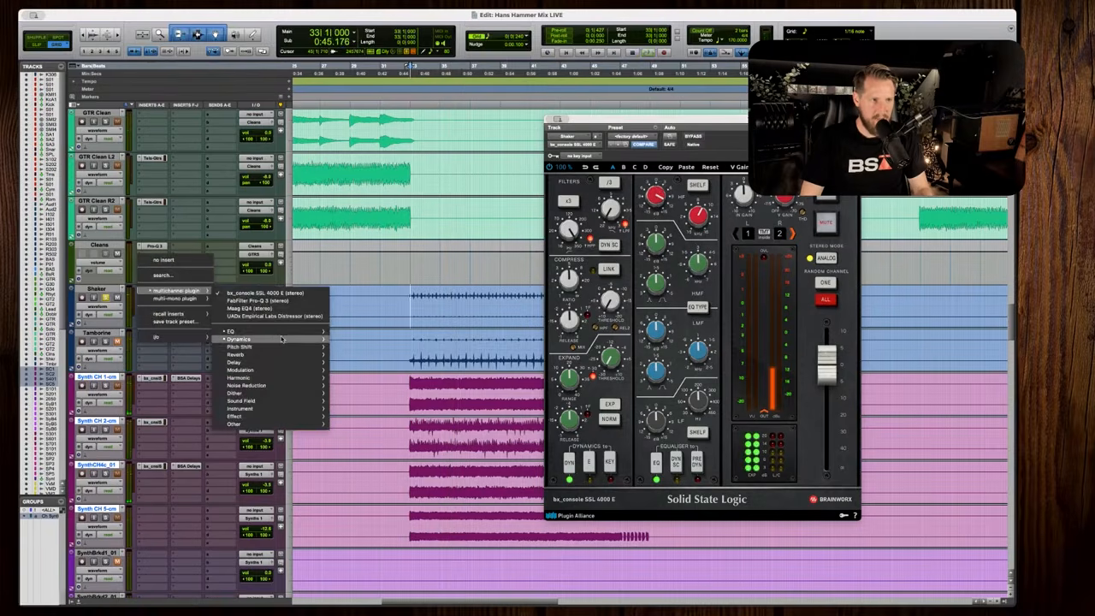
mouse_move(274, 343)
mouse_move(263, 381)
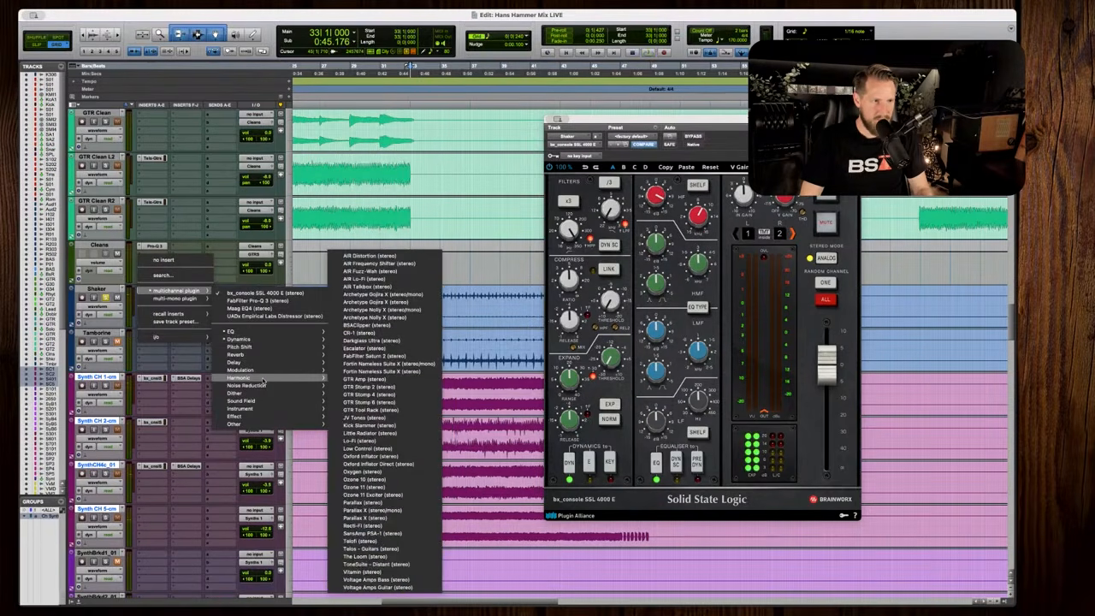
click(374, 474)
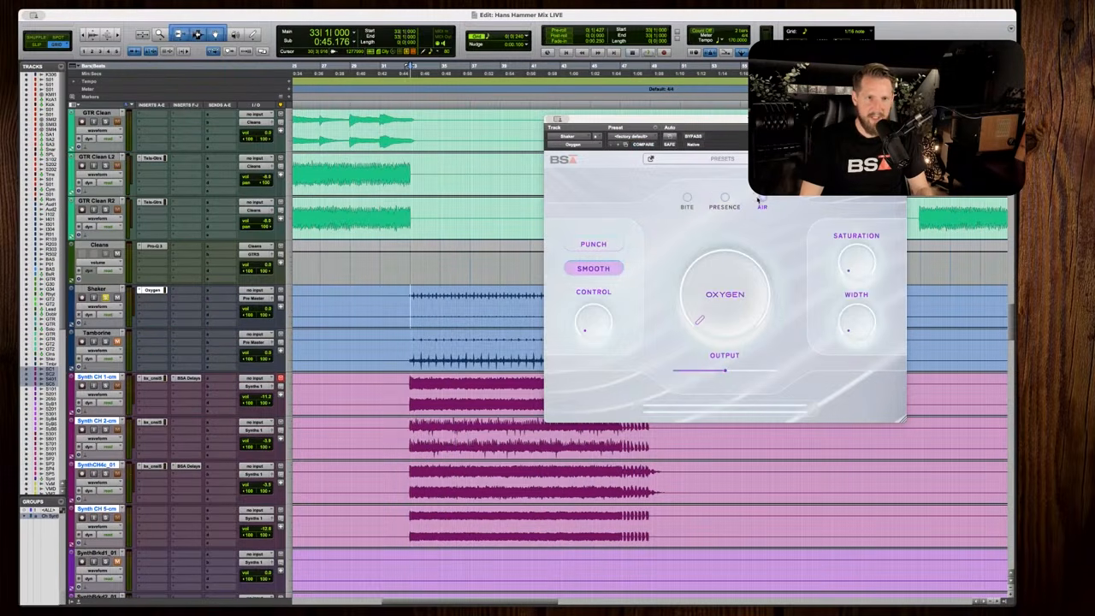
key(space)
drag(727, 275, 728, 189)
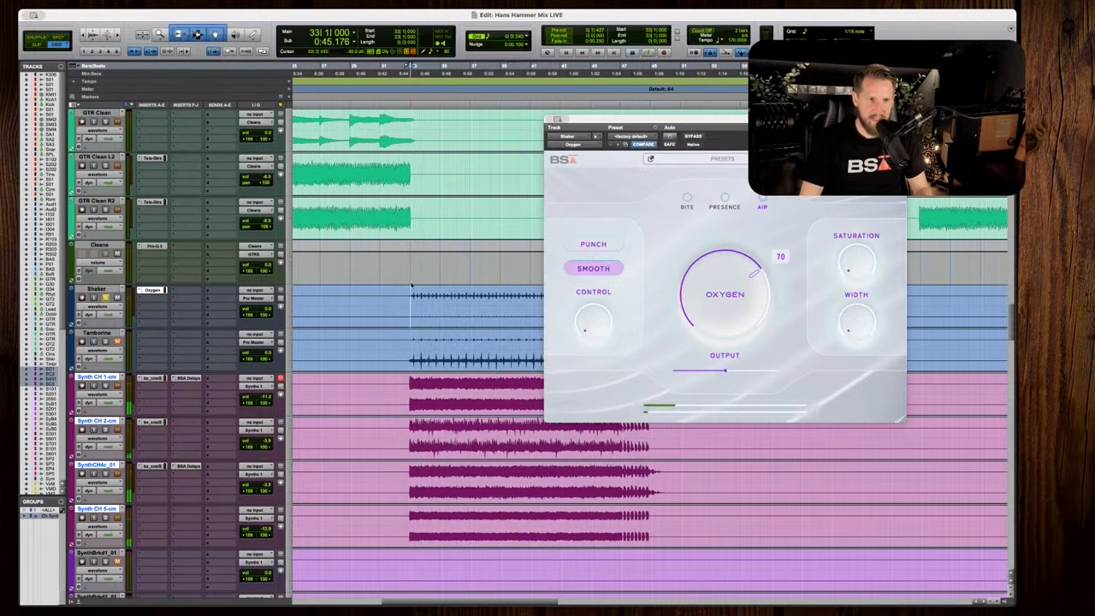
click(410, 66)
drag(733, 297, 735, 293)
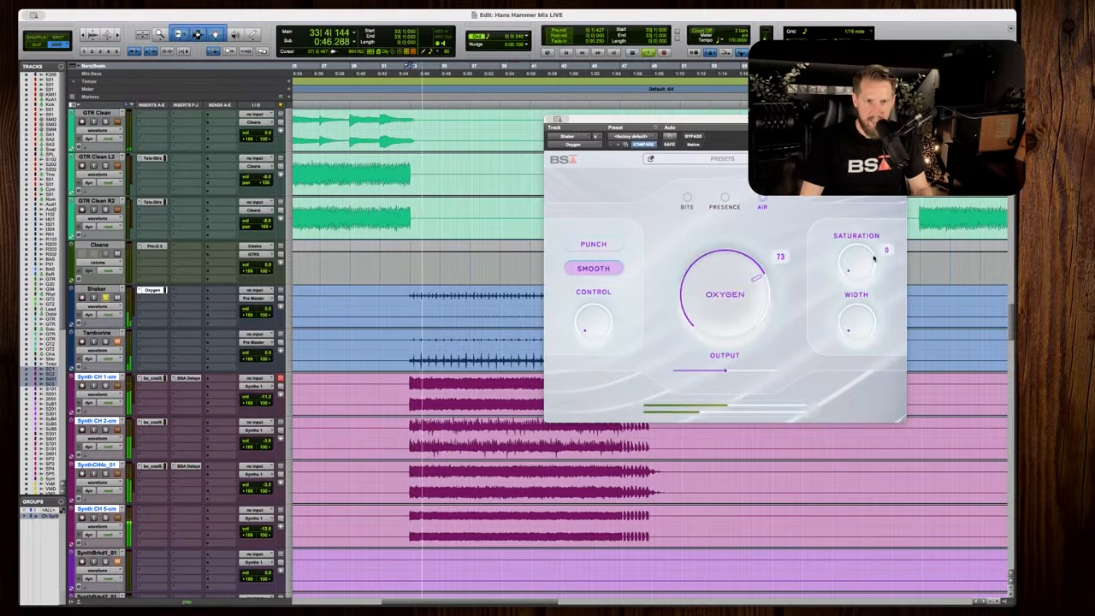
drag(859, 266, 860, 232)
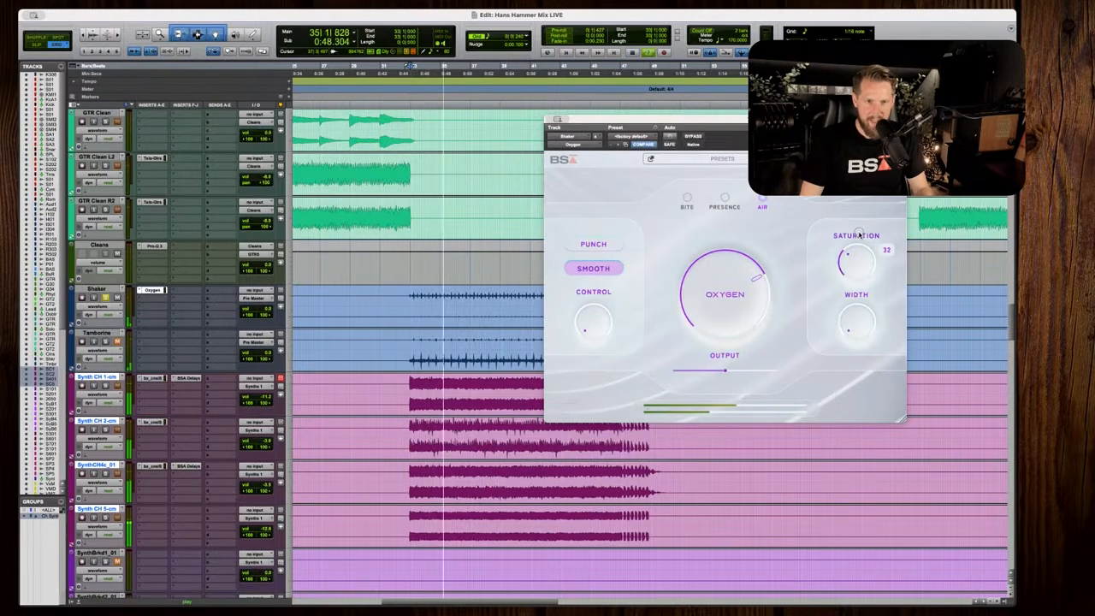
key(space)
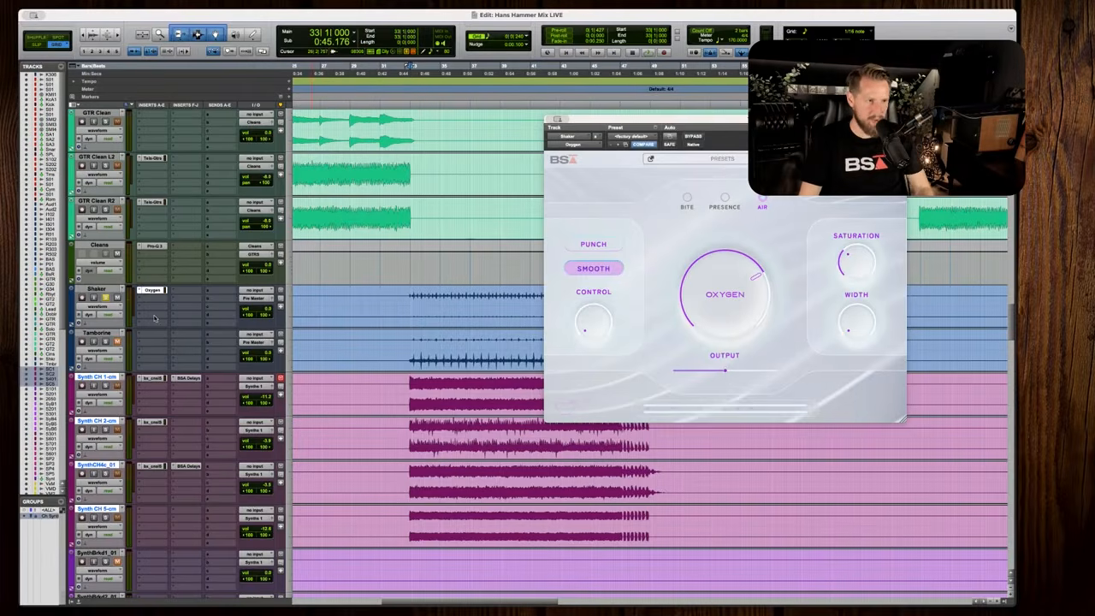
Lower the Shaker track's volume to -11.3 dB, checking it soloed and against the full first chorus.
key(space)
mouse_move(254, 307)
mouse_down()
mouse_move(254, 322)
mouse_move(248, 314)
mouse_up()
key(space)
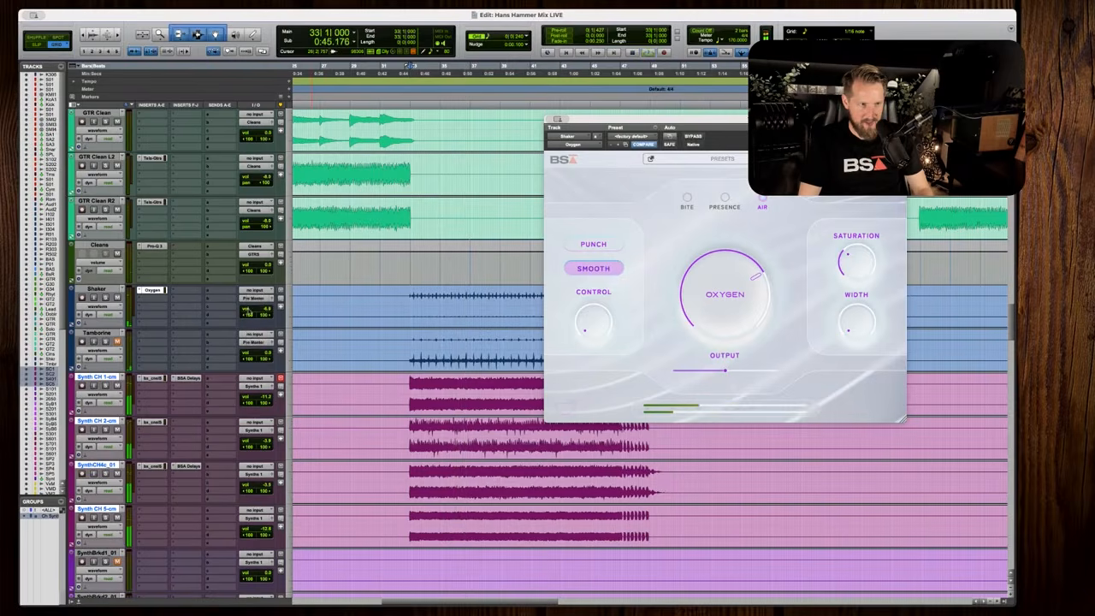
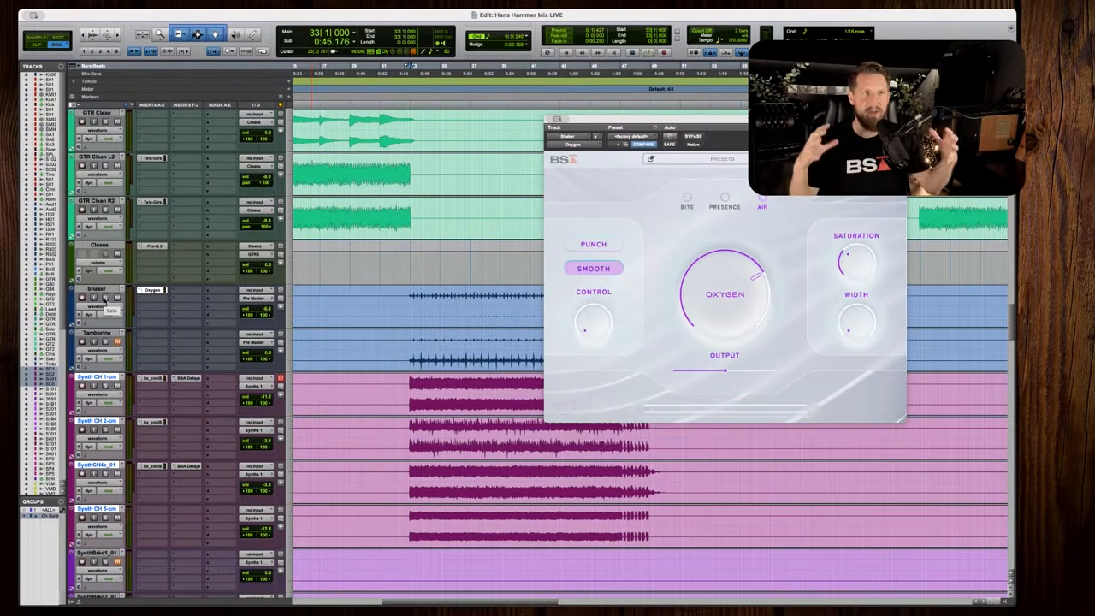
key(space)
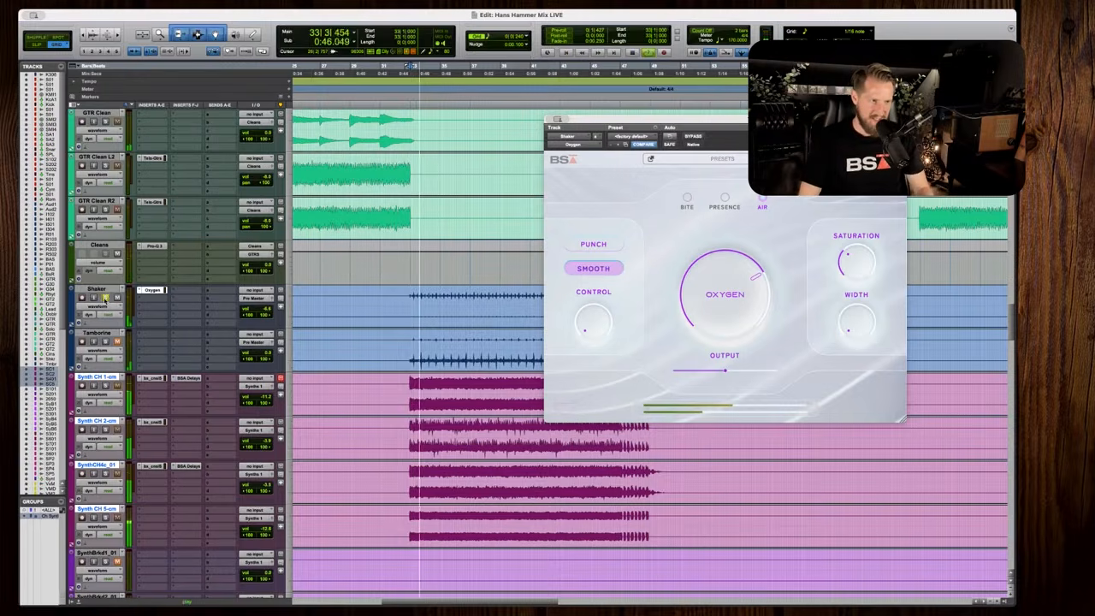
click(253, 308)
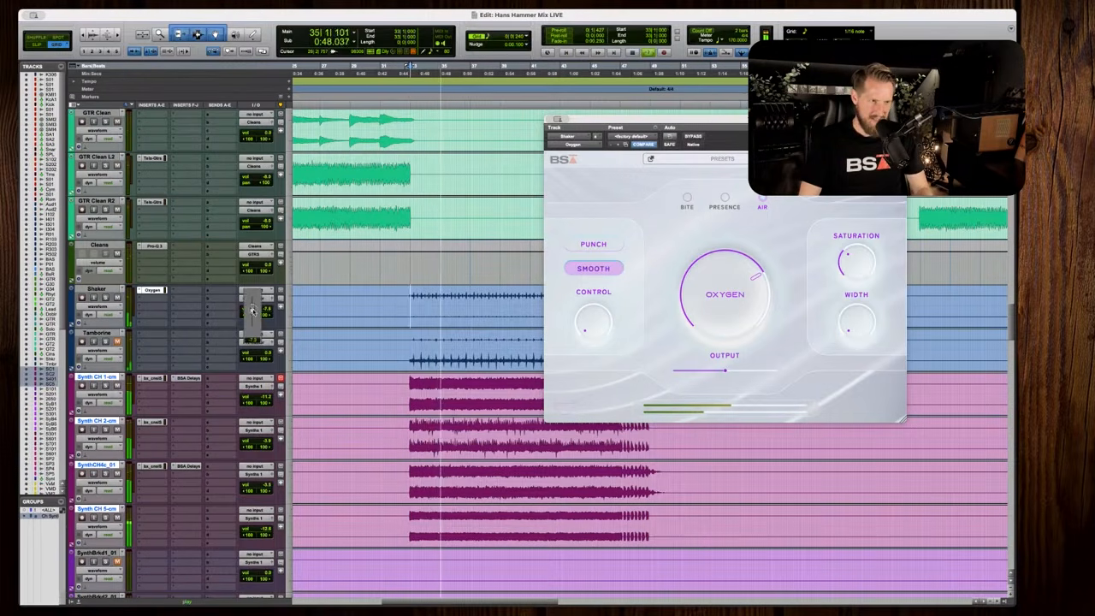
drag(256, 309, 252, 311)
key(space)
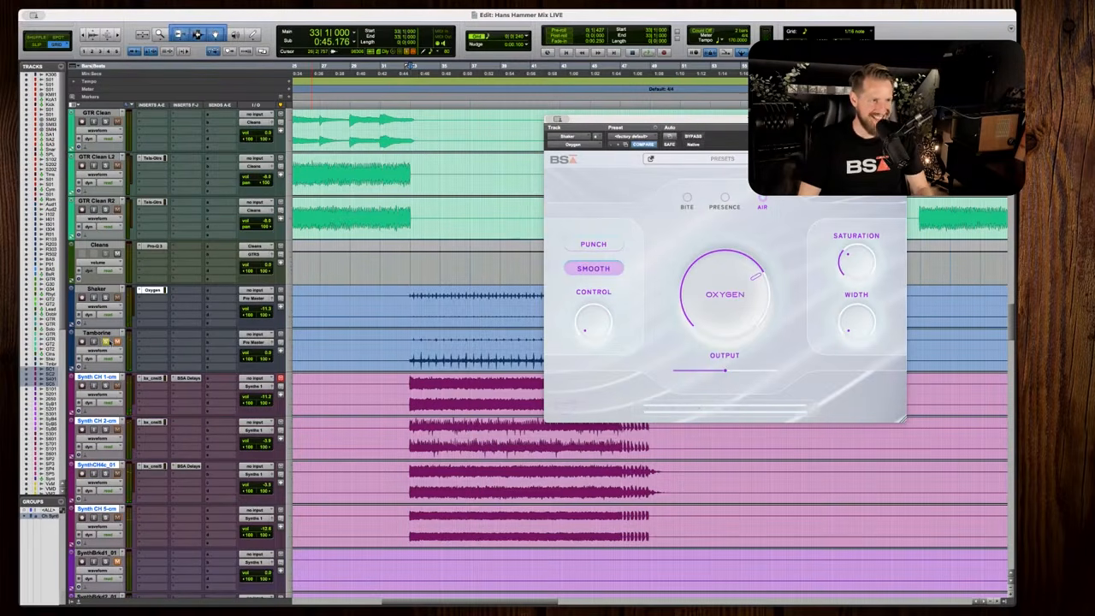
Unmute and solo the Tamborine track, and pan both of its channels fully right while auditioning the chorus.
key(space)
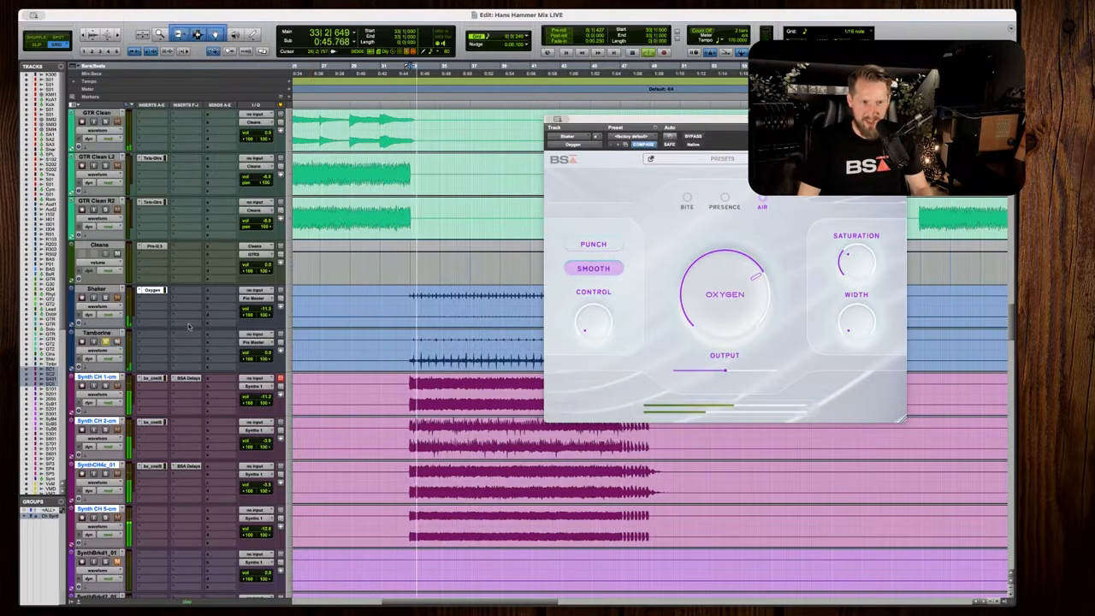
key(space)
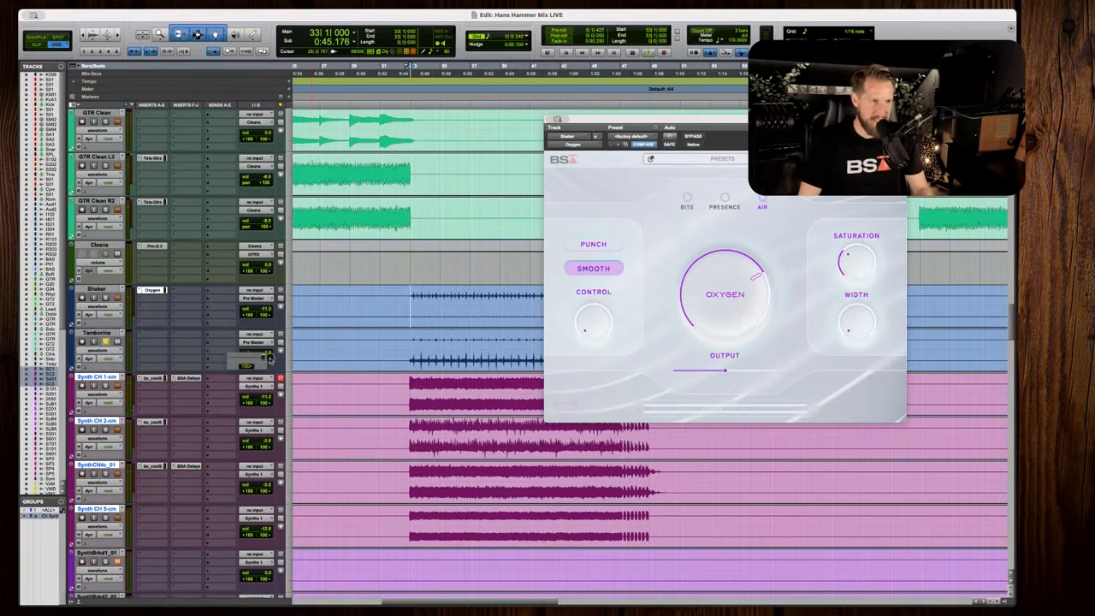
key(space)
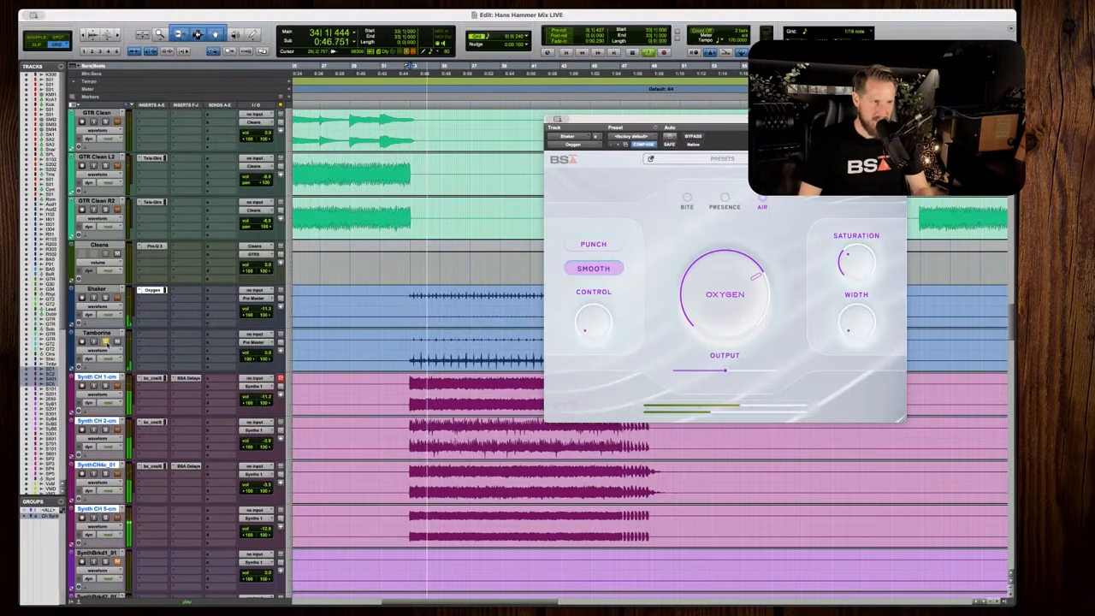
Lower the Tamborine track's volume to -10.8 dB during chorus playback and close the Oxygen window.
click(261, 356)
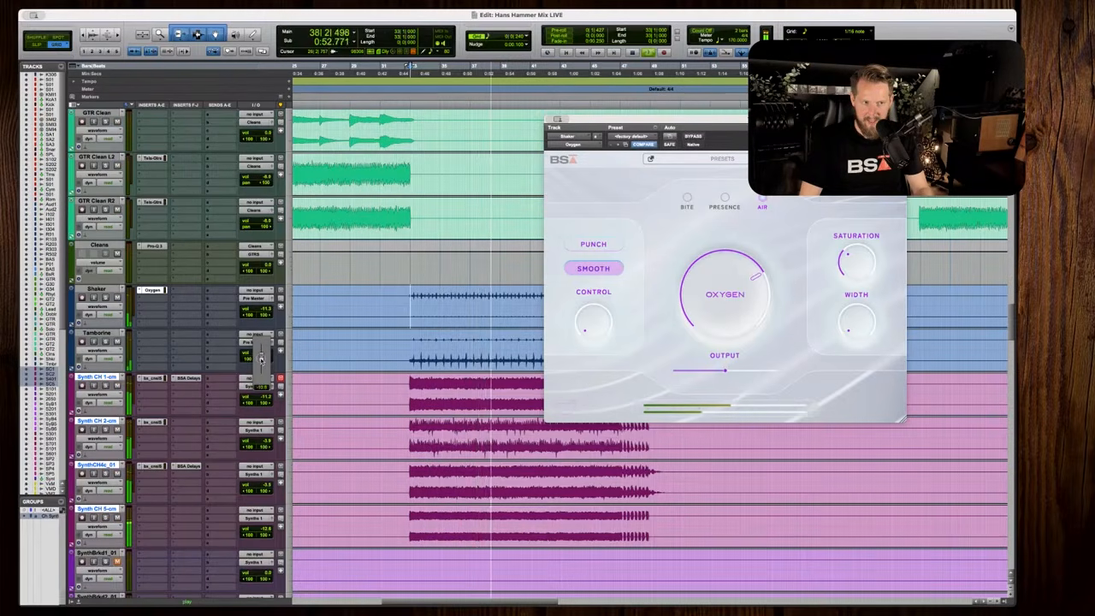
key(space)
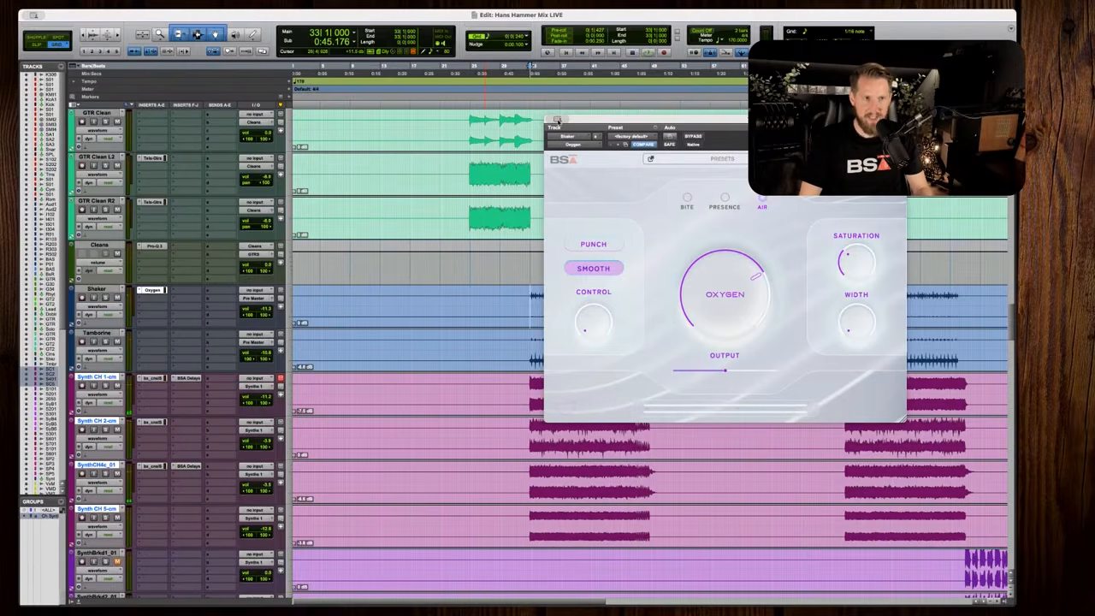
click(557, 120)
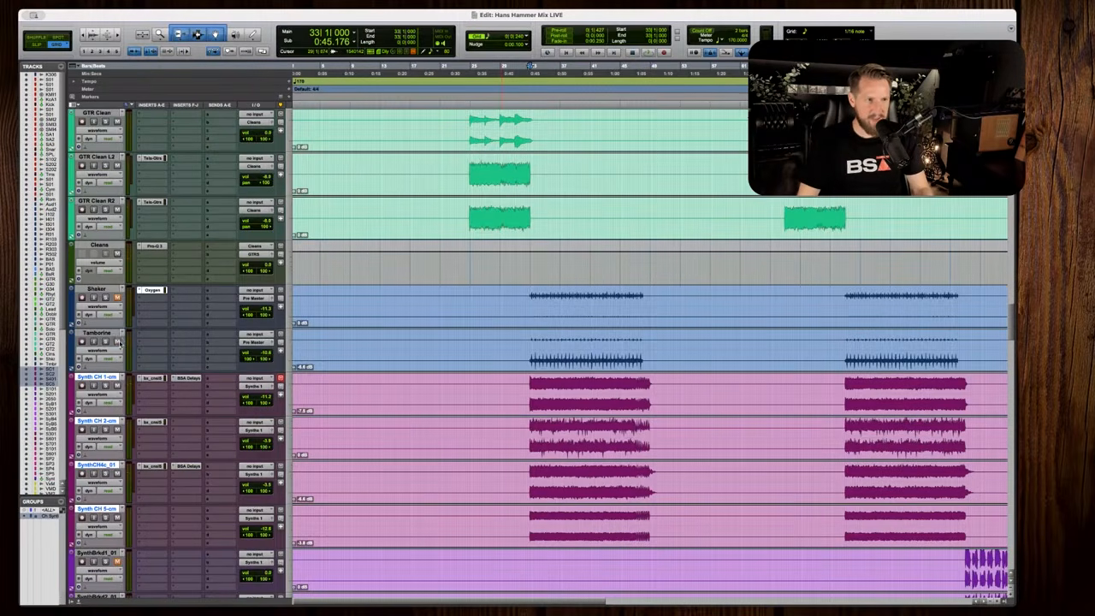
Compare the first chorus from bar 33 with the Shaker and Tamborine tracks muted and unmuted.
key(space)
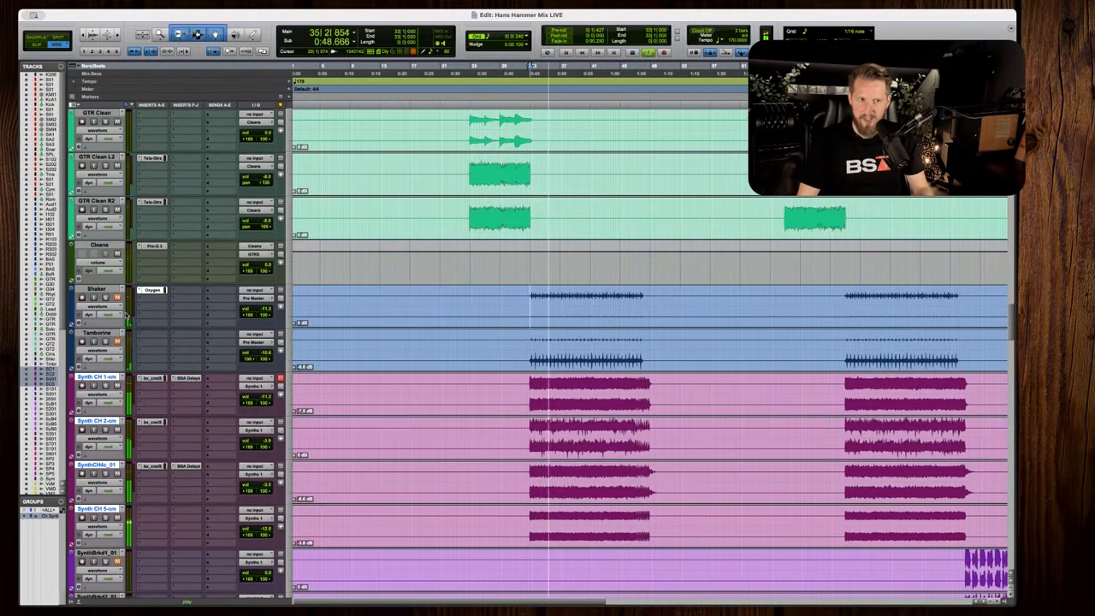
key(space)
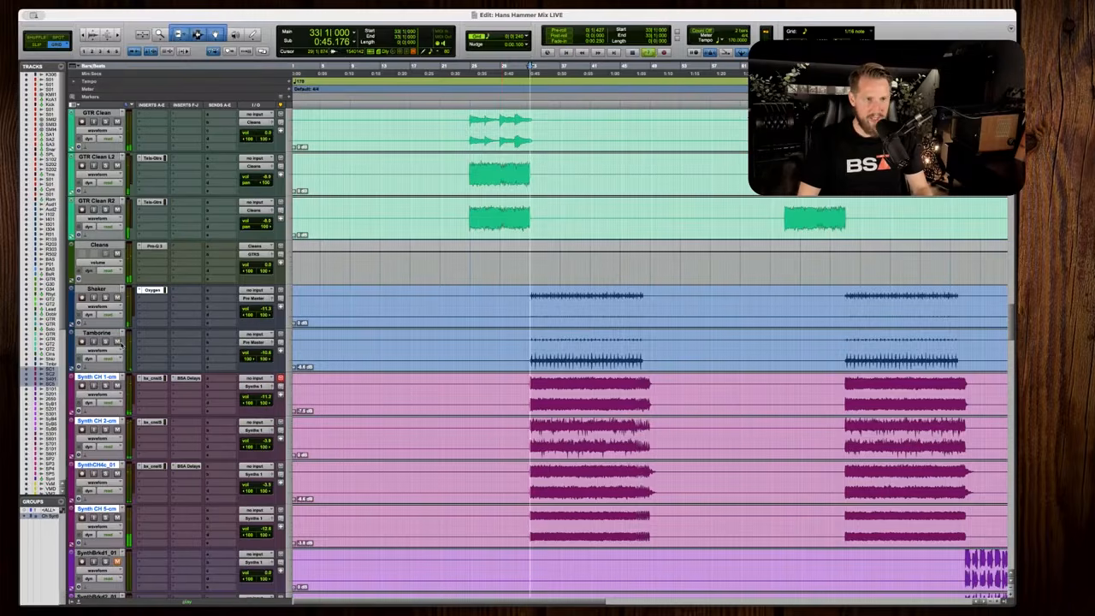
key(space)
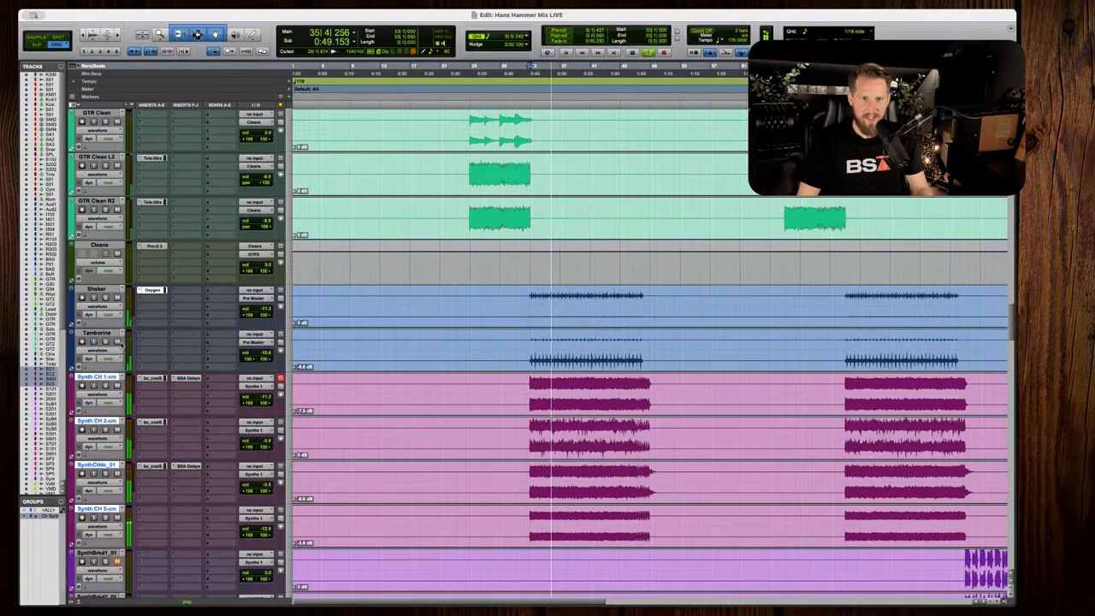
Unmute and solo SynthBrkd1_01, set its volume to -4.6 dB, and audition the breakdown entry around bar 91.
key(space)
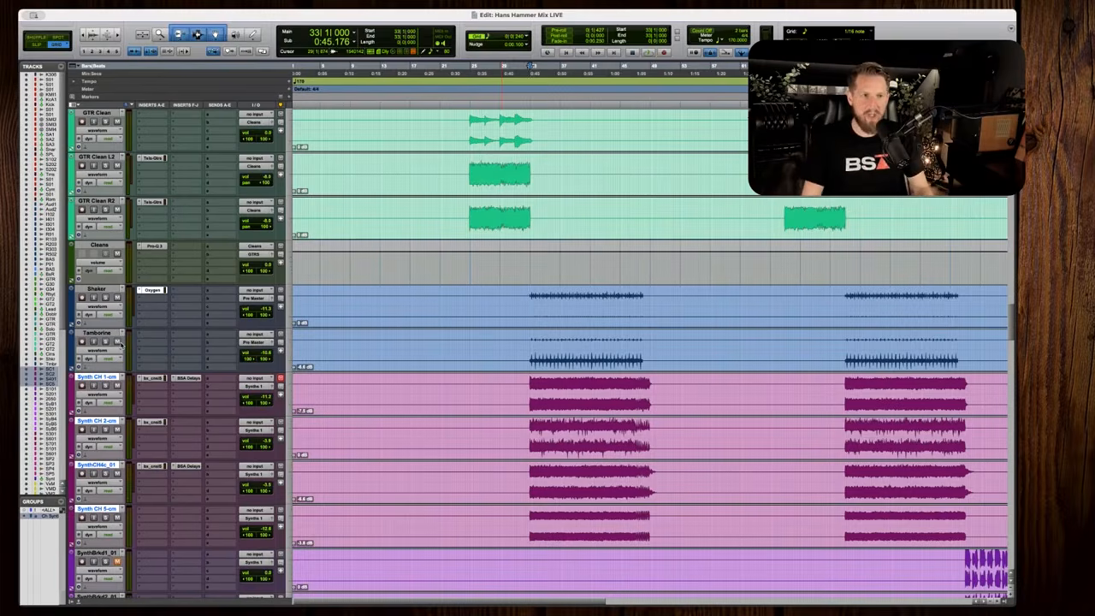
key(r)
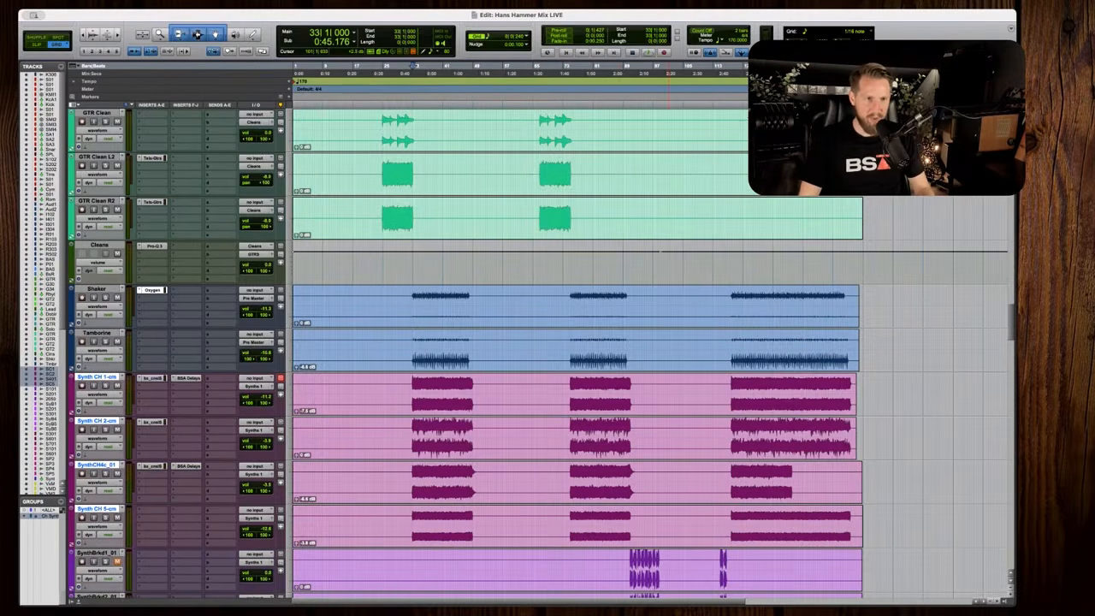
scroll(573, 342, up, 5)
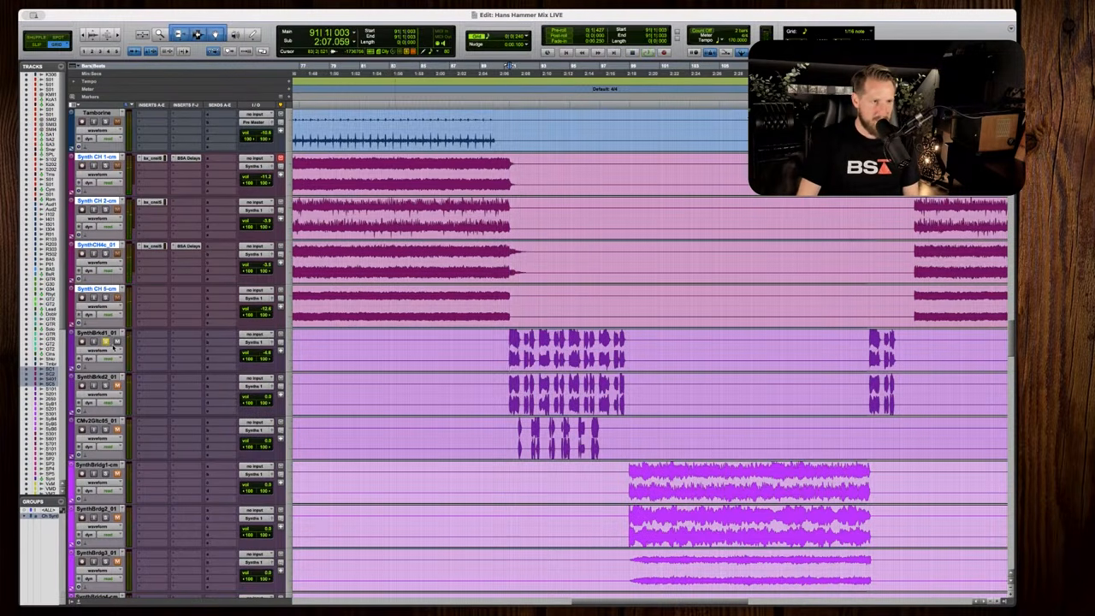
key(space)
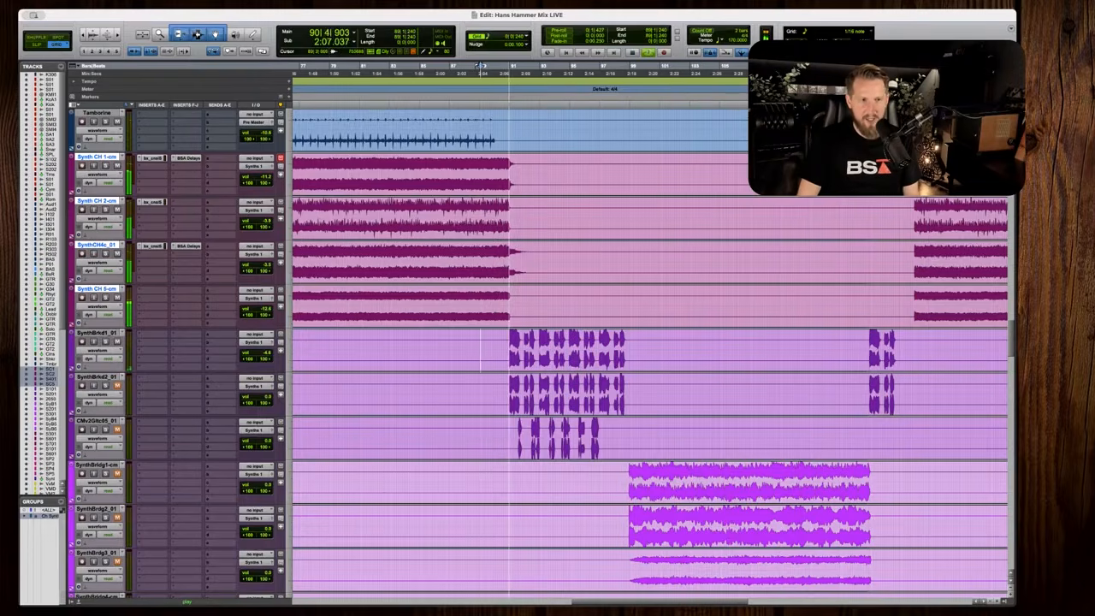
key(space)
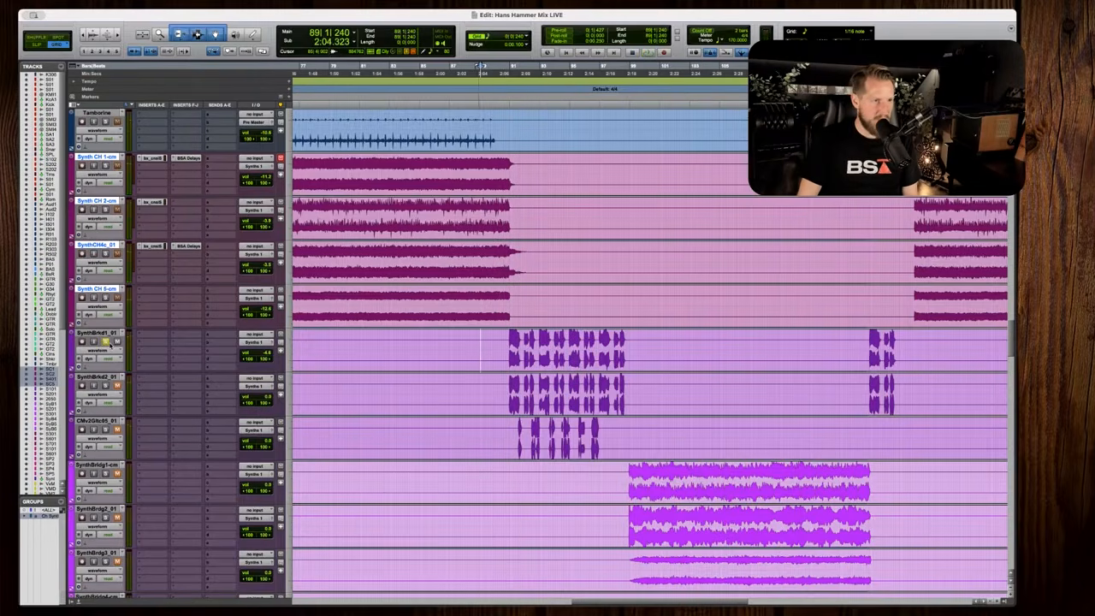
key(space)
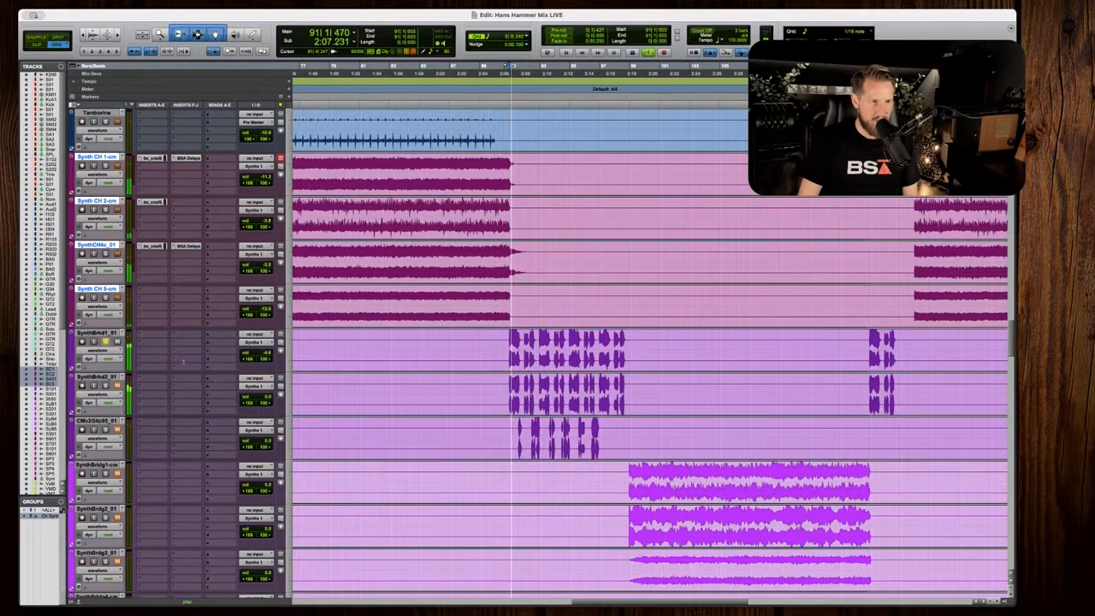
key(space)
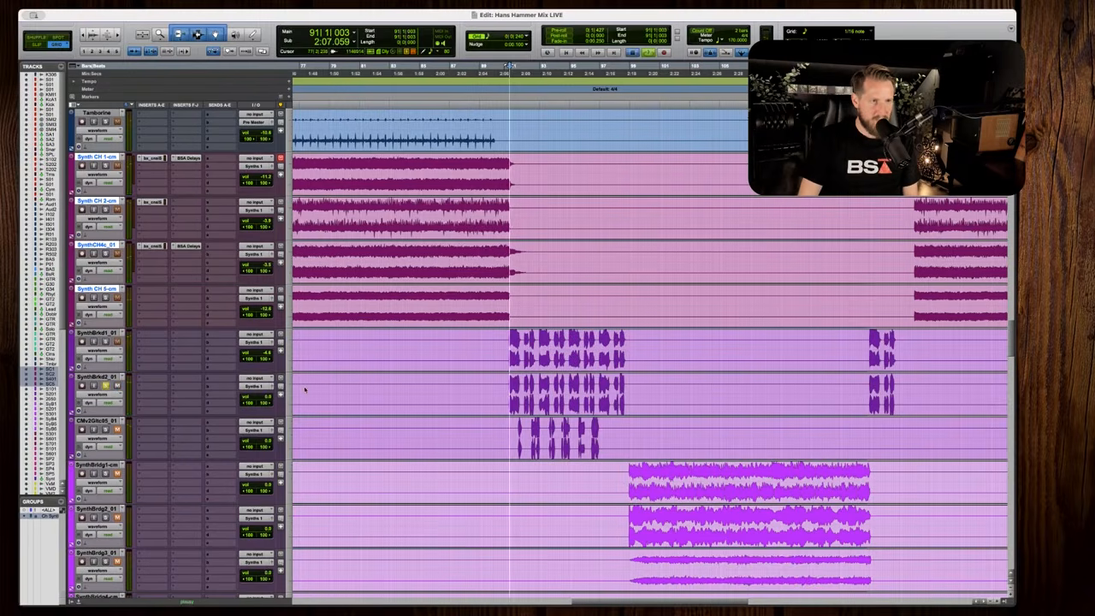
Unmute SynthBrkd2_01 and the CMv2 glitch track and lower both volumes while auditioning the breakdown from bar 91.
drag(256, 396, 255, 399)
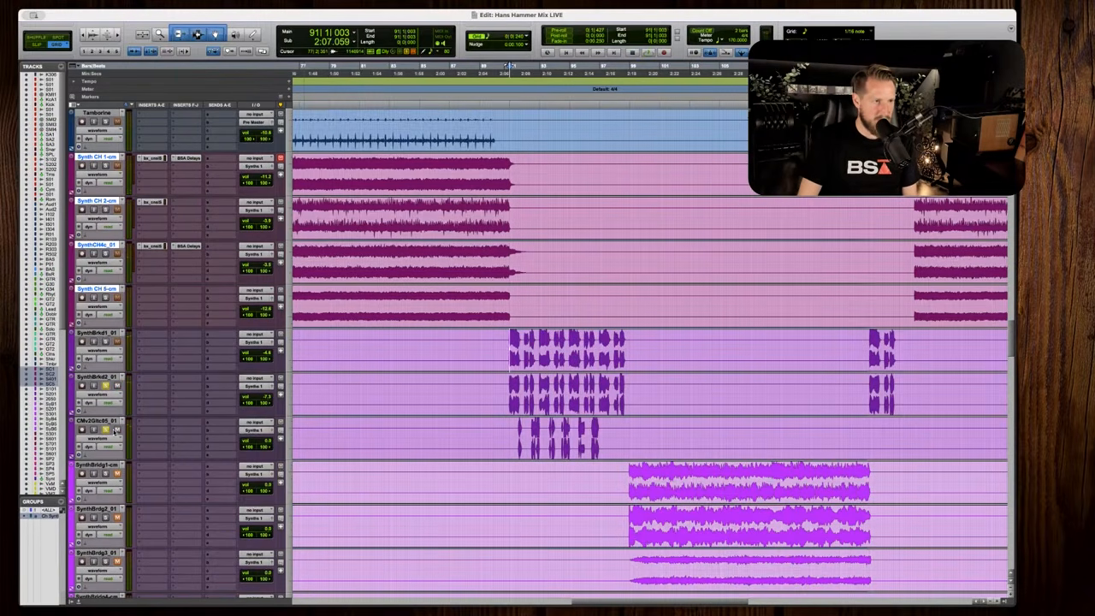
key(space)
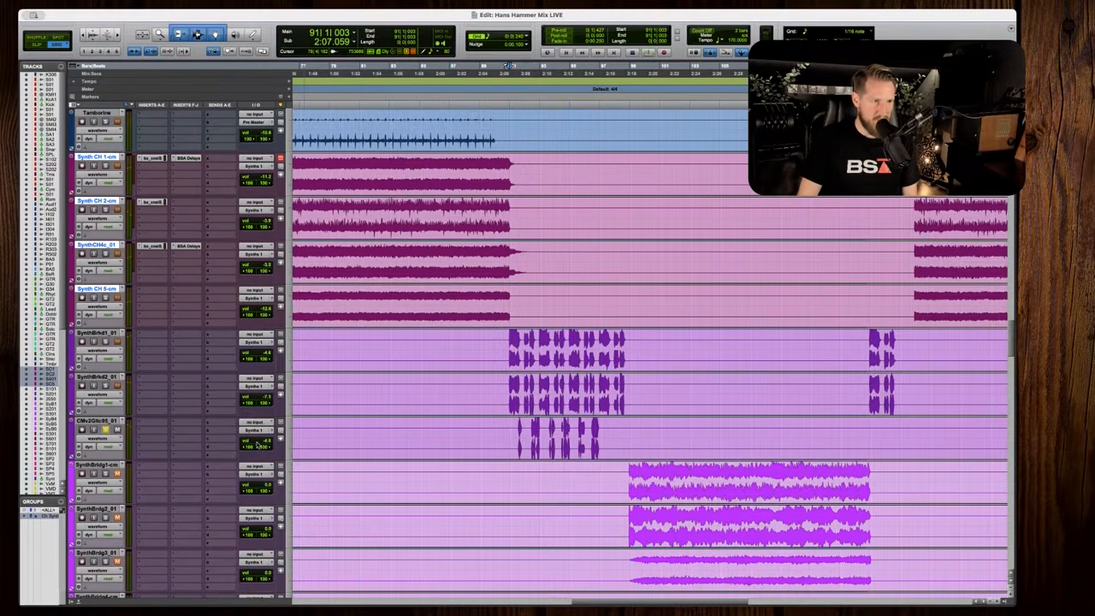
scroll(590, 342, up, 2)
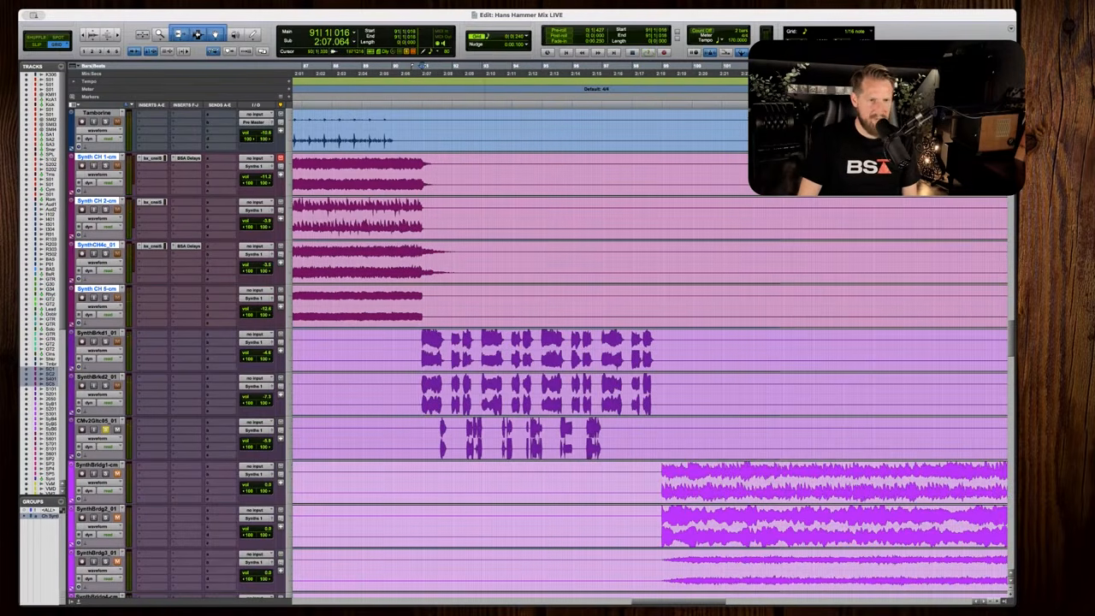
key(space)
drag(266, 397, 267, 399)
key(space)
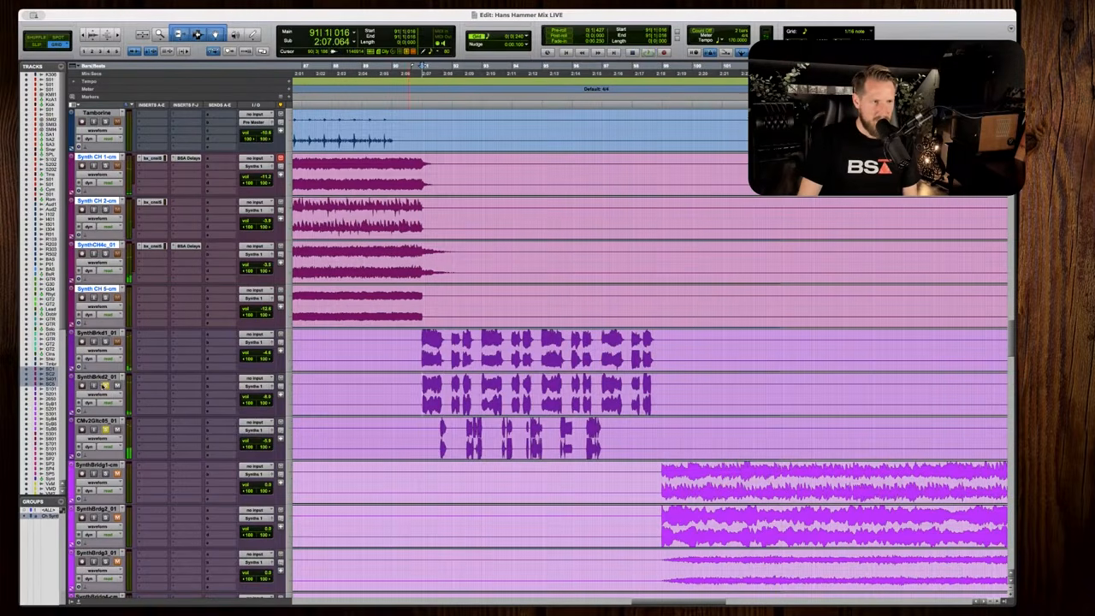
Insert Pro-Q 3 on SynthBrkd2_01, cut about 6.75 dB near 160 Hz, and boost the higher frequencies during breakdown playback.
click(164, 374)
mouse_move(193, 379)
click(266, 389)
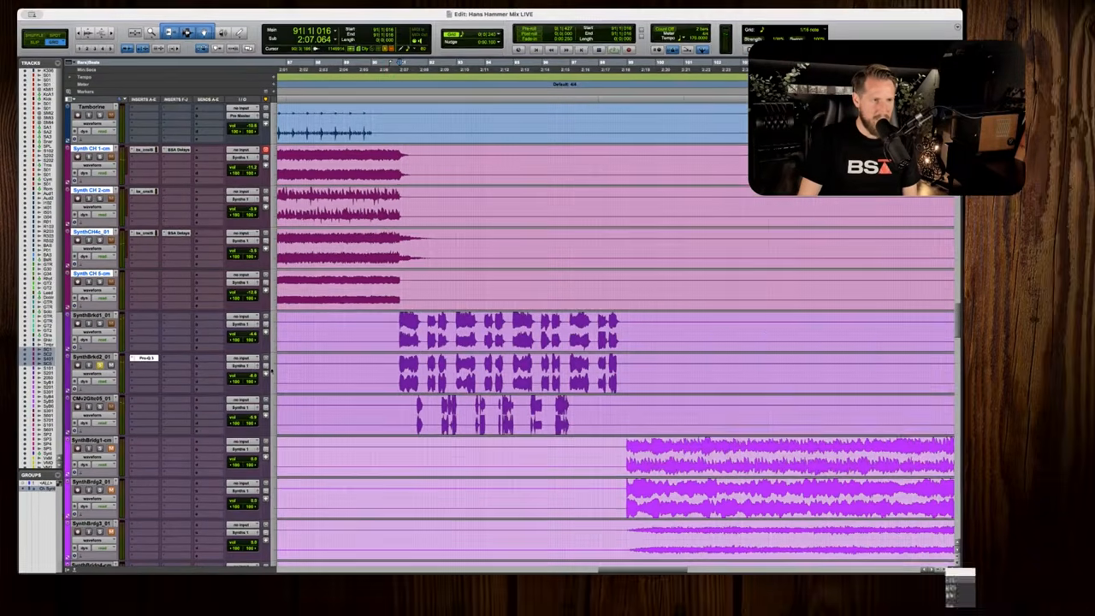
key(space)
drag(689, 255, 704, 287)
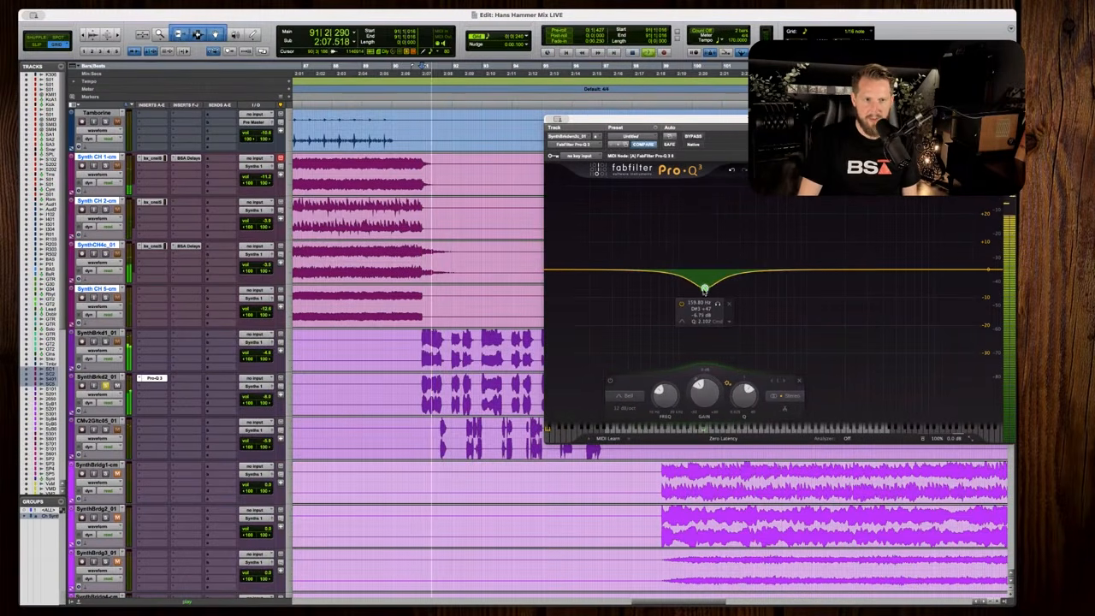
drag(792, 273, 808, 251)
key(space)
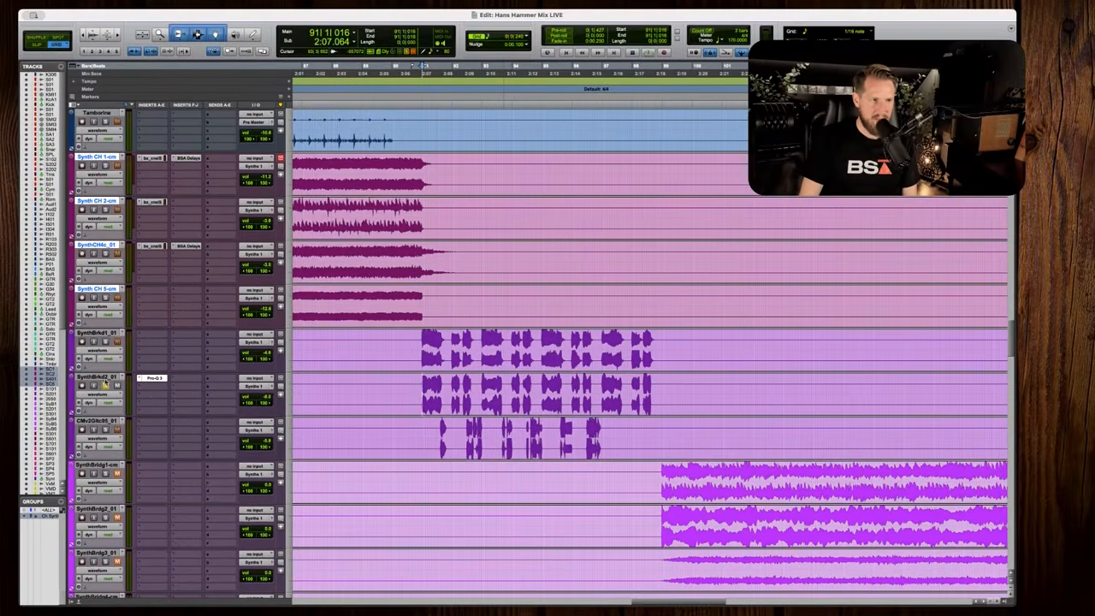
Lower SynthBrkd1_01's volume and set the CMv2 glitch track to -15.2 dB while playing the breakdown.
key(space)
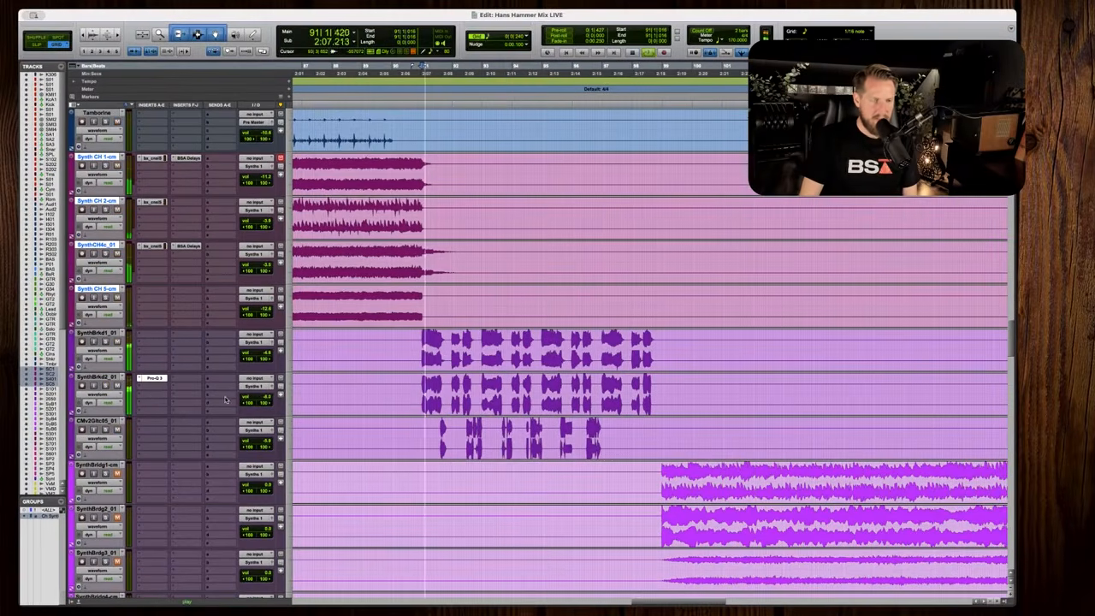
click(264, 353)
click(266, 442)
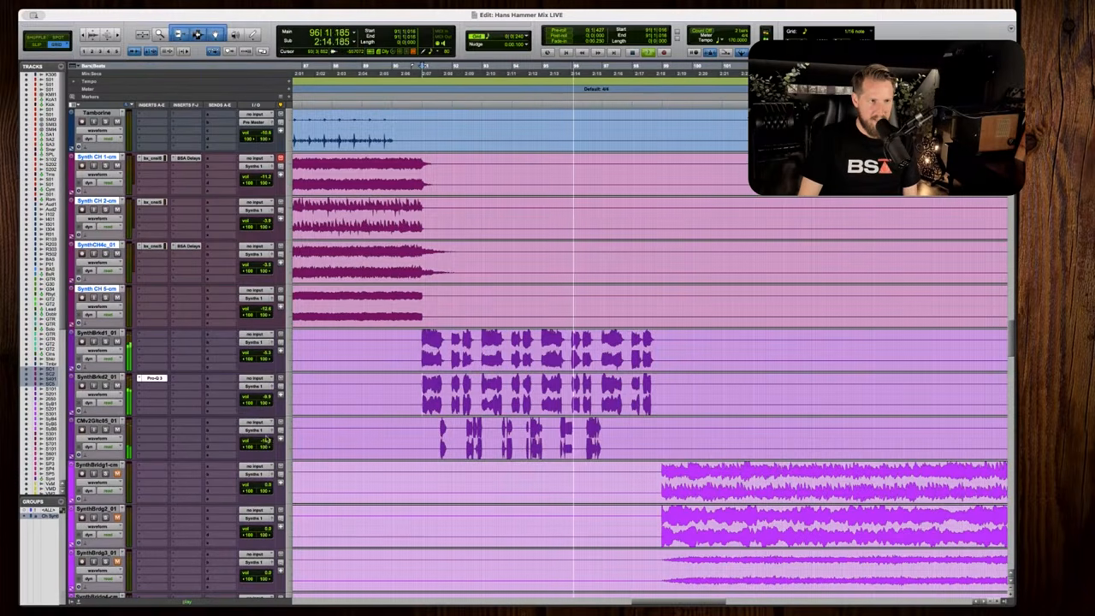
key(r)
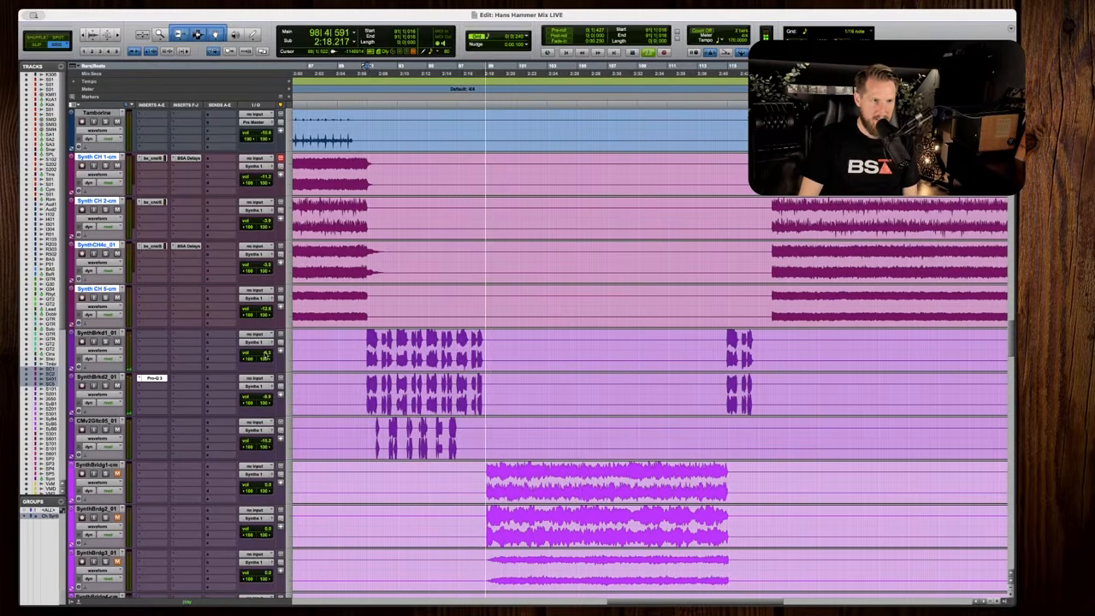
key(space)
Audition SynthBrkd1_01 and SynthBrkd2_01 from bar 115, soloed individually and together.
scroll(416, 361, down, 2)
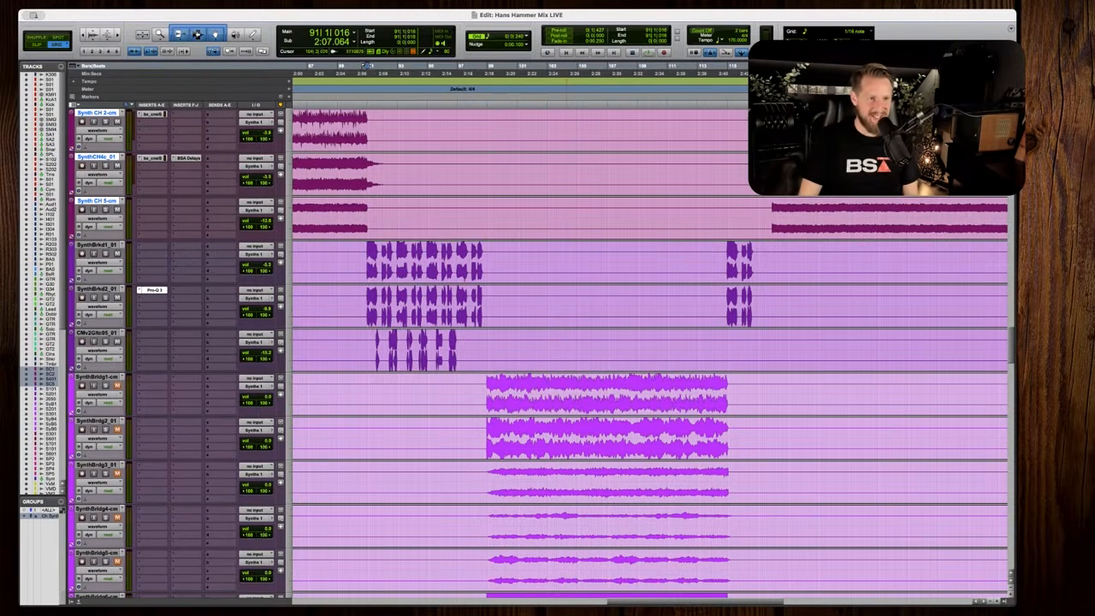
scroll(588, 330, down, 3)
scroll(590, 330, up, 3)
click(727, 255)
key(space)
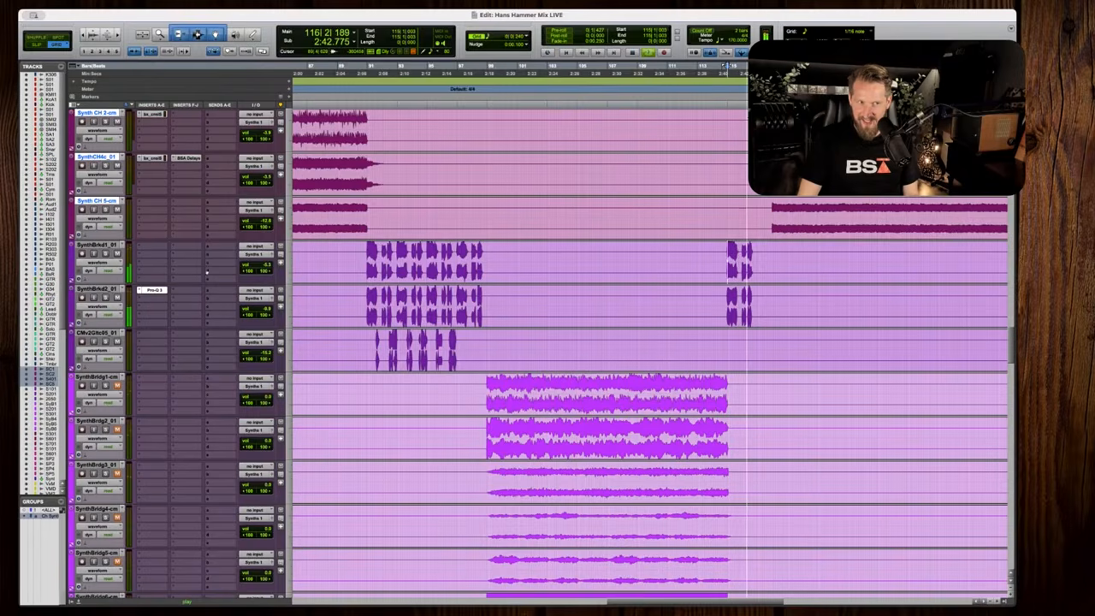
key(space)
key(space)
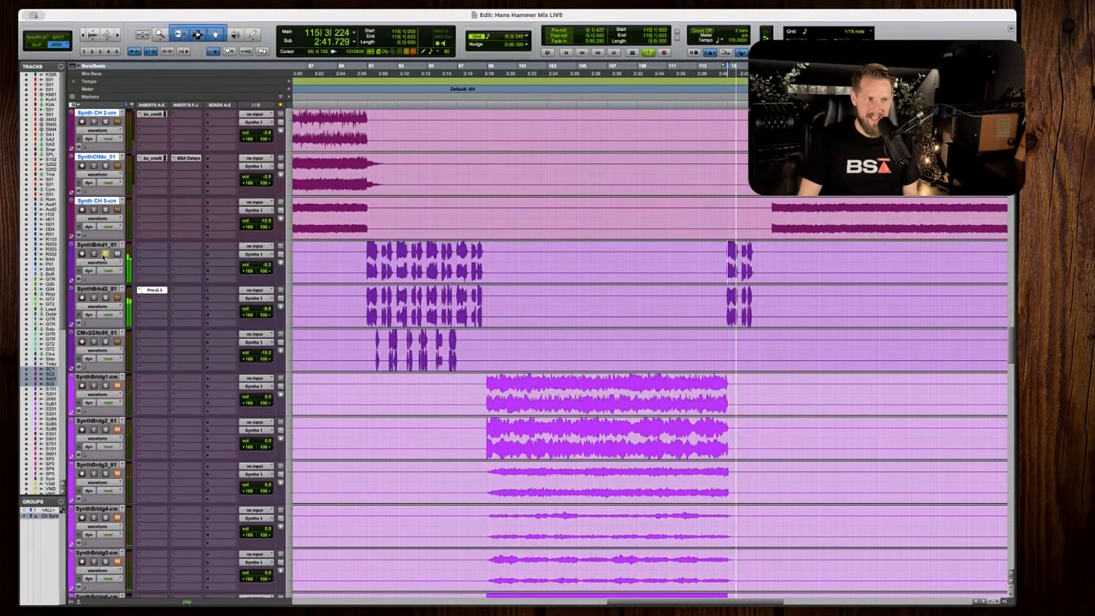
key(space)
click(108, 297)
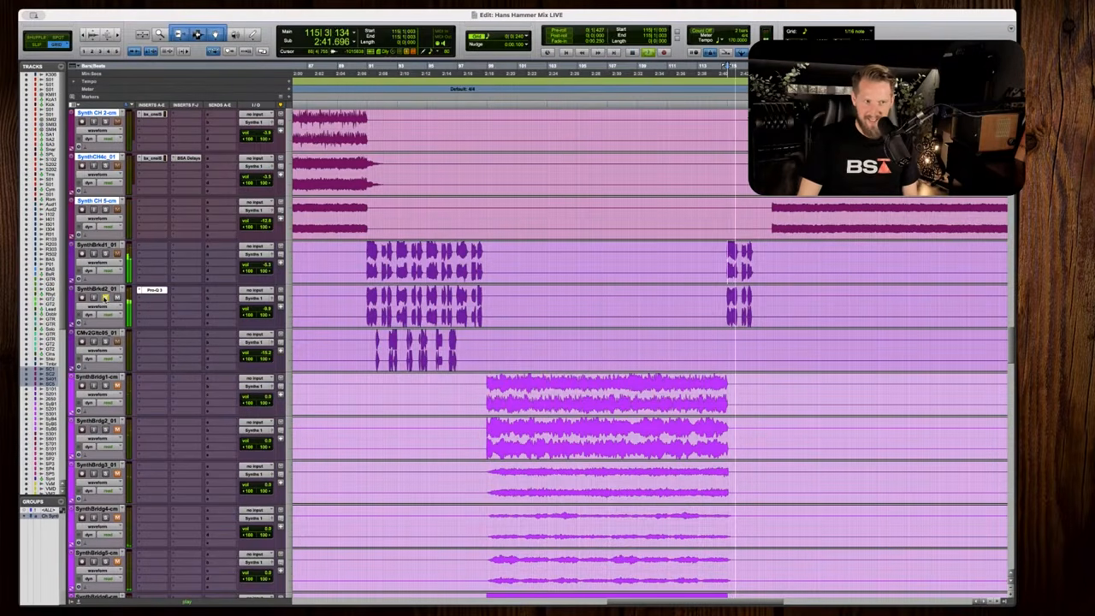
key(space)
click(108, 297)
key(space)
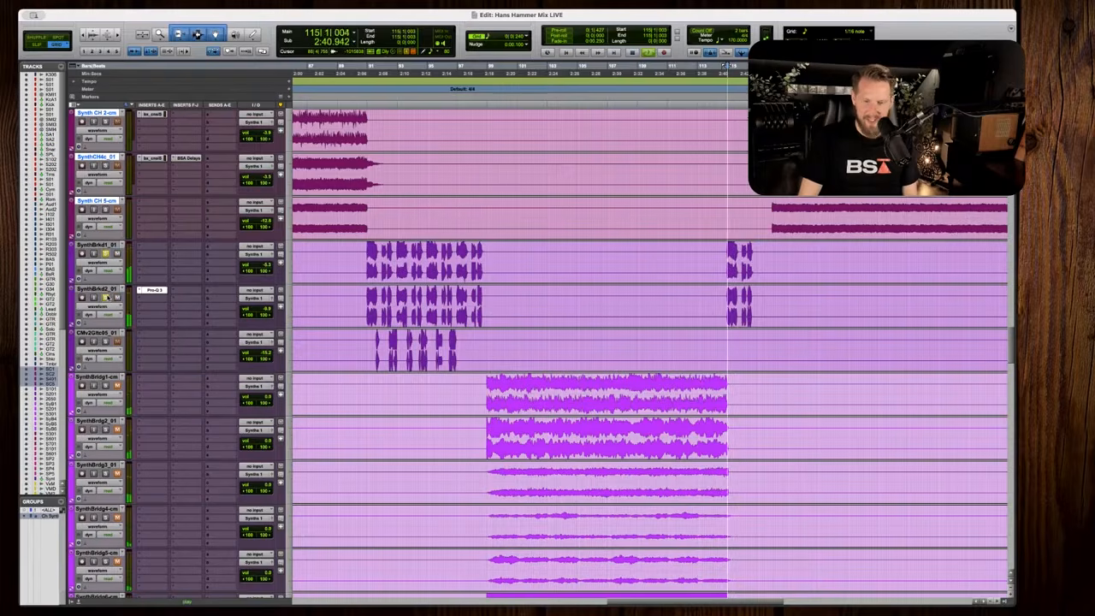
key(space)
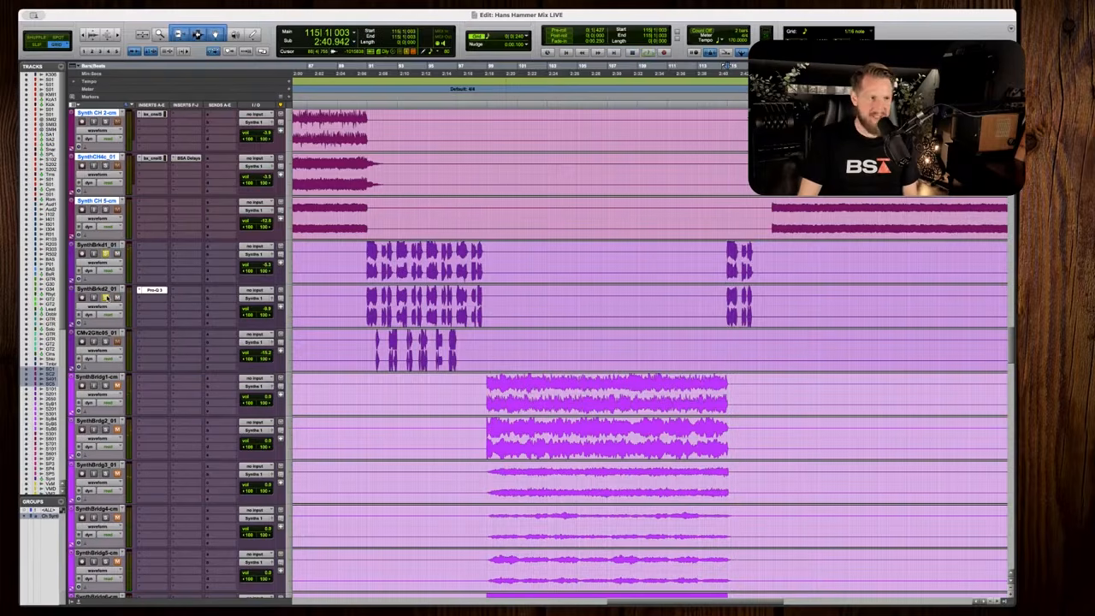
Fine-tune SynthBrkd1_01's volume while playing the short section at bar 115 without solos.
key(space)
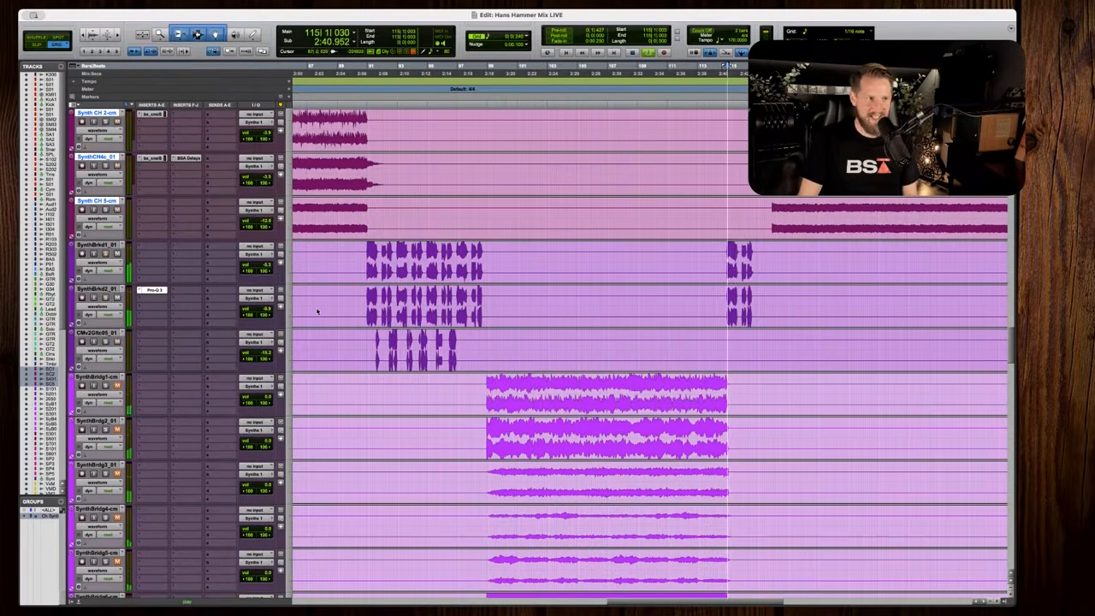
scroll(318, 312, right, 3)
drag(266, 264, 266, 266)
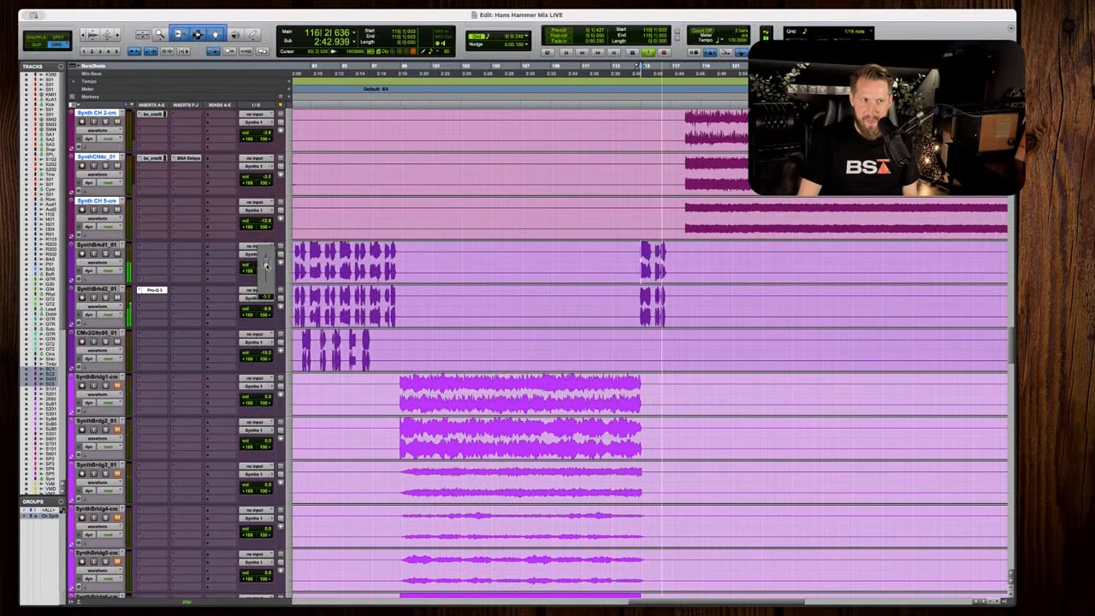
scroll(479, 278, right, 4)
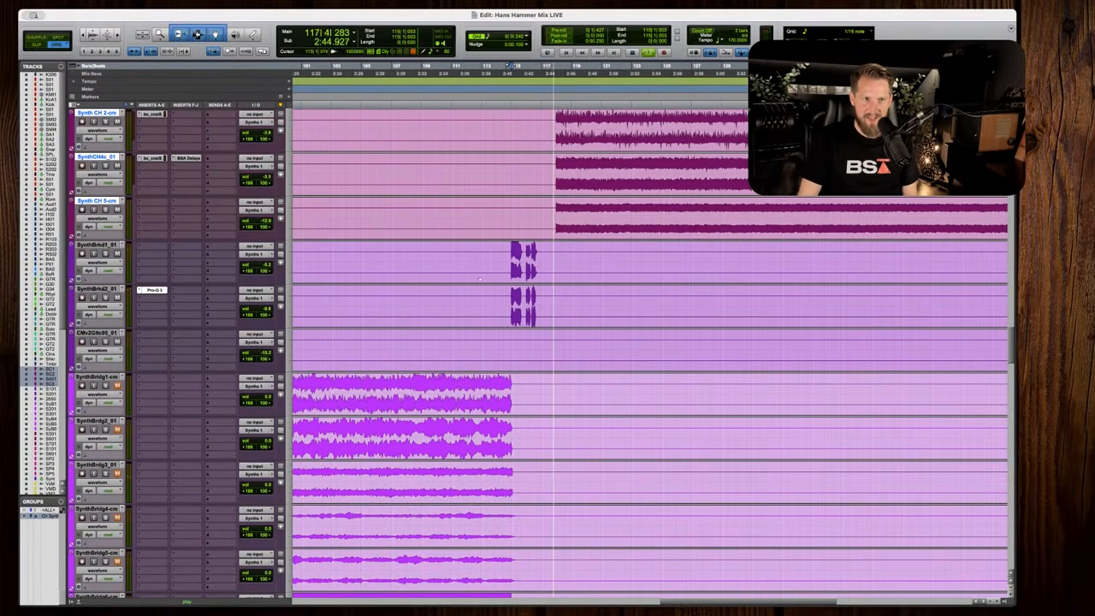
scroll(650, 342, left, 3)
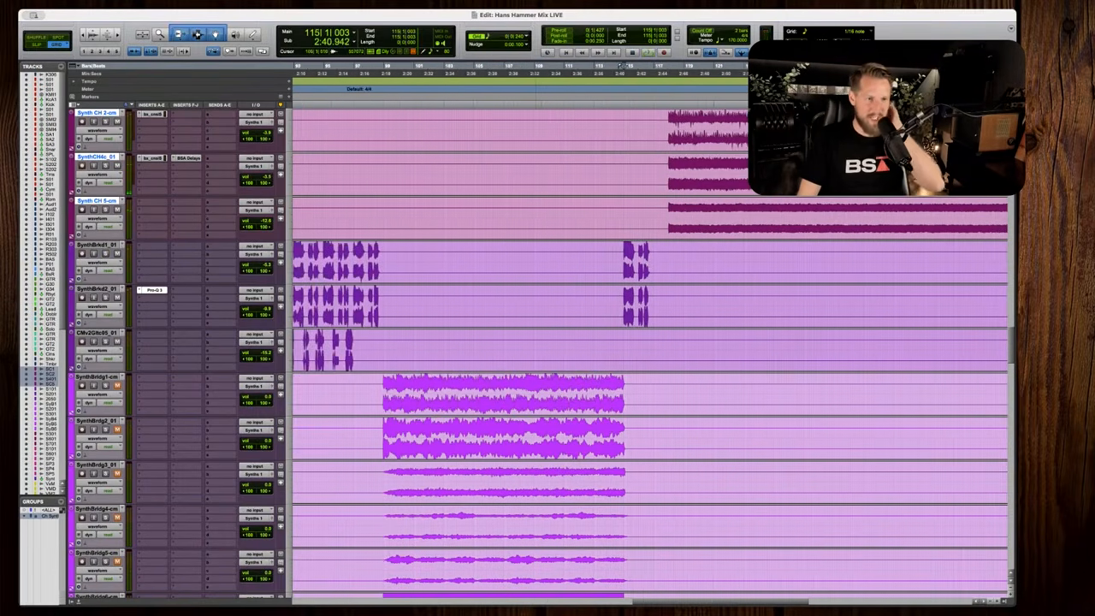
Unmute and solo SynthBridg1 and audition the start of the bridge from bar 98.
scroll(650, 342, left, 2)
scroll(650, 342, down, 2)
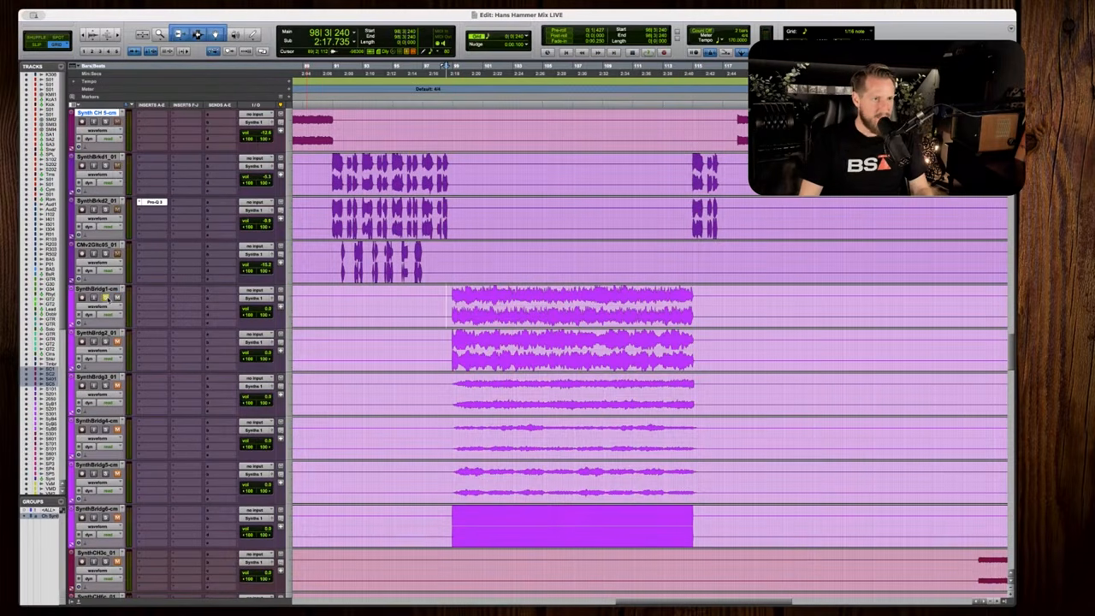
key(space)
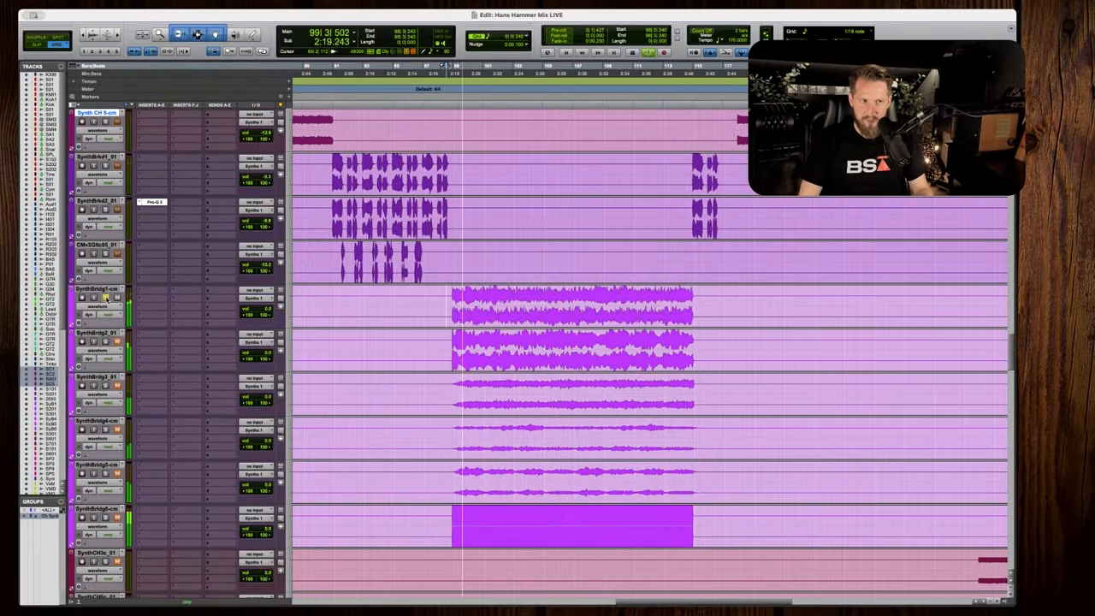
key(space)
Solo SynthBrdg2_01 and lower the clip gain of its bridge clip while auditioning from bar 98.
key(r)
scroll(435, 342, down, 5)
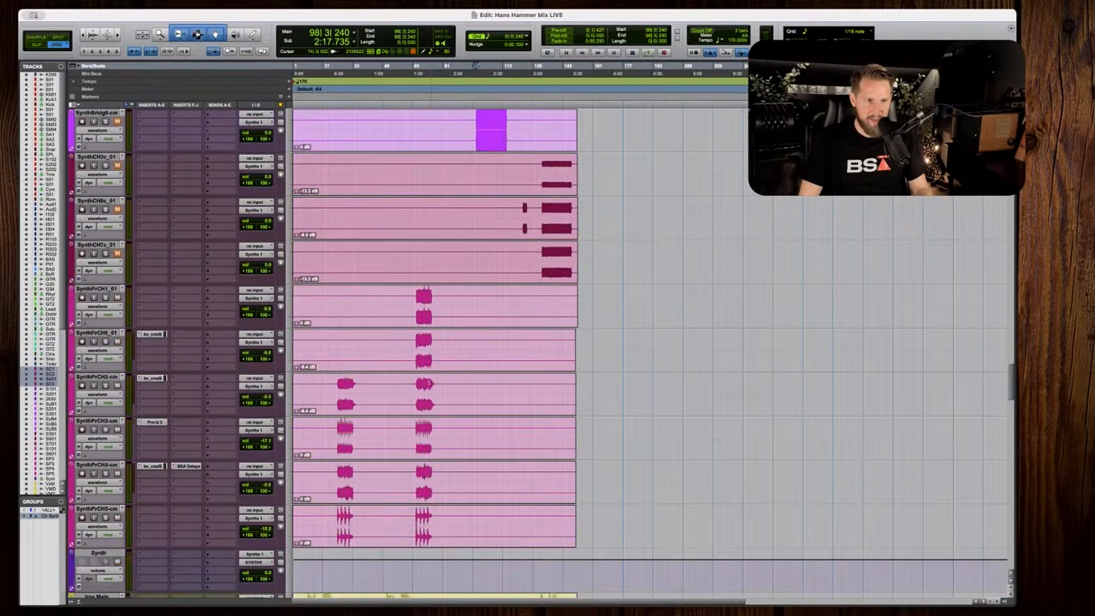
scroll(434, 342, up, 5)
key(t)
key(t)
key(t)
scroll(434, 342, right, 2)
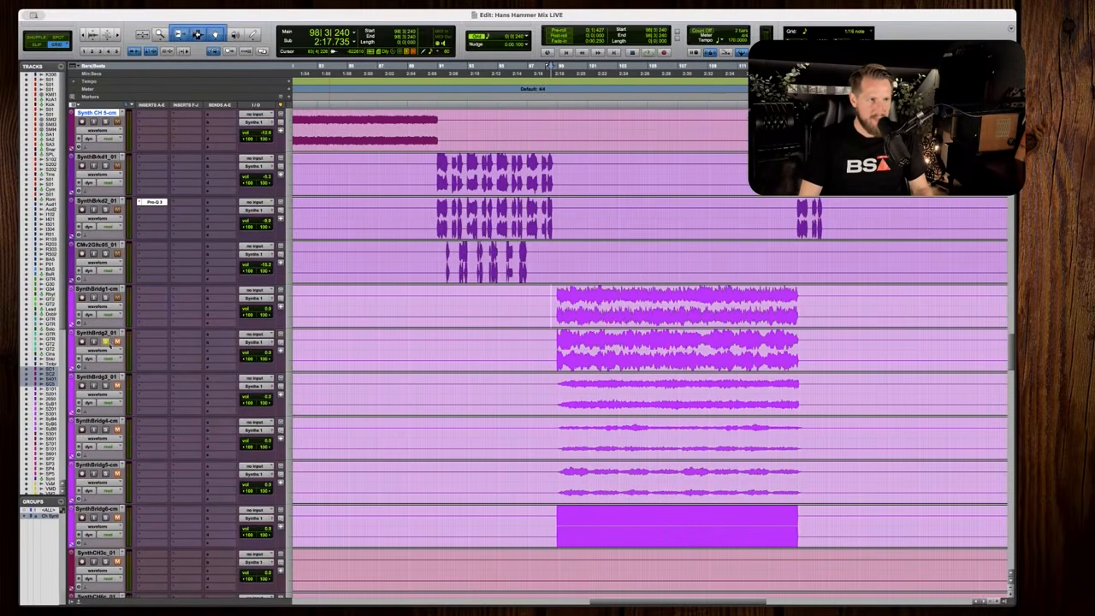
key(space)
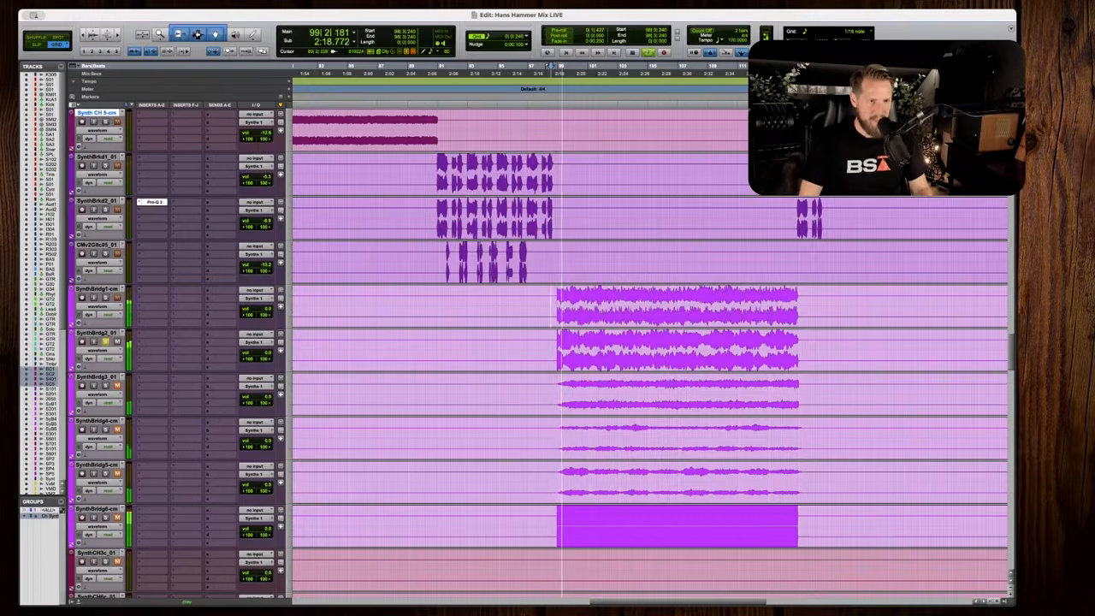
key(r)
key(r)
key(r)
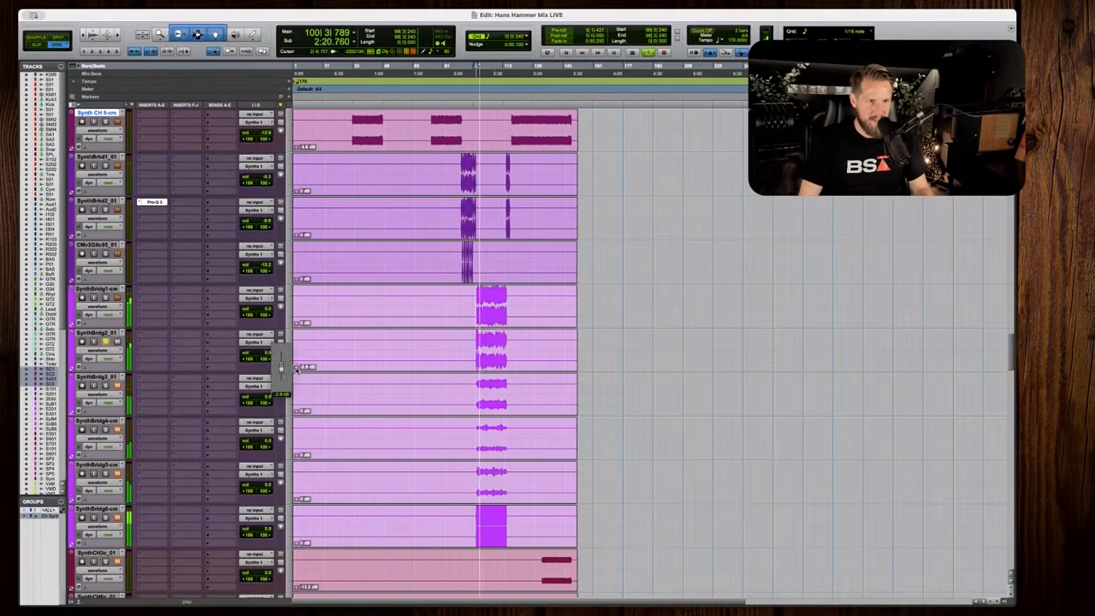
key(t)
key(space)
Solo SynthBrdg3_01 and audition its bridge part from the end of bar 98.
key(t)
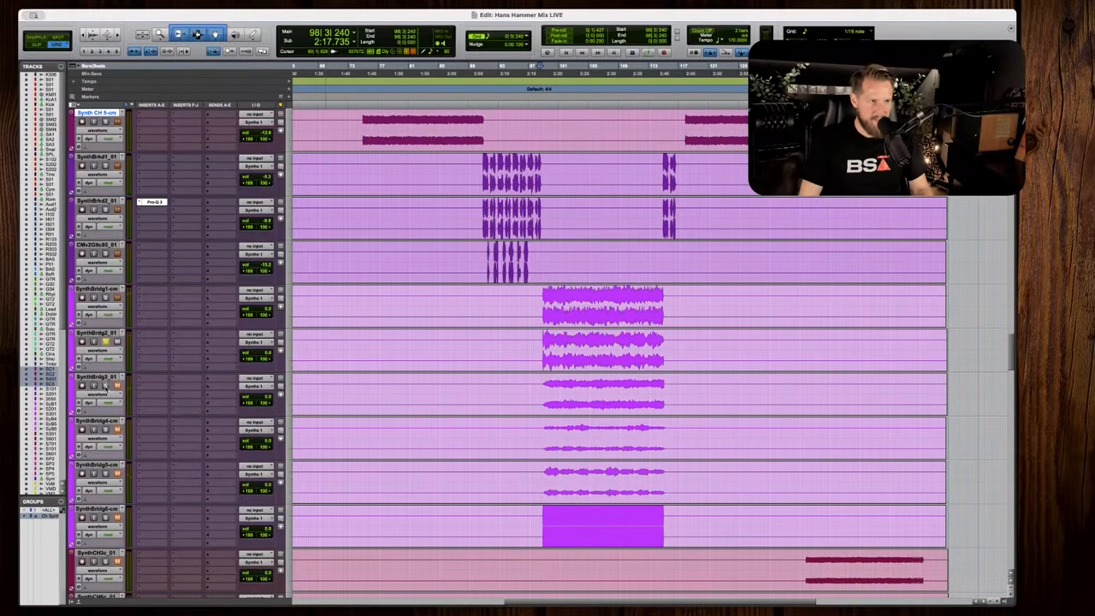
key(t)
key(t)
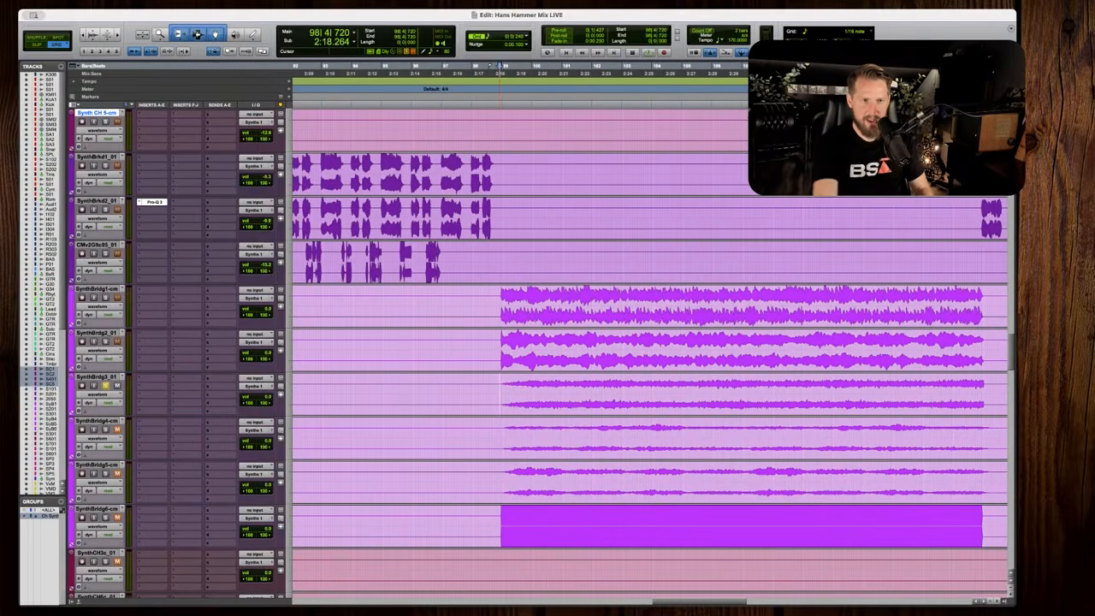
key(space)
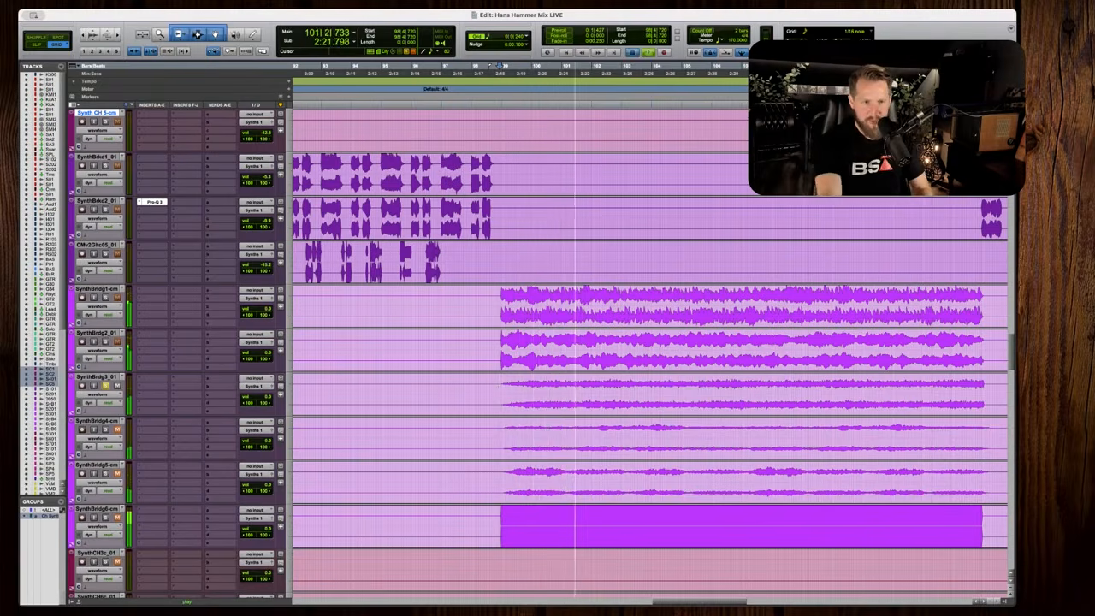
key(space)
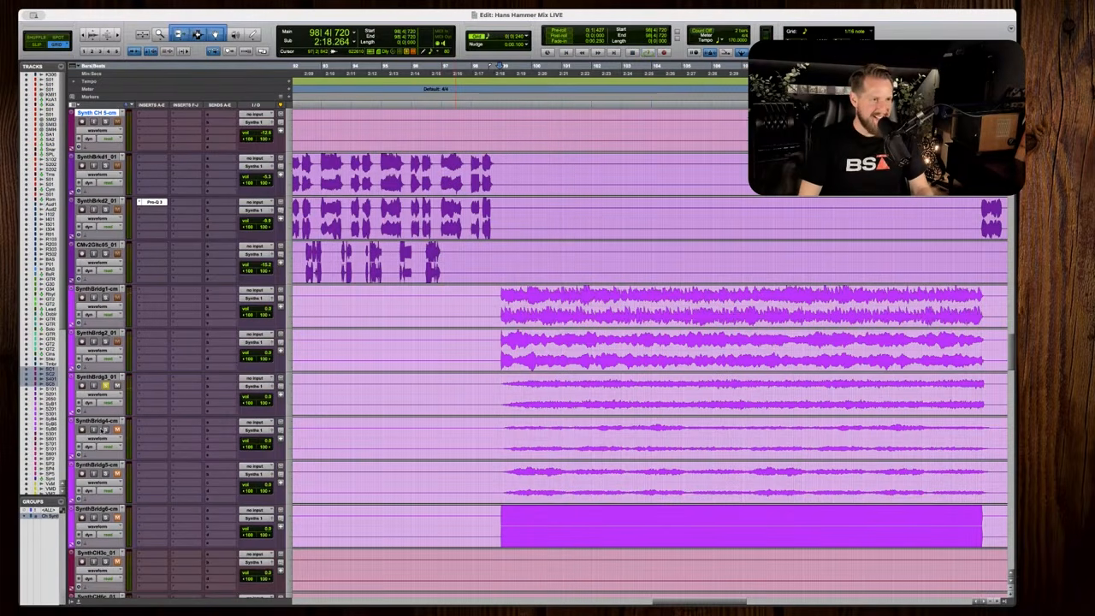
Solo SynthBridg4 and audition its bridge part from the end of bar 98.
key(space)
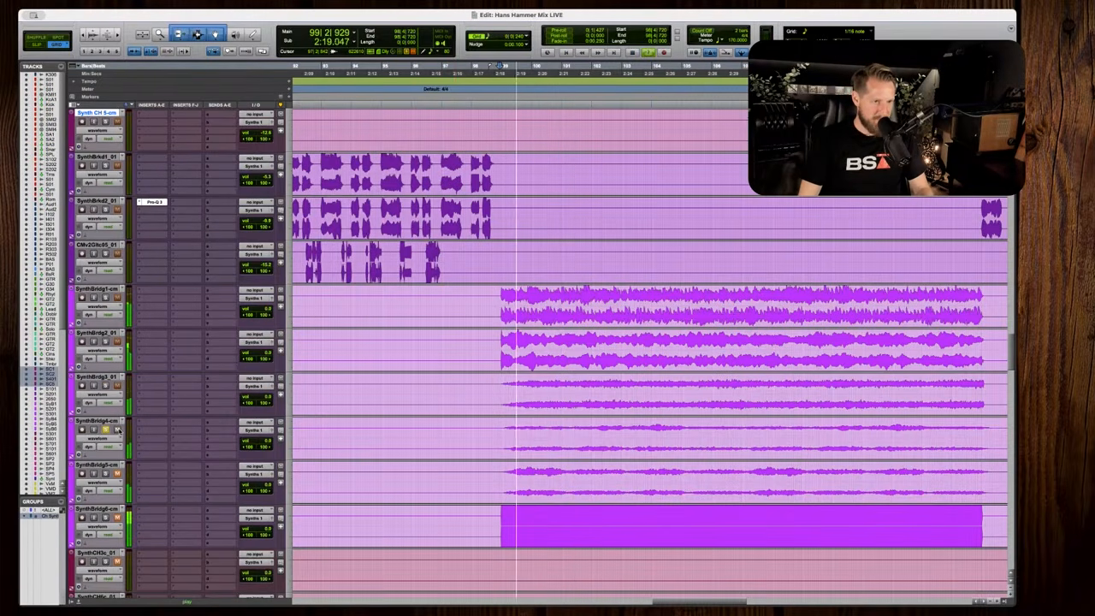
key(r)
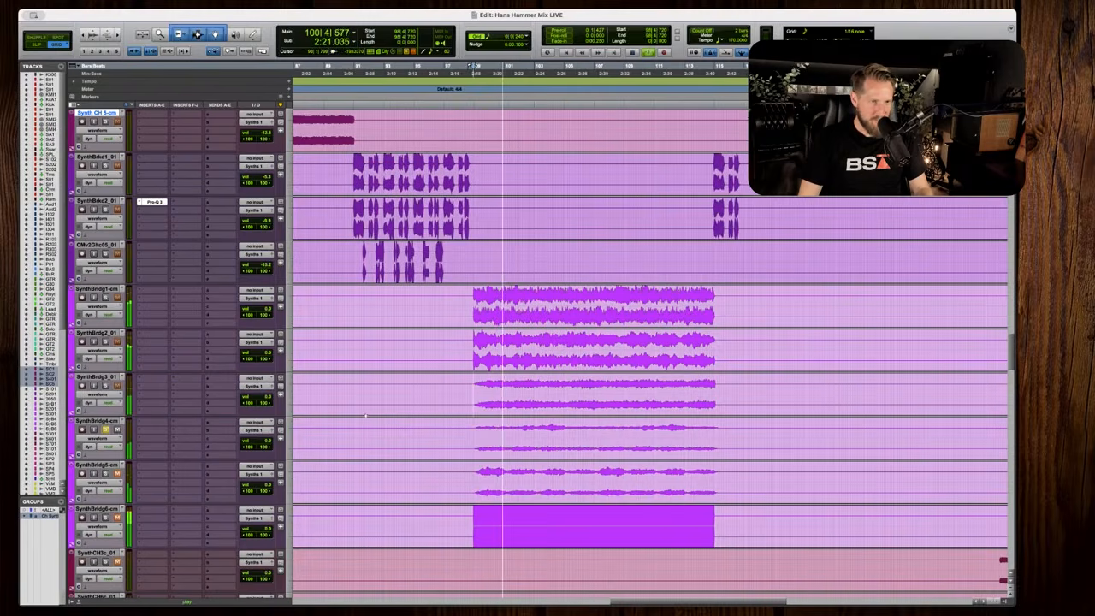
key(space)
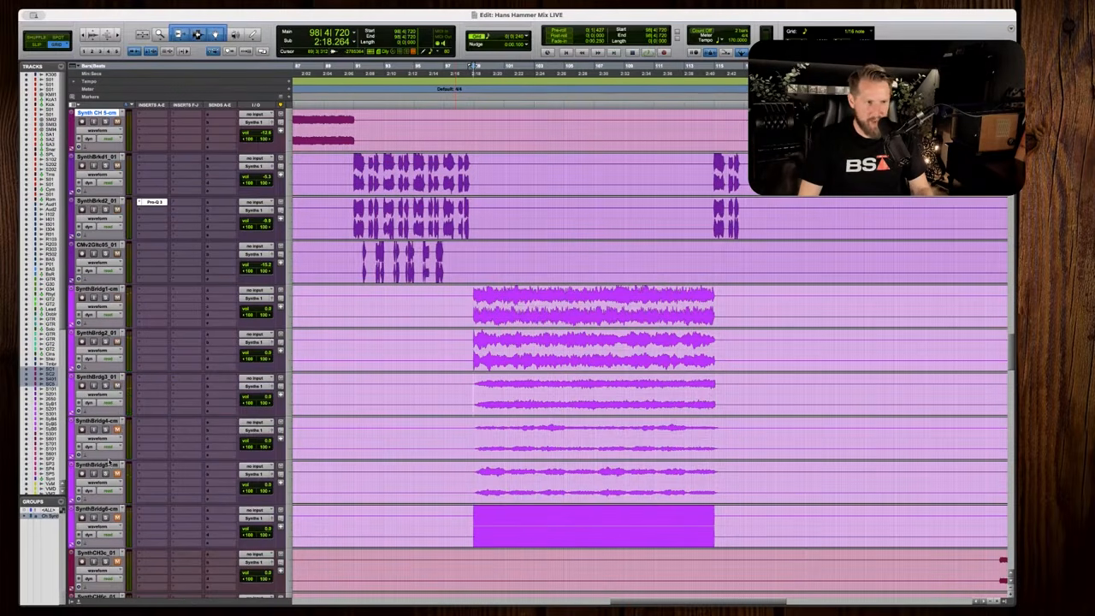
Solo SynthBridg5 and audition its bridge part from the end of bar 98.
key(space)
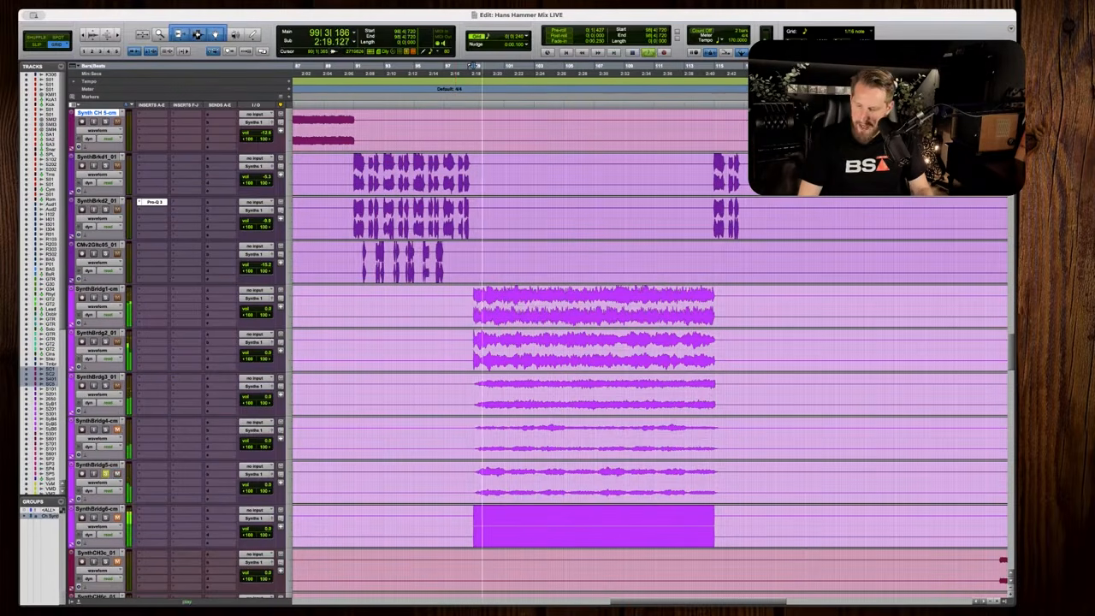
scroll(218, 365, down, 3)
scroll(218, 365, up, 1)
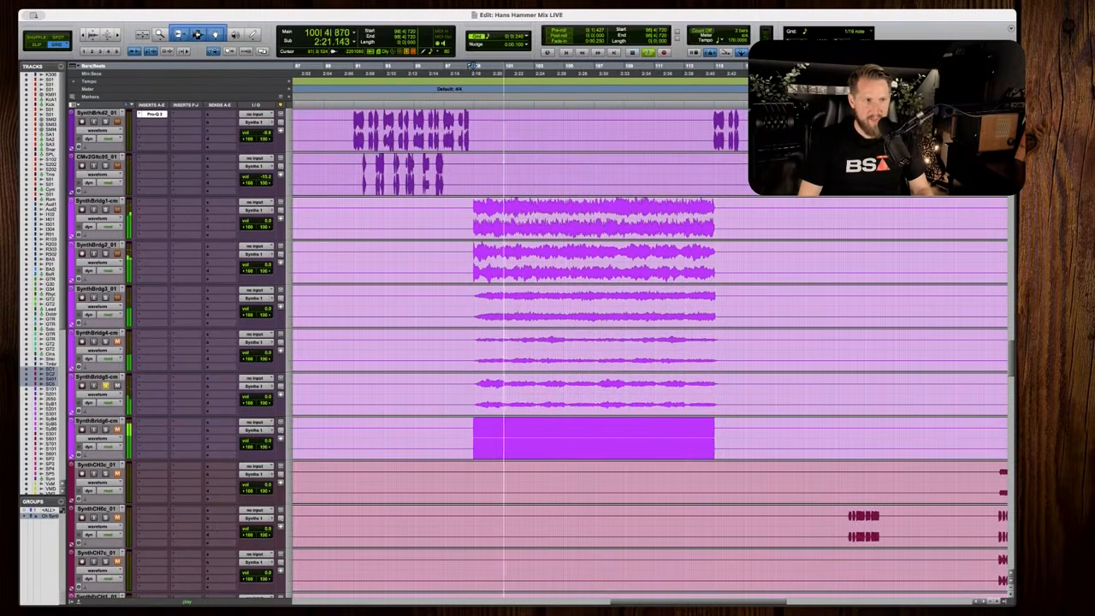
key(space)
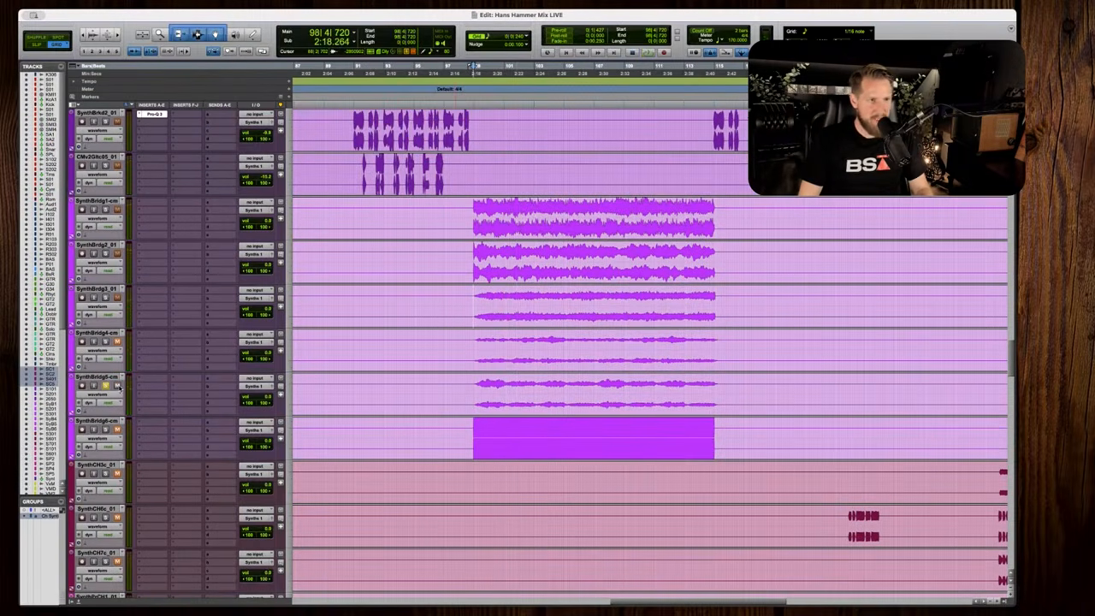
Insert bx_console SSL 4000 E on SynthBridg5 and adjust its high-mid EQ and compressor threshold while playing the bridge from bar 99.
key(t)
click(180, 383)
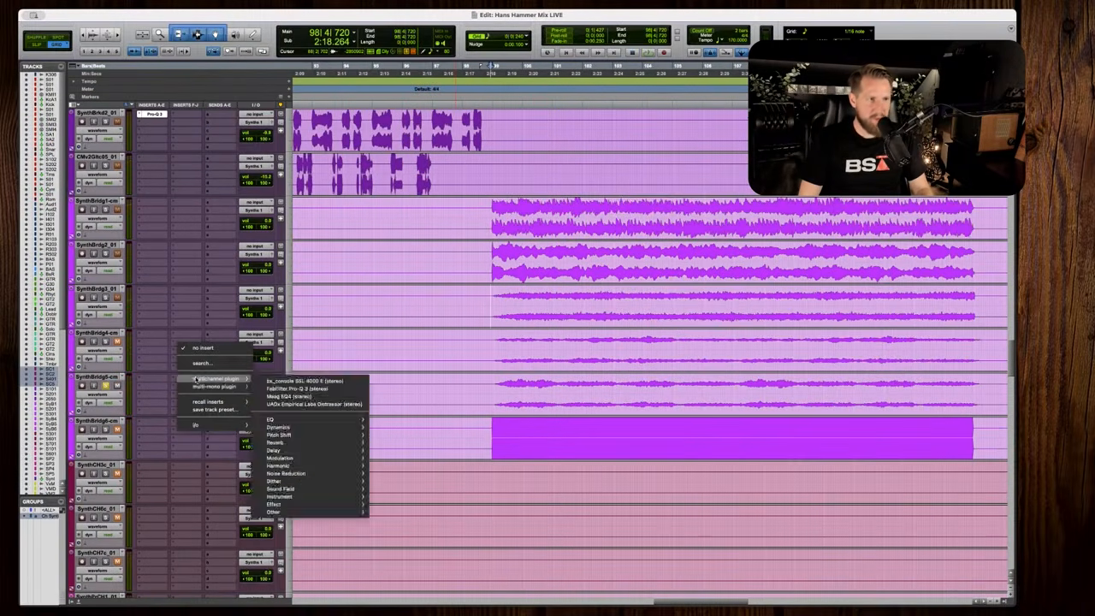
mouse_move(203, 379)
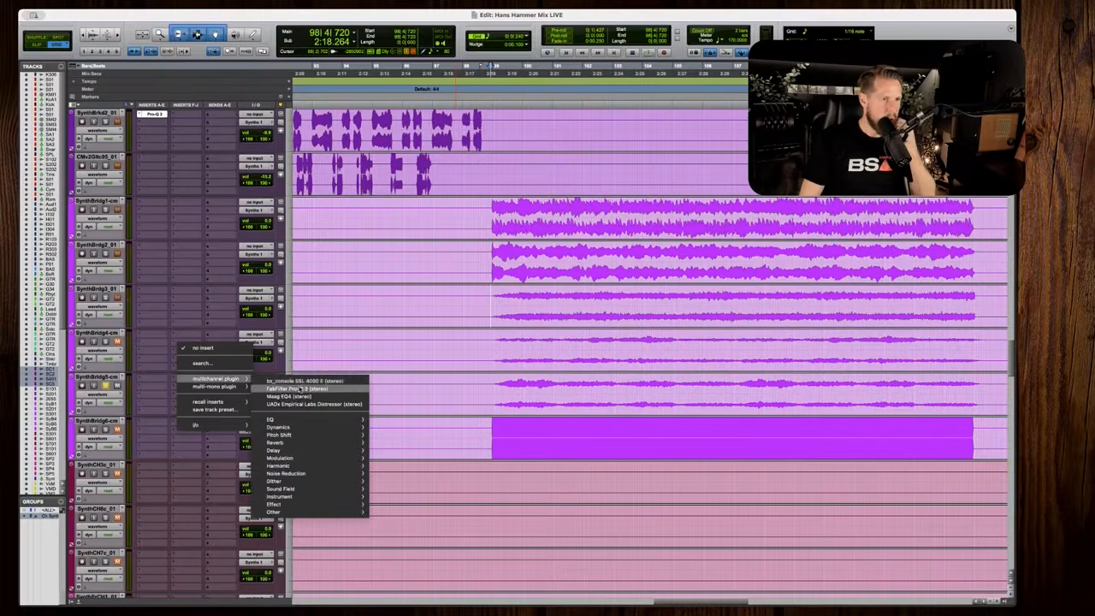
click(301, 382)
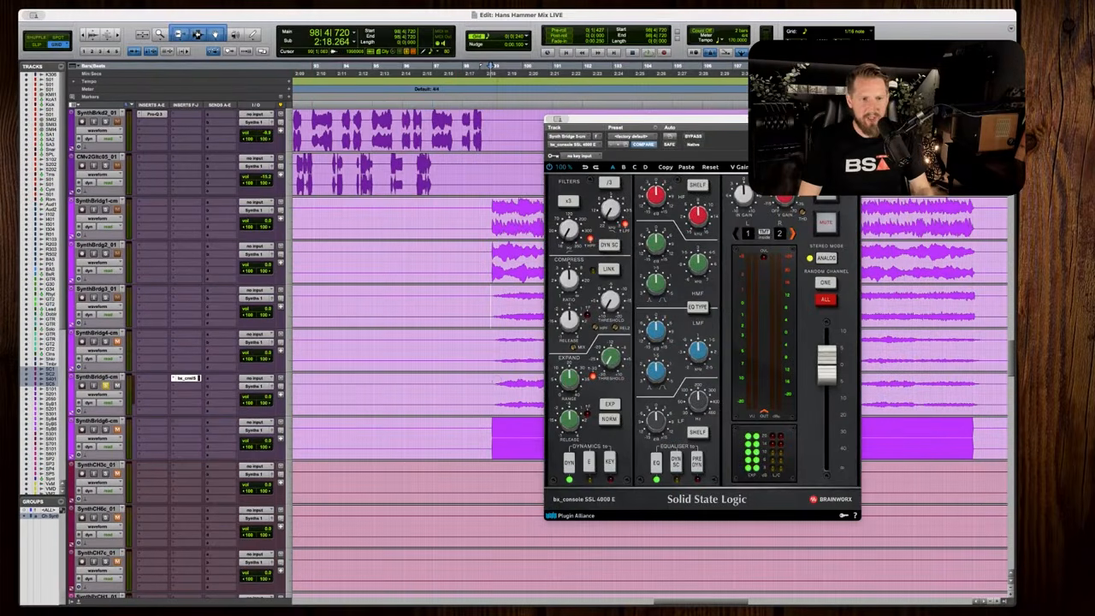
key(space)
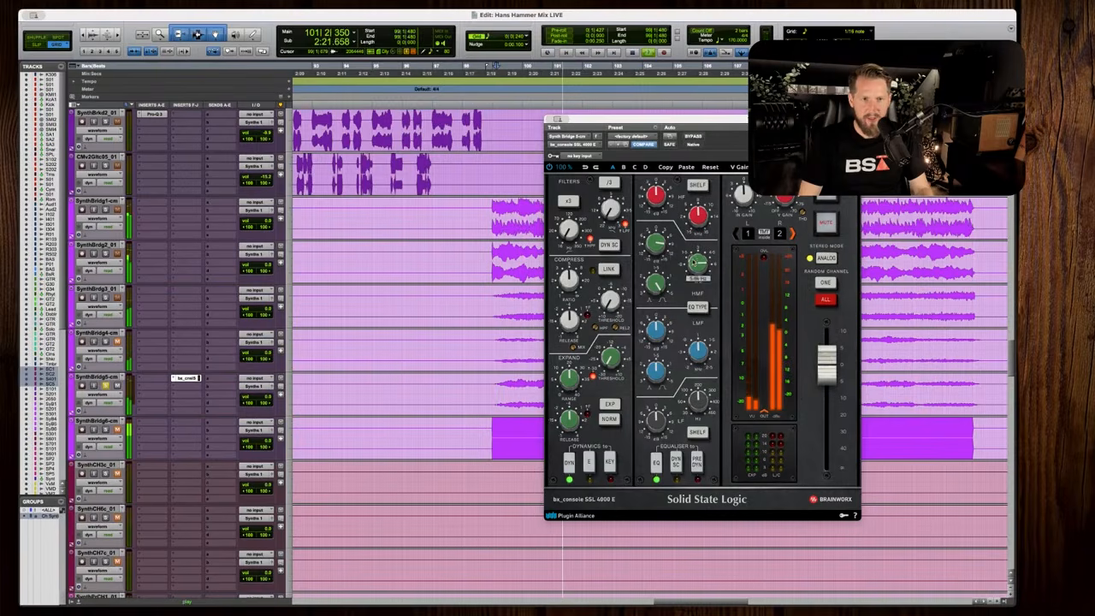
key(space)
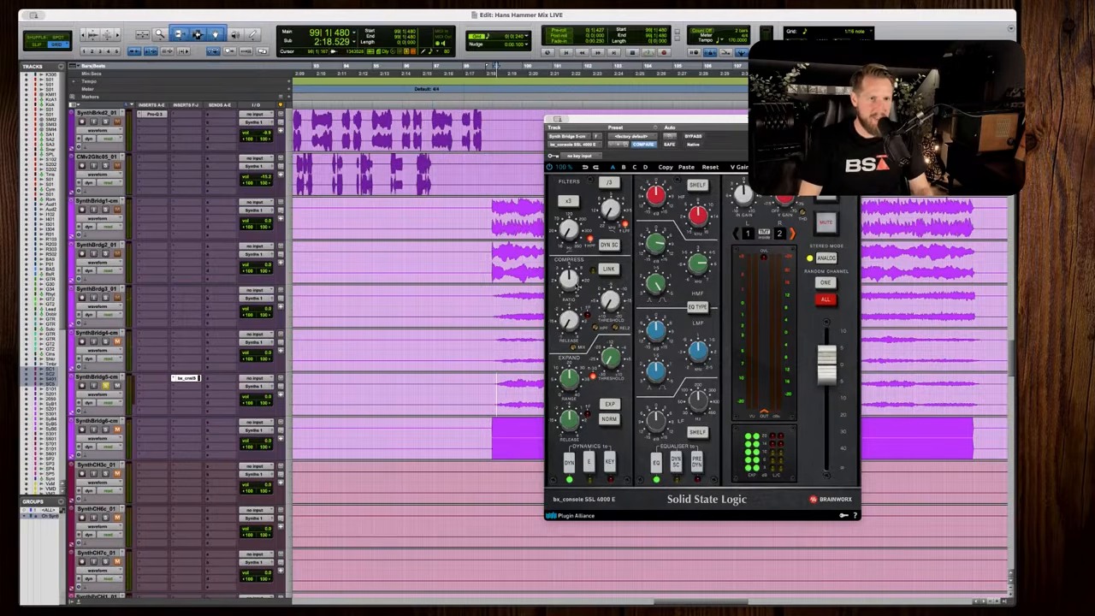
key(space)
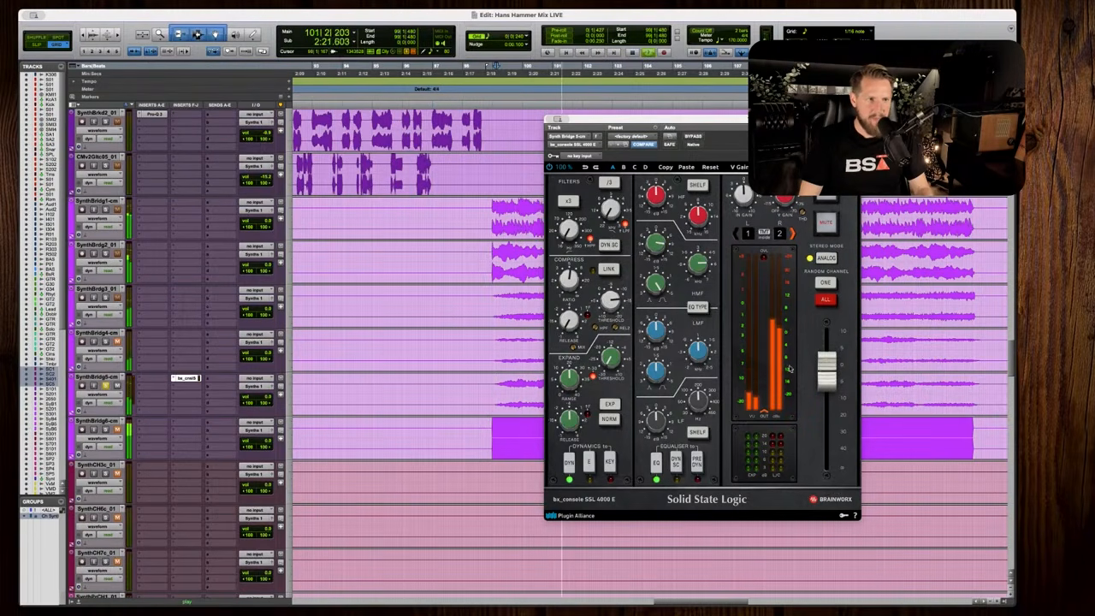
key(space)
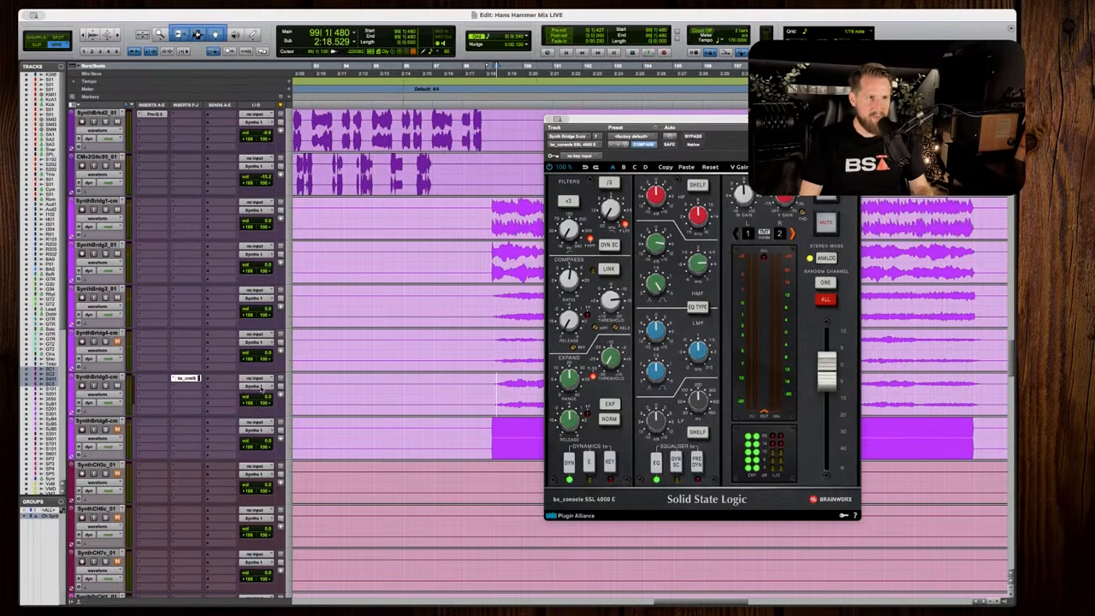
Close the console plugin, insert BSA Delays below it on SynthBridg5, and select the Pingpong delay mode.
key(super+m)
click(188, 388)
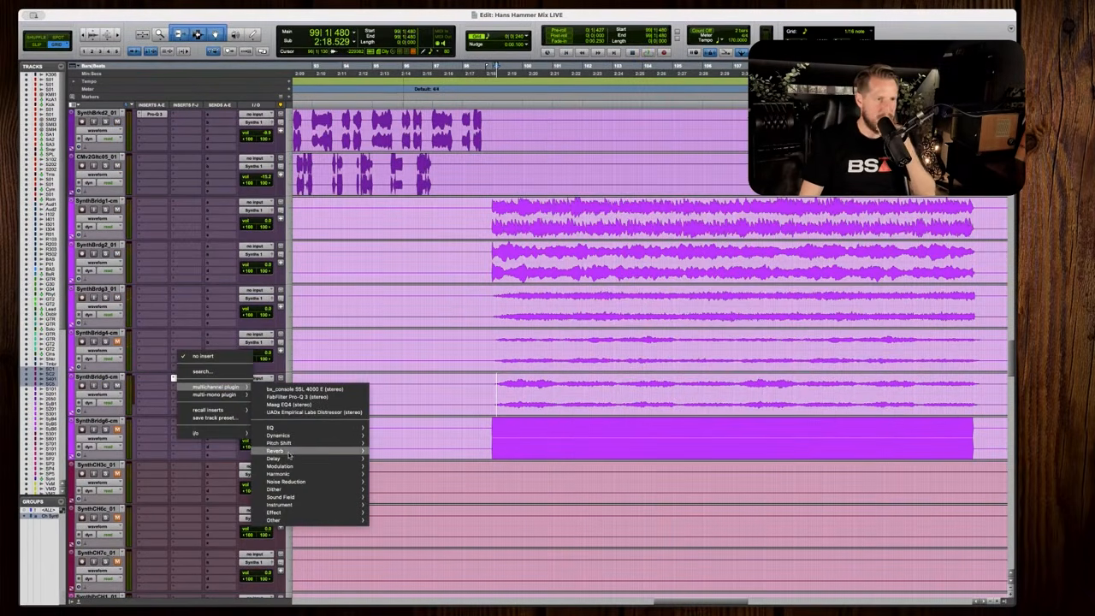
click(409, 469)
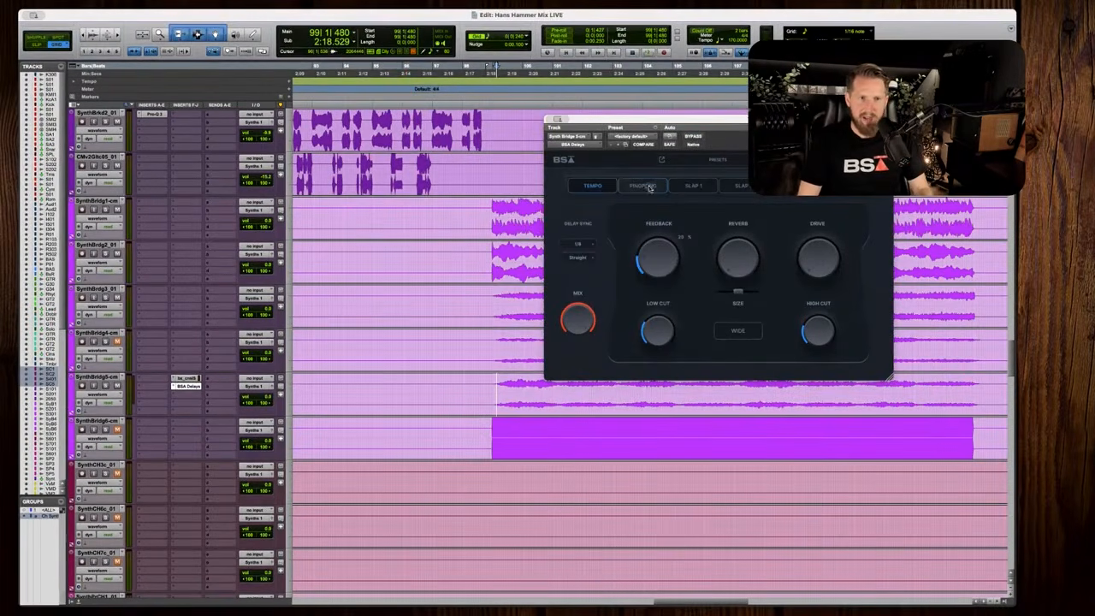
click(642, 186)
key(space)
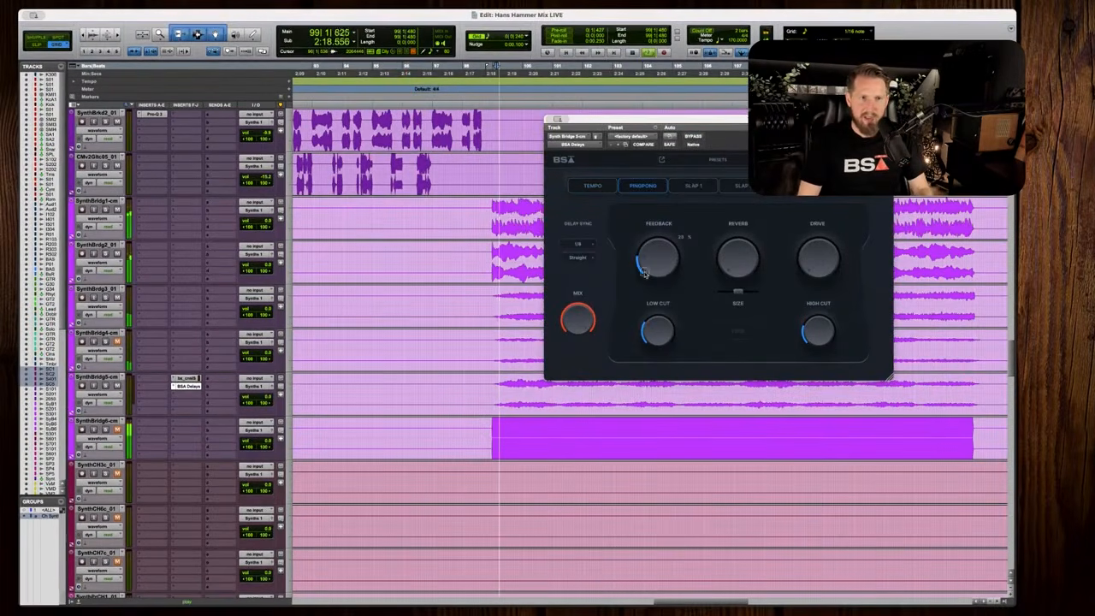
Lower the delay's mix and raise its reverb while auditioning SynthBridg5 from bar 99.
key(space)
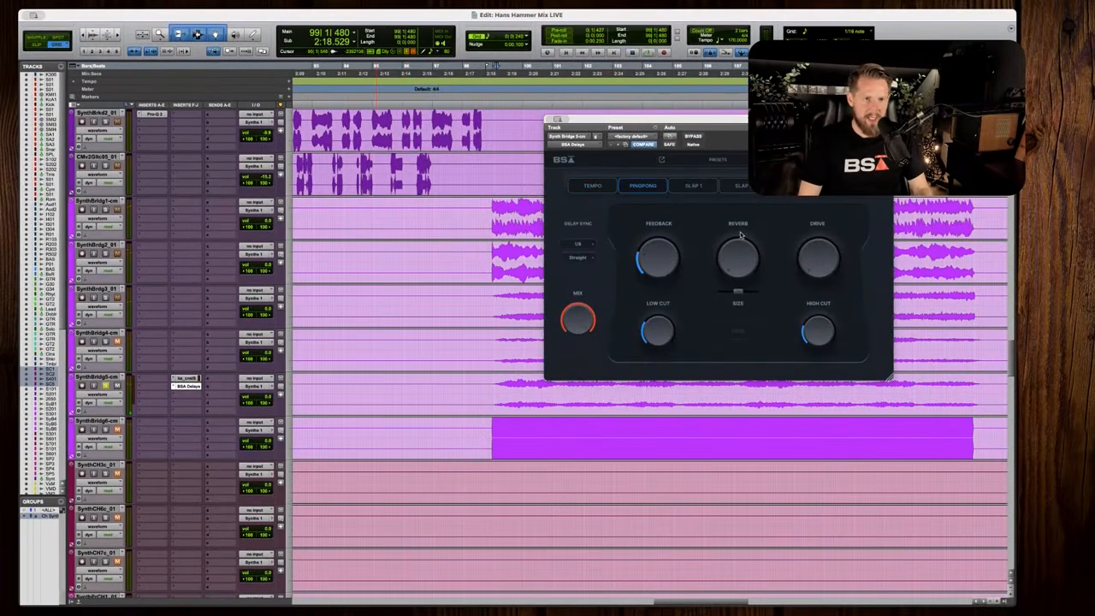
key(space)
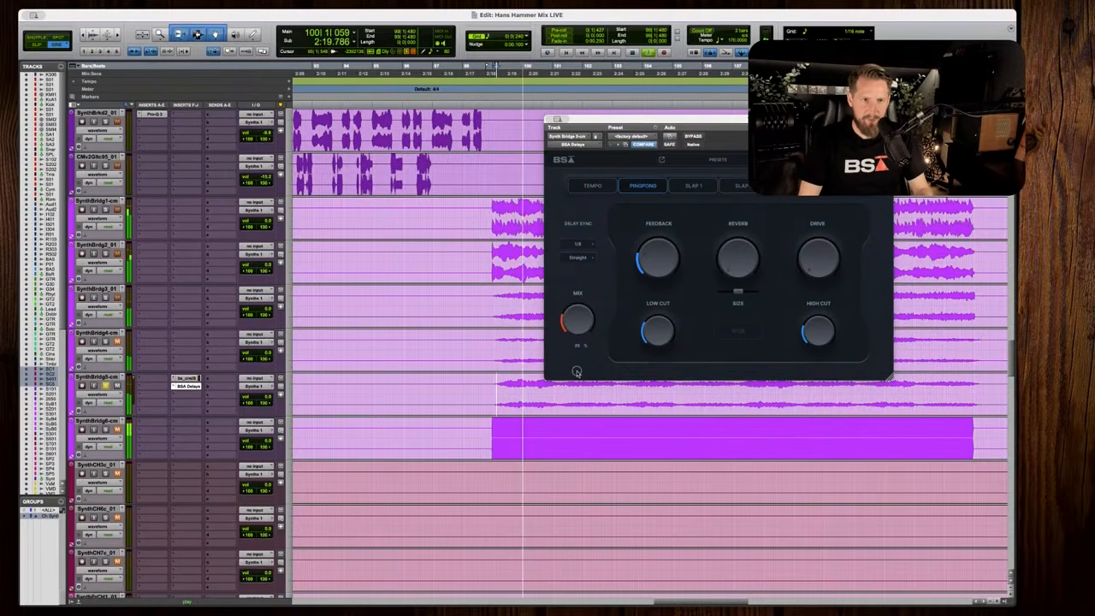
drag(736, 251, 736, 180)
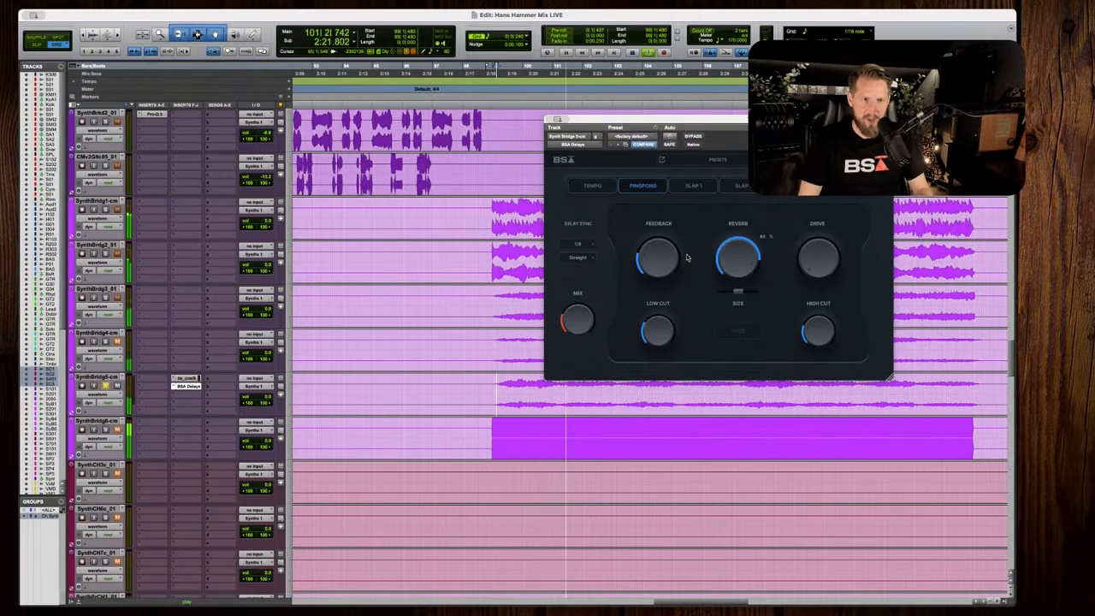
Set the pingpong delay's sync to 1/4, reduce its feedback and raise its high cut while auditioning SynthBridg5.
key(space)
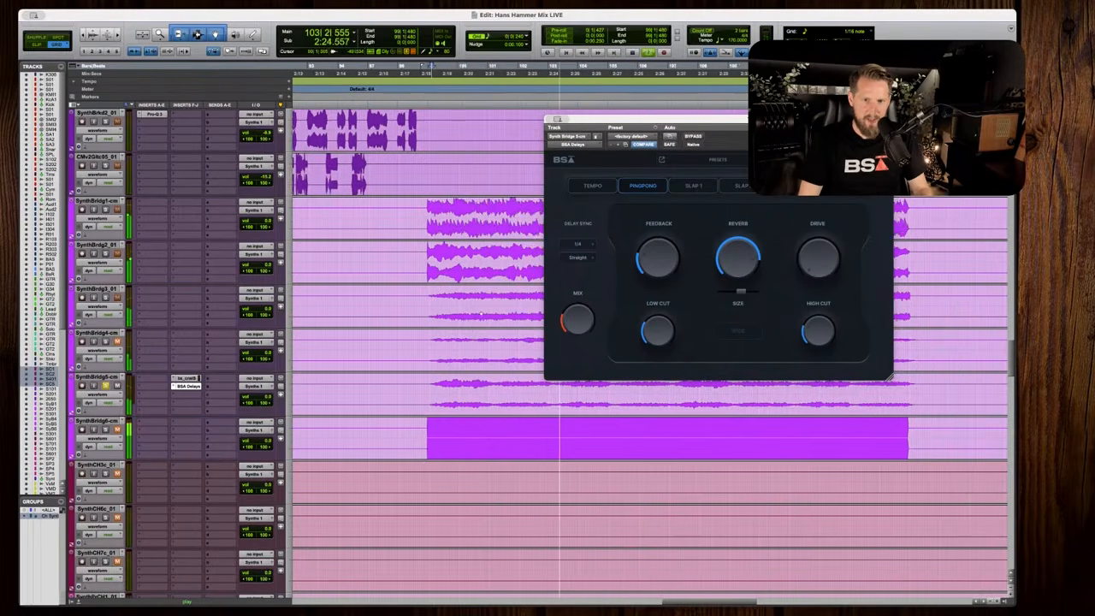
key(space)
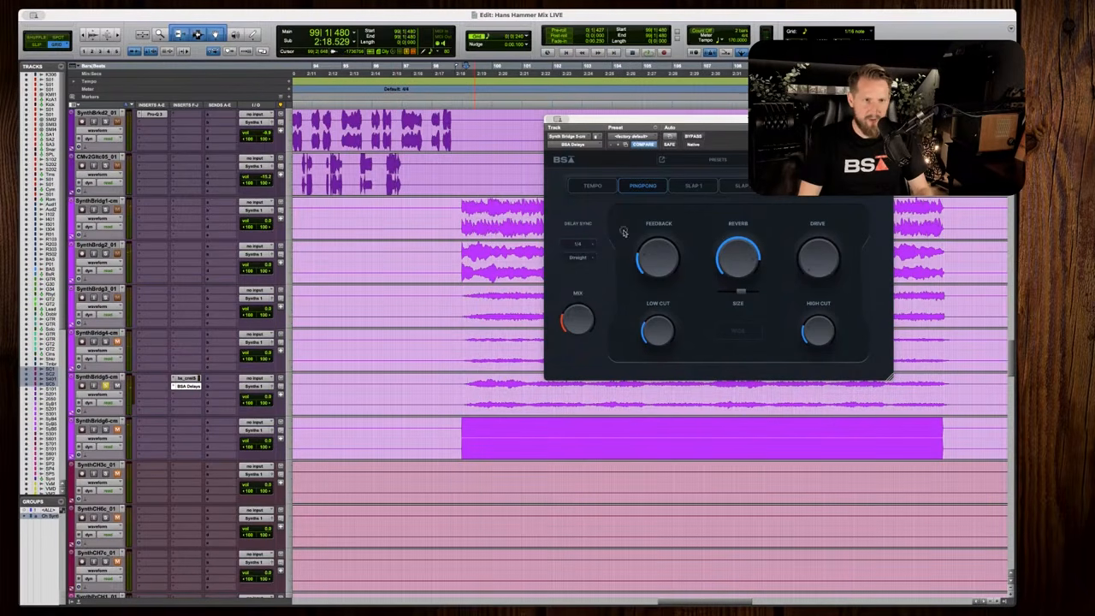
key(space)
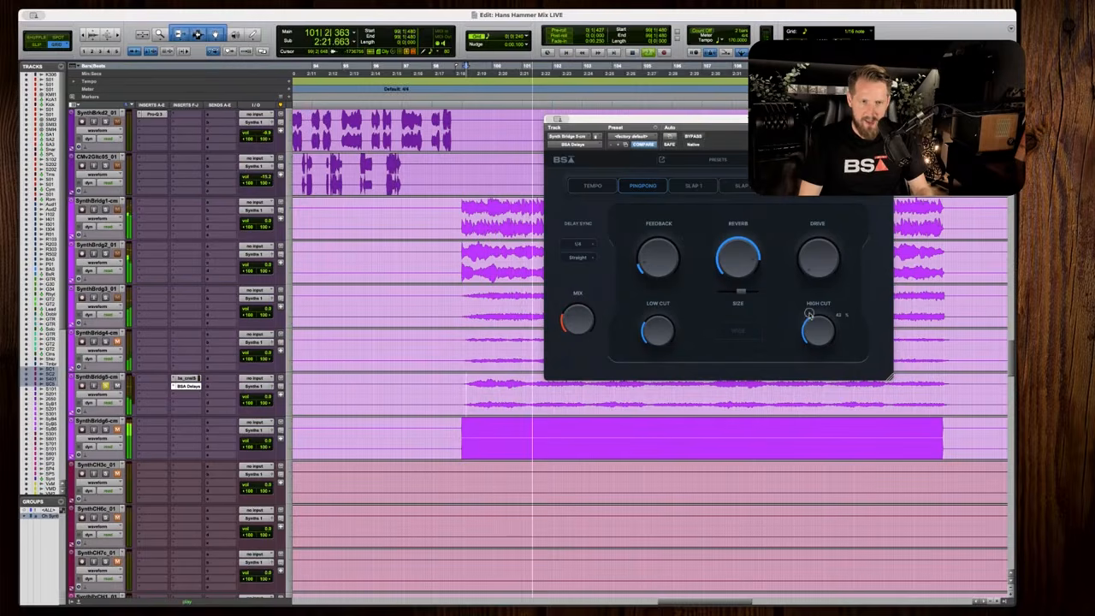
key(space)
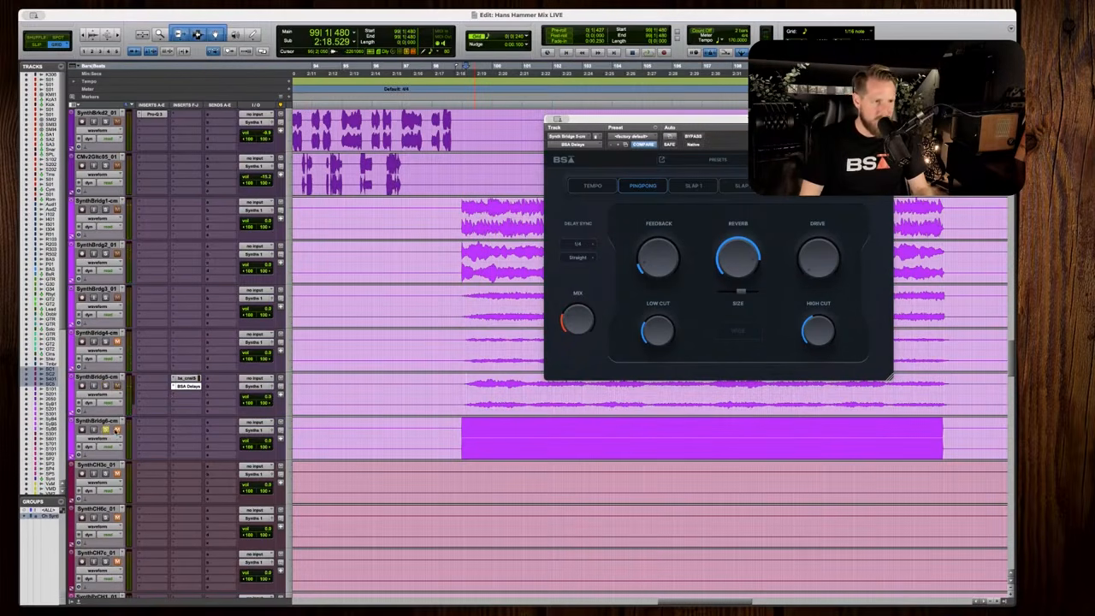
Solo SynthBridg6 and lower the clip gain of its bridge clip.
key(r)
key(r)
key(r)
key(r)
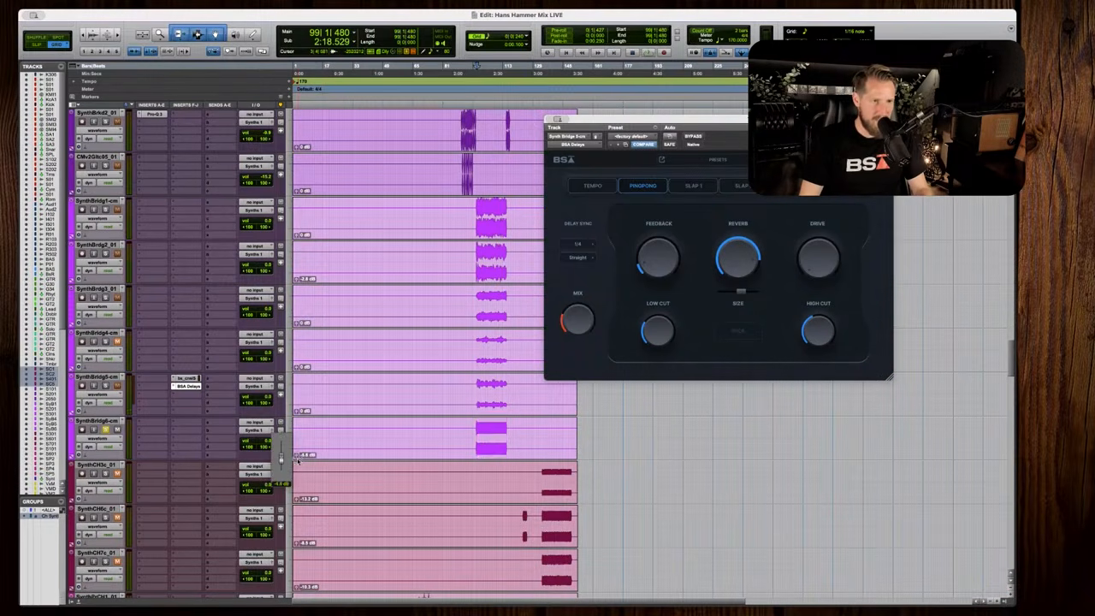
key(t)
key(t)
key(r)
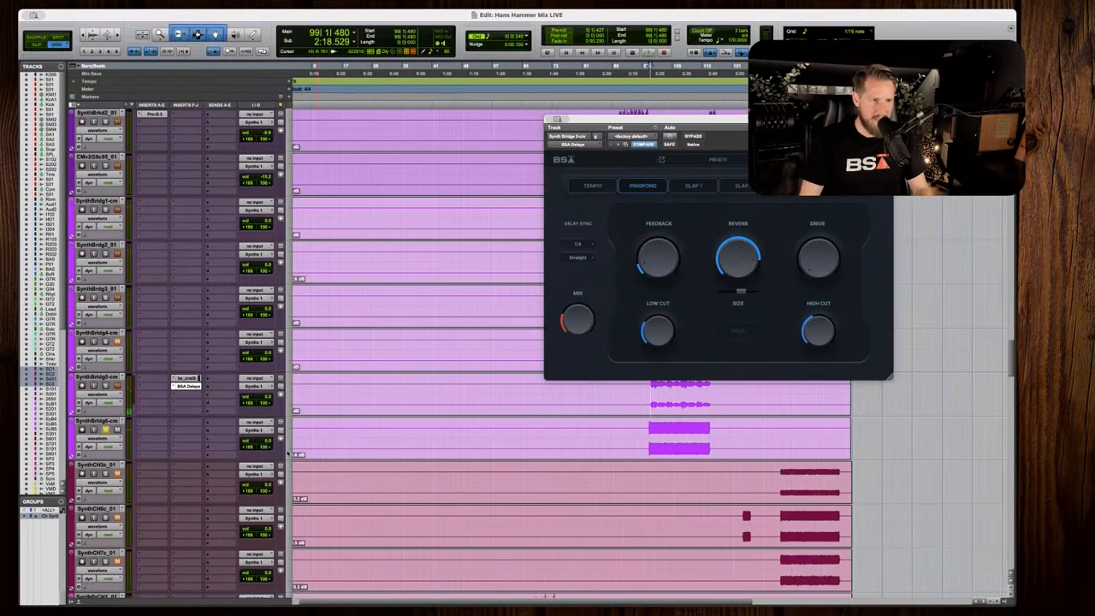
scroll(328, 455, left, 1)
drag(297, 456, 296, 461)
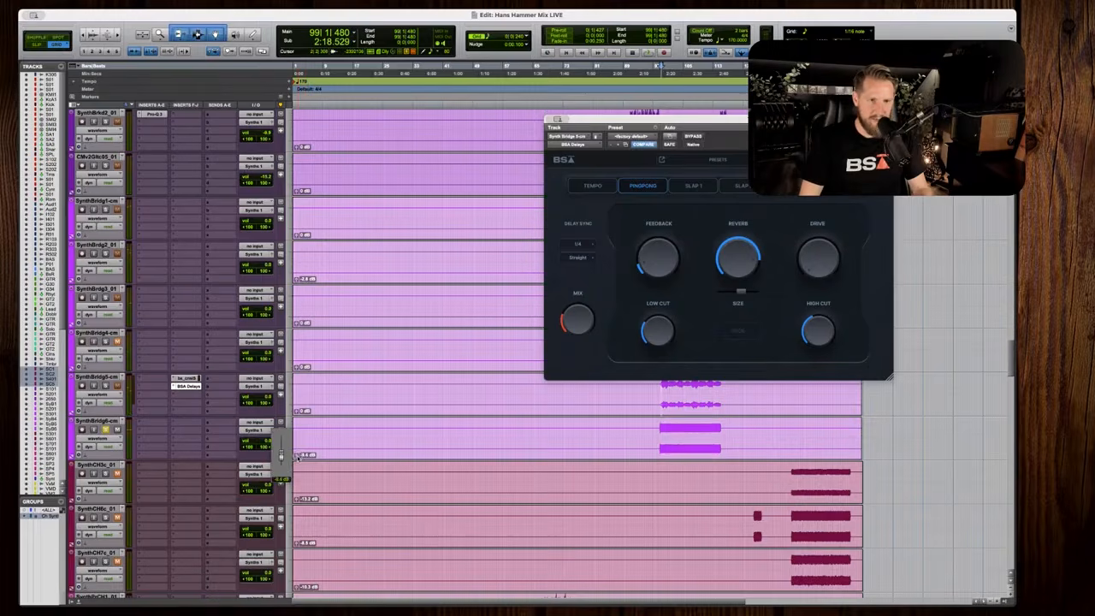
key(space)
Place the playback start at SynthBridg6's bridge clip near bar 99 and lower the track's volume while auditioning it.
key(t)
key(t)
key(t)
scroll(510, 438, right, 5)
key(space)
click(510, 438)
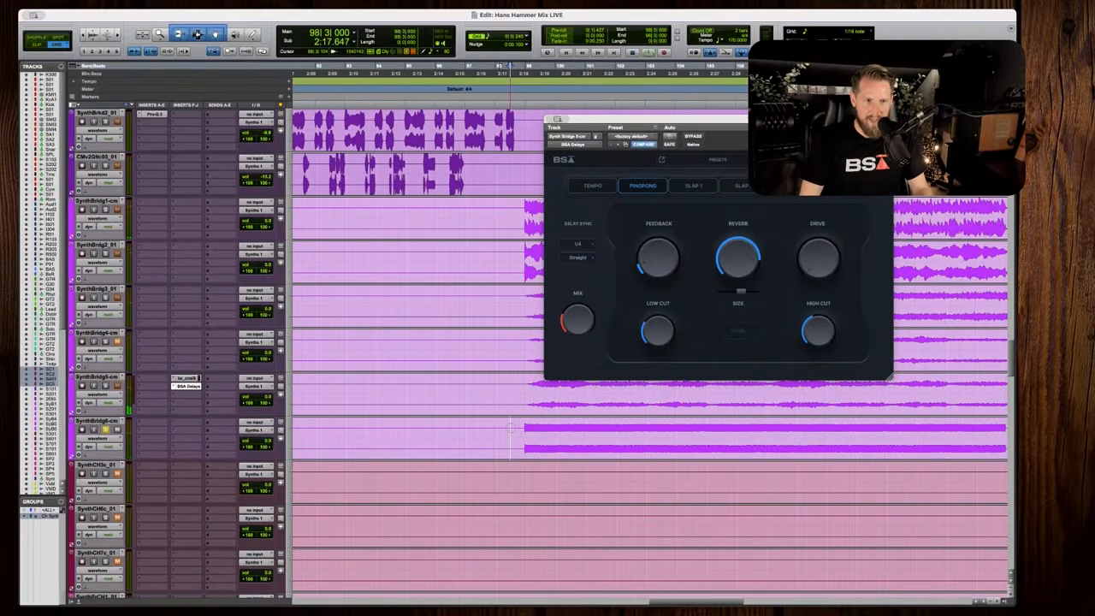
key(Tab)
key(t)
scroll(510, 438, right, 8)
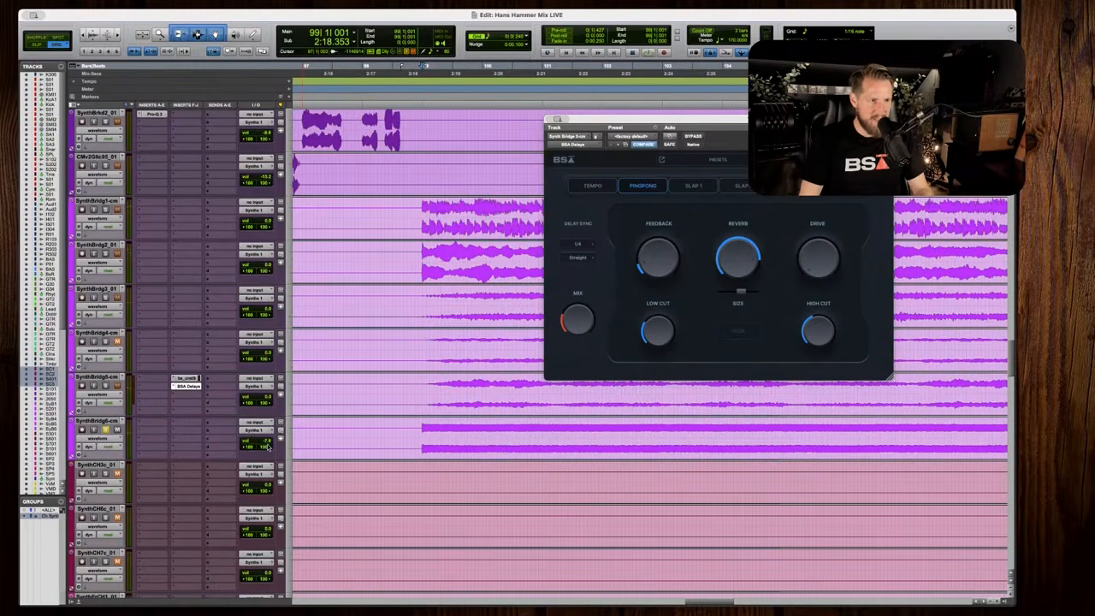
key(space)
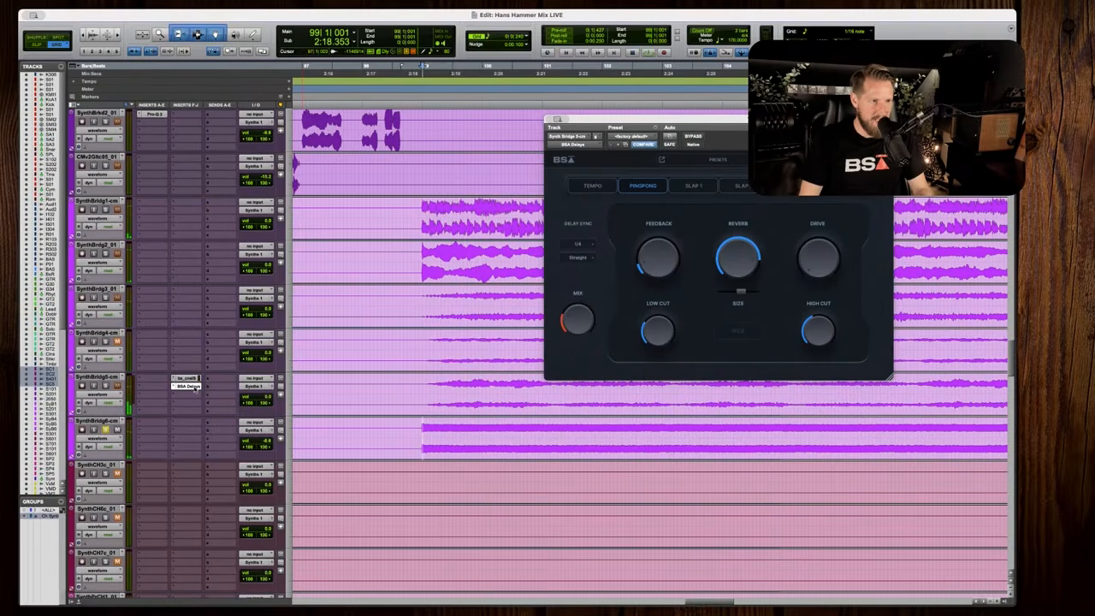
Copy BSA Delays from SynthBridg5 to SynthBridg6 and fine-tune SynthBridg6's volume during playback.
drag(188, 387, 191, 425)
key(space)
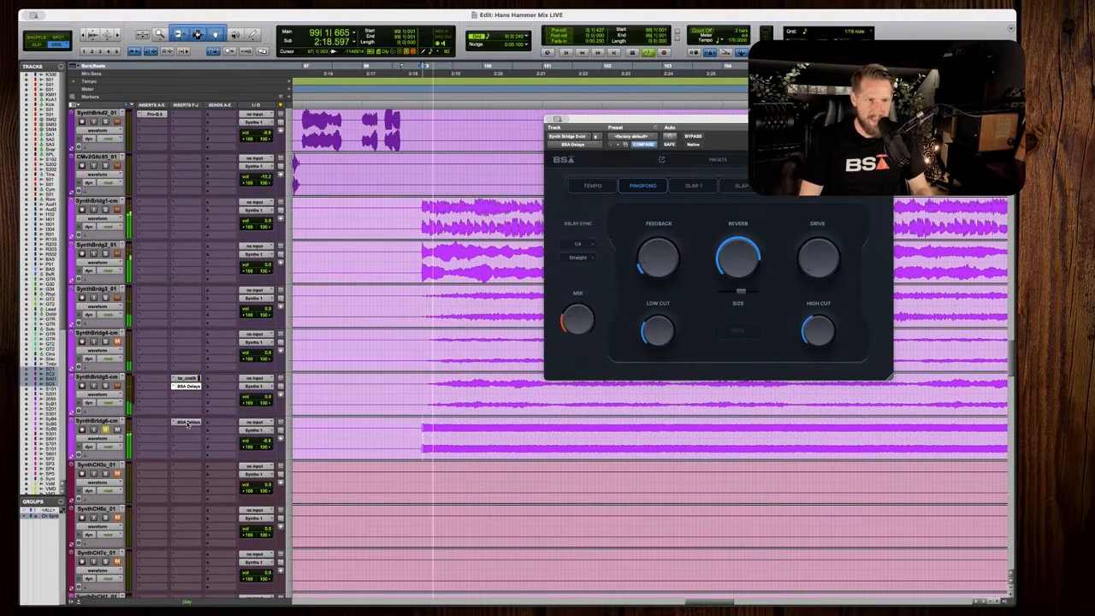
drag(255, 440, 256, 443)
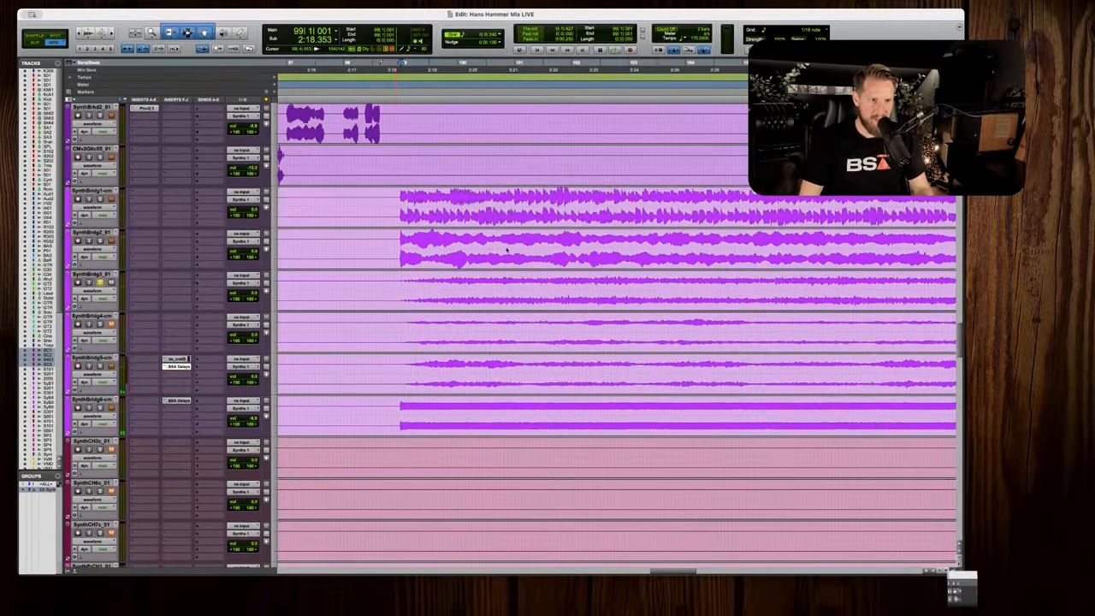
Raise the clip gain of SynthBridg3's bridge clip while playing the bridge from bar 99.
key(super+bracketleft)
key(super+bracketleft)
key(super+bracketleft)
scroll(284, 315, left, 5)
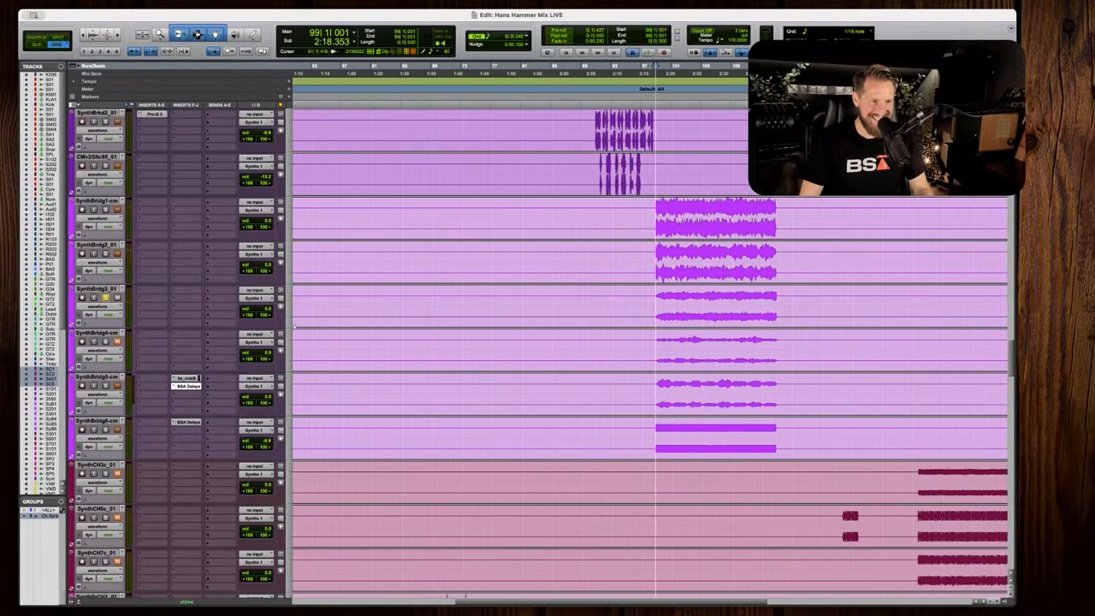
key(space)
key(super+bracketleft)
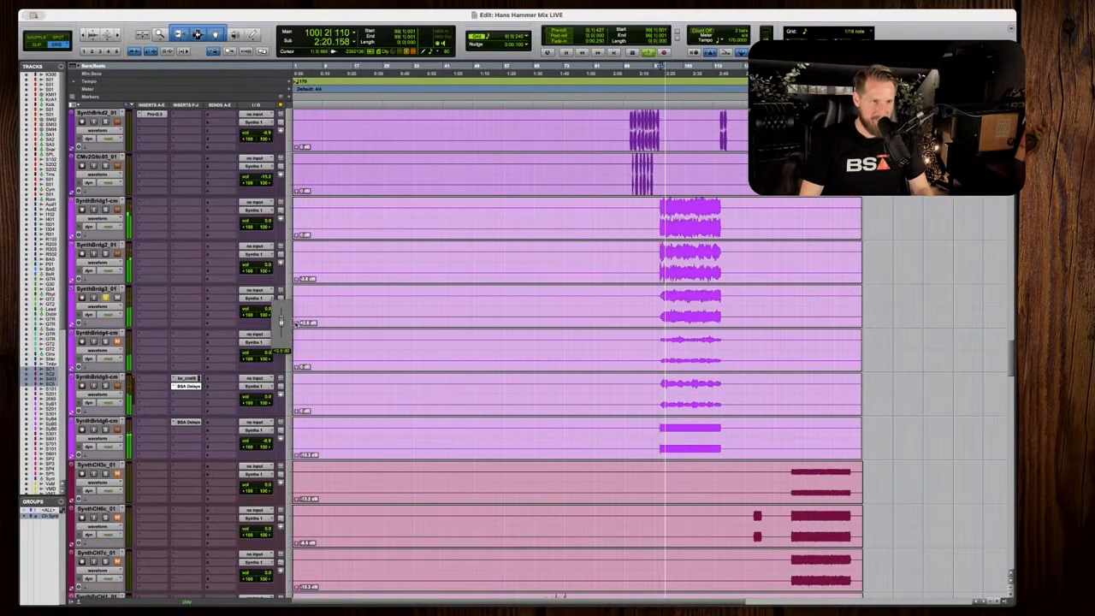
key(super+bracketright)
key(super+bracketright)
key(super+bracketright)
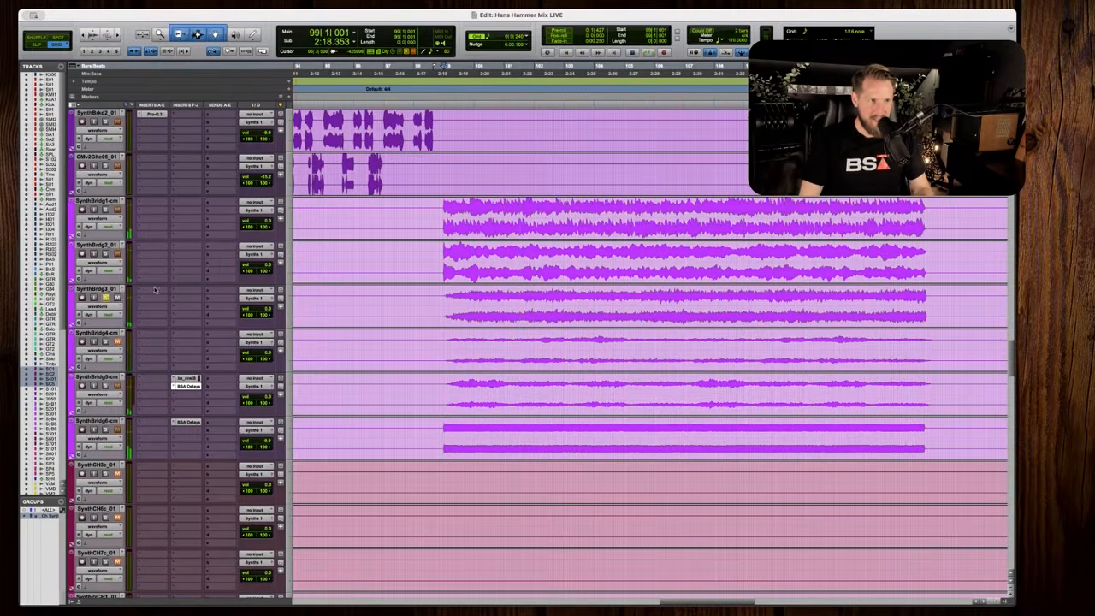
Insert bx_console SSL 4000 E on SynthBridg3 and adjust its channel settings while auditioning the bridge.
click(155, 291)
click(274, 296)
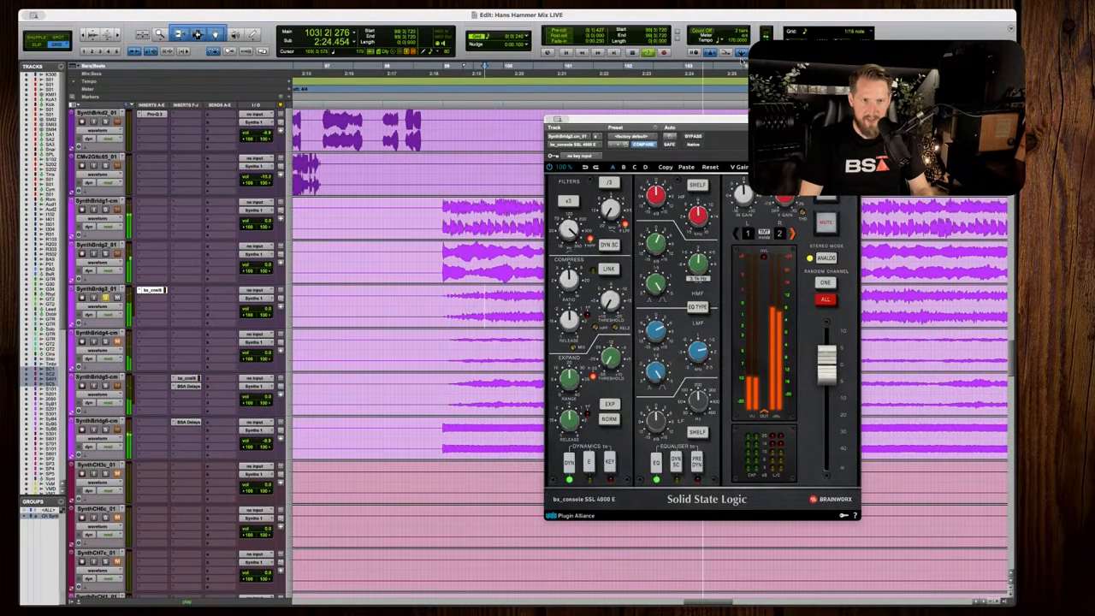
key(space)
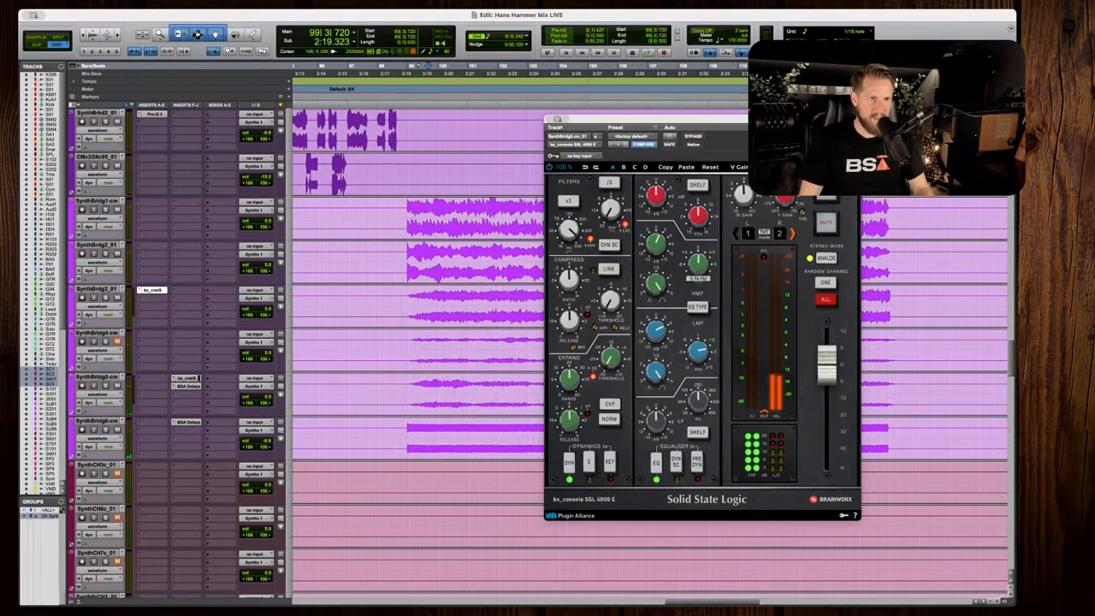
click(558, 119)
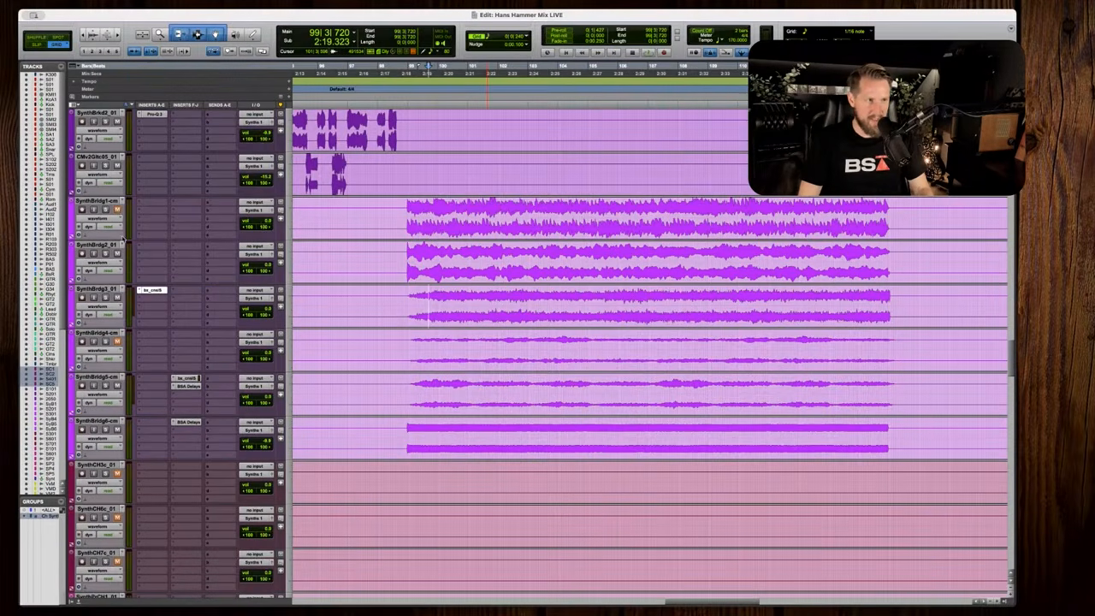
Lower SynthBridg3's volume to -2.0 dB during bridge playback.
key(space)
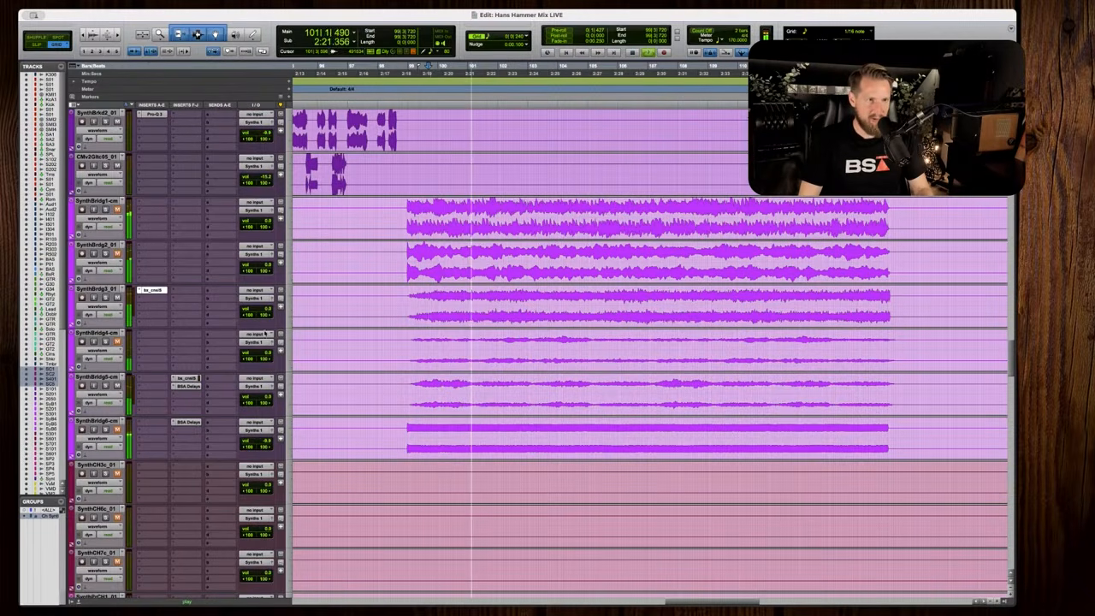
drag(253, 315, 260, 313)
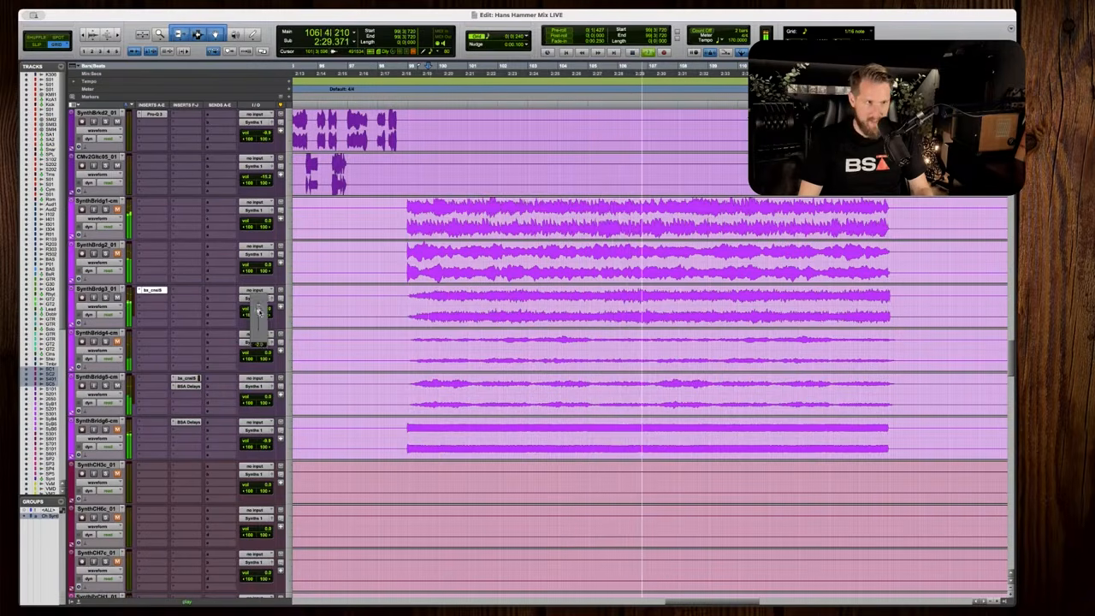
key(space)
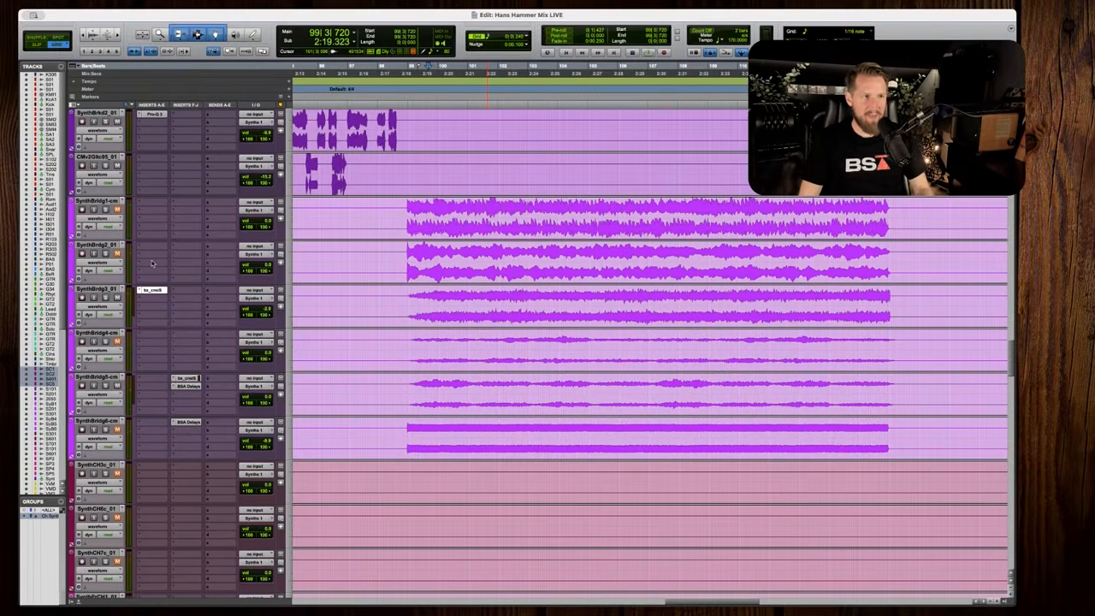
Lower SynthBridg2's volume to about -11 dB and SynthBridg1's to -5.9 dB while the bridge plays.
key(space)
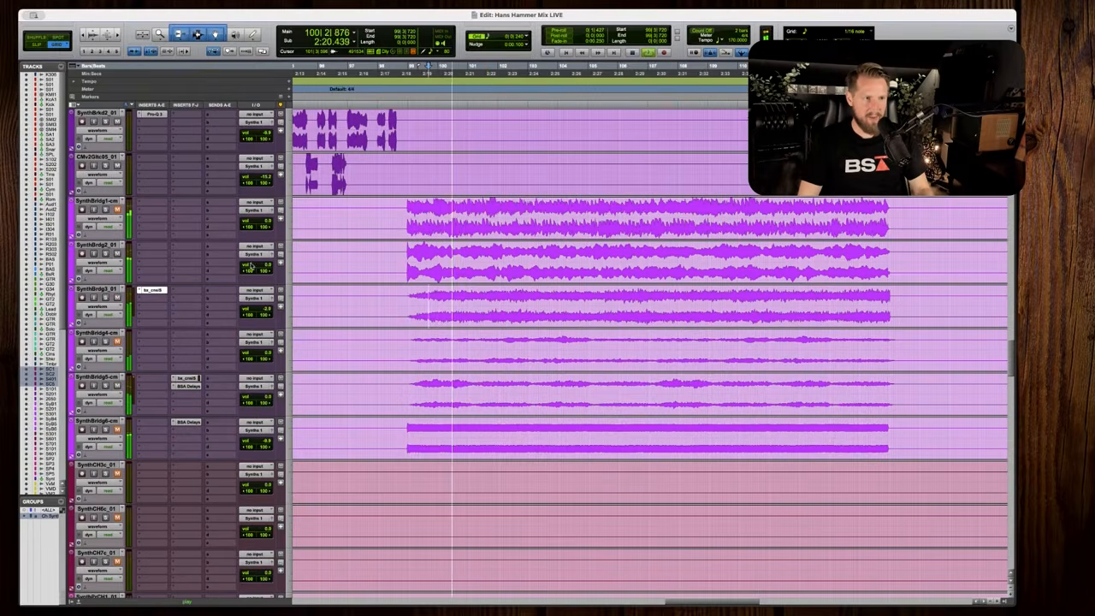
drag(247, 265, 260, 308)
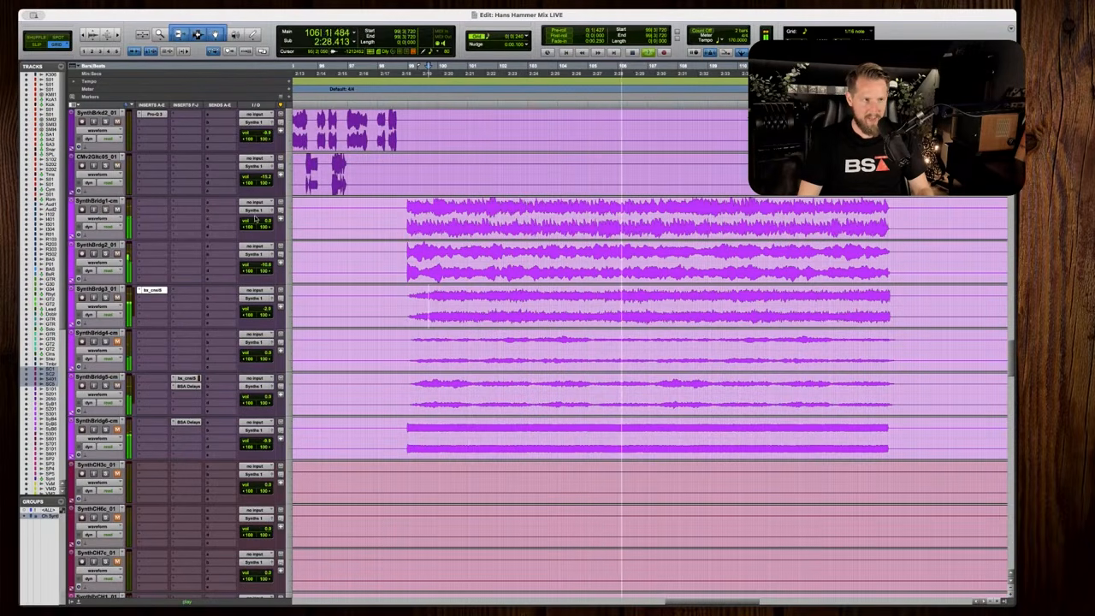
drag(256, 222, 267, 221)
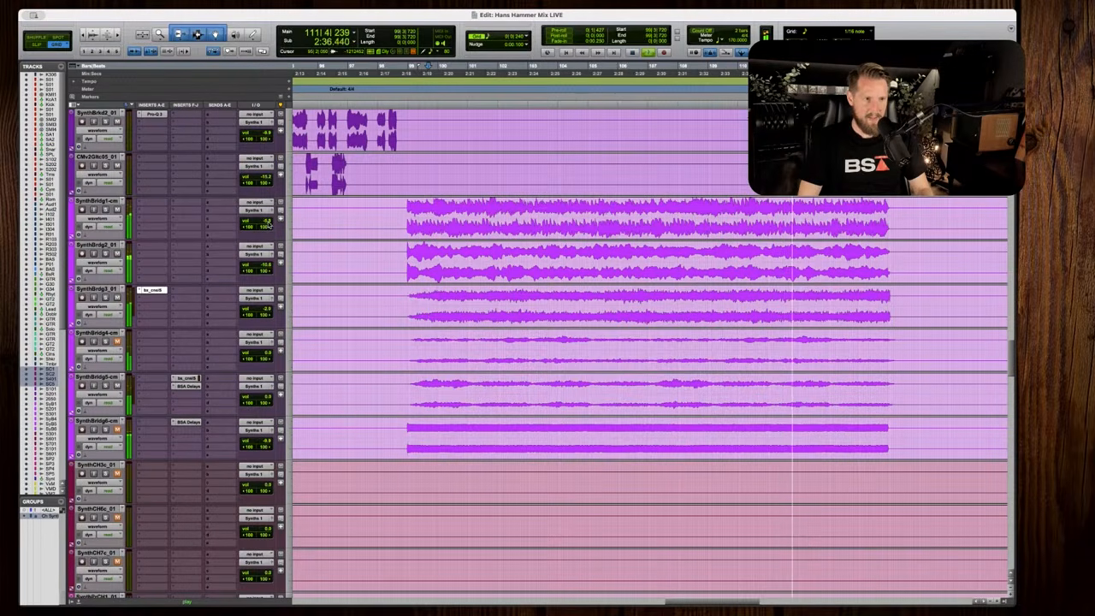
key(space)
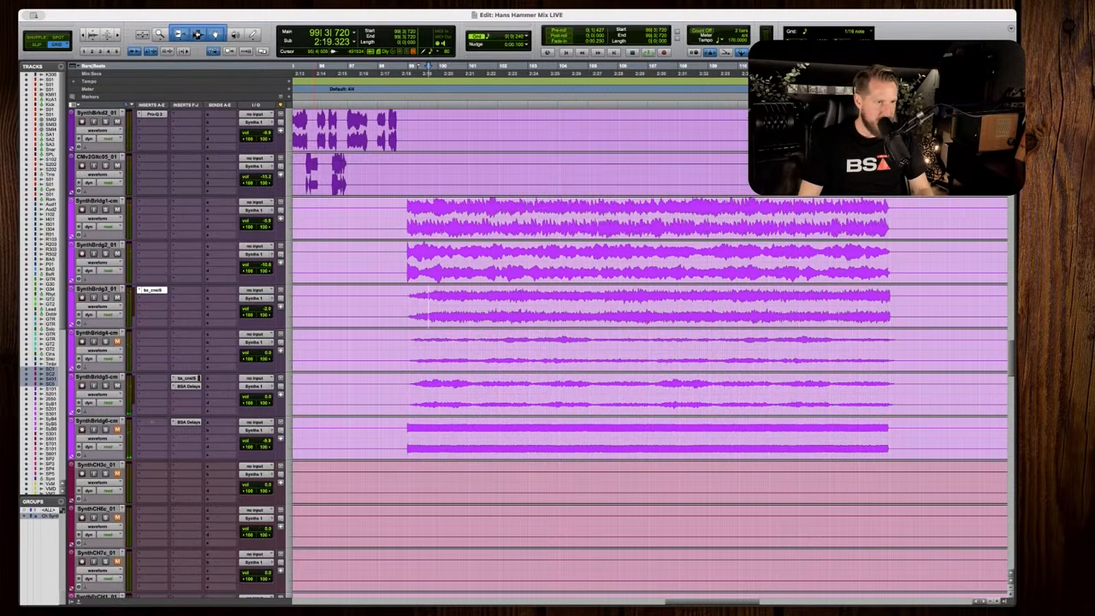
Audition the bridge synths again and lower SynthBridg6's volume to -12.5 dB.
key(space)
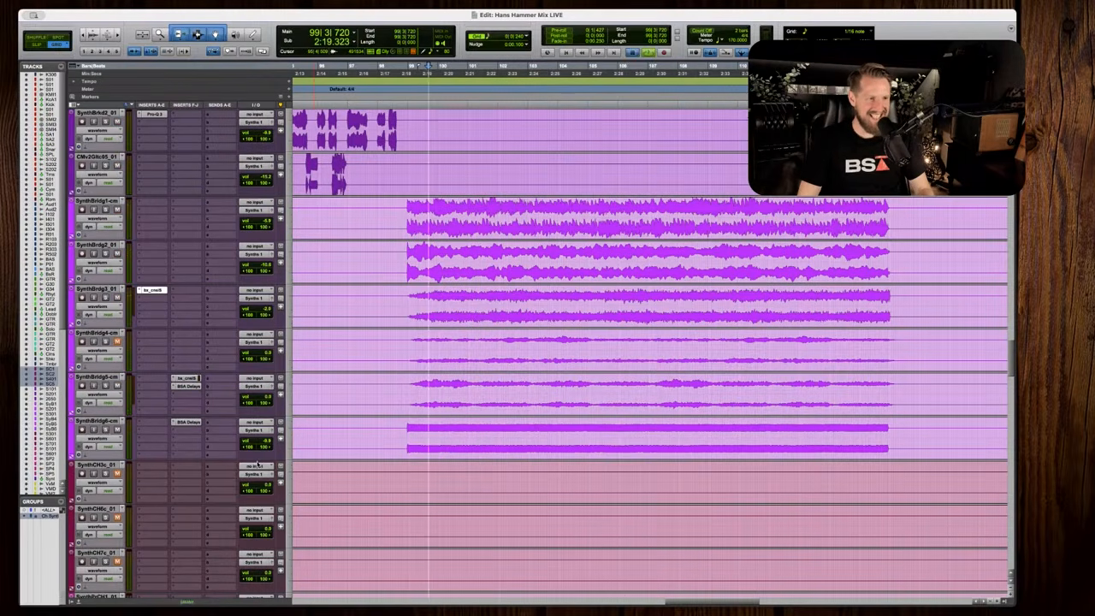
key(space)
drag(255, 440, 264, 445)
key(space)
key(space)
key(space)
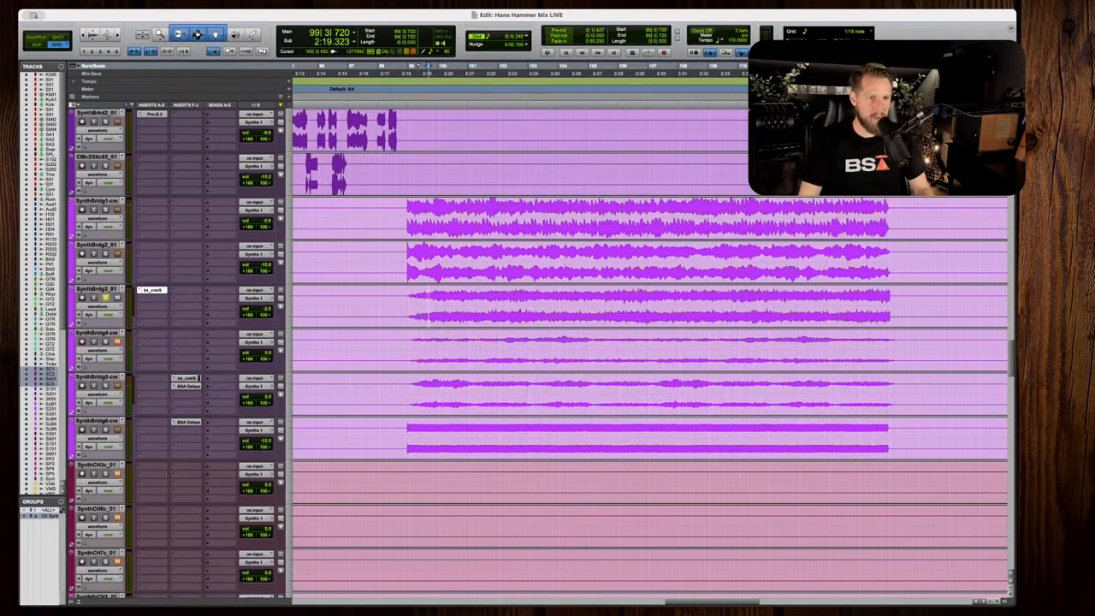
Move the playback start to about bar 101 and listen to the balance of the bridge synths.
key(space)
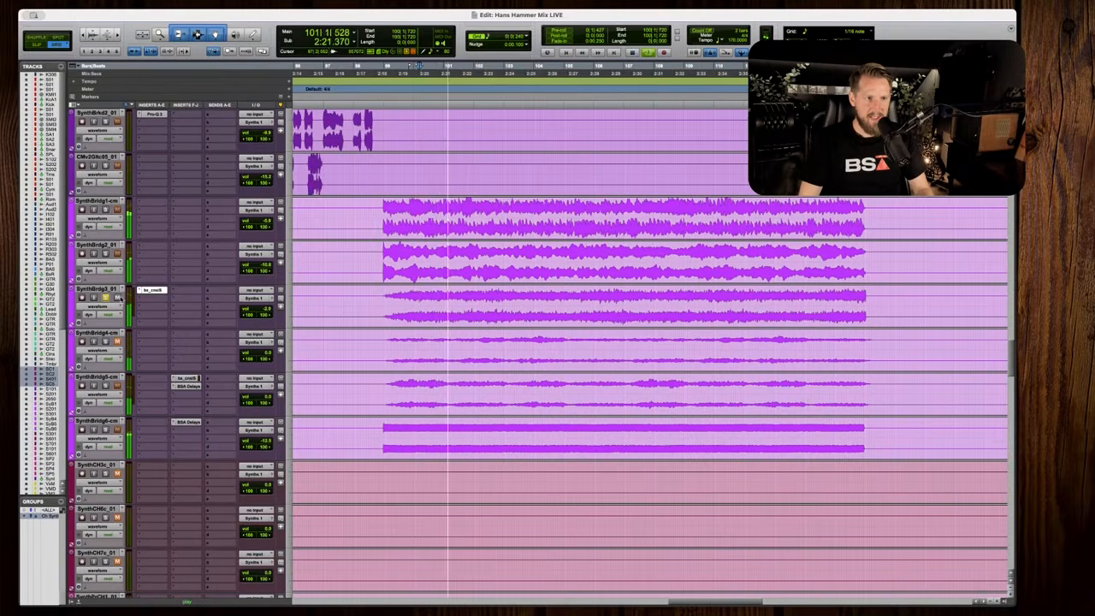
click(424, 307)
key(space)
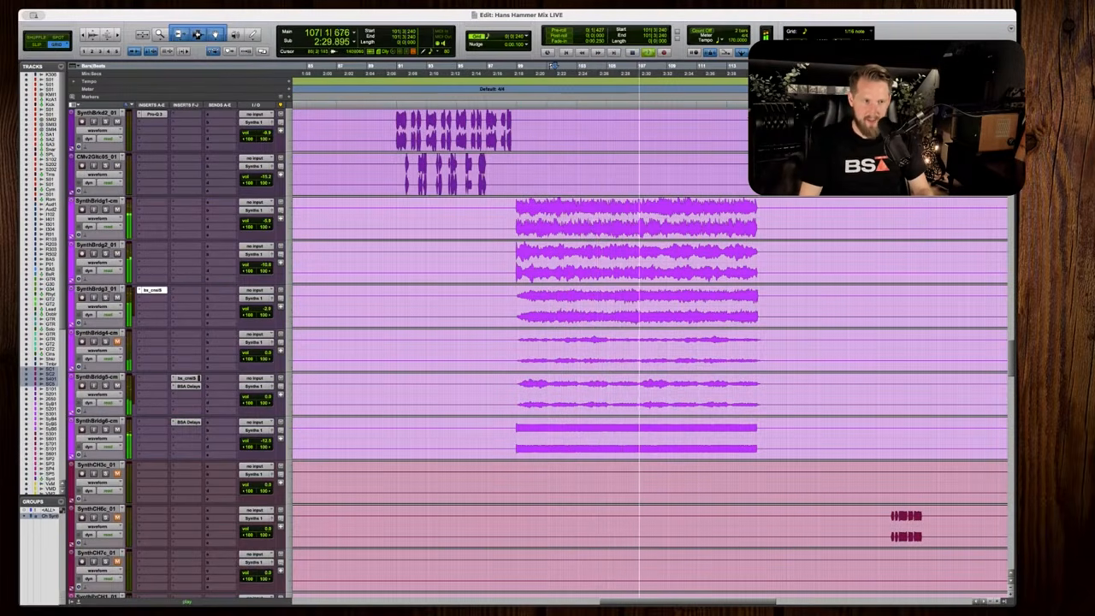
key(space)
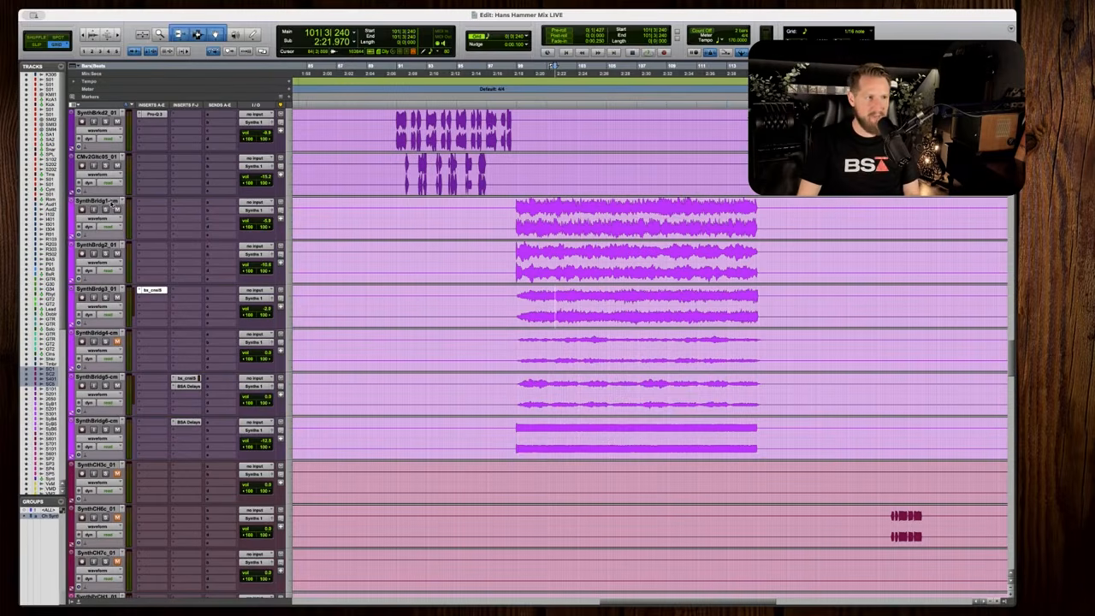
Group tracks SynthBridg1 through SynthBridg6 as a mix and edit group named Bridge Synth.
click(107, 203)
shift+click(109, 420)
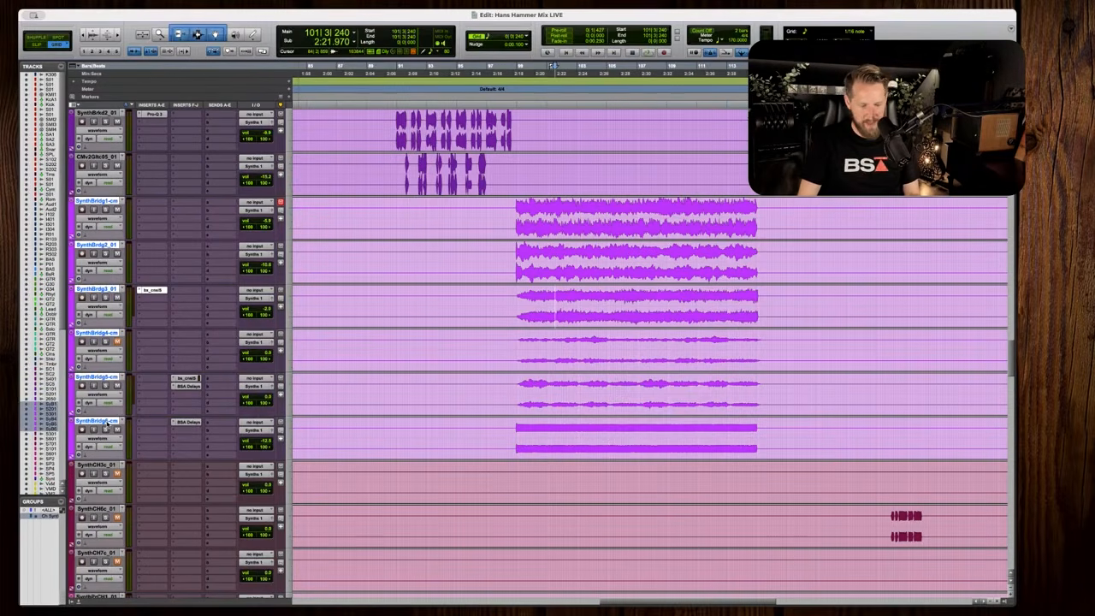
key(super+g)
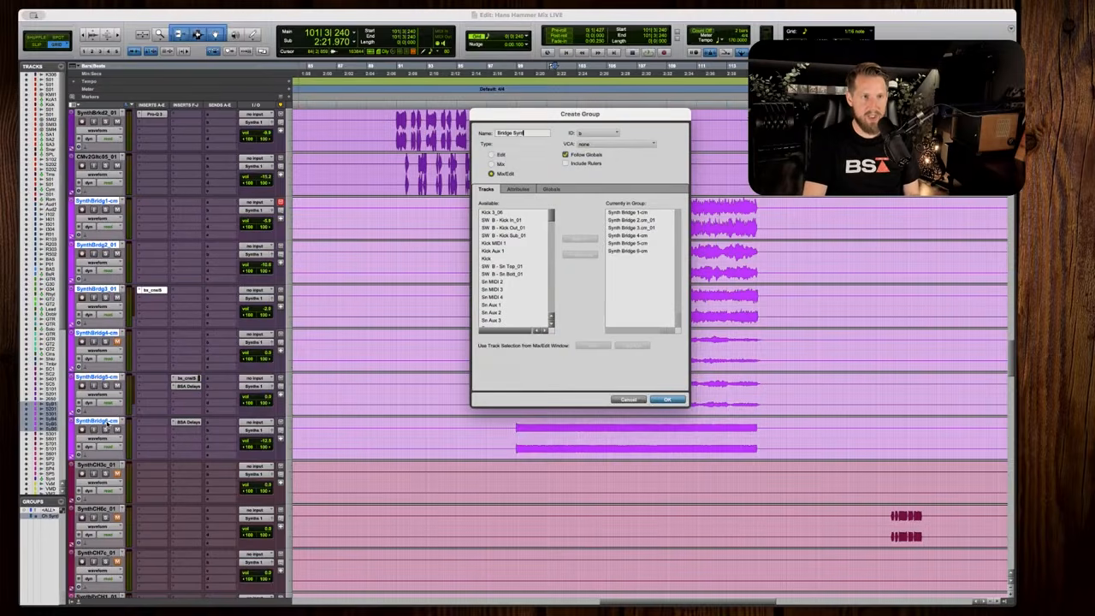
key(Return)
Lower the whole bridge synth group during playback until SynthBridg1 sits at -7.2 dB.
key(super+bracketleft)
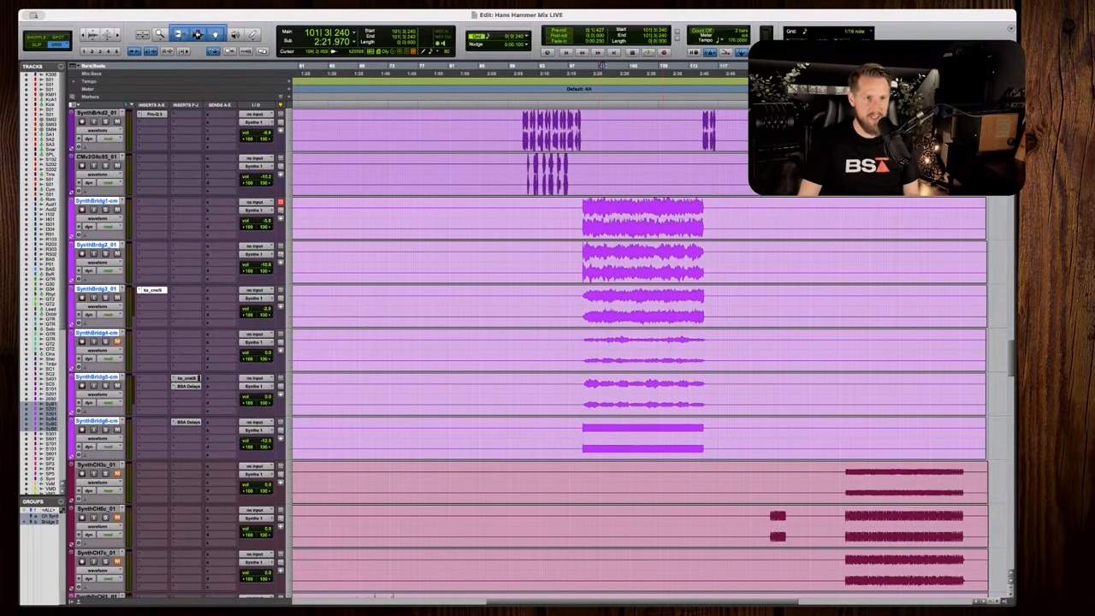
scroll(507, 209, right, 1)
drag(260, 215, 264, 221)
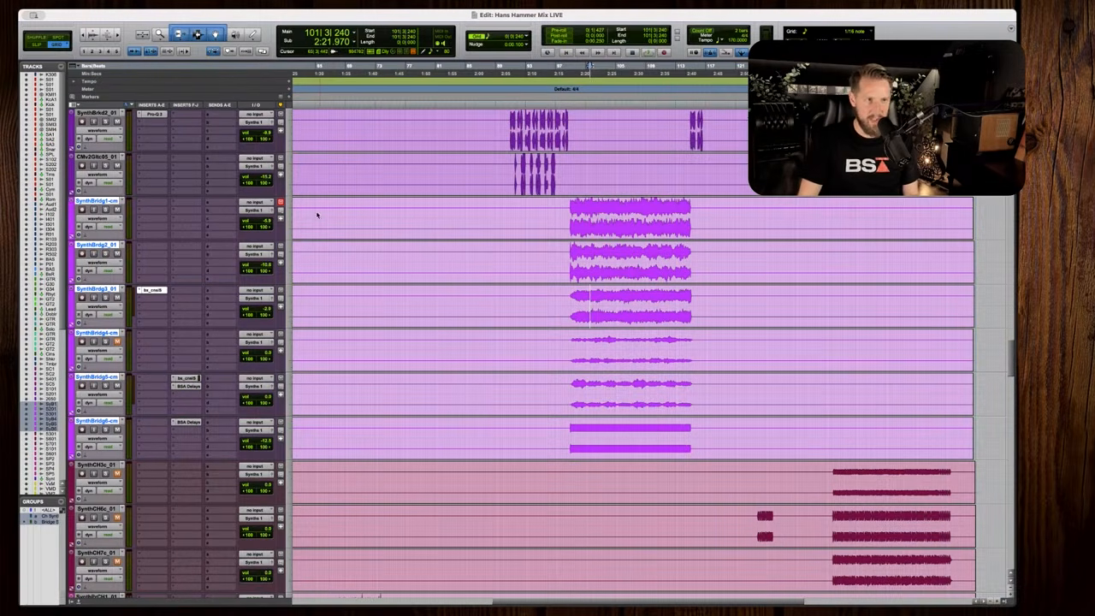
key(space)
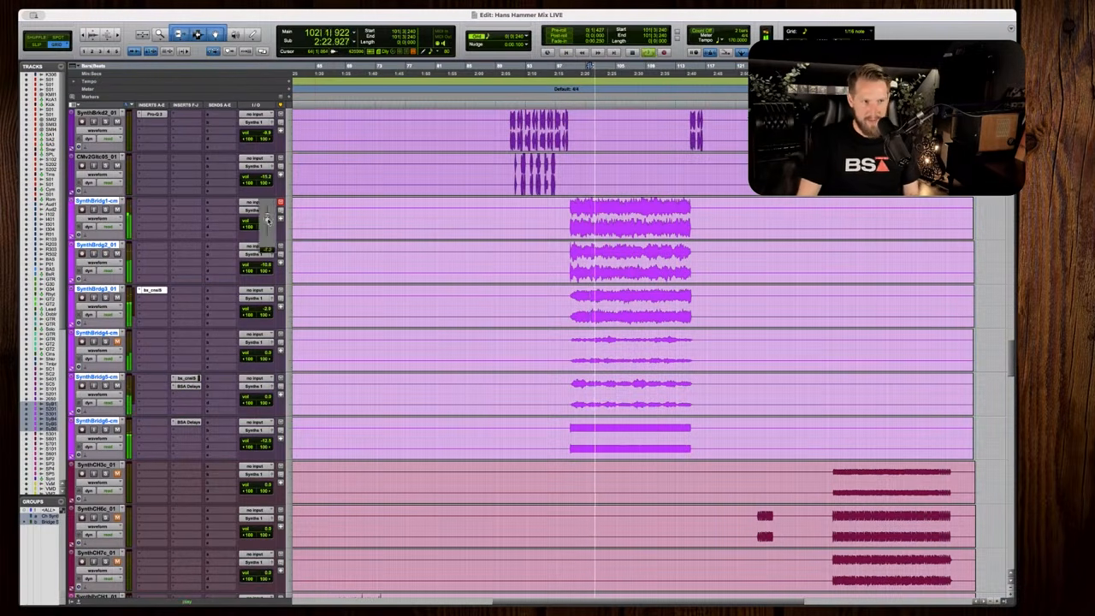
drag(268, 222, 266, 220)
scroll(551, 342, right, 3)
scroll(552, 342, up, 6)
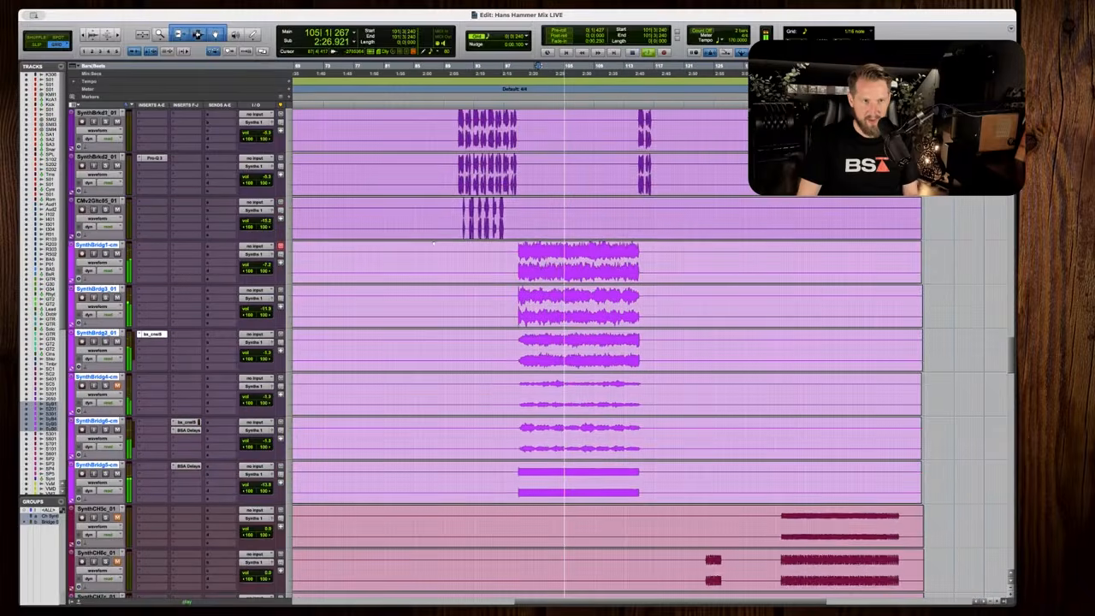
key(space)
Look through the synth tracks around the bridge group for clips that still need mixing.
scroll(551, 342, down, 3)
scroll(552, 342, up, 3)
scroll(552, 342, down, 2)
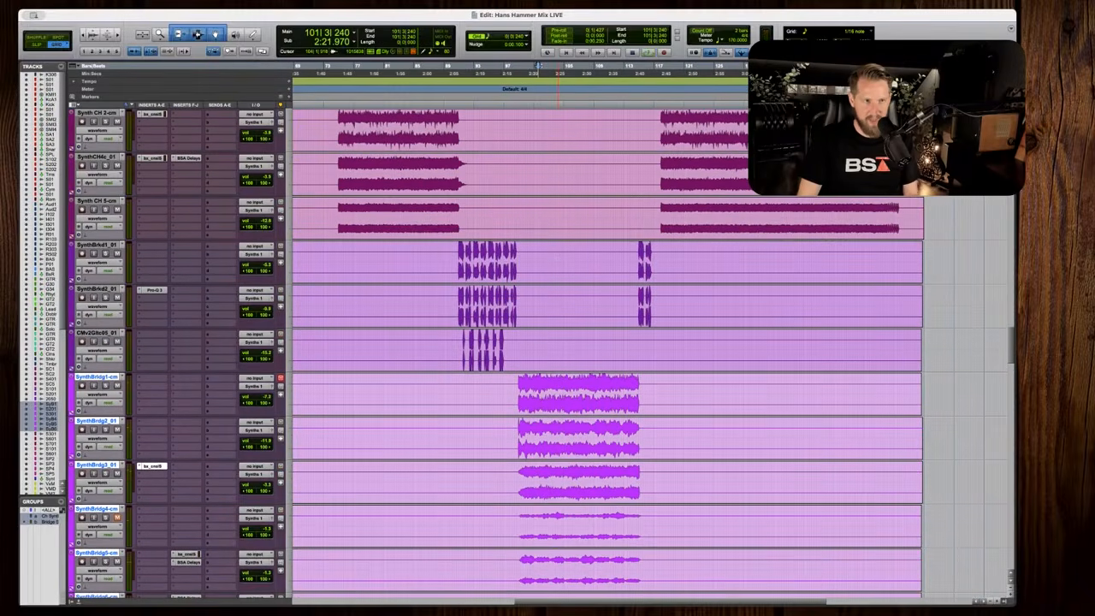
scroll(608, 342, down, 8)
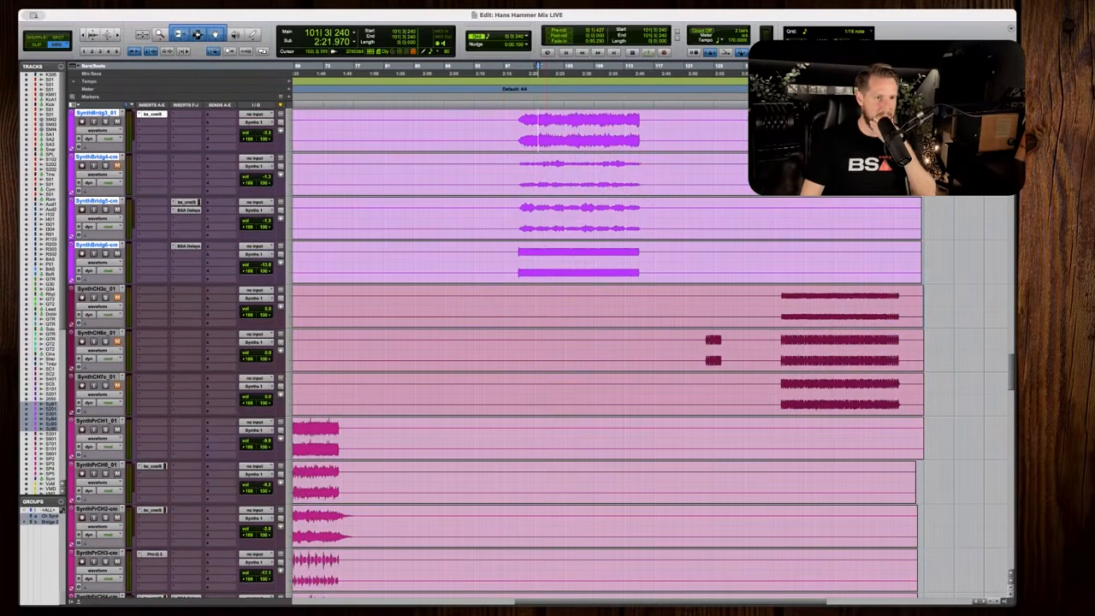
key(r)
scroll(564, 283, left, 4)
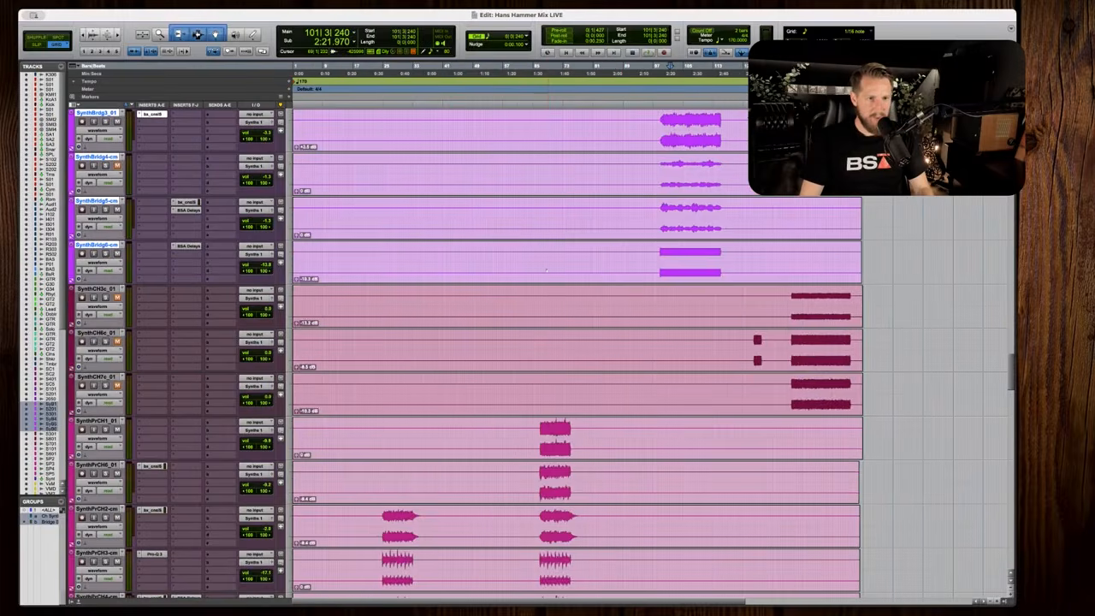
scroll(569, 278, down, 9)
scroll(580, 272, up, 15)
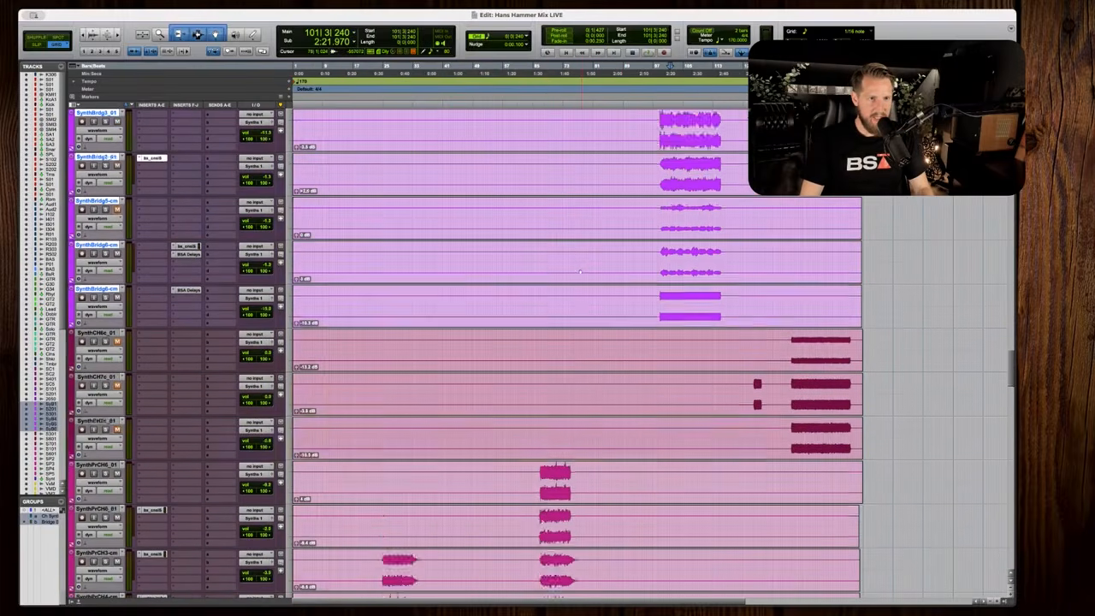
scroll(580, 272, down, 10)
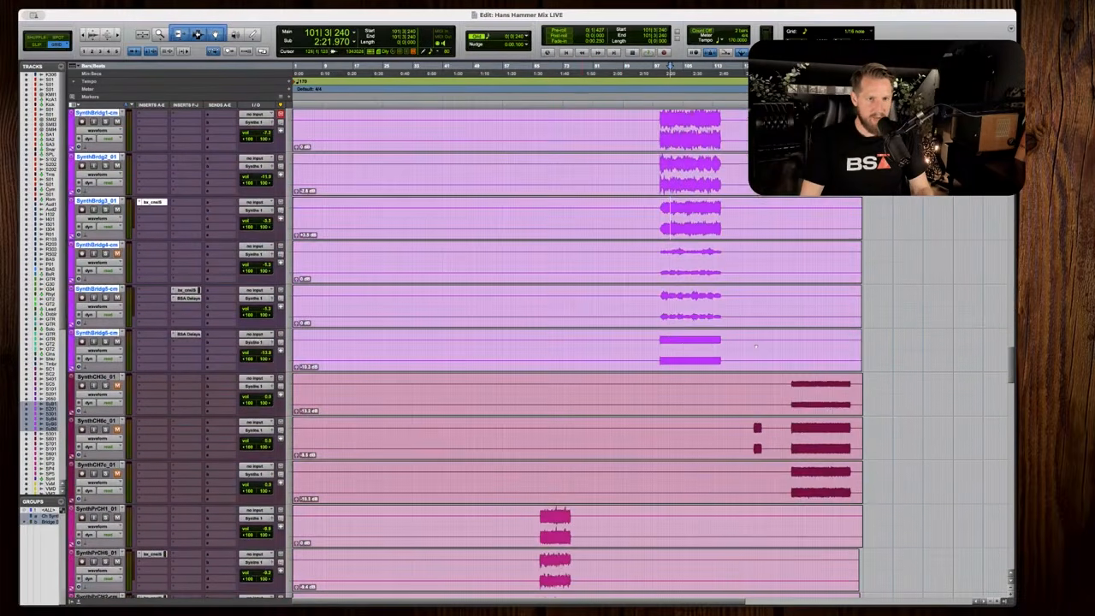
scroll(520, 242, up, 12)
key(t)
key(t)
scroll(520, 242, down, 8)
scroll(520, 242, right, 1)
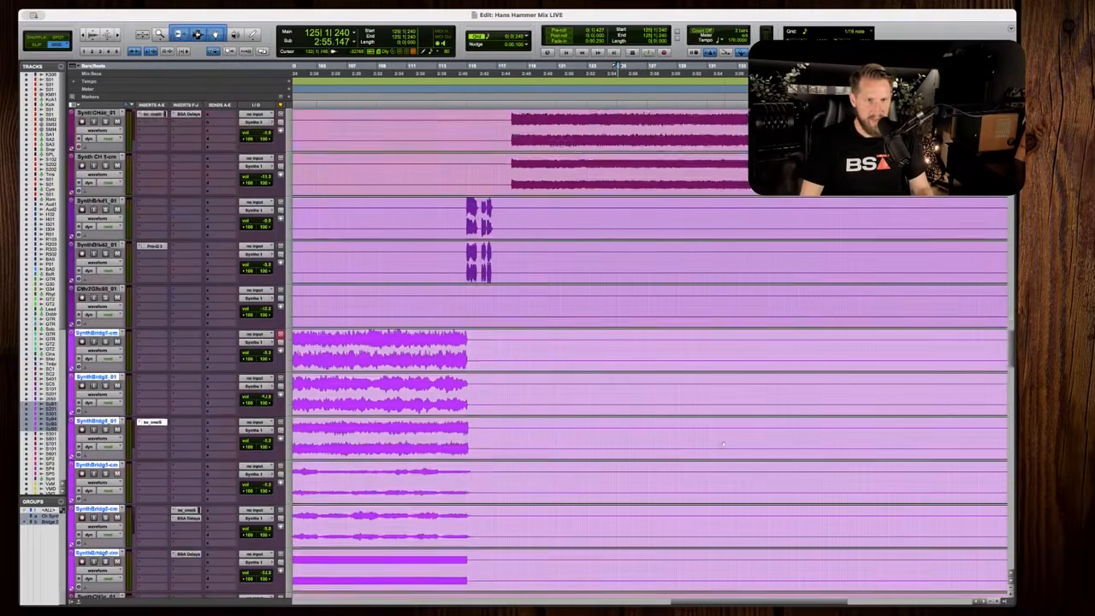
Highlight the final chorus clips on the Synth CH tracks and compare them with SynthCH3c, SynthCH6c and SynthCH7c.
scroll(520, 242, up, 3)
key(r)
key(r)
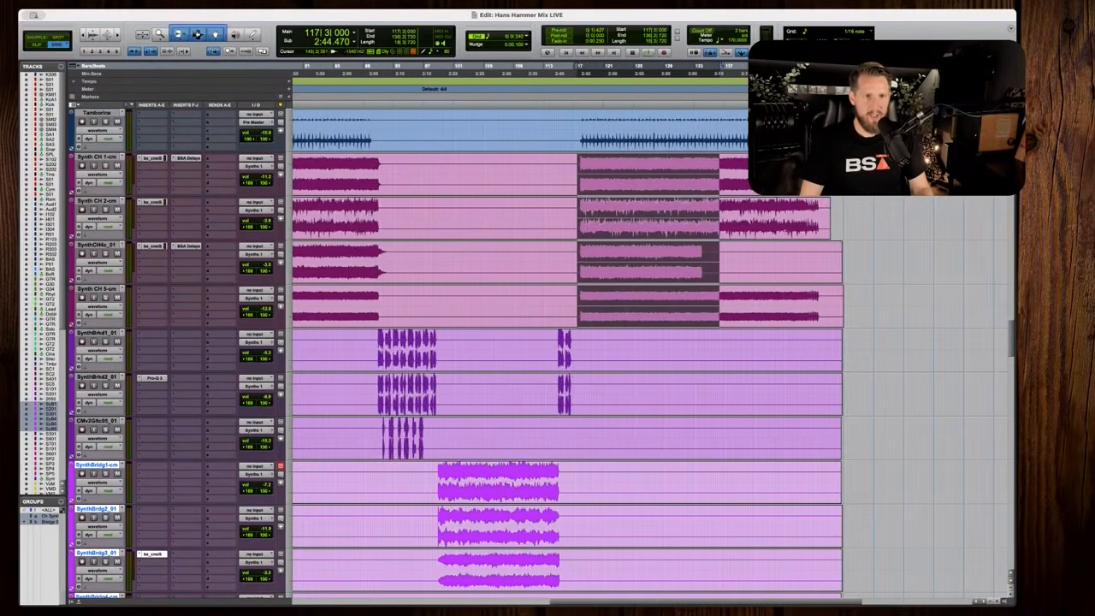
drag(609, 224, 819, 224)
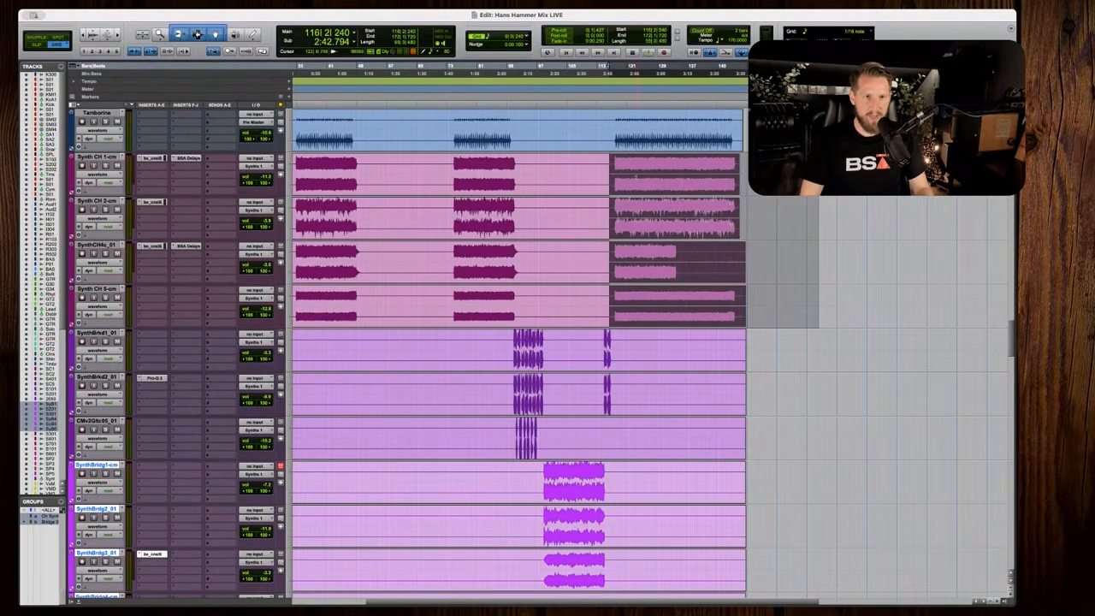
scroll(674, 284, down, 10)
scroll(673, 284, up, 10)
scroll(673, 283, down, 7)
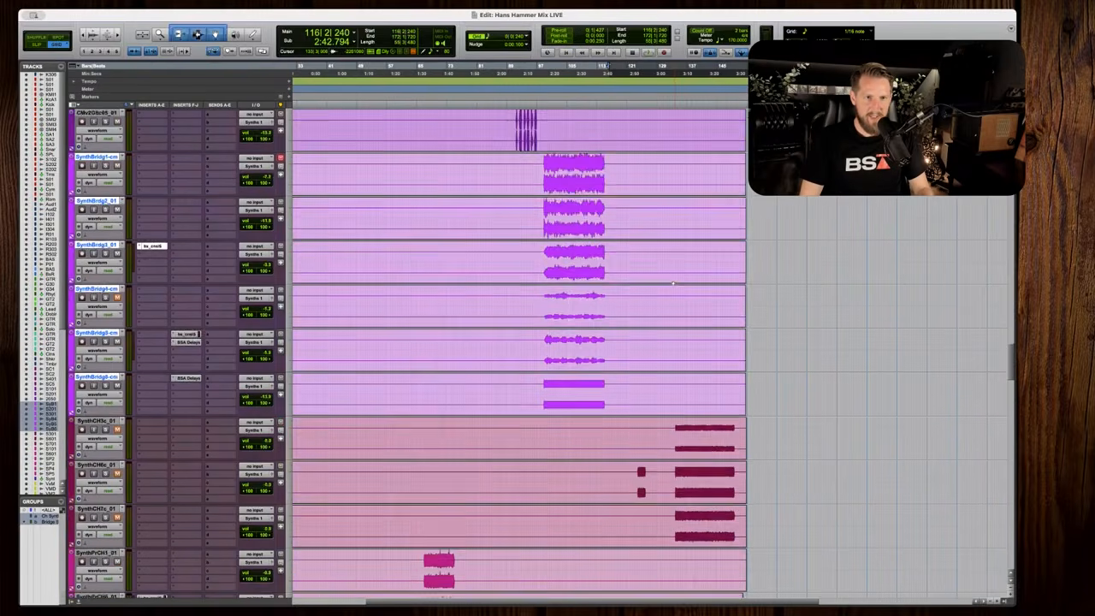
scroll(674, 283, down, 5)
Solo and unmute SynthCH6c, and play its short clip from bar 124.
click(674, 283)
key(t)
key(t)
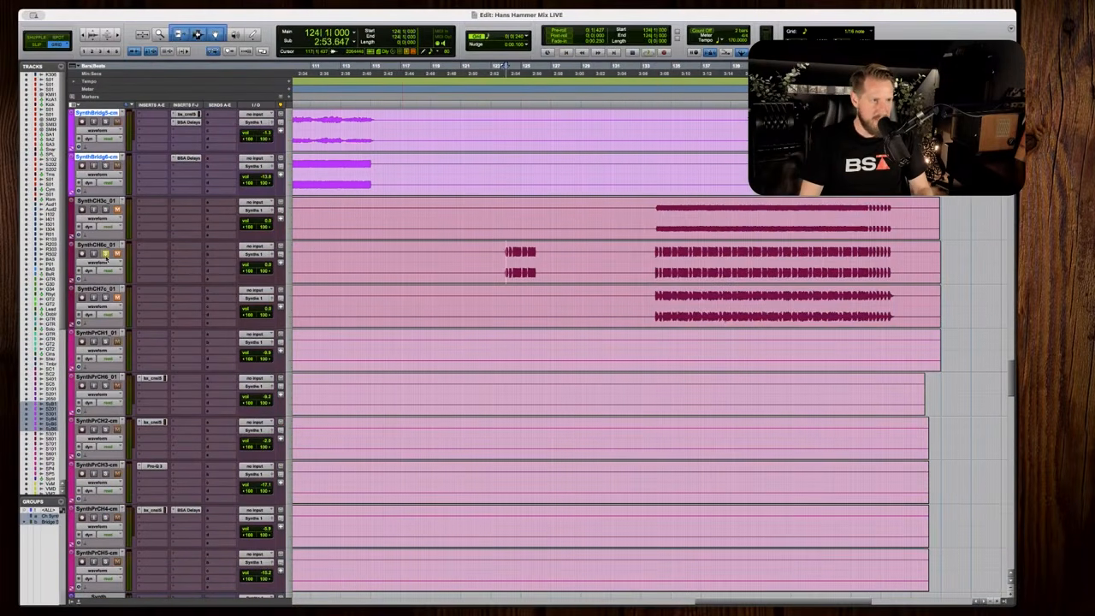
key(space)
key(r)
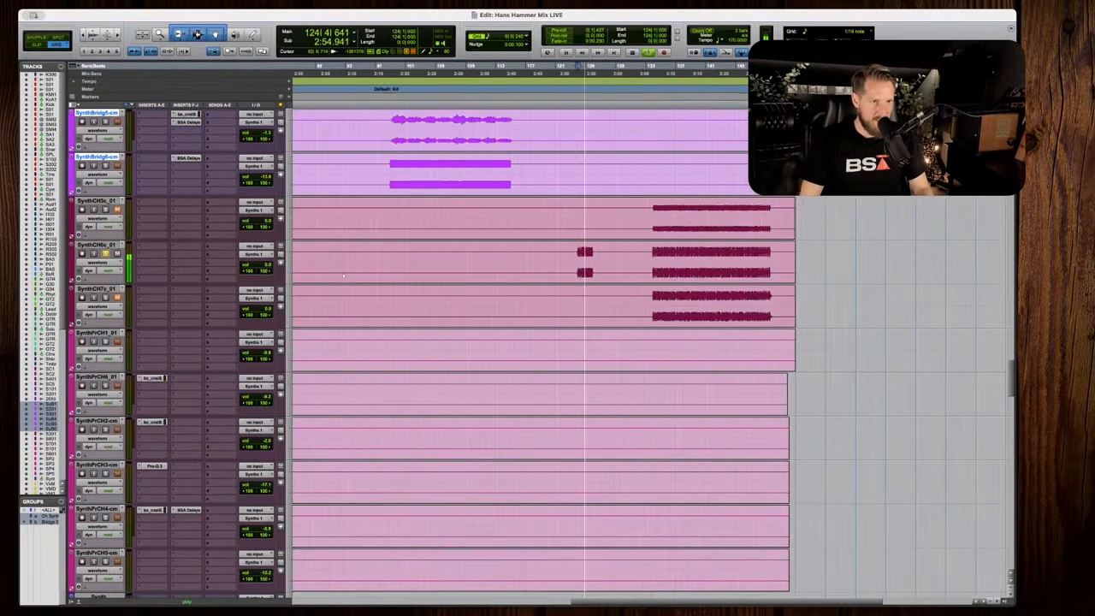
Lower the SynthCH6c clip gain to about -11.3 dB and move to its final chorus clip at bar 134.
key(space)
key(r)
click(296, 279)
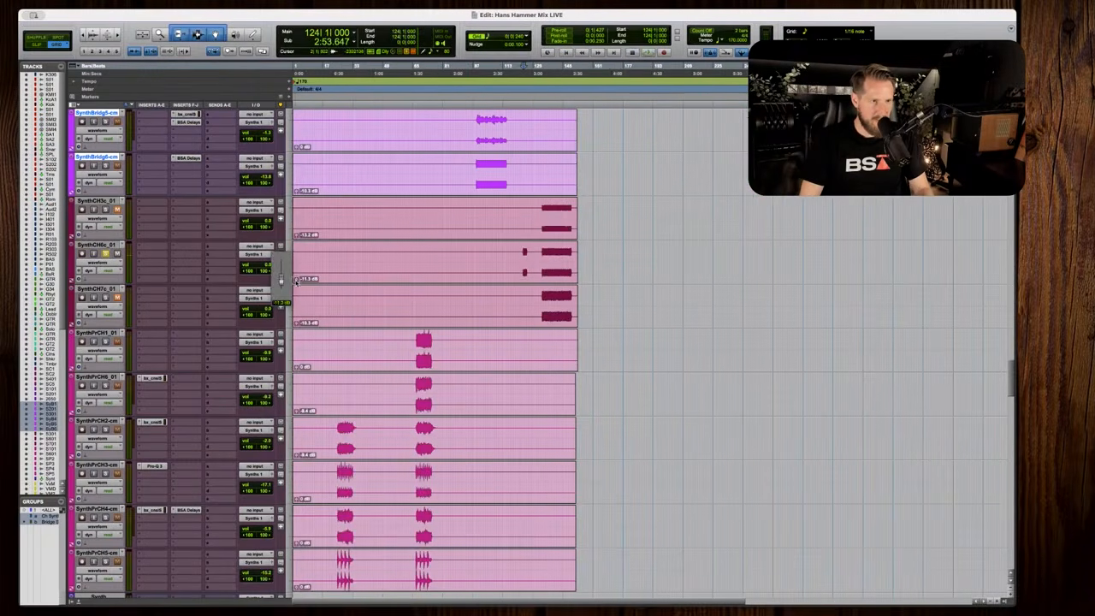
key(space)
key(t)
key(t)
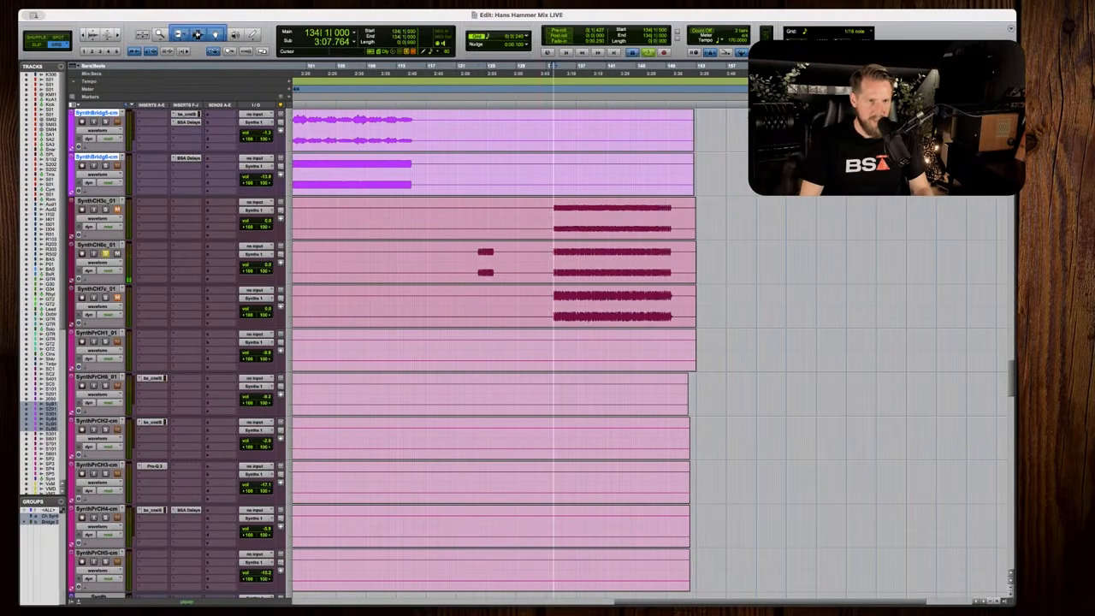
Solo SynthCH7c, play its final chorus clip from bar 134, and adjust its clip gain.
key(space)
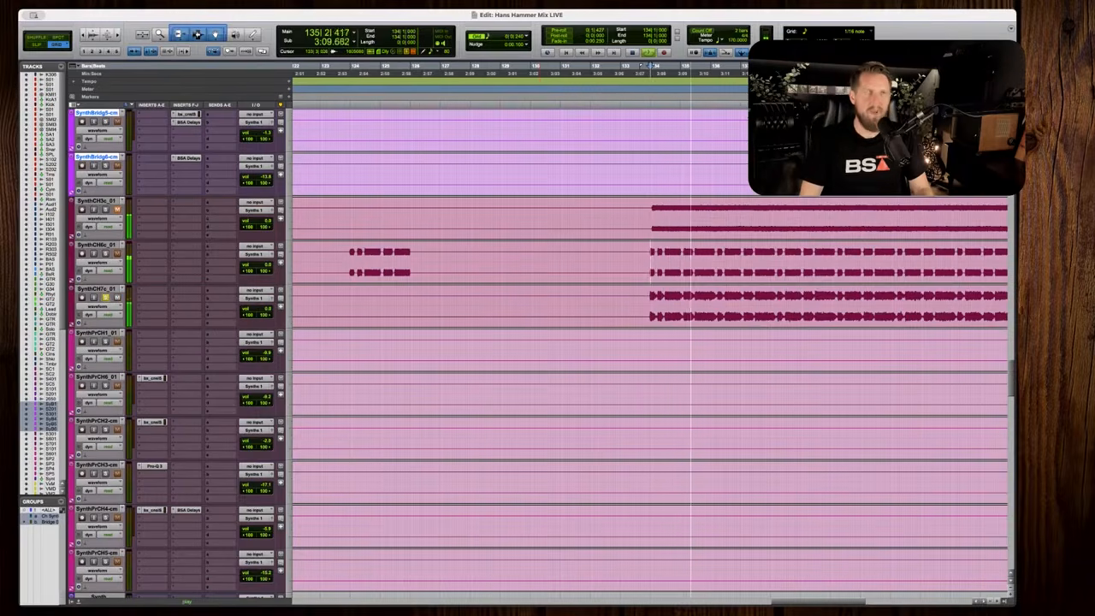
key(r)
key(r)
key(r)
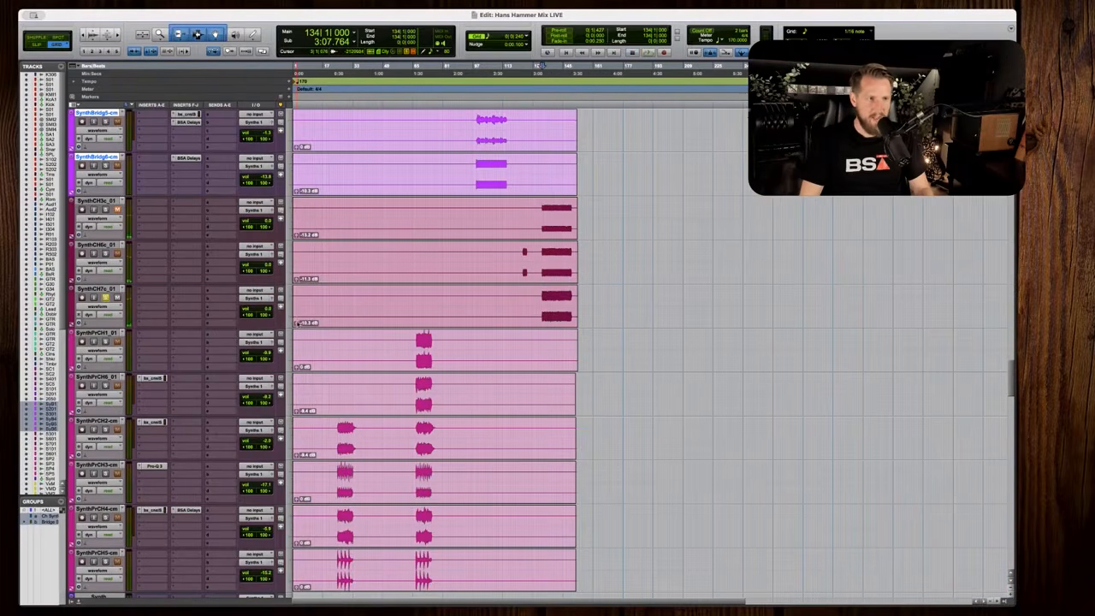
key(space)
key(t)
key(t)
Solo SynthCH3c and play its final chorus clip from bar 134 to set its volume.
scroll(564, 342, up, 1)
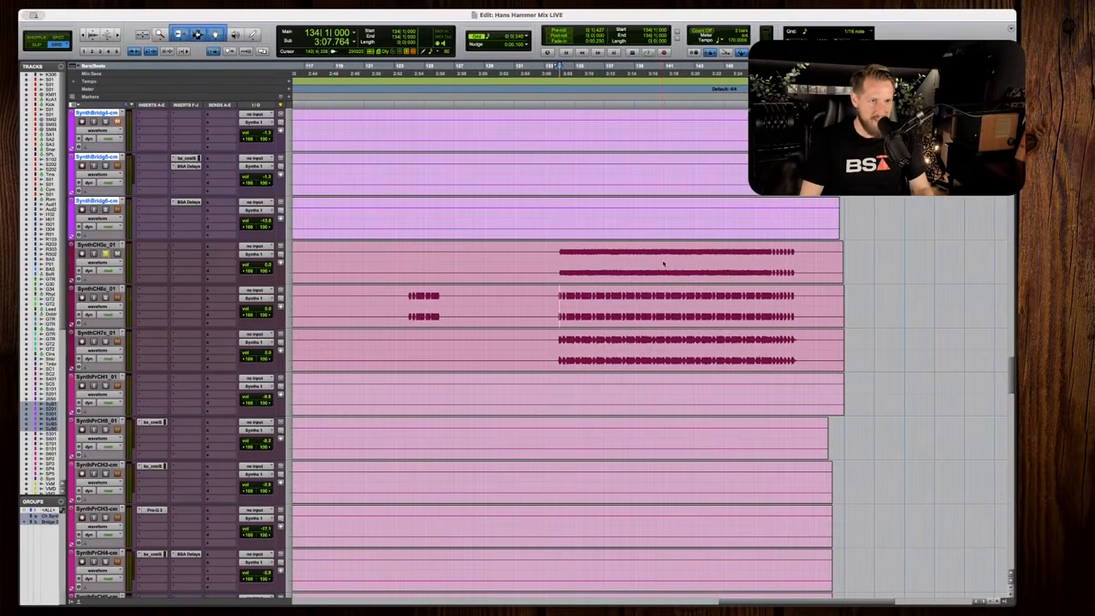
key(r)
key(r)
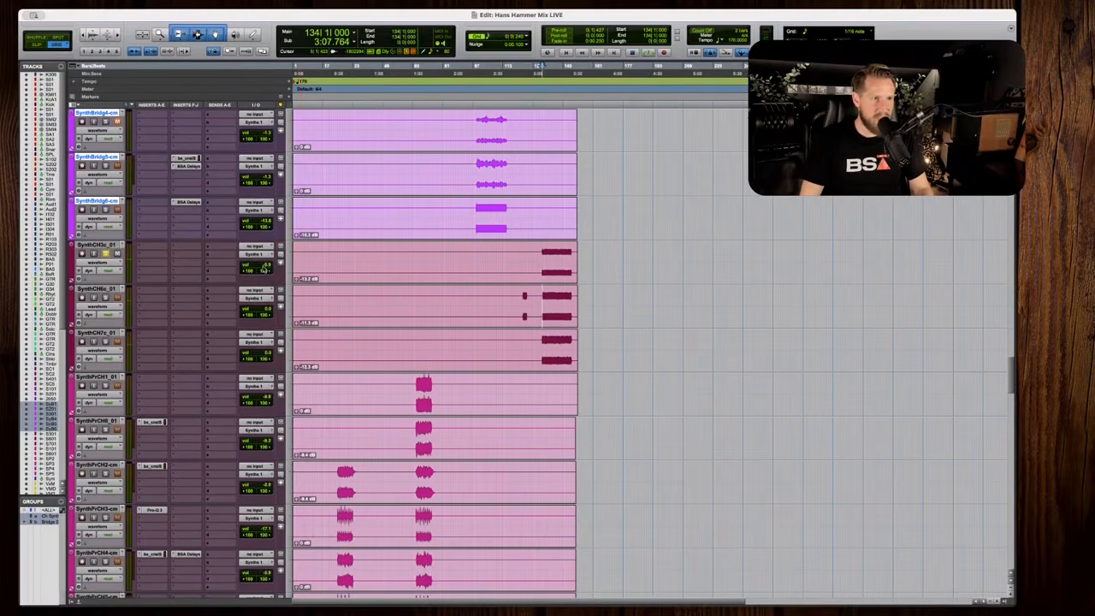
key(space)
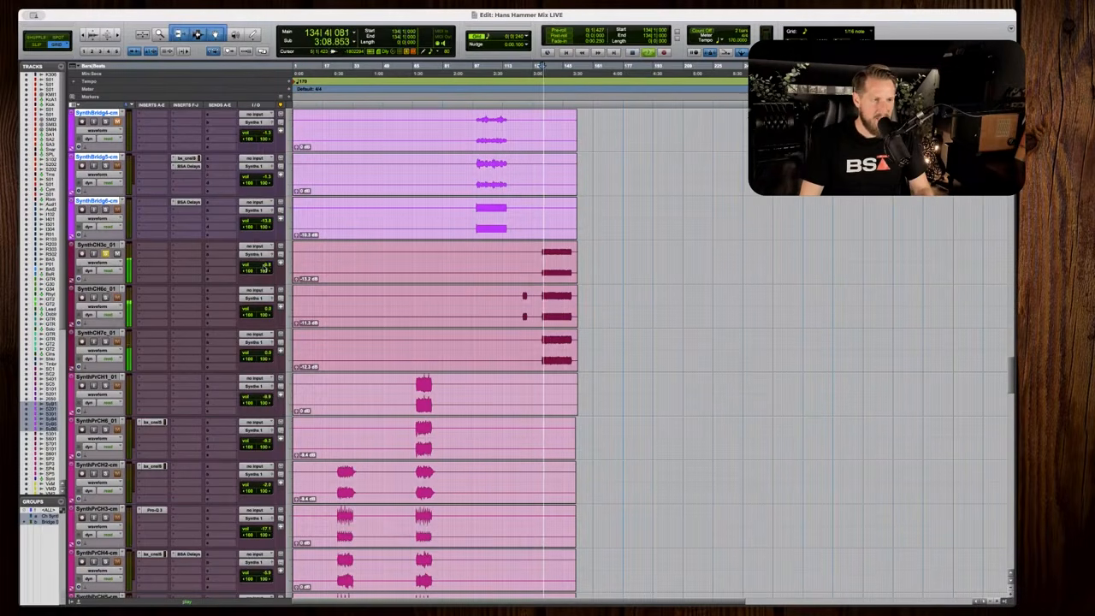
Audition the SynthCH3c_01 and SynthCH7c_01 parts from bar 134, with the final chorus clips shown in close-up.
key(space)
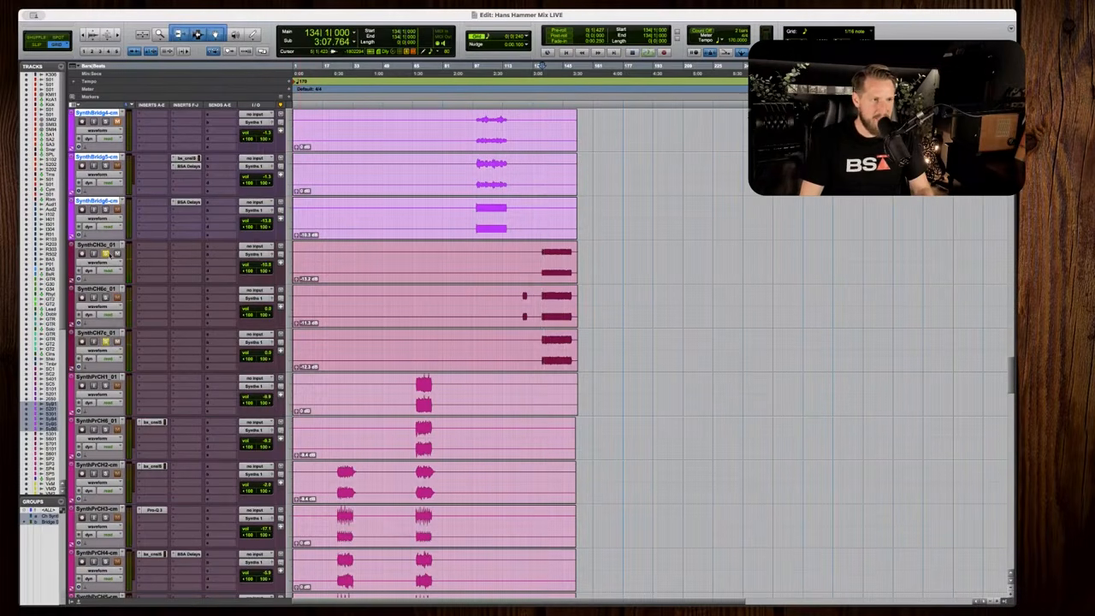
key(t)
key(space)
scroll(420, 286, right, 2)
scroll(420, 286, down, 1)
key(t)
key(t)
scroll(420, 286, right, 2)
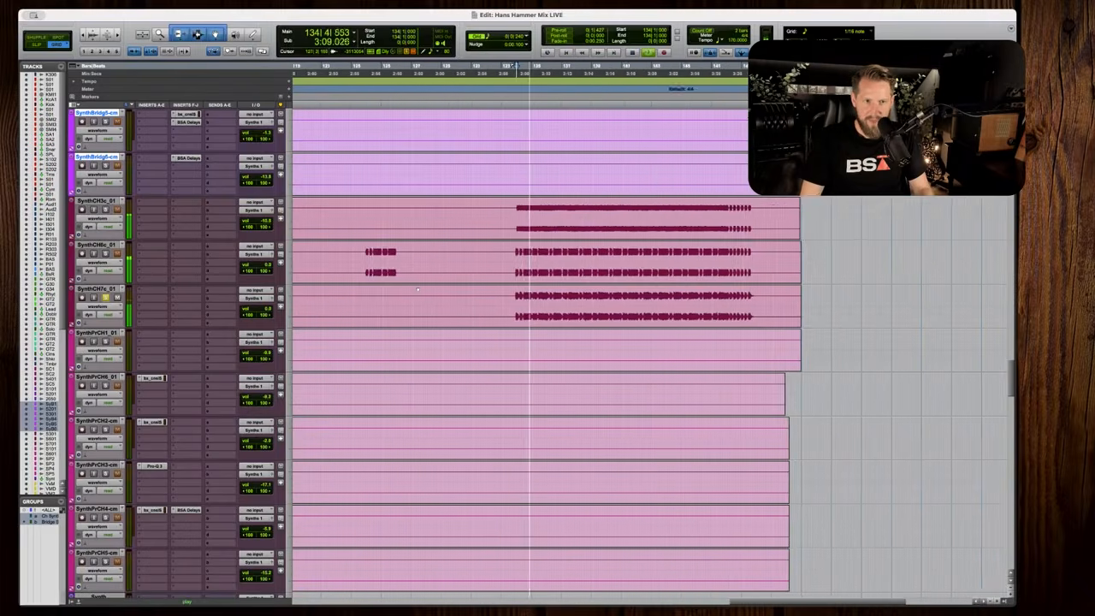
key(t)
key(space)
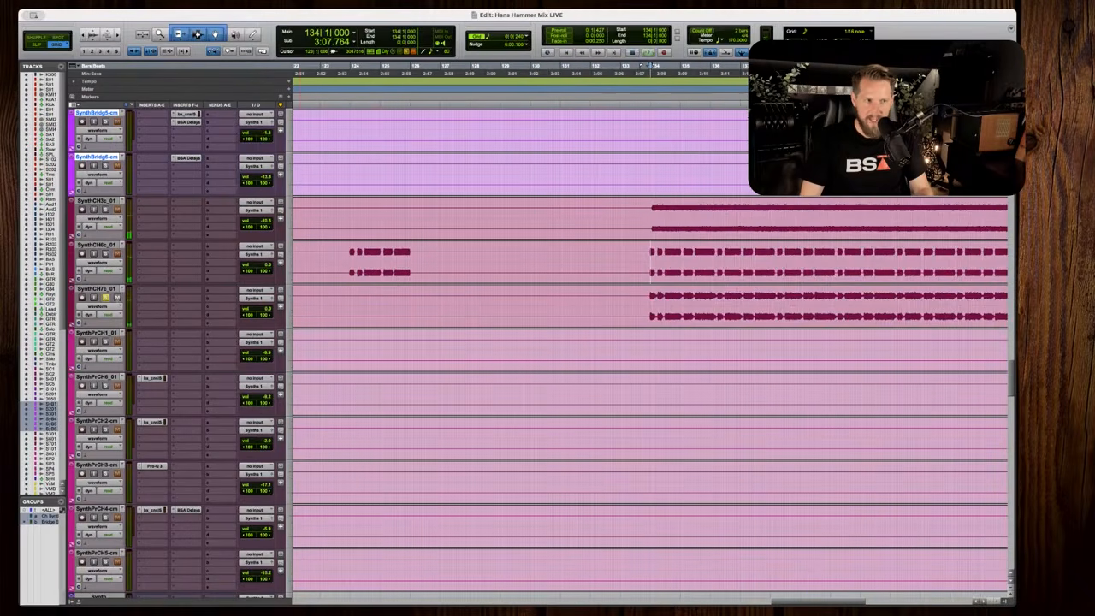
Insert FabFilter Pro-Q 3 on SynthCH7c_01 and add a broad bell boost of about 2.6 dB near 995 Hz.
click(159, 293)
mouse_move(213, 292)
click(274, 301)
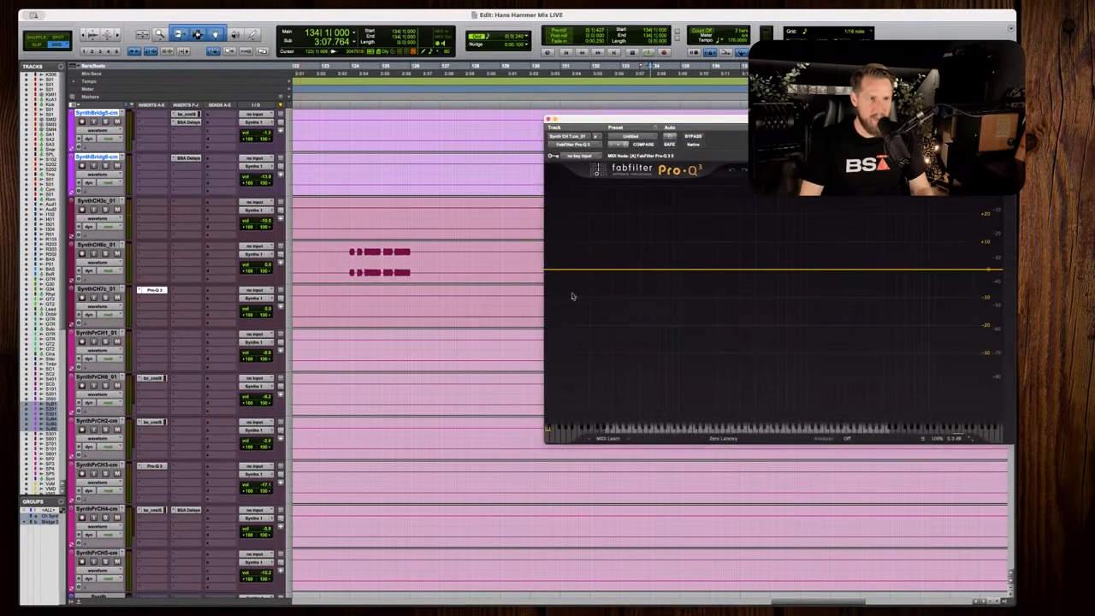
drag(875, 119, 693, 127)
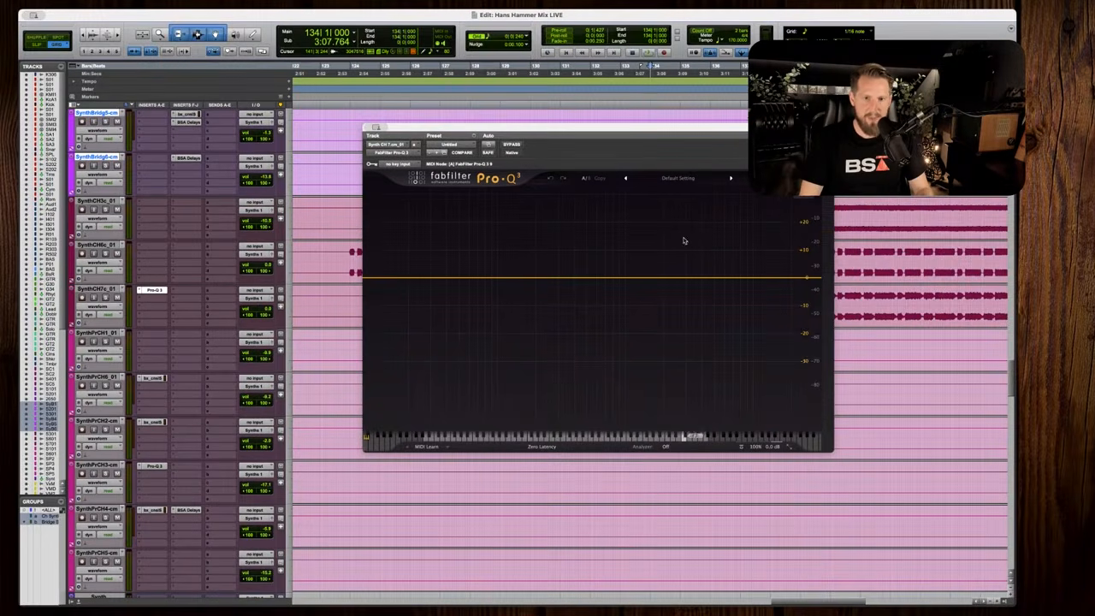
key(space)
double_click(625, 272)
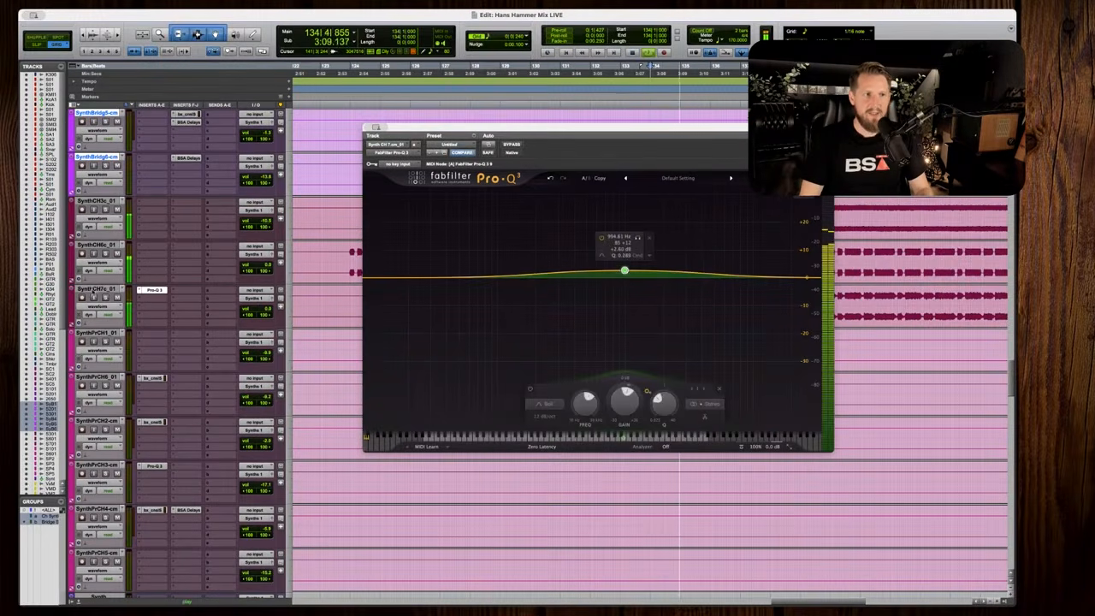
key(space)
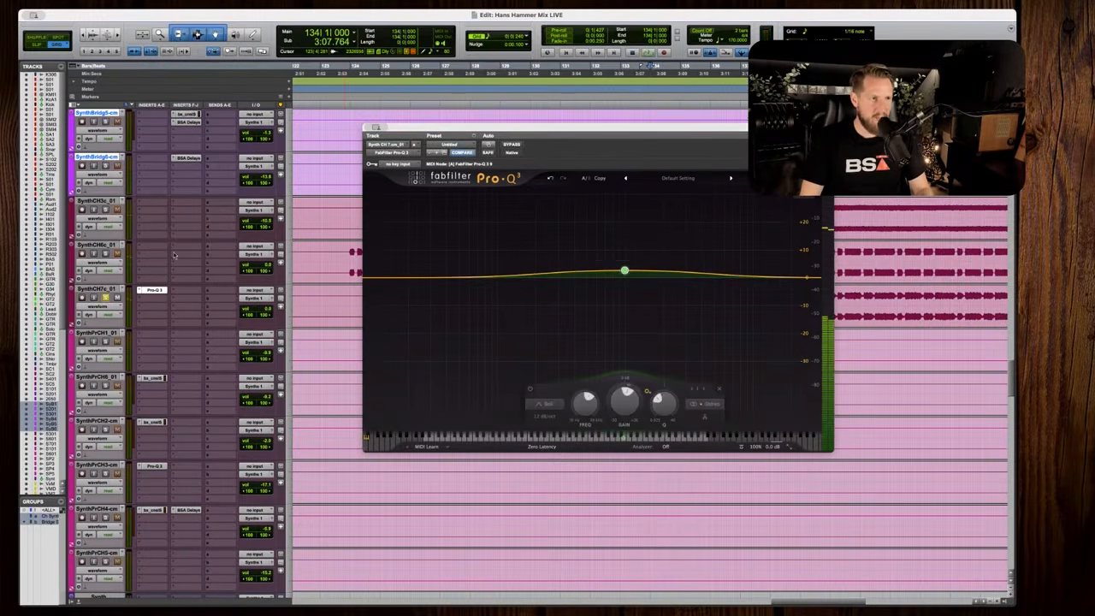
click(376, 127)
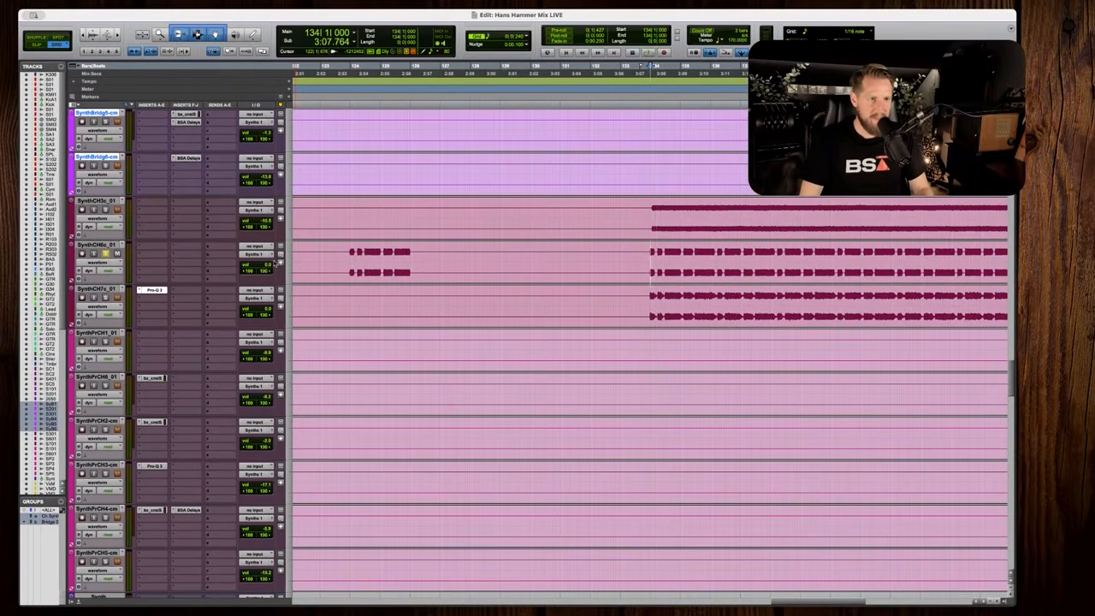
Lower the SynthCH6c_01 volume to about -5 dB while playing from bar 134.
key(space)
drag(263, 264, 263, 269)
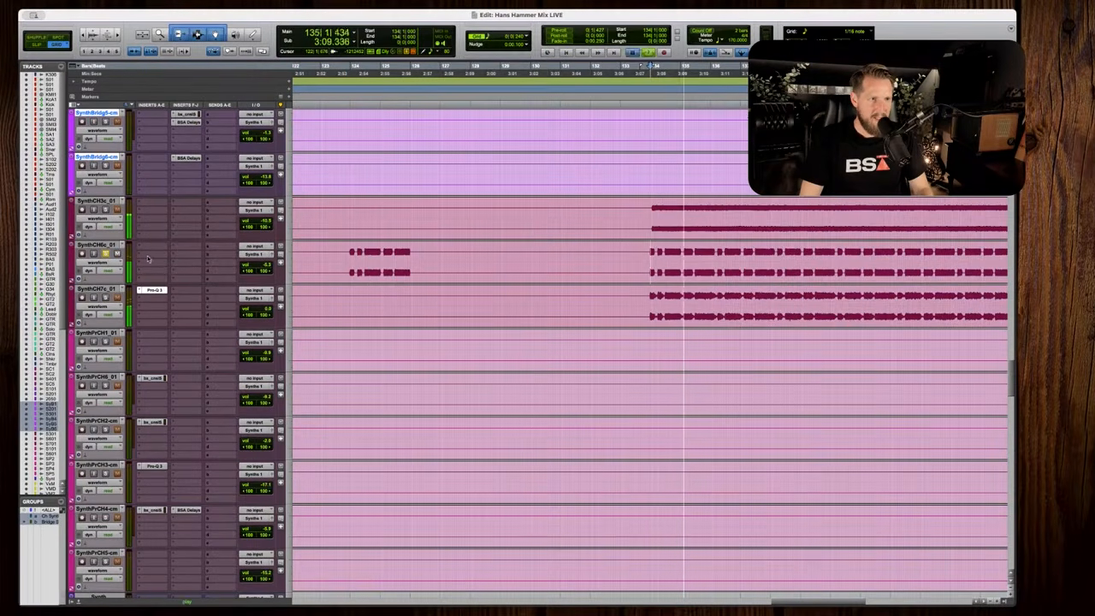
key(space)
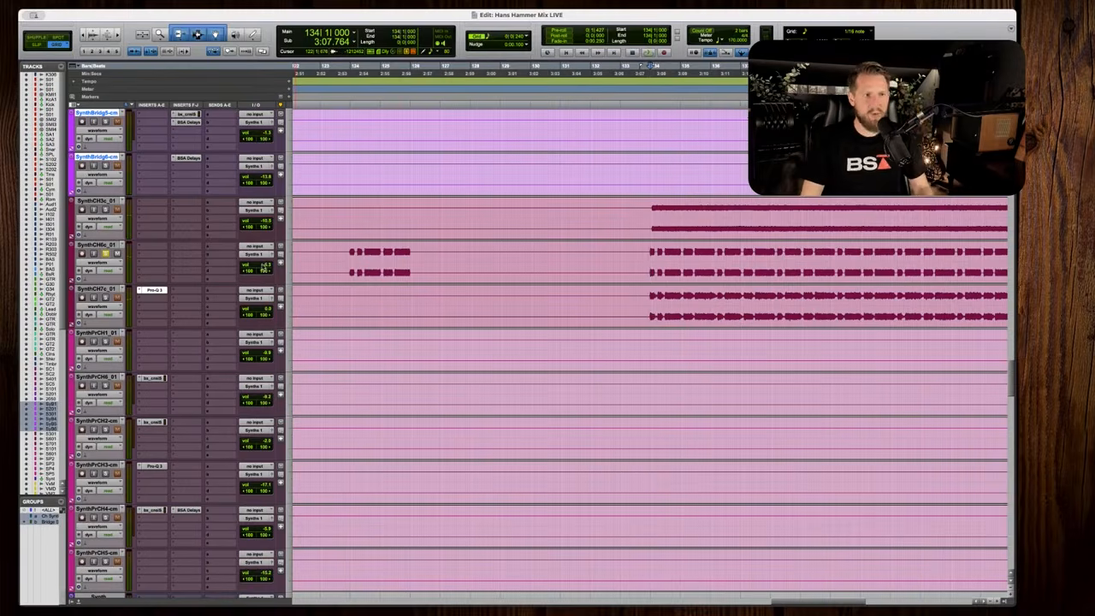
Insert bx_console SSL 4000 E on SynthCH6c_01 and adjust its high-pass filter during playback.
click(160, 247)
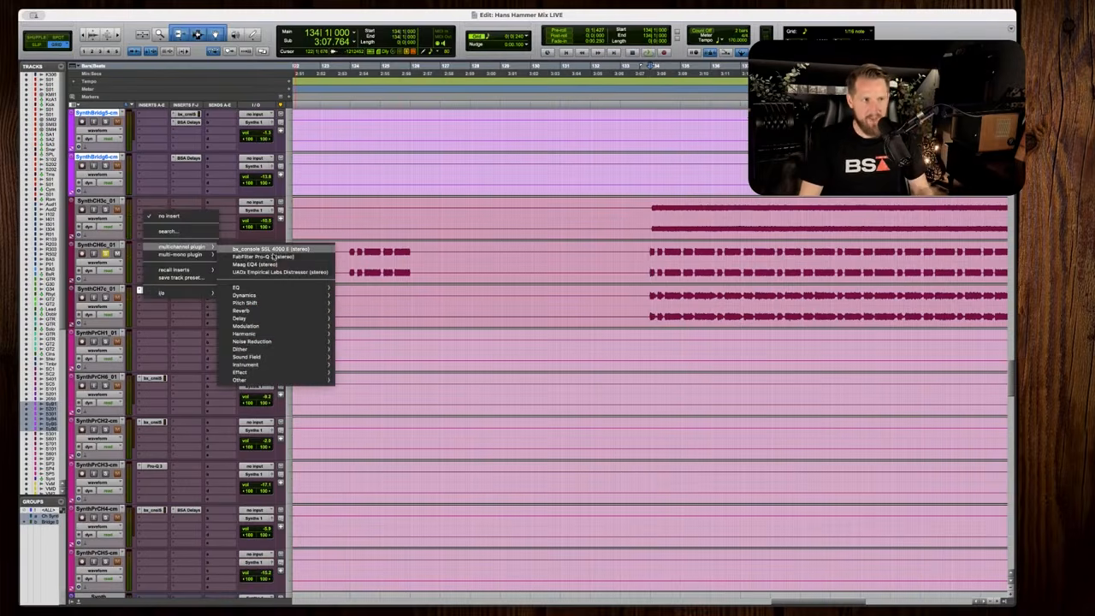
click(282, 253)
key(space)
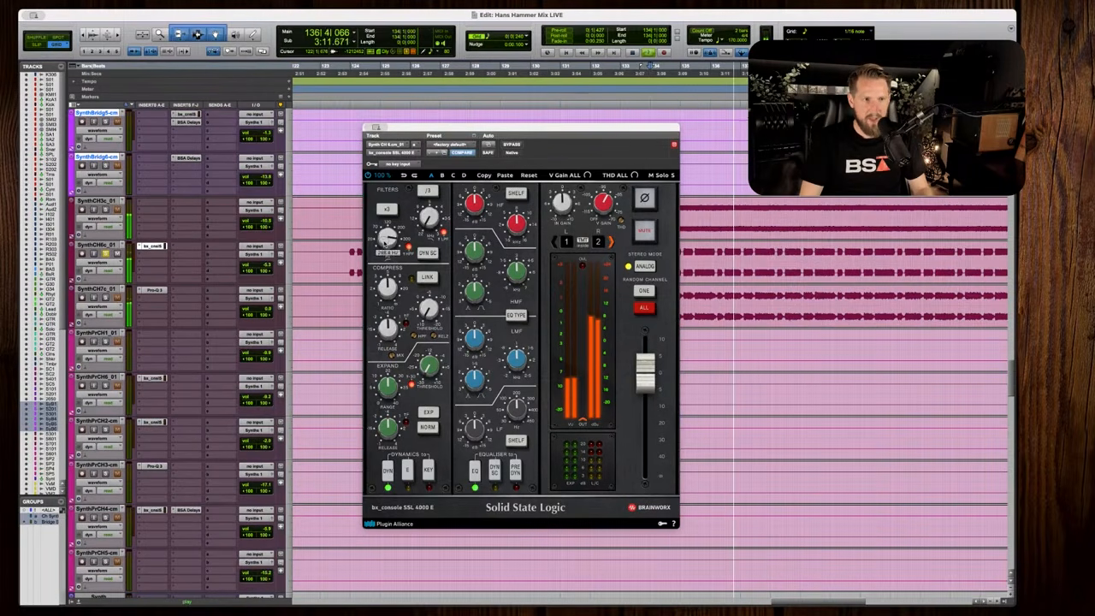
key(space)
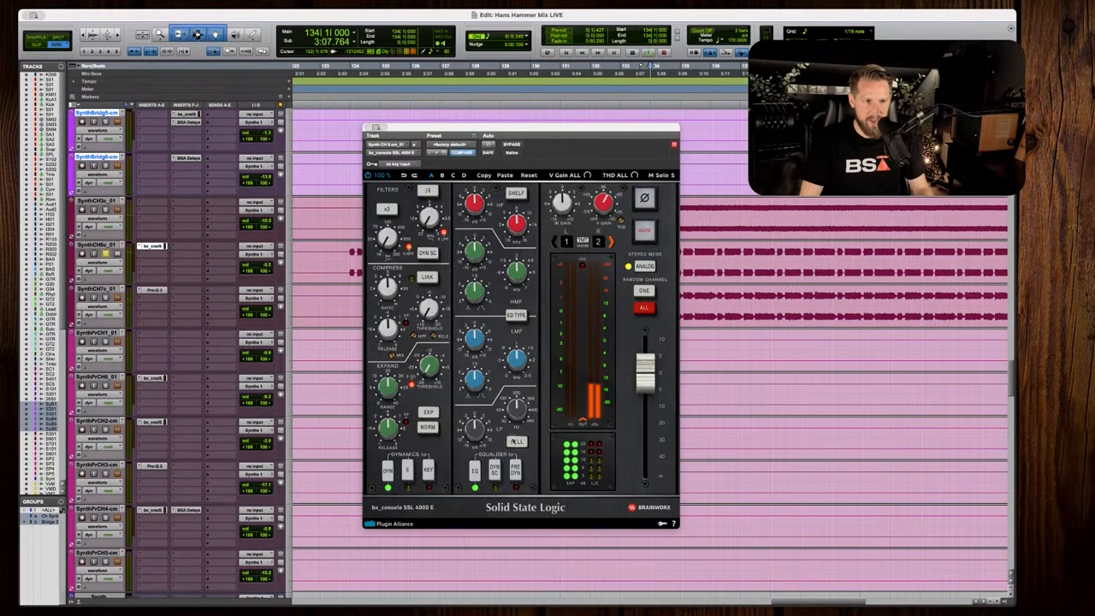
Switch the SSL low-frequency band on SynthCH6c_01 to bell, adjust its frequency and cut it by about 7 dB.
key(space)
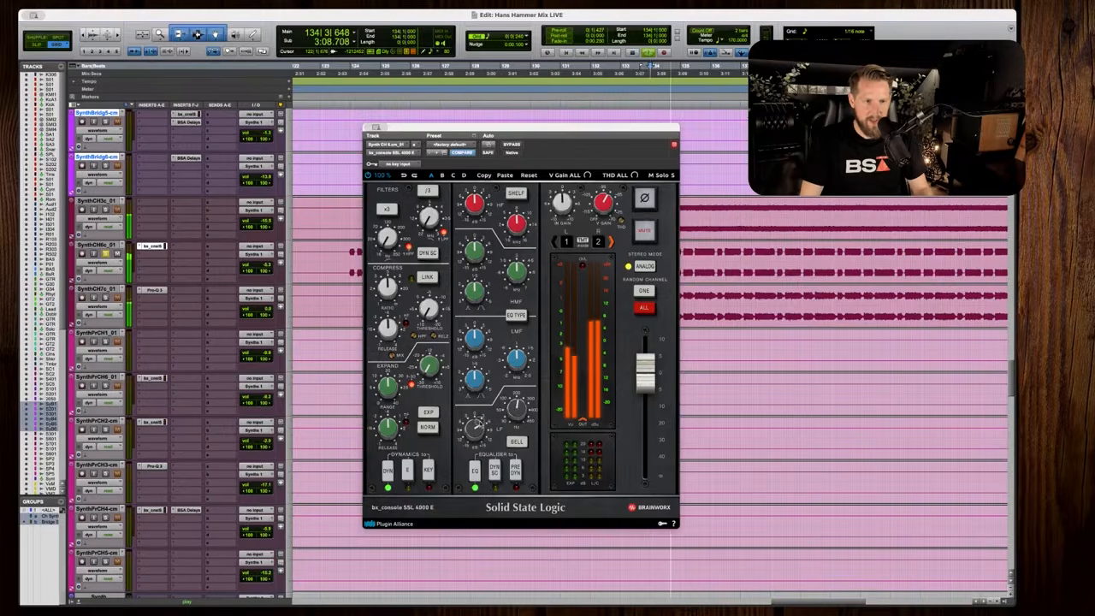
key(space)
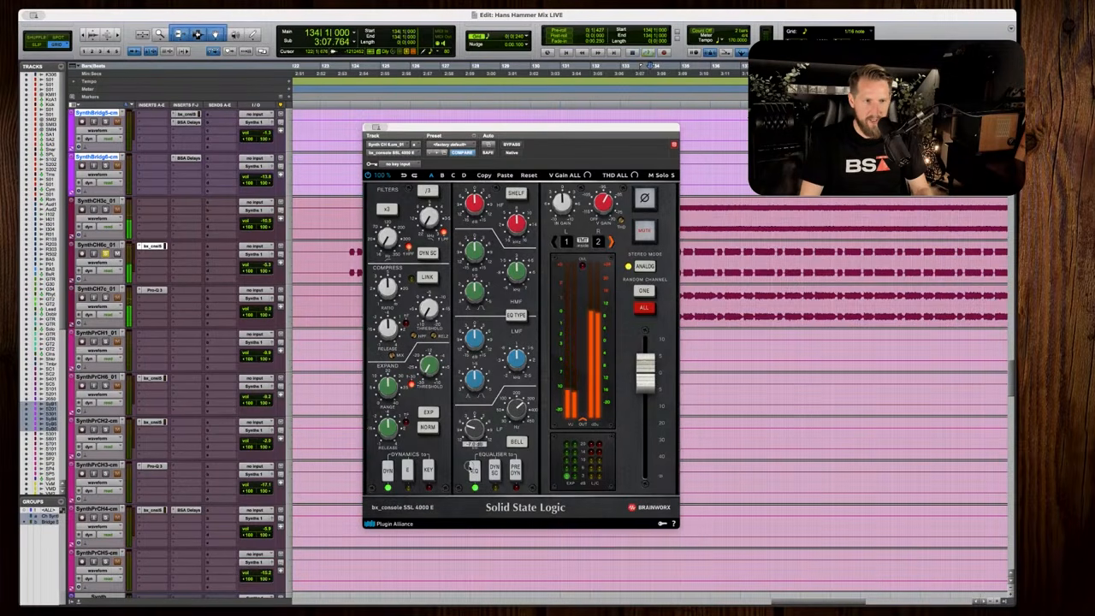
key(space)
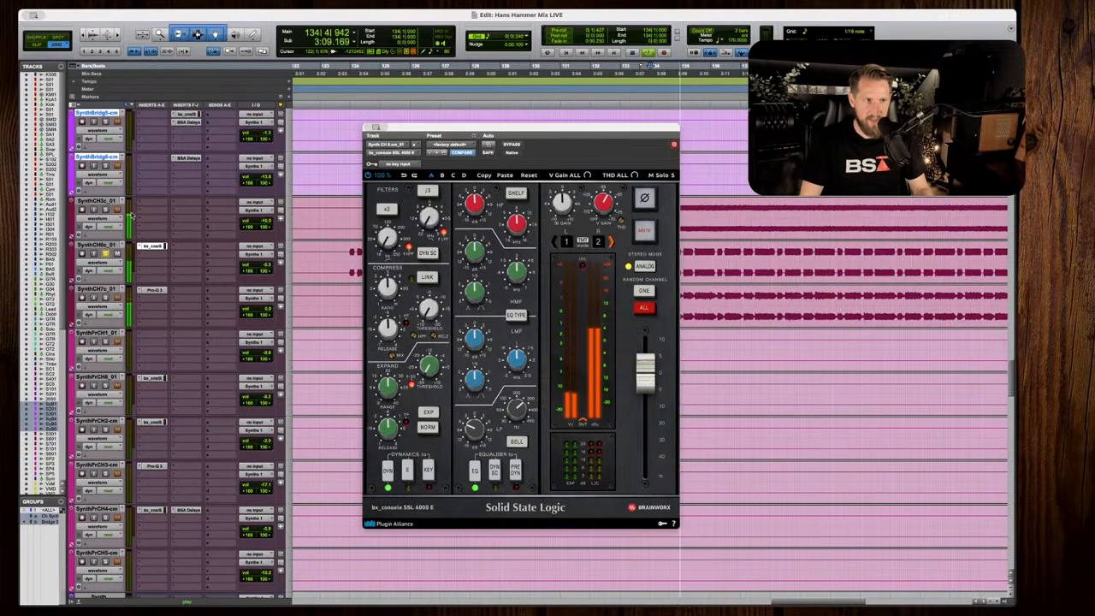
key(space)
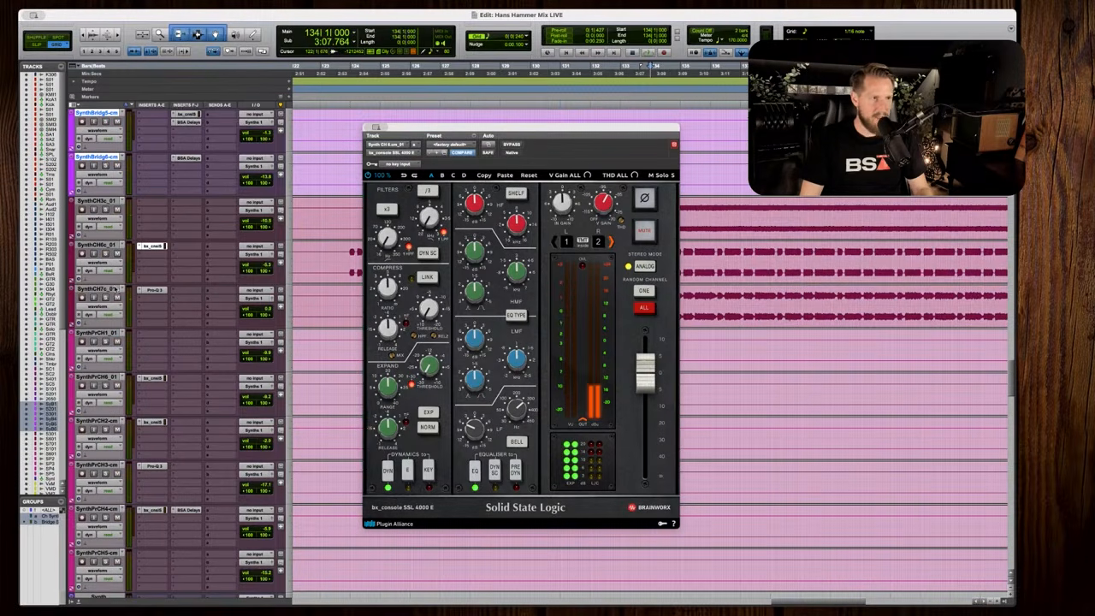
Close the SSL plugin and lower SynthCH6c_01 to about -8 dB and SynthCH7c_01 to about -5 dB.
key(space)
click(376, 127)
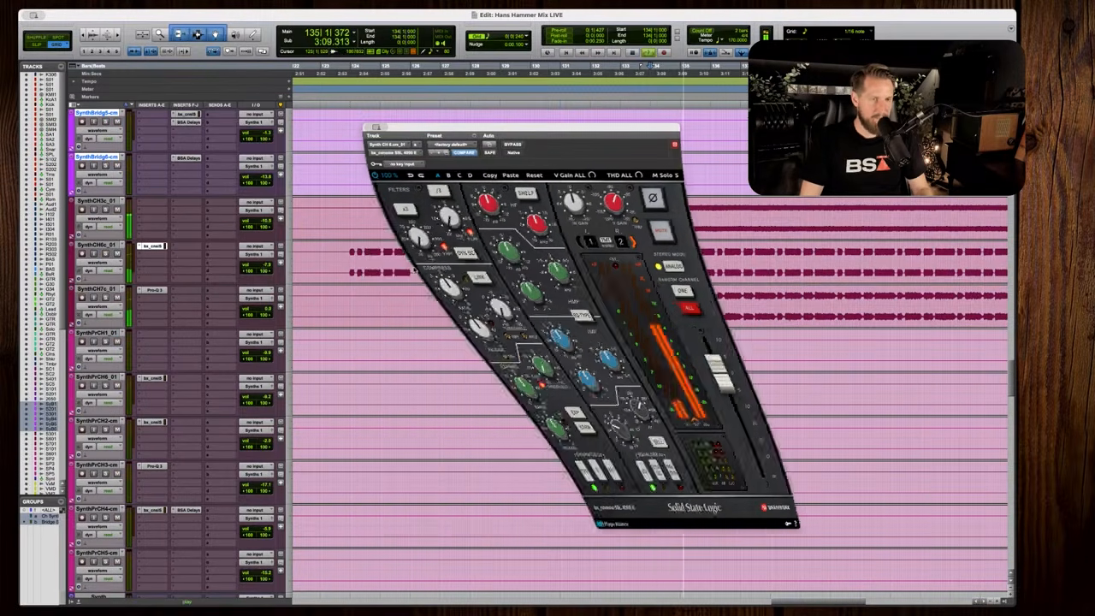
key(r)
key(r)
mouse_move(255, 309)
mouse_down()
mouse_move(256, 323)
mouse_move(256, 313)
mouse_up()
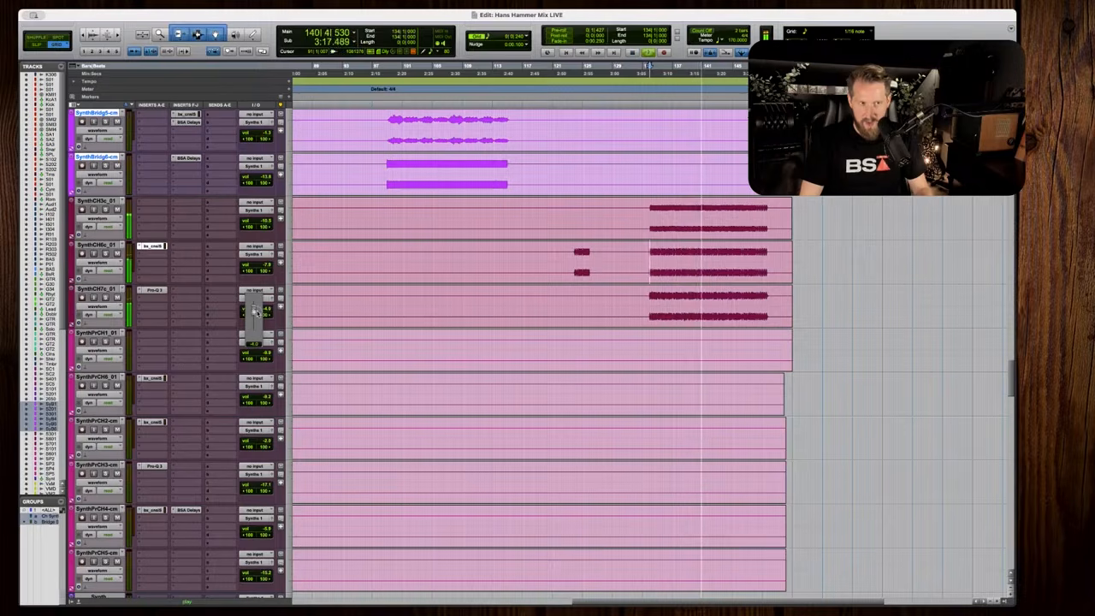
Play the last chorus from around bar 127 and check how all the synth tracks sit in the mix.
scroll(530, 312, right, 3)
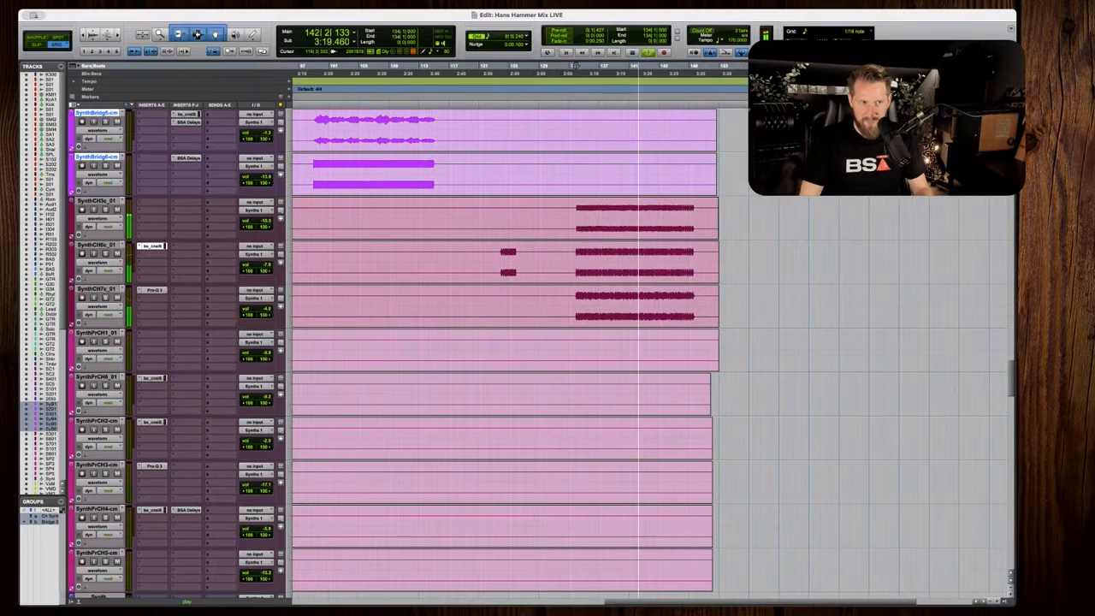
key(space)
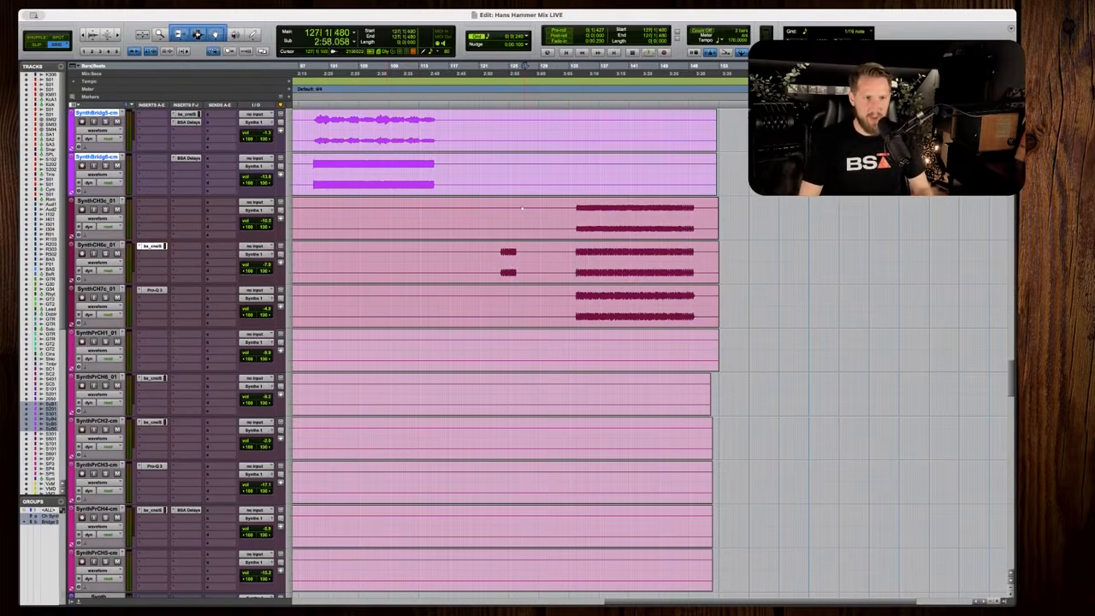
key(space)
scroll(526, 208, up, 10)
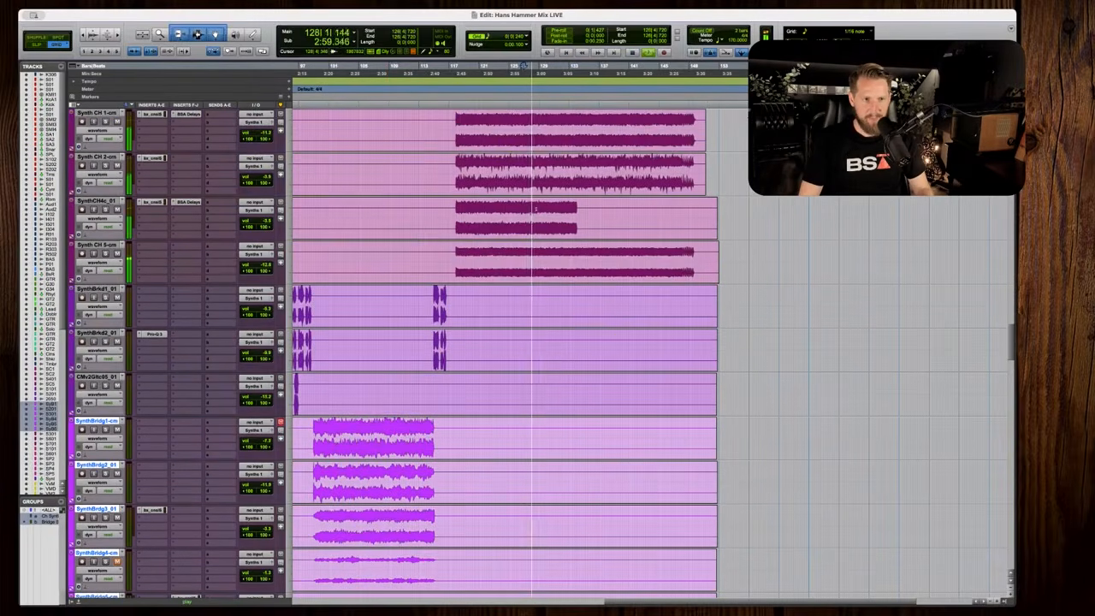
scroll(534, 208, up, 5)
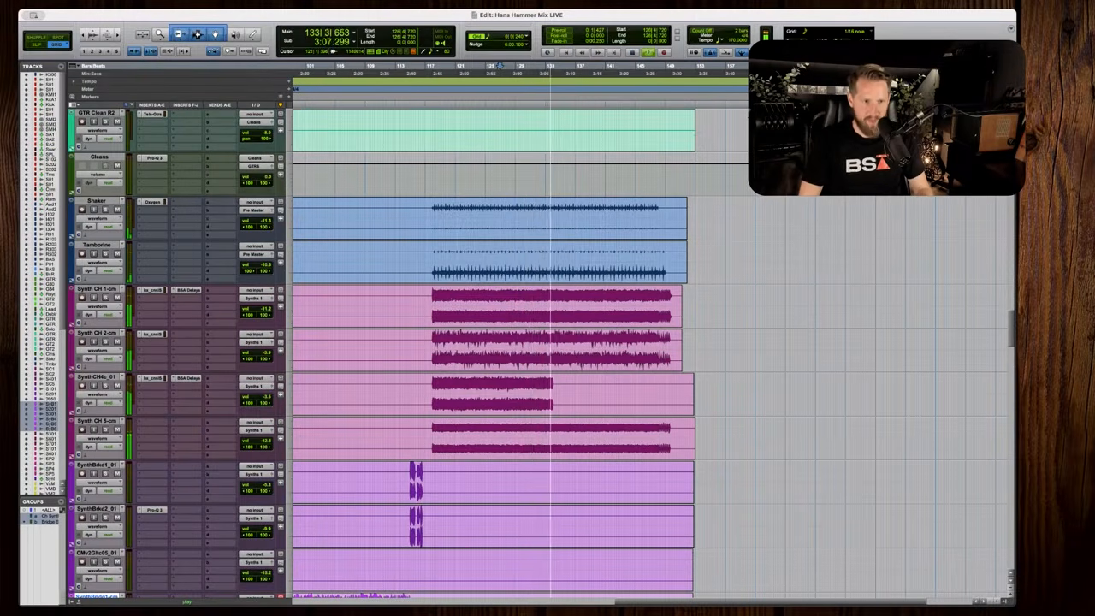
scroll(493, 351, down, 10)
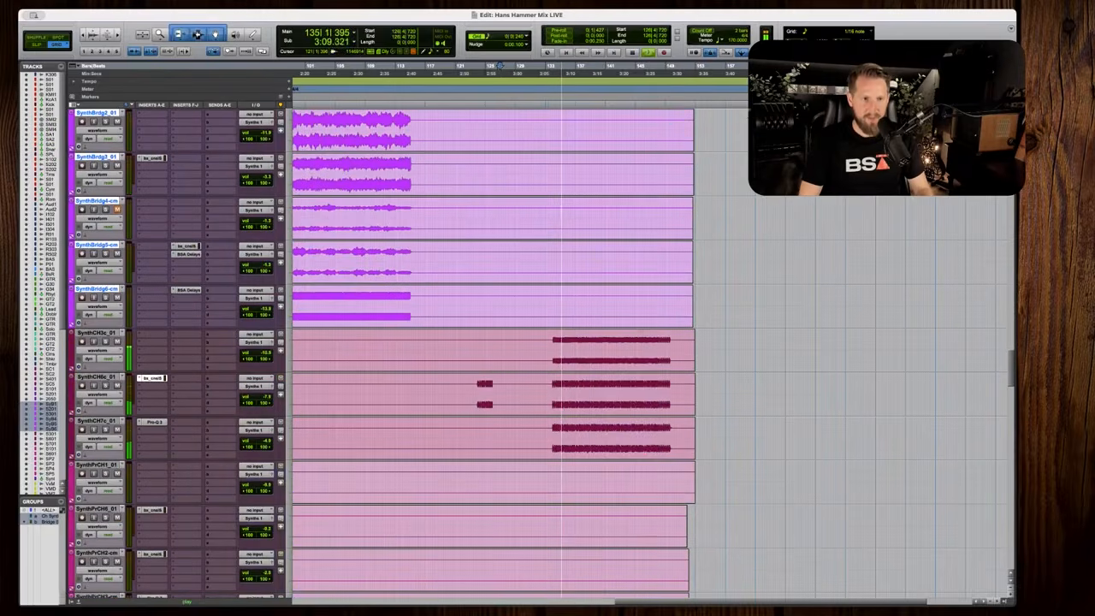
In the Pro-Q 3 on SynthCH7c_01, add a small low-mid cut and move the existing boost higher in frequency and gain.
click(155, 422)
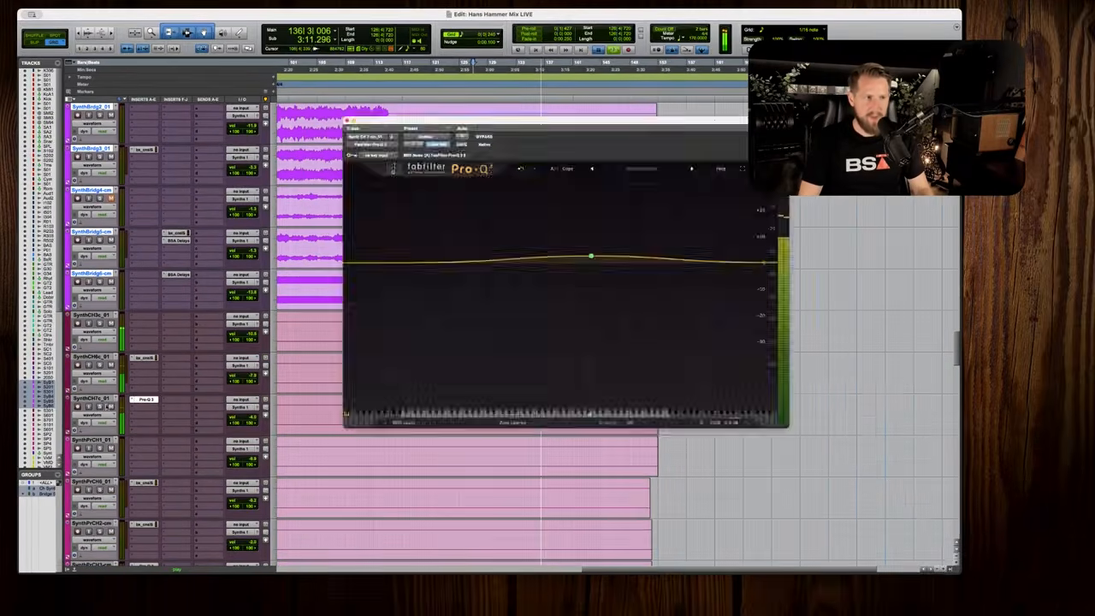
key(space)
click(100, 406)
key(space)
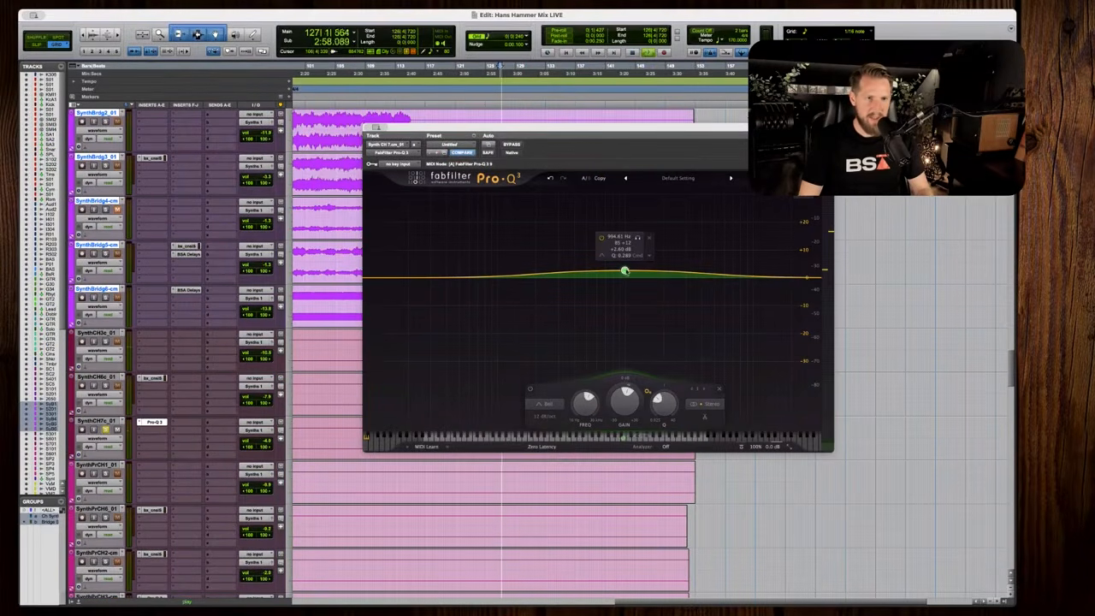
key(space)
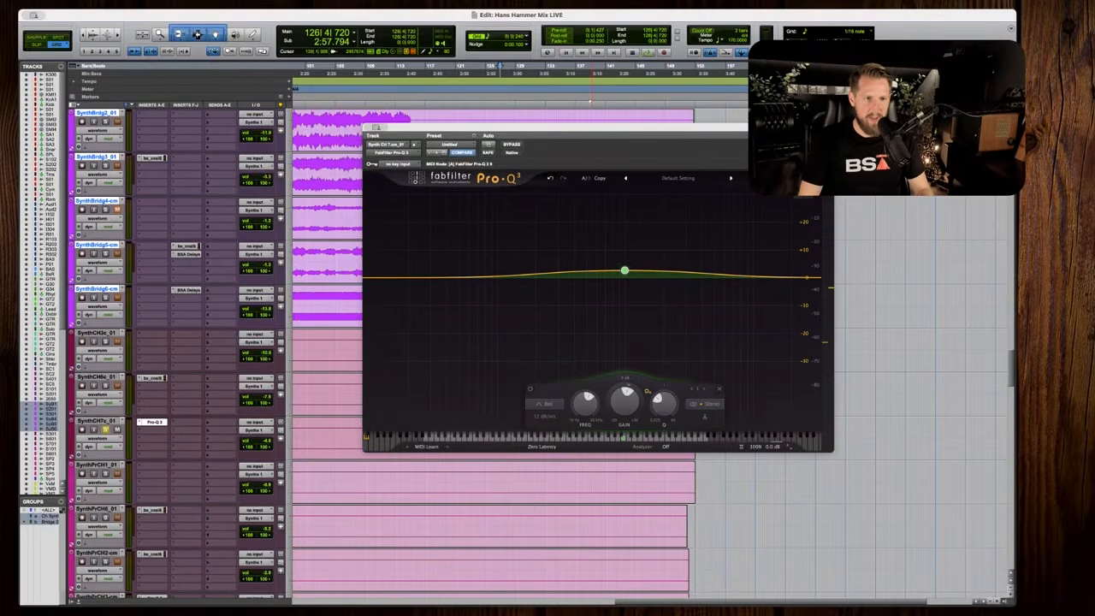
drag(576, 127, 583, 84)
key(space)
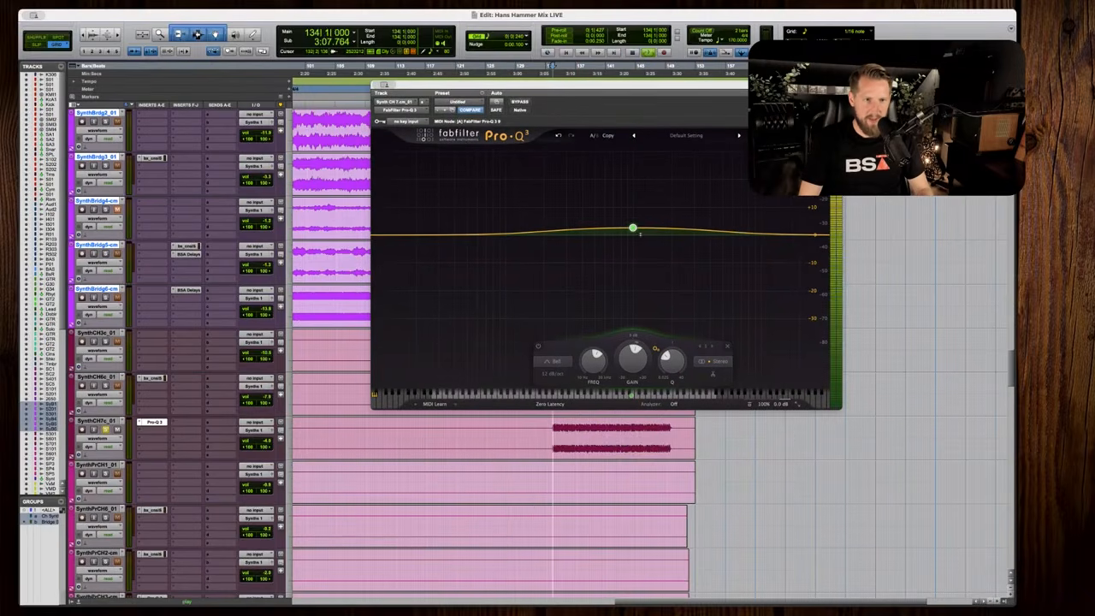
mouse_move(557, 232)
mouse_down()
mouse_move(578, 207)
mouse_move(567, 242)
mouse_up()
drag(633, 229, 652, 216)
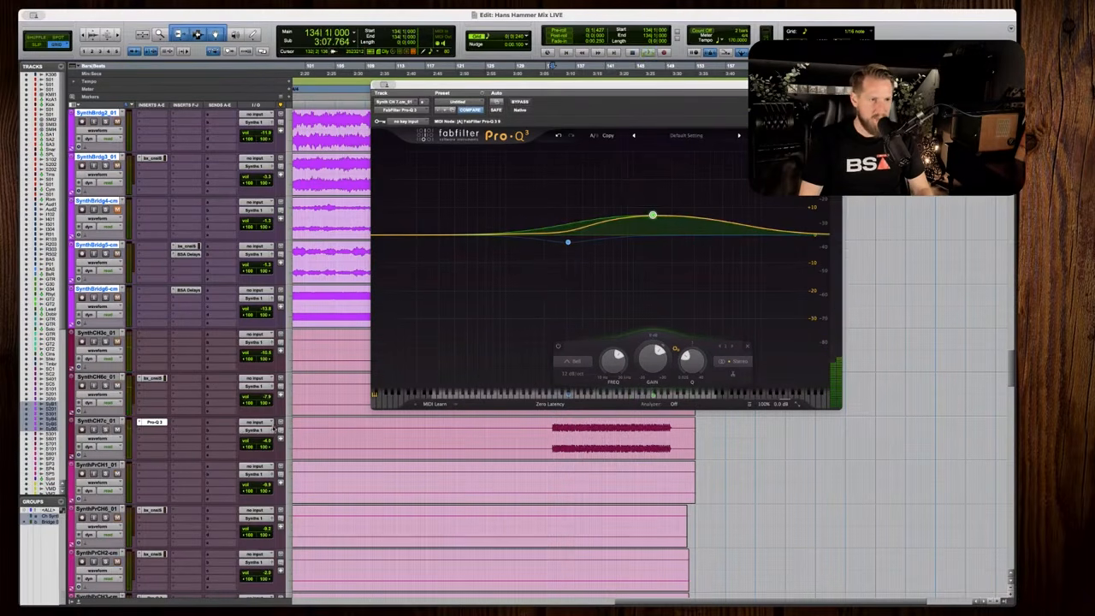
Slightly lower the SynthCH7c_01 volume, reduce the gain of its upper Pro-Q 3 boost and close the EQ.
key(space)
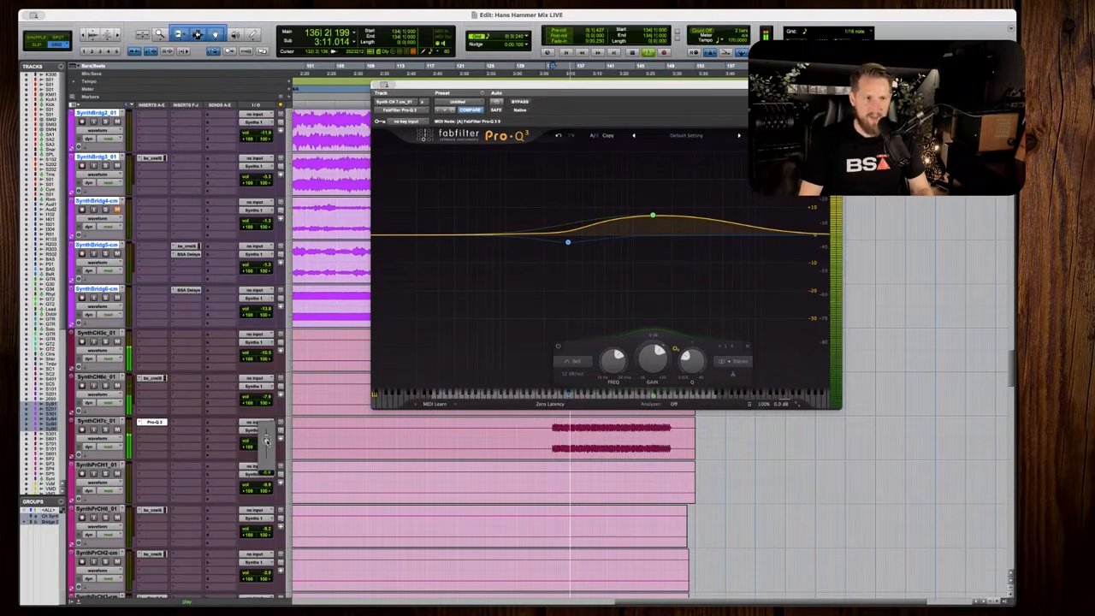
drag(651, 214, 653, 227)
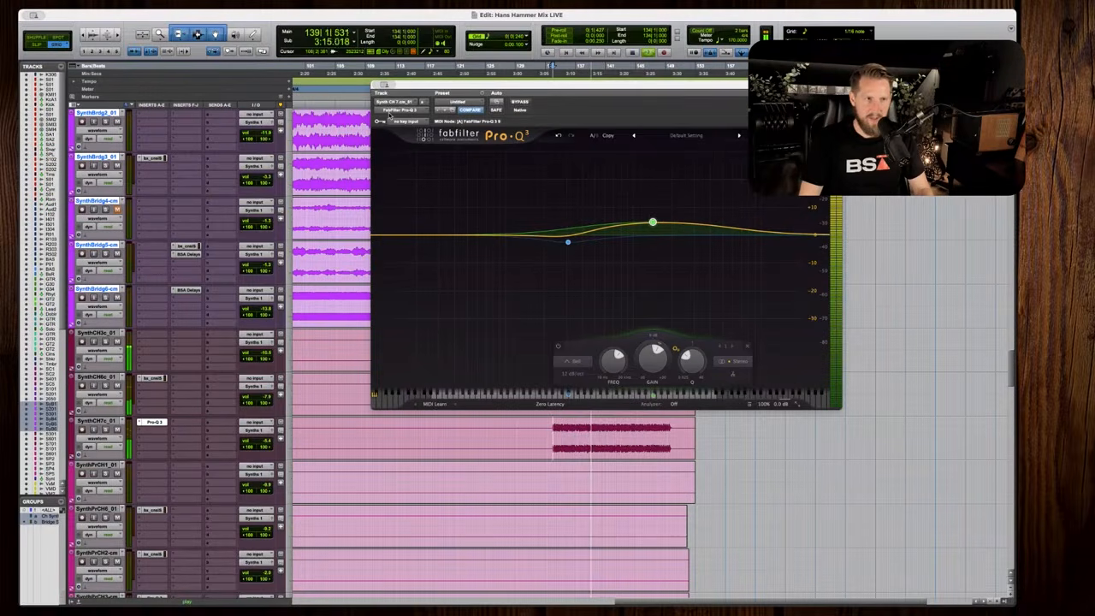
click(384, 86)
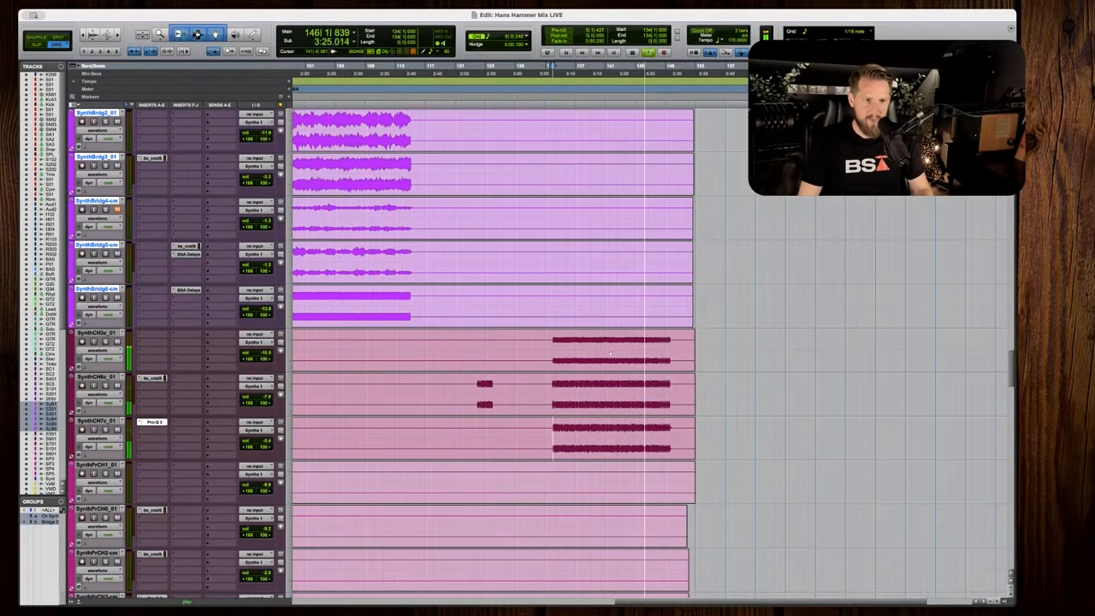
Stop playback and look over the arrangement of the synth tracks from the lead vocal up to the clean guitars.
key(space)
scroll(613, 350, down, 5)
scroll(594, 351, left, 4)
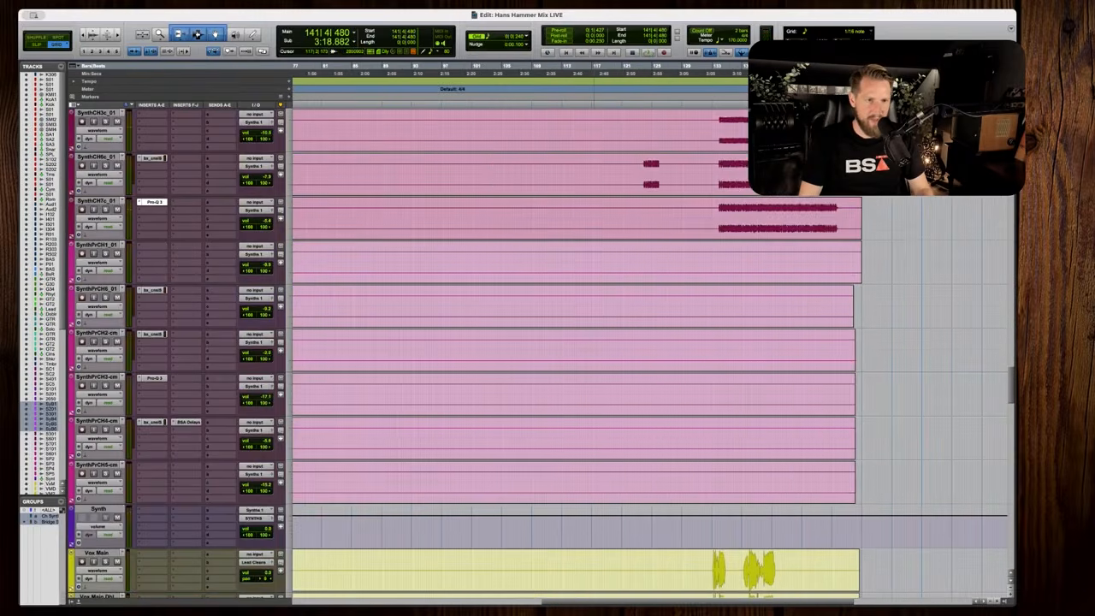
scroll(593, 350, down, 4)
scroll(594, 350, up, 10)
key(r)
scroll(524, 351, up, 2)
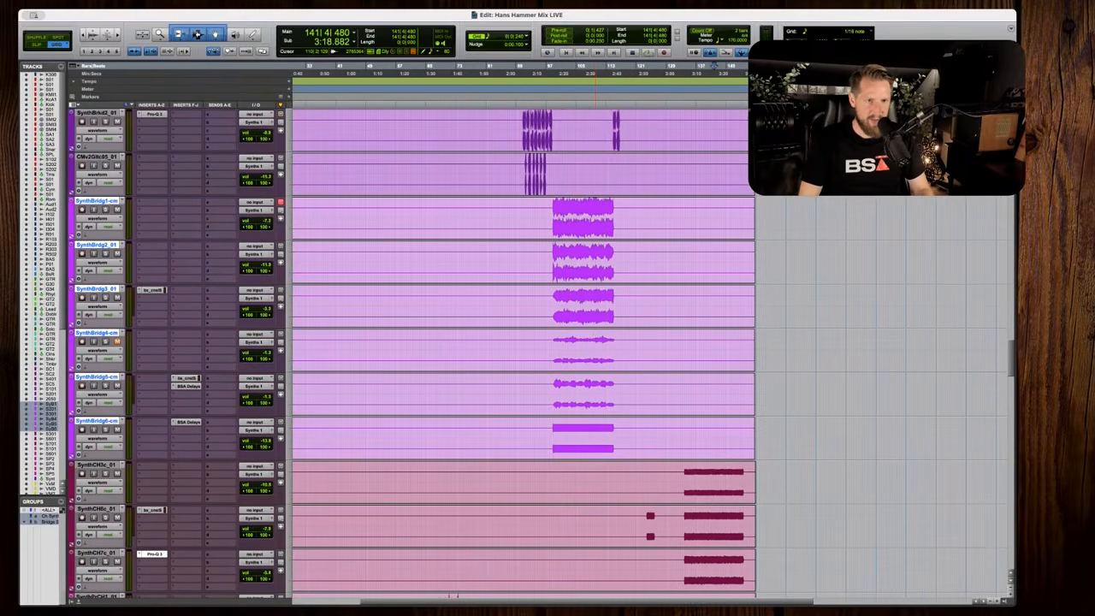
scroll(524, 351, up, 9)
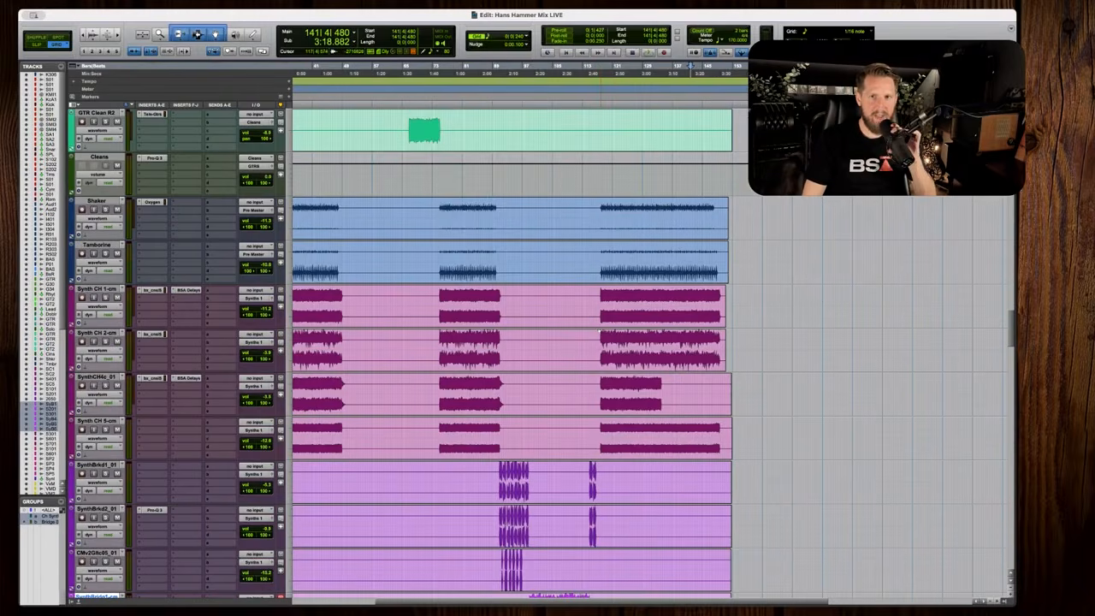
Look over the arrangement across the guitar, bass, effects and drum tracks for parts still untreated.
scroll(599, 331, left, 5)
scroll(551, 325, up, 6)
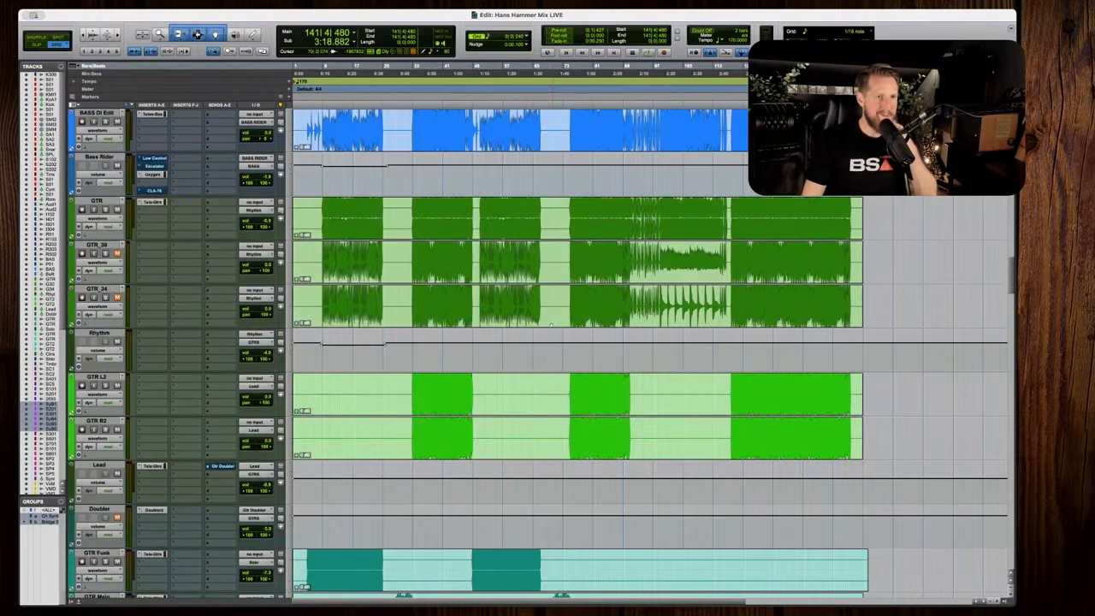
scroll(547, 324, up, 7)
scroll(547, 325, down, 6)
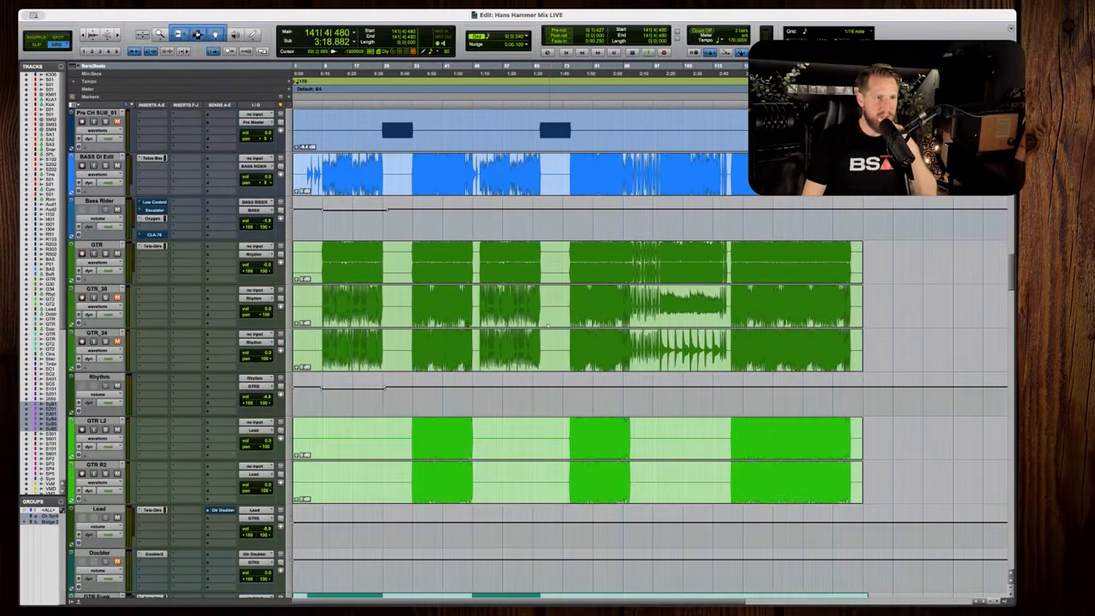
scroll(548, 324, down, 4)
scroll(547, 324, up, 7)
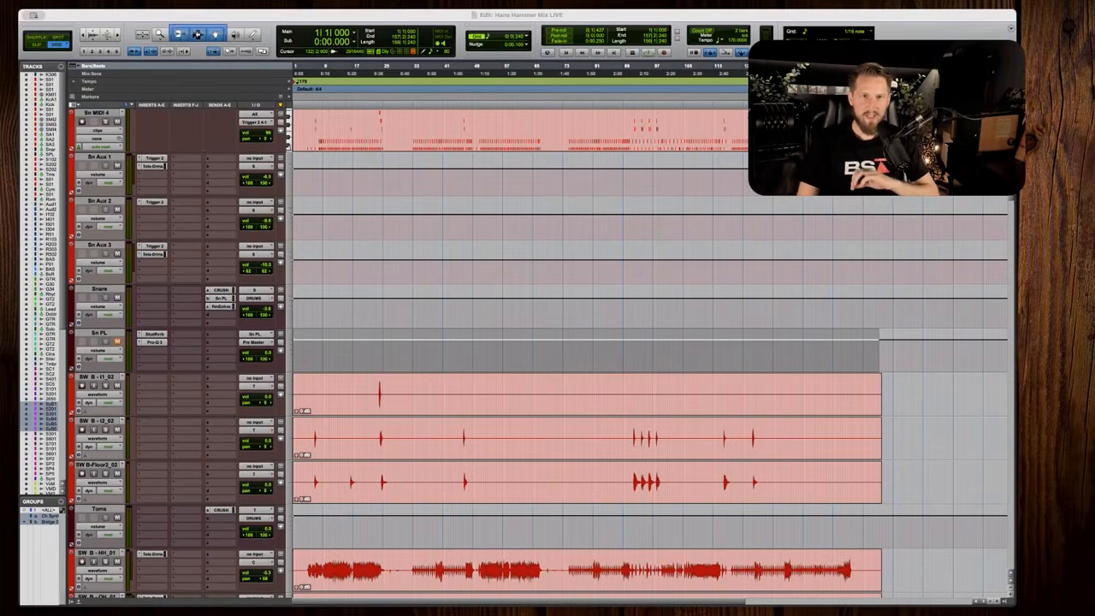
scroll(422, 342, down, 18)
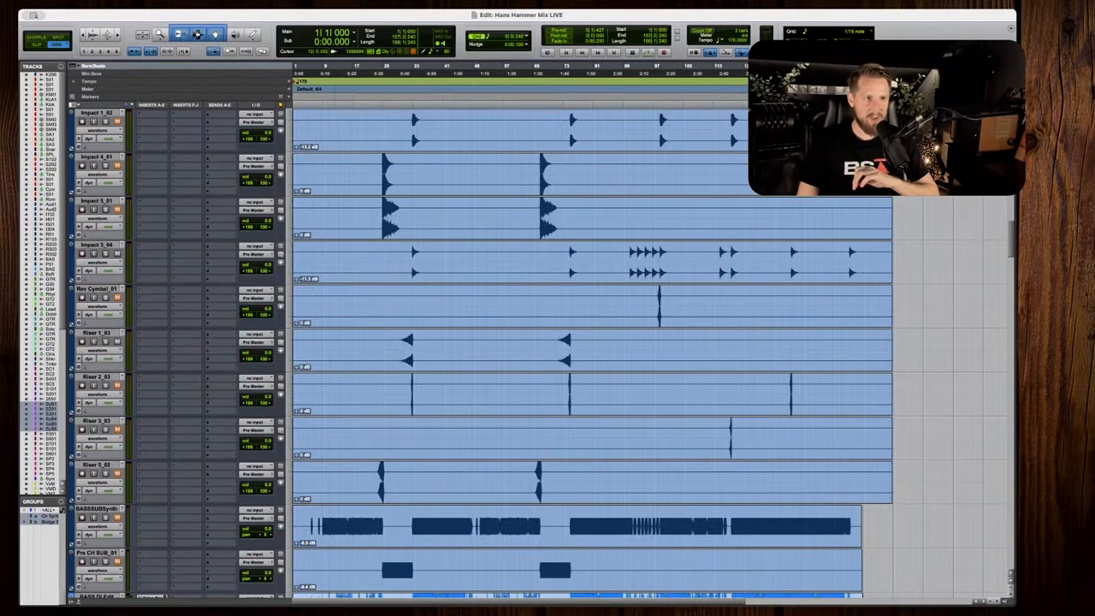
drag(334, 115, 842, 538)
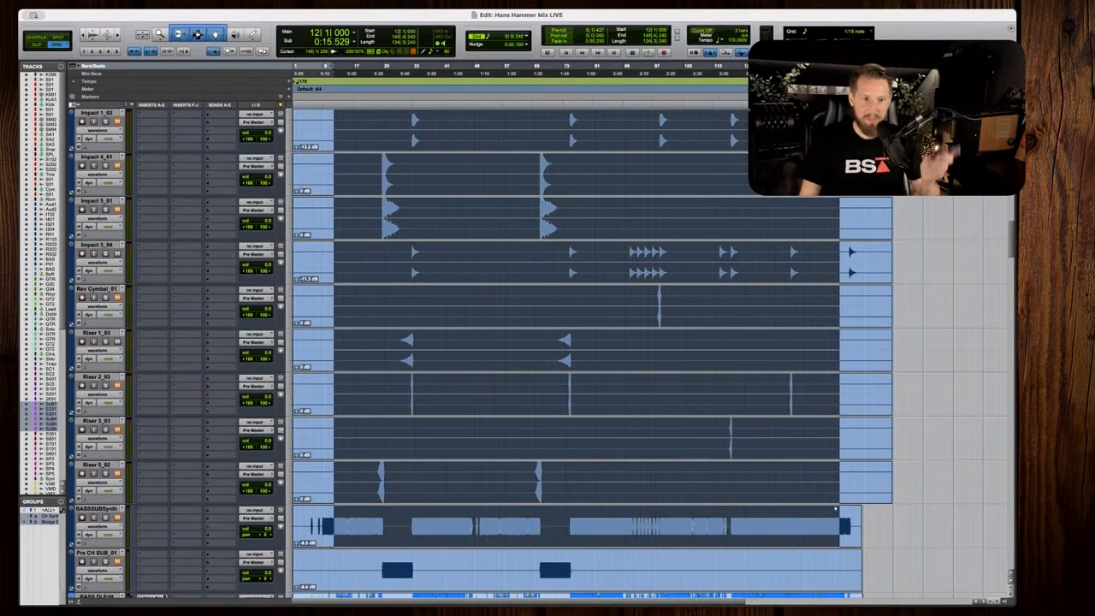
scroll(854, 362, up, 18)
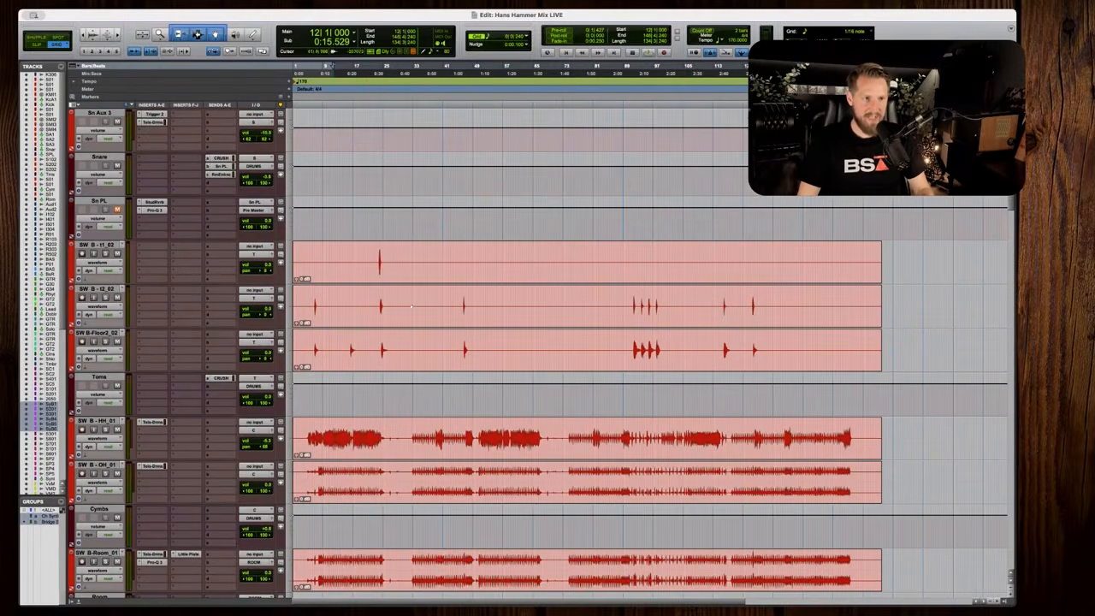
Solo SW B - t1_02 and play its tom hit in the fill around bar 24.
click(373, 263)
key(Tab)
key(t)
key(t)
key(t)
scroll(600, 263, right, 2)
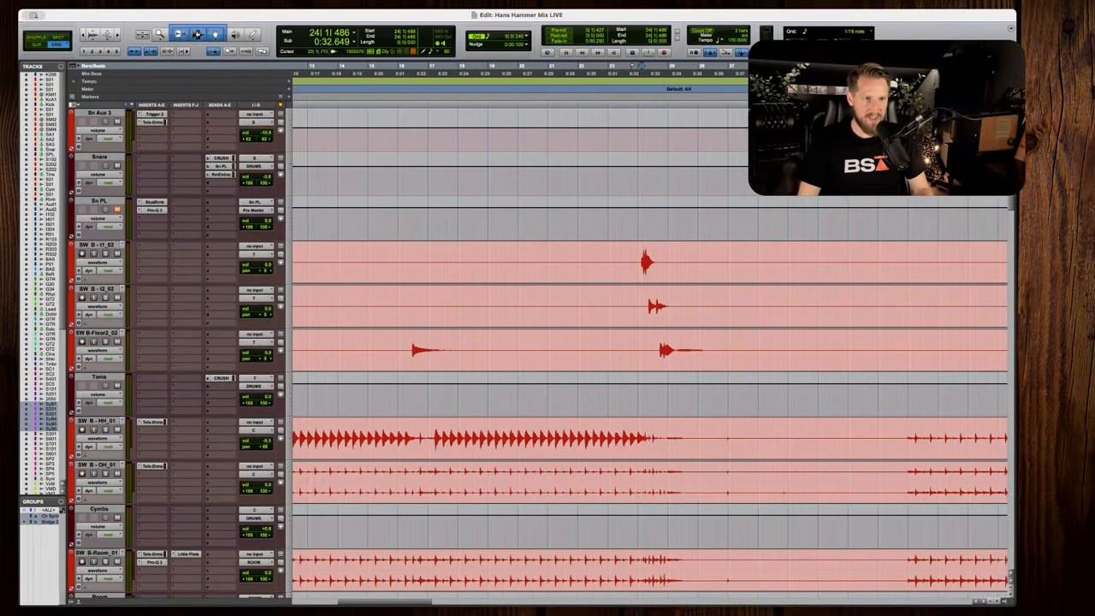
click(600, 263)
key(t)
key(t)
scroll(601, 263, right, 2)
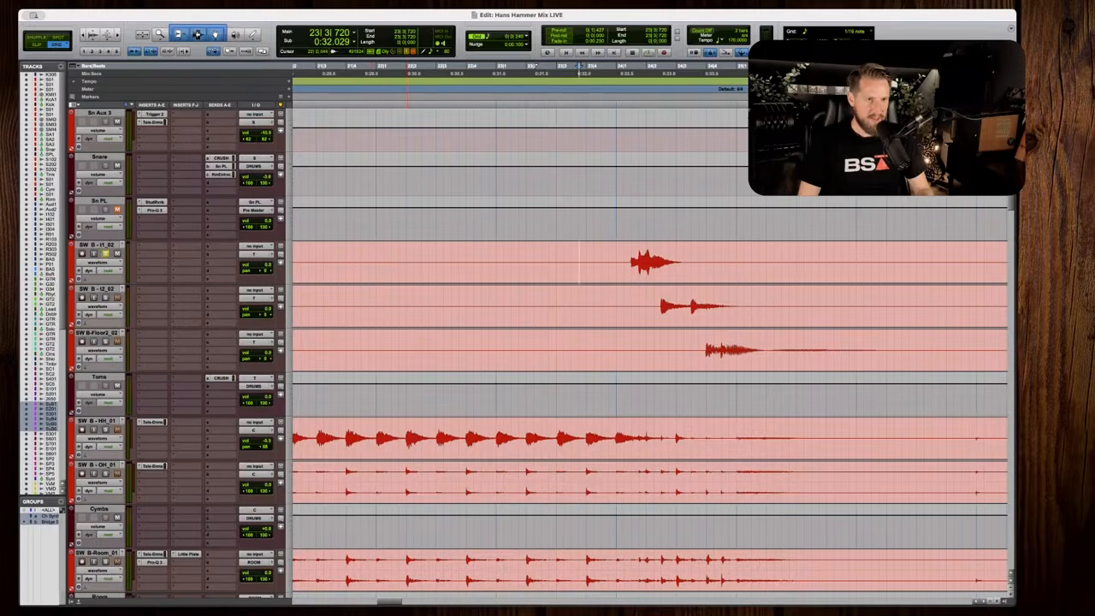
scroll(650, 342, right, 2)
key(space)
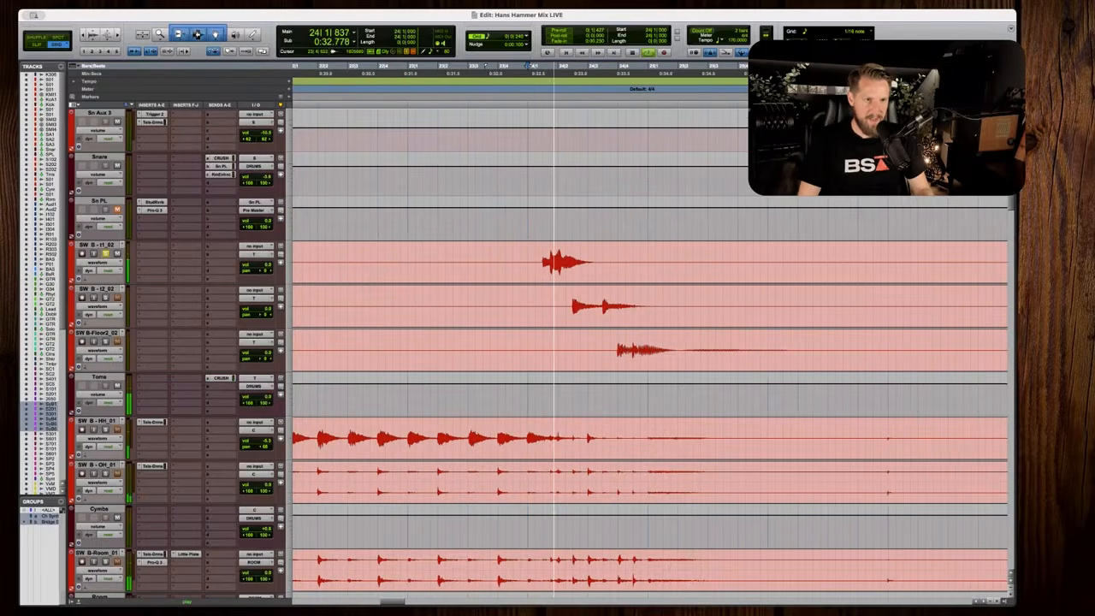
Insert Telos Drums on SW B - t1_02 in its rack tom mode and play the fill at bar 24.
click(147, 248)
mouse_move(165, 247)
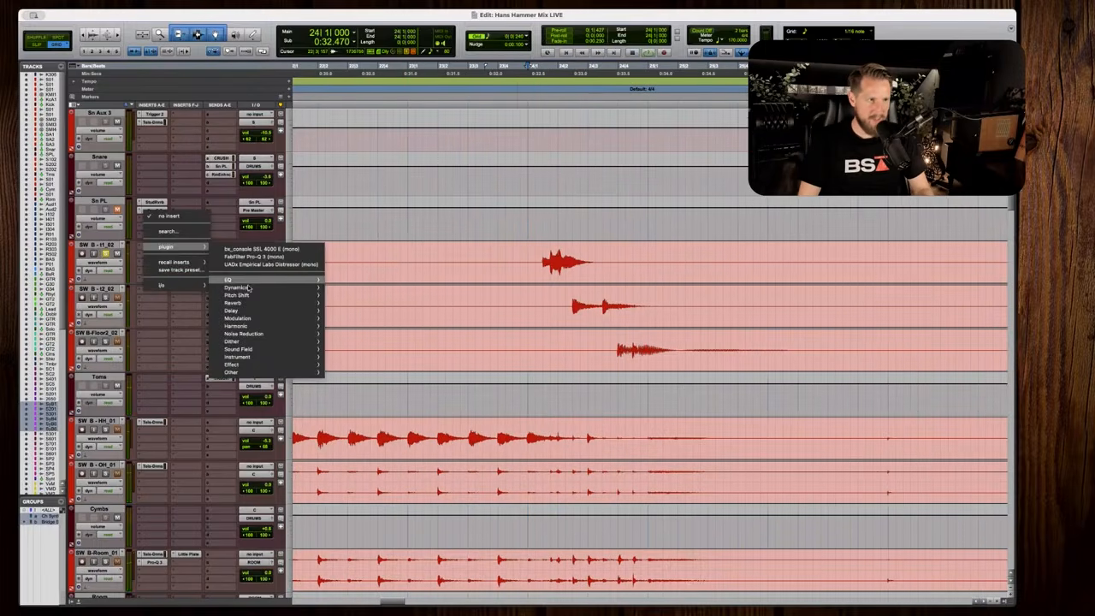
mouse_move(236, 288)
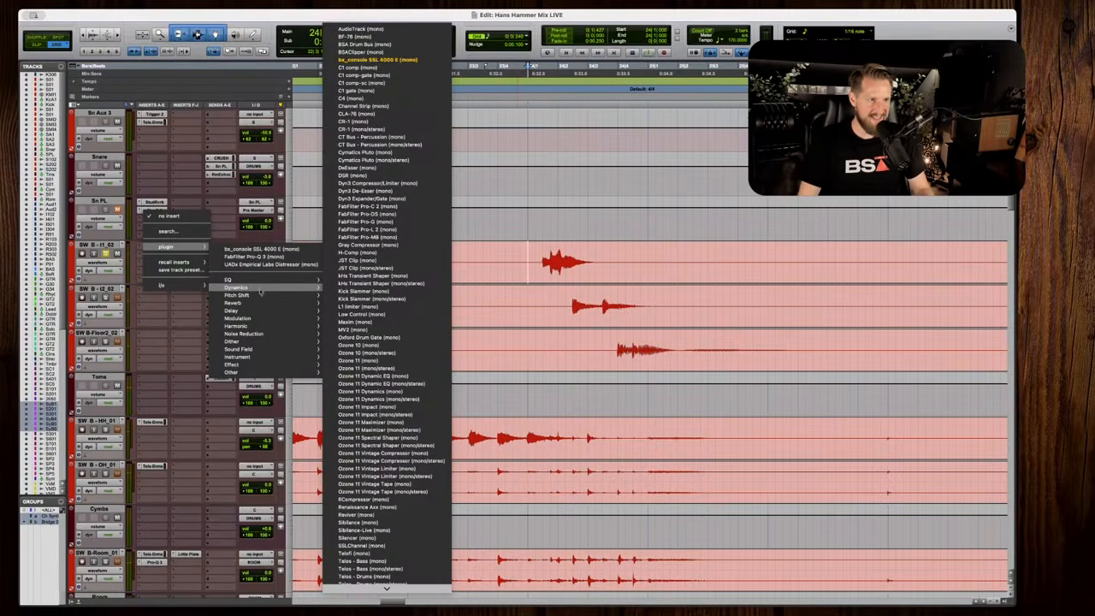
click(393, 543)
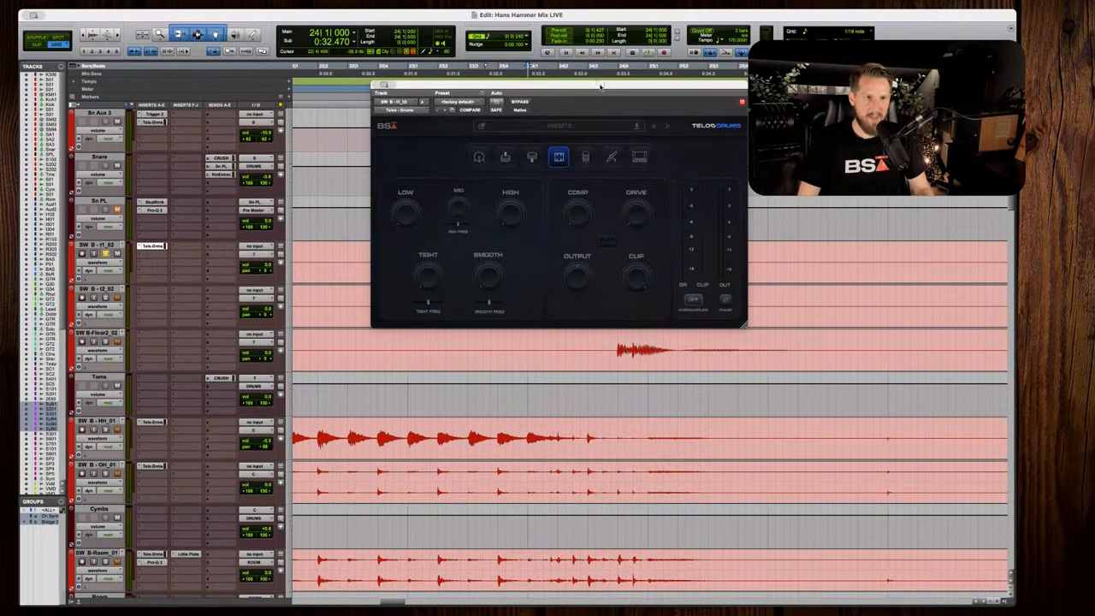
drag(601, 86, 755, 123)
key(space)
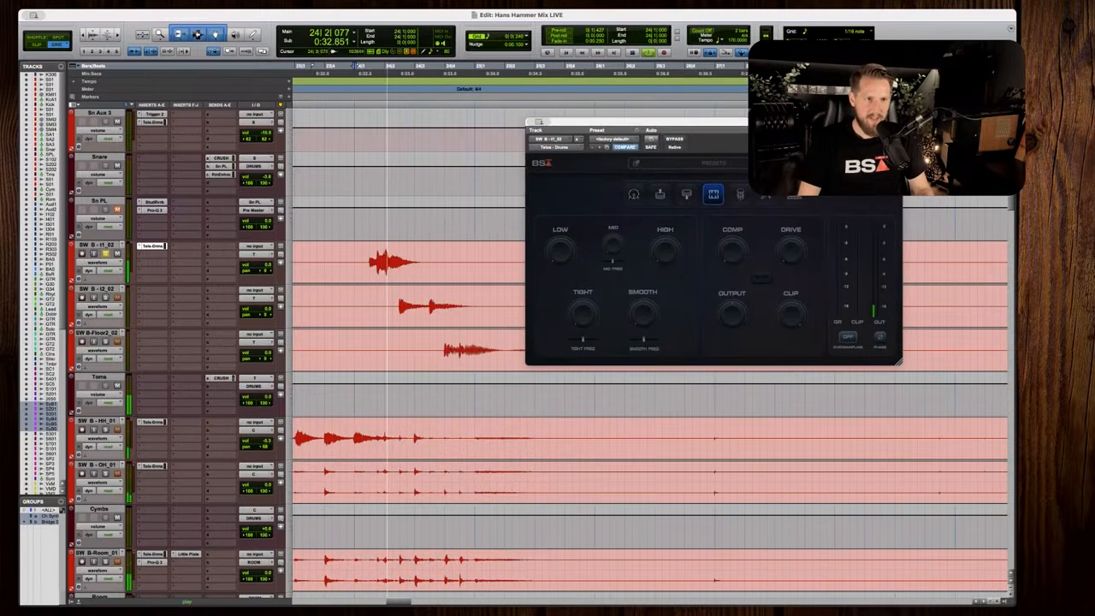
key(space)
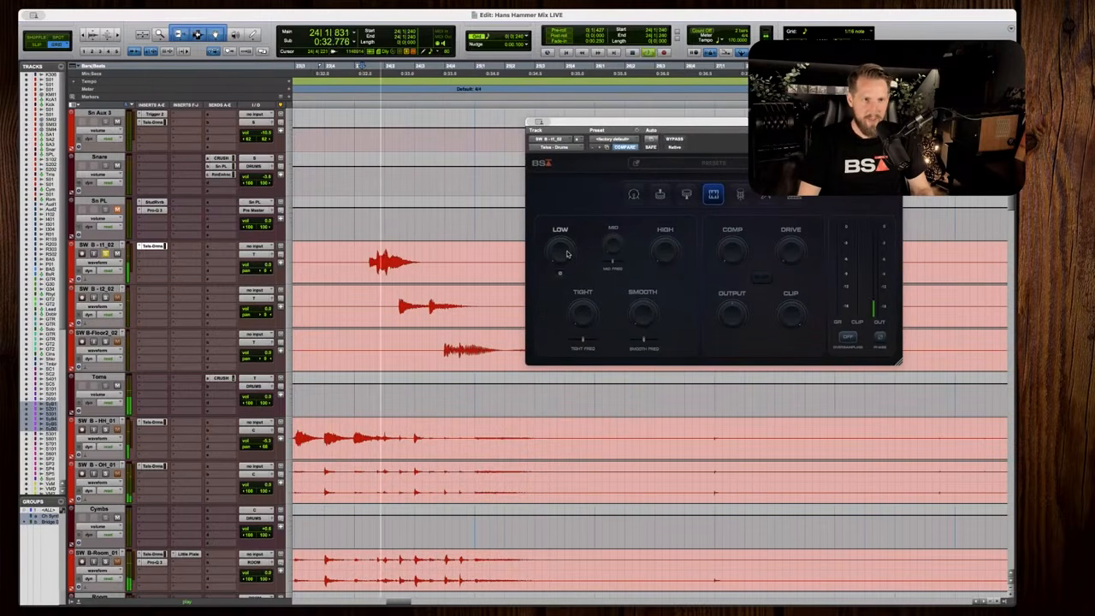
In Telos Drums on SW B - t1_02, boost Low slightly and raise High to 79.
drag(568, 253, 568, 236)
key(space)
key(space)
drag(671, 261, 672, 188)
key(space)
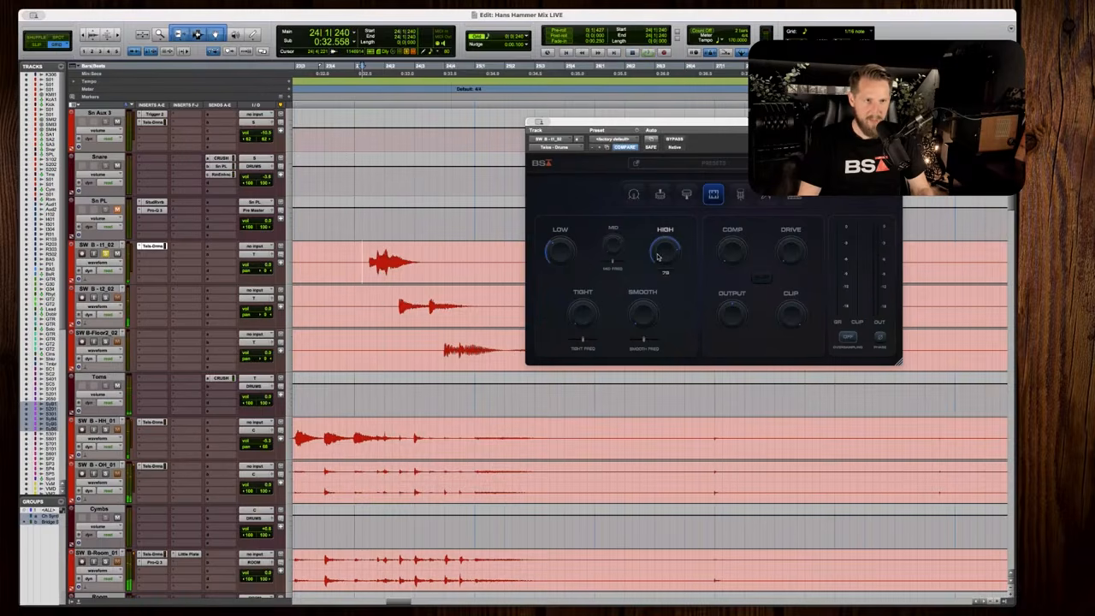
Raise the High boost on SW B - t1_02 to 100 while repeatedly playing the tom hit.
drag(661, 250, 666, 238)
key(space)
key(space)
key(space)
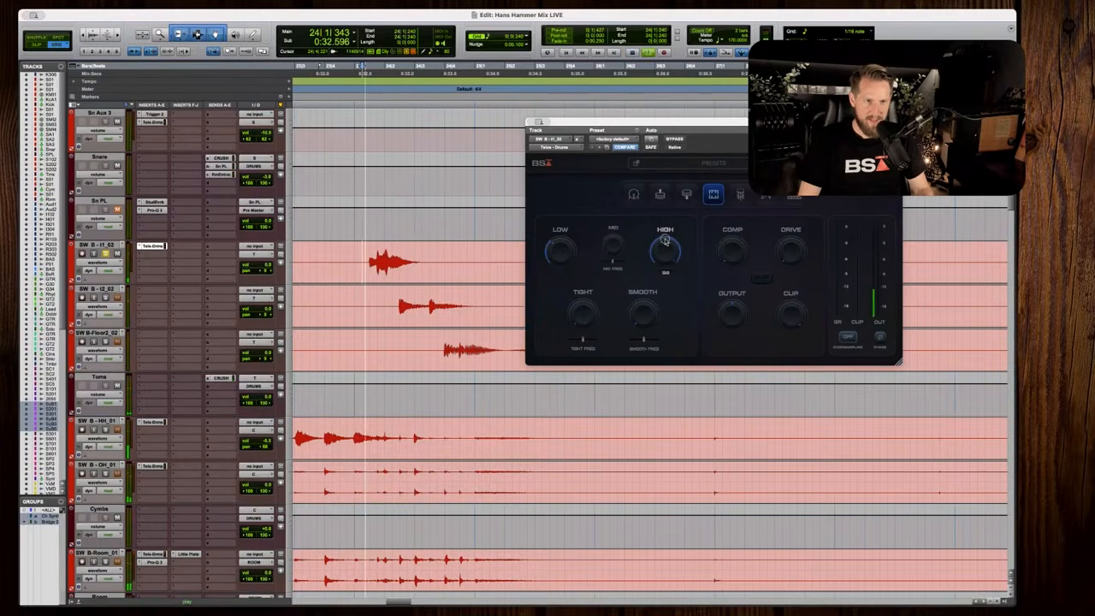
key(space)
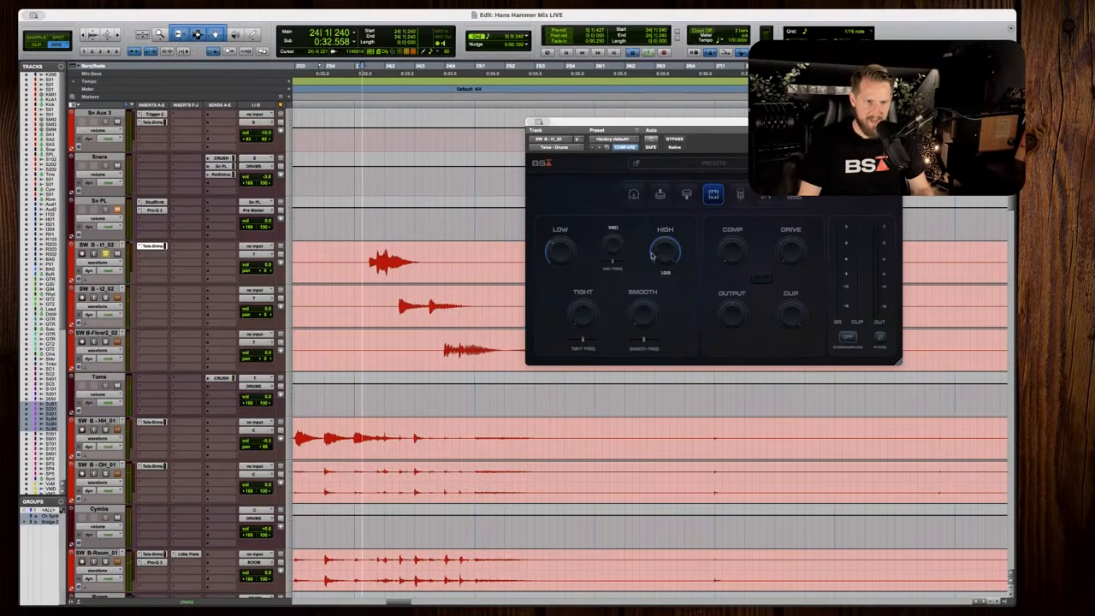
key(space)
key(space)
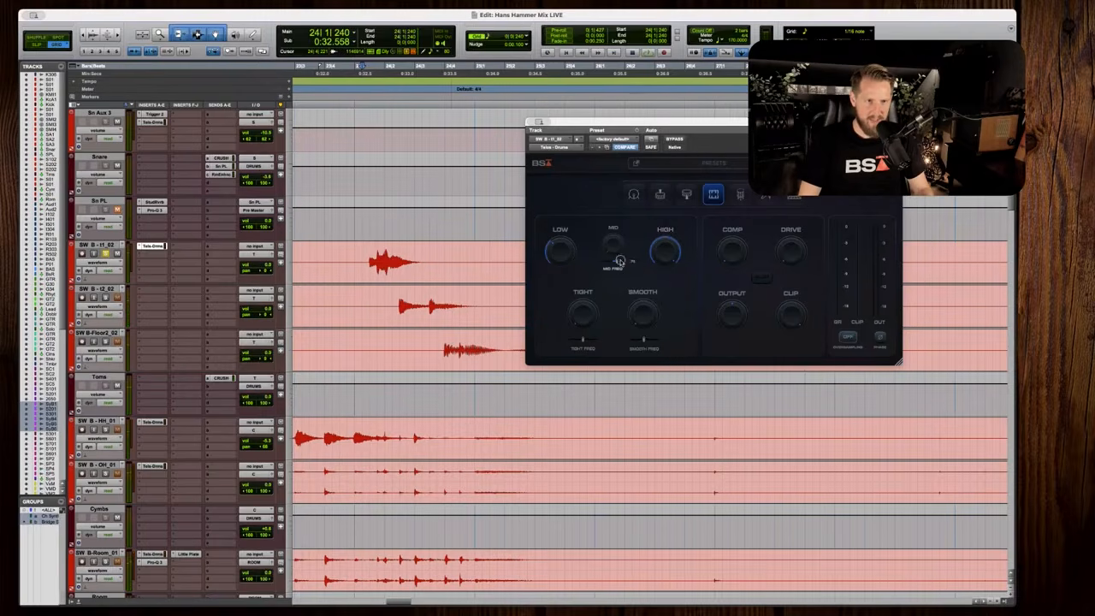
Raise the Mid Freq on SW B - t1_02 and try different Mid amounts against the tom hit.
key(space)
key(space)
key(space)
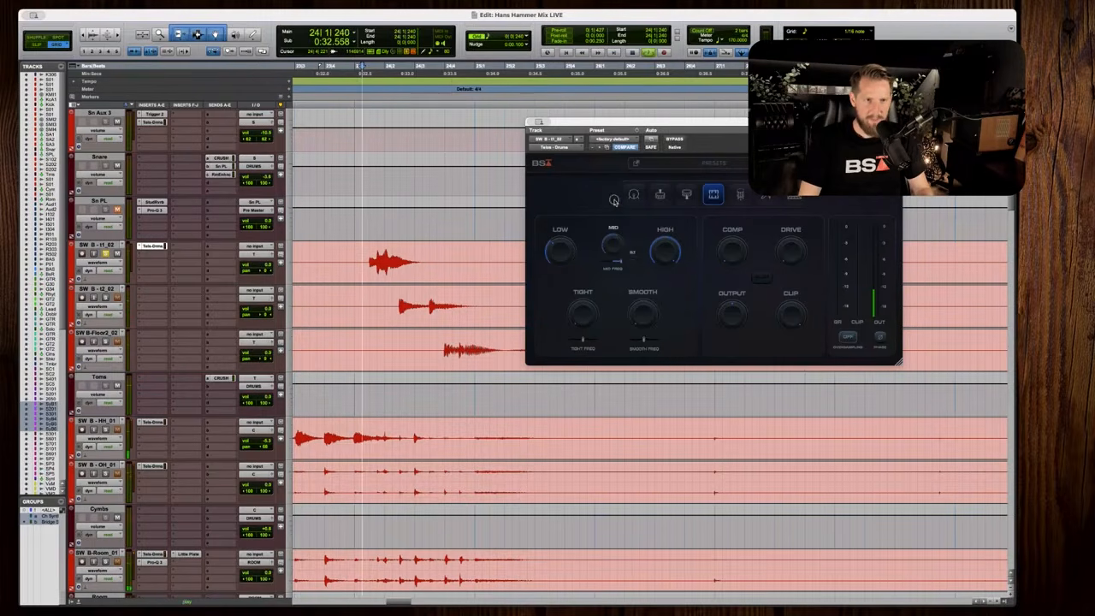
key(space)
key(space)
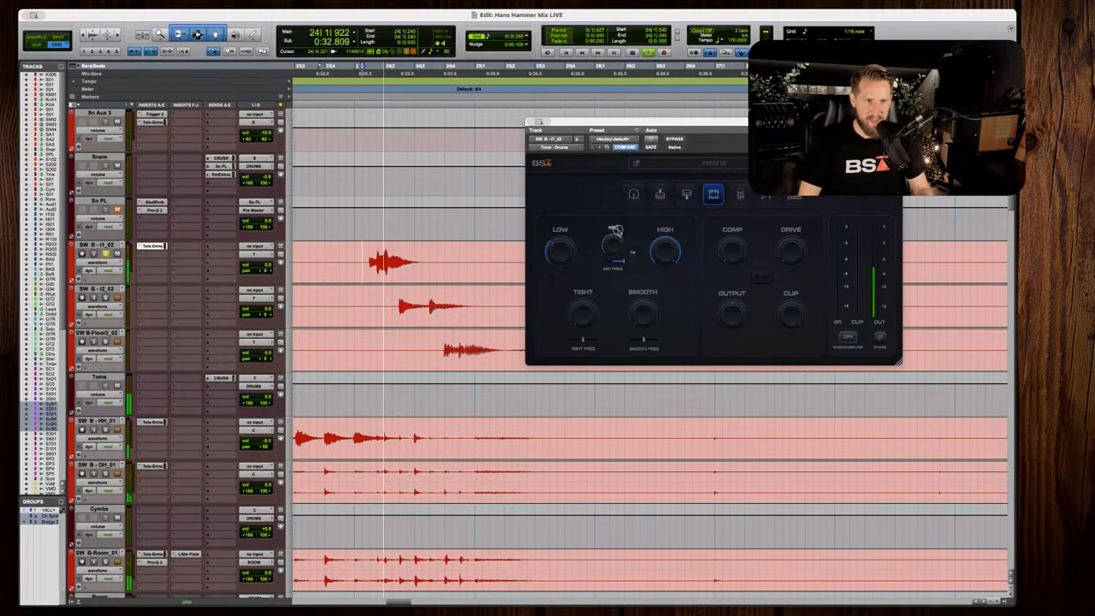
key(space)
key(space)
key(space)
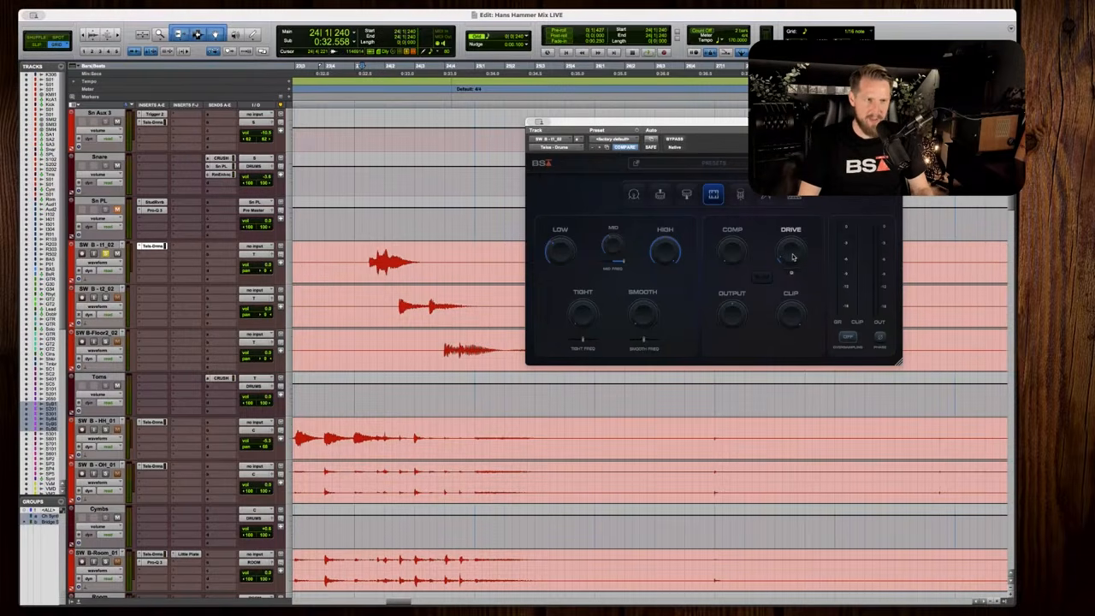
Add moderate Drive to SW B - t1_02 in Telos Drums and fine-tune it by ear.
key(space)
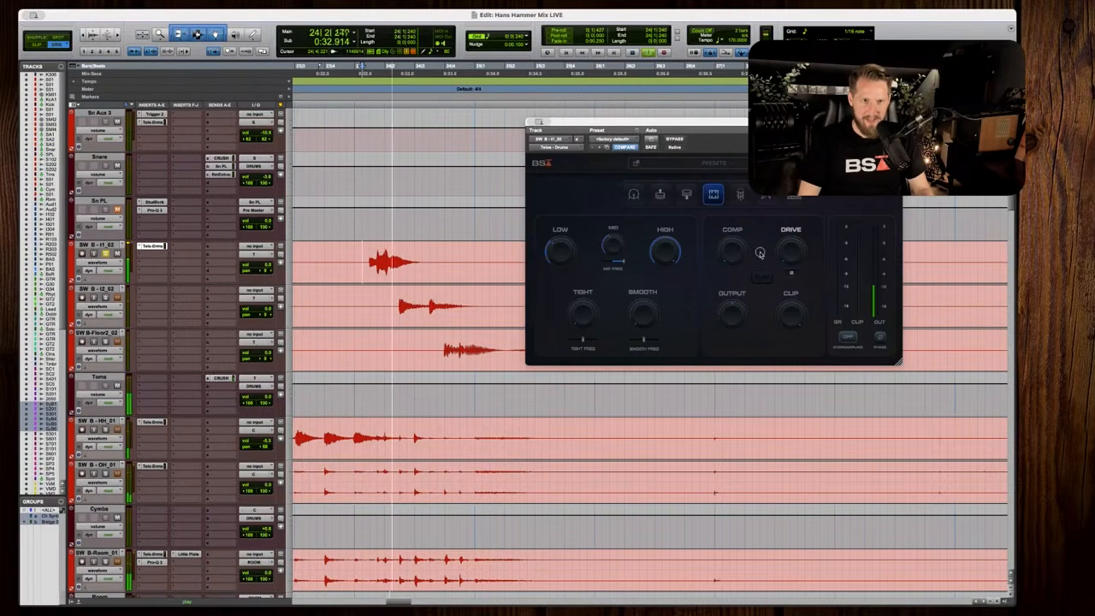
drag(790, 250, 792, 244)
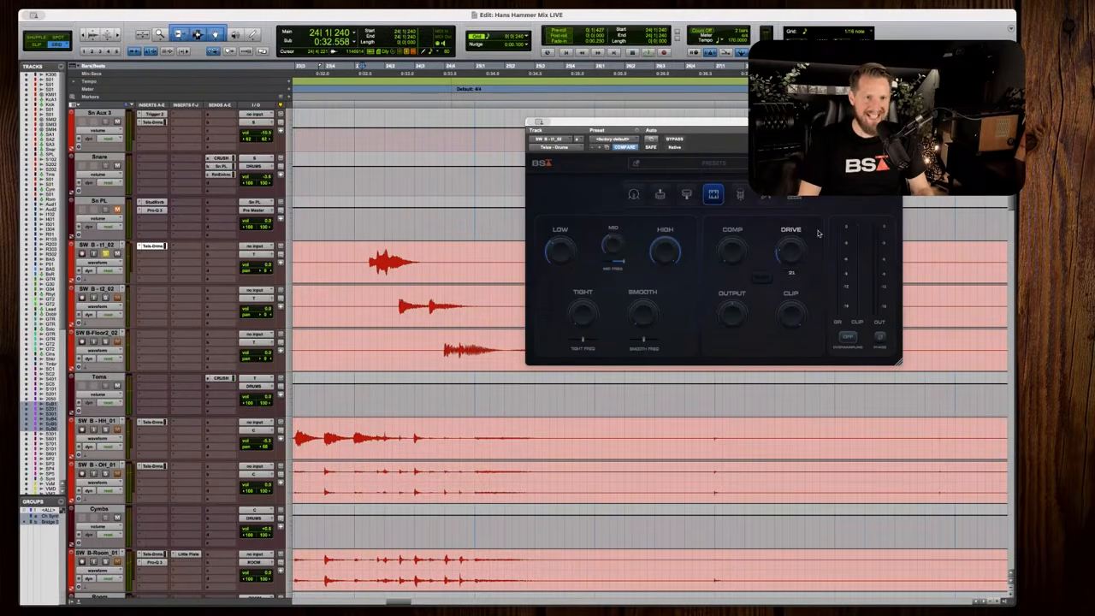
drag(788, 255, 788, 252)
key(space)
key(space)
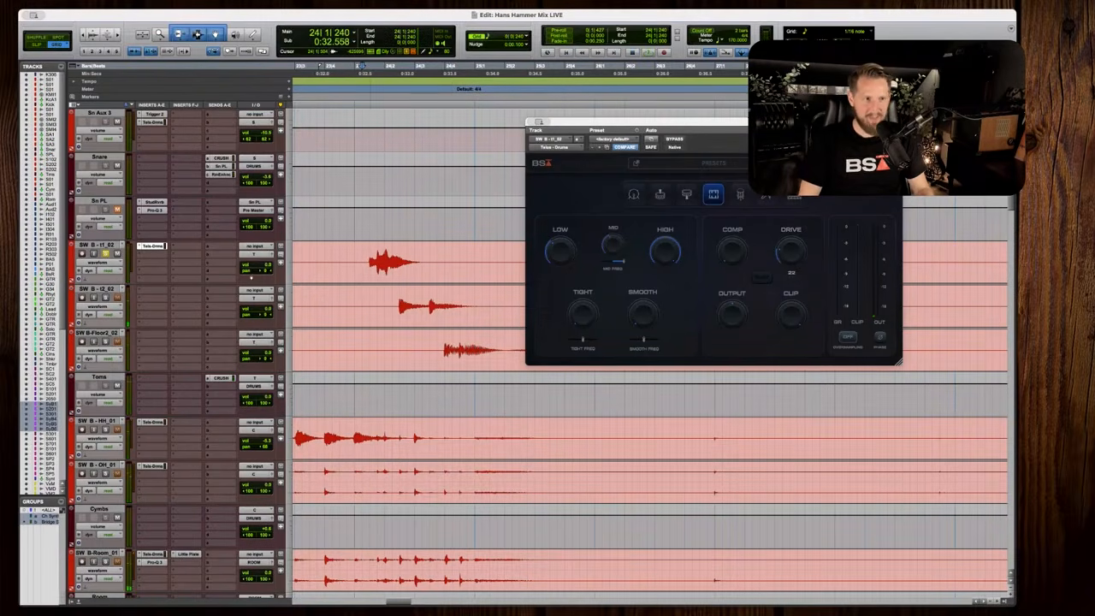
Pan SW B - t1_02 to 43, copy its Telos Drums insert to SW B - t2_02 and pan that track off centre too.
drag(259, 272, 261, 272)
key(space)
key(space)
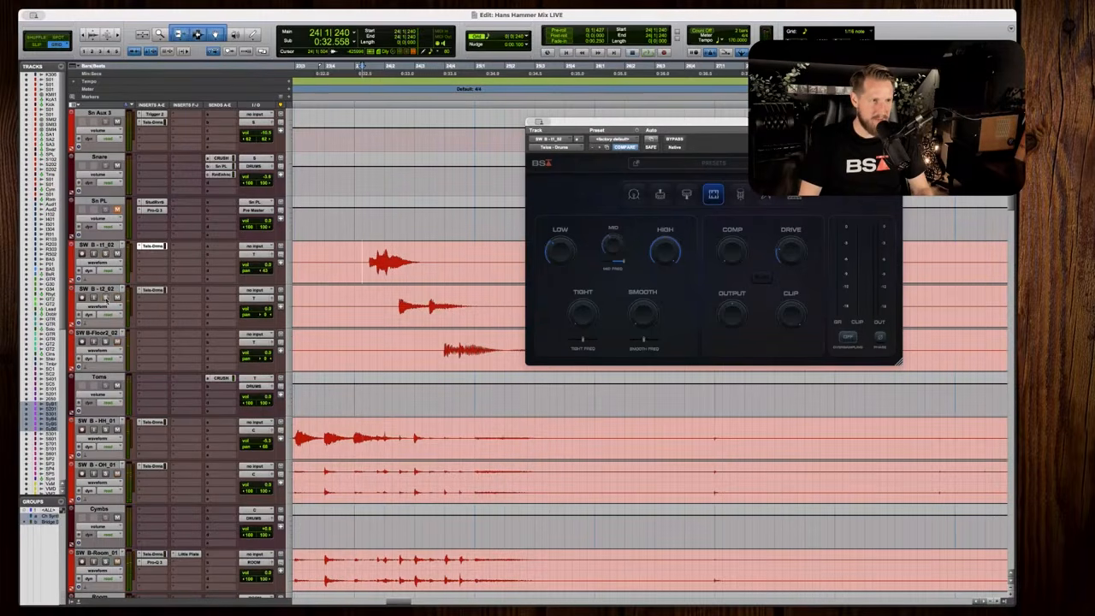
key(space)
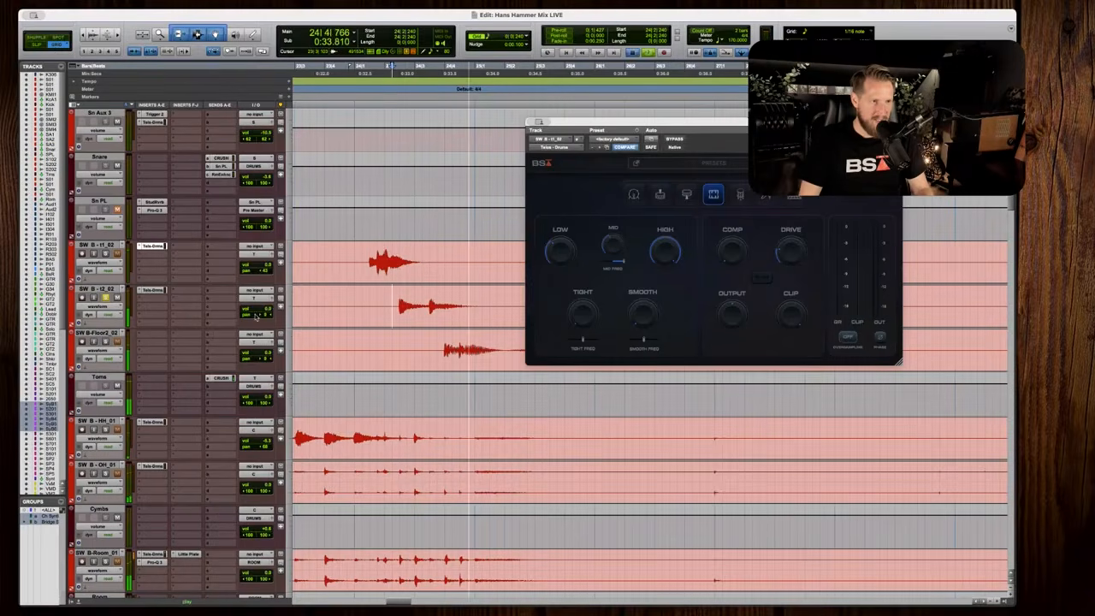
key(space)
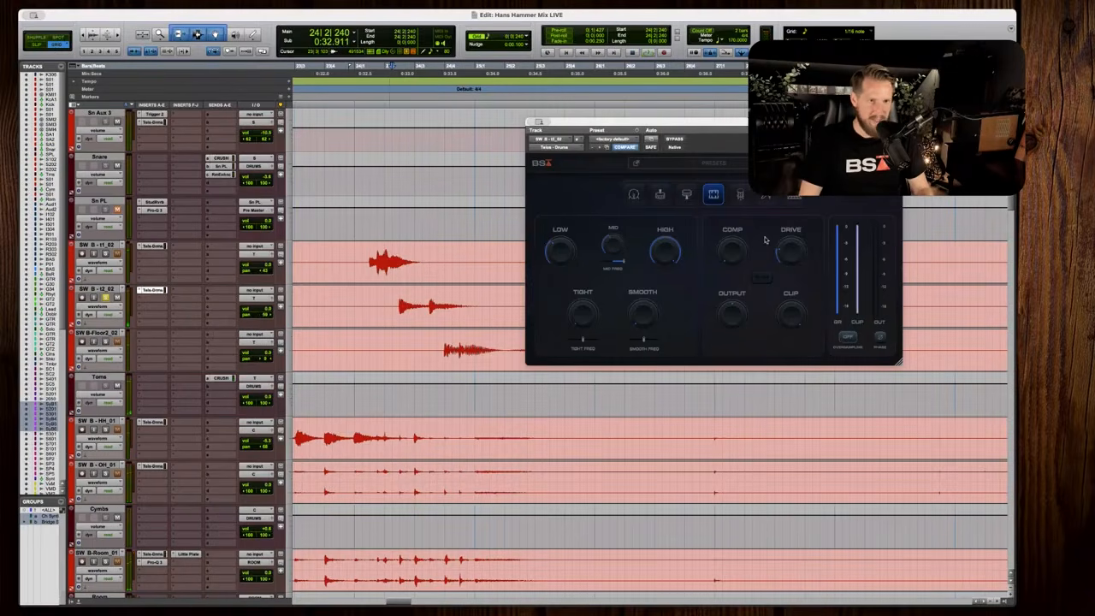
In Telos Drums on SW B - t2_02, raise Drive to about 48 and check the tone controls by playing the fill.
key(space)
drag(789, 255, 798, 235)
key(space)
key(space)
key(space)
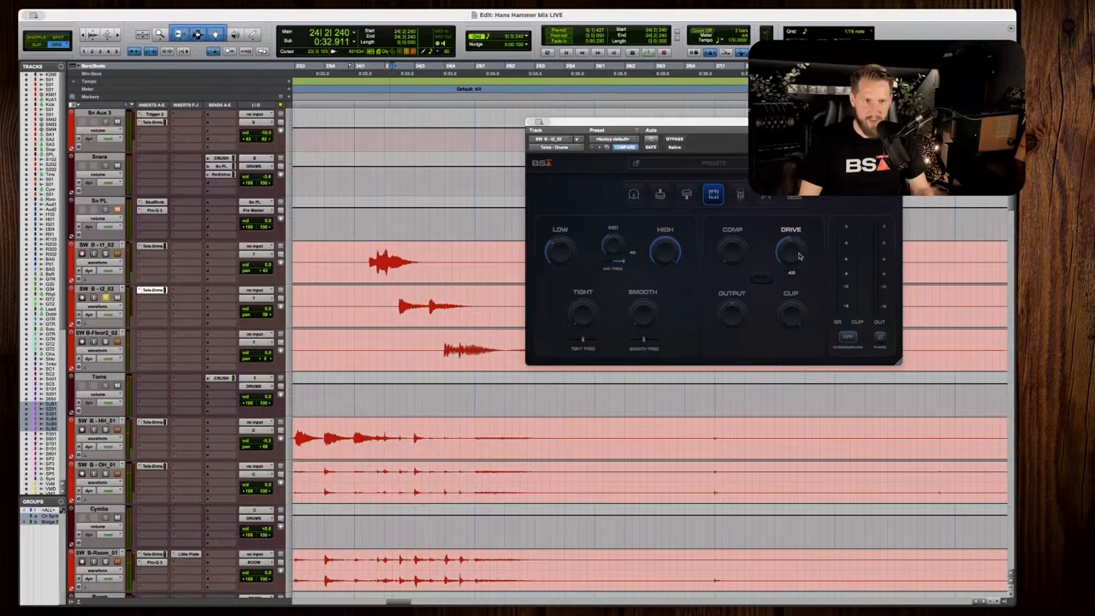
key(space)
key(space)
key(space)
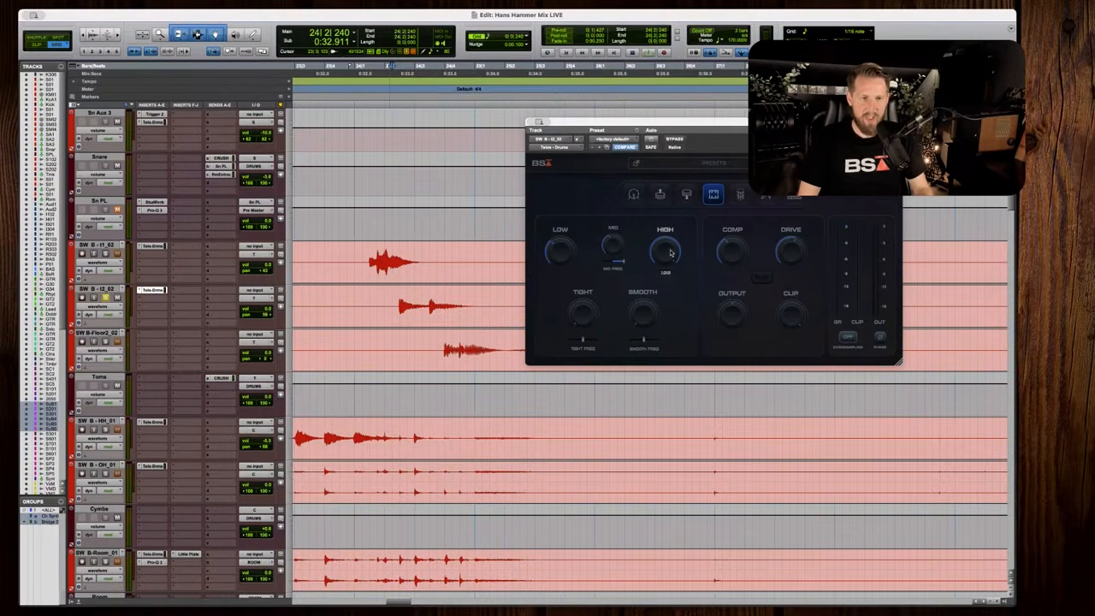
Play the two soloed rack tom tracks together from bar 24 to compare their tone and panning.
key(r)
scroll(423, 298, right, 4)
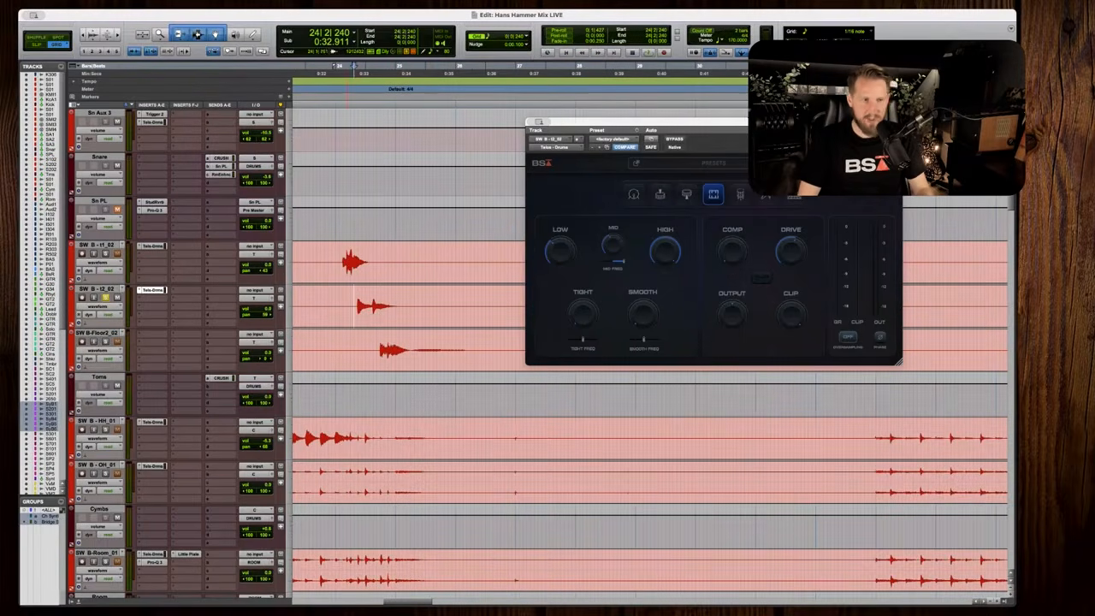
click(339, 307)
key(space)
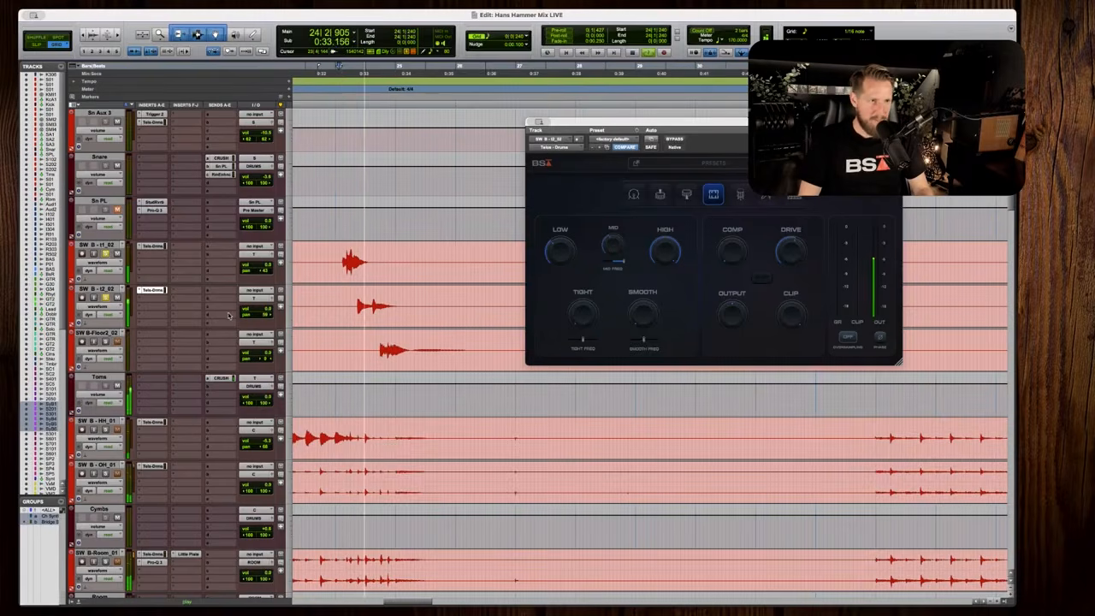
key(space)
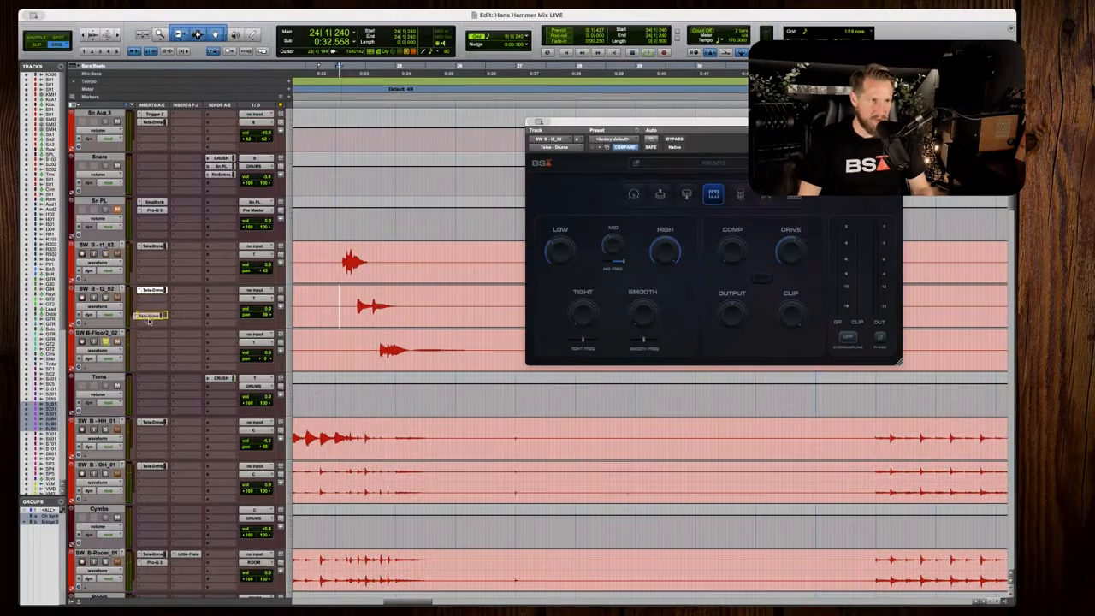
Copy Telos Drums to SW B-Floor2_02, switch it to the floor tom mode and play the floor tom hit.
drag(148, 321, 148, 340)
click(151, 334)
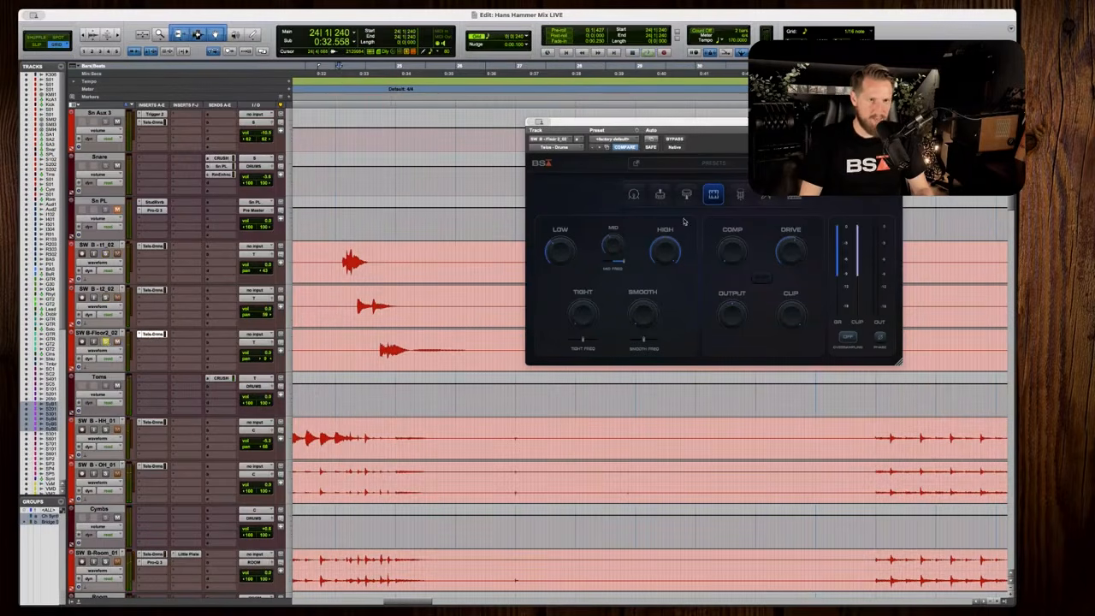
click(741, 196)
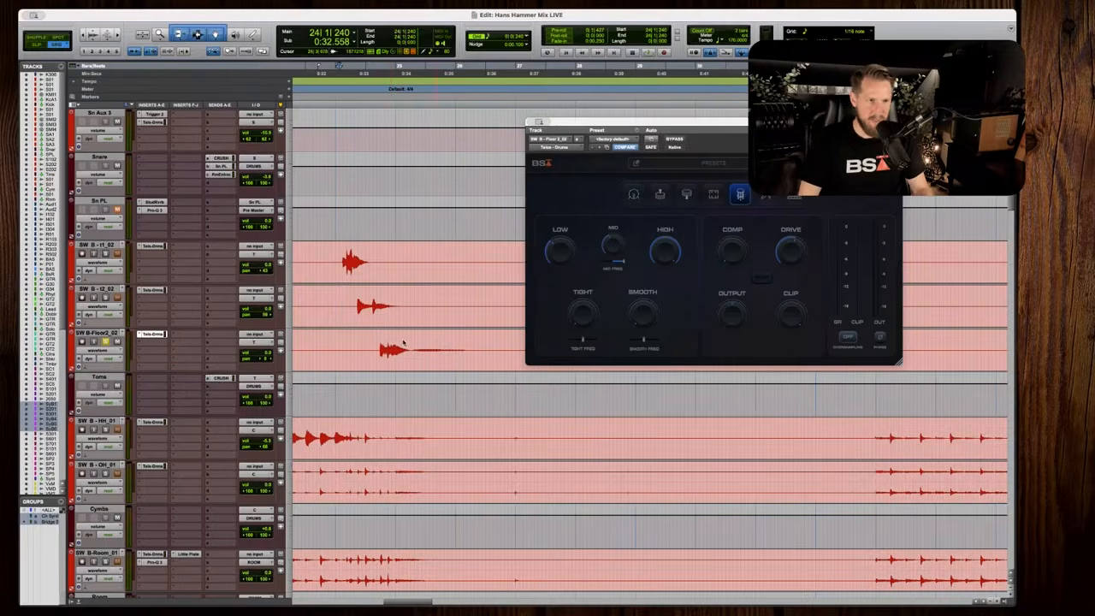
key(space)
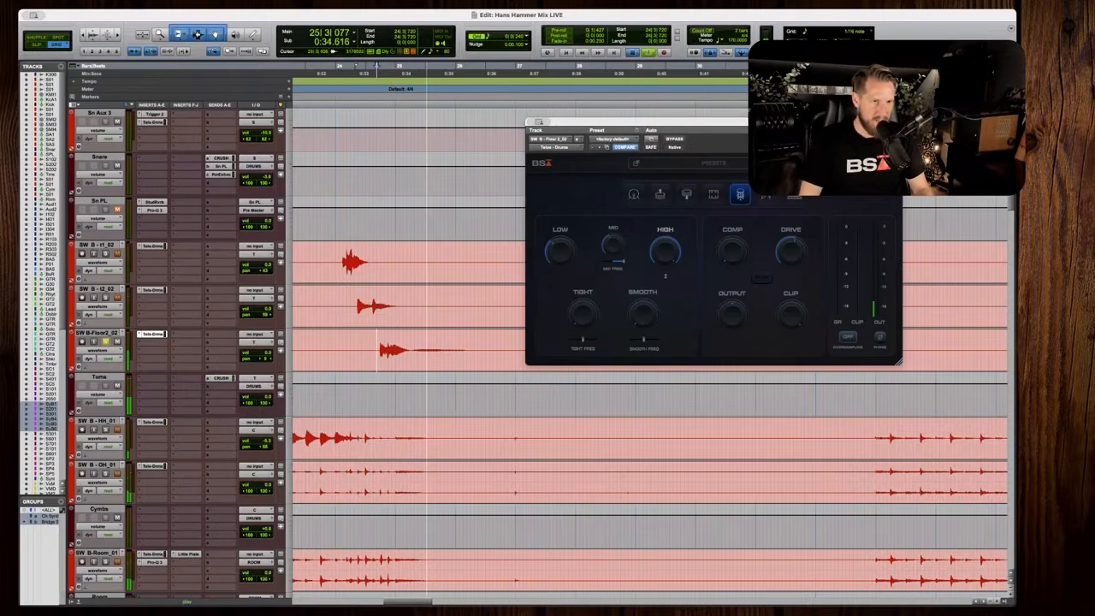
Pan SW B-Floor2_02 to 73 and set Low to about 44 in its Telos Drums, auditioning the soloed floor tom hit.
key(space)
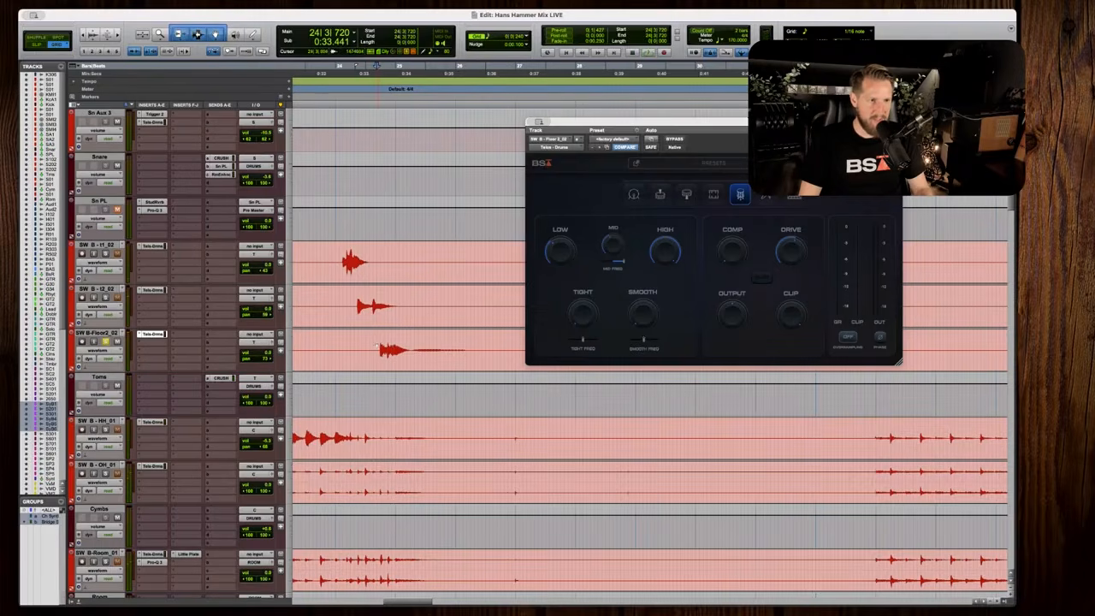
key(space)
key(space)
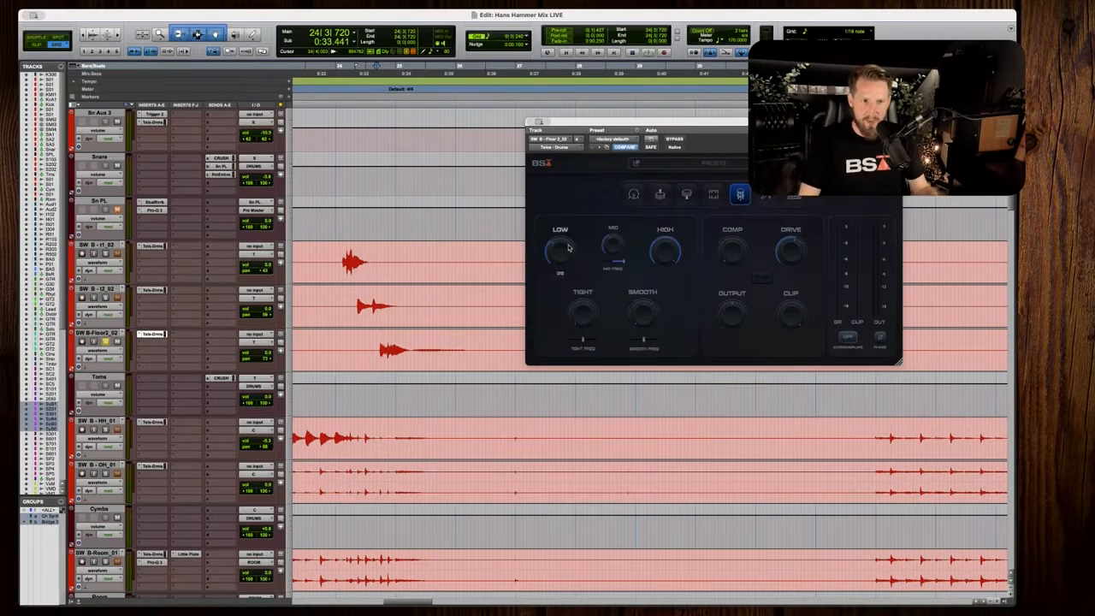
key(space)
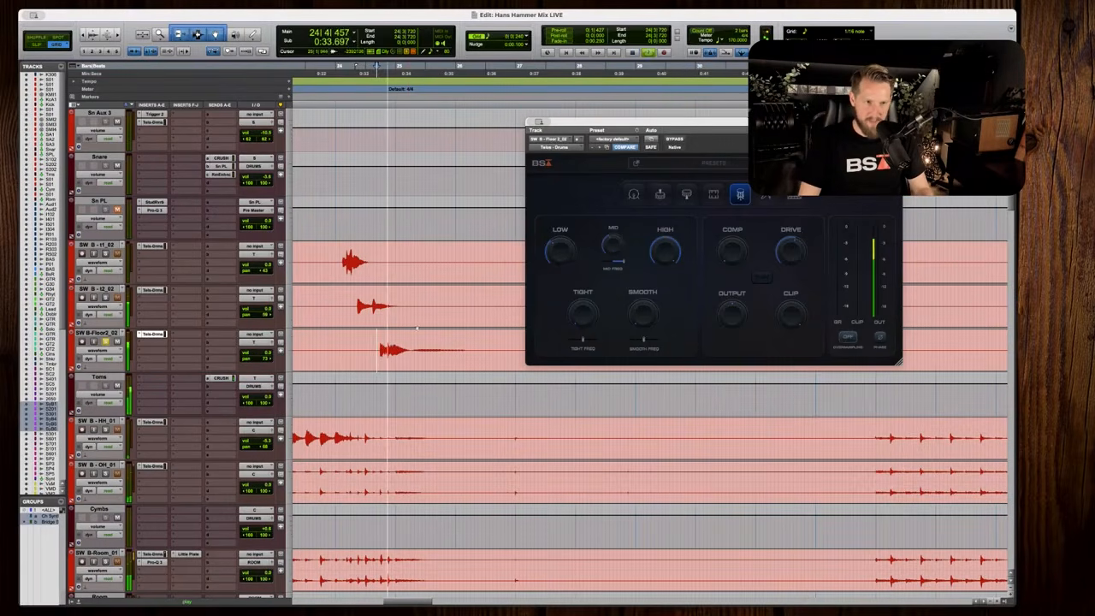
key(space)
mouse_move(555, 253)
mouse_down()
mouse_move(555, 231)
mouse_move(555, 256)
mouse_up()
key(space)
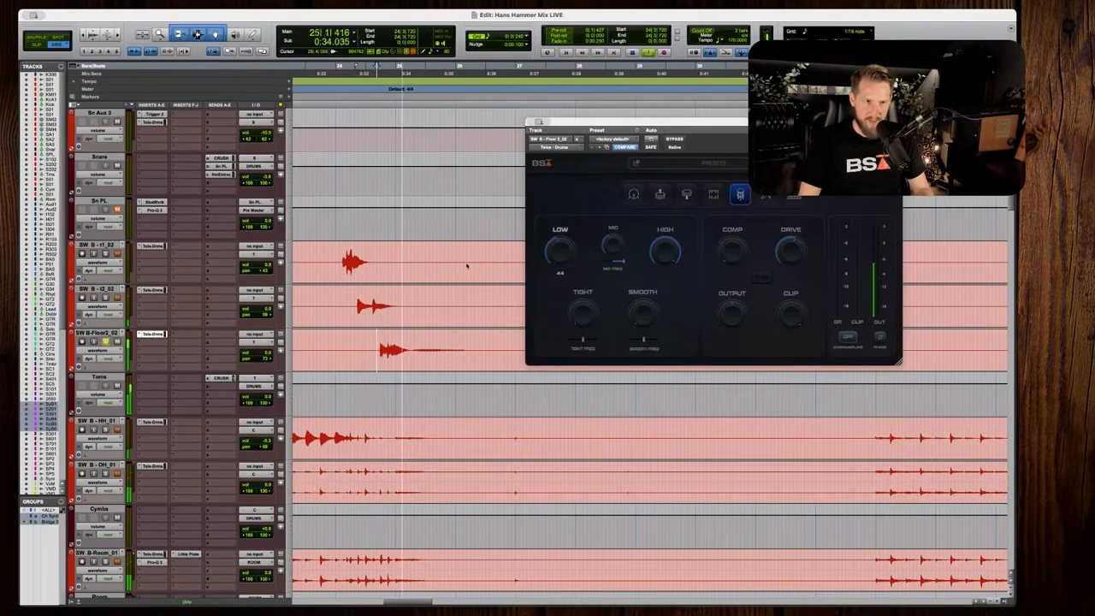
key(space)
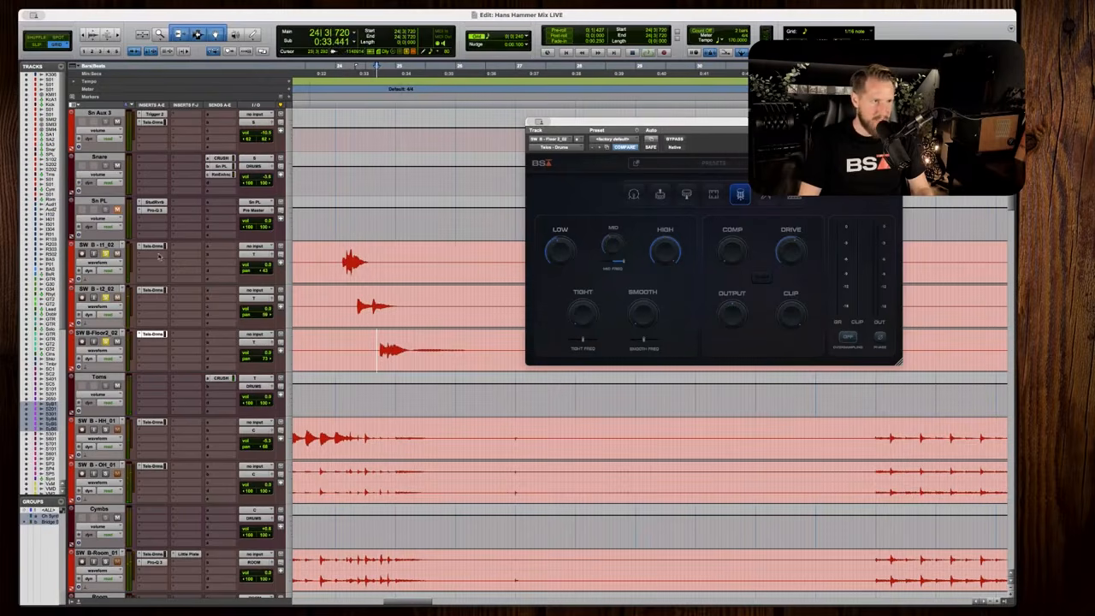
Play the three soloed toms together, and raise Comp to about 48 in Telos Drums on SW B-Floor2_02.
key(space)
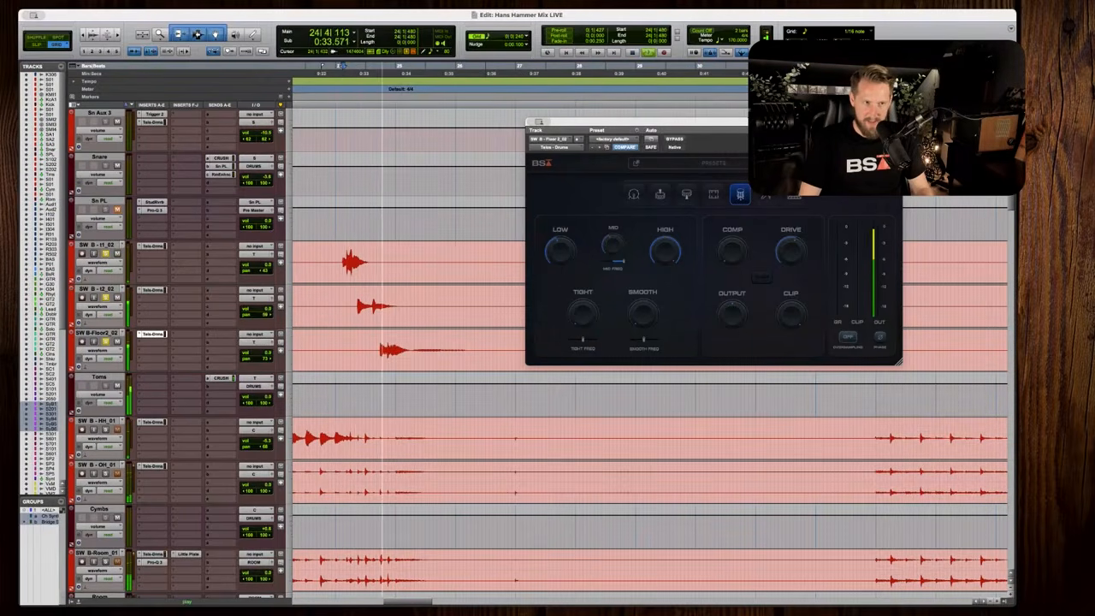
key(space)
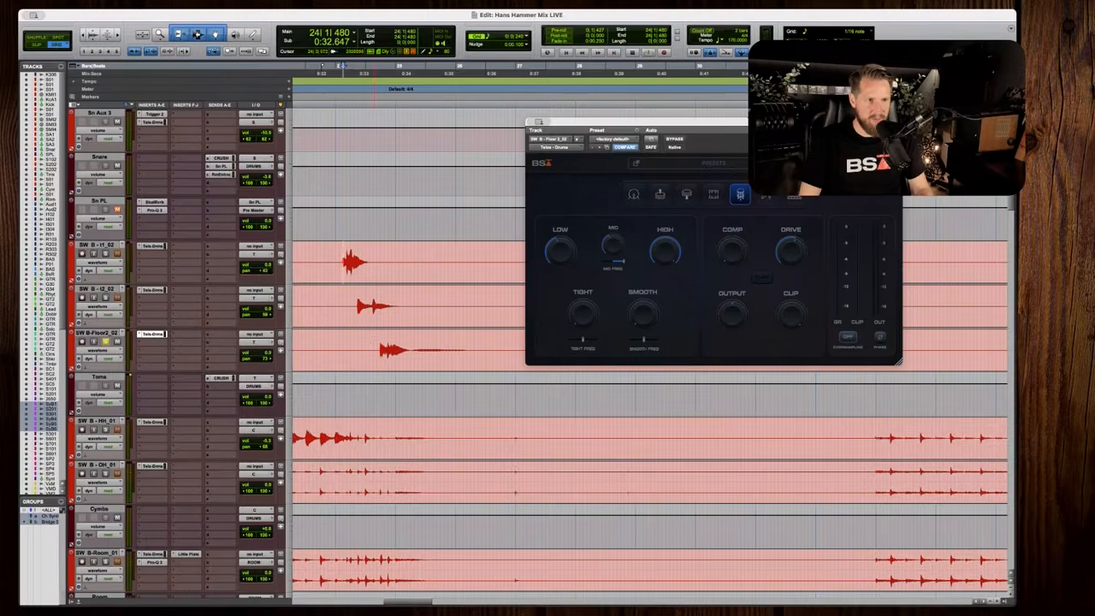
key(space)
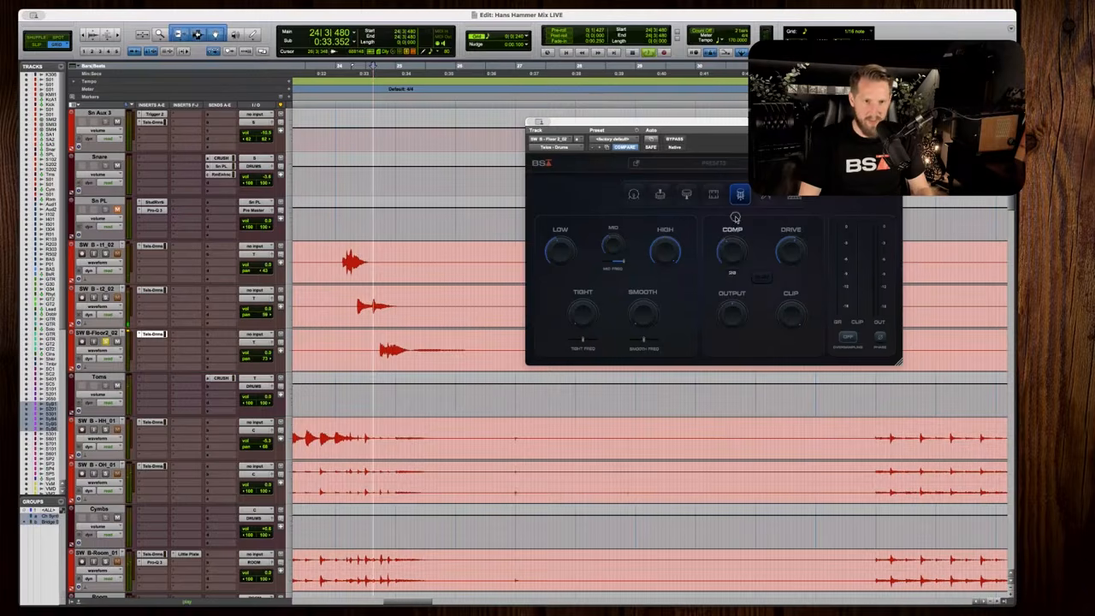
drag(733, 251, 732, 244)
key(r)
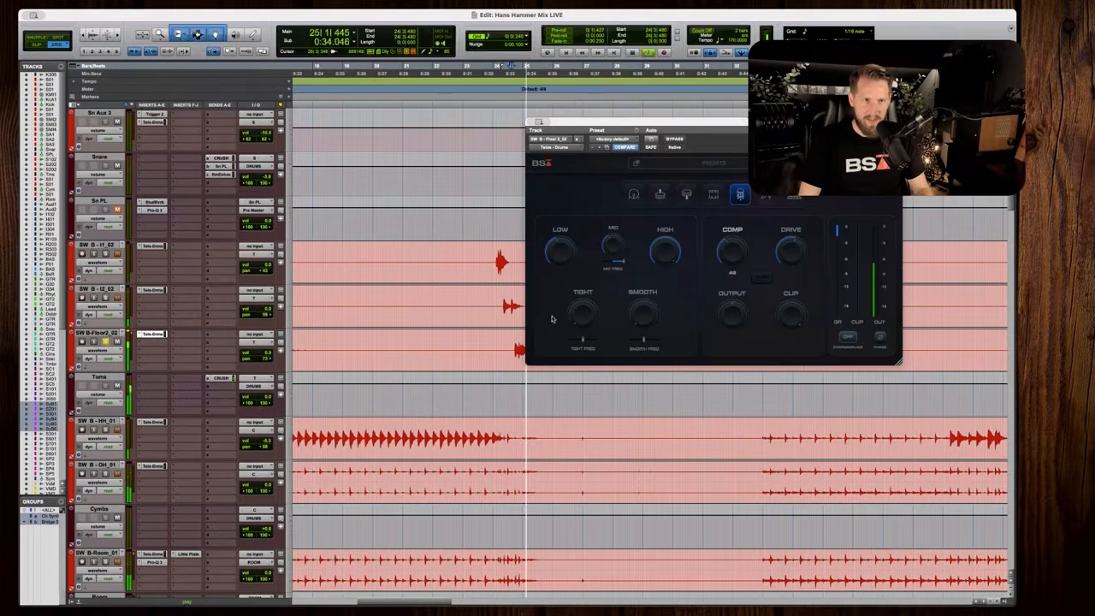
key(space)
Unsolo SW B-Floor2_02, close its plug-in window and play the bar 24 tom fill with the full drum kit.
click(108, 342)
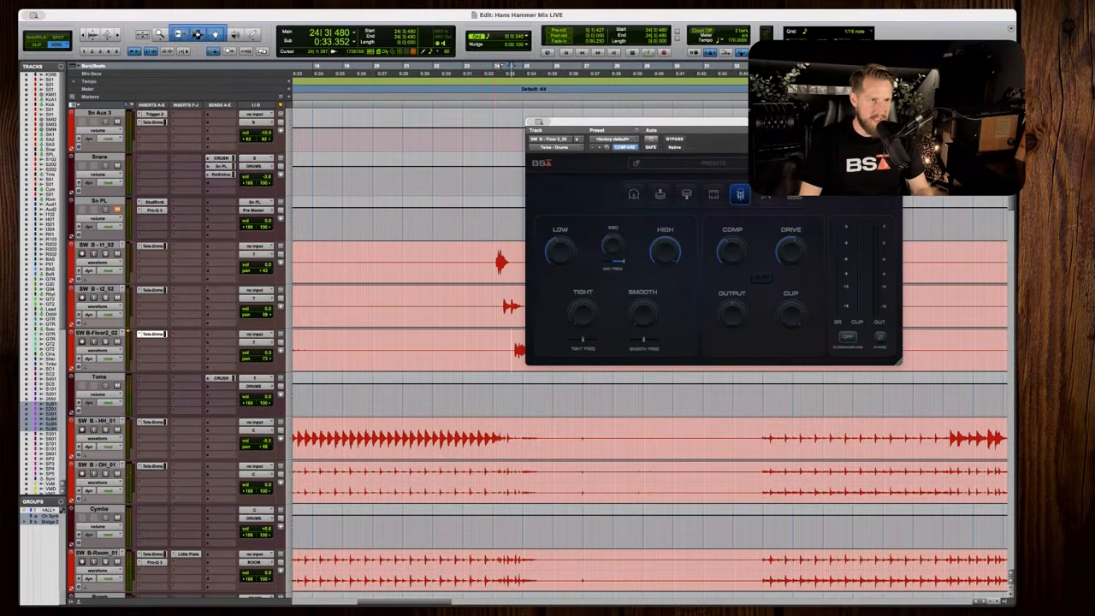
key(space)
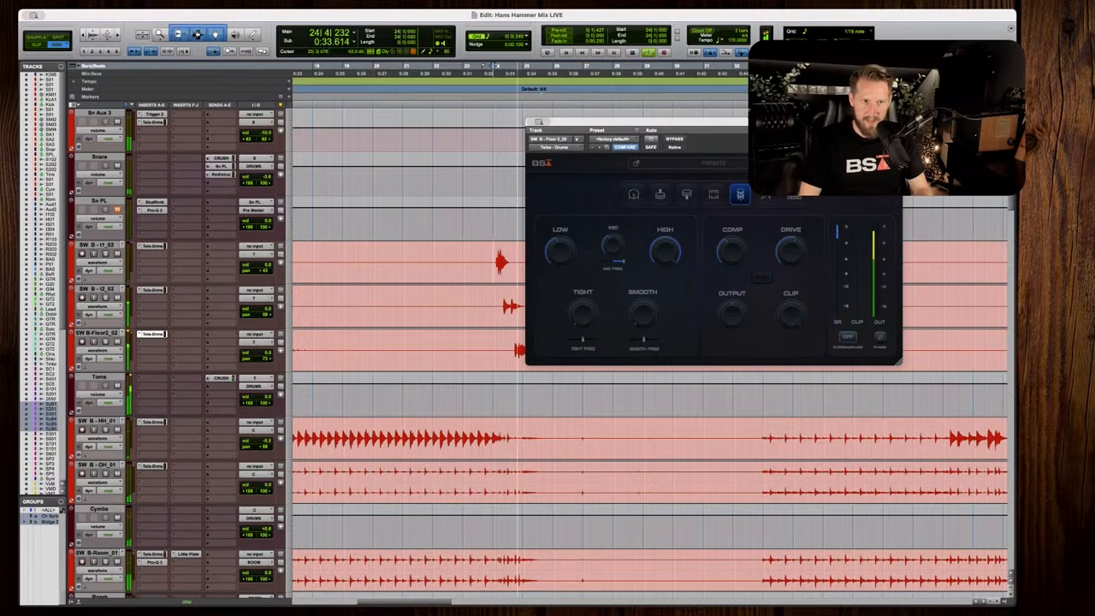
key(space)
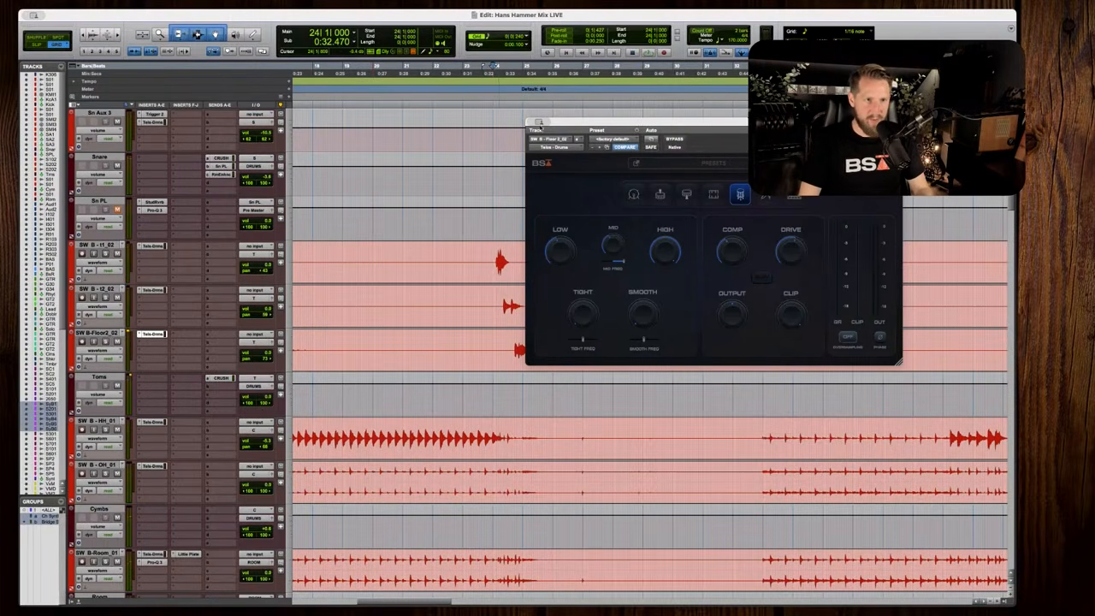
click(538, 122)
key(space)
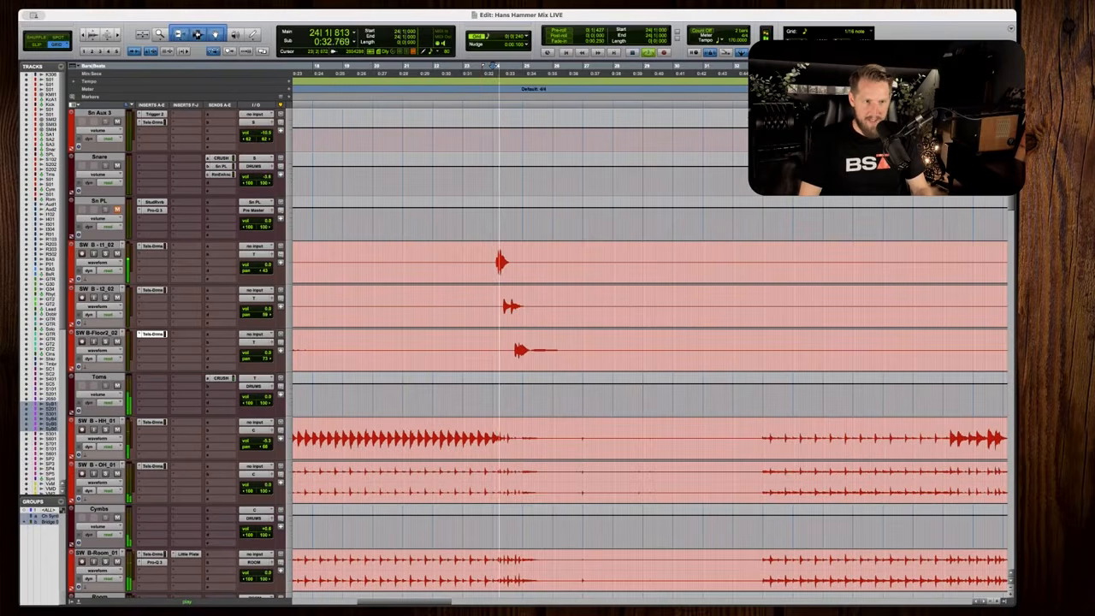
key(space)
Lower the volume of SW B - t1_02 to -0.7 dB while the tom fill at bar 24 plays.
scroll(468, 343, up, 1)
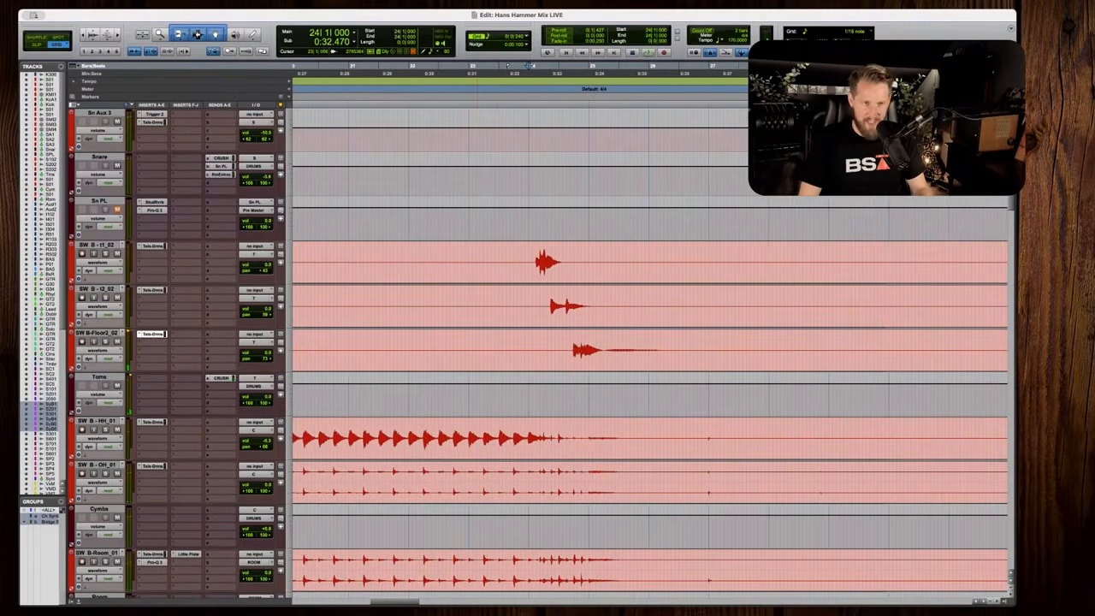
key(space)
drag(264, 270, 260, 266)
key(space)
Locate the simultaneous rack and floor tom hit at bar 7 and play it in the mix.
key(r)
key(r)
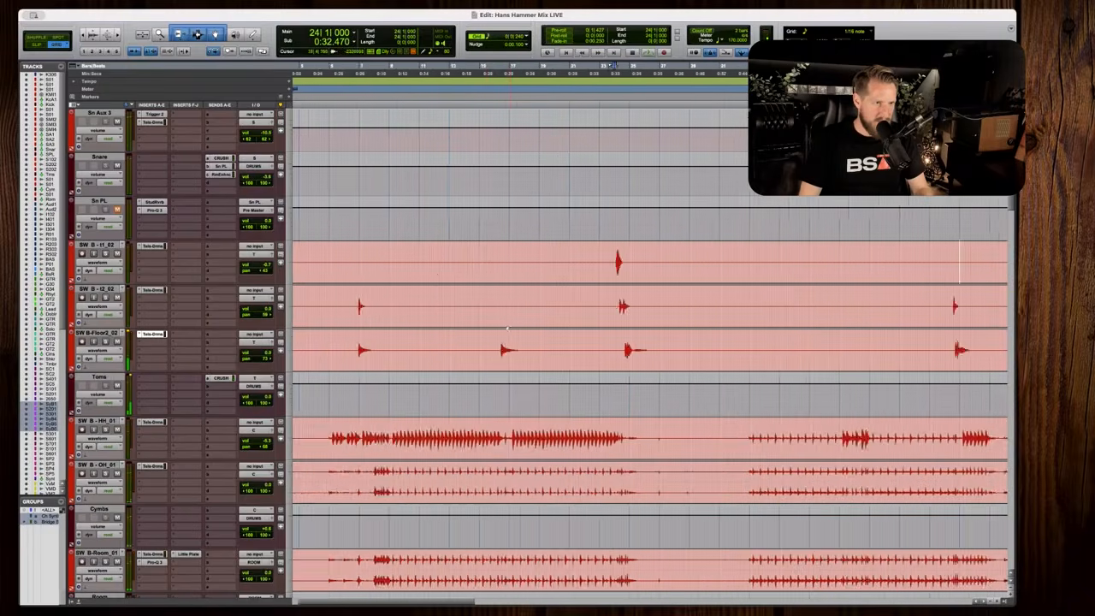
scroll(301, 261, right, 2)
scroll(301, 261, left, 3)
key(t)
key(t)
key(space)
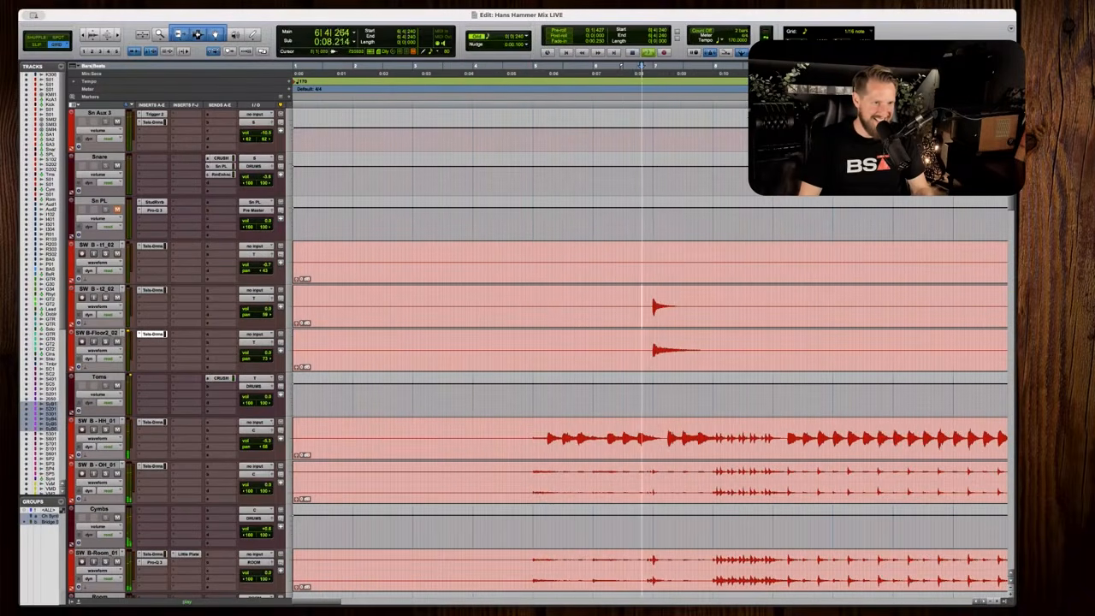
scroll(380, 307, right, 1)
key(space)
Show pan automation on SW B - t2_02, move the bar 7 hit to about 54 on the opposite side and play it.
drag(593, 303, 747, 353)
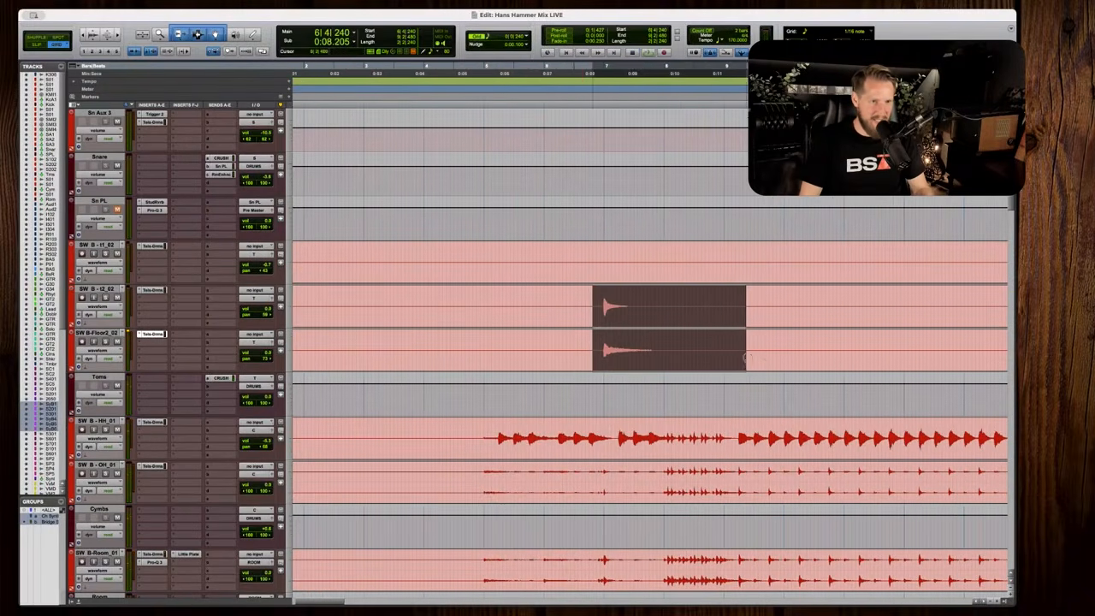
key(t)
scroll(710, 357, right, 3)
click(111, 307)
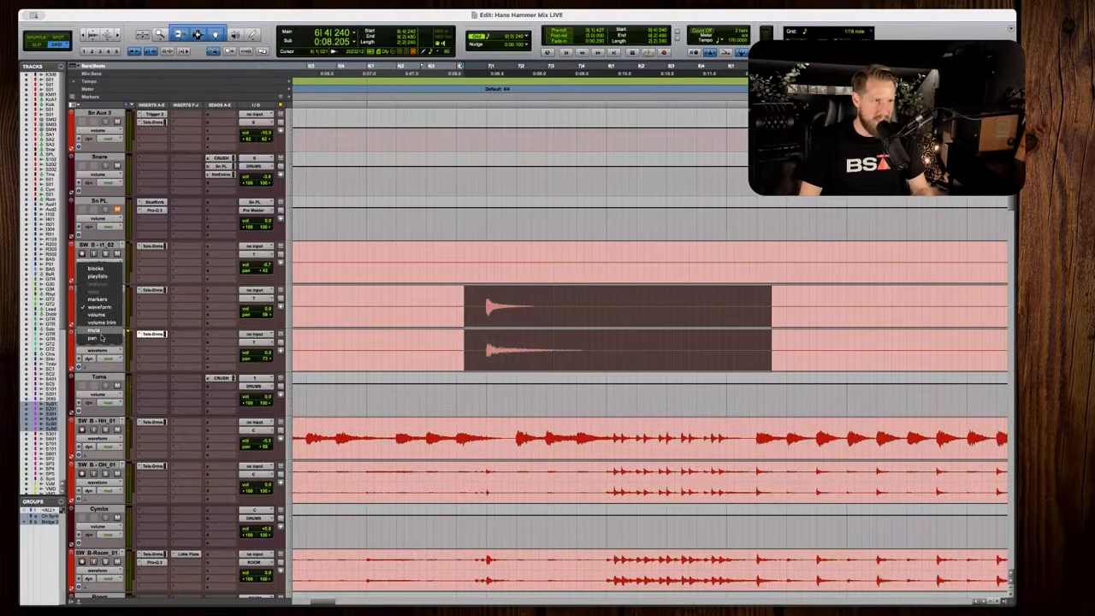
click(108, 338)
drag(471, 306, 733, 305)
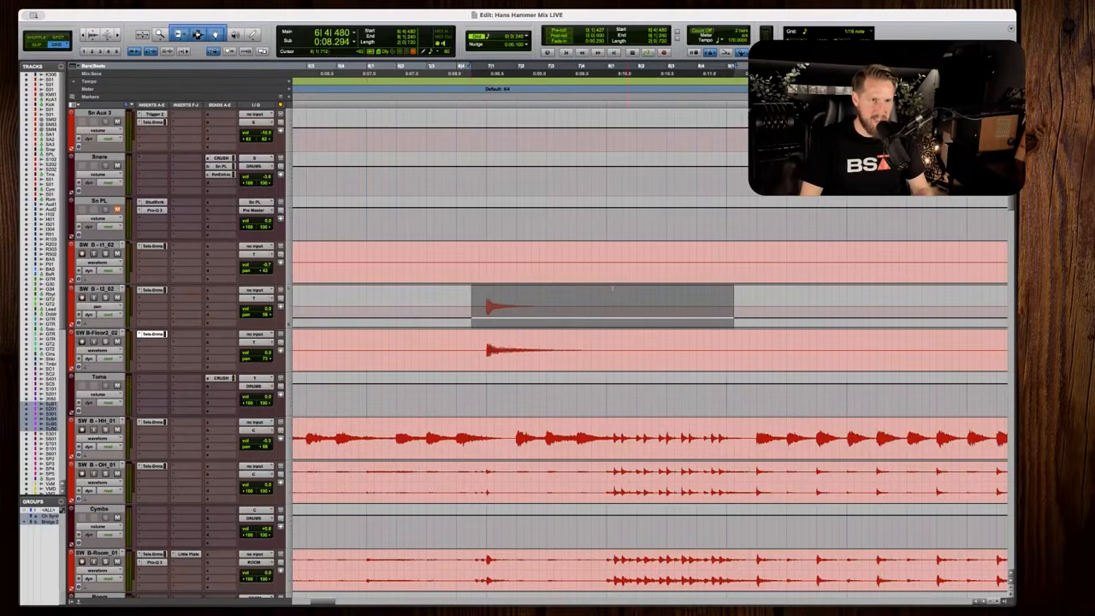
drag(611, 283, 611, 263)
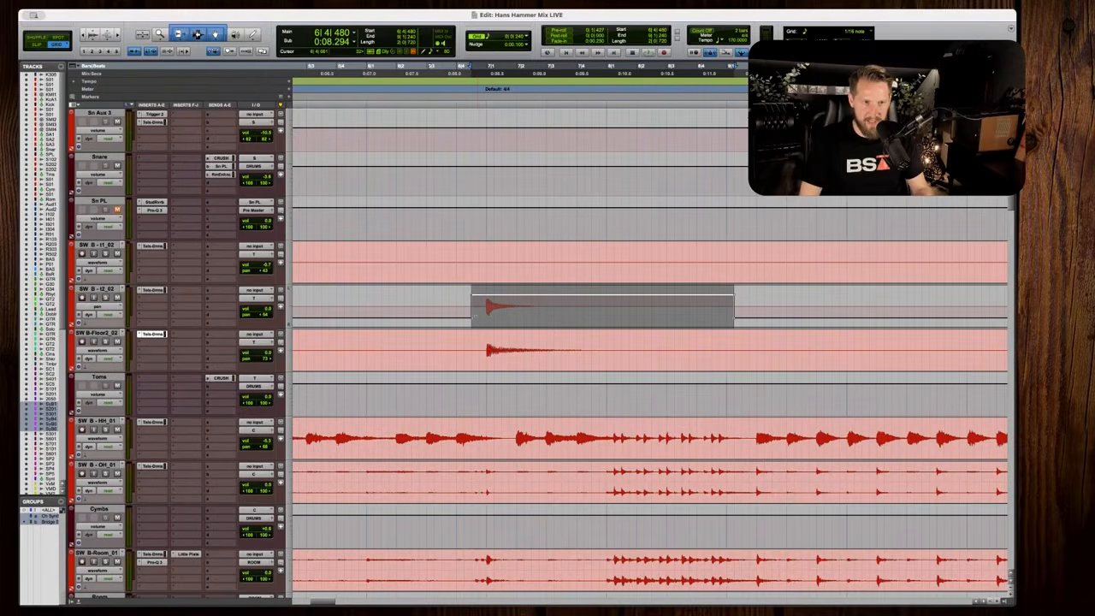
click(480, 308)
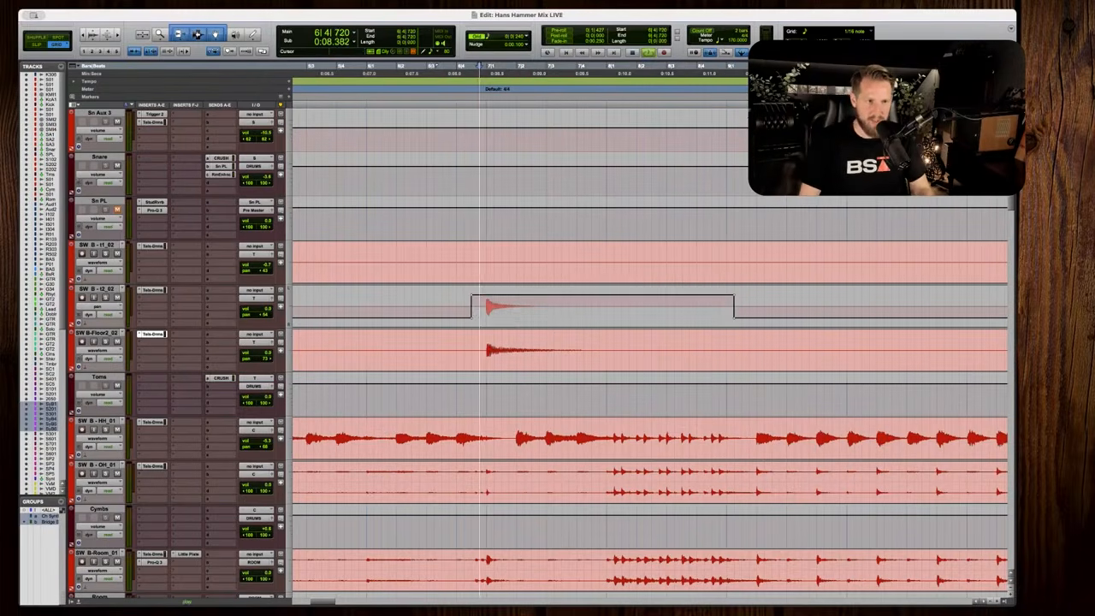
key(space)
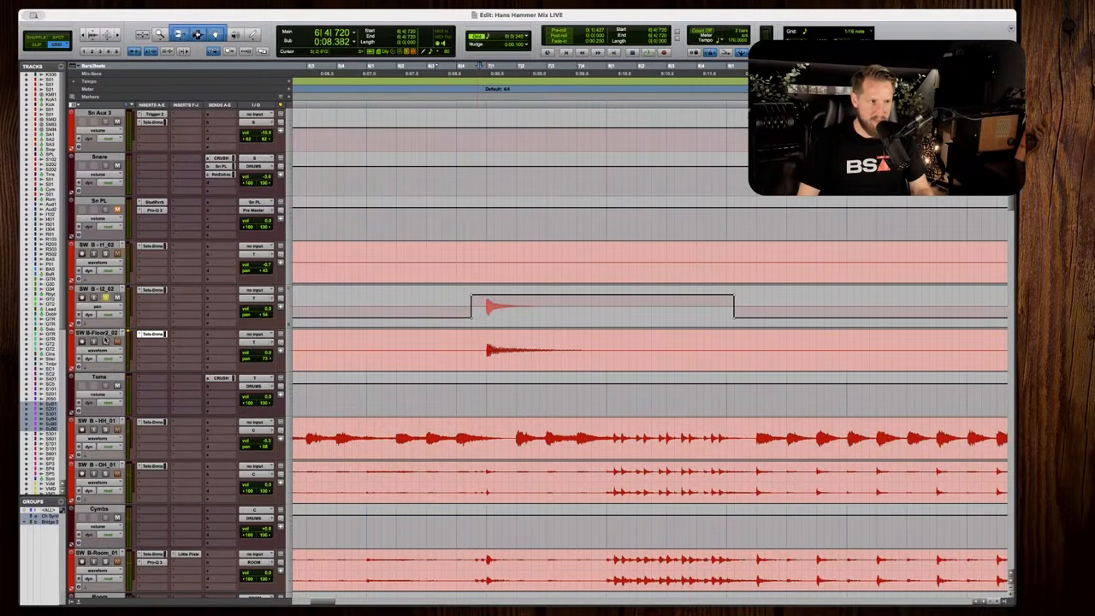
Play the next tom hits, from bar 15 and around bar 46, to check their panning in the mix.
key(super+bracketleft)
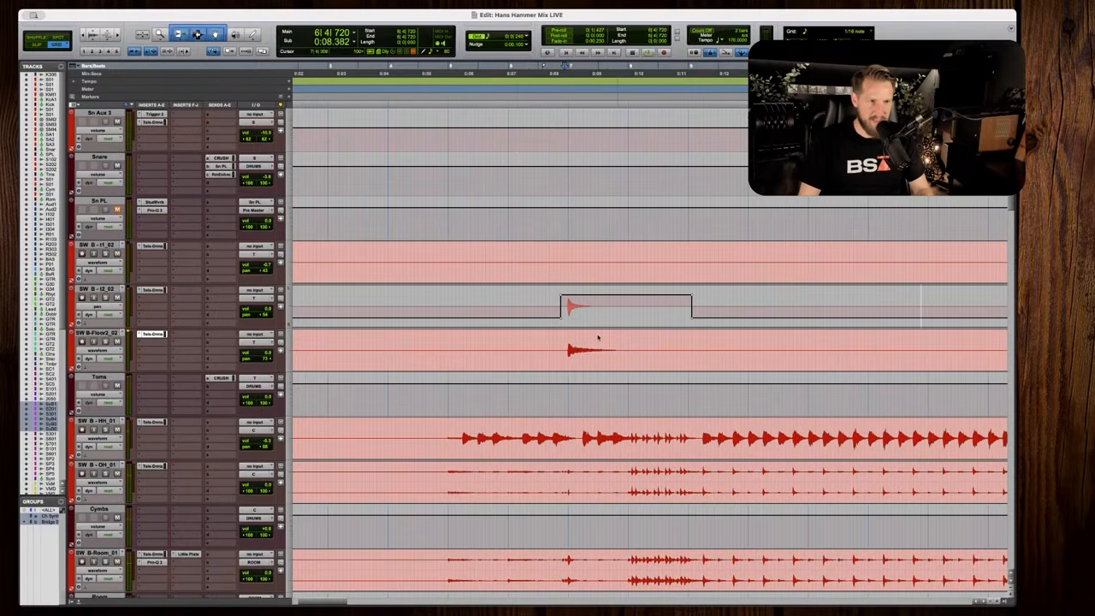
click(516, 356)
key(super+bracketleft)
click(466, 342)
key(space)
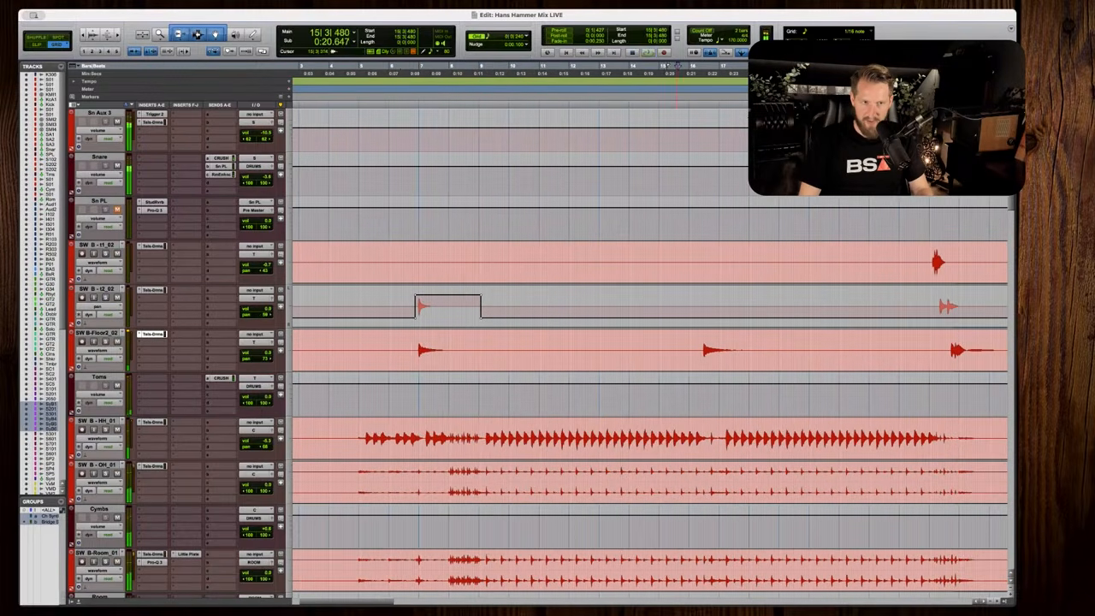
key(super+bracketleft)
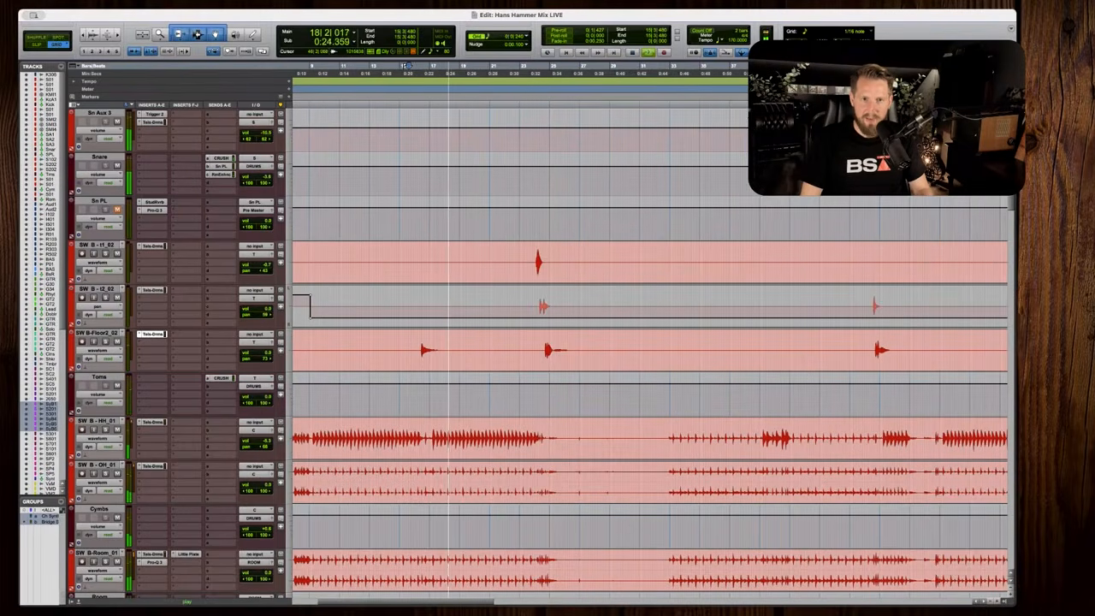
scroll(650, 342, right, 10)
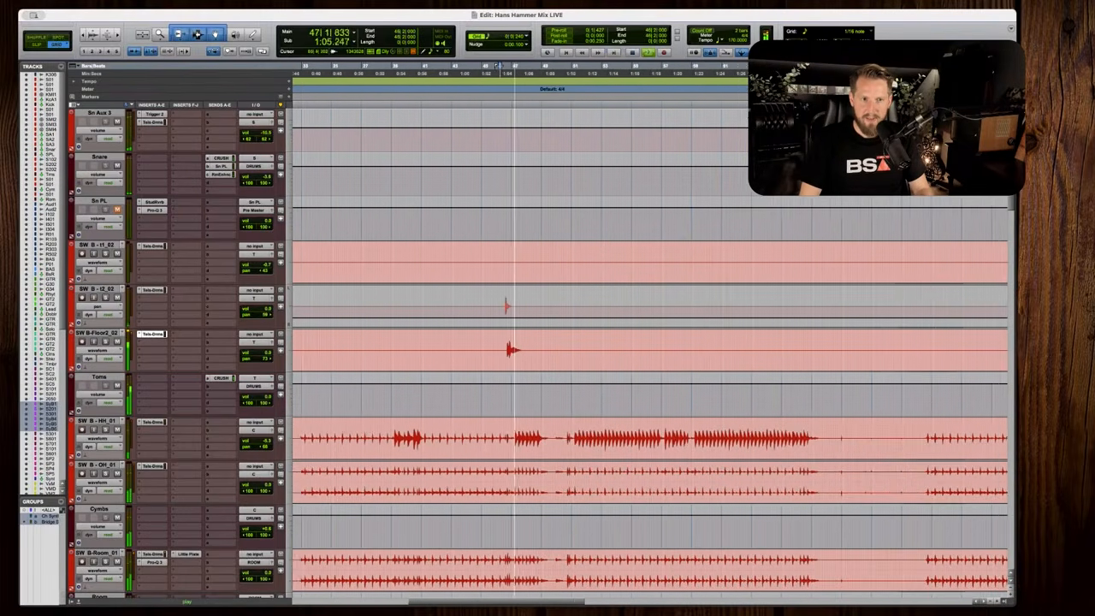
key(space)
Locate the four repeated tom hits from bar 92 and automate SW B - t2_02's pan to the opposite side across them.
key(r)
click(675, 349)
key(t)
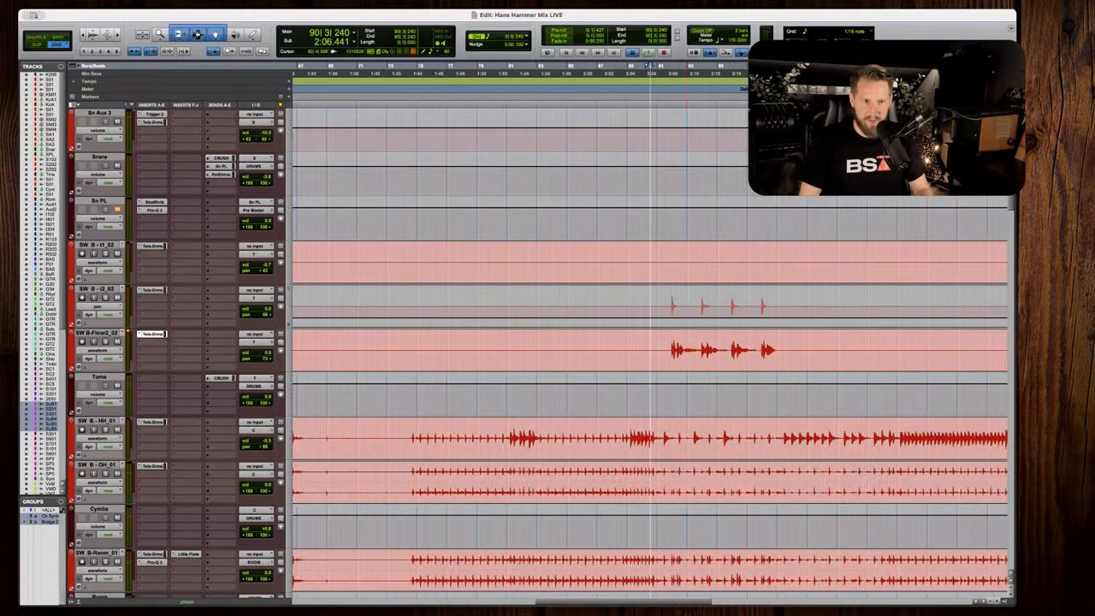
key(space)
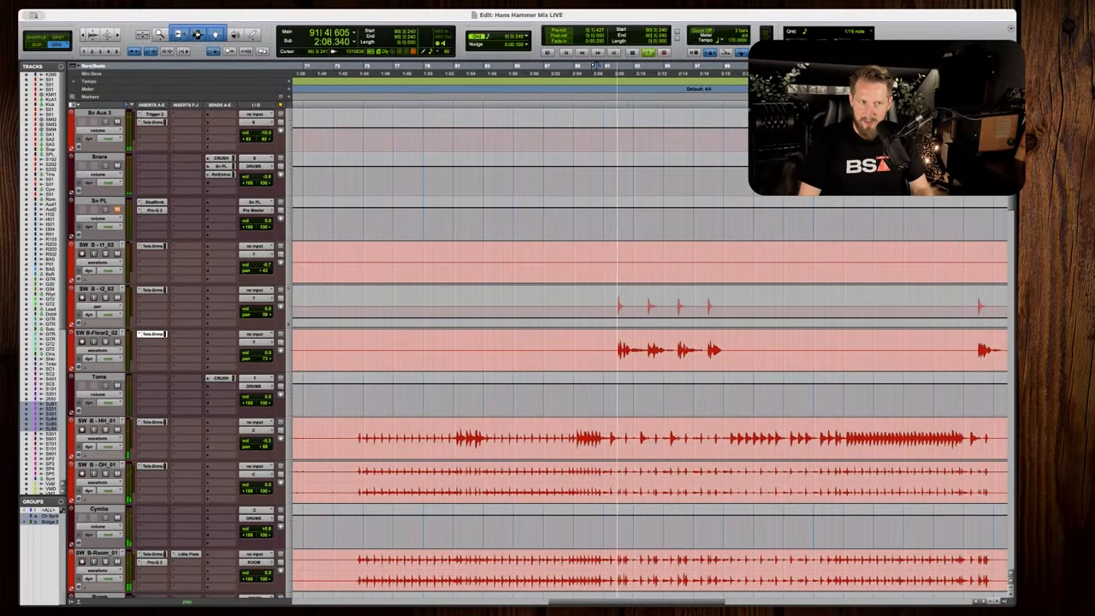
key(space)
key(t)
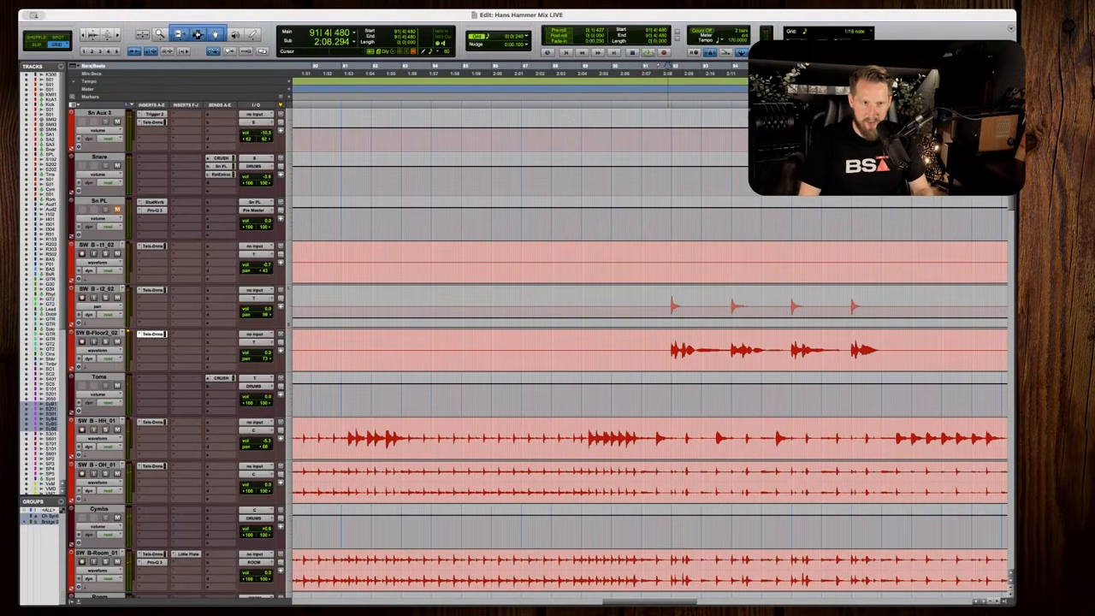
drag(668, 305, 922, 301)
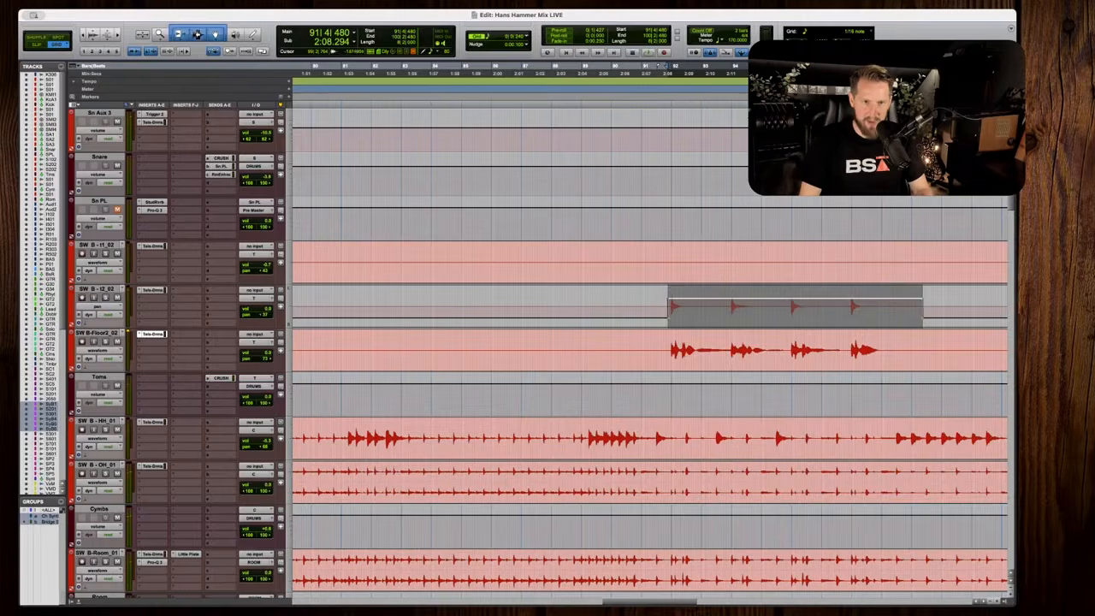
key(t)
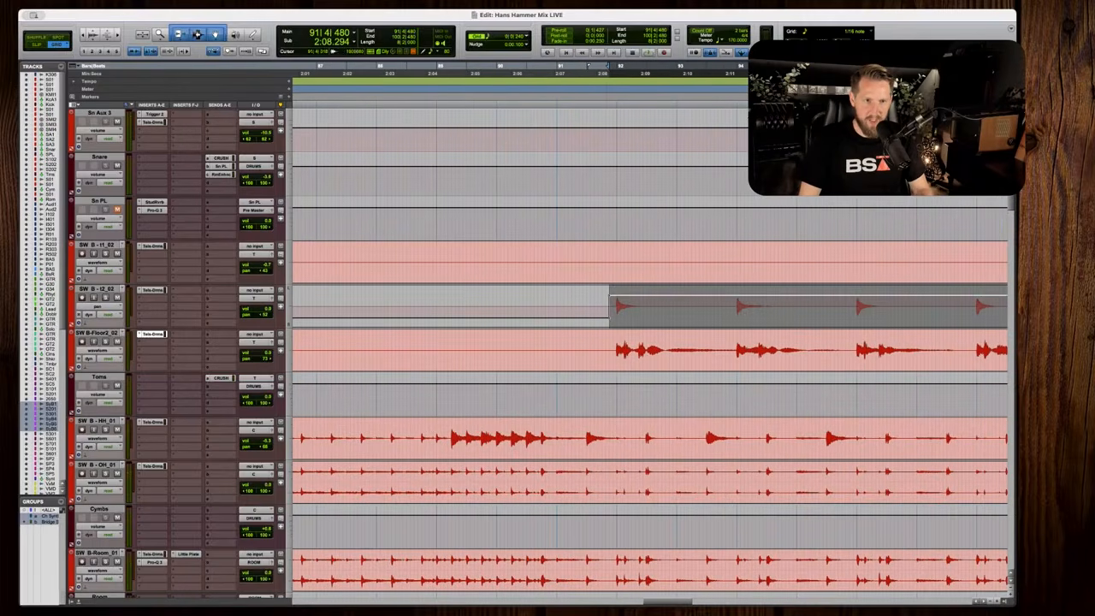
click(609, 306)
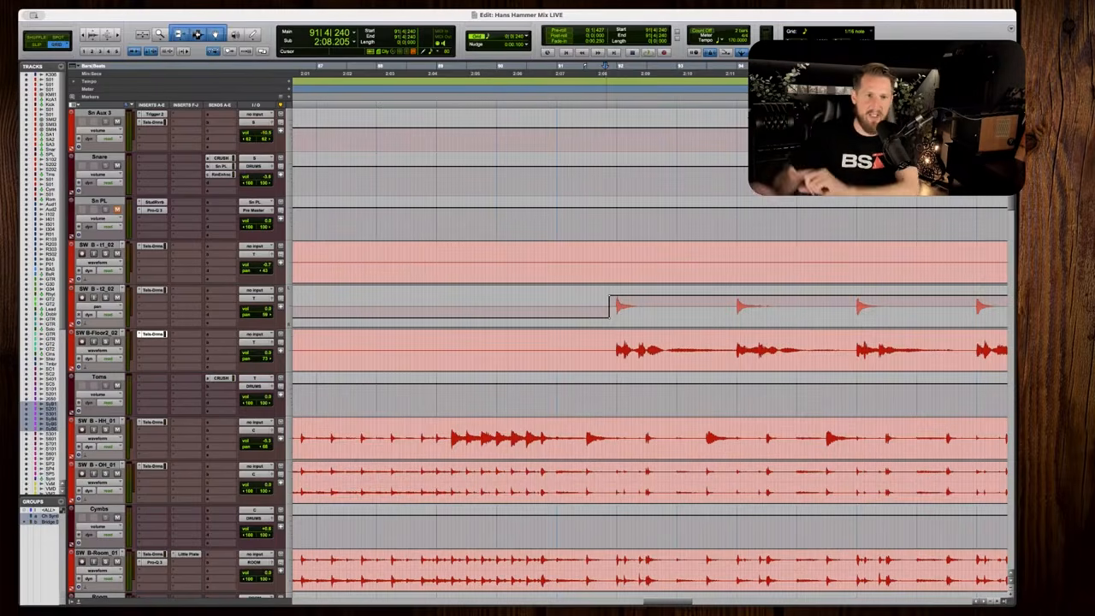
Push the pan automation over the four SW B - t2_02 hits further outward and play the section from bar 91.
key(space)
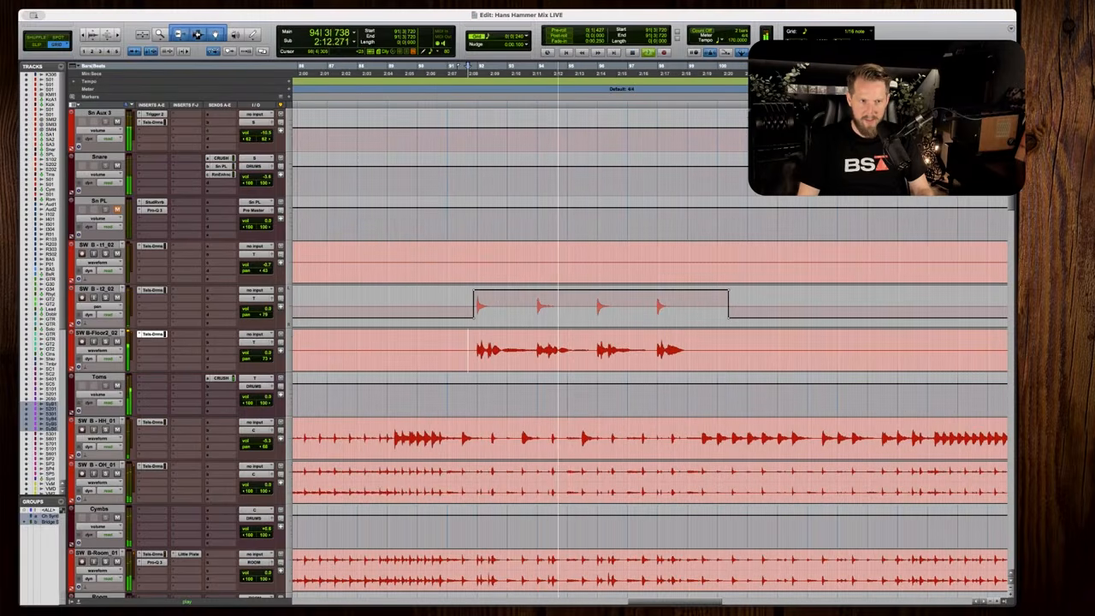
key(space)
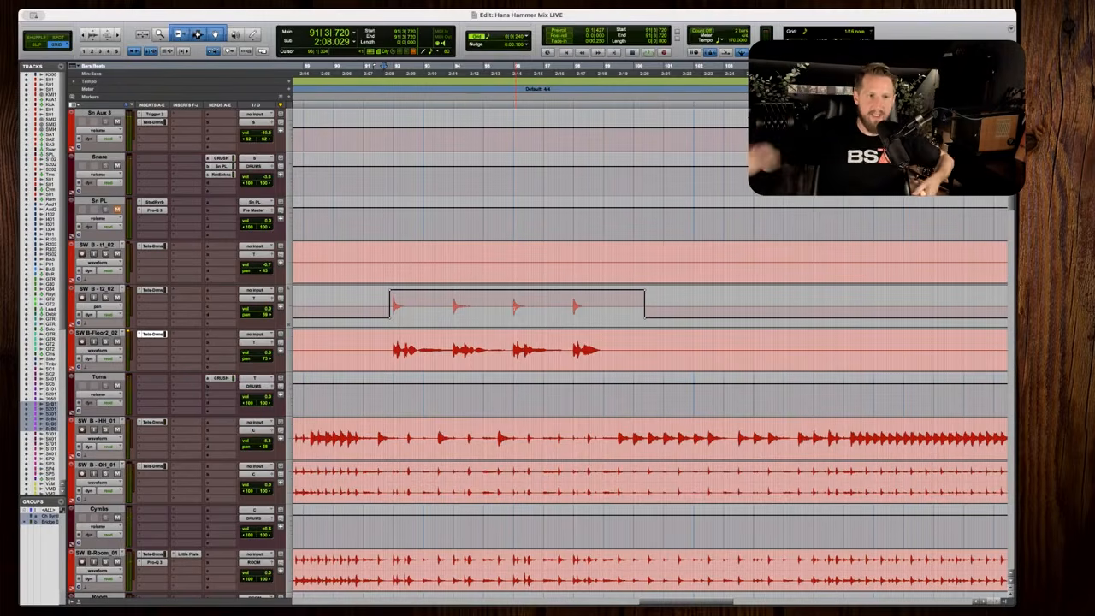
key(super+bracketleft)
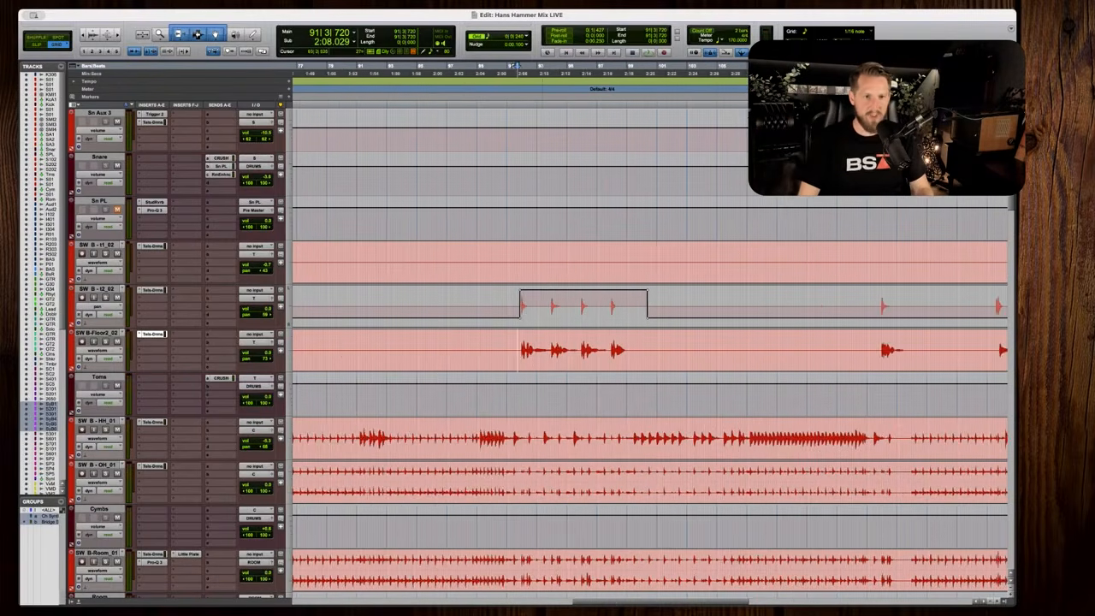
Locate the SW B - t2_02 hit at bar 116, automate its pan to the opposite side across it and play the section.
click(698, 308)
key(t)
key(t)
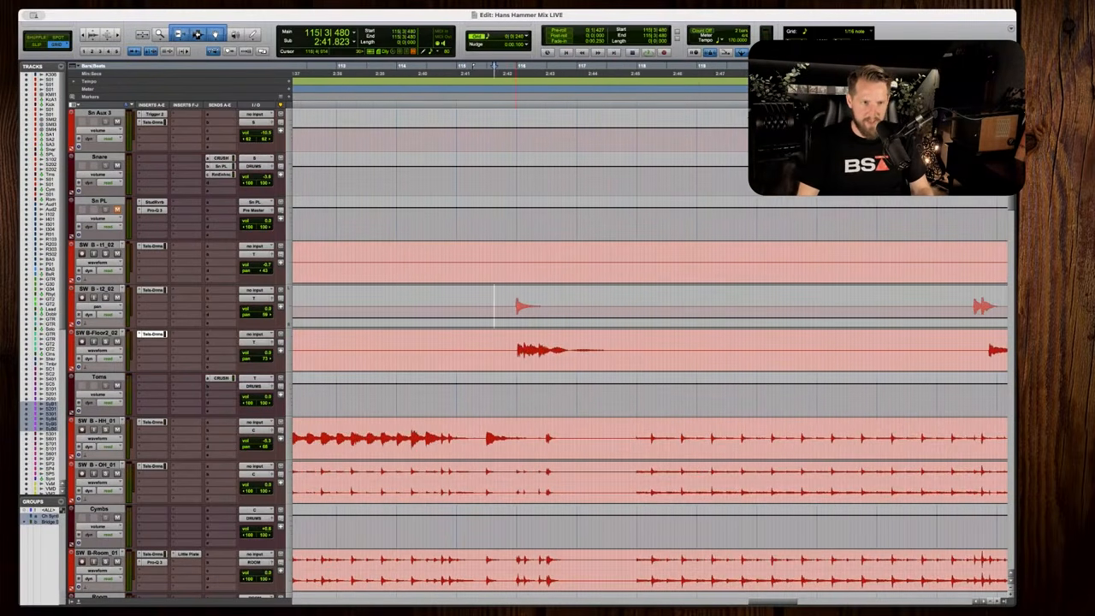
key(super+bracketleft)
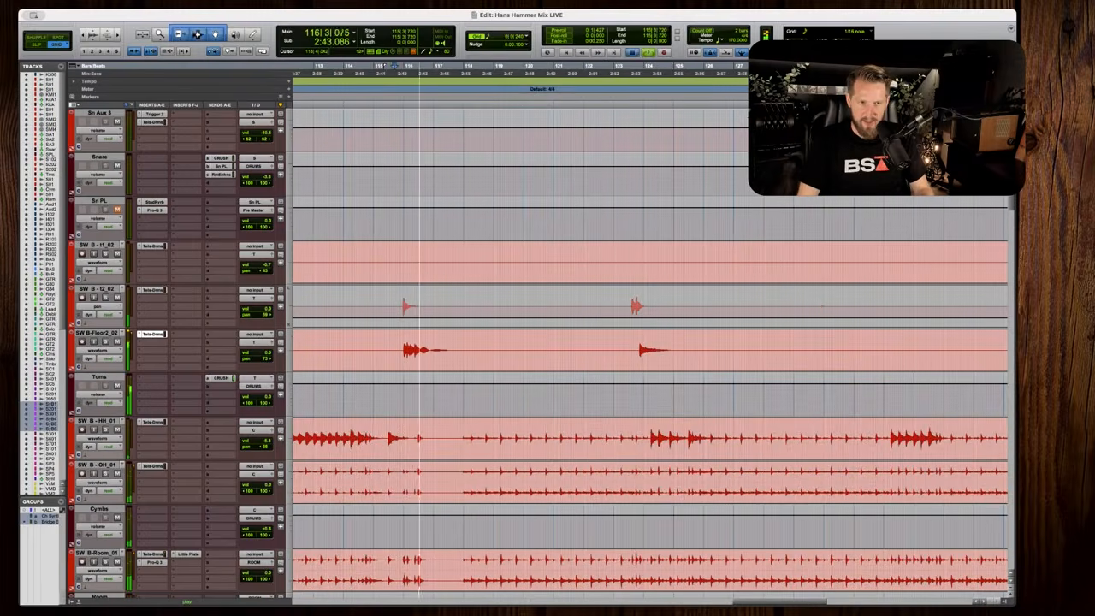
drag(395, 305, 488, 305)
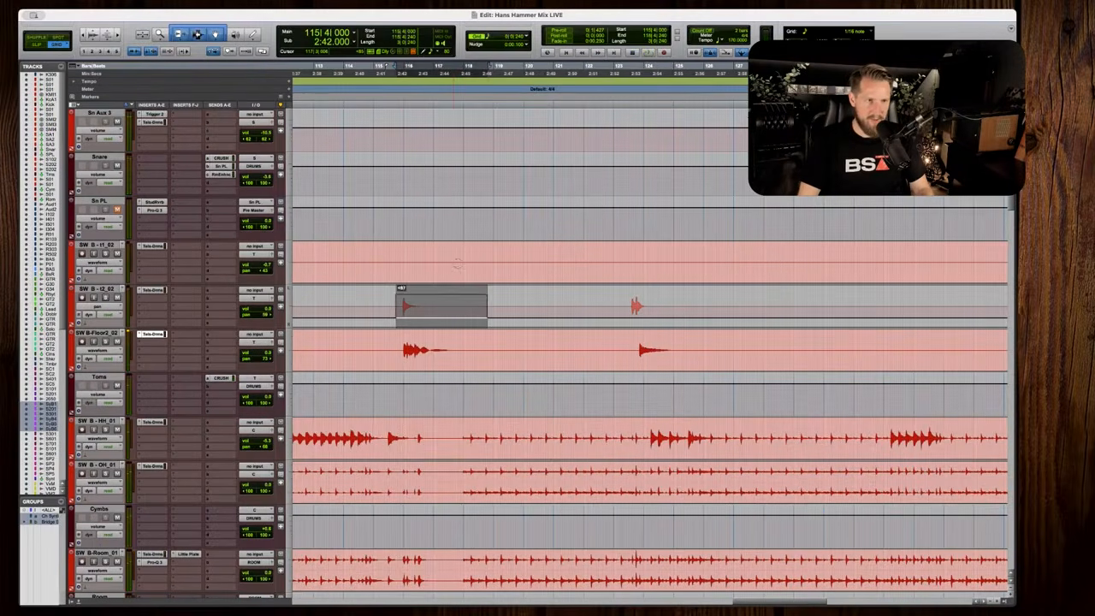
key(space)
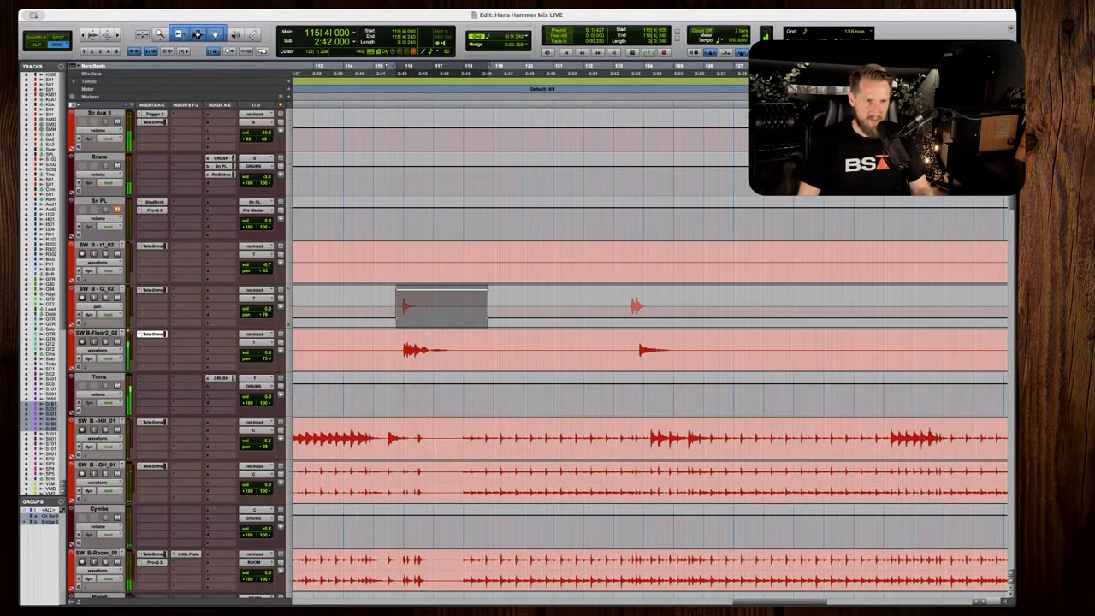
Play the double tom hit around bar 123 and switch SW B - t2_02 to waveform view to compare its level.
click(625, 304)
key(space)
scroll(626, 304, right, 3)
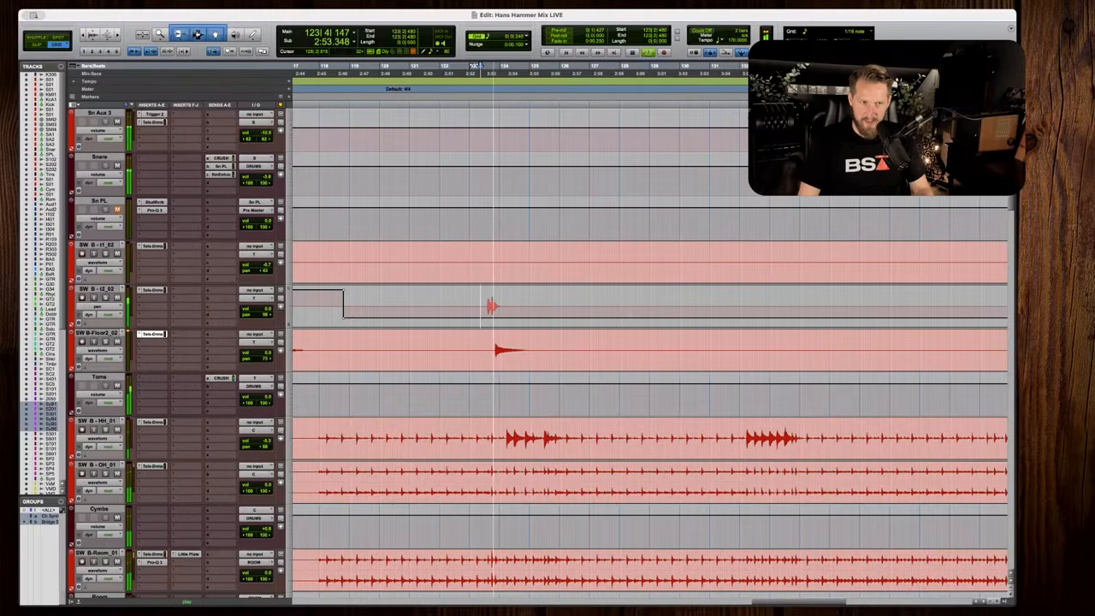
key(space)
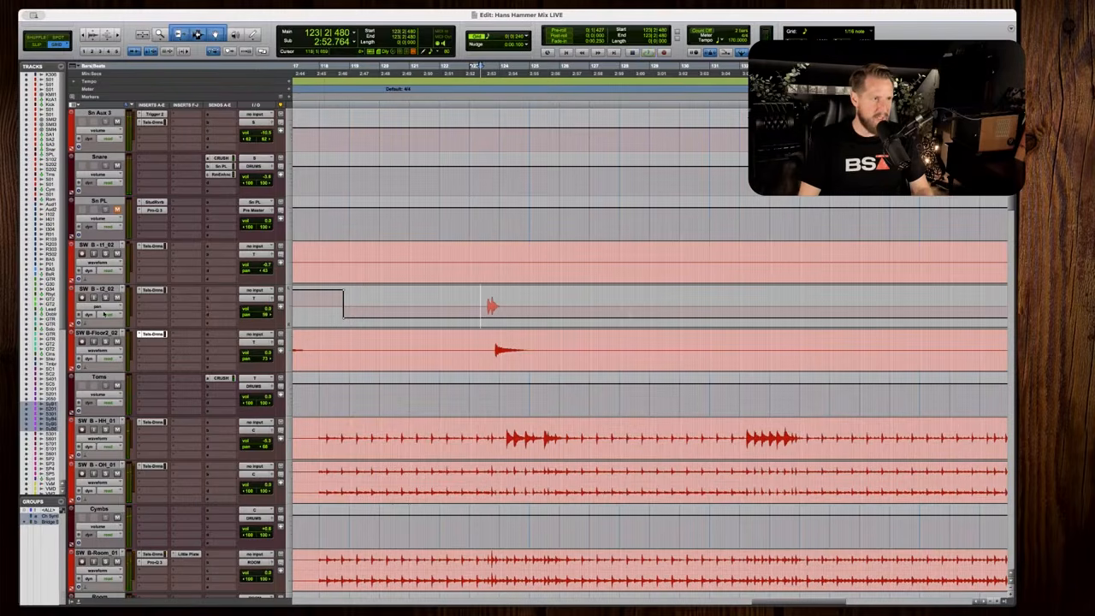
click(104, 312)
click(110, 276)
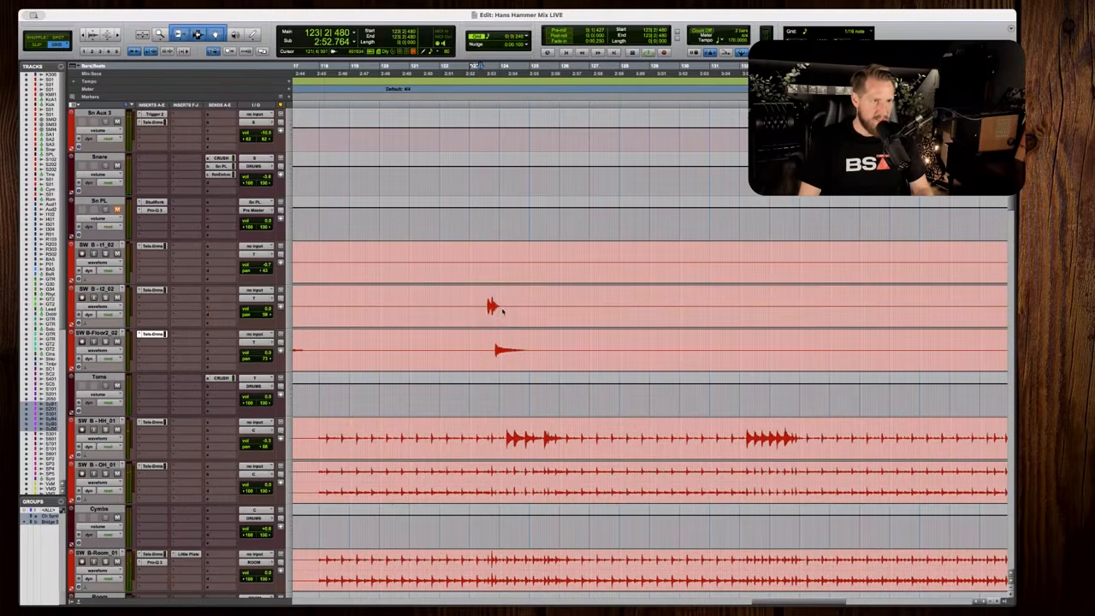
key(space)
key(space)
Show volume automation on SW B - t2_02 and lower it to about -1.8 dB across the bar 123 hits.
click(101, 307)
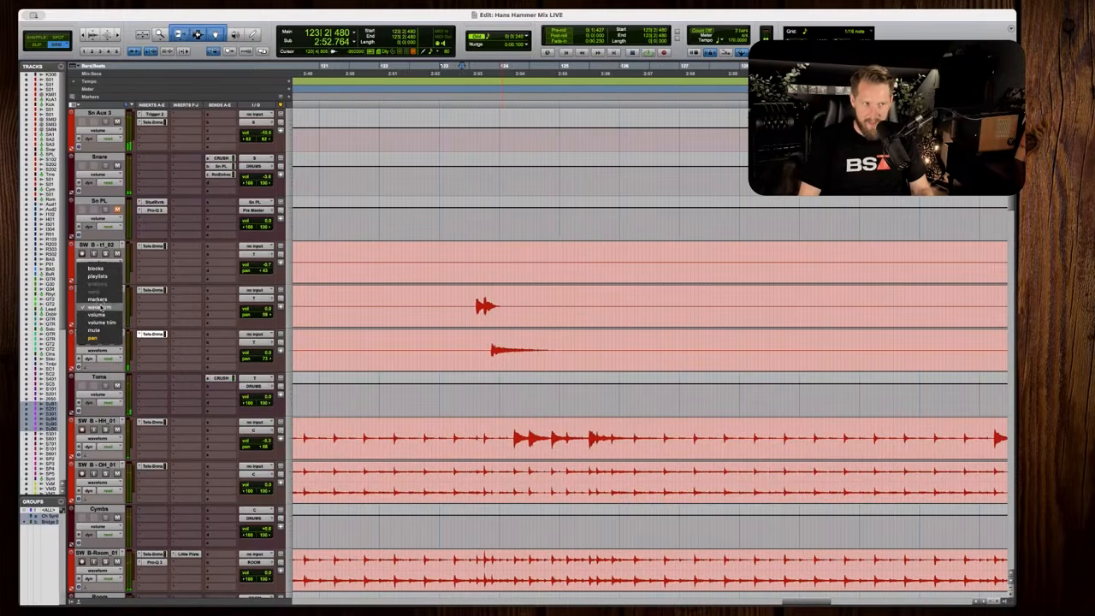
click(97, 314)
drag(457, 305, 606, 295)
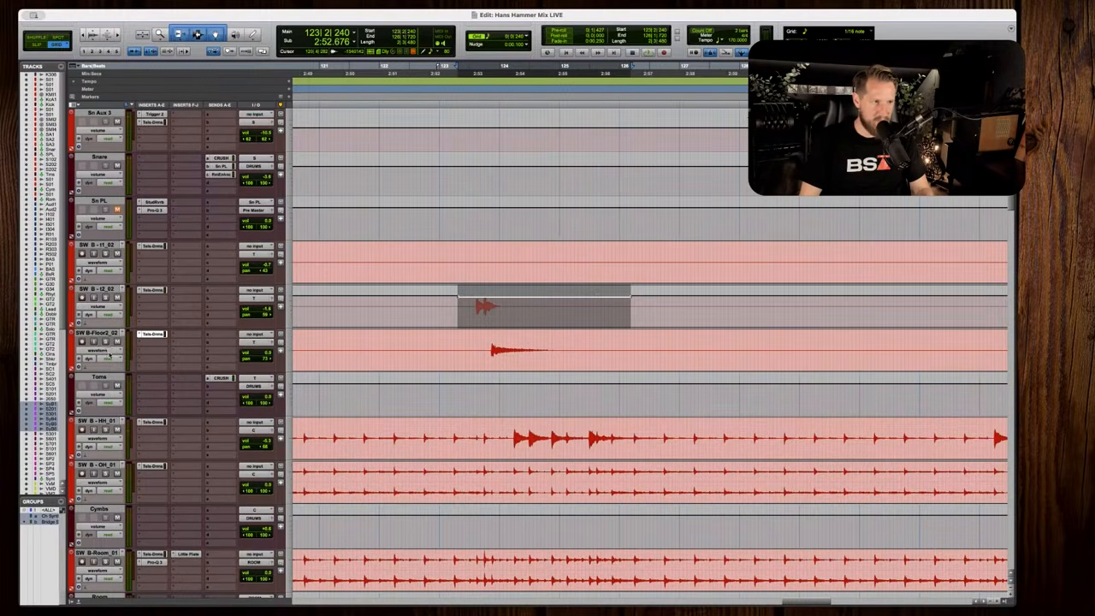
Show volume automation on SW B-Floor2_02, raise it across the bar 123 hit and play the result.
click(103, 351)
click(96, 360)
drag(472, 350, 686, 350)
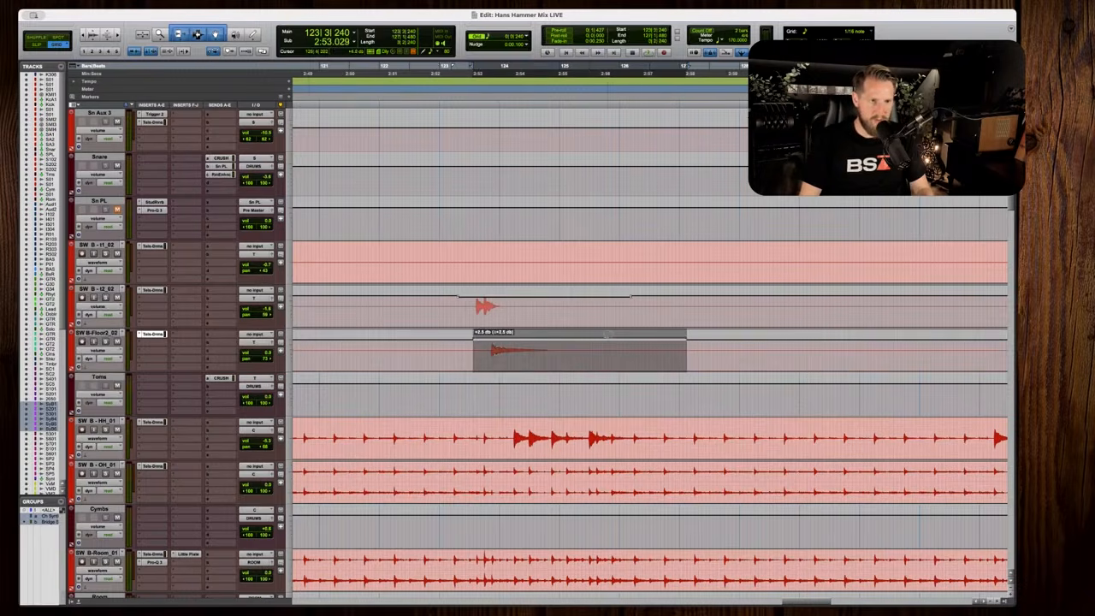
click(462, 352)
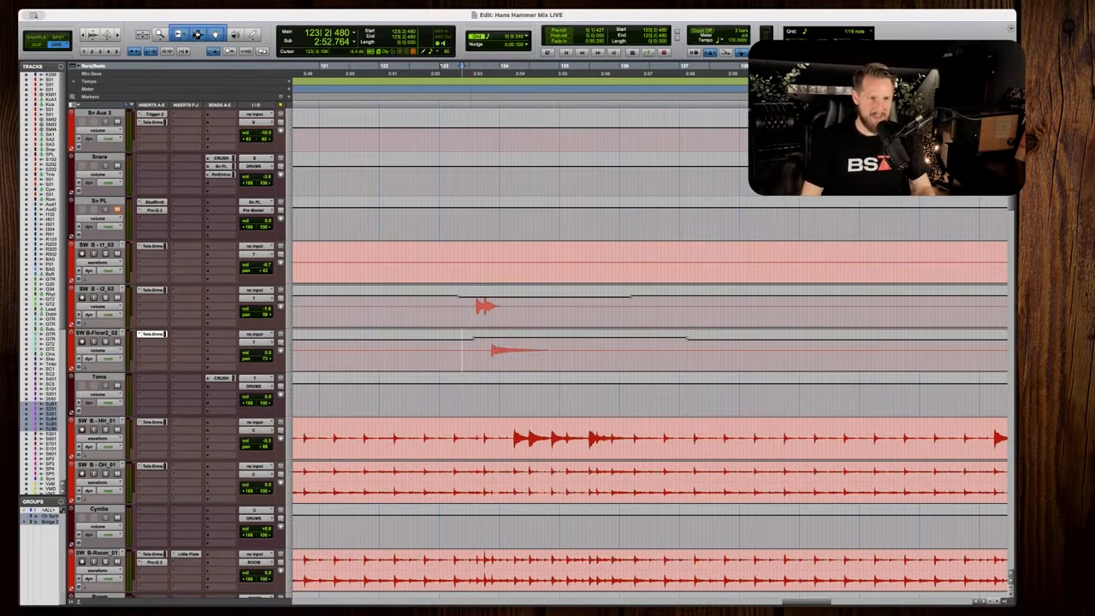
key(space)
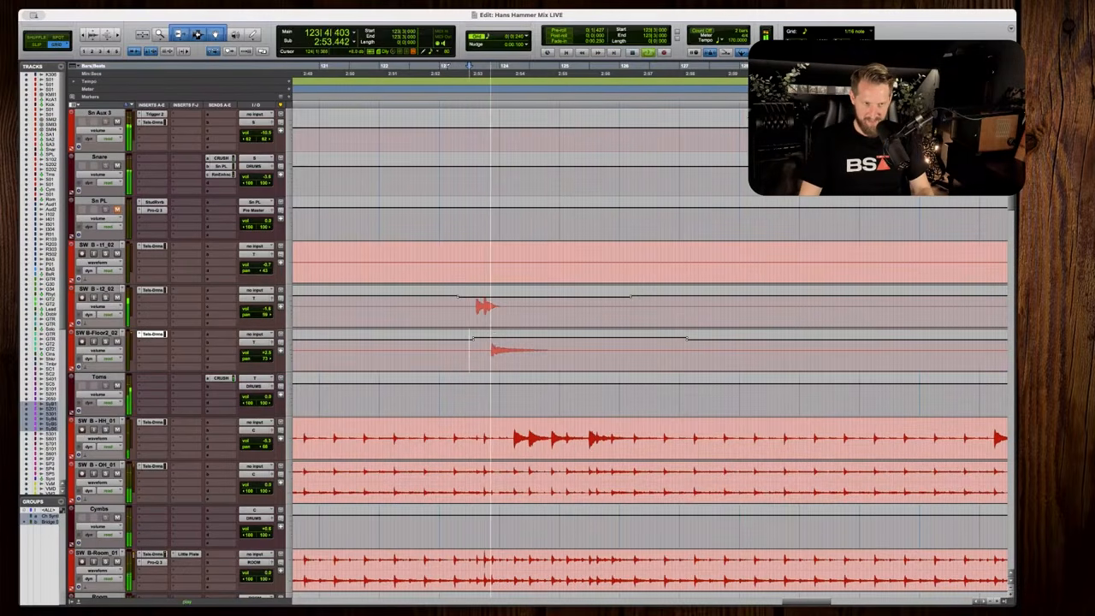
key(space)
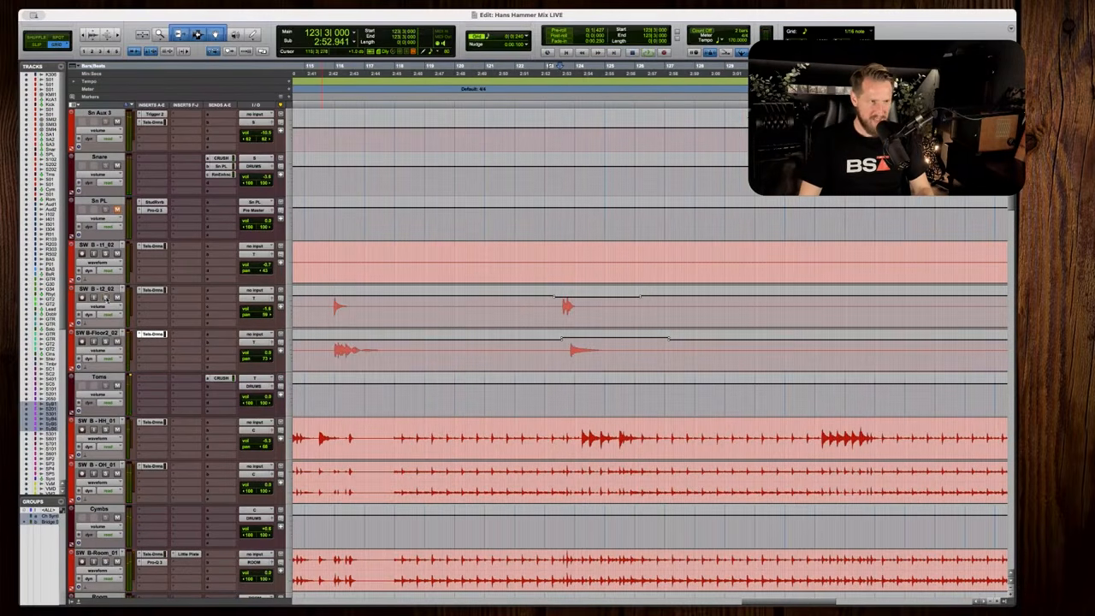
Play the bar 123 hits on SW B - t2_02 and SW B-Floor2_02 soloed and in the full mix to judge the balance.
key(space)
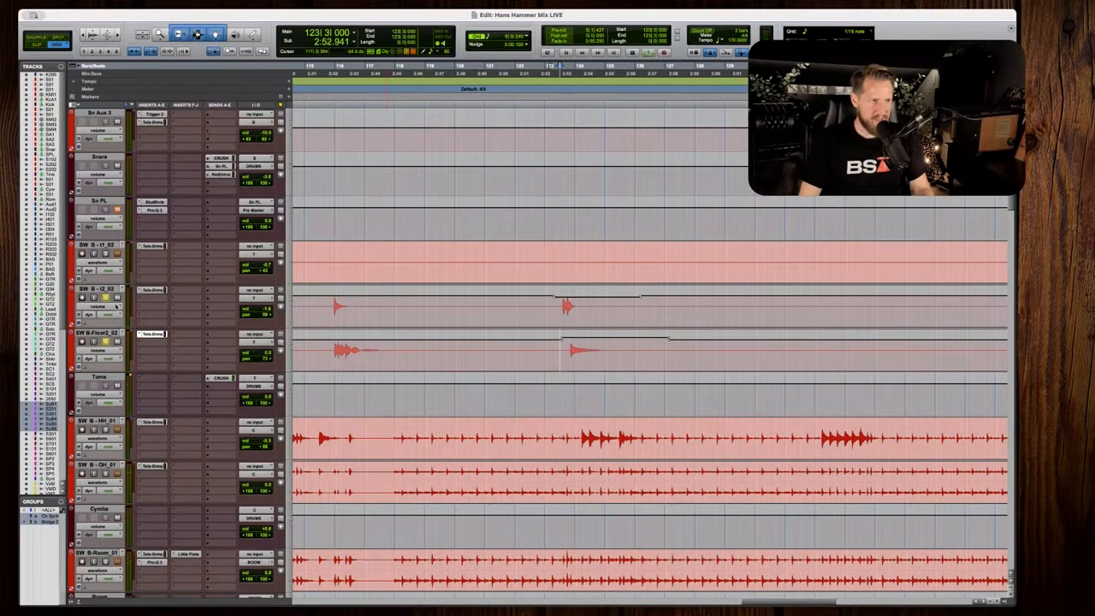
scroll(401, 306, right, 2)
key(r)
scroll(401, 307, right, 5)
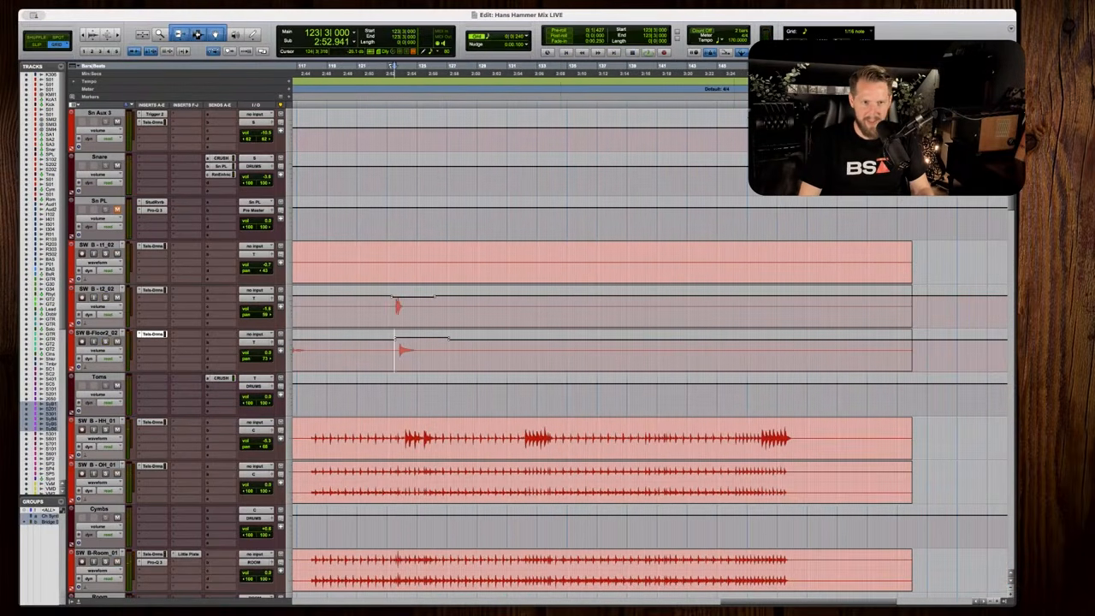
key(space)
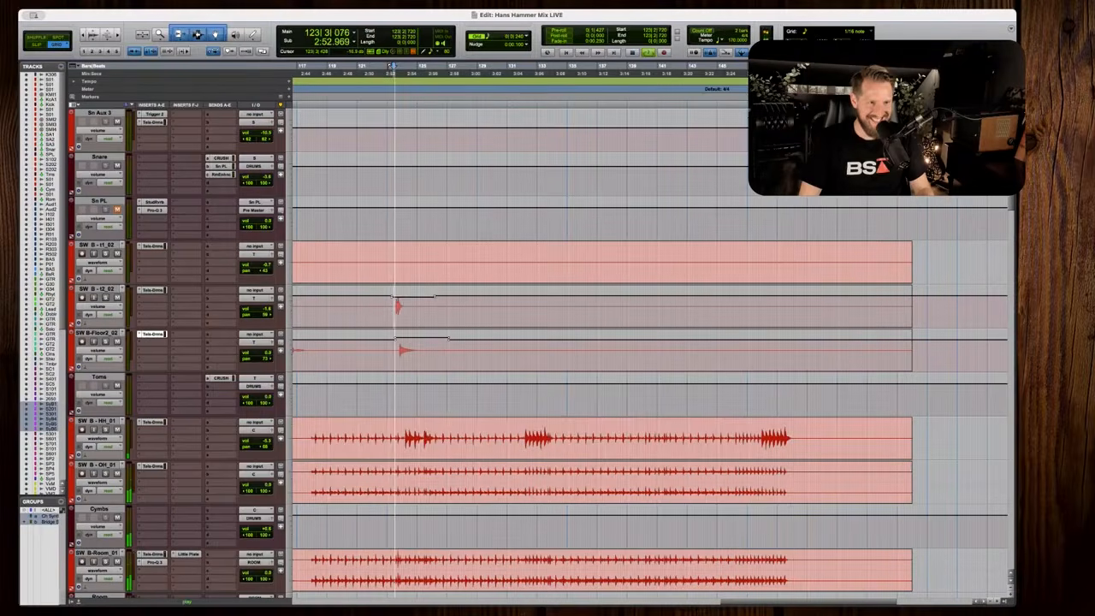
scroll(398, 395, left, 1)
key(space)
Automate the Toms track's volume slightly down across the bar 123 tom hits.
click(414, 396)
key(t)
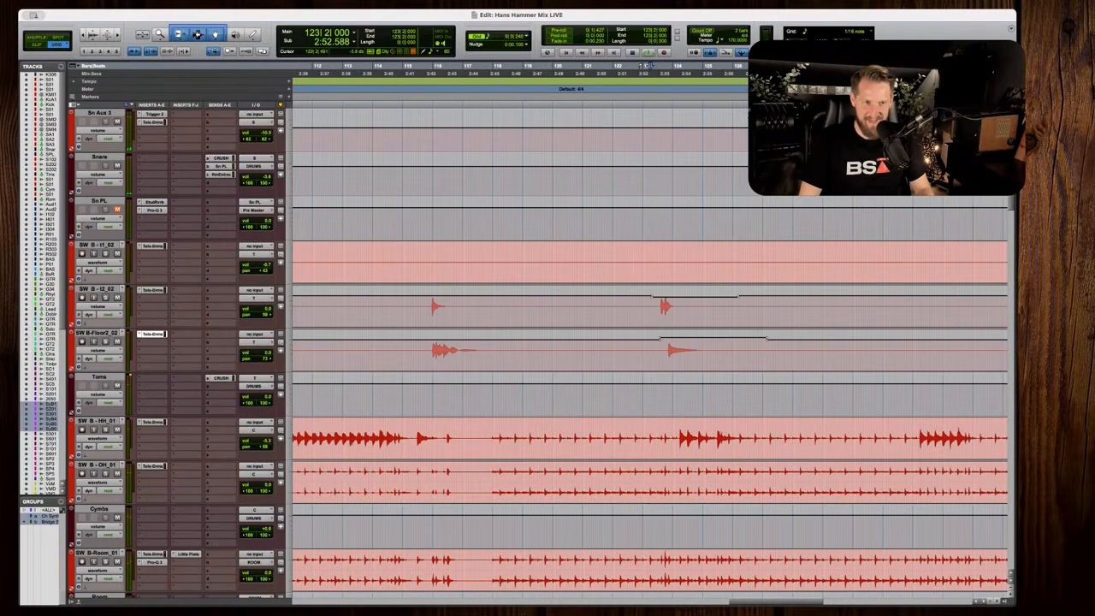
drag(655, 393, 756, 394)
key(r)
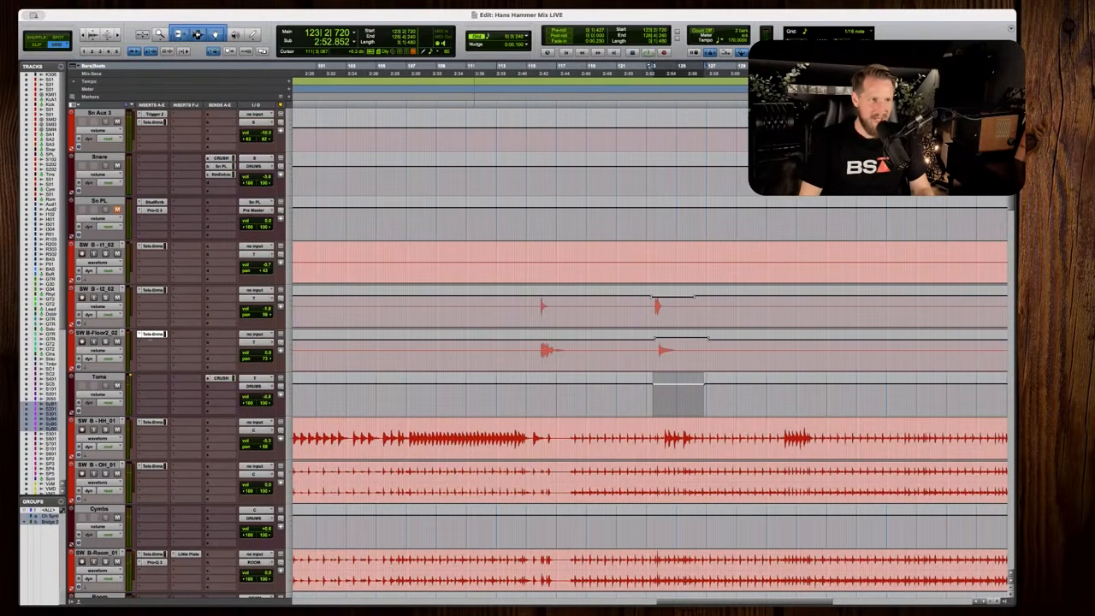
Select and solo the three tom tracks, from SW B - t1_02 to SW B-Floor2_02, and locate the fill at bar 24.
click(102, 334)
shift+click(104, 248)
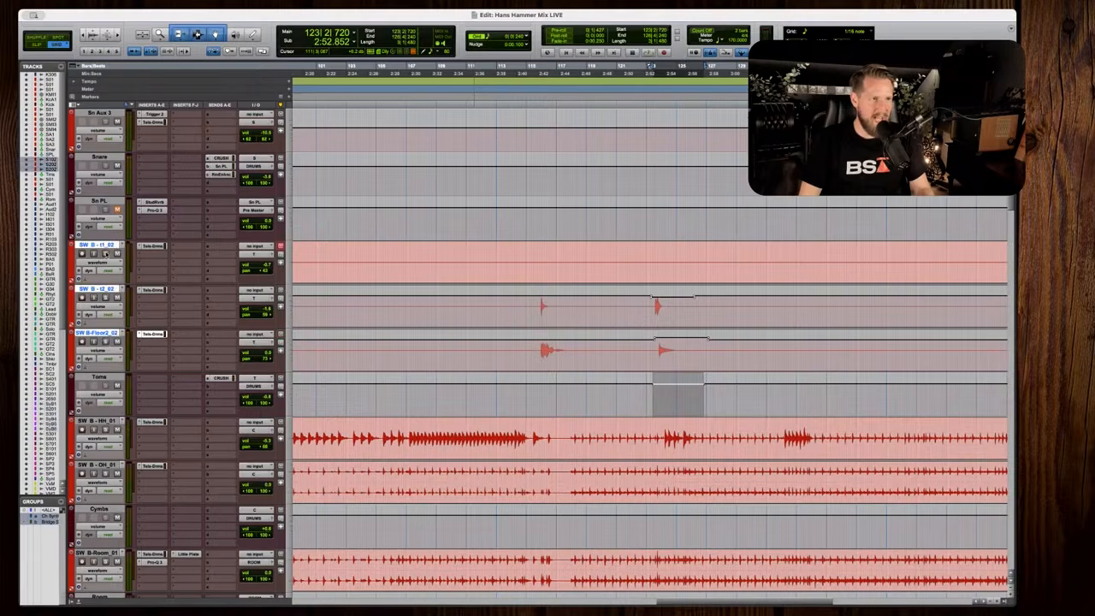
scroll(503, 322, left, 10)
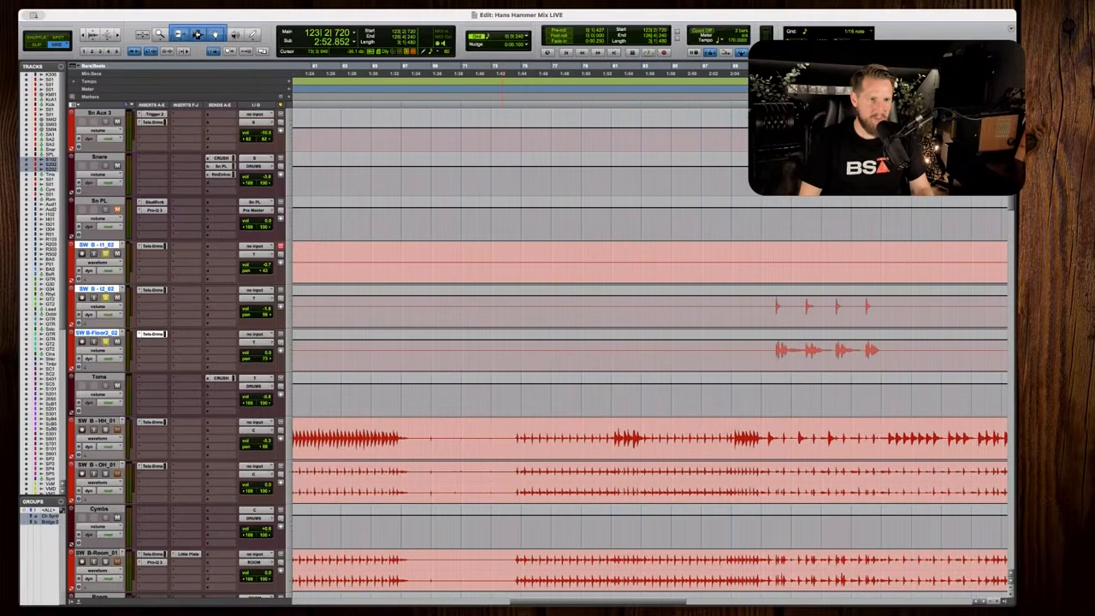
scroll(648, 334, left, 10)
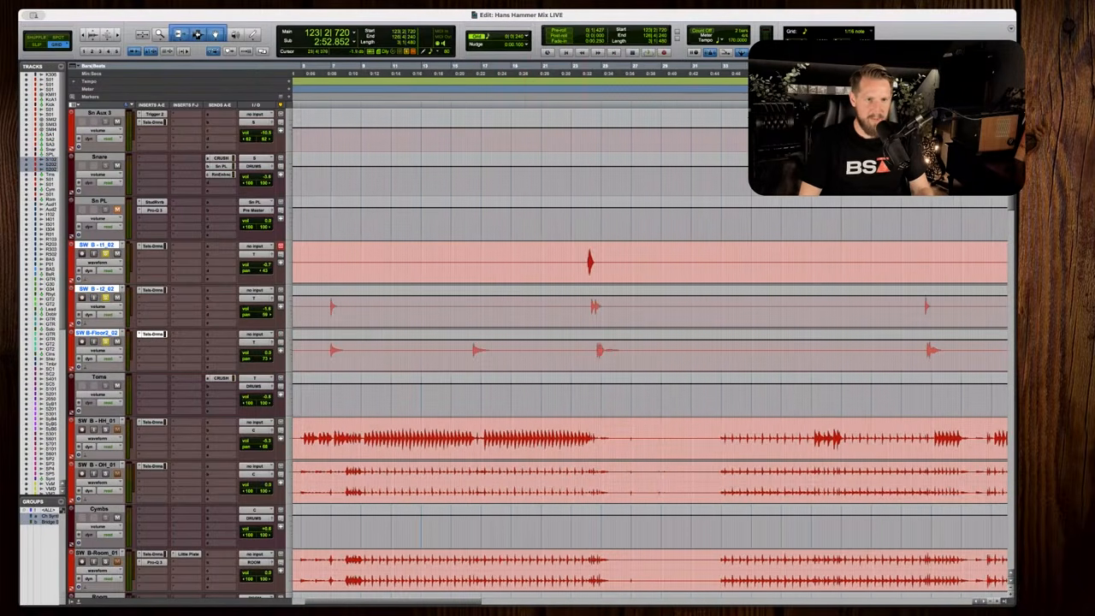
click(583, 306)
key(t)
key(t)
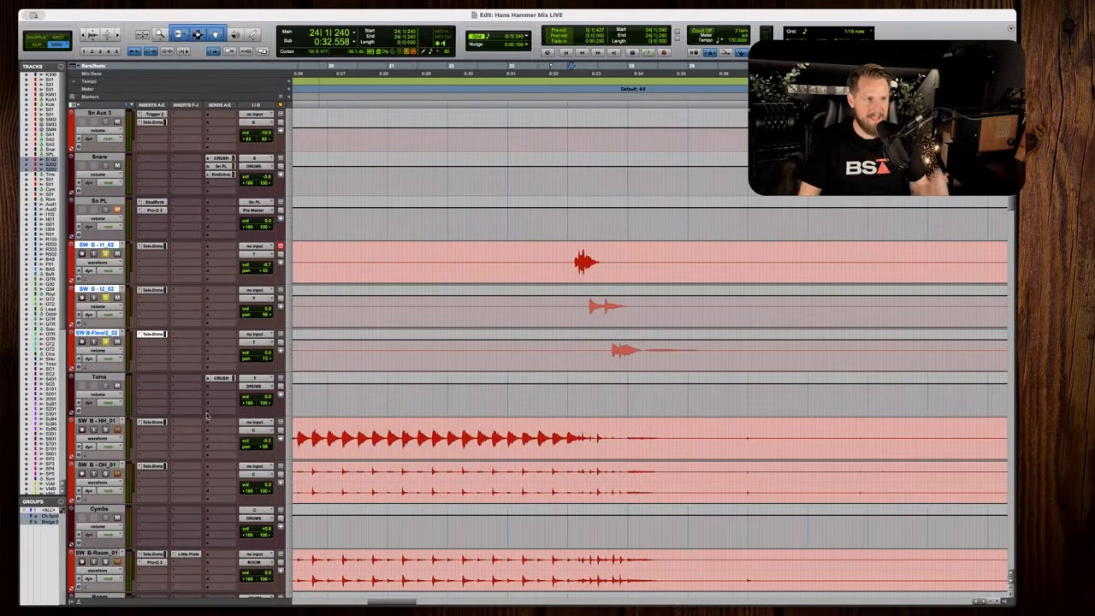
Insert the Little Plate reverb on the Toms track, adjust its mix and low cut to about 250 Hz, and play the fill.
click(183, 346)
mouse_move(185, 382)
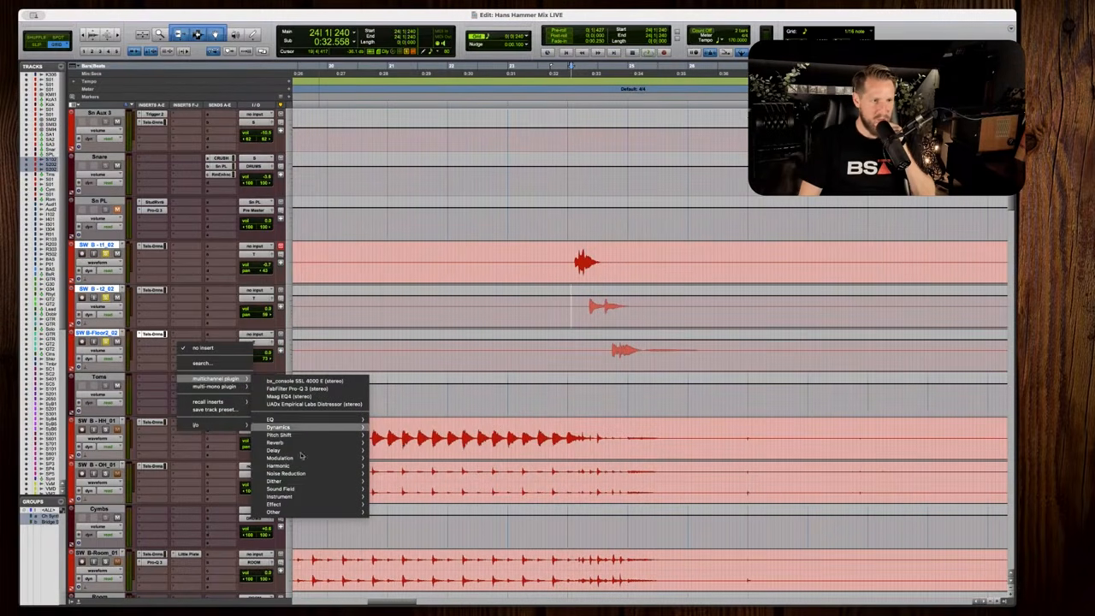
mouse_move(301, 445)
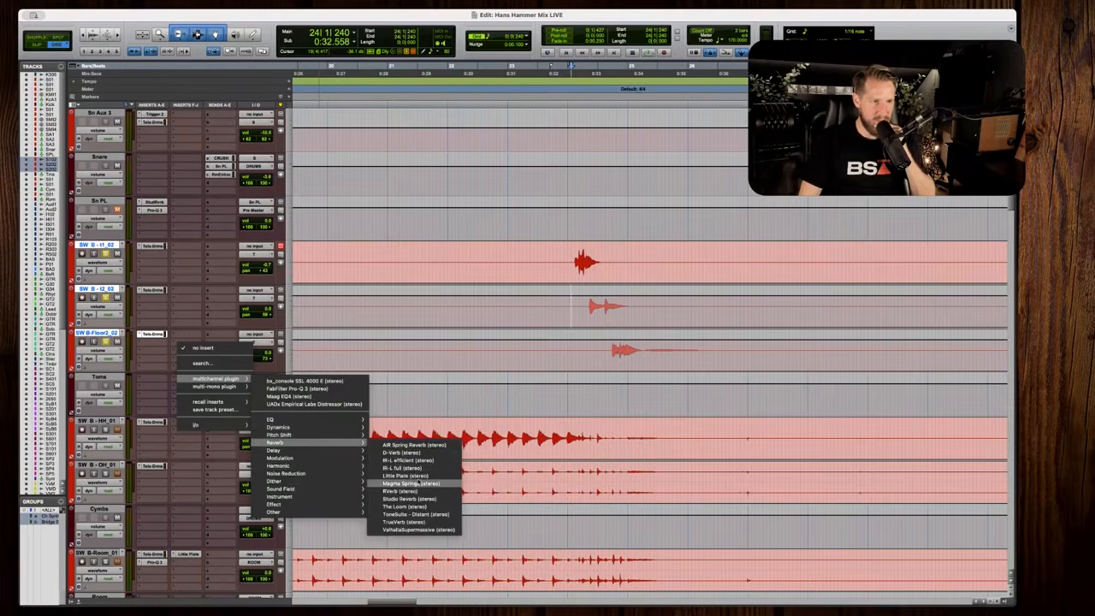
click(416, 483)
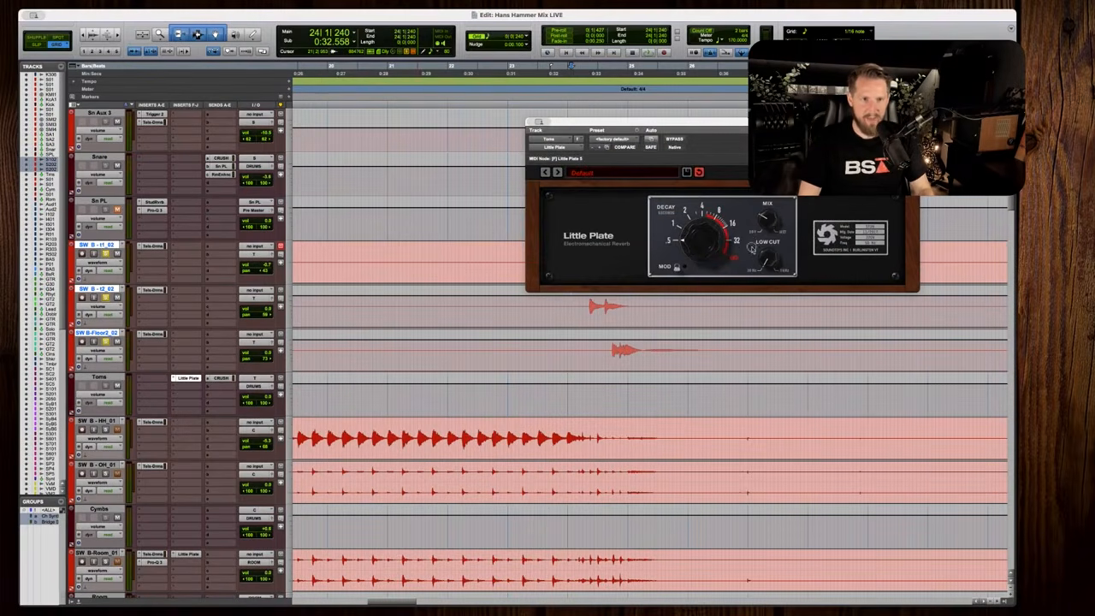
drag(773, 216, 773, 204)
key(space)
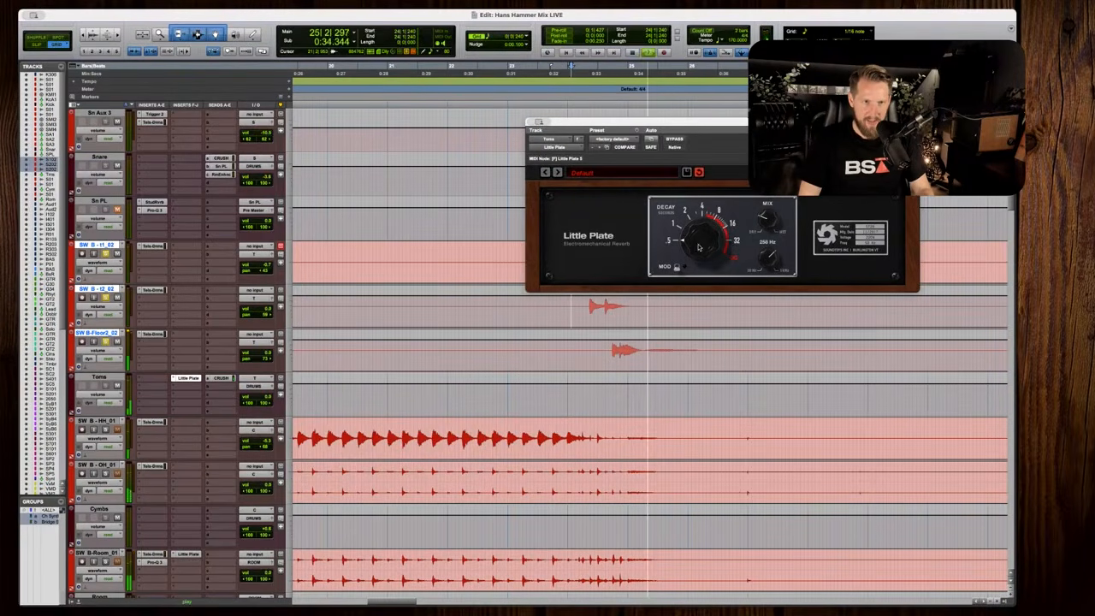
Replay the bar 24 tom fill to judge the Little Plate reverb on the toms.
key(space)
scroll(597, 301, right, 3)
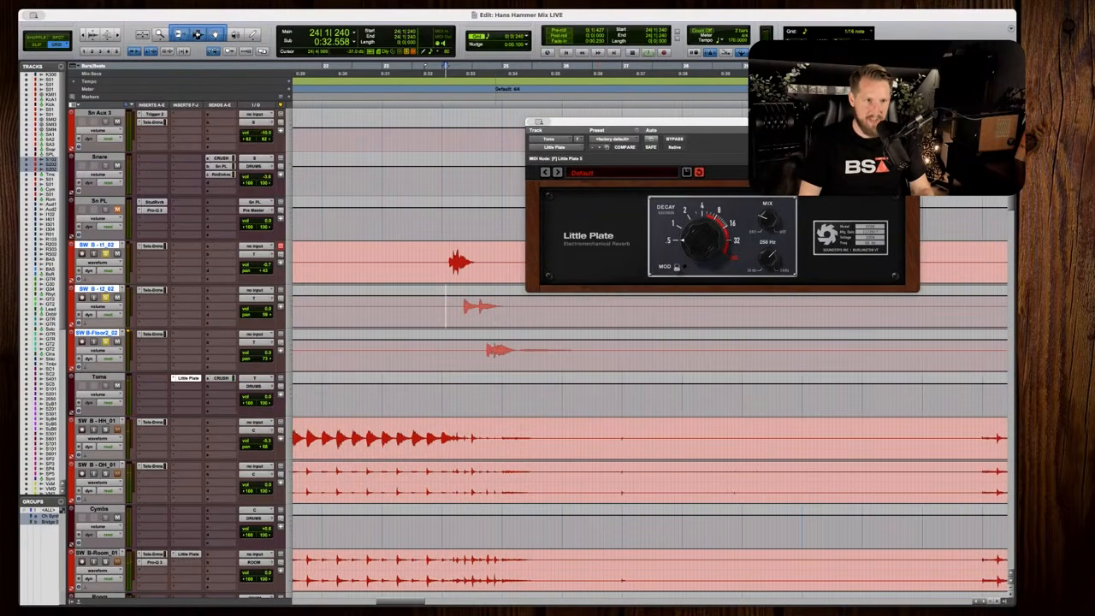
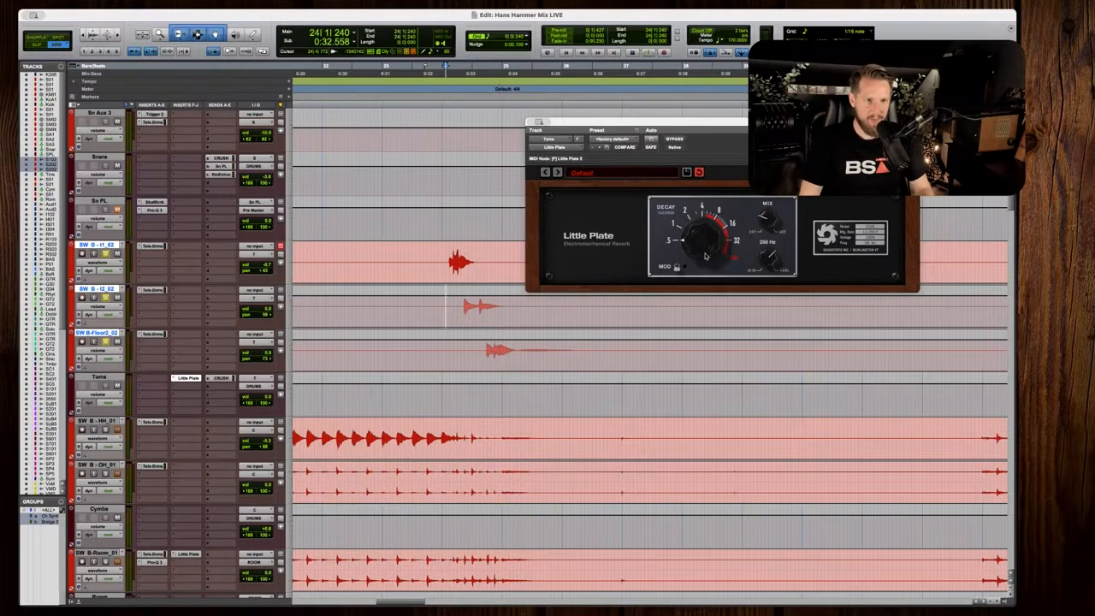
key(space)
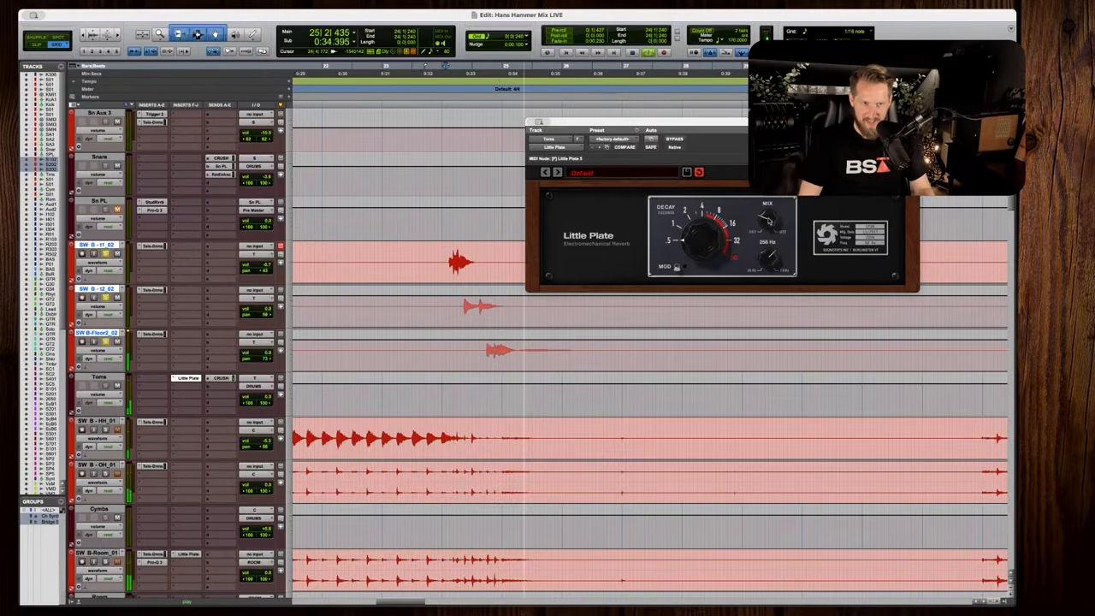
key(space)
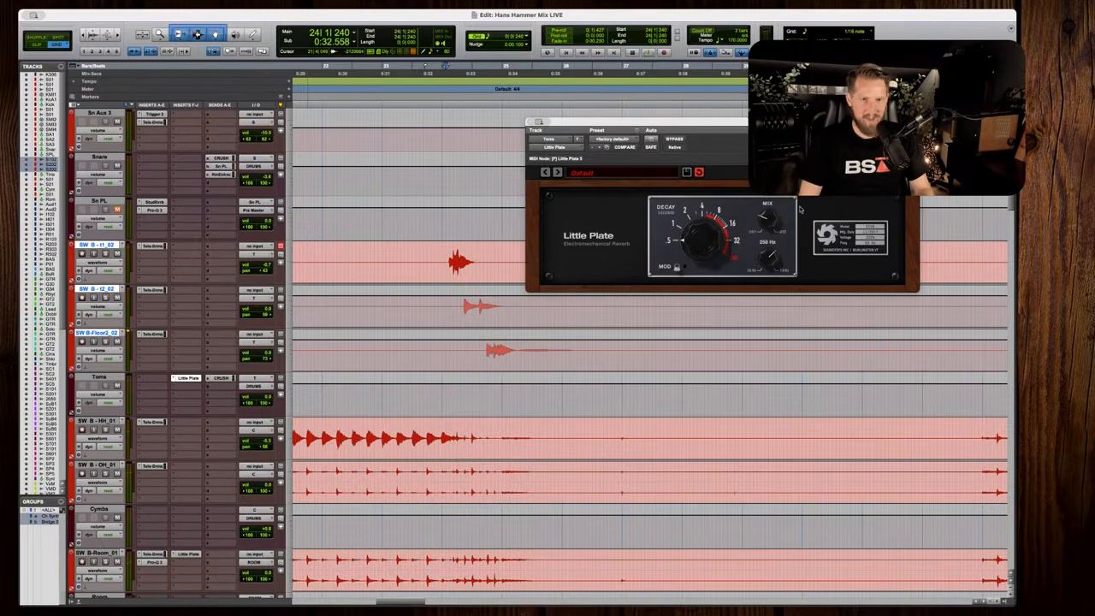
key(space)
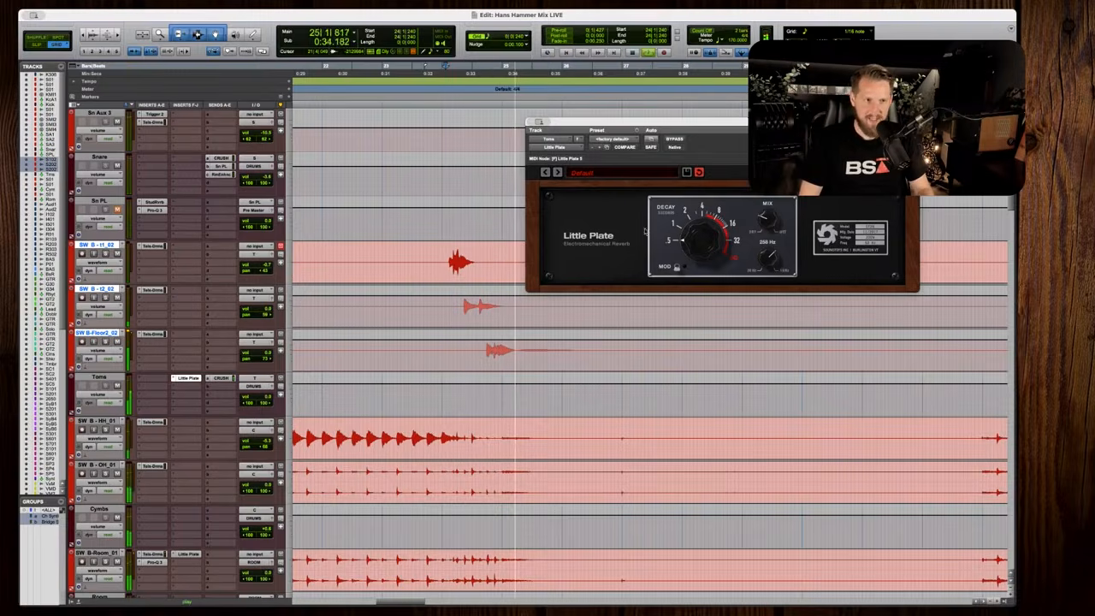
key(space)
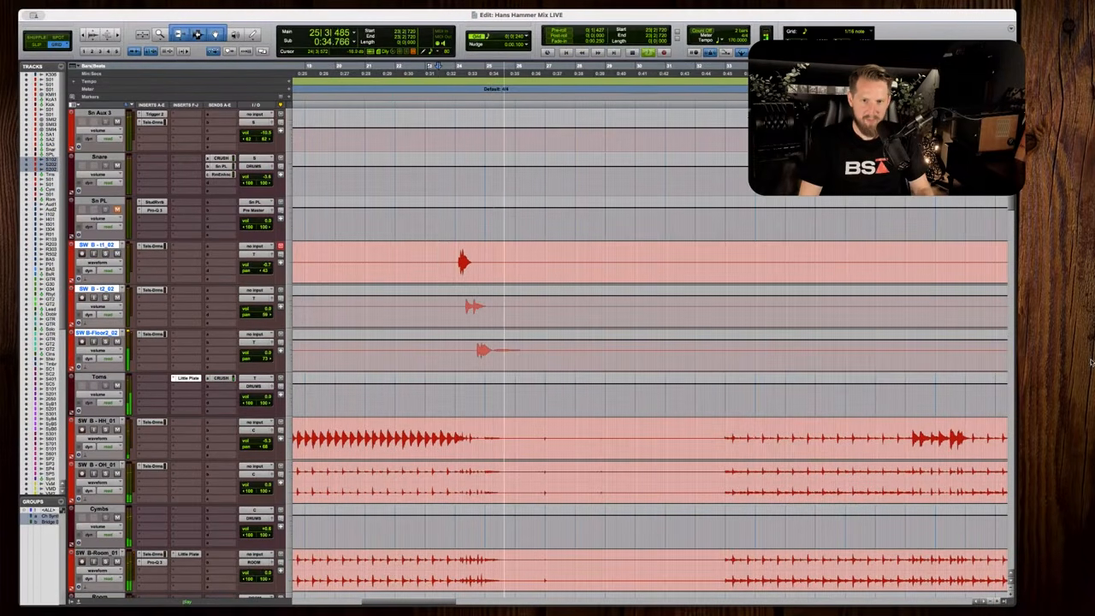
Play the tom fill from bar 24 in the full mix with the Little Plate window closed.
key(space)
key(r)
key(space)
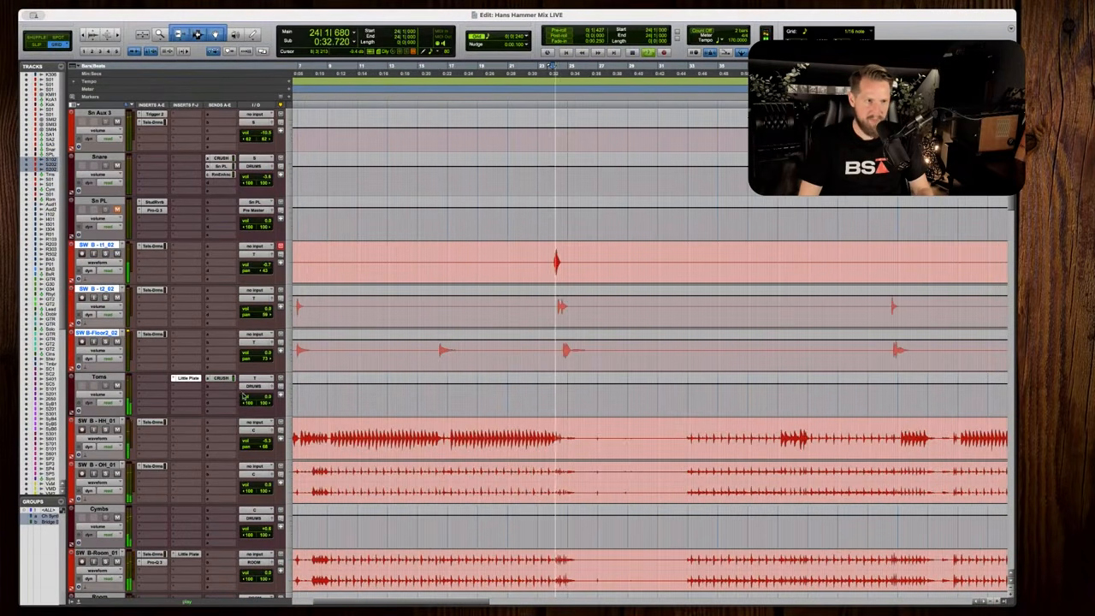
key(space)
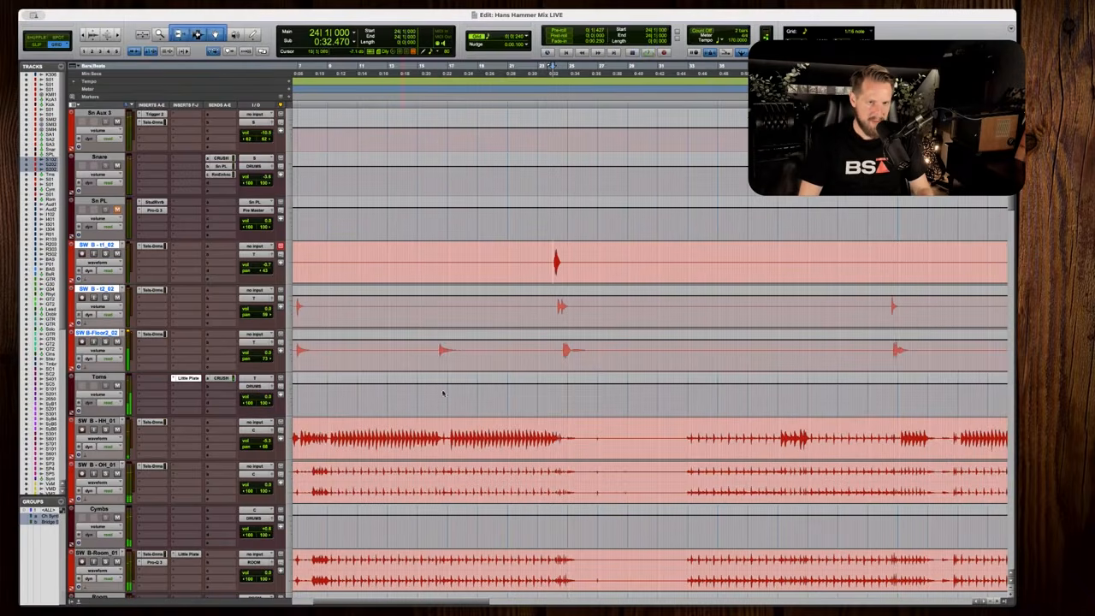
Copy the Audio 1 and Audio 2 impact clips from bar 32 to around bar 74 on the same tracks.
scroll(442, 392, down, 12)
scroll(636, 362, up, 5)
key(r)
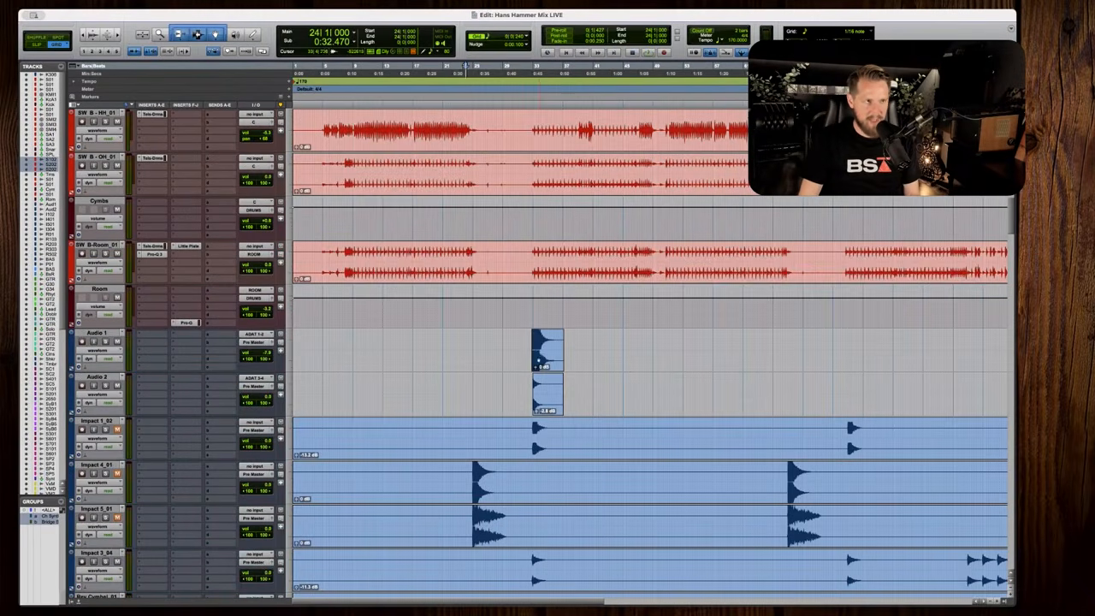
click(540, 359)
shift+click(548, 404)
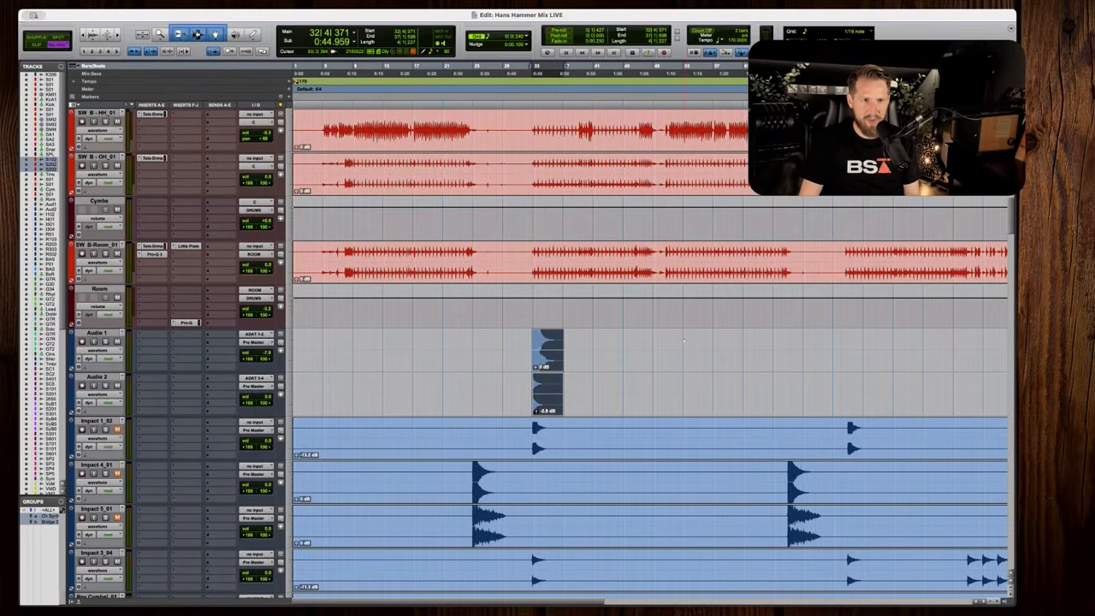
drag(548, 365, 858, 361)
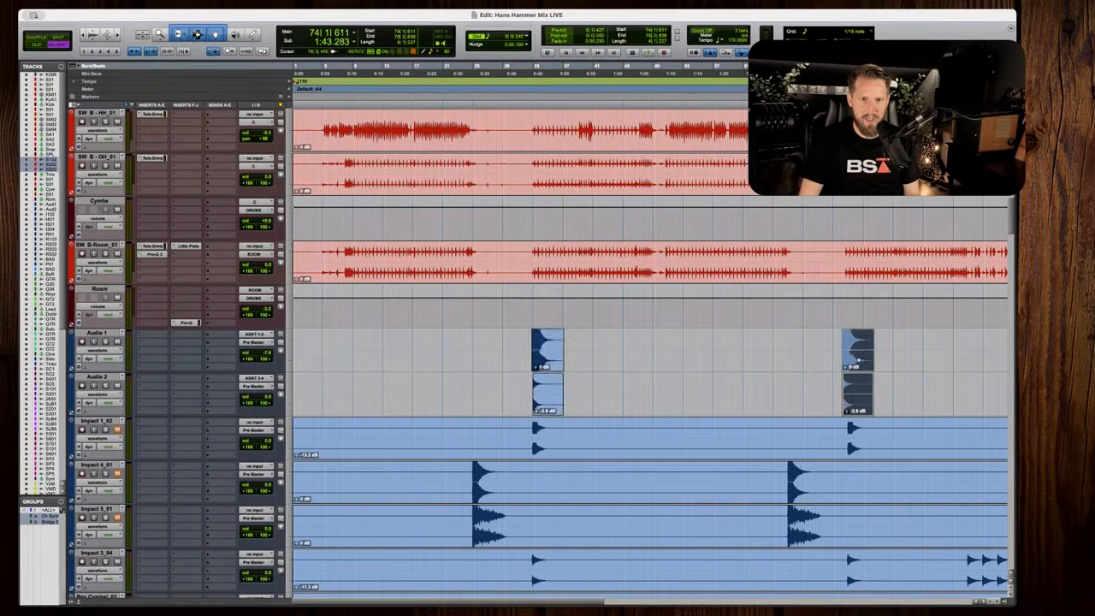
Move the copied Audio 1 and Audio 2 clips to start at 74|4|371 in line with the Impact 1_02 hit, and audition them.
key(t)
key(t)
key(t)
drag(678, 353, 709, 354)
key(t)
key(t)
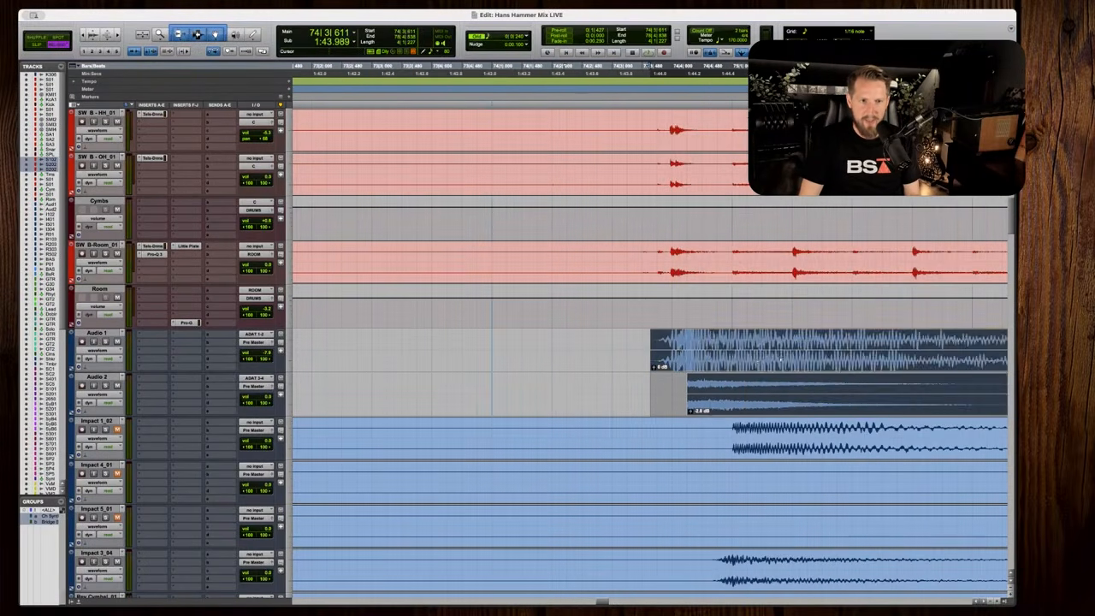
drag(775, 355, 815, 356)
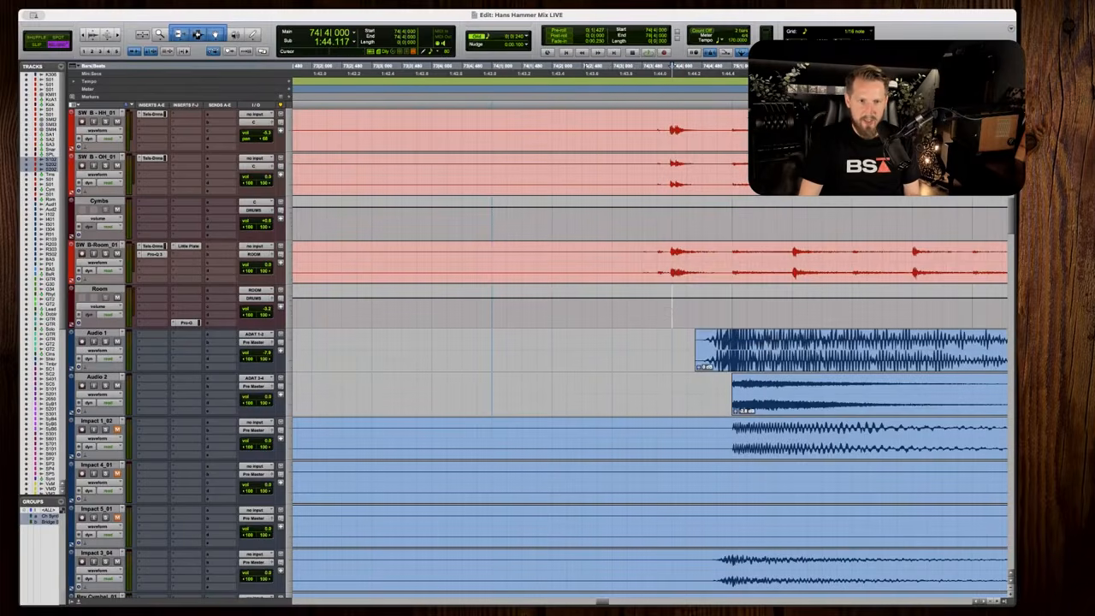
key(space)
key(space)
Copy the bar 74 Audio 1 and Audio 2 clips to about bar 118 and line them up with the Impact 1_02 hit.
key(r)
key(r)
key(r)
key(r)
key(r)
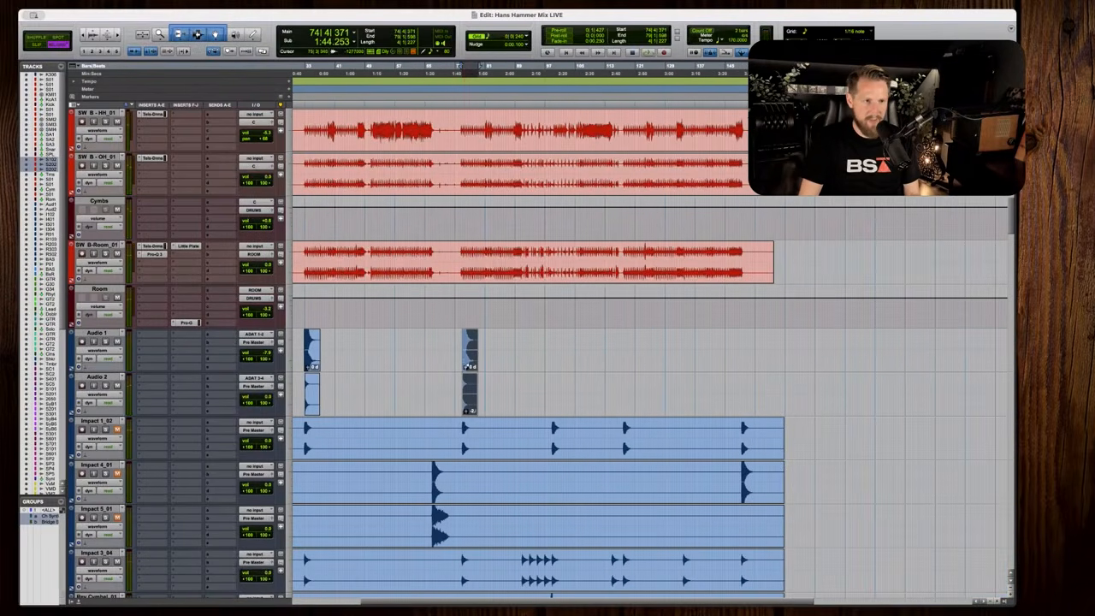
drag(468, 365, 659, 361)
key(t)
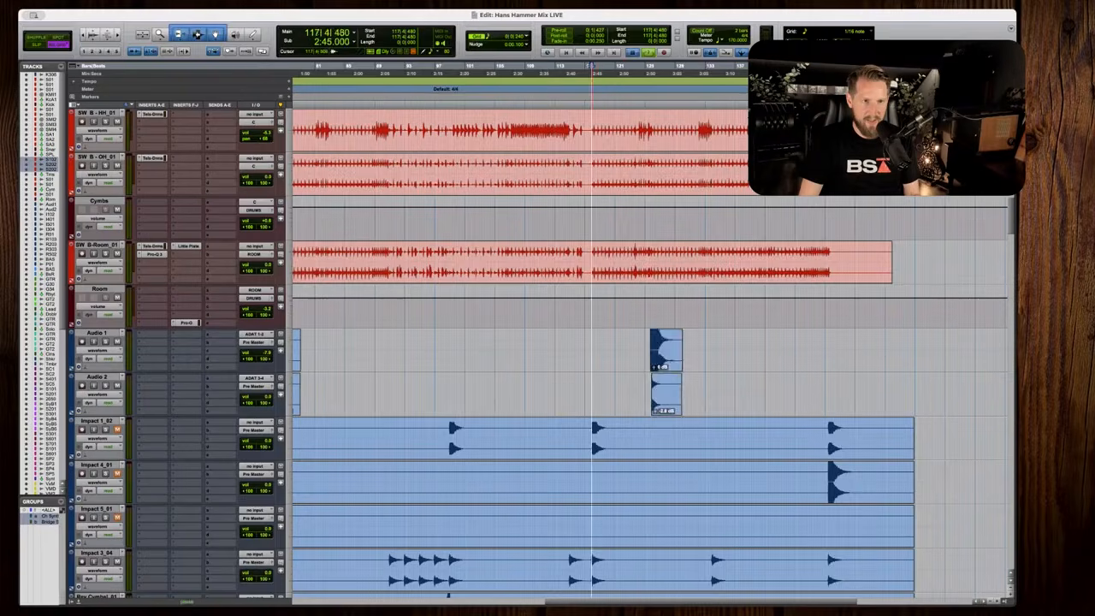
key(t)
drag(921, 377, 684, 377)
key(t)
Play the full mix from 117|3|720 to check the new impact clips against the drums and guitars.
key(space)
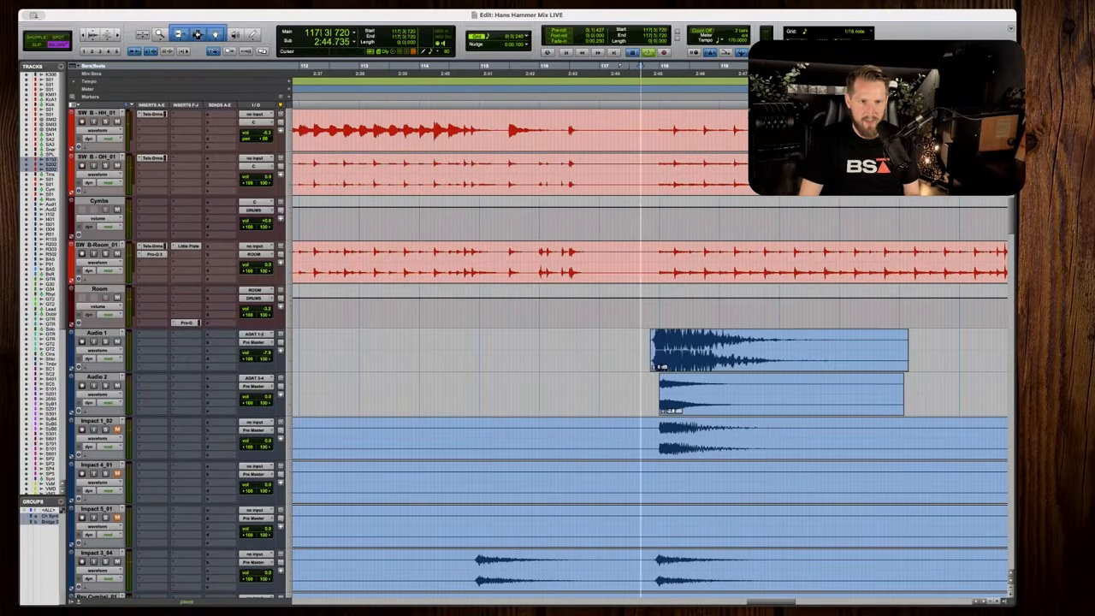
key(r)
key(r)
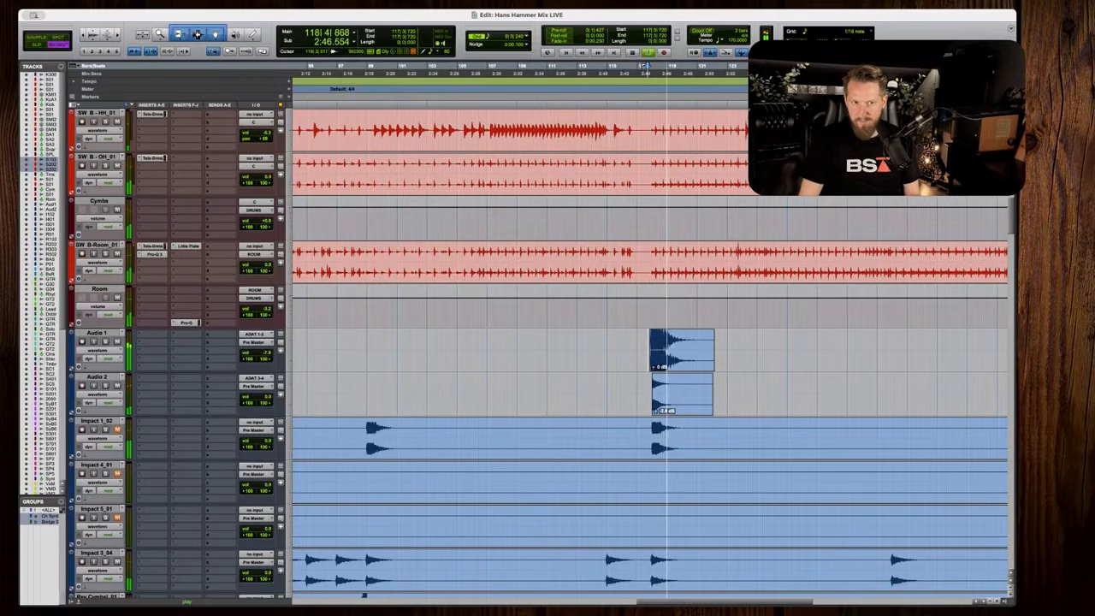
key(r)
scroll(664, 367, down, 10)
scroll(650, 351, down, 4)
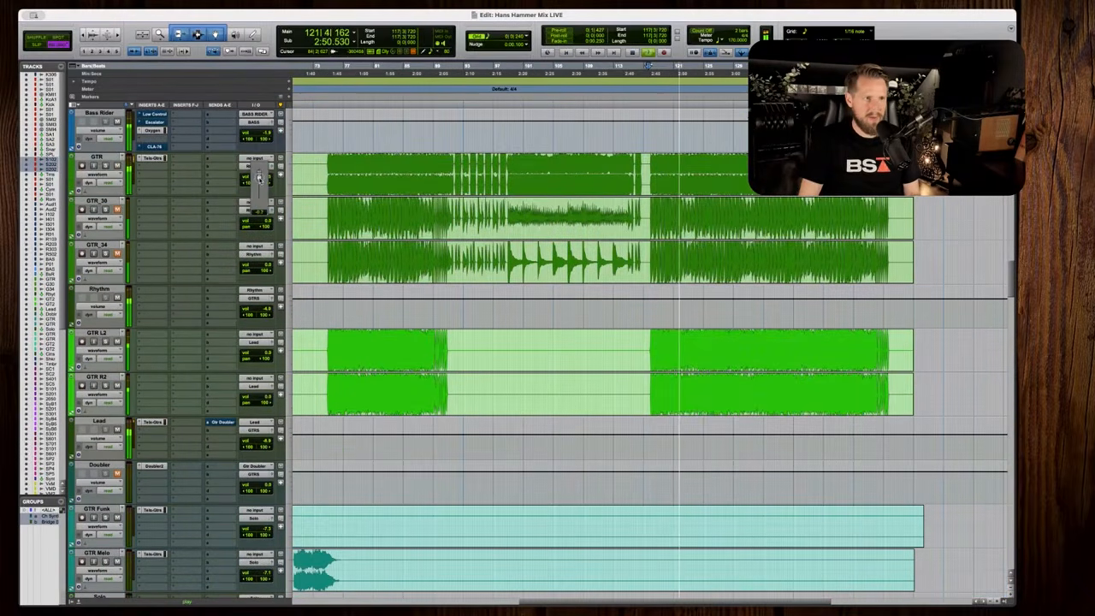
scroll(676, 208, up, 8)
scroll(650, 351, up, 8)
key(space)
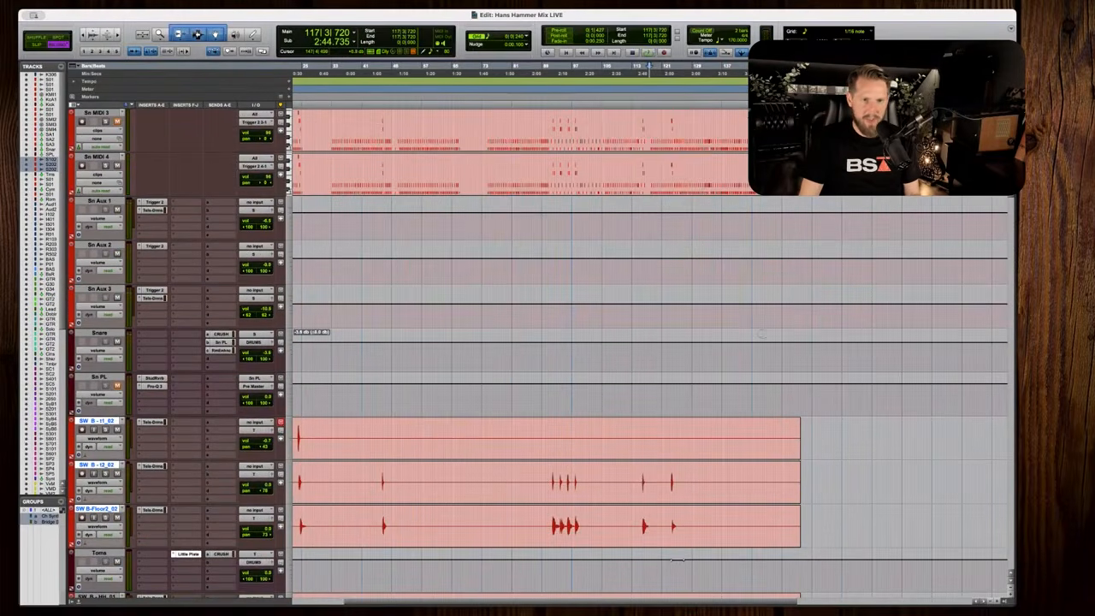
Fine-tune the Snare track's overall volume line and play from 117|2|240 to judge the snare level.
drag(760, 341, 760, 343)
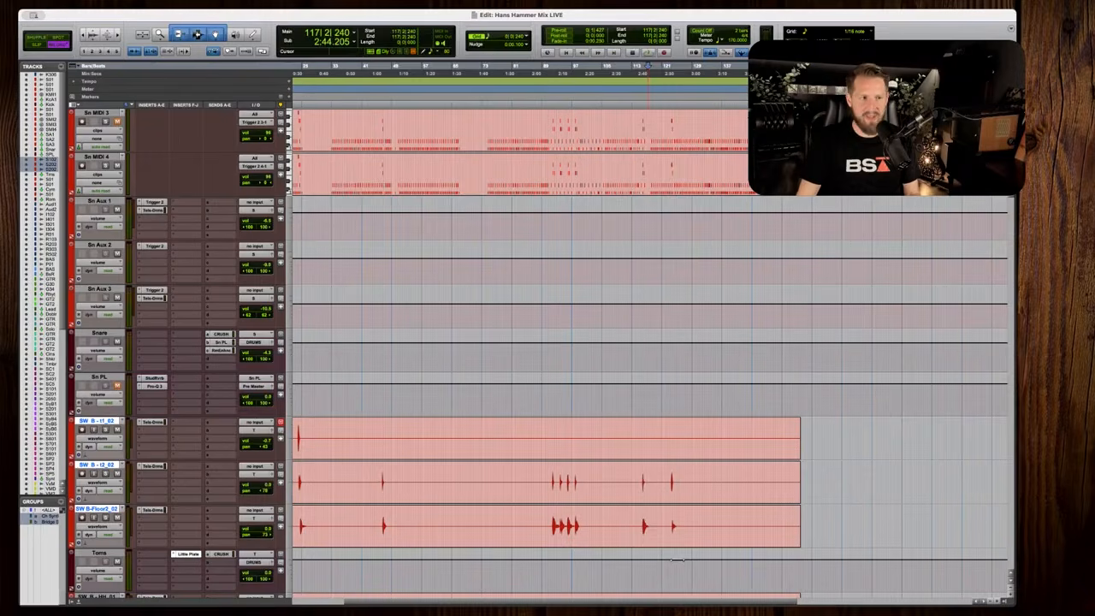
key(space)
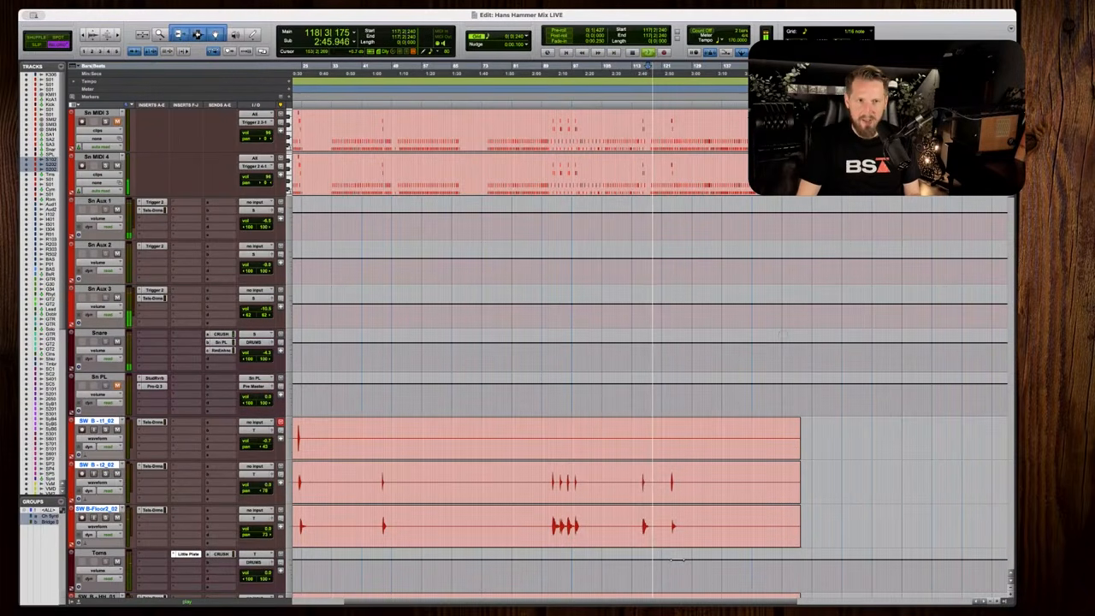
drag(782, 337, 785, 333)
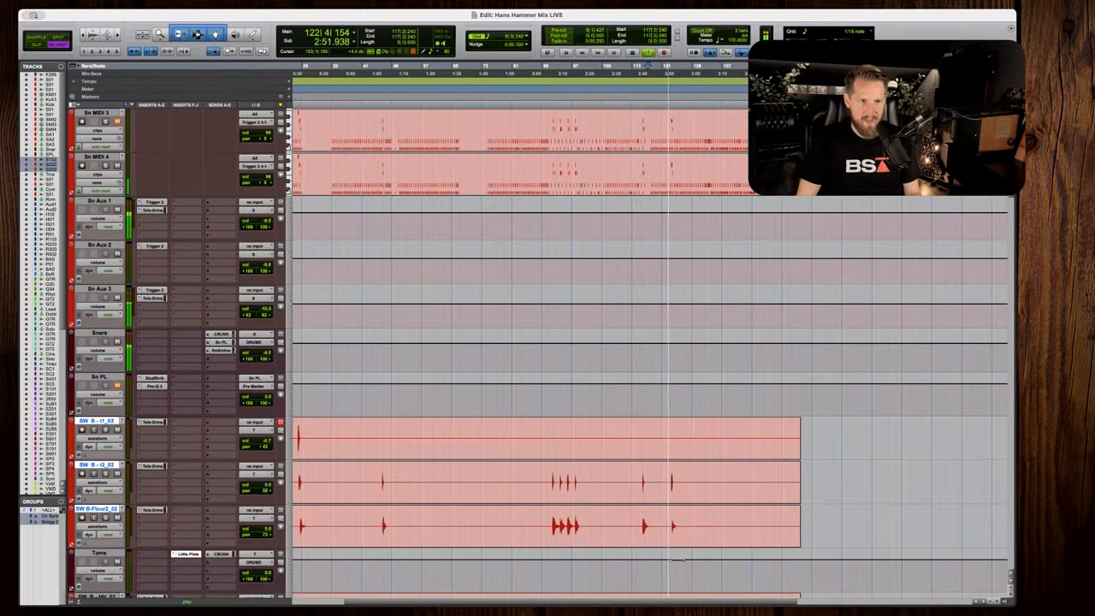
key(space)
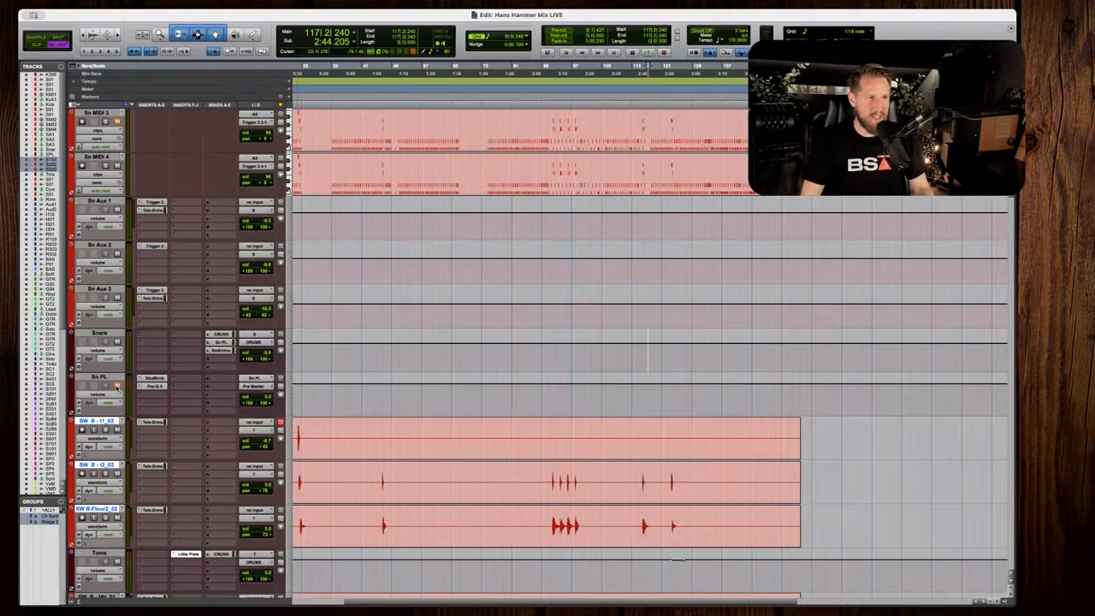
Unmute Sn PL, then select and solo the snare tracks from SW B-SnTop_01 to Sn Aux 3.
click(101, 291)
scroll(102, 239, up, 2)
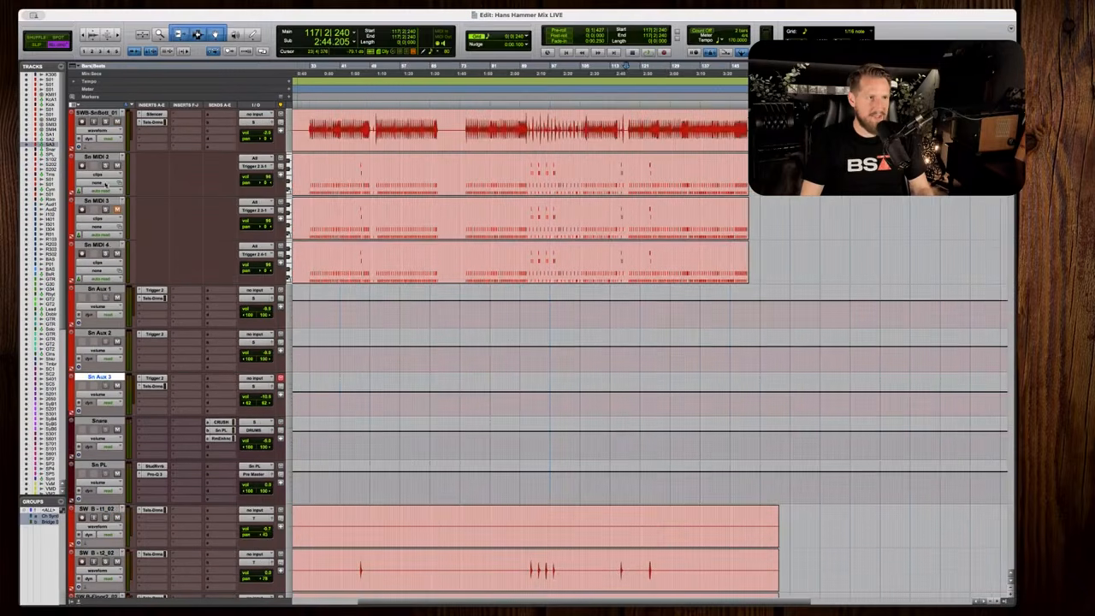
scroll(108, 127, left, 1)
scroll(108, 127, up, 1)
shift+click(105, 114)
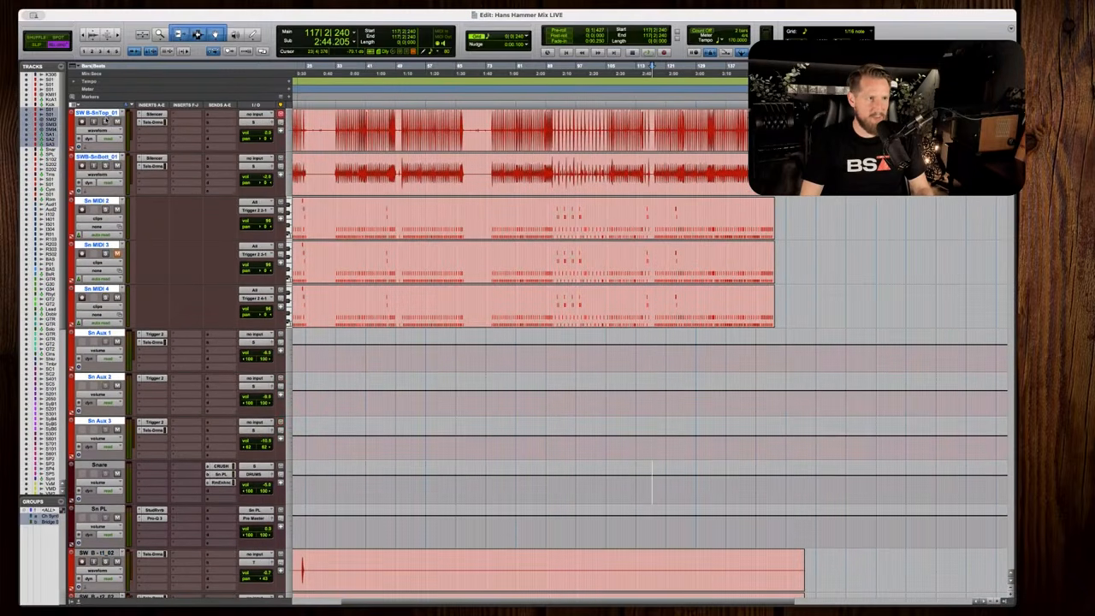
Set the Snare track's send to Sn PL to 0.0 dB while playing the soloed snares from 117|2|240.
click(221, 475)
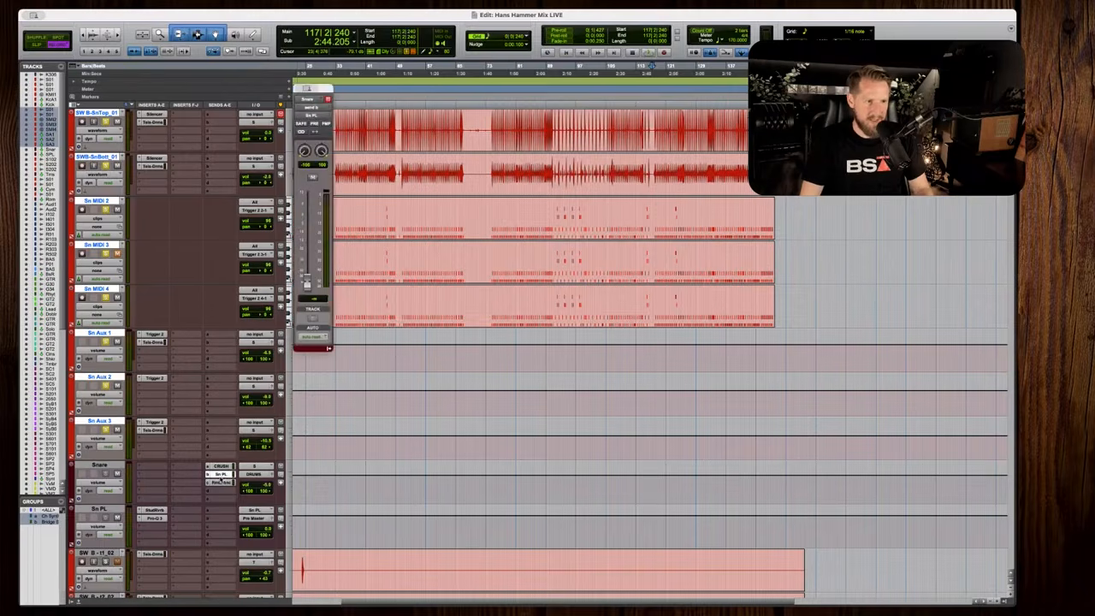
key(space)
key(t)
key(t)
key(t)
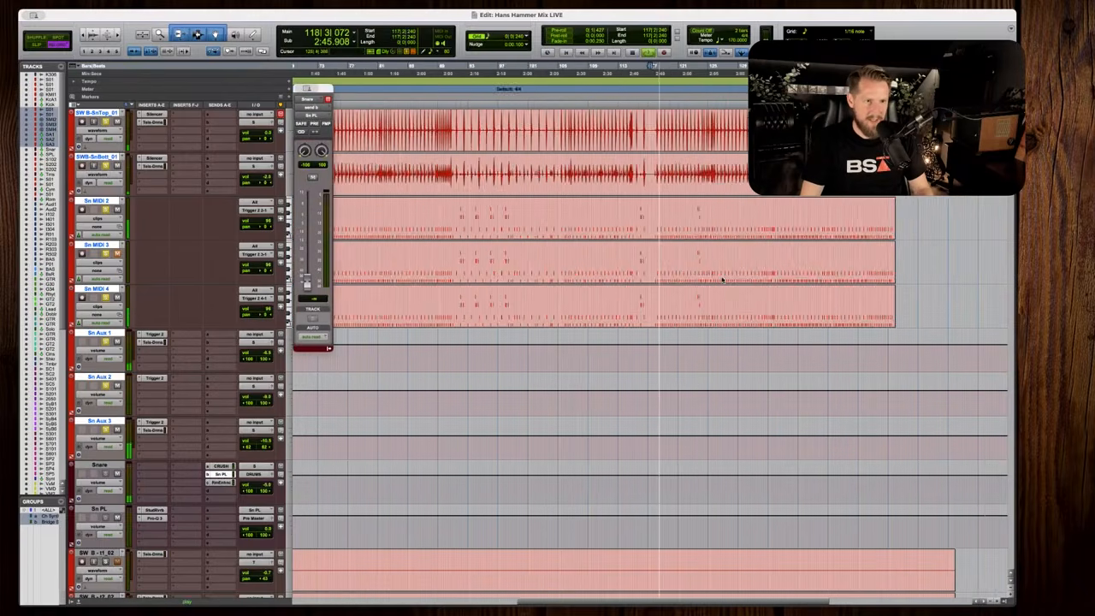
alt+click(306, 284)
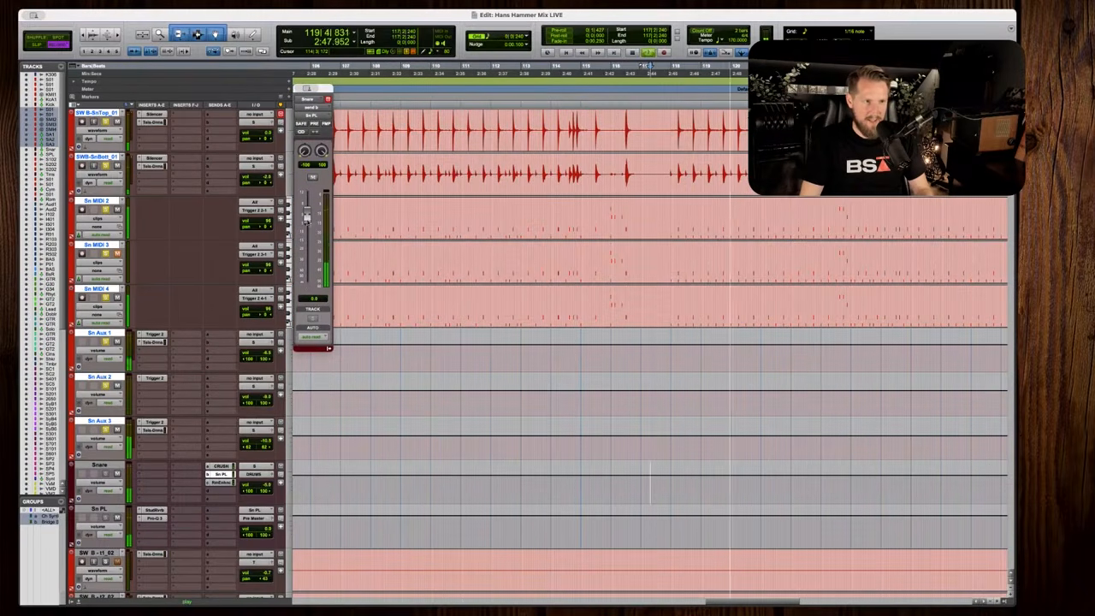
key(space)
Open Studio Reverb on Sn PL, raise the track's level to +1.2 dB while auditioning, and close the reverb and send windows.
click(151, 510)
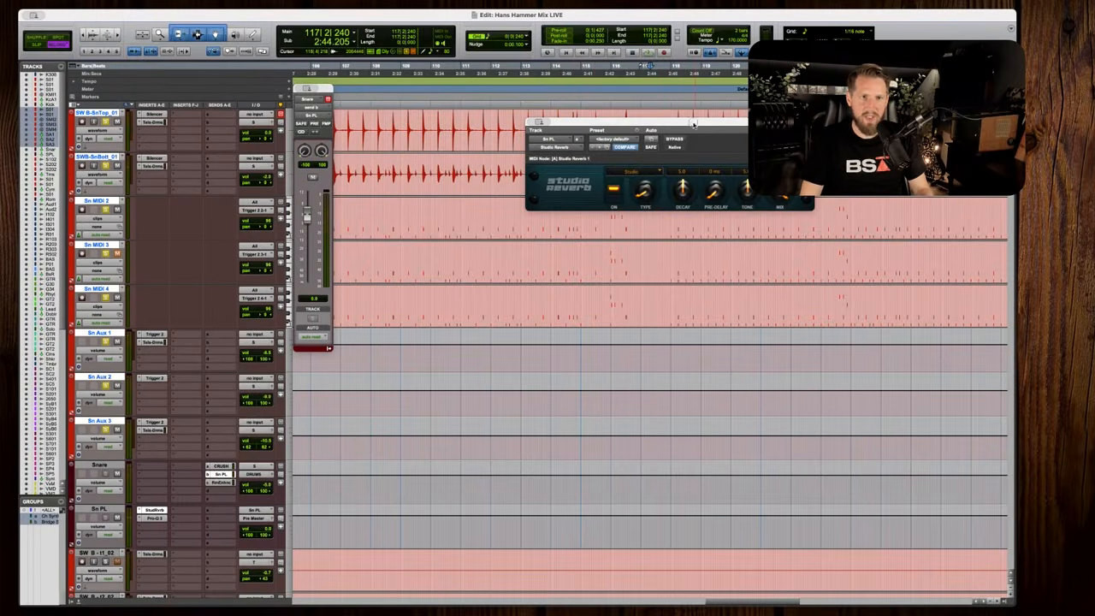
drag(692, 124, 715, 237)
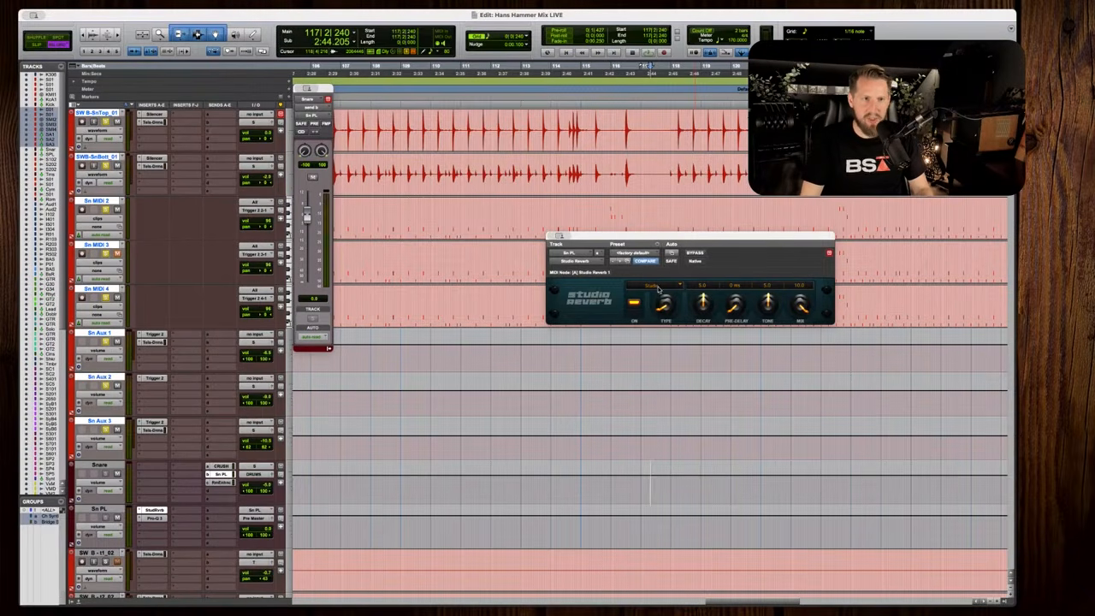
key(space)
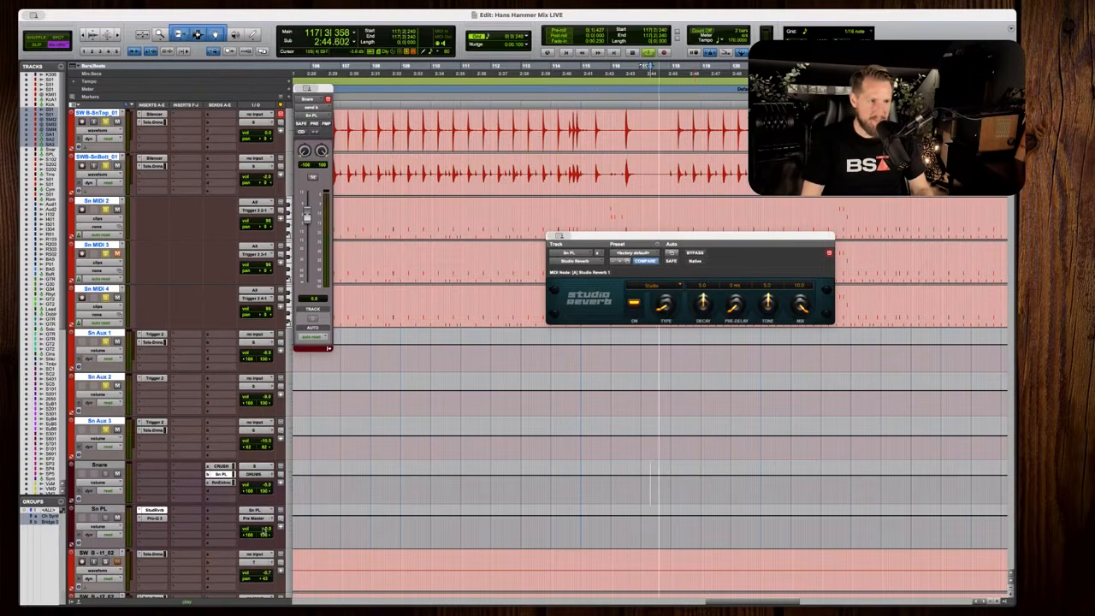
key(space)
click(266, 530)
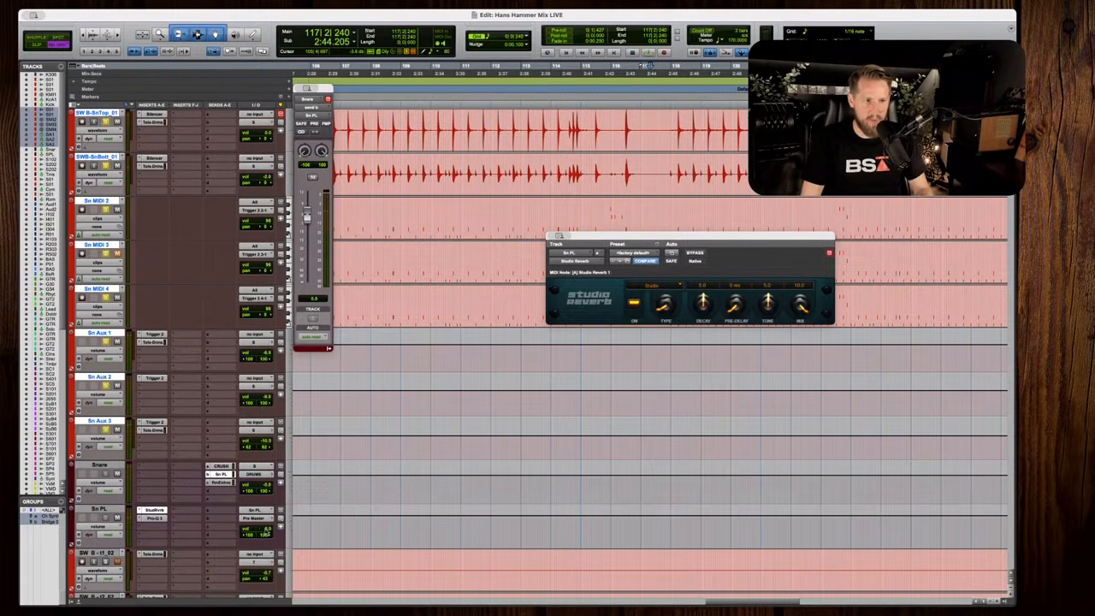
key(space)
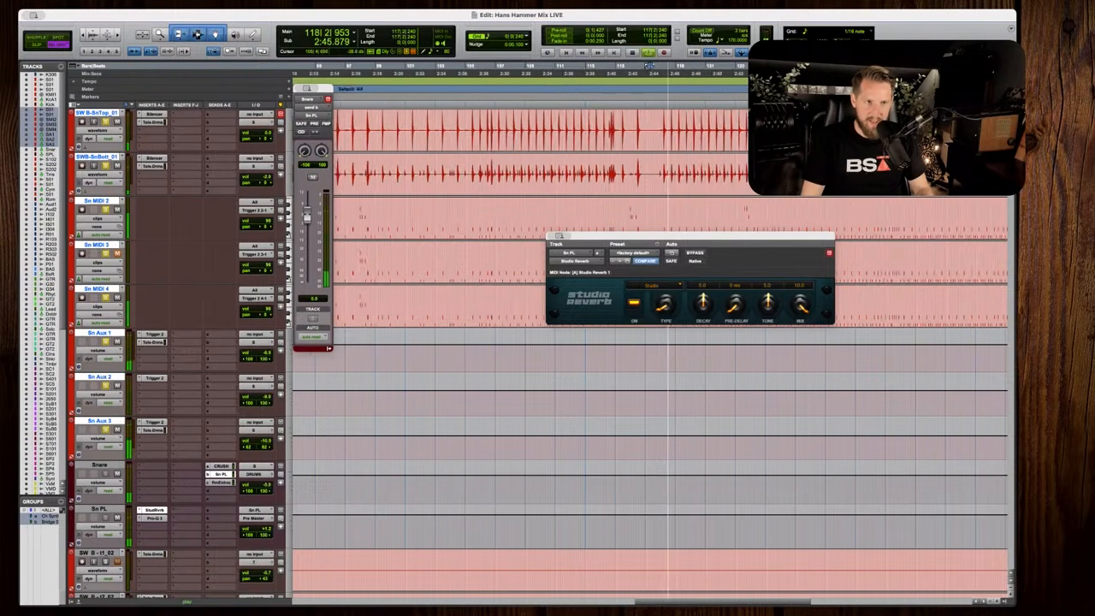
click(302, 88)
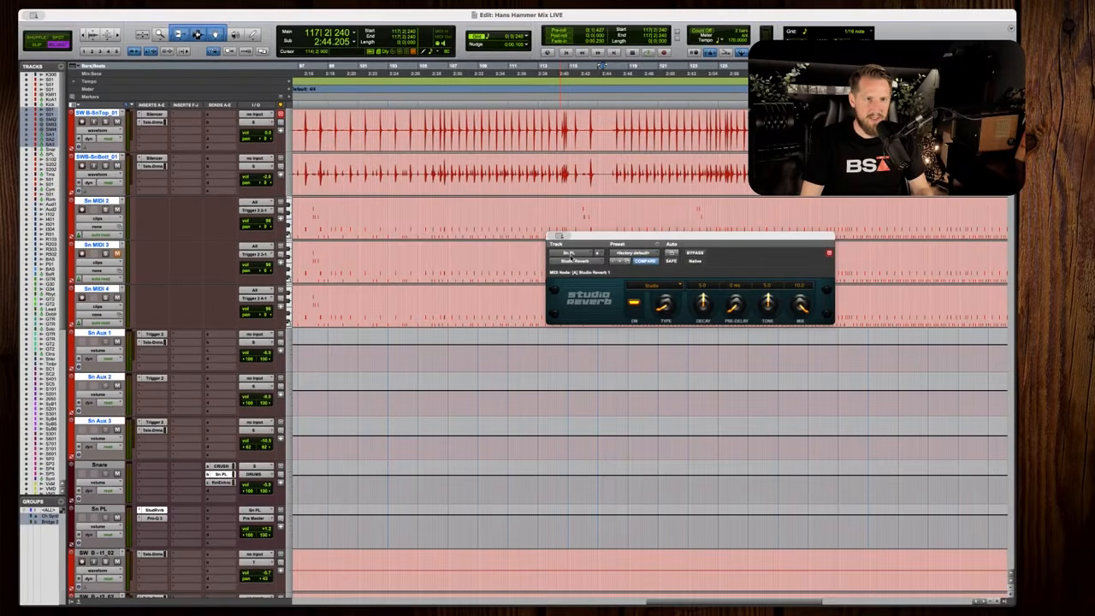
click(558, 236)
Play the full mix unsoloed from 117|4|240 to judge the snare reverb and toms in context.
click(610, 359)
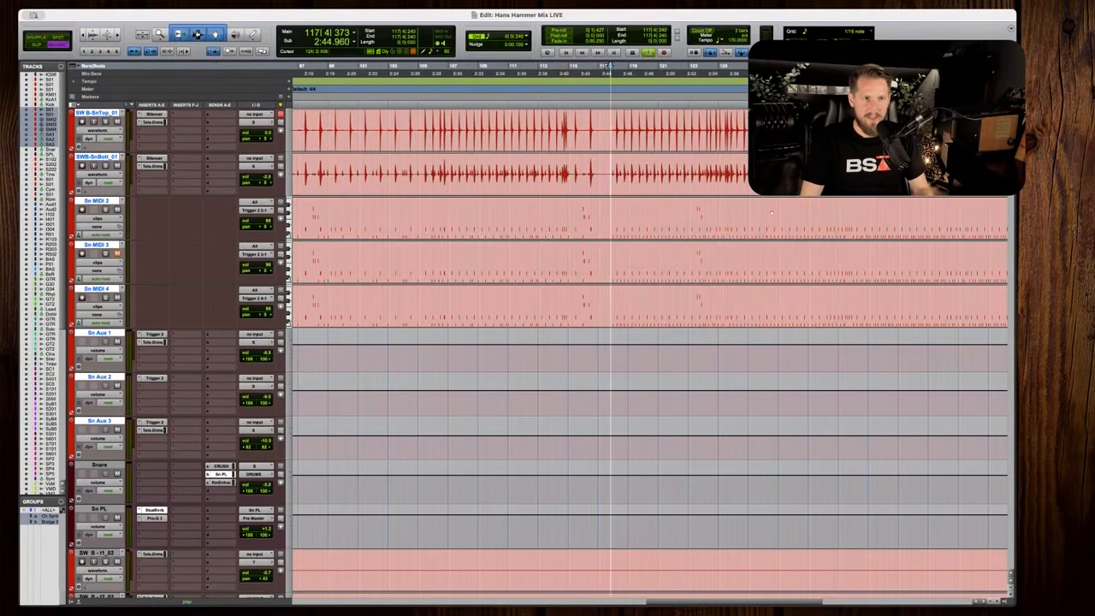
key(r)
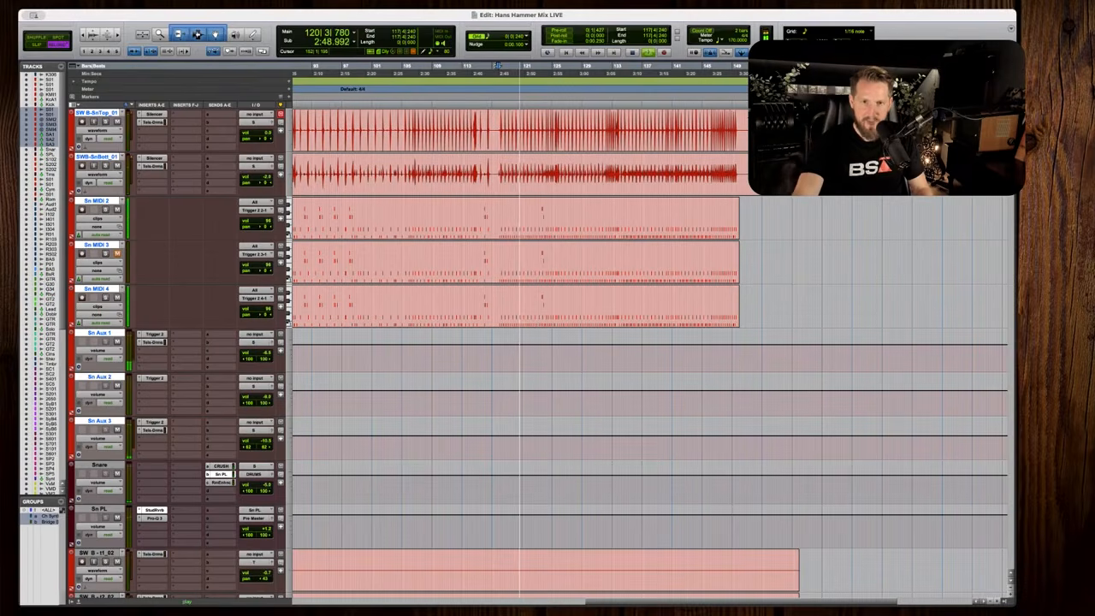
scroll(650, 342, down, 1)
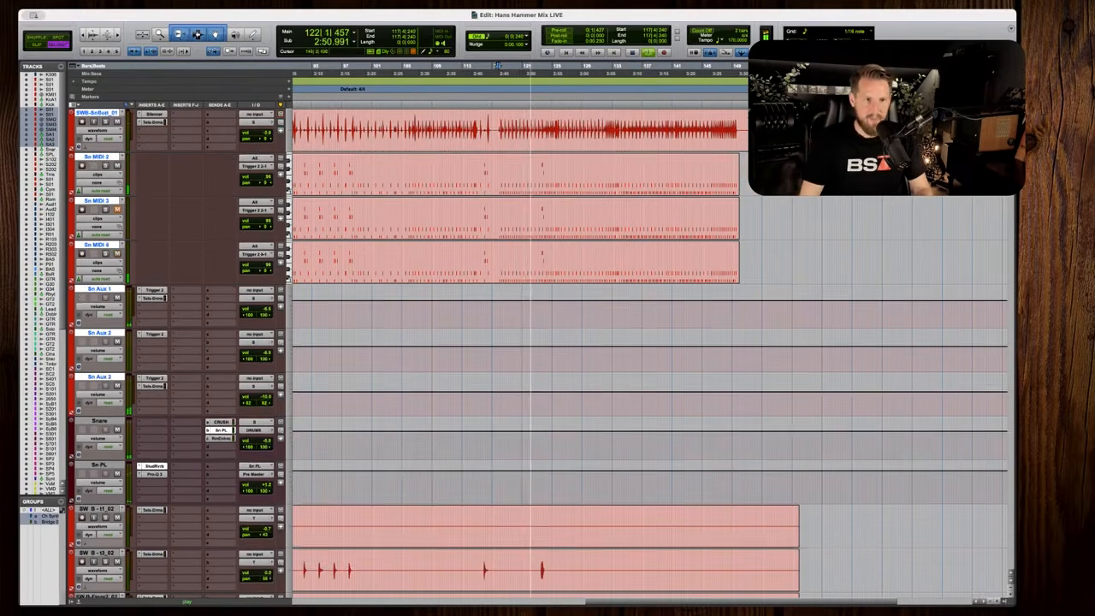
scroll(650, 342, down, 8)
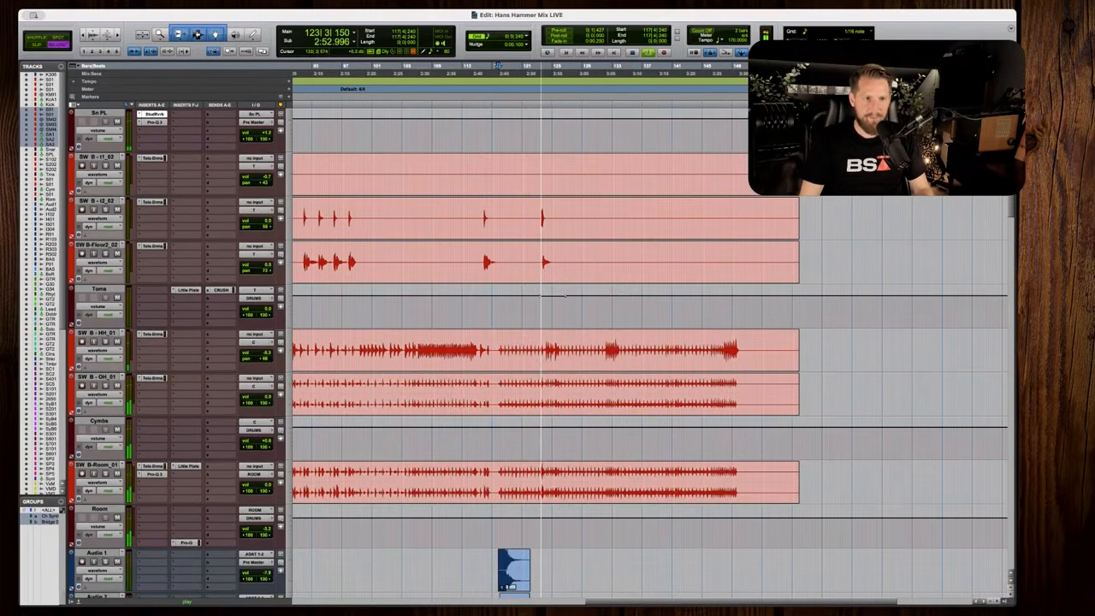
scroll(650, 342, down, 1)
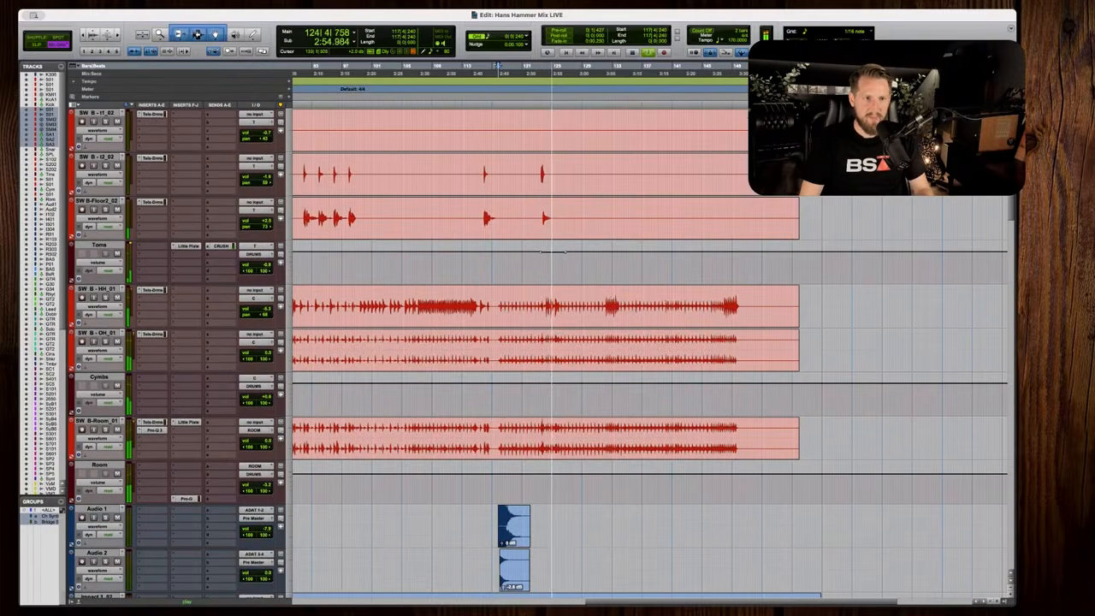
scroll(613, 296, down, 11)
key(space)
Look over the Audio, Impact, Riser and bass tracks across the whole song.
key(r)
scroll(612, 296, left, 5)
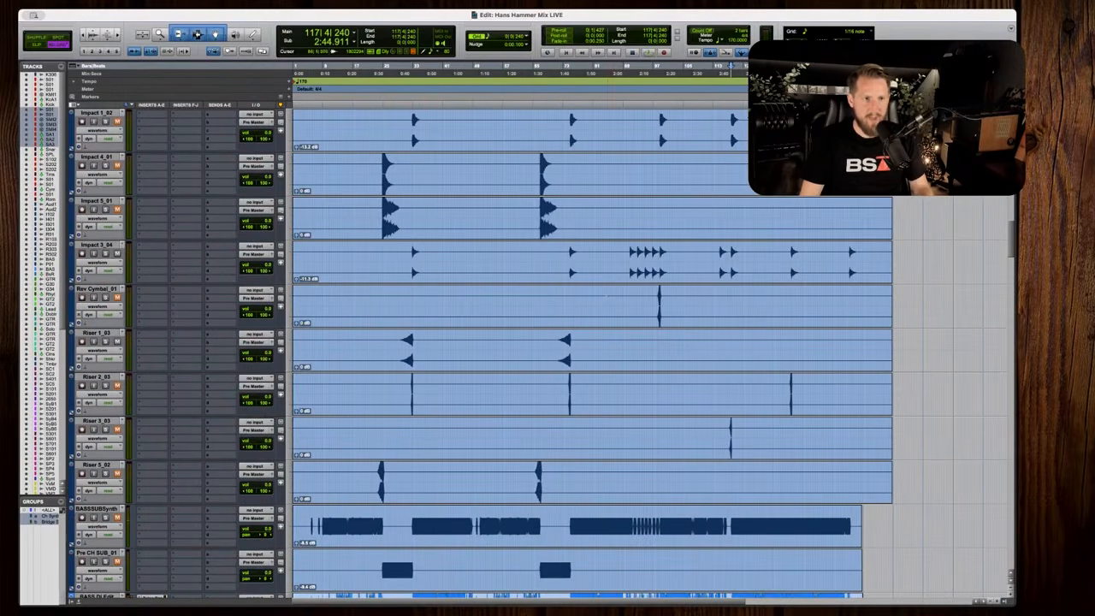
scroll(590, 342, up, 4)
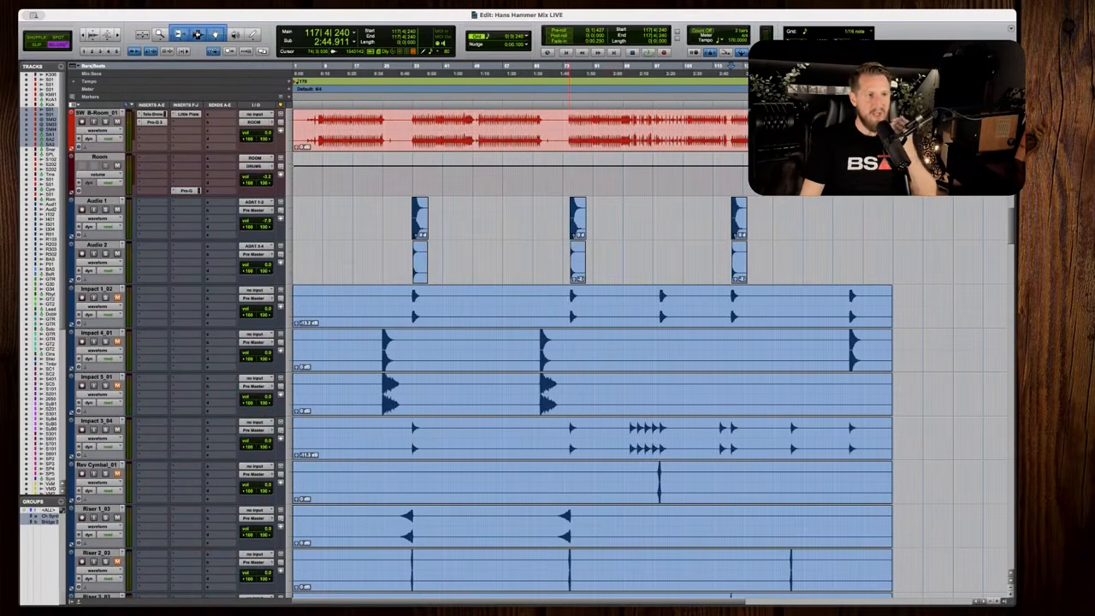
key(r)
scroll(650, 343, down, 13)
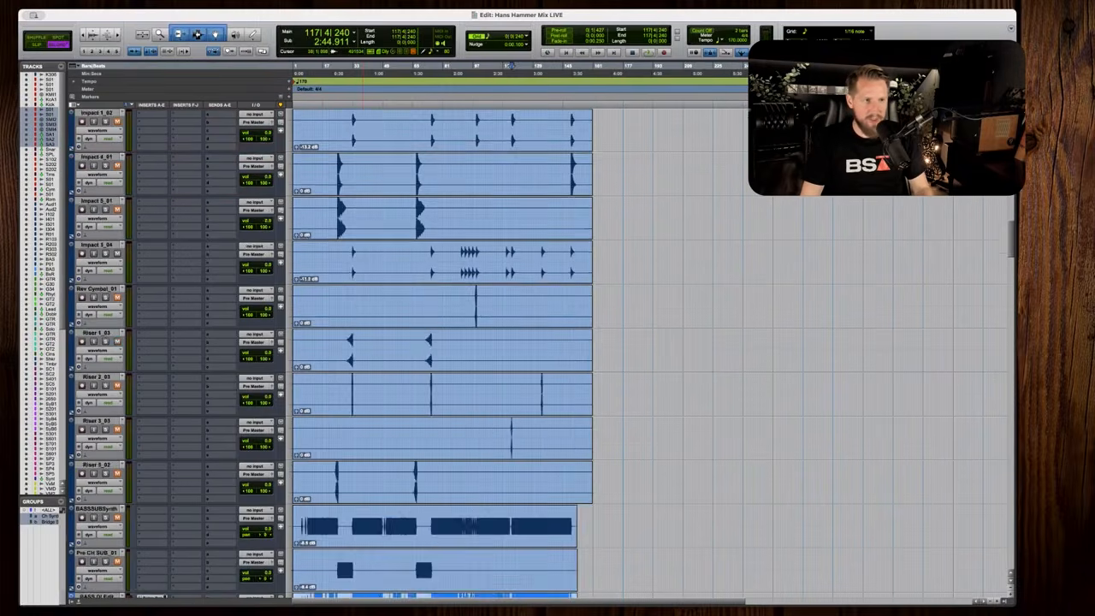
scroll(650, 342, up, 6)
scroll(361, 305, up, 6)
scroll(339, 399, down, 5)
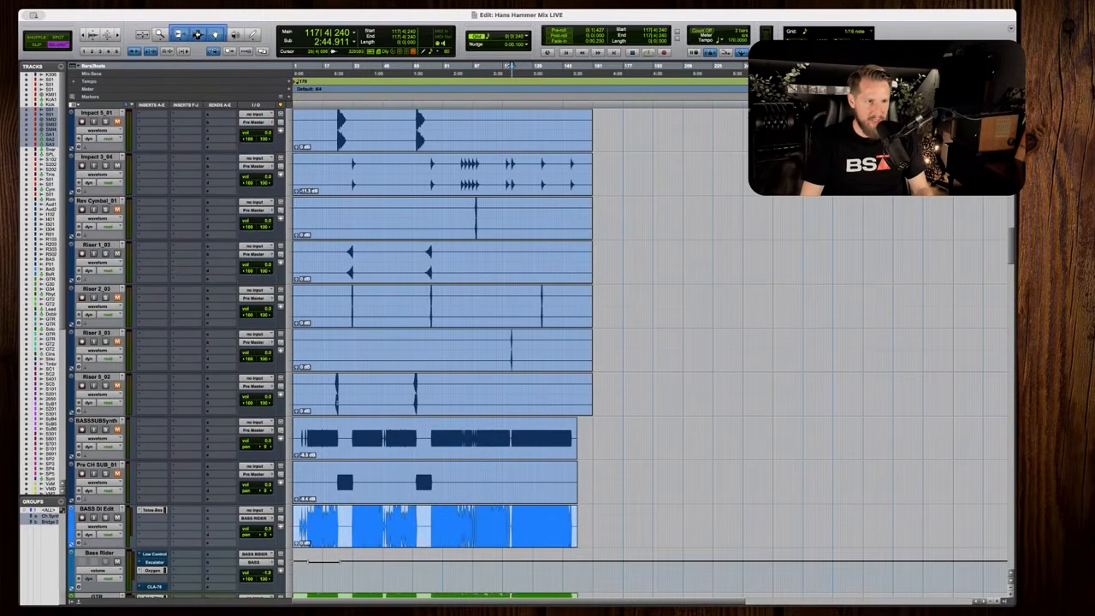
Unmute and solo the Impact 1_02 track and play its hit at bar 33.
drag(311, 432, 570, 426)
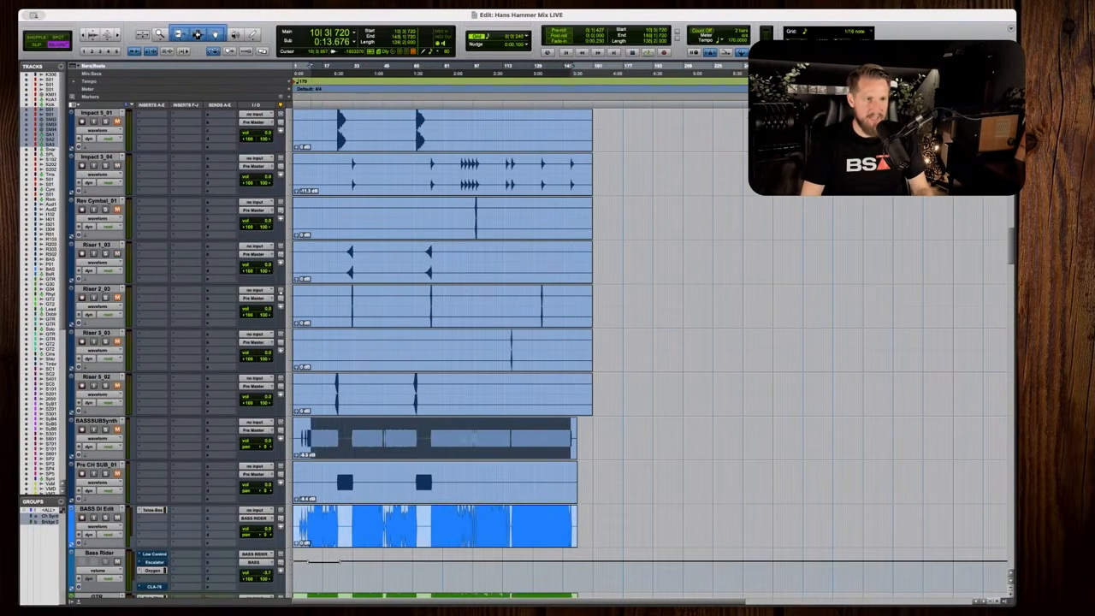
scroll(283, 285, up, 6)
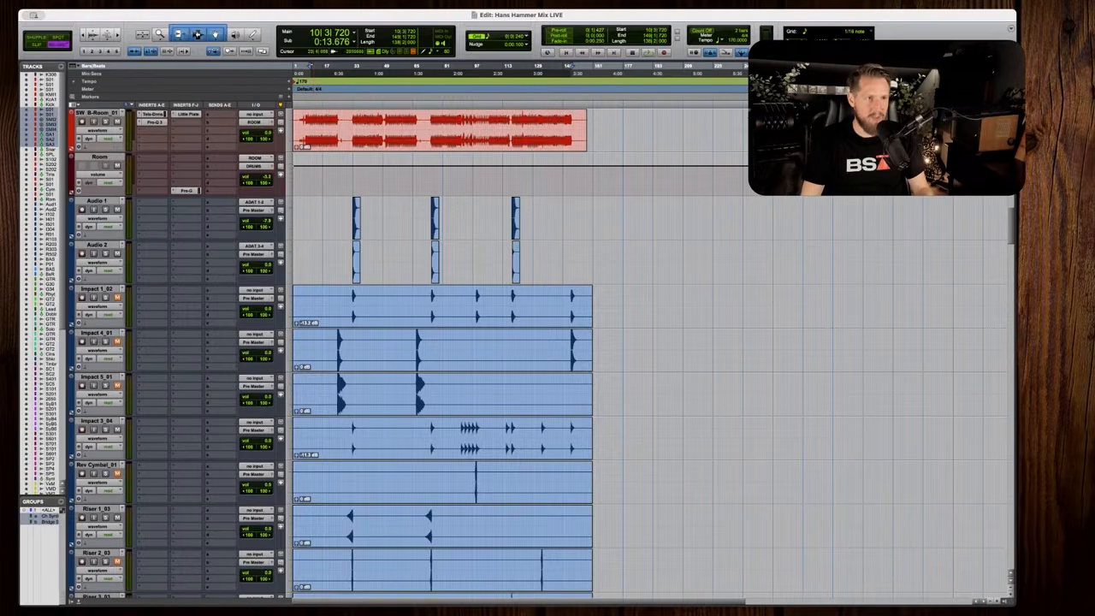
click(334, 299)
key(t)
key(t)
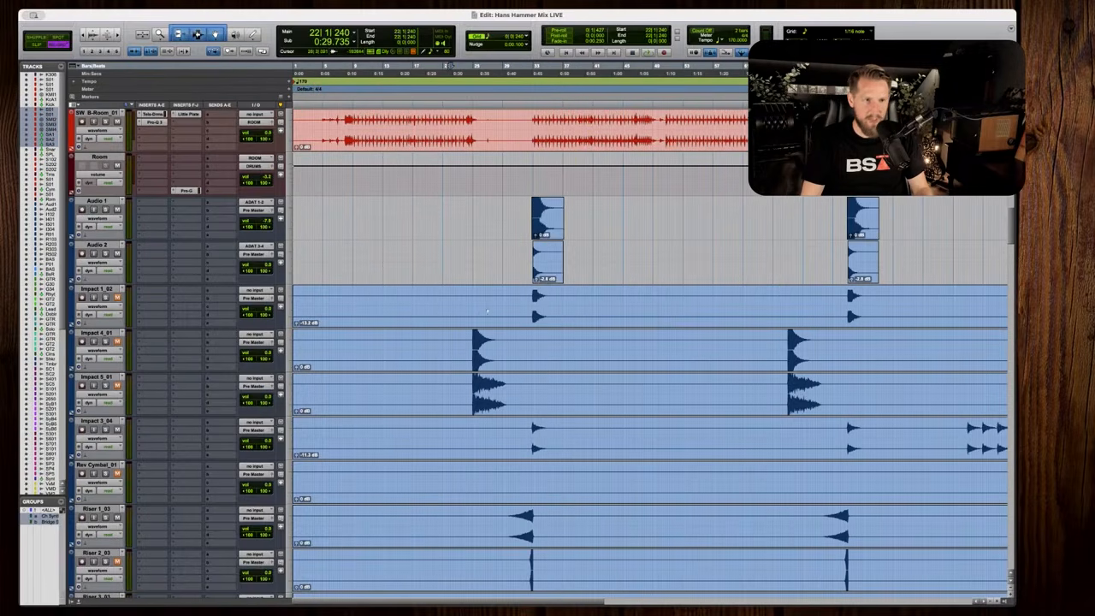
key(t)
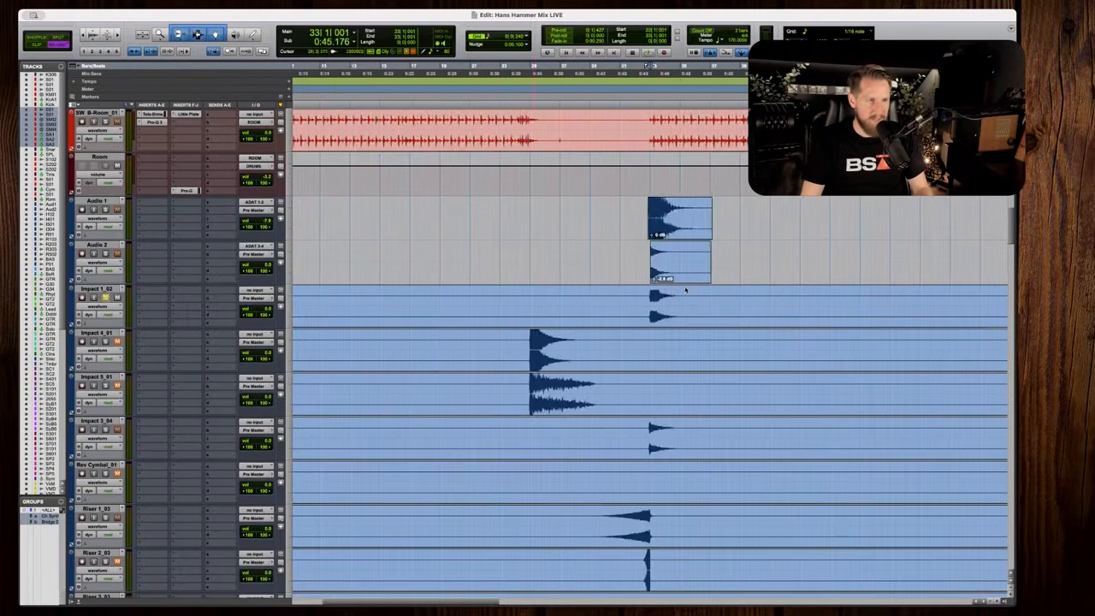
key(t)
key(space)
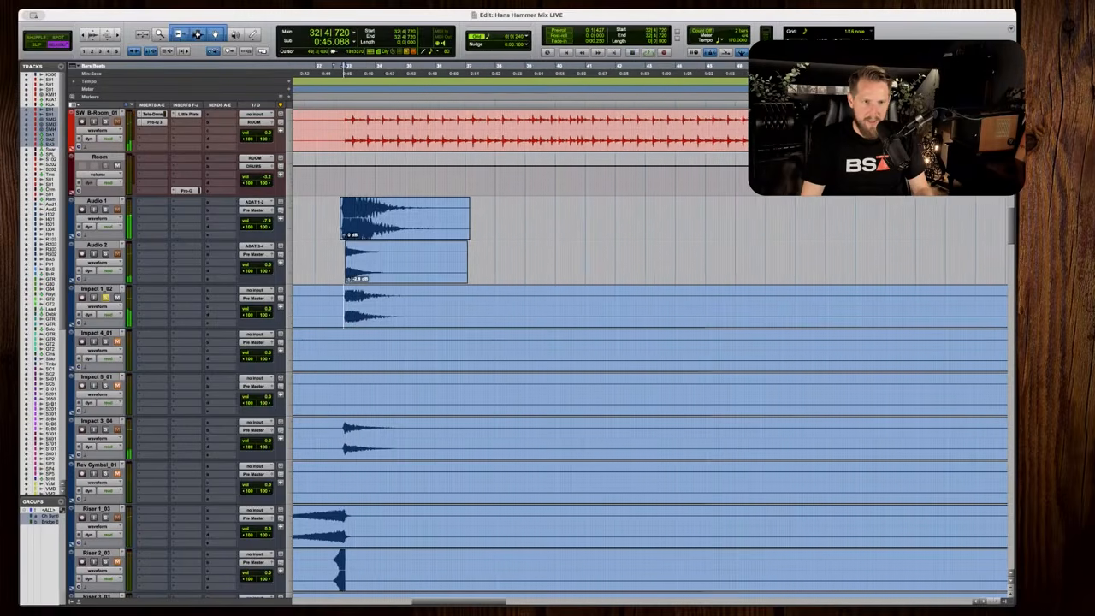
Unsolo Impact 1_02 and play the full mix from 32|2|720 to judge the impact in context.
key(space)
key(r)
key(r)
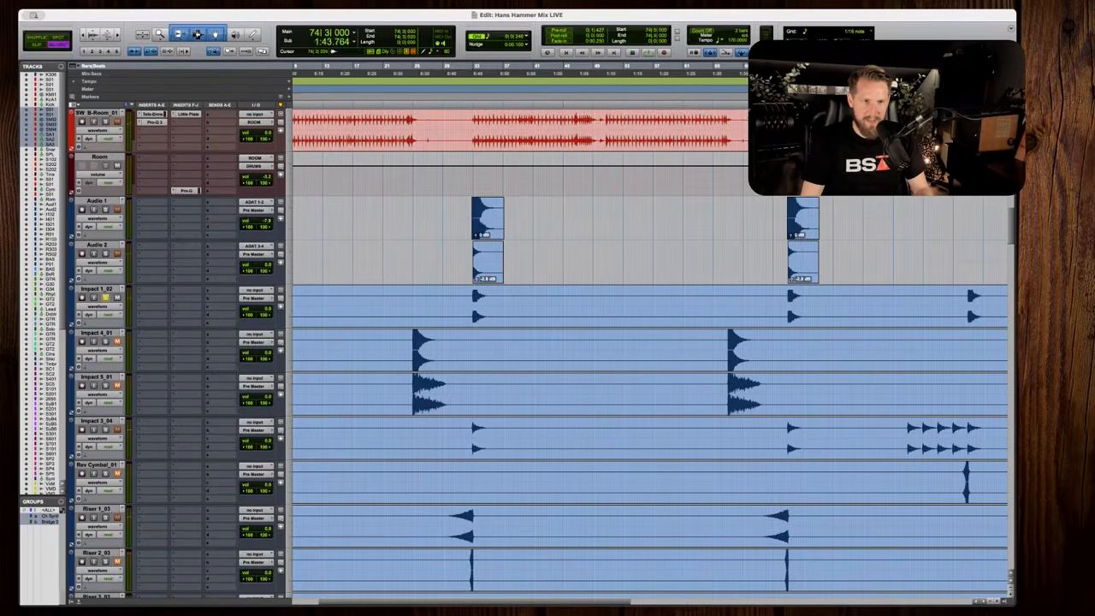
key(space)
key(space)
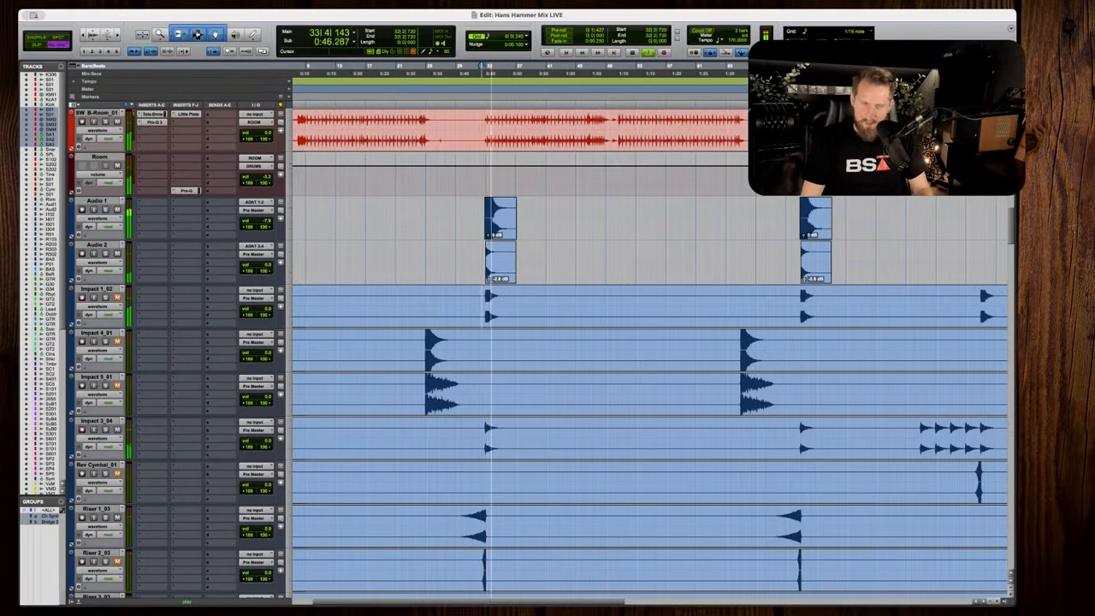
key(space)
Unmute and solo the Riser 2_03 track and play it from 32|2|000 into bar 33.
key(t)
scroll(648, 342, down, 4)
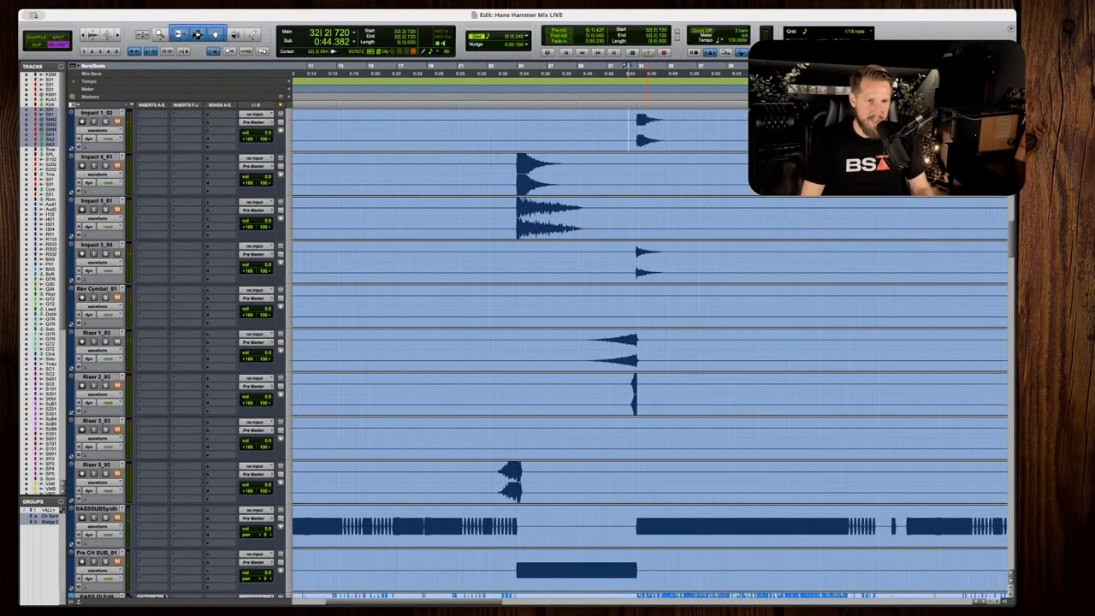
scroll(645, 377, right, 1)
click(601, 394)
key(t)
key(t)
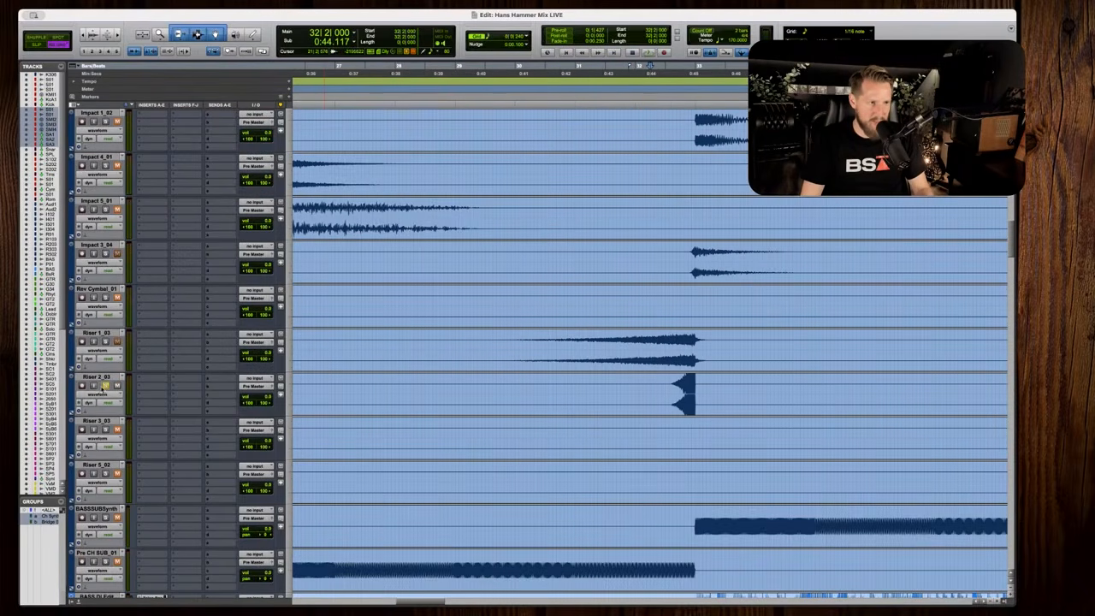
key(space)
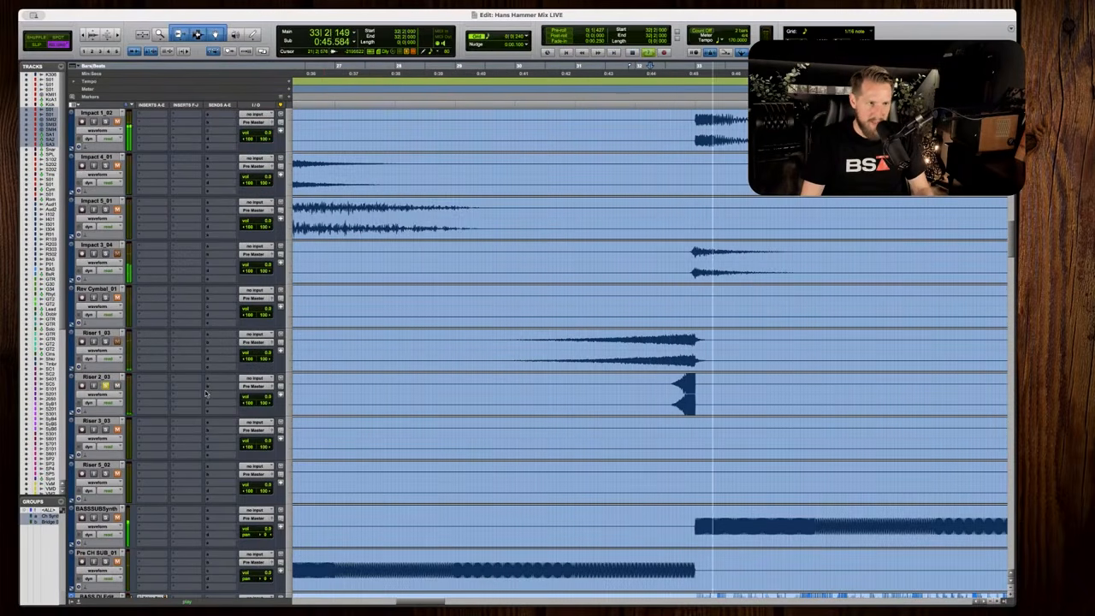
key(space)
Unsolo Riser 2_03 and lower its volume to -12.8 dB while replaying the transition into bar 33.
key(space)
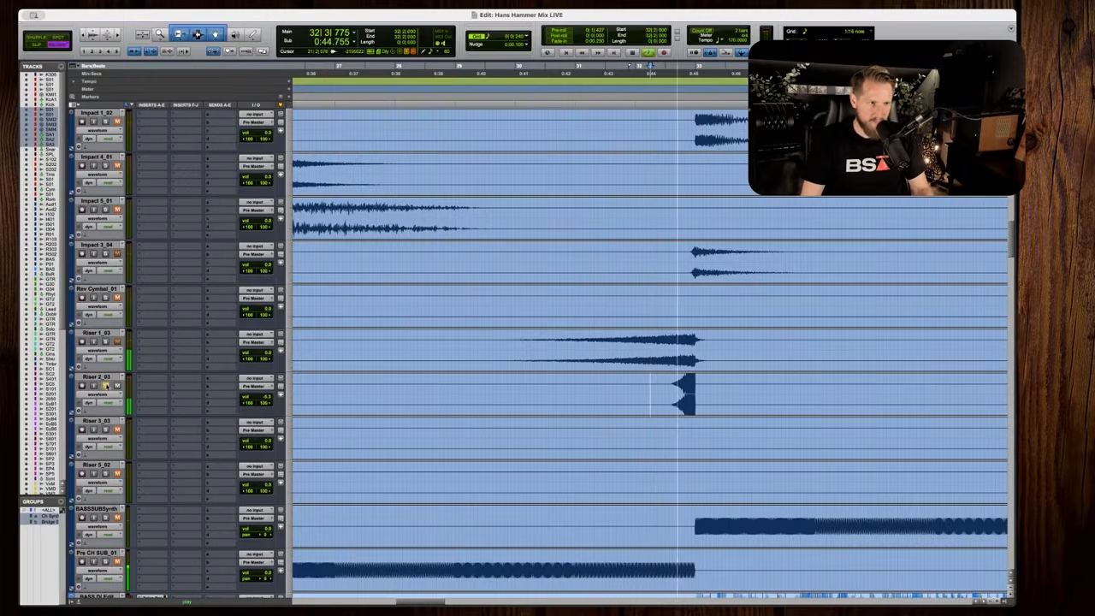
key(space)
key(space)
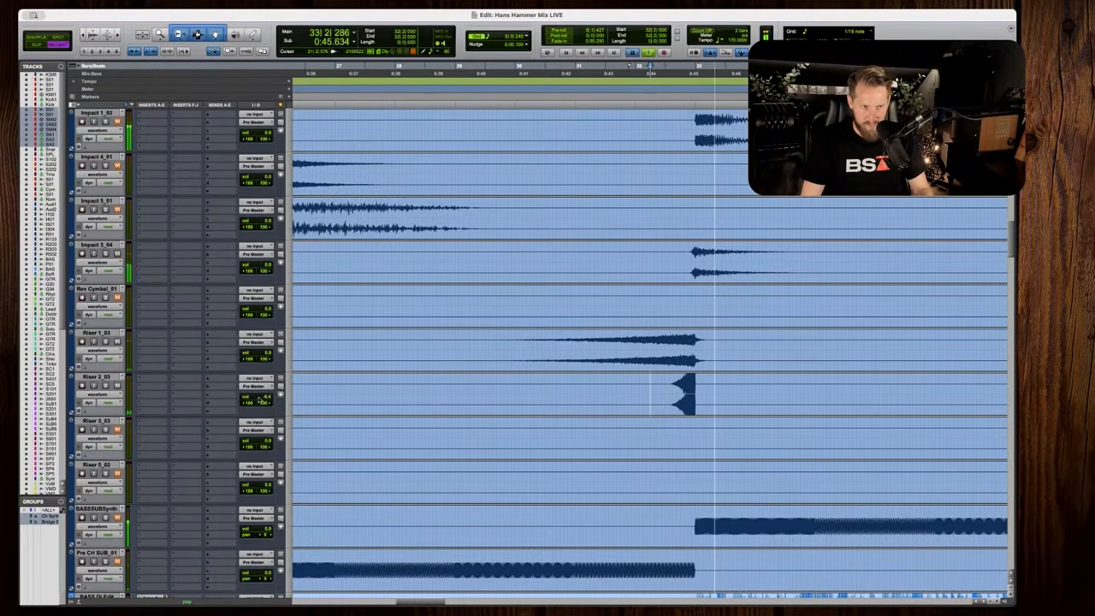
click(263, 397)
key(space)
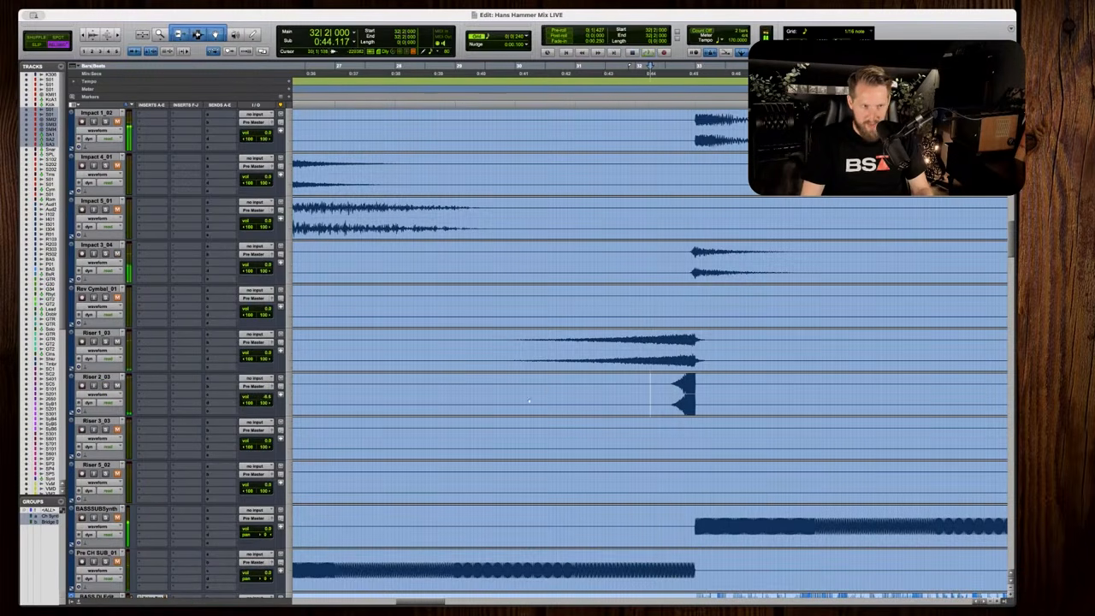
key(t)
scroll(529, 401, right, 5)
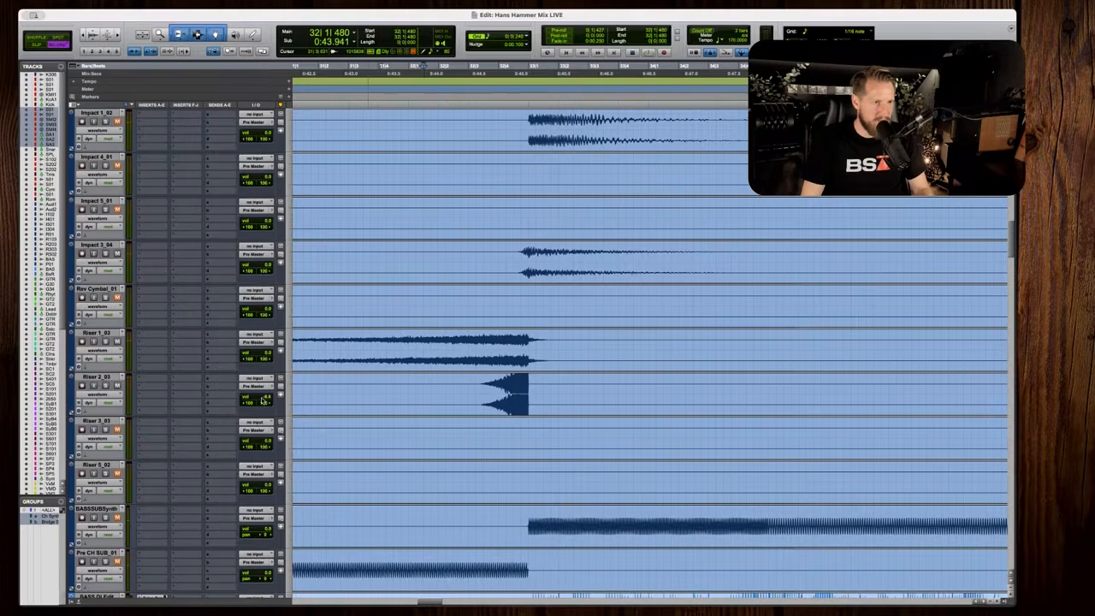
key(space)
click(262, 399)
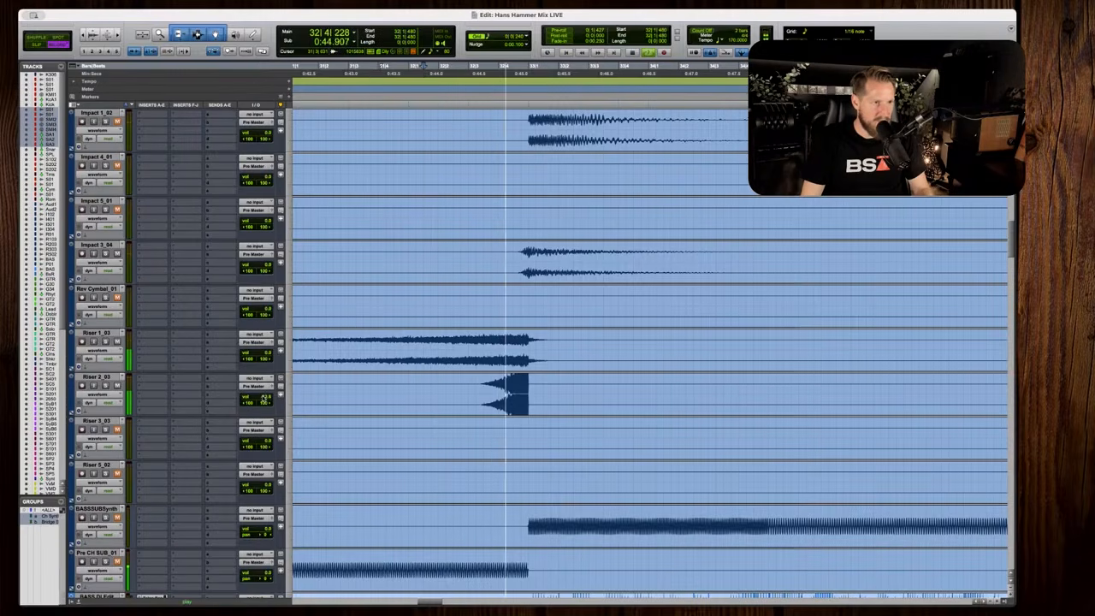
key(space)
Play the full mix into bar 33 from 32|1|480 and 32|3|240 to check the riser and impacts together.
key(r)
key(r)
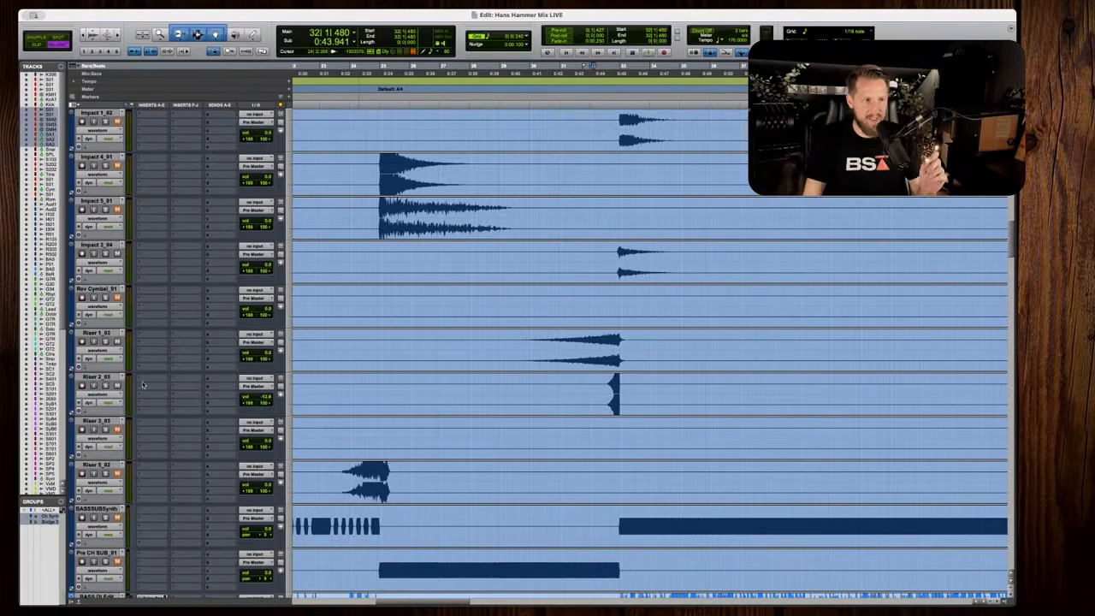
key(space)
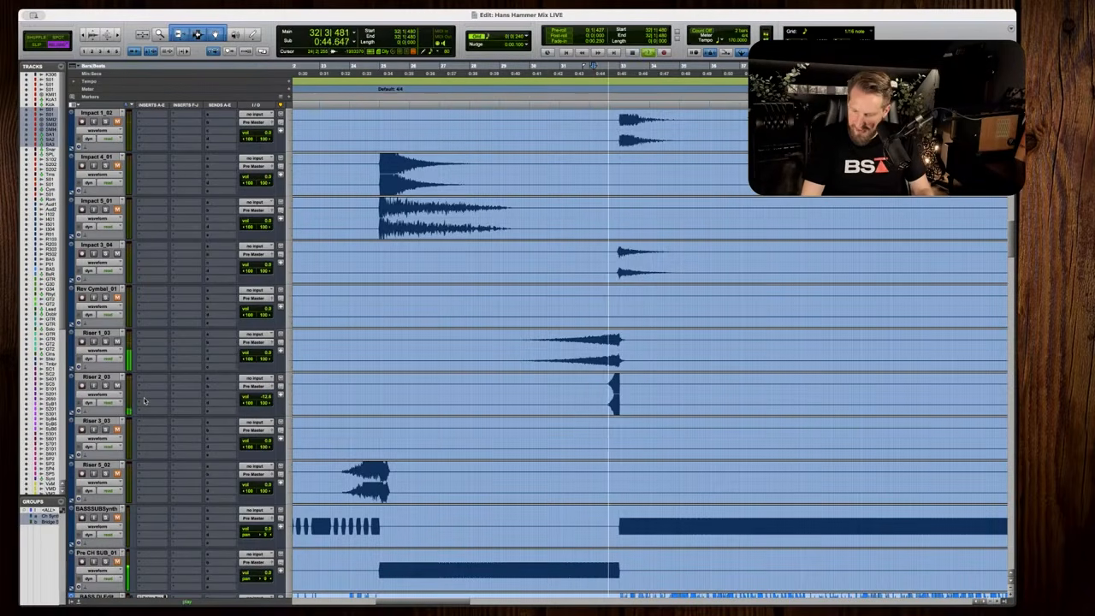
key(space)
key(r)
scroll(385, 402, down, 3)
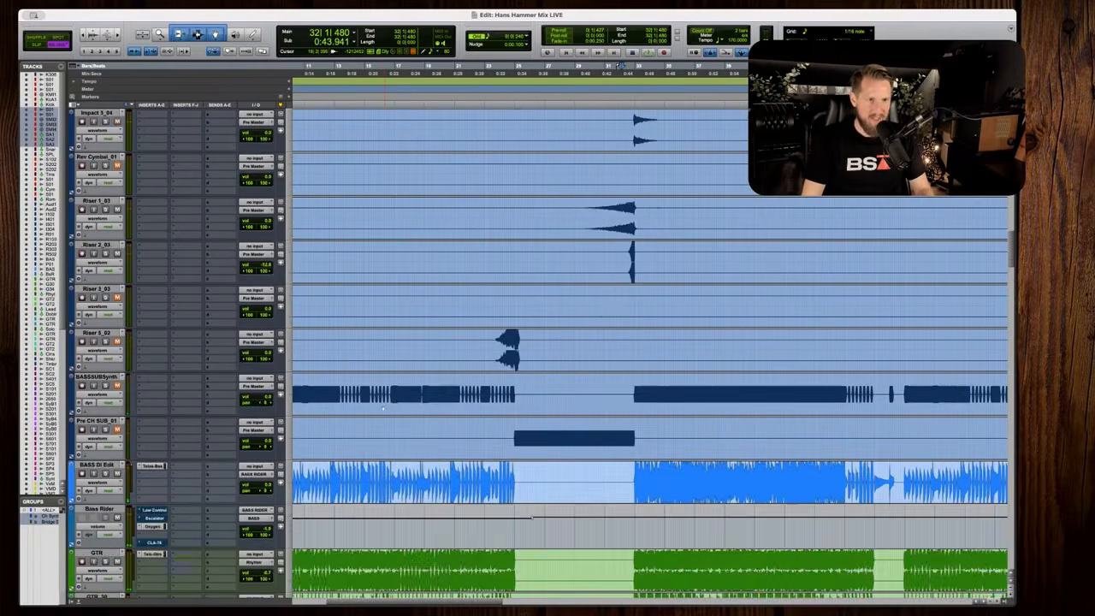
scroll(391, 402, up, 5)
scroll(623, 484, up, 1)
key(r)
key(r)
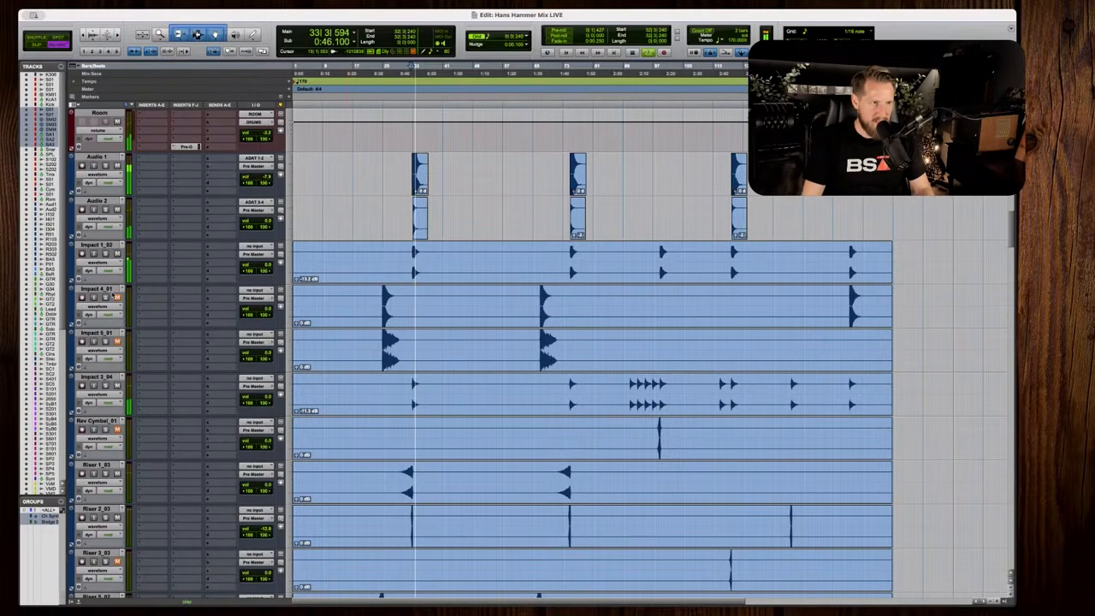
key(space)
Unmute Impact 4_01 and audition its bar 25 hit from 24|4|720, first soloed and then in the full mix.
key(t)
key(t)
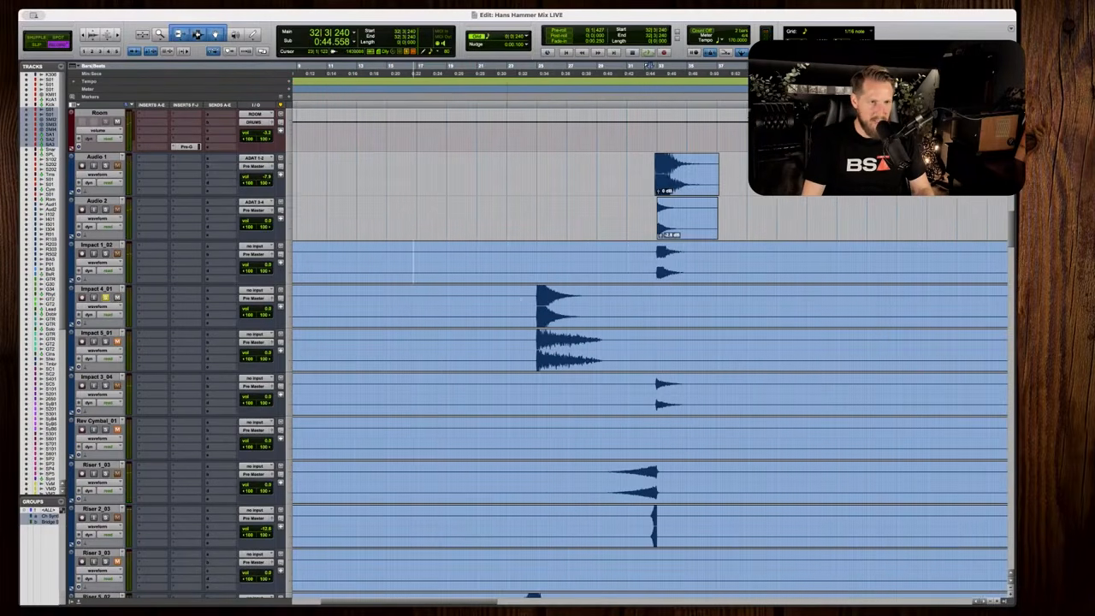
key(t)
key(t)
key(space)
scroll(537, 293, right, 2)
key(r)
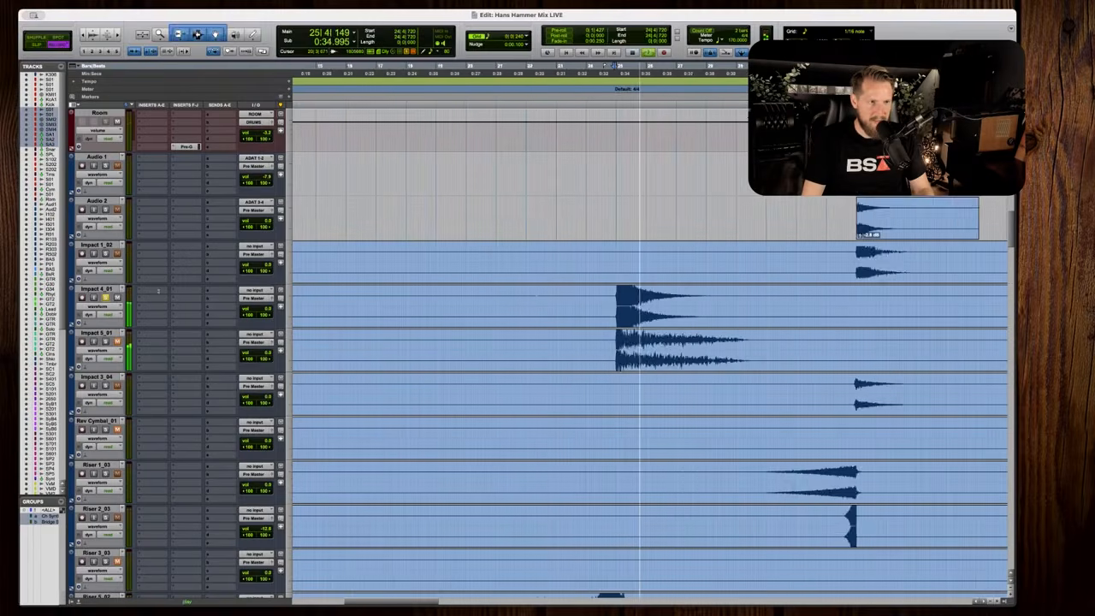
key(r)
key(space)
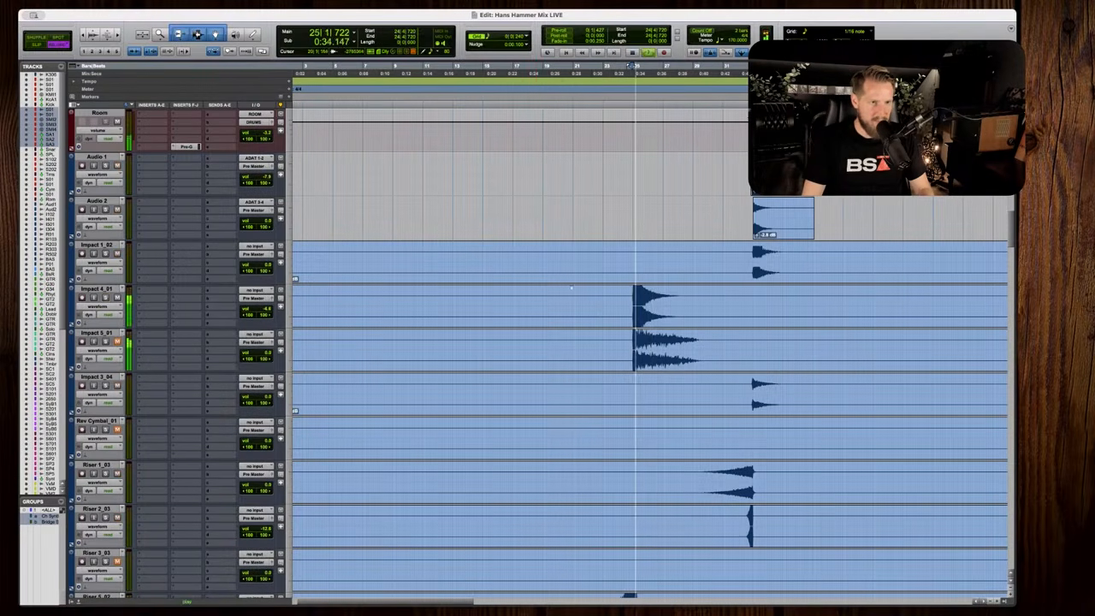
key(space)
Lower Impact 4_01's volume to -13.1 dB while playing the full mix from 24|1|480.
click(620, 298)
key(t)
key(t)
scroll(480, 295, right, 3)
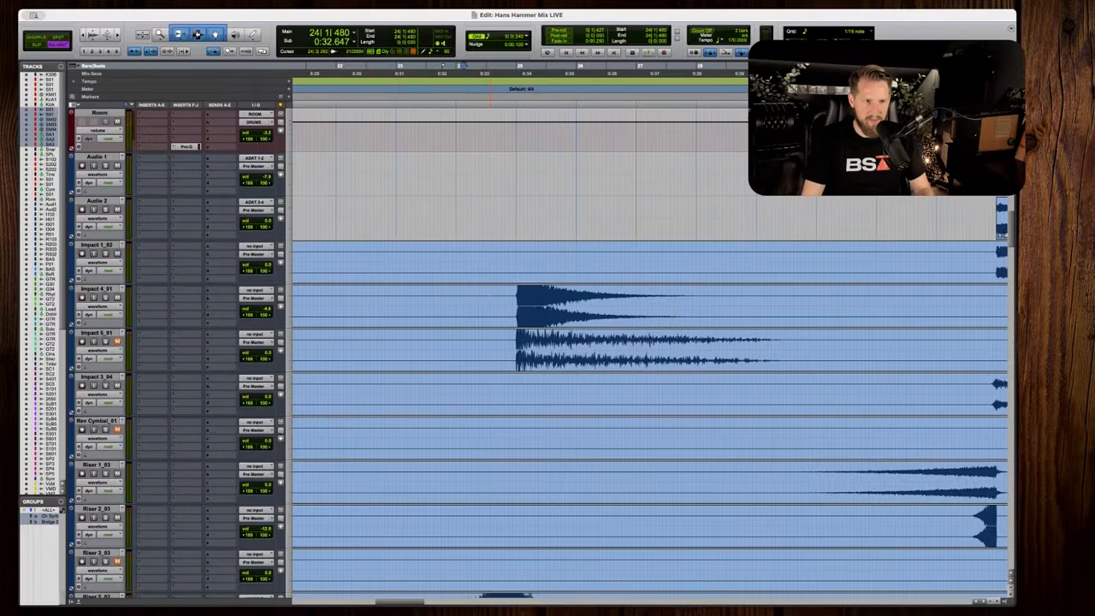
key(space)
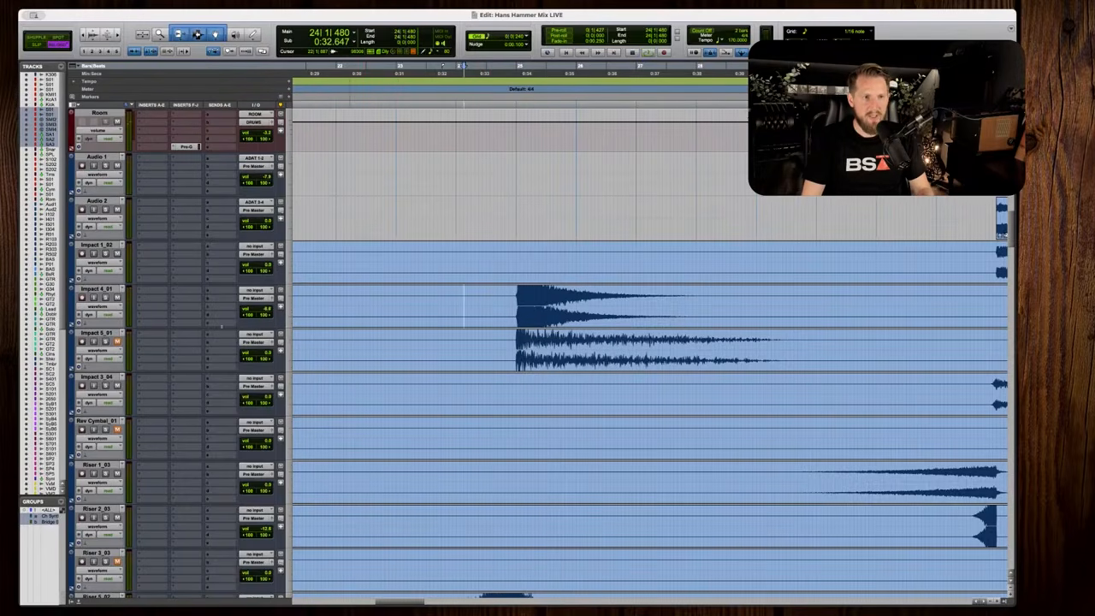
key(space)
drag(250, 310, 255, 309)
key(space)
Play the full mix from 23|3|480 to judge the Impact 4_01 hit at bar 25.
key(r)
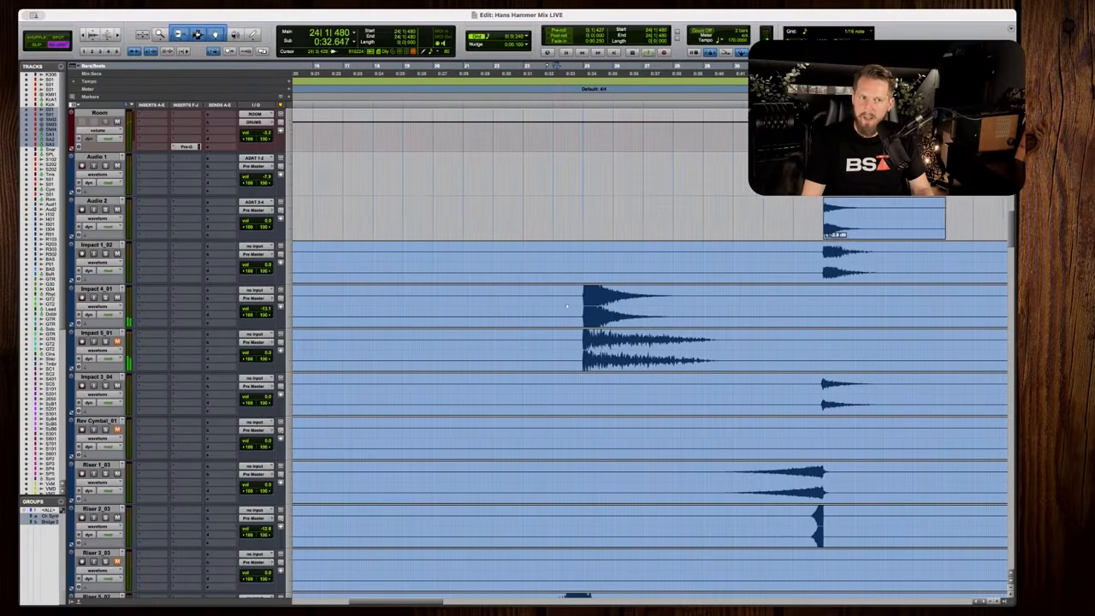
scroll(484, 295, right, 3)
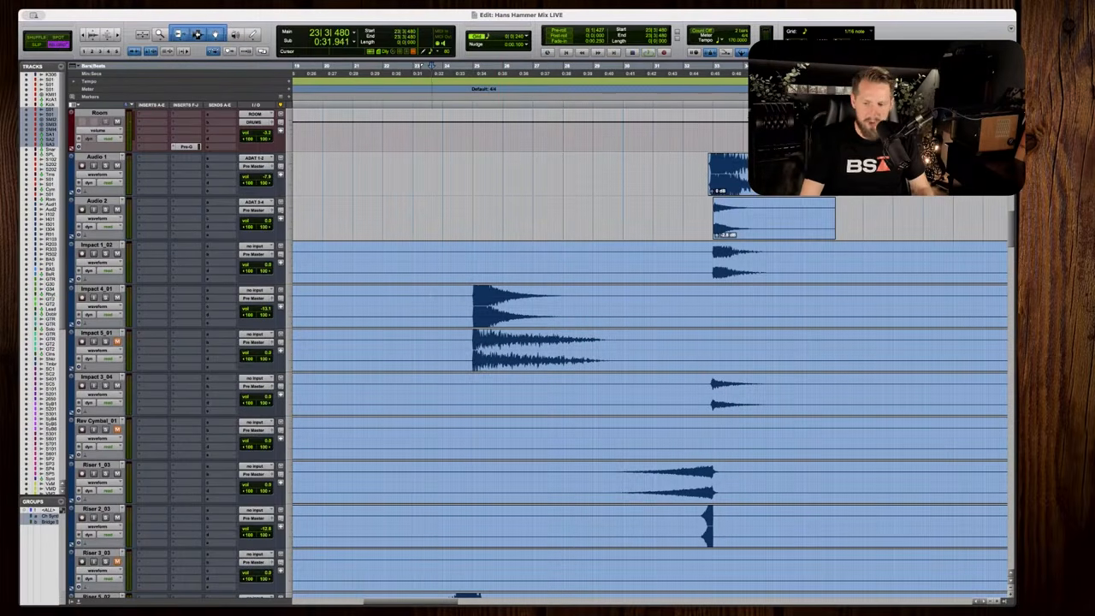
key(space)
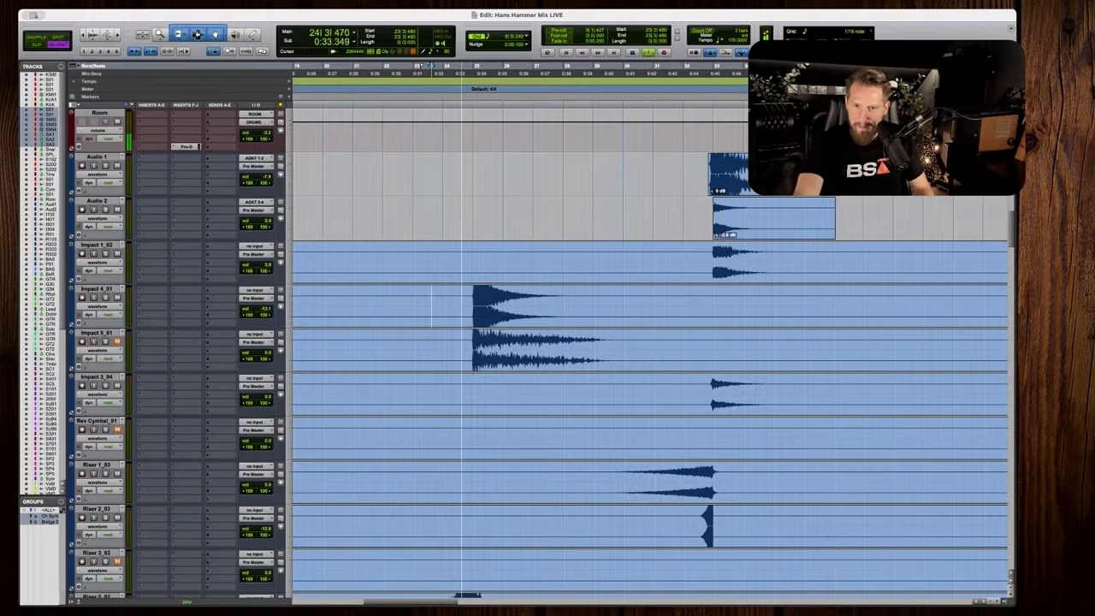
key(space)
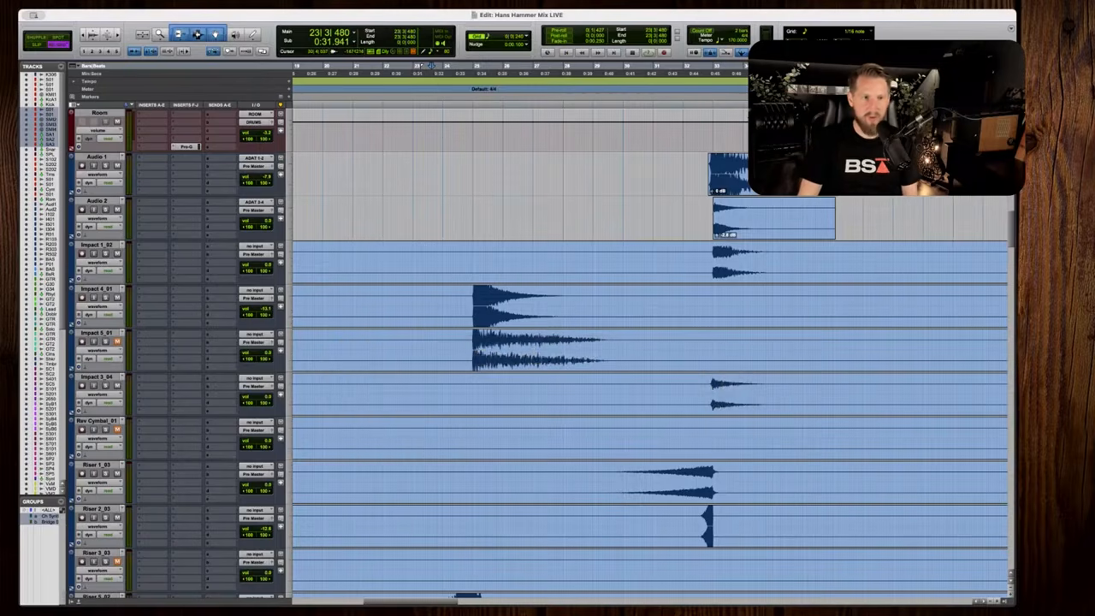
Lower Impact 4_01's volume to -15.1 dB while playing from 24|3|480.
key(space)
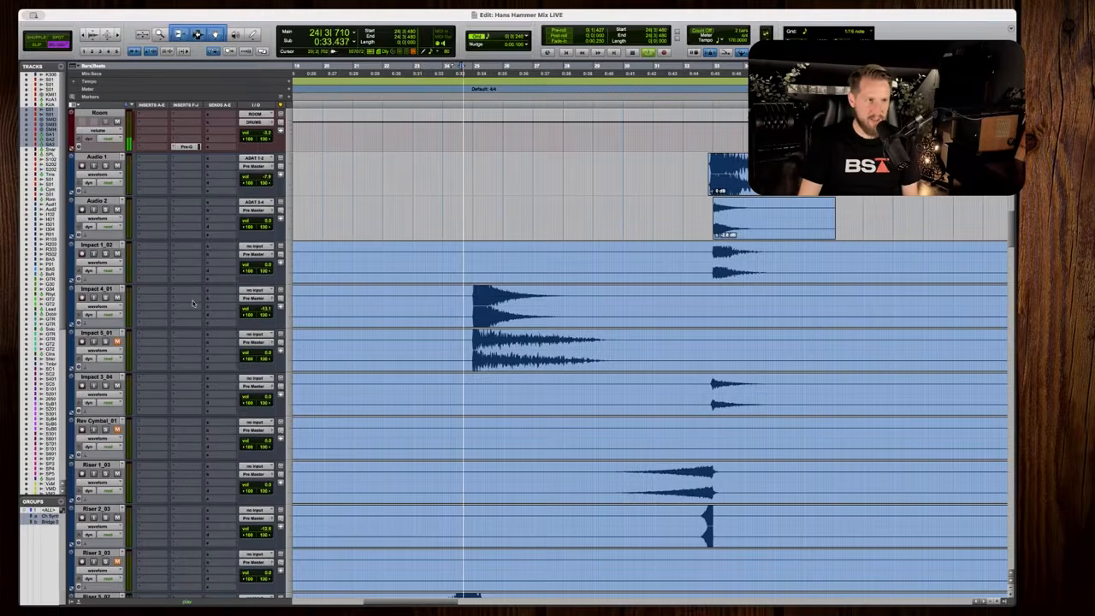
drag(250, 306, 250, 310)
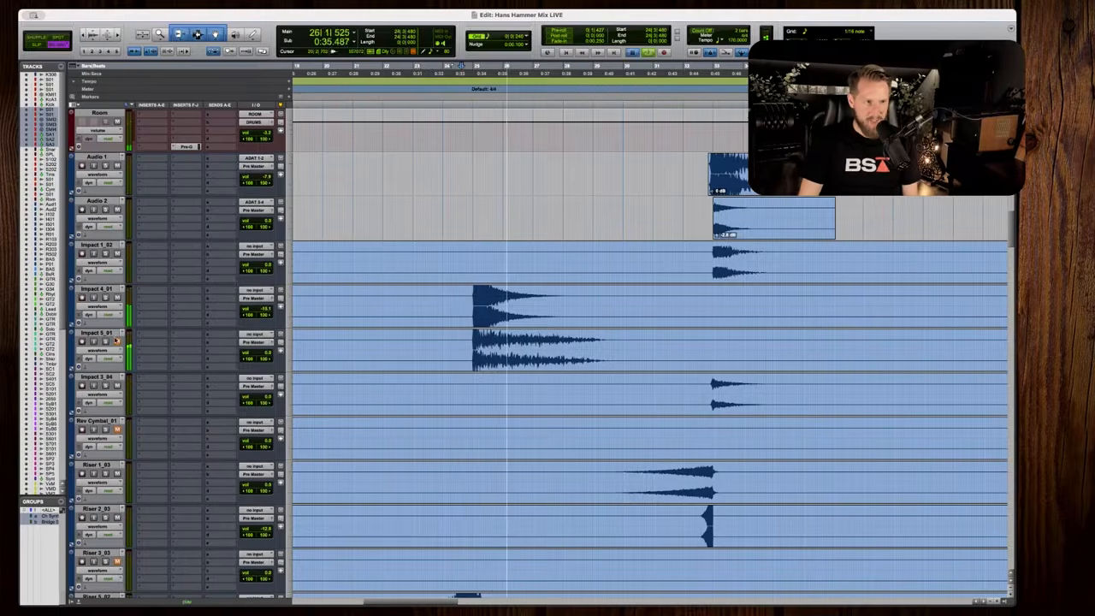
key(space)
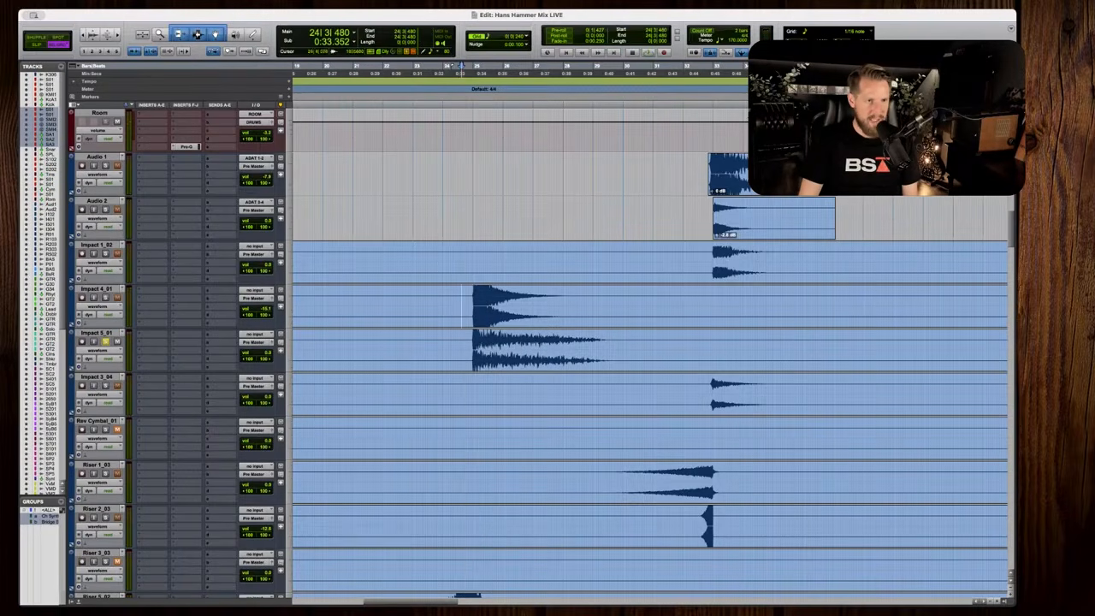
Set Impact 5_01's volume to -11.2 dB, audition it soloed with Impact 4_01, and replay the full mix from 24|4|000.
key(space)
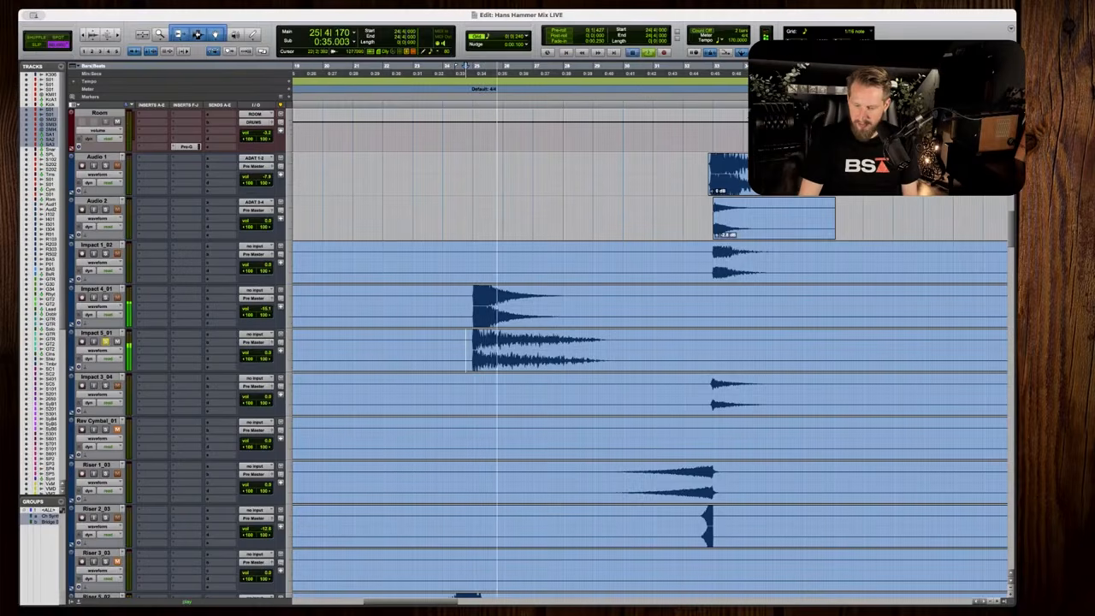
key(space)
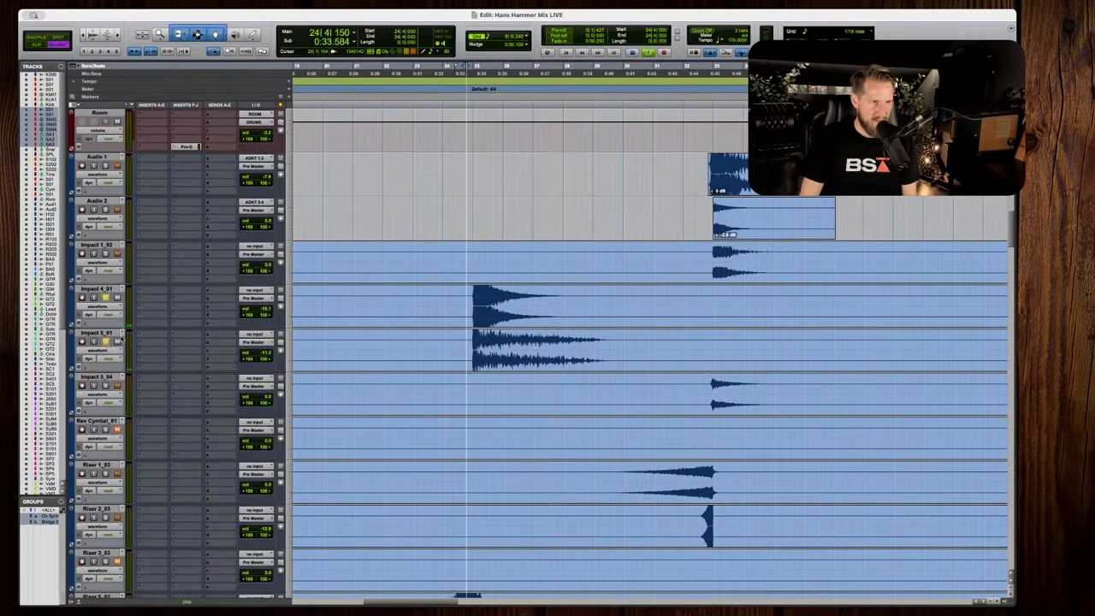
key(space)
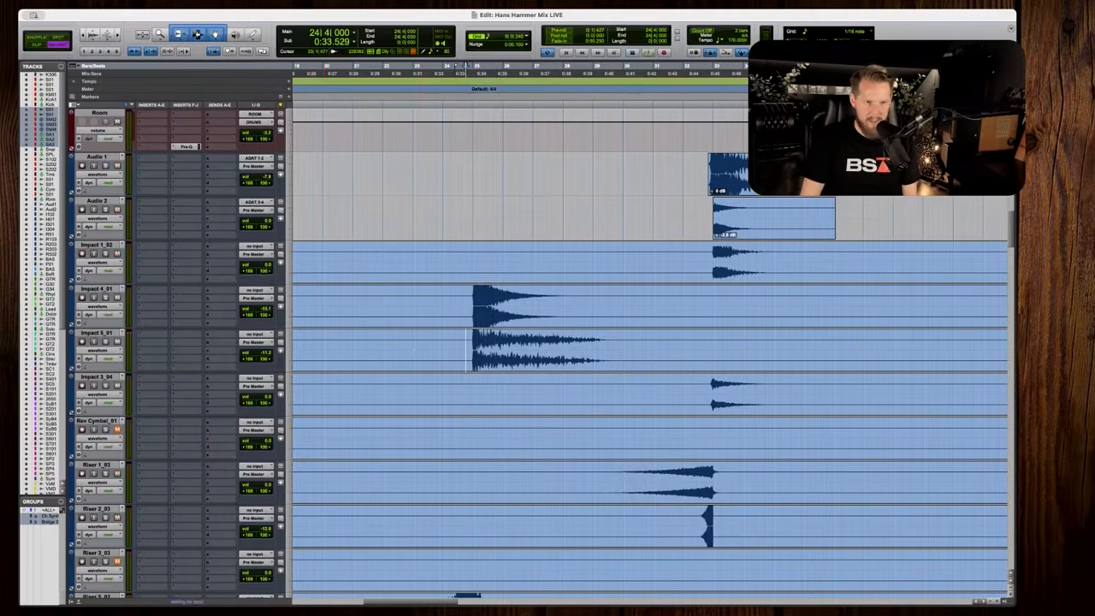
key(space)
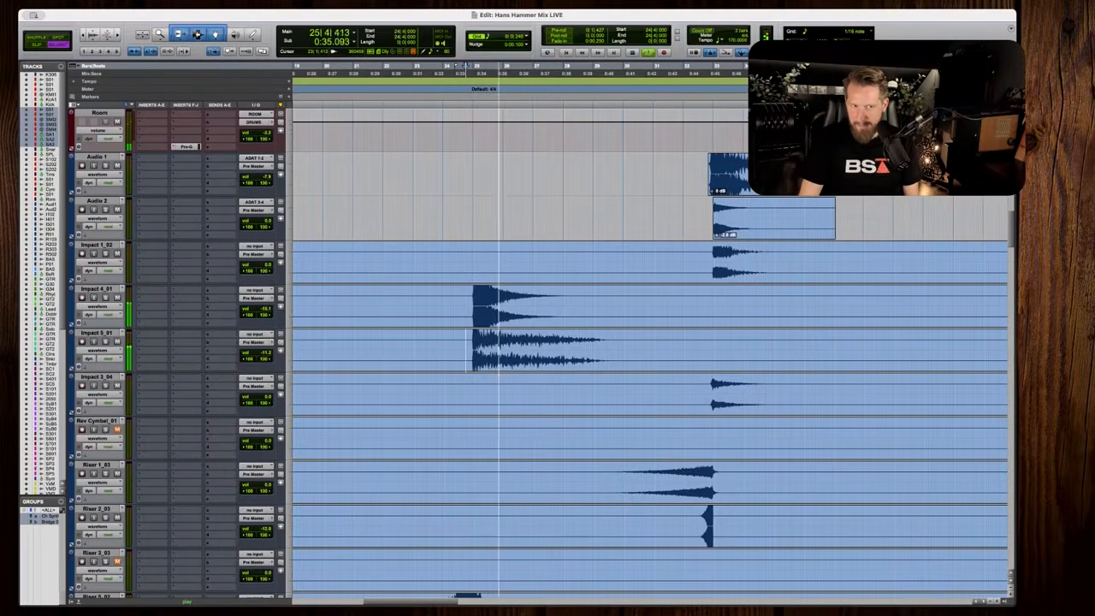
Replay the full mix from 22|3|720 to judge the two impact hits at bar 25.
key(space)
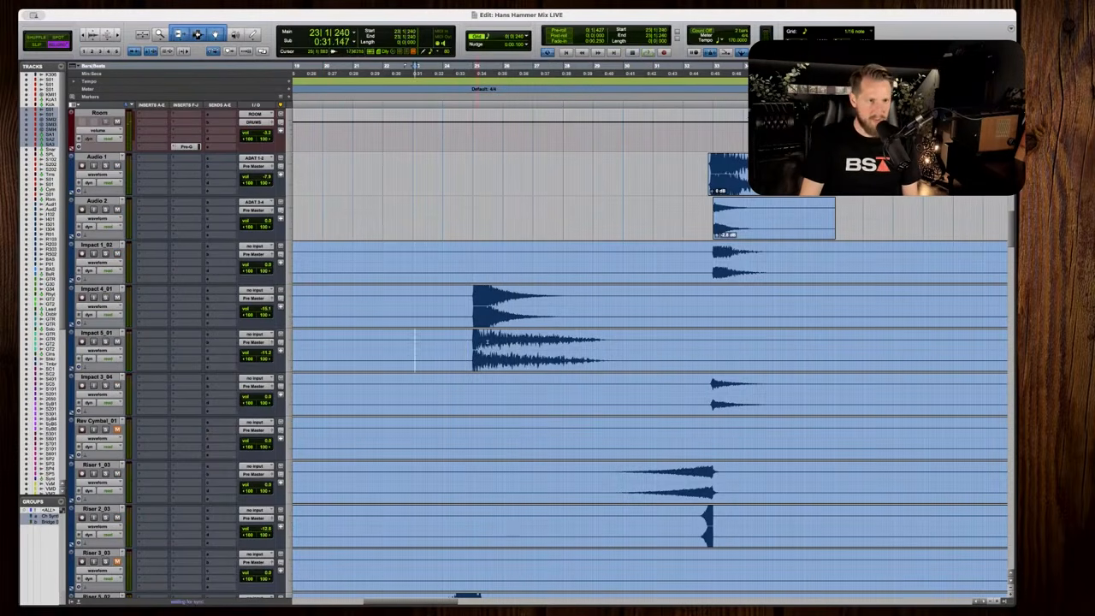
key(space)
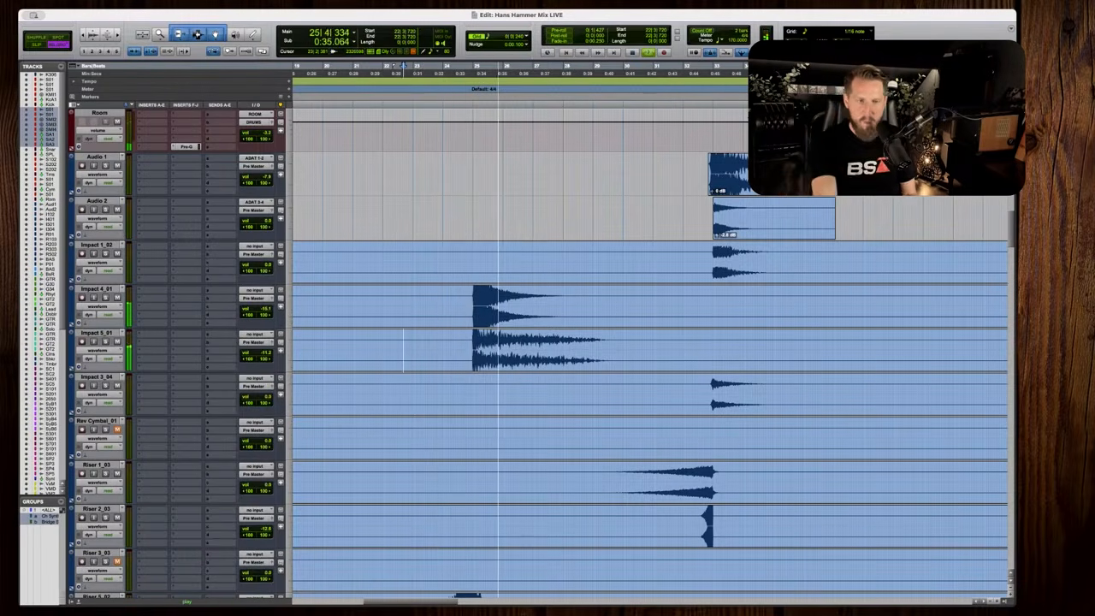
key(r)
scroll(471, 351, down, 2)
scroll(650, 350, down, 1)
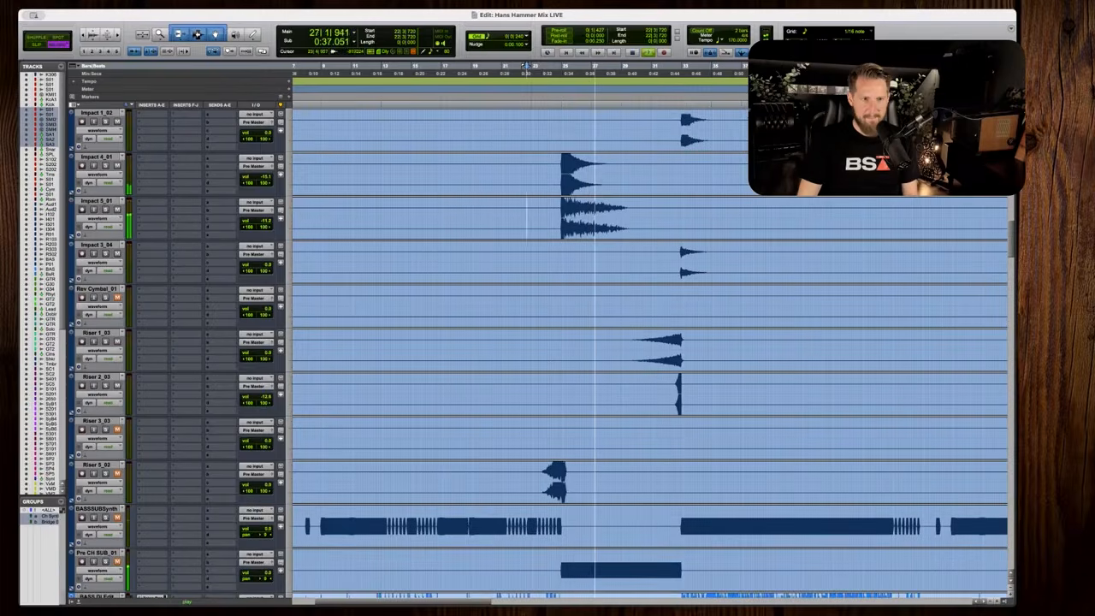
scroll(650, 351, down, 2)
key(space)
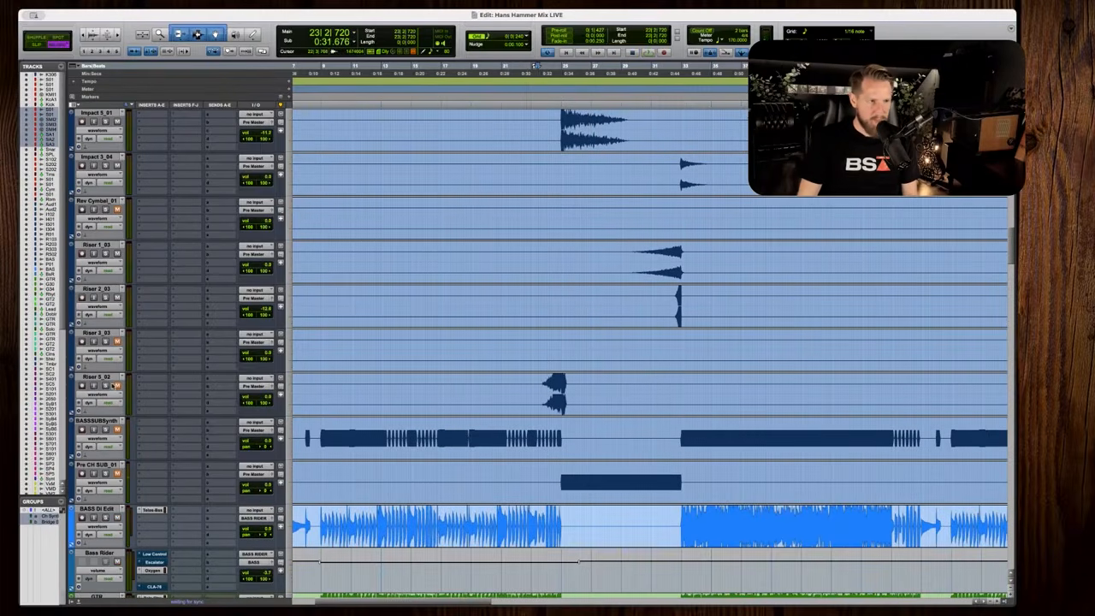
Unmute Riser 5_02 and audition it soloed, alone and with Impact 4_01 and Impact 5_01, from 23|2|720.
key(space)
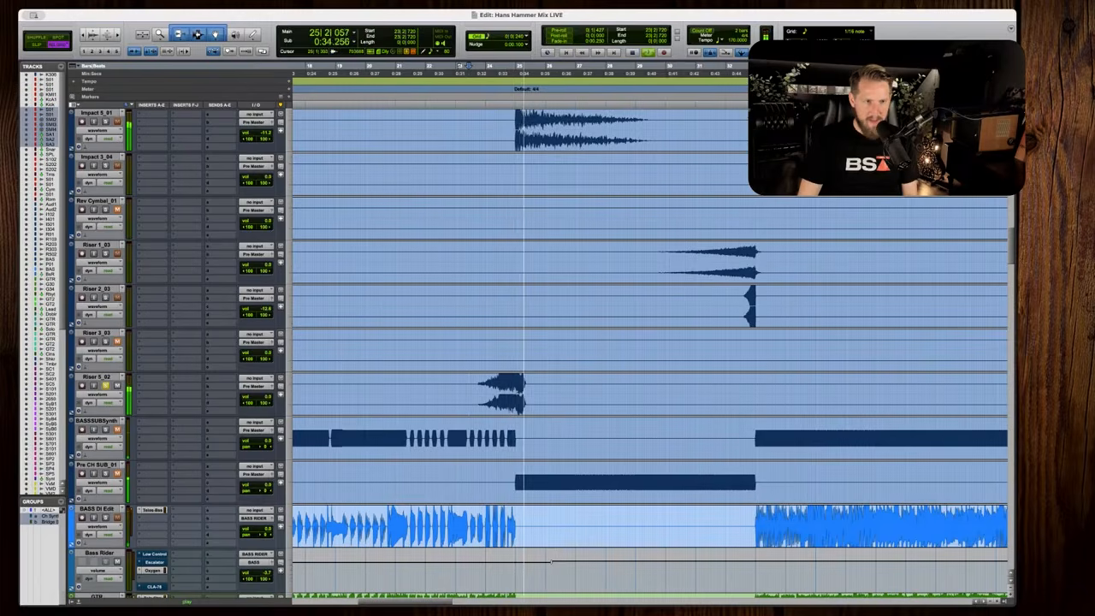
key(space)
scroll(254, 280, up, 6)
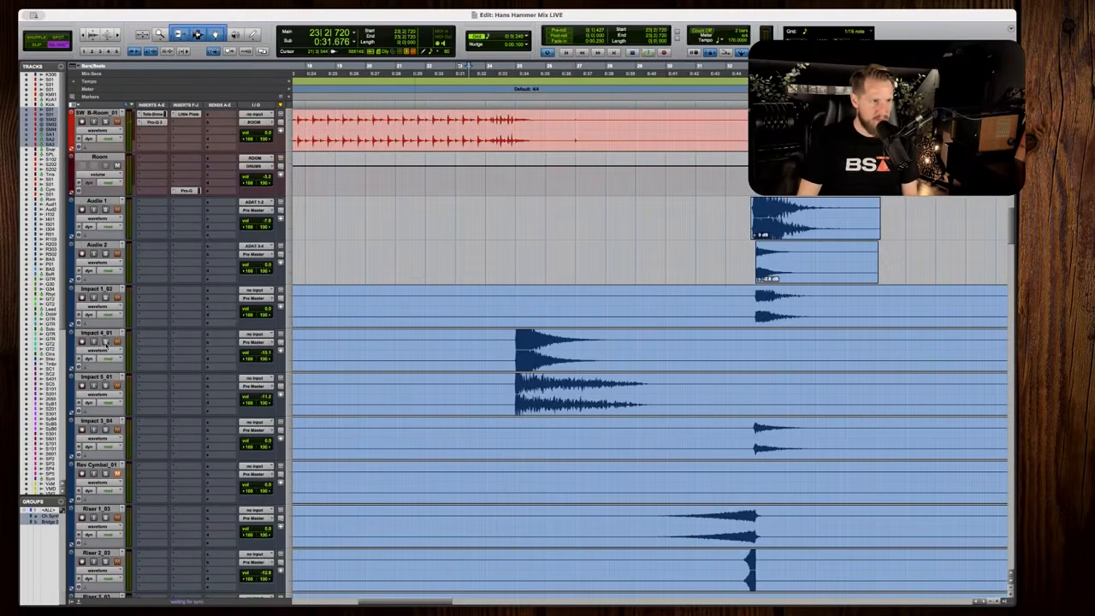
key(space)
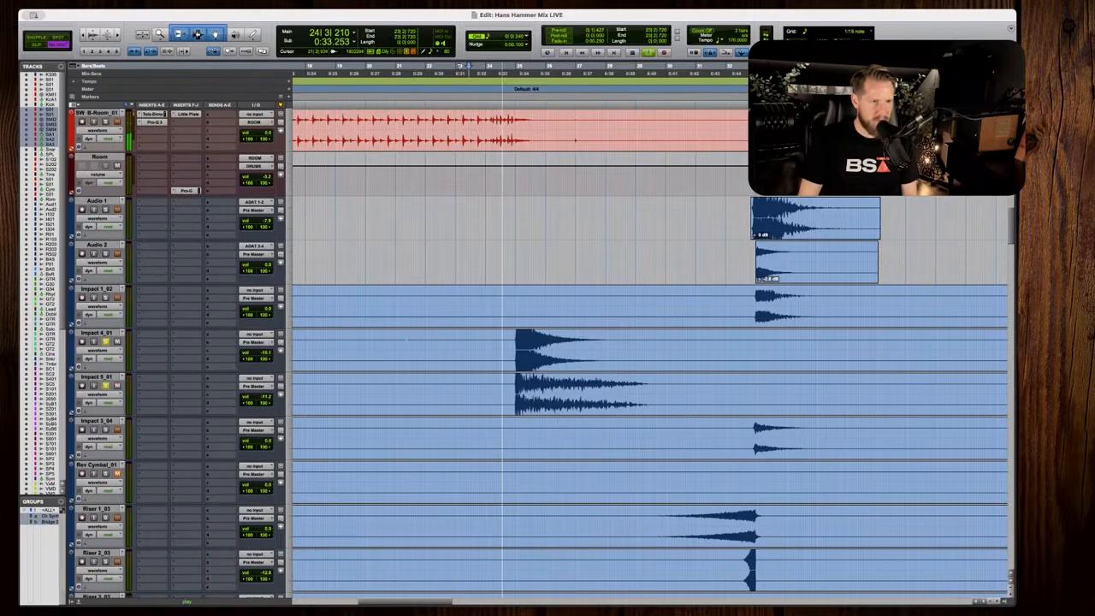
scroll(550, 473, down, 8)
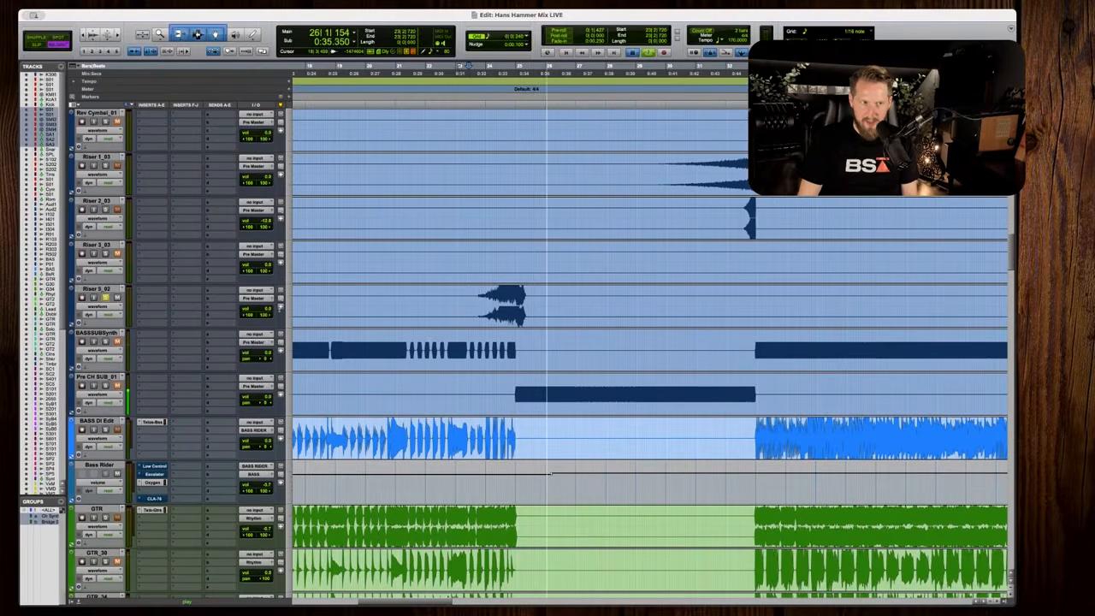
key(space)
Lower Riser 5_02's volume, checking its level in the full mix from 23|2|720.
key(space)
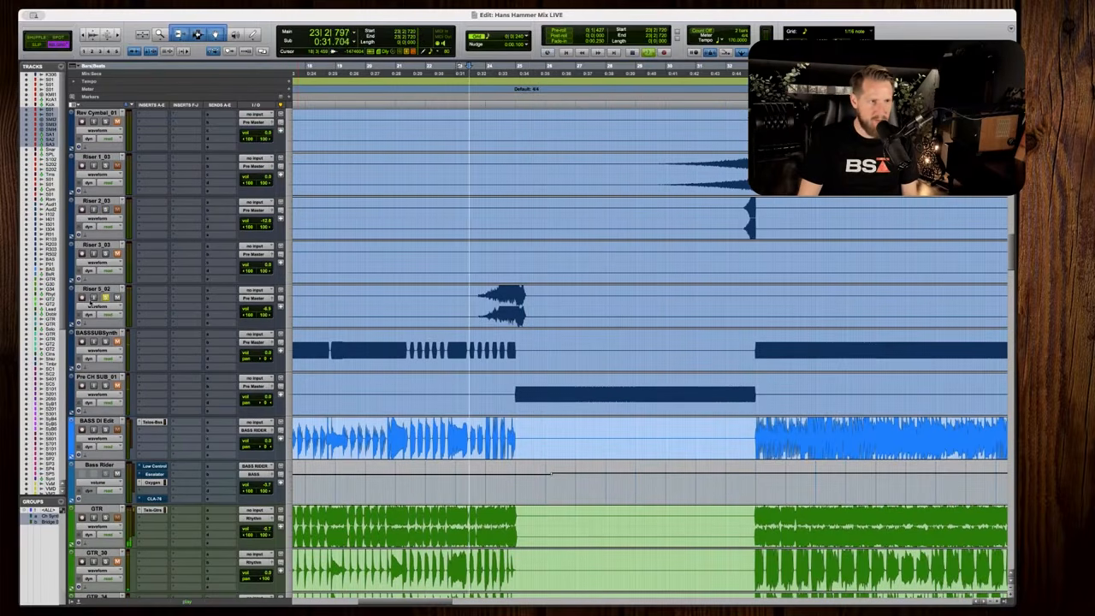
key(space)
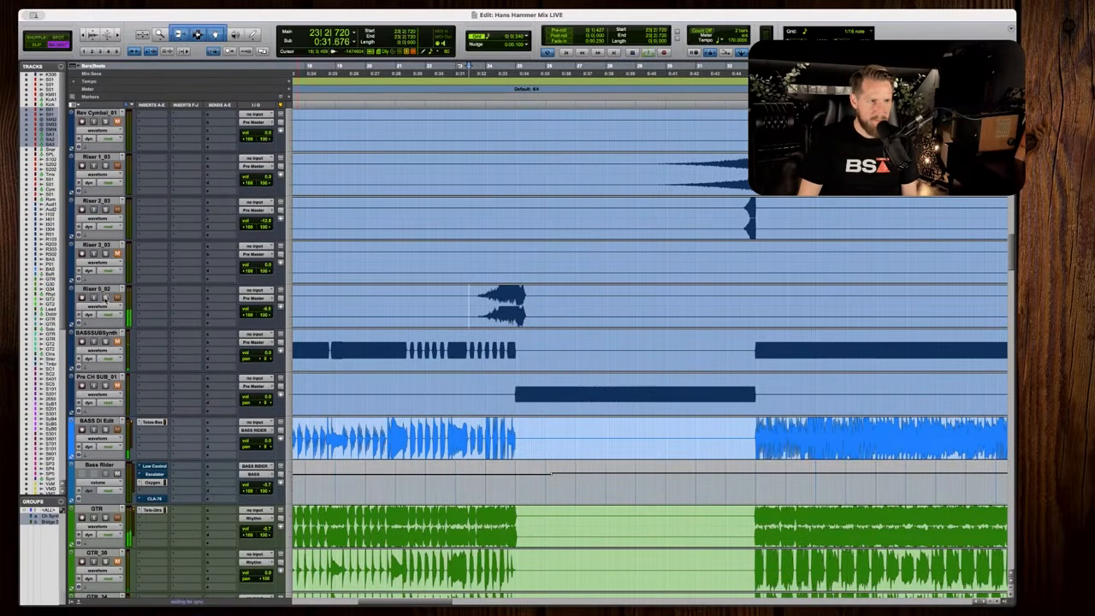
key(space)
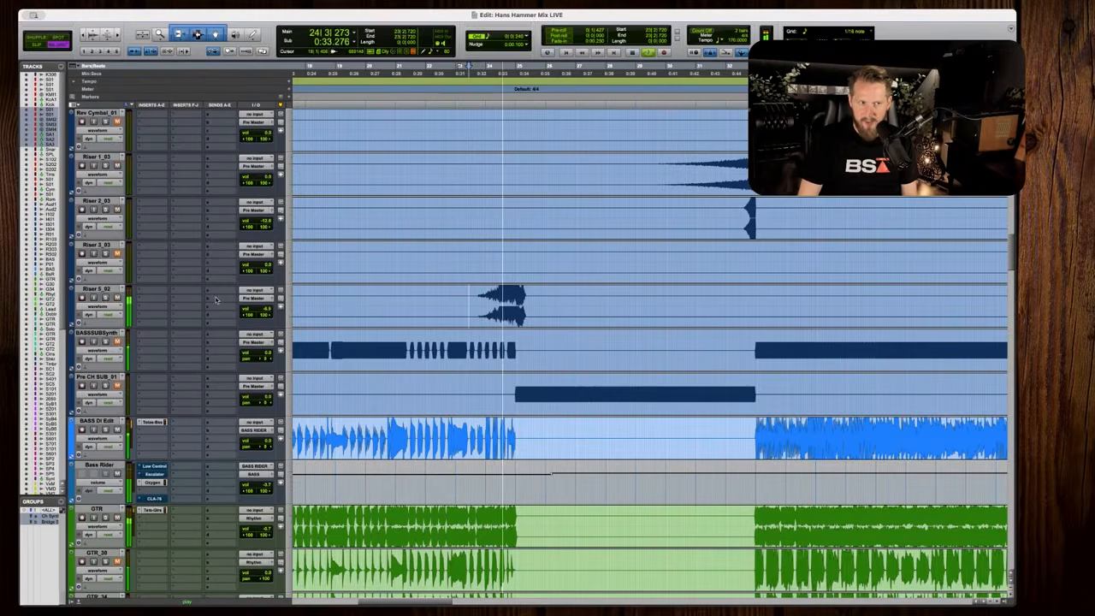
key(space)
click(260, 307)
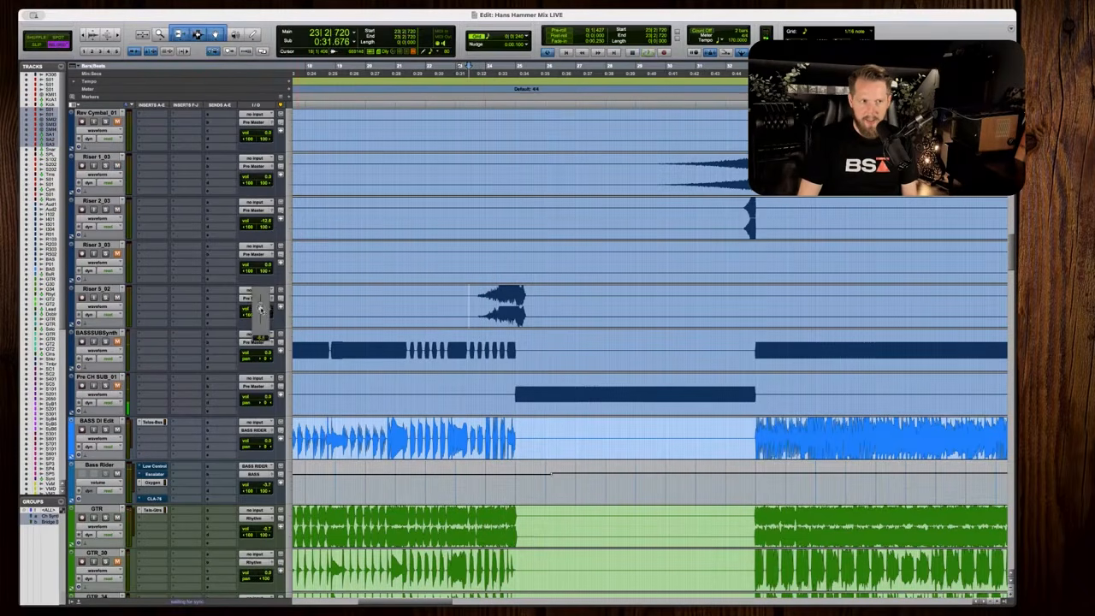
Move the Riser 5_02 track directly below Impact 5_01.
scroll(650, 351, up, 3)
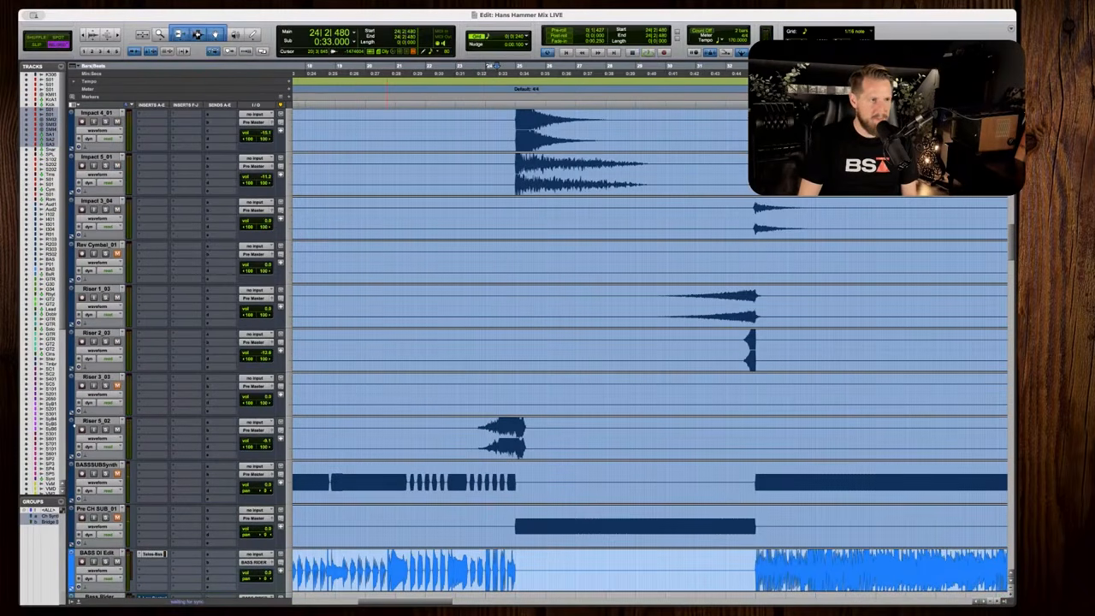
drag(104, 424, 196, 223)
scroll(371, 272, up, 1)
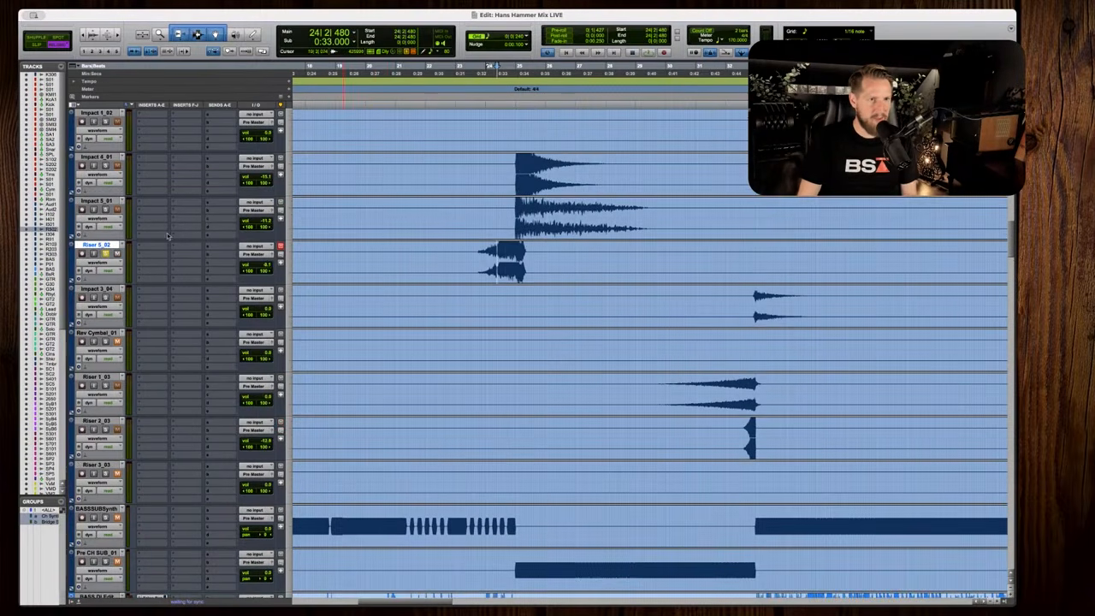
Audition Riser 5_02 soloed with the impacts from 24|2|480 and set Impact 4_01's volume to -11.9 dB.
click(106, 167)
key(space)
key(t)
key(t)
scroll(418, 259, right, 3)
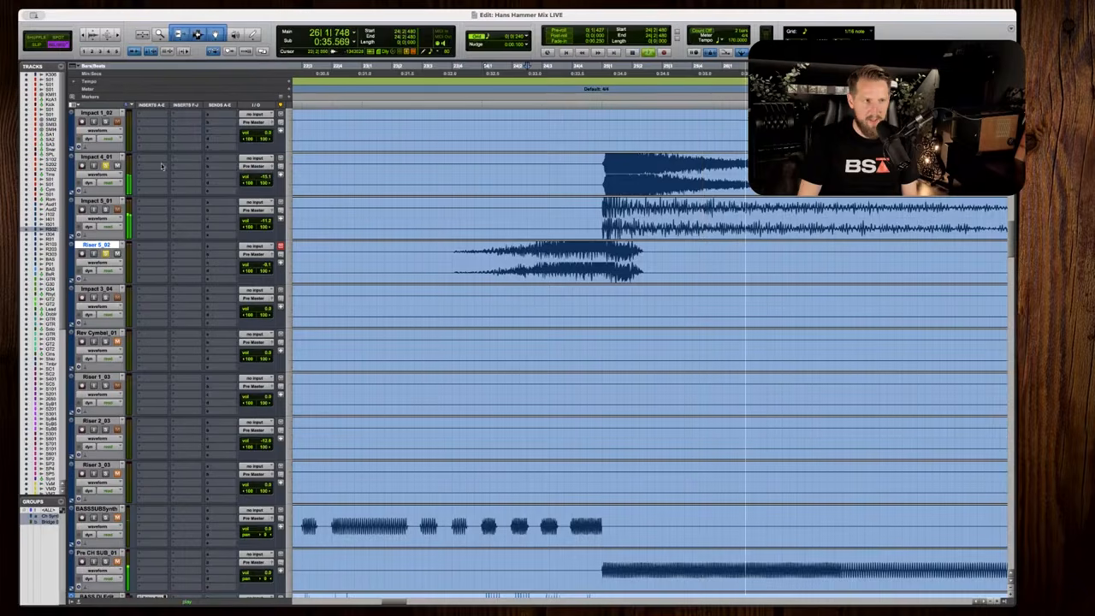
key(space)
key(r)
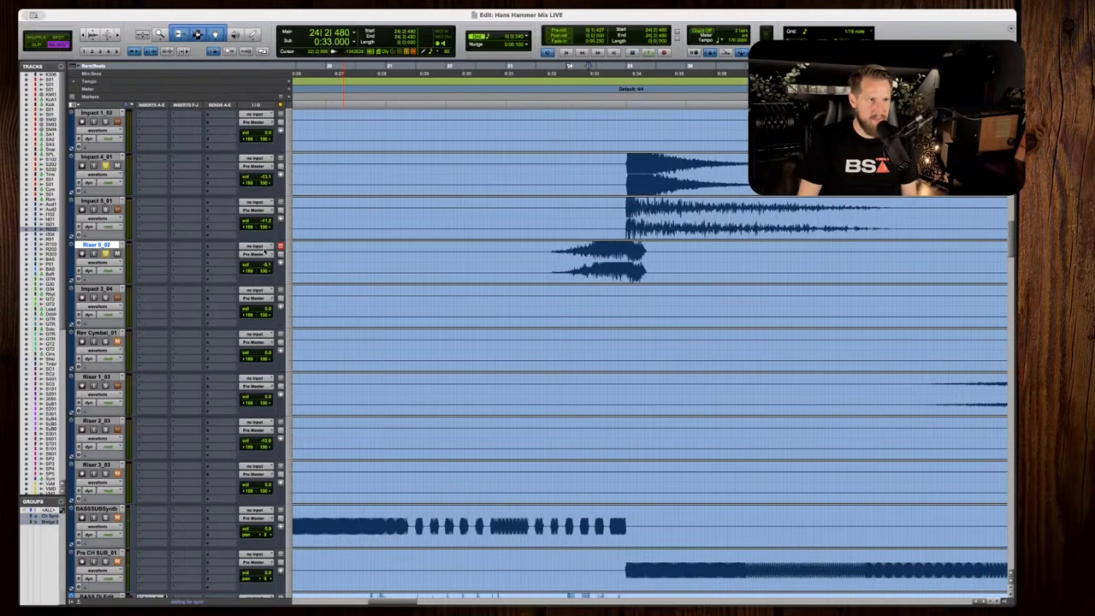
key(space)
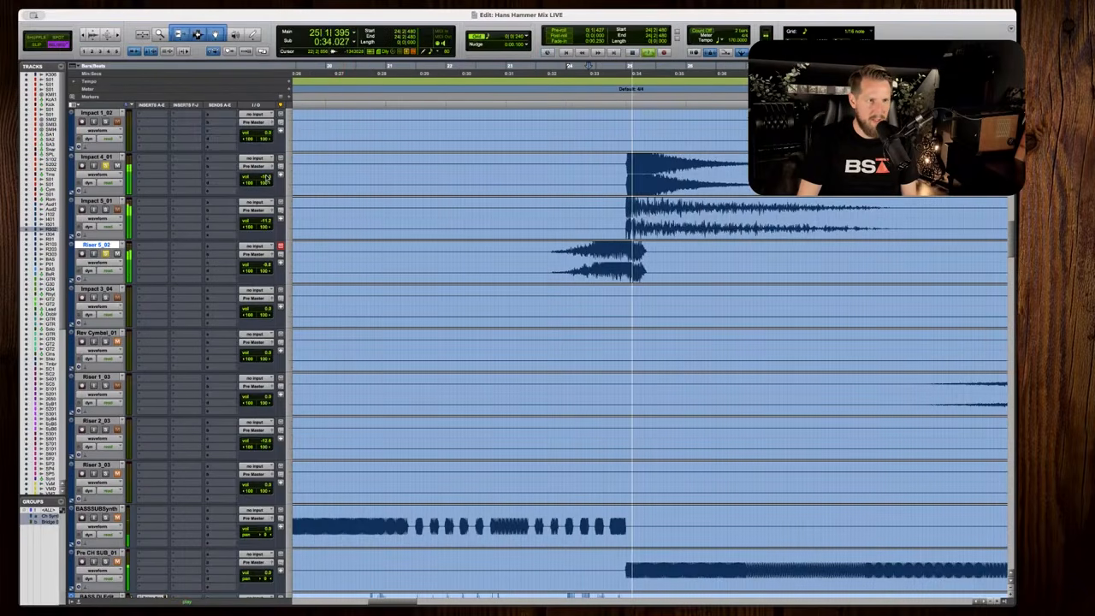
key(space)
Trim and fade out the tail of the Riser 5_02 clip just after bar 25.
key(t)
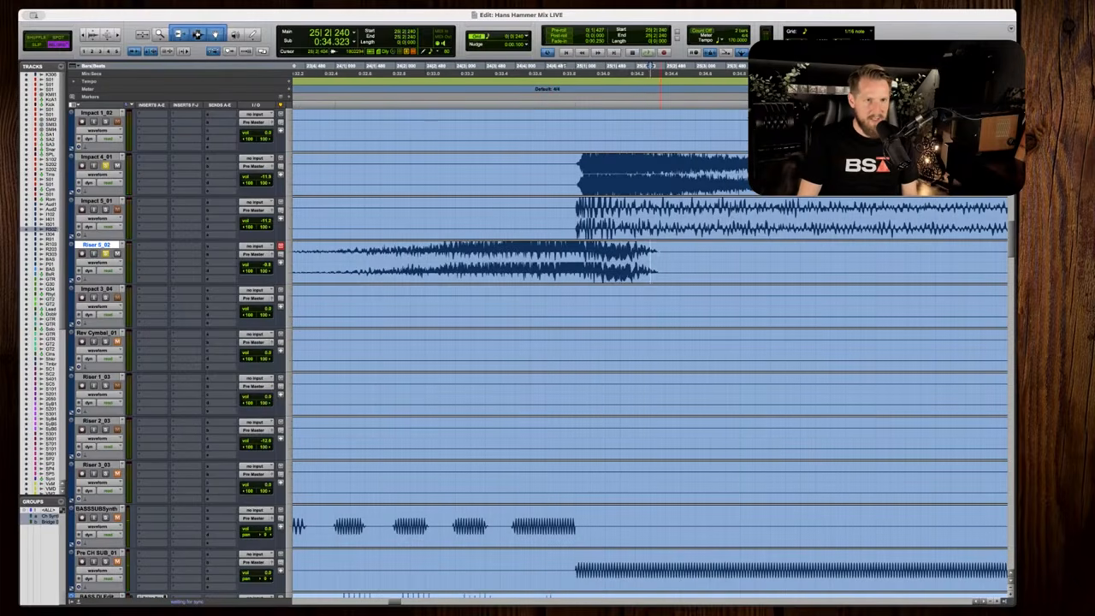
key(g)
drag(622, 276, 604, 276)
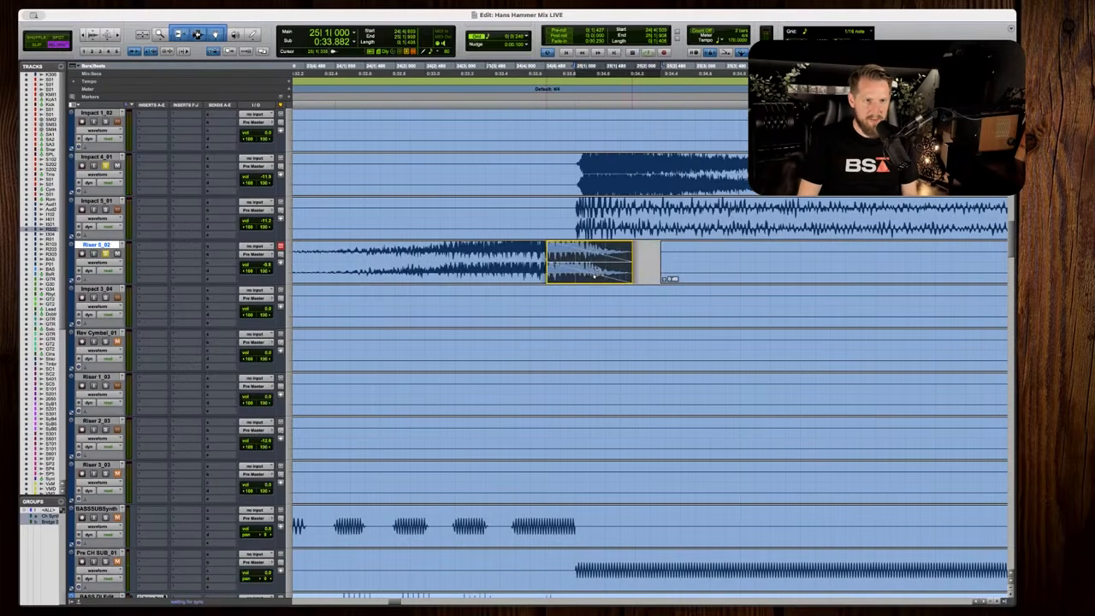
Audition the faded Riser 5_02 tail from 23|4|240, first with the solos on and again in the full mix.
key(r)
click(470, 254)
key(space)
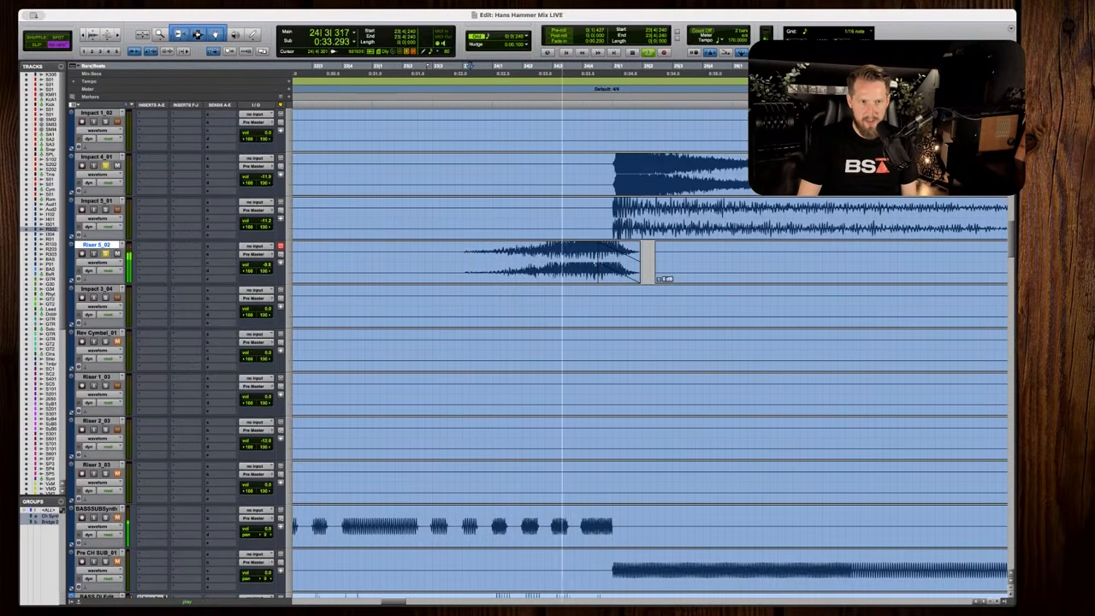
key(space)
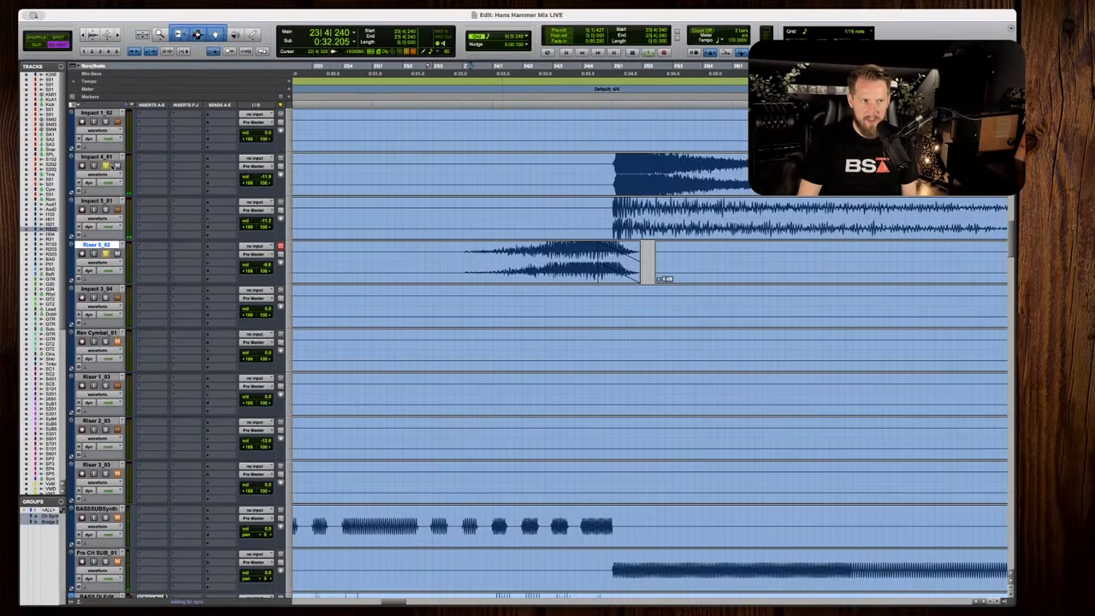
key(r)
key(space)
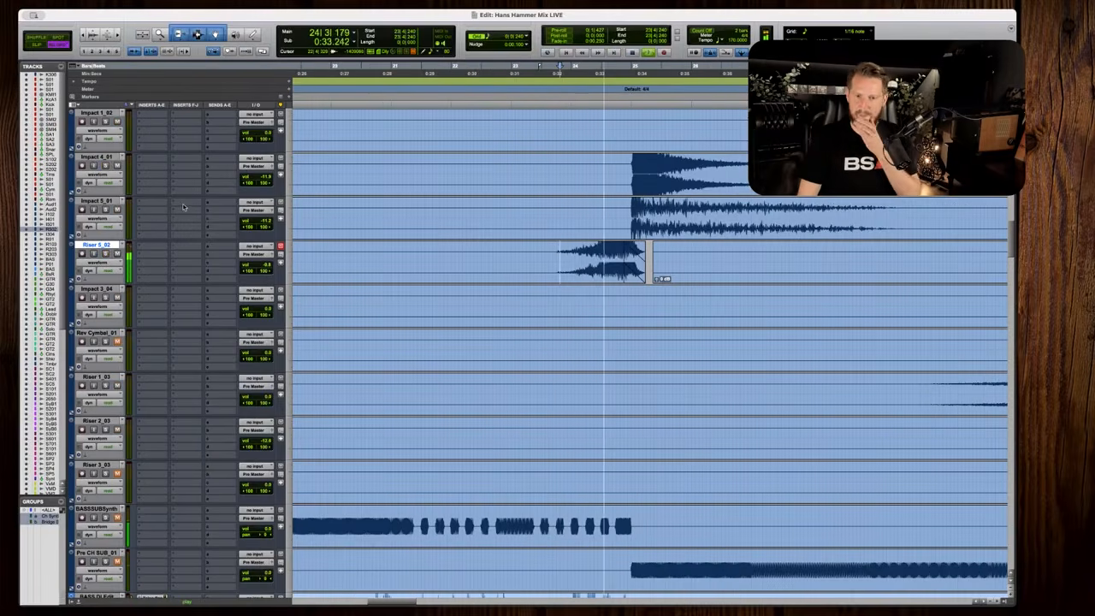
key(r)
Trim and fade out the tail of the second Riser 5_02 swell just after bar 67.
scroll(662, 261, right, 5)
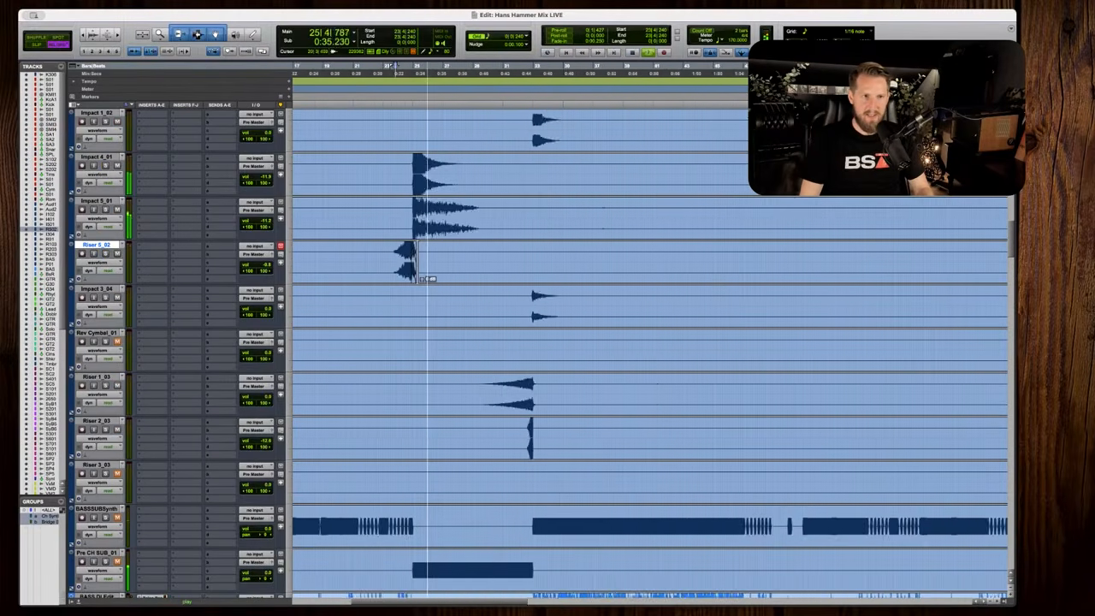
key(r)
scroll(662, 261, right, 5)
key(space)
click(662, 261)
key(t)
key(space)
key(t)
key(t)
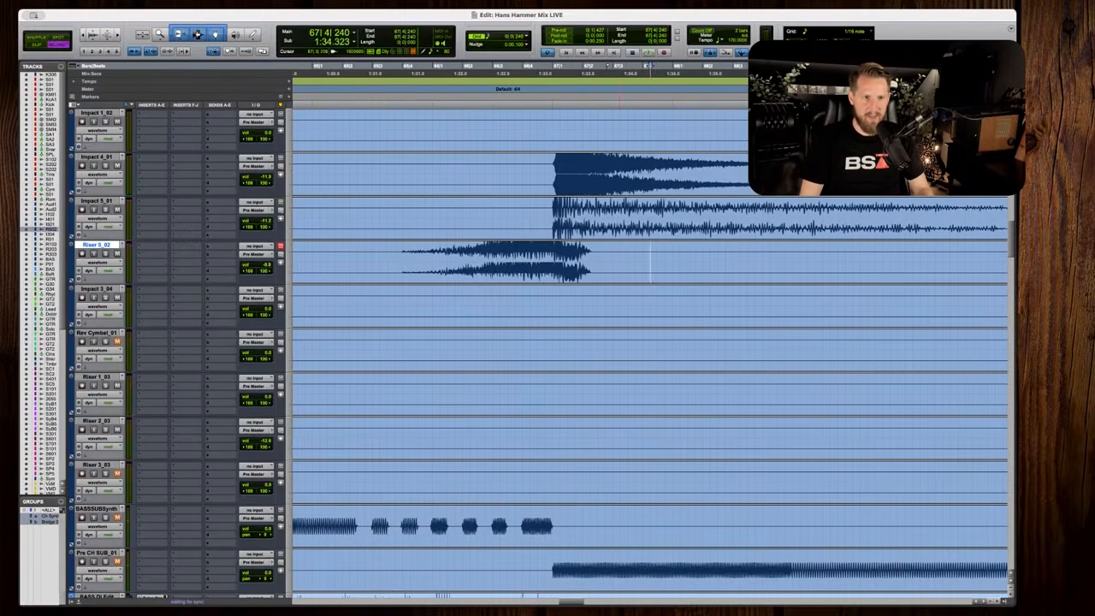
drag(585, 269, 564, 265)
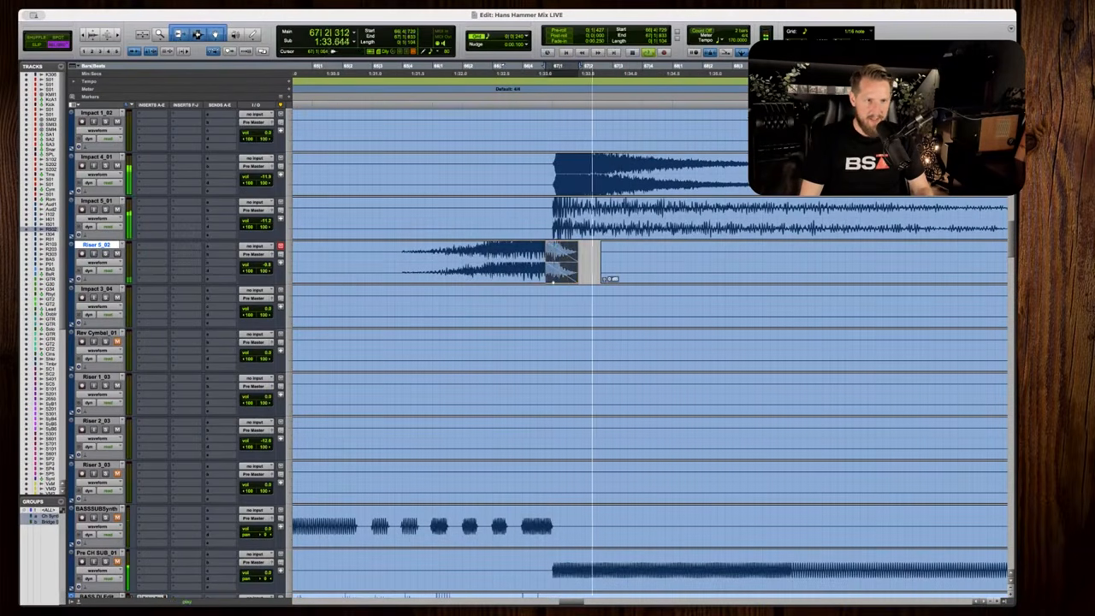
Play the full mix from 66|2|000 to check the second riser's transition into bar 67.
click(461, 261)
key(space)
key(space)
key(r)
key(r)
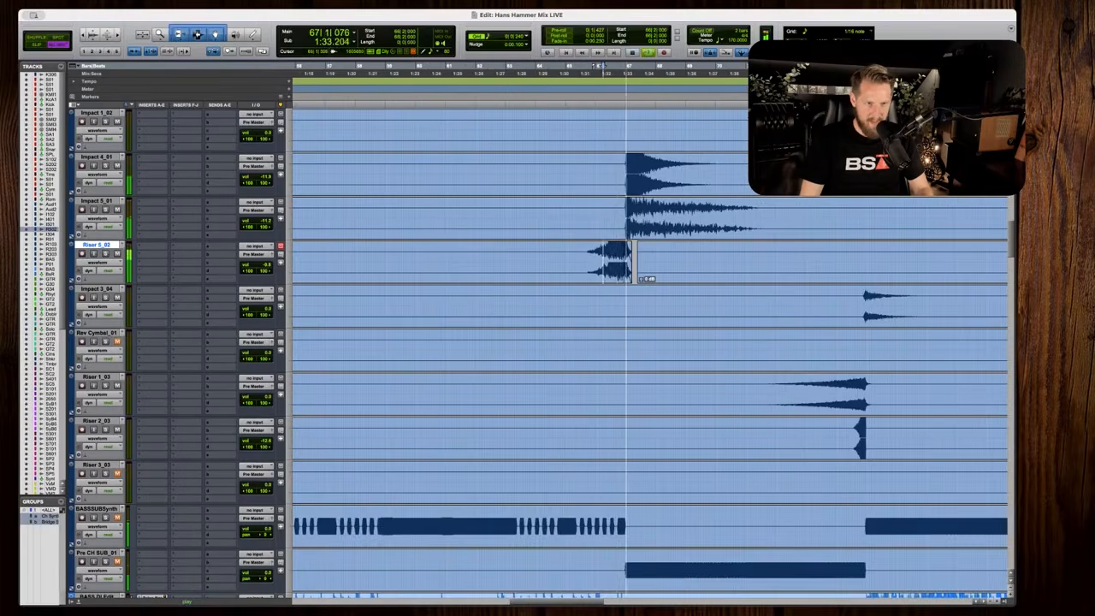
key(r)
key(r)
key(r)
key(space)
key(space)
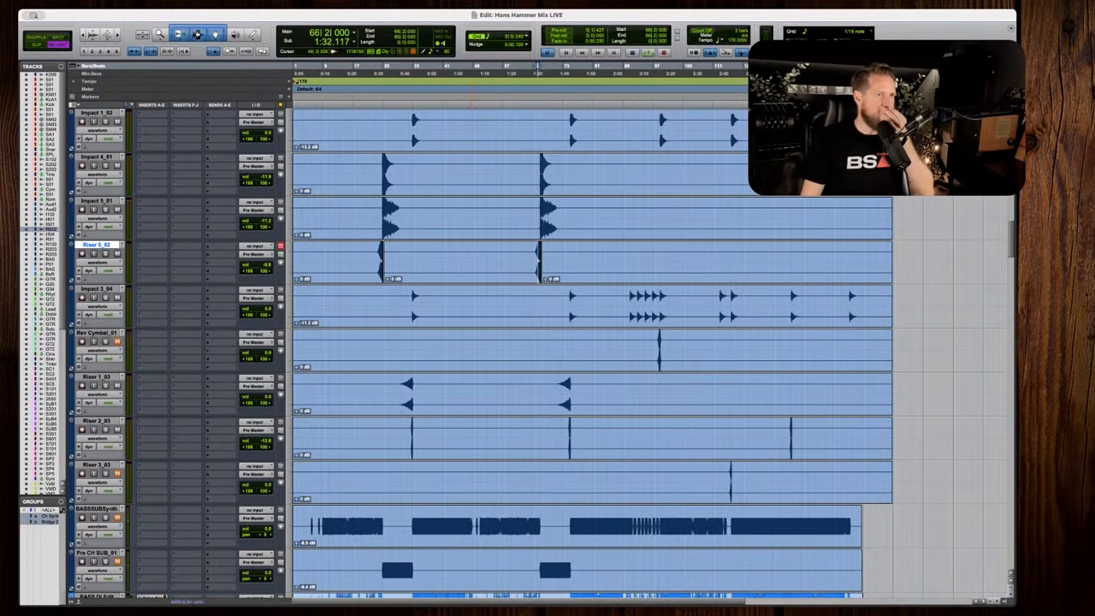
Play the full mix from 32|3|000 to judge the risers and impacts at bar 33.
key(t)
key(t)
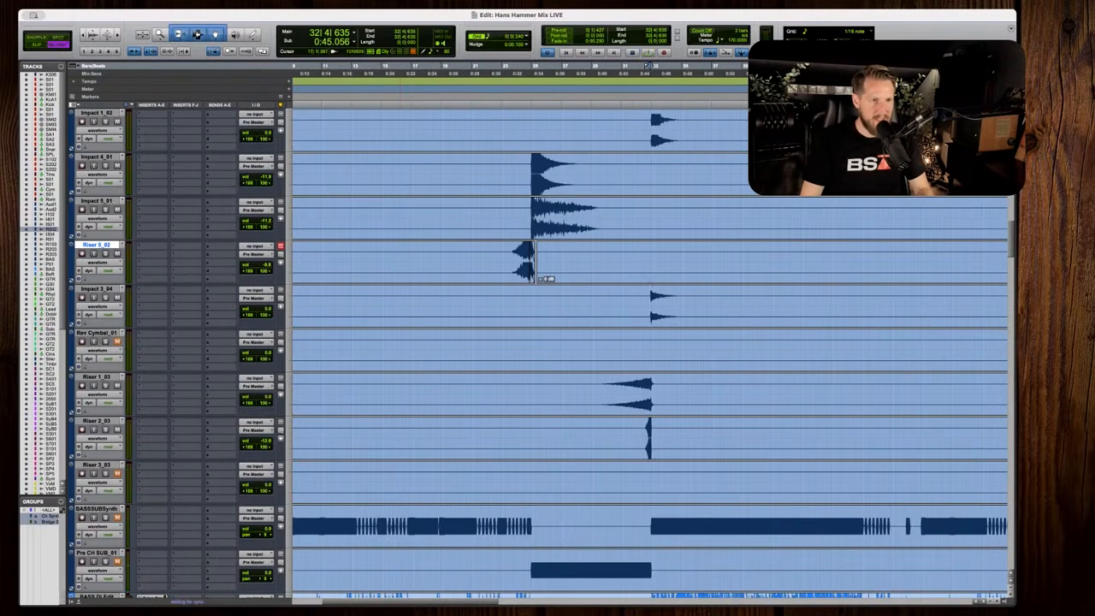
key(space)
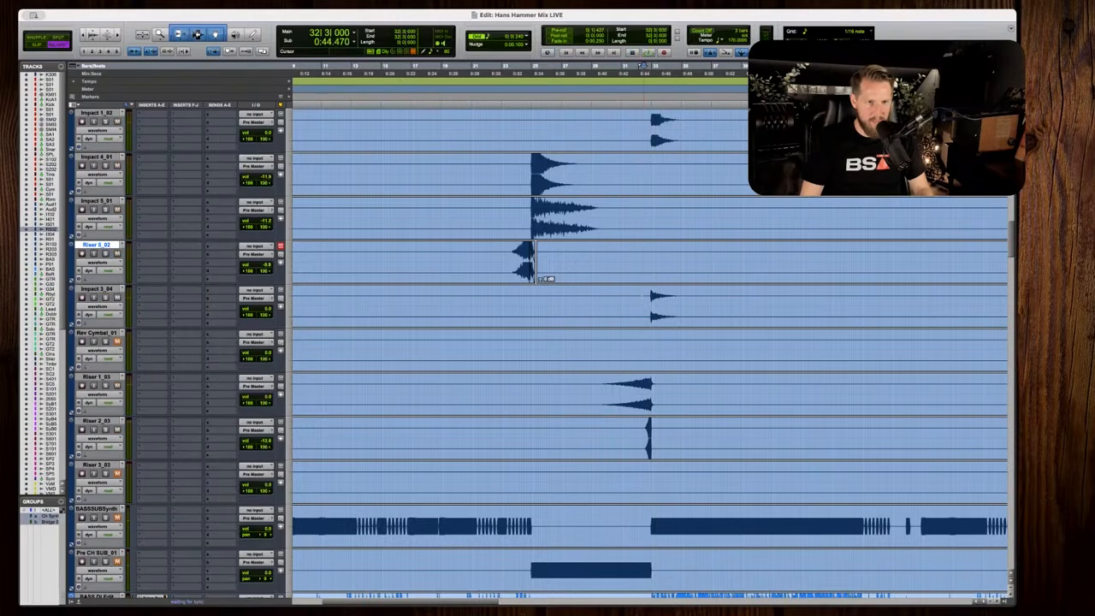
key(r)
key(r)
key(r)
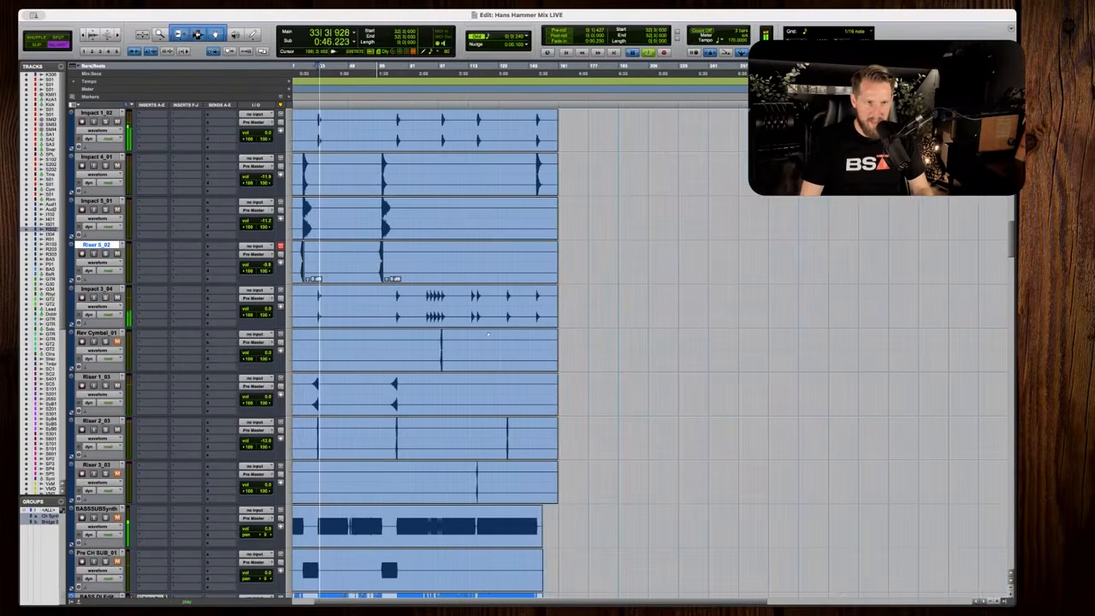
key(space)
Play the full mix from 90|3|720 to judge the repeated Impact 3_04 hits starting at bar 91.
click(438, 303)
key(t)
key(t)
key(t)
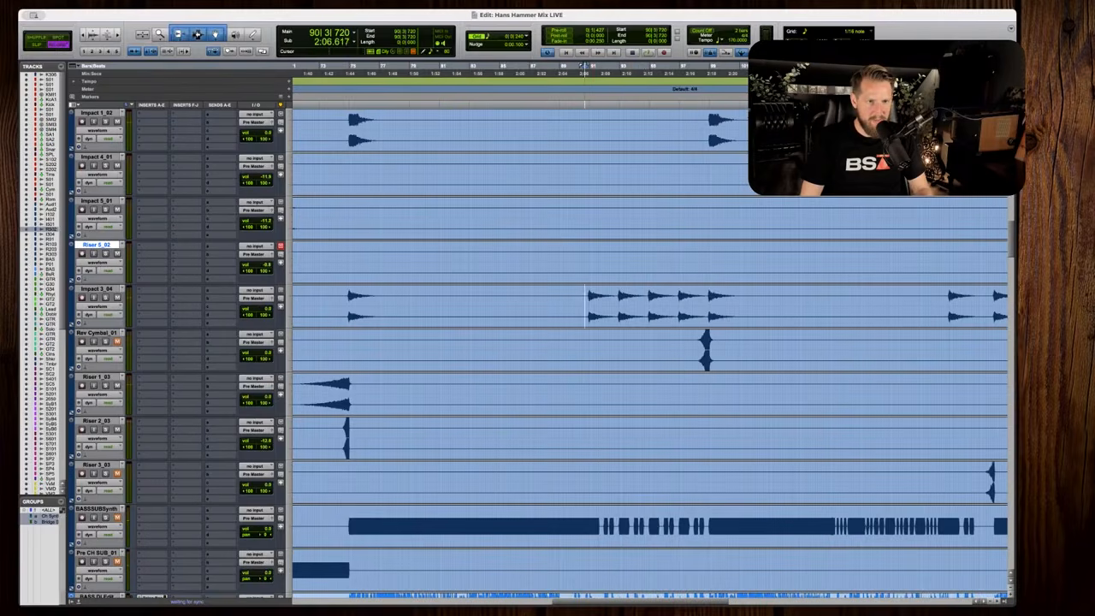
key(t)
scroll(321, 303, right, 3)
scroll(321, 303, right, 1)
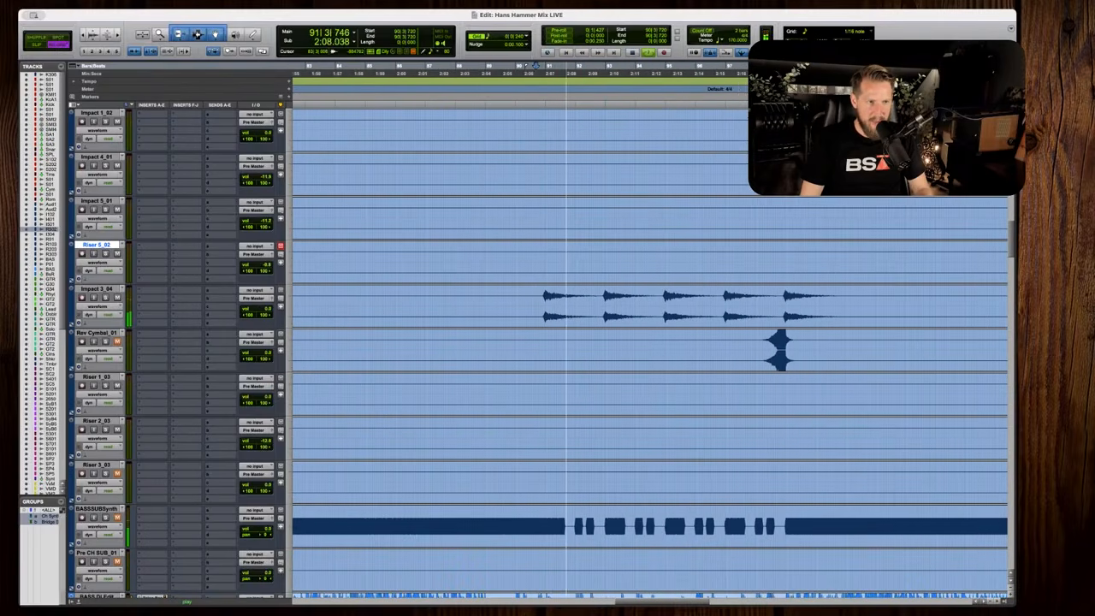
Raise Impact 3_04's volume automation to about +4 dB from 90|4|000 across the repeated hits, and replay from 91|1|000.
click(99, 306)
click(99, 314)
click(538, 306)
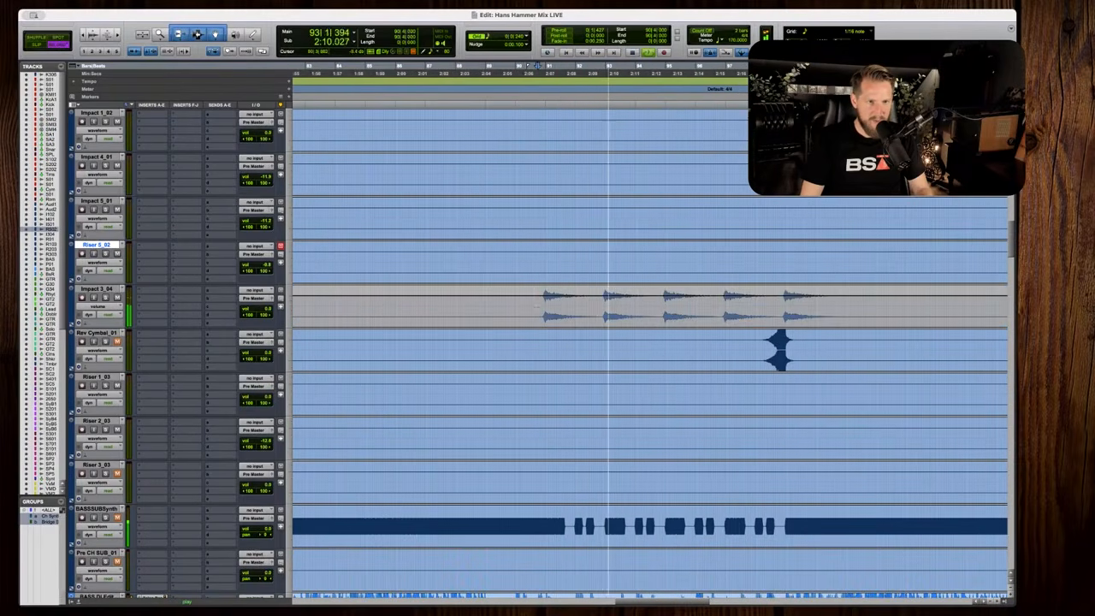
drag(537, 307, 932, 308)
drag(767, 291, 768, 289)
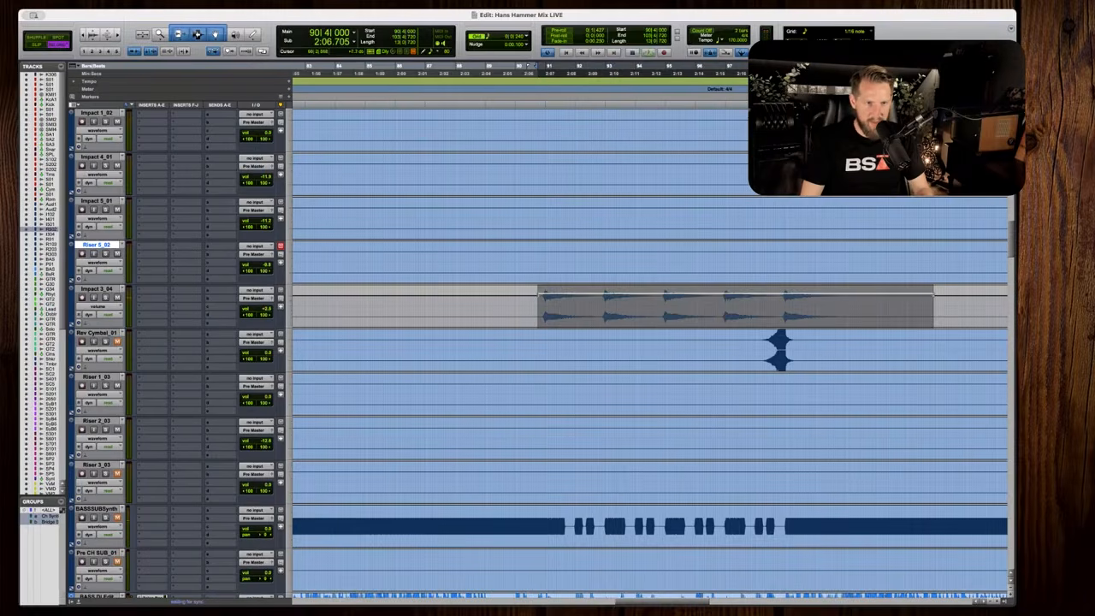
click(543, 304)
key(space)
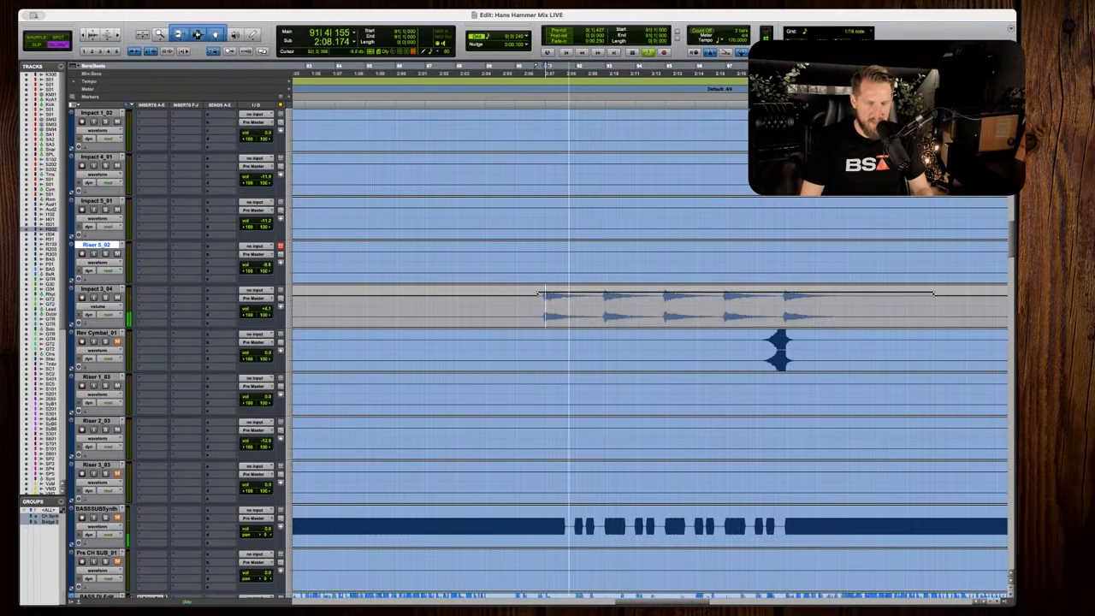
Play the full mix through the raised Impact 3_04 hits, restarting from 92|4|000.
key(t)
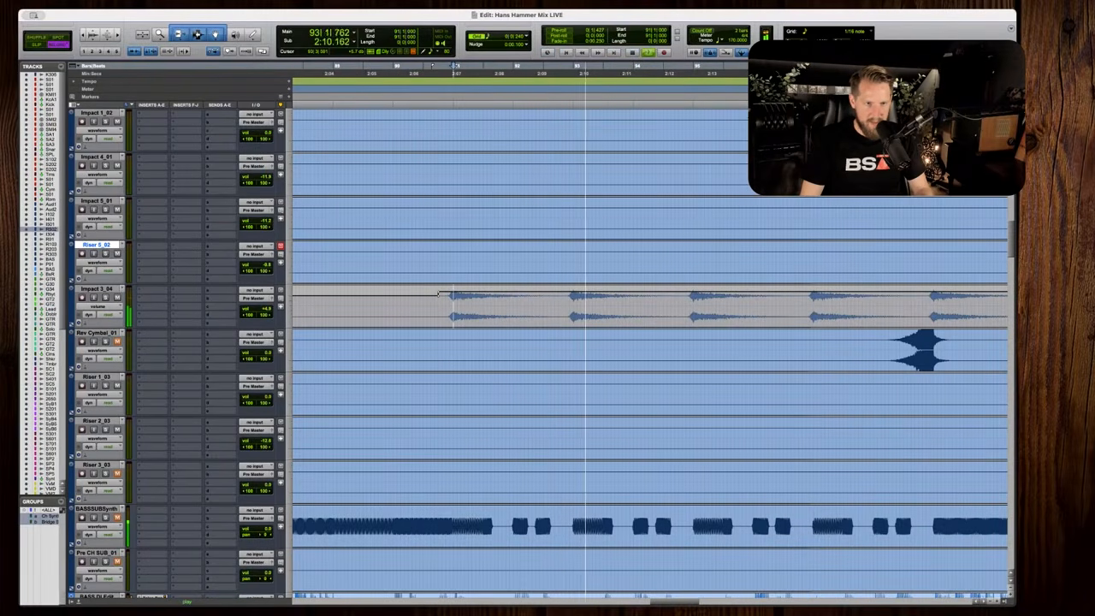
key(space)
key(r)
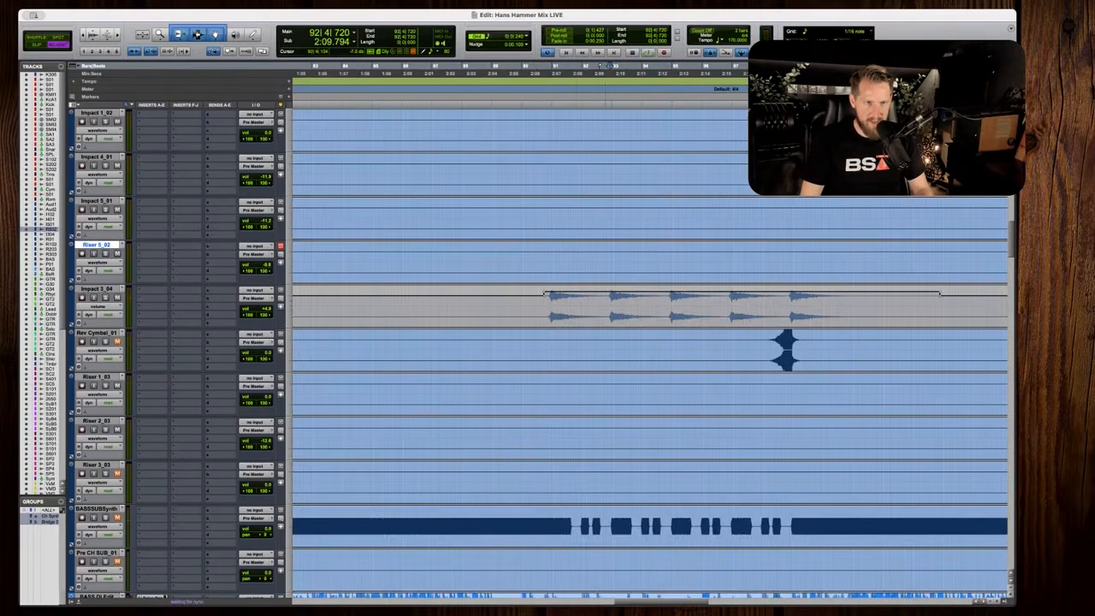
key(t)
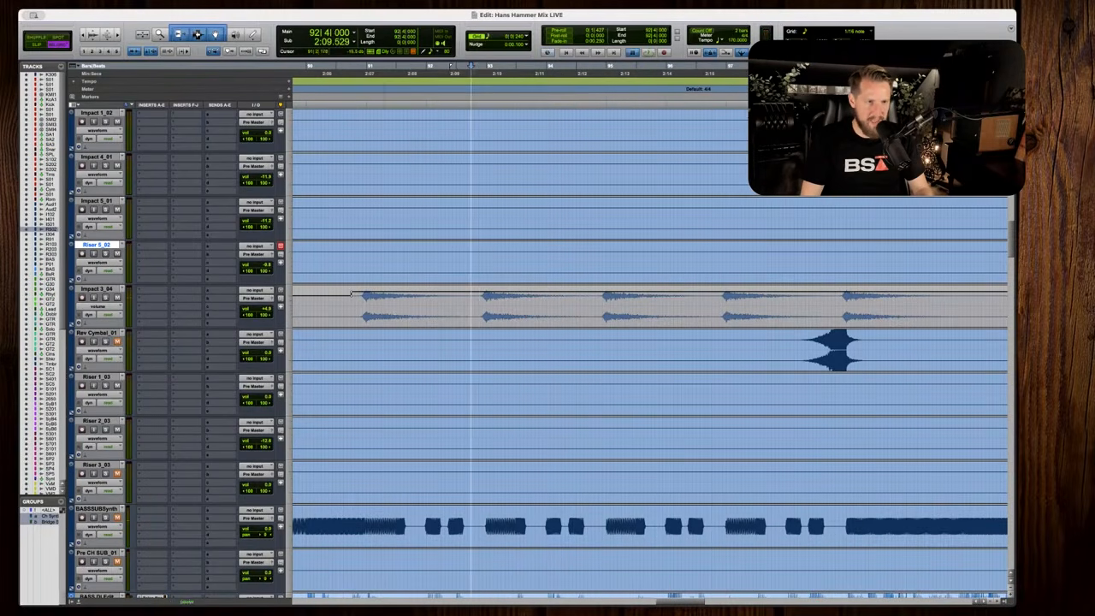
key(space)
key(space)
Unmute Rev Cymbal_01, audition it from 97|4|720 and lower its volume to about -11.2 dB.
key(r)
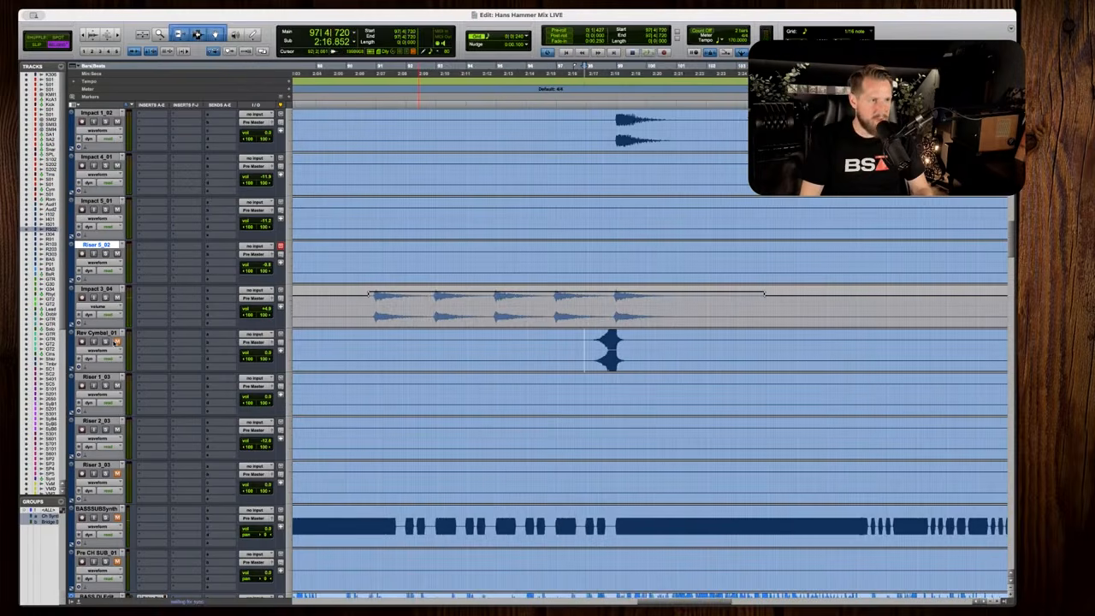
key(space)
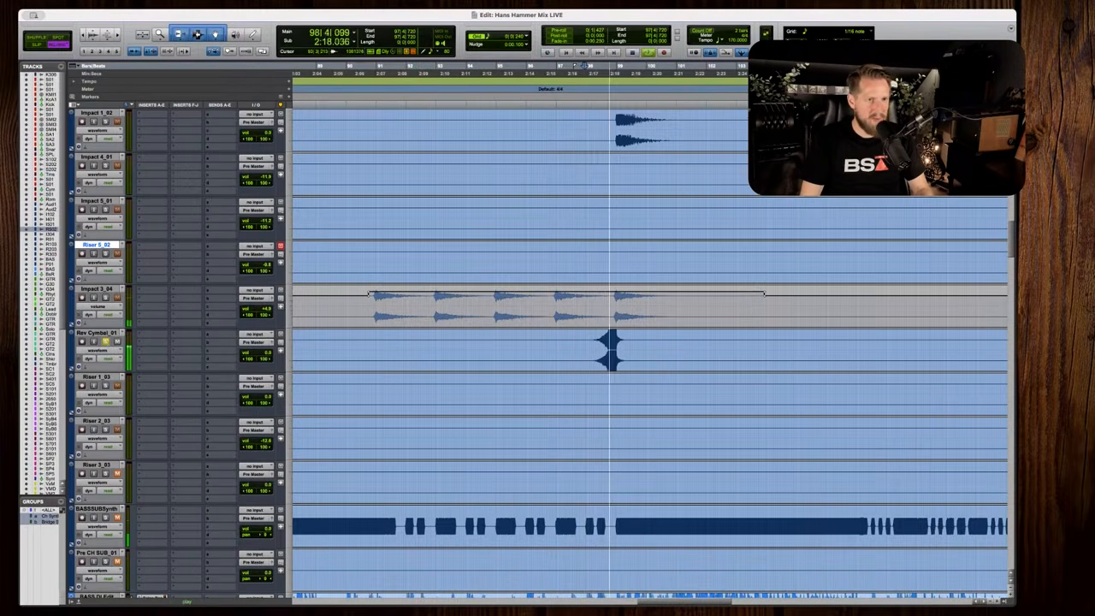
key(space)
click(266, 353)
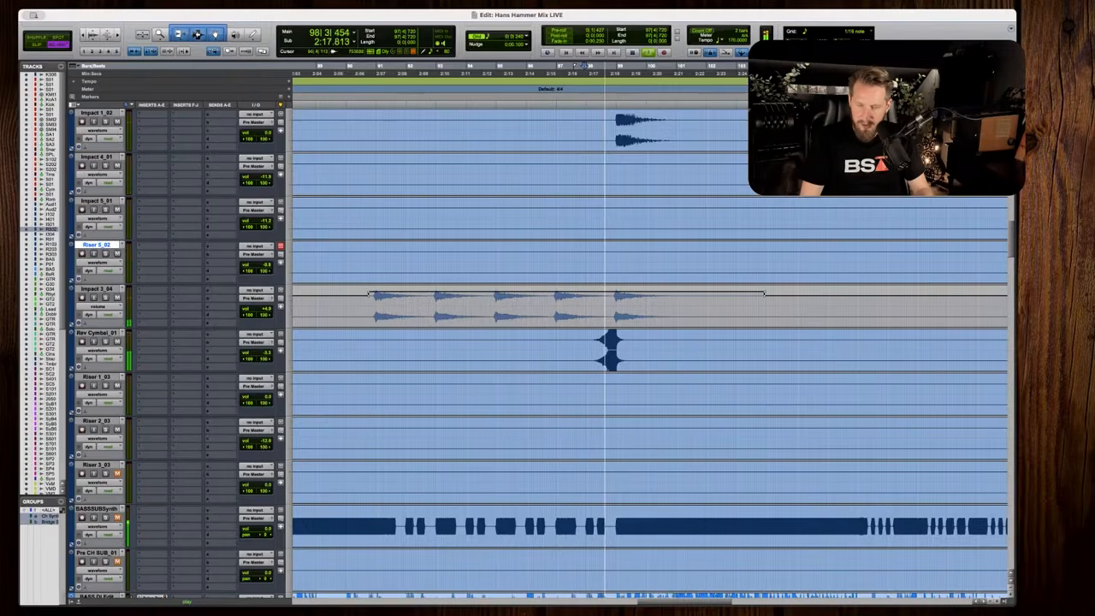
key(space)
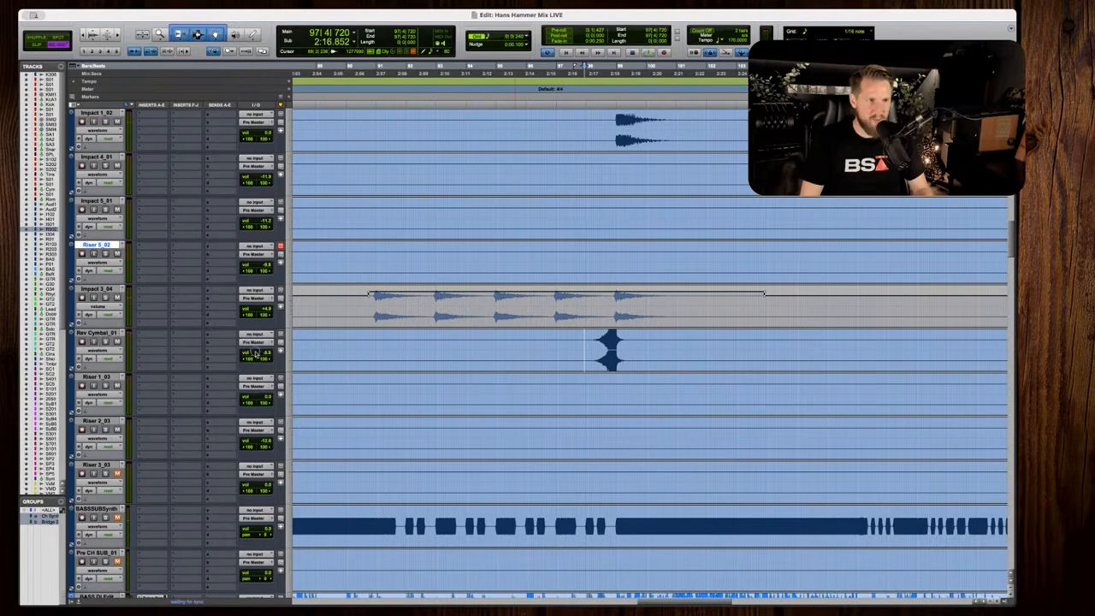
click(255, 353)
key(space)
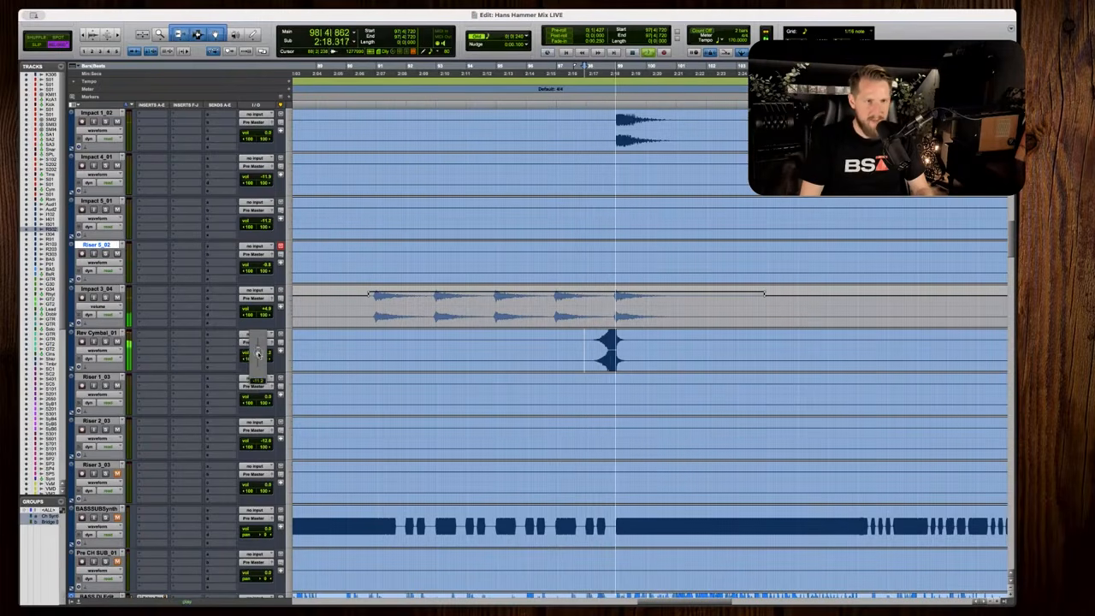
key(space)
Copy the impact clip on Audio 2 to 94|1|480, ahead of the Impact 1_02 hit at bar 99.
drag(588, 348, 636, 347)
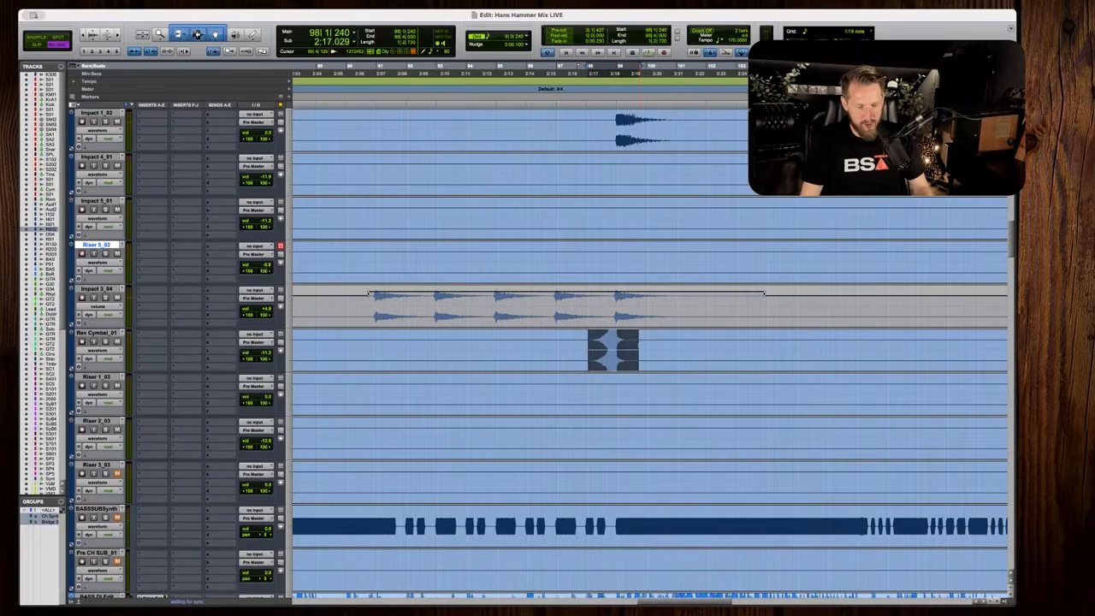
key(r)
key(r)
key(r)
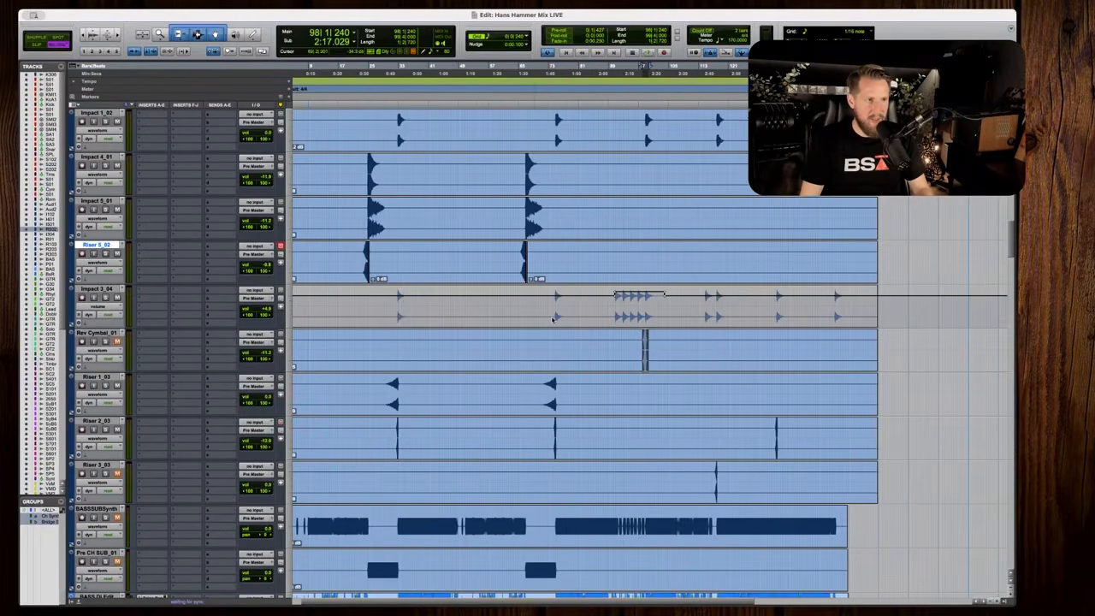
scroll(554, 318, up, 6)
key(t)
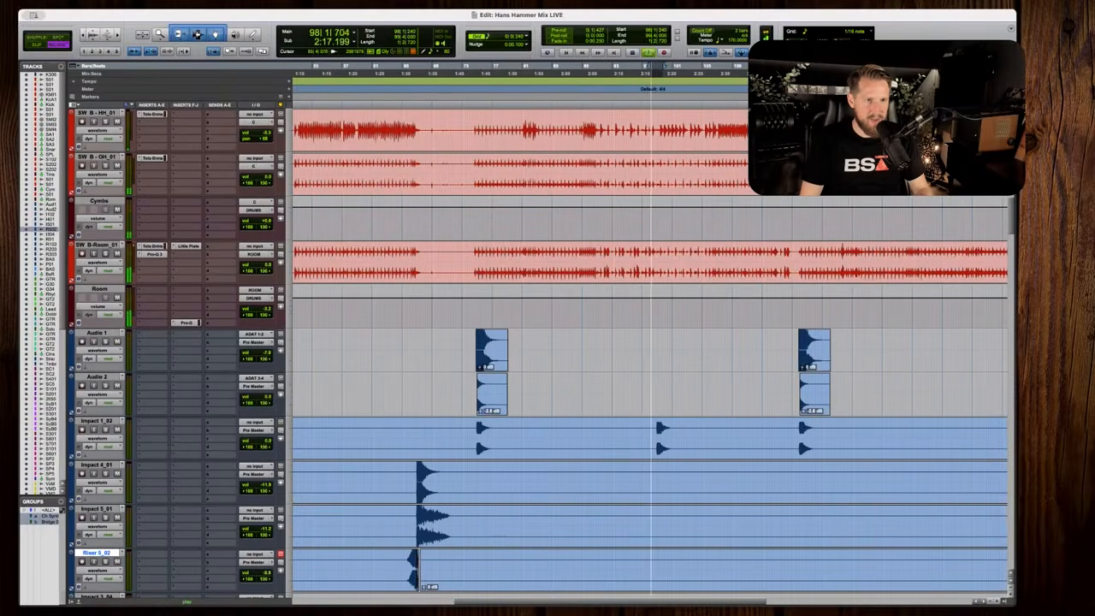
drag(489, 398, 633, 402)
key(t)
key(t)
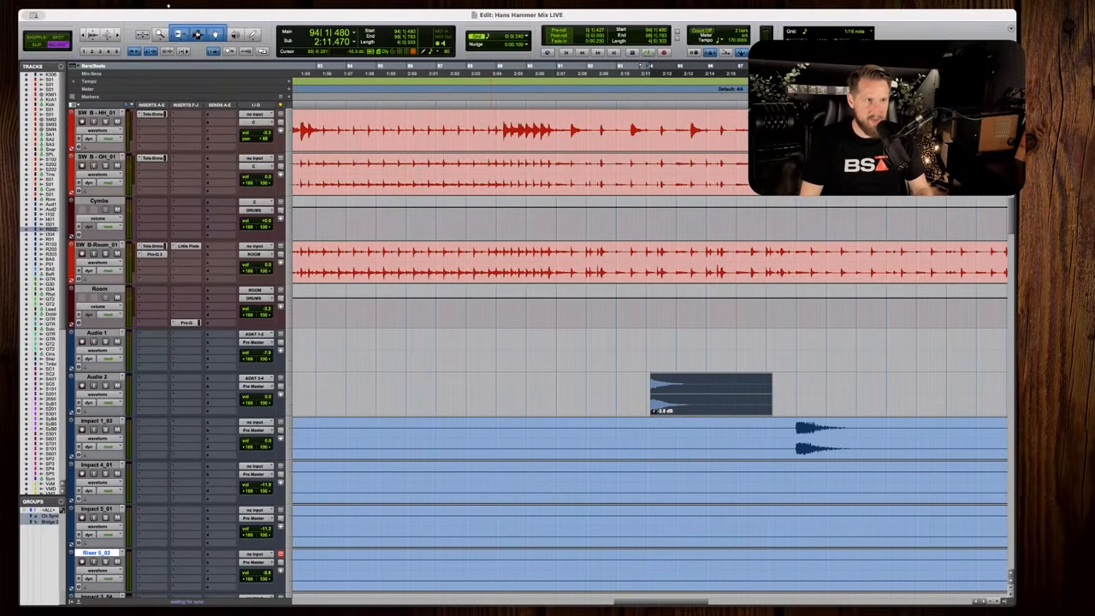
Render the copied Audio 2 clip backwards with the AudioSuite Reverse process.
click(212, 4)
mouse_move(223, 136)
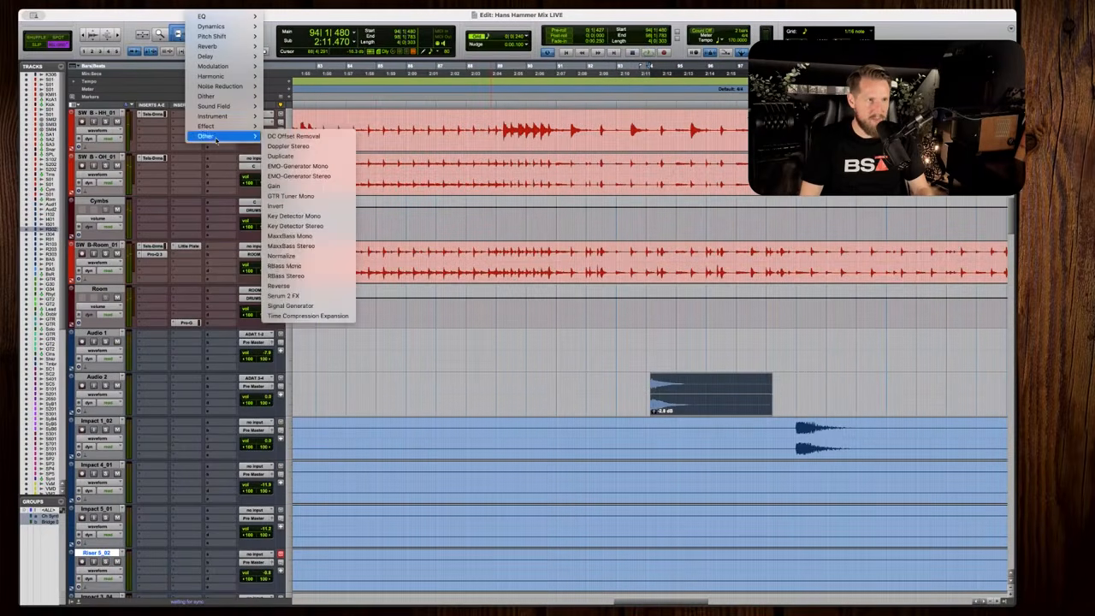
click(280, 279)
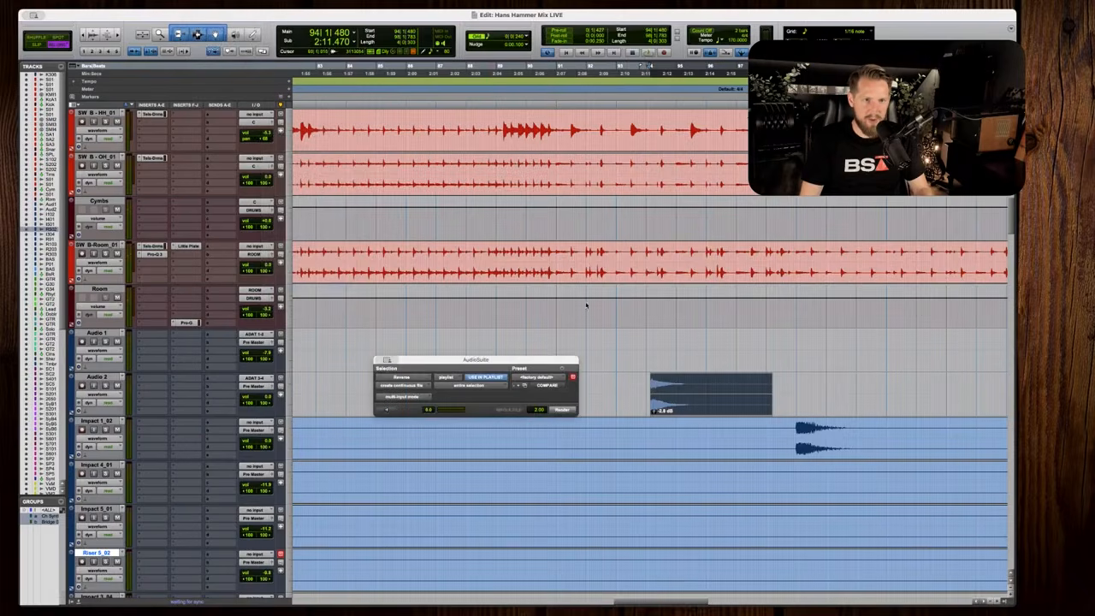
click(562, 410)
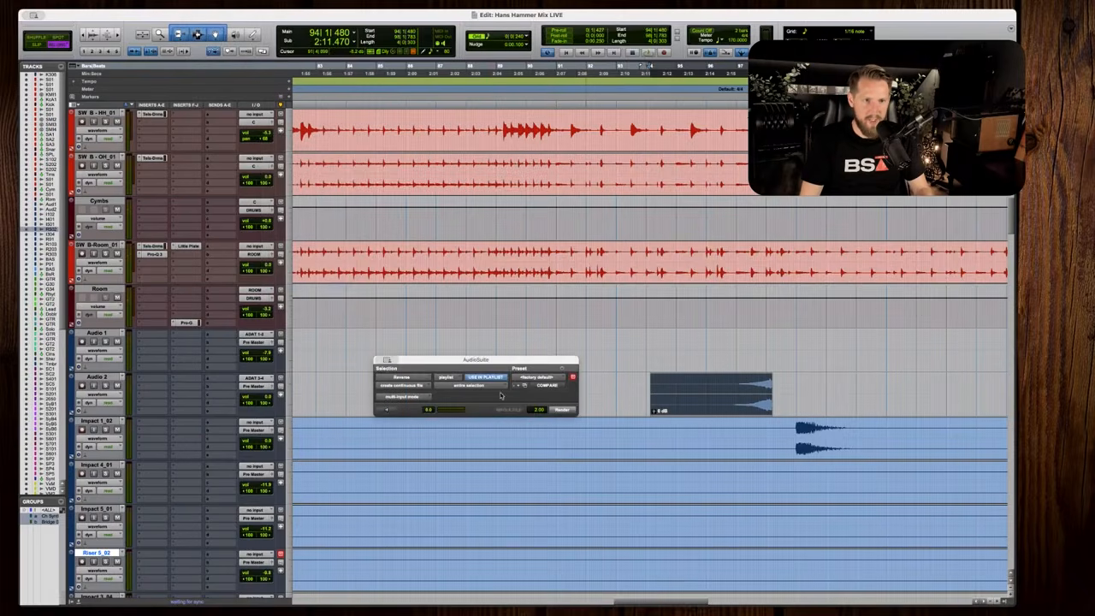
click(387, 360)
Move the reversed Audio 2 clip so that its end meets the Impact 1_02 hit at 99|1|000.
click(791, 379)
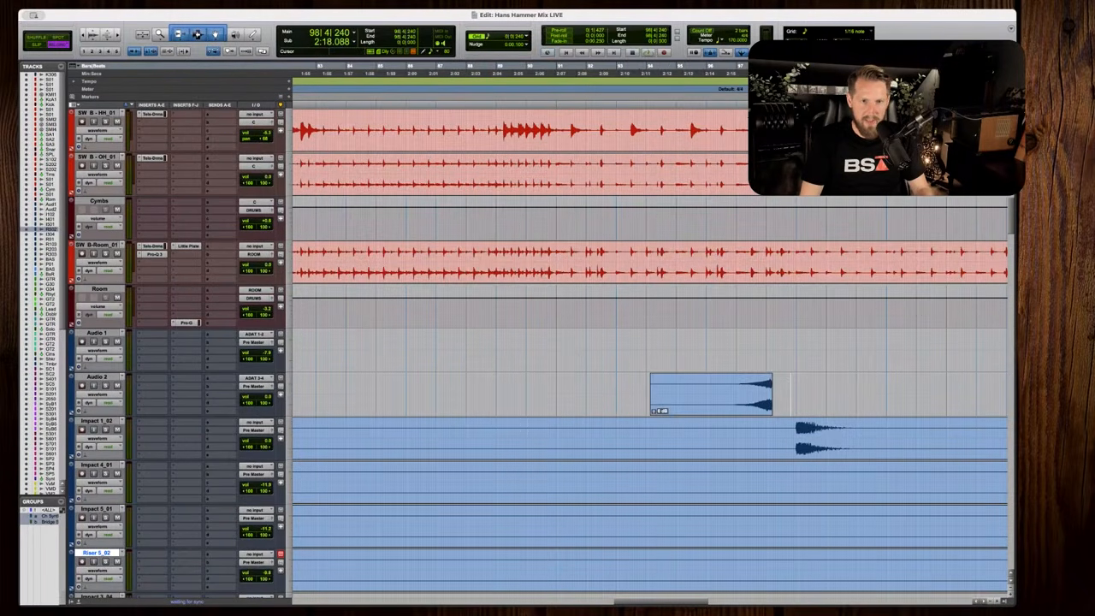
key(t)
key(t)
key(space)
drag(562, 404, 656, 402)
click(671, 387)
key(t)
key(t)
key(t)
click(635, 403)
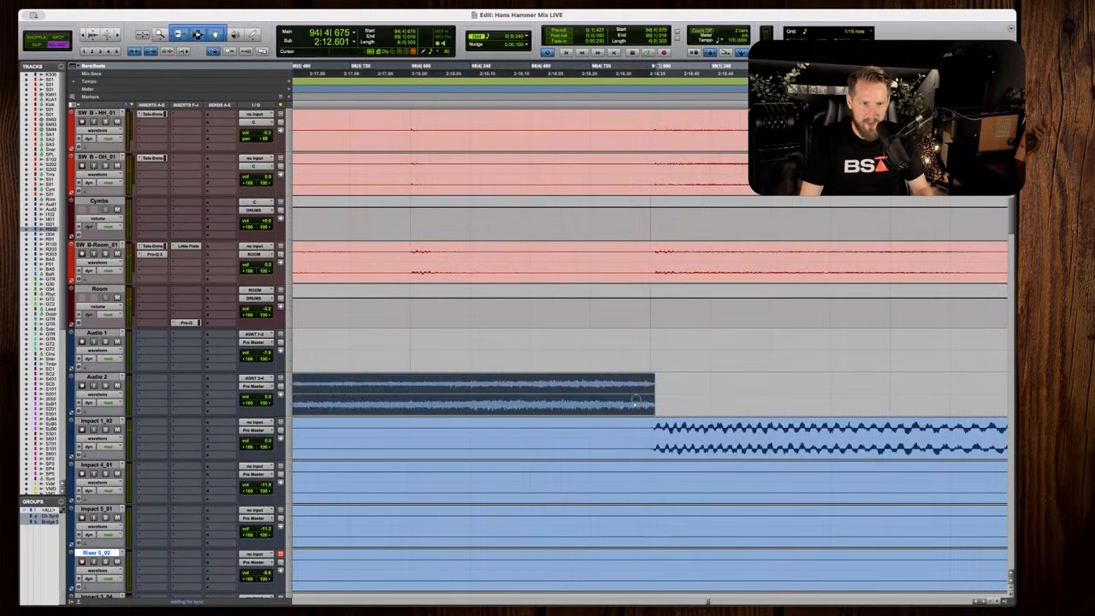
Play the reversed clip from 98|2|720 and lower its clip gain.
key(r)
key(r)
key(r)
key(r)
click(615, 386)
key(space)
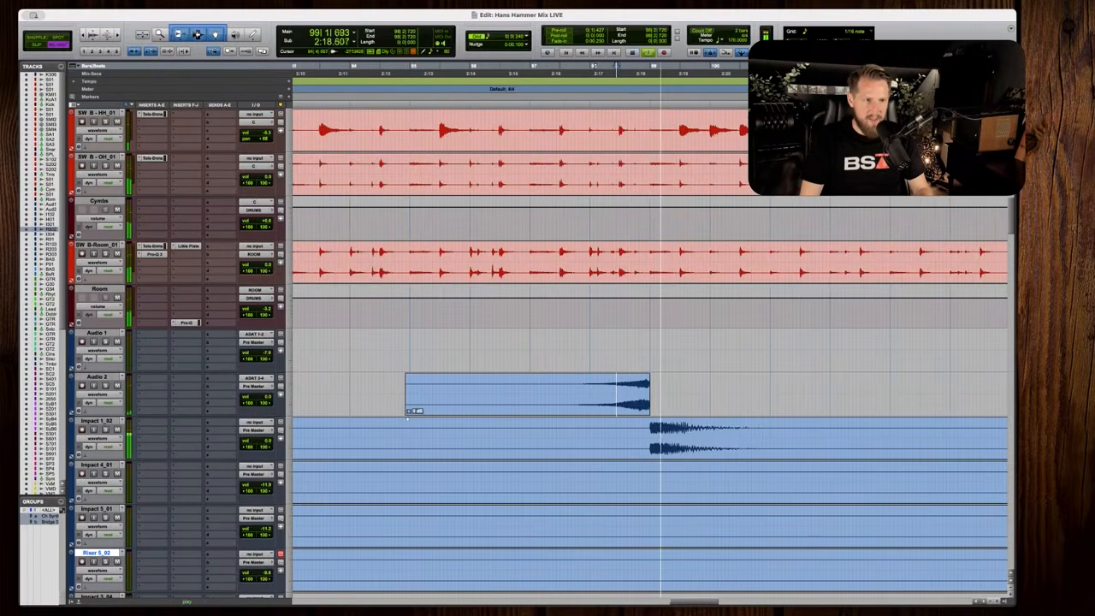
key(space)
click(413, 412)
Copy the original Audio 2 impact clip to 99|1|000, directly after the reversed clip.
key(r)
key(r)
key(r)
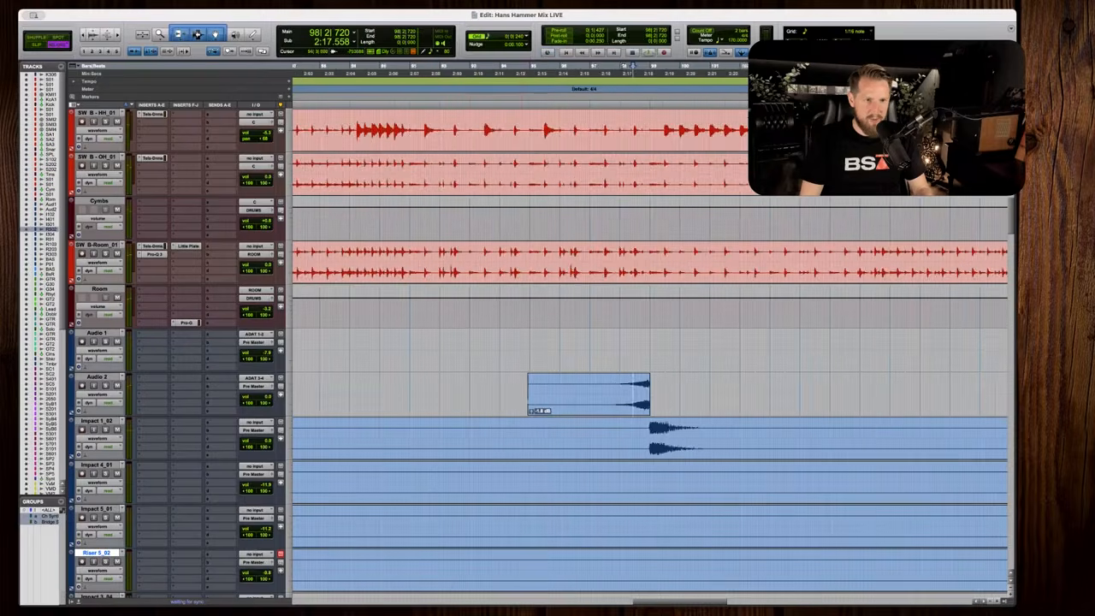
drag(485, 402, 641, 412)
key(t)
key(t)
key(t)
key(t)
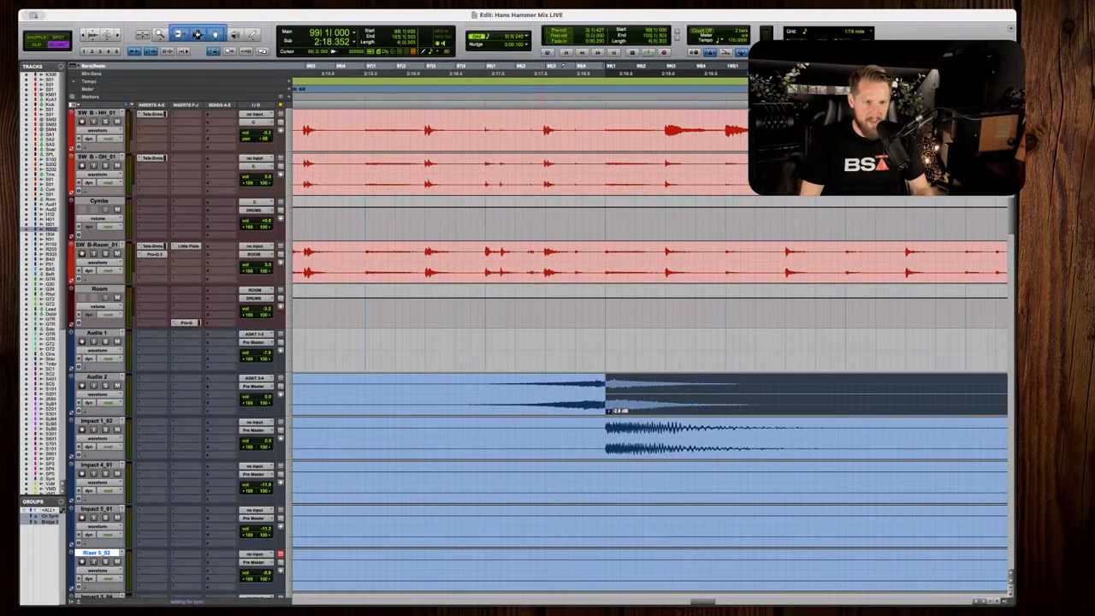
Play the reversed swell into the copied impact from 98|1|000 and from 98|4|000.
click(485, 386)
key(r)
key(space)
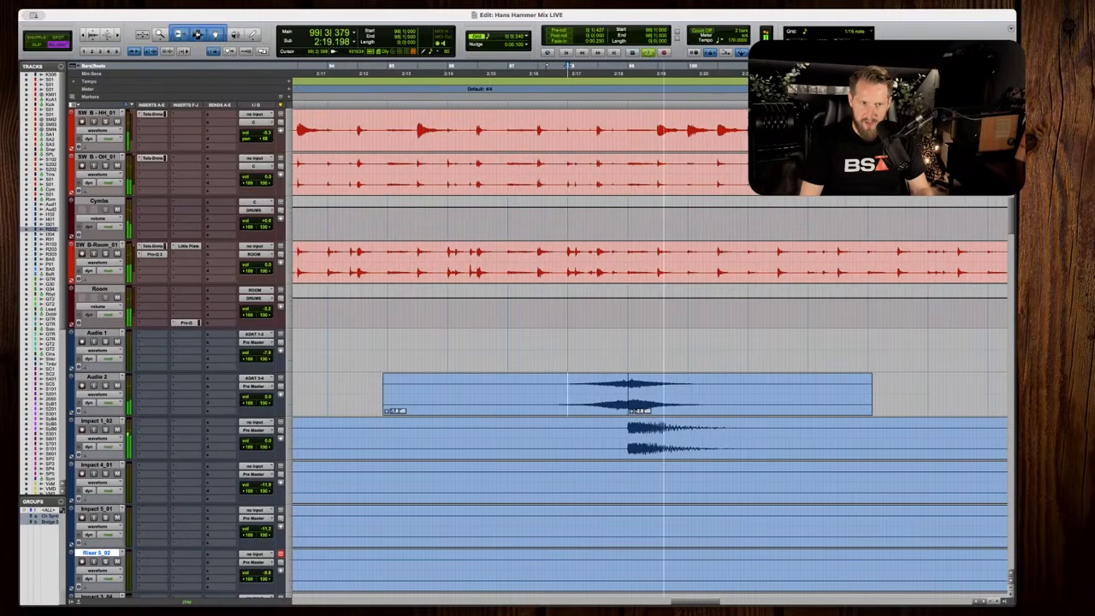
key(space)
click(614, 394)
key(space)
Fine-position the reversed Audio 2 clip to start at 94|4|929, tight against the impact at bar 99.
key(t)
key(t)
key(t)
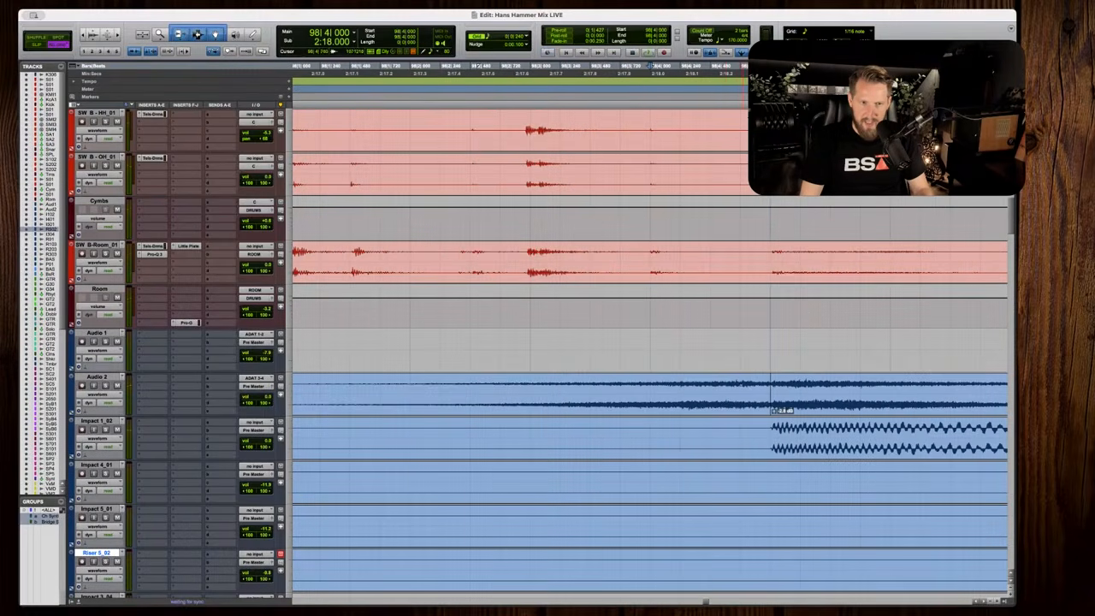
click(734, 408)
click(750, 409)
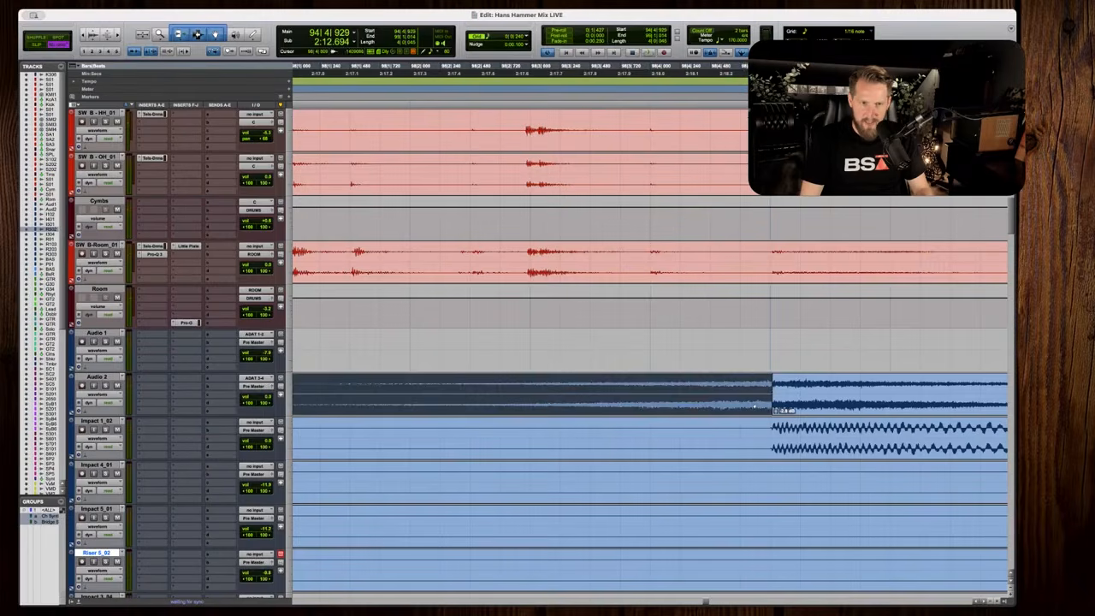
Replay the full mix from 98|4|000 and 98|1|000 to judge the repositioned reversed swell into bar 99.
click(649, 385)
key(r)
key(r)
key(space)
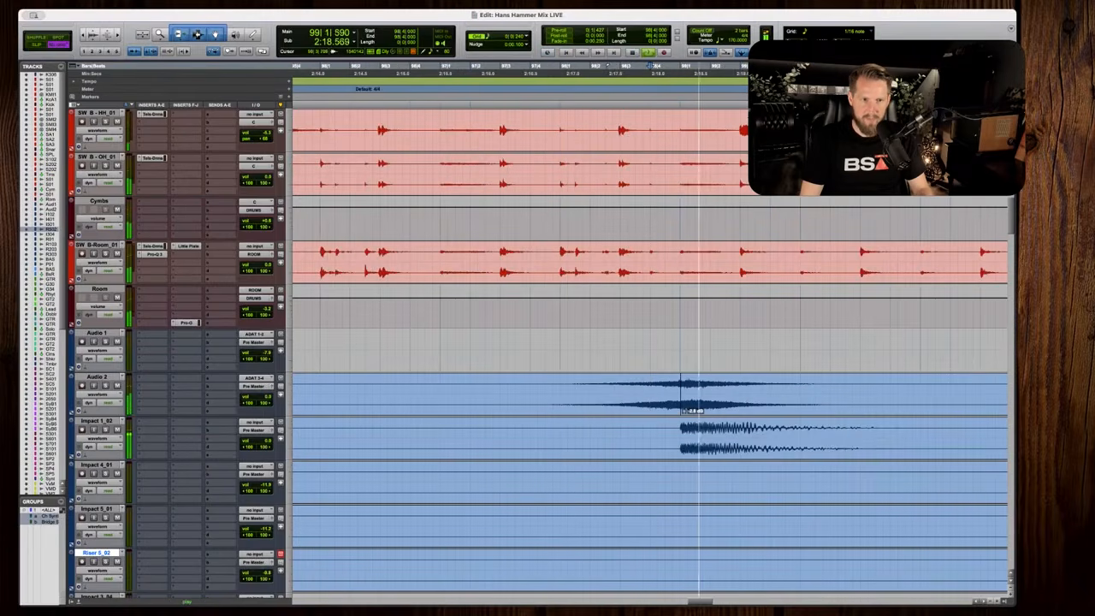
key(r)
key(r)
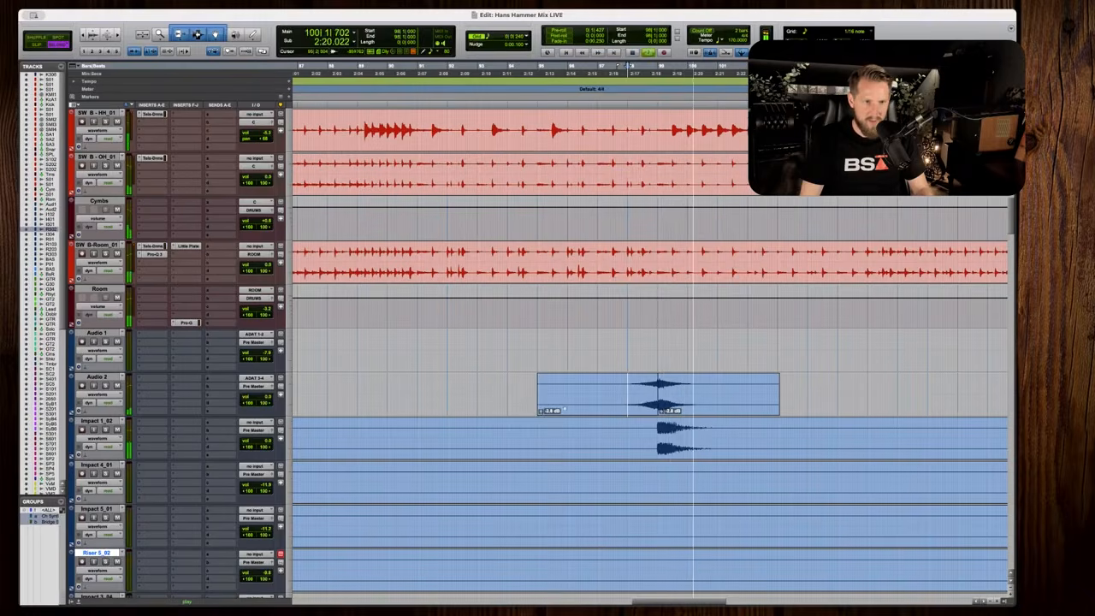
key(space)
Set the reversed Audio 2 clip's gain to about -2.8 dB and replay the transition.
click(542, 412)
key(space)
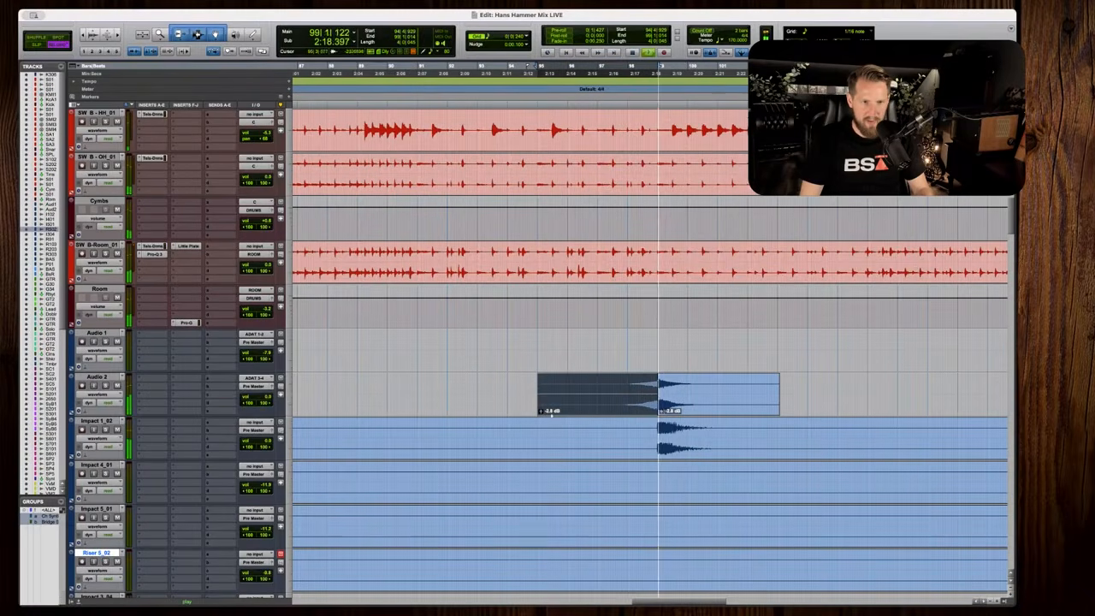
key(space)
Delete the Rev Cymbal_01 track together with its active clips.
key(r)
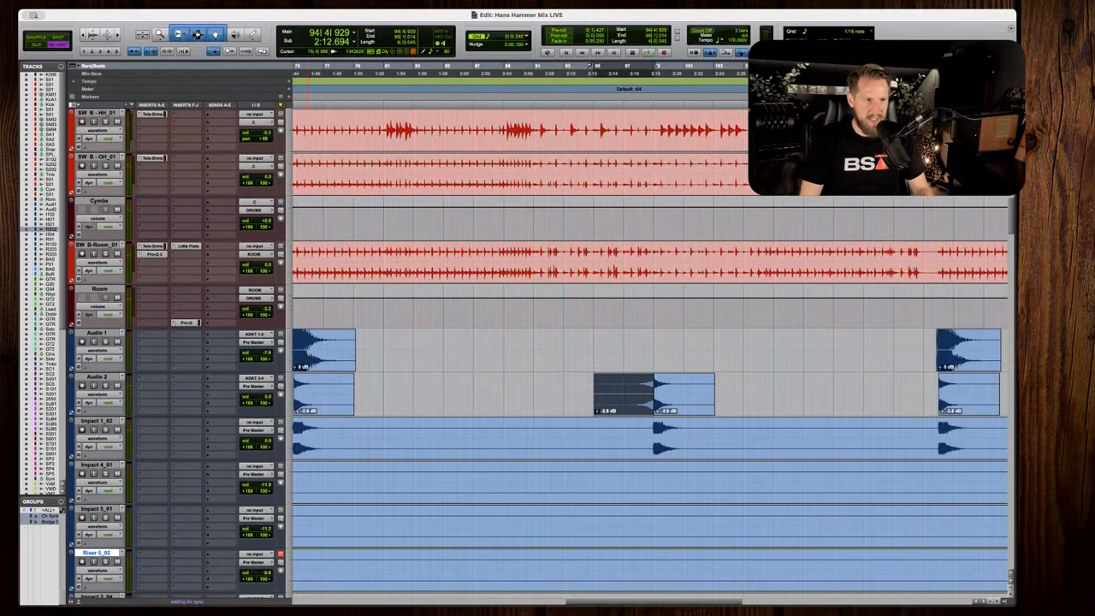
scroll(650, 351, down, 5)
scroll(650, 350, down, 4)
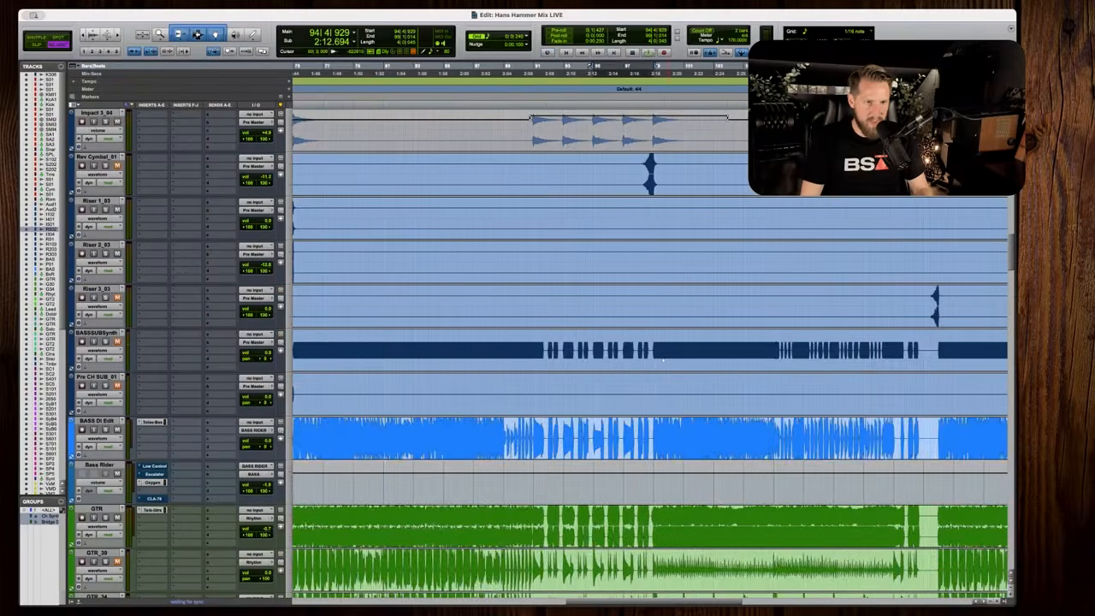
key(r)
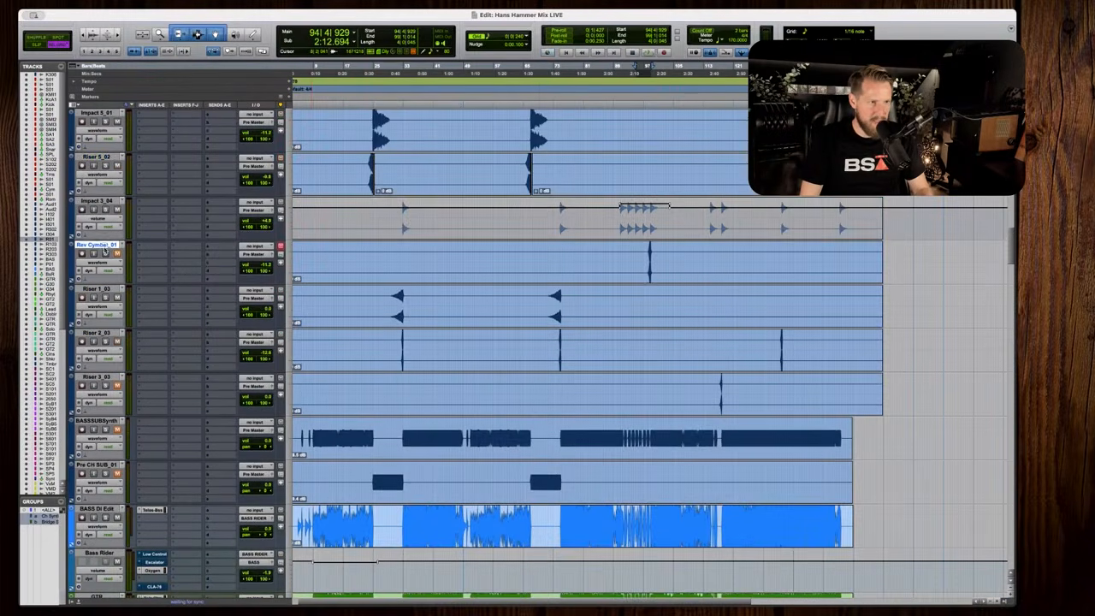
right_click(104, 250)
click(124, 432)
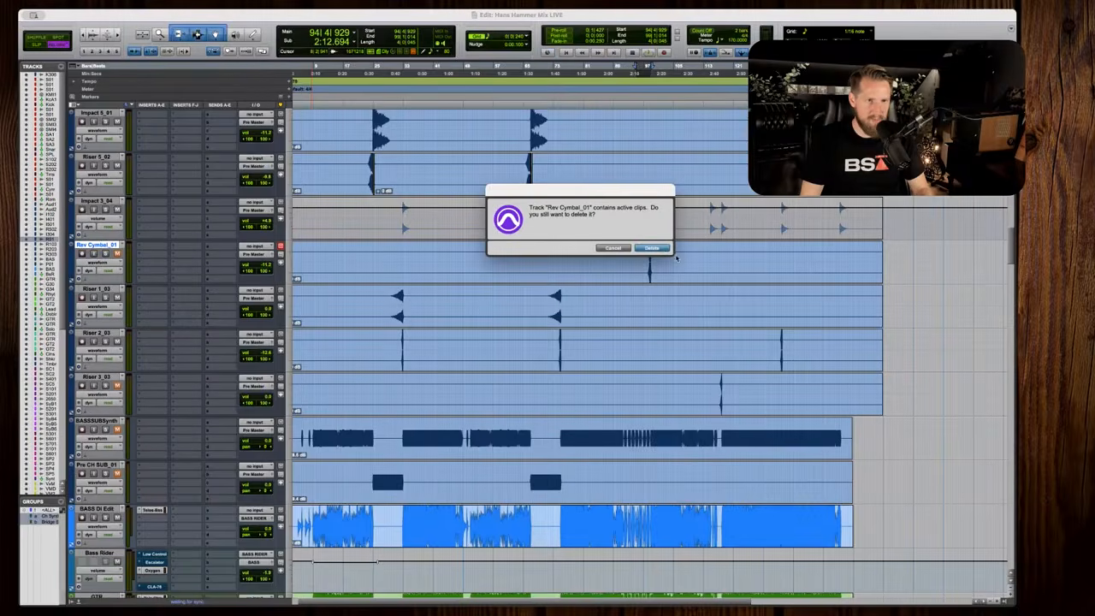
click(652, 248)
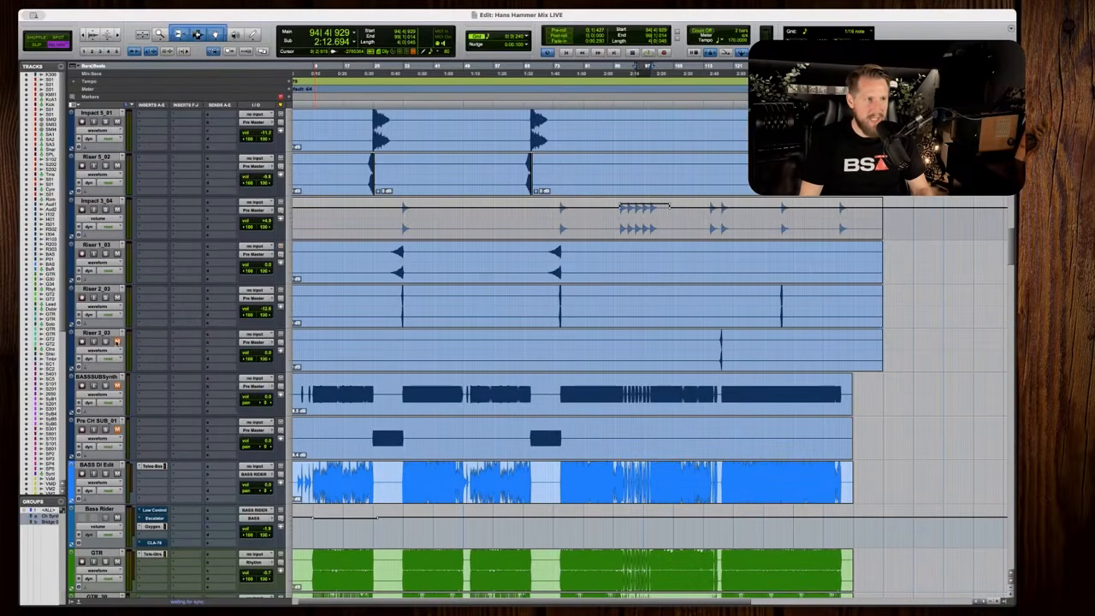
Unmute and solo the Riser 3_03 track and play its riser from 117|2|480 into the impact at bar 118.
click(710, 219)
key(t)
key(t)
key(t)
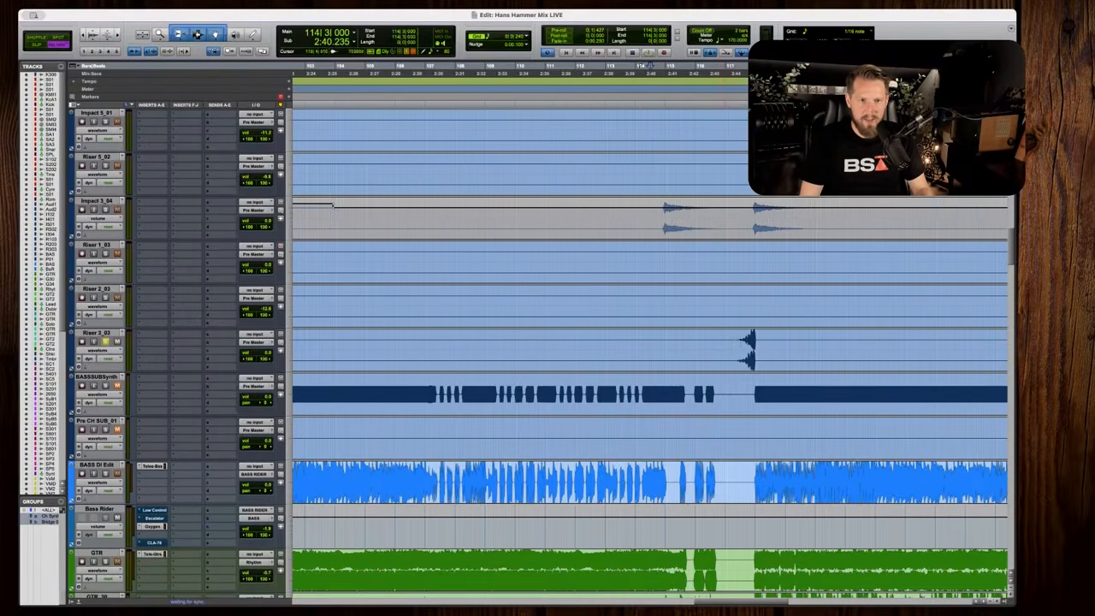
key(space)
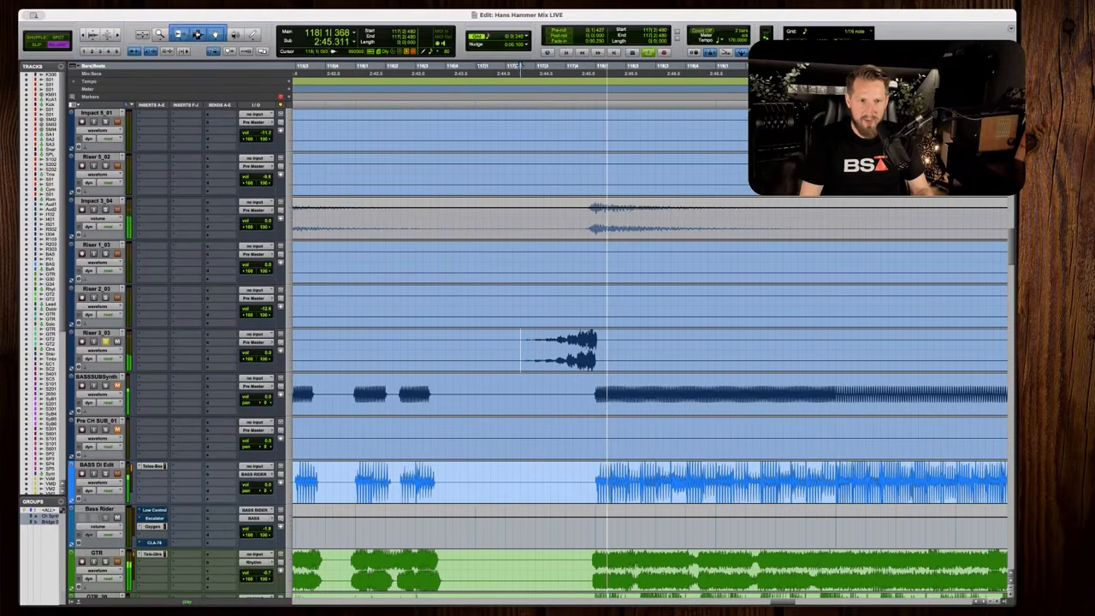
key(space)
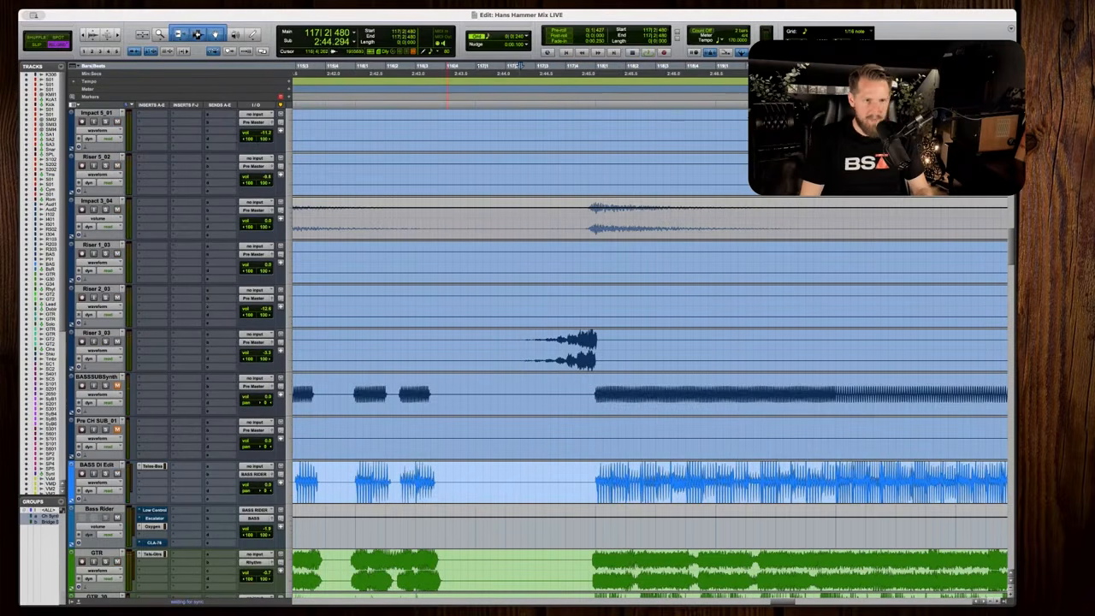
Lower the Riser 3_03 track volume to about -4.8 dB and replay the transition into bar 118.
key(space)
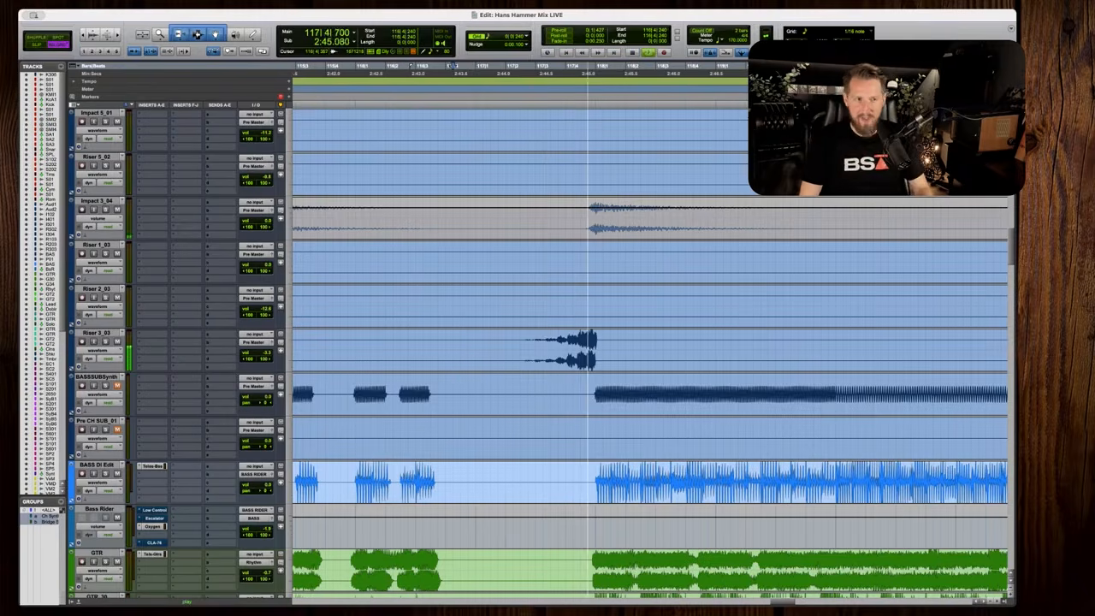
key(space)
key(r)
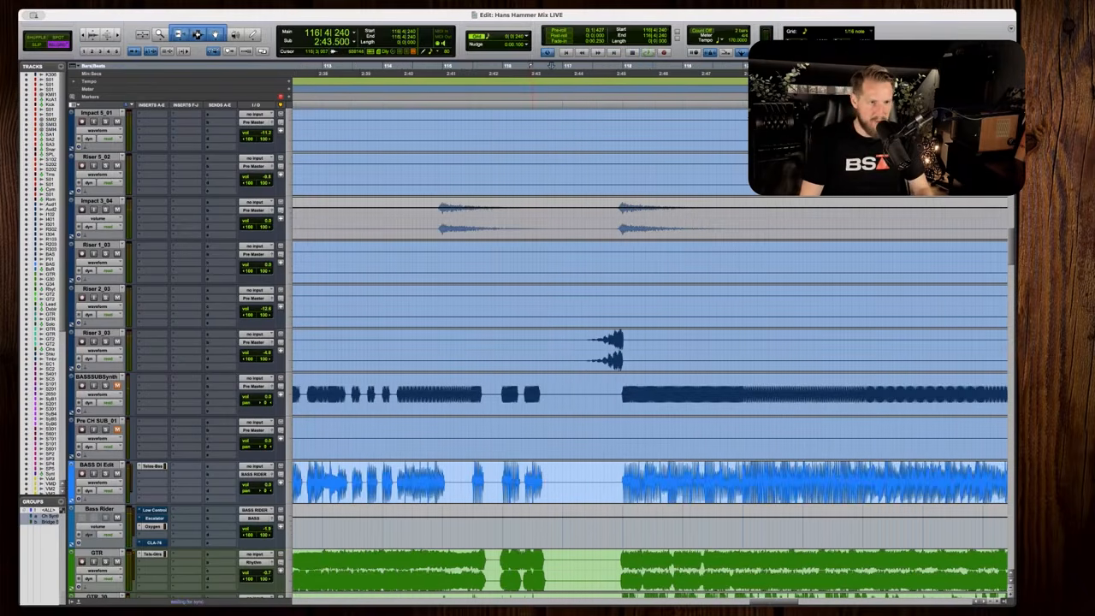
key(space)
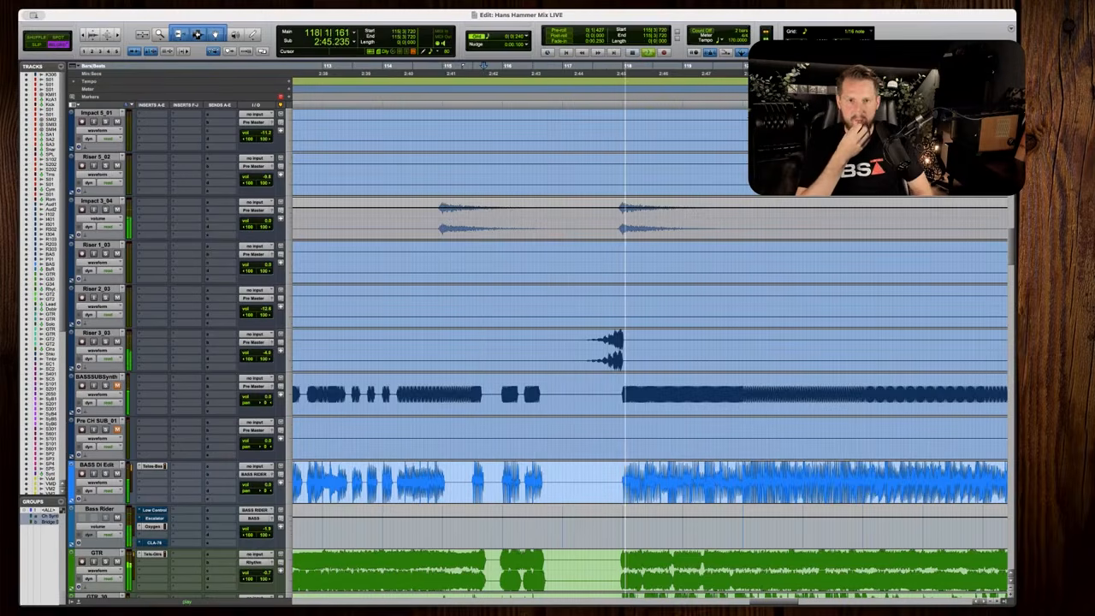
key(space)
Create a stereo audio track below Audio 2 and route its output to the Pre Master bus.
scroll(565, 342, up, 8)
key(r)
key(r)
key(r)
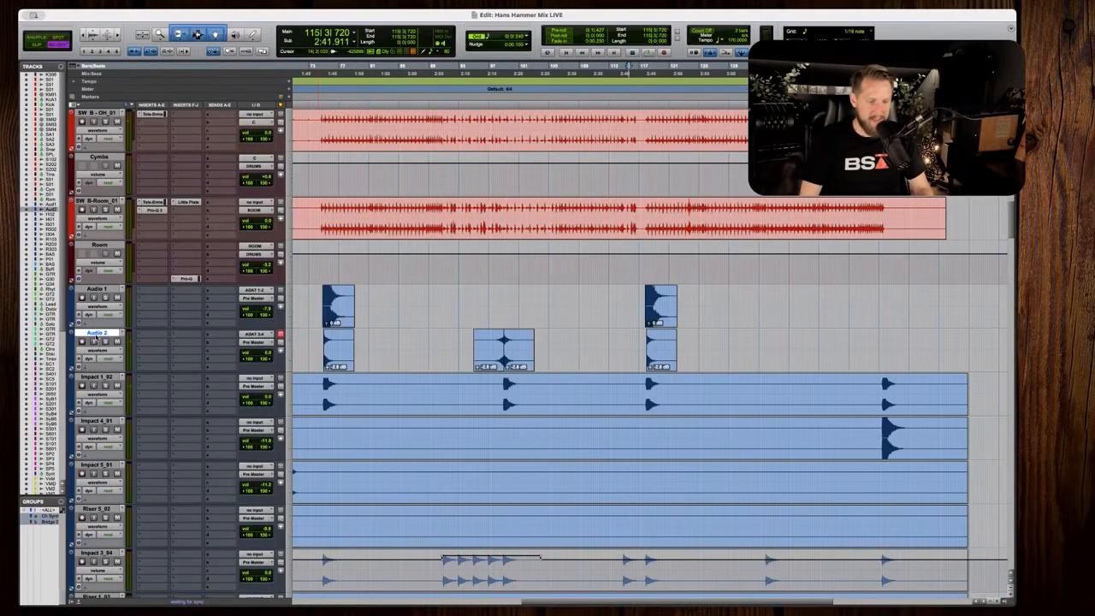
key(ctrl+shift+n)
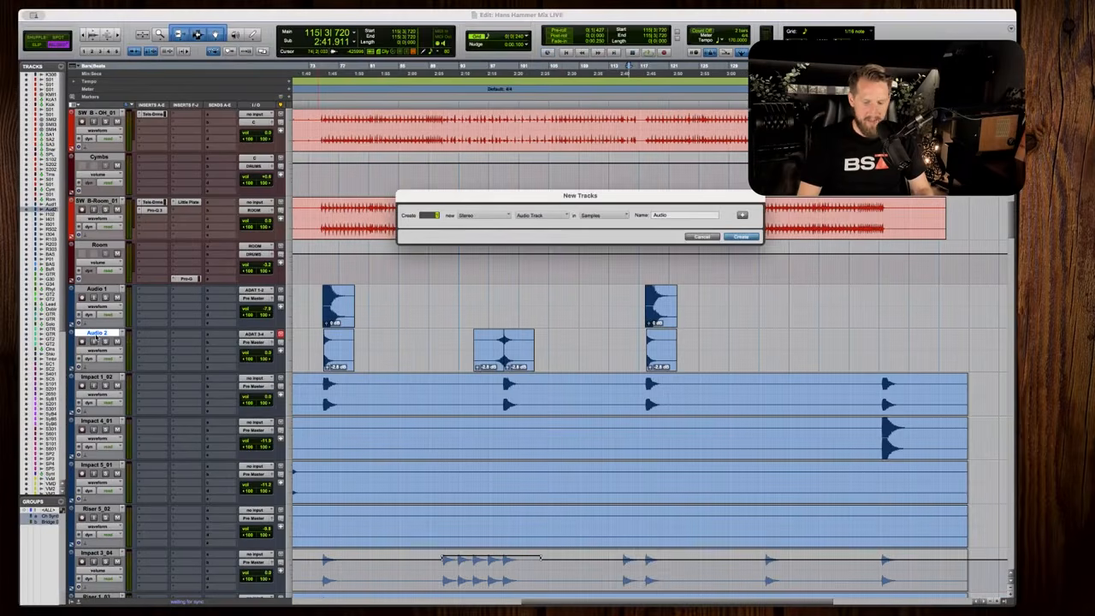
key(Return)
click(253, 388)
mouse_move(266, 396)
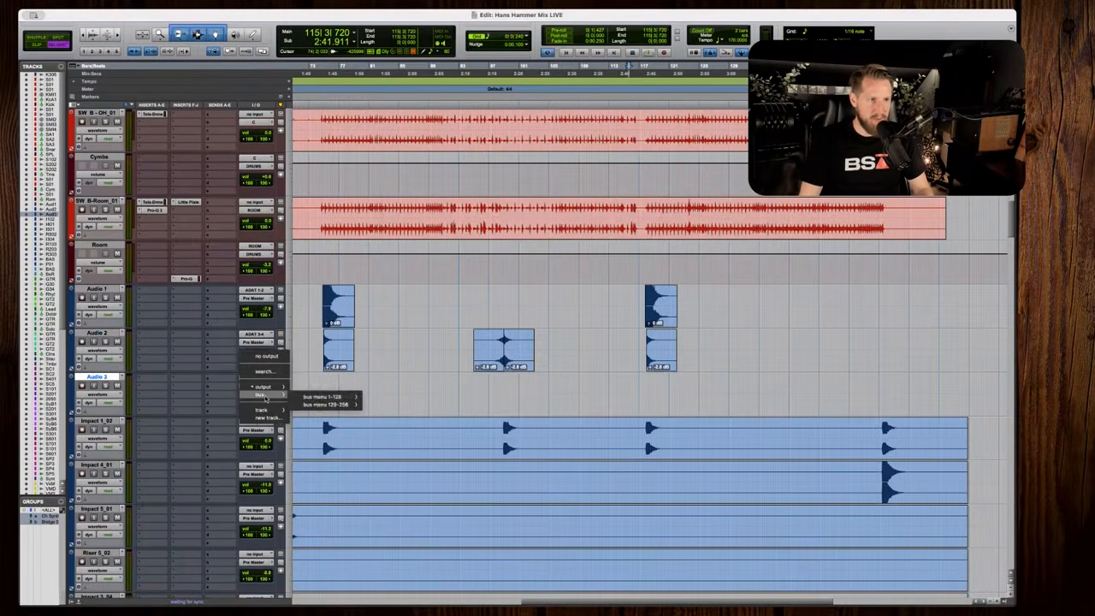
mouse_move(321, 398)
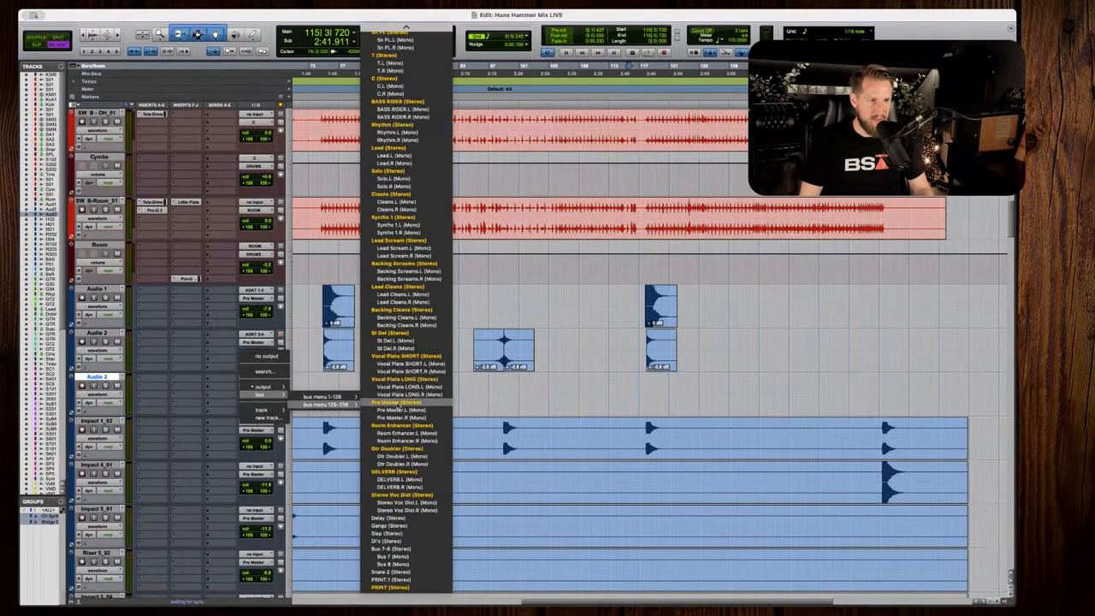
click(399, 402)
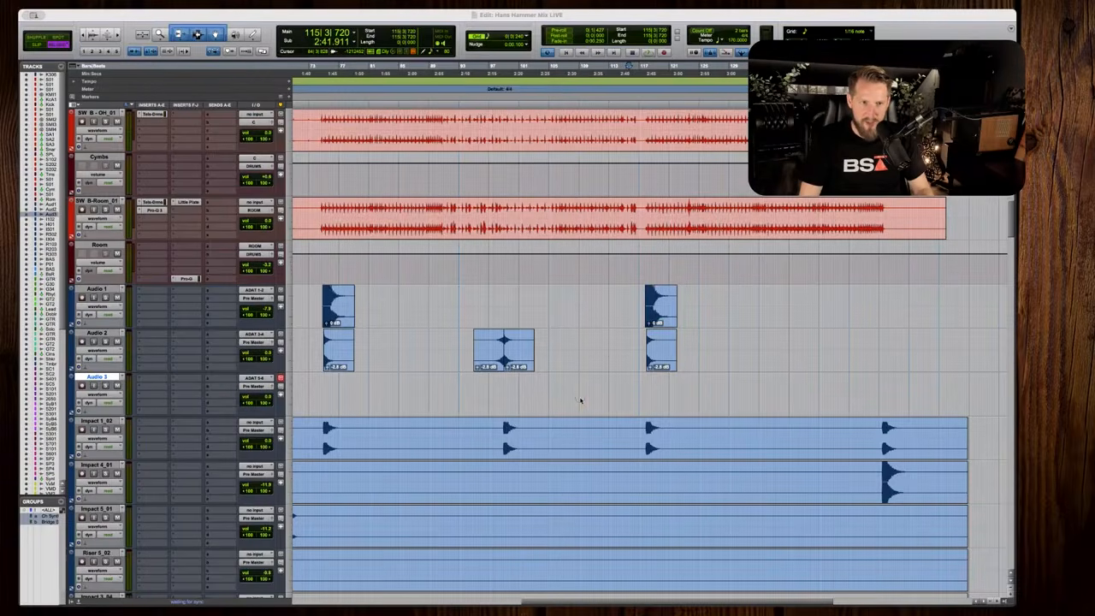
Move the reversed clip on Audio 3 to start at 114|2|041 so its swell peaks at bar 118.
drag(564, 401, 621, 407)
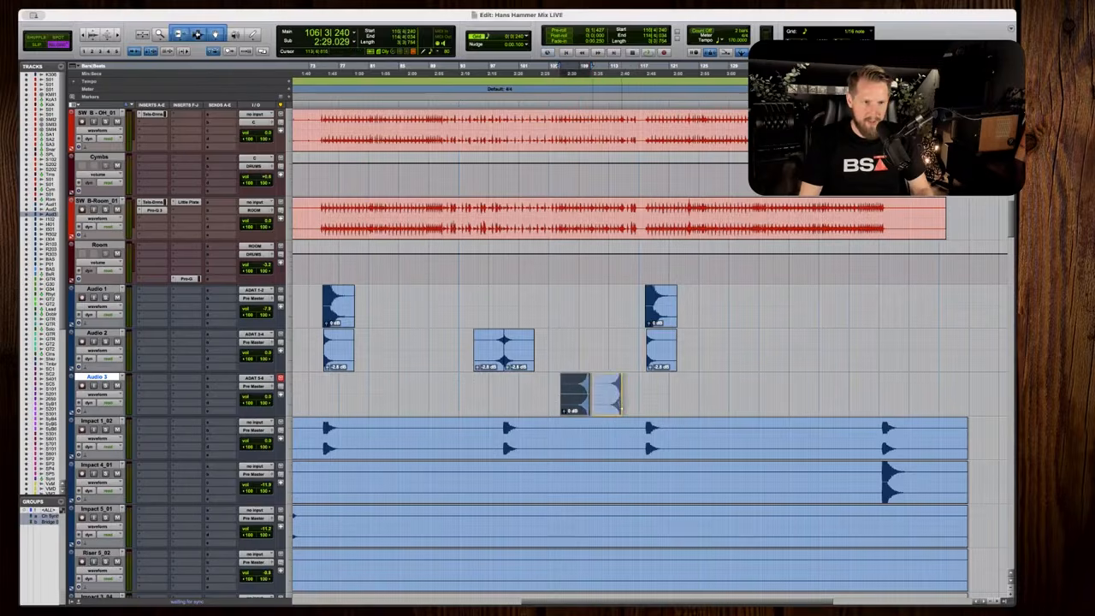
scroll(637, 402, up, 10)
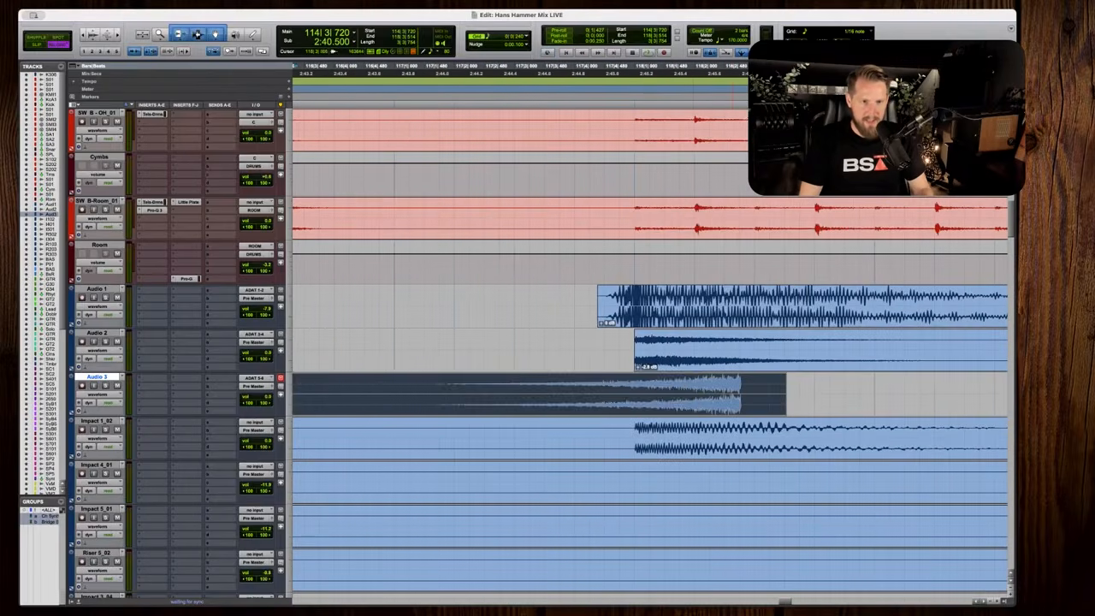
drag(637, 409, 613, 409)
key(r)
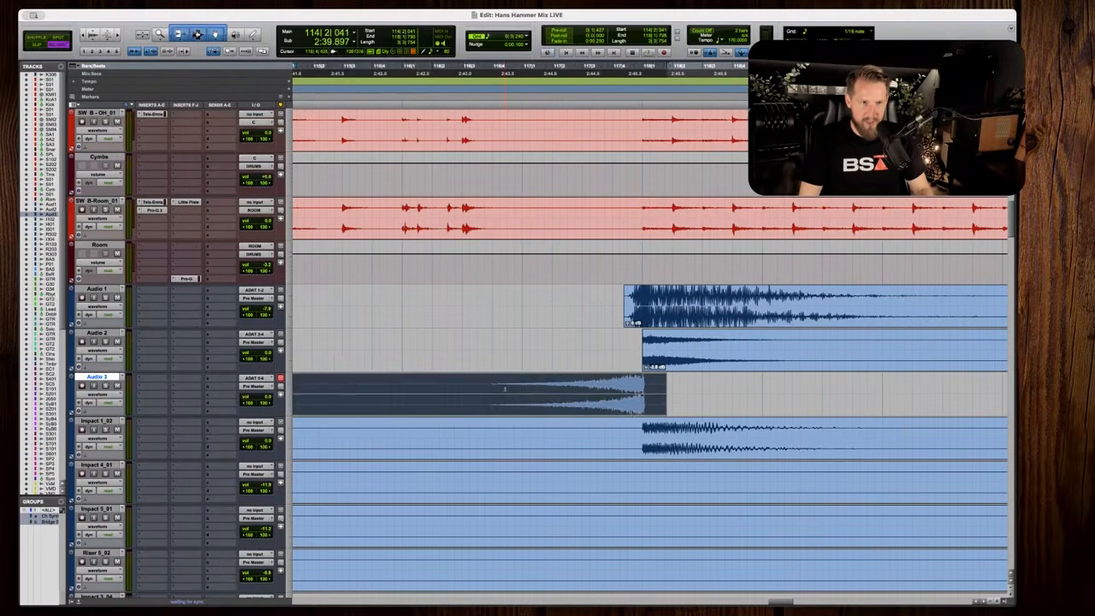
Audition the reversed swell on Audio 3 soloed from 116|4|480, and replay the transition with the full mix.
click(508, 391)
key(space)
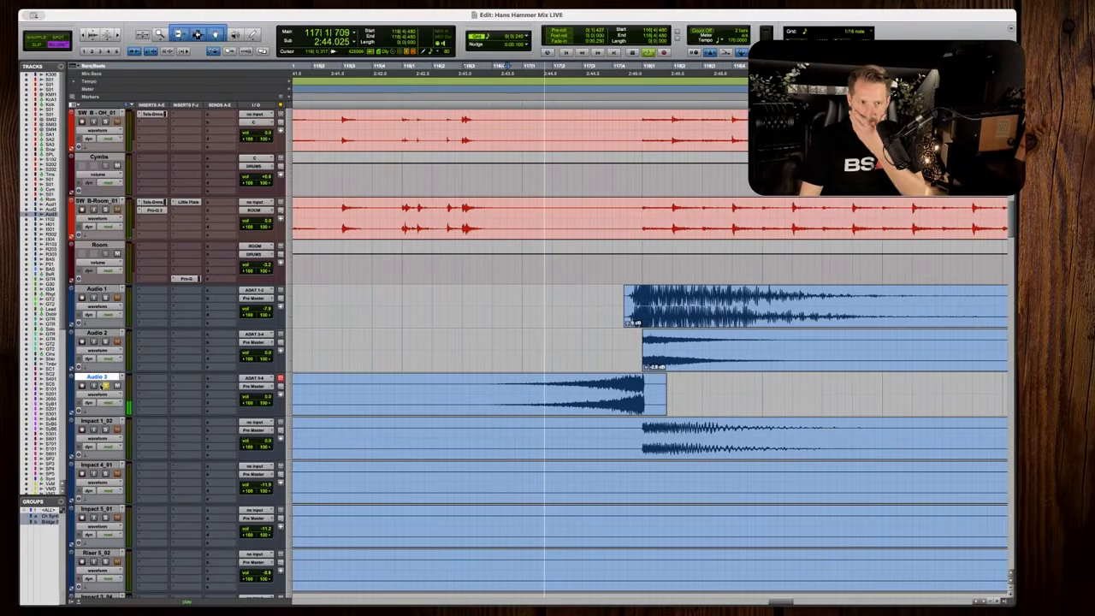
key(space)
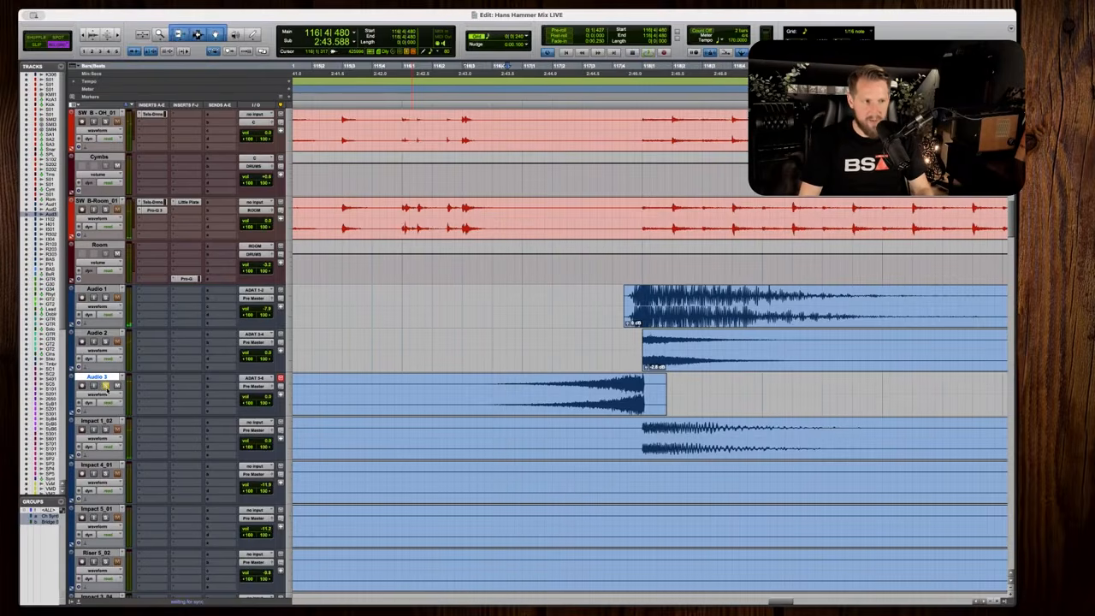
key(r)
key(space)
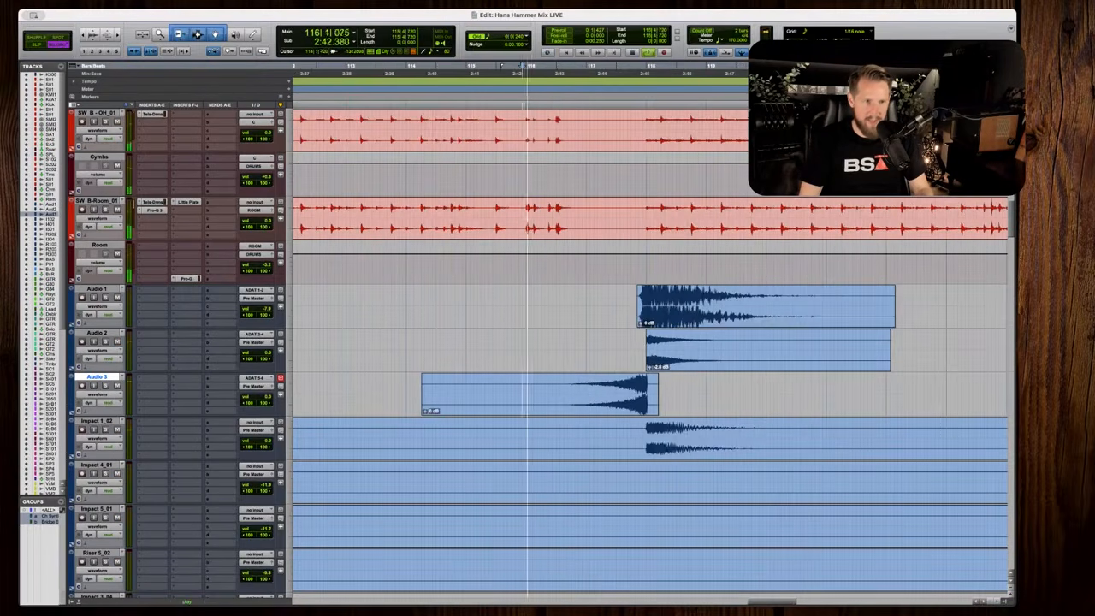
Set the reversed Audio 3 clip's gain to about -5.8 dB while replaying the transition from 116|1|000.
drag(429, 411, 425, 413)
key(space)
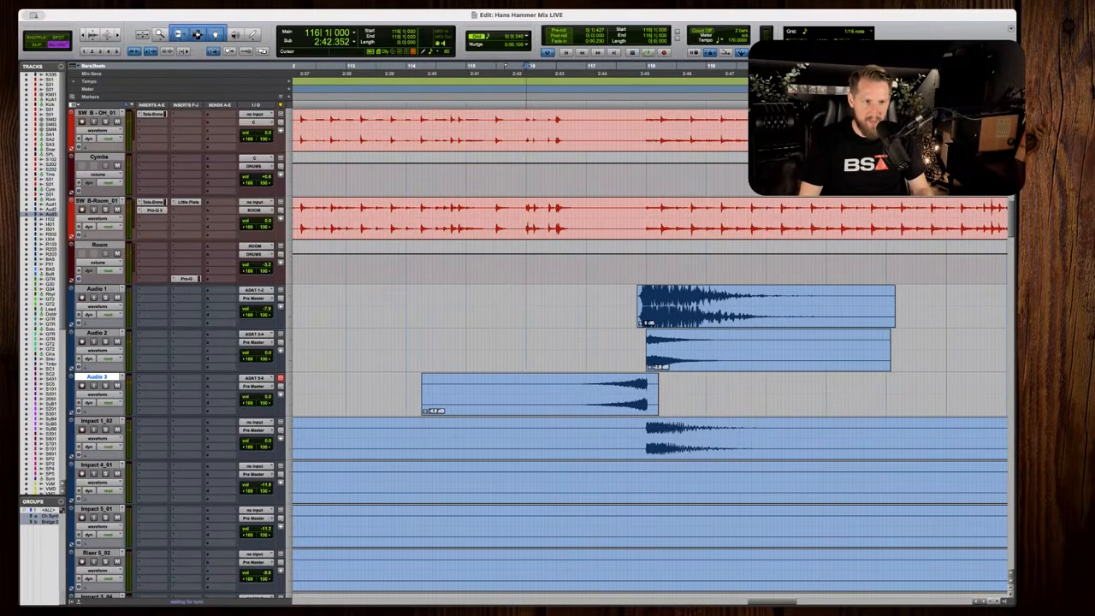
key(space)
drag(428, 413, 429, 413)
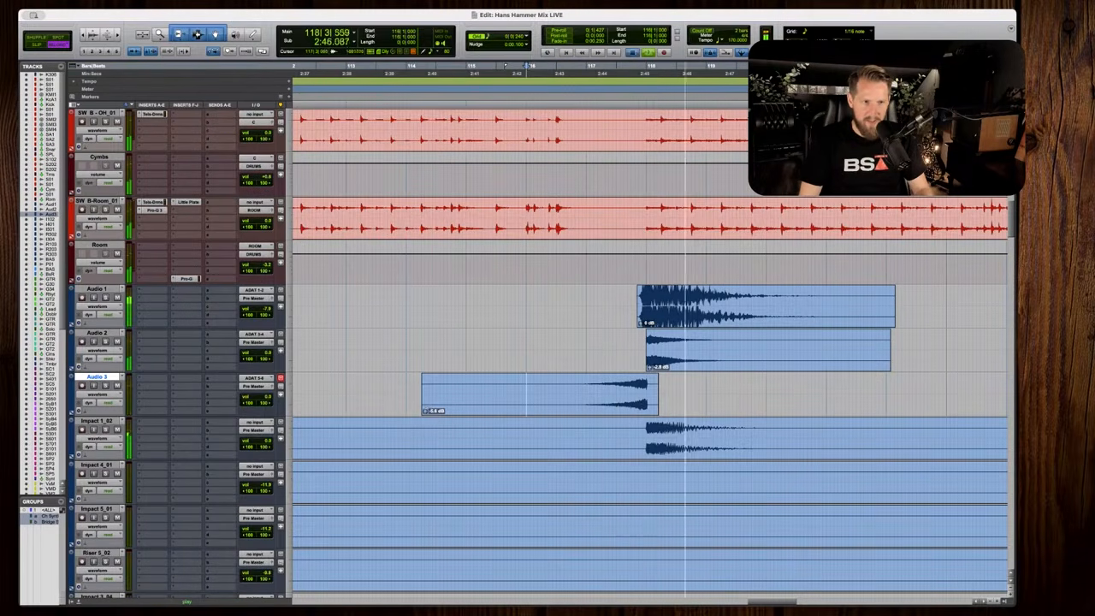
key(space)
Play from 117|3|240 to check the Riser 3_03 riser together with the reversed Audio 3 swell into bar 118.
scroll(650, 342, down, 5)
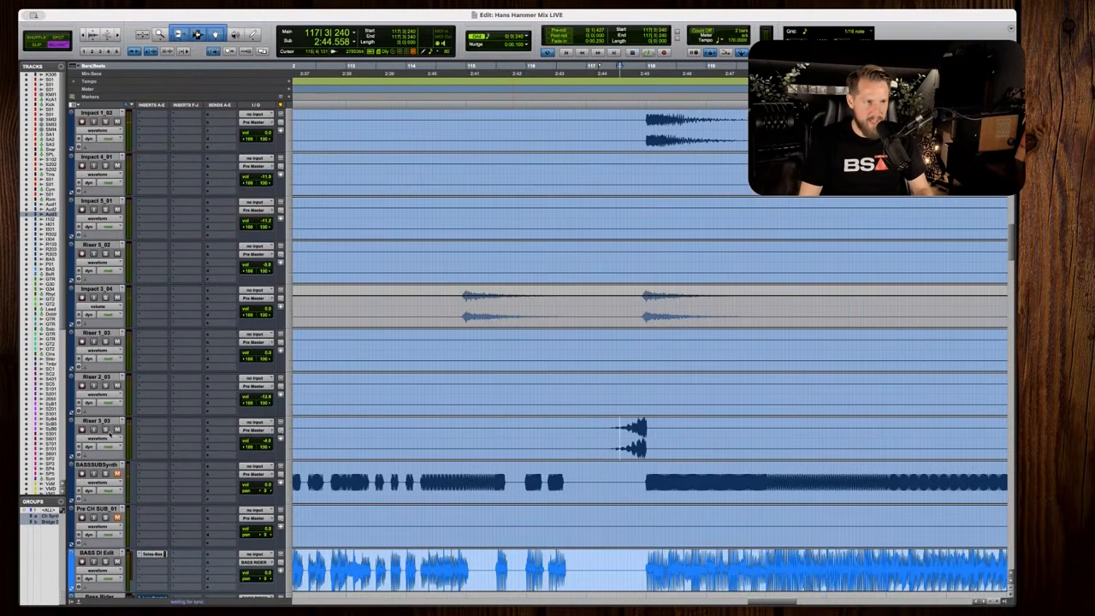
key(space)
click(108, 430)
key(r)
key(r)
scroll(717, 363, up, 5)
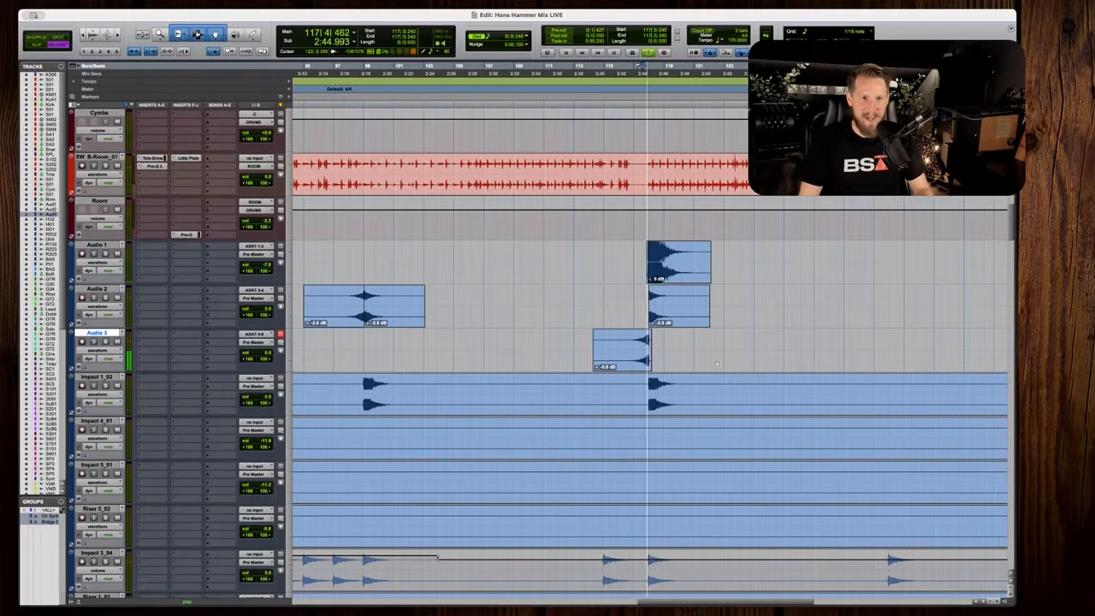
key(r)
key(r)
scroll(717, 363, down, 6)
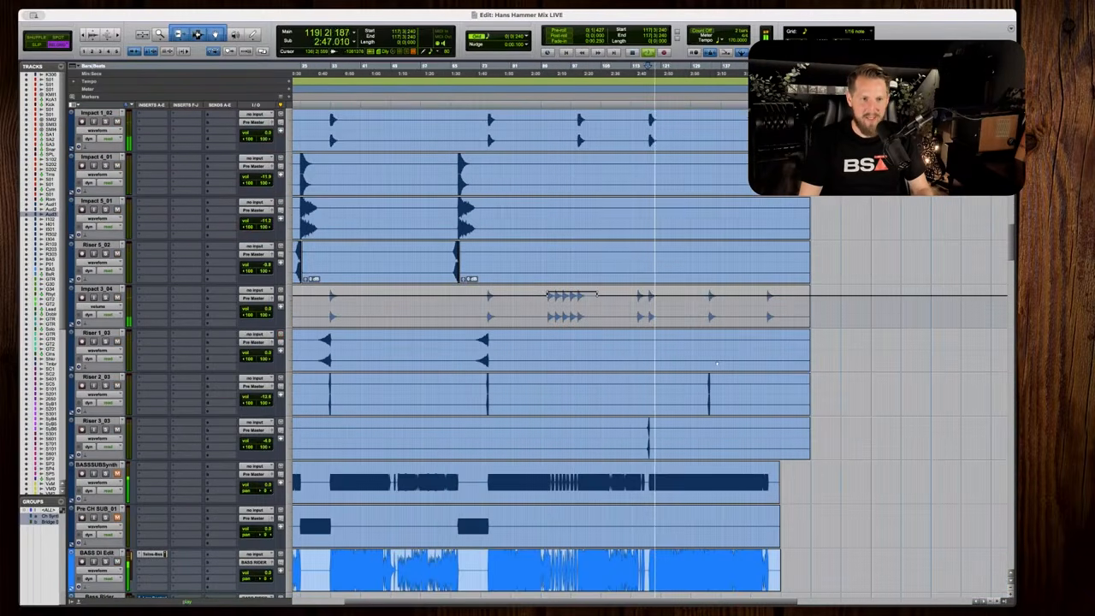
key(space)
Play the section around bar 33 and review the bass and guitar tracks.
scroll(718, 365, down, 4)
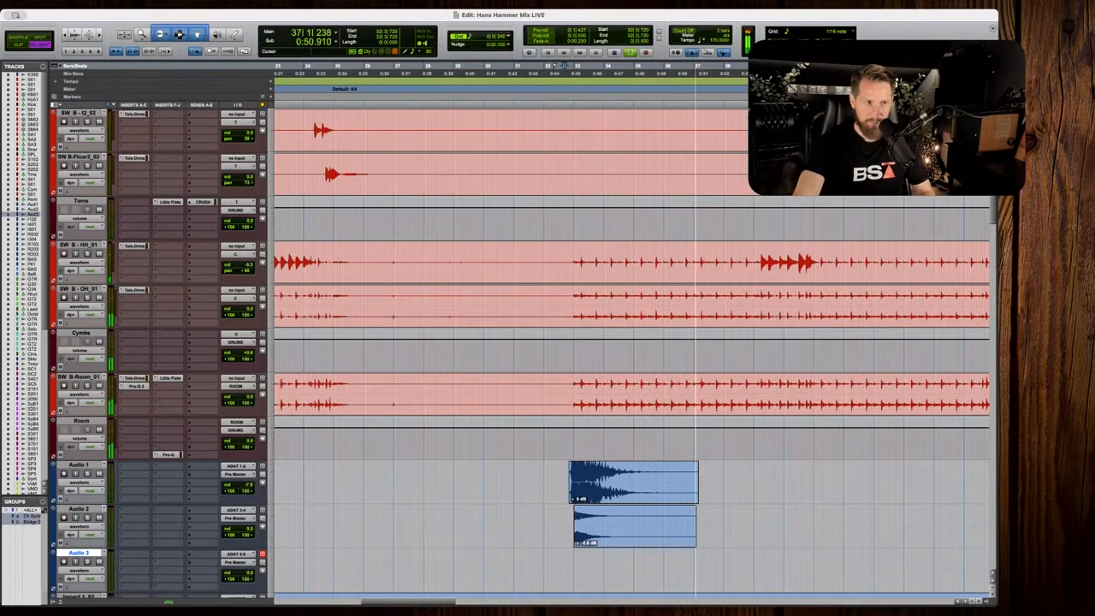
scroll(633, 350, down, 15)
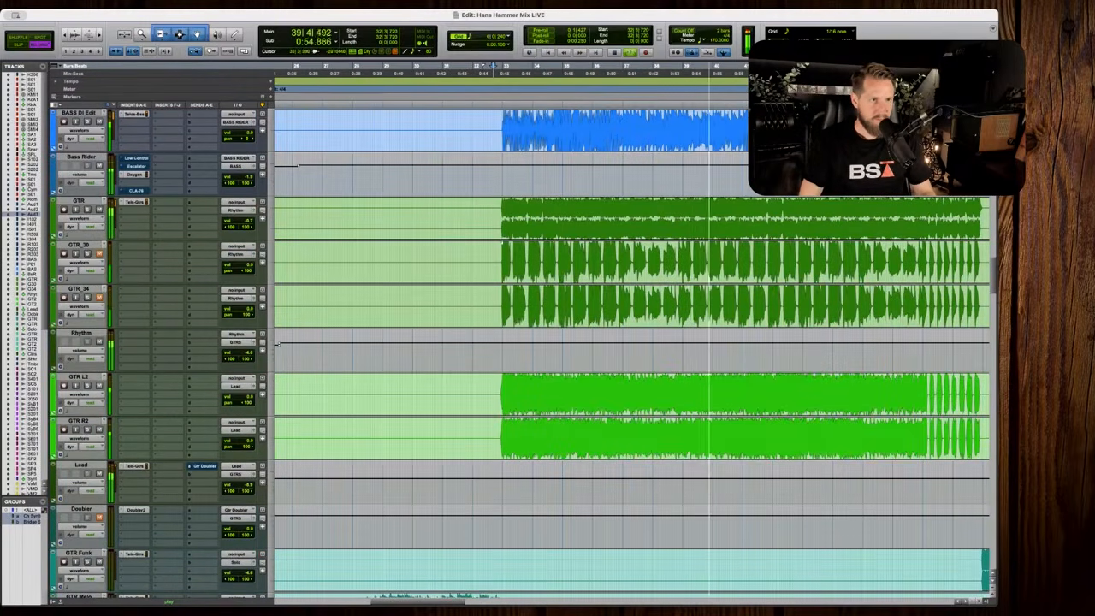
key(space)
Raise the Rhythm guitar bus volume to about -3.2 dB while playing from 32|4|240 with the GTR track soloed.
key(r)
key(r)
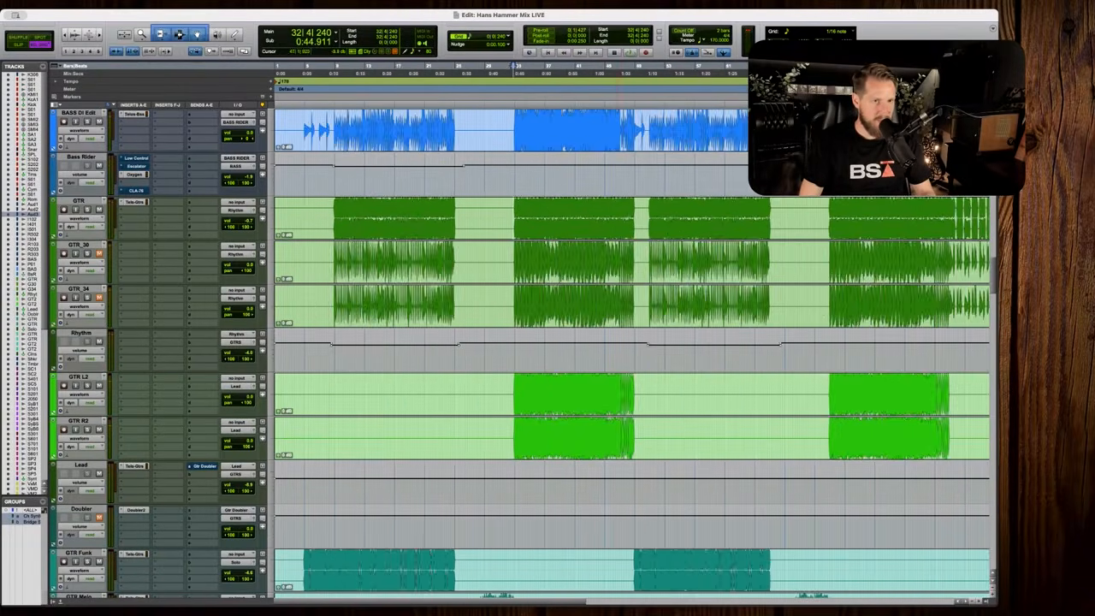
key(r)
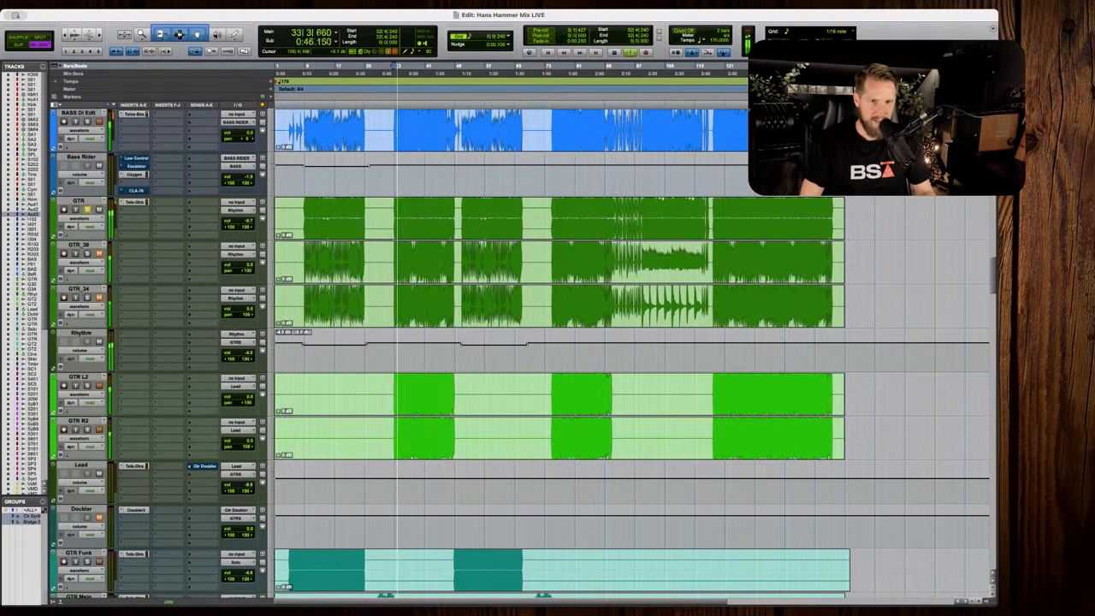
drag(785, 335, 784, 333)
key(space)
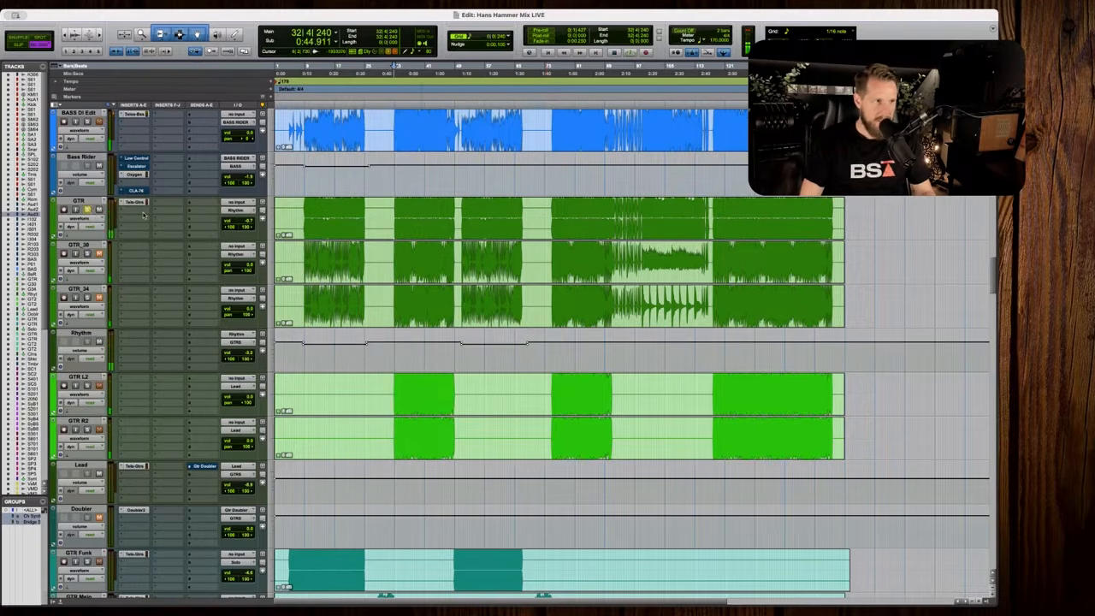
Open the insert plug-in on the GTR track and replay the mix from 32|4|240.
click(135, 204)
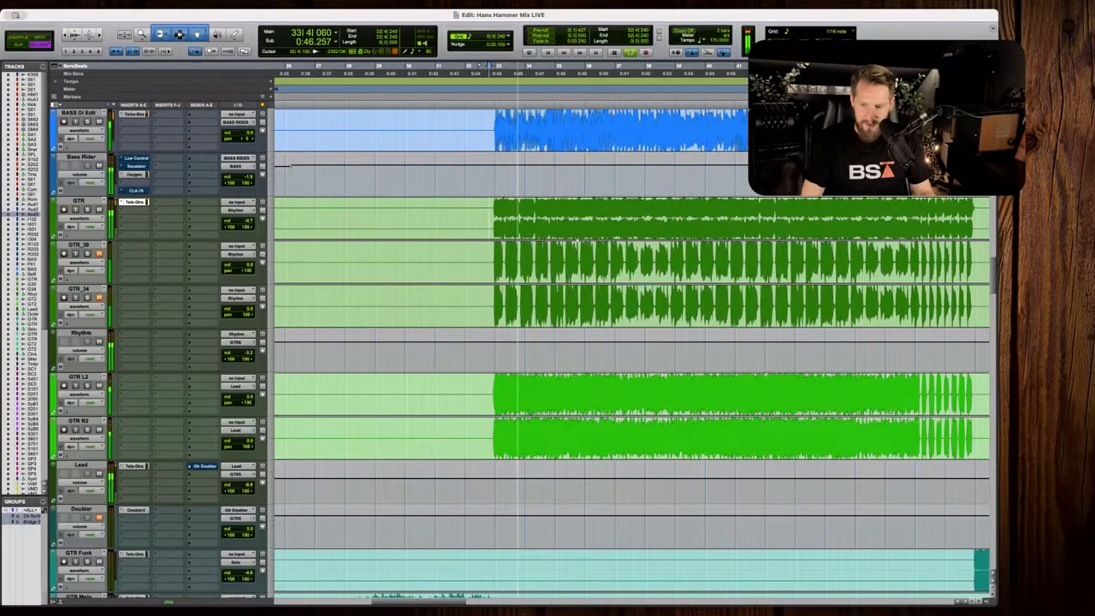
scroll(597, 238, up, 1)
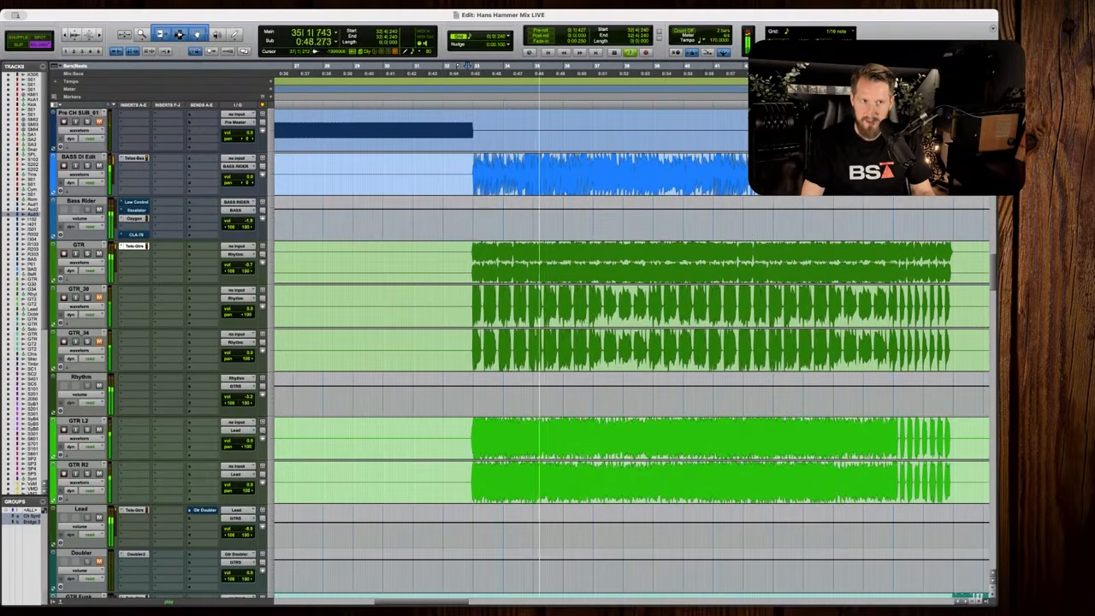
scroll(597, 238, up, 10)
key(space)
Look over the snare, tom and cymbal tracks across the whole song.
key(r)
scroll(597, 239, down, 15)
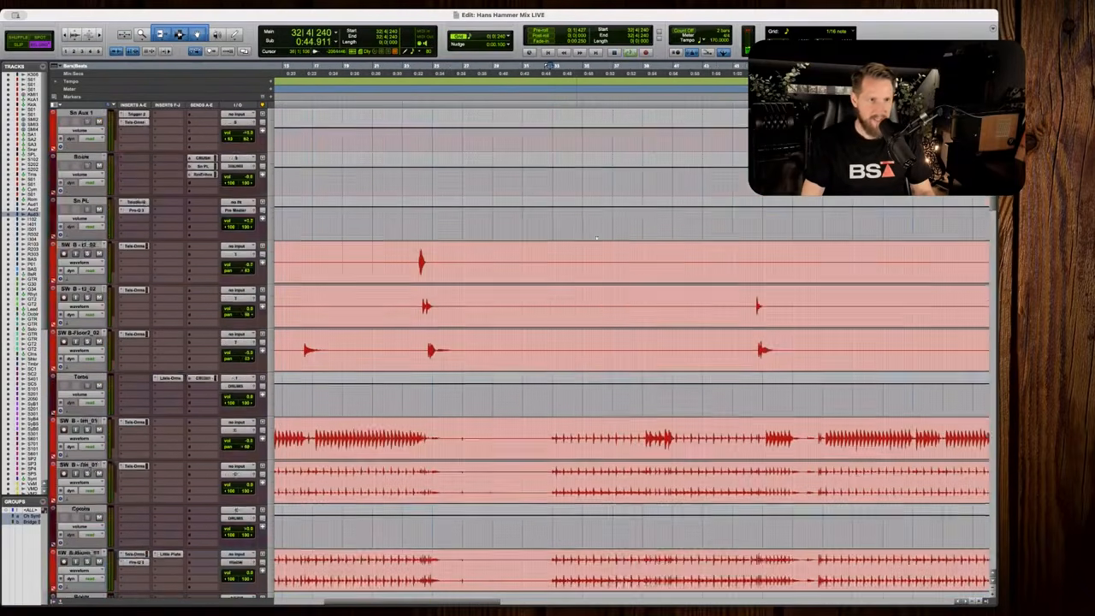
scroll(604, 254, down, 4)
key(r)
key(r)
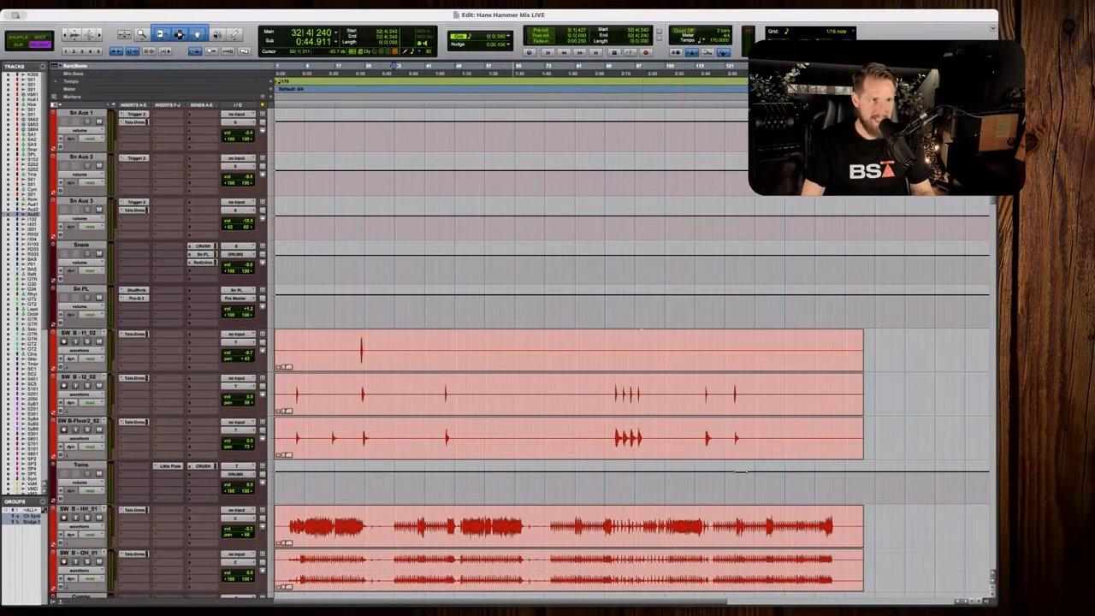
scroll(740, 471, up, 4)
key(r)
scroll(718, 559, down, 2)
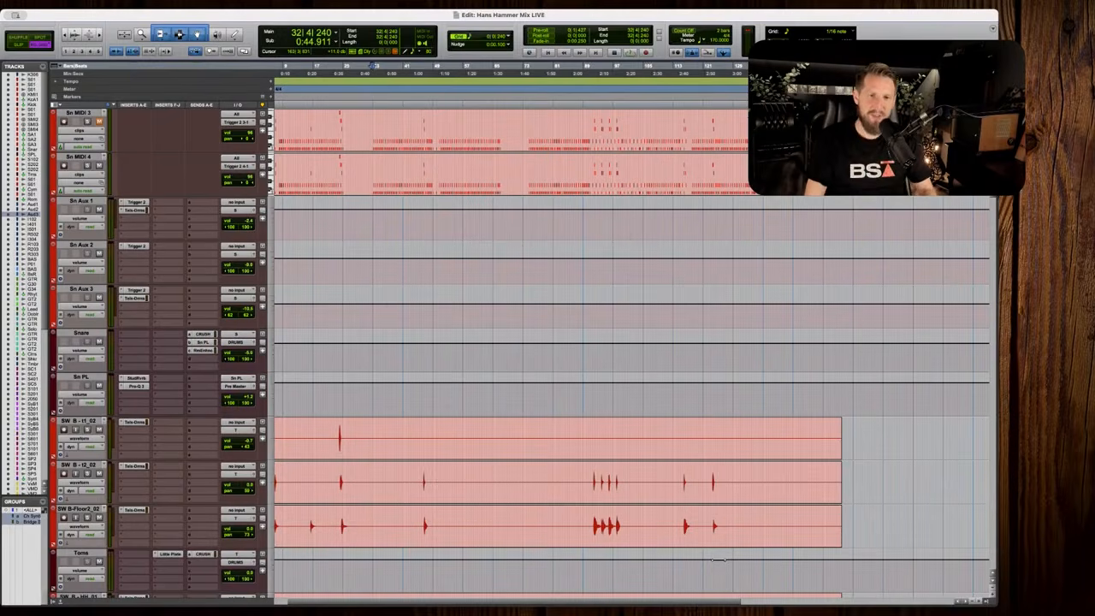
Replay from 32|4|240 and examine the kick and snare tracks around bar 33.
key(space)
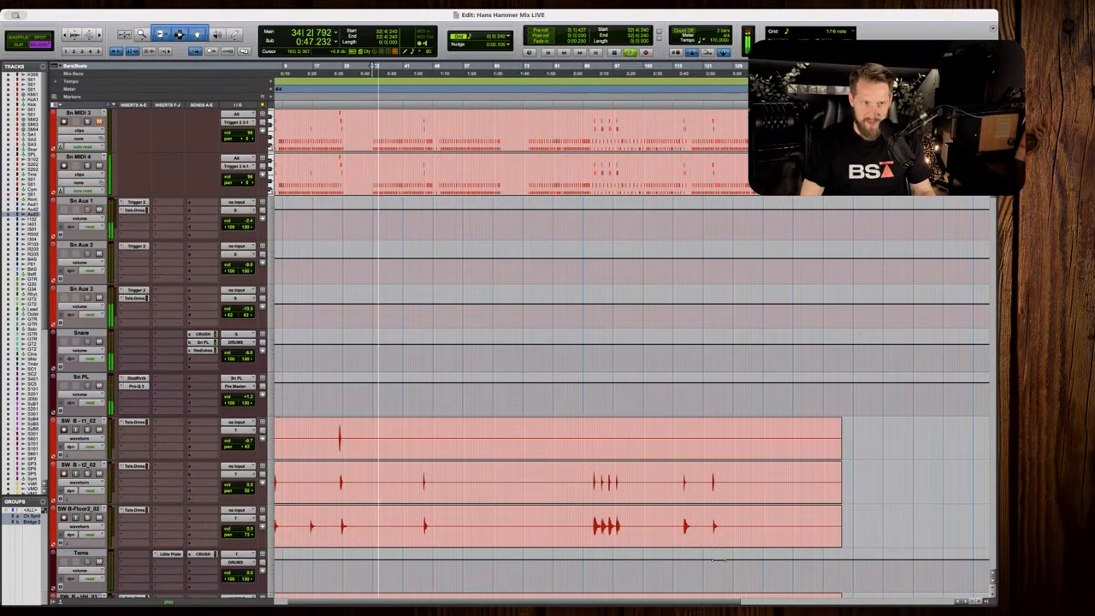
scroll(157, 378, up, 10)
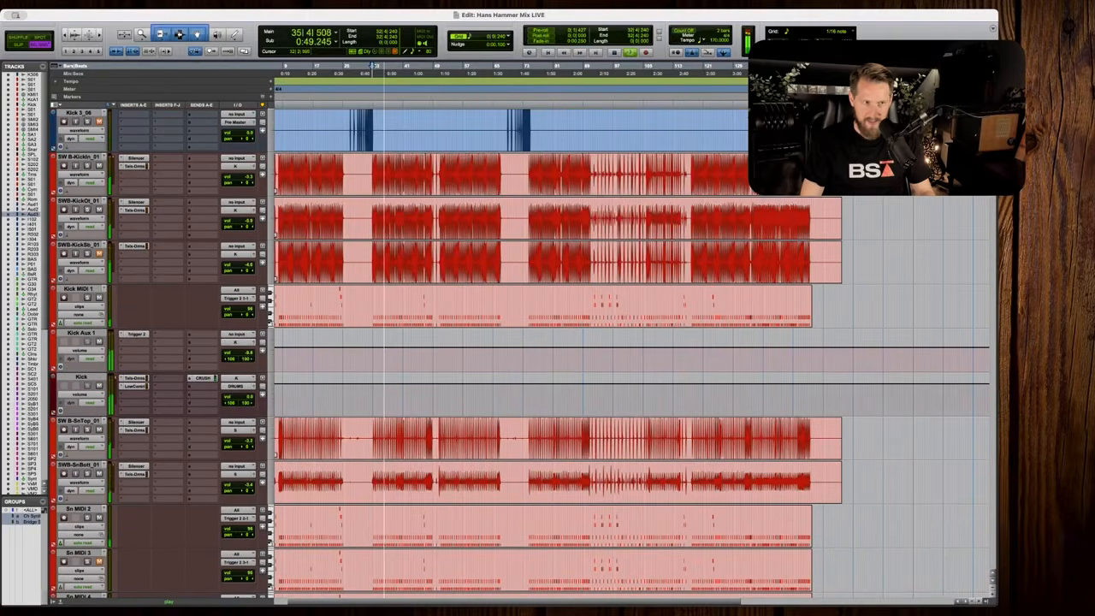
key(space)
key(t)
key(t)
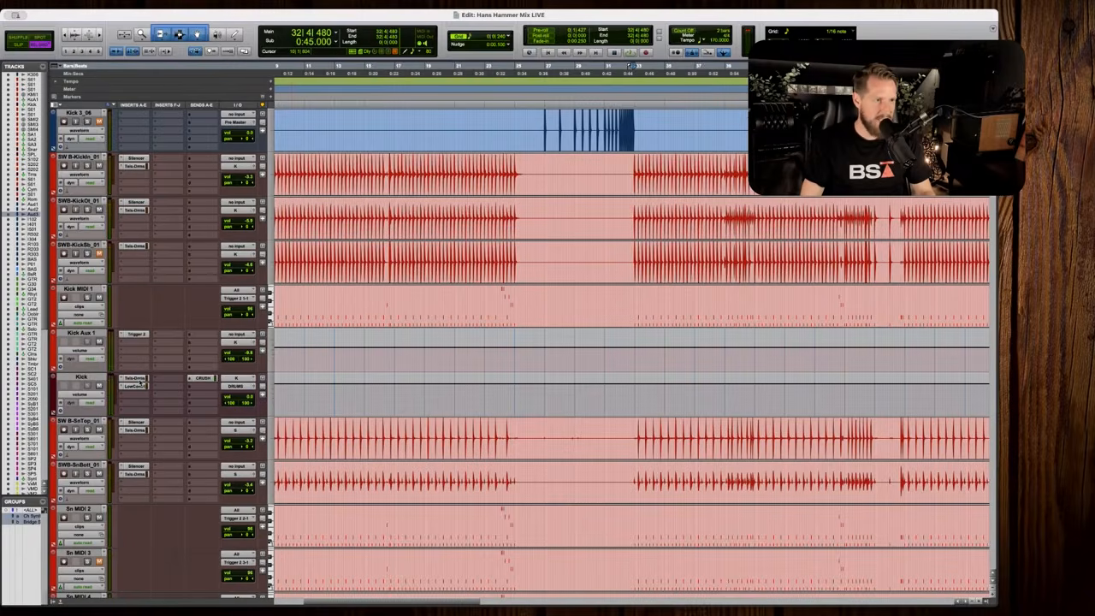
Raise the Smooth amount in Telos Drums on the Kick bus, and audition the kick by playing from 32|4|480.
click(135, 377)
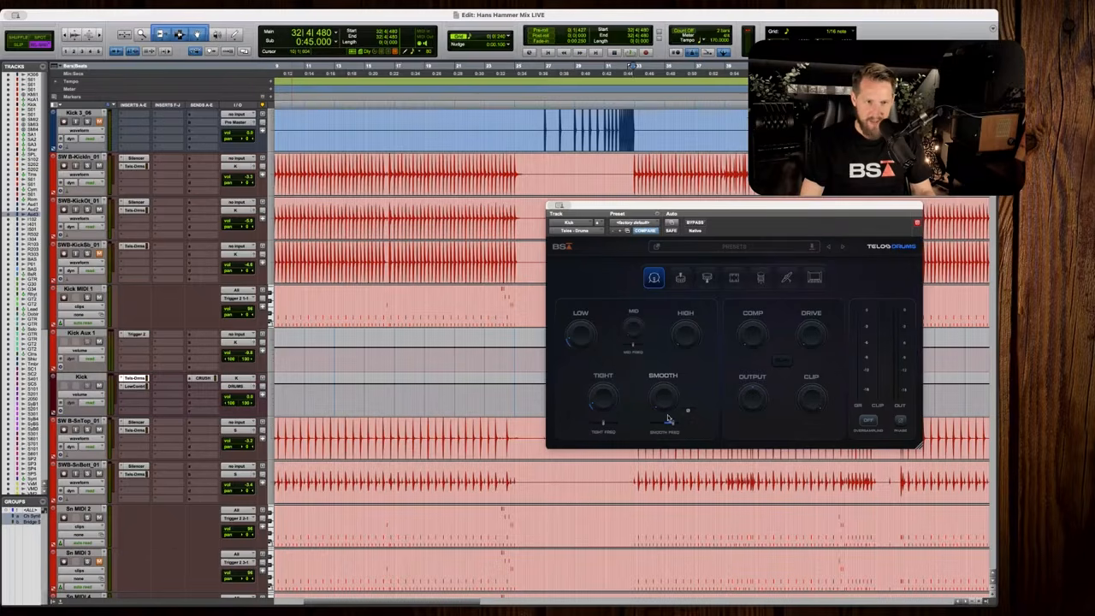
key(space)
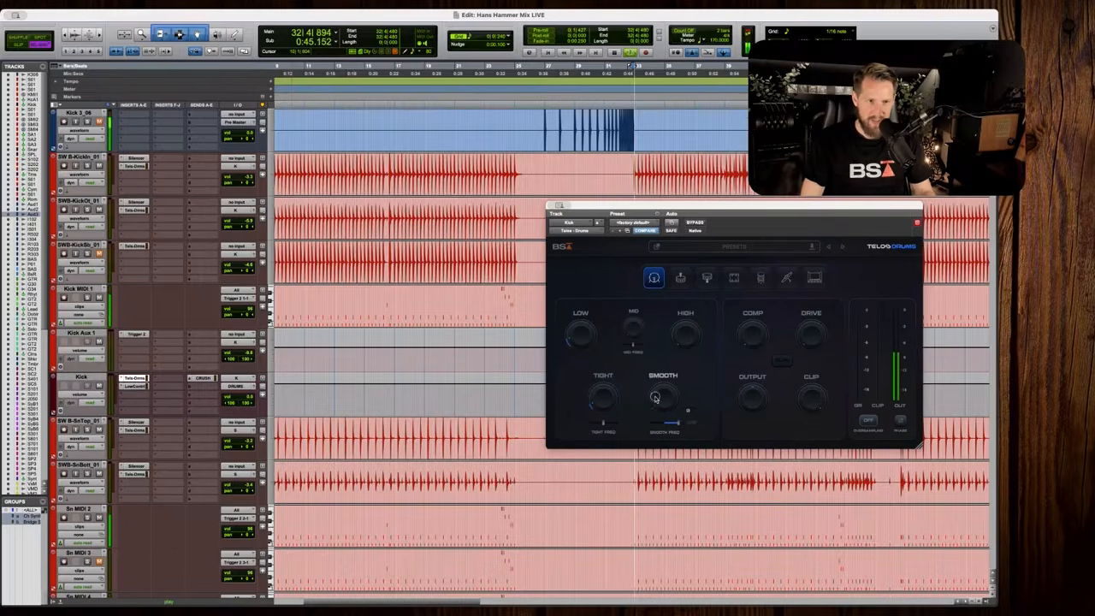
drag(657, 393, 657, 392)
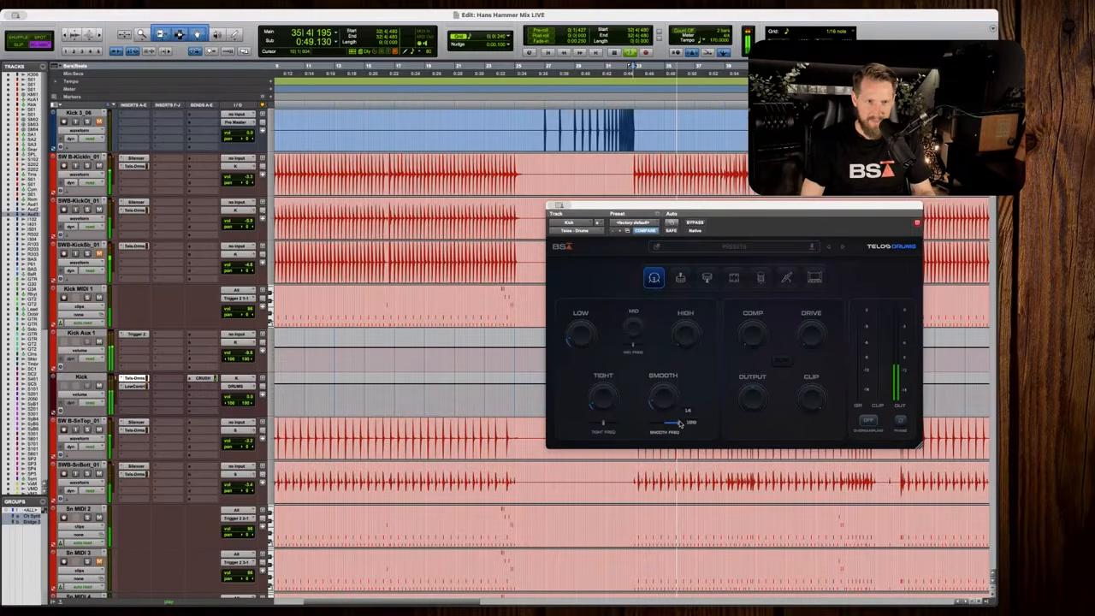
click(679, 423)
drag(662, 407, 648, 383)
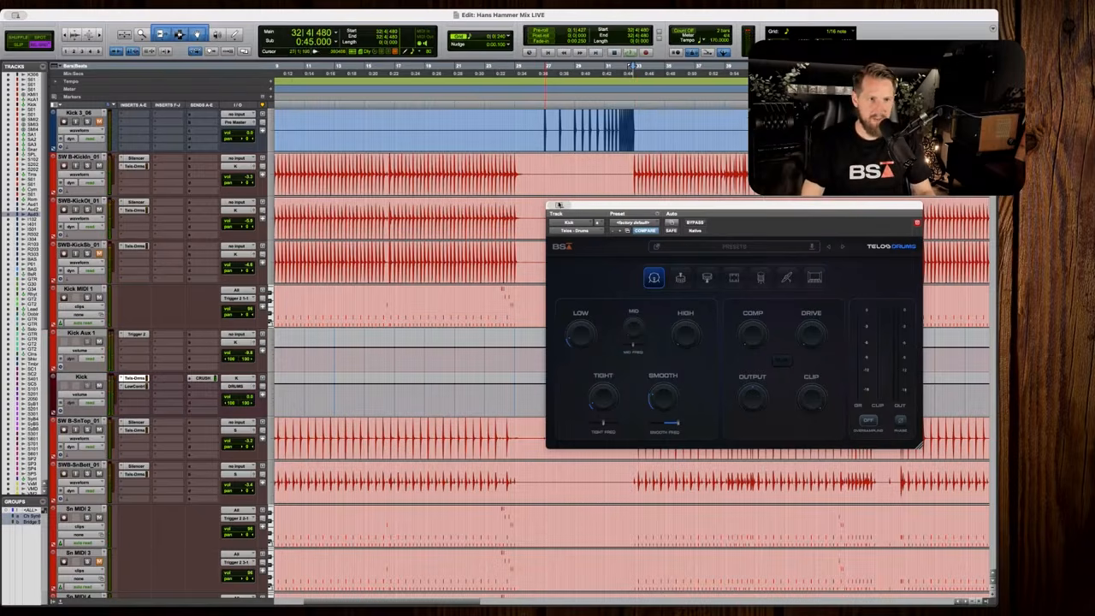
key(super+m)
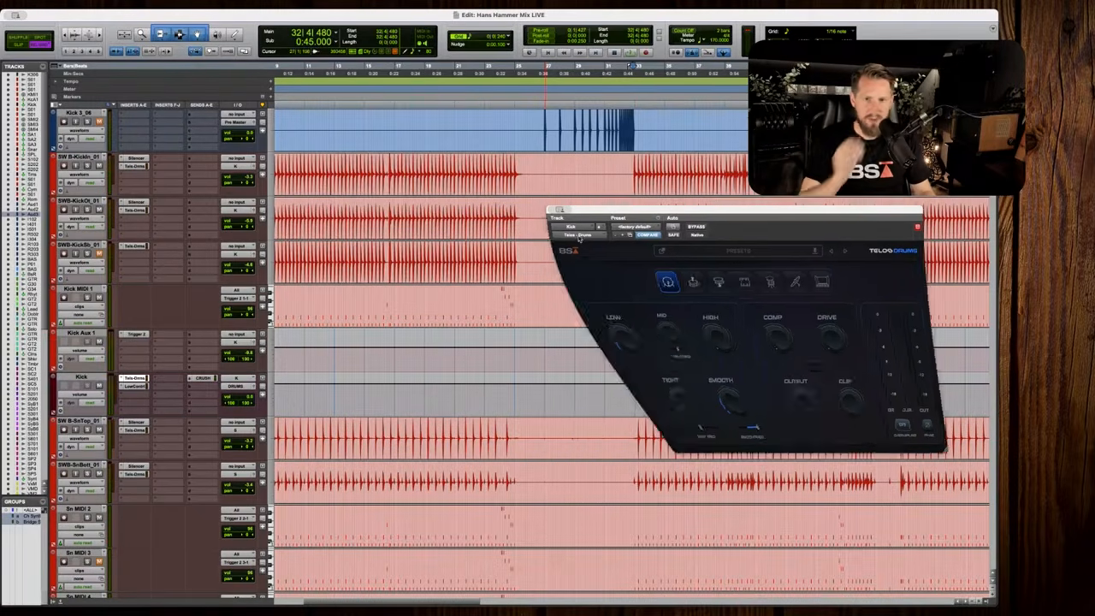
key(space)
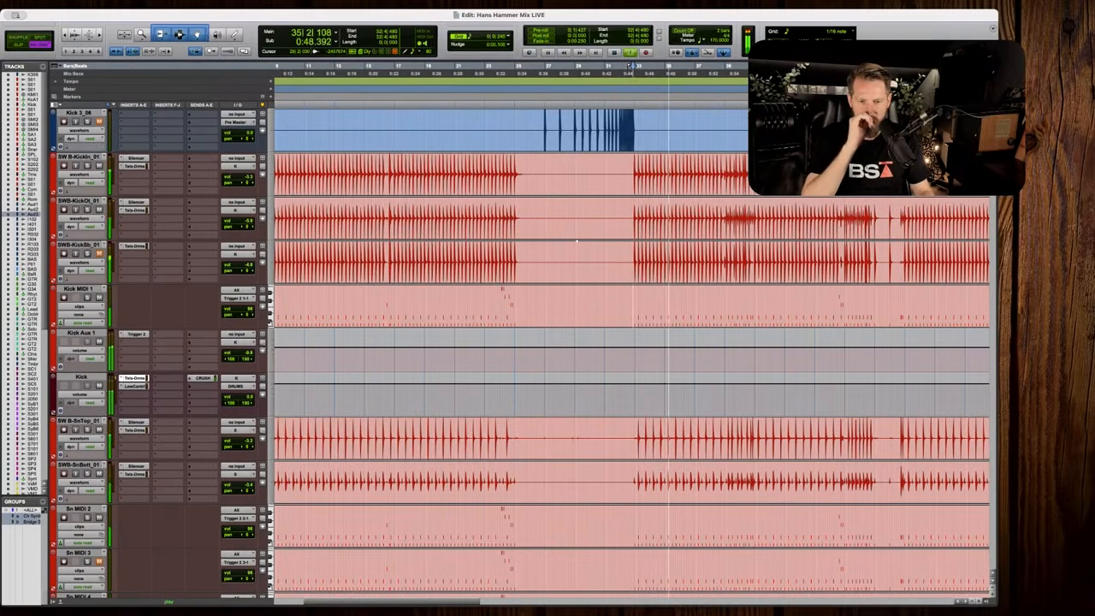
key(space)
Bring up the Mix window and open the FabFilter Pro-C 2 compressor on the MUSIC bus.
key(r)
key(r)
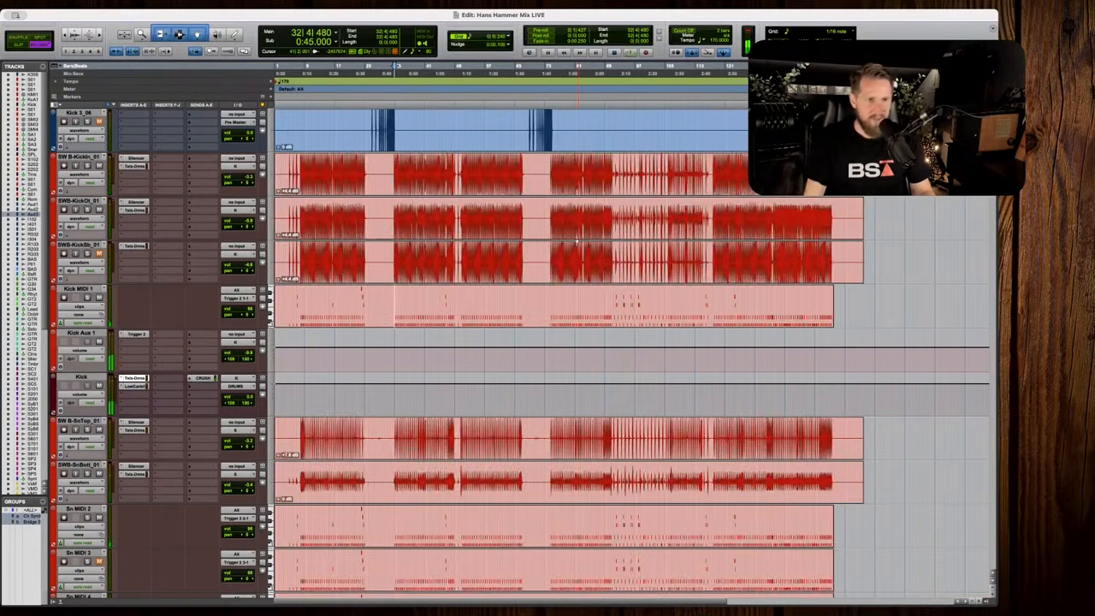
scroll(576, 241, down, 8)
scroll(628, 272, down, 10)
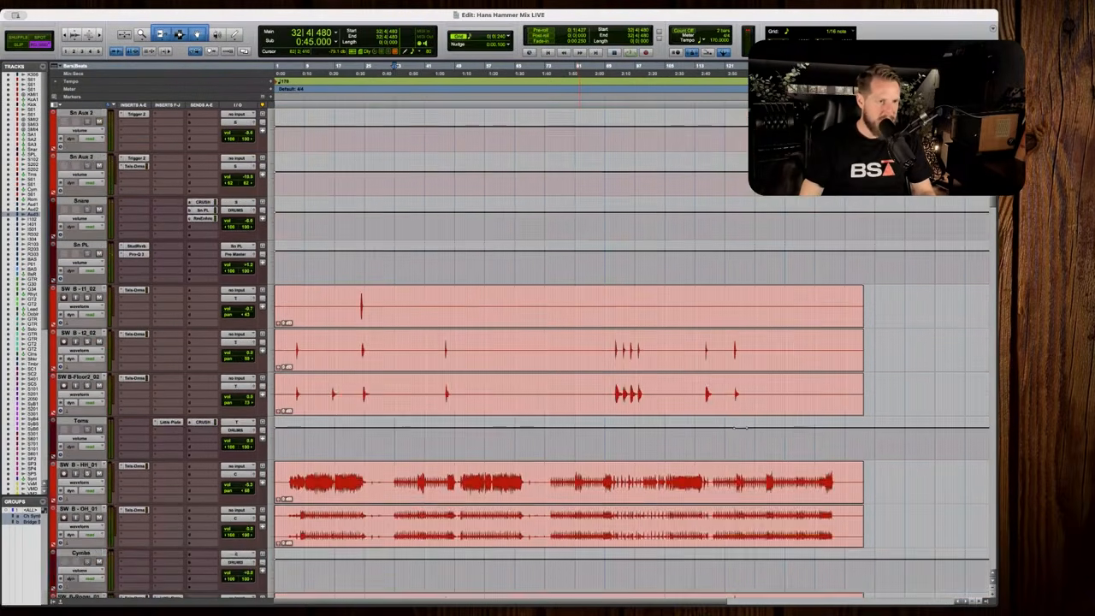
key(super+equal)
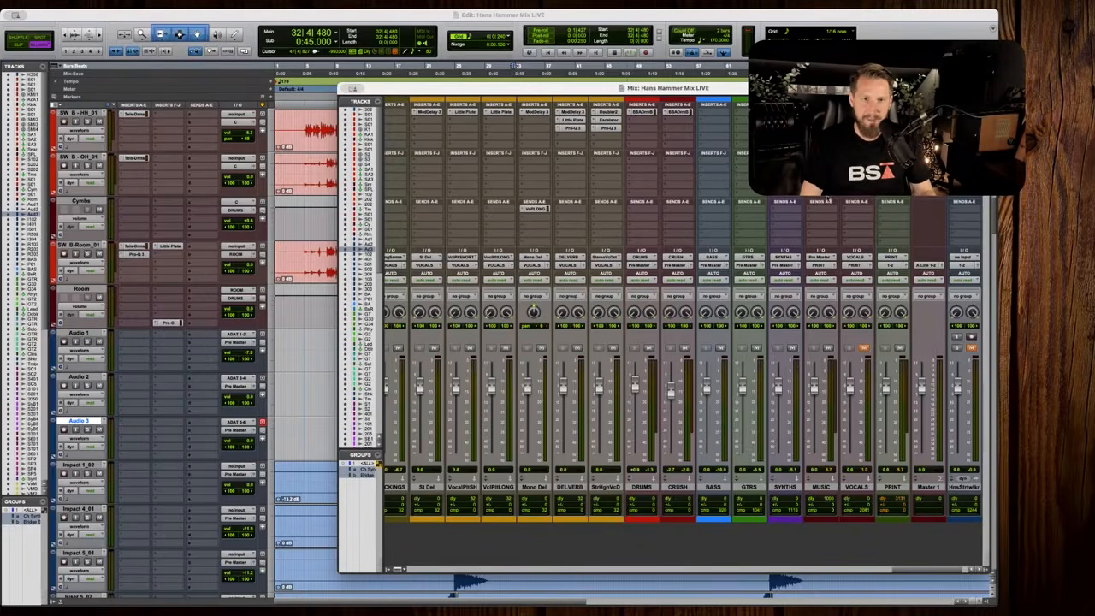
drag(770, 88, 757, 86)
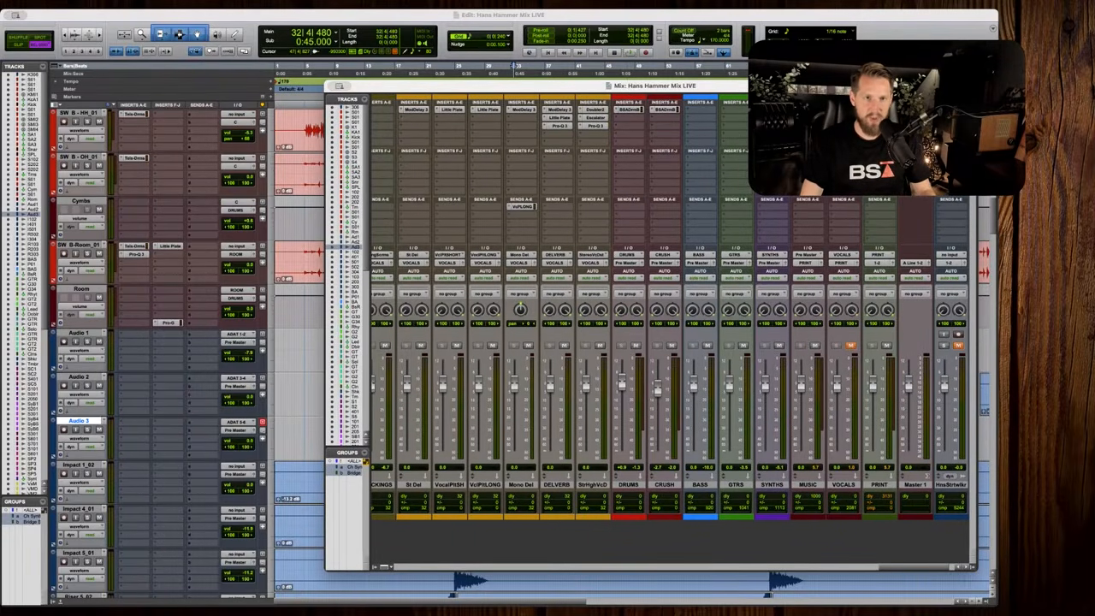
click(806, 110)
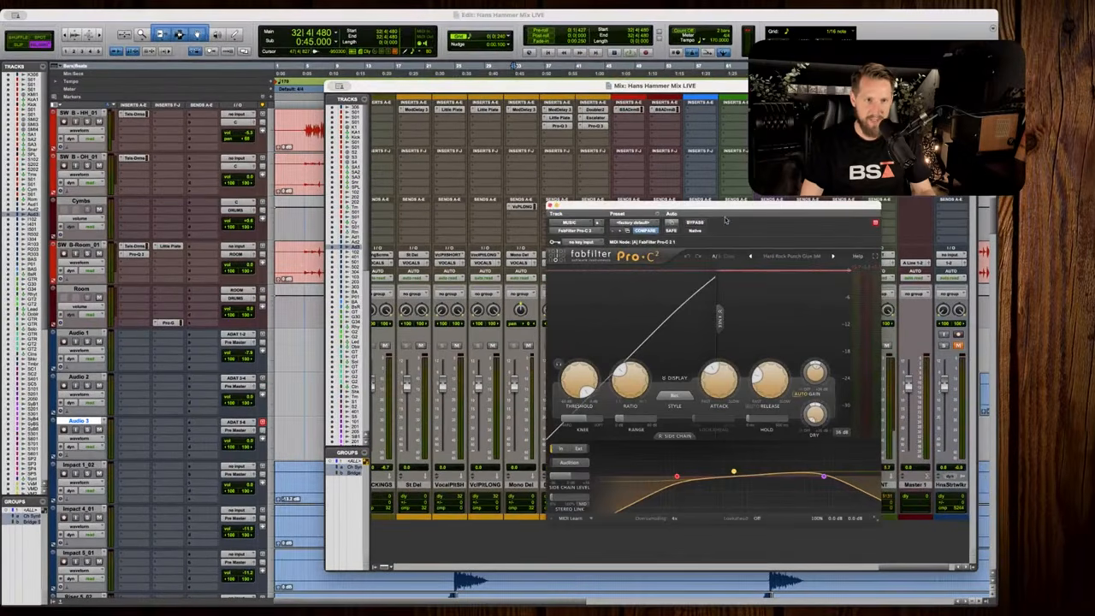
drag(739, 210, 681, 187)
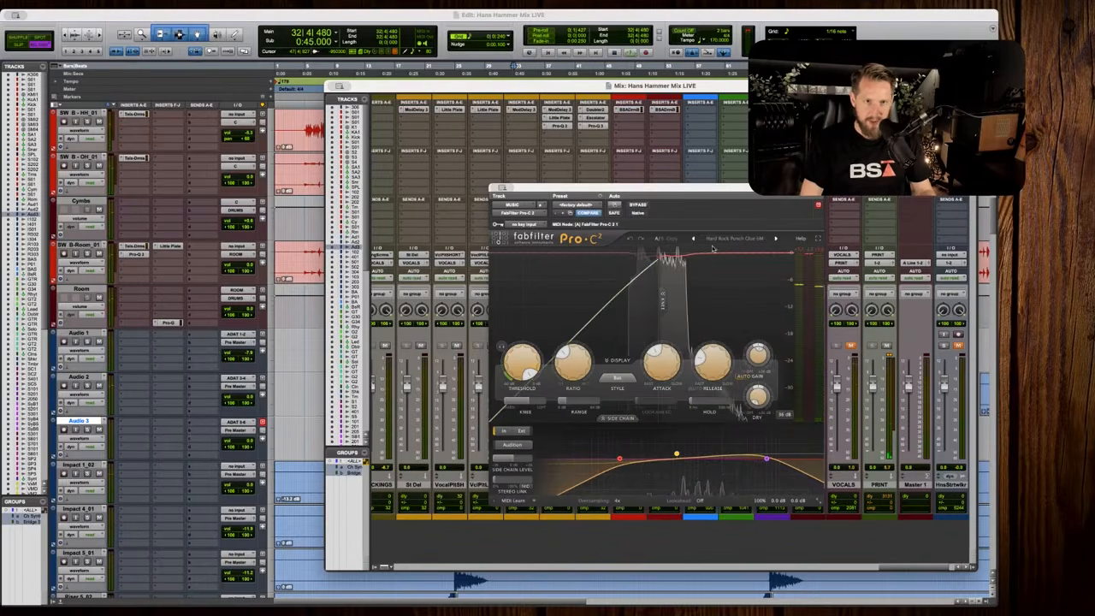
drag(773, 188, 675, 190)
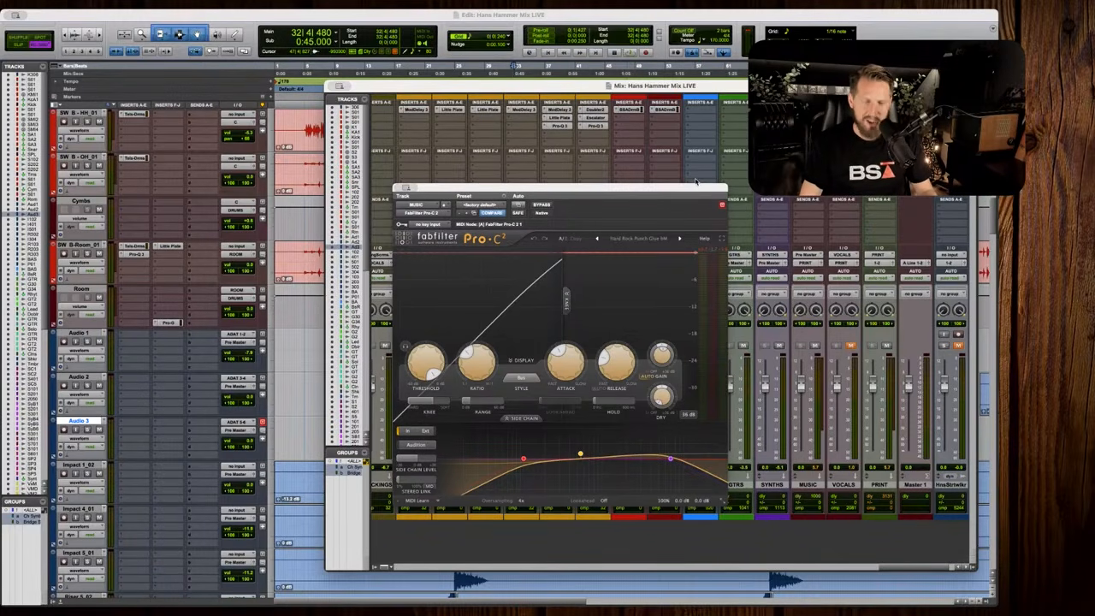
Select the Mastering preset Hard Rock Punch Glue bM in the MUSIC bus compressor.
click(632, 239)
mouse_move(633, 280)
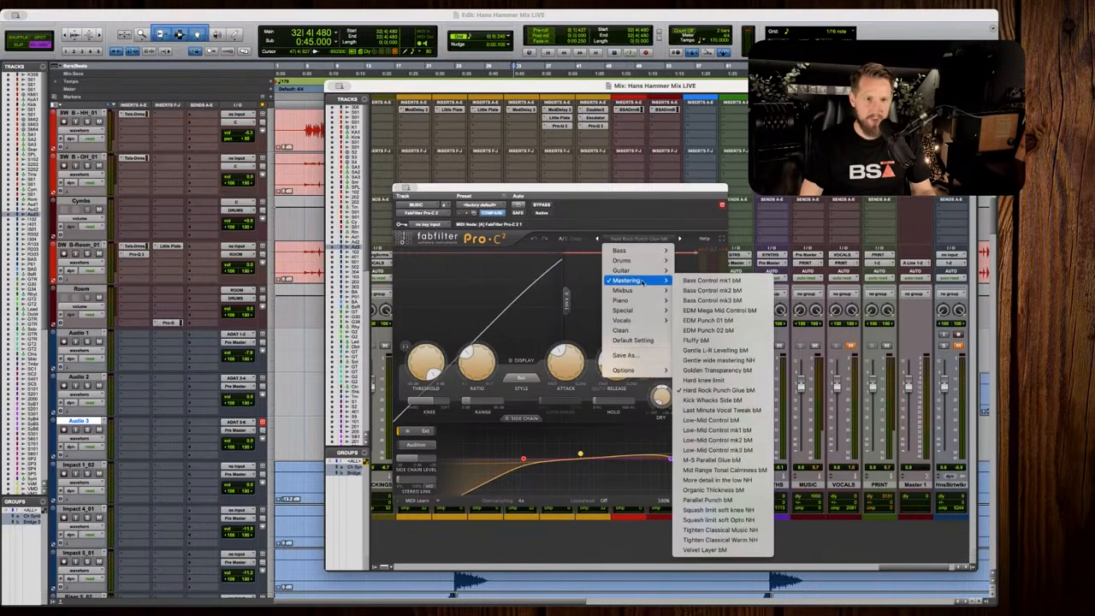
click(751, 390)
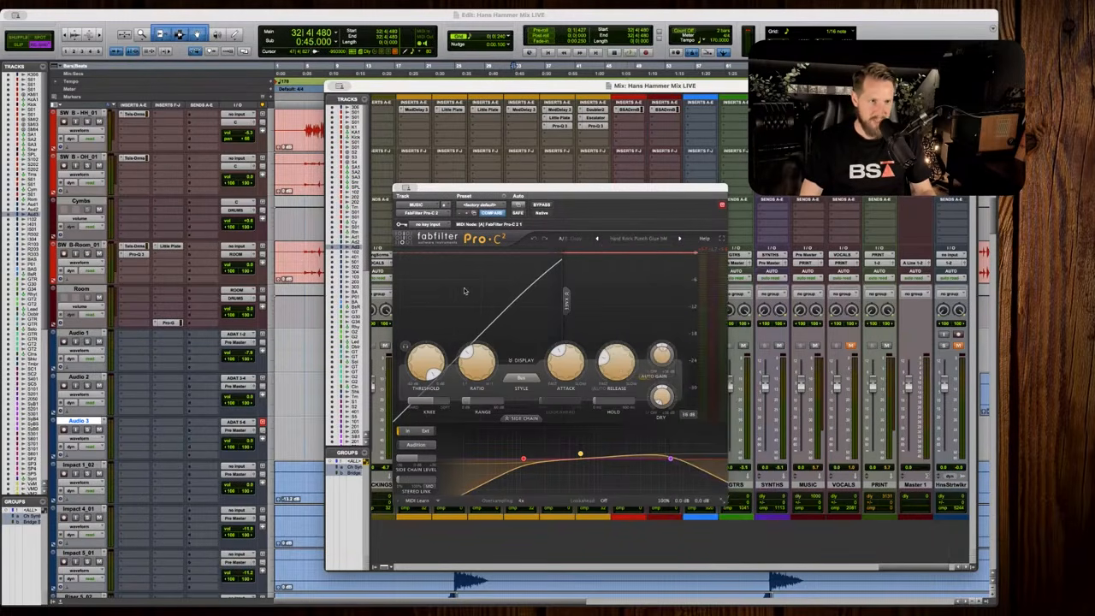
Compare the MUSIC bus with Pro-C 2 engaged and bypassed while playing from 32|4|480, leaving the compressor bypassed.
key(space)
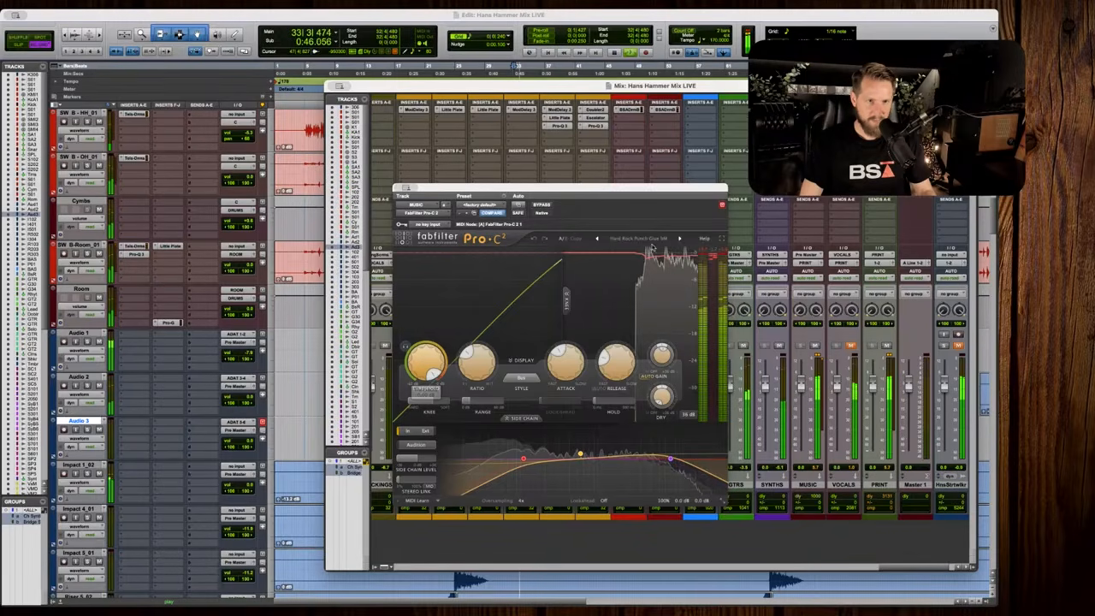
click(542, 205)
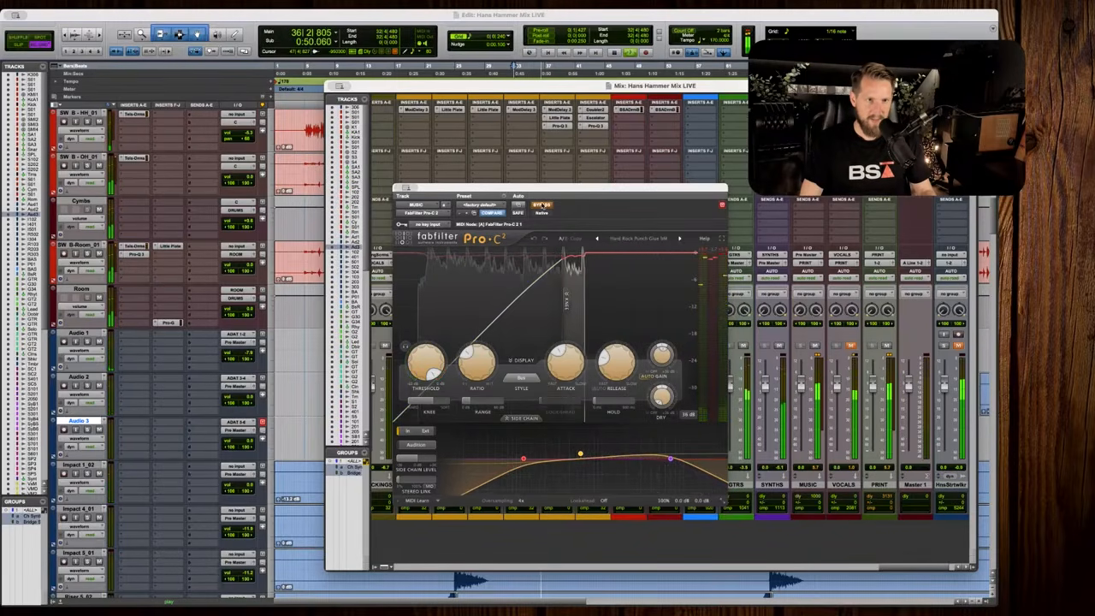
click(542, 205)
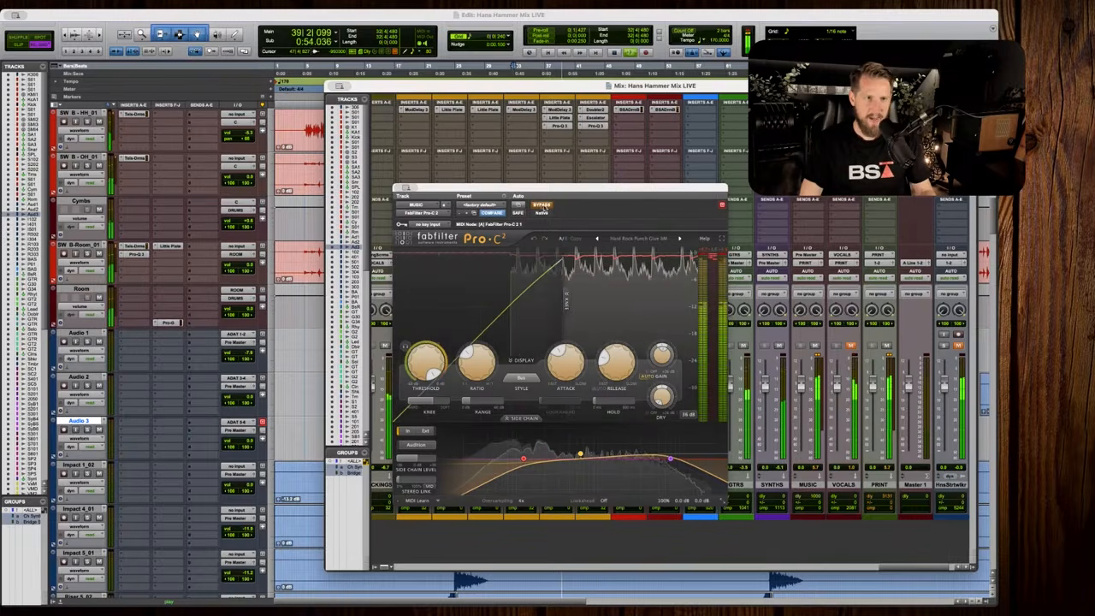
click(542, 206)
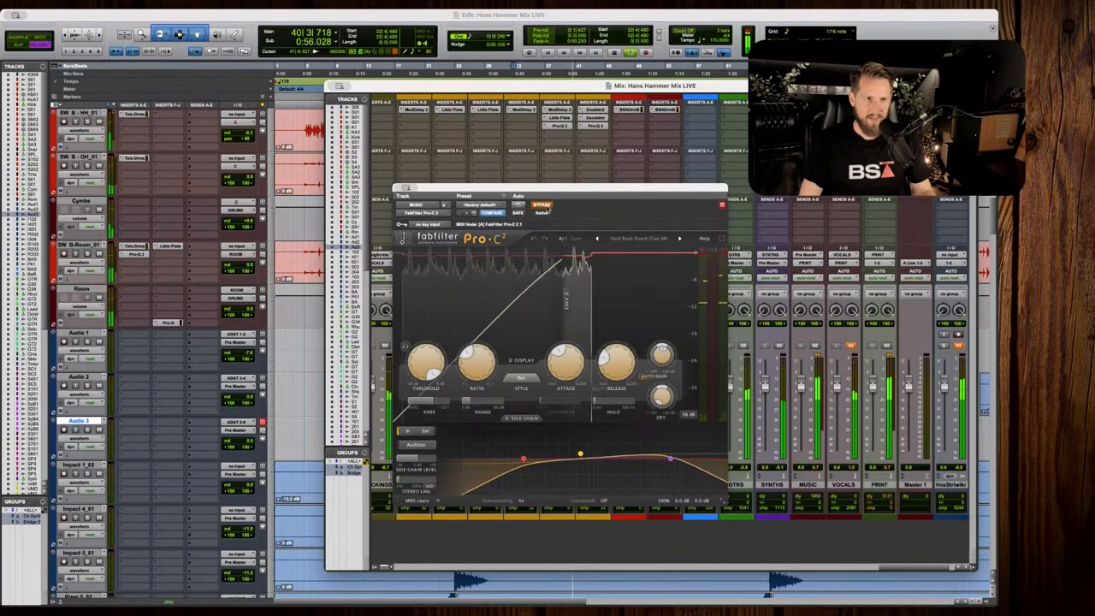
click(543, 206)
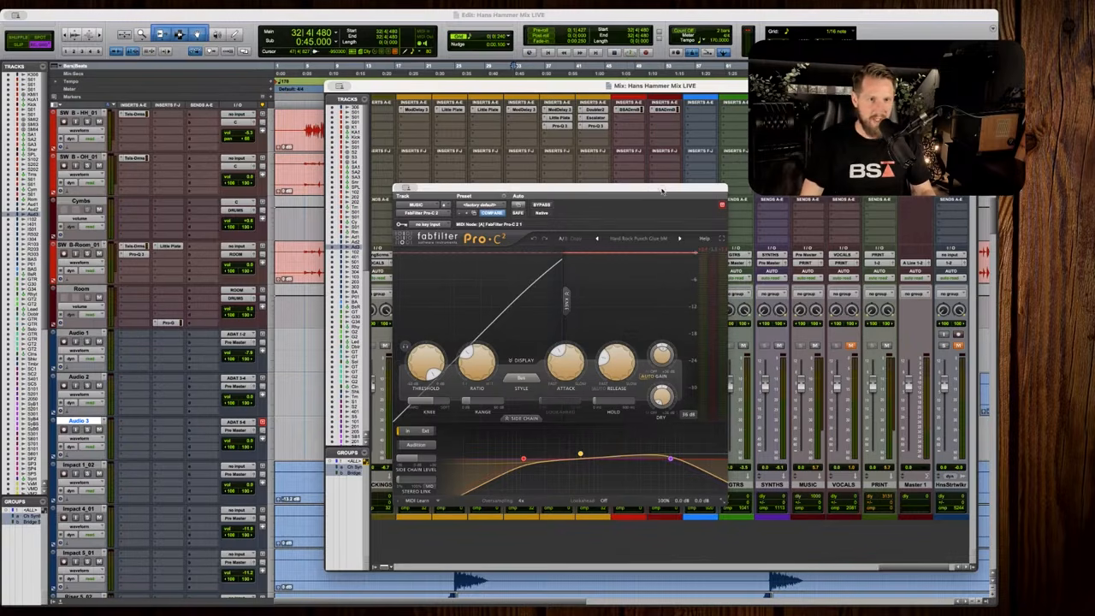
key(space)
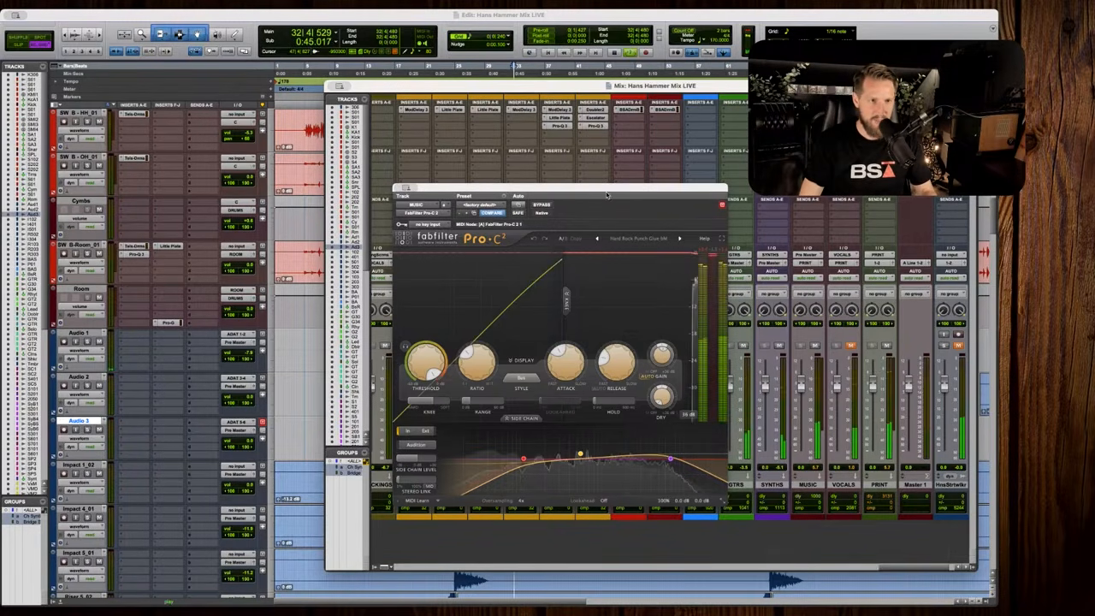
click(542, 206)
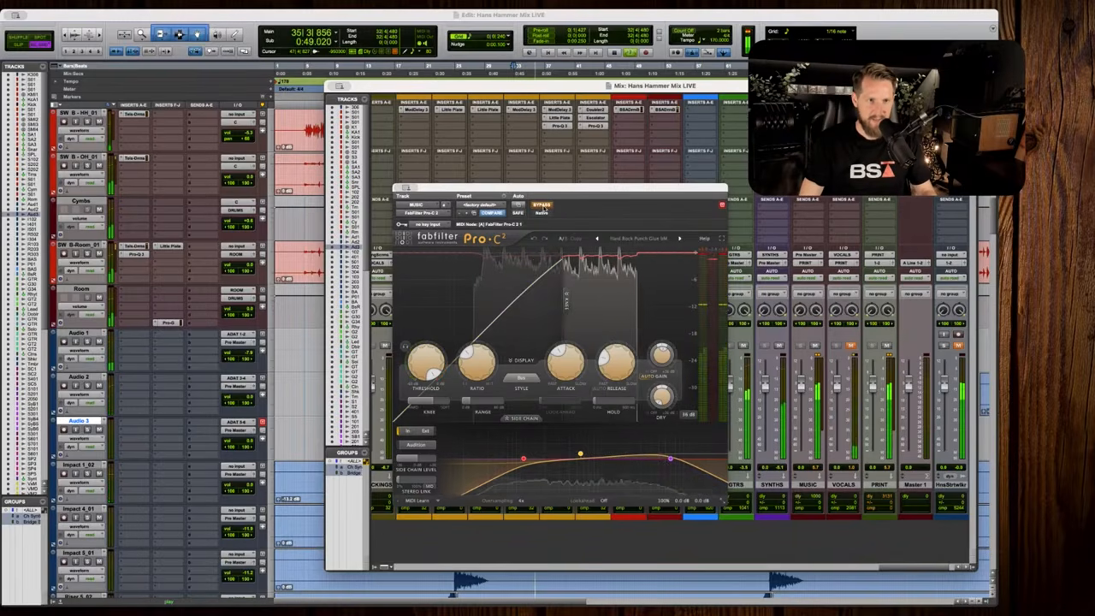
click(542, 206)
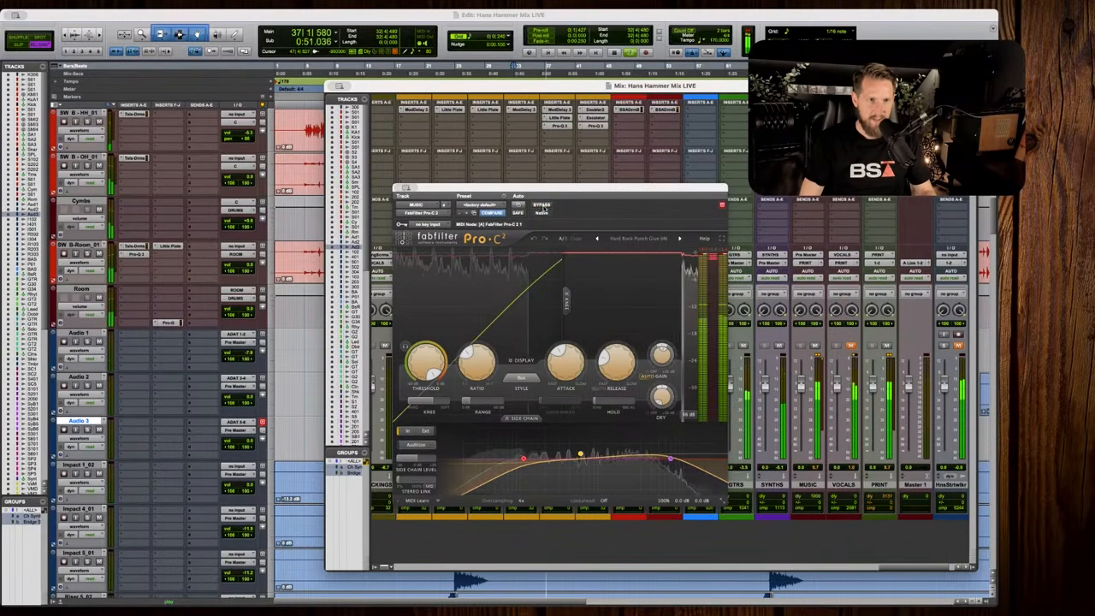
click(543, 206)
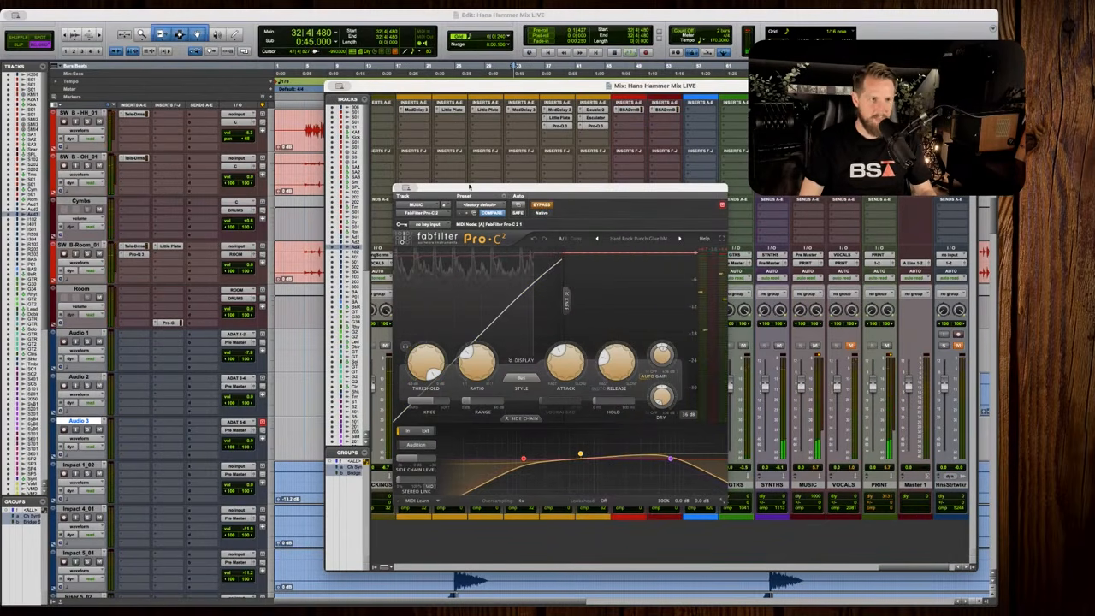
key(super+m)
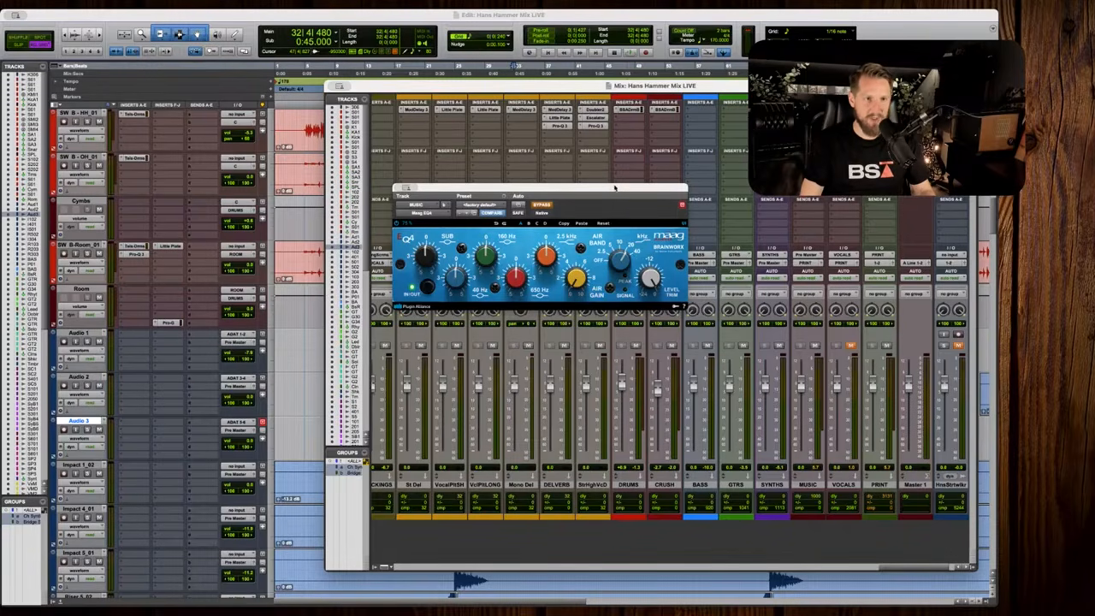
Compare the MUSIC bus with the Maag EQ4 engaged and bypassed while playing from 32|4|480.
drag(614, 187, 620, 200)
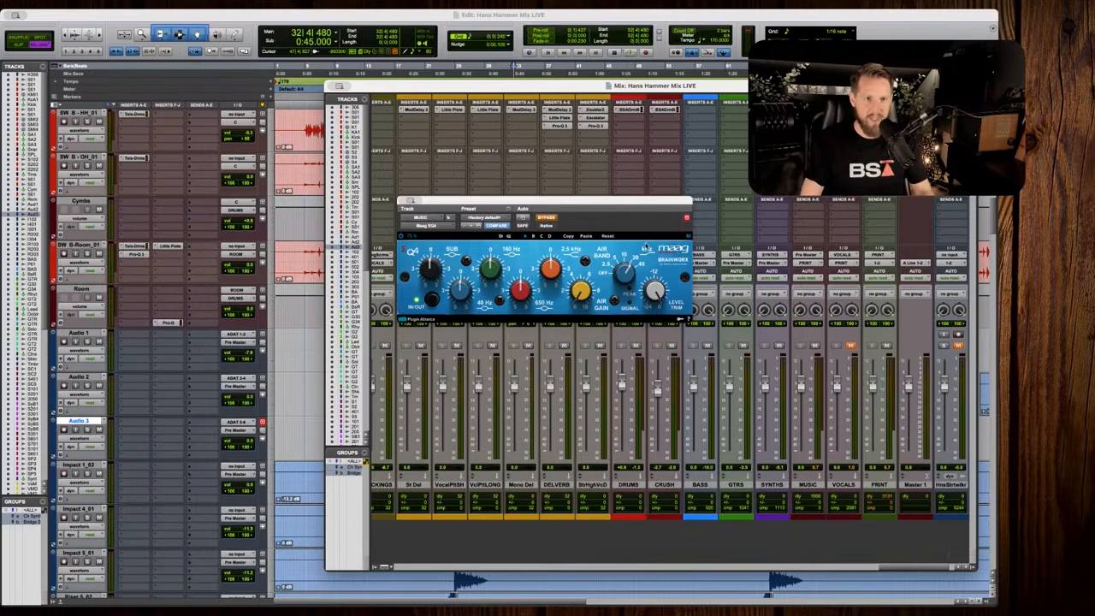
drag(631, 204, 639, 205)
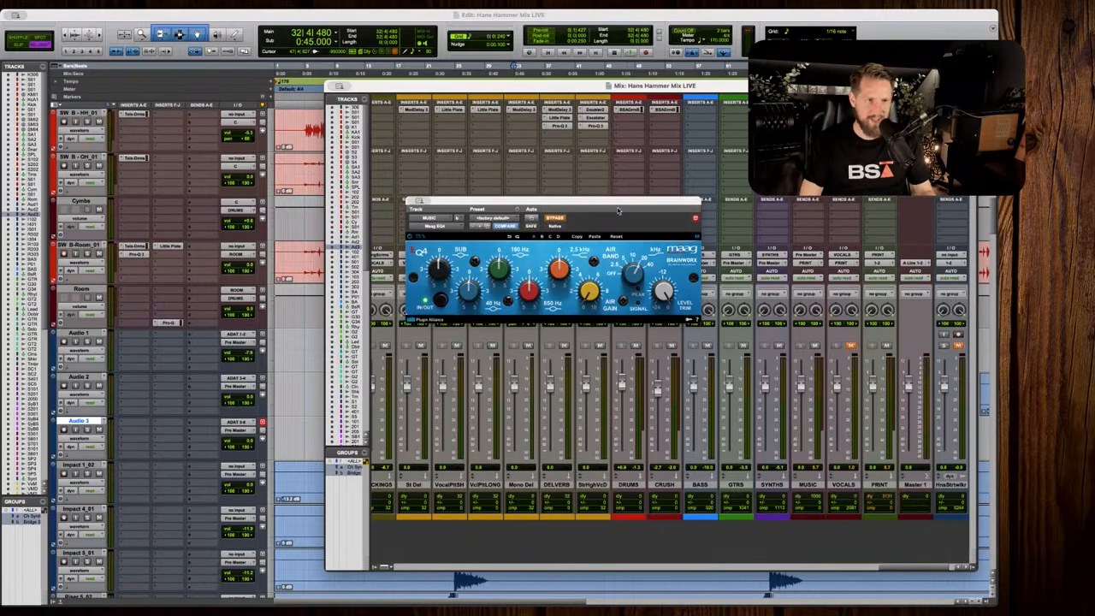
drag(571, 199, 604, 206)
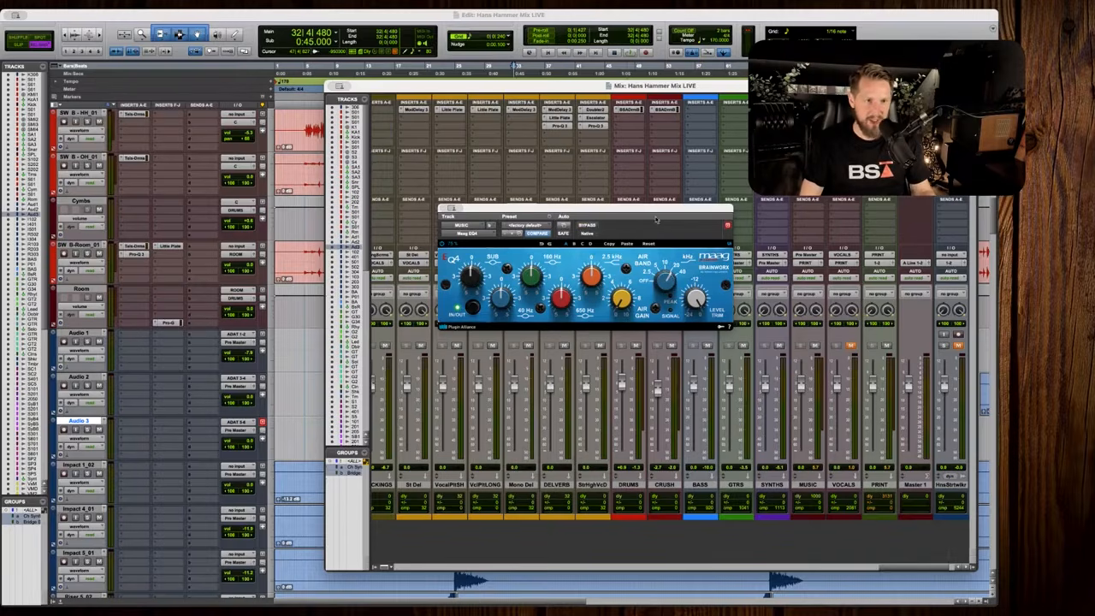
drag(655, 212, 661, 219)
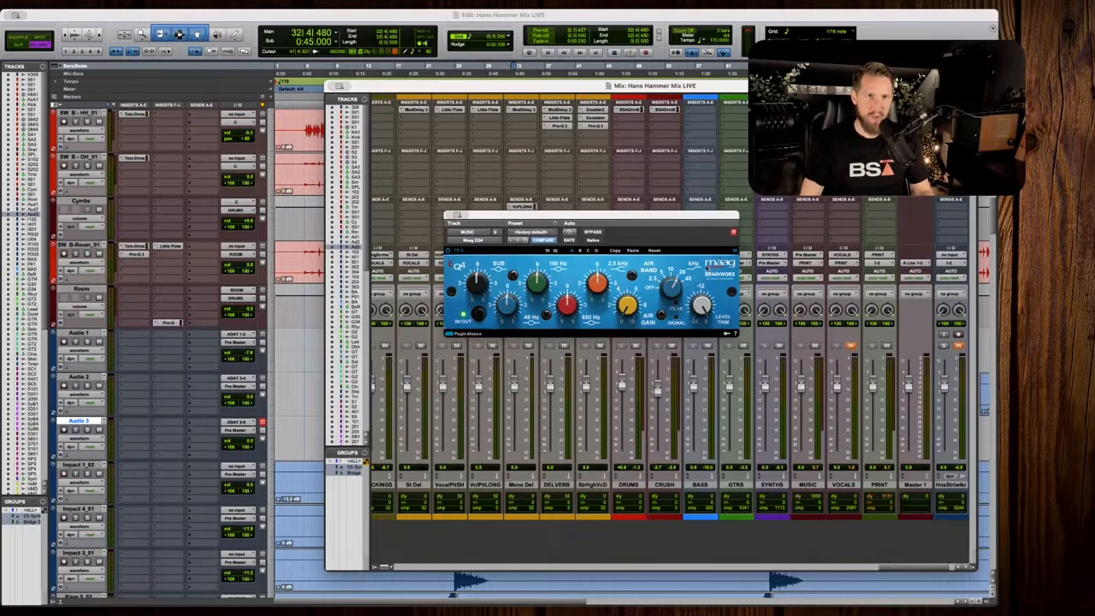
key(space)
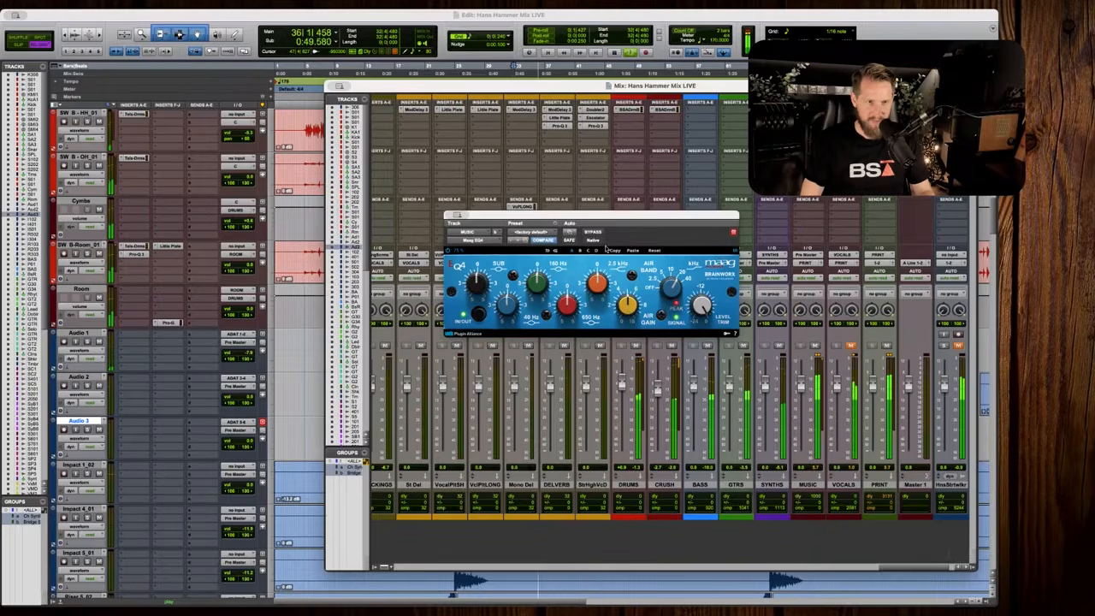
click(594, 232)
click(593, 233)
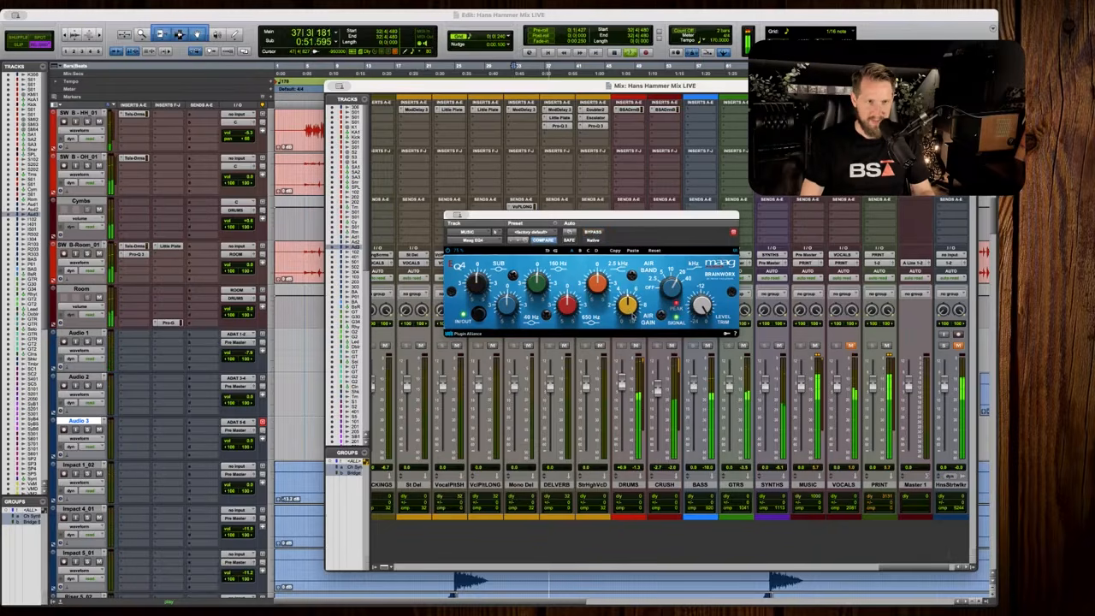
click(597, 232)
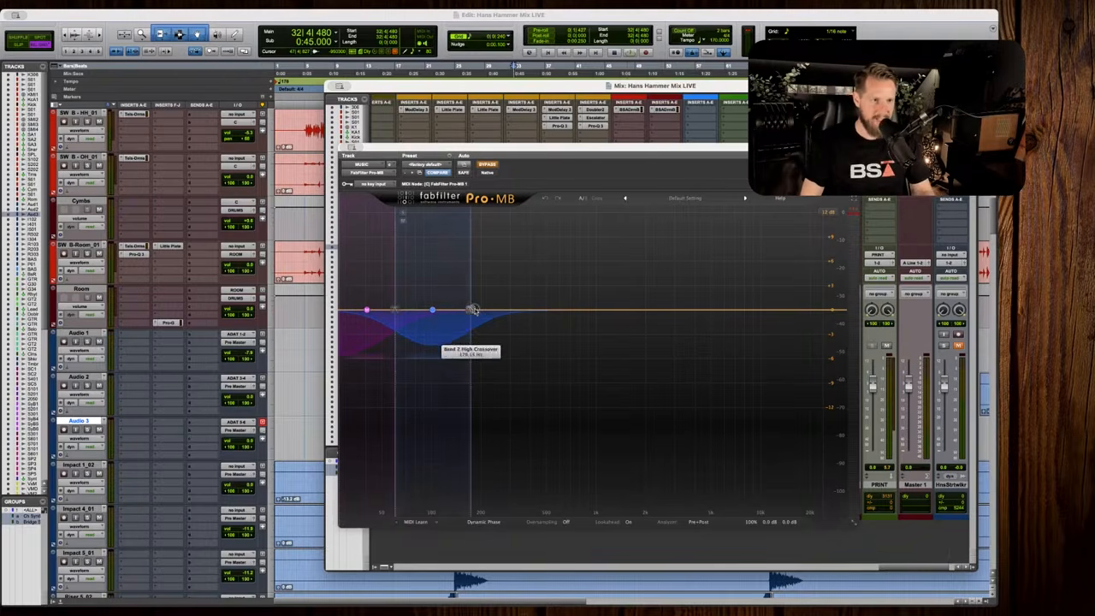
Shift Band 2's low and high crossovers to higher frequencies in Pro-MB on the MUSIC bus and take the plug-in out of bypass.
drag(468, 310, 485, 310)
drag(394, 311, 407, 310)
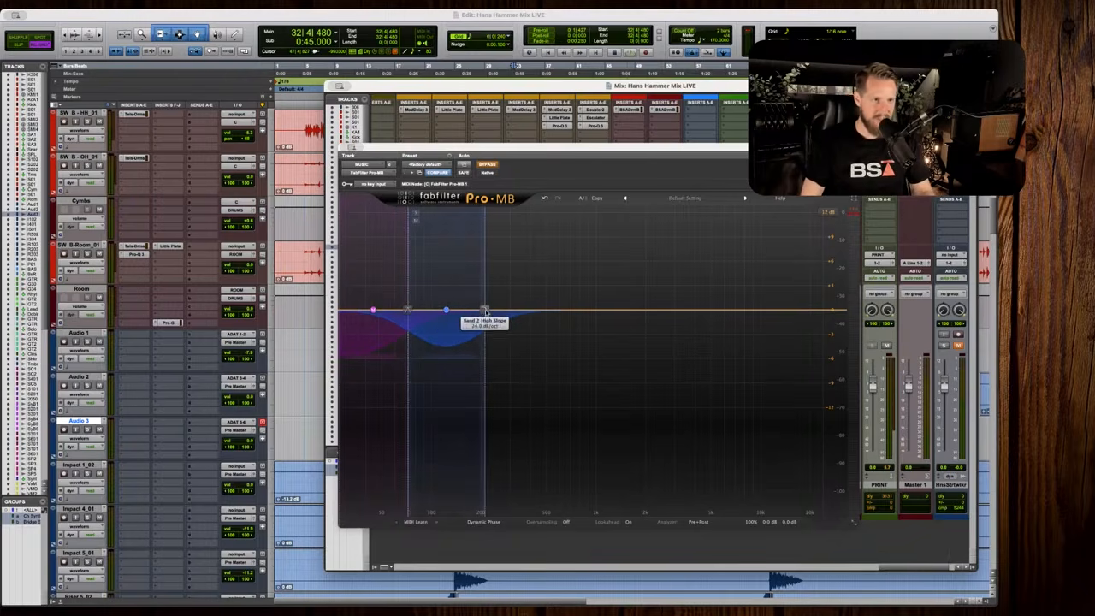
drag(485, 310, 491, 311)
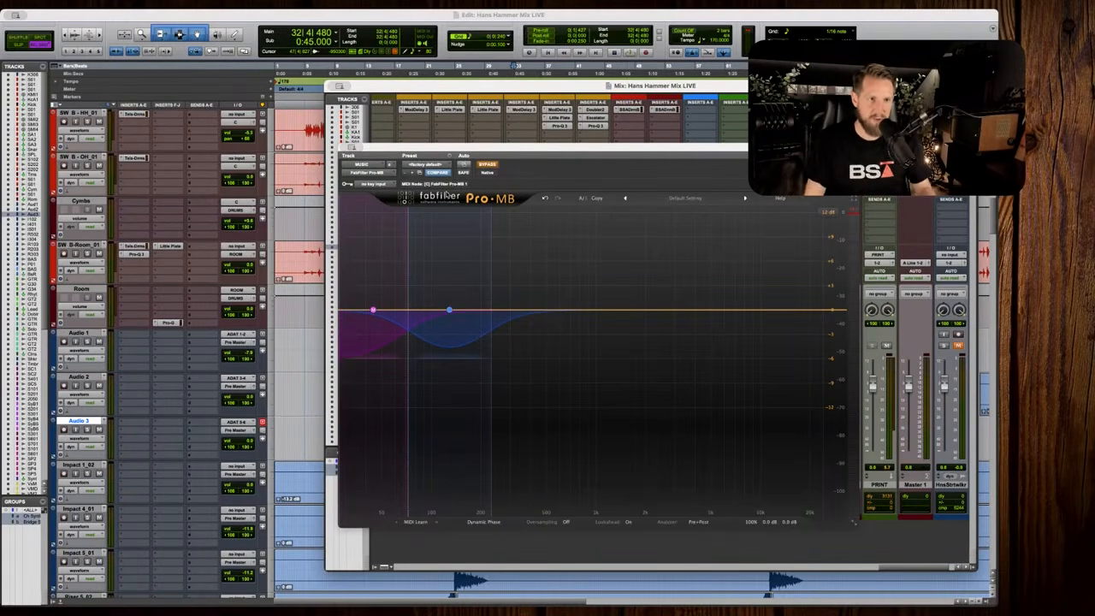
click(486, 164)
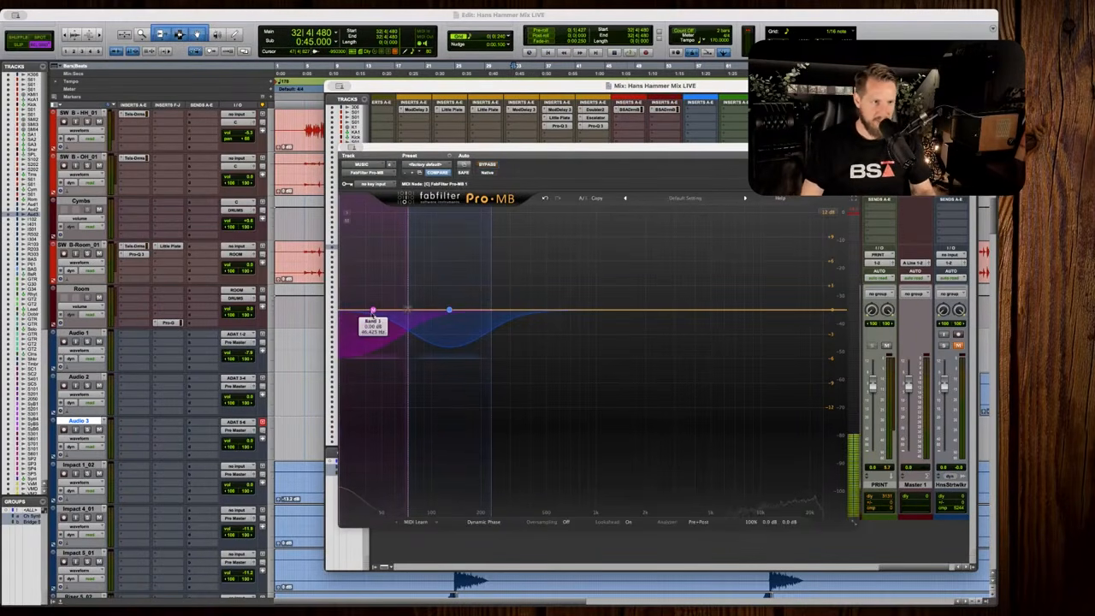
Raise Band 1's output level in Pro-MB on the MUSIC bus and shift the Band 1/2 crossover to about 75 Hz.
click(373, 309)
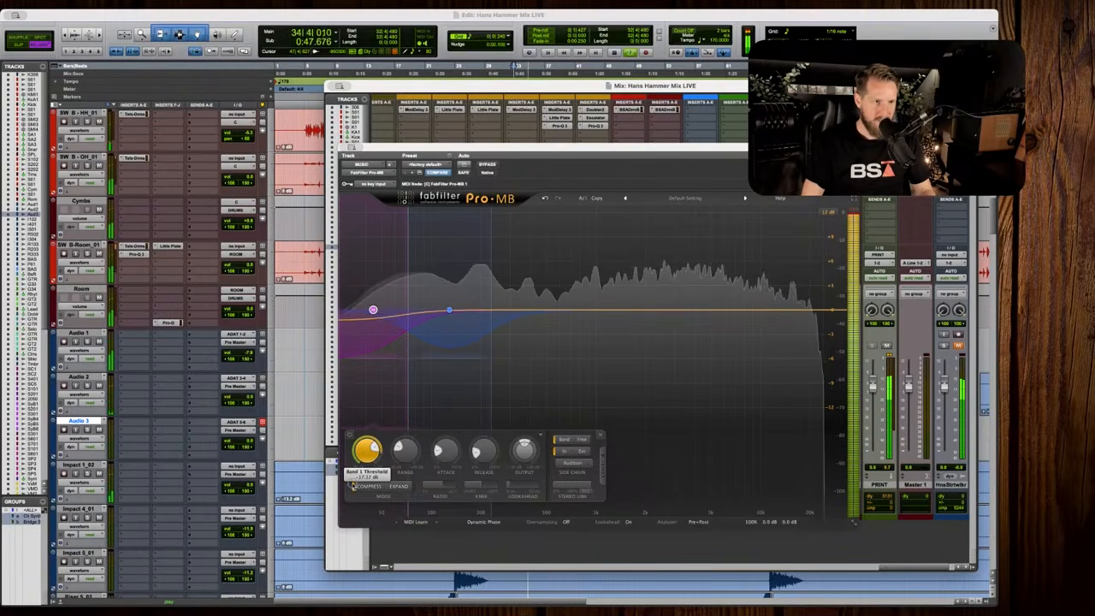
drag(373, 310, 373, 276)
key(space)
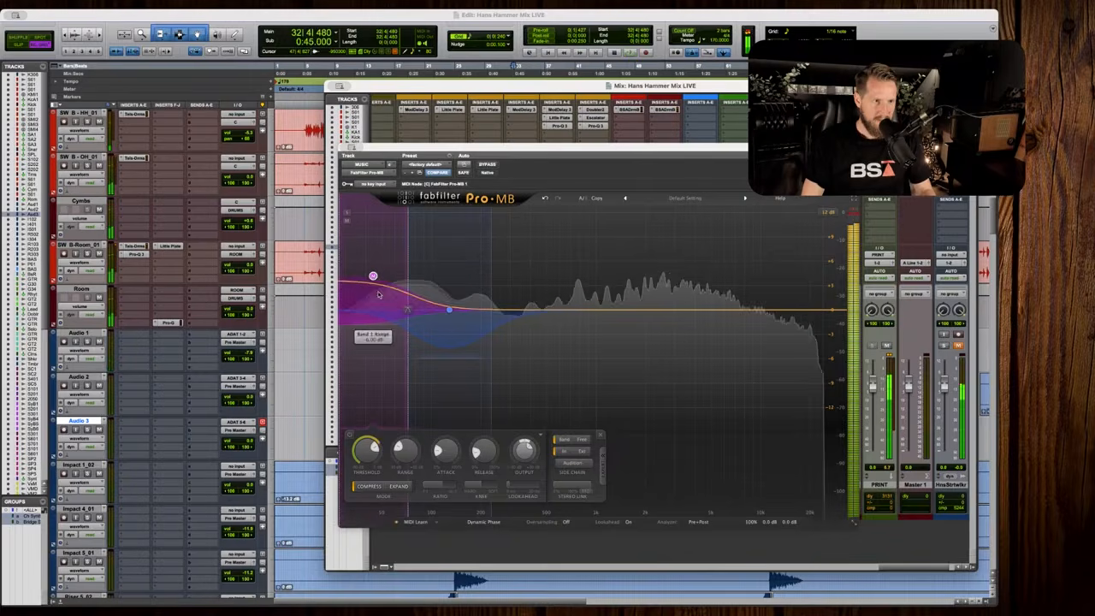
drag(408, 262, 412, 261)
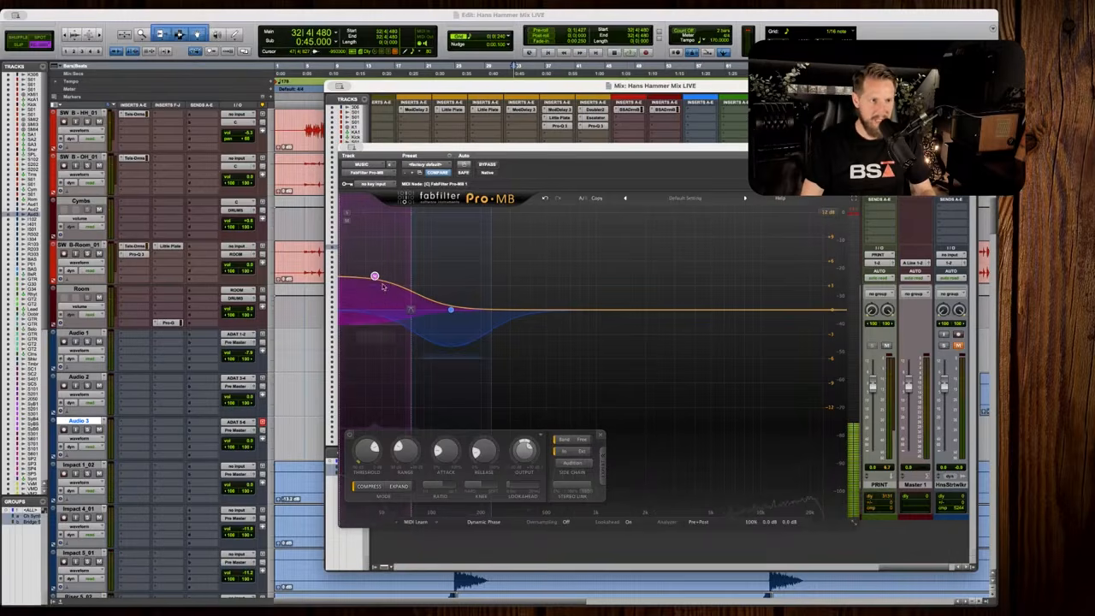
Fine-tune Band 1's release in Pro-MB while playing from 32|4|480.
key(space)
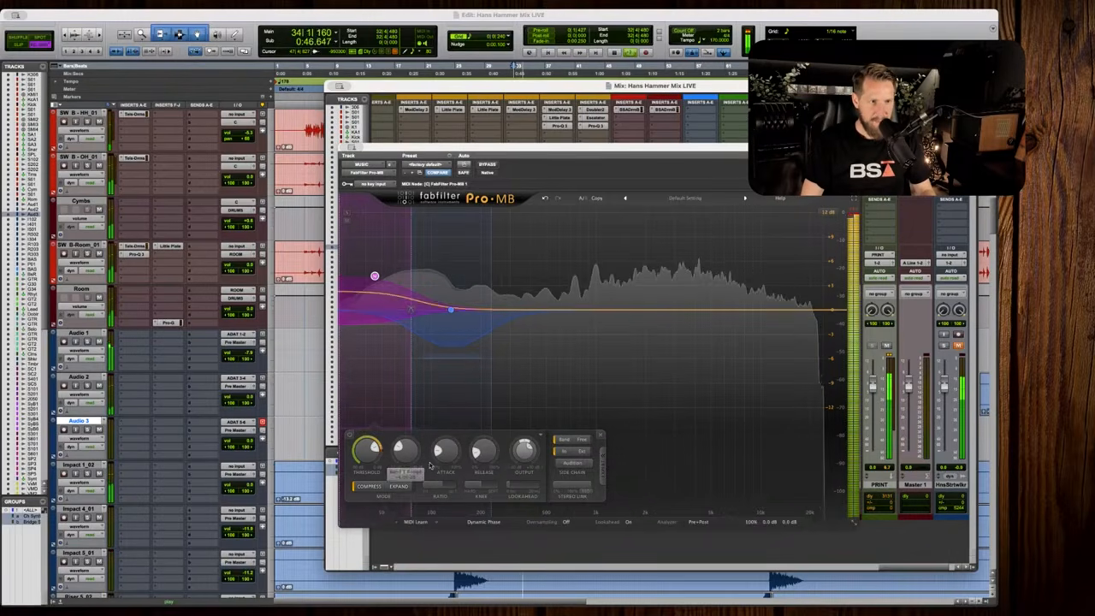
drag(474, 453, 472, 458)
key(space)
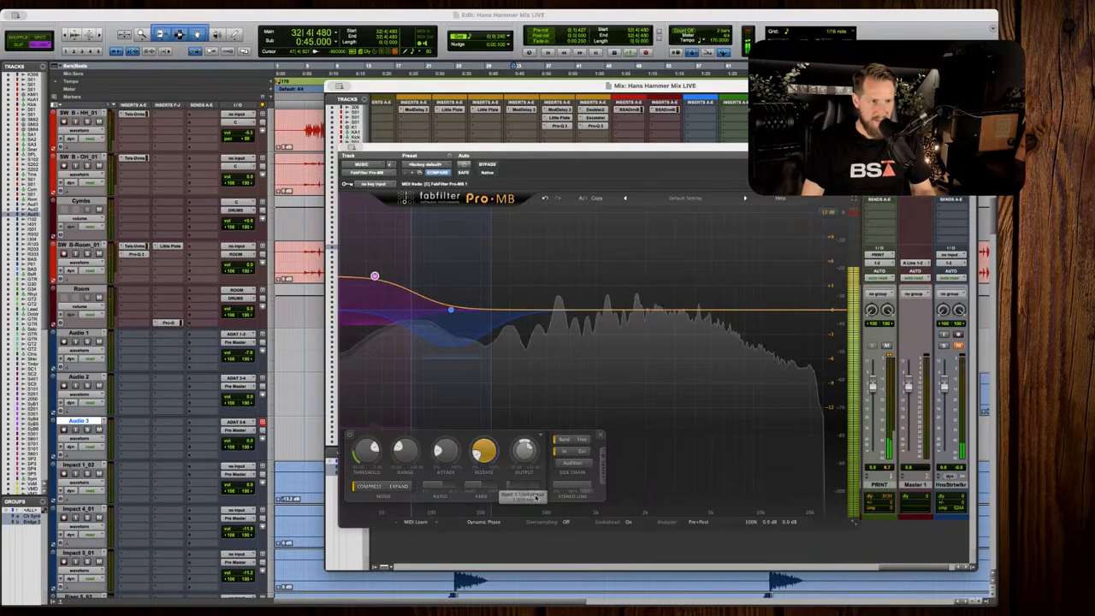
mouse_move(490, 458)
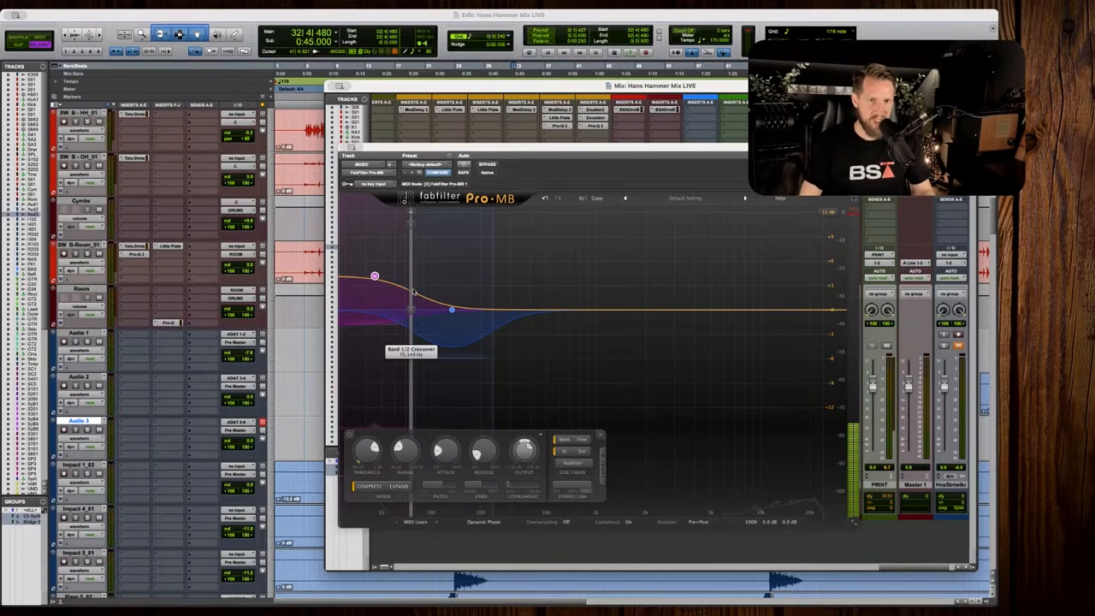
Solo Band 2 in Pro-MB and shift its high crossover to a higher frequency while playing.
click(418, 214)
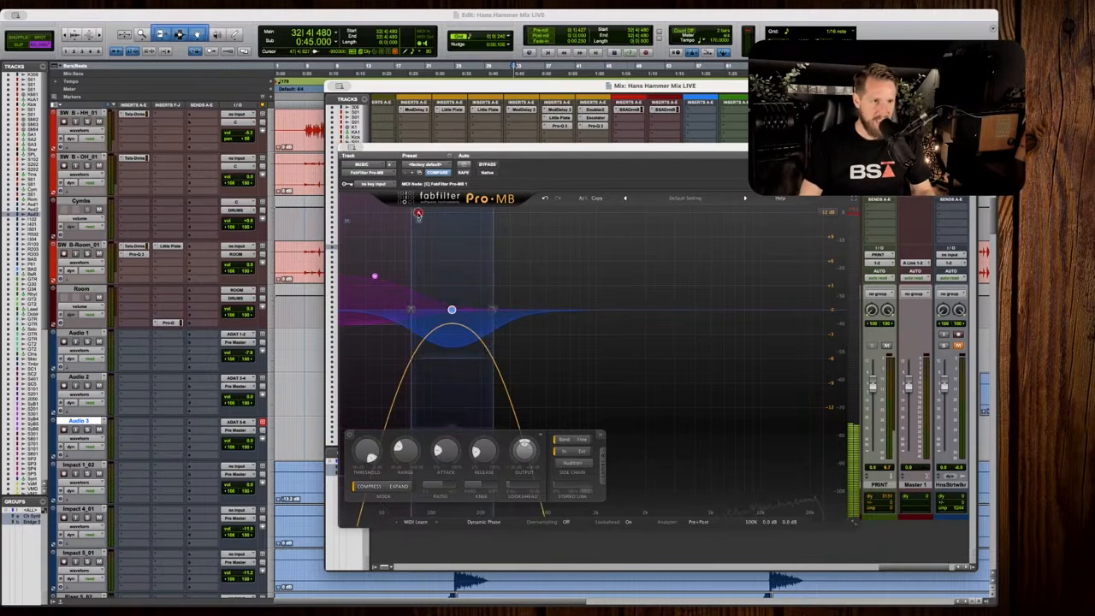
key(space)
drag(494, 259, 504, 262)
key(space)
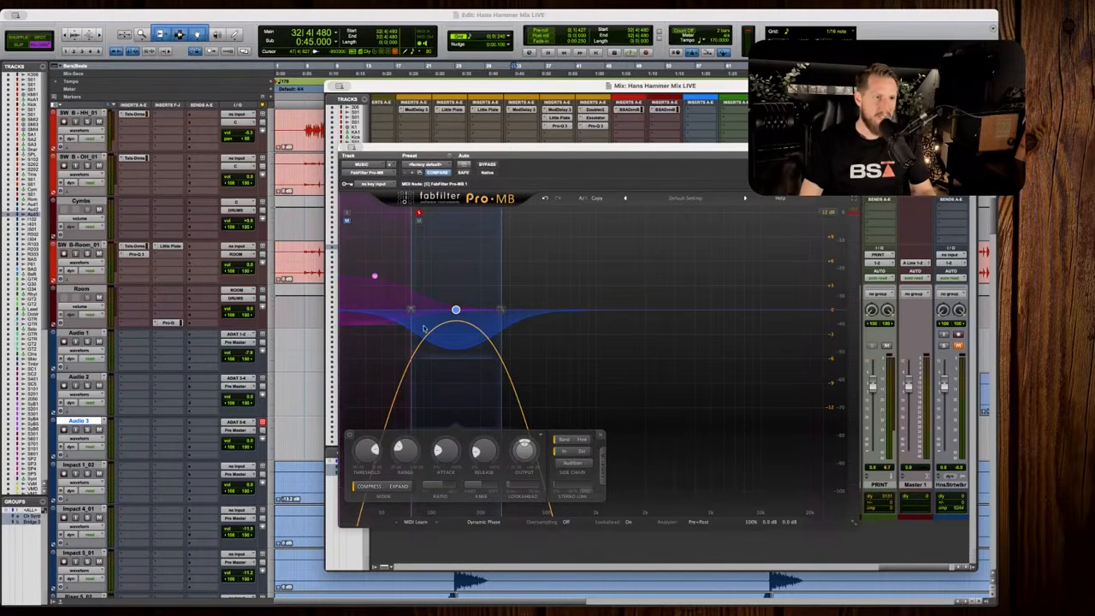
Raise Band 2's output level in Pro-MB to about +3.3 dB and audition it.
key(space)
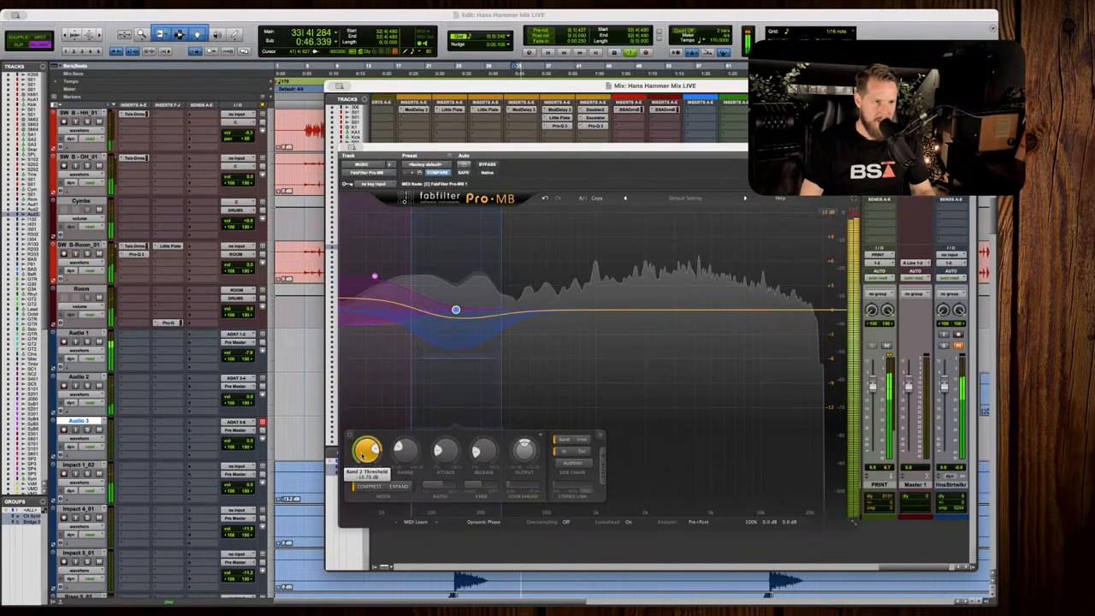
key(space)
drag(455, 312, 455, 283)
key(space)
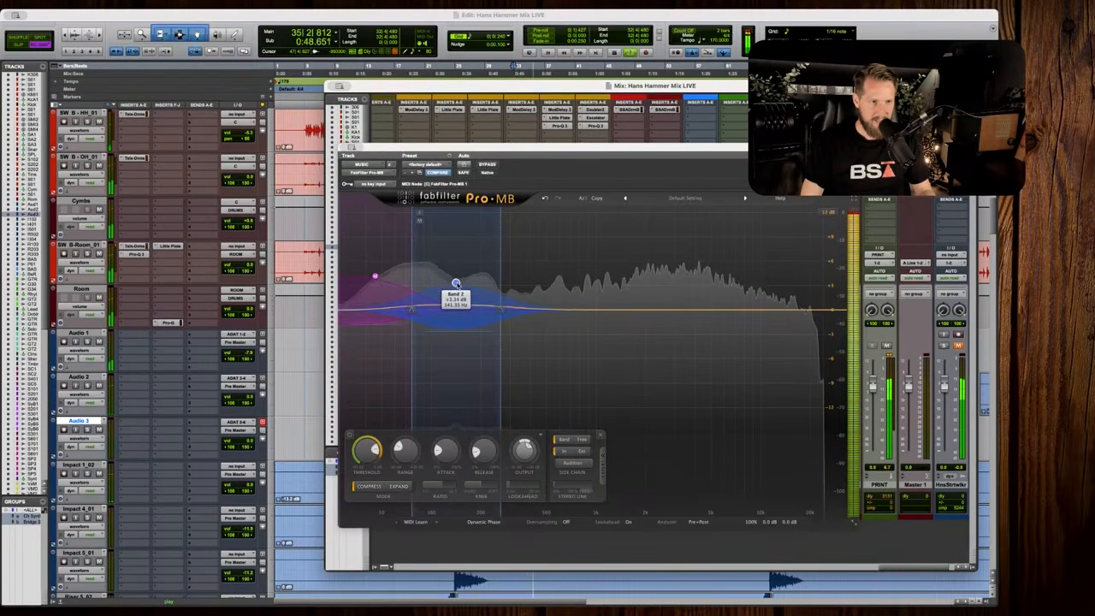
Compare the MUSIC bus with Pro-MB bypassed and engaged, and play the mix with the plug-in window closed.
click(487, 164)
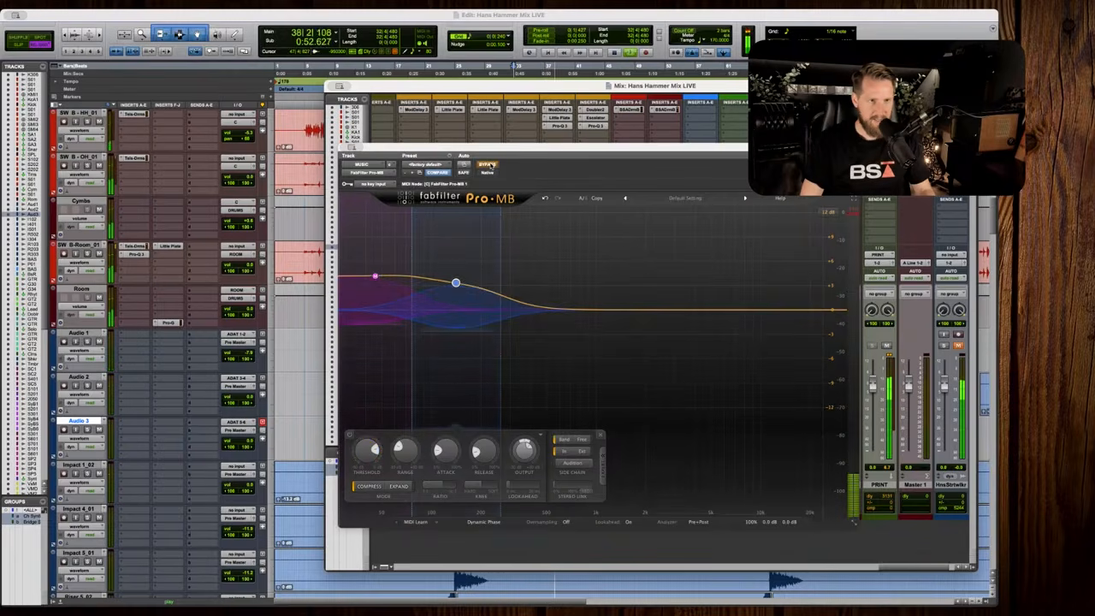
click(486, 164)
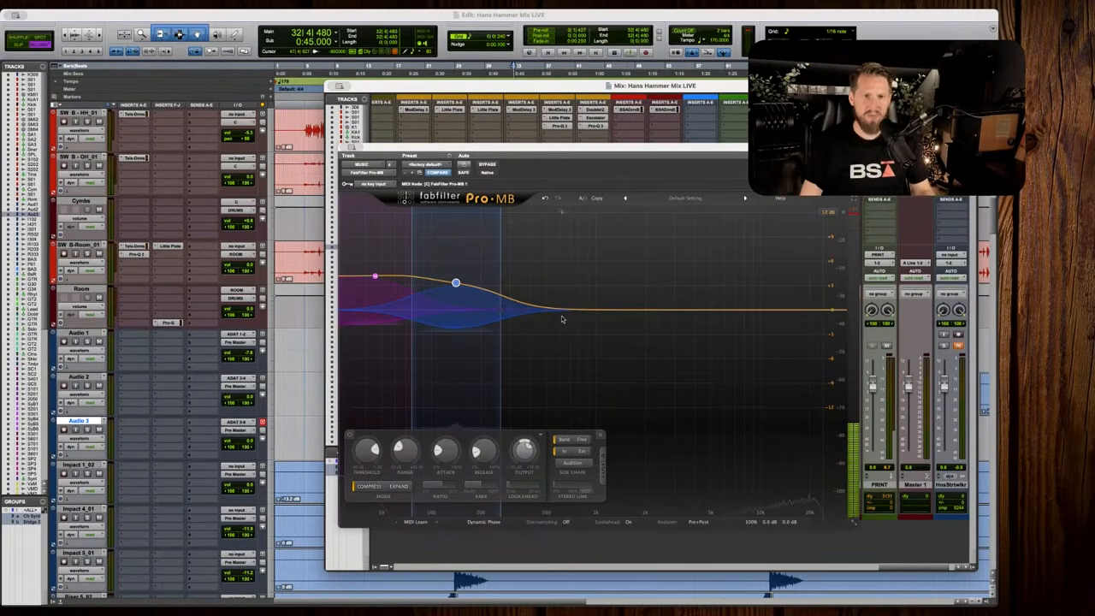
click(351, 148)
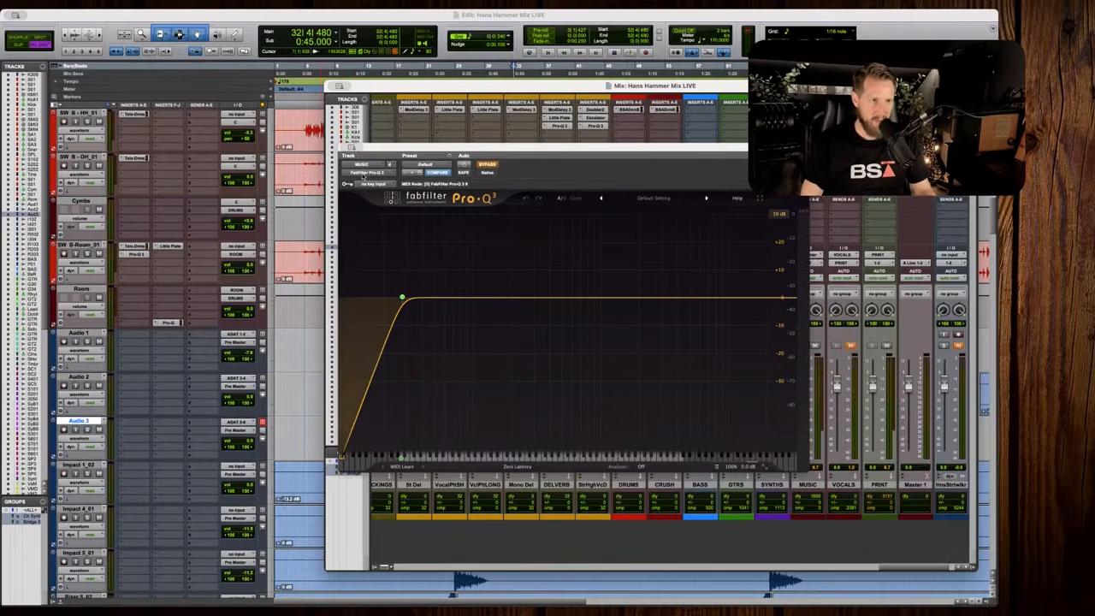
key(super+m)
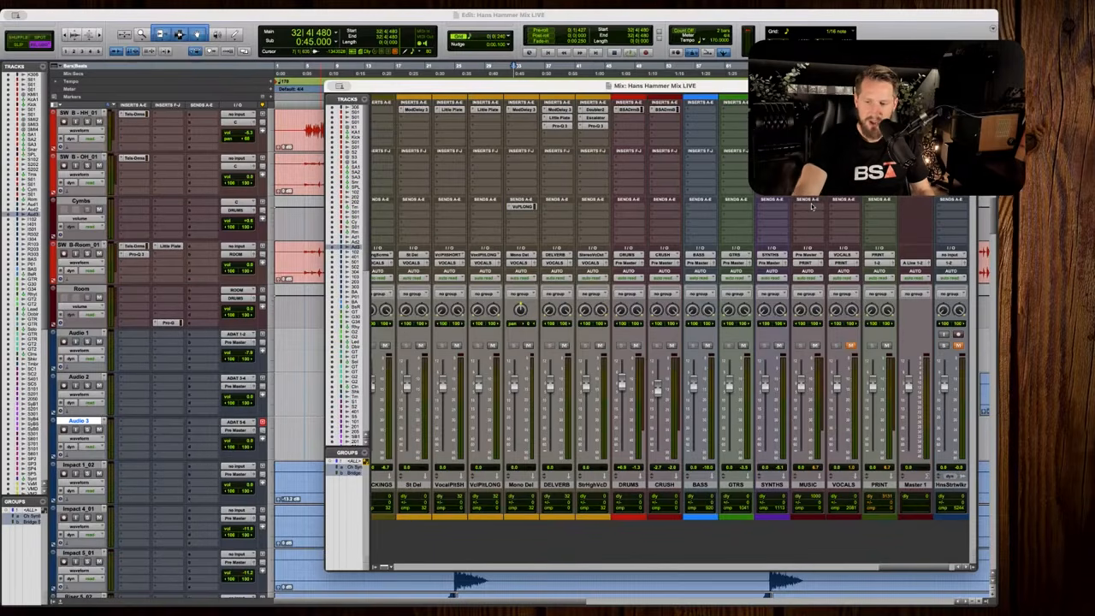
key(space)
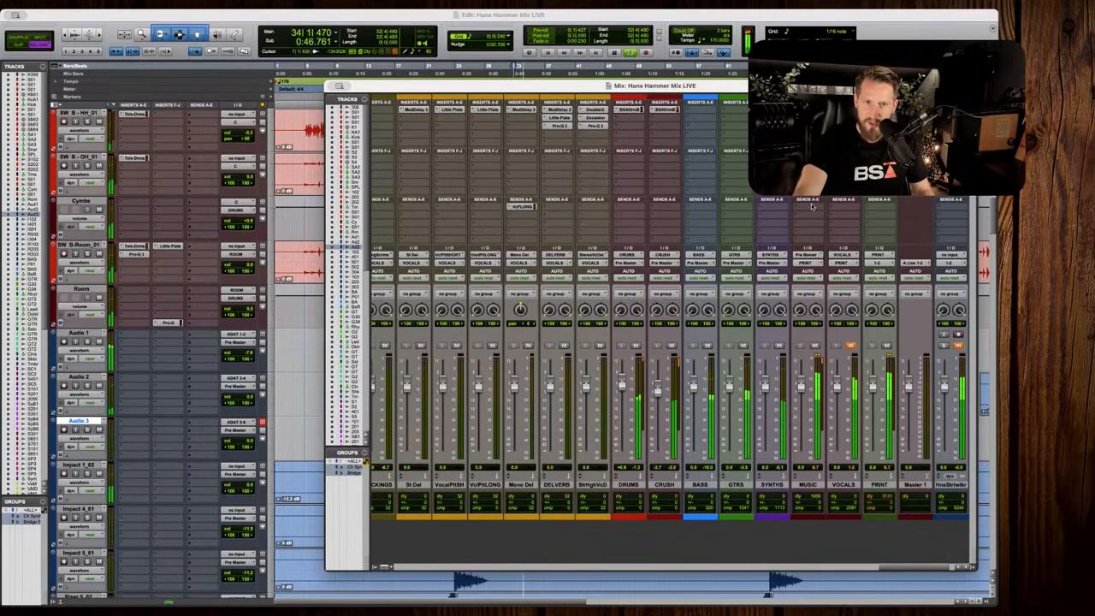
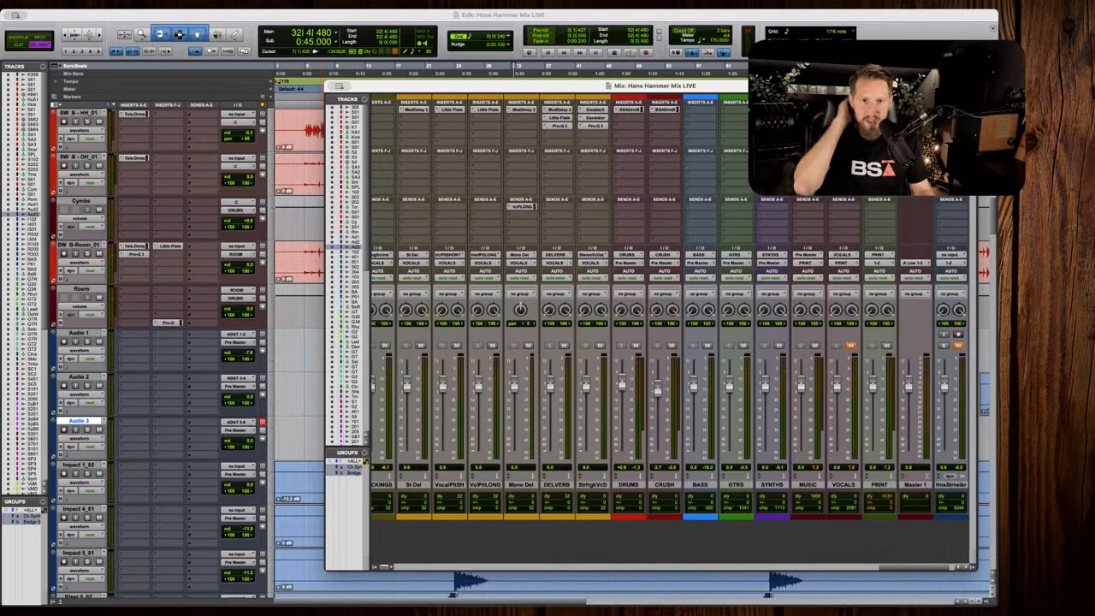
Create one stereo instrument track with a Ticks timebase below the BASSSUBSynth track in the Edit window.
key(super+equal)
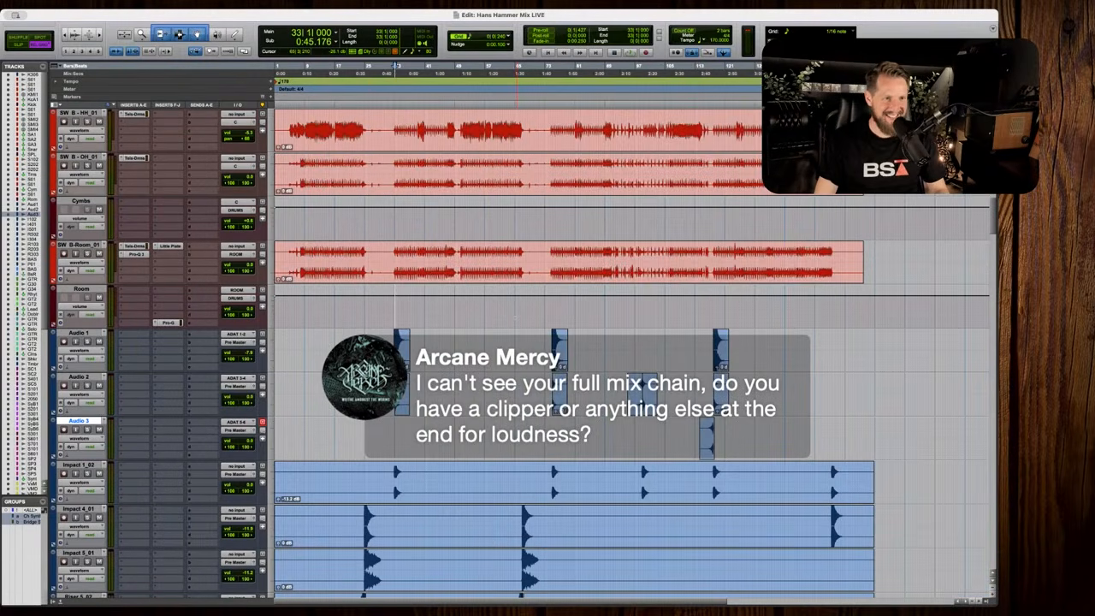
scroll(633, 360, down, 15)
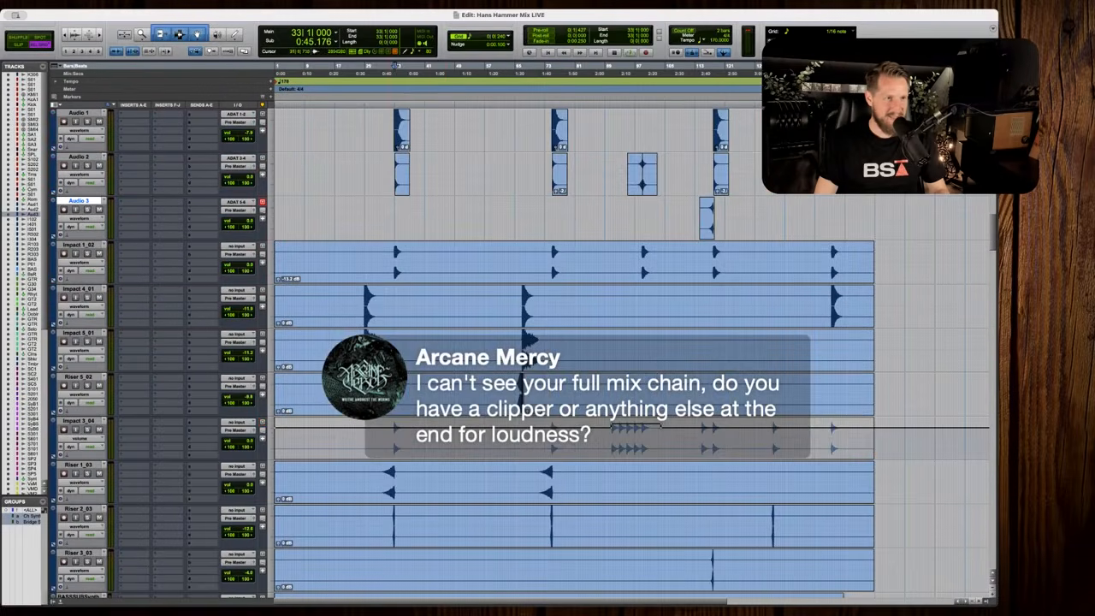
scroll(388, 376, up, 5)
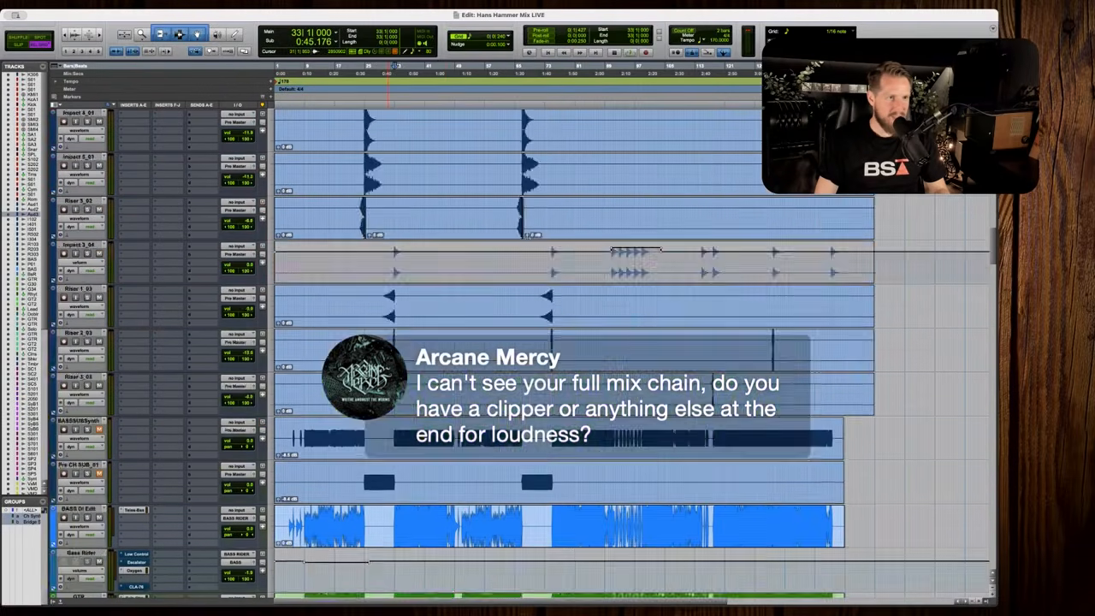
scroll(388, 377, down, 6)
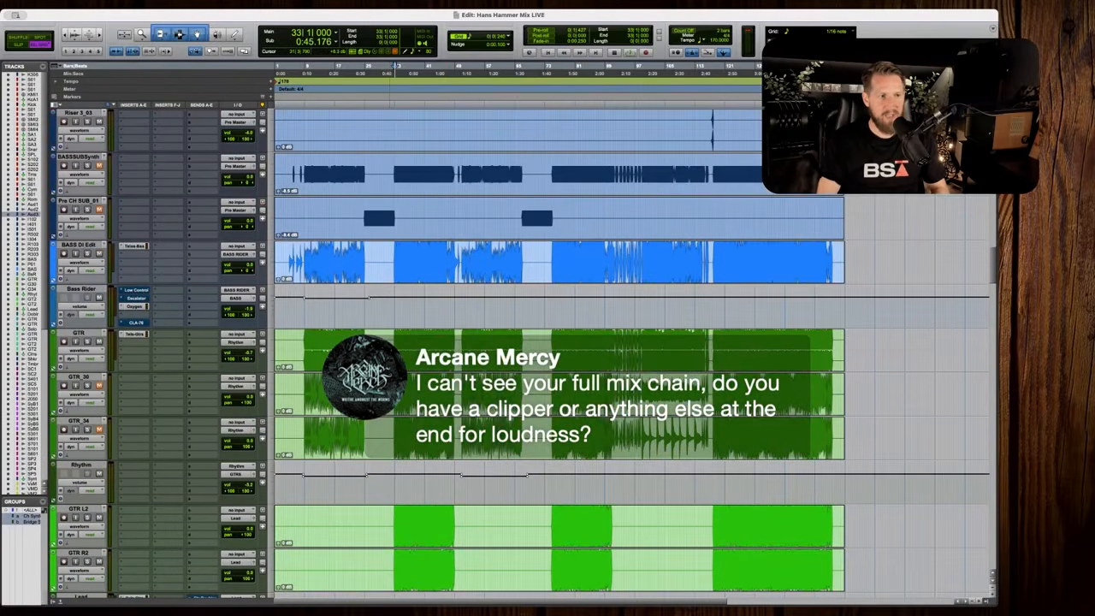
scroll(633, 359, up, 2)
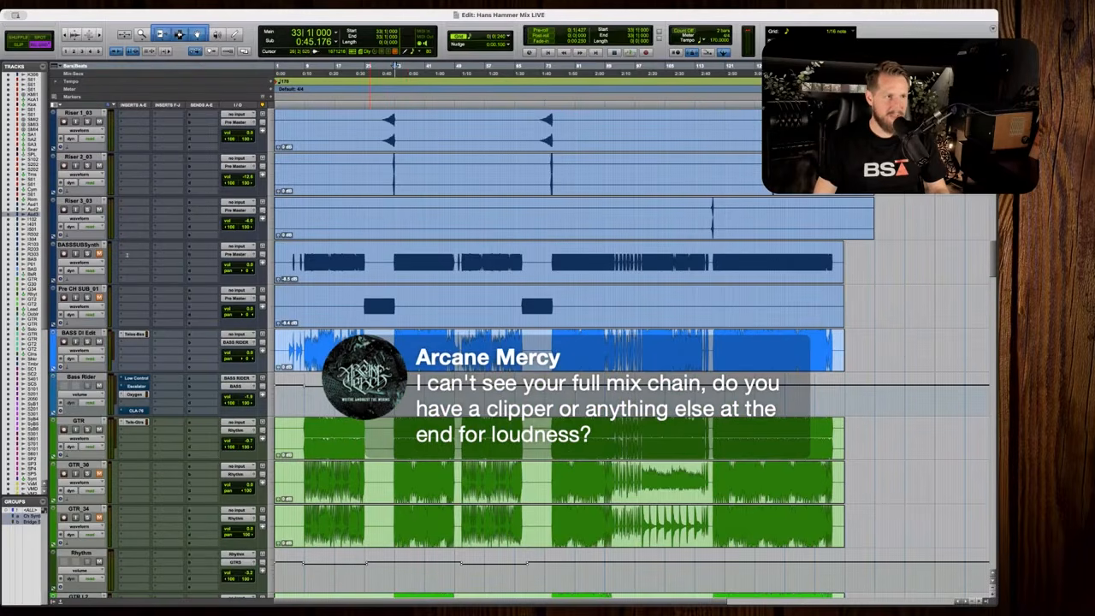
click(85, 247)
key(super+shift+n)
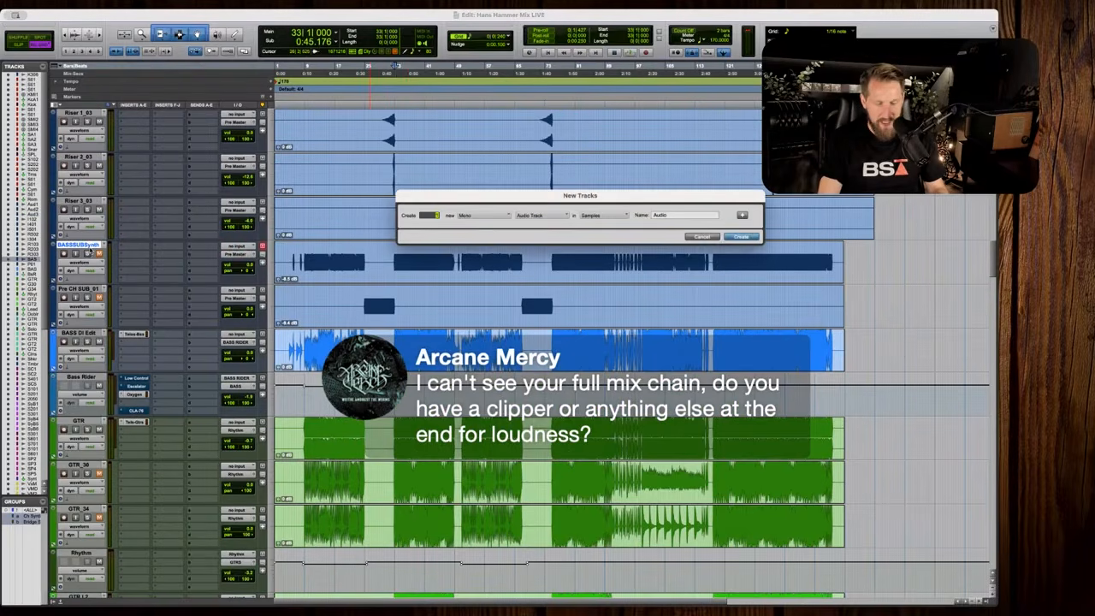
key(super+Down)
key(super+Down)
key(super+Down)
key(super+Down)
key(super+Down)
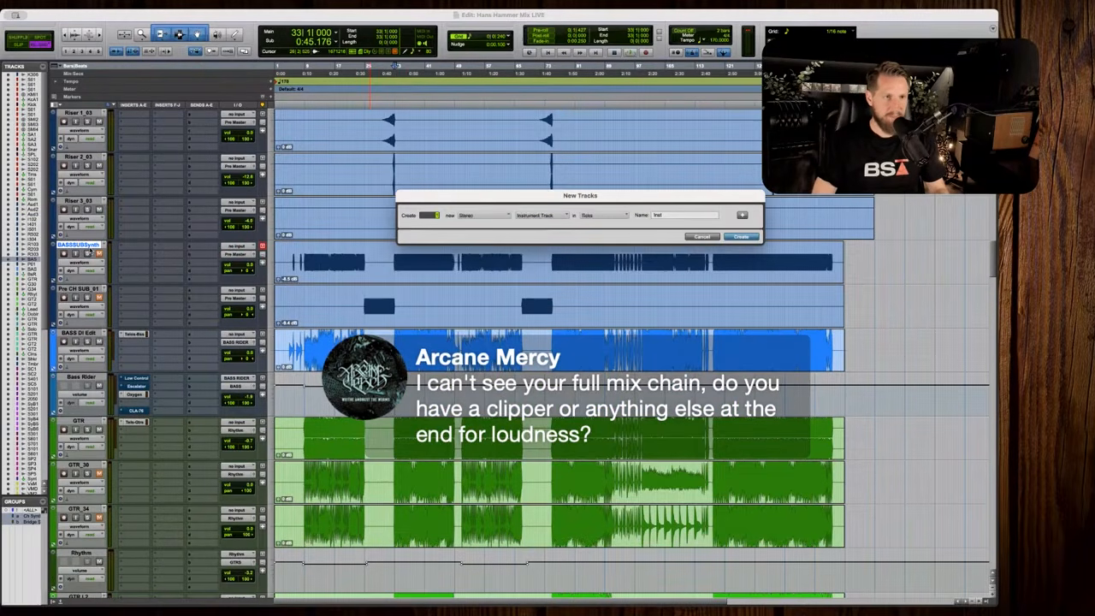
key(Return)
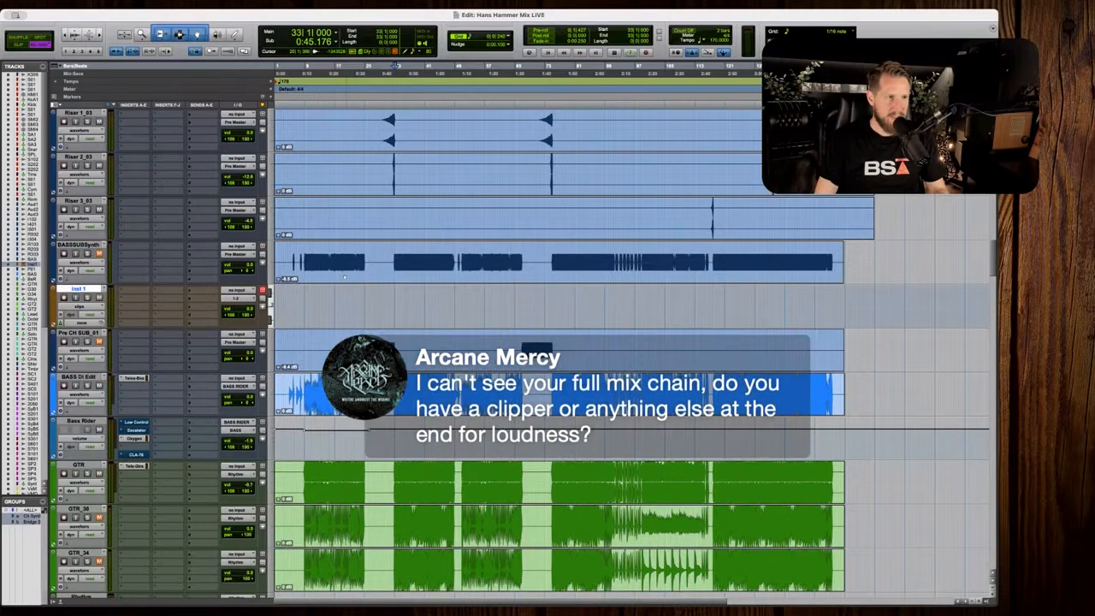
Convert the BASSSUBSynth clip to MIDI on the new instrument track, using Melodyne with the Melodic conversion type.
triple_click(344, 274)
drag(453, 290, 450, 307)
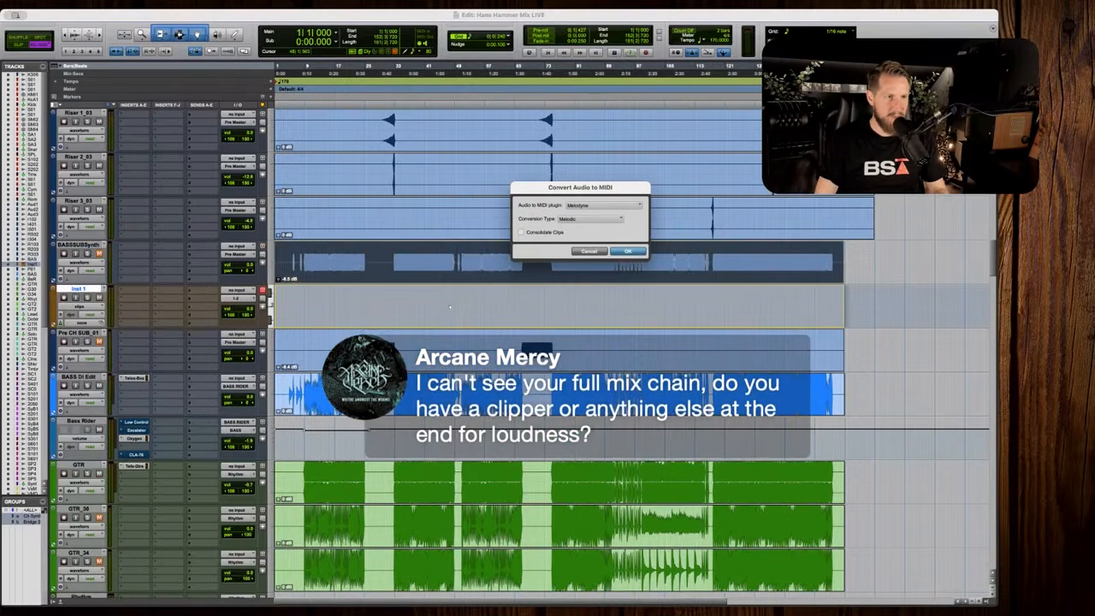
click(626, 251)
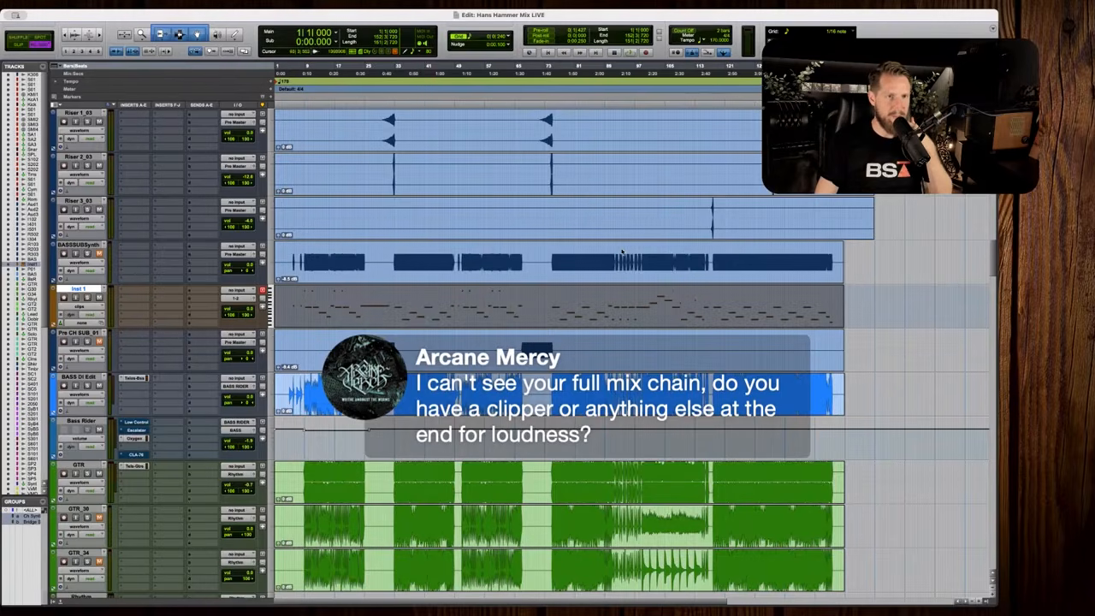
Examine the converted MIDI notes against the BASSSUBSynth waveform around bar 33.
click(403, 296)
key(t)
key(t)
key(t)
key(t)
key(t)
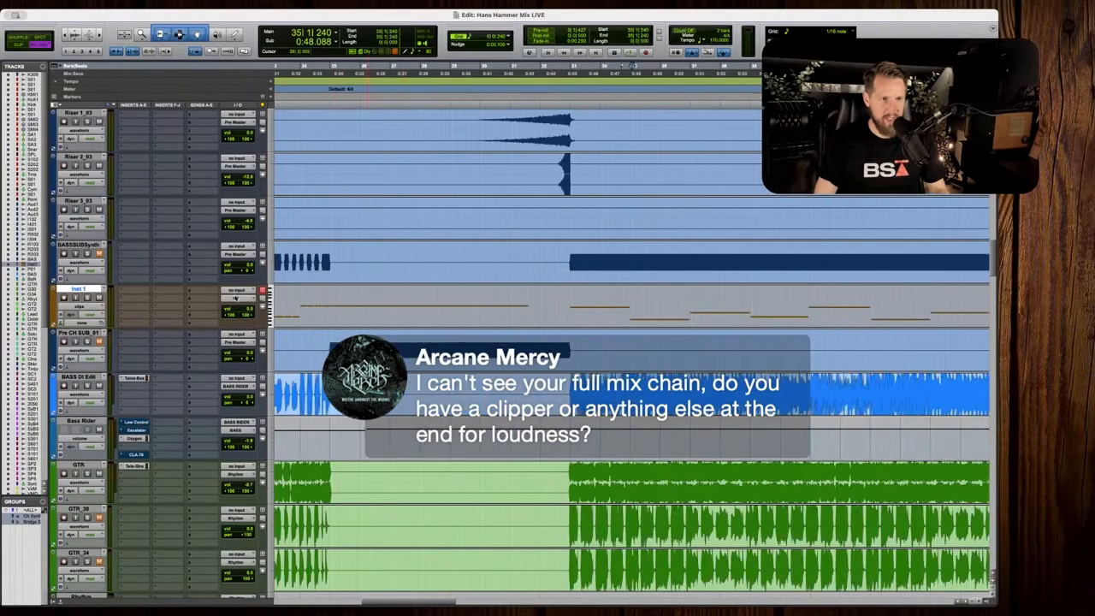
key(r)
key(r)
key(r)
key(r)
key(r)
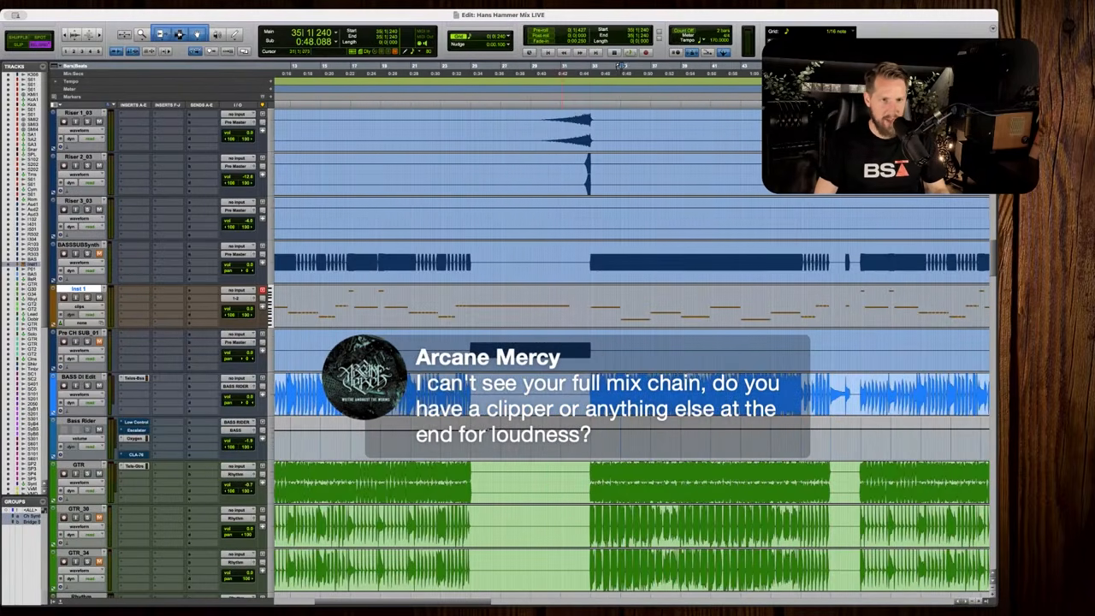
Insert the stereo Serum 2 instrument on the new instrument track.
click(138, 292)
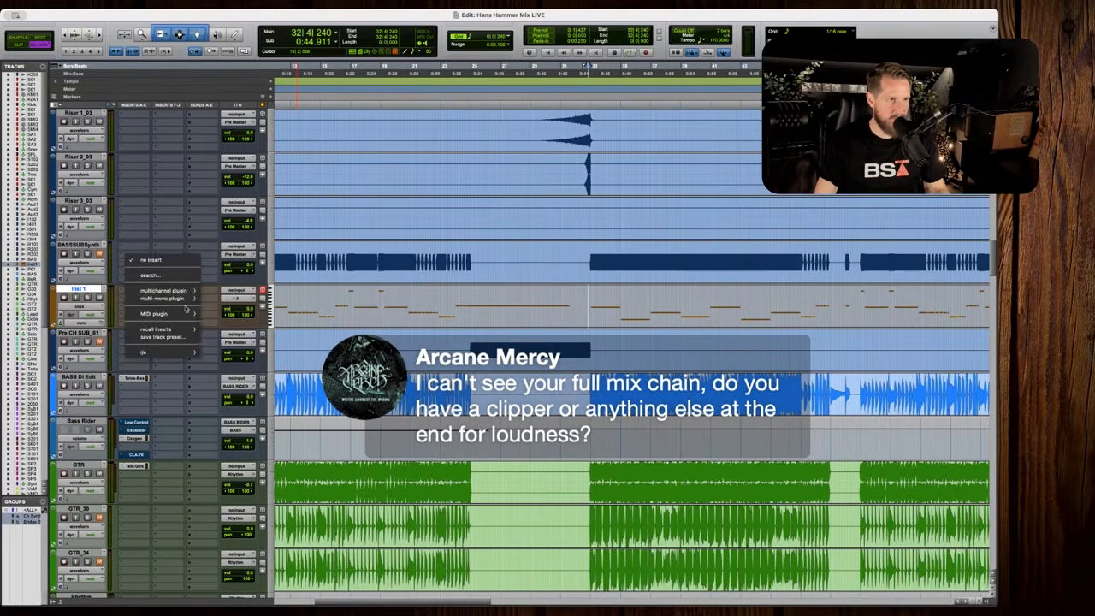
mouse_move(167, 292)
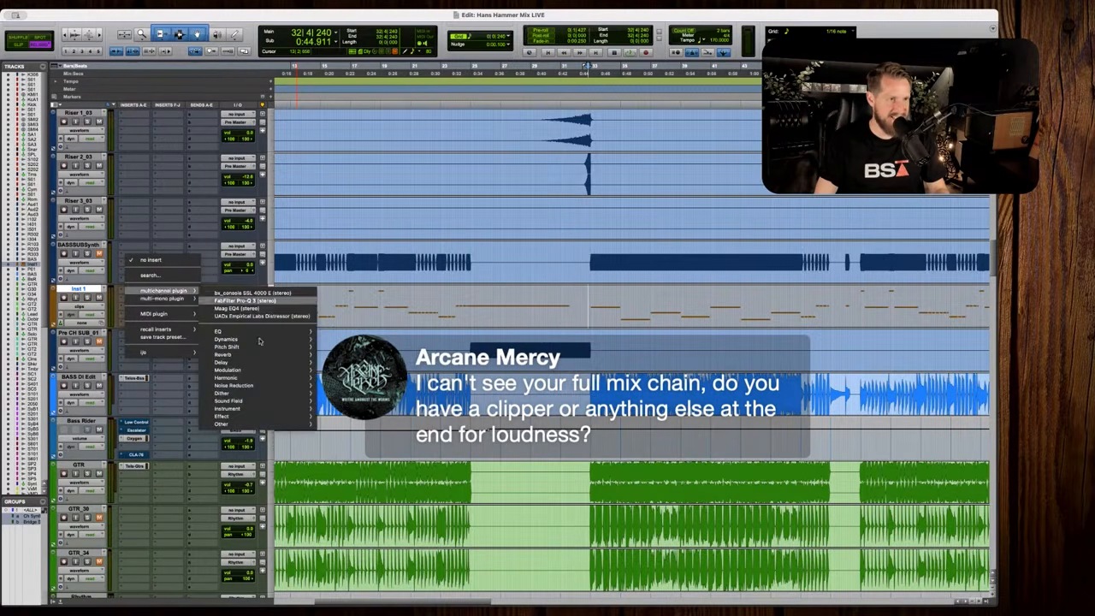
mouse_move(251, 414)
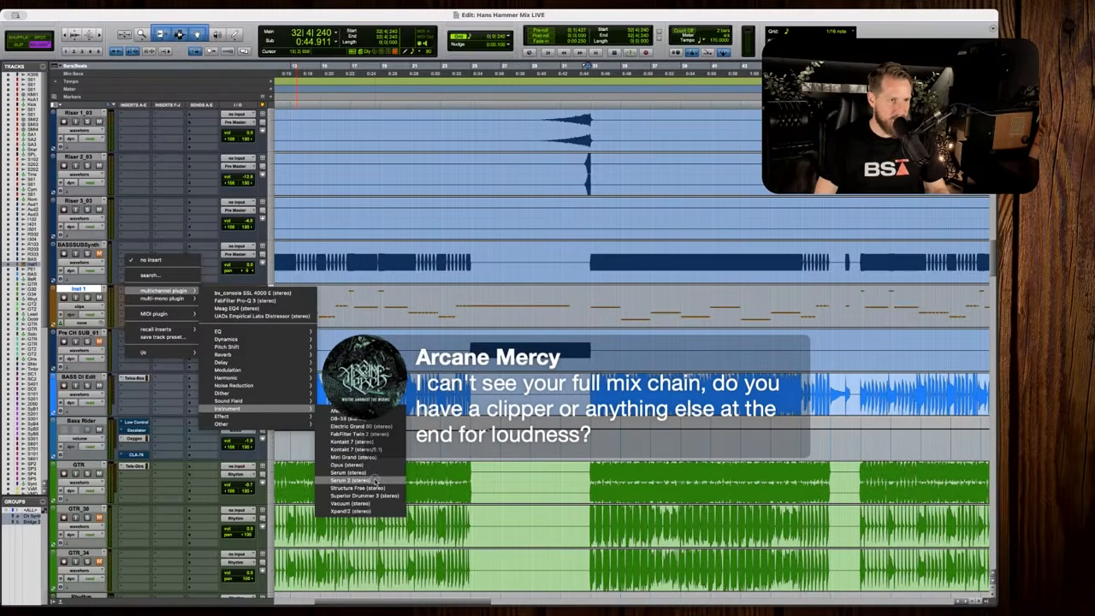
click(374, 481)
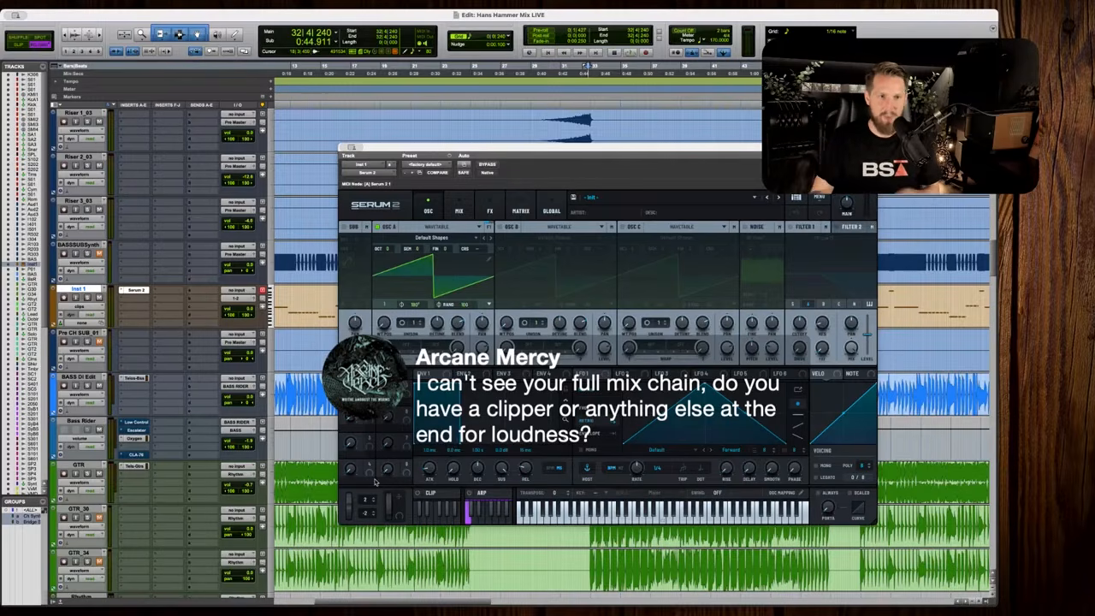
Load the BA Classic But More [EE] preset from Serum 2's S1 Presets bass category.
click(673, 196)
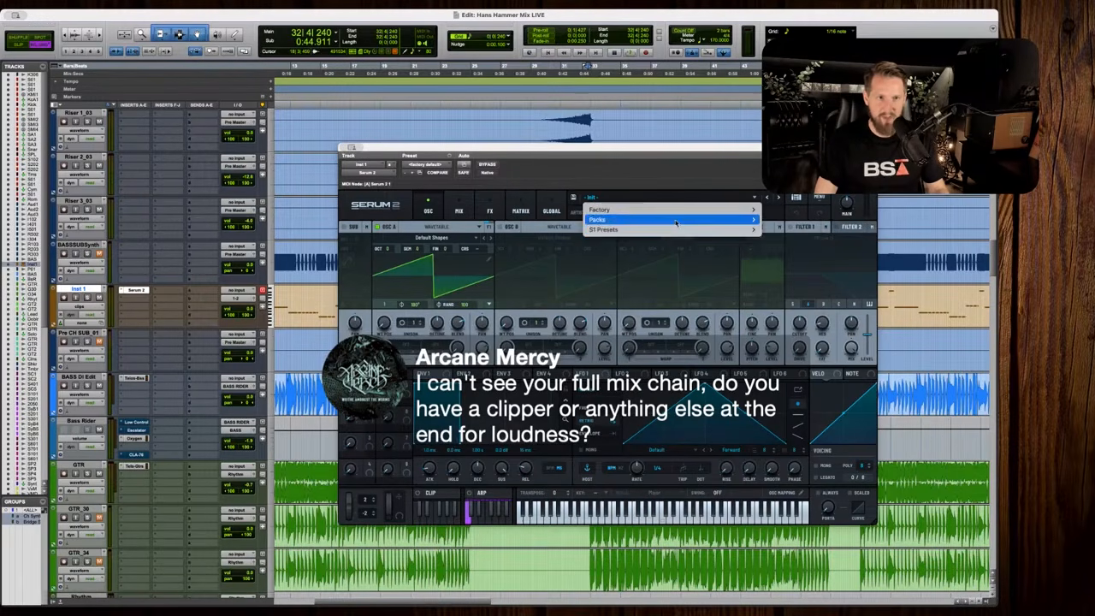
mouse_move(659, 229)
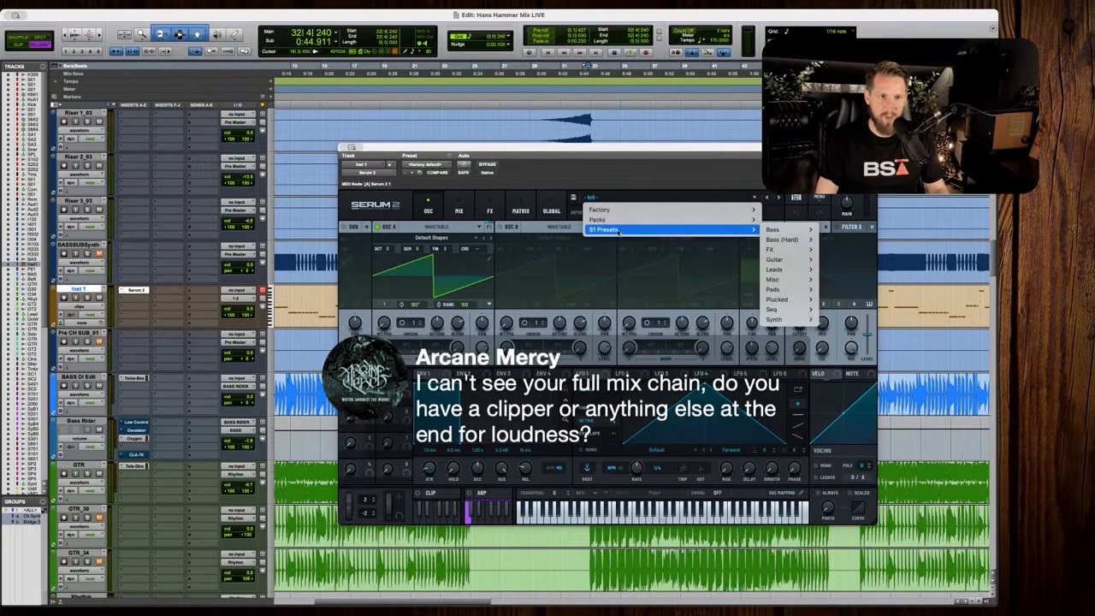
mouse_move(807, 231)
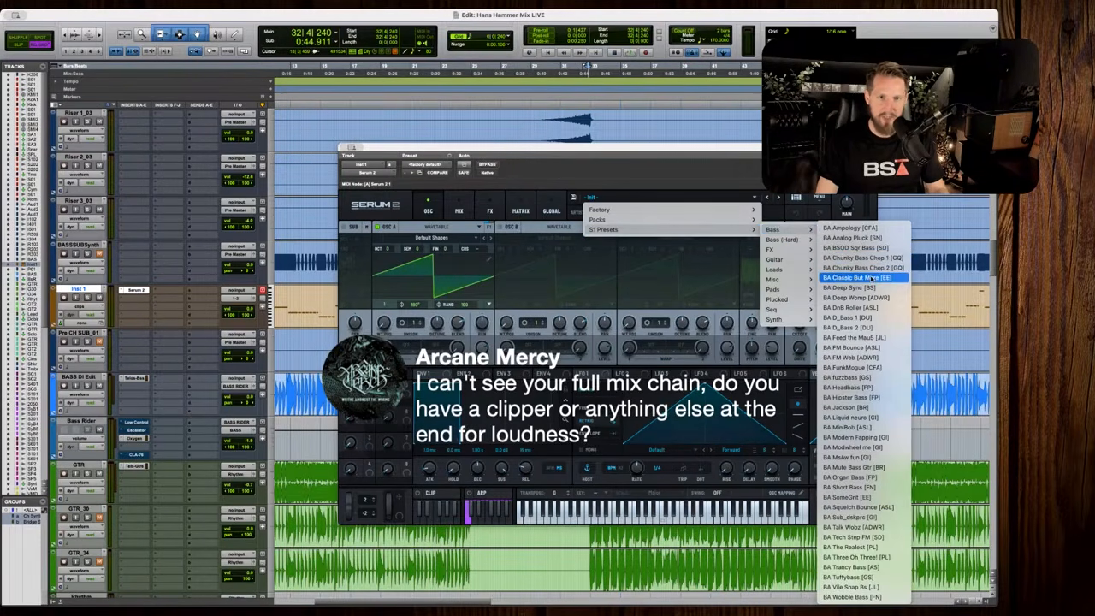
click(872, 278)
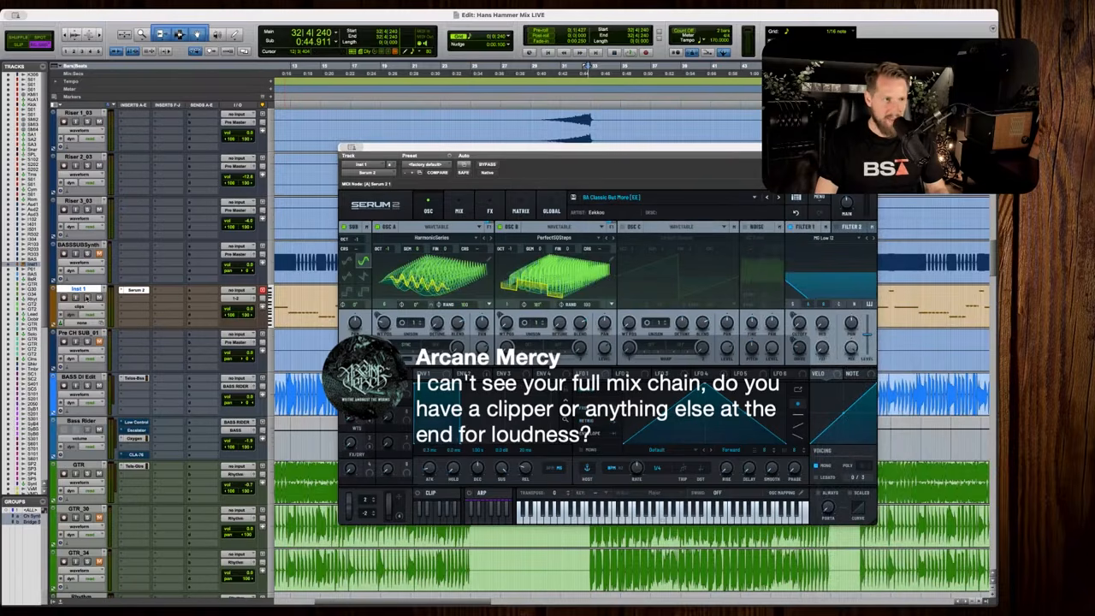
Route the Inst 1 track's output to the Pre Master bus.
click(239, 299)
mouse_move(249, 307)
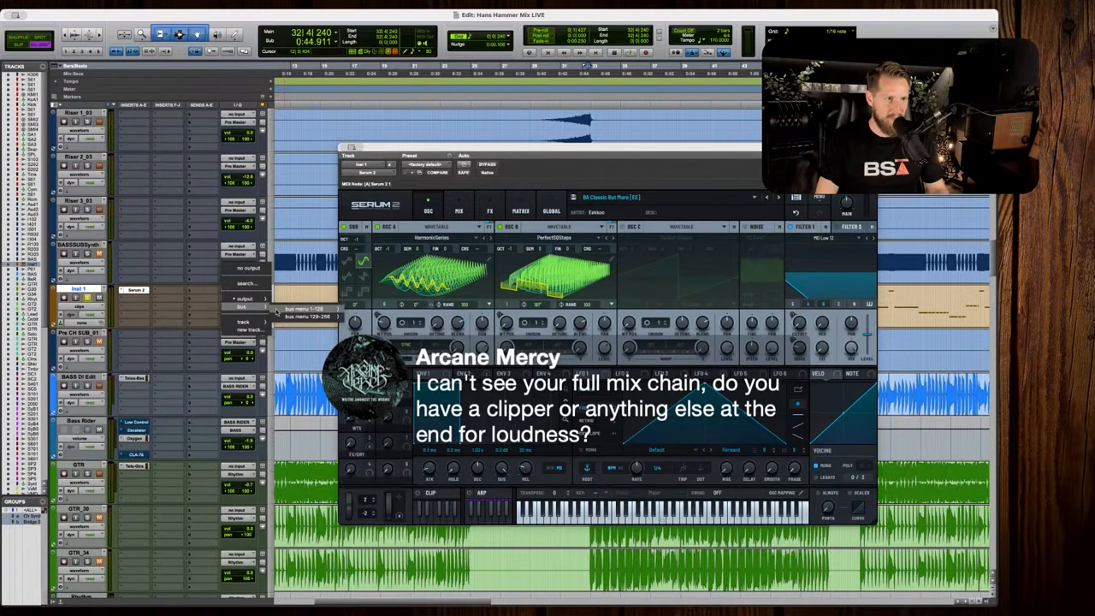
mouse_move(304, 308)
scroll(359, 314, down, 3)
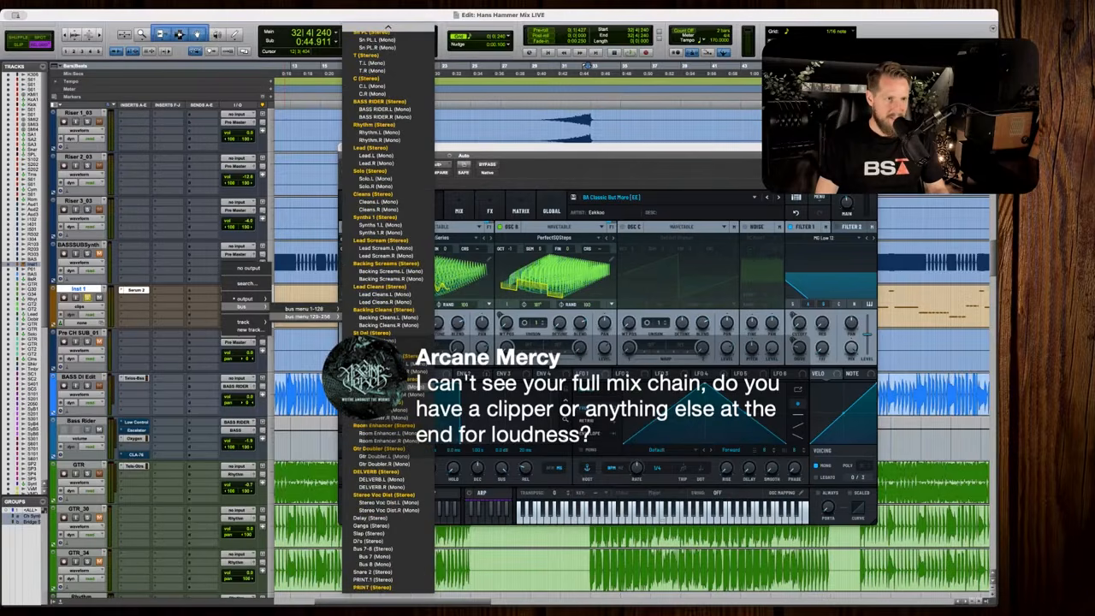
click(379, 402)
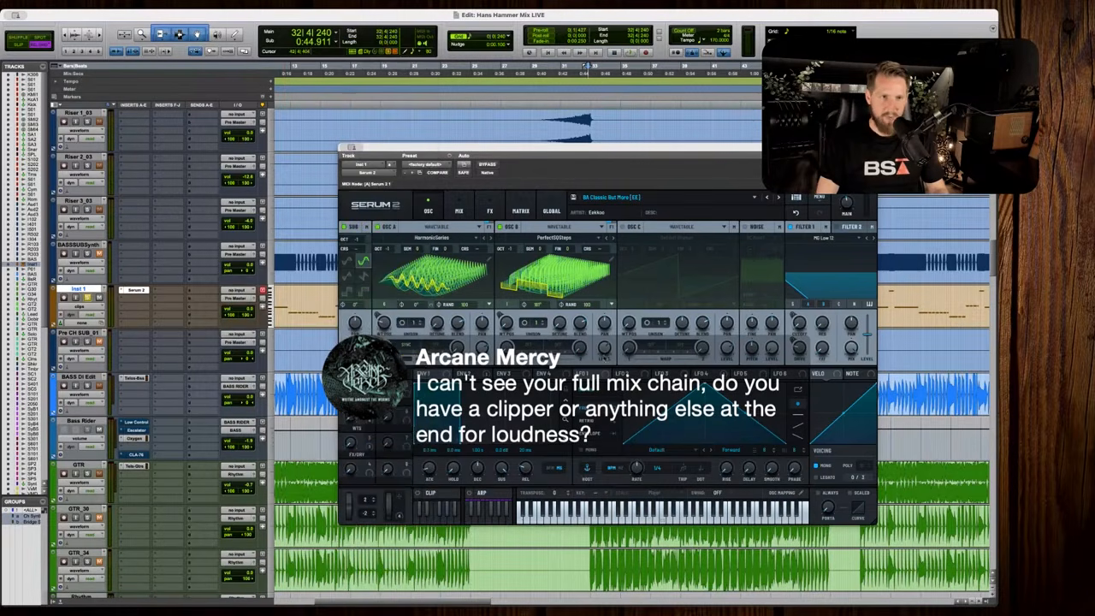
Move the Serum 2 window clear of the tracks and audition the Inst 1 bass part around bar 33.
drag(484, 146, 861, 191)
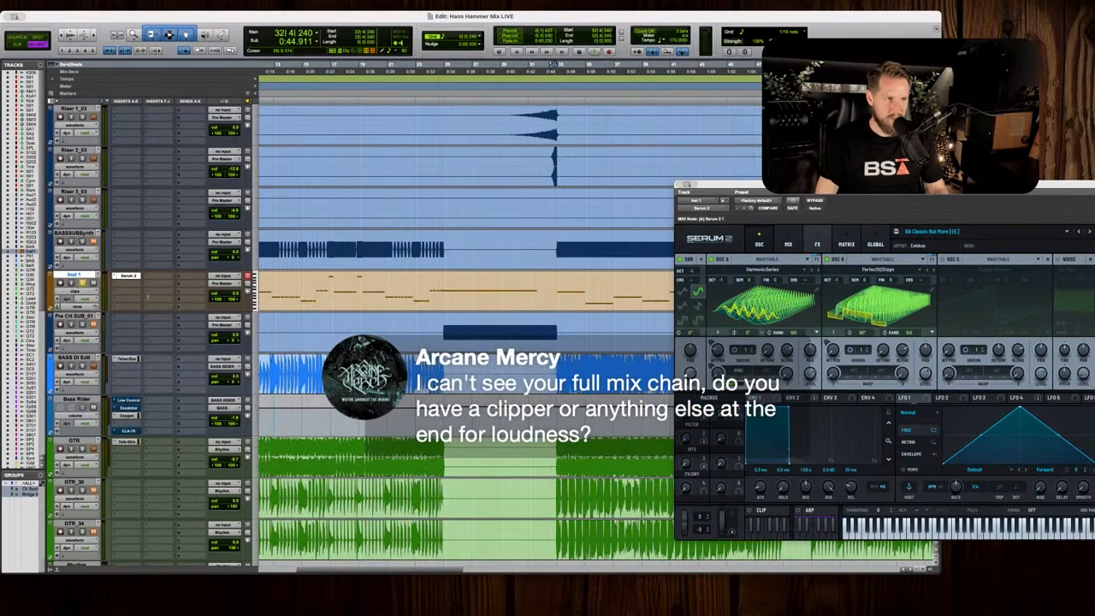
key(space)
scroll(584, 385, right, 3)
key(space)
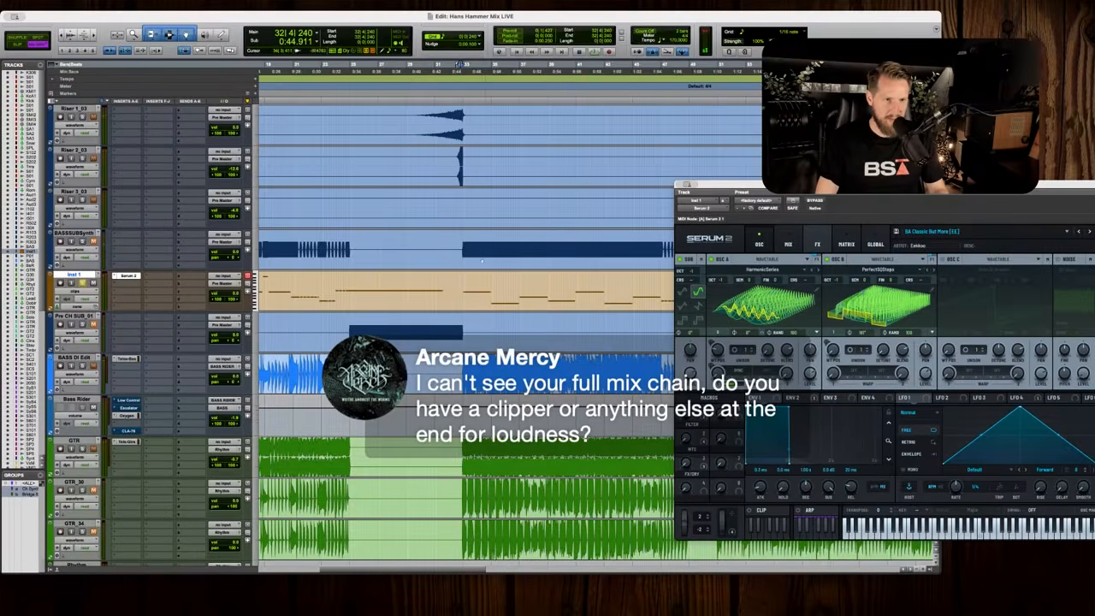
Open the Inst 1 MIDI clip in the docked MIDI editor, close the Serum 2 window and enlarge the note rows.
double_click(429, 301)
key(t)
key(t)
key(t)
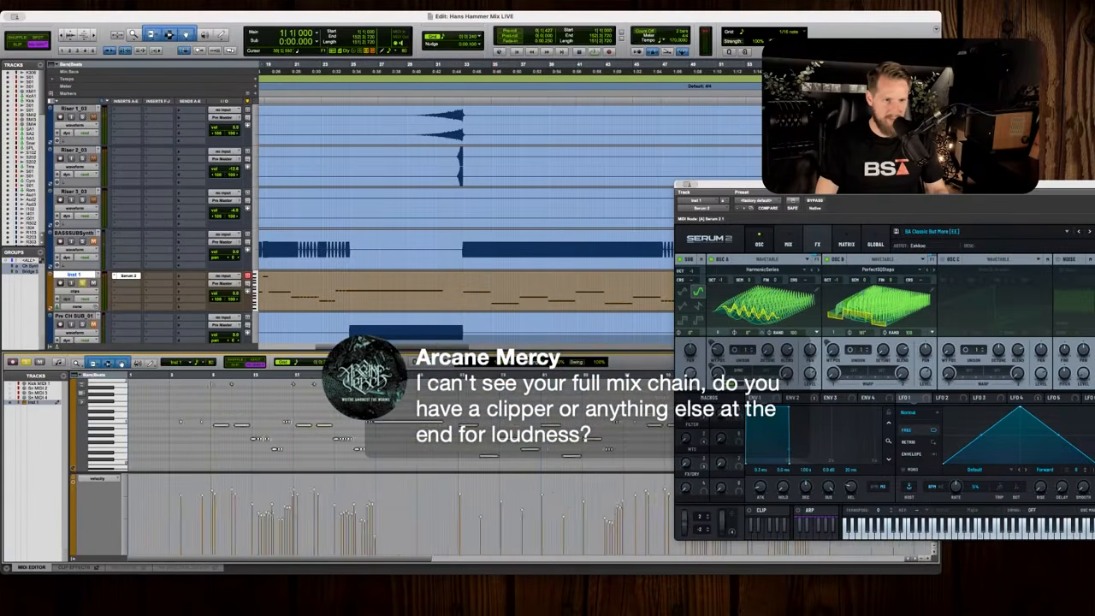
scroll(473, 421, right, 5)
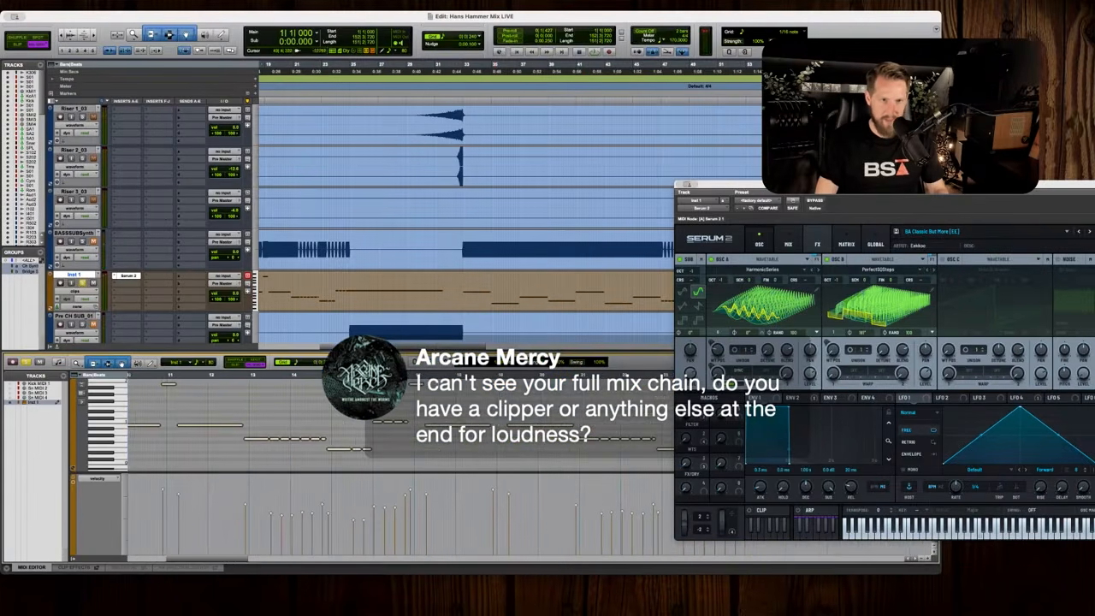
click(681, 185)
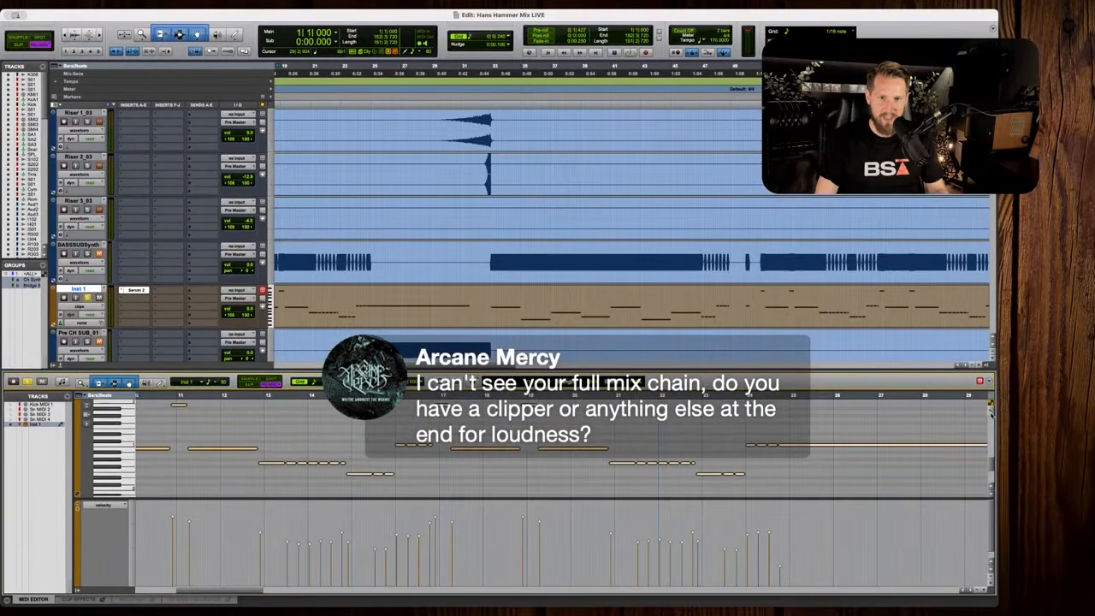
drag(992, 414, 991, 394)
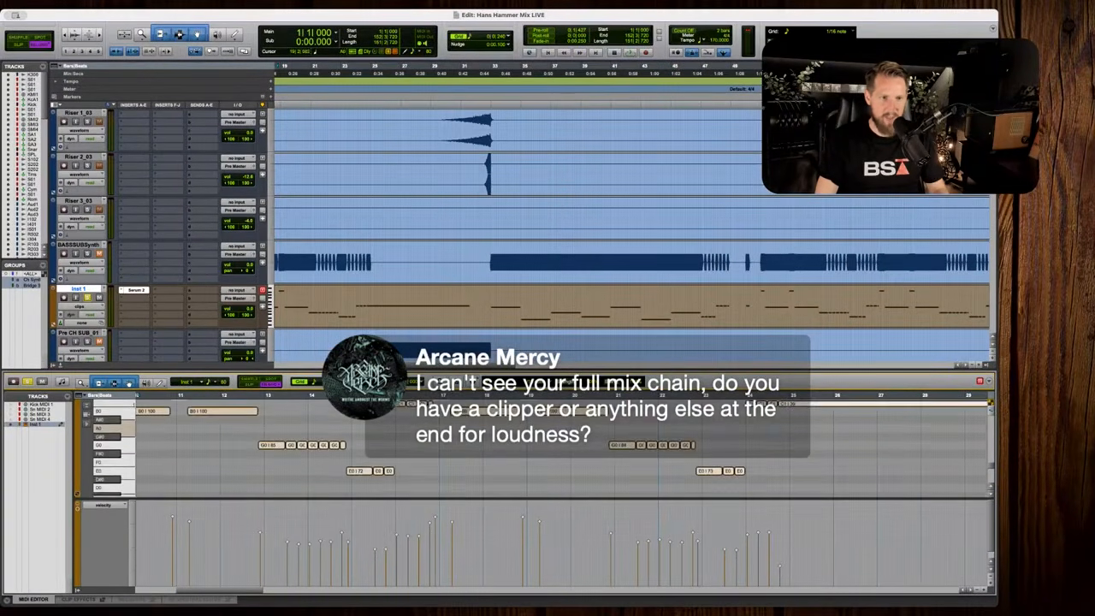
scroll(541, 427, up, 5)
scroll(540, 427, left, 1)
Transpose the sustained Inst 1 notes from bar 33 onward up one octave, so the first note becomes B1.
click(488, 299)
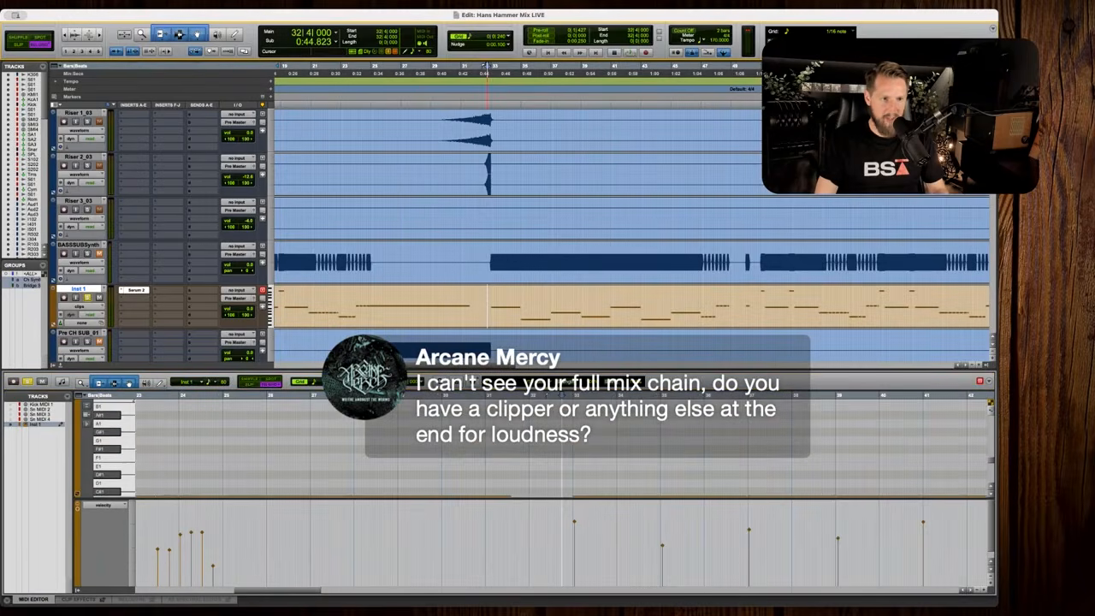
scroll(548, 440, down, 4)
key(r)
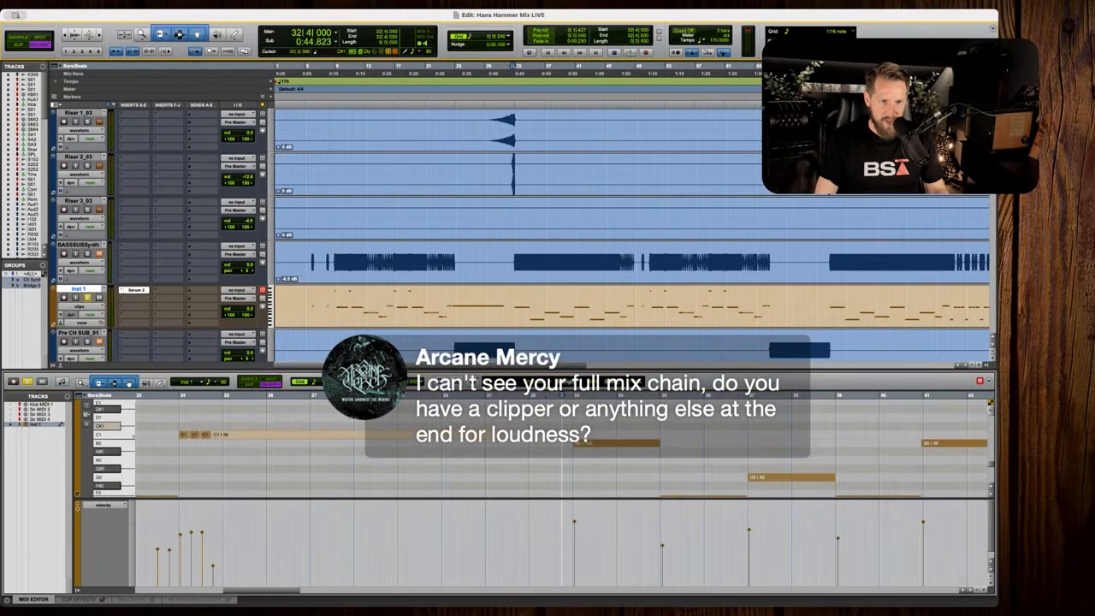
click(709, 417)
key(r)
key(r)
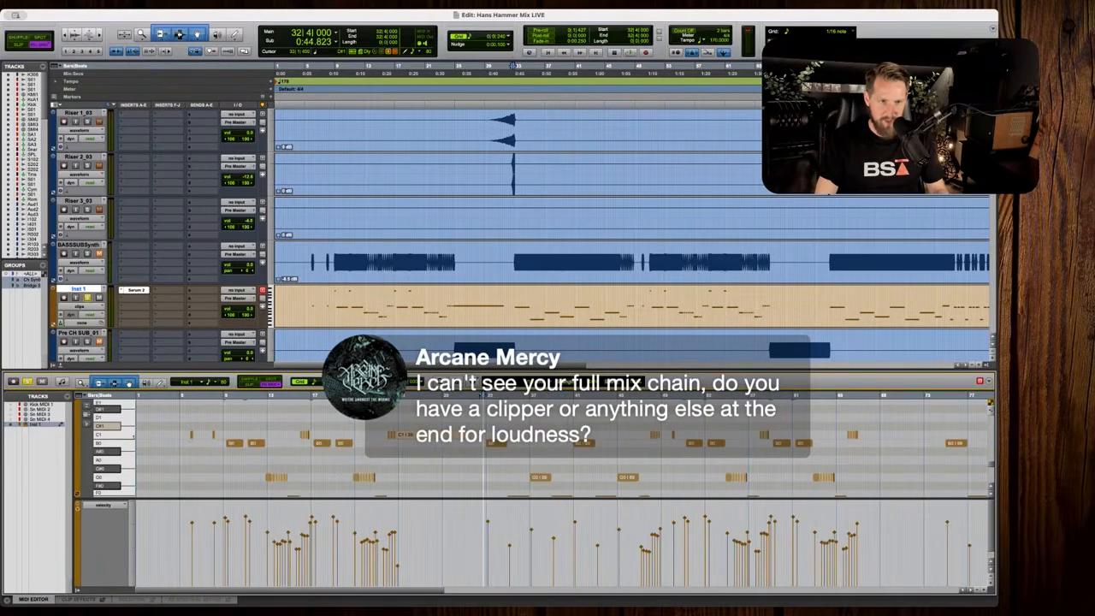
scroll(514, 436, down, 6)
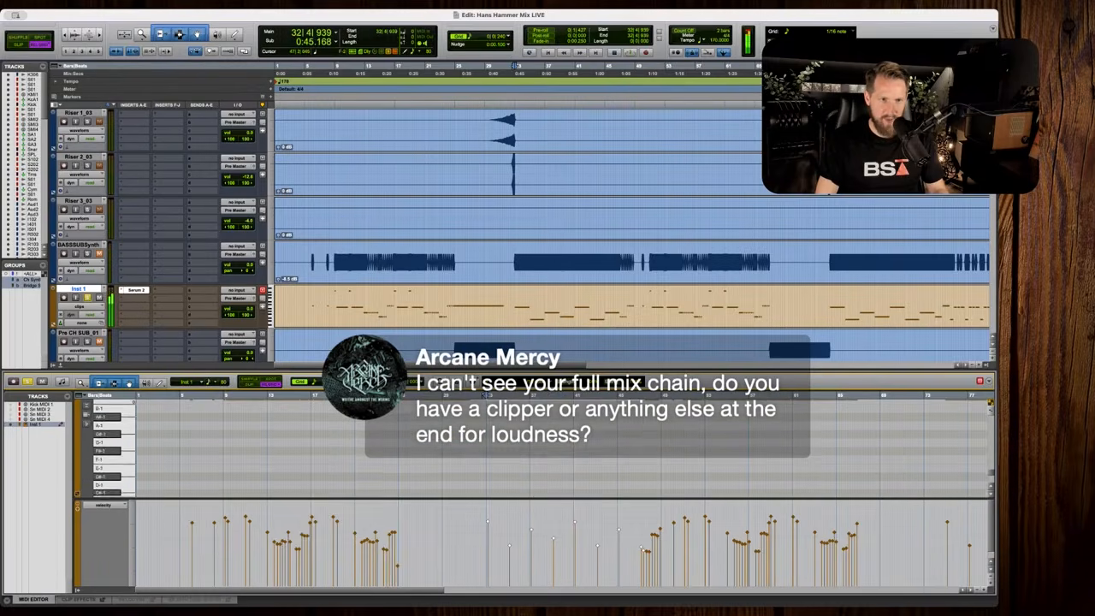
scroll(753, 462, up, 6)
key(t)
key(t)
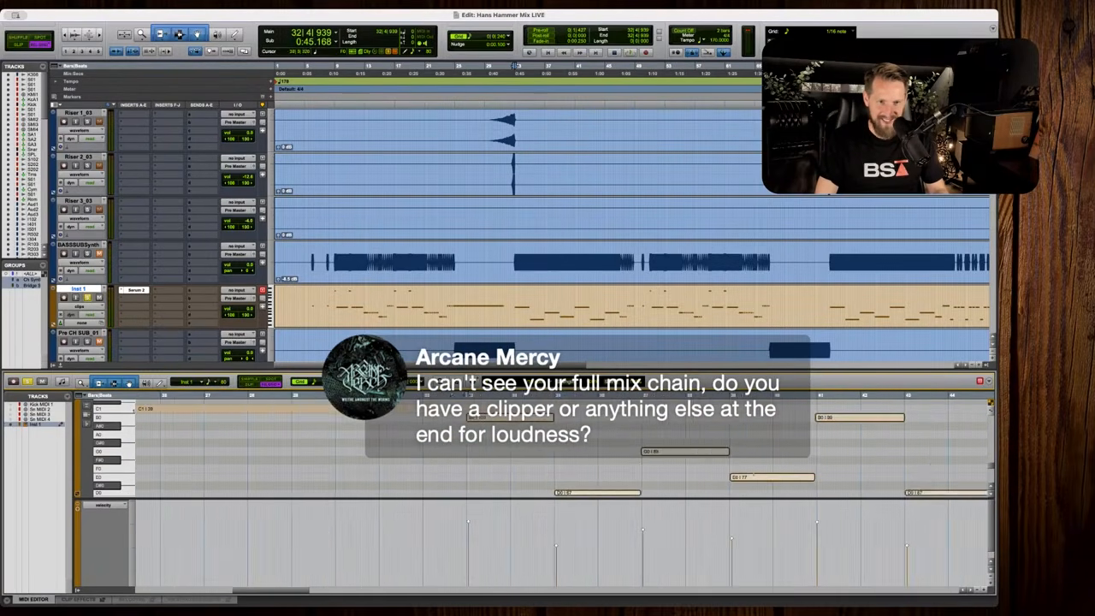
scroll(753, 475, right, 8)
drag(825, 470, 747, 488)
scroll(747, 481, left, 7)
key(t)
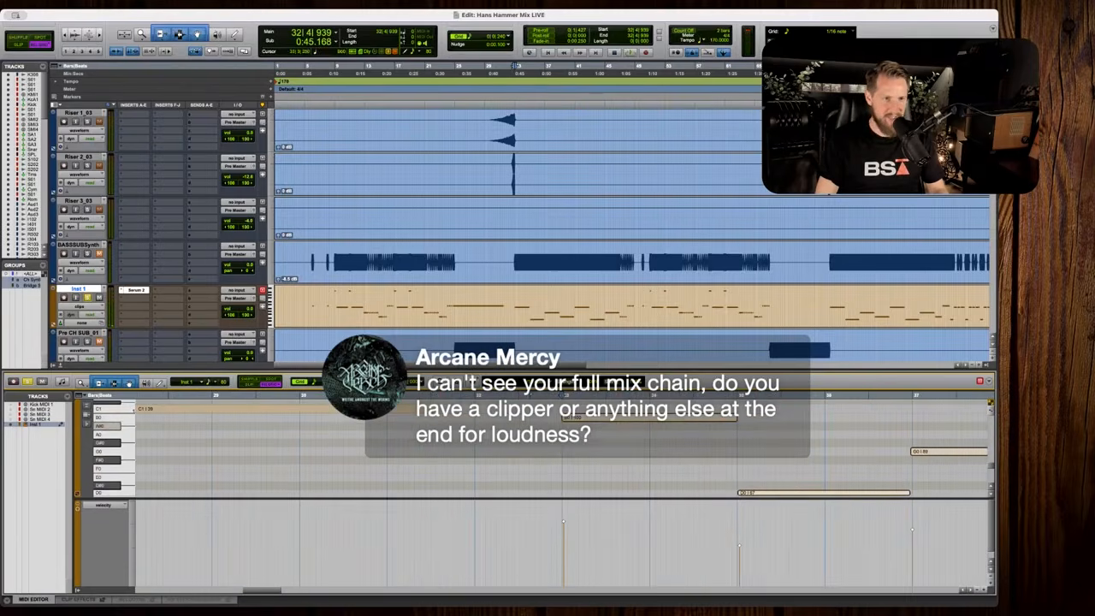
mouse_move(618, 417)
mouse_down()
mouse_move(618, 402)
mouse_move(614, 428)
mouse_up()
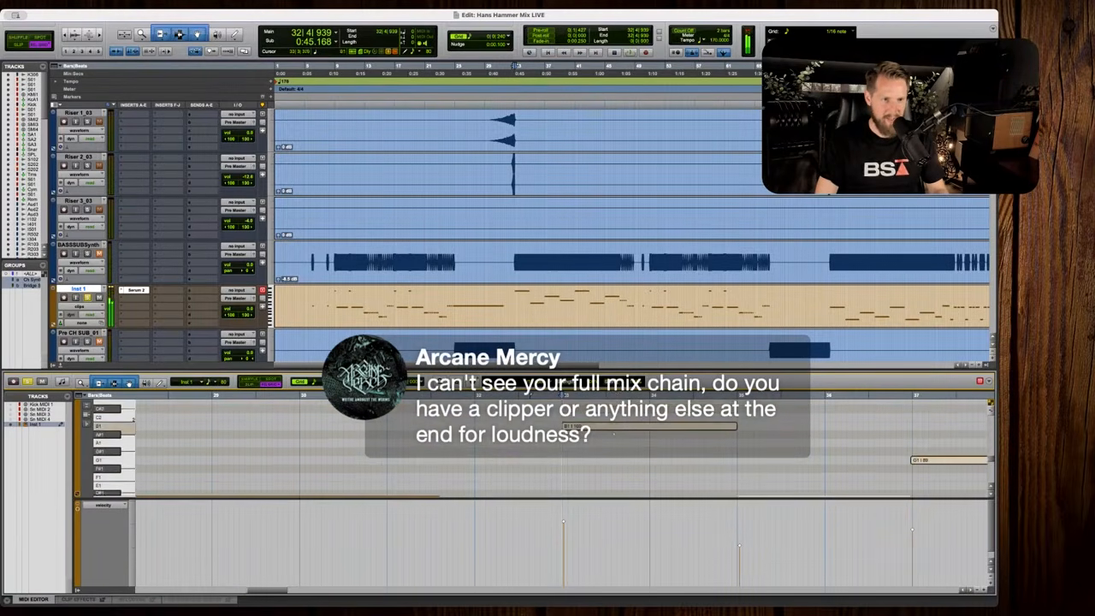
Shorten the transposed notes to about one beat each, duplicate them three times and audition the pattern.
key(space)
key(space)
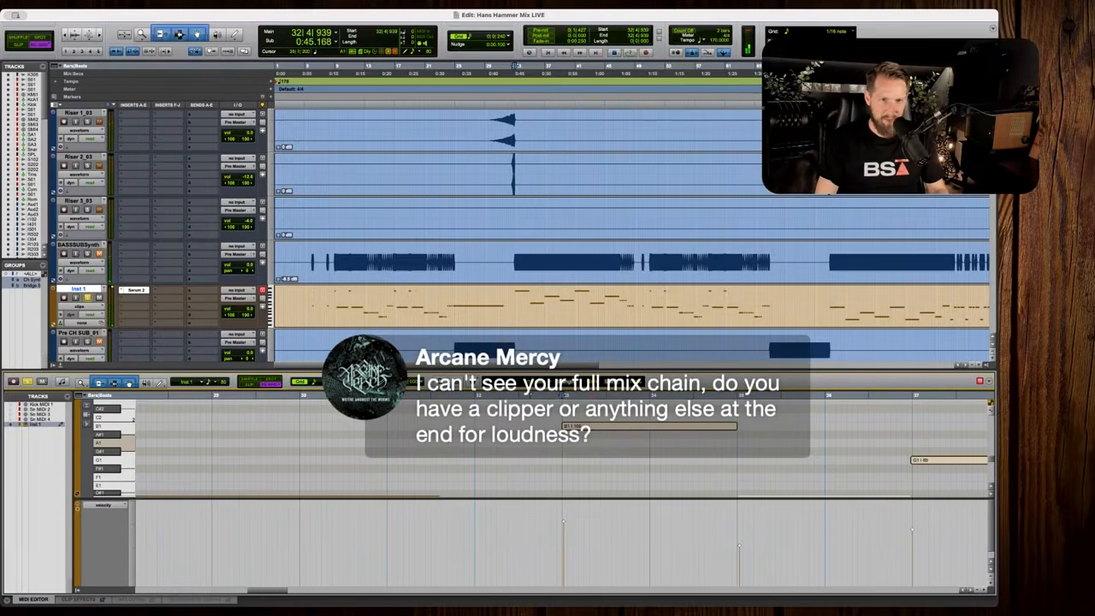
drag(731, 426, 596, 426)
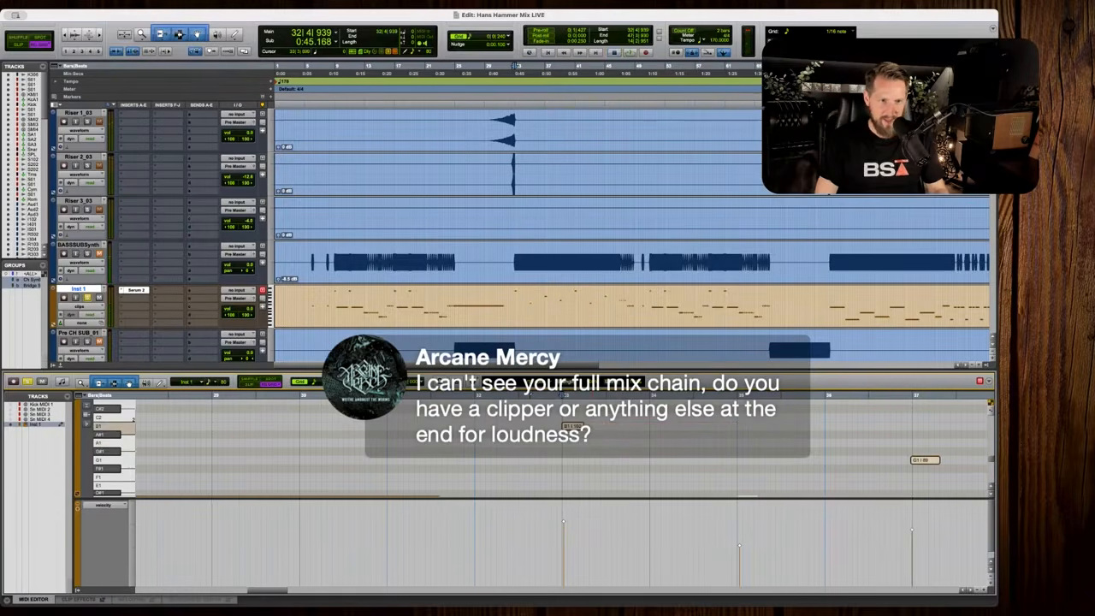
key(super+d)
key(super+d)
key(super+d)
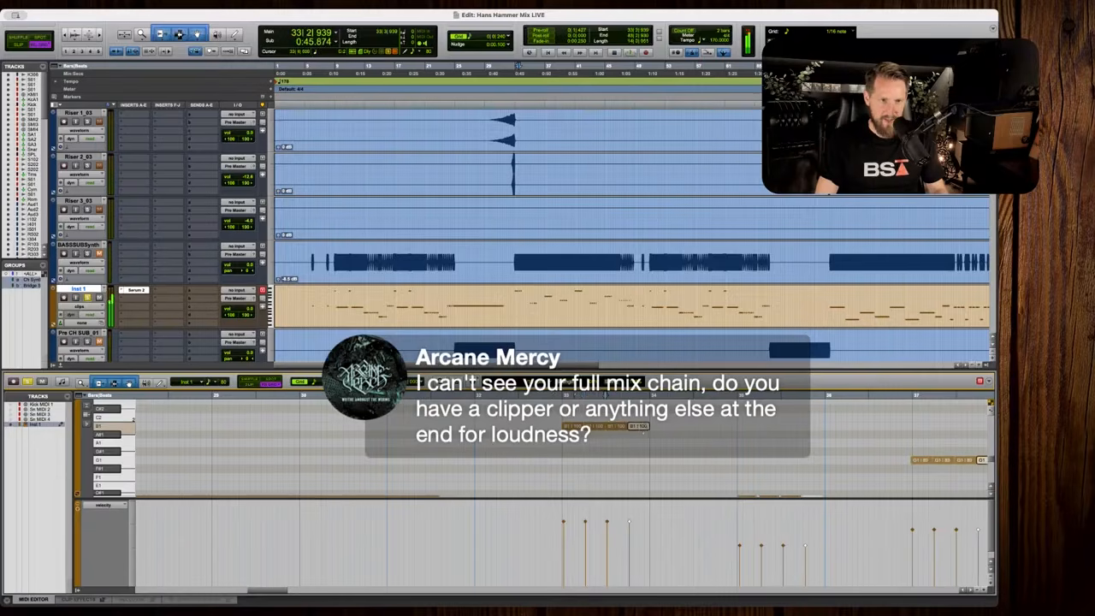
key(space)
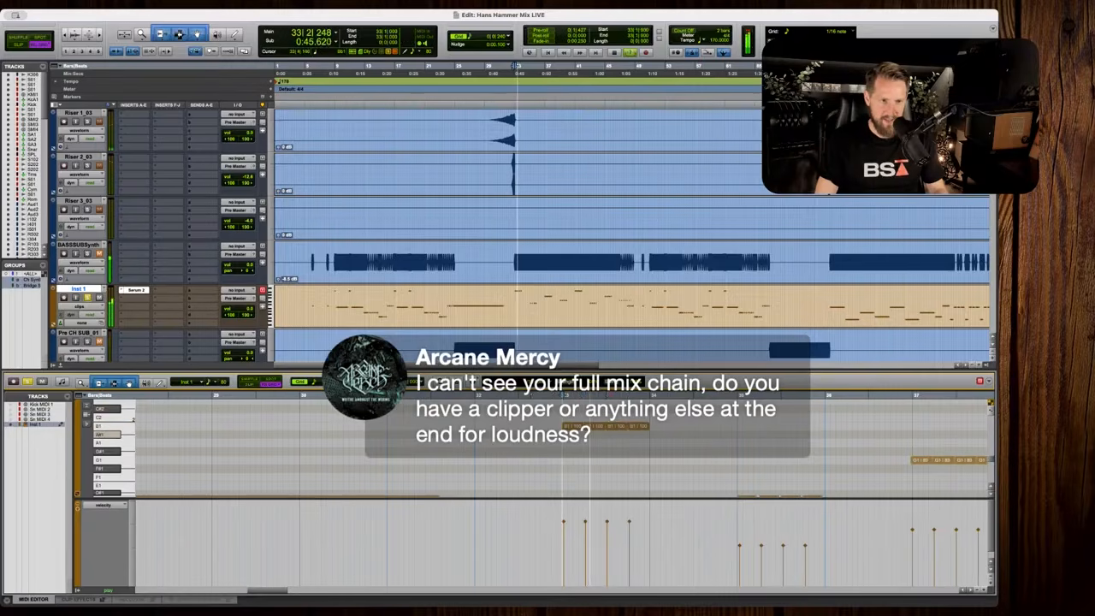
key(space)
Shift the four B1 notes in Grid mode so that the first starts exactly at 33|1|000.
drag(655, 437, 578, 426)
key(t)
key(t)
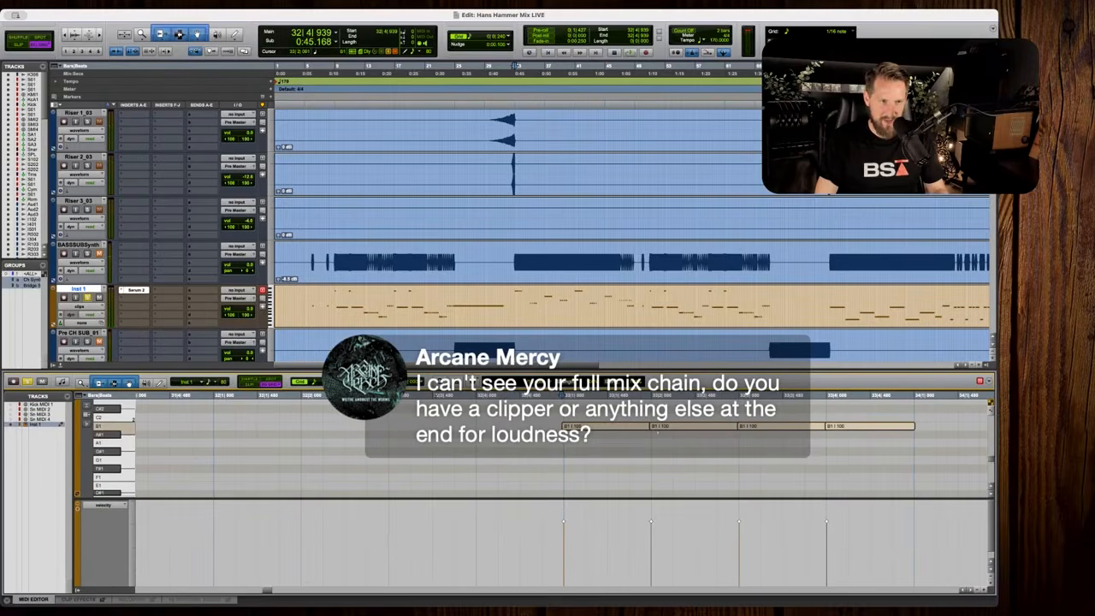
key(F4)
drag(657, 428, 659, 427)
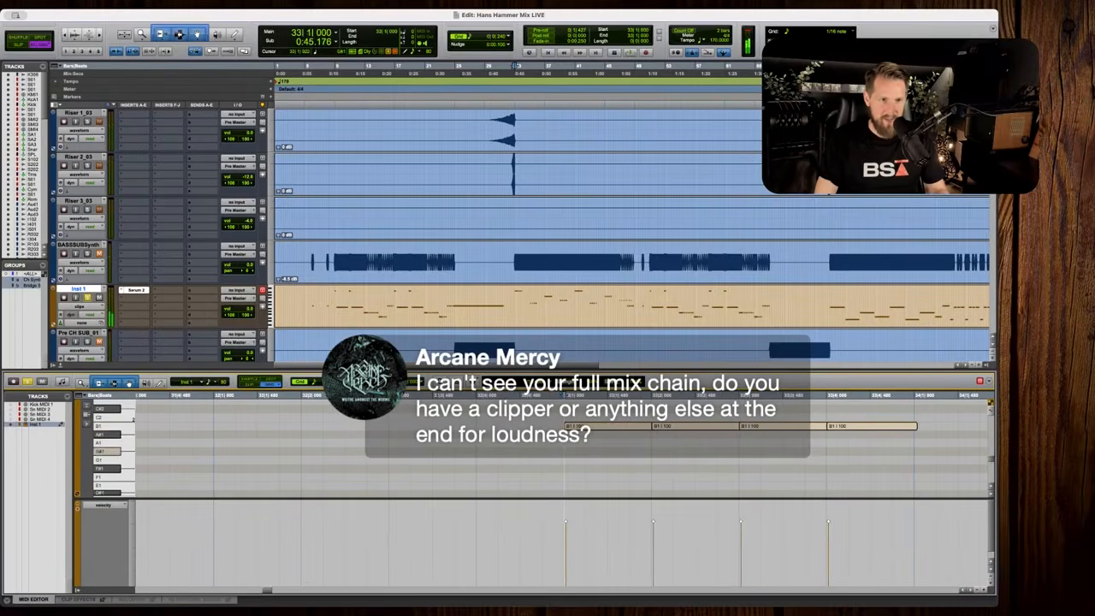
Make the docked MIDI editor taller so more note rows and the section after bar 33 are in view.
click(650, 446)
key(r)
key(r)
key(r)
key(r)
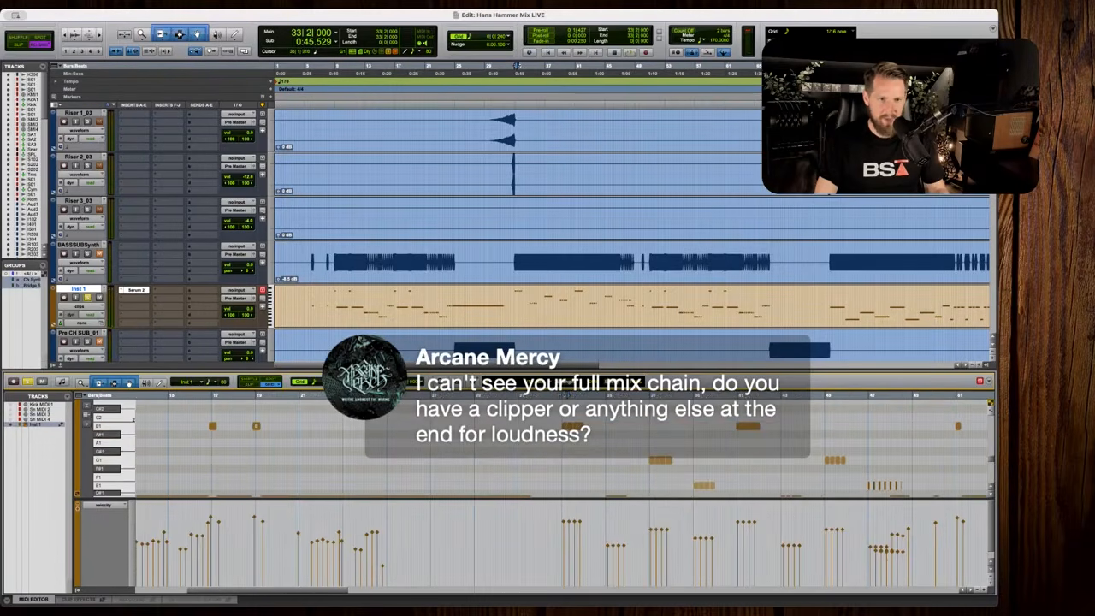
scroll(565, 445, down, 5)
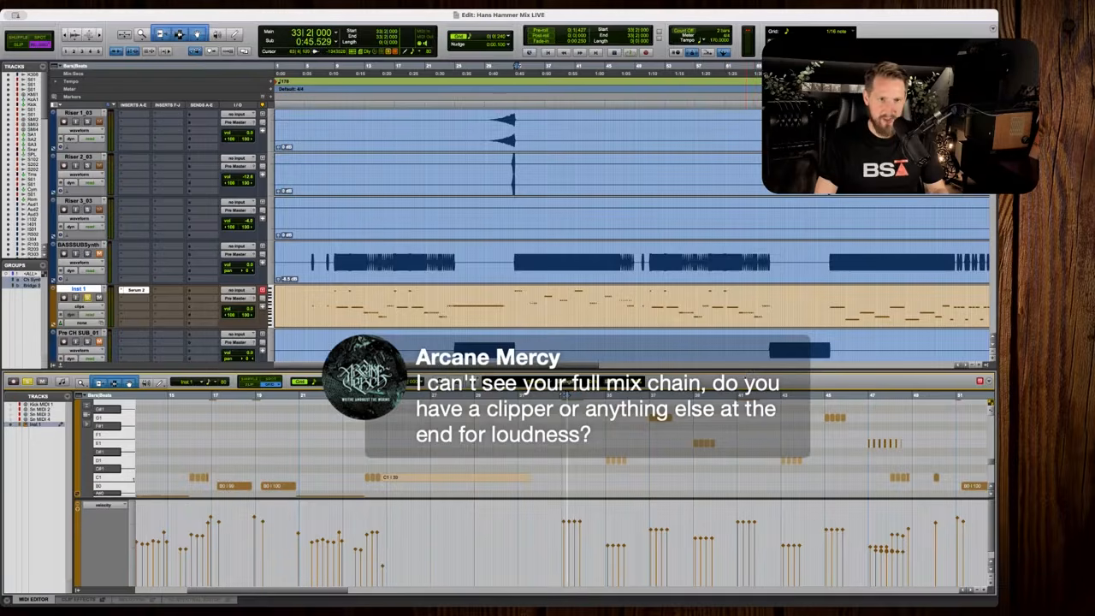
drag(750, 371, 750, 289)
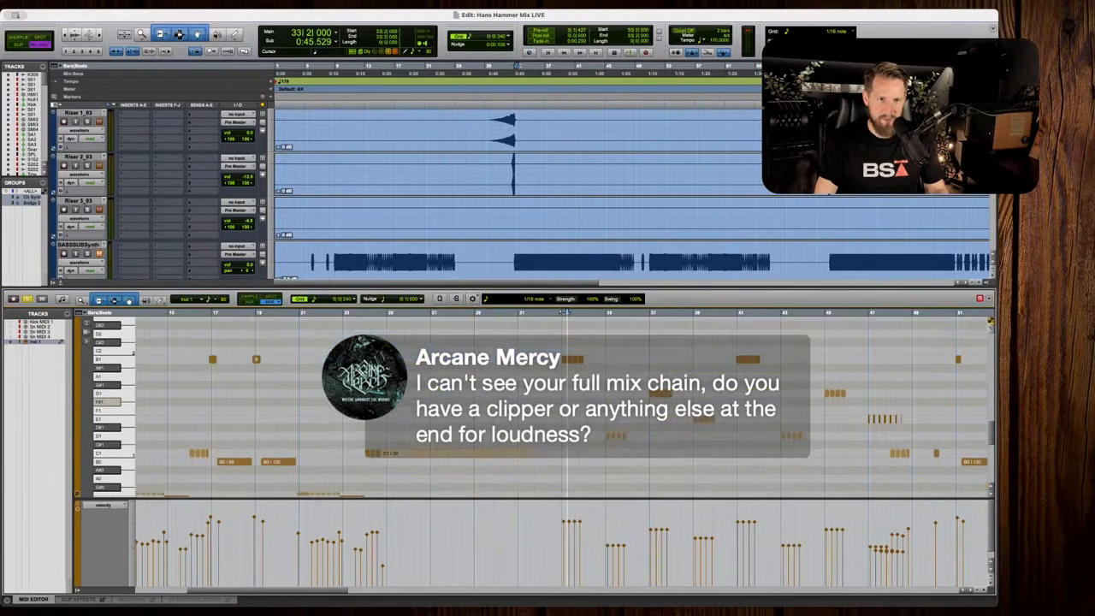
scroll(800, 437, right, 5)
scroll(543, 402, right, 5)
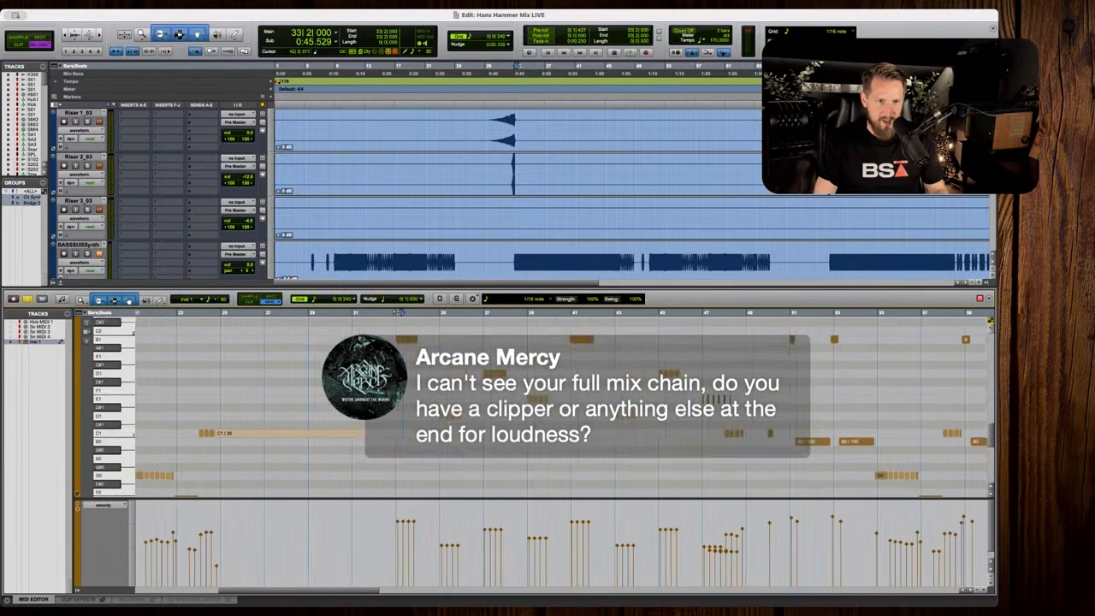
Select the repeated notes from bar 33 onward and trim them to leave short gaps between the hits.
drag(687, 378, 390, 479)
key(t)
key(t)
key(t)
key(t)
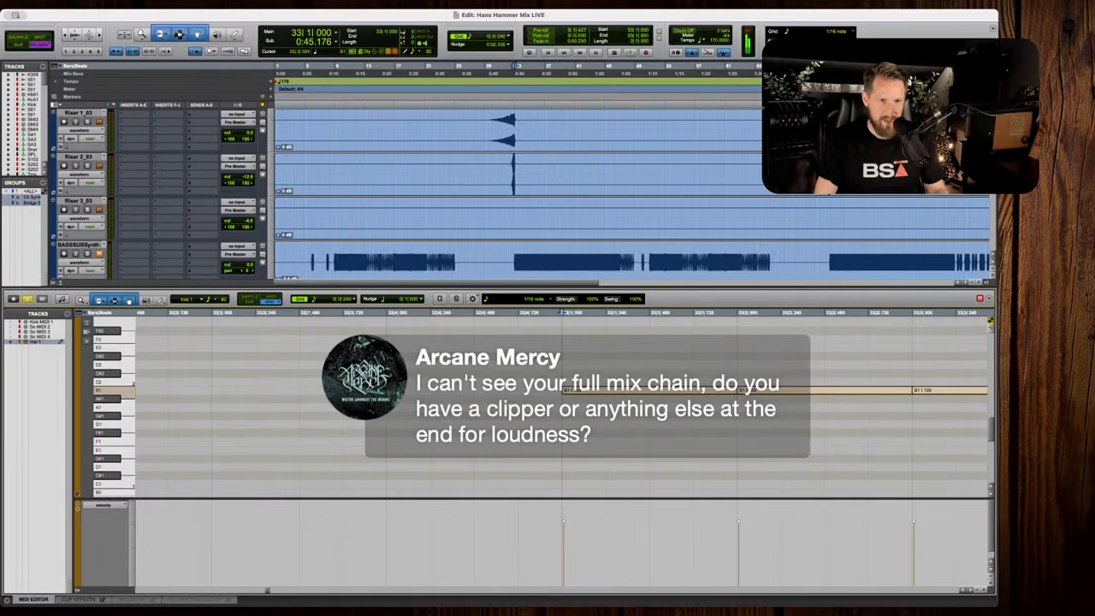
drag(743, 390, 750, 391)
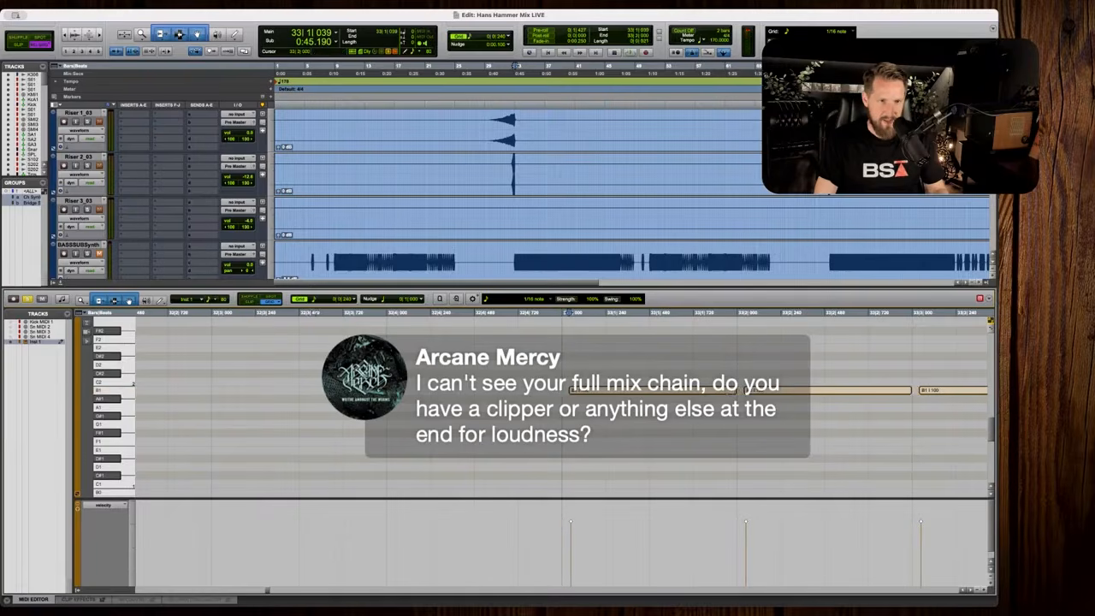
key(r)
key(r)
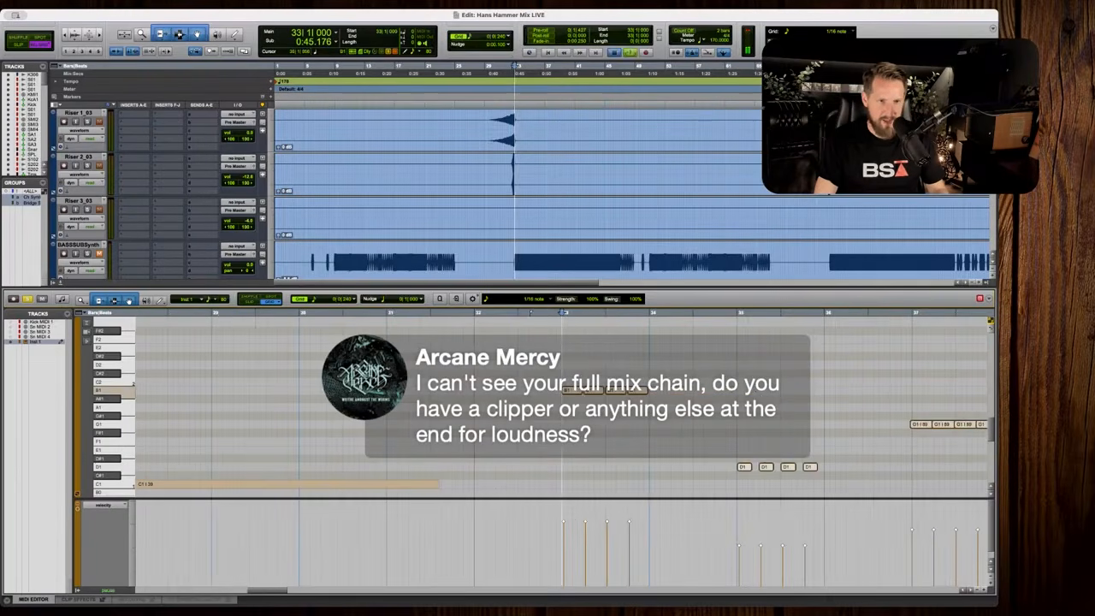
Play the trimmed notes from bar 33 through bar 35.
key(space)
scroll(556, 402, down, 4)
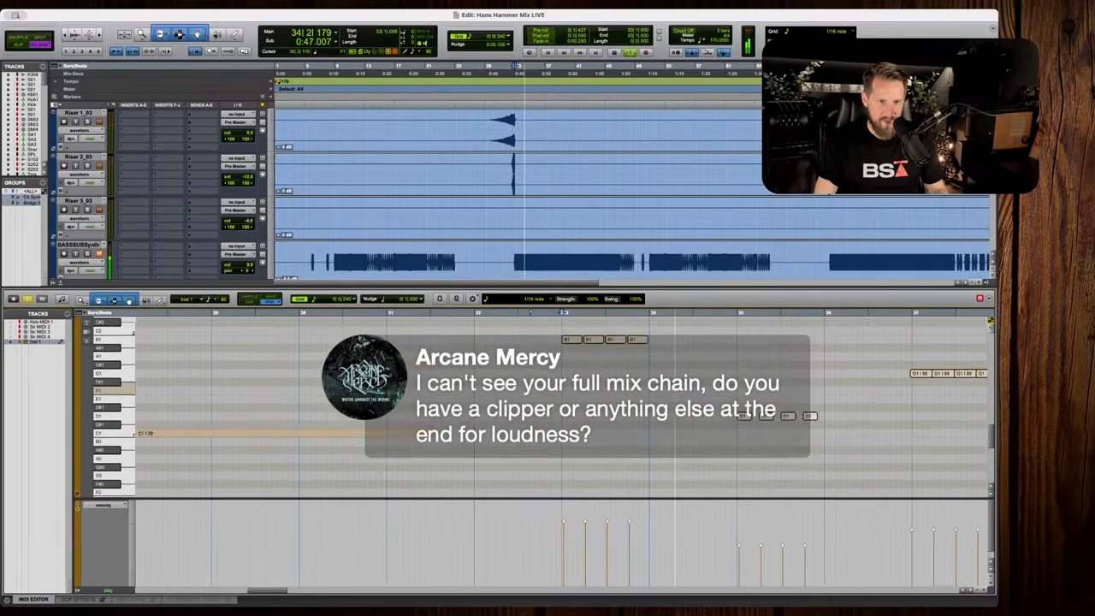
scroll(763, 391, up, 6)
scroll(764, 400, down, 4)
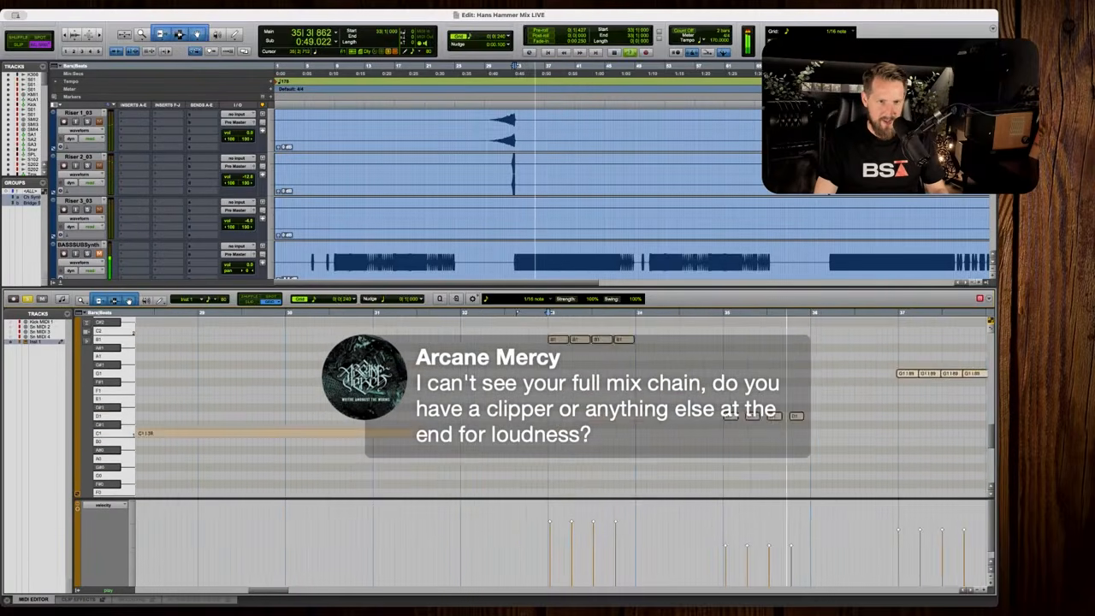
key(space)
Align the starts of the four D1 notes in bar 35 exactly with beats 1 to 4.
click(765, 407)
key(t)
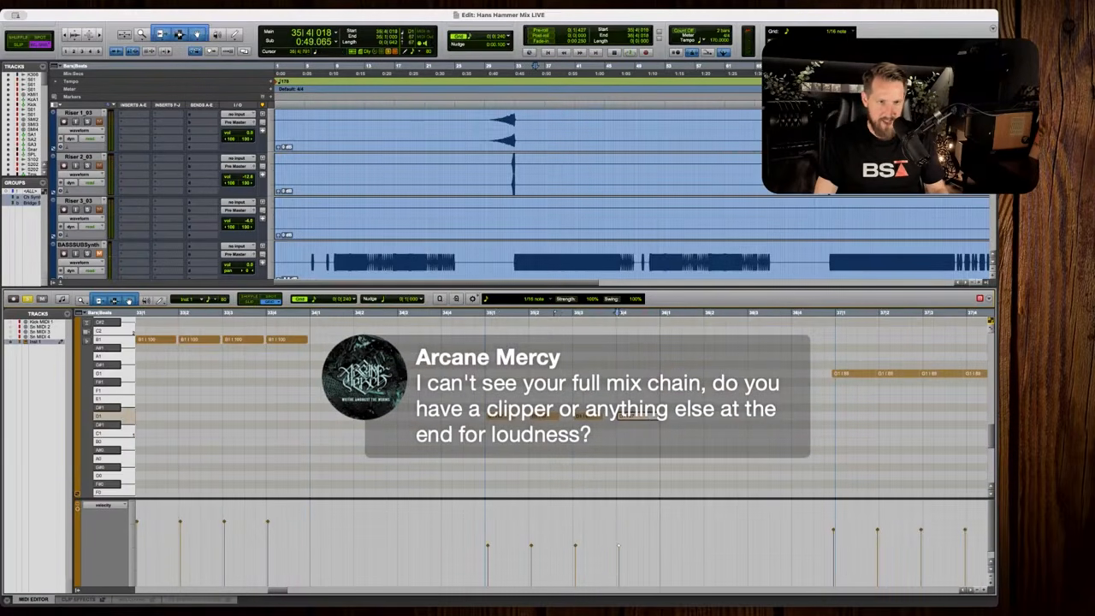
key(Left)
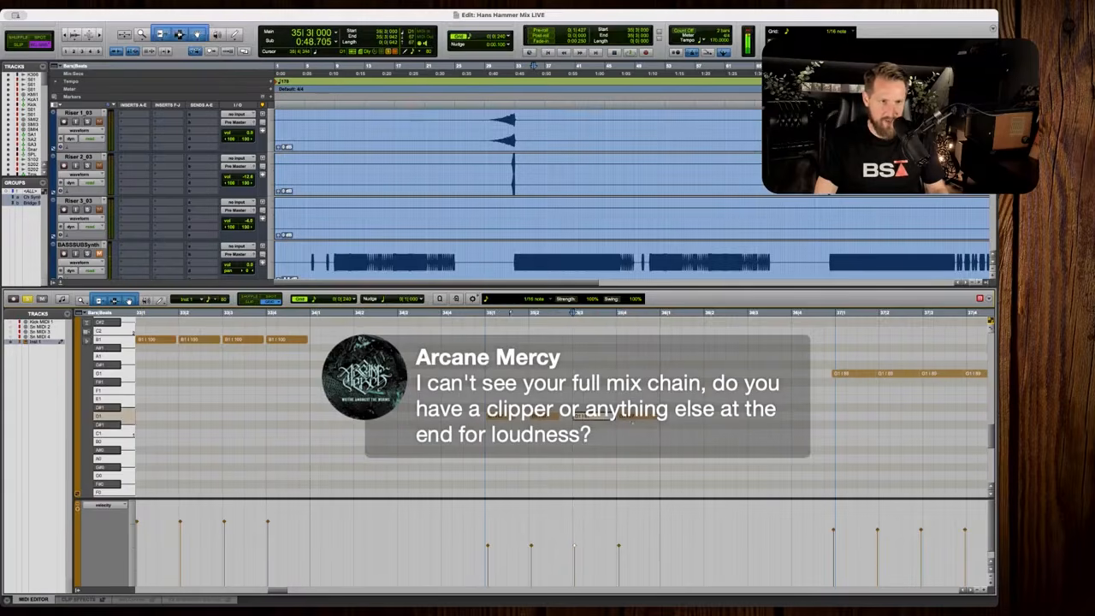
key(Right)
key(Left)
key(Left)
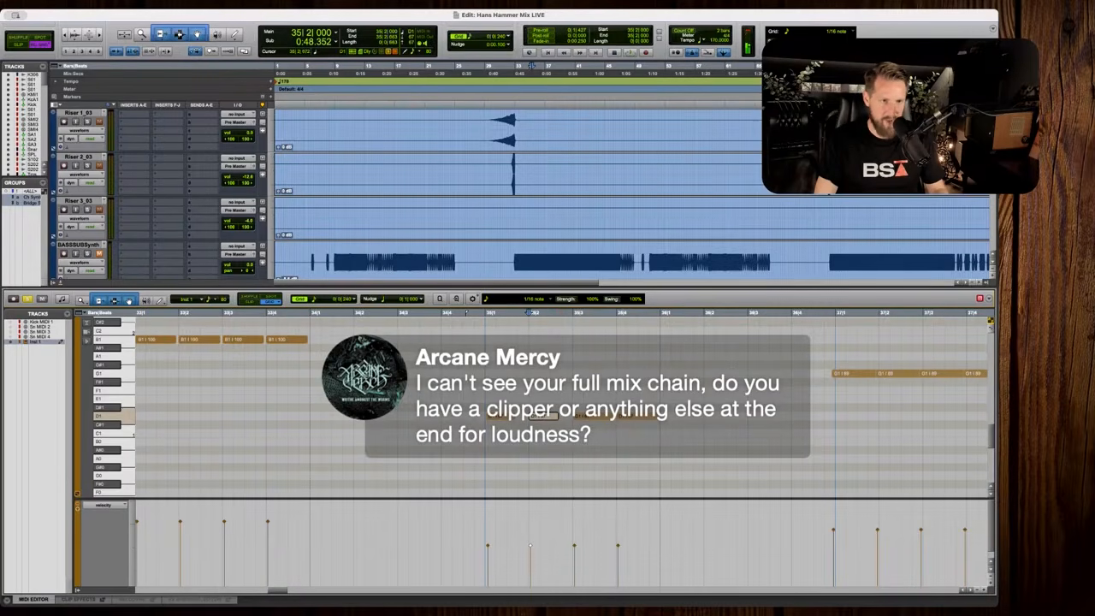
key(Left)
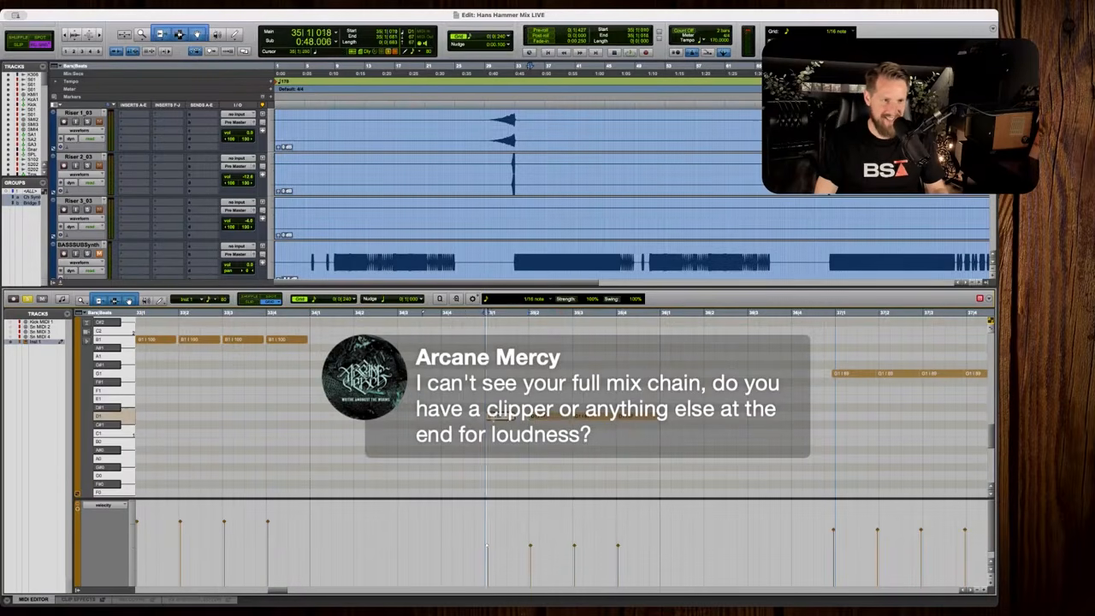
key(r)
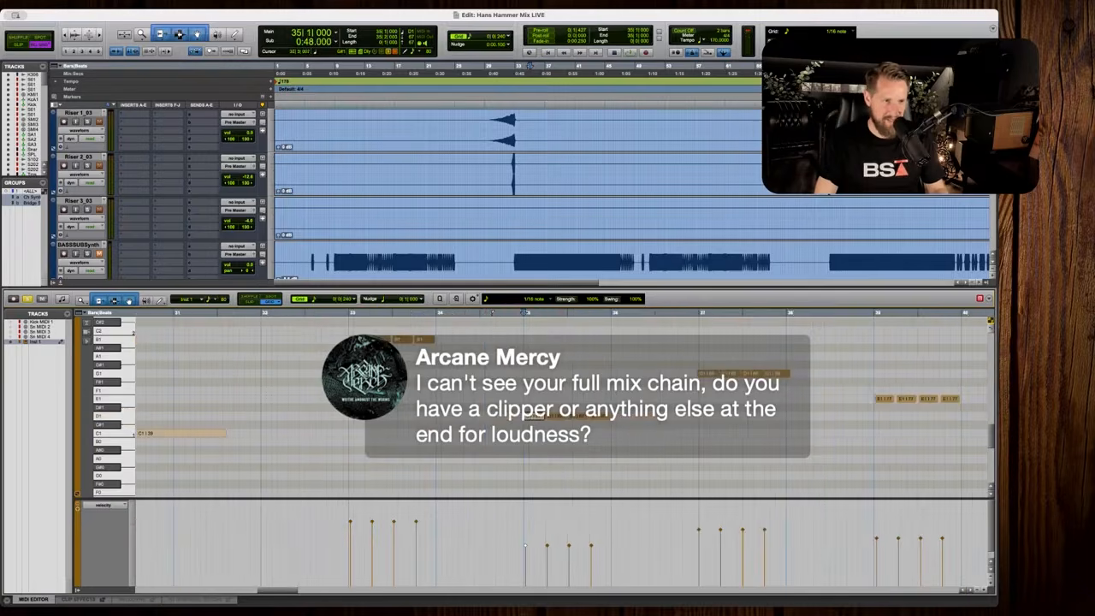
Duplicate the four B1 notes of bar 33 into bar 34 and the four D1 notes of bar 35 into bar 36.
drag(476, 359, 360, 338)
key(super+d)
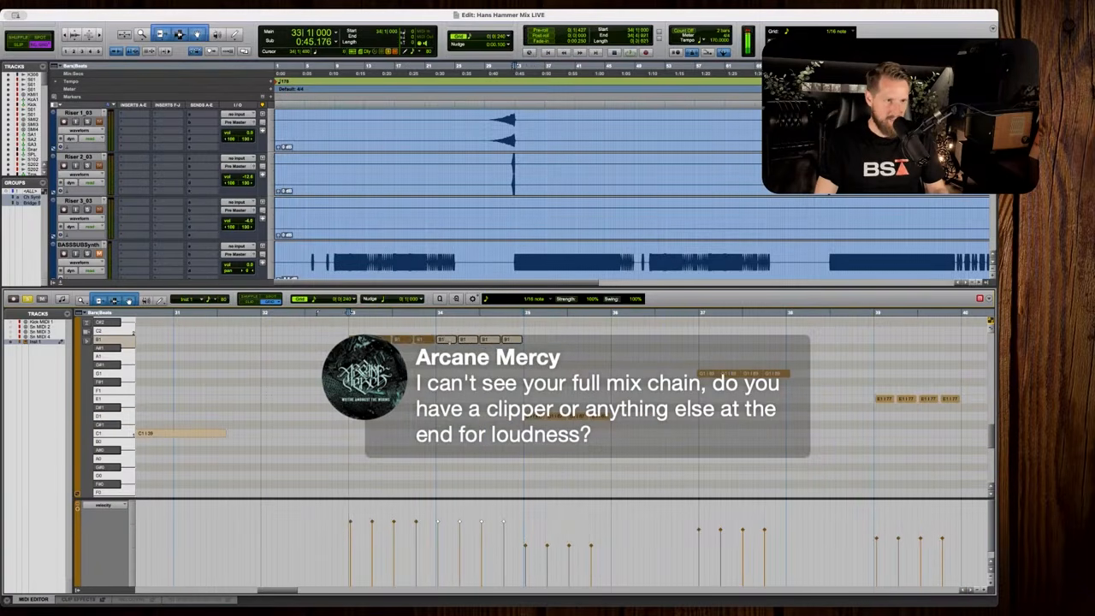
drag(537, 355, 368, 340)
scroll(556, 402, up, 3)
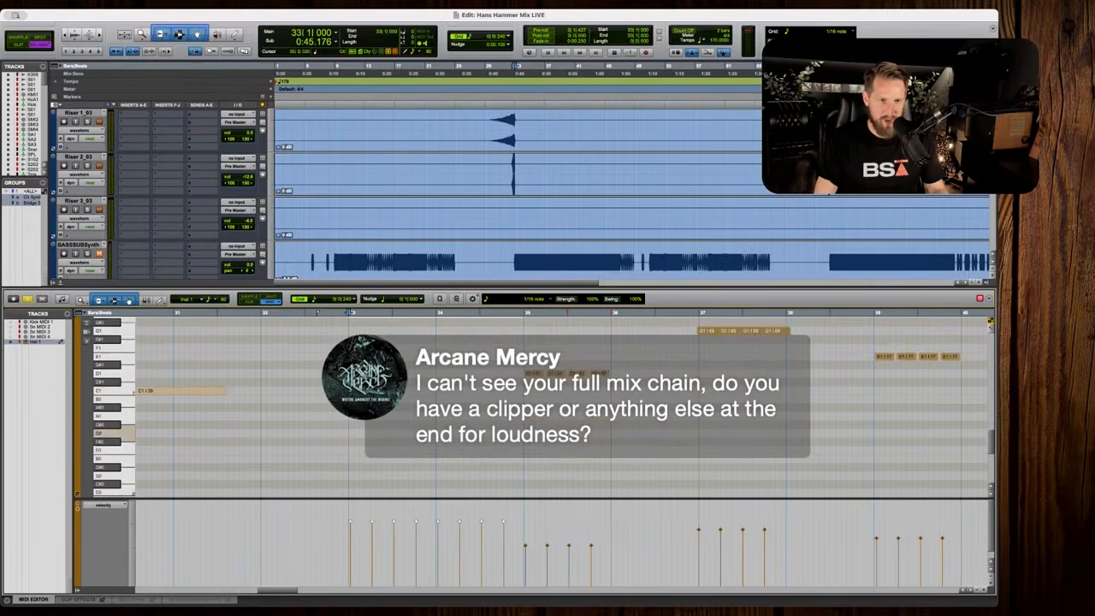
drag(613, 462, 511, 423)
key(super+d)
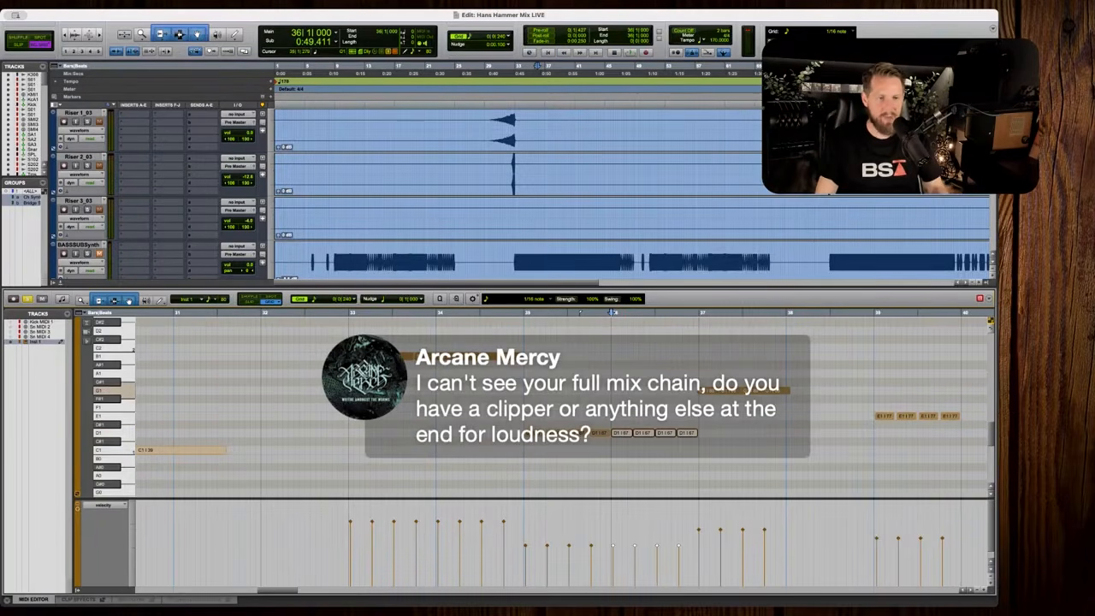
Replace the four G1 notes in bar 37 with a copy of four B1 notes placed on G1 at 37|1|000.
drag(779, 407, 702, 388)
key(Delete)
drag(544, 360, 708, 391)
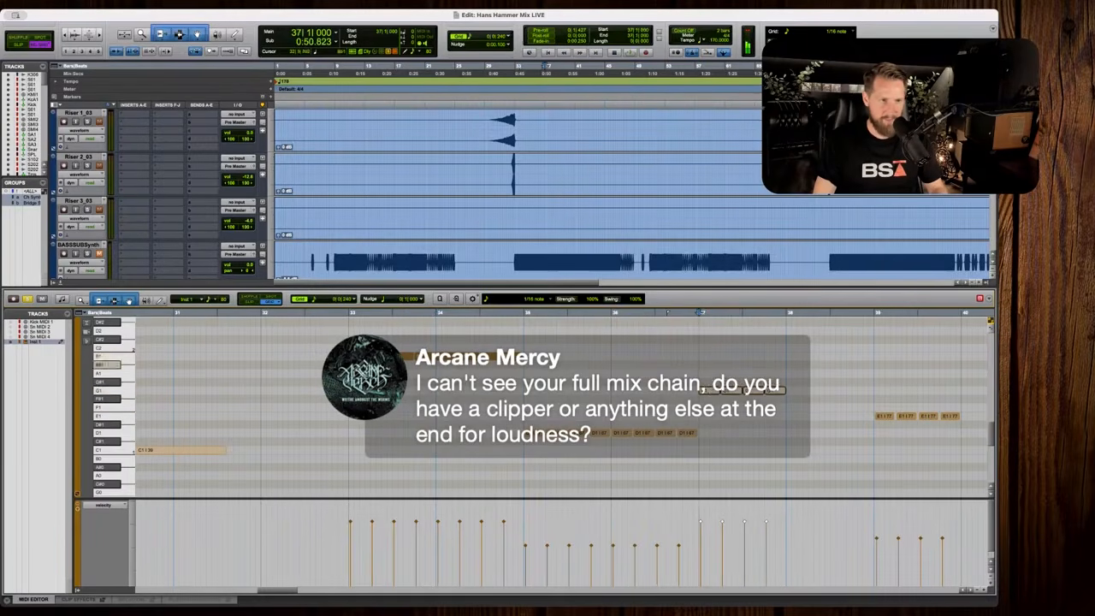
Play from bar 33 with the MIDI editor closed and lower the Inst 1 track volume to about -24.8 dB.
click(349, 376)
key(space)
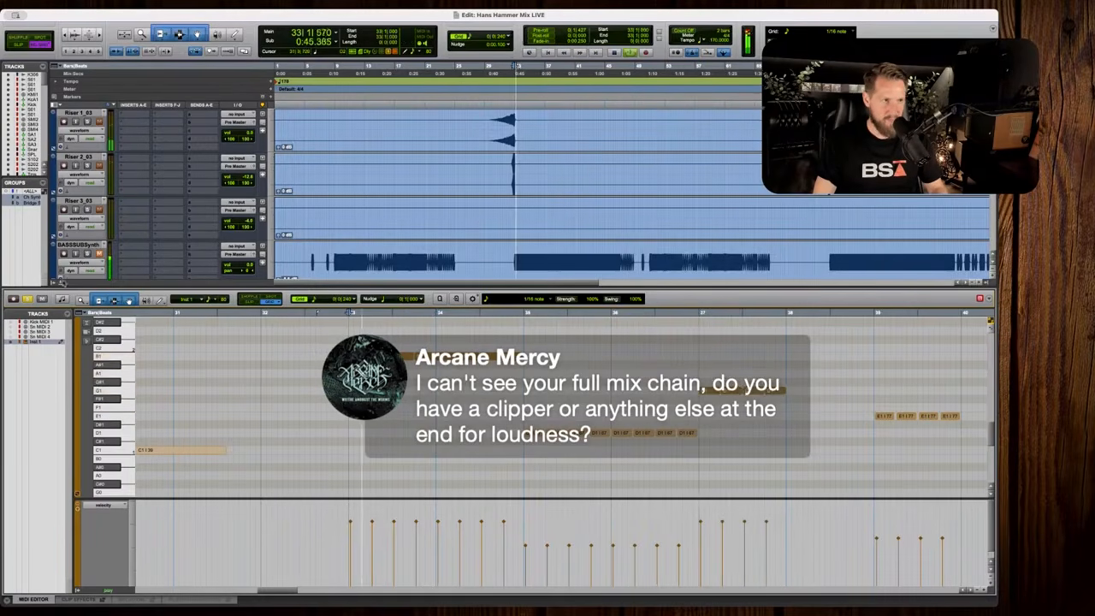
double_click(70, 288)
drag(247, 309, 247, 318)
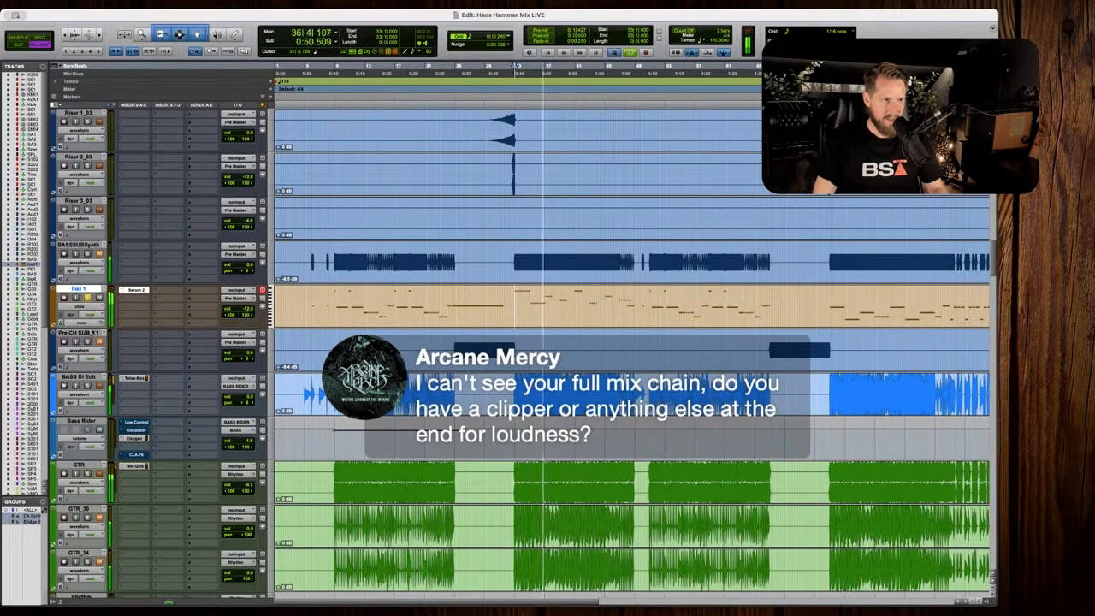
key(space)
key(space)
click(244, 310)
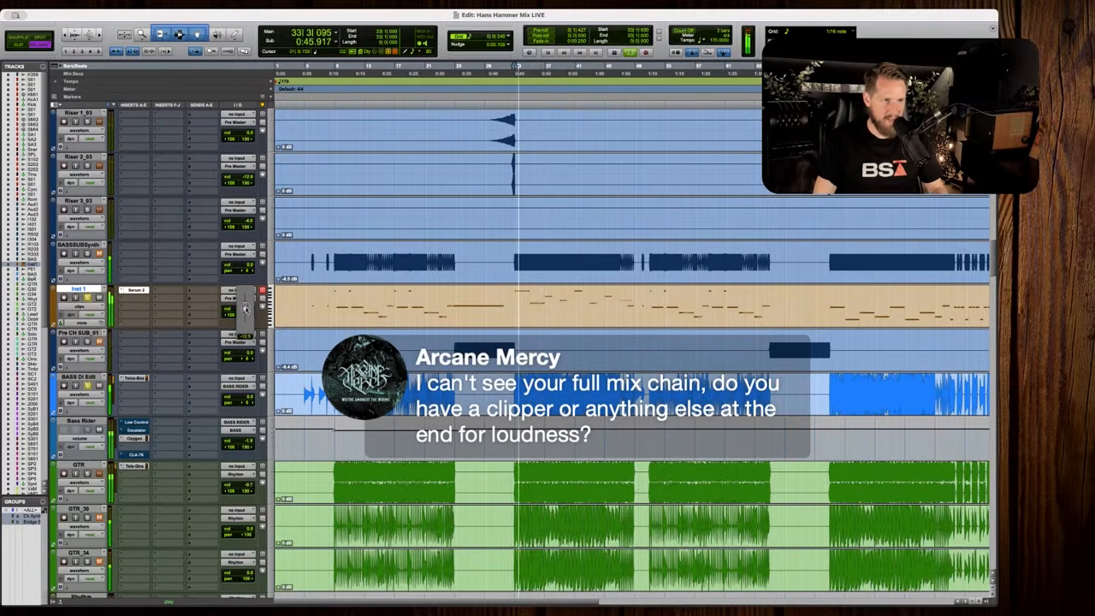
drag(246, 309, 242, 320)
key(space)
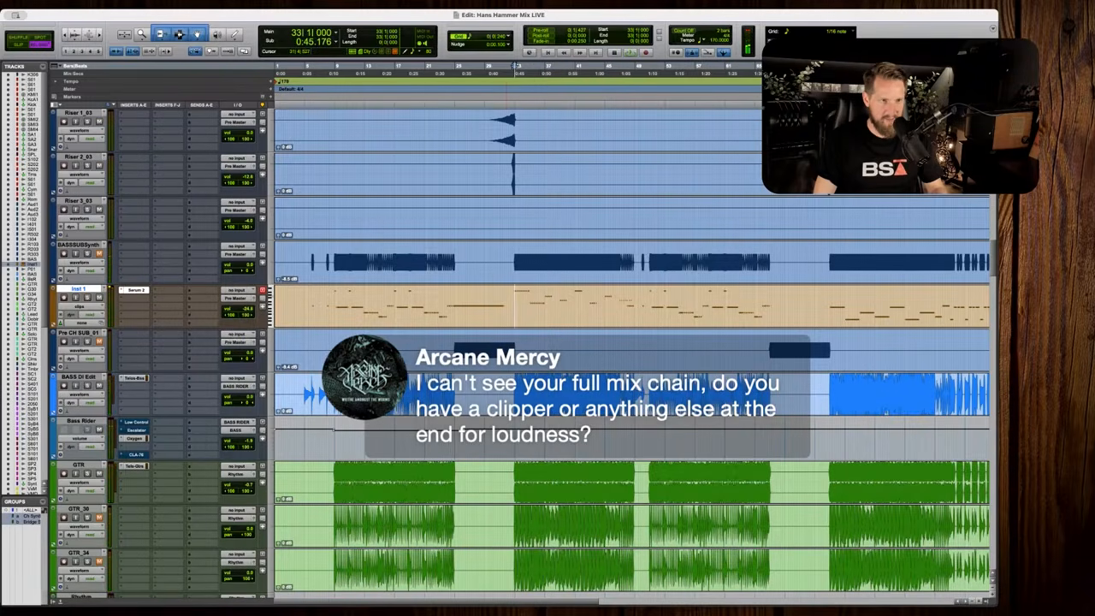
Trim the start of the Inst 1 clip to 32|3|240 and reopen its notes in the MIDI editor around bar 33.
key(a)
double_click(537, 318)
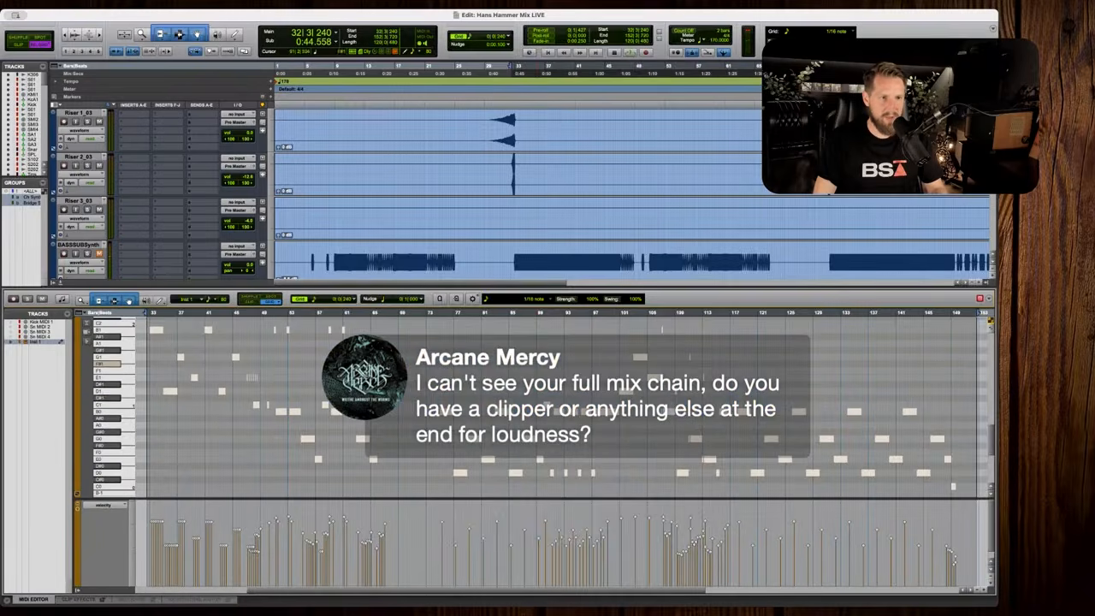
key(t)
key(t)
key(t)
key(t)
scroll(410, 400, right, 5)
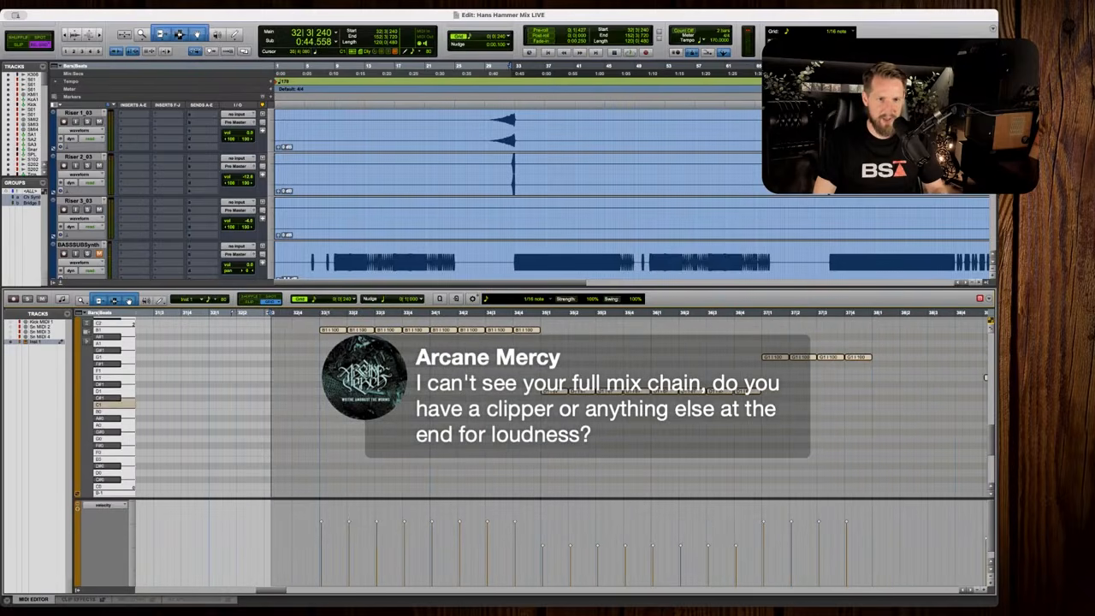
Play the part from 32|3|240 and raise the Inst 1 volume to -21.7 dB.
key(space)
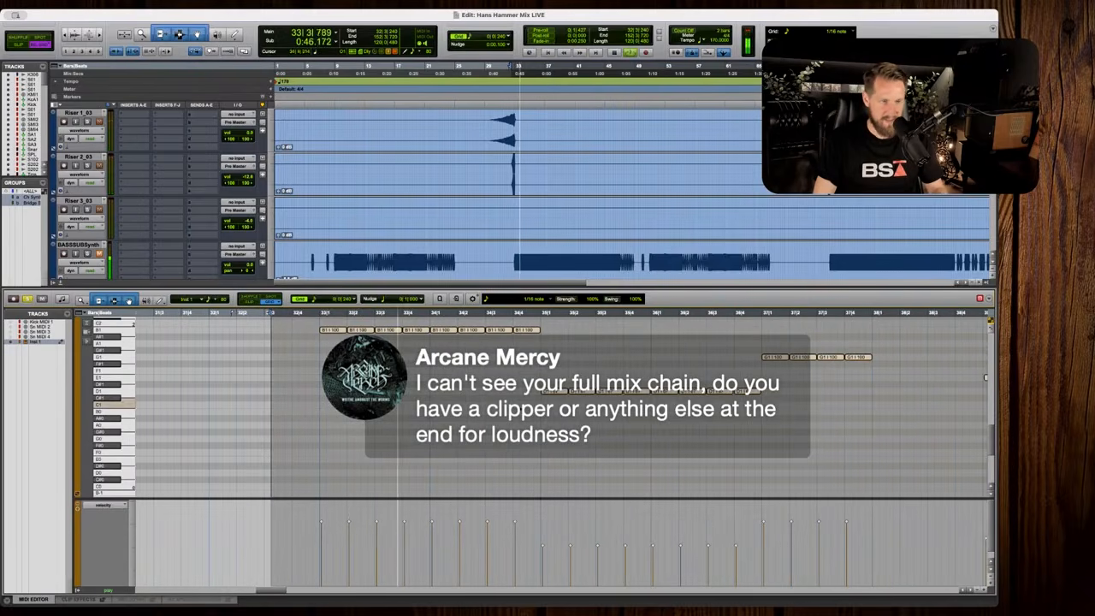
scroll(249, 224, down, 3)
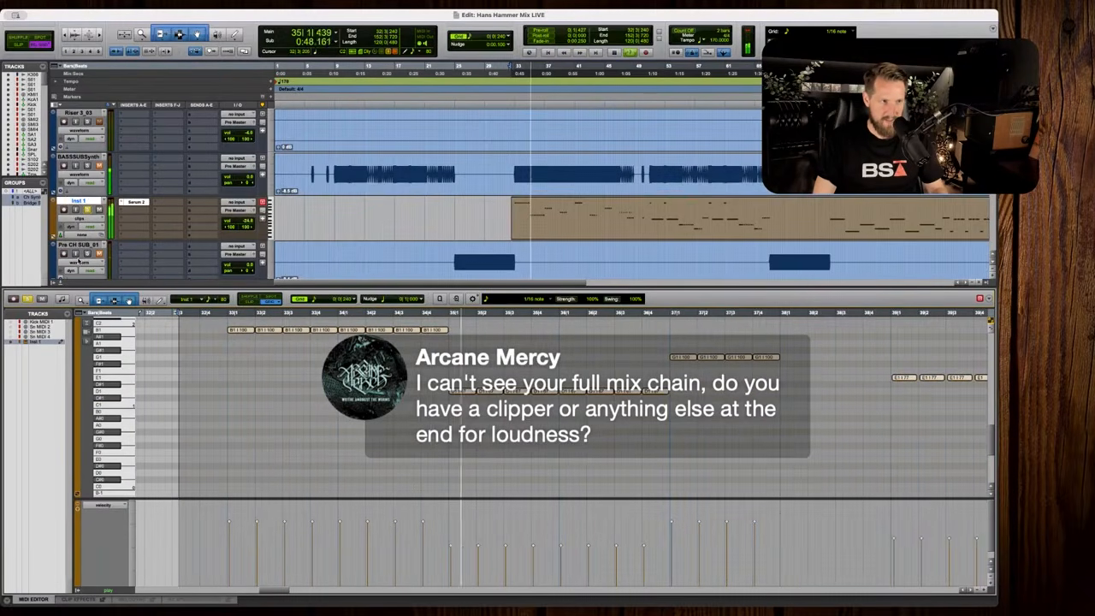
drag(248, 223, 248, 219)
scroll(479, 393, up, 3)
scroll(479, 393, right, 4)
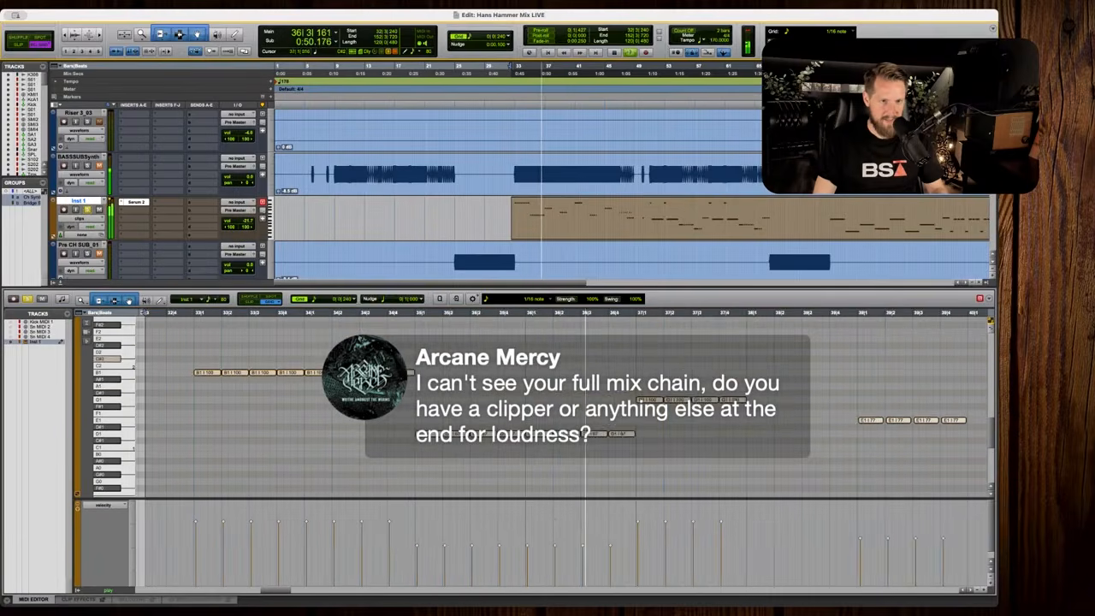
key(space)
Copy the four G1 notes of bar 37 into bar 38, and replace bar 39's E1 notes with eight E1 notes across bars 39 and 40.
drag(699, 393, 679, 400)
scroll(718, 419, right, 4)
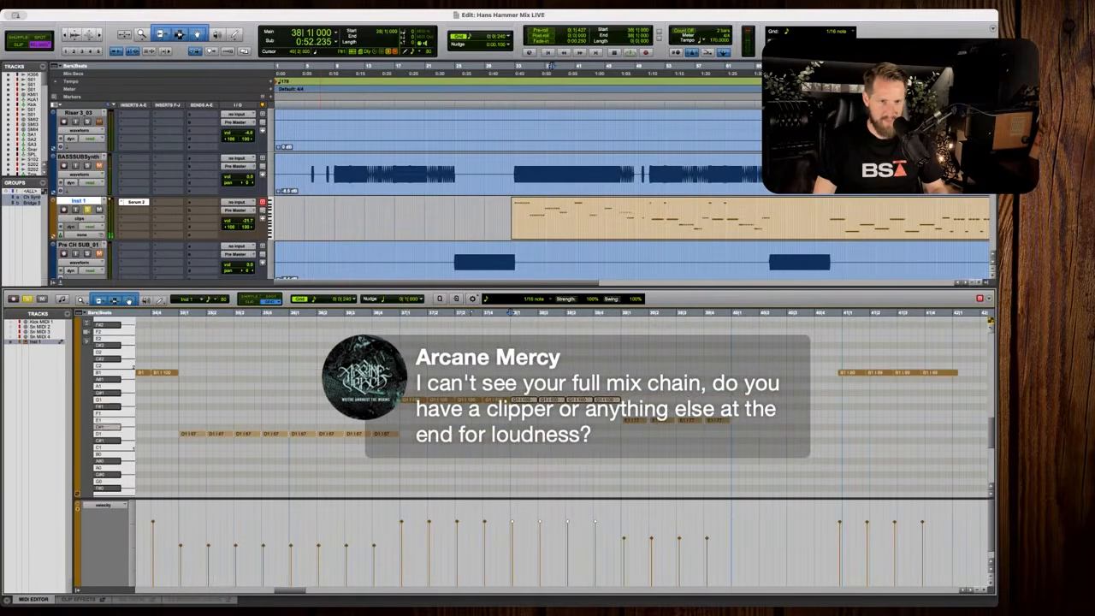
drag(760, 436, 629, 423)
key(BackSpace)
key(r)
key(space)
key(r)
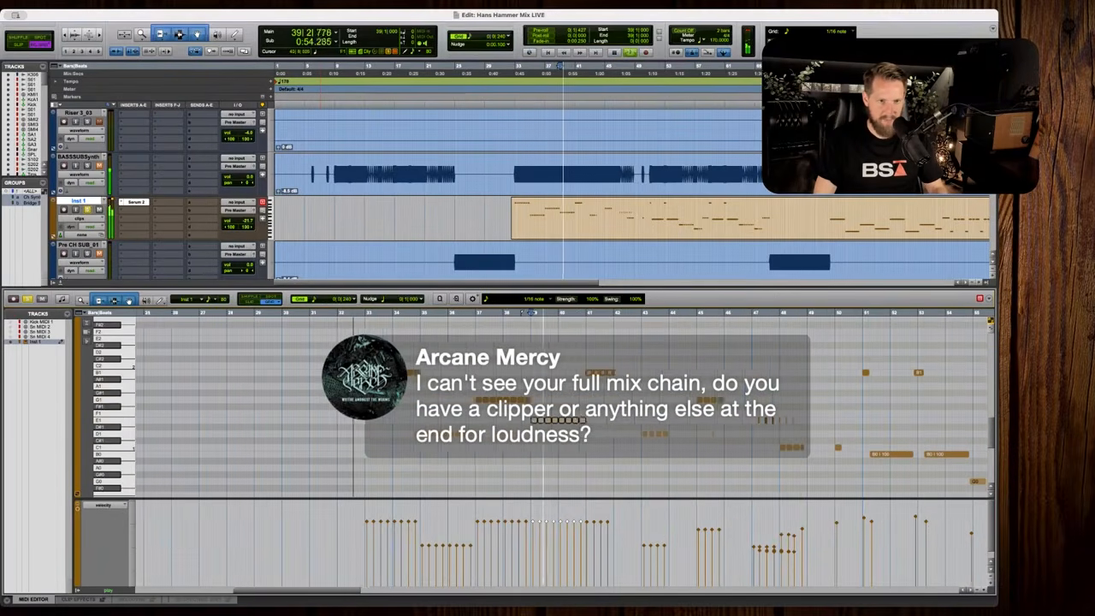
scroll(633, 410, right, 2)
key(space)
Delete the old B1, D1 and G1 notes in bars 41, 43 and 45.
drag(689, 383, 727, 404)
key(BackSpace)
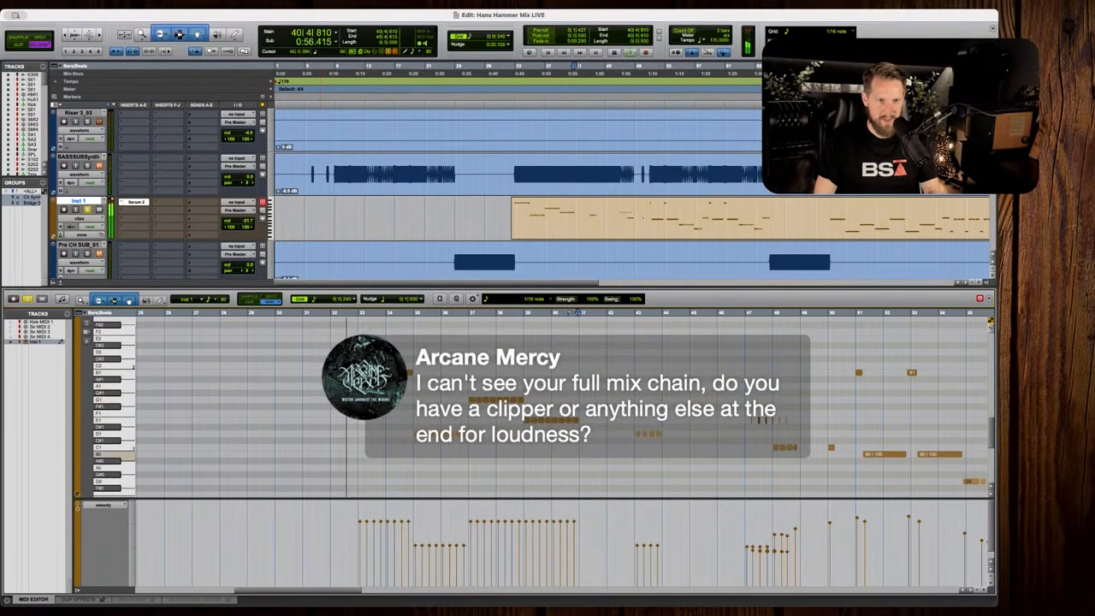
drag(669, 453, 632, 424)
key(BackSpace)
Duplicate the notes of bars 33 to 40 to 41|1|000 and raise the velocities of both blocks to the maximum.
drag(646, 472, 342, 350)
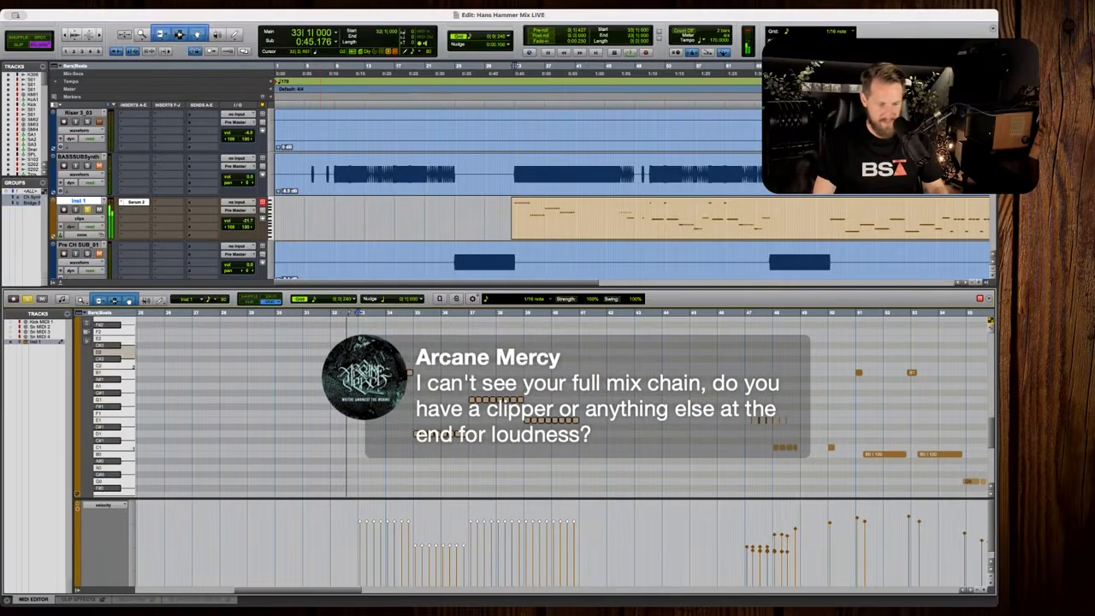
key(super+d)
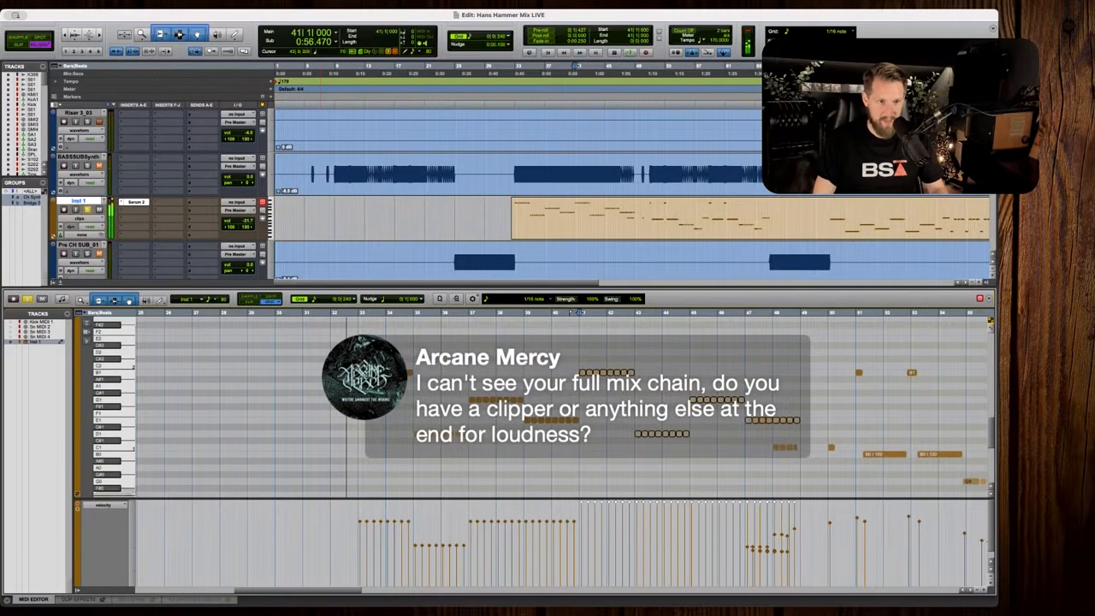
drag(582, 540, 308, 499)
drag(480, 561, 397, 538)
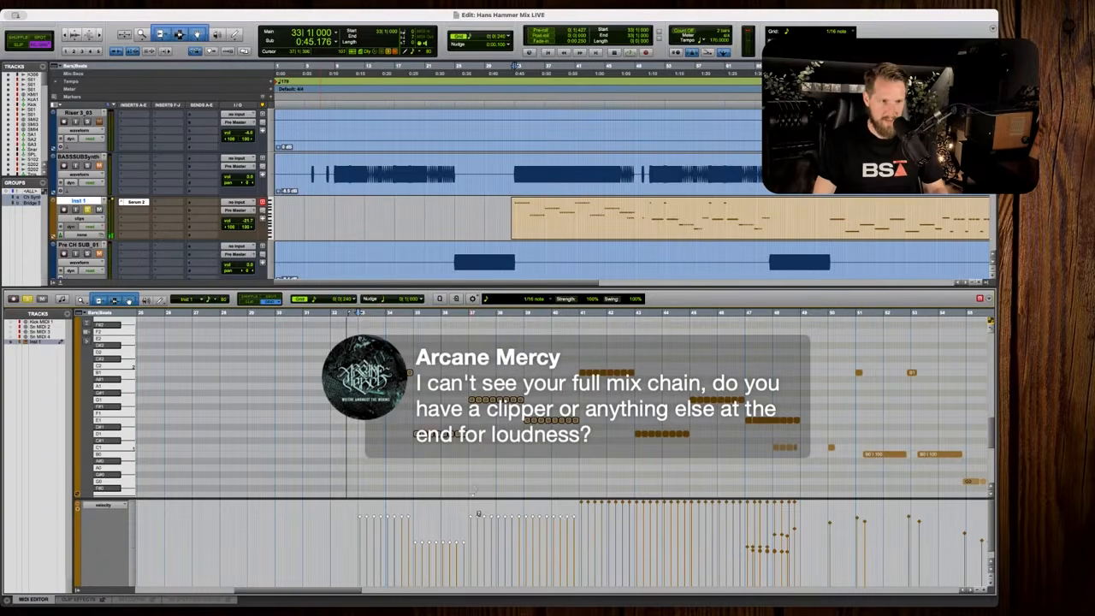
Play the extended pattern from bar 33 with the MIDI editor closed.
key(space)
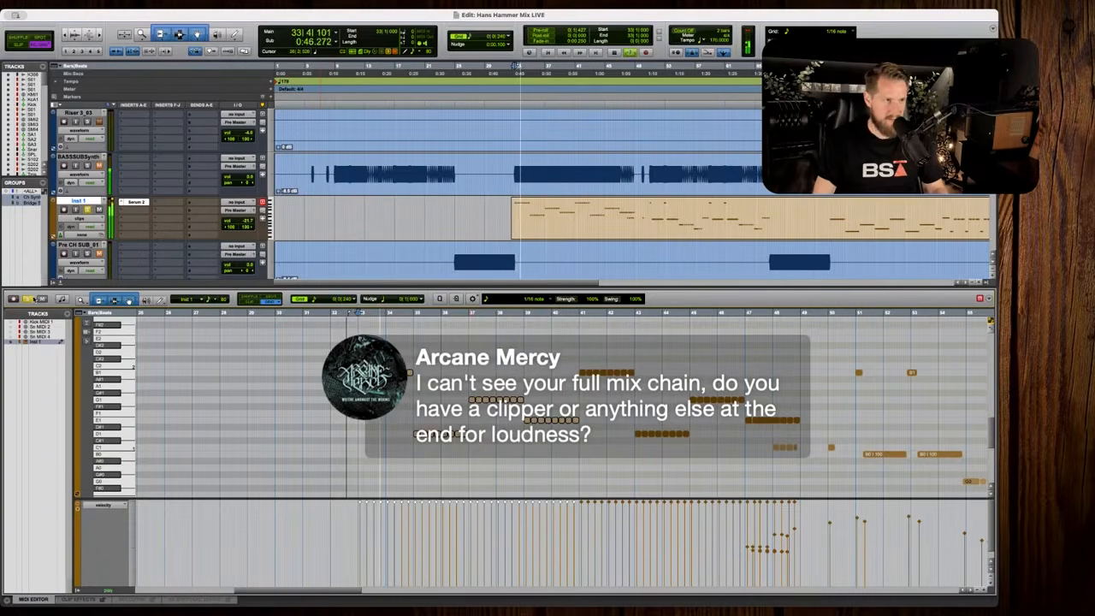
click(61, 282)
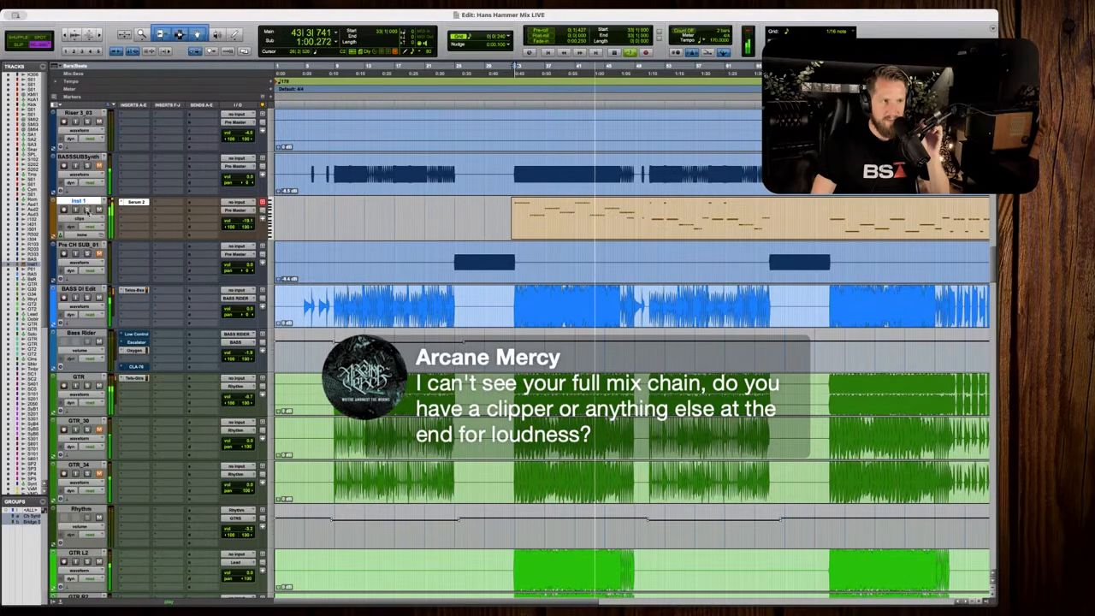
key(space)
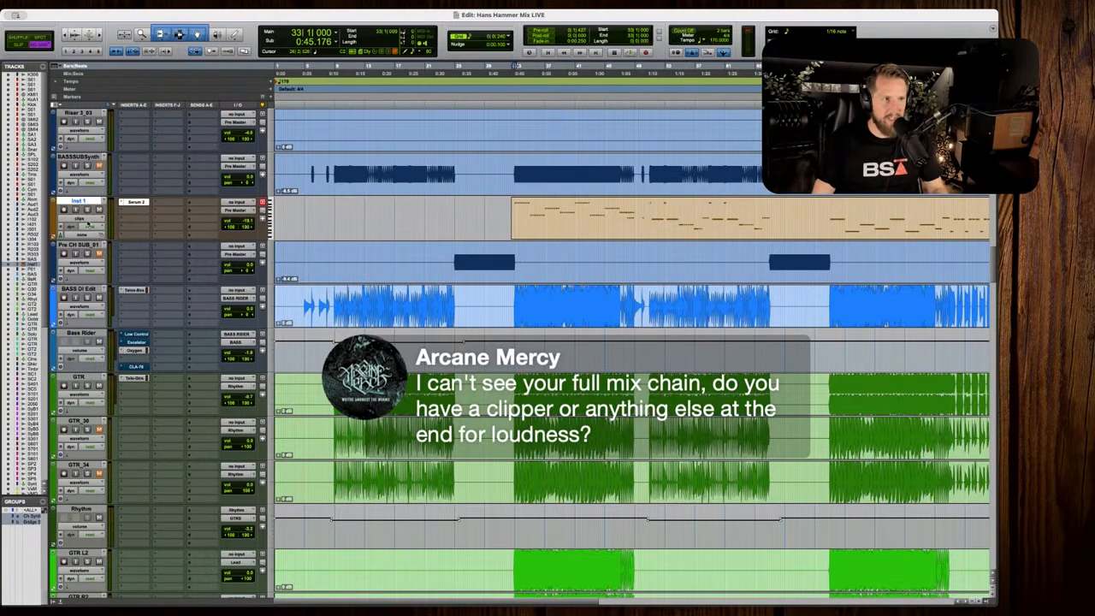
Insert FabFilter Pro-Q 3 after Serum 2 on Inst 1 and cut the resonant peak near 373 Hz with a bell band.
click(133, 209)
click(248, 227)
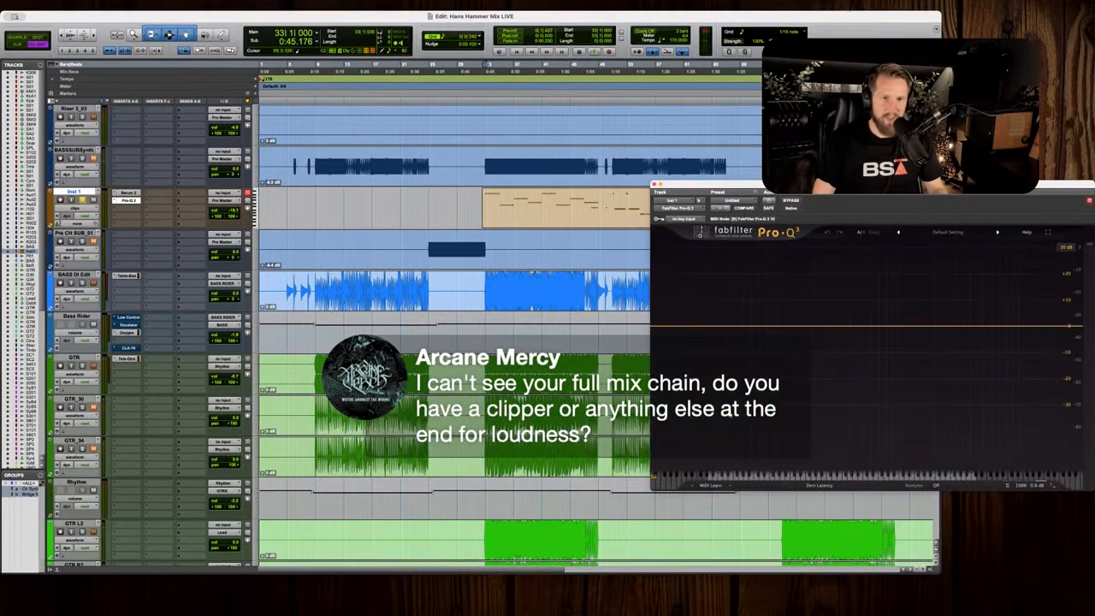
drag(899, 184, 520, 186)
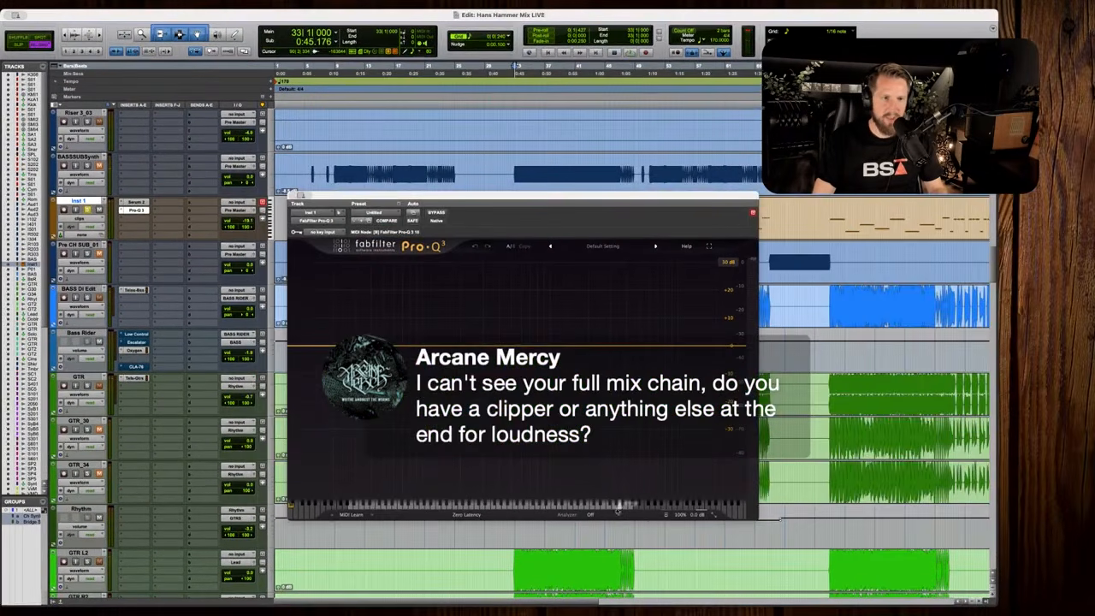
click(559, 488)
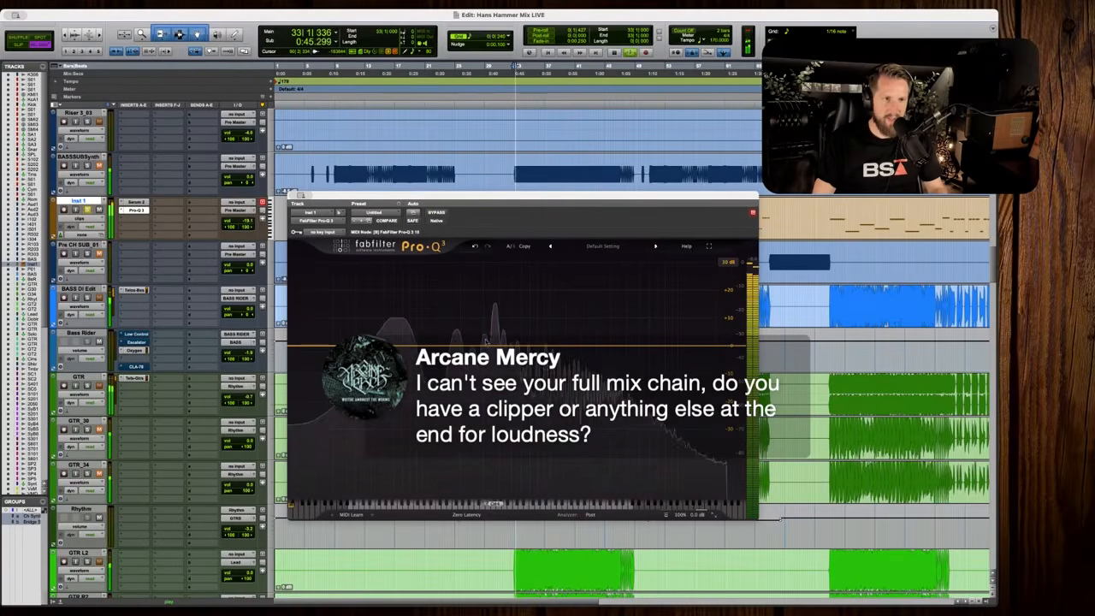
click(494, 309)
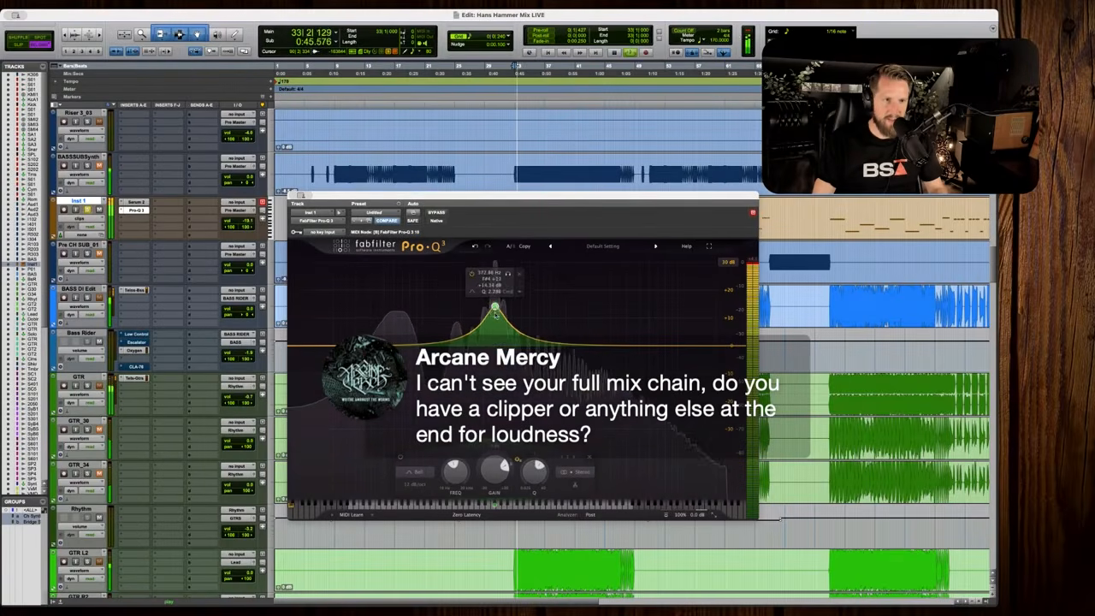
drag(494, 309, 499, 347)
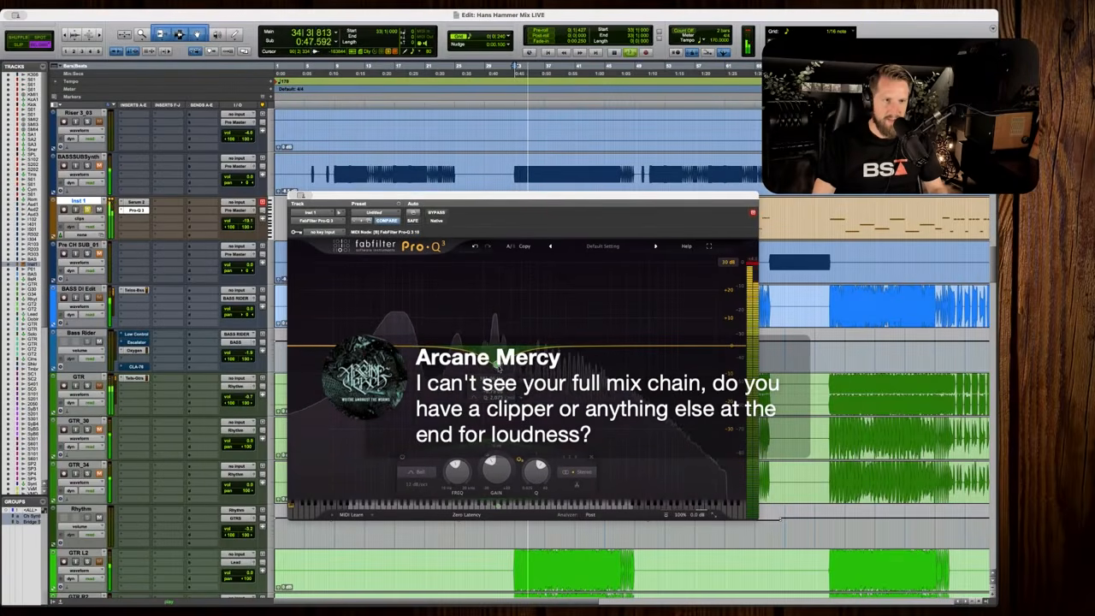
Insert the Escalator plugin after Pro-Q 3 on Inst 1 and set its main amount to 43%.
click(130, 219)
mouse_move(241, 307)
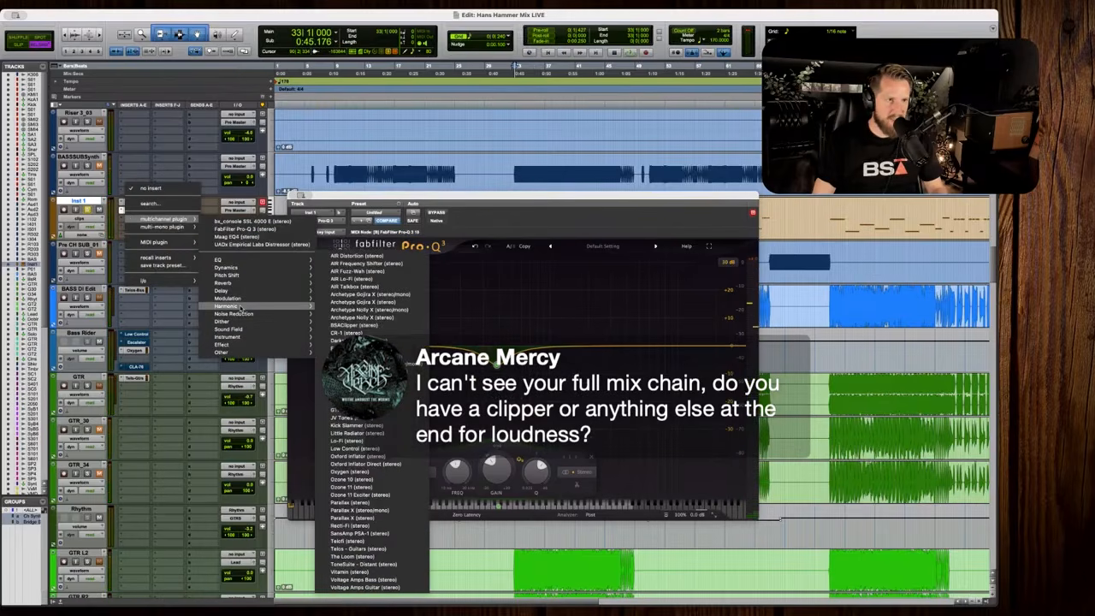
click(368, 348)
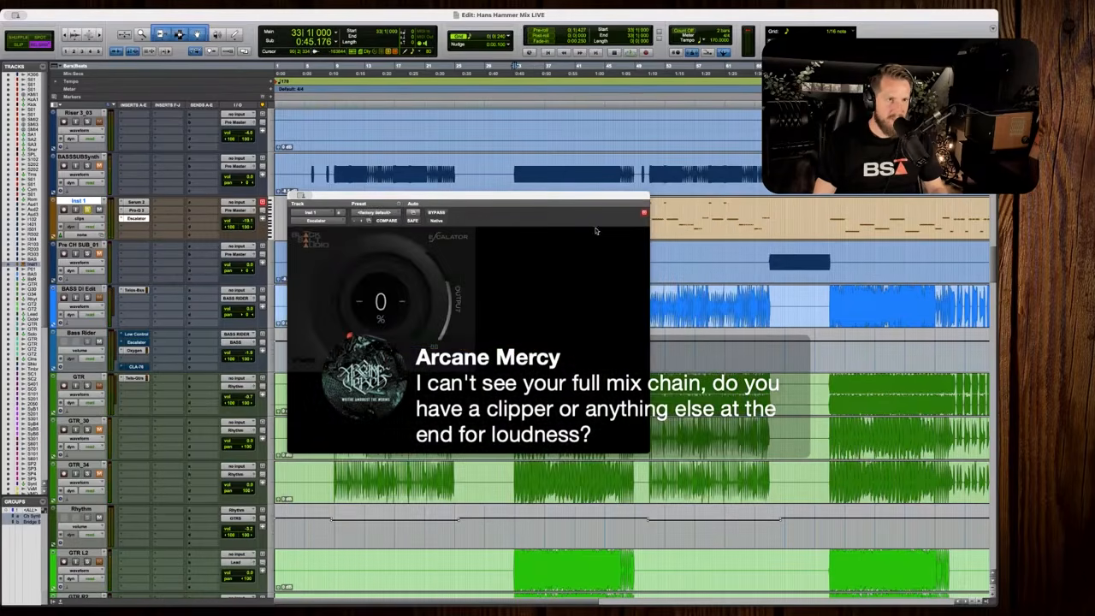
drag(438, 199, 695, 231)
key(space)
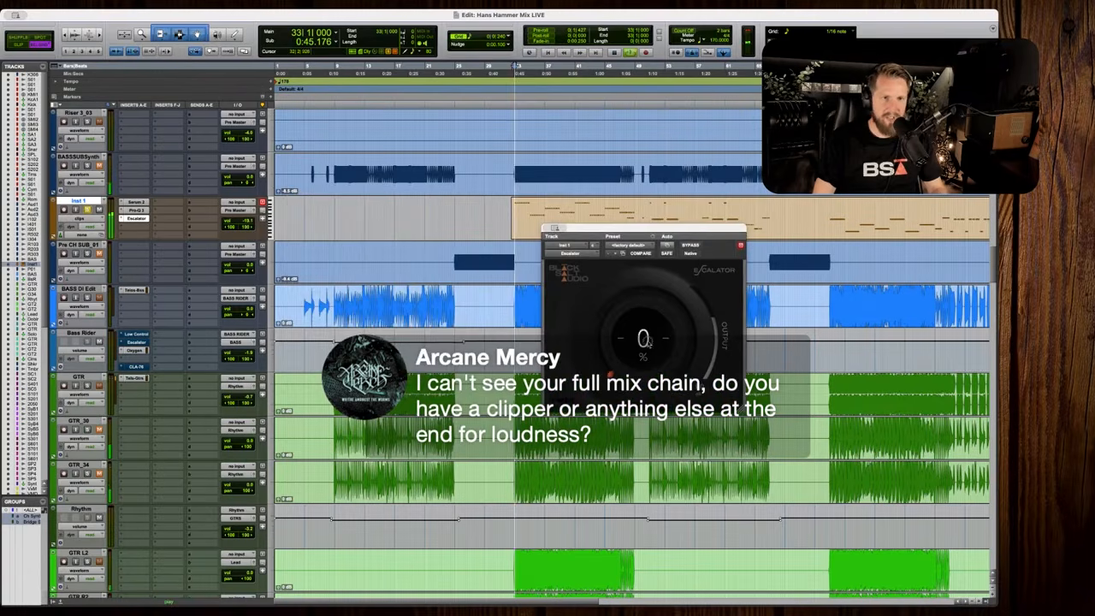
drag(641, 304, 644, 291)
key(space)
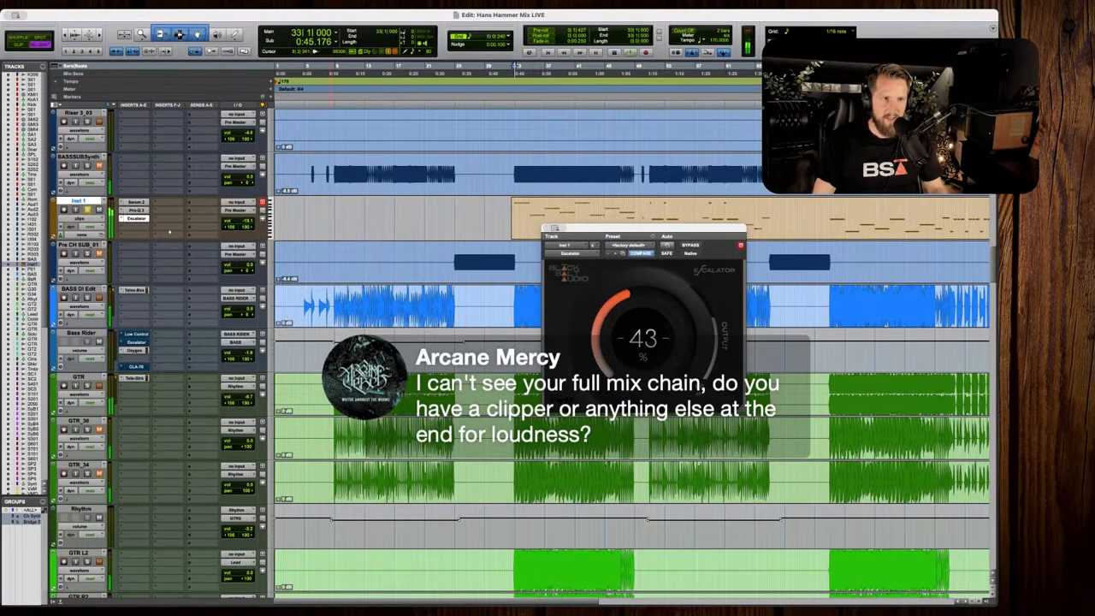
Play from bar 33, raise the Inst 1 volume to -17.8 dB and check the levels in the mixer.
key(space)
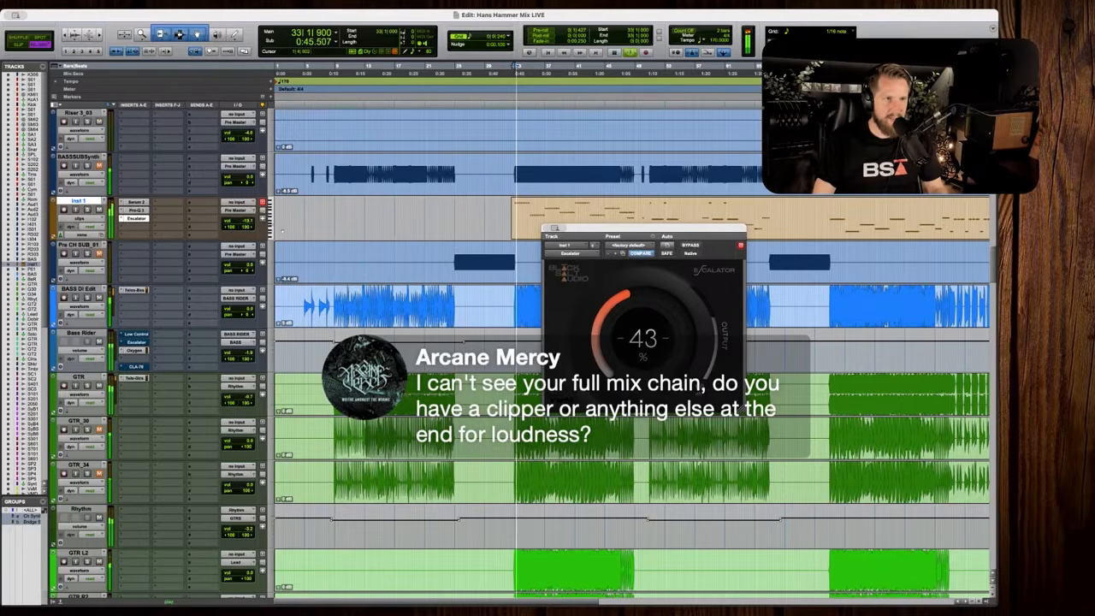
click(245, 219)
drag(245, 221, 248, 222)
key(super+equal)
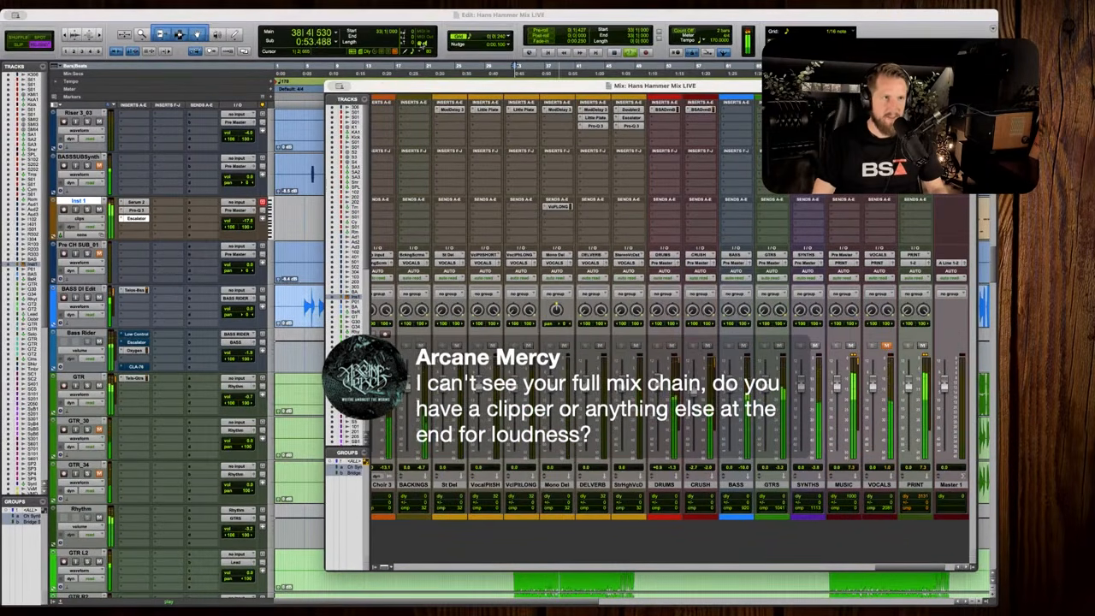
key(super+equal)
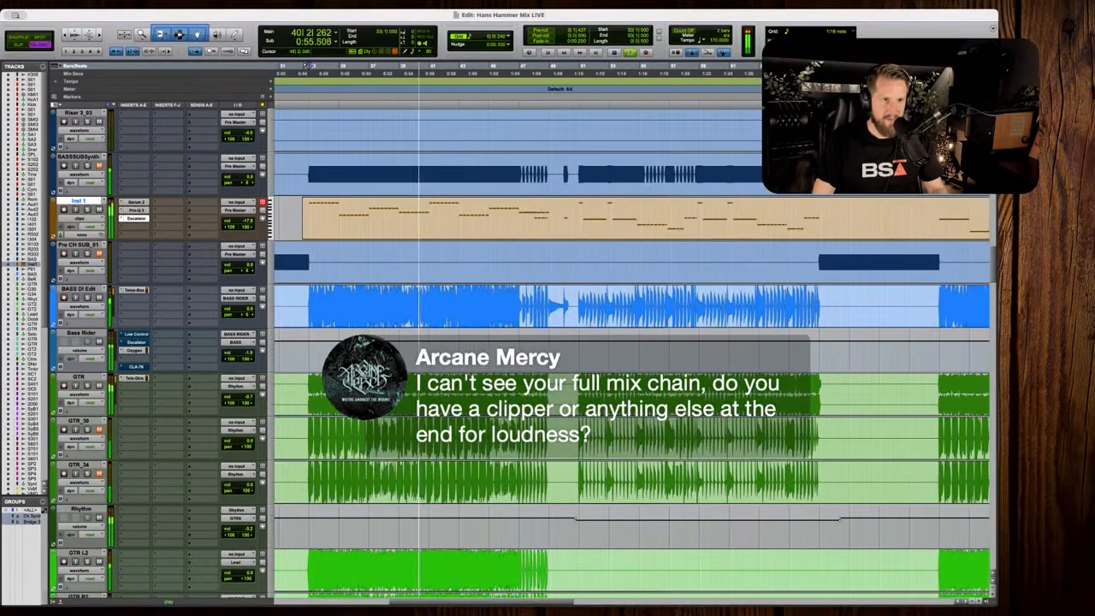
Trim the end of the Inst 1 clip to 49|2|000 and open the clip in the MIDI editor.
key(s)
key(r)
key(r)
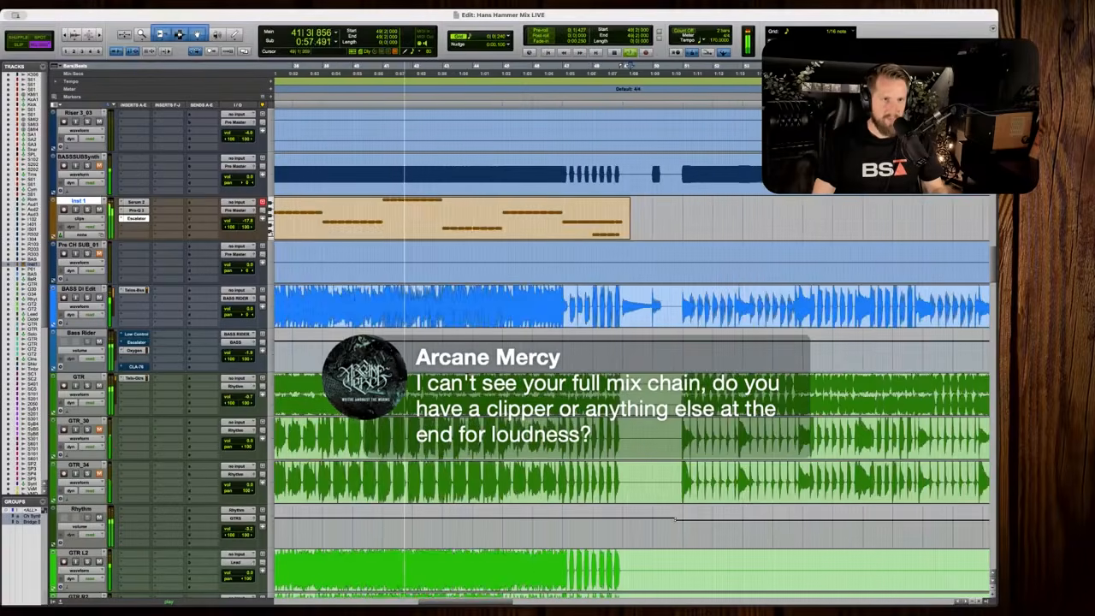
double_click(537, 228)
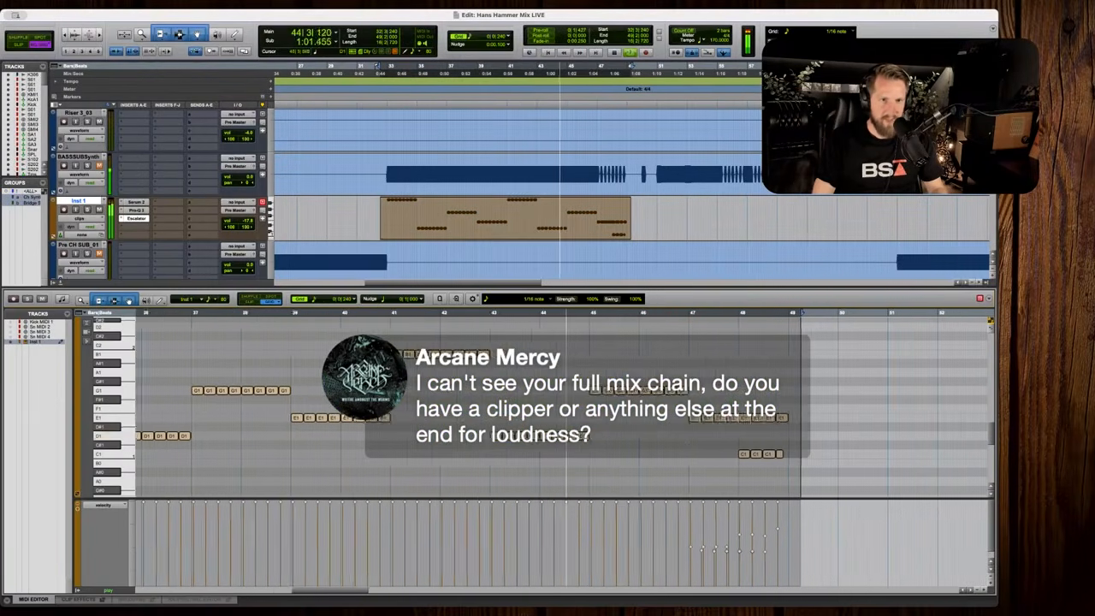
Replace all the notes in bars 47 and 48 with eight E1 notes starting at 47|1|000, and play them.
key(space)
drag(677, 440, 776, 417)
key(BackSpace)
drag(726, 464, 774, 453)
key(BackSpace)
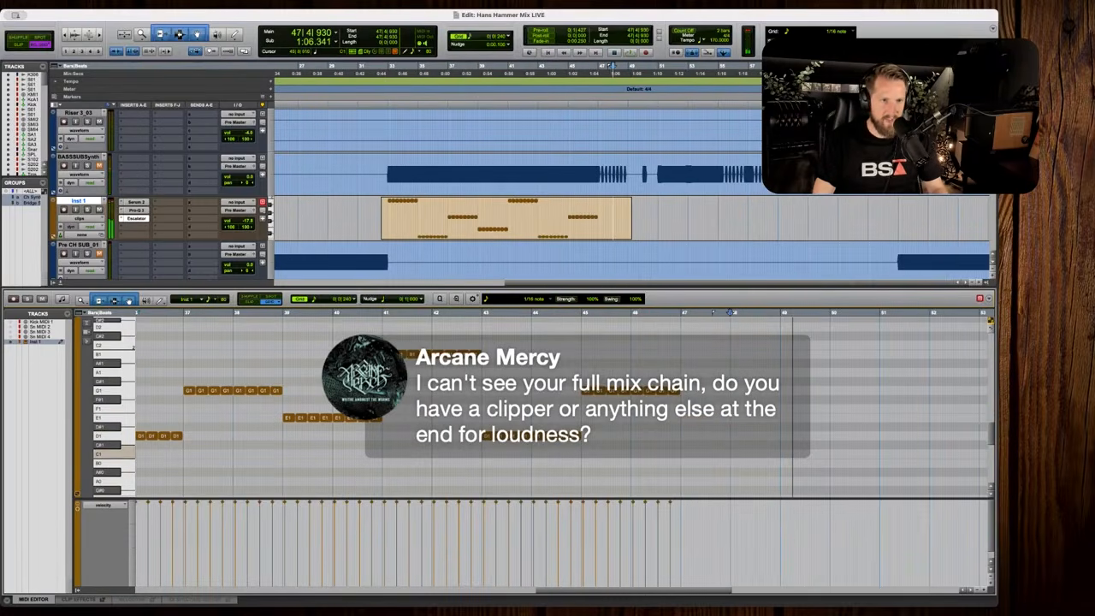
mouse_move(697, 407)
mouse_down()
mouse_move(586, 389)
mouse_move(689, 417)
mouse_up()
key(space)
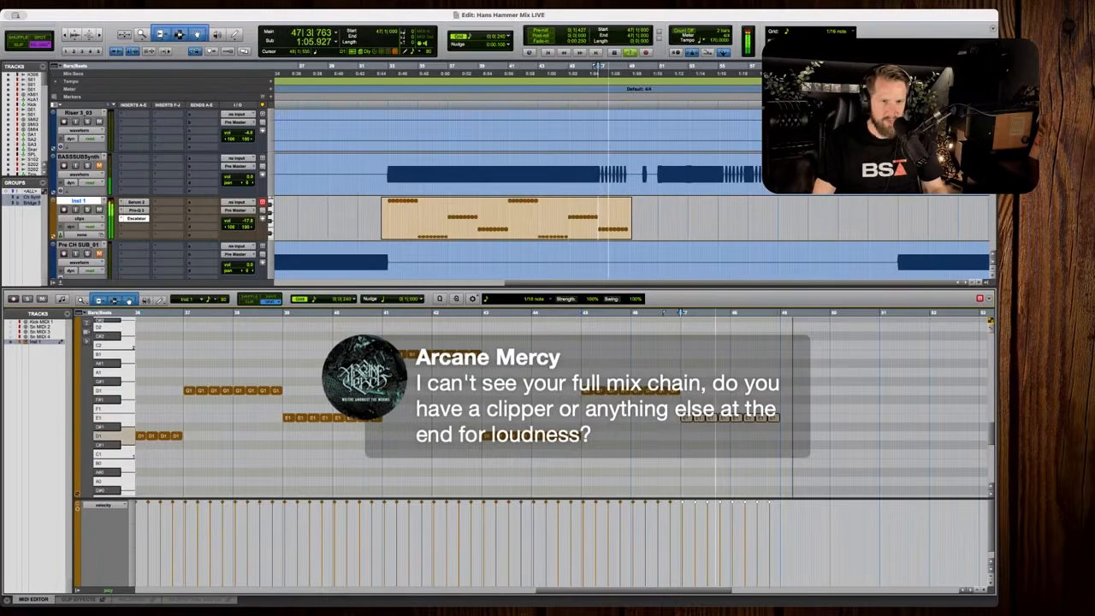
Transpose the four E1 notes of bar 48 down four semitones to C1.
key(Down)
key(Down)
key(Down)
key(Down)
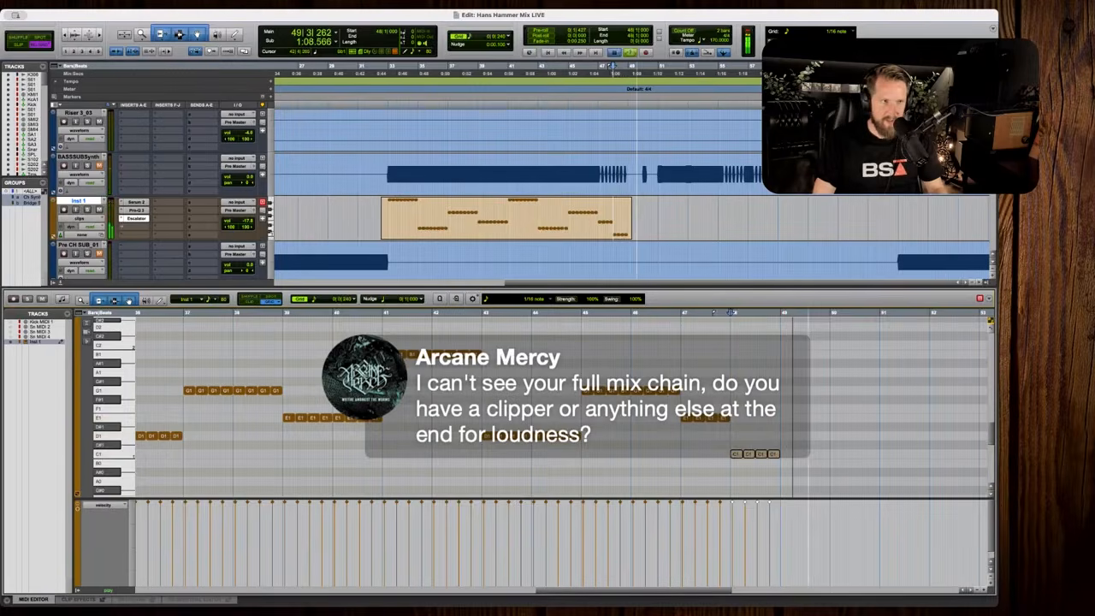
Stop playback, close the MIDI editor and trim the start of the Inst 1 clip to 33|1|000.
key(space)
click(61, 283)
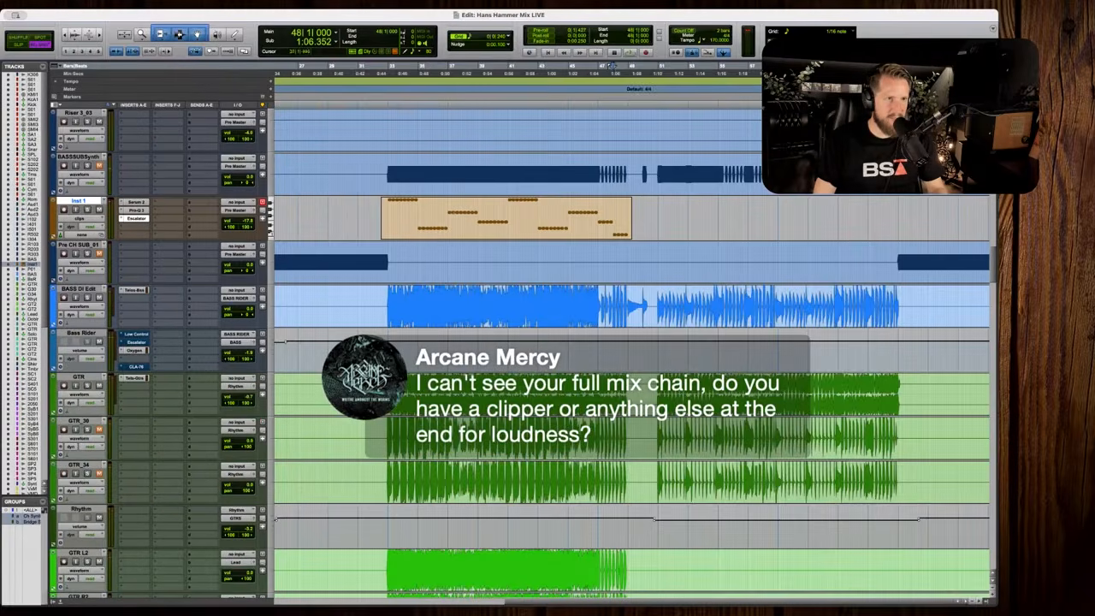
click(450, 208)
key(t)
key(t)
key(t)
scroll(461, 207, left, 5)
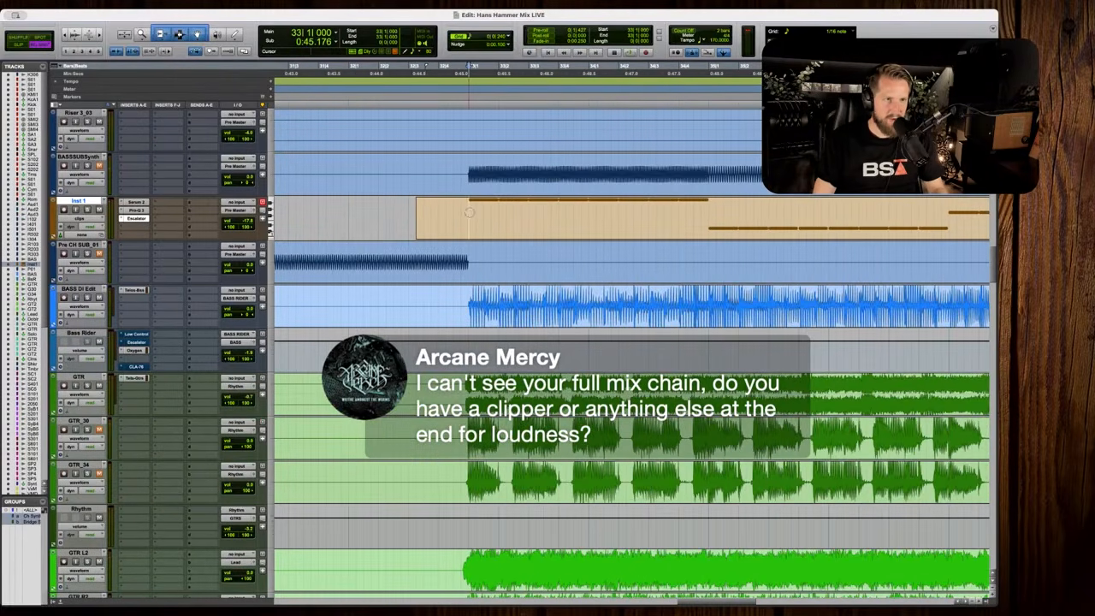
key(r)
key(r)
key(r)
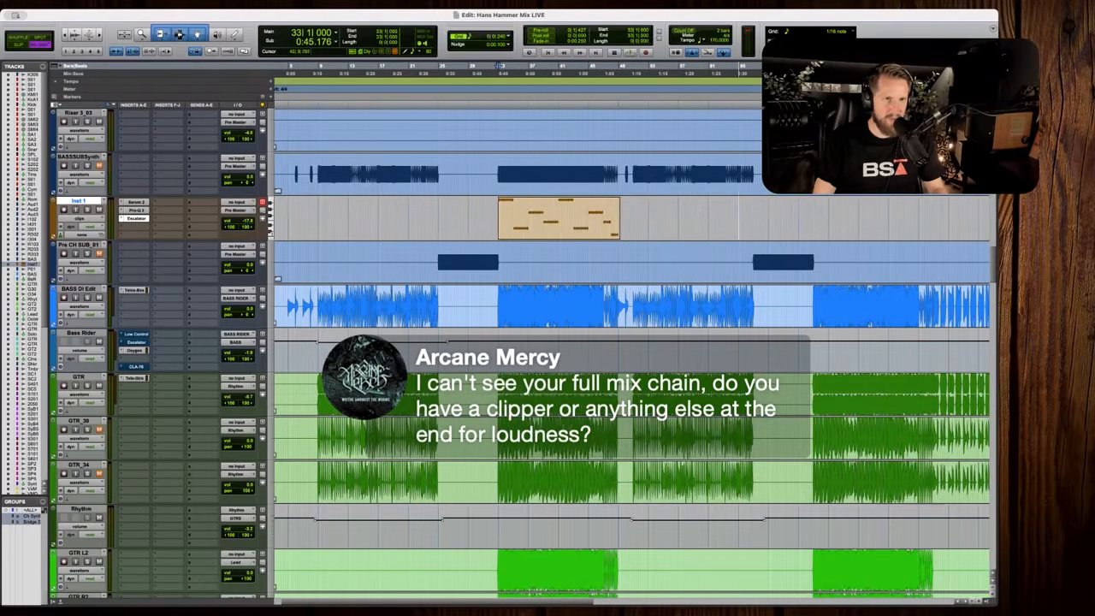
Copy the Inst 1 clip to the second chorus, around bar 75.
drag(554, 228, 865, 227)
key(t)
key(t)
key(t)
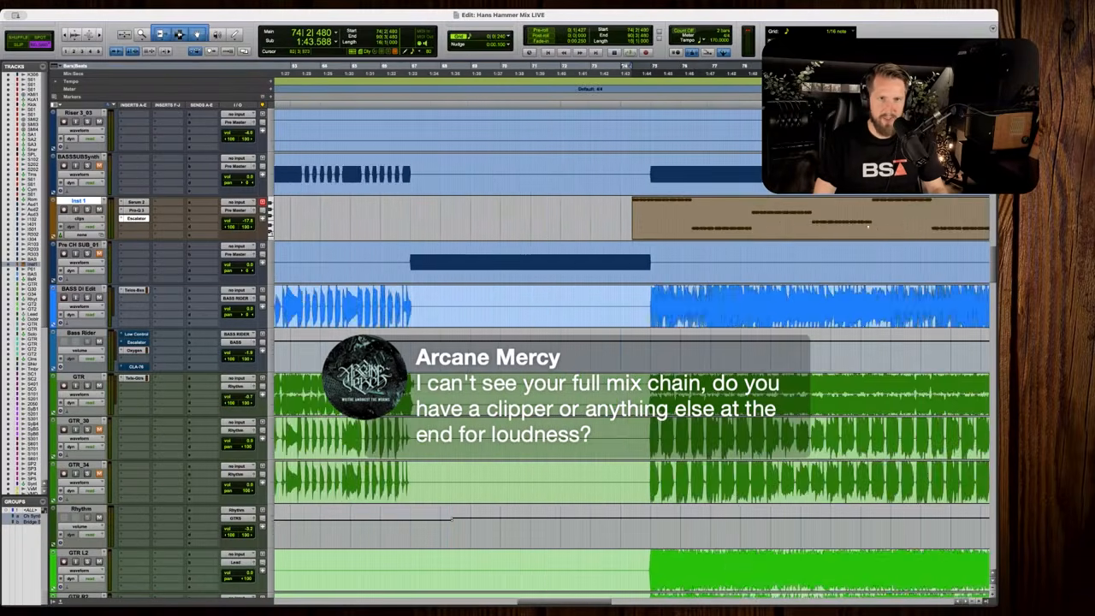
drag(796, 228, 837, 229)
key(r)
key(r)
key(r)
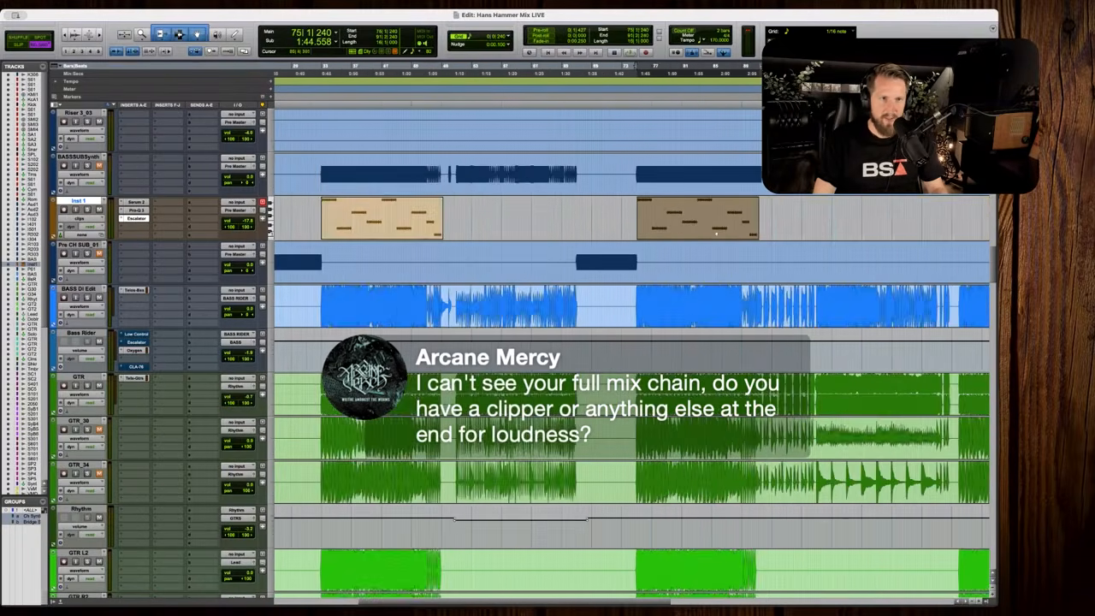
Align the copied Inst 1 clip with the chorus so that it starts at 75|1|000.
key(t)
key(t)
key(t)
drag(736, 231, 727, 230)
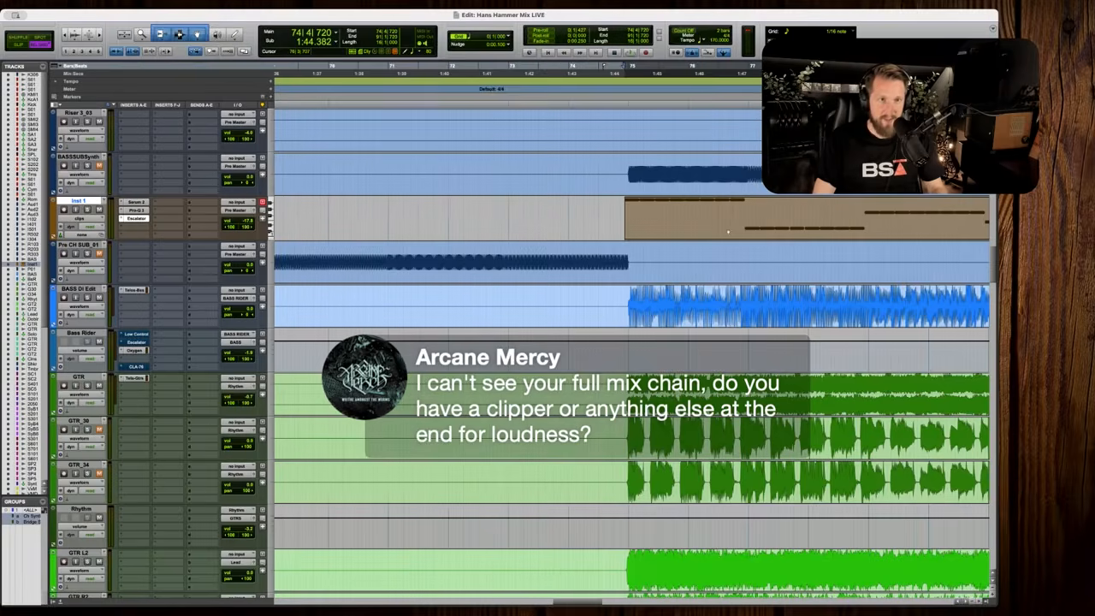
key(r)
key(r)
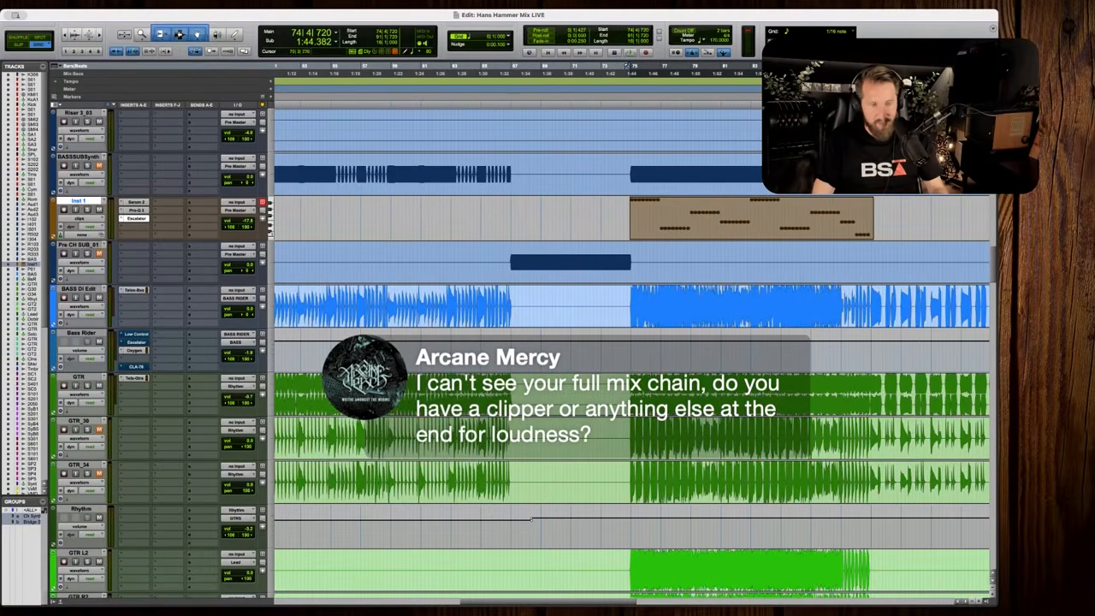
drag(682, 232, 692, 233)
key(t)
key(t)
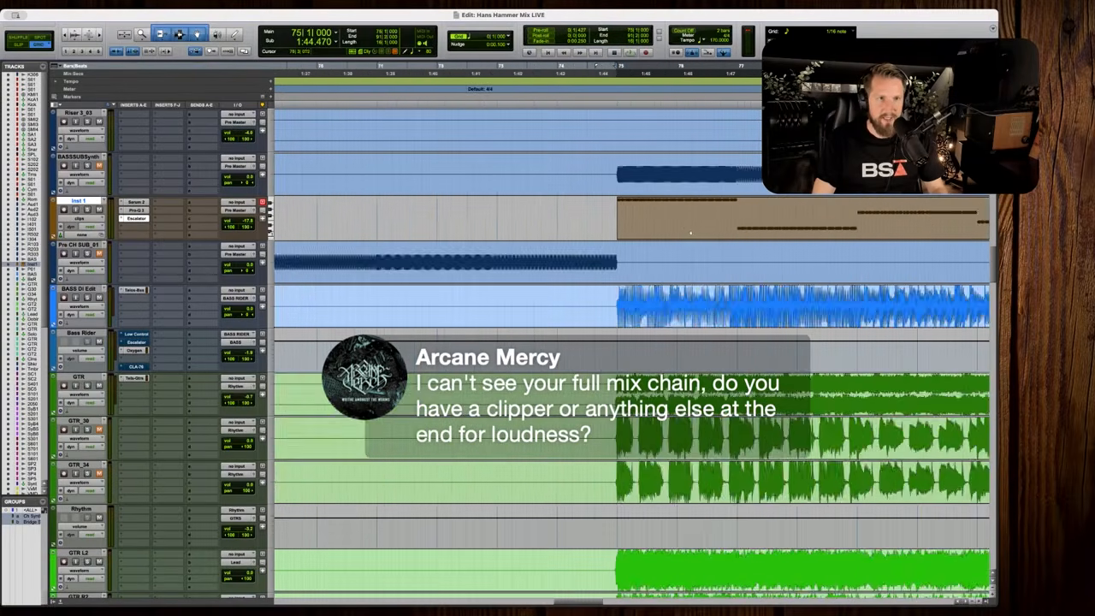
Copy the bar 75 Inst 1 clip to the last chorus, starting at 118|1|000.
key(r)
key(r)
key(r)
scroll(693, 233, right, 5)
drag(411, 232, 726, 236)
key(t)
key(t)
key(t)
key(r)
key(r)
key(r)
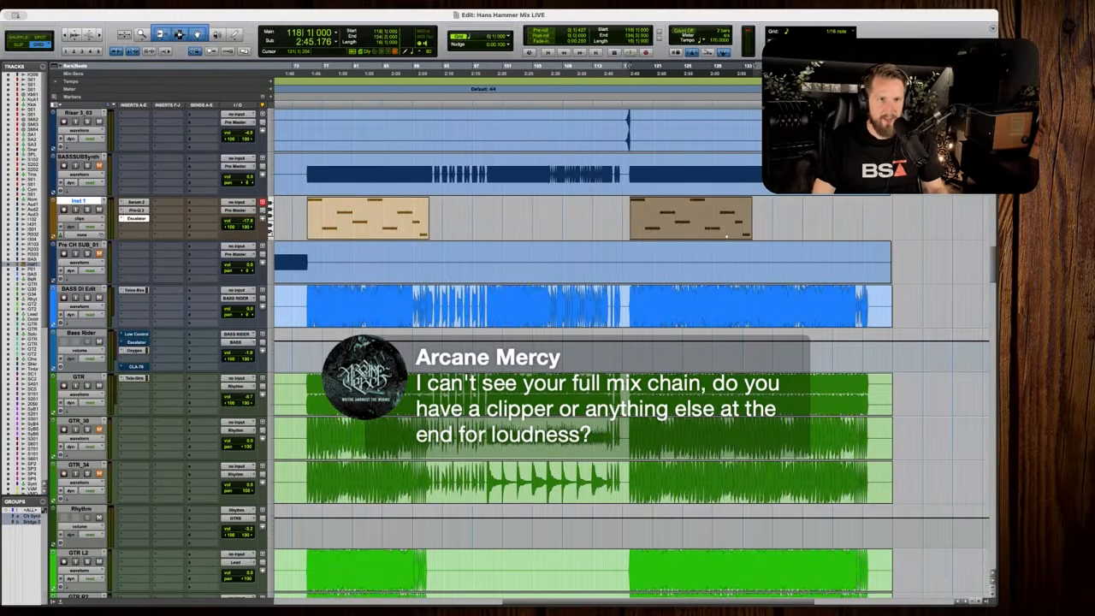
Duplicate the bar 118 Inst 1 clip to 134|1|000 and play from the start of the duplicate.
key(super+d)
key(t)
key(t)
key(t)
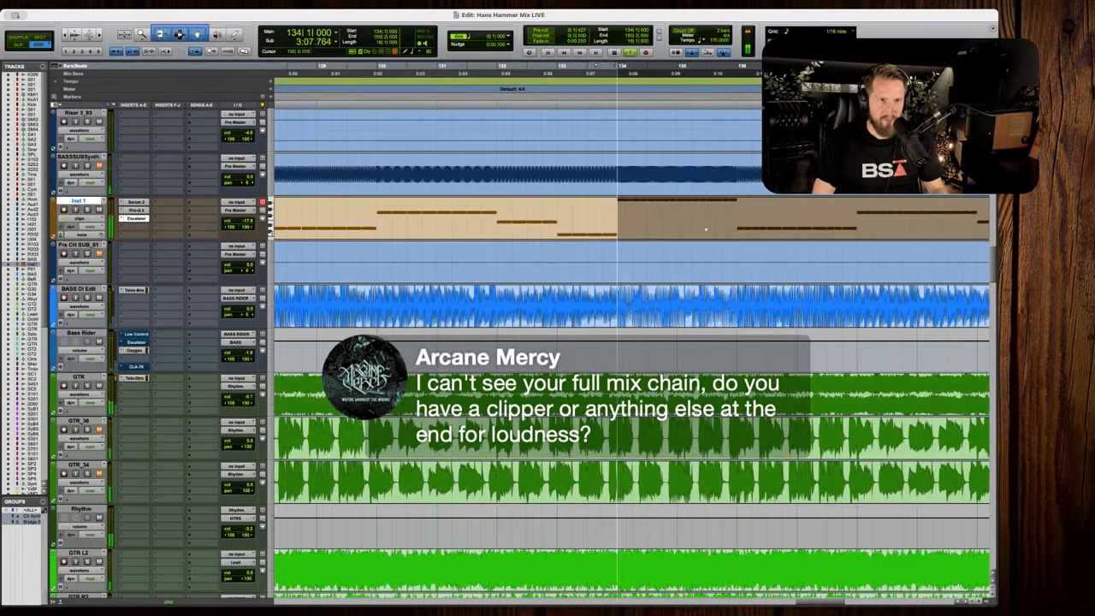
key(r)
key(r)
key(r)
scroll(710, 229, left, 3)
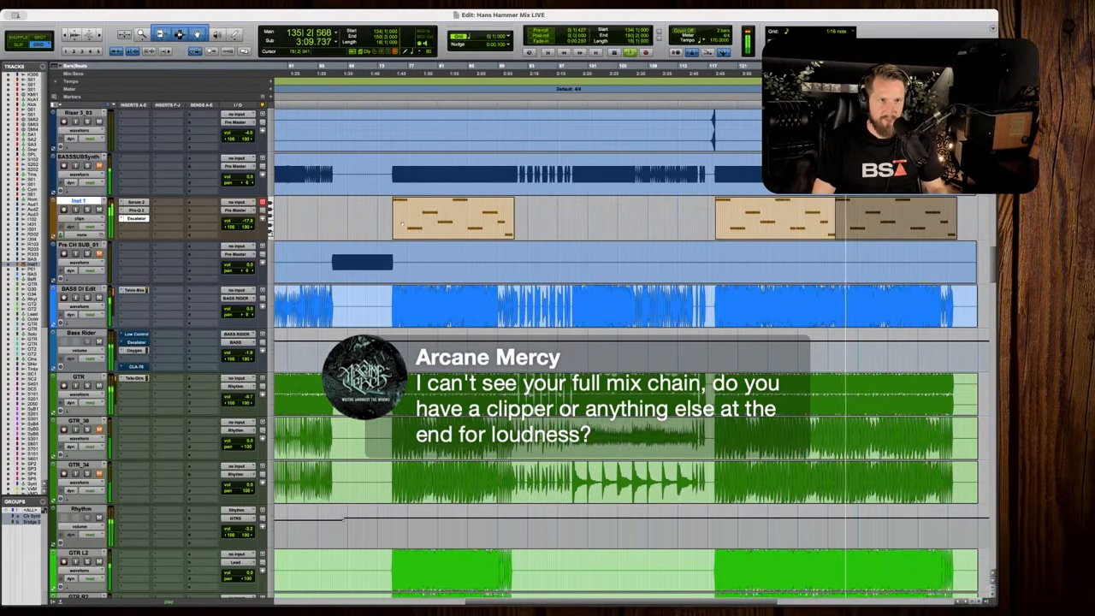
key(space)
scroll(402, 223, left, 5)
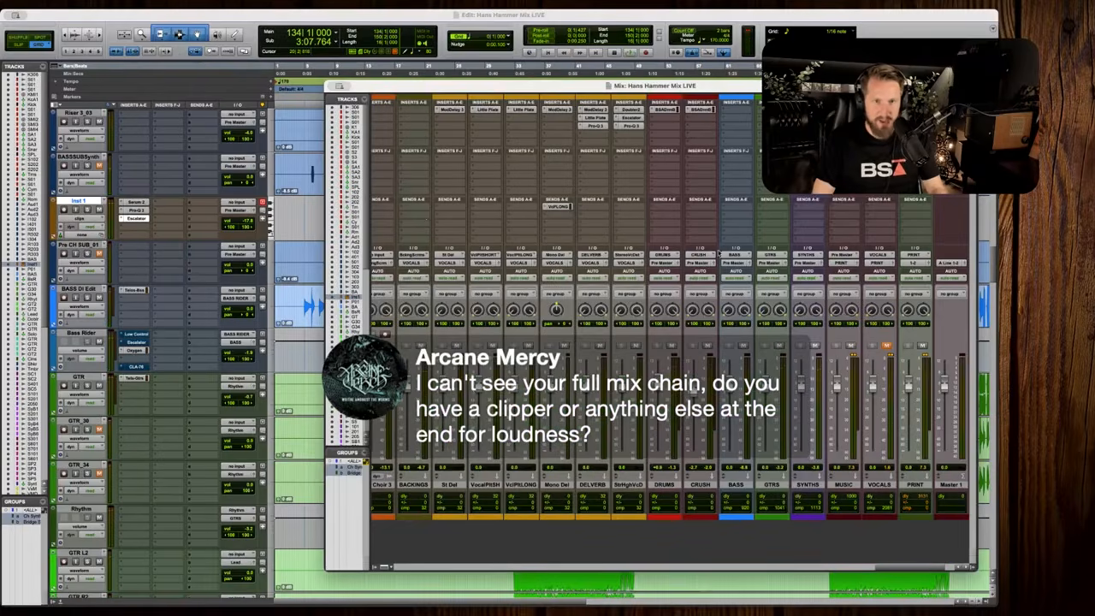
Look over the bus, PRINT and master channels at the end of the mixer.
key(super+equal)
scroll(845, 323, right, 3)
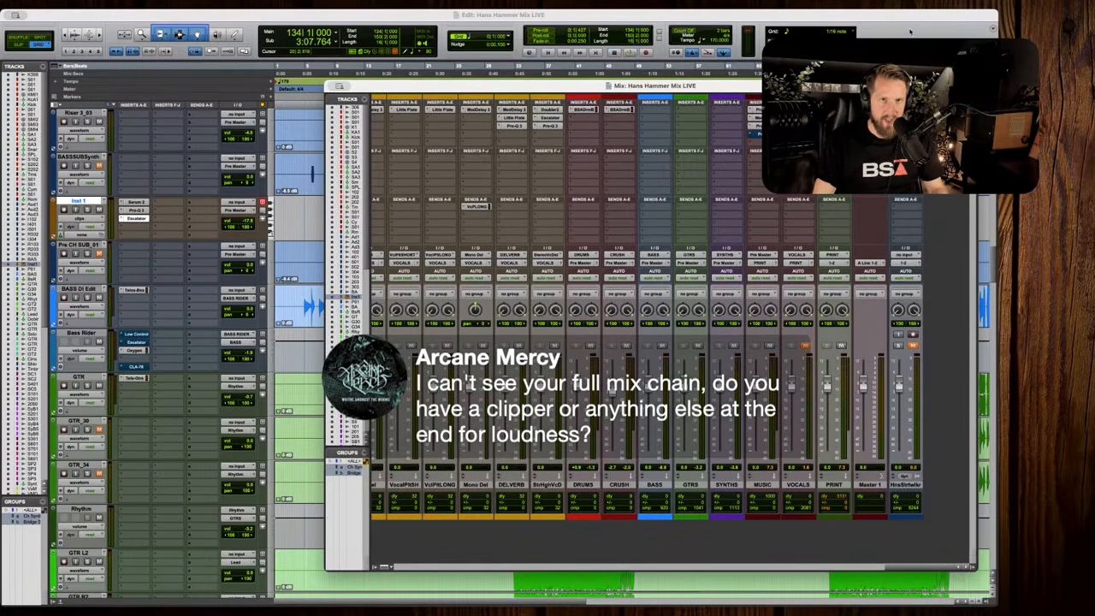
key(super+equal)
Play the mix from 33|1|000 to hear the Inst 1 part in the chorus.
key(Tab)
scroll(802, 325, right, 3)
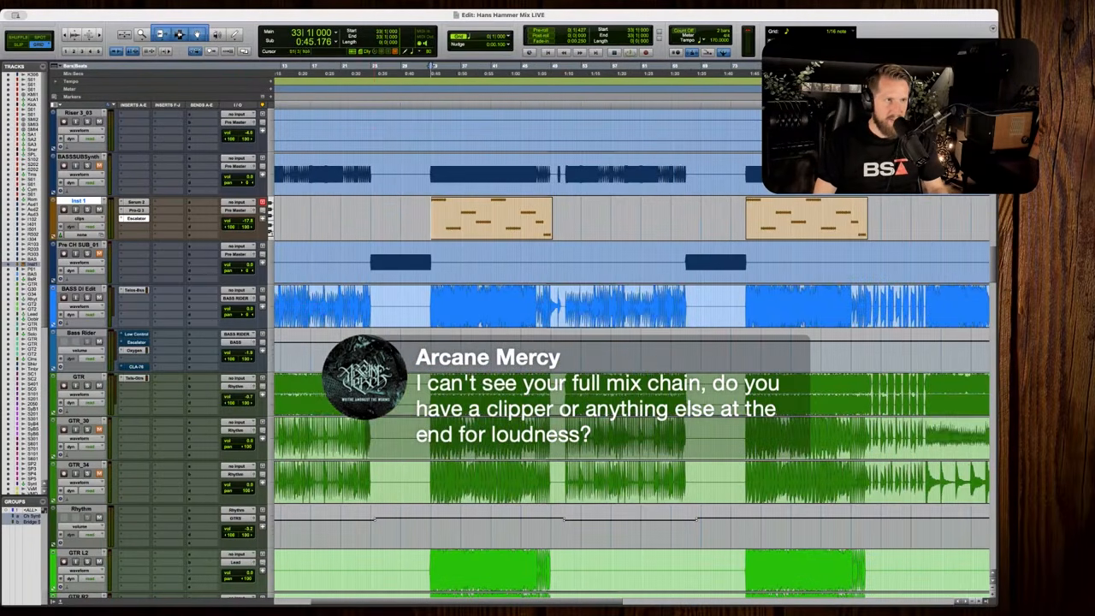
key(space)
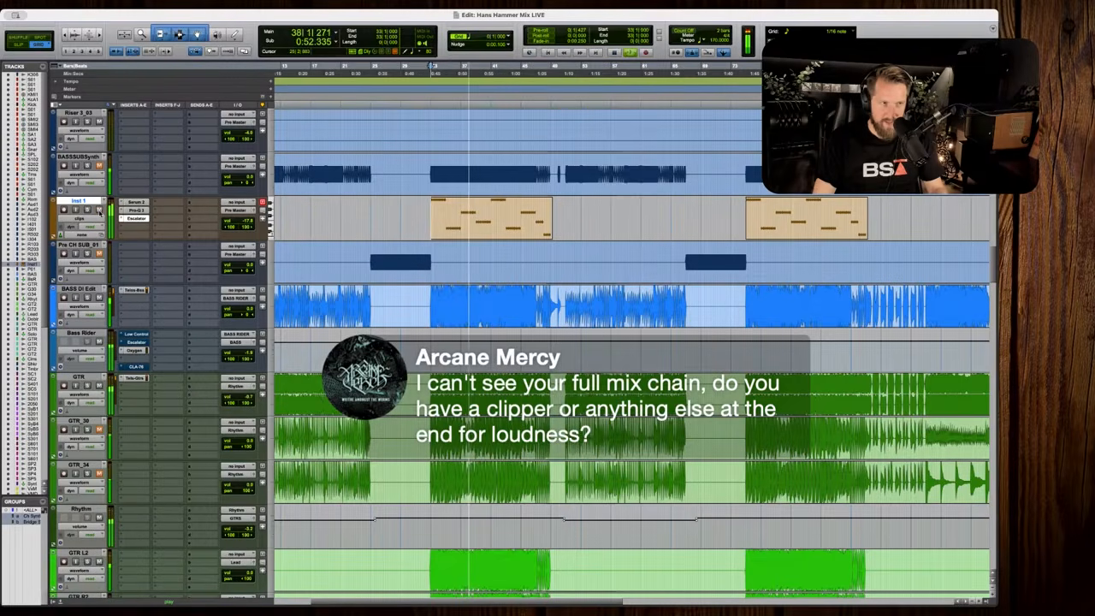
key(space)
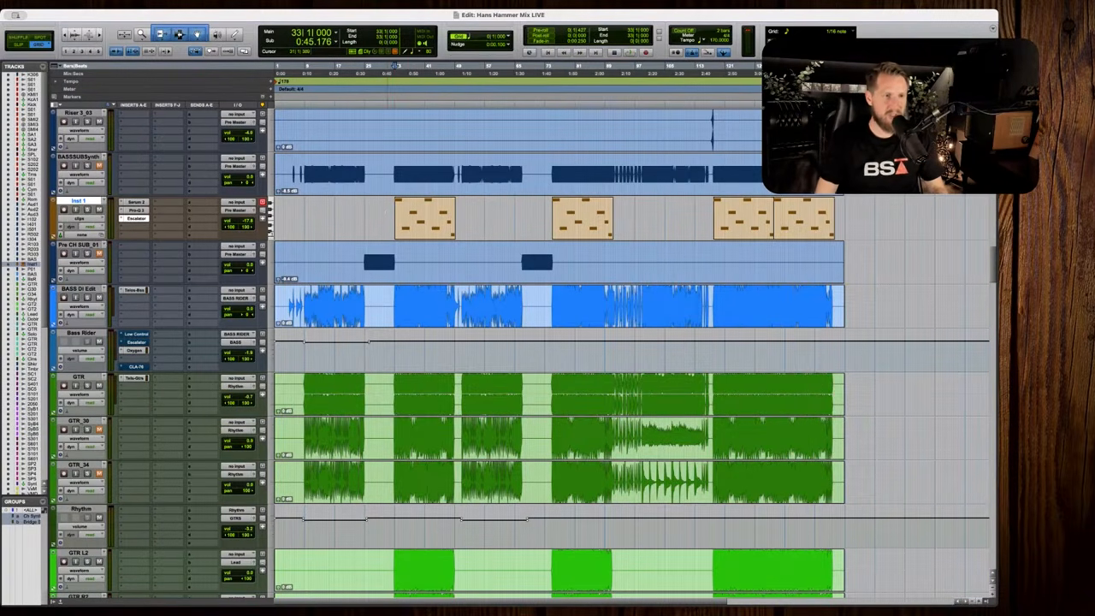
Look through the guitar and synth tracks and the mixer, down to the lead vocal tracks.
scroll(633, 351, down, 10)
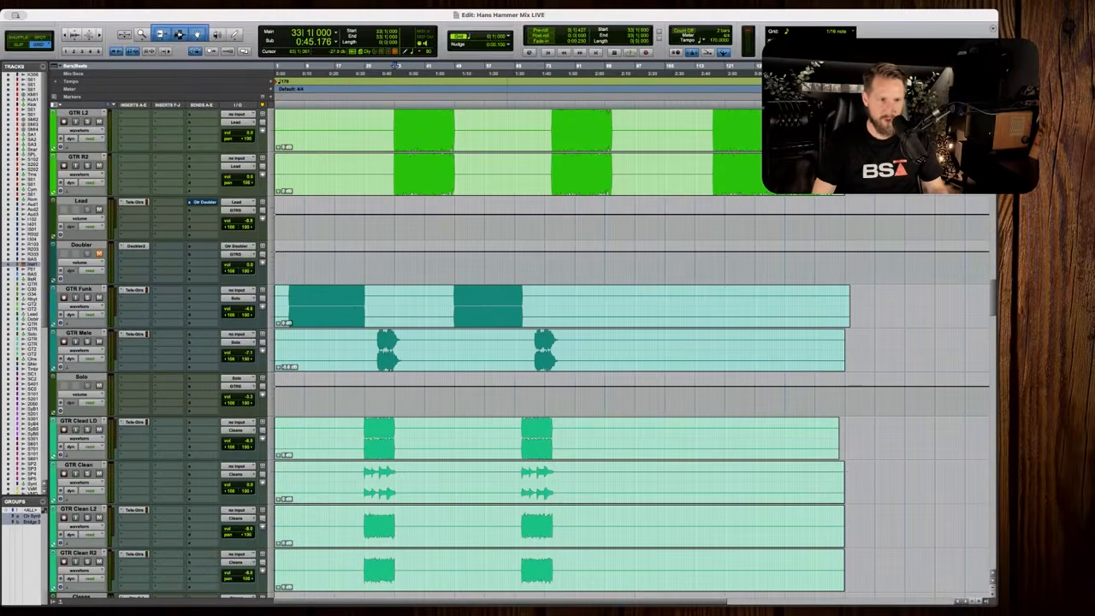
scroll(633, 350, down, 15)
key(super+equal)
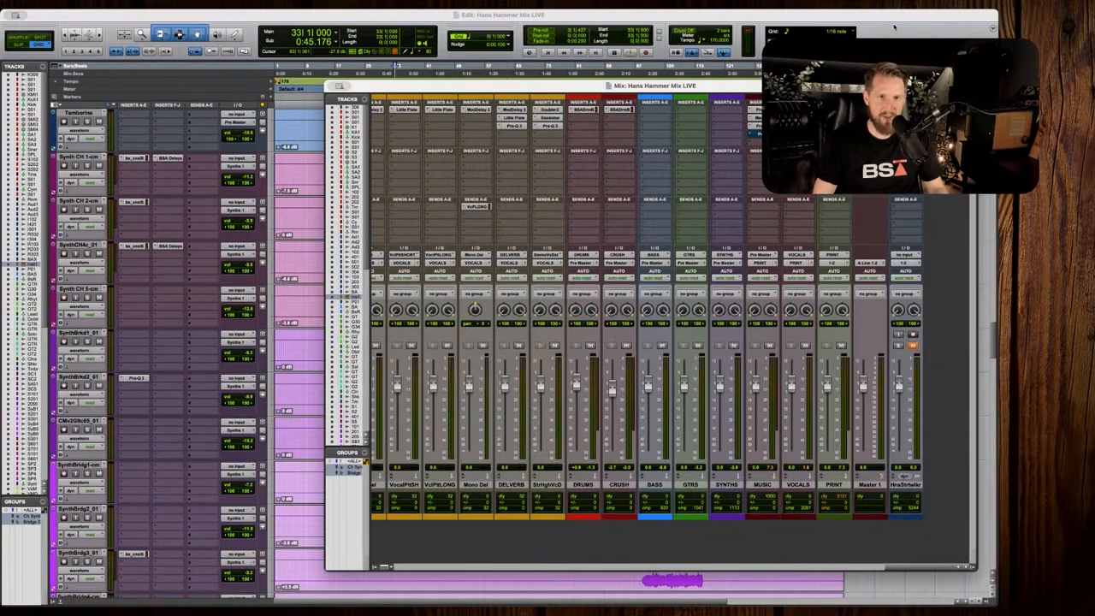
key(super+equal)
scroll(647, 385, down, 15)
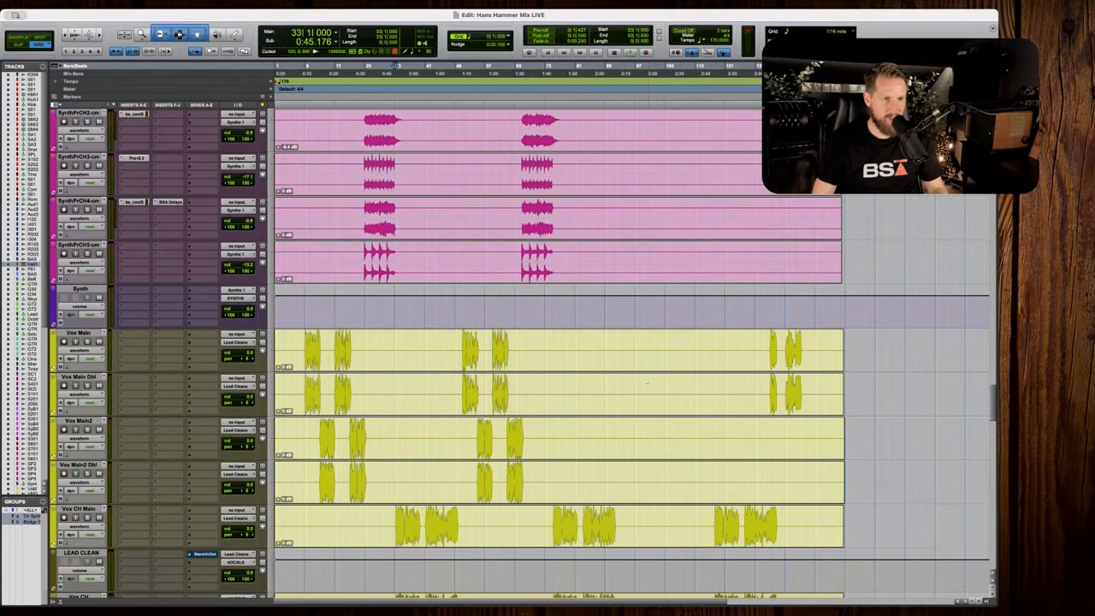
scroll(633, 350, down, 3)
scroll(633, 351, down, 1)
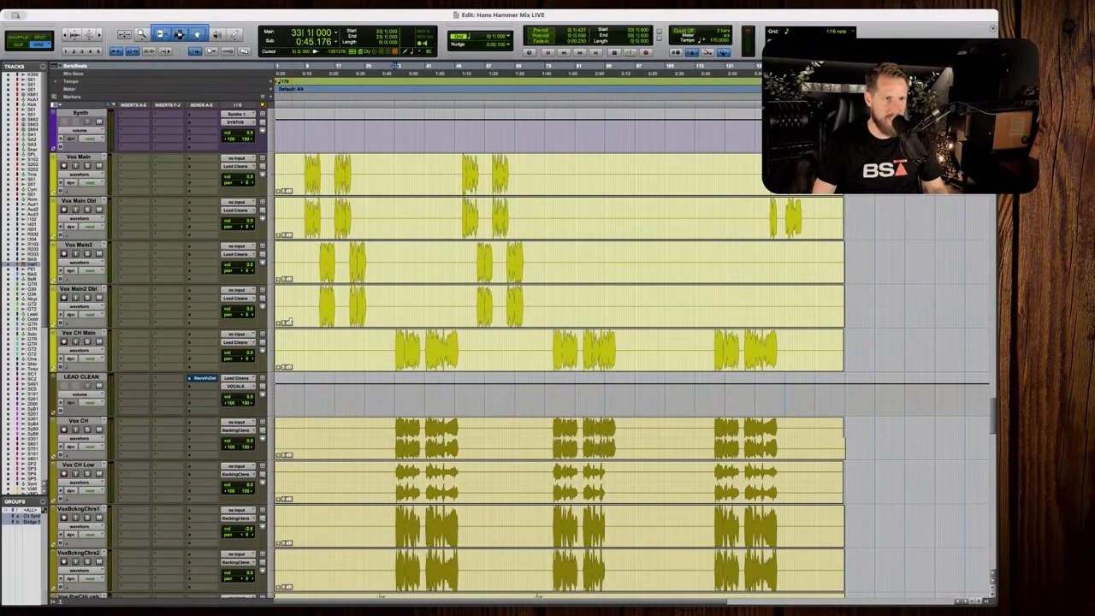
scroll(633, 350, down, 1)
scroll(633, 351, up, 2)
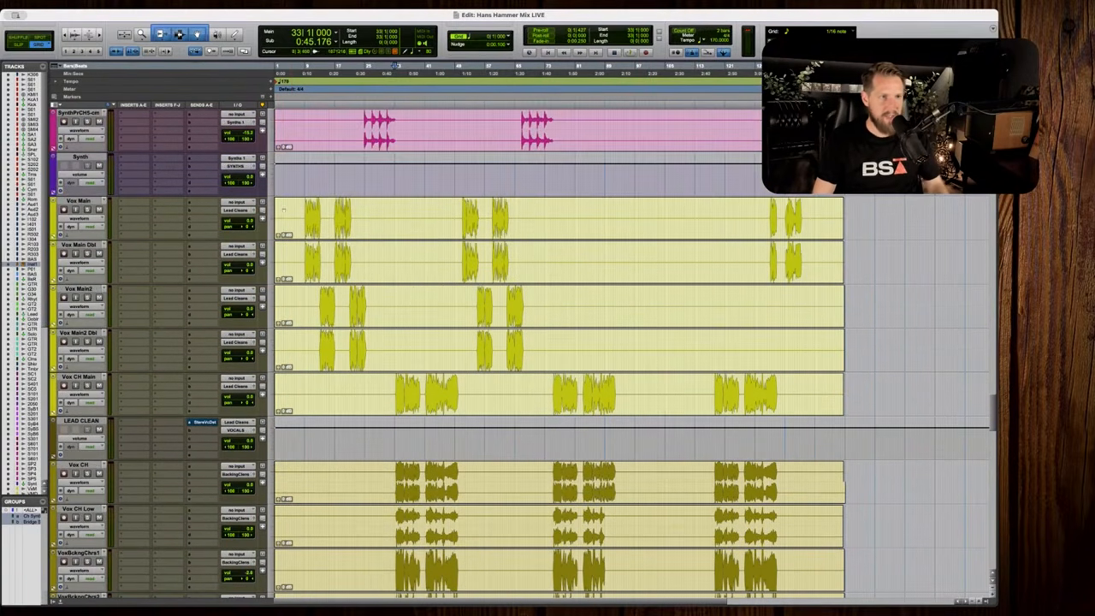
Examine the clean lead, backing and scream vocal tracks, marking out the lead and backing clips across the song.
drag(281, 209, 871, 394)
key(r)
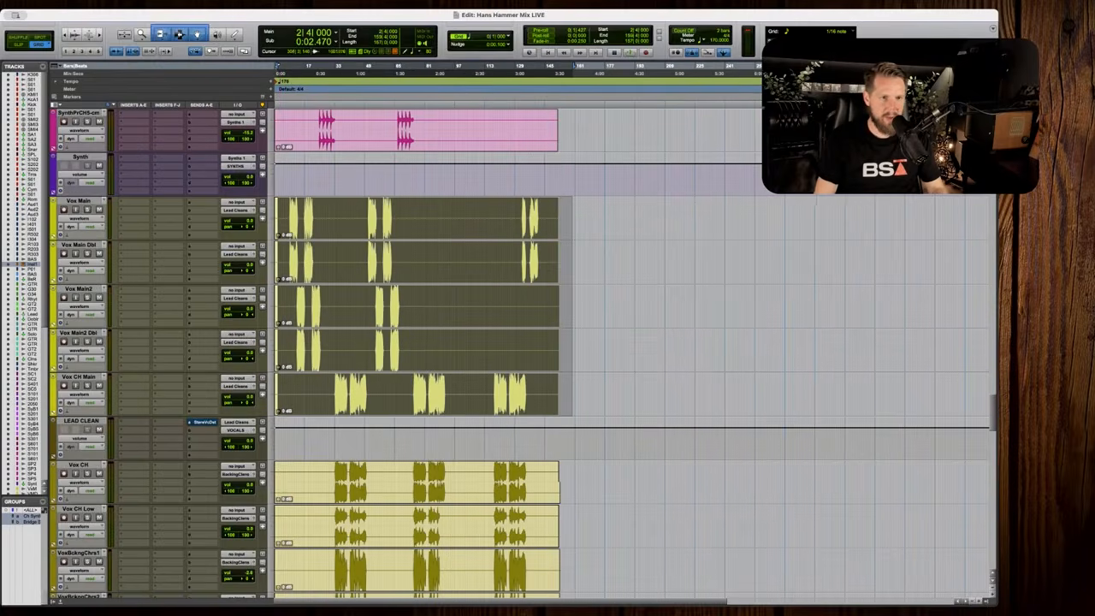
scroll(682, 323, down, 8)
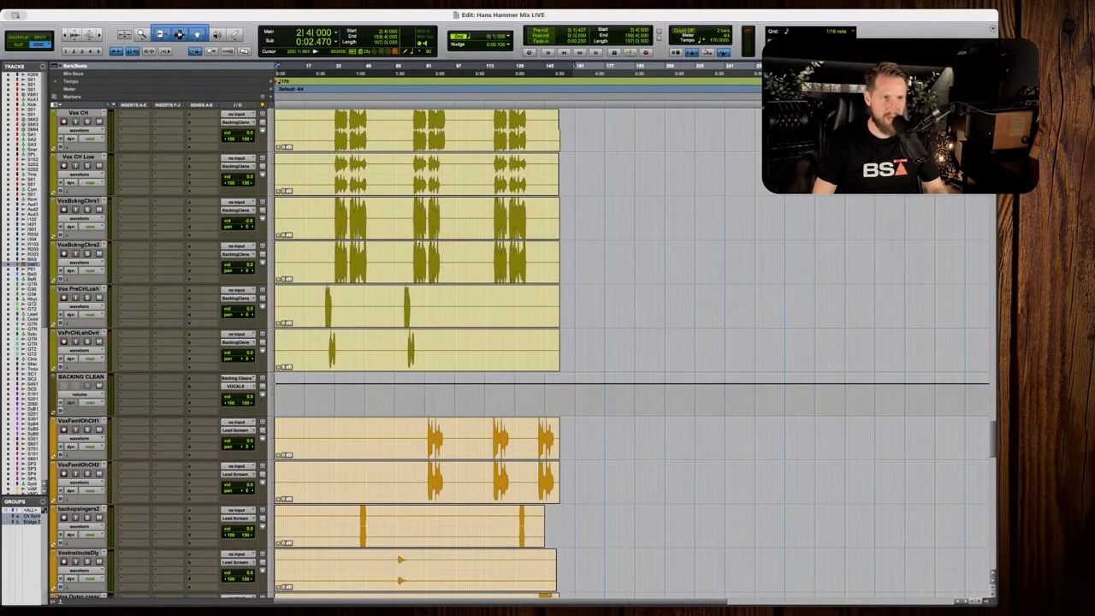
scroll(316, 193, up, 2)
drag(293, 208, 578, 436)
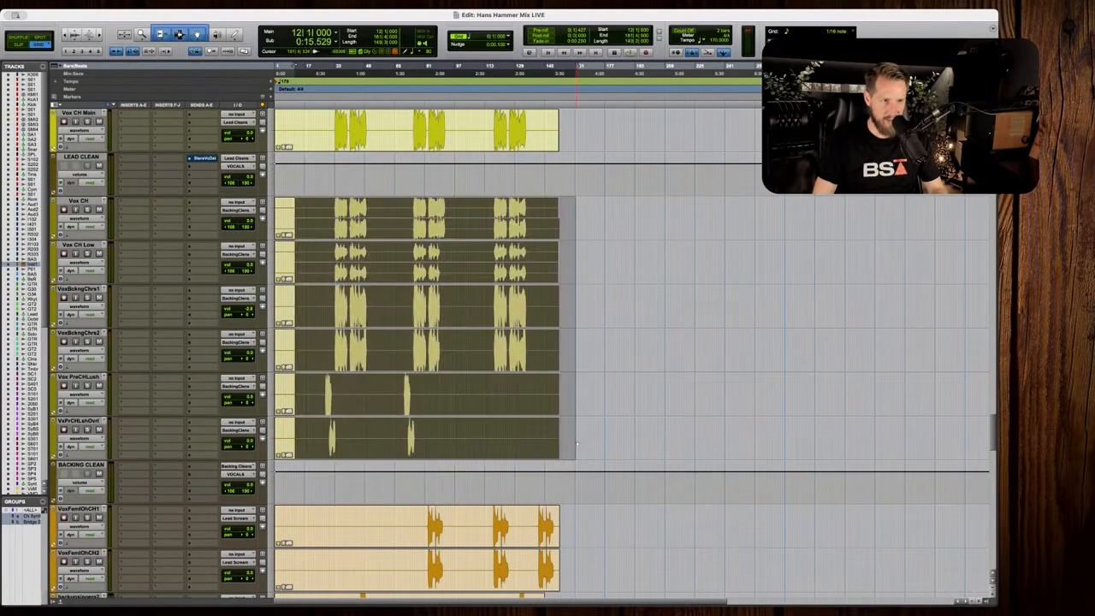
click(583, 437)
scroll(582, 436, down, 8)
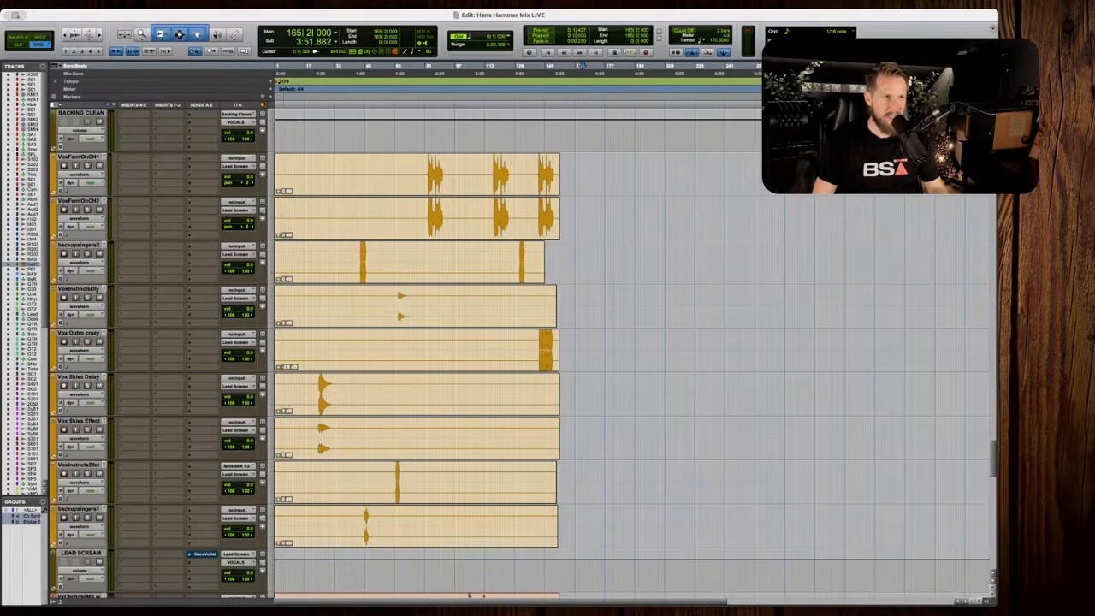
scroll(632, 351, down, 6)
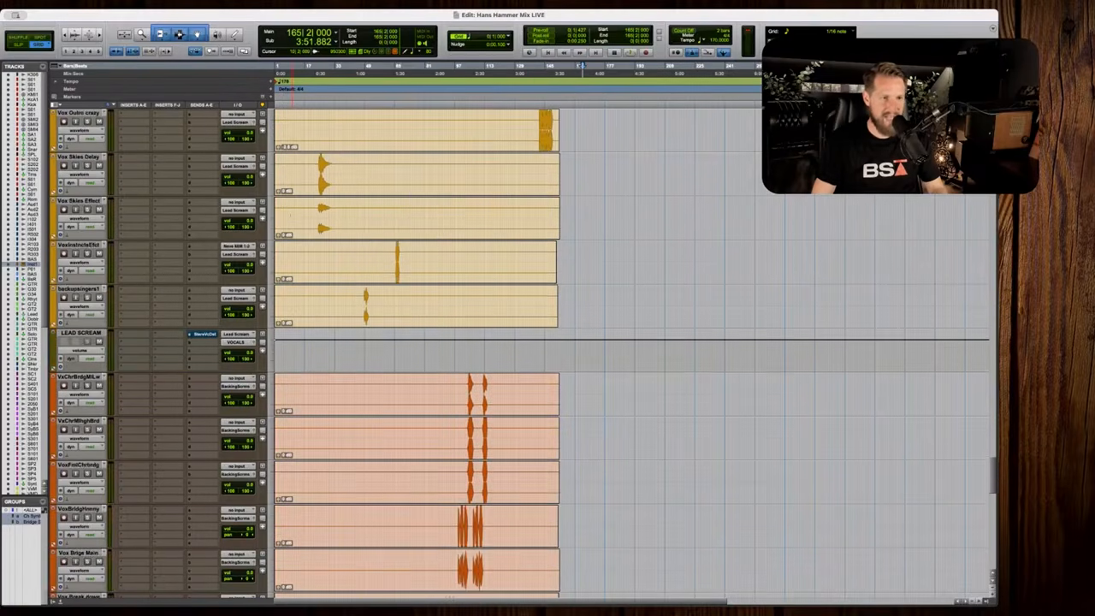
scroll(631, 350, down, 3)
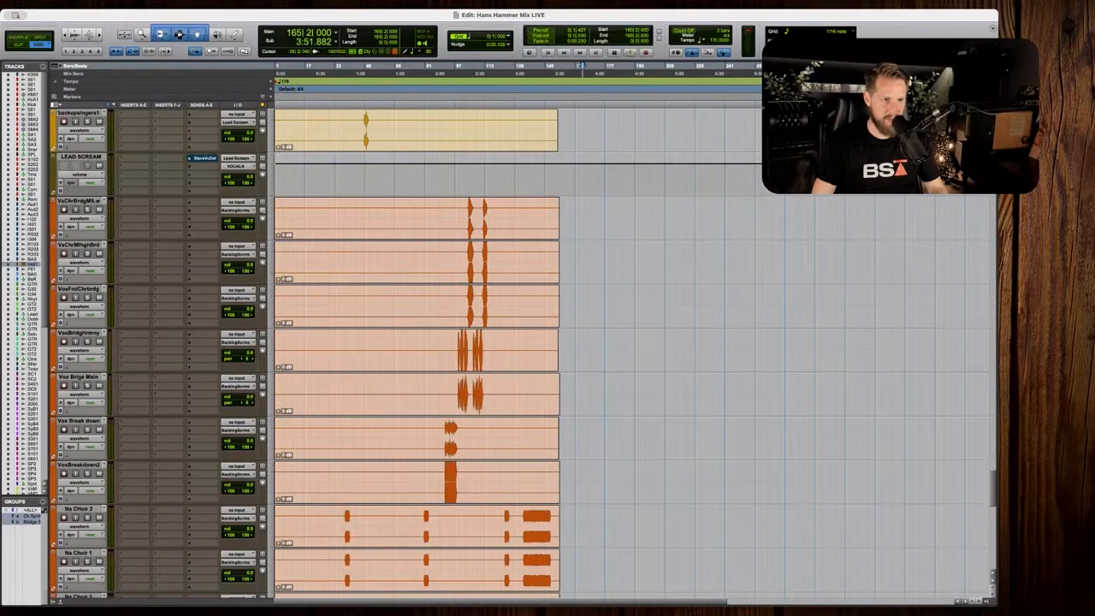
scroll(470, 360, down, 5)
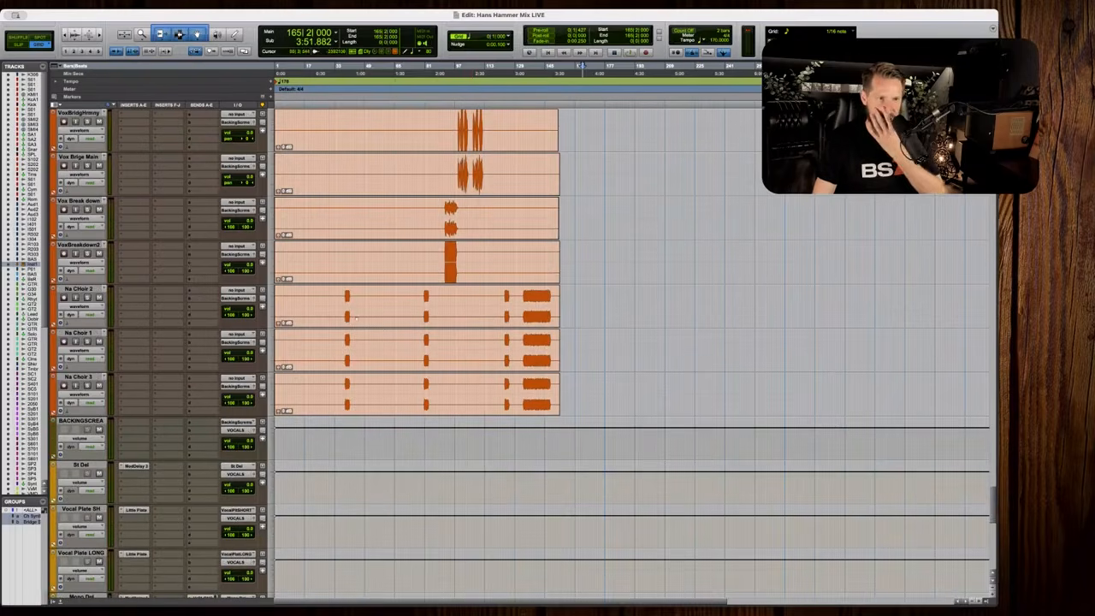
scroll(632, 351, up, 12)
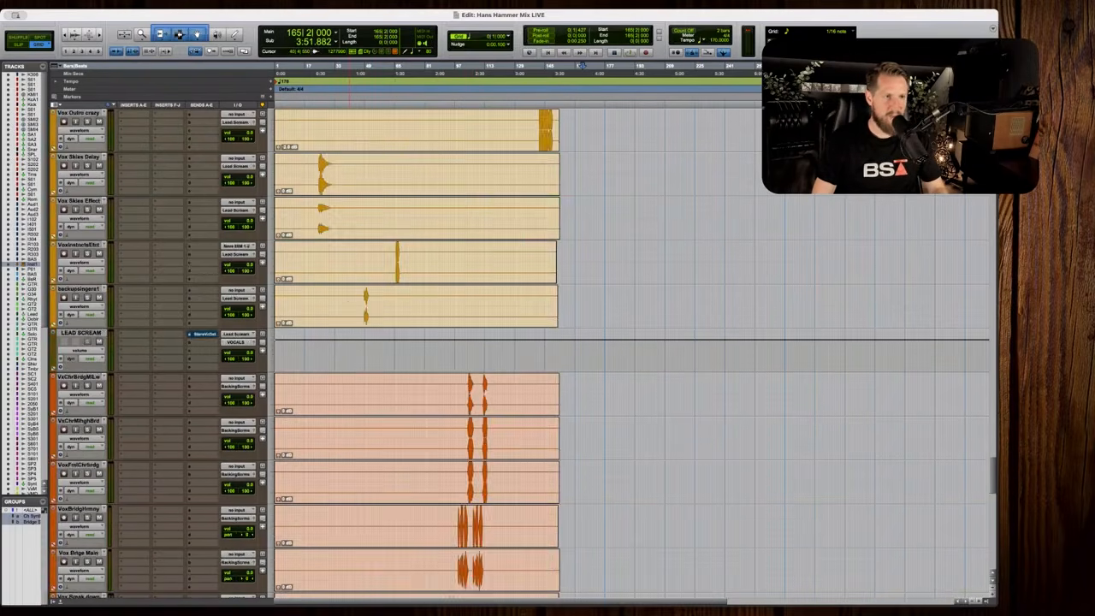
scroll(631, 351, up, 4)
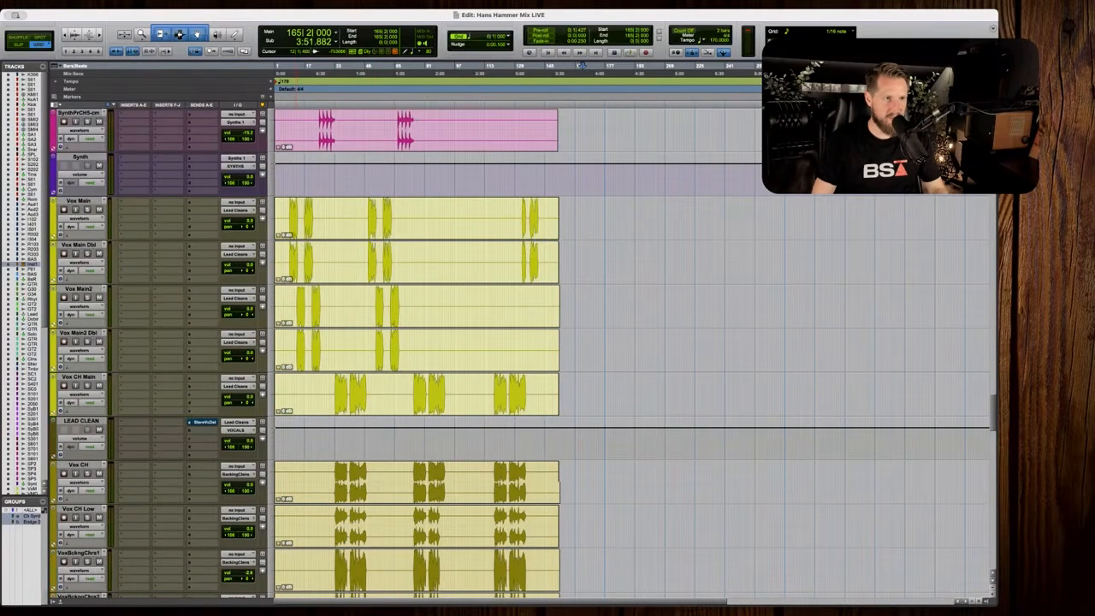
Solo the Vox Main track and play it from 9|1|000.
key(t)
key(t)
key(t)
key(t)
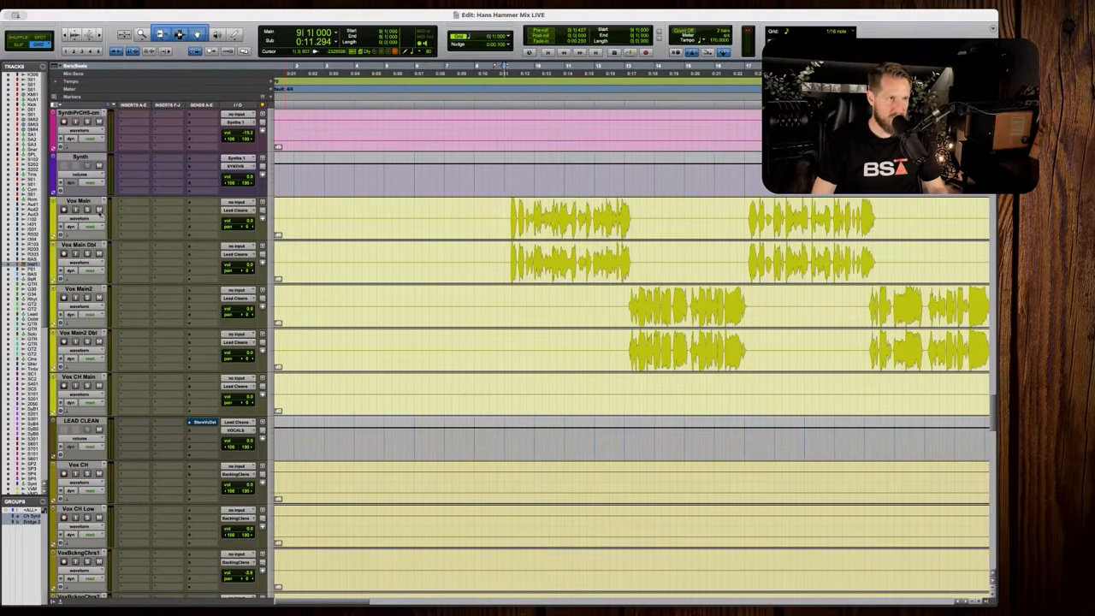
key(space)
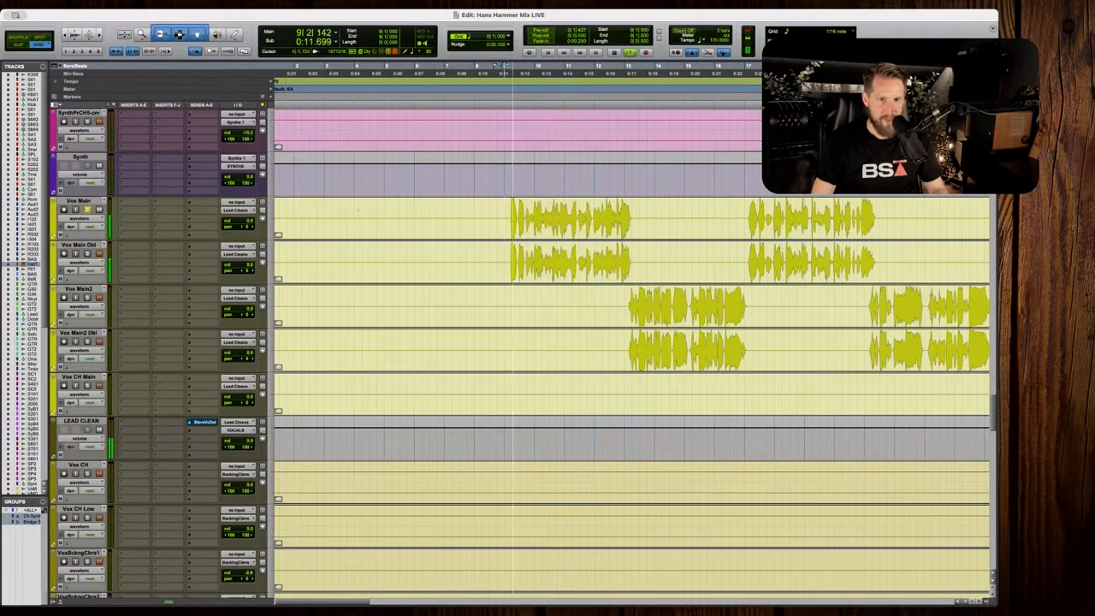
Check the soloed lead vocal's signal through the VOCALS and PRINT channels in the mixer.
key(super+equal)
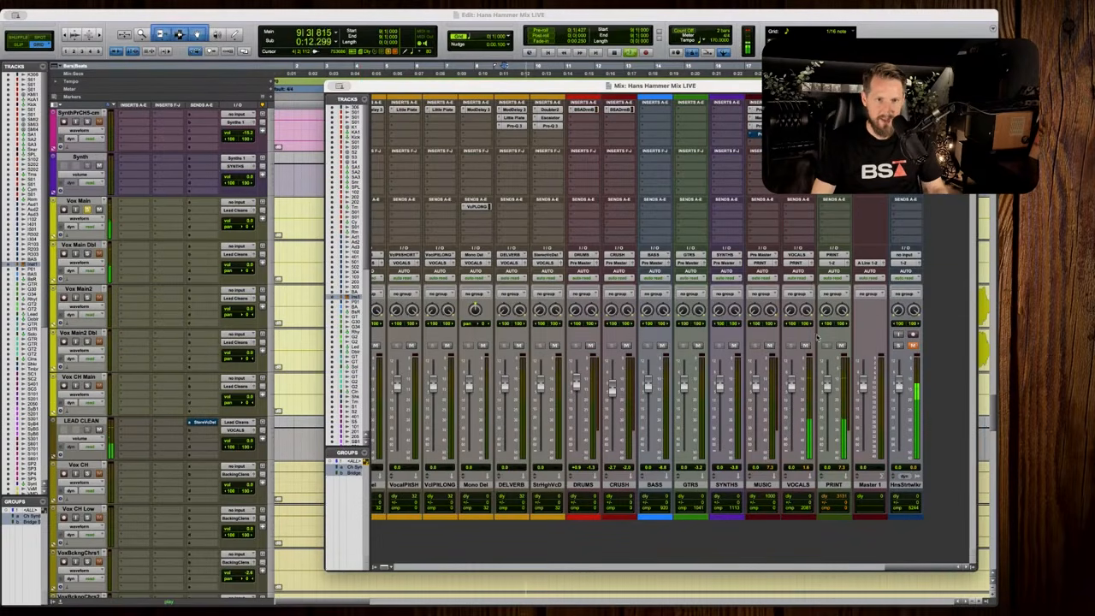
key(space)
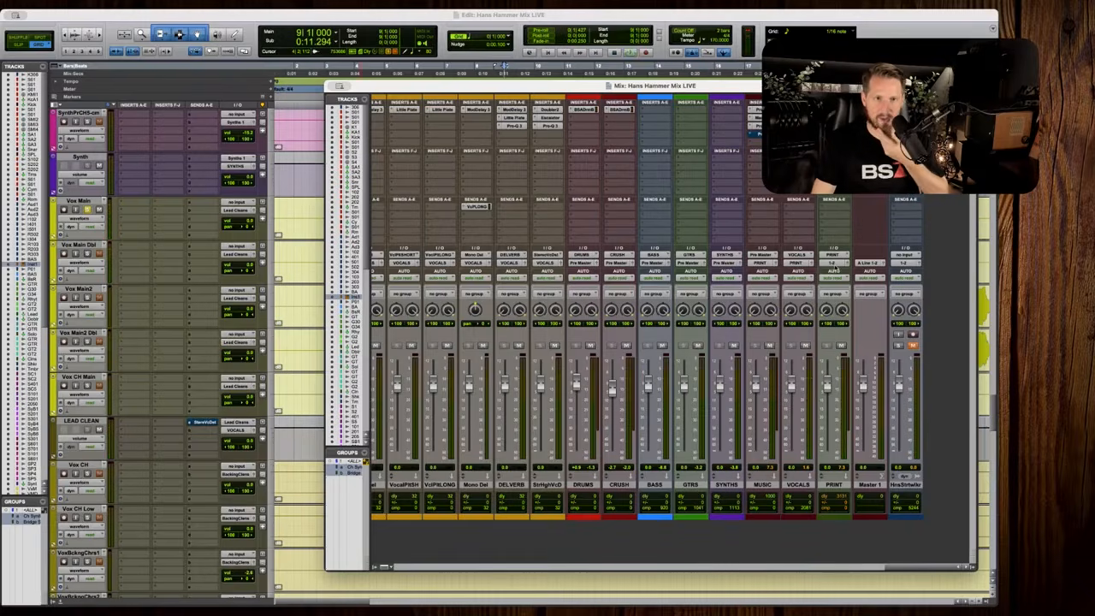
key(space)
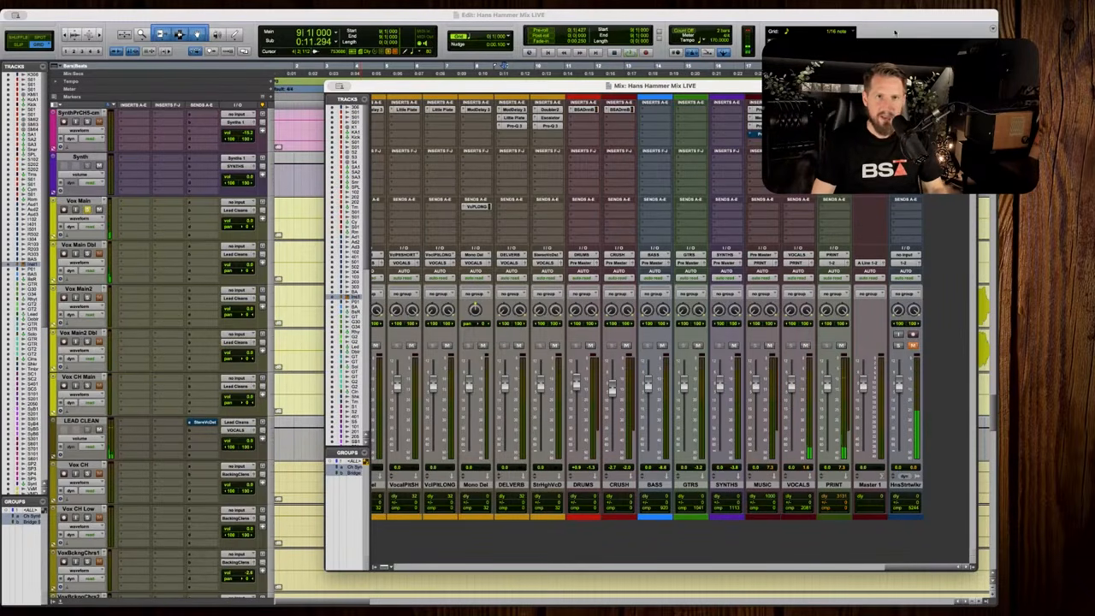
Replay the soloed lead vocal in the Edit window and insert the UADx Empirical Labs Distressor (mono) on Vox Main.
key(space)
key(super+equal)
key(space)
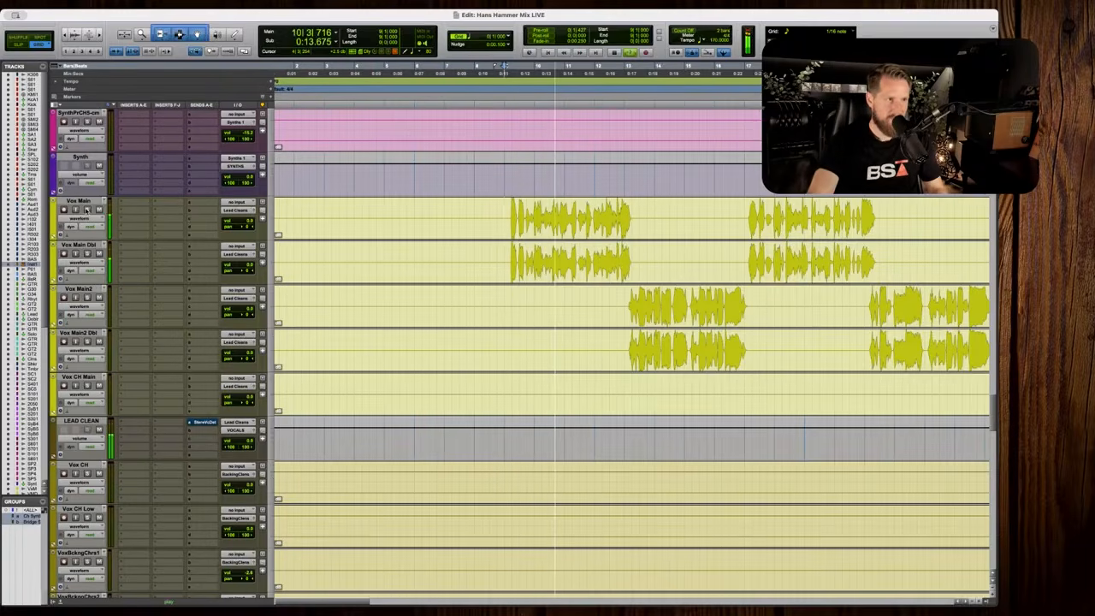
key(space)
click(119, 204)
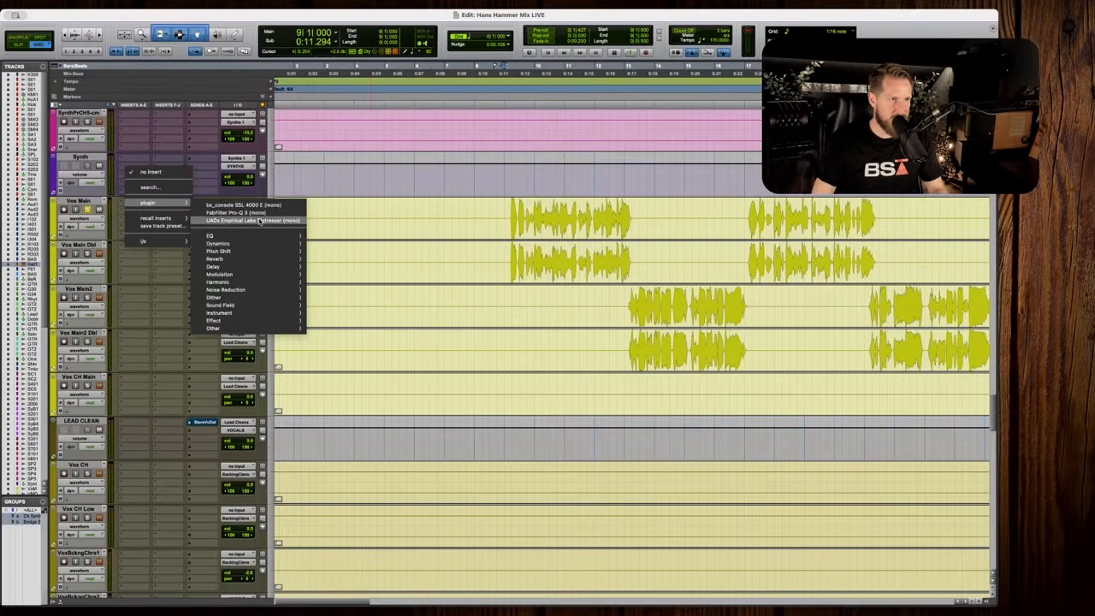
click(256, 220)
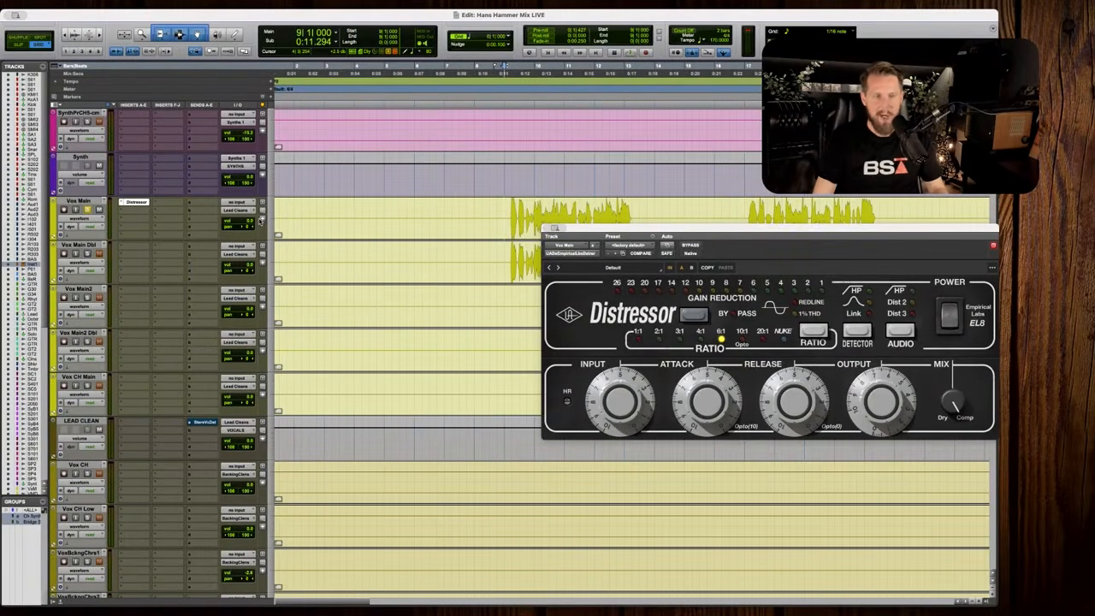
Examine the Vox Main clips across the whole song and return to the opening vocal phrase around bar 9.
key(r)
key(r)
key(r)
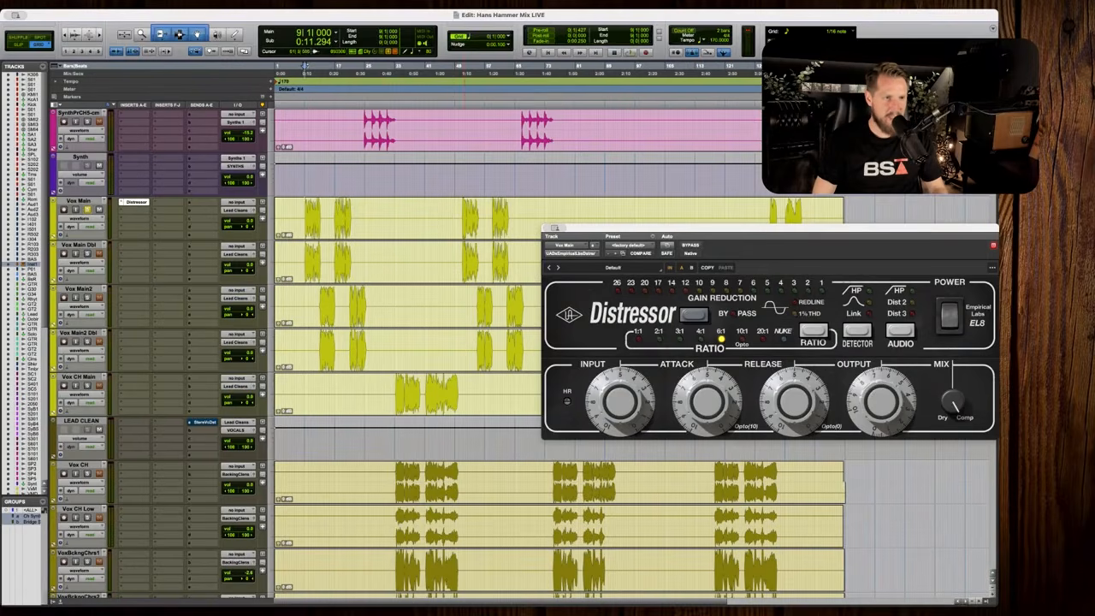
drag(465, 209, 516, 212)
key(t)
key(t)
key(t)
scroll(497, 215, left, 10)
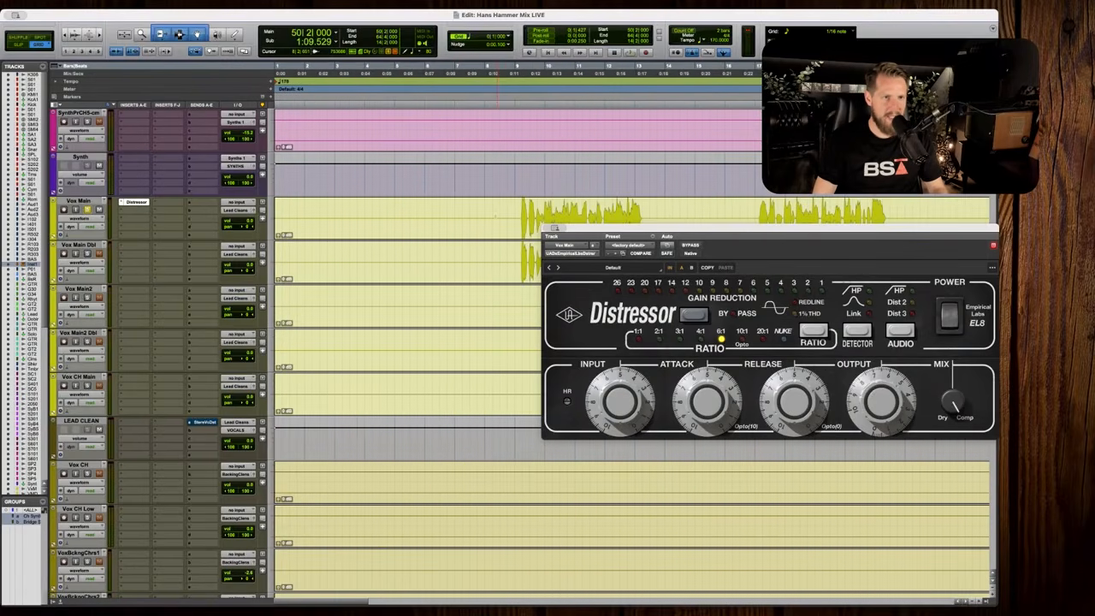
key(t)
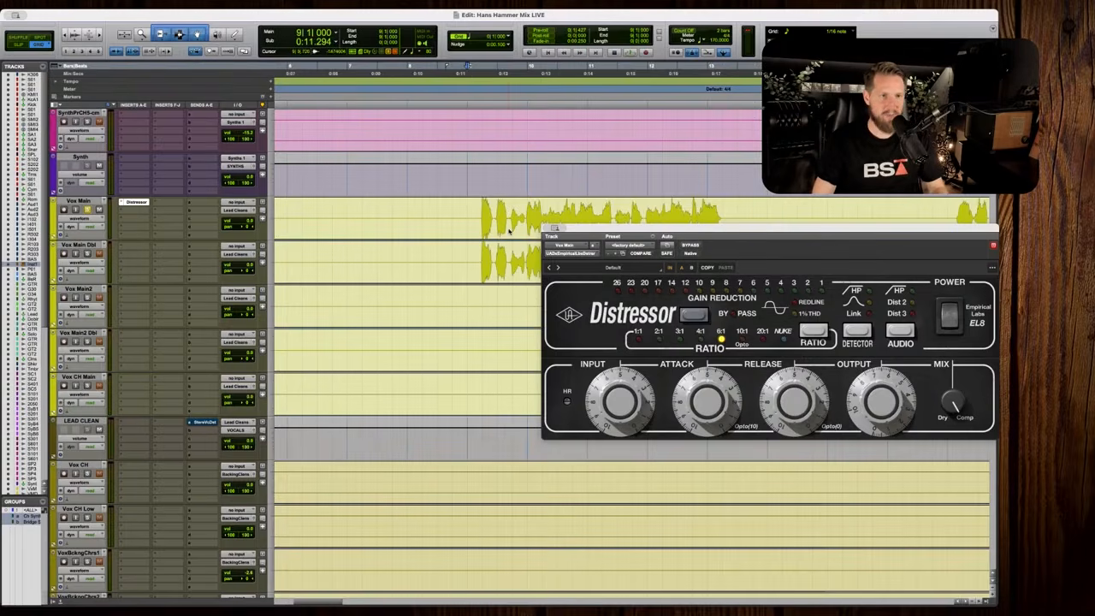
Adjust the Distressor's attack and play the lead vocal from bar 9 to check the gain reduction.
click(706, 402)
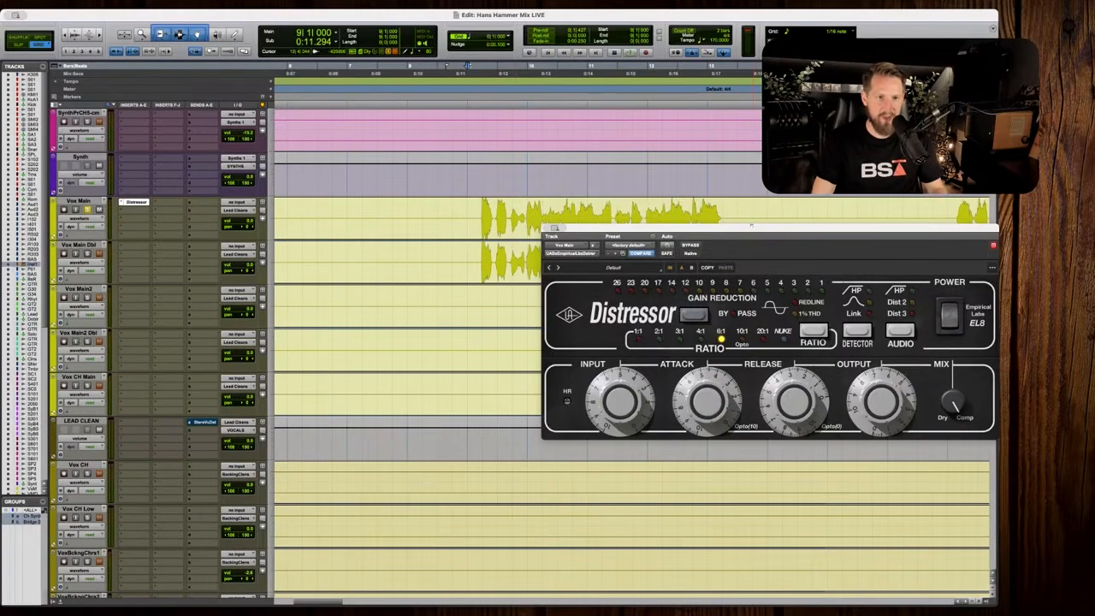
drag(751, 234, 752, 251)
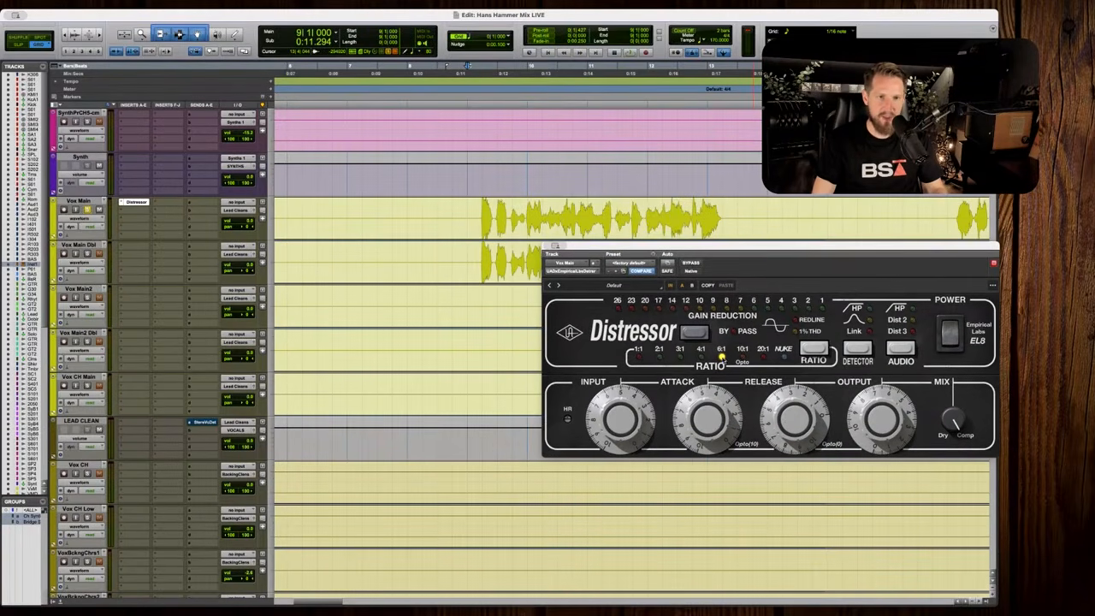
key(space)
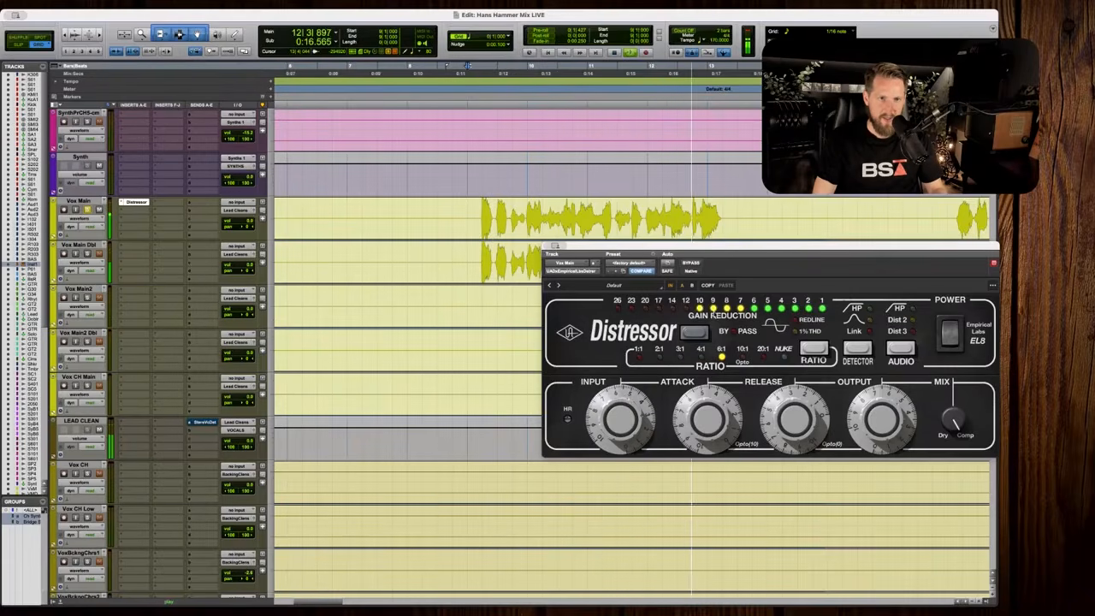
key(space)
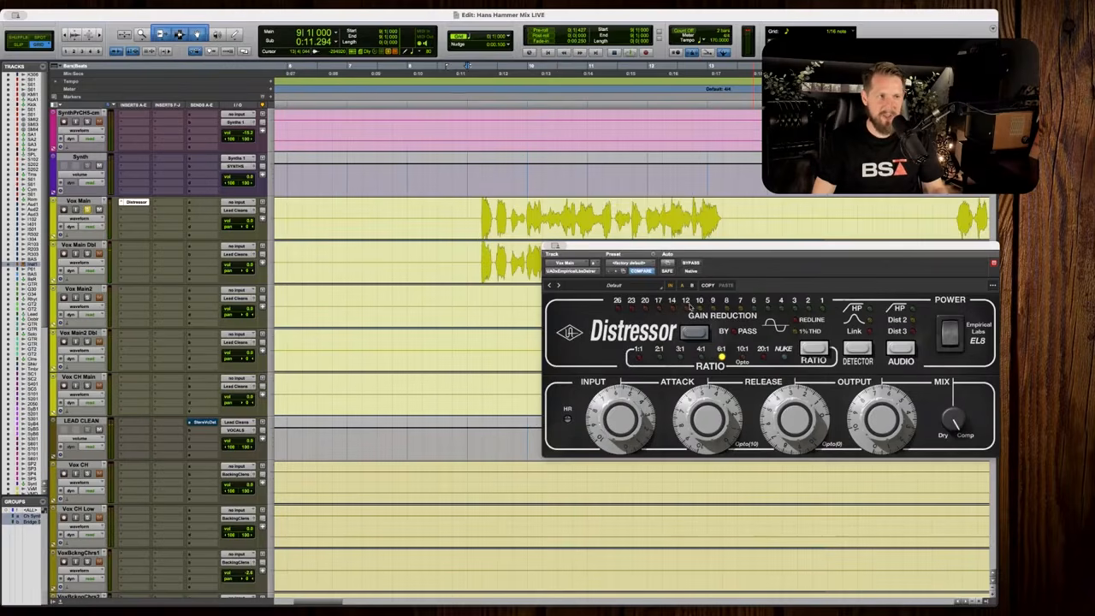
Insert bx_console SSL 4000 E (mono) after the Distressor on Vox Main and move its window clear of the vocal clips.
key(r)
scroll(527, 264, right, 1)
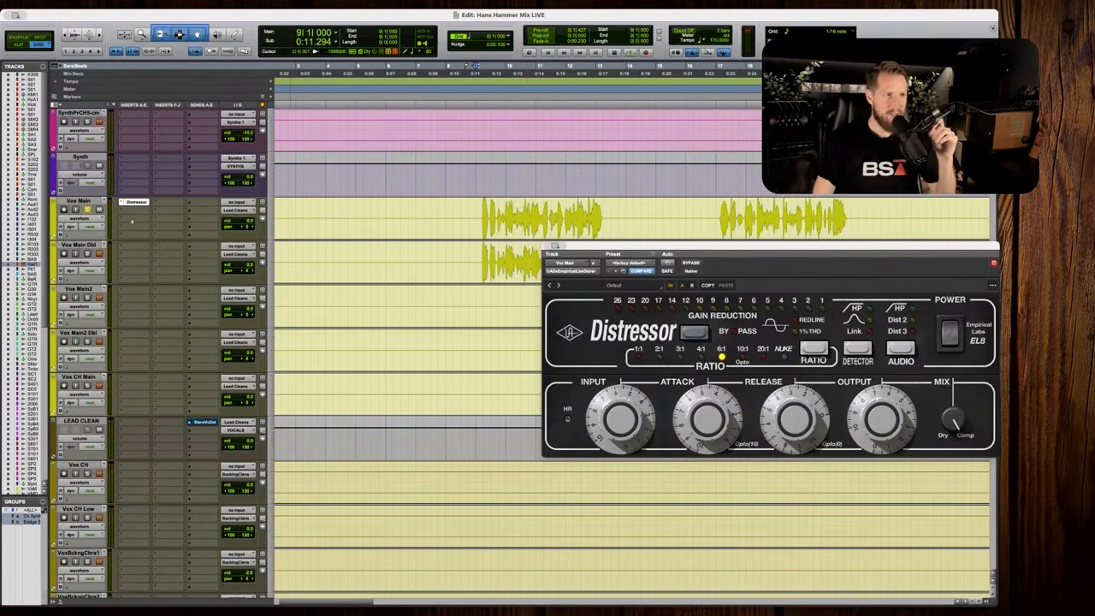
click(134, 213)
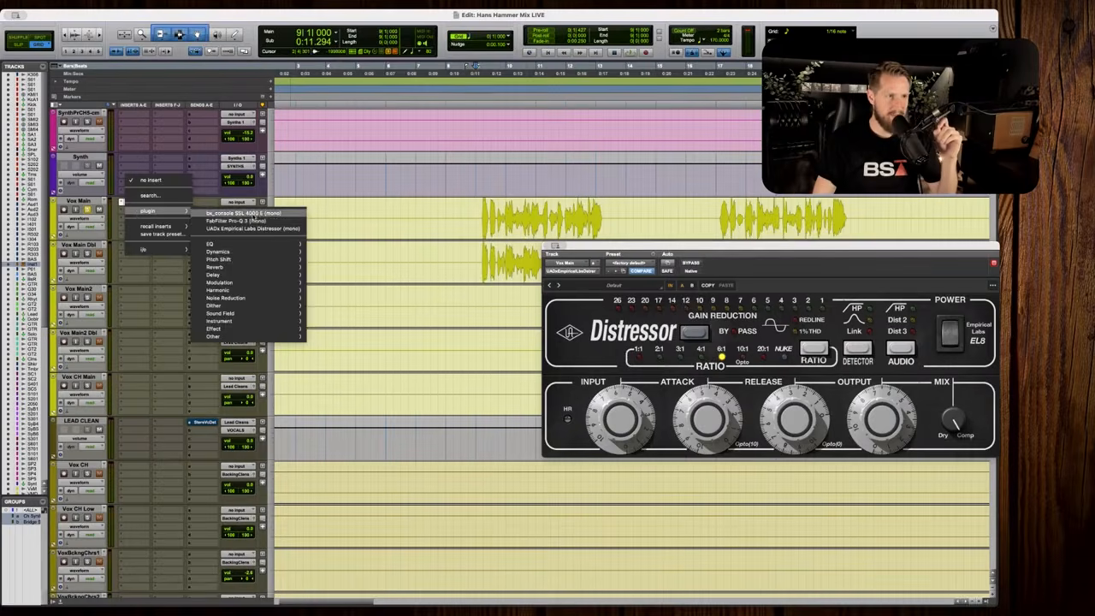
click(252, 217)
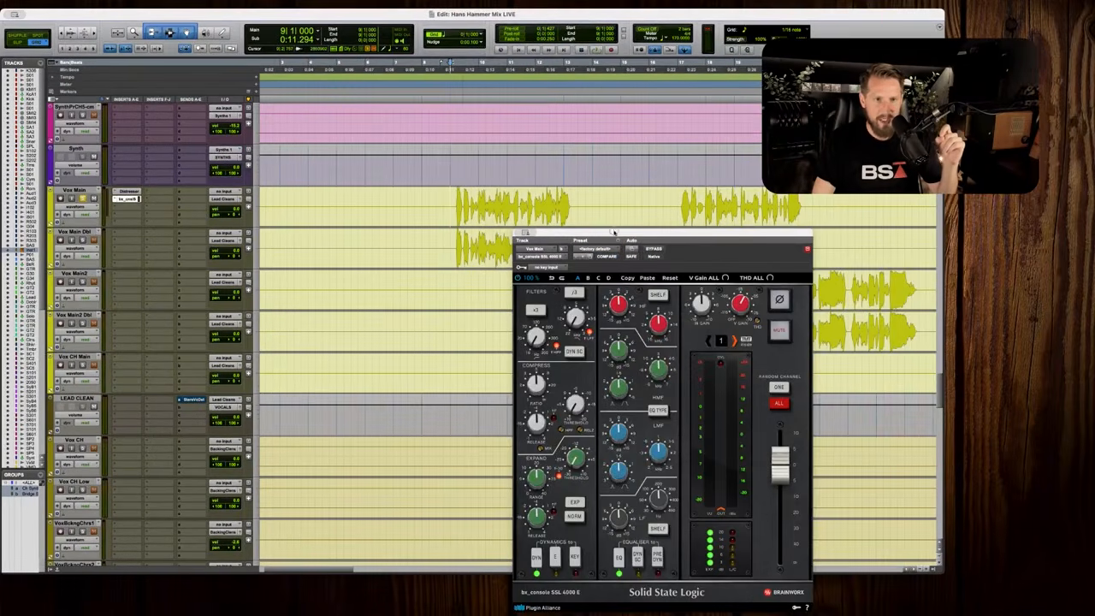
drag(613, 231, 681, 191)
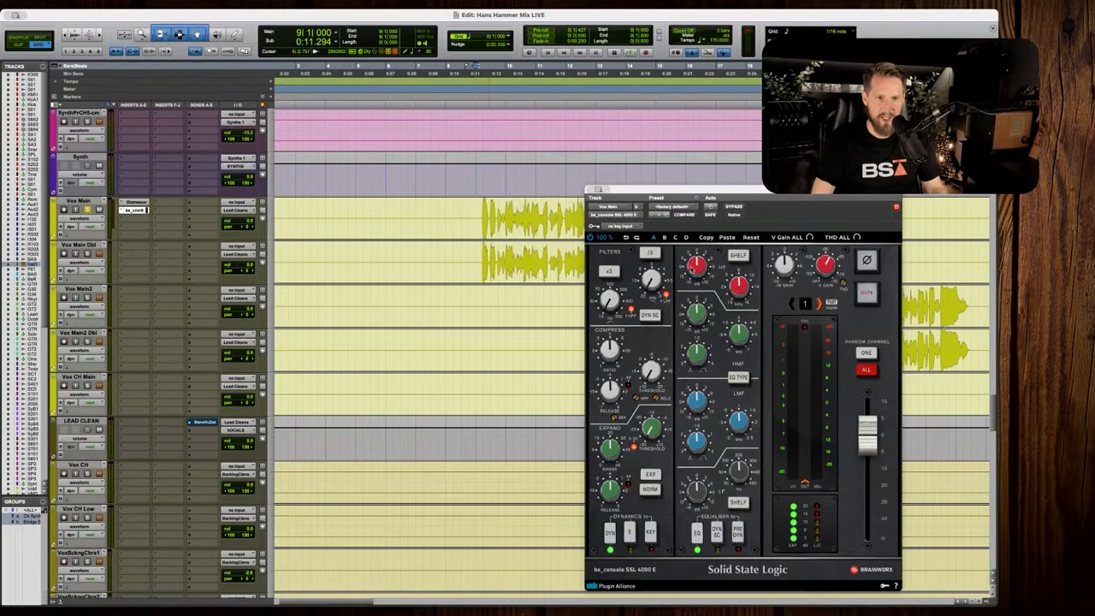
Shape the lead vocal with the SSL 4000 E equaliser, boosting the high and high-mid bands and adjusting the low-mid band.
key(space)
drag(695, 271, 695, 261)
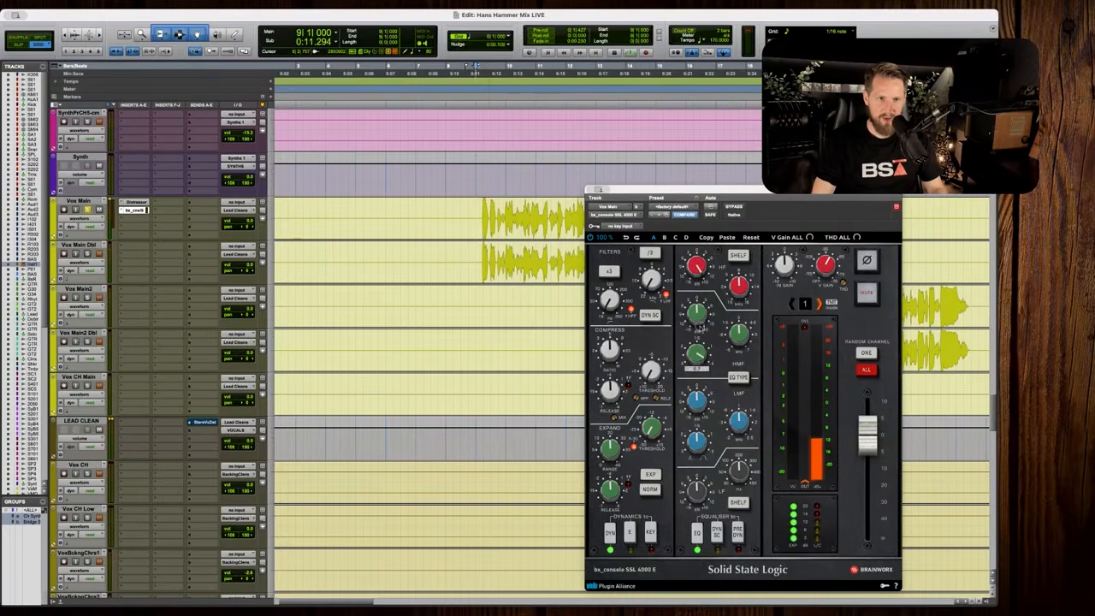
drag(697, 313, 697, 311)
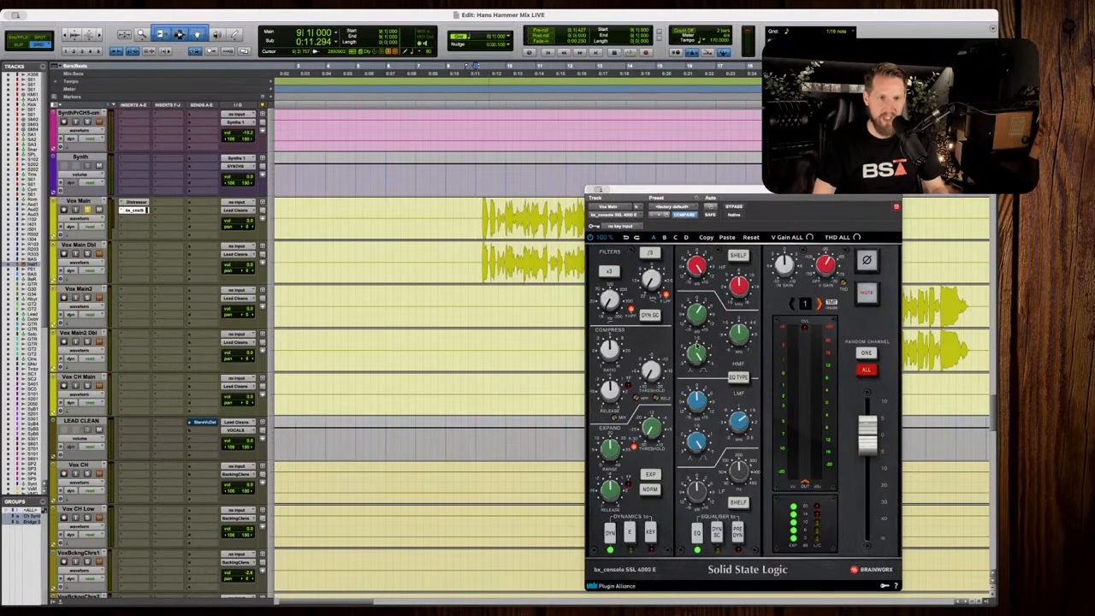
key(space)
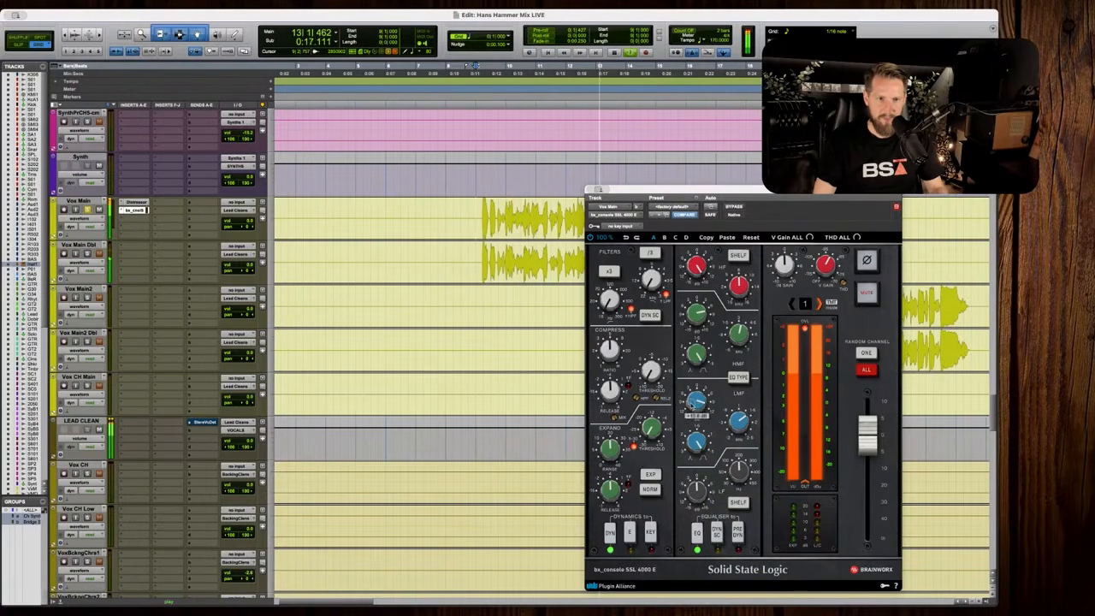
key(space)
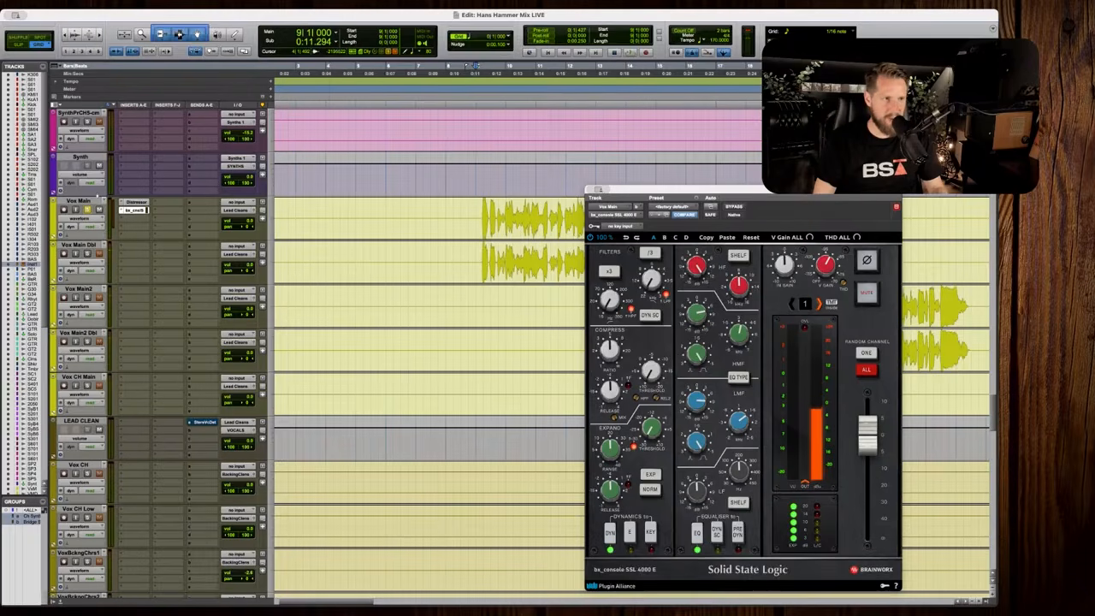
Check the Distressor's gain reduction during playback and fine-tune the SSL 4000 E equaliser on Vox Main by ear.
click(136, 202)
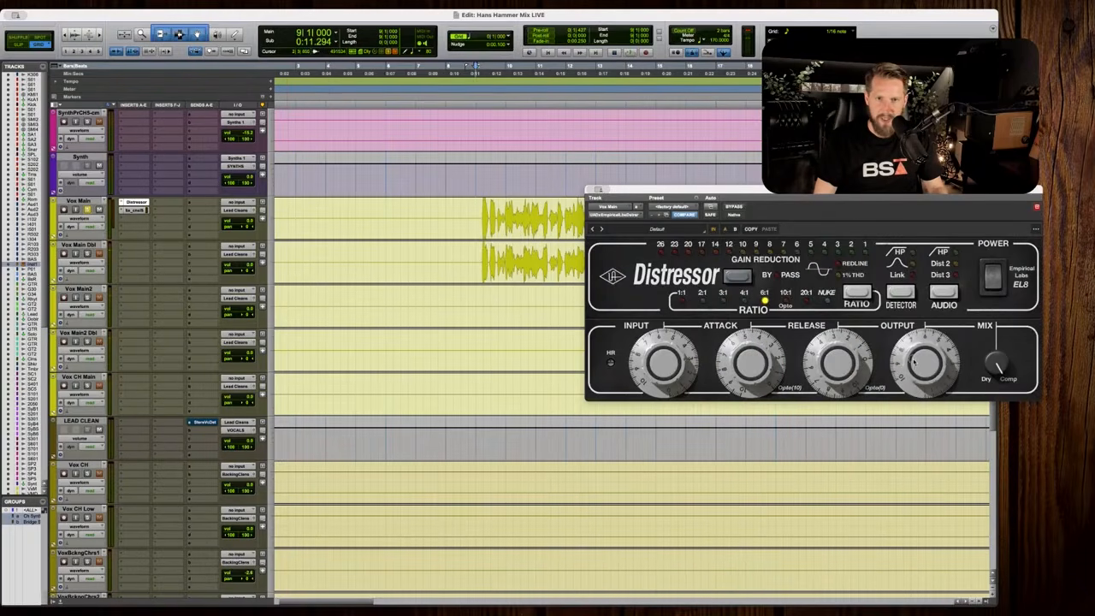
key(space)
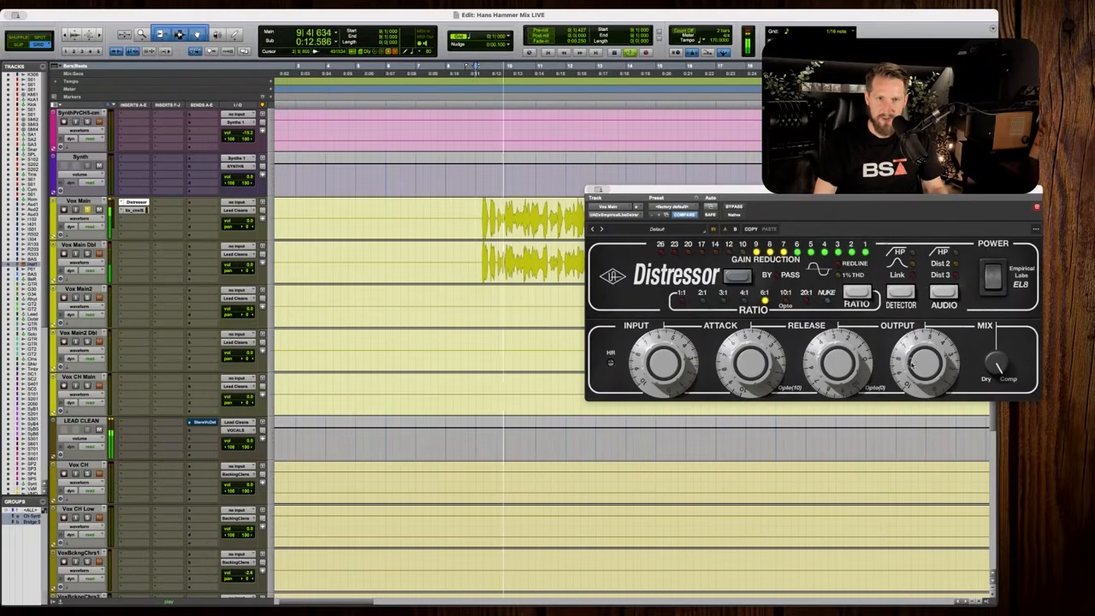
click(132, 211)
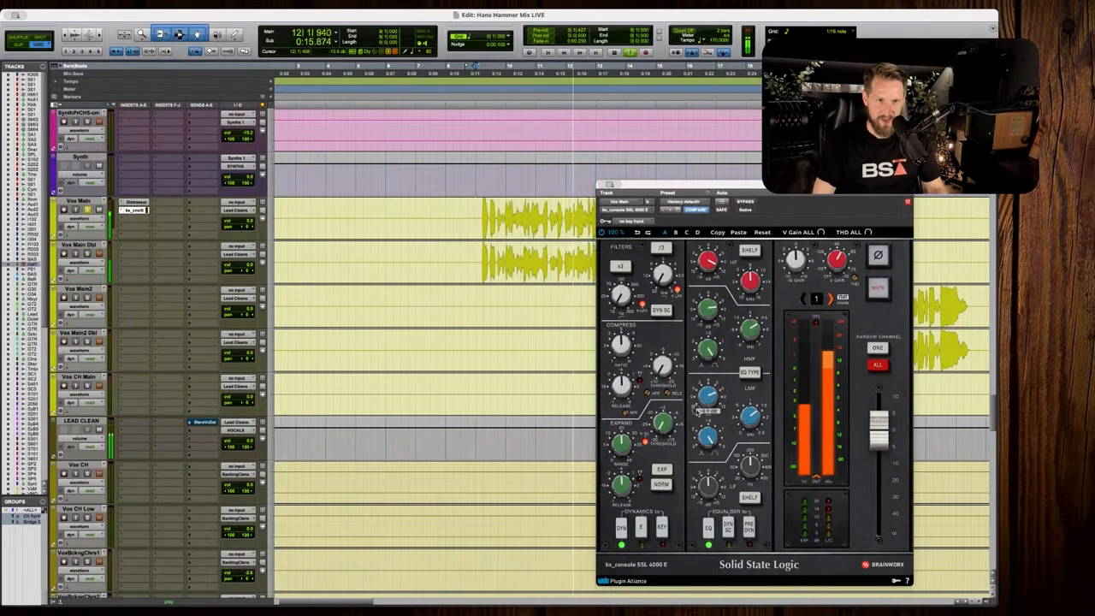
key(space)
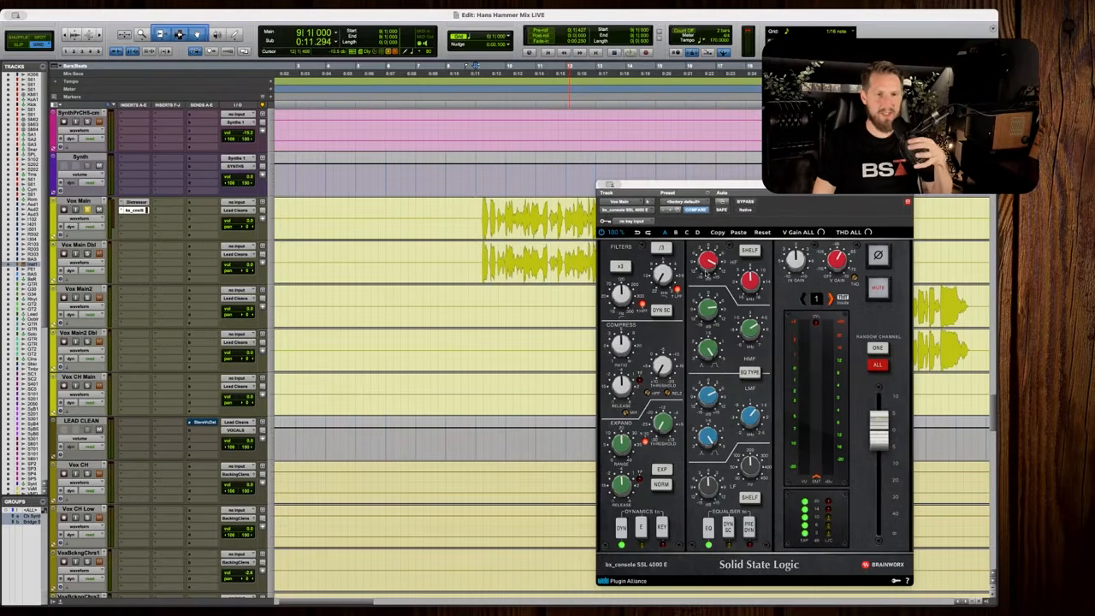
key(space)
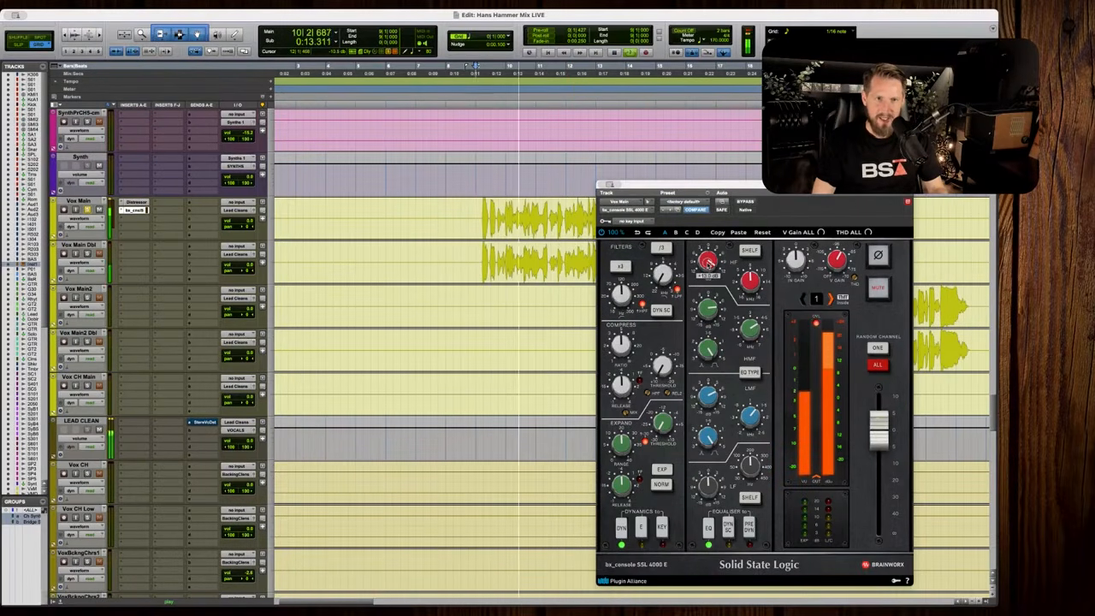
key(space)
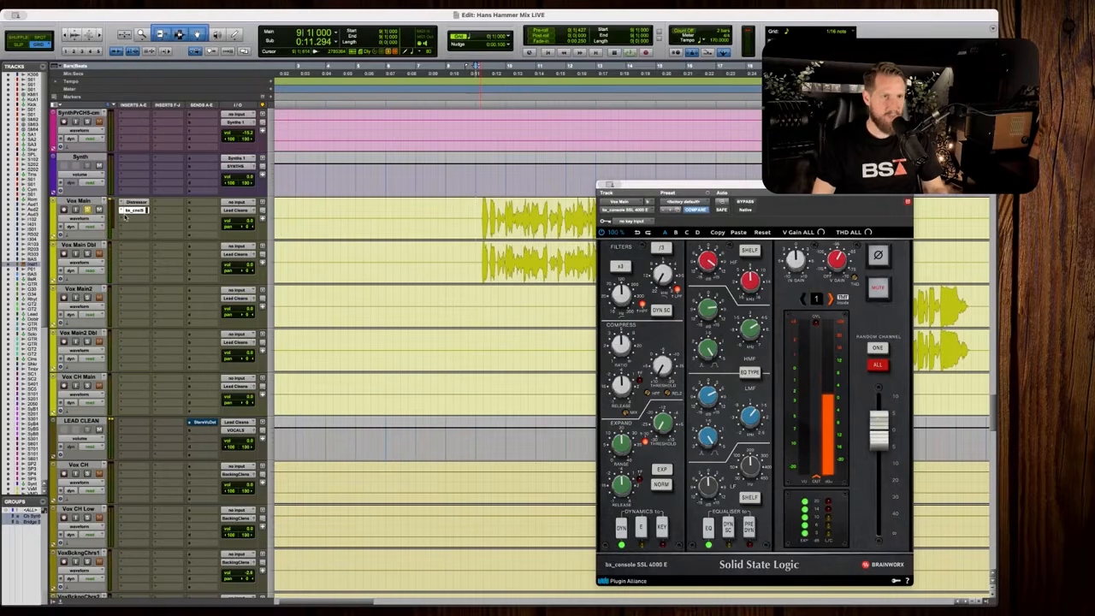
Insert the Escalator (mono) harmonic plugin after the SSL console on Vox Main.
click(132, 221)
mouse_move(149, 219)
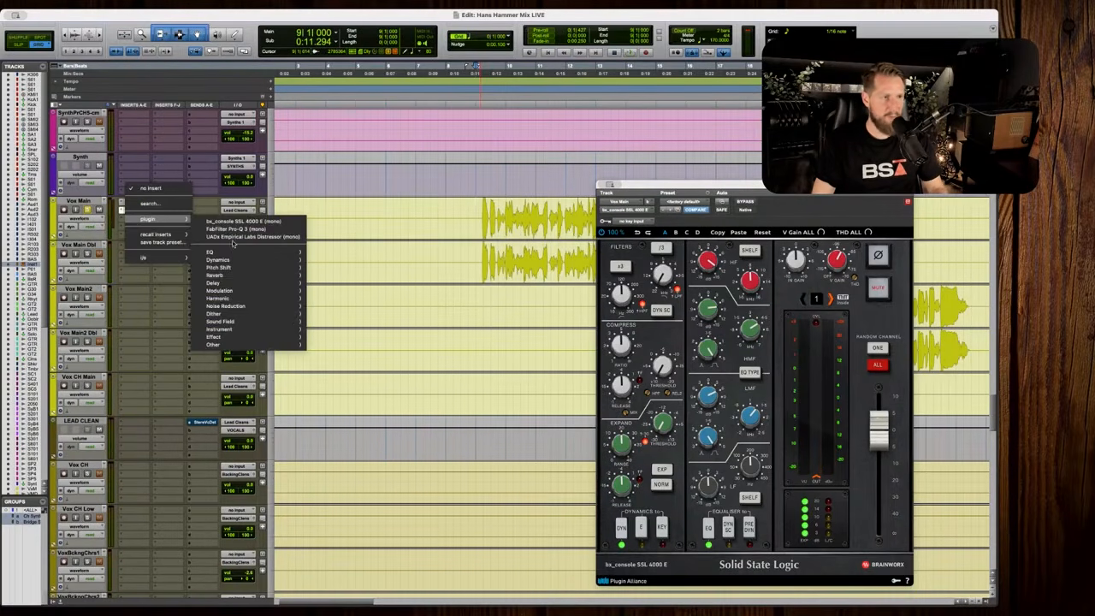
mouse_move(247, 301)
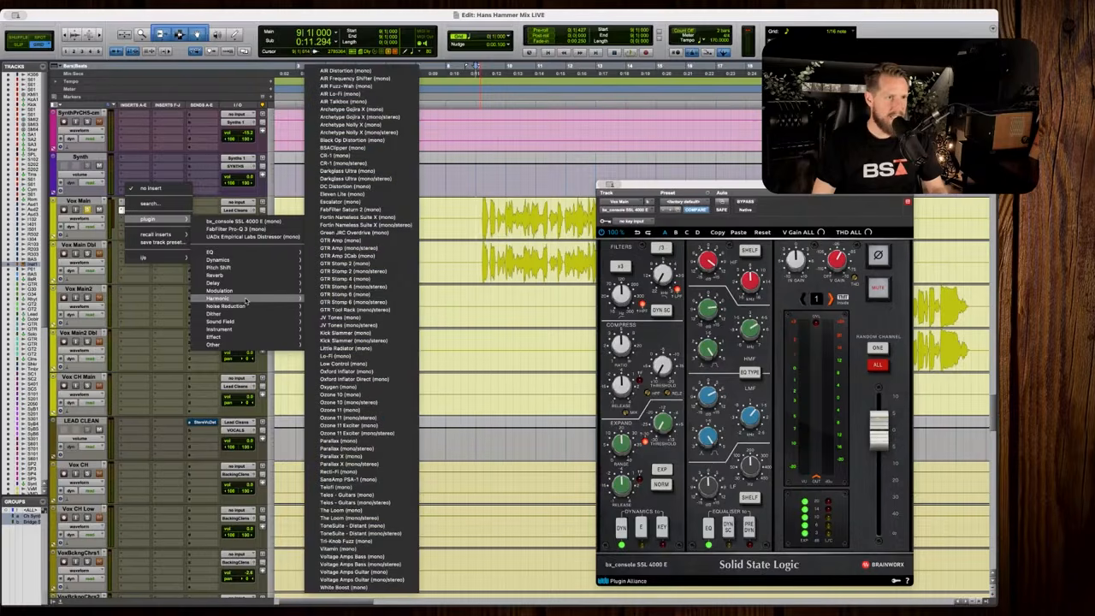
click(360, 202)
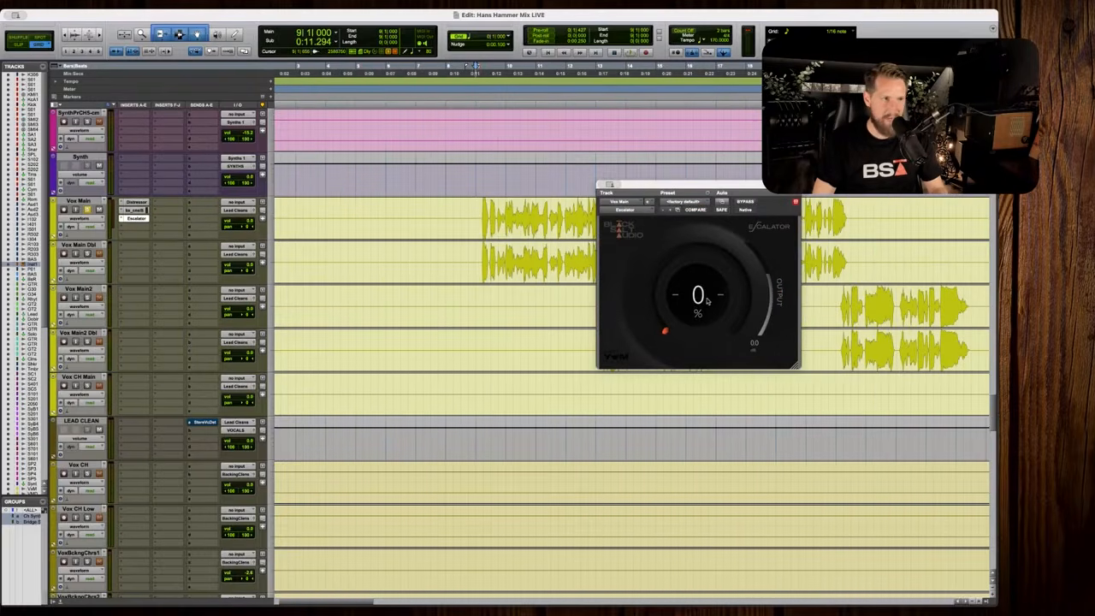
Set Escalator's drive amount to 36% and its output to -2.8 dB while playing the lead vocal.
key(space)
mouse_move(707, 301)
mouse_down()
mouse_move(699, 274)
mouse_move(698, 299)
mouse_up()
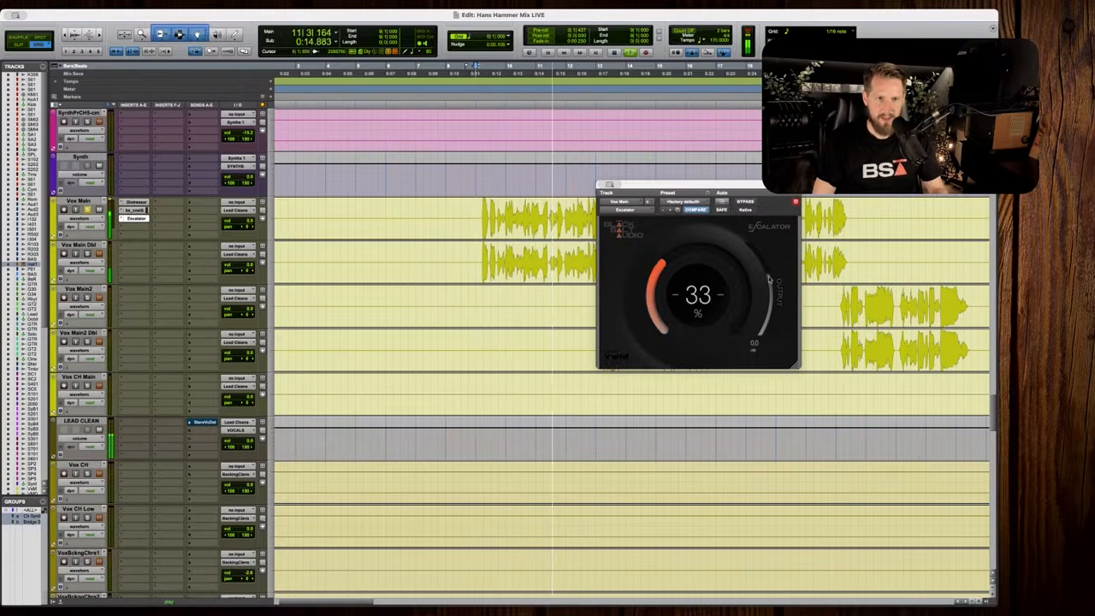
drag(768, 279, 770, 284)
click(720, 294)
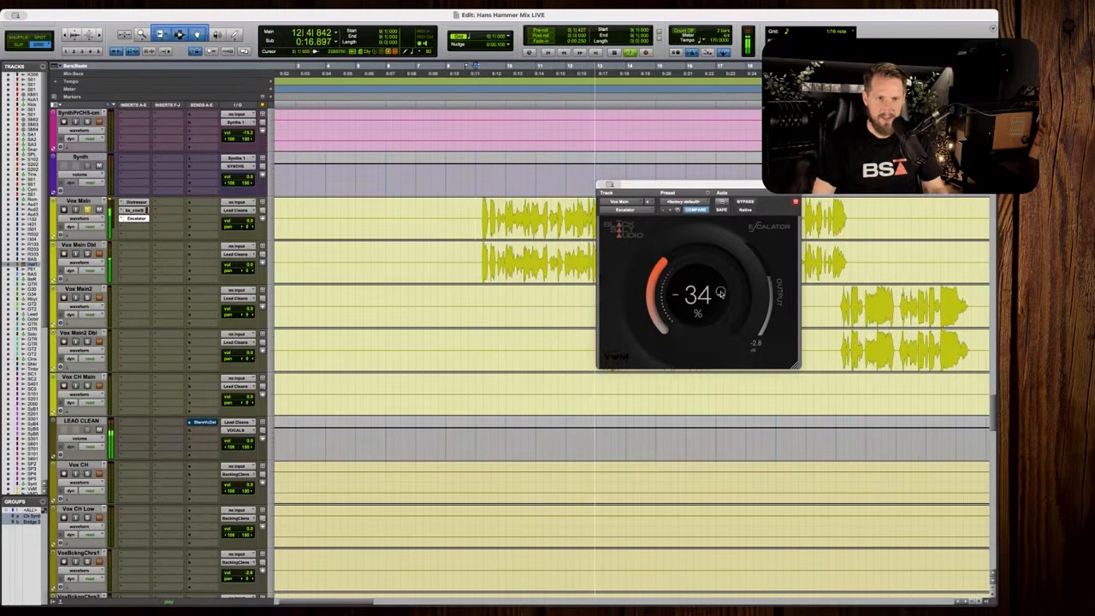
key(space)
drag(698, 282, 698, 281)
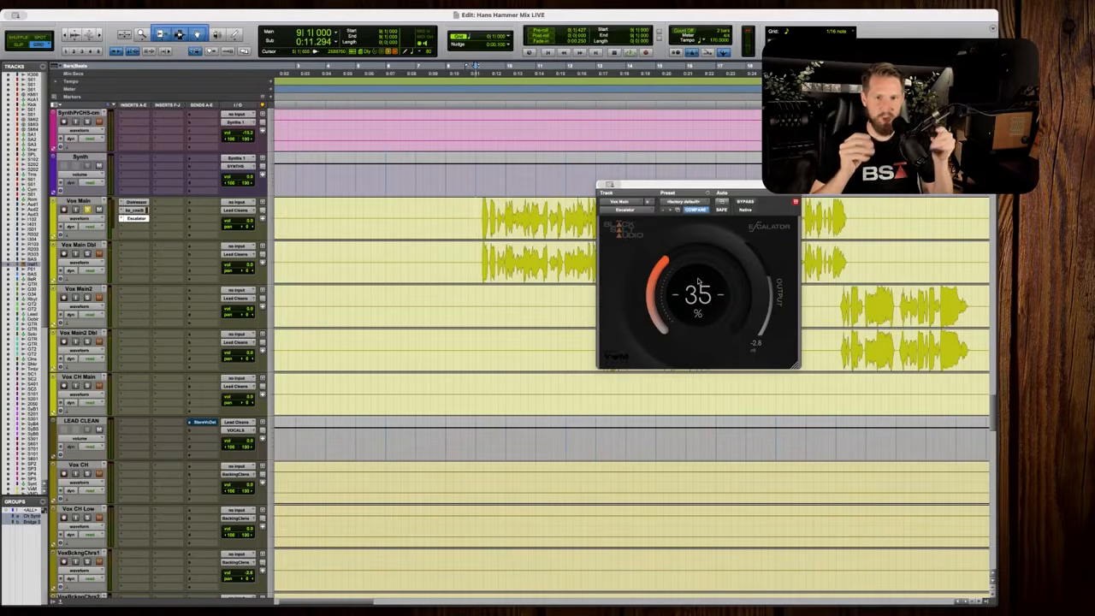
key(space)
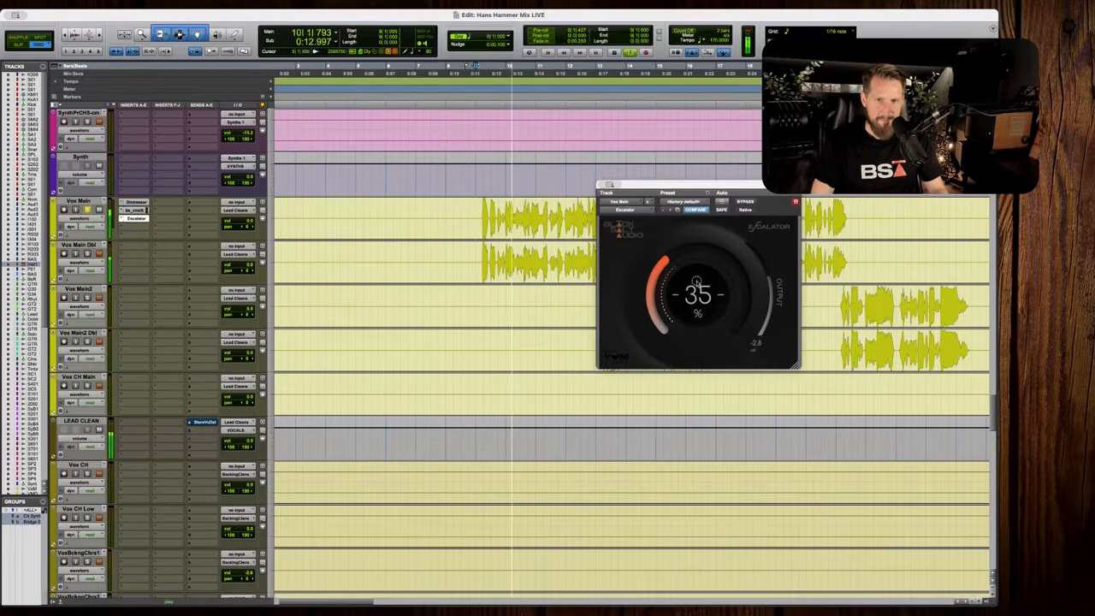
drag(697, 281, 696, 280)
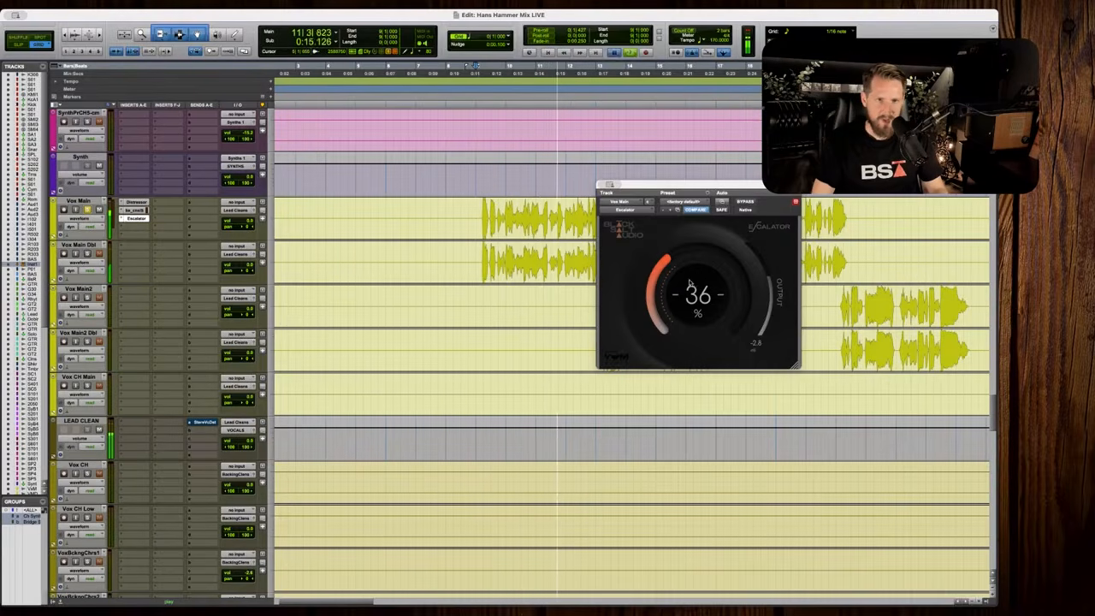
key(space)
Insert the CLA-76 (mono) compressor after Escalator on Vox Main and switch its revision to Bluey.
click(136, 227)
mouse_move(149, 227)
mouse_move(237, 269)
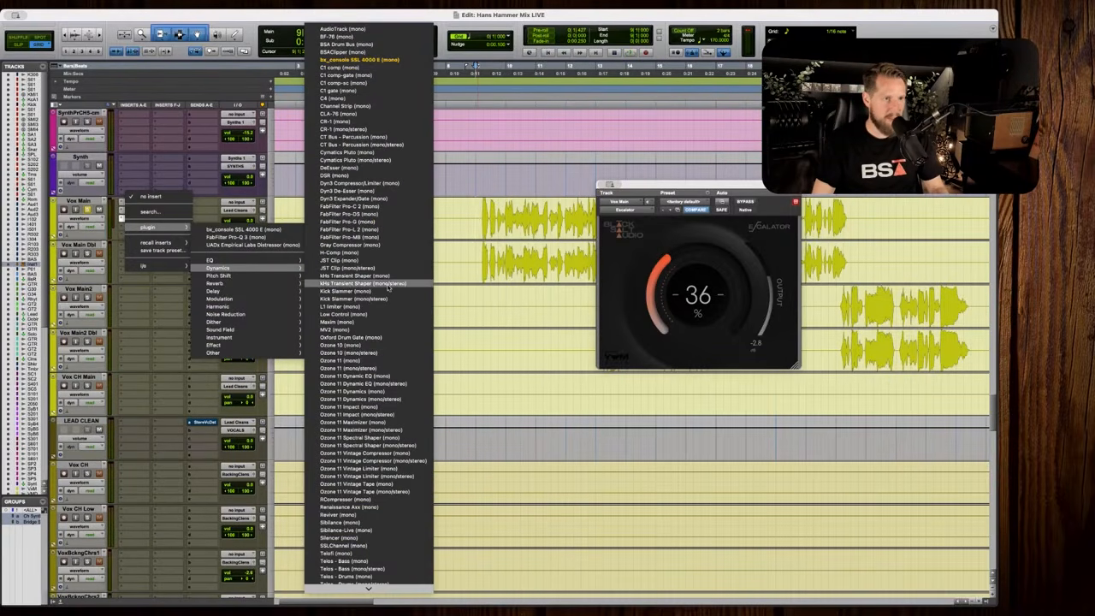
click(342, 113)
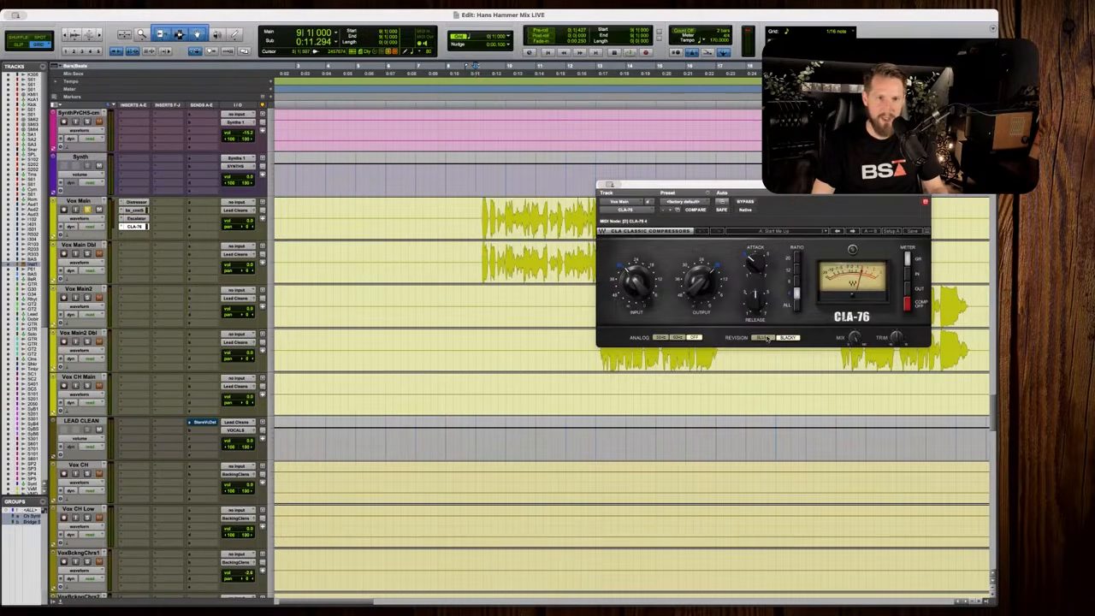
click(763, 338)
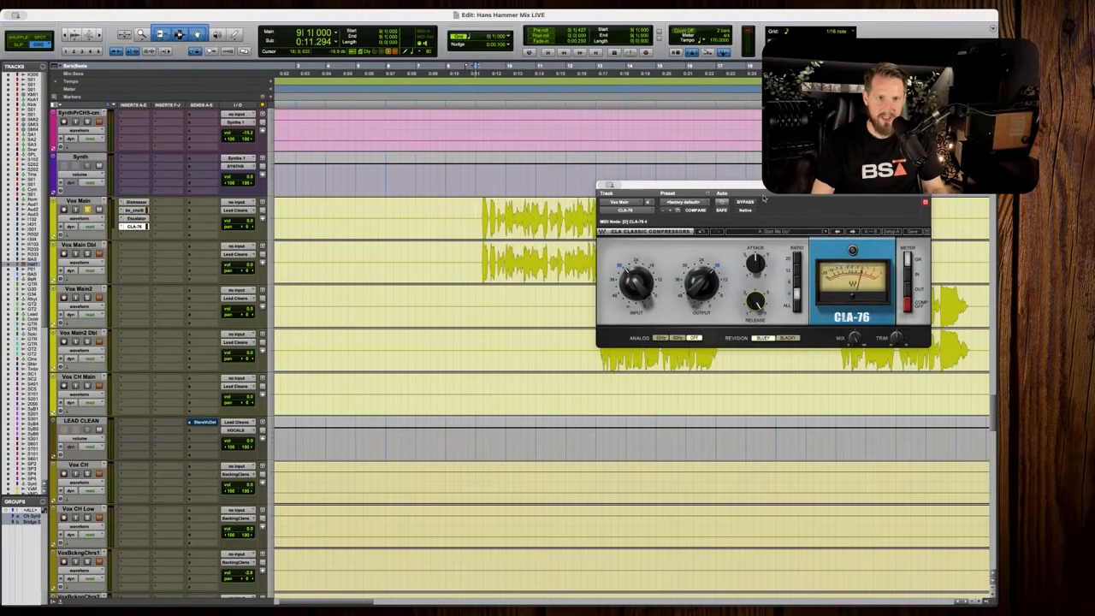
Play the lead vocal from bar 9 and bypass the CLA-76 to compare its level with the uncompressed signal.
drag(790, 193, 788, 197)
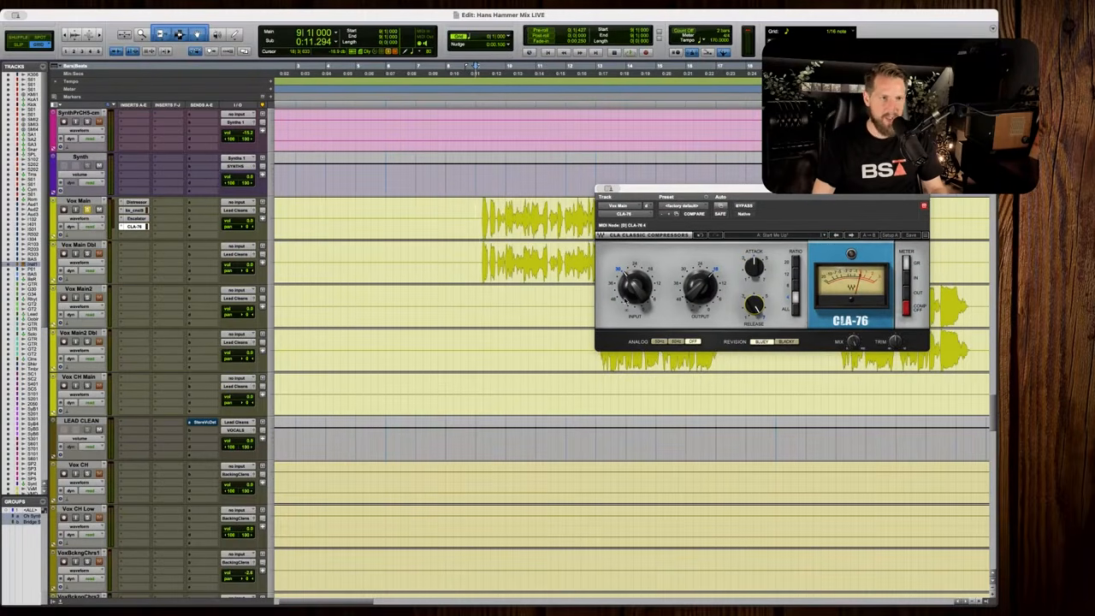
key(space)
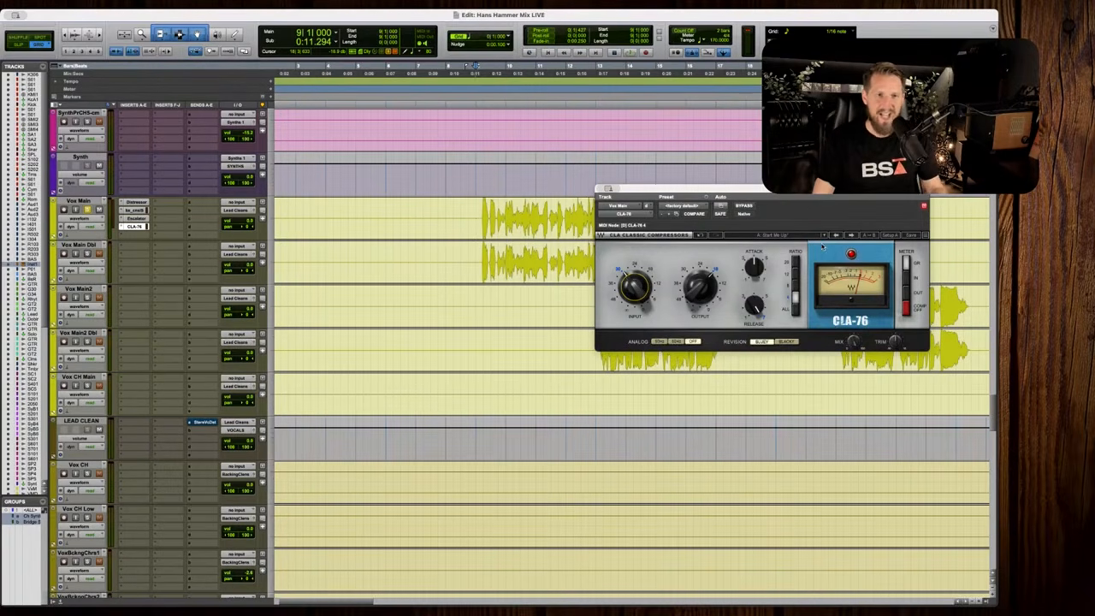
key(space)
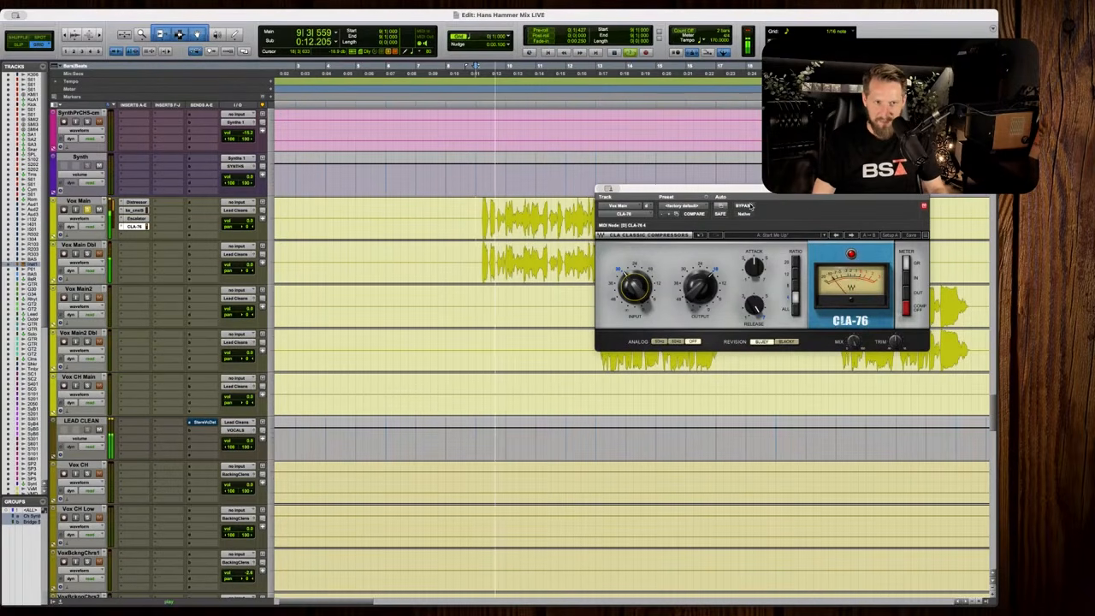
key(space)
key(t)
key(t)
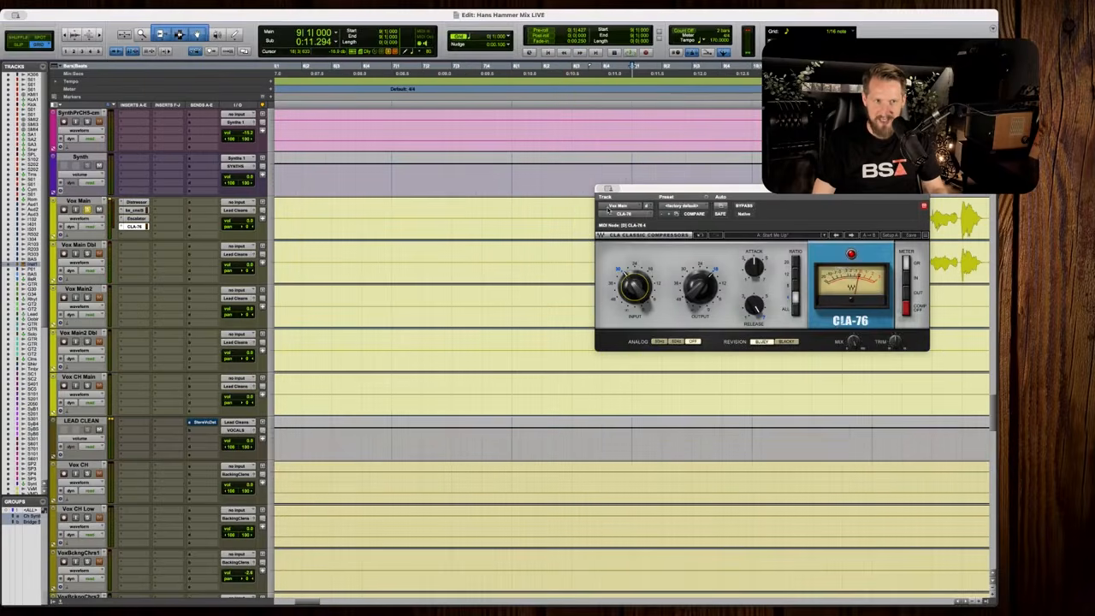
key(r)
key(space)
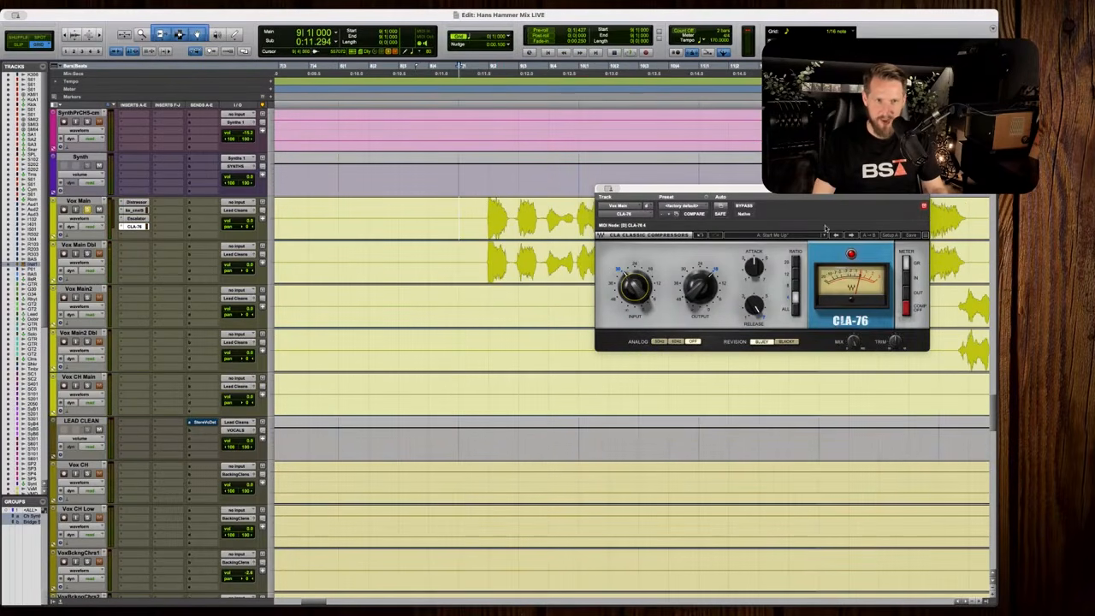
key(space)
click(744, 206)
key(space)
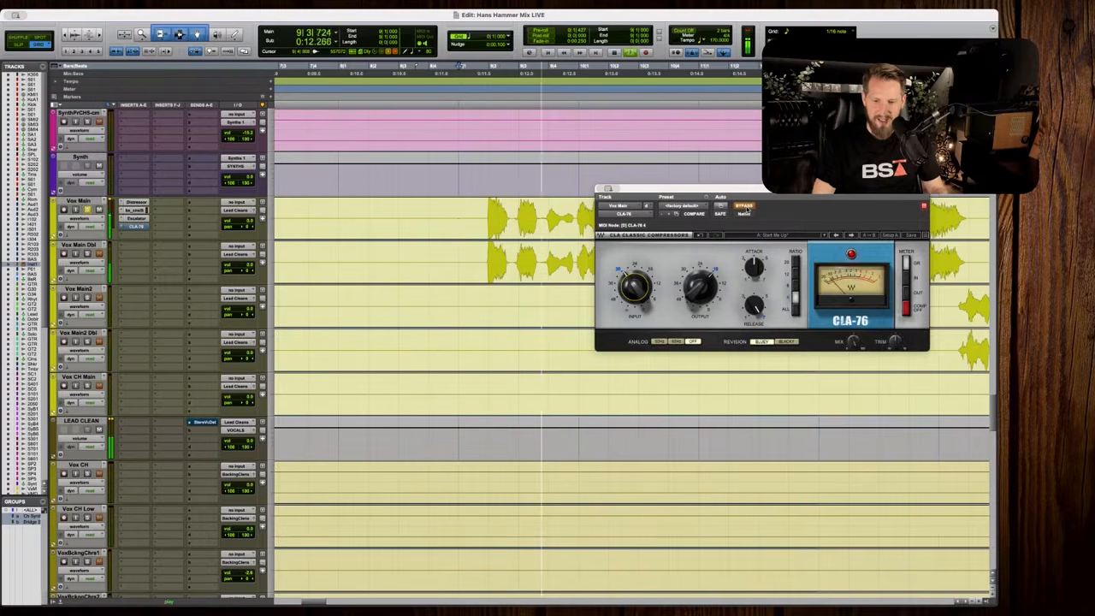
Match the CLA-76 output to the bypassed level by ear, then re-enable the compressor and replay the vocal from bar 9.
click(702, 288)
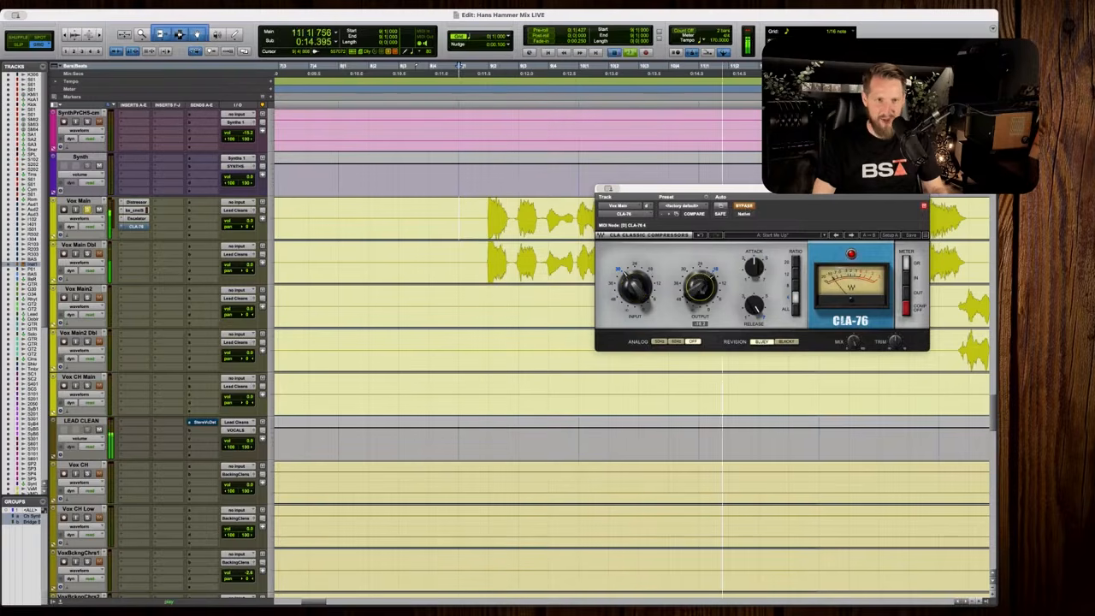
key(space)
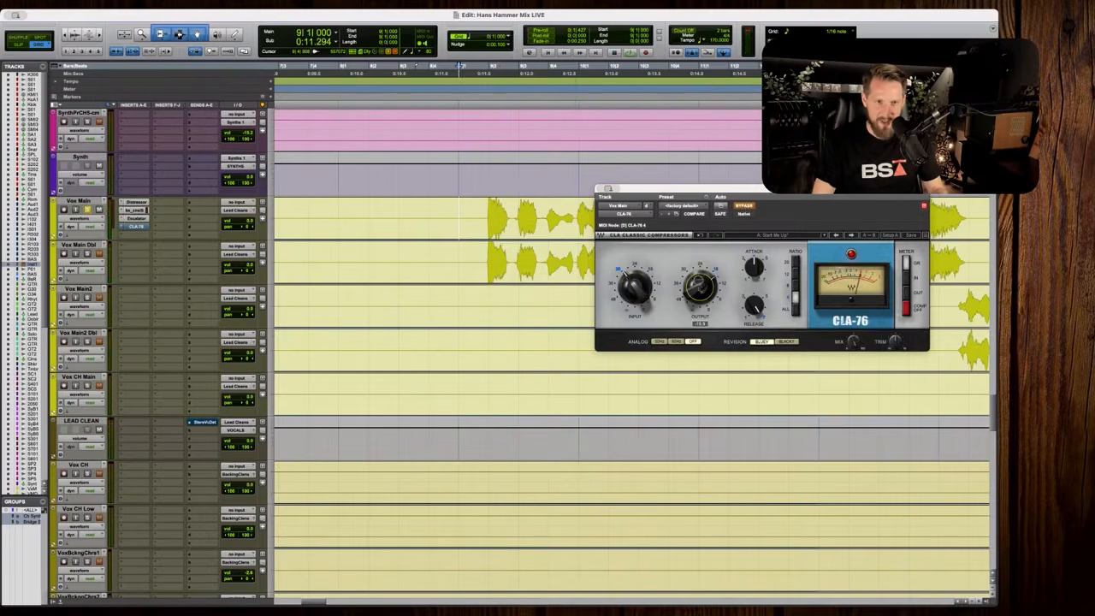
click(744, 207)
key(space)
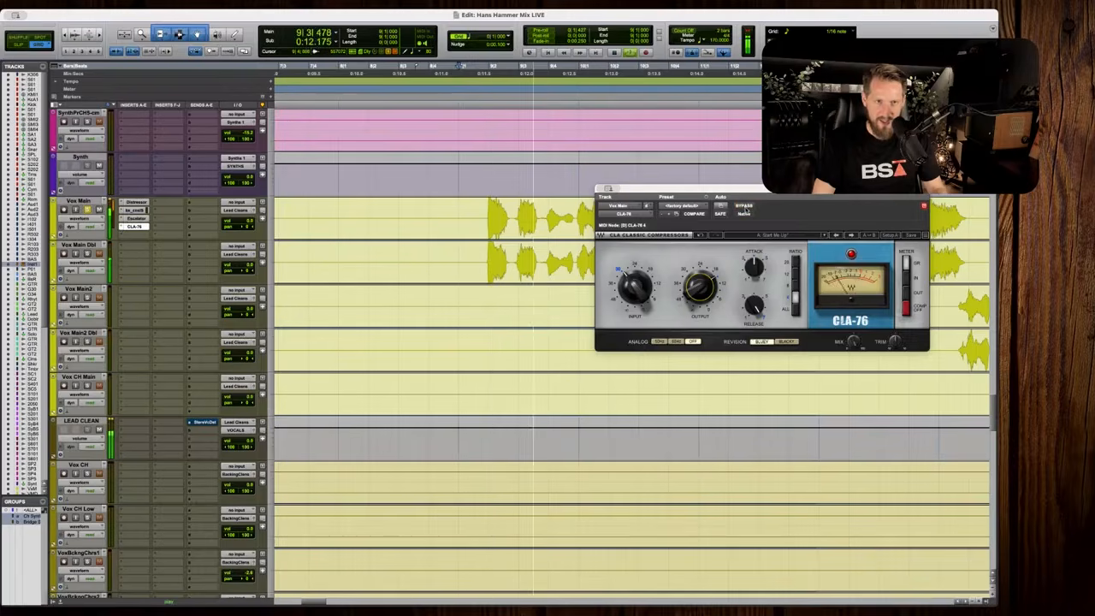
mouse_move(694, 292)
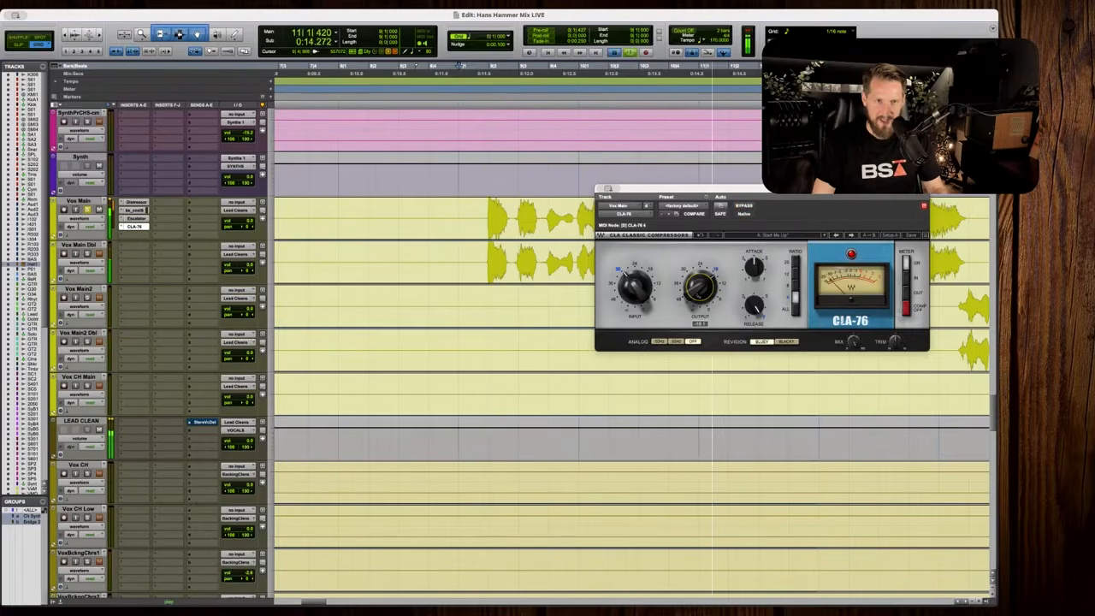
key(space)
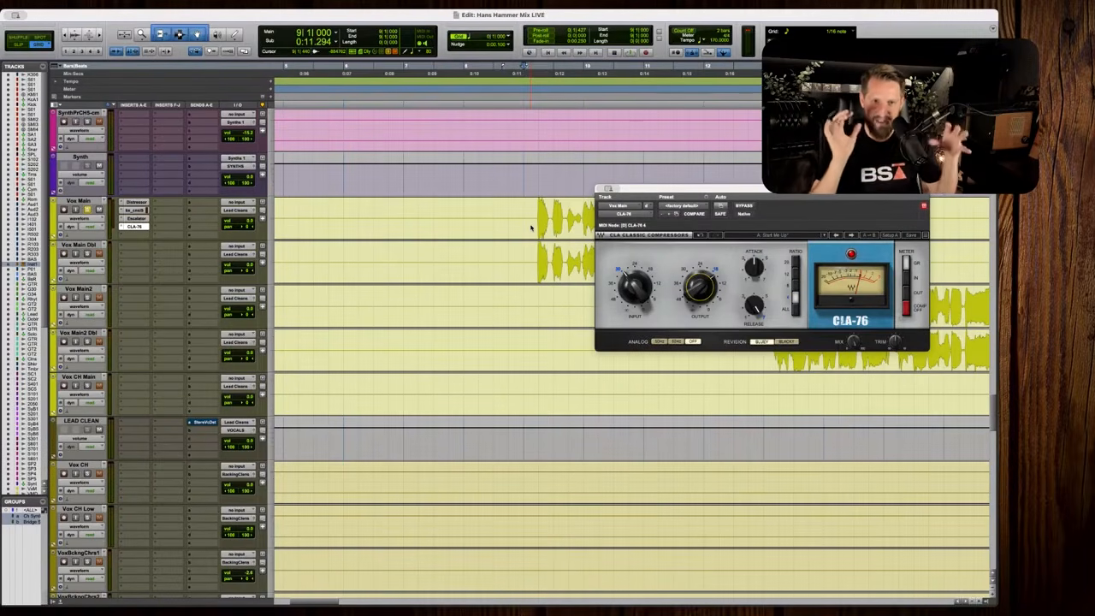
key(space)
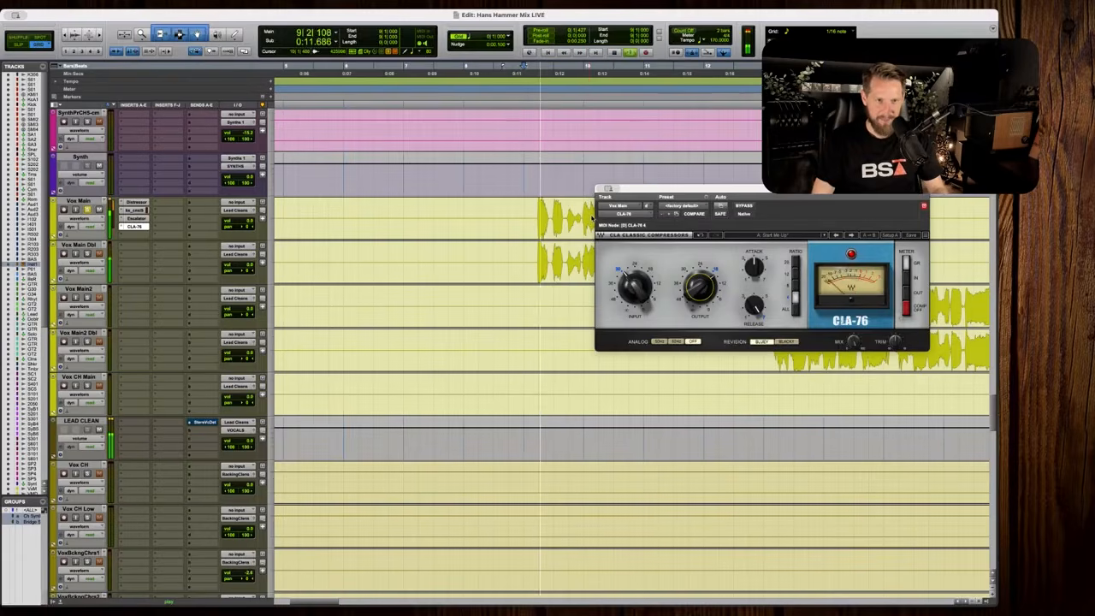
key(super+bracketleft)
key(space)
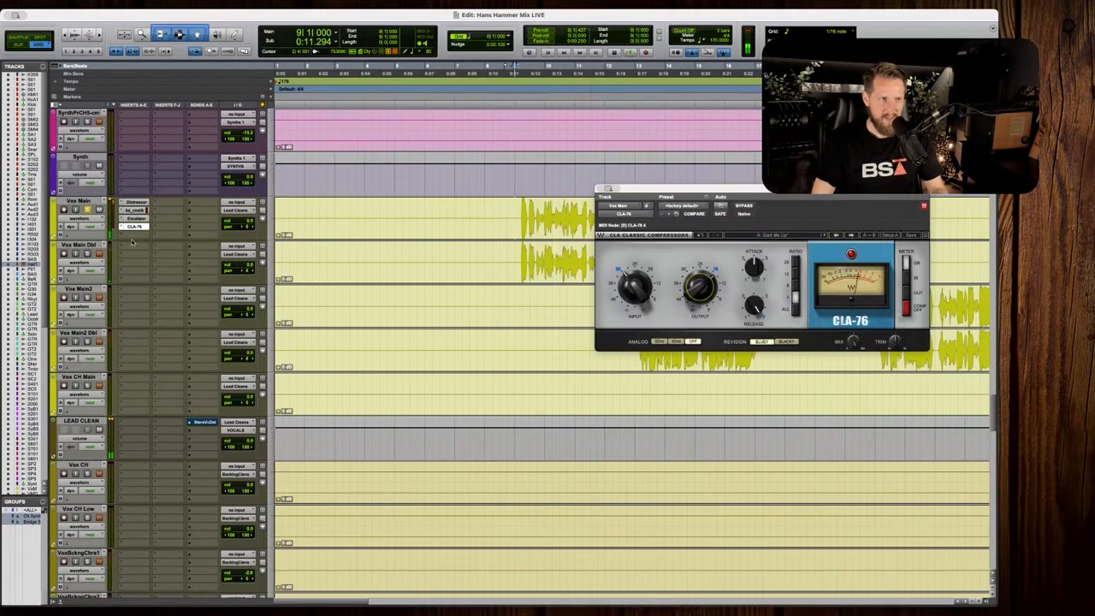
Insert the DSR (mono) de-esser after the CLA-76 on Vox Main.
click(135, 236)
mouse_move(150, 235)
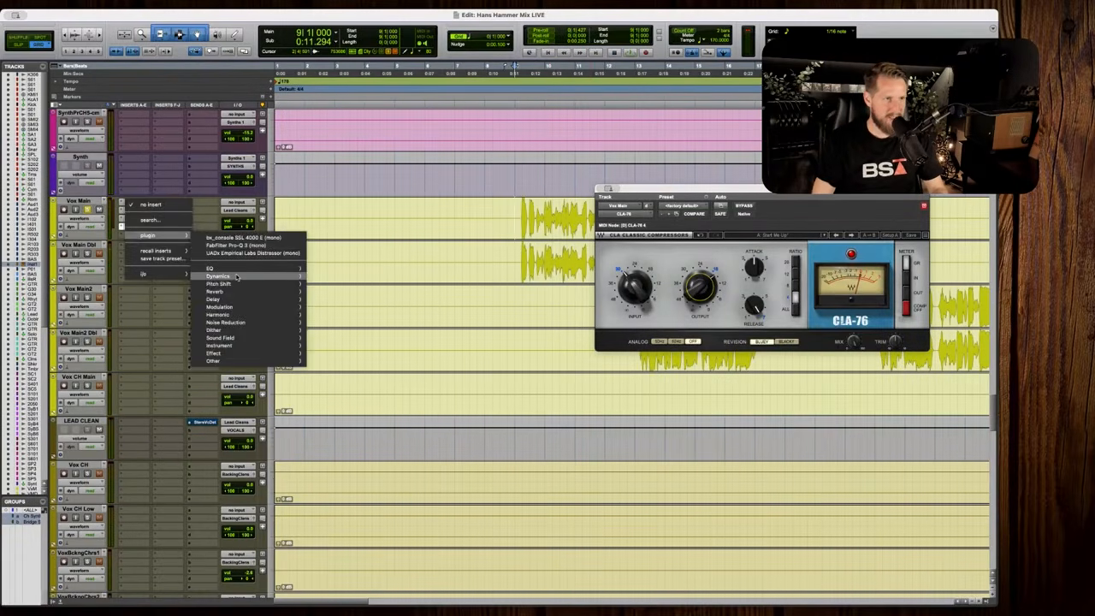
mouse_move(237, 277)
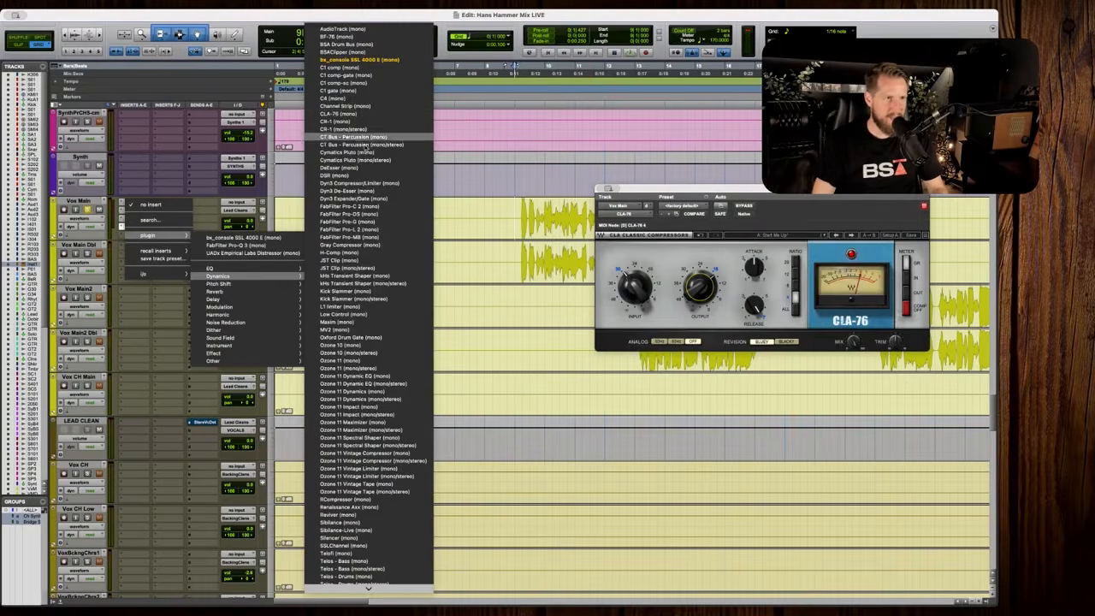
click(354, 176)
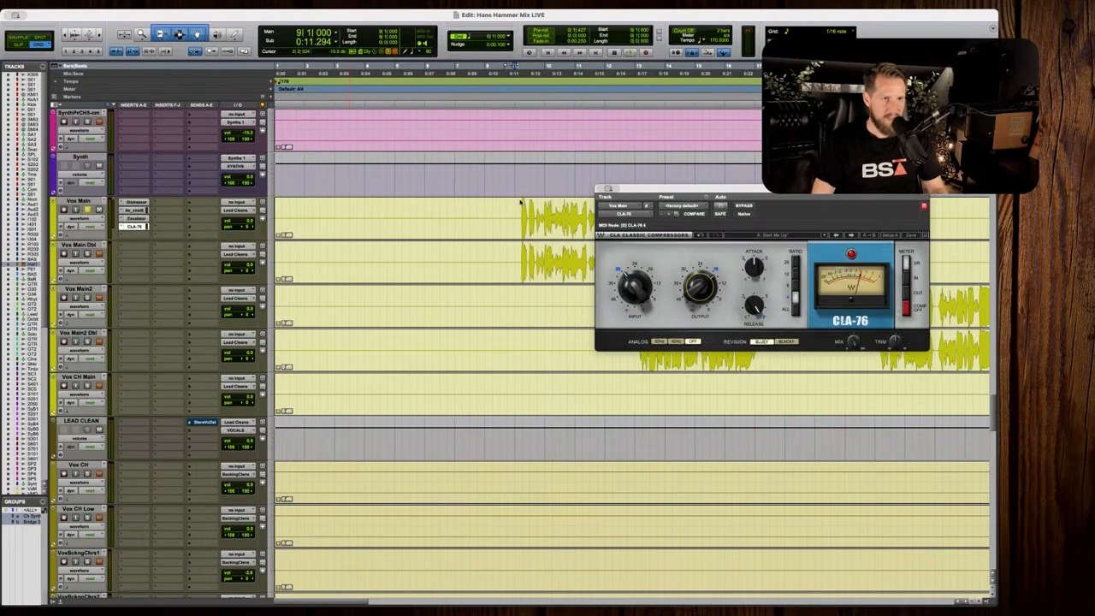
Set the DSR's range to about -8.36 dB and its threshold to -17.08 dB while playing the lead vocal.
key(space)
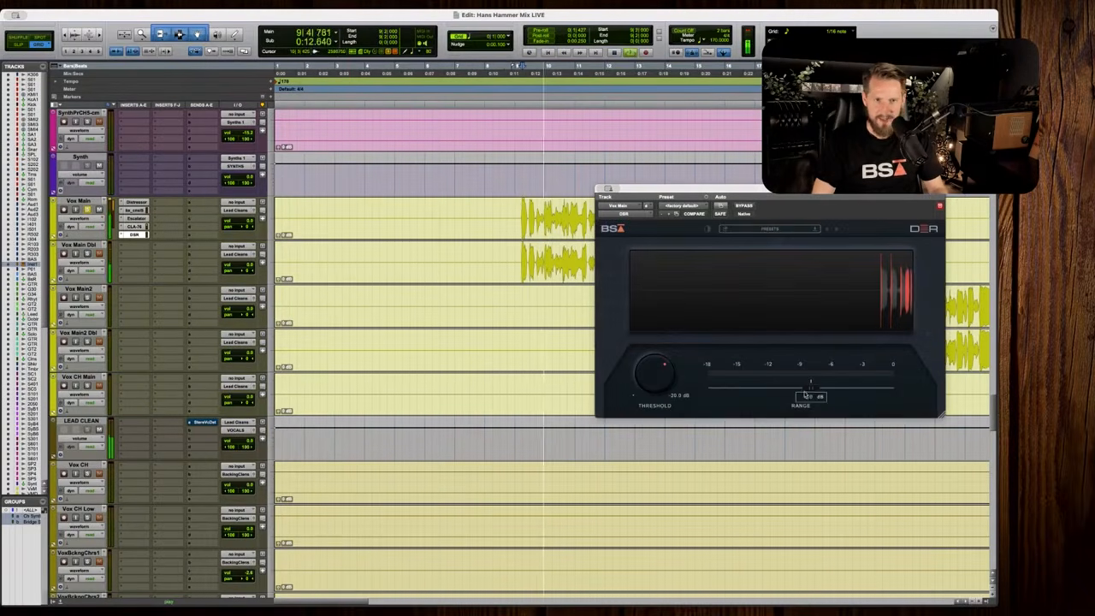
drag(805, 396, 804, 390)
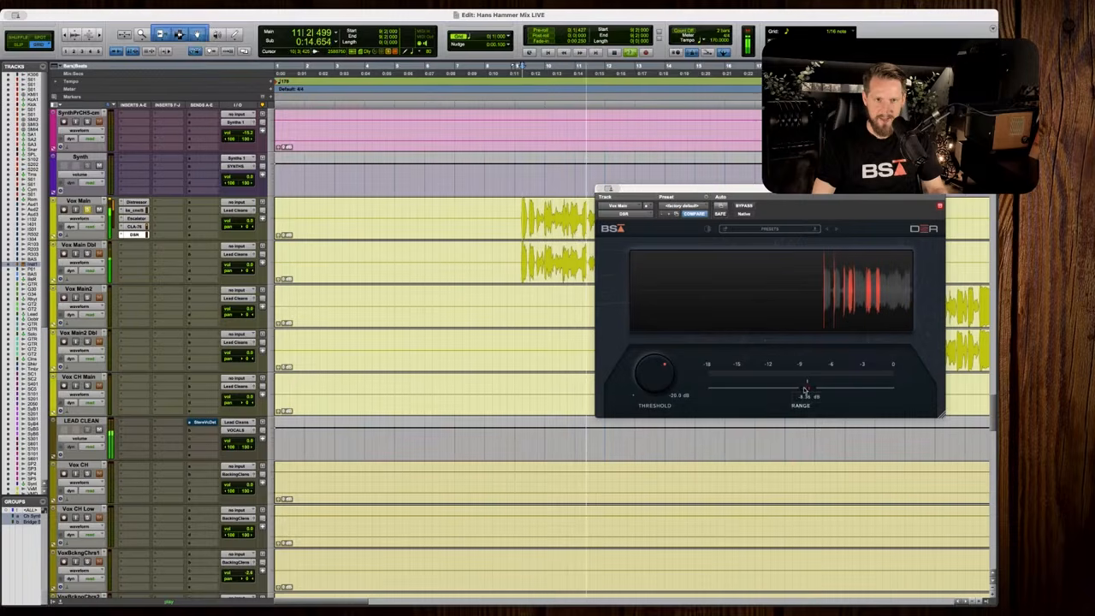
drag(657, 374, 656, 371)
key(space)
Play Vox Main from bar 11 and compare the sibilance with the DSR bypassed and active.
scroll(442, 186, right, 3)
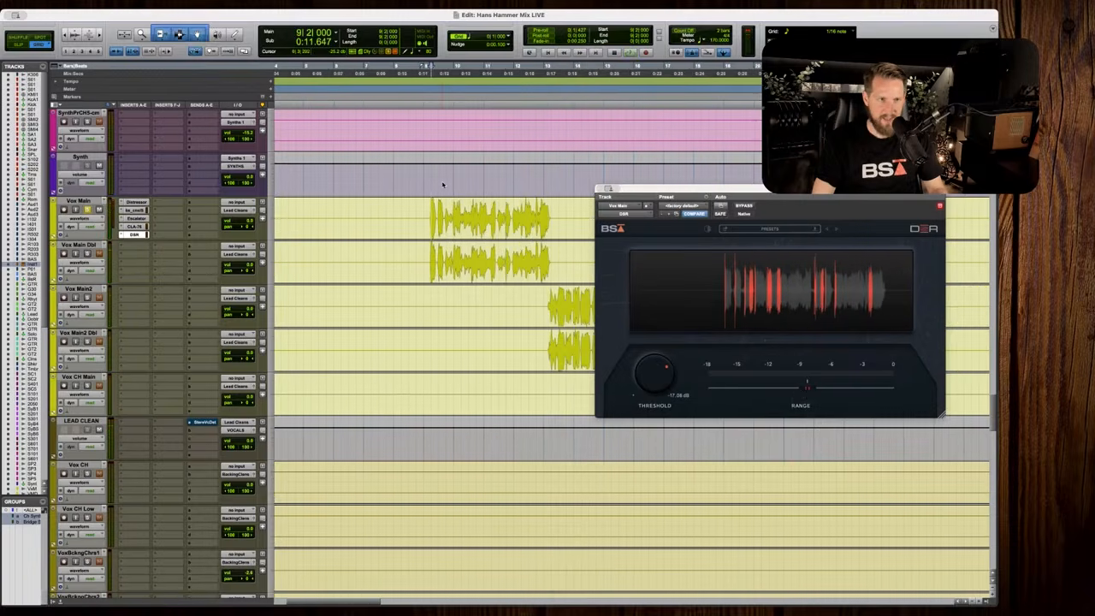
click(493, 210)
key(space)
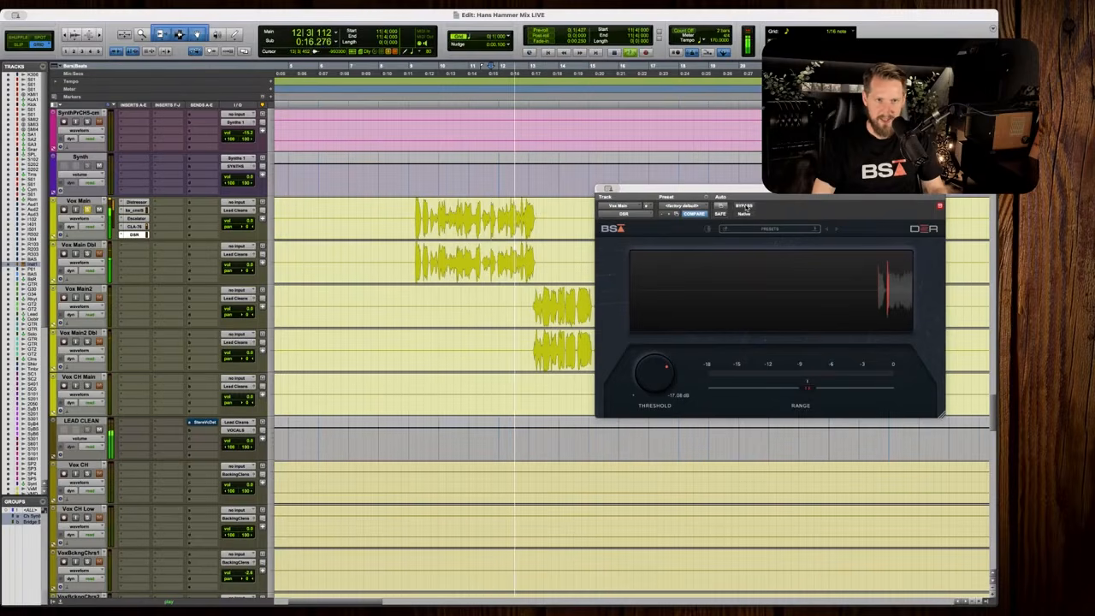
click(747, 208)
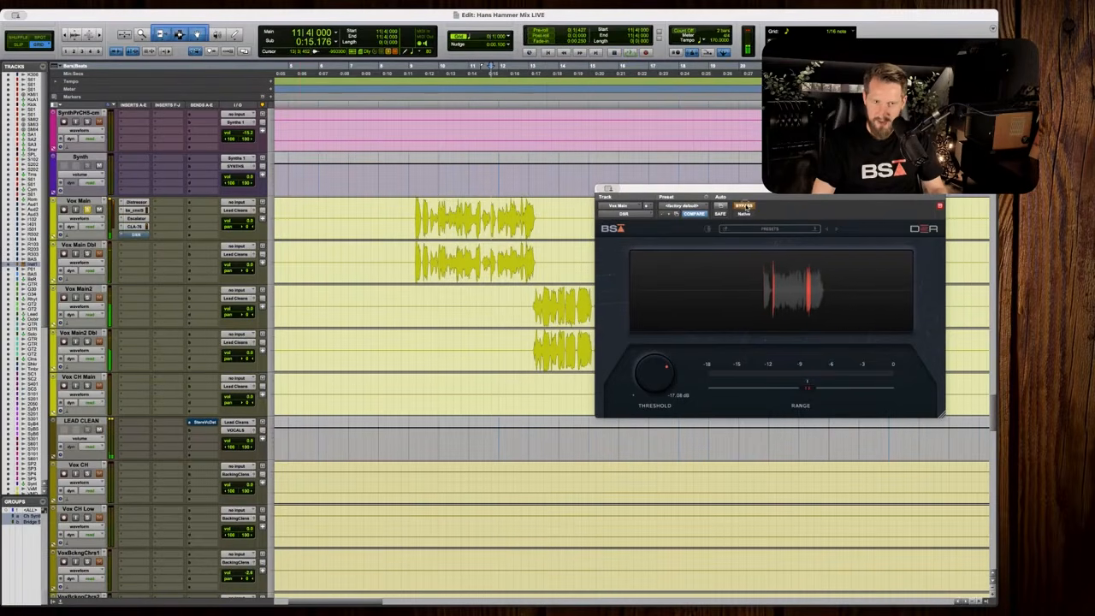
click(745, 208)
Open the bx_console SSL 4000 E on Vox Main and audition the whole vocal chain from the start of the phrase at bar 9.
click(133, 211)
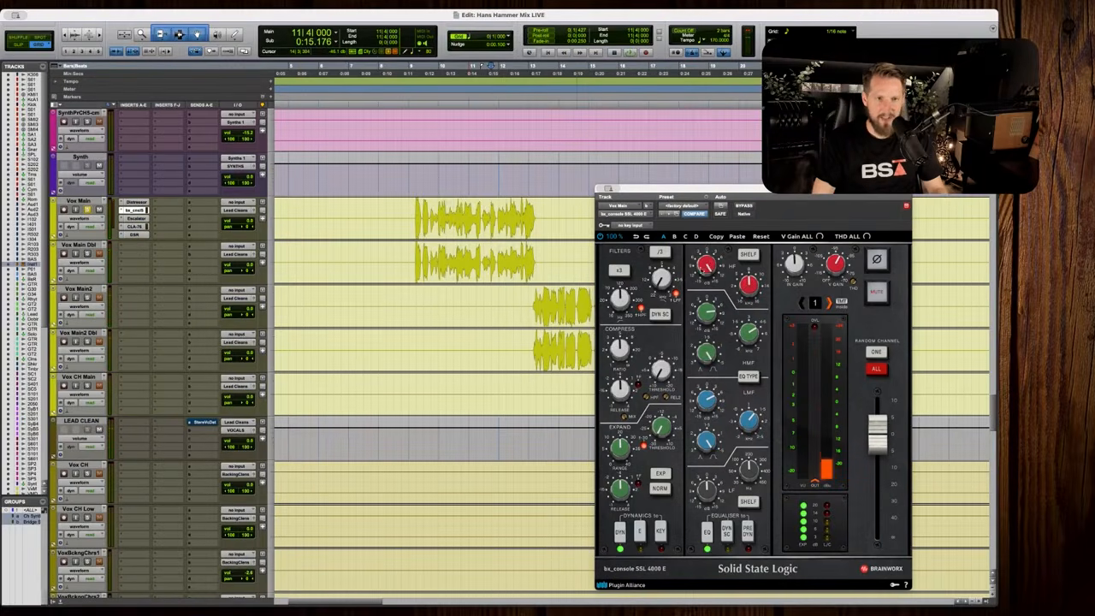
click(411, 209)
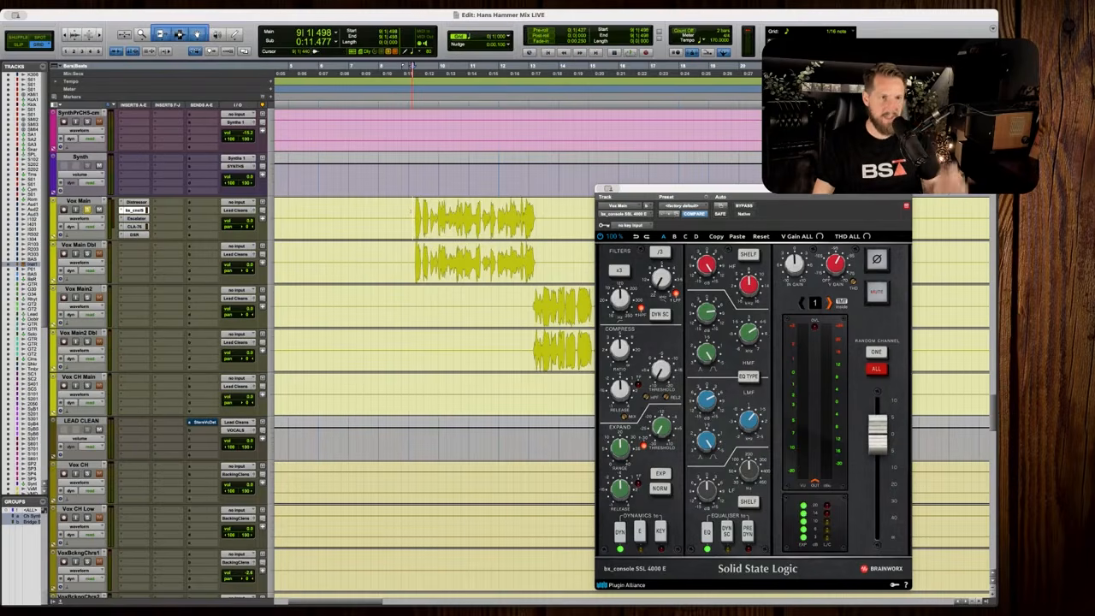
key(space)
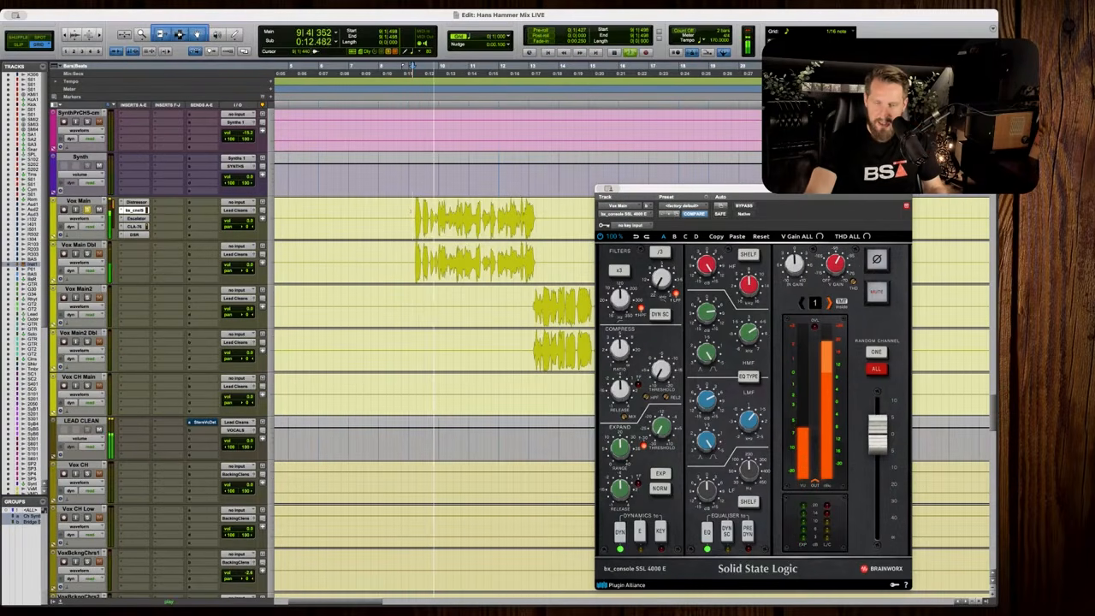
key(space)
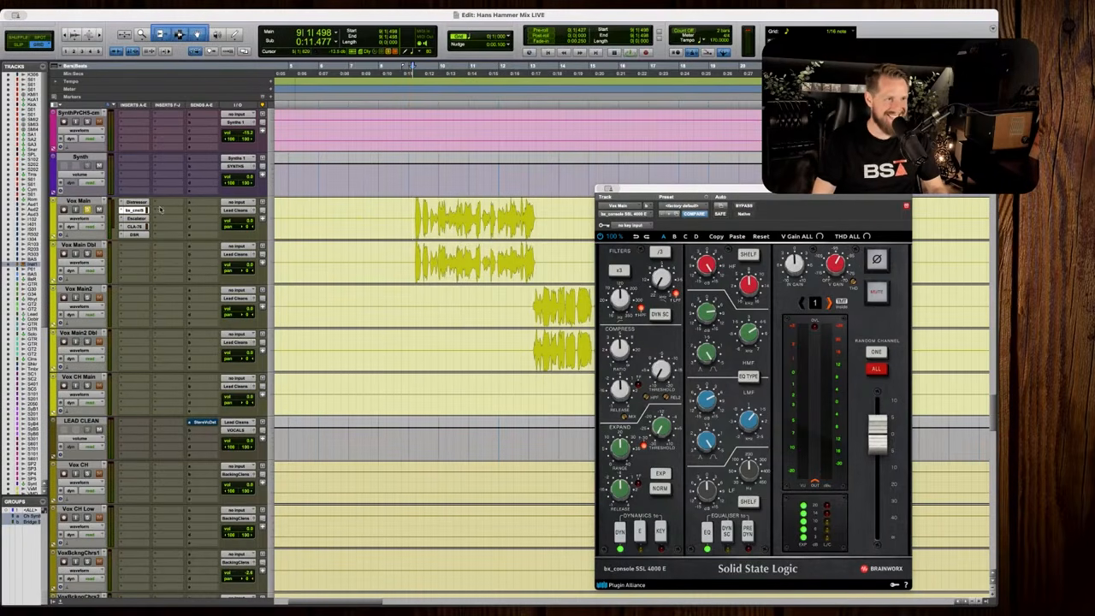
Copy the Distressor, SSL console, Escalator, CLA-76 and DSR inserts from Vox Main to the same slots on Vox Main Dbl.
drag(144, 203, 135, 278)
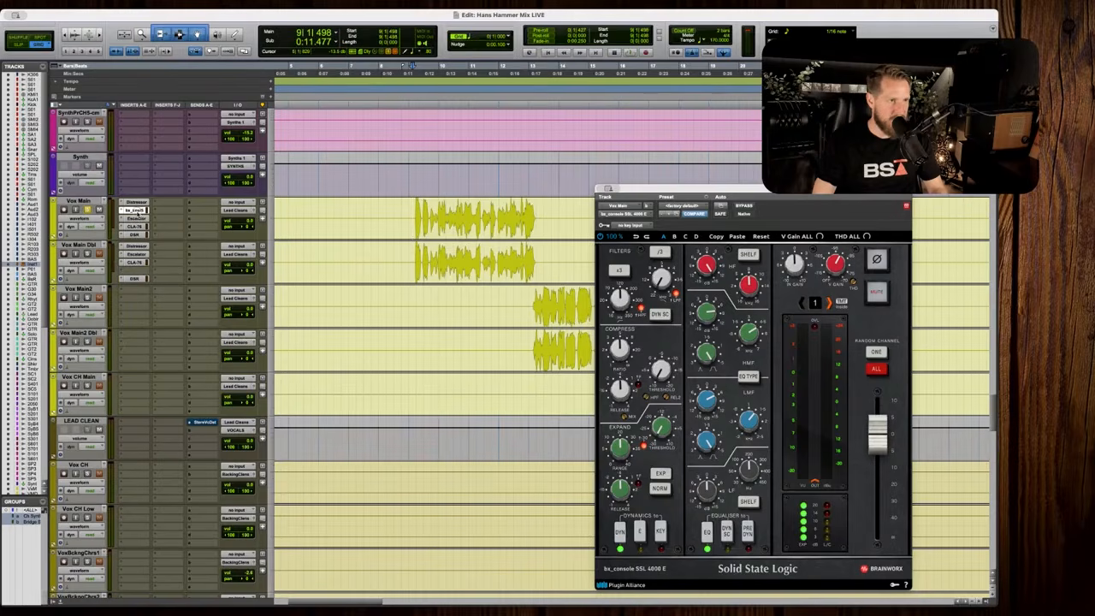
drag(137, 211, 142, 253)
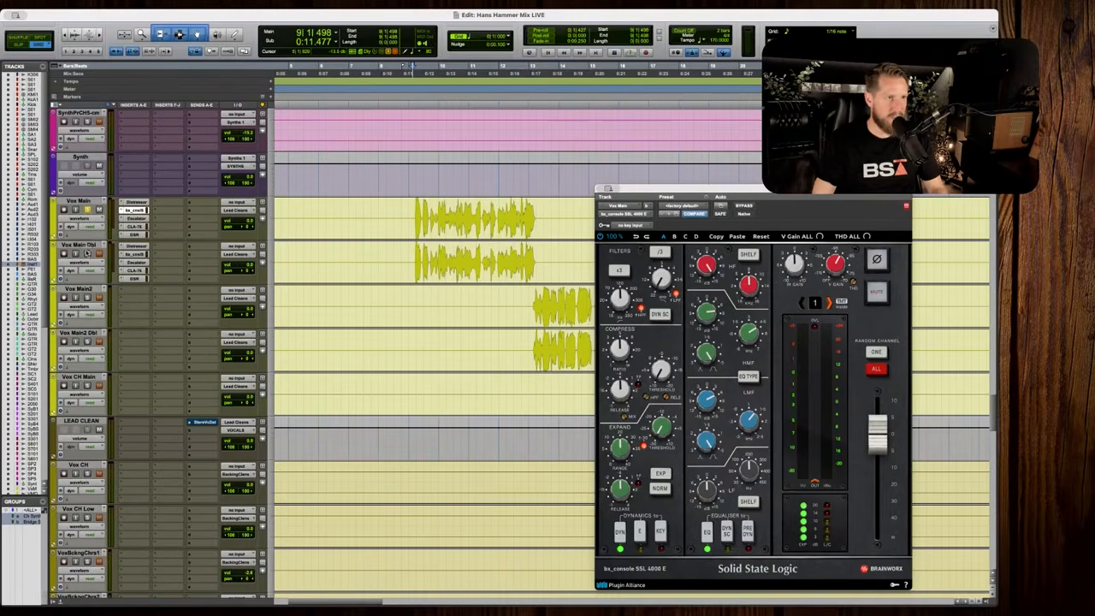
Try Vox Main Dbl at -11.9 dB, then audition both vocals at 0.0 dB panned to opposite sides.
click(246, 266)
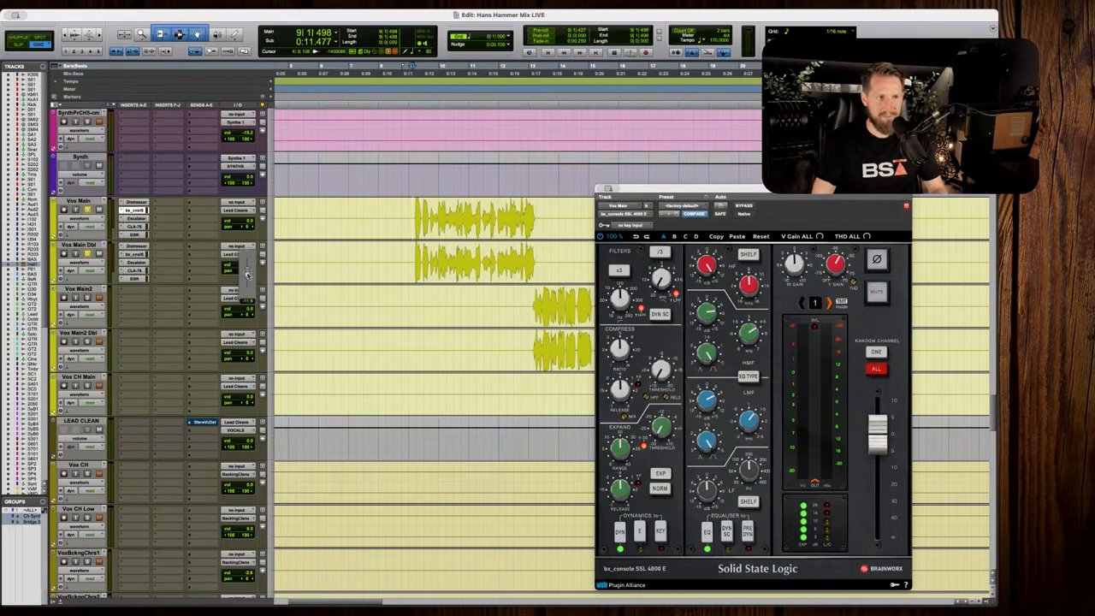
drag(248, 275, 249, 275)
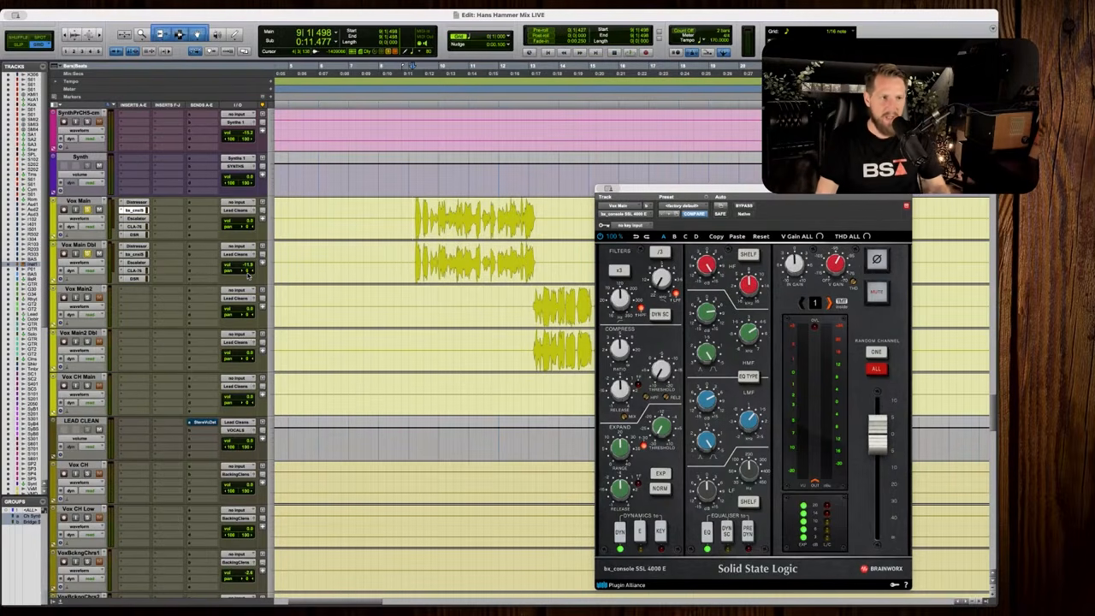
drag(246, 227, 237, 228)
key(space)
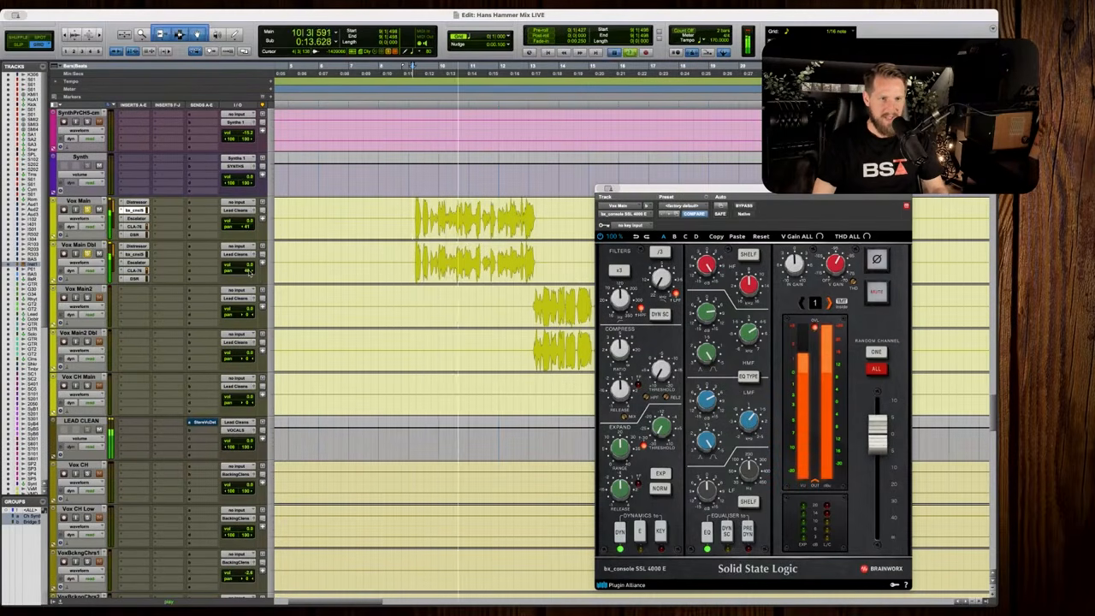
key(space)
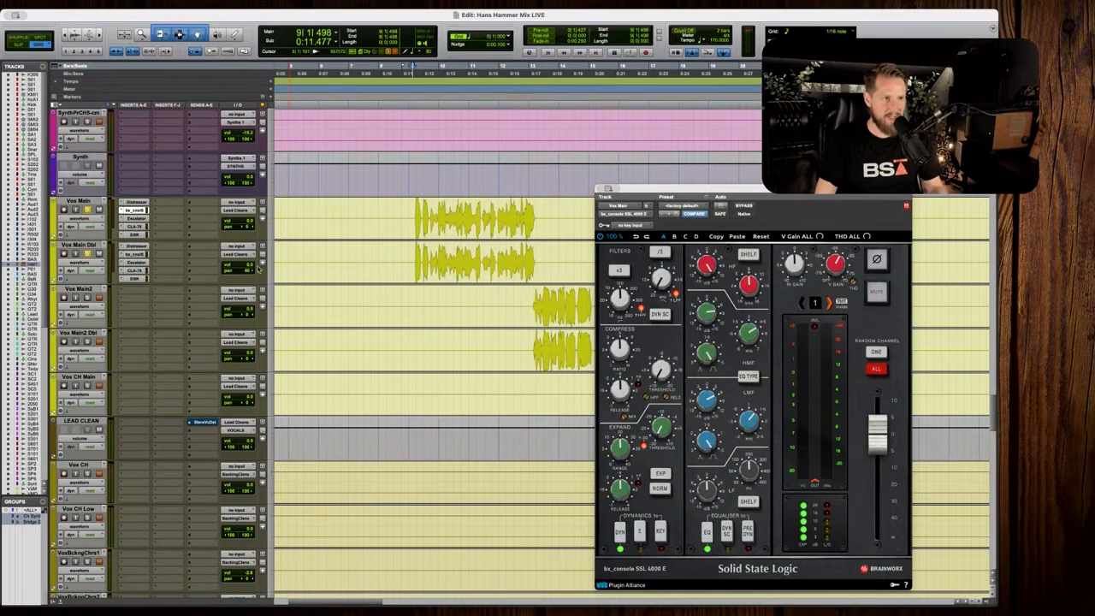
Set Vox Main Dbl's volume to about -6.6 dB and play both soloed vocals centred from bar 9.
click(244, 265)
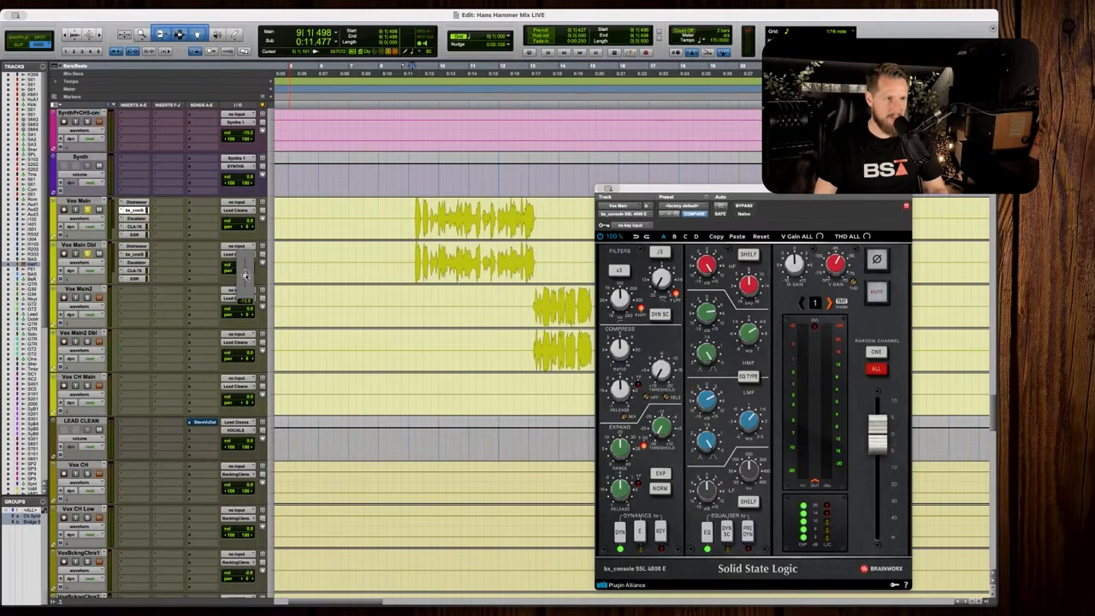
key(space)
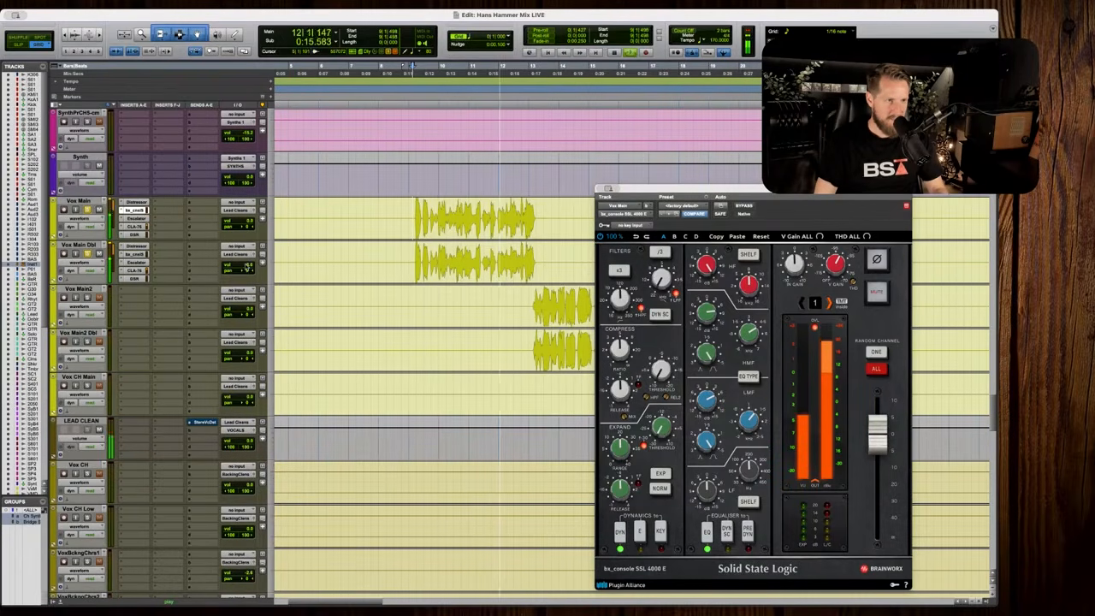
key(space)
click(413, 210)
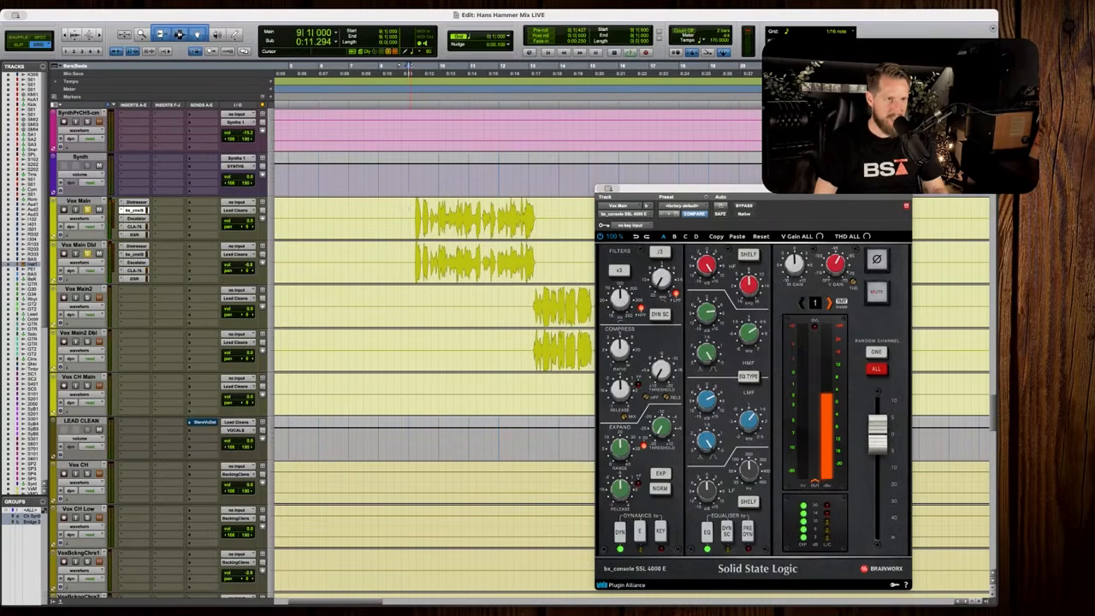
scroll(413, 209, right, 5)
scroll(414, 210, left, 2)
key(space)
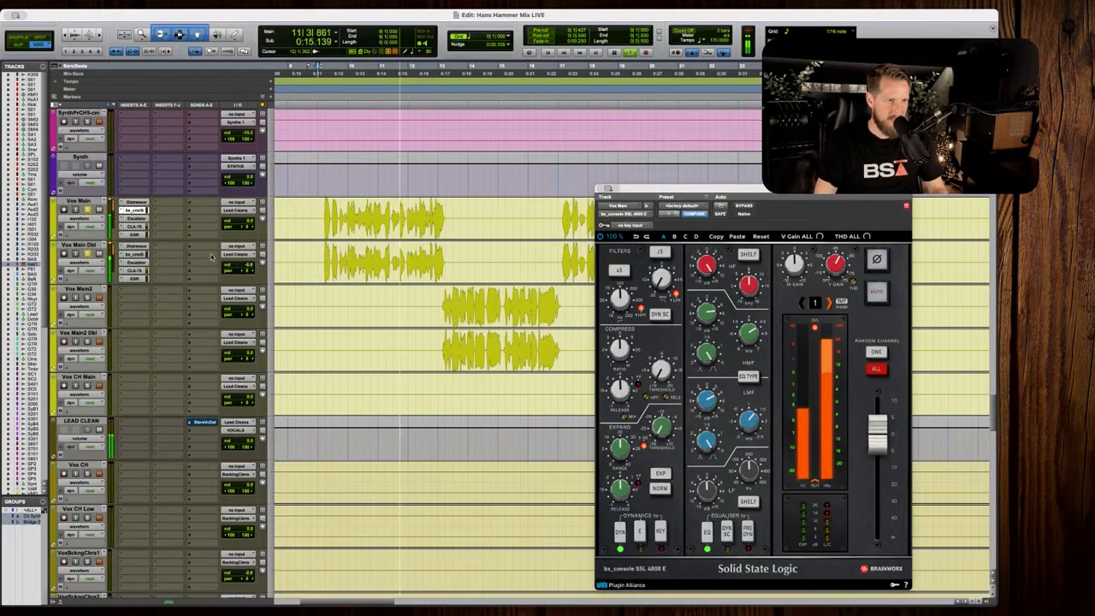
Audition the soloed Vox Main and Vox Main Dbl tracks together again from bar 9.
scroll(107, 225, left, 2)
key(space)
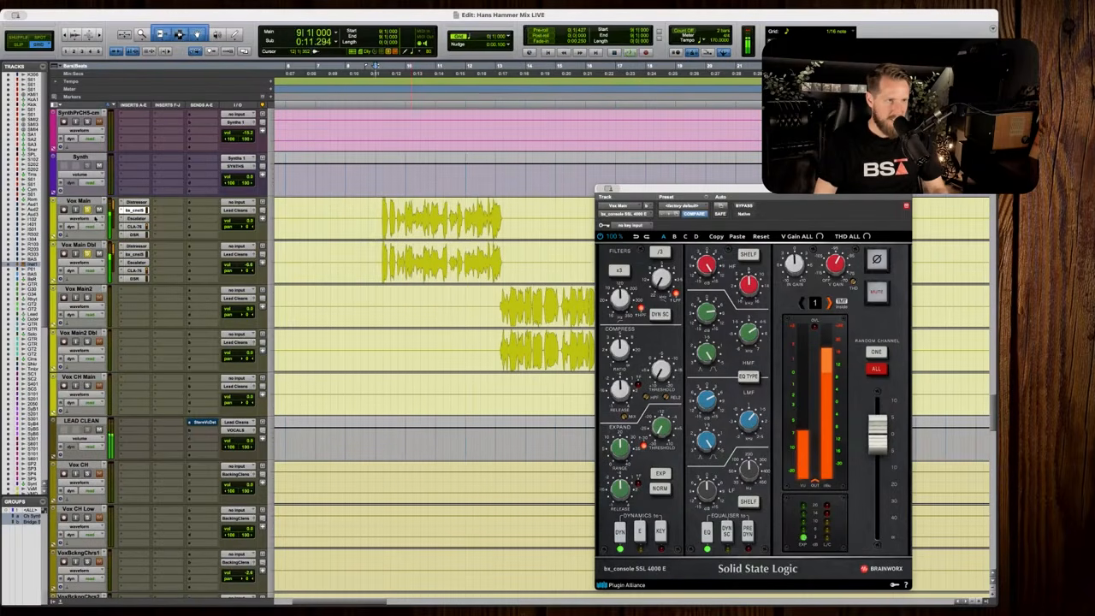
key(space)
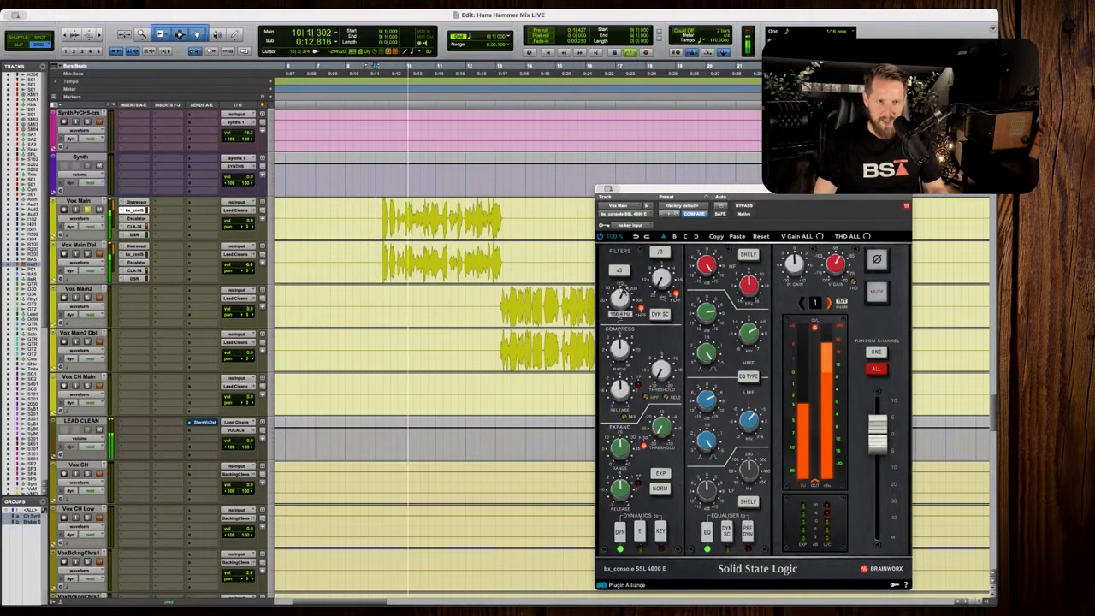
key(space)
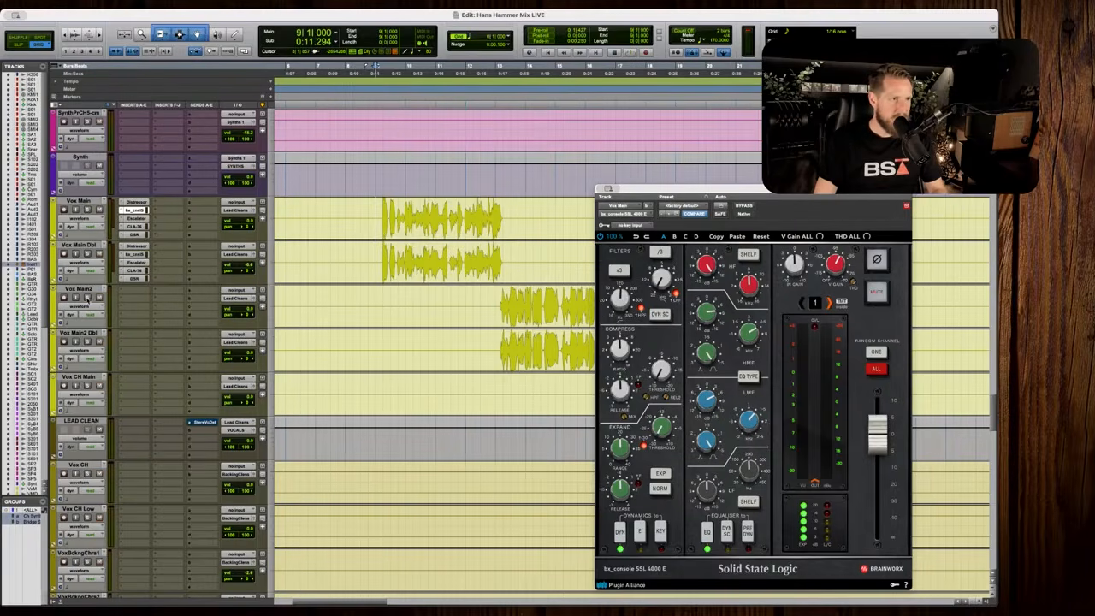
Solo Vox Main2 and copy the Distressor, SSL console, Escalator, CLA-76 and DSR inserts onto Vox Main2 and Vox Main2 Dbl.
click(88, 298)
drag(135, 203, 137, 294)
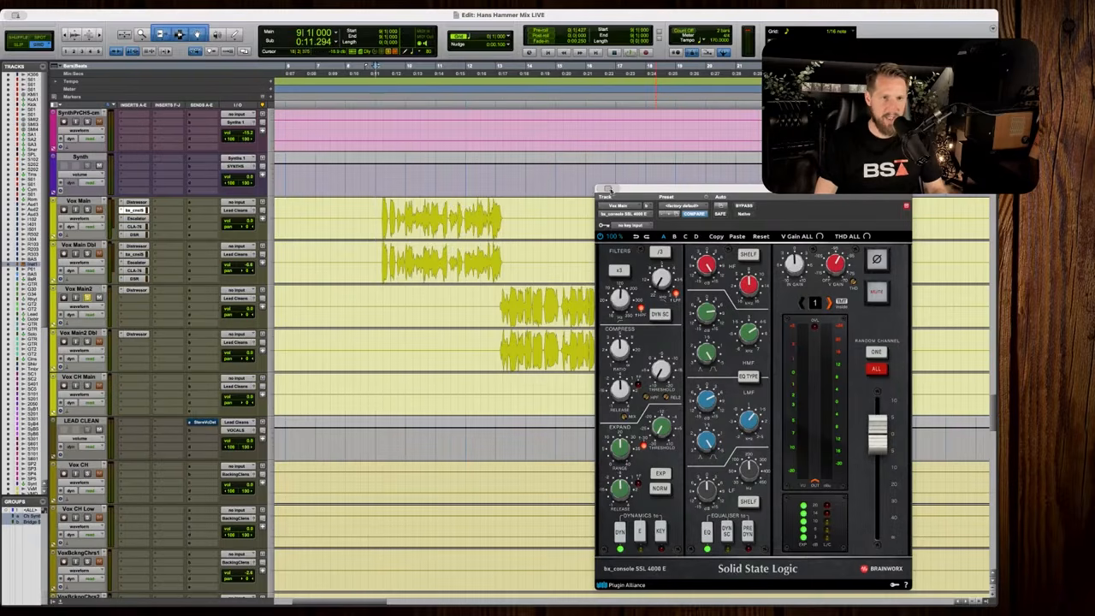
click(609, 188)
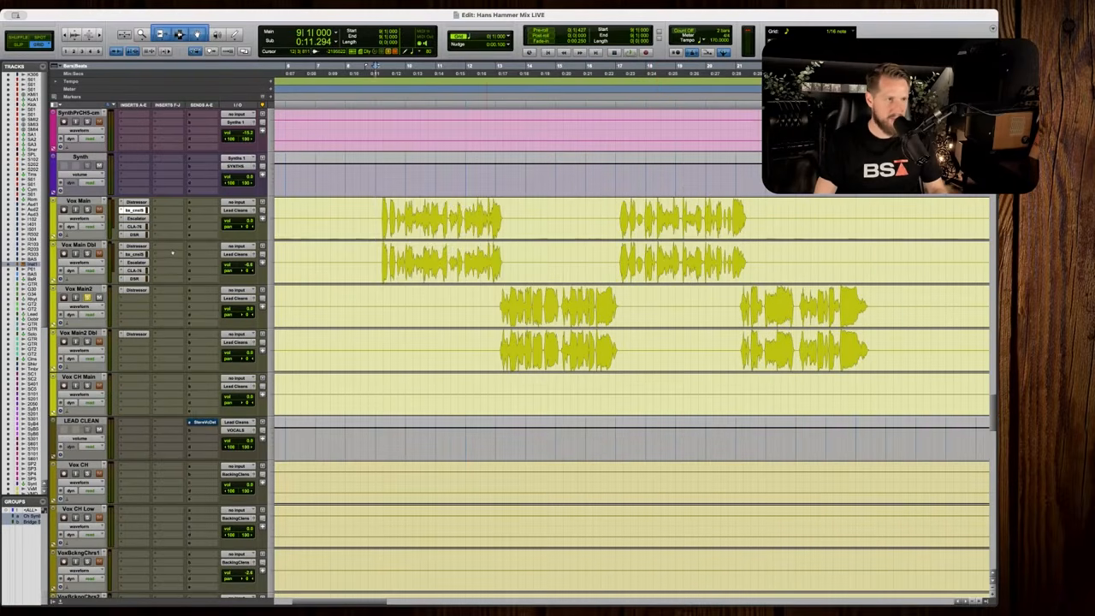
drag(126, 211, 135, 345)
drag(136, 262, 133, 350)
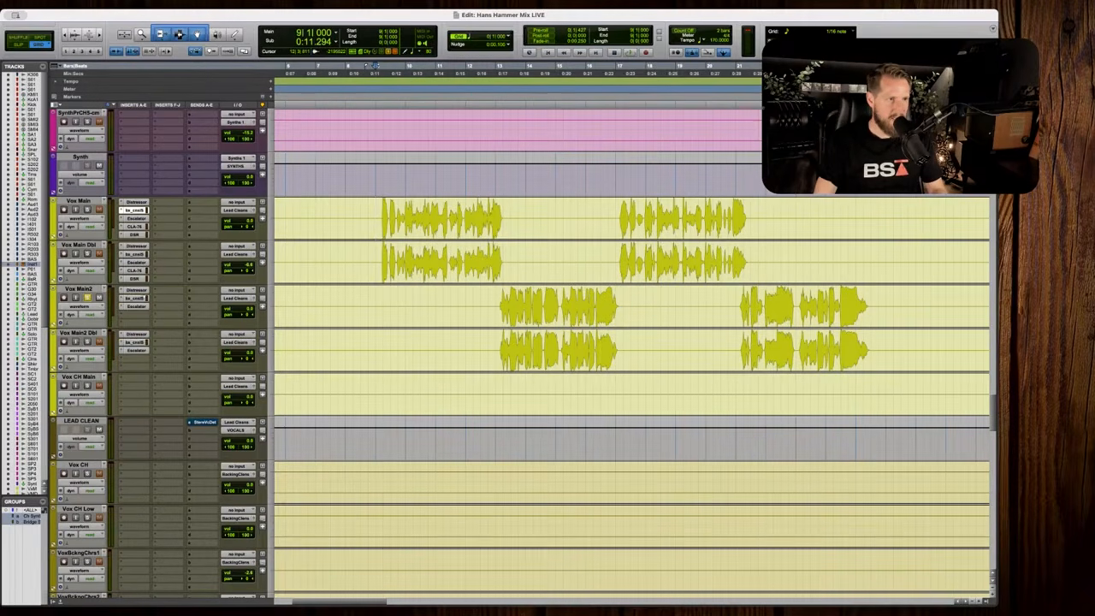
drag(138, 272, 140, 360)
drag(135, 279, 139, 368)
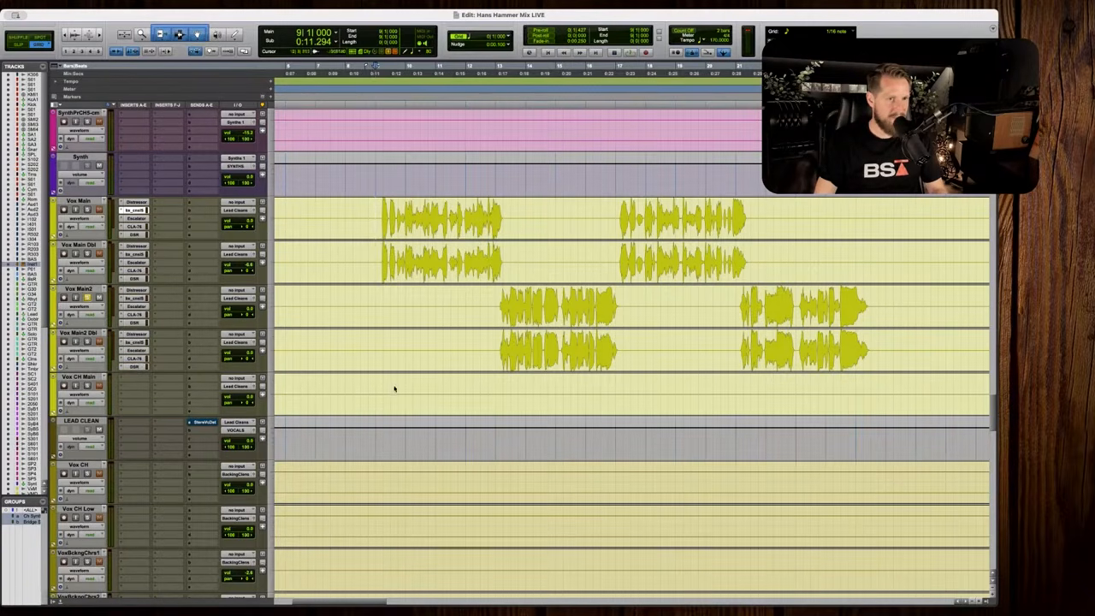
Set Vox Main2 Dbl's volume to about -6.6 dB to match Vox Main Dbl.
key(r)
key(r)
key(r)
key(t)
key(t)
key(t)
scroll(381, 389, right, 1)
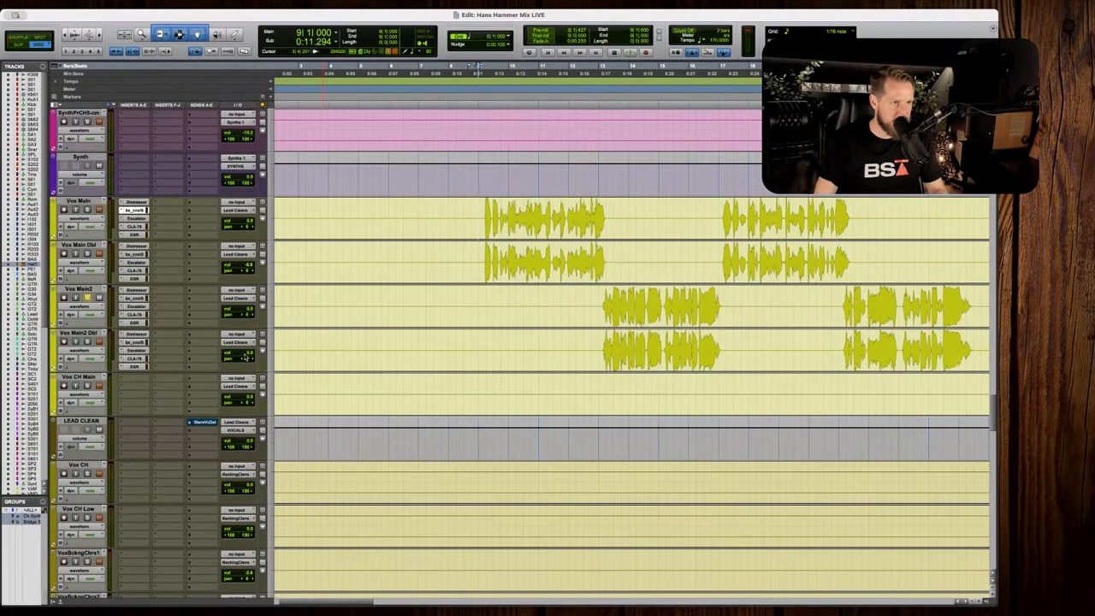
drag(245, 357, 246, 360)
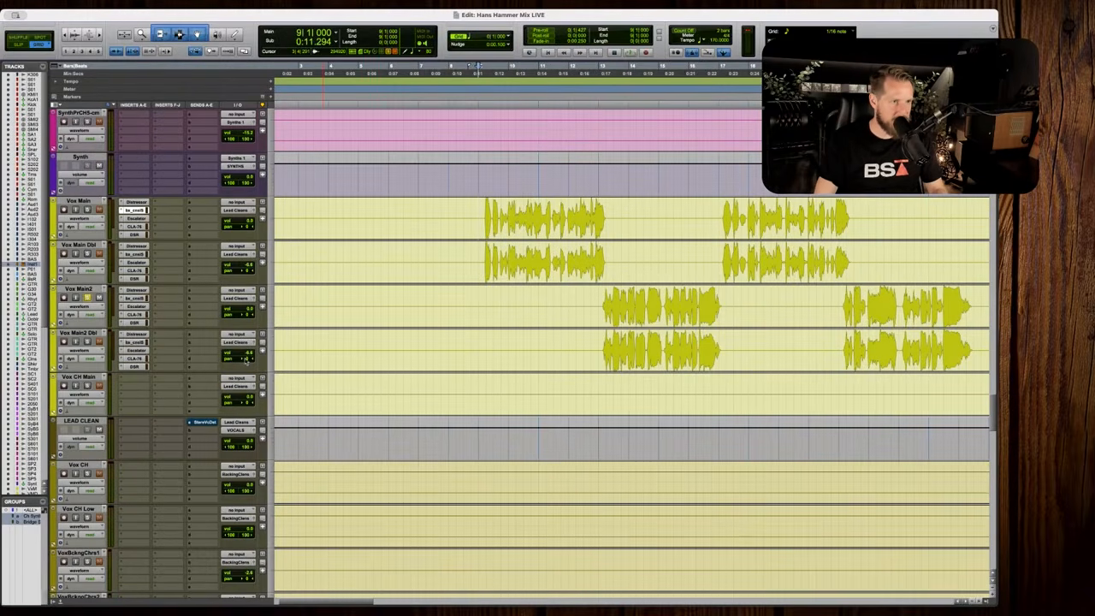
click(176, 205)
mouse_move(178, 204)
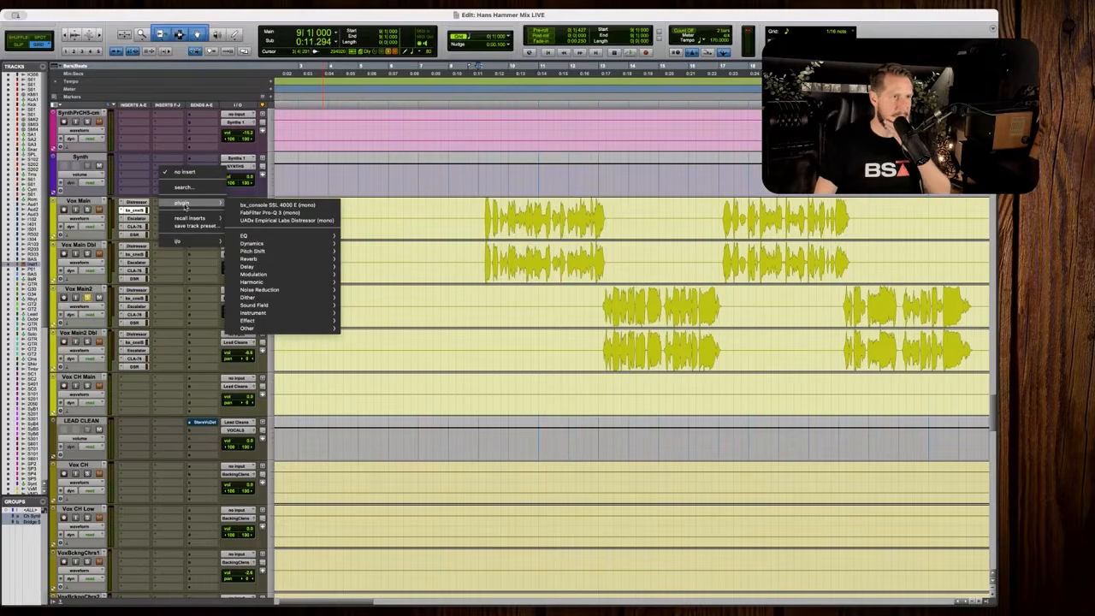
mouse_move(253, 281)
click(476, 241)
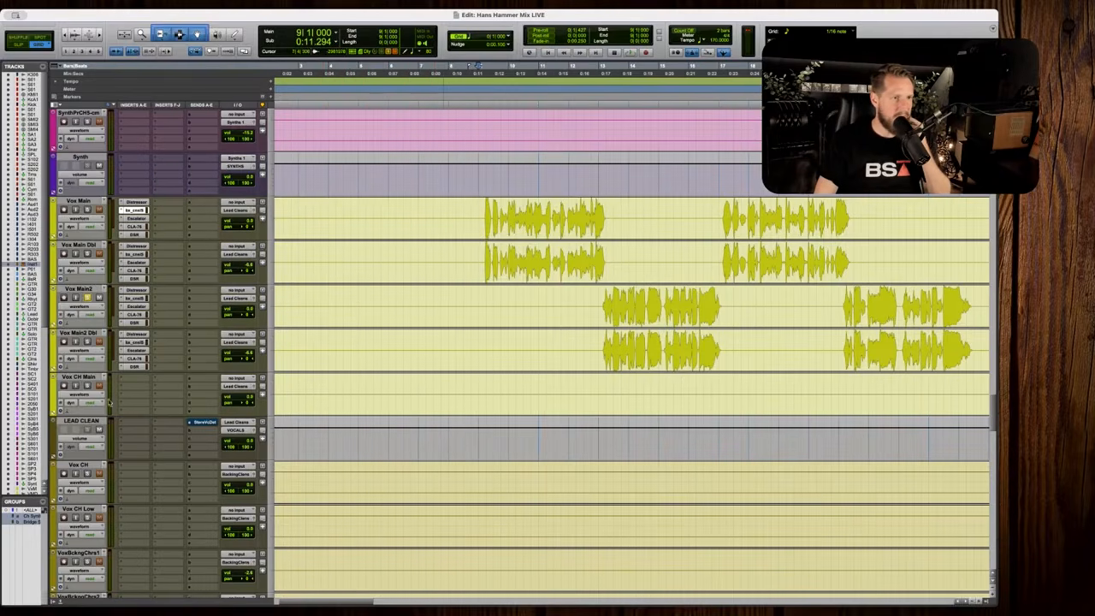
Create a mono Aux Input track directly below LEAD CLEAN and route its output to the VOCALS bus.
click(82, 421)
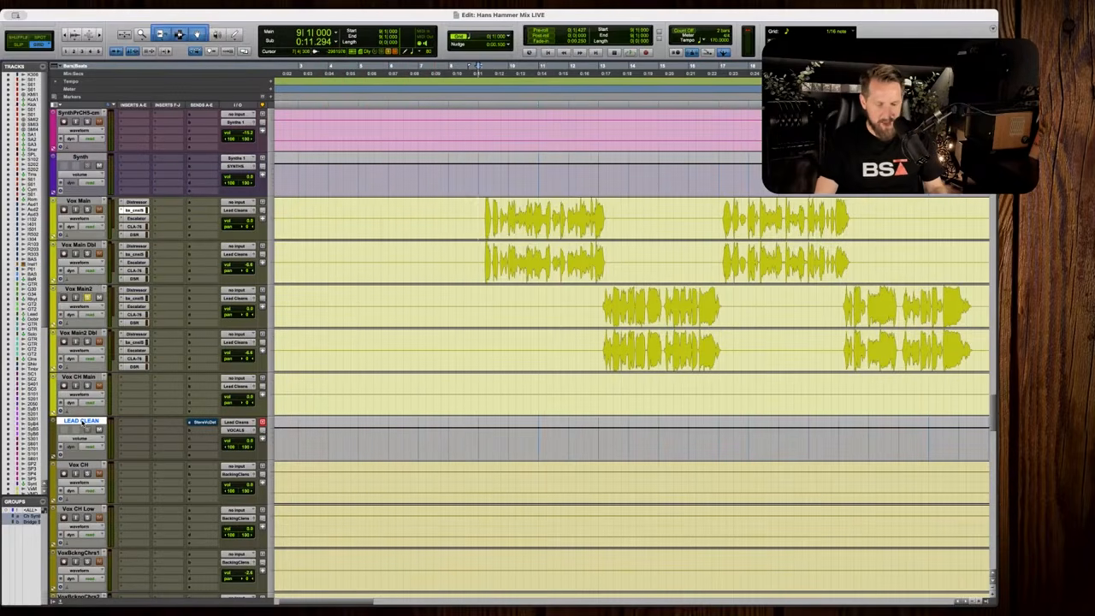
key(shift+super+n)
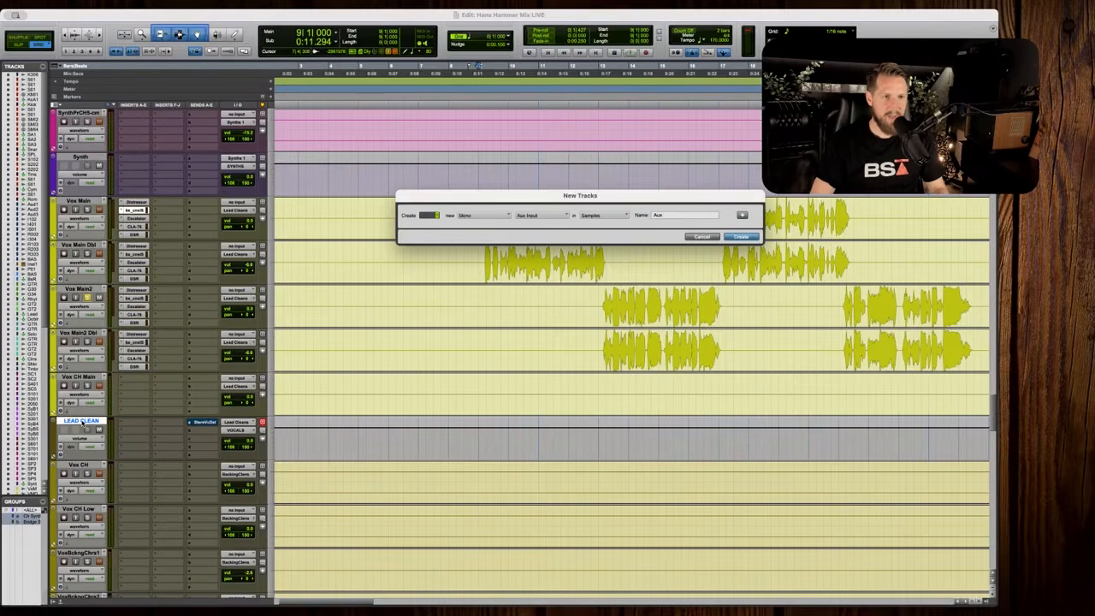
key(Return)
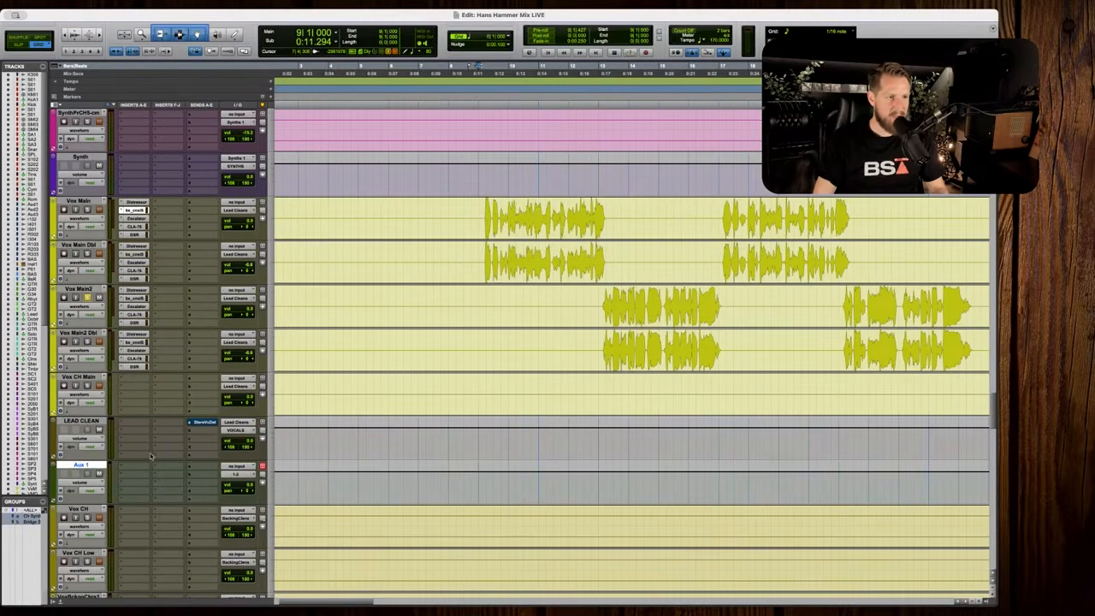
click(242, 475)
mouse_move(255, 483)
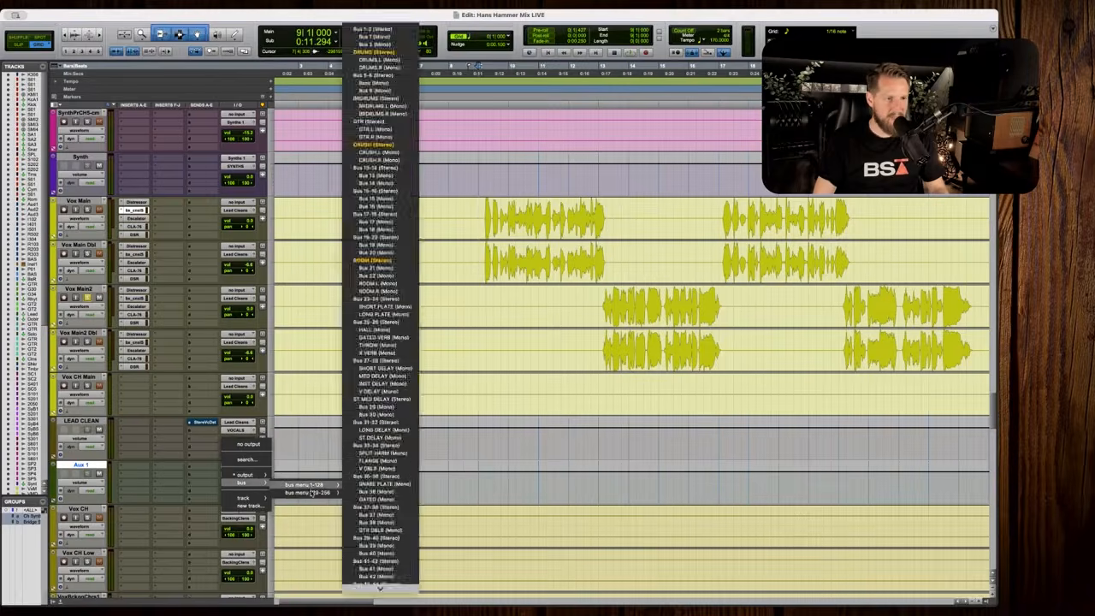
mouse_move(308, 493)
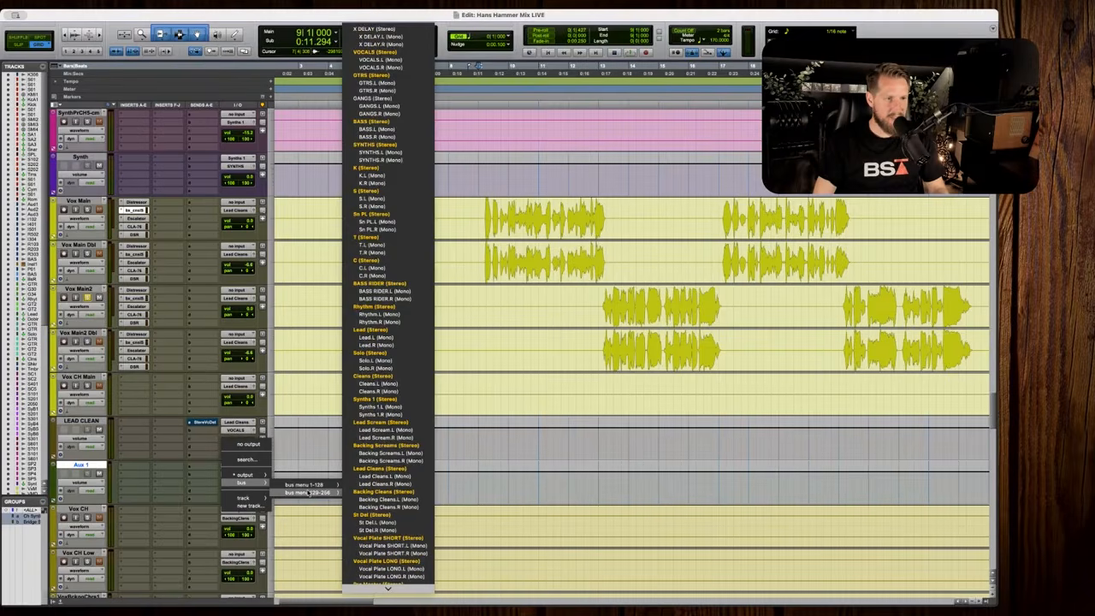
click(380, 53)
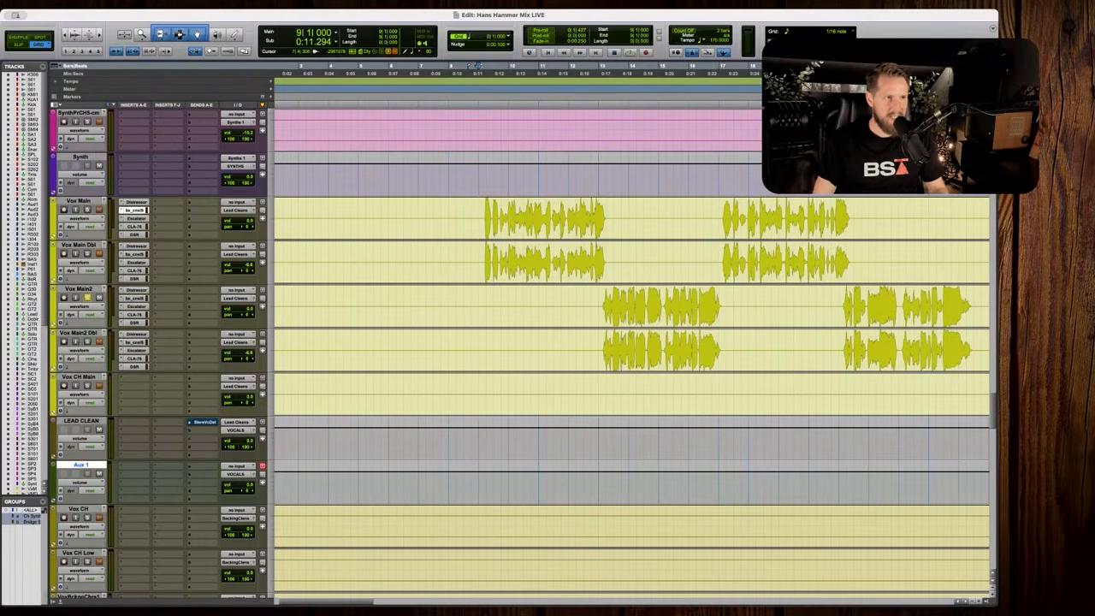
Add a send from Vox Main to mono Bus 1 and set Bus 1 as the input of Aux 1.
click(206, 204)
mouse_move(208, 205)
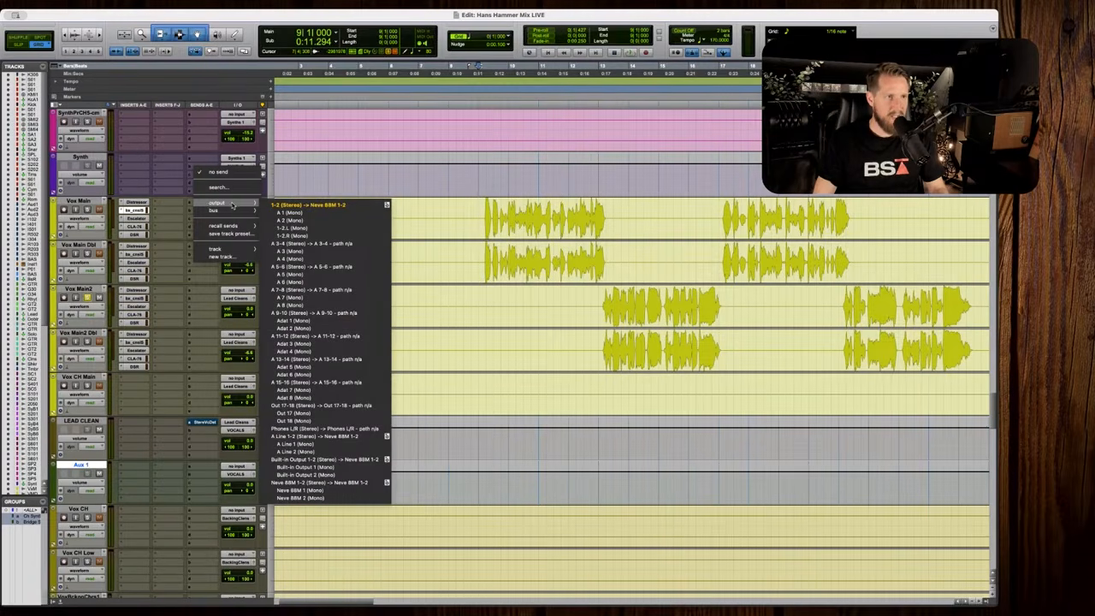
mouse_move(295, 212)
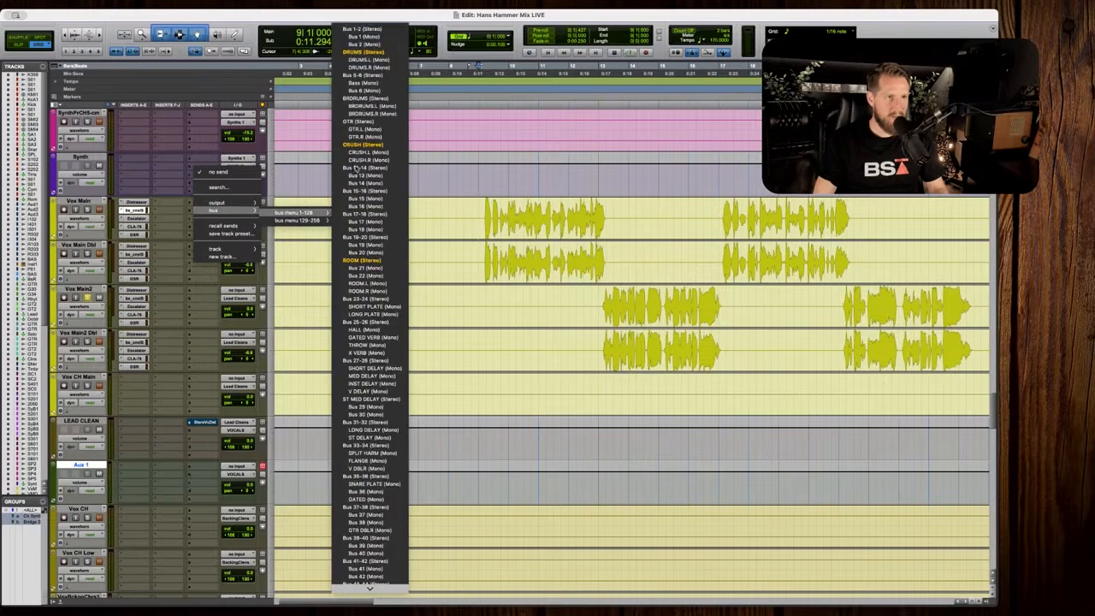
click(378, 31)
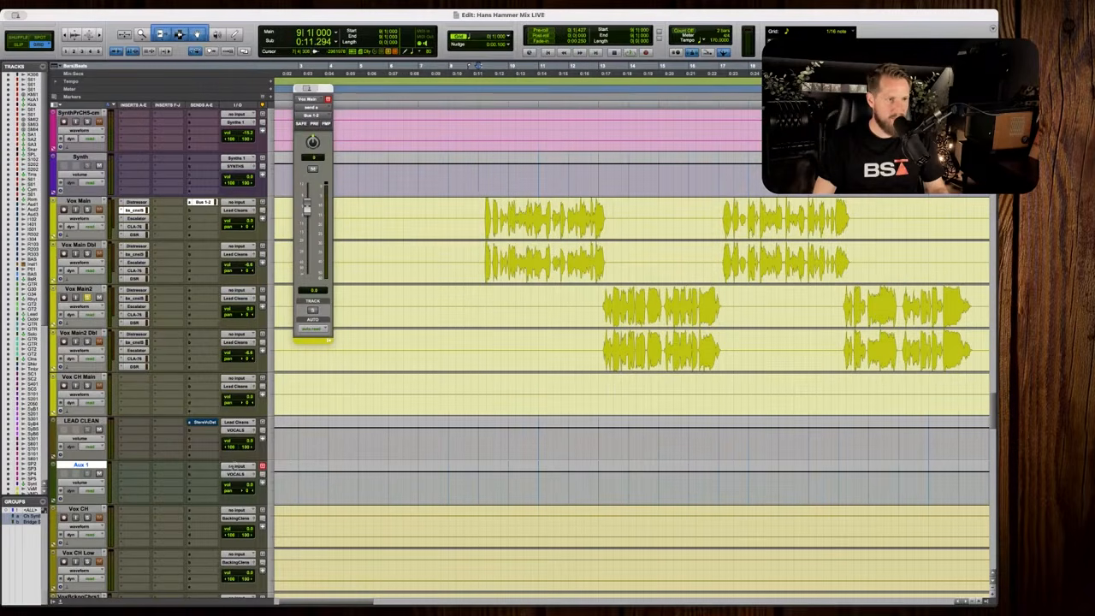
click(238, 466)
mouse_move(244, 475)
mouse_move(301, 476)
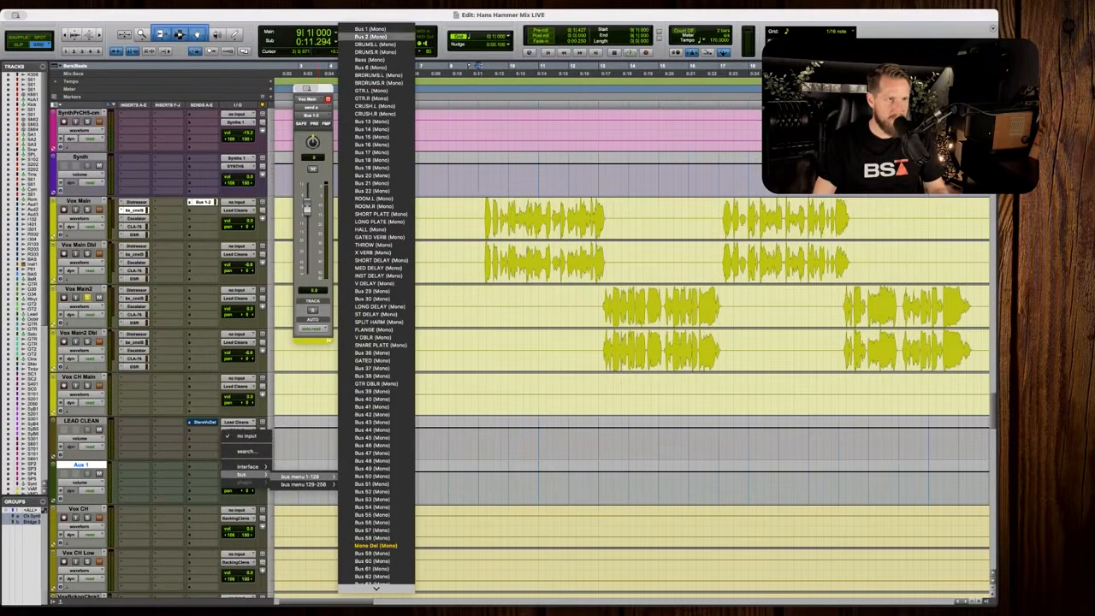
click(373, 30)
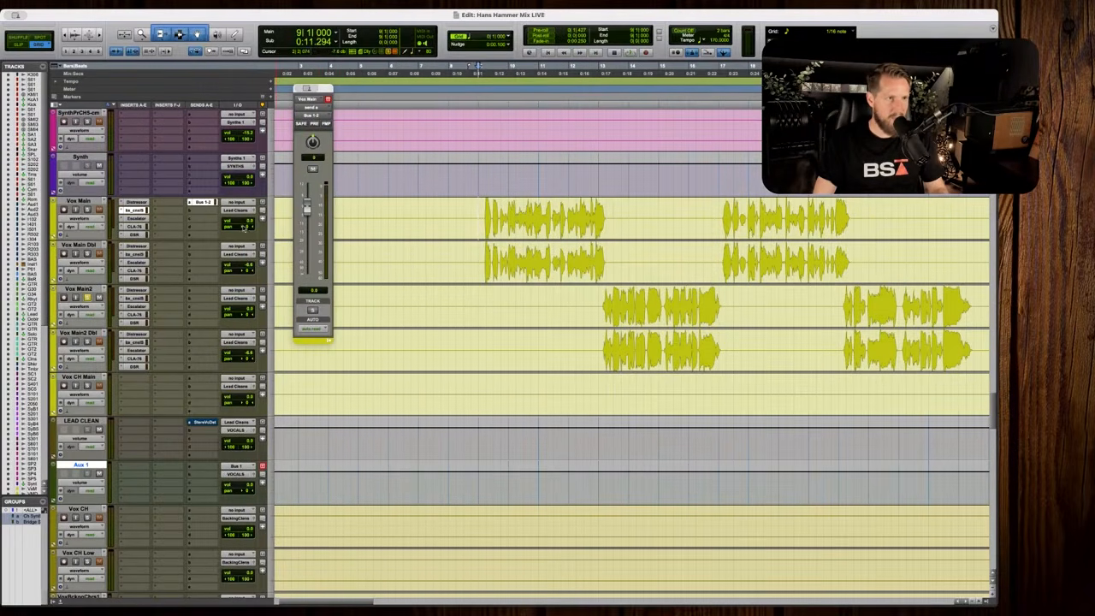
click(190, 203)
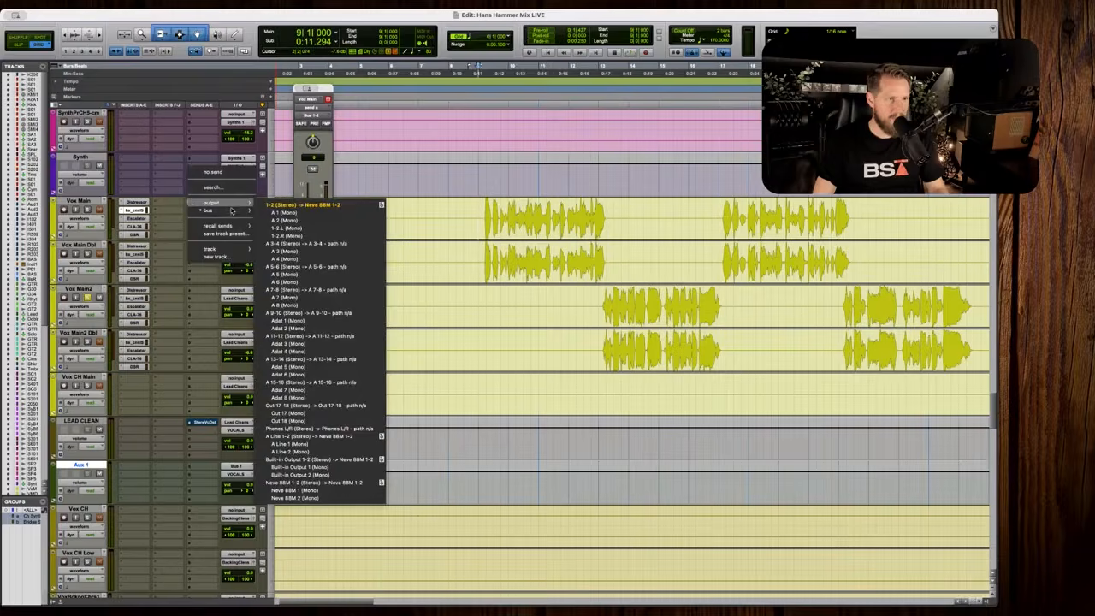
mouse_move(232, 211)
click(372, 38)
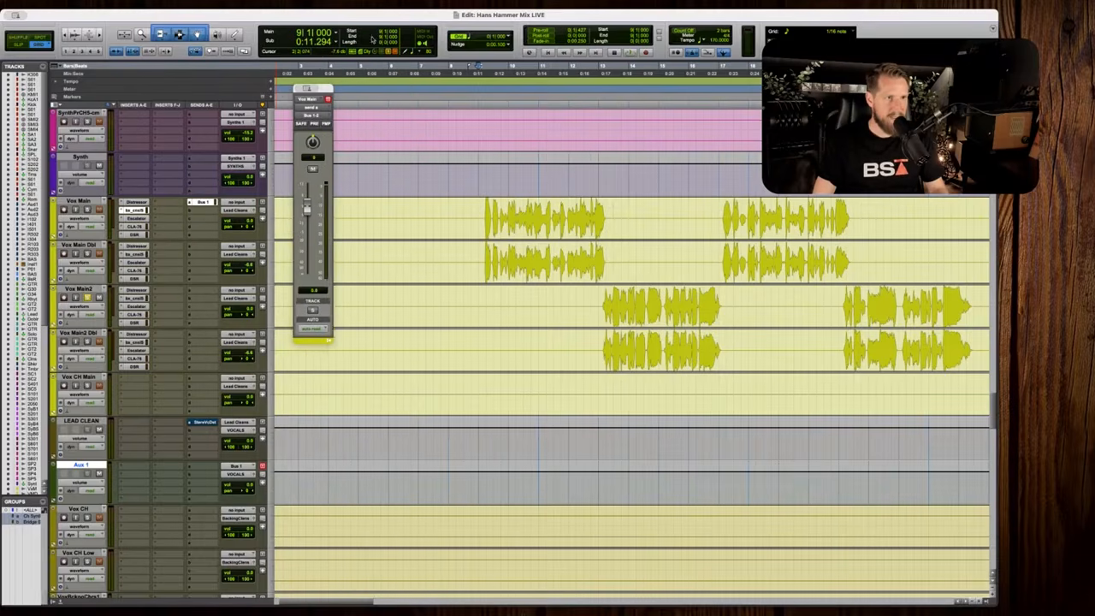
Insert BSA Delays (mono/stereo) on Aux 1, choose the Slap 1 mode and audition it with the soloed vocals.
click(133, 468)
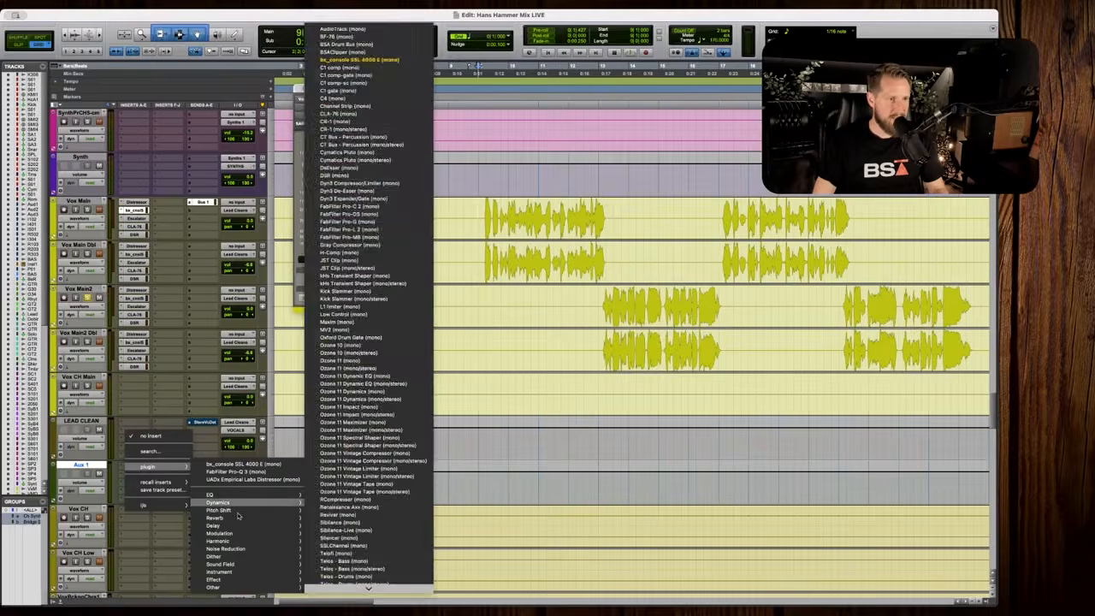
mouse_move(214, 525)
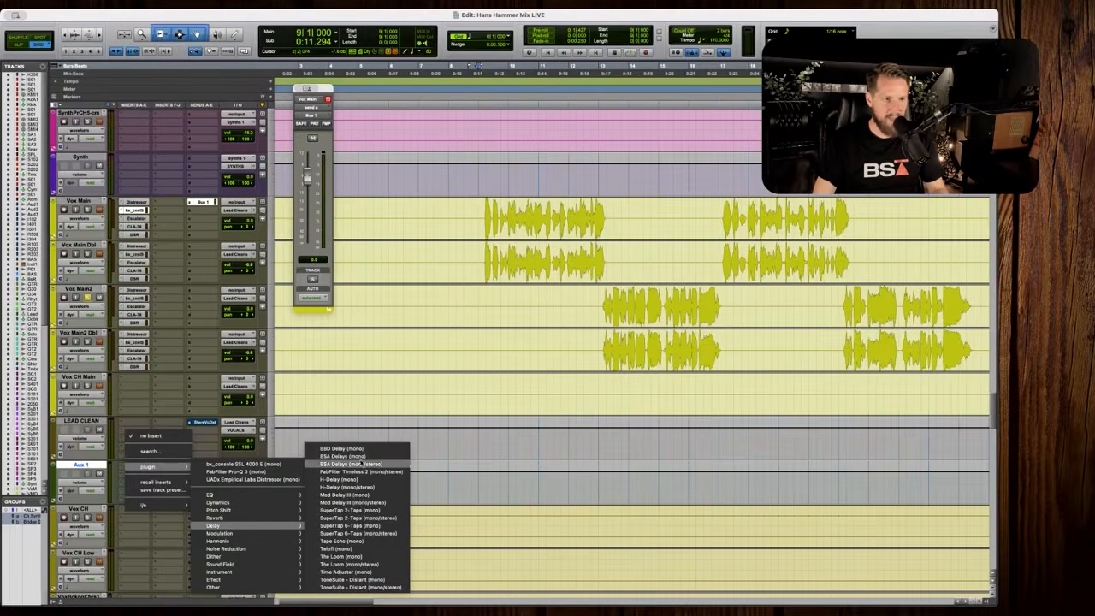
click(360, 463)
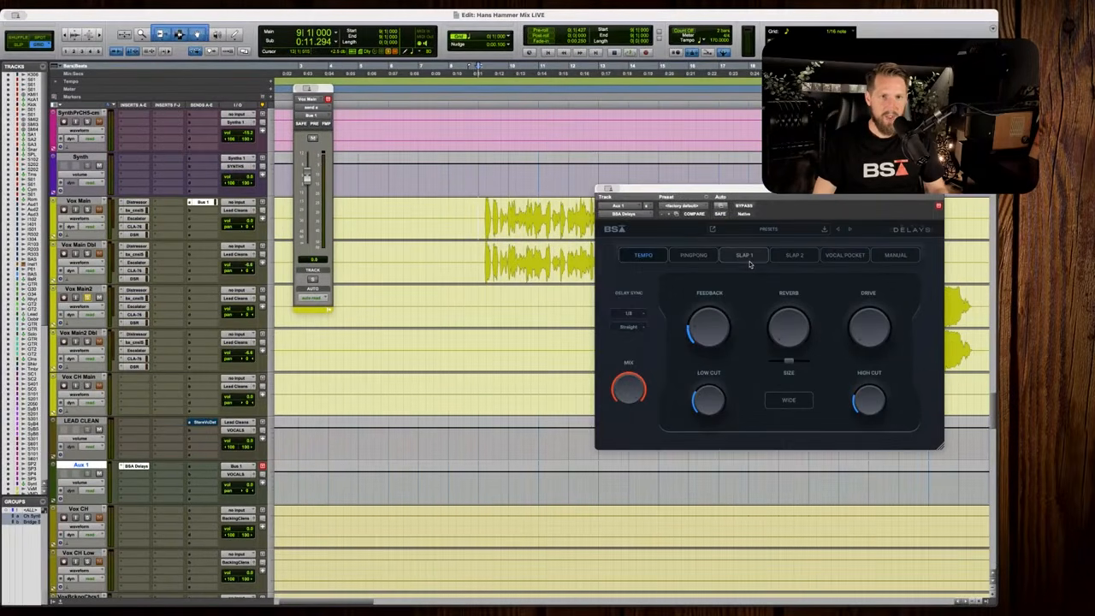
key(space)
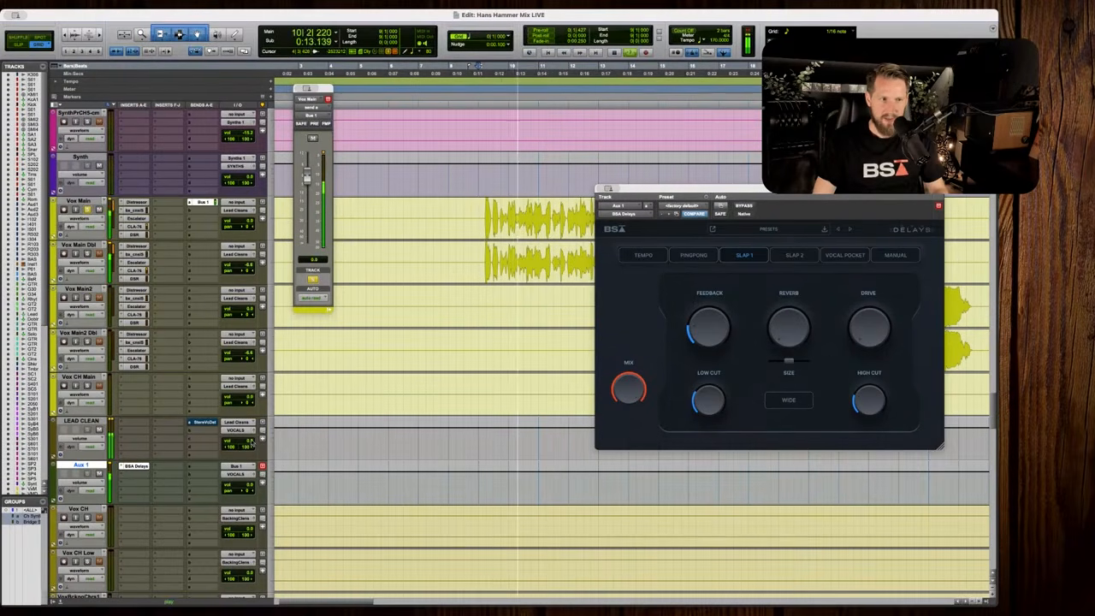
key(space)
Raise the slap delay's drive to about 43%, its high cut to about 45% and its low cut slightly while auditioning.
drag(870, 341, 842, 315)
key(space)
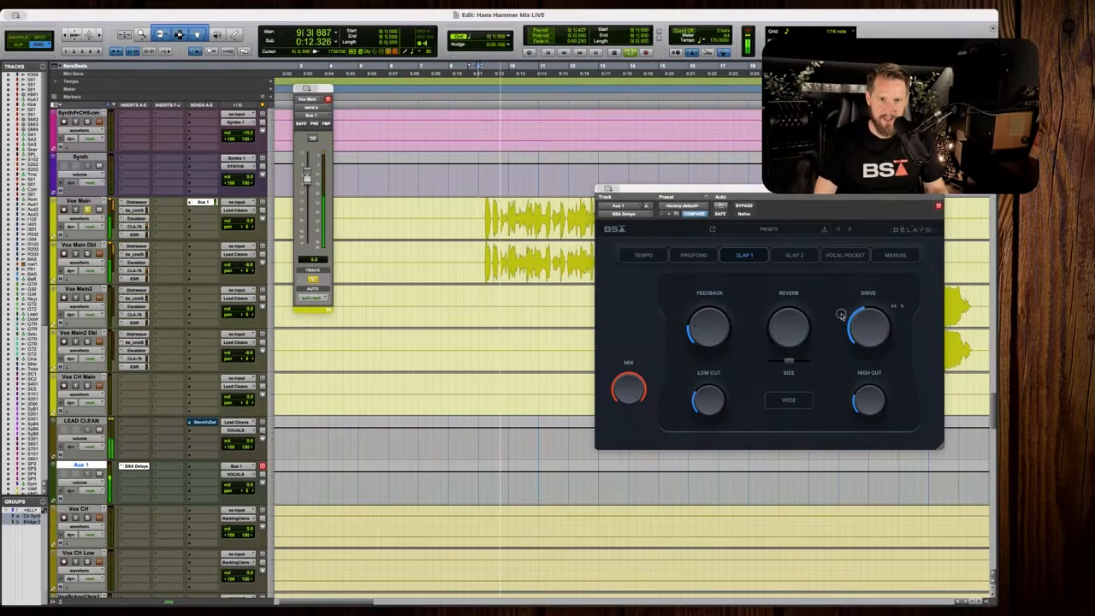
key(space)
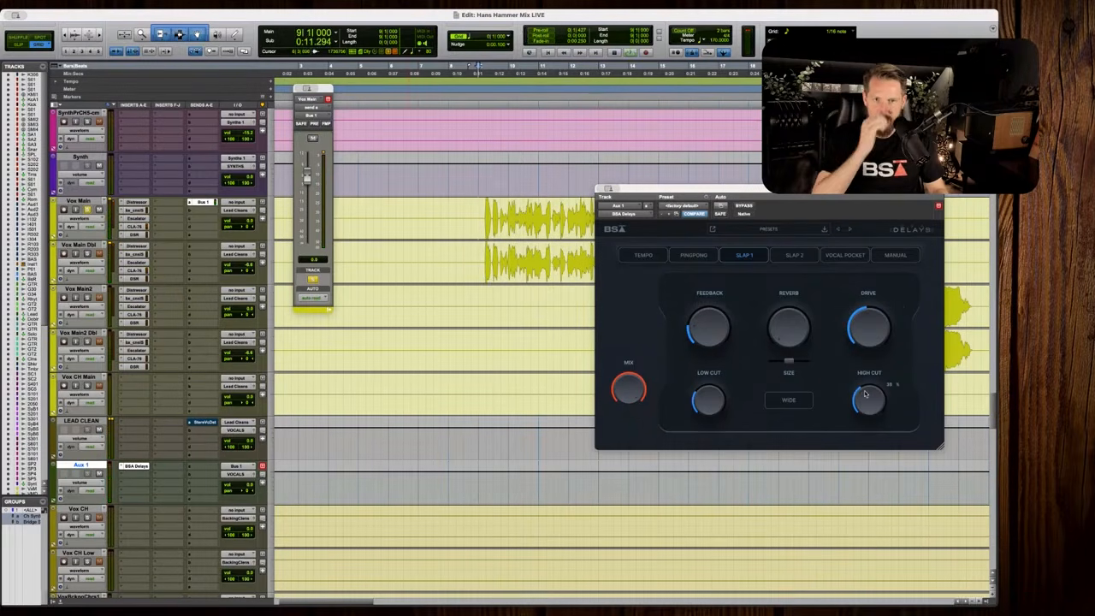
key(space)
drag(864, 393, 866, 386)
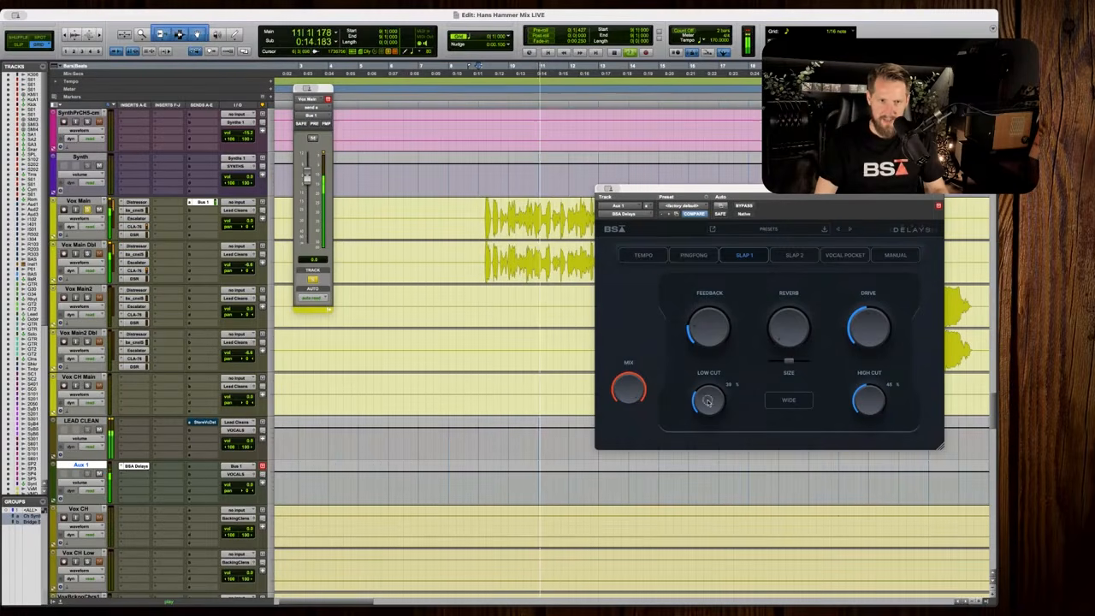
drag(709, 401, 708, 396)
key(space)
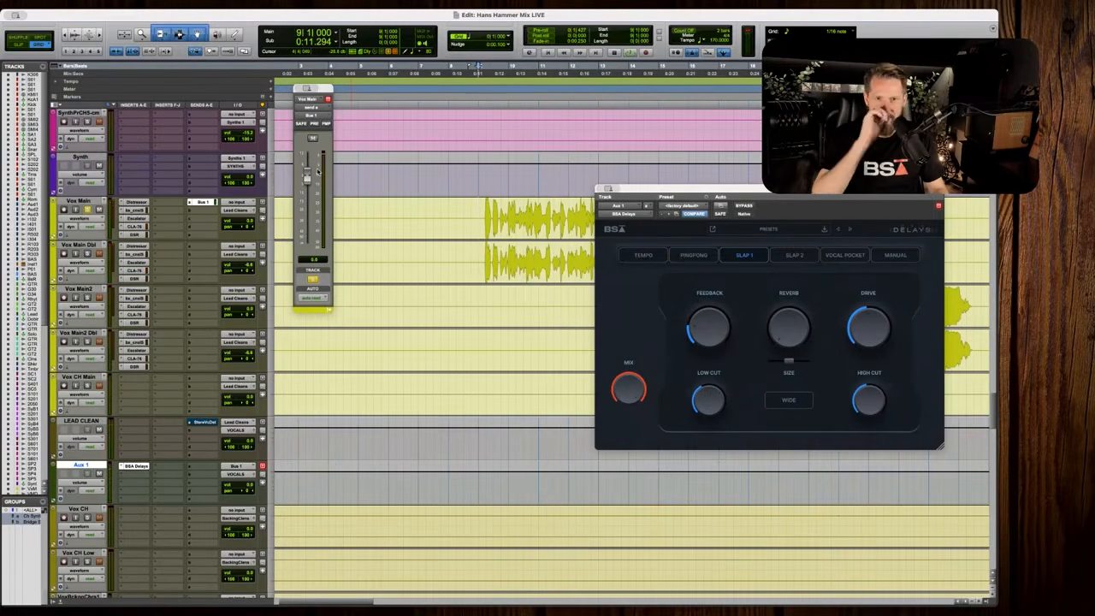
Set Vox Main's Bus 1 send level to -13.4 dB and audition the slap delay blend from bar 9.
key(space)
drag(306, 221, 307, 199)
key(space)
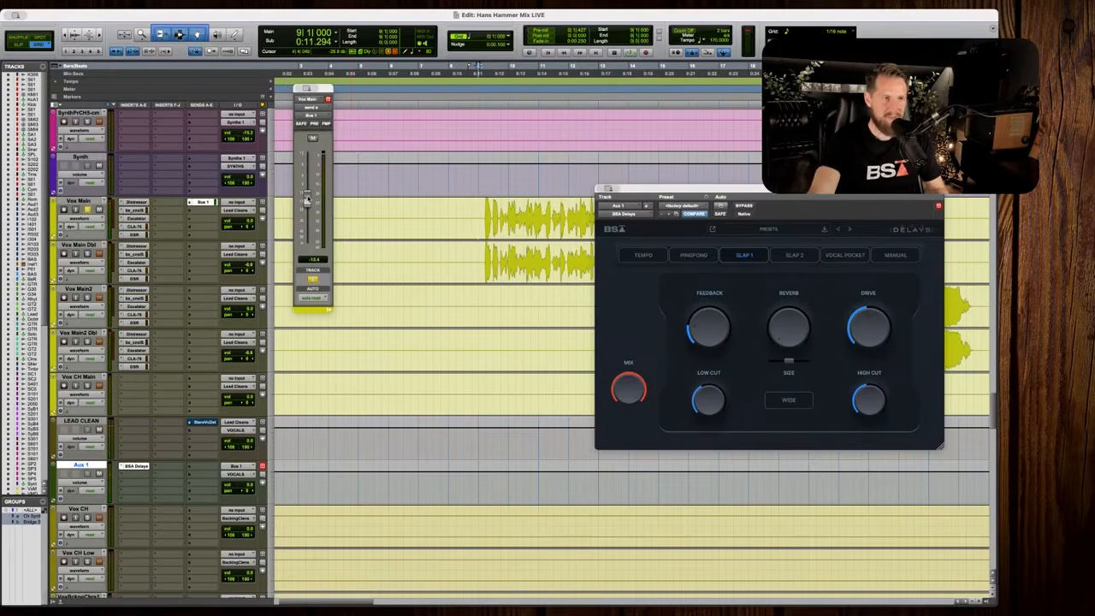
key(space)
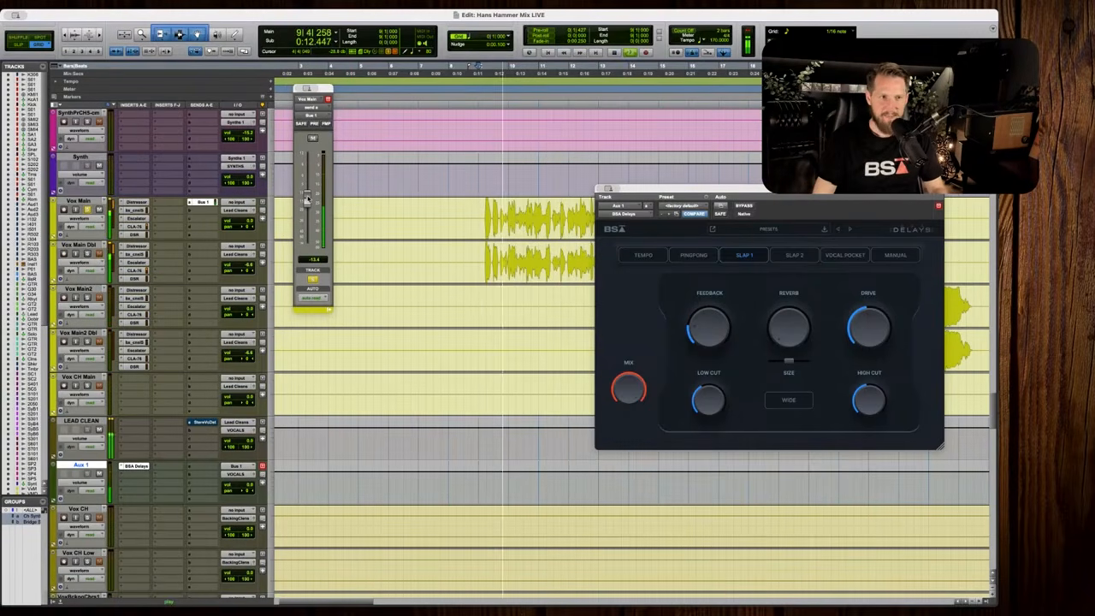
key(space)
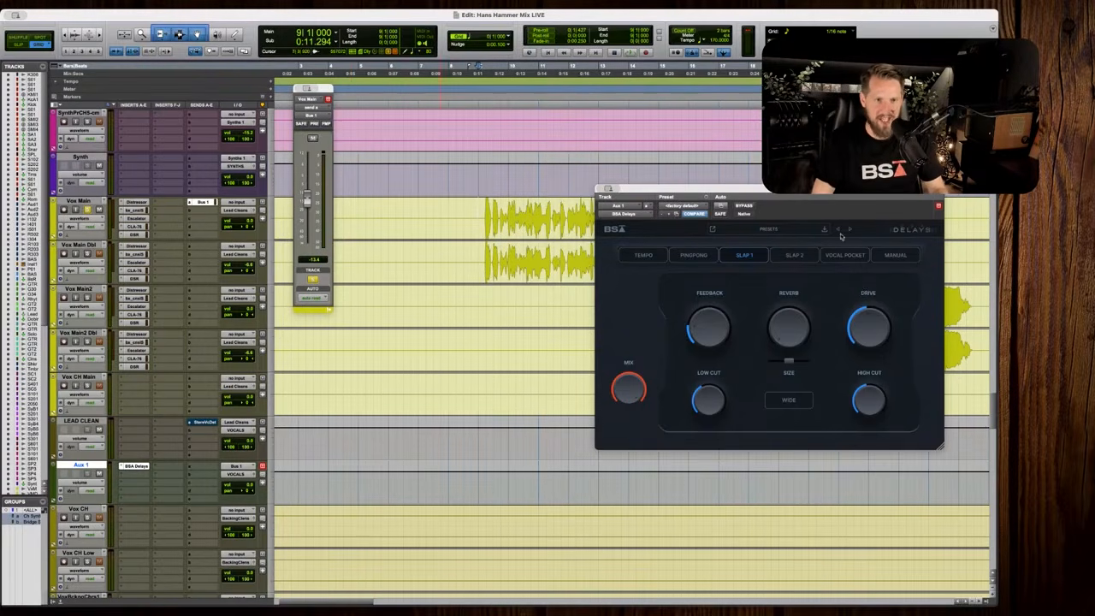
Audition the slap delay, copy Vox Main's Bus 1 send to Vox Main2, and close the send and BSA Delays windows.
key(space)
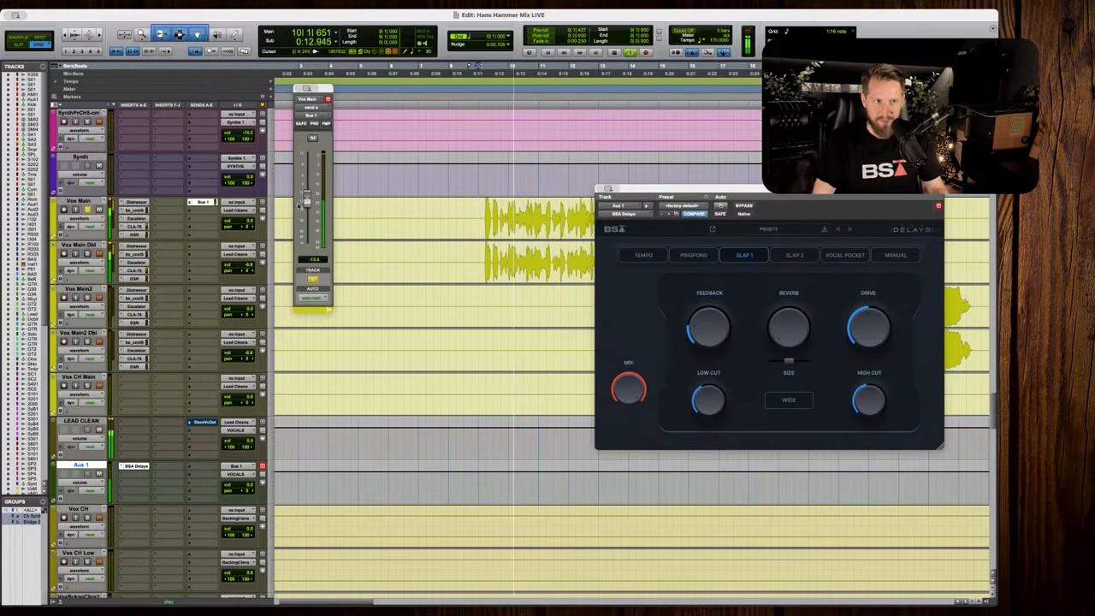
key(space)
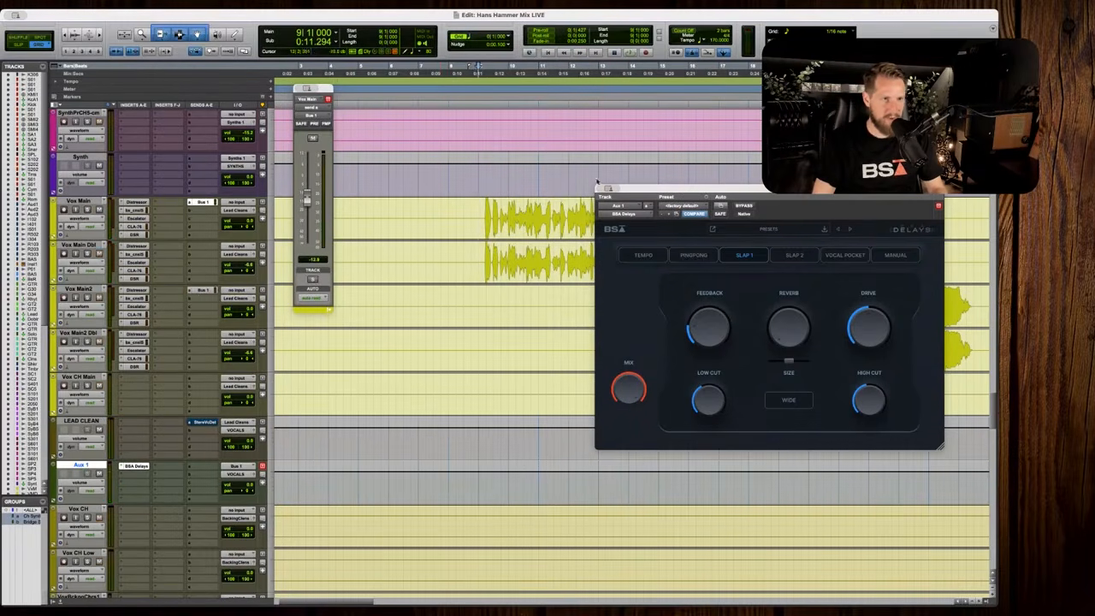
key(super+w)
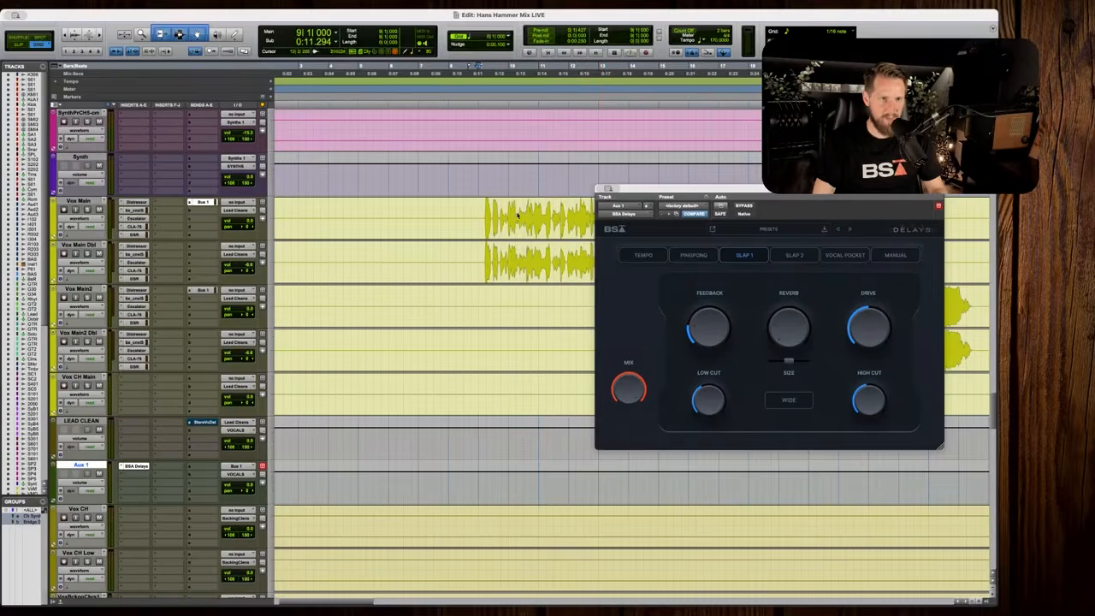
key(super+w)
Play the full mix from bar 9 to check how the lead vocals sit against the instruments.
key(r)
key(space)
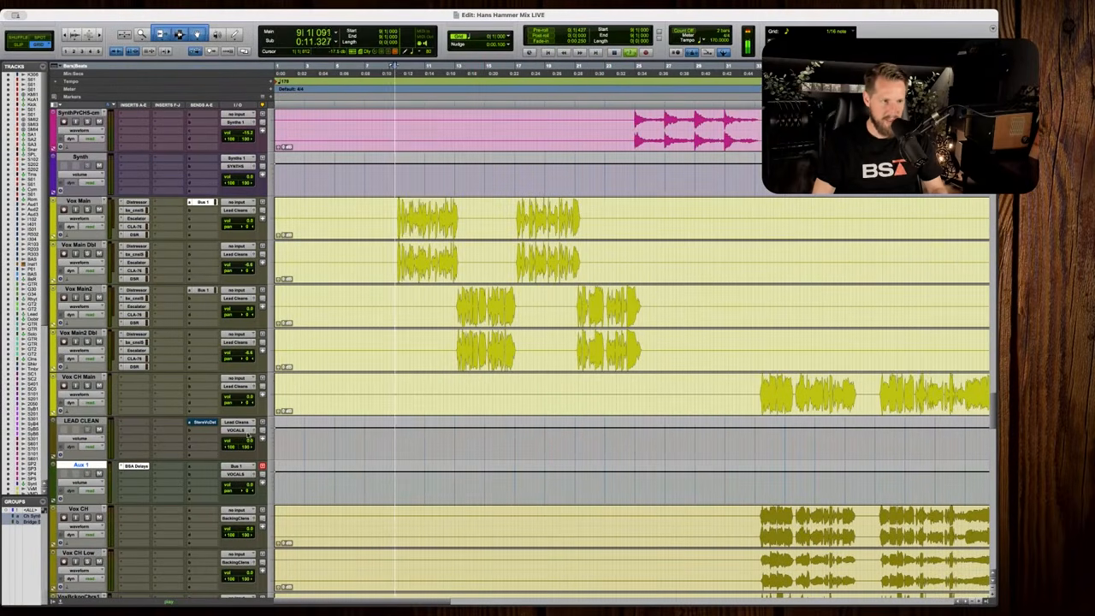
click(243, 439)
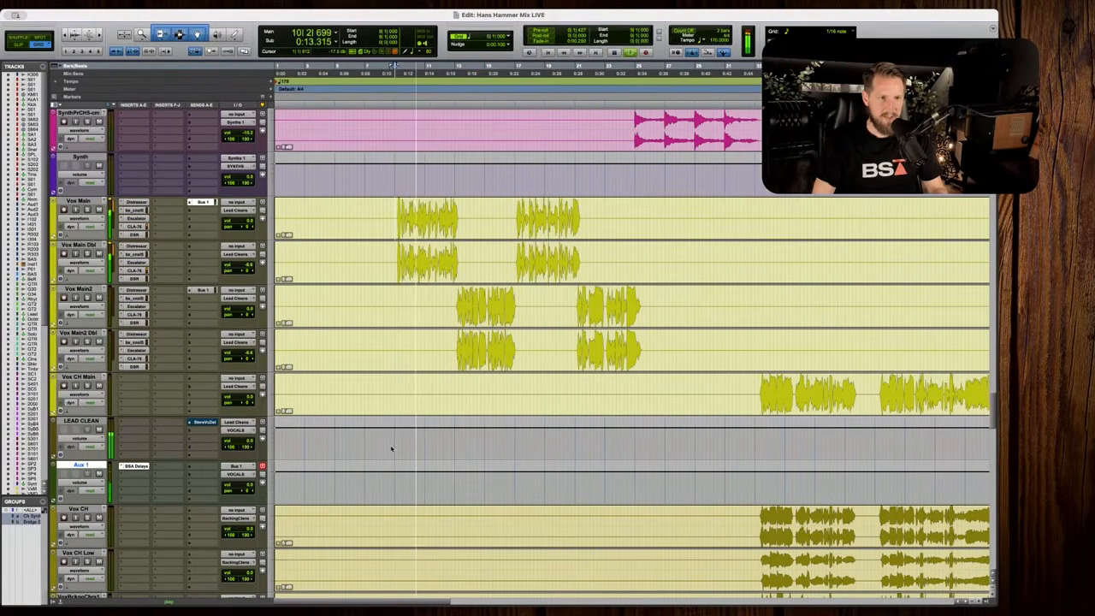
key(r)
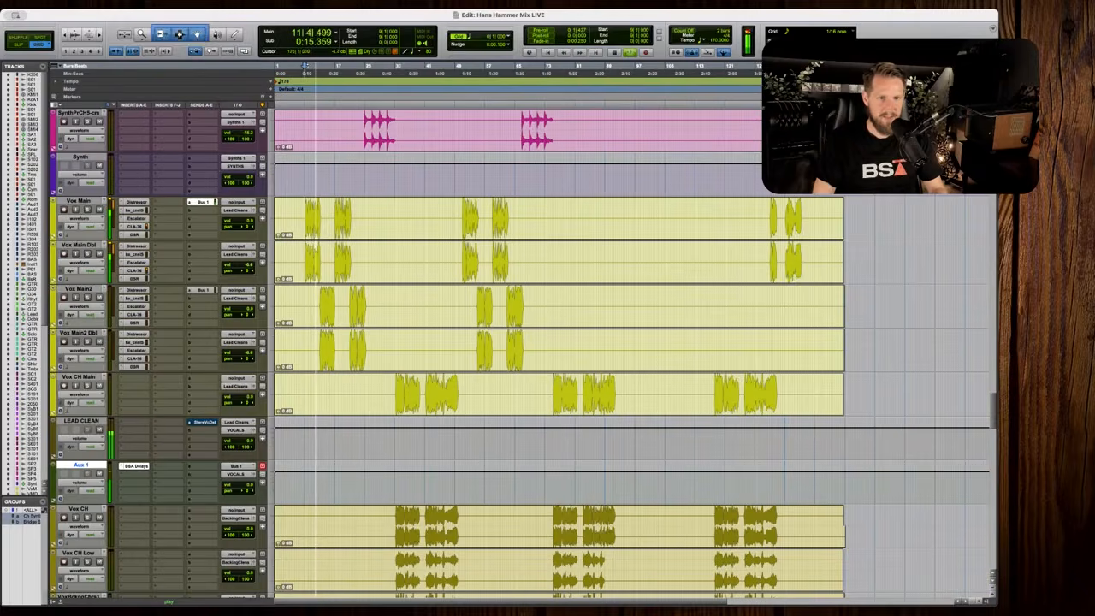
Lower the GTR Funk track's volume to about -5.6 dB while playing from bar 4.
scroll(556, 342, up, 10)
scroll(556, 342, up, 10)
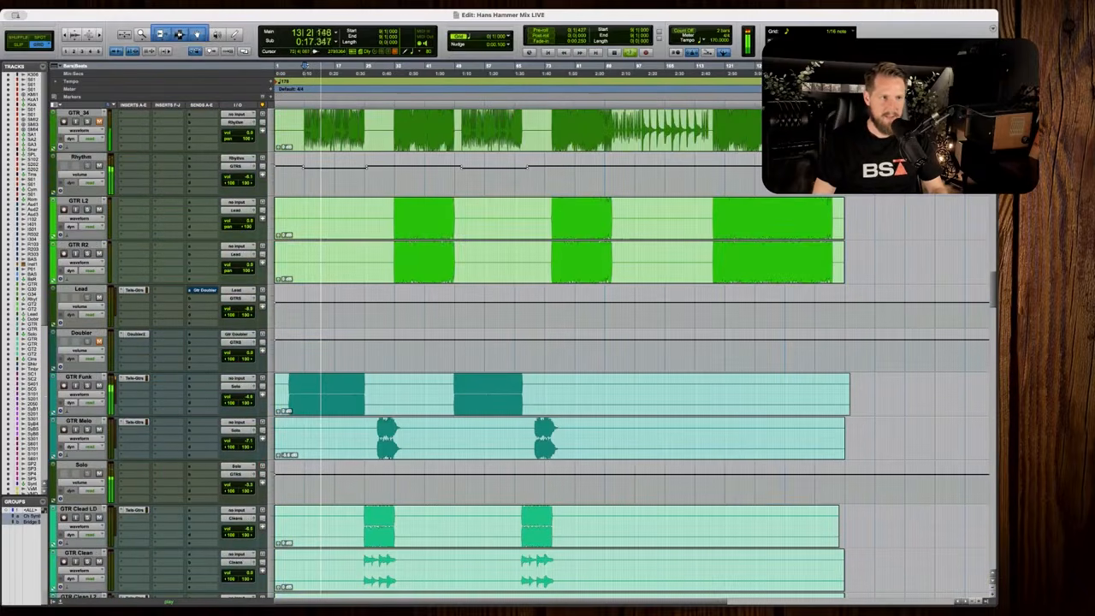
key(r)
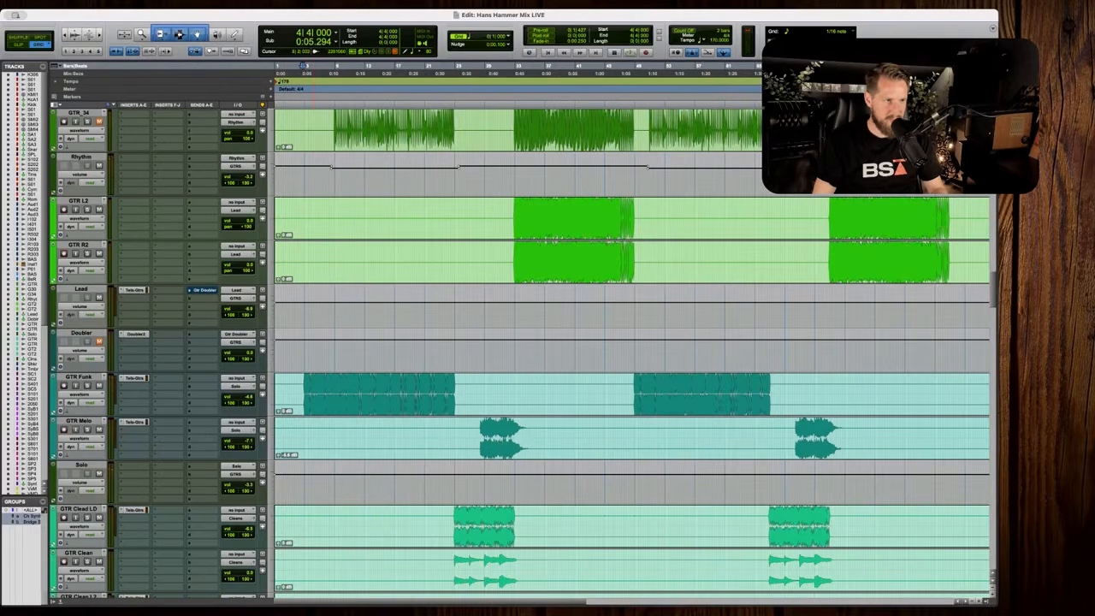
key(space)
click(246, 396)
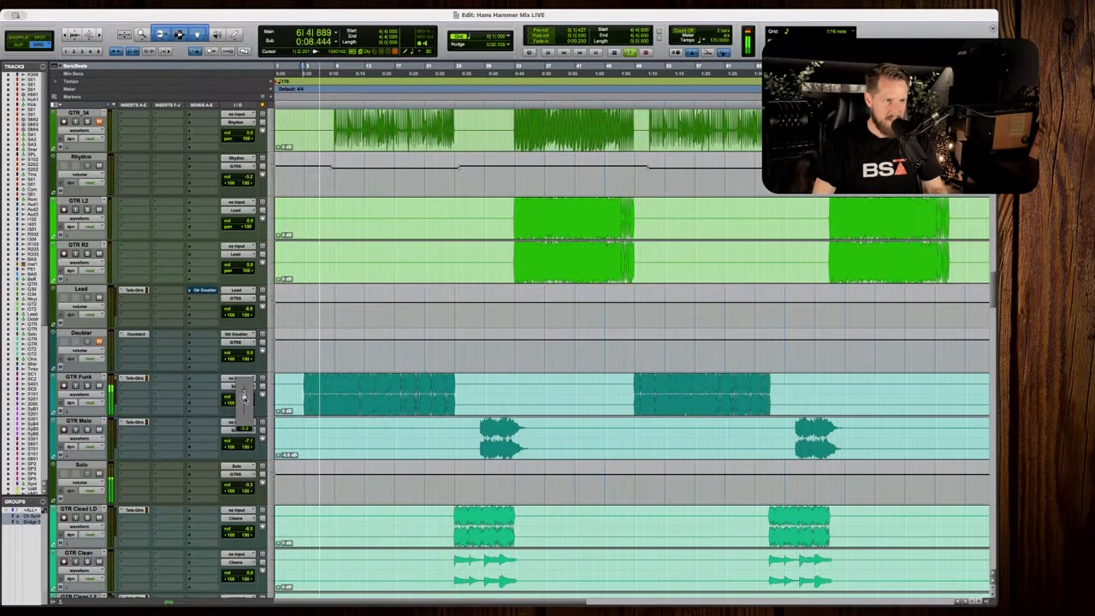
drag(248, 396, 248, 399)
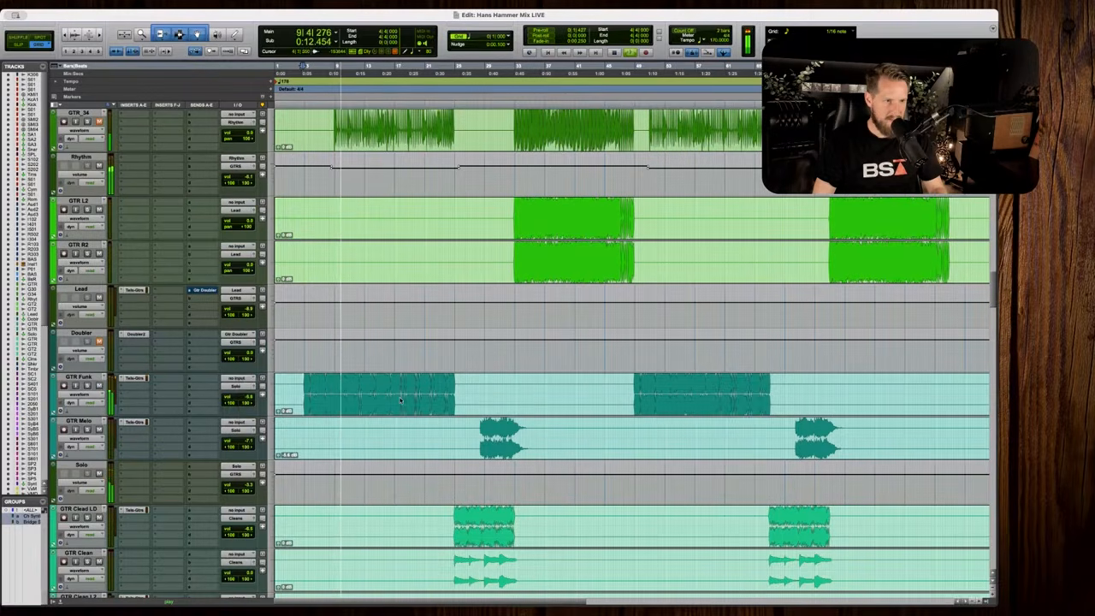
scroll(485, 396, down, 10)
key(space)
Play the full mix from bar 7 and lower the LEAD CLEAN volume to about -3.0 dB.
scroll(485, 396, down, 15)
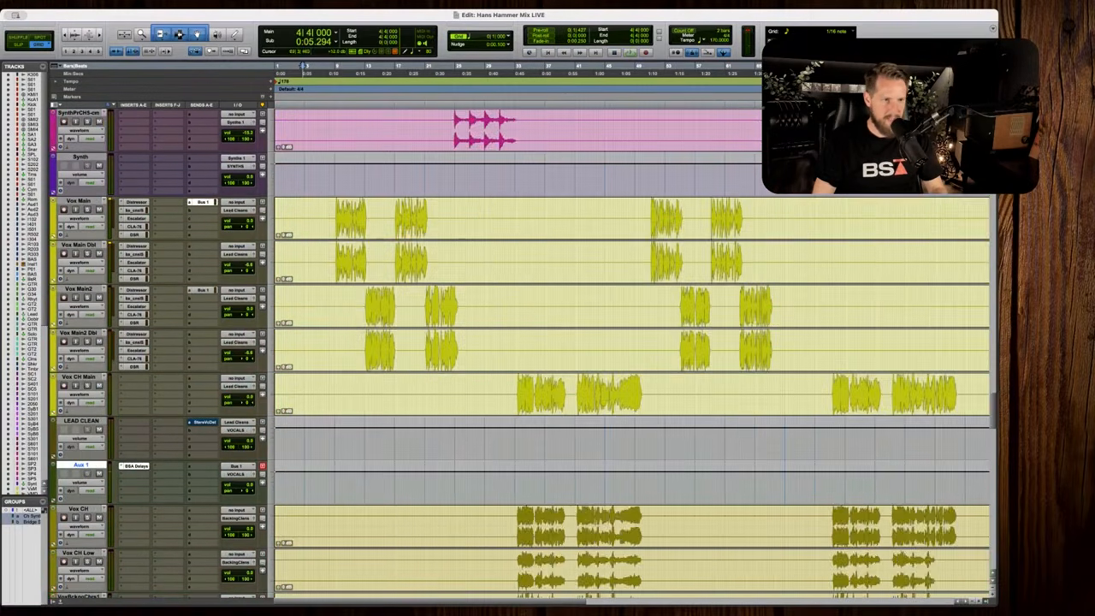
key(r)
key(space)
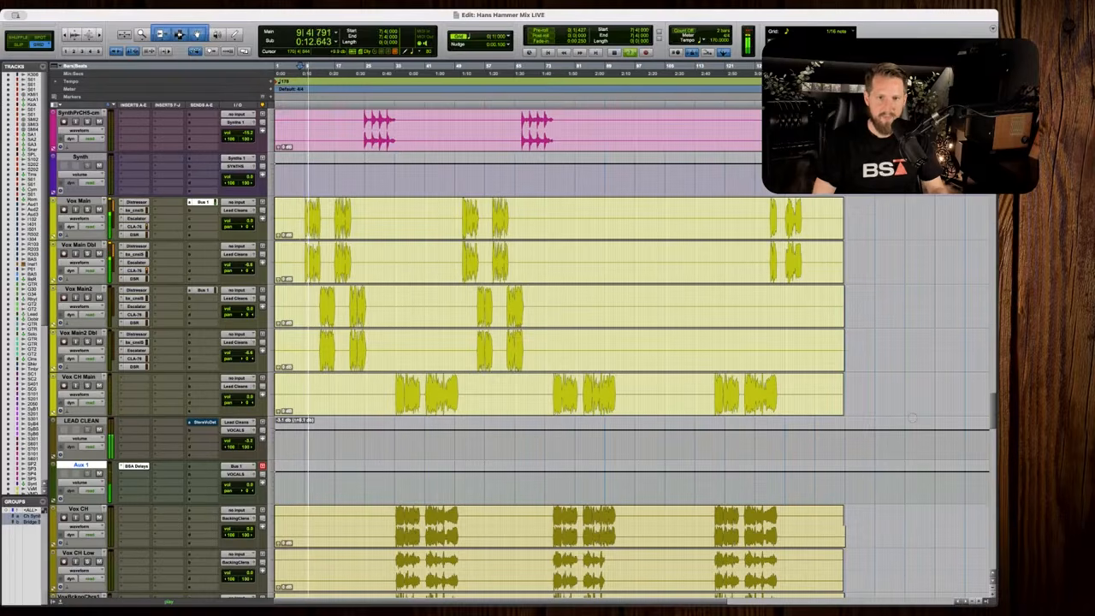
key(space)
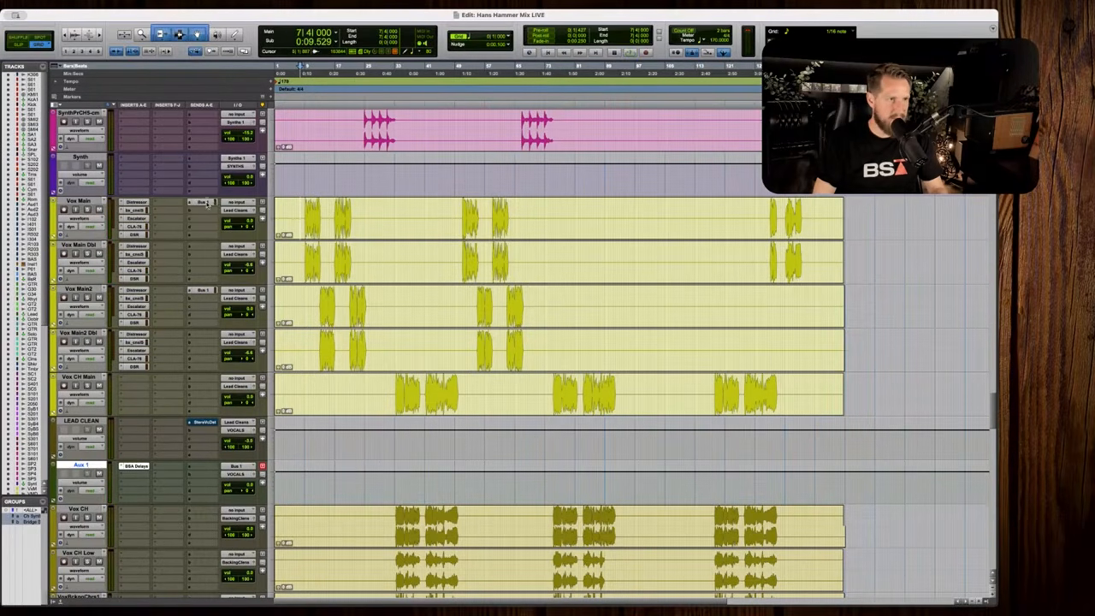
Set Vox Main's Bus 1 send level to about -13.8 dB while playing the mix from bar 7.
click(203, 202)
key(space)
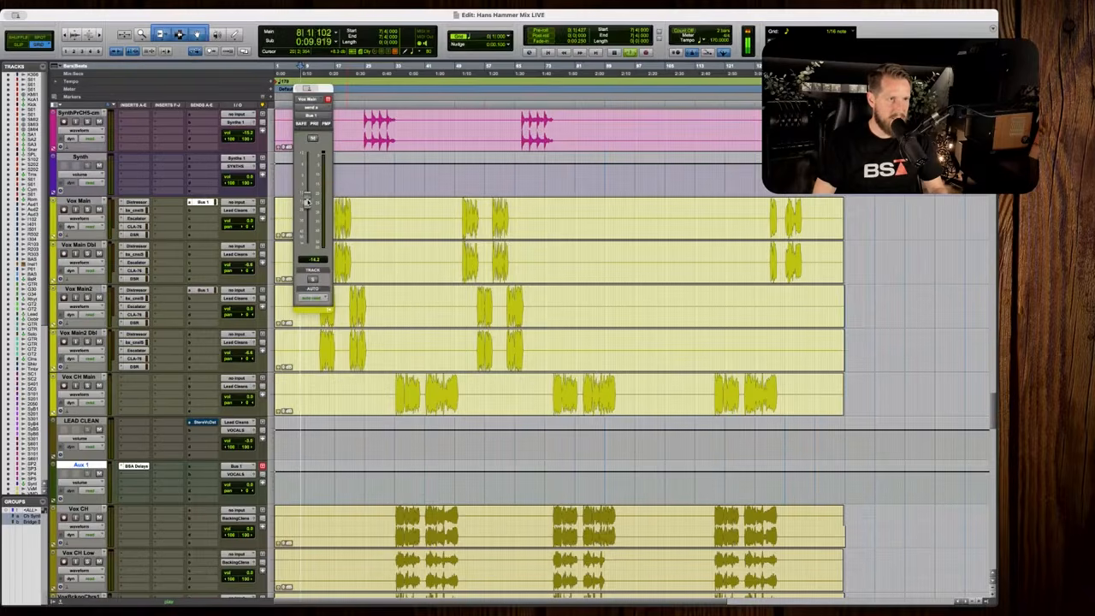
key(t)
key(t)
key(t)
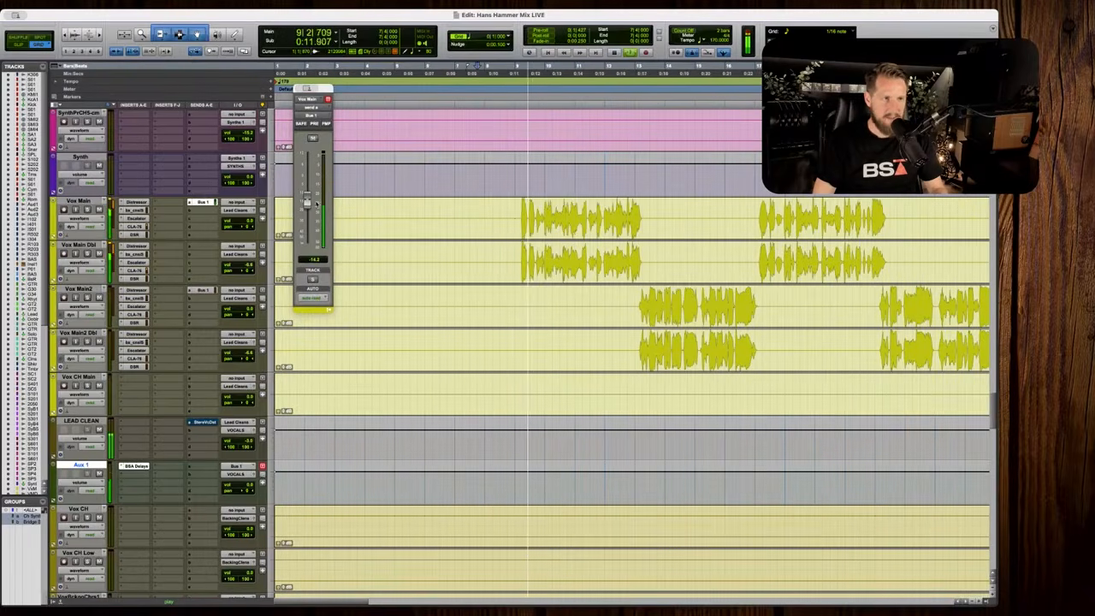
drag(308, 202, 309, 204)
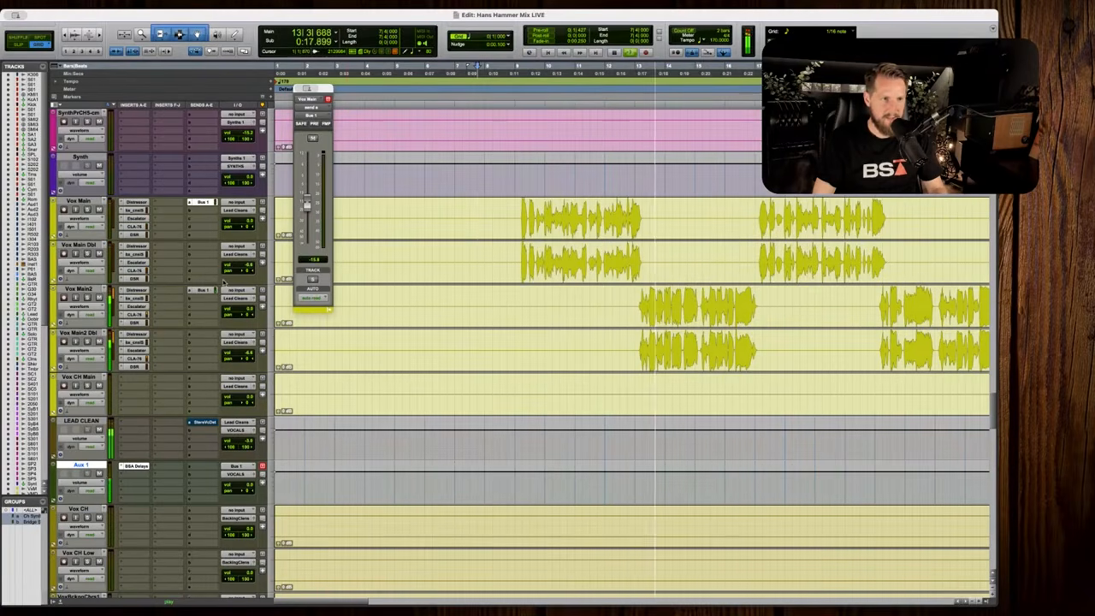
key(space)
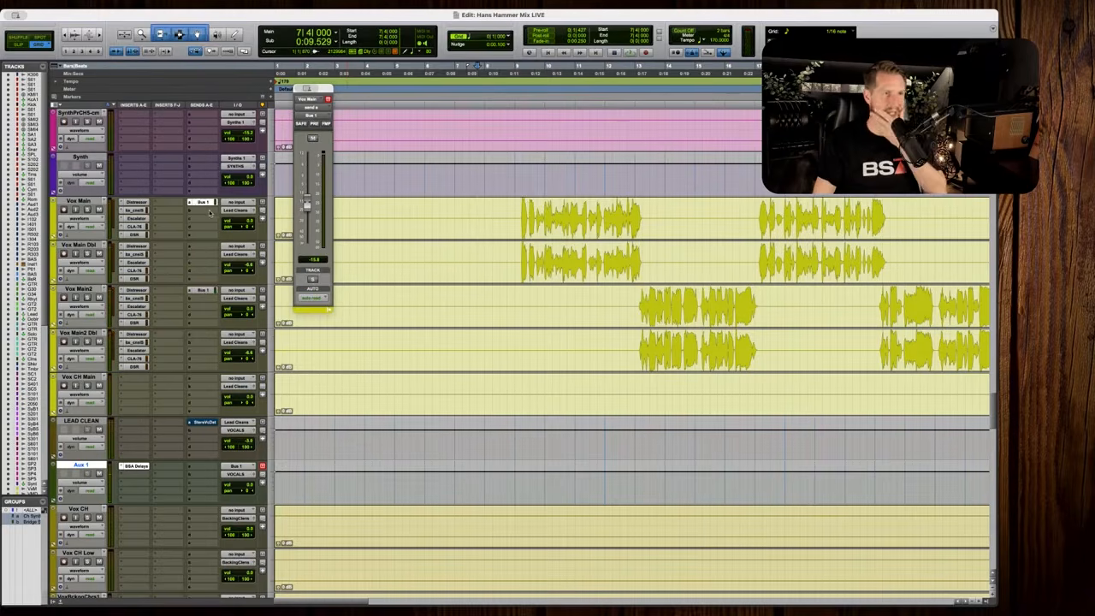
Send Vox Main to a new stereo aux input named Vocal Pocket and move that track below Aux 1.
click(207, 212)
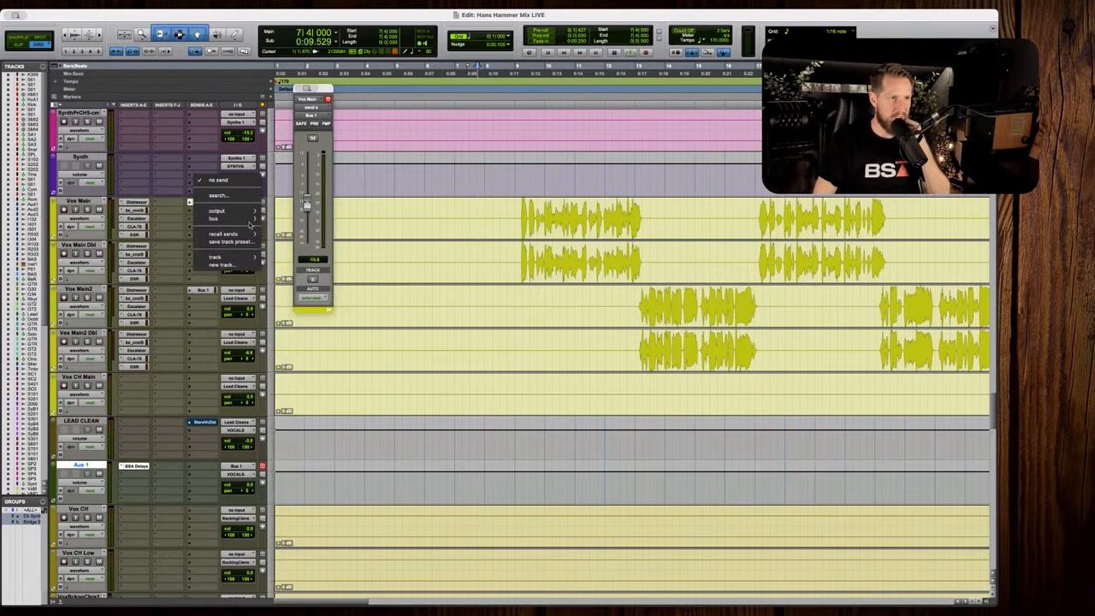
click(224, 264)
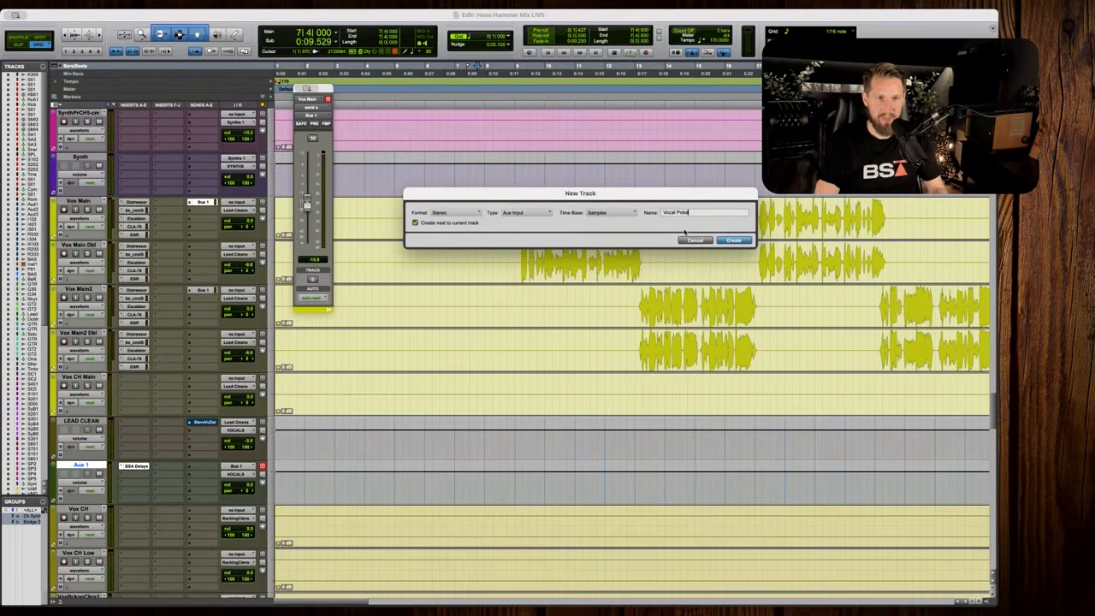
key(Return)
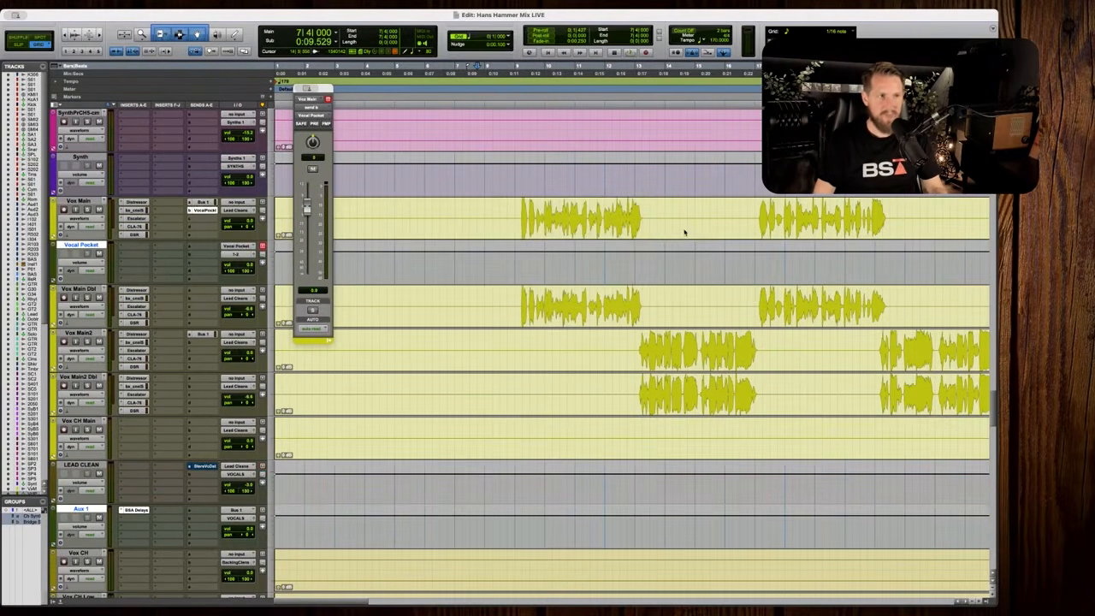
click(80, 244)
drag(81, 245, 80, 550)
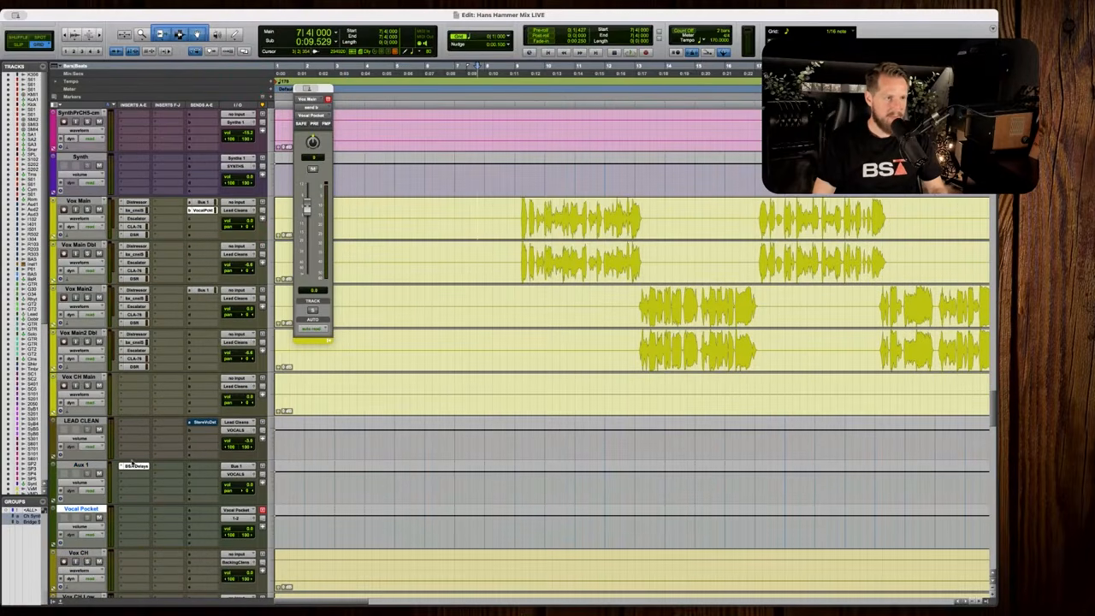
Insert the stereo BSA Delays plug-in on the Vocal Pocket track and choose its Vocal Pocket mode.
click(134, 512)
mouse_move(136, 511)
mouse_move(315, 526)
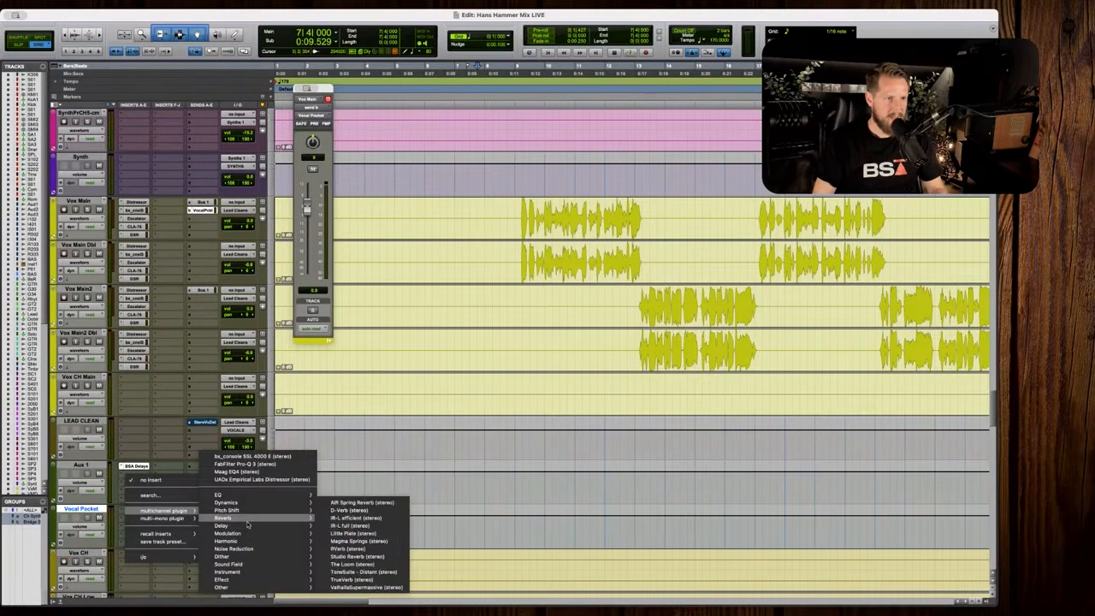
click(354, 510)
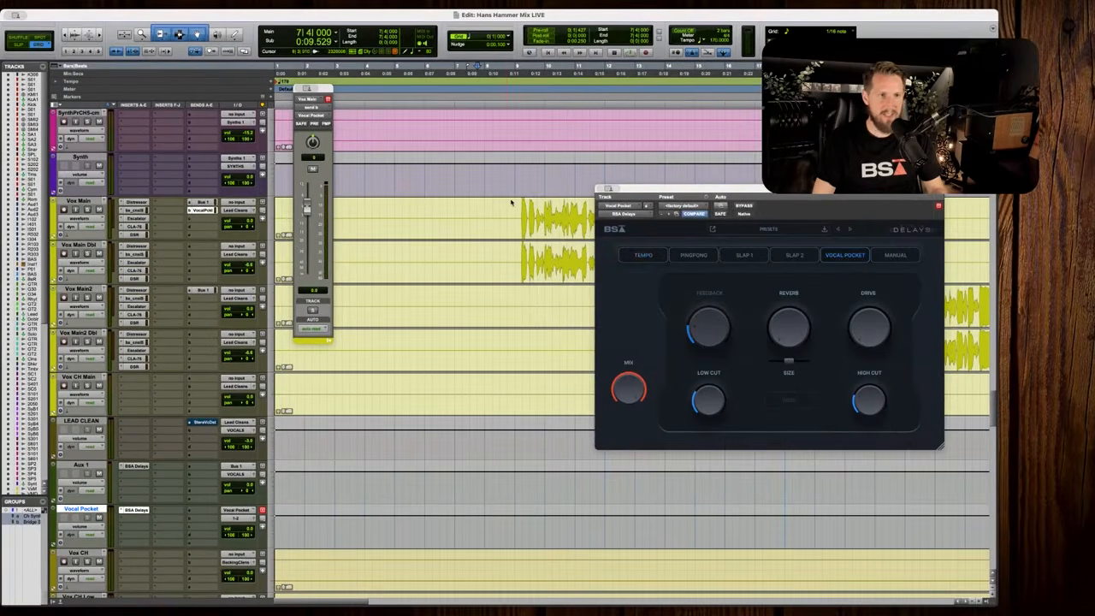
Audition the soloed vocals from bar 9 with Bus 1 muted, setting the pocket delay's high cut to about 28% and low cut to about 49%.
click(512, 202)
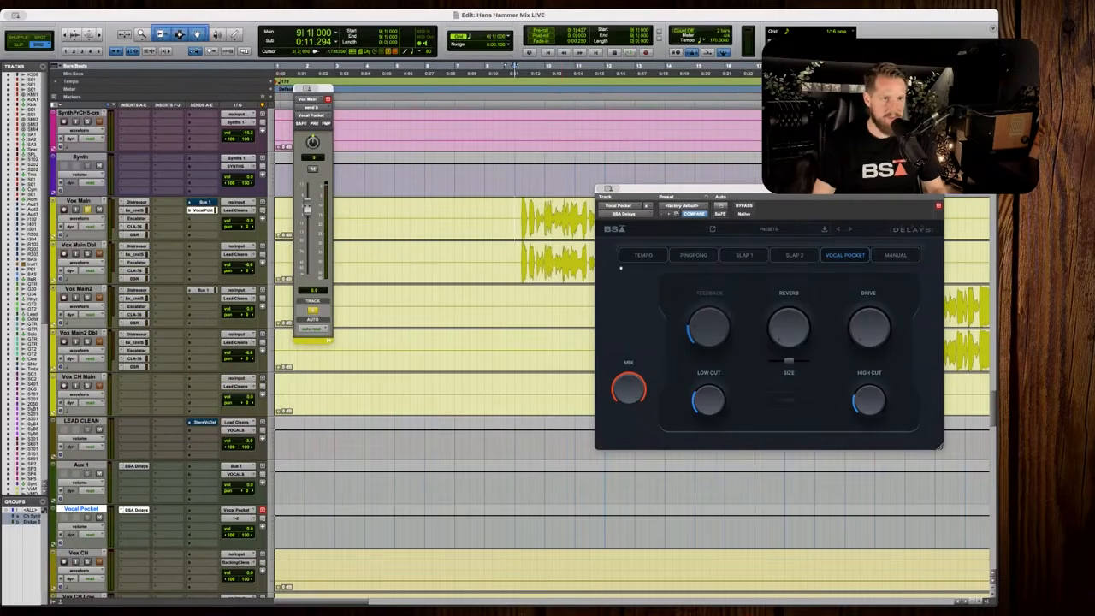
key(space)
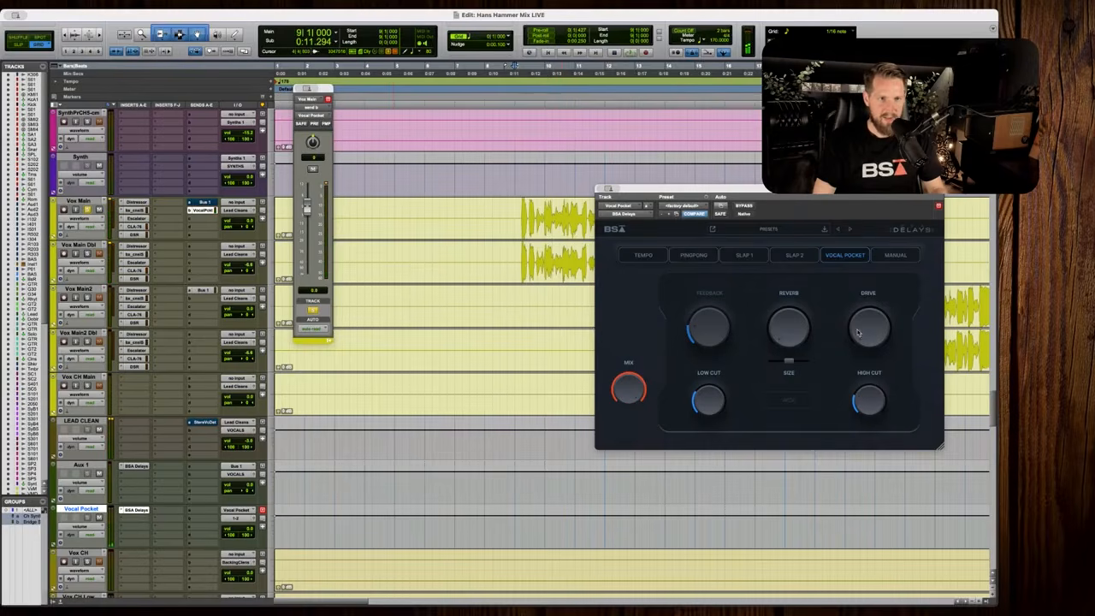
drag(874, 393, 874, 384)
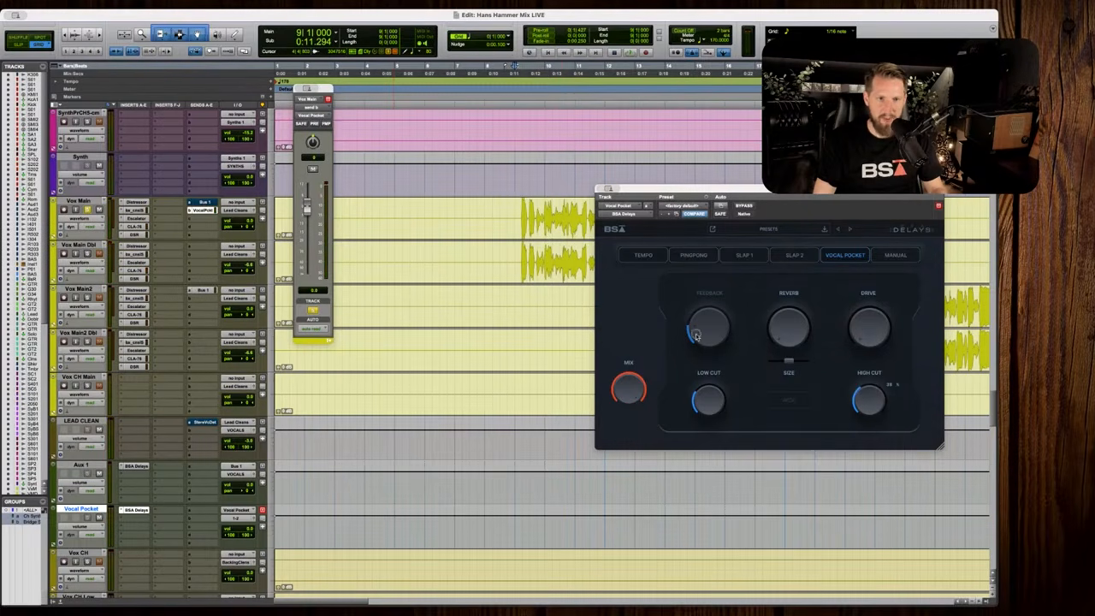
key(space)
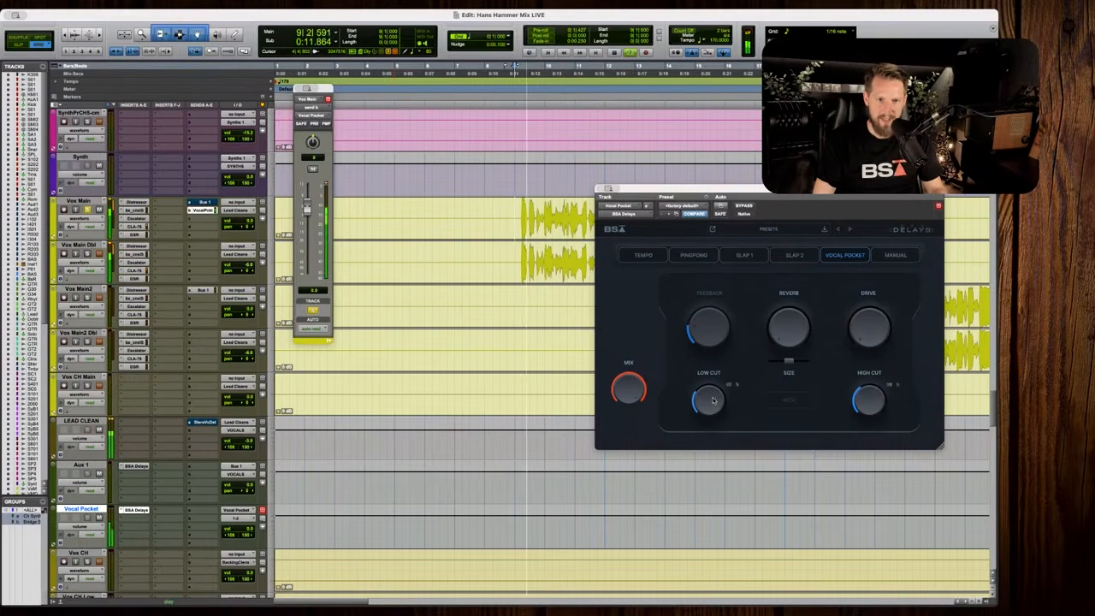
mouse_move(714, 382)
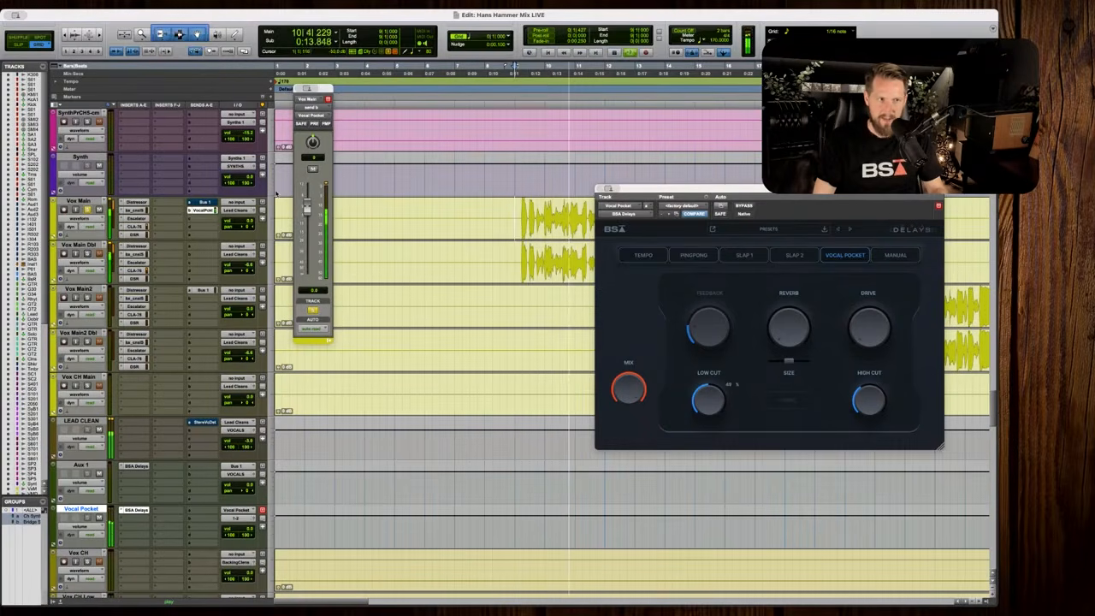
Set Vox Main's Vocal Pocket send level to -21.4 dB and copy the send to Vox Main Dbl, Vox Main2 and Vox Main2 Dbl.
drag(306, 207, 307, 250)
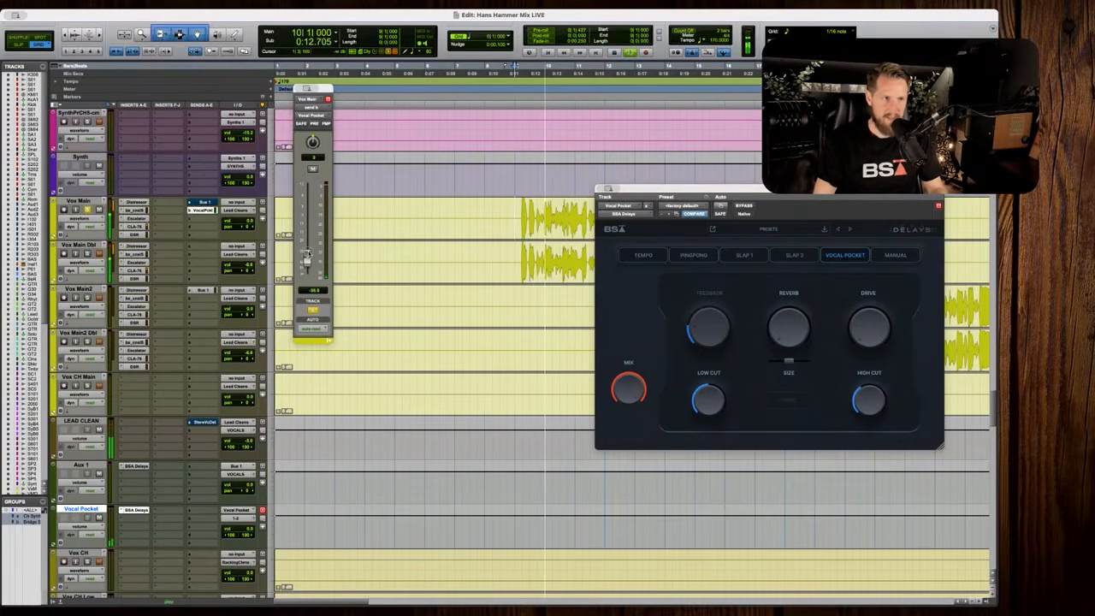
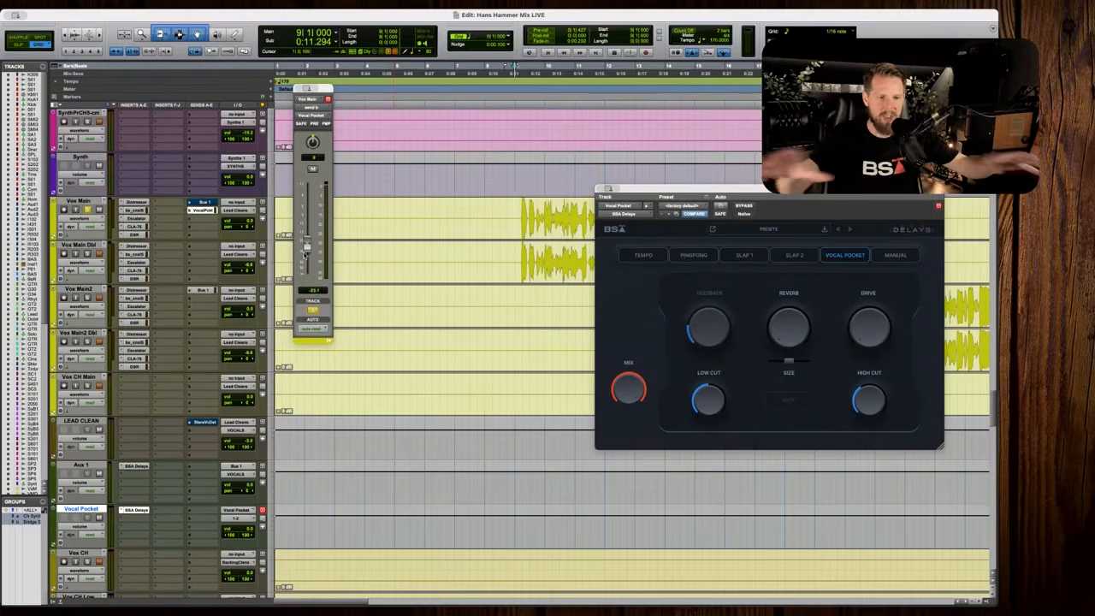
key(space)
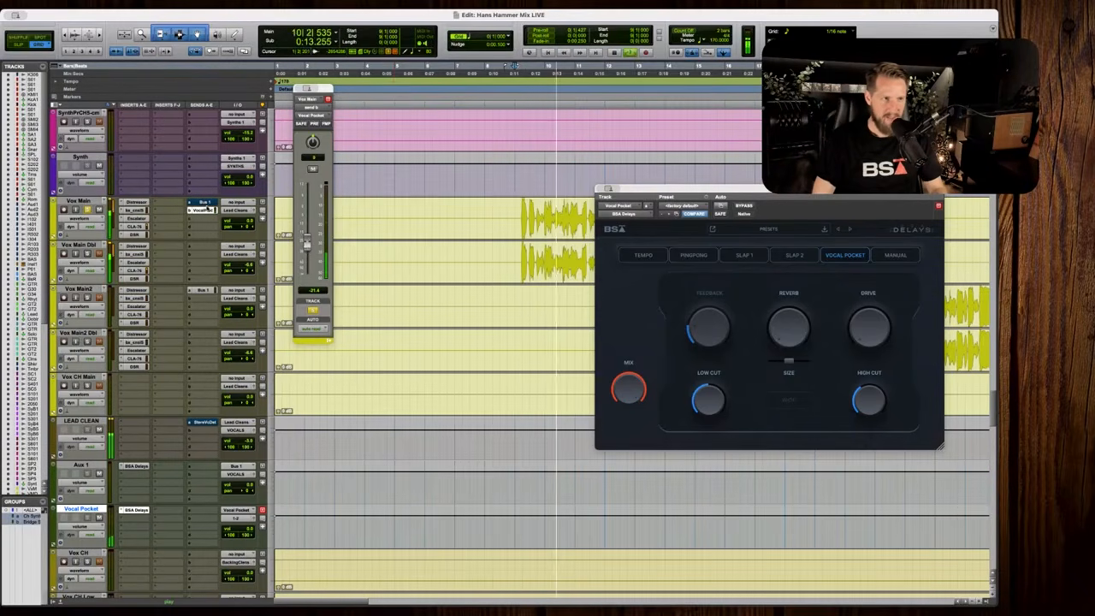
key(space)
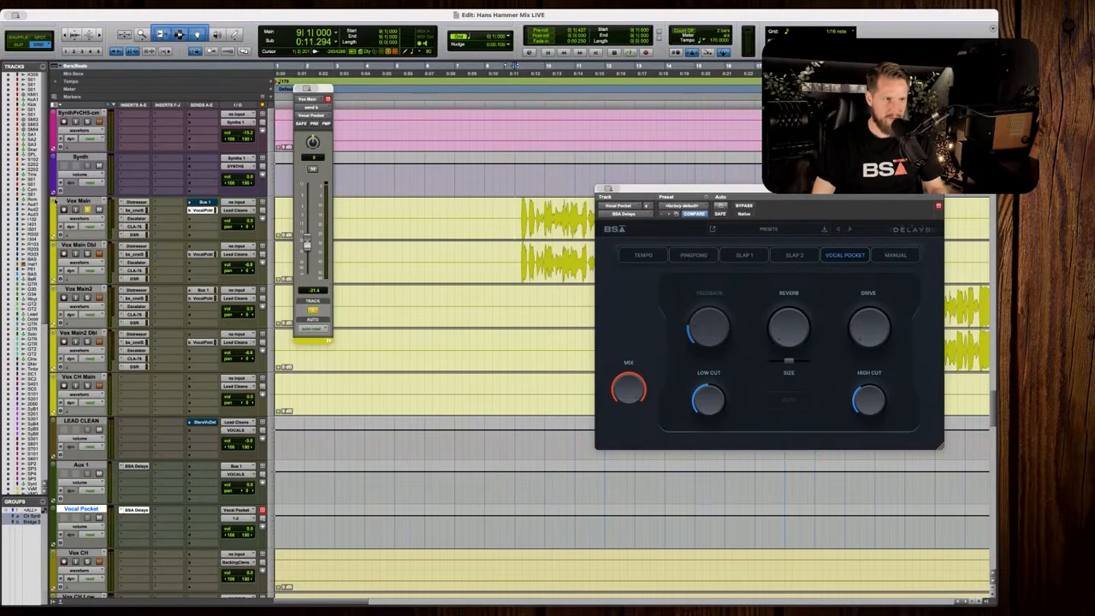
Audition the vocals from bar 9 and adjust the LMF gain in Vox Main's bx_console SSL 4000 E.
key(space)
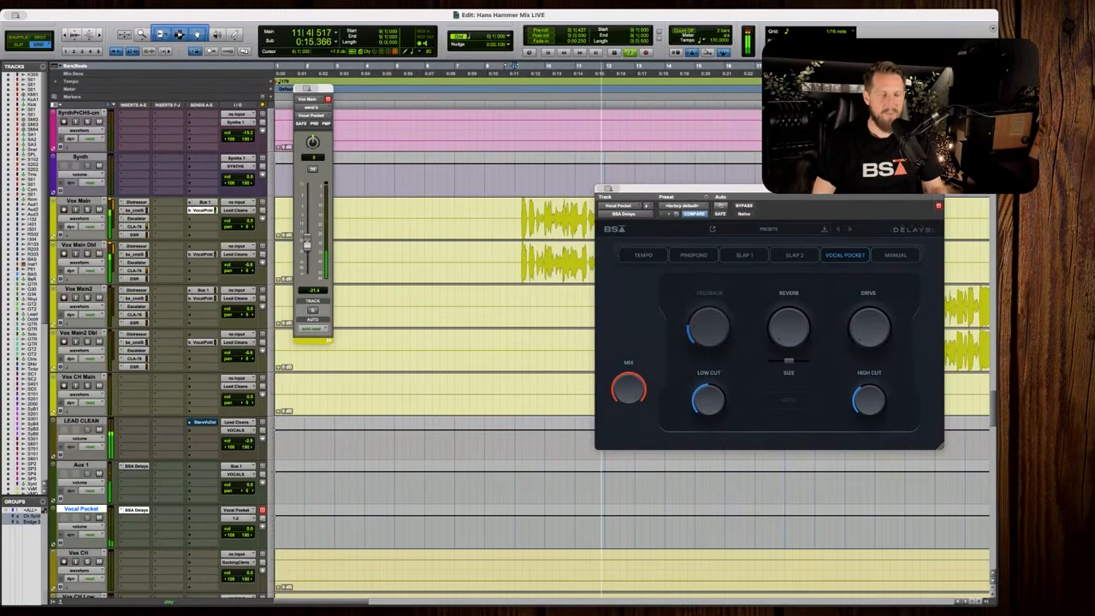
key(space)
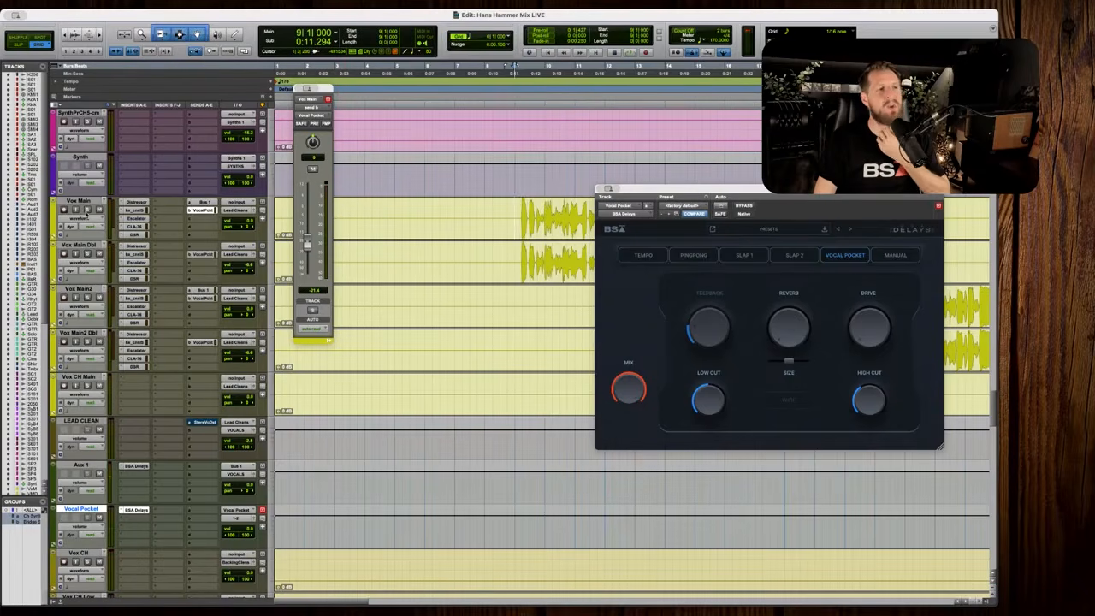
click(134, 209)
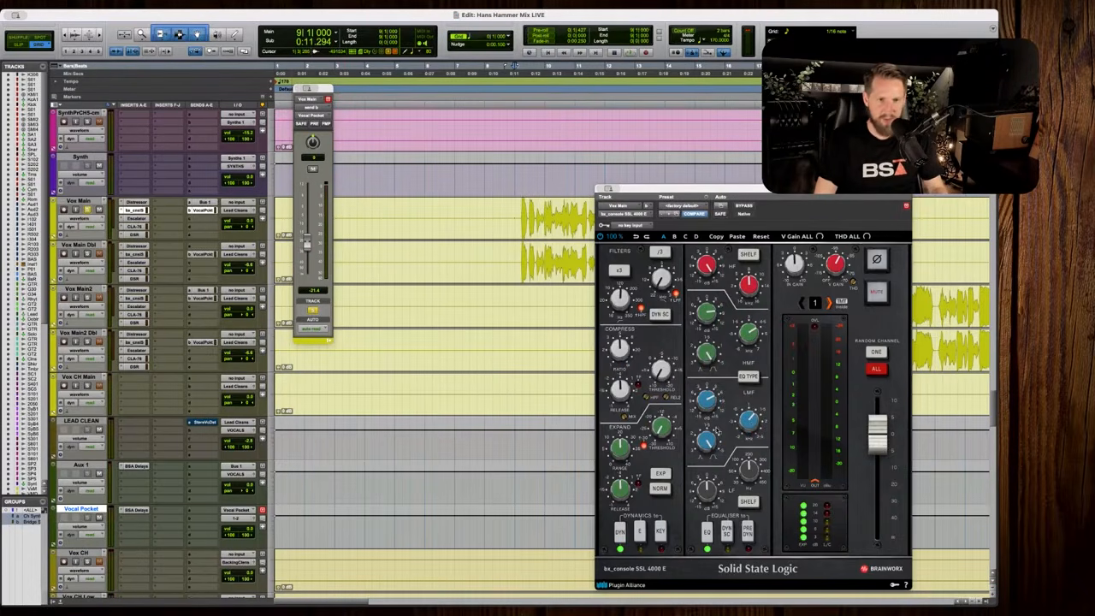
key(space)
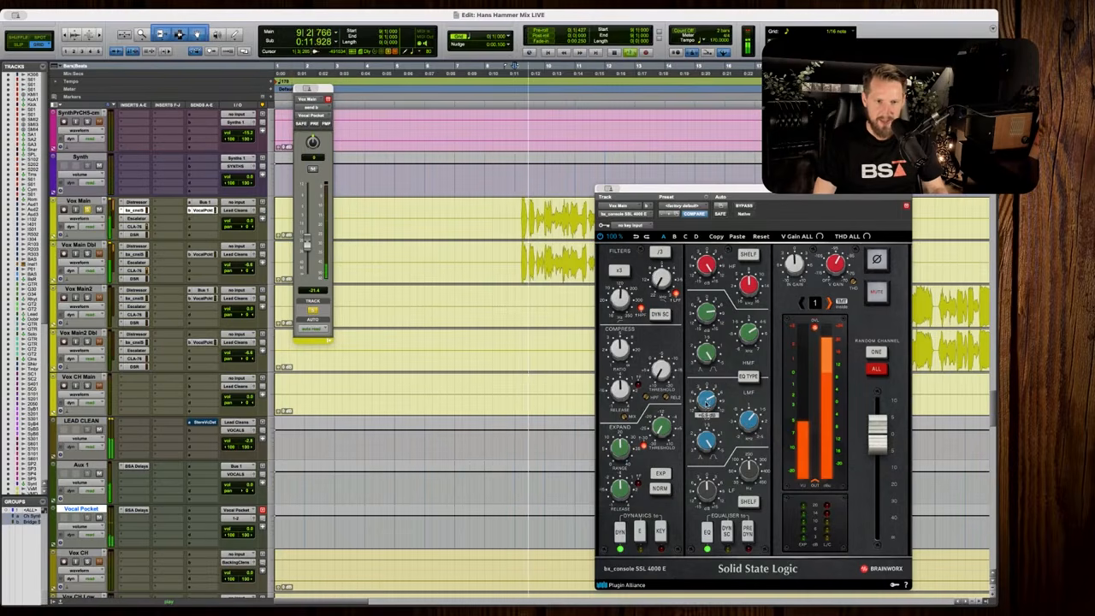
drag(706, 401, 708, 395)
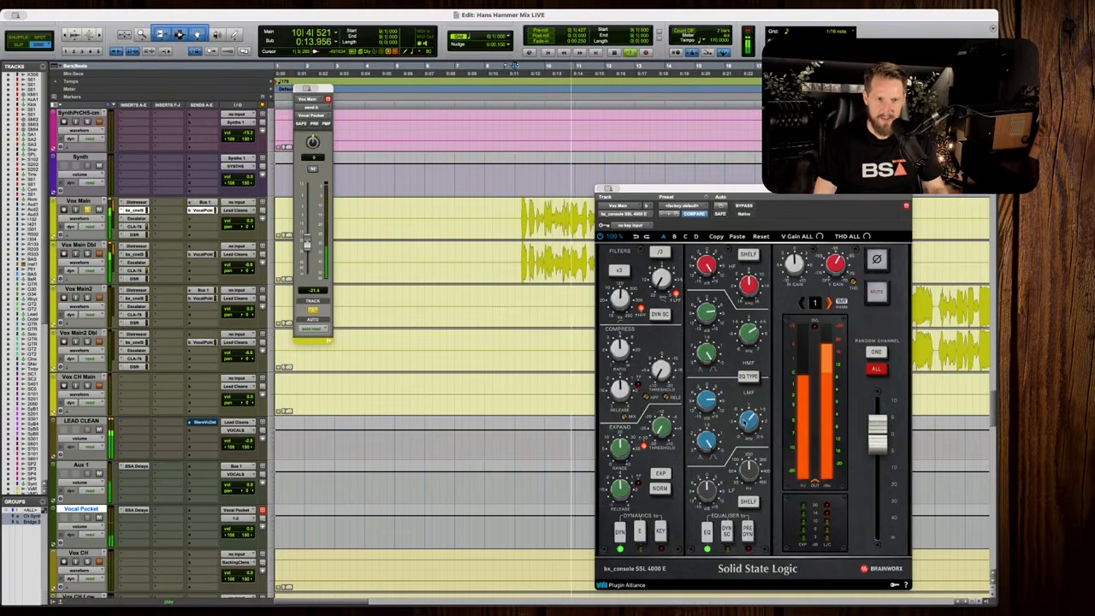
mouse_move(715, 406)
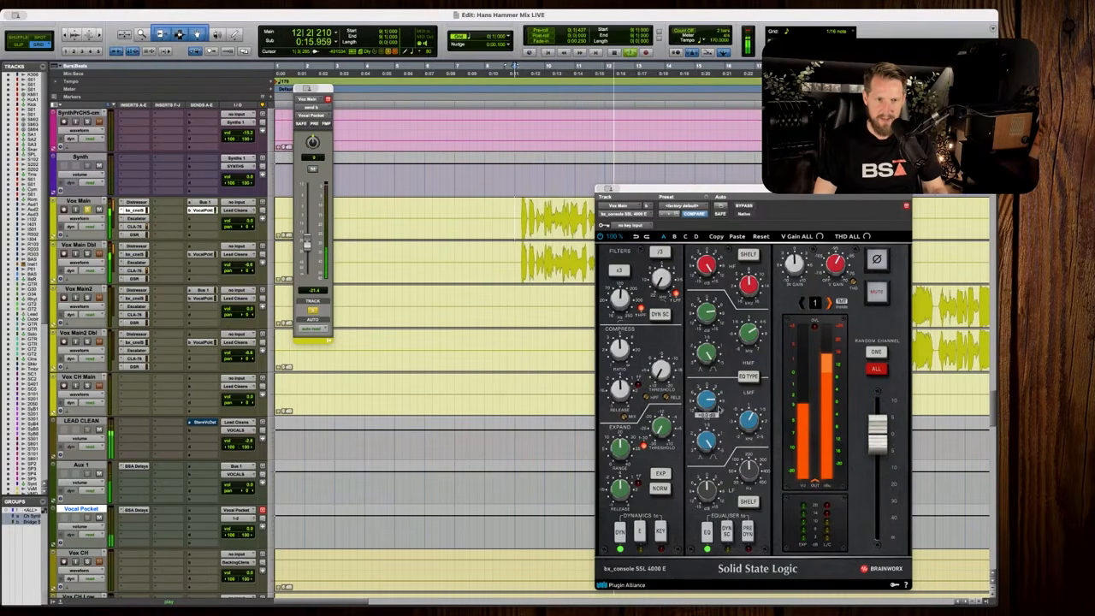
key(space)
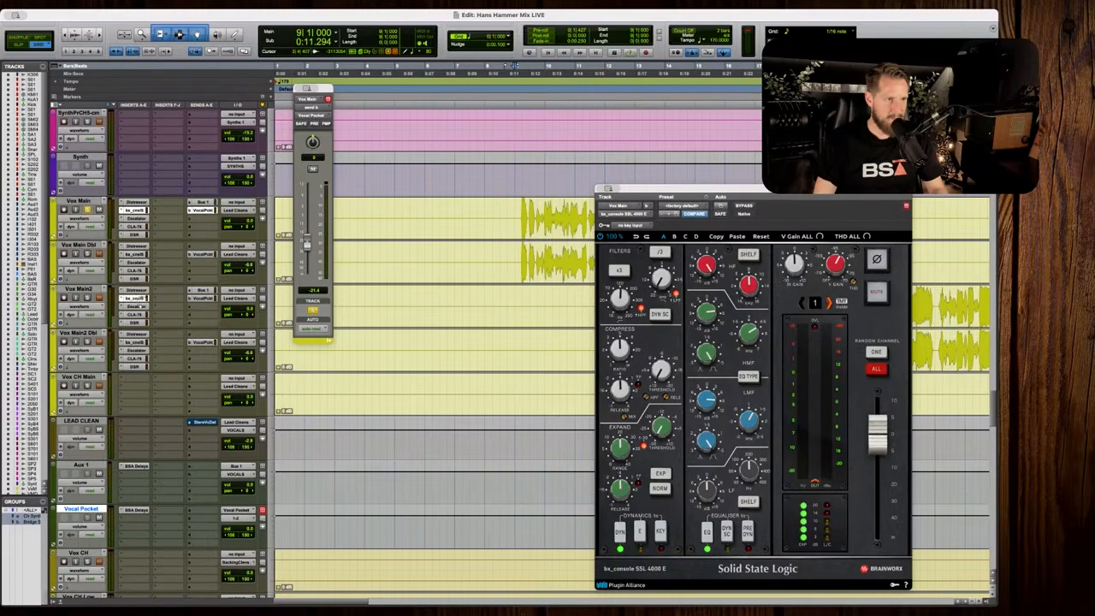
Play the vocals in the mix from bar 9, close the Vocal Pocket send window and set Aux 1's volume to about -4 dB.
key(space)
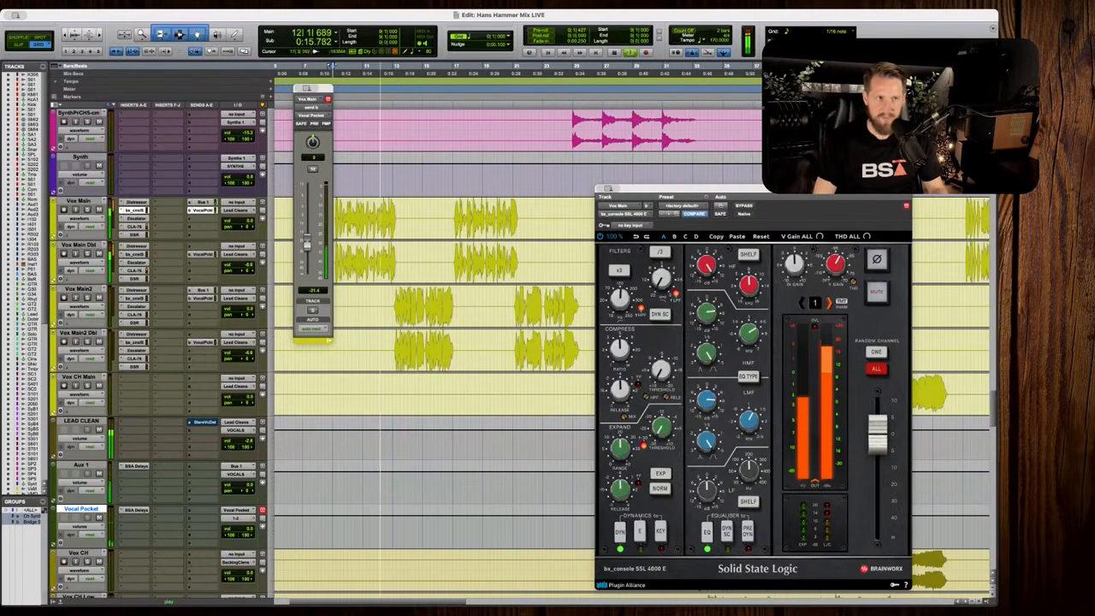
click(298, 89)
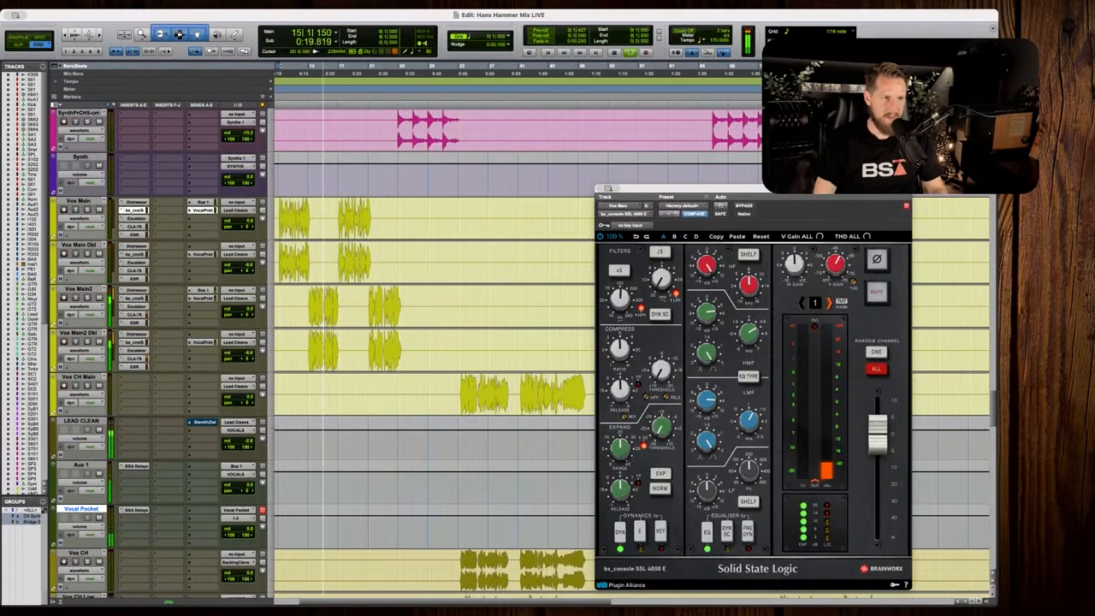
key(space)
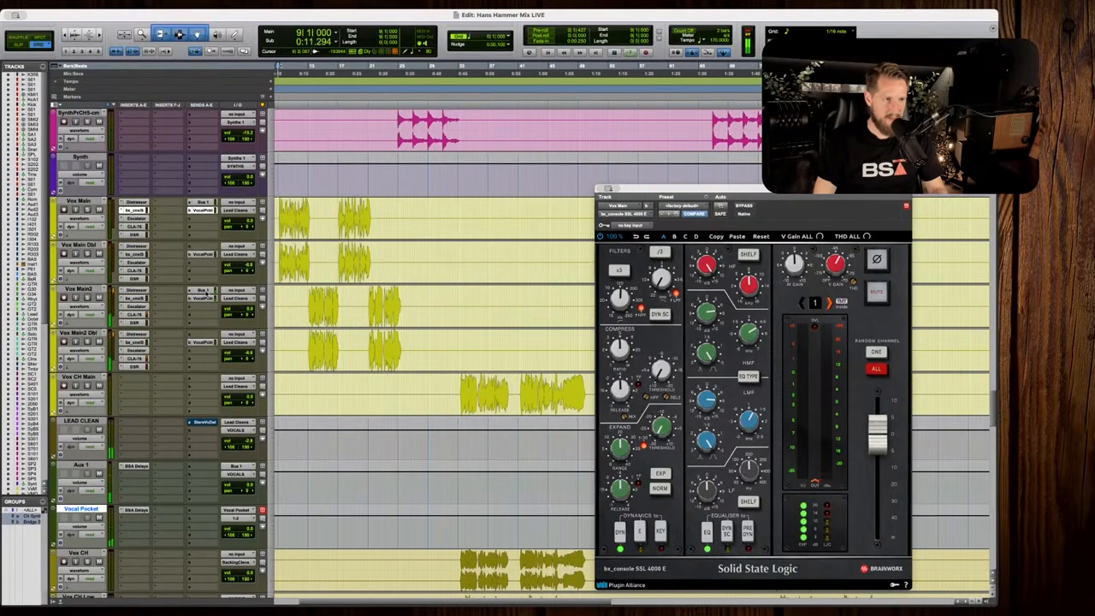
scroll(339, 460, left, 3)
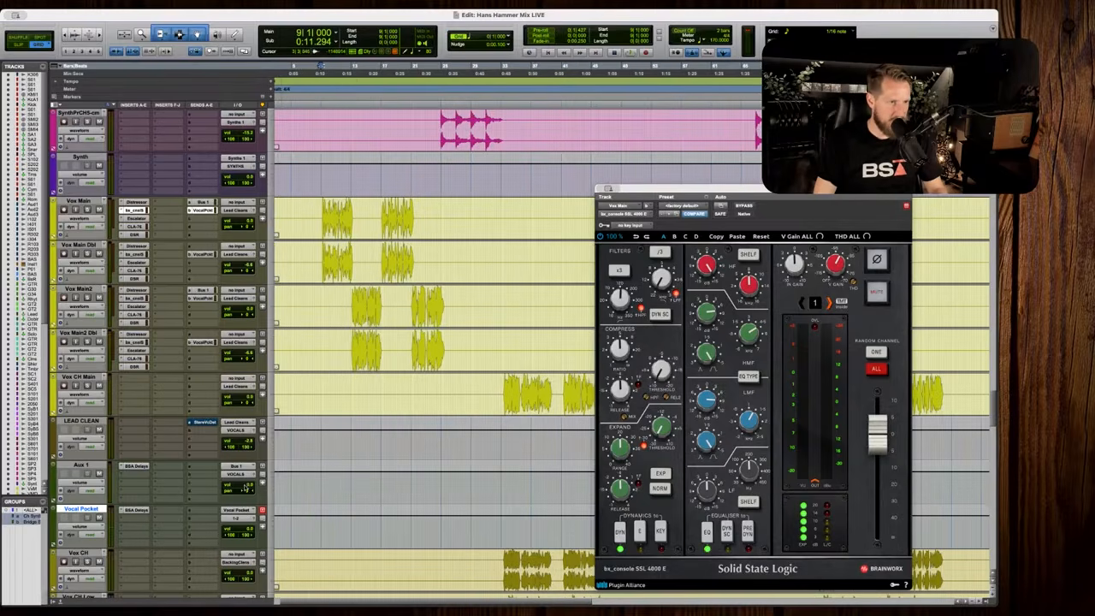
key(space)
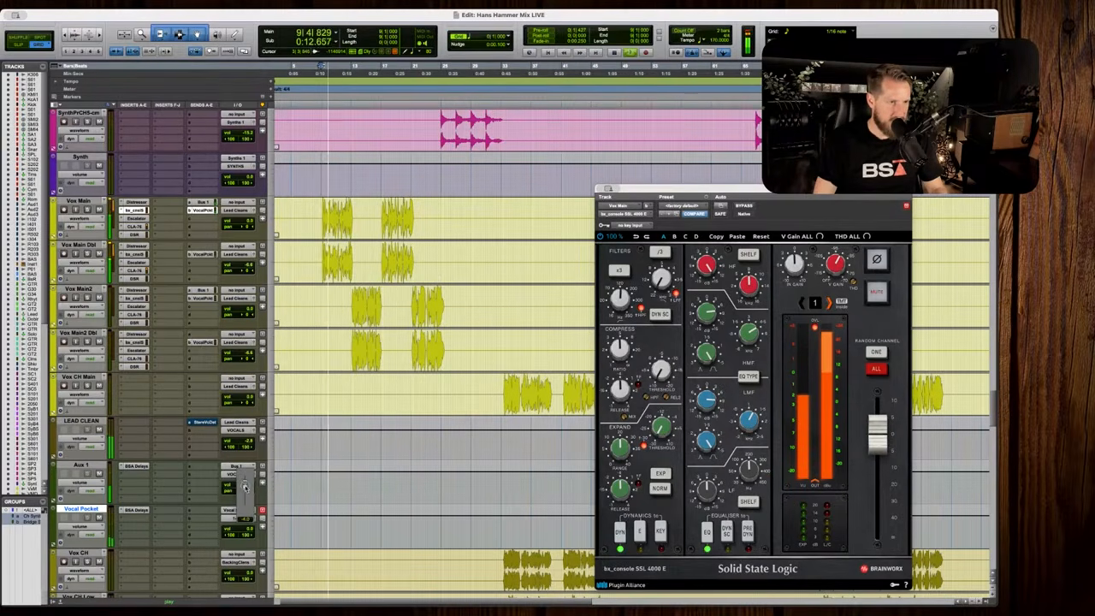
drag(245, 486, 248, 487)
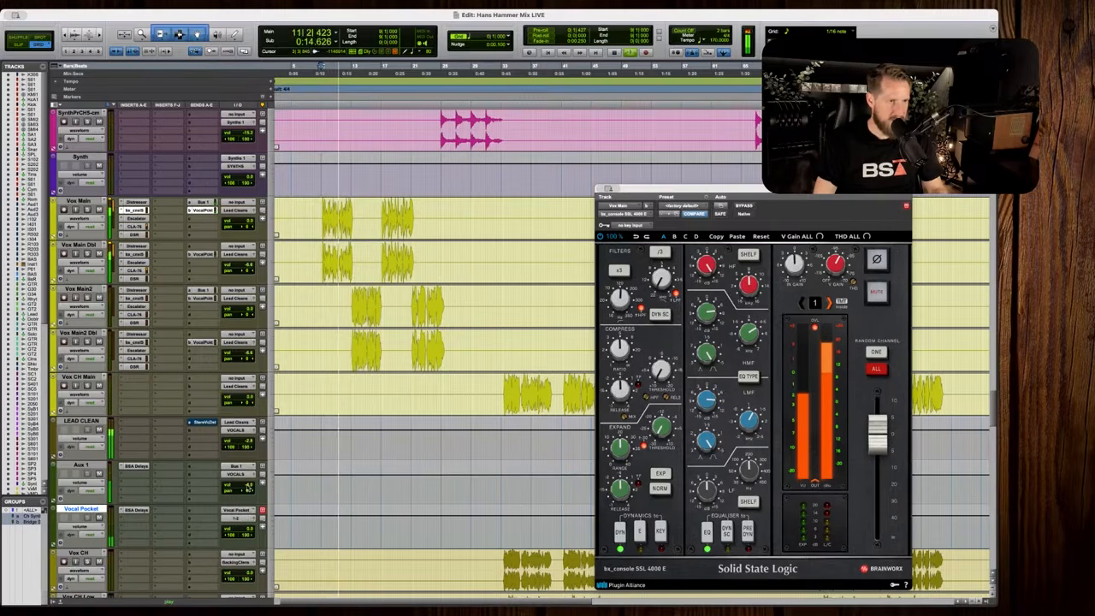
key(space)
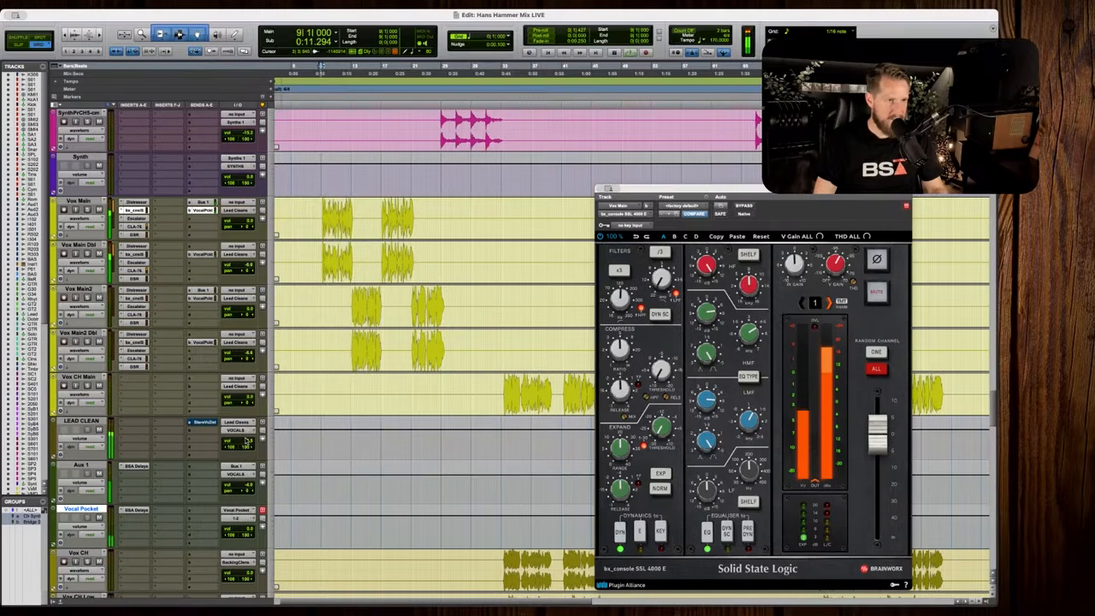
Insert the stereo Oxygen plug-in on the LEAD CLEAN track.
click(136, 423)
mouse_move(171, 422)
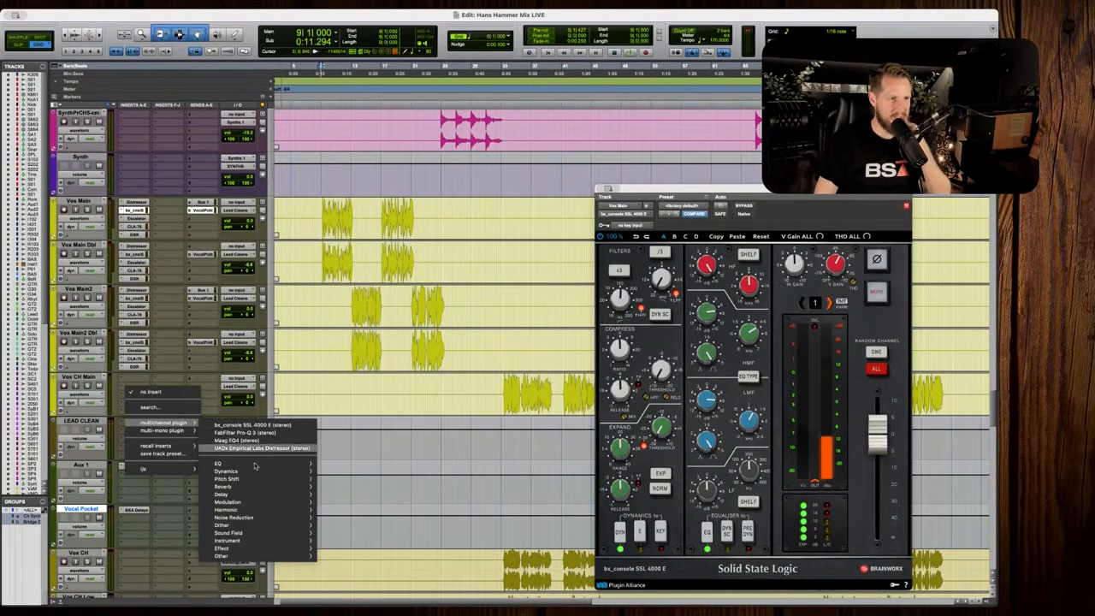
mouse_move(249, 511)
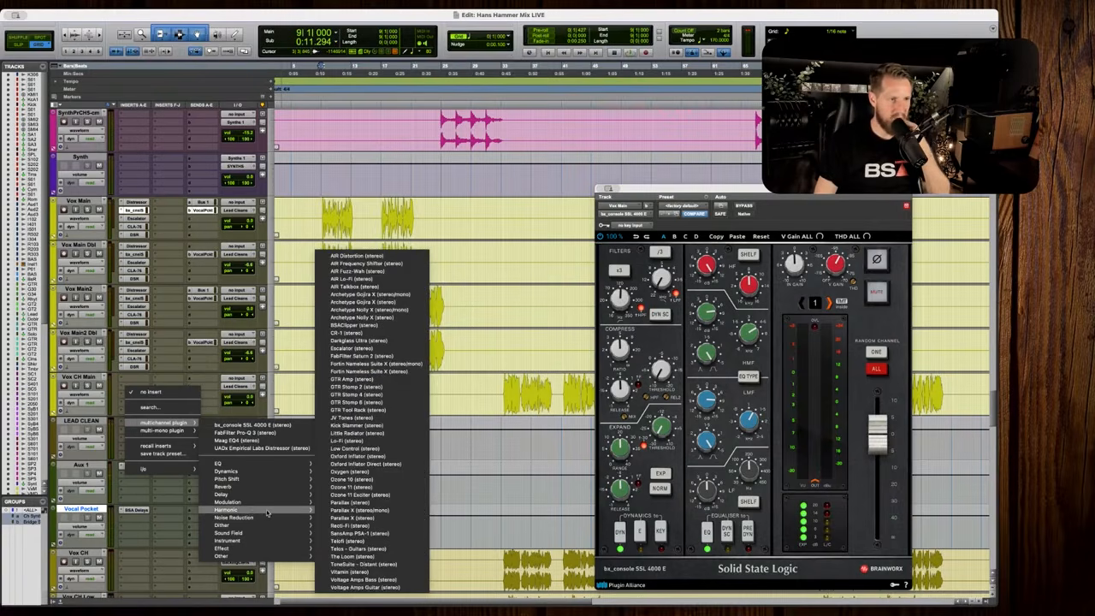
click(397, 472)
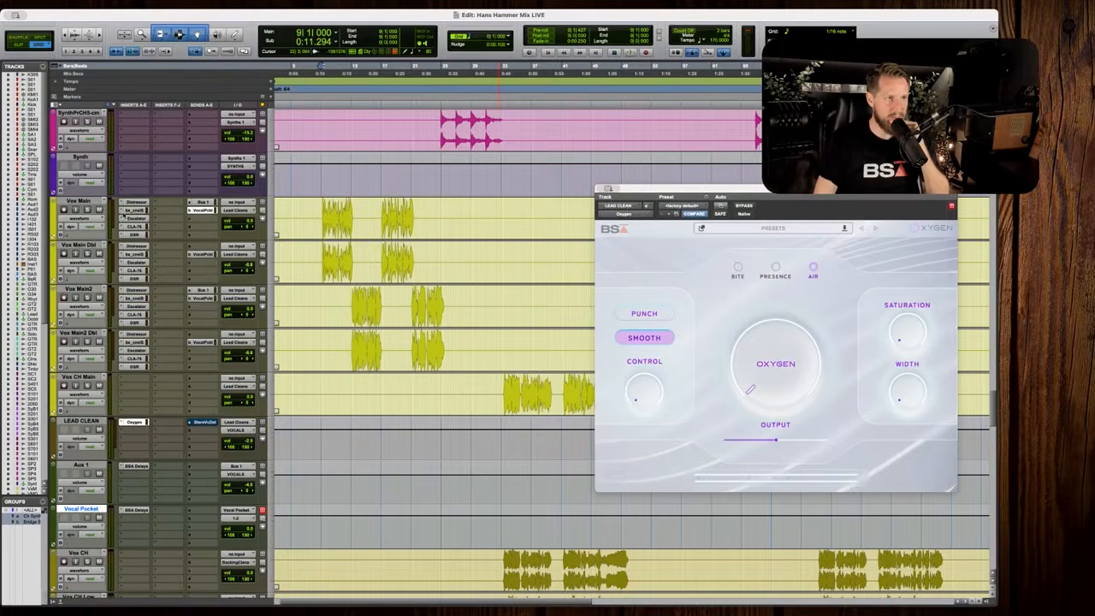
click(133, 210)
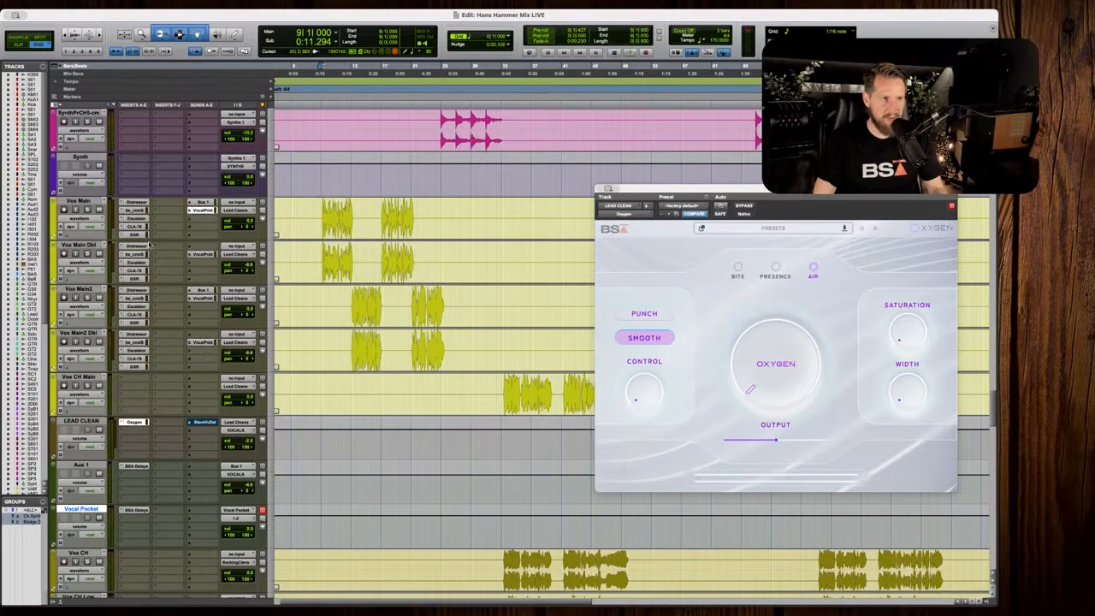
Try an Oxygen amount of about 8 with Control at about 39 on LEAD CLEAN while listening from bar 9.
key(space)
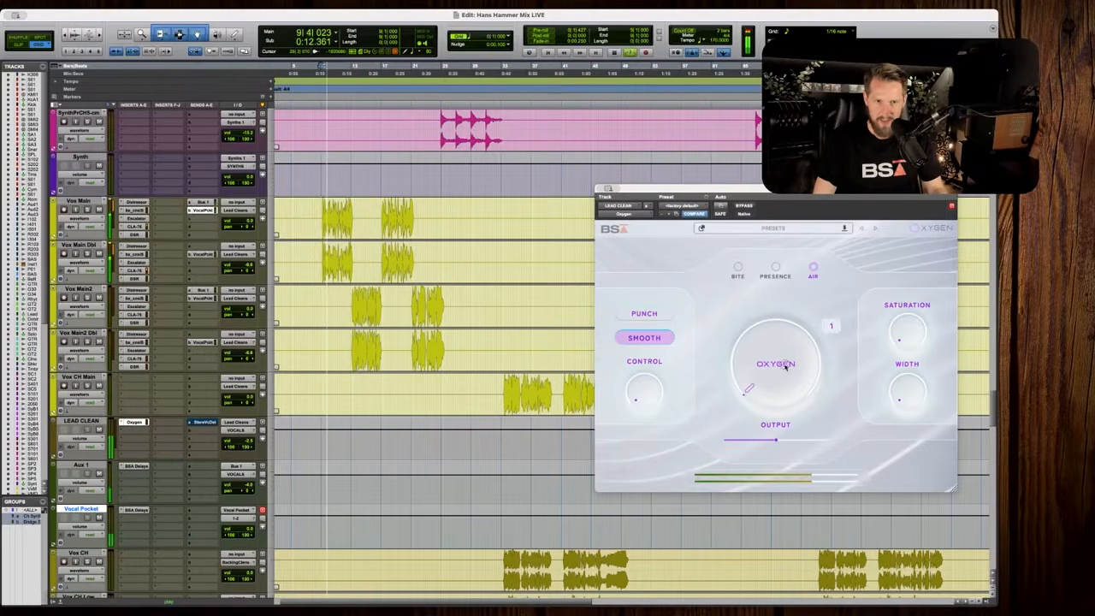
drag(785, 366, 772, 358)
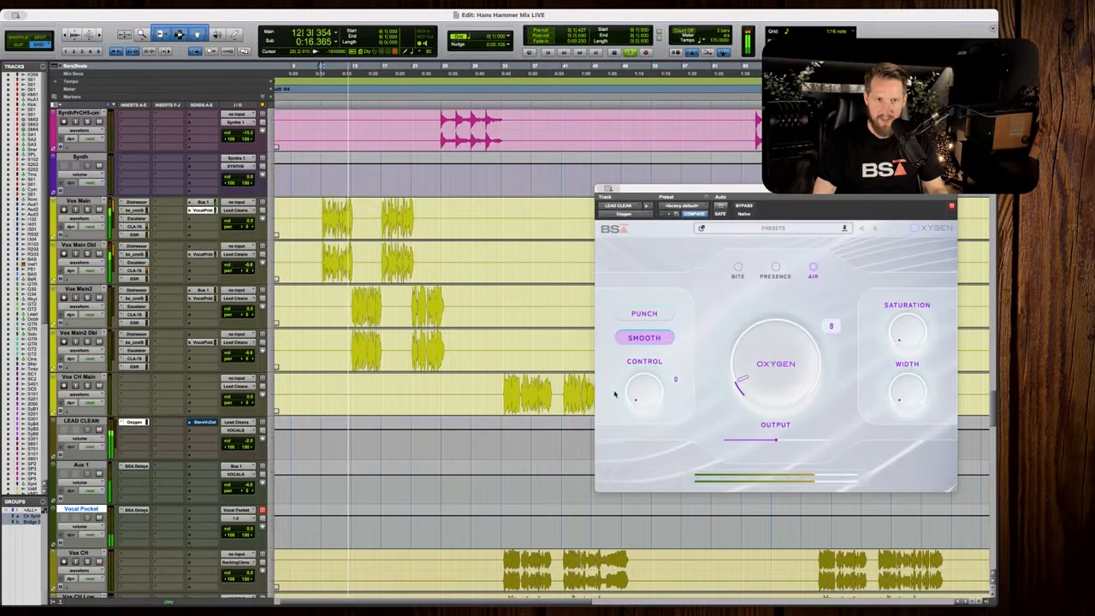
drag(643, 390, 637, 348)
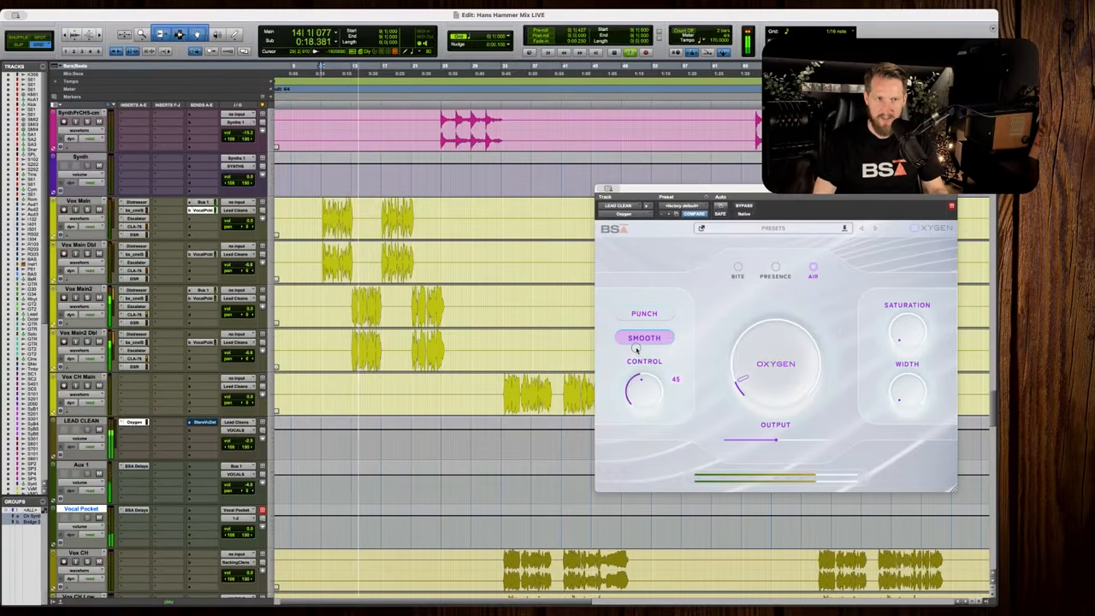
drag(774, 363, 773, 360)
drag(645, 381, 643, 383)
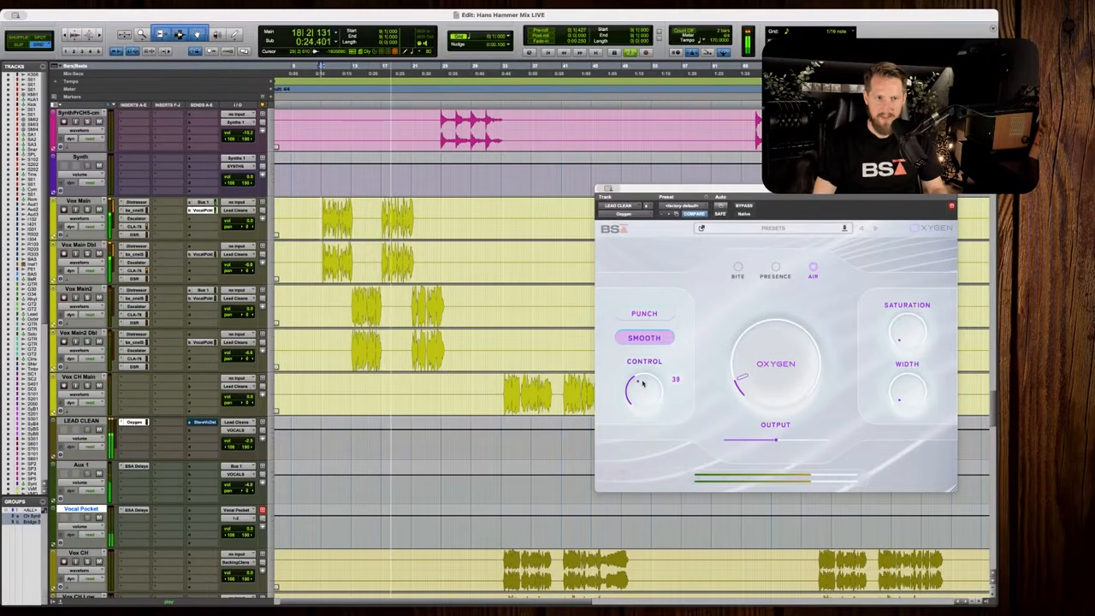
click(658, 248)
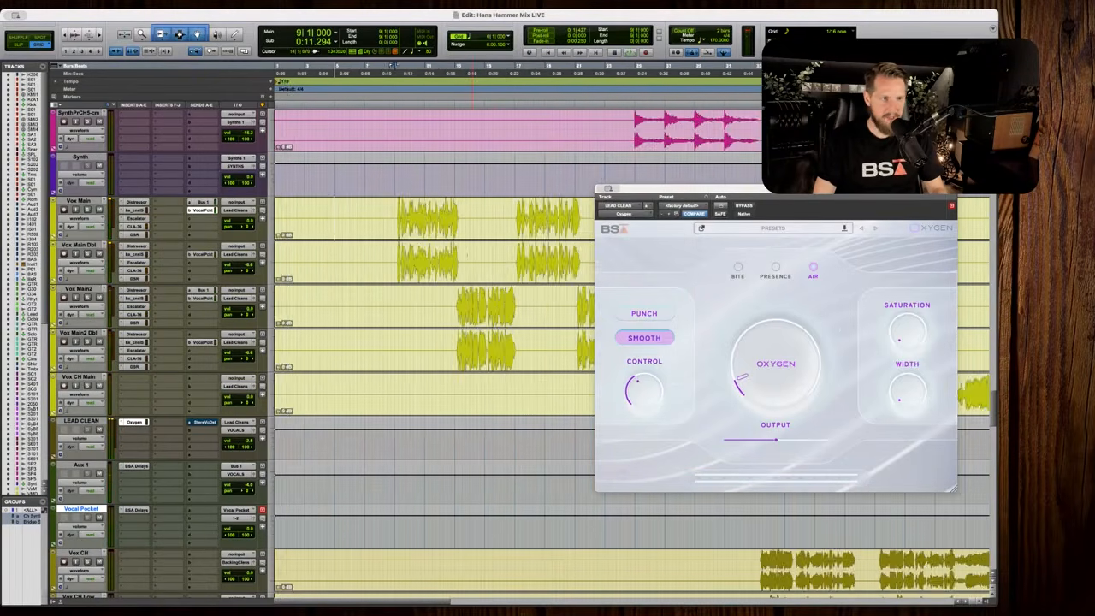
Set Oxygen's Control to 57 and its main amount to 9 during playback, comparing against bypass.
key(space)
mouse_move(753, 387)
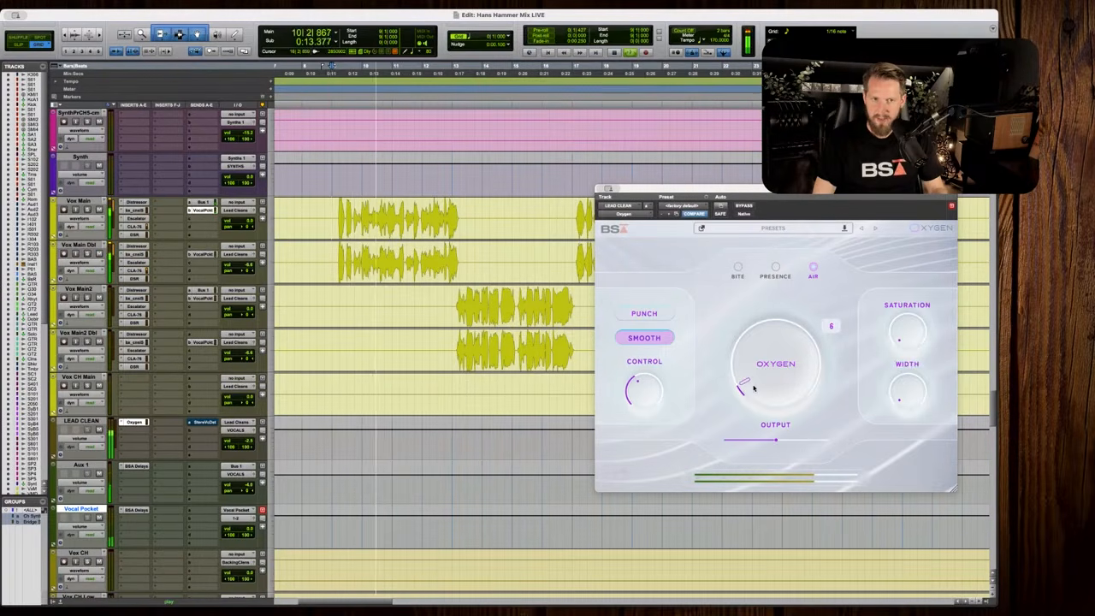
drag(635, 400, 638, 378)
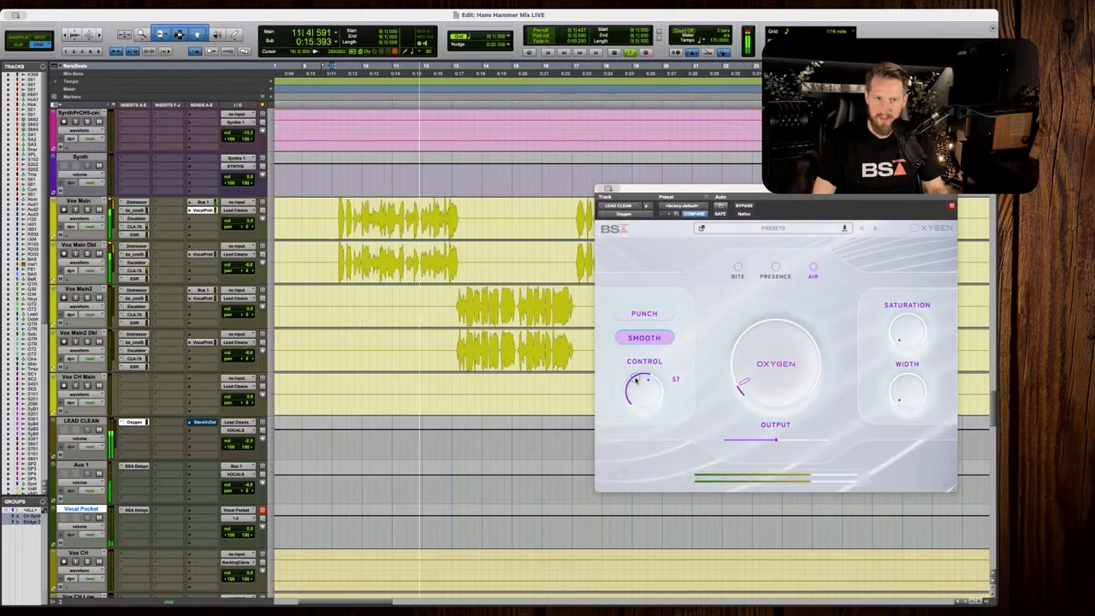
click(744, 207)
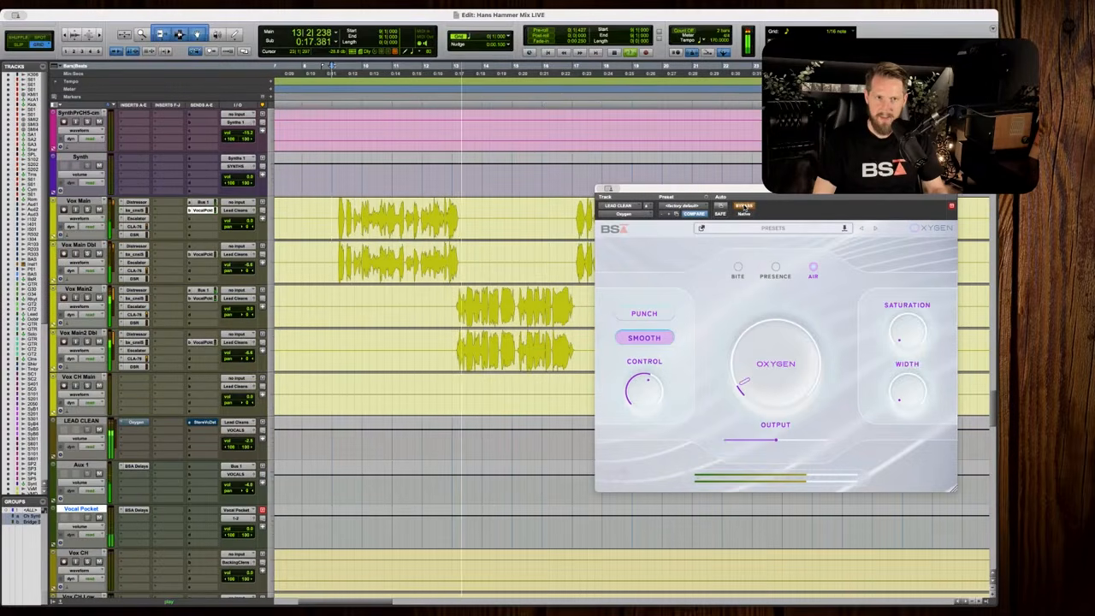
click(744, 207)
mouse_move(766, 369)
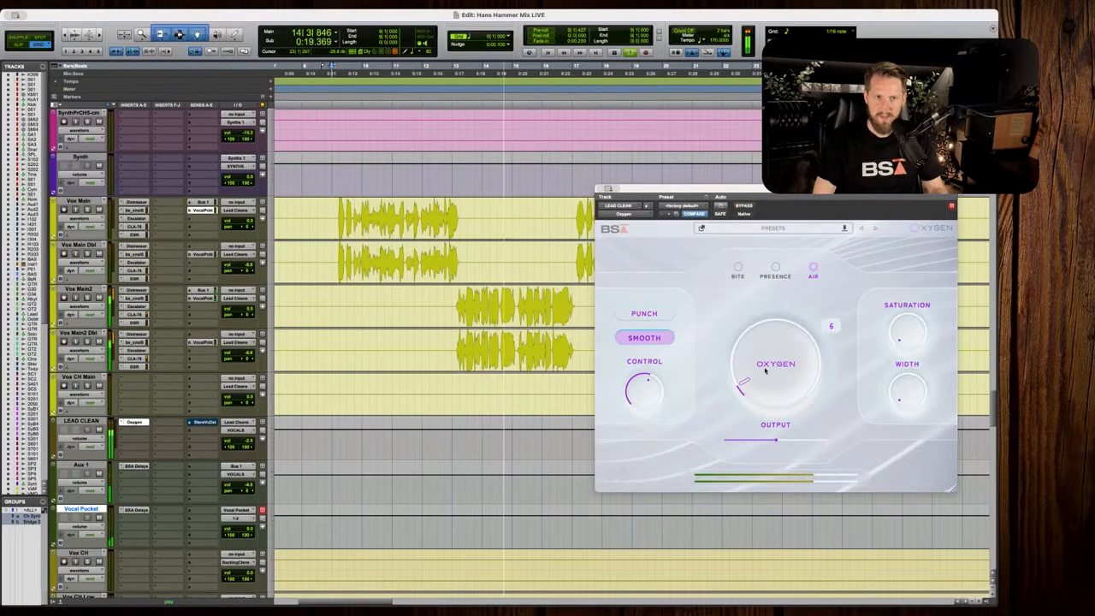
scroll(765, 367, up, 1)
key(space)
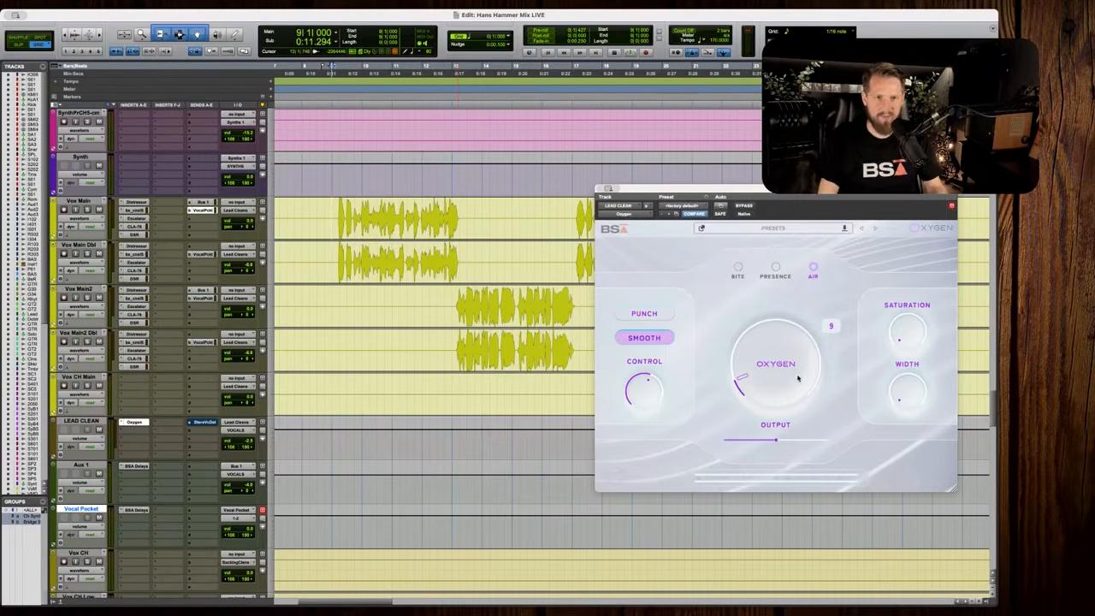
Replay from bar 9, compare Oxygen on LEAD CLEAN against bypass and set its Control to about 53.
key(space)
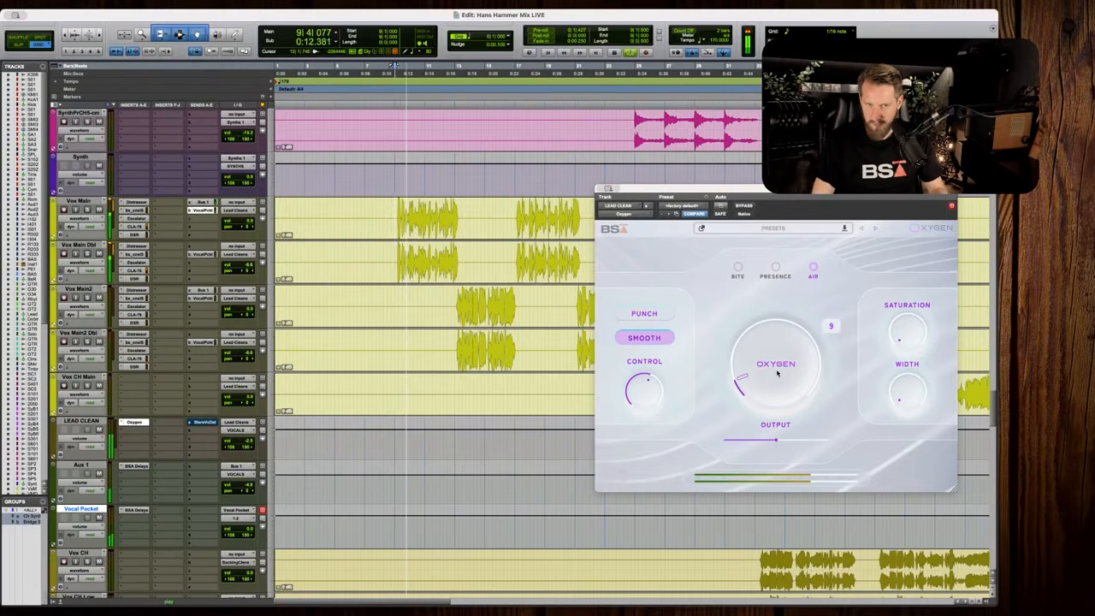
click(744, 206)
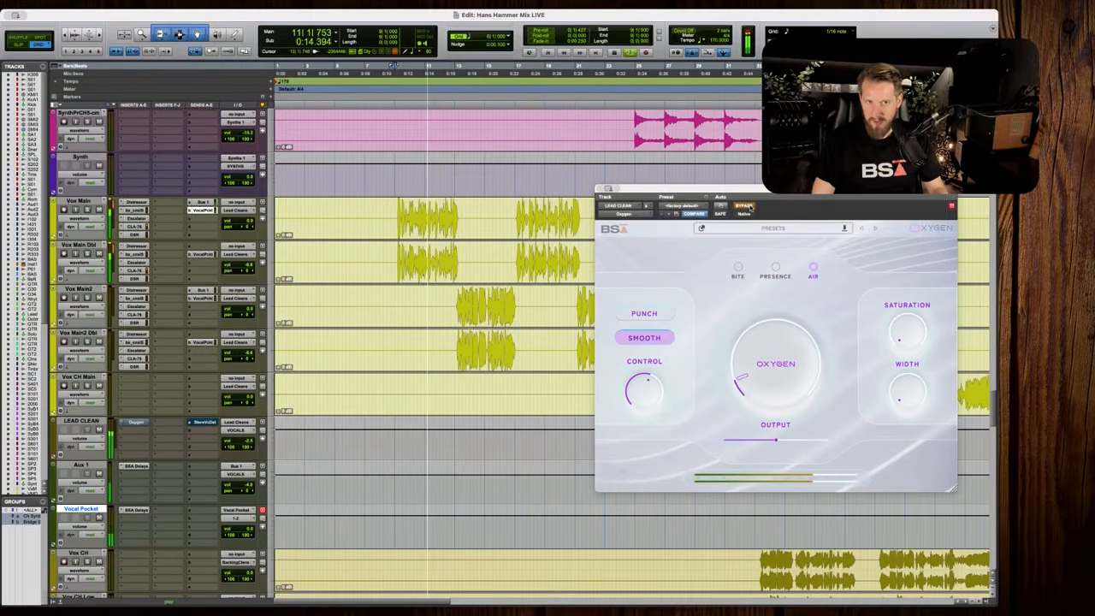
click(744, 206)
mouse_move(627, 391)
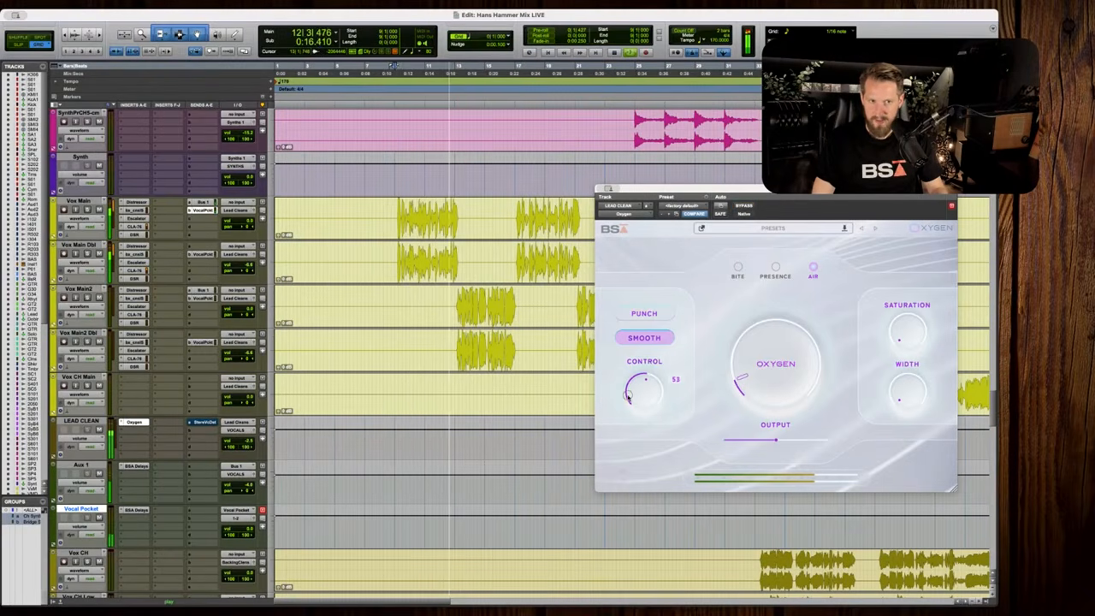
key(space)
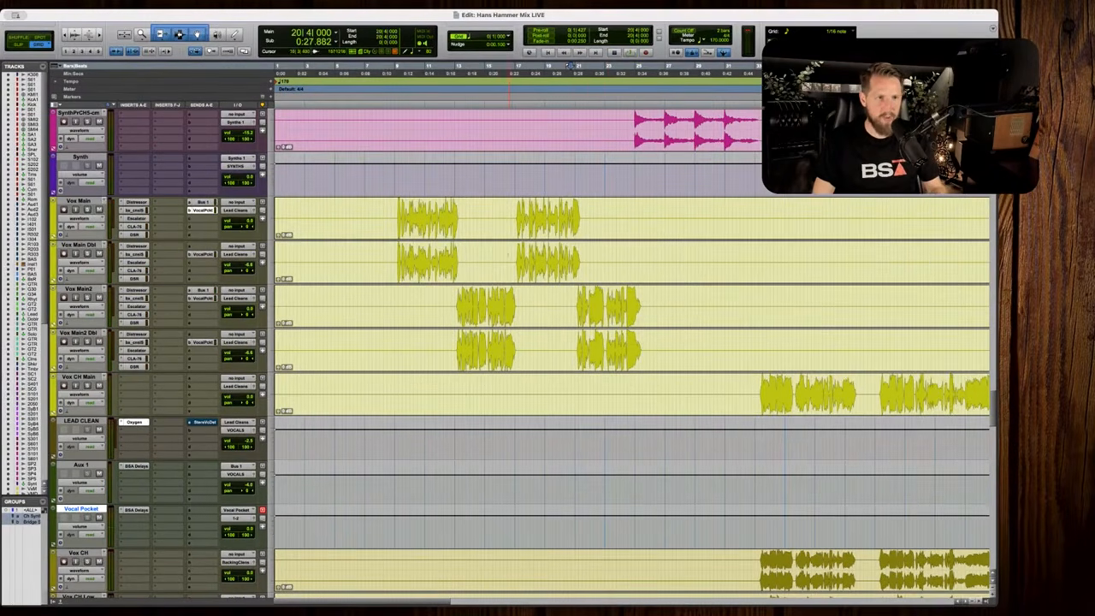
Play the lead vocals from bar 17 and lower the threshold of Vox Main's DSR de-esser to about -22 dB.
click(510, 254)
key(Tab)
key(space)
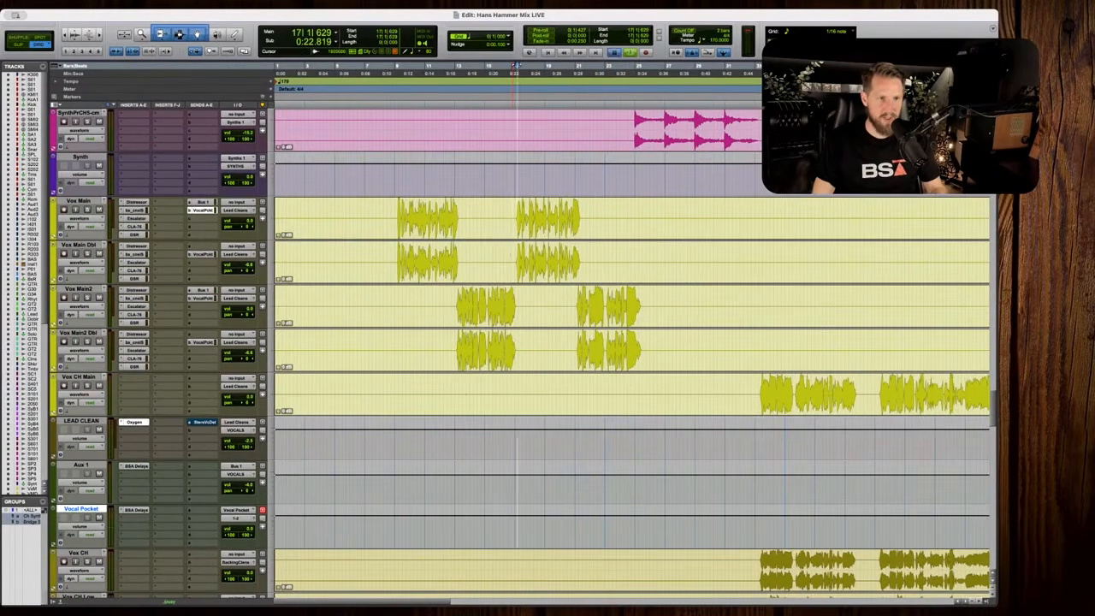
key(t)
key(t)
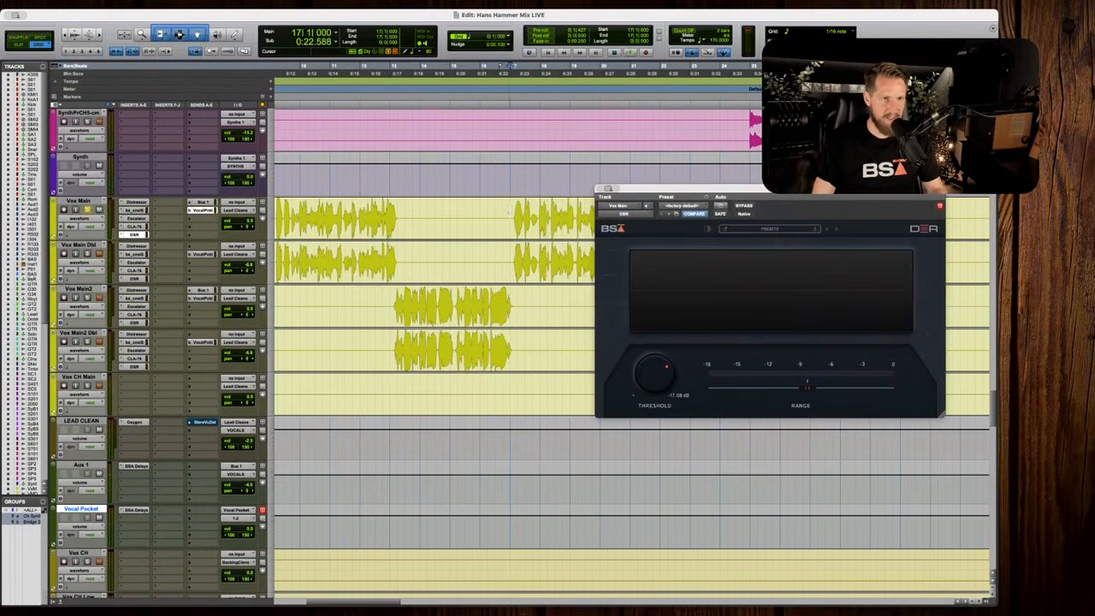
drag(643, 371, 643, 375)
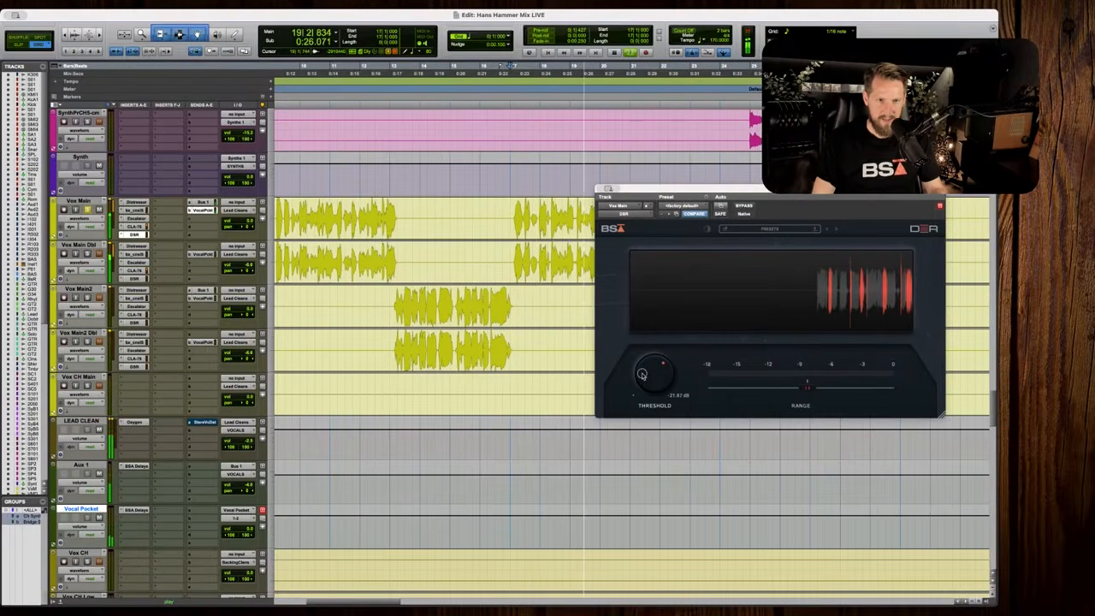
Replay Vox Main from bar 17 to check the DSR de-essing, and close the de-esser window.
key(space)
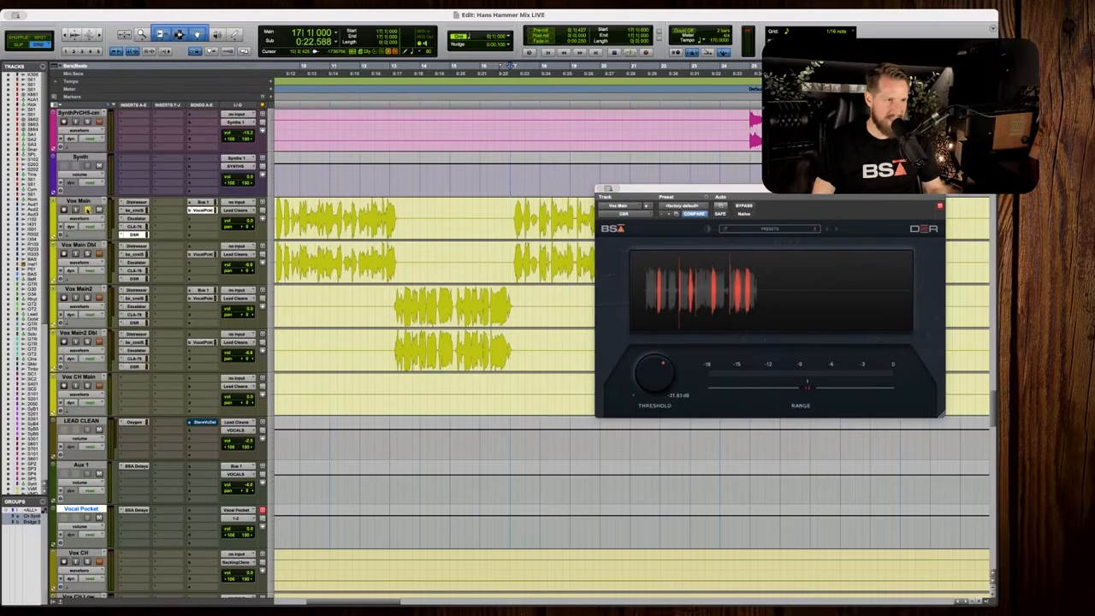
key(space)
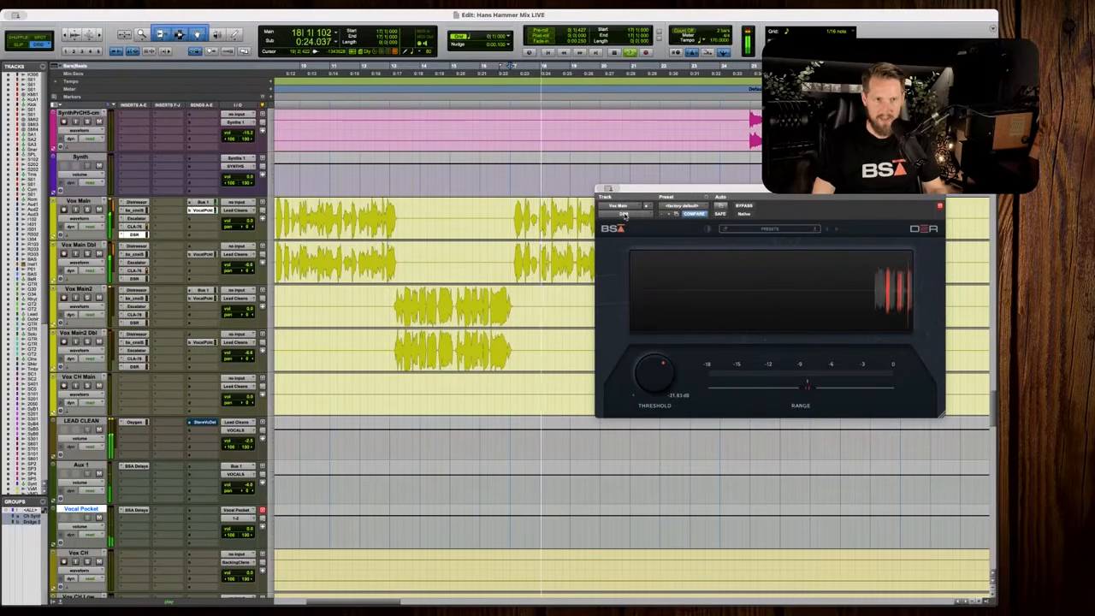
click(608, 188)
Play the pre-chorus from around bar 24 and locate the clean guitar tracks.
key(r)
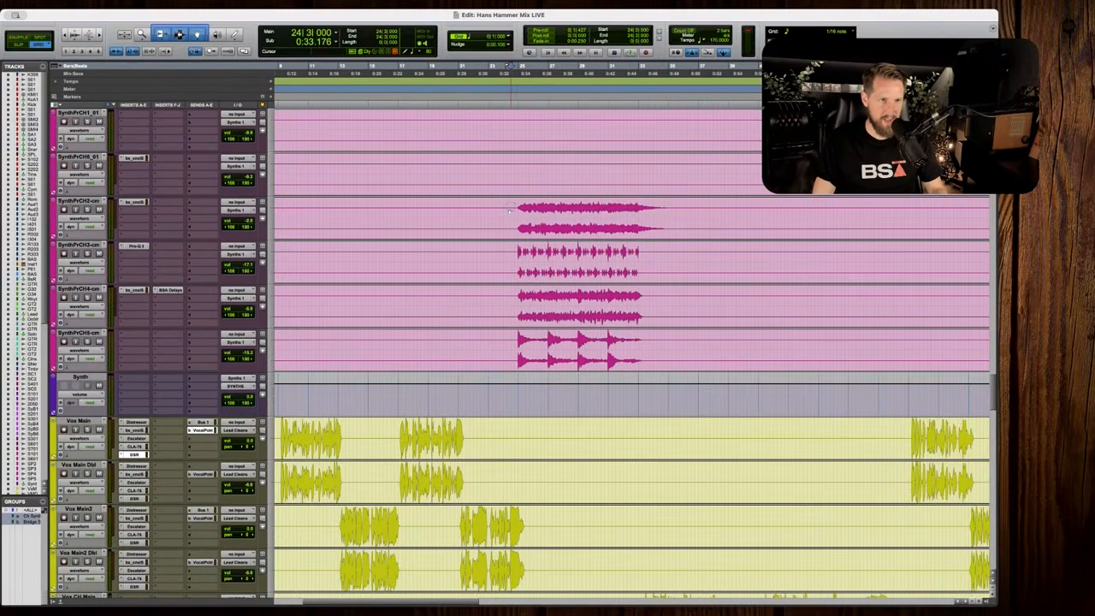
key(space)
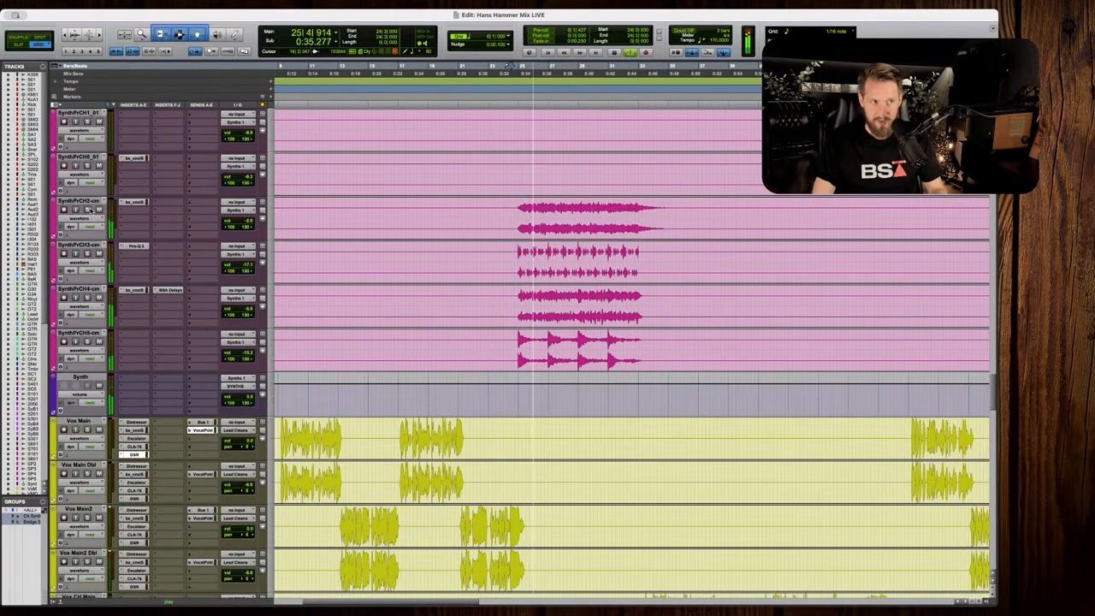
scroll(309, 209, up, 15)
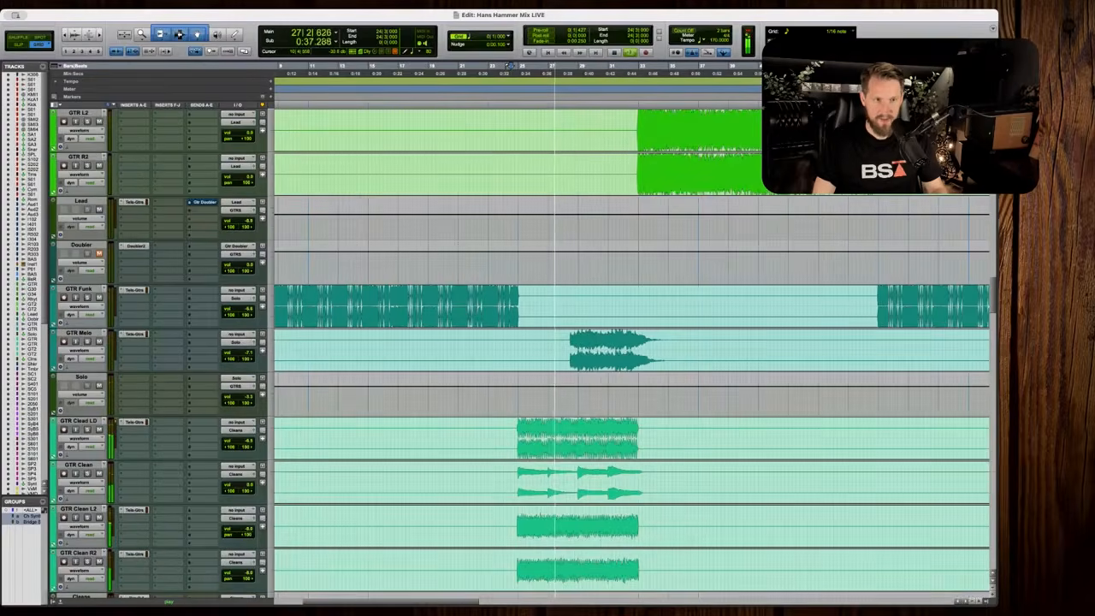
scroll(344, 374, down, 3)
key(space)
key(r)
key(r)
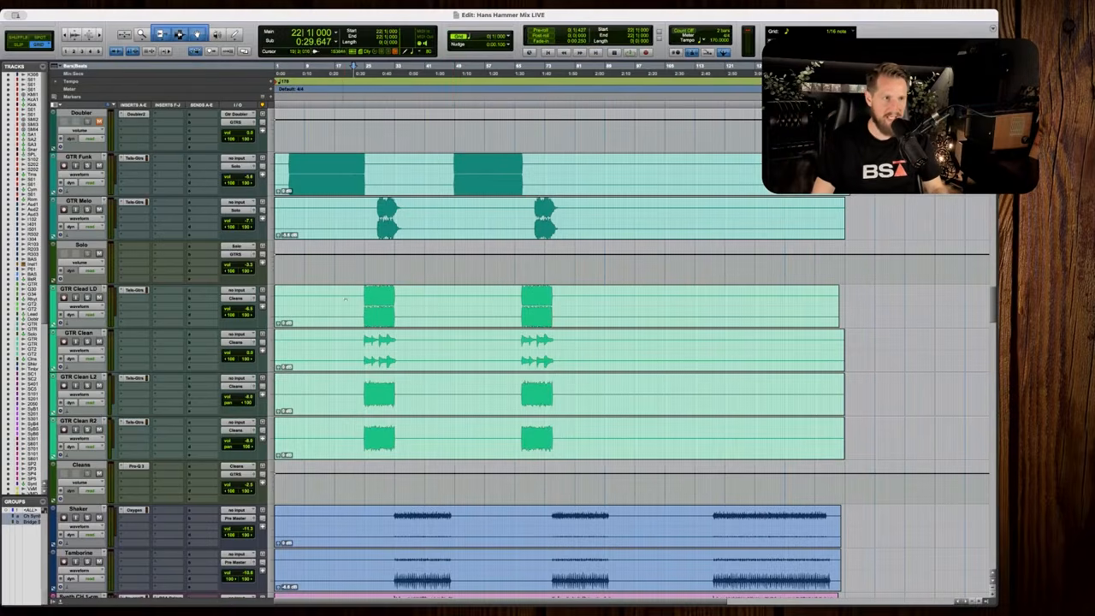
Play into the pre-chorus and lower the volume of the Cleans guitar bus to about -3.4 dB.
key(space)
key(t)
key(t)
scroll(359, 267, down, 1)
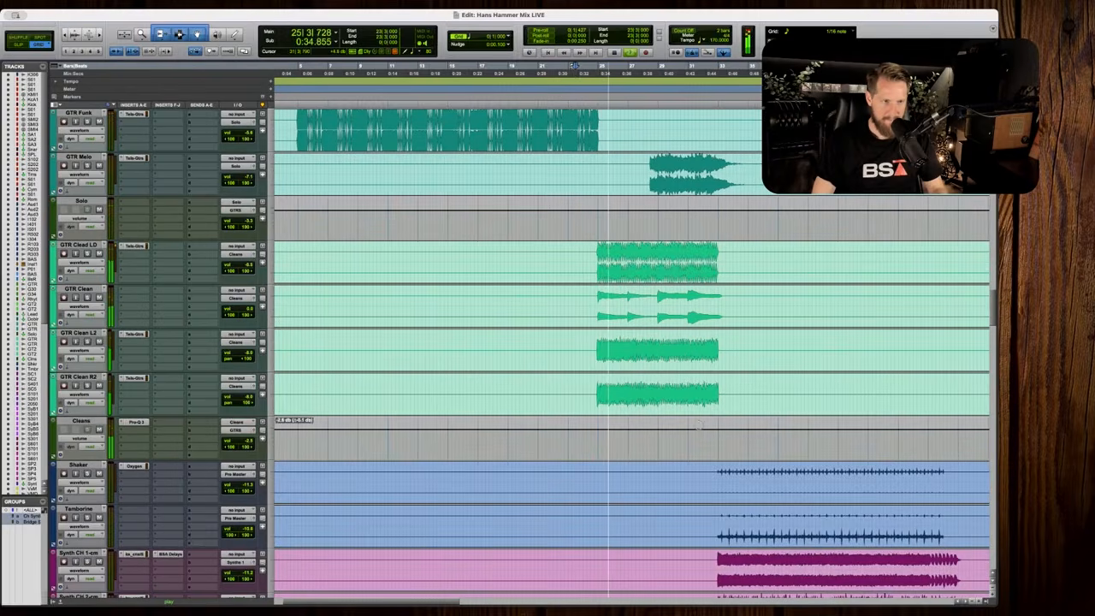
drag(698, 430, 699, 432)
key(space)
Group the Synth Pre CH 2 to 5 tracks as a Mix/Edit group named "prechorus synth".
scroll(700, 432, down, 20)
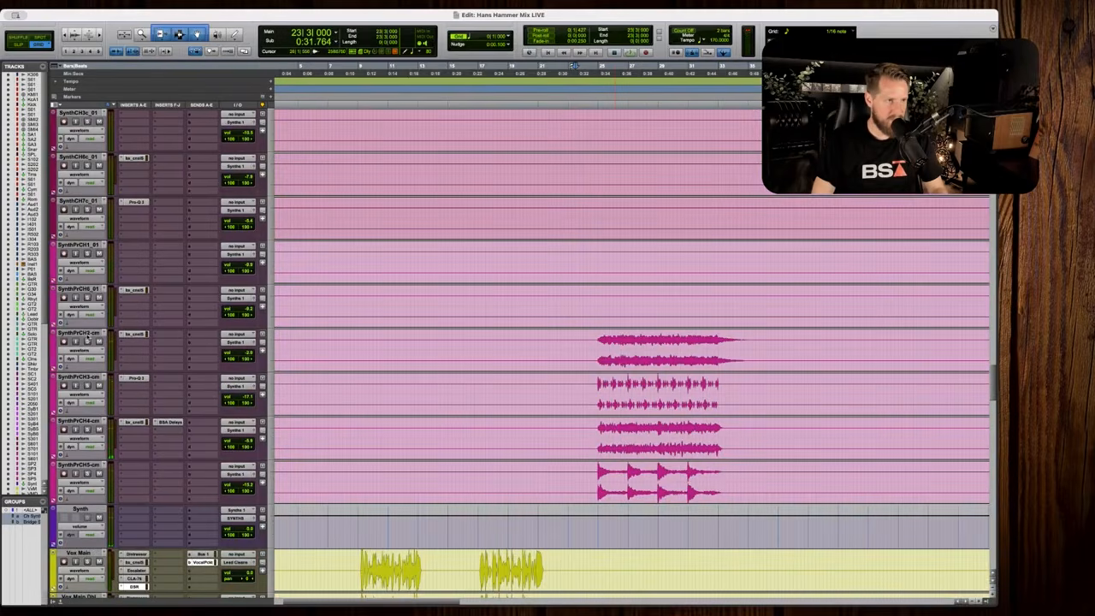
shift+click(84, 470)
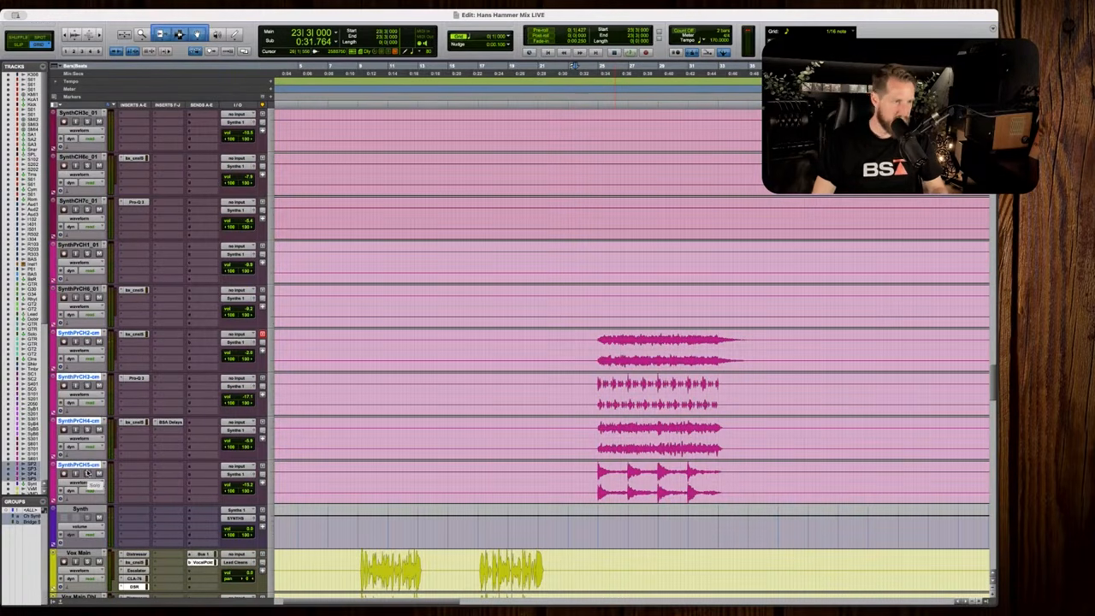
key(super+g)
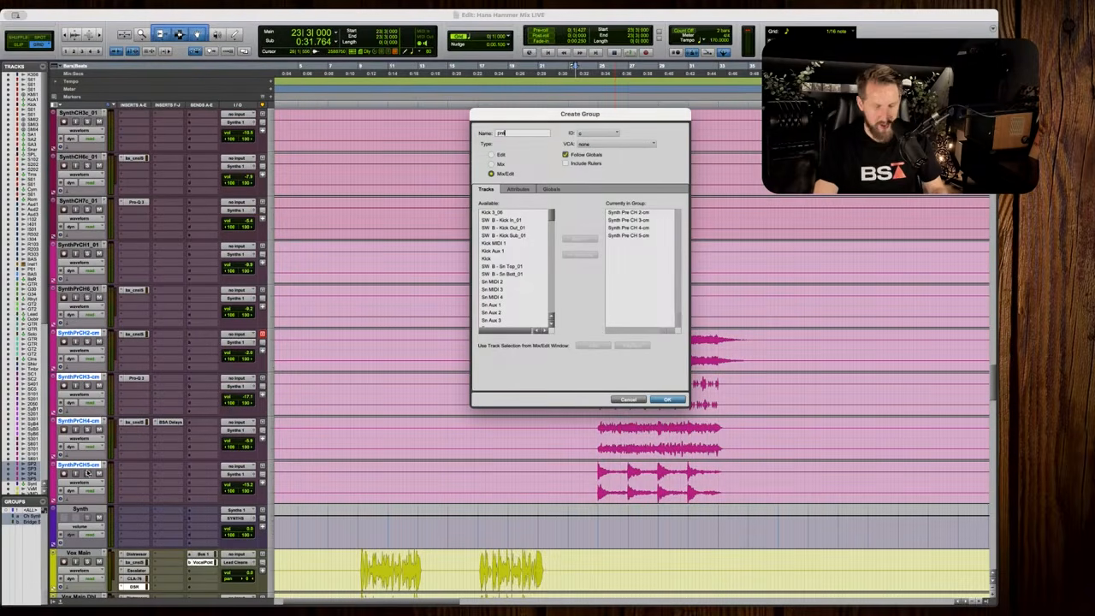
text(prechorus synt)
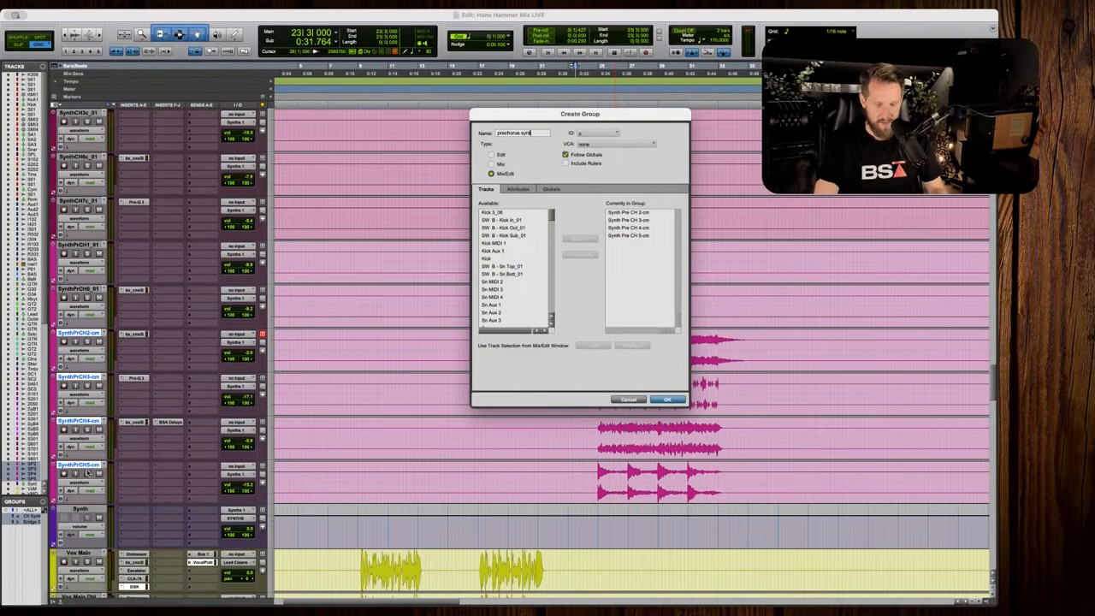
text(h)
key(Return)
Play the pre-chorus and lower the volume of the grouped pre-chorus synths by about 3 dB.
key(super+[)
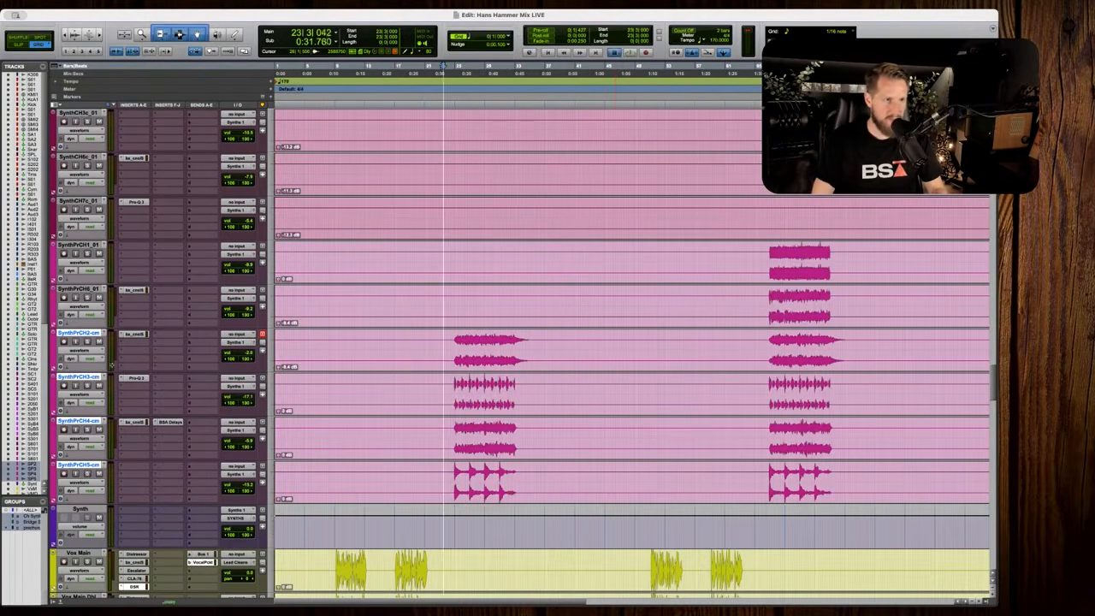
key(space)
drag(239, 351, 239, 355)
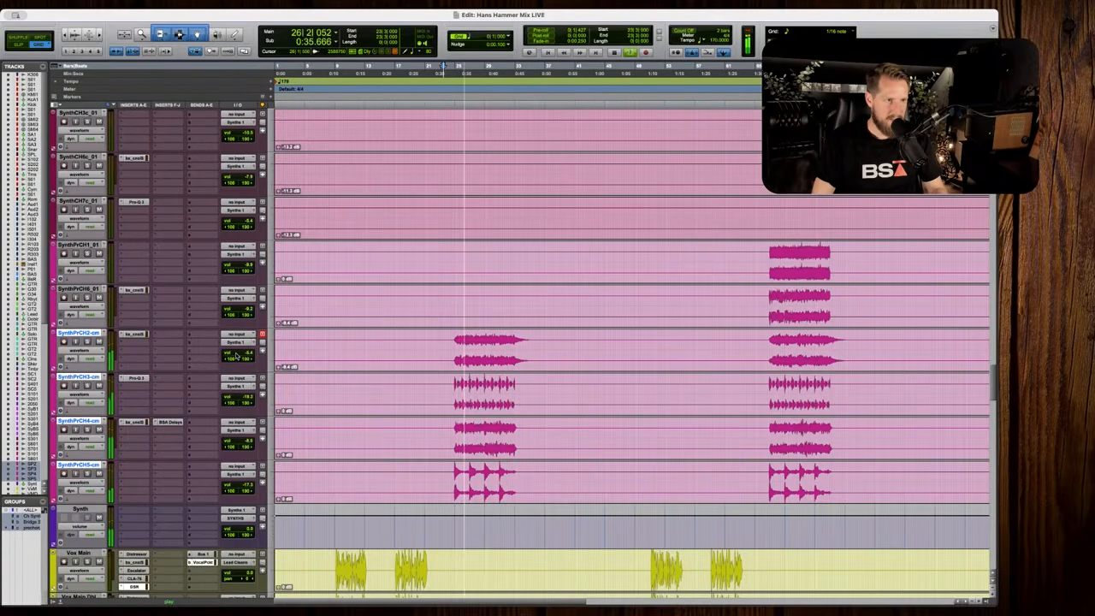
Solo Vox Skies Delay, play it from bar 23 and lower its volume to about -6.6 dB.
scroll(475, 475, down, 10)
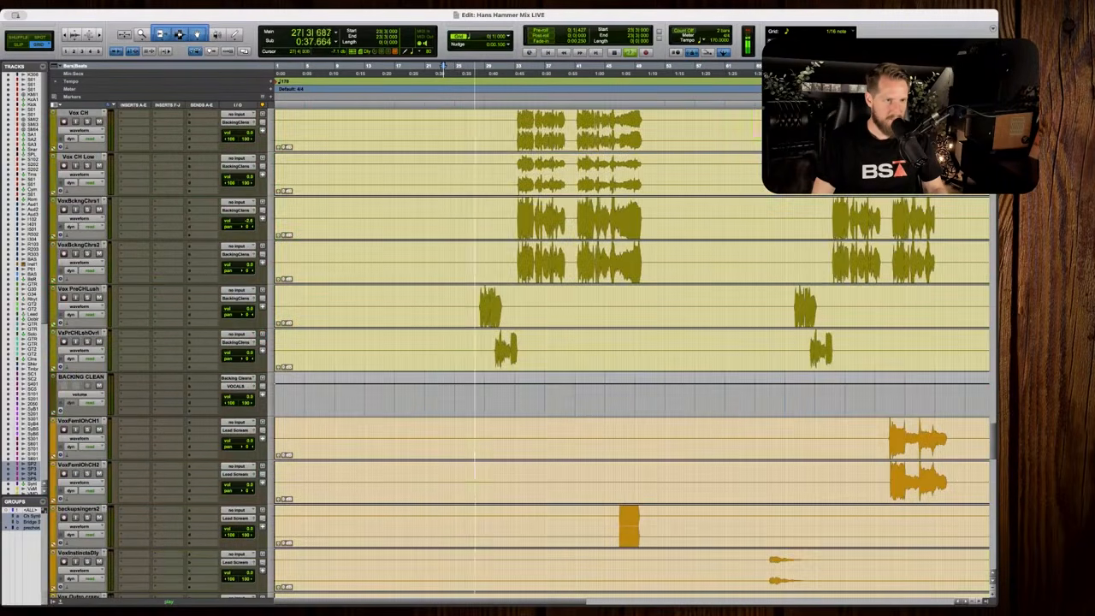
scroll(475, 475, down, 10)
click(446, 216)
key(t)
key(t)
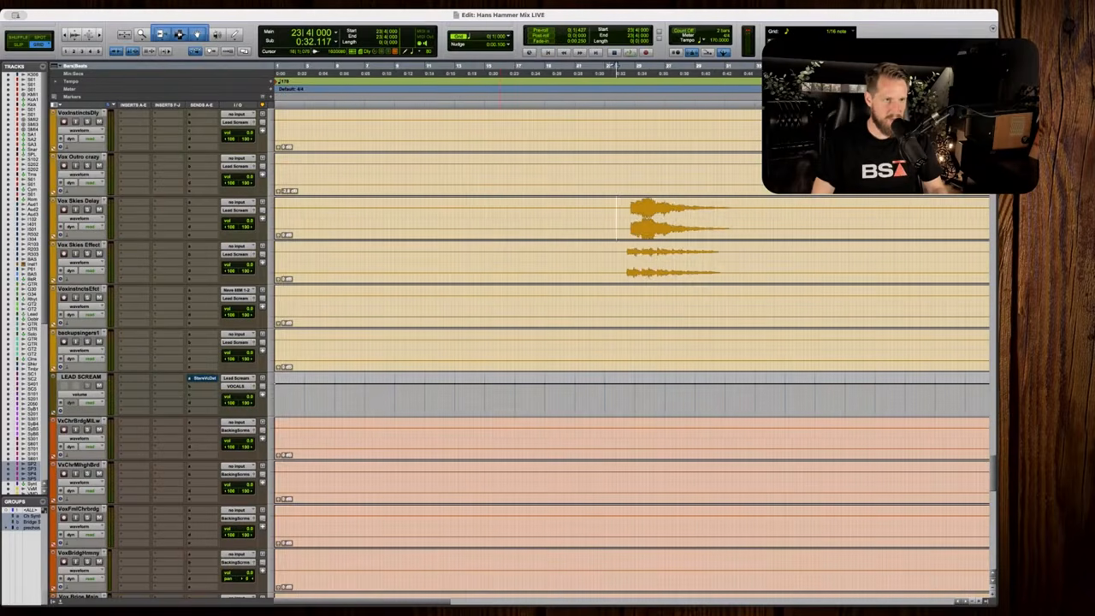
scroll(446, 215, right, 2)
scroll(446, 215, up, 1)
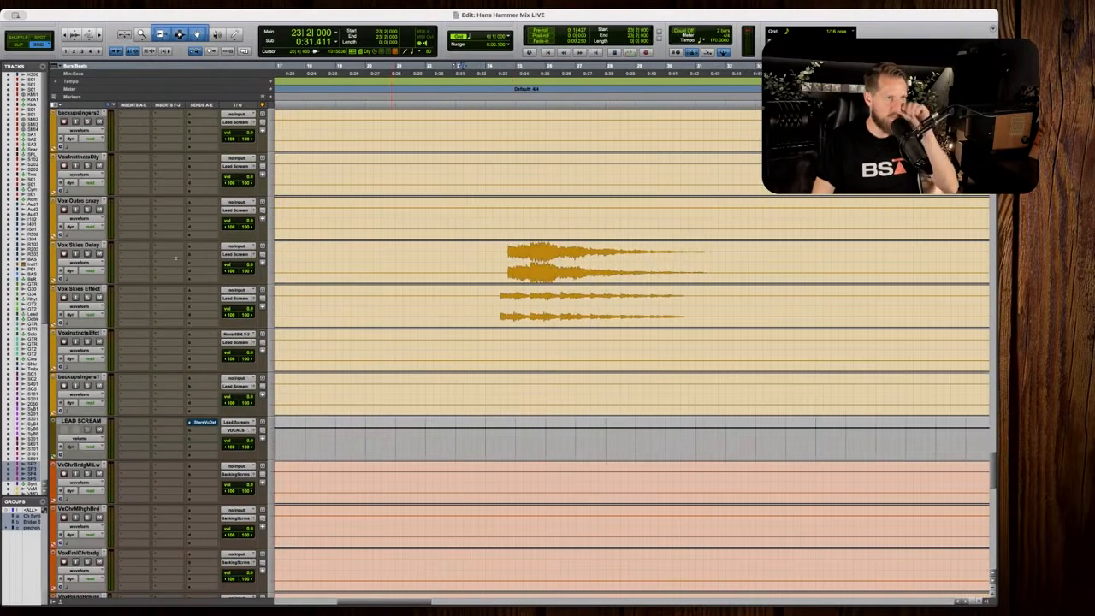
click(86, 253)
key(space)
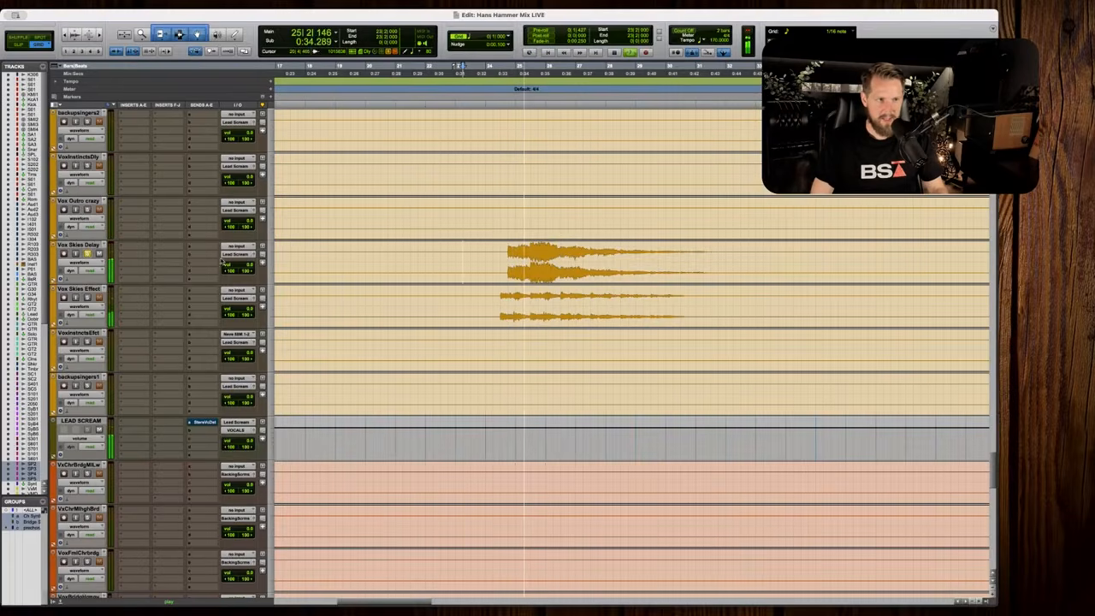
drag(237, 264, 237, 267)
key(space)
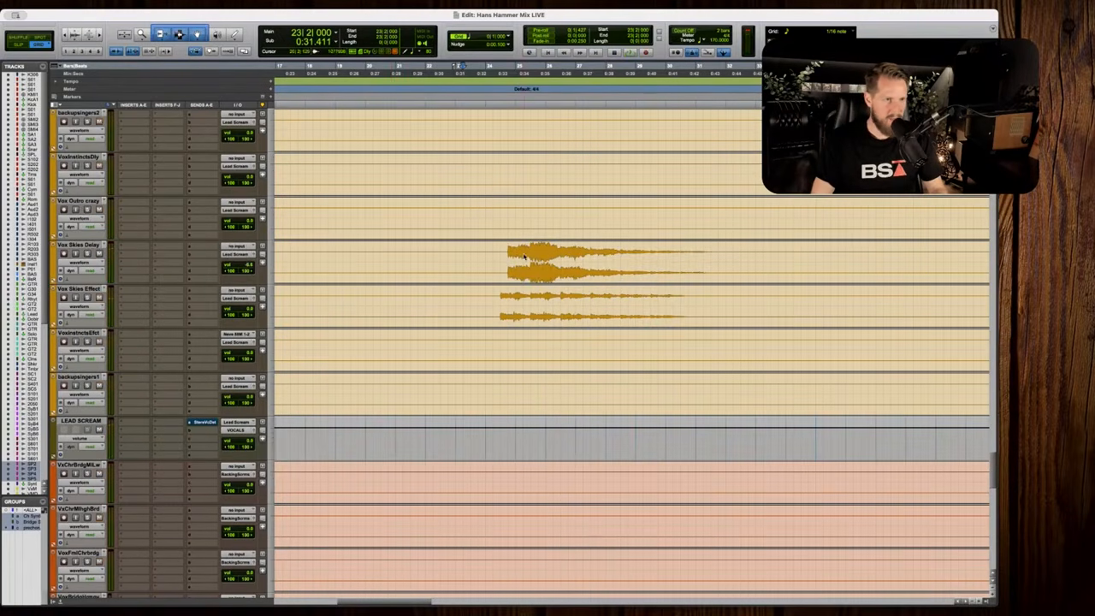
Audition Vox Skies Effect soloed and in the mix, and lower its volume to about -2 dB.
click(86, 296)
key(space)
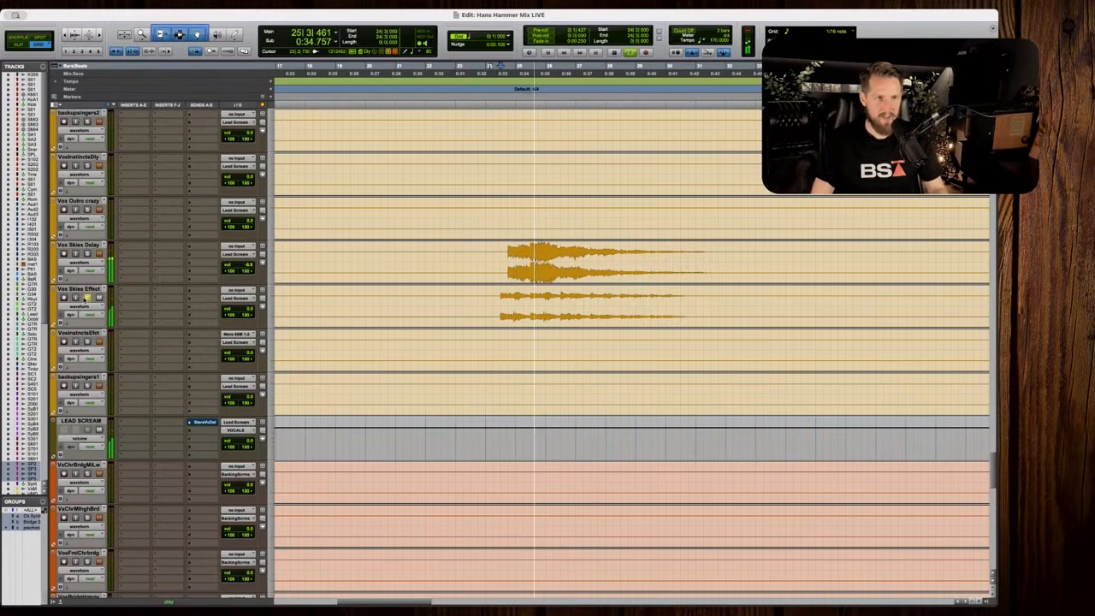
click(86, 297)
key(space)
key(space)
drag(244, 311, 245, 315)
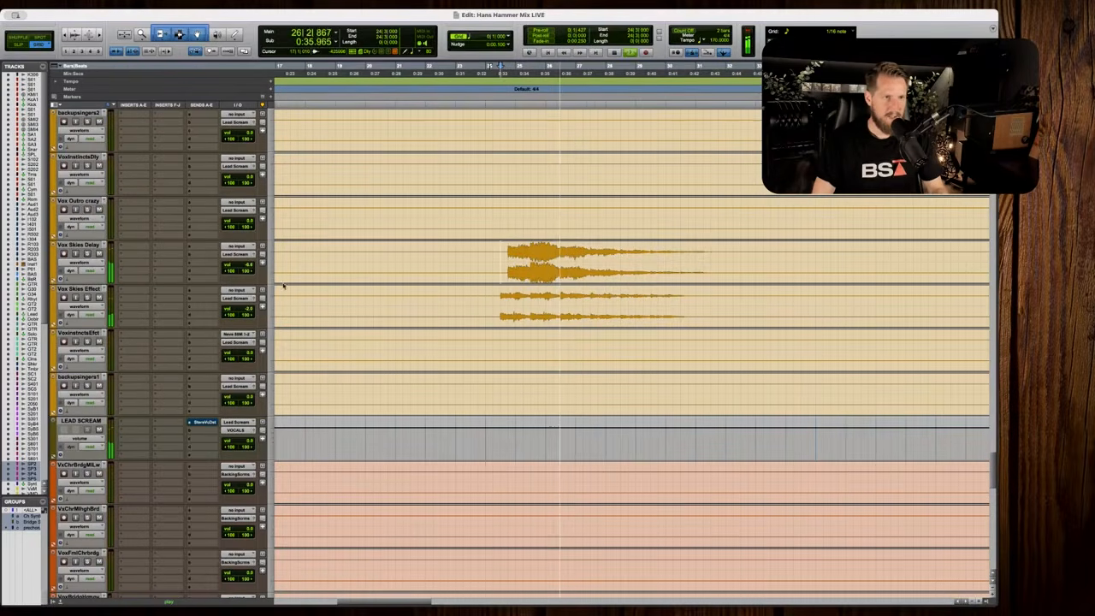
key(space)
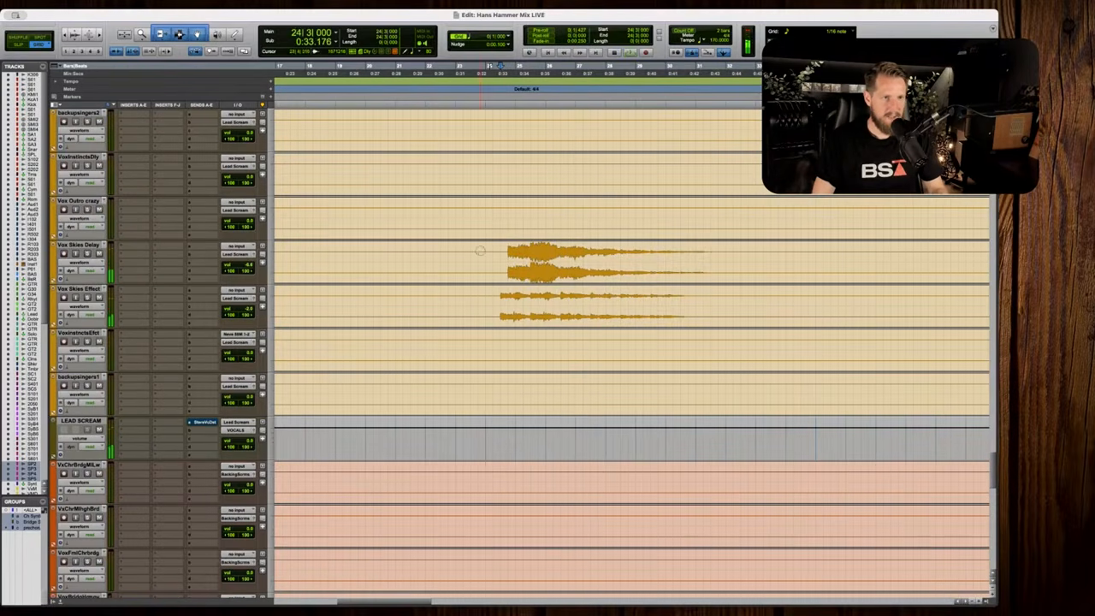
Play the transition from bar 22 in the full mix and look over the pre-chorus synth, guitar and vocal tracks.
key(r)
key(space)
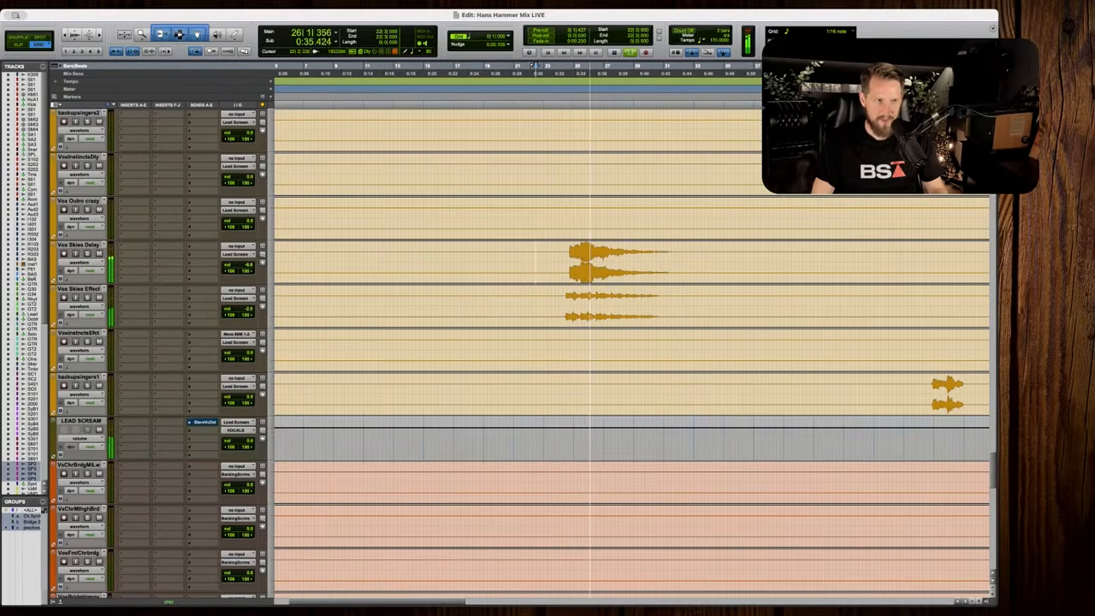
key(r)
scroll(633, 351, down, 15)
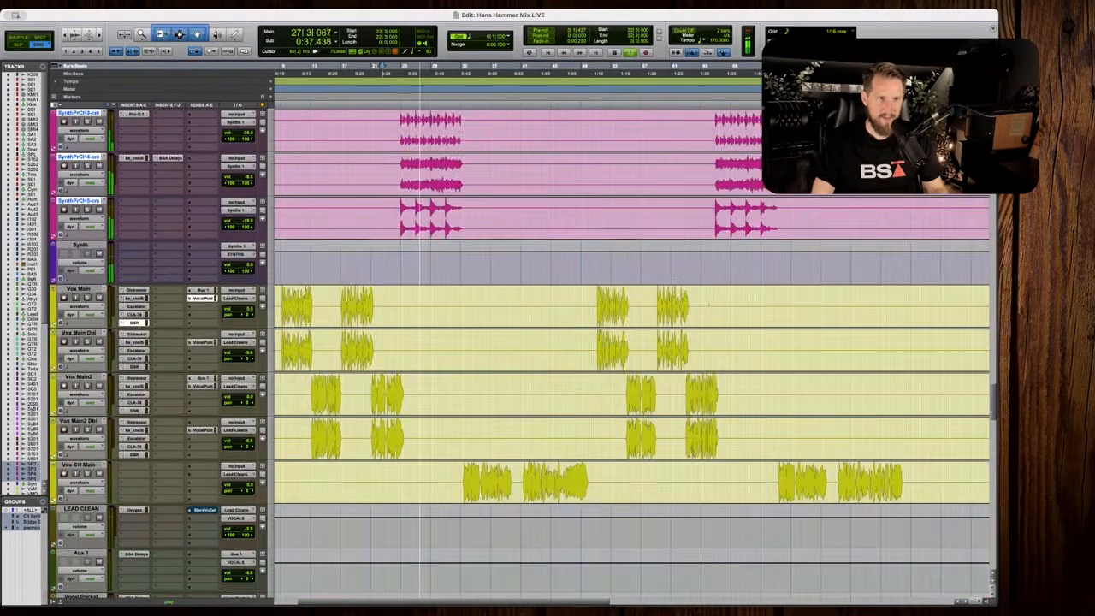
scroll(633, 351, up, 10)
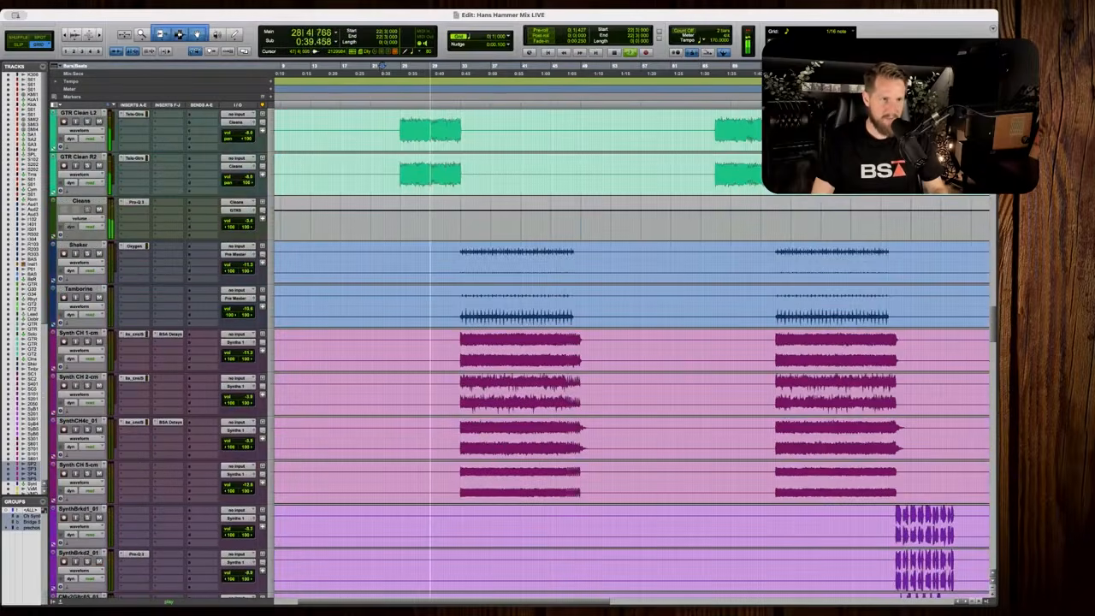
scroll(633, 350, down, 5)
scroll(633, 351, down, 15)
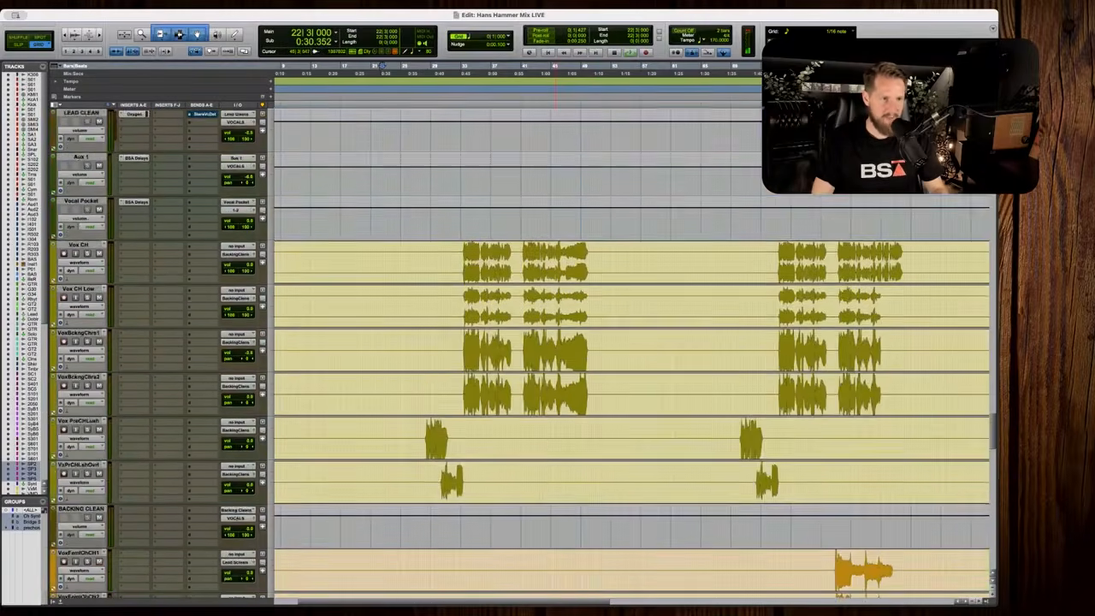
Set the playback position at bar 28 beat 2, just before the Vox Pre CH Lush clip.
click(427, 175)
key(t)
key(t)
key(t)
scroll(427, 175, right, 2)
scroll(427, 175, up, 1)
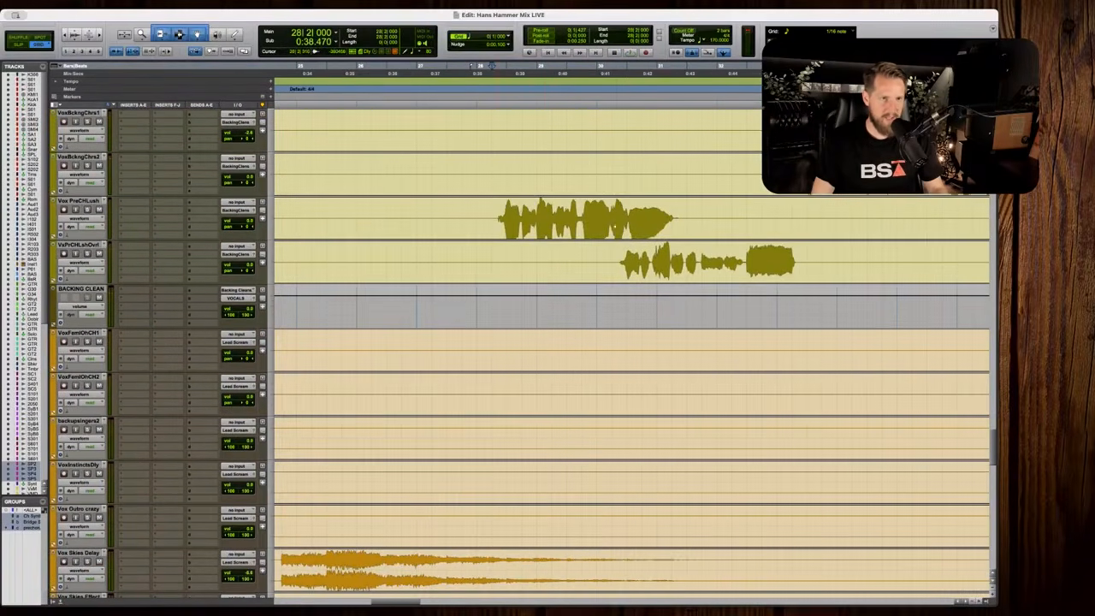
scroll(533, 211, up, 5)
key(r)
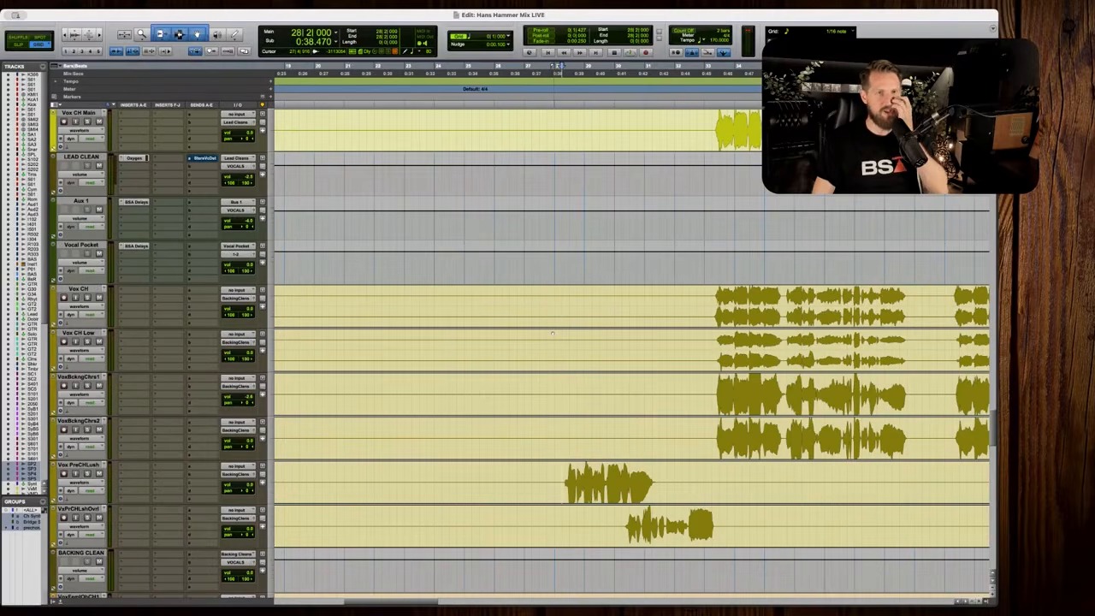
Insert the UADx Distressor on both pre-chorus lush vocal tracks, adjust its attack slightly, and audition Vox Pre CH Lush soloed.
click(134, 467)
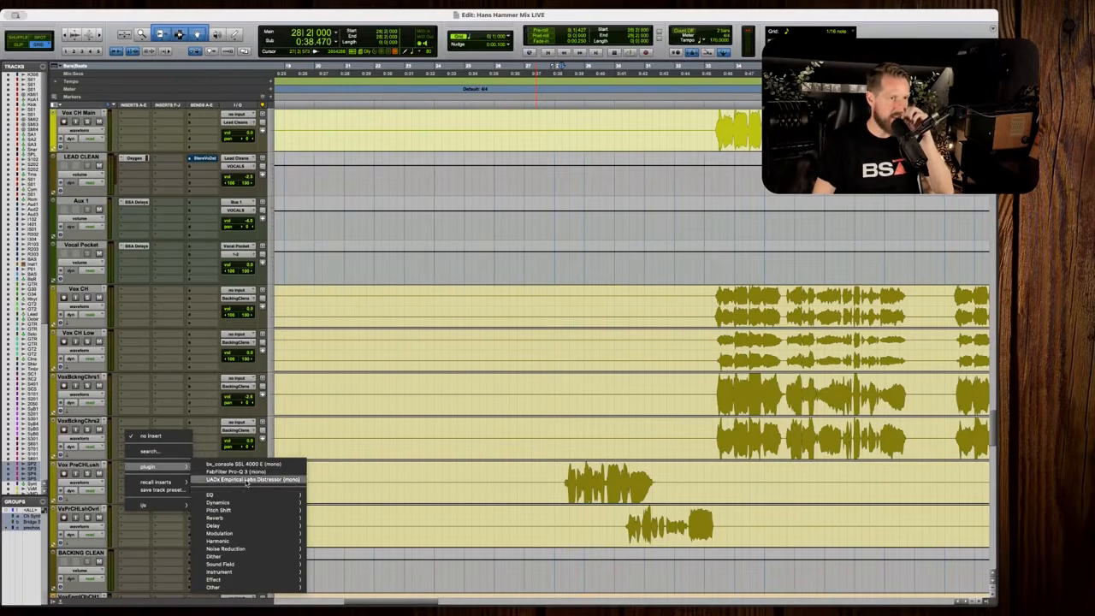
click(247, 480)
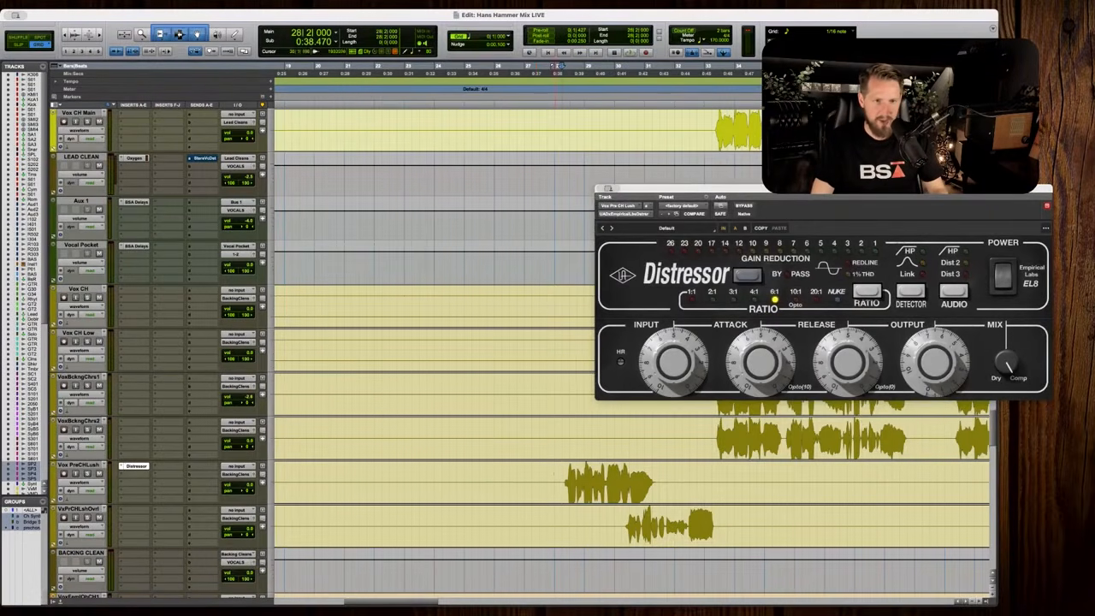
scroll(590, 419, right, 3)
drag(763, 353, 762, 355)
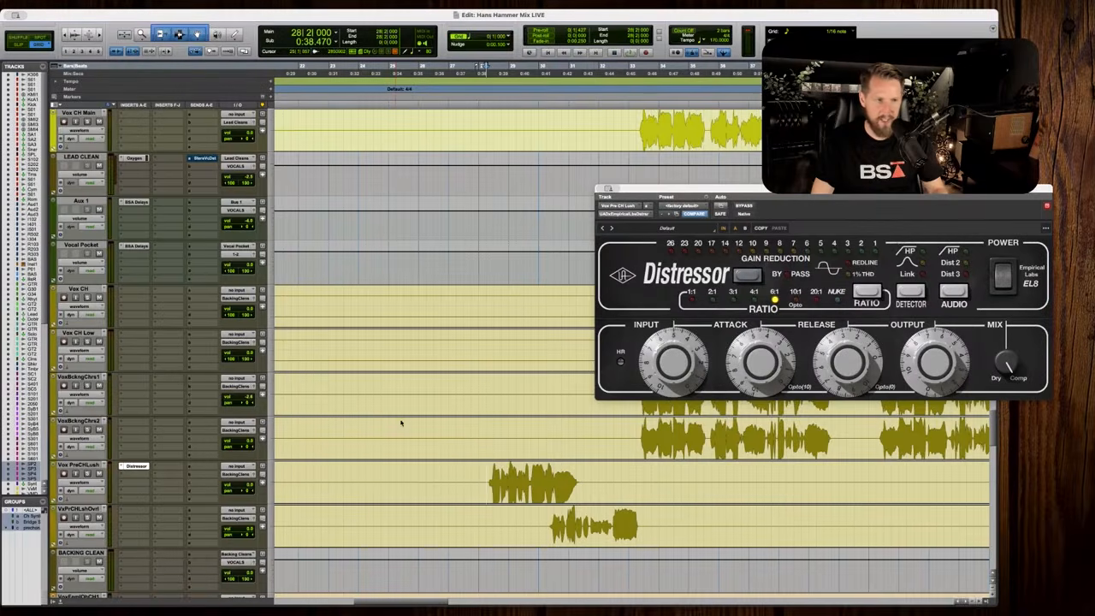
scroll(401, 423, up, 2)
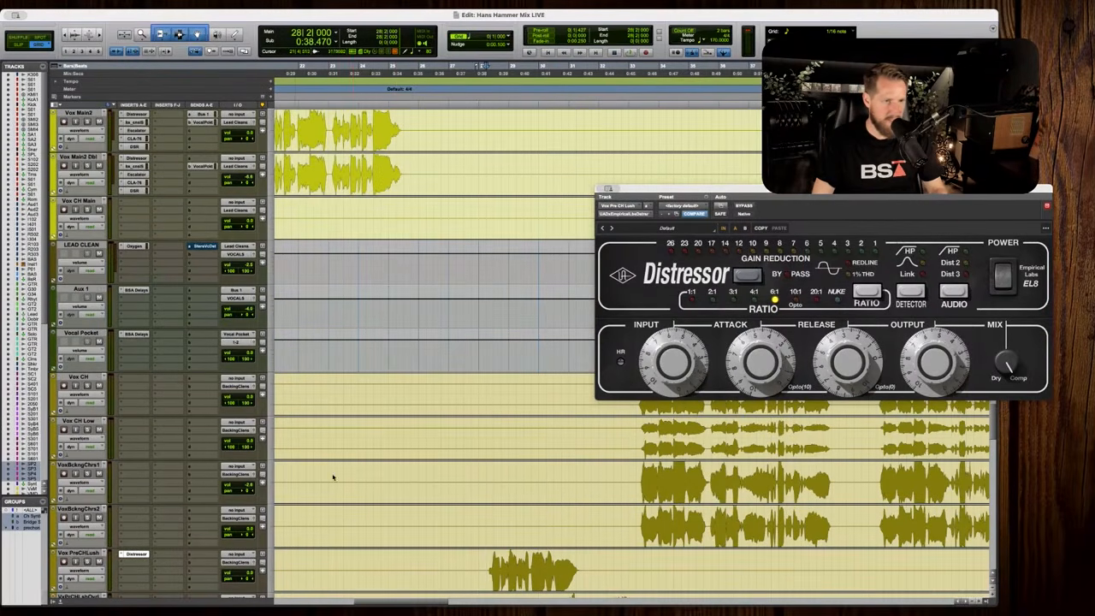
scroll(402, 469, down, 4)
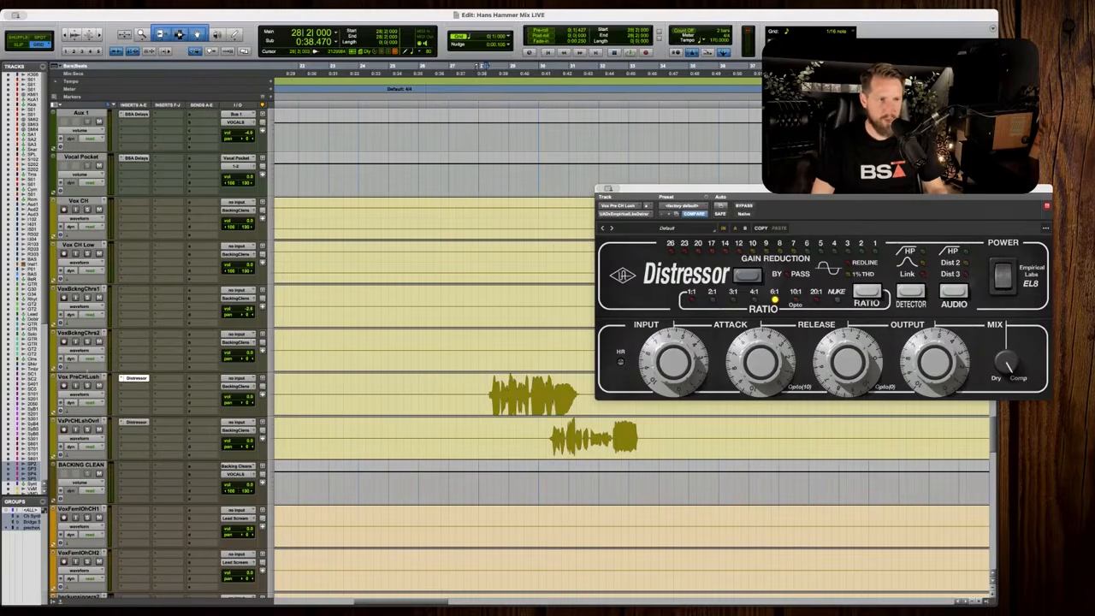
key(space)
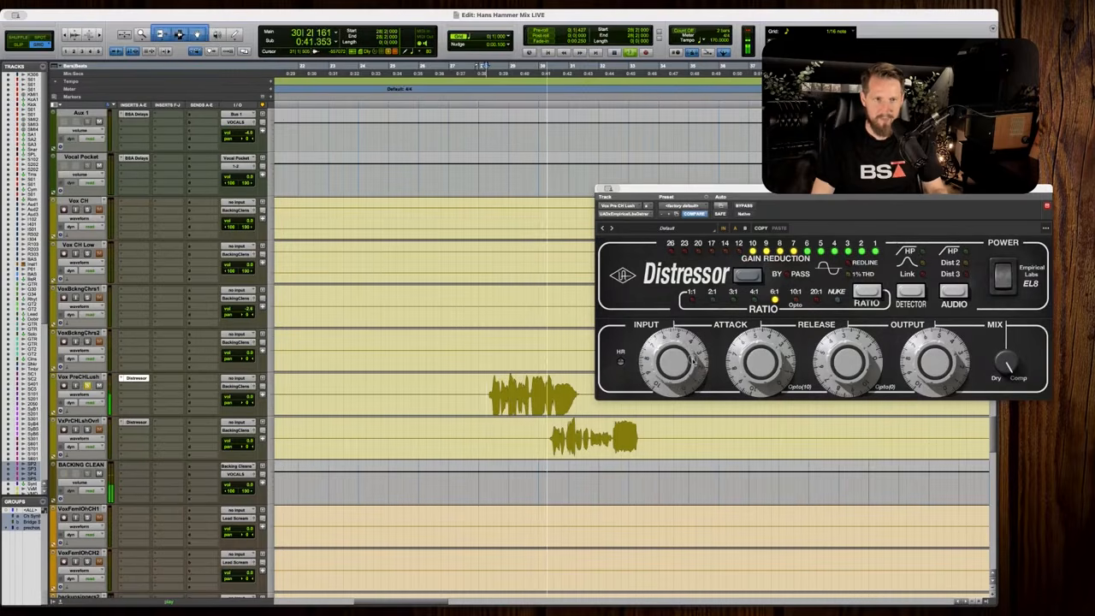
key(space)
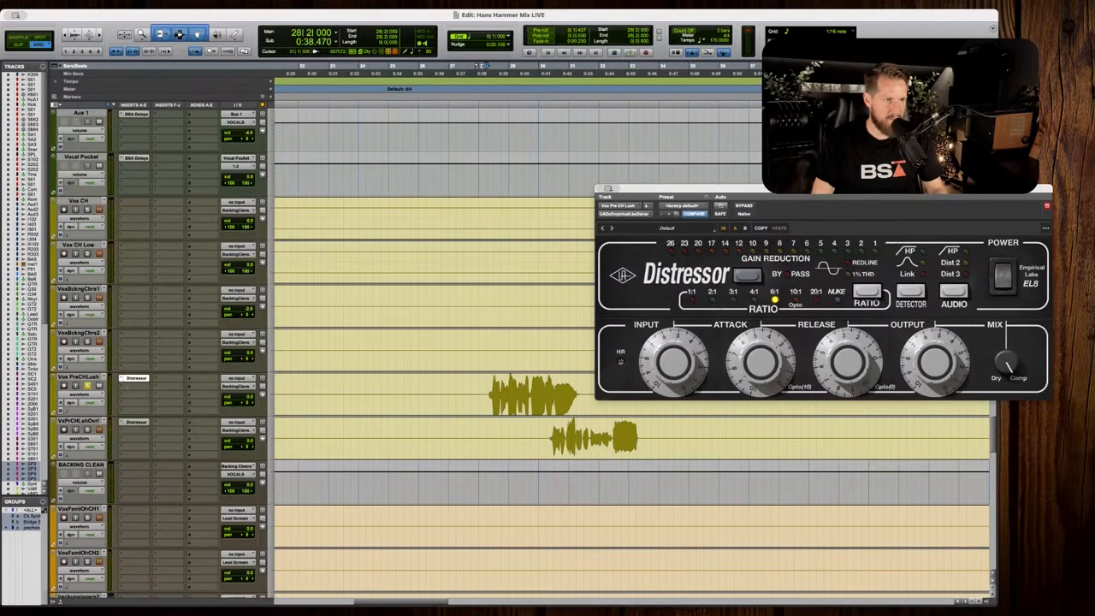
Insert the mono Telofi plug-in on Vox Pre CH Lush after the Distressor.
click(130, 386)
mouse_move(233, 428)
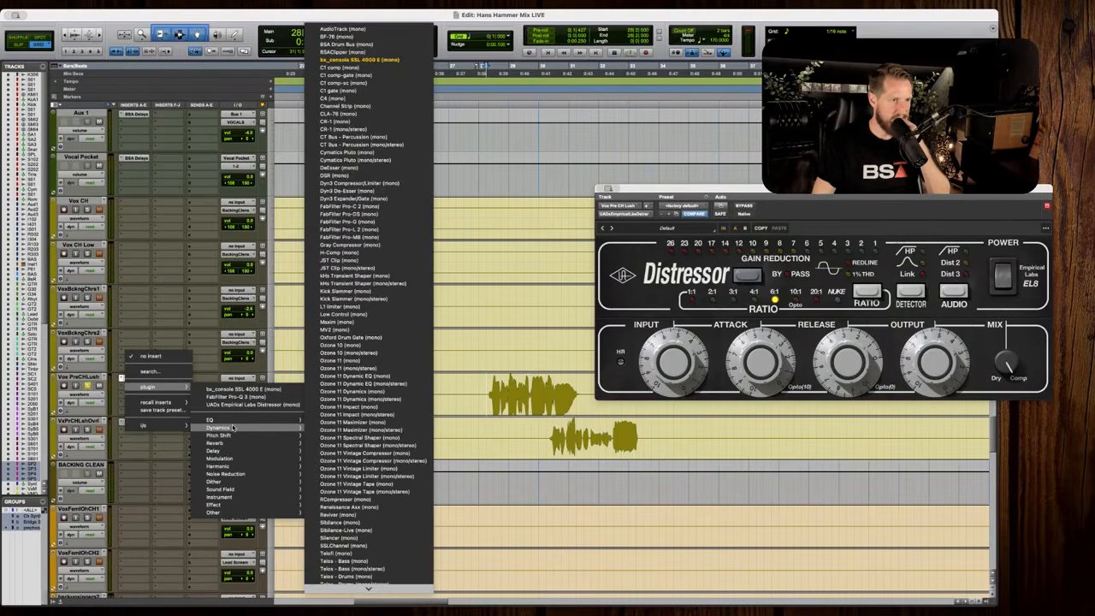
scroll(368, 479, down, 3)
click(374, 517)
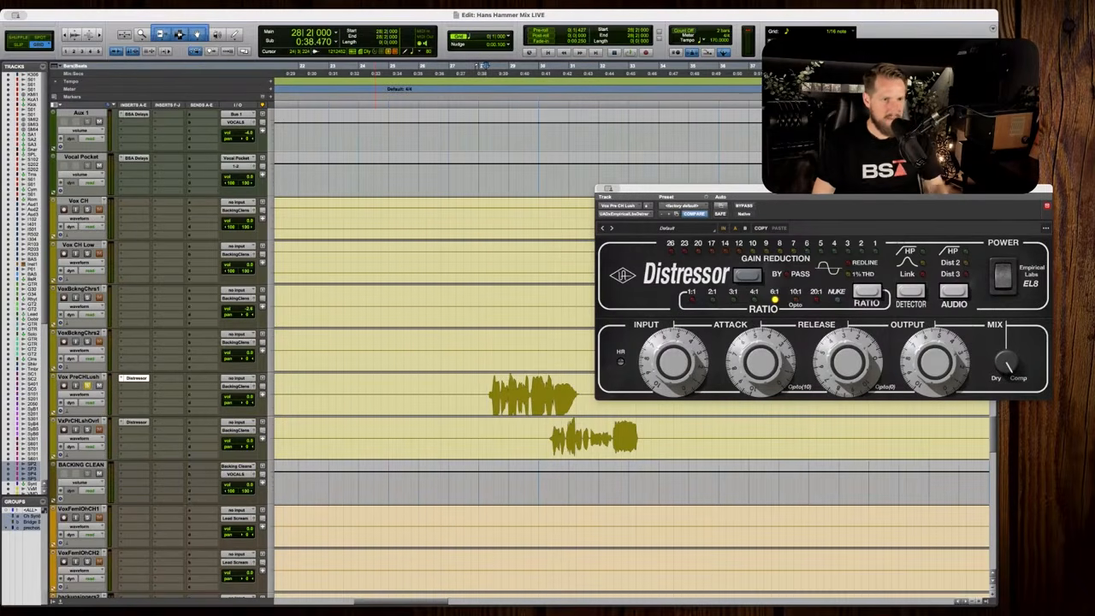
During soloed playback, turn Telofi's tone down, raise its distortion, and set slap to about 43% and compression to about 46%.
key(space)
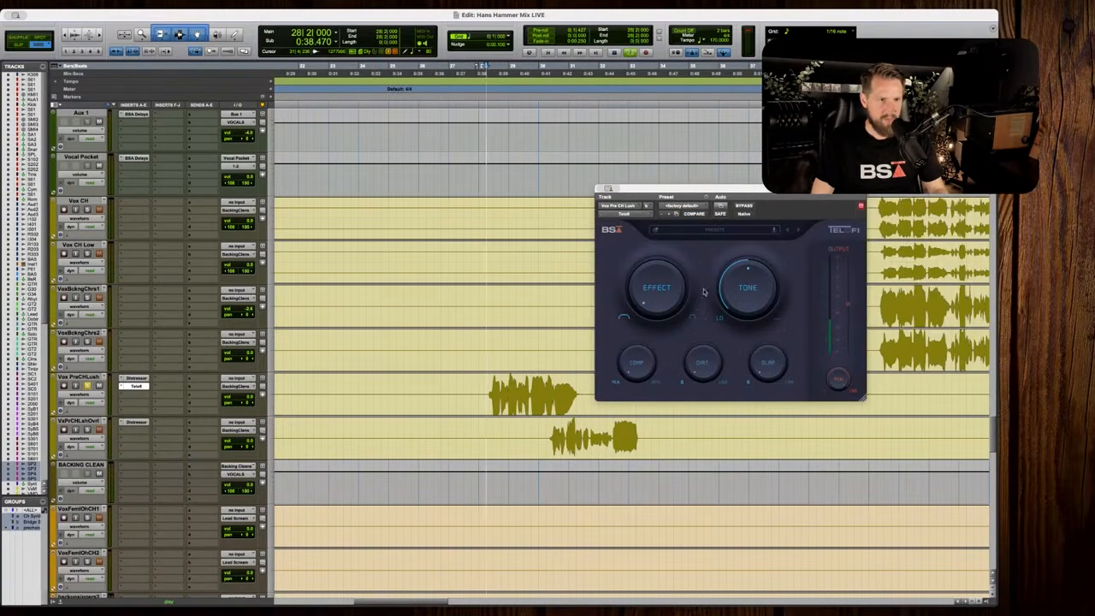
drag(766, 279, 733, 322)
drag(704, 362, 769, 359)
key(space)
key(space)
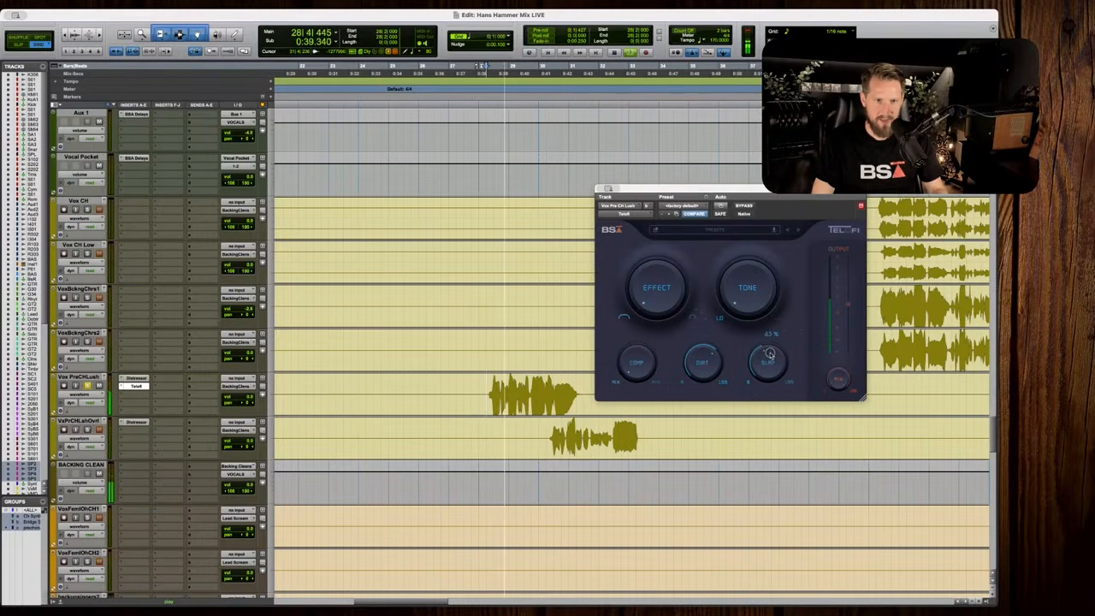
drag(652, 363, 641, 318)
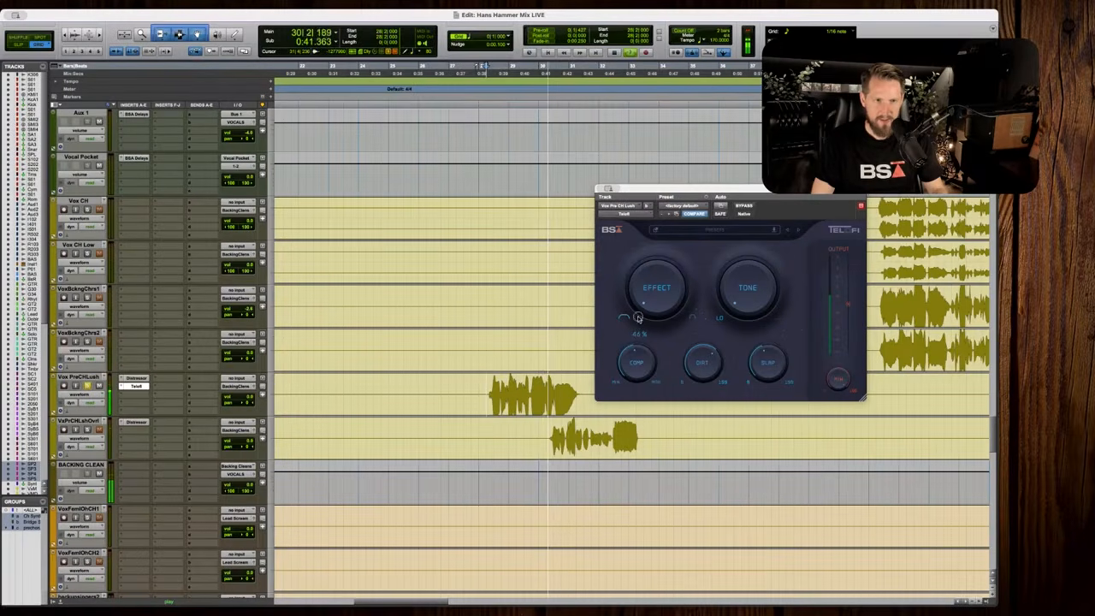
Copy Telofi to the lush overdub track, lower Vox Pre CH Lush to about -2 dB, and raise the overdub slightly.
key(space)
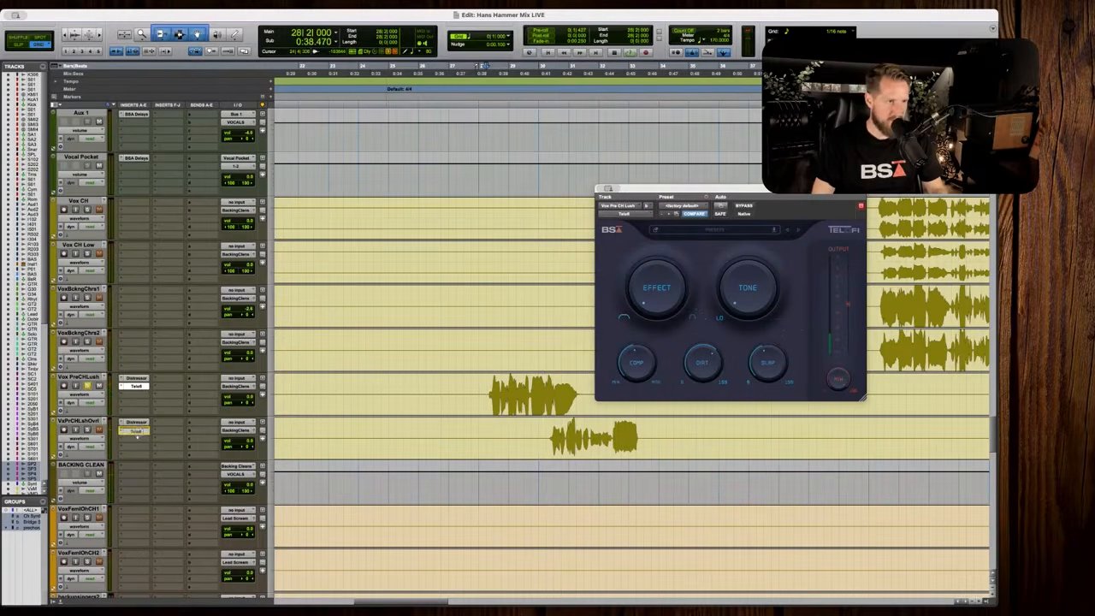
key(space)
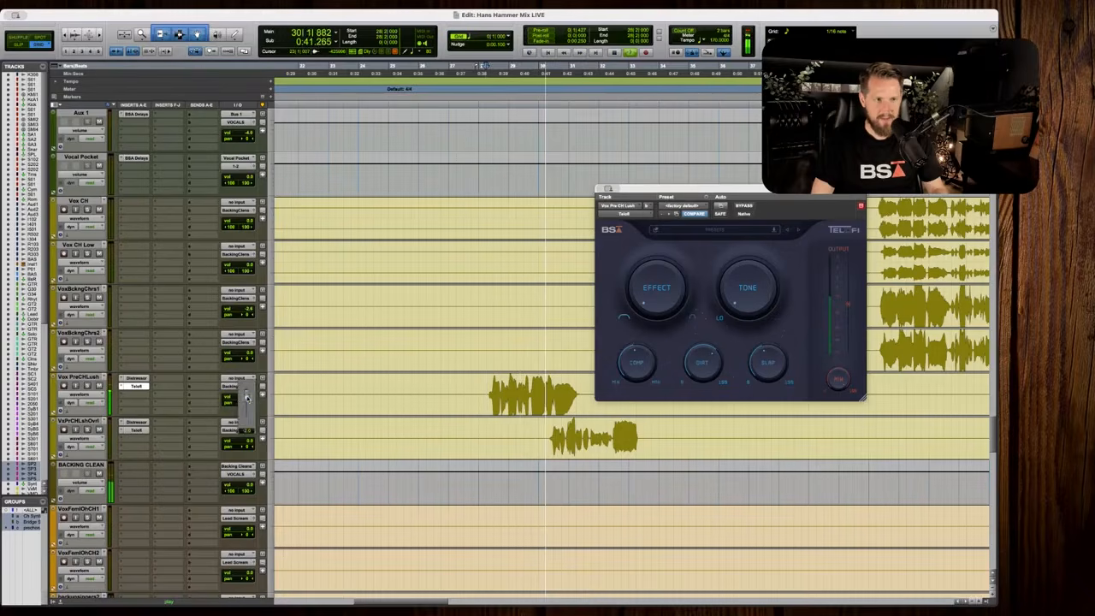
drag(249, 440, 249, 443)
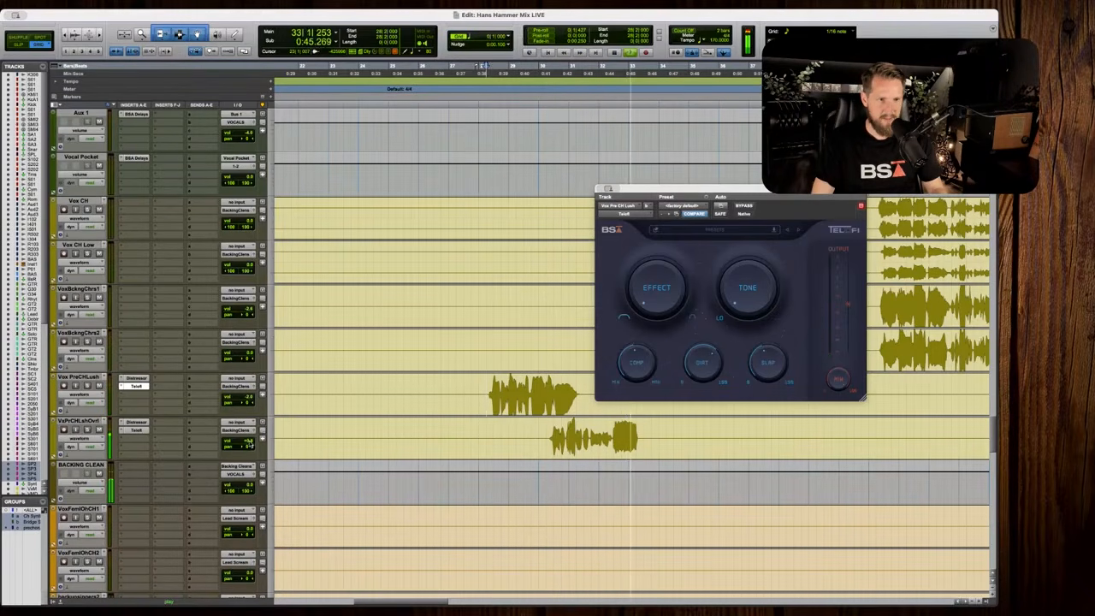
key(space)
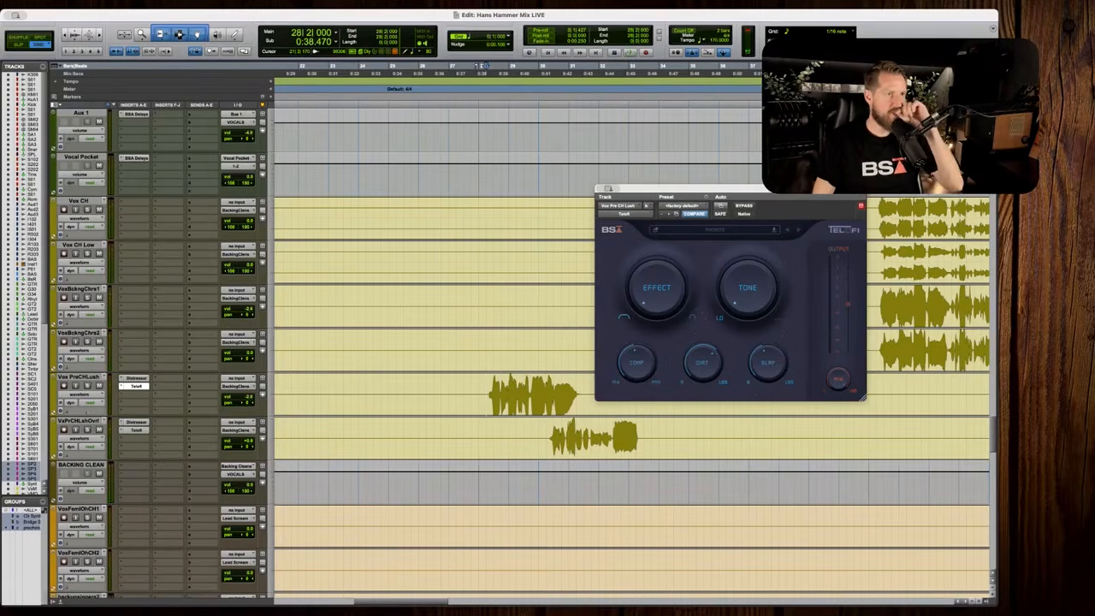
Insert the mono/stereo BSA Delays on the lush overdub track in ping-pong mode, synced to straight 1/8.
click(171, 425)
mouse_move(291, 487)
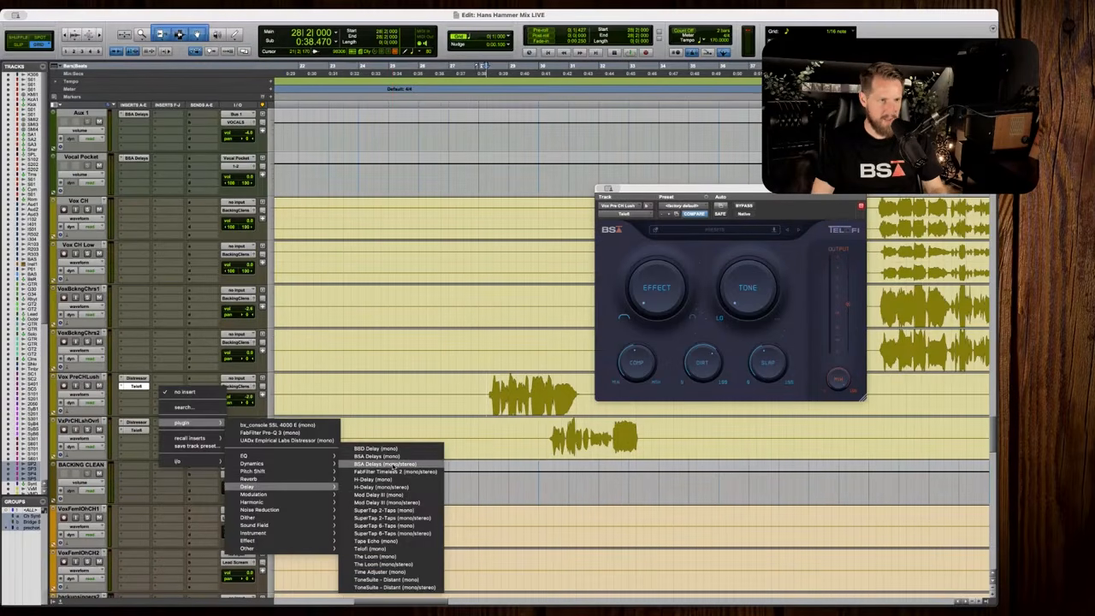
click(390, 463)
scroll(456, 449, right, 5)
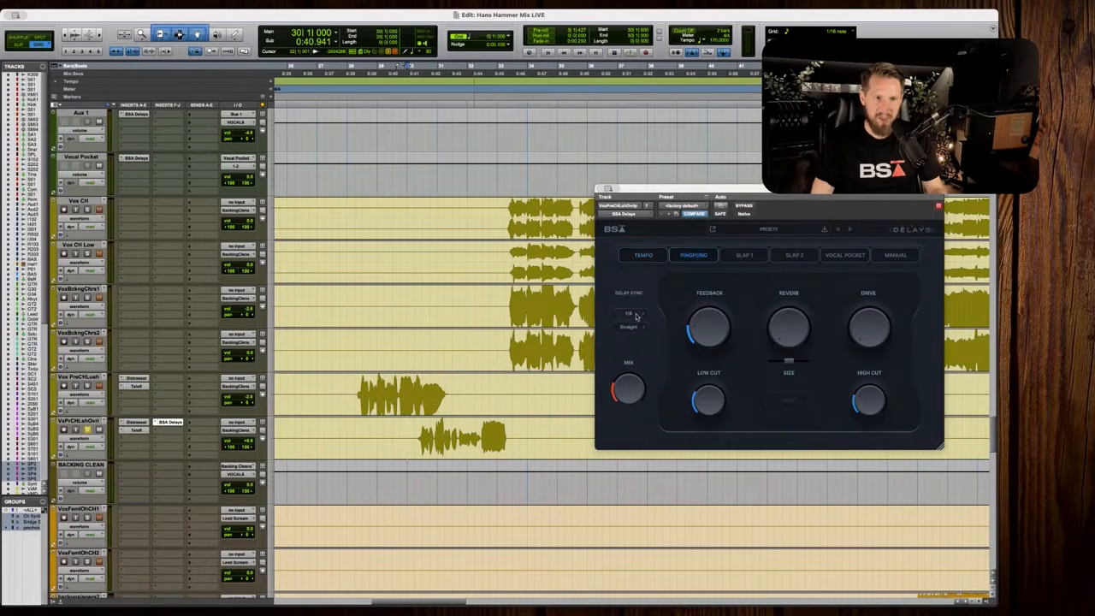
Raise the ping-pong delay's reverb amount, high cut and reverb size while auditioning the soloed lush overdub.
key(space)
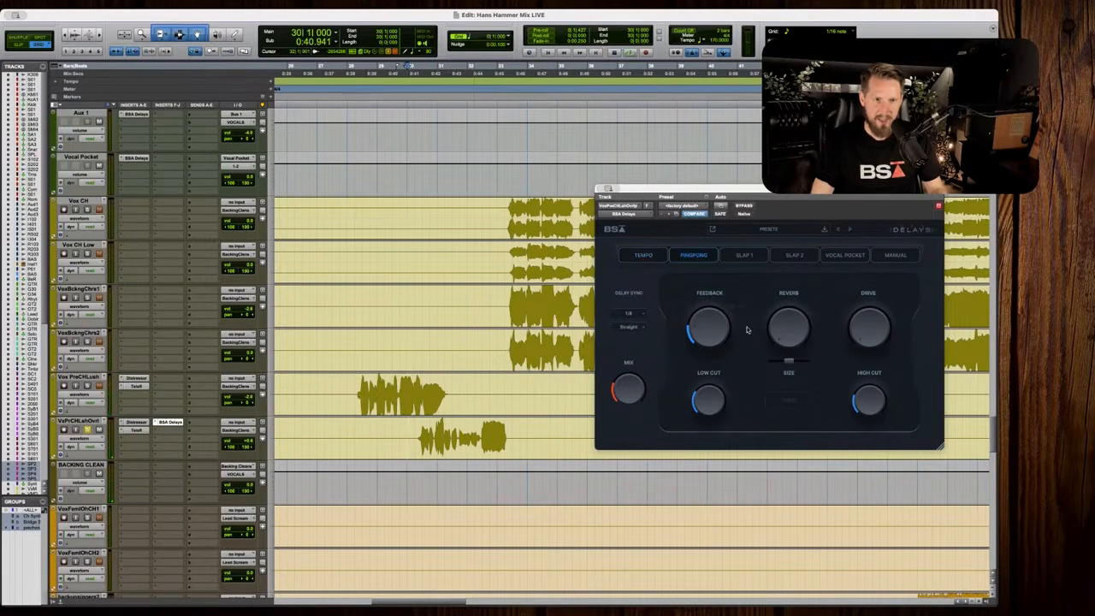
key(space)
drag(783, 336, 783, 327)
drag(865, 391, 866, 379)
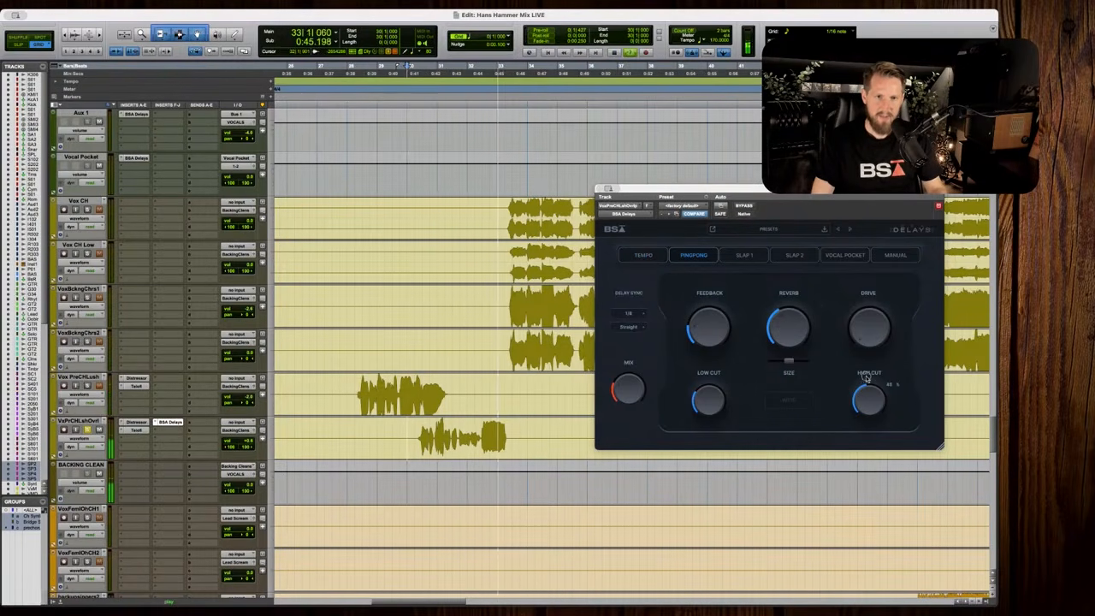
key(space)
drag(792, 364, 804, 364)
key(space)
Audition the two pre-chorus lush vocals together and in the mix, and raise the overdub's volume to about +2.4 dB.
key(space)
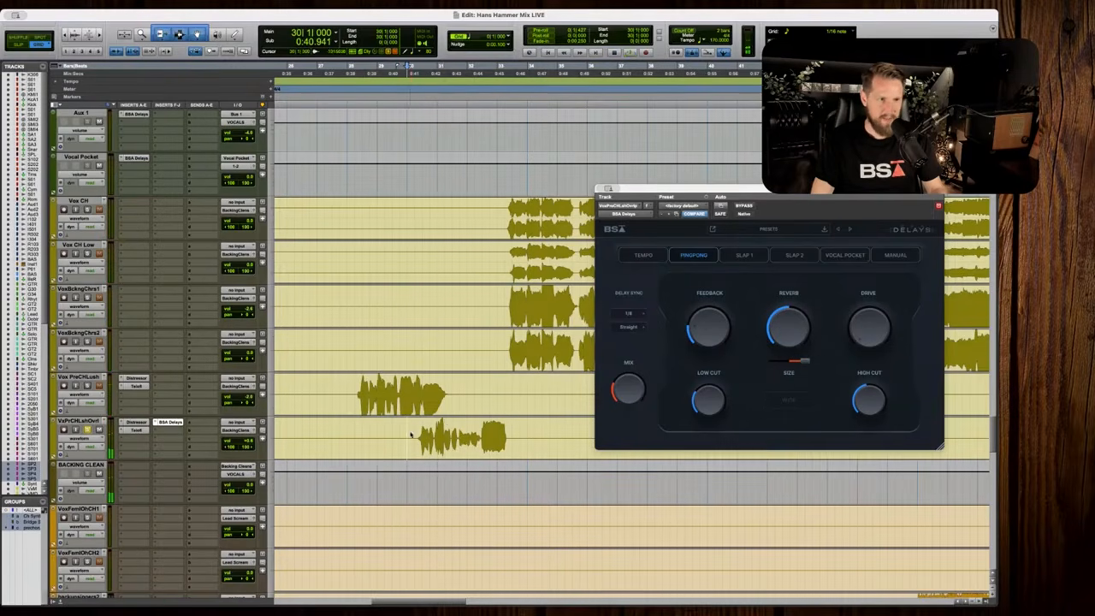
key(space)
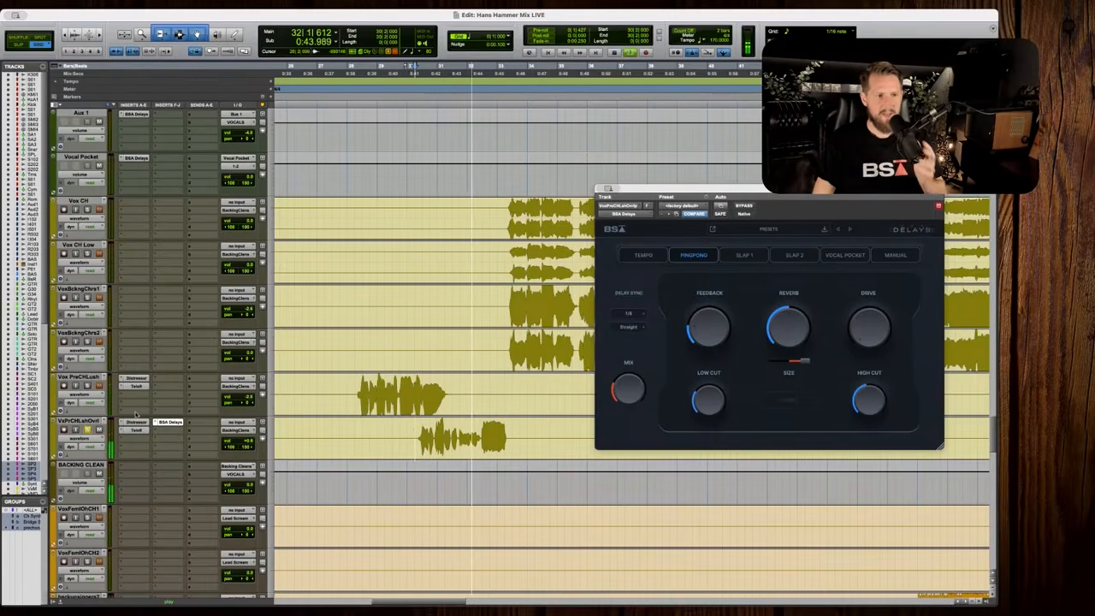
key(space)
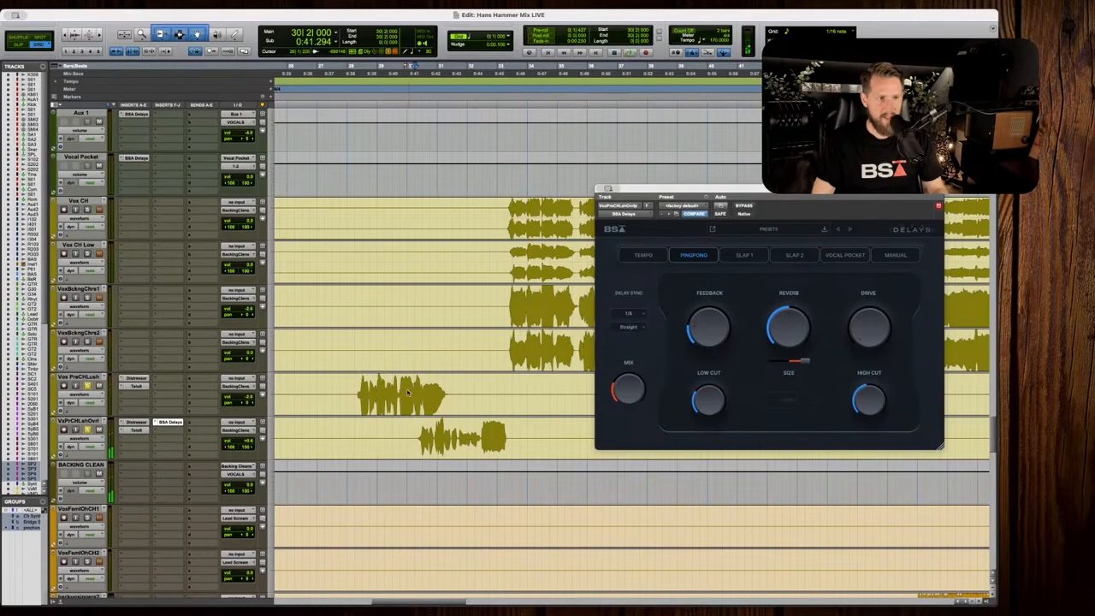
key(space)
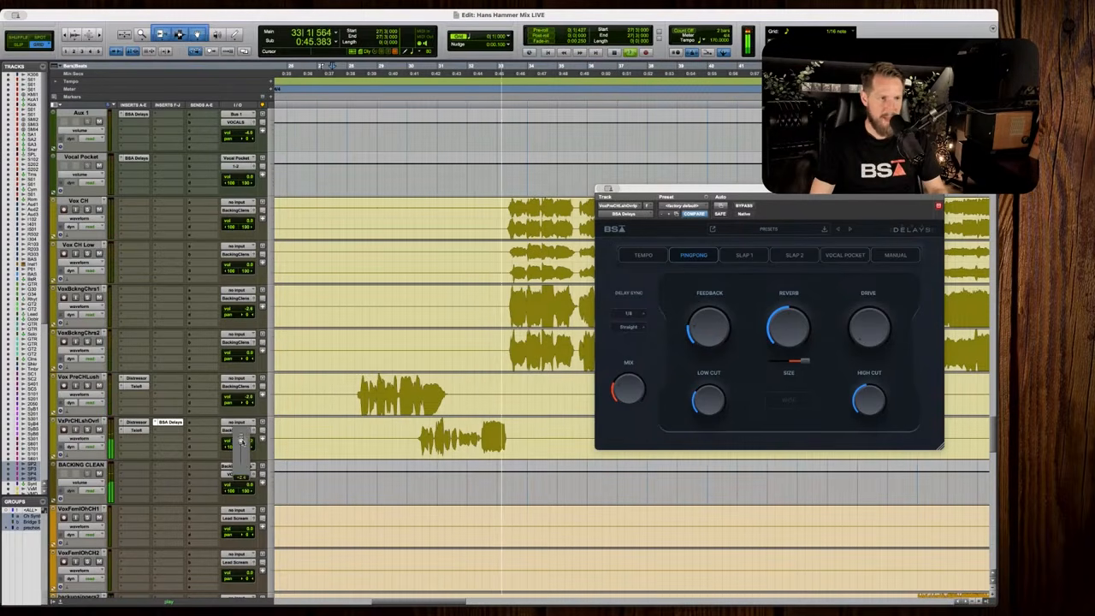
key(space)
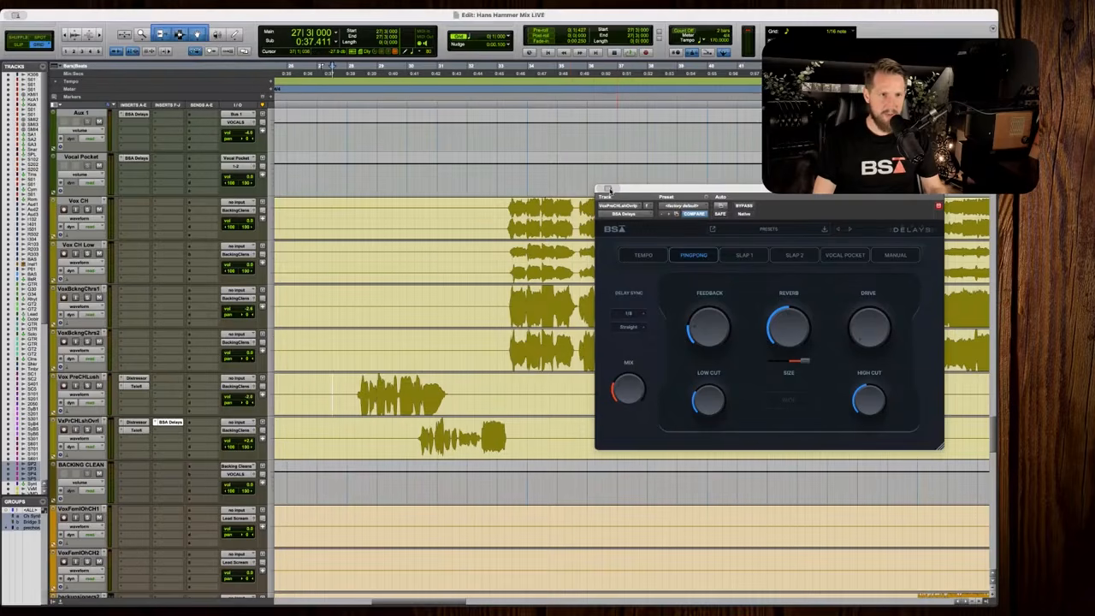
Put away the delay's window and play the pre-chorus lush vocals in the full mix from bar 27 beat 2.
key(ctrl+alt+super+w)
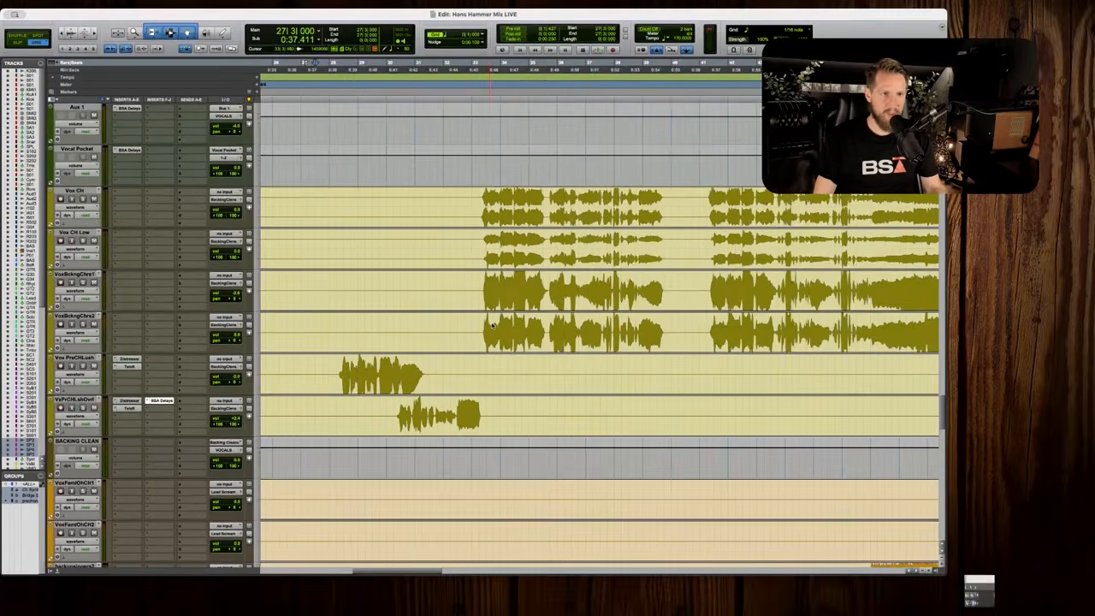
key(r)
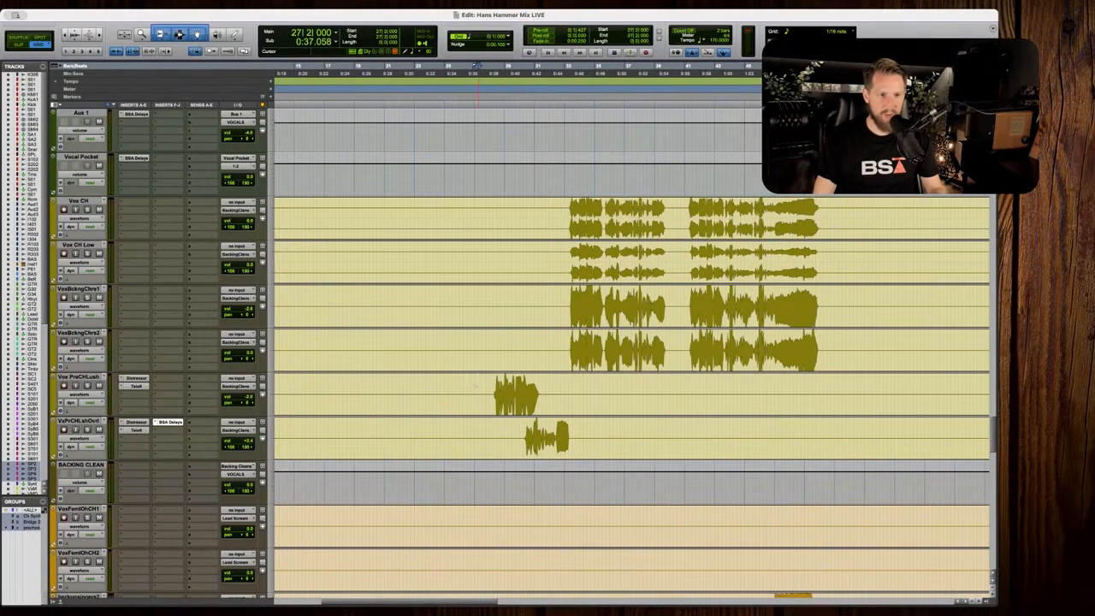
scroll(518, 321, up, 7)
scroll(517, 321, down, 6)
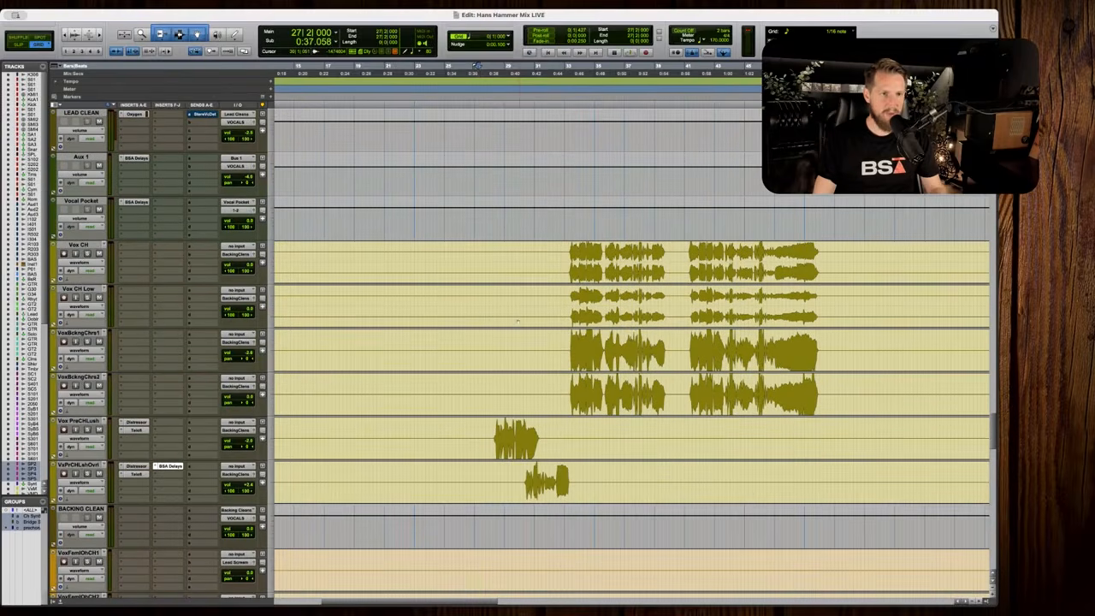
key(space)
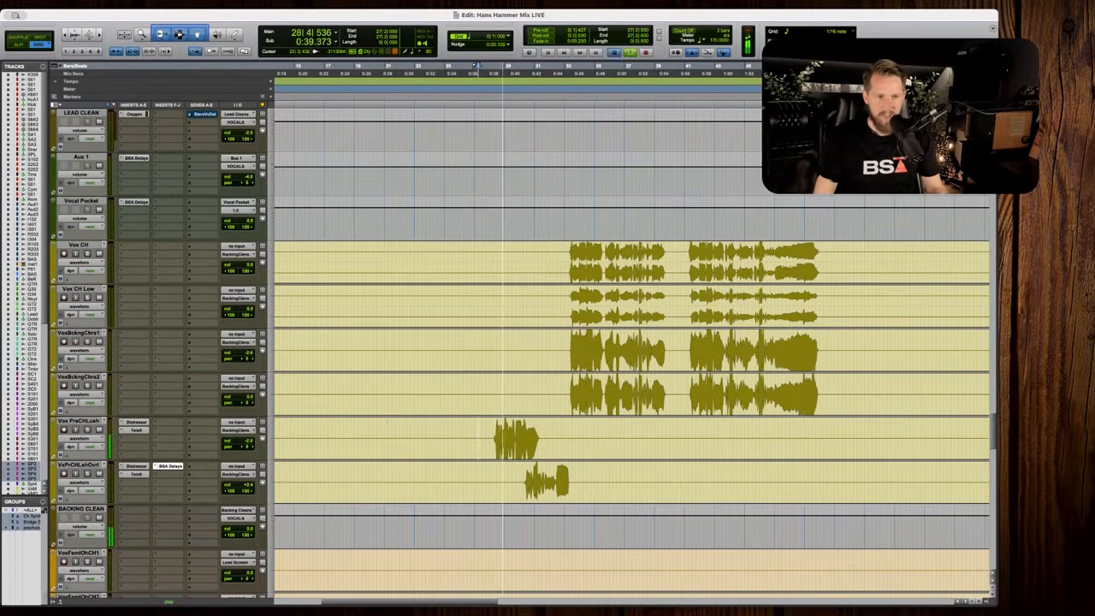
key(space)
Audition the selected pre-chorus synths from bar 25, soloed and in the mix, and raise their volumes together by about 1.3 dB.
scroll(488, 336, down, 7)
scroll(633, 351, up, 12)
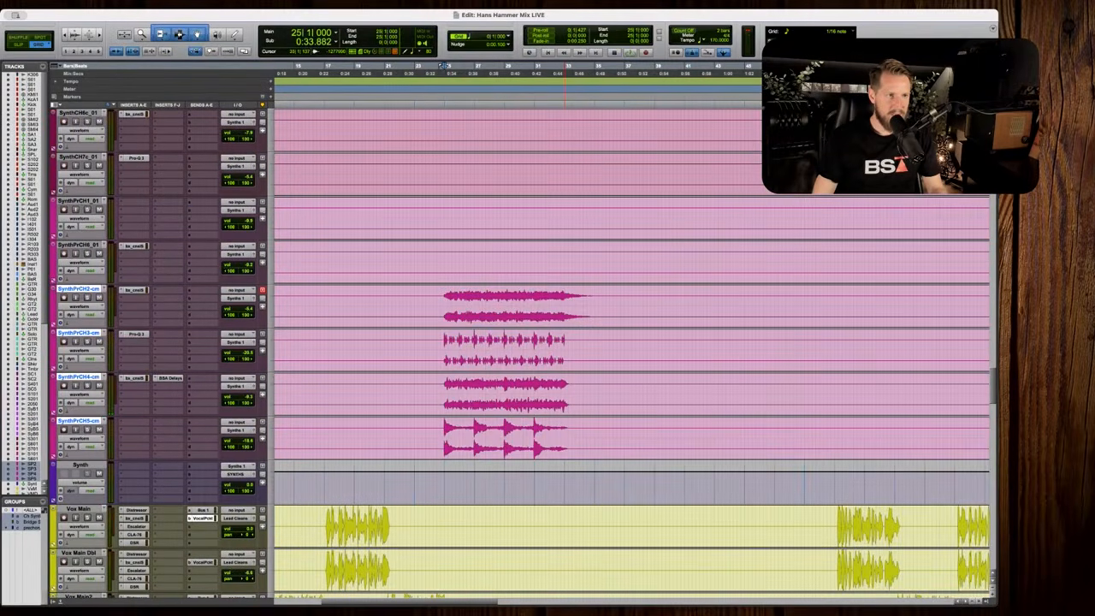
key(space)
key(t)
scroll(572, 367, right, 3)
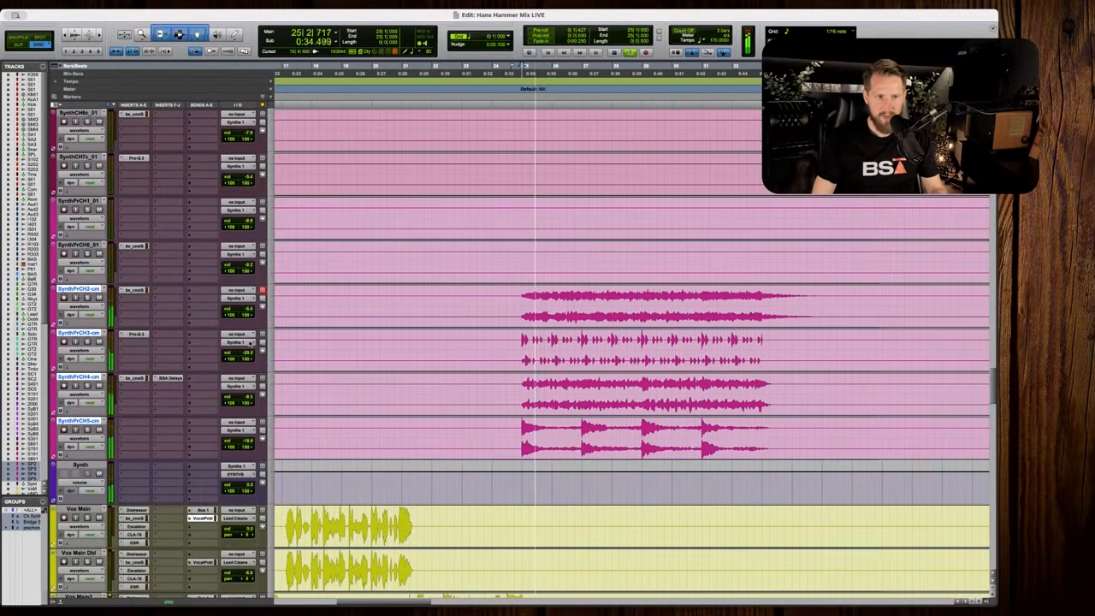
click(88, 385)
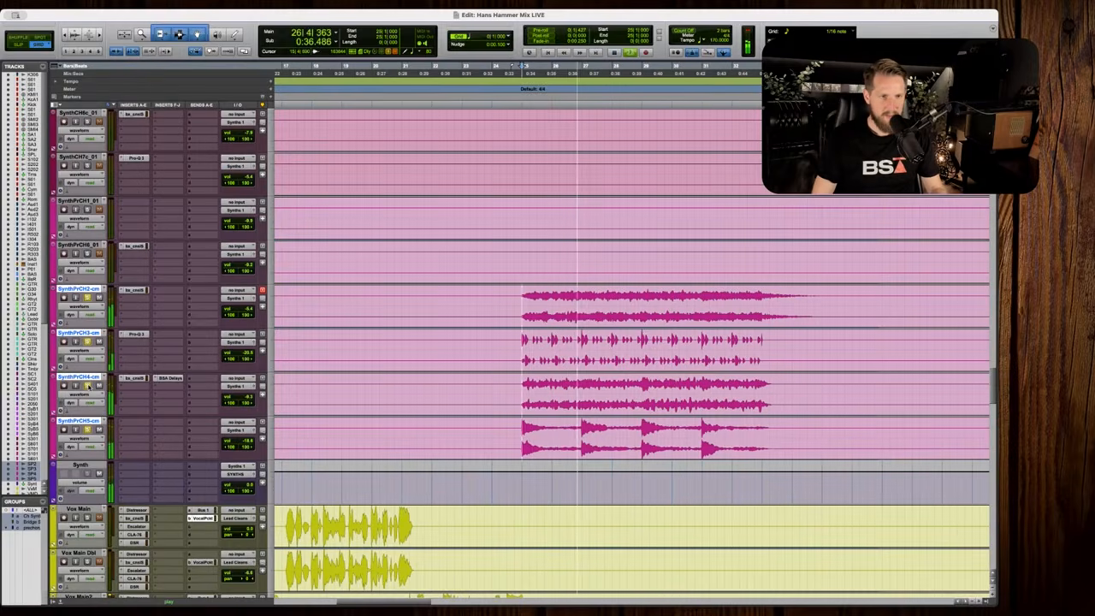
key(space)
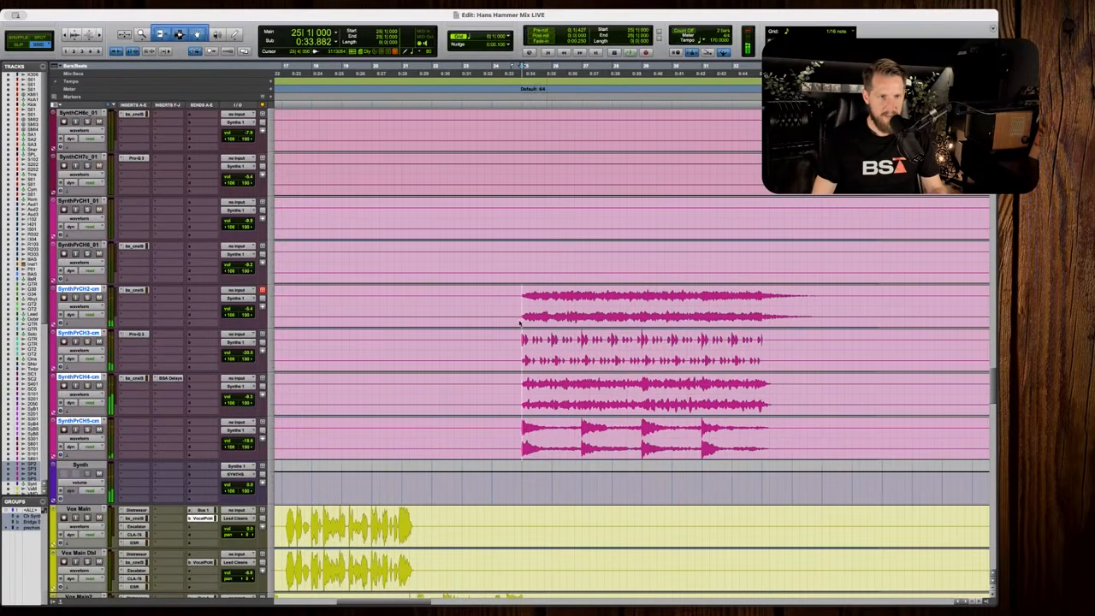
key(r)
key(space)
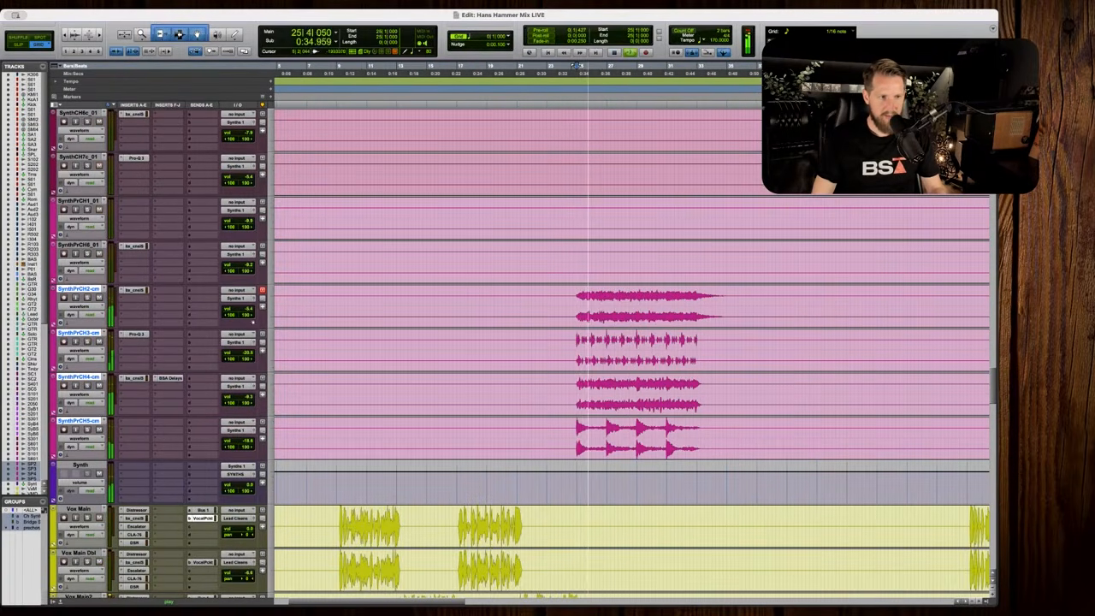
click(248, 308)
Audition the pre-chorus clean guitars from bar 25, soloing GTR Clean and comparing it with the full mix.
scroll(598, 342, up, 15)
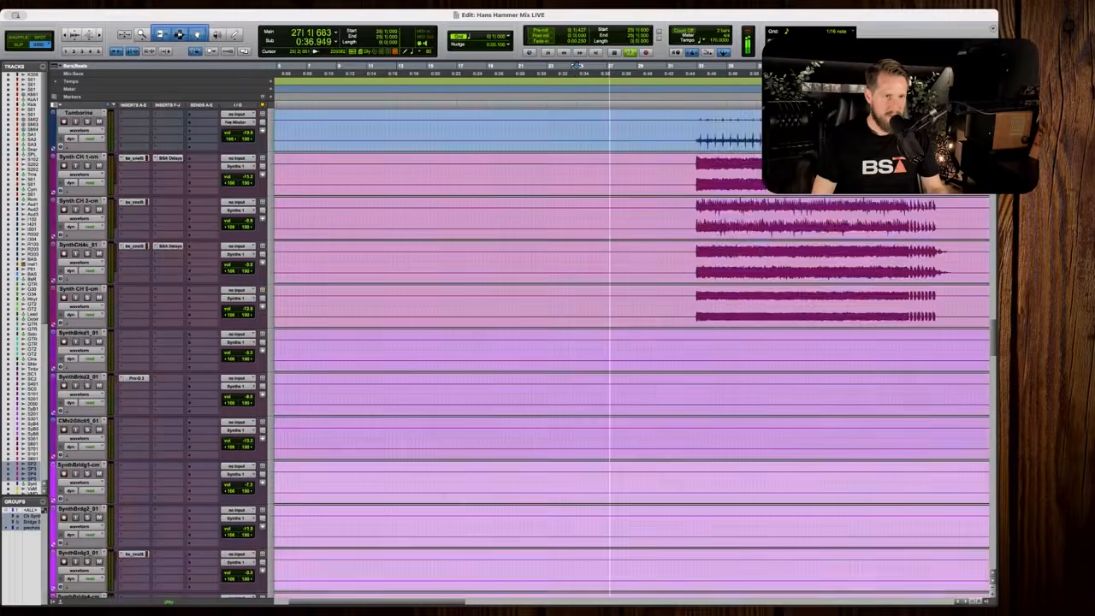
key(space)
scroll(633, 351, up, 4)
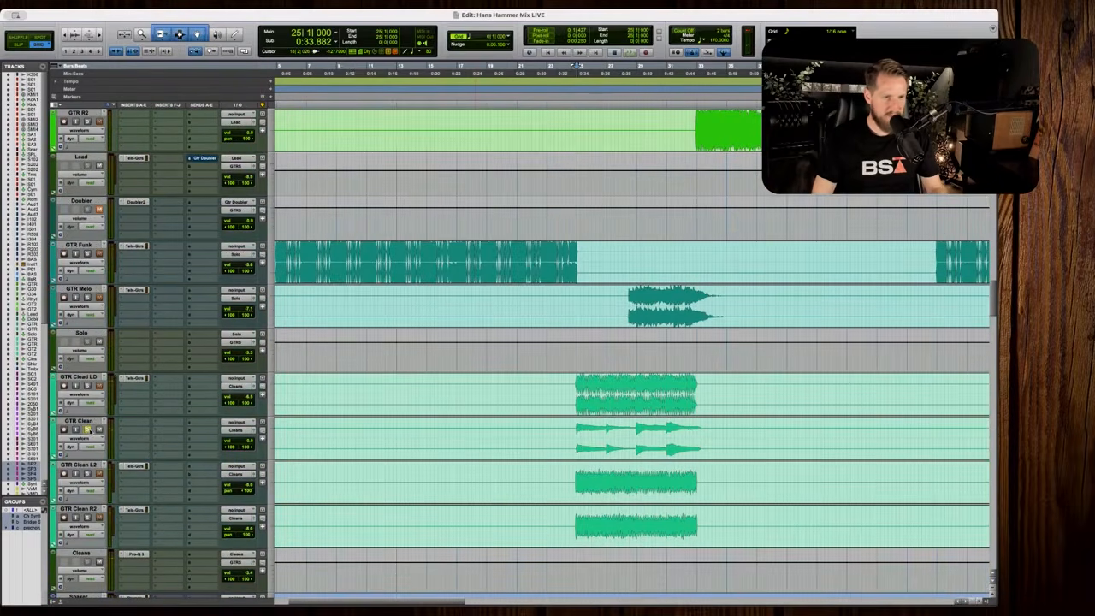
key(space)
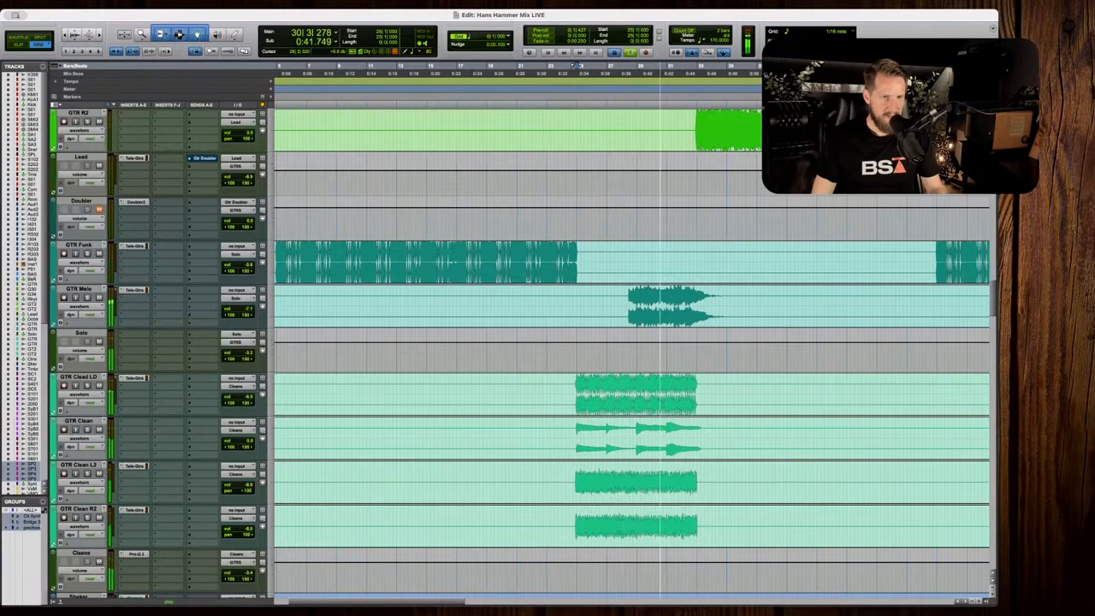
key(space)
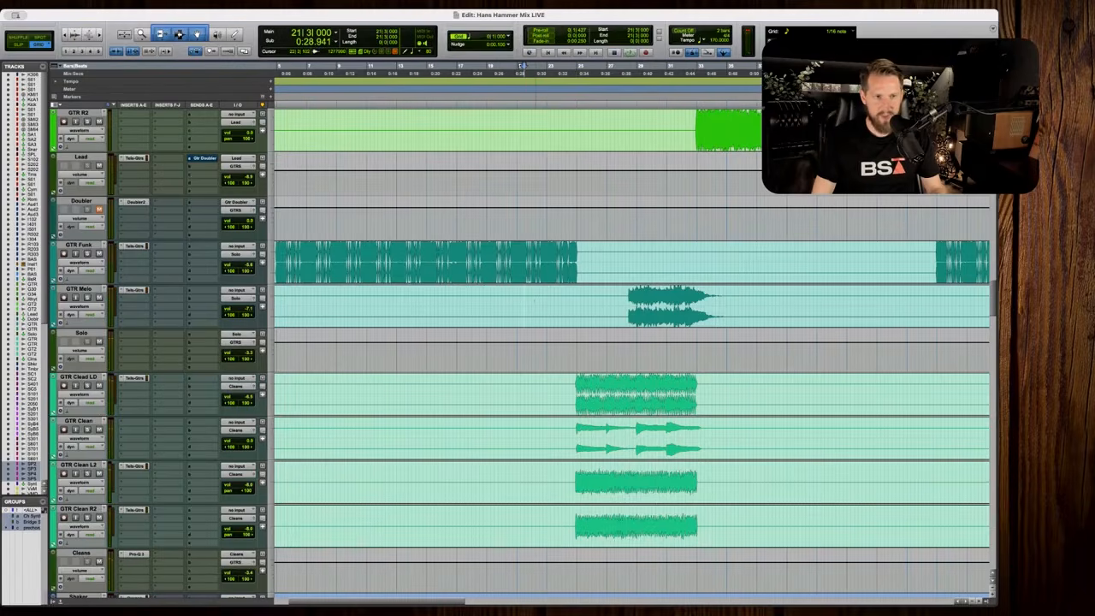
Play the pre-chorus in the full mix from bar 22 and raise the selected pre-chorus synths' volumes together by about 3.4 dB.
scroll(633, 351, down, 3)
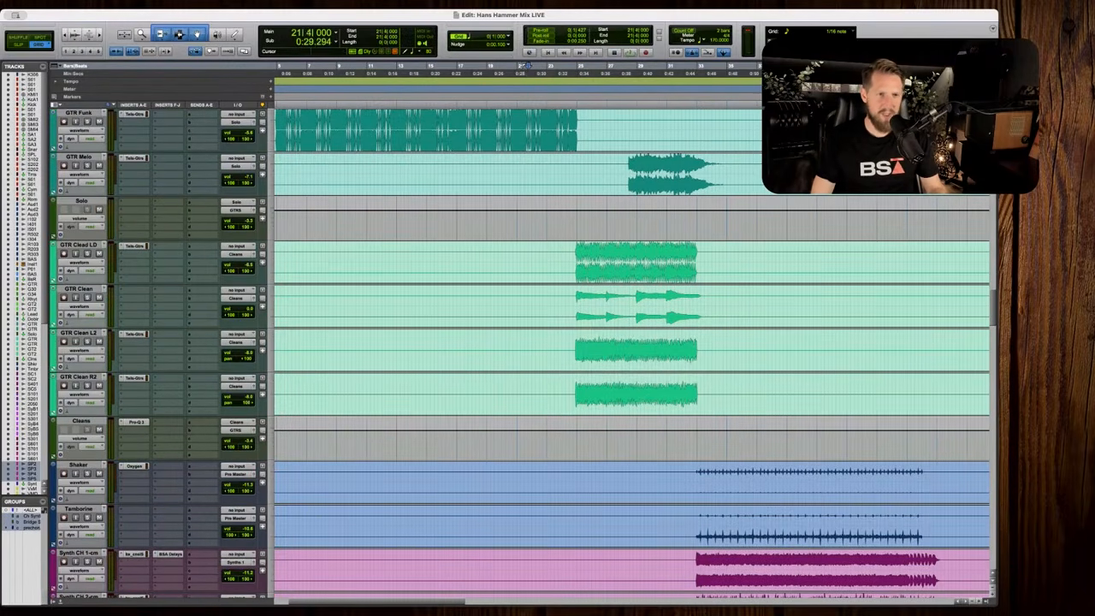
key(space)
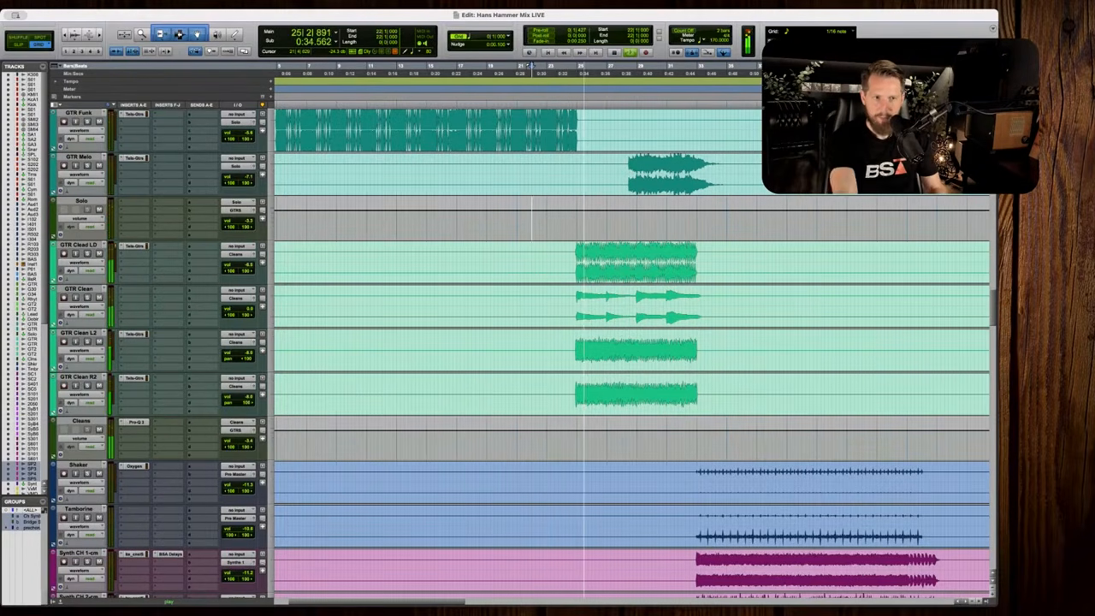
scroll(531, 66, down, 10)
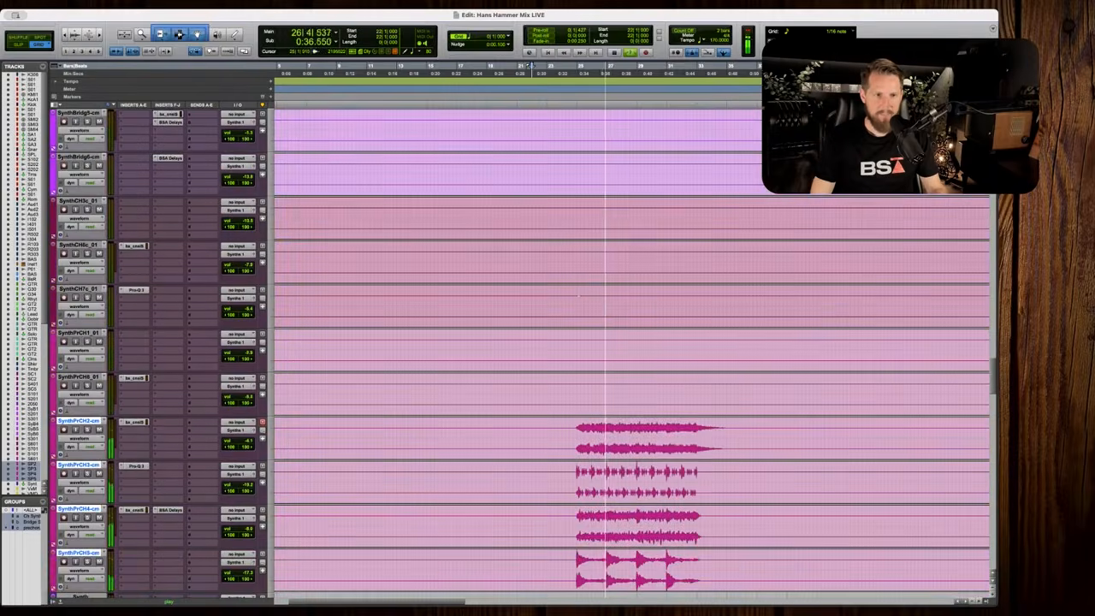
key(space)
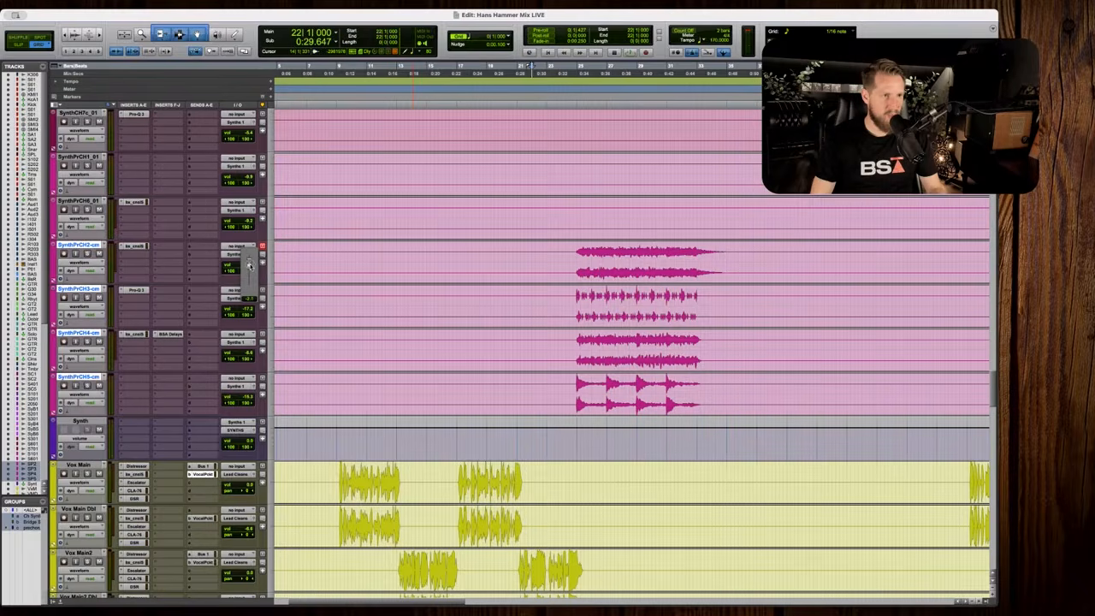
key(space)
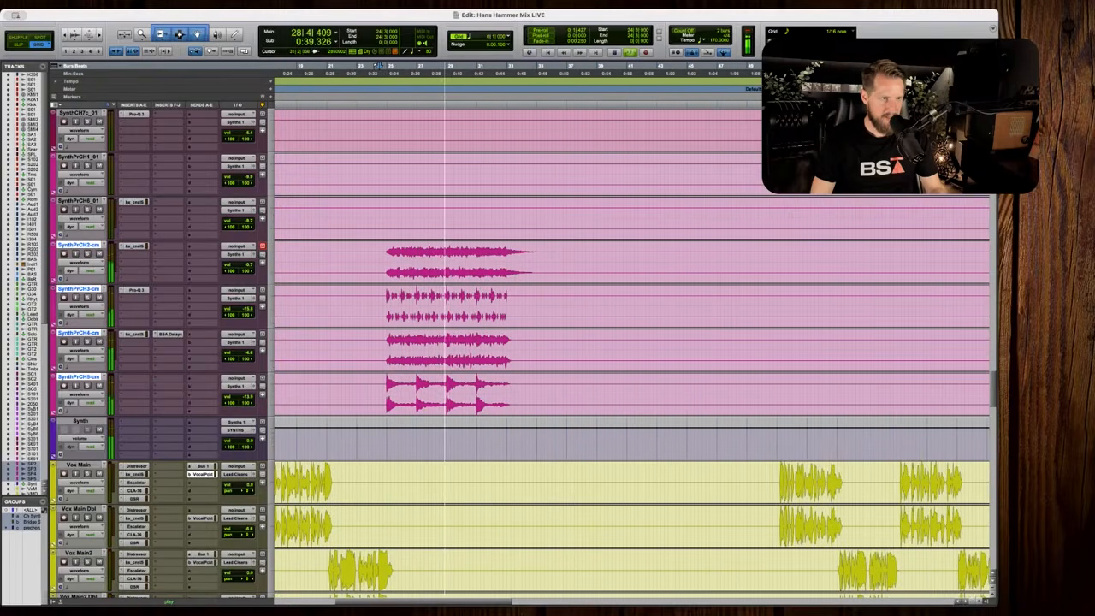
Raise the pre-chorus lush vocal overdub's volume to about +4.3 dB while the pre-chorus plays.
scroll(631, 350, up, 5)
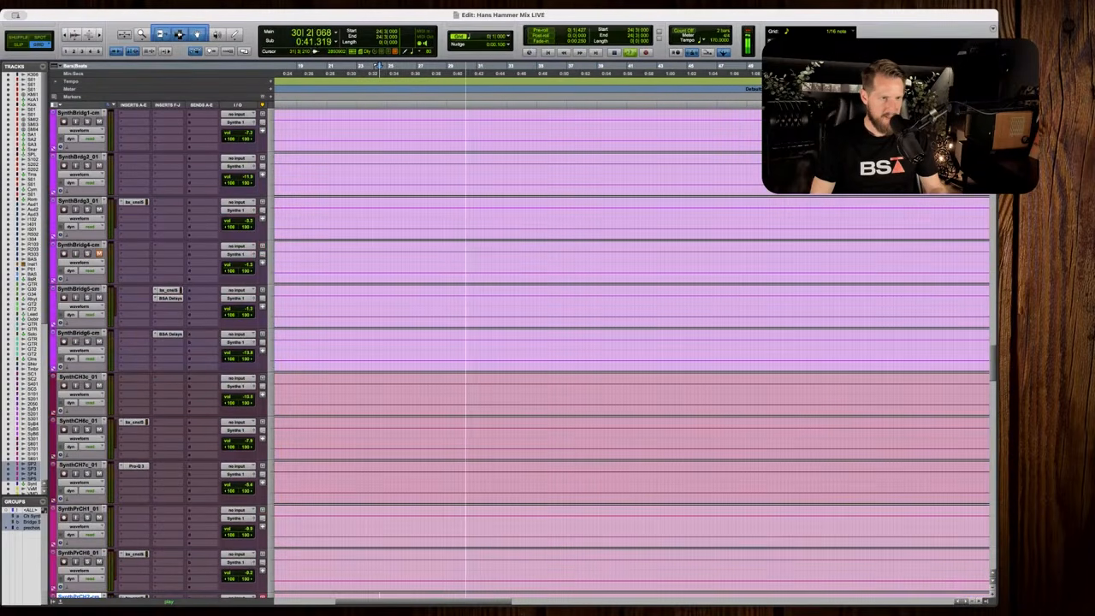
scroll(631, 351, down, 10)
scroll(488, 350, down, 1)
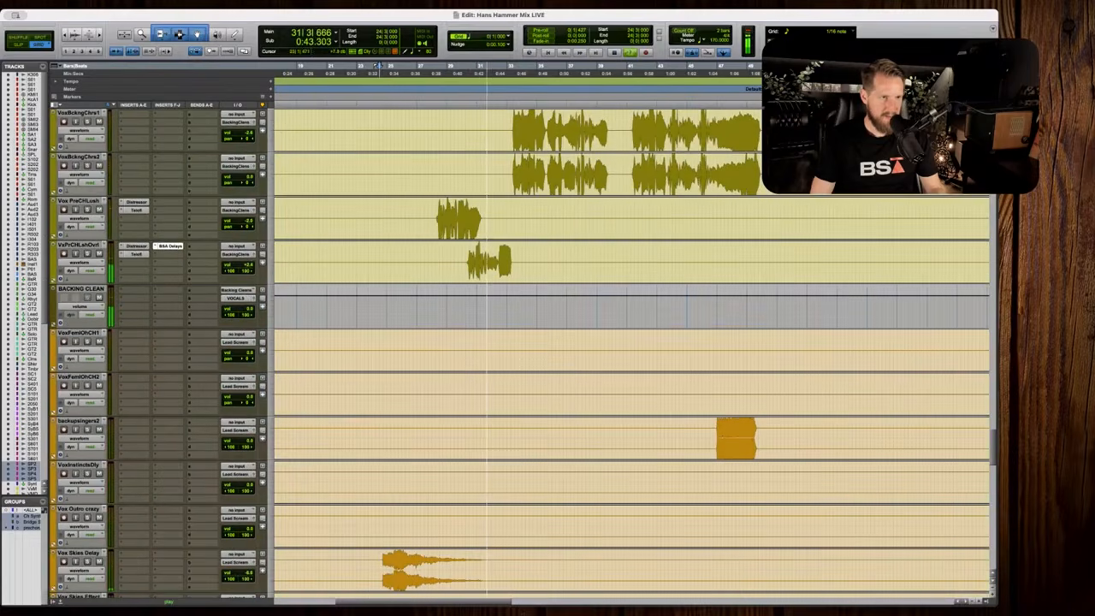
drag(246, 266, 248, 267)
key(space)
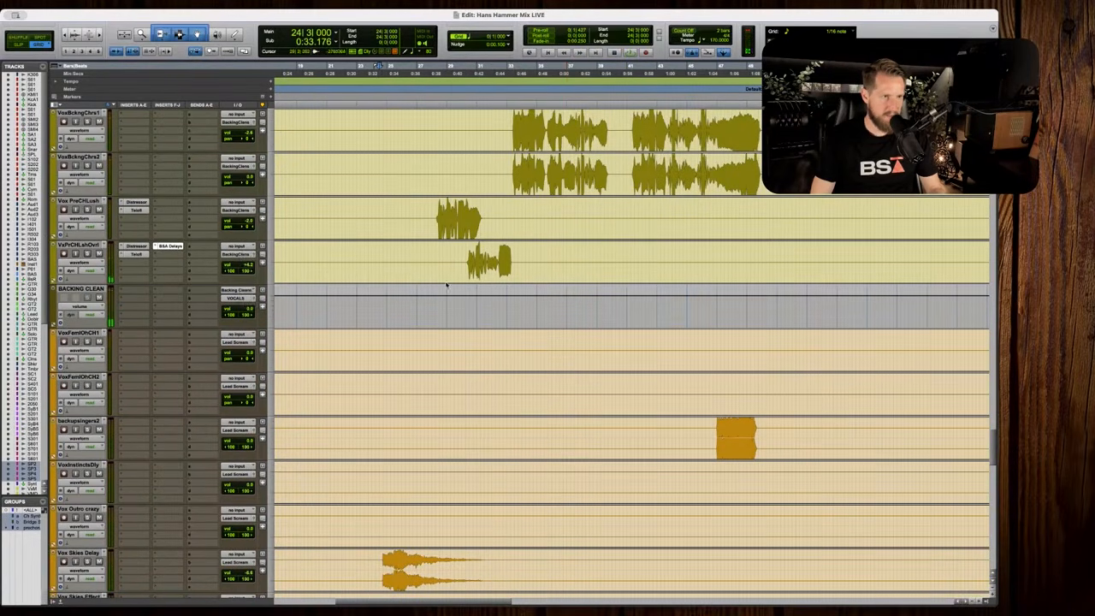
Mute Vox CH, Vox CH Low, VoxBckngChrs1 and VoxBckngChrs2, and select their chorus range from bar 33.
scroll(447, 287, up, 7)
scroll(445, 286, up, 1)
scroll(445, 286, down, 3)
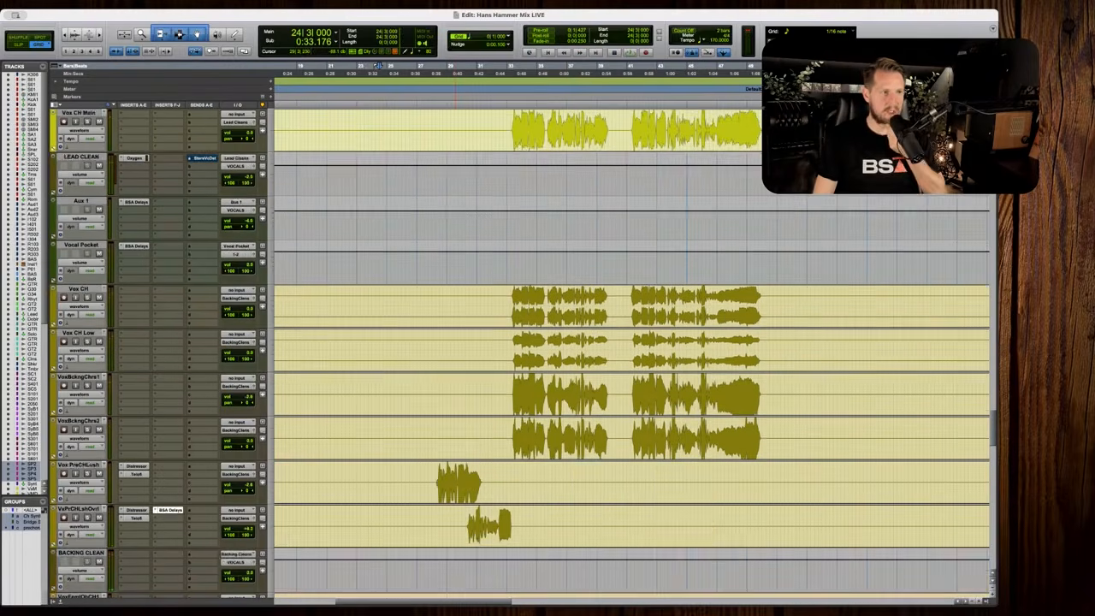
click(93, 247)
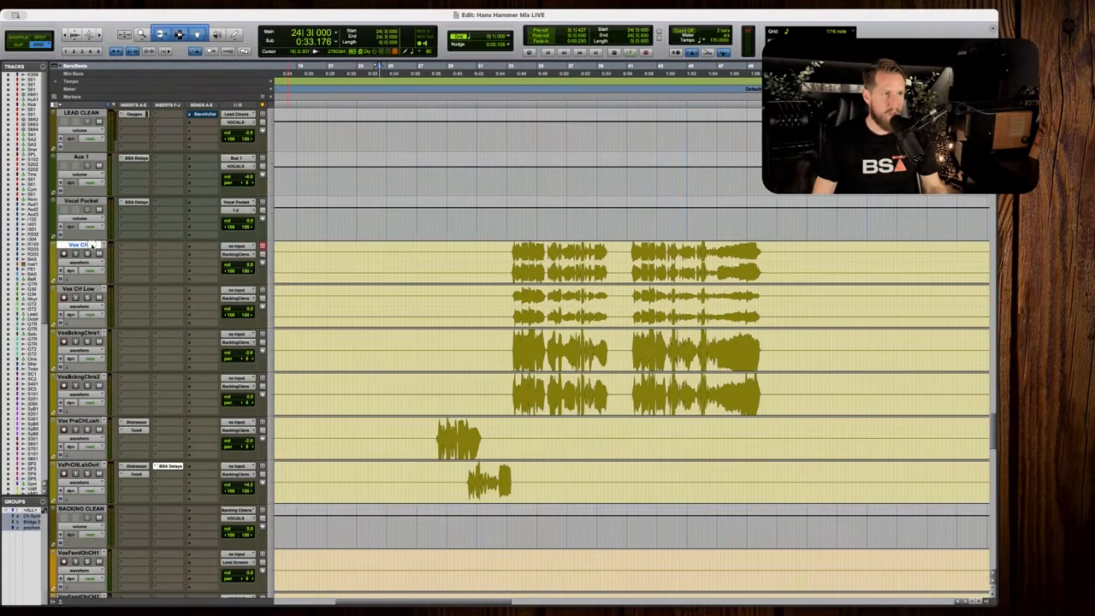
shift+click(92, 378)
click(73, 246)
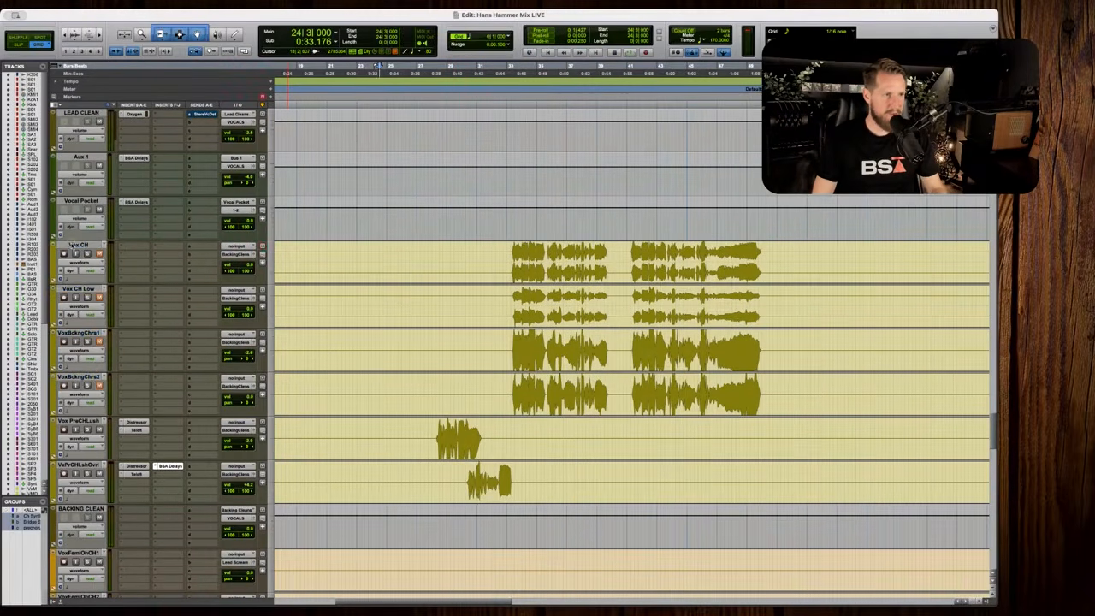
drag(507, 261, 788, 394)
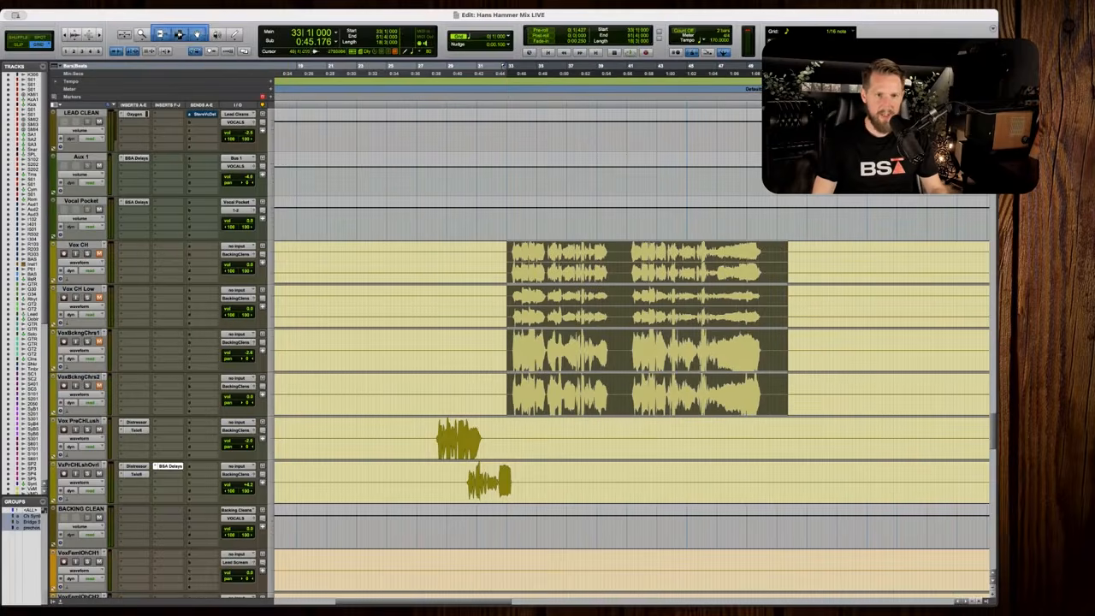
Select the chorus vocal on Vox CH Main and send it to a new stereo aux input track named DelVerb.
scroll(565, 343, up, 5)
scroll(557, 342, right, 1)
drag(482, 304, 784, 308)
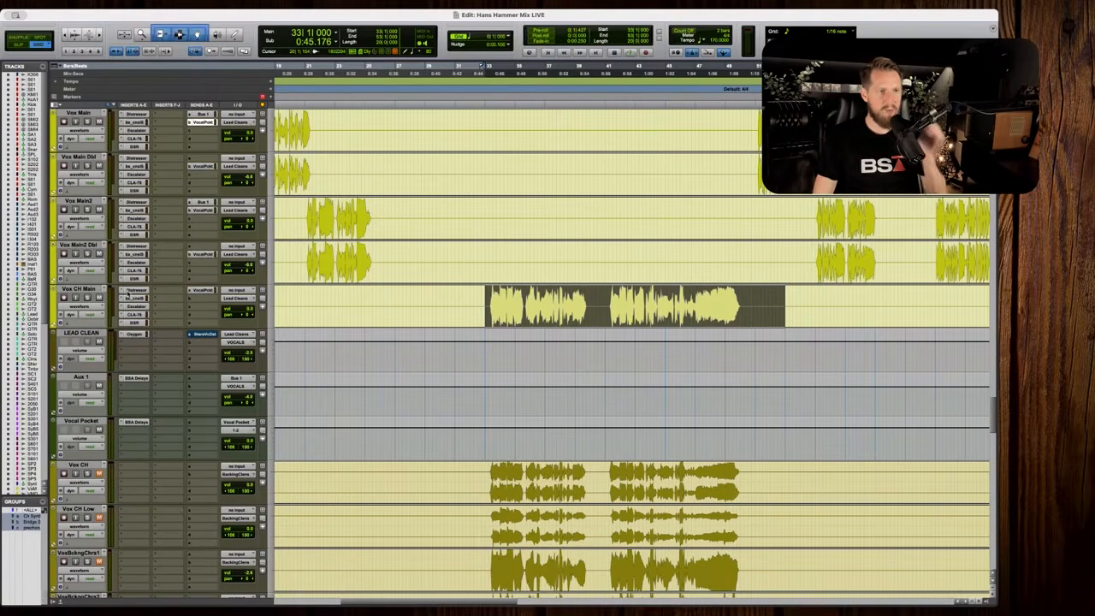
click(200, 300)
click(229, 353)
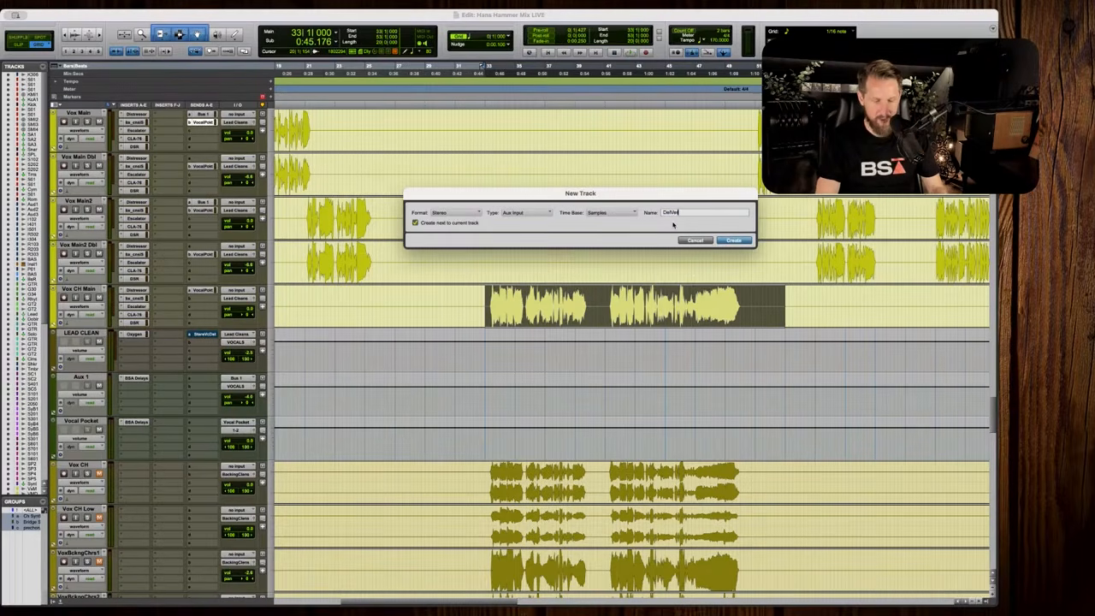
key(Return)
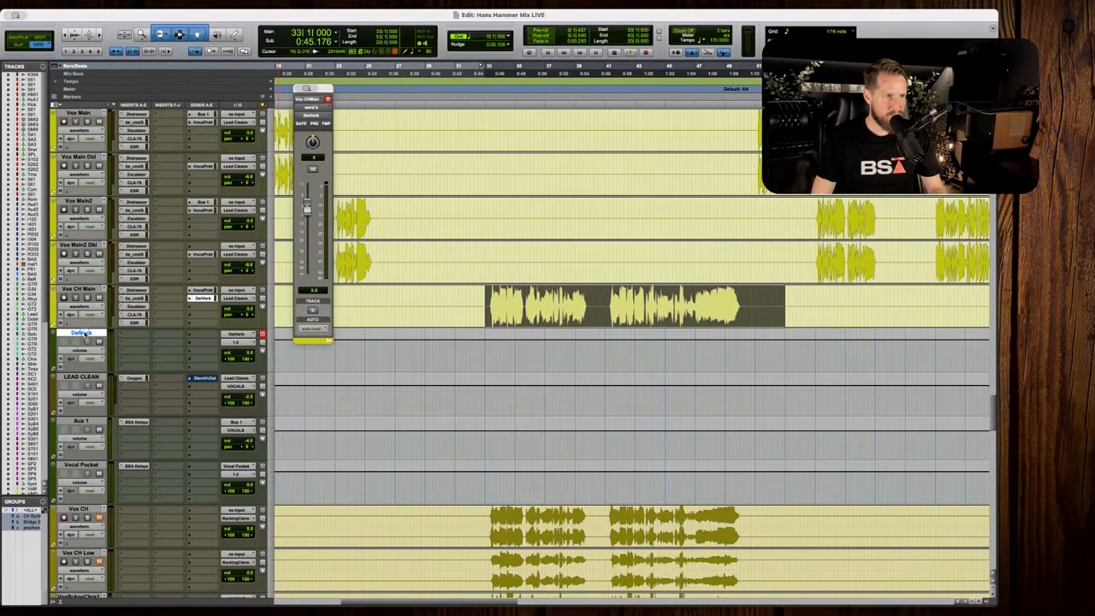
Move the DelVerb track below Vocal Pocket and insert the stereo BSA Delays plug-in on it.
drag(86, 338, 88, 493)
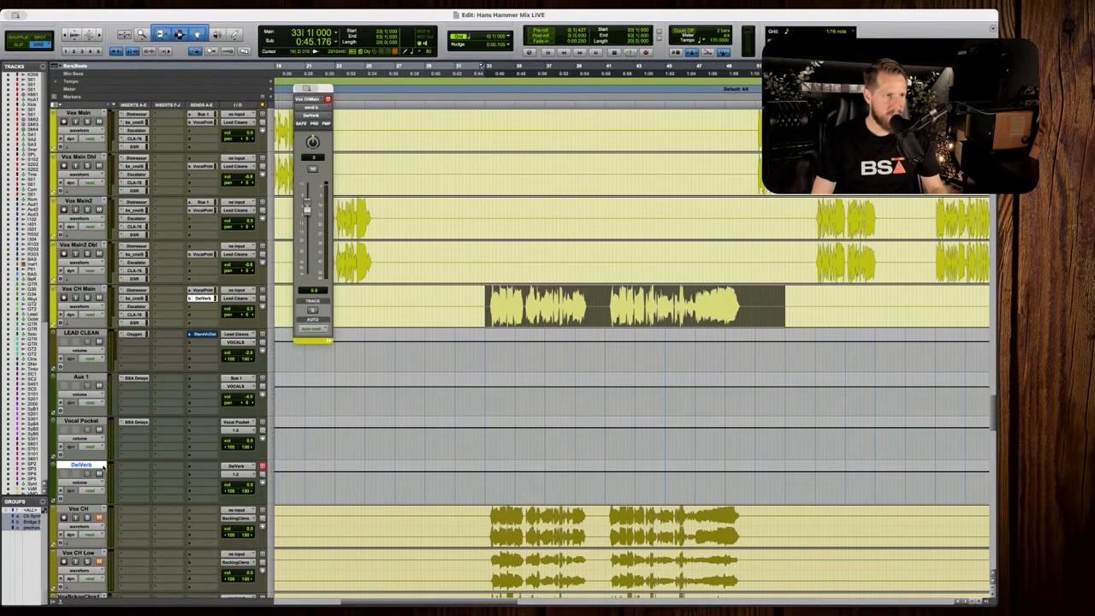
click(128, 466)
mouse_move(171, 466)
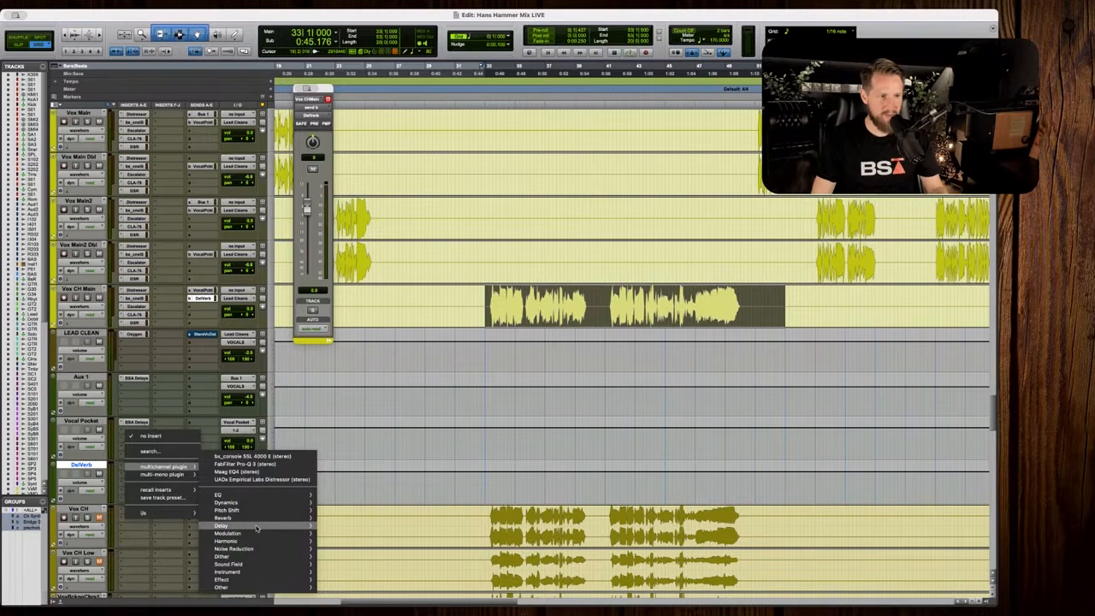
mouse_move(255, 528)
click(354, 509)
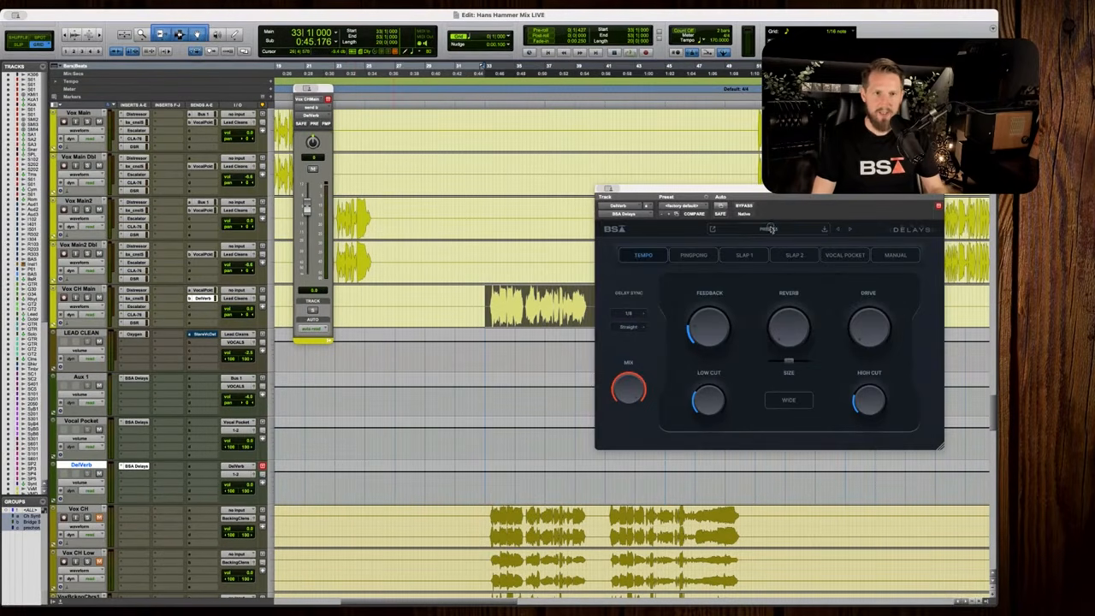
Load the DelVerb preset in the BSA Delays plug-in on the DelVerb track.
click(770, 229)
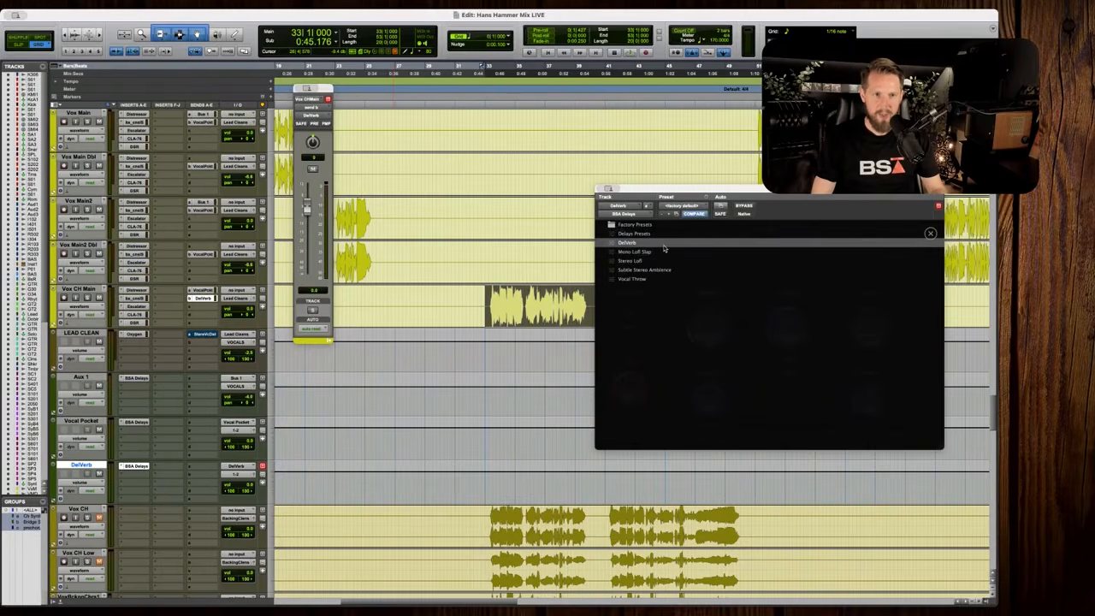
click(664, 244)
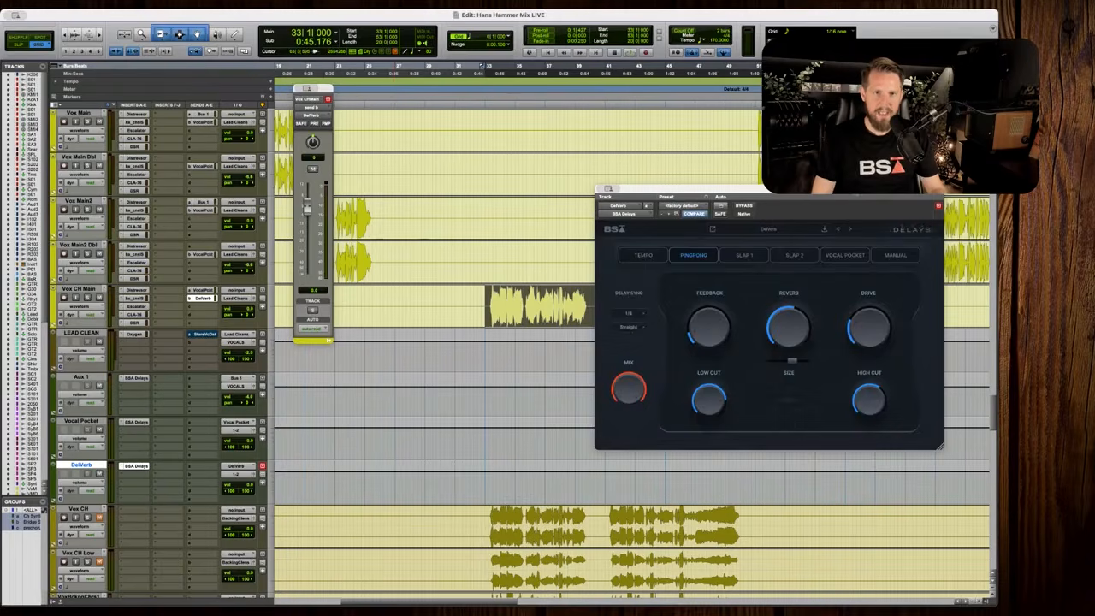
drag(856, 193, 861, 195)
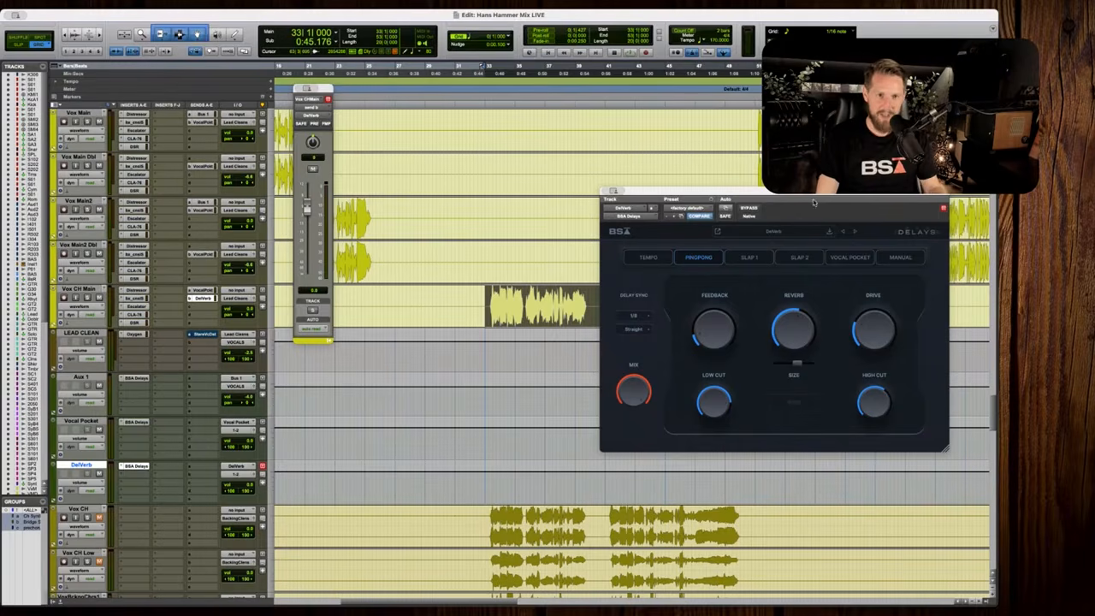
drag(806, 198, 799, 196)
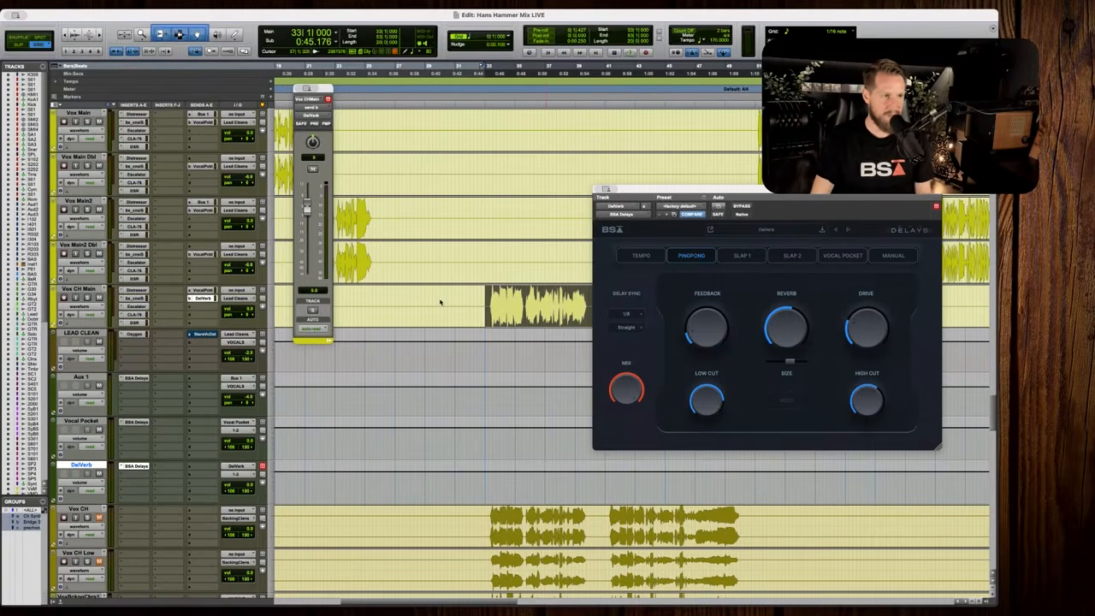
Route the outputs of the Vocal Pocket and DelVerb tracks to the stereo VOCALS bus.
shift+click(84, 422)
click(234, 431)
mouse_move(267, 441)
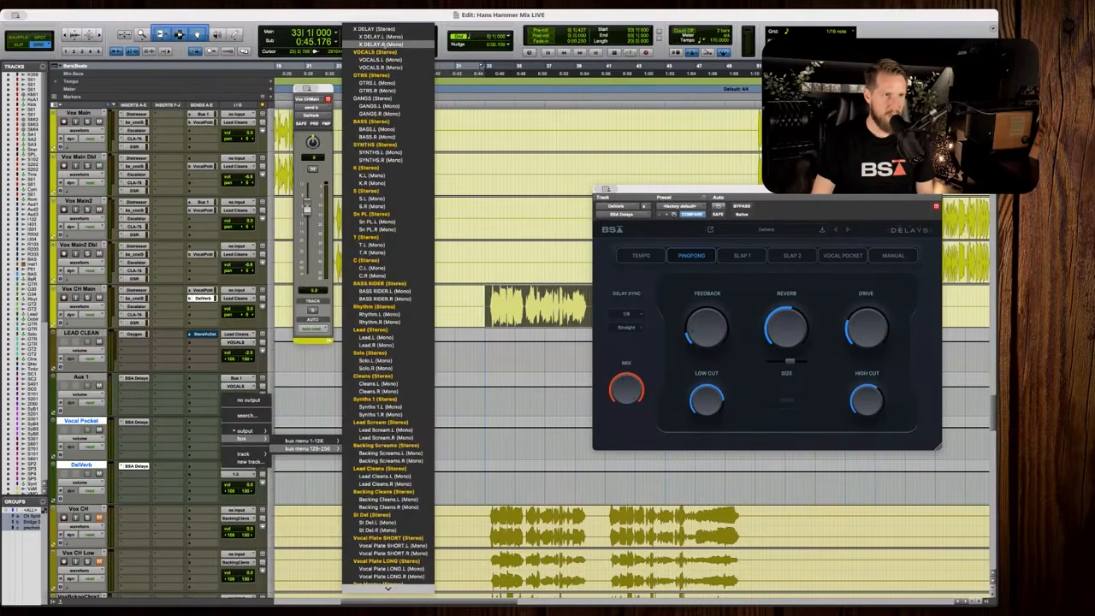
click(381, 43)
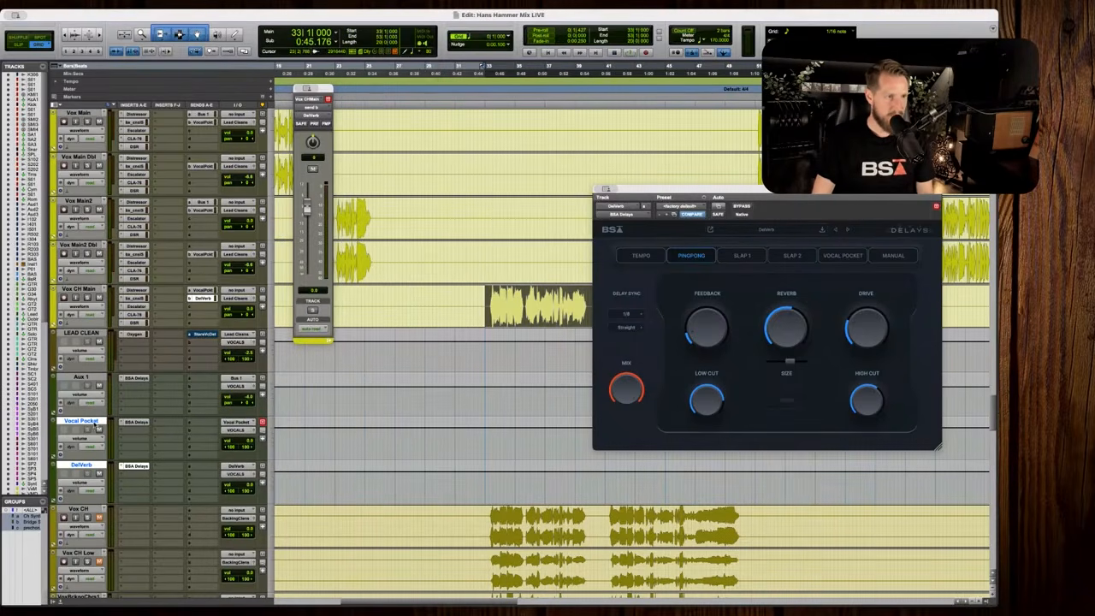
click(90, 420)
Solo Vox CH Main, play it from bar 33 beat 3 and lower its DelVerb send to about -1.7 dB.
click(86, 299)
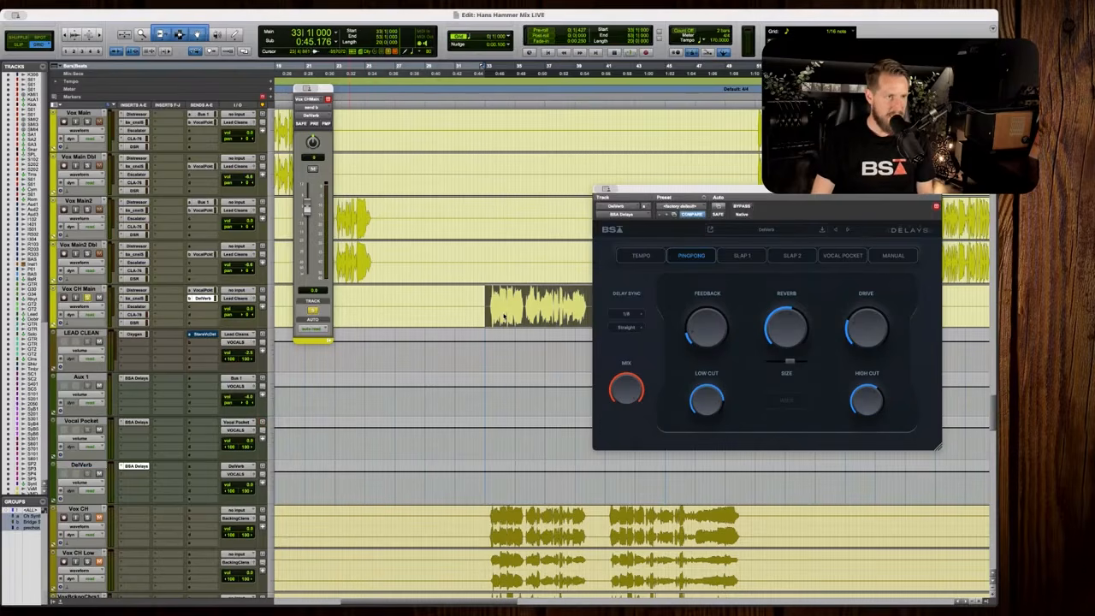
click(492, 296)
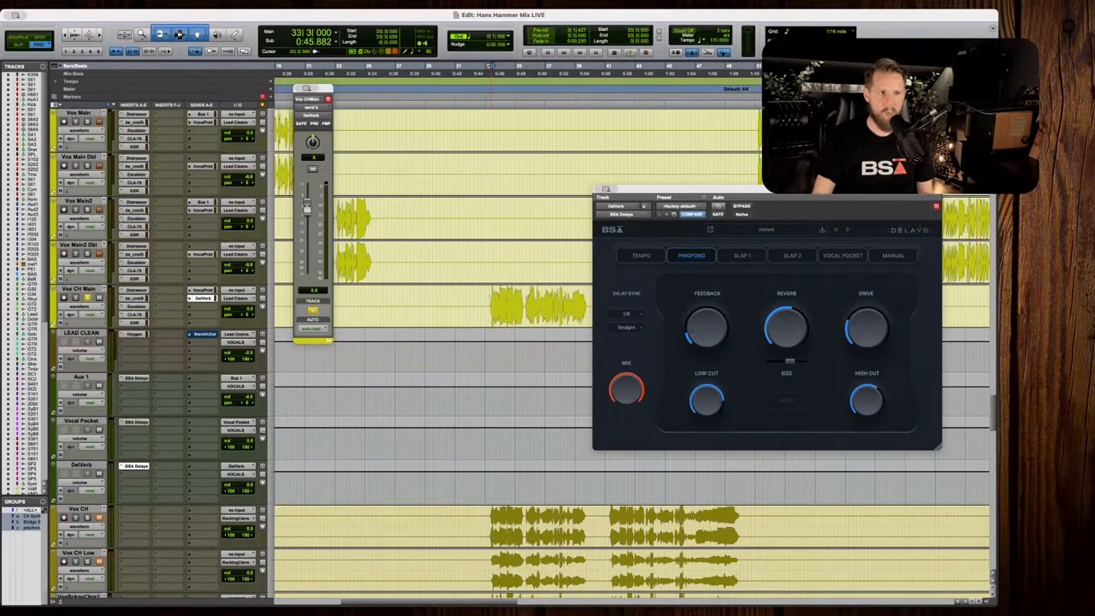
key(space)
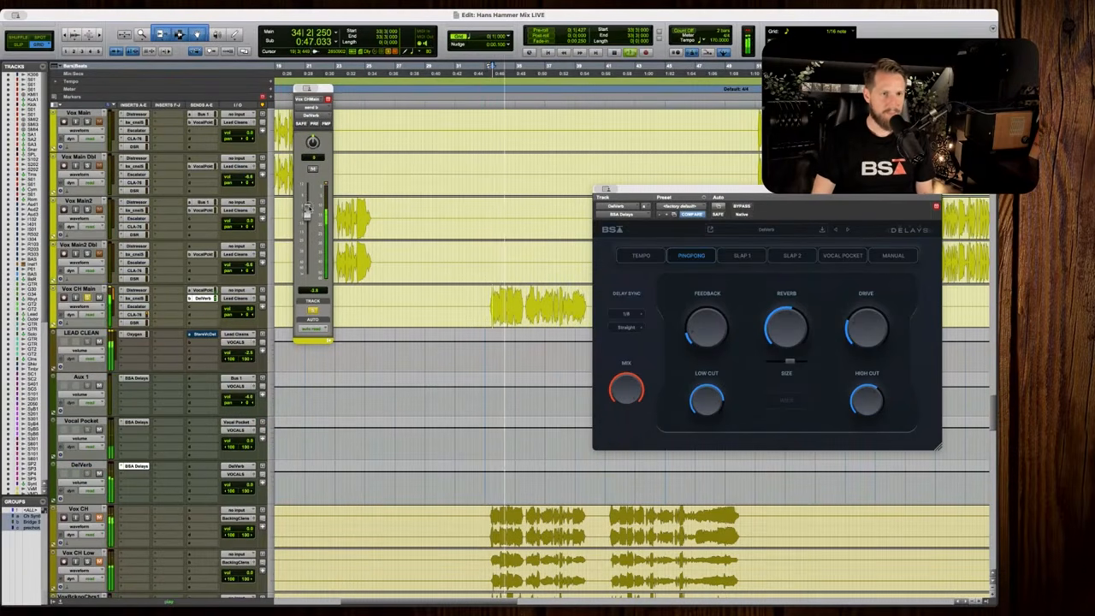
key(space)
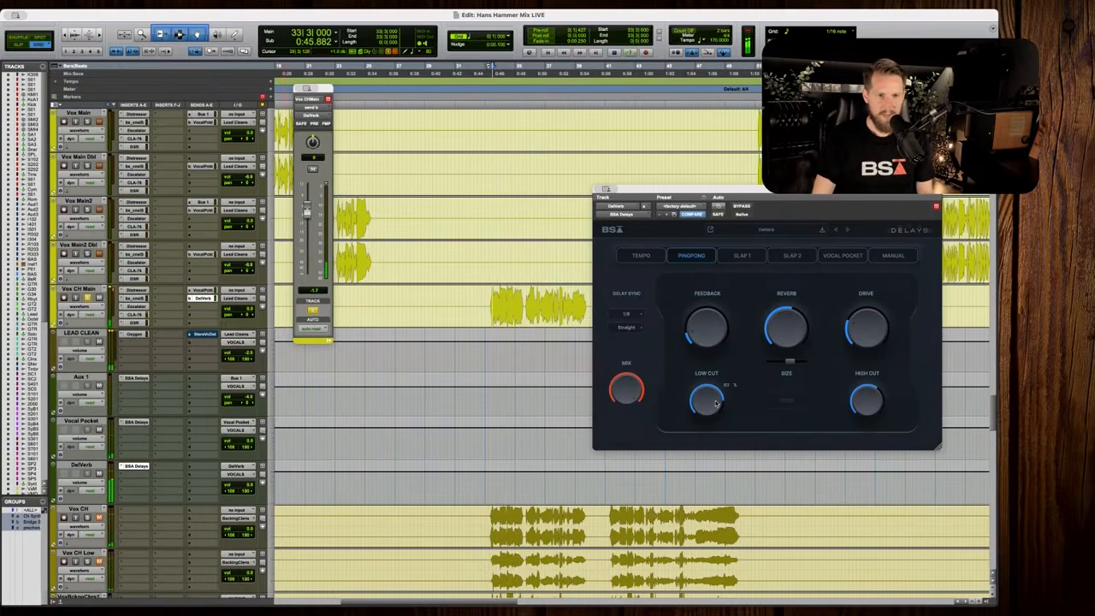
Lower the DelVerb delay's low cut to about 53% and reduce its drive while replaying the soloed chorus vocal.
mouse_move(704, 407)
key(space)
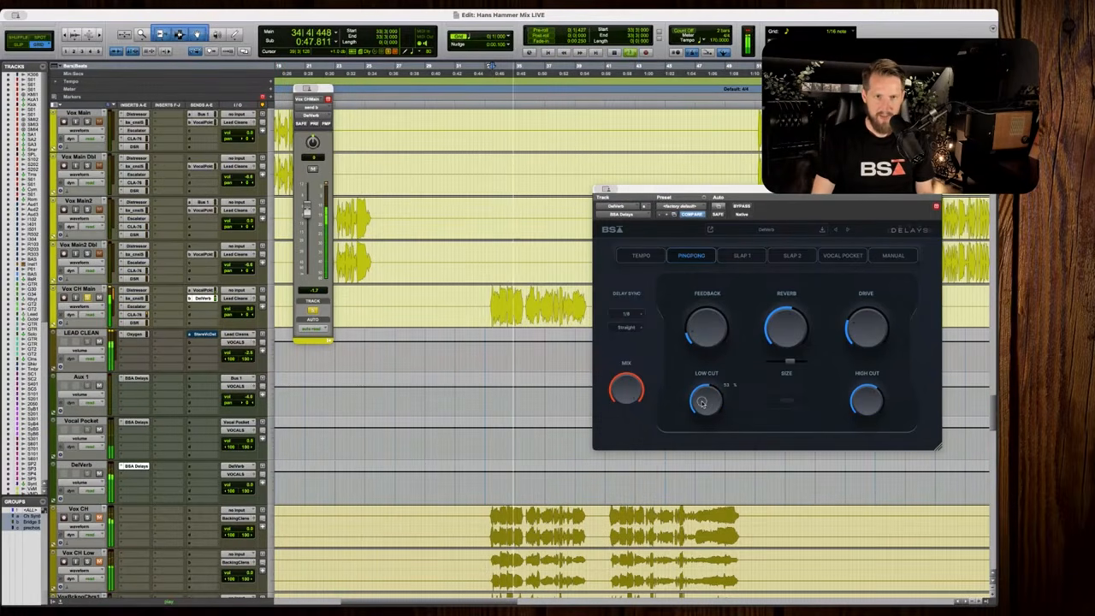
key(space)
mouse_move(865, 323)
key(space)
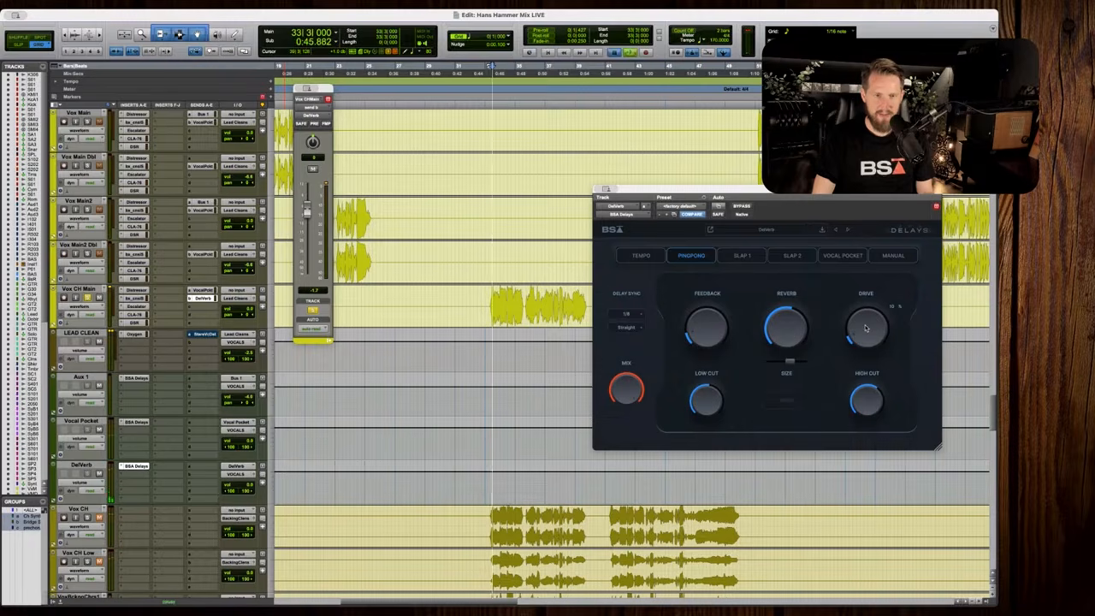
mouse_move(791, 366)
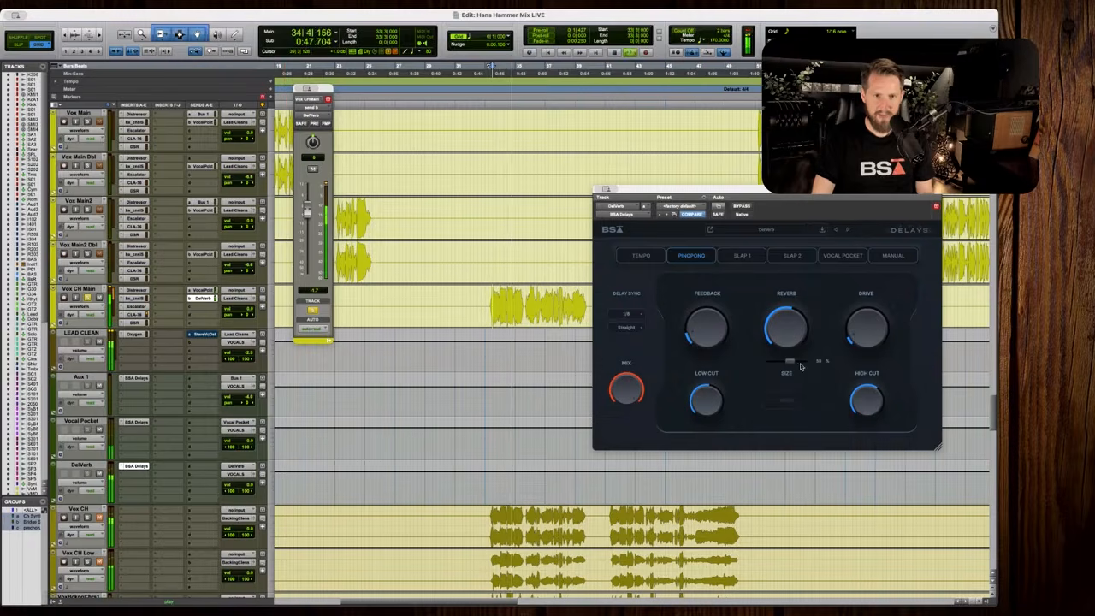
key(space)
Pull Vox CH Main's DelVerb send fully down, then bring it up to about -13.1 dB while the chorus vocal plays.
drag(307, 210, 307, 231)
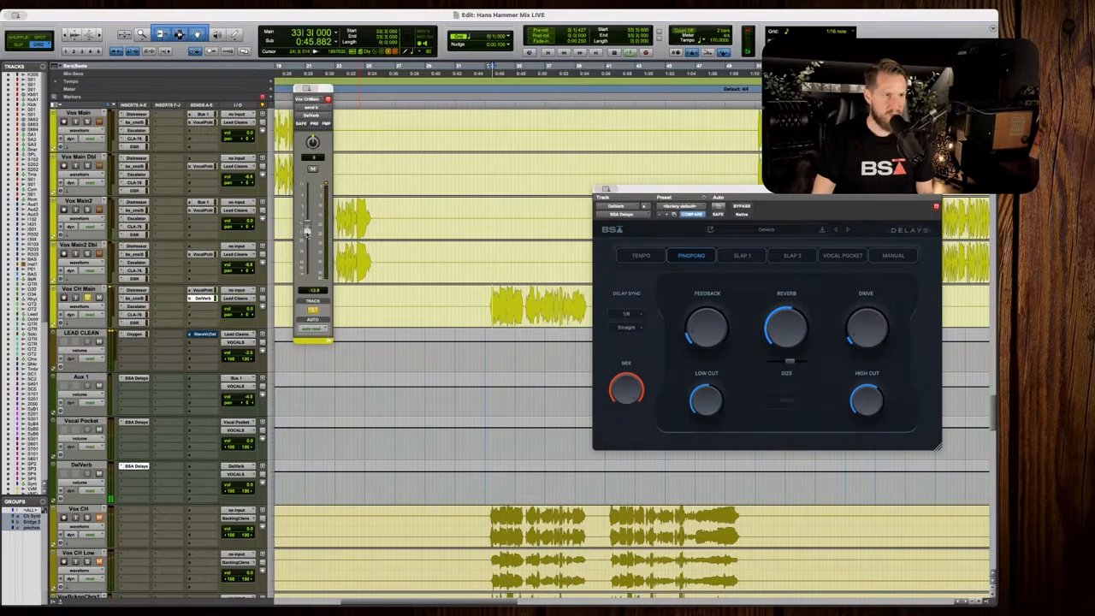
key(space)
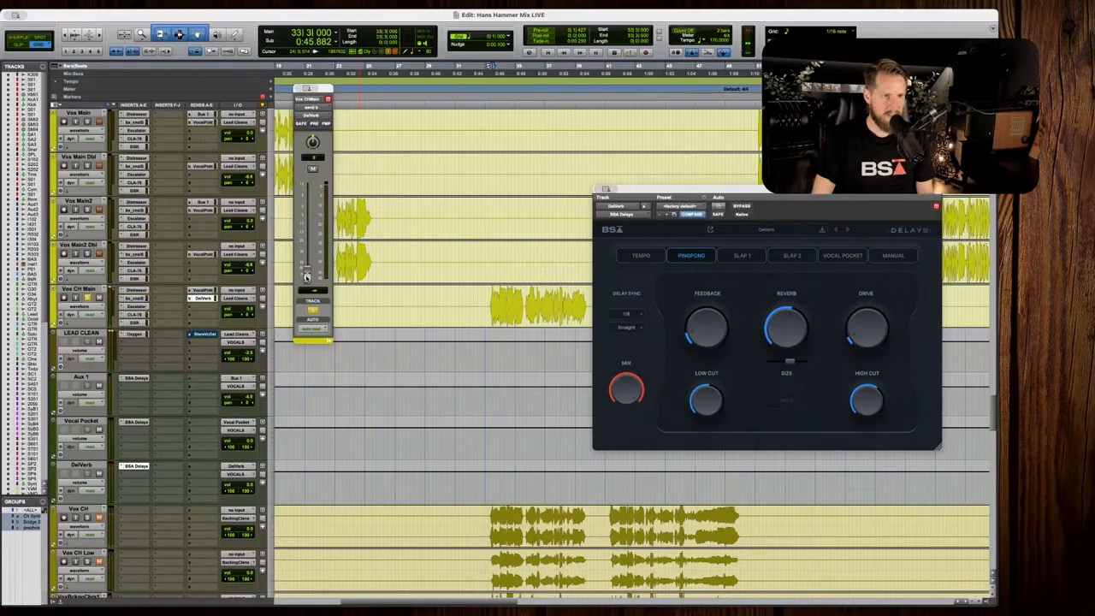
drag(307, 275, 307, 230)
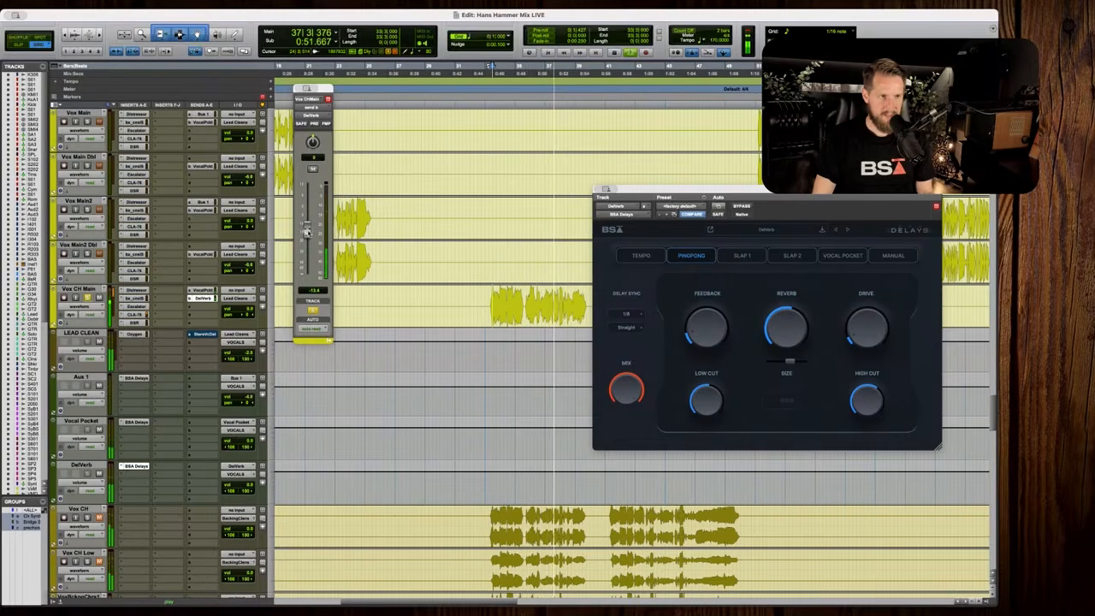
key(space)
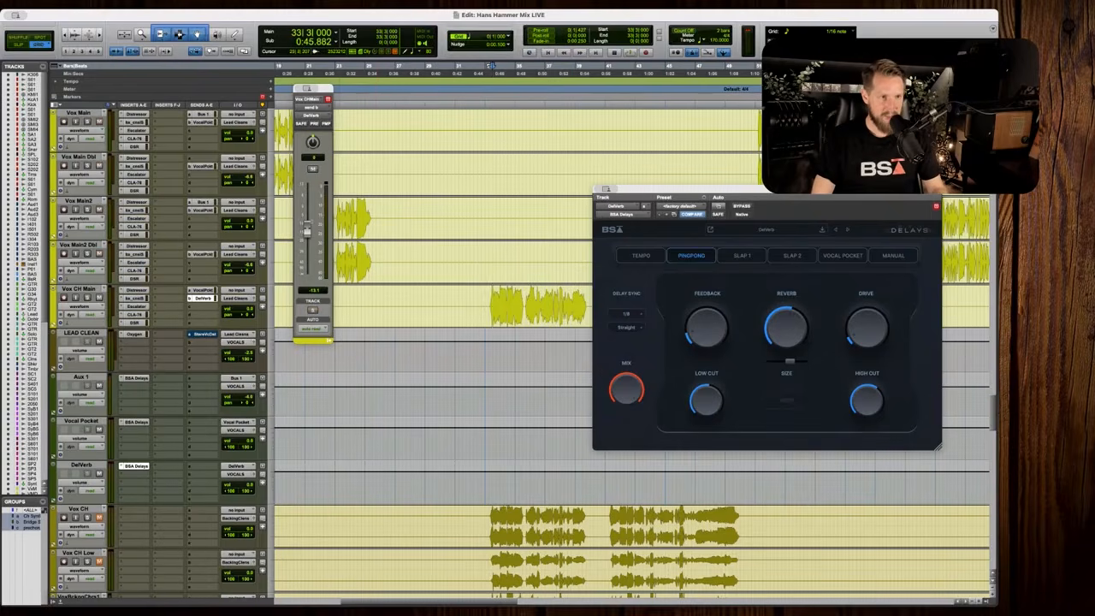
While the chorus plays, raise Vox CH Main's volume to +2.4 dB and its DelVerb send to about -8.9 dB, closing the delay plug-in.
key(space)
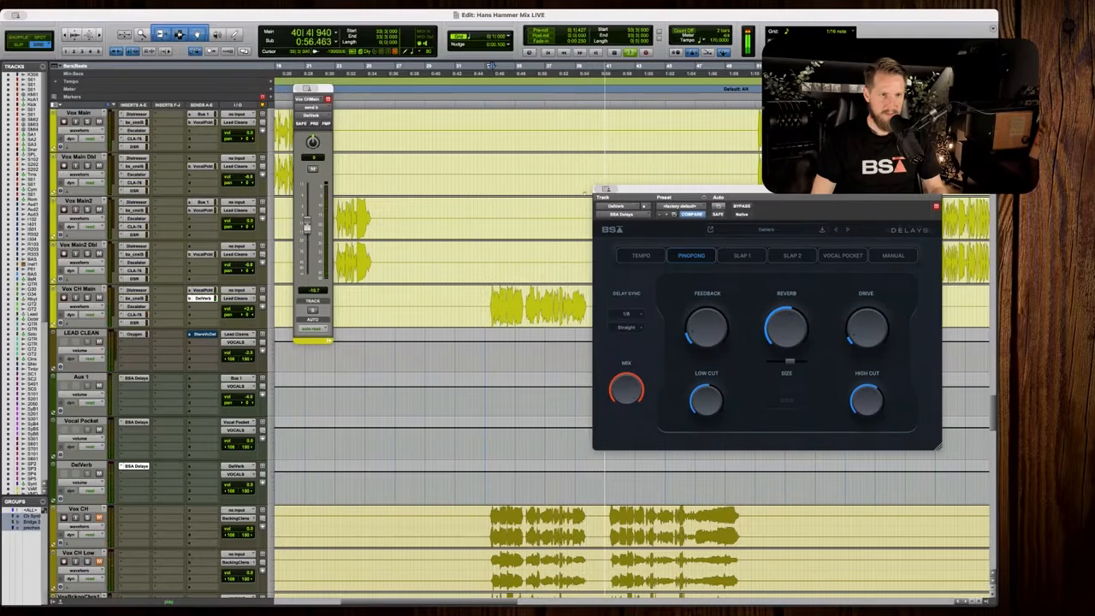
click(606, 189)
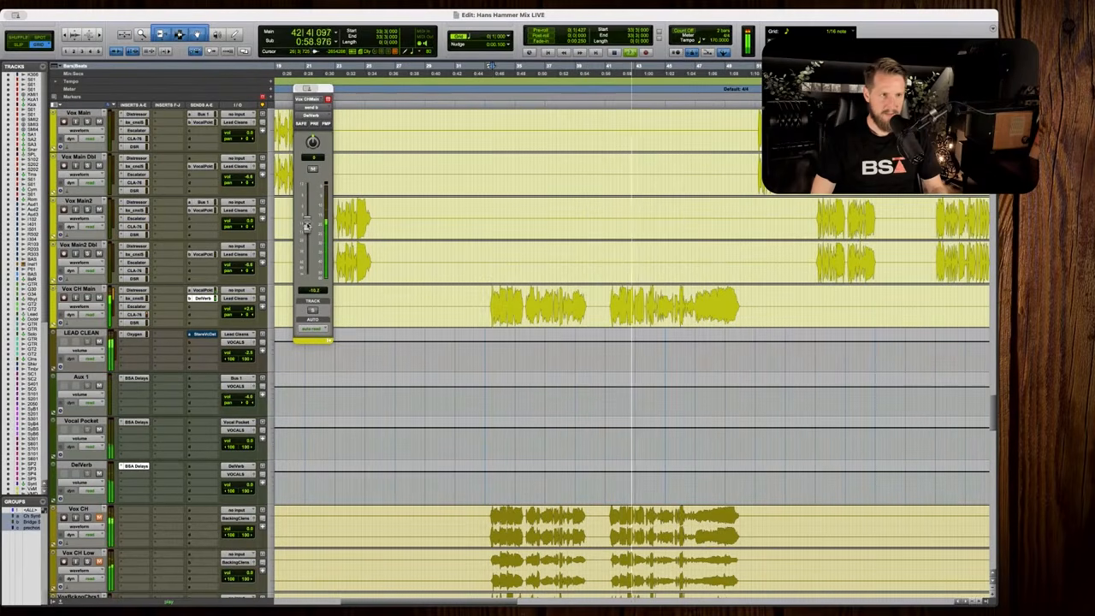
drag(308, 226, 307, 223)
key(space)
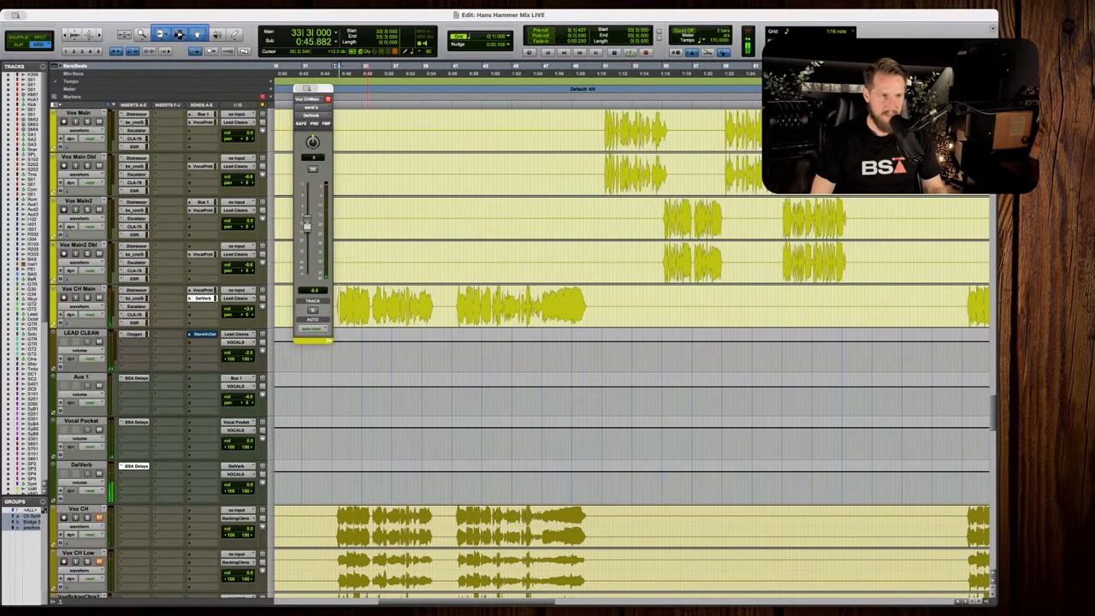
Insert FabFilter Pro-Q 3 on Vox CH Main and place the playback start at bar 33 beat 2.
click(177, 297)
click(282, 299)
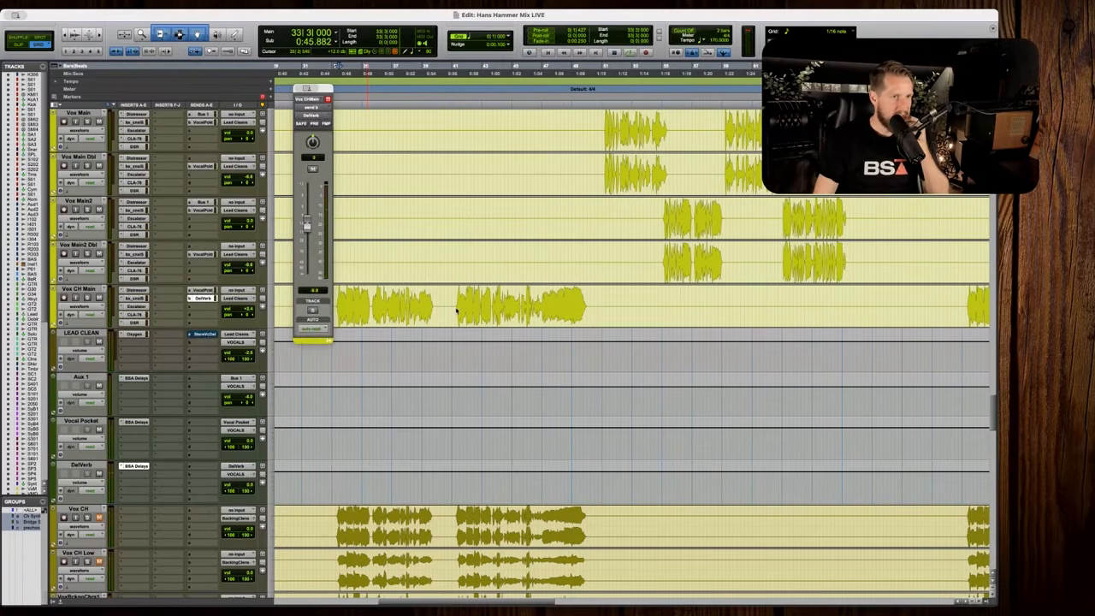
scroll(455, 314, left, 4)
scroll(428, 303, right, 1)
click(395, 293)
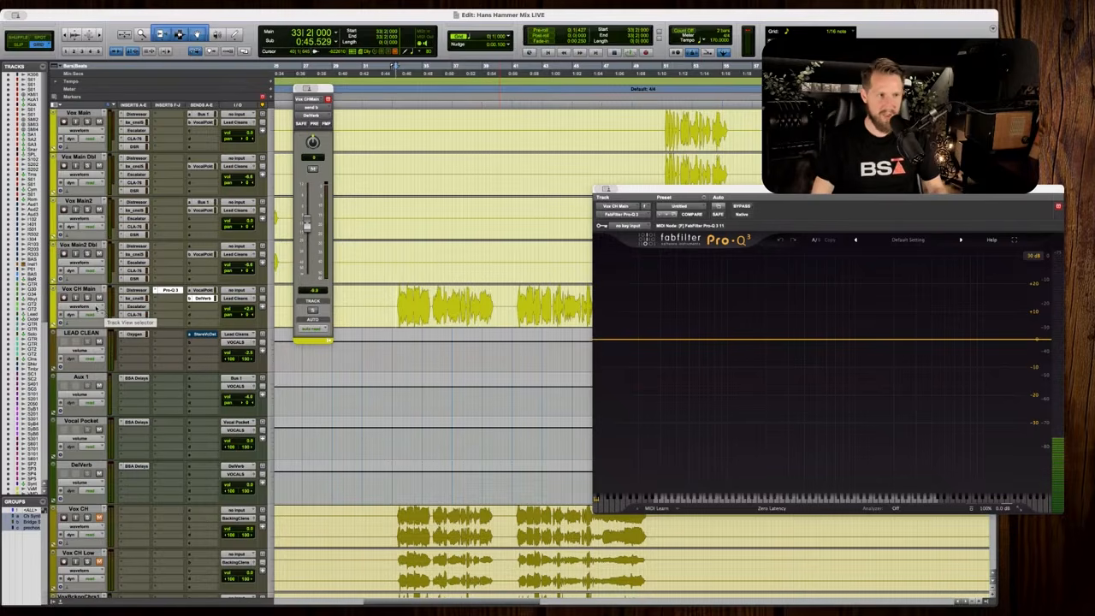
Solo Vox CH Main and, while it plays, add a broad Pro-Q 3 bell boost of about 2.3 dB near 780 Hz.
key(space)
click(848, 333)
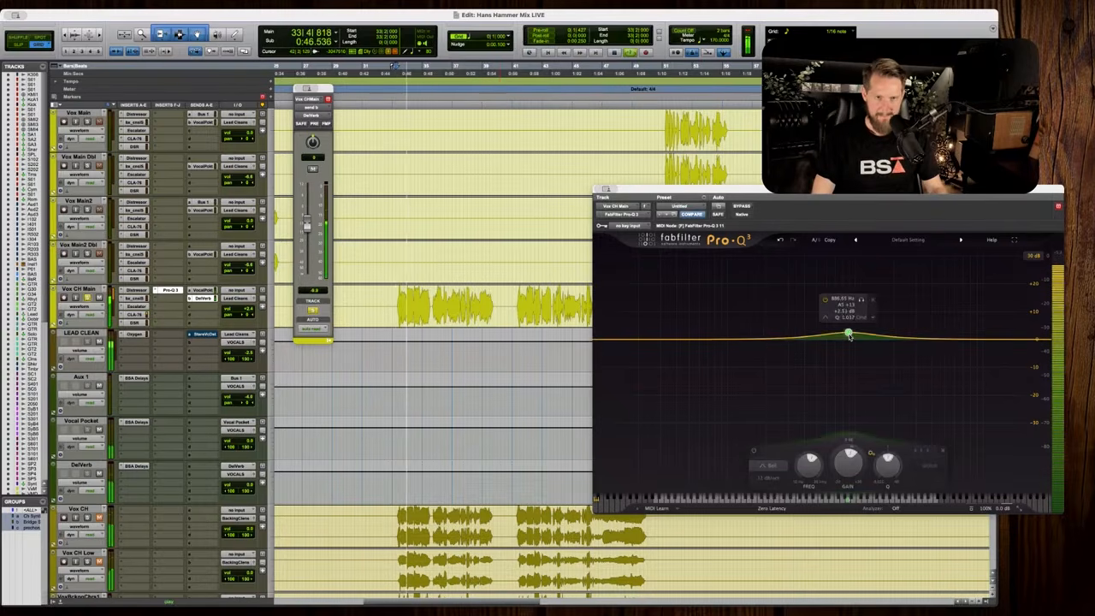
scroll(849, 336, down, 10)
drag(862, 301, 857, 301)
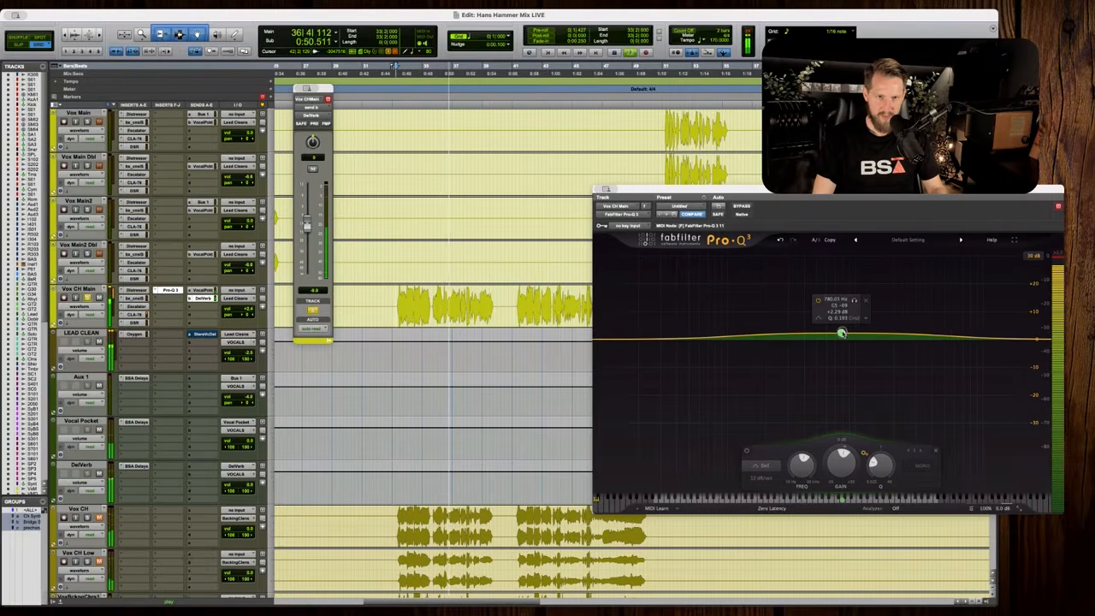
key(space)
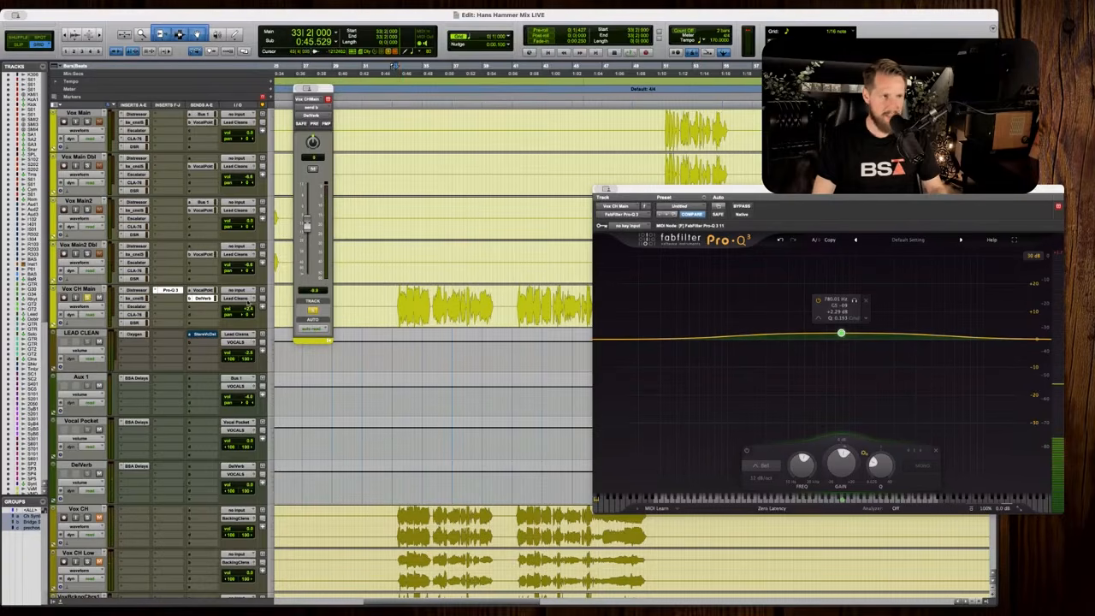
Shift Vox CH Main's Pro-Q 3 bell higher in frequency and lower its levels: DelVerb send to -15.3 dB, track volume to +1.2 dB.
key(space)
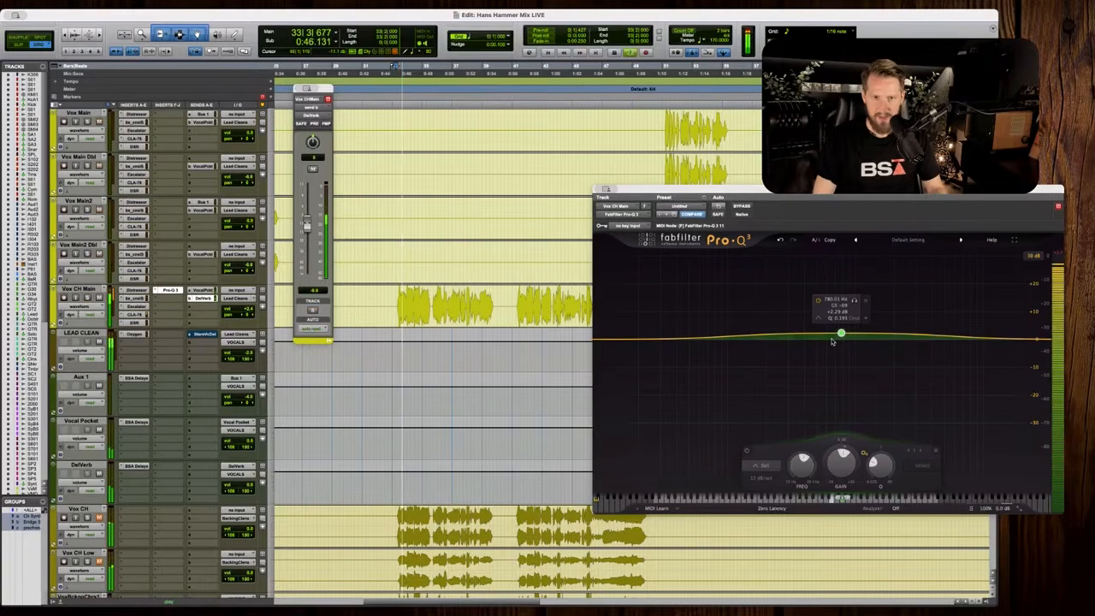
drag(841, 334, 845, 332)
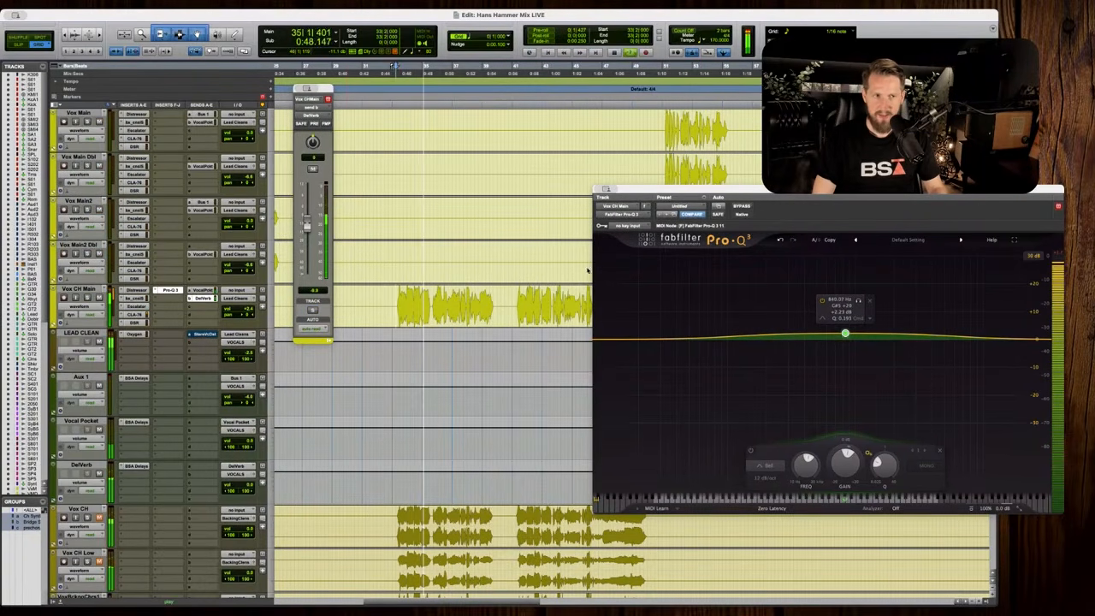
drag(307, 225, 308, 230)
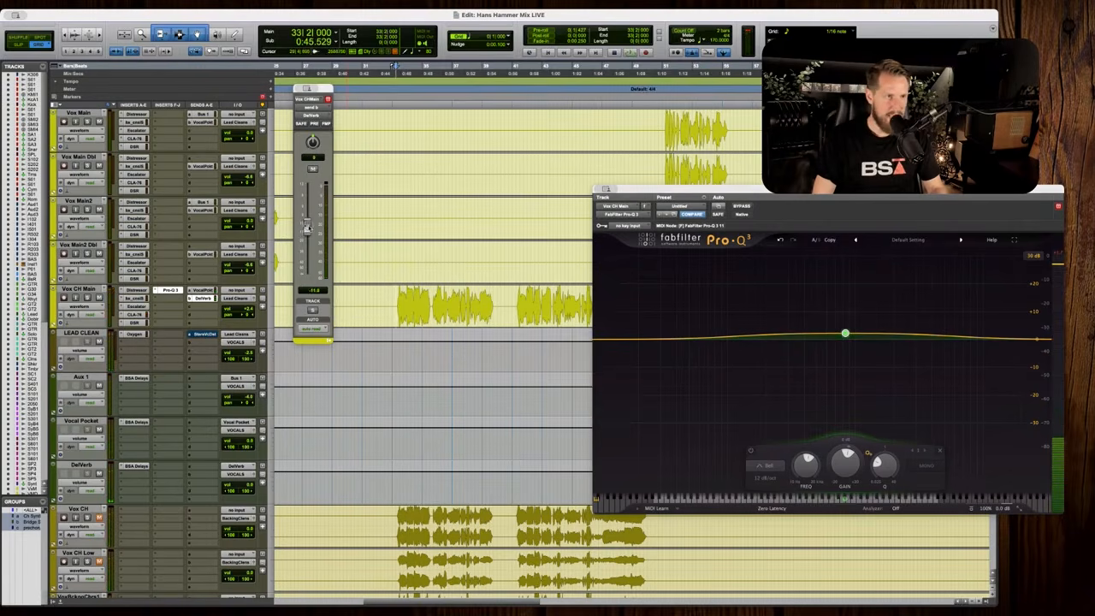
key(space)
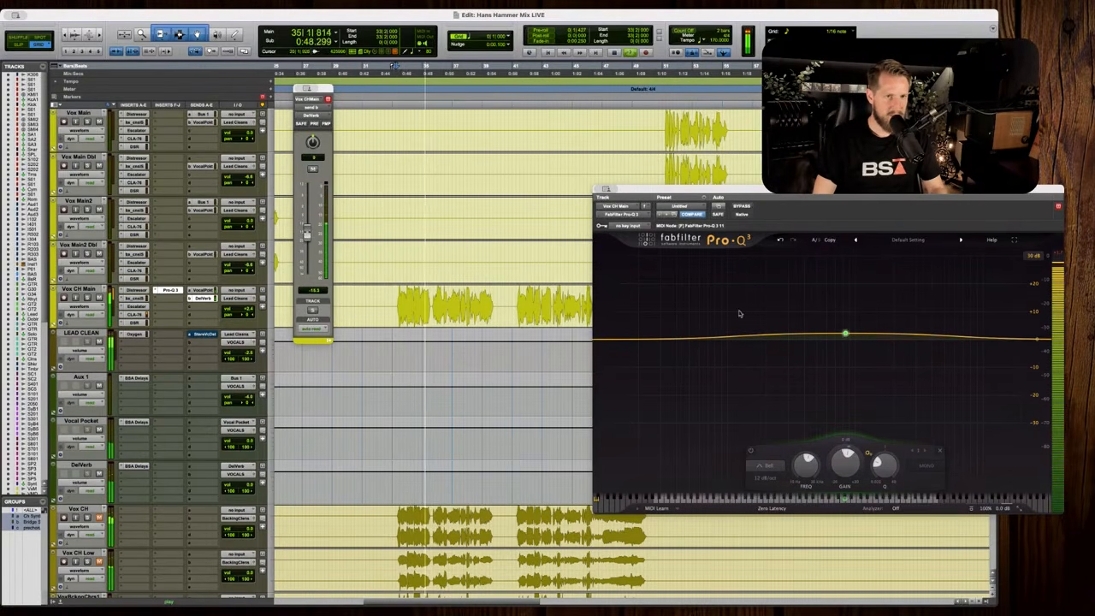
mouse_move(845, 334)
drag(847, 335, 874, 334)
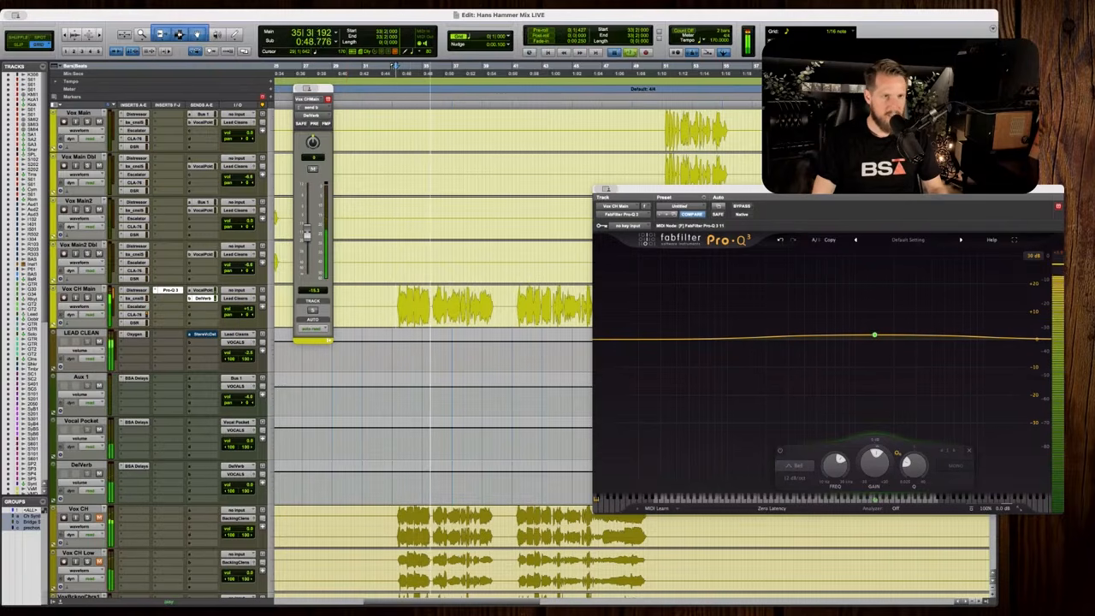
Minimise the DelVerb send and Pro-Q 3 windows, and audition the Vox CH track soloed from the chorus start.
click(301, 91)
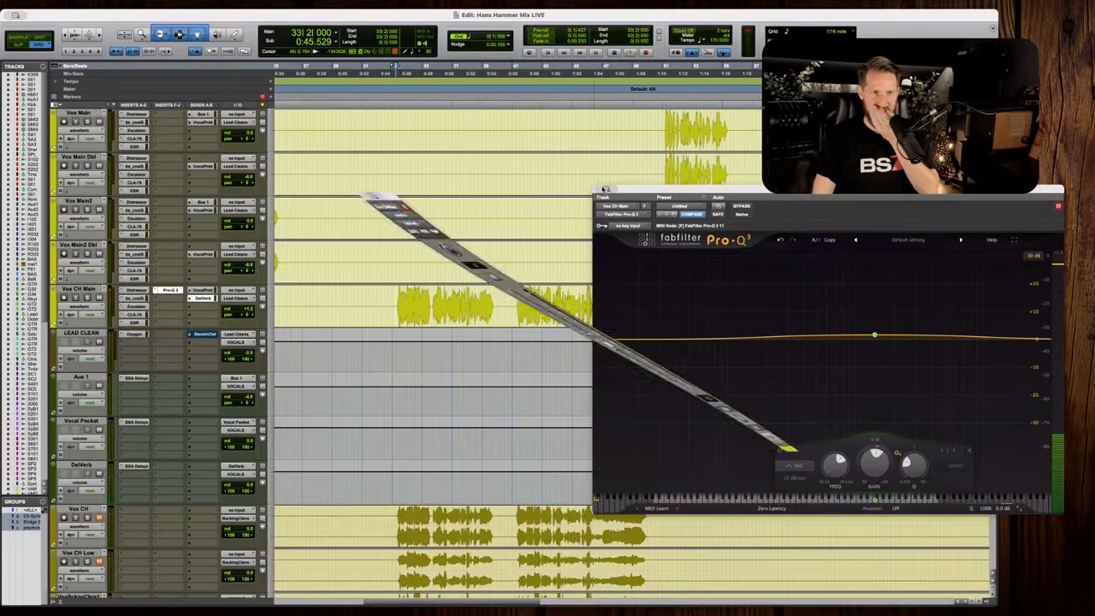
click(606, 189)
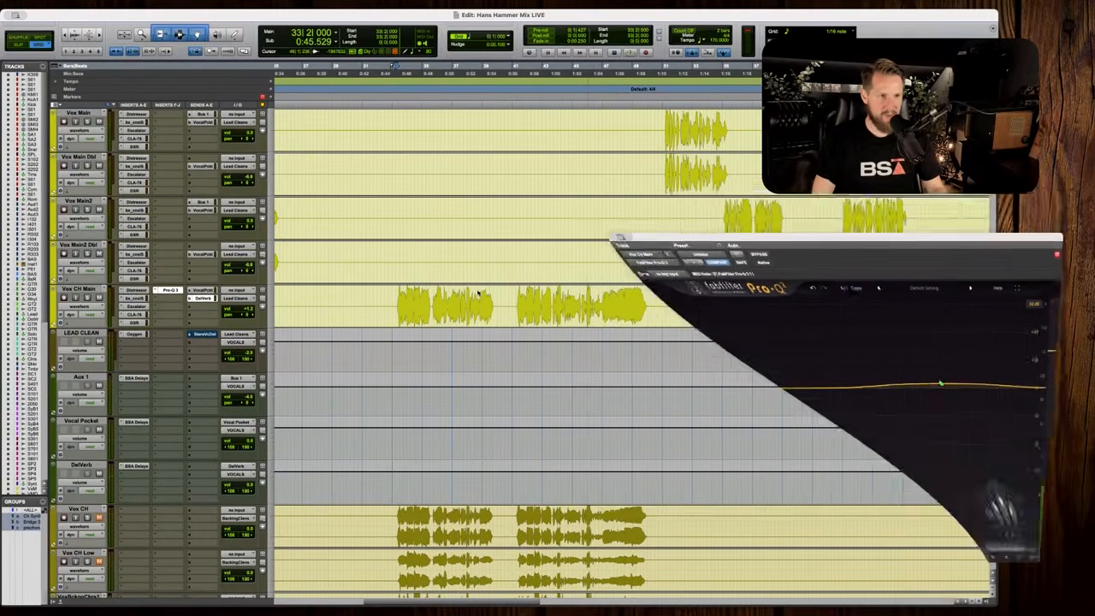
scroll(477, 295, down, 2)
scroll(631, 350, down, 1)
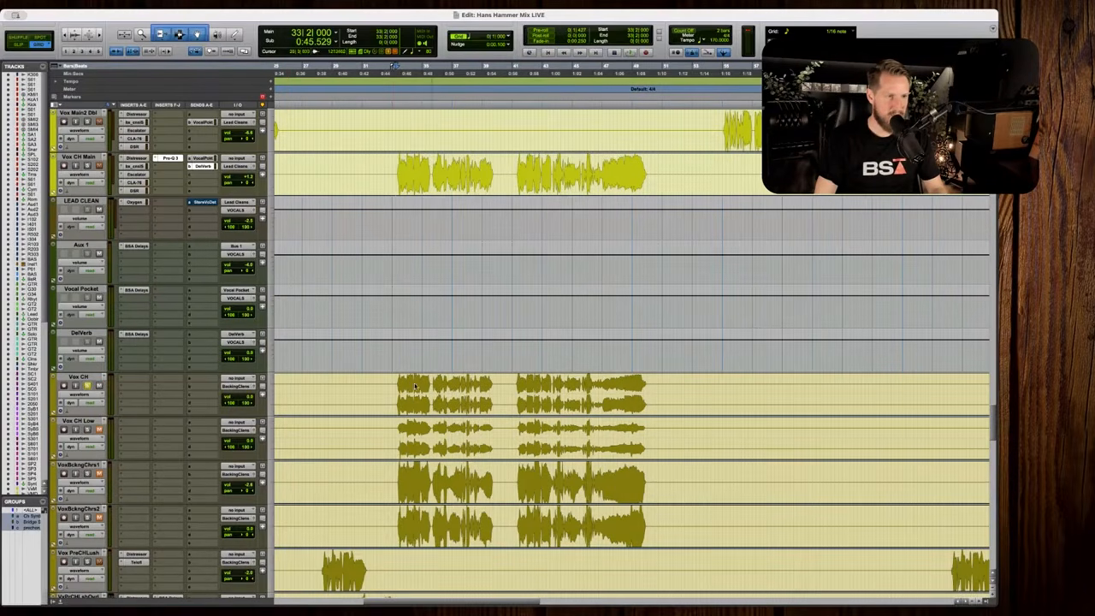
key(space)
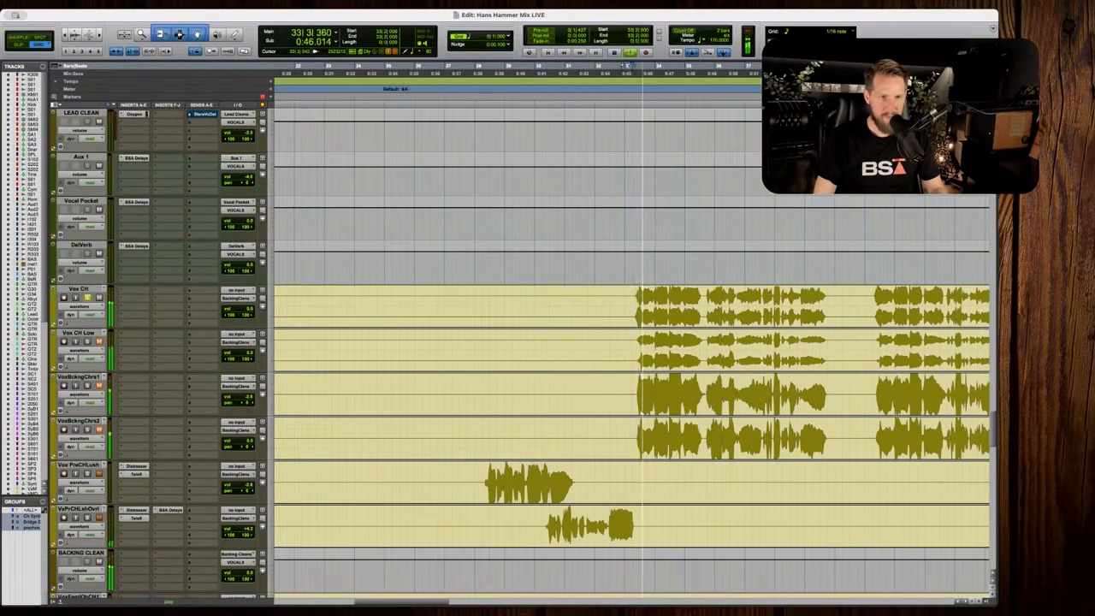
key(space)
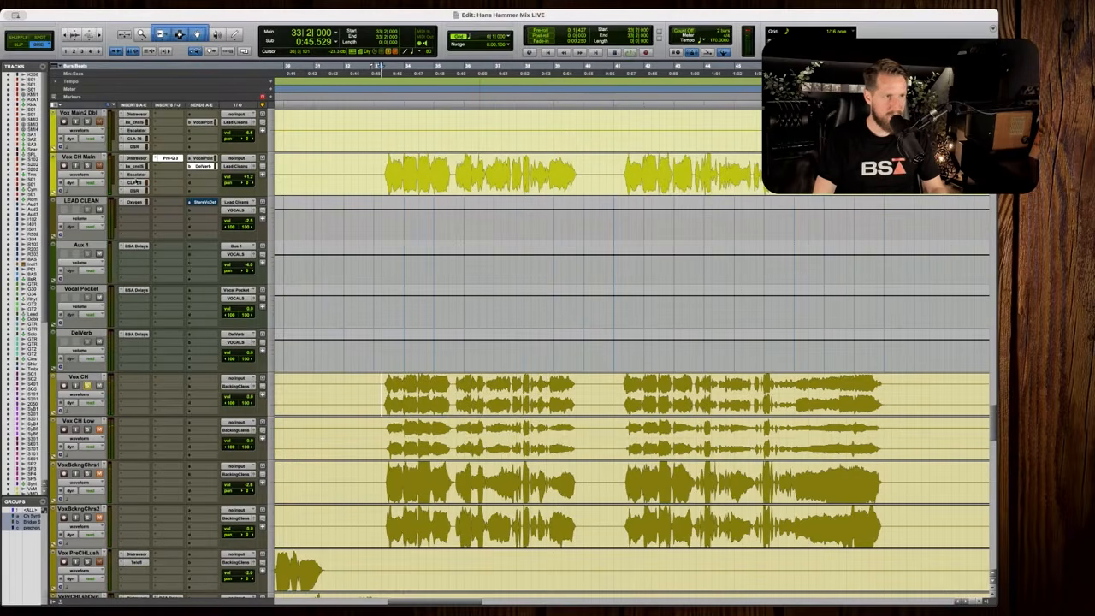
Copy all five inserts, Distressor through DSR, and the Vocal Pocket and DelVerb sends from Vox CH Main to Vox CH.
drag(139, 159, 135, 377)
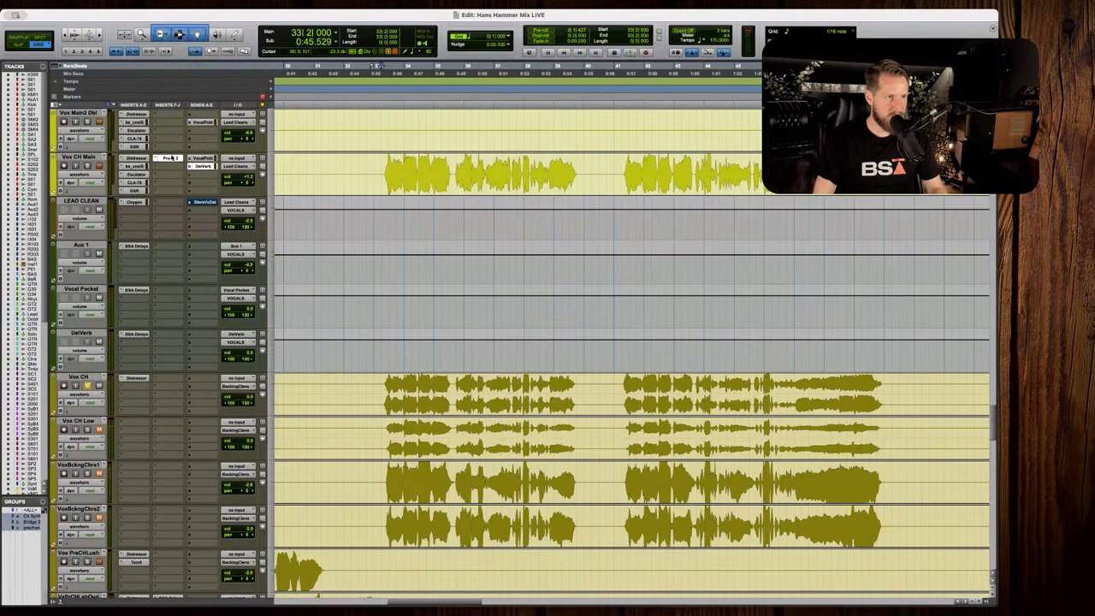
drag(137, 166, 135, 386)
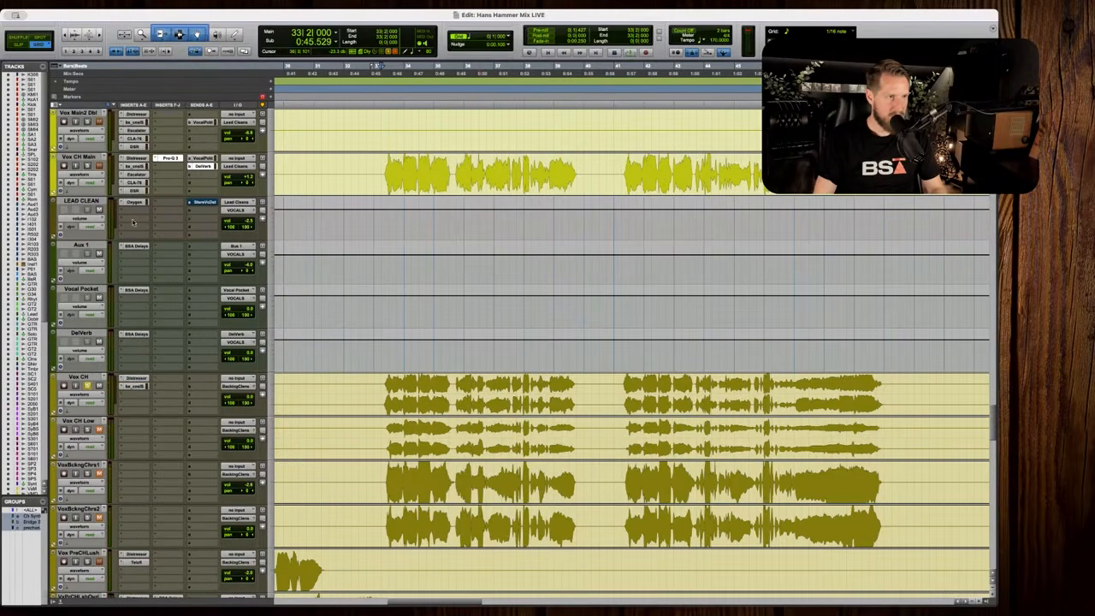
drag(137, 174, 129, 401)
drag(140, 183, 143, 403)
drag(137, 189, 135, 412)
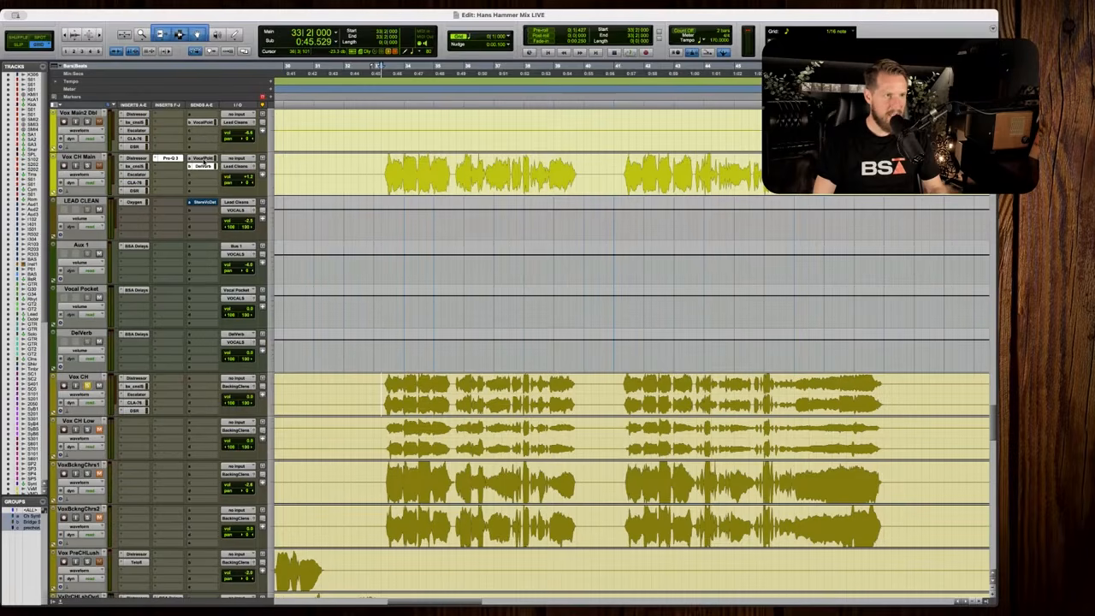
drag(206, 163, 202, 384)
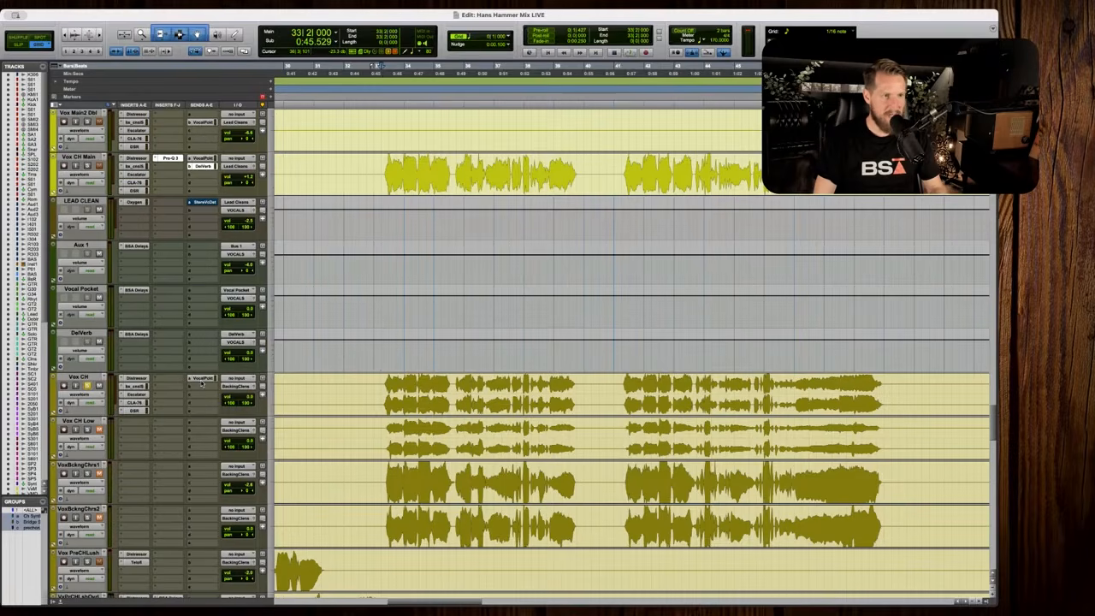
drag(212, 165, 212, 388)
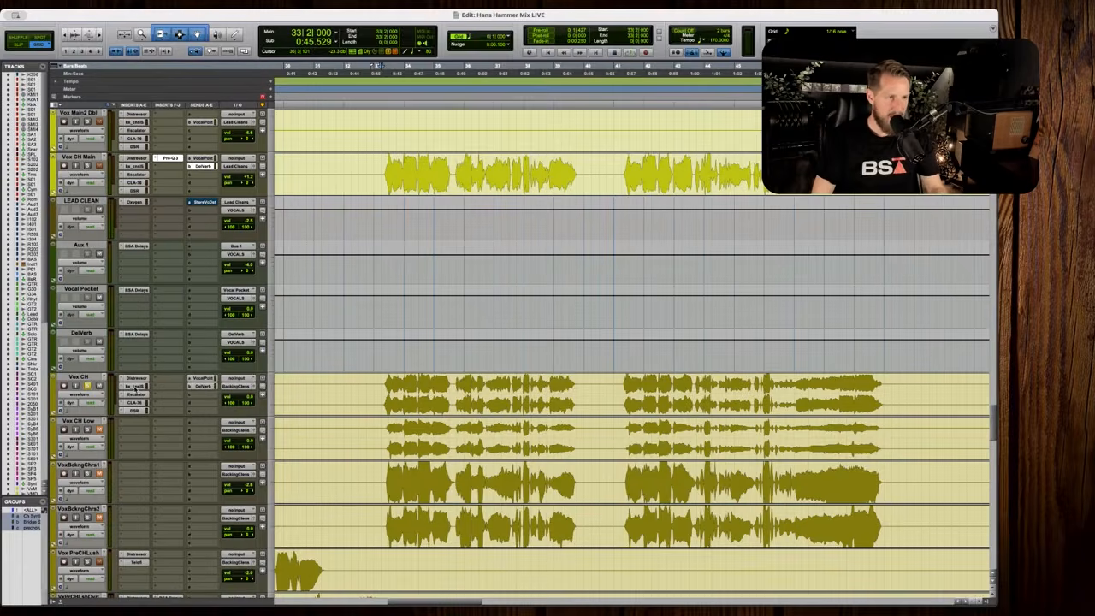
Open the bx_console SSL 4000 E on Vox CH and adjust its HF gain while playing the chorus.
click(135, 387)
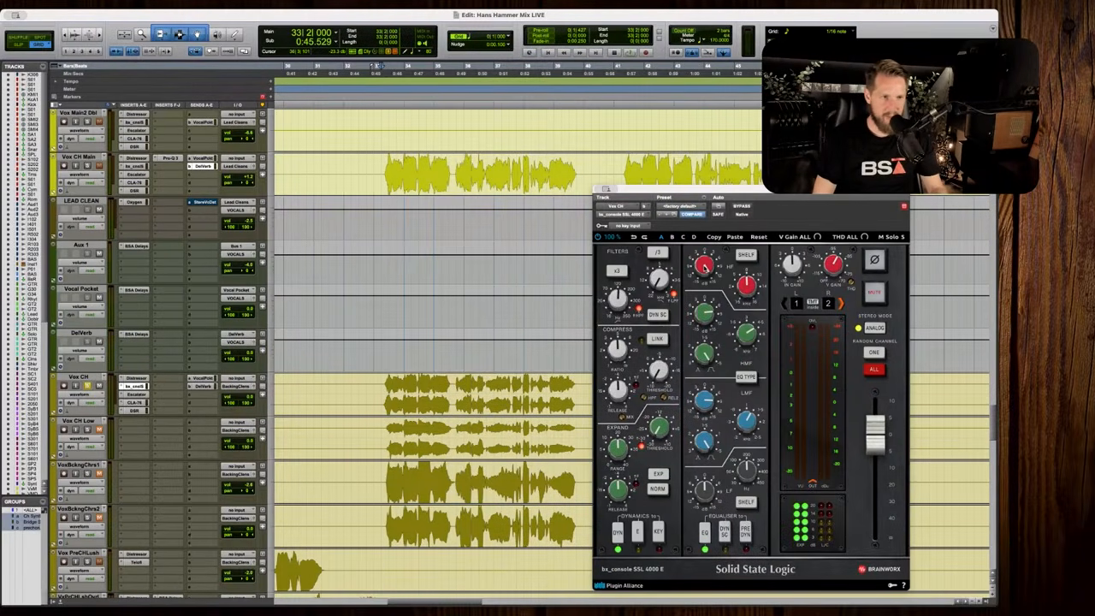
key(space)
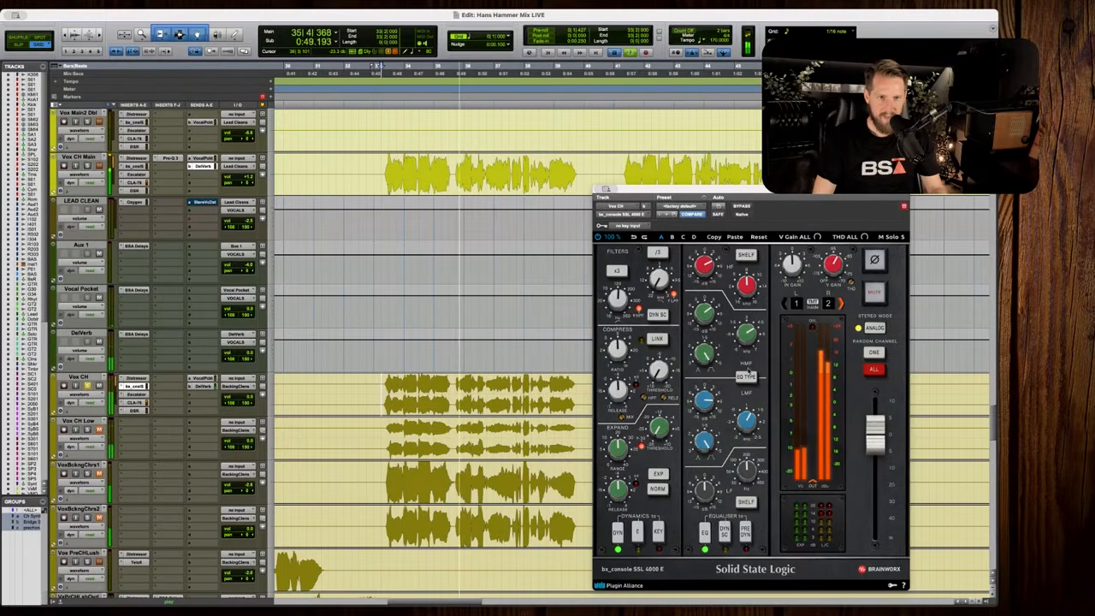
key(space)
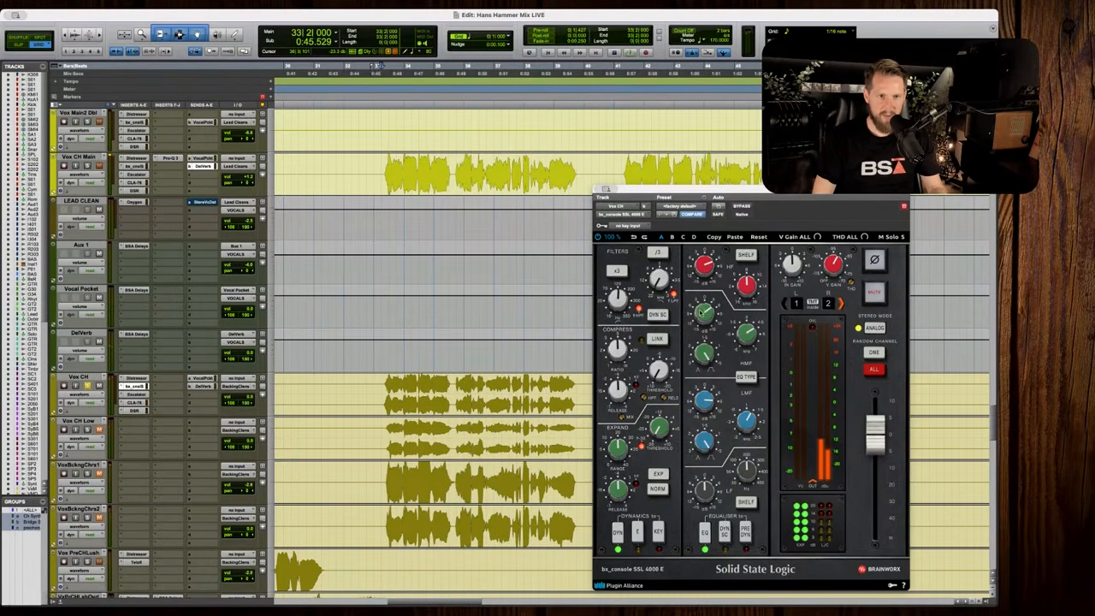
key(space)
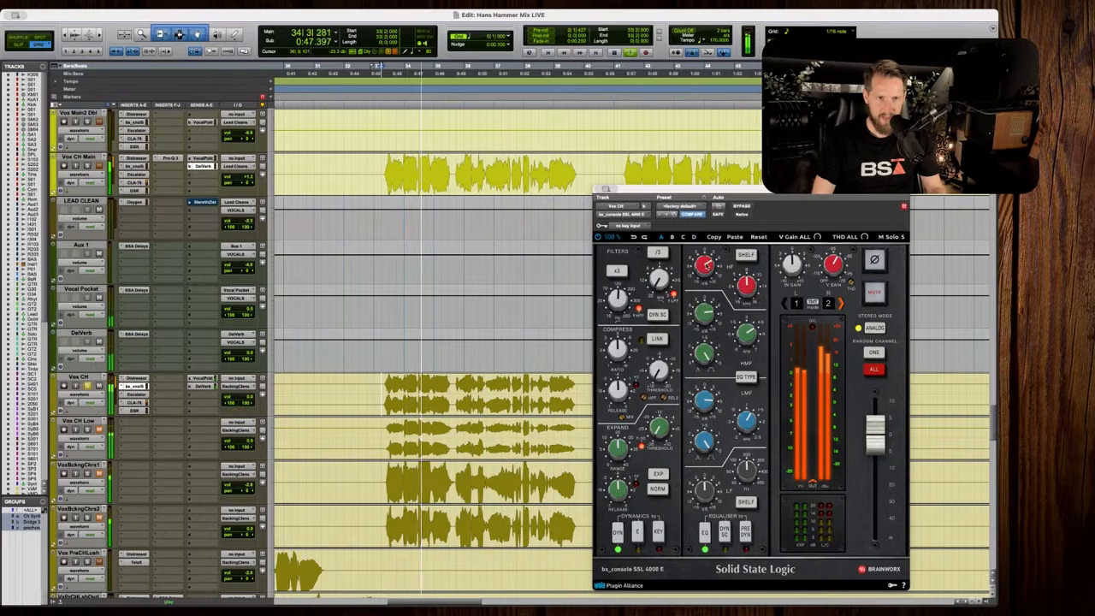
key(space)
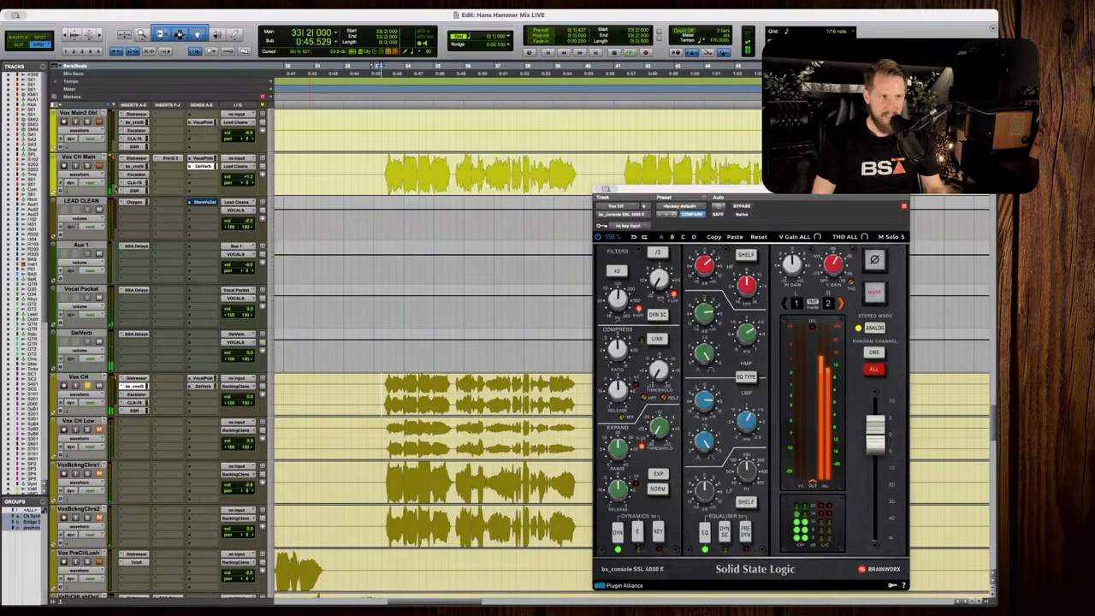
Play Vox CH together with the soloed Vox CH Main and lower the Vox CH volume to about -9 dB.
key(space)
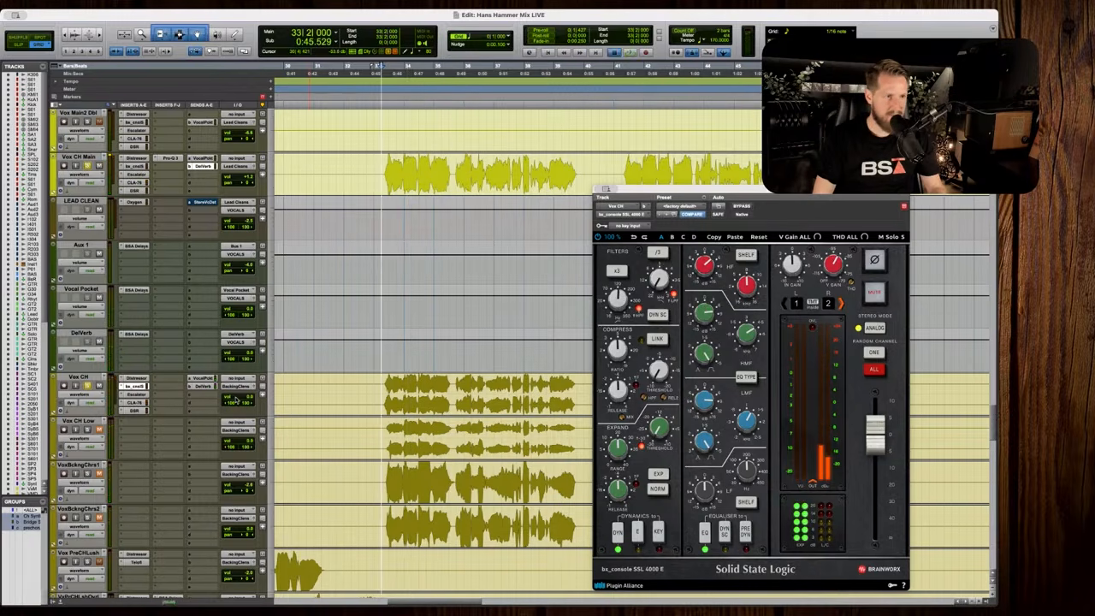
click(236, 399)
drag(237, 414, 239, 407)
key(space)
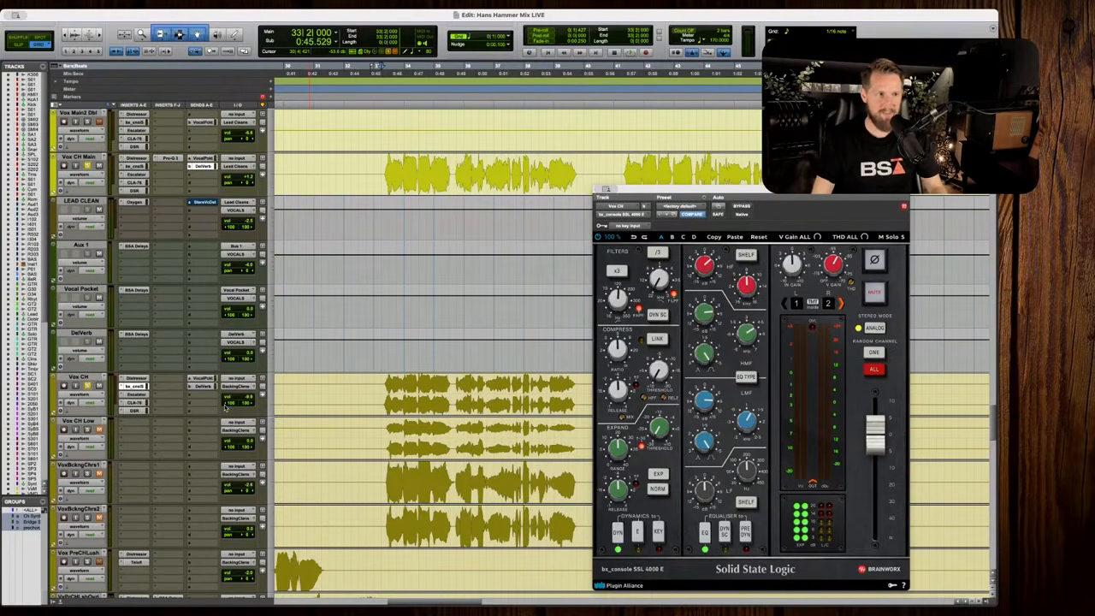
Compare the chorus lead vocal with and without the Vox CH track during playback.
key(space)
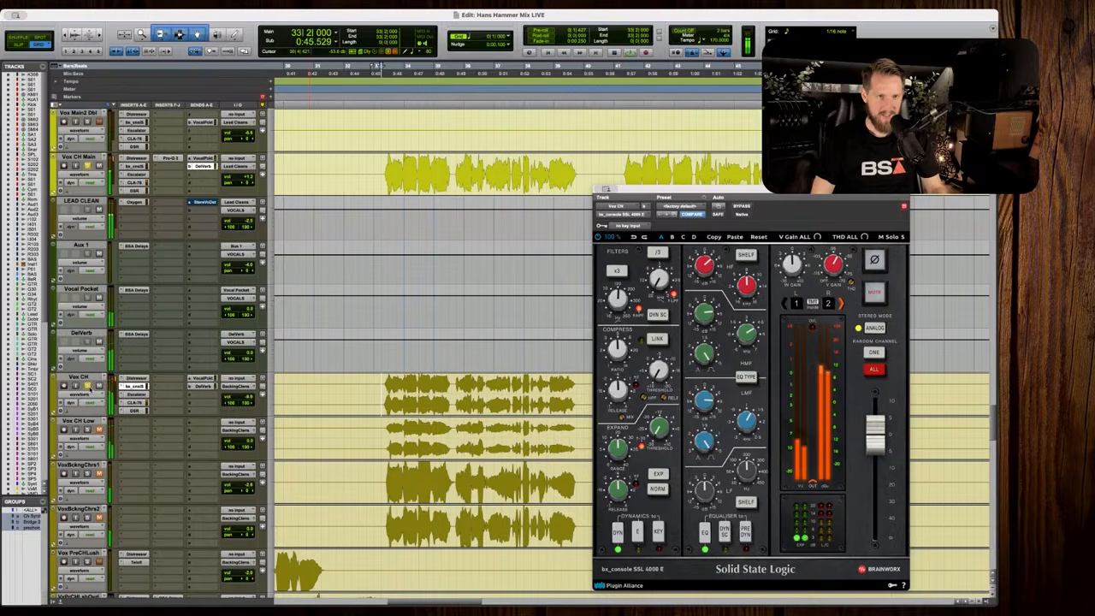
key(space)
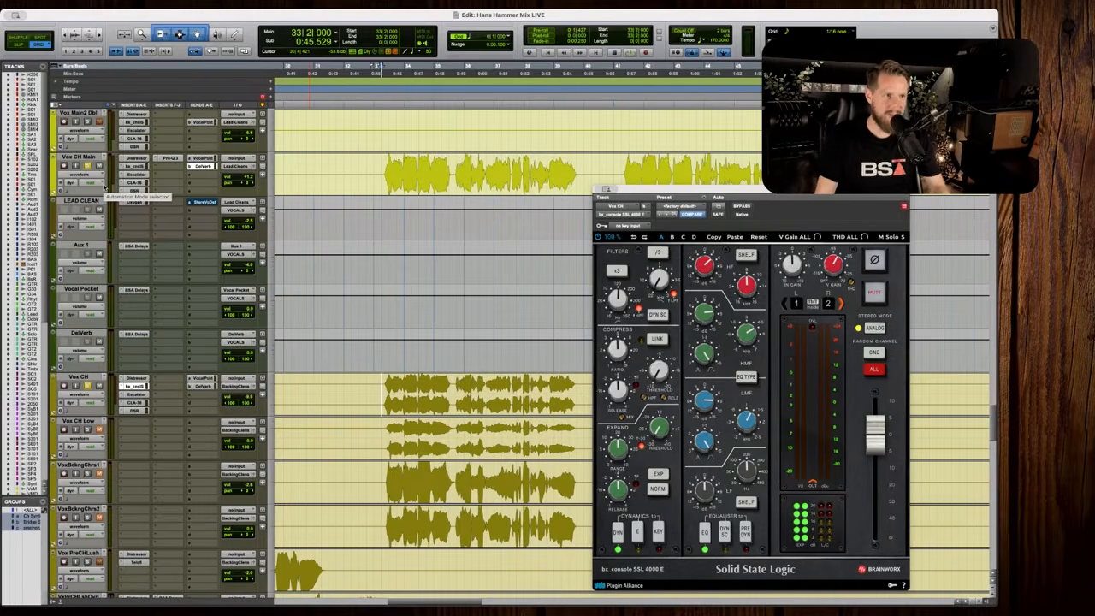
key(space)
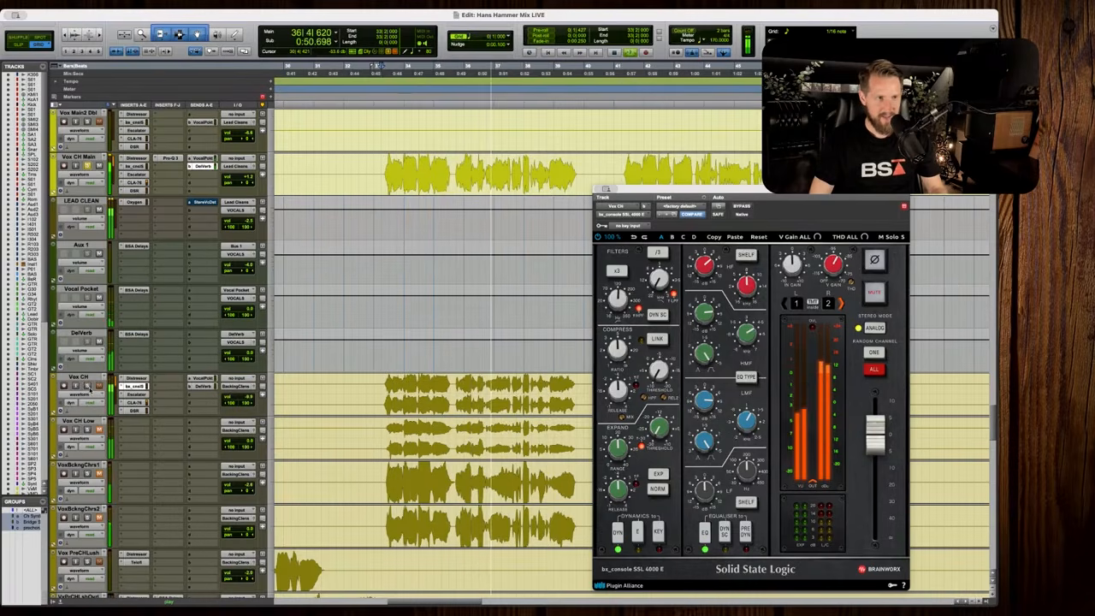
key(space)
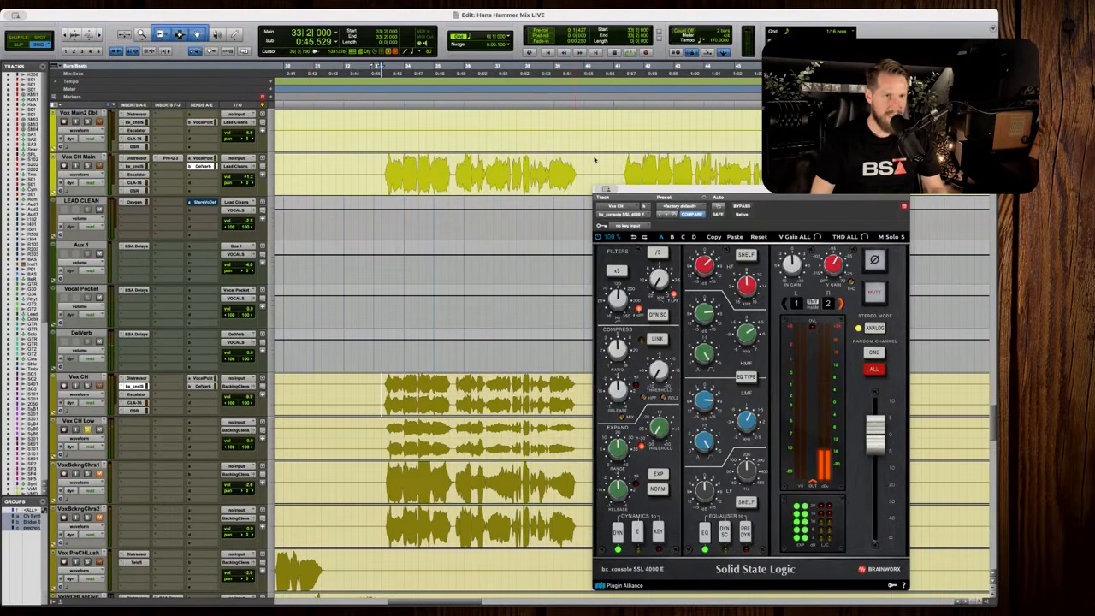
Minimise the bx_console window and audition the Vox CH Low track soloed from the chorus start.
drag(606, 188, 642, 157)
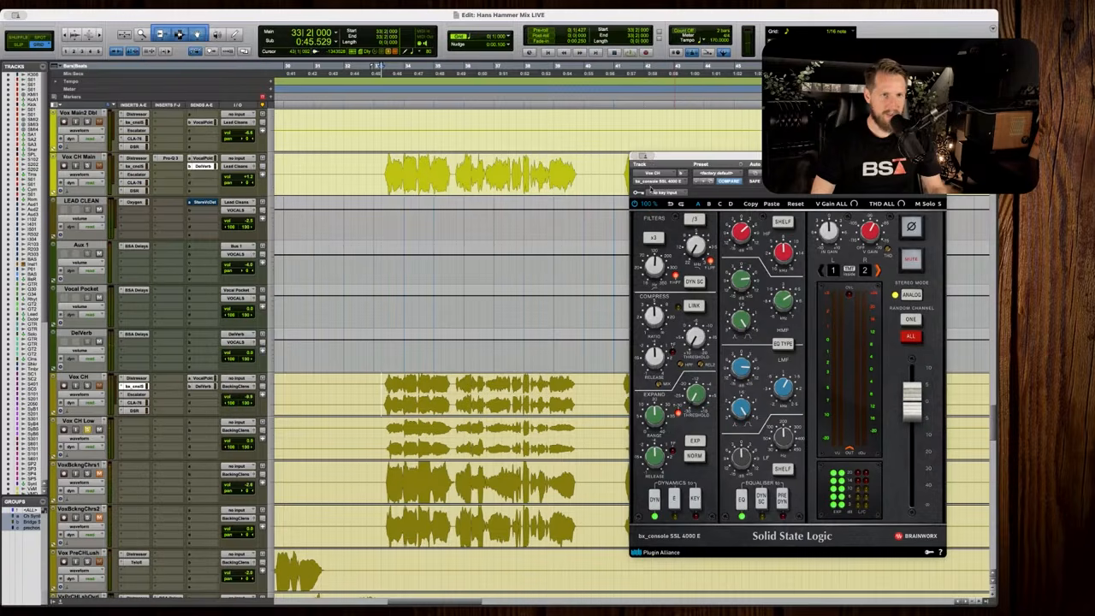
key(super+m)
key(space)
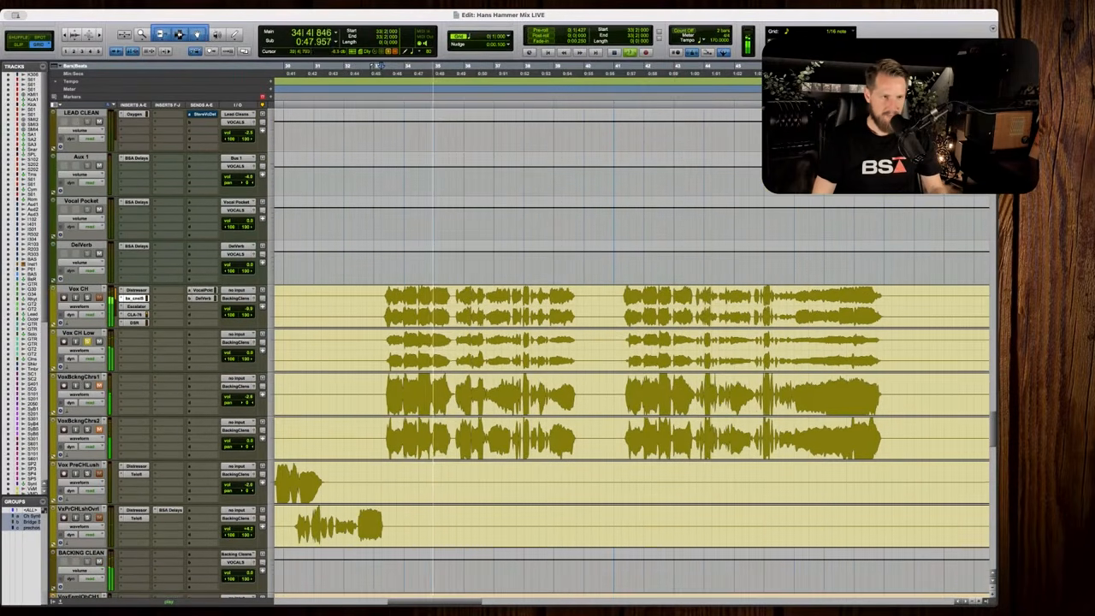
scroll(631, 342, down, 3)
key(space)
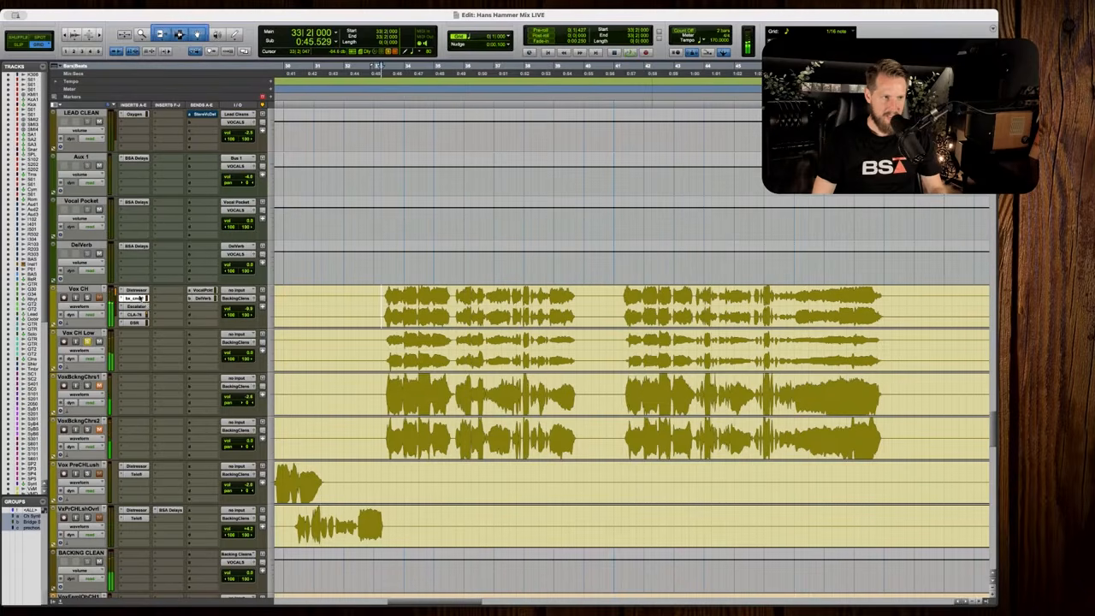
Copy the five inserts and the Vocal Pocket and DelVerb sends from Vox CH to Vox CH Low.
drag(140, 314, 139, 339)
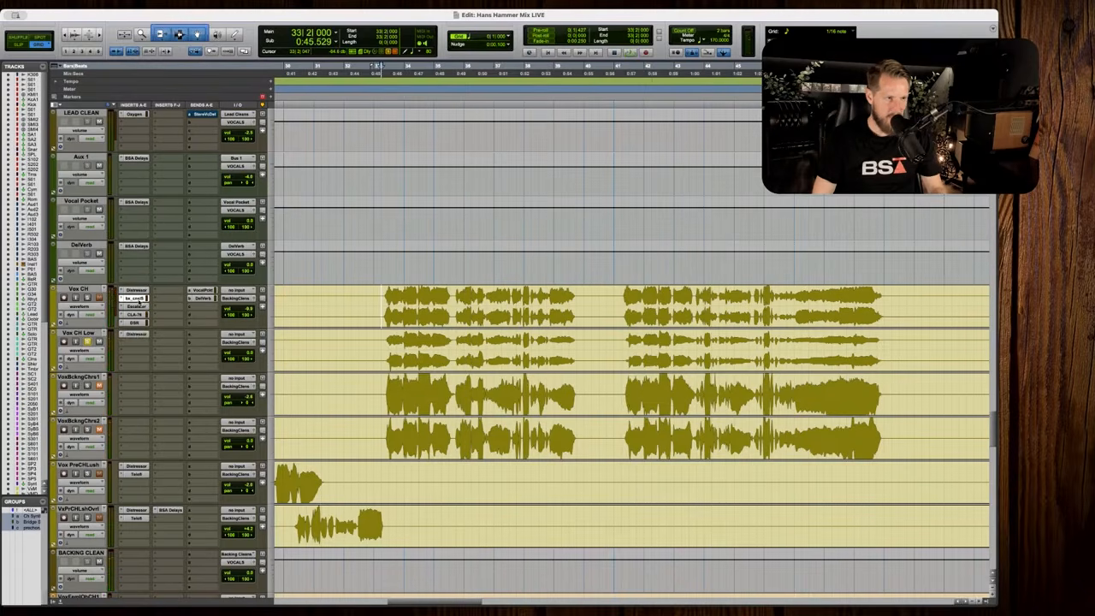
drag(140, 298, 136, 359)
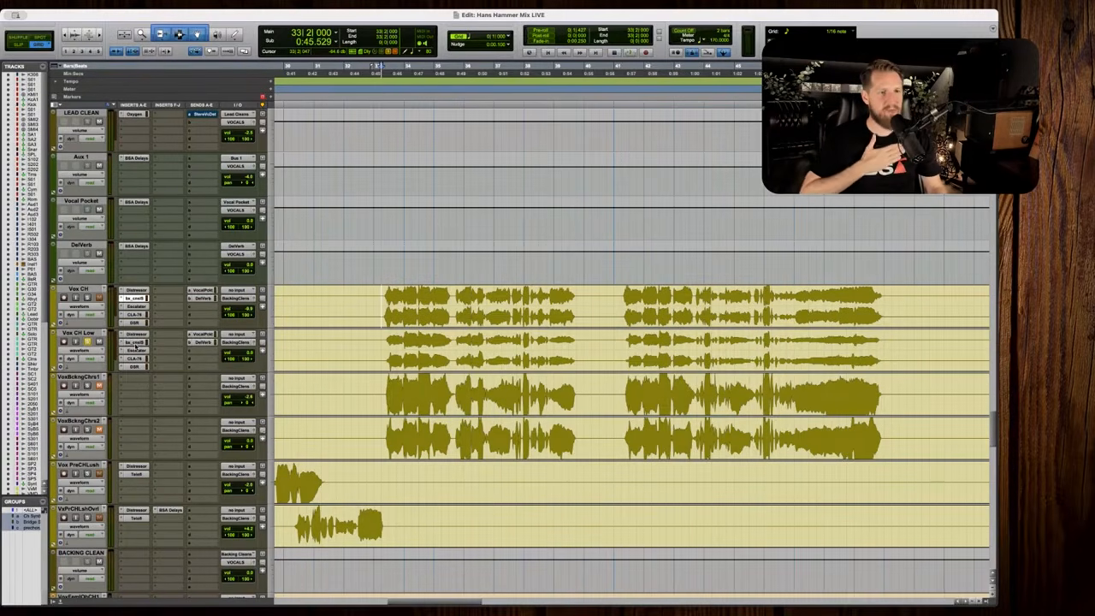
Open the bx_console SSL 4000 E on Vox CH Low and audition the processed track.
click(134, 342)
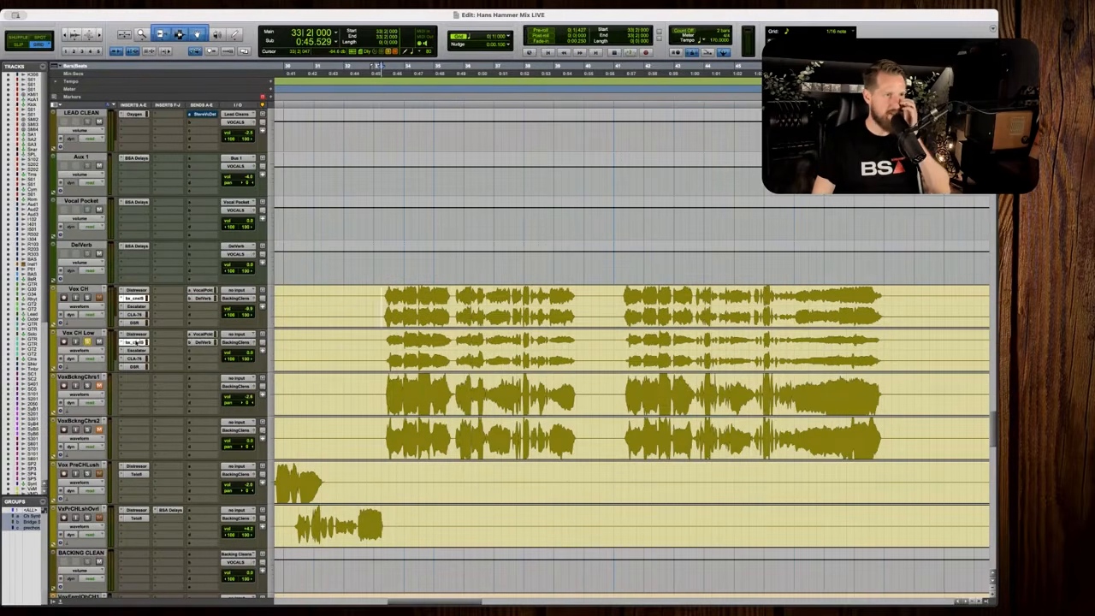
key(space)
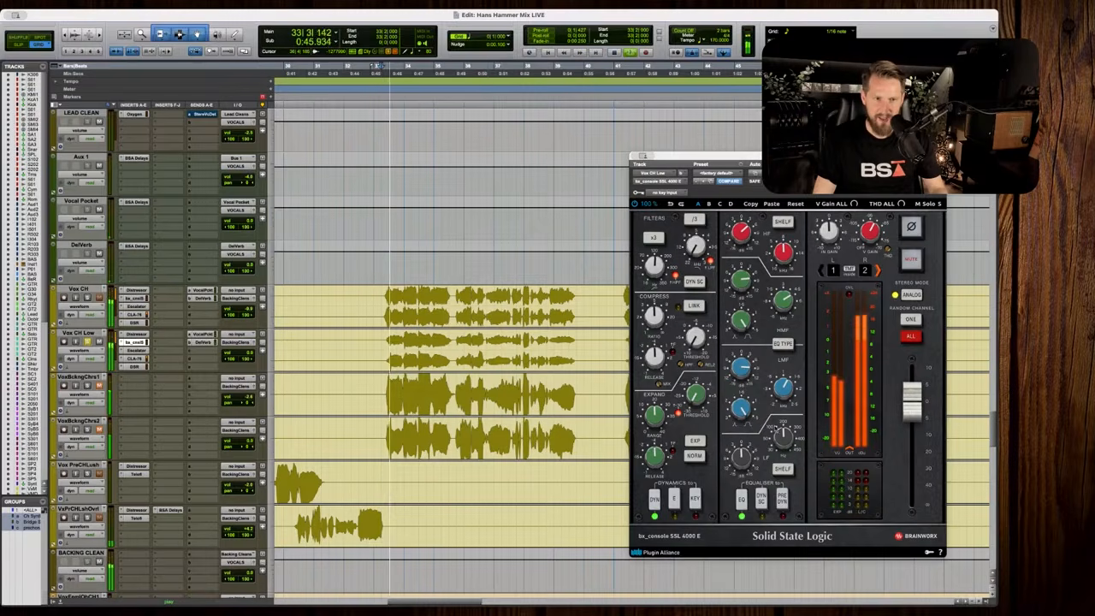
key(space)
Solo Vox CH and Vox CH Main alongside Vox CH Low.
click(88, 298)
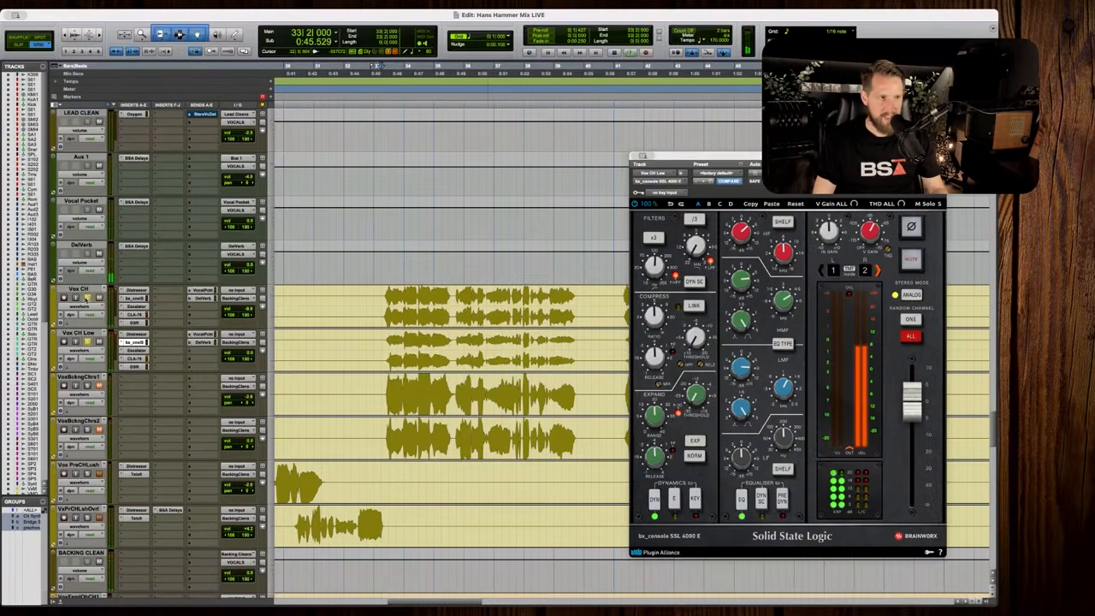
scroll(88, 290, up, 3)
scroll(88, 209, down, 2)
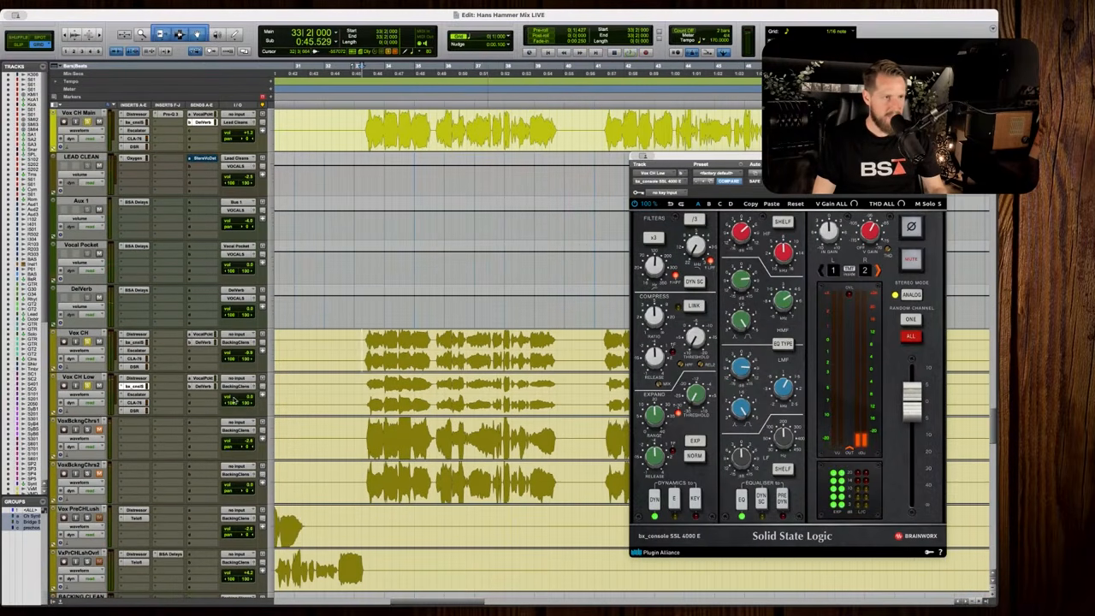
Lower the Vox CH Low volume to about -14 dB while playing it against Vox CH and Vox CH Main.
key(space)
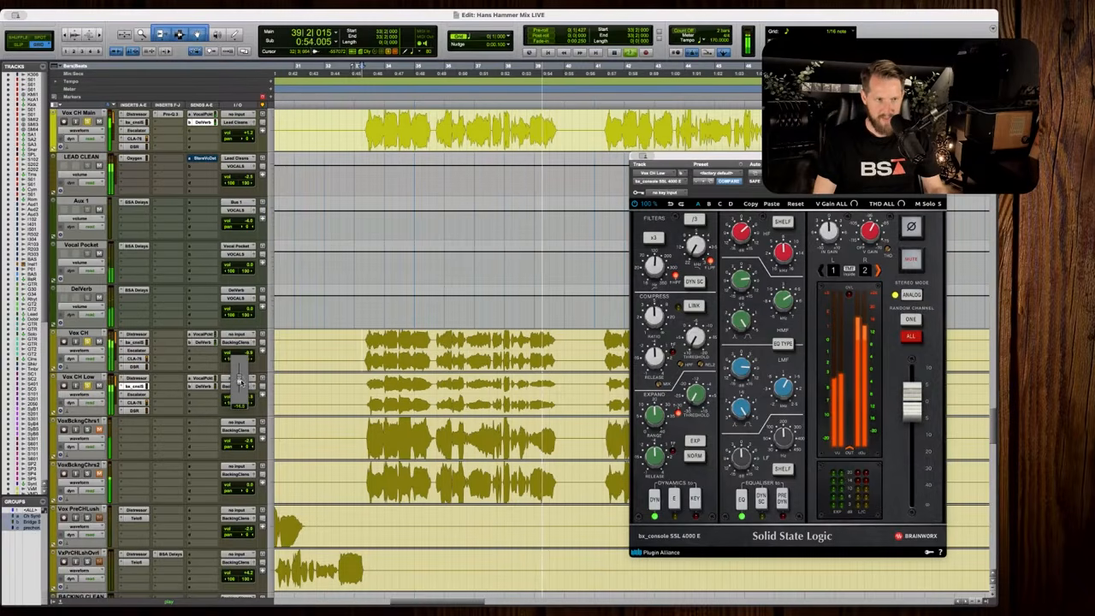
key(space)
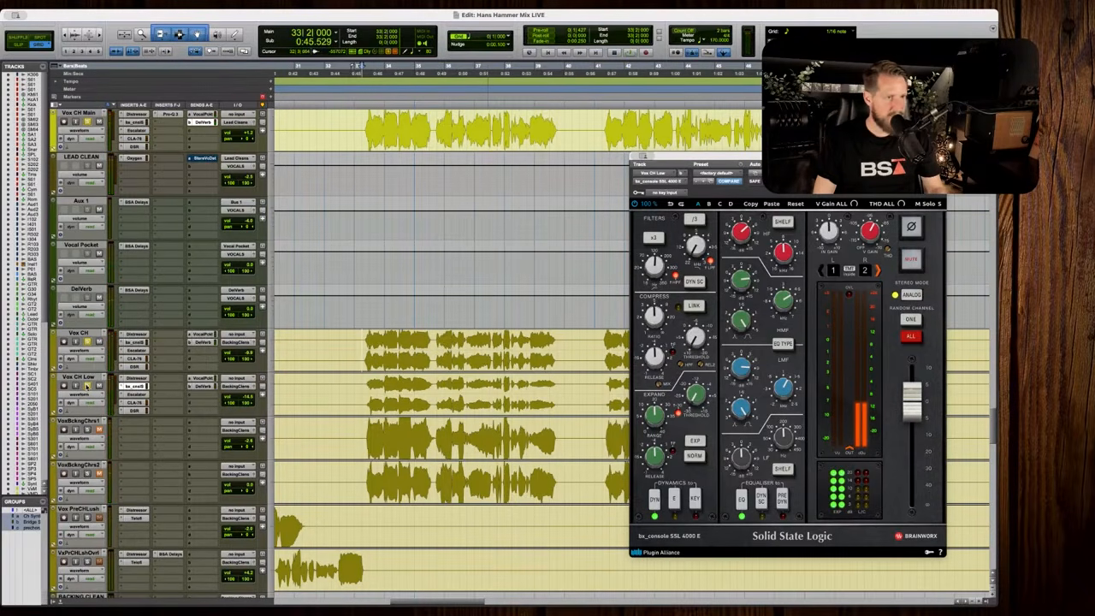
key(space)
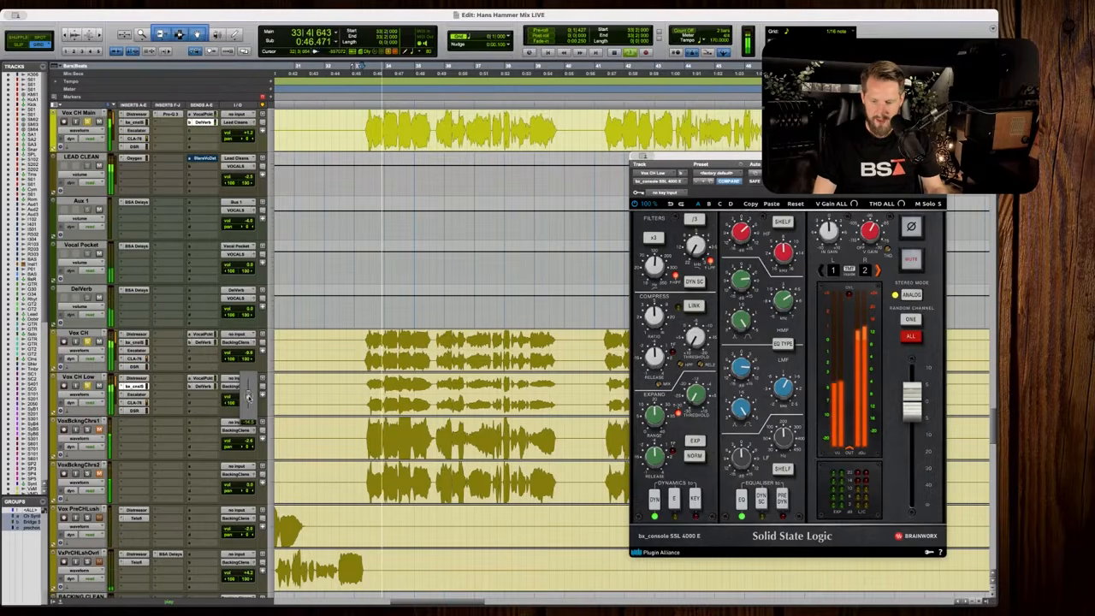
drag(248, 396, 248, 397)
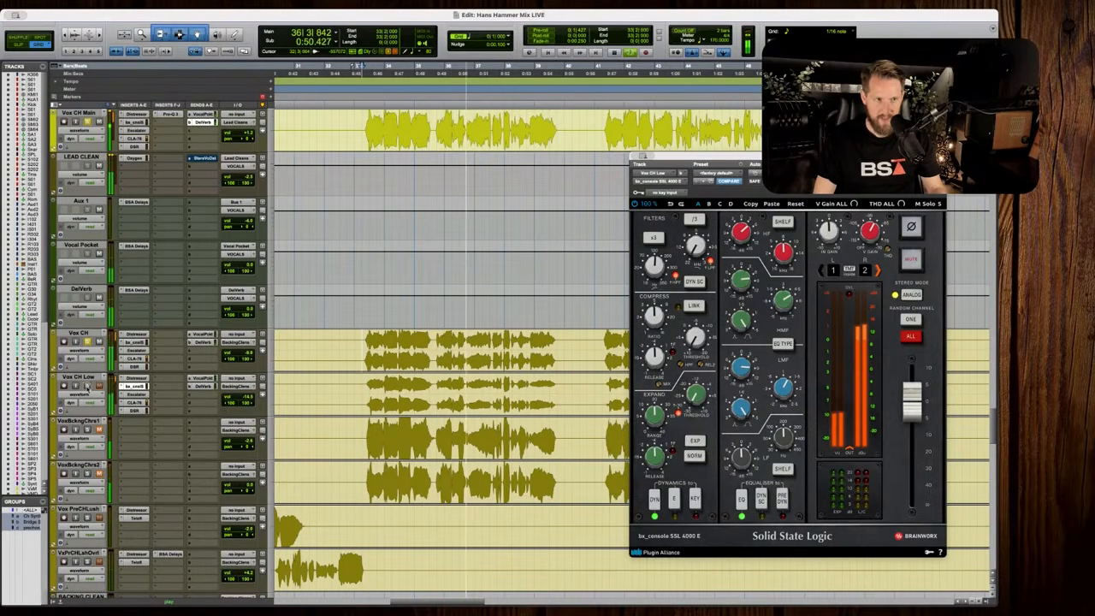
key(space)
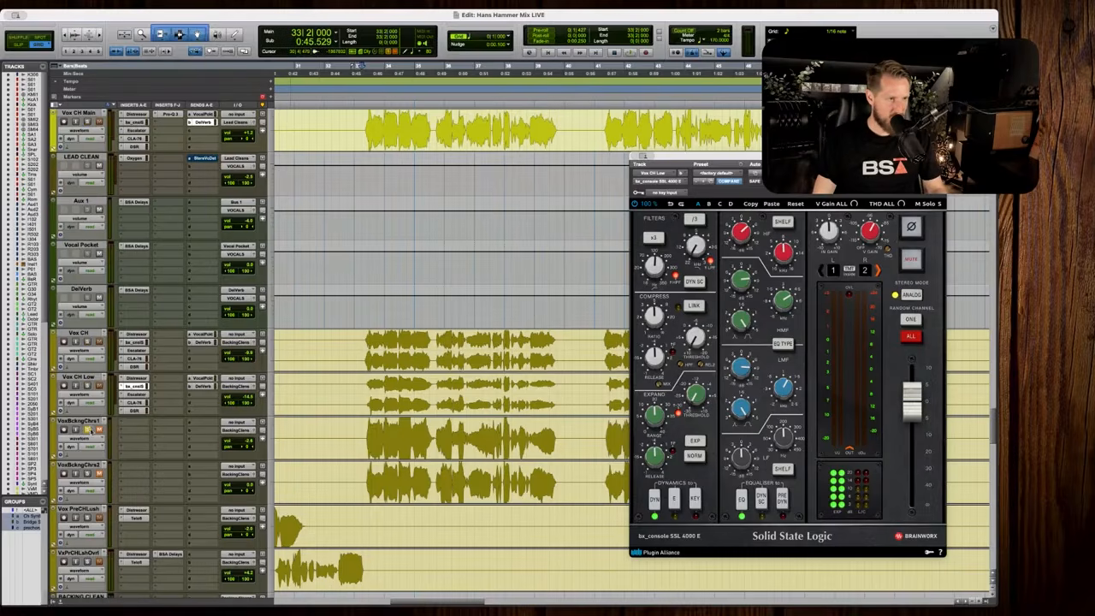
Audition the VoxBckngChrs1 and VoxBckngChrs2 tracks soloed in turn from the chorus start.
key(space)
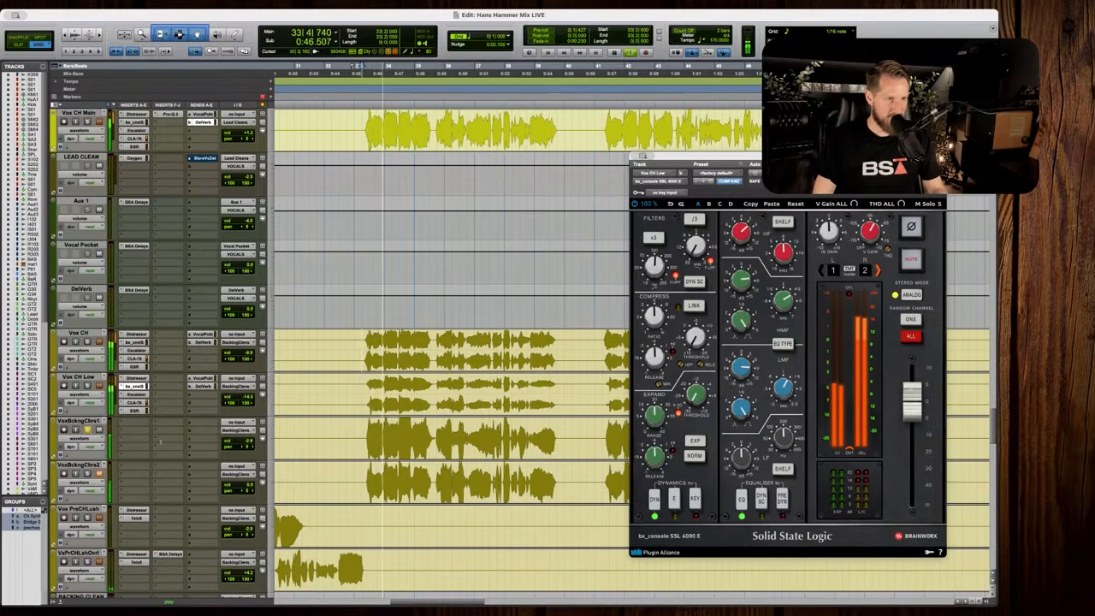
key(space)
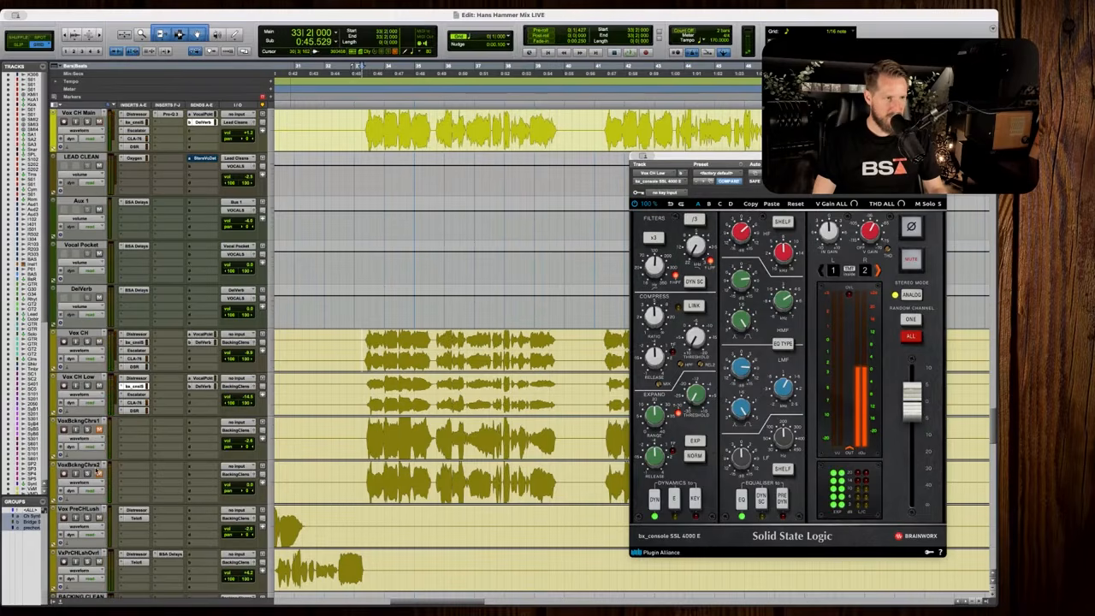
key(space)
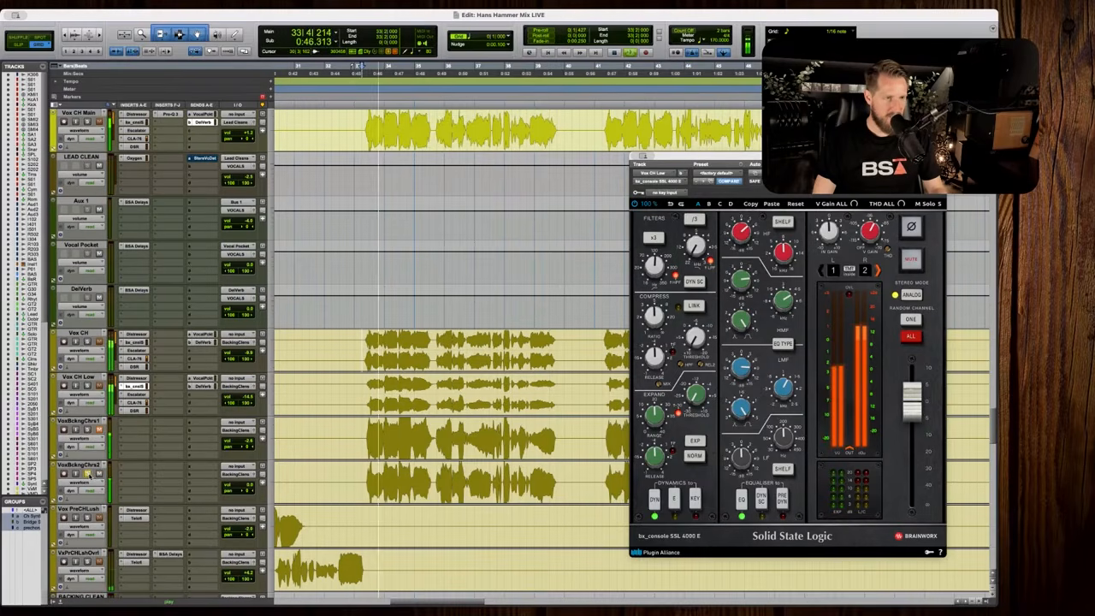
key(space)
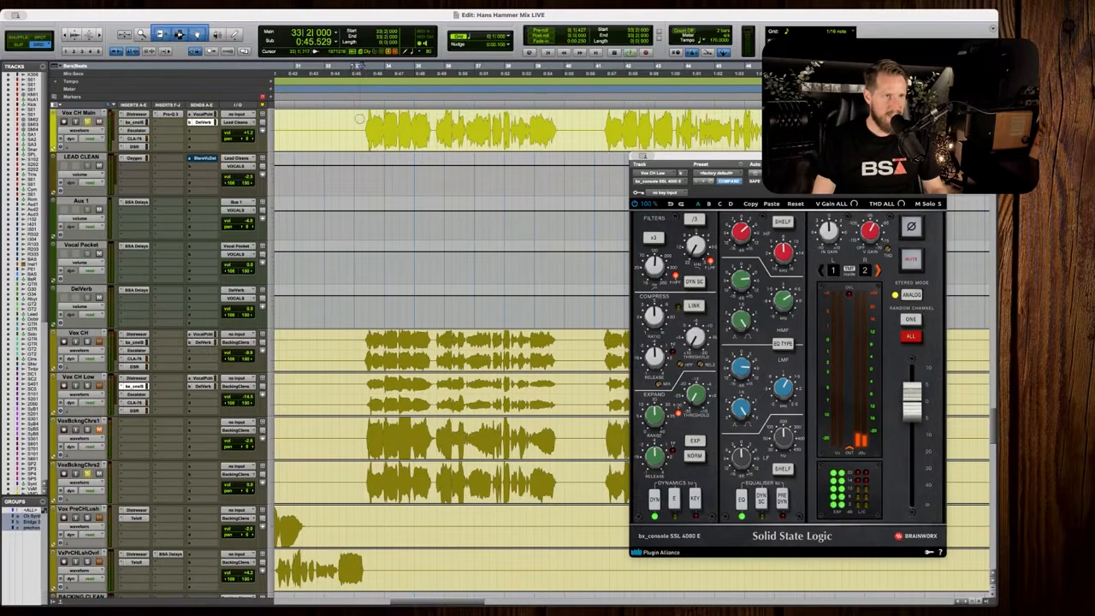
key(space)
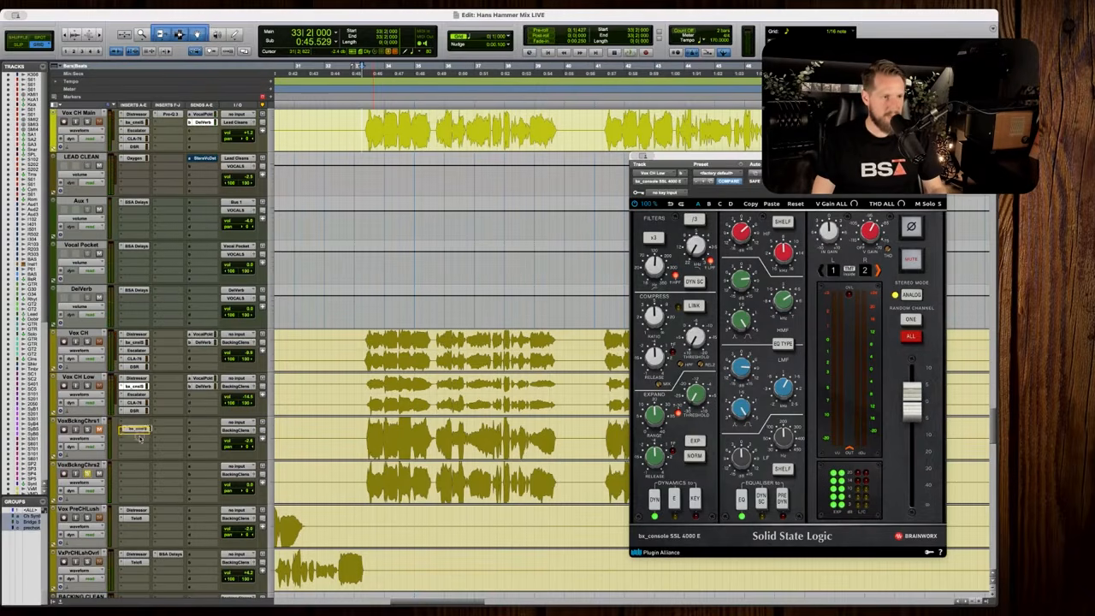
Copy the five inserts and the Vocal Pocket and DelVerb sends from Vox CH Low to VoxBckngChrs2 and VoxBckngChrs1.
drag(139, 436, 133, 469)
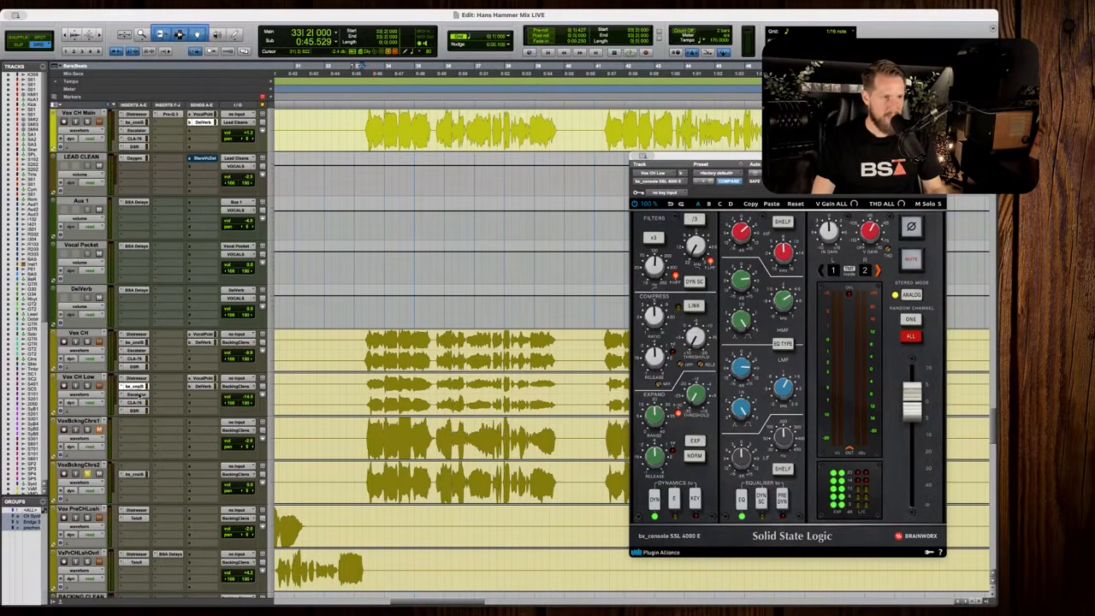
drag(139, 394, 137, 483)
drag(137, 405, 136, 494)
drag(136, 414, 135, 504)
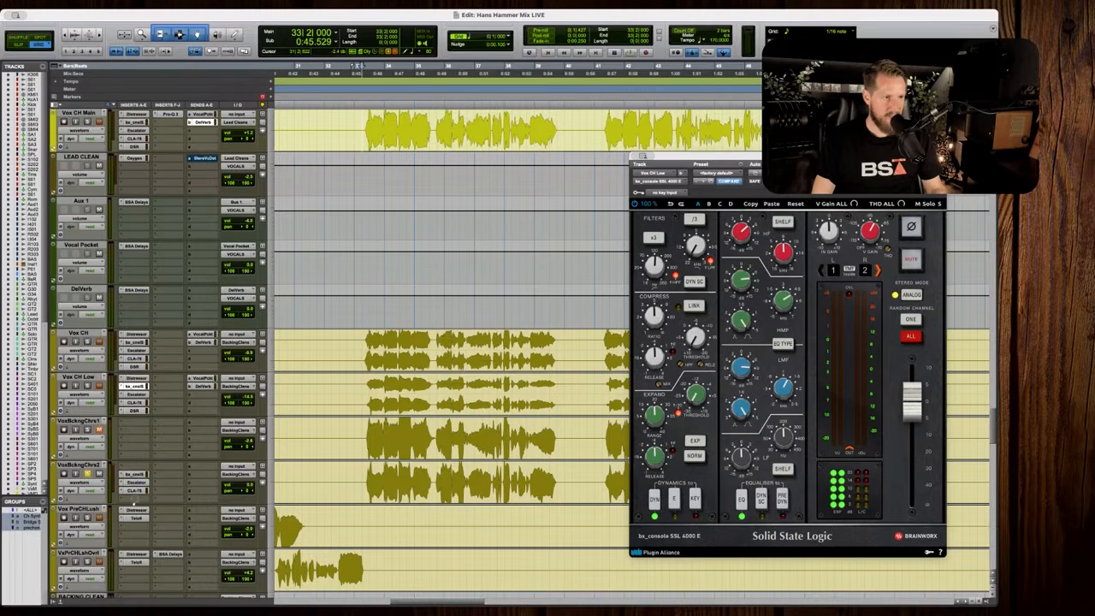
drag(135, 378, 137, 454)
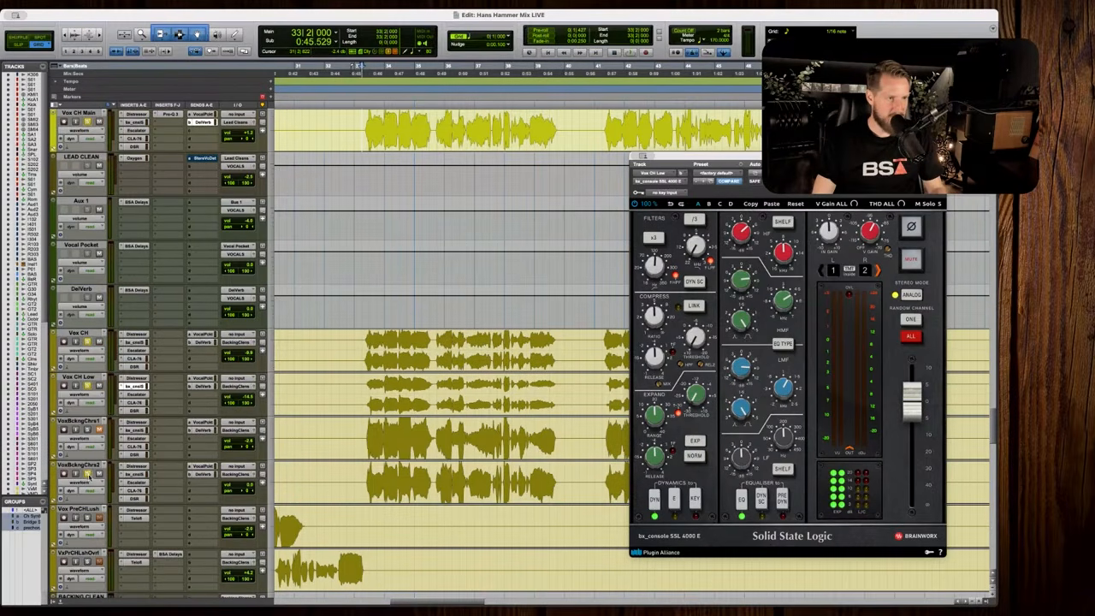
Play VoxBckngChrs2 soloed with the other chorus vocals and lower its volume to about -8 dB.
key(space)
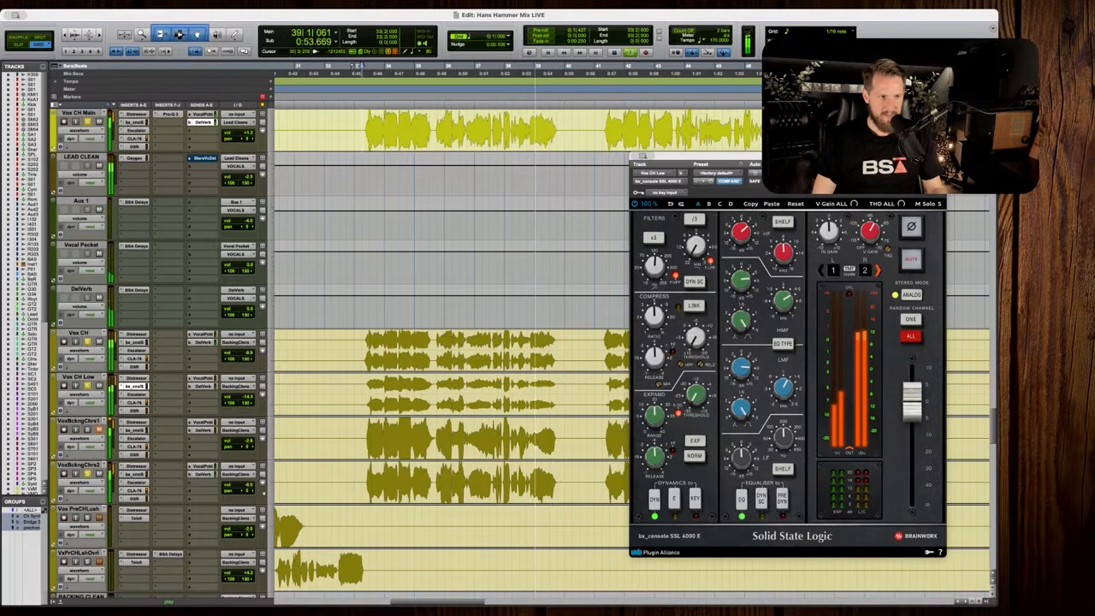
drag(249, 484, 249, 487)
key(space)
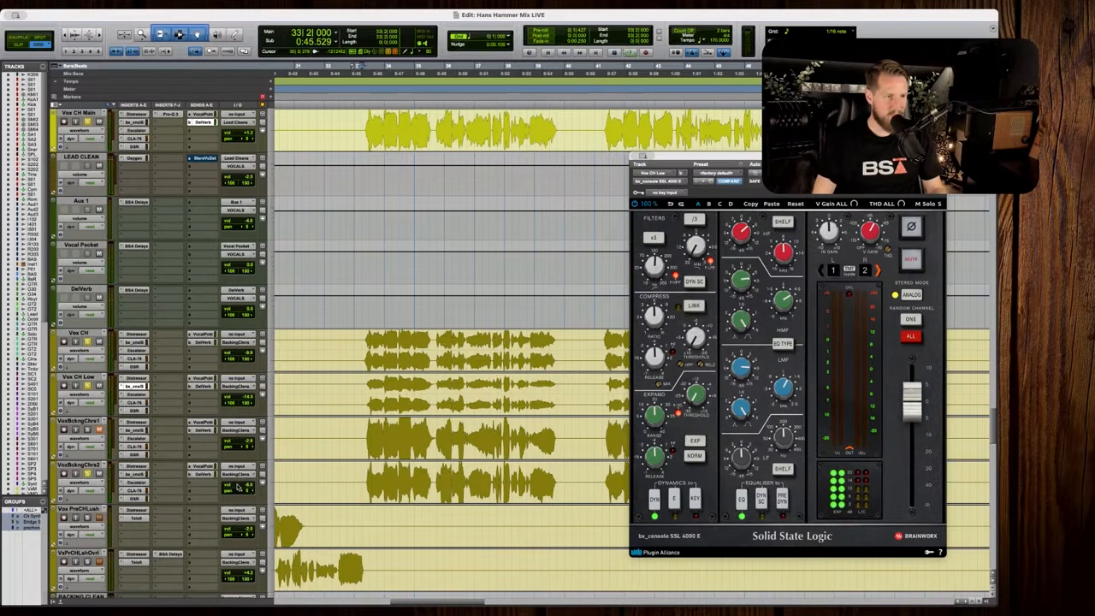
key(space)
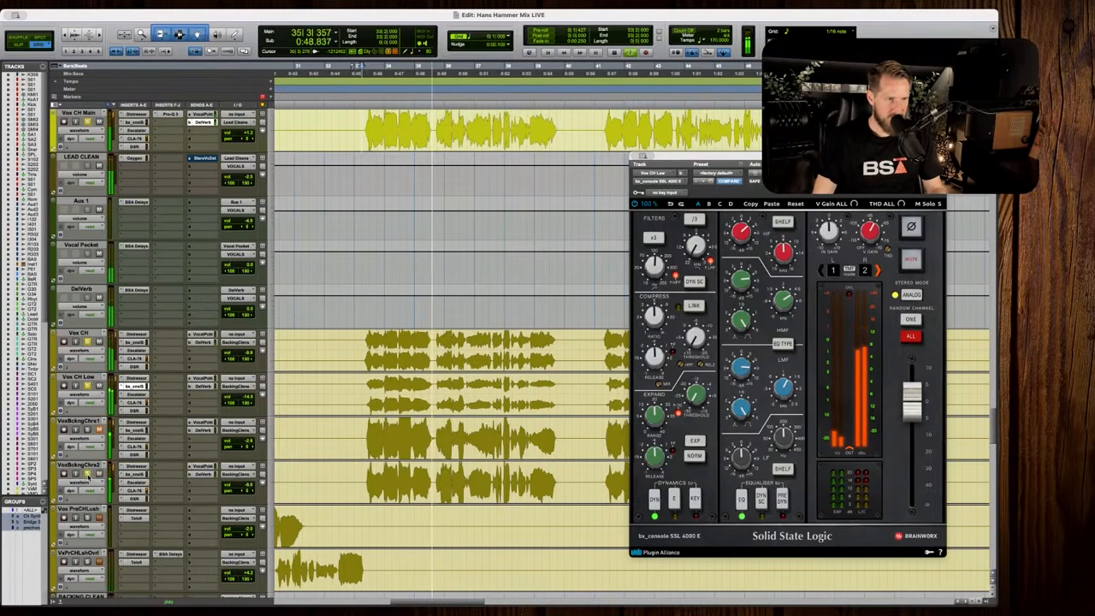
key(space)
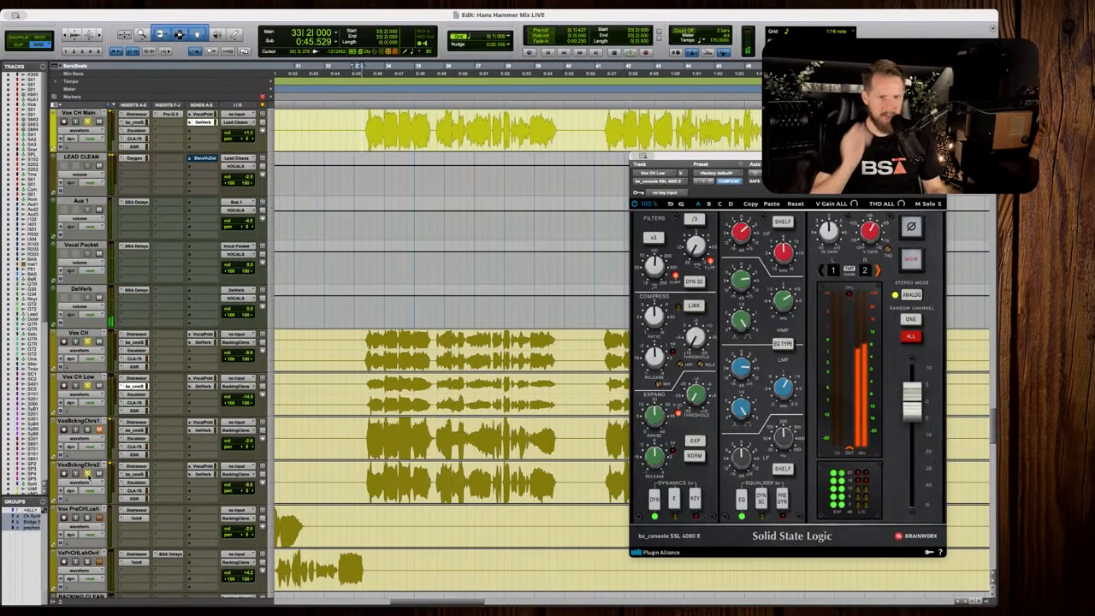
scroll(385, 488, down, 5)
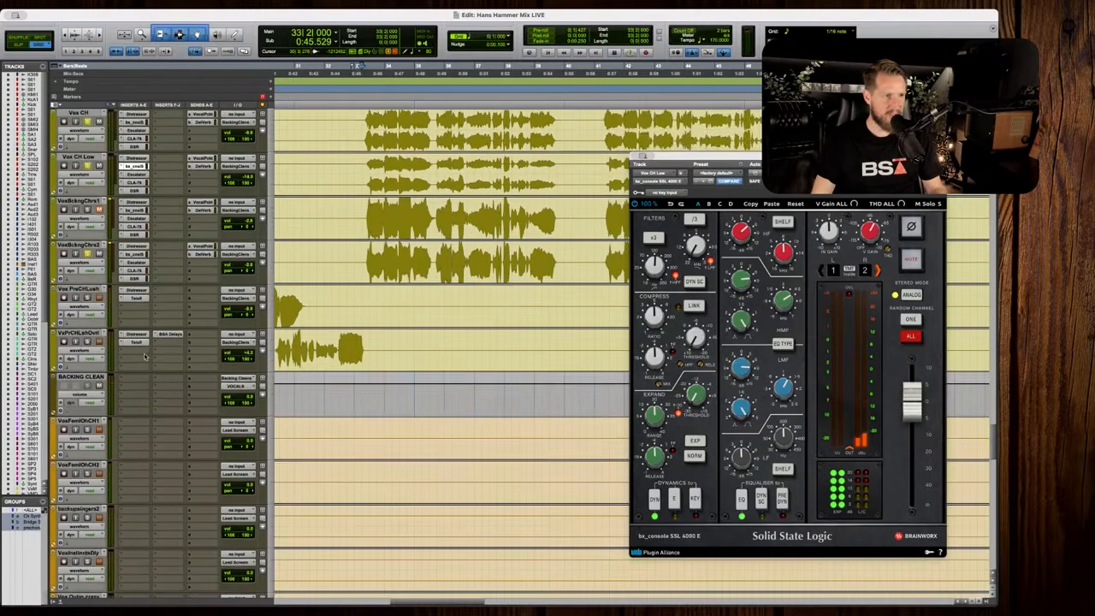
scroll(385, 489, up, 4)
click(795, 614)
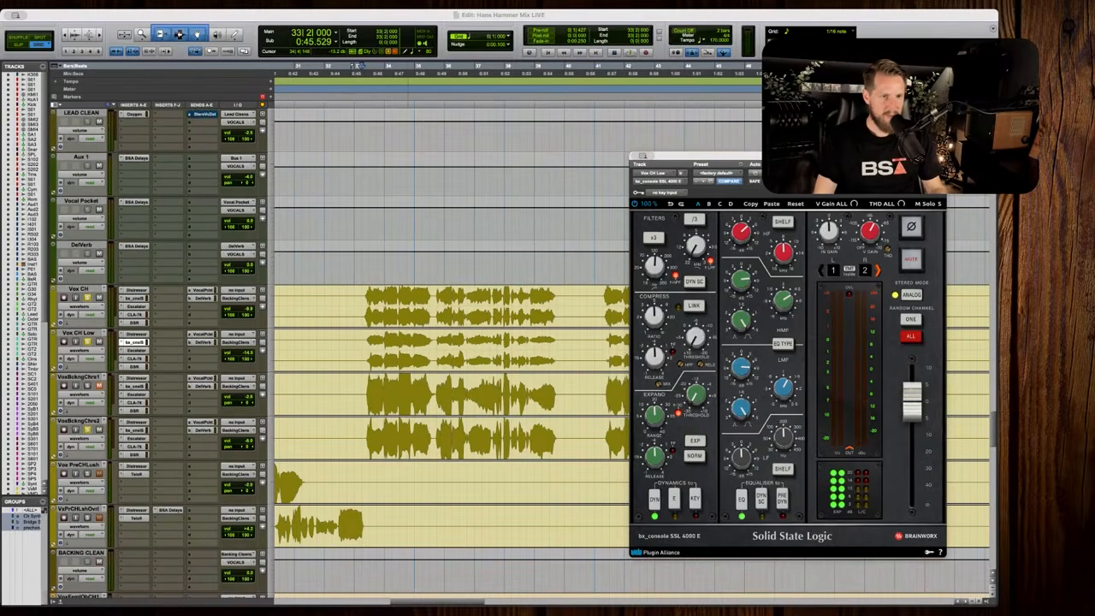
click(823, 24)
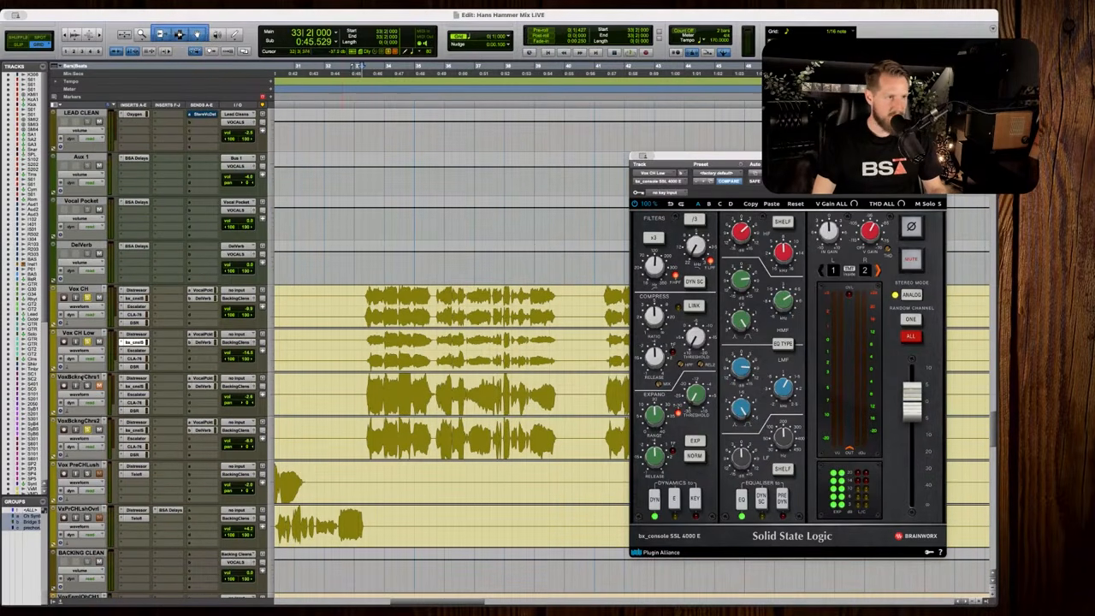
Play VoxBckngChrs1 soloed with the other chorus vocals and lower its volume to about -11 dB.
key(space)
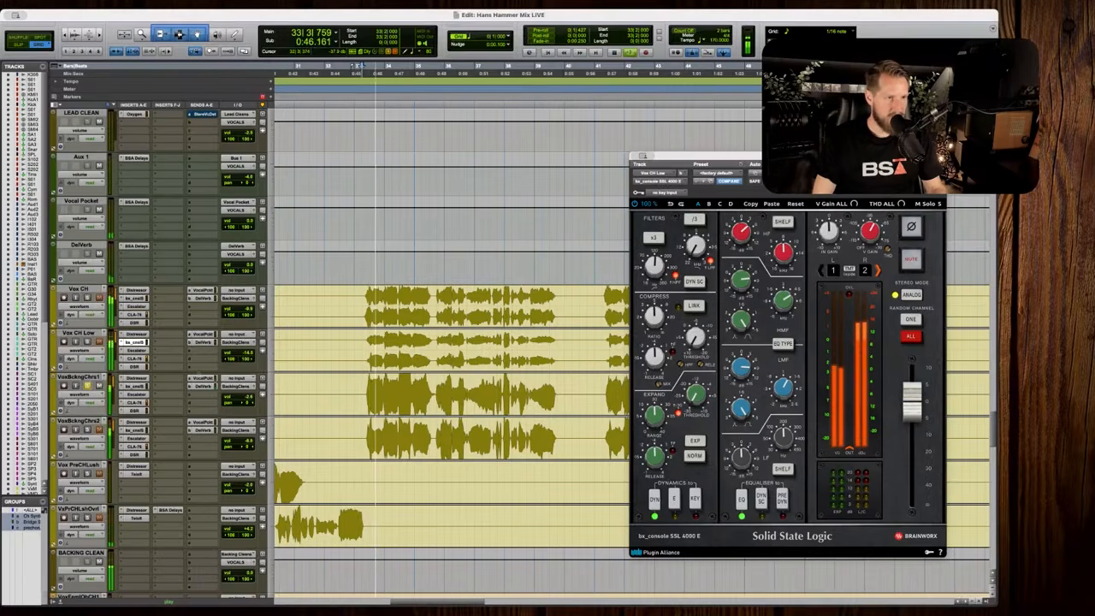
scroll(100, 138, up, 1)
key(space)
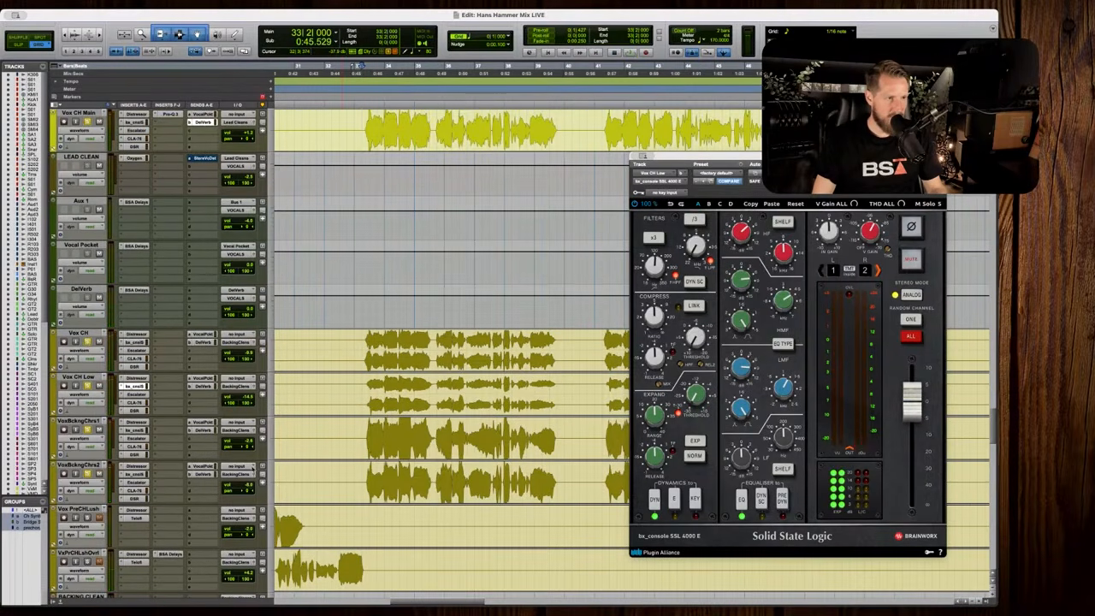
key(space)
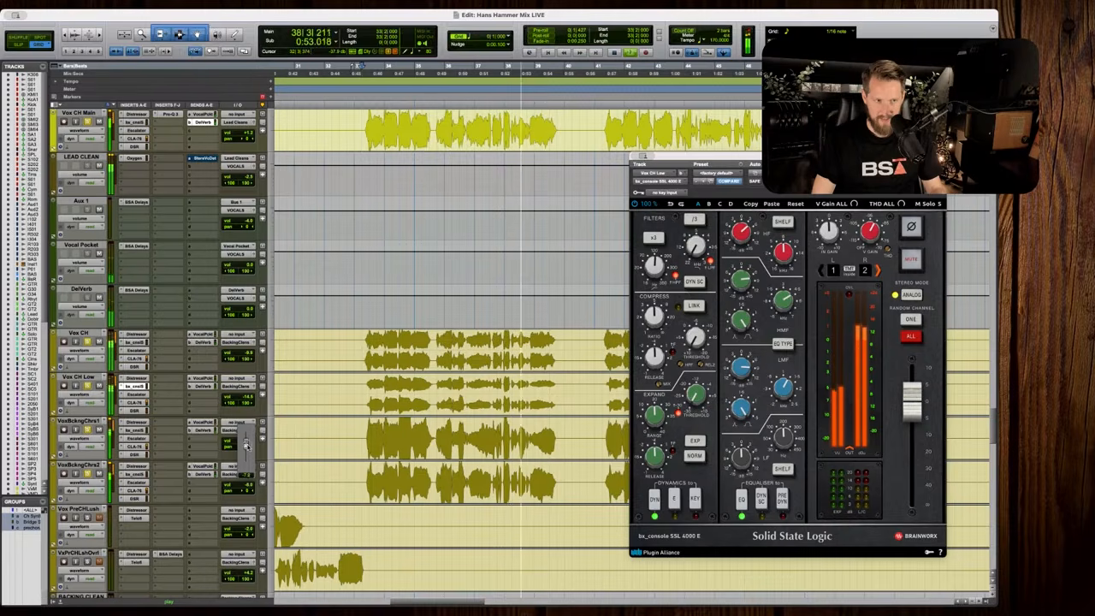
key(space)
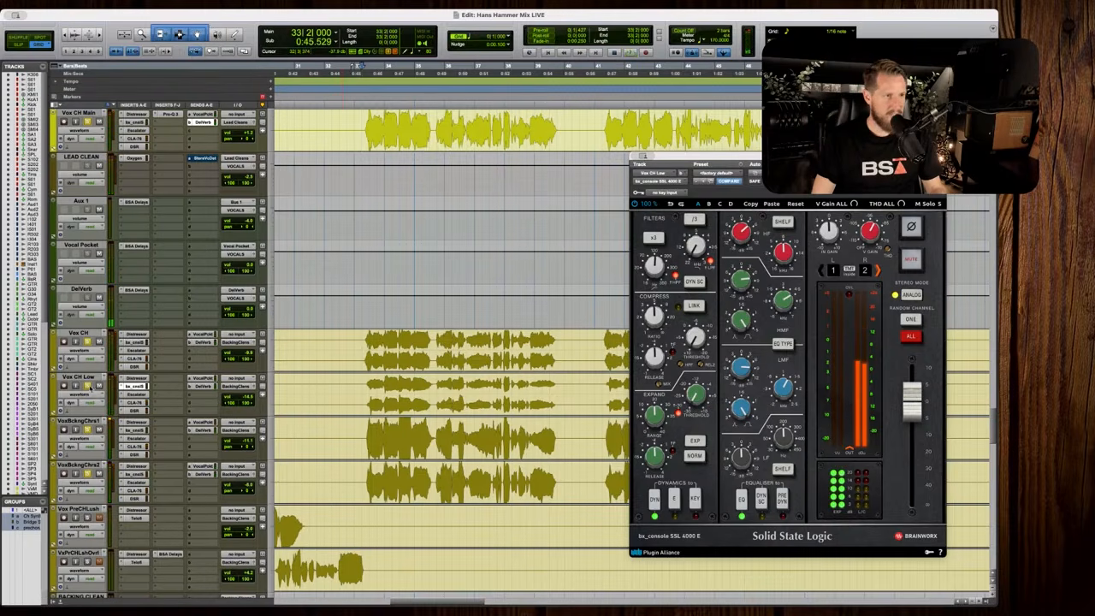
Clear the vocal solos, close the bx_console window and audition the chorus vocals in the full mix.
key(space)
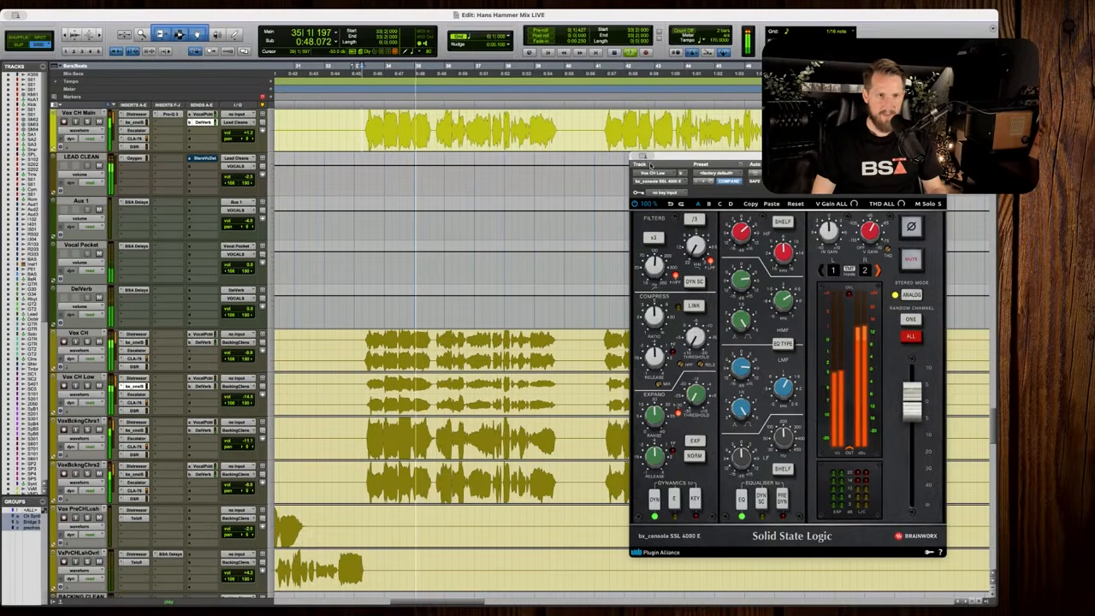
key(ctrl+alt+super+w)
key(r)
scroll(629, 214, right, 4)
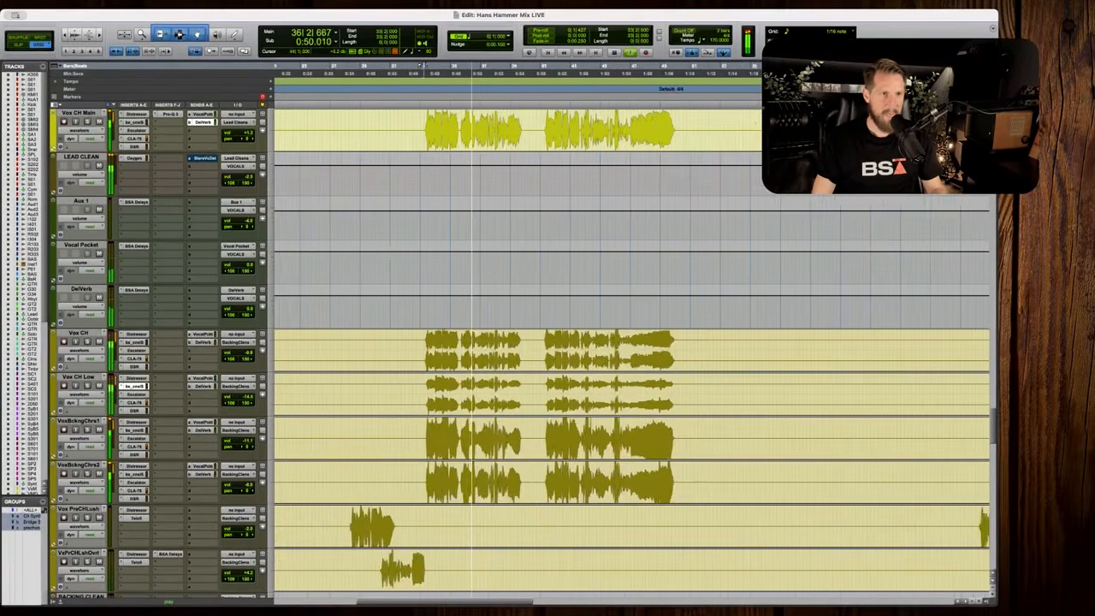
scroll(629, 343, up, 1)
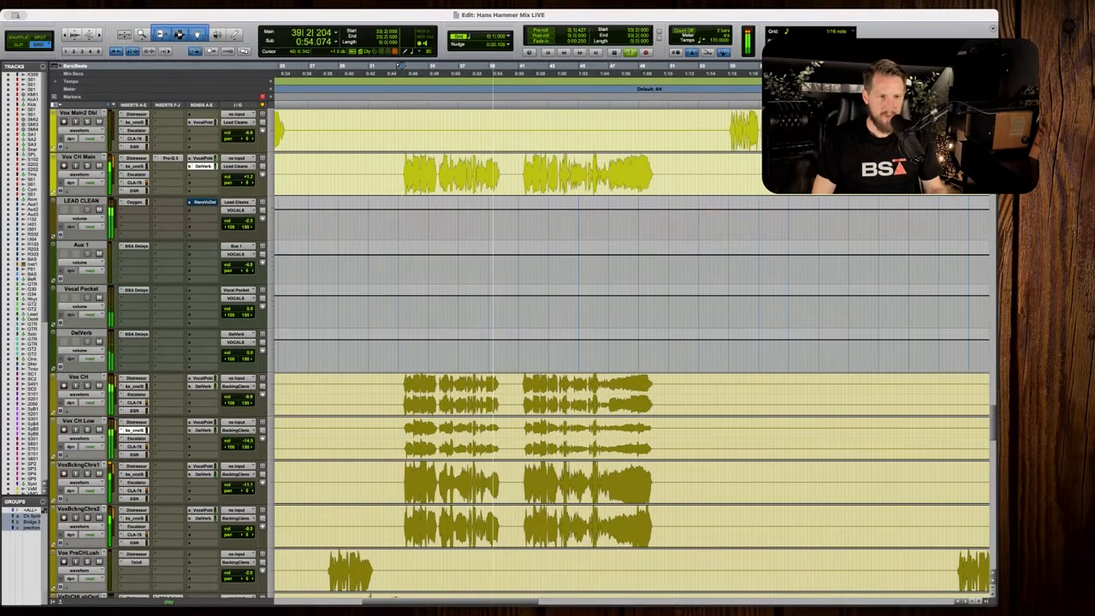
key(space)
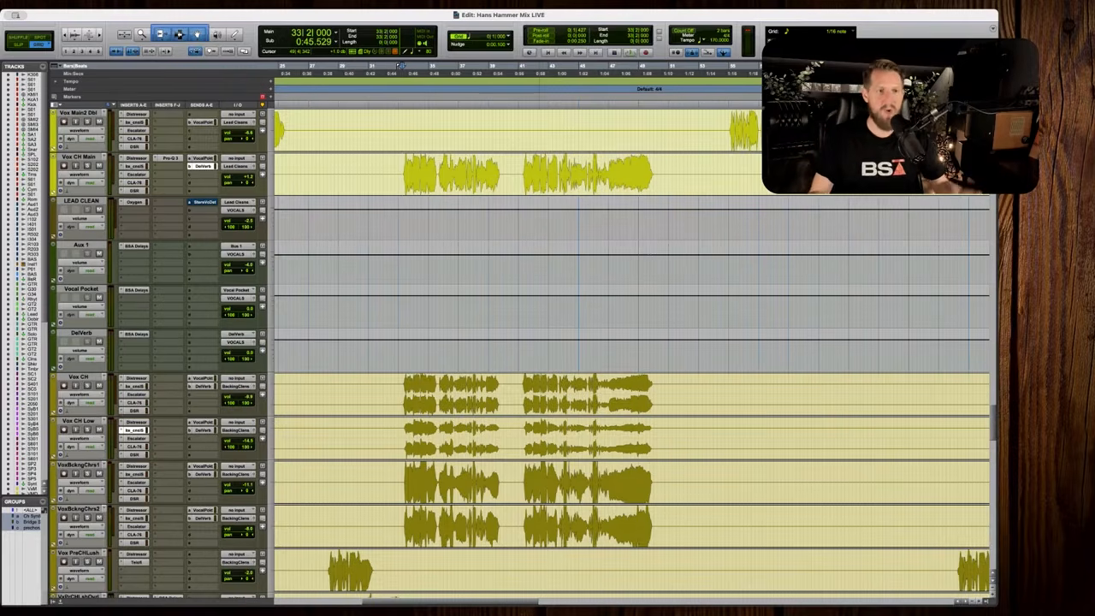
Insert a stereo FabFilter Pro-Q 3 on the first F-J insert slot of the Bass Rider track during chorus playback.
scroll(632, 351, up, 20)
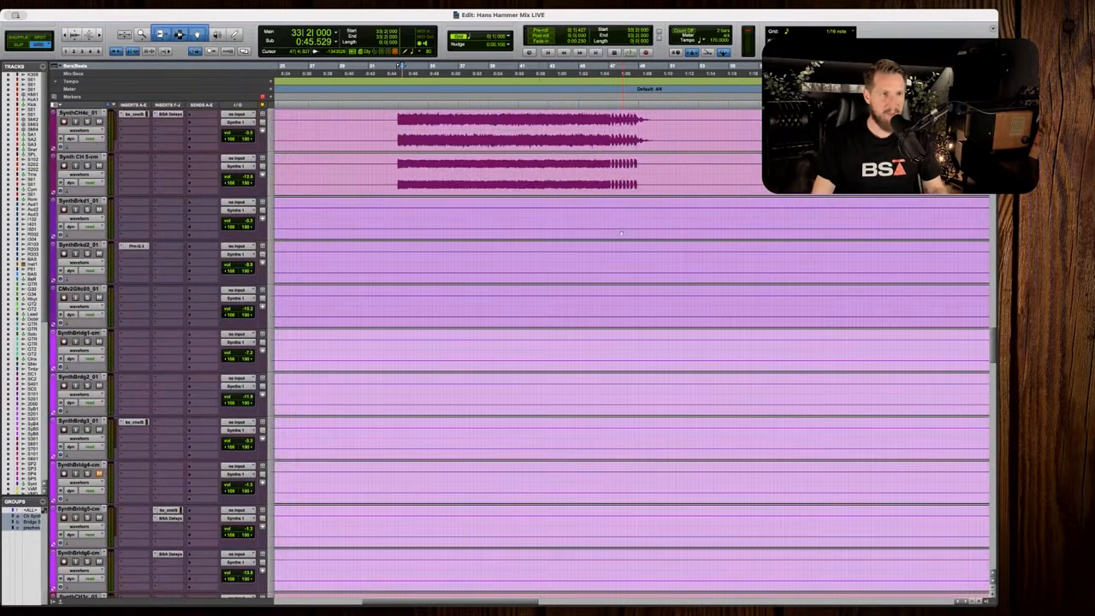
scroll(178, 336, up, 10)
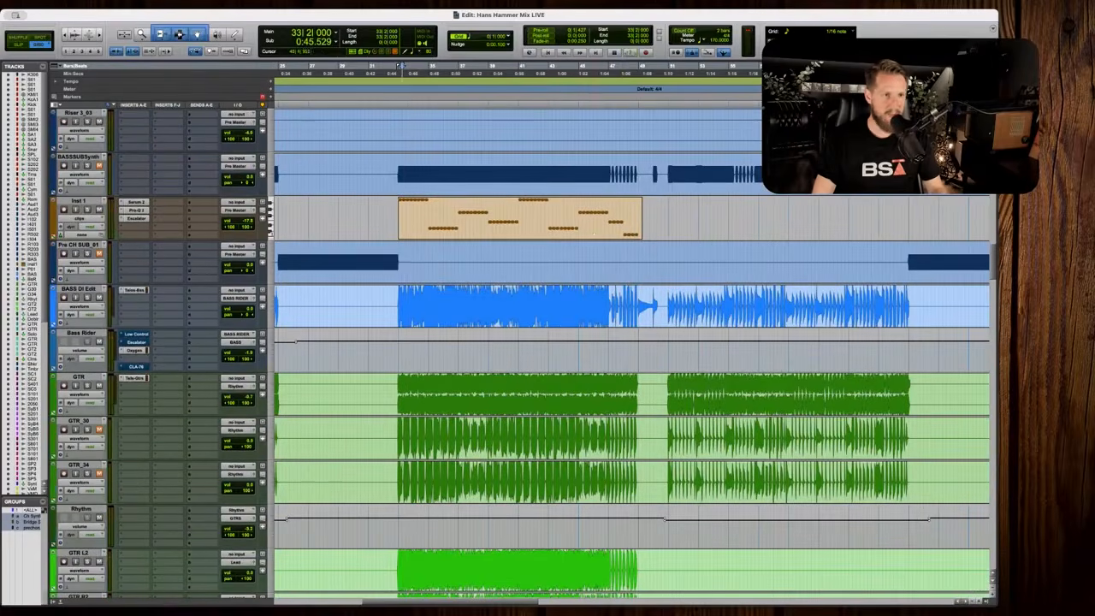
key(space)
click(179, 336)
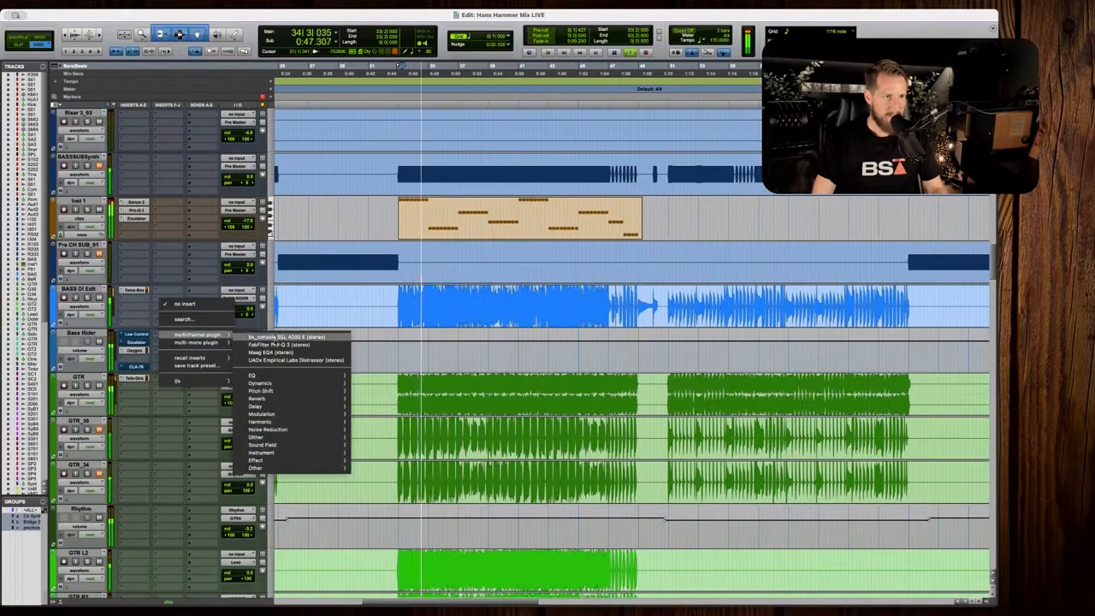
click(274, 338)
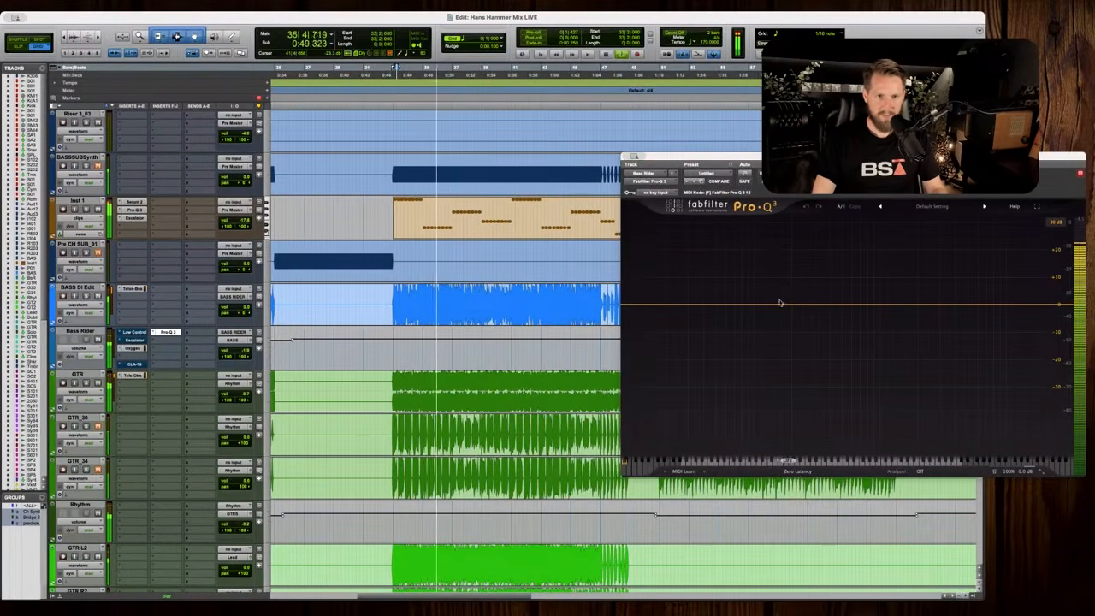
Add a bell cut of about 3.5 dB near 200 Hz in the Bass Rider's Pro-Q 3 and close its window.
mouse_move(782, 304)
mouse_down()
mouse_move(805, 285)
mouse_move(870, 289)
mouse_move(794, 286)
mouse_move(782, 293)
mouse_move(791, 316)
mouse_up()
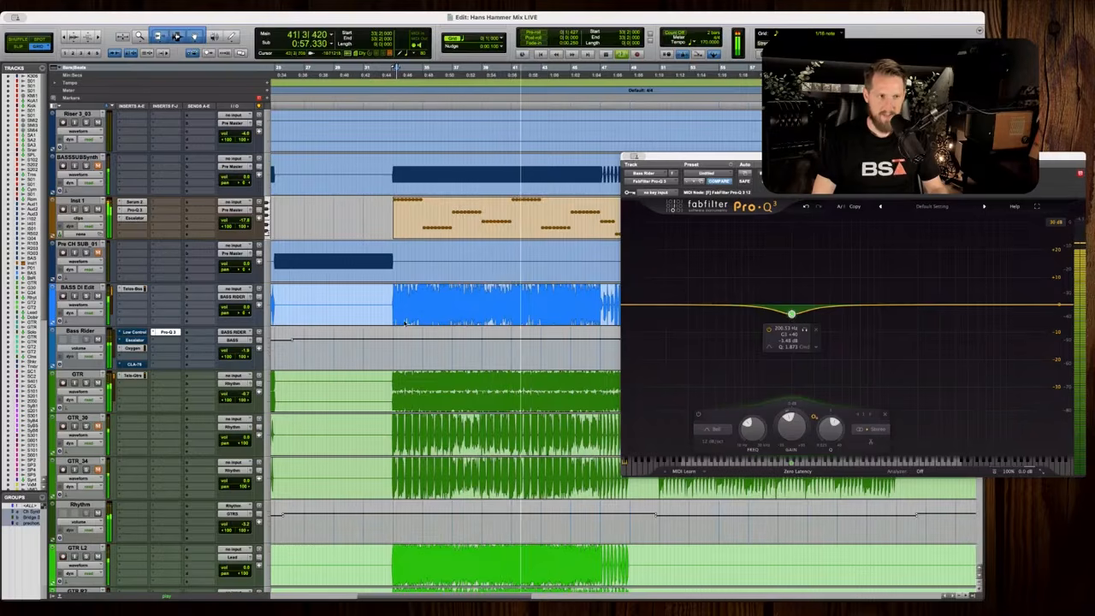
key(space)
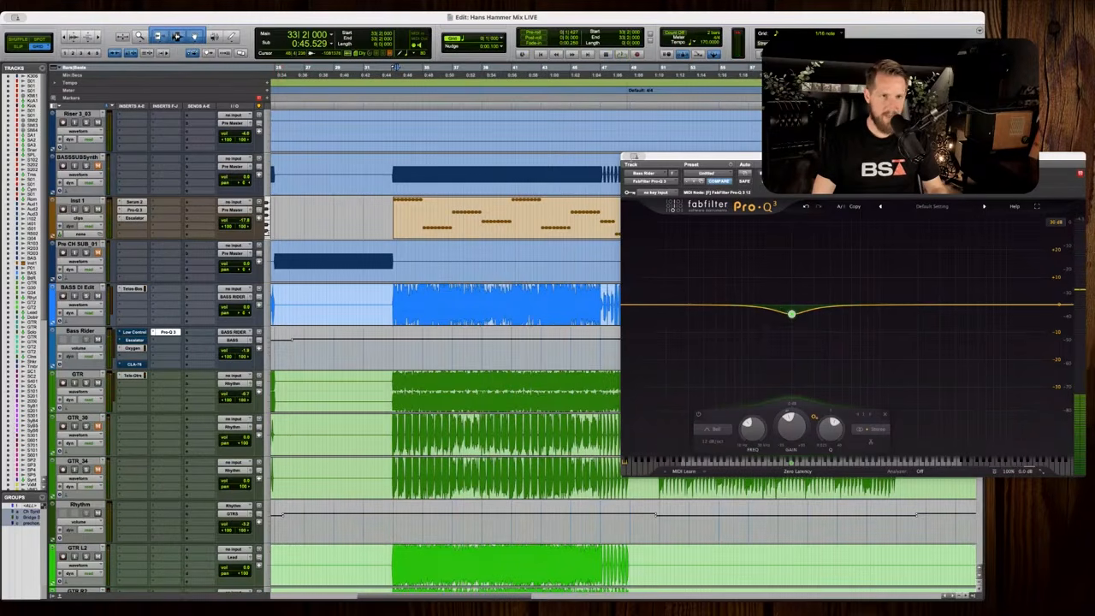
click(629, 158)
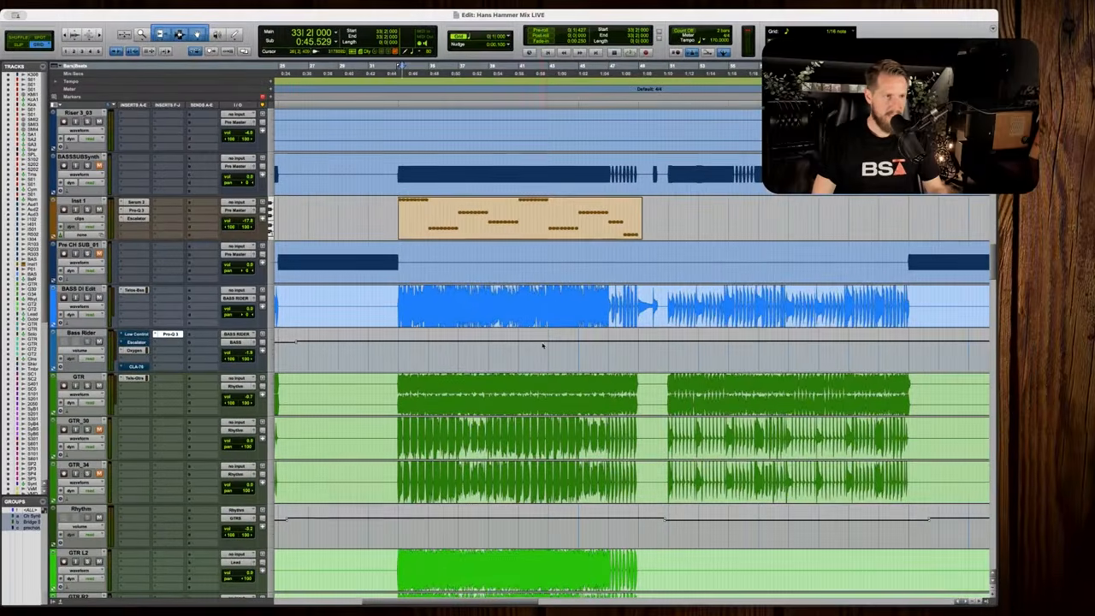
Play the chorus in the full mix while reviewing the guitar, percussion, synth, vocal and drum tracks.
scroll(544, 345, down, 3)
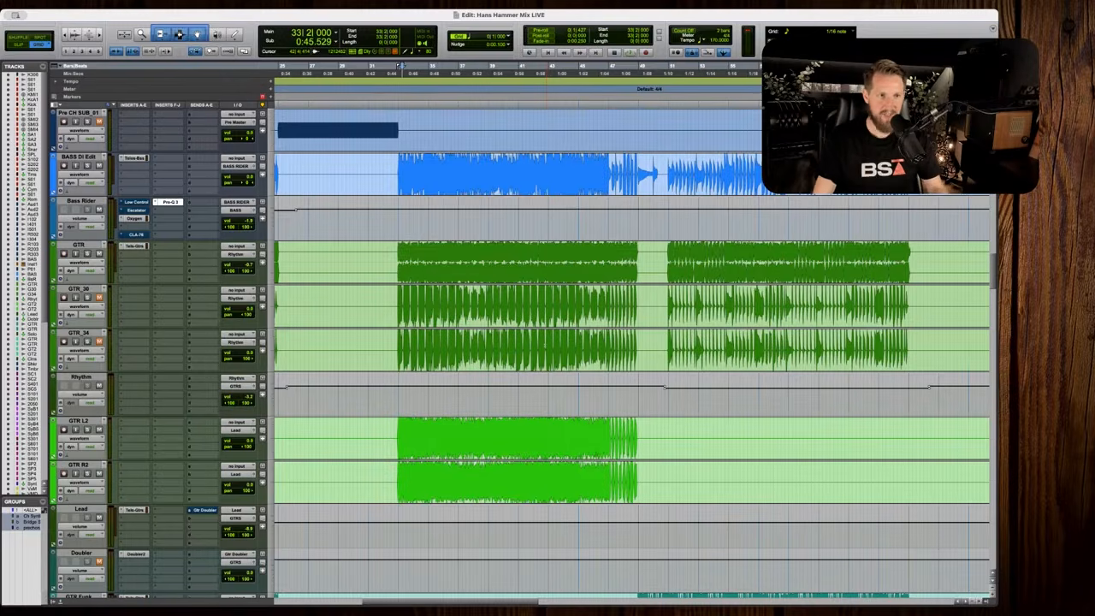
scroll(632, 351, down, 8)
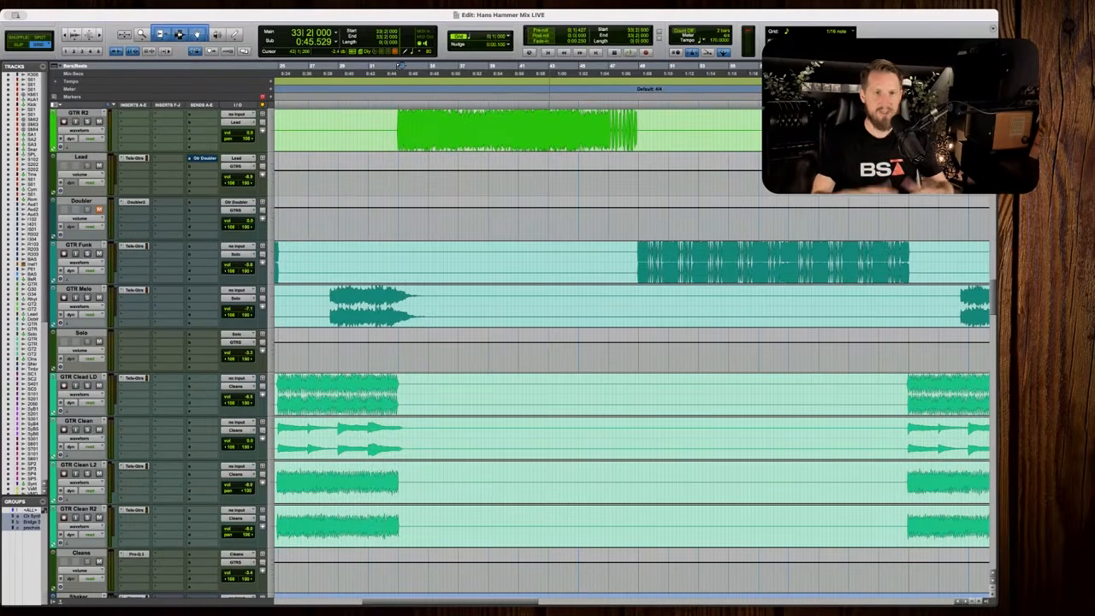
scroll(252, 245, down, 15)
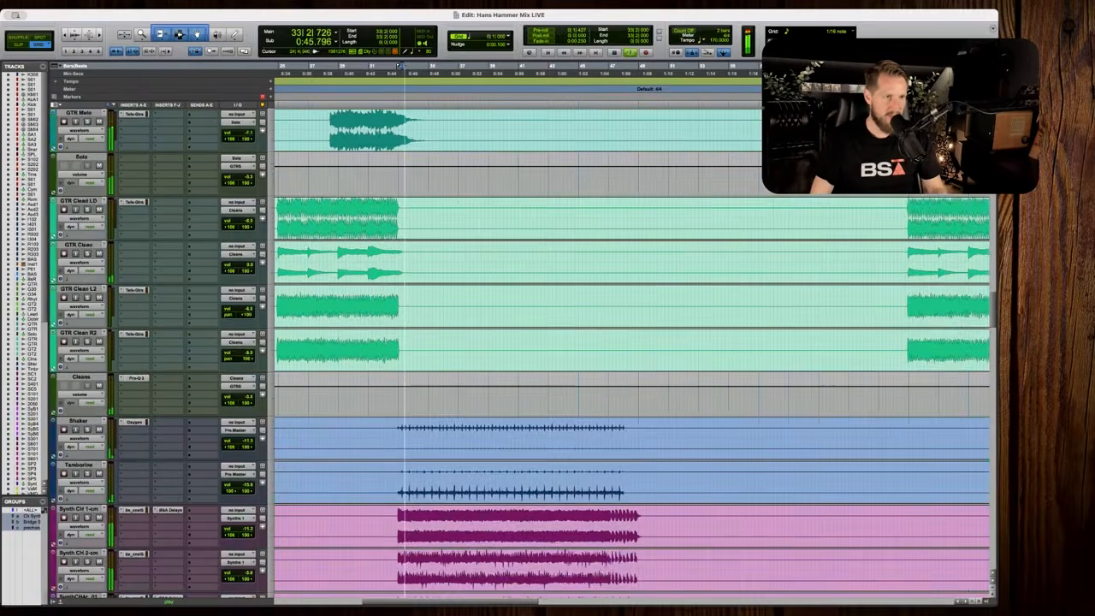
scroll(633, 342, down, 15)
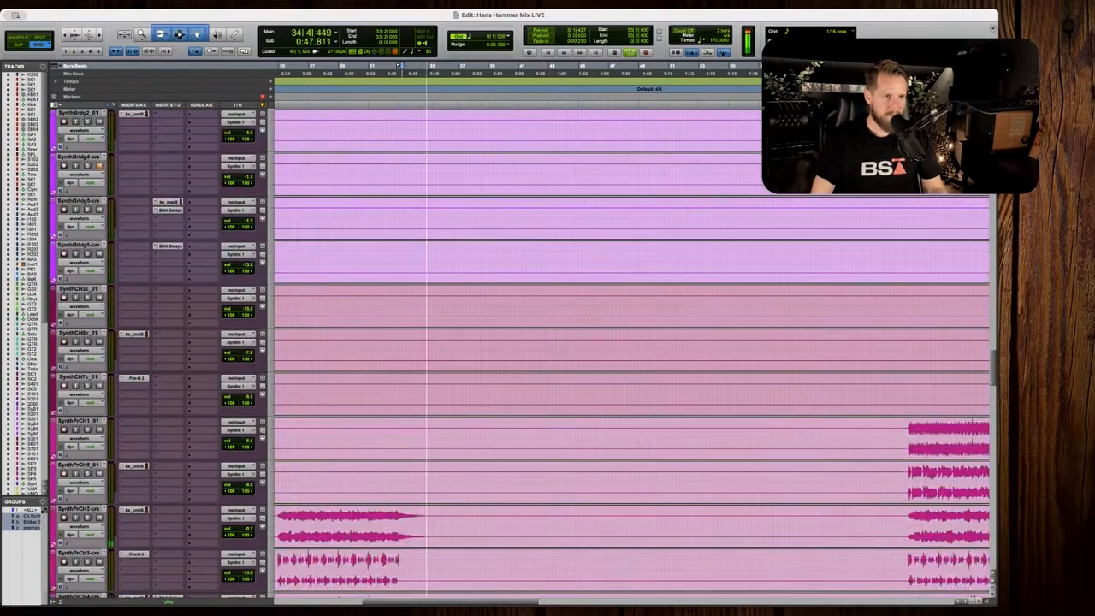
scroll(633, 342, up, 20)
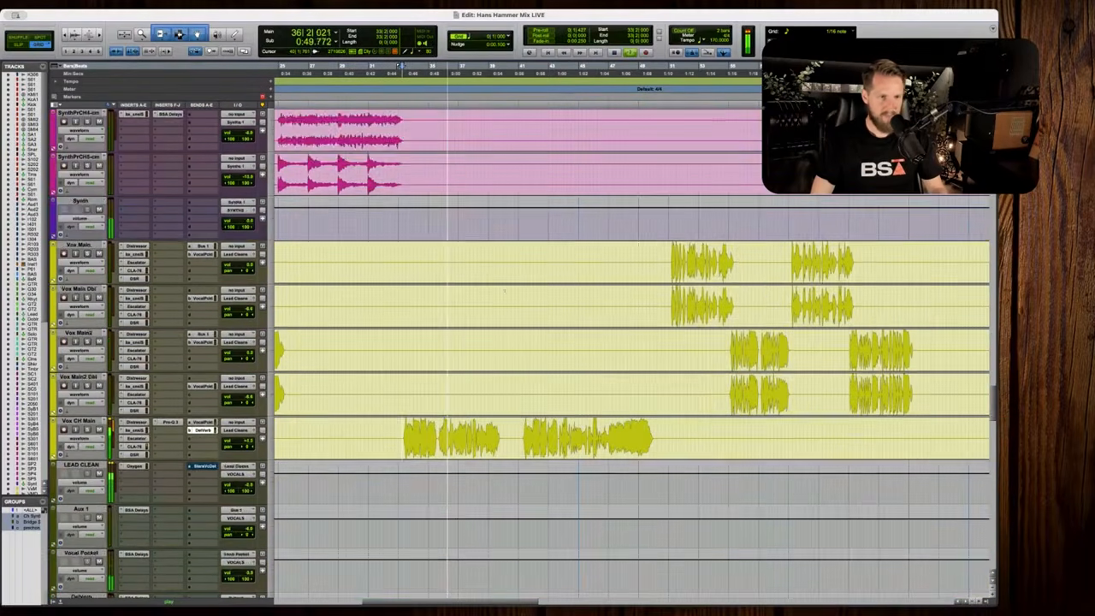
key(r)
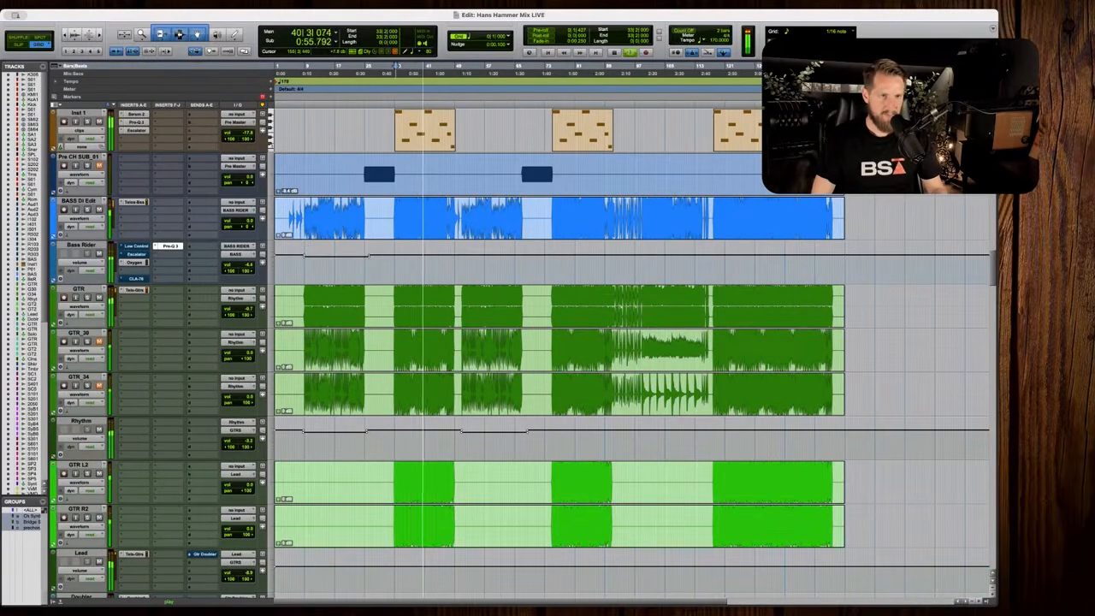
key(space)
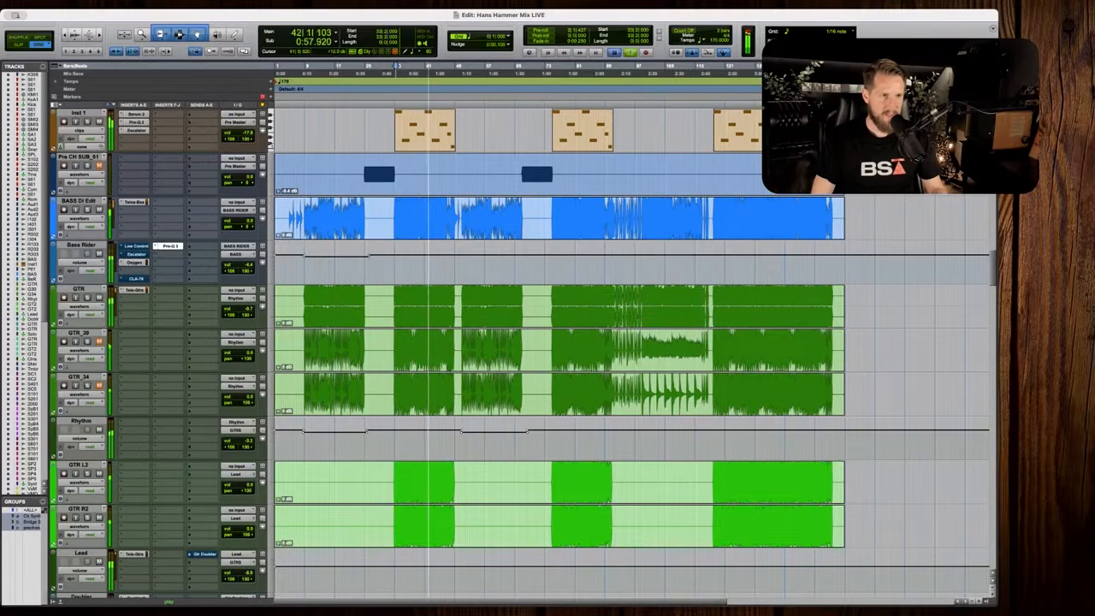
scroll(448, 285, up, 10)
scroll(447, 285, up, 10)
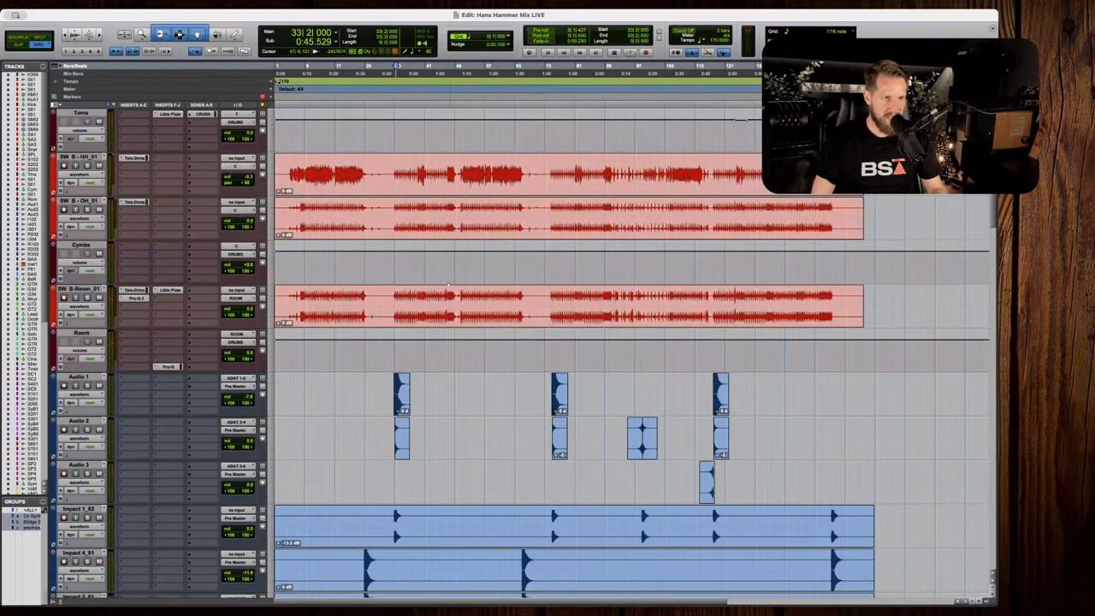
Replay the chorus while checking the drum tracks and examine the Low Control plug-in settings on the Kick track.
key(space)
scroll(443, 285, up, 5)
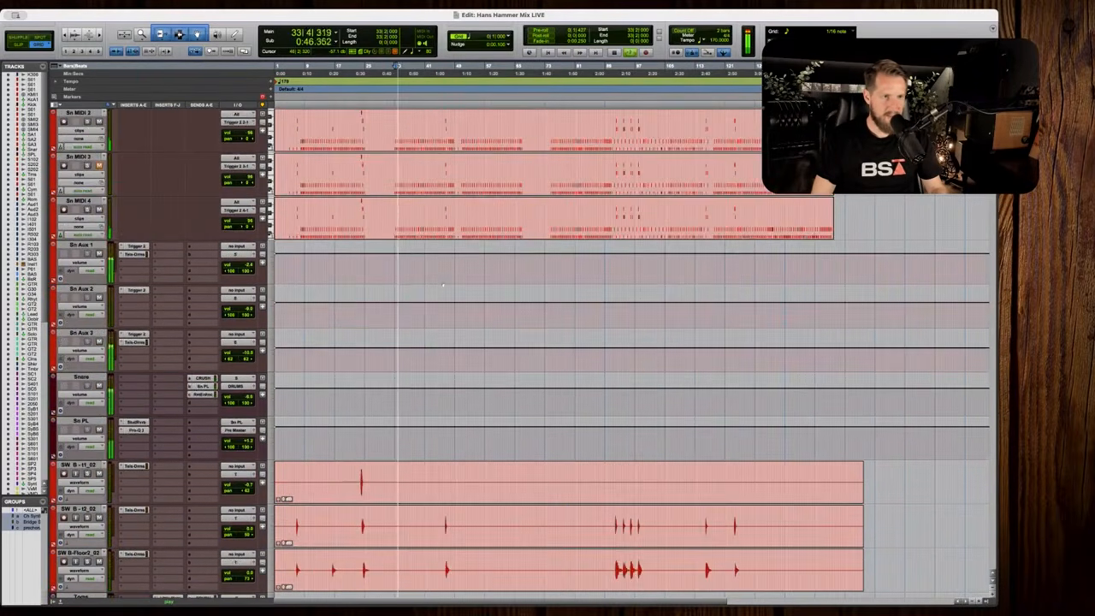
scroll(443, 285, up, 1)
scroll(443, 285, down, 7)
scroll(443, 285, down, 4)
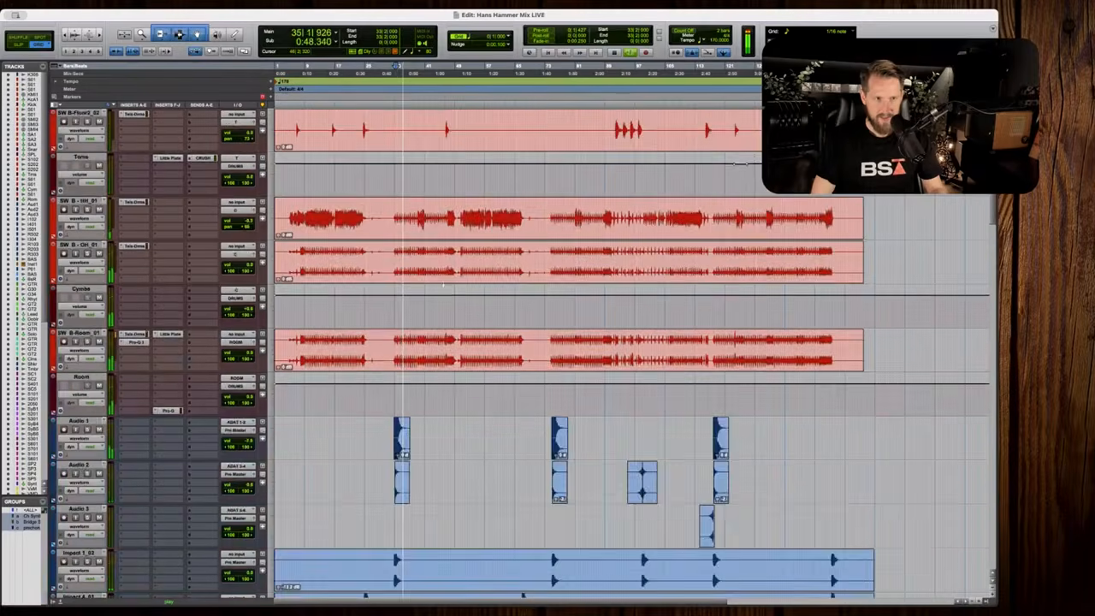
scroll(443, 285, up, 12)
key(space)
scroll(443, 284, up, 3)
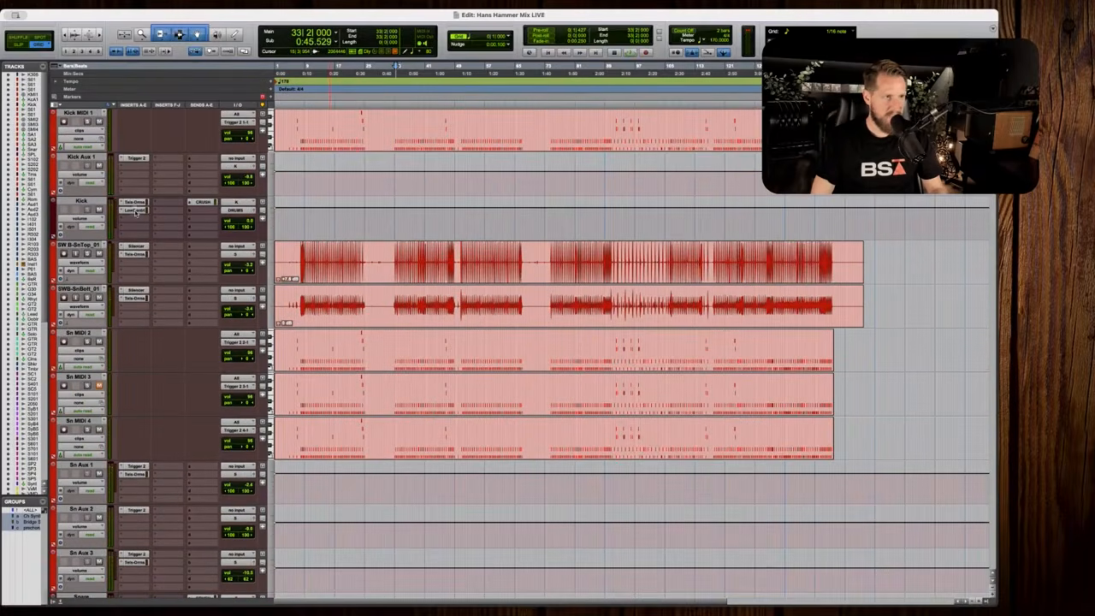
key(ctrl+alt+super+w)
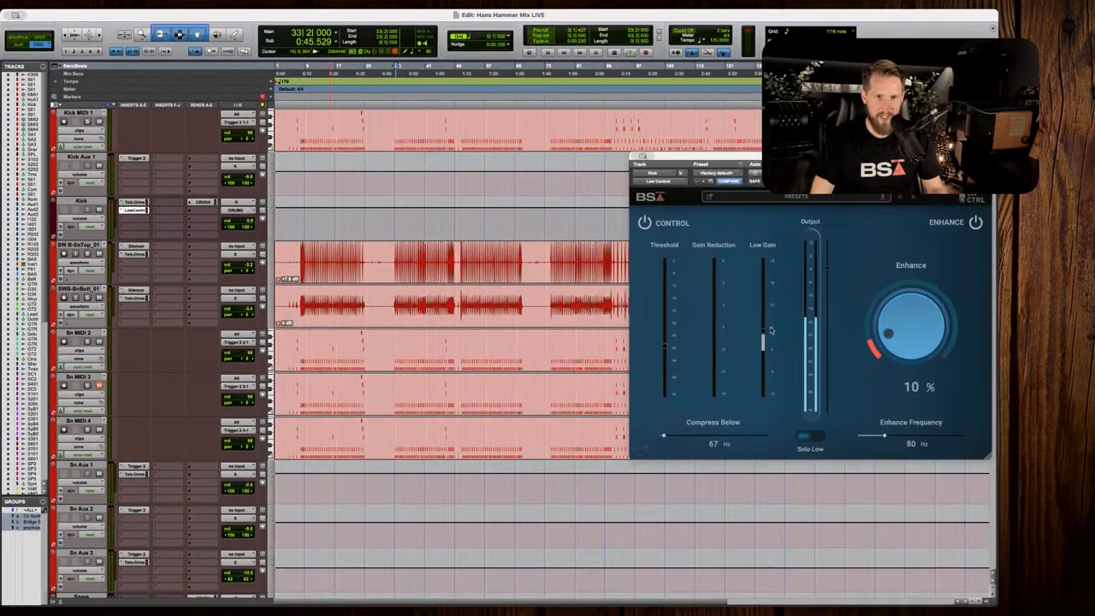
key(space)
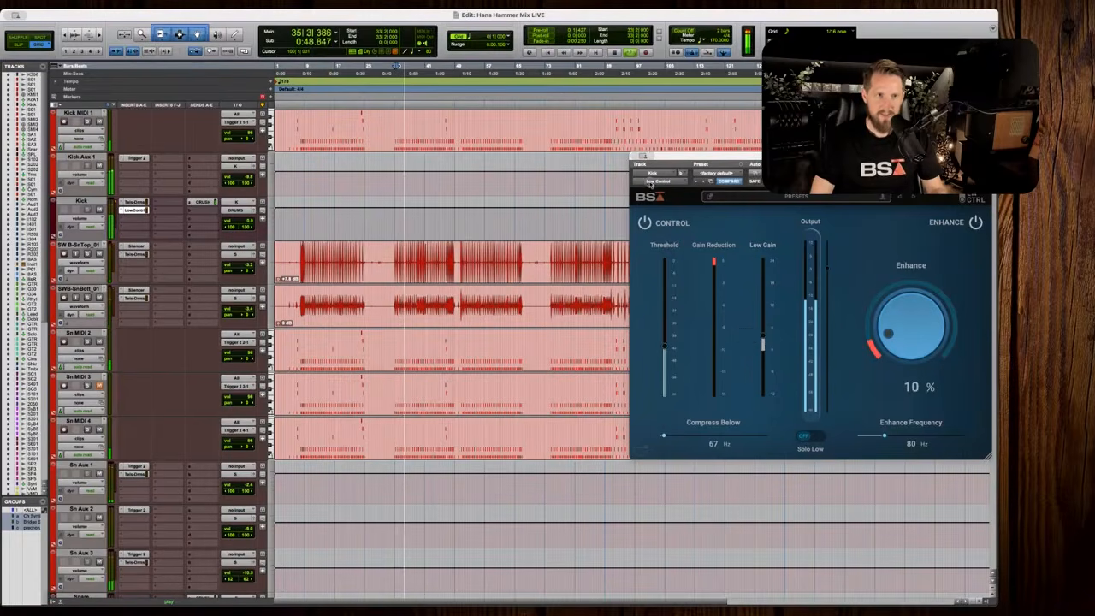
key(ctrl+alt+super+w)
Reopen the Bass Rider's Pro-Q 3 and add a bell boost of about 1.8 dB near 141 Hz during chorus playback.
scroll(455, 225, down, 20)
key(space)
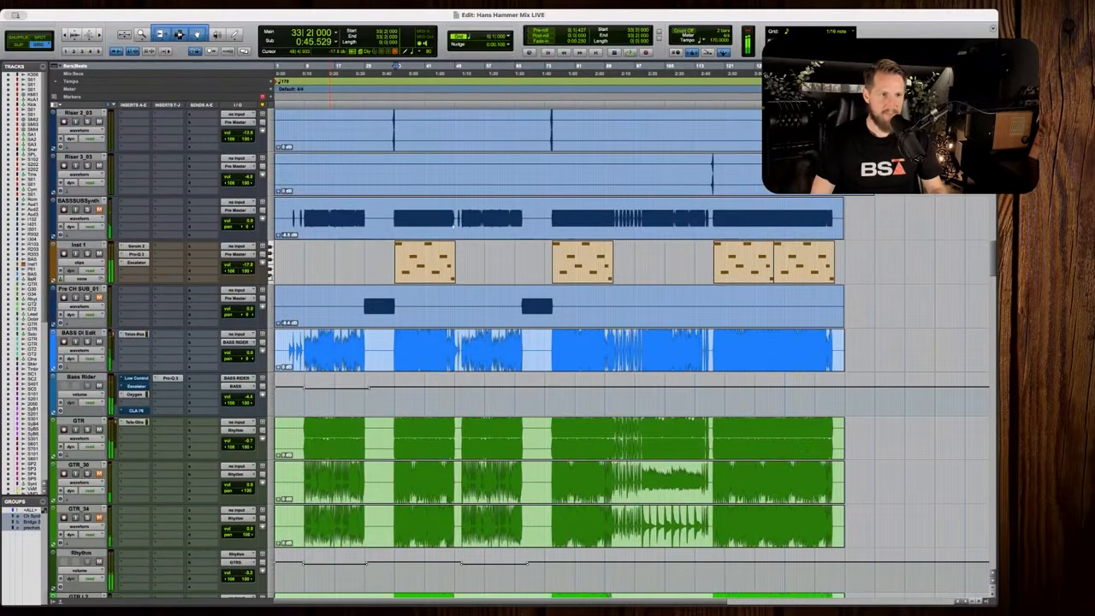
scroll(547, 342, down, 5)
scroll(225, 182, up, 2)
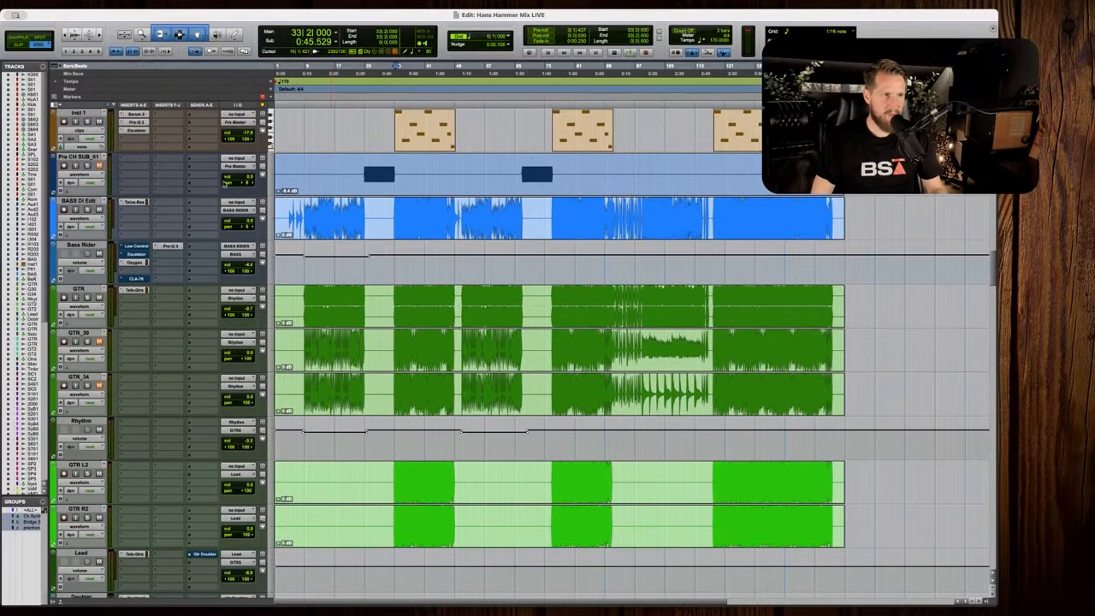
click(174, 246)
scroll(445, 342, up, 15)
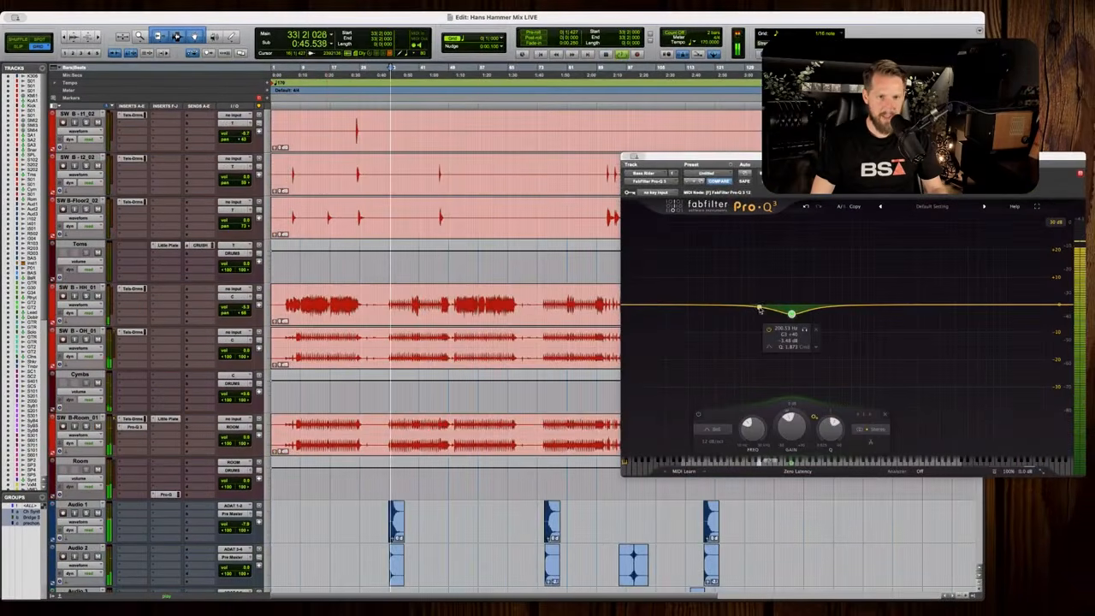
mouse_move(759, 310)
mouse_down()
mouse_move(787, 276)
mouse_move(766, 274)
mouse_move(773, 302)
mouse_up()
key(space)
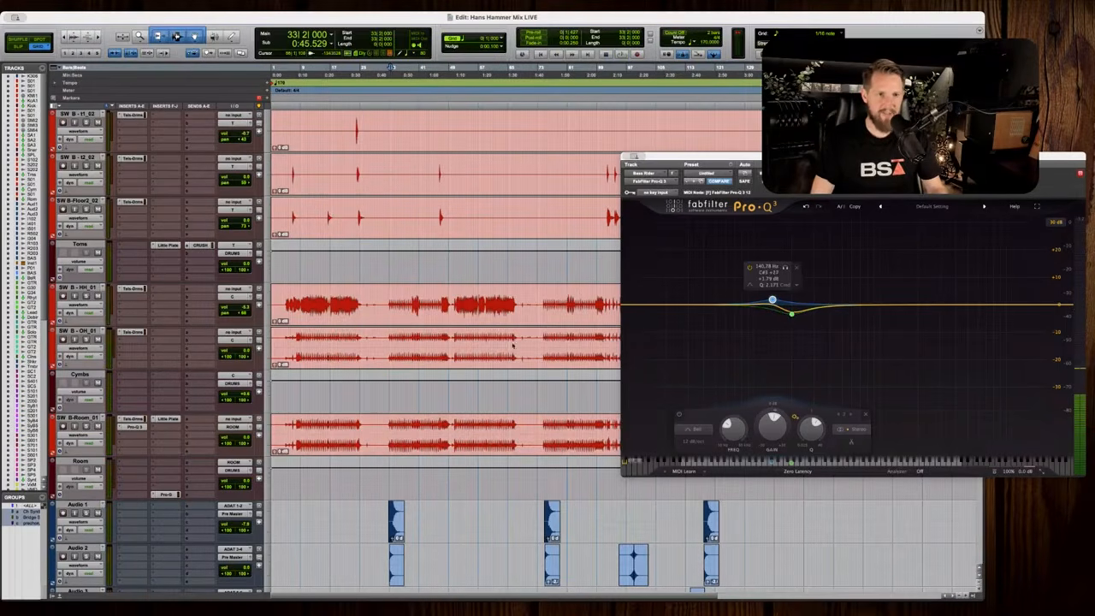
Compare the bass in the chorus with the Pro-Q 3 boost near 141 Hz bypassed and re-enabled, and close its window.
scroll(512, 345, down, 15)
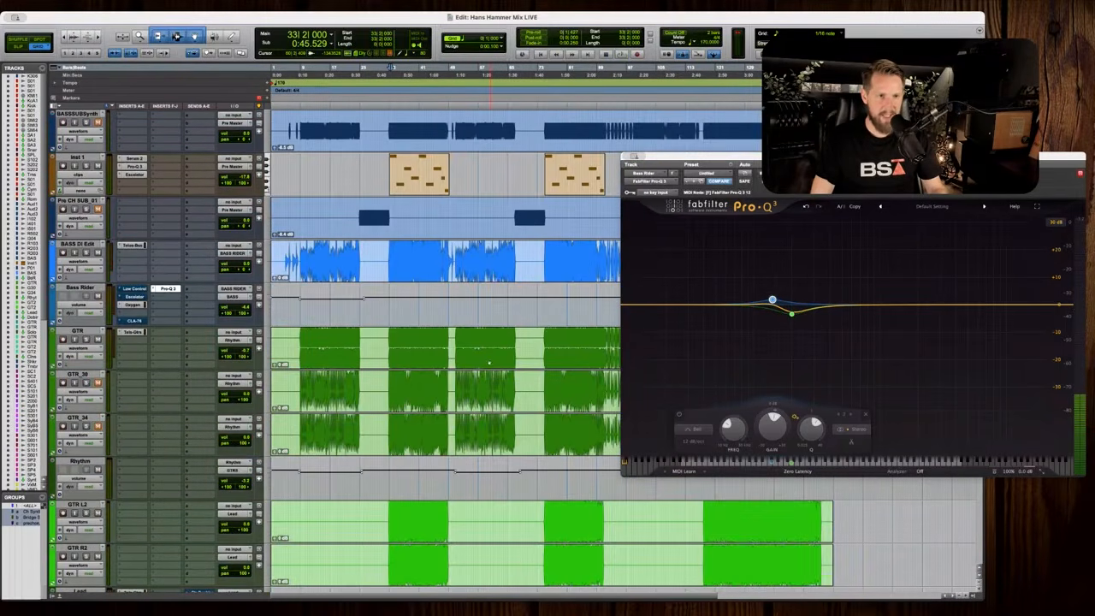
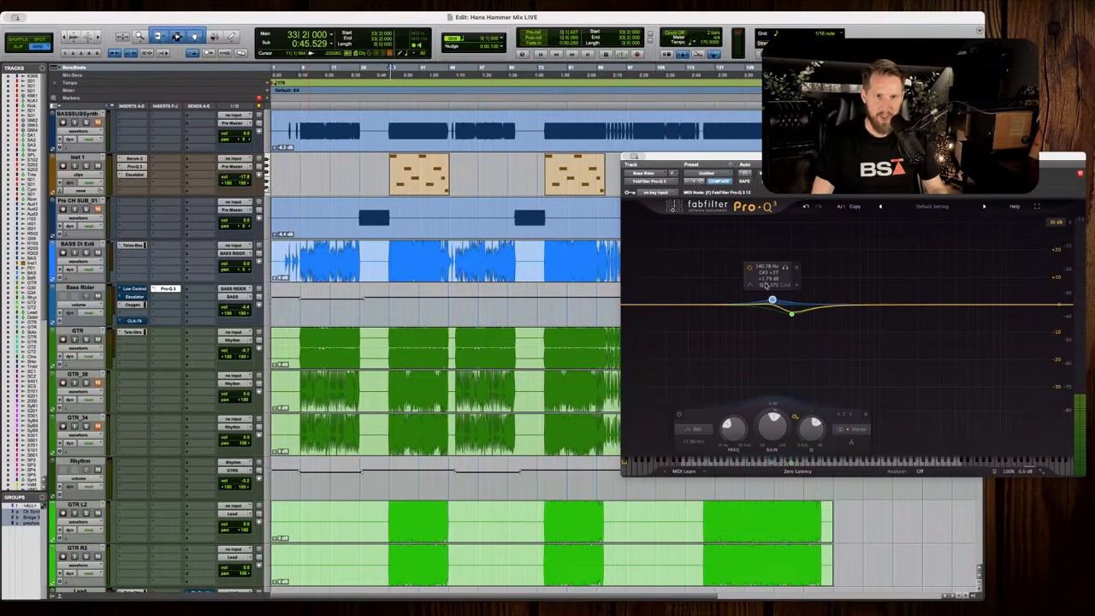
key(space)
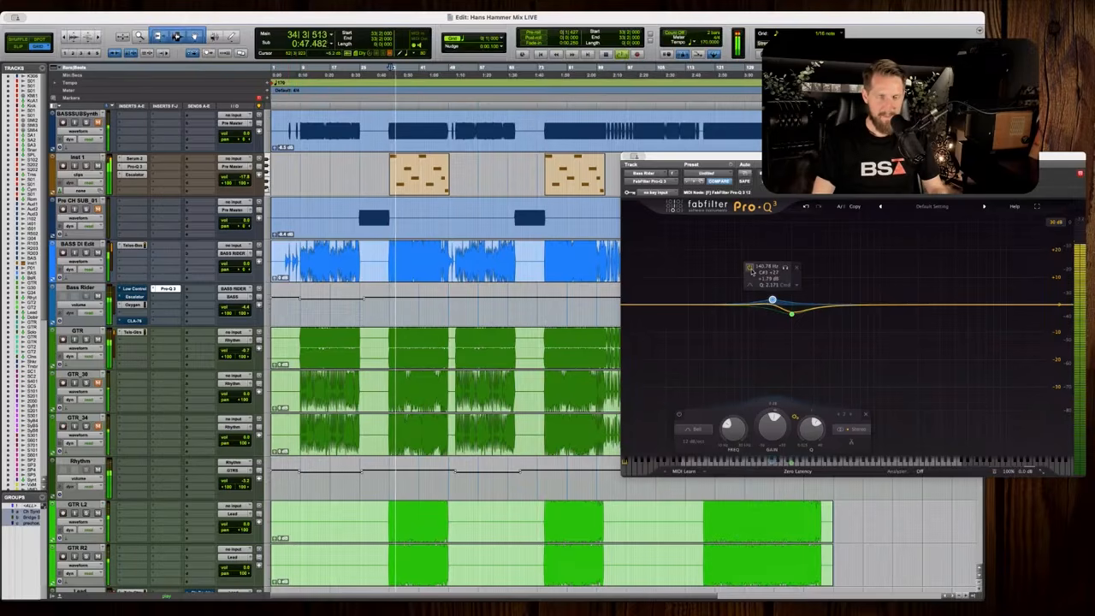
click(749, 267)
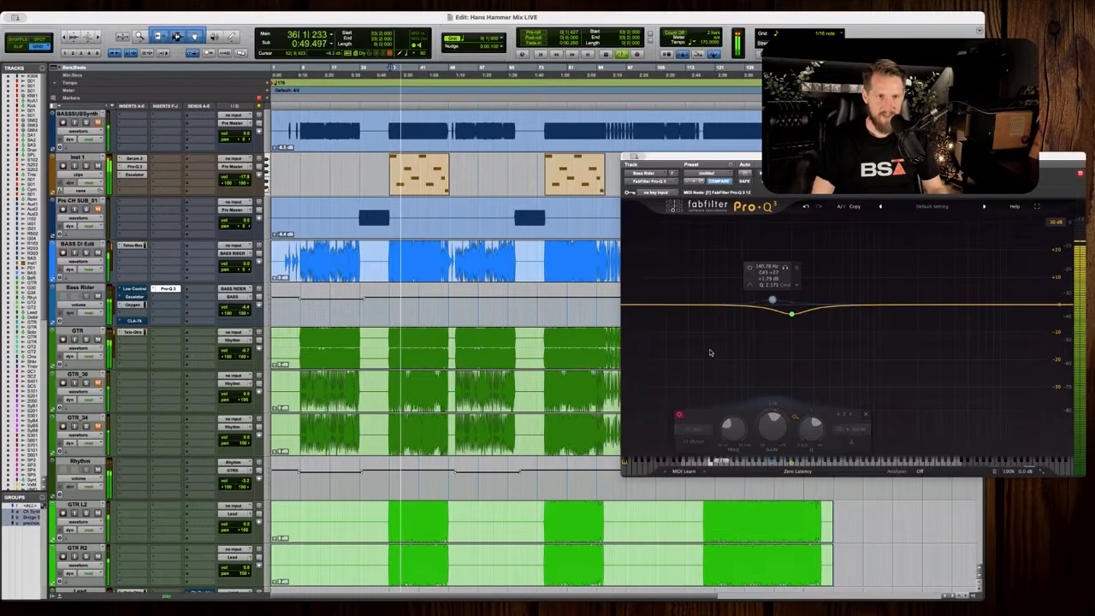
click(750, 269)
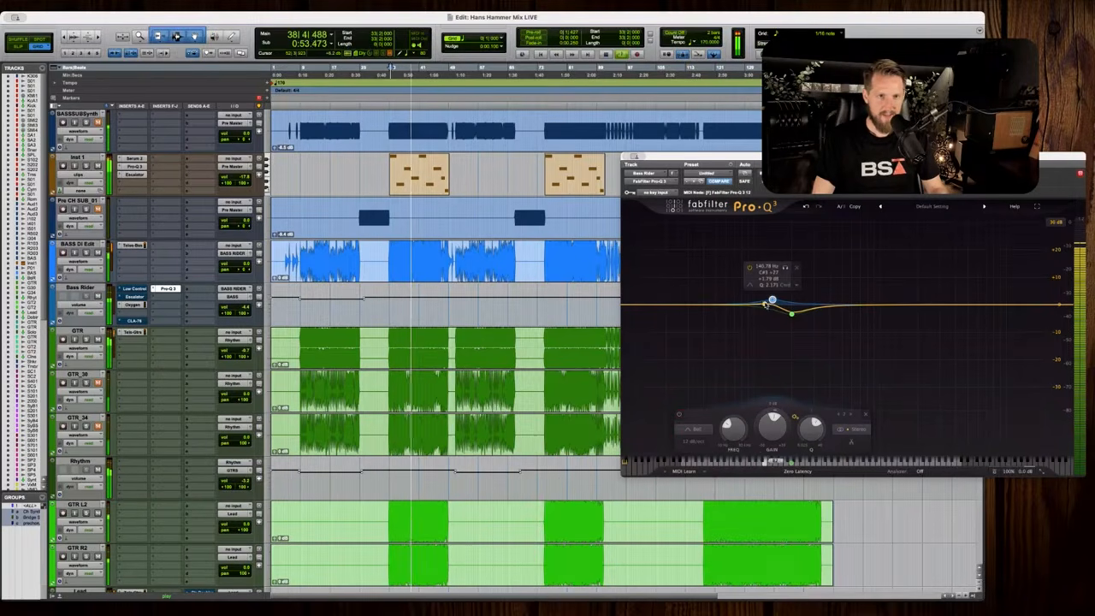
key(space)
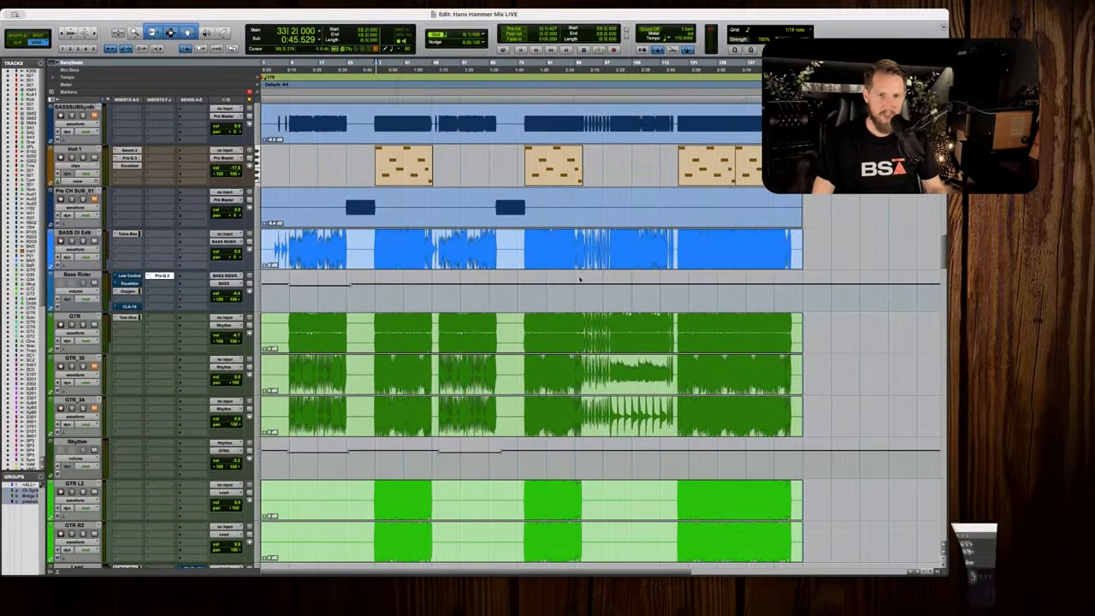
Play the chorus in the full mix from 32|3|000 while reviewing the main and backing chorus vocal tracks.
scroll(597, 296, down, 15)
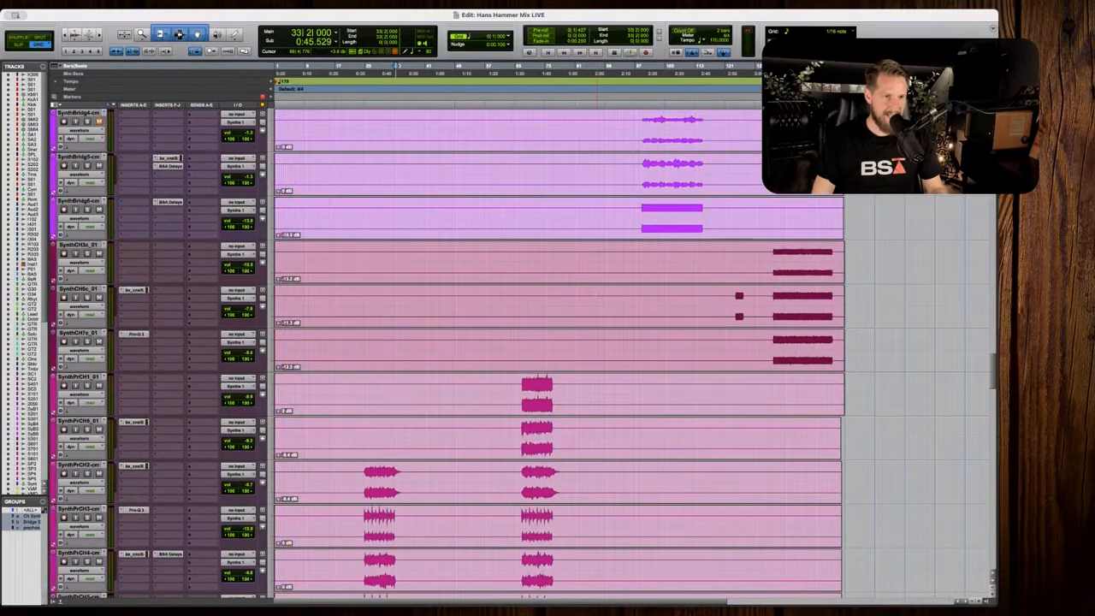
scroll(597, 296, down, 20)
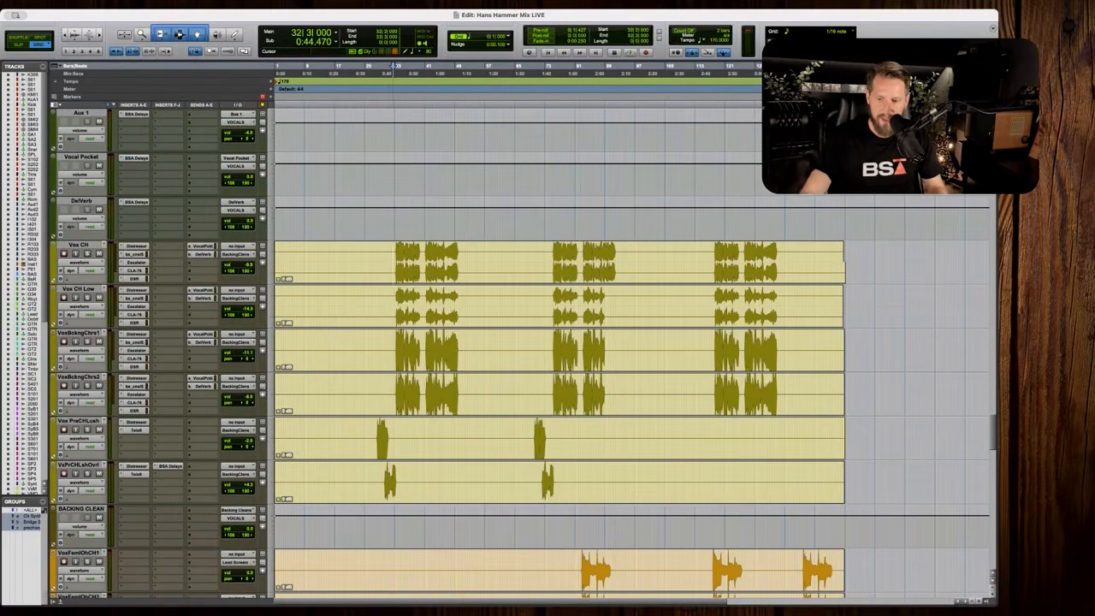
key(space)
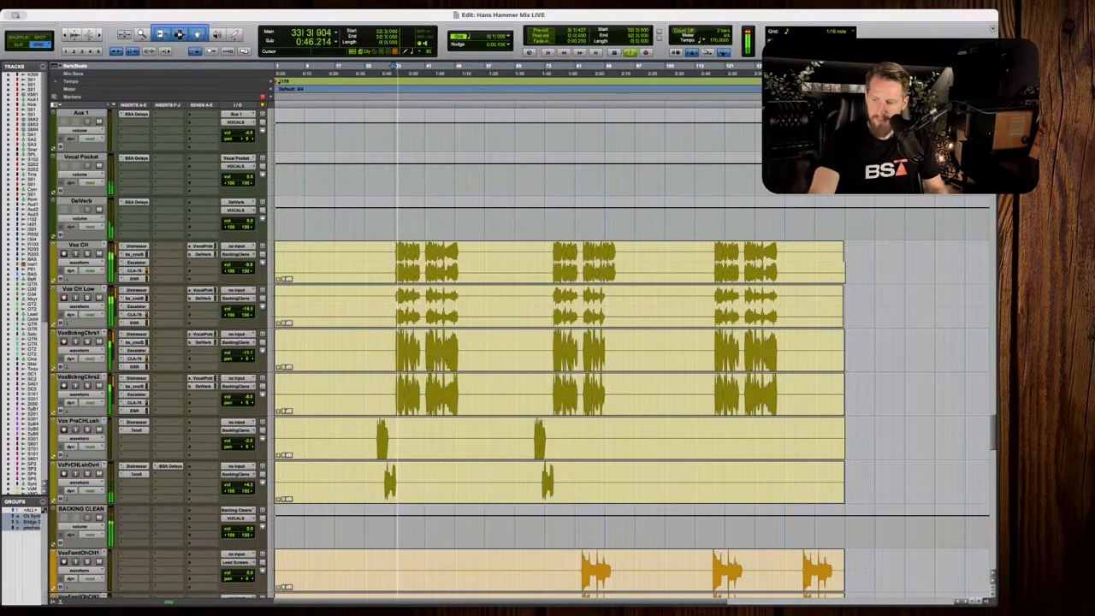
scroll(596, 296, up, 10)
scroll(165, 276, down, 15)
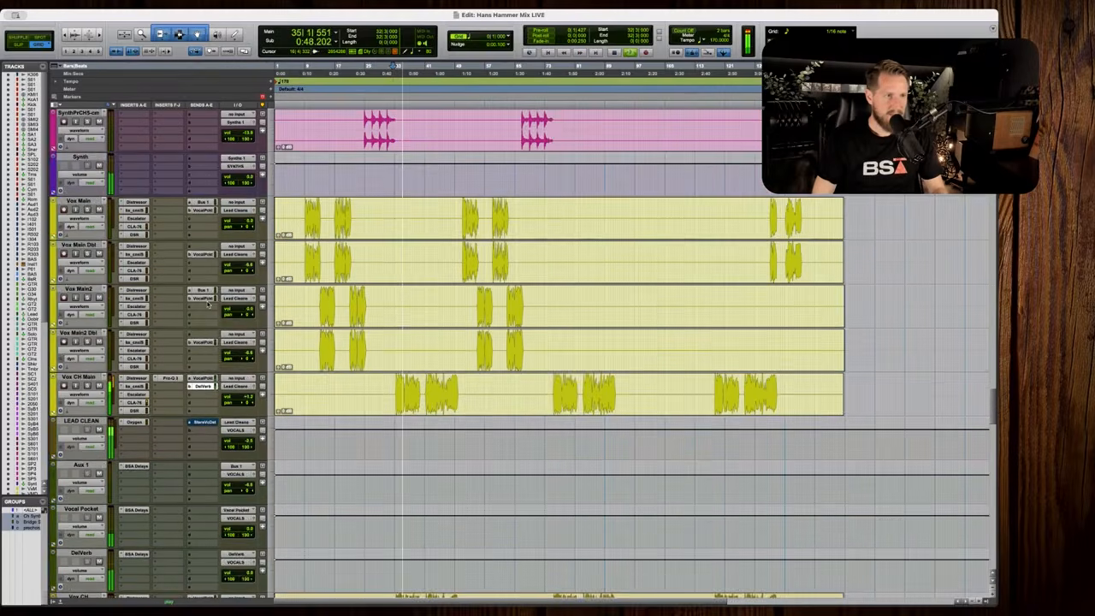
key(space)
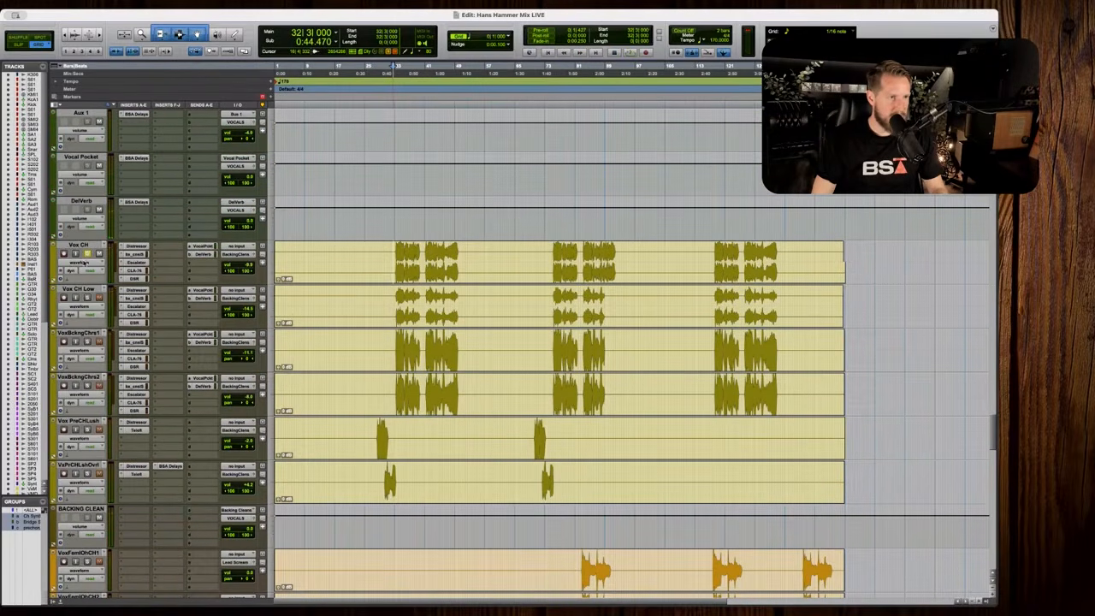
Switch the Vox CH track from waveform to volume automation view and lower its volume to -12.4 dB for the chorus.
click(84, 261)
click(84, 270)
key(space)
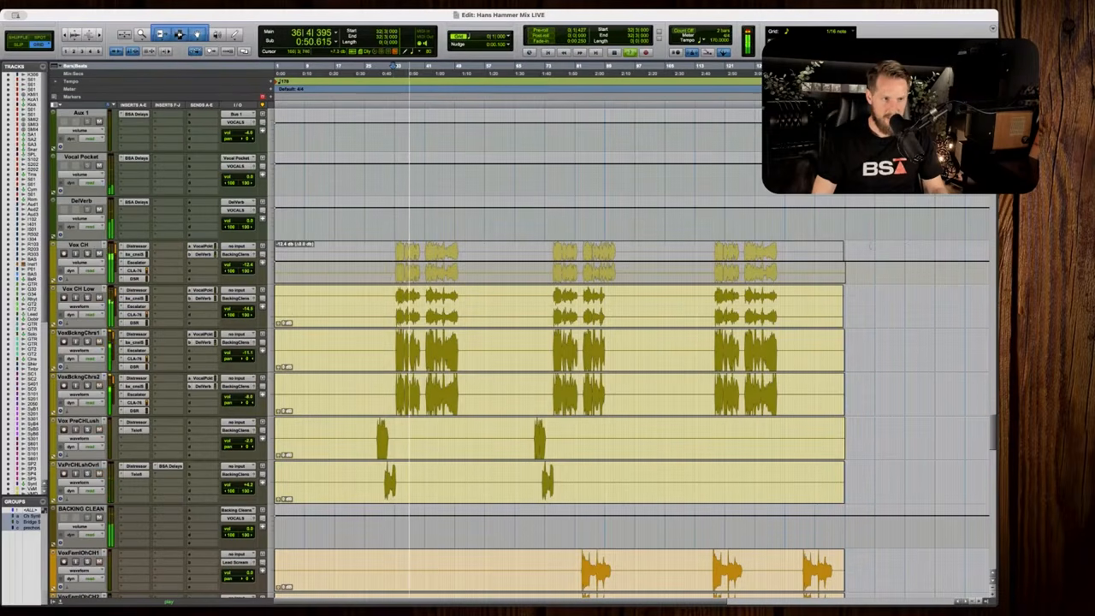
key(space)
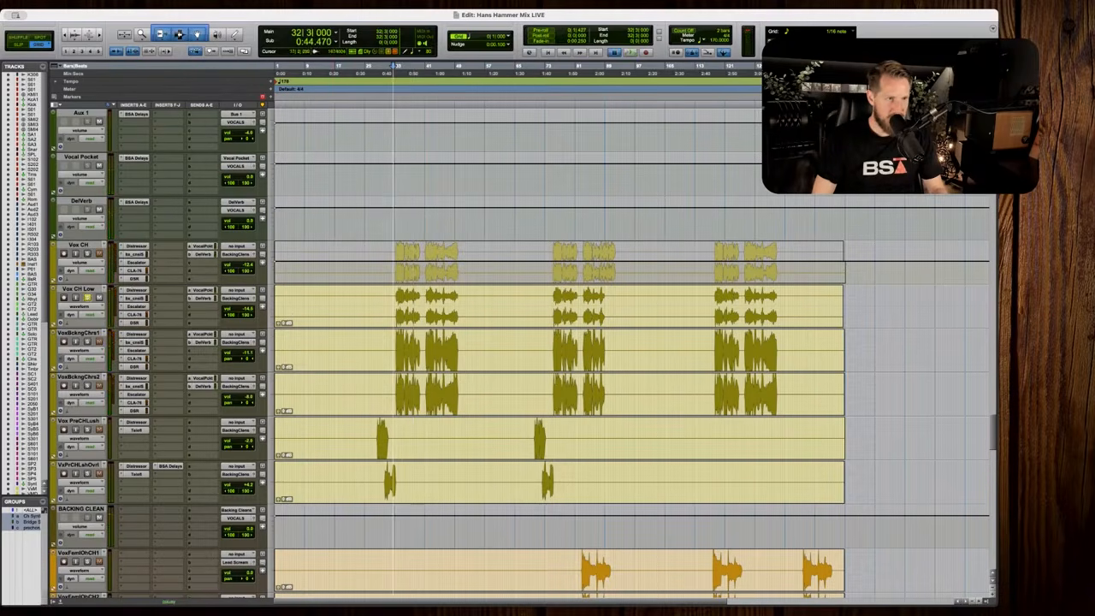
Readjust the volume of Vox CH Low against the other backing vocals during chorus playback.
click(249, 311)
drag(249, 311, 248, 309)
drag(247, 312, 245, 312)
key(space)
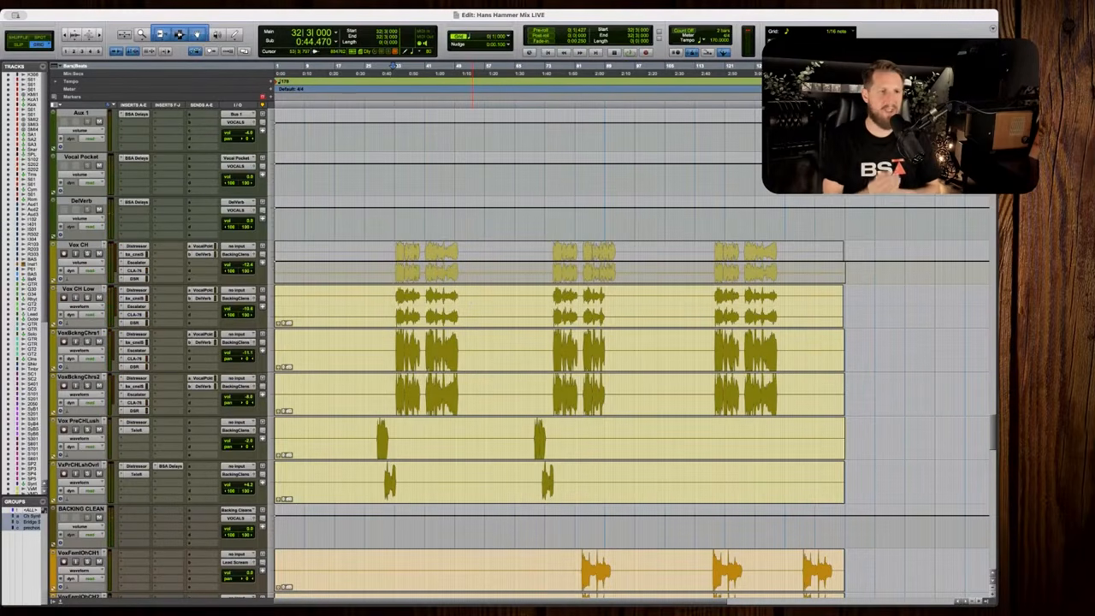
Review the remaining vocal tracks and audition the first chorus with the rebalanced backing vocals from 32|3|000.
scroll(472, 368, down, 9)
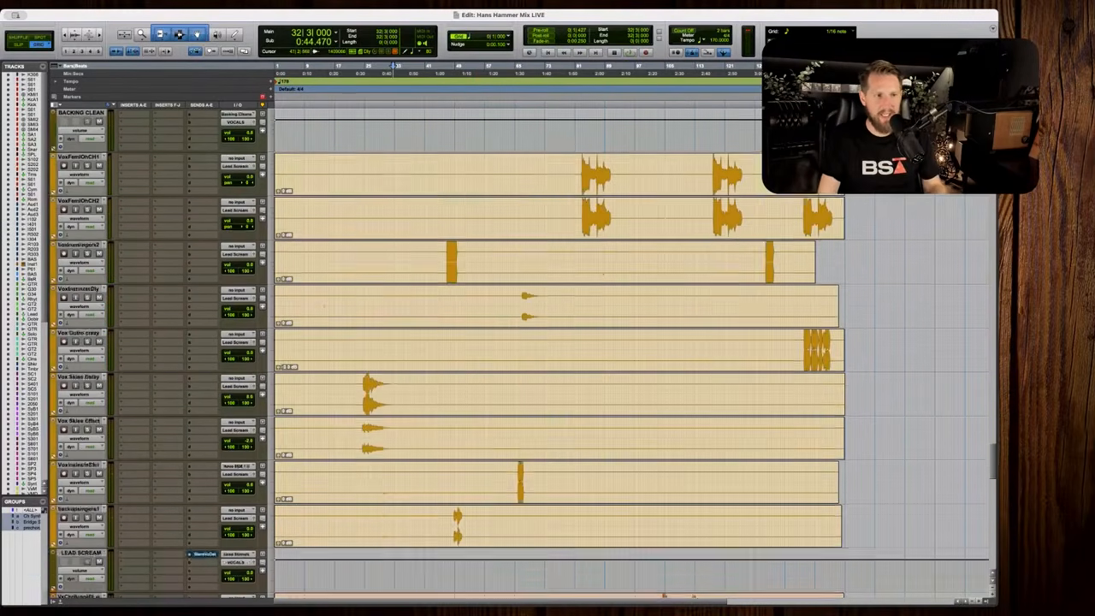
scroll(472, 368, up, 13)
scroll(472, 368, down, 6)
key(t)
key(t)
key(space)
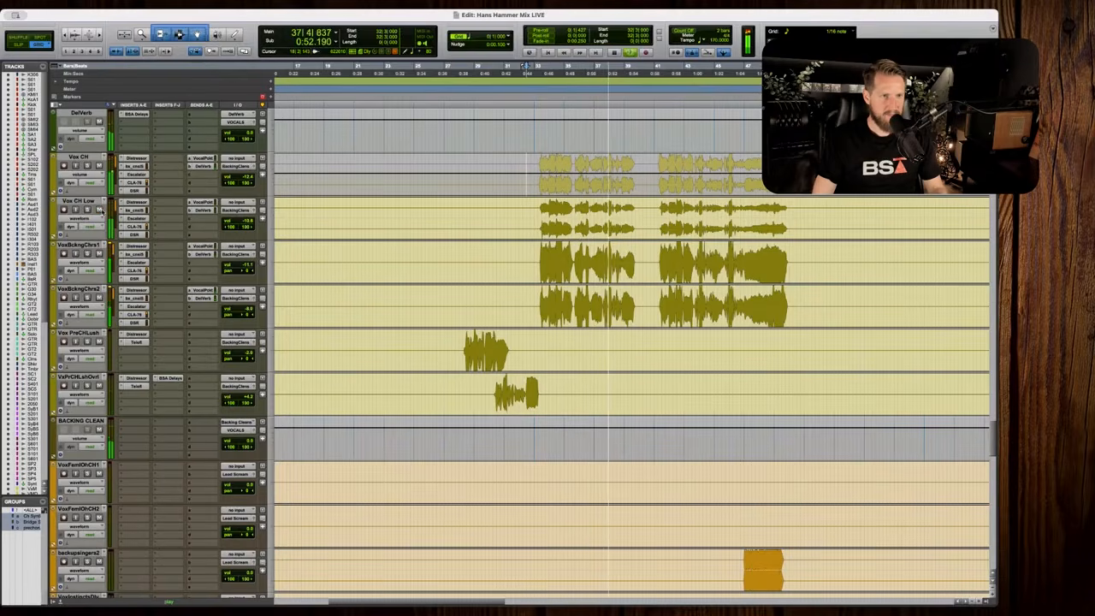
key(r)
key(space)
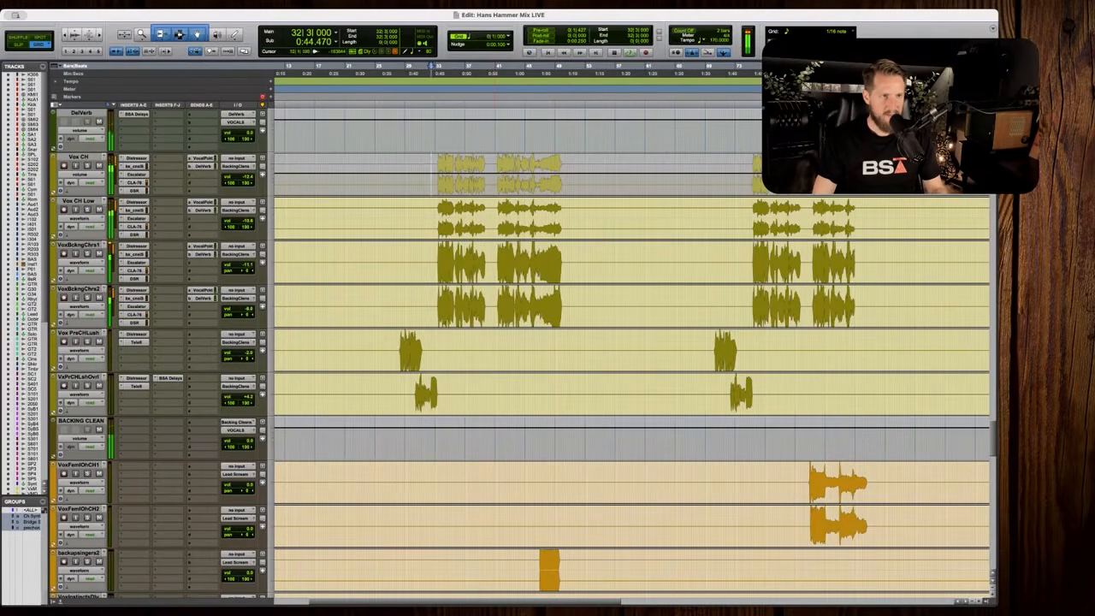
Locate the backupsingers2 clip around the end of the first chorus.
key(Tab)
key(t)
key(t)
scroll(492, 219, right, 3)
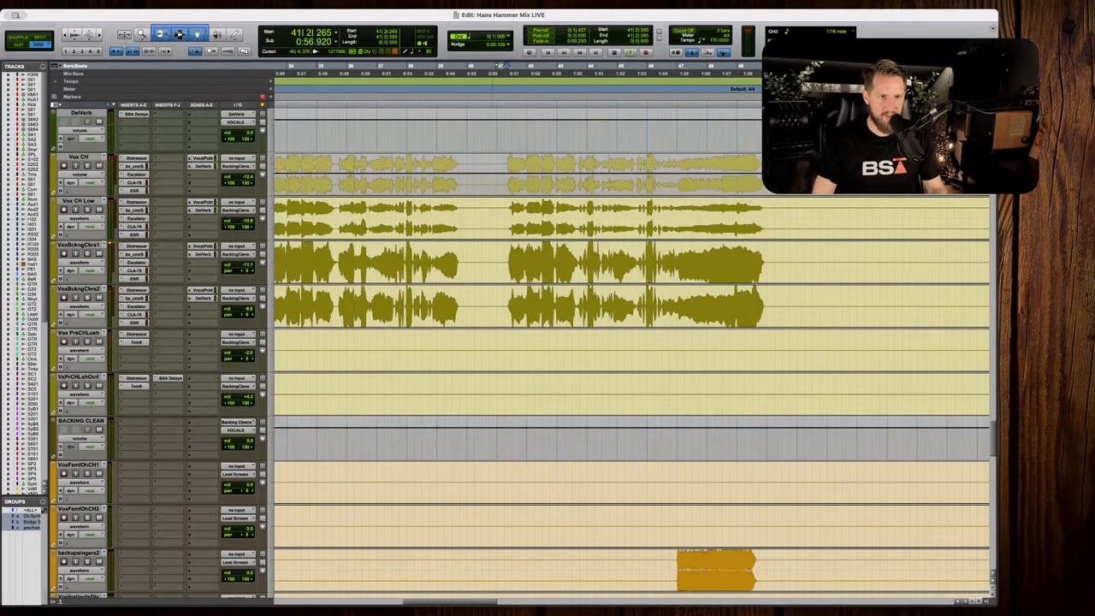
key(r)
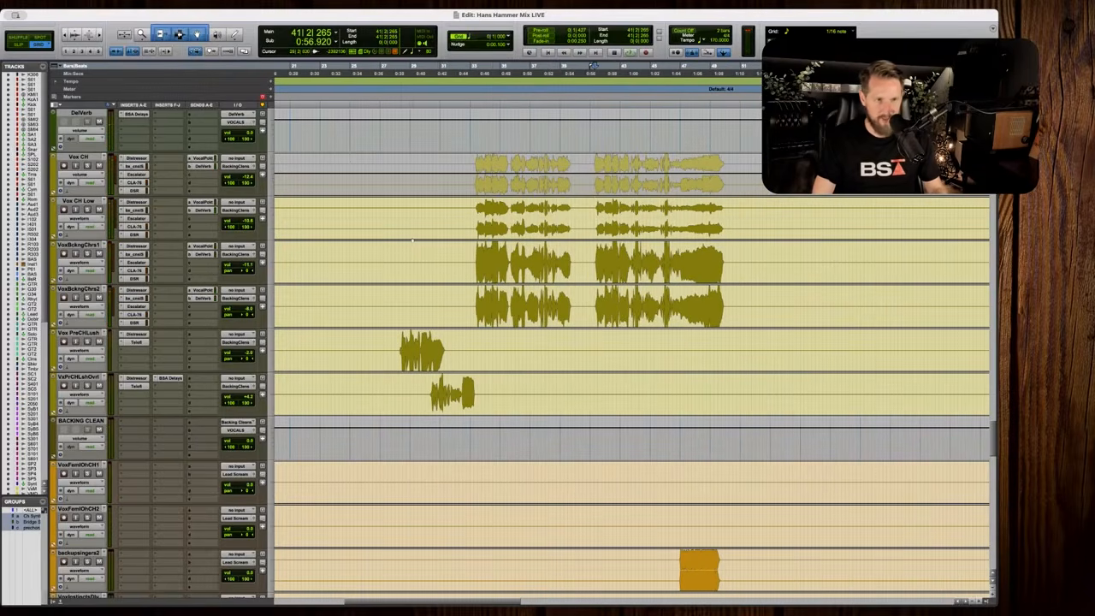
scroll(632, 342, down, 3)
scroll(643, 401, down, 2)
scroll(637, 368, right, 1)
click(624, 345)
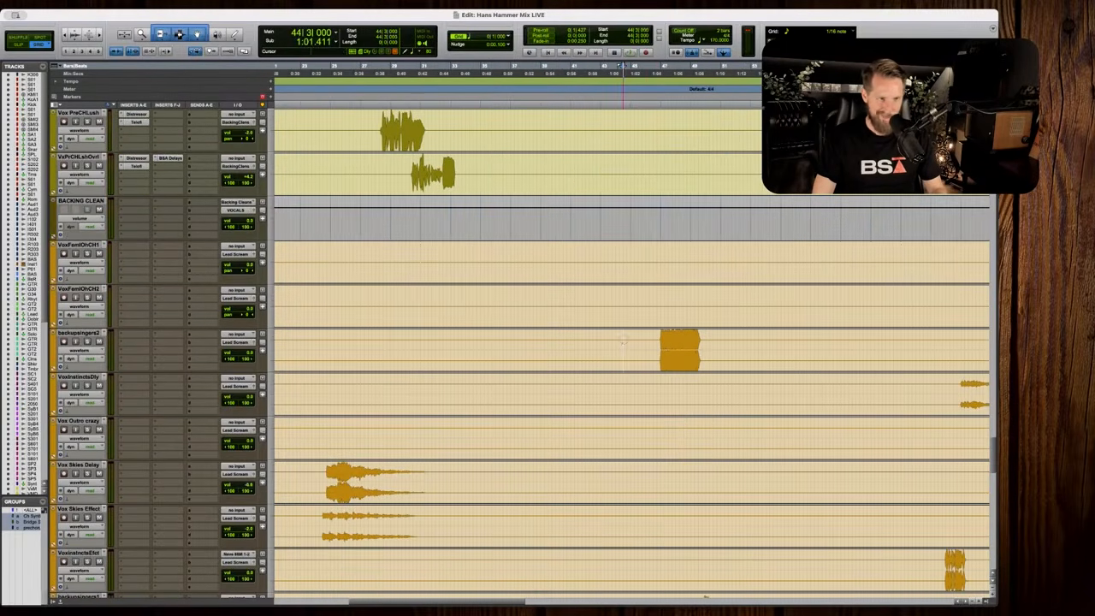
key(t)
key(r)
key(r)
scroll(631, 351, down, 2)
scroll(631, 351, right, 1)
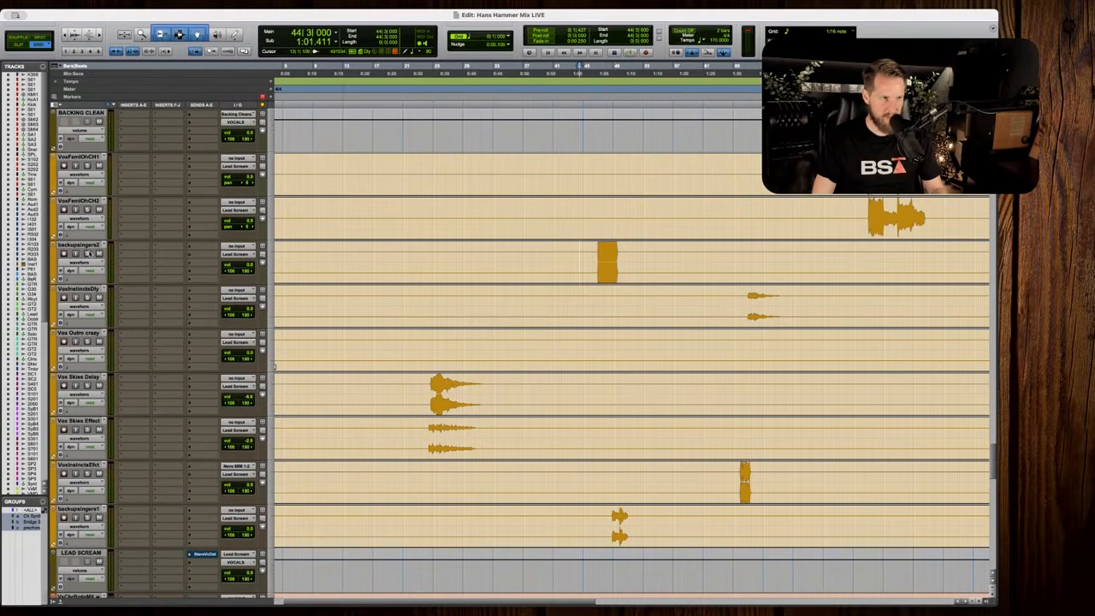
Solo the backupsingers2 track and audition its clip from 47|1|044.
key(space)
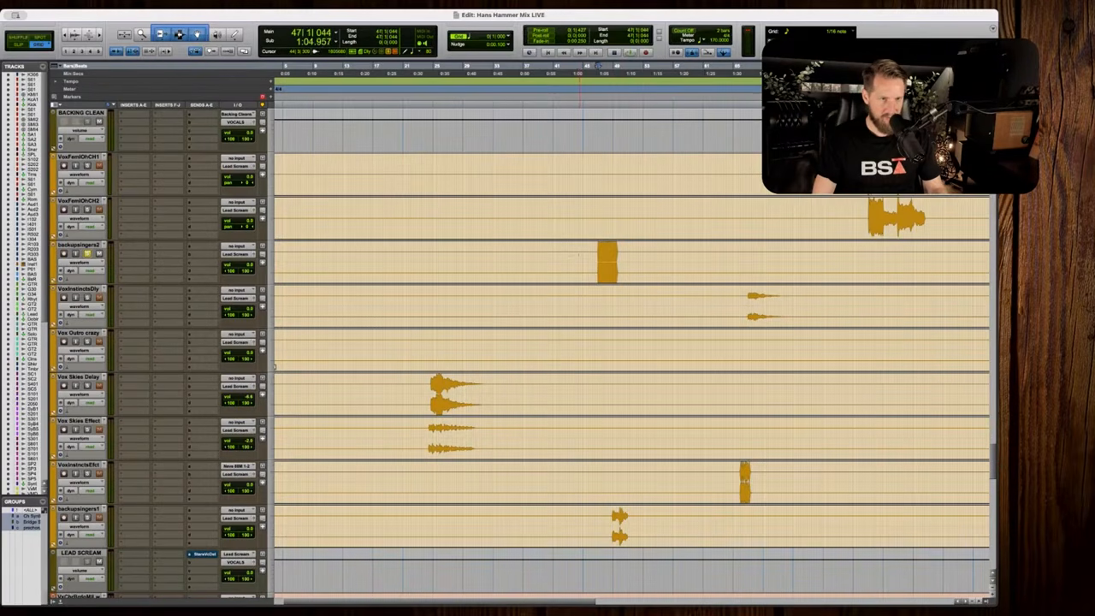
key(t)
key(t)
key(space)
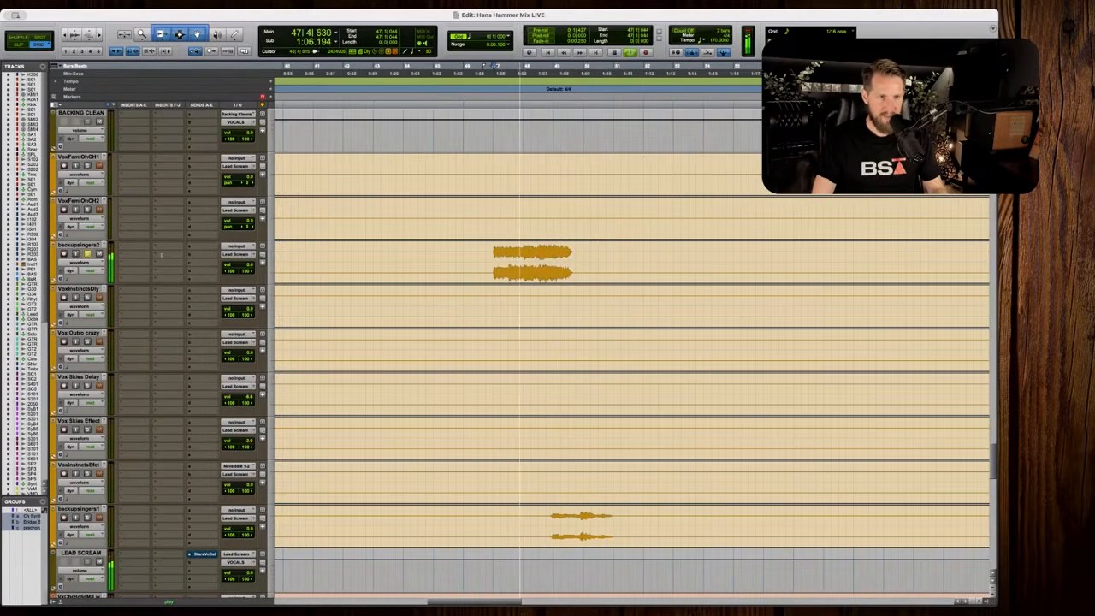
Insert the stereo BSA Delays plugin on backupsingers2 with the Pingpong mode and play it from 46|4|000.
click(170, 248)
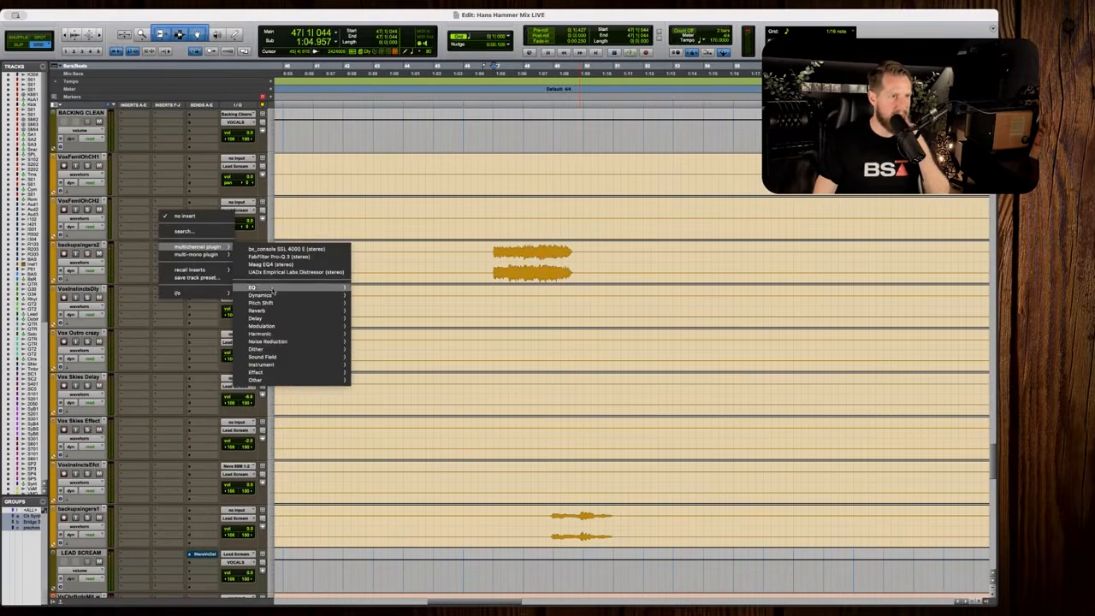
mouse_move(276, 322)
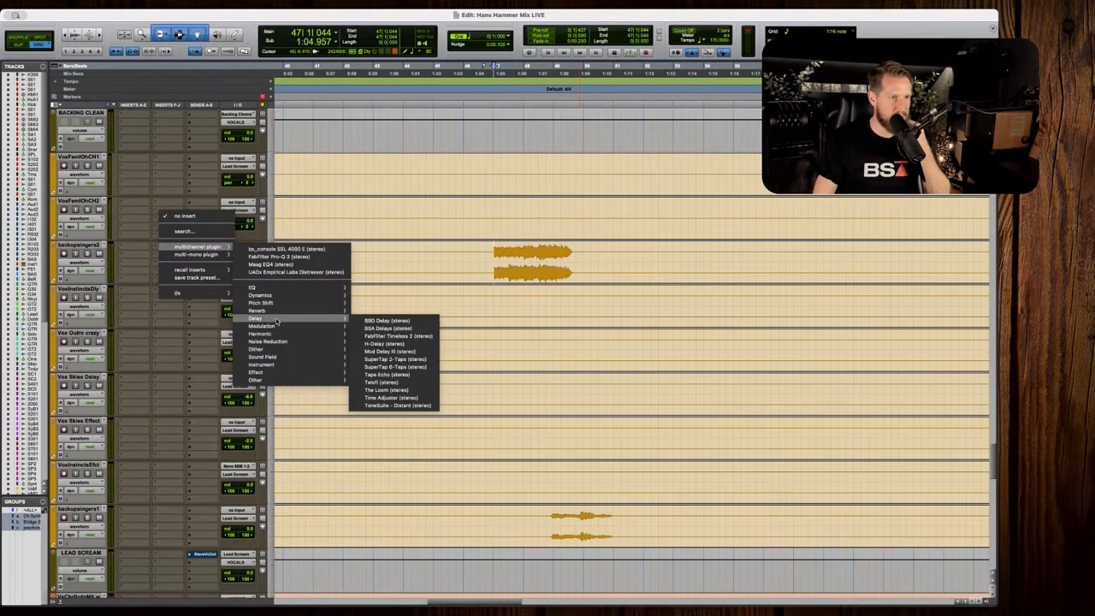
click(391, 329)
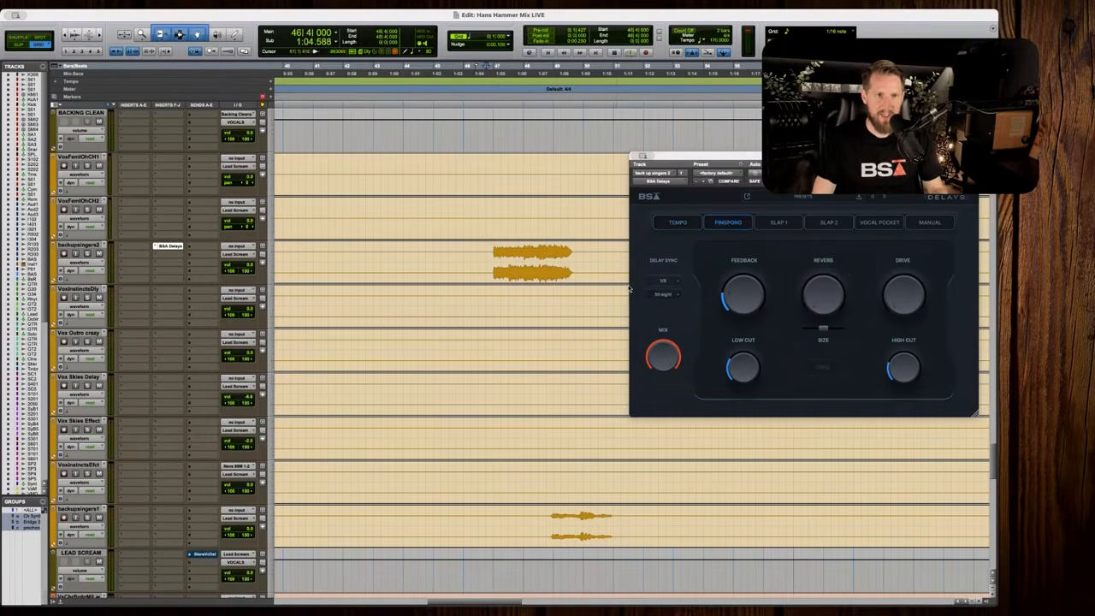
key(space)
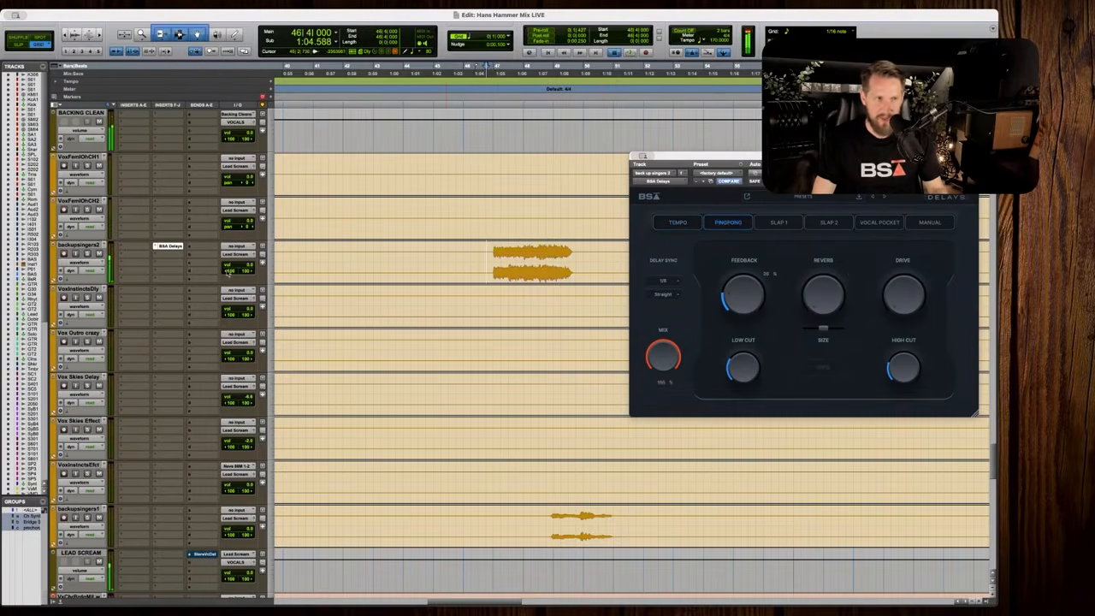
Lower the delay mix on backupsingers2 and add reverb with an increased size while the clip plays.
key(space)
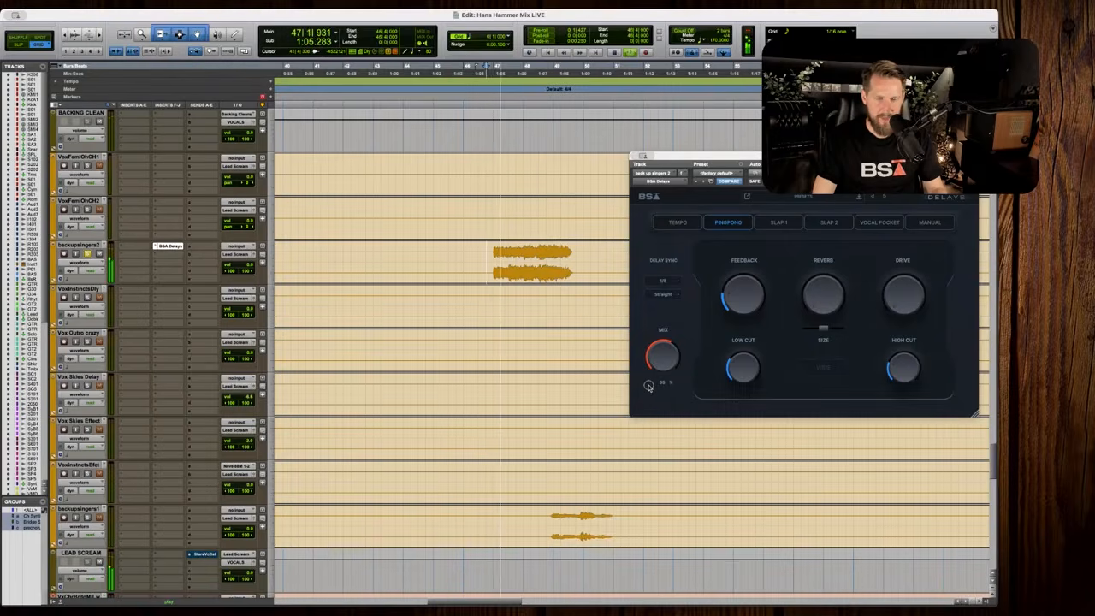
drag(811, 280, 833, 332)
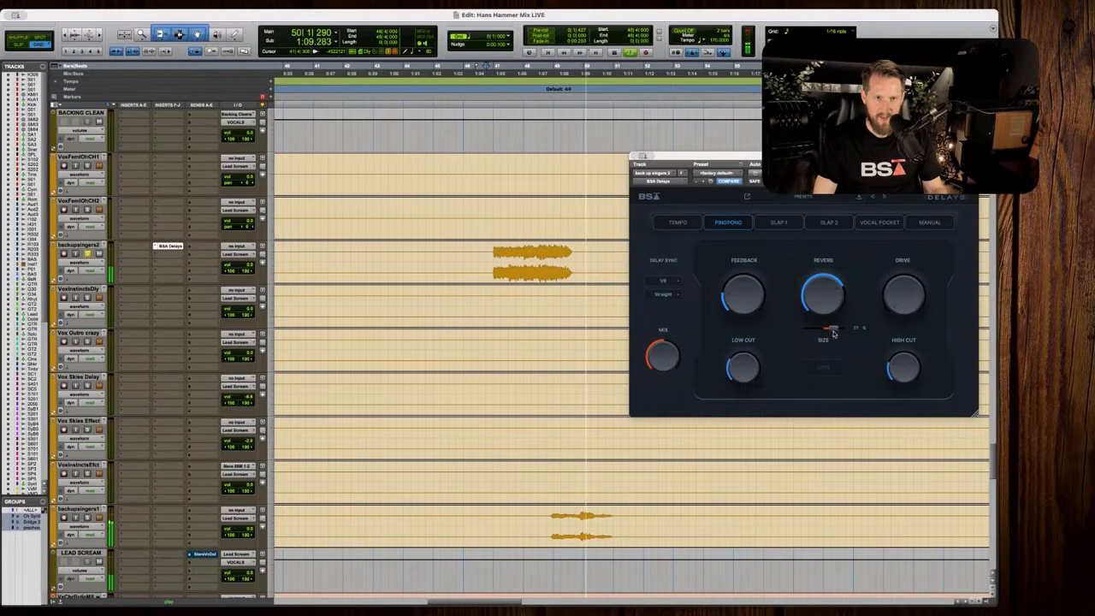
key(space)
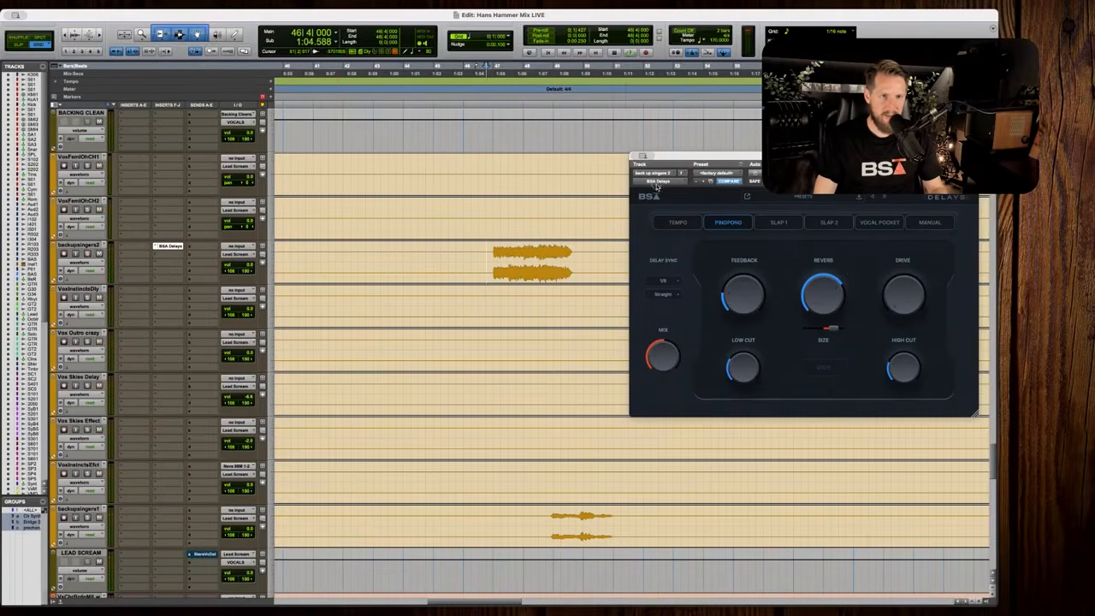
key(super+w)
Check the backupsingers2 volume against the full mix by playing from 46|1|000.
key(space)
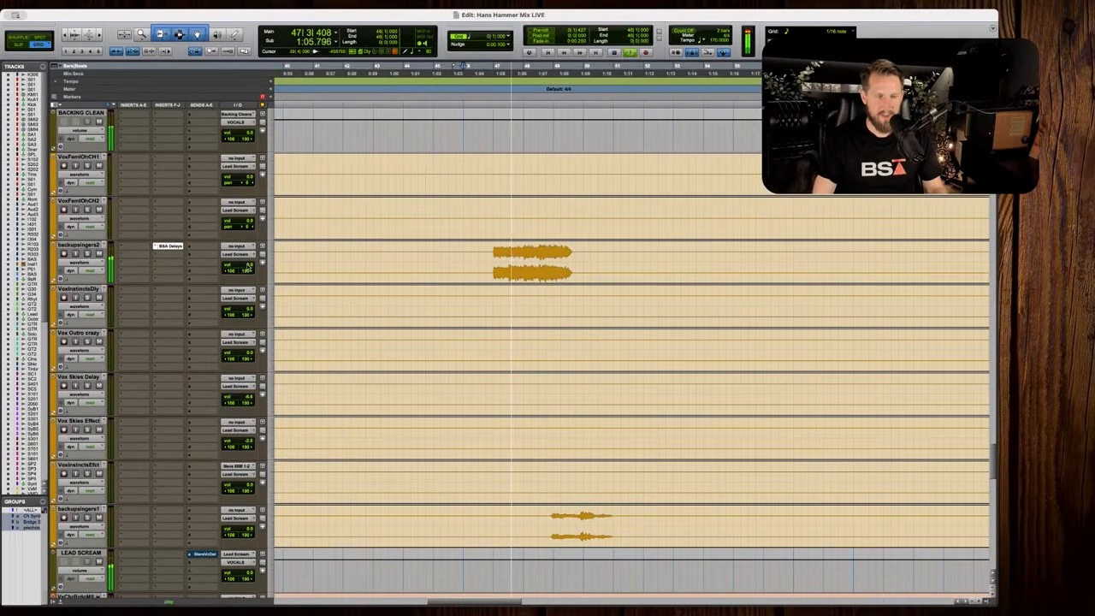
click(246, 265)
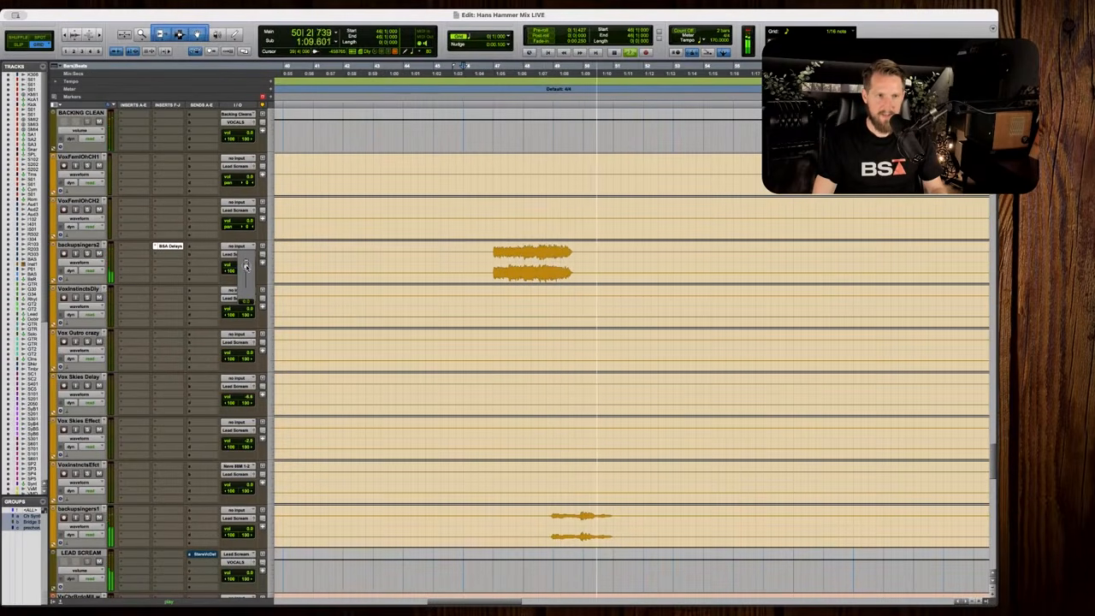
key(space)
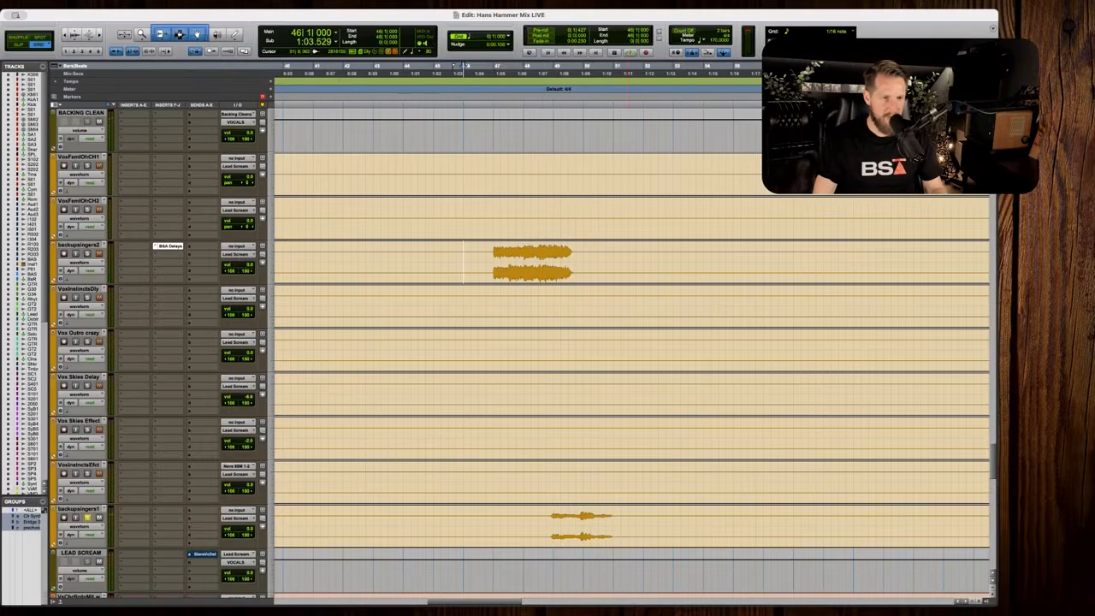
Solo the backupsingers1 track and audition its clip from 48|4|000.
click(547, 525)
scroll(546, 525, down, 2)
key(space)
scroll(582, 513, down, 3)
scroll(582, 513, right, 2)
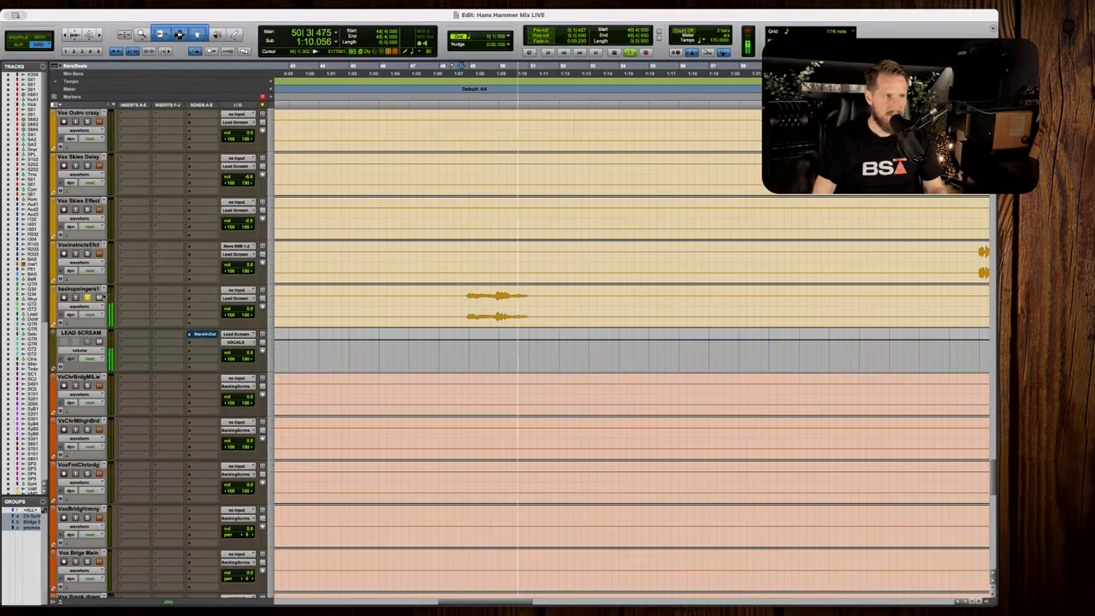
Insert the stereo UADx Empirical Labs Distressor on backupsingers1 and play the clip through it.
key(space)
click(150, 293)
mouse_move(154, 291)
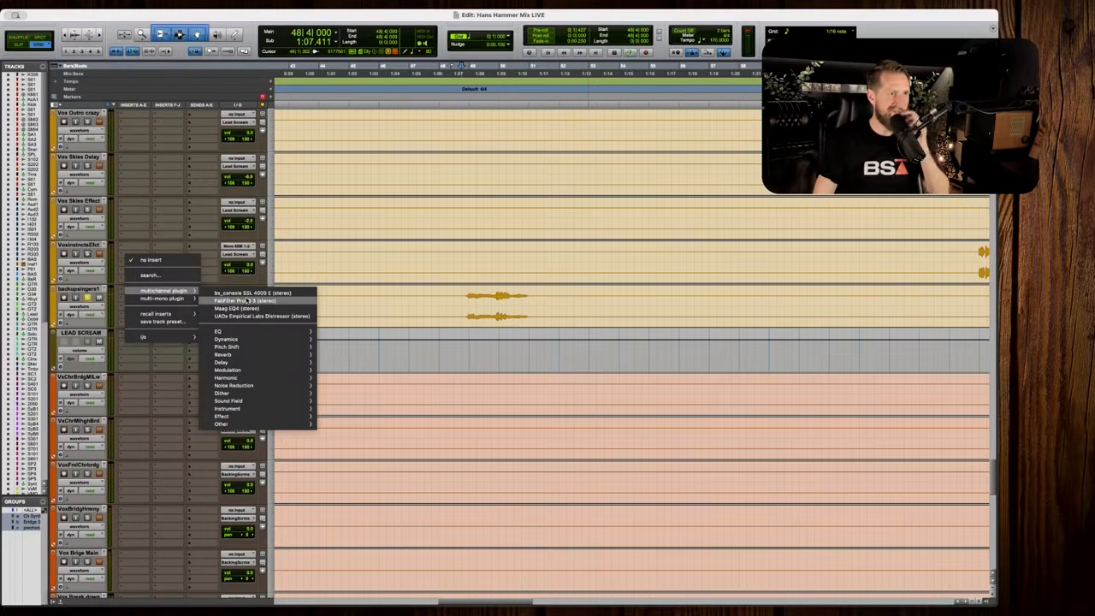
click(261, 315)
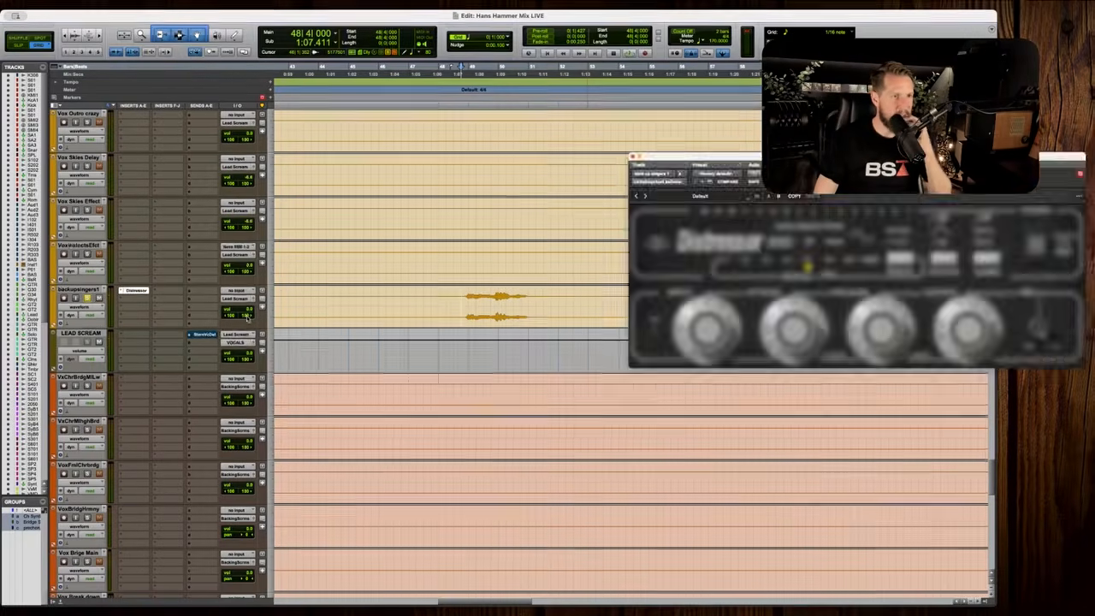
key(space)
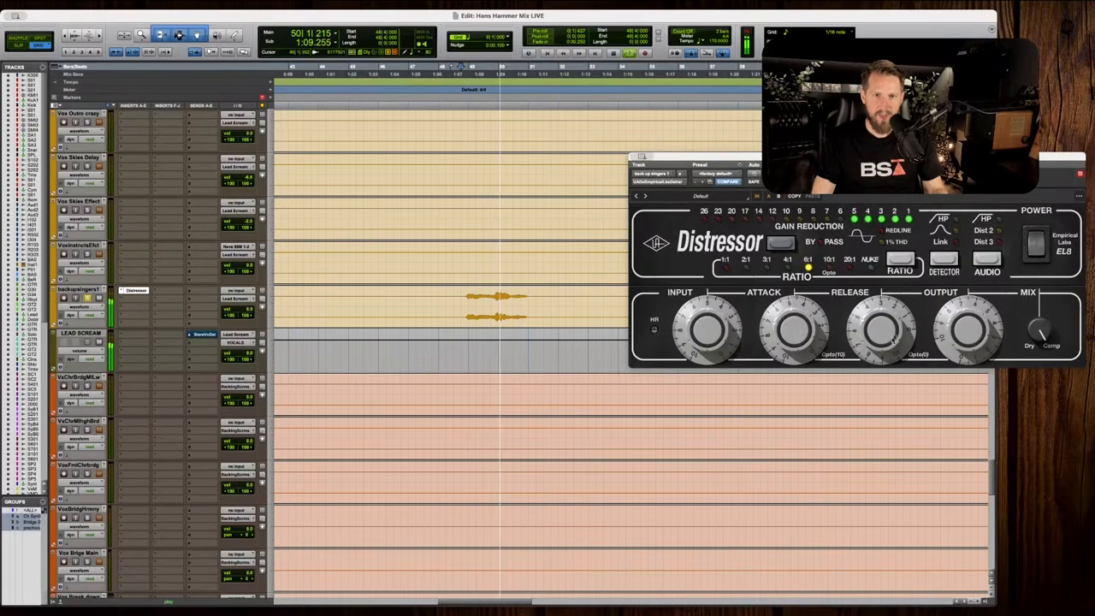
Dial in stronger Distressor compression on backupsingers1 at a 6:1 ratio over repeated playback.
key(space)
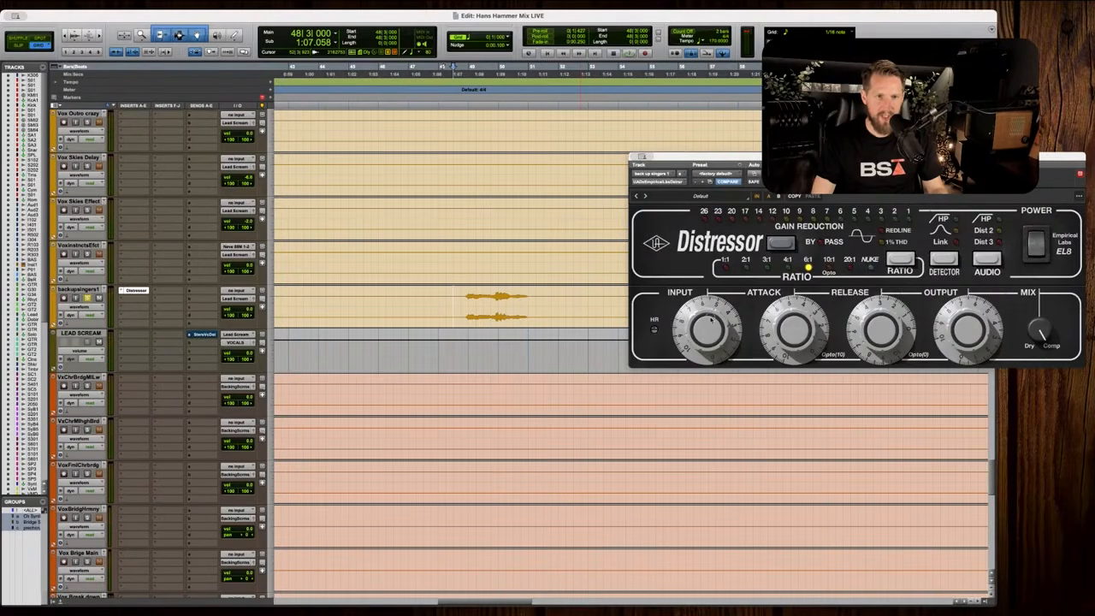
key(space)
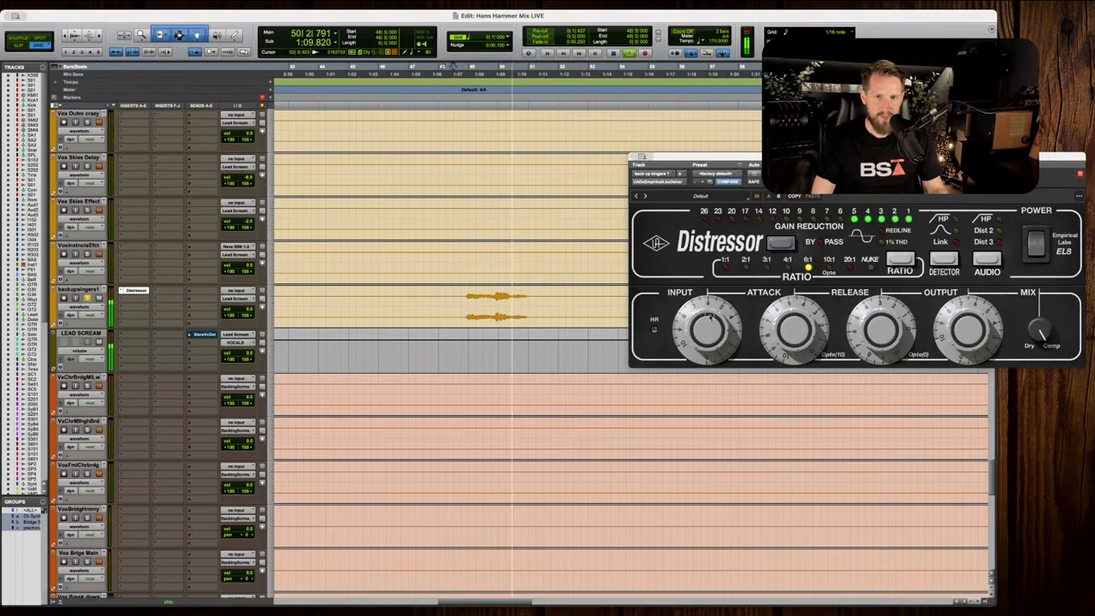
key(space)
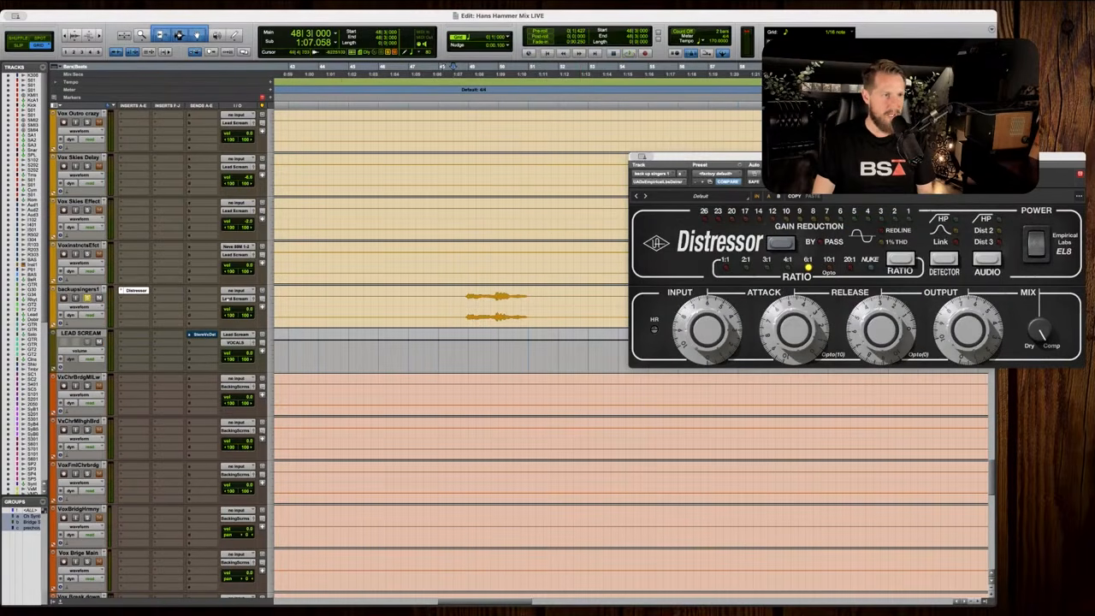
key(space)
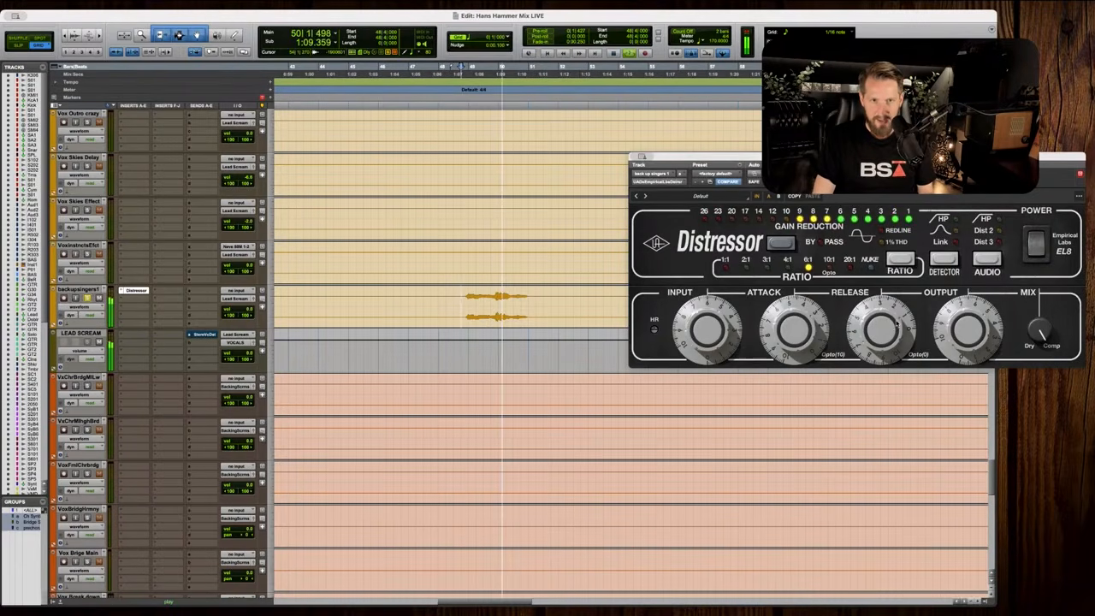
key(space)
Copy BSA Delays from backupsingers2 to backupsingers1, then readjust its reverb and increase the reverb size during playback.
scroll(196, 165, up, 4)
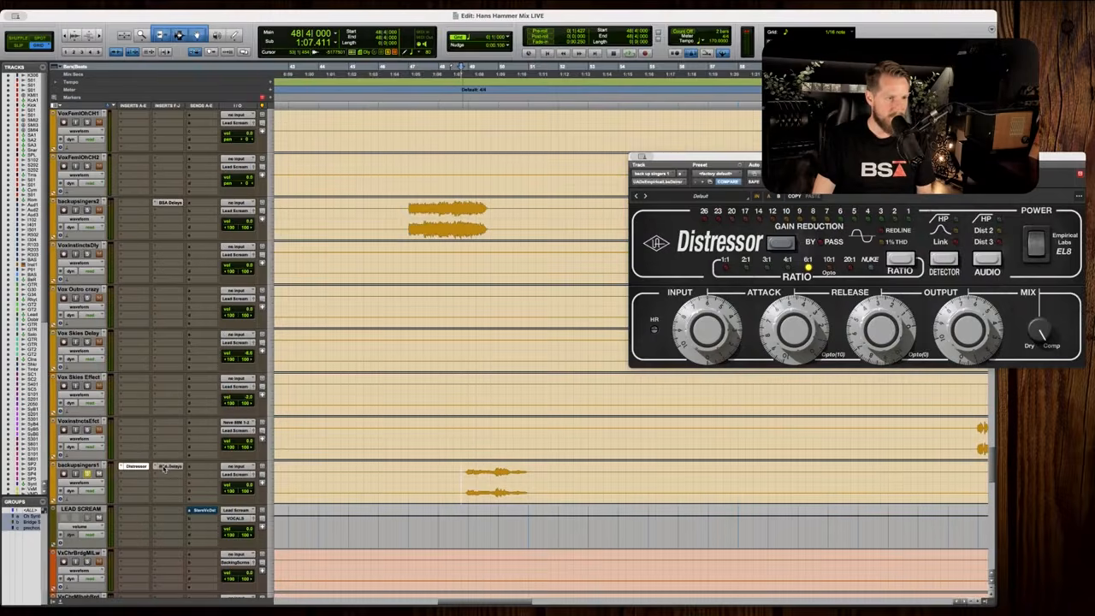
click(164, 467)
key(space)
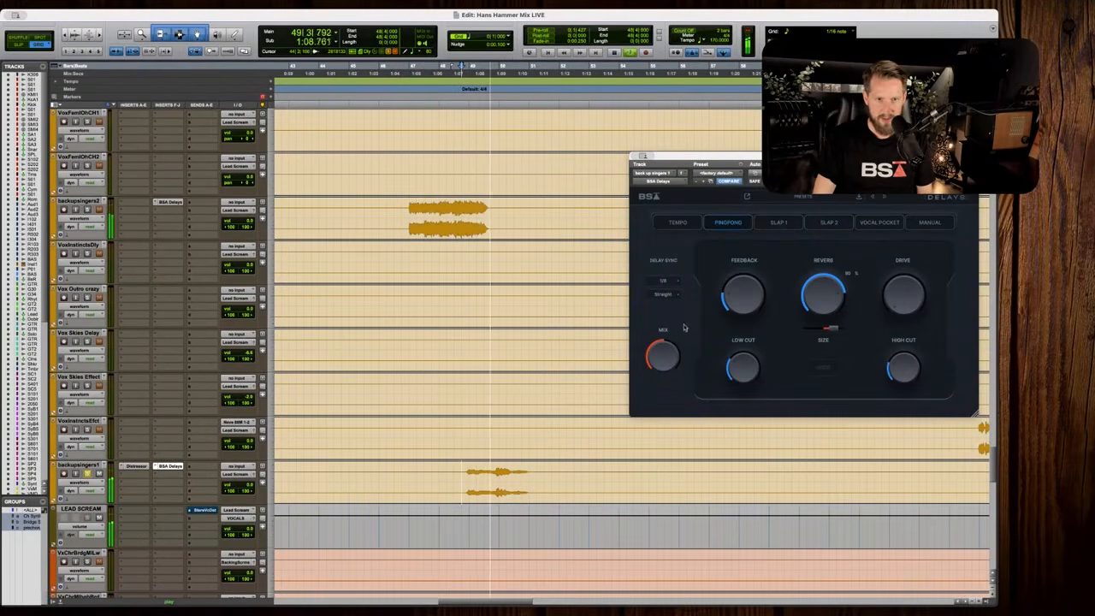
drag(669, 348, 668, 353)
drag(832, 329, 839, 331)
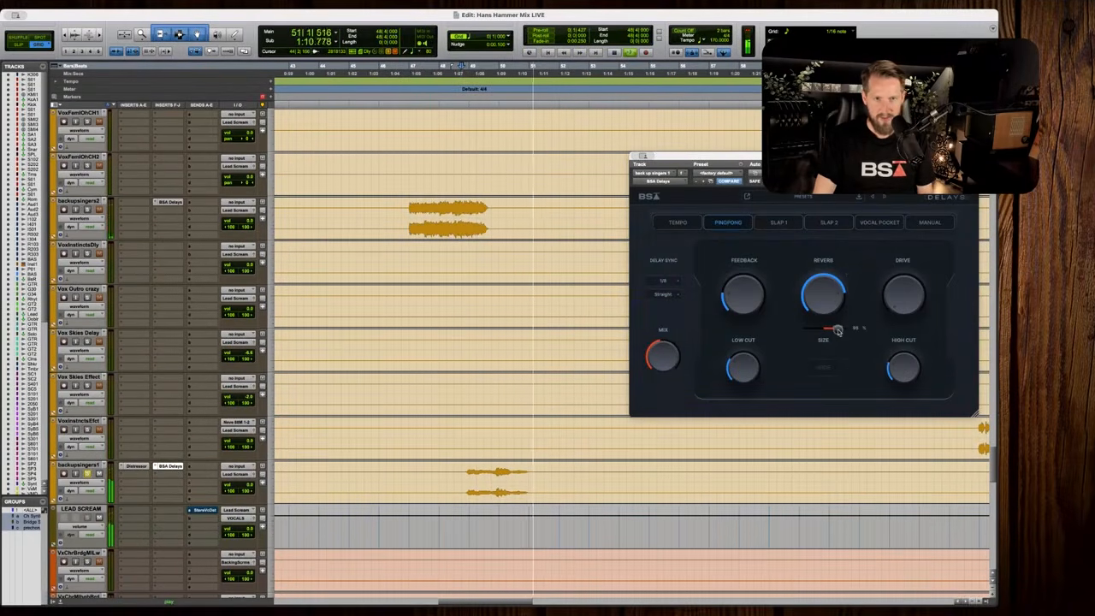
Raise the low cut and reduce the reverb size of the backupsingers1 delay while checking it in the full mix.
key(space)
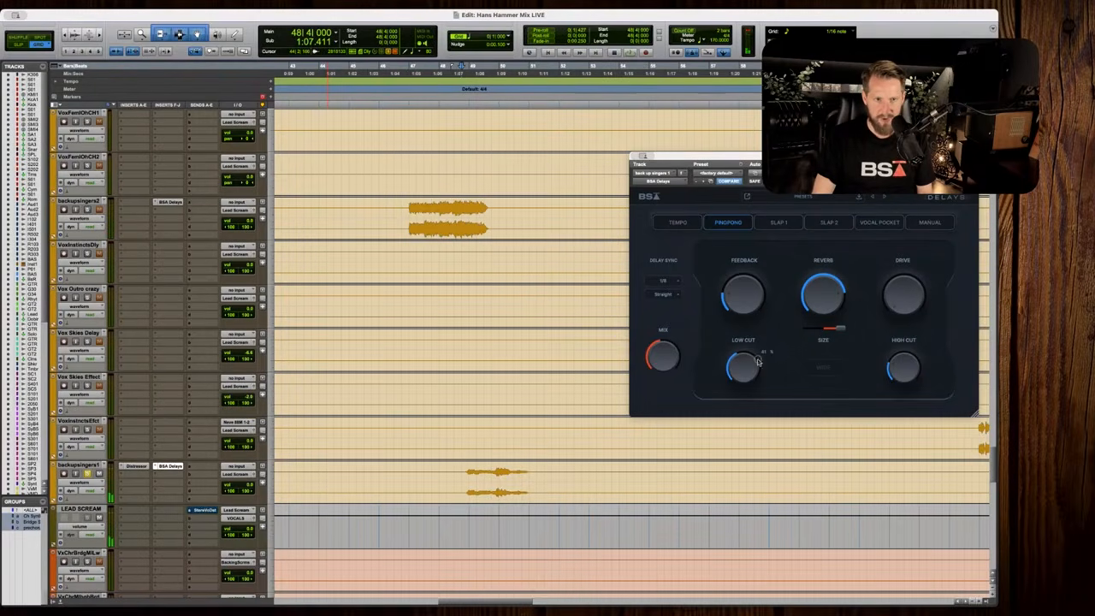
key(space)
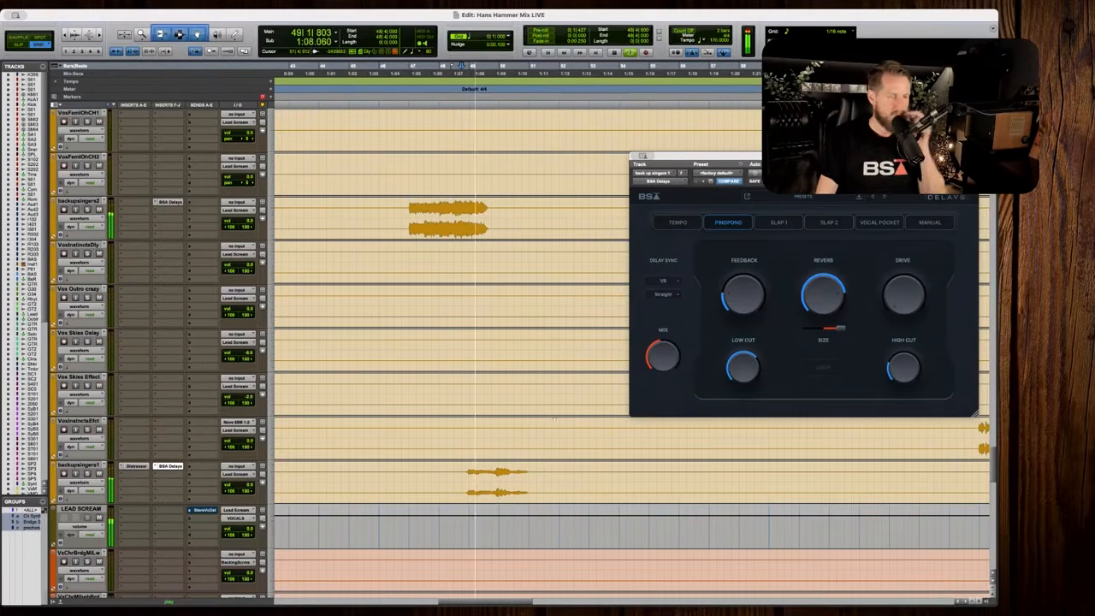
drag(841, 328, 835, 329)
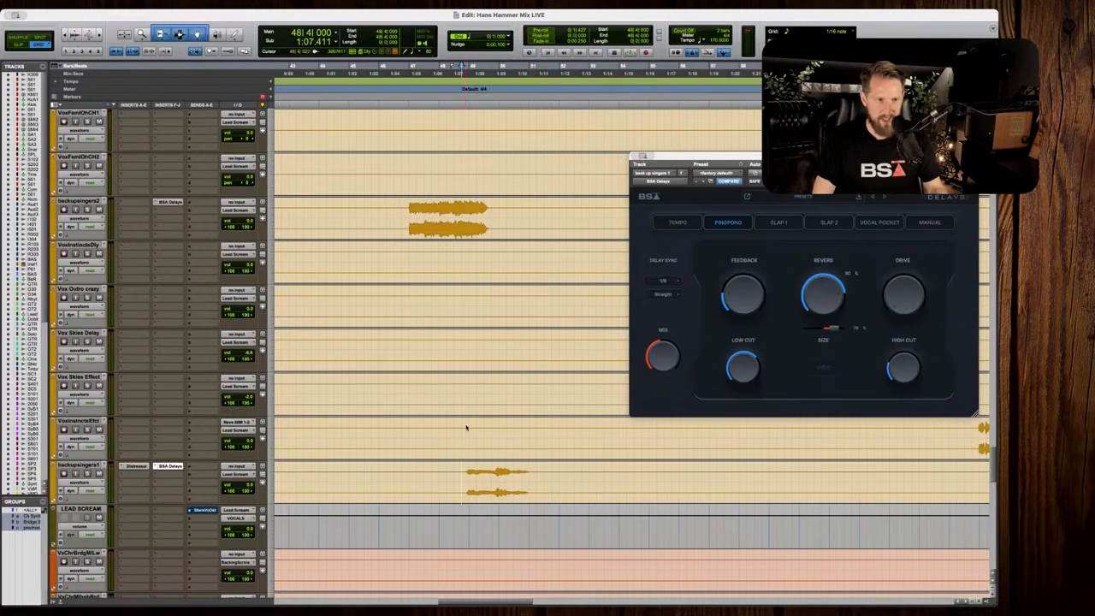
key(space)
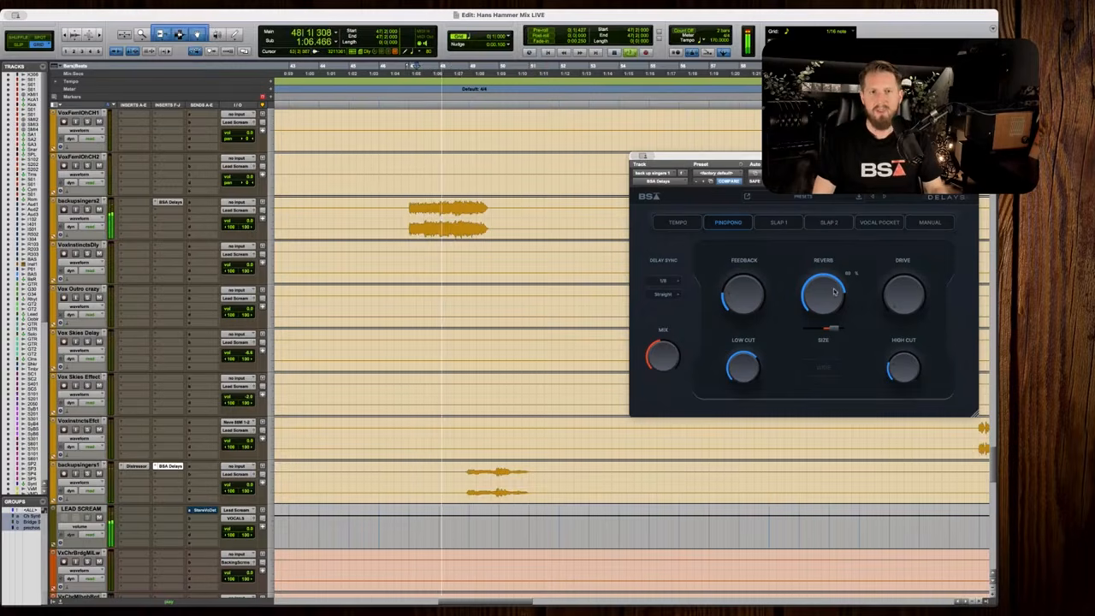
Lower the backupsingers1 volume to -2.0 dB and replay it in the full mix from 48|3|000.
mouse_move(829, 296)
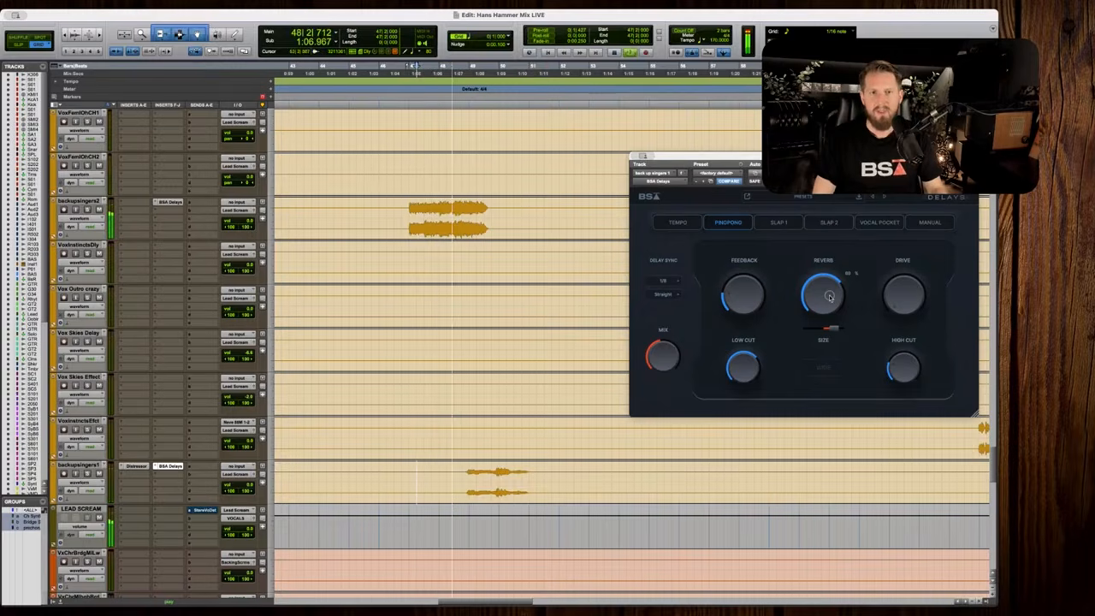
click(242, 484)
drag(242, 484, 242, 491)
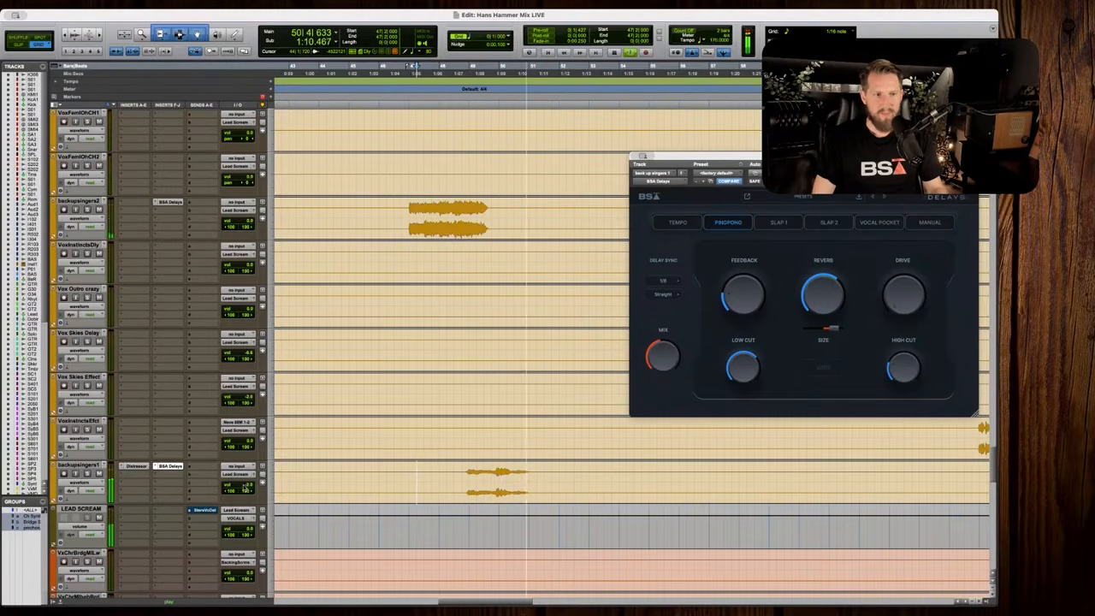
key(space)
click(452, 471)
scroll(450, 471, down, 1)
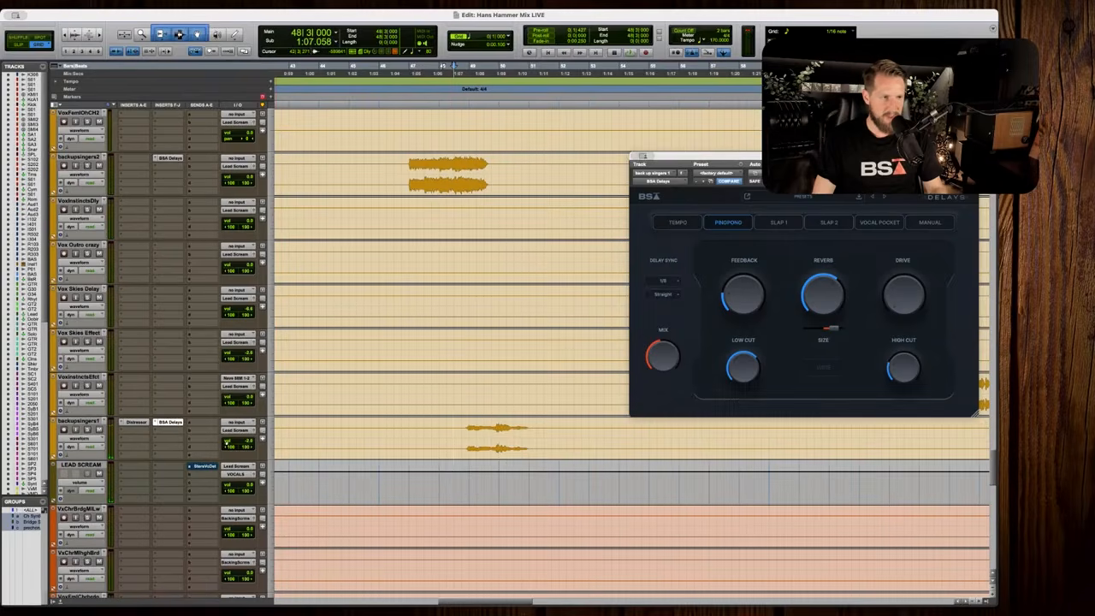
key(space)
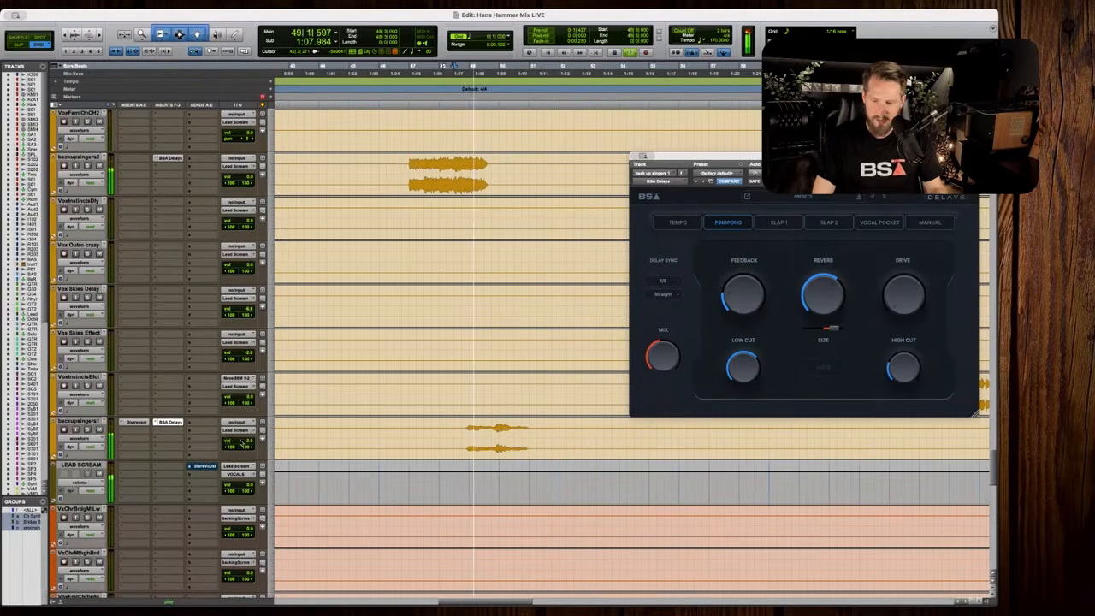
Lower the backupsingers1 volume to -2.7 dB, then increase its delay's reverb size while replaying the phrase in the full mix.
click(240, 441)
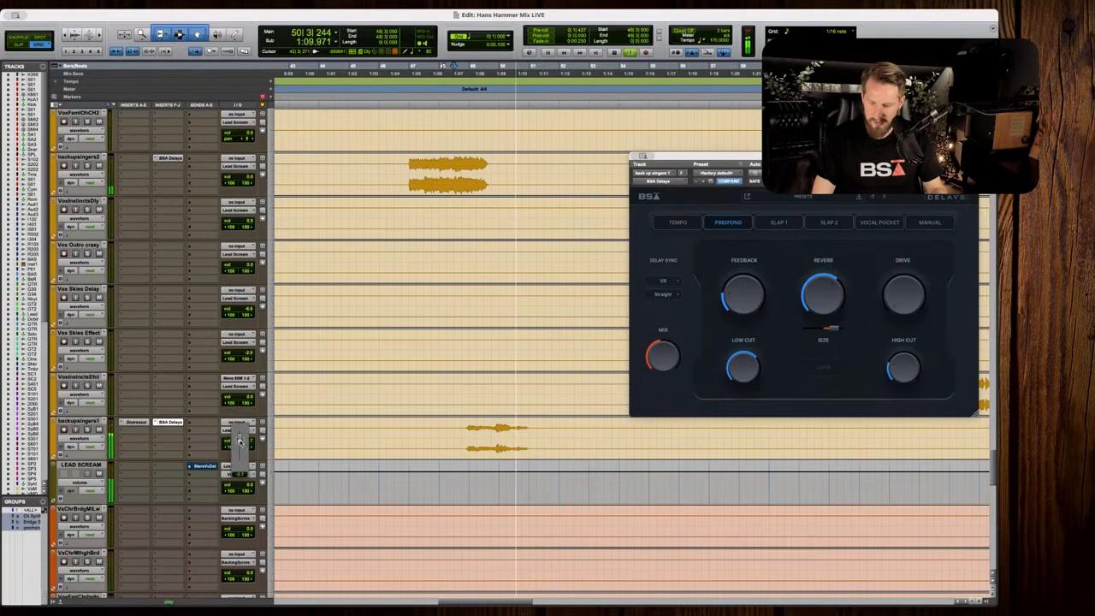
drag(239, 440, 247, 440)
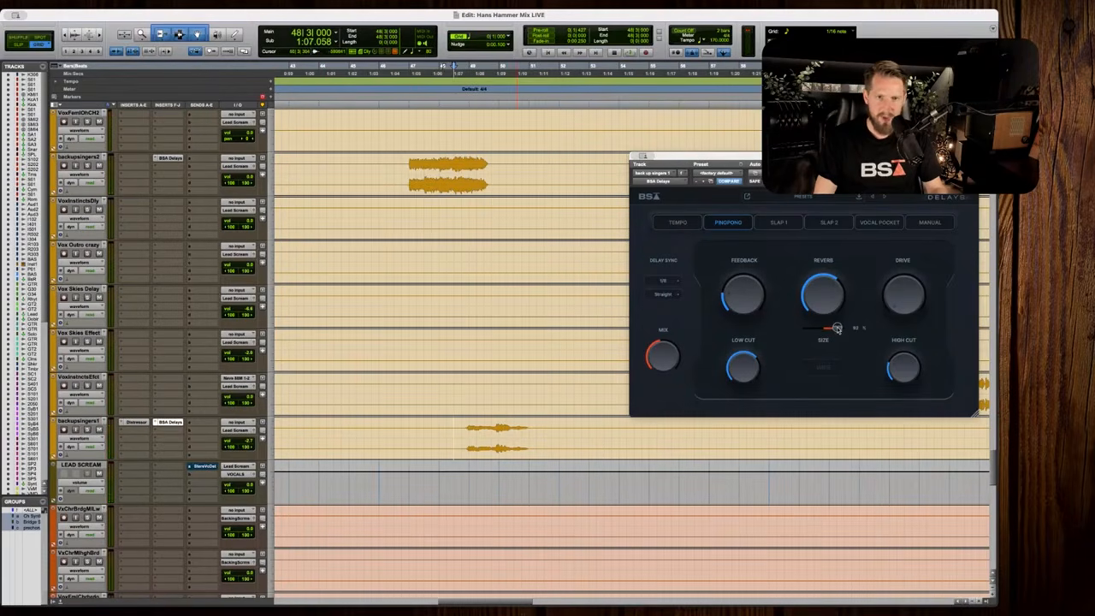
key(space)
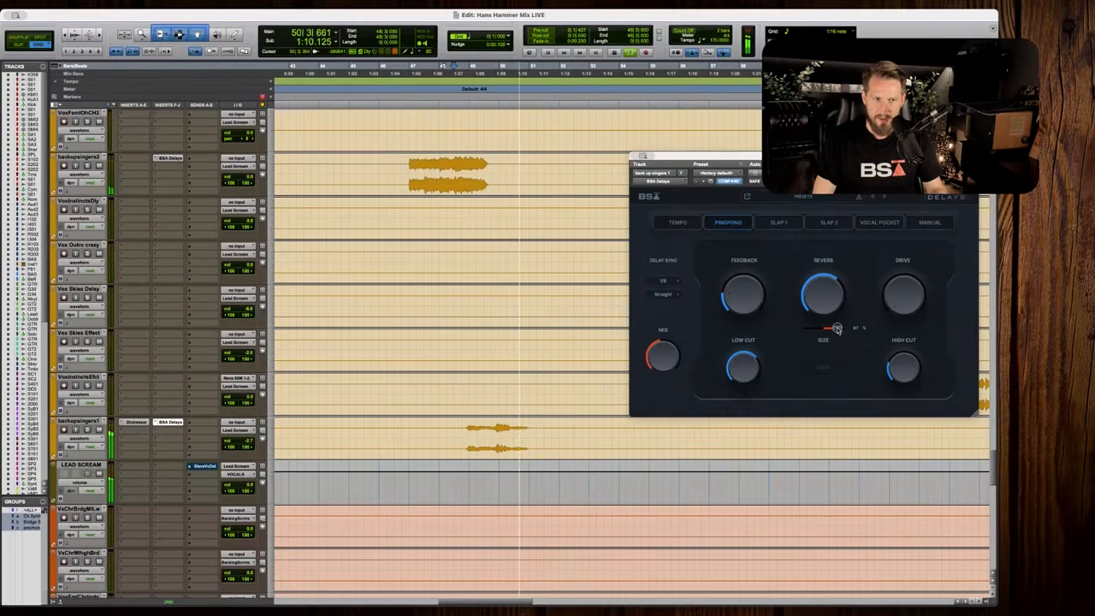
key(space)
Play the mix from 47|4|000 and fine-tune the backupsingers1 volume during playback.
click(486, 432)
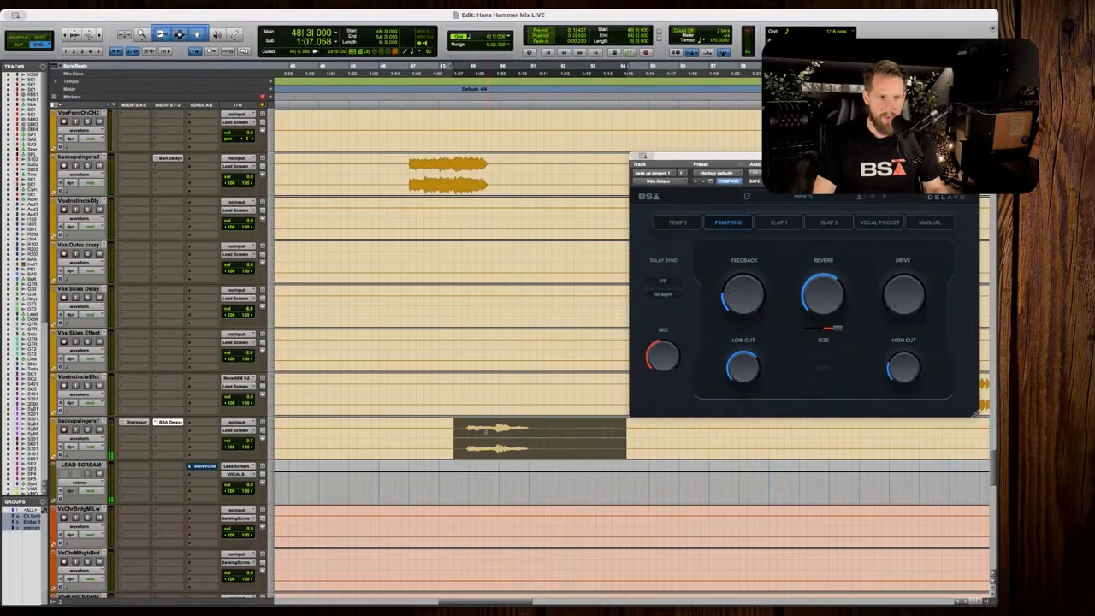
click(433, 426)
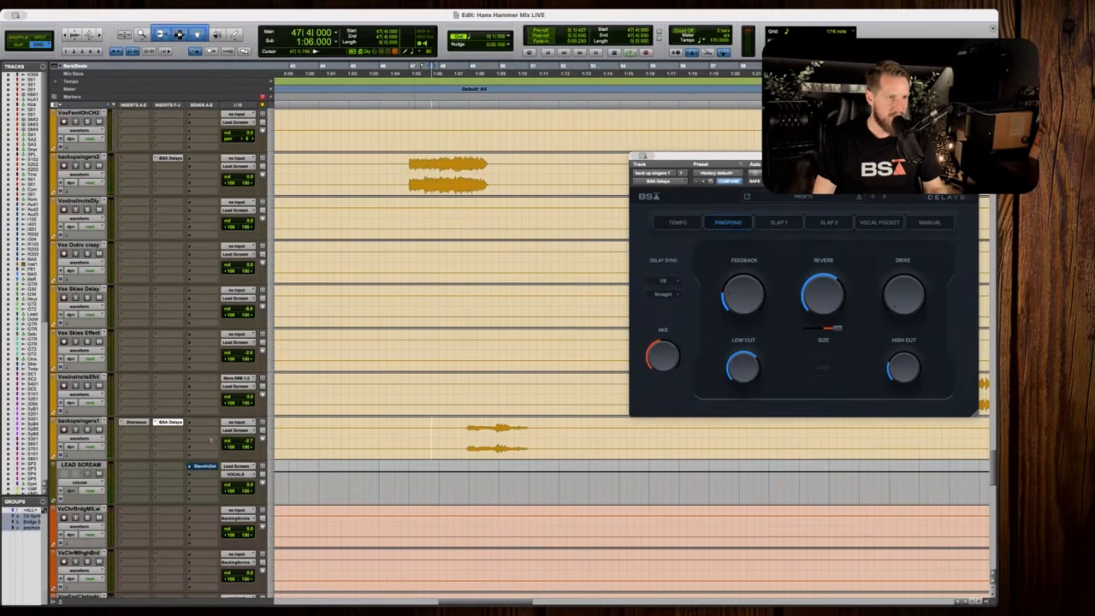
key(space)
drag(244, 440, 247, 442)
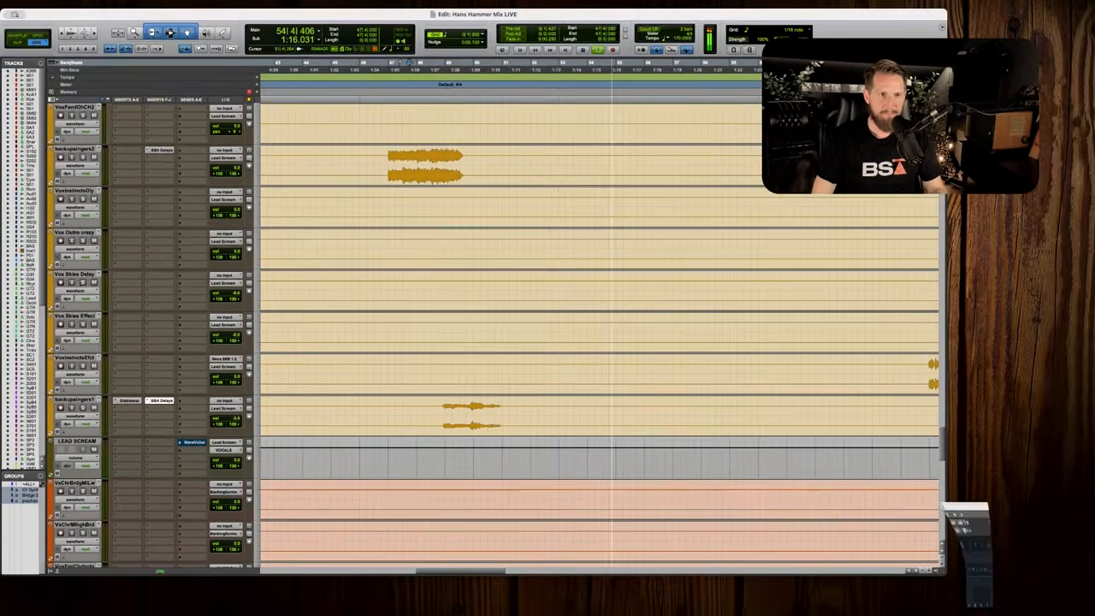
Lower the GTR Funk volume to -6.1 dB while playing the mix from 51|1|000.
scroll(633, 342, up, 10)
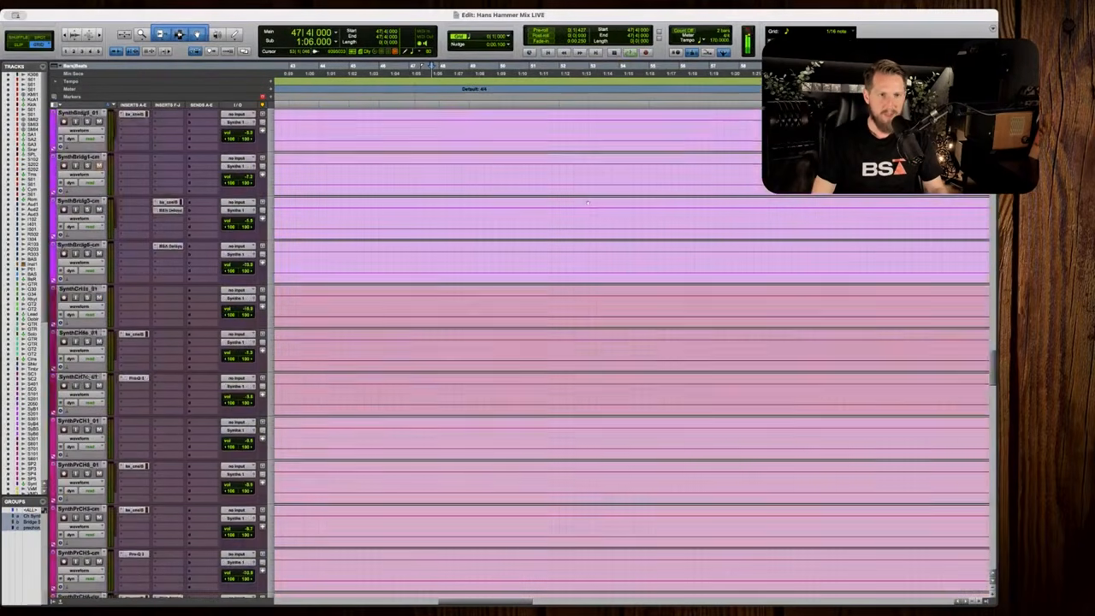
scroll(633, 342, up, 10)
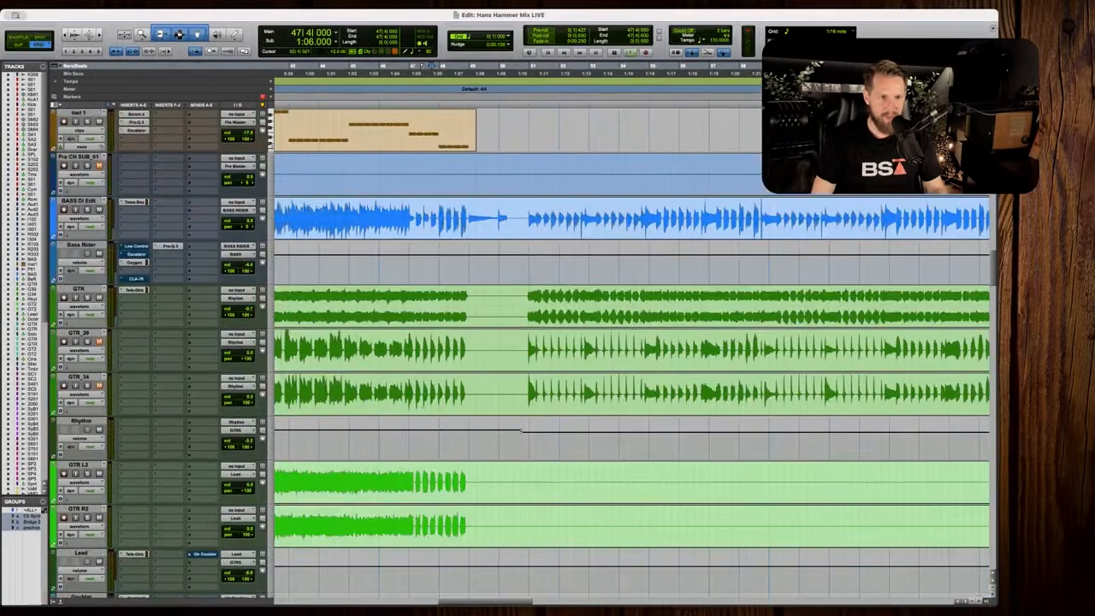
key(r)
key(r)
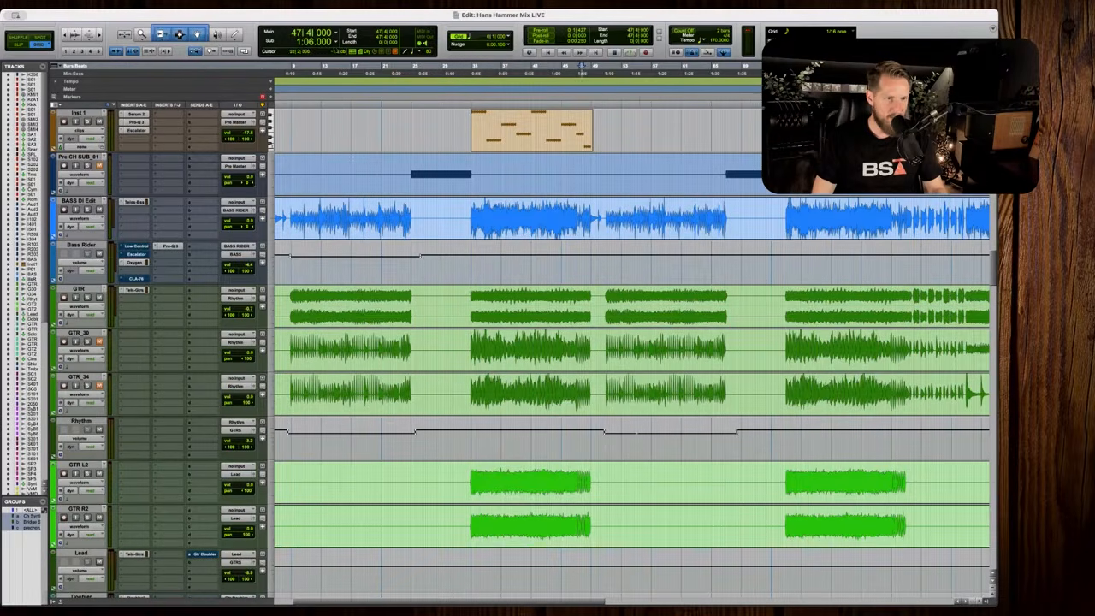
scroll(633, 342, down, 5)
key(t)
key(t)
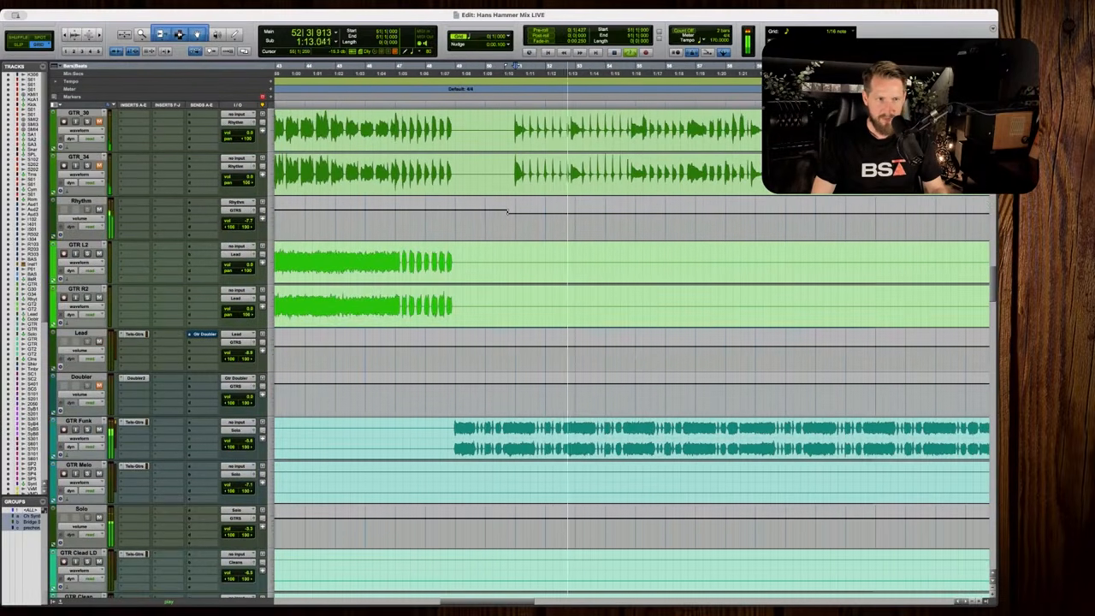
key(r)
key(r)
key(r)
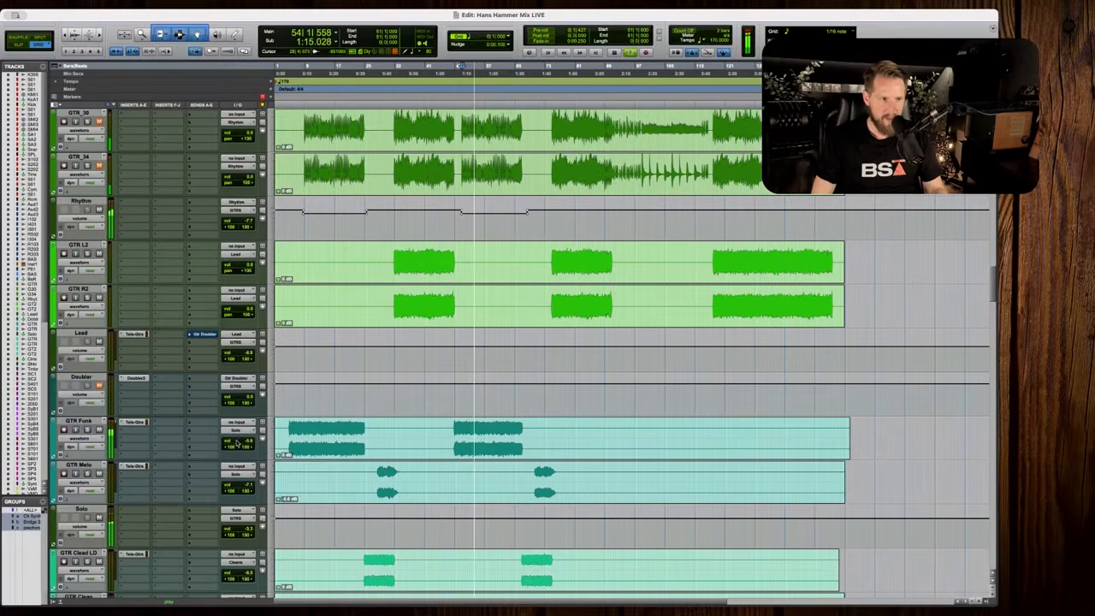
drag(236, 442, 236, 441)
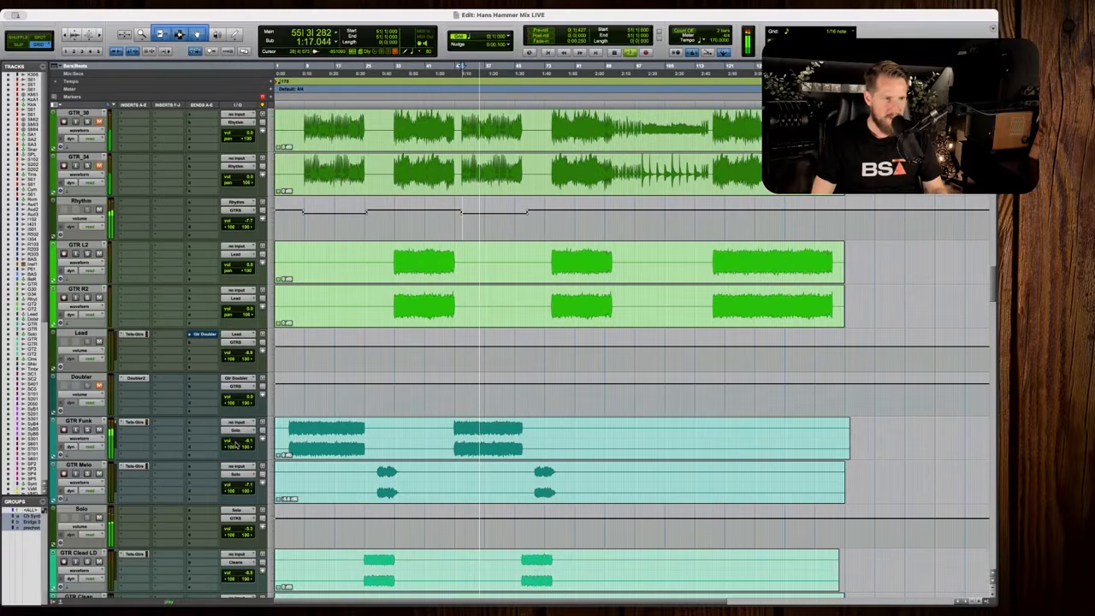
key(space)
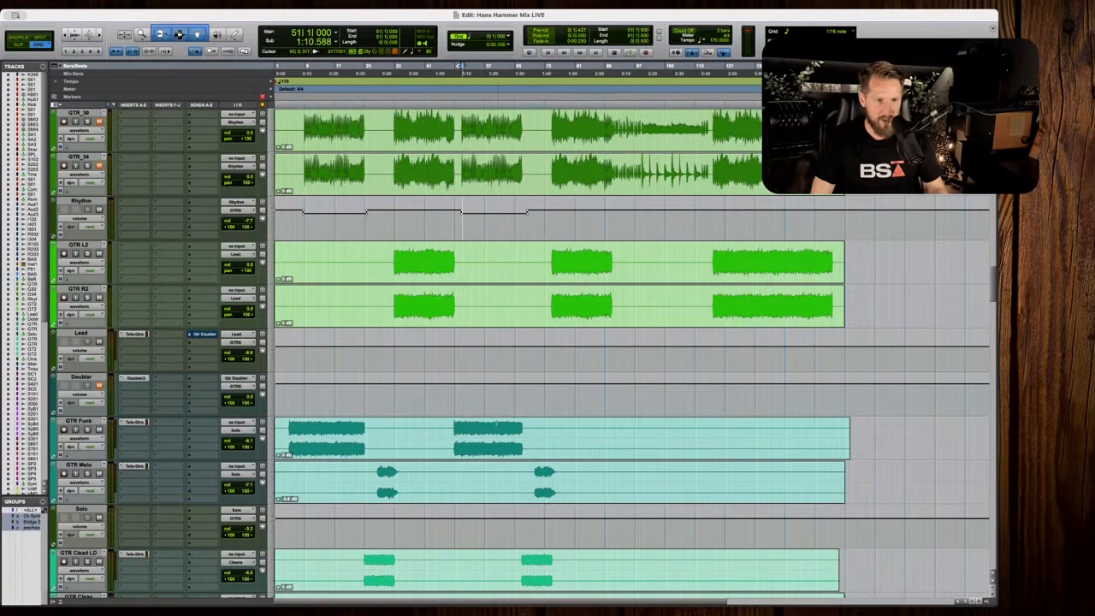
Replay the start of the second GTR Funk section in the full mix from 48|4|889.
key(t)
key(t)
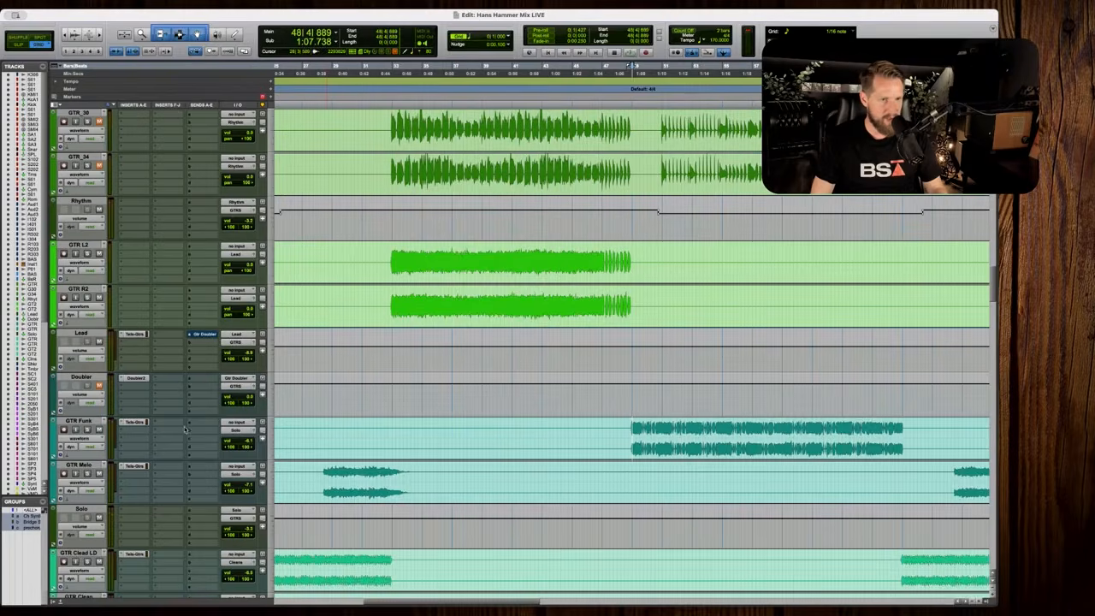
key(space)
key(r)
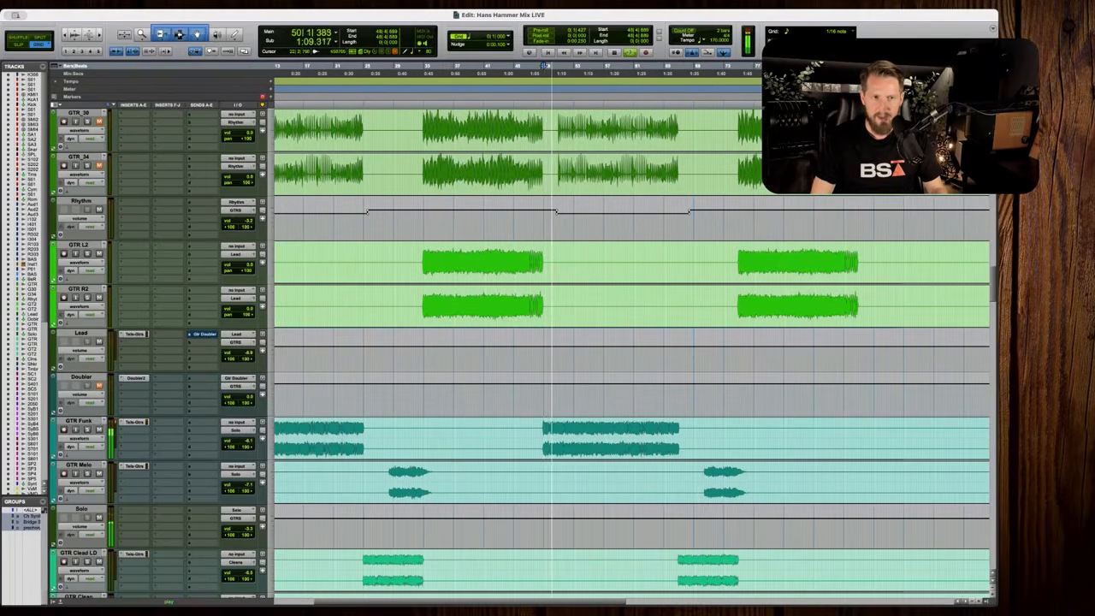
key(super+bracketright)
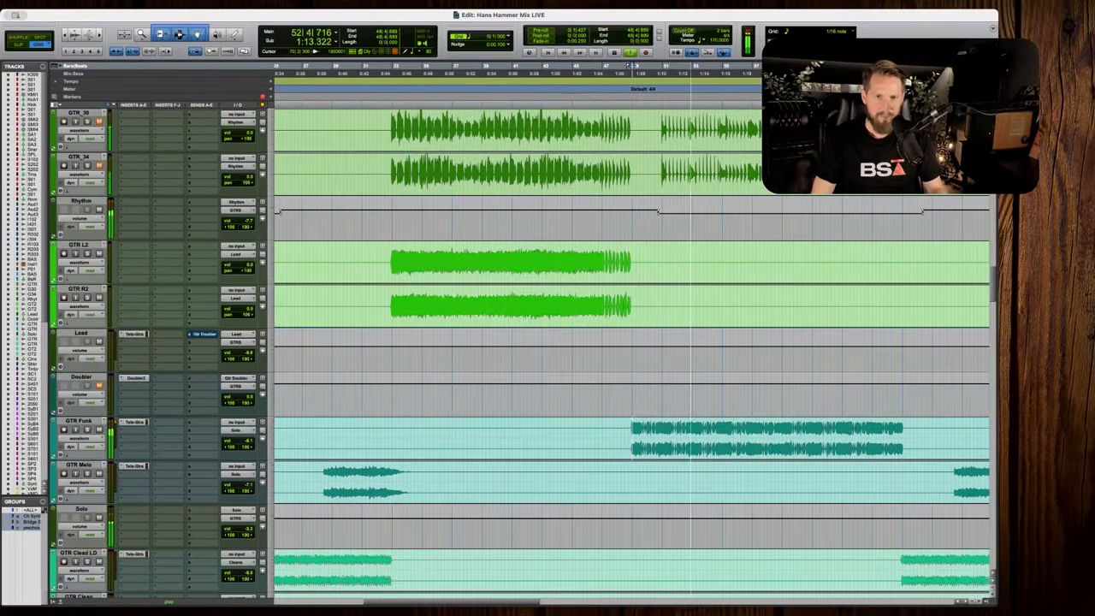
key(super+bracketleft)
scroll(598, 402, right, 3)
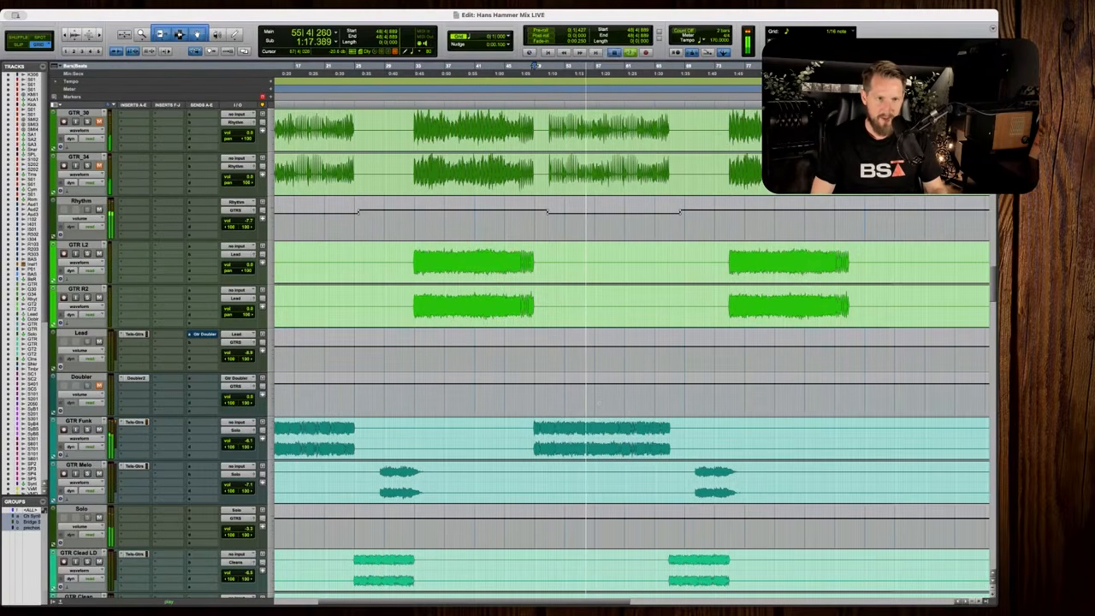
Examine the lead vocal arrangement, marking the Vox Main verses, the Vox CH Main choruses and the ending phrases on Vox Main and Vox Main Dbl.
scroll(598, 403, down, 10)
scroll(599, 404, down, 10)
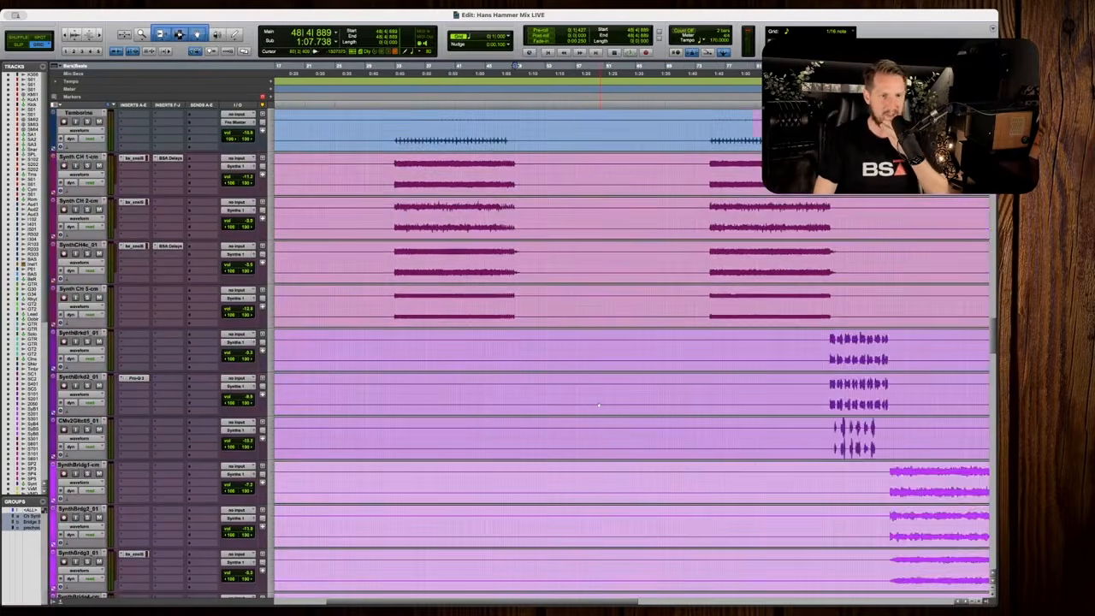
scroll(599, 404, down, 6)
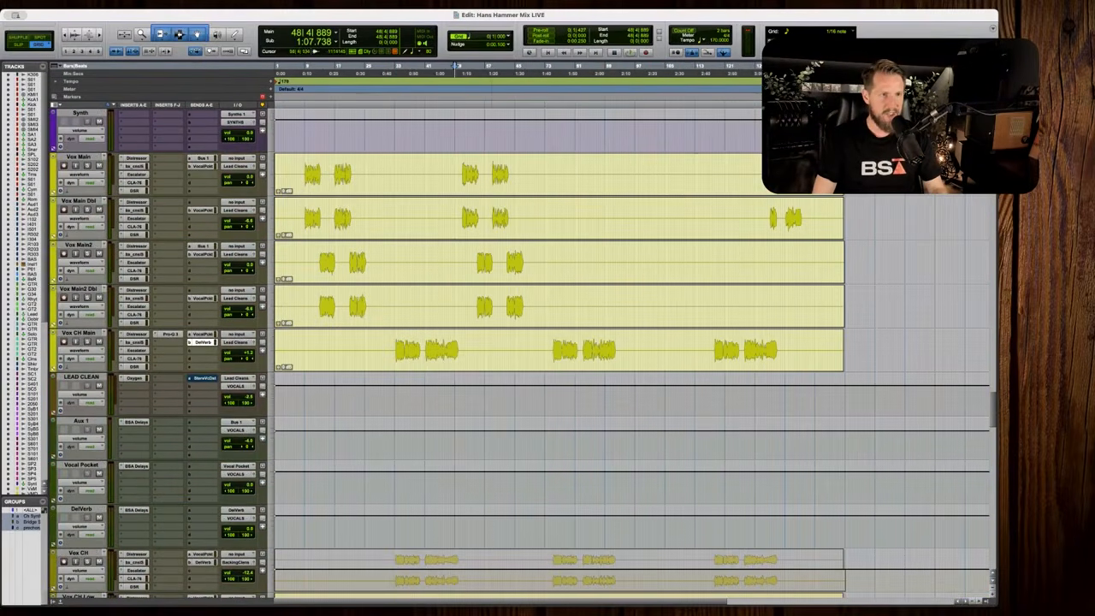
drag(299, 171, 576, 308)
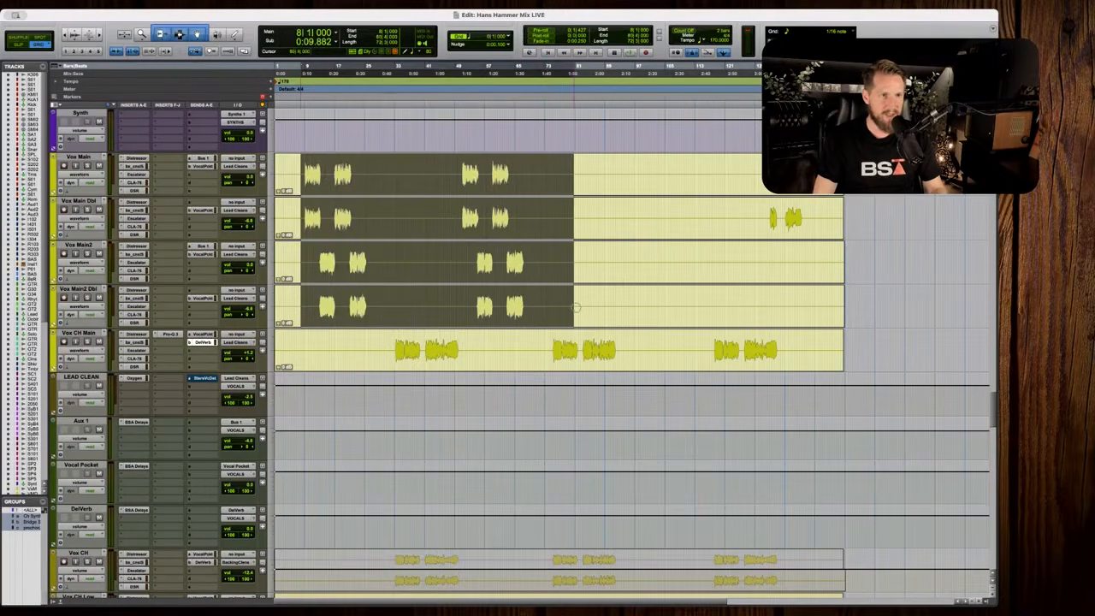
drag(386, 351, 817, 345)
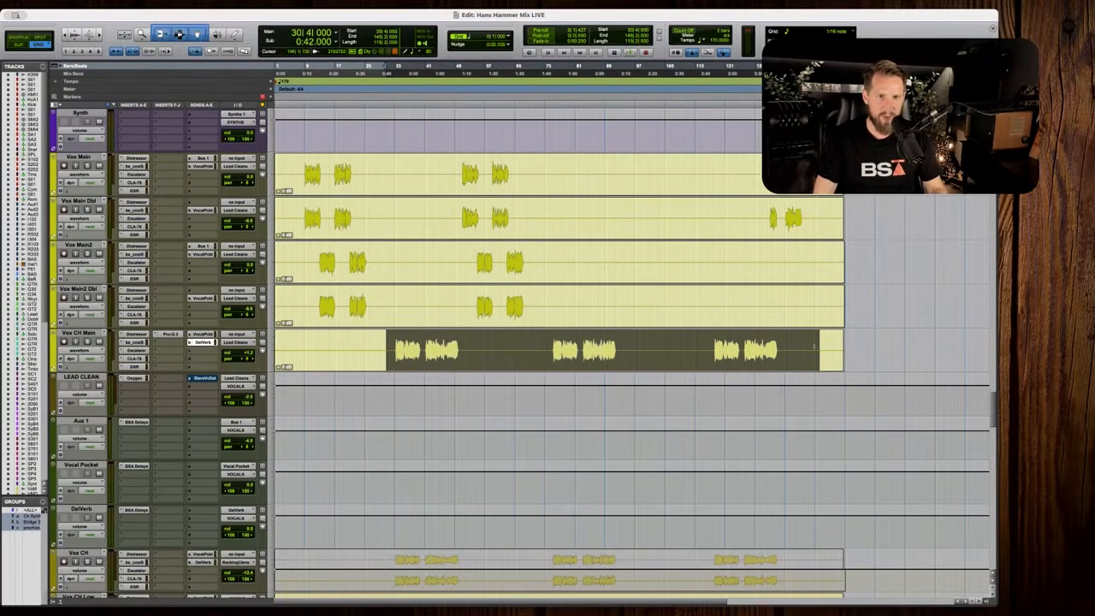
drag(765, 176, 830, 217)
key(t)
key(t)
key(t)
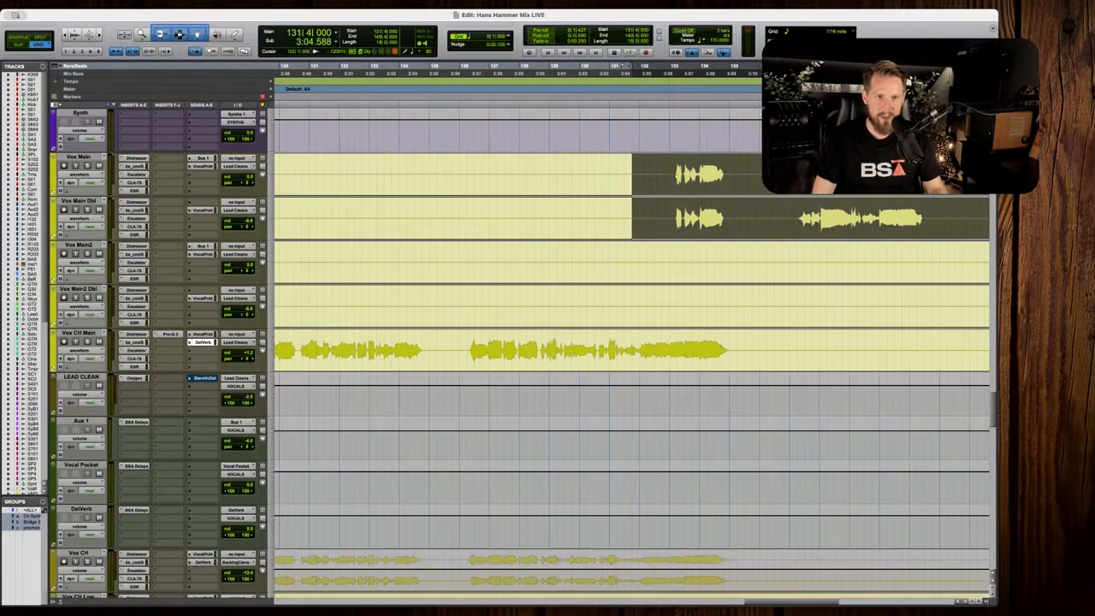
Play the song's ending from 133|1|000 and listen to the Vox Main and Vox Main Dbl phrases in the mix.
click(669, 175)
scroll(354, 181, right, 5)
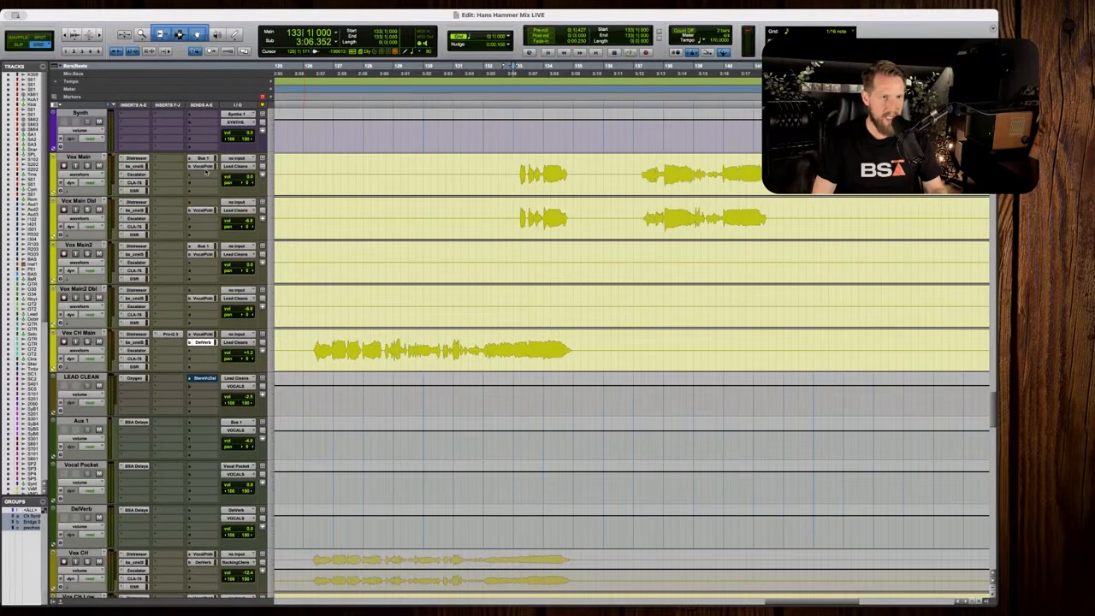
key(space)
scroll(275, 182, right, 3)
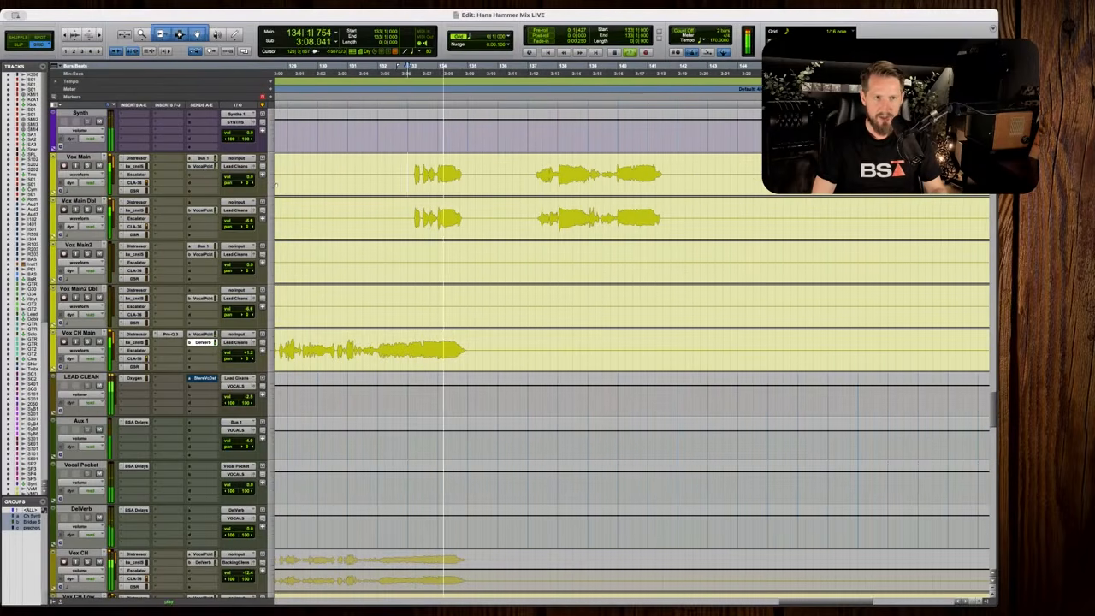
scroll(485, 190, right, 1)
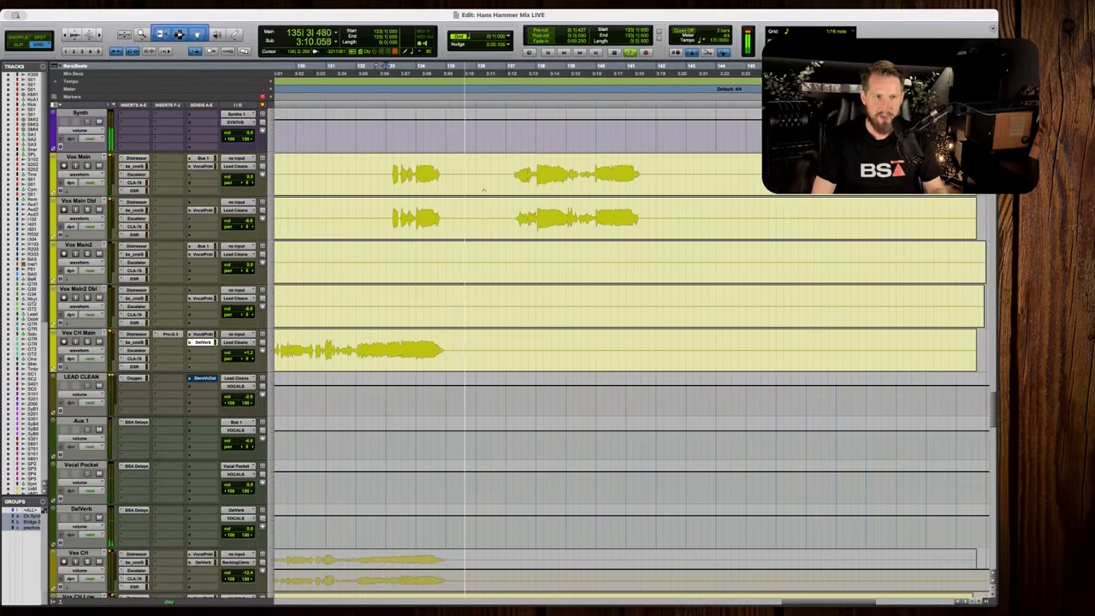
scroll(483, 190, down, 8)
scroll(480, 191, up, 10)
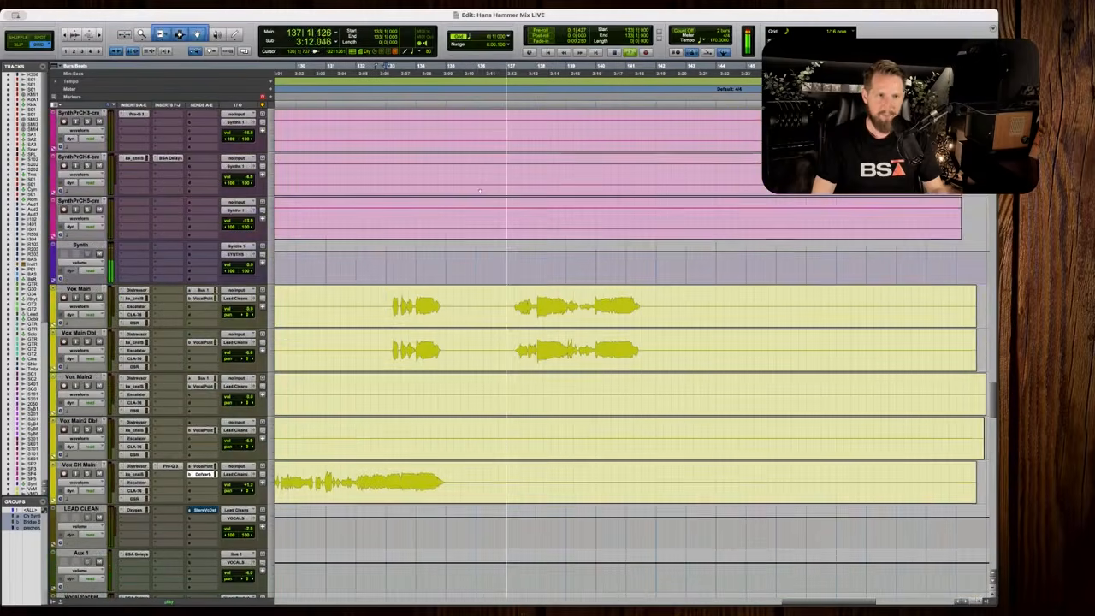
scroll(480, 190, down, 2)
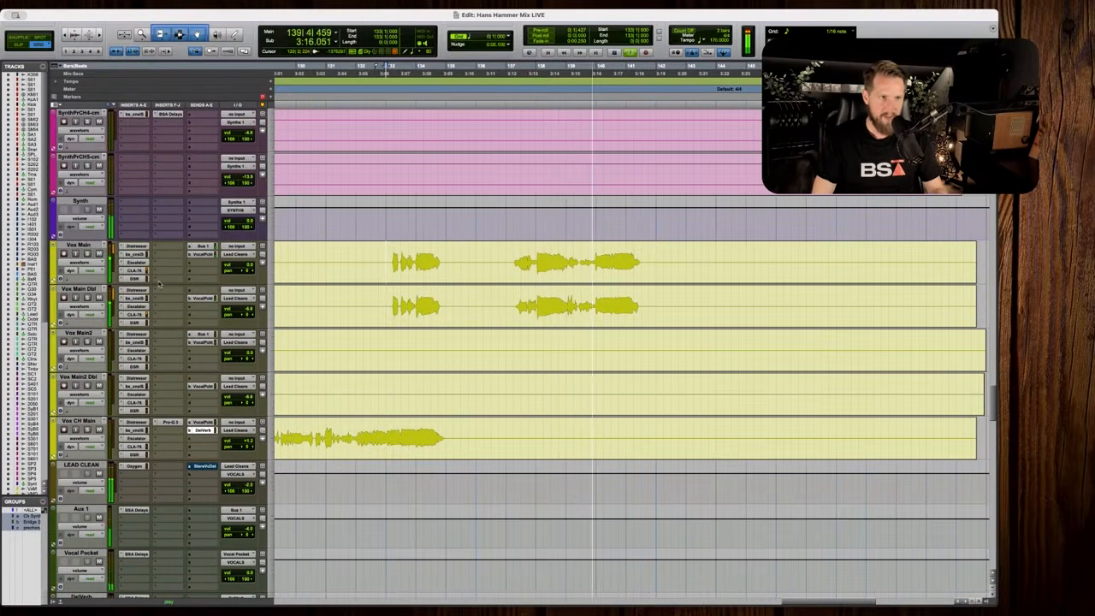
key(space)
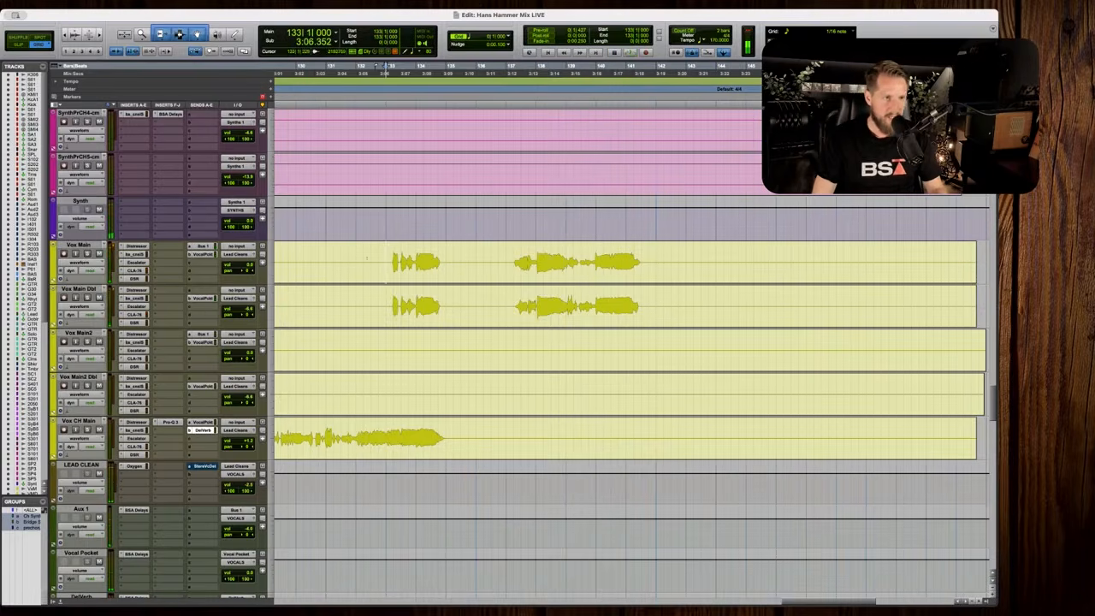
scroll(373, 258, left, 1)
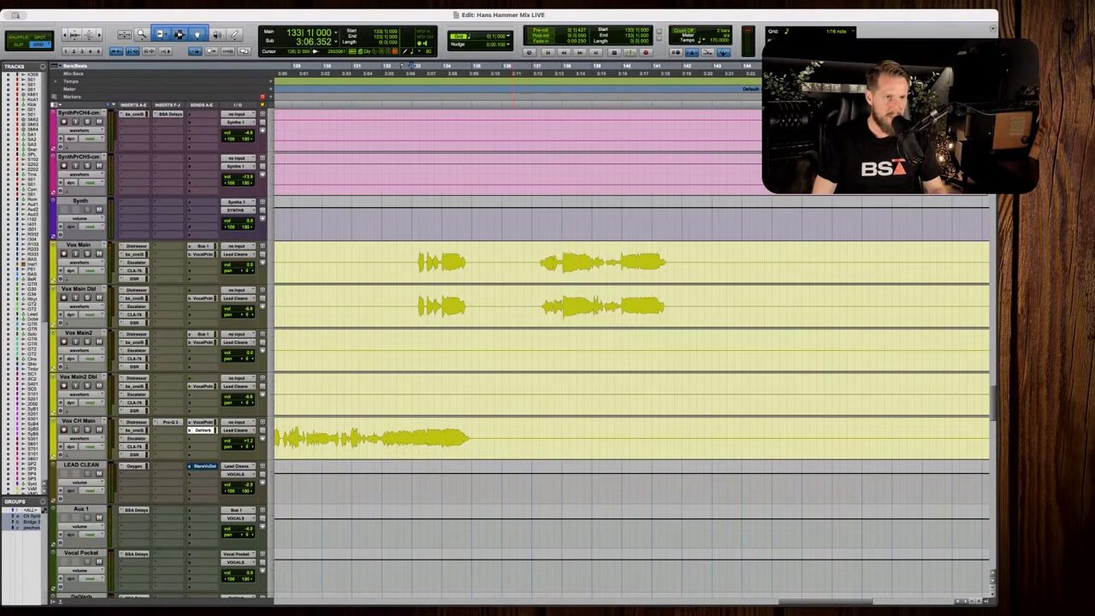
Separate the final Vox Main phrase from 136|3|000, move it down to Vox CH Main at the same time position, and play it.
drag(515, 254, 750, 256)
key(b)
drag(628, 270, 625, 429)
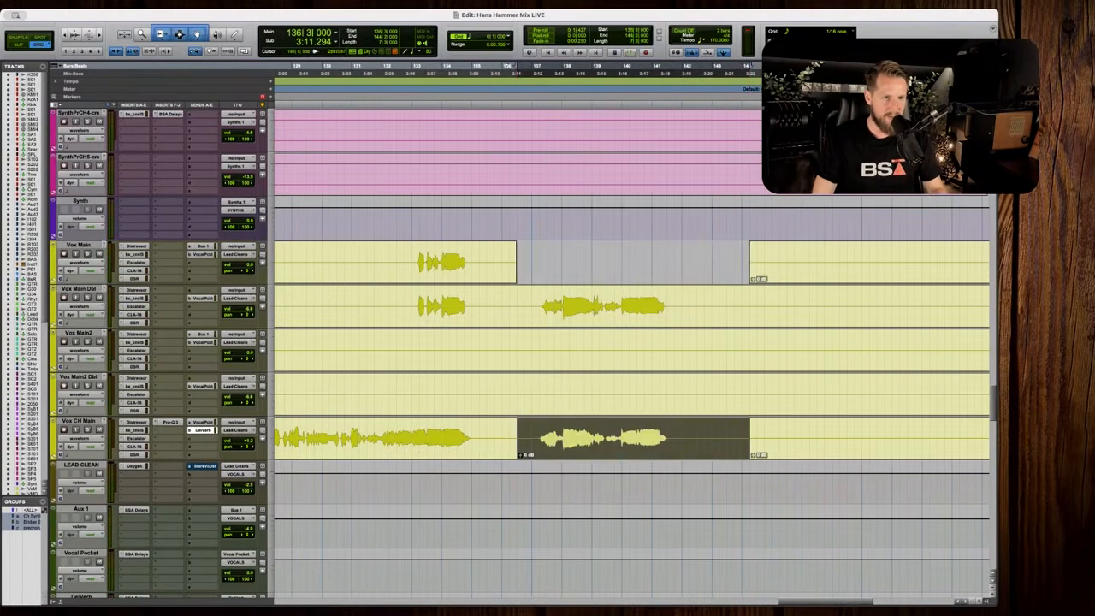
click(525, 387)
key(space)
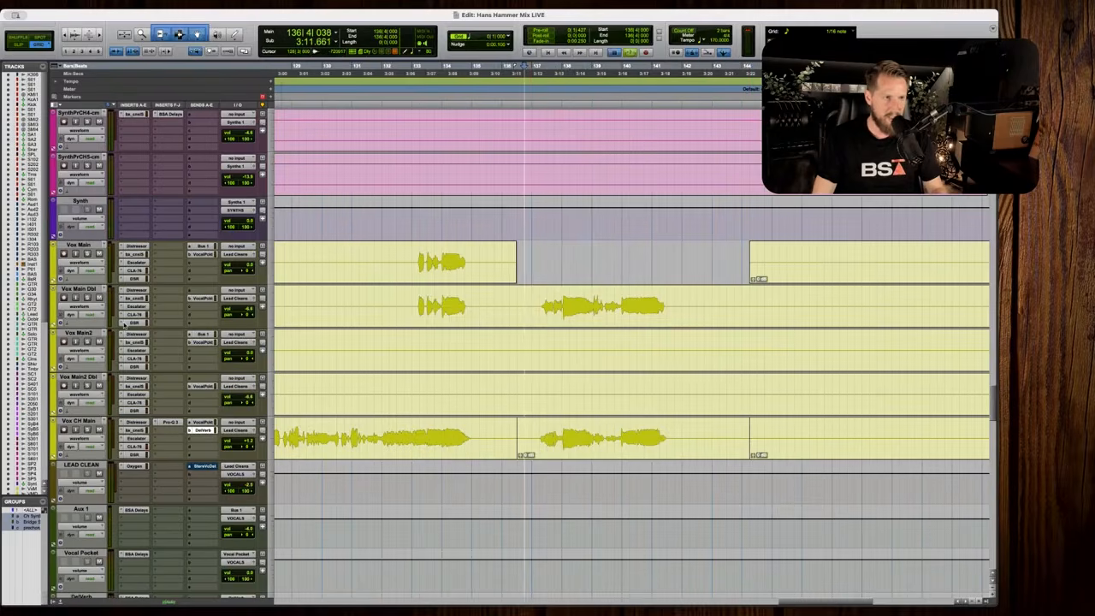
Check the Vox CH Main volume automation around the moved phrase and return the track to waveform view.
click(92, 440)
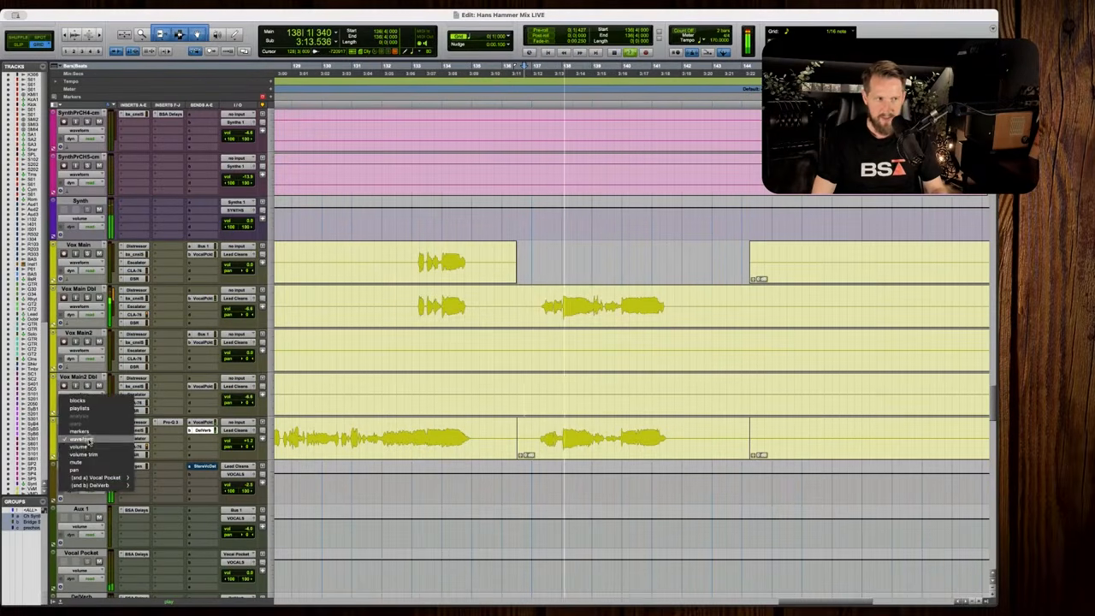
click(91, 447)
key(r)
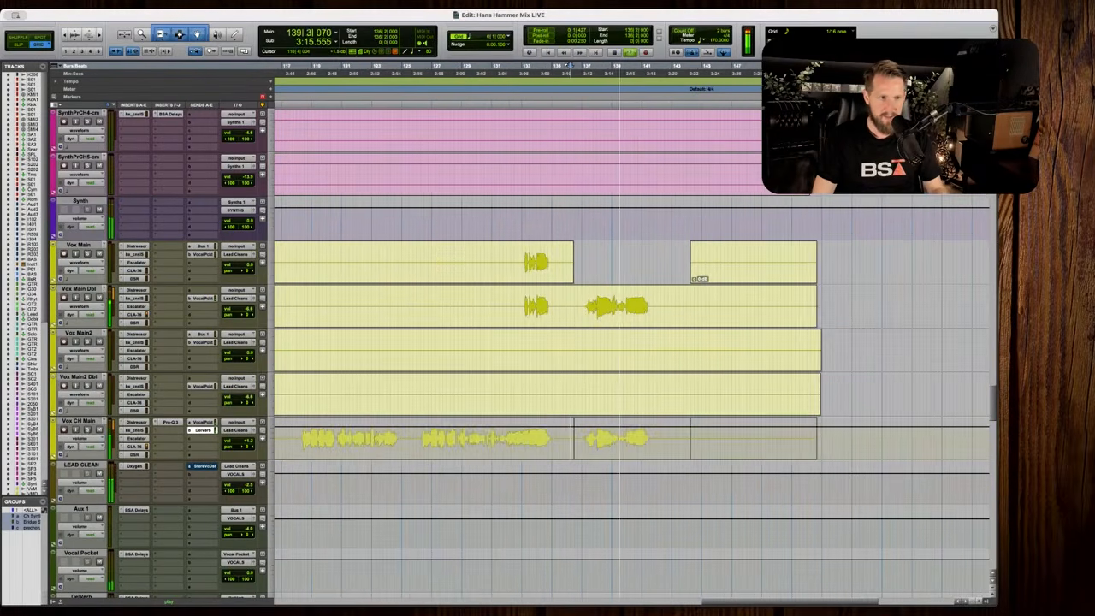
click(91, 439)
click(91, 432)
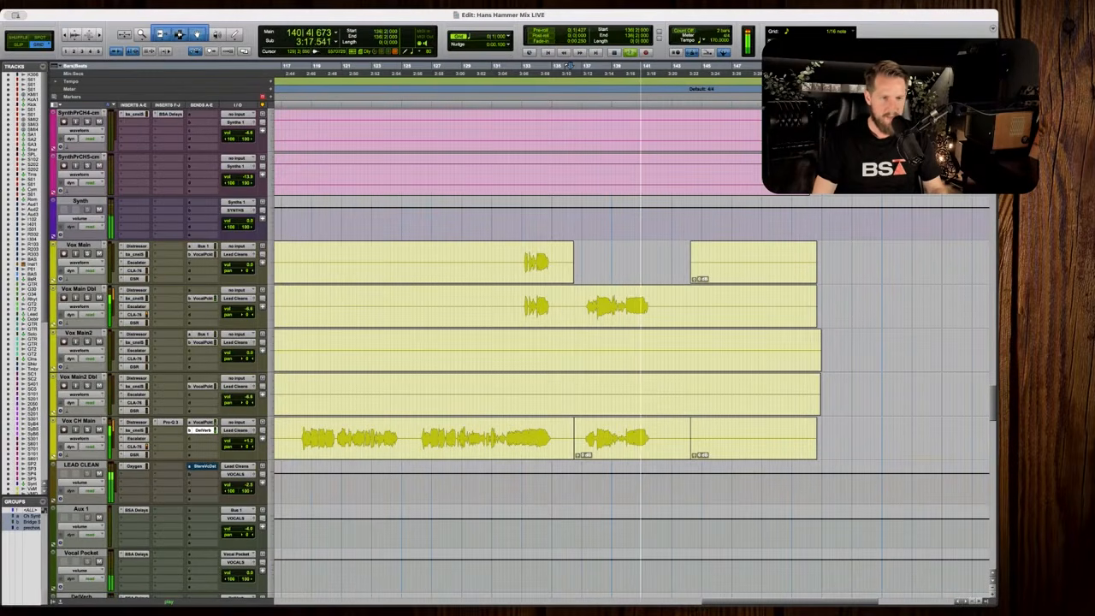
Stop playback and mark the moved ending phrase on Vox CH Main from 137|2|000 to inspect its placement.
key(space)
drag(575, 384, 731, 394)
key(t)
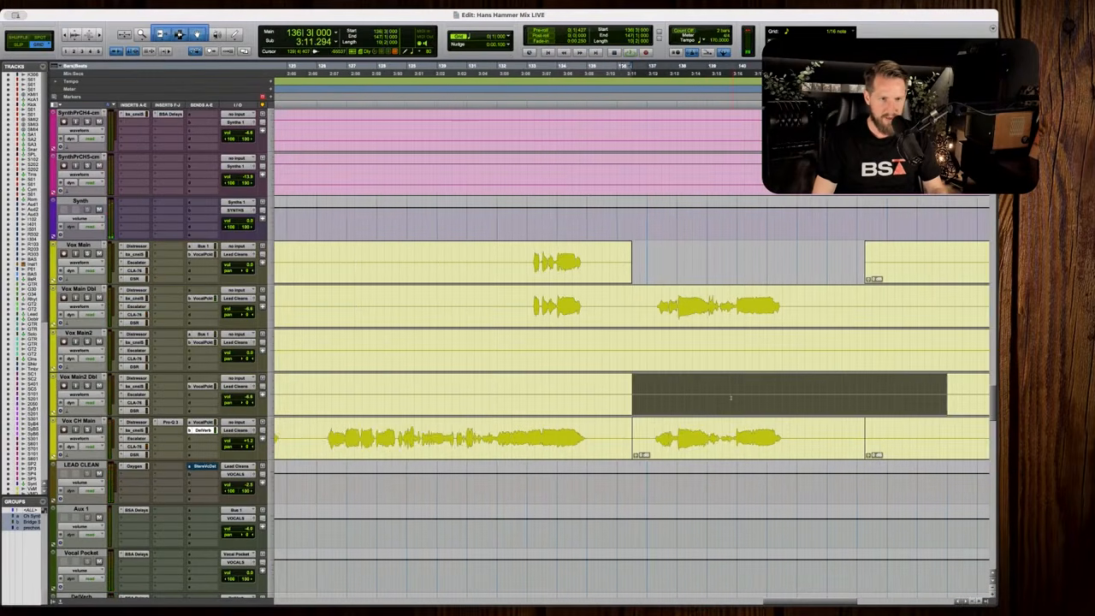
scroll(469, 403, right, 3)
drag(458, 436, 585, 435)
key(r)
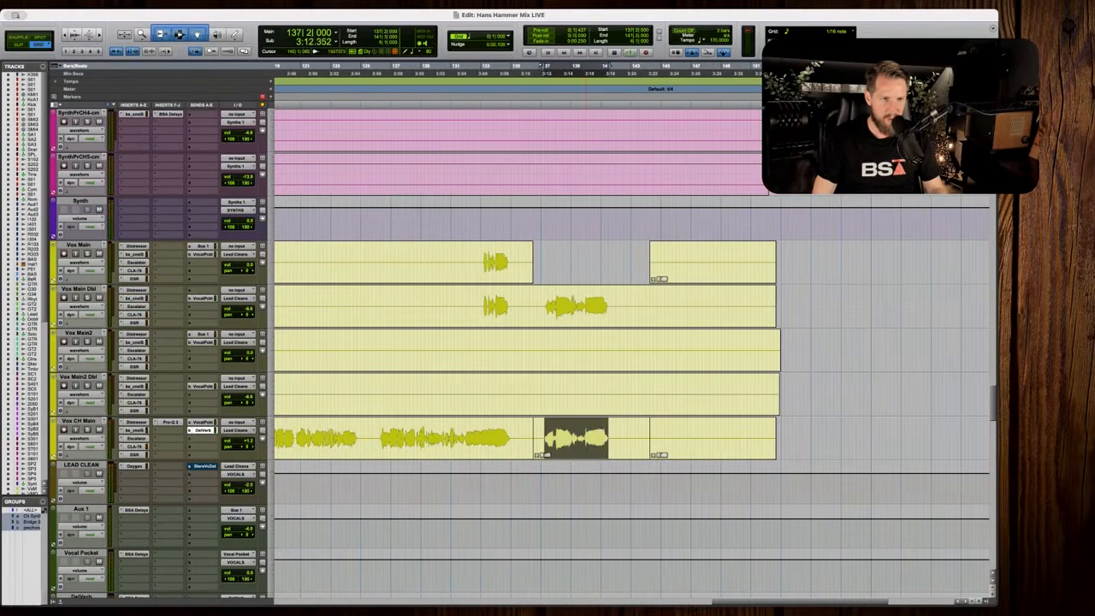
click(611, 434)
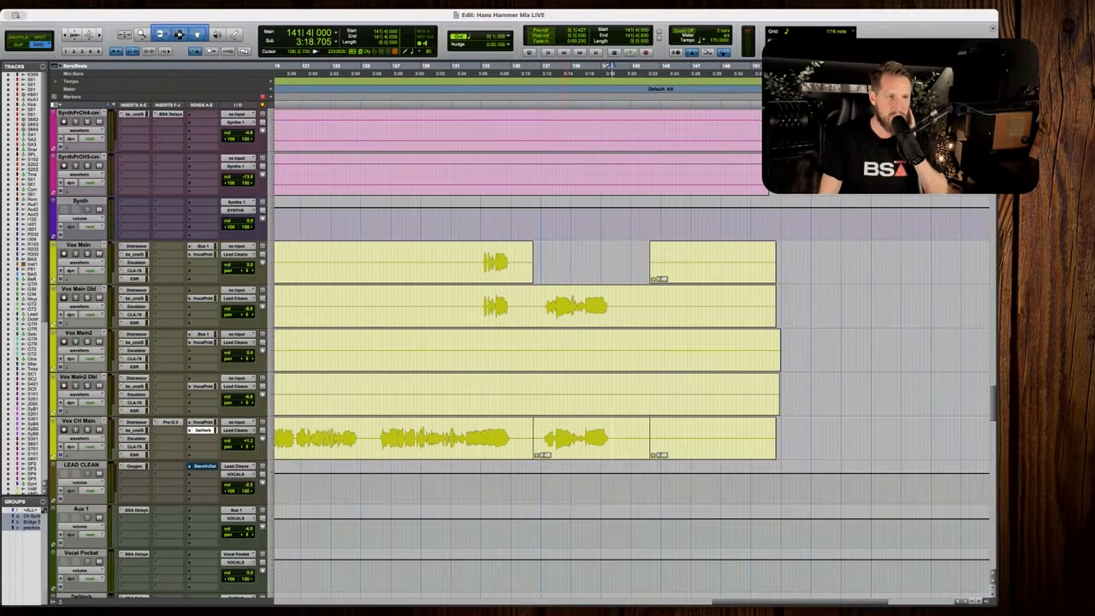
key(r)
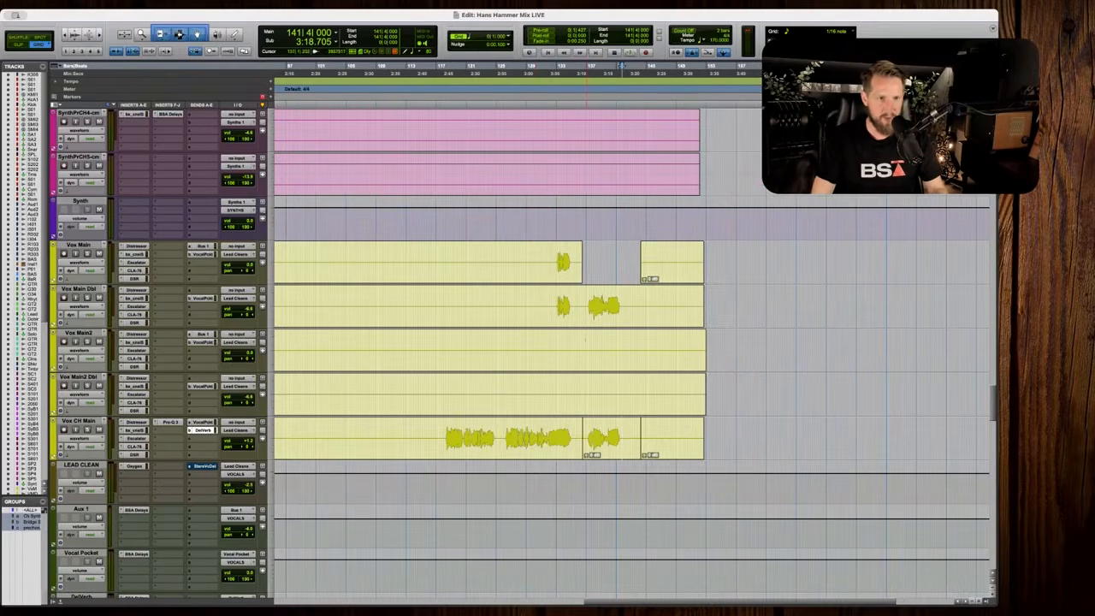
Mark the corresponding ending phrase on Vox Main Dbl from 136|4|000 and compare it with the Vox CH Main phrase.
drag(584, 299, 656, 300)
key(t)
key(t)
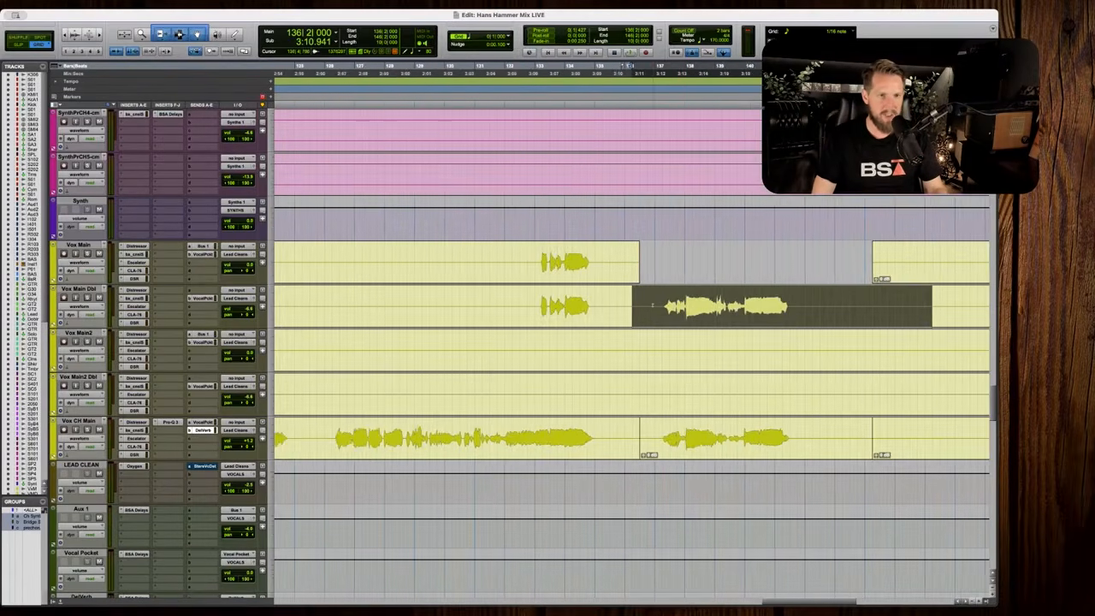
scroll(650, 299, right, 3)
drag(562, 299, 731, 297)
scroll(541, 280, down, 2)
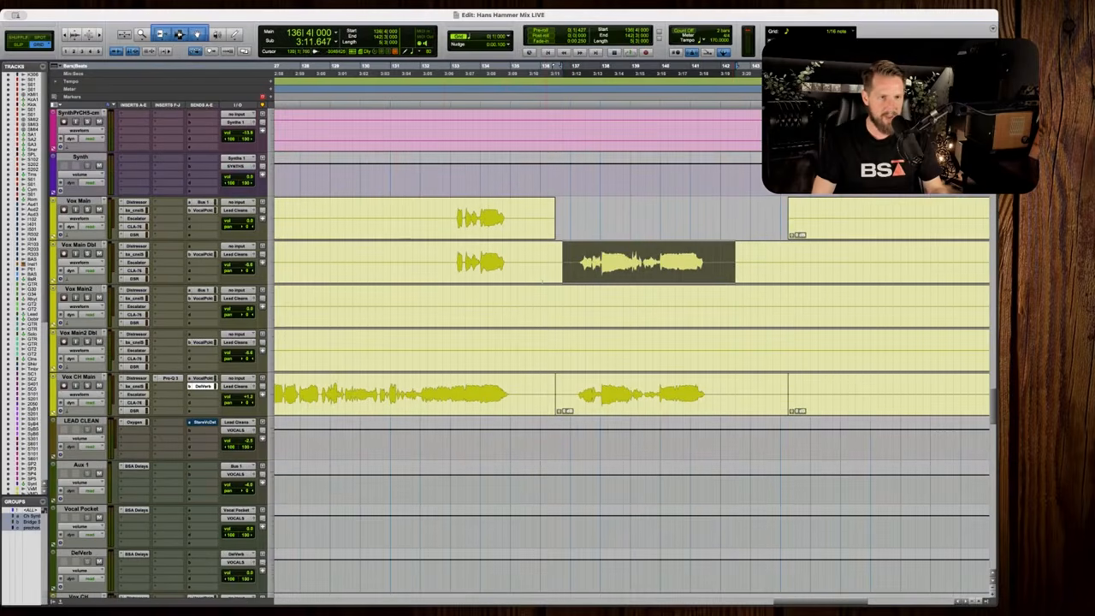
Compare the Vox Main and Vox Main Dbl phrases at 132|4|000 with the Vox CH Main chorus, and play from 131|1|000.
drag(442, 216, 539, 261)
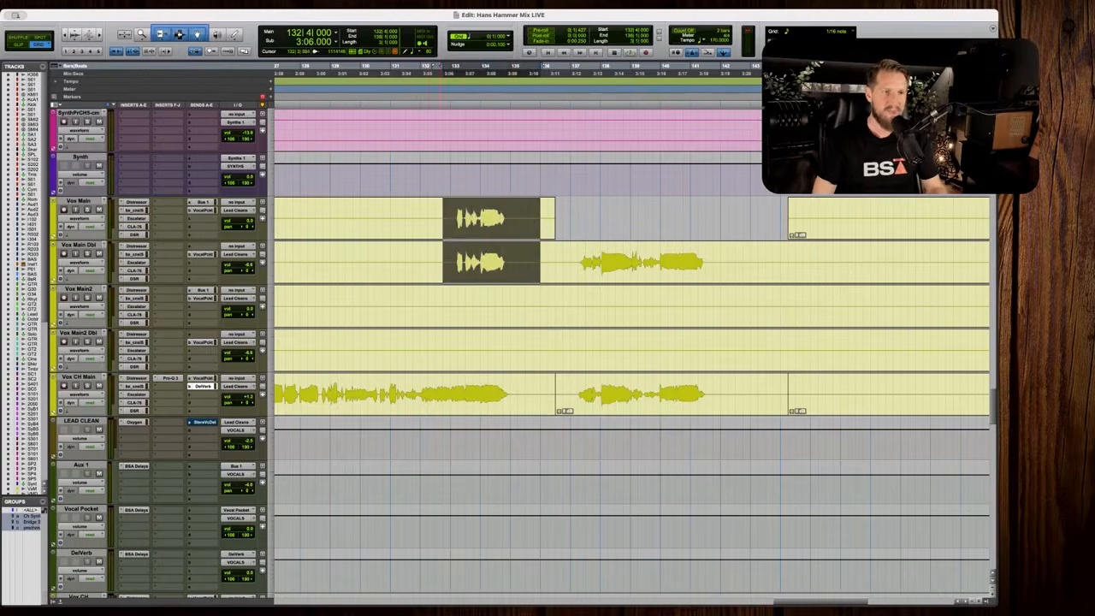
drag(422, 392, 524, 392)
click(387, 340)
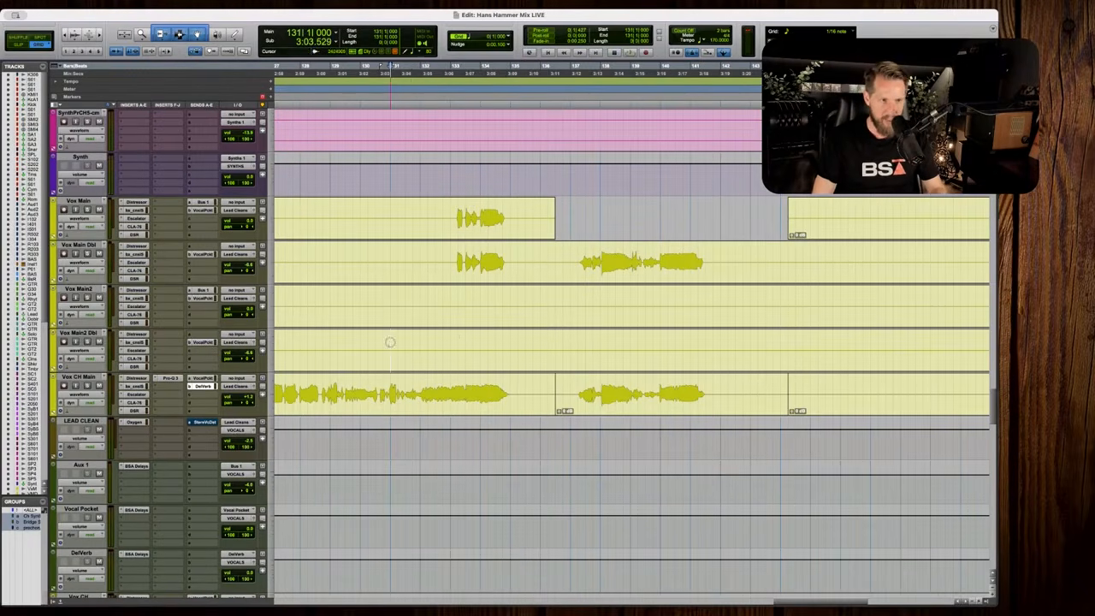
key(space)
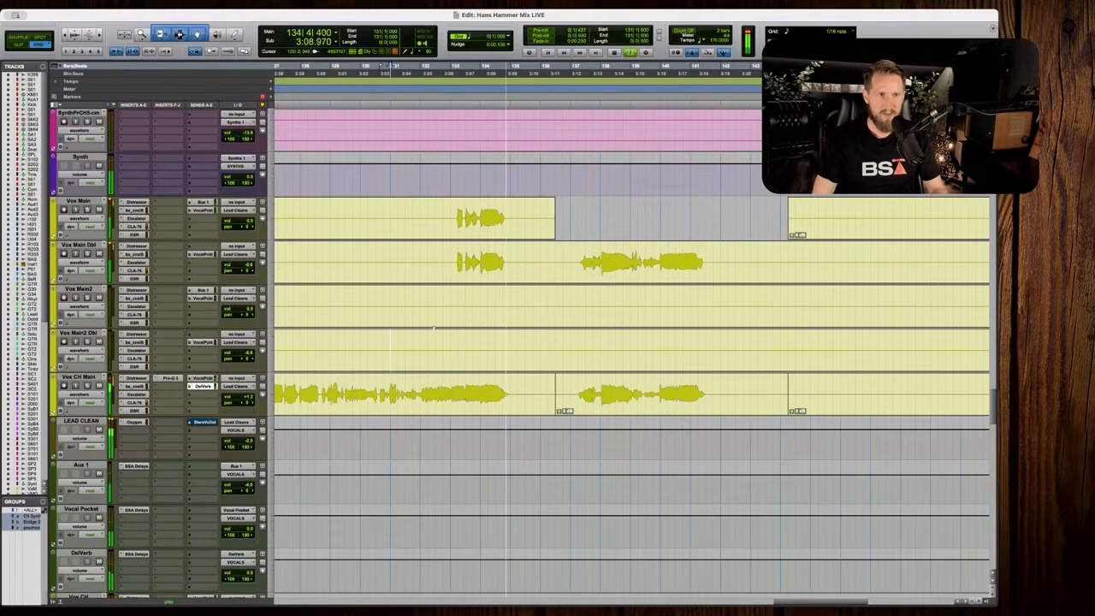
key(space)
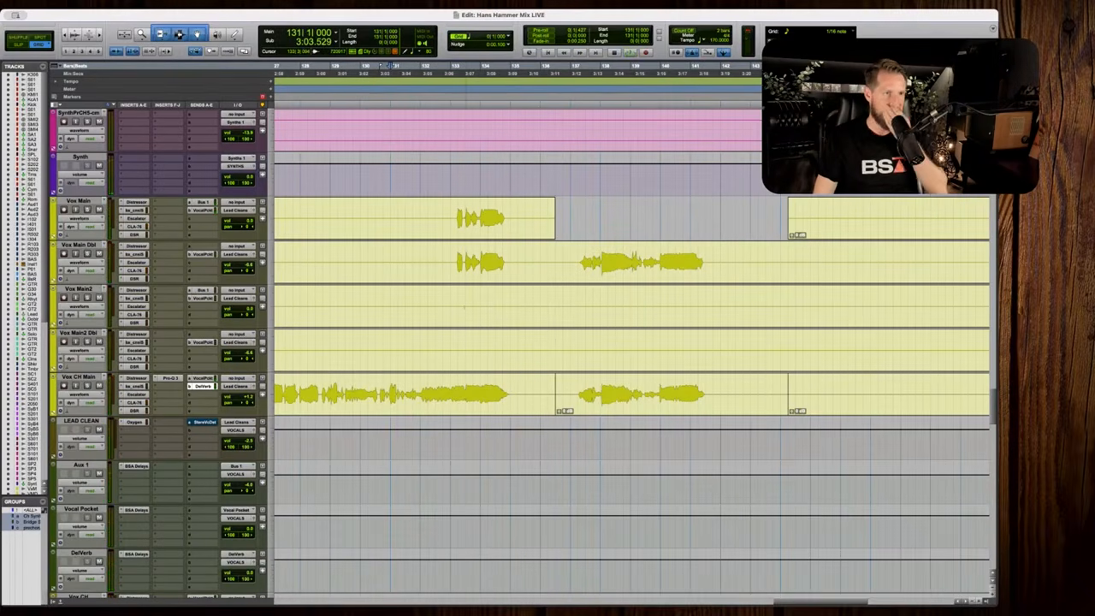
Locate the VoxFemlOhCH1 and VoxFemlOhCH2 tracks and listen to their first phrase soloed from 82|4|598.
key(r)
scroll(467, 304, down, 7)
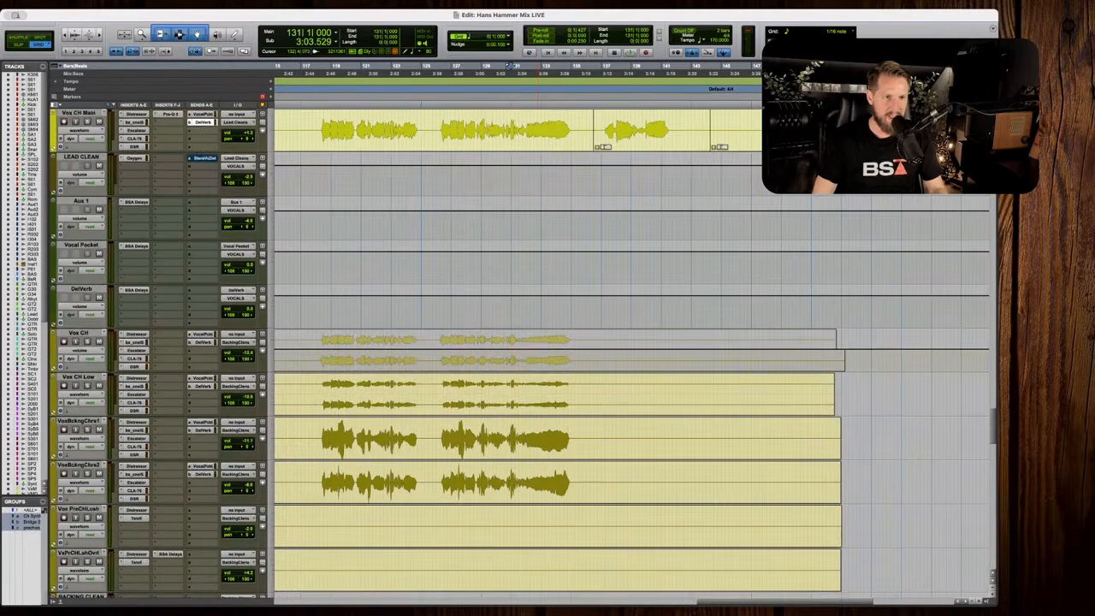
key(r)
scroll(539, 342, down, 5)
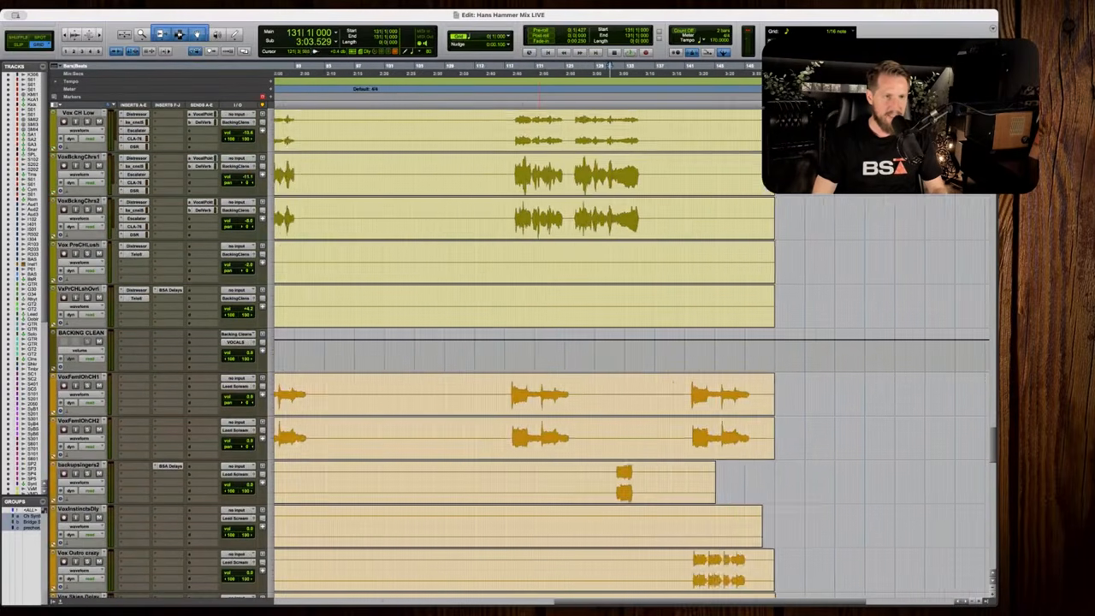
key(r)
scroll(539, 342, left, 5)
scroll(539, 342, down, 3)
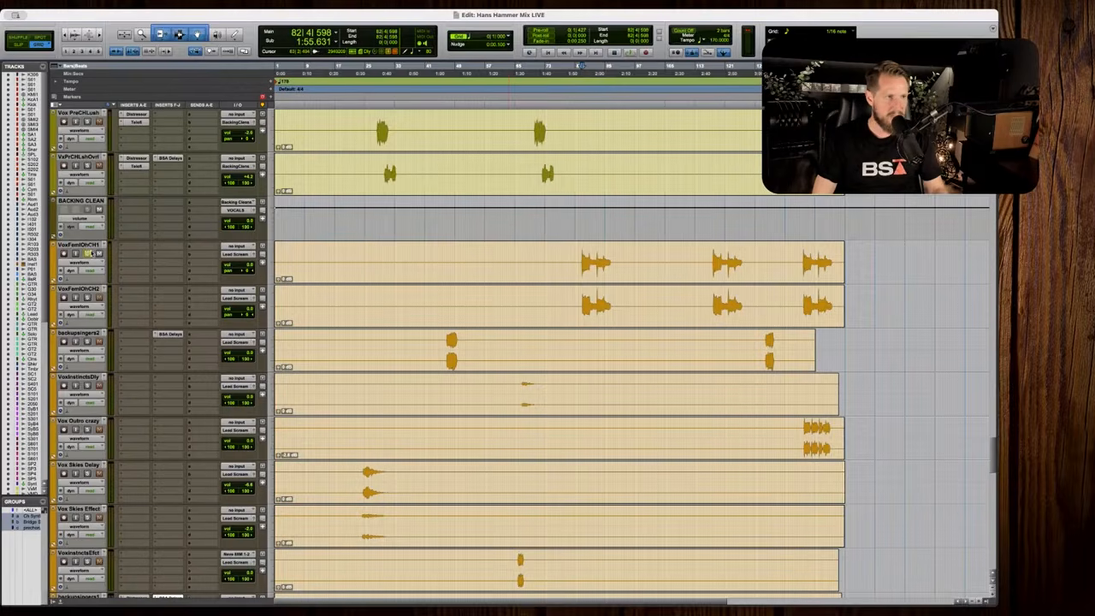
key(space)
key(t)
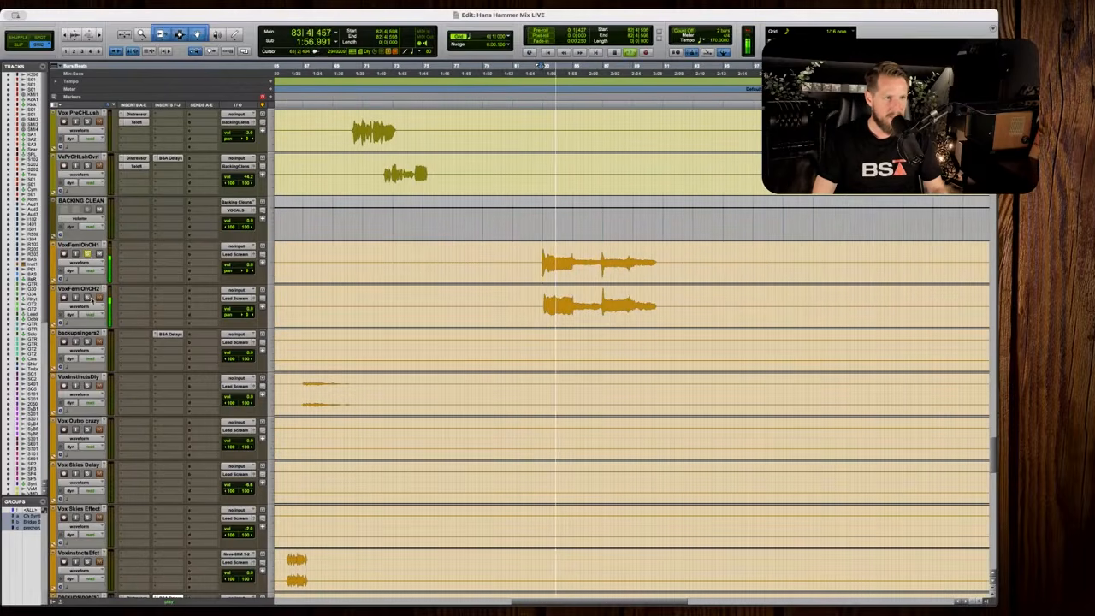
key(r)
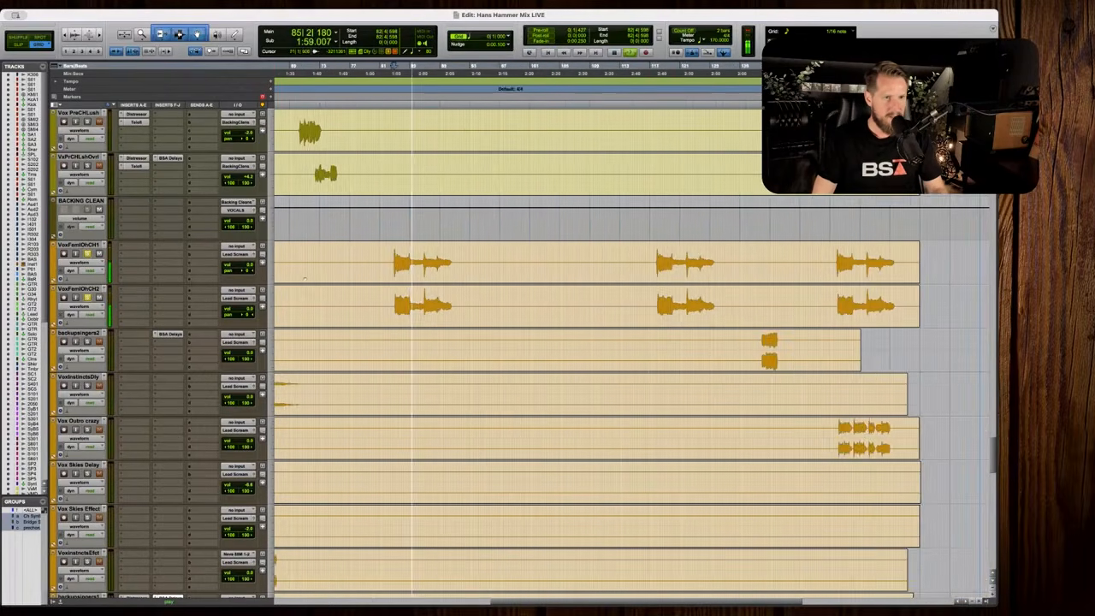
key(r)
Pan VoxFemlOhCH1 hard left and VoxFemlOhCH2 hard right, unsolo both, and play them in the mix from 82|2|000.
key(space)
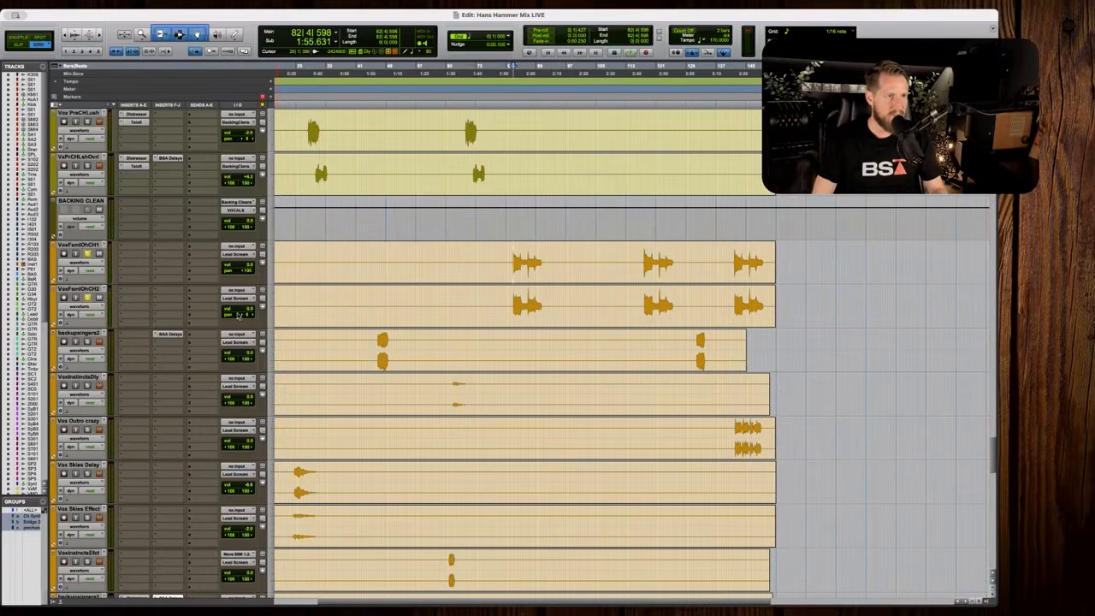
key(t)
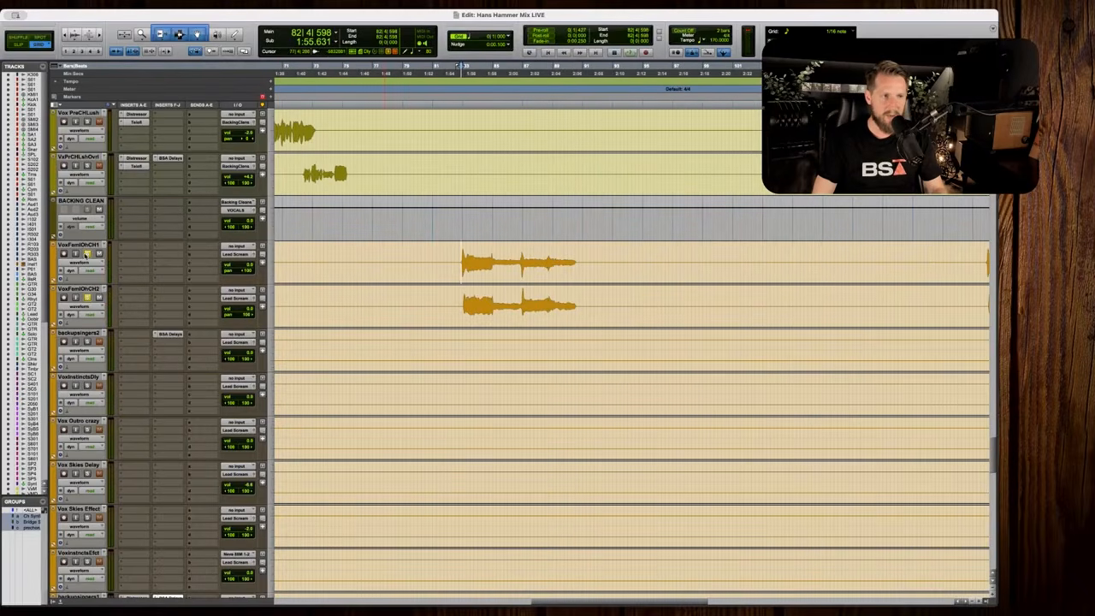
key(r)
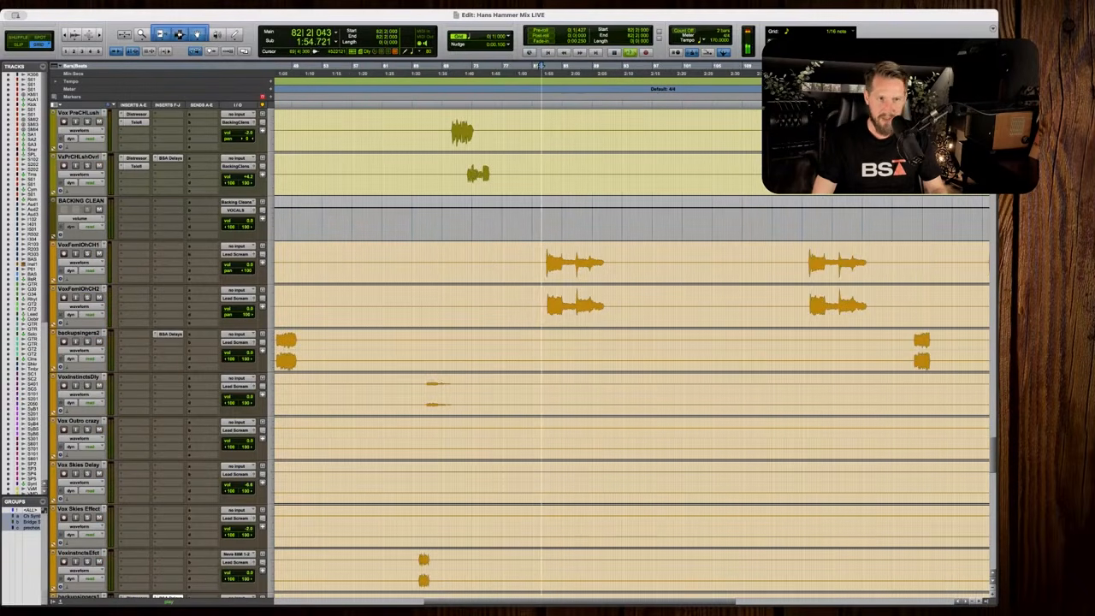
key(t)
key(space)
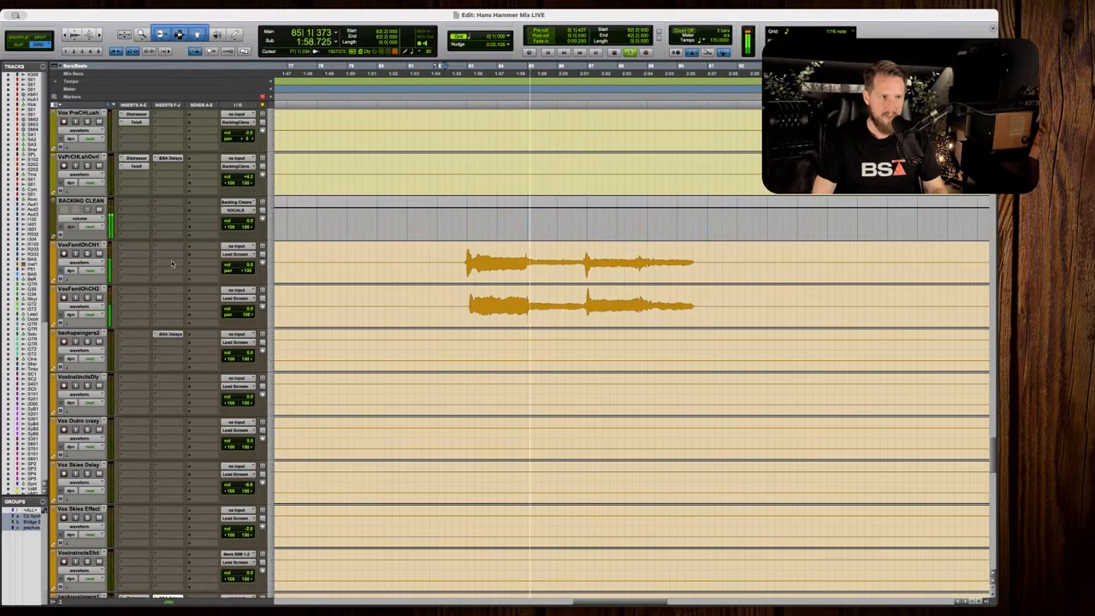
key(space)
Put the backing vocals' insert chain on both VoxFemlOhCH tracks and add a Vocal Pocket send to VoxFemlOhCH1 at -19.3 dB.
scroll(251, 280, up, 3)
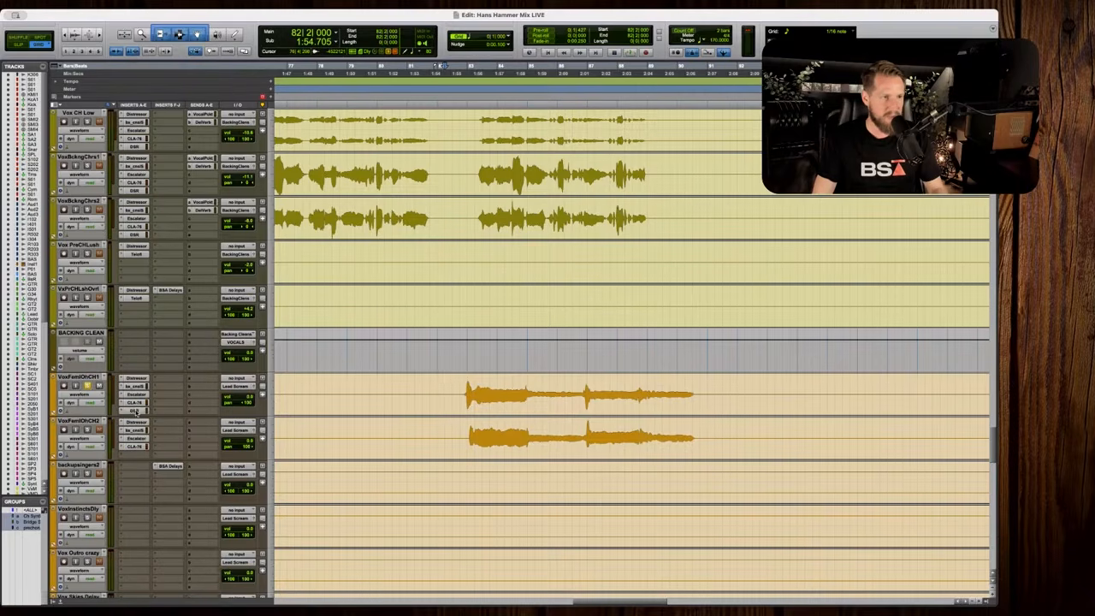
click(212, 381)
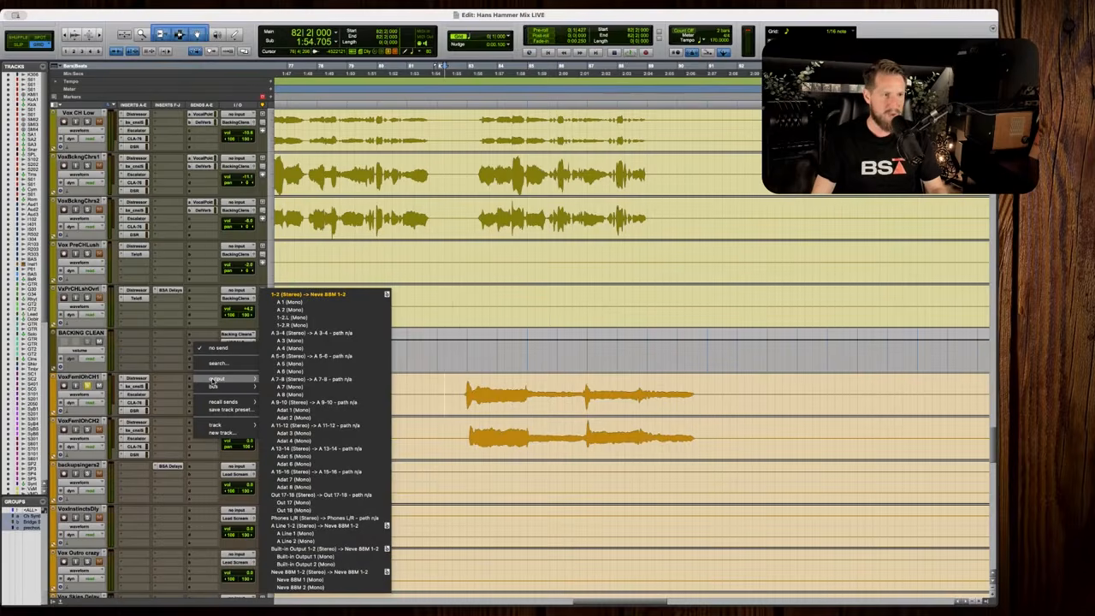
mouse_move(214, 387)
mouse_move(285, 398)
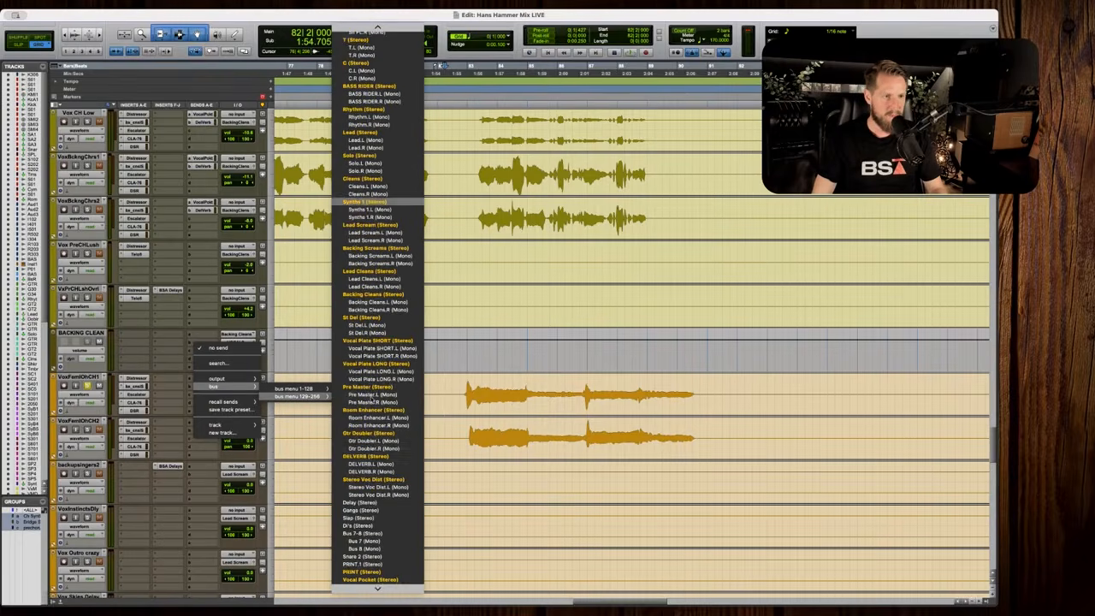
click(371, 580)
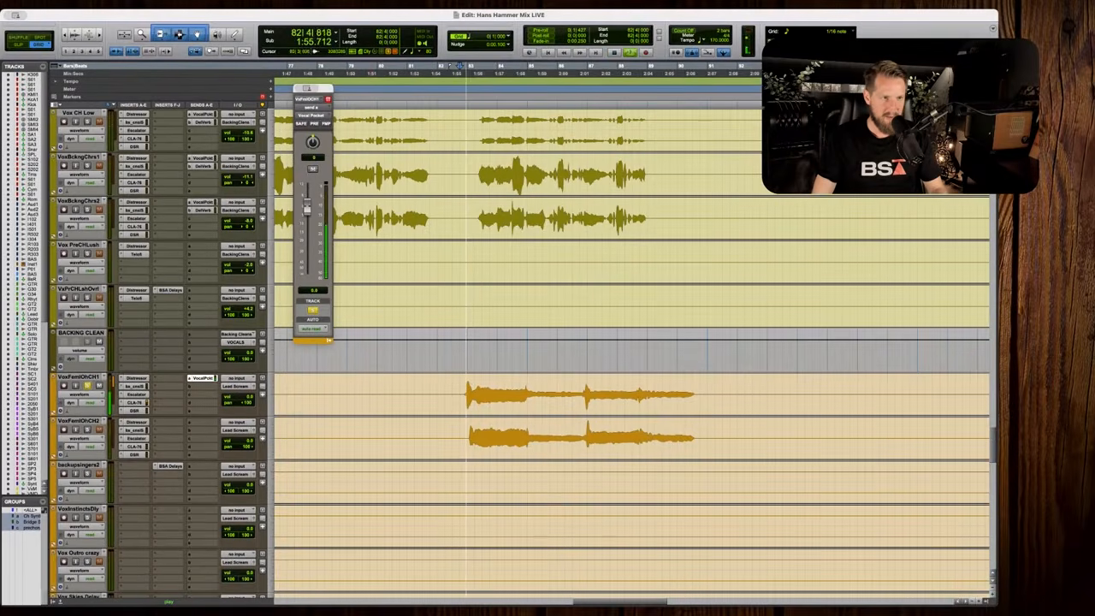
drag(330, 89, 365, 89)
drag(340, 208, 341, 238)
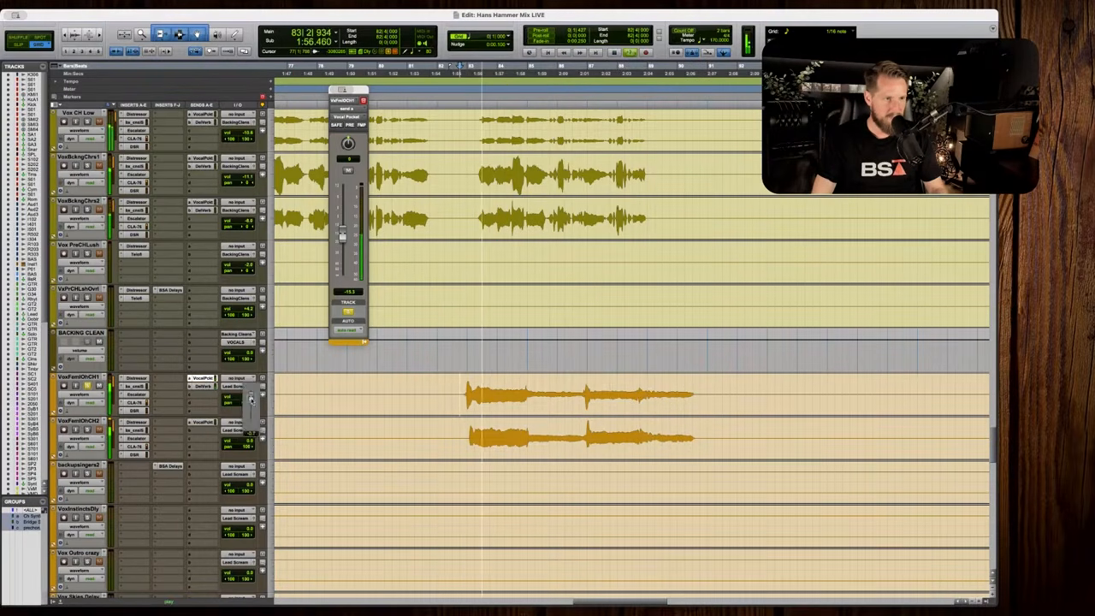
Set VoxFemlOhCH1's DelVerb send slightly above 0 dB with centred pan during playback, and add the DelVerb send to VoxFemlOhCH2.
click(201, 386)
key(space)
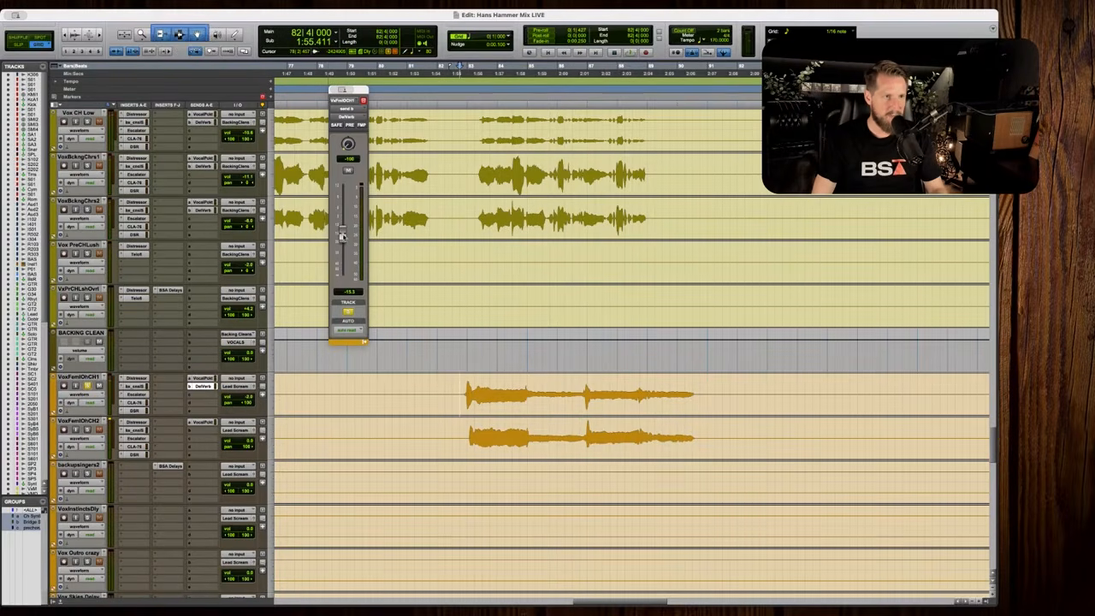
key(space)
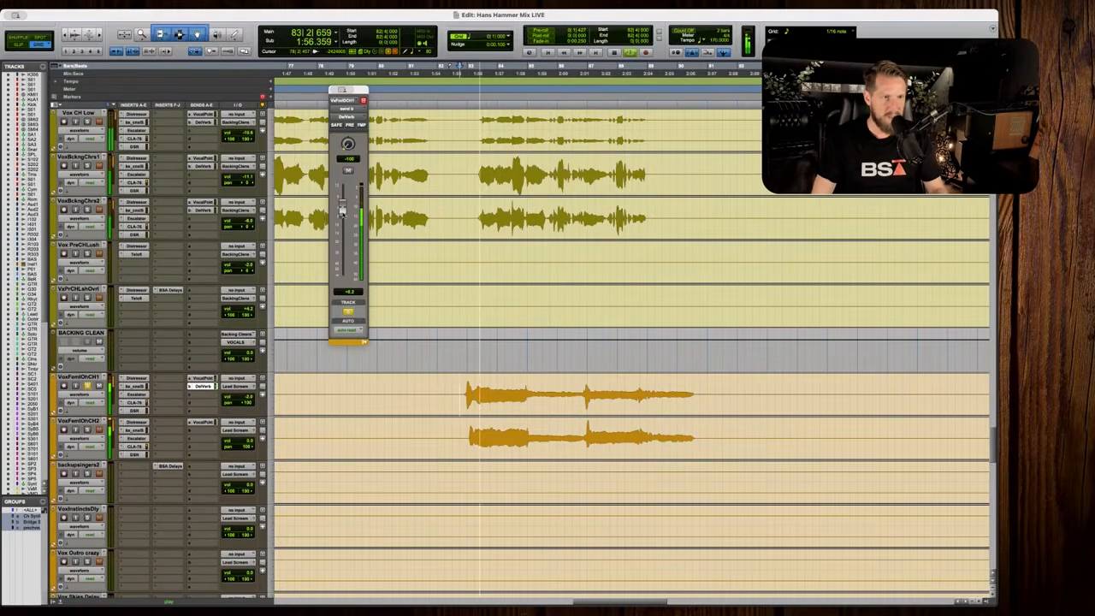
drag(343, 213, 343, 205)
alt+click(349, 145)
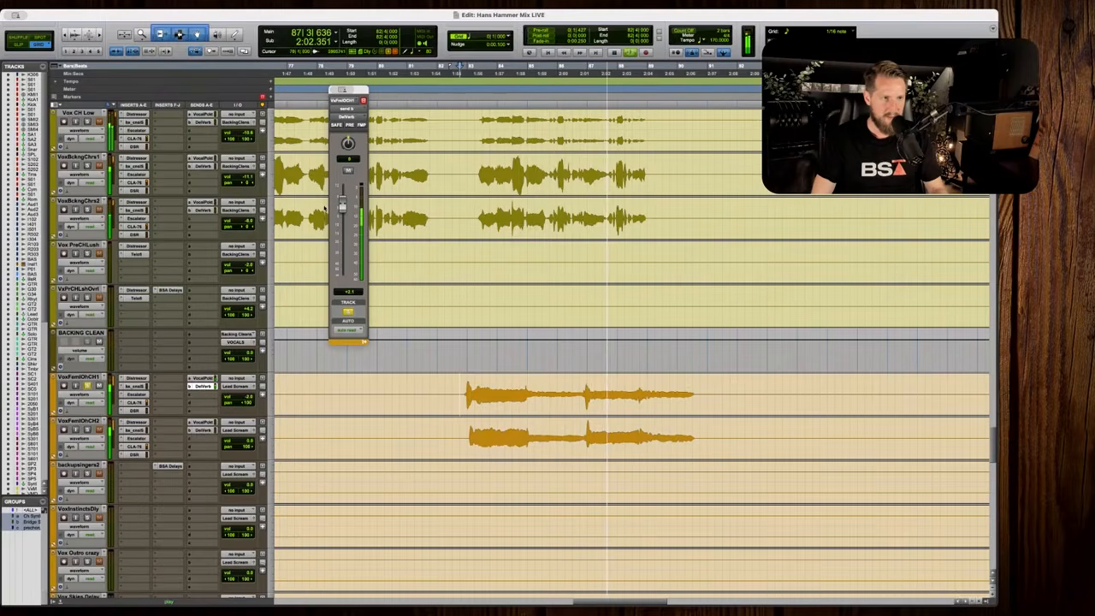
drag(341, 208, 341, 208)
key(space)
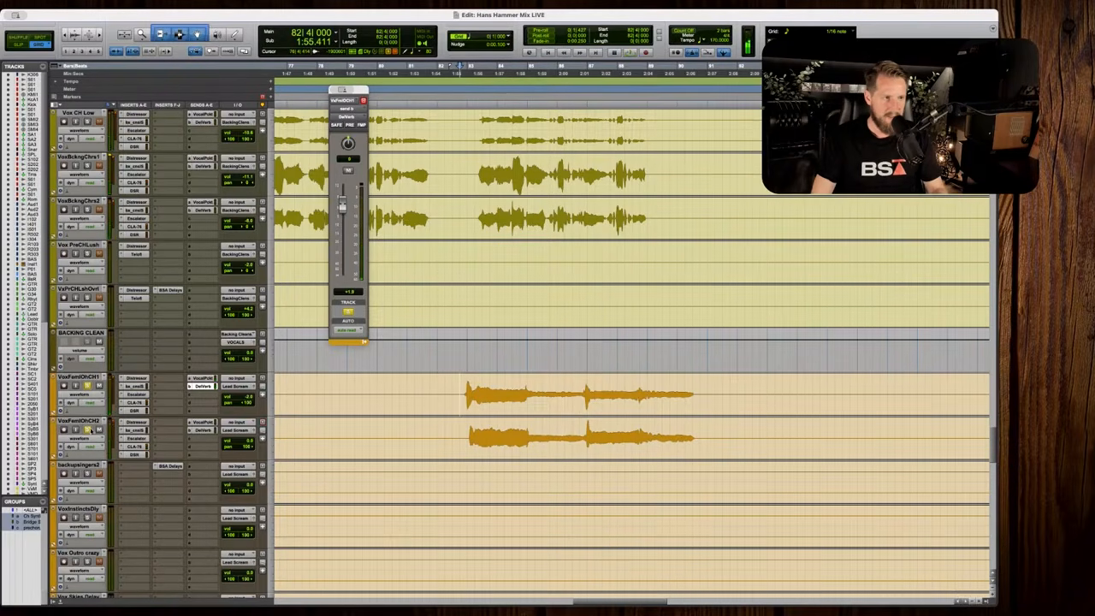
Group Vox Female Oh CH 1 and Vox Female Oh CH 2 as a Mix/Edit group and match VoxFemlOhCH2's volume at -2.0 dB.
key(super+g)
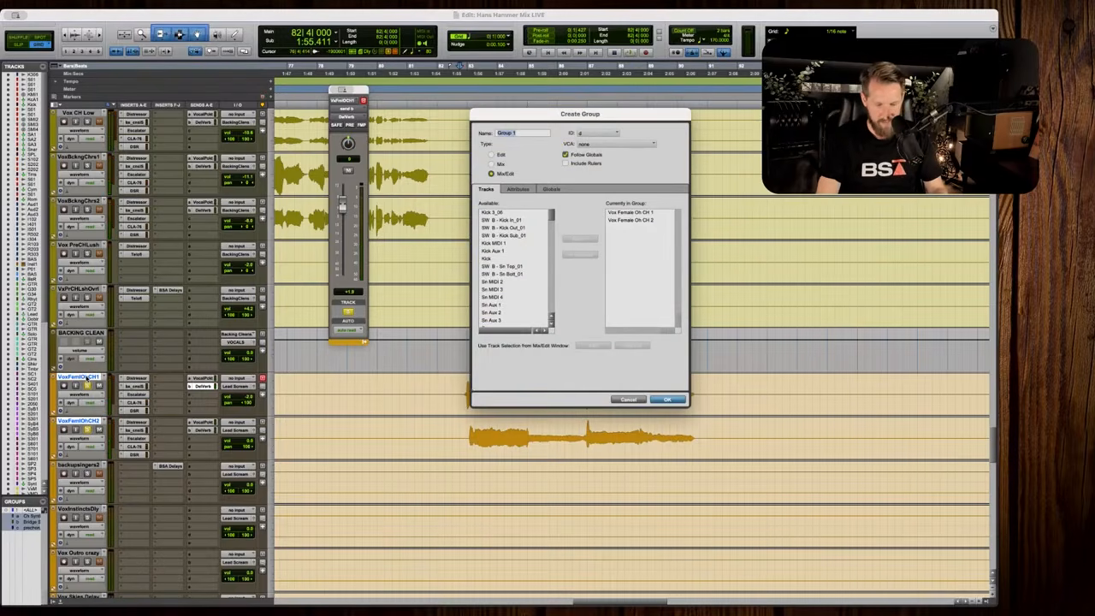
key(Return)
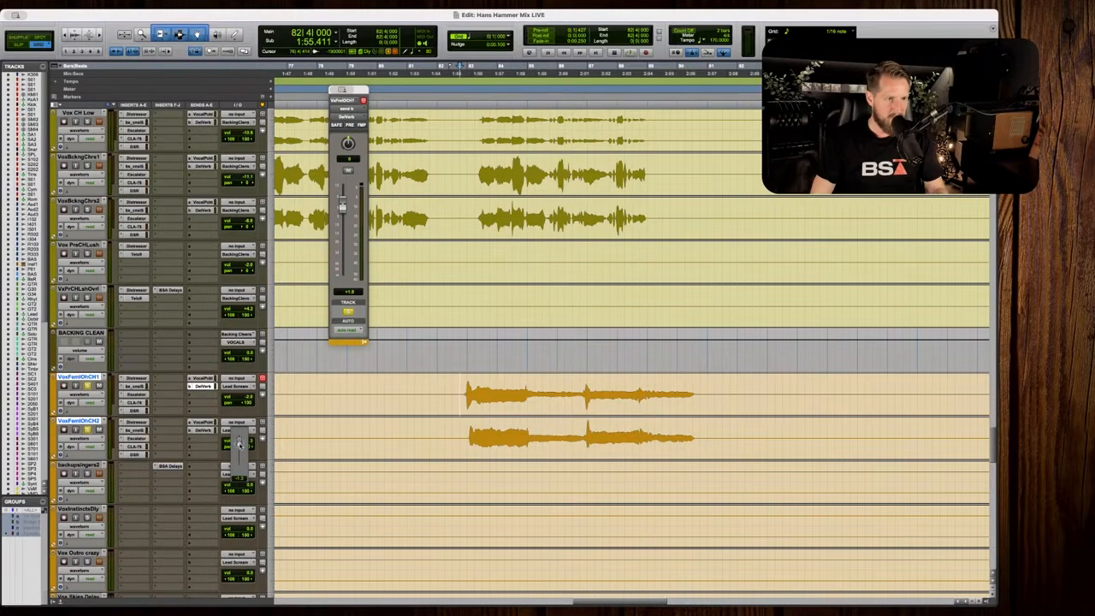
key(r)
key(r)
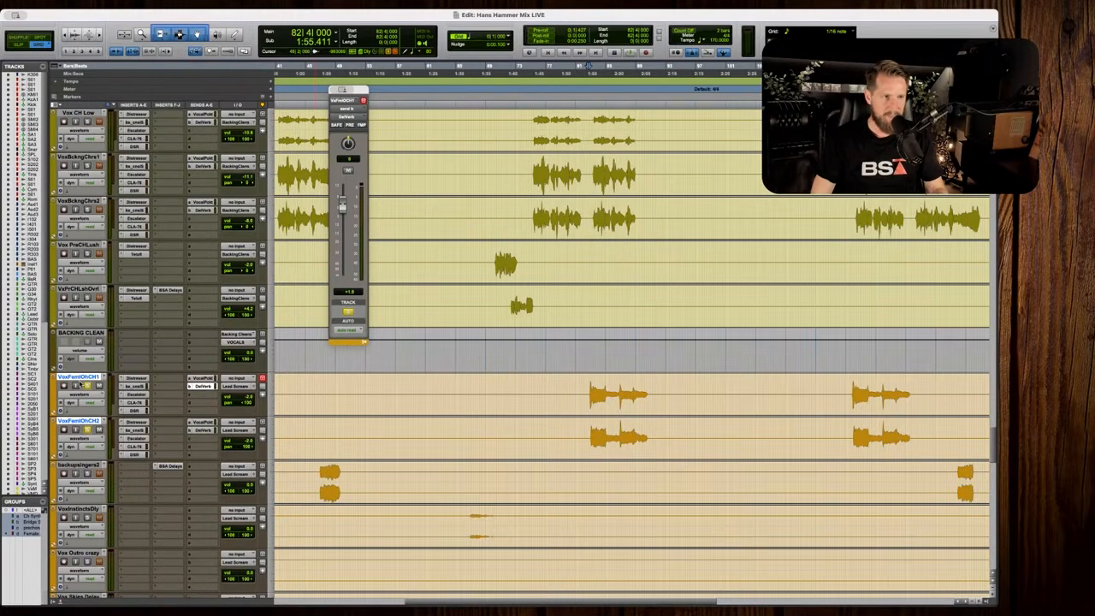
Play the mix from 82|2|000 and lower the grouped VoxFemlOhCH1 and VoxFemlOhCH2 tracks to -11.8 dB.
key(space)
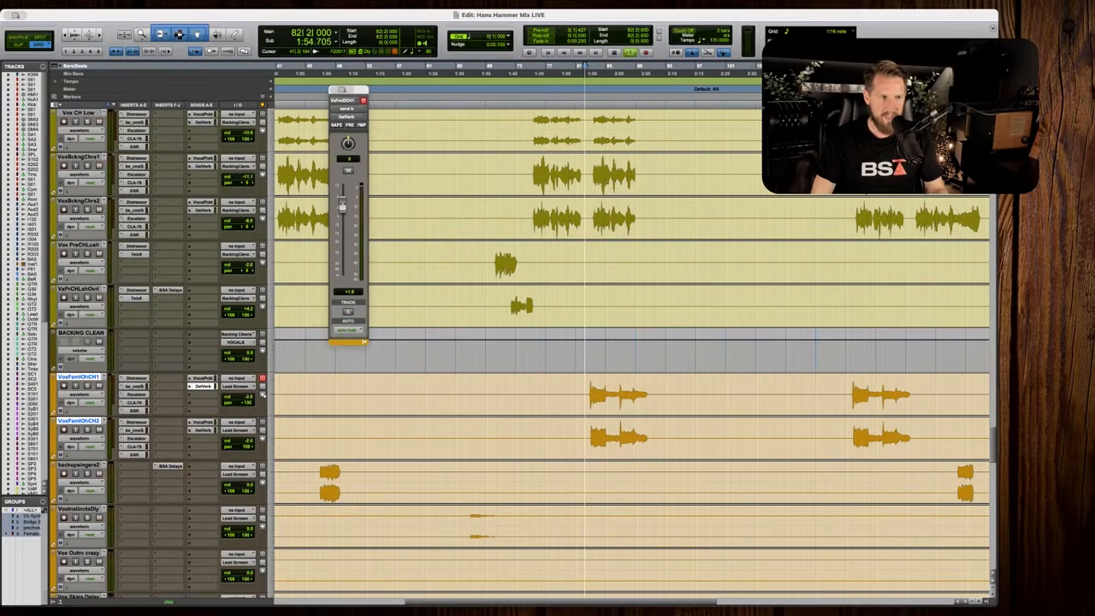
mouse_move(247, 397)
mouse_down()
mouse_move(250, 407)
mouse_move(245, 399)
mouse_up()
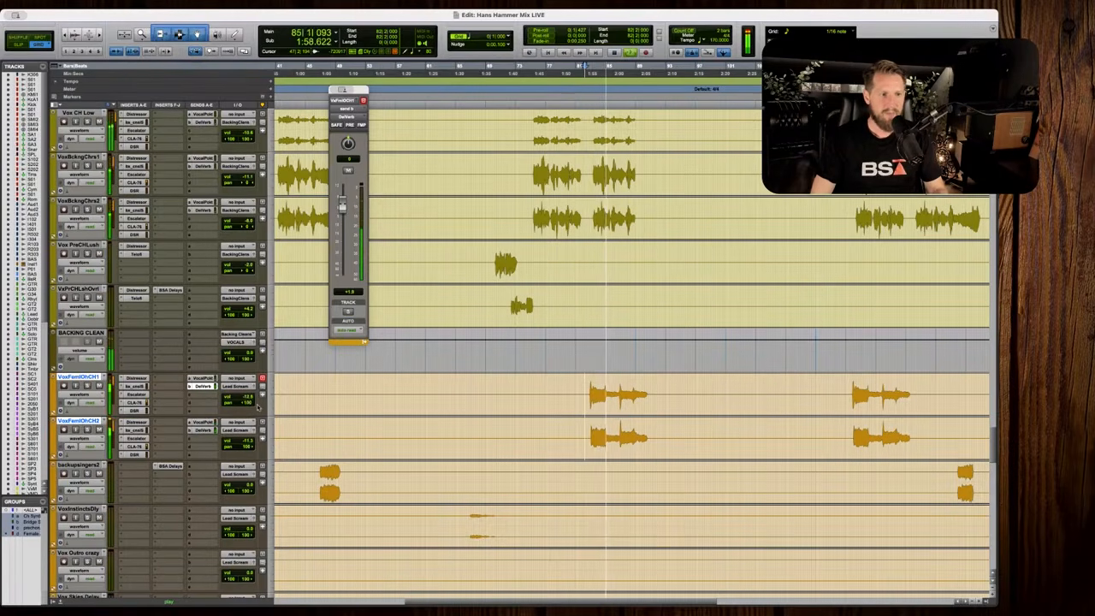
key(t)
key(t)
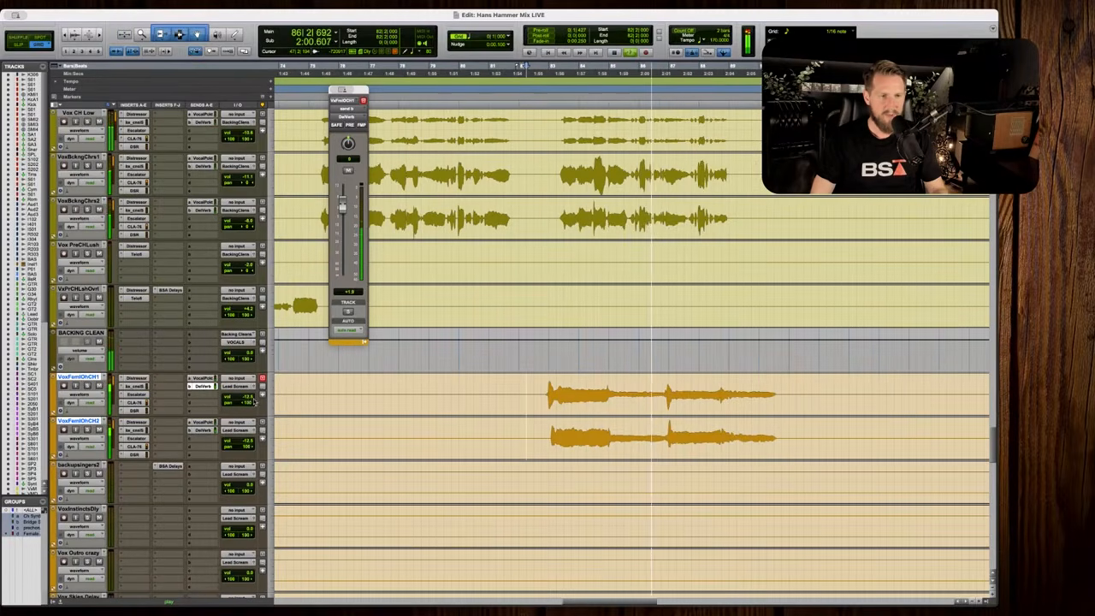
click(247, 398)
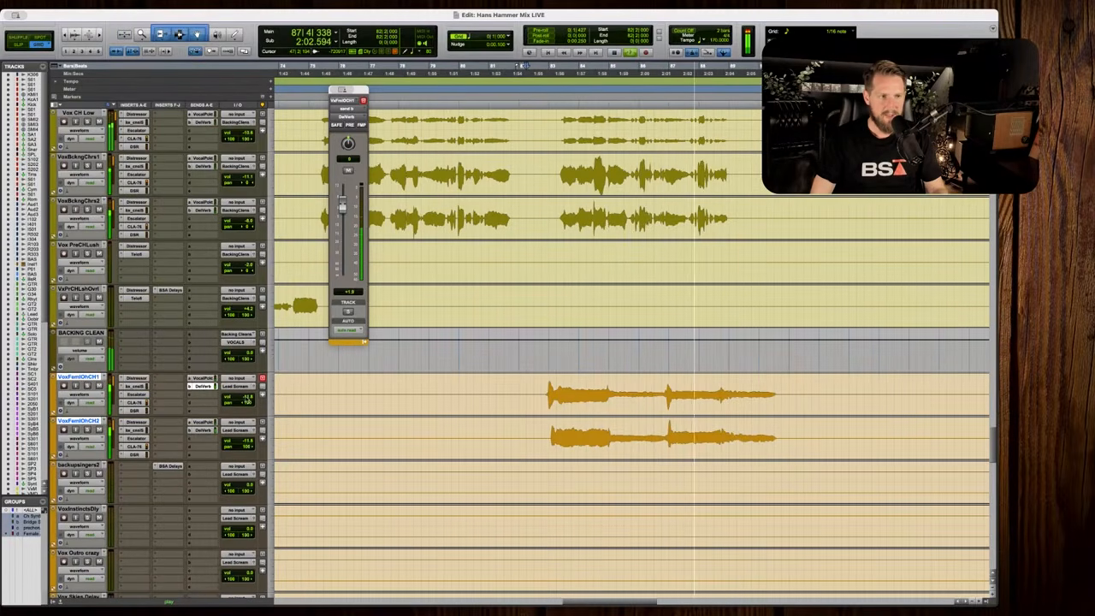
key(space)
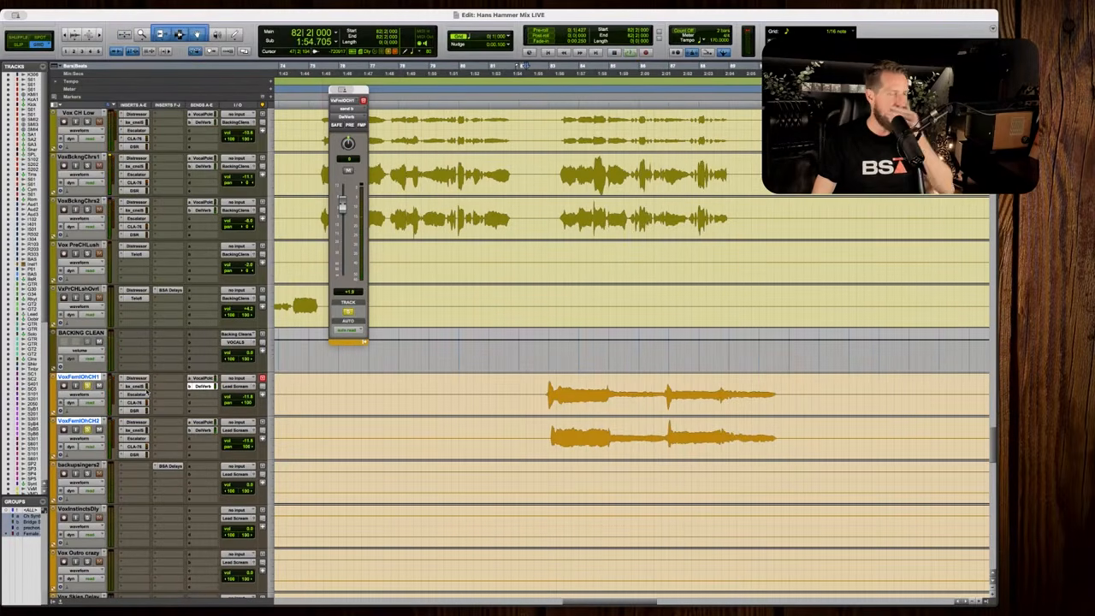
On VoxFemlOhCH1's SSL 4000 E, switch the LF band from shelf to bell, raise its frequency and cut its gain during playback.
scroll(146, 391, down, 2)
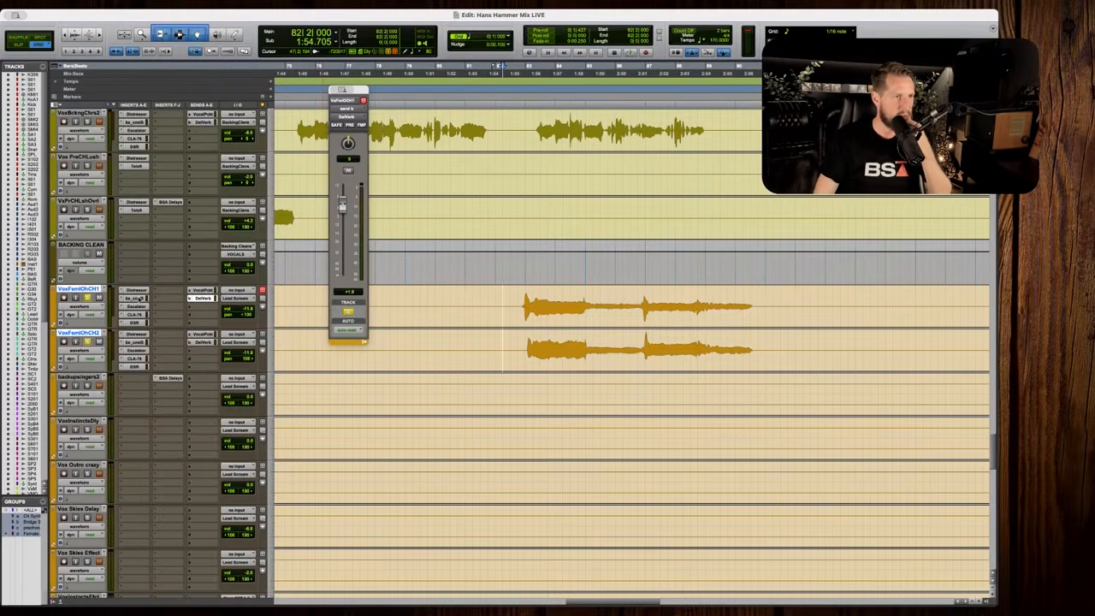
click(136, 297)
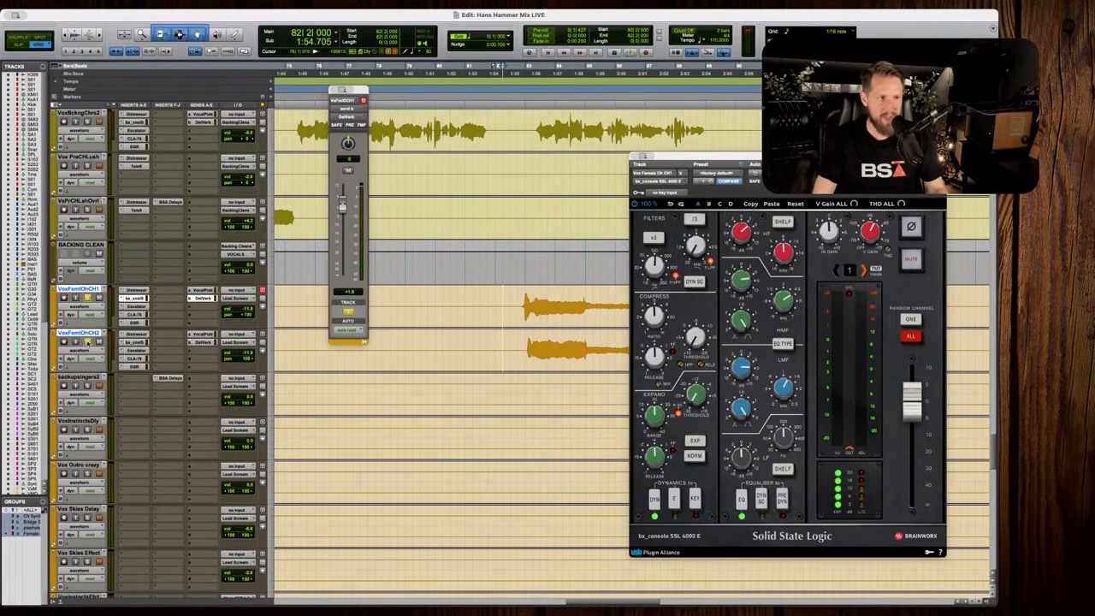
key(space)
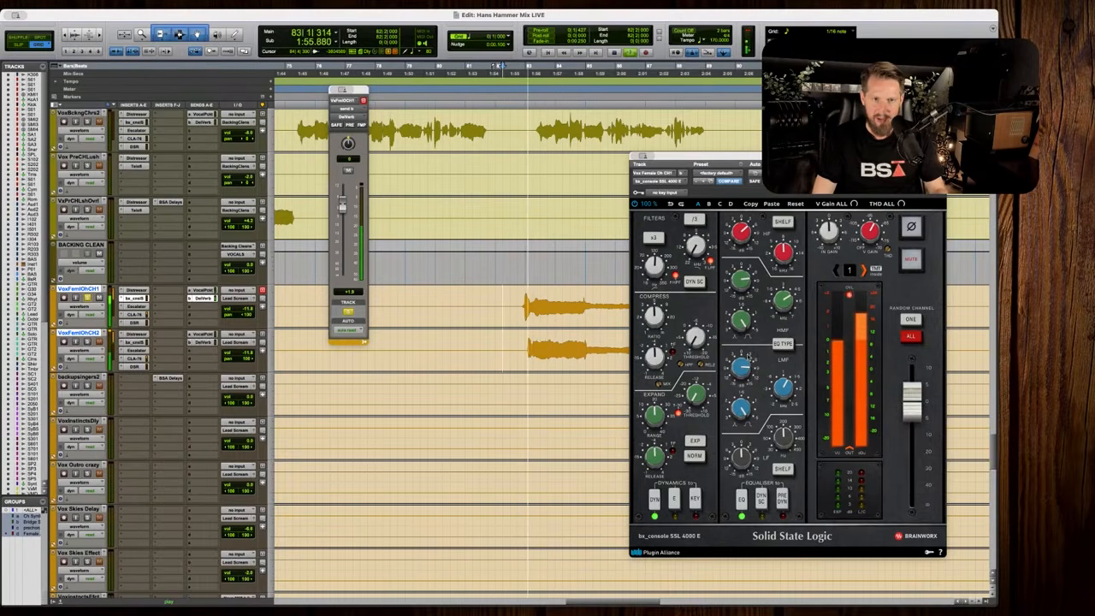
mouse_move(782, 386)
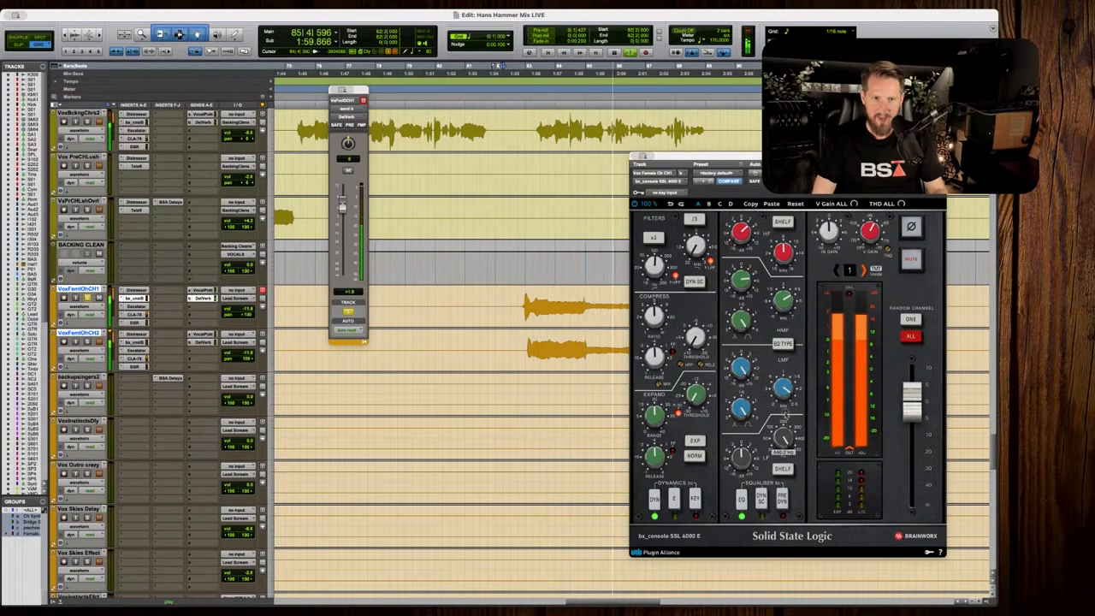
click(782, 470)
drag(742, 457, 741, 461)
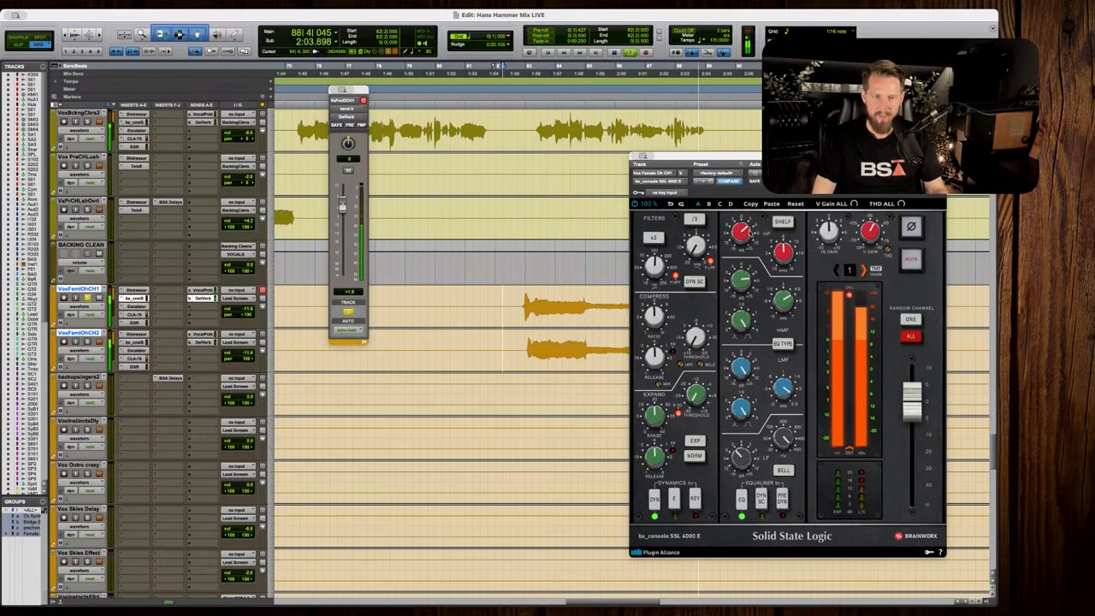
mouse_move(743, 281)
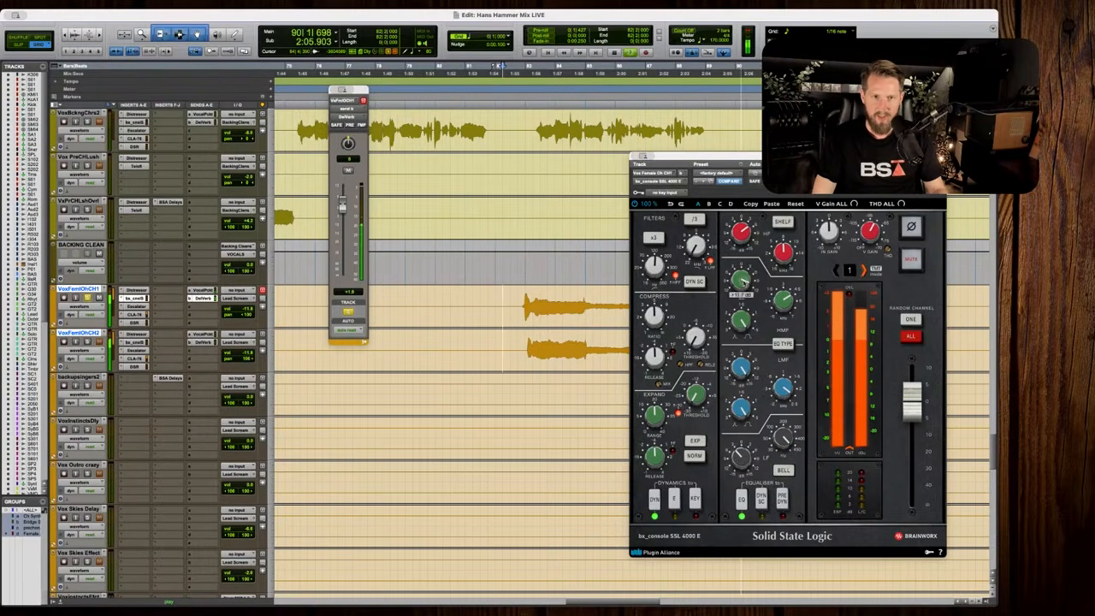
key(space)
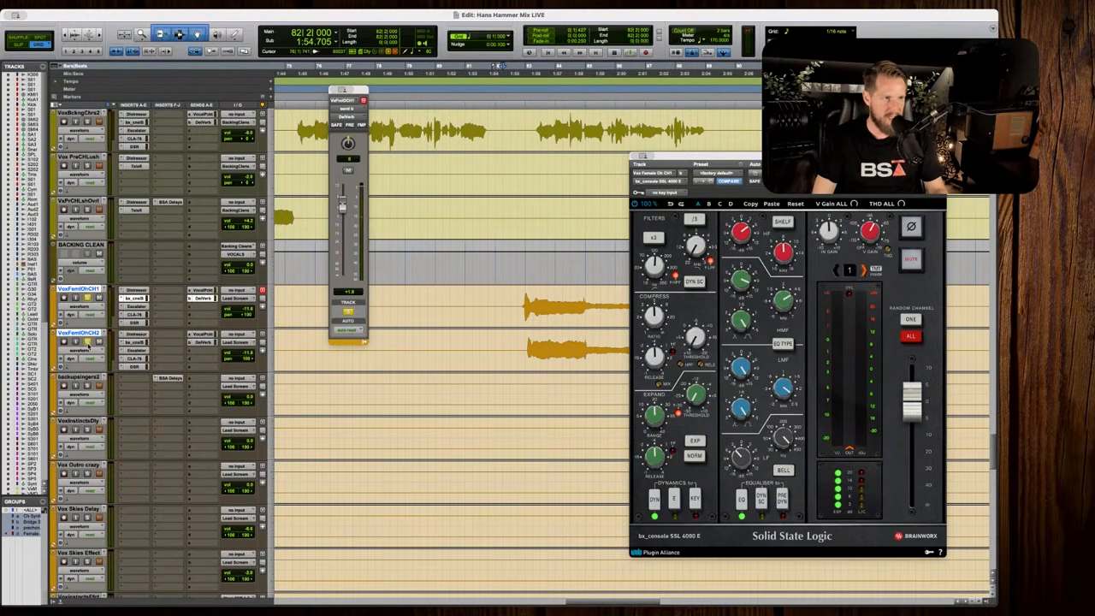
Play the female vocals in the full mix from 82|2|000 and lower both grouped tracks to -15.9 dB.
key(space)
key(r)
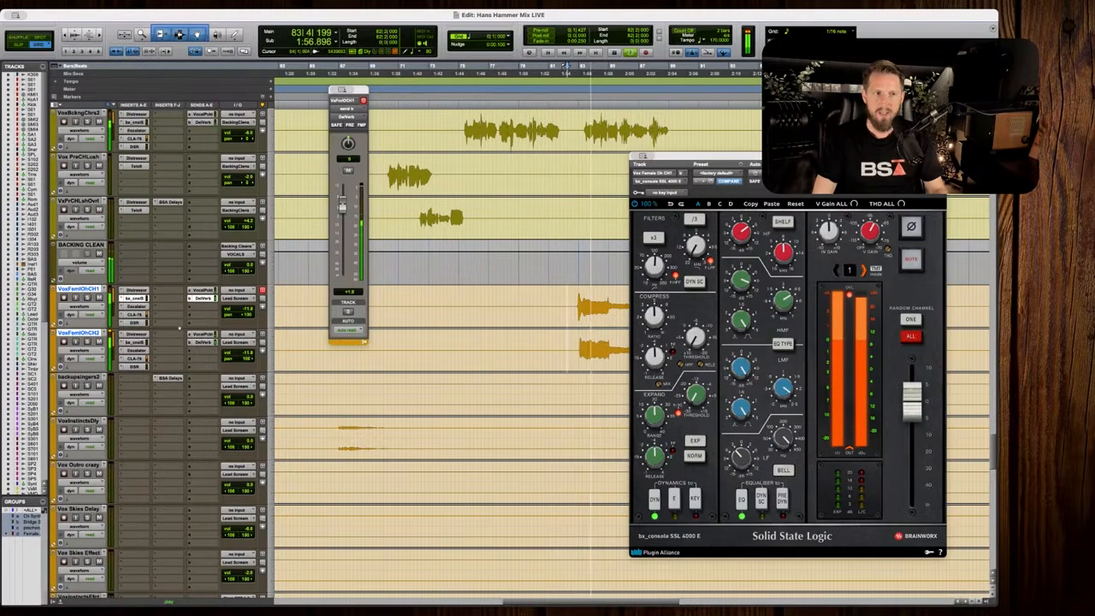
click(247, 309)
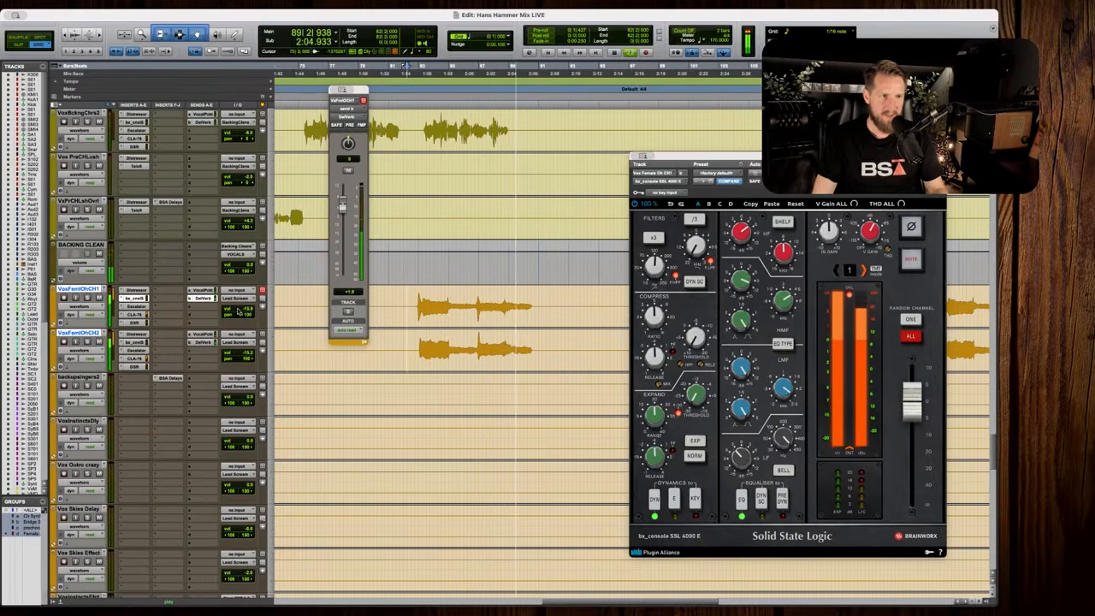
key(space)
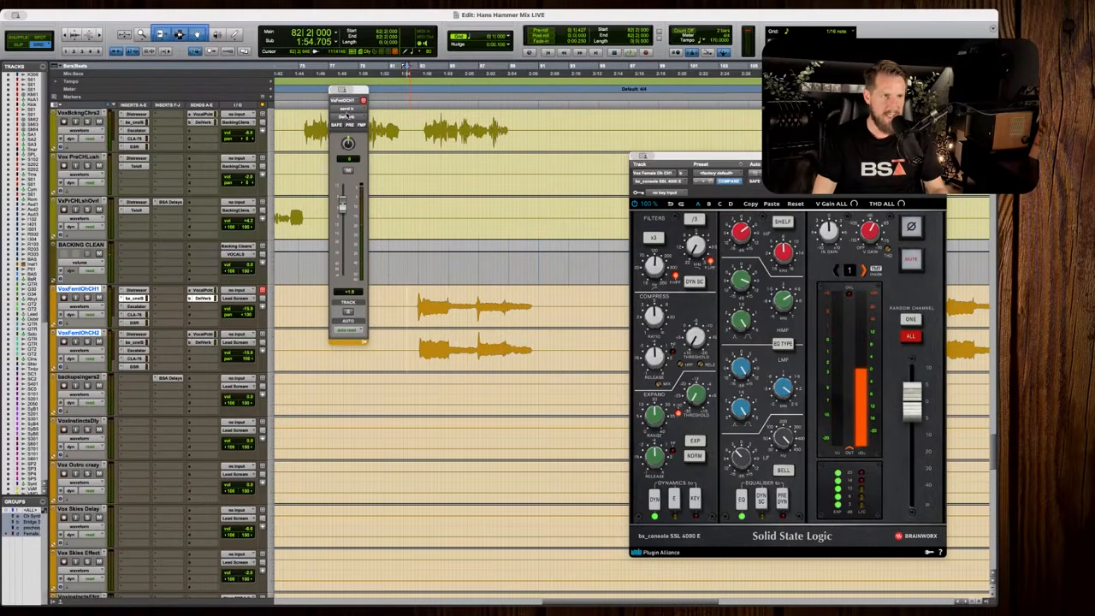
Close the DelVerb send window, play the female vocal entry from 117|2|000 and lower both grouped tracks to -16.7 dB.
key(super+m)
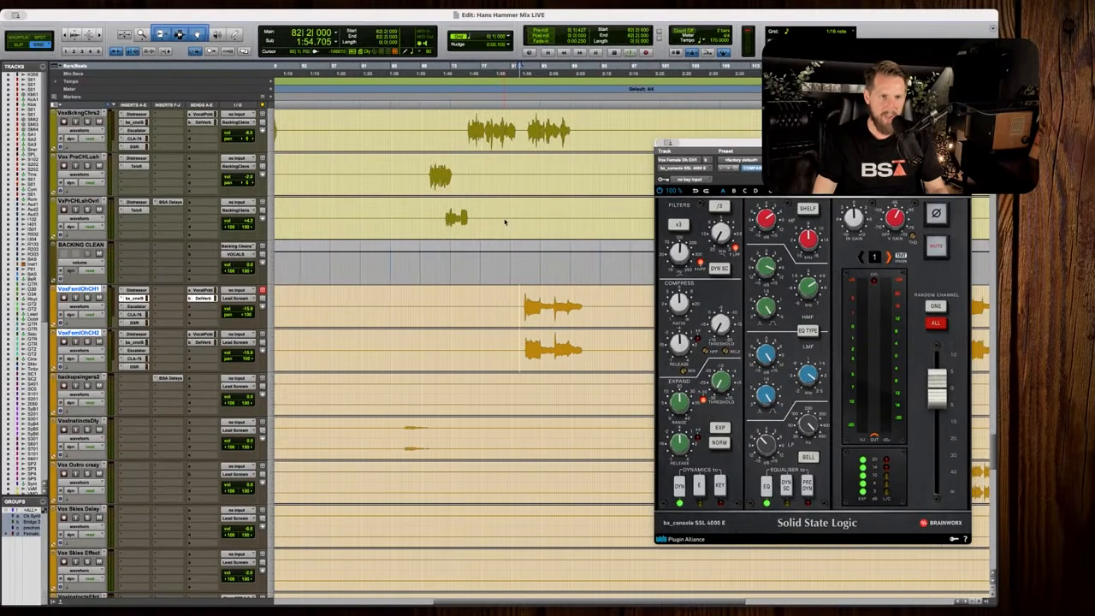
scroll(483, 257, right, 3)
click(550, 308)
key(t)
key(t)
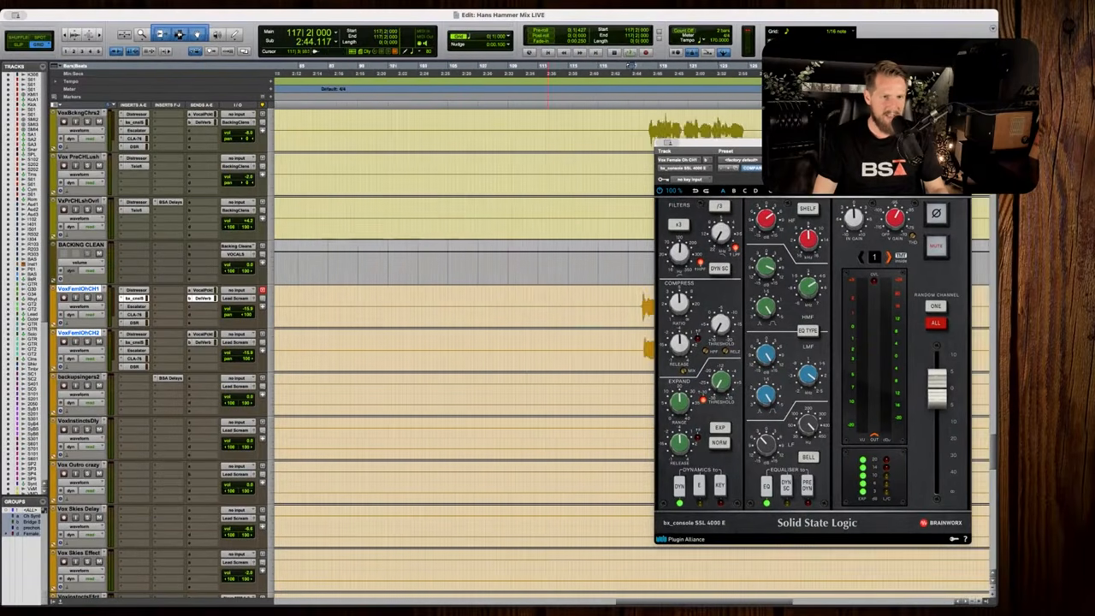
scroll(547, 307, right, 5)
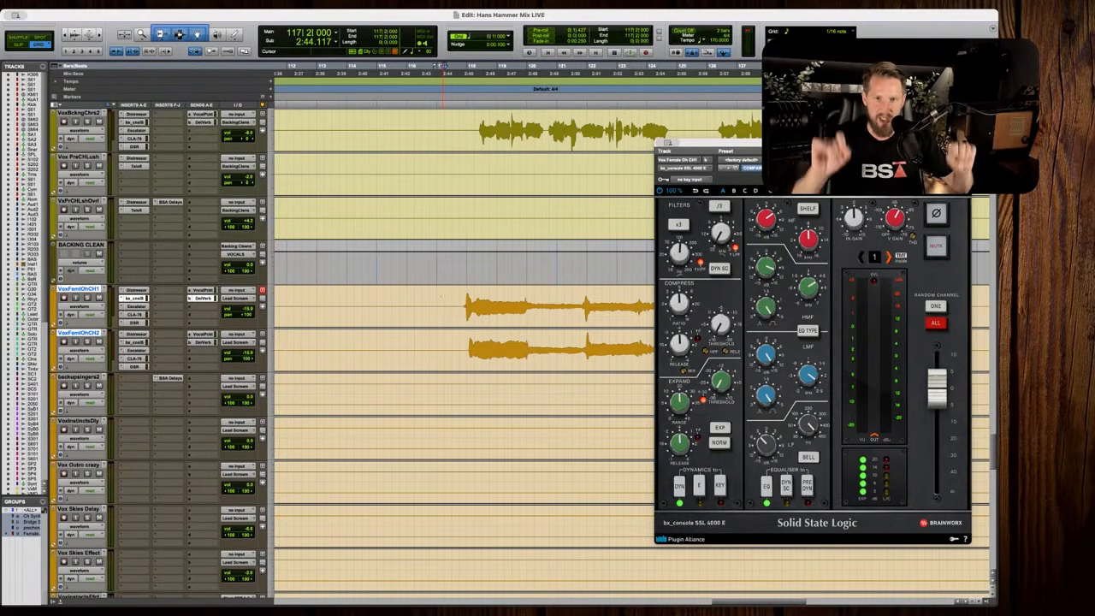
key(space)
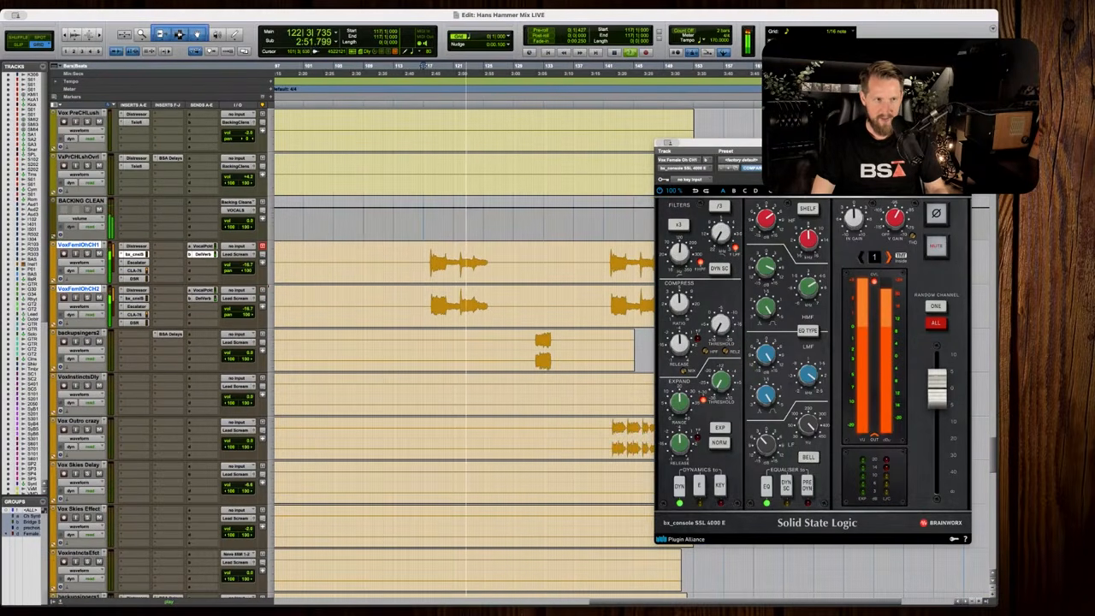
scroll(409, 272, right, 2)
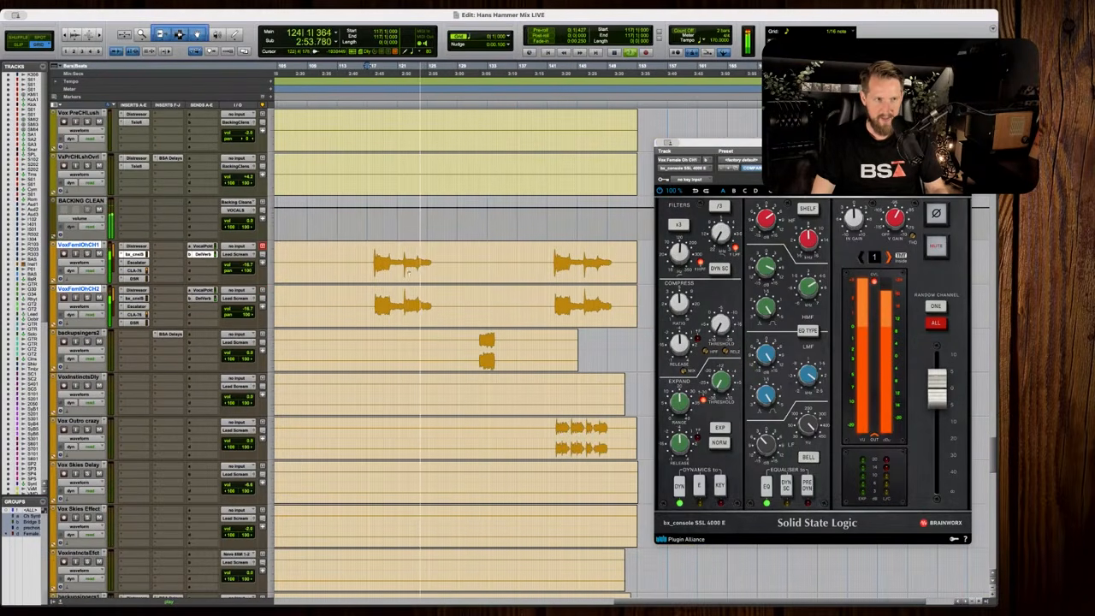
key(space)
Place the playback position at 123|4|000 on the VoxFemlOhCH tracks and close the SSL 4000 E plug-in window.
click(418, 272)
key(t)
scroll(547, 257, right, 3)
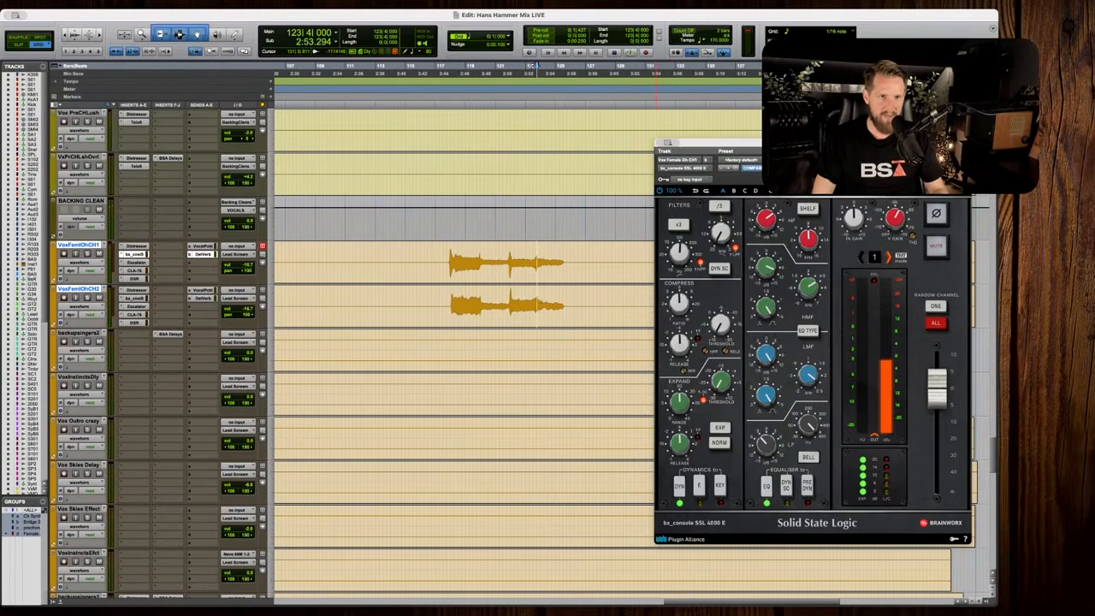
click(668, 143)
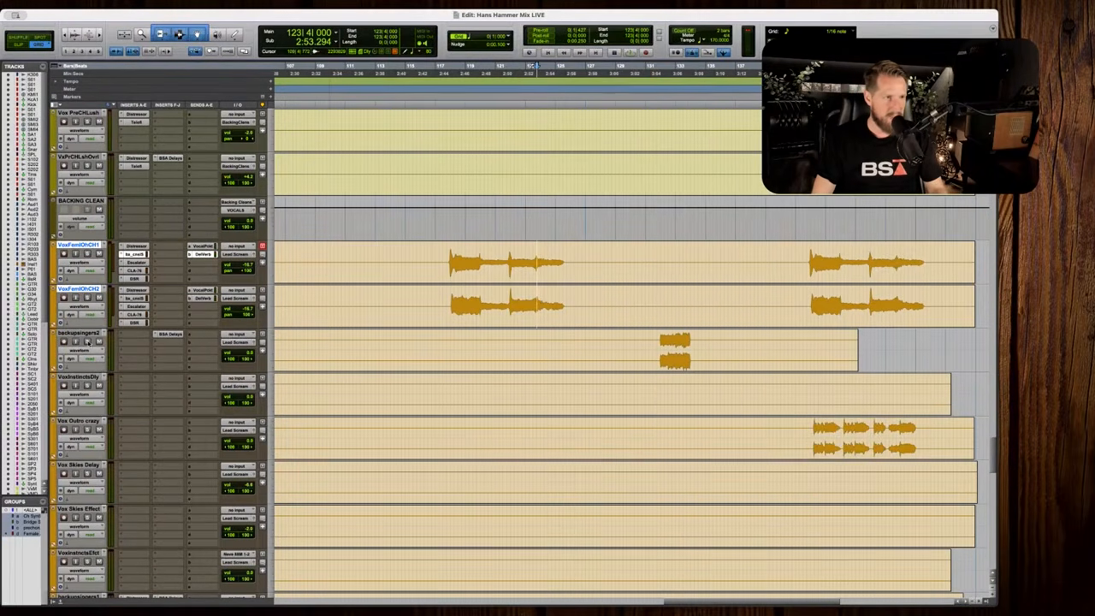
Solo backupsingers2 and audition its second clip from 132|1|044, alone and in the full mix.
key(r)
key(r)
scroll(631, 353, left, 2)
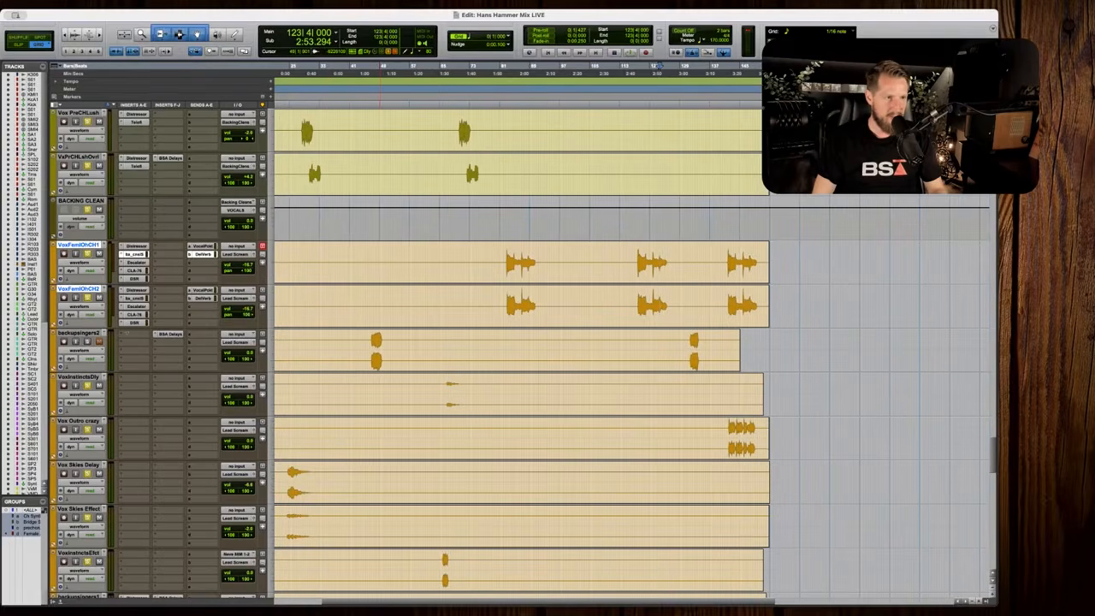
click(89, 342)
click(660, 352)
key(Tab)
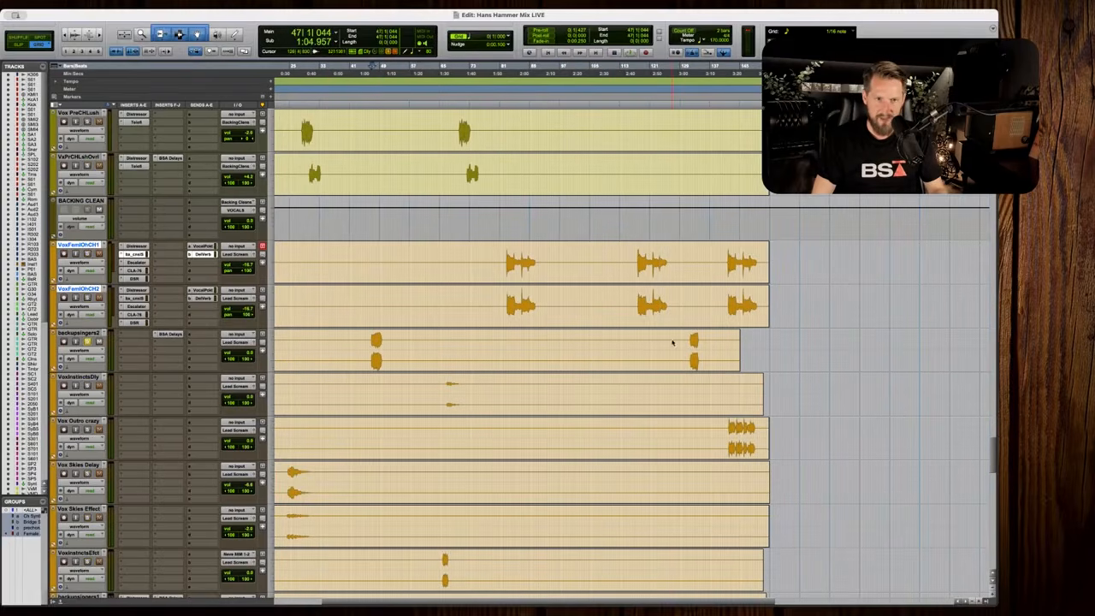
key(t)
key(t)
key(t)
key(space)
key(space)
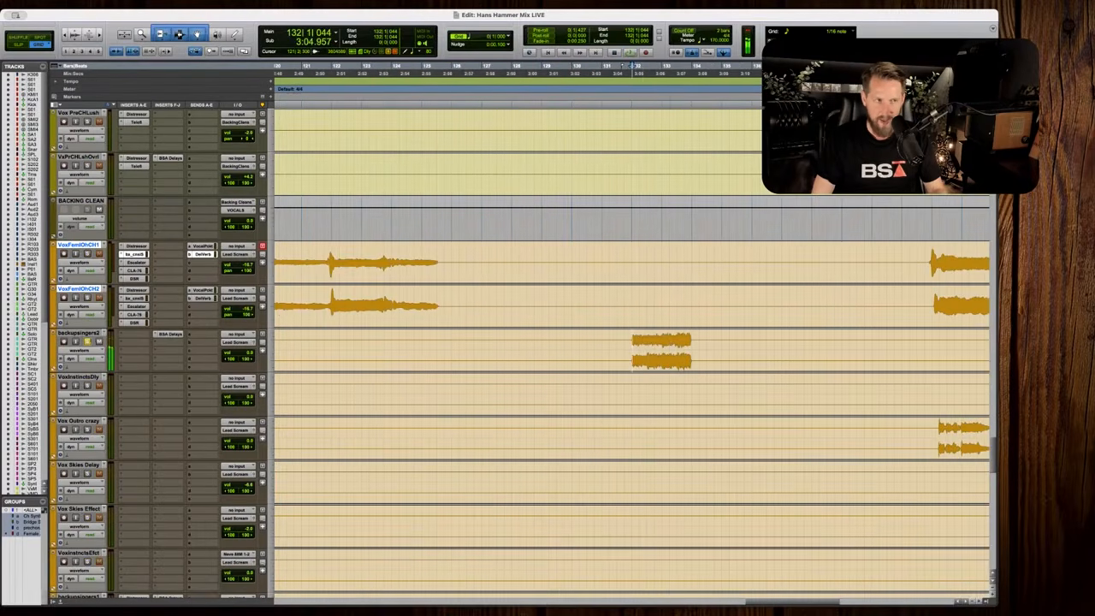
Solo VoxInstinctsDly, locate its delay phrase near bar 66 and play it in the full mix from 65|4|000.
key(r)
key(r)
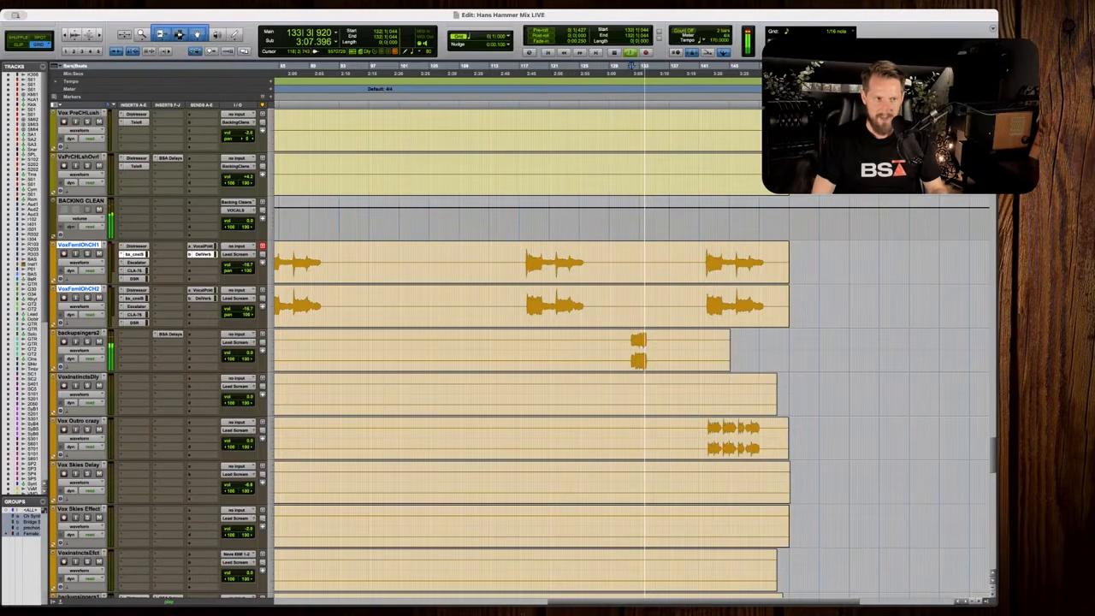
scroll(530, 355, down, 1)
key(r)
scroll(418, 355, left, 1)
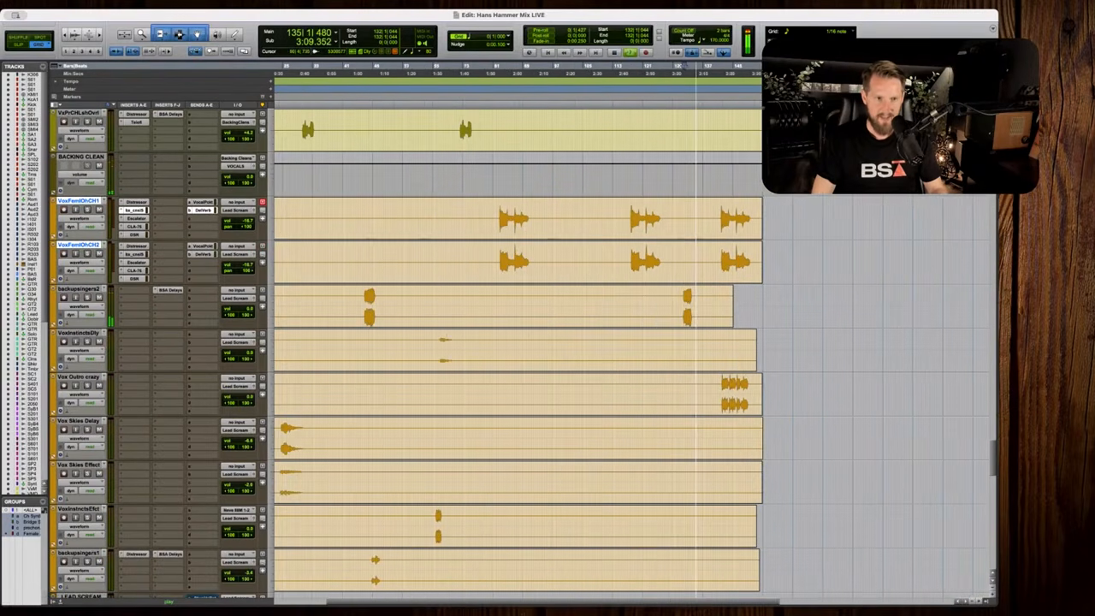
scroll(518, 351, left, 1)
click(507, 344)
key(t)
key(t)
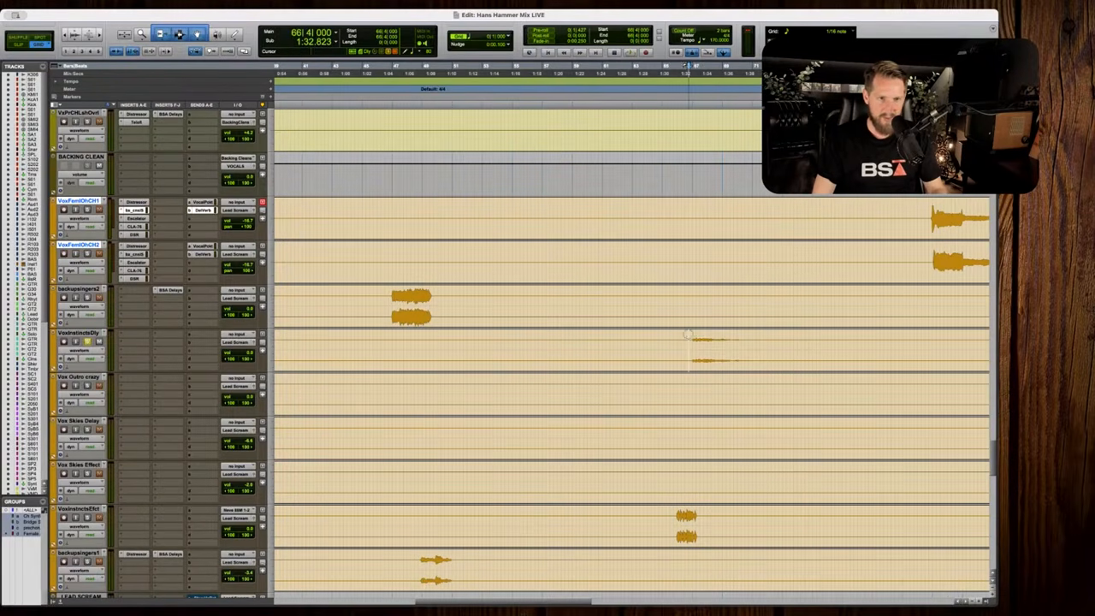
key(r)
key(space)
key(t)
key(t)
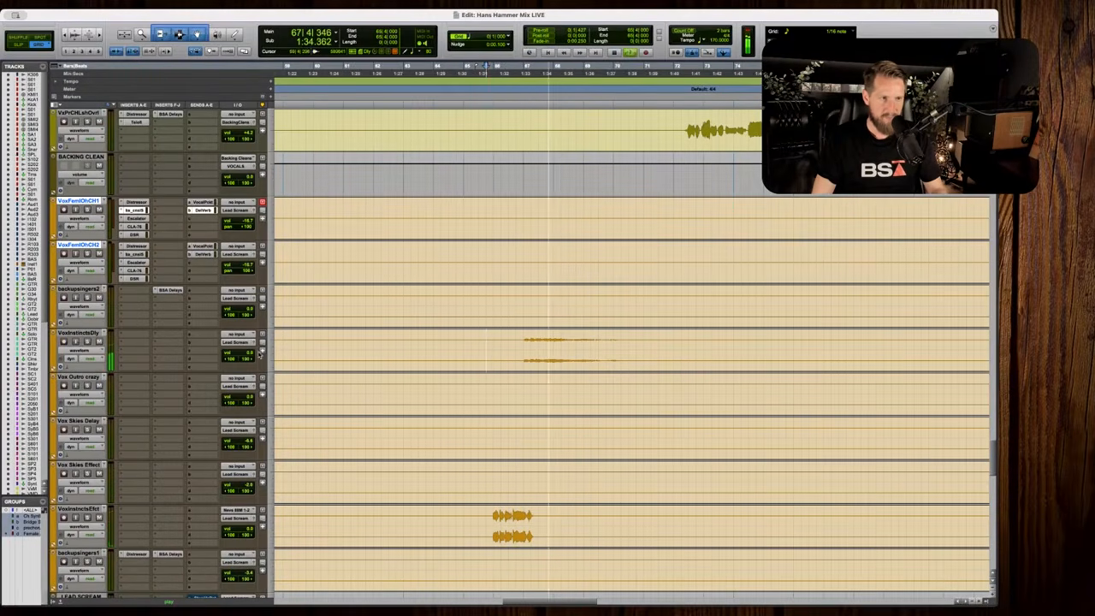
Separate the VoxInstinctsDly clip at 66|1|000 and raise its clip gain by about 4 dB while playing it in the mix.
key(r)
key(r)
key(r)
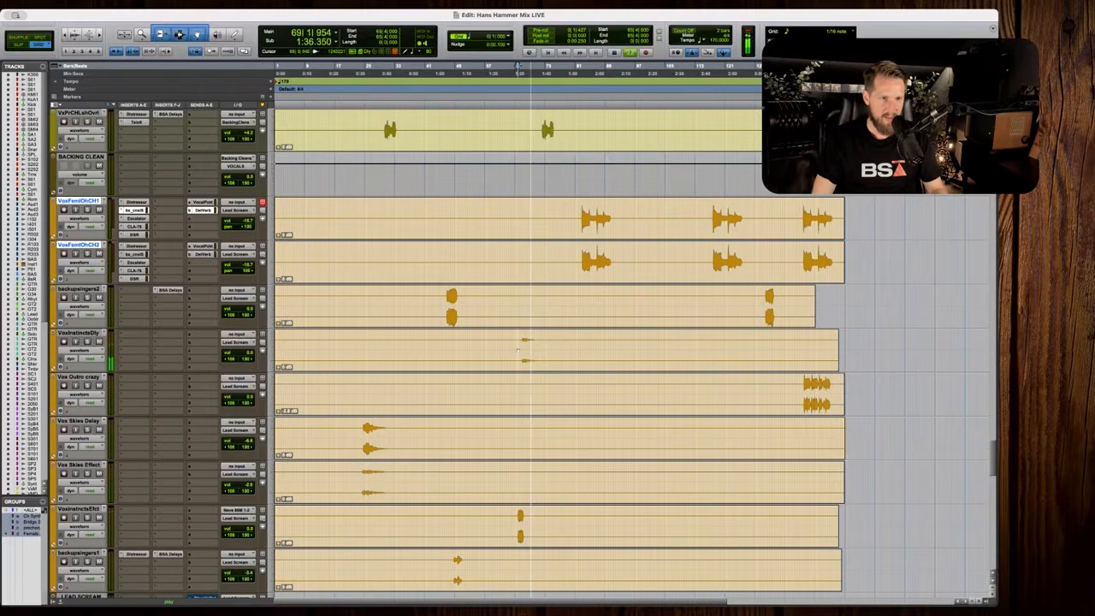
key(space)
drag(585, 354, 518, 354)
key(t)
key(t)
key(t)
click(635, 366)
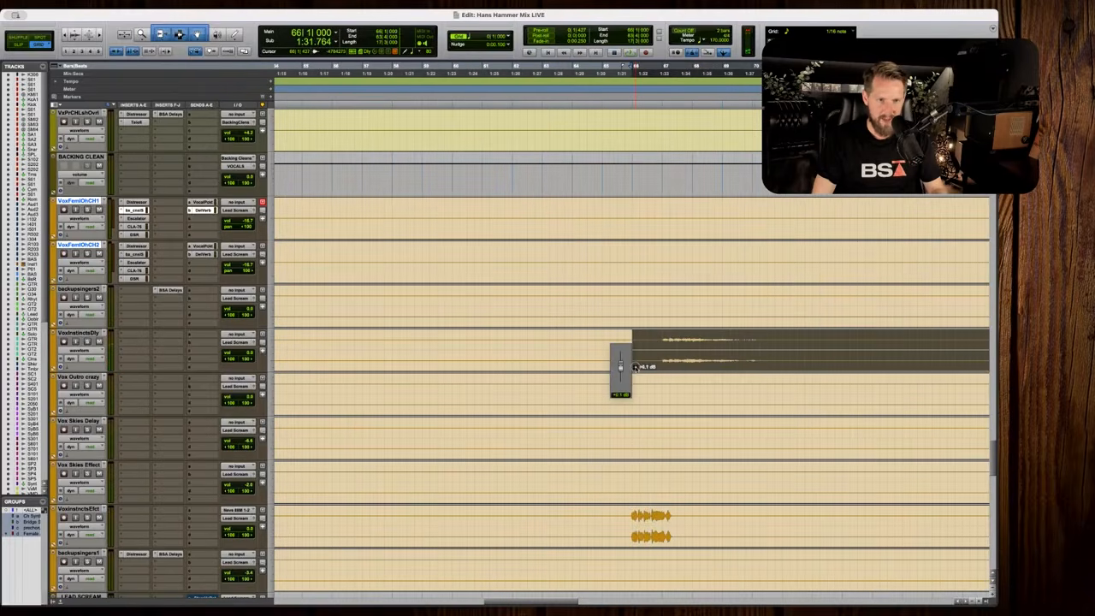
drag(635, 366, 634, 363)
key(space)
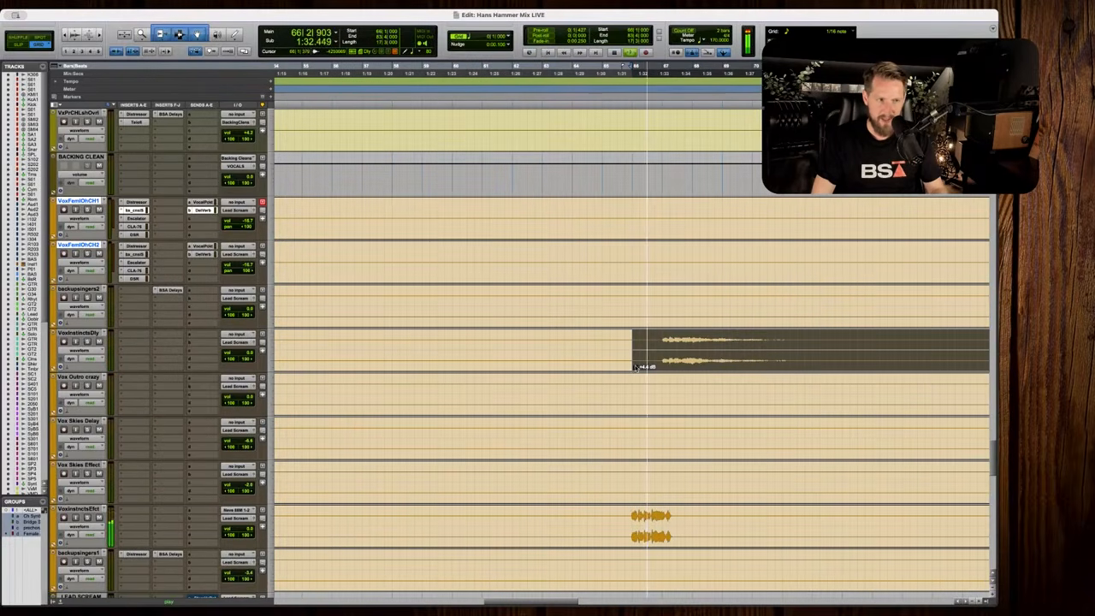
drag(634, 366, 638, 371)
Audition the VoxInstinctsEfct clip, starting just before bar 66.
scroll(645, 371, down, 5)
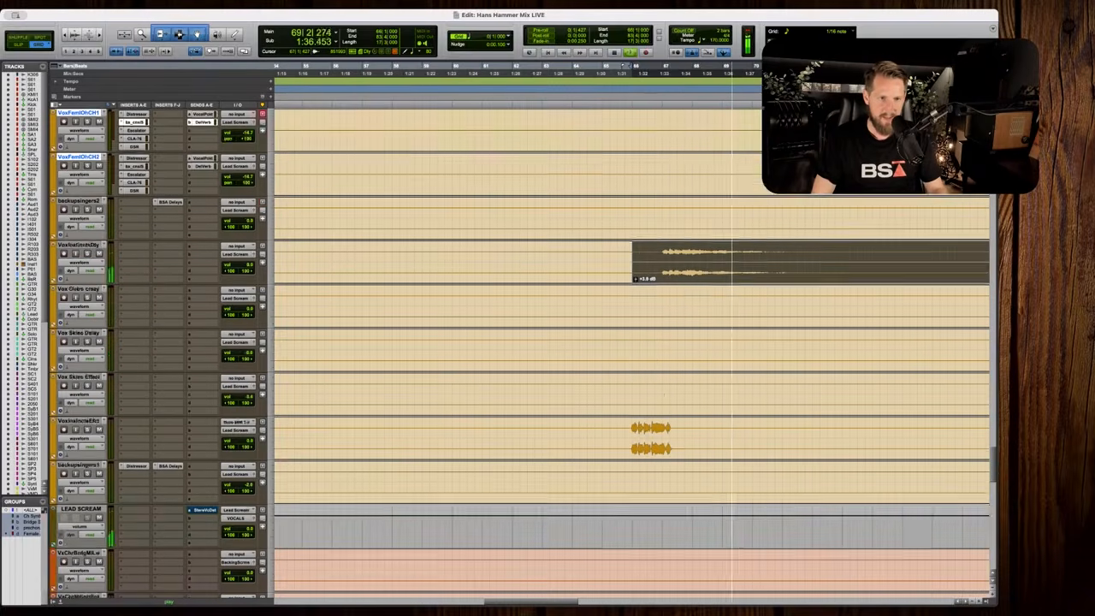
click(618, 350)
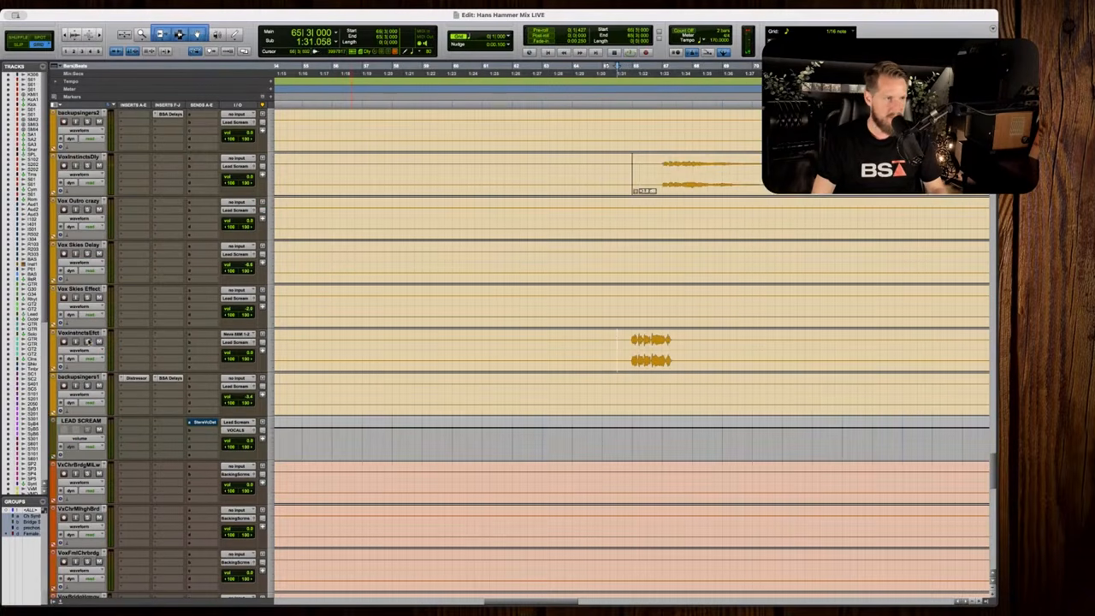
key(space)
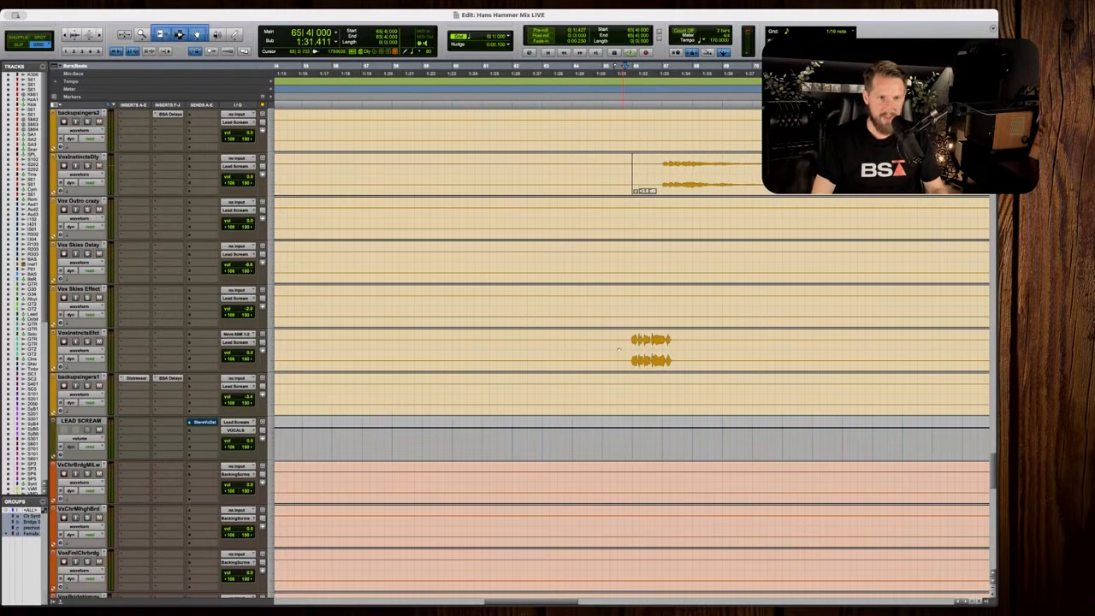
Play the VoxInstinctsEfct phrase in the full mix and lower that track's volume to -0.7 dB.
key(r)
key(space)
scroll(631, 350, right, 1)
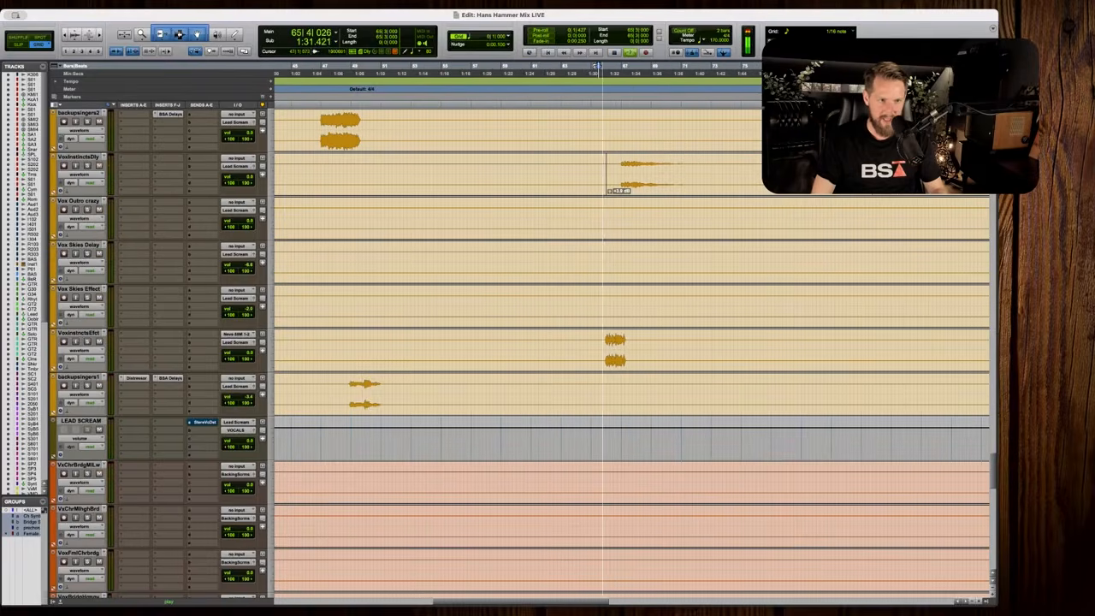
drag(243, 352, 243, 354)
key(space)
Locate the end of the Vox Main2 phrase at 67|1|000 and switch all tracks to volume automation view.
scroll(613, 334, up, 15)
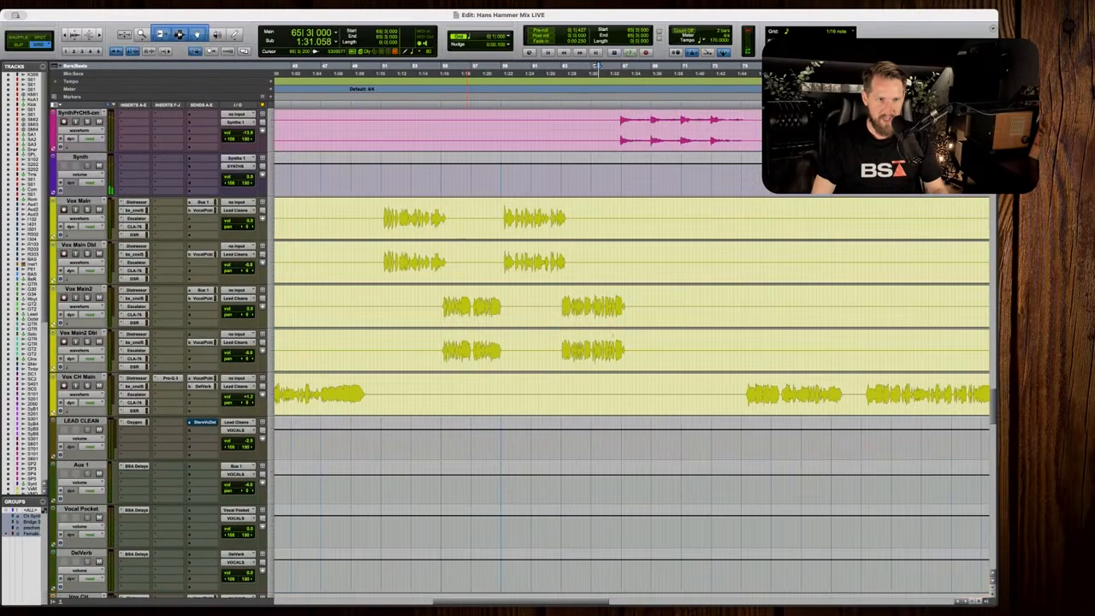
click(625, 315)
key(t)
key(t)
key(t)
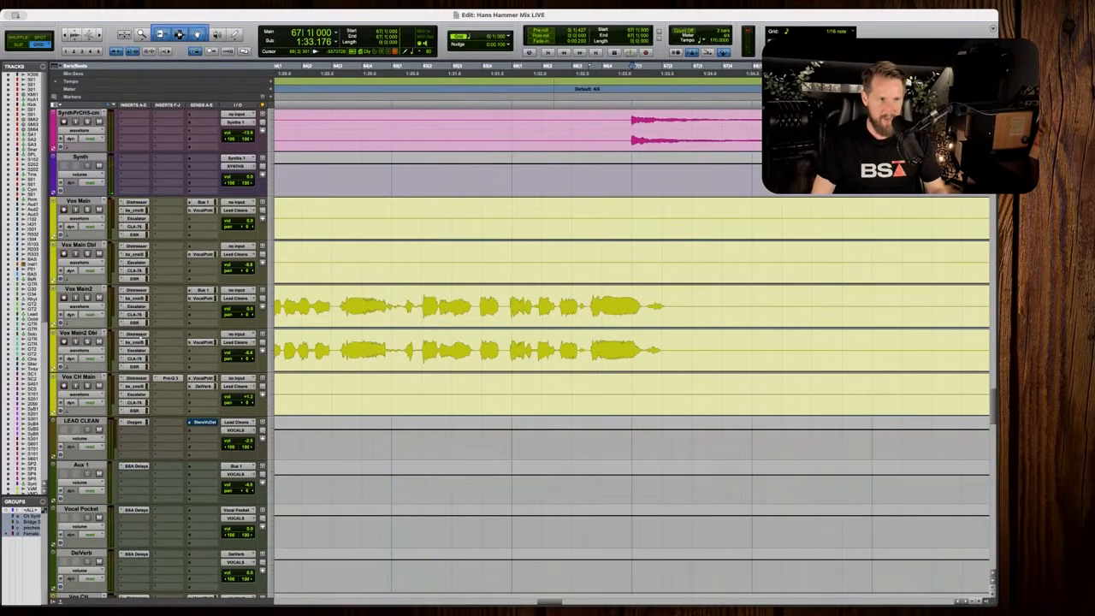
alt+click(94, 308)
alt+click(94, 314)
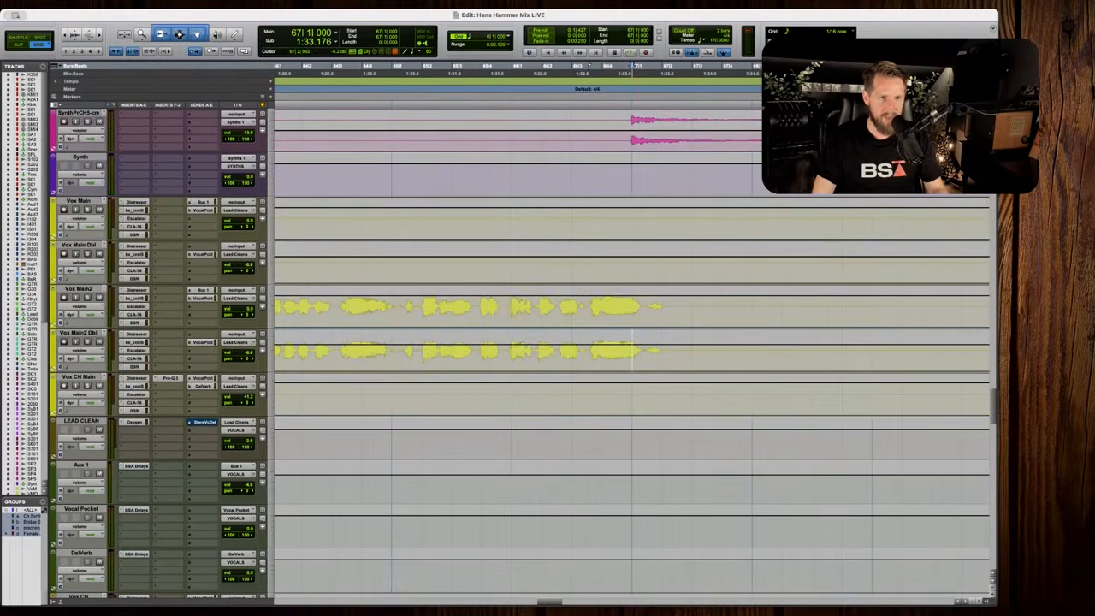
Lower the volume automation of Vox Main2's last words near bar 66 to -2.0 dB and trim the same range on Vox Main2 Dbl.
drag(723, 311, 507, 331)
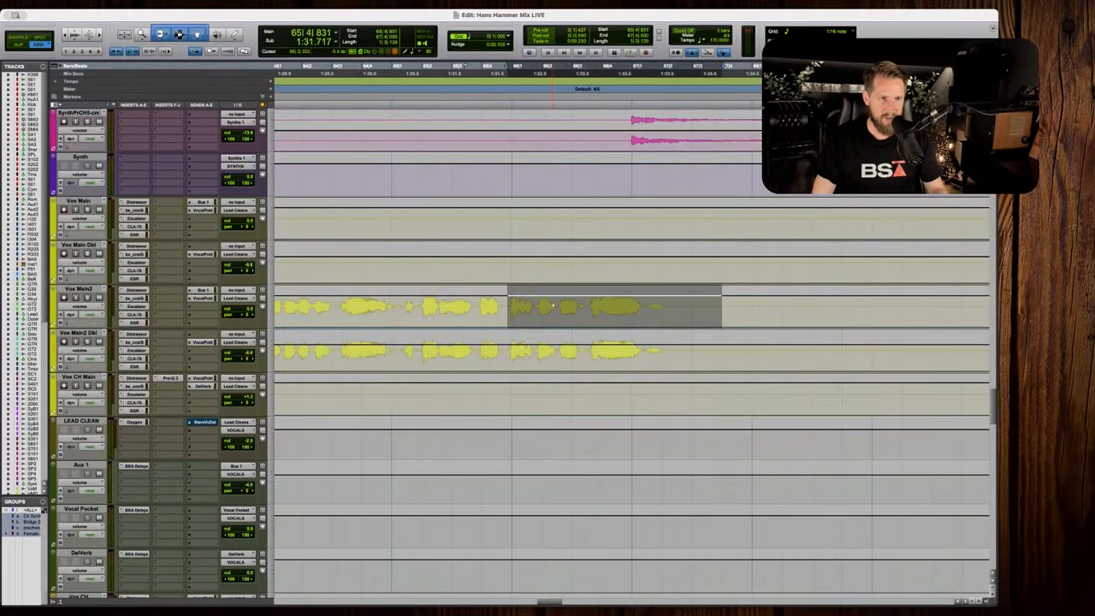
key(space)
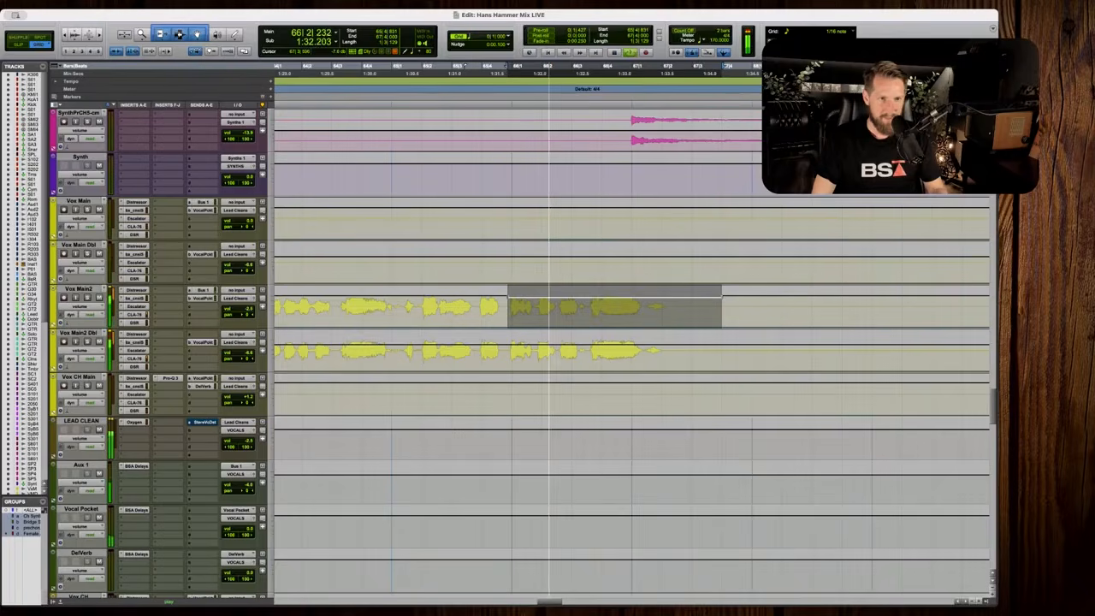
key(semicolon)
key(space)
drag(690, 336, 689, 337)
key(space)
Try to trim the volume automation over the VoxInstinctsEfct phrase near bar 66 while playing it in the mix.
key(r)
key(r)
scroll(690, 337, down, 15)
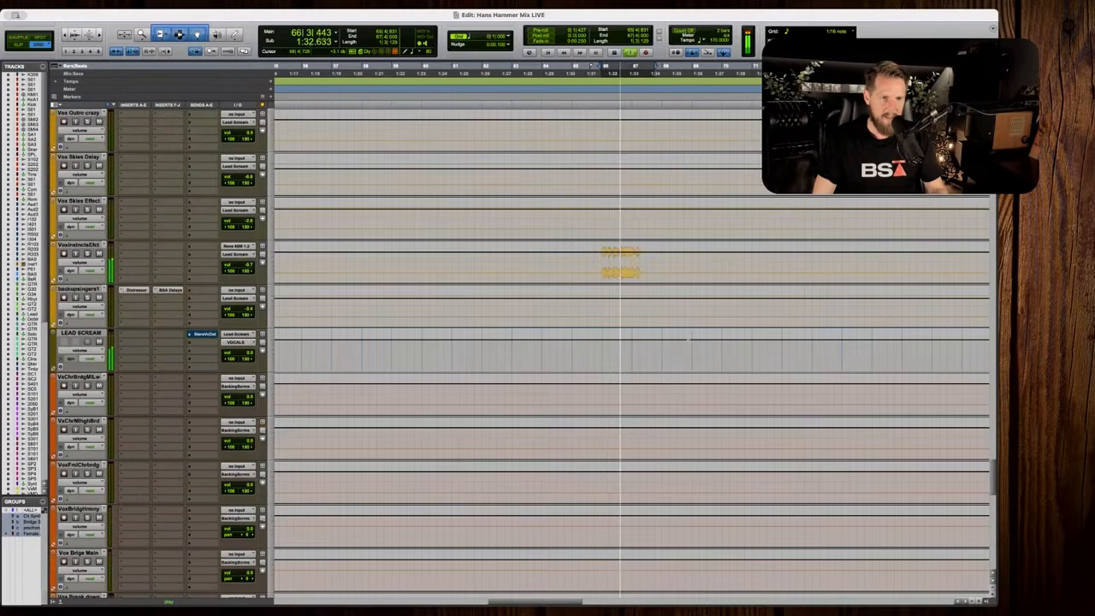
key(space)
drag(586, 261, 767, 261)
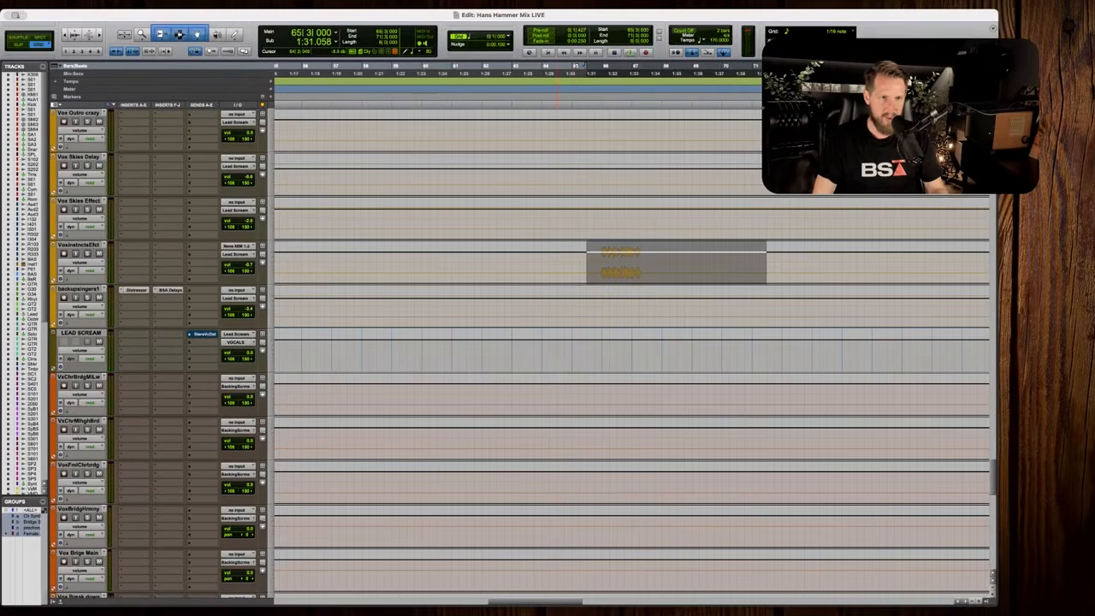
click(557, 262)
key(space)
drag(587, 261, 752, 262)
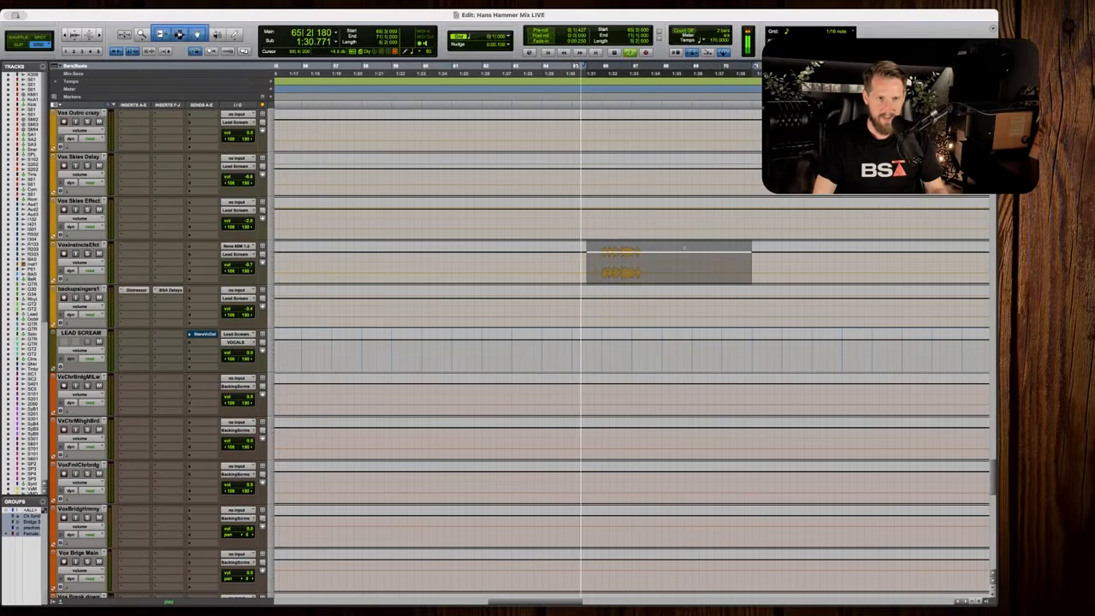
drag(684, 249, 686, 246)
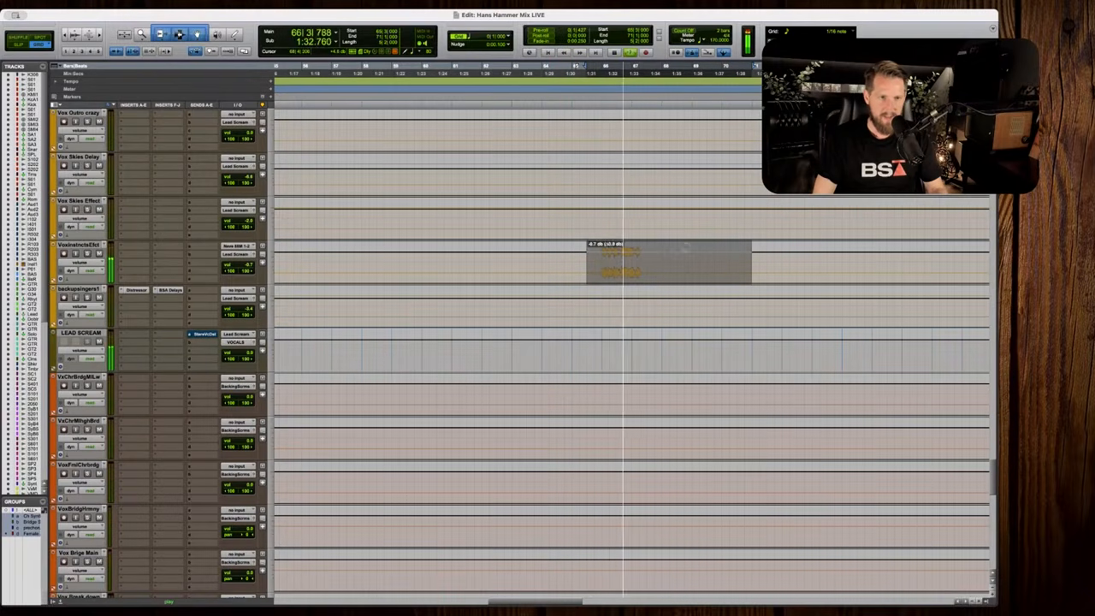
click(617, 264)
key(r)
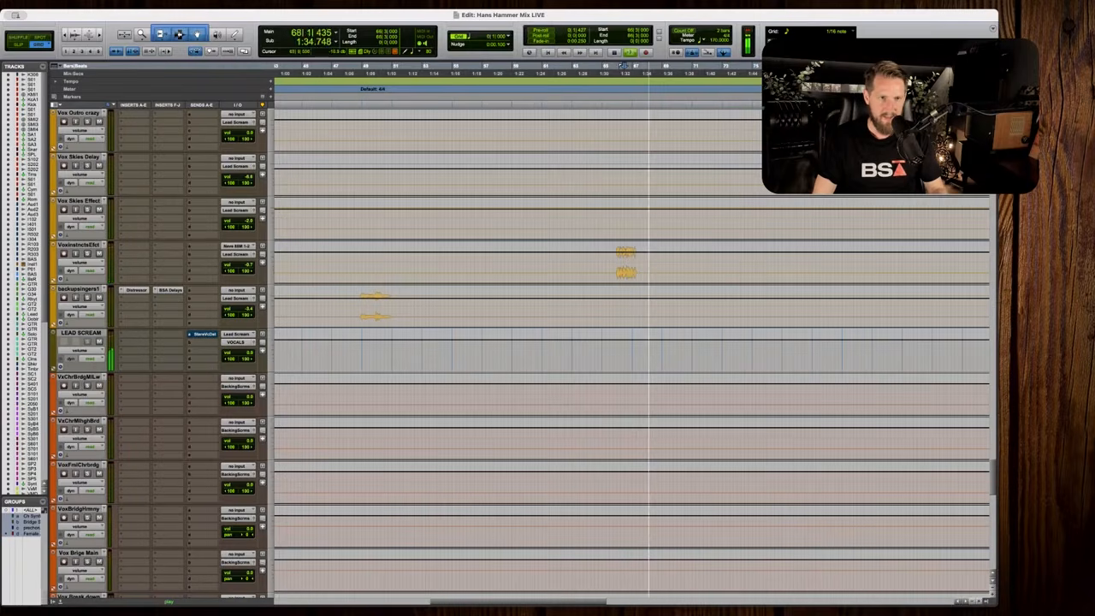
key(space)
drag(613, 261, 717, 262)
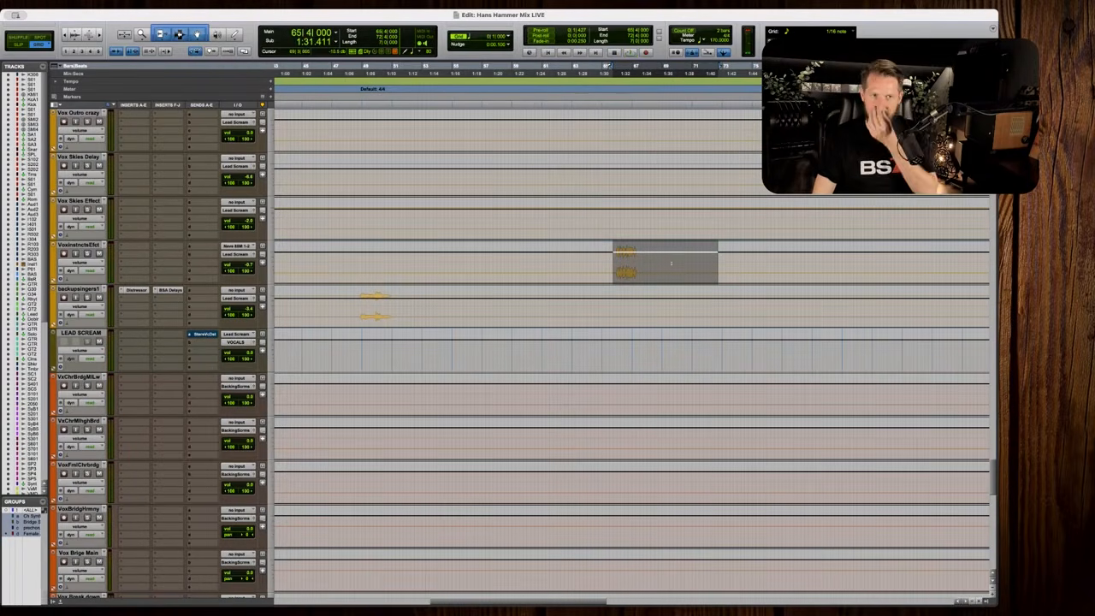
Switch all tracks back to waveform view.
key(r)
key(r)
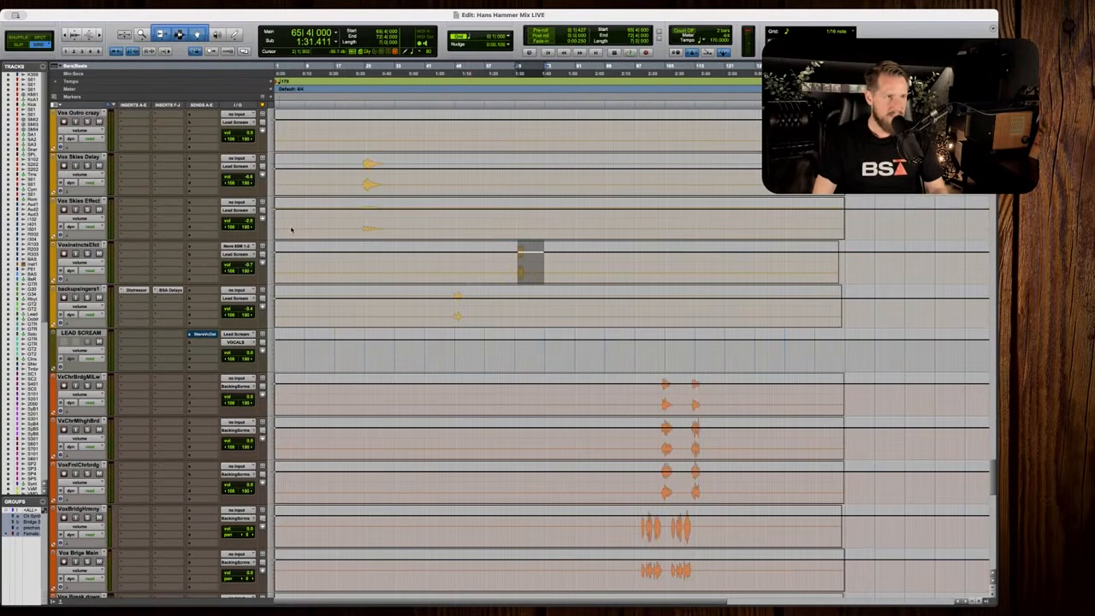
scroll(547, 342, up, 6)
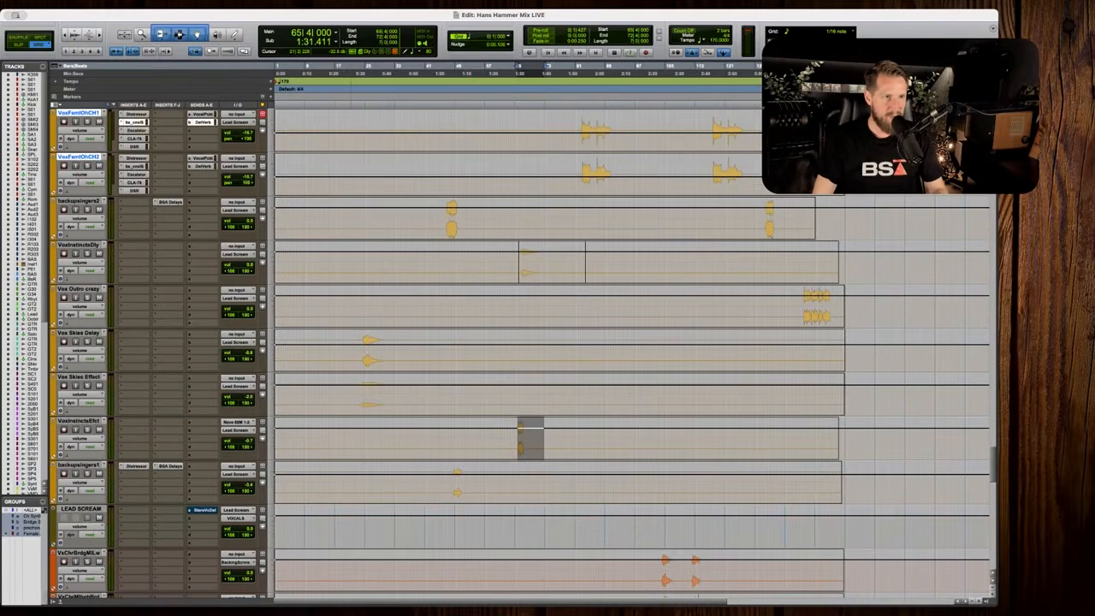
click(94, 221)
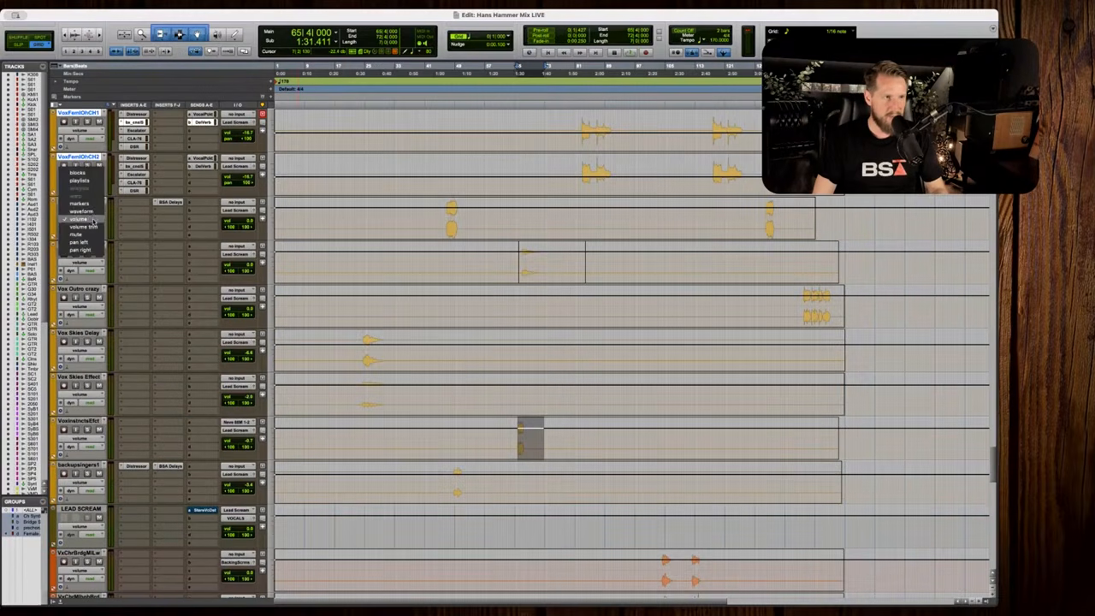
alt+click(83, 211)
Solo Na Choir 1, 2 and 3 and audition their first phrase from 38|3|000.
scroll(548, 256, down, 10)
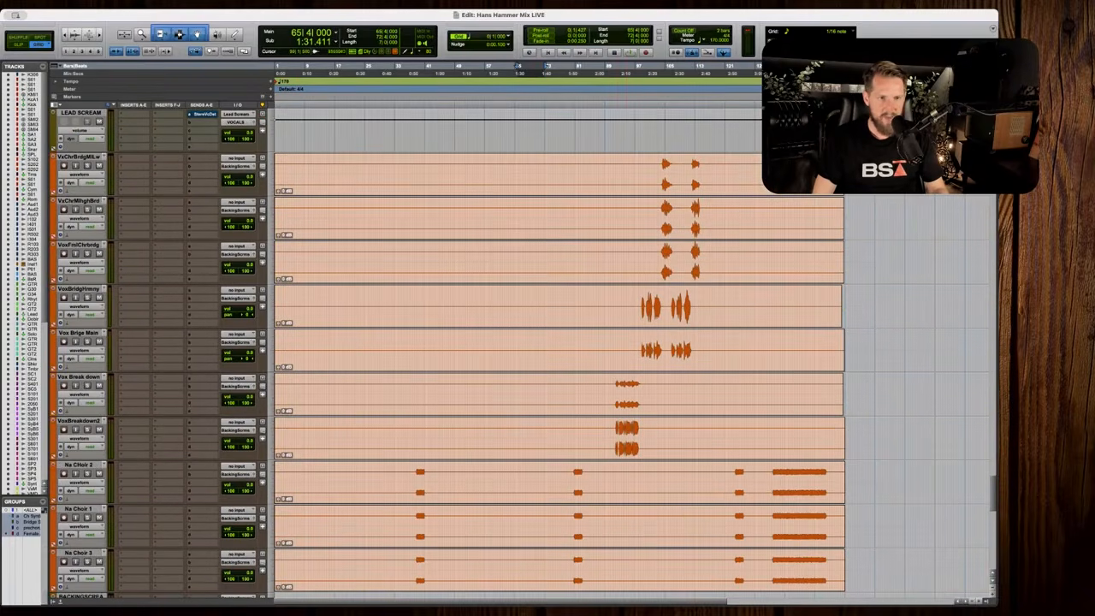
scroll(548, 342, down, 3)
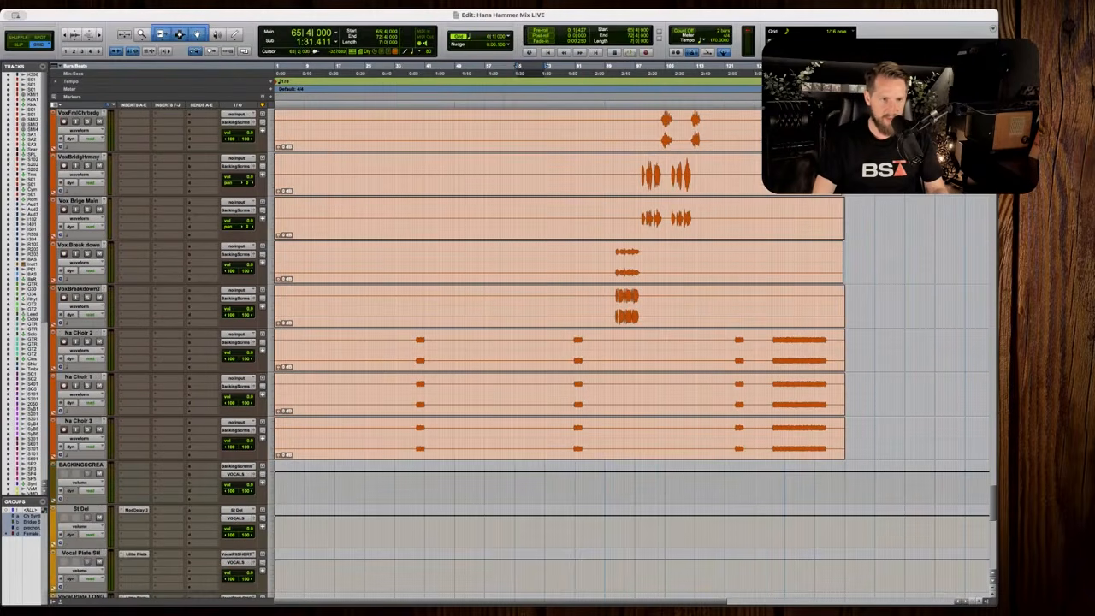
key(t)
key(t)
scroll(530, 352, right, 2)
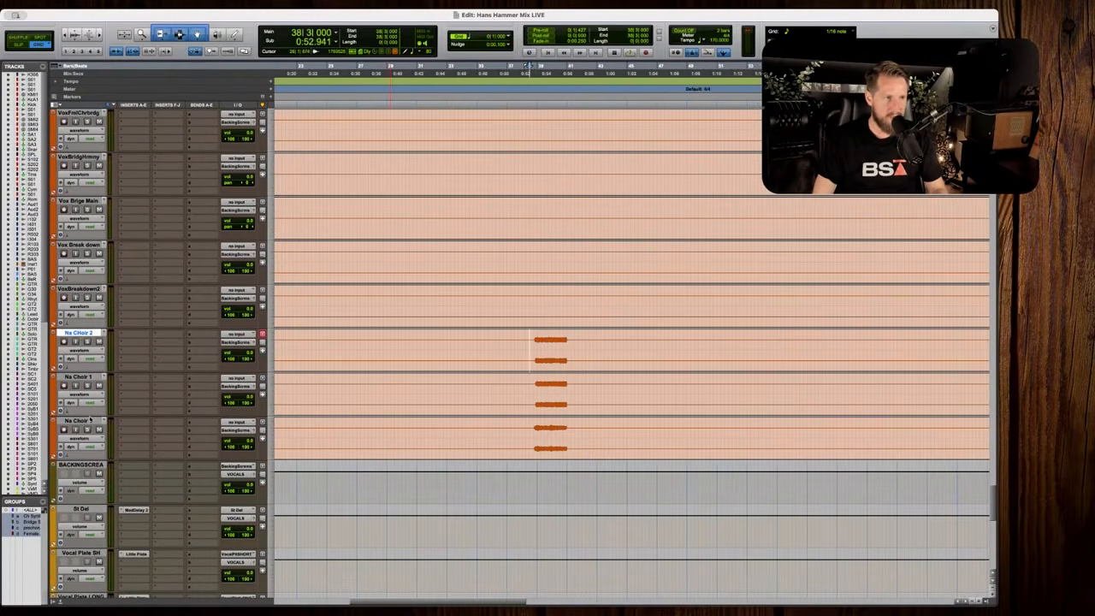
key(space)
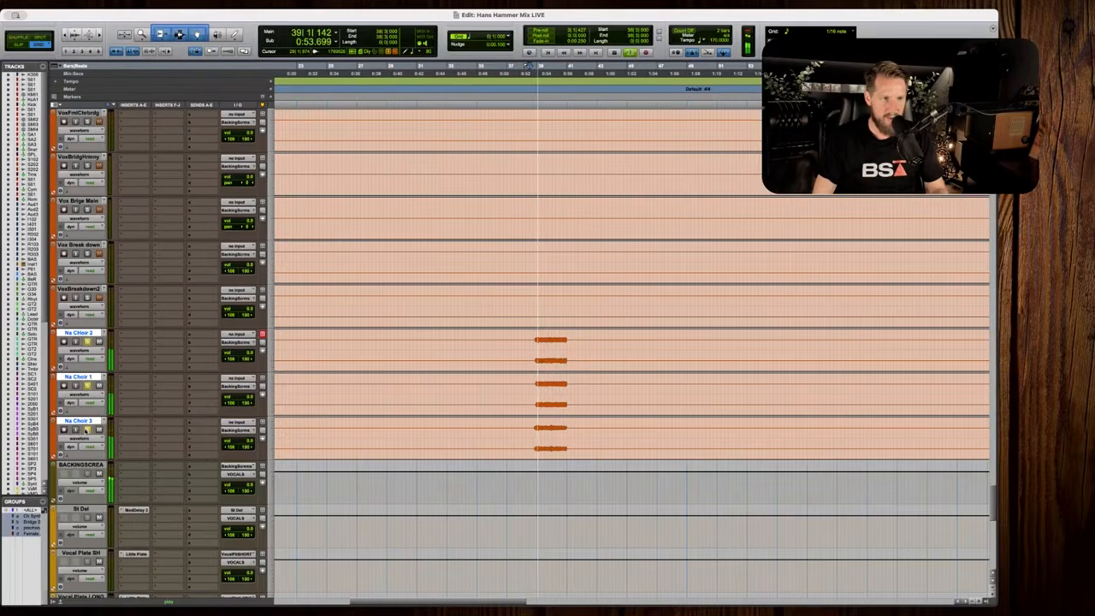
key(t)
scroll(370, 374, down, 1)
key(r)
key(r)
key(r)
key(r)
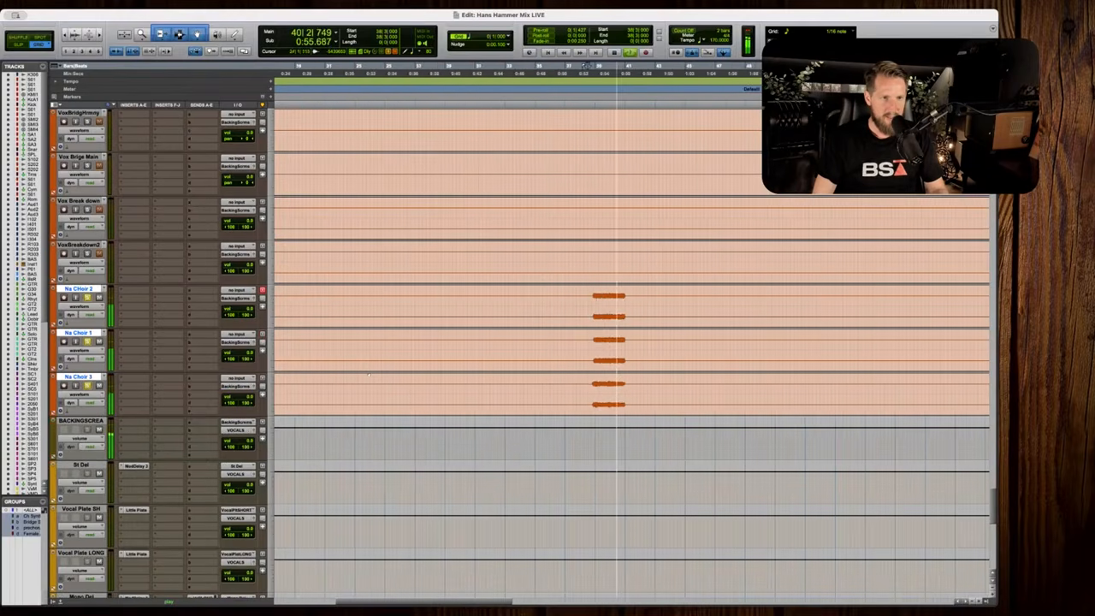
key(space)
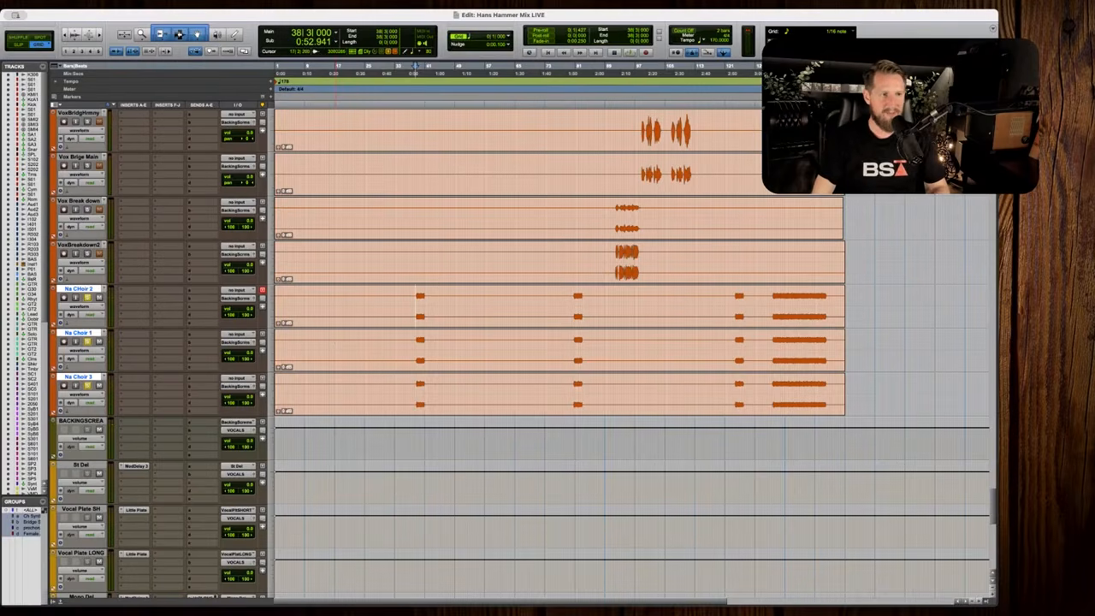
Examine the first choir phrase up close and select it across the three Na Choir tracks from 38|4|000.
key(t)
key(t)
key(t)
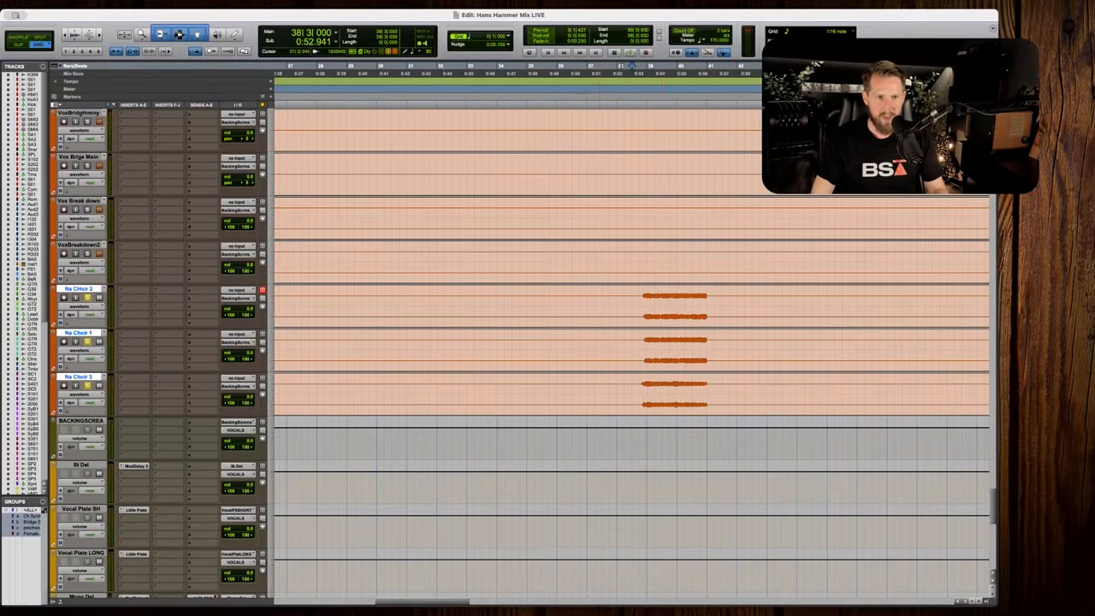
drag(632, 298, 744, 389)
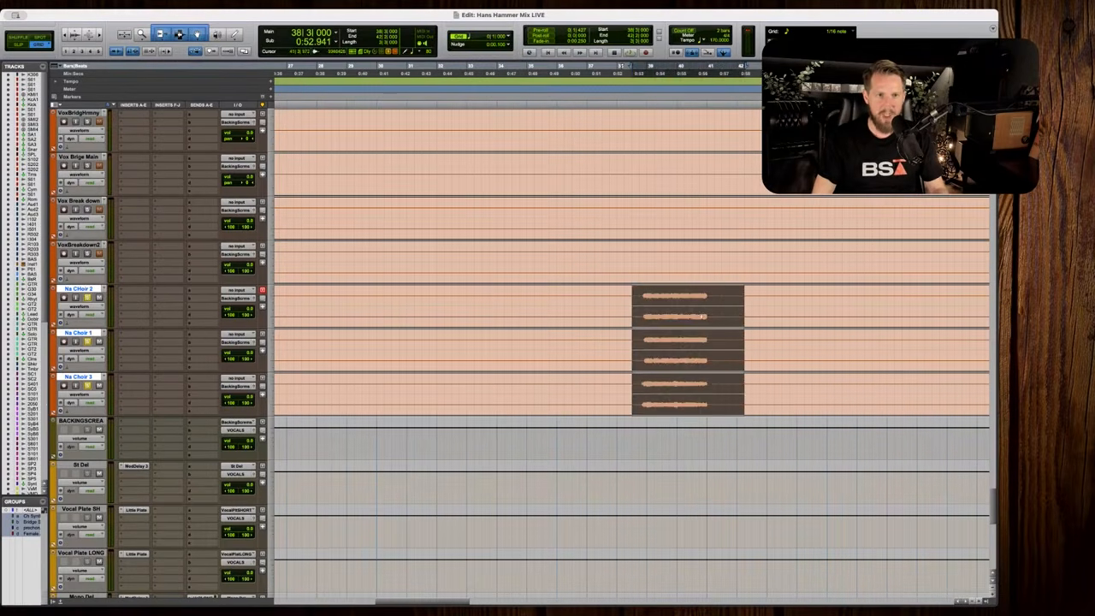
key(r)
key(r)
key(t)
key(t)
key(t)
key(t)
drag(660, 300, 963, 305)
key(r)
key(r)
key(r)
drag(633, 302, 701, 381)
key(r)
scroll(513, 359, right, 2)
Route the three Na Choir tracks to a new stereo aux input named Nananan and place it below Na Choir 3.
click(242, 298)
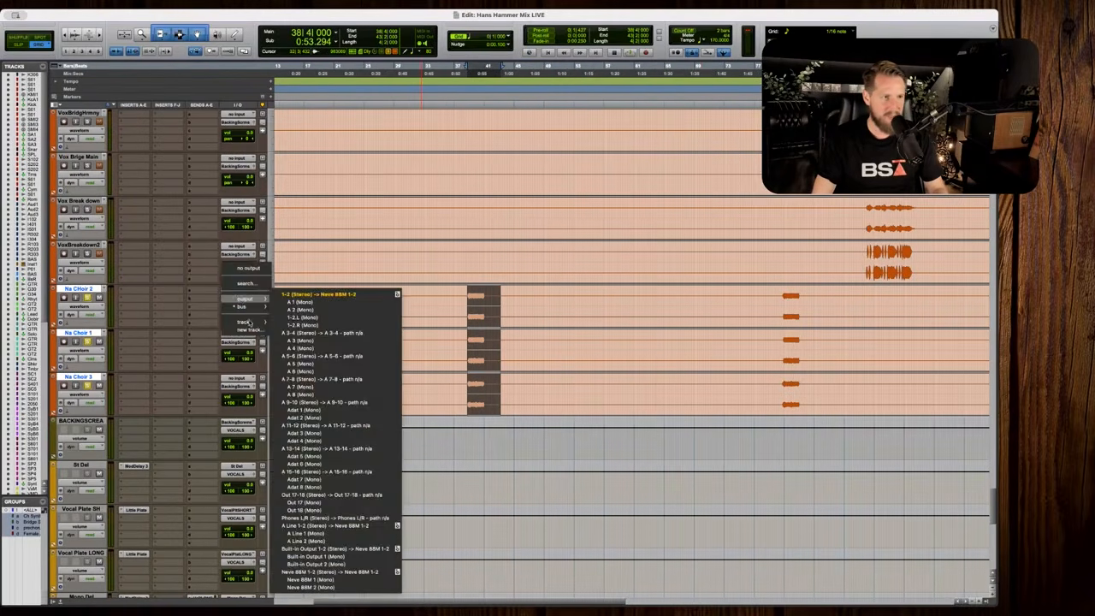
click(255, 331)
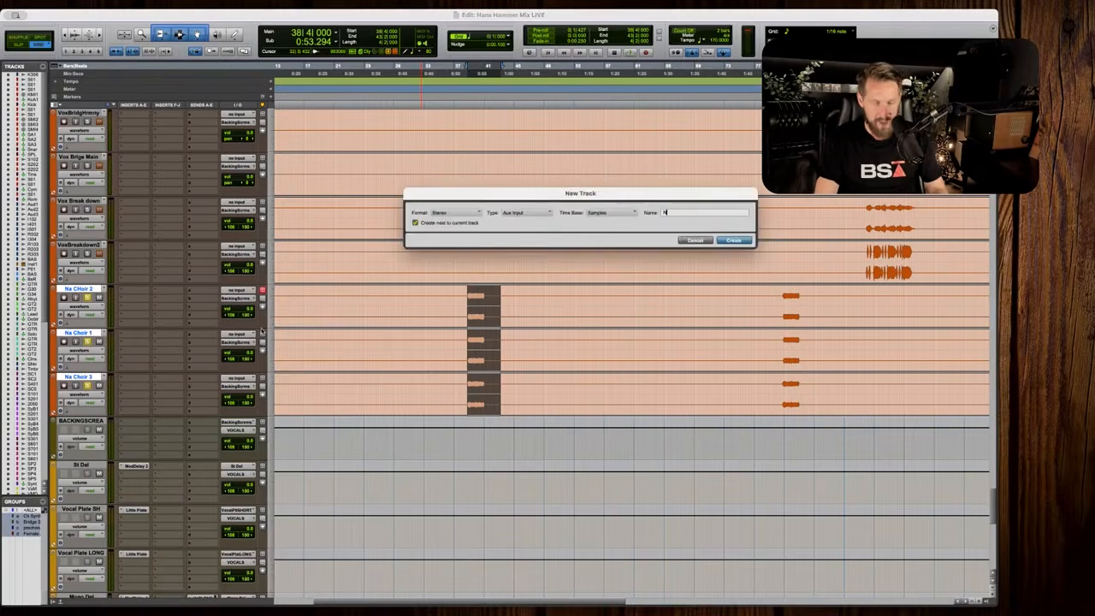
key(Return)
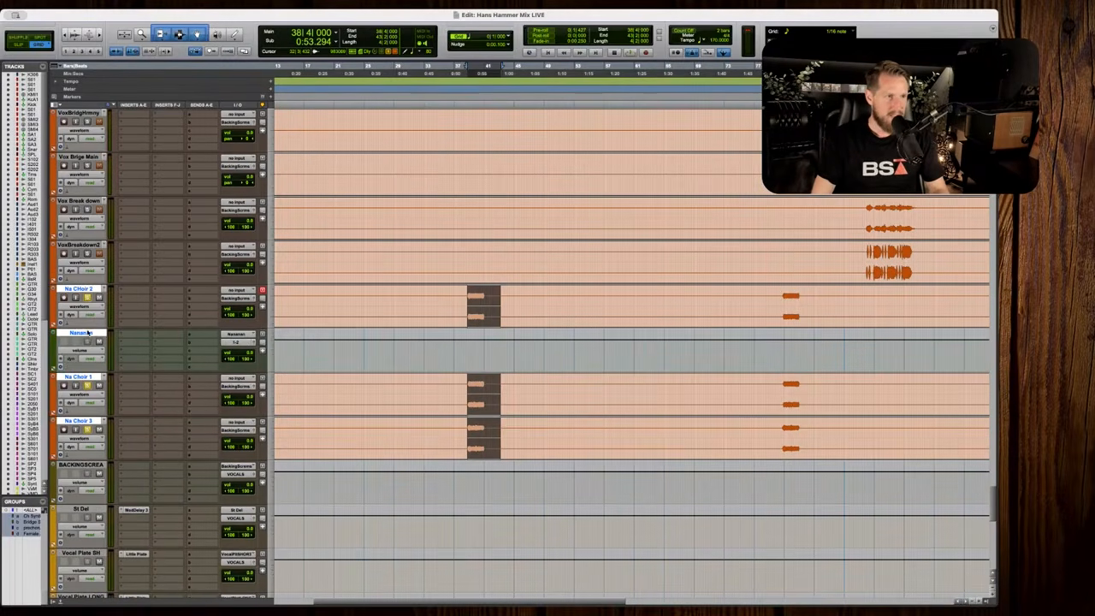
click(88, 332)
drag(88, 332, 90, 454)
Set the output of the Nananan aux to the Backing Screams stereo bus.
click(236, 429)
mouse_move(257, 438)
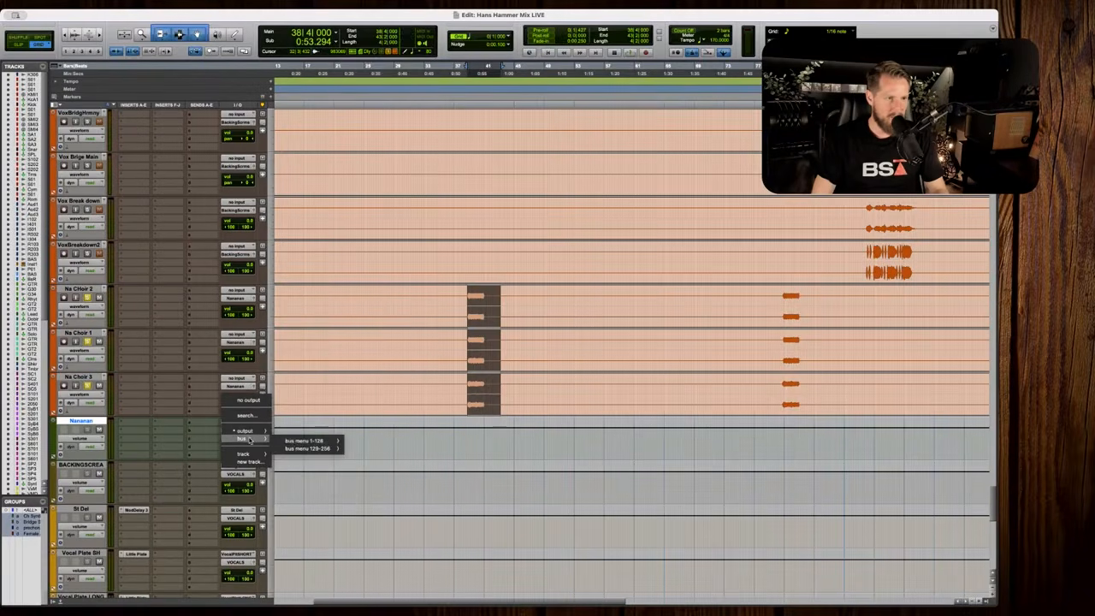
mouse_move(336, 450)
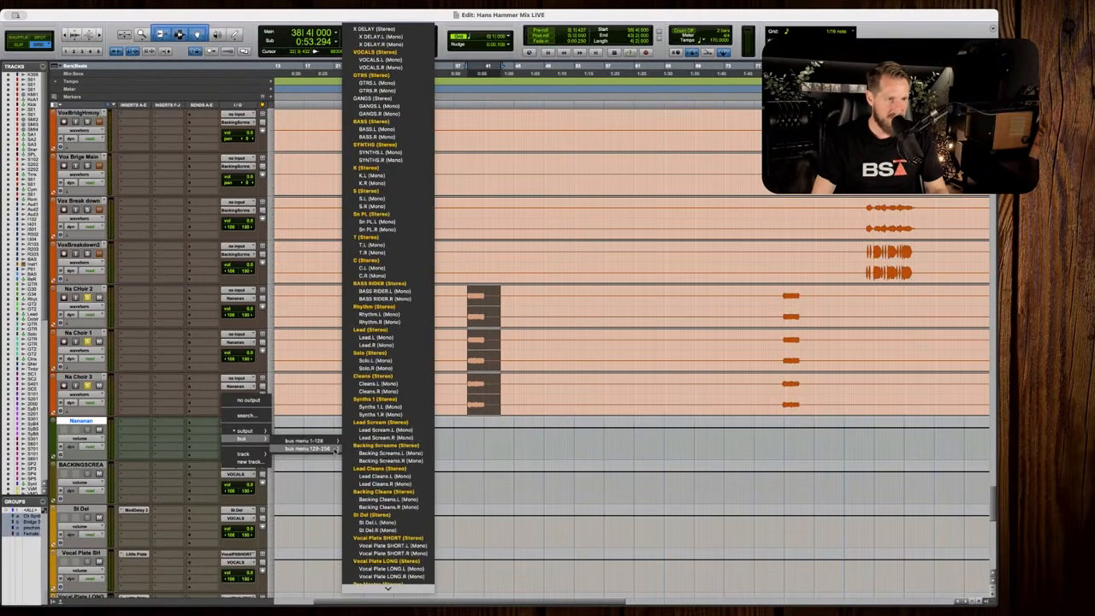
click(390, 445)
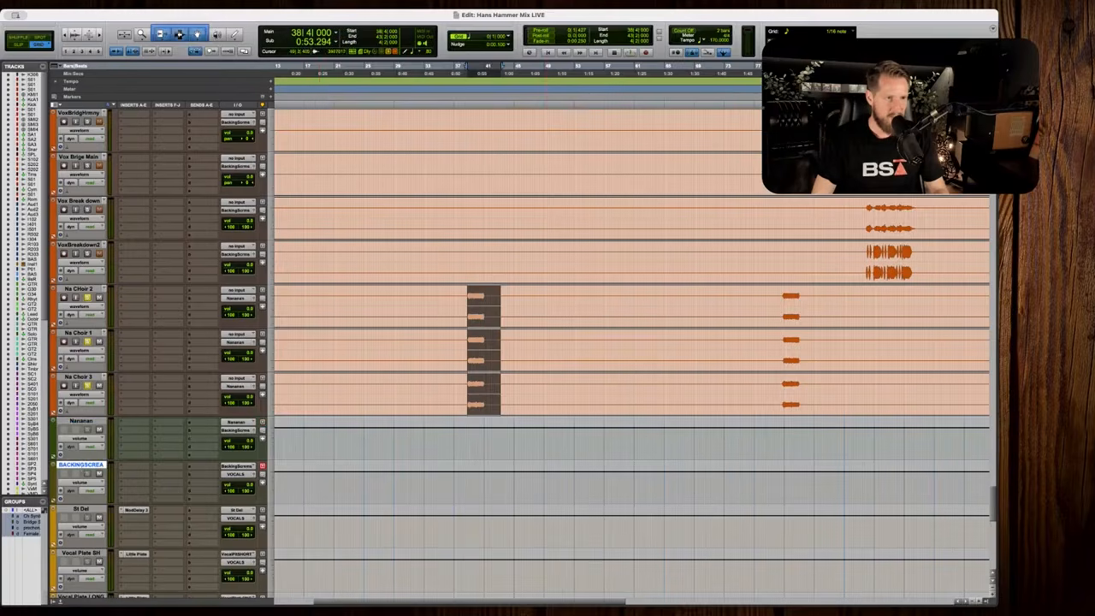
Insert the bx_console SSL 4000 E channel strip on the Nananan aux.
key(t)
key(t)
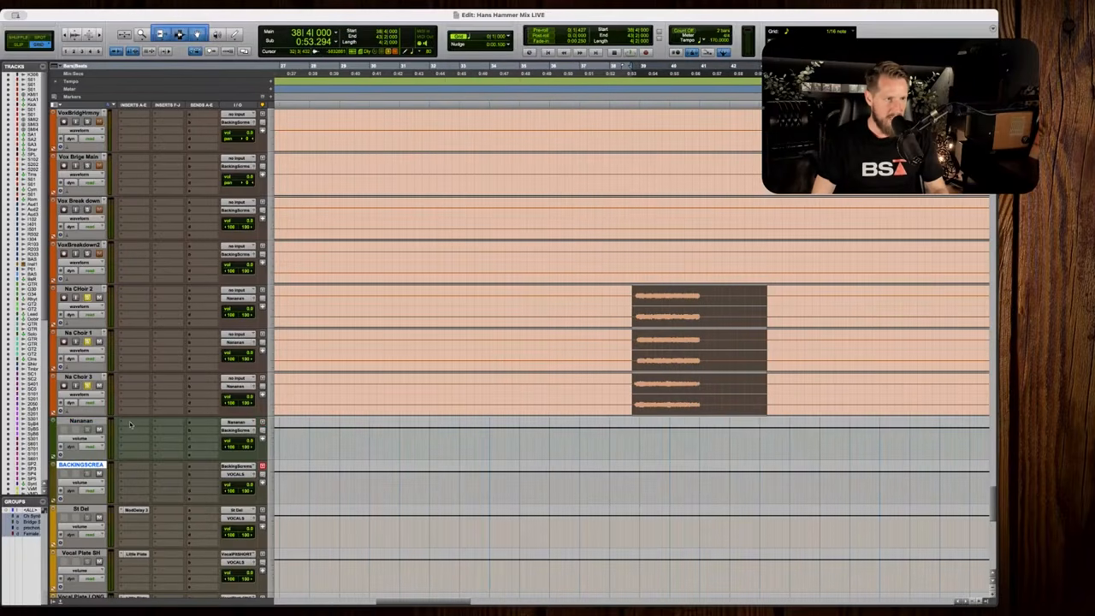
click(130, 425)
mouse_move(162, 426)
click(228, 427)
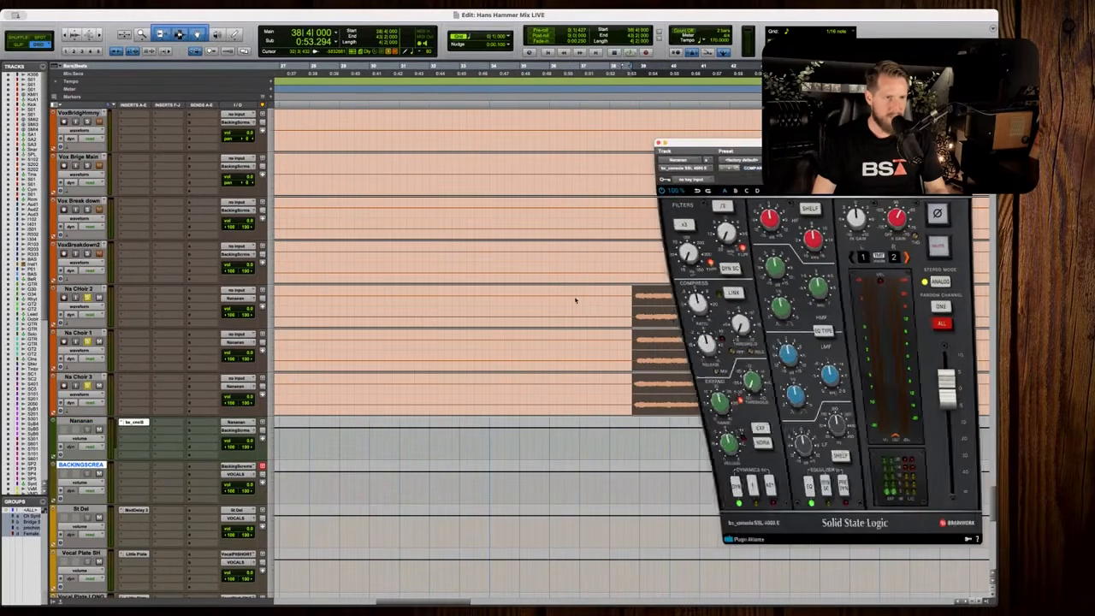
Reduce the low end of the Nananan aux with the channel strip's LF band while auditioning the soloed choir phrase from 38|3|000.
key(space)
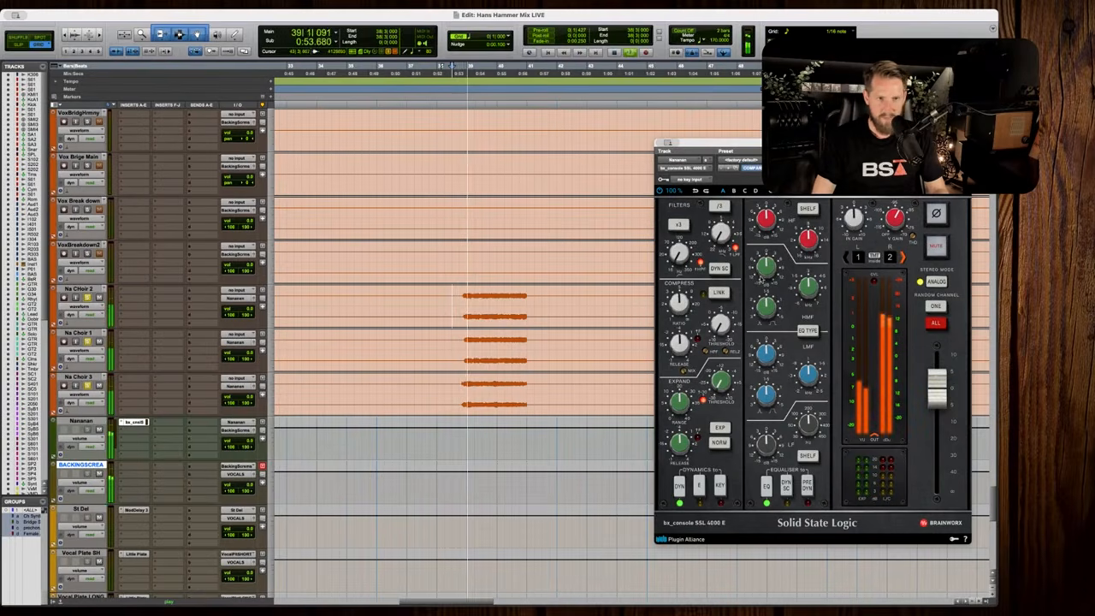
key(space)
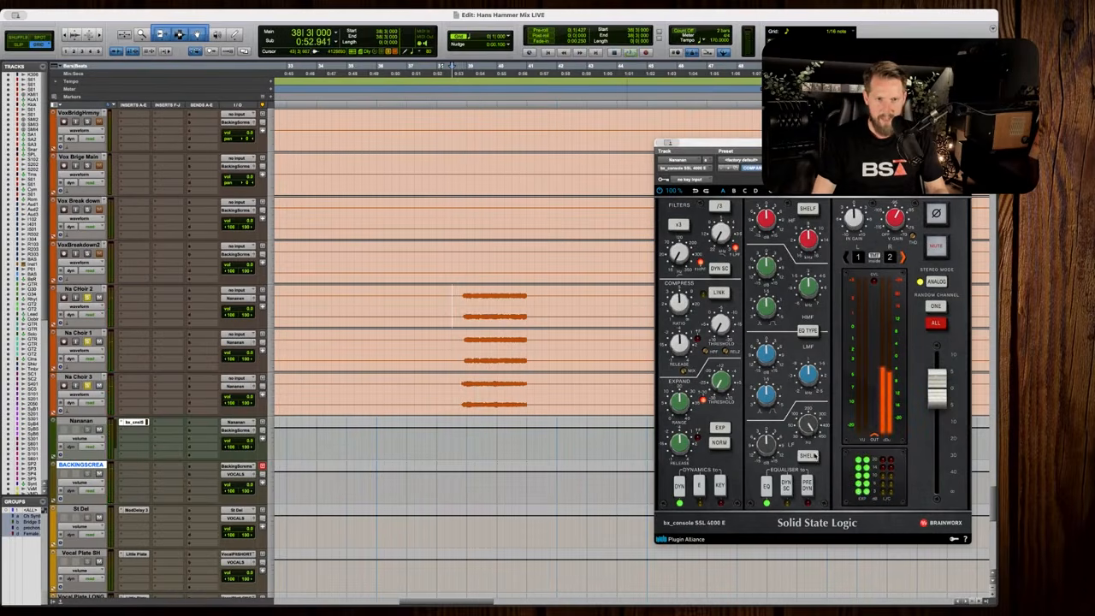
key(space)
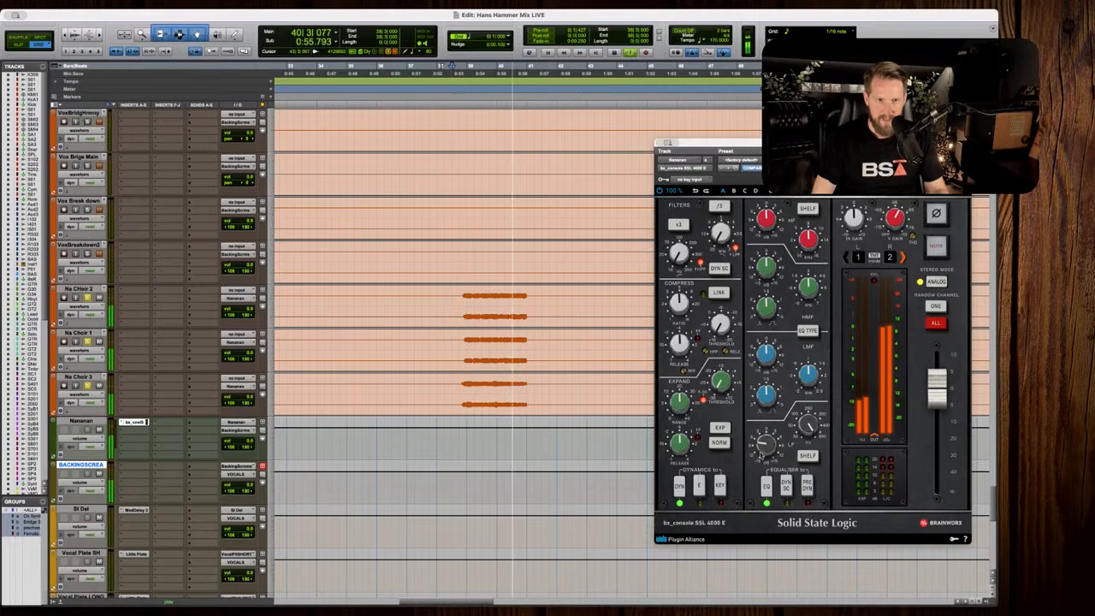
key(space)
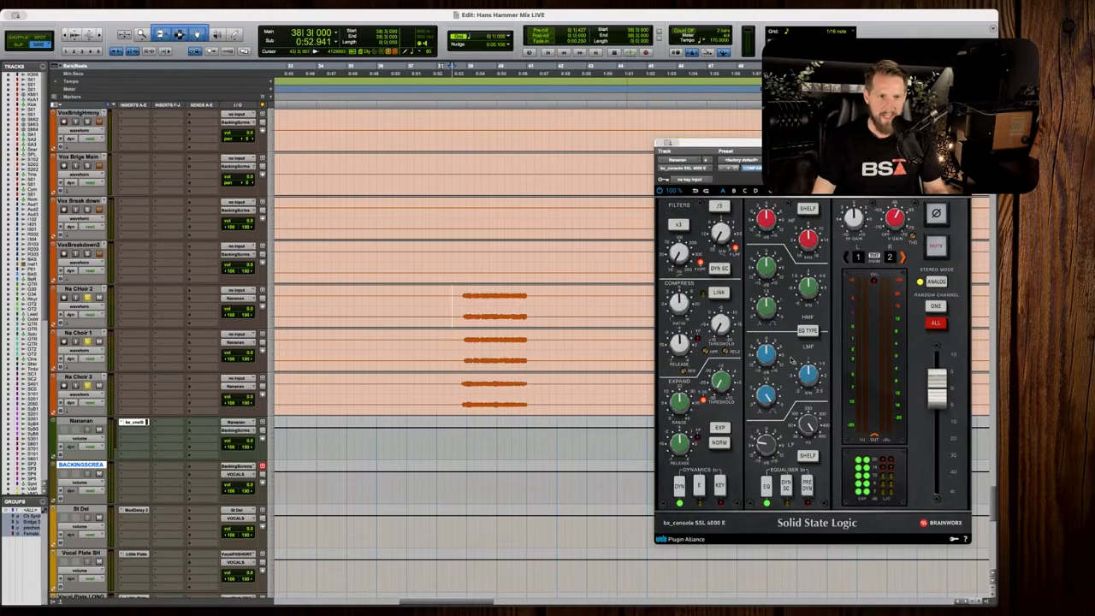
Boost and tune the LMF and HMF bands of the Nananan channel strip while listening to the soloed choir phrase.
key(space)
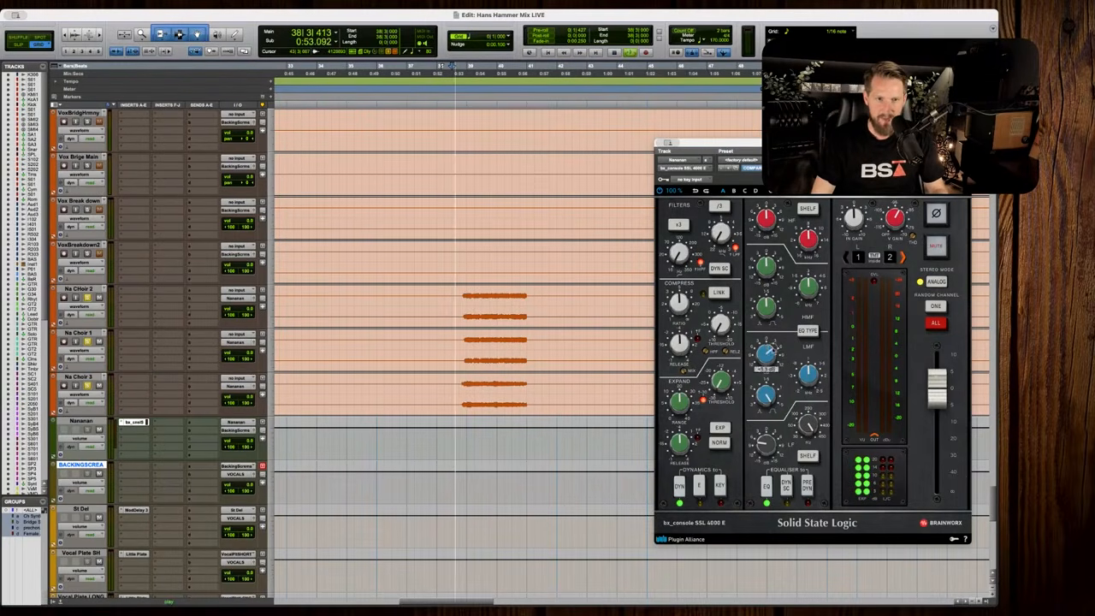
drag(766, 344, 767, 335)
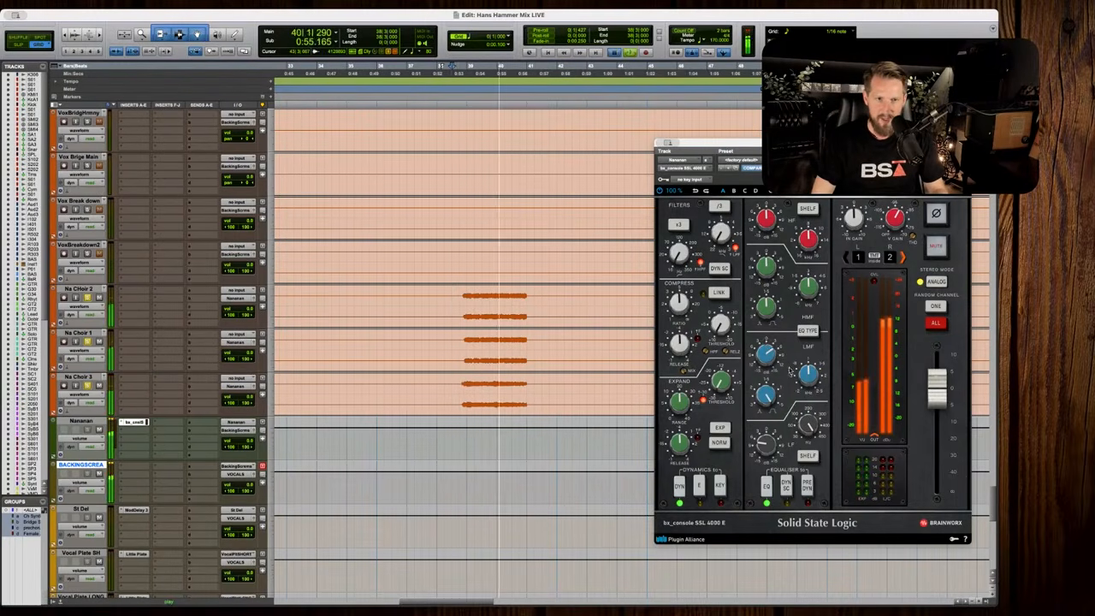
drag(811, 375, 817, 363)
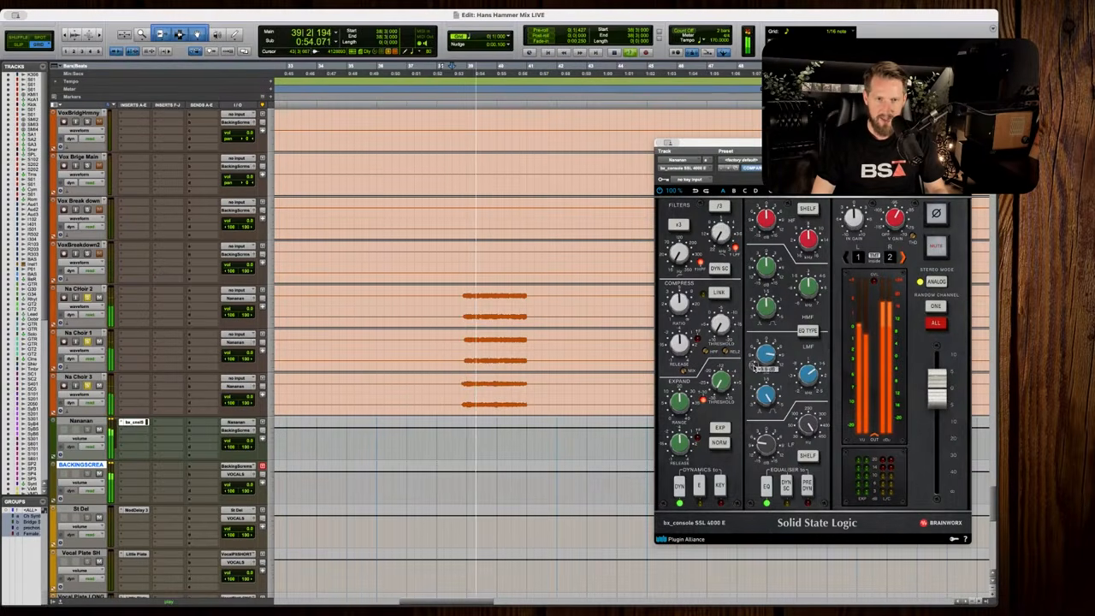
key(space)
drag(767, 308, 807, 279)
key(space)
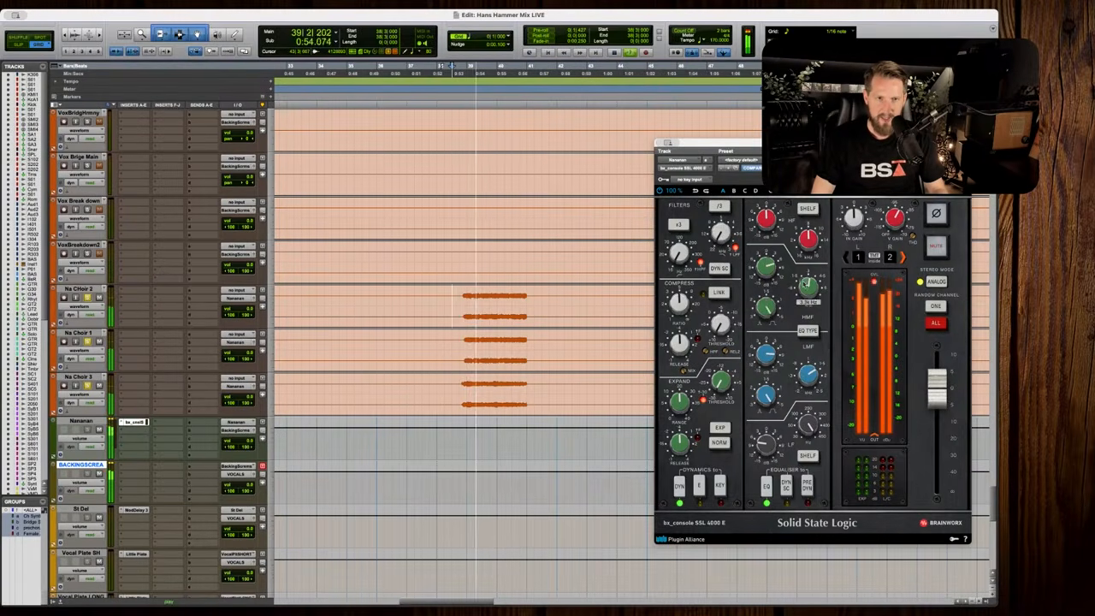
Lower the channel strip's output fader slightly and replay the soloed choir phrase to check its level.
key(space)
drag(938, 381, 938, 391)
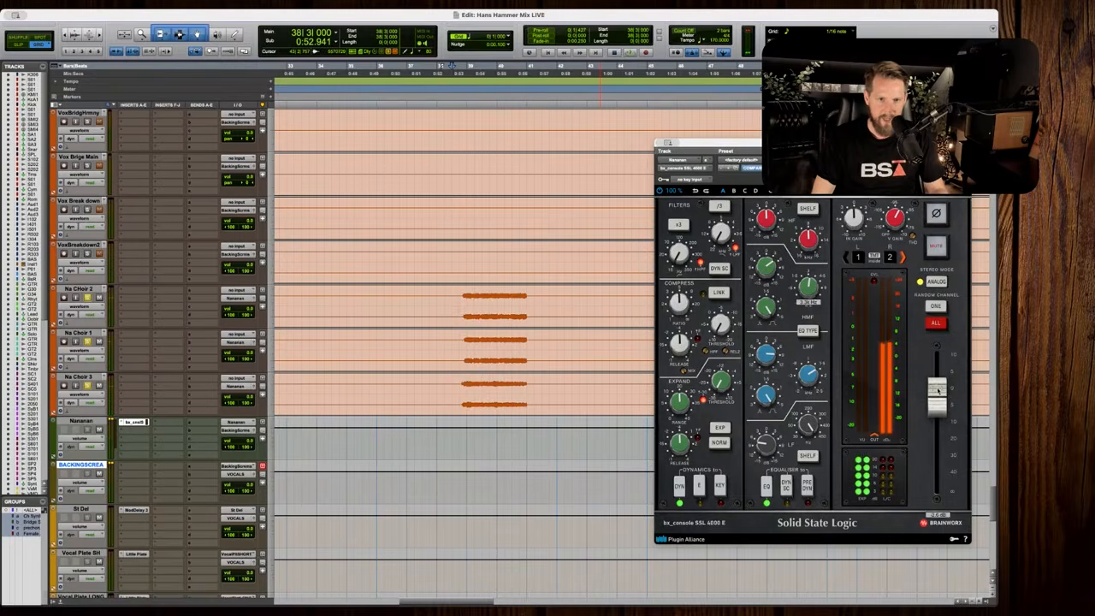
key(space)
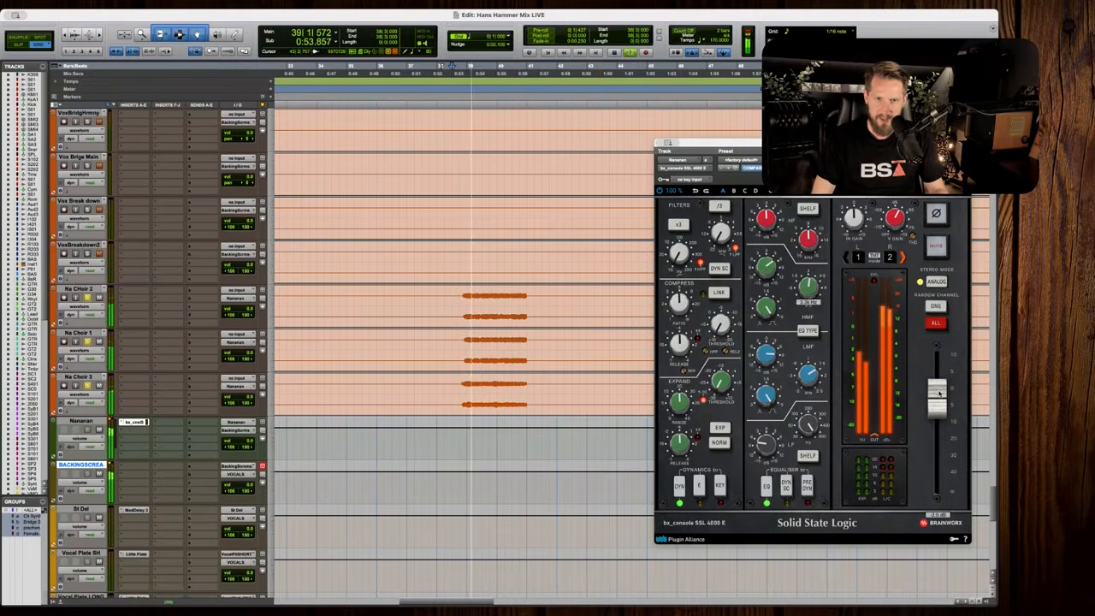
key(space)
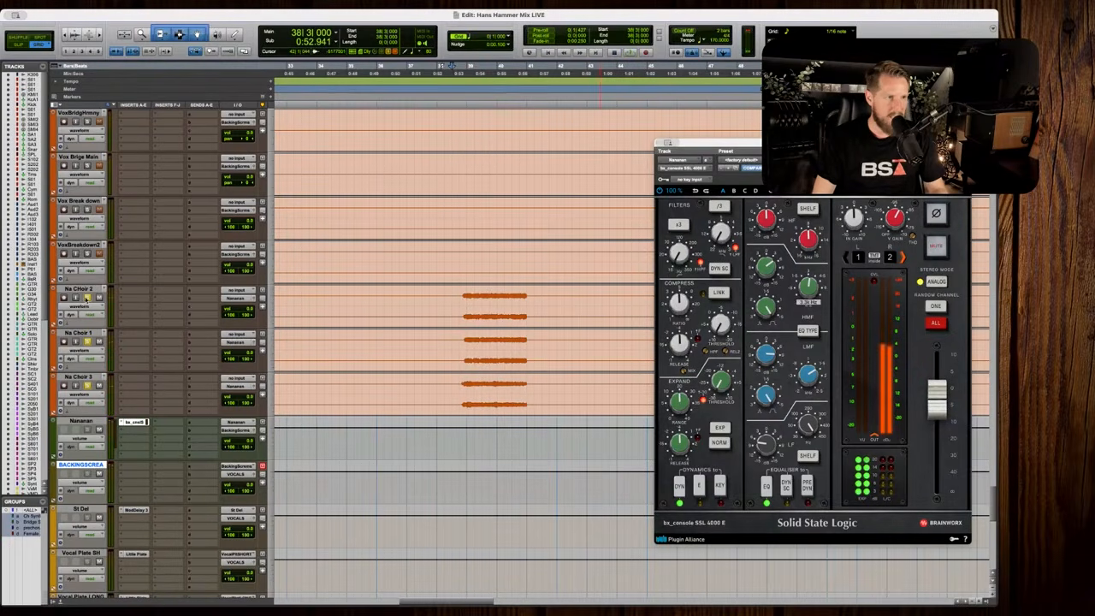
Audition the first choir phrase in the full mix from 38|1|000 with the Na Choir tracks unsoloed.
key(space)
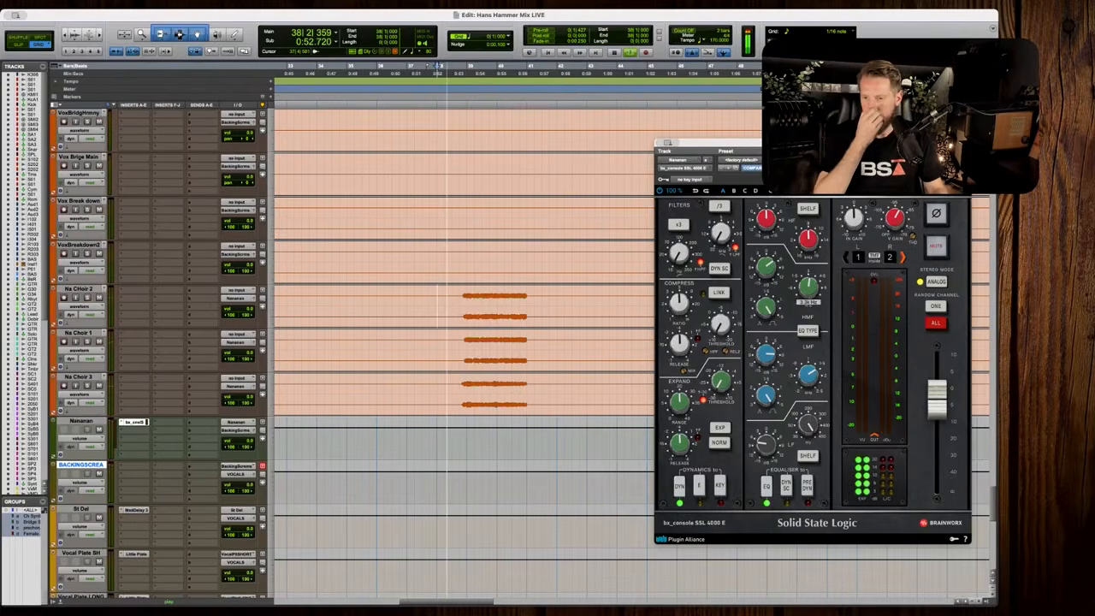
key(r)
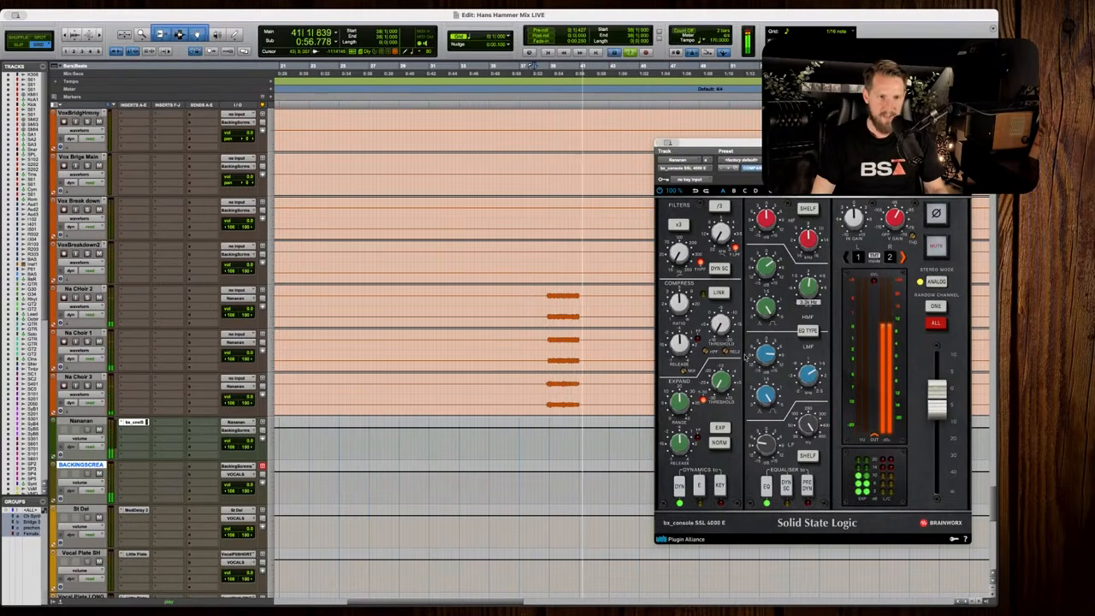
key(space)
Solo the three Na Choir tracks and readjust the LMF gain and frequency on the channel strip during playback.
click(532, 302)
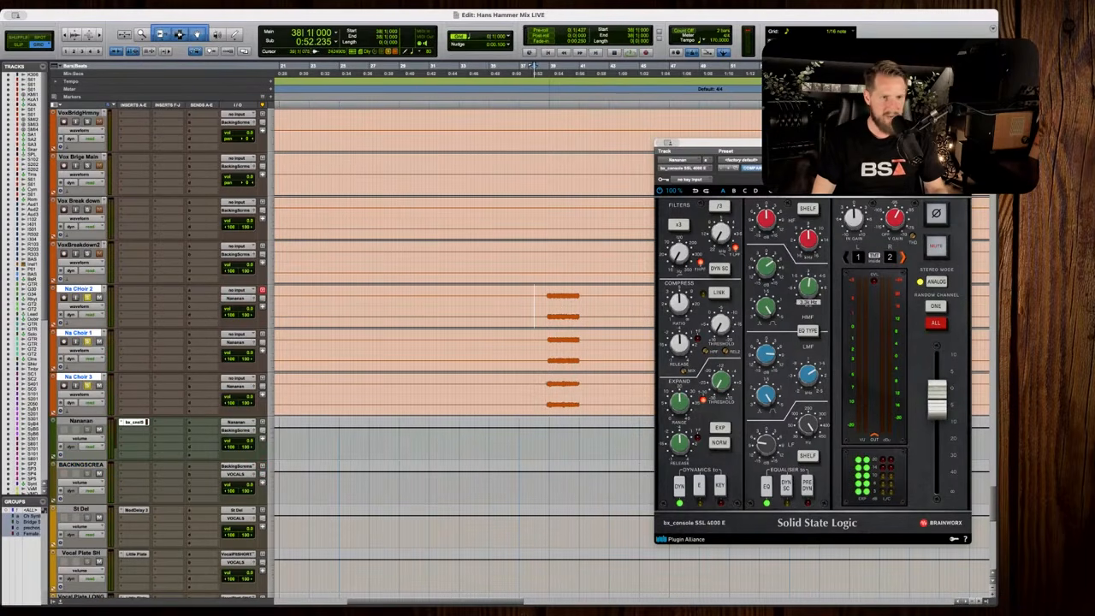
key(space)
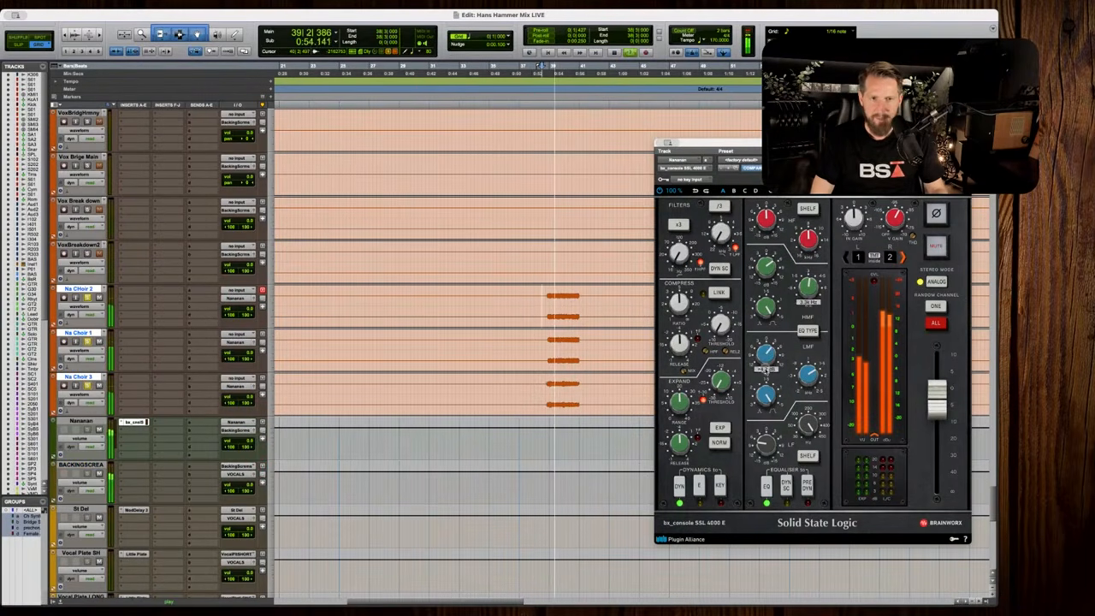
mouse_move(814, 368)
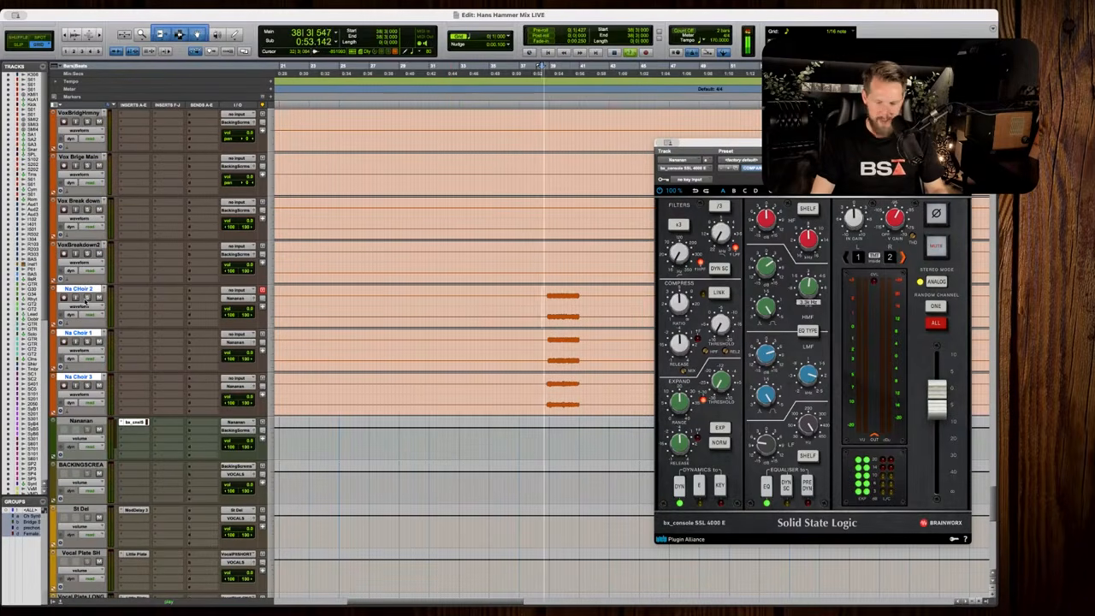
Set the Nananan aux volume to -0.7 dB, keeping Na Choir 2 at 0.0 dB, while auditioning the choir phrase in the full mix.
click(235, 310)
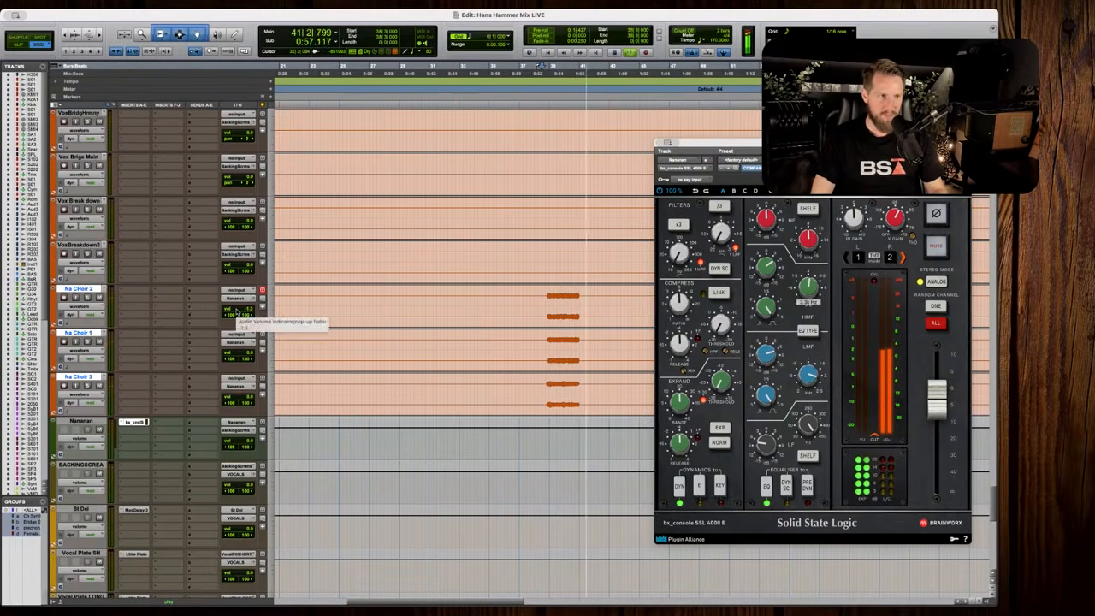
key(space)
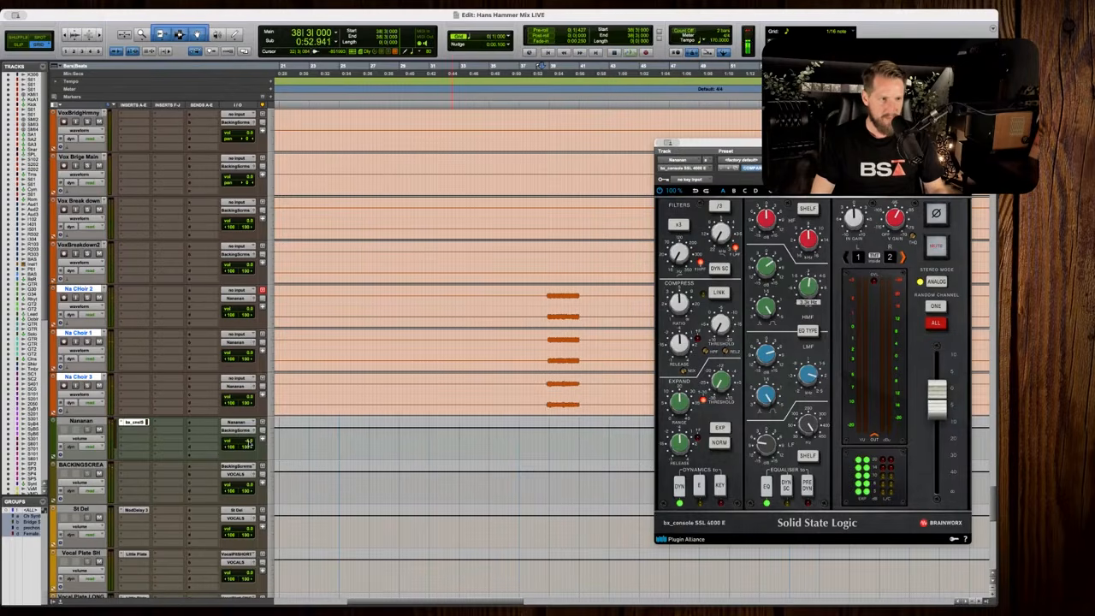
key(space)
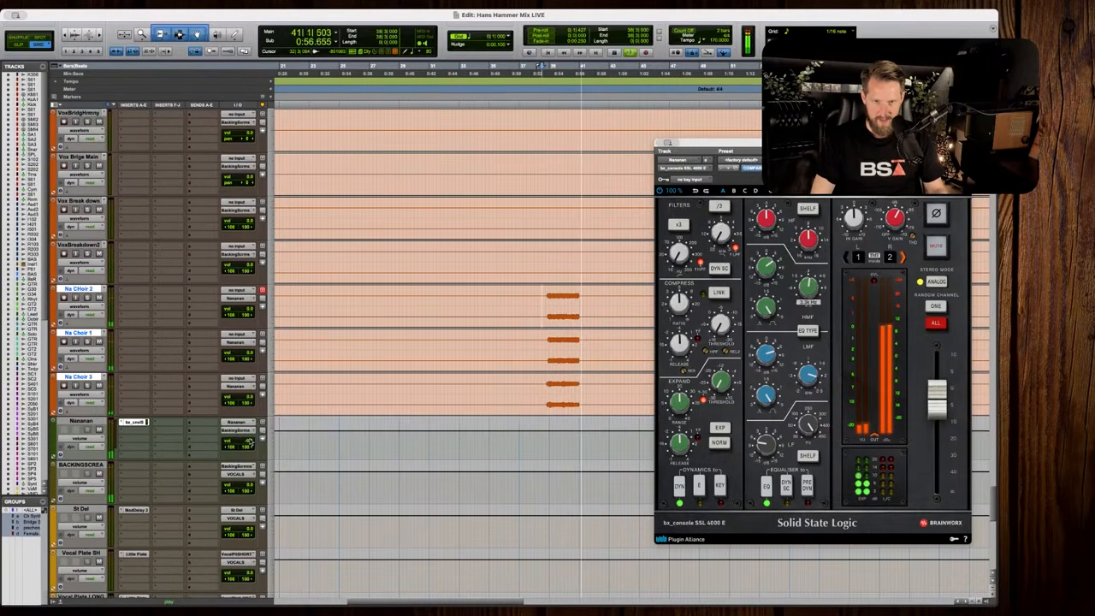
key(space)
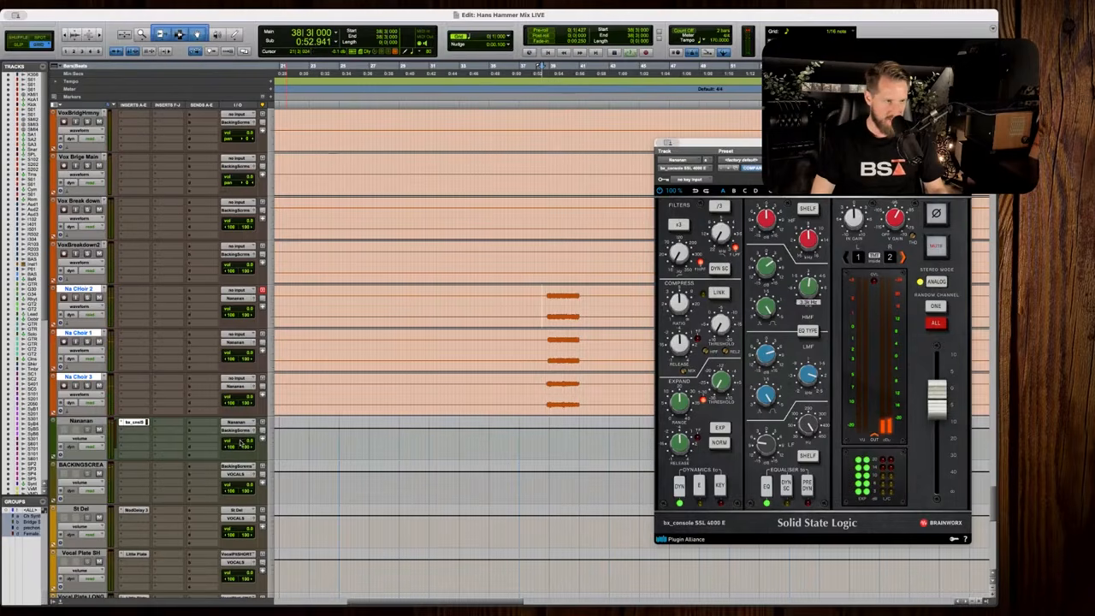
key(space)
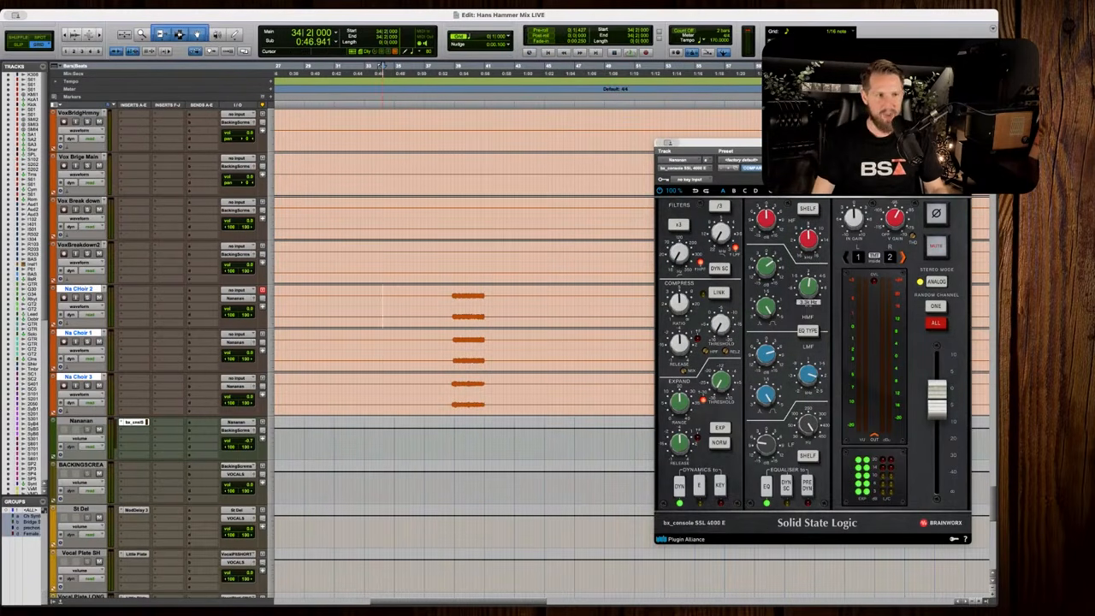
Play the mix from 34|2|000 and compare the choir with the chorus and backing vocal tracks above it.
key(space)
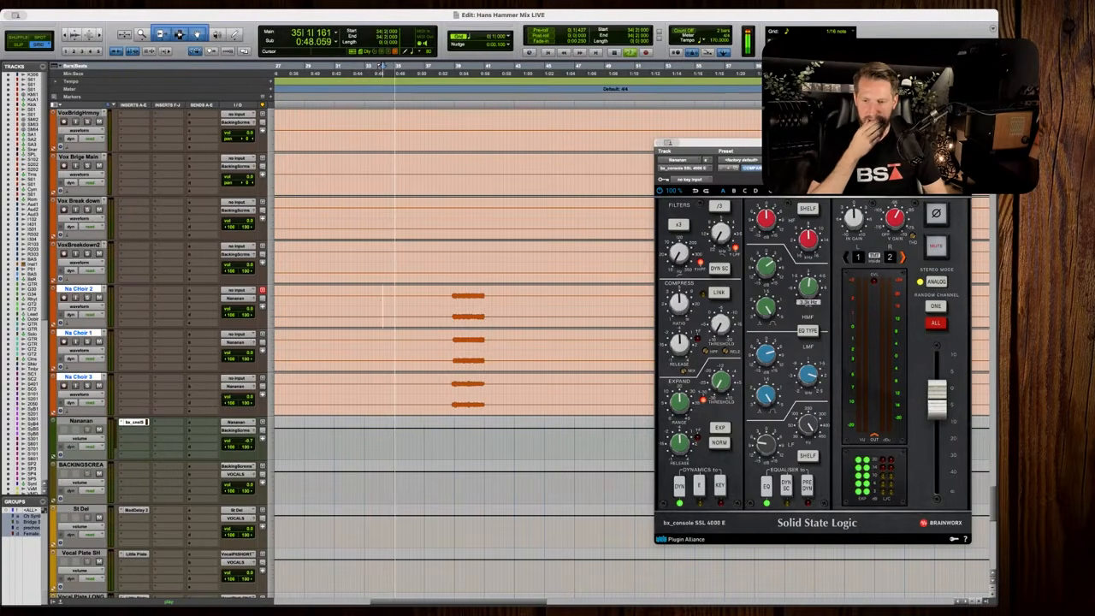
scroll(462, 342, up, 15)
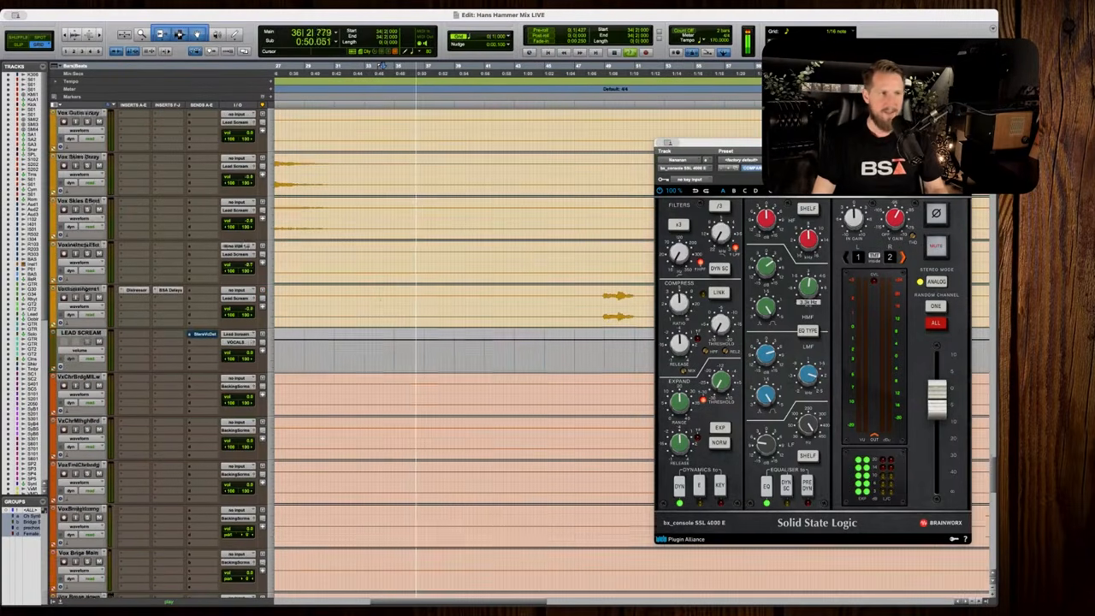
scroll(462, 342, up, 5)
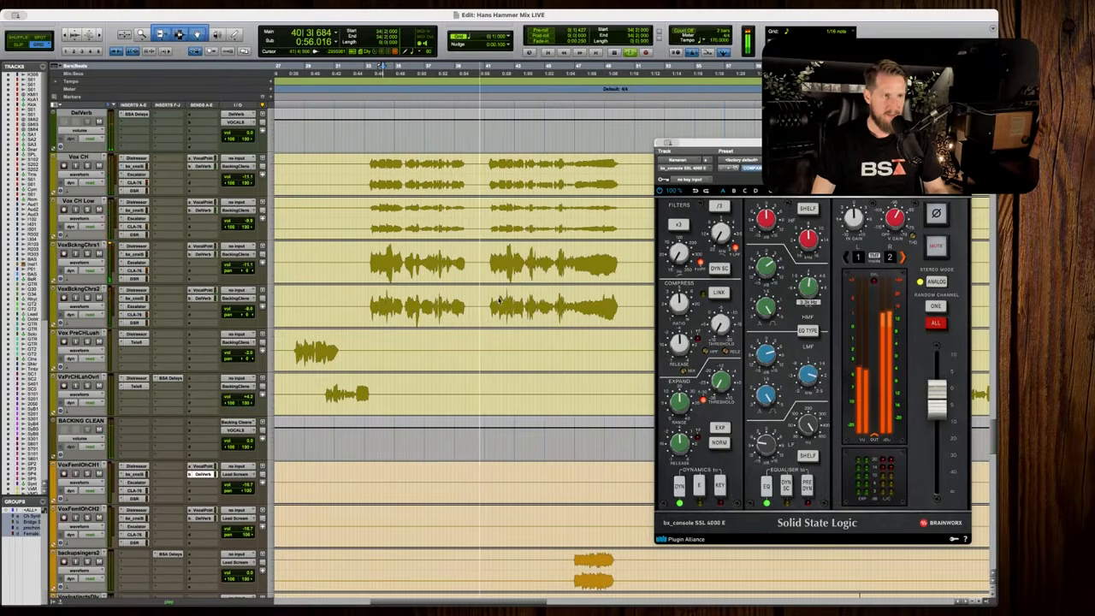
scroll(462, 342, down, 8)
scroll(462, 342, down, 10)
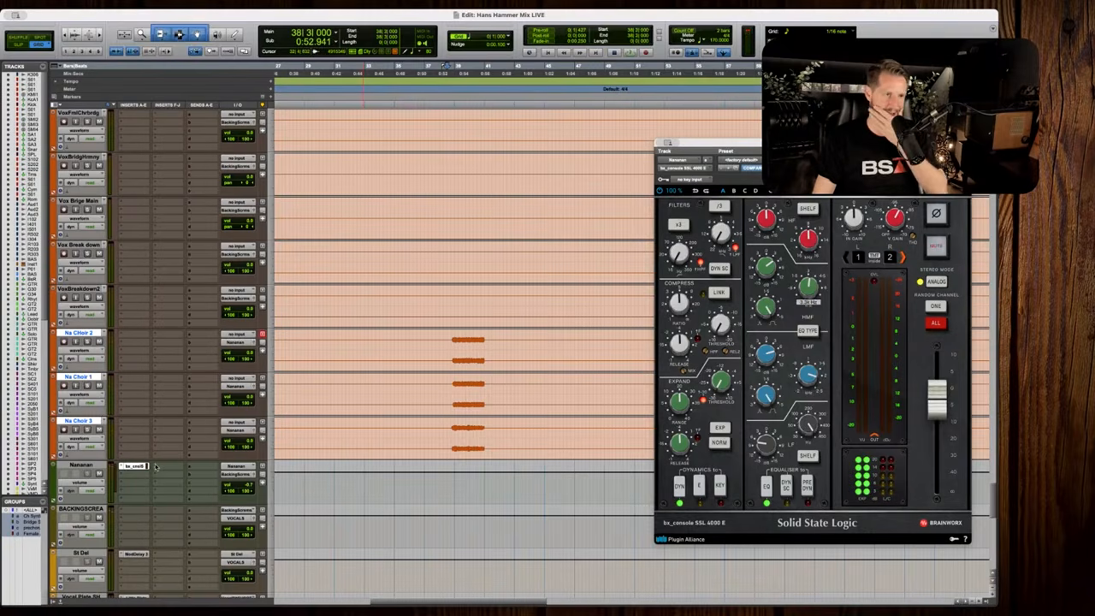
Insert FabFilter Pro-Q 3 on the Nananan aux, adding a low-mid dip and a 2.76 dB boost just below 2 kHz.
click(130, 477)
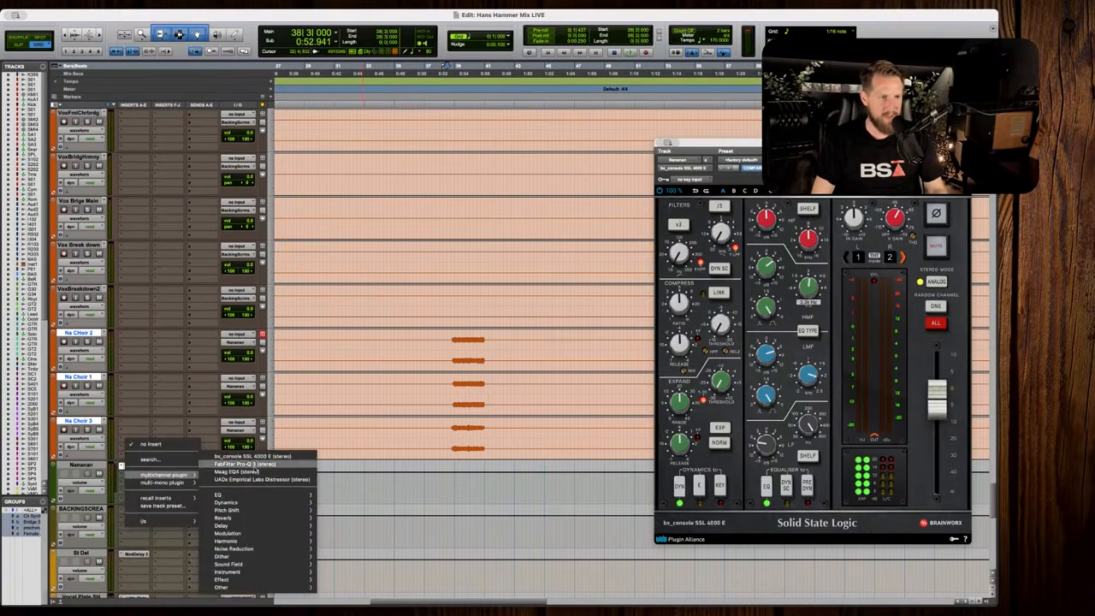
click(248, 465)
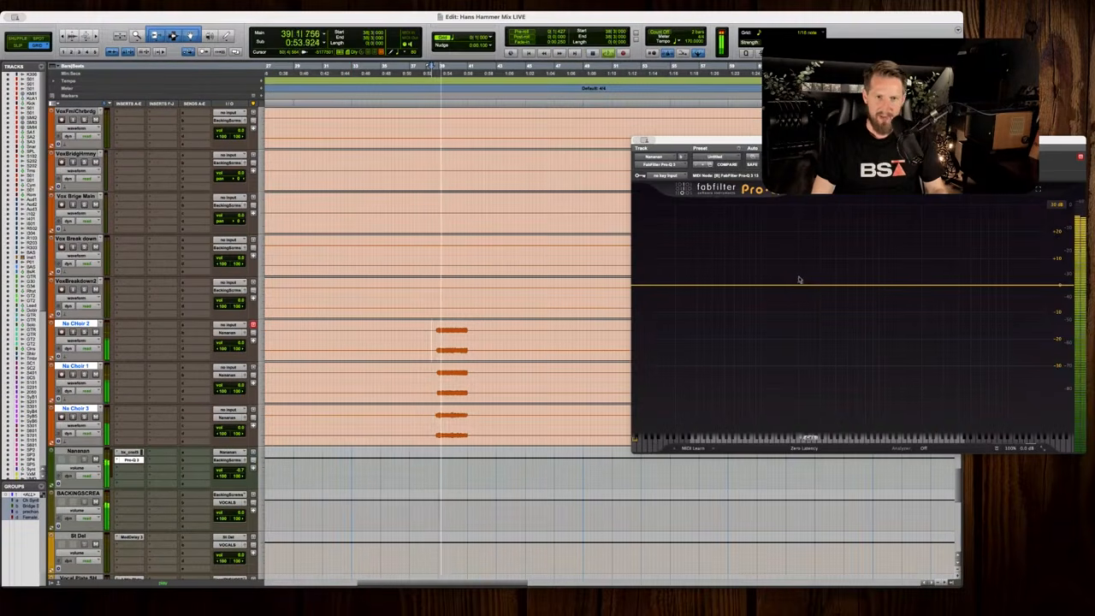
drag(799, 283, 822, 296)
mouse_move(930, 289)
mouse_down()
mouse_move(908, 272)
mouse_move(919, 280)
mouse_up()
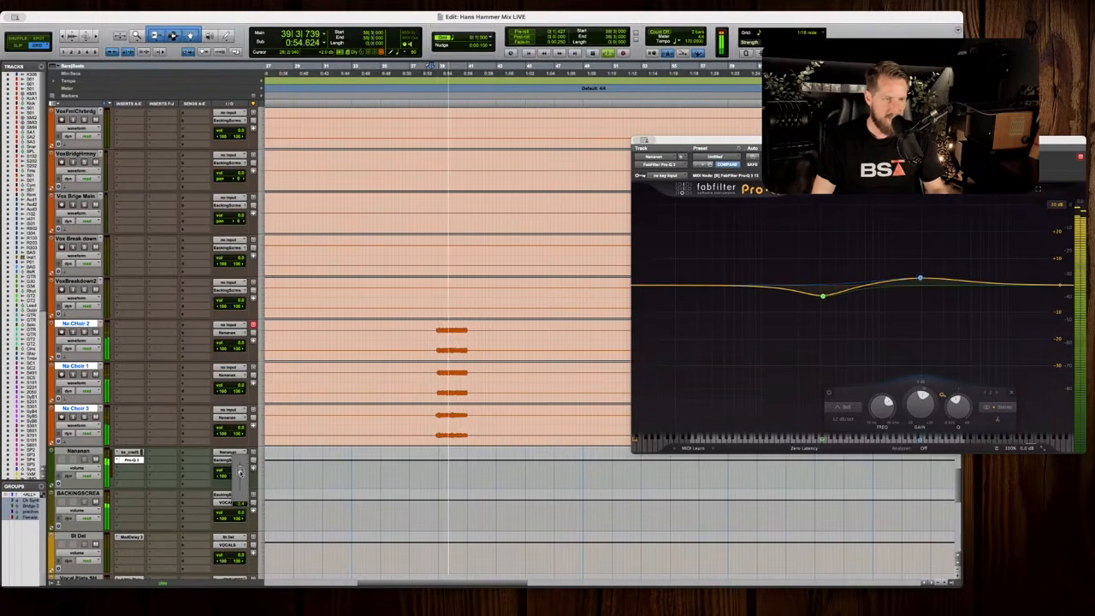
Lower the Nananan aux volume to -2.7 dB, close the EQ window and play the choir phrase from 37|4|000.
drag(240, 472, 241, 473)
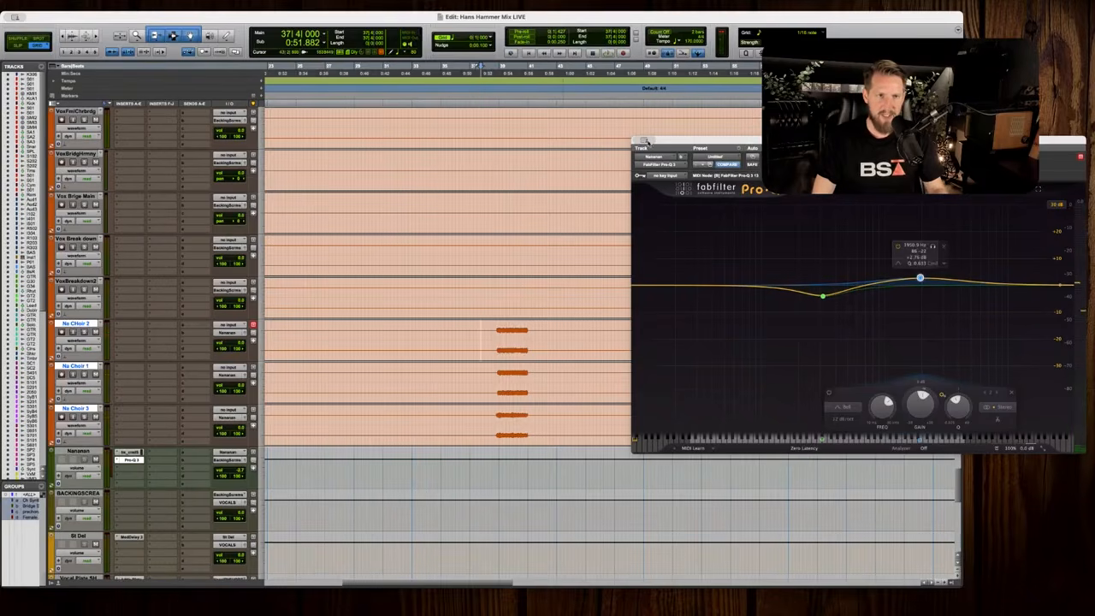
key(ctrl+alt+super+w)
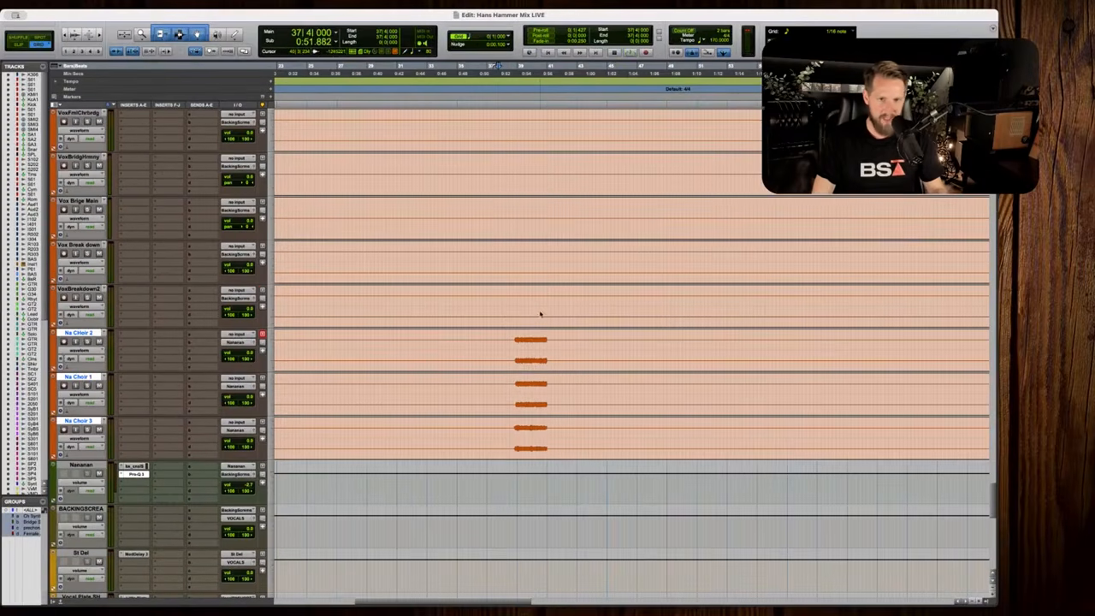
key(space)
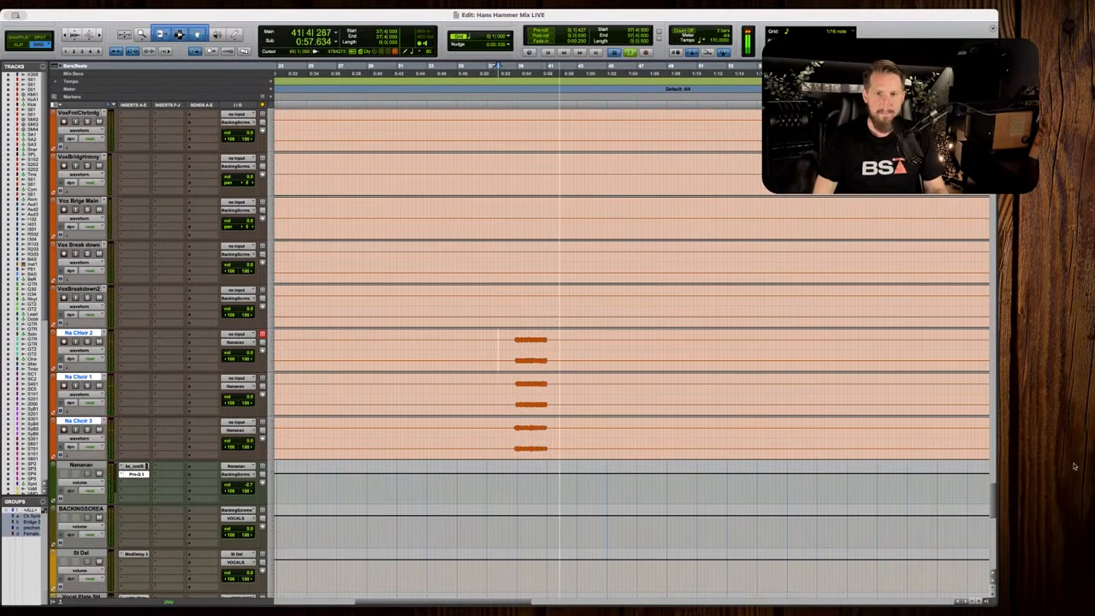
Locate the long closing choir section on the Na Choir tracks and play it from 133|1|000.
scroll(478, 325, down, 15)
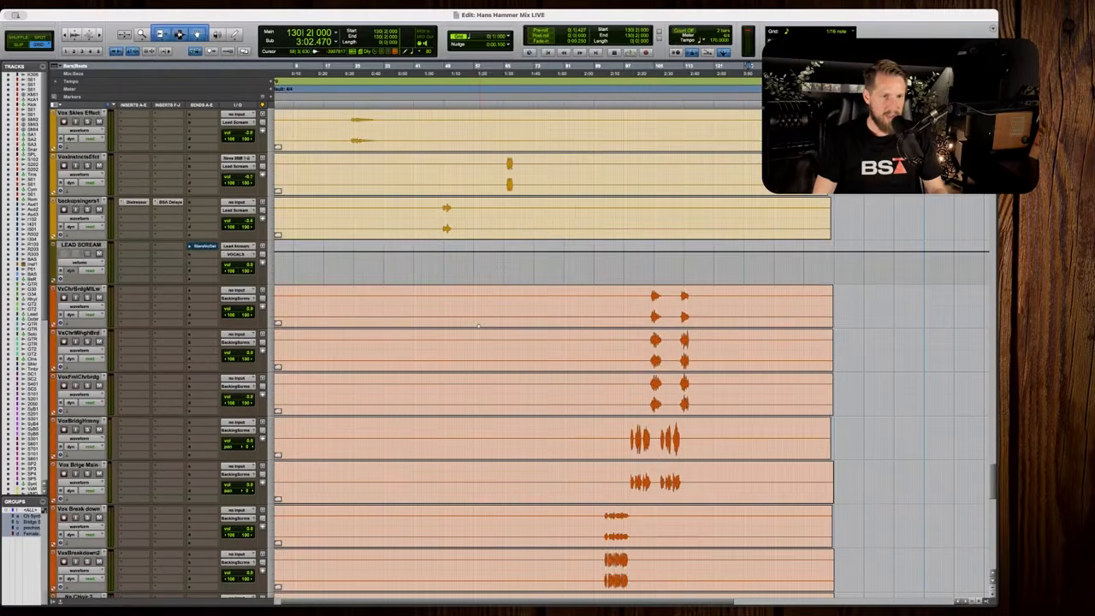
scroll(478, 325, up, 4)
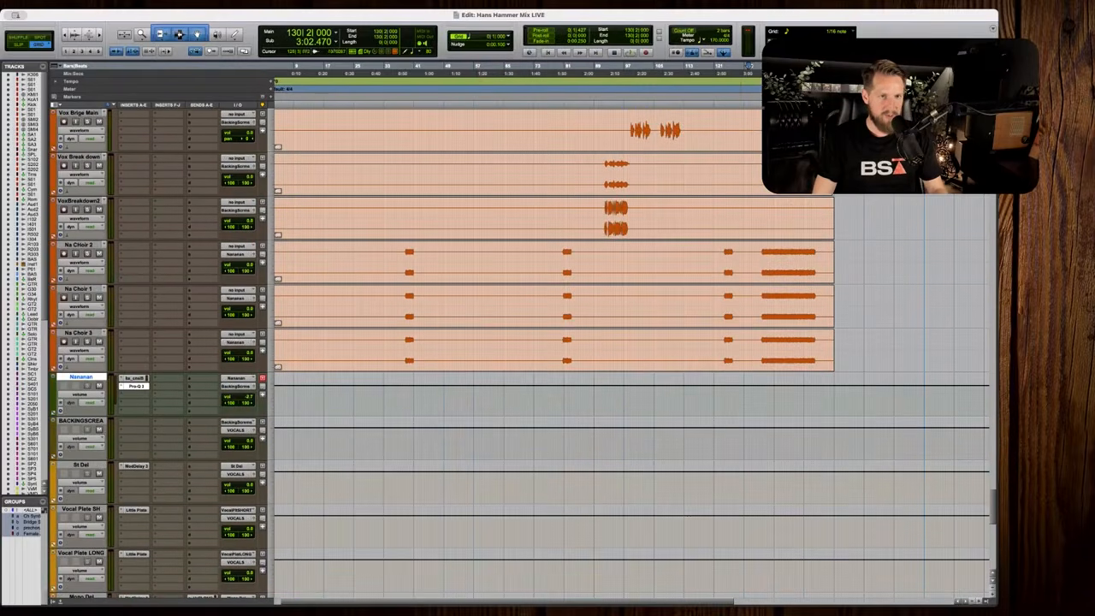
key(t)
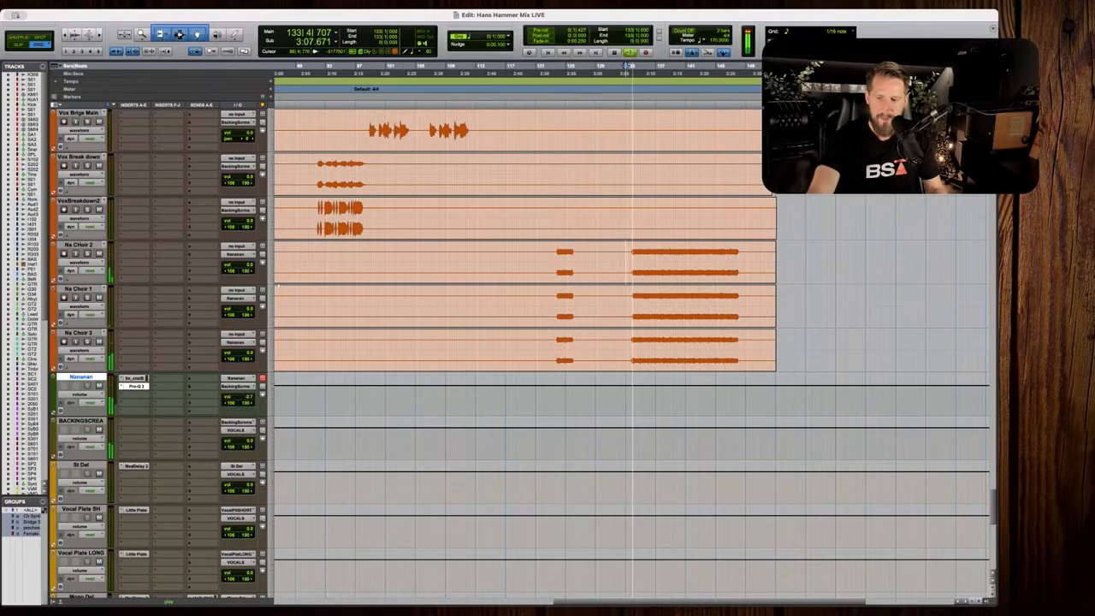
scroll(544, 402, right, 2)
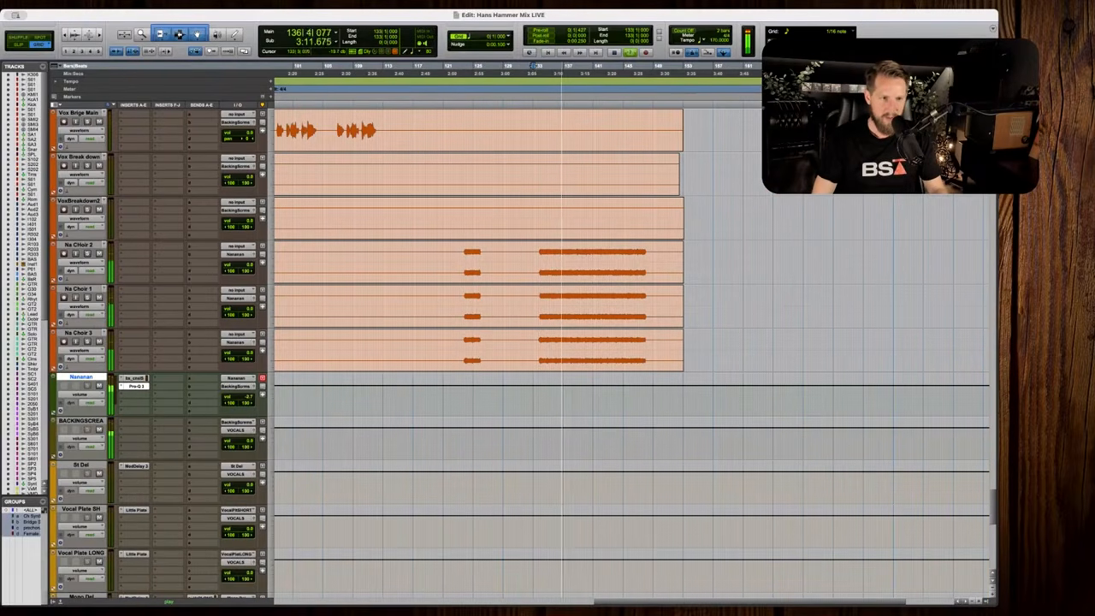
Find the SynthCH7c_01 track among the synths and play its closing section from 134|1|000 soloed, then unsolo it.
scroll(529, 402, up, 20)
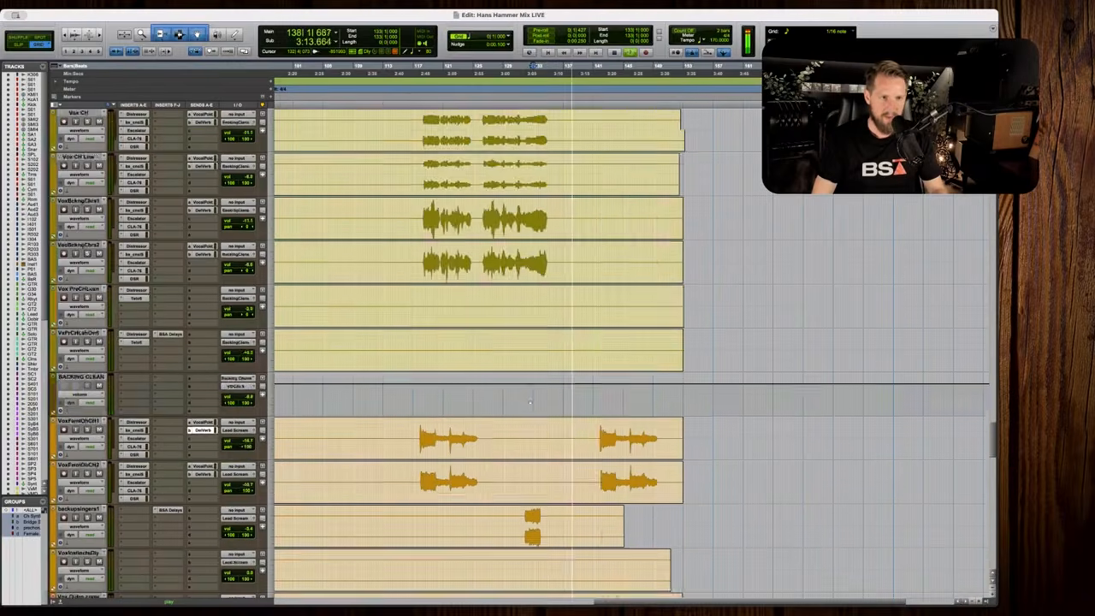
key(space)
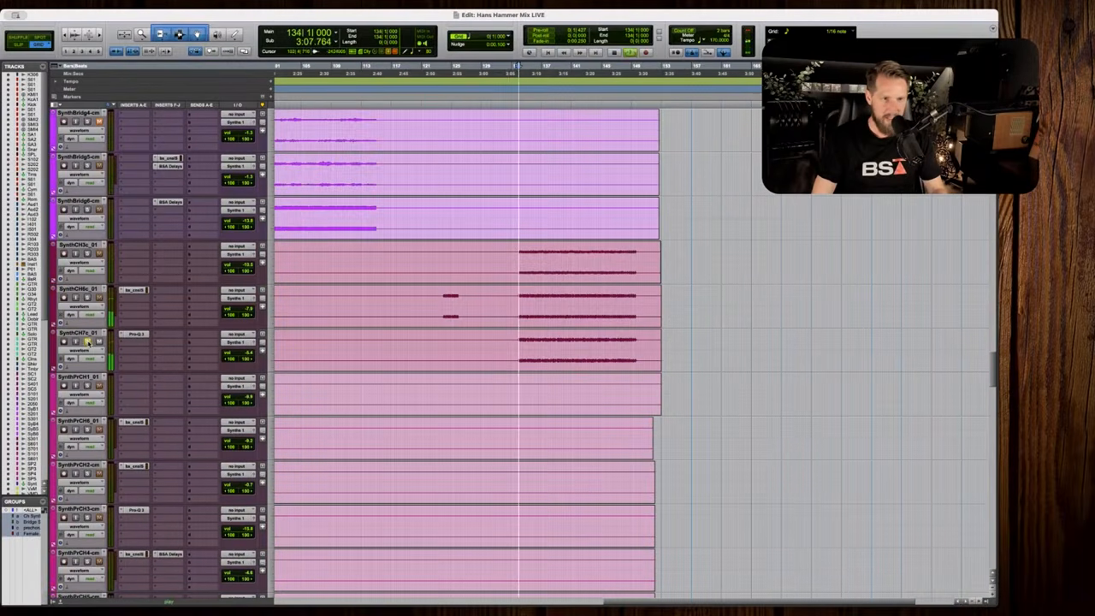
click(88, 342)
key(space)
Show volume automation on SynthCH7c_01 and raise it to -1.4 dB from 133|1|000 across the closing section.
click(80, 350)
click(80, 360)
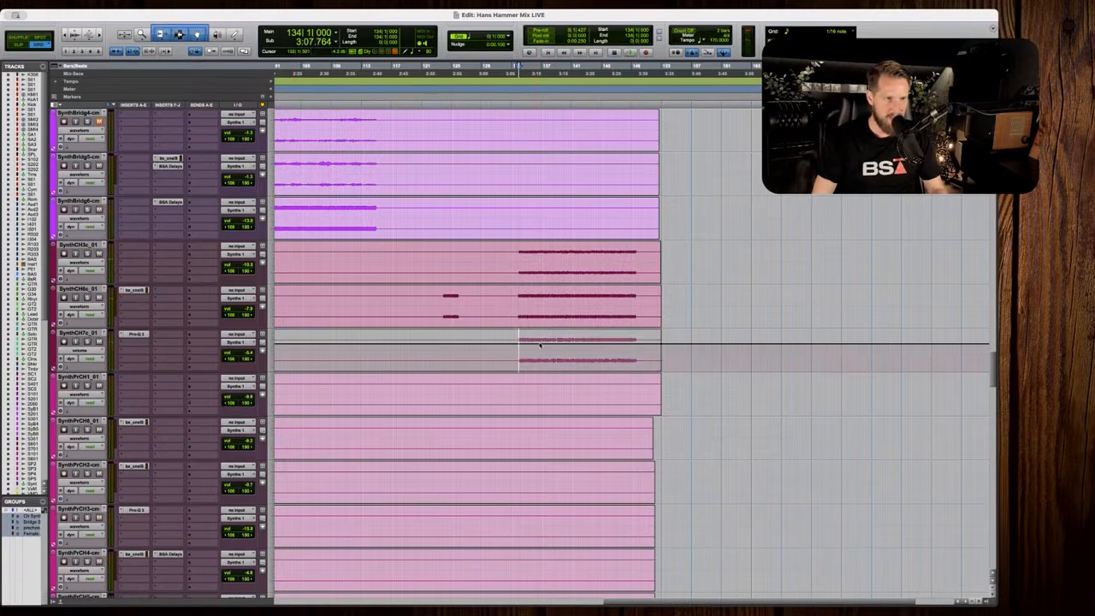
drag(702, 351, 510, 351)
key(space)
drag(642, 338, 644, 334)
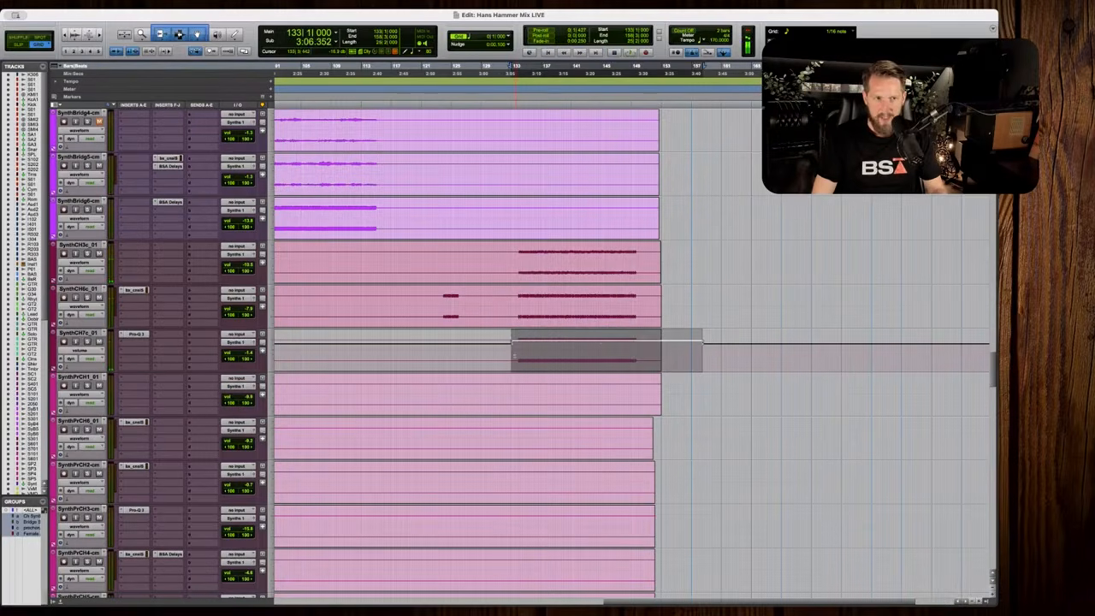
Examine the raised automation range on SynthCH7c_01 and play the closing section from 133|4|000.
drag(515, 356, 652, 354)
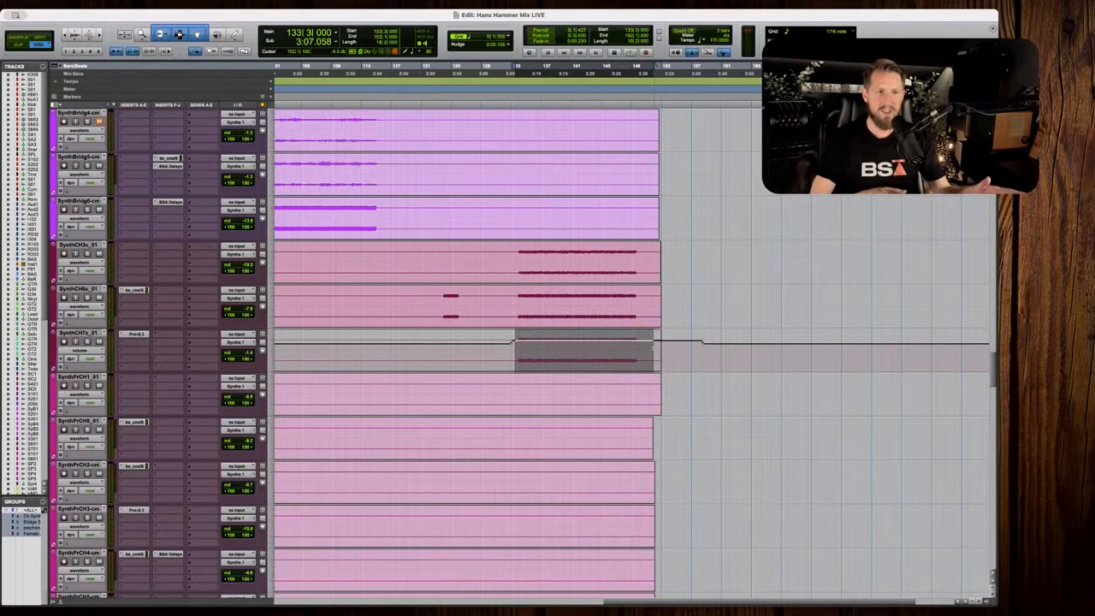
drag(676, 350, 518, 345)
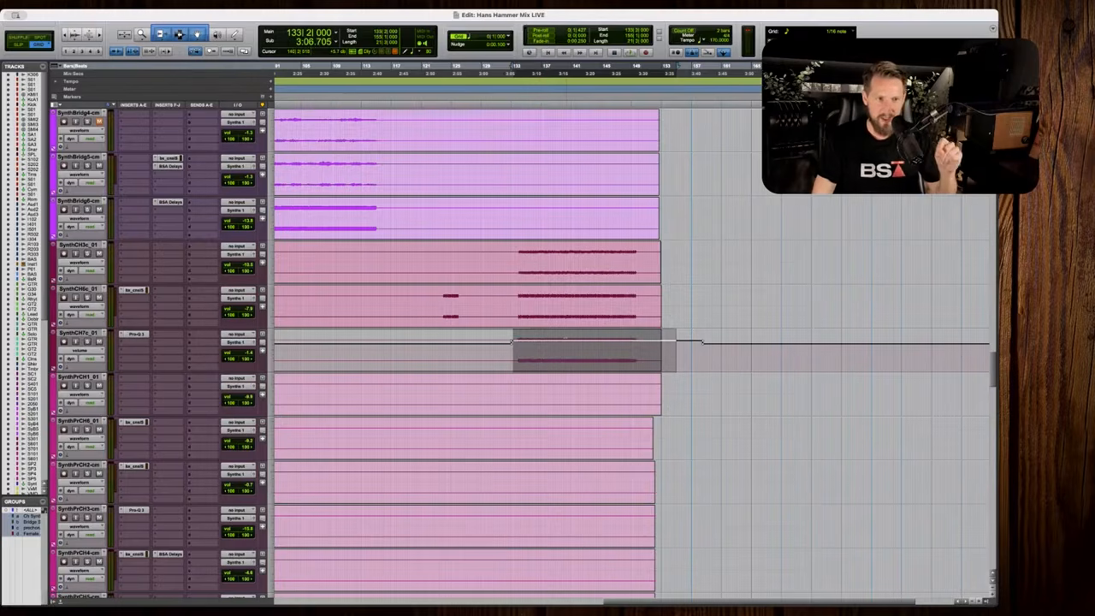
click(553, 347)
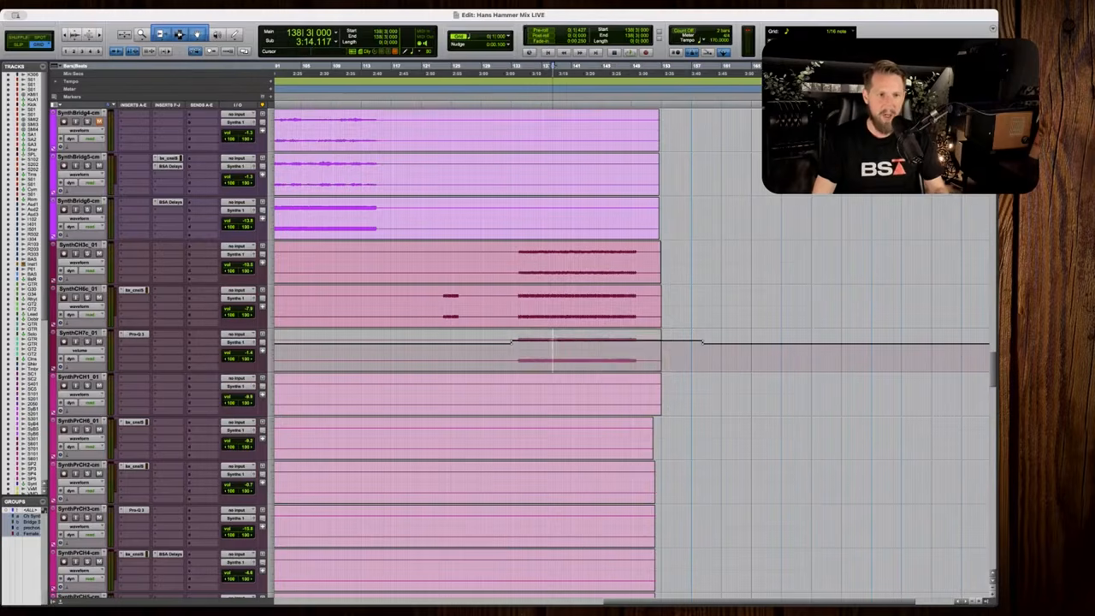
key(t)
key(t)
key(space)
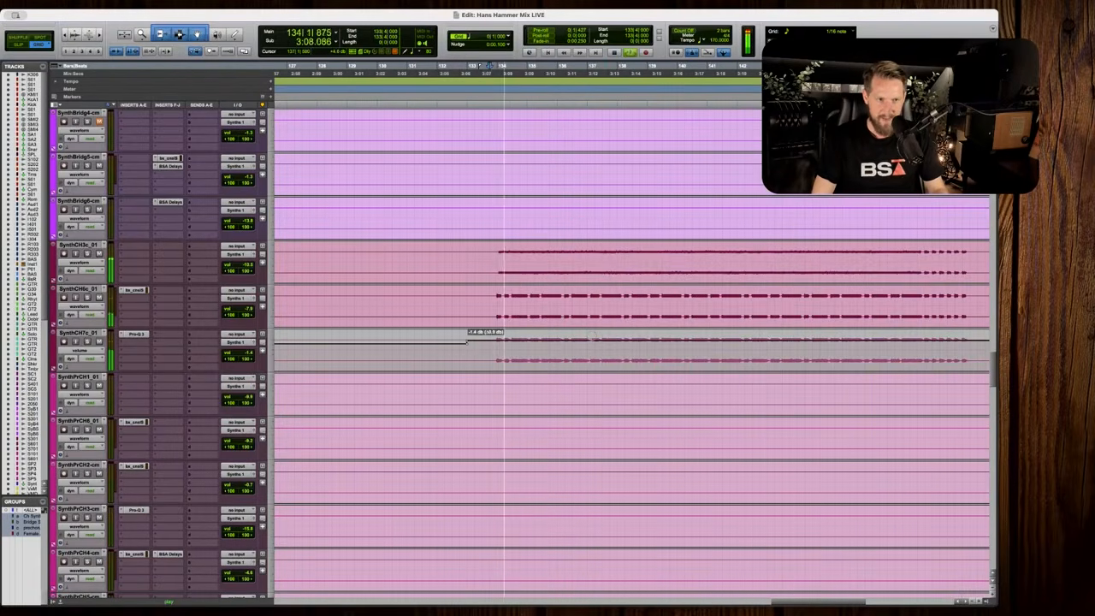
key(r)
key(r)
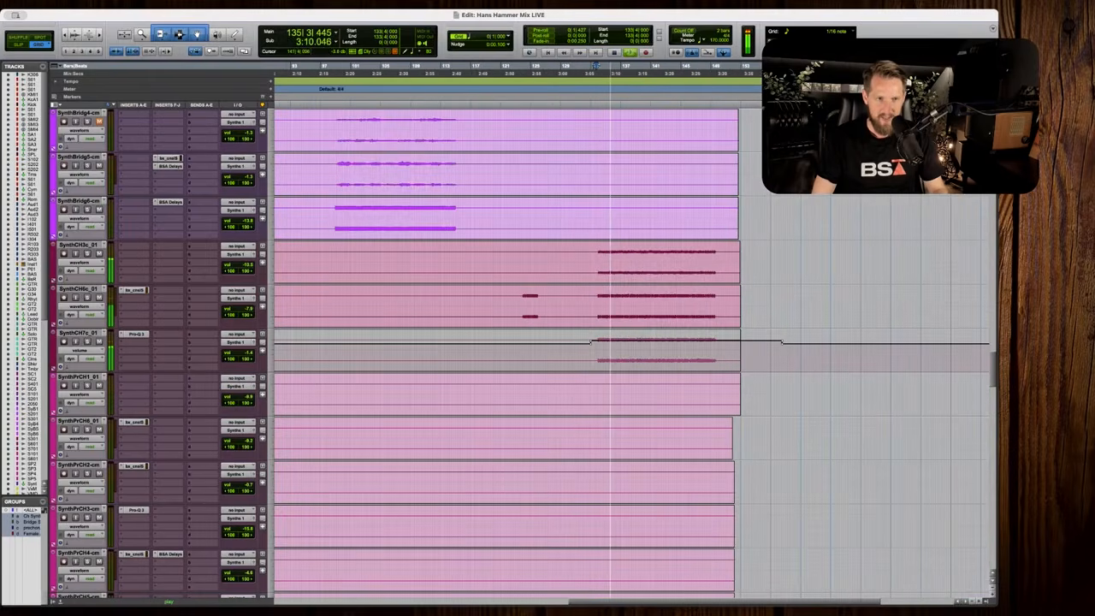
Lower the raised volume automation on SynthCH7c_01 to -2.4 dB from 133|4|000 through the closing section.
drag(659, 340, 659, 340)
key(space)
shift+click(731, 351)
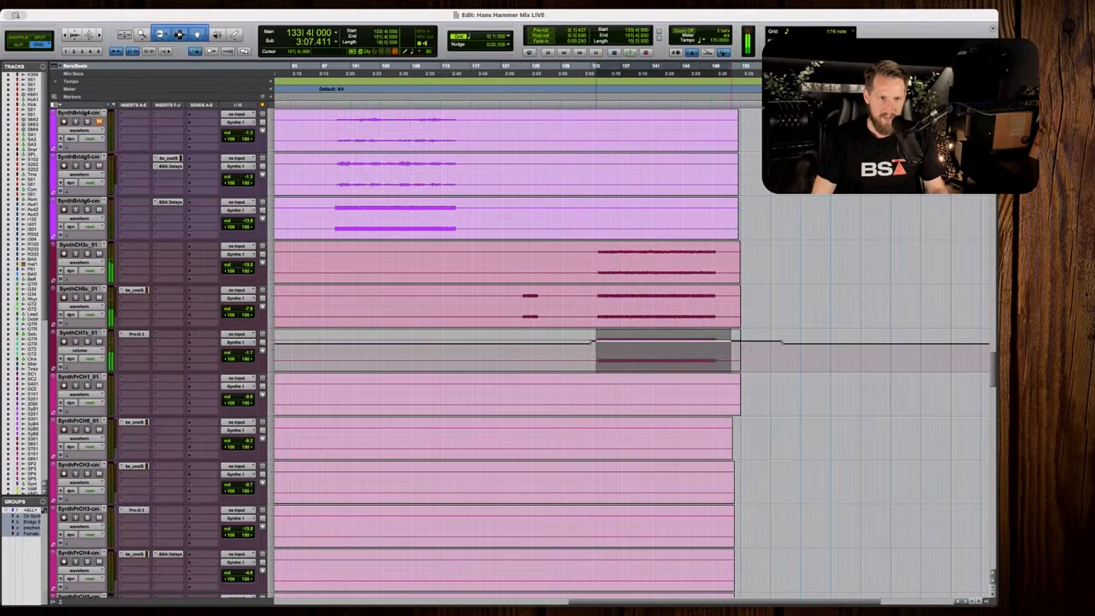
click(745, 351)
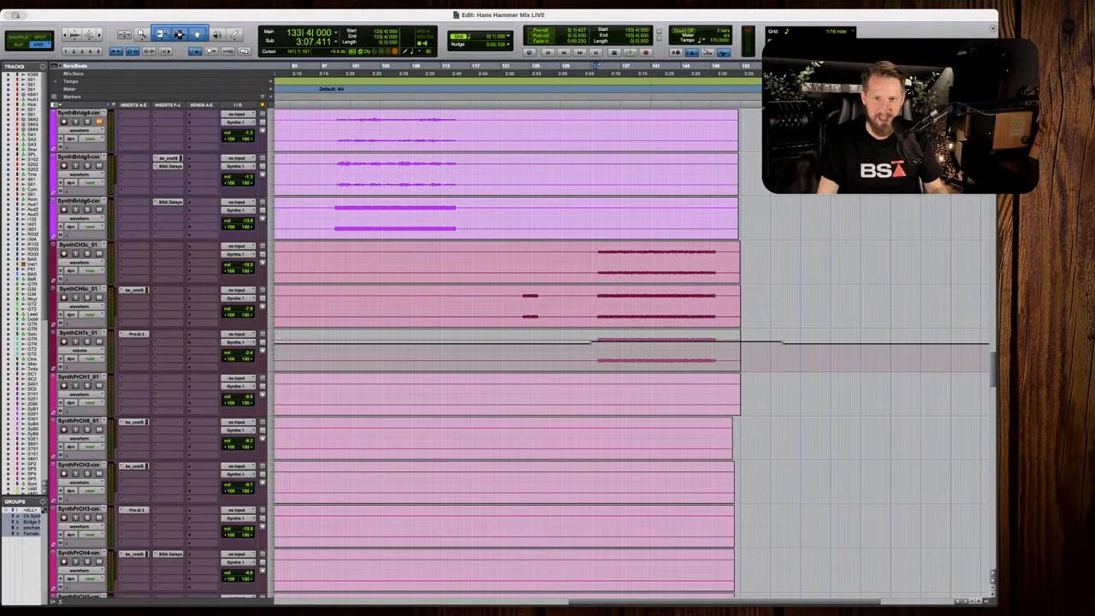
Locate the breakdown and bridge vocal tracks and select their clips from 84|2|000 to 125|2|000 for review.
scroll(628, 318, down, 10)
scroll(642, 318, left, 5)
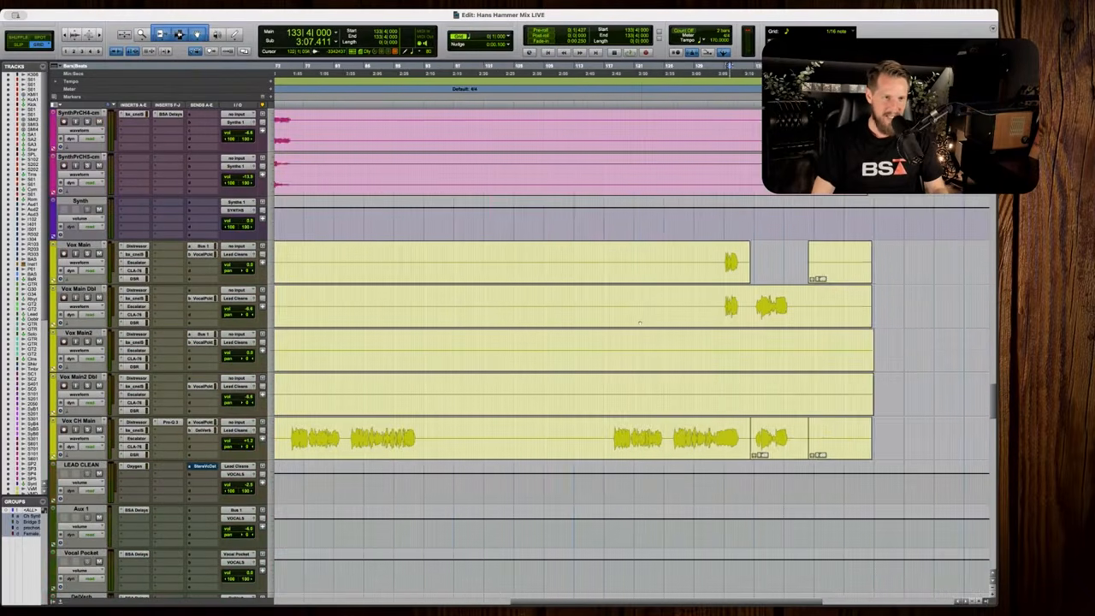
scroll(637, 322, down, 4)
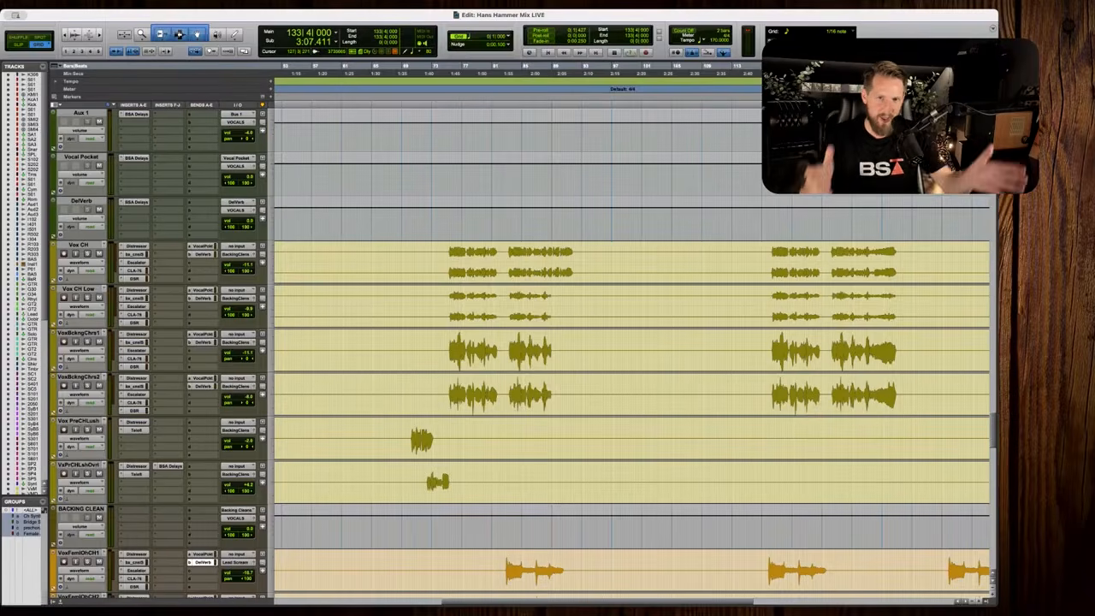
scroll(629, 355, down, 10)
key(r)
scroll(598, 343, down, 6)
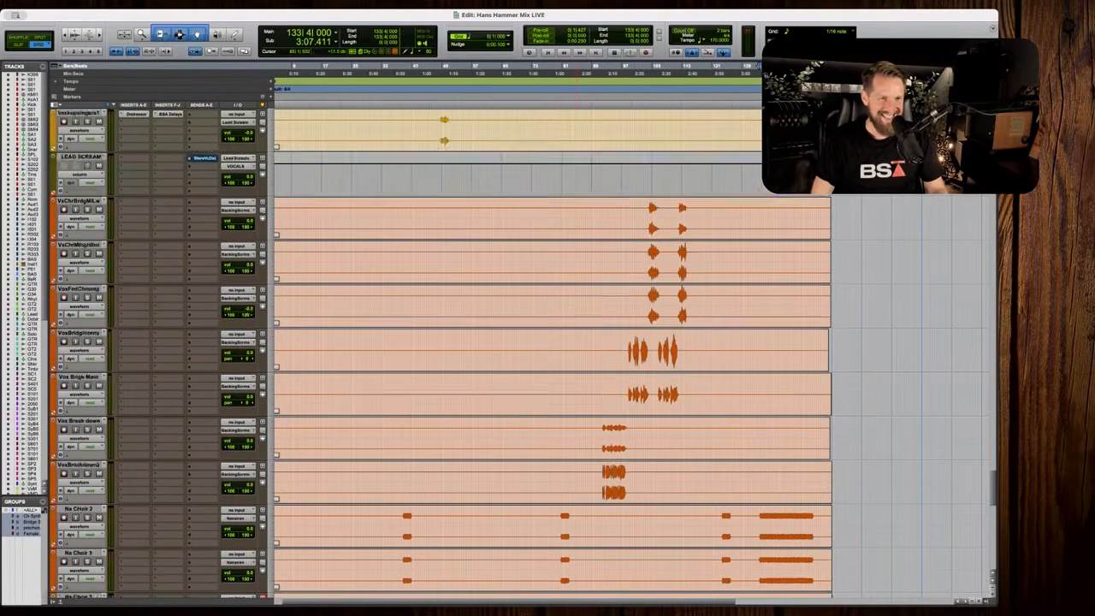
drag(573, 152, 726, 458)
scroll(726, 458, down, 10)
scroll(629, 342, up, 10)
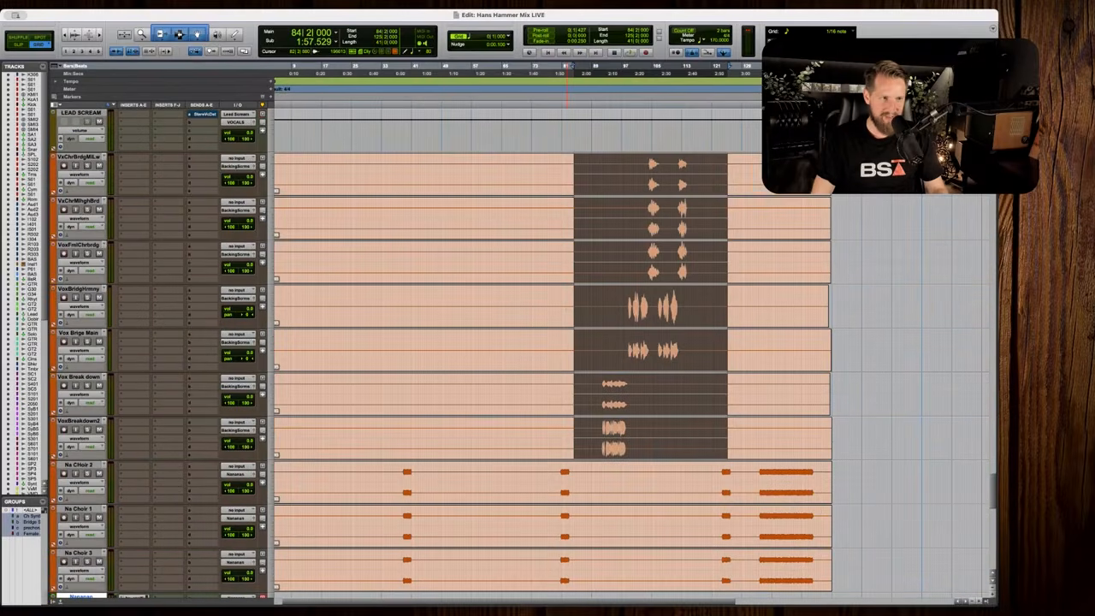
Zoom in on the breakdown vocals and play them in the mix from 91|3|000.
click(610, 246)
key(t)
key(t)
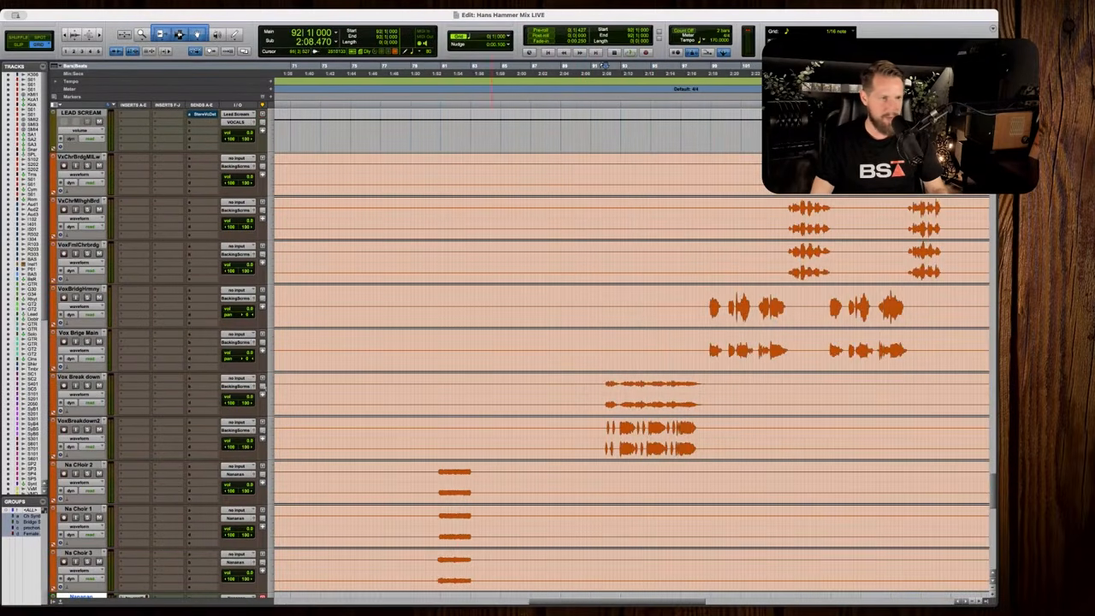
key(t)
key(space)
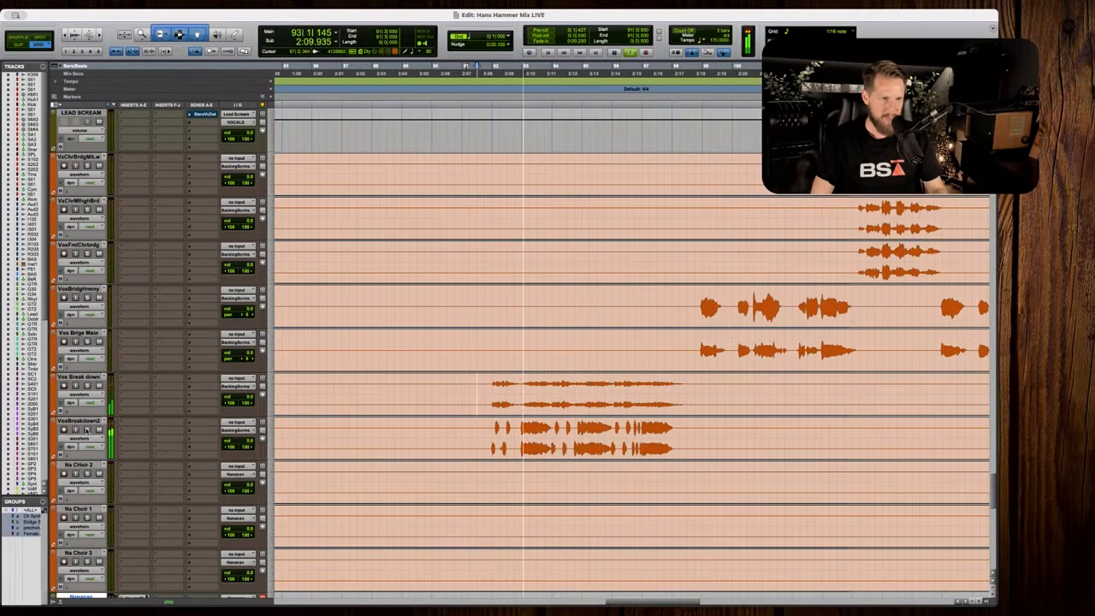
Solo VoxBreakdown2, insert the stereo bx_console SSL 4000 E on it and play from 91|4|000.
click(485, 440)
click(128, 430)
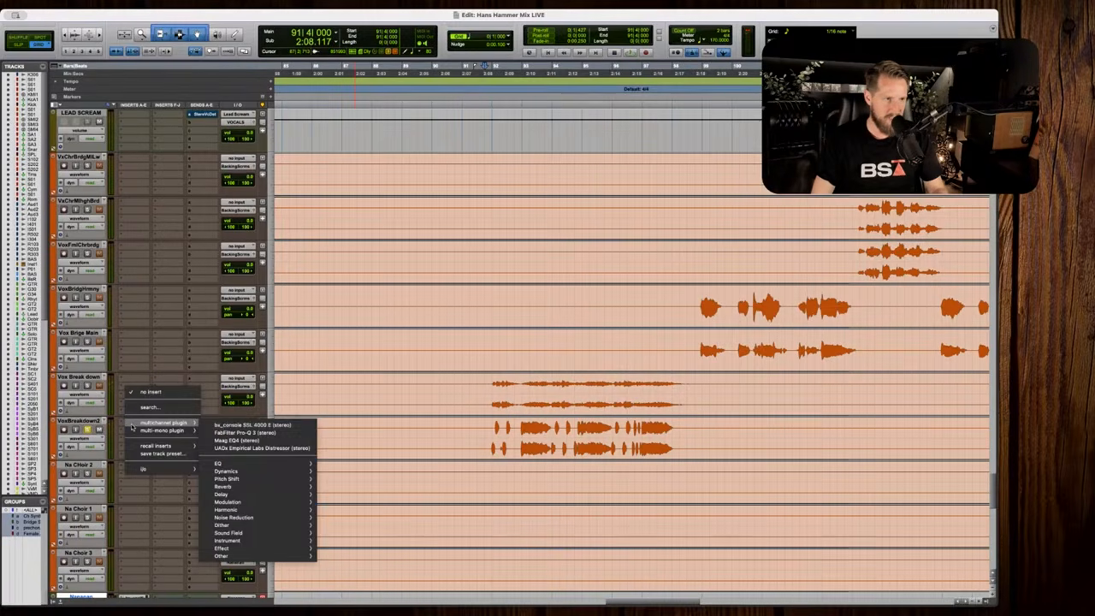
click(244, 424)
key(space)
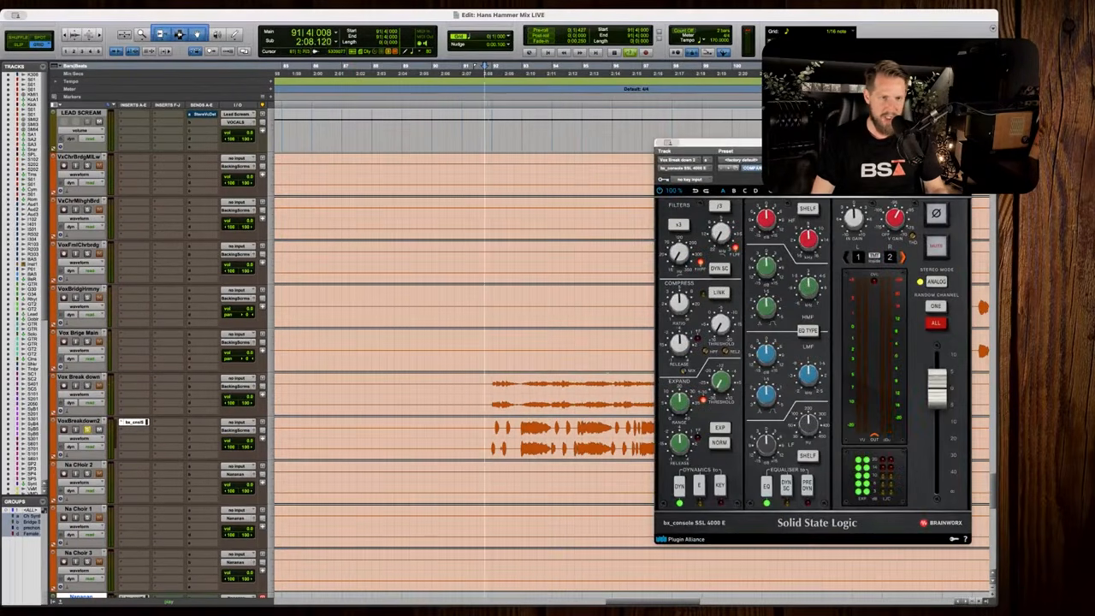
Adjust the low-mid and low EQ bands in VoxBreakdown2's console strip, checking them soloed and in the mix from 91|4|000.
key(space)
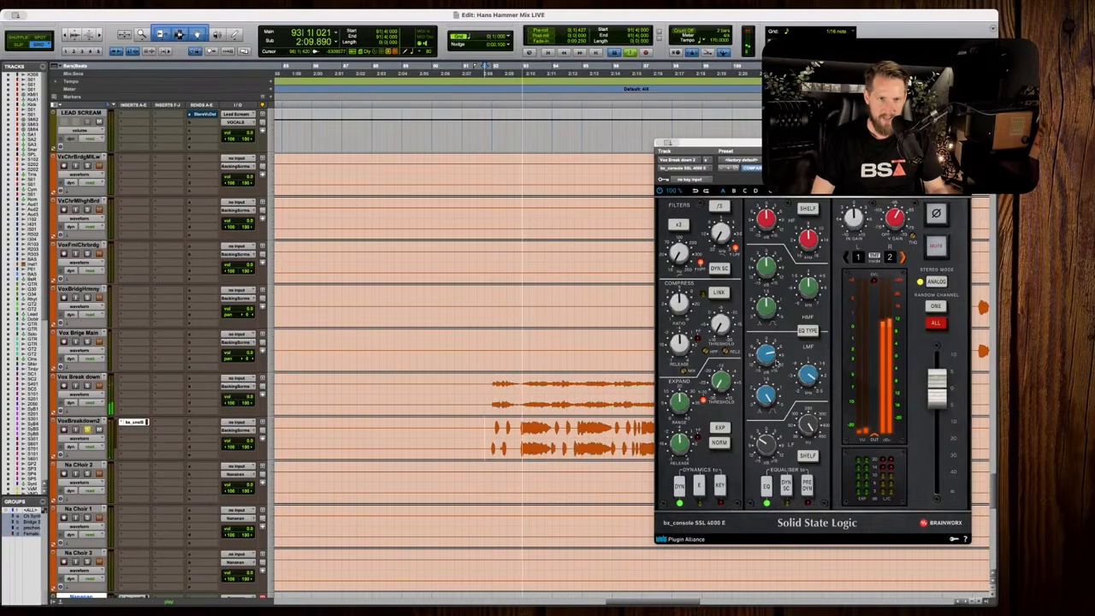
key(space)
key(space)
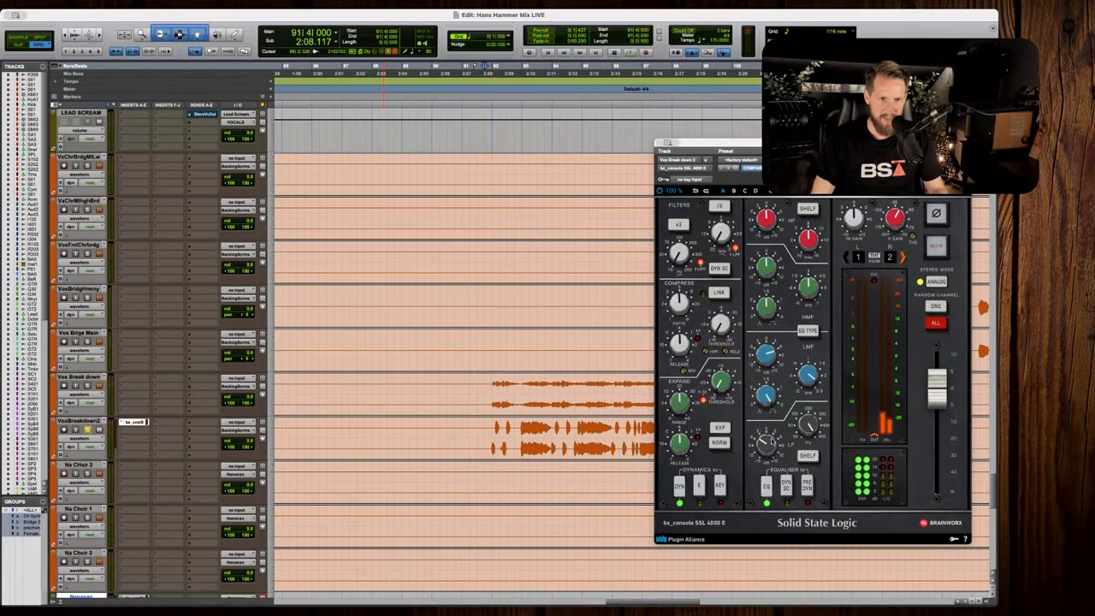
key(space)
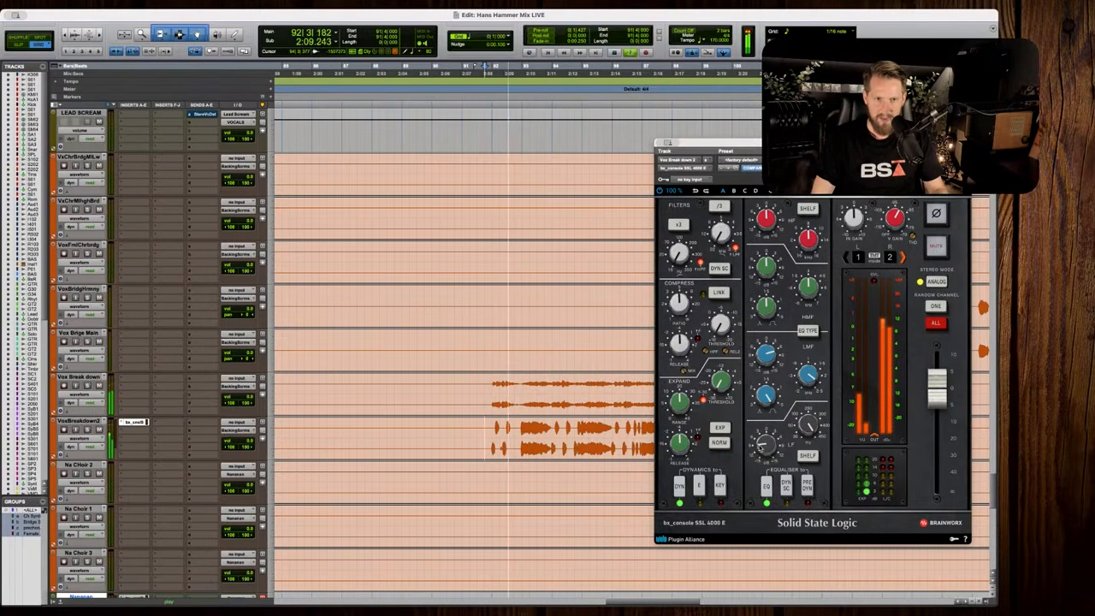
key(space)
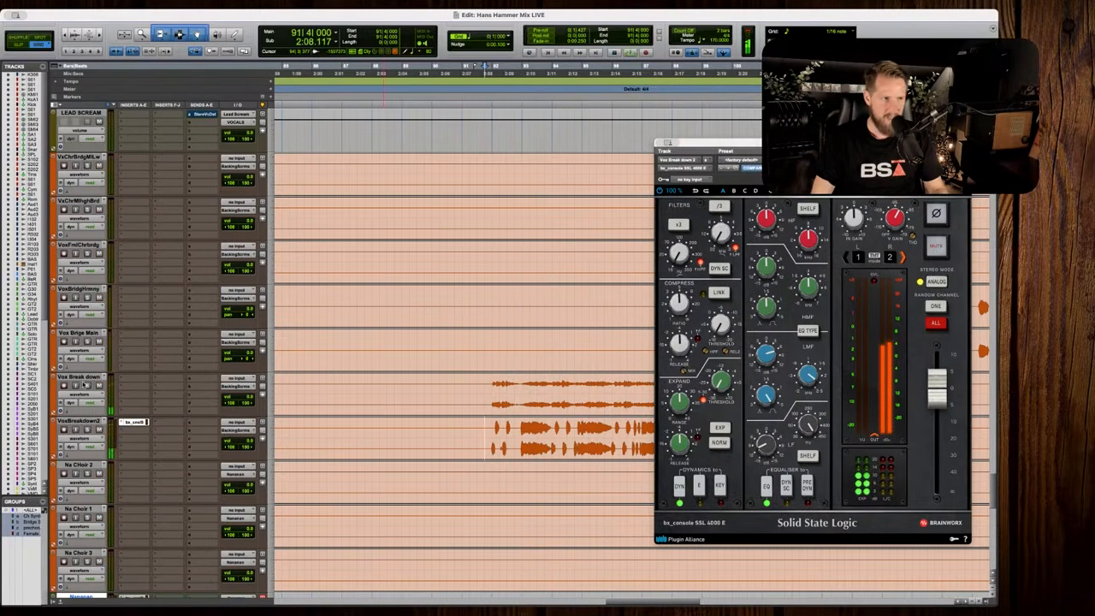
Lower the Vox Break down track's volume against VoxBreakdown2 while playing both soloed from 91|4|000, then unsolo them.
key(space)
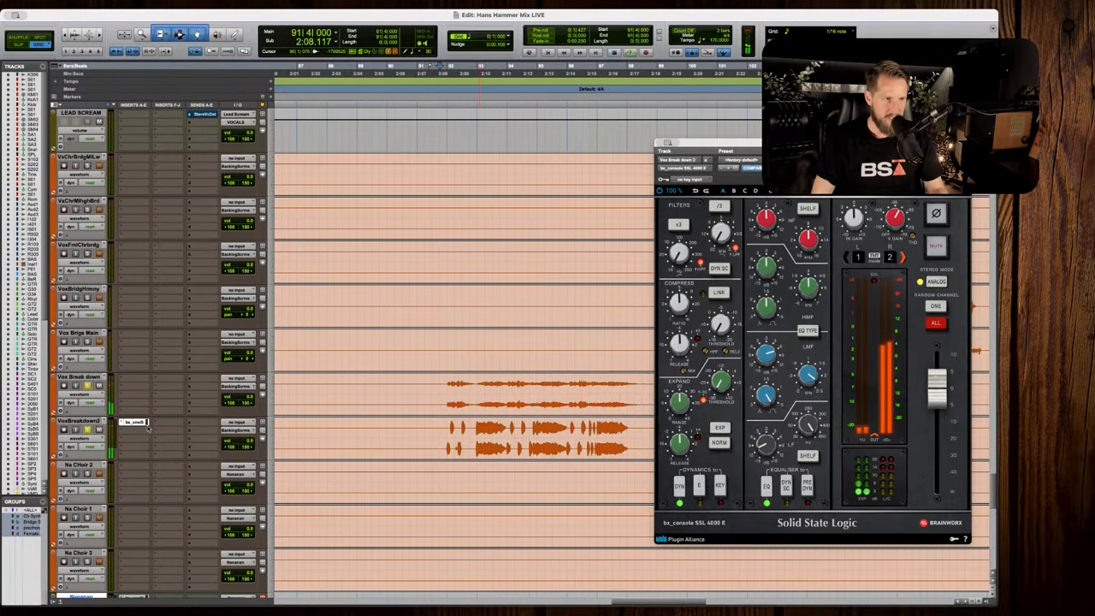
key(space)
drag(238, 398, 237, 403)
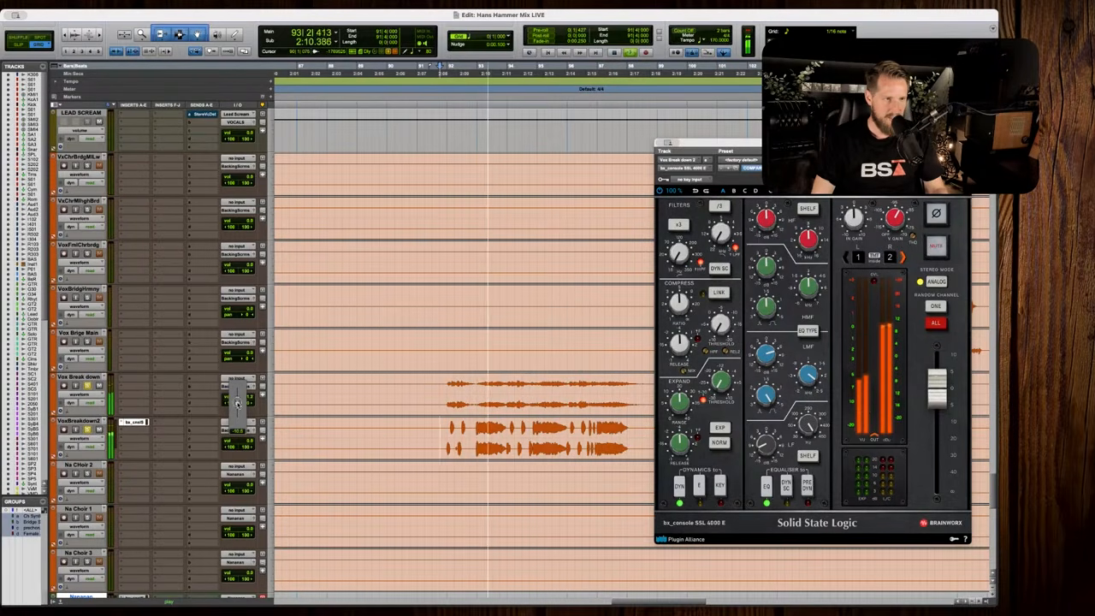
drag(238, 402, 238, 402)
key(space)
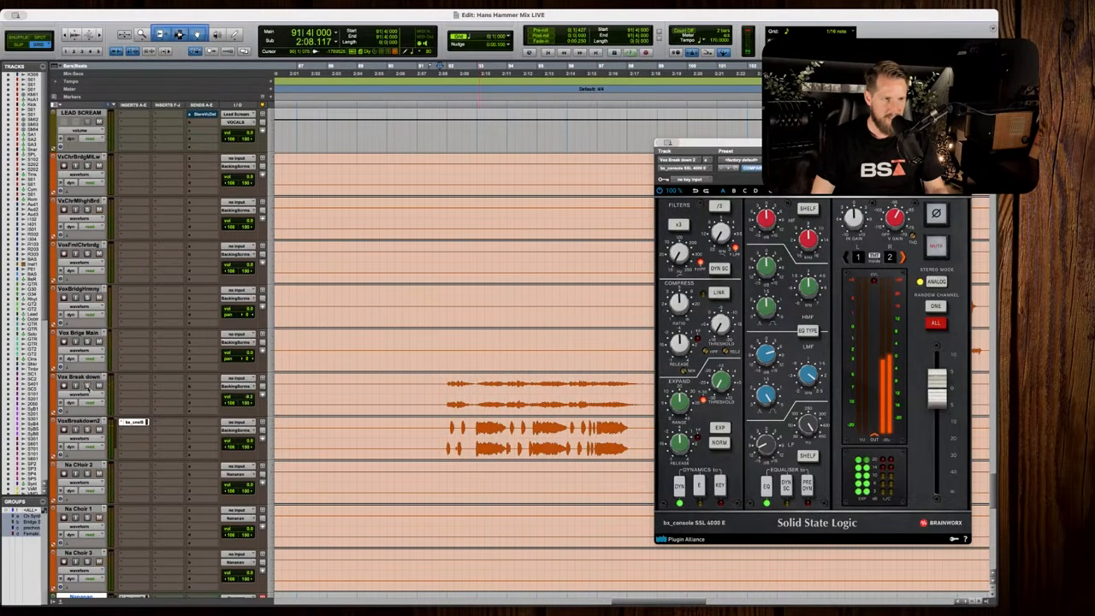
Play the breakdown vocals in the full mix from 92|1|000 and close the console plug-in window.
drag(431, 395, 637, 396)
click(447, 390)
key(space)
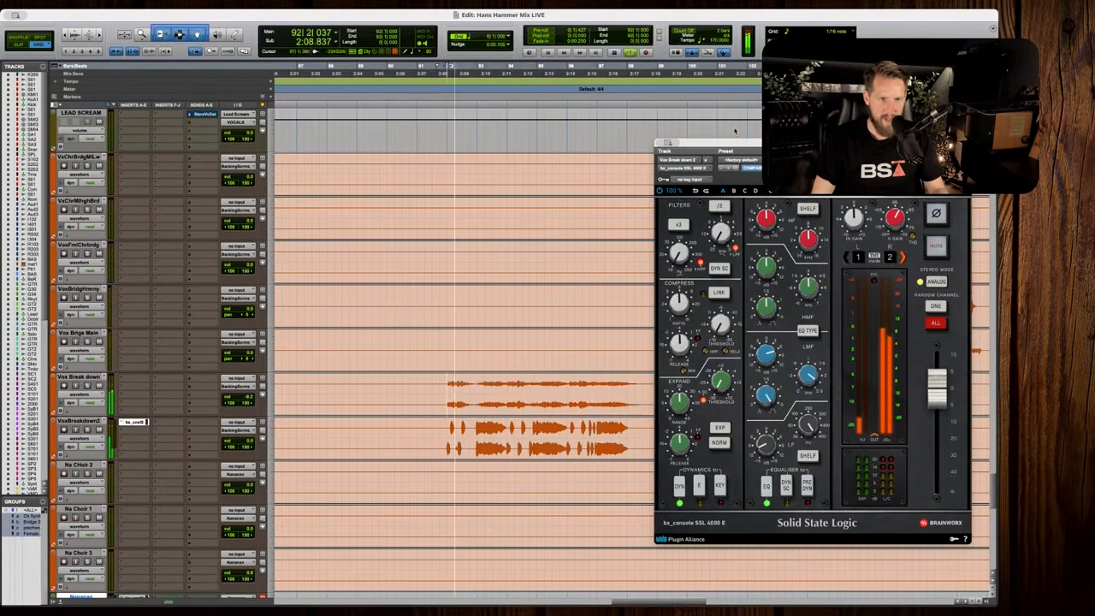
click(661, 143)
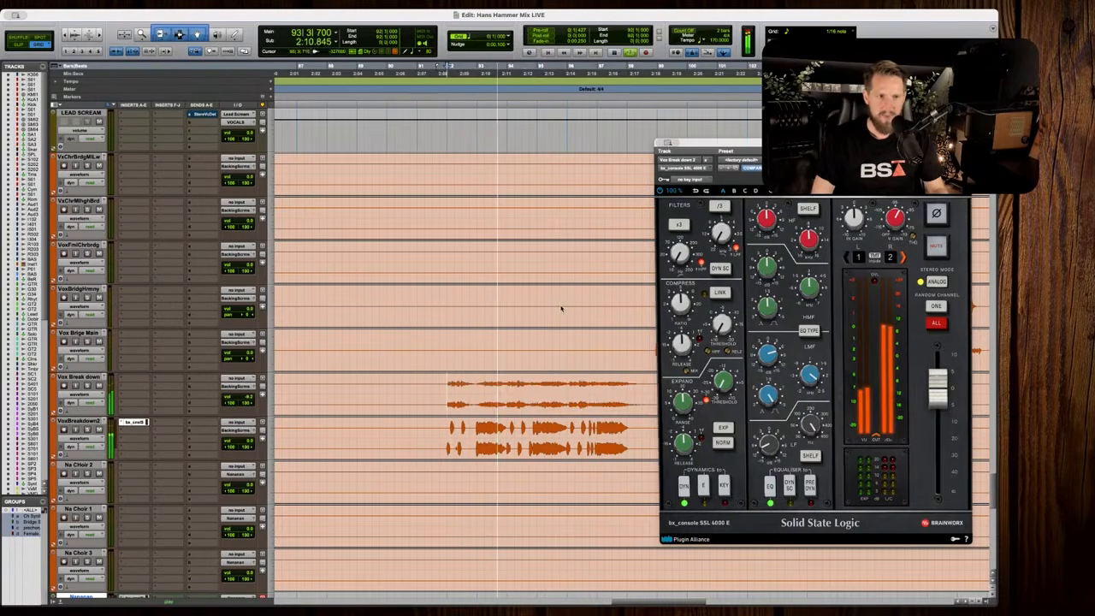
Compare the breakdown vocals with the surrounding vocal tracks, replaying the section from 91|3|000.
scroll(561, 308, up, 10)
scroll(560, 308, down, 6)
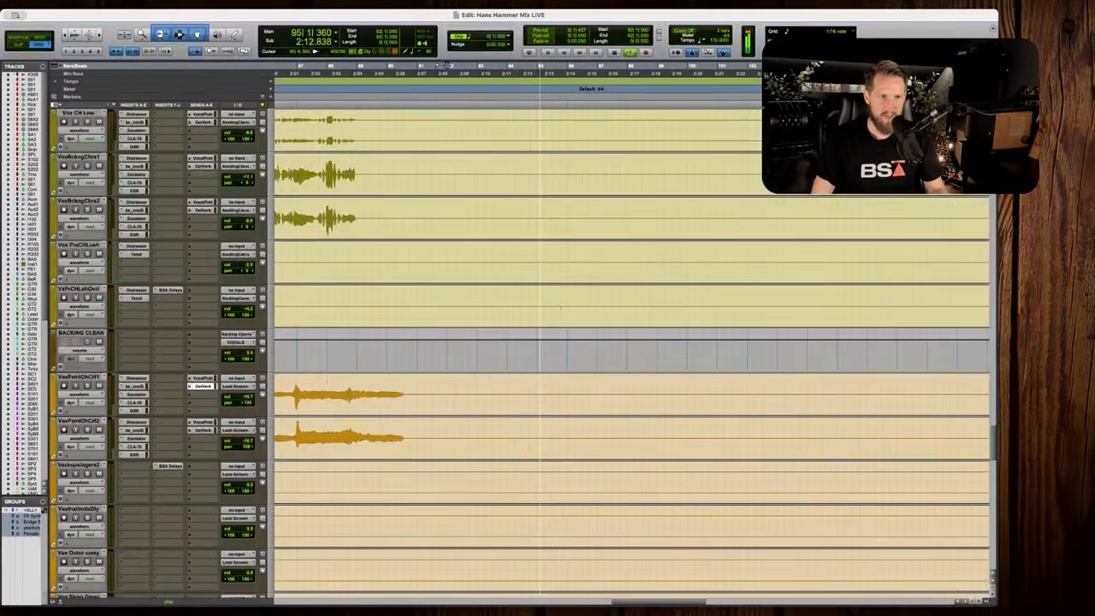
scroll(554, 296, down, 4)
scroll(523, 298, down, 2)
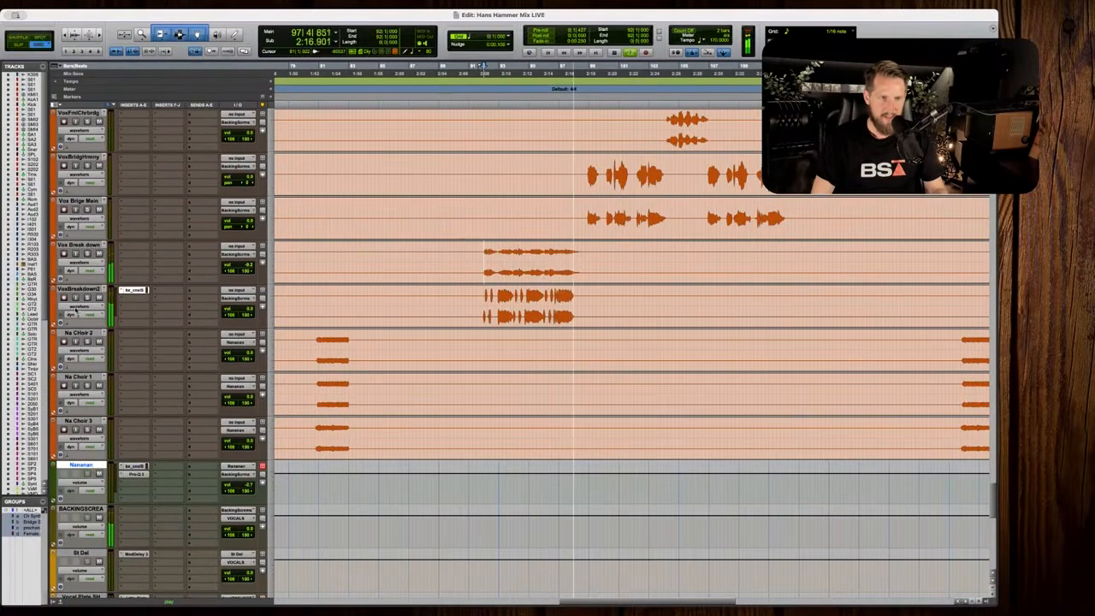
scroll(177, 312, up, 1)
scroll(295, 313, up, 1)
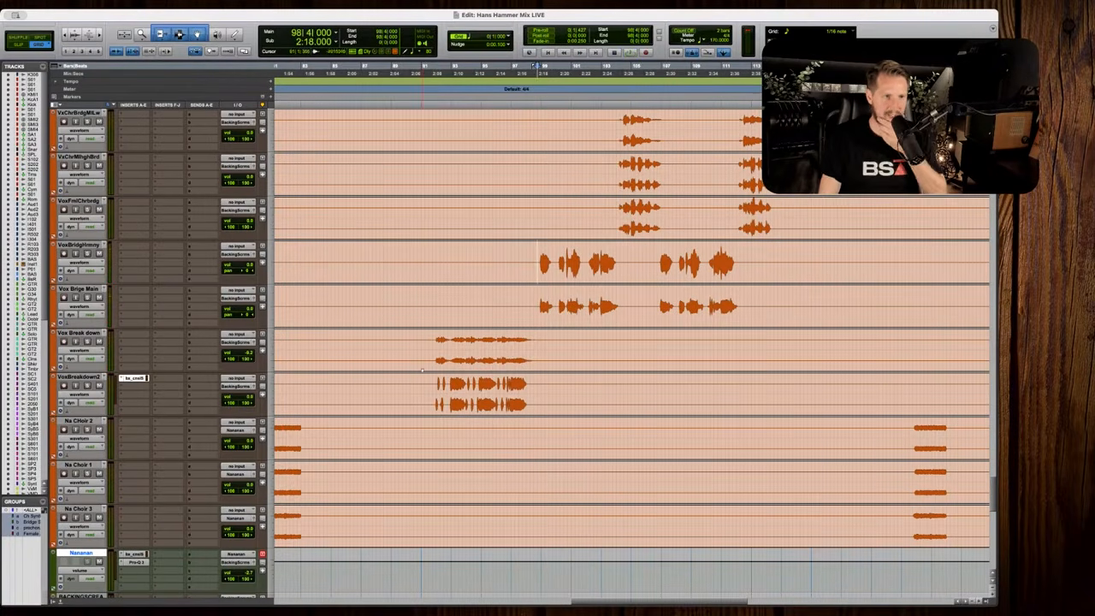
key(space)
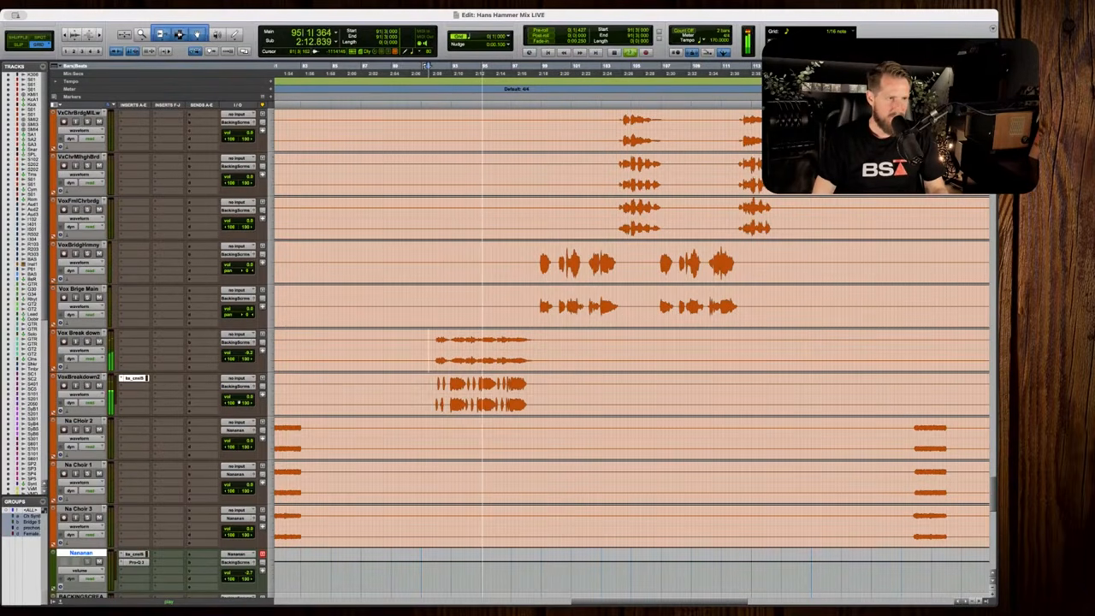
key(space)
Adjust the HF gain in VoxBreakdown2's console strip with the track soloed from 91|3|000, and check it unsoloed in the mix.
click(143, 383)
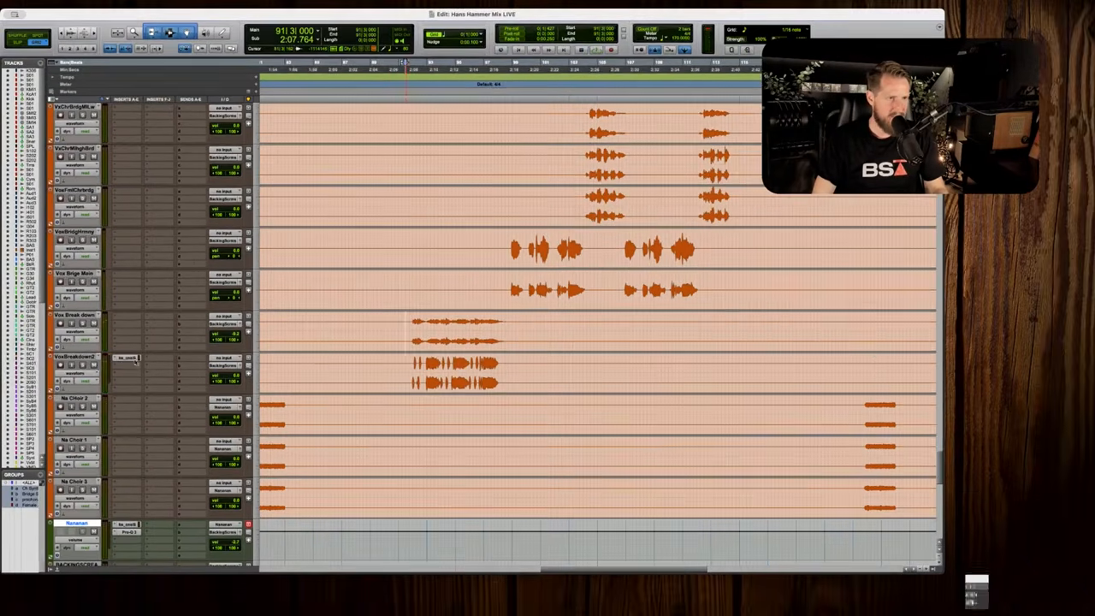
click(89, 386)
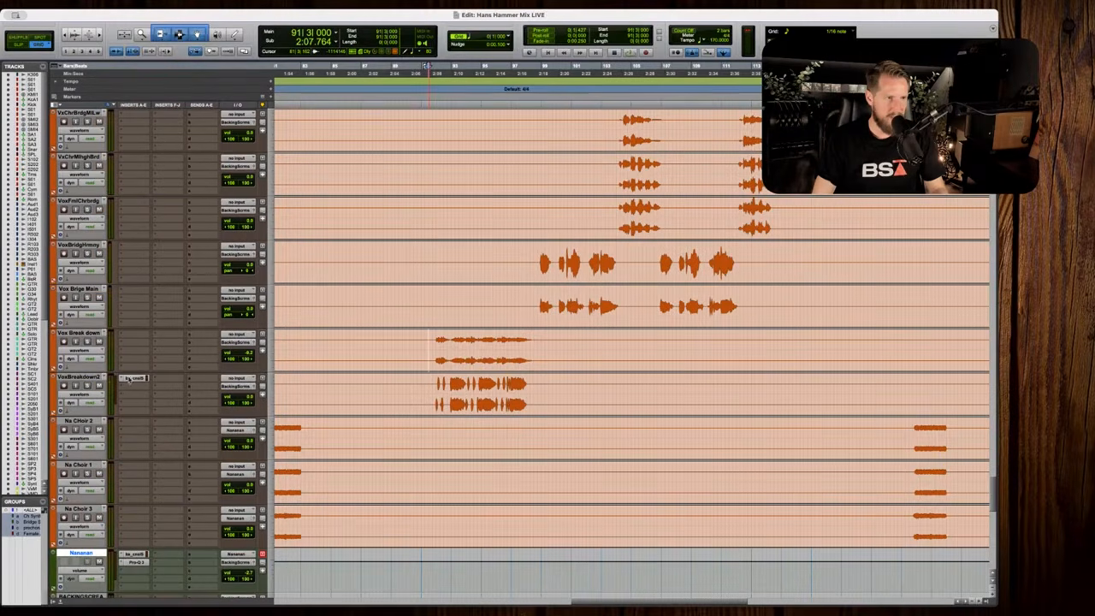
click(133, 378)
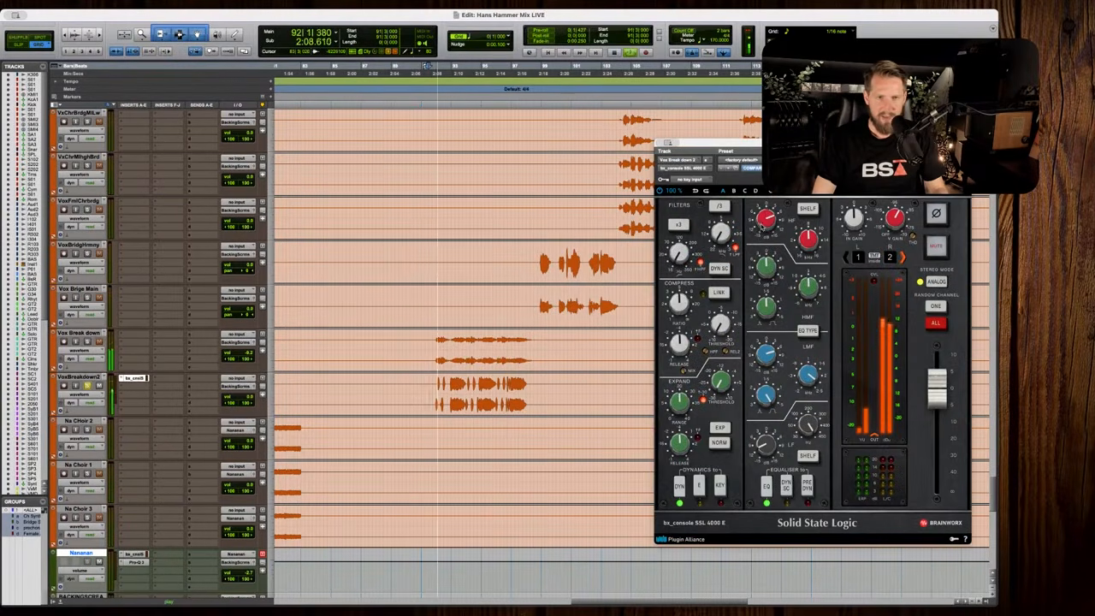
drag(765, 222, 761, 225)
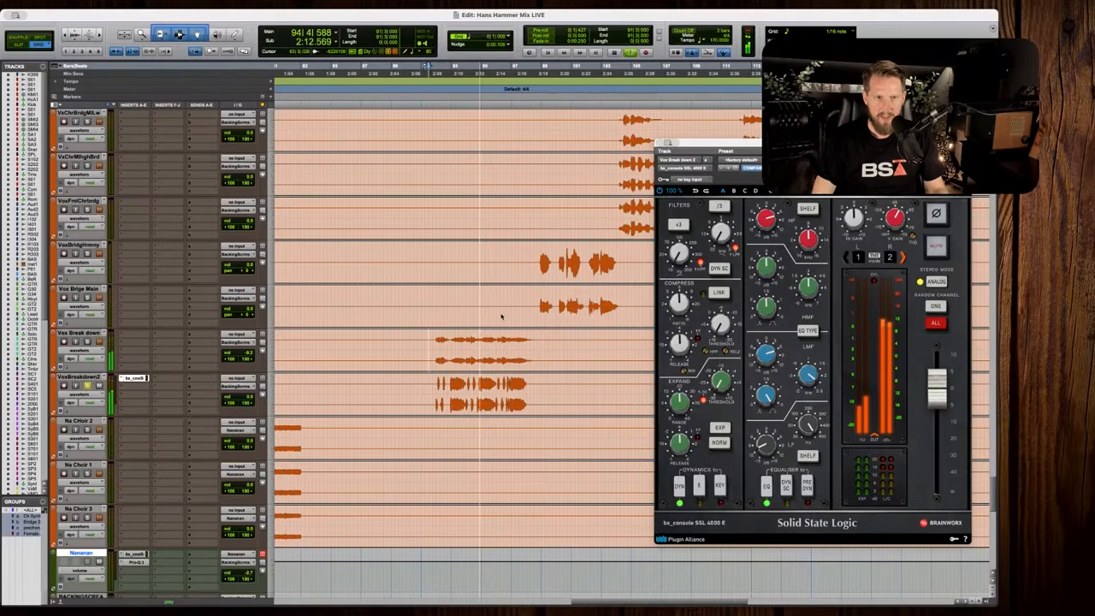
click(88, 386)
key(space)
key(space)
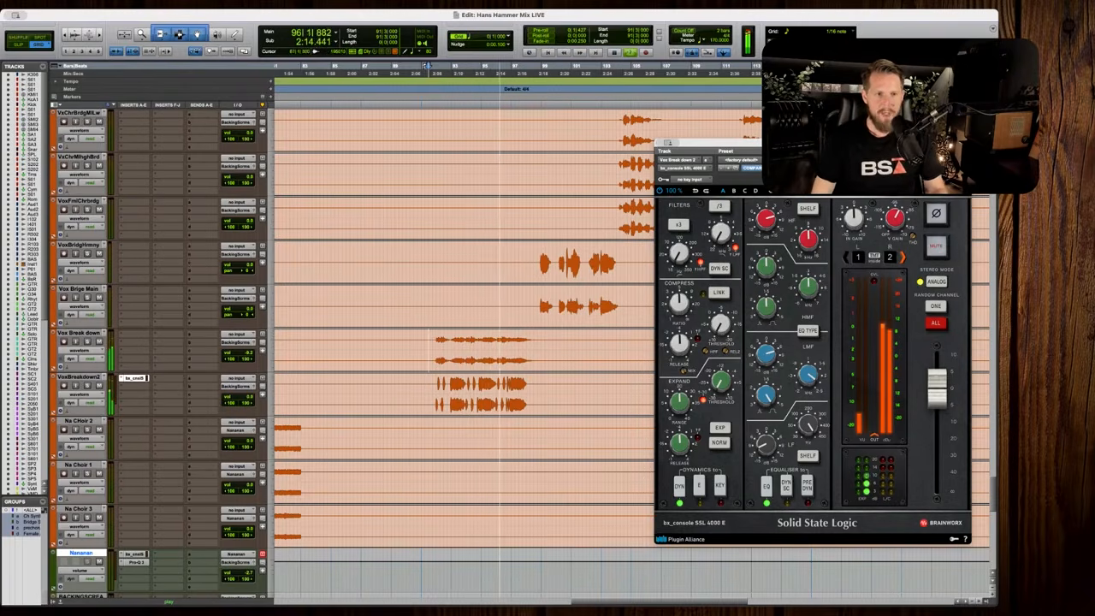
key(space)
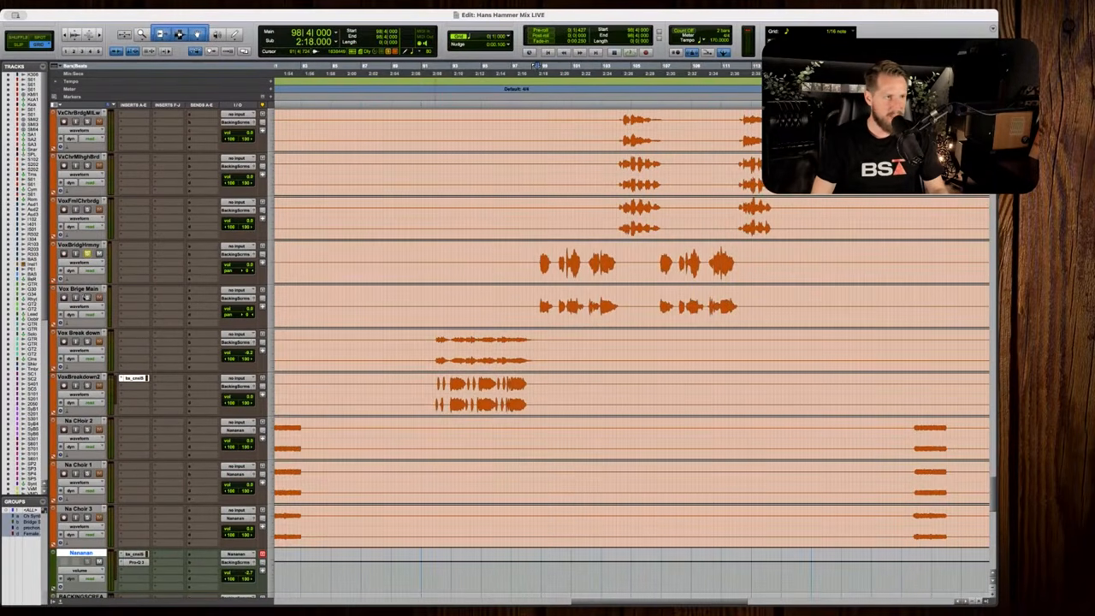
Solo VoxBridgHrmny and Vox Brige Main and play the bridge vocals from 98|4|000.
key(space)
key(t)
key(t)
scroll(335, 290, right, 2)
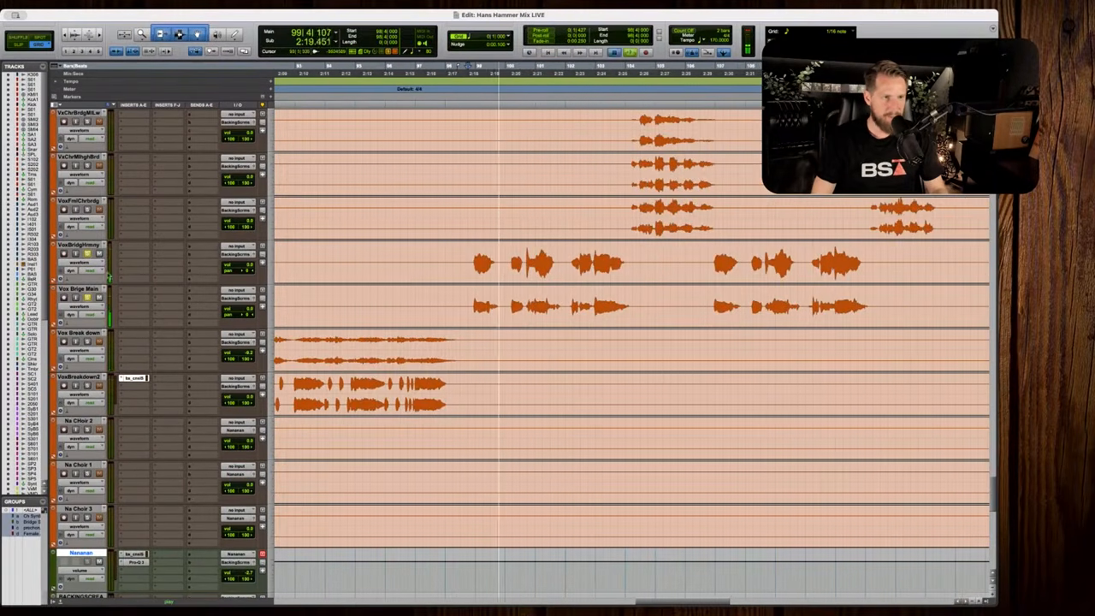
key(space)
Move the Vox Brige Main track above VoxBridgHrmny and play it soloed from 98|4|000.
drag(79, 289, 88, 255)
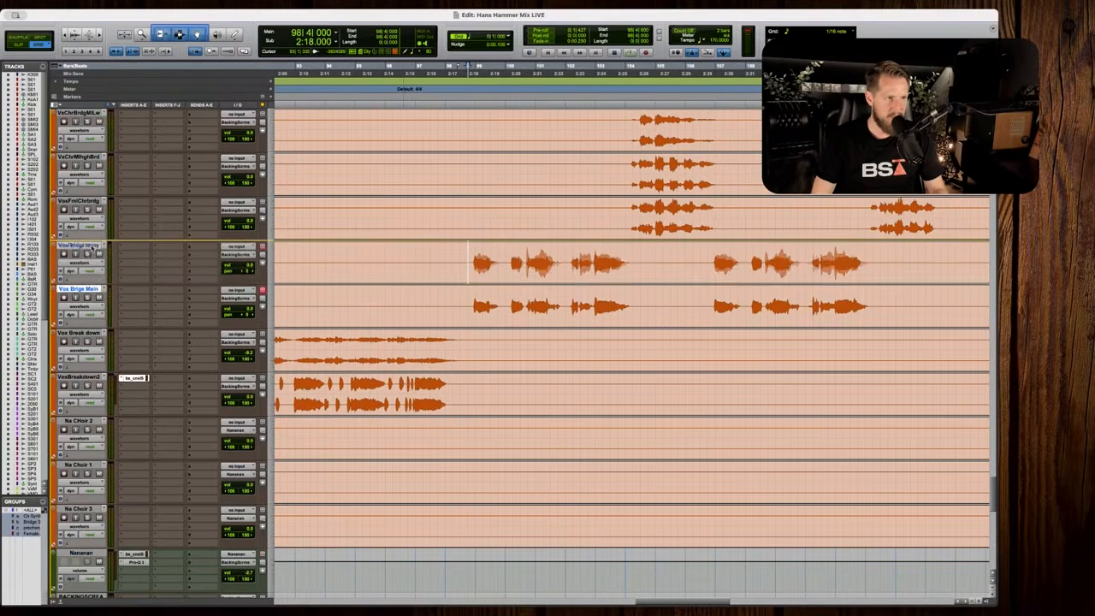
key(space)
key(t)
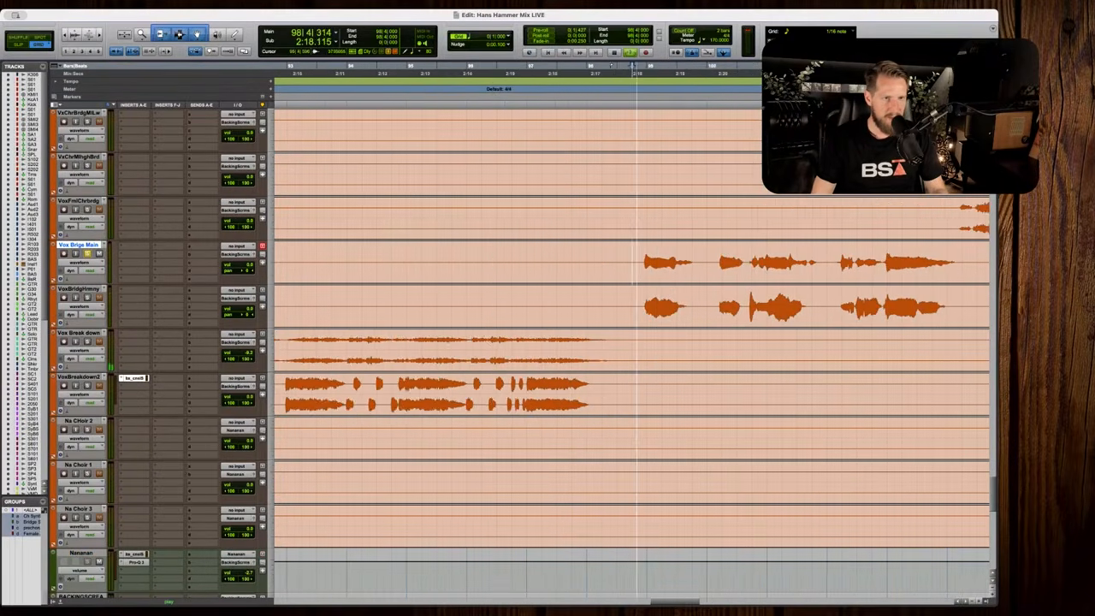
scroll(465, 249, right, 4)
key(r)
key(r)
key(space)
Bring the Vox Main track down beside Vox Brige Main and copy its five inserts and two sends onto Vox Brige Main.
scroll(464, 253, right, 1)
scroll(464, 254, up, 8)
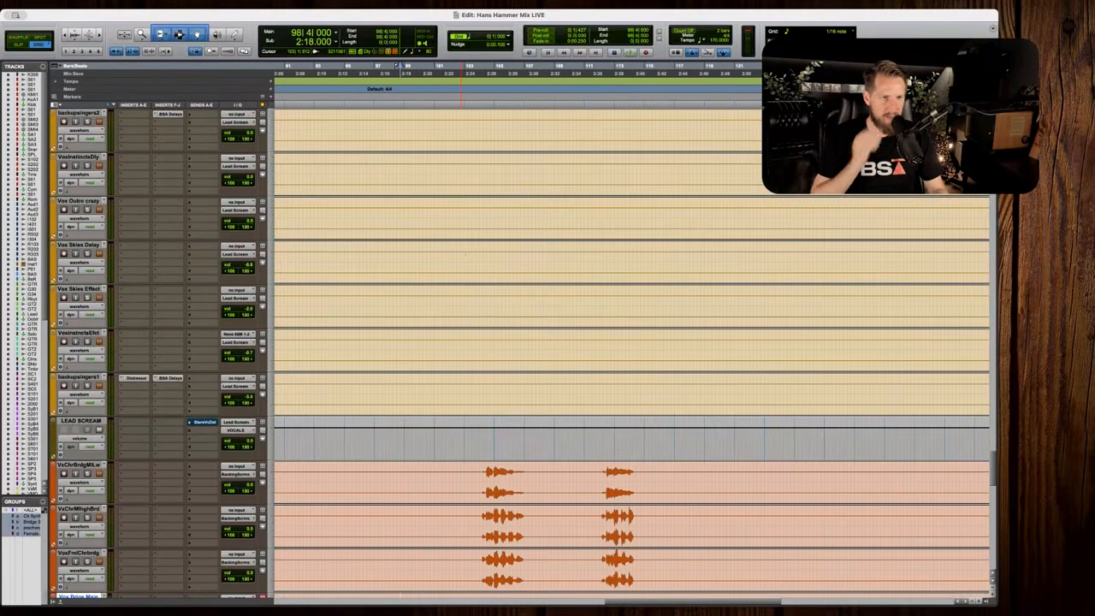
scroll(345, 243, up, 10)
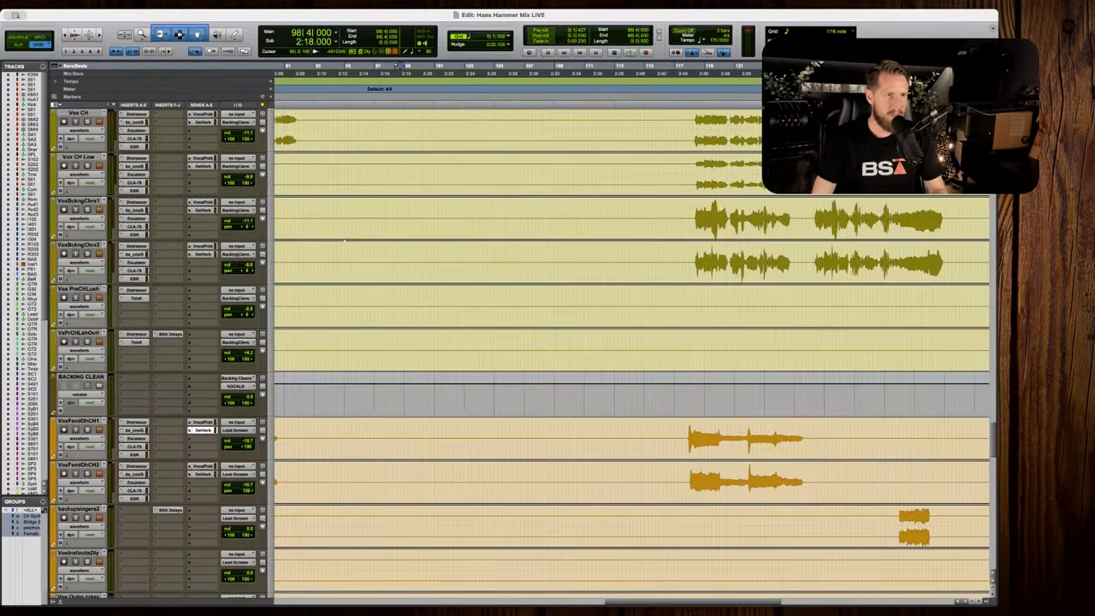
scroll(345, 243, up, 4)
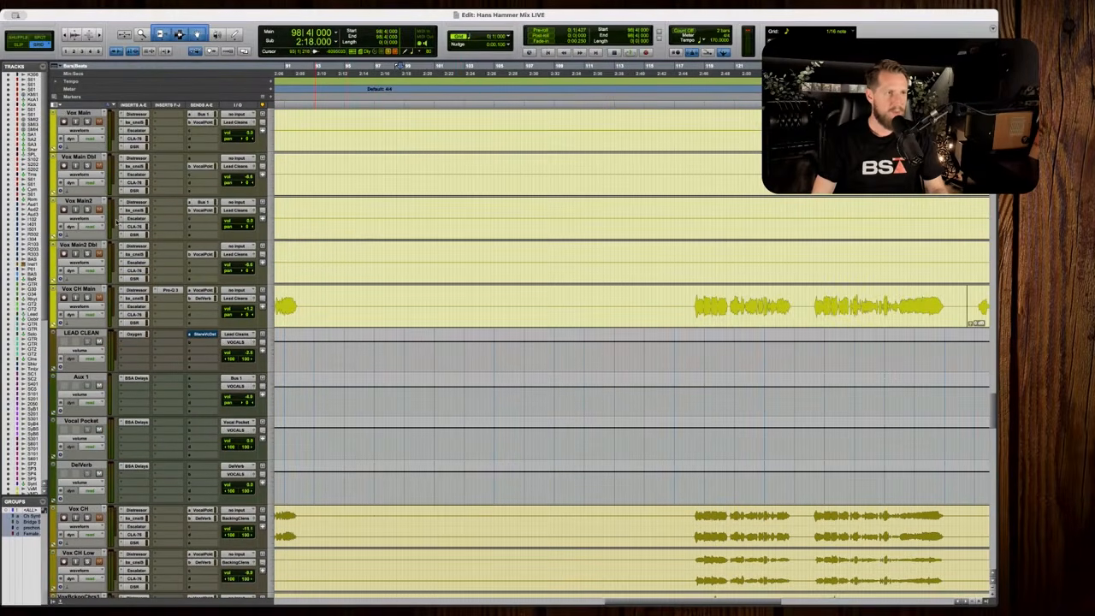
scroll(96, 196, up, 2)
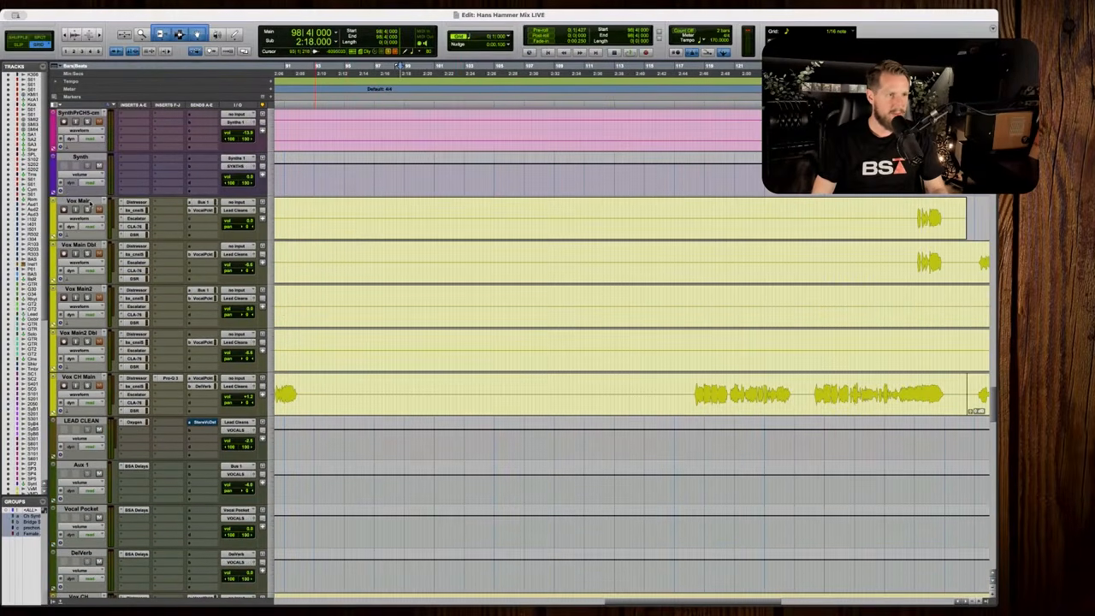
scroll(89, 205, down, 15)
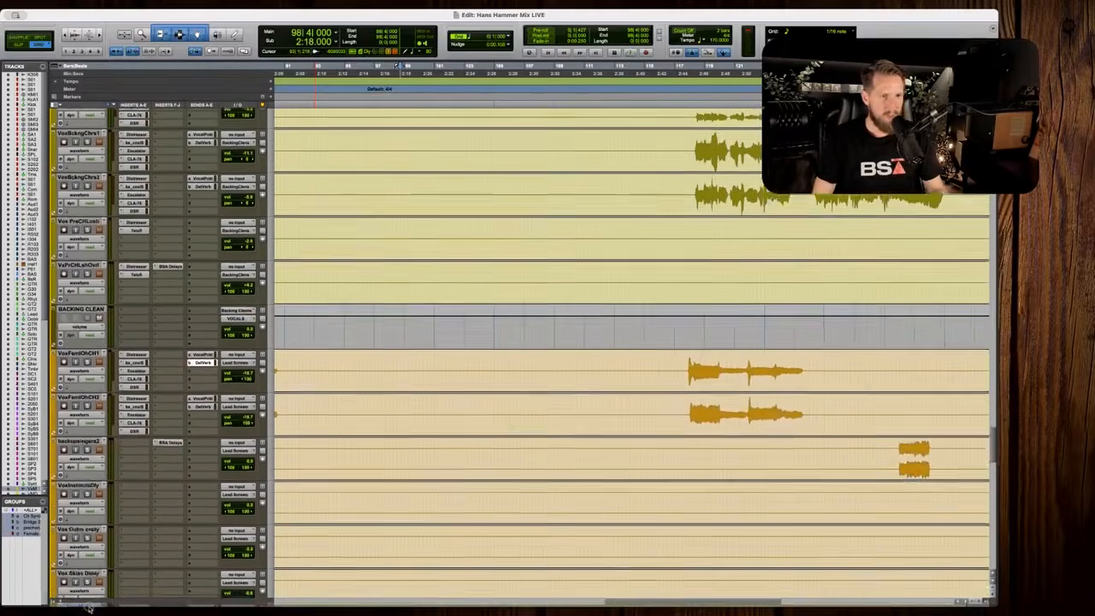
drag(89, 607, 147, 216)
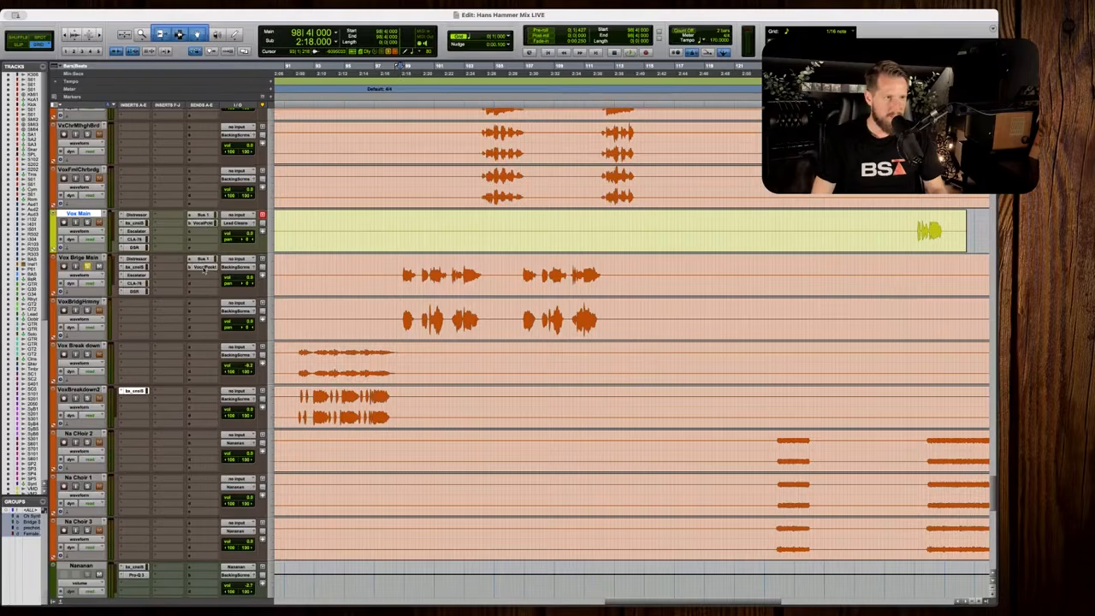
Remove the Bus 1 send from Vox Brige Main, return Vox Main to its place above Vox Main Dbl, and play the processed vocal.
click(190, 259)
click(209, 229)
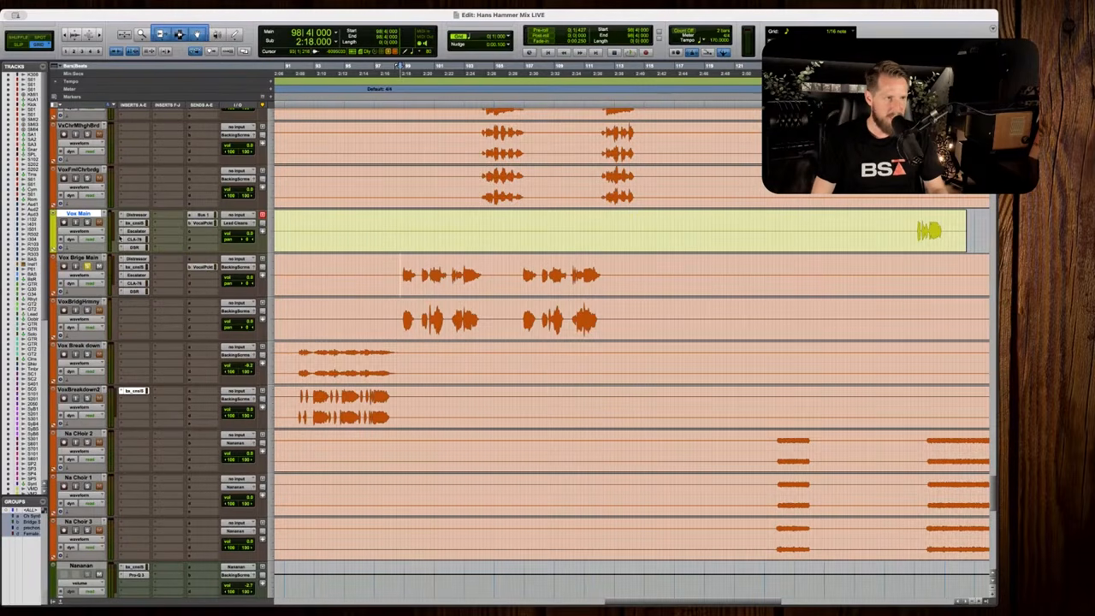
drag(97, 215, 101, 269)
scroll(101, 269, down, 10)
scroll(633, 342, down, 15)
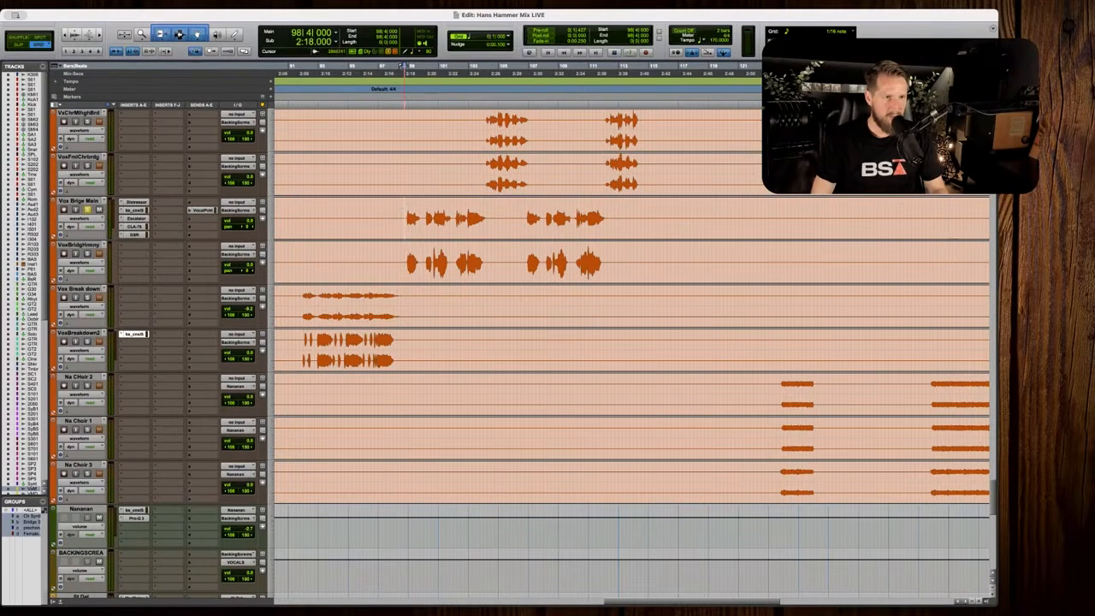
key(space)
key(space)
Copy the Bus 1 send from Vox Main onto Vox Brige Main.
scroll(215, 212, up, 5)
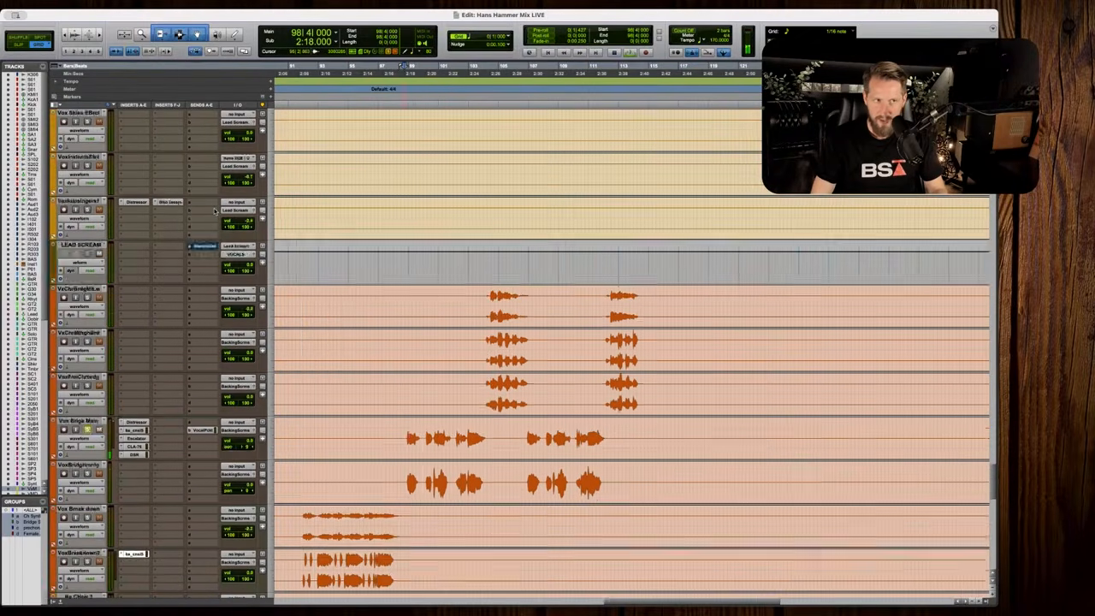
scroll(214, 212, up, 10)
scroll(214, 211, up, 10)
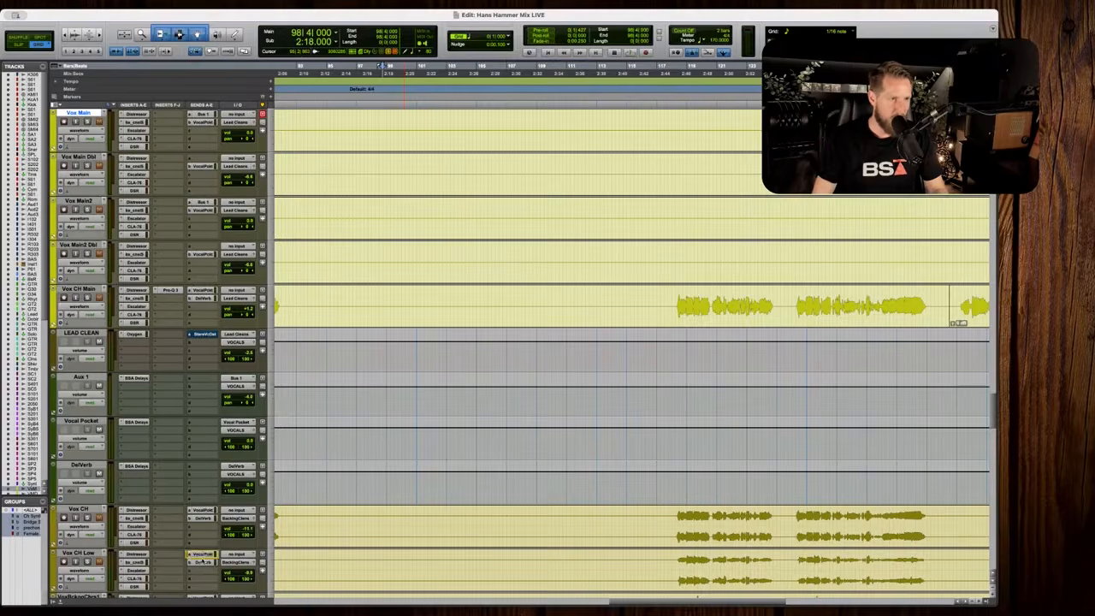
scroll(199, 560, down, 15)
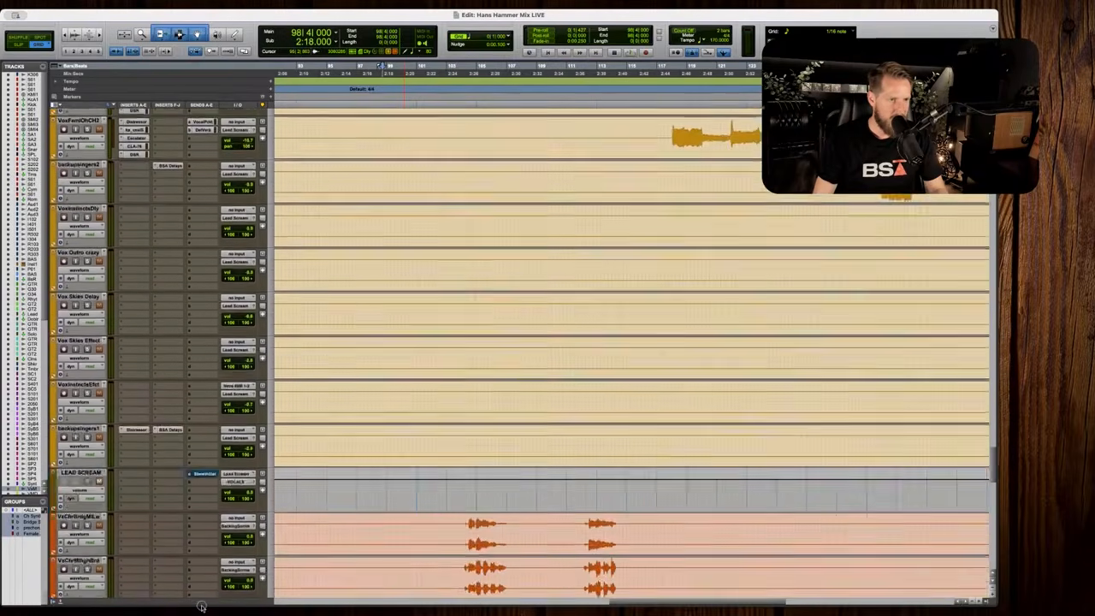
scroll(202, 599, down, 4)
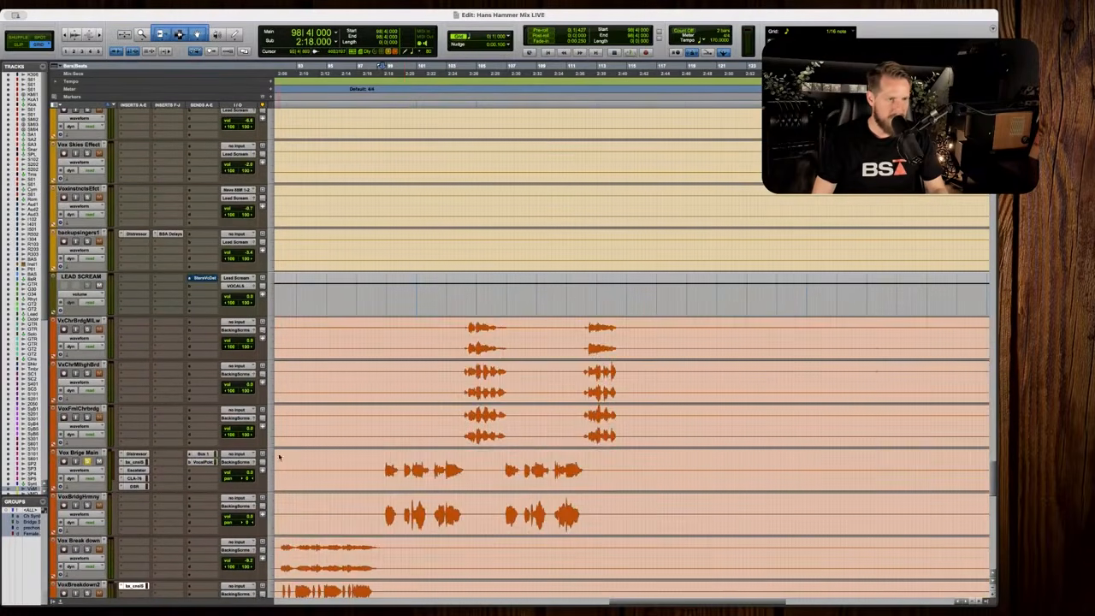
Set Vox Brige Main's Bus 1 send level to about -14 dB while playing from 98|4|000, unsolo the track and close the send window.
key(t)
key(t)
scroll(598, 411, down, 4)
scroll(623, 409, right, 1)
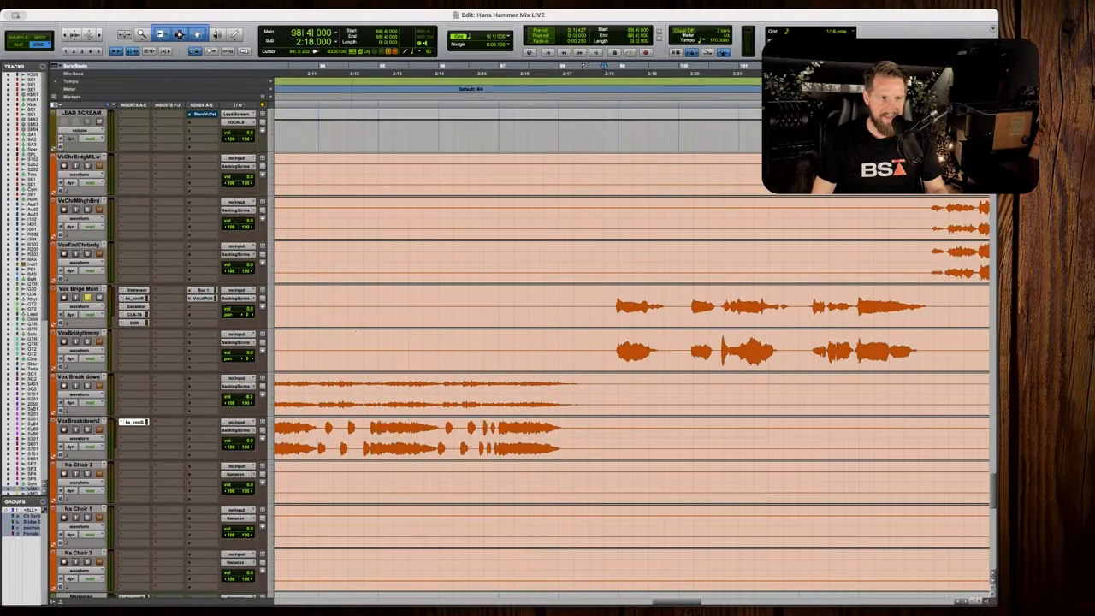
key(space)
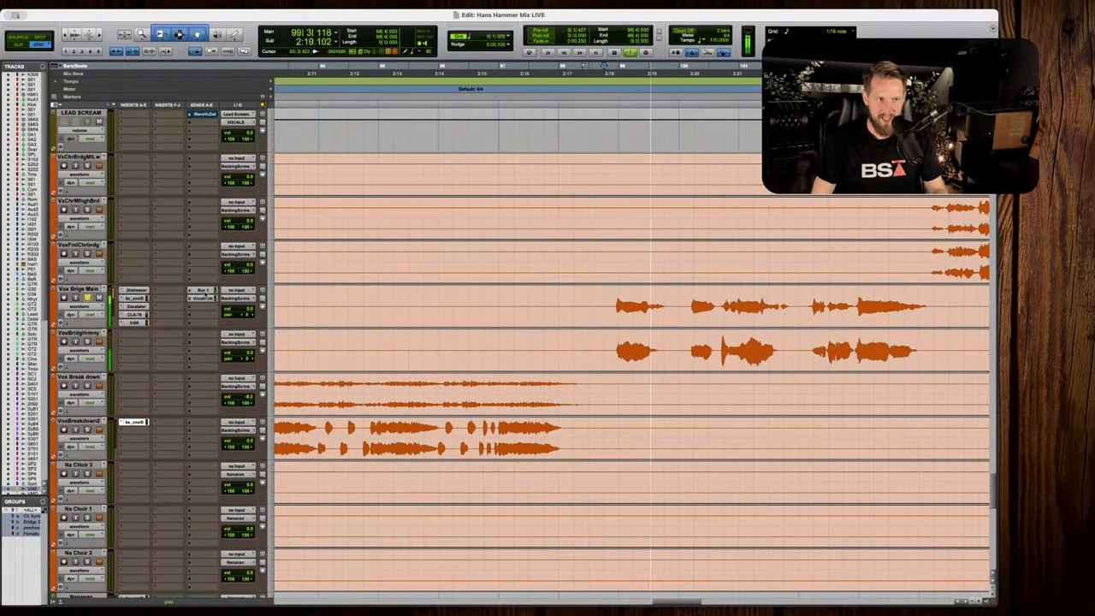
click(204, 291)
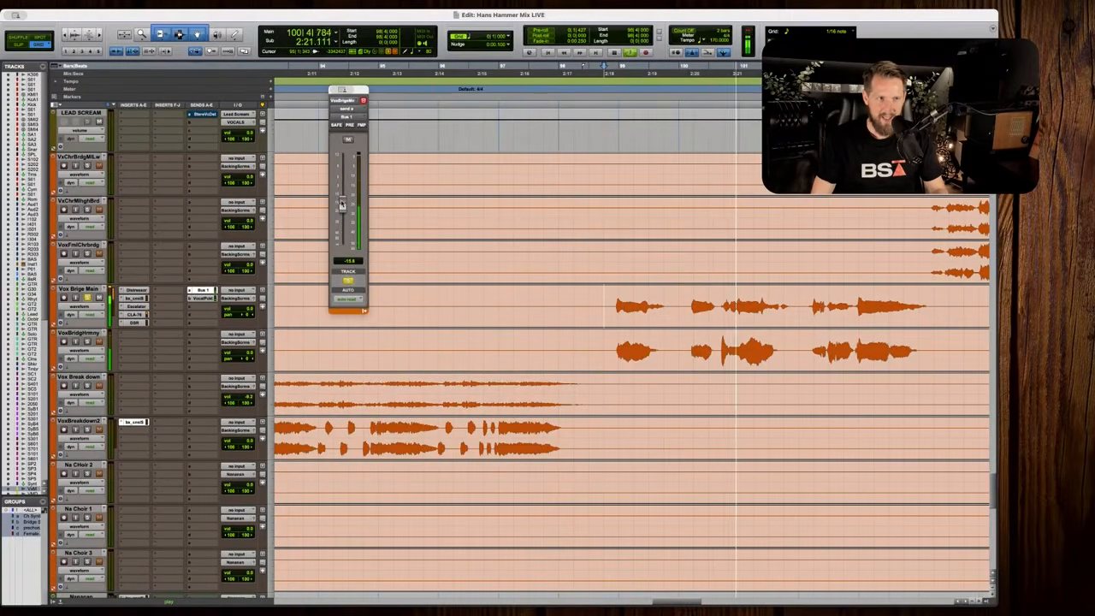
key(r)
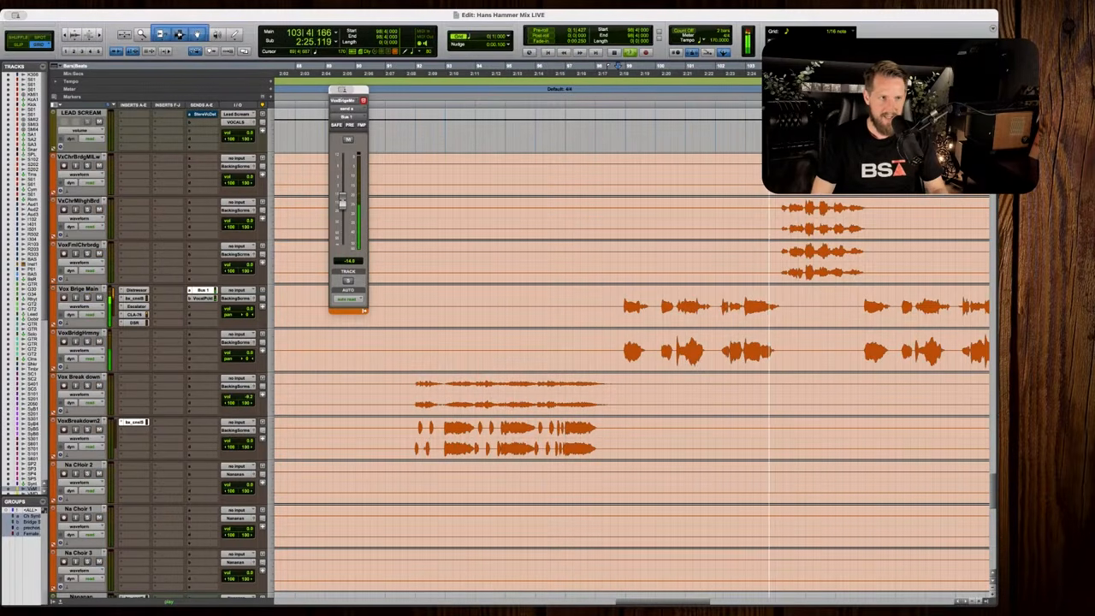
key(super+w)
Mute the three chorus-bridge vocal tracks above Vox Brige Main and raise Vox Brige Main's volume slightly while playing from 98|4|000.
key(r)
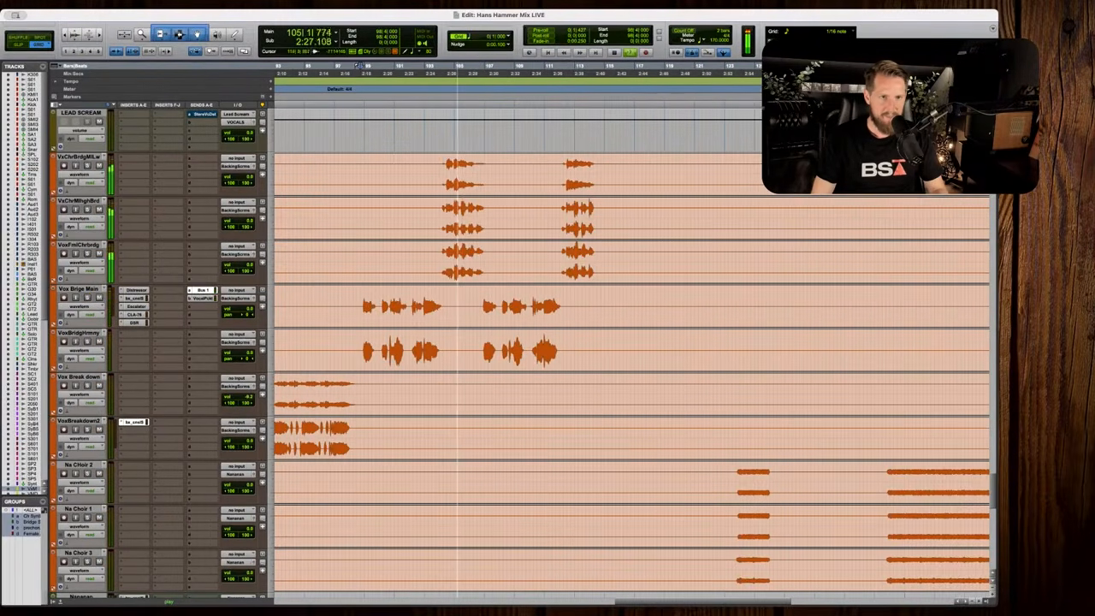
key(space)
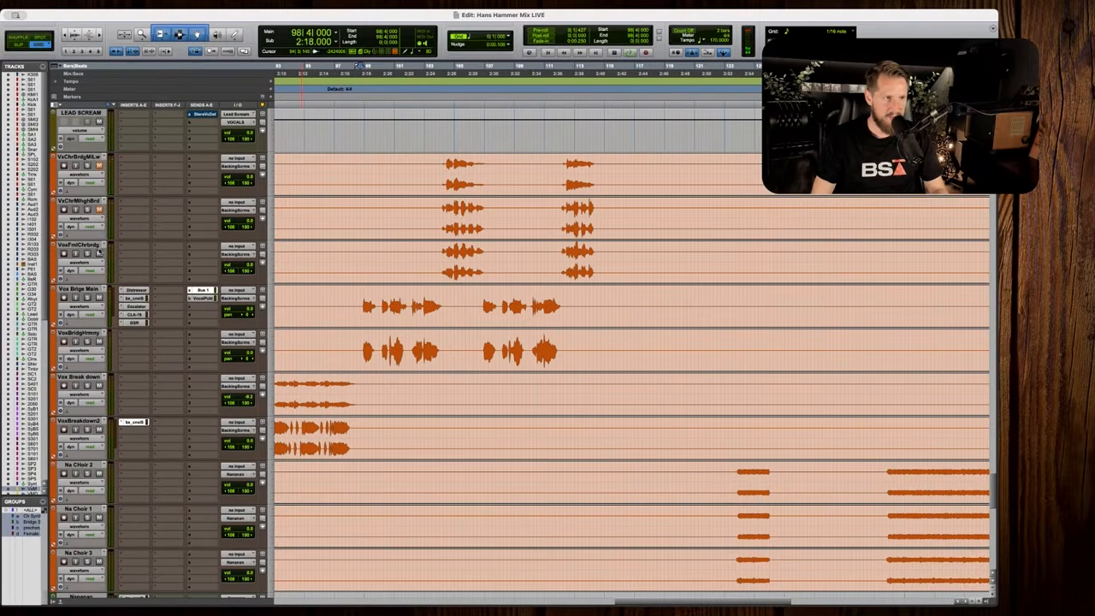
key(space)
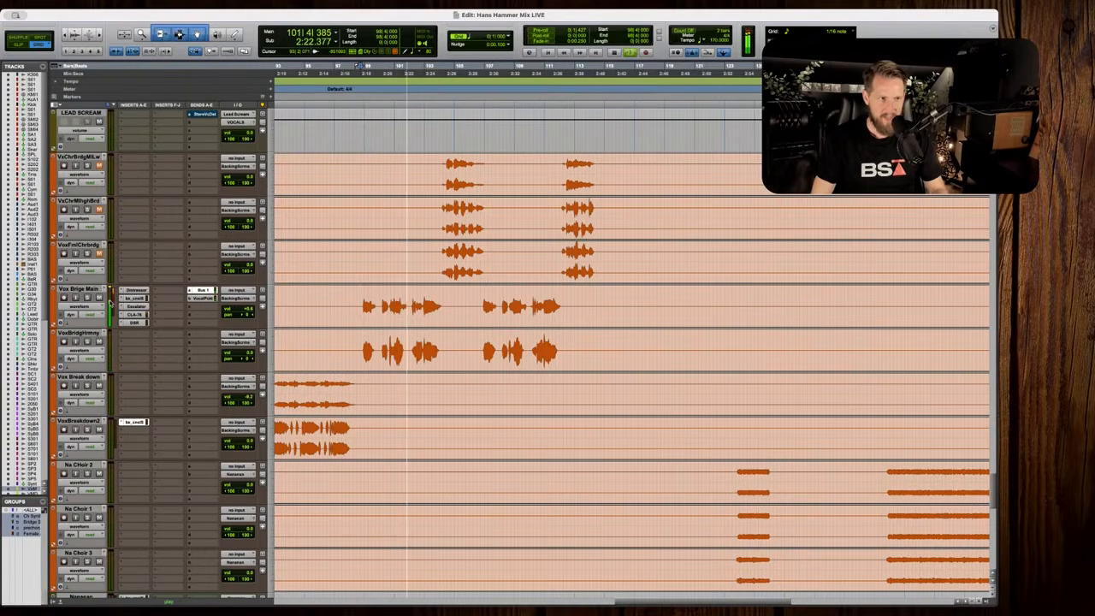
Copy Vox Brige Main's inserts and sends onto VoxBridgHrmny and lower the harmony's volume to about -4.7 dB during playback.
key(space)
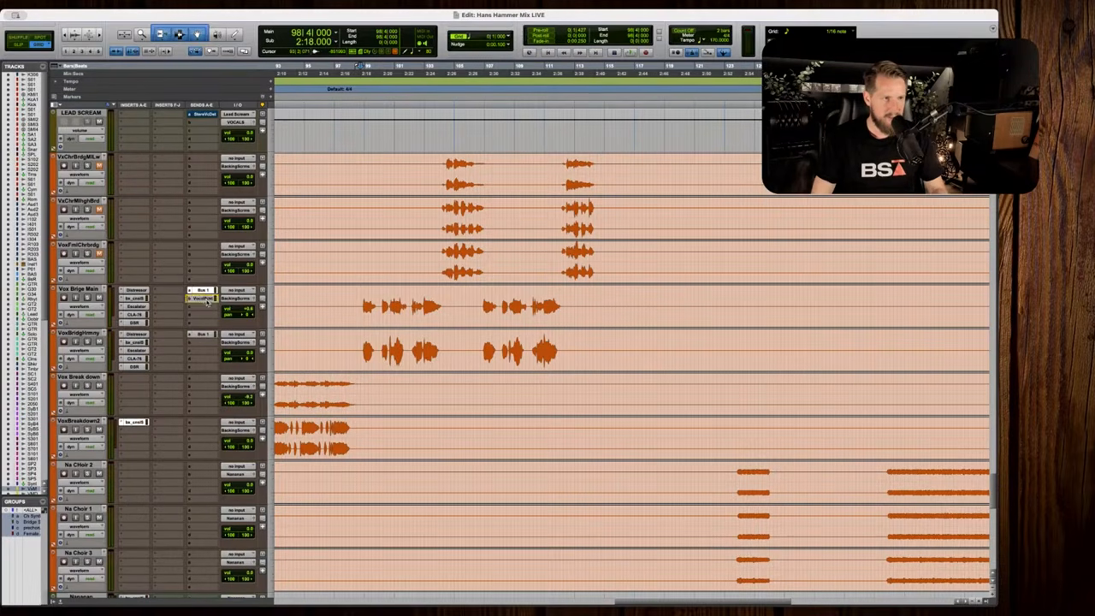
key(space)
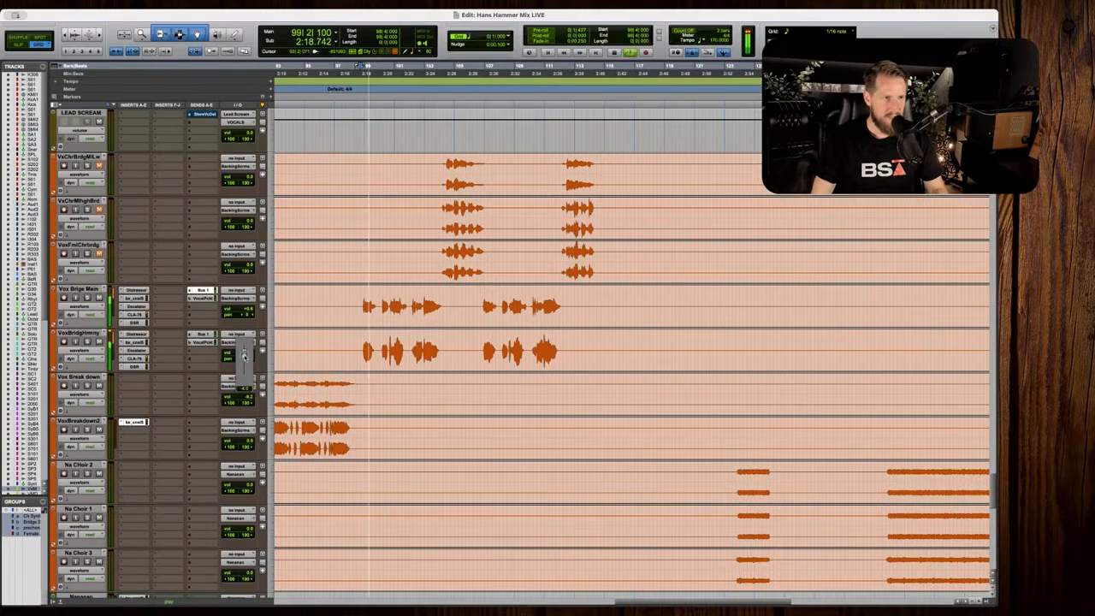
drag(244, 352, 246, 355)
scroll(330, 347, left, 2)
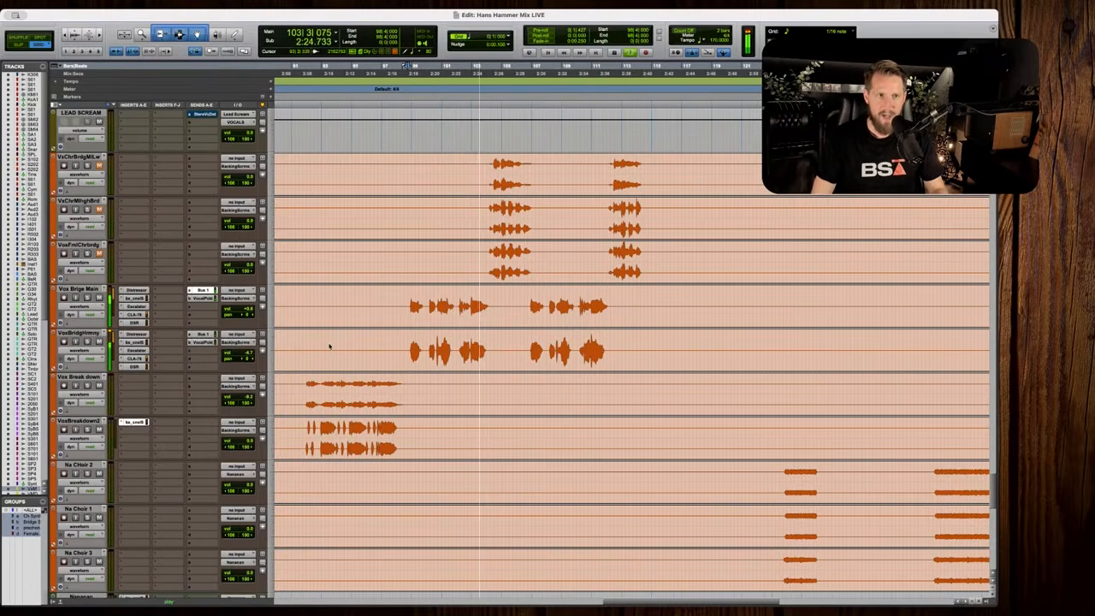
key(space)
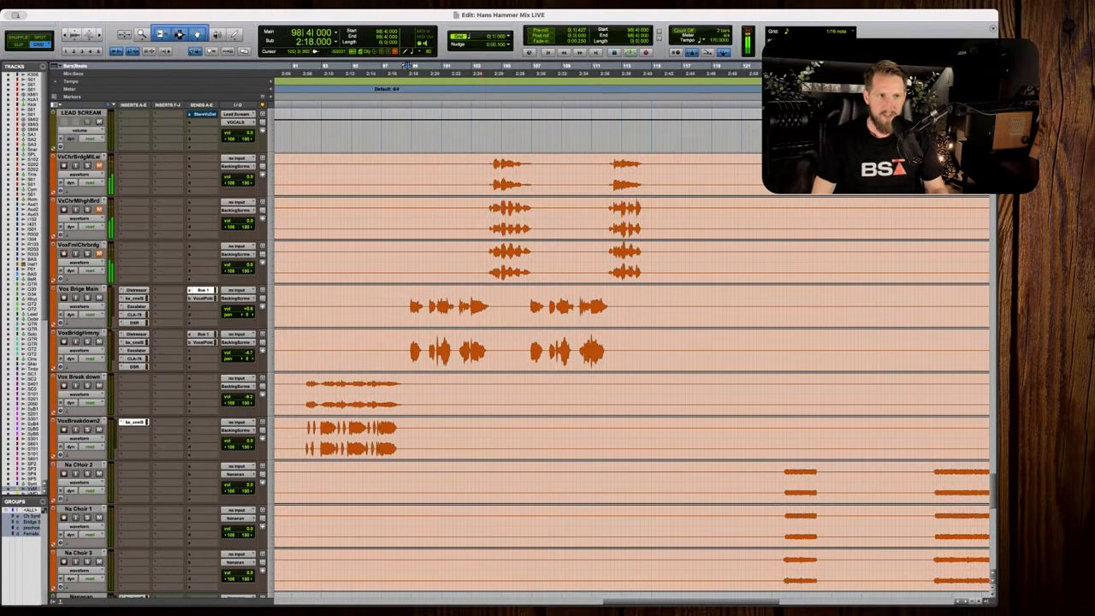
Audition the VxChrBrdgMlLw and VxChrMlhghBrd tracks in turn from 104|1|000, then leave VxChrMlhghBrd unmuted and soloed.
click(100, 165)
key(t)
key(t)
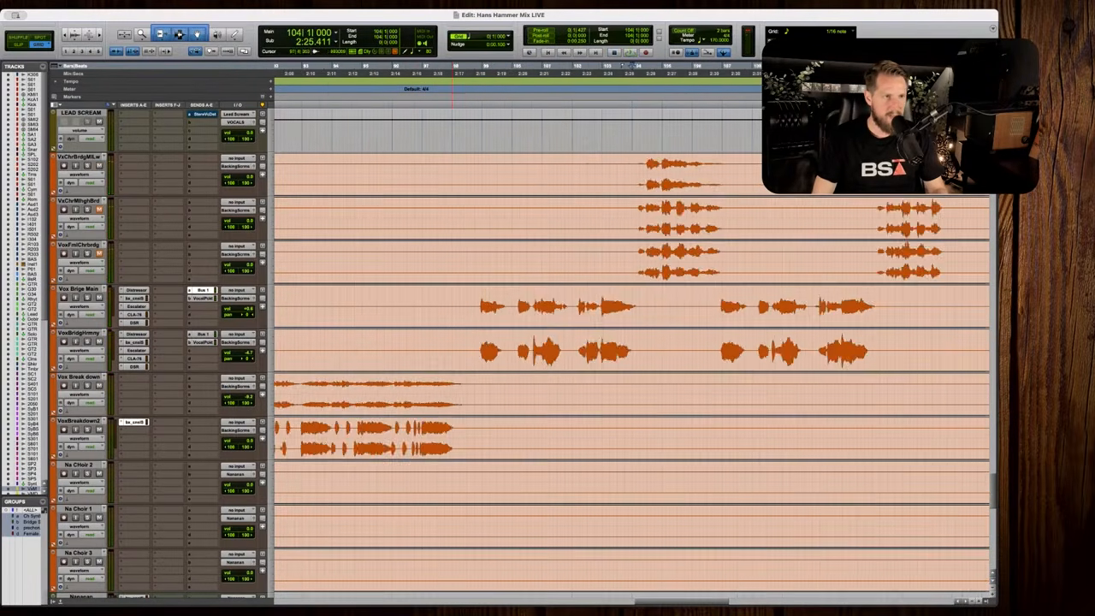
key(space)
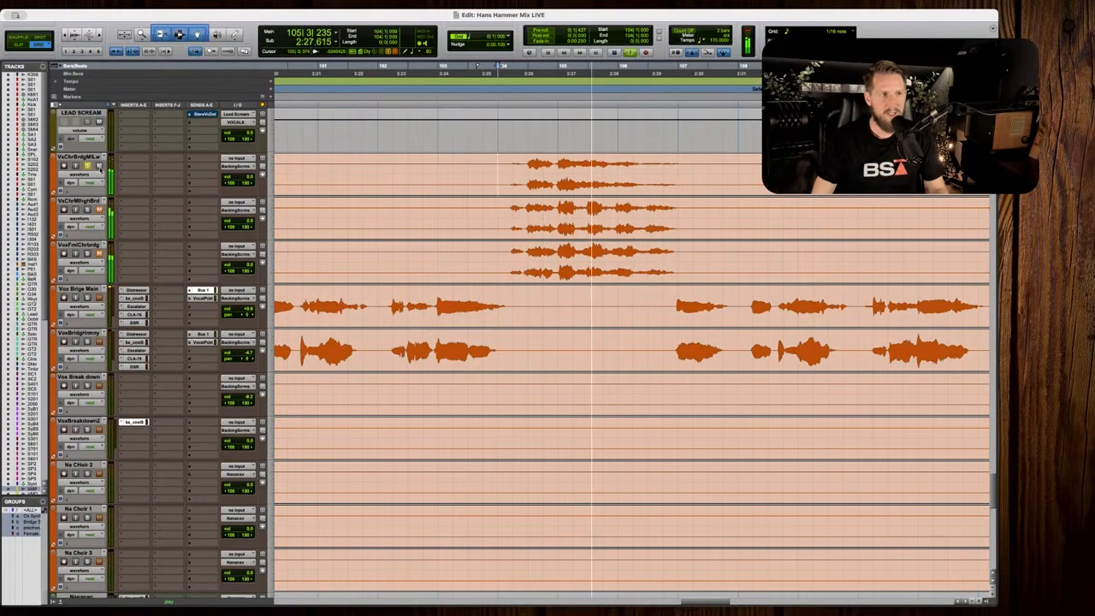
key(space)
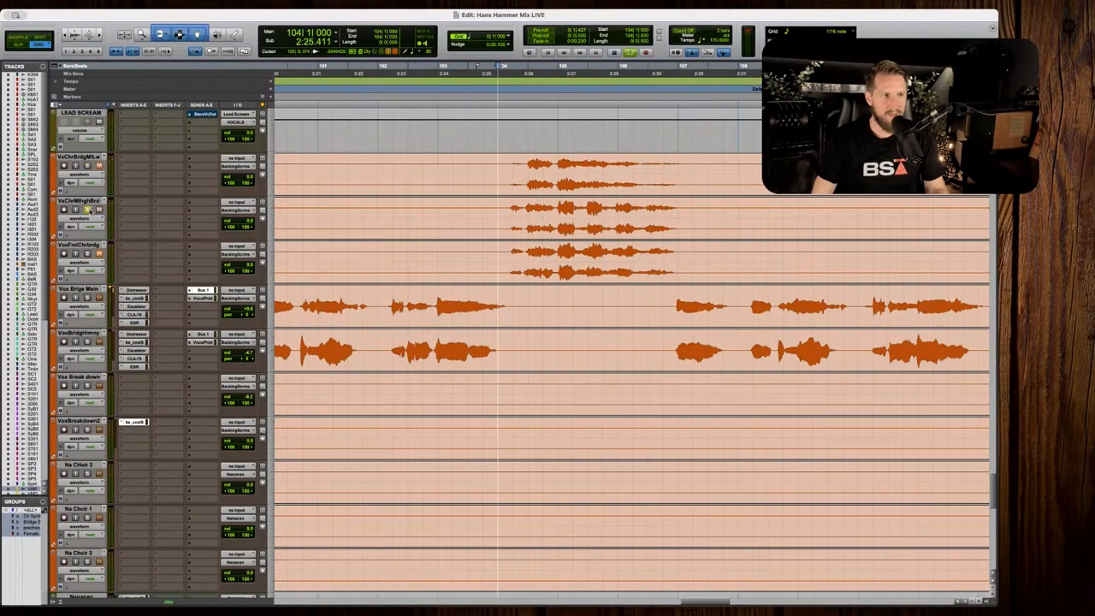
key(space)
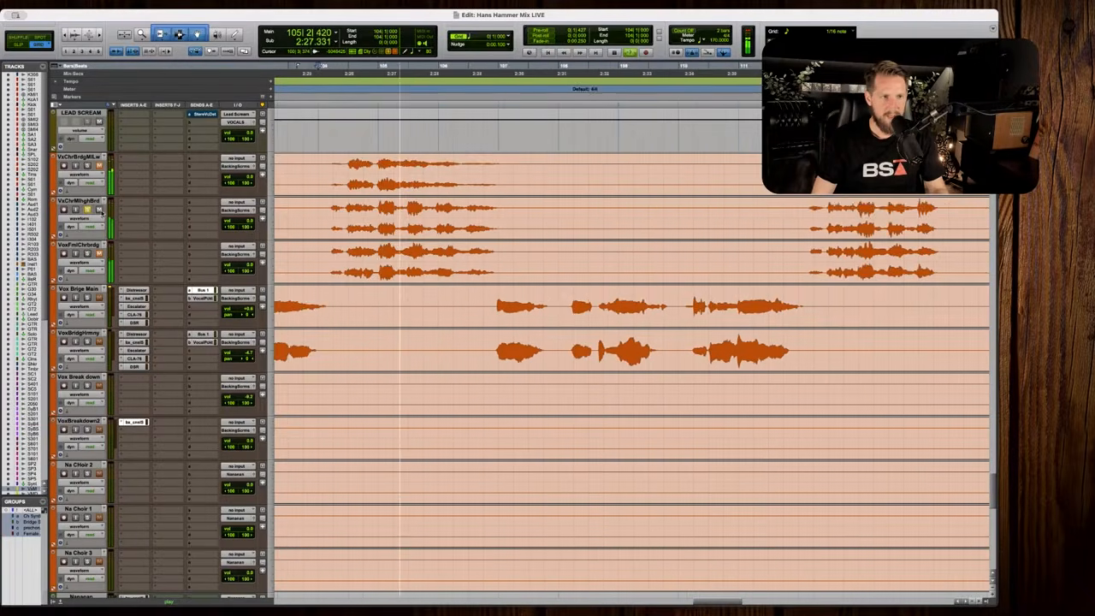
key(space)
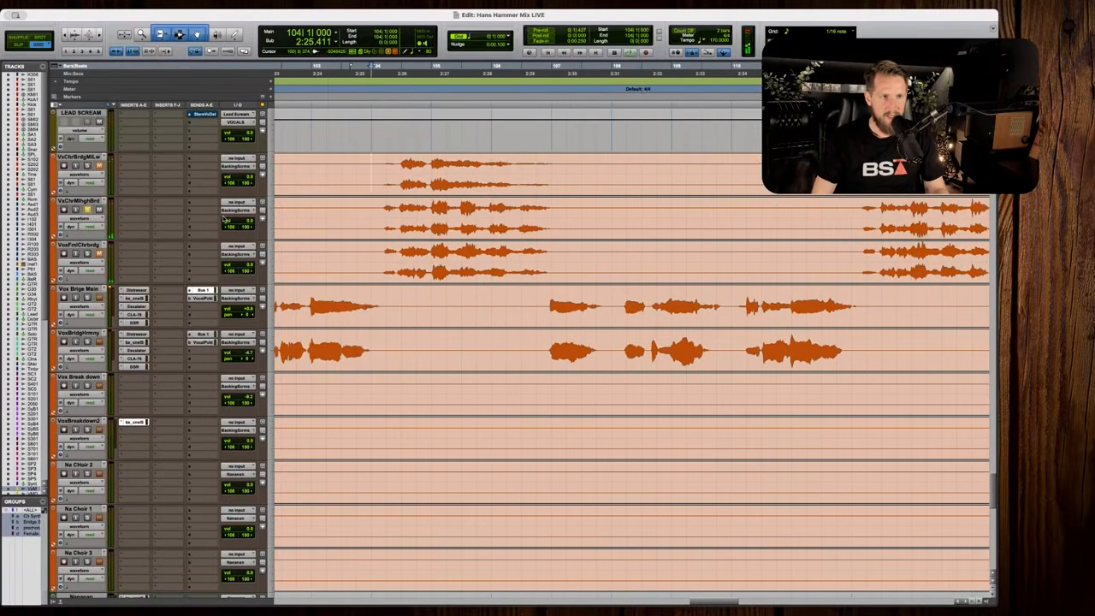
Move VoxBckngChrs1 just below LEAD SCREAM and copy its inserts and sends onto VxChrMlhghBrd.
scroll(225, 220, up, 1)
scroll(365, 248, up, 15)
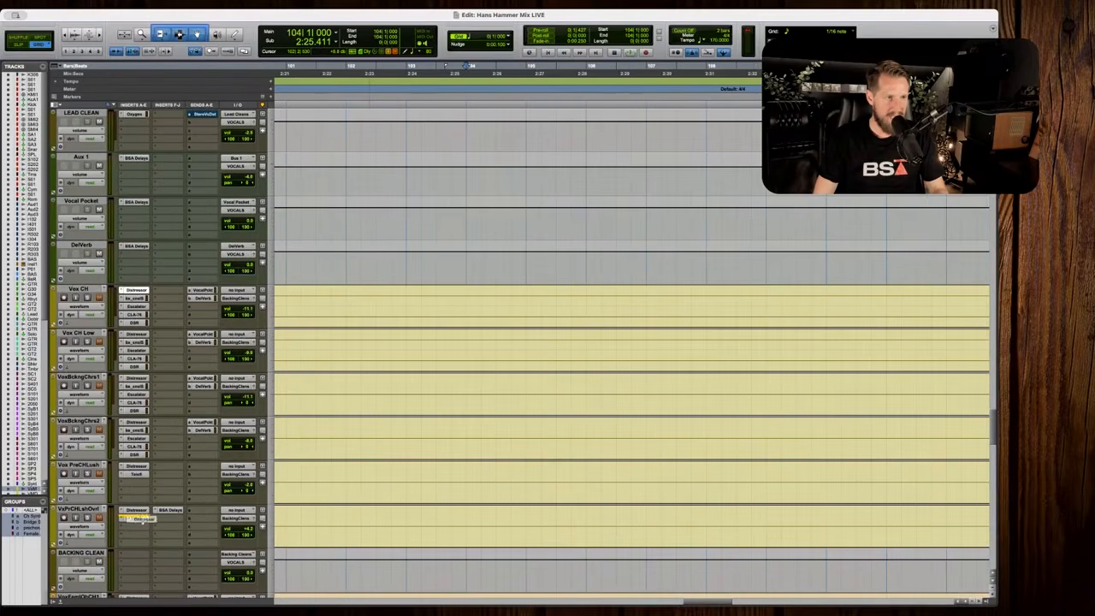
scroll(137, 520, down, 15)
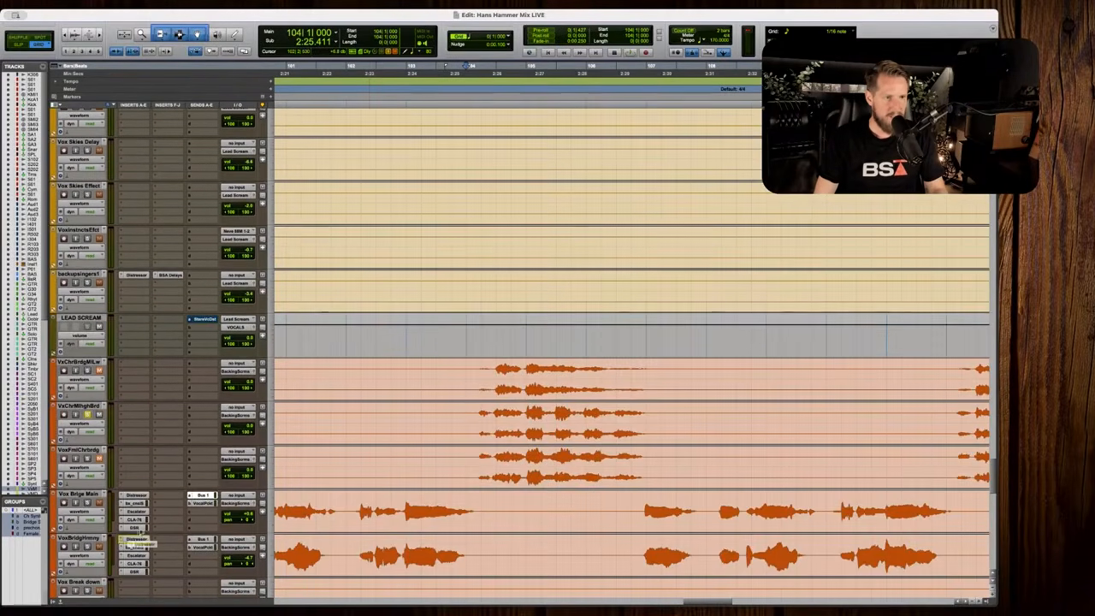
scroll(124, 413, up, 15)
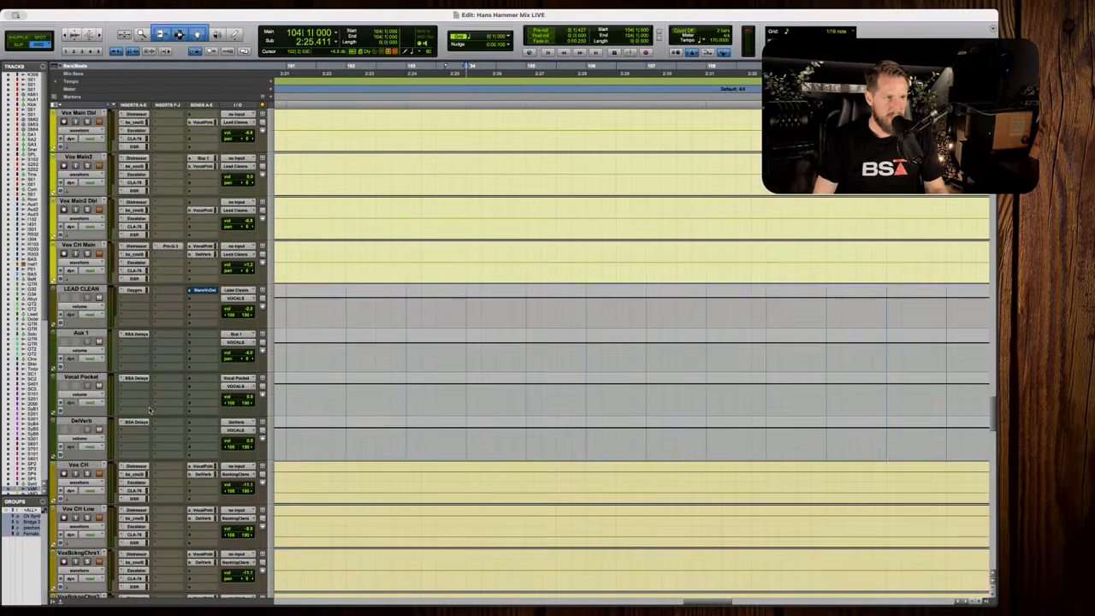
scroll(92, 338, down, 15)
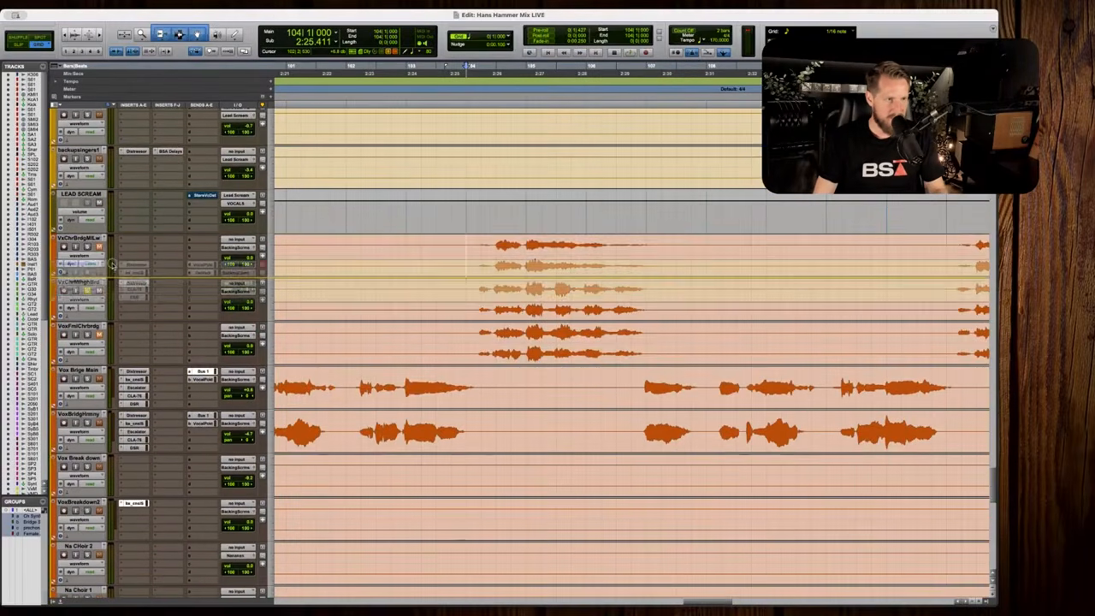
drag(112, 264, 112, 242)
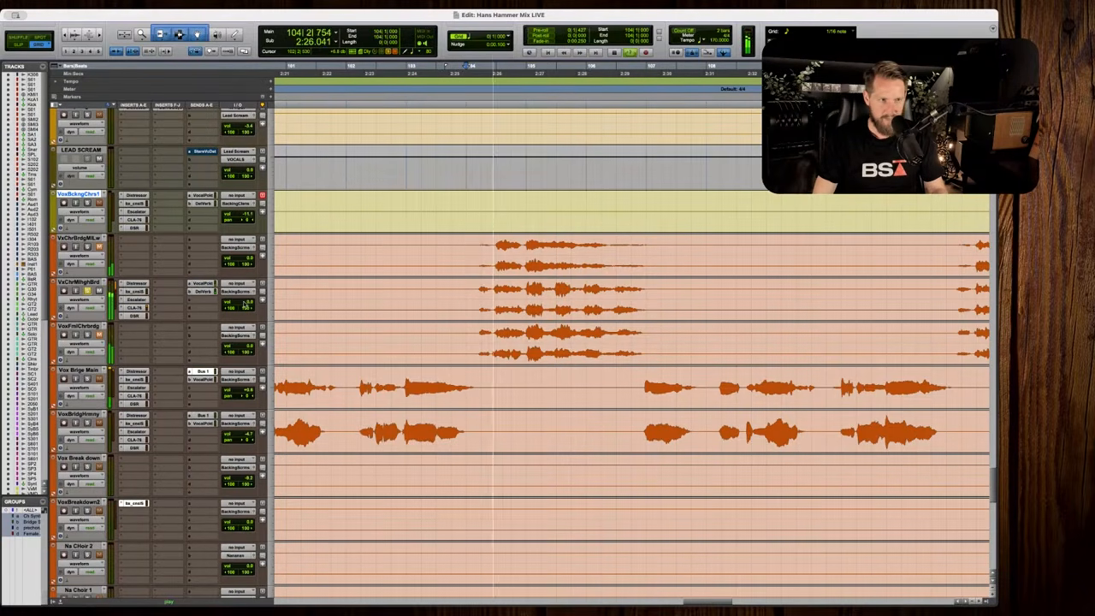
Lower VxChrMlhghBrd's volume to about -6 dB and raise VoxBridgHrmny's to about -2.7 dB during playback.
drag(247, 302, 249, 305)
key(space)
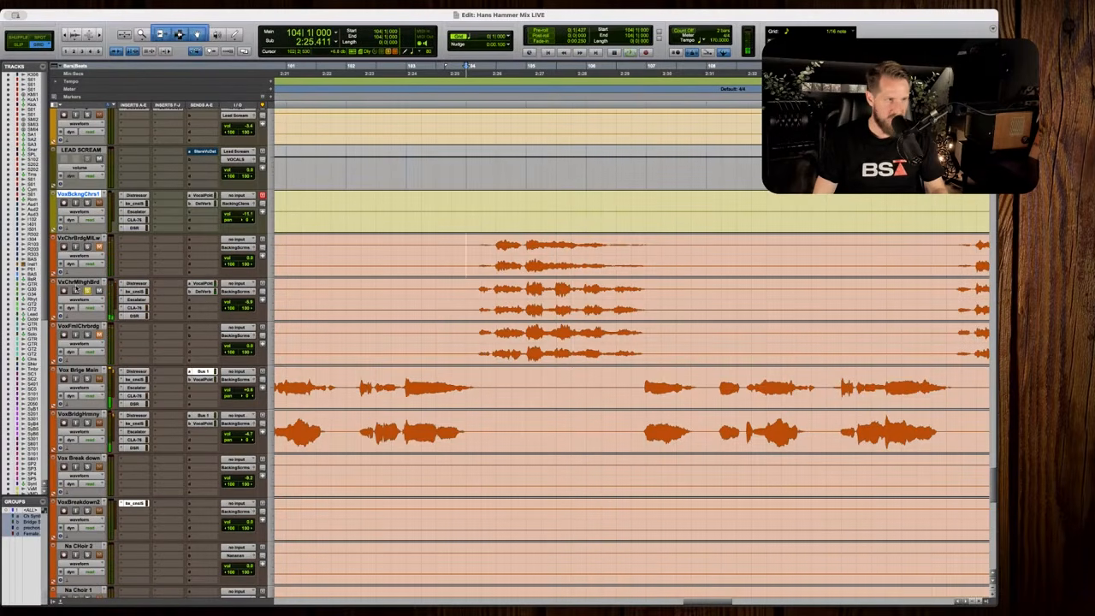
key(r)
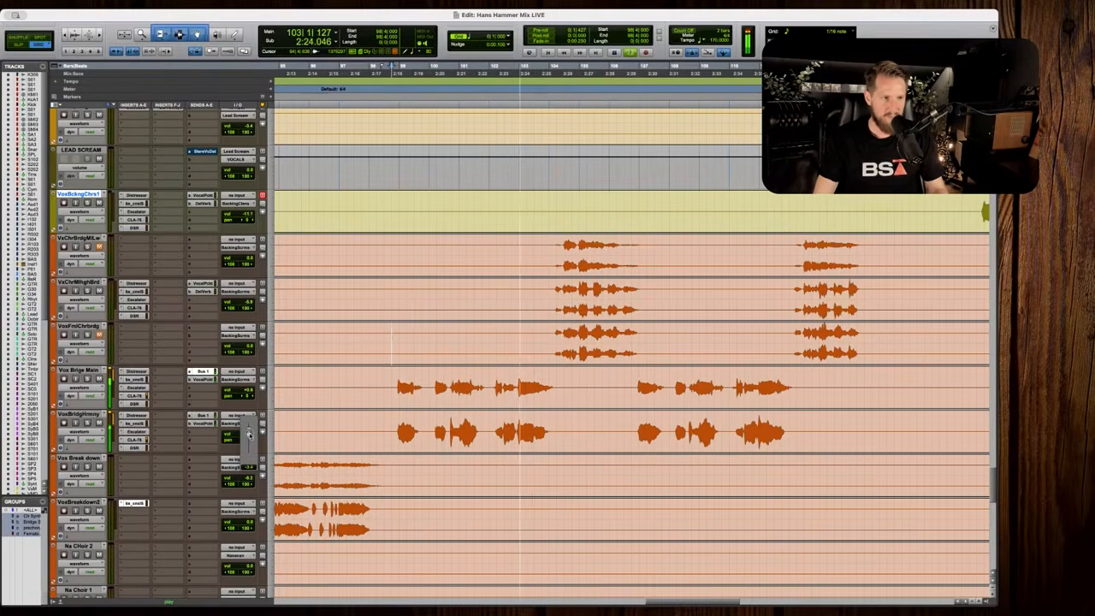
click(246, 301)
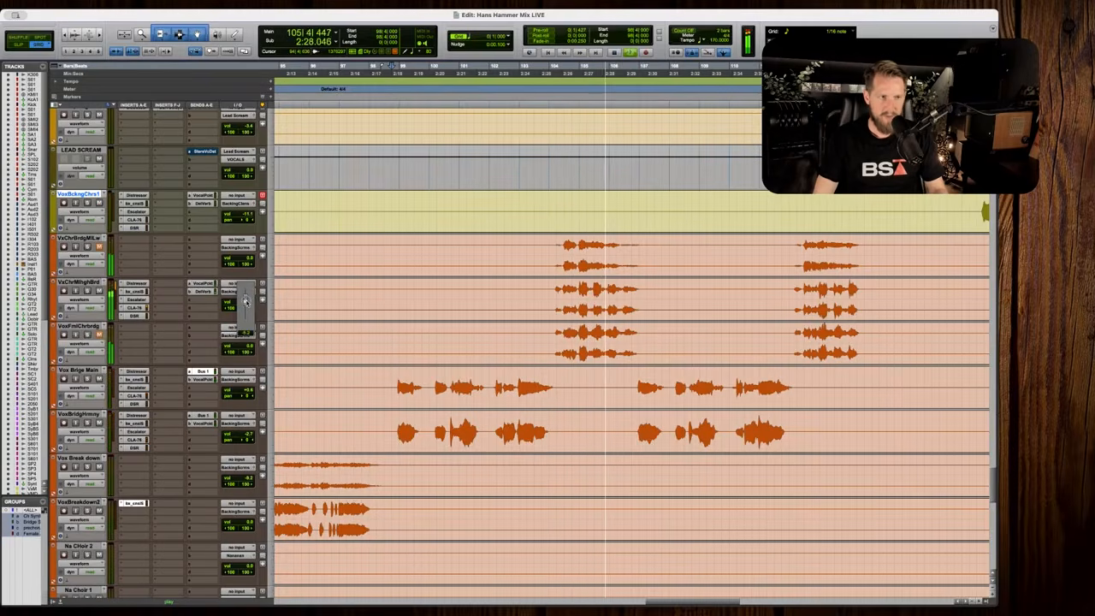
drag(246, 301, 246, 300)
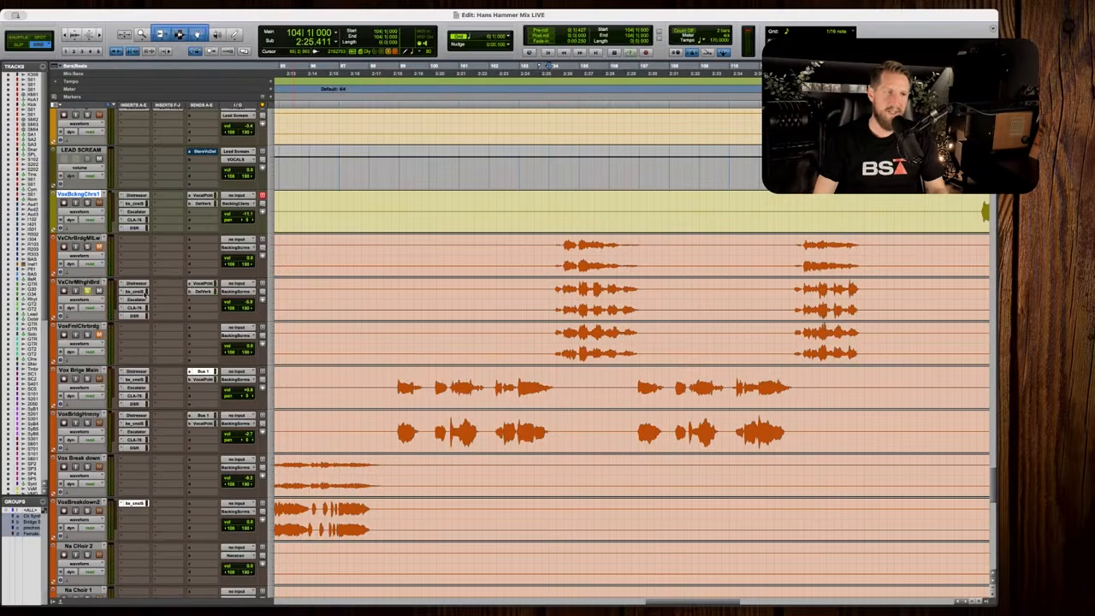
In VxChrMlhghBrd's SSL 4000 E console, switch the low EQ band to bell and cut its gain while playing from 104|1|000.
click(137, 291)
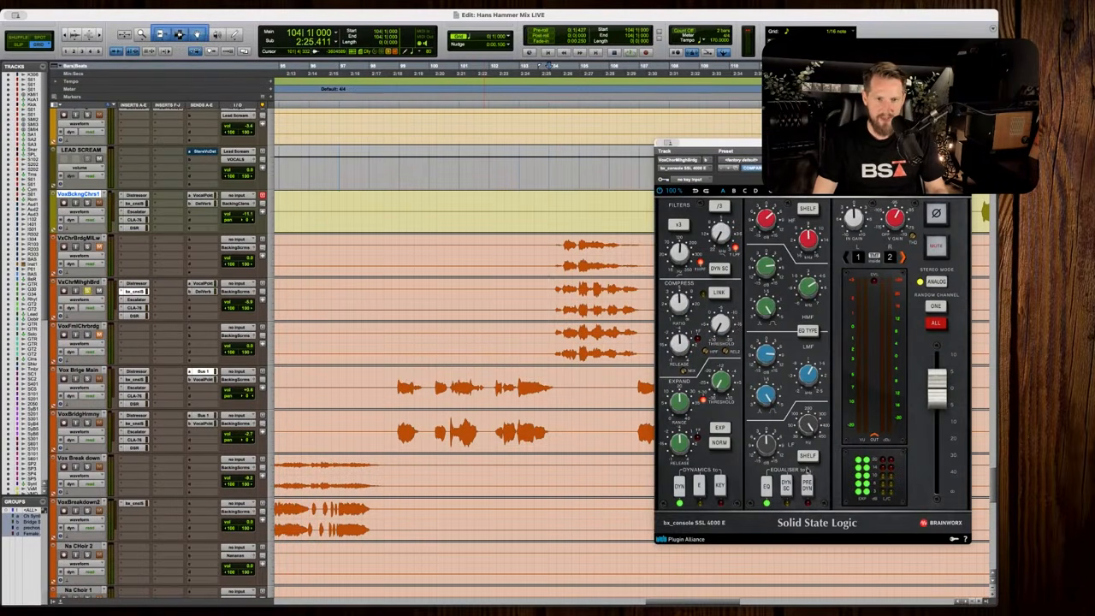
click(807, 455)
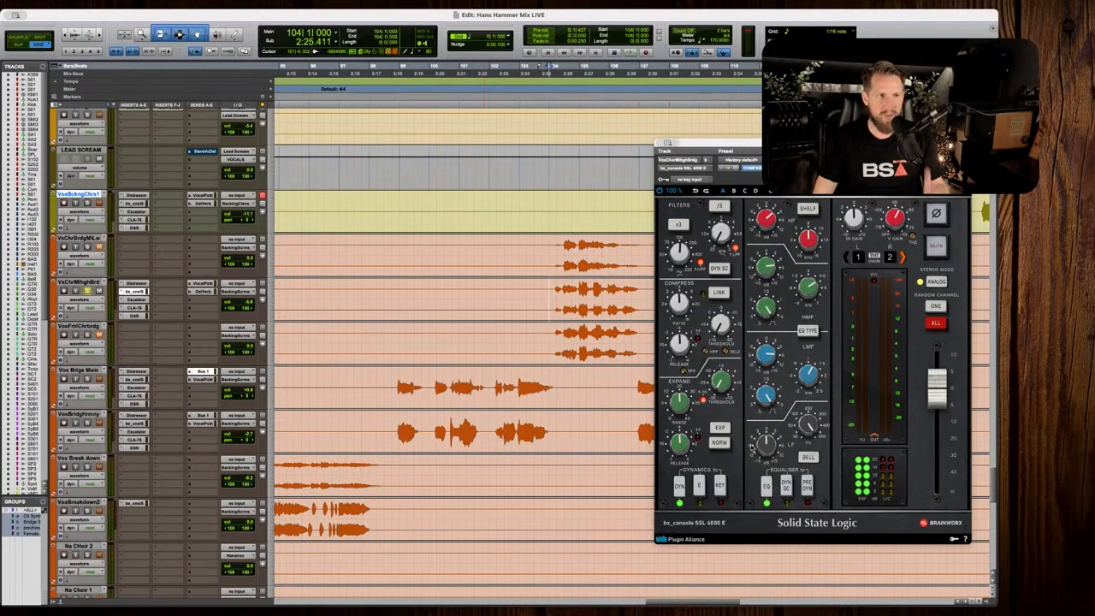
key(space)
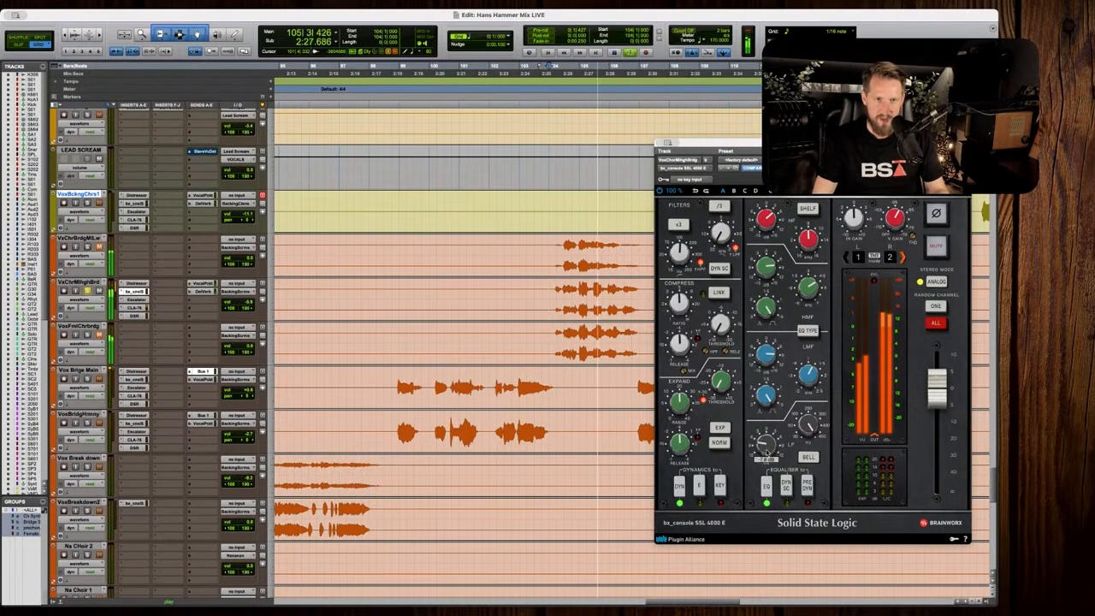
Fine-tune the HMF gain on the VxChrMlhghBrd console EQ and copy that track's insert plugins to VoxFmlChrbrdg.
drag(770, 267, 772, 260)
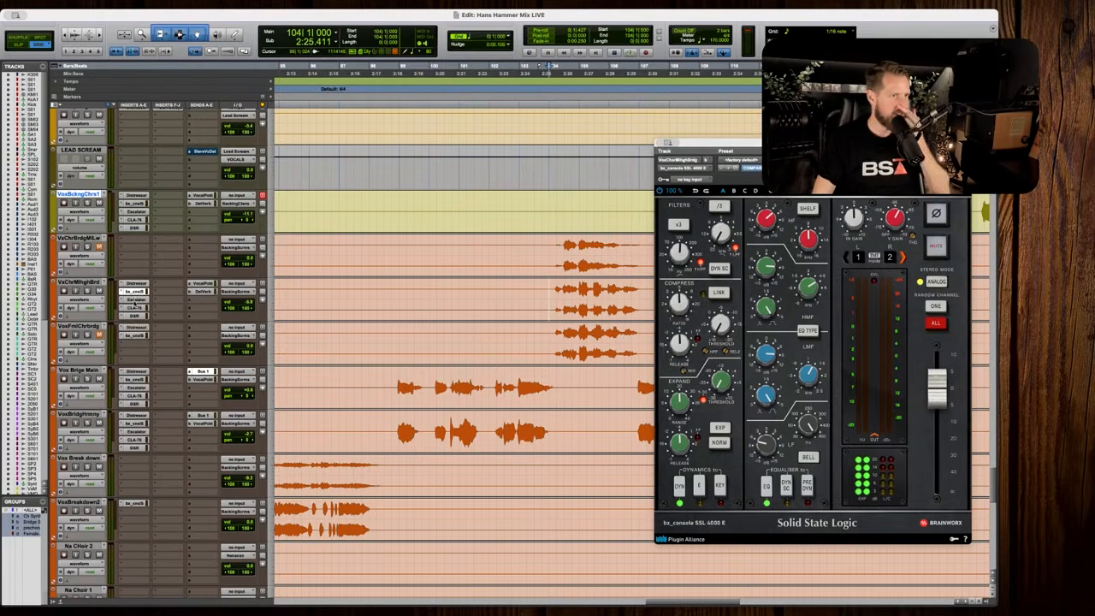
drag(134, 303, 137, 348)
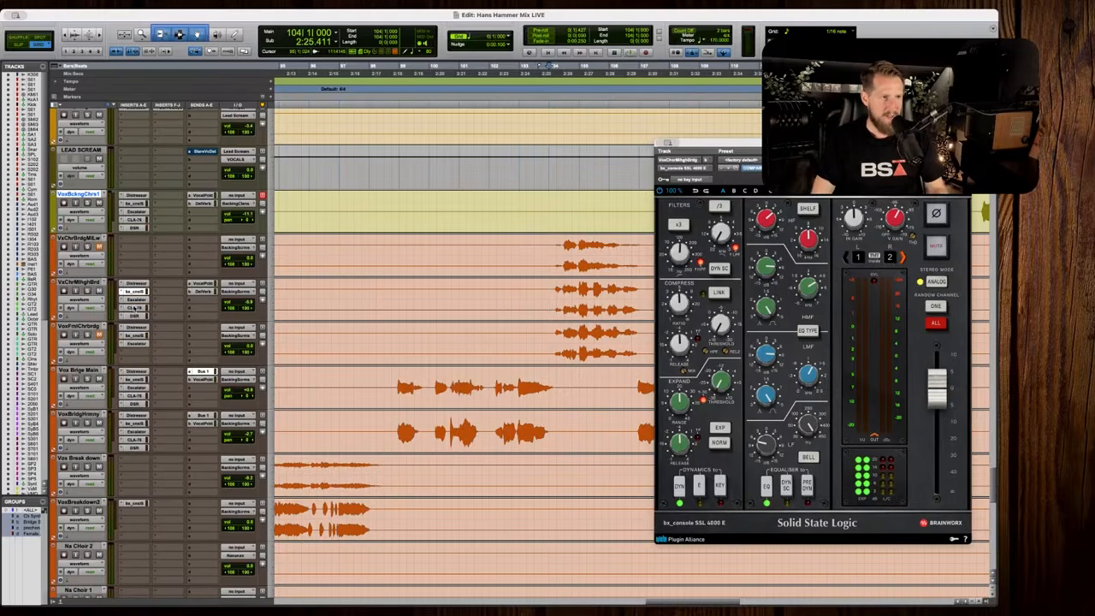
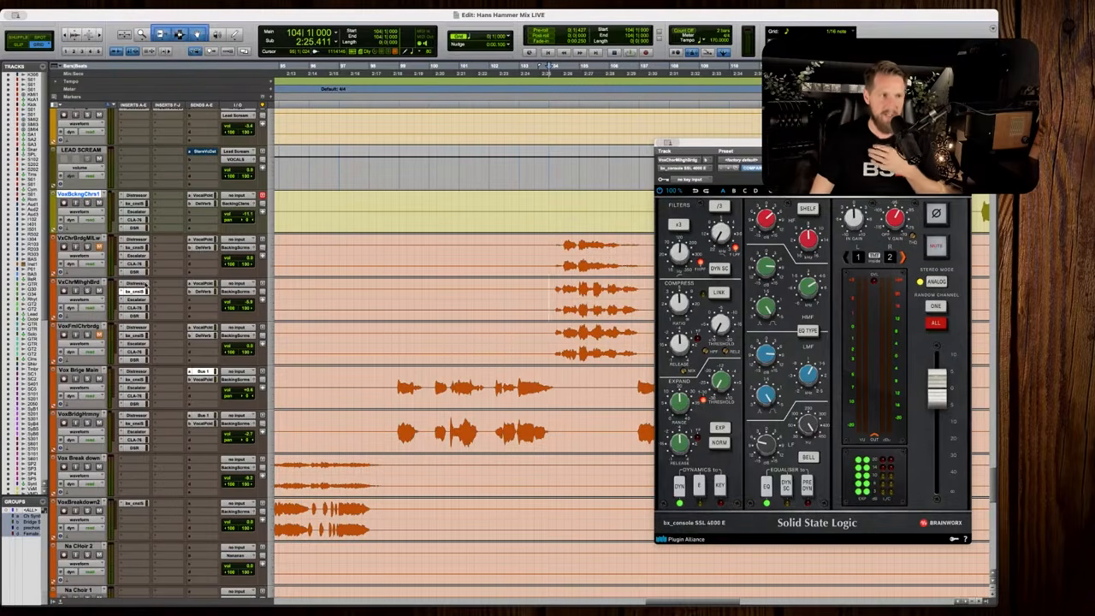
Review the Distressor, Escalator and bx_console inserts on the VxChrMlhghBrd track.
click(135, 283)
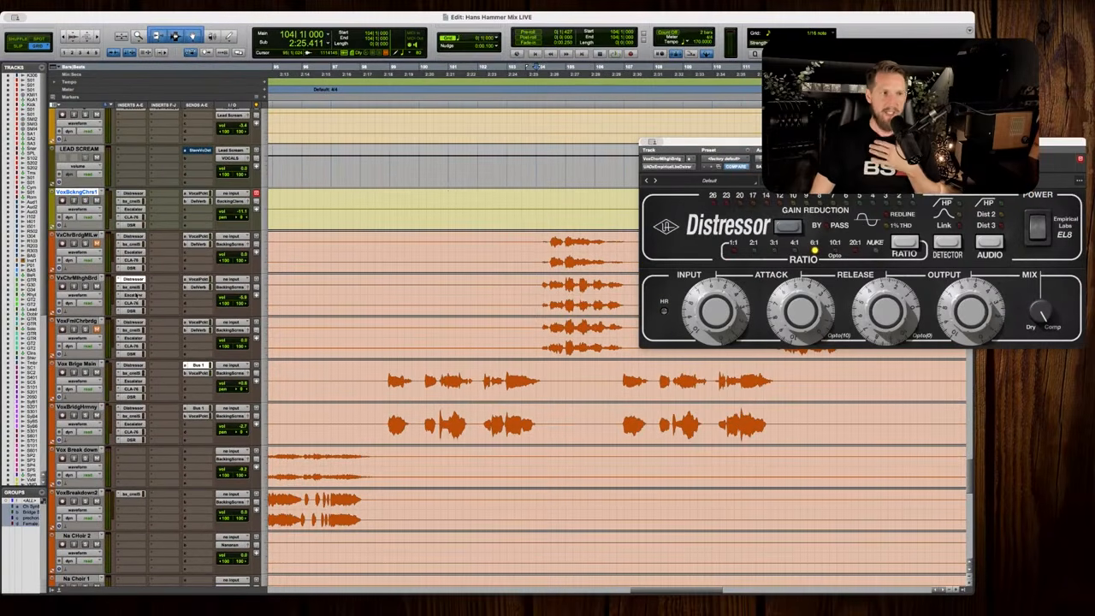
click(137, 294)
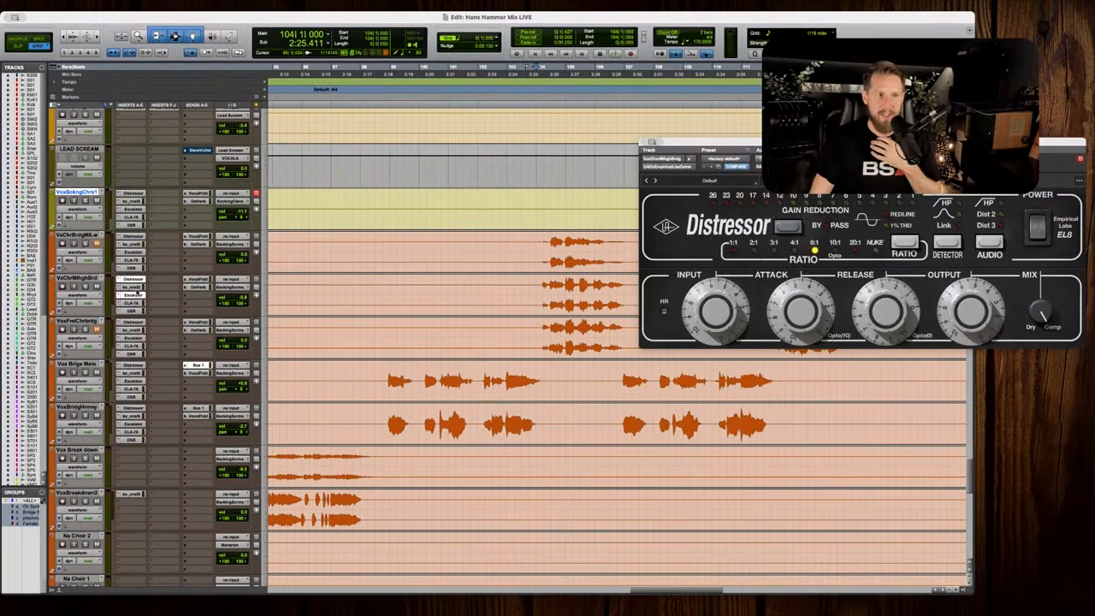
click(137, 287)
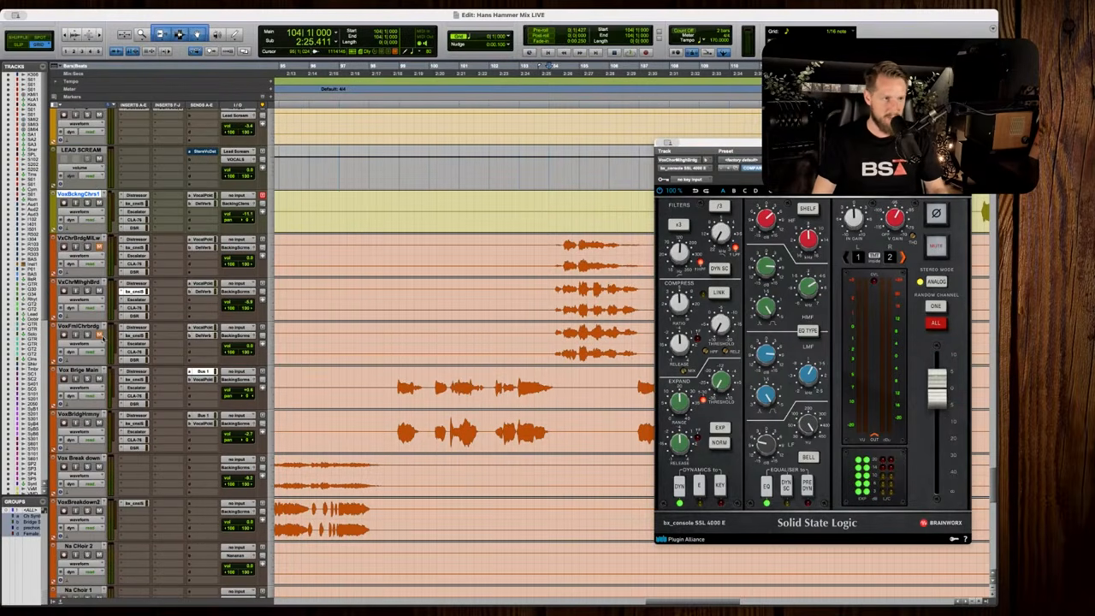
Solo the VoxFmlChrbrdg track and lower its volume during playback.
click(87, 334)
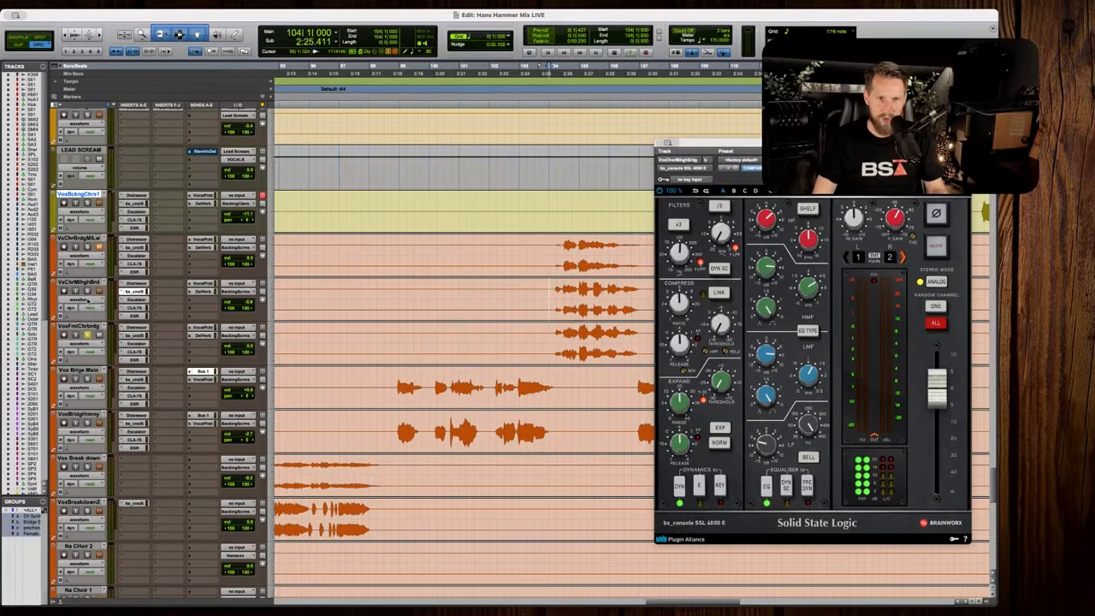
key(space)
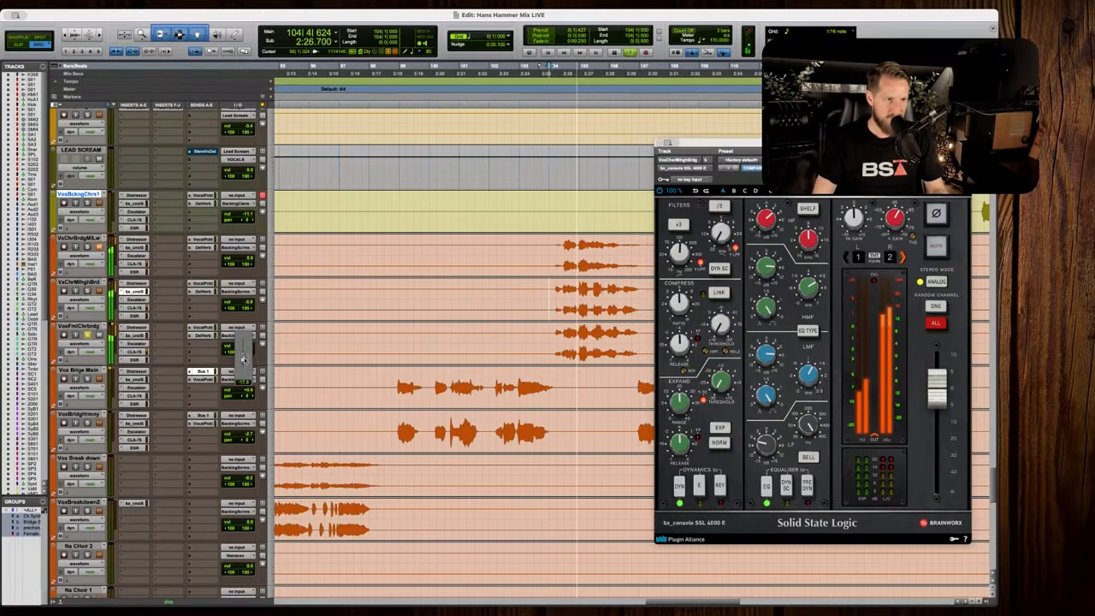
drag(243, 359, 243, 353)
key(space)
Reduce the HF gain slightly in the bx_console EQ on VoxFmlChrbrdg while listening to the choir phrase.
click(134, 335)
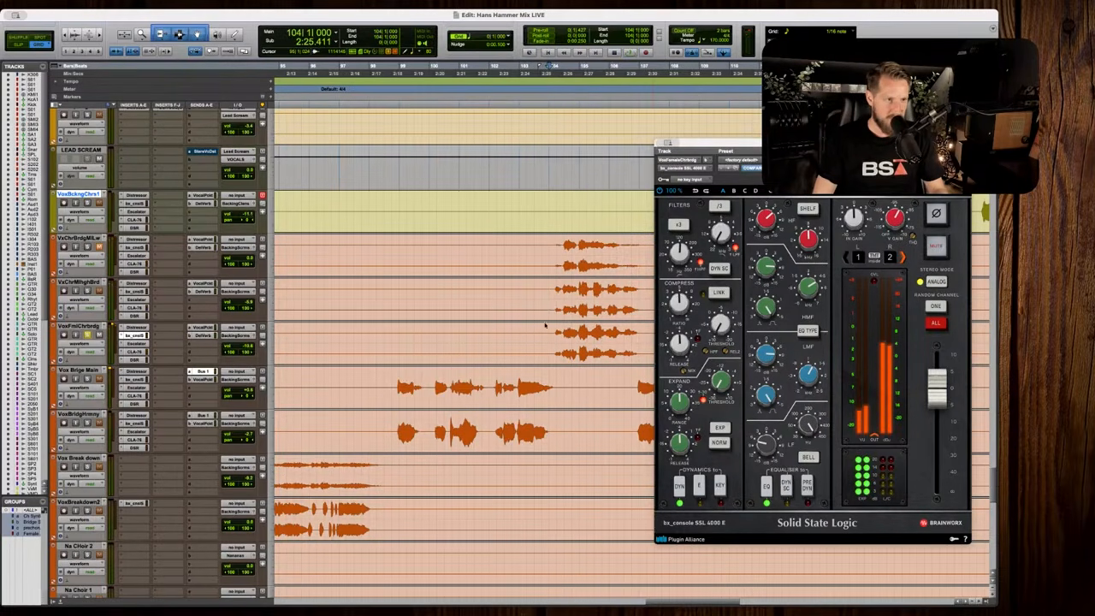
key(space)
mouse_move(767, 220)
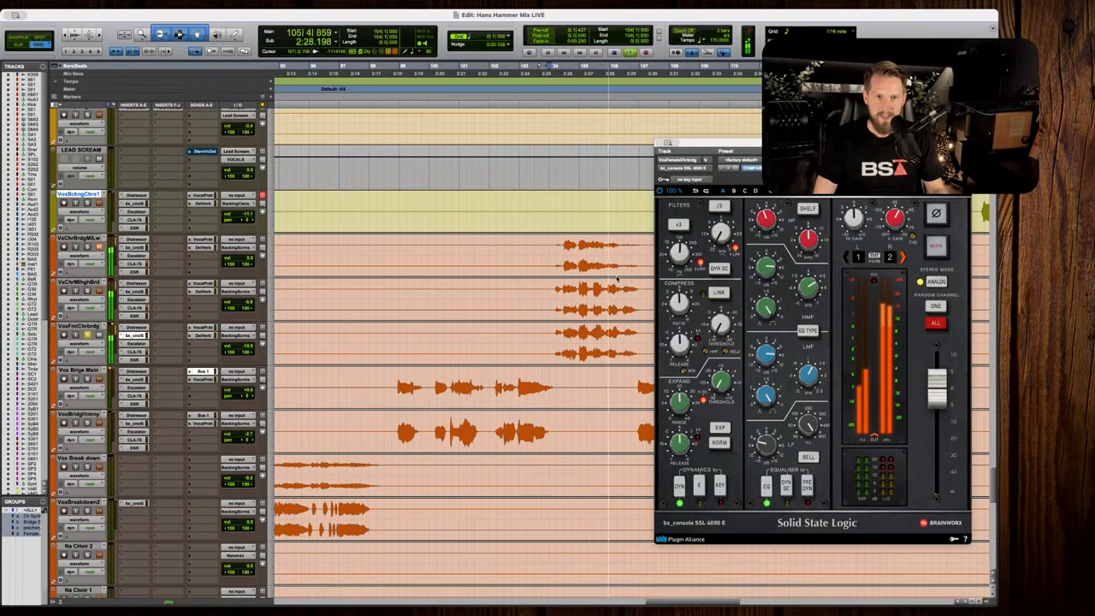
key(space)
Play VoxFmlChrbrdg together with the male high choir and raise the female choir's volume slightly.
key(space)
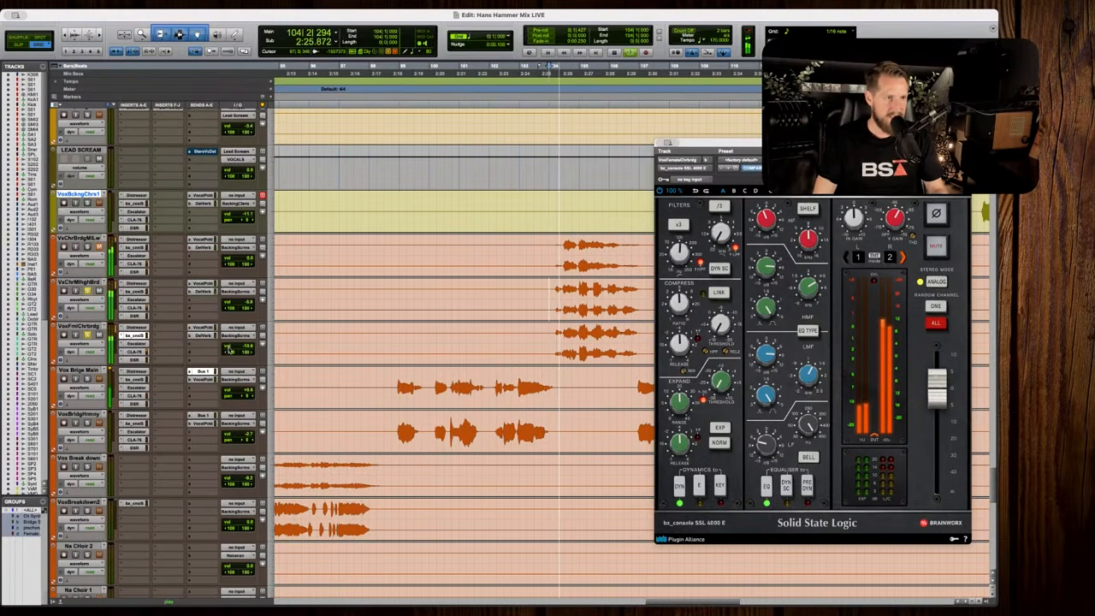
drag(229, 348, 228, 345)
key(space)
Solo the VxChrBrdgMlLw track and turn down its volume during playback.
click(89, 247)
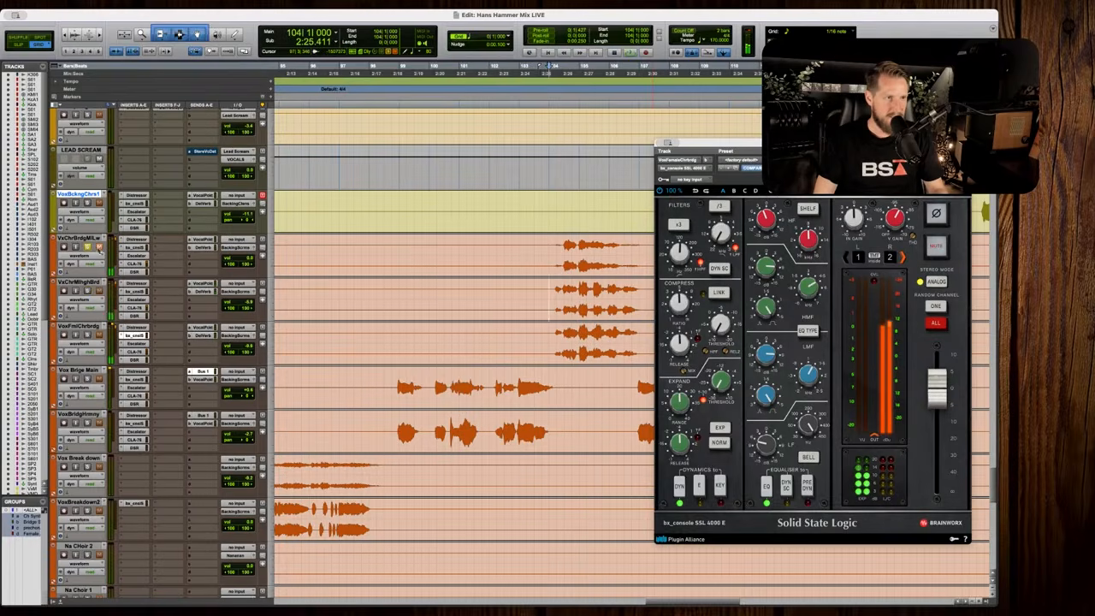
key(space)
click(242, 268)
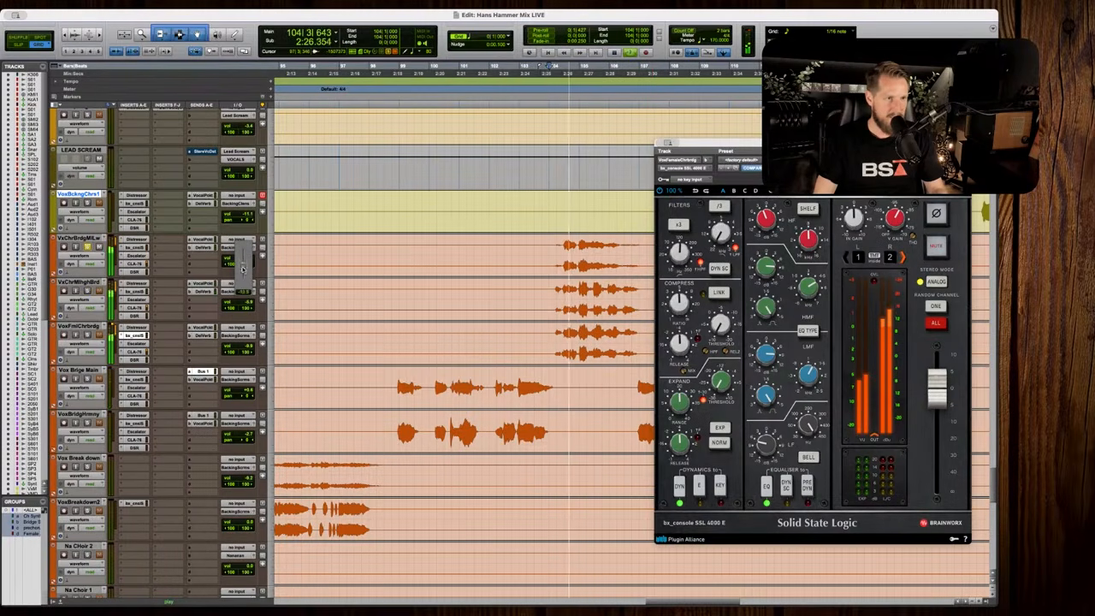
drag(243, 269, 243, 262)
key(space)
Balance the soloed bridge choir tracks together, lowering the VxChrBrdgMlLw volume to -13.2 dB.
click(87, 291)
key(space)
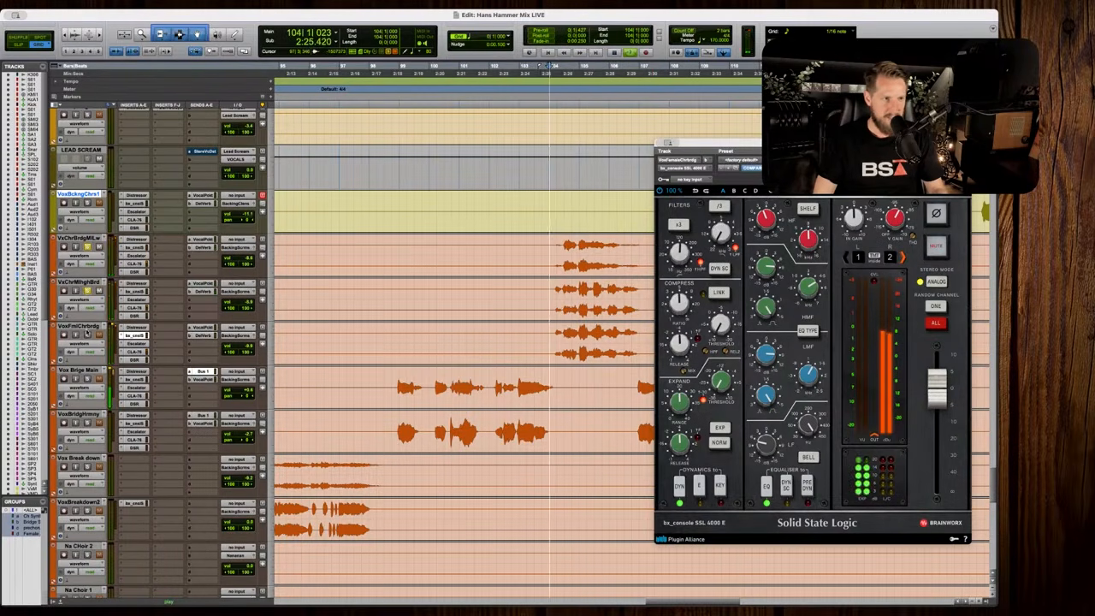
click(246, 262)
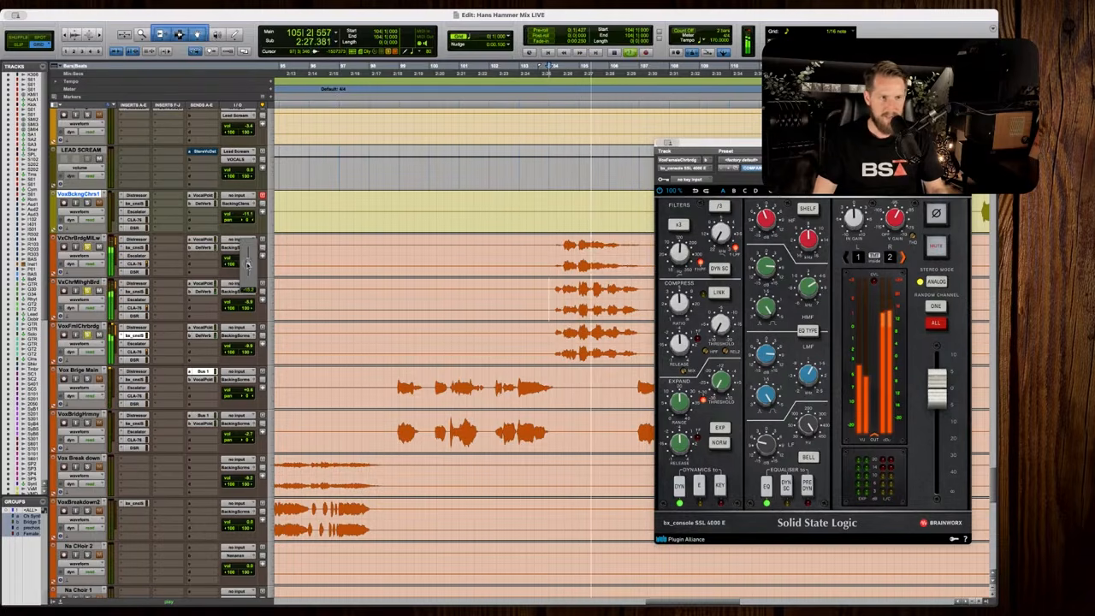
drag(247, 263, 246, 266)
key(space)
Create a Mix/Edit group named "Find" from the male low, male high and female bridge choir tracks.
click(79, 238)
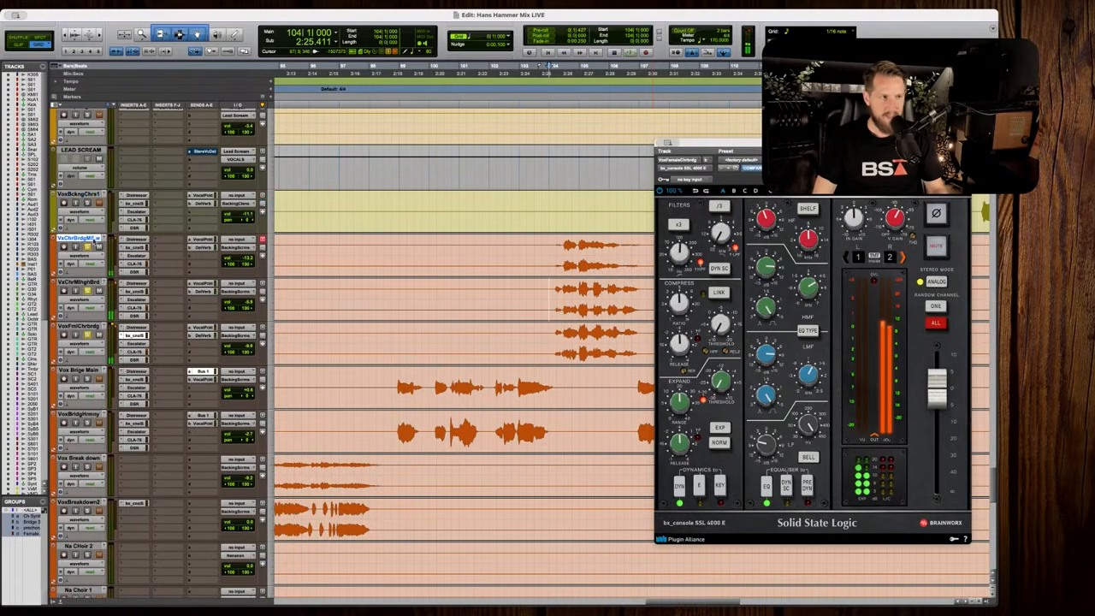
shift+click(84, 327)
key(super+g)
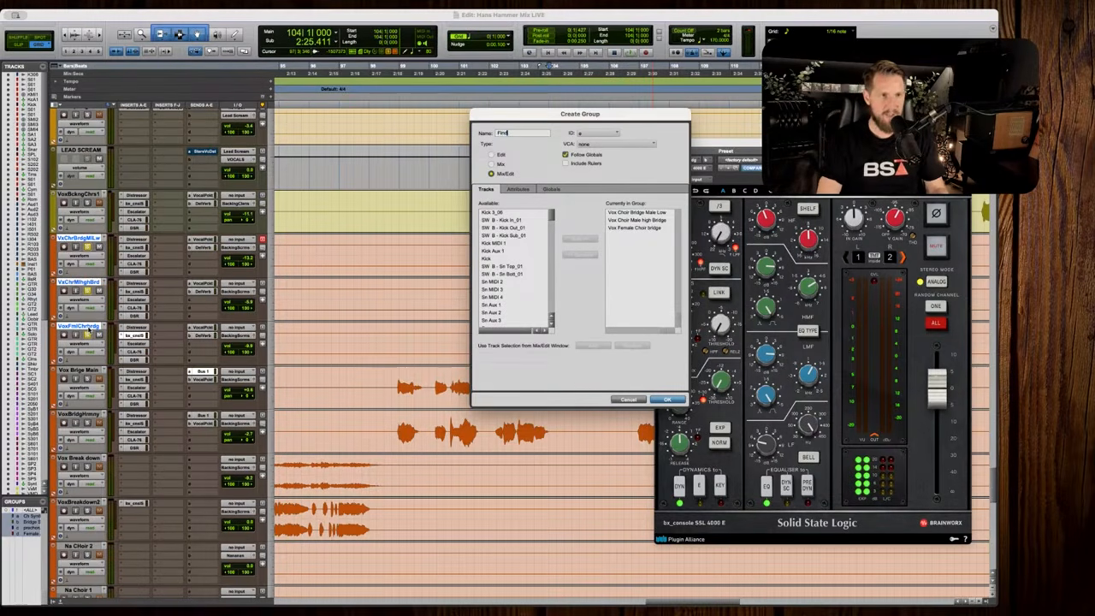
text(Find)
key(Return)
Close the plugin window, play the bridge from bar 99 and lower the grouped choir tracks slightly in the full mix.
key(space)
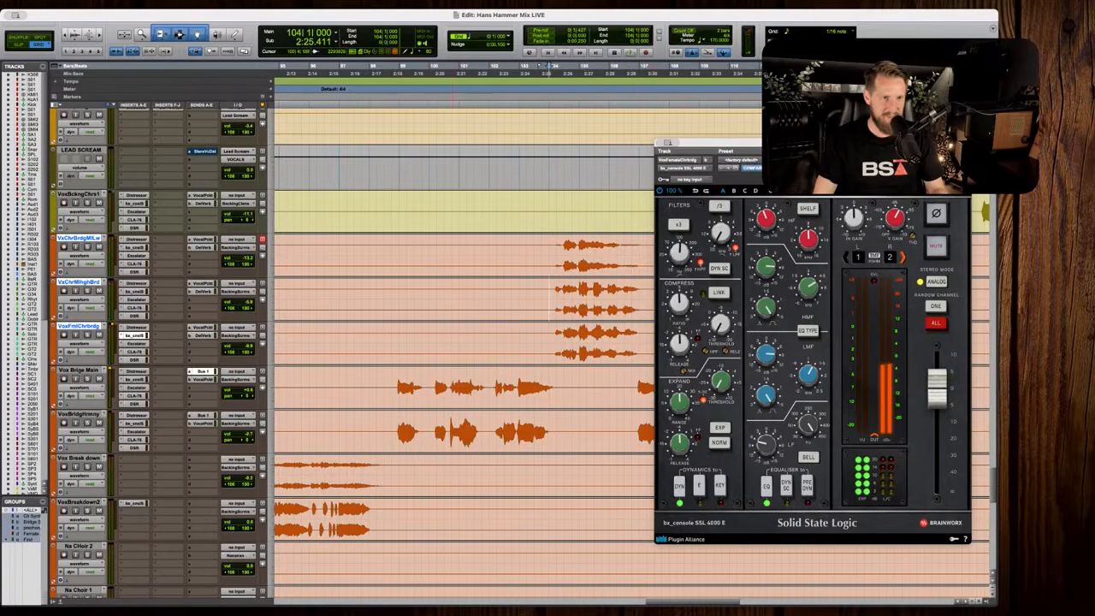
key(space)
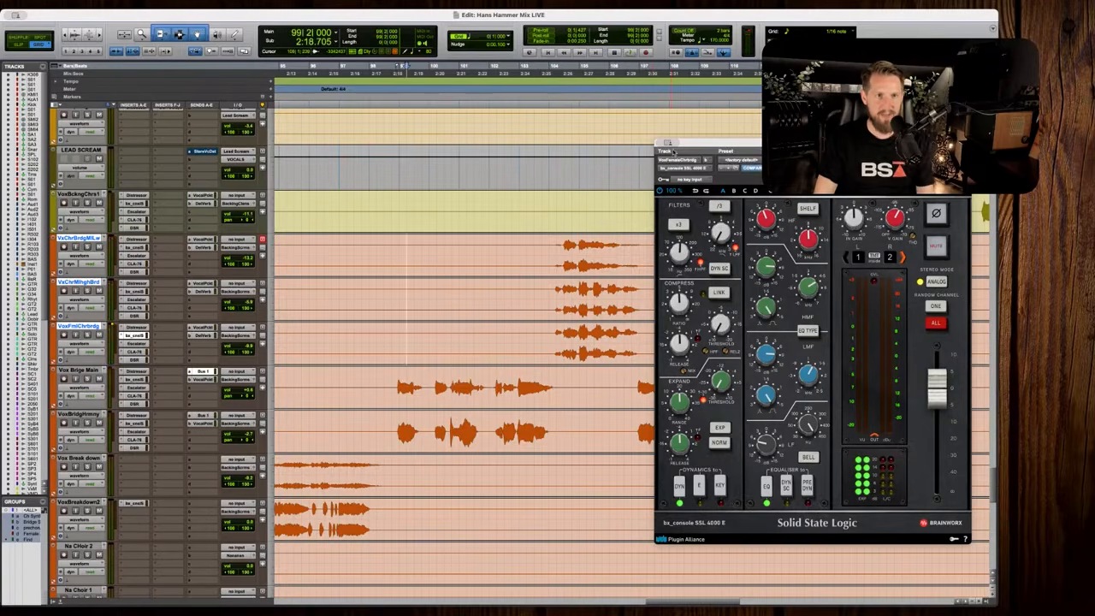
key(super+w)
key(space)
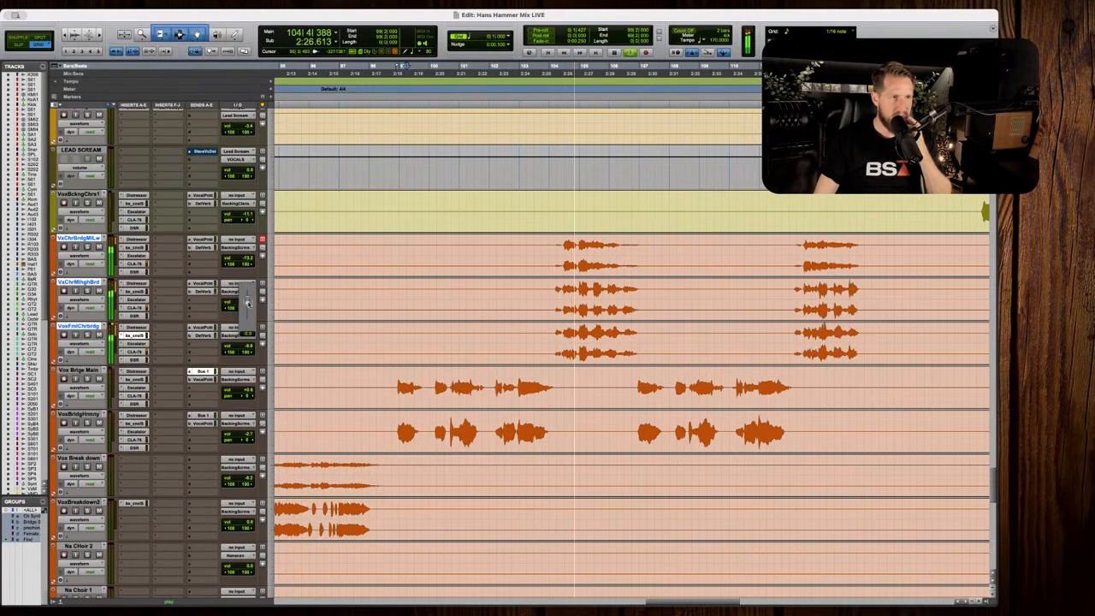
drag(248, 304, 248, 307)
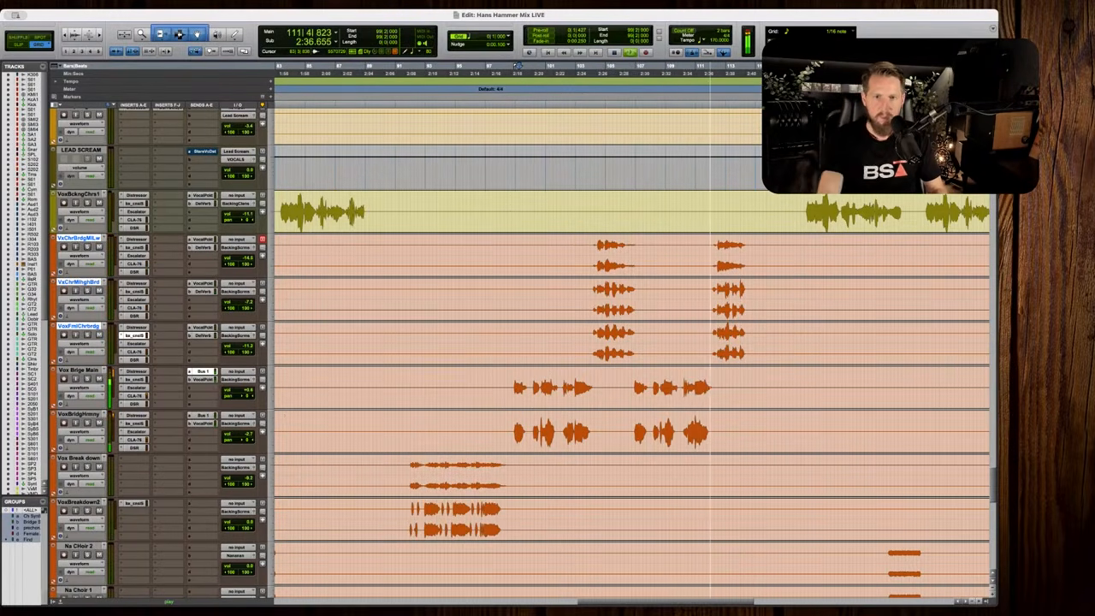
Play on past the bridge and examine the vocal, synth and guitar tracks leading into the last chorus.
scroll(285, 415, right, 3)
scroll(289, 417, down, 6)
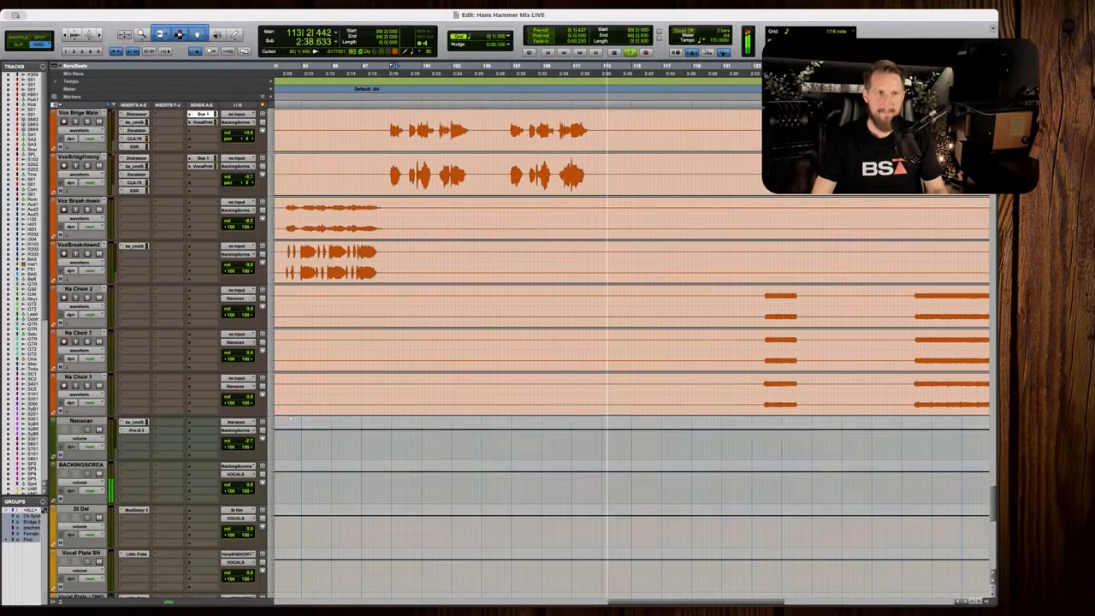
scroll(291, 417, up, 6)
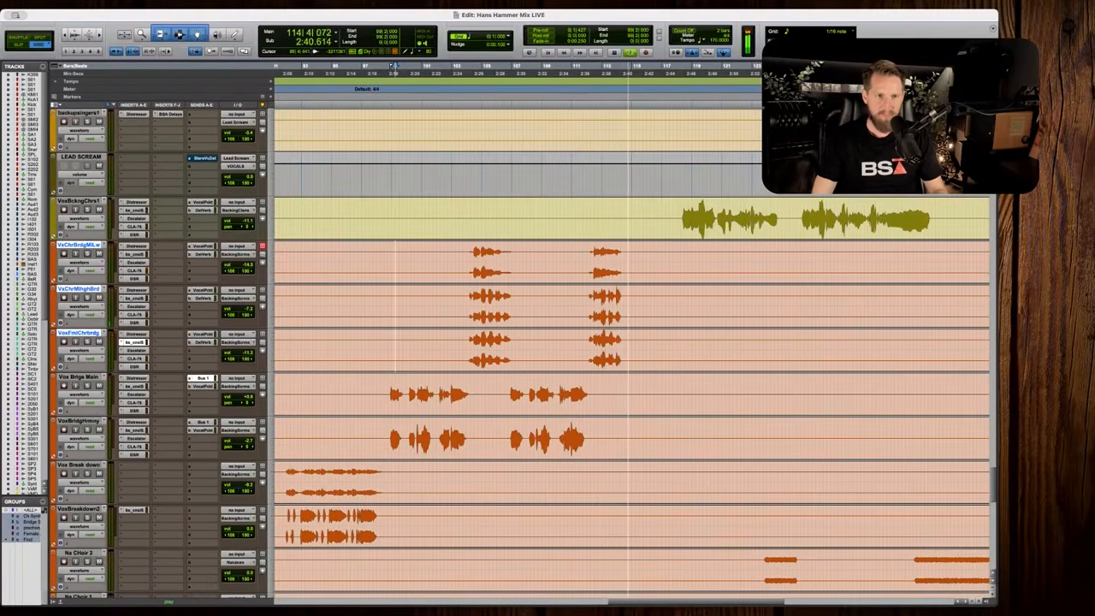
scroll(291, 417, up, 9)
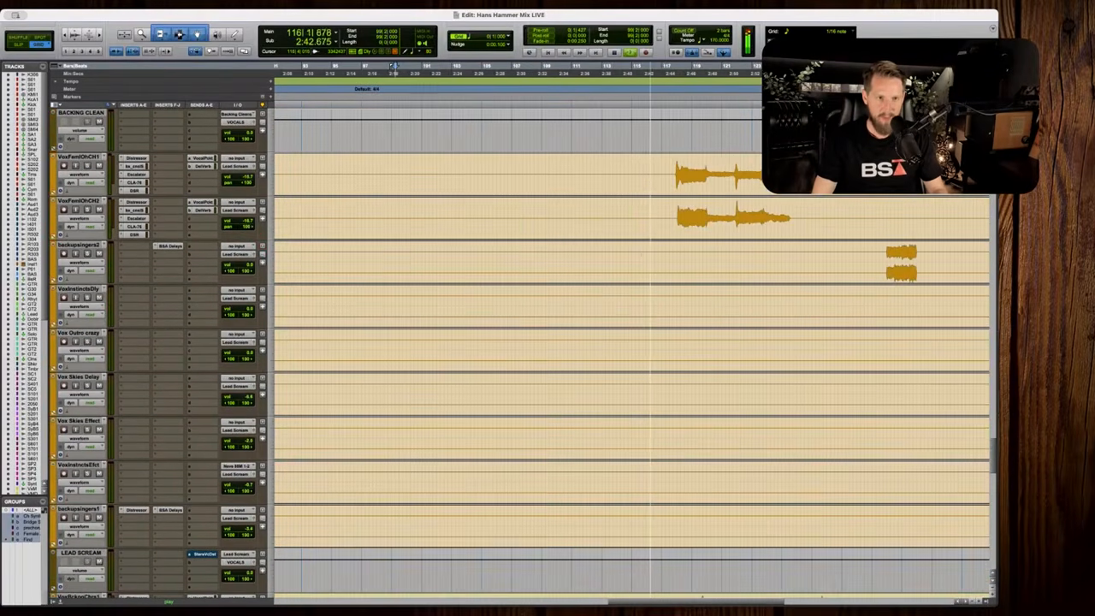
scroll(290, 418, up, 6)
scroll(291, 417, up, 5)
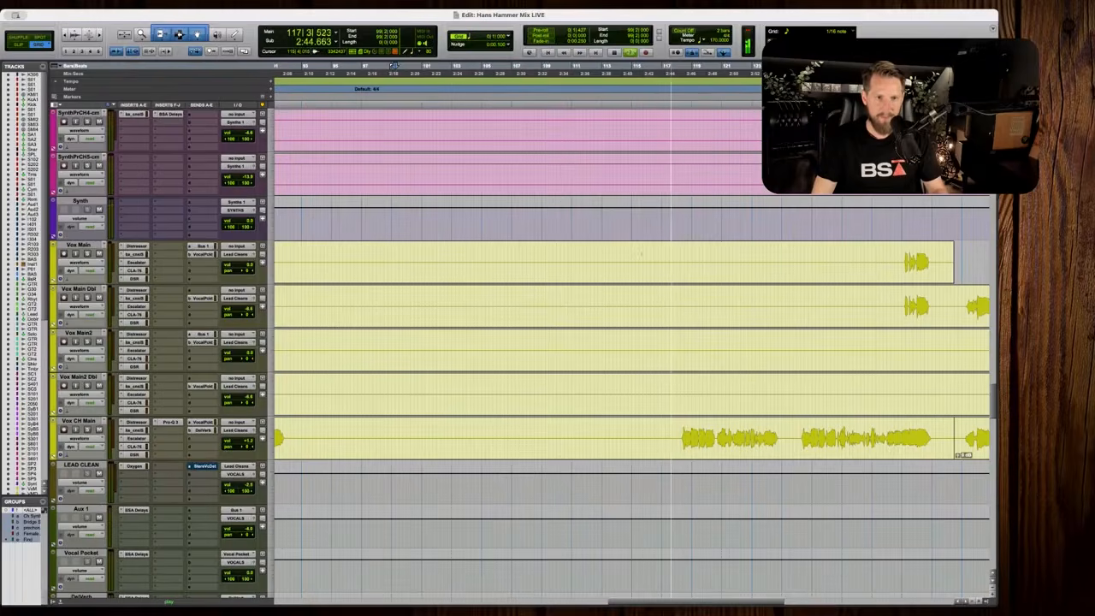
scroll(291, 417, up, 8)
scroll(632, 367, up, 10)
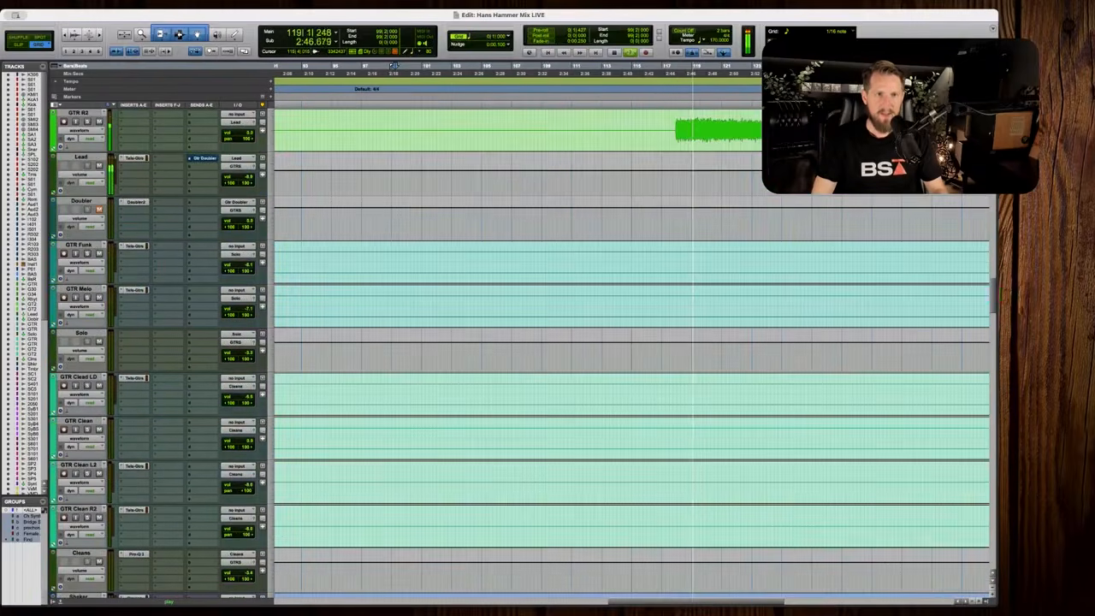
scroll(631, 368, down, 6)
key(space)
scroll(631, 351, down, 9)
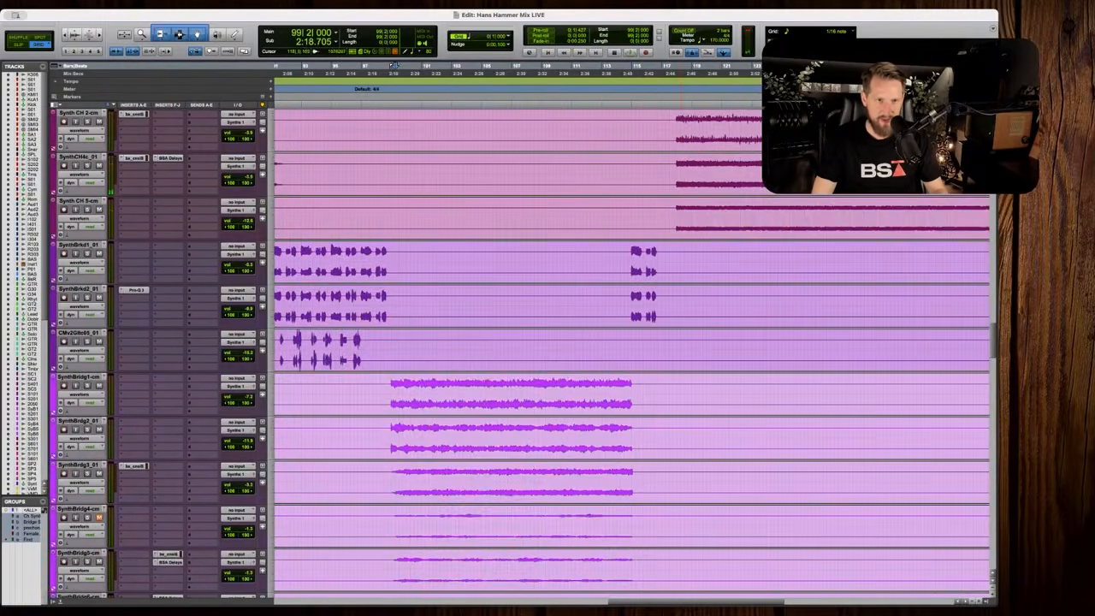
Play the last chorus from bar 117 and check the Vox CH Main volume fader.
click(673, 411)
scroll(673, 410, down, 20)
key(r)
key(space)
scroll(673, 410, down, 10)
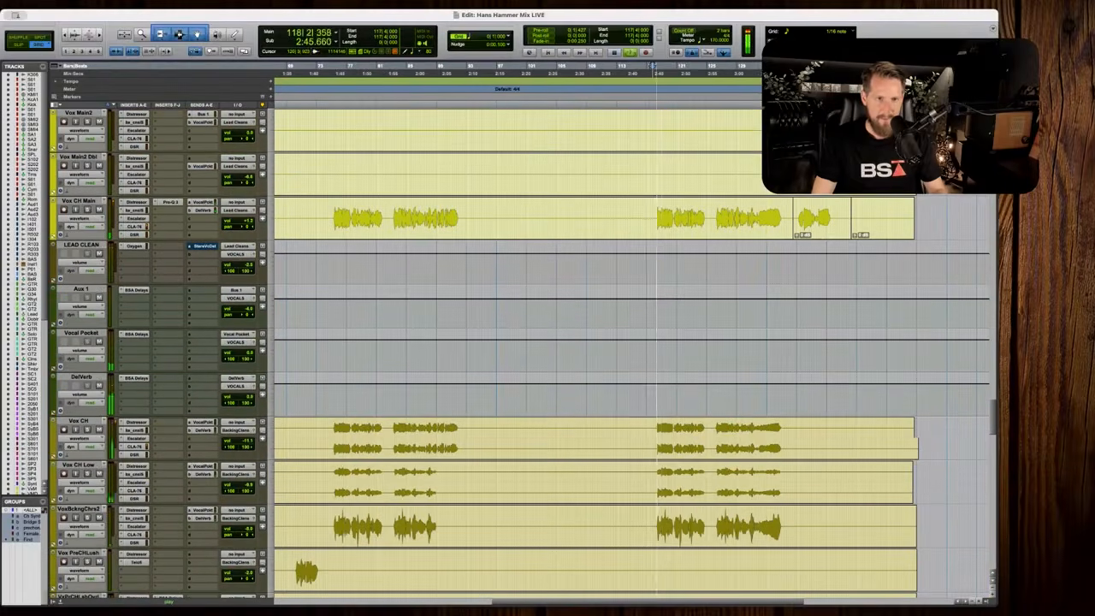
click(240, 220)
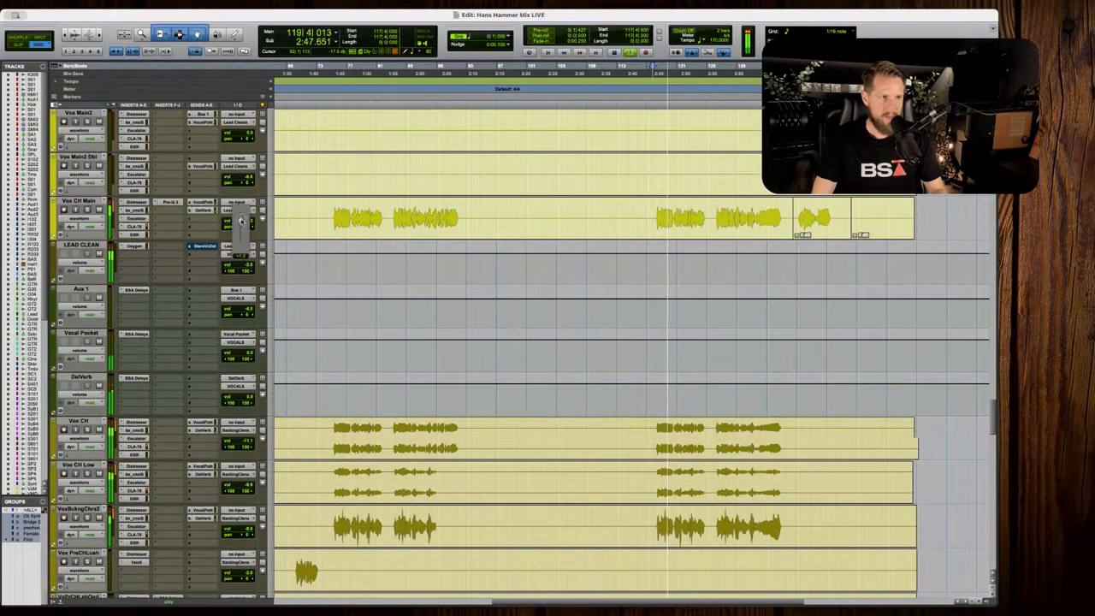
Move the VoxBckngChrs1 track up among the clean backing vocals, directly beneath VoxBckngChrs2.
scroll(402, 306, down, 6)
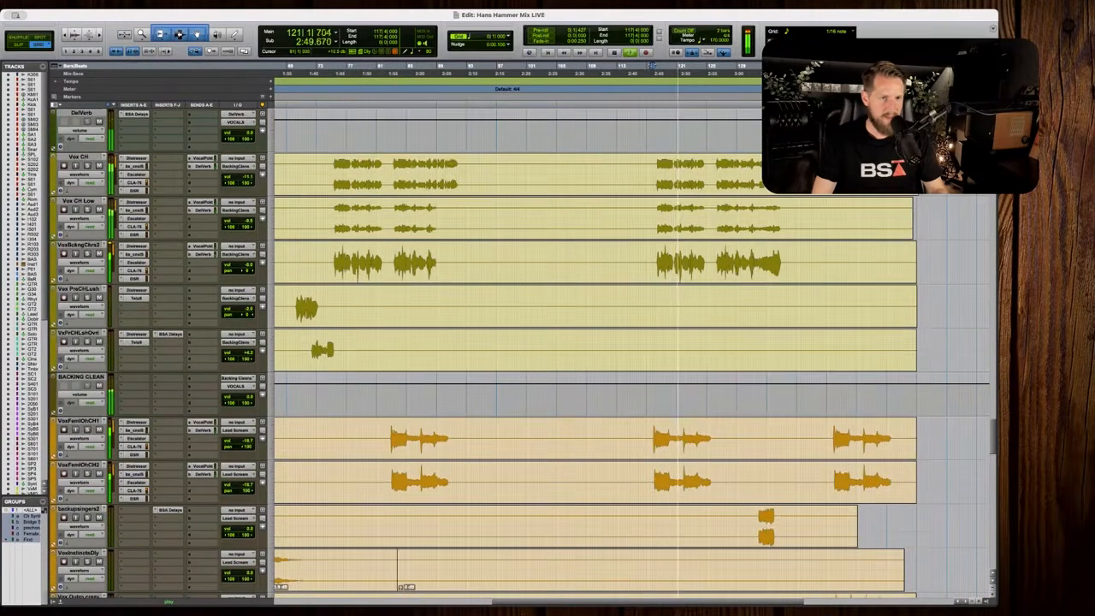
scroll(179, 271, down, 5)
scroll(179, 270, up, 8)
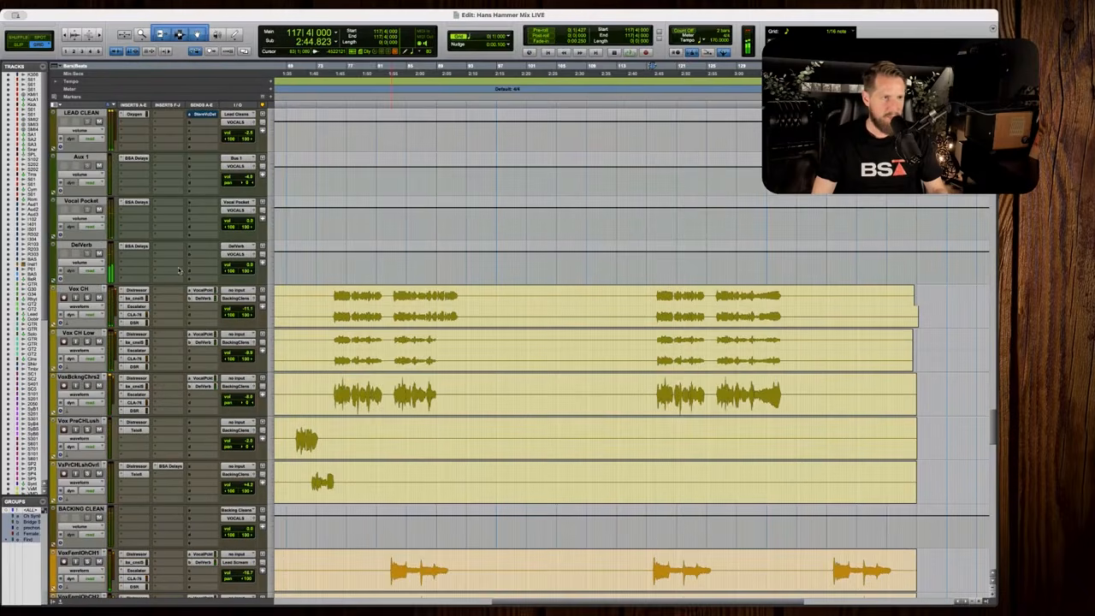
scroll(194, 439, down, 10)
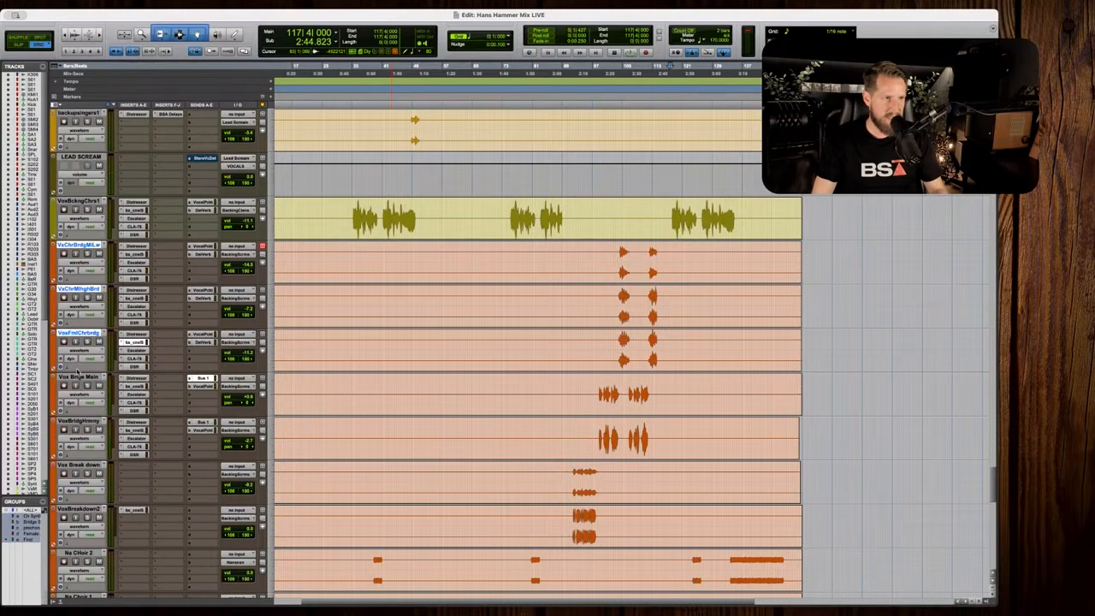
drag(78, 202, 89, 368)
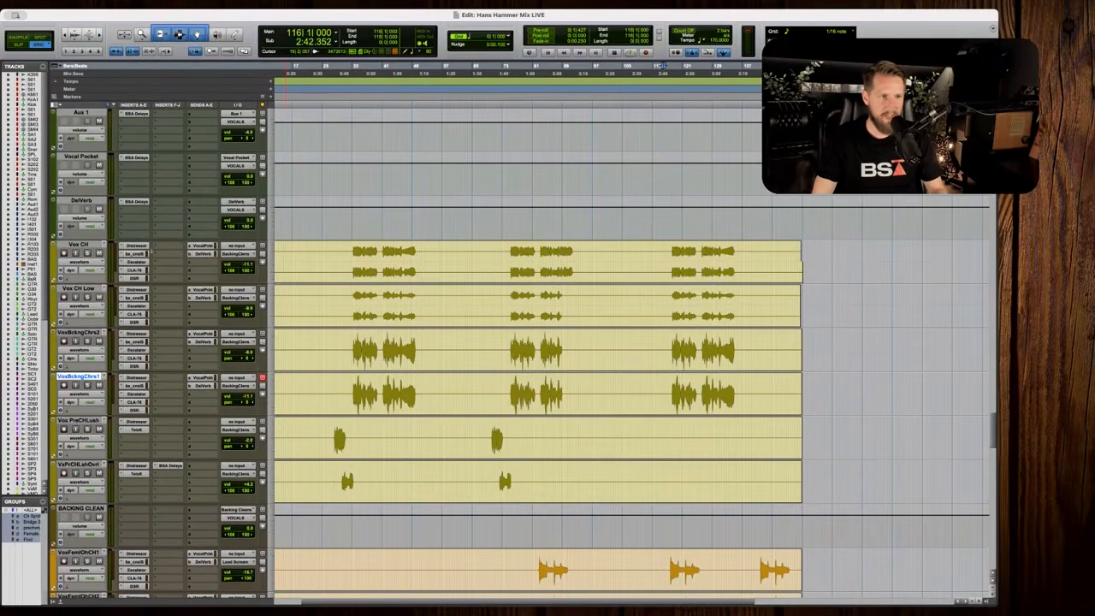
Play the second chorus from bar 74 and raise the Vox CH and VoxBckngChrs2 backing vocal volumes in the mix.
key(space)
key(space)
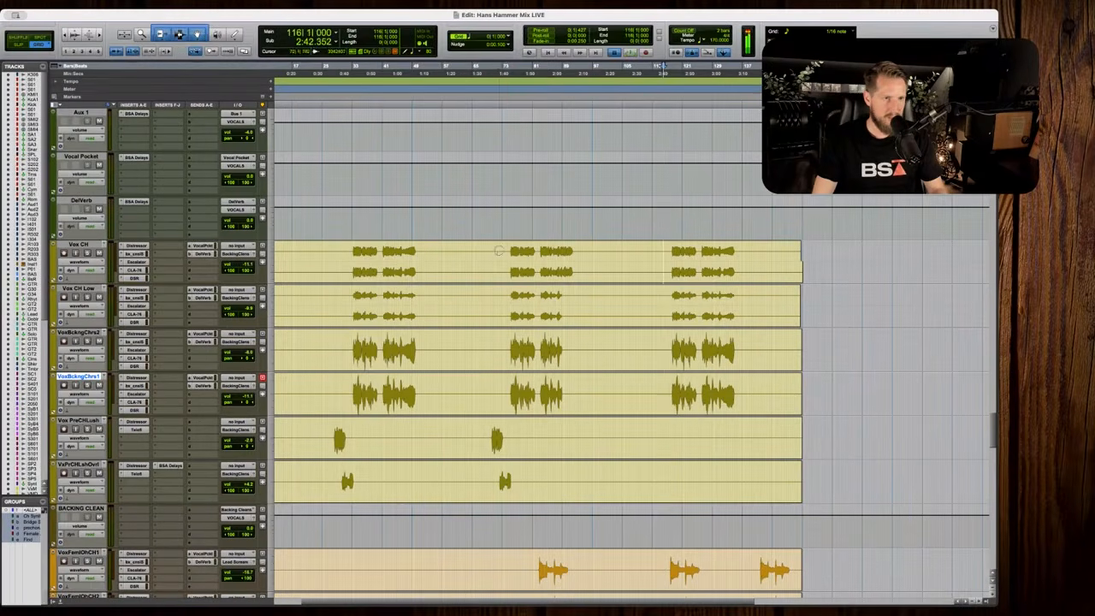
click(499, 250)
click(506, 249)
key(space)
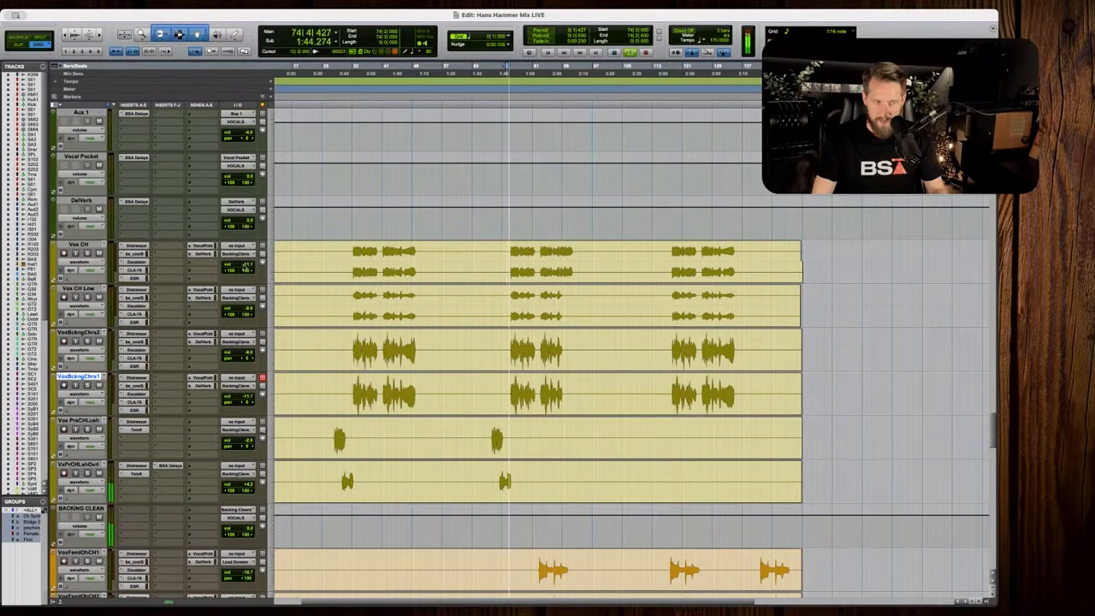
drag(241, 266, 241, 266)
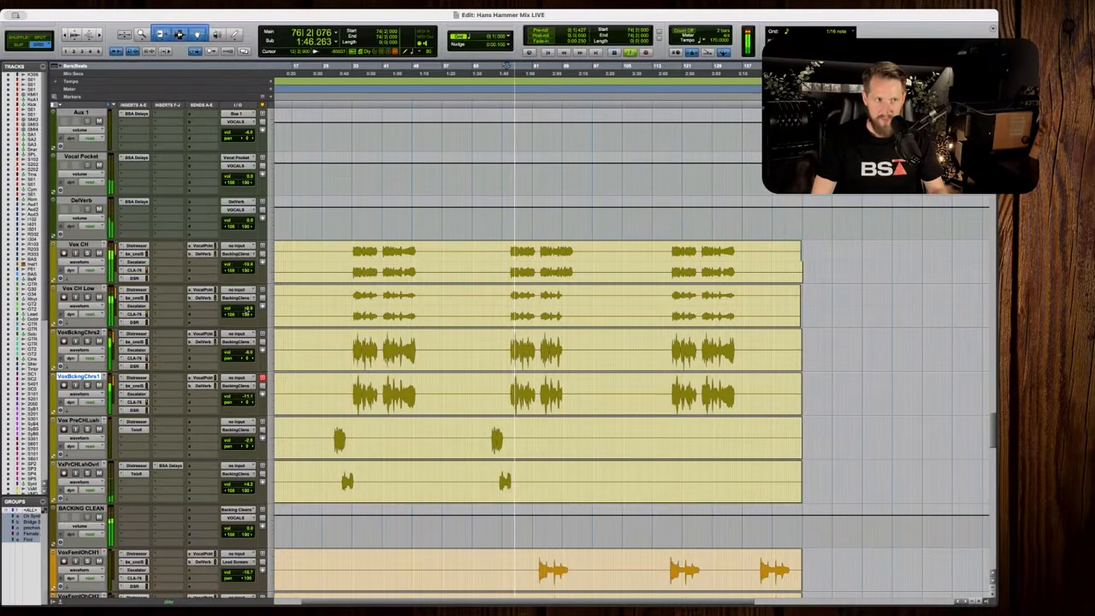
drag(251, 310, 251, 310)
drag(243, 266, 251, 265)
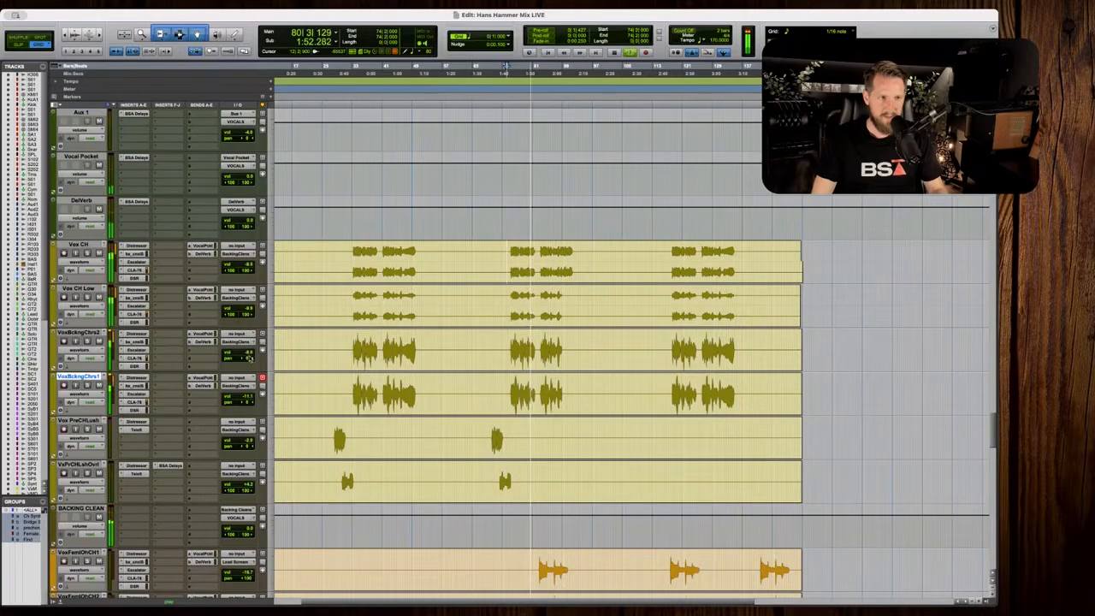
click(249, 352)
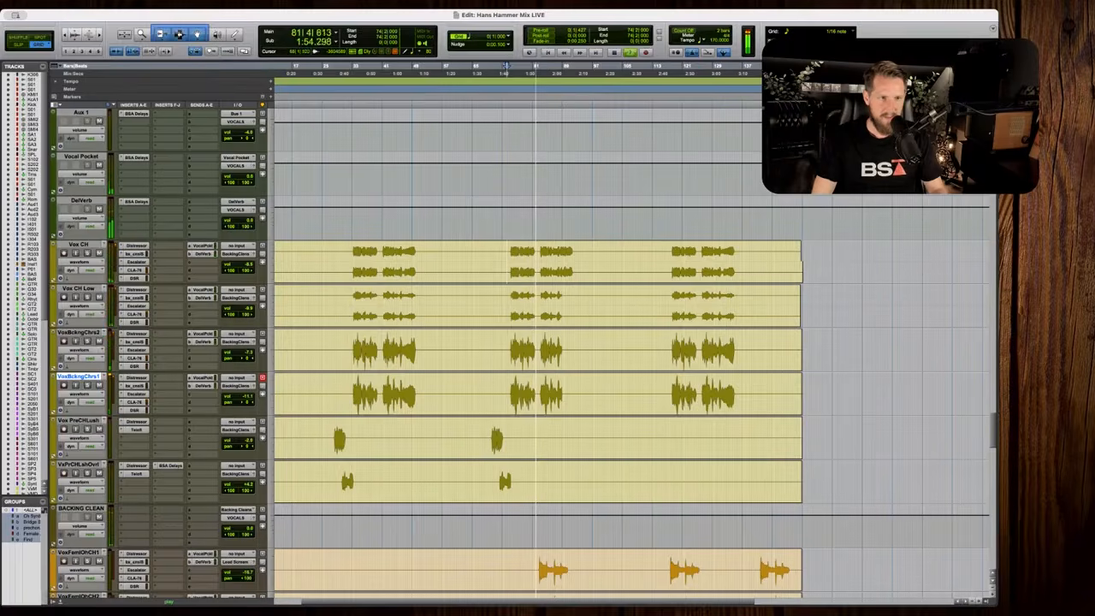
Lower the Nananan choir bus volume to about -4.7 dB and replay the chorus from bar 79.
scroll(485, 323, down, 10)
scroll(484, 324, down, 1)
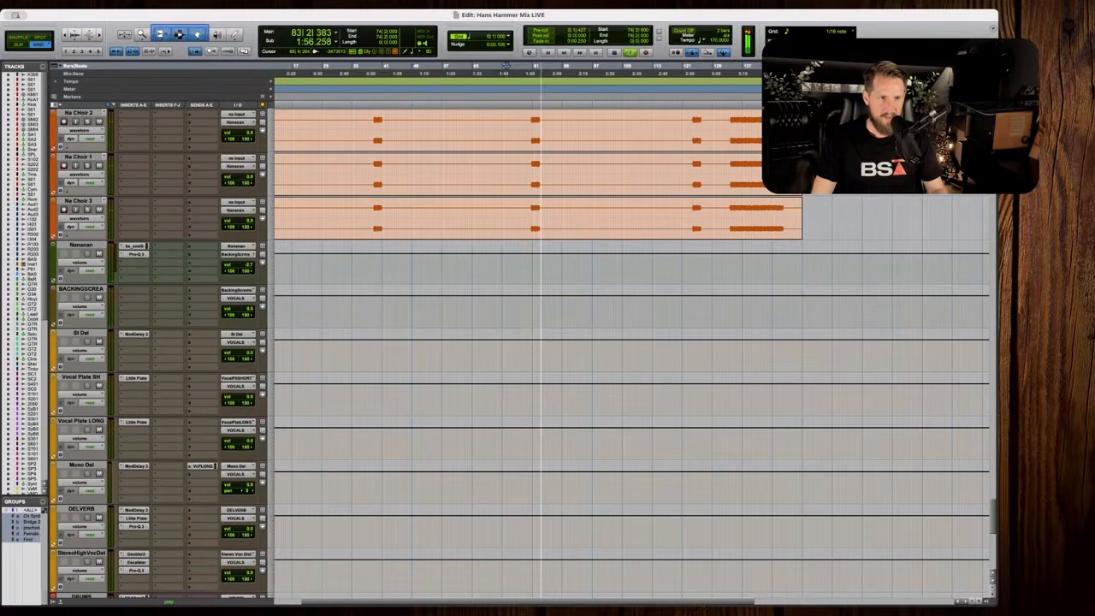
scroll(484, 324, up, 4)
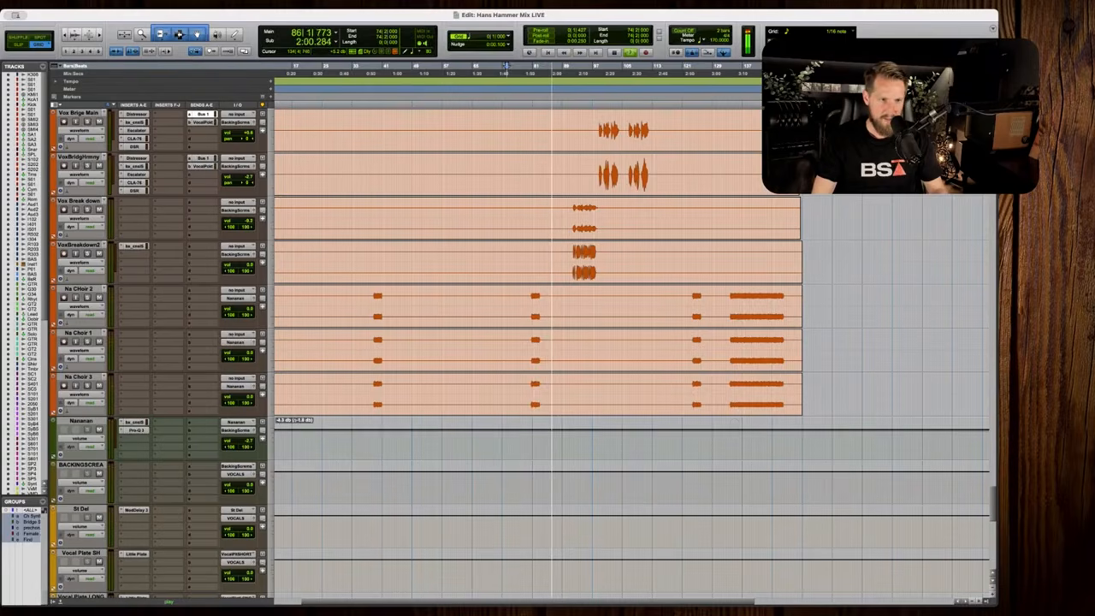
key(space)
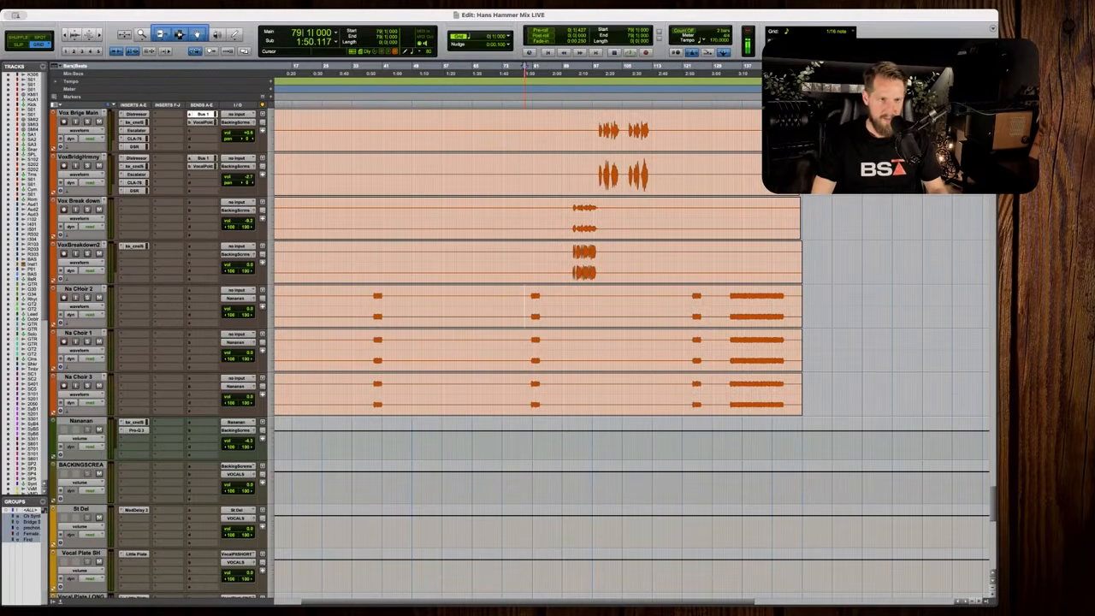
key(space)
key(t)
scroll(804, 376, right, 3)
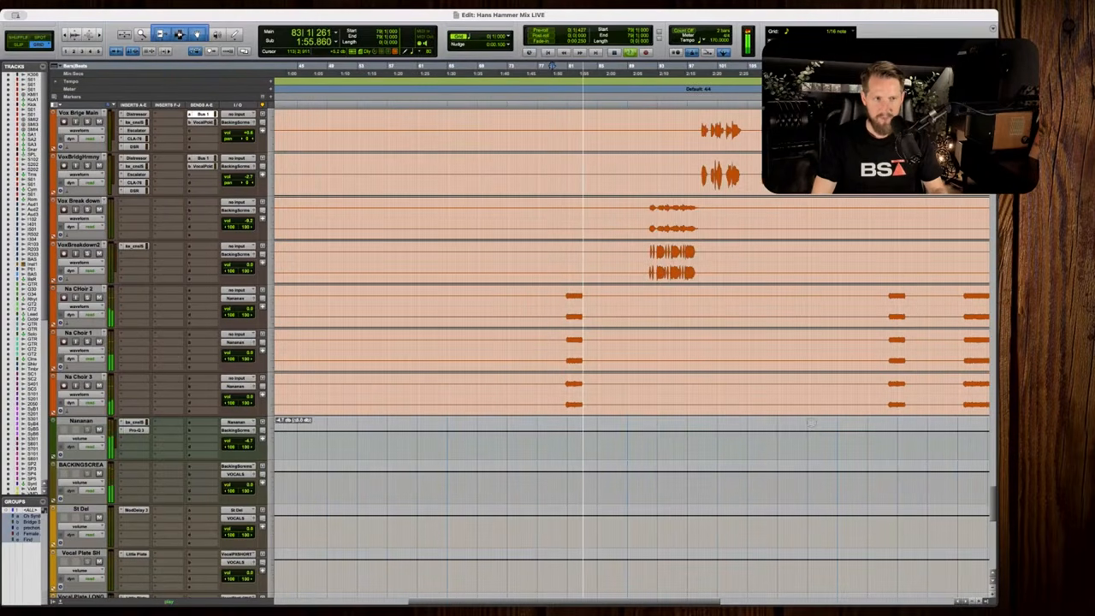
Audition the VoxFemlOhCH1 and VoxFemlOhCH2 clips around bar 82, soloed and in the mix, and lower both tracks to -17.2 dB.
scroll(811, 423, up, 10)
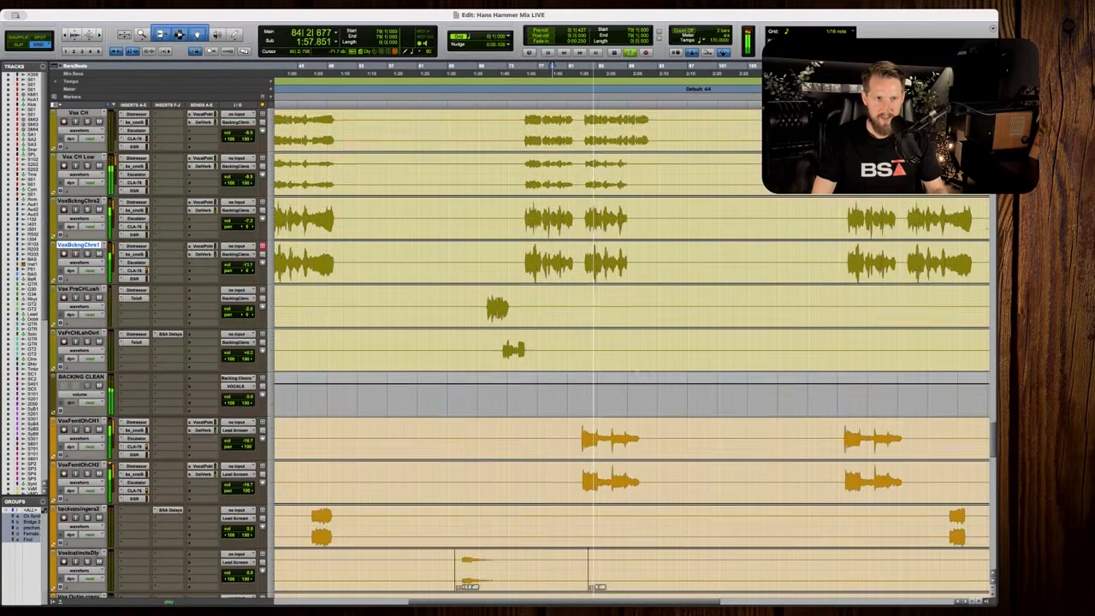
scroll(632, 342, down, 4)
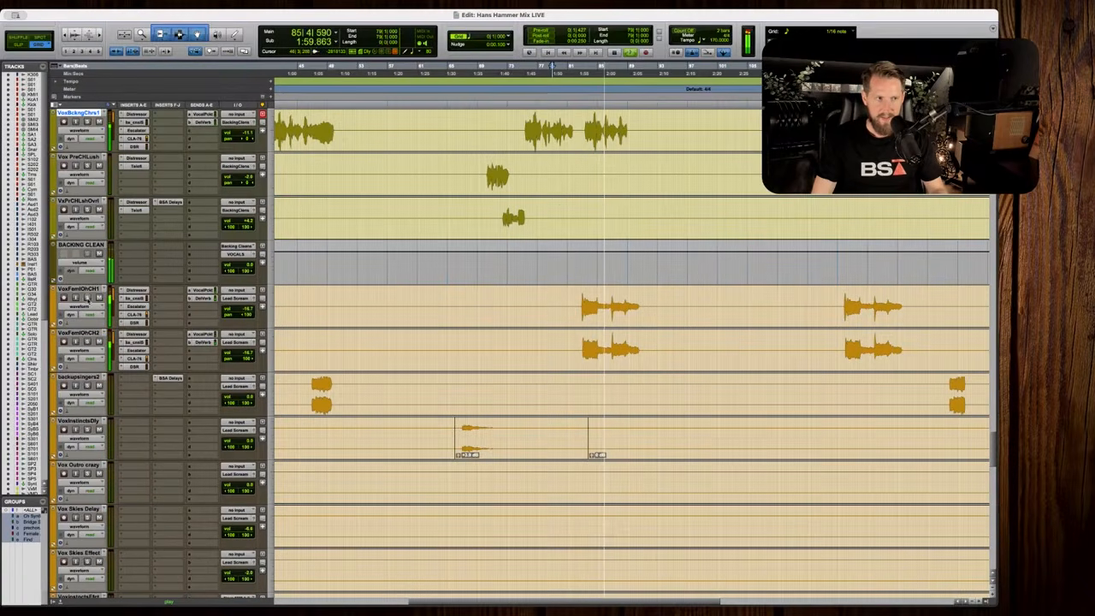
click(86, 297)
key(space)
drag(579, 308, 648, 306)
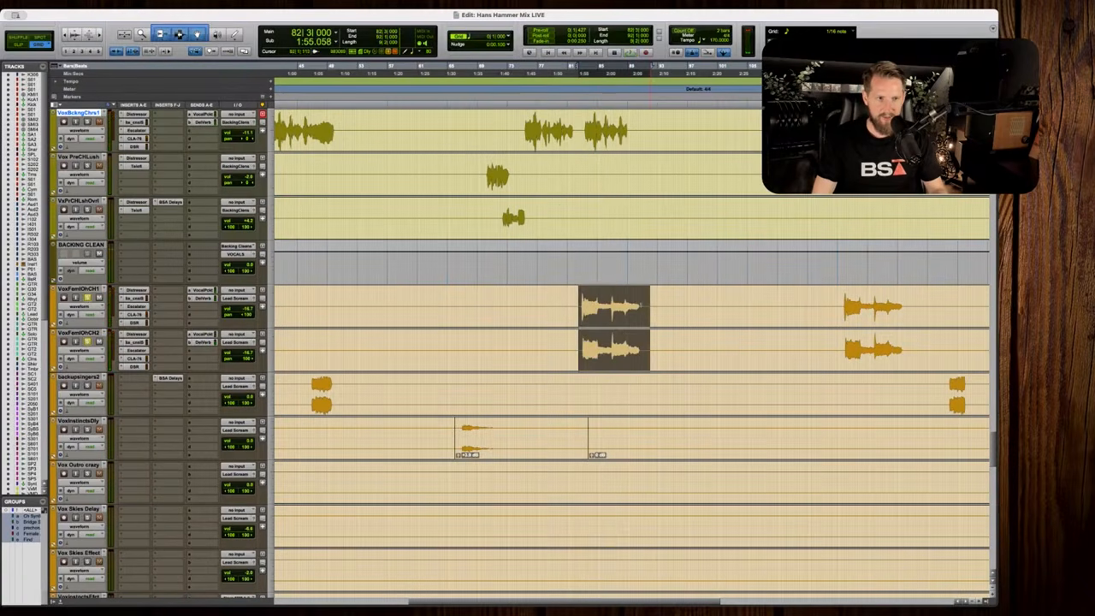
click(575, 293)
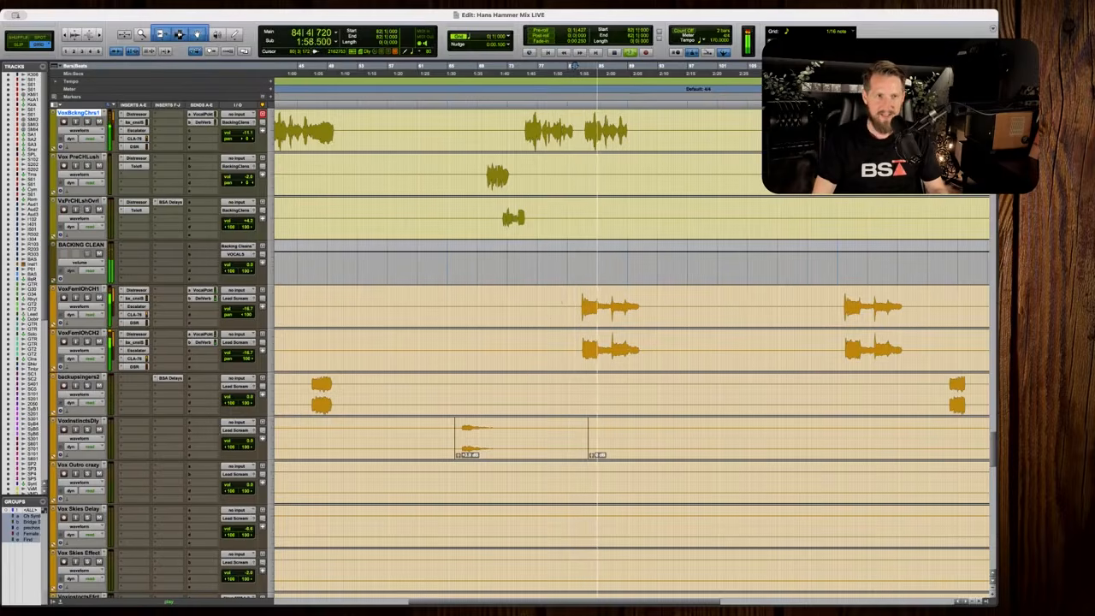
drag(575, 308, 648, 309)
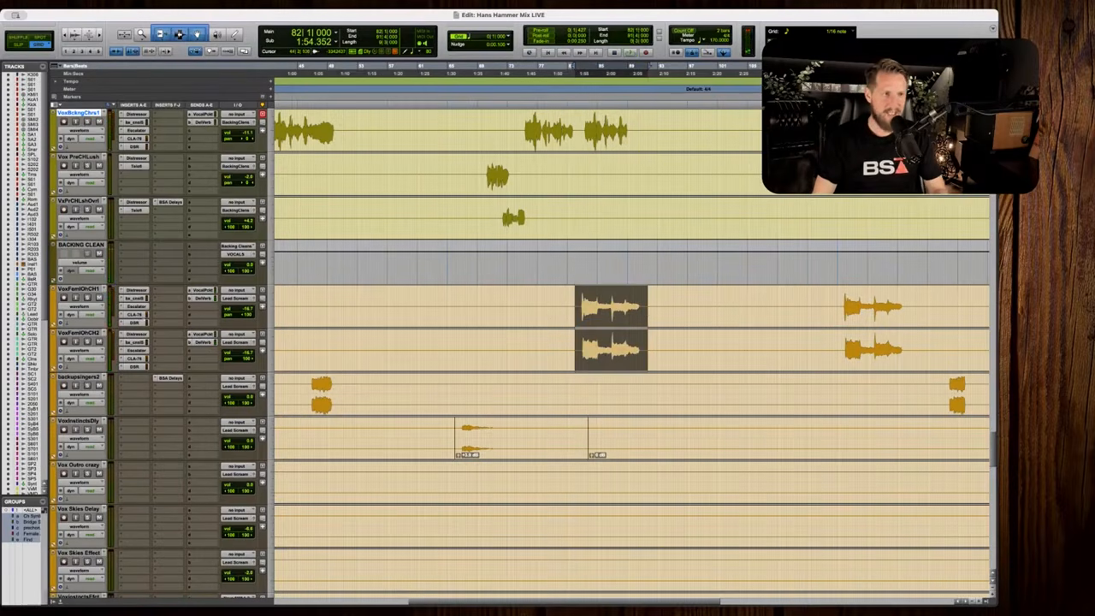
click(250, 309)
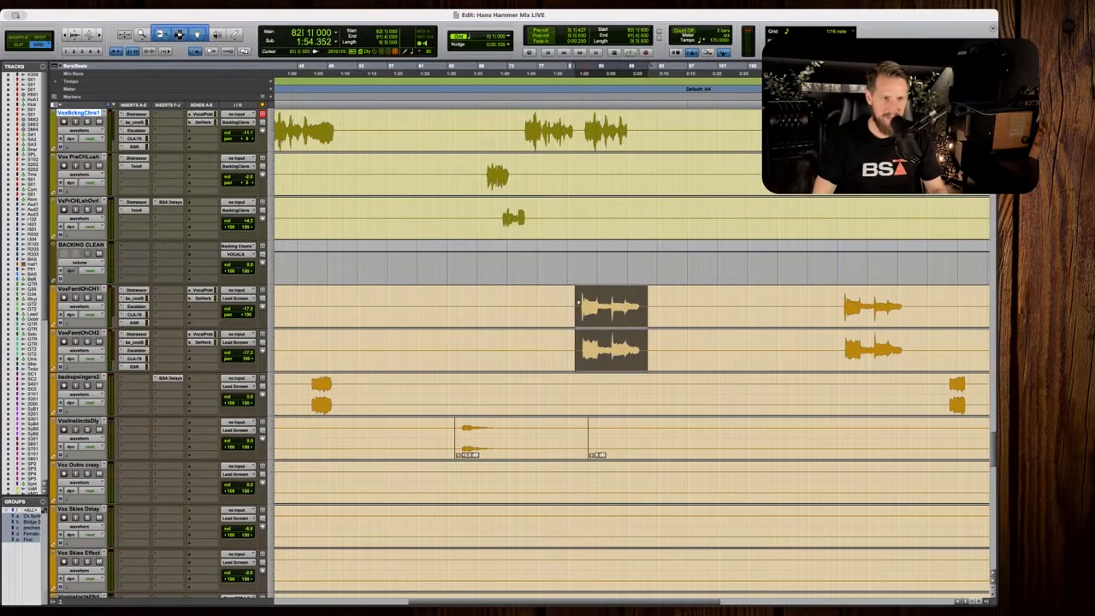
click(579, 303)
Look over the full session from the backing vocals and effect returns up through the synth, guitar, bass and drum tracks.
key(r)
key(r)
scroll(579, 303, down, 10)
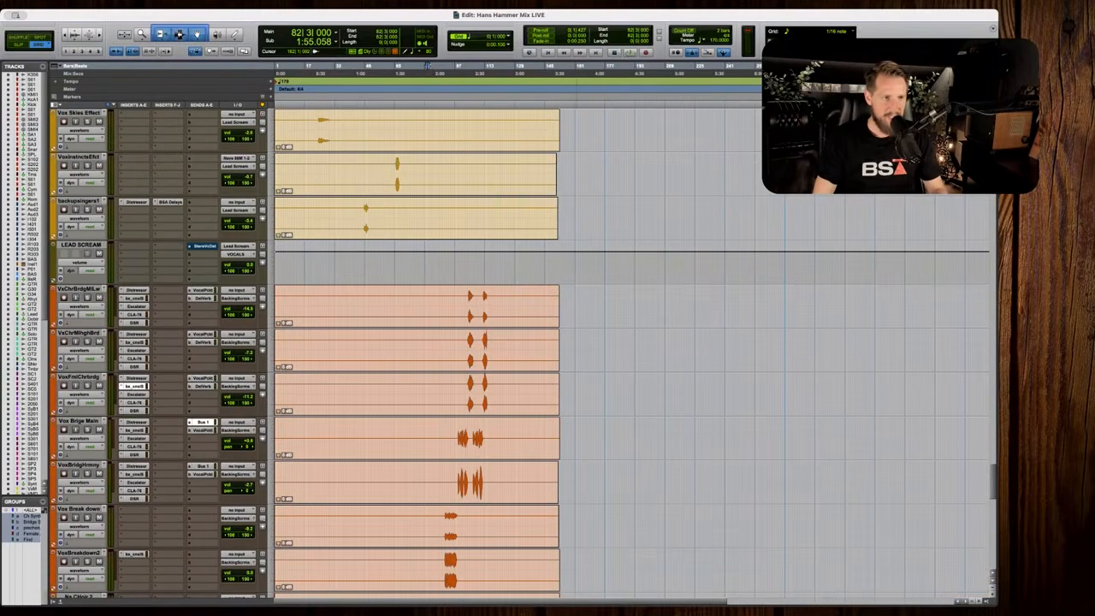
scroll(579, 303, down, 15)
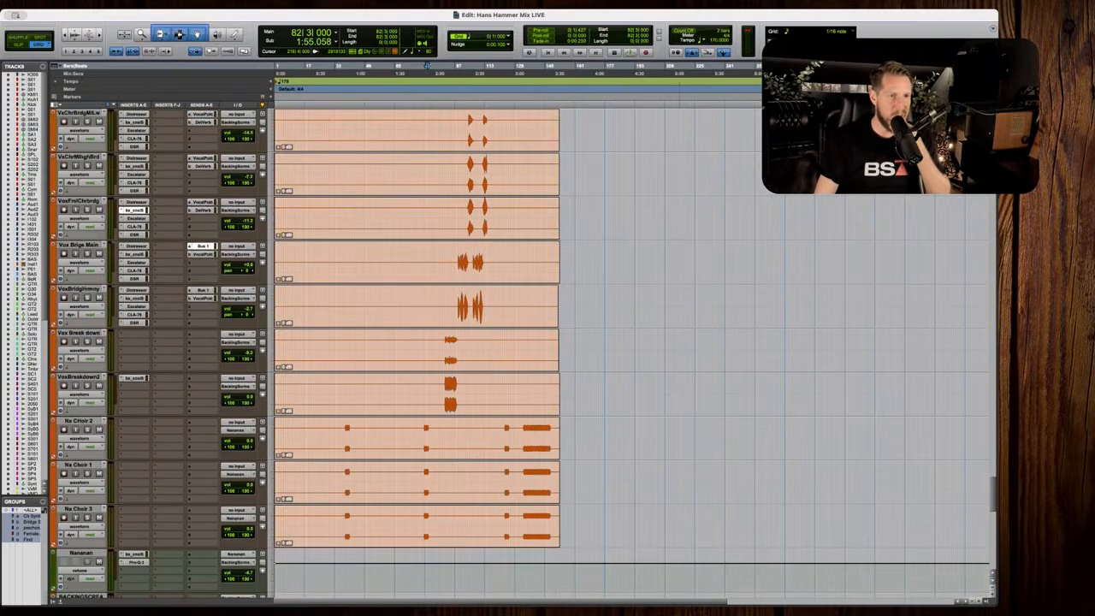
scroll(580, 303, down, 5)
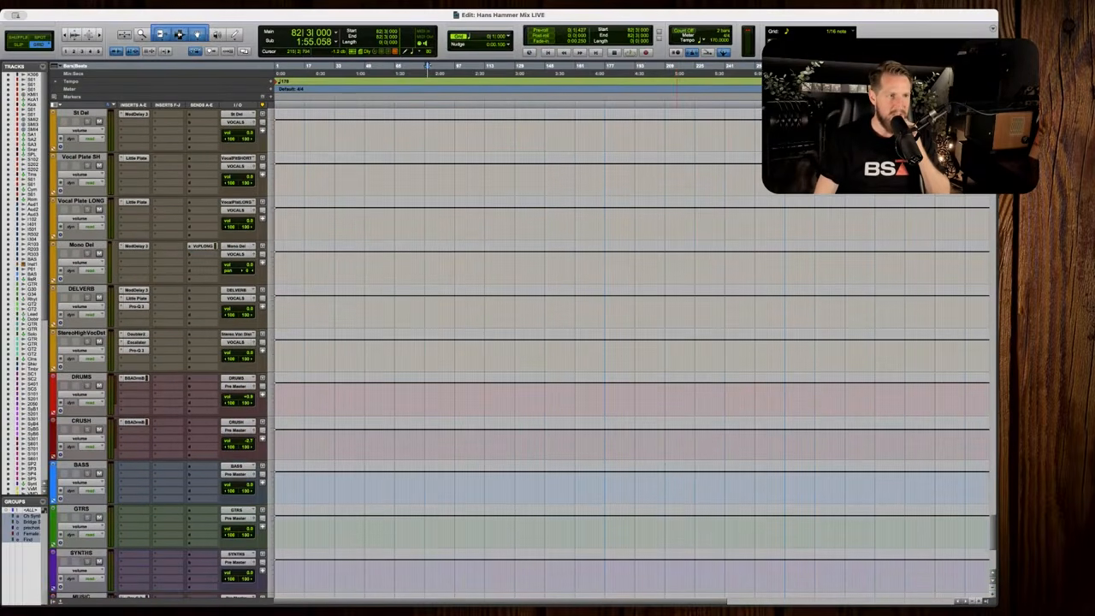
scroll(579, 303, up, 20)
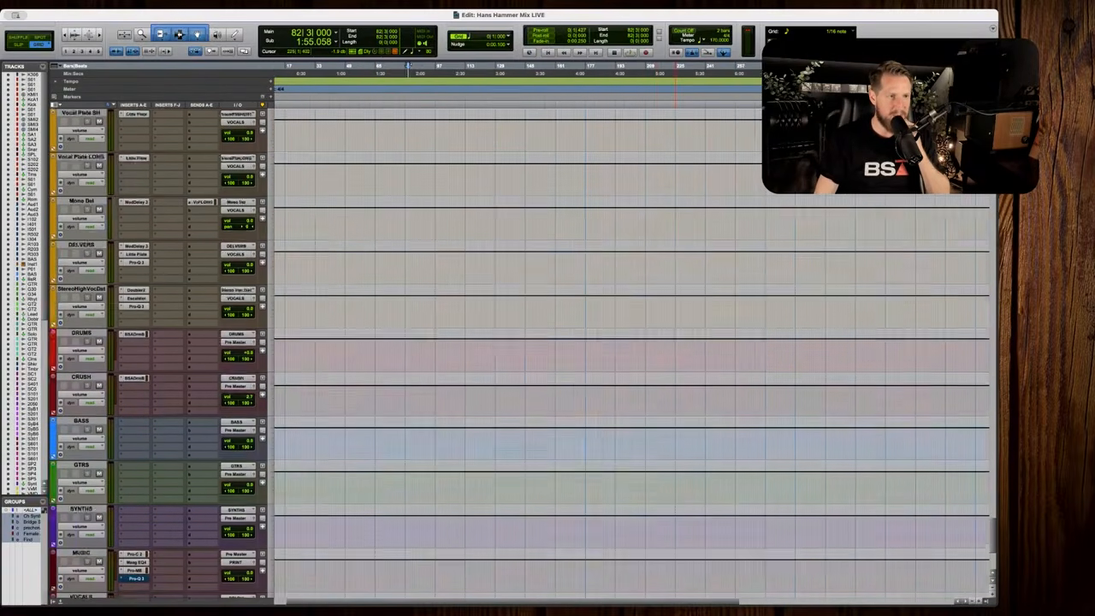
scroll(579, 302, up, 20)
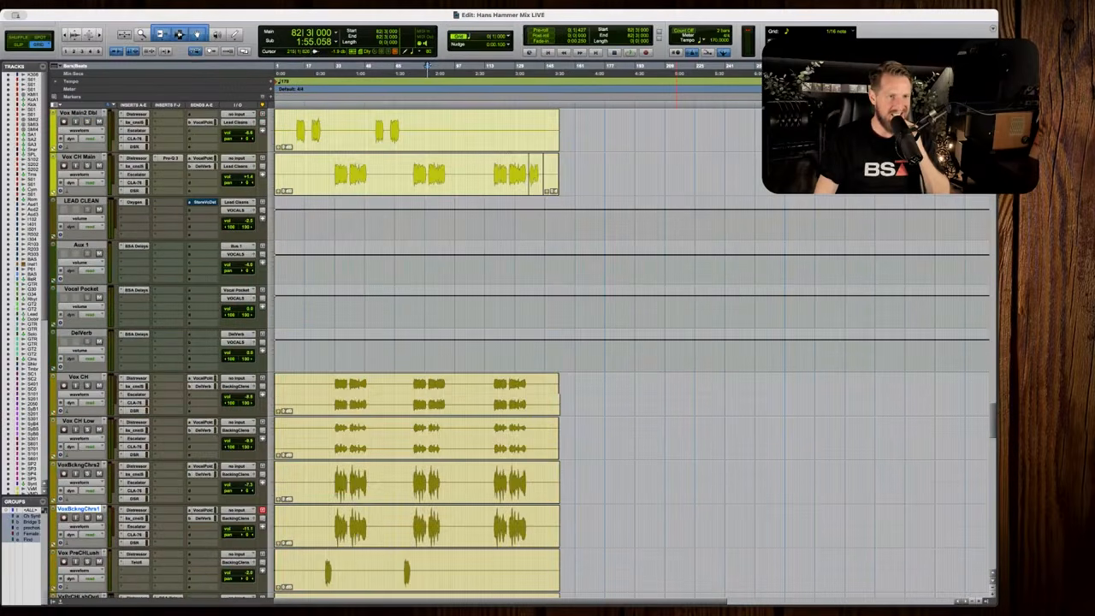
scroll(579, 303, up, 10)
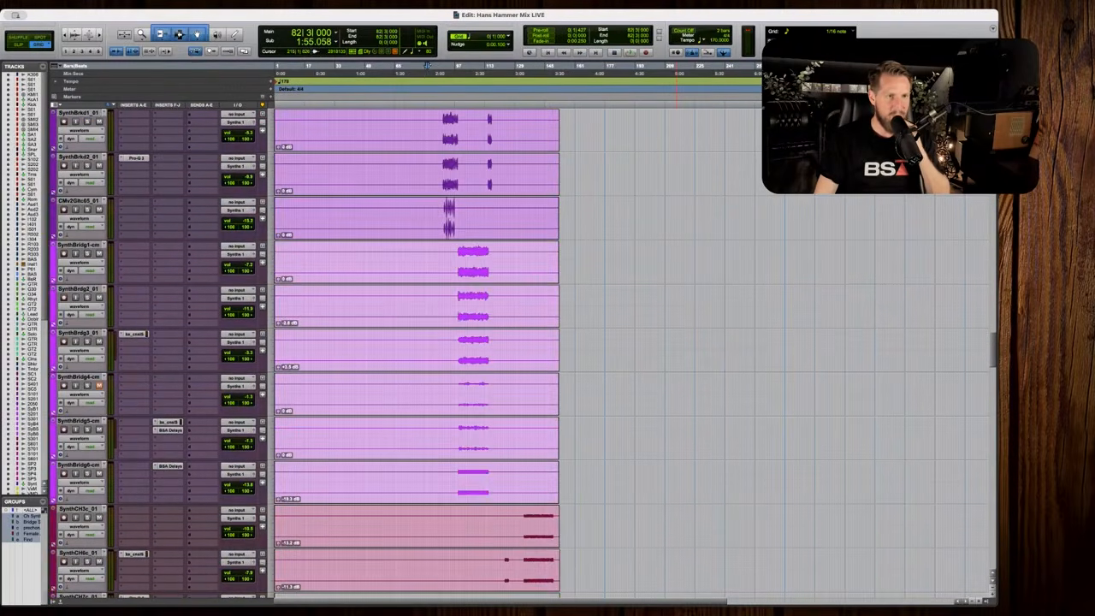
scroll(579, 302, up, 5)
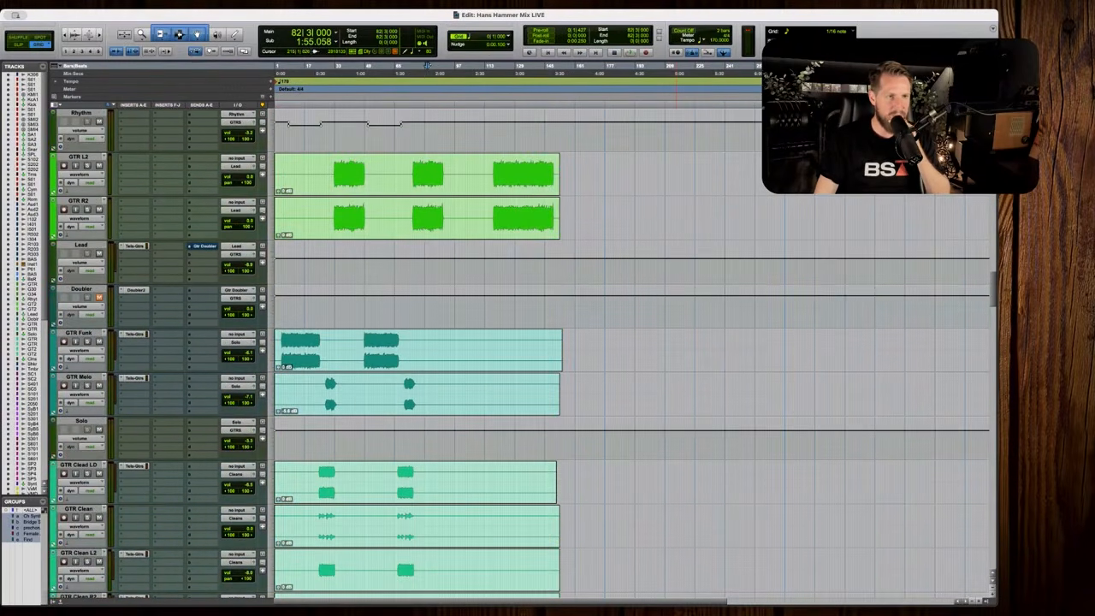
scroll(579, 303, up, 5)
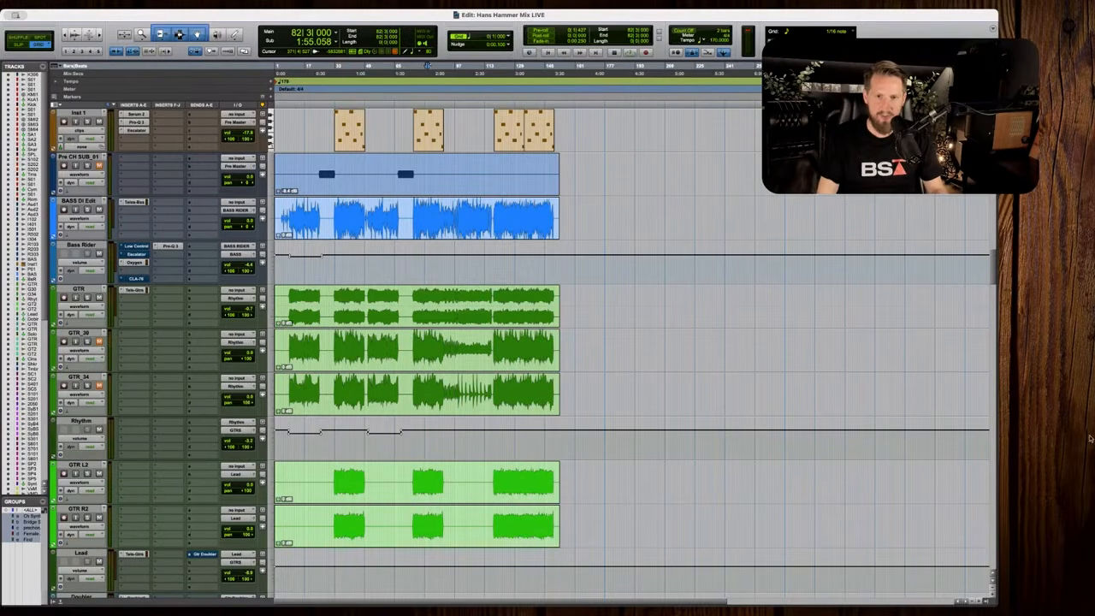
scroll(507, 558, up, 10)
scroll(506, 559, down, 4)
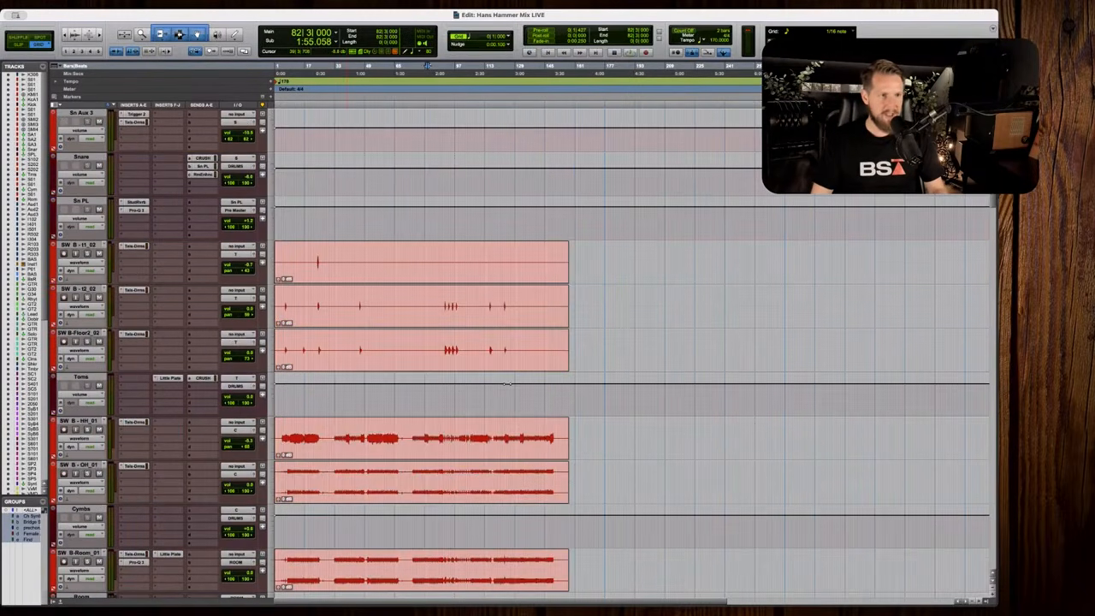
Play the song's intro from bar 4 and examine the drum, impact, riser and bass tracks down to the guitars.
click(312, 350)
key(t)
key(t)
scroll(451, 351, down, 8)
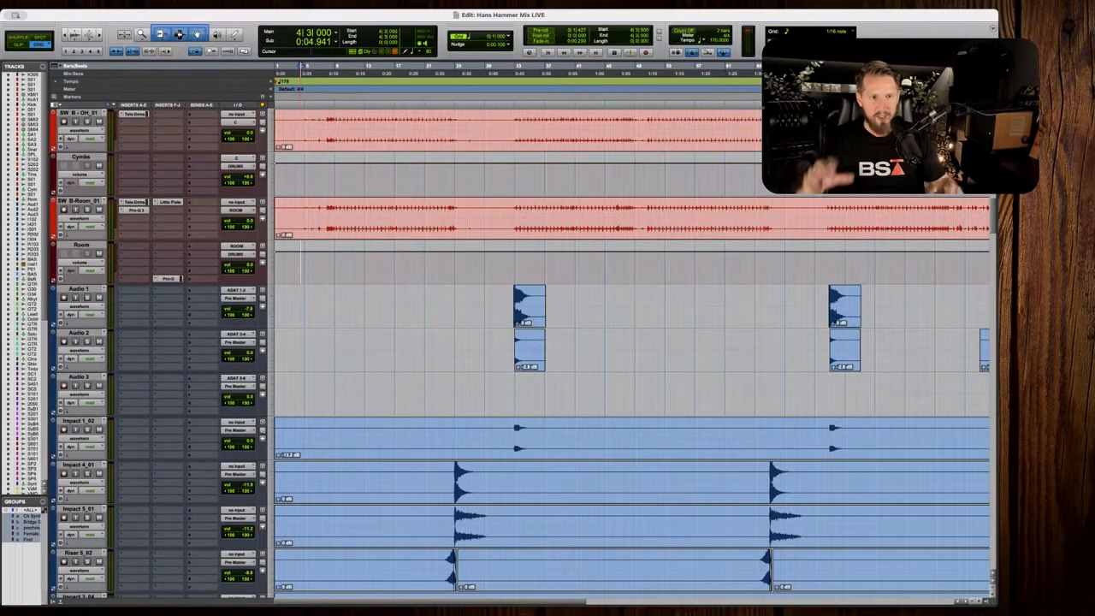
key(r)
key(t)
key(t)
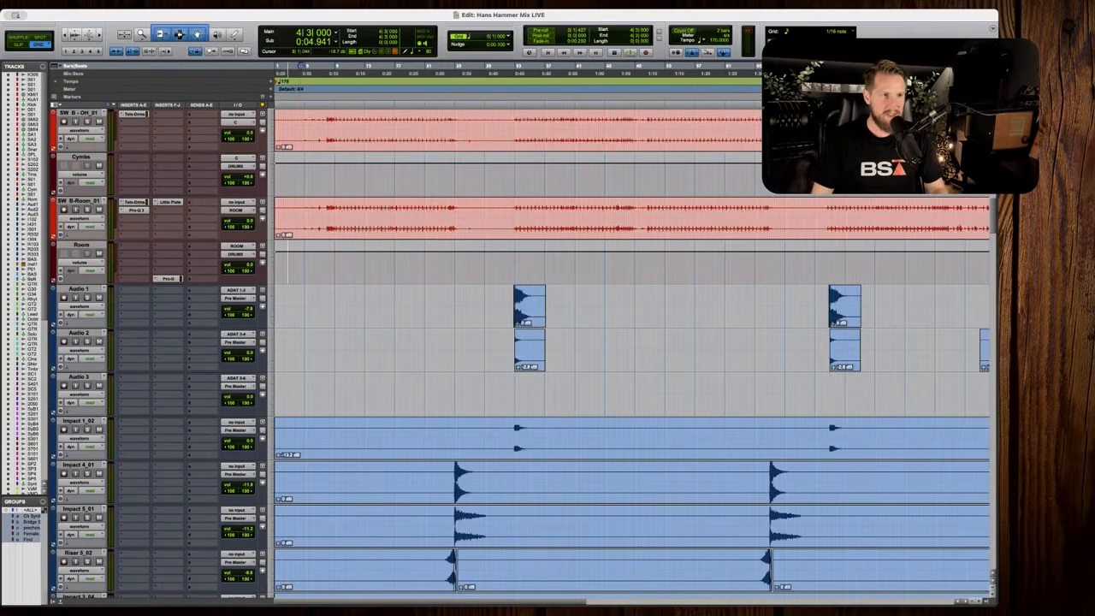
key(space)
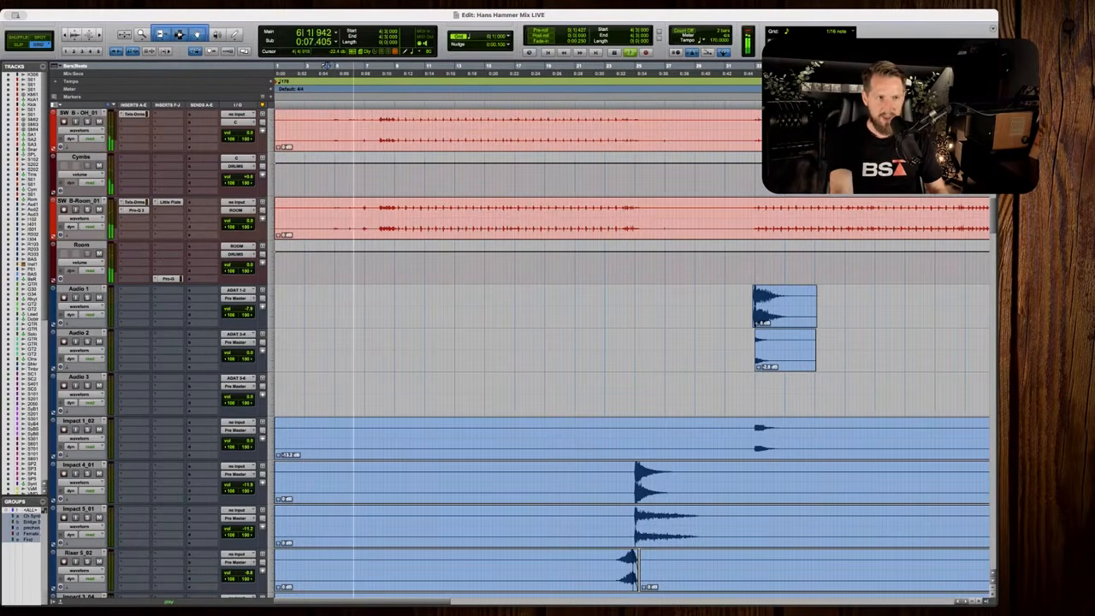
scroll(327, 244, down, 15)
key(space)
scroll(328, 244, up, 10)
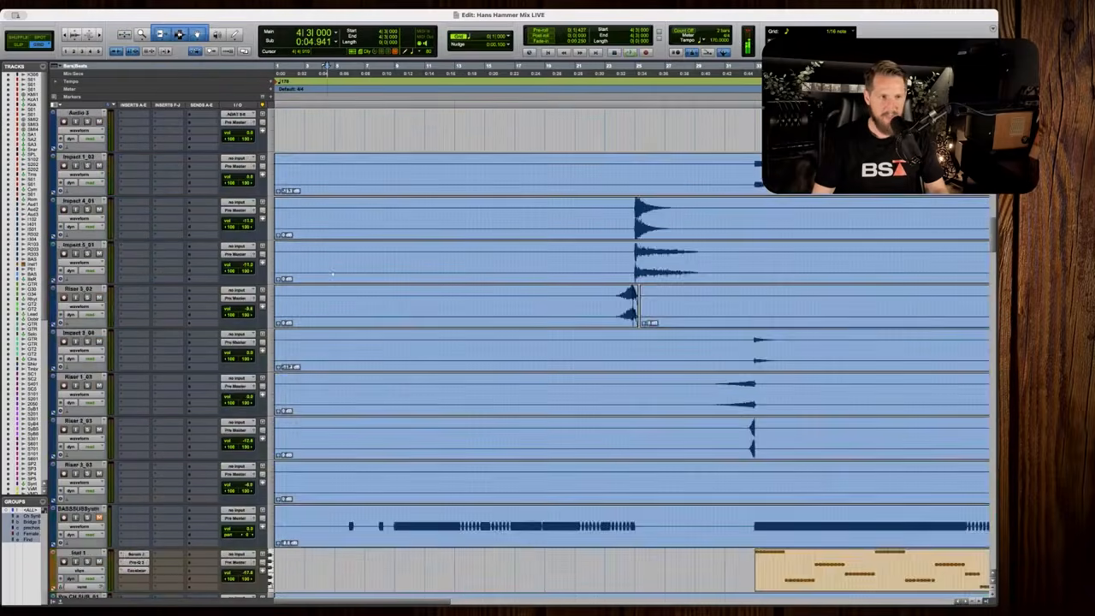
scroll(327, 245, down, 14)
scroll(633, 342, down, 1)
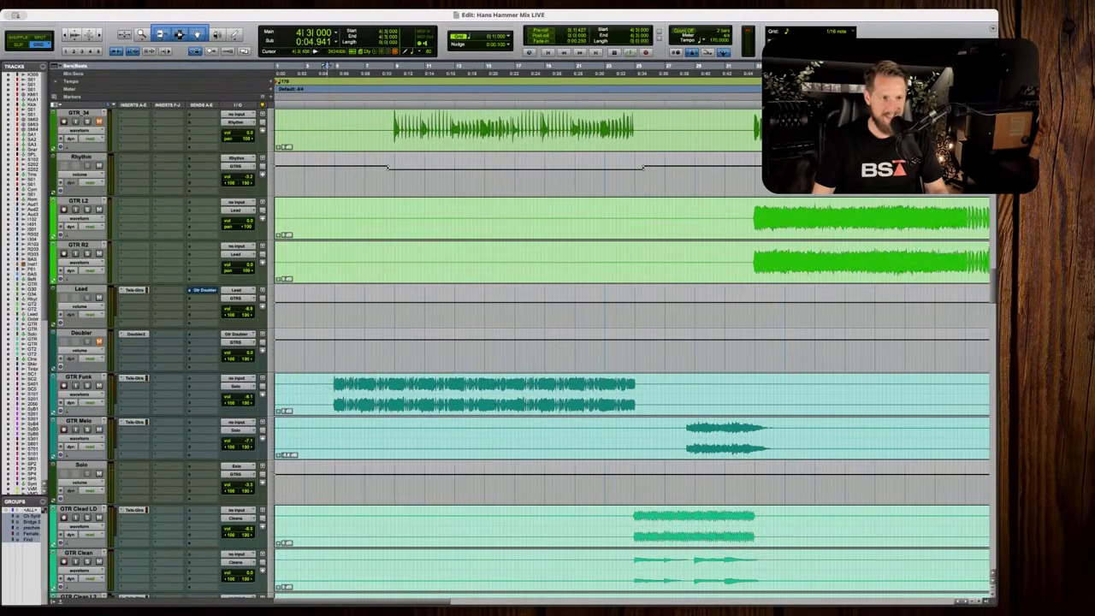
Place the playback position at bar 4, just before the GTR Funk part, and open that track's guitar plugin.
click(332, 387)
key(t)
key(t)
scroll(419, 387, down, 1)
scroll(419, 387, right, 2)
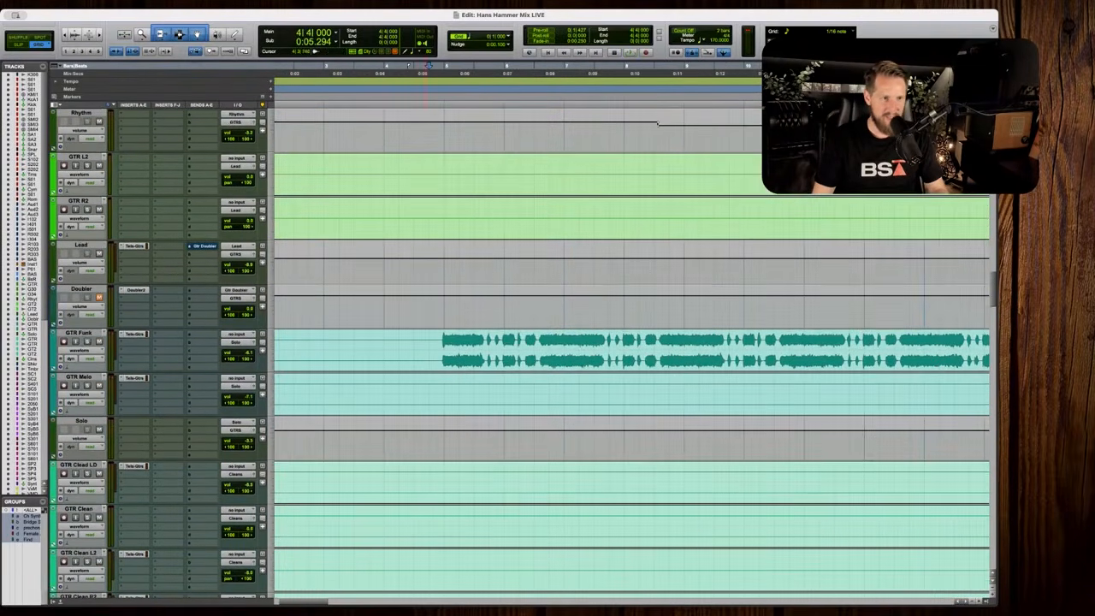
scroll(657, 124, down, 2)
scroll(657, 124, right, 1)
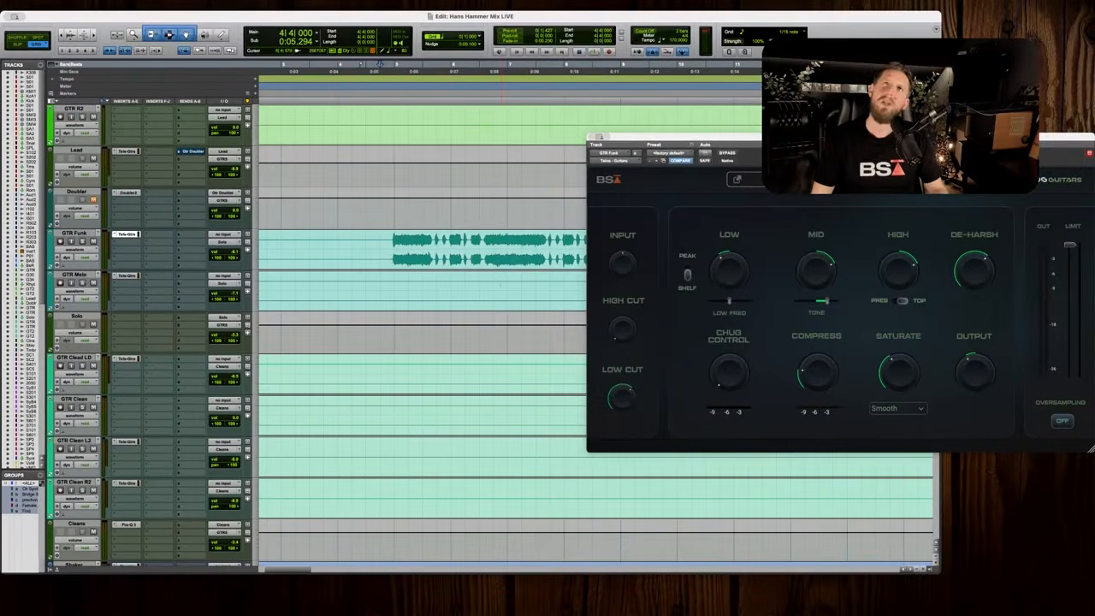
Reduce the Mid amount in the GTR Funk guitar plugin and check the tone by playing the intro from bar 4.
key(space)
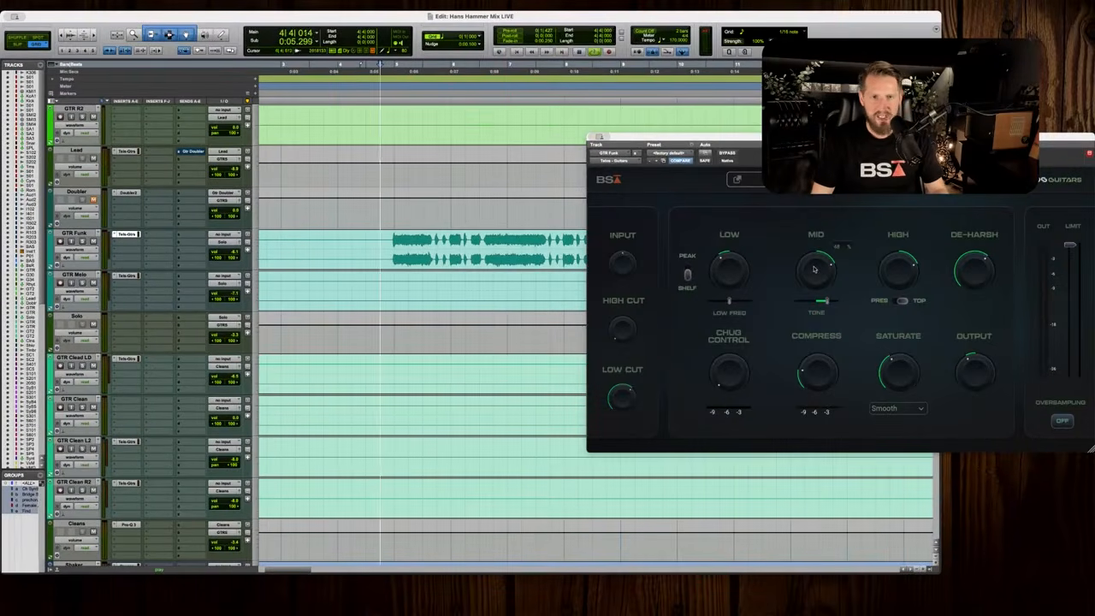
drag(815, 272, 808, 282)
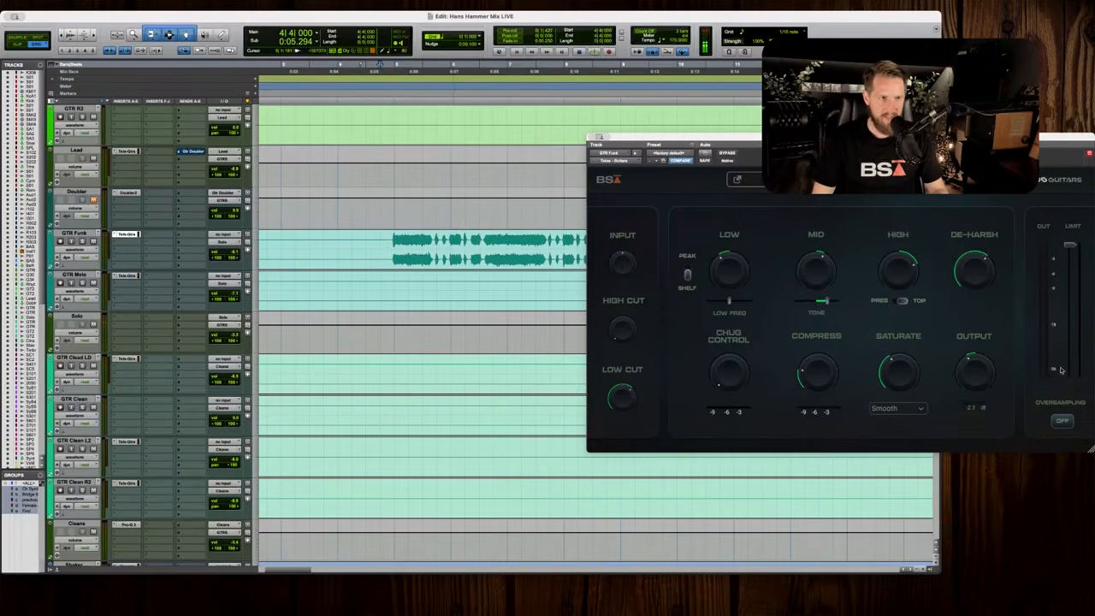
key(space)
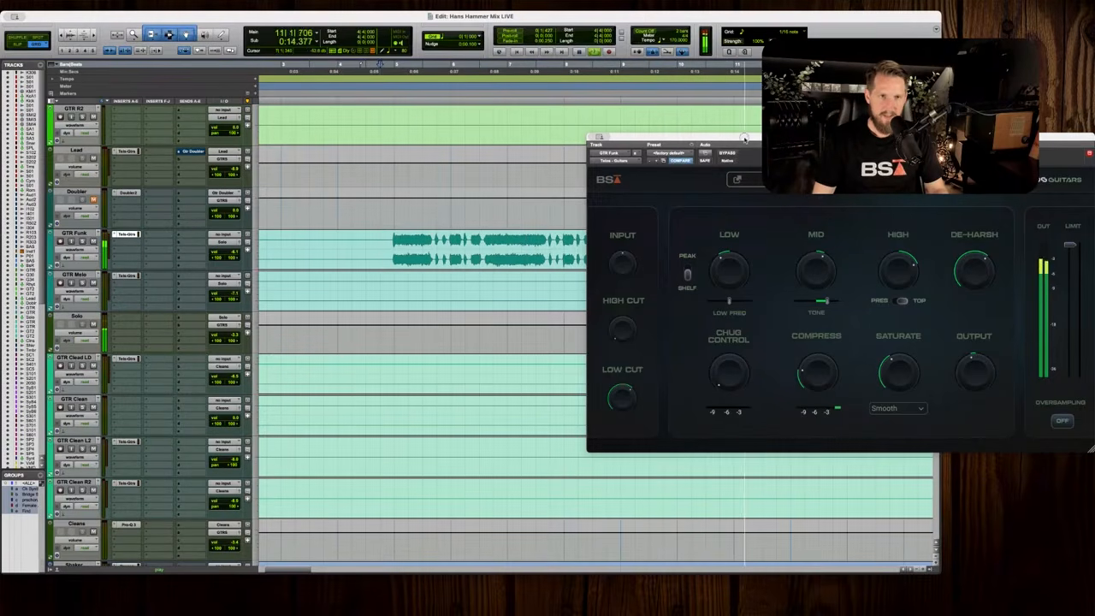
key(space)
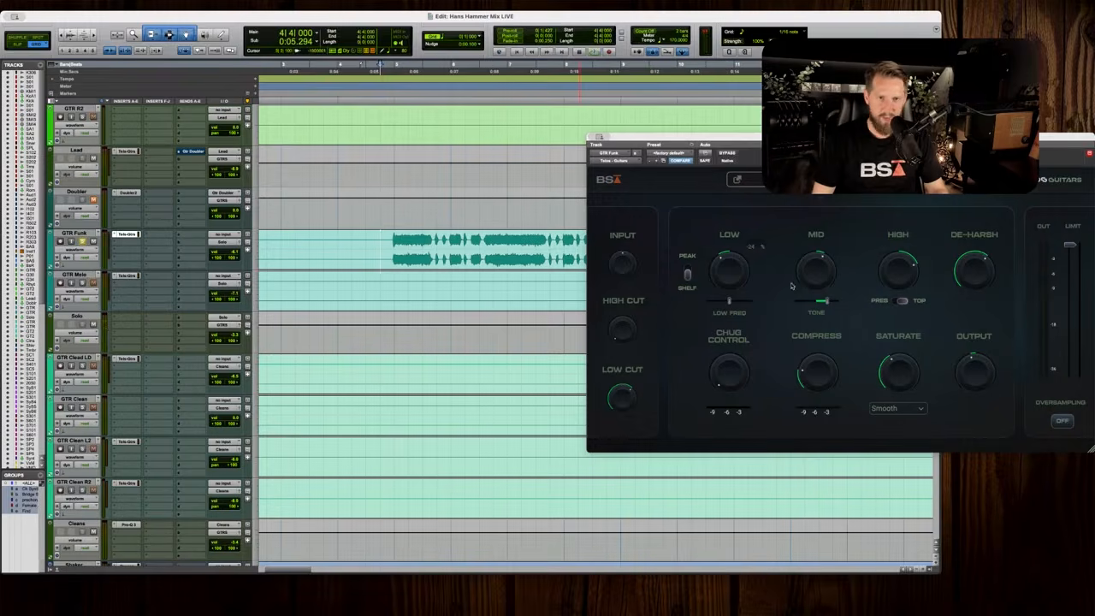
Raise the Mid amount and pull its Tone back toward the centre in the GTR Funk guitar plugin while playing from bar 4.
key(space)
drag(825, 301, 822, 261)
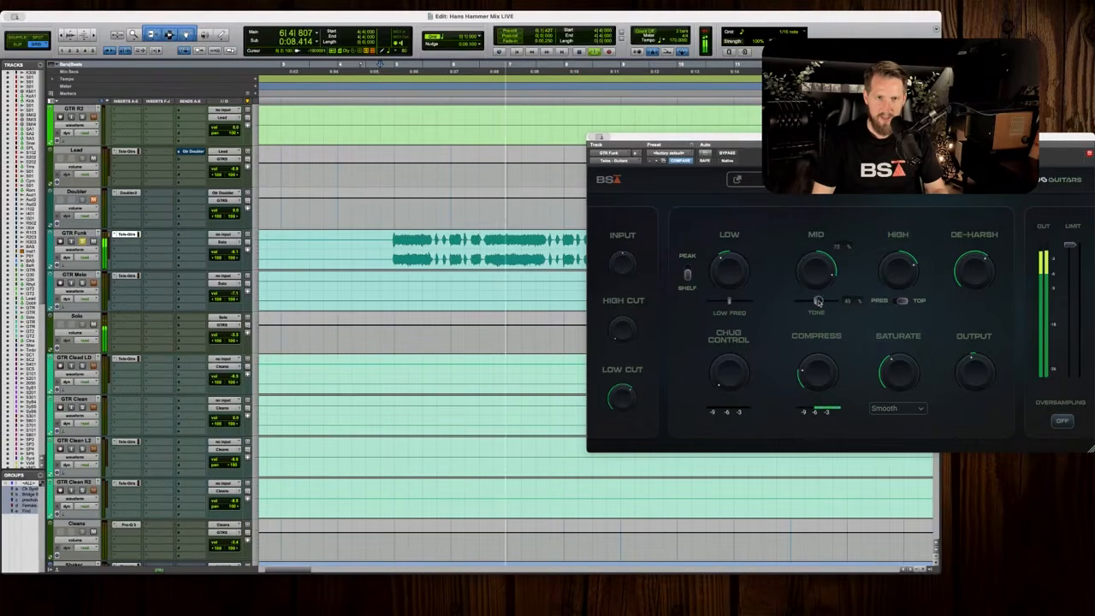
drag(818, 302, 808, 302)
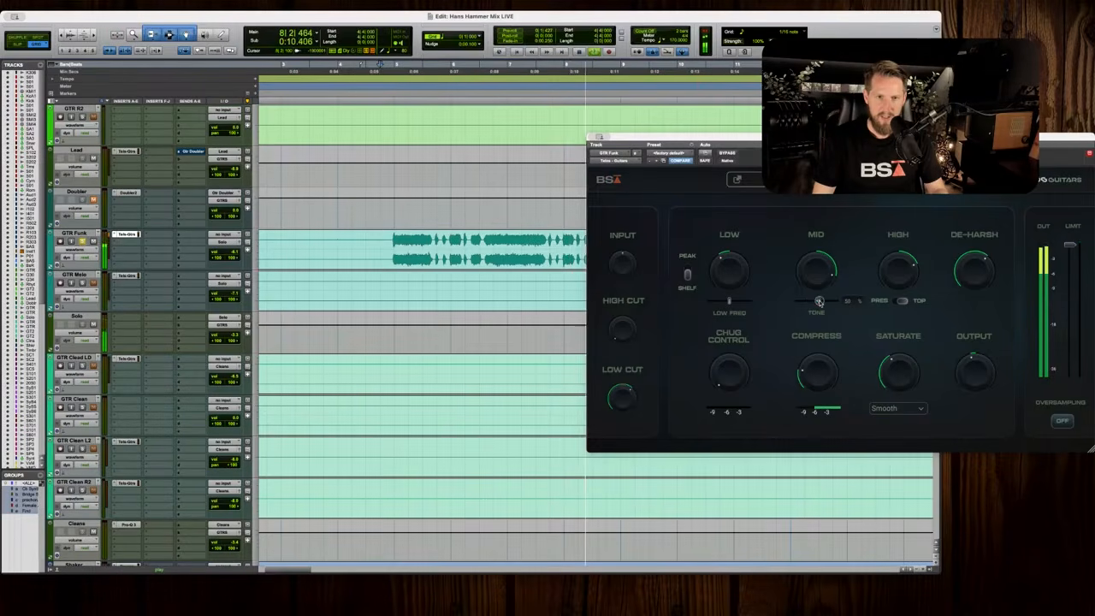
key(space)
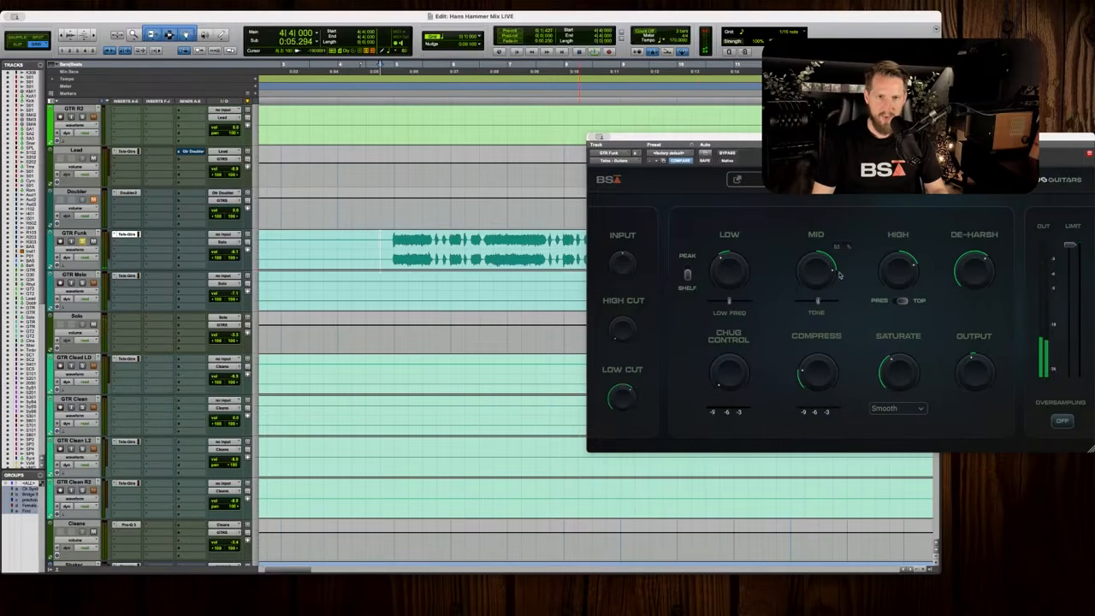
key(space)
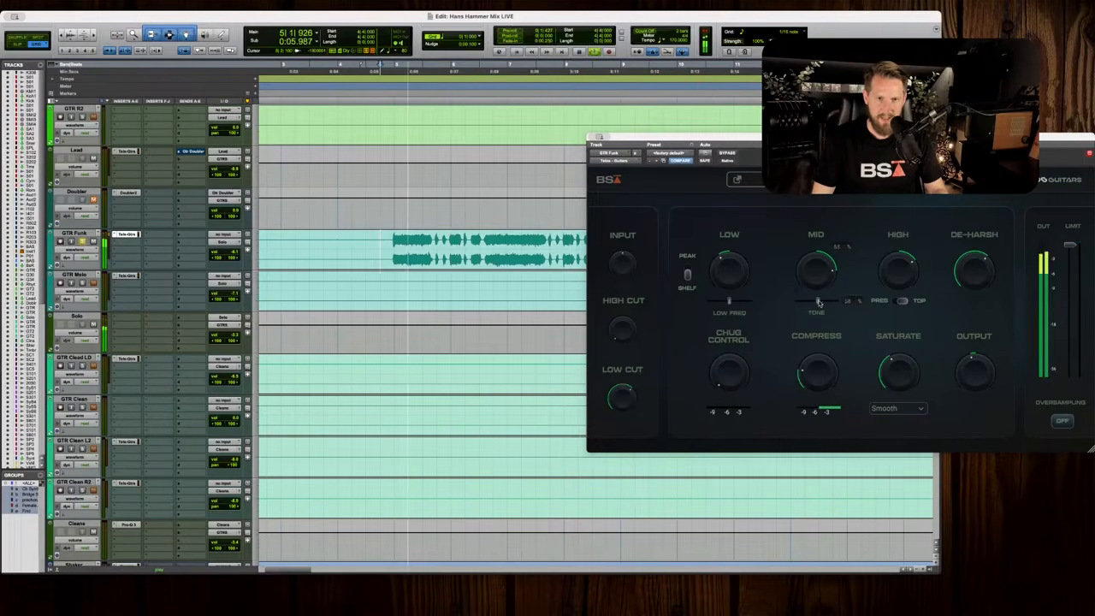
key(space)
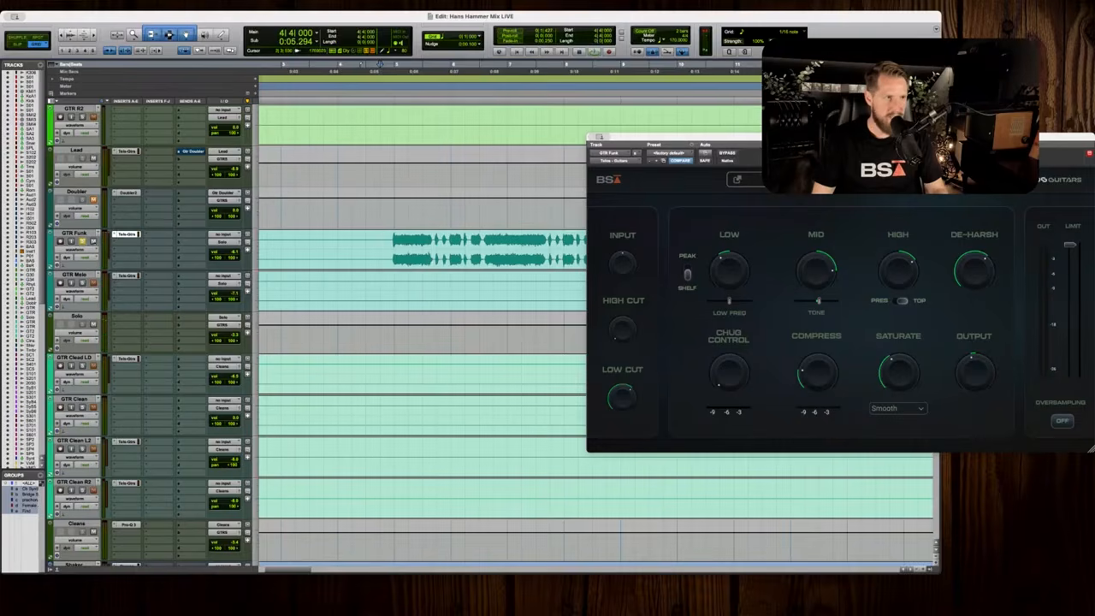
Lower the GTR Funk track's volume slightly during playback and close its guitar plugin.
key(space)
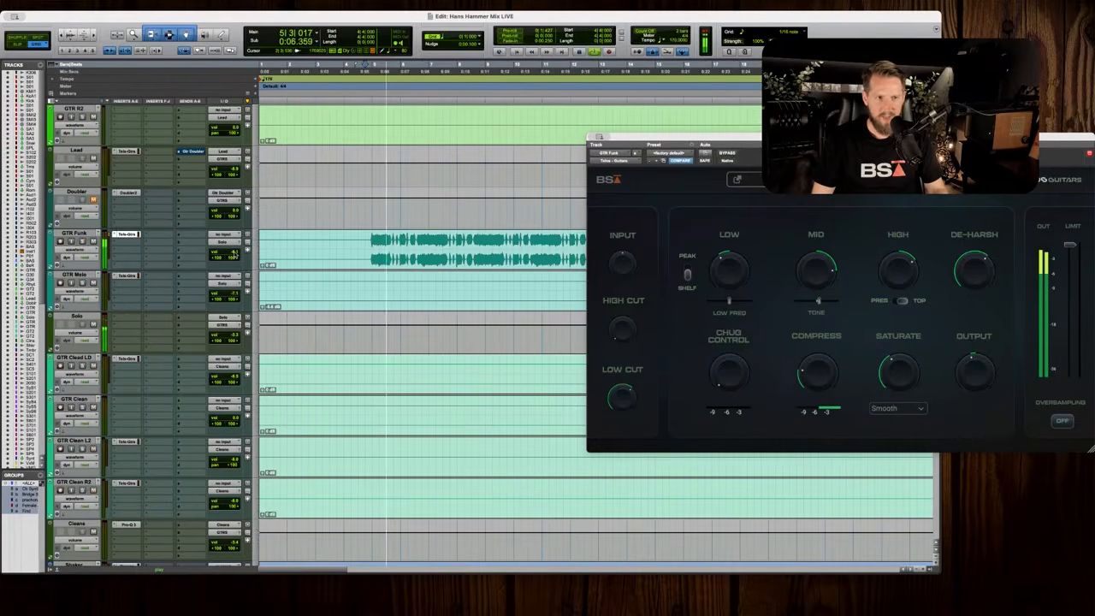
click(233, 253)
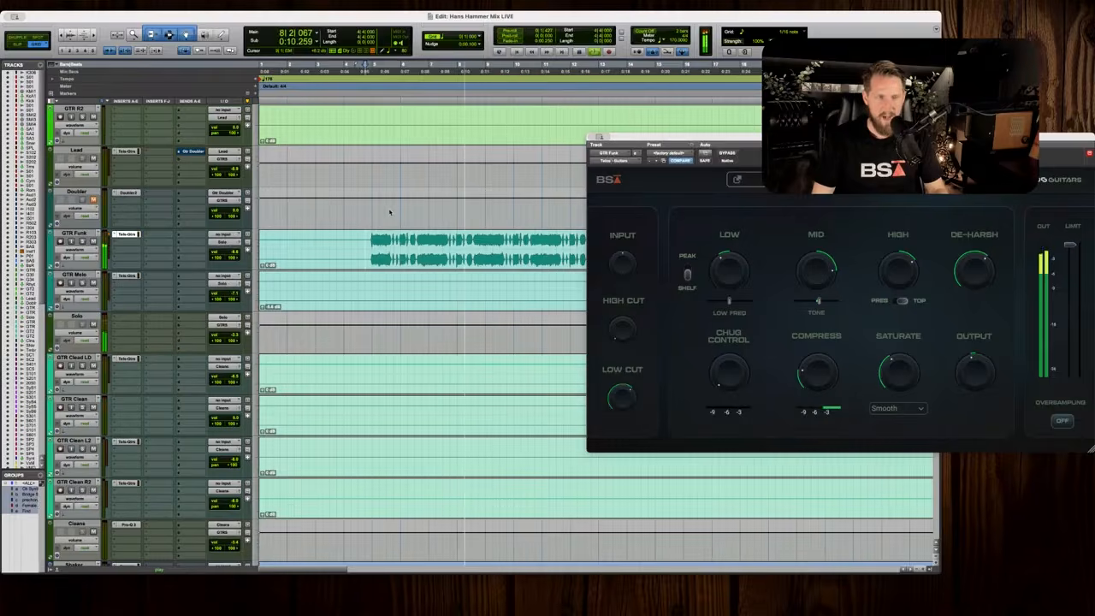
key(super+w)
key(super+bracketleft)
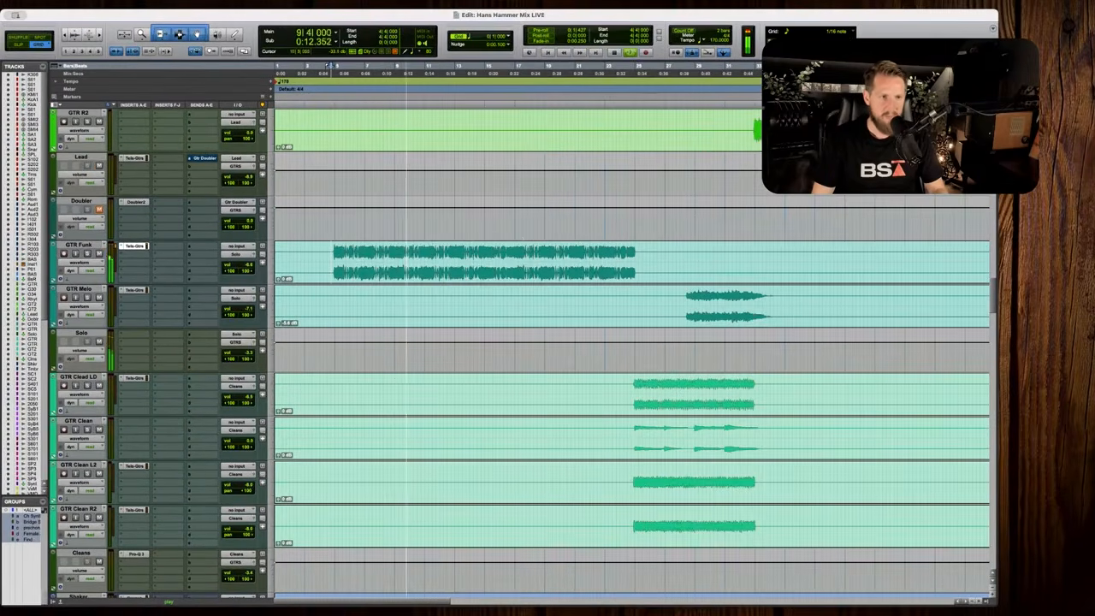
Go to the lead vocal tracks, solo Vox Main and place the playback position just before its first phrase at bar 9.
scroll(633, 343, up, 8)
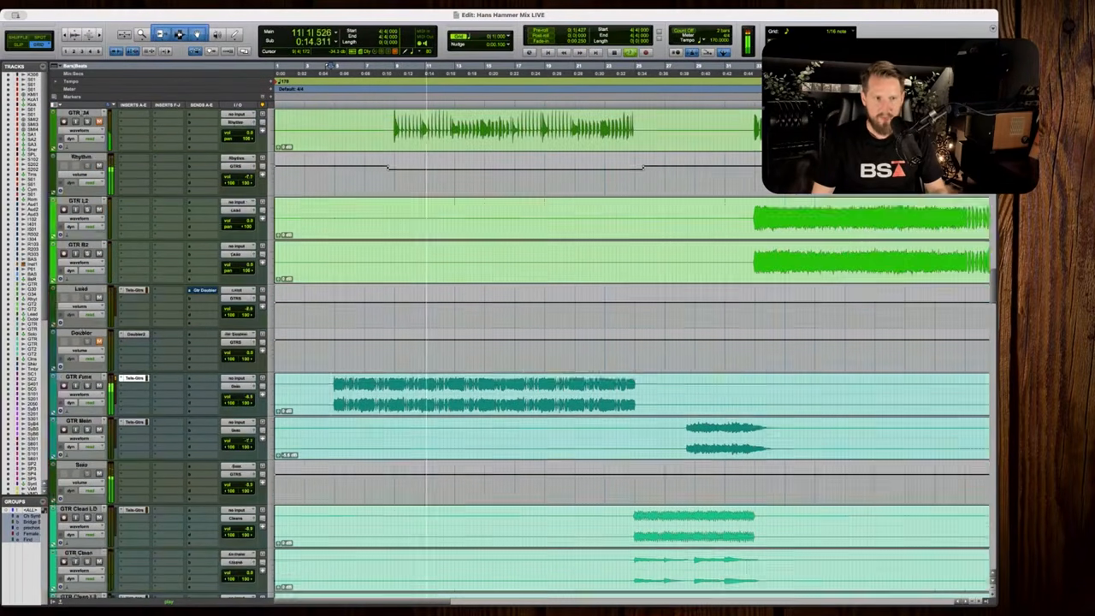
scroll(404, 235, down, 15)
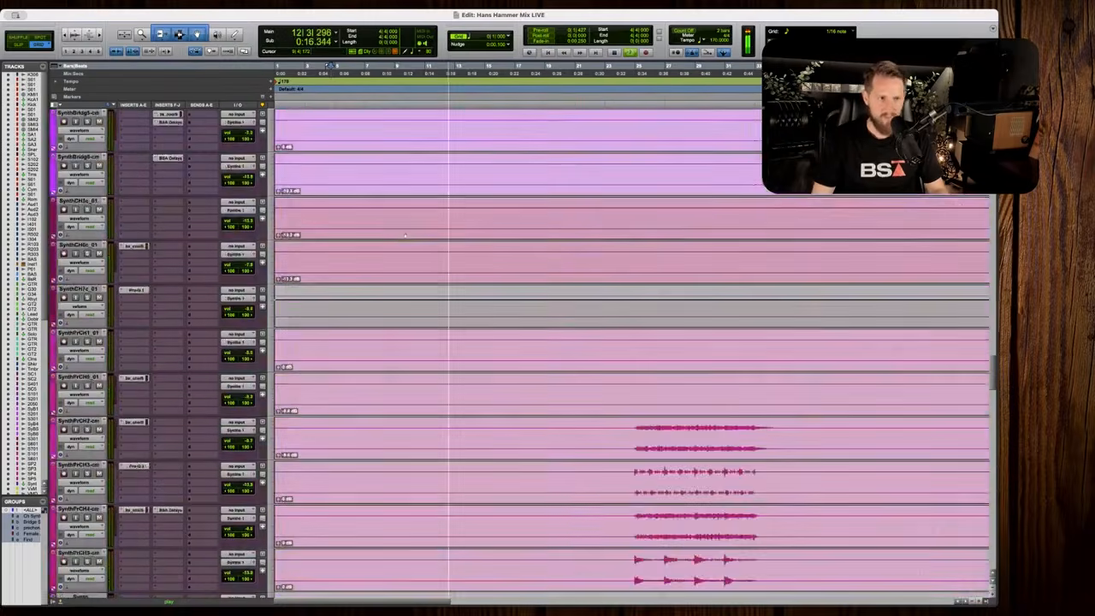
scroll(405, 235, down, 5)
key(space)
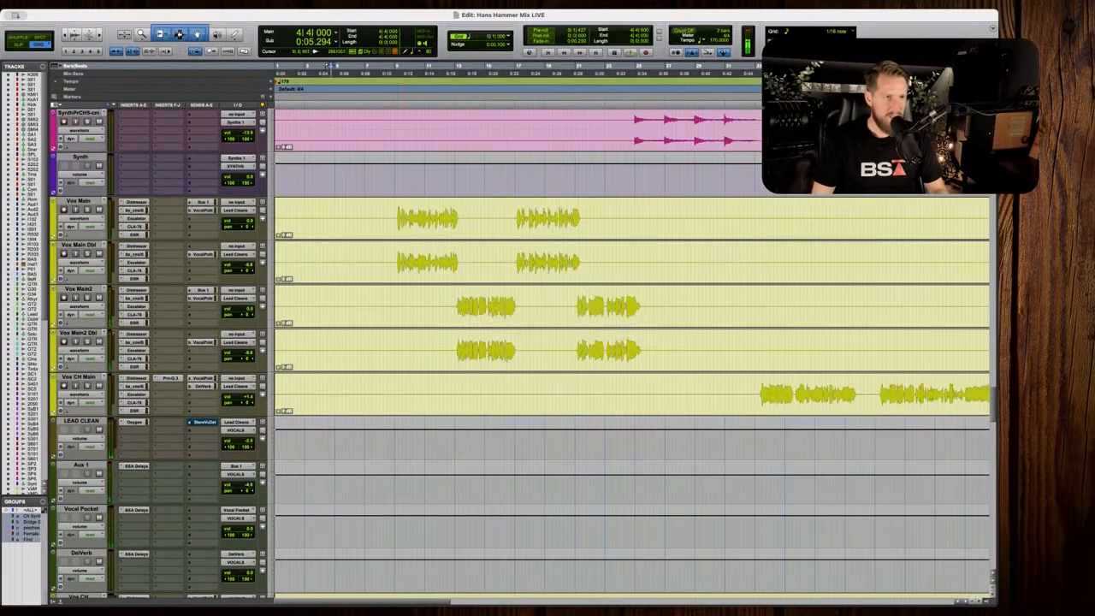
key(super+bracketright)
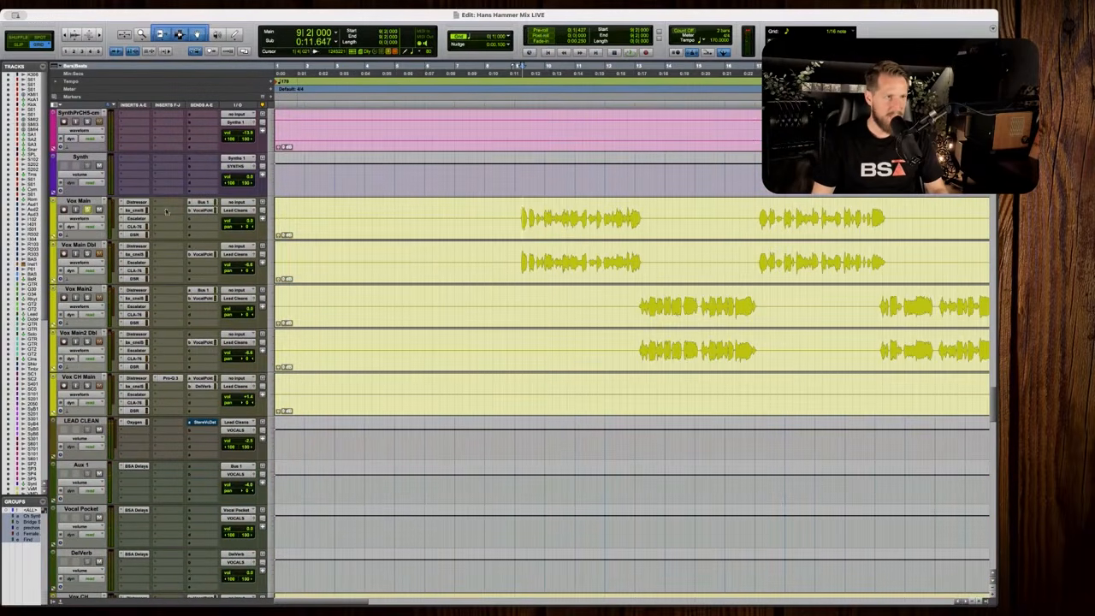
Lower the Vox Main send to Bus 1 to about -17.4 dB while playing the first verse phrase.
click(198, 202)
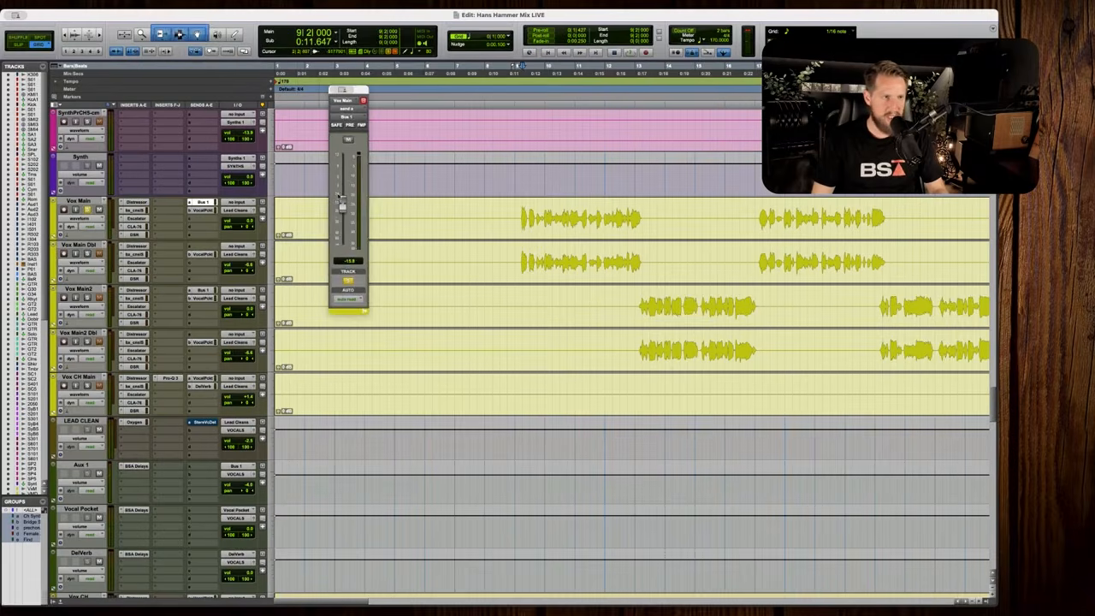
key(space)
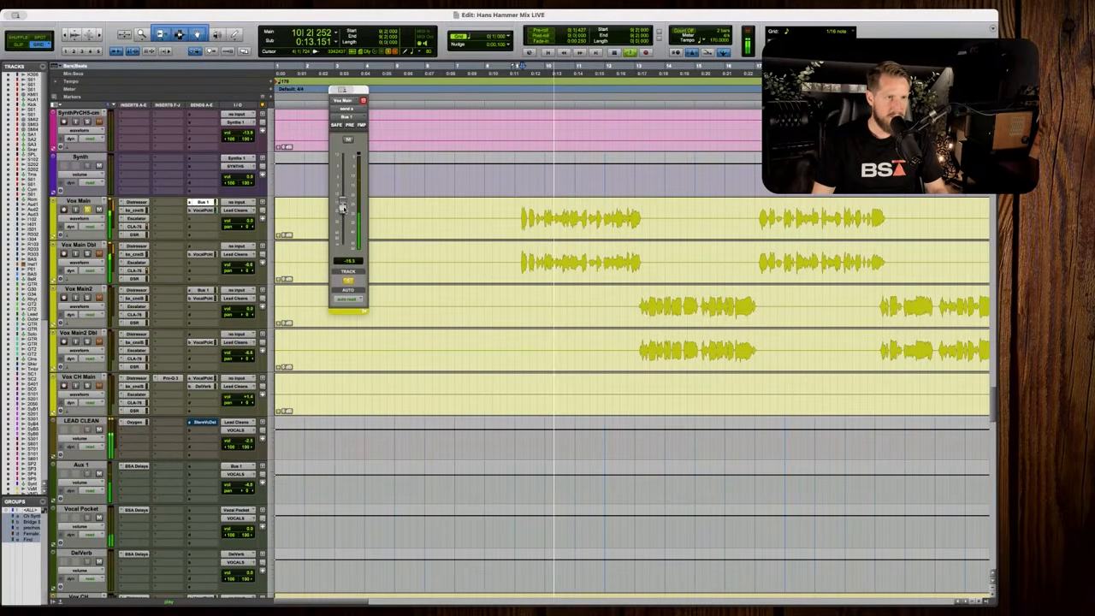
drag(343, 209, 343, 211)
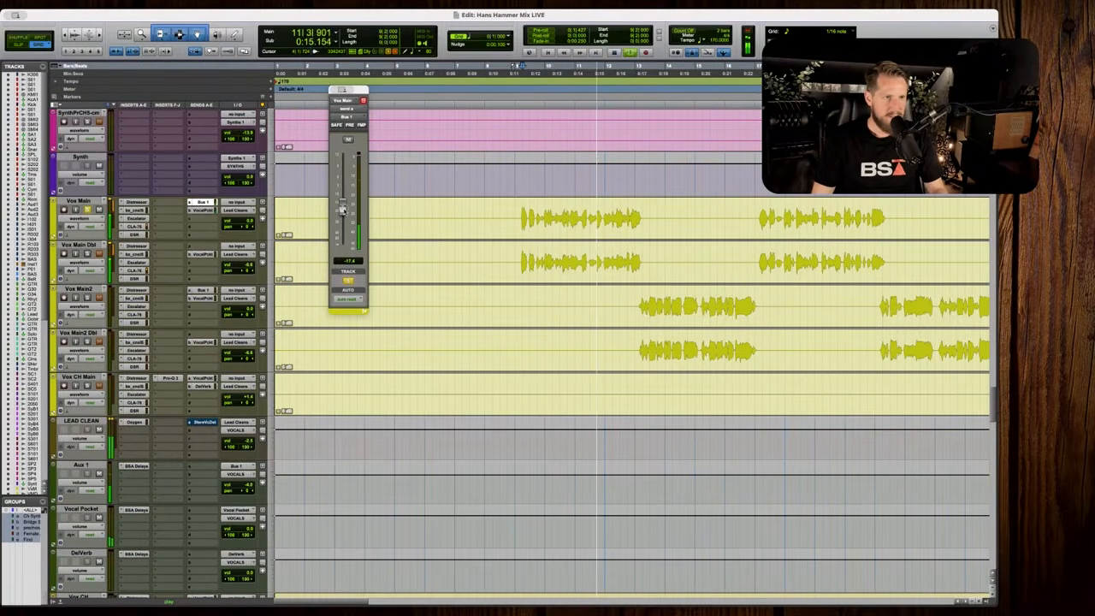
key(space)
Check the Vox Main send to Vocal Pocket and listen to the verse vocals in the full mix from bar 9.
click(201, 211)
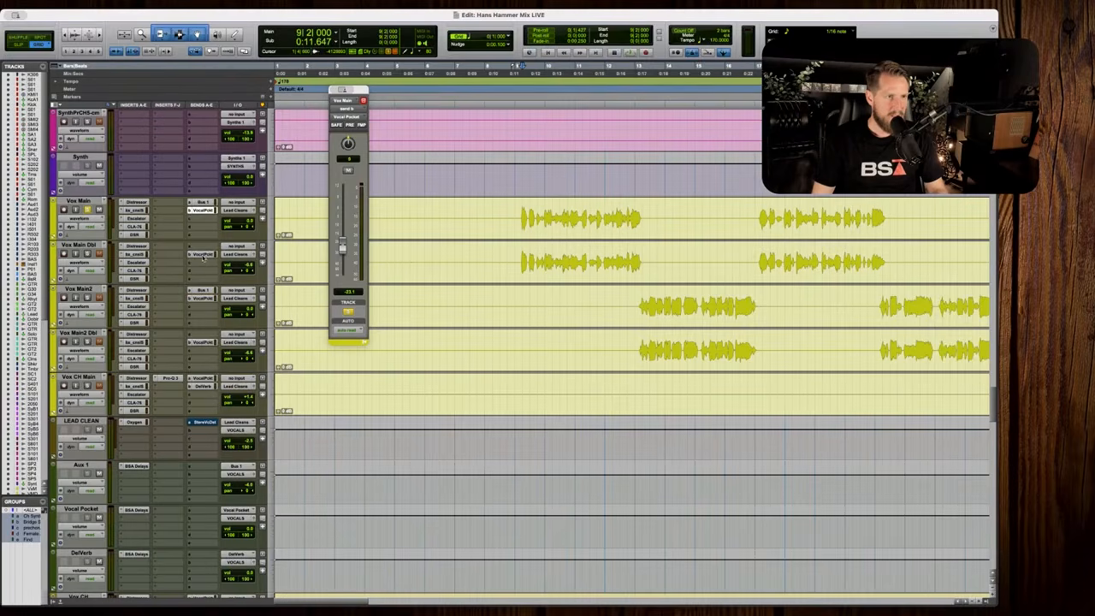
key(space)
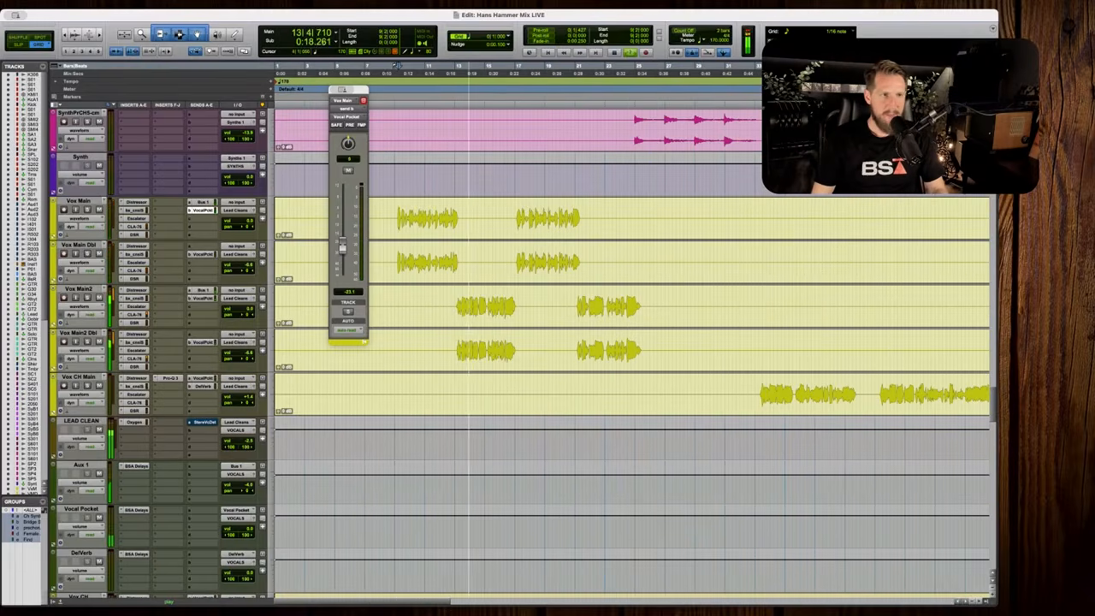
click(342, 90)
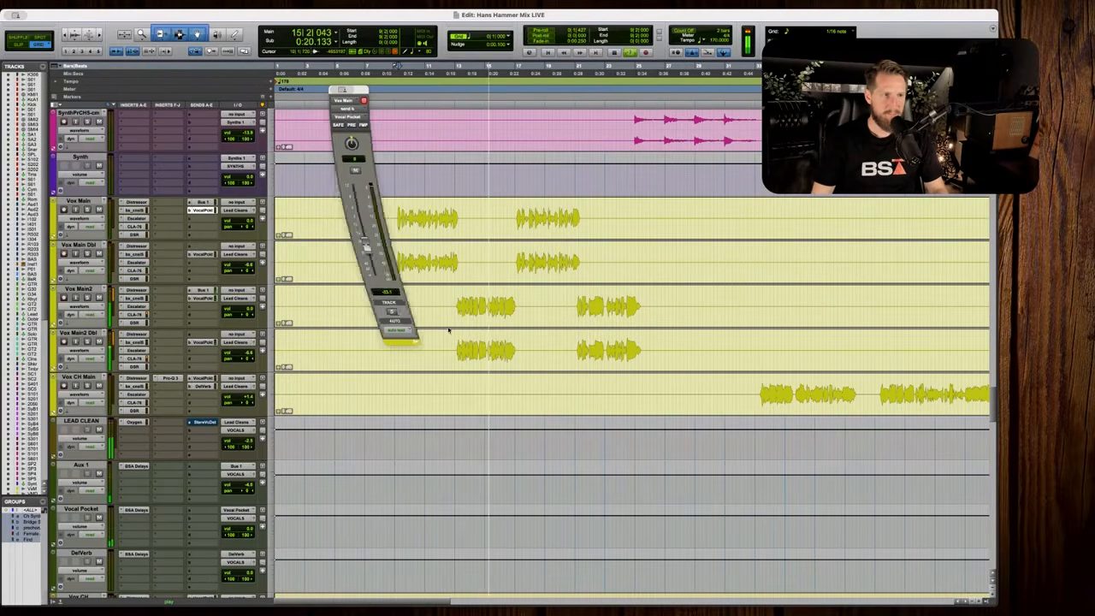
scroll(452, 328, down, 3)
scroll(453, 329, right, 1)
scroll(455, 332, up, 3)
key(r)
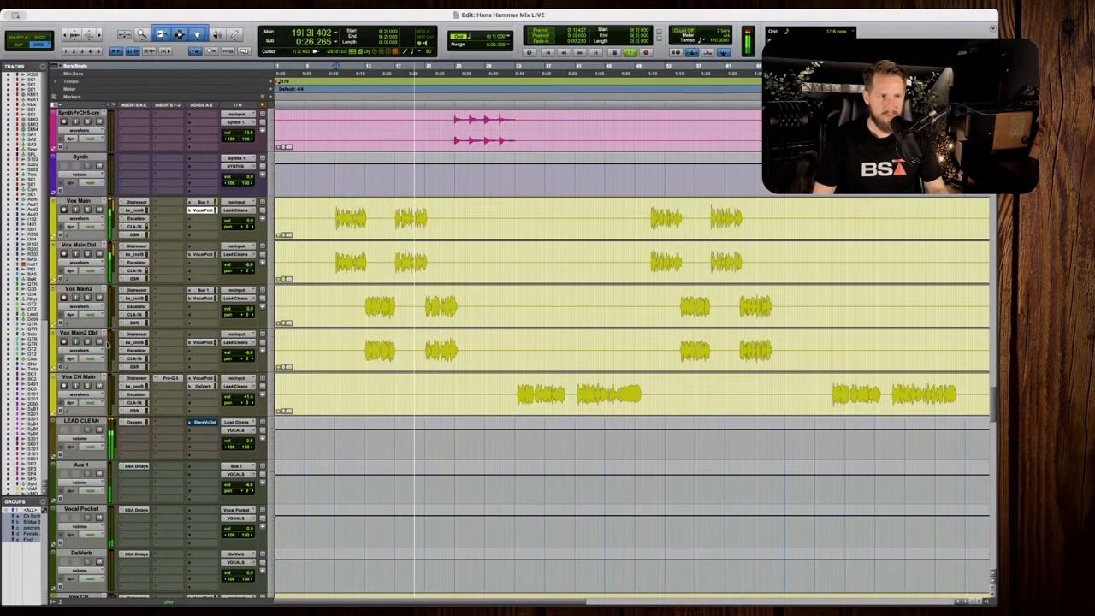
key(space)
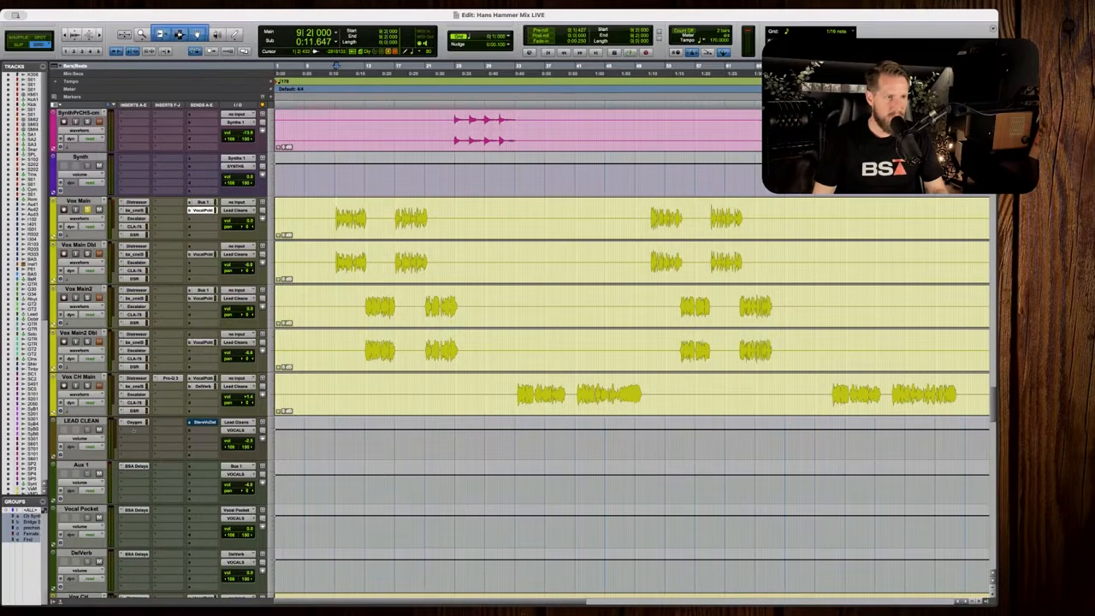
Insert the bx_console SSL 4000 E on the LEAD CLEAN bus, and select and solo the four verse vocal tracks.
click(133, 430)
mouse_move(162, 430)
click(261, 433)
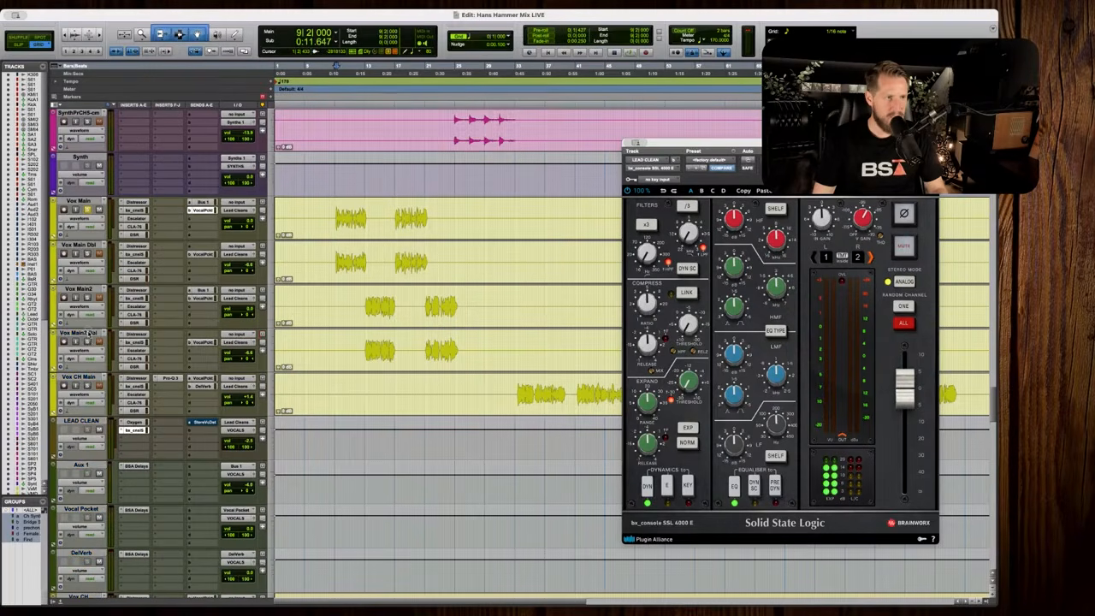
shift+click(85, 203)
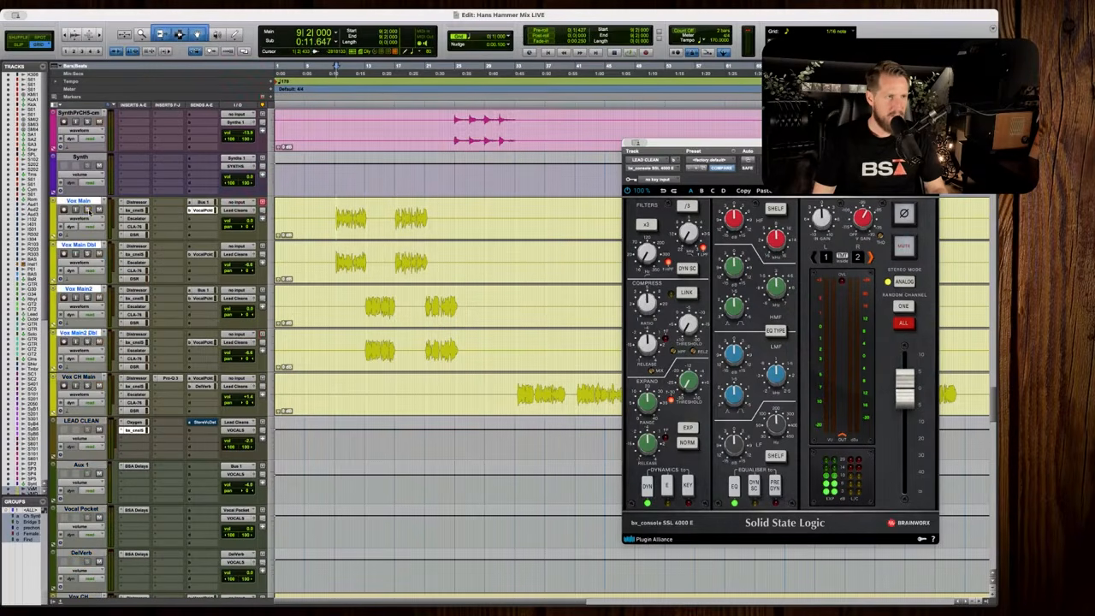
Boost the LMF gain slightly and adjust its frequency in the LEAD CLEAN channel strip while playing the soloed verse vocals.
key(space)
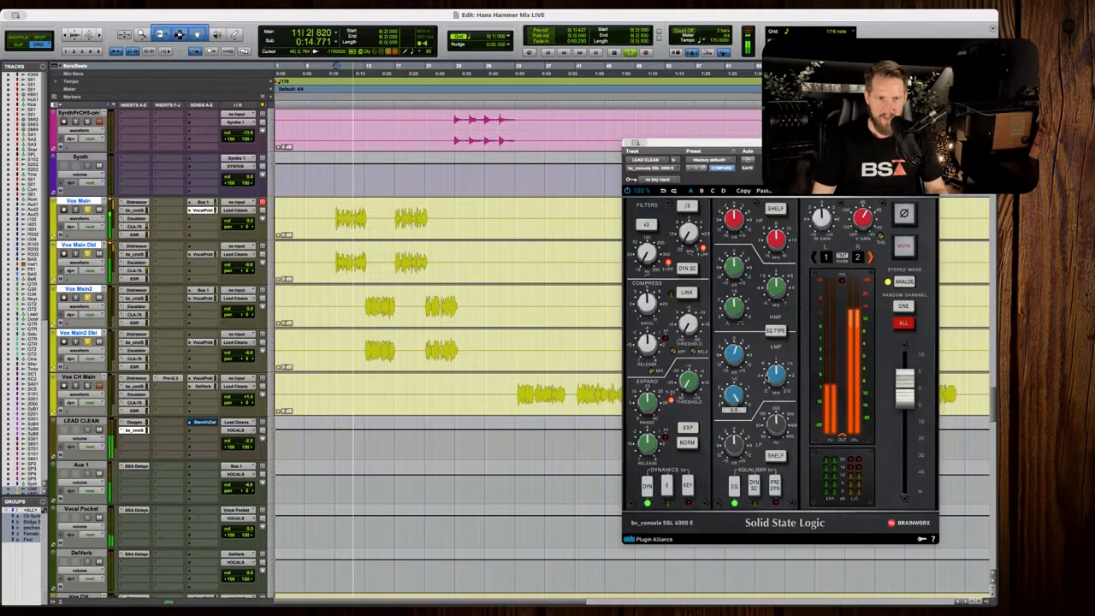
drag(740, 341, 740, 332)
drag(771, 379, 770, 362)
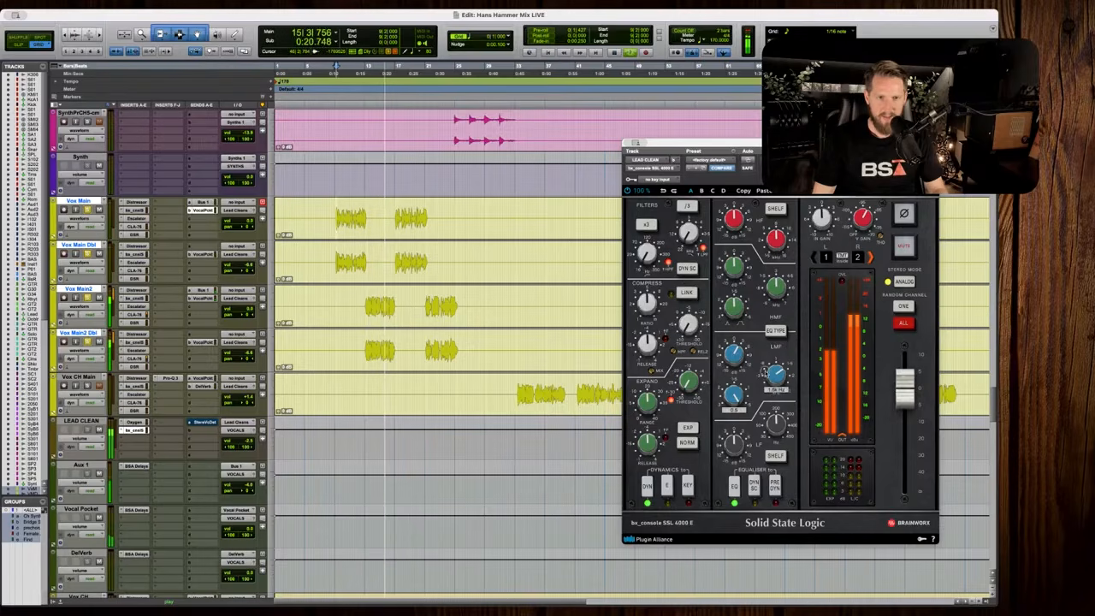
key(space)
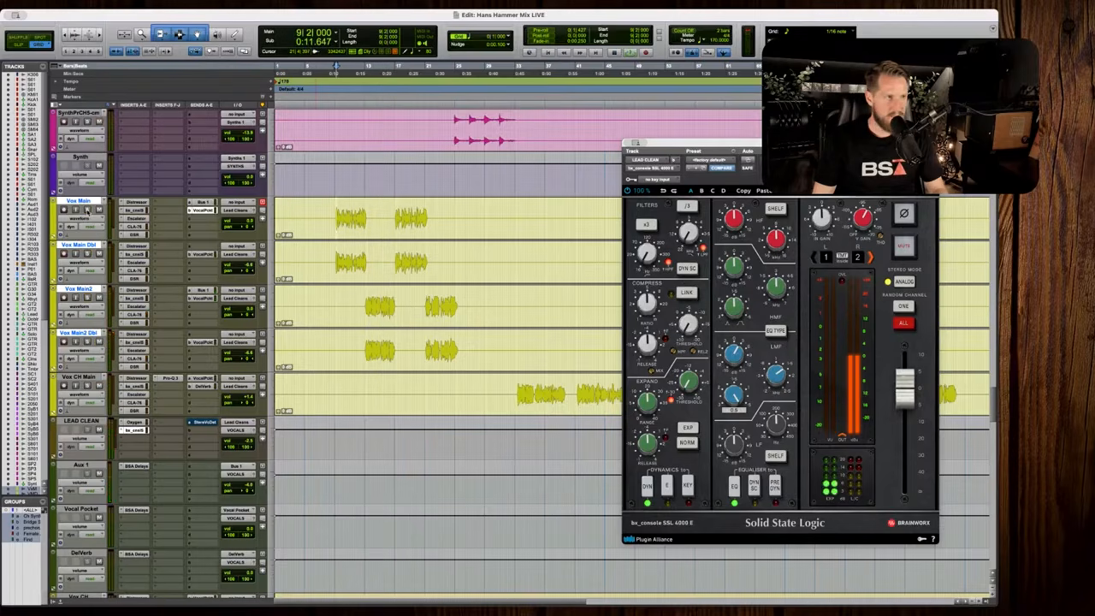
key(space)
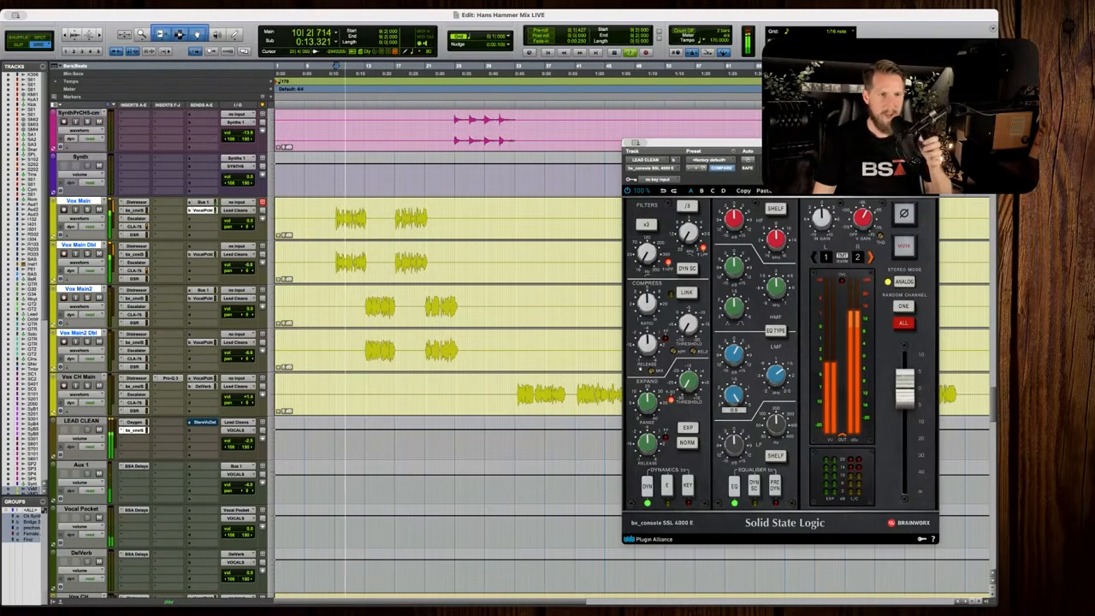
mouse_move(774, 376)
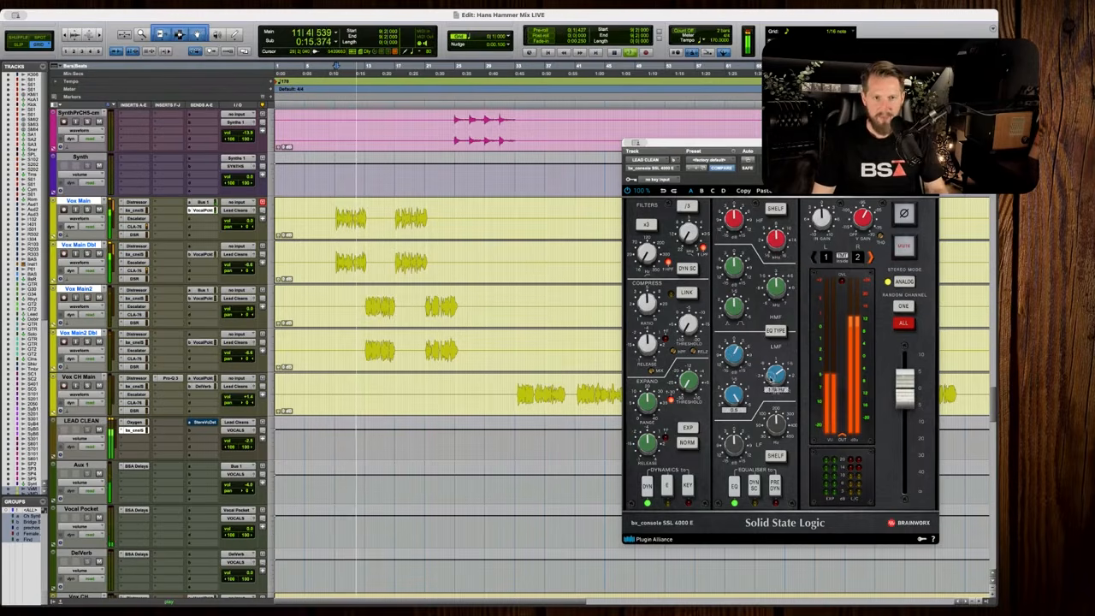
mouse_move(729, 363)
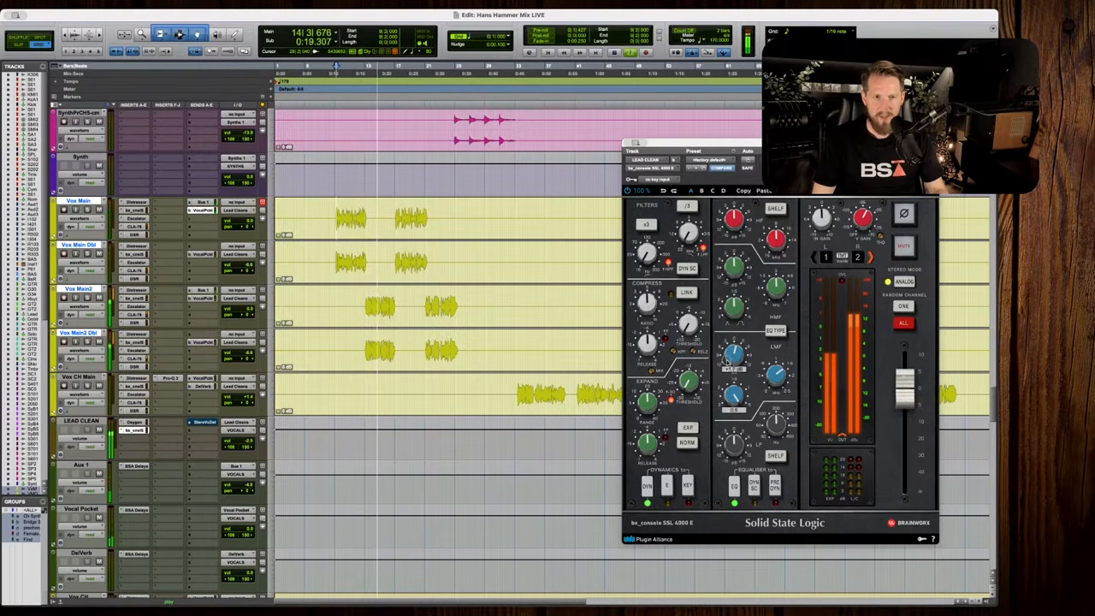
key(space)
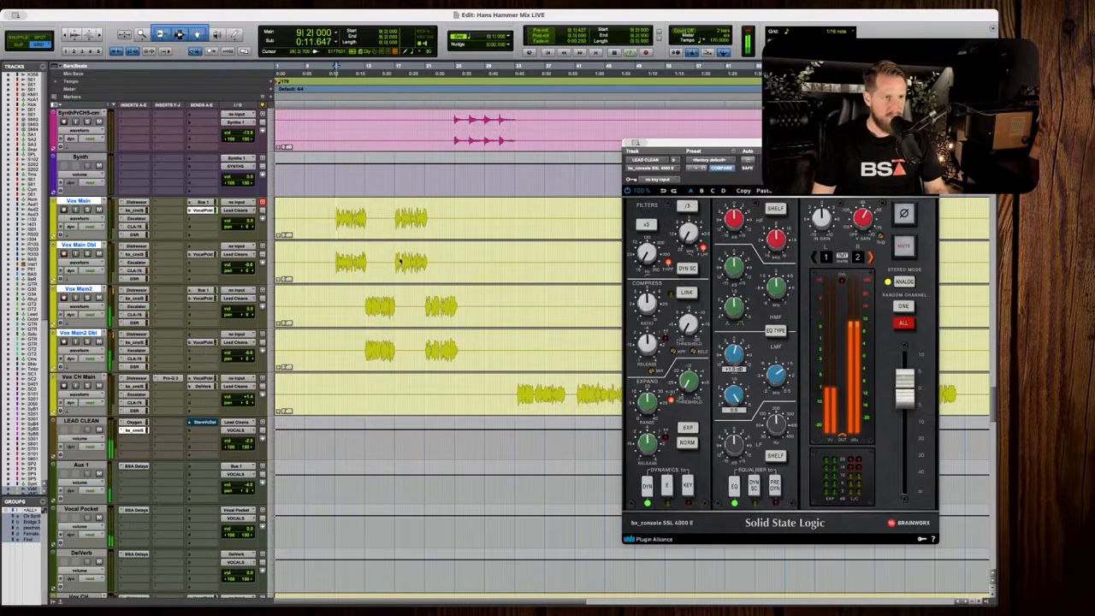
Play the verse in the full mix, examine the guitar, bass and drum tracks, and close the LEAD CLEAN channel strip.
key(space)
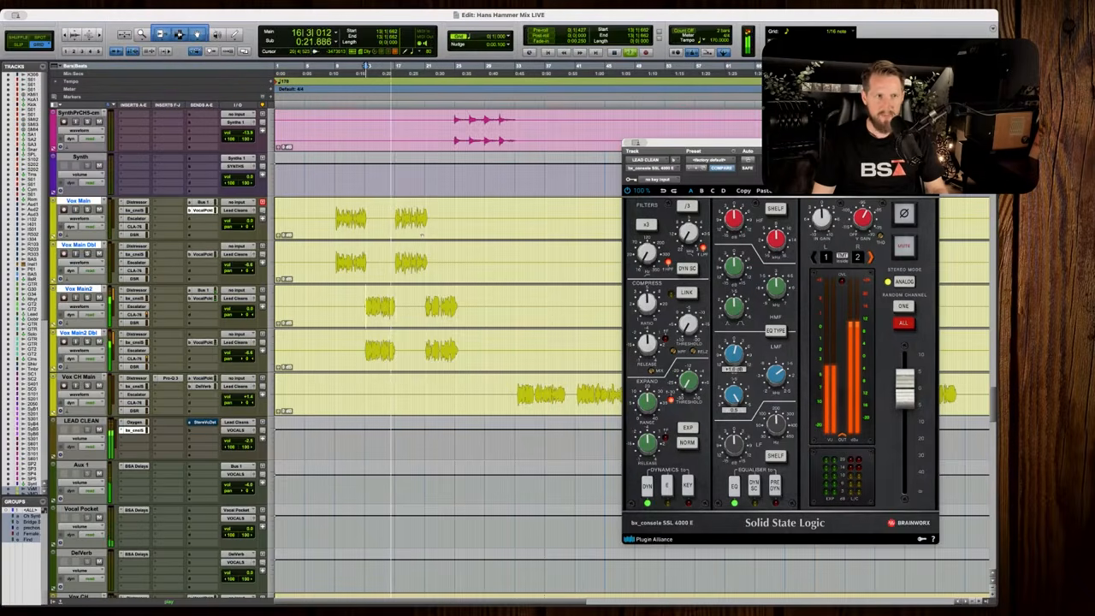
scroll(422, 233, up, 15)
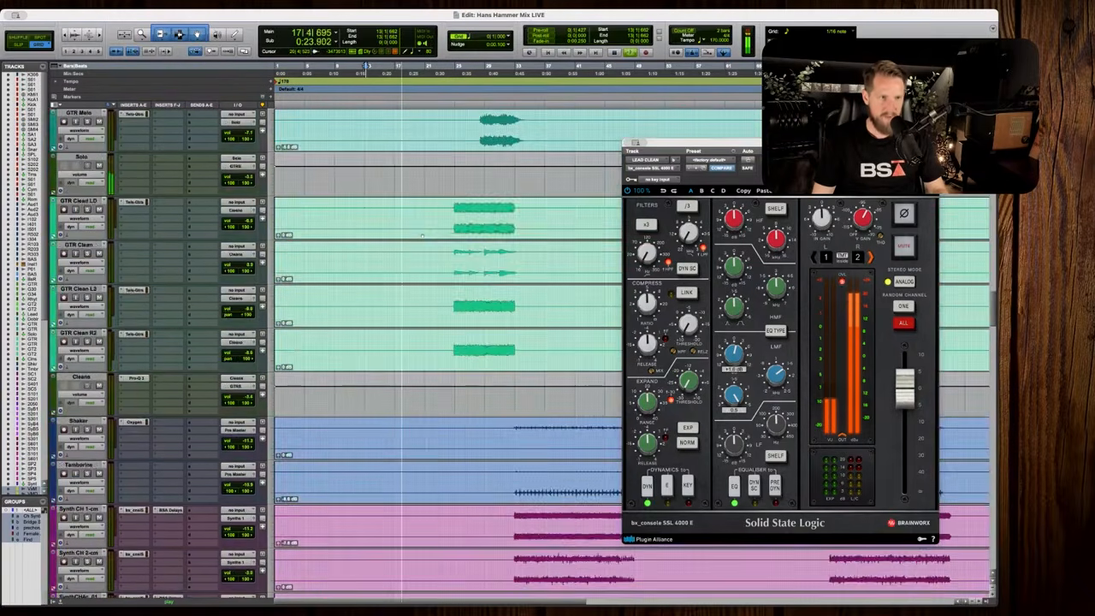
scroll(423, 234, up, 10)
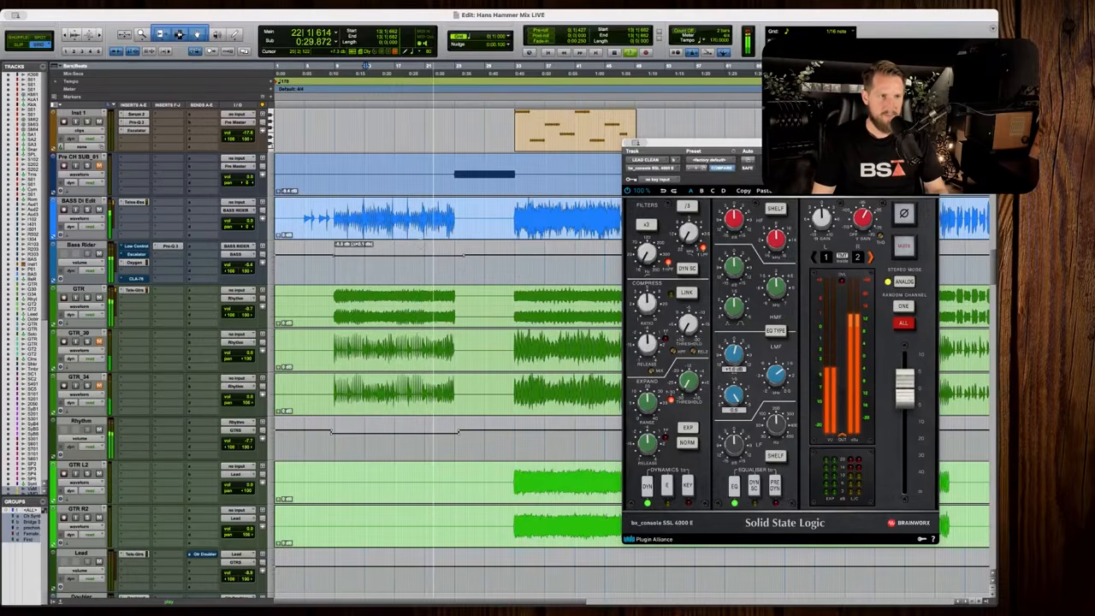
scroll(389, 263, right, 5)
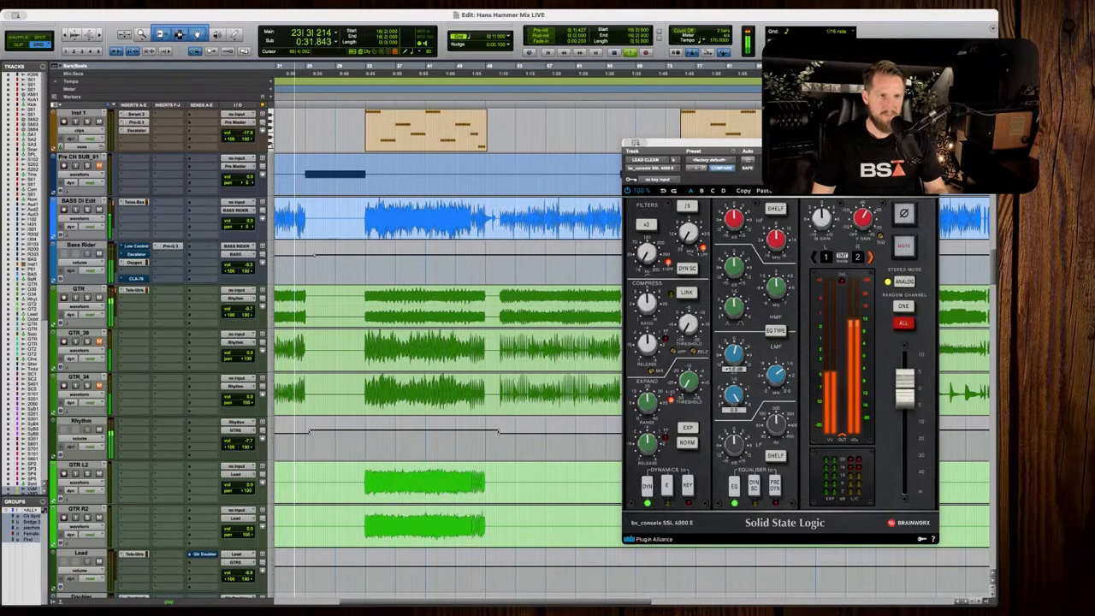
click(635, 143)
scroll(513, 171, left, 5)
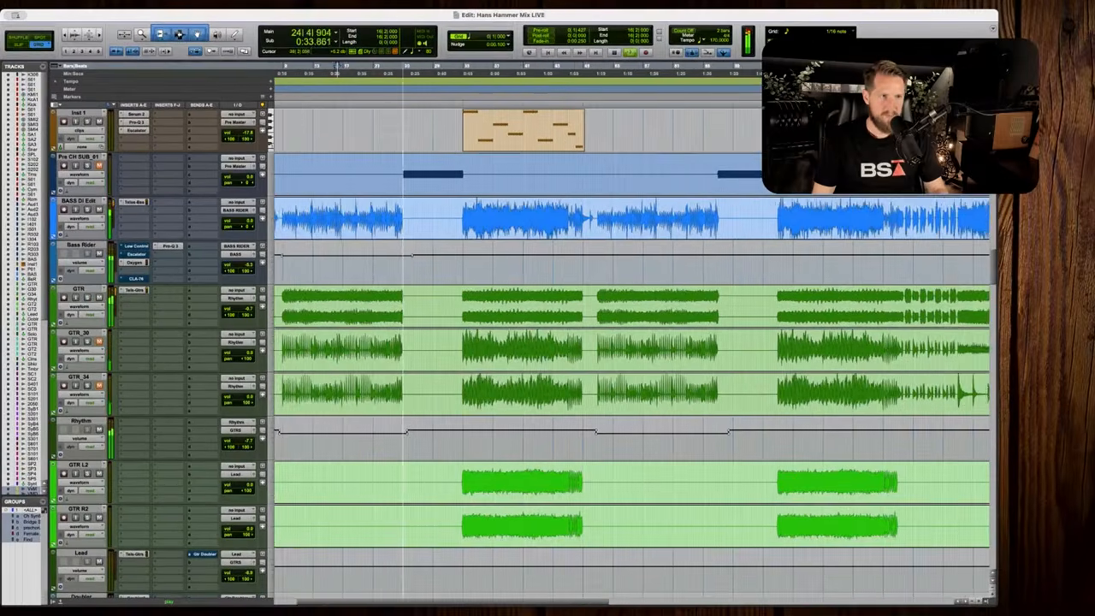
scroll(428, 128, up, 3)
scroll(493, 308, up, 15)
key(space)
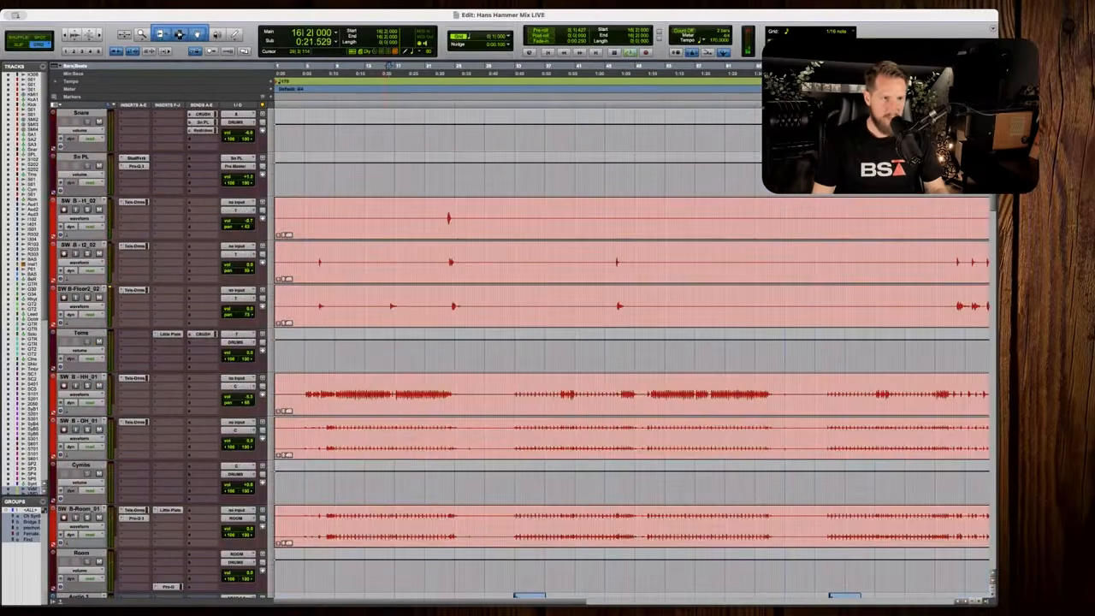
Lower the volume automation on the Toms track from bar 23 to bar 30 while playing the fill.
key(t)
key(t)
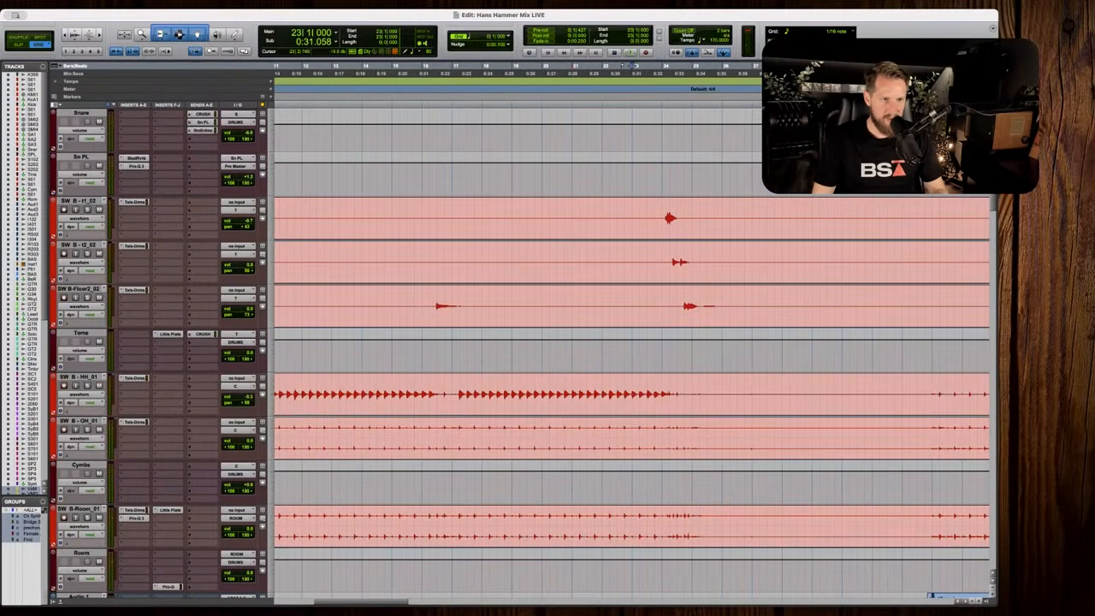
drag(633, 355, 850, 355)
key(space)
drag(778, 334, 777, 339)
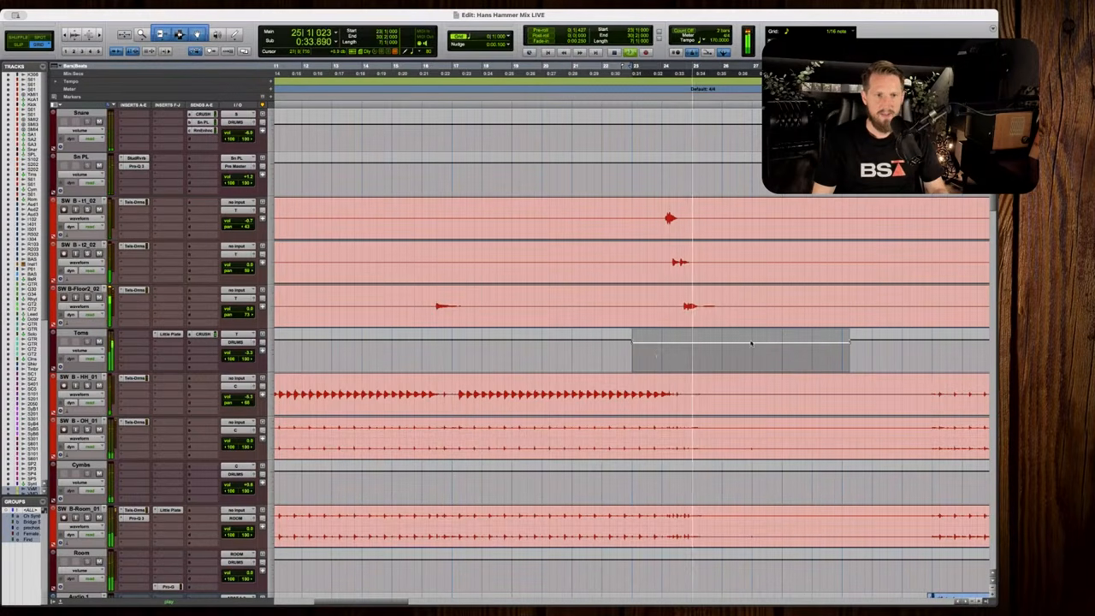
key(space)
click(658, 354)
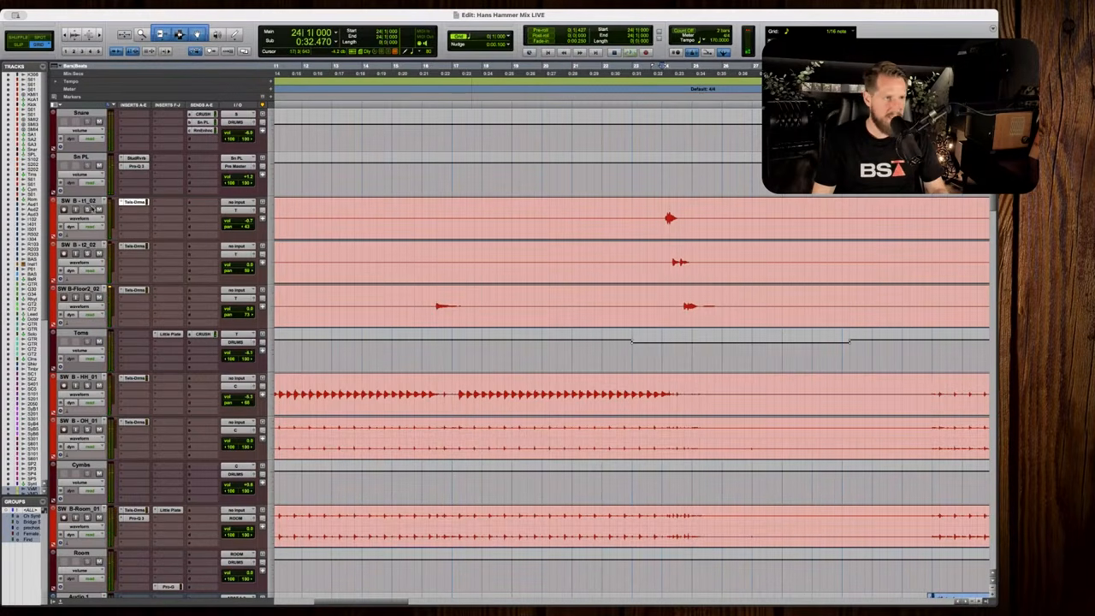
Check the plug-in on the first tom track, insert Oxygen on the Toms bus and raise its amount to 30 during playback.
click(134, 202)
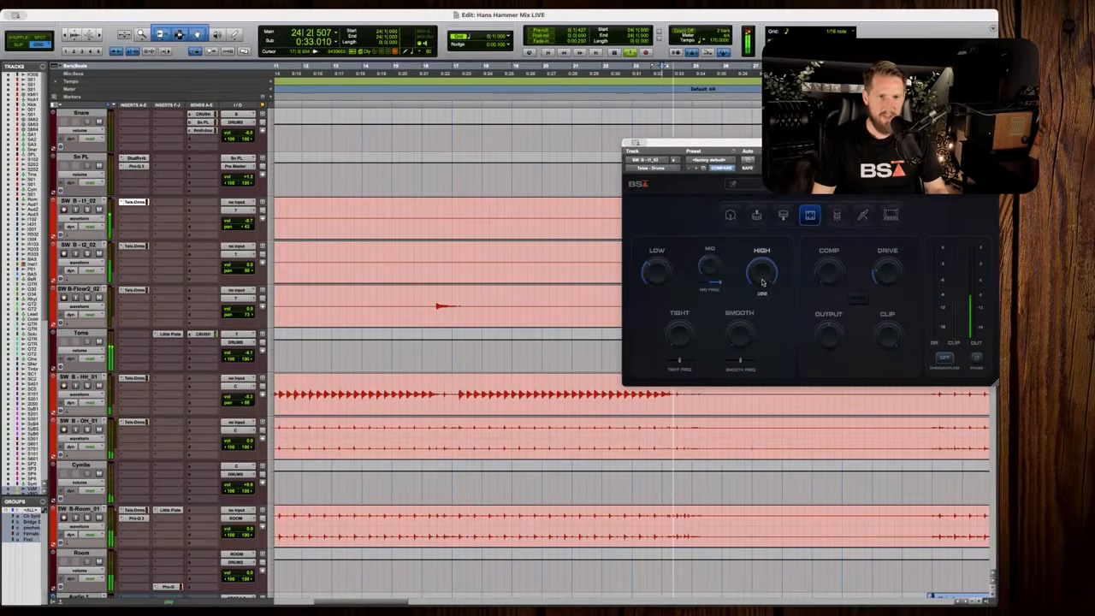
key(space)
click(128, 335)
mouse_move(162, 335)
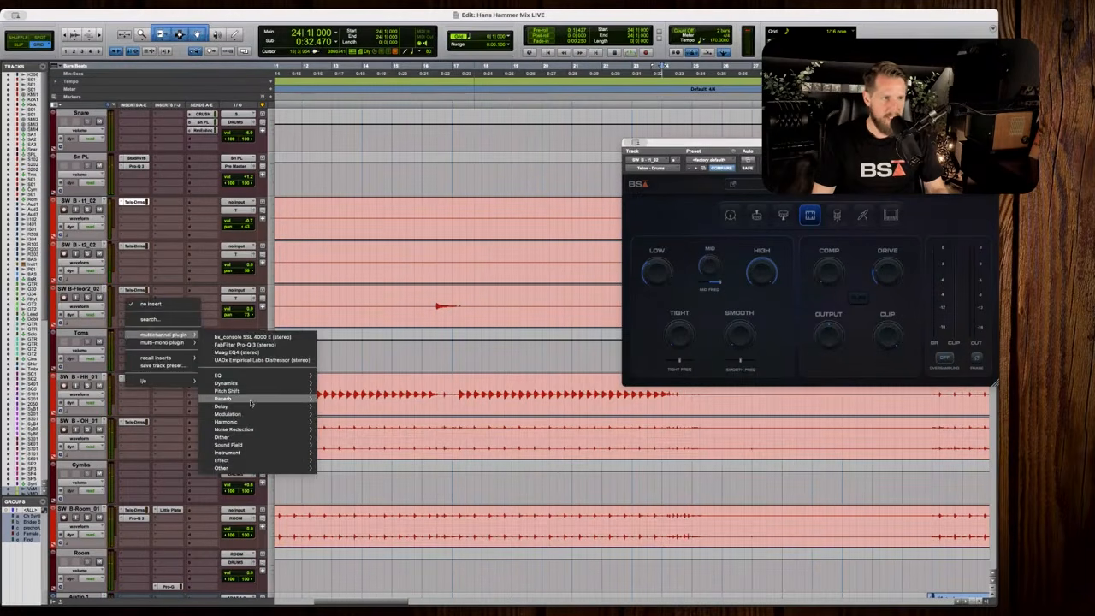
mouse_move(241, 423)
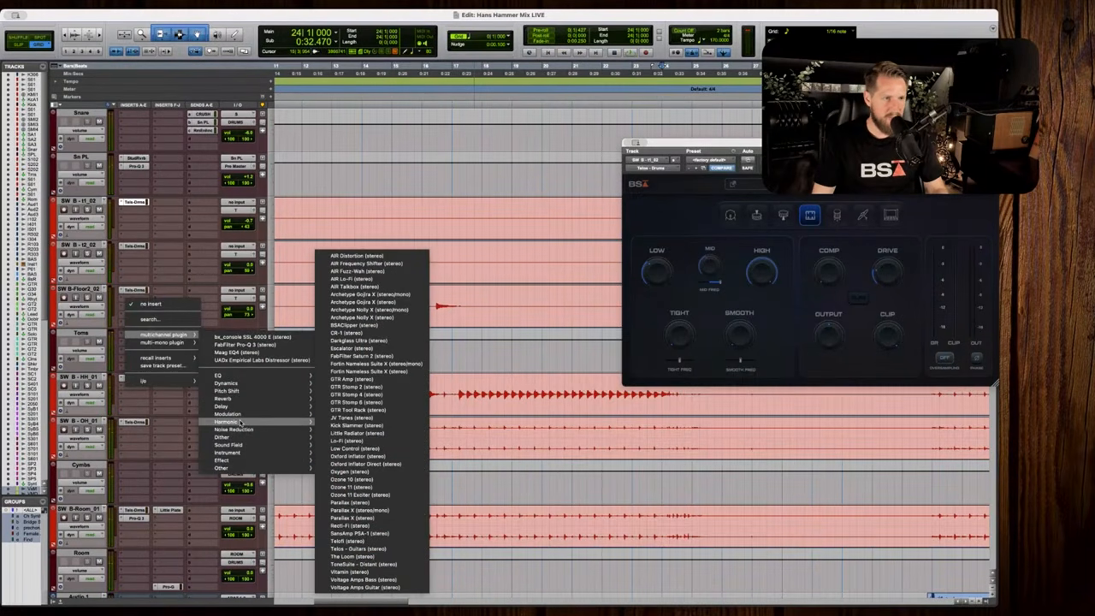
click(355, 471)
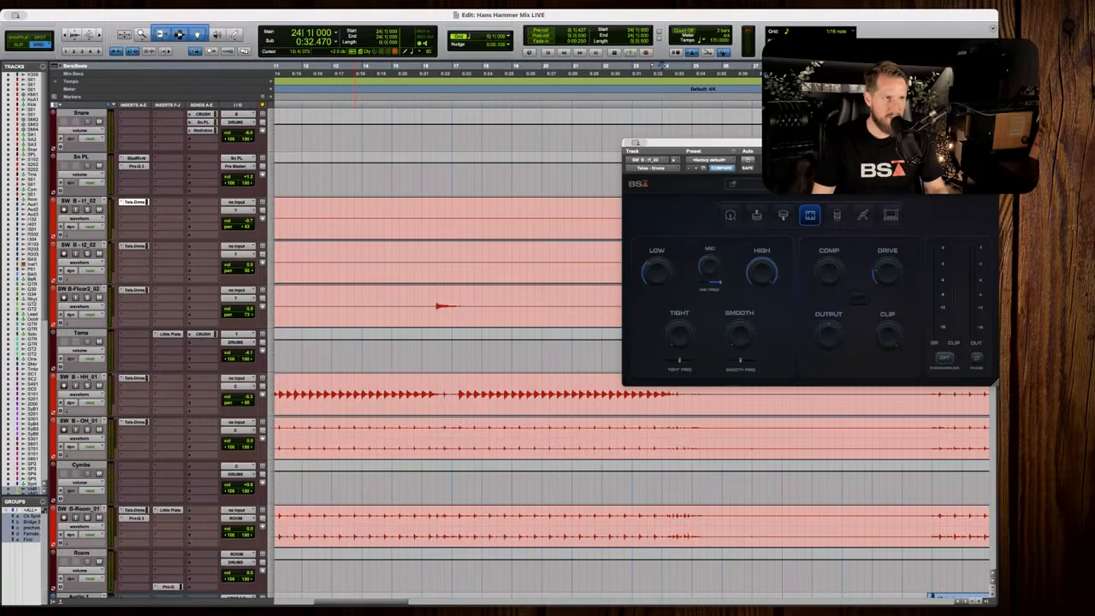
key(space)
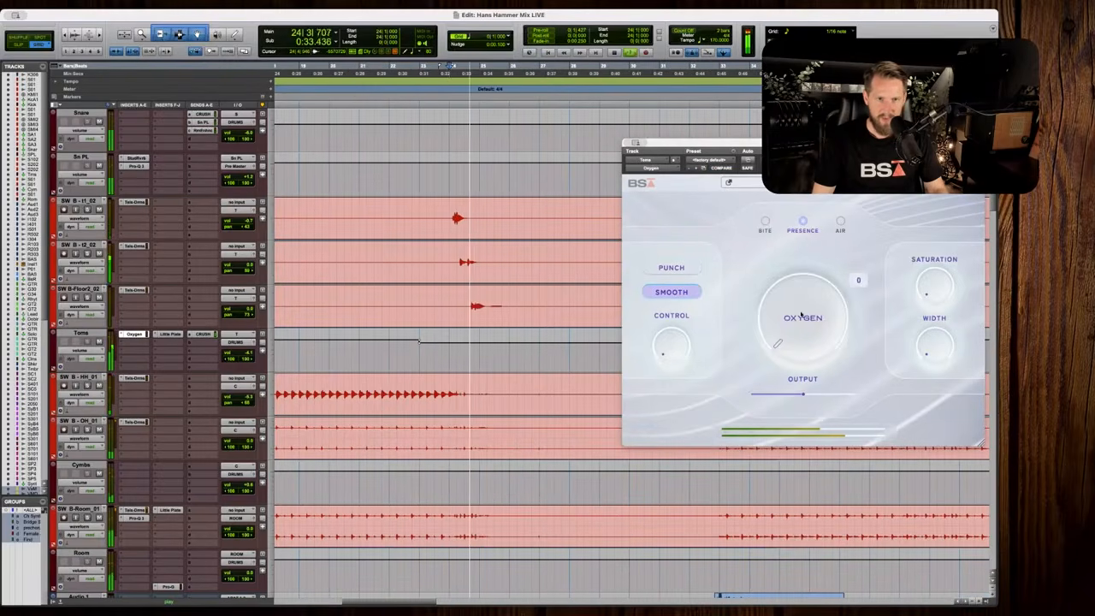
drag(801, 316, 789, 311)
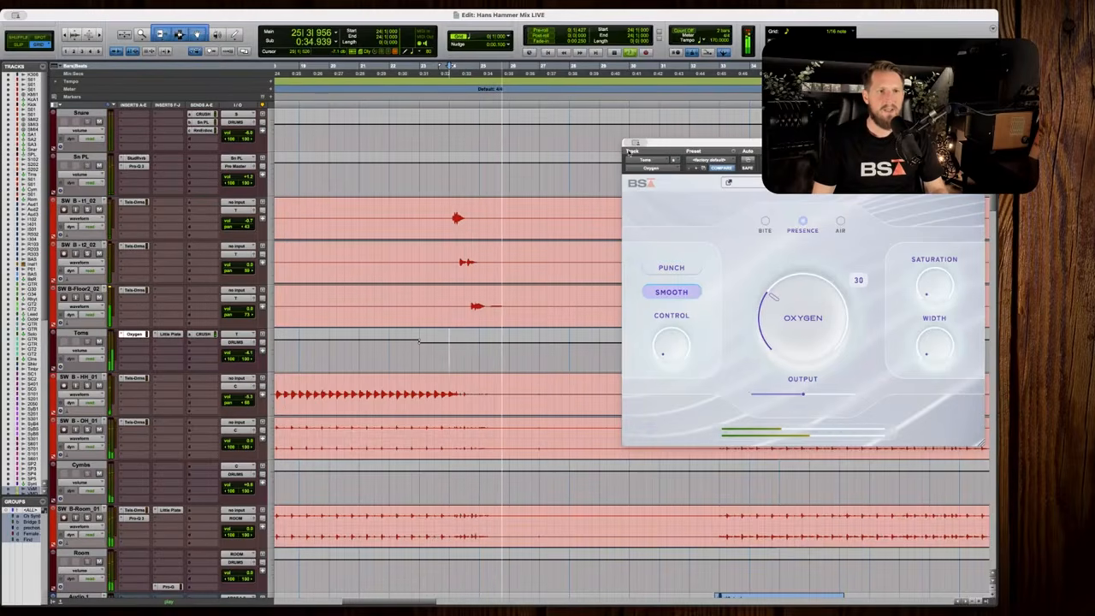
key(space)
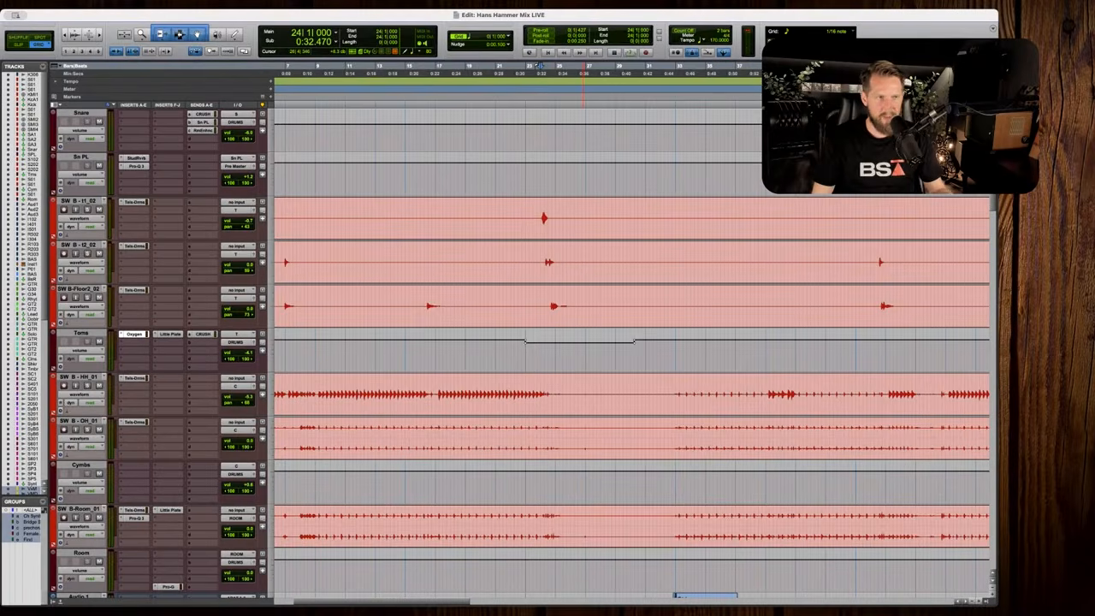
Play the song from bar 24 and examine the impact, bass, guitar and vocal tracks through the pre-chorus into the chorus.
key(space)
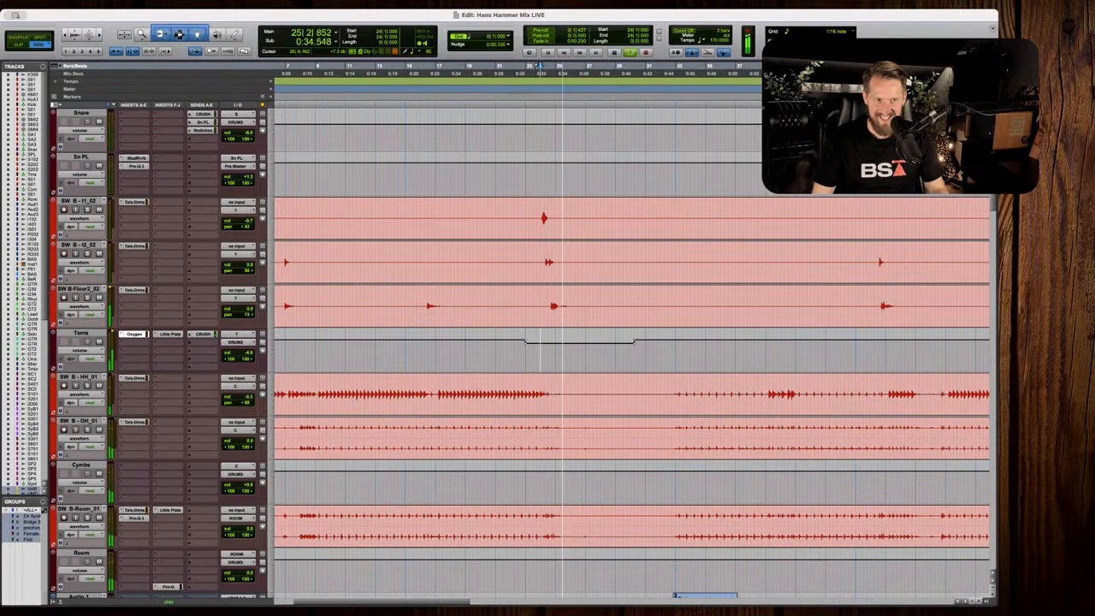
scroll(560, 351, down, 15)
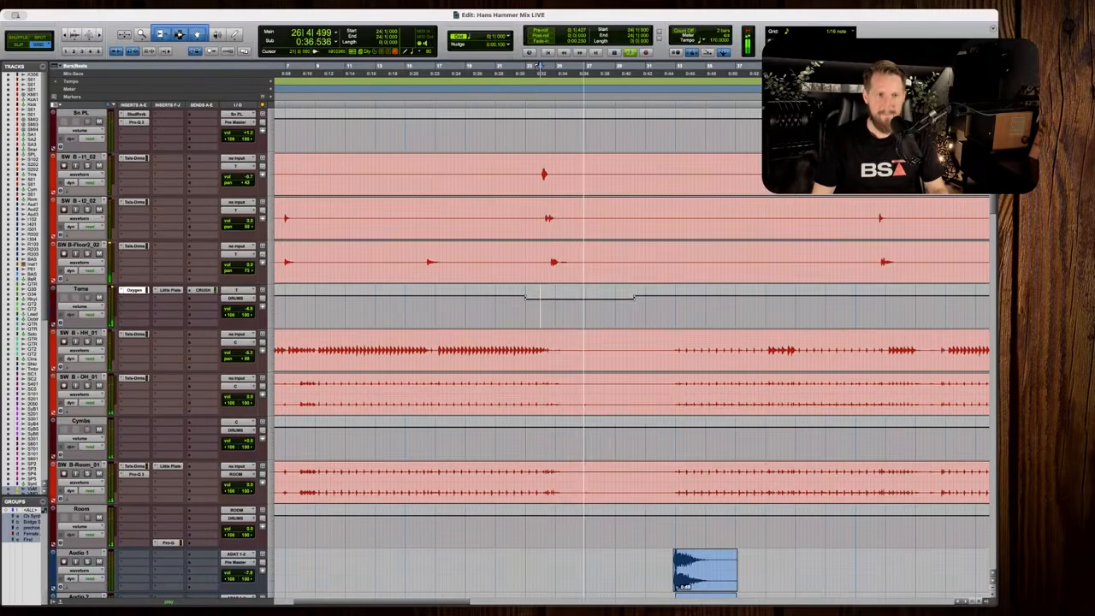
scroll(560, 351, down, 10)
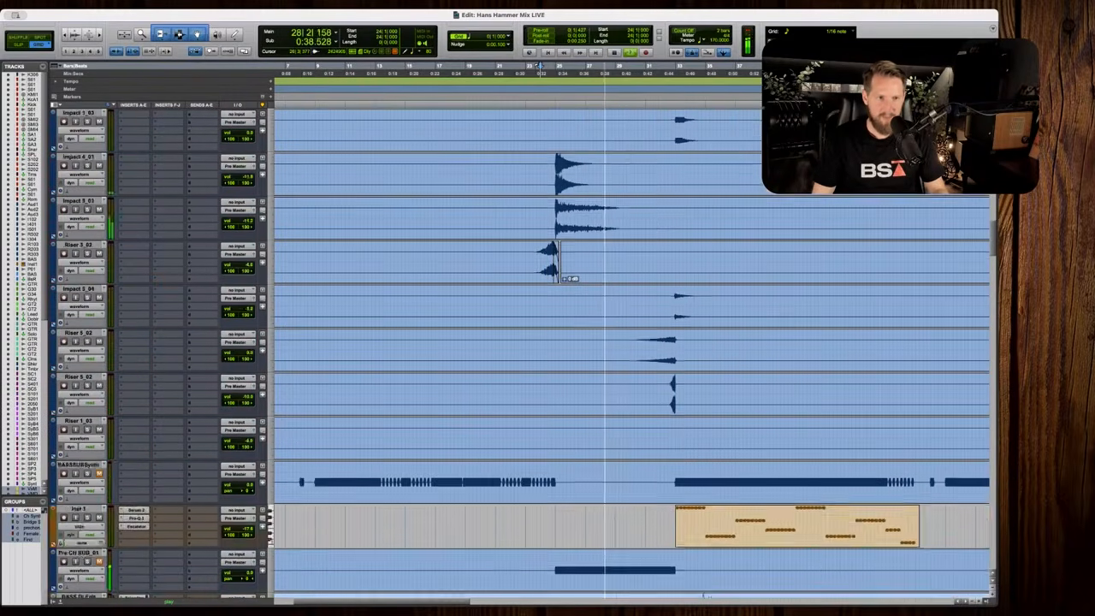
scroll(633, 350, down, 20)
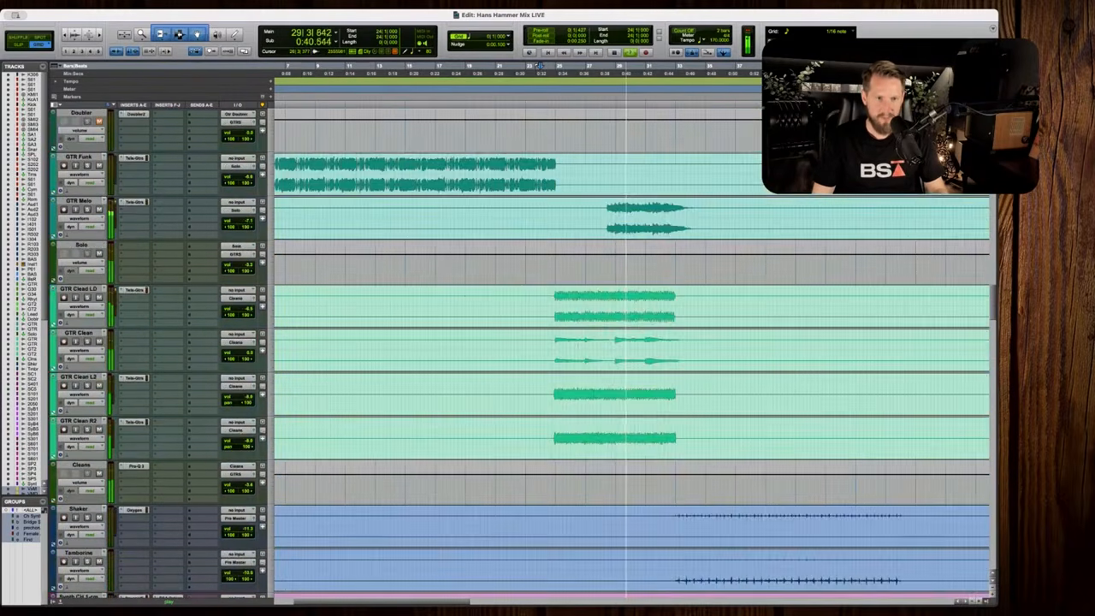
scroll(633, 351, down, 15)
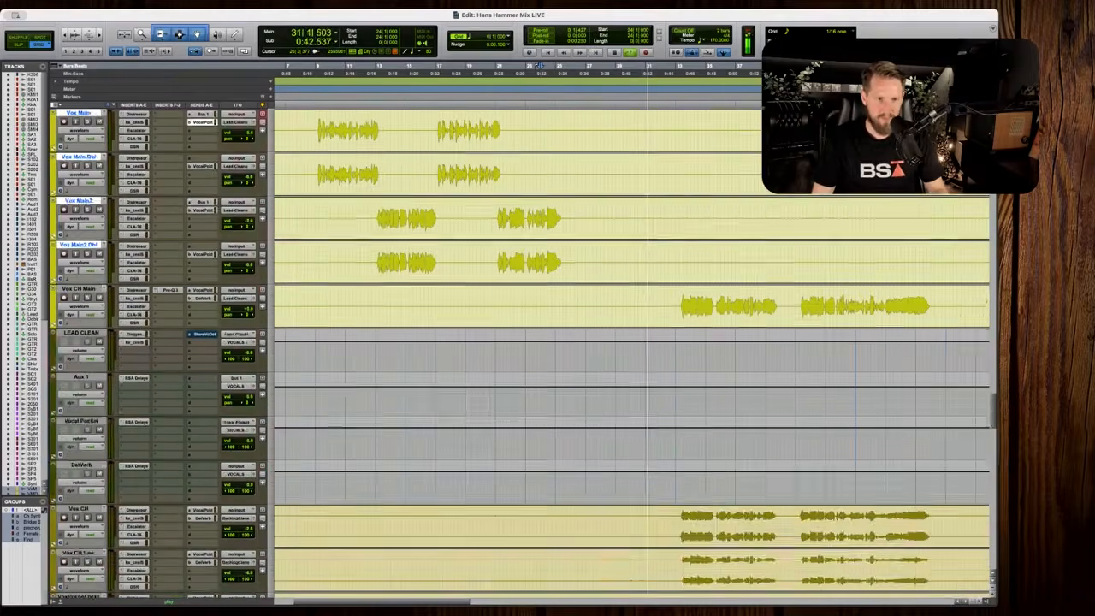
drag(592, 211, 725, 260)
click(408, 214)
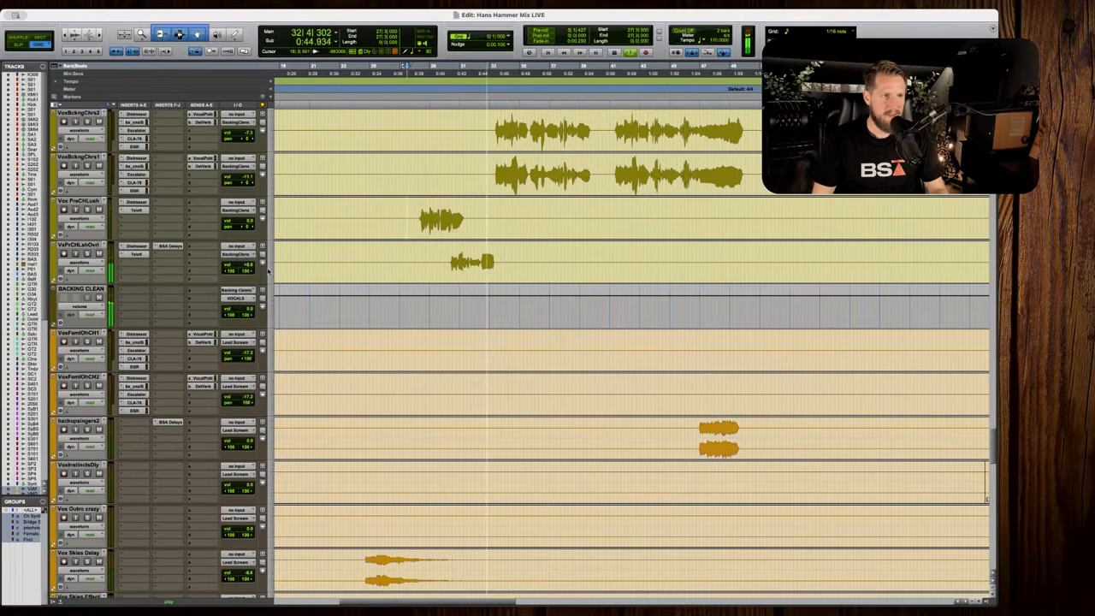
scroll(438, 282, right, 1)
scroll(438, 283, up, 1)
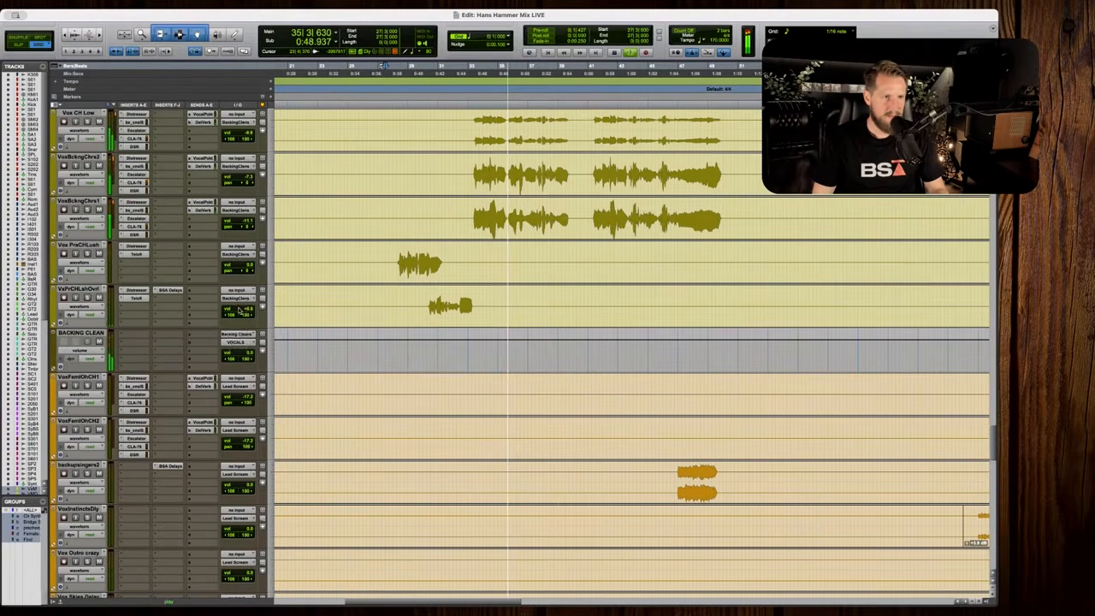
Raise the Vox CH Main send to DelVerb while playing the chorus vocal, and close the send window.
scroll(373, 314, up, 5)
click(458, 296)
key(space)
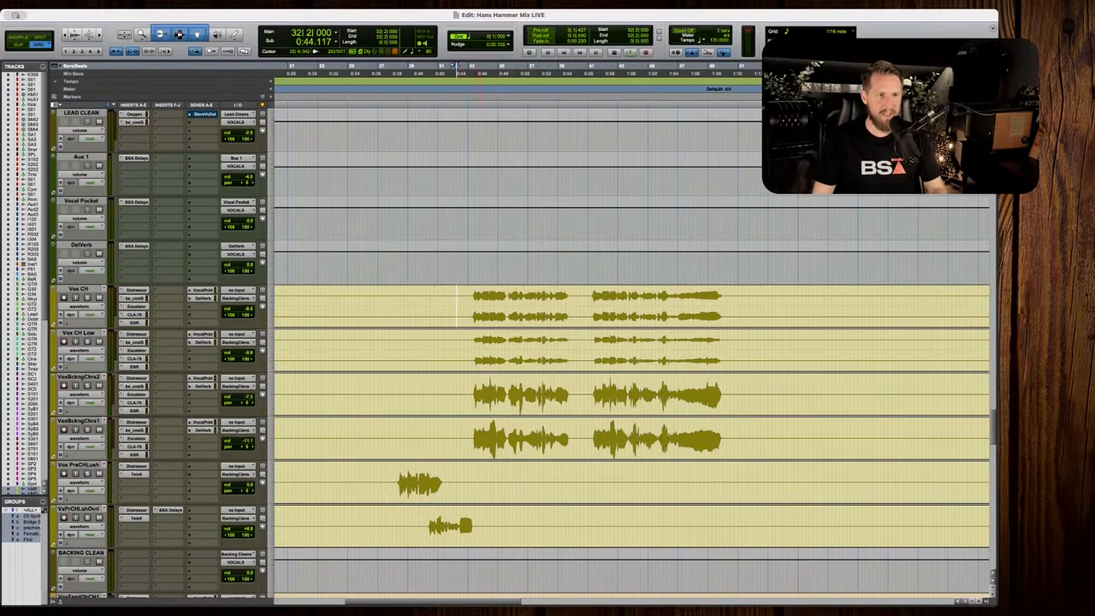
scroll(631, 342, up, 6)
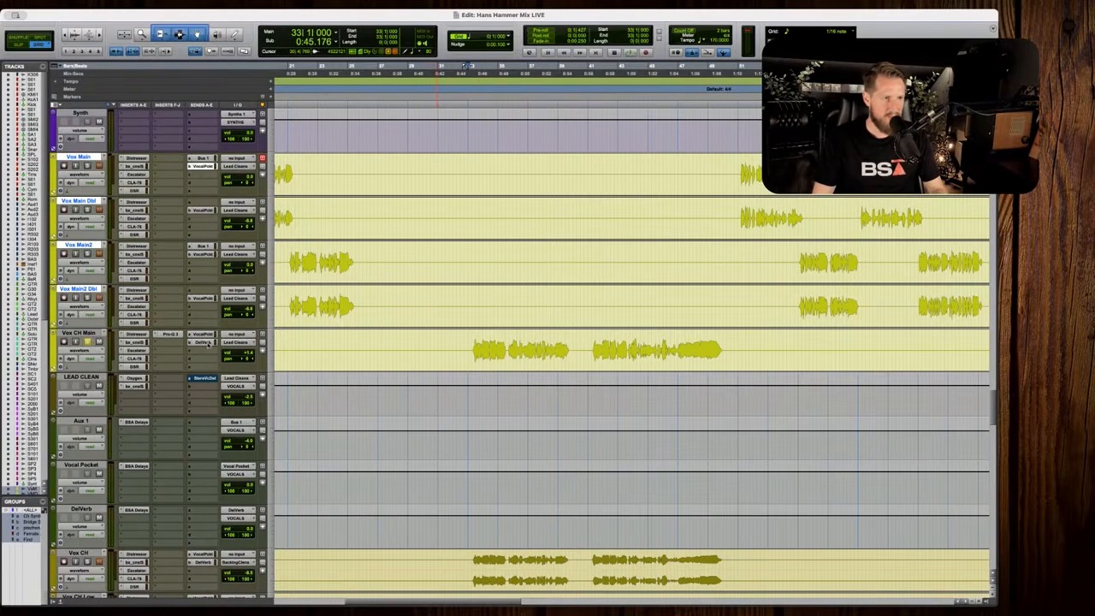
click(208, 343)
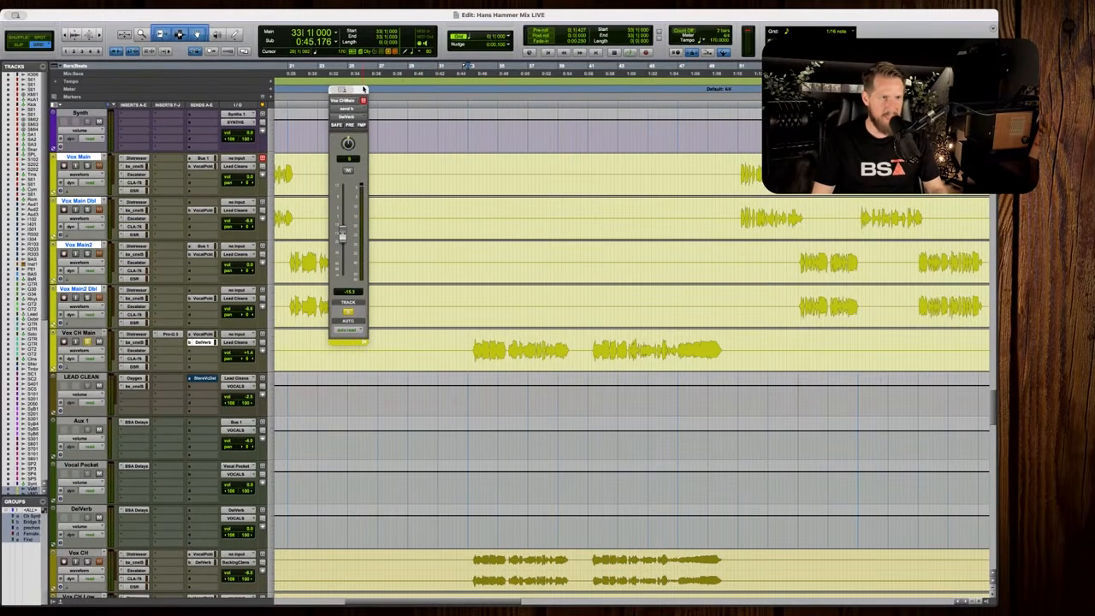
drag(363, 88, 675, 110)
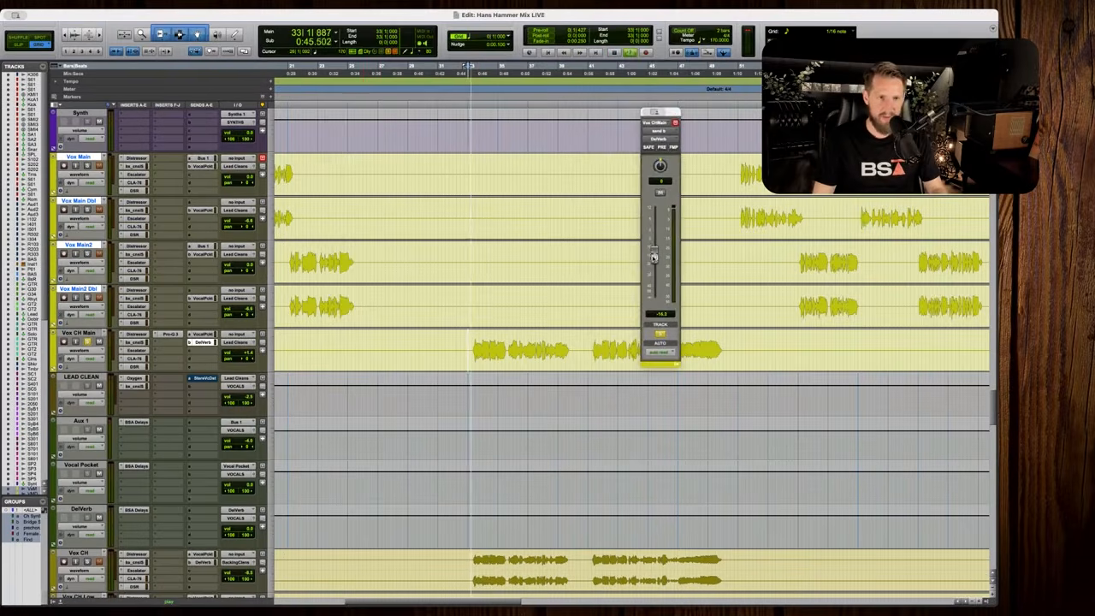
drag(654, 257, 654, 245)
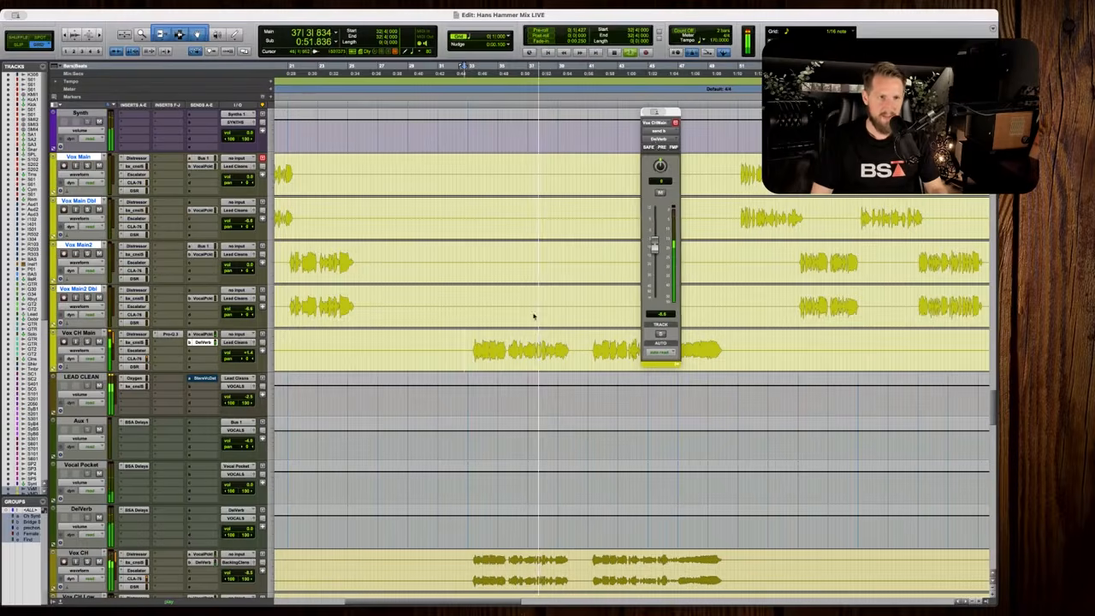
key(super+w)
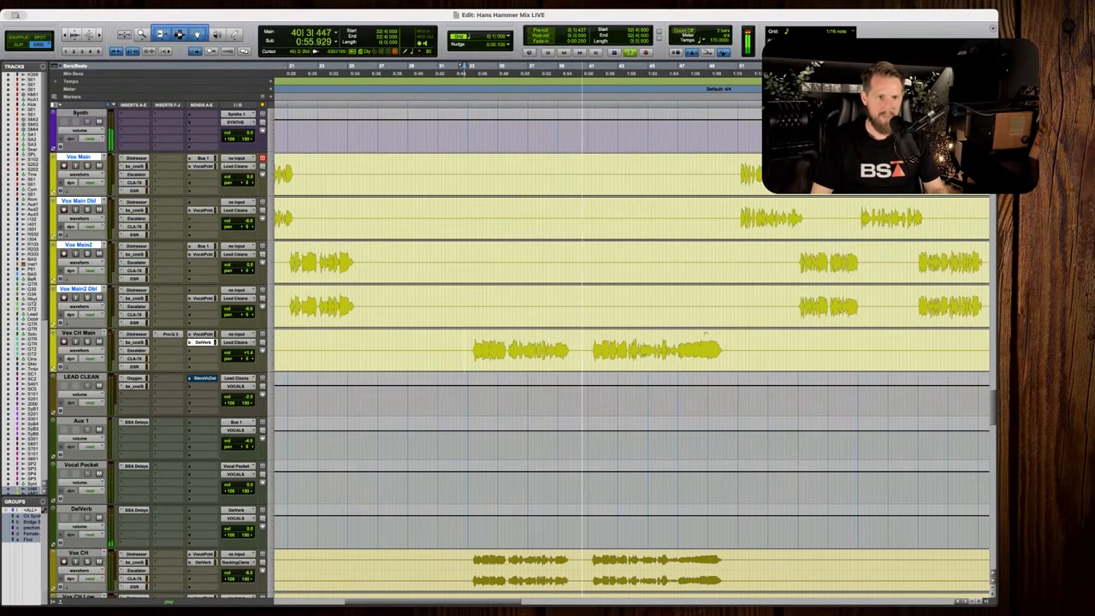
Open Pro-Q 3 on the Nananan bus and shift its boost band down to about 810 Hz while playing the Na Choir part.
scroll(578, 346, up, 8)
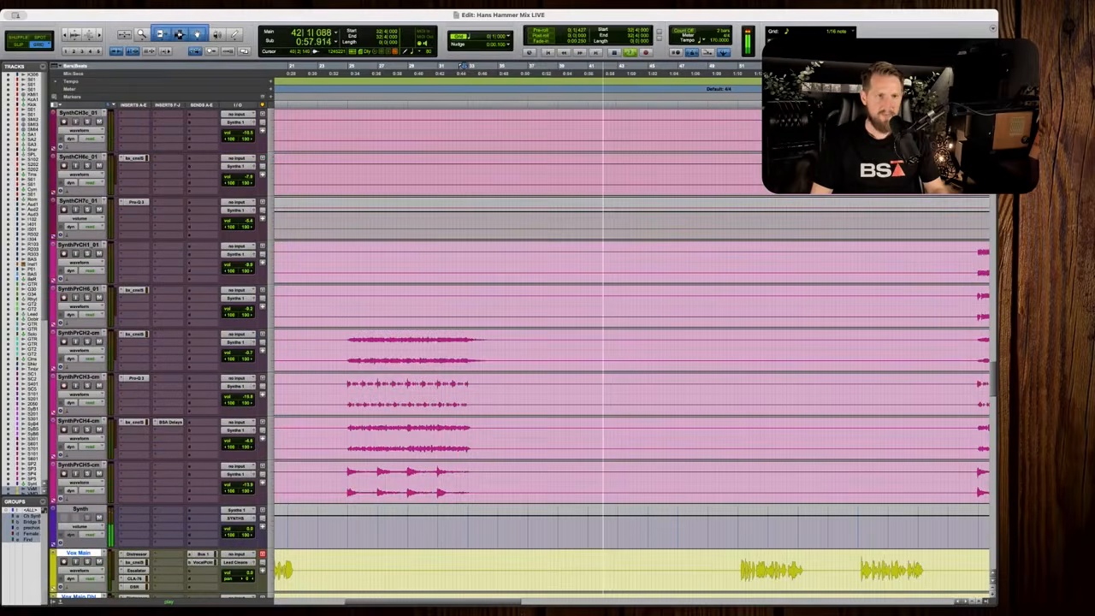
scroll(578, 346, down, 8)
scroll(577, 346, down, 5)
key(space)
scroll(632, 351, down, 12)
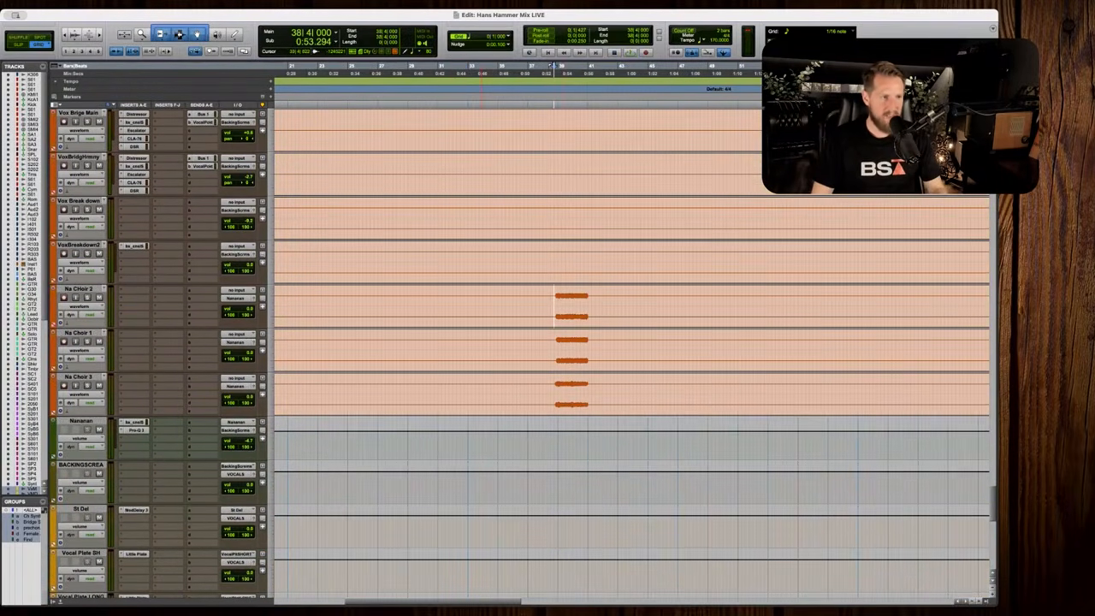
click(137, 431)
key(space)
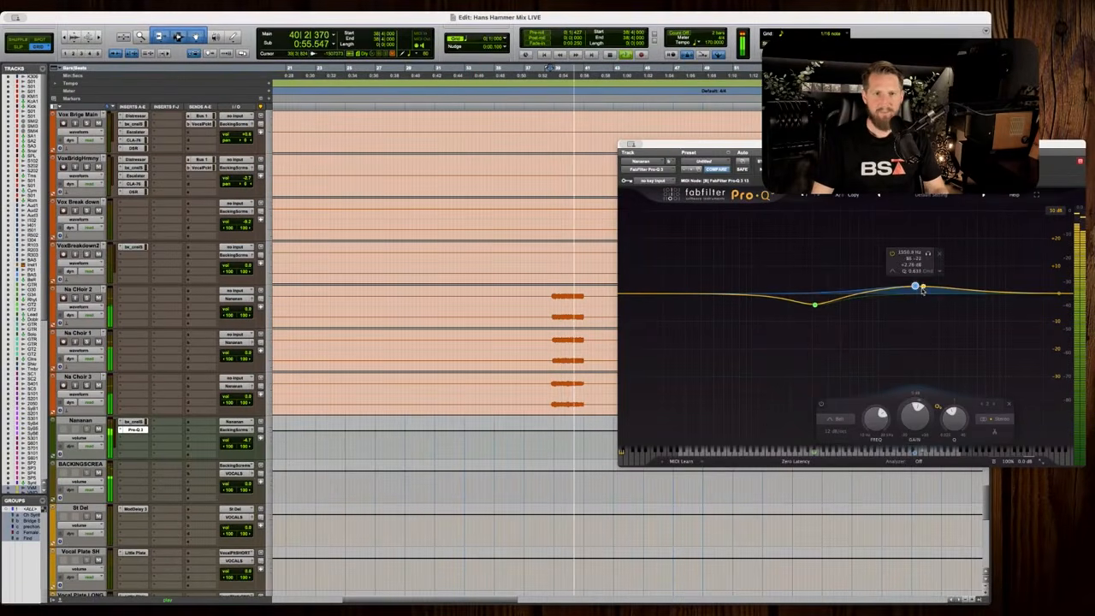
drag(914, 285, 865, 290)
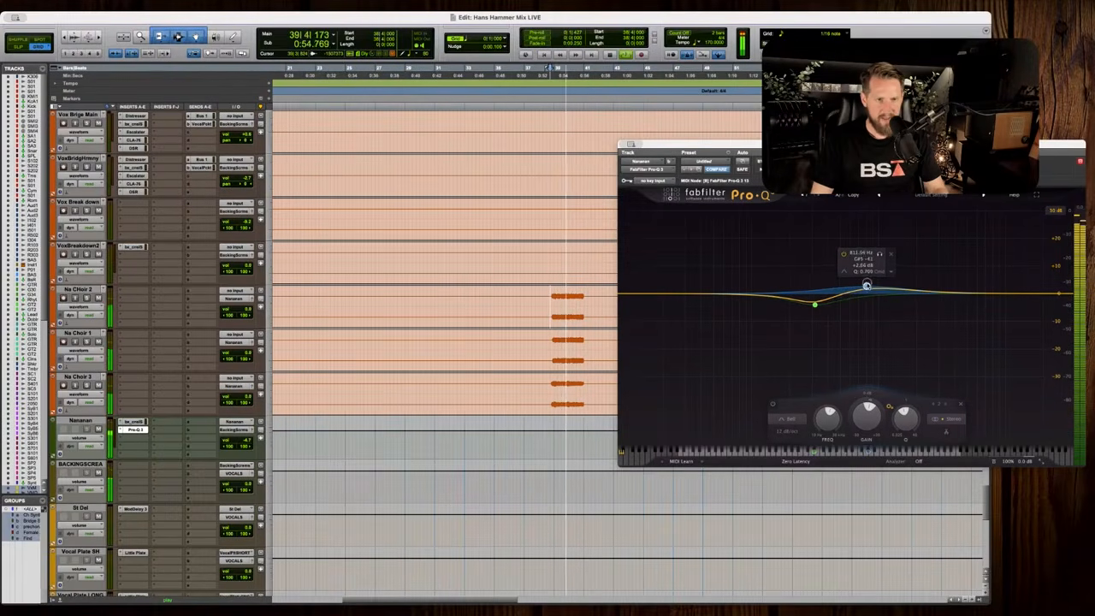
mouse_move(879, 292)
mouse_down()
mouse_move(914, 276)
mouse_move(915, 306)
mouse_move(866, 282)
mouse_up()
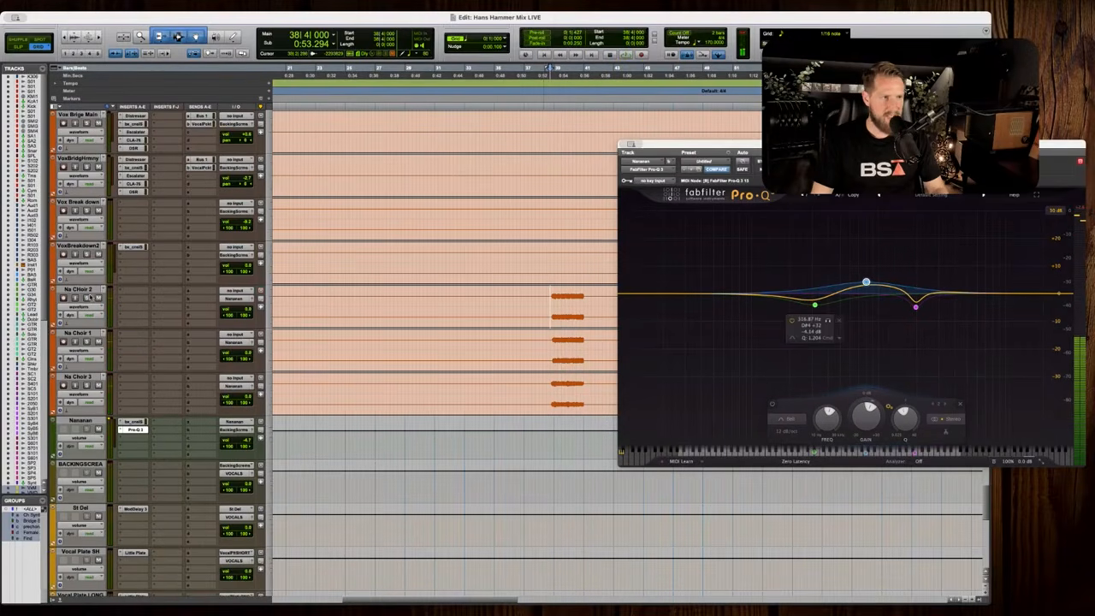
Select and solo the three Na Choir tracks and refine the mid boost and the narrow cut around 2.1 kHz in Pro-Q 3.
click(86, 290)
shift+click(85, 377)
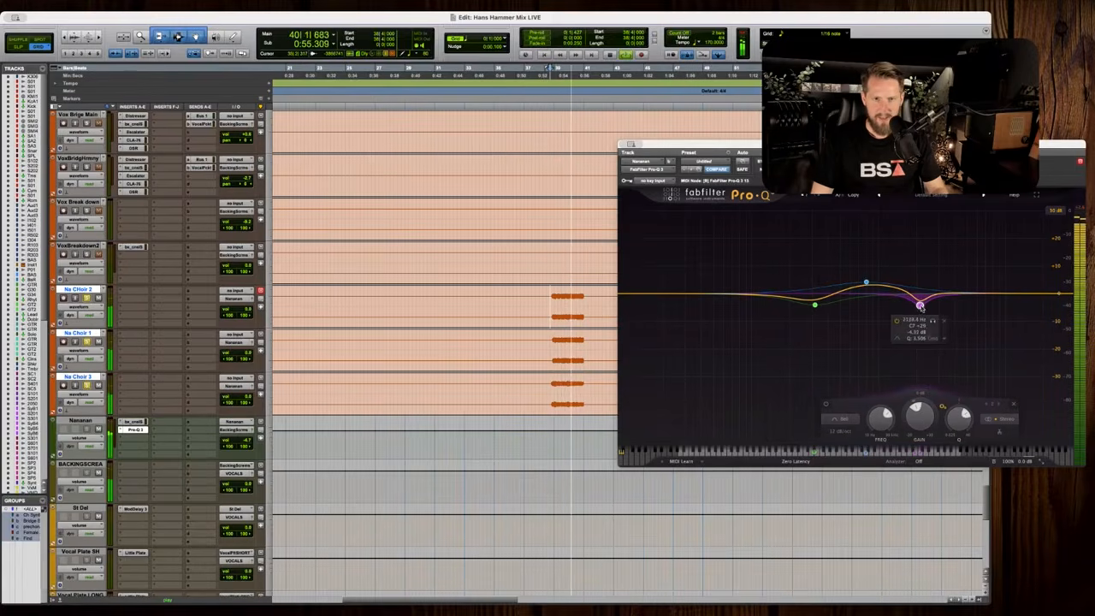
drag(866, 282, 869, 281)
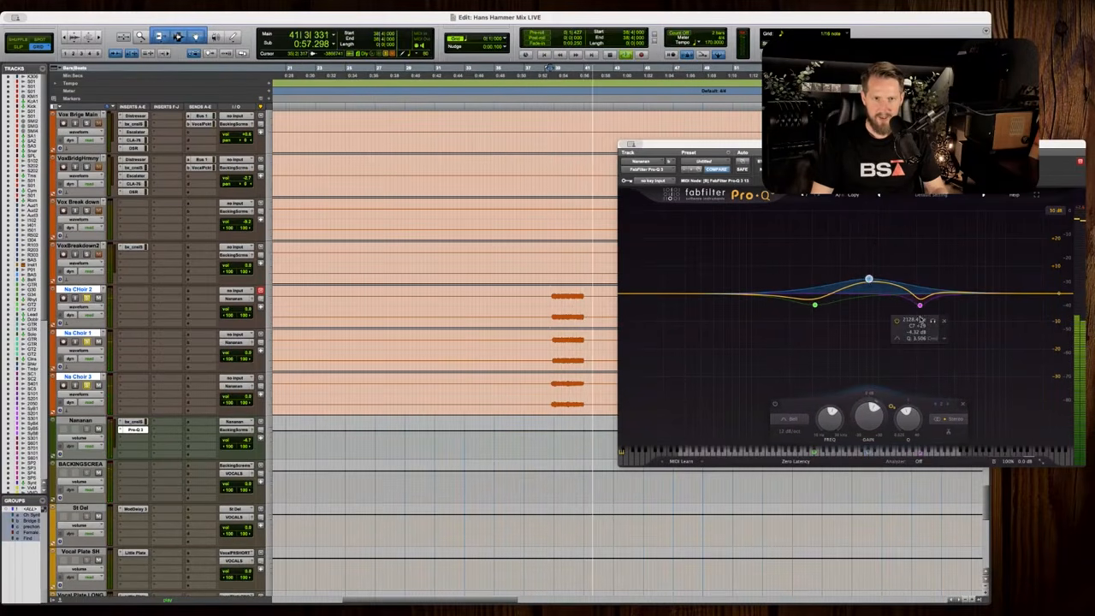
key(t)
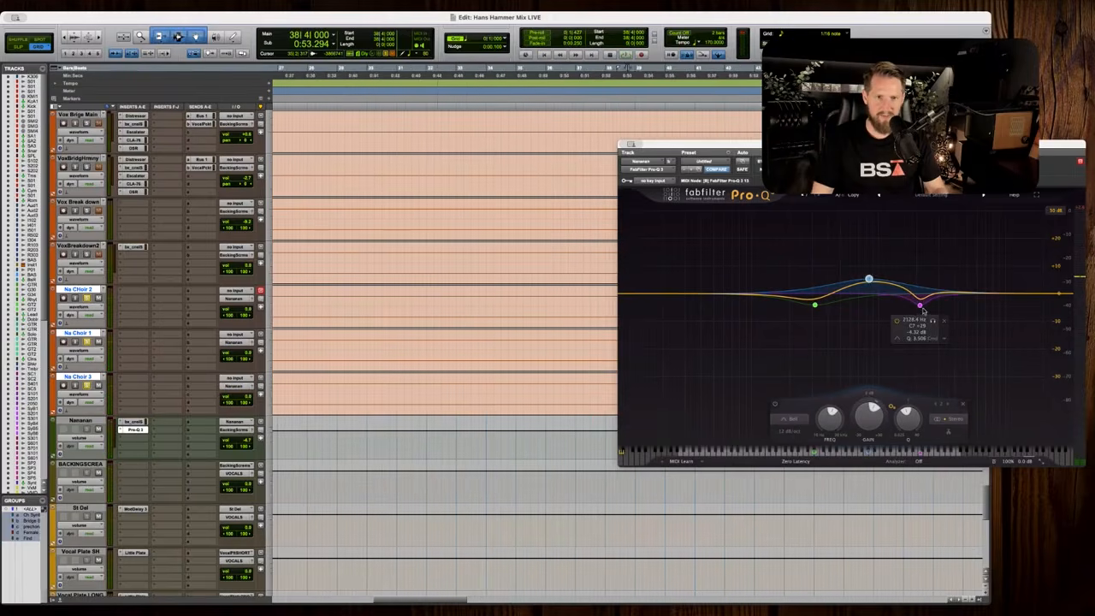
scroll(464, 322, right, 3)
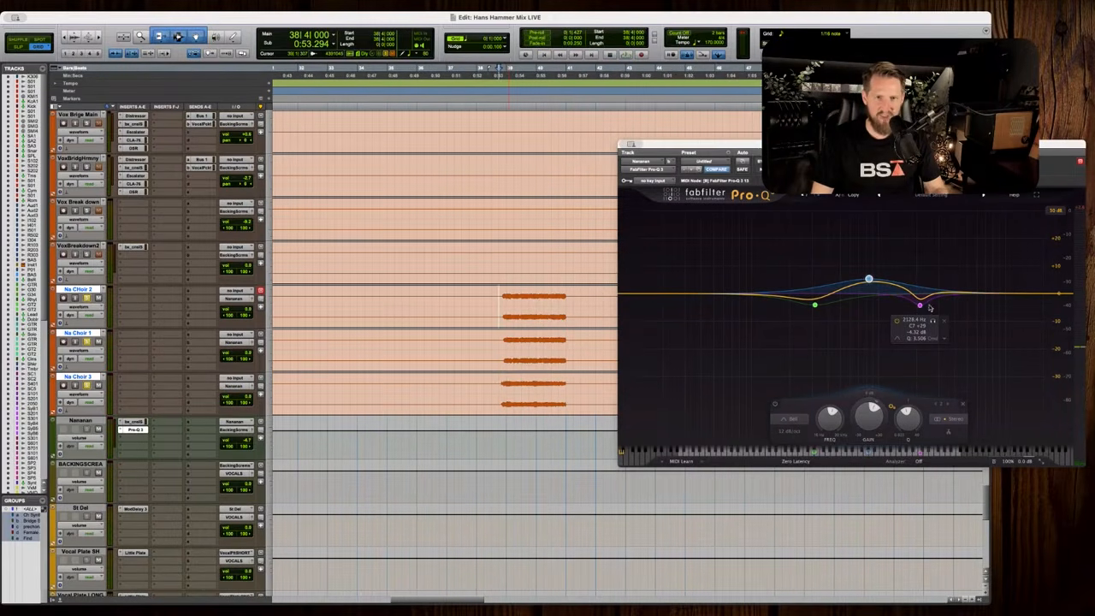
mouse_move(920, 305)
mouse_down()
mouse_move(918, 274)
mouse_move(923, 305)
mouse_up()
Play the choir in the full mix, widen the Pro-Q 3 mid boost and set it to about 909 Hz and +4 dB.
key(space)
key(r)
key(space)
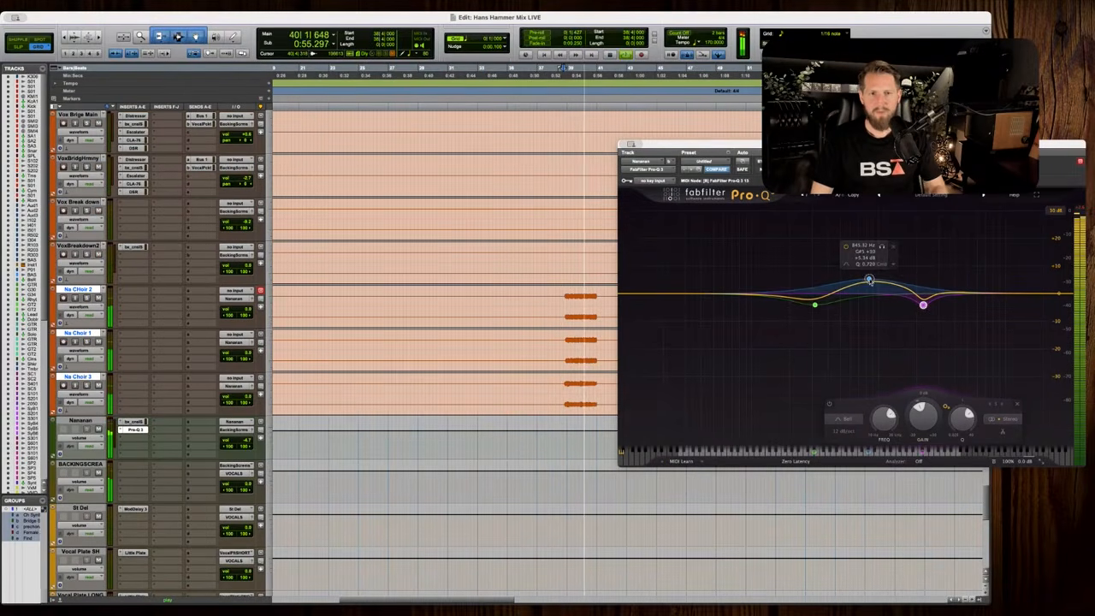
click(872, 280)
scroll(873, 281, down, 2)
drag(873, 281, 872, 282)
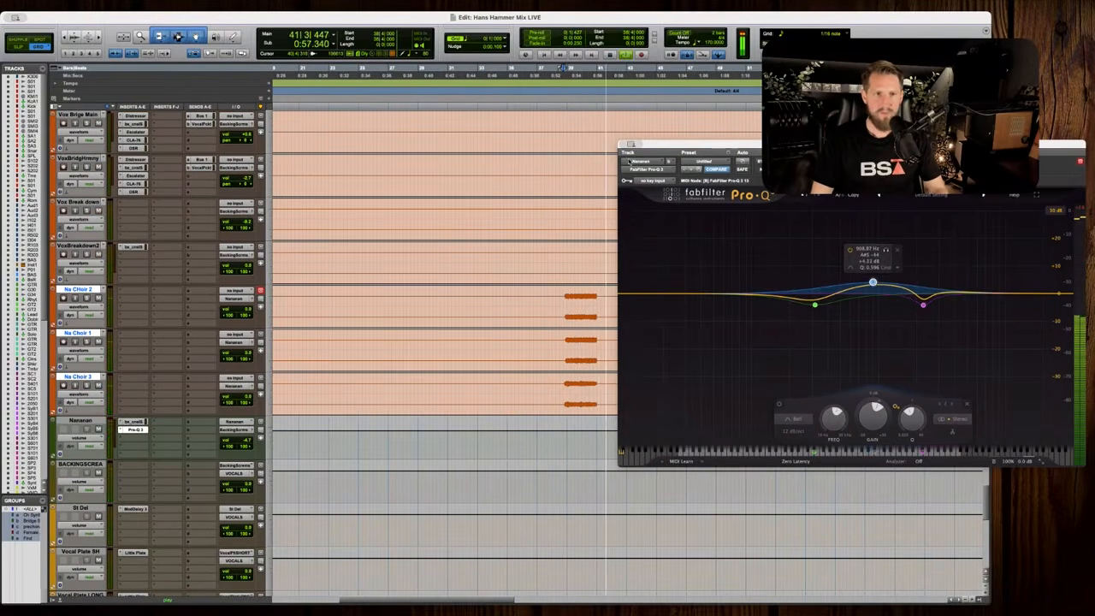
key(space)
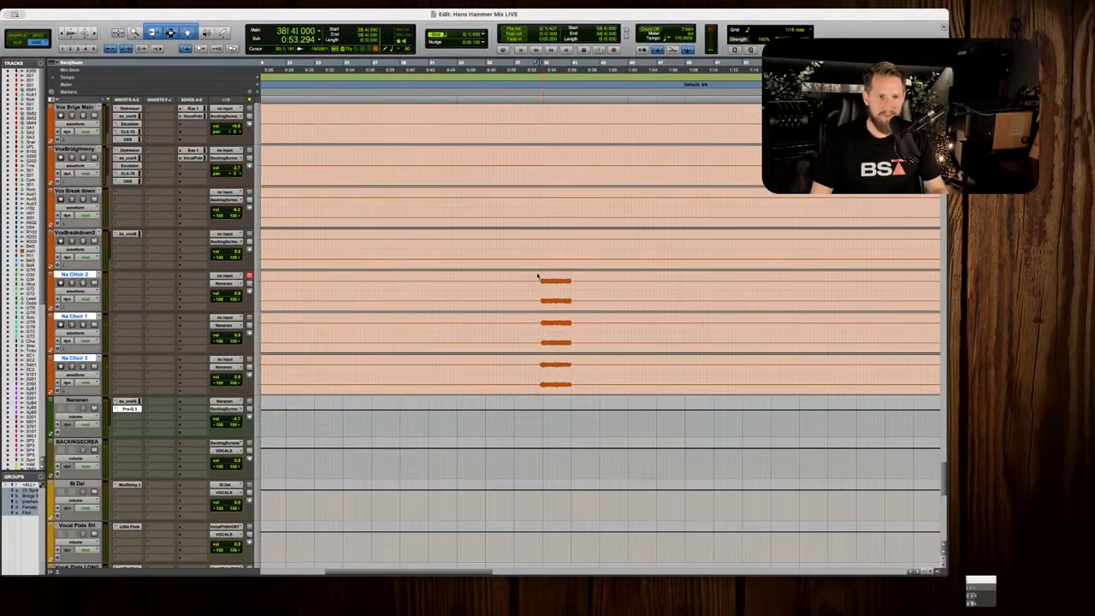
Play the Na Choir part in the full mix from bar 38, and return to the chorus vocal tracks.
key(r)
key(space)
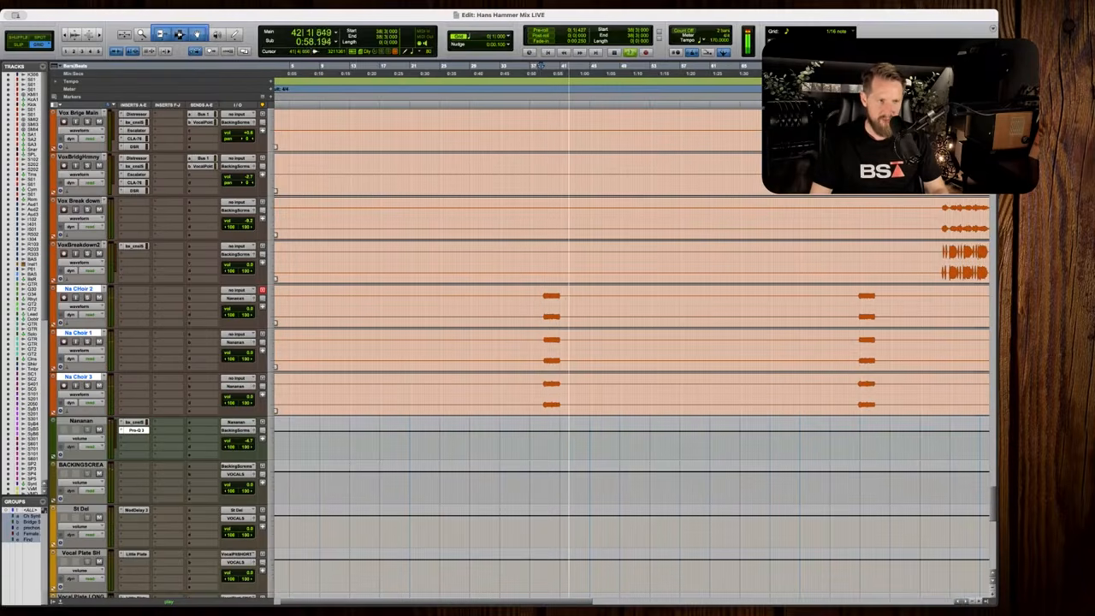
key(r)
scroll(561, 351, up, 12)
scroll(548, 351, up, 8)
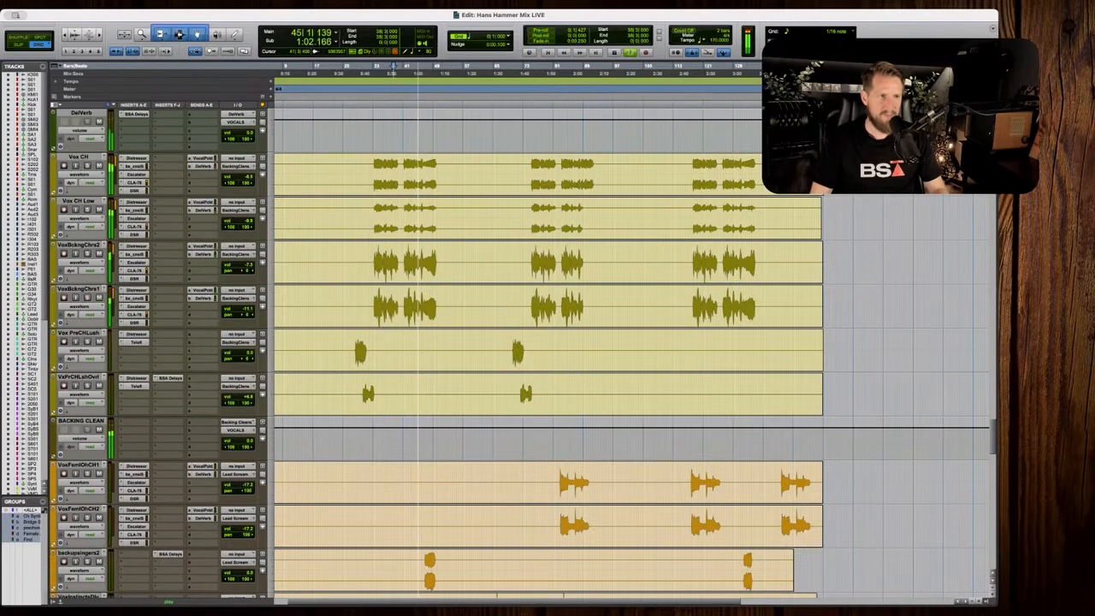
scroll(641, 414, left, 2)
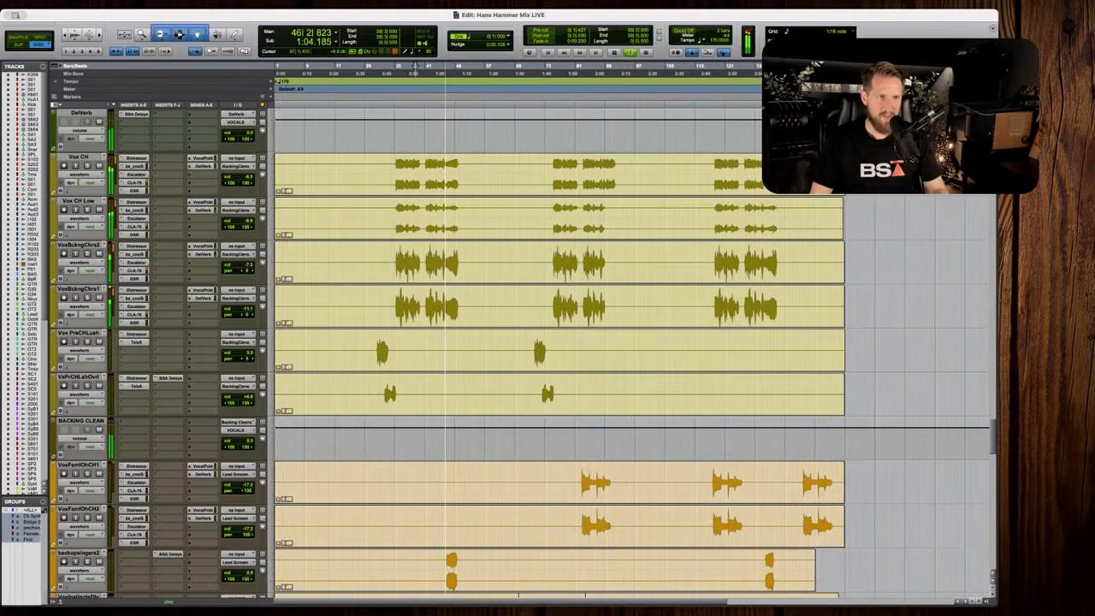
key(space)
scroll(494, 318, up, 2)
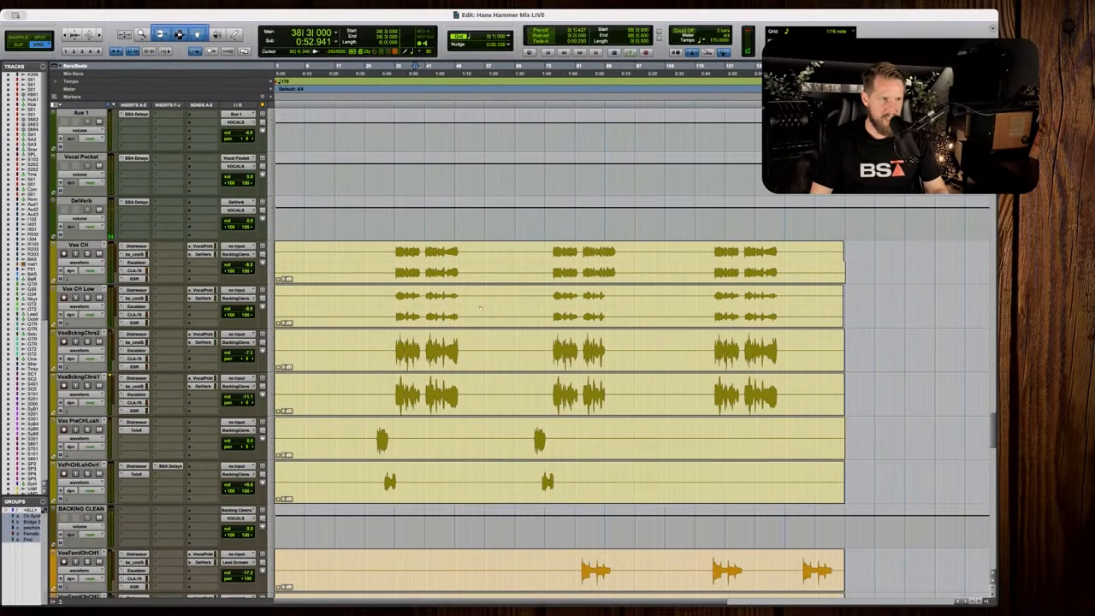
Play the first chorus from bar 33 to judge the level of the stacked chorus vocals.
drag(375, 249, 822, 393)
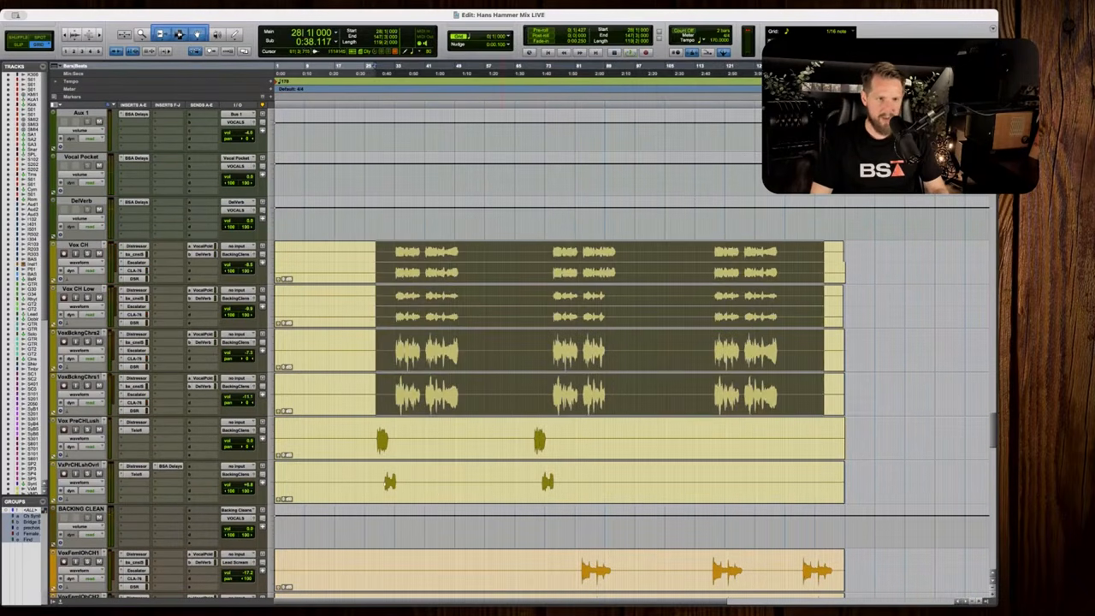
click(388, 382)
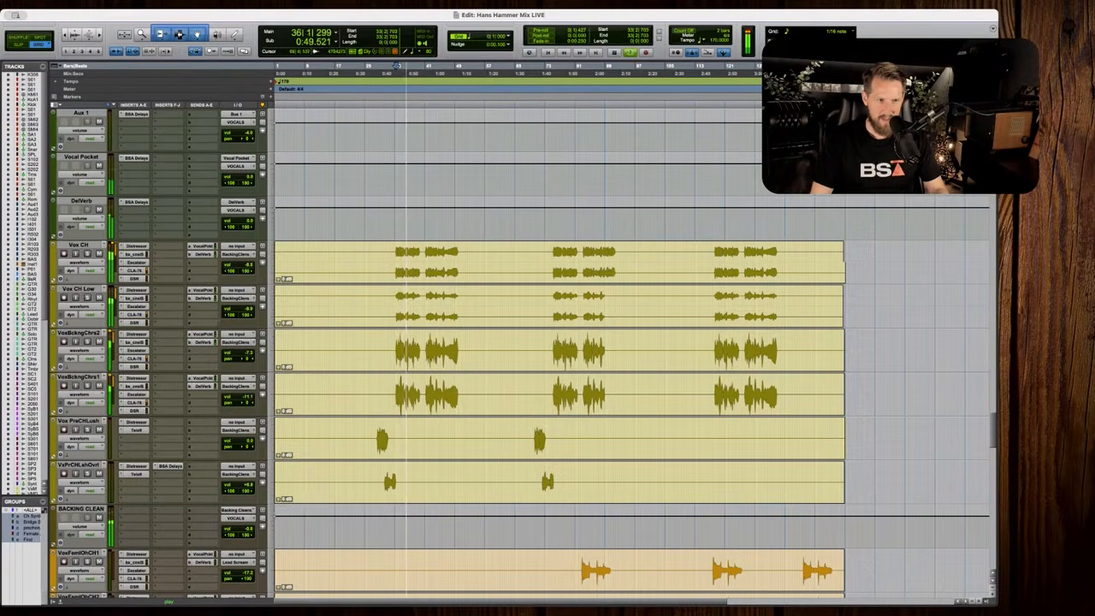
key(space)
Show the volume automation on Vox CH Main and lower its level to -0.2 dB.
scroll(513, 375, up, 3)
scroll(547, 351, up, 1)
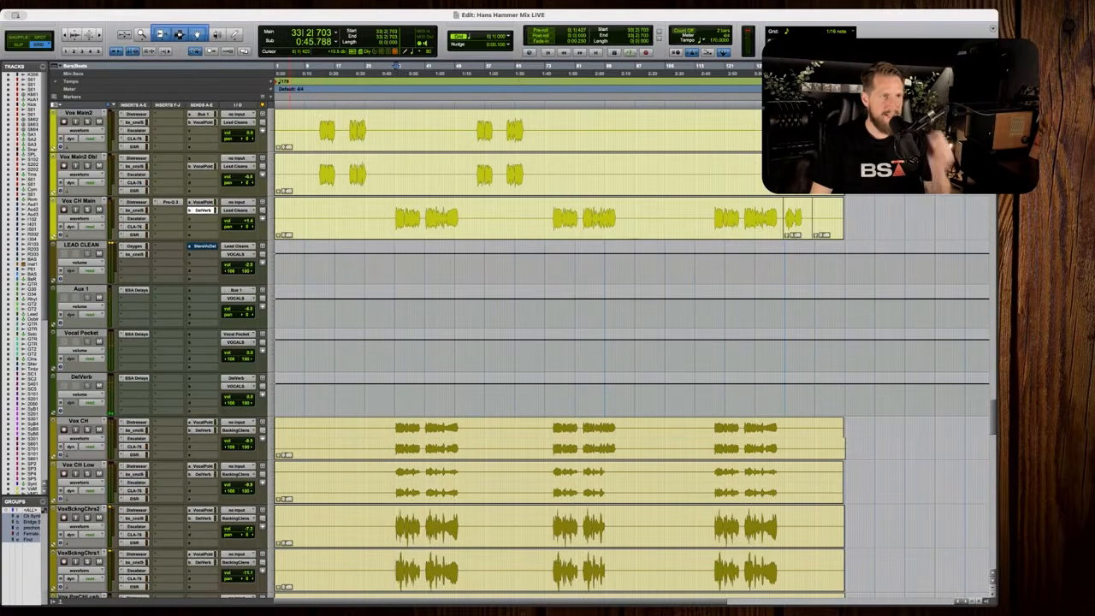
click(89, 220)
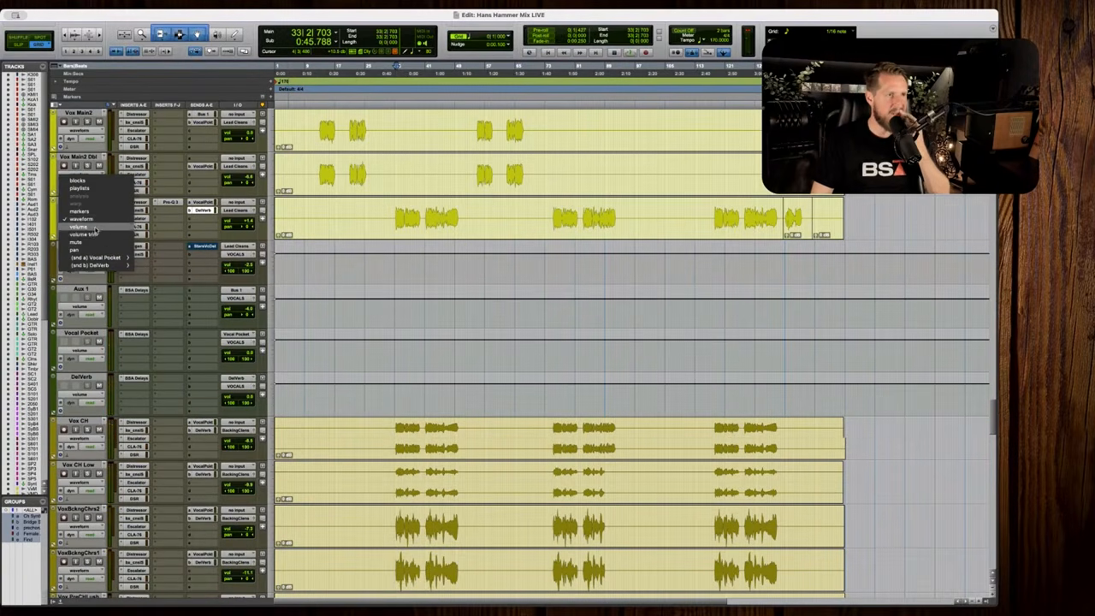
click(94, 228)
drag(390, 205, 390, 207)
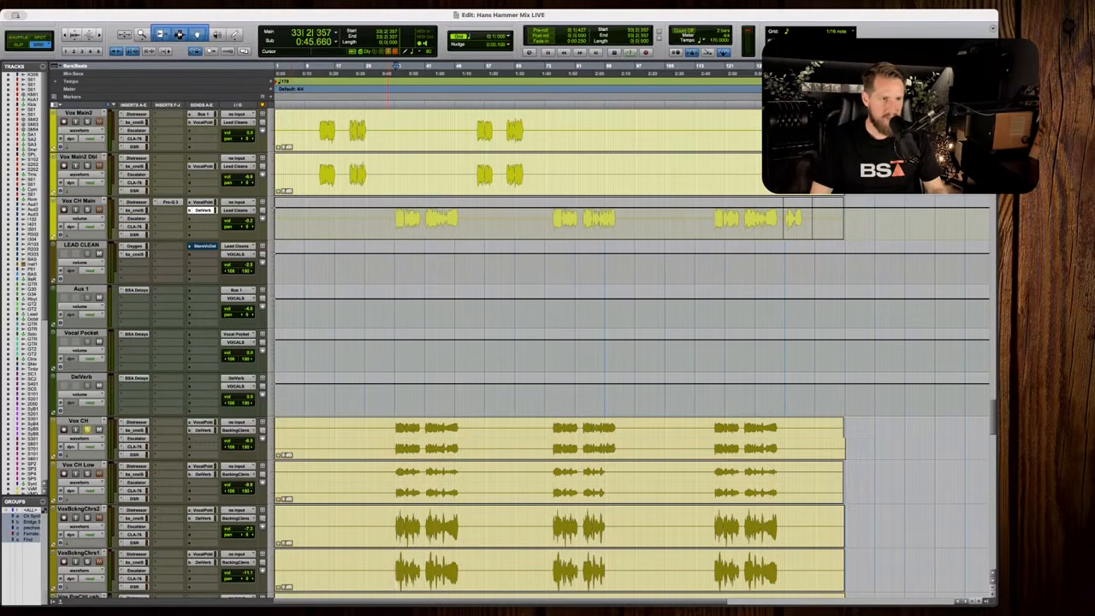
Show the volume automation on Vox CH and raise its overall level while the chorus plays.
click(81, 438)
click(78, 447)
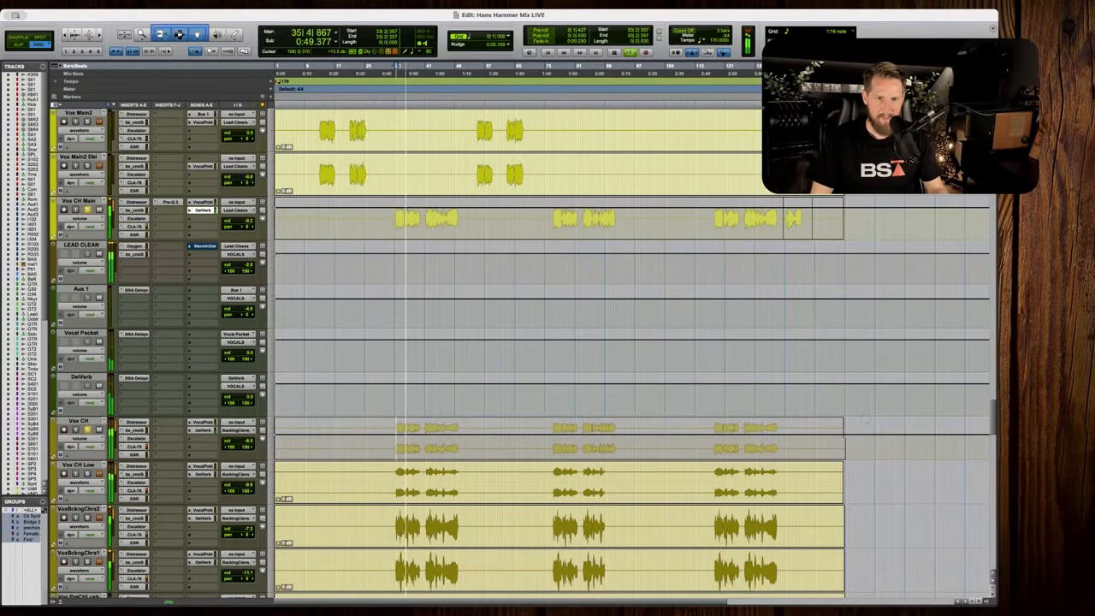
drag(871, 421, 870, 421)
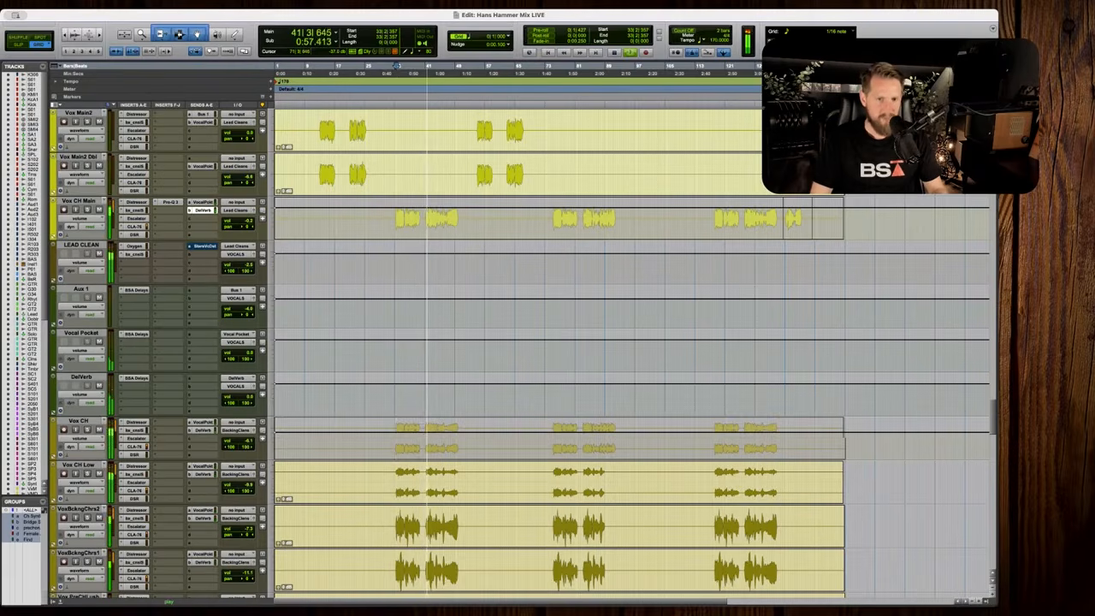
Replay the first chorus from bar 33 and check the balance of Vox CH Main against the backing vocals.
scroll(633, 342, up, 3)
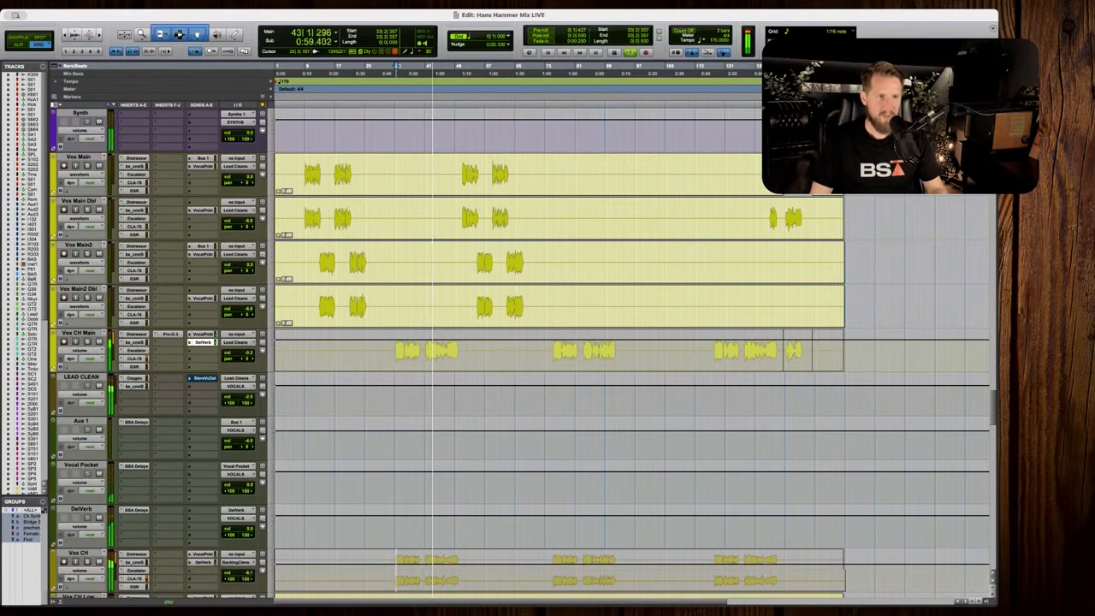
key(t)
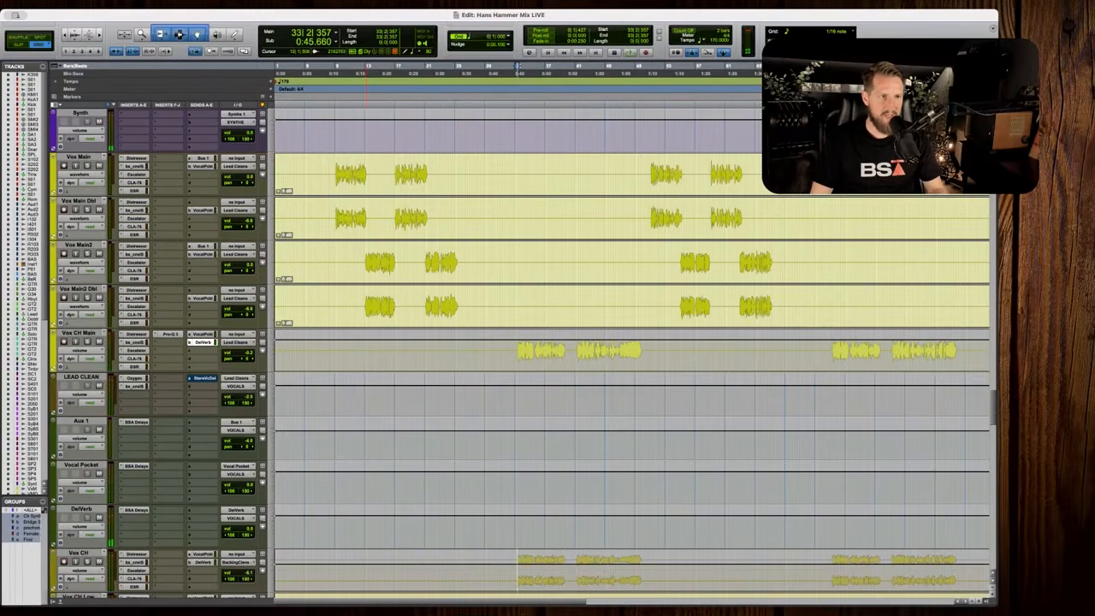
drag(505, 347, 800, 363)
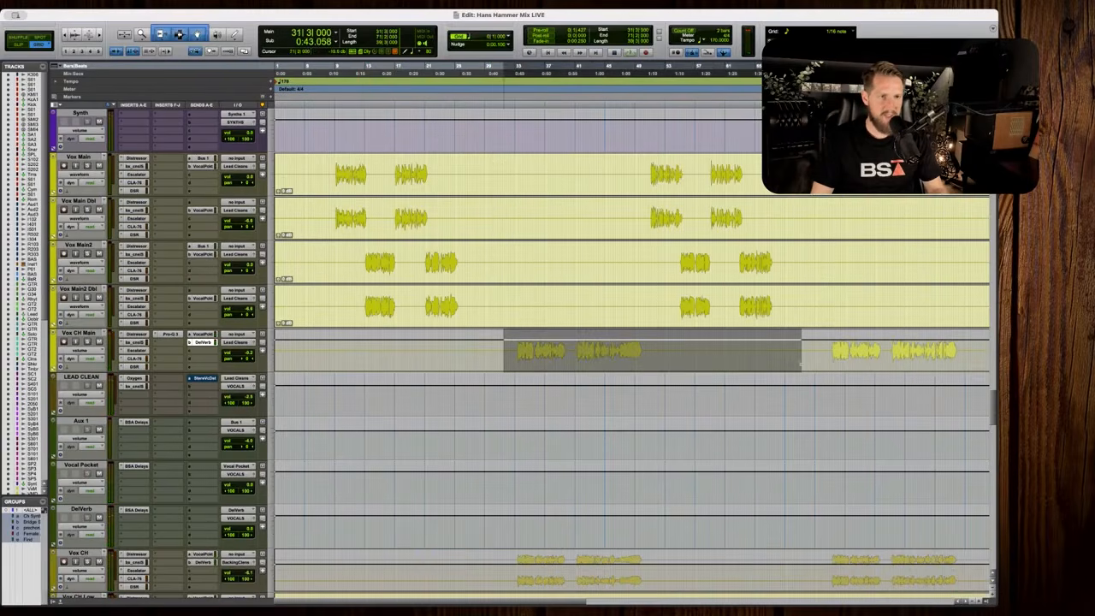
click(392, 213)
key(space)
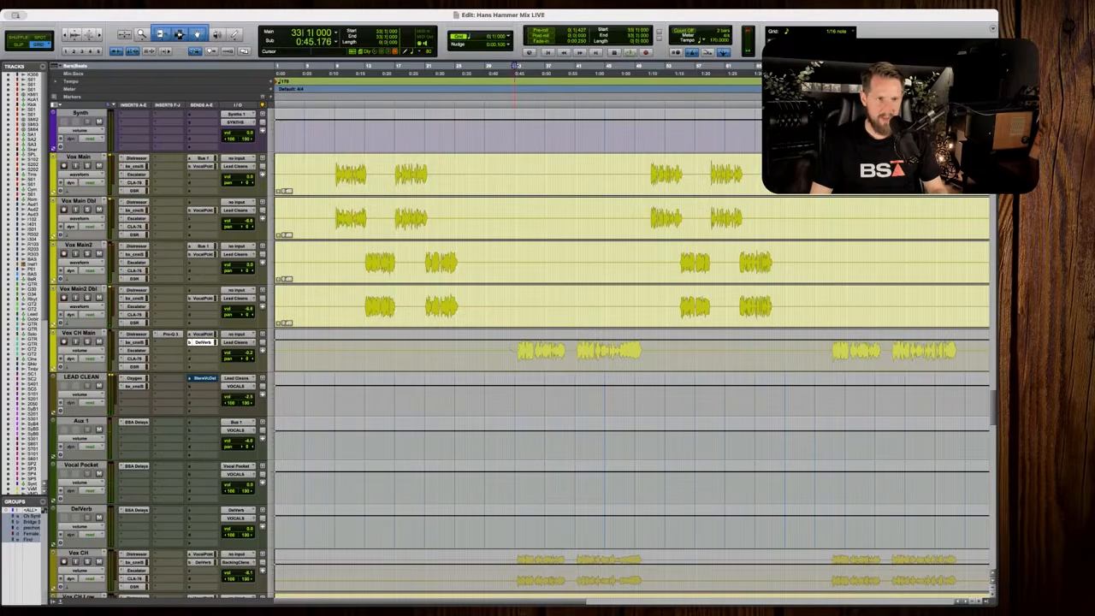
key(space)
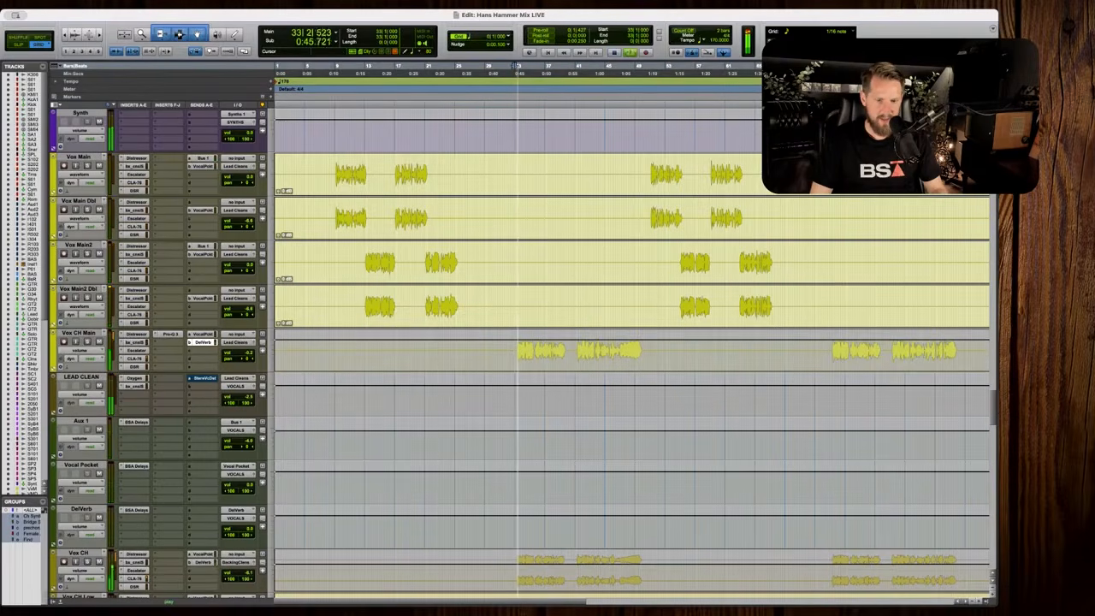
scroll(523, 355, down, 5)
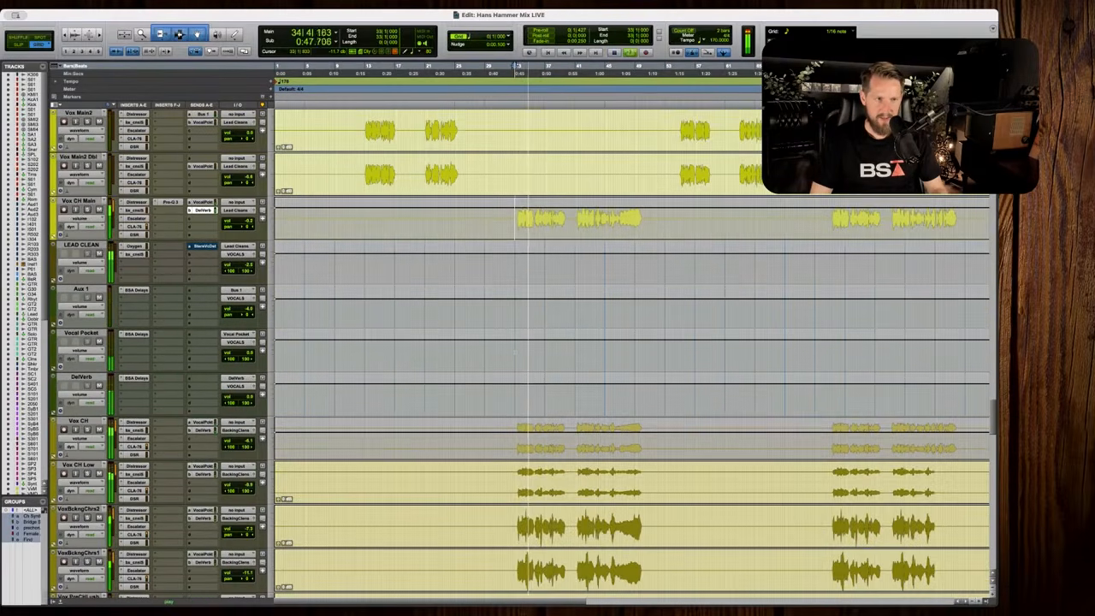
key(r)
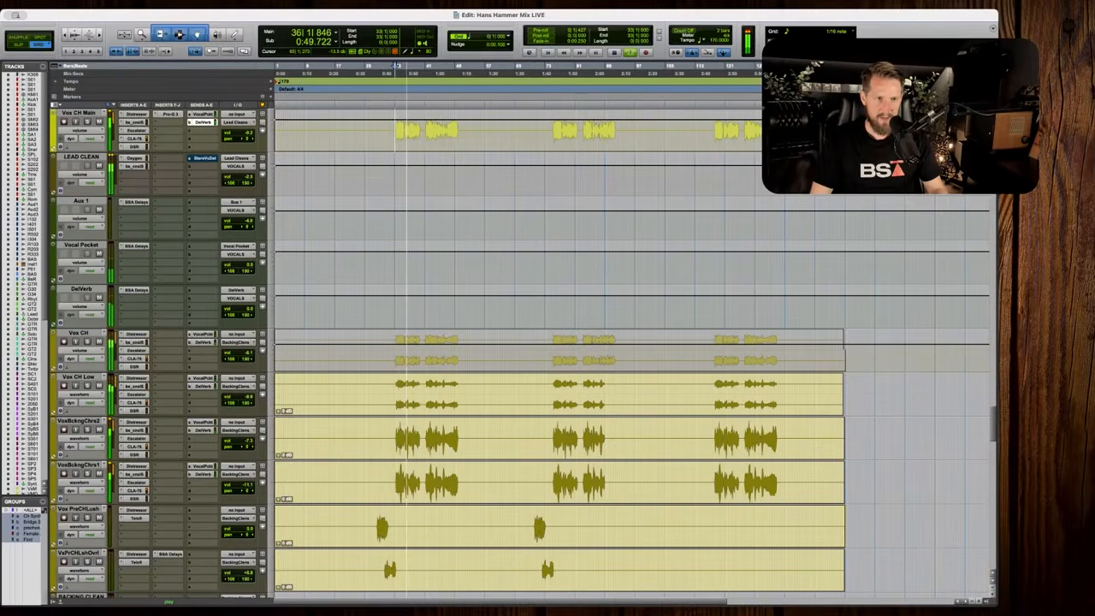
key(space)
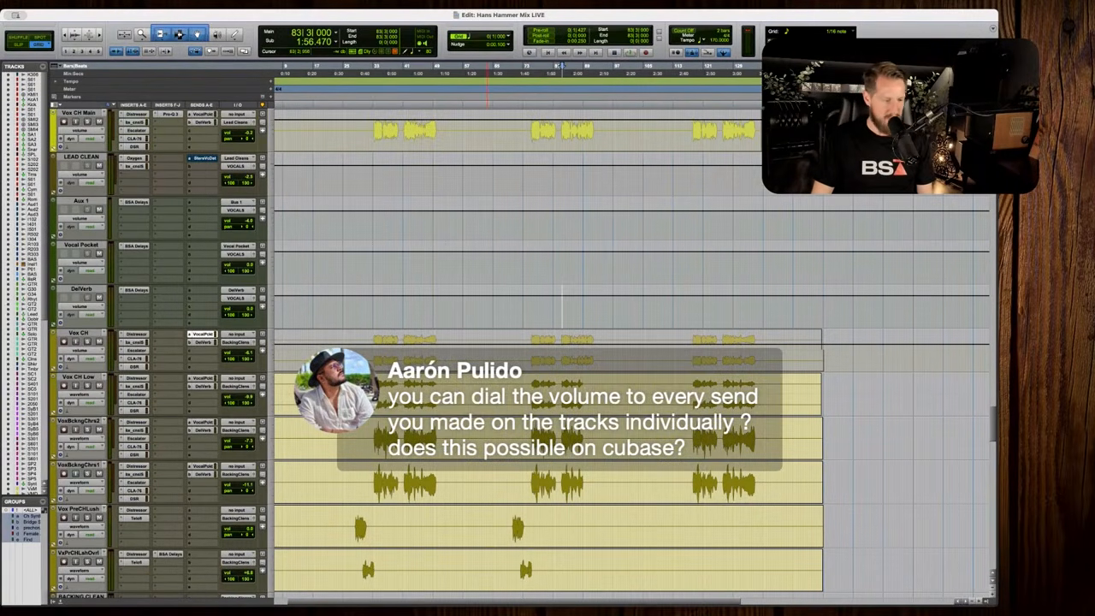
Go back to the kick tracks and play the song's intro from bar 4, beat 4.
scroll(317, 306, down, 15)
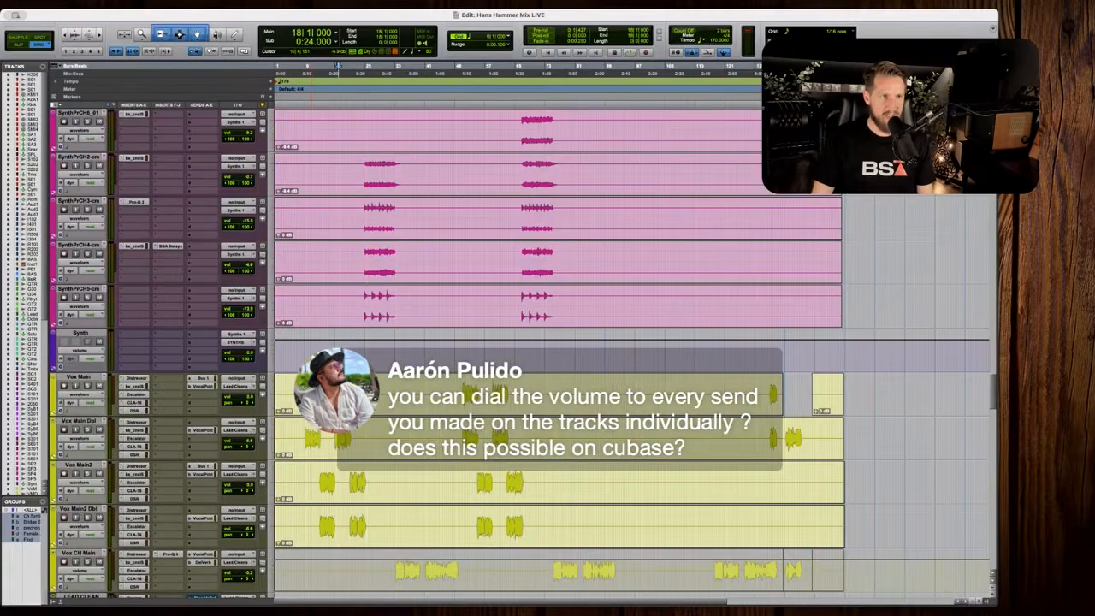
scroll(556, 351, up, 6)
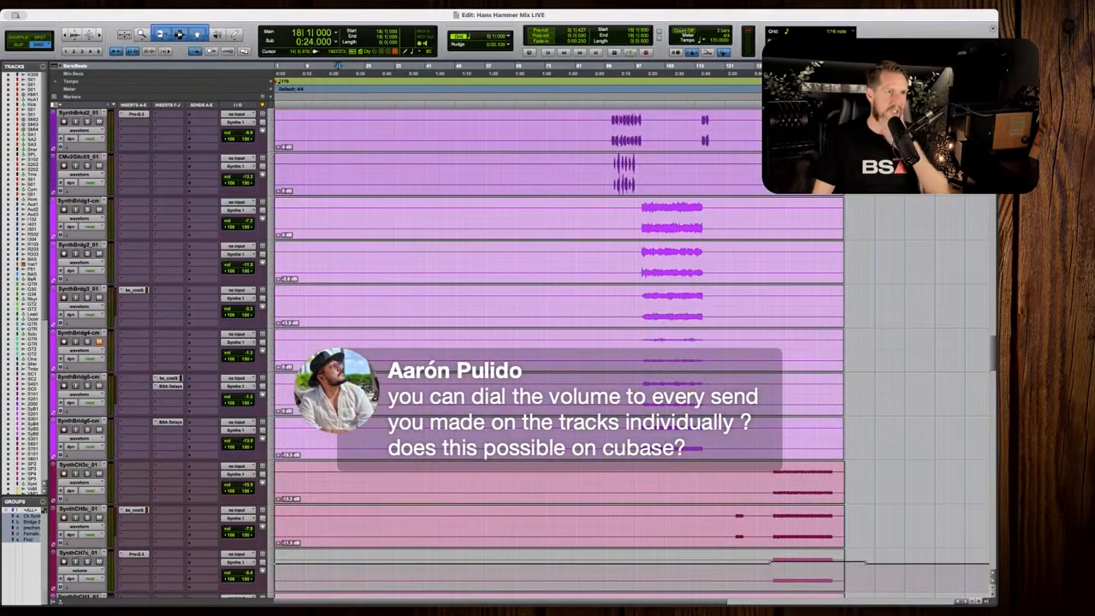
scroll(313, 271, up, 20)
scroll(314, 270, up, 20)
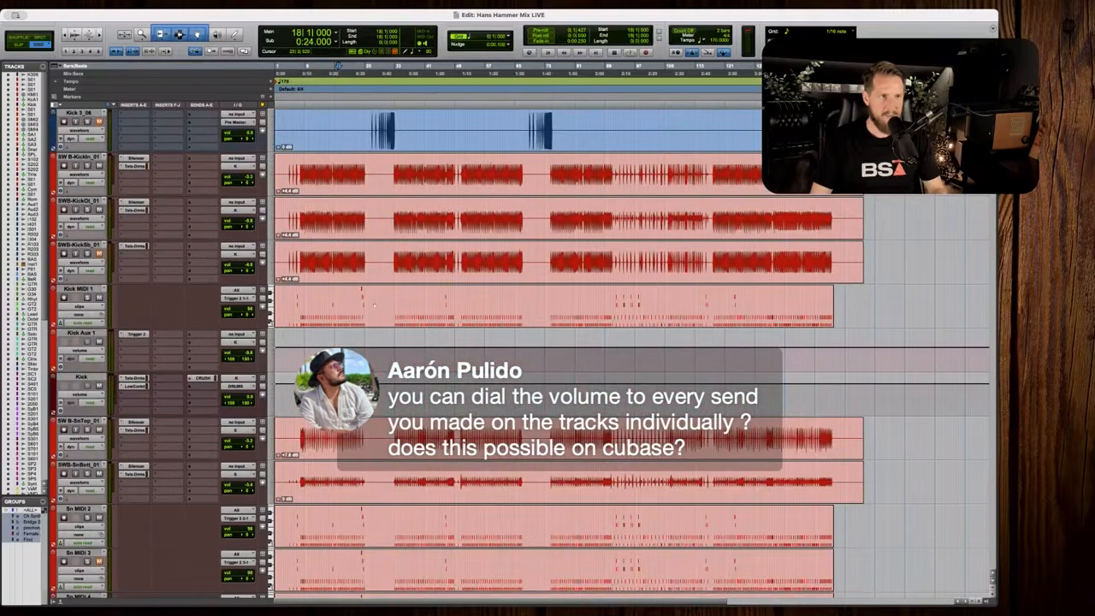
scroll(353, 270, right, 1)
scroll(353, 271, left, 1)
click(300, 267)
key(t)
key(t)
key(t)
key(t)
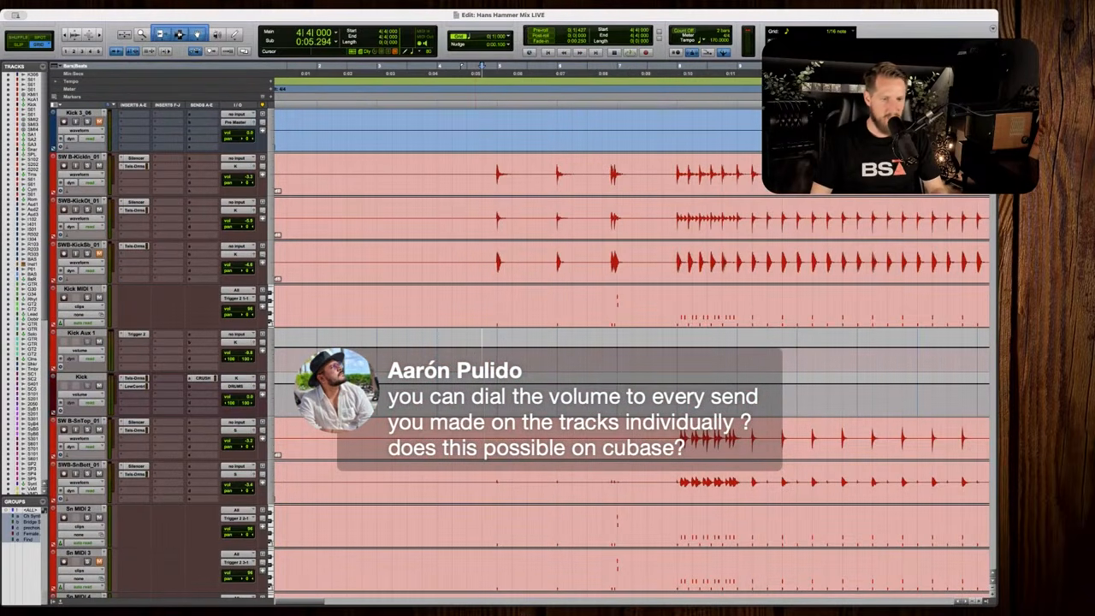
key(space)
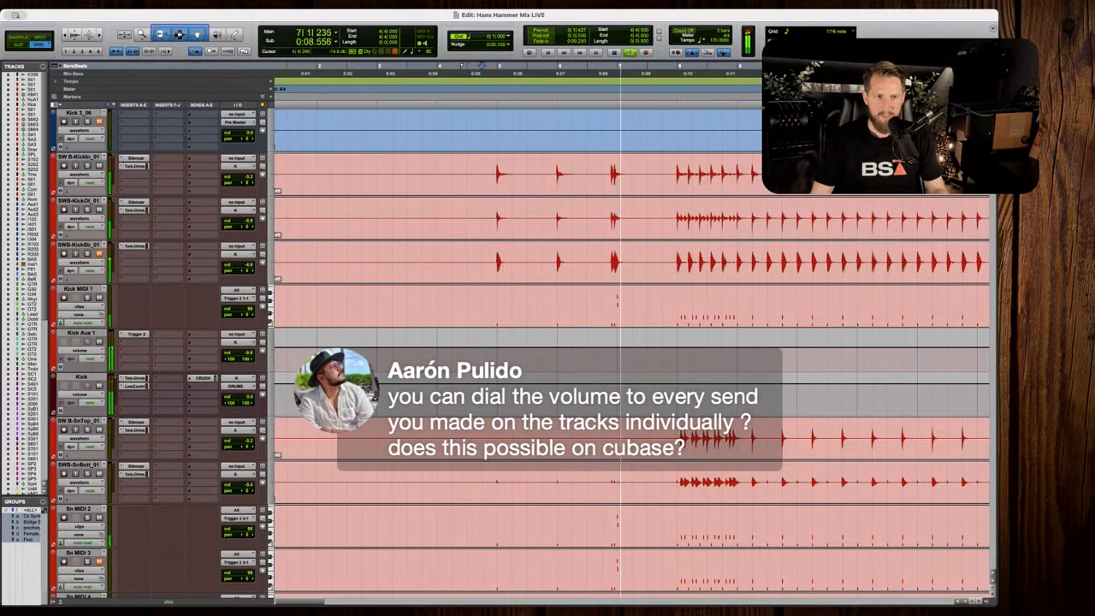
Lower the Kick bus volume automation over the sparse intro hits from bar 4, beat 4, and play the passage.
key(space)
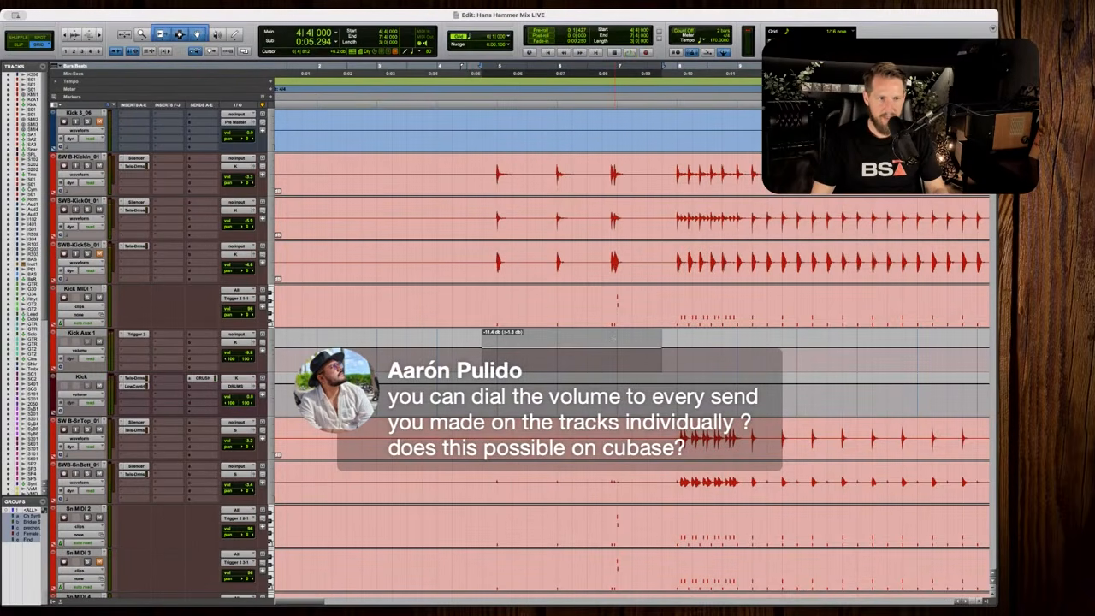
key(semicolon)
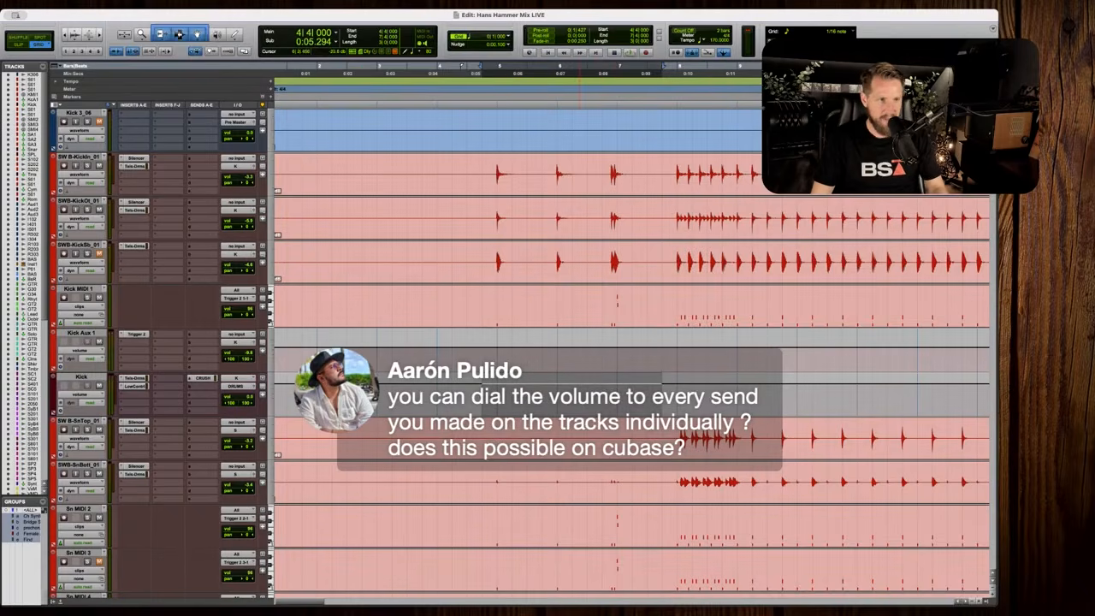
key(space)
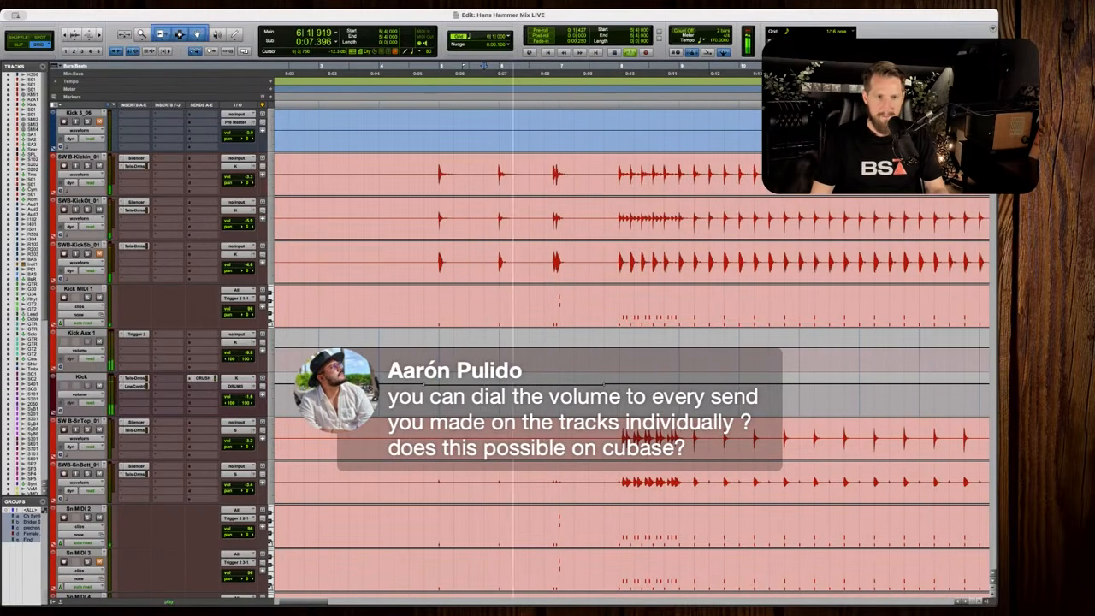
key(space)
Adjust the Toms bus volume automation around the intro tom hit from bar 6, beat 4, and play it.
scroll(546, 395, down, 12)
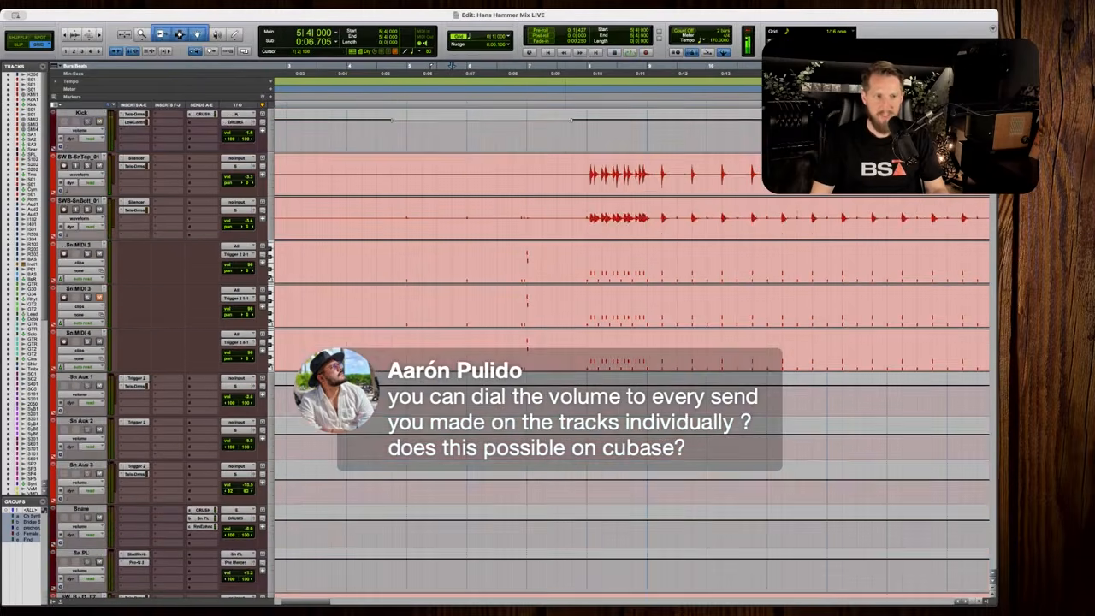
drag(489, 446, 640, 447)
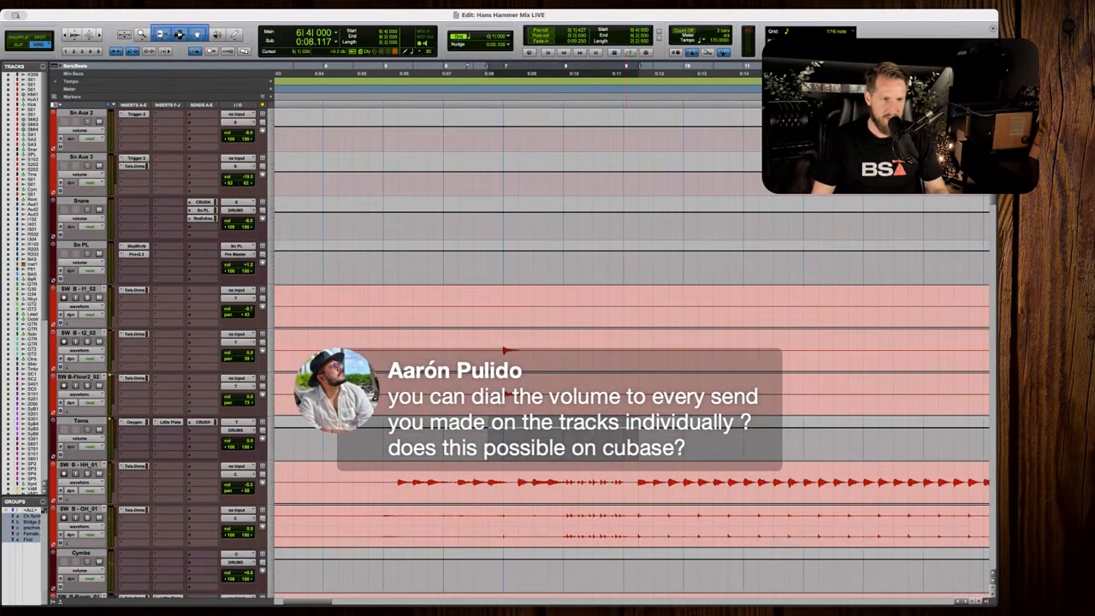
click(593, 446)
drag(488, 446, 654, 446)
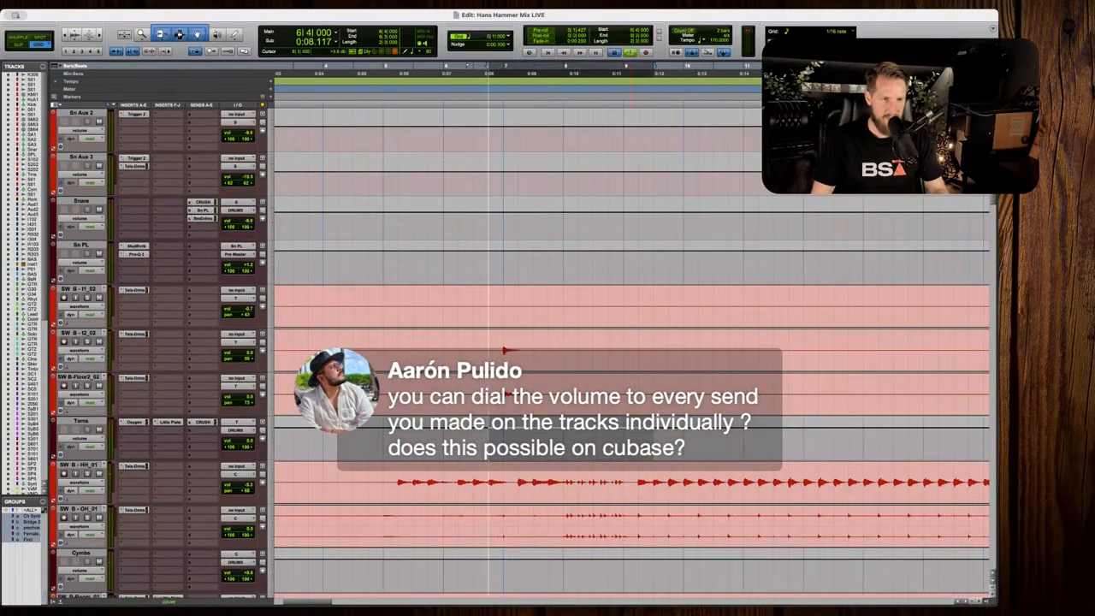
key(space)
key(space)
key(space)
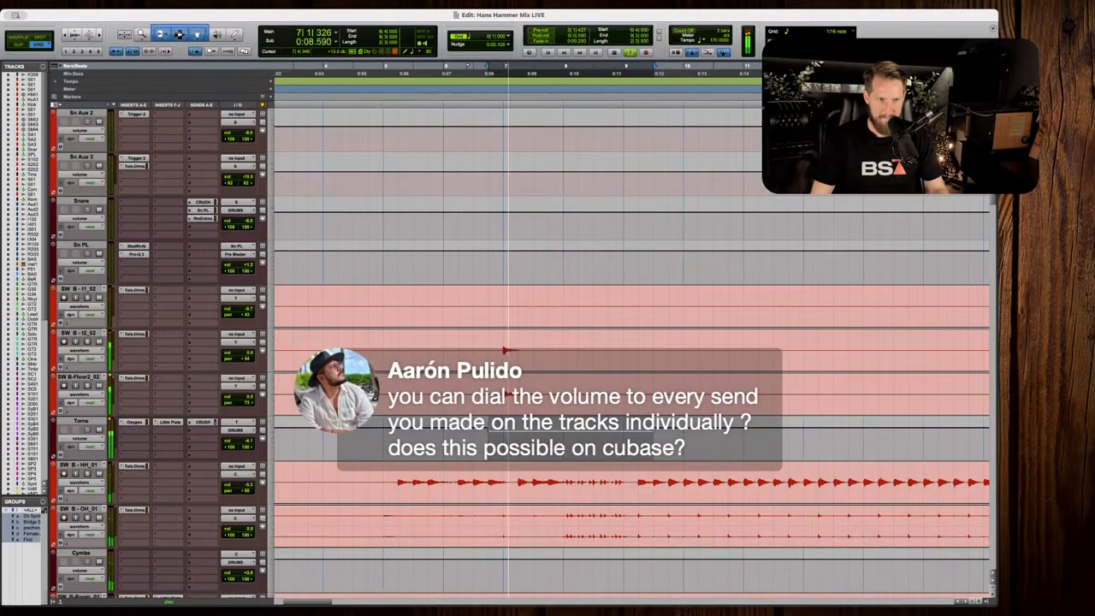
Raise the Kick bus volume automation slightly on the first beat of bar 9 and play the transition.
scroll(518, 410, up, 8)
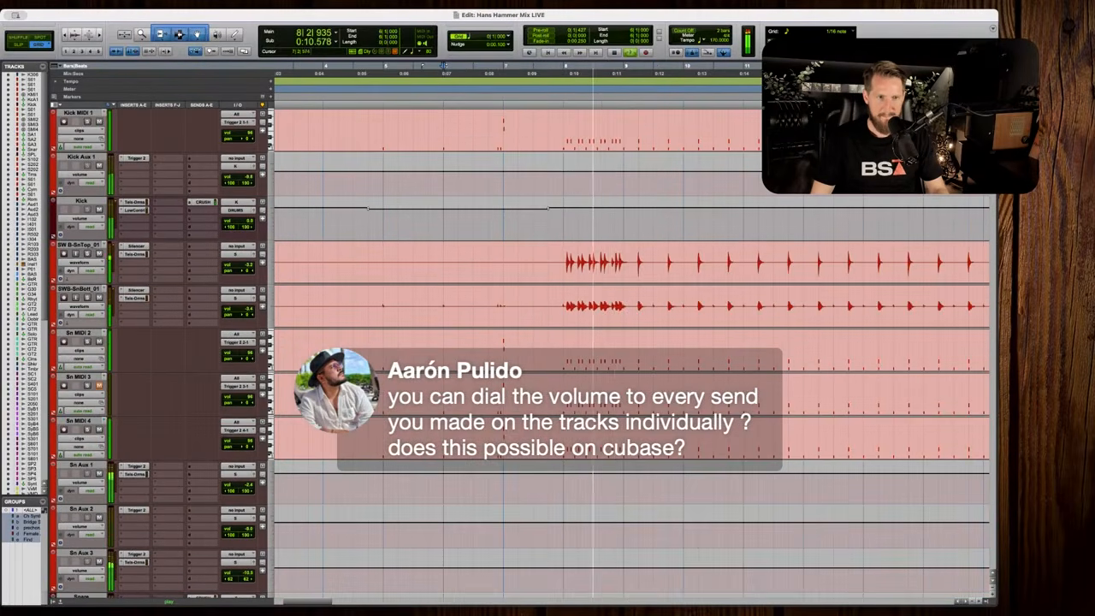
scroll(519, 411, up, 4)
key(space)
click(625, 395)
key(t)
key(t)
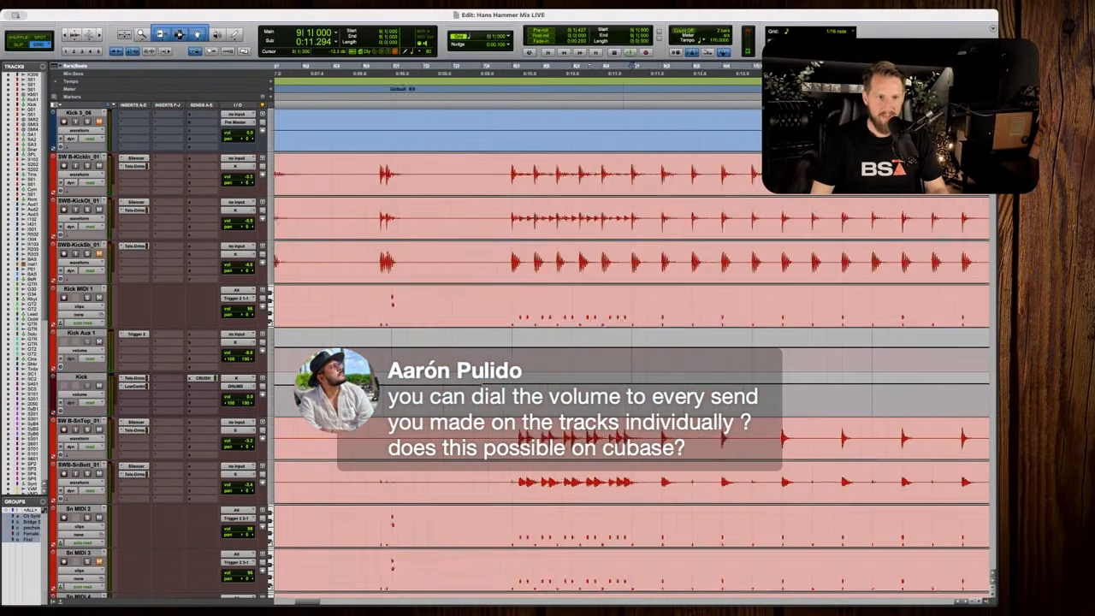
drag(632, 395, 692, 395)
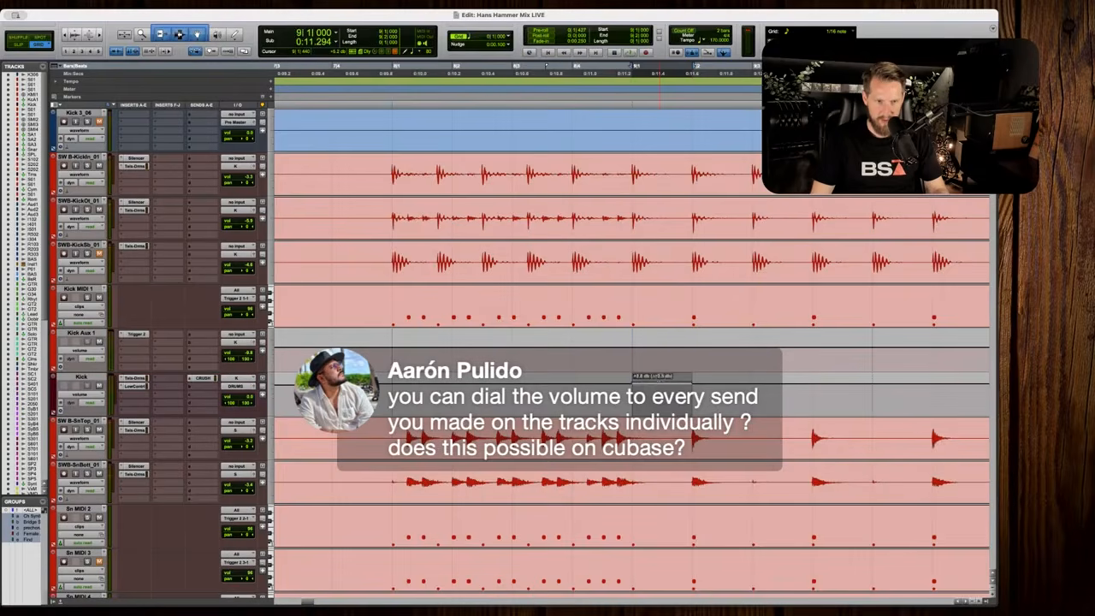
key(r)
key(r)
key(space)
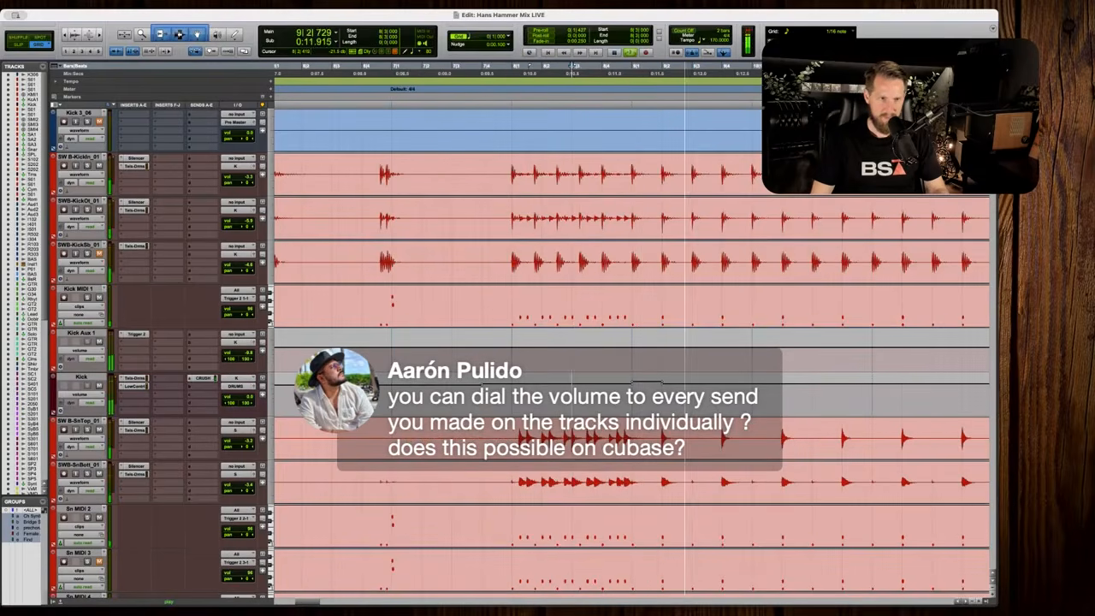
Copy the impact clips on the Audio 1 and Audio 2 tracks from around bar 33 to around bar 9.
key(r)
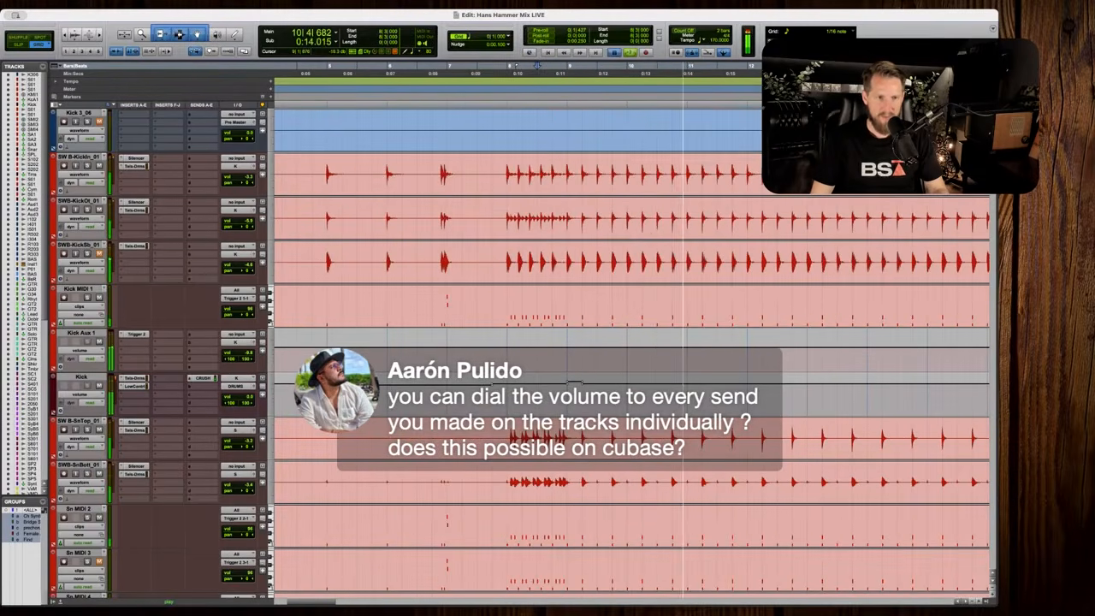
key(space)
key(Page_Down)
key(Page_Down)
key(Page_Down)
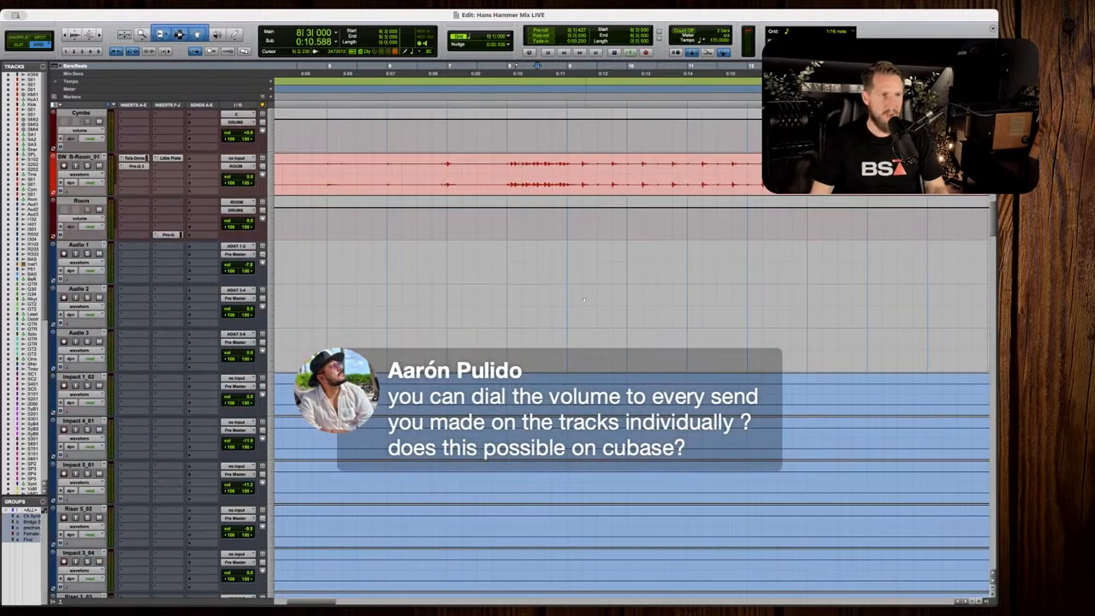
key(r)
key(r)
click(775, 274)
shift+click(771, 311)
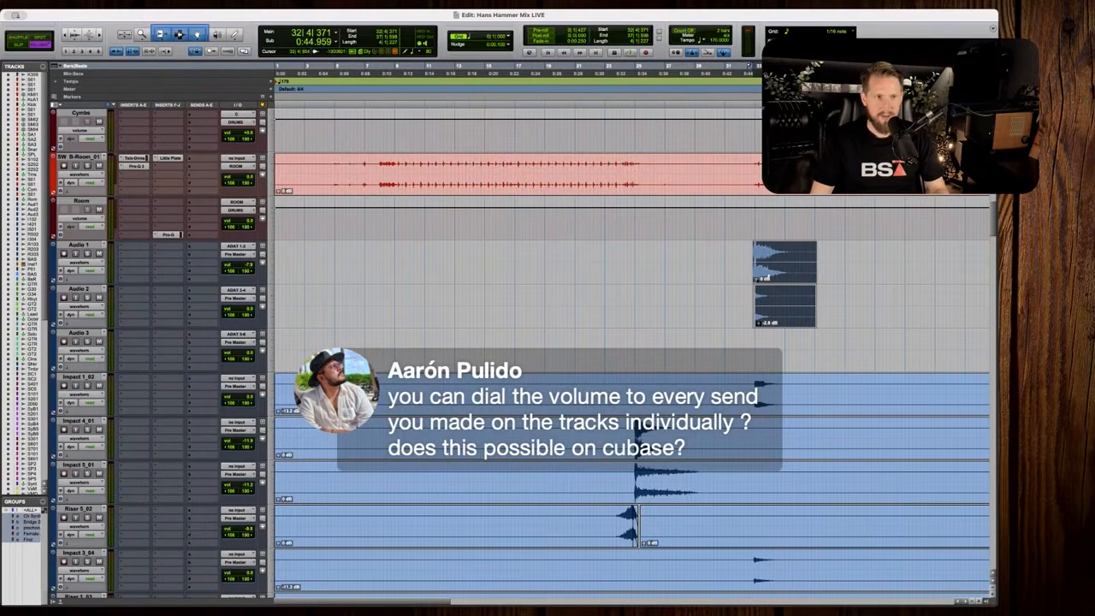
drag(768, 277, 411, 281)
Align the copied impact clips so the Audio 2 clip starts on bar 9, and play from bar 8, beat 2.
key(t)
key(t)
key(t)
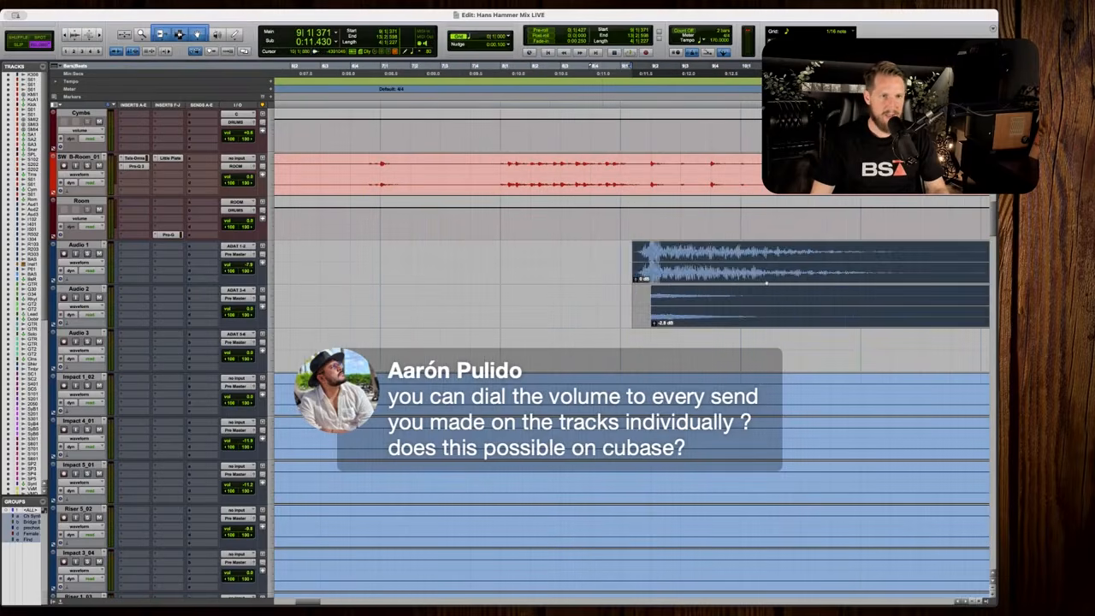
drag(766, 284, 735, 276)
click(537, 268)
key(space)
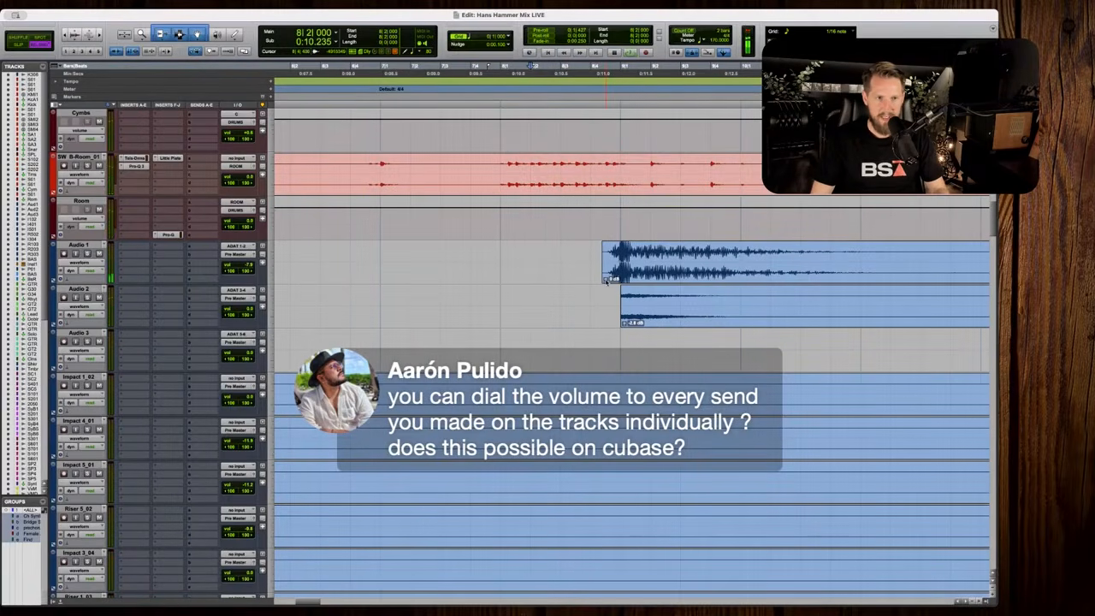
Lower the clip gain of the copied Audio 2 impact to -7.5 dB and play the transition into bar 9.
key(r)
key(space)
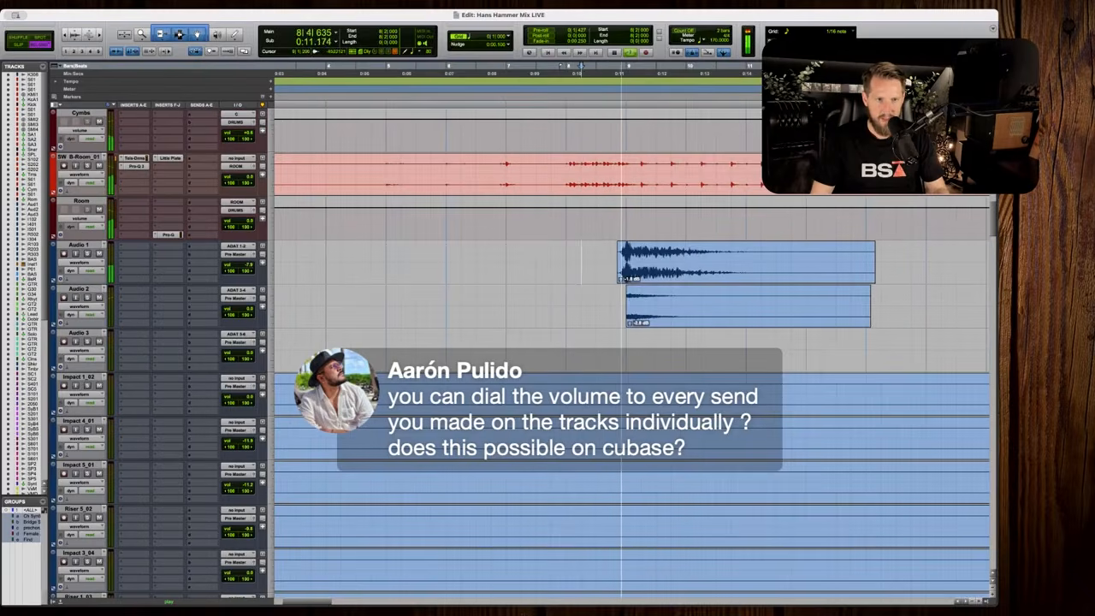
click(637, 312)
click(631, 323)
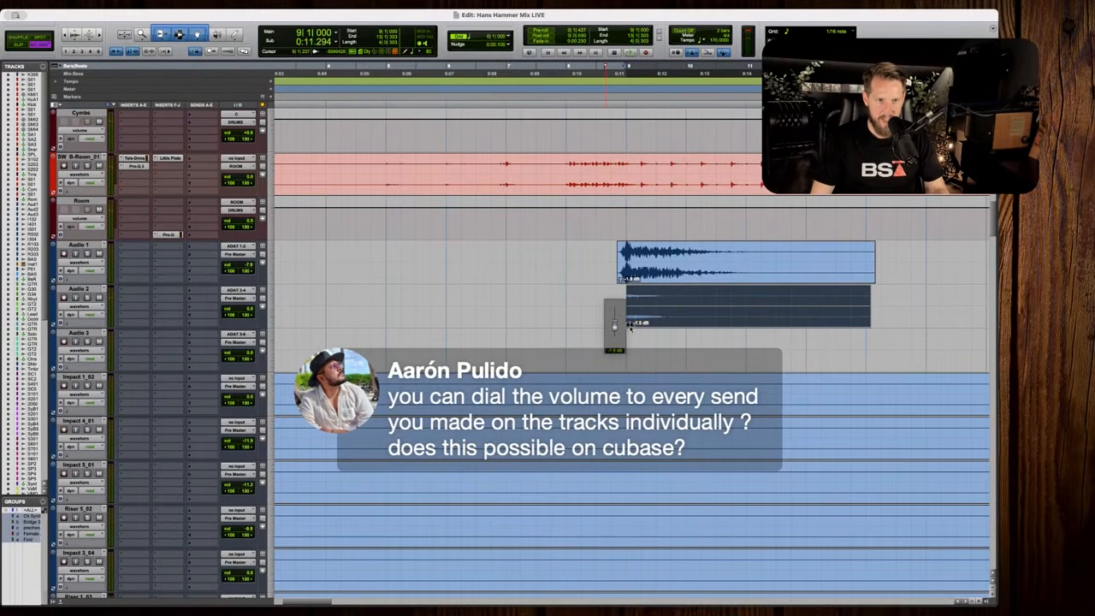
key(space)
click(630, 325)
key(space)
click(596, 306)
key(space)
key(r)
key(r)
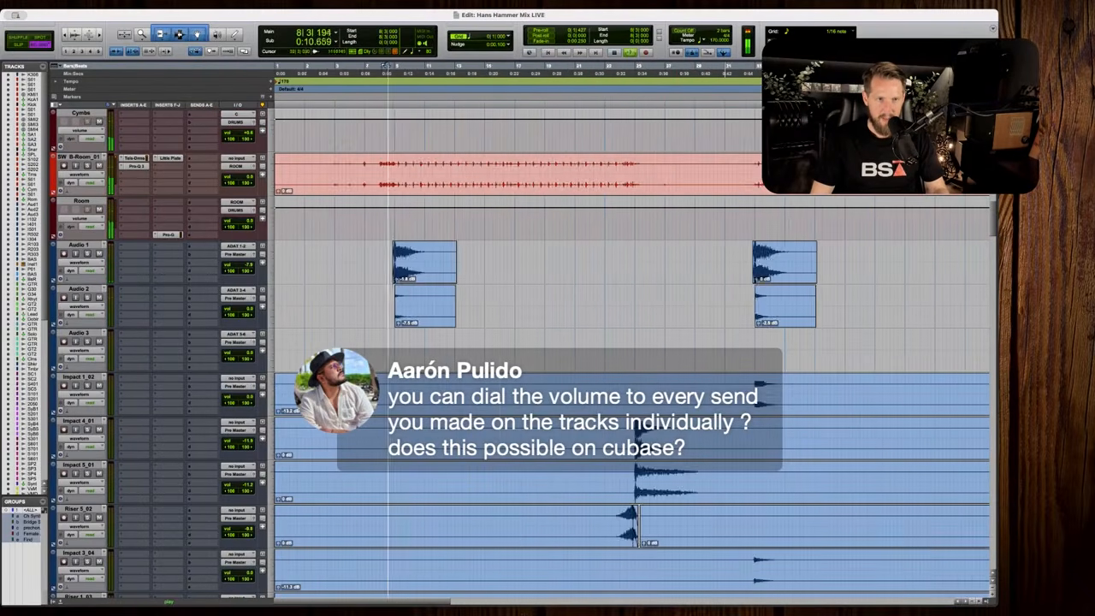
key(space)
Copy the riser clip on the Audio 3 track back into the intro before bar 9.
key(r)
key(r)
drag(706, 357, 295, 358)
key(t)
key(t)
key(t)
key(t)
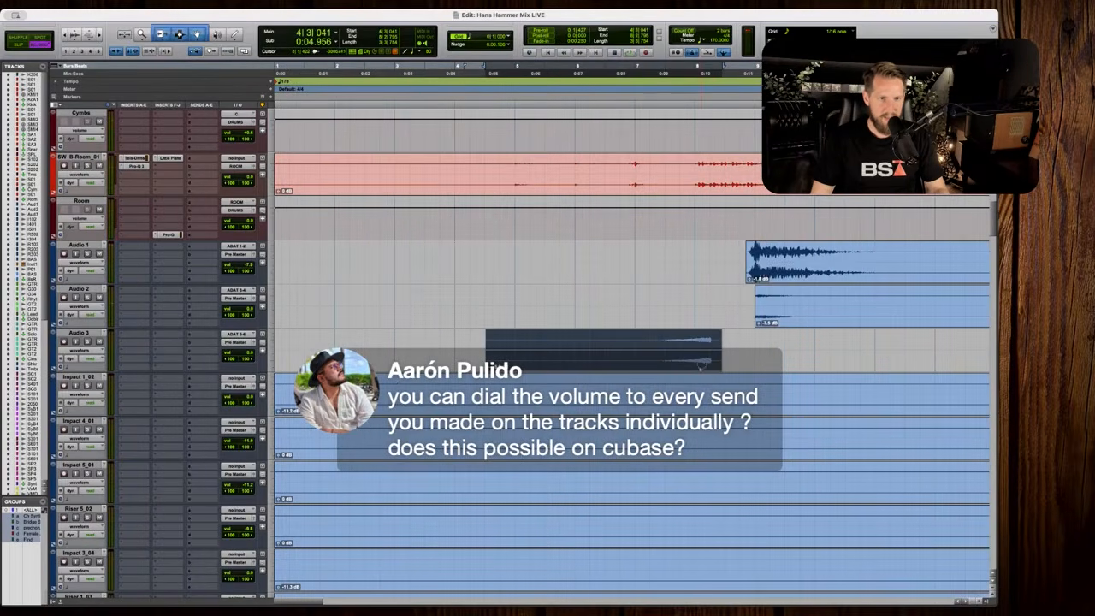
Shift the copied Audio 3 riser so it peaks at bar 9, and play from bar 7.
drag(701, 365, 740, 366)
key(t)
key(t)
scroll(743, 366, right, 8)
scroll(744, 366, right, 1)
key(r)
key(r)
click(543, 341)
key(space)
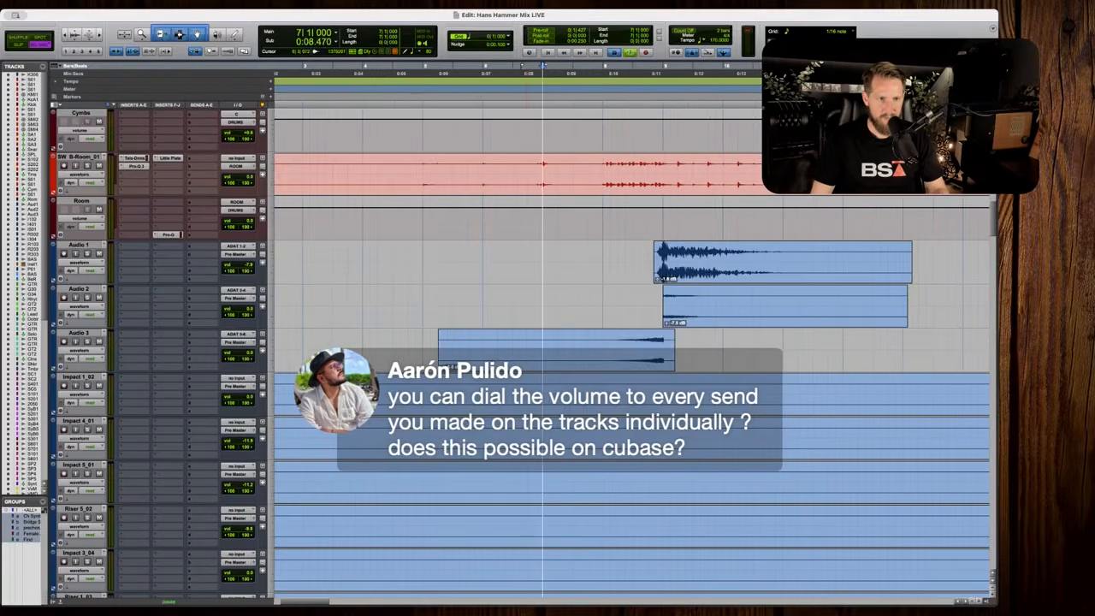
Raise the clip gain of the intro riser on Audio 3 and play the transition from bar 7 again.
key(r)
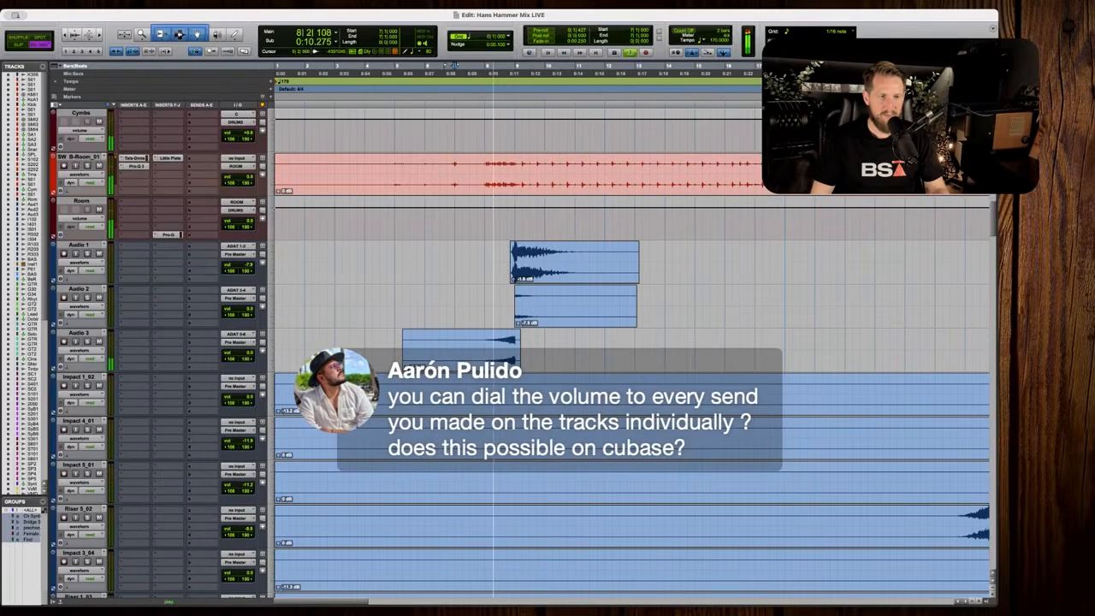
key(space)
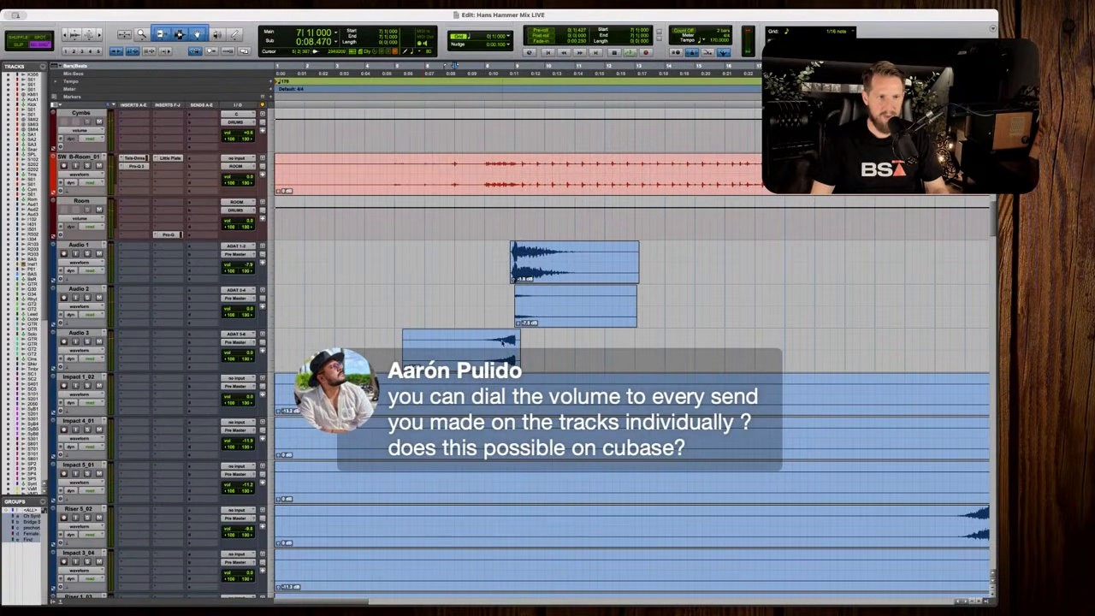
key(space)
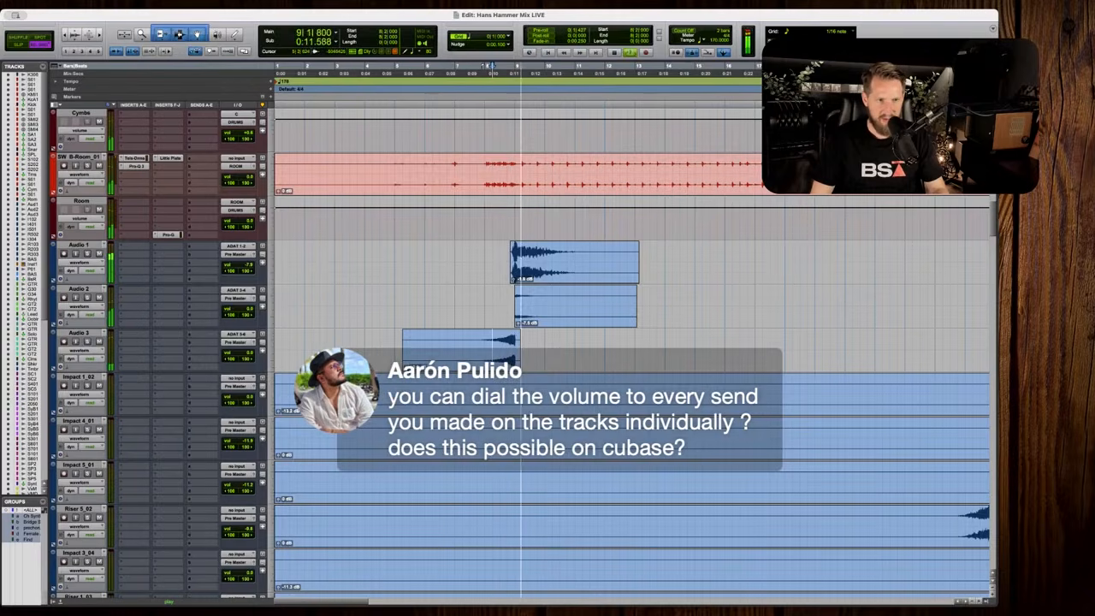
key(space)
Duplicate the Audio 3 riser to bar 12 and process the copy with the AudioSuite Reverse effect.
drag(420, 366, 622, 366)
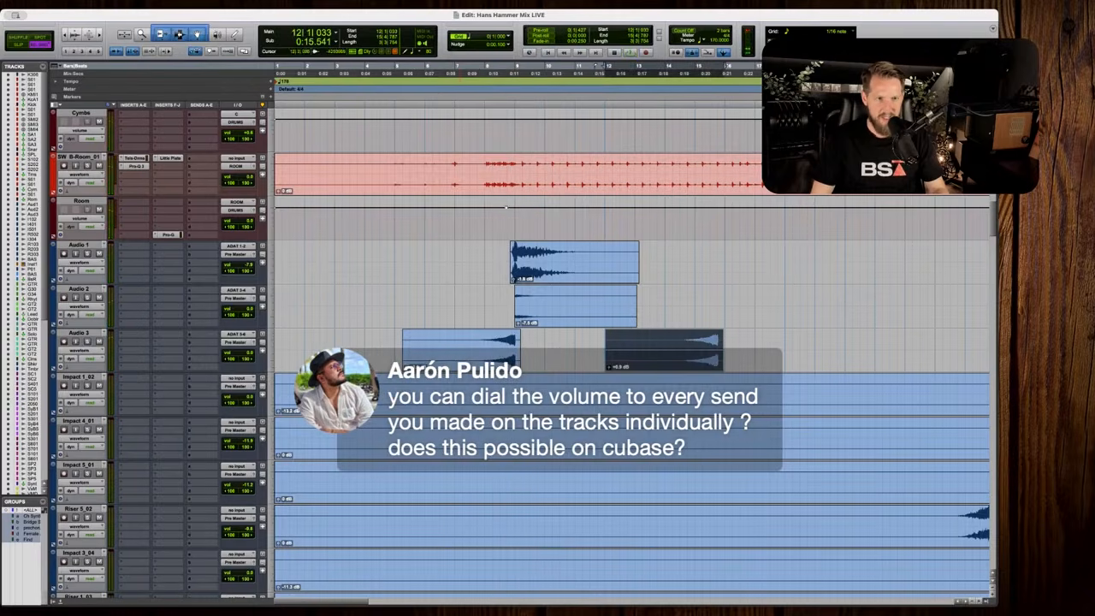
click(240, 5)
mouse_move(212, 9)
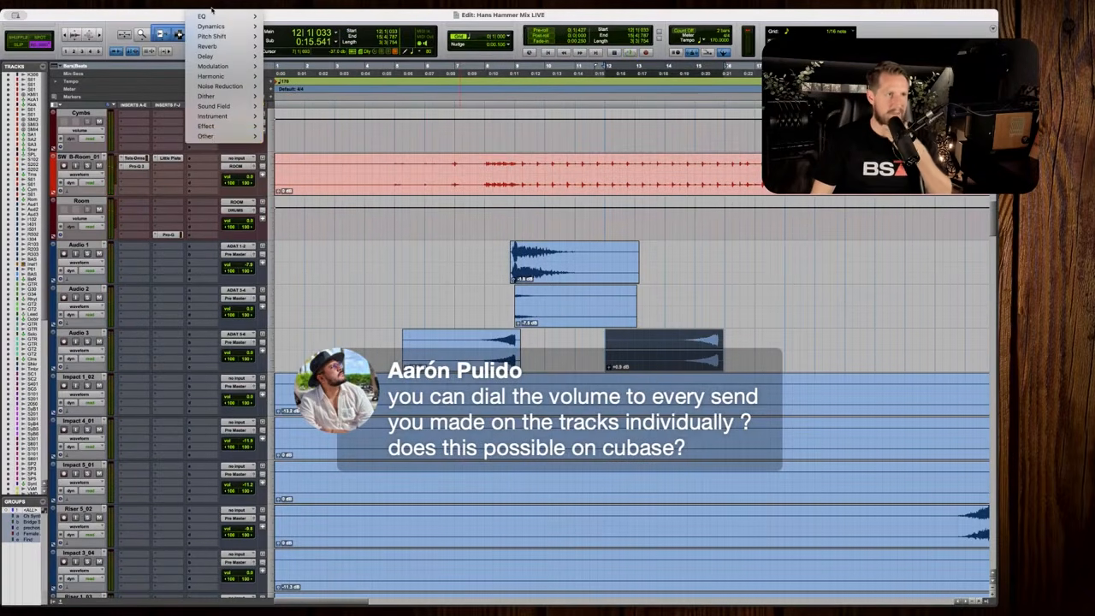
mouse_move(216, 136)
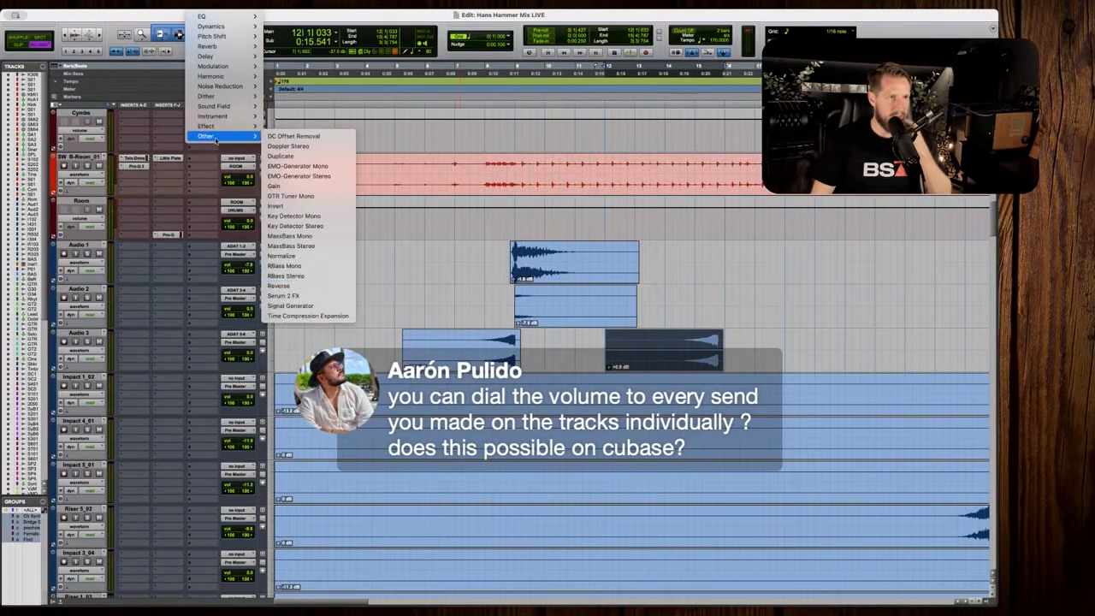
click(303, 286)
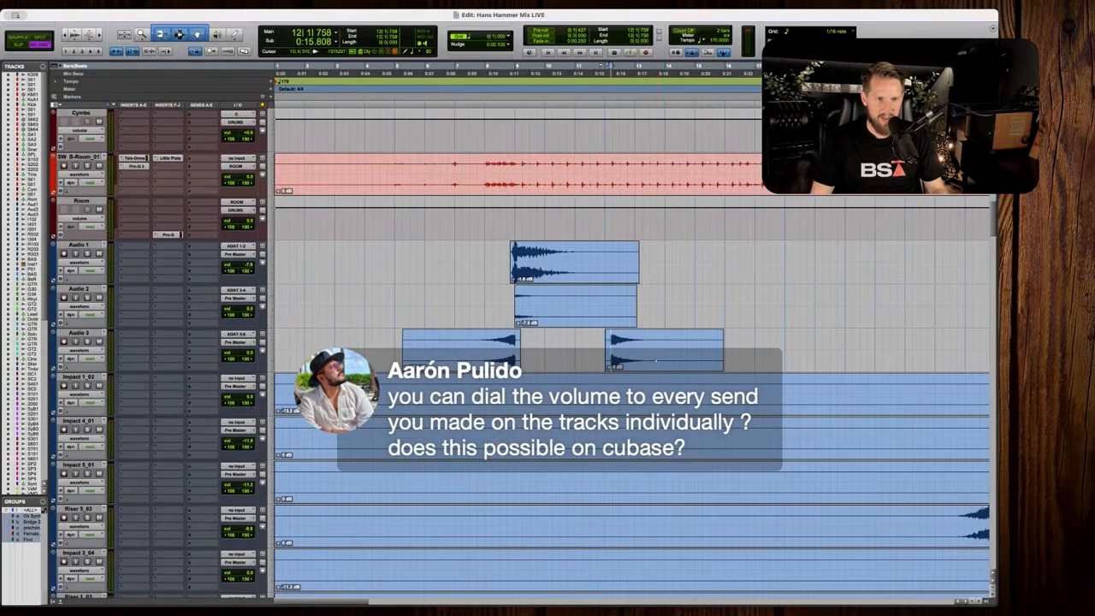
Trim the silent start off the reversed riser and join it to the end of the original riser at bar 9.
key(a)
drag(656, 360, 558, 360)
click(494, 340)
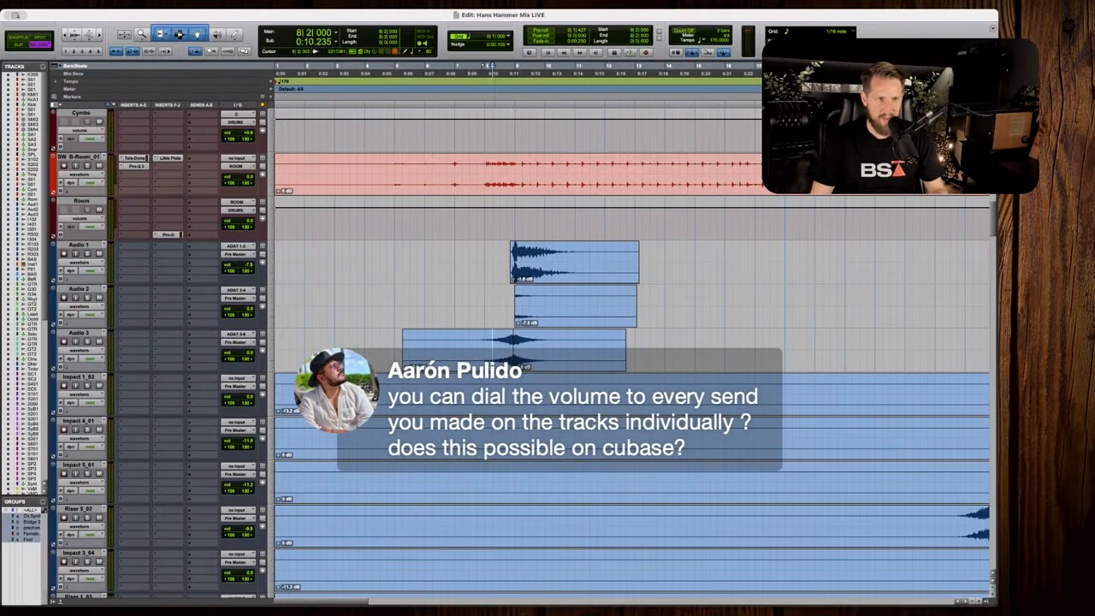
Solo the Audio 3 track and play the joined riser and reversed tail from bar 8, beat 2.
click(87, 342)
key(space)
key(t)
key(t)
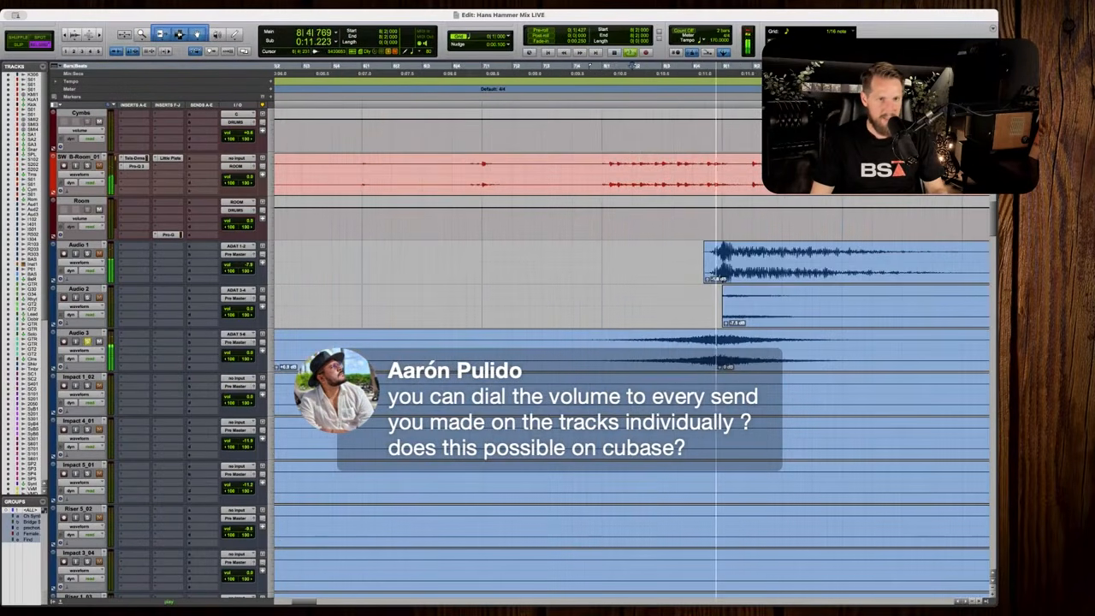
scroll(699, 342, right, 1)
key(space)
key(r)
key(r)
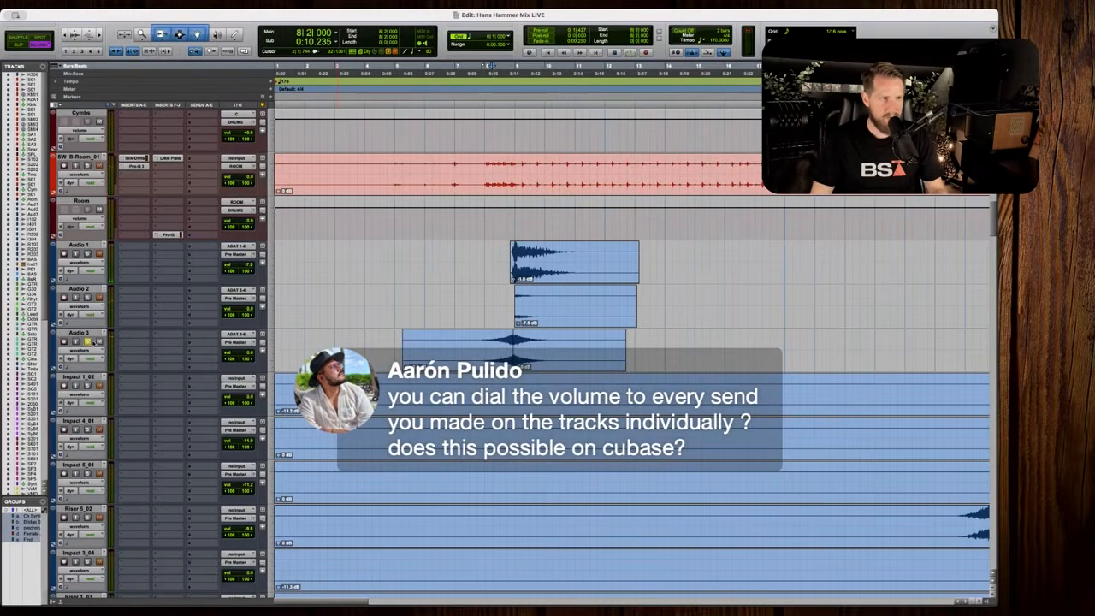
Adjust the clip gain of the reversed tail on Audio 3 and play the transition from bar 7 in the full mix.
key(space)
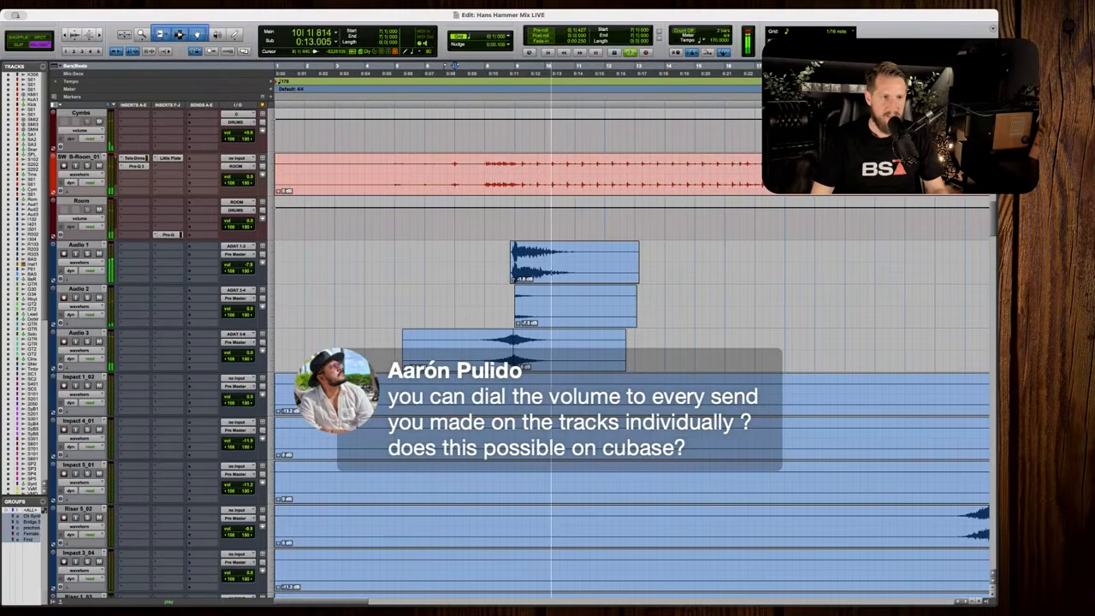
key(space)
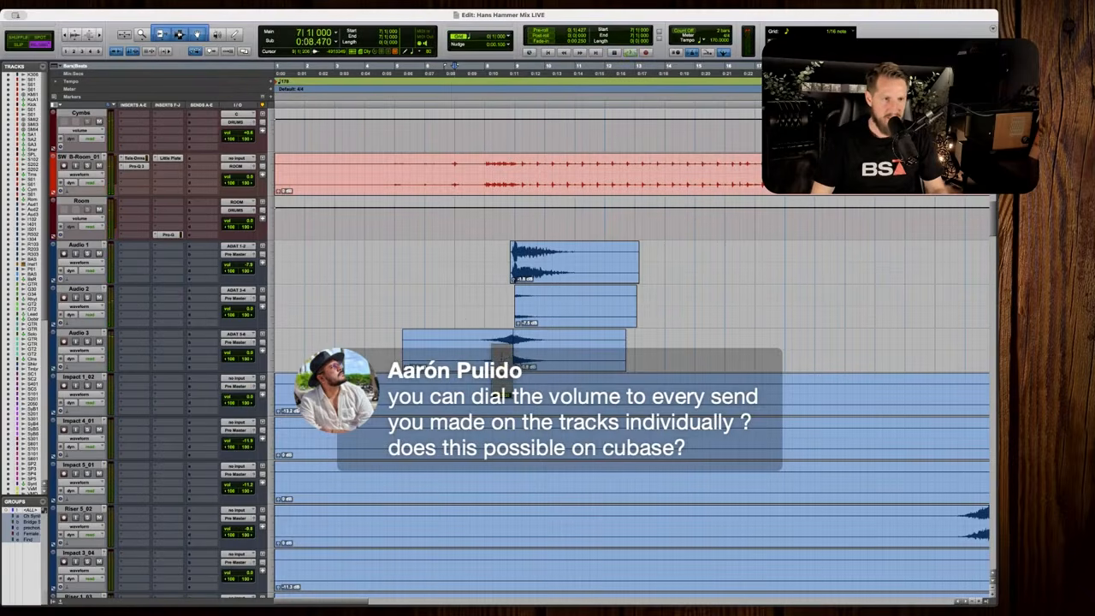
key(t)
scroll(638, 350, right, 2)
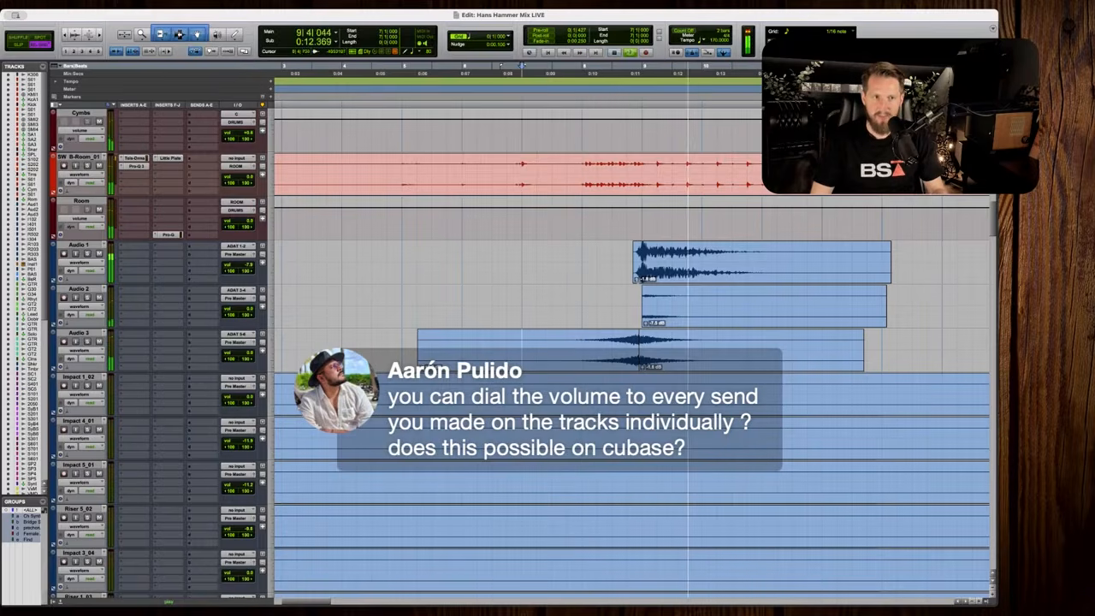
Go back to the kick tracks and play the section from bar 8, beat 3, listening to the kick level.
scroll(638, 351, up, 10)
scroll(638, 351, right, 2)
scroll(638, 350, up, 3)
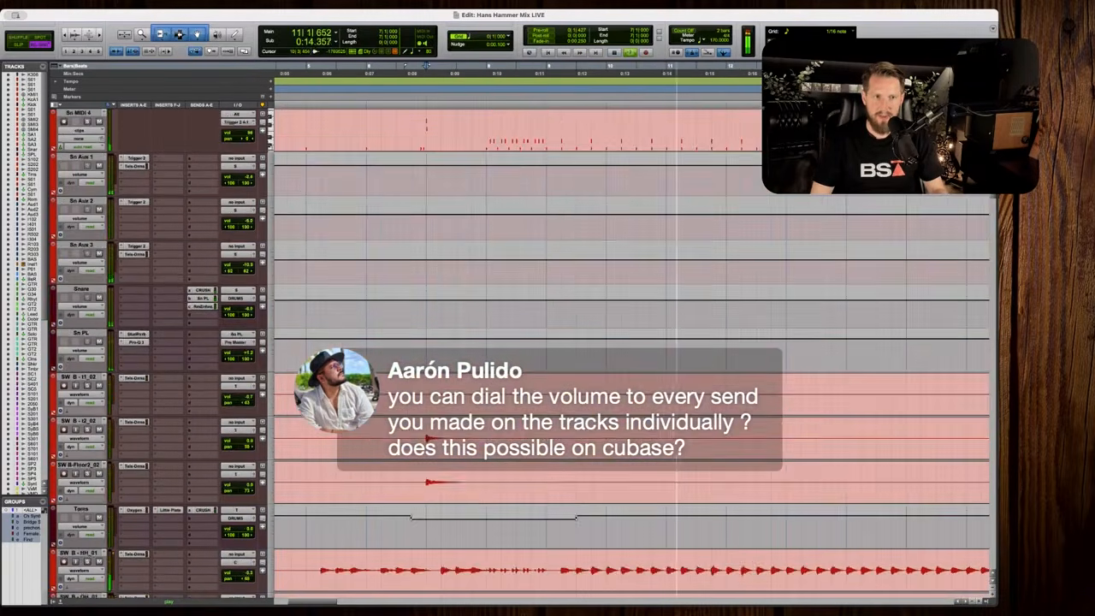
scroll(633, 351, up, 10)
key(space)
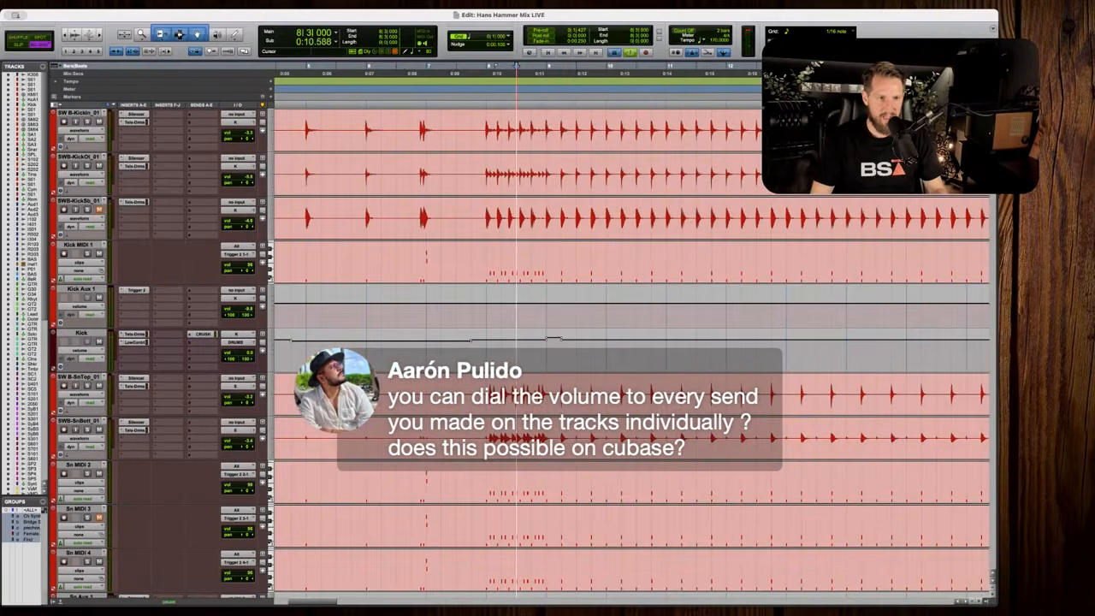
key(space)
key(super+bracketleft)
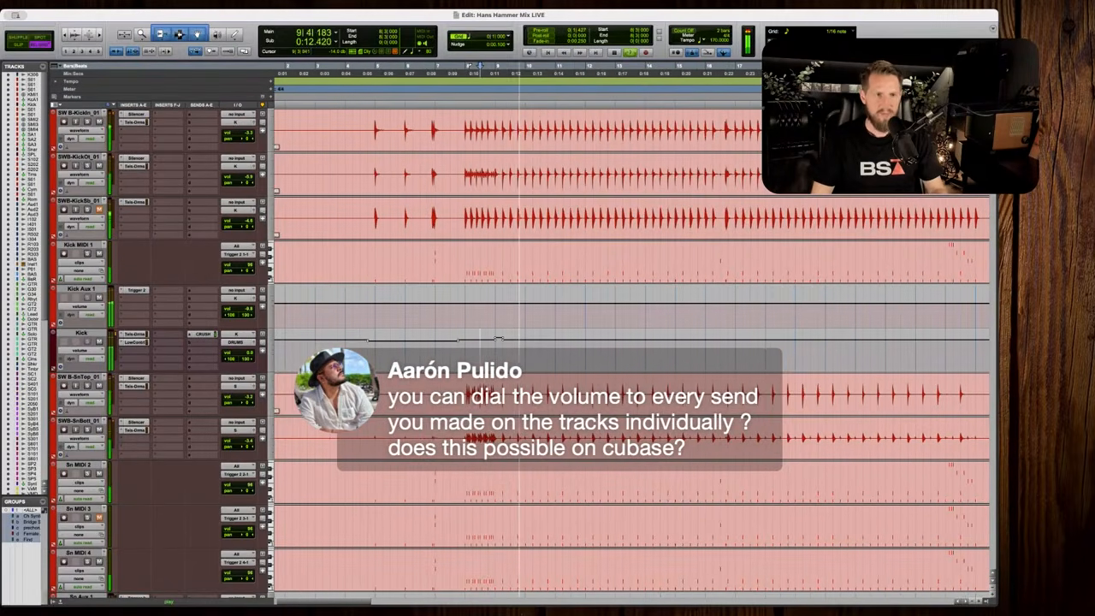
scroll(520, 352, right, 5)
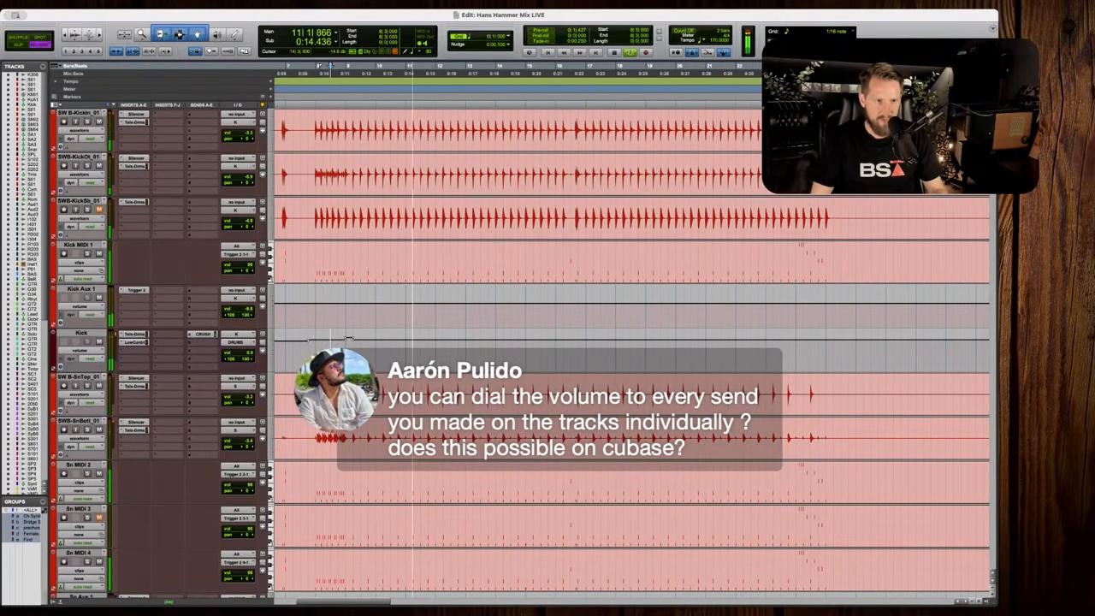
key(super+bracketright)
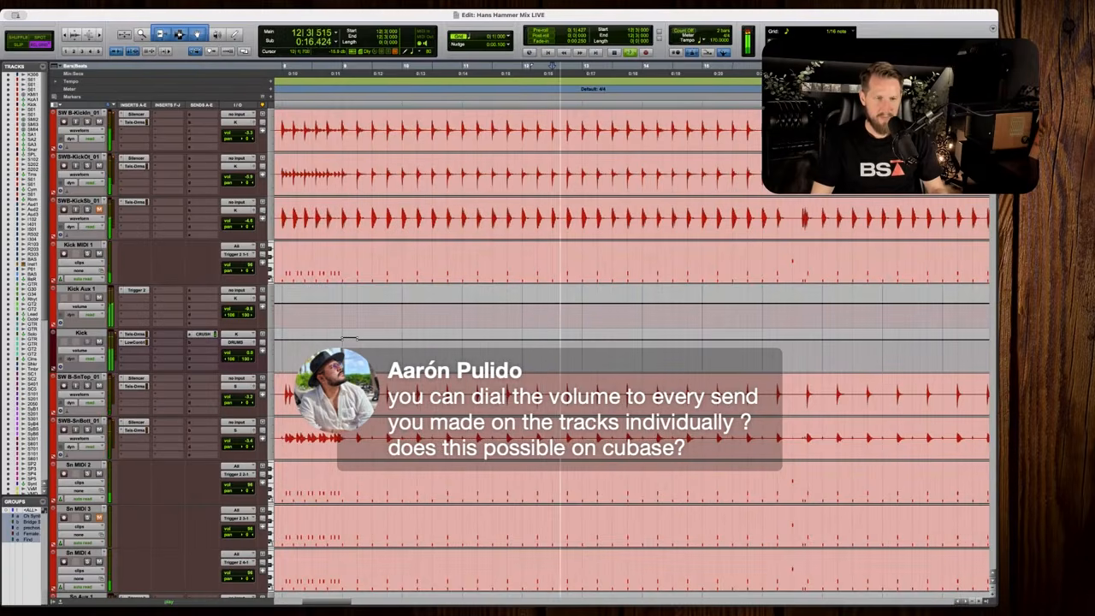
key(super+bracketleft)
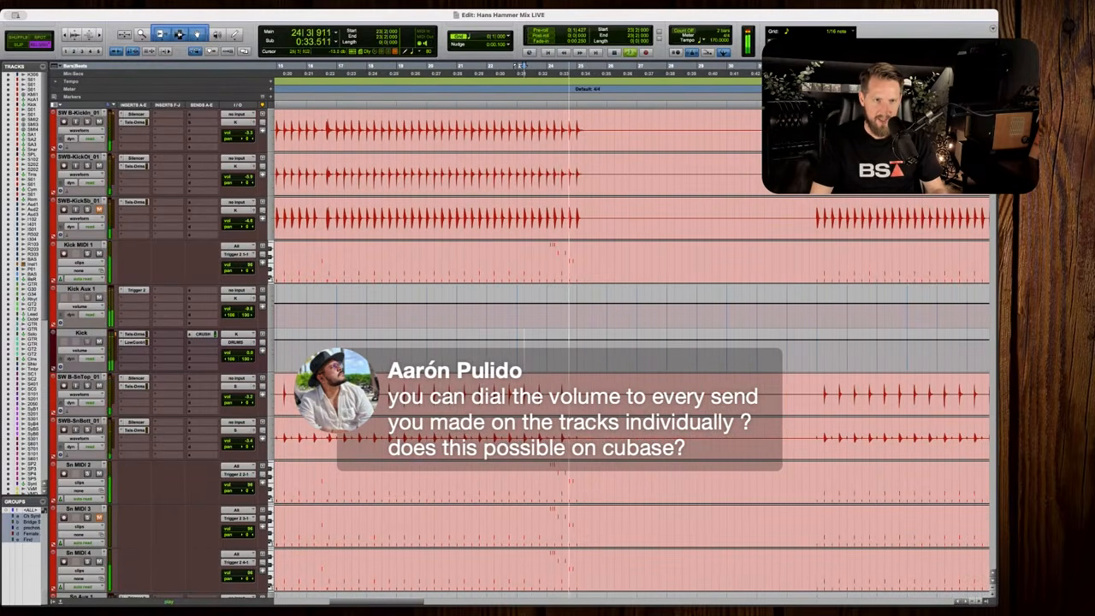
Raise the Kick bus volume automation slightly from bar 33 to around bar 49 while playing the section.
scroll(539, 352, right, 3)
key(t)
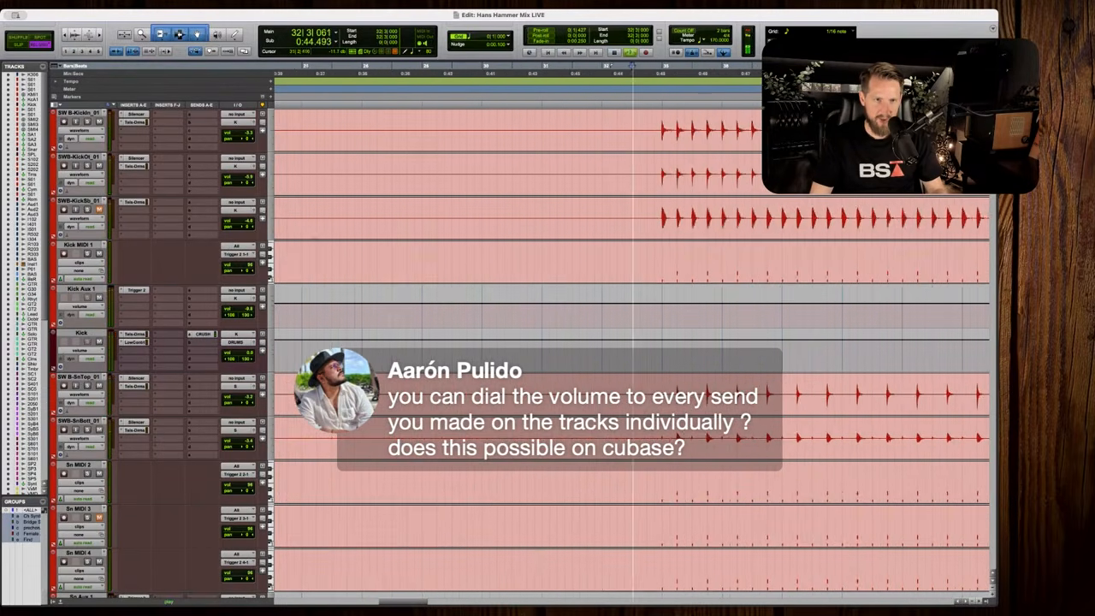
scroll(539, 353, right, 3)
key(space)
drag(536, 352, 763, 344)
key(r)
key(r)
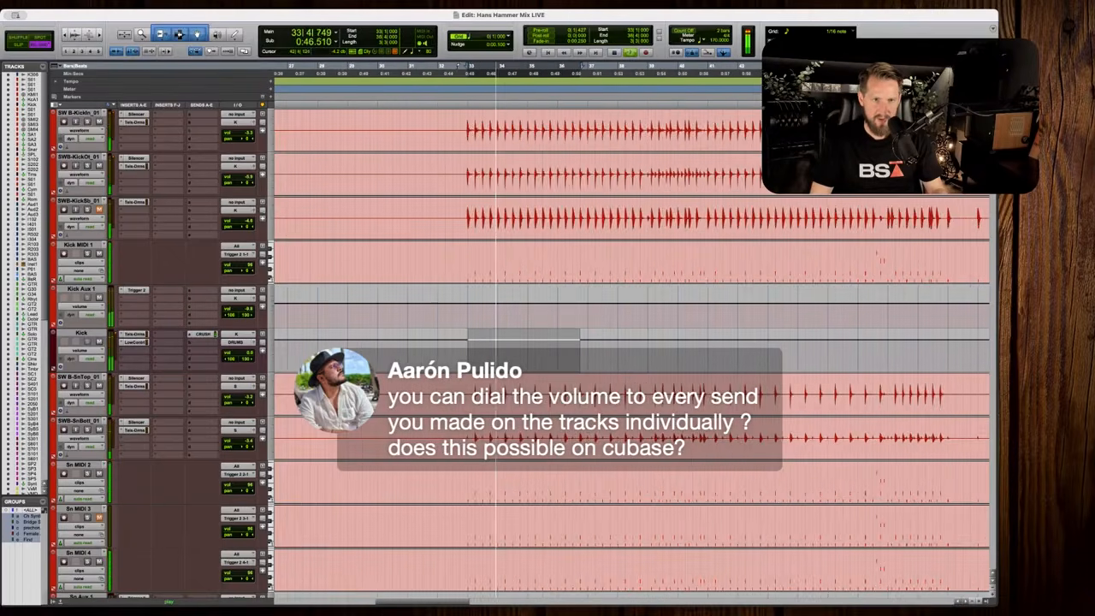
shift+click(747, 342)
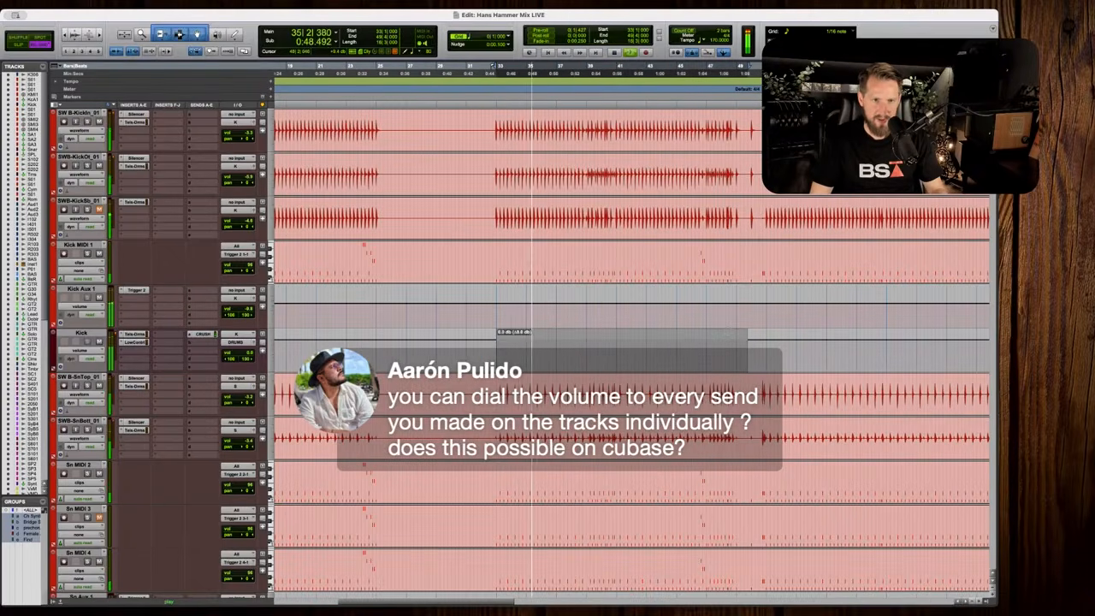
drag(737, 336, 737, 335)
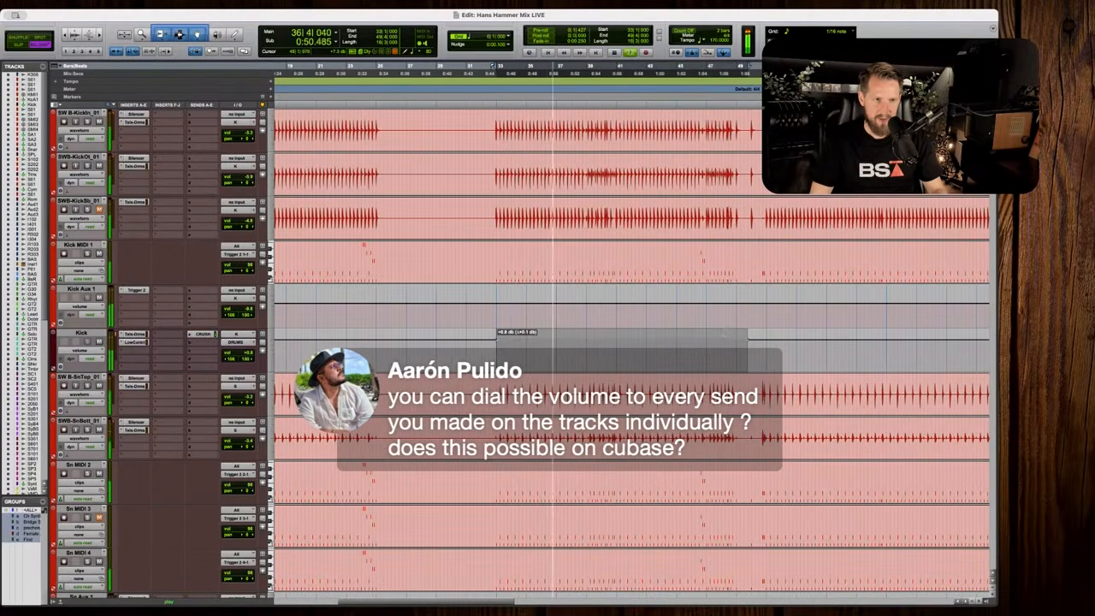
Raise the Kick bus volume automation a little more over the first two beats of bar 33.
key(t)
key(t)
key(t)
key(space)
click(656, 353)
key(t)
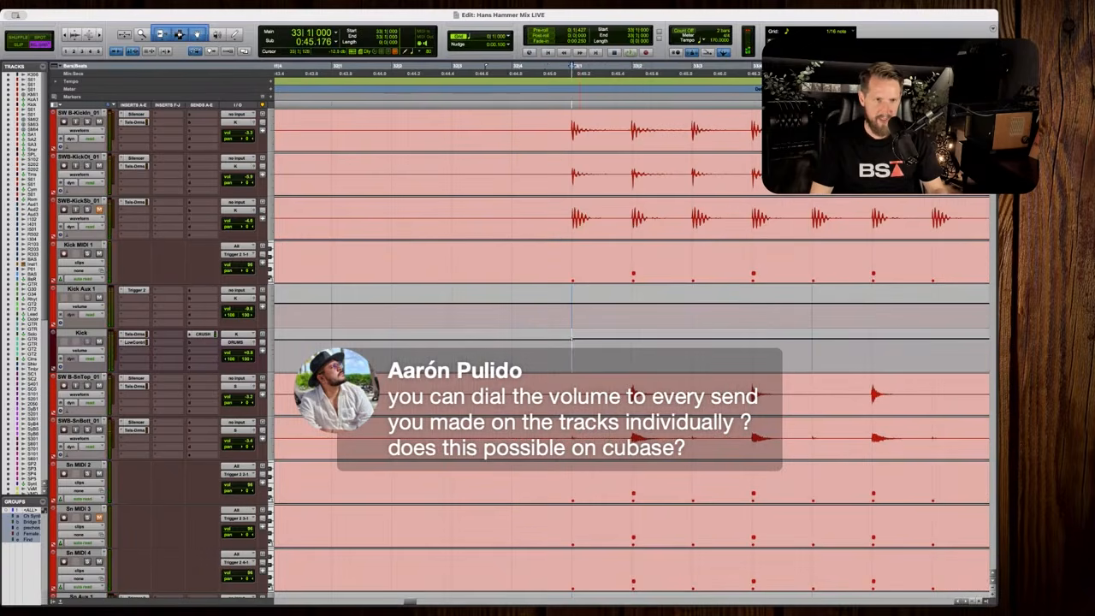
drag(579, 347, 634, 343)
key(r)
key(r)
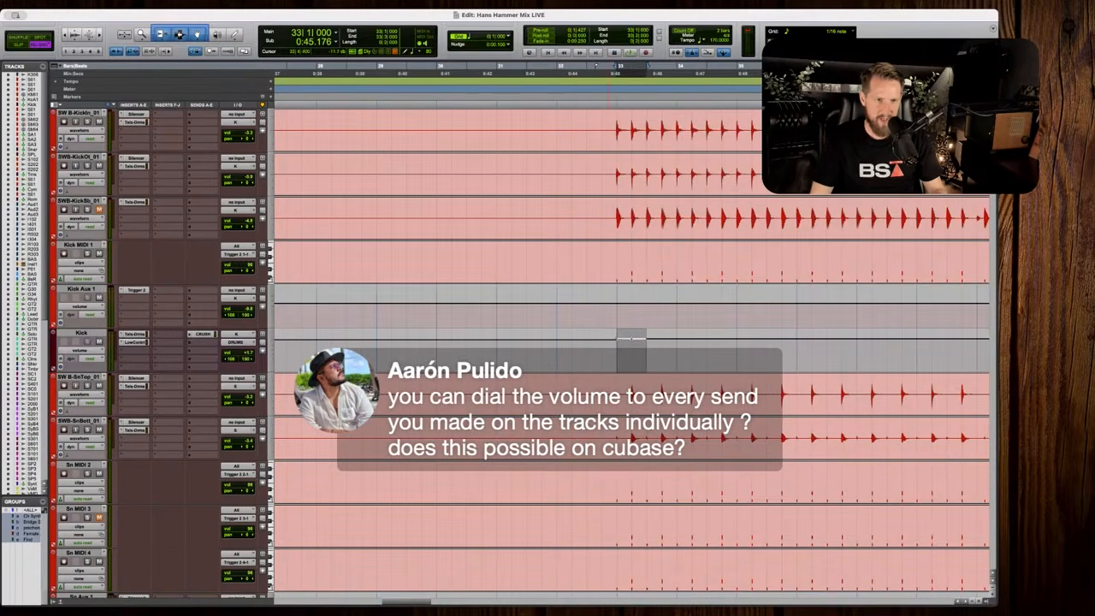
Play the transition into bar 33 and on to bar 40, checking the level of the boosted Kick bus automation.
click(572, 346)
key(space)
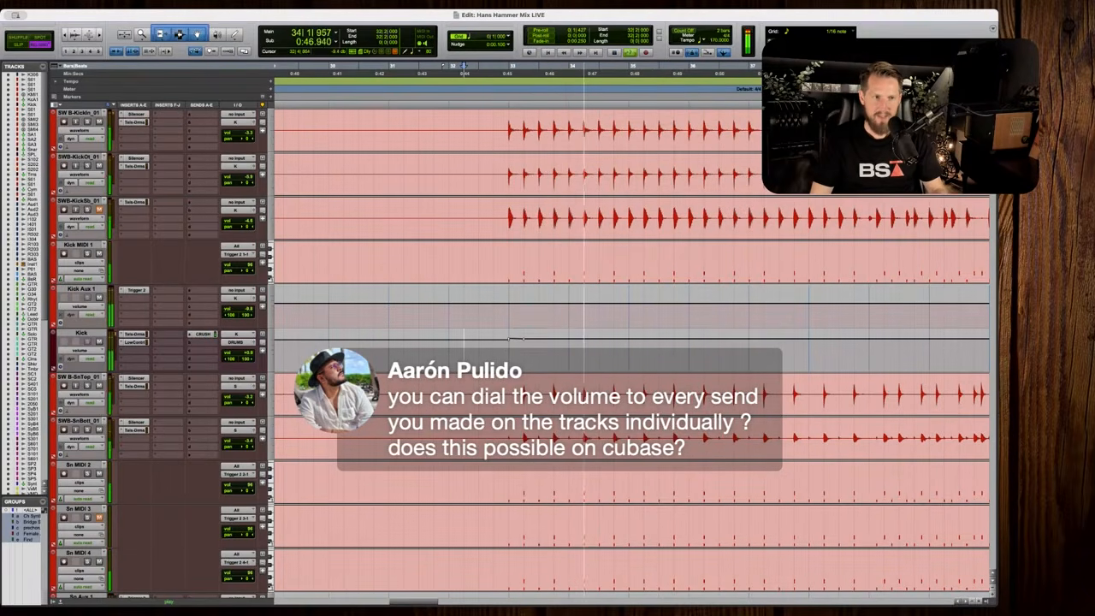
key(space)
drag(509, 350, 567, 350)
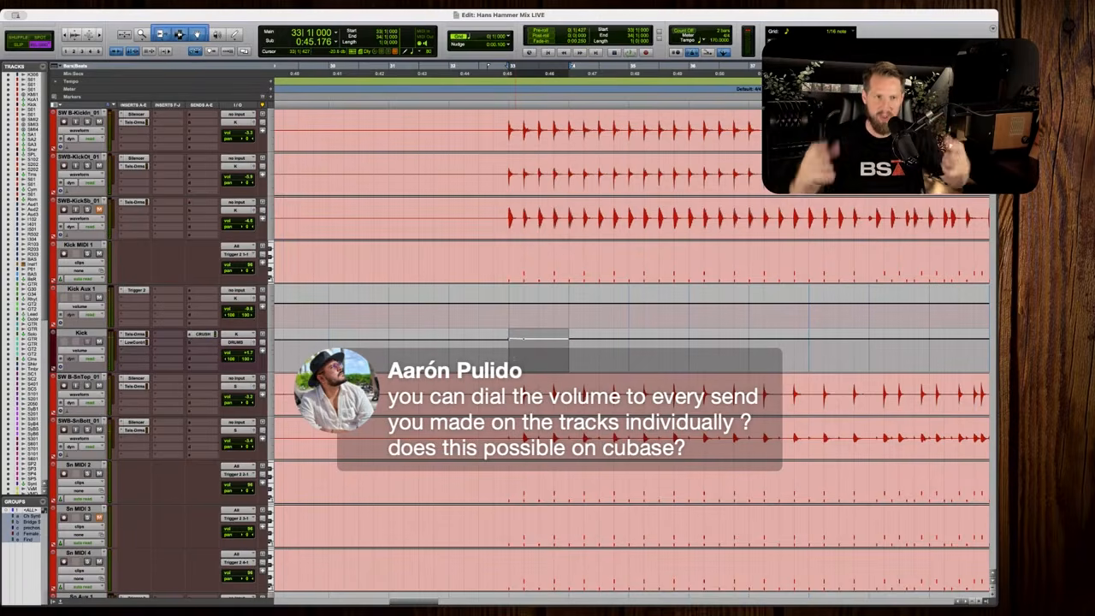
click(496, 342)
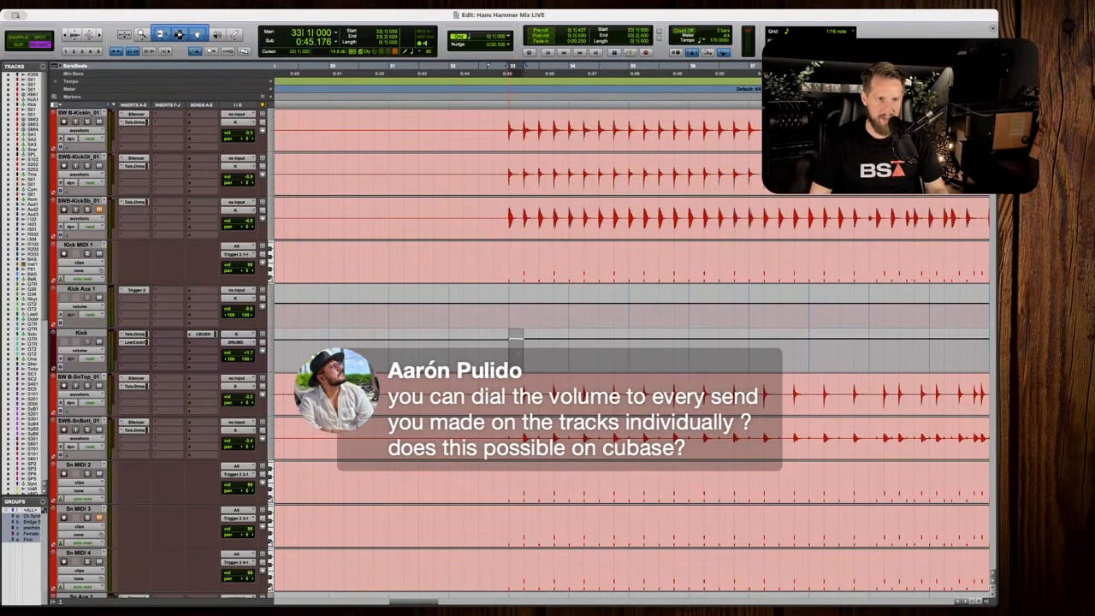
key(r)
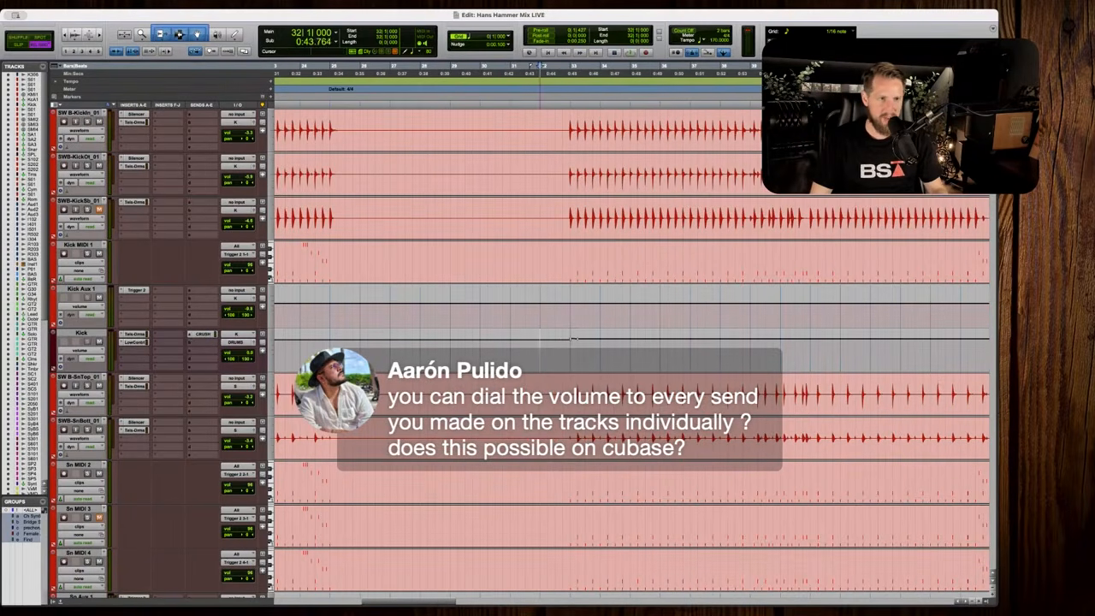
key(space)
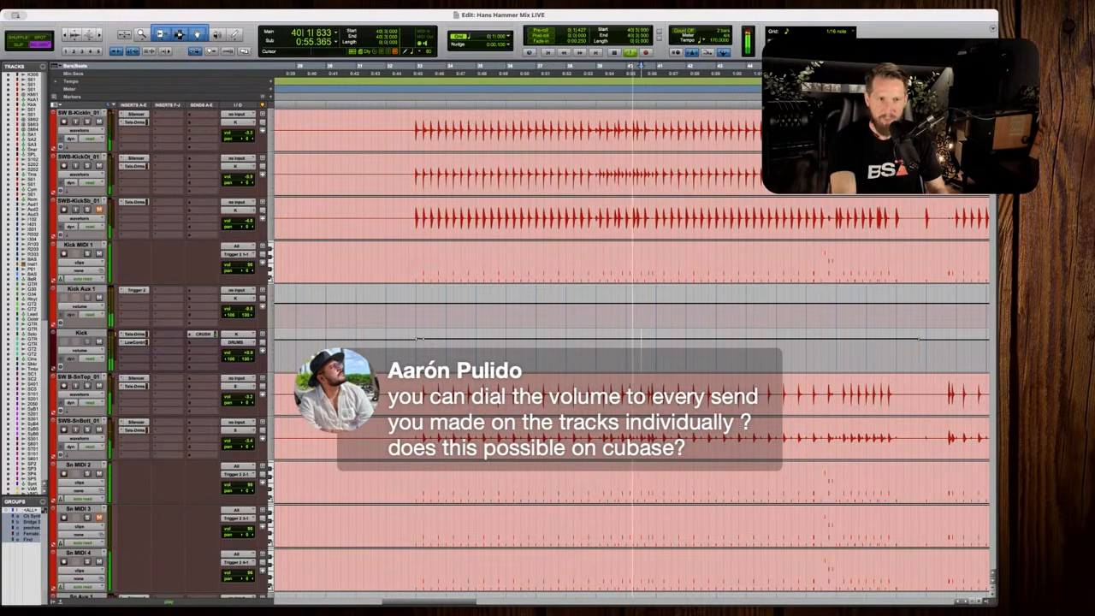
Raise the Kick bus volume automation slightly on the first beat of bar 41 and play through it.
click(656, 310)
key(t)
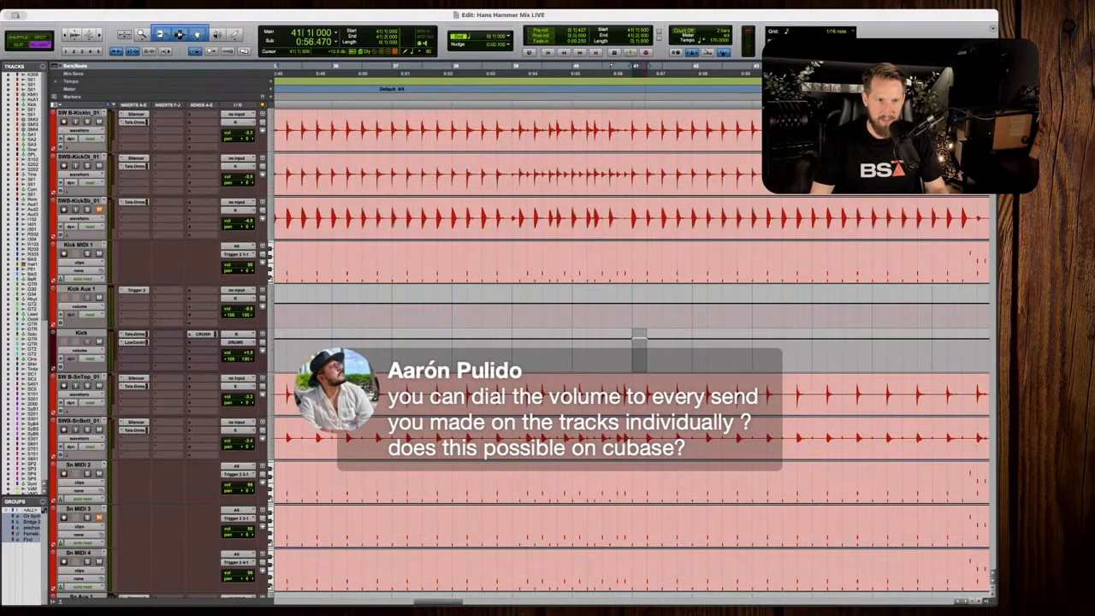
key(space)
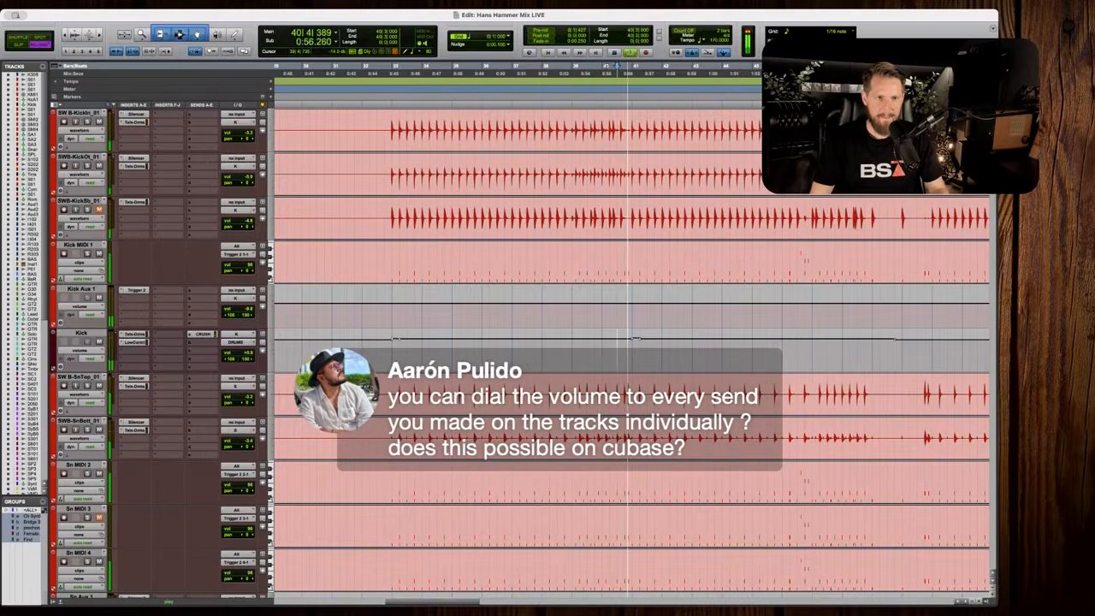
key(r)
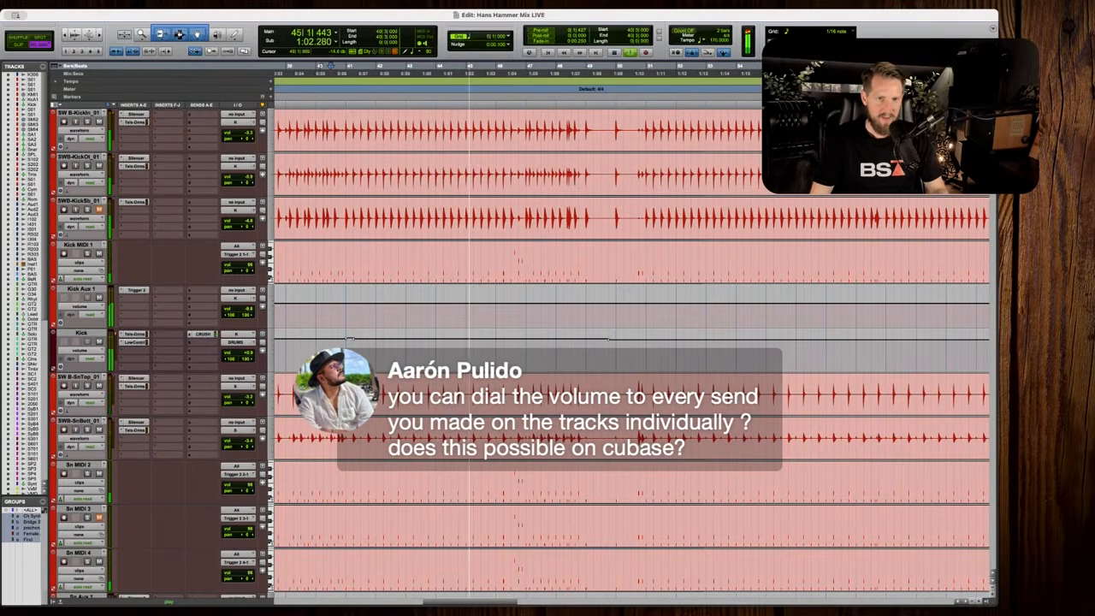
Raise the Kick bus volume automation over the first two beats of bar 49 and play the change in context.
key(space)
click(565, 352)
key(t)
scroll(566, 352, right, 2)
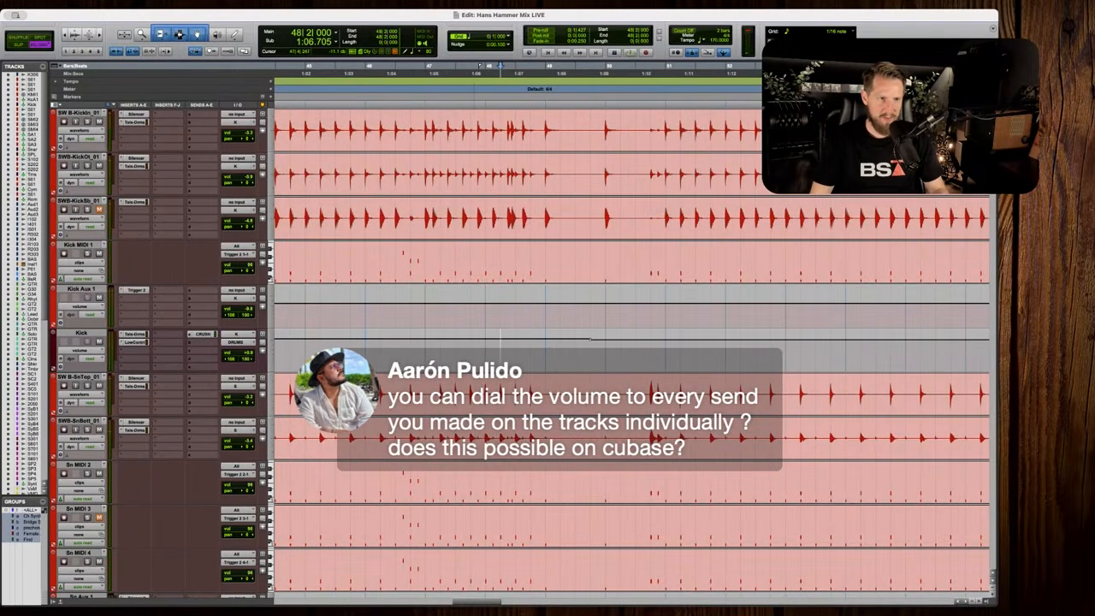
key(space)
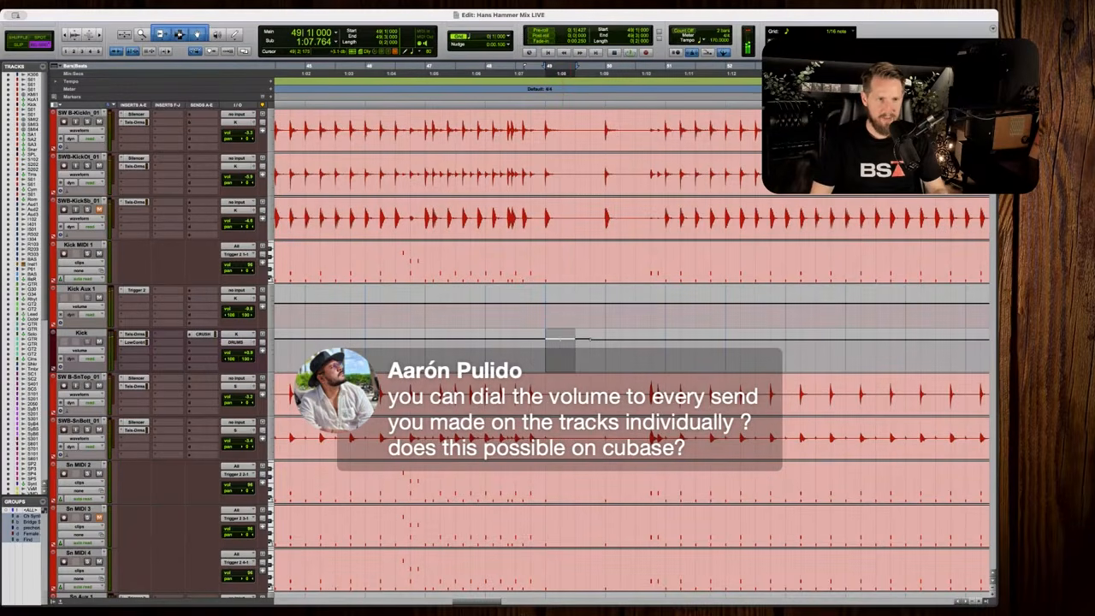
click(395, 359)
key(space)
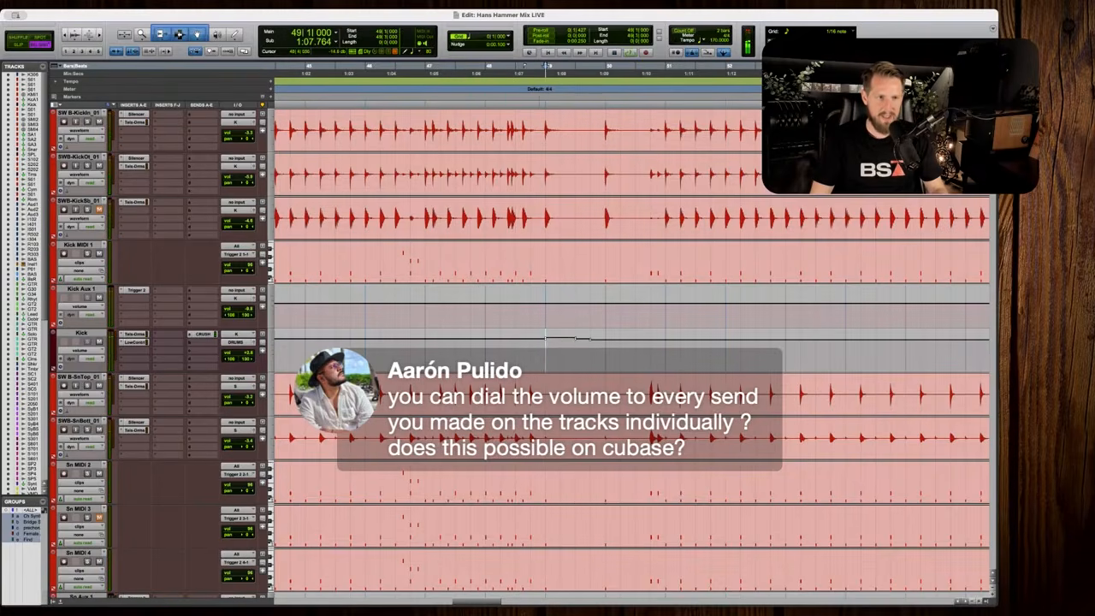
drag(546, 338, 575, 337)
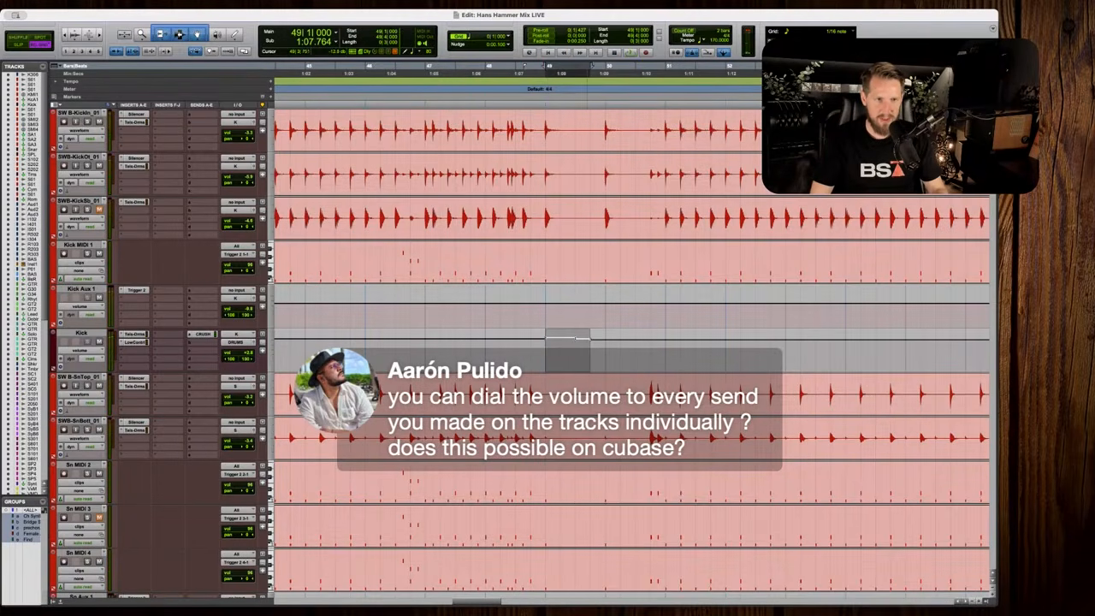
drag(603, 338, 590, 339)
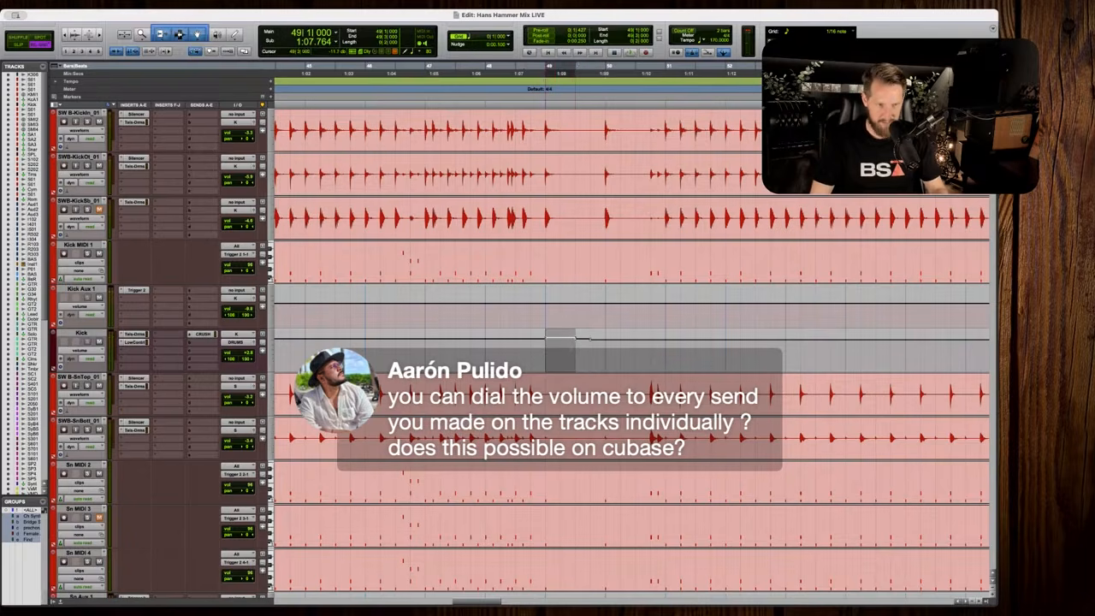
key(space)
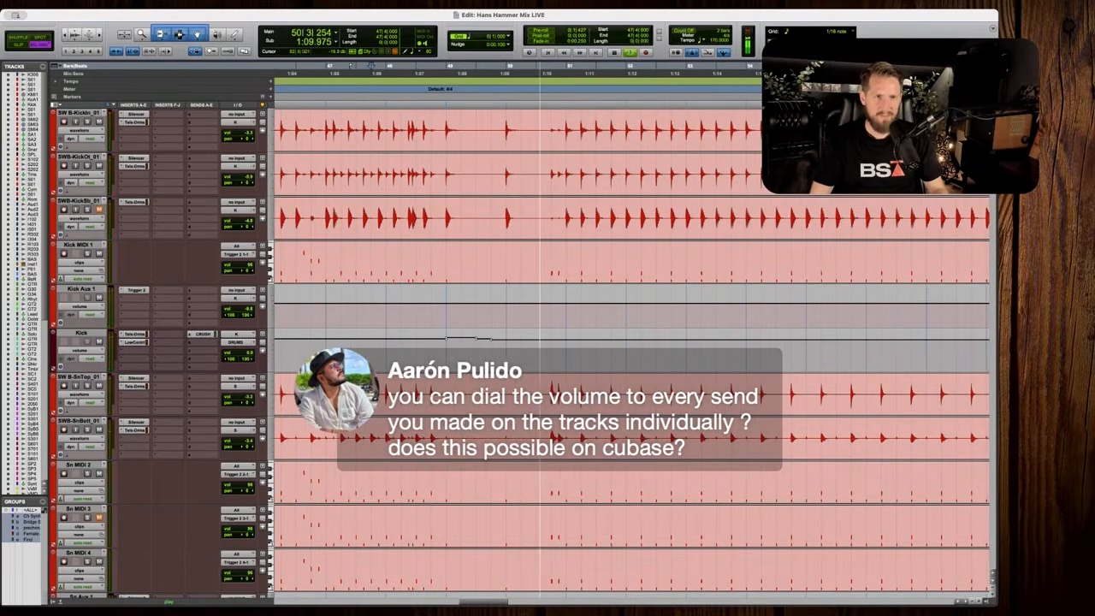
Raise the Kick bus volume automation on the first beat of bar 51 and play from bar 50, beat 2.
key(space)
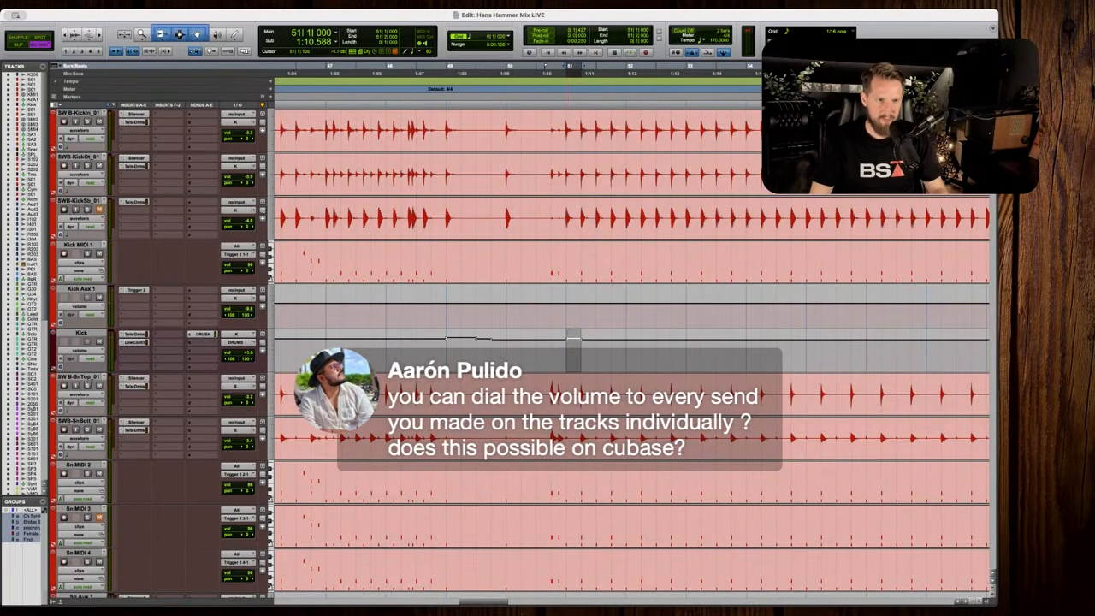
scroll(537, 346, right, 3)
key(r)
key(space)
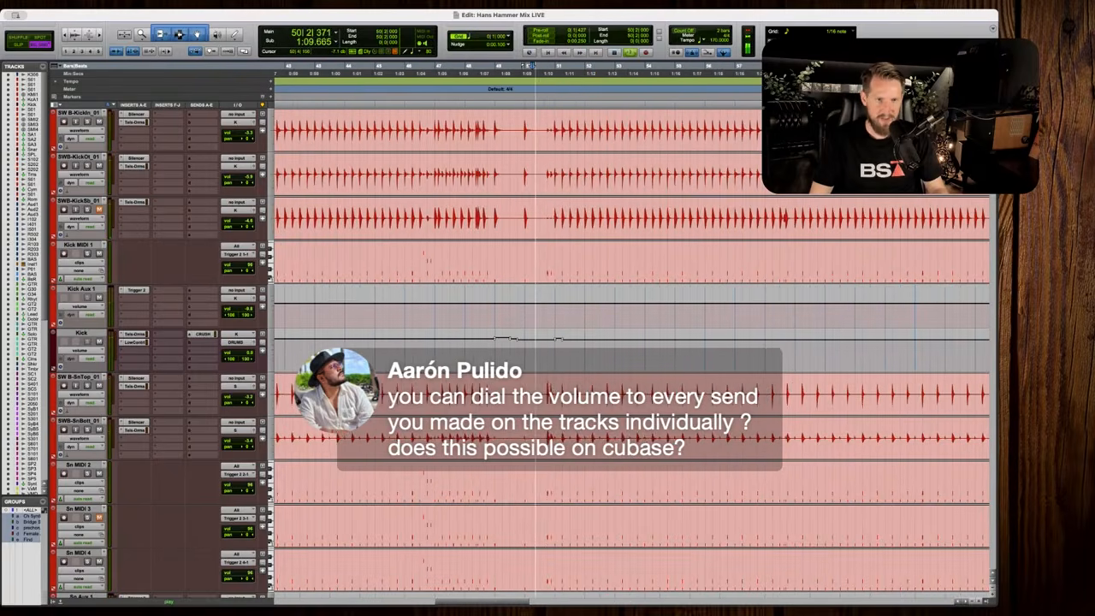
scroll(537, 346, right, 1)
key(t)
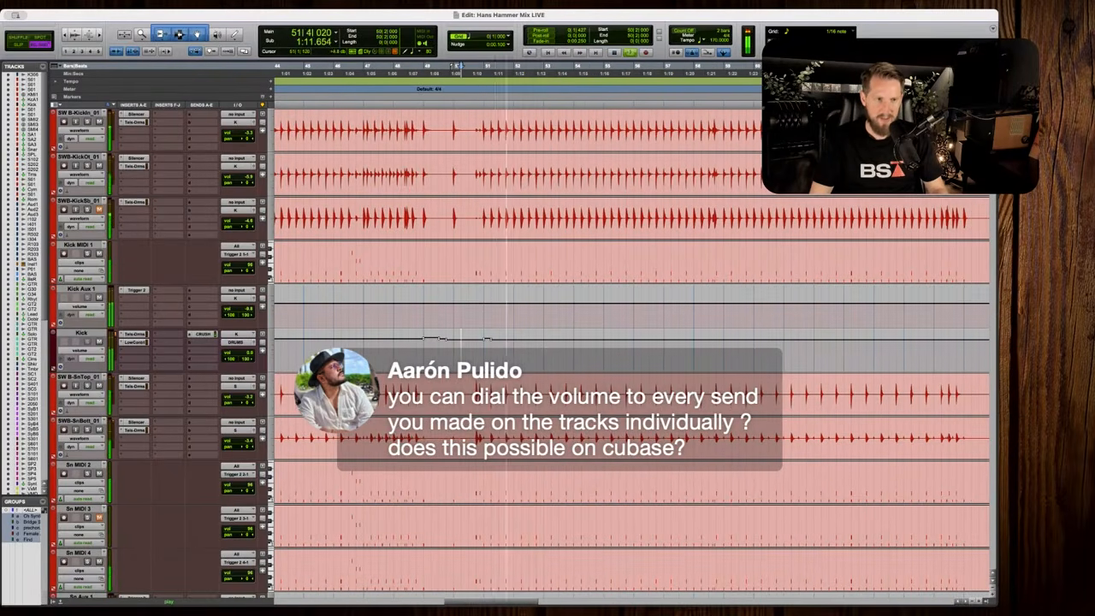
Fine-tune the Kick bus volume boost on the first beat of bar 51 and replay it from bar 50, beat 2.
key(space)
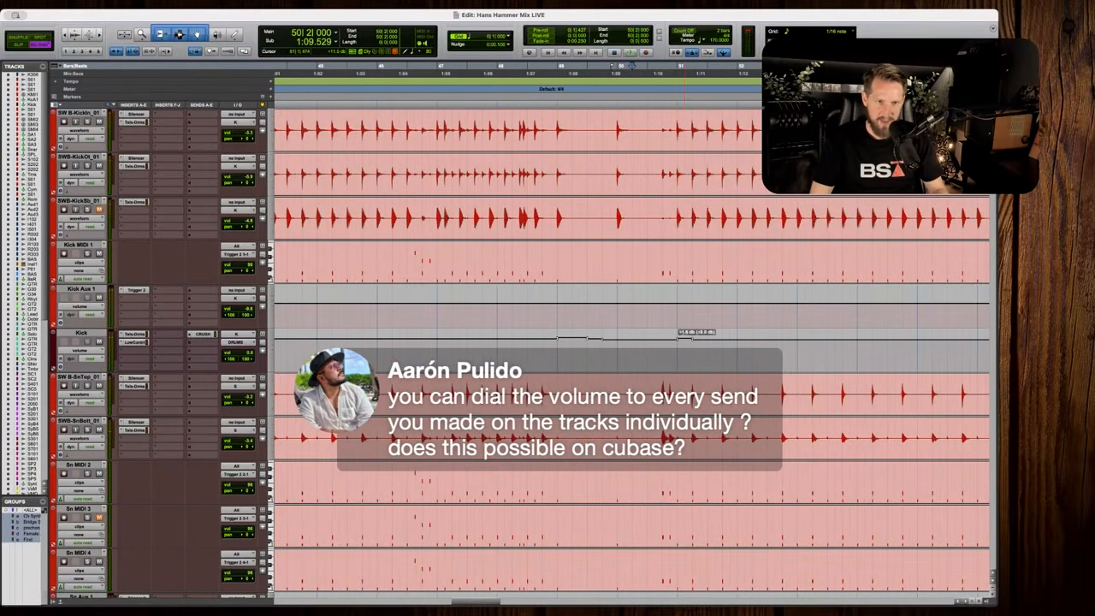
key(r)
key(space)
scroll(622, 355, right, 1)
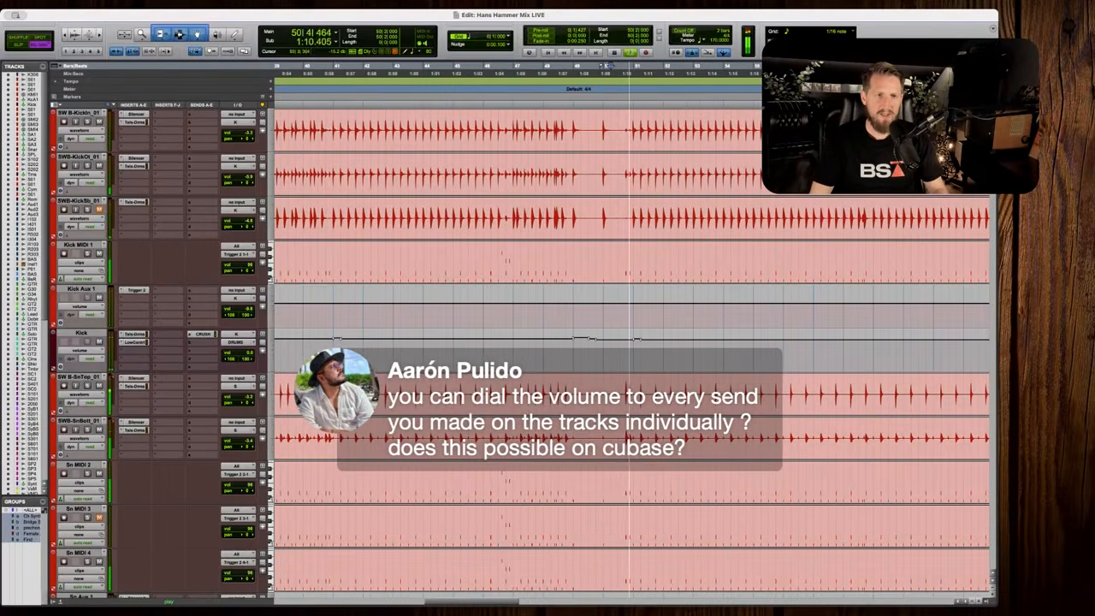
scroll(622, 355, right, 3)
scroll(622, 355, right, 4)
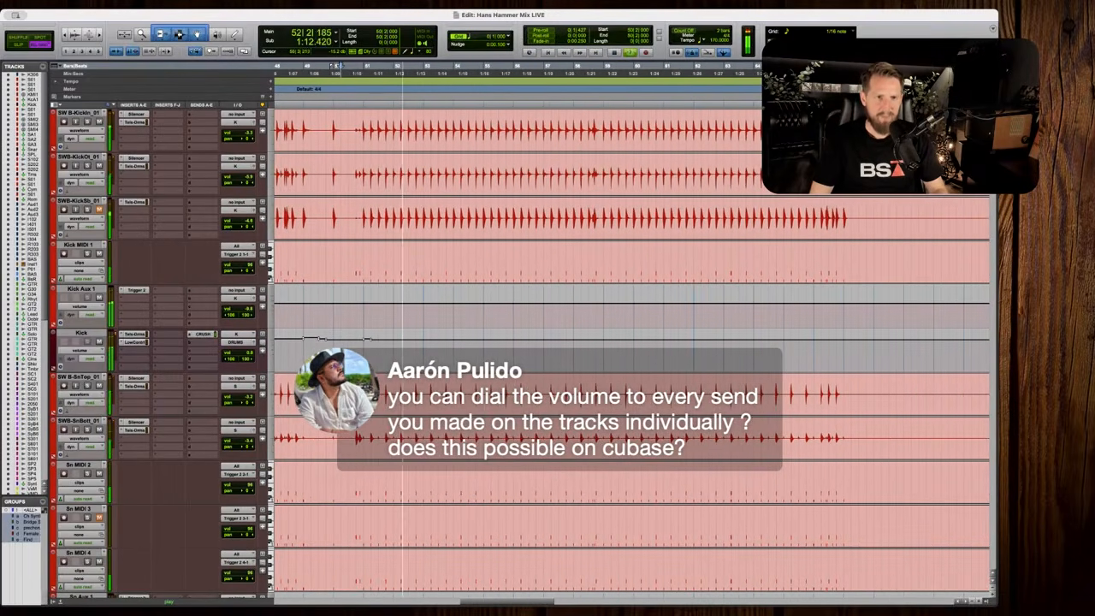
key(space)
Copy the Kick bus volume automation from bar 33 to bar 50.
drag(503, 349, 797, 344)
key(r)
key(r)
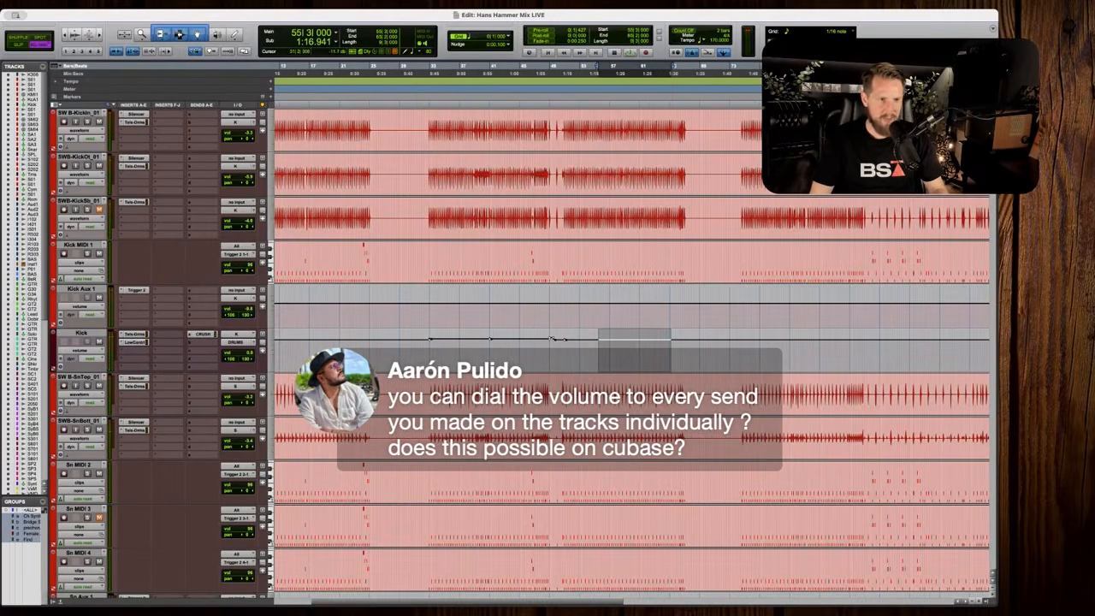
click(433, 347)
key(t)
key(t)
drag(622, 349, 835, 351)
scroll(835, 351, right, 5)
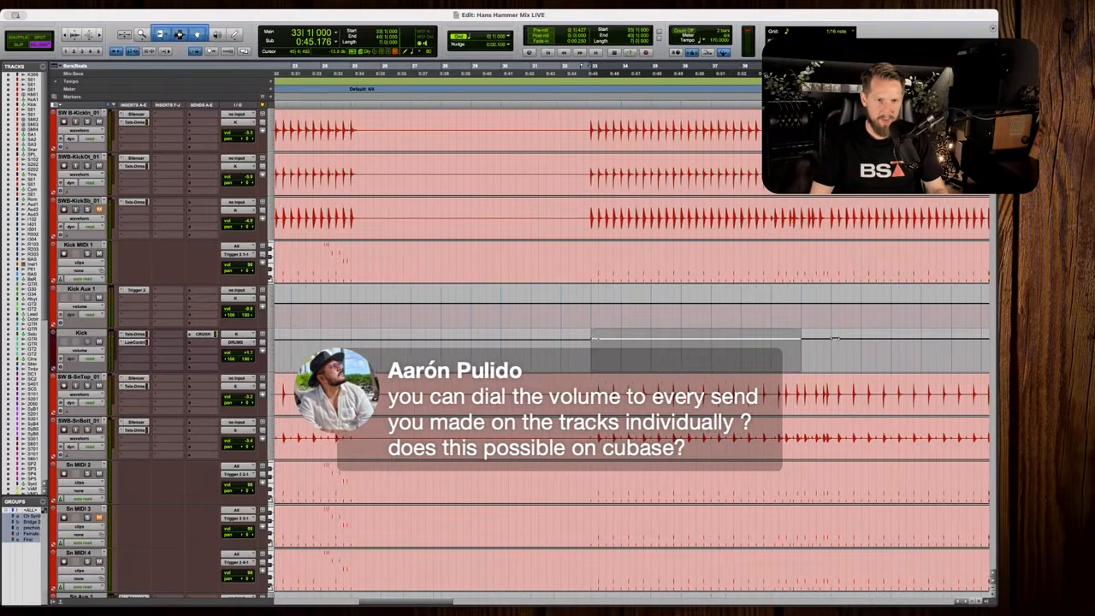
shift+click(847, 348)
key(r)
key(r)
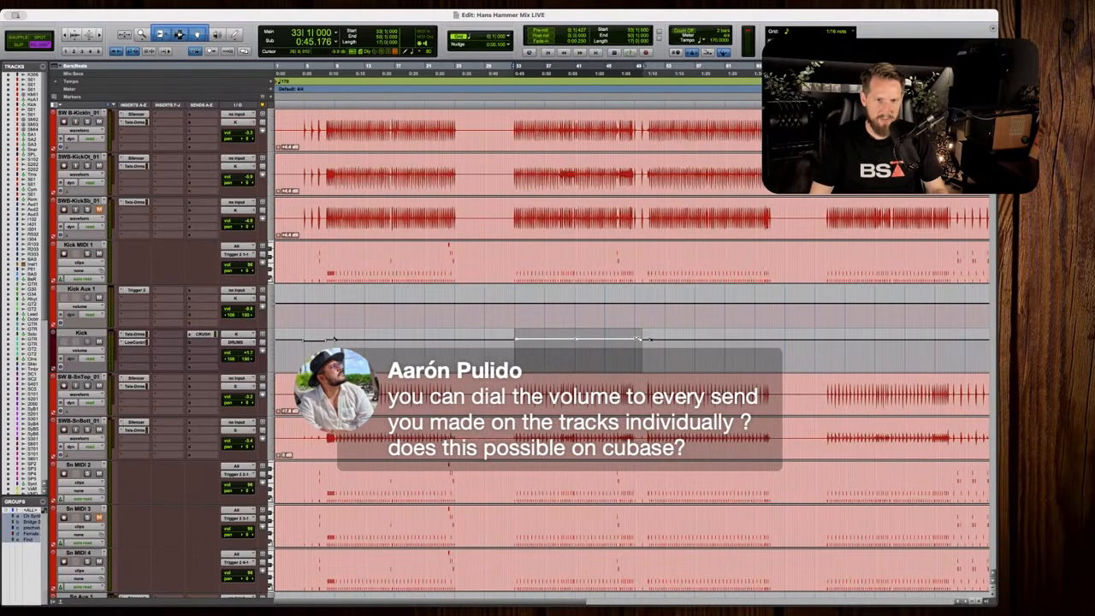
Paste the copied Kick bus volume automation at bar 75.
scroll(808, 349, right, 3)
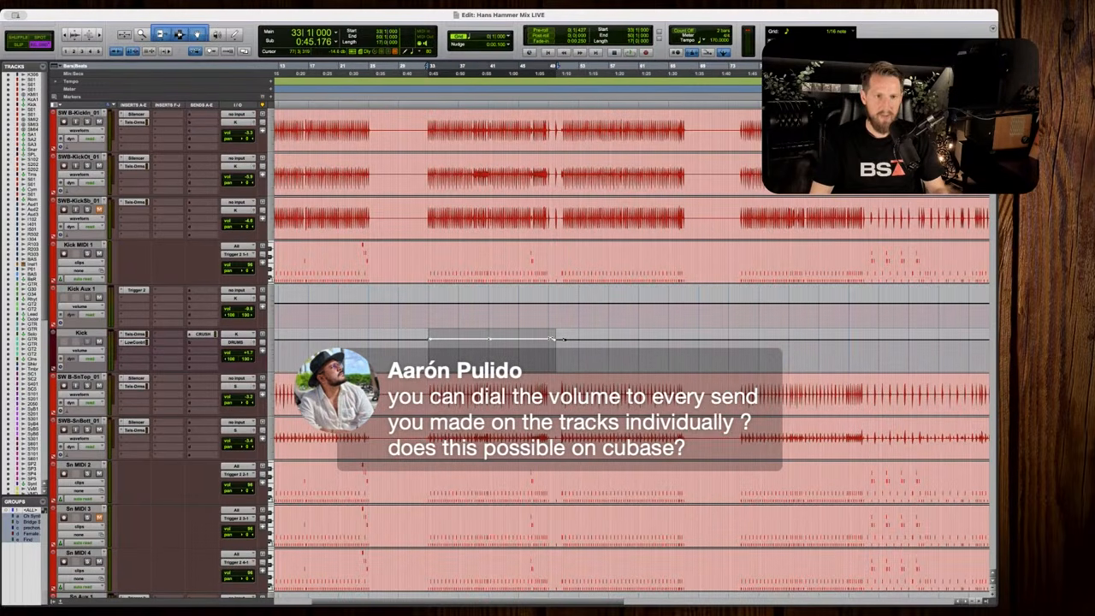
click(740, 349)
key(t)
key(t)
key(t)
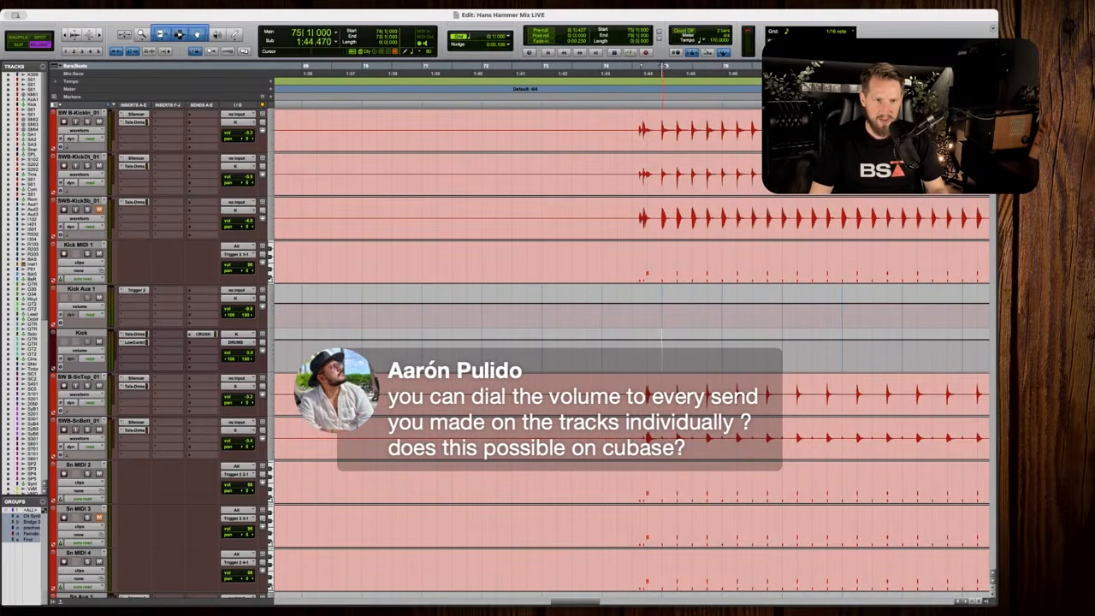
key(super+v)
Raise the Kick bus volume automation slightly over the last two beats of bar 74 and play into bar 75.
click(598, 344)
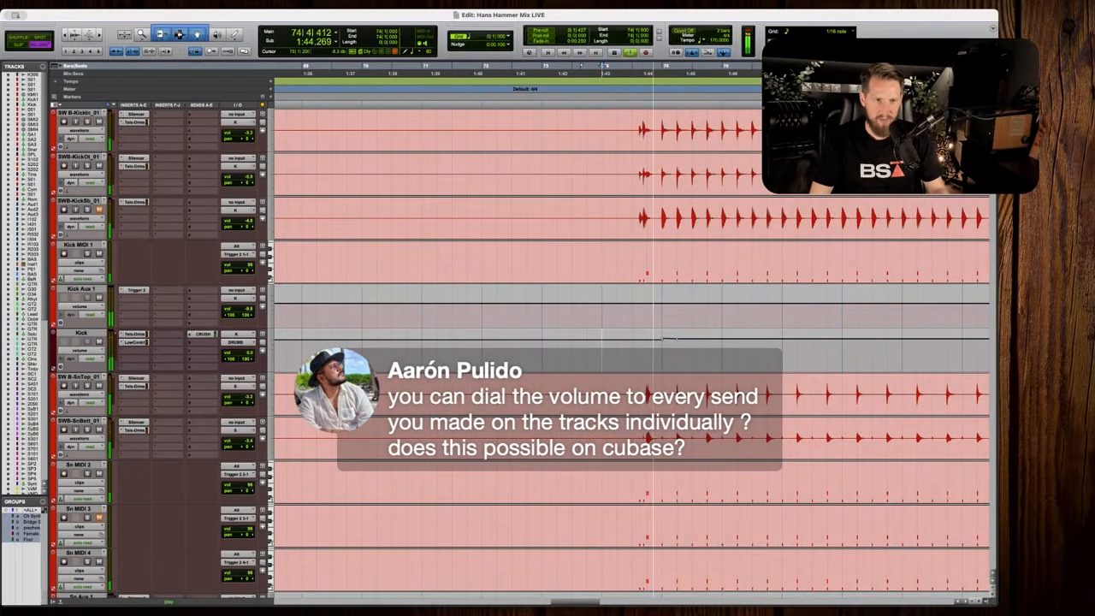
key(space)
drag(633, 341, 652, 340)
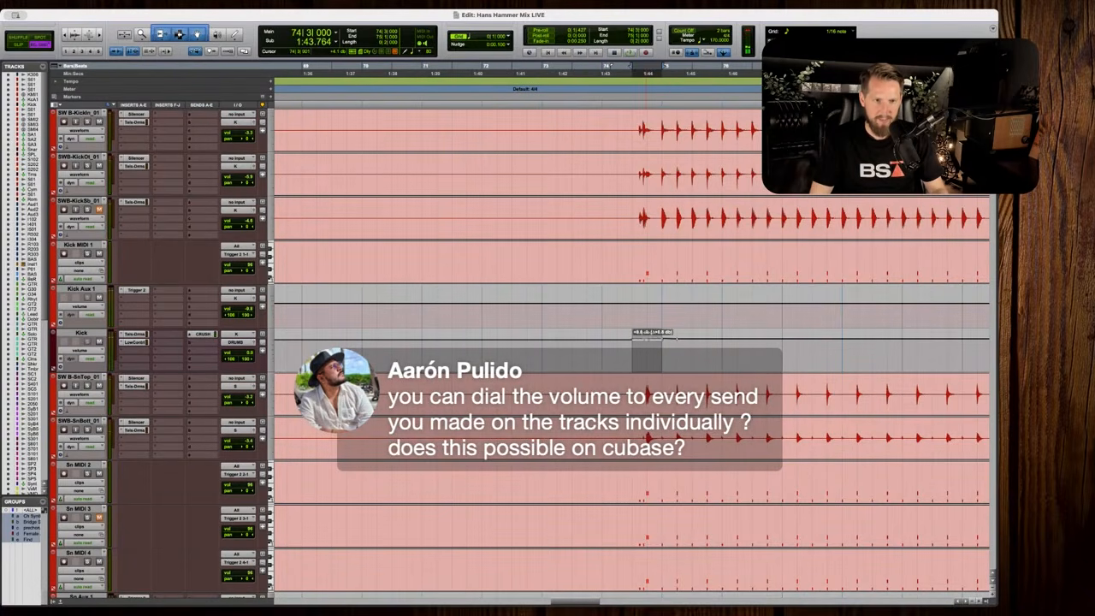
click(617, 349)
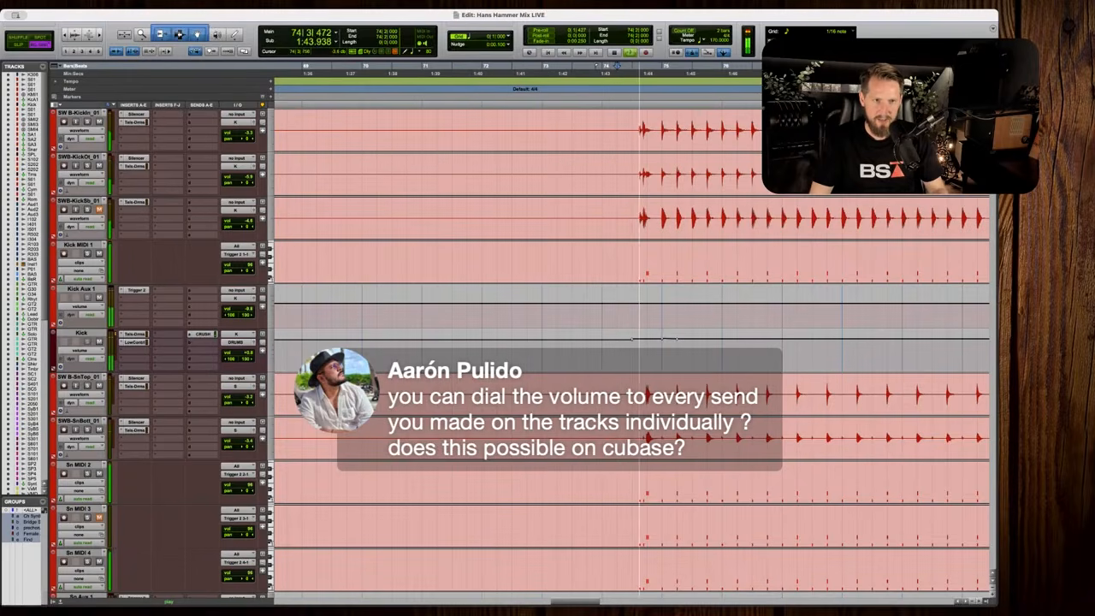
Adjust the Kick bus volume automation around the downbeat of bar 75 and play from bar 74, beat 4.
mouse_move(675, 351)
mouse_down()
mouse_move(663, 349)
mouse_move(667, 332)
mouse_up()
click(647, 352)
key(r)
scroll(646, 352, right, 3)
scroll(647, 352, right, 3)
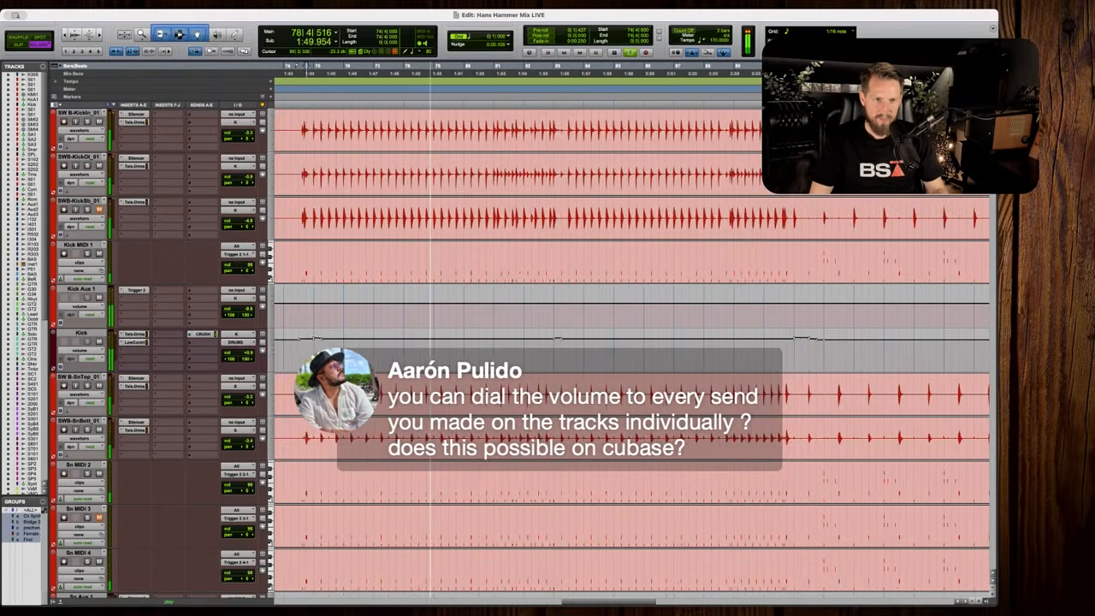
Play the kick from bar 89 and raise the Kick bus volume automation over the first two beats of bar 93.
key(r)
scroll(659, 351, right, 1)
key(space)
key(space)
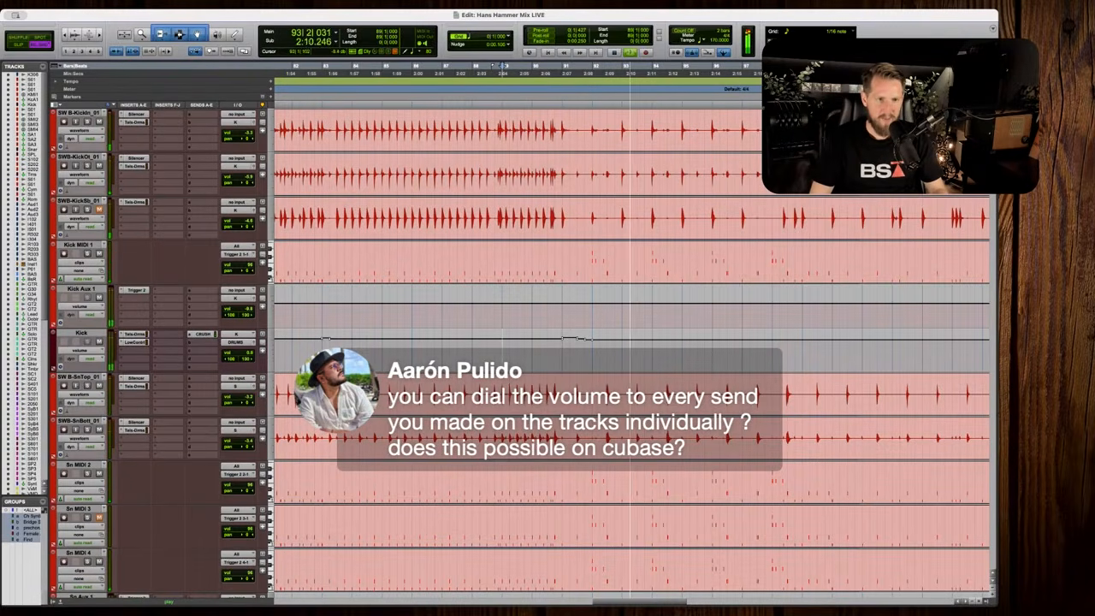
key(space)
mouse_move(622, 351)
mouse_down()
mouse_move(644, 350)
mouse_move(637, 339)
mouse_up()
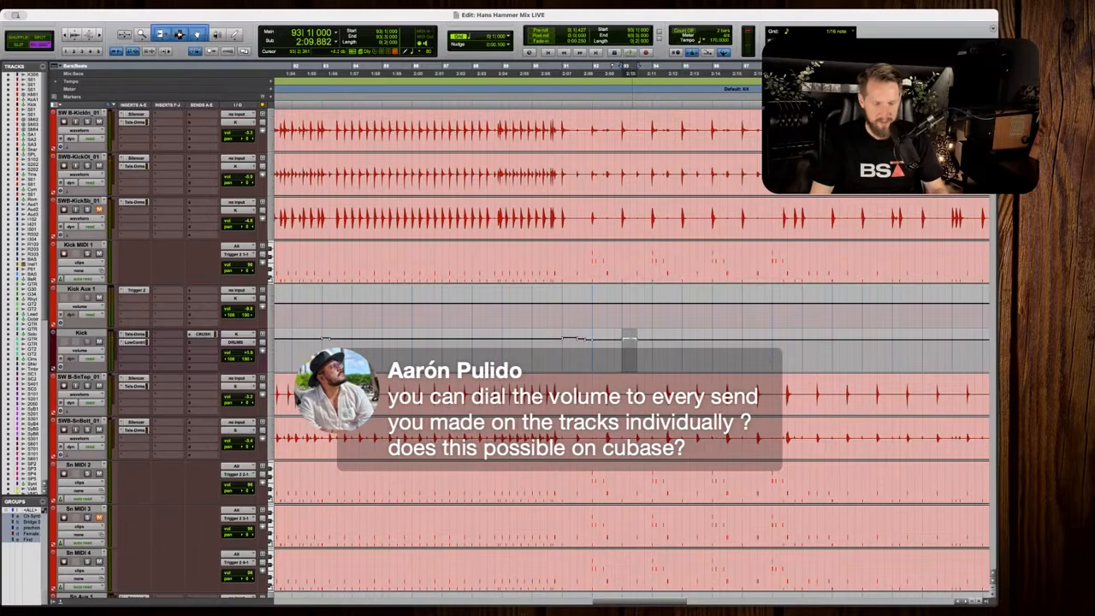
Raise the Kick bus volume automation over the first two beats of bars 95, 97 and 99 while playing the section.
key(space)
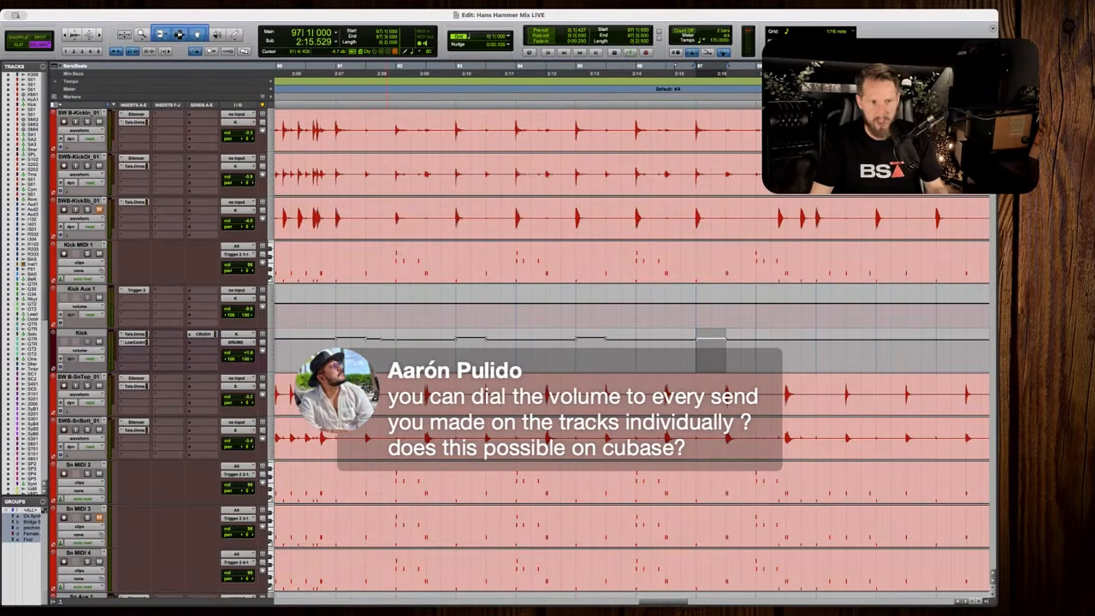
click(338, 345)
key(space)
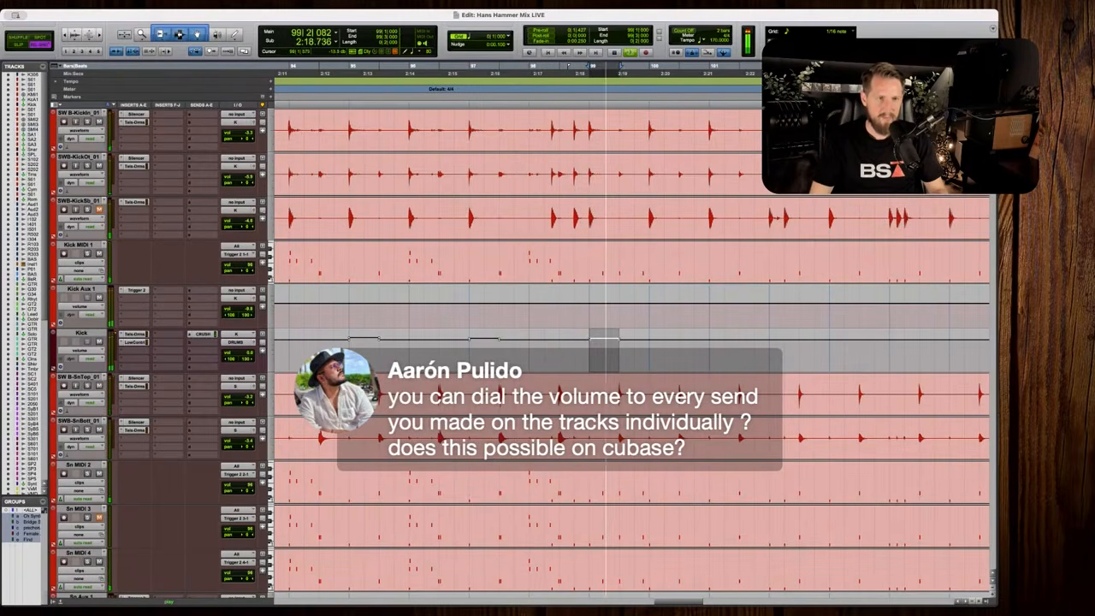
key(space)
key(space)
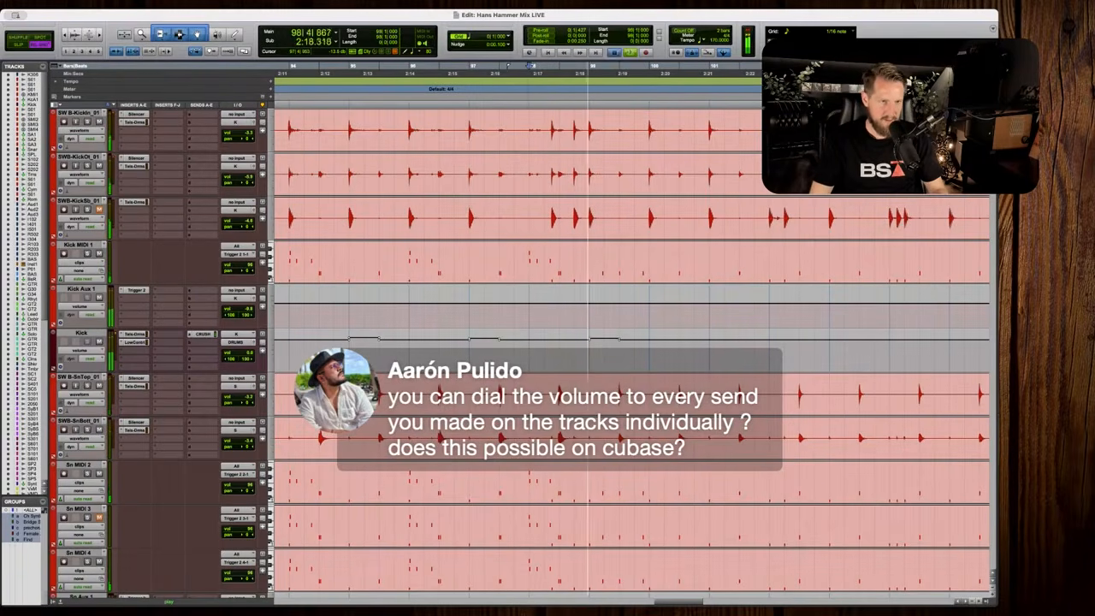
key(space)
Play from bar 97, beat 4 to check the kick hits in bar 98, selecting beat 3 of bar 98 on Kick MIDI 1.
scroll(558, 367, down, 3)
key(t)
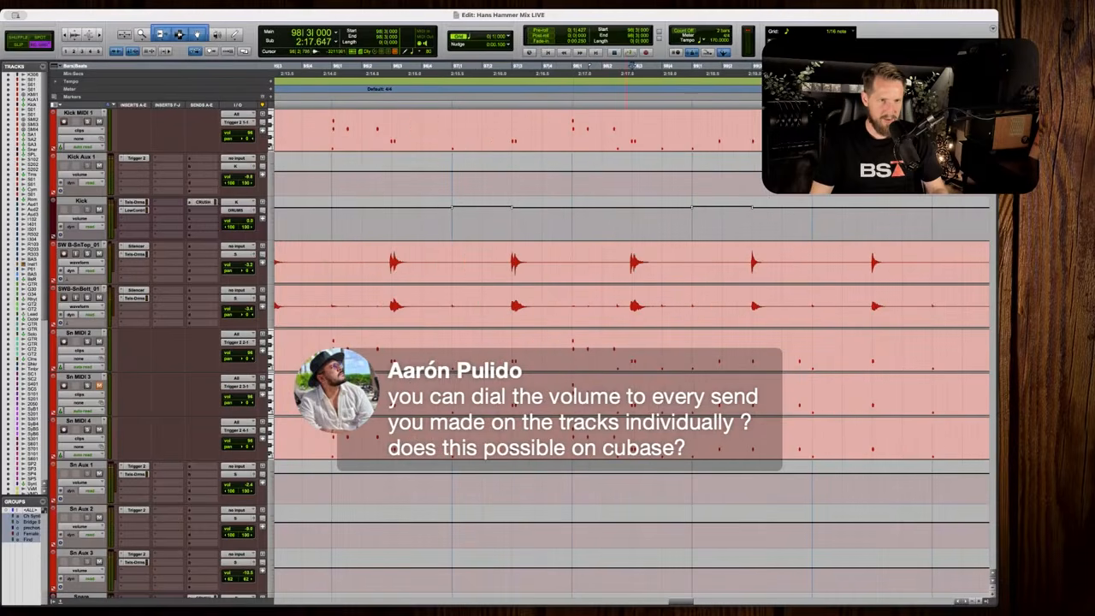
click(571, 260)
scroll(570, 259, up, 2)
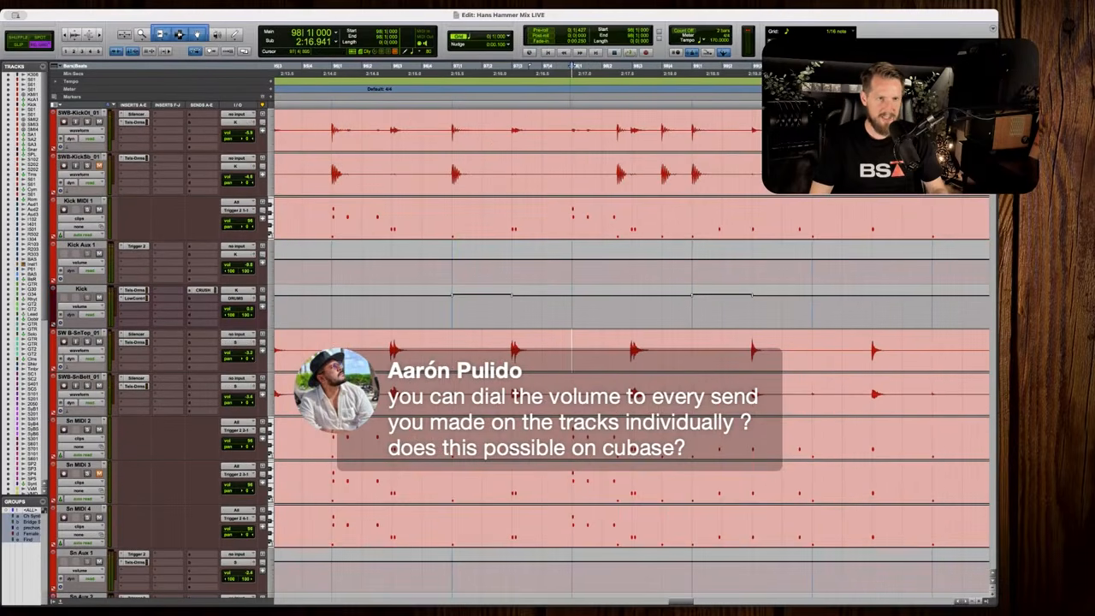
drag(572, 213, 662, 219)
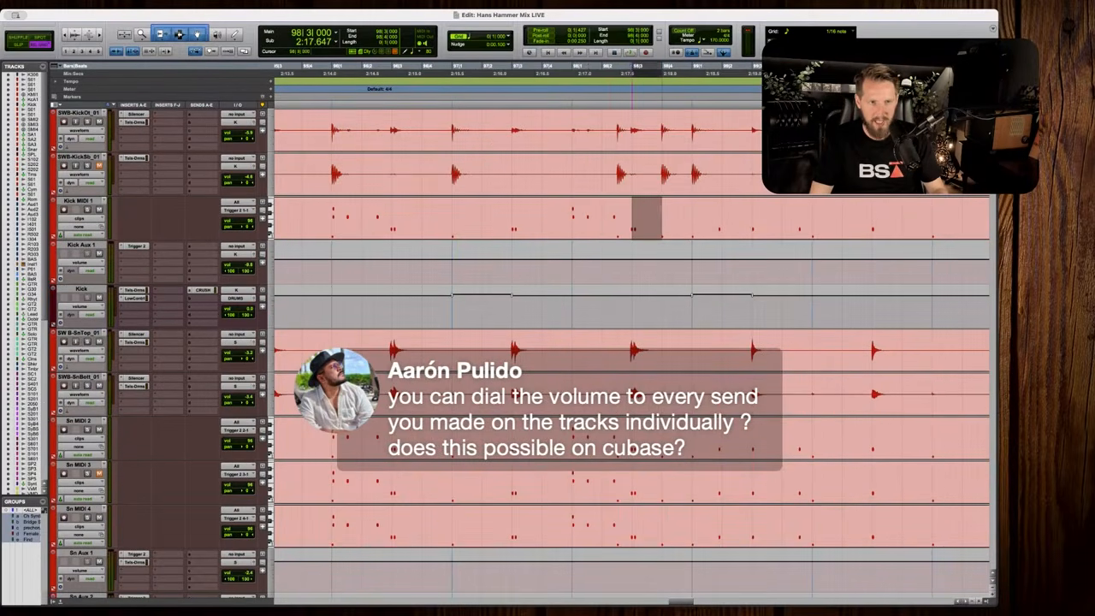
click(538, 217)
key(space)
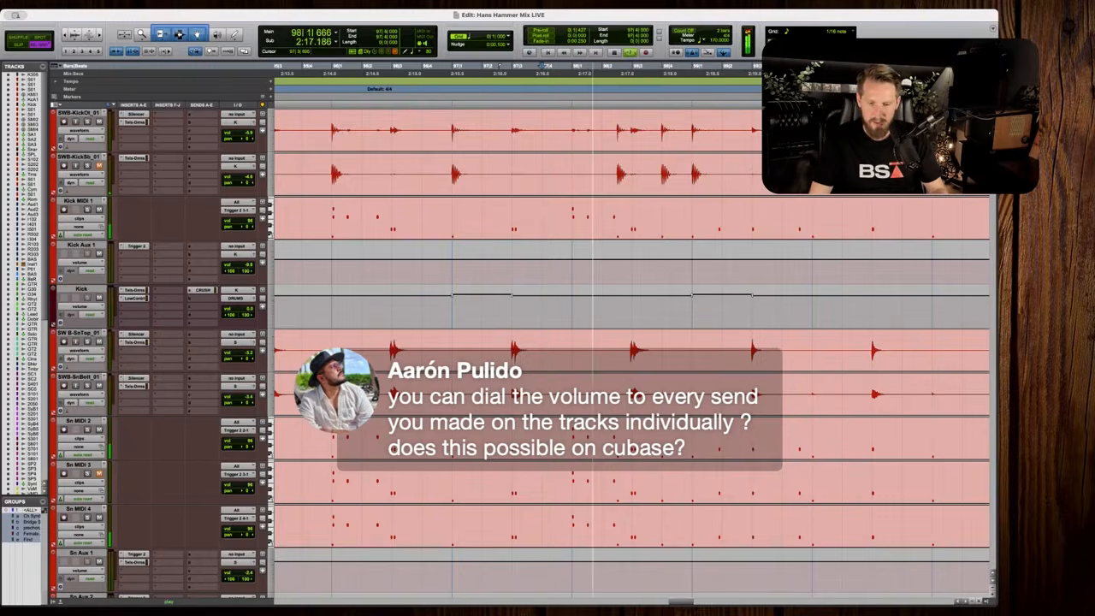
key(space)
scroll(631, 342, down, 1)
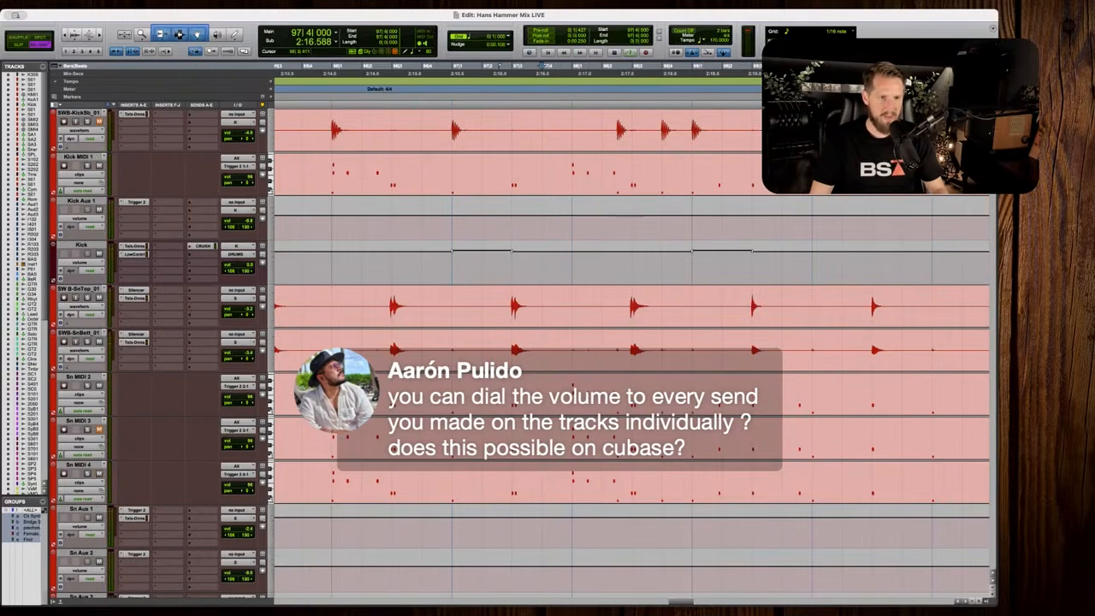
double_click(638, 405)
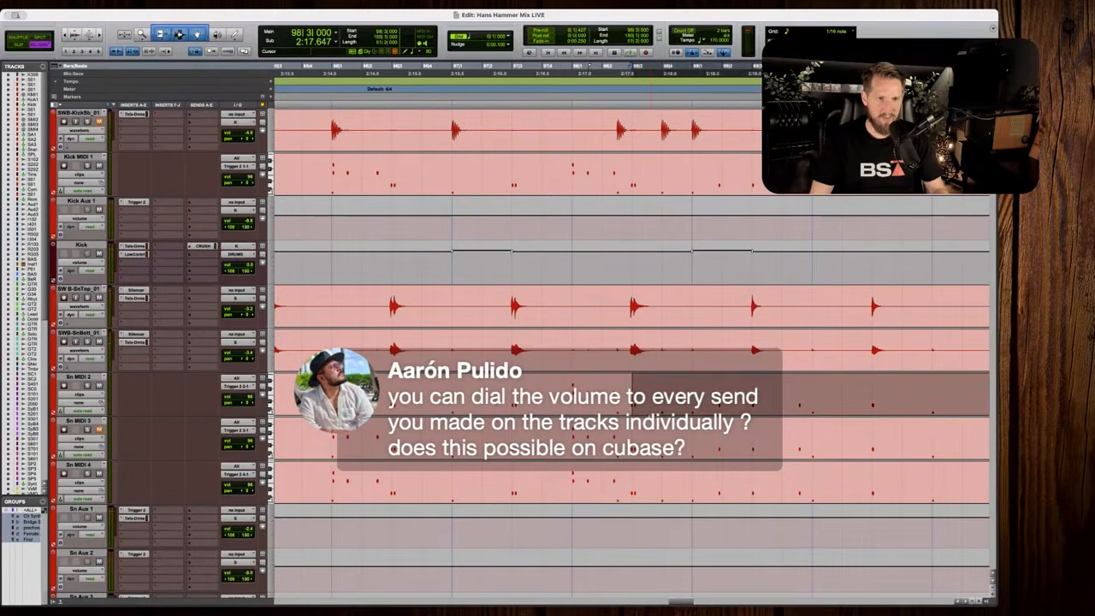
key(t)
key(t)
key(t)
key(t)
click(594, 445)
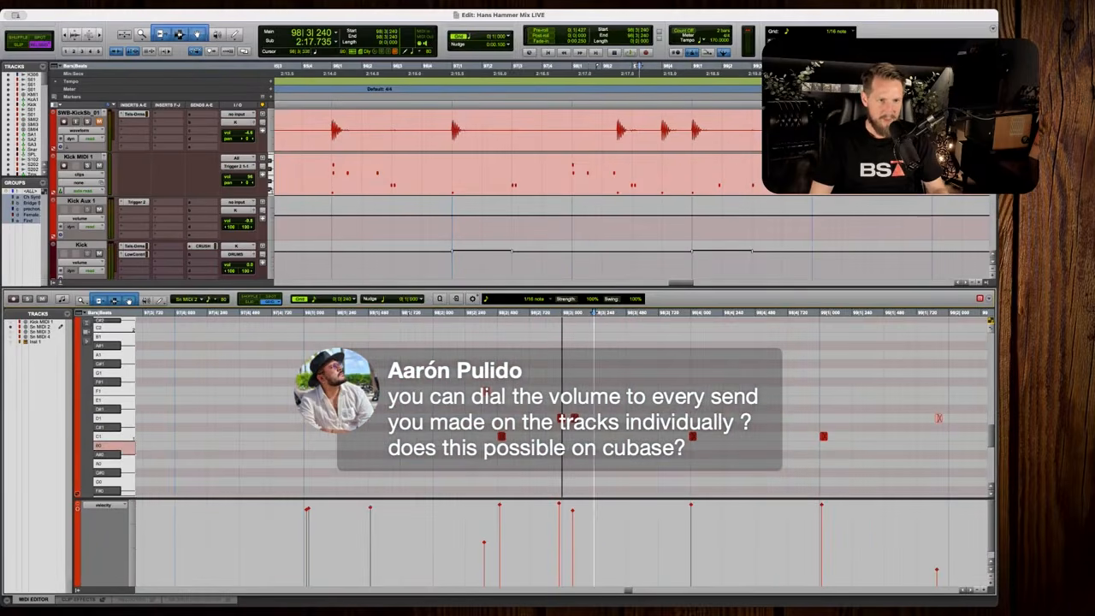
key(ctrl+=)
key(r)
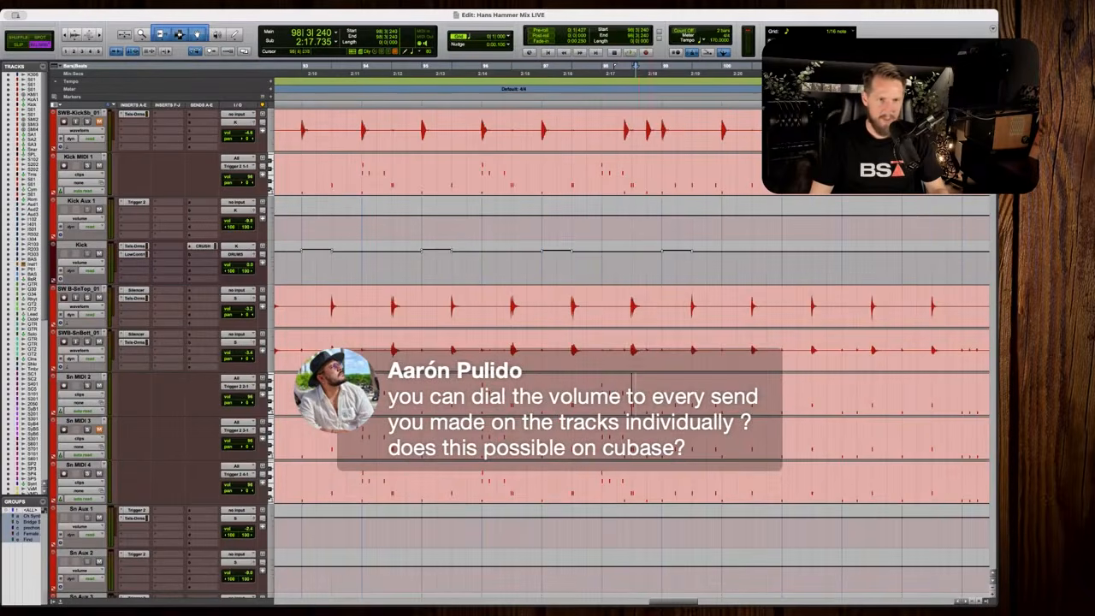
Raise the Snare bus volume automation from around bar 98, beat 3 to bar 99, beat 2 and play the passage.
scroll(634, 484, down, 4)
key(t)
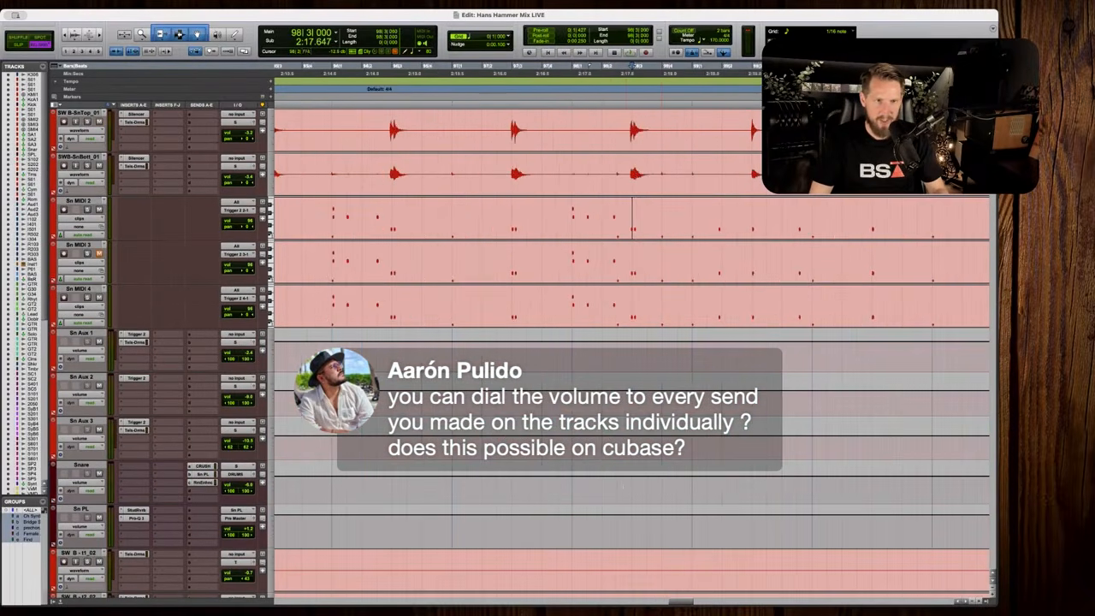
key(t)
drag(810, 483, 671, 465)
key(r)
click(574, 482)
key(space)
key(space)
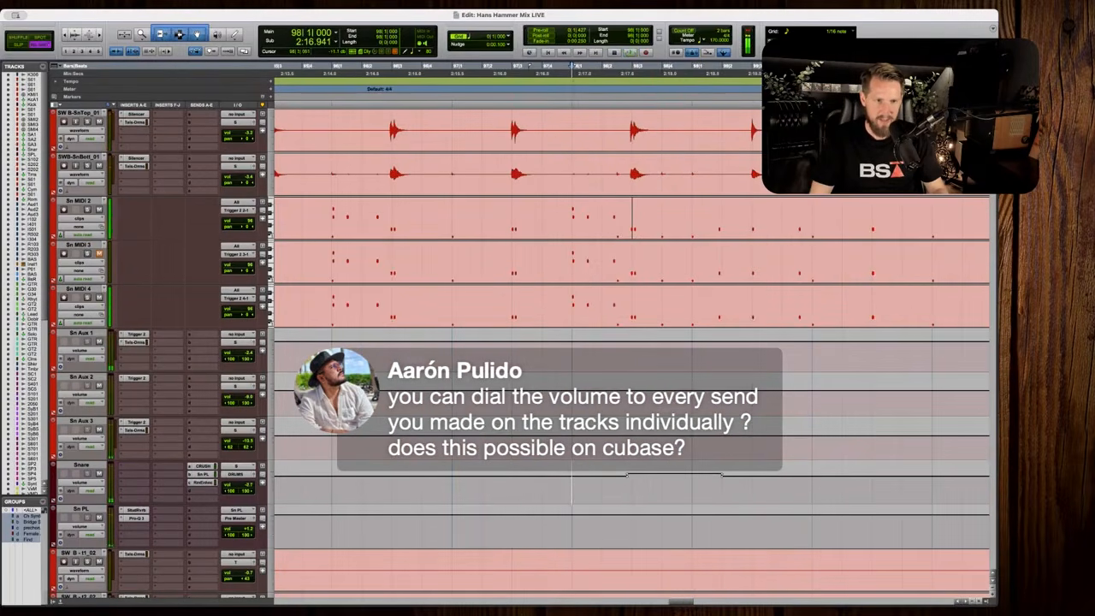
key(space)
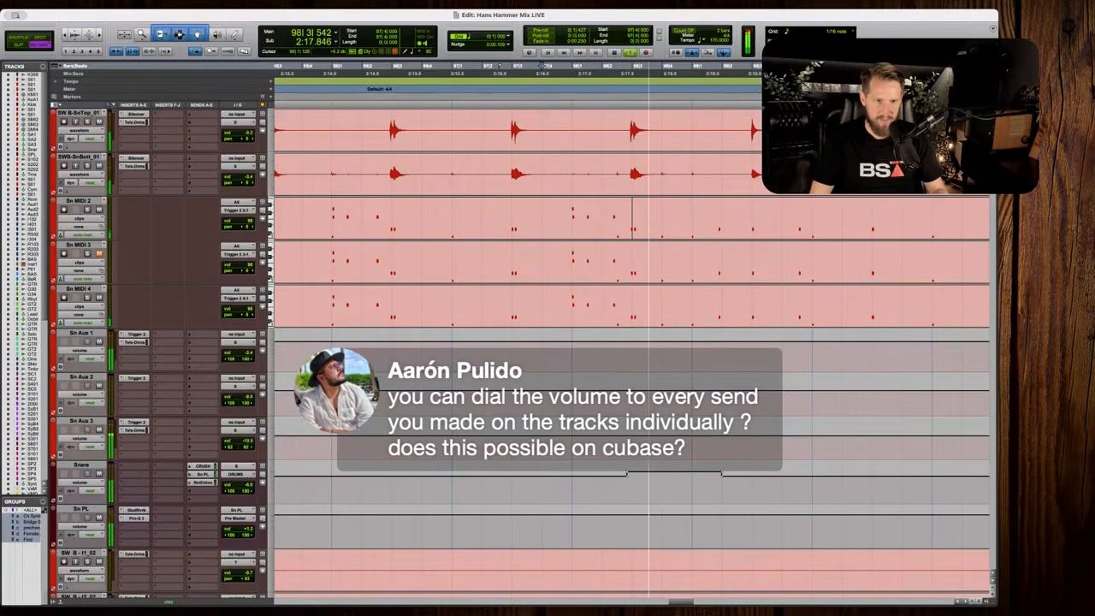
key(space)
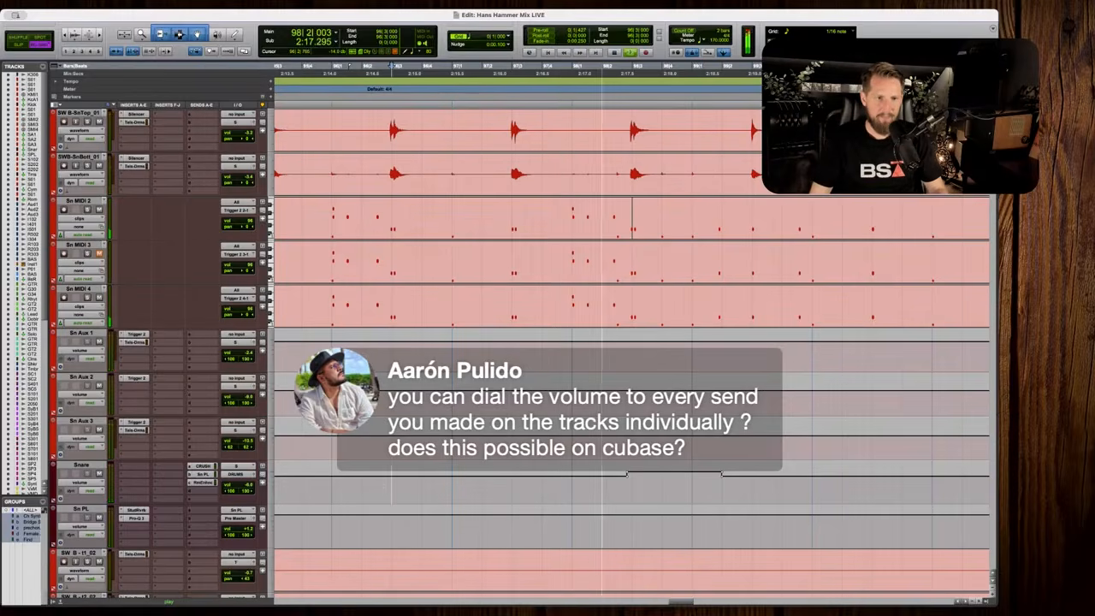
key(space)
Play the section from the Kick bus at bar 99 through bar 104 to judge the kick level.
scroll(631, 342, up, 5)
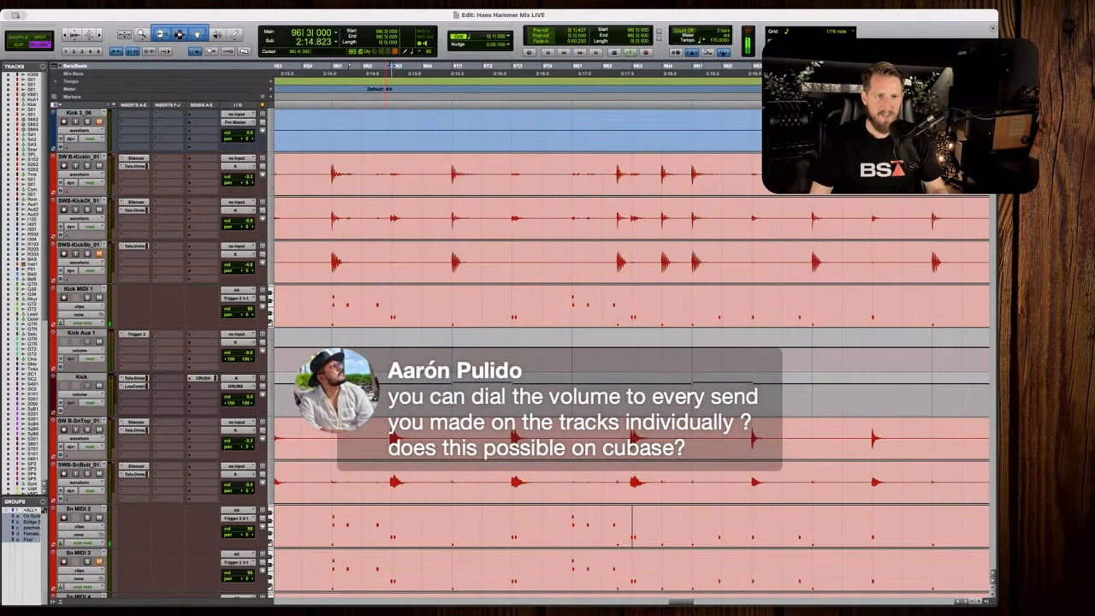
drag(602, 398, 723, 399)
click(692, 399)
scroll(611, 399, right, 3)
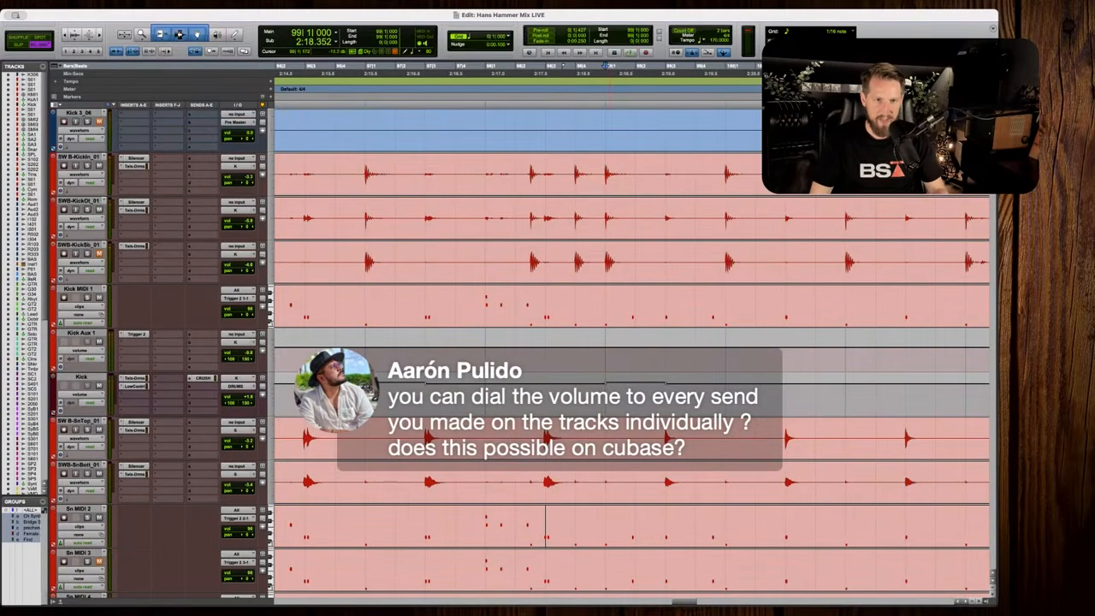
key(r)
key(space)
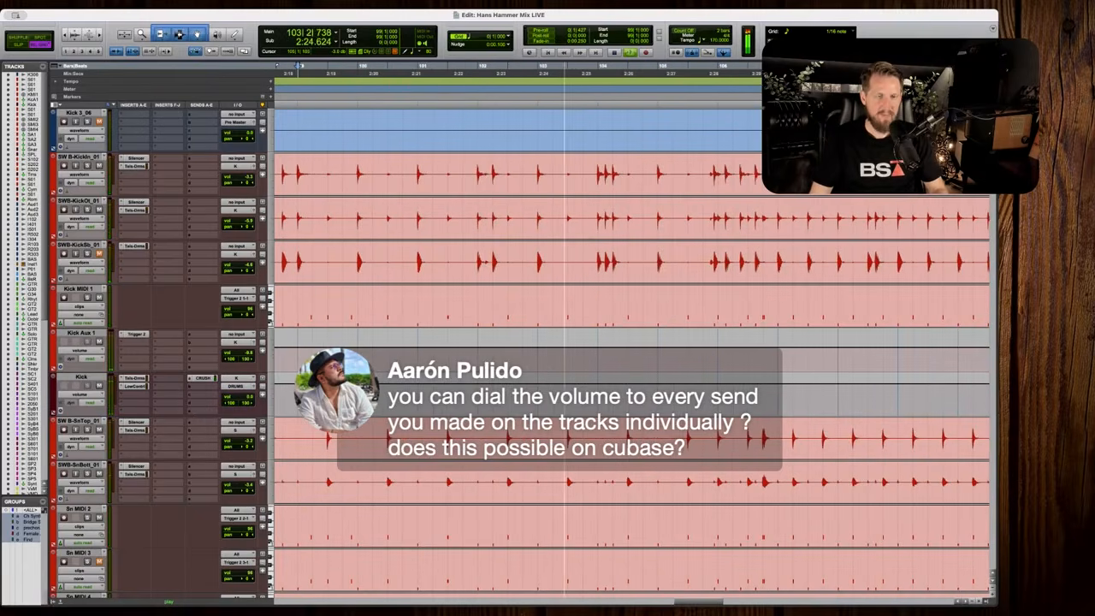
scroll(599, 342, down, 2)
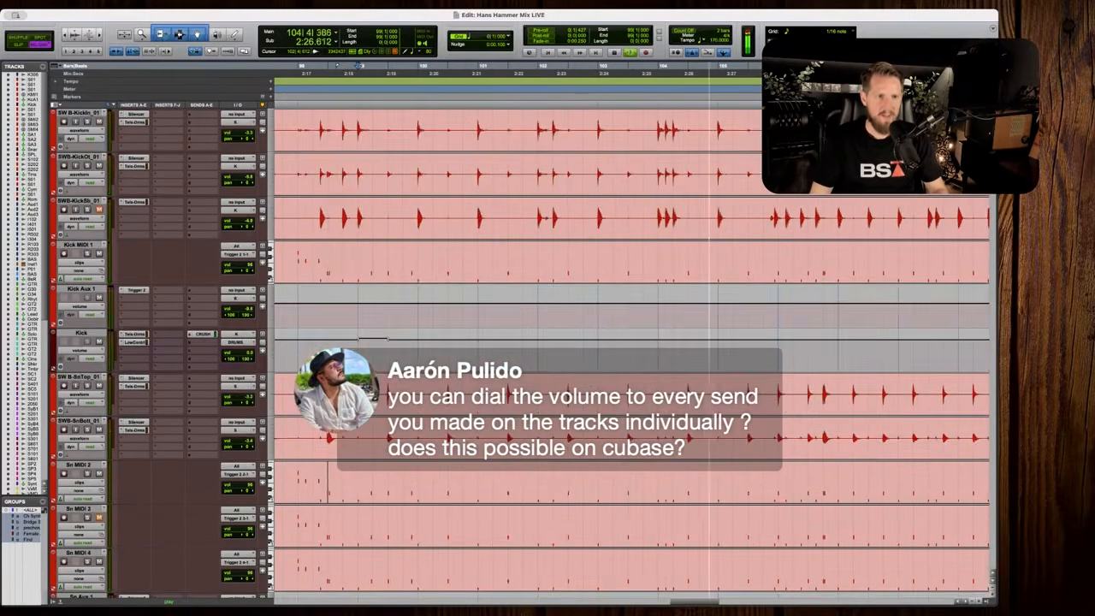
key(space)
Show volume automation on the Vox Brige Main track, lower it from about bar 97 to bar 116, and play the section.
key(r)
scroll(600, 342, down, 10)
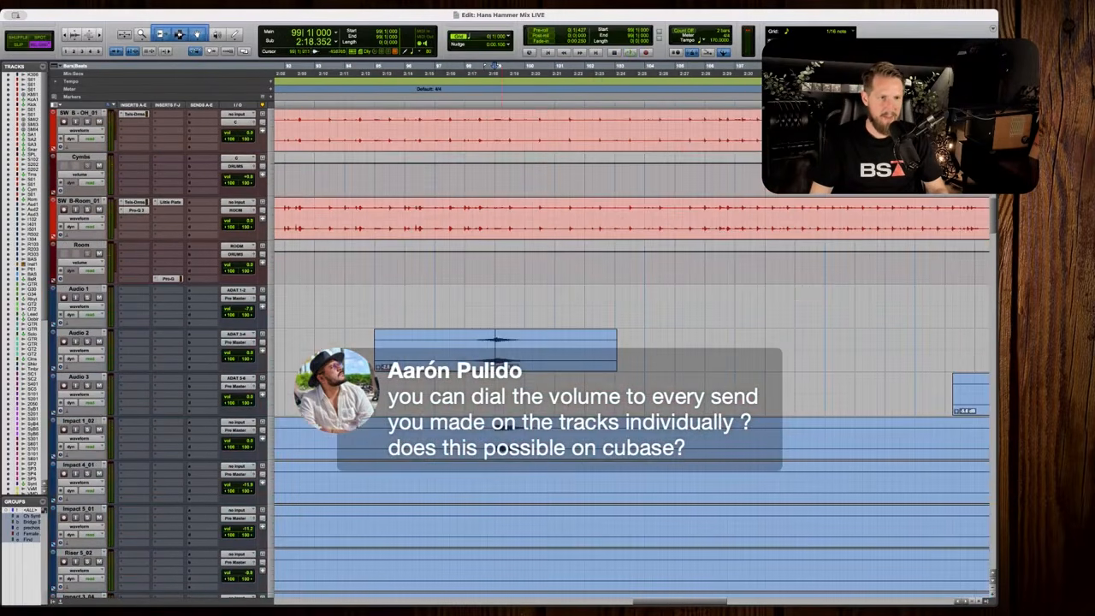
scroll(600, 343, down, 10)
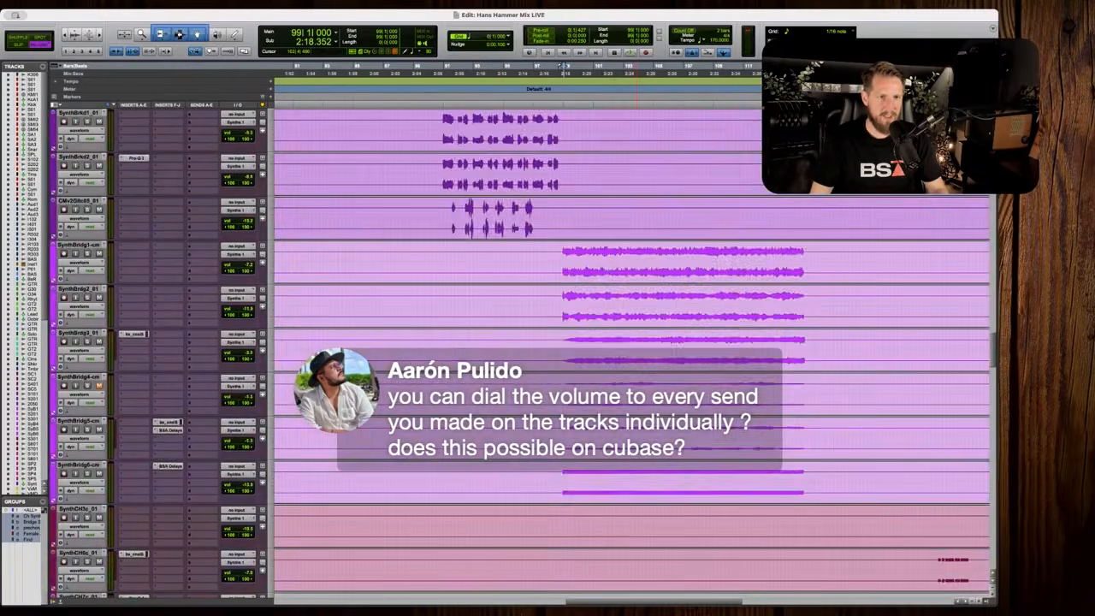
scroll(599, 342, down, 12)
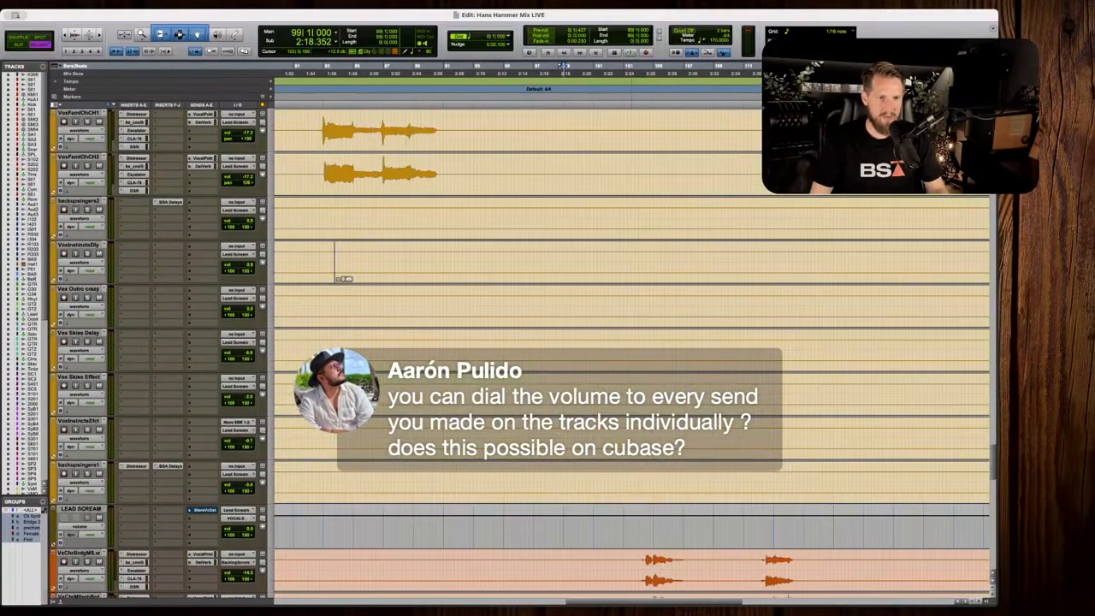
scroll(599, 342, down, 8)
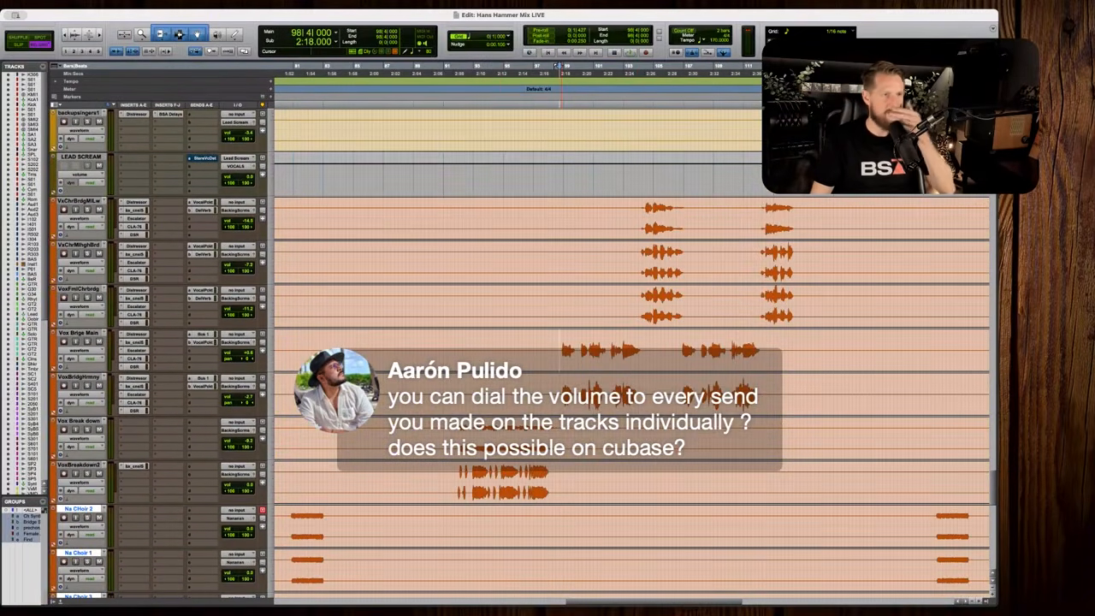
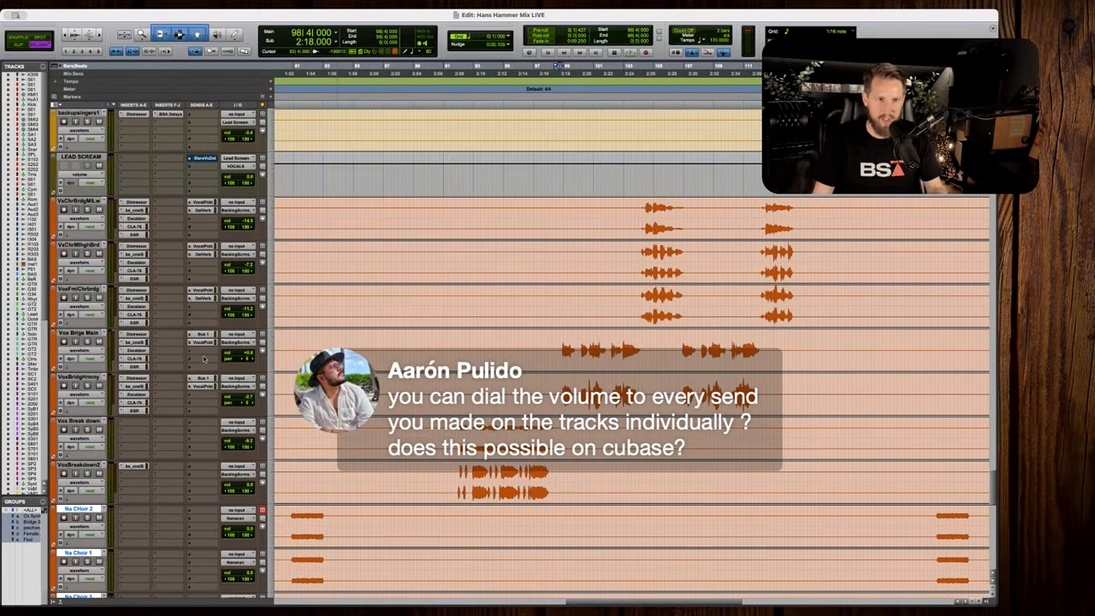
click(90, 351)
click(90, 359)
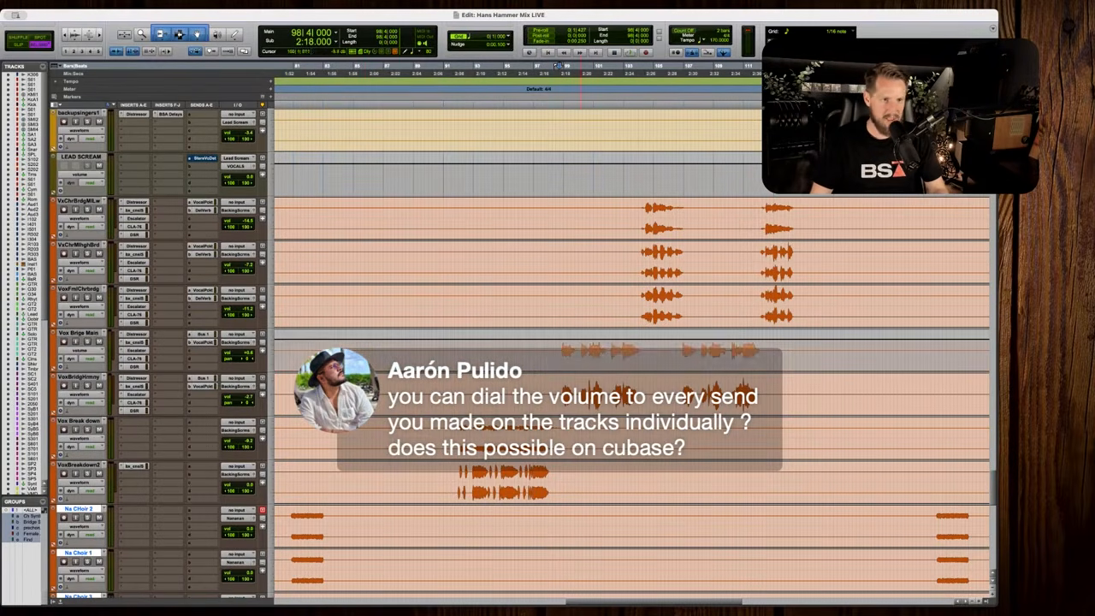
drag(537, 355, 826, 355)
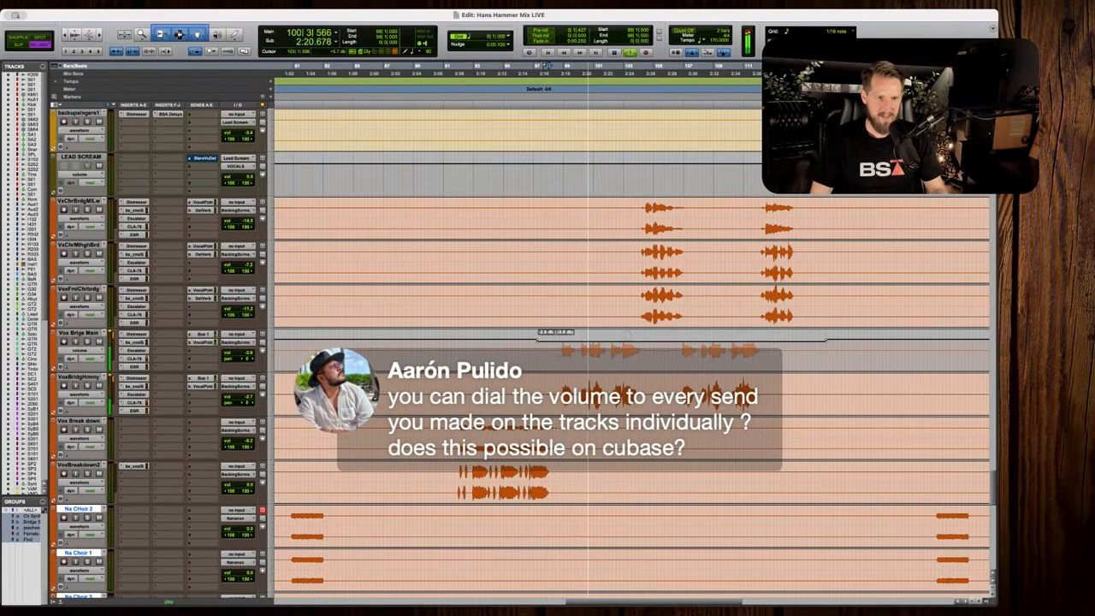
drag(581, 343, 581, 341)
key(space)
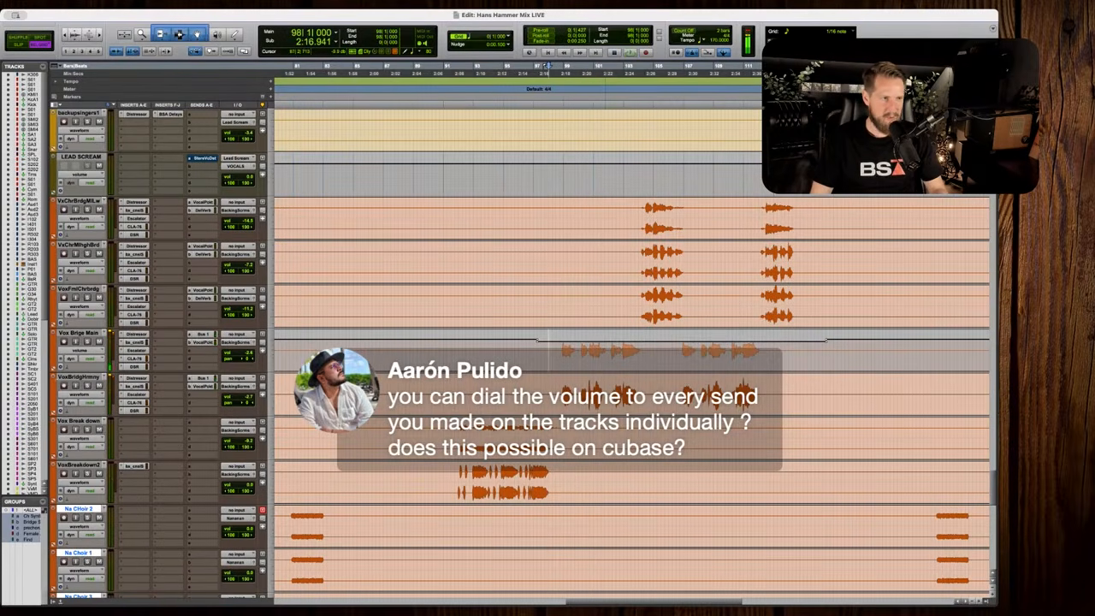
Show volume automation on the VoxBridgHrmny track and lower it from about bar 97 to bar 116, checking it in playback.
click(86, 394)
click(86, 401)
drag(538, 396, 827, 395)
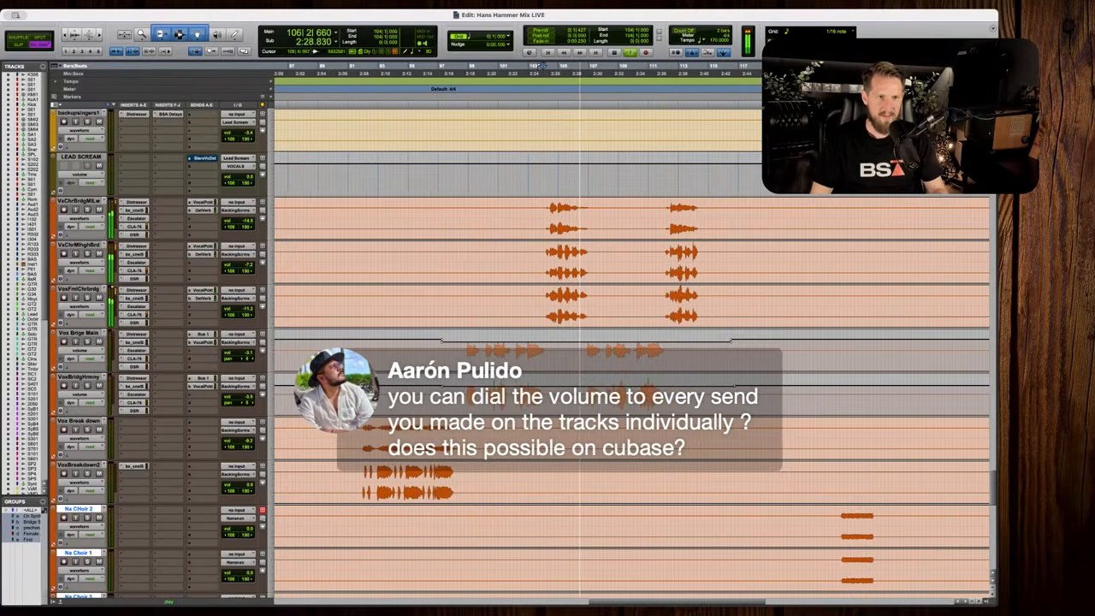
scroll(631, 342, up, 2)
key(space)
Look over the guitar, bass, effects and drum tracks around bars 102 to 106.
scroll(568, 366, up, 15)
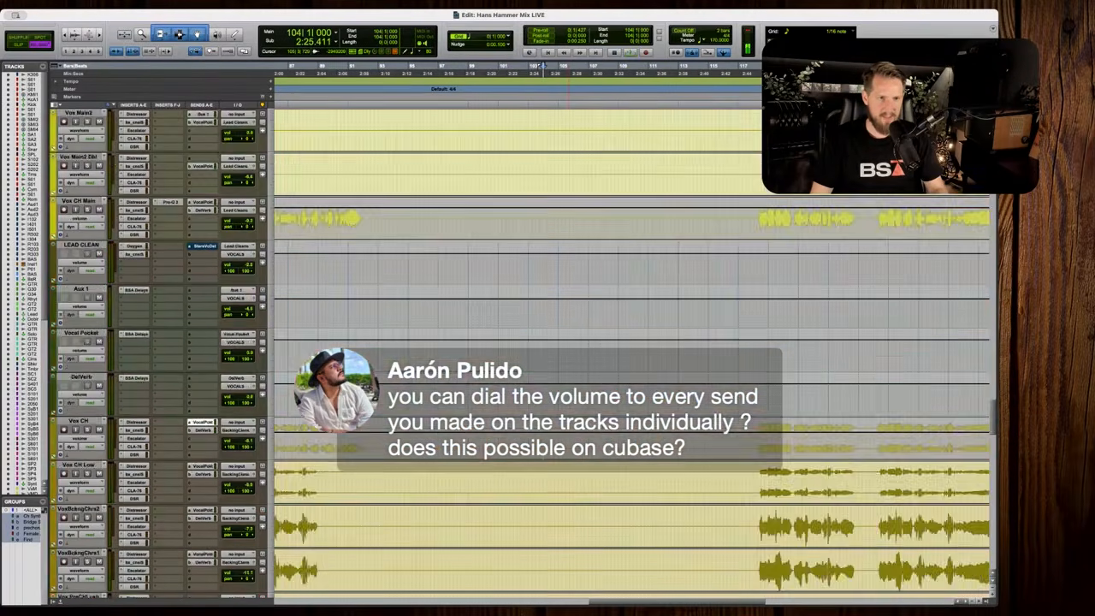
scroll(567, 367, up, 10)
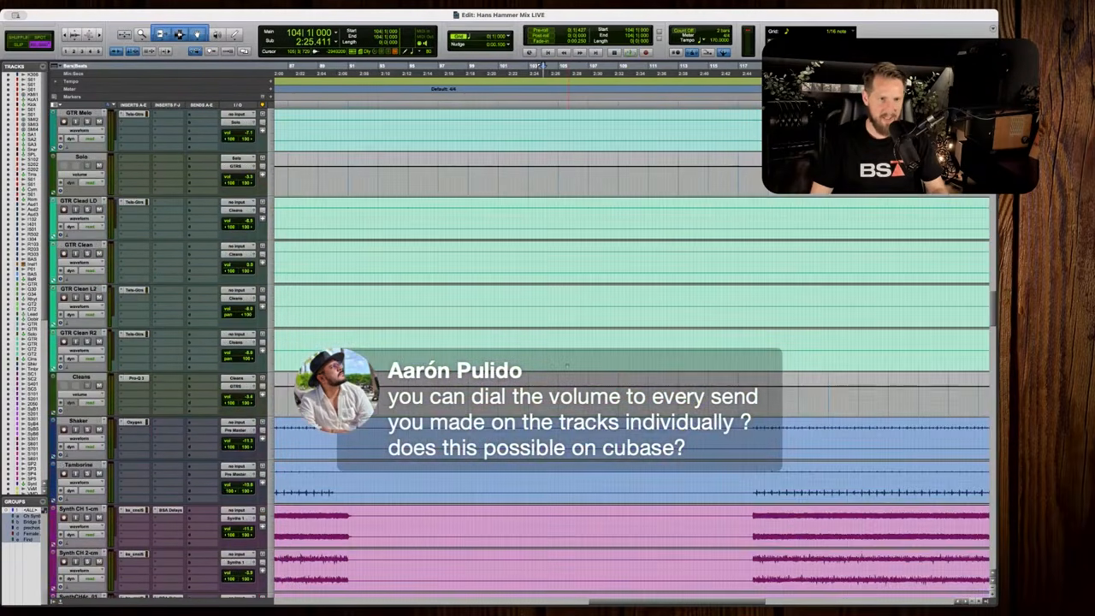
scroll(567, 366, up, 10)
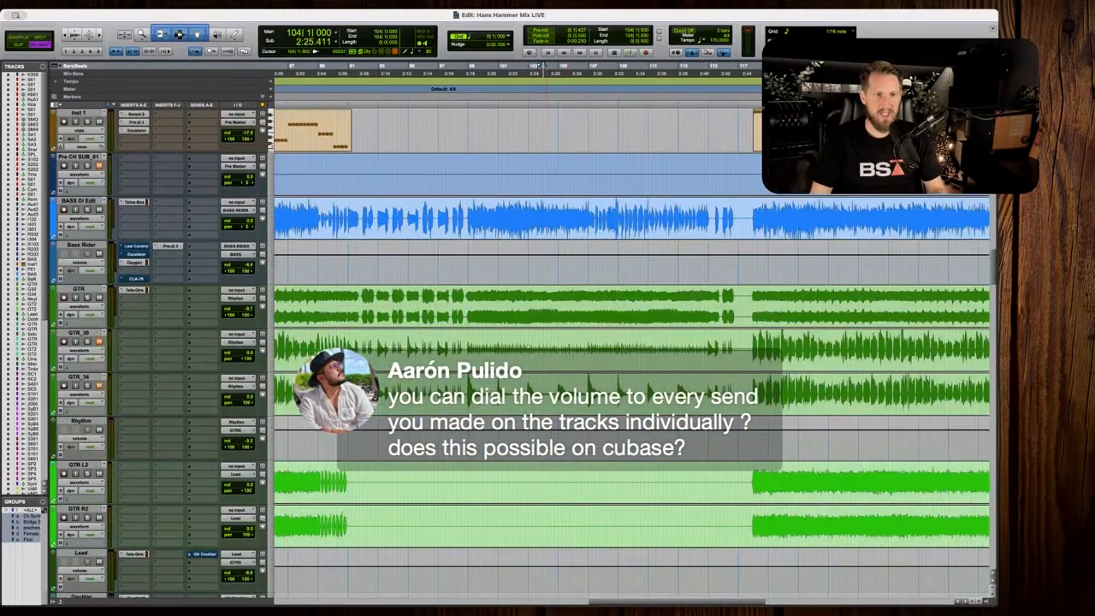
drag(521, 299, 578, 300)
scroll(578, 299, up, 15)
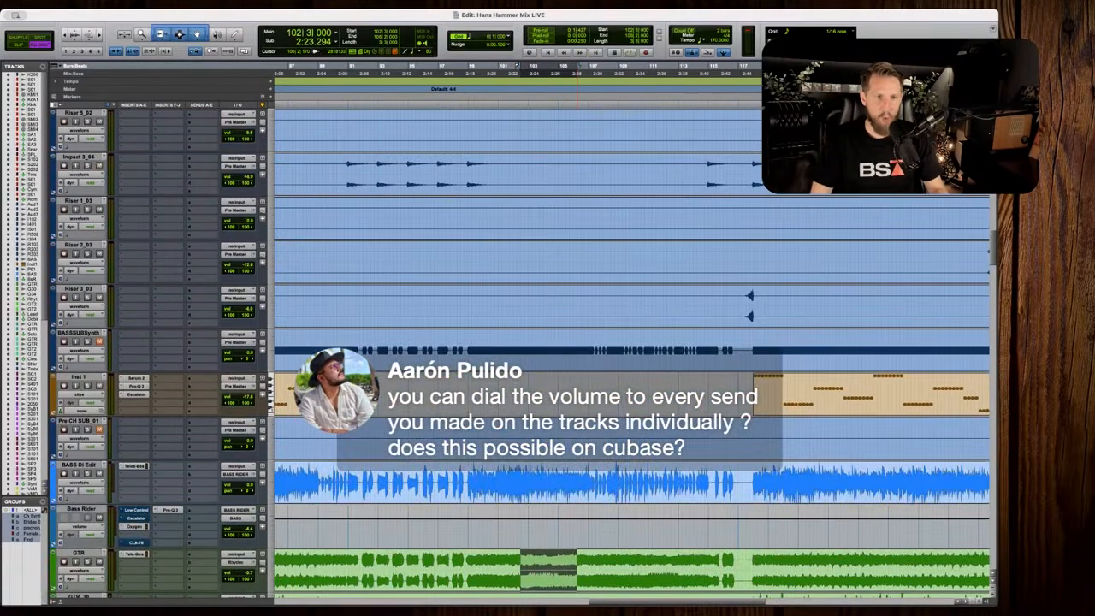
scroll(578, 299, up, 2)
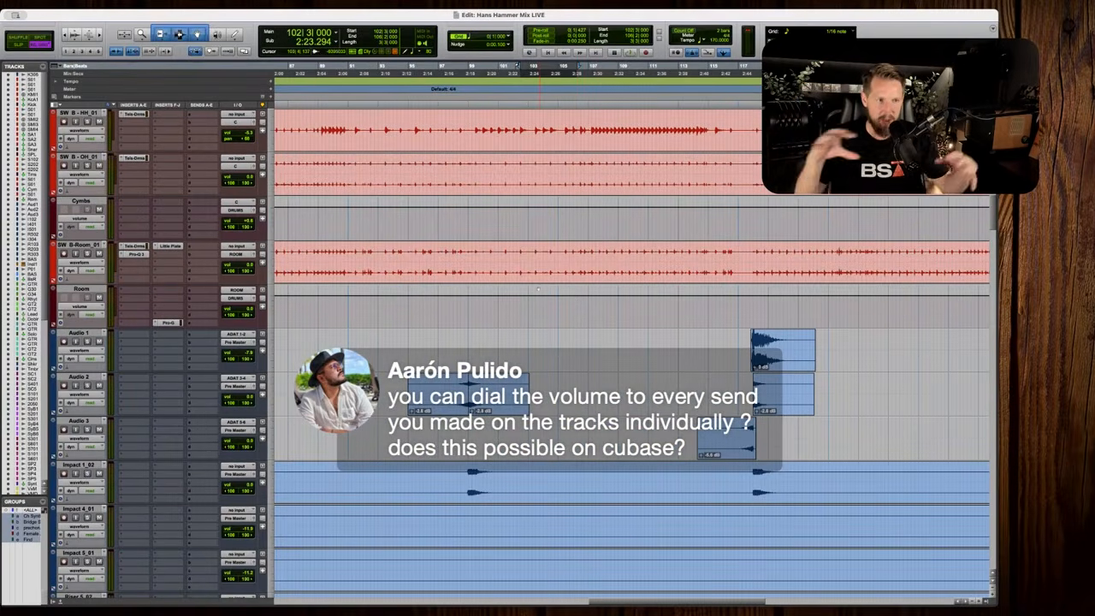
scroll(631, 351, up, 15)
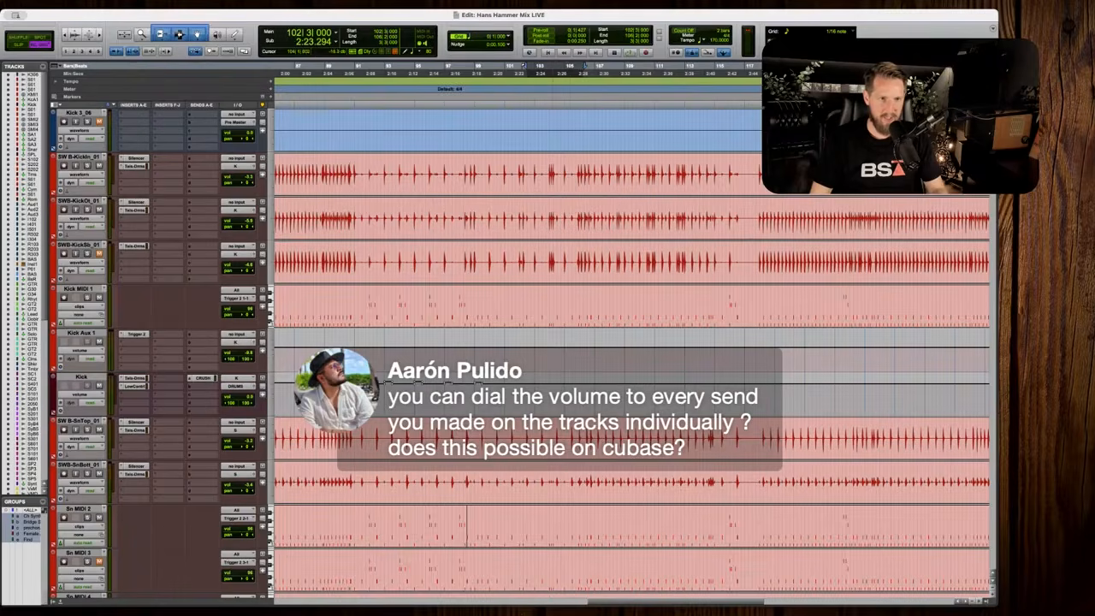
Play the drum tracks from bar 104, and again from bar 107, to judge the second half of the bridge.
click(552, 400)
key(t)
key(t)
key(space)
scroll(655, 398, right, 3)
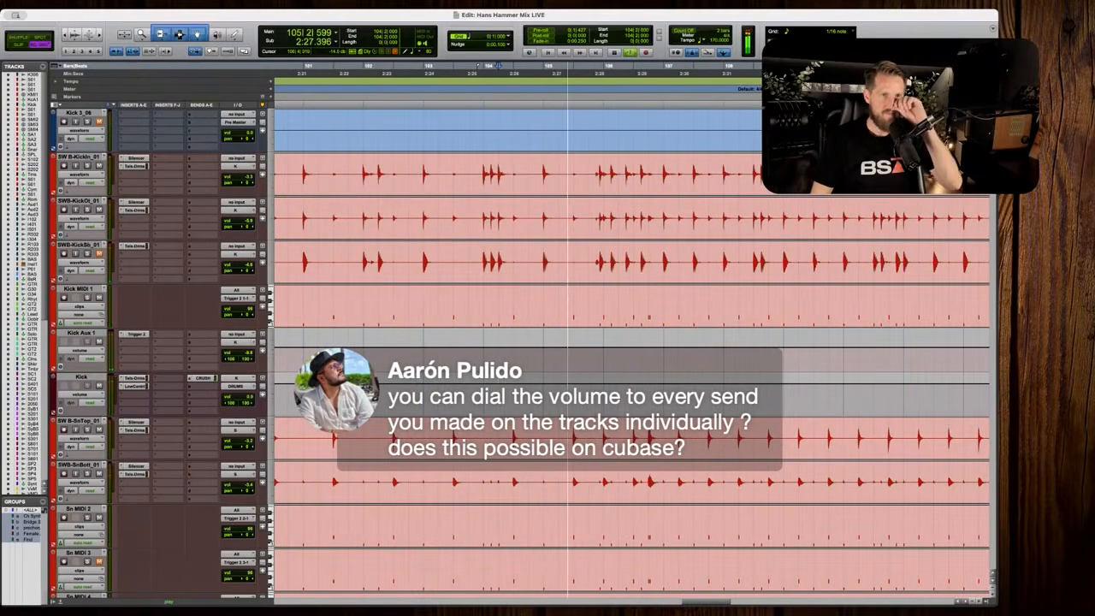
scroll(651, 395, right, 2)
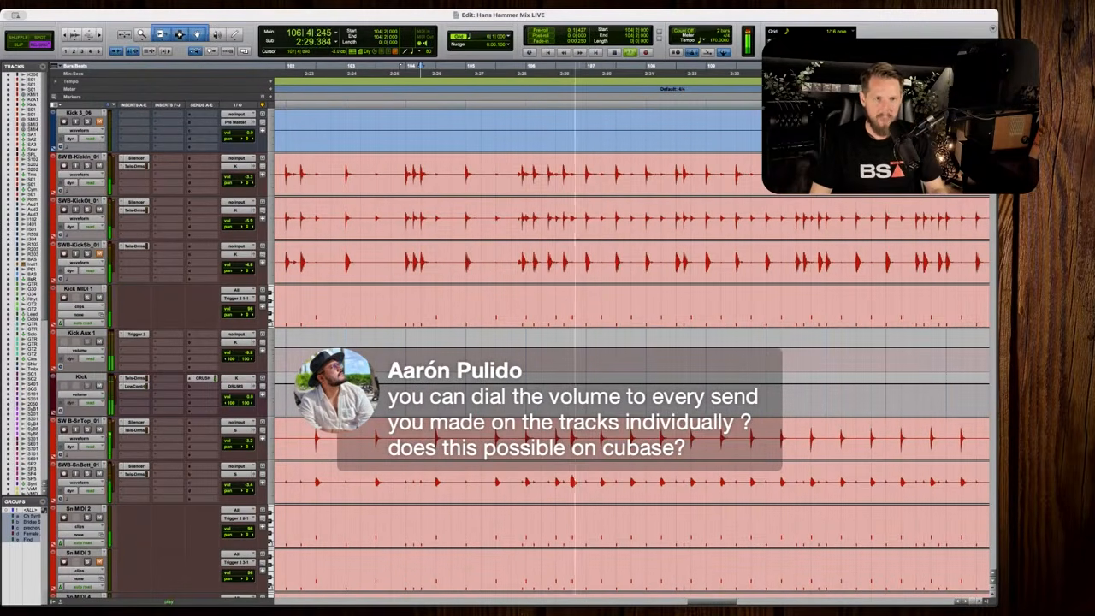
scroll(648, 390, right, 2)
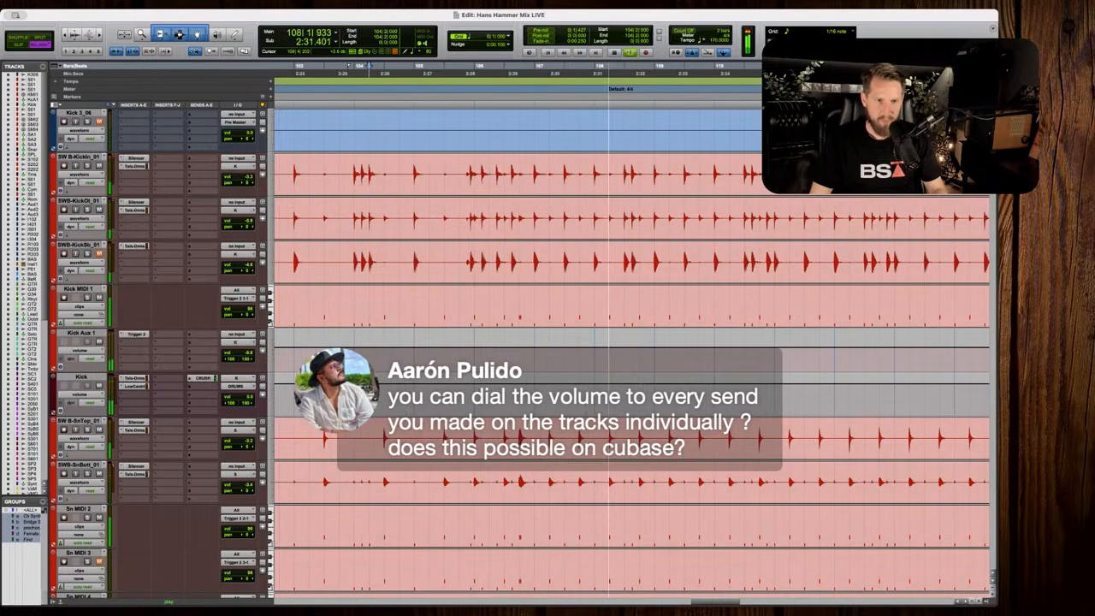
scroll(648, 390, right, 2)
drag(496, 395, 506, 396)
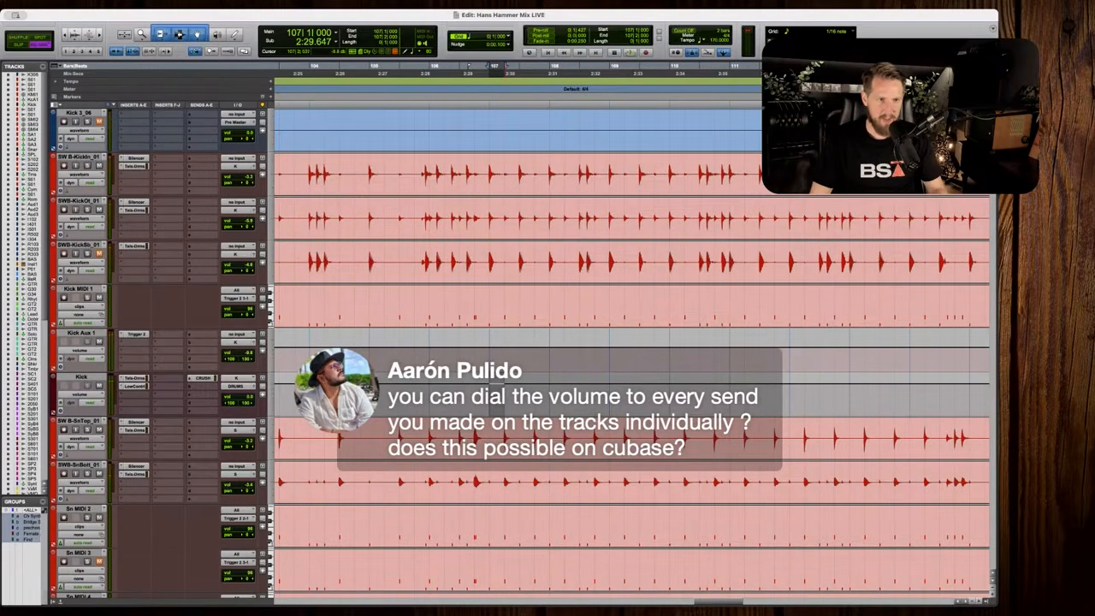
key(KP_1)
key(space)
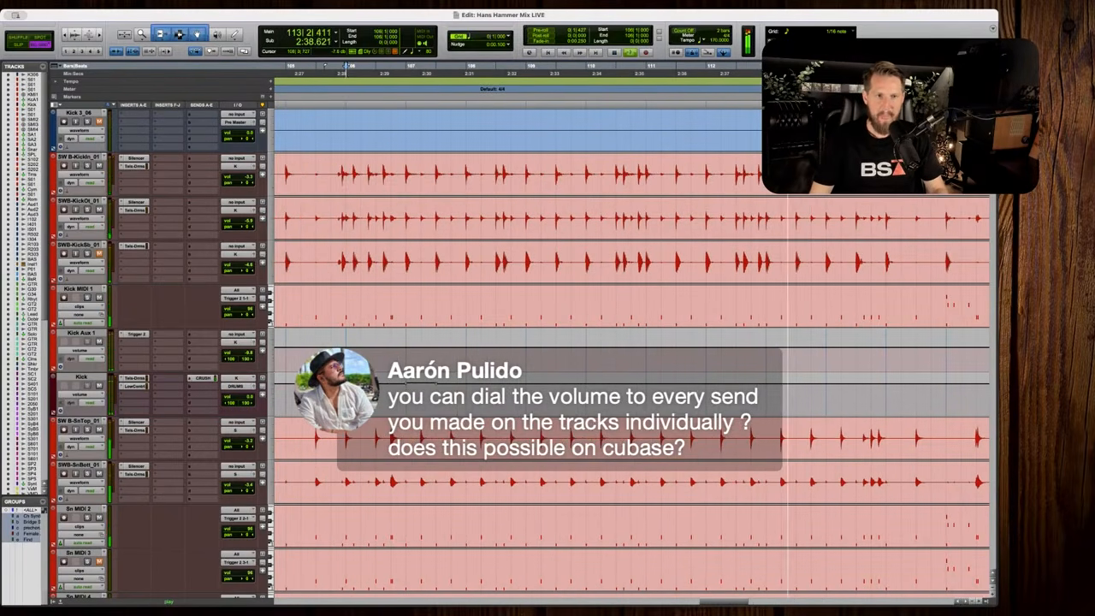
key(space)
Raise the Bass Rider volume automation from bar 107 to bar 115 while playing the section.
scroll(631, 342, down, 15)
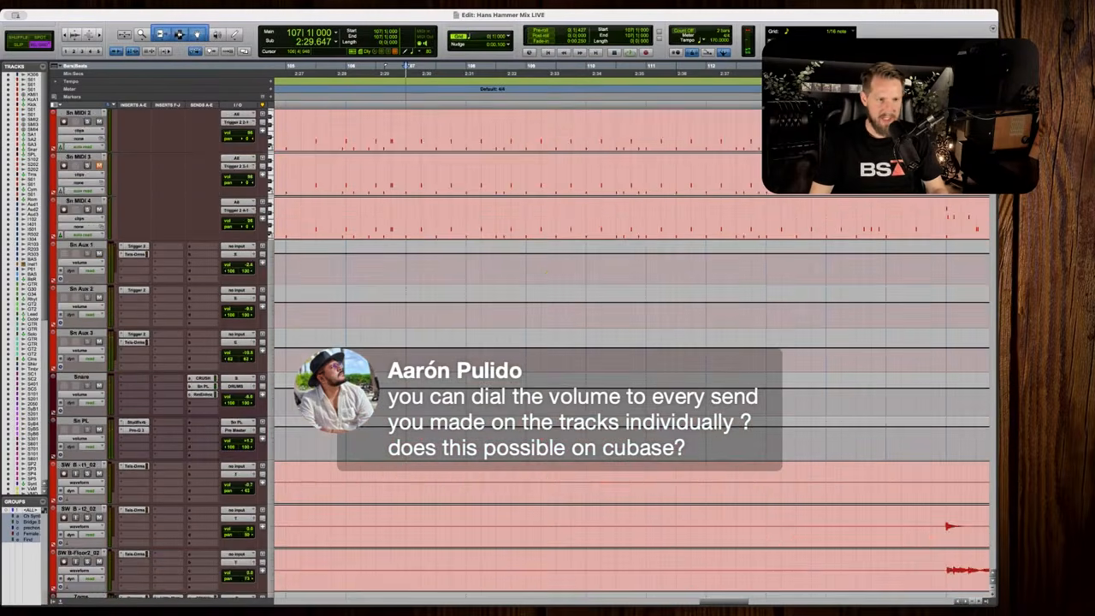
scroll(631, 343, down, 5)
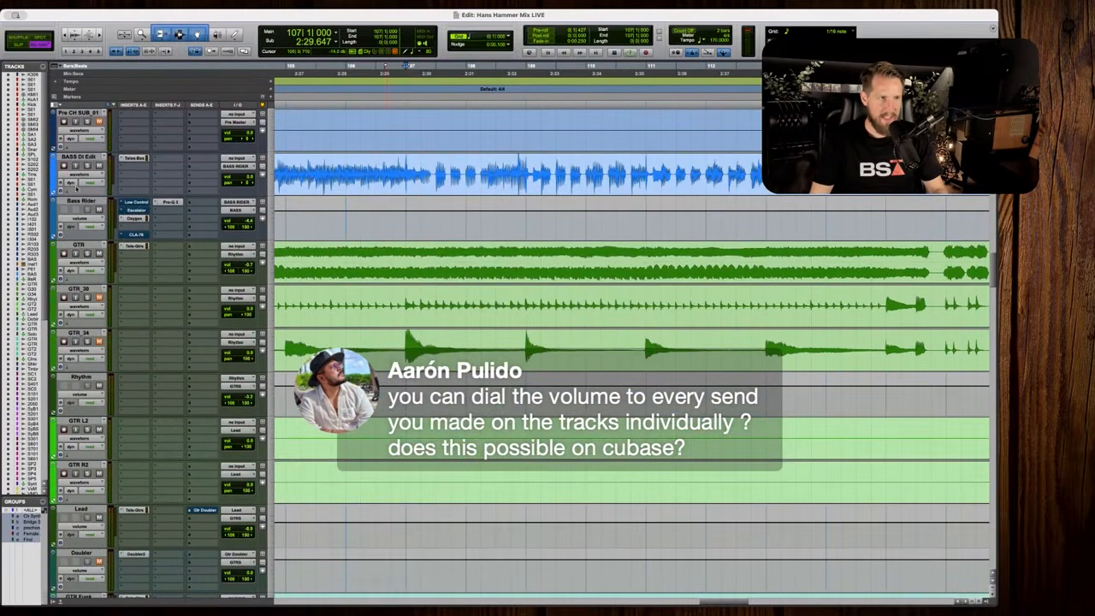
key(space)
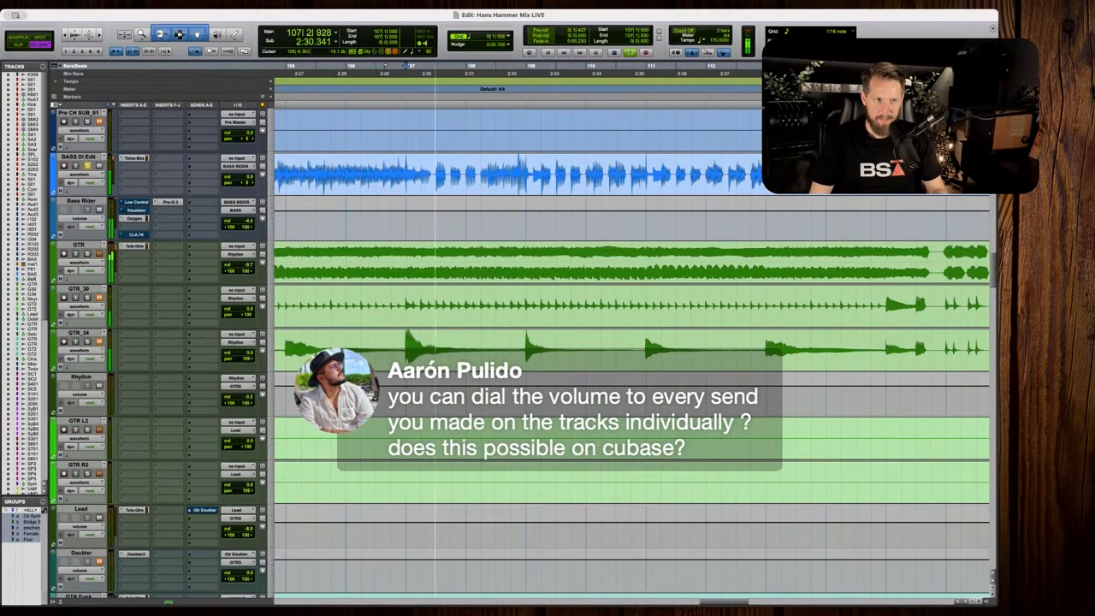
drag(404, 225, 747, 201)
key(r)
shift+click(759, 222)
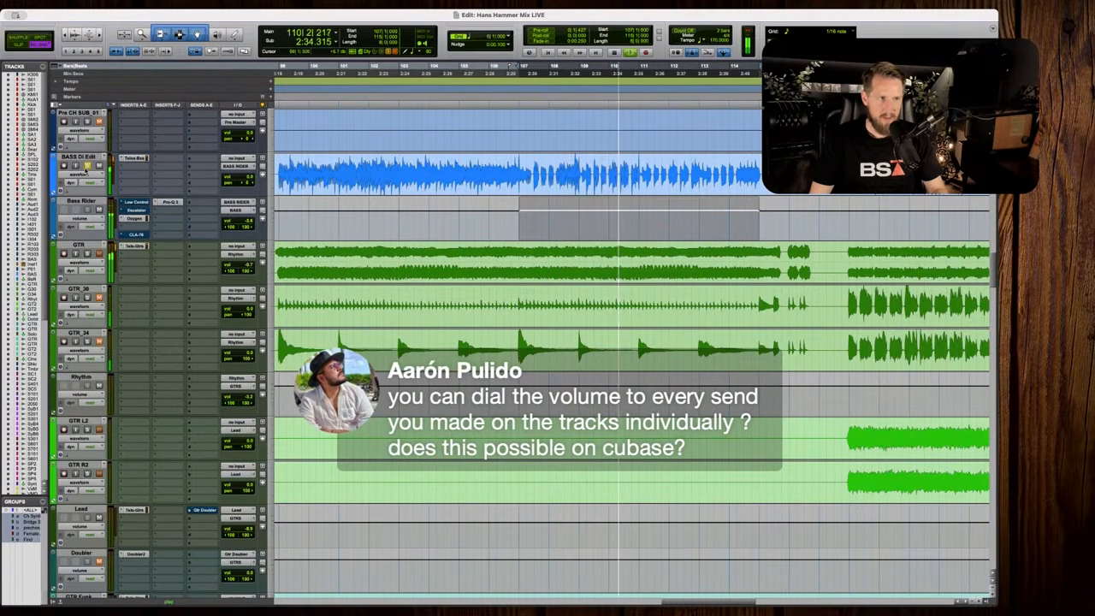
key(t)
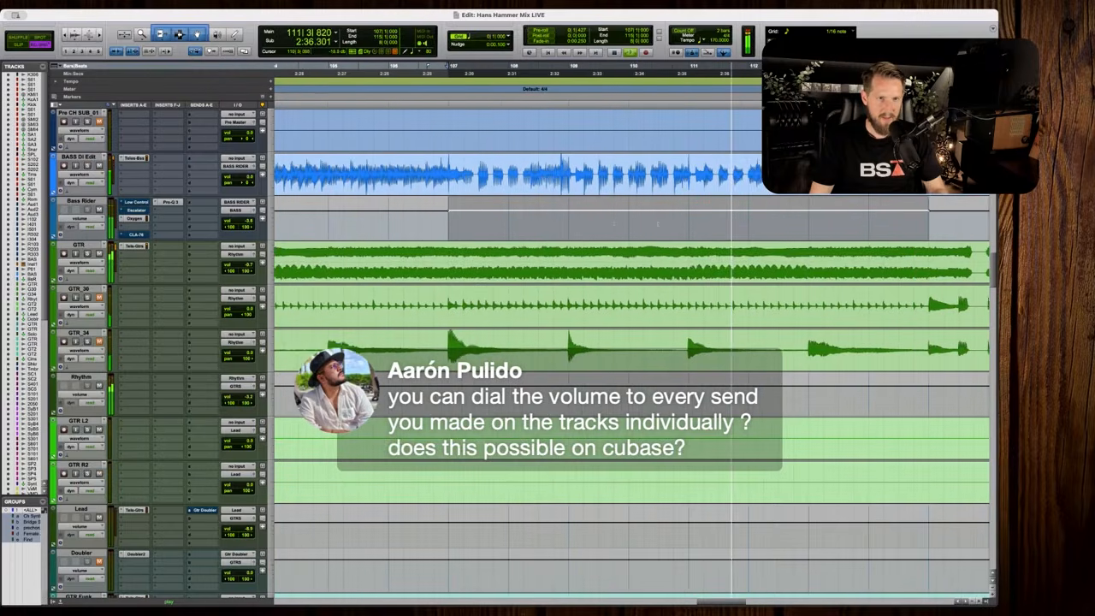
scroll(631, 342, down, 2)
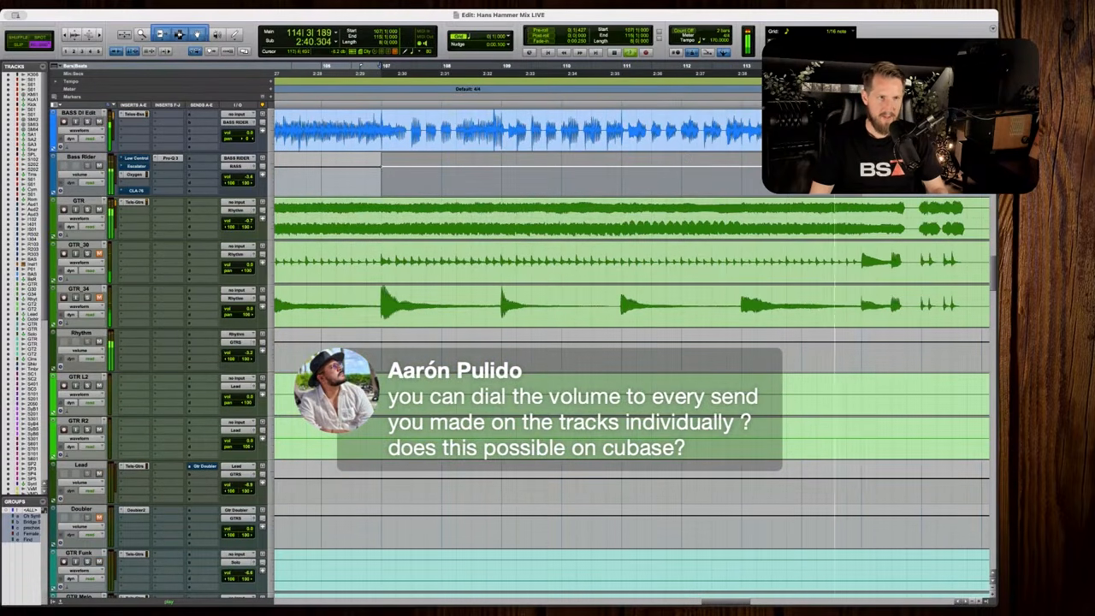
Go back to the kick tracks and play the transition into the last chorus from the end of bar 117.
scroll(631, 342, up, 3)
scroll(680, 342, up, 20)
key(space)
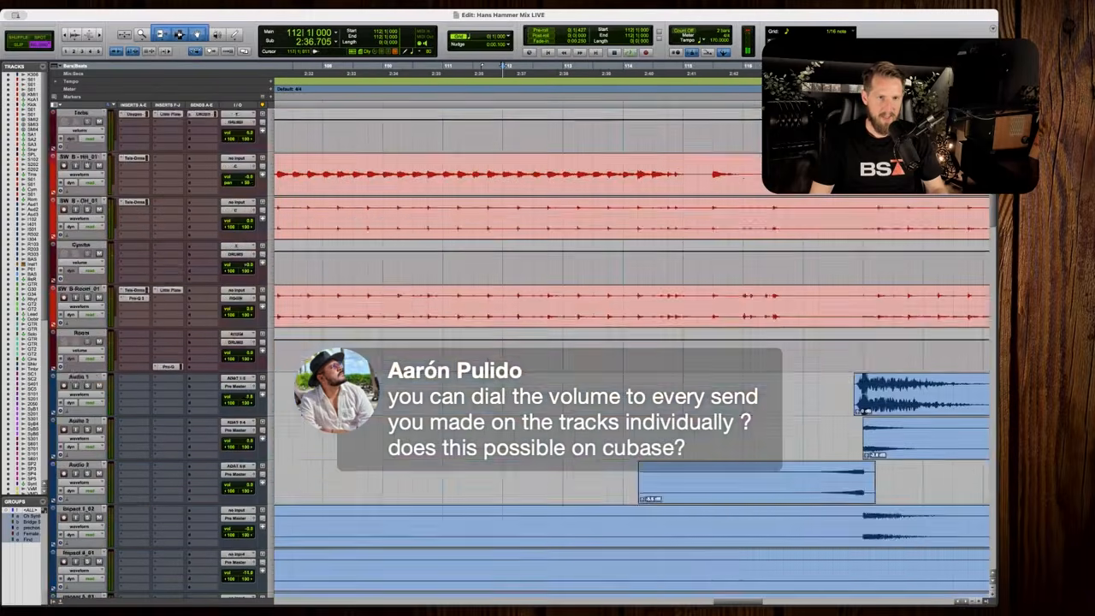
scroll(631, 342, up, 10)
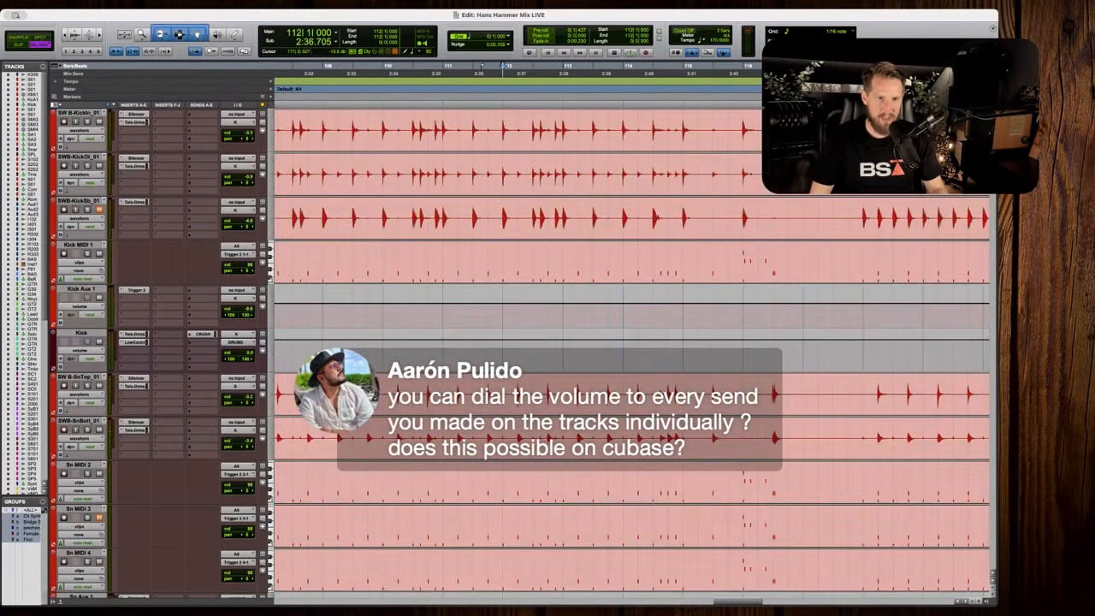
key(r)
key(r)
key(space)
key(r)
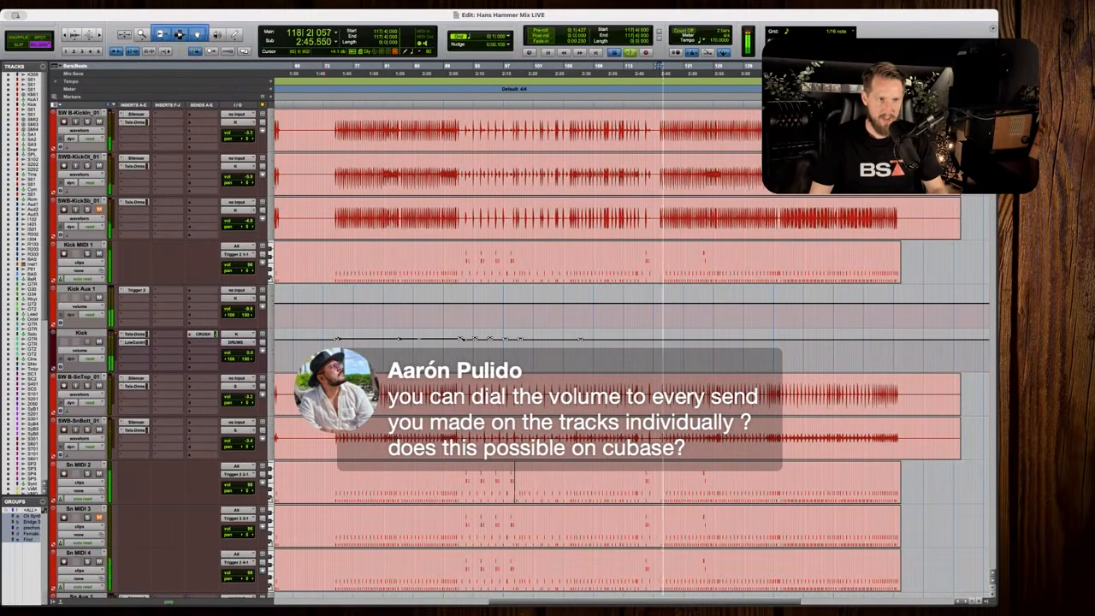
Copy the Kick bus volume automation from bar 75 to bar 92.
click(335, 343)
key(t)
key(t)
key(t)
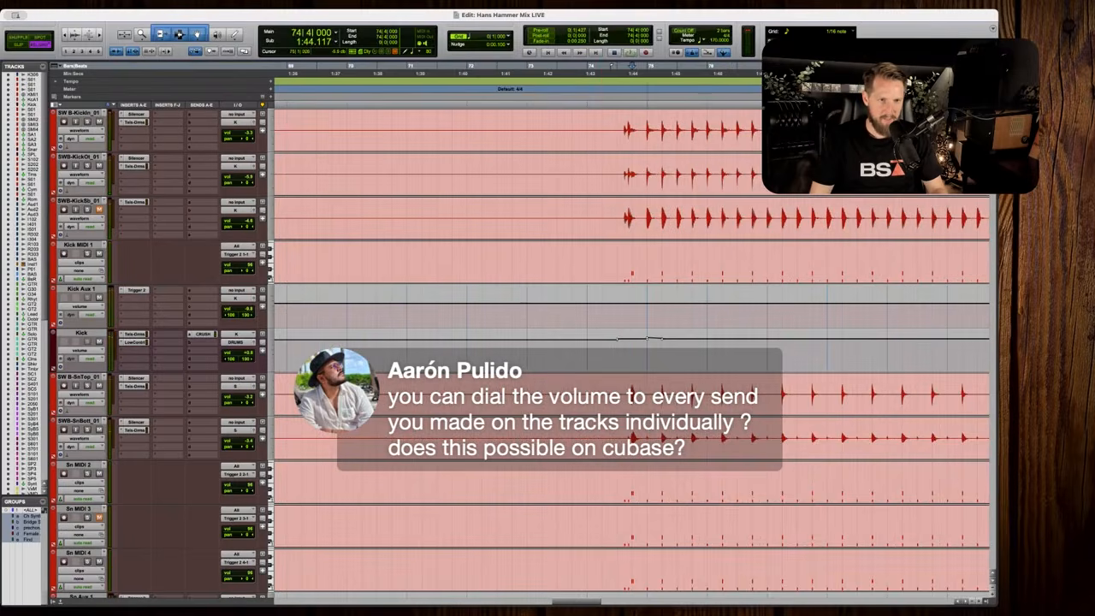
drag(648, 350, 886, 356)
key(r)
scroll(838, 358, right, 5)
shift+click(832, 355)
key(r)
key(r)
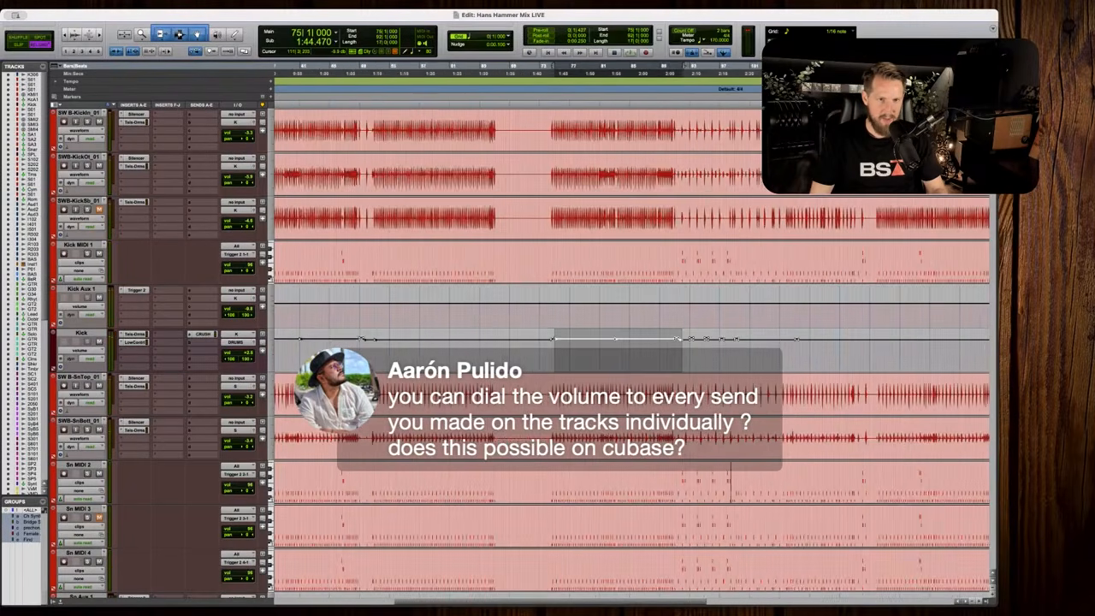
scroll(809, 349, right, 10)
scroll(810, 349, left, 4)
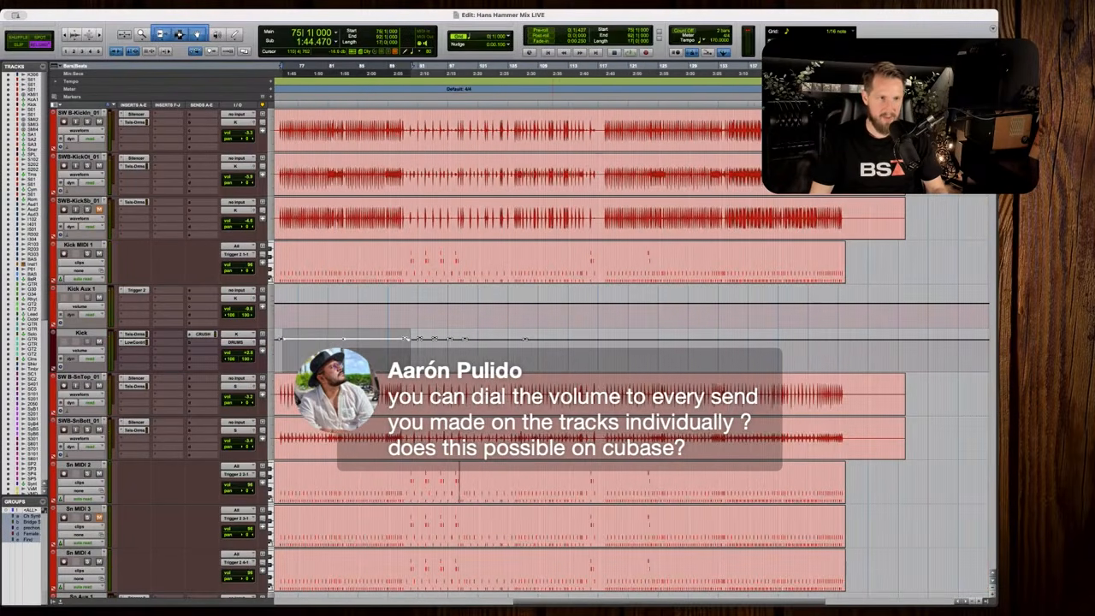
Paste the copied volume automation onto the Kick bus at bar 118.
click(597, 353)
key(t)
key(t)
key(t)
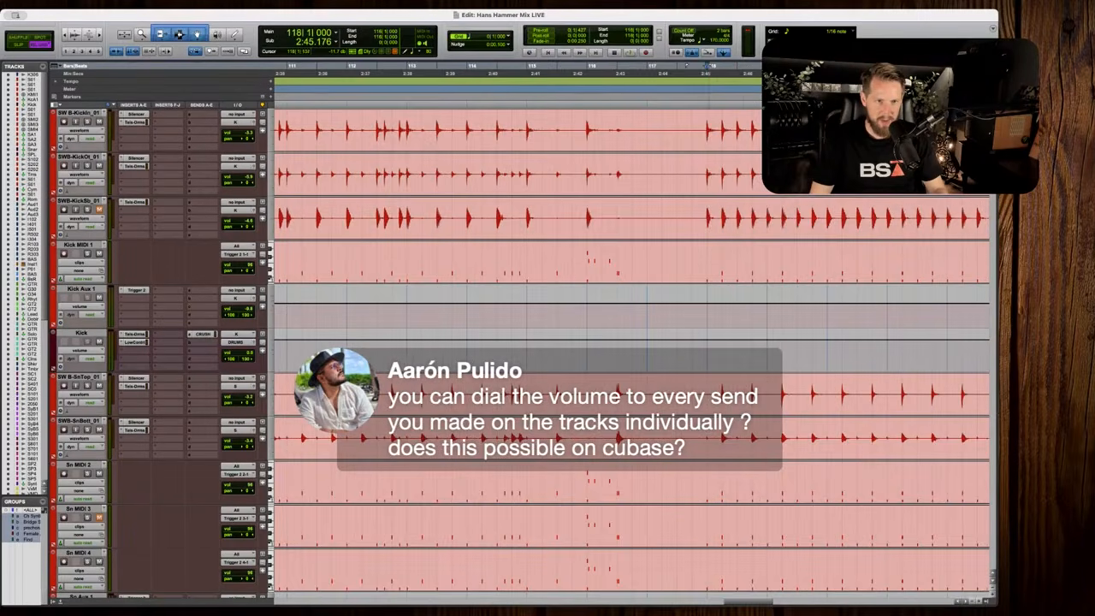
key(super+v)
key(r)
key(r)
Paste the same volume automation onto the Kick bus again at bar 134.
click(791, 349)
key(t)
key(t)
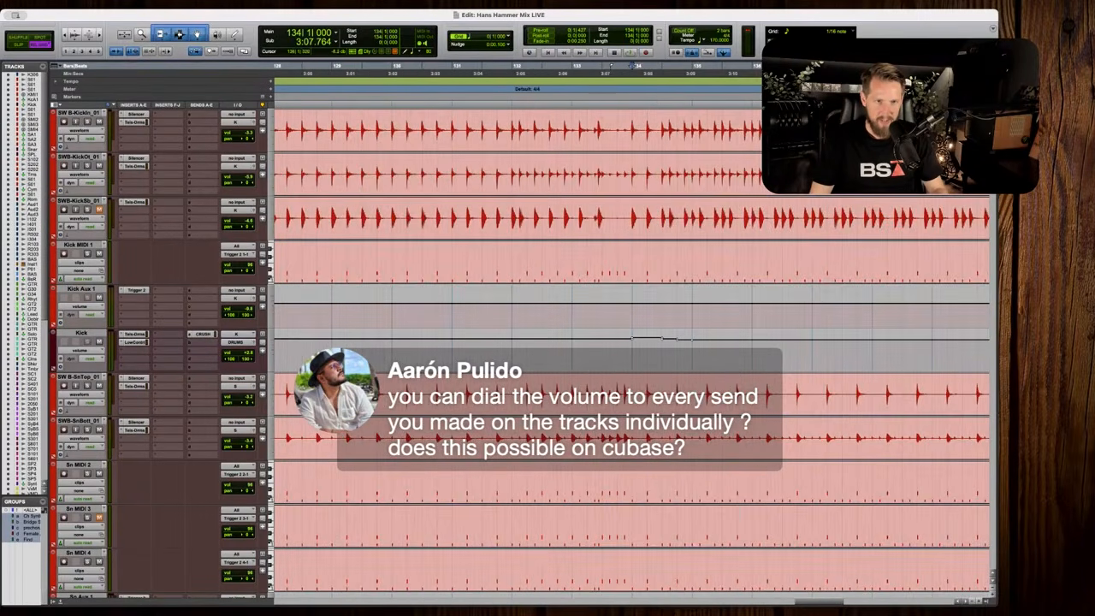
key(r)
key(r)
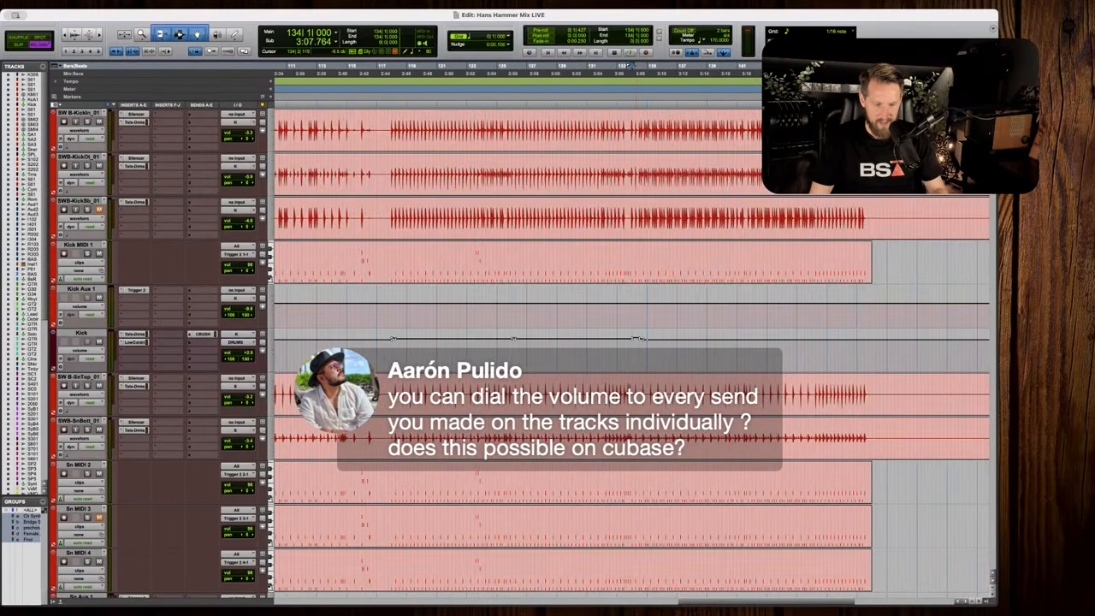
key(super+v)
Play the final section from about bar 134 and again from bar 145 to check the pasted kick automation.
key(space)
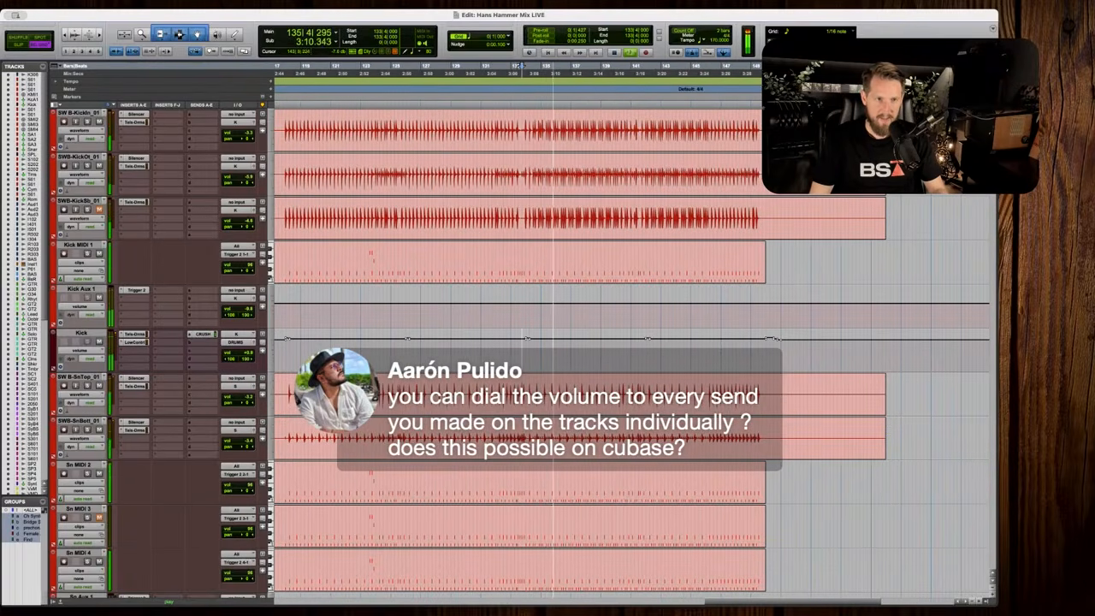
key(space)
key(t)
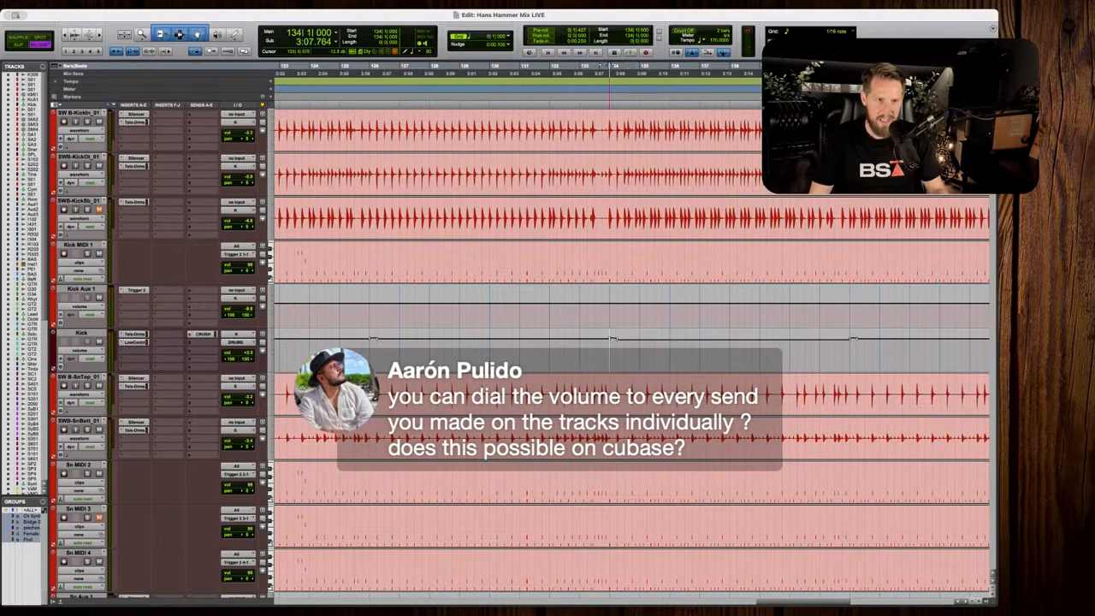
key(space)
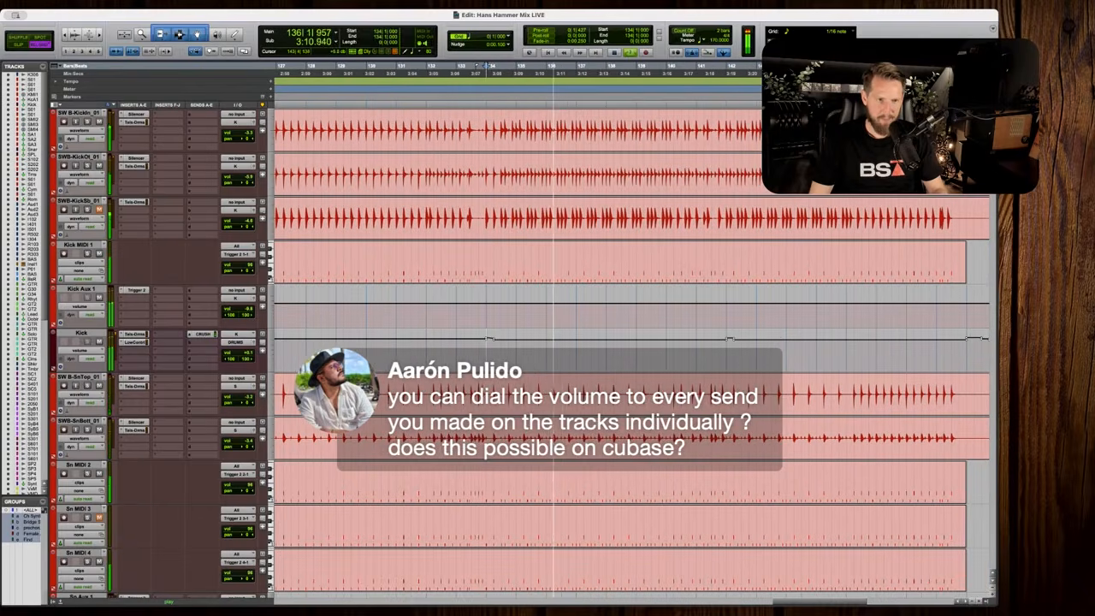
scroll(787, 333, down, 4)
scroll(712, 342, up, 2)
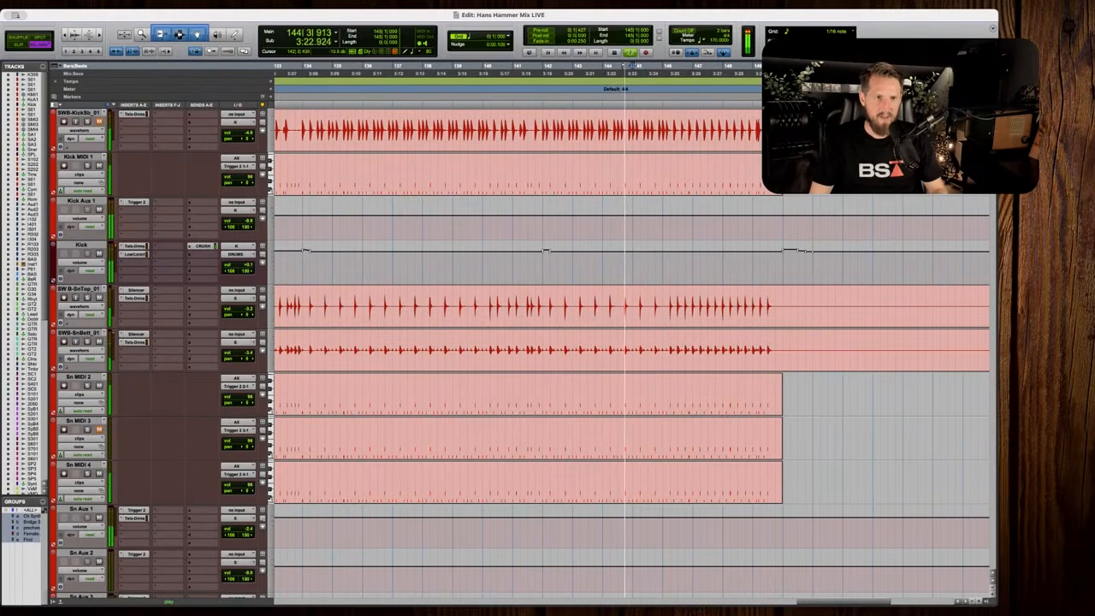
drag(542, 262, 715, 262)
key(space)
click(640, 261)
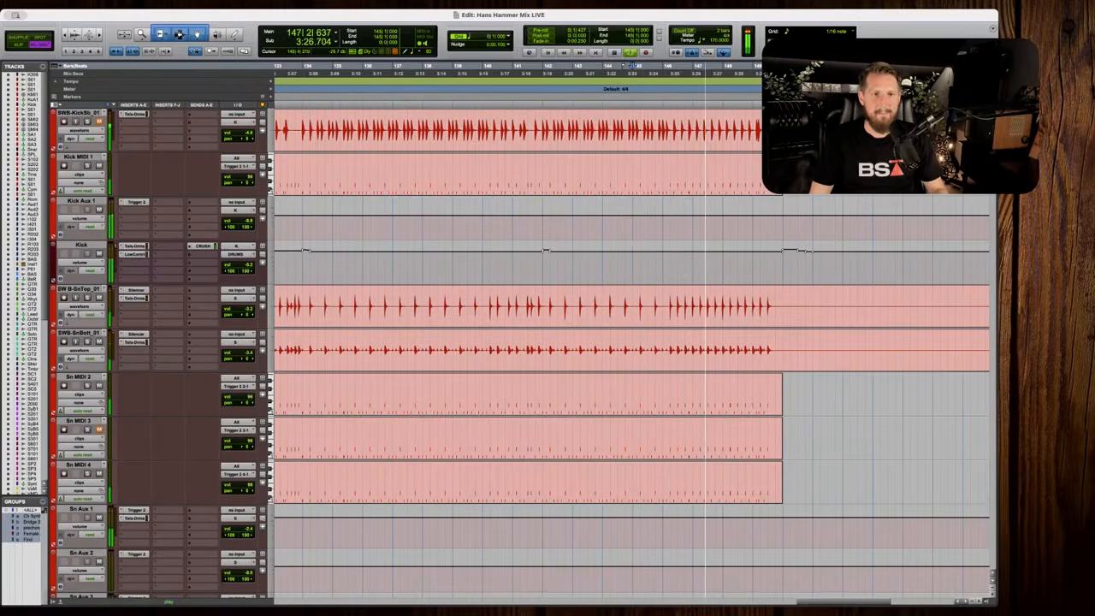
Raise the Kick bus volume automation from bar 146 beat 2 to bar 150 and play the ending.
scroll(713, 261, up, 2)
click(541, 261)
key(space)
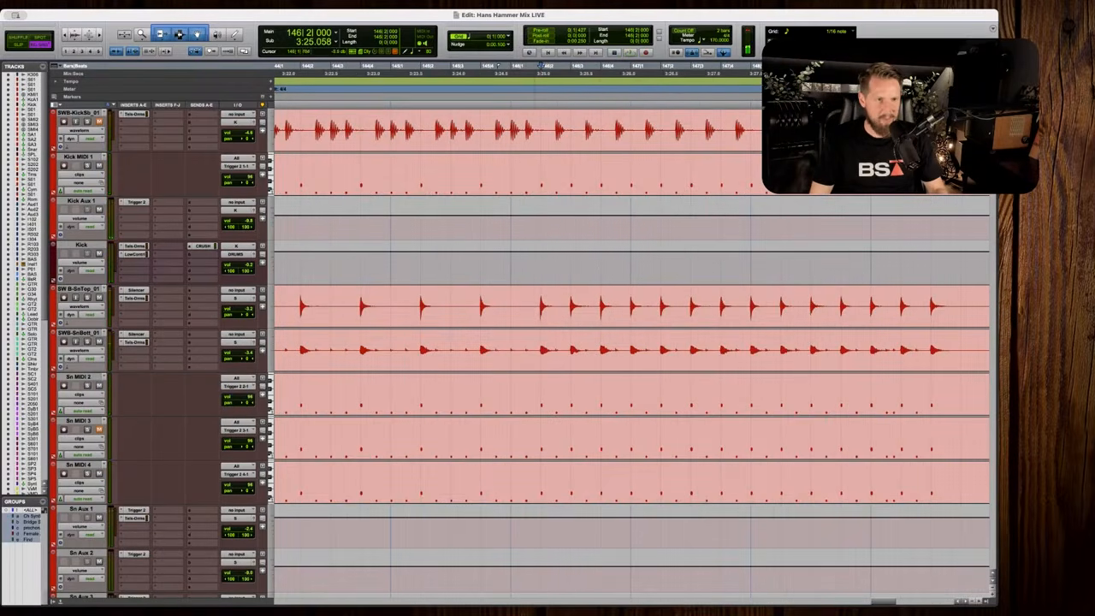
drag(538, 254, 691, 261)
scroll(691, 261, right, 5)
shift+click(702, 265)
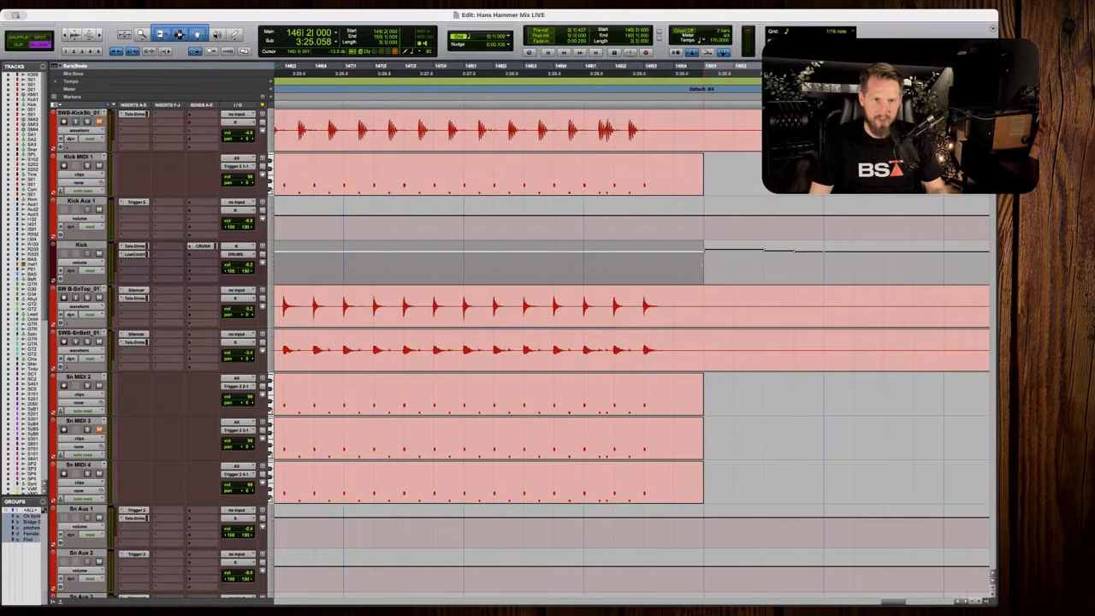
scroll(657, 254, down, 2)
key(space)
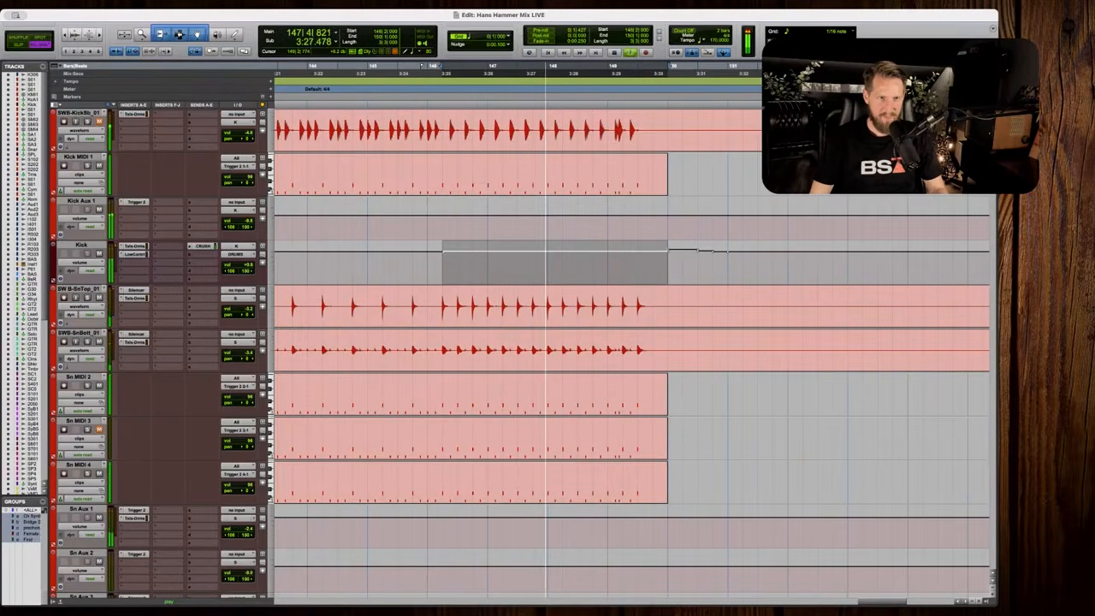
drag(575, 244, 574, 243)
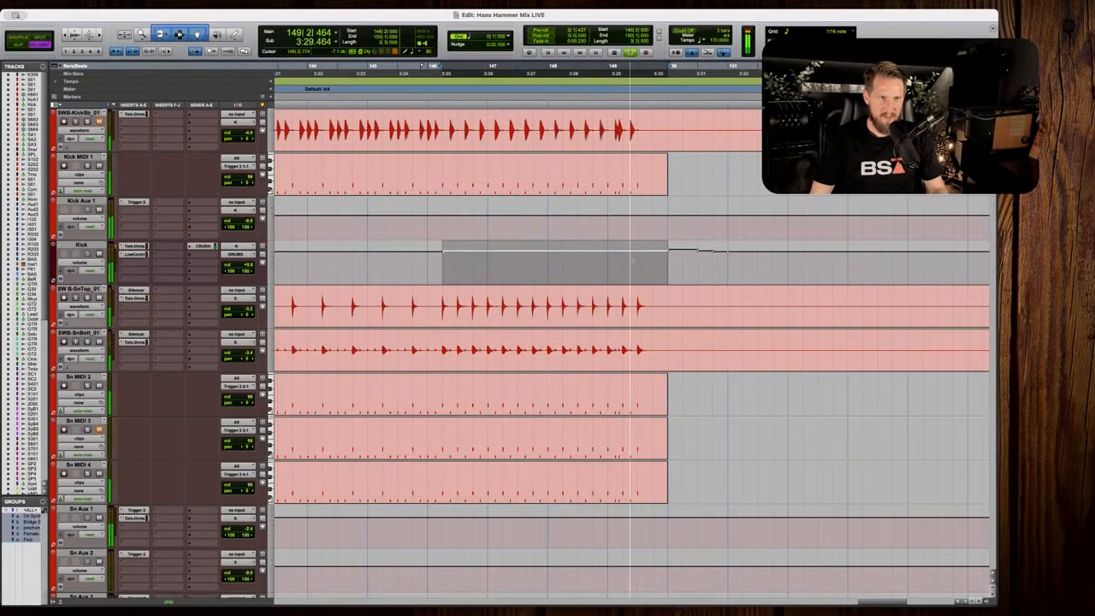
Replay the ending from bar 148 beat 4 to judge the raised kick.
key(space)
click(592, 262)
key(t)
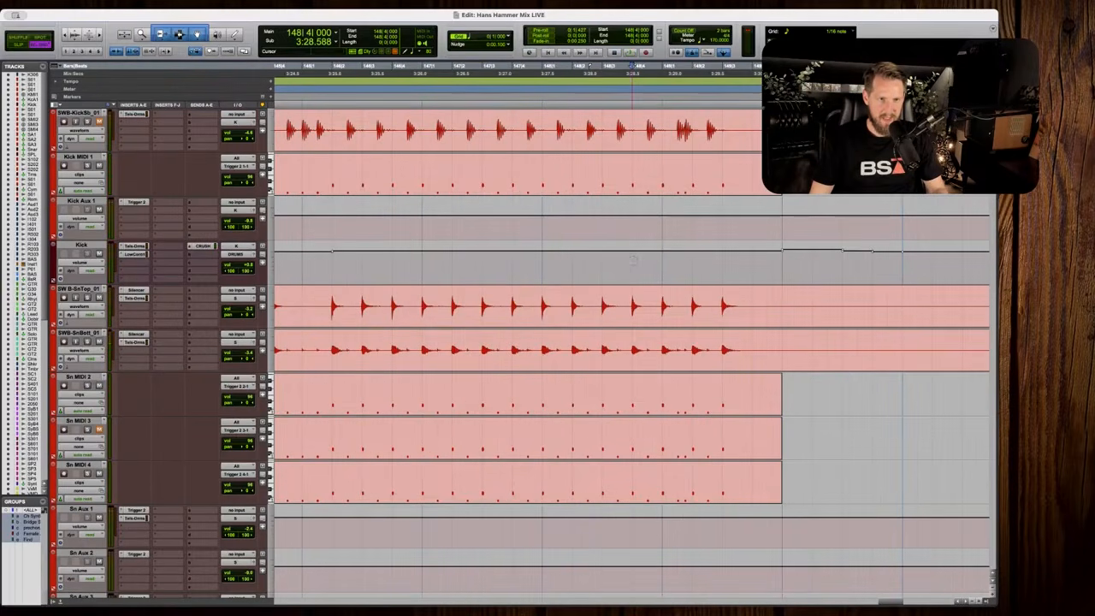
key(space)
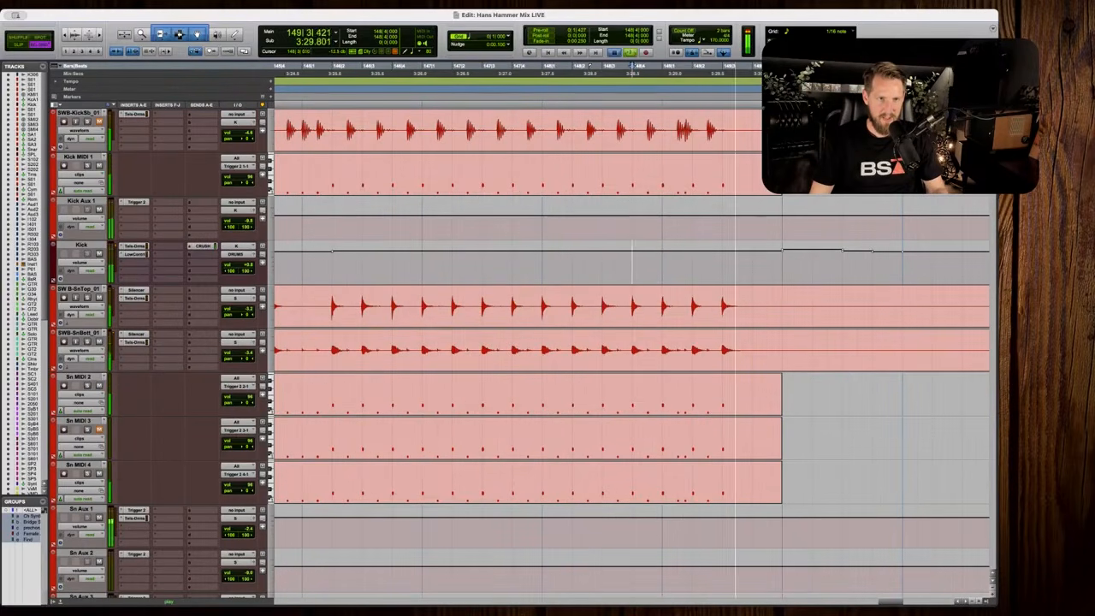
key(space)
Raise the Kick bus volume automation further from bar 148 to bar 150 and check it in playback.
click(542, 262)
key(space)
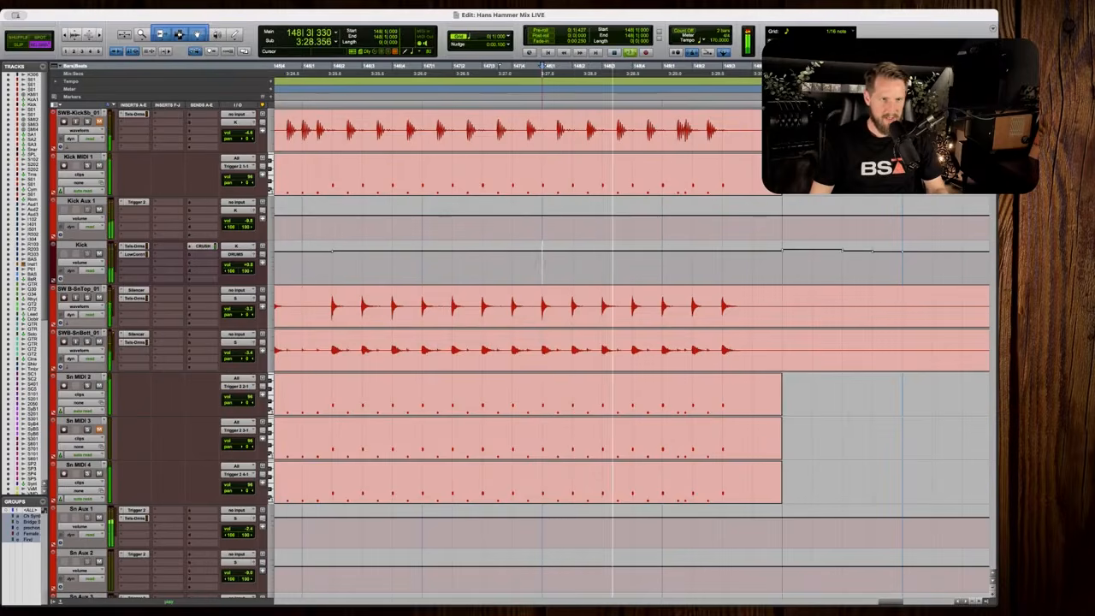
drag(542, 262, 738, 244)
key(space)
key(r)
key(r)
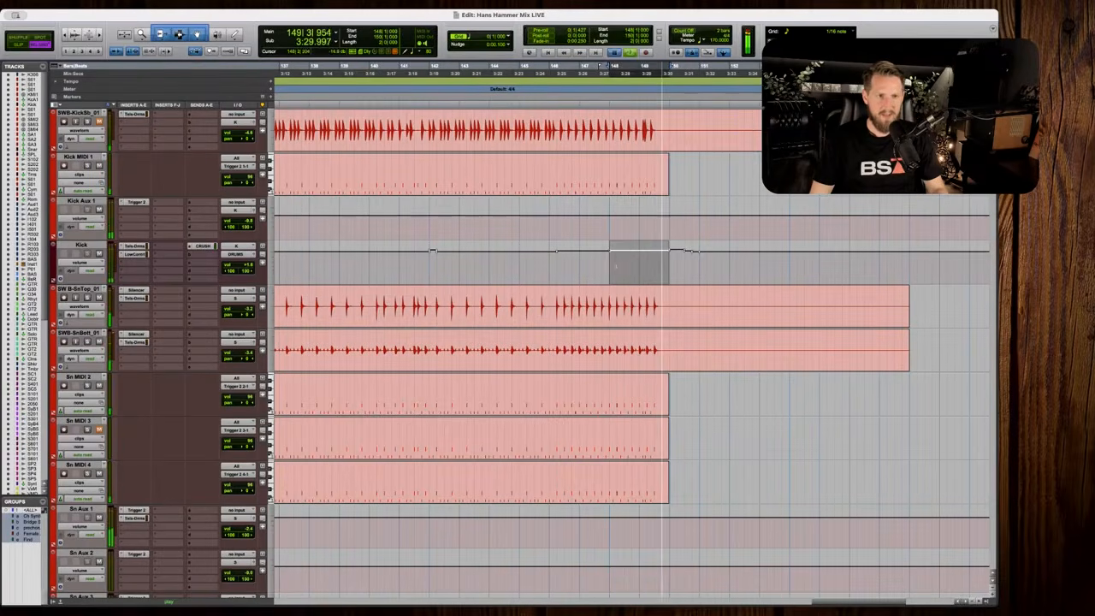
key(space)
key(Down)
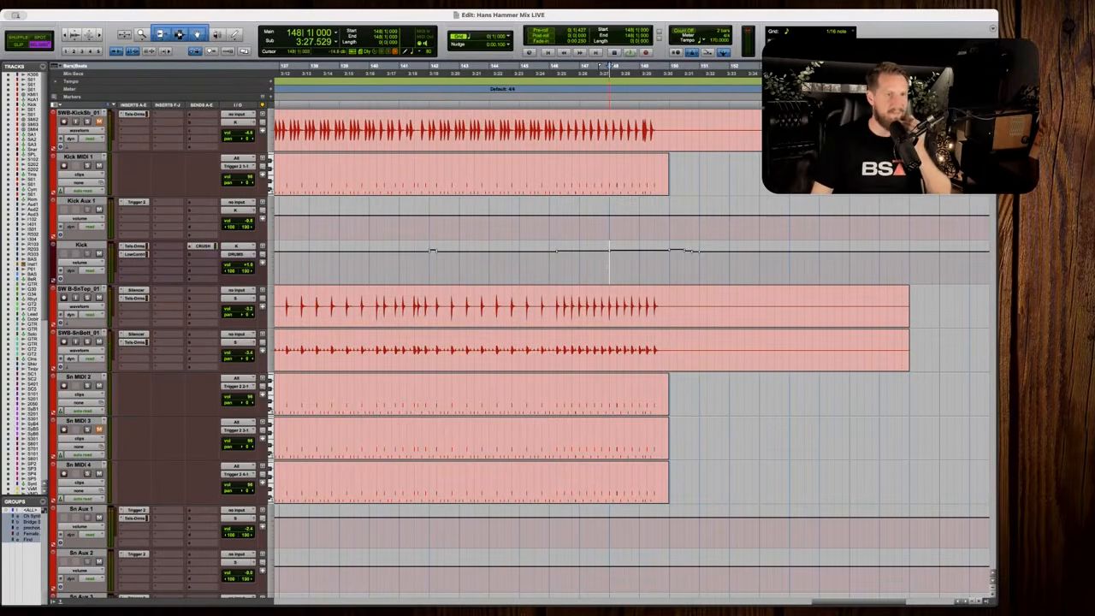
Look over the Kick bus volume automation across the whole song.
key(r)
key(r)
key(r)
scroll(600, 350, left, 5)
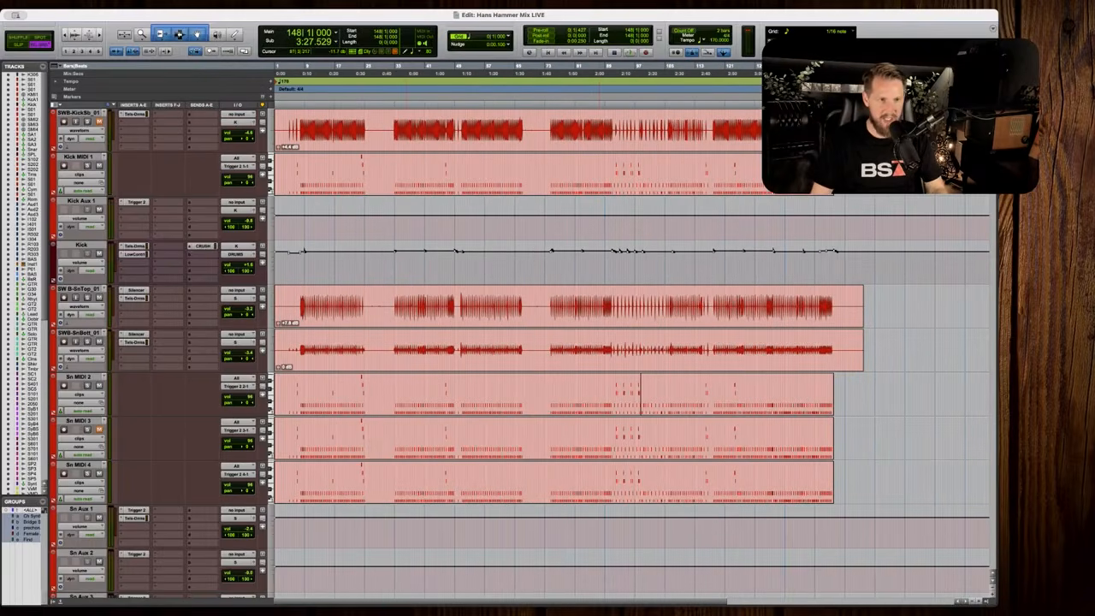
Select the Kick bus automation from bar 7 beat 4 onward, and play the intro up to bar 9 to judge the snare.
drag(300, 270, 768, 270)
scroll(438, 370, down, 3)
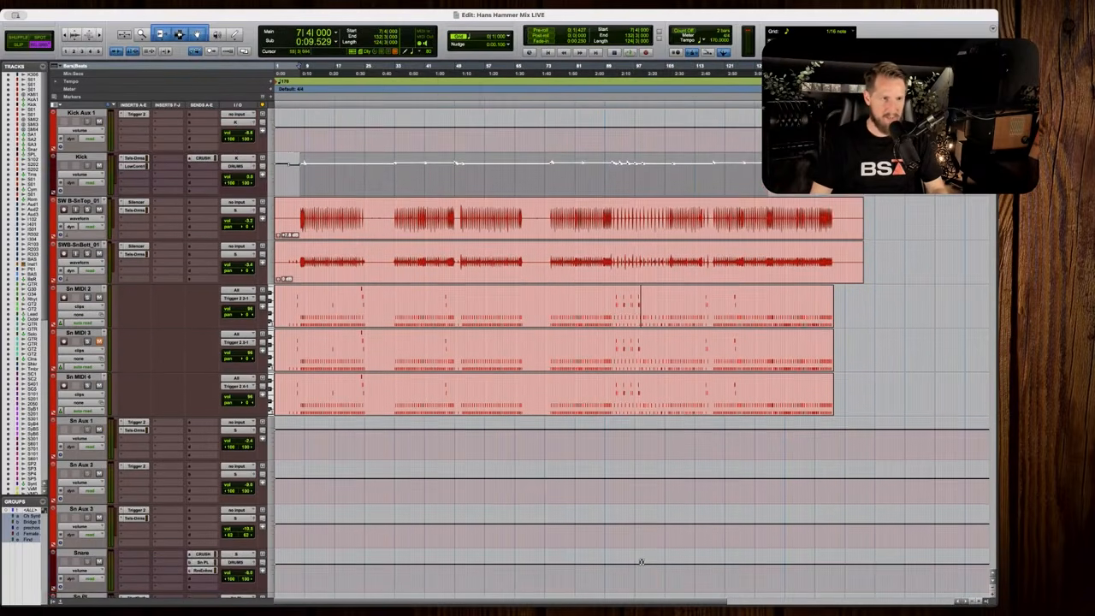
scroll(436, 369, down, 2)
click(302, 404)
key(t)
key(t)
key(t)
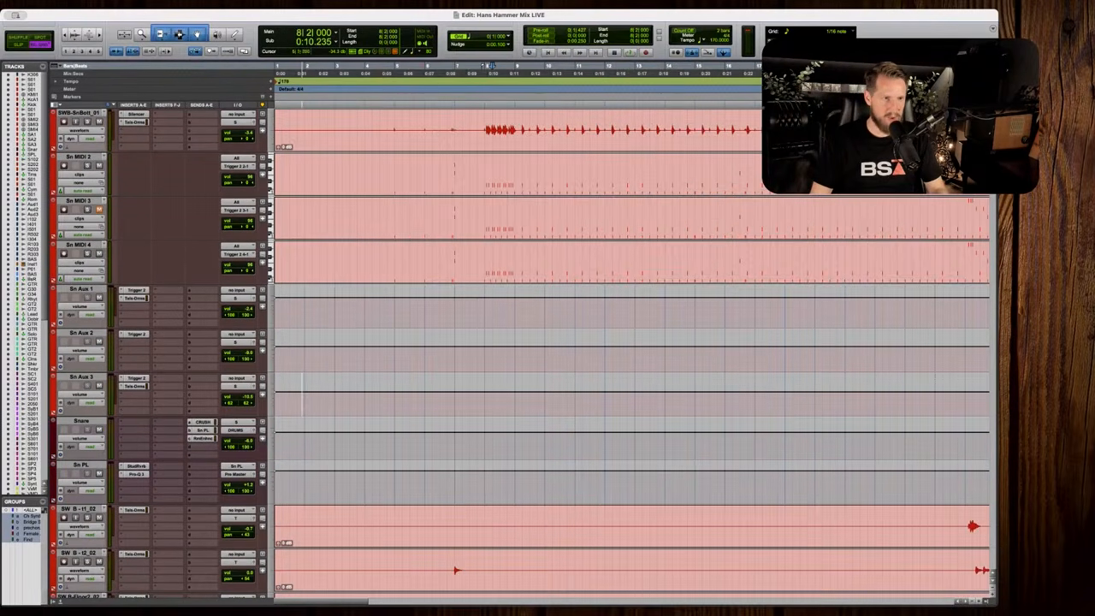
key(space)
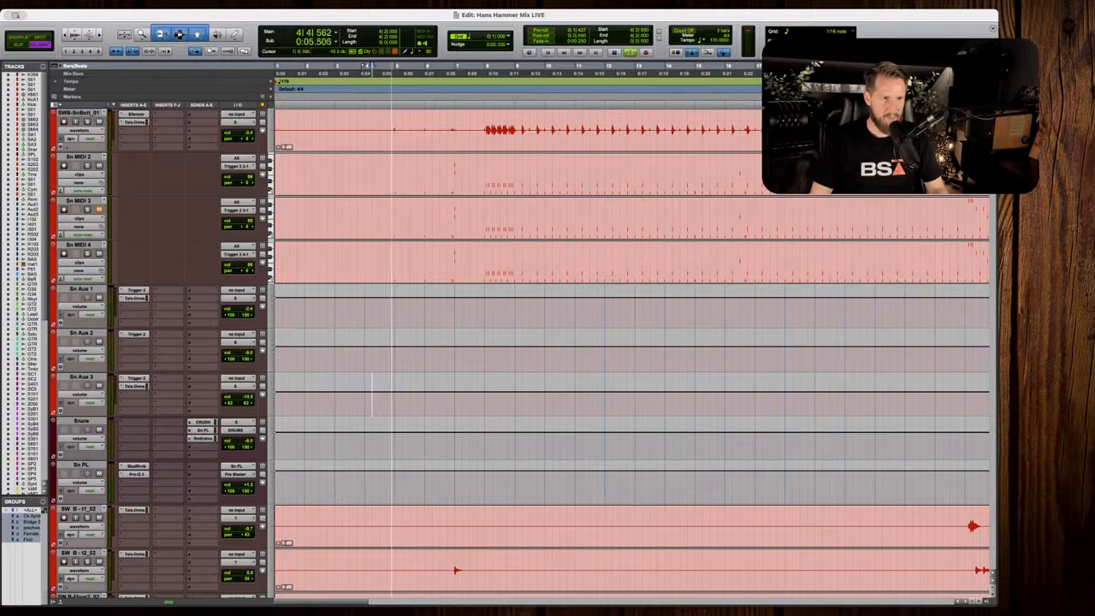
scroll(436, 369, down, 1)
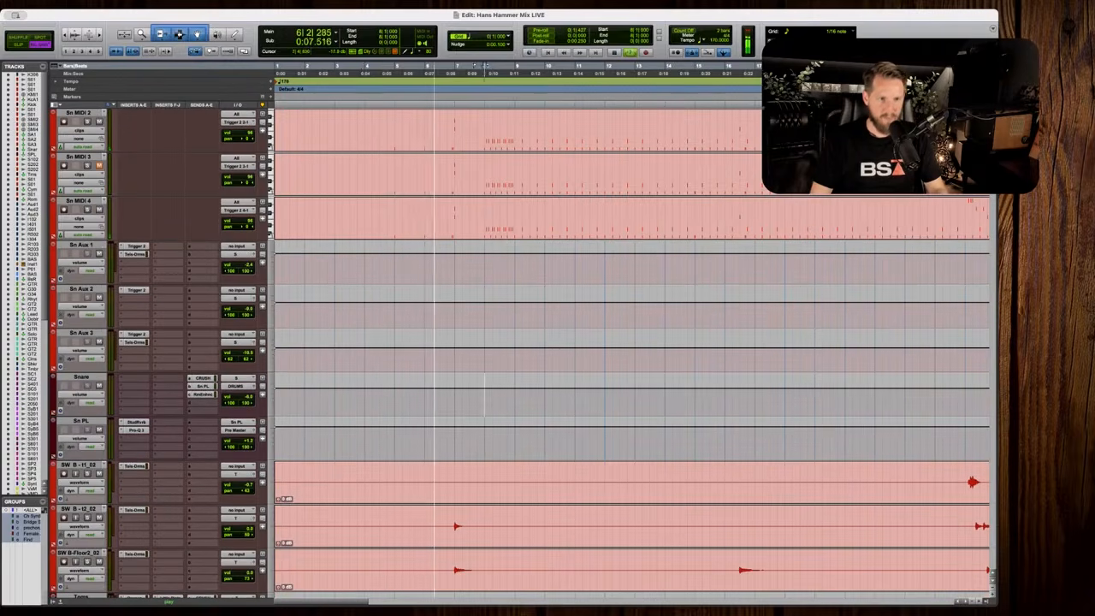
key(t)
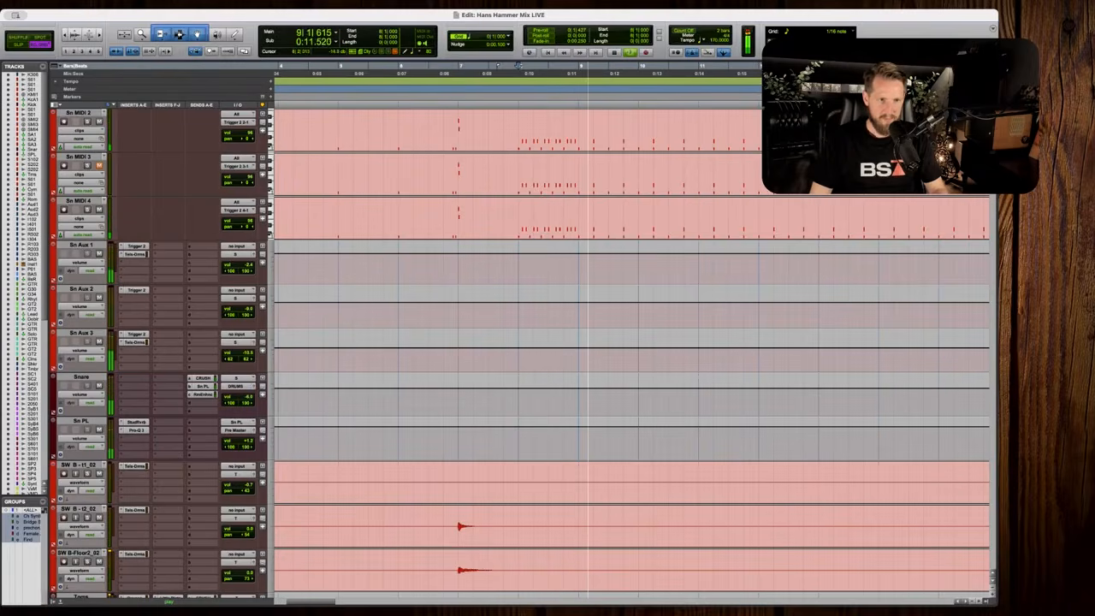
Raise the Snare bus volume automation slightly from bar 7 beat 4 into the start of bar 9 and play the passage.
key(space)
drag(503, 400, 579, 400)
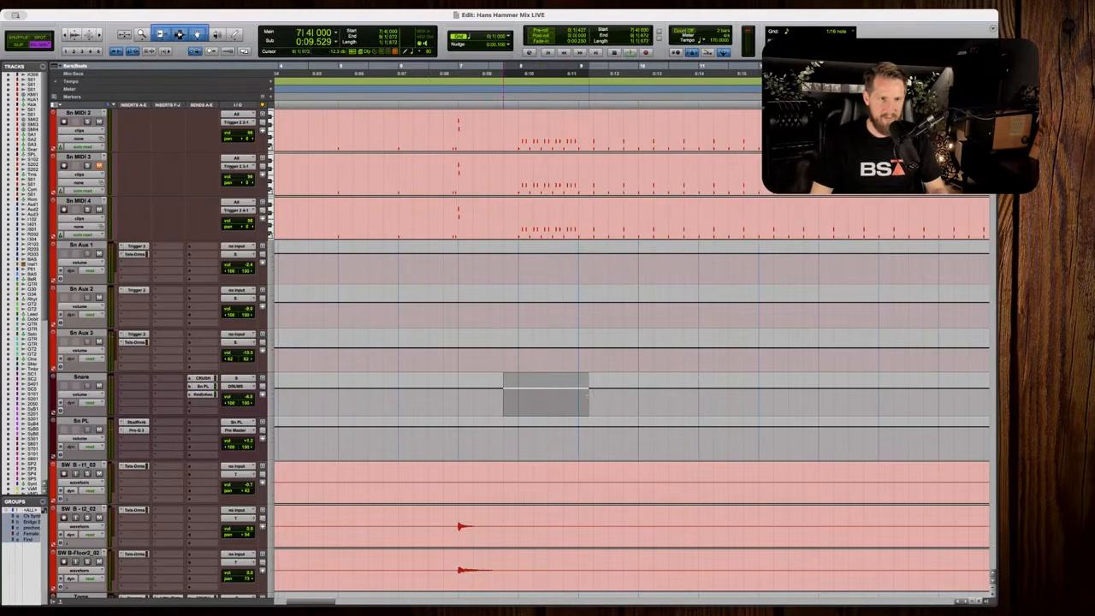
key(space)
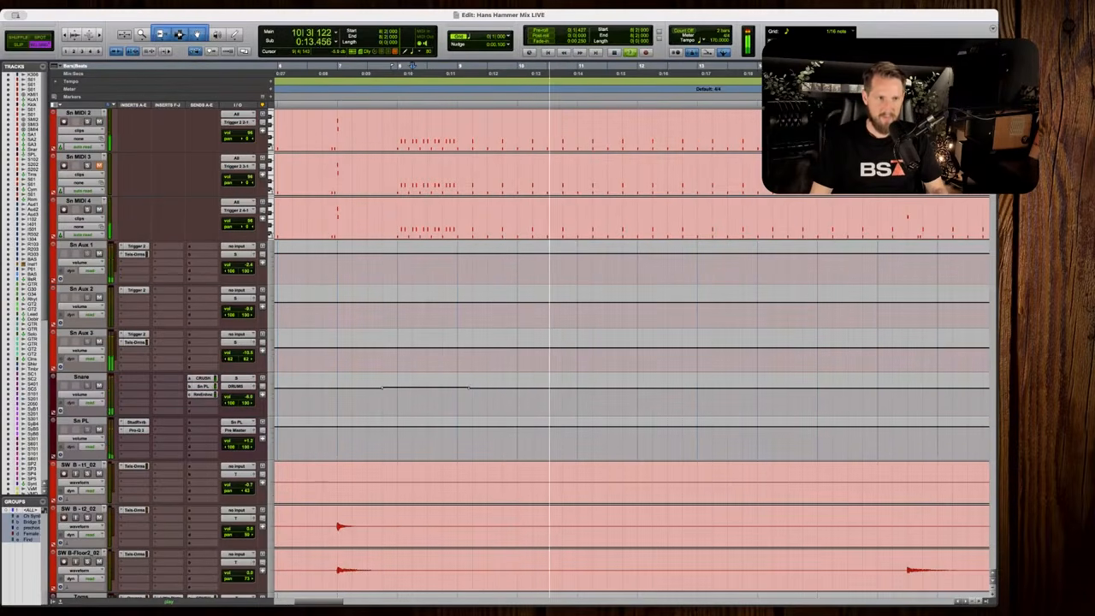
Play on through bars 10 to 16 while looking over the other drum and impact tracks.
scroll(412, 396, down, 10)
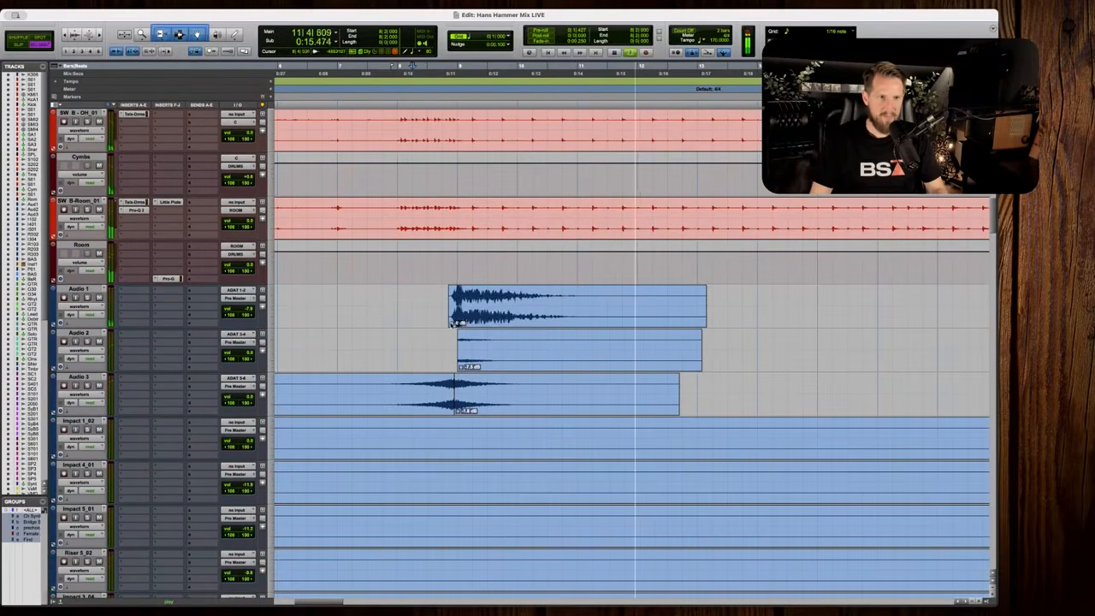
scroll(451, 322, up, 10)
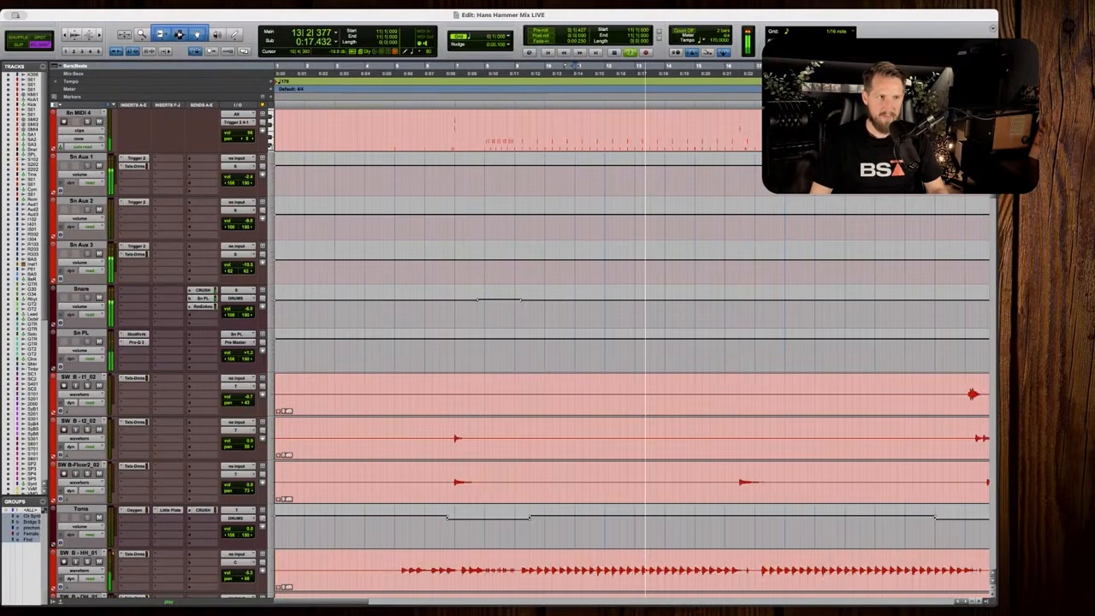
scroll(631, 342, up, 1)
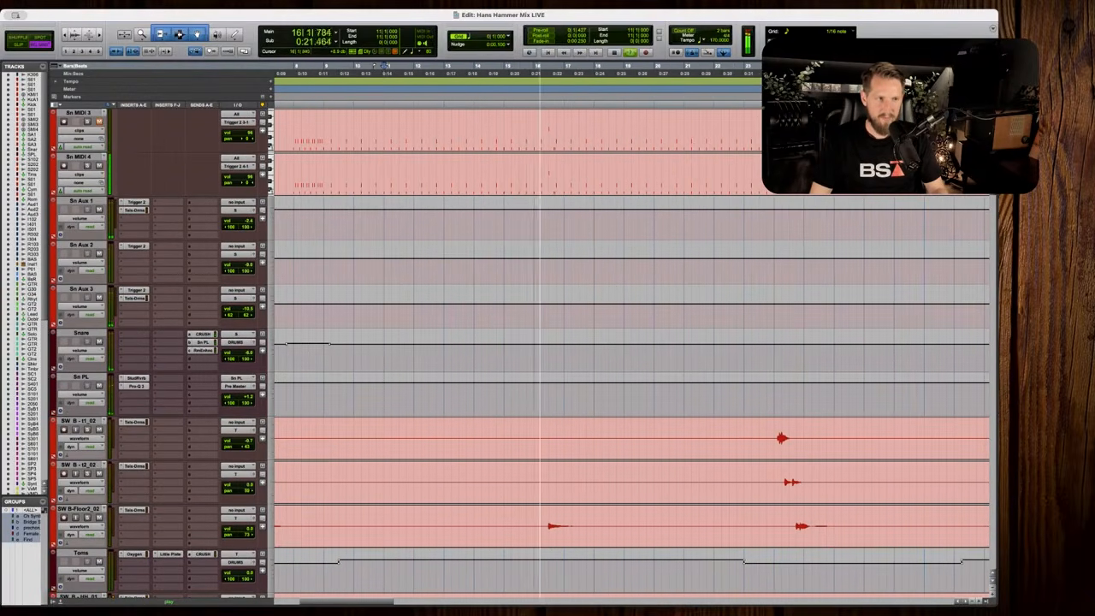
scroll(499, 446, up, 2)
key(space)
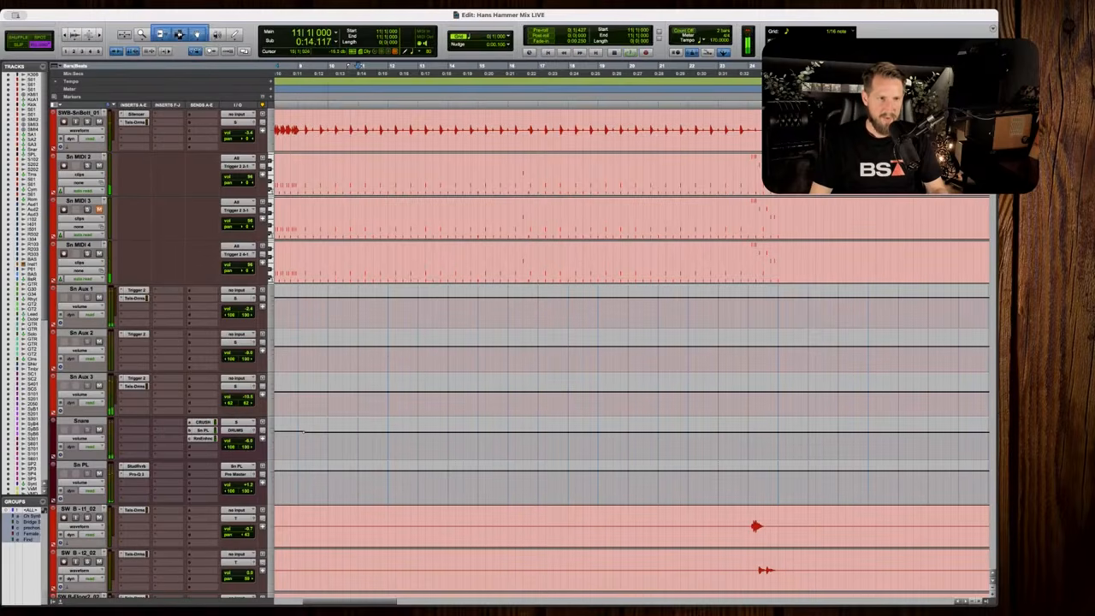
Play the Snare bus at the fill from bar 23 beat 3 and at the re-entry from bar 32 beat 3.
drag(329, 442, 724, 438)
click(733, 438)
key(space)
scroll(733, 438, right, 2)
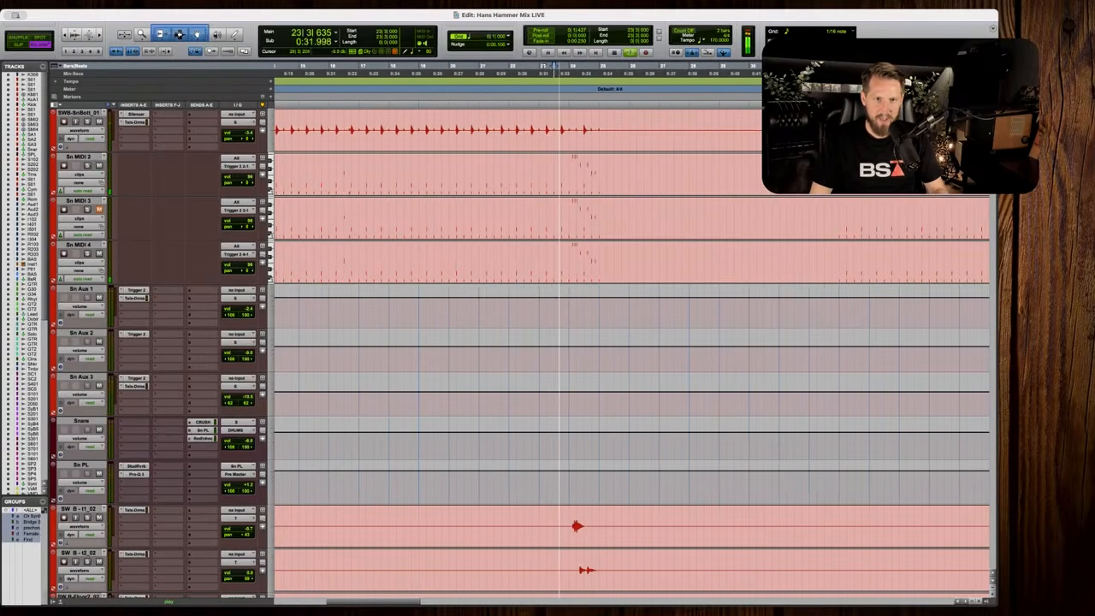
key(space)
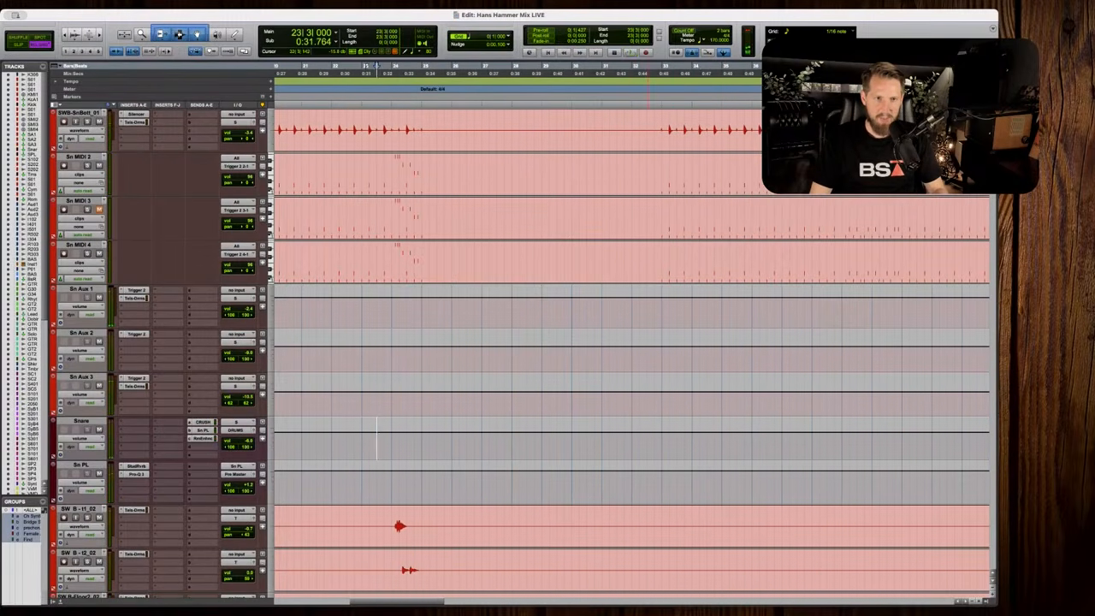
click(647, 439)
scroll(647, 439, right, 3)
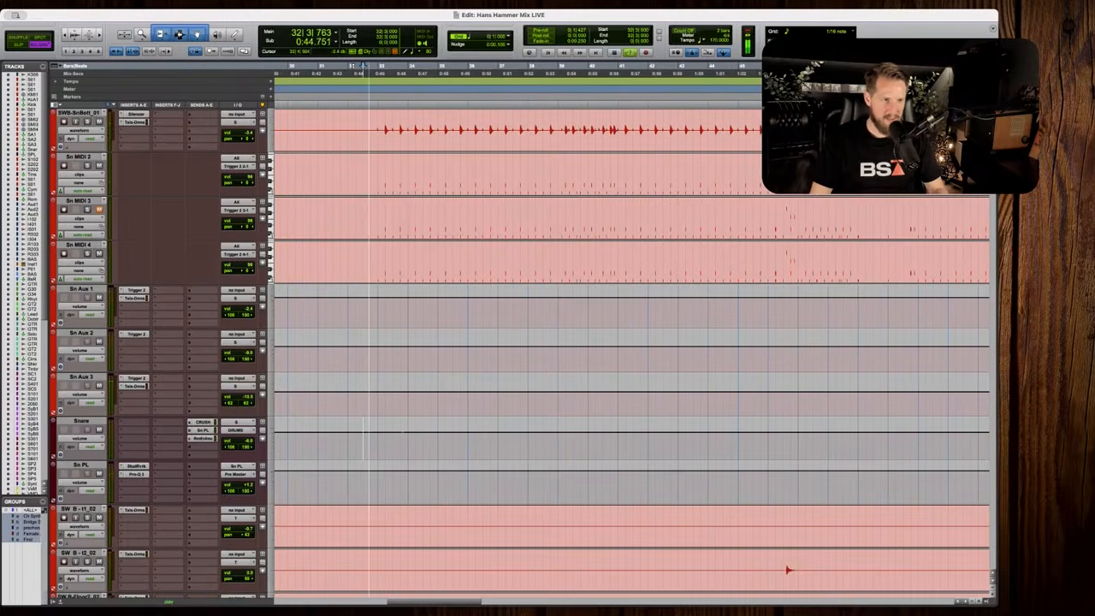
Raise the Snare bus volume automation slightly from bar 32 beat 4 to bar 49 beat 4 during playback.
drag(371, 433, 879, 434)
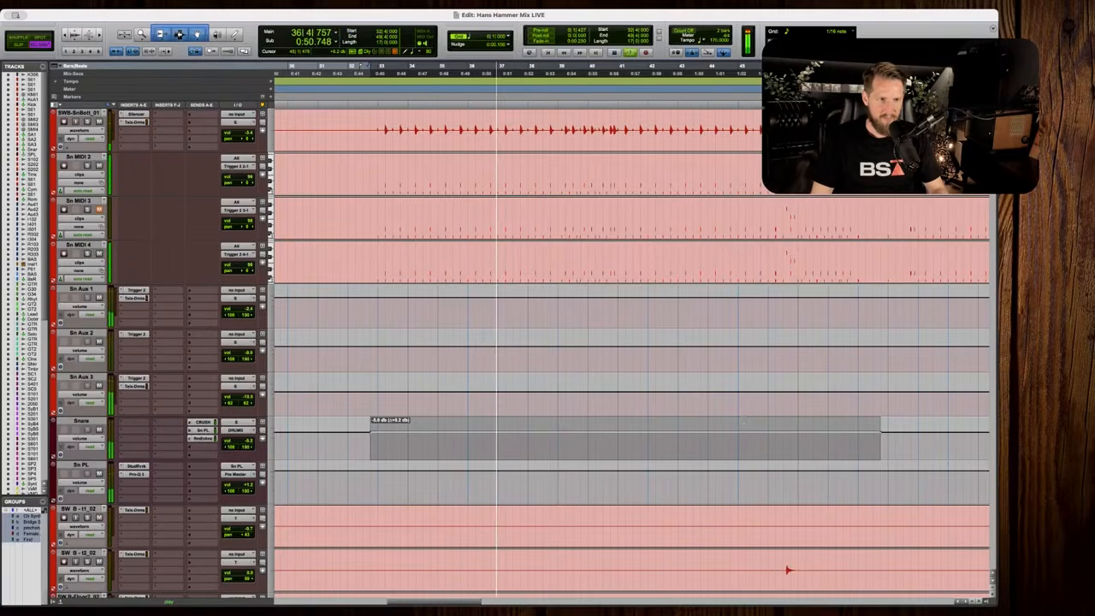
key(super+bracketleft)
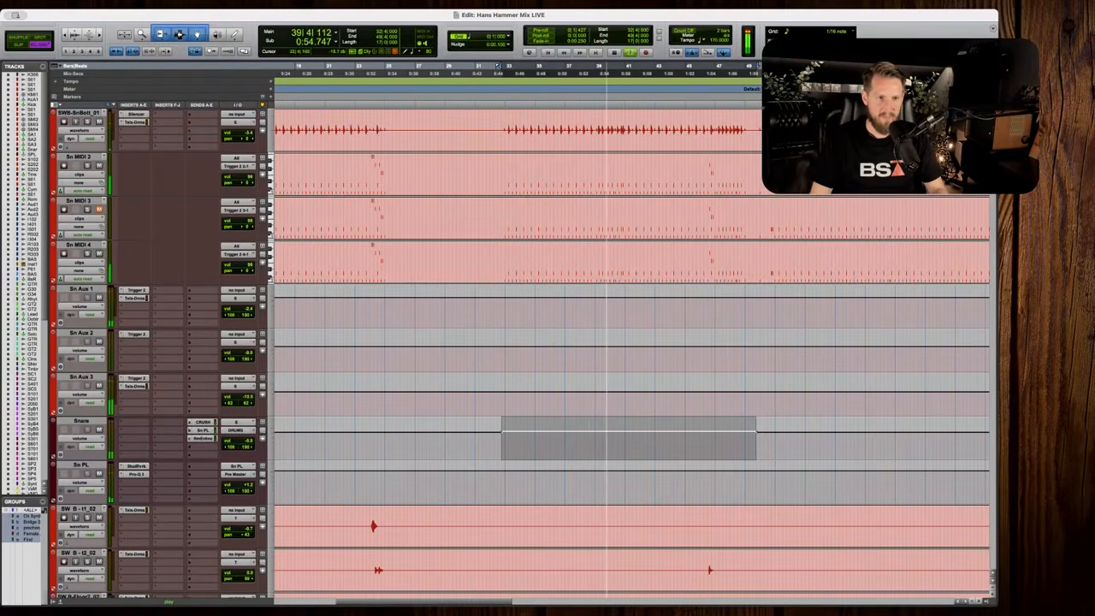
click(536, 436)
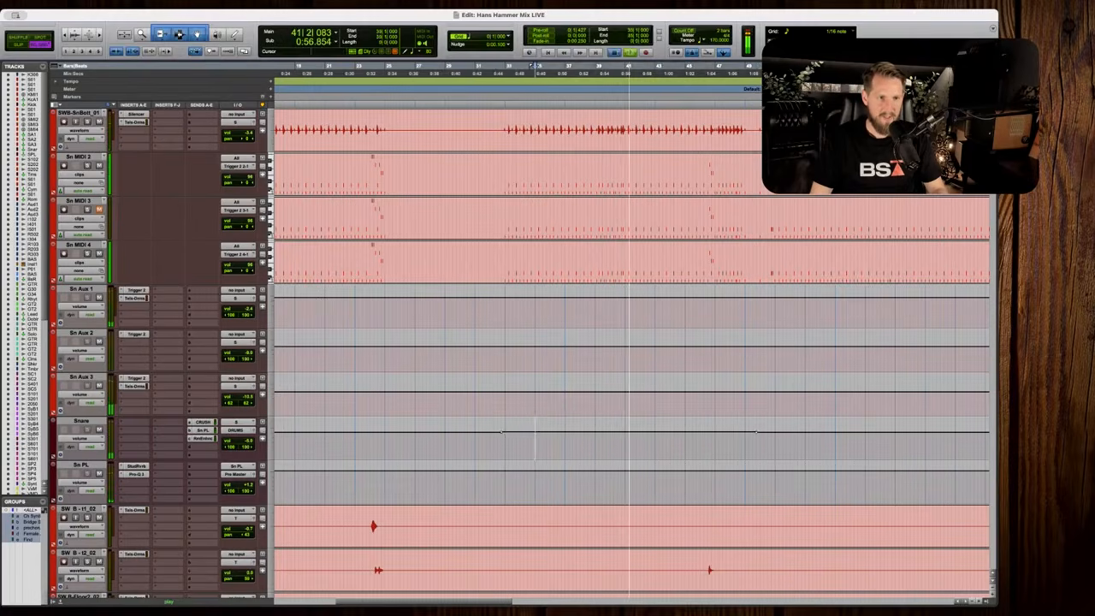
Look over the Snare bus automation around bars 31 to 51 and play the transition from bar 50 beat 4.
key(space)
drag(474, 440, 843, 443)
key(super+bracketleft)
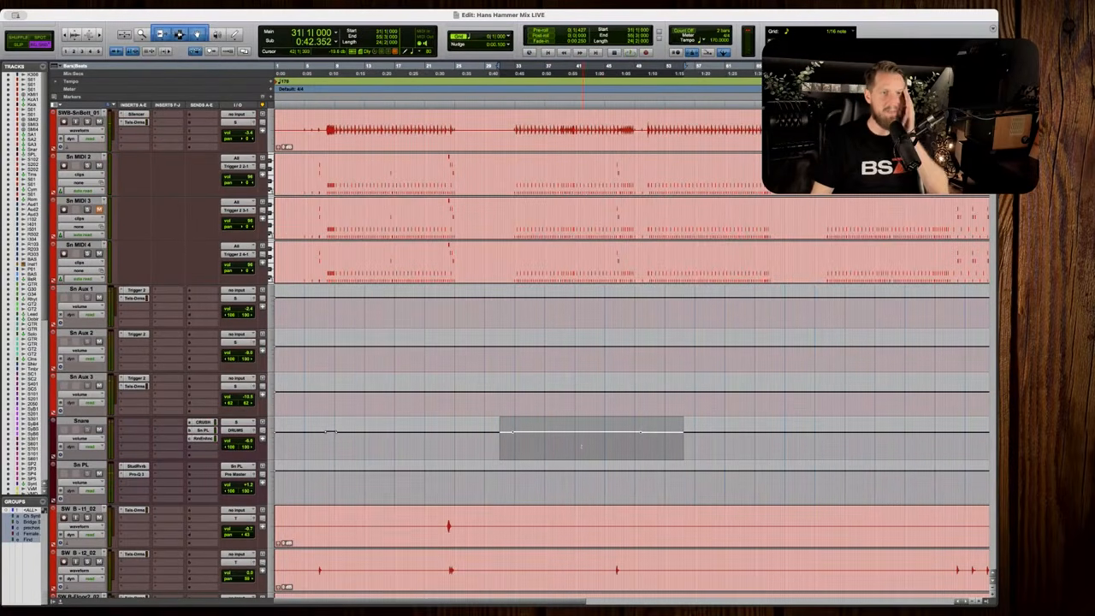
click(537, 445)
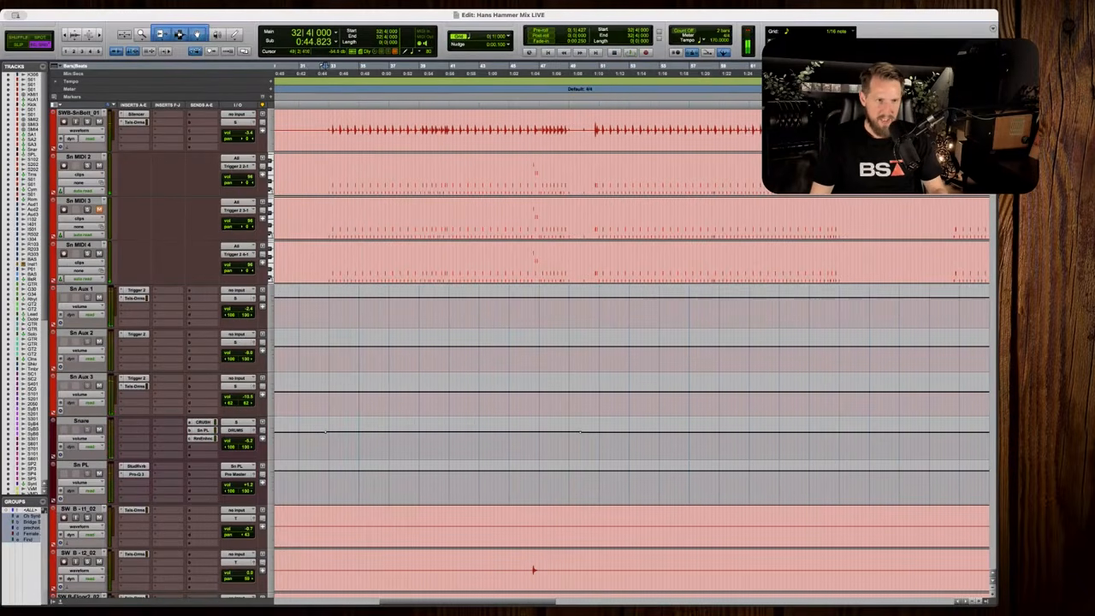
scroll(580, 449, right, 3)
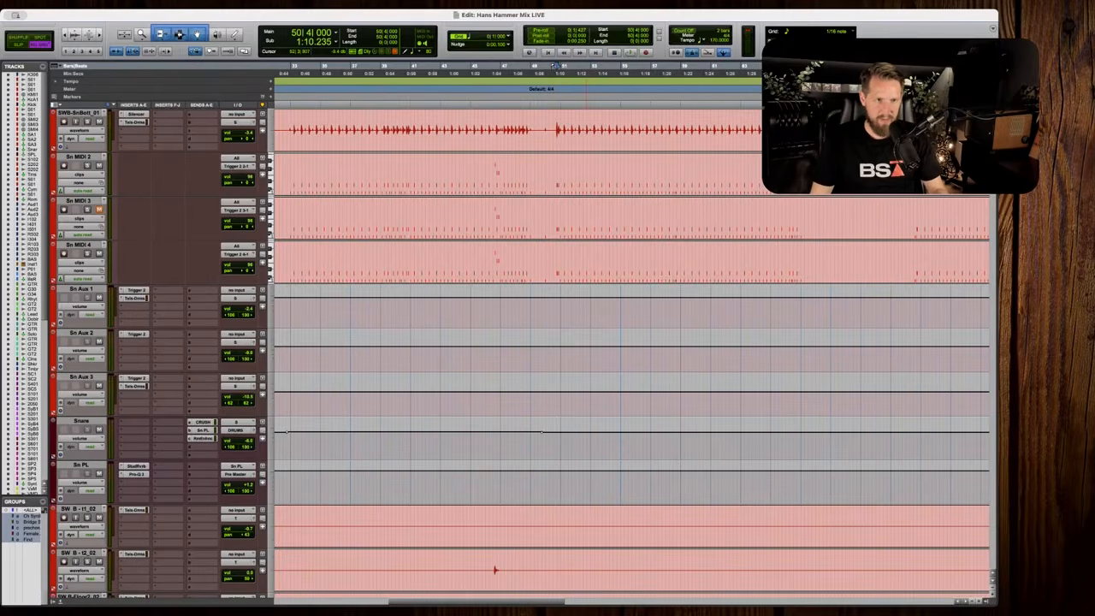
key(space)
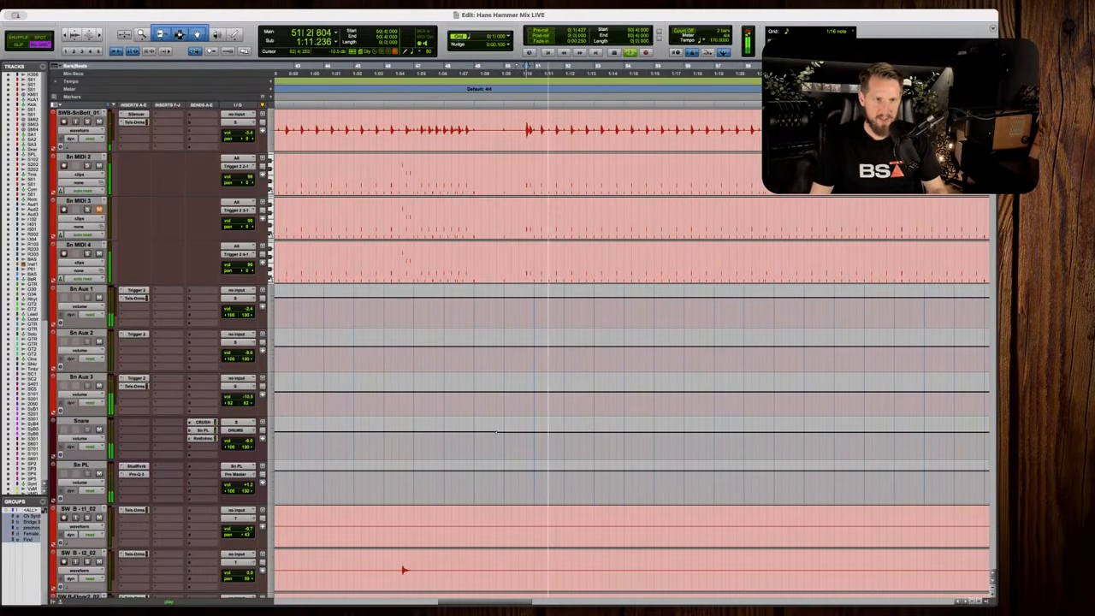
key(space)
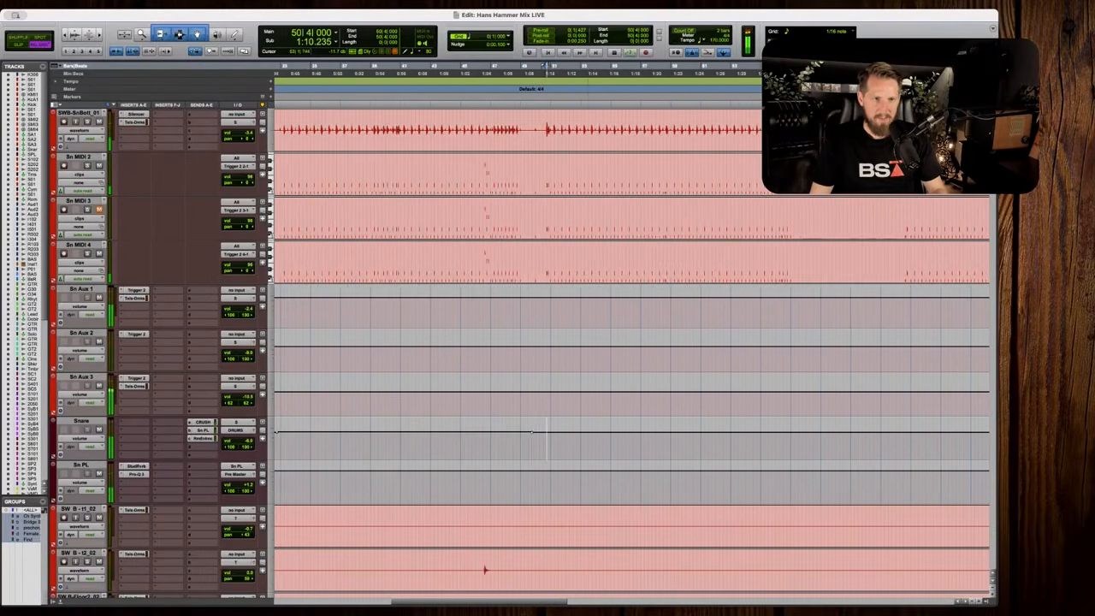
Play the drum re-entry around bar 74 beat 3 to judge the first snare hits.
drag(433, 438, 640, 438)
click(717, 438)
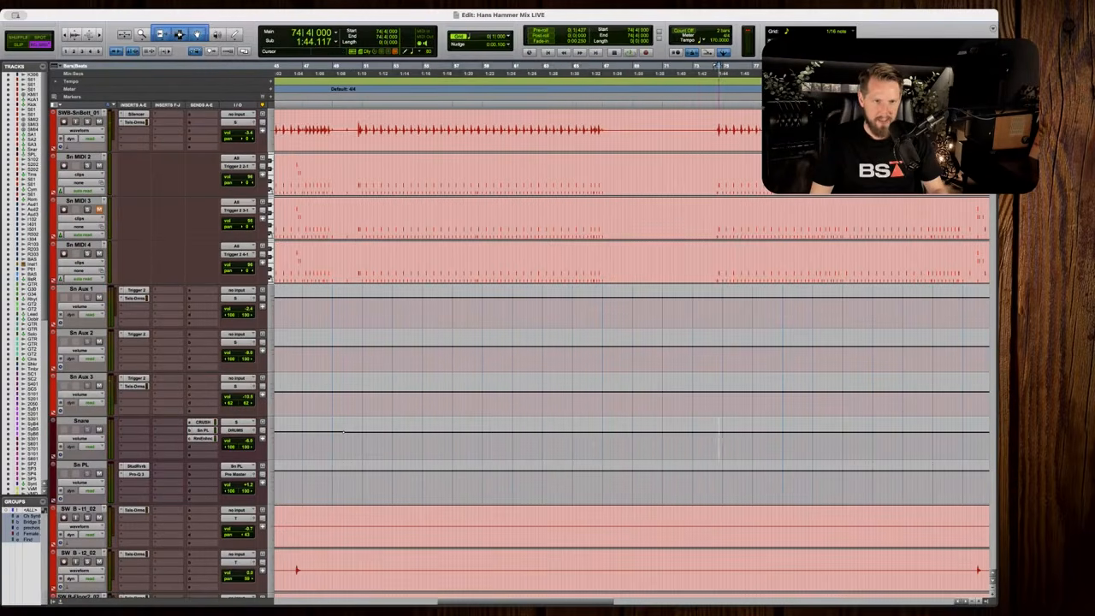
key(t)
key(t)
key(t)
key(space)
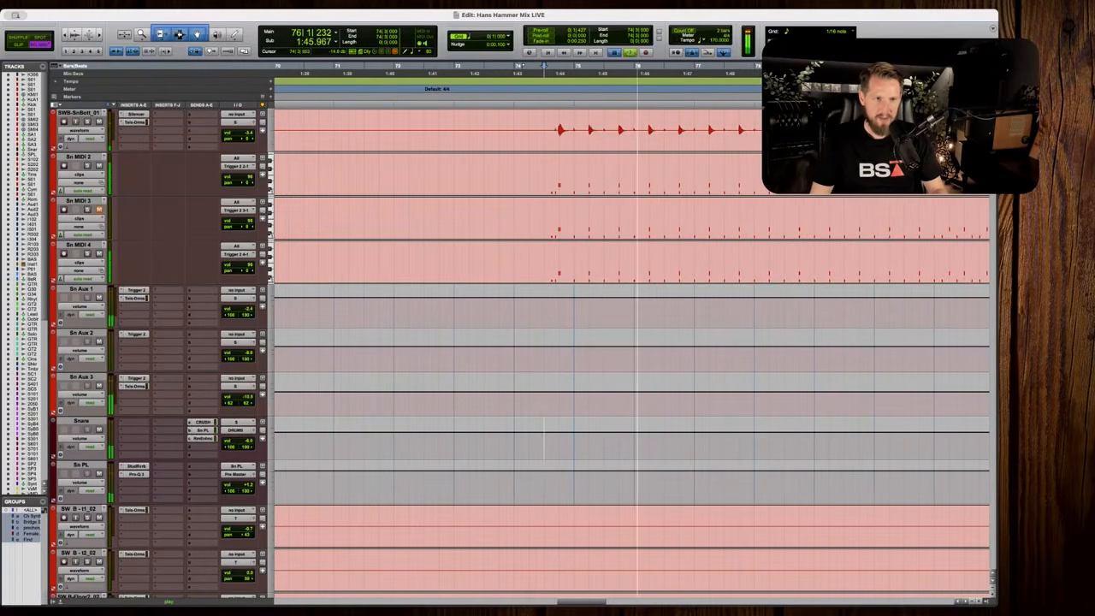
key(space)
Raise the Snare bus volume automation from bar 74 beat 3 to bar 75 and play it from bar 74 beat 2.
key(t)
drag(633, 441, 698, 442)
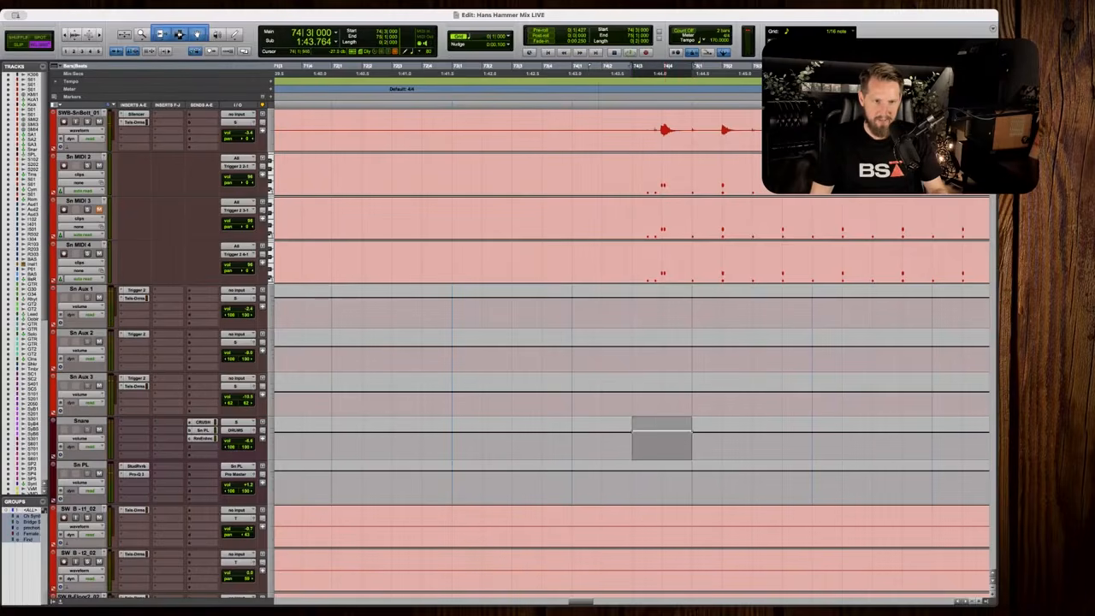
click(604, 444)
key(space)
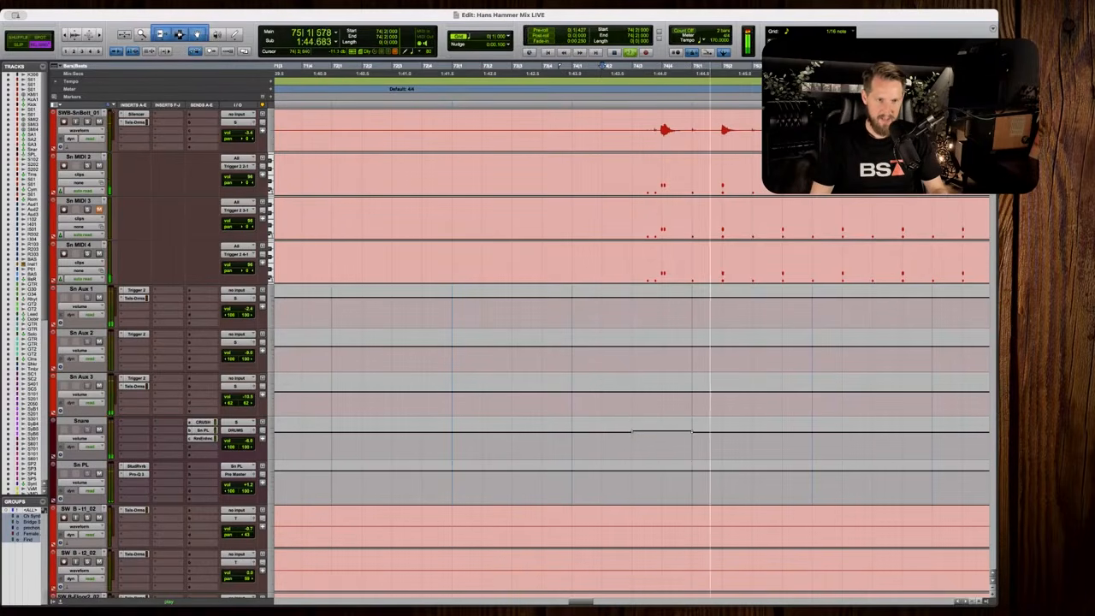
Raise the Snare bus volume automation slightly from bar 75 beat 2 to about bar 91.
drag(714, 439, 961, 441)
key(r)
key(r)
key(r)
key(space)
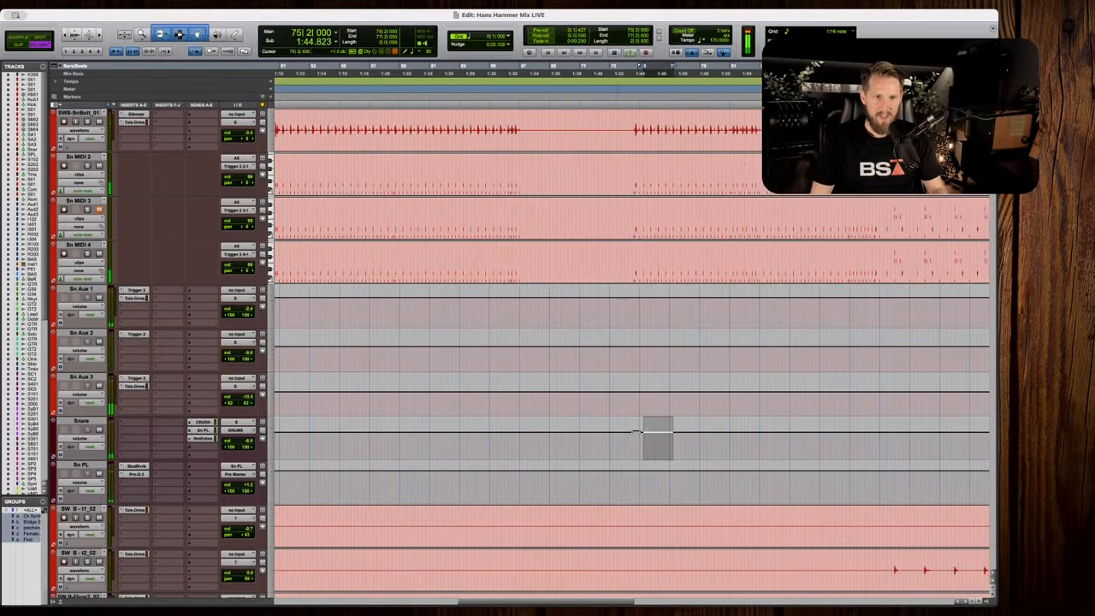
scroll(710, 432, right, 5)
drag(462, 439, 671, 439)
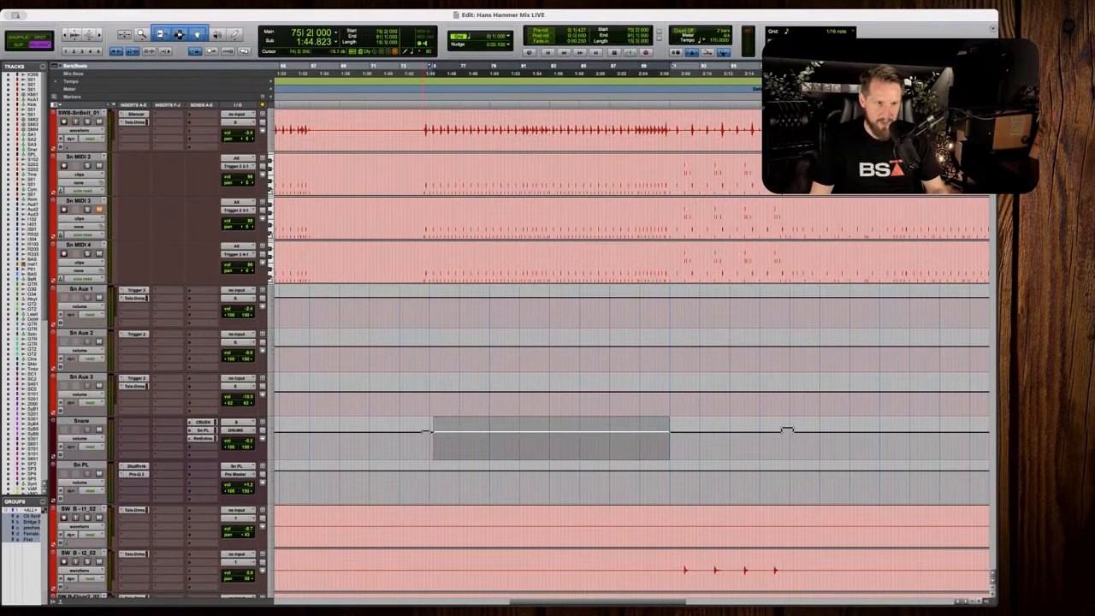
Replay the re-entry from bar 74 beat 3 to judge the raised snare.
click(422, 439)
key(t)
key(t)
key(space)
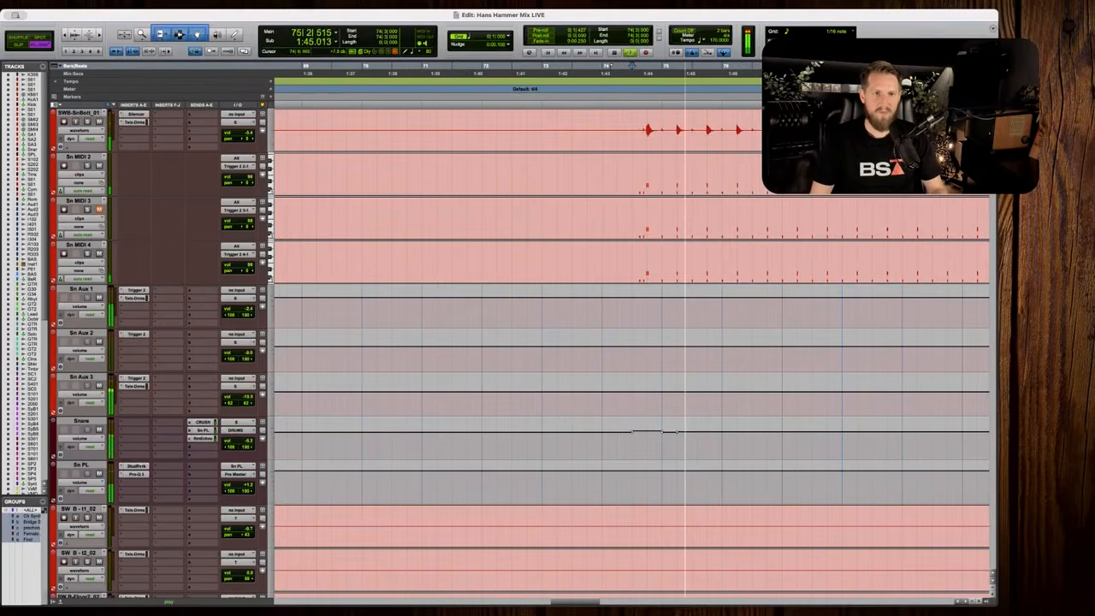
key(space)
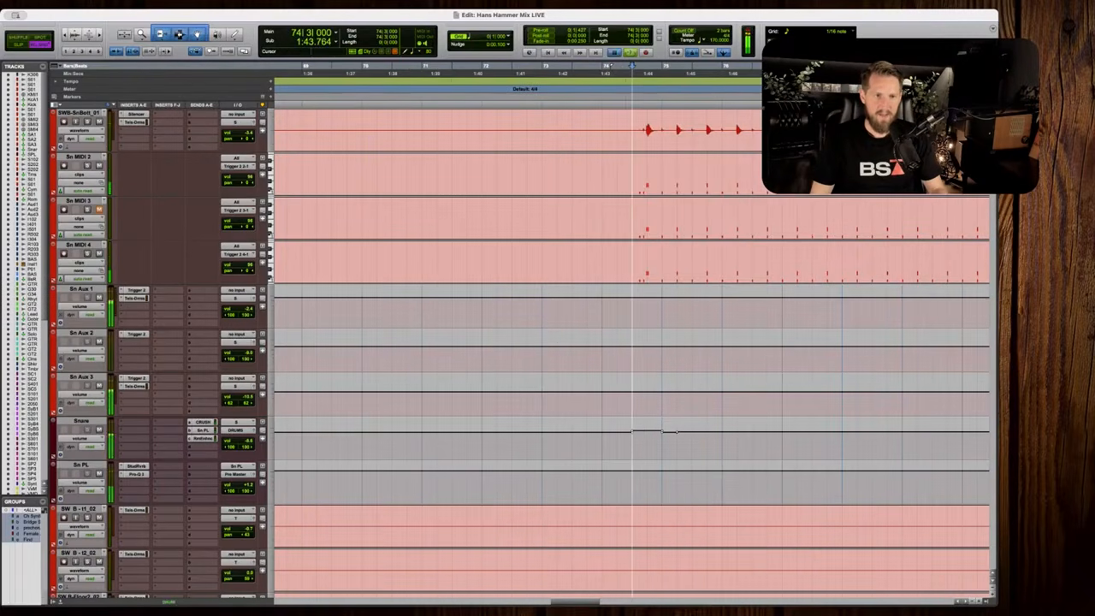
key(space)
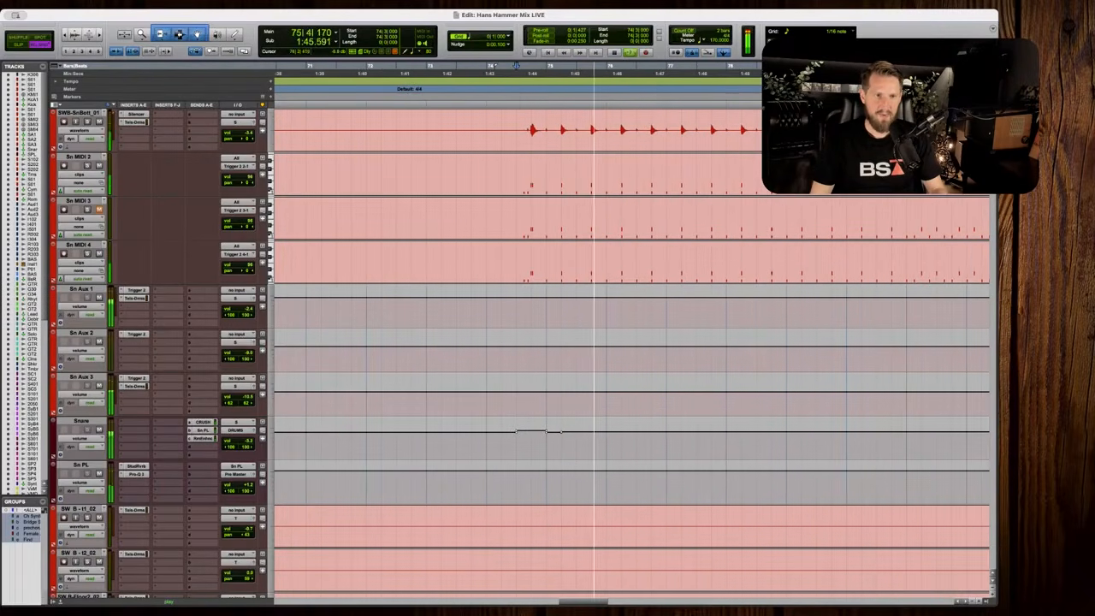
Raise the Snare bus volume automation further from bar 74 beat 3 to bar 75 and check it in playback.
drag(518, 440, 545, 443)
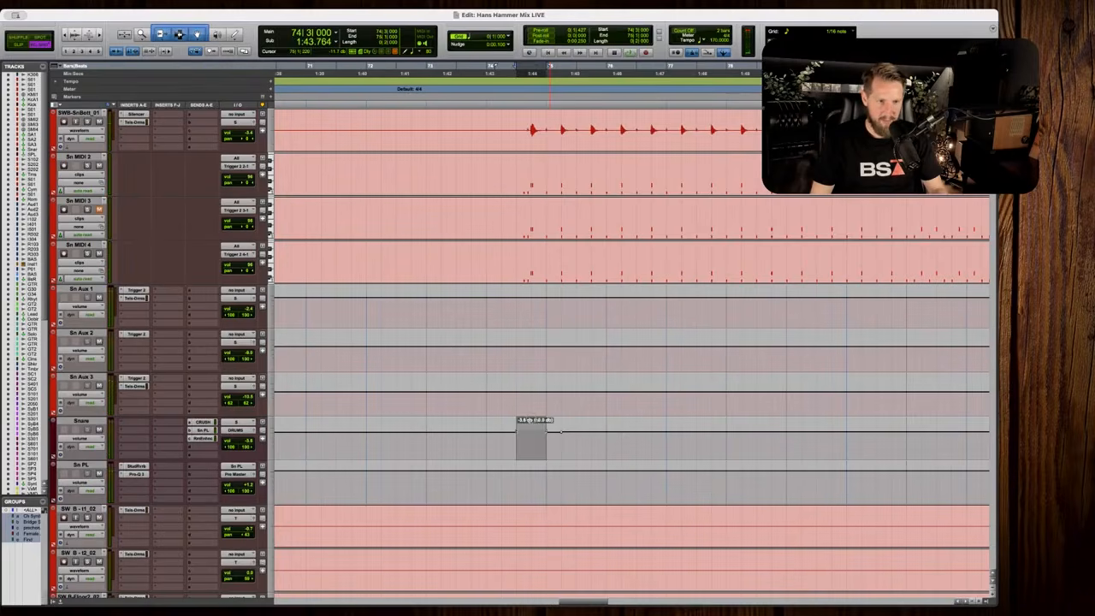
click(486, 440)
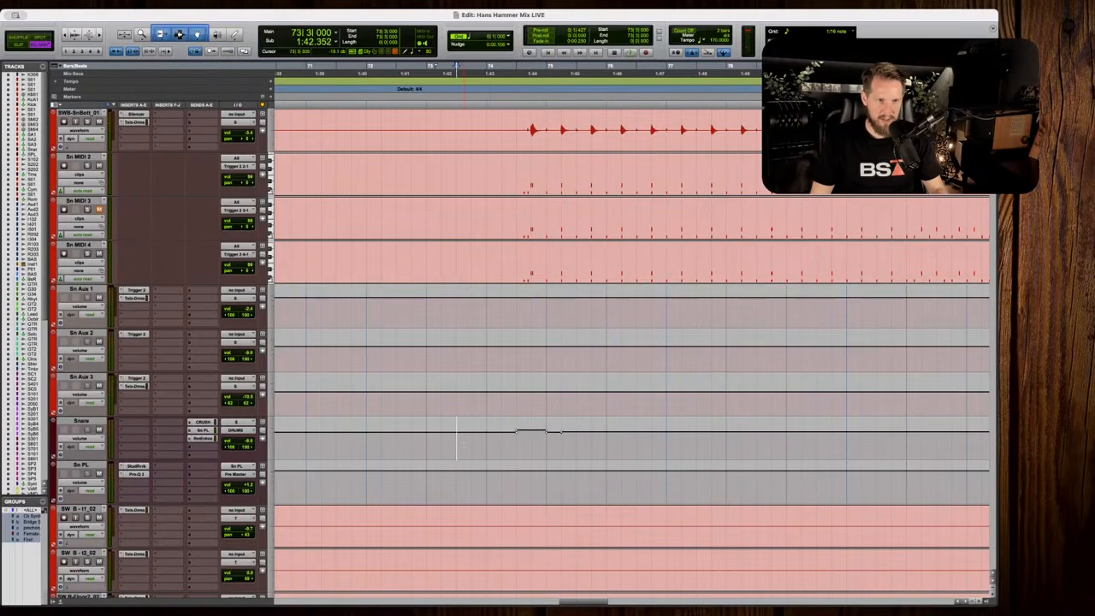
key(space)
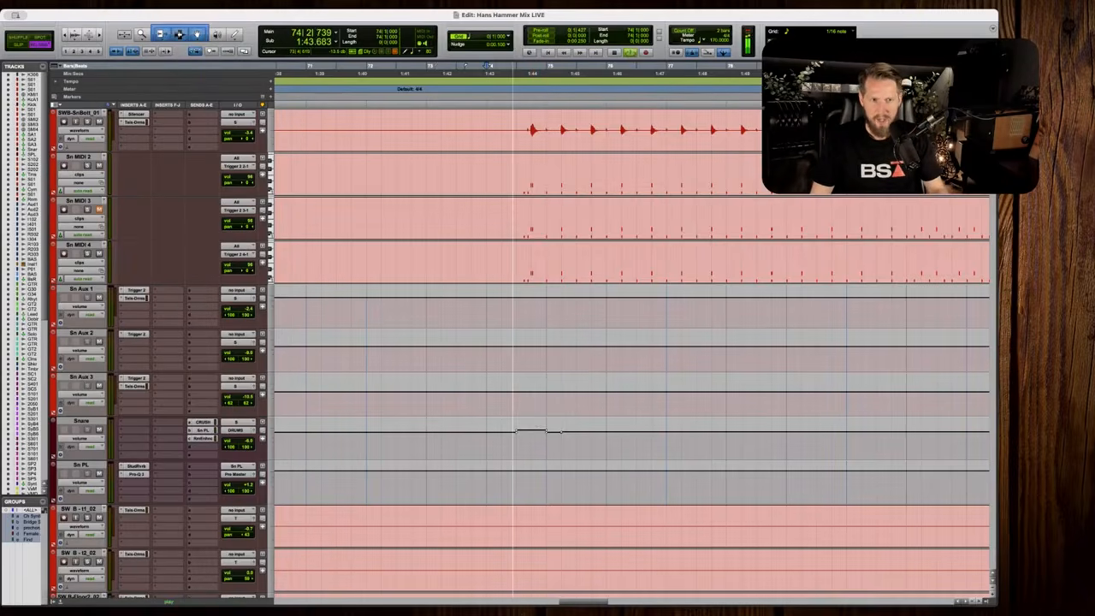
key(r)
scroll(577, 423, right, 2)
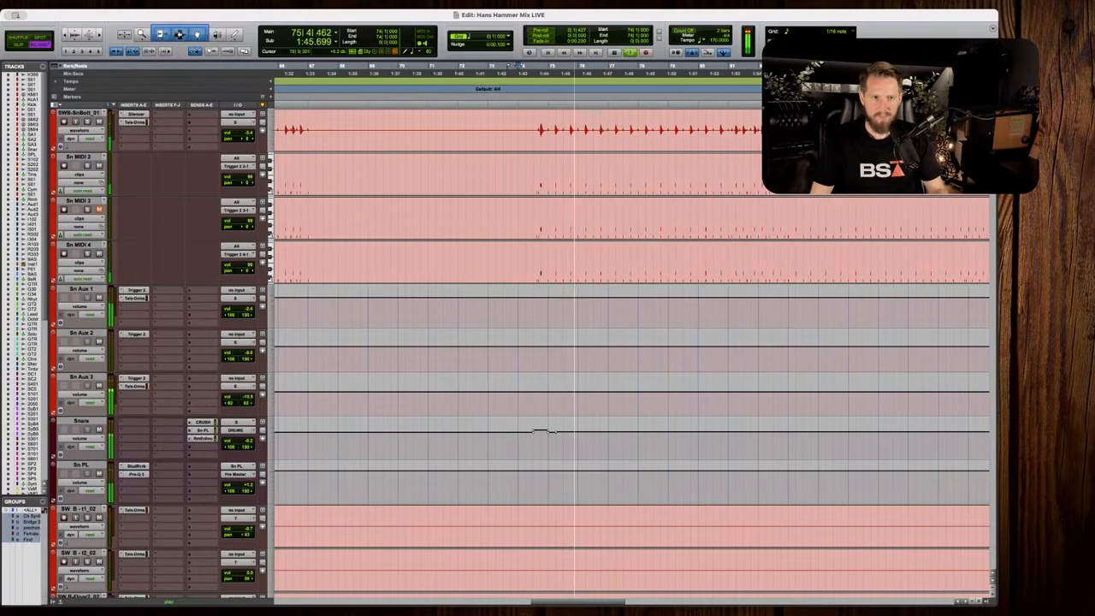
Play the section from bar 91 to judge the snare level against the floor tom hits.
scroll(577, 423, right, 5)
key(r)
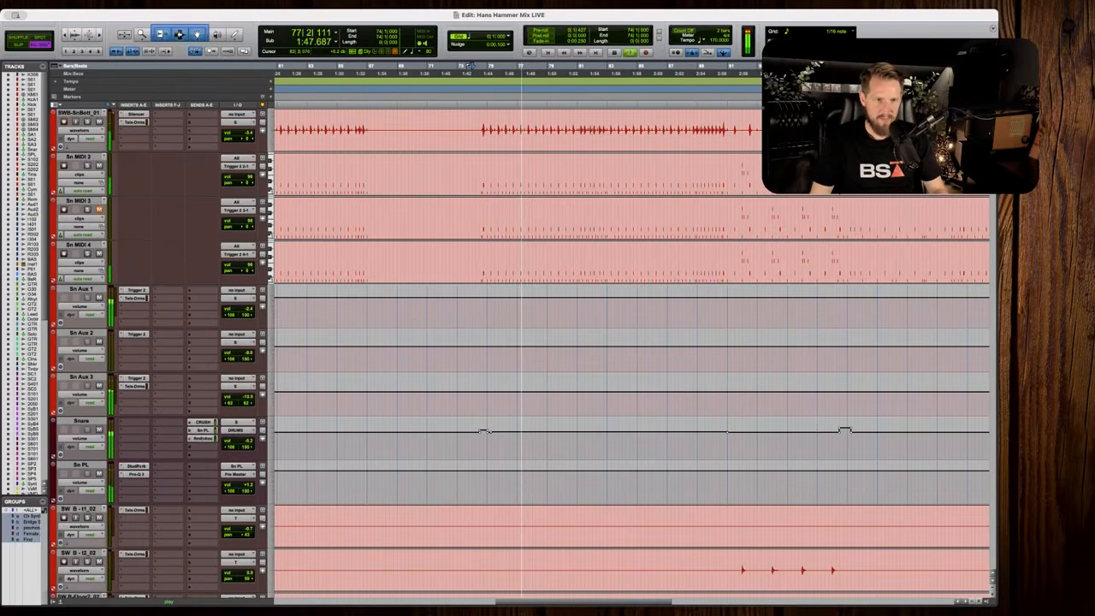
scroll(578, 424, right, 4)
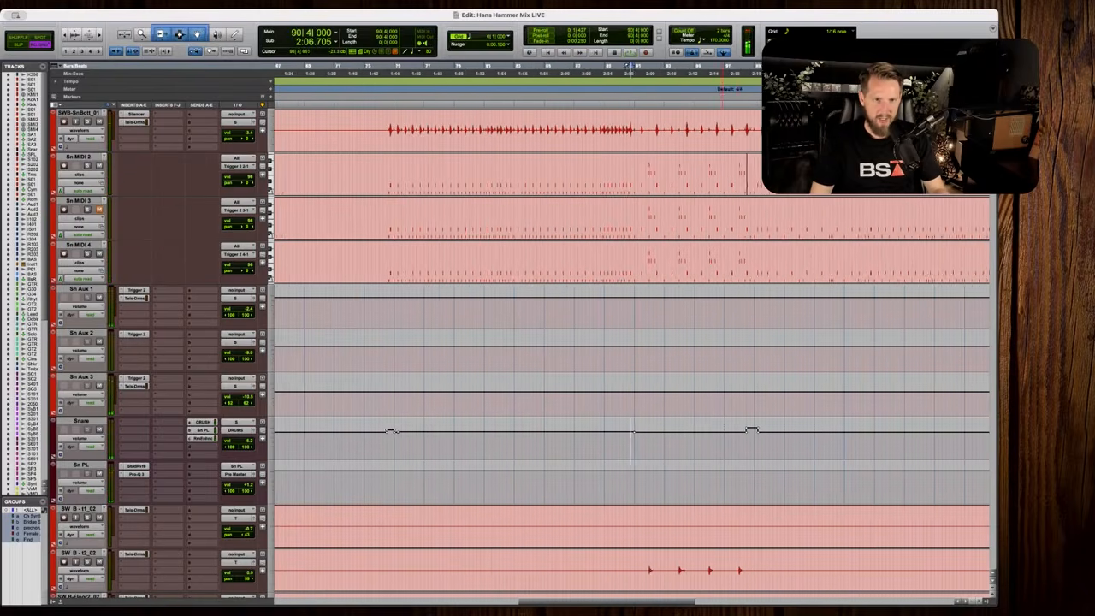
key(t)
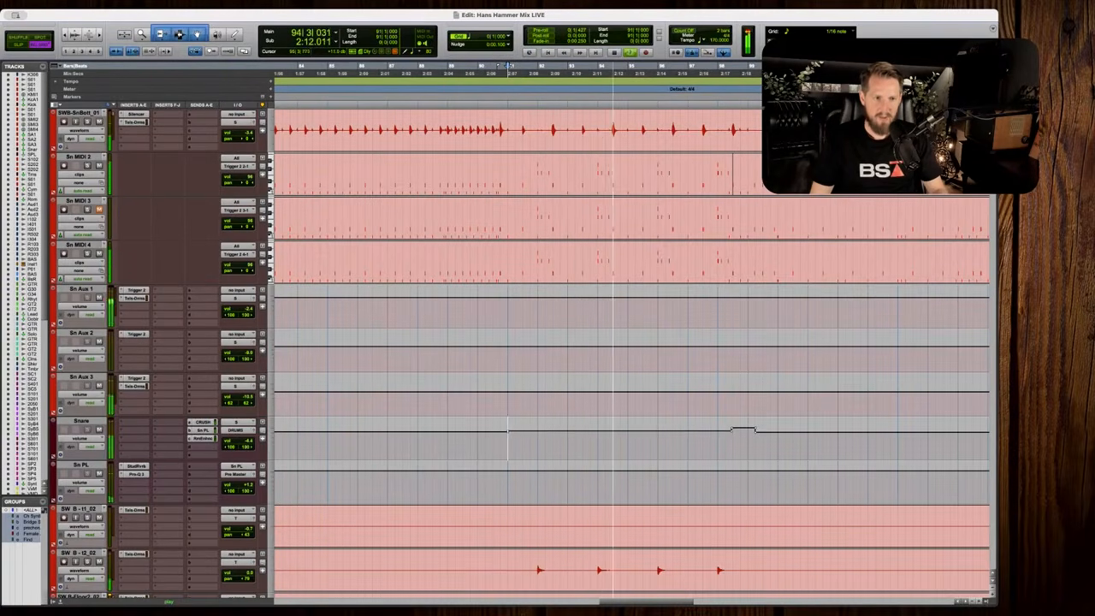
key(space)
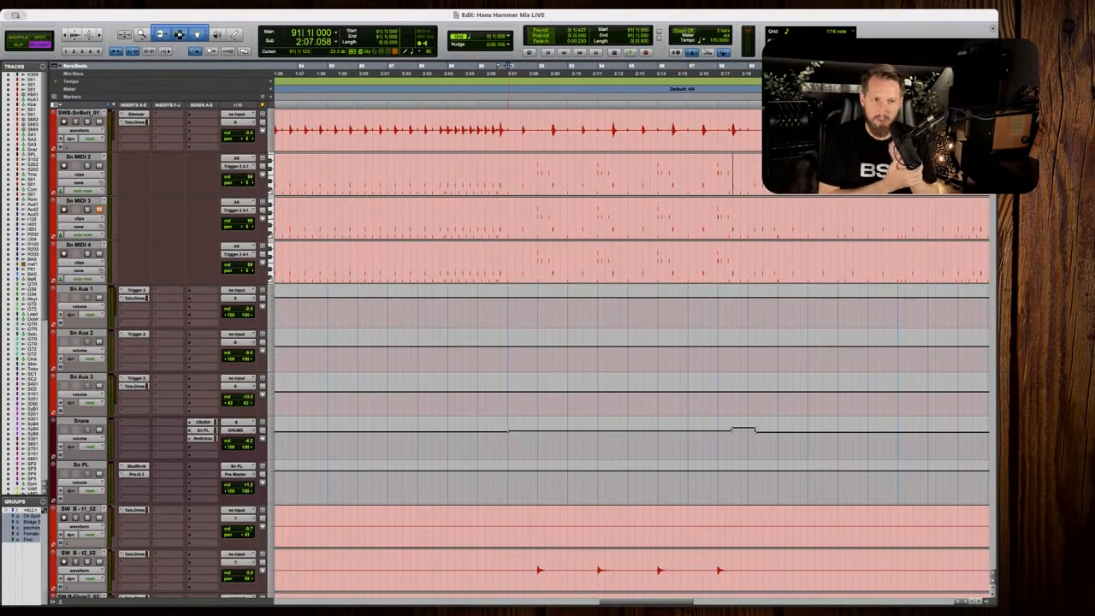
key(space)
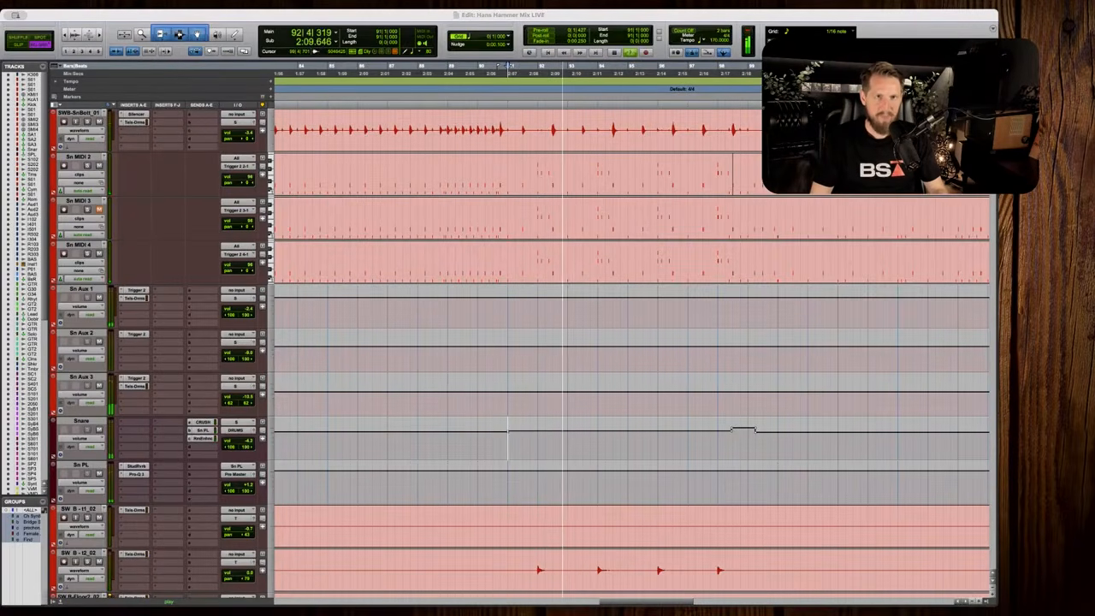
scroll(632, 342, down, 1)
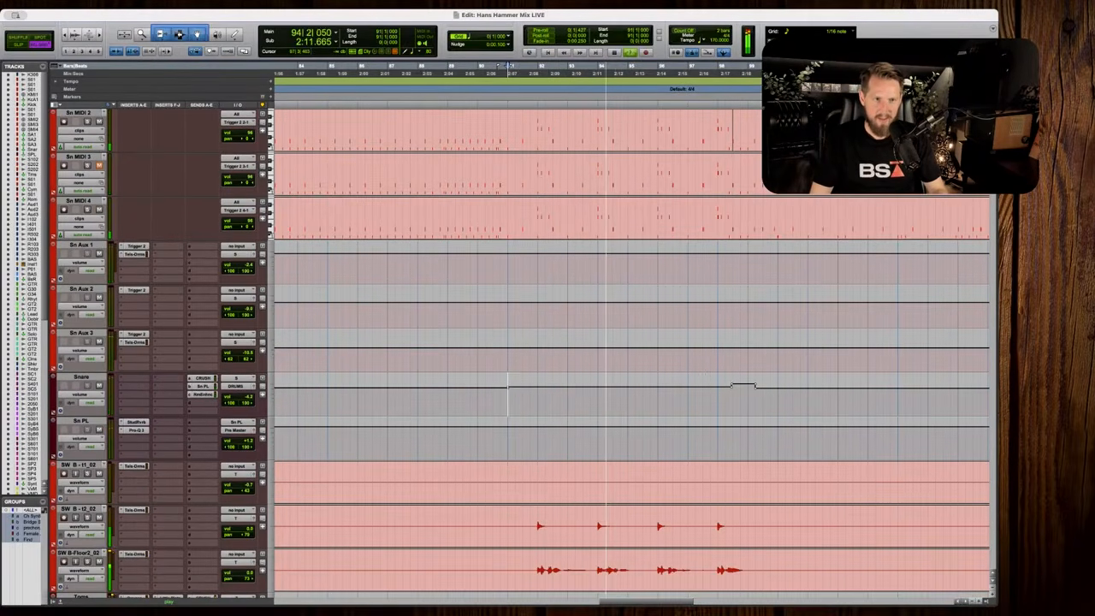
key(space)
Raise the Snare bus volume automation slightly from bar 99 beat 3 to bar 117 beat 2 and play it.
drag(501, 399, 734, 400)
scroll(663, 399, right, 2)
click(682, 400)
scroll(680, 400, right, 2)
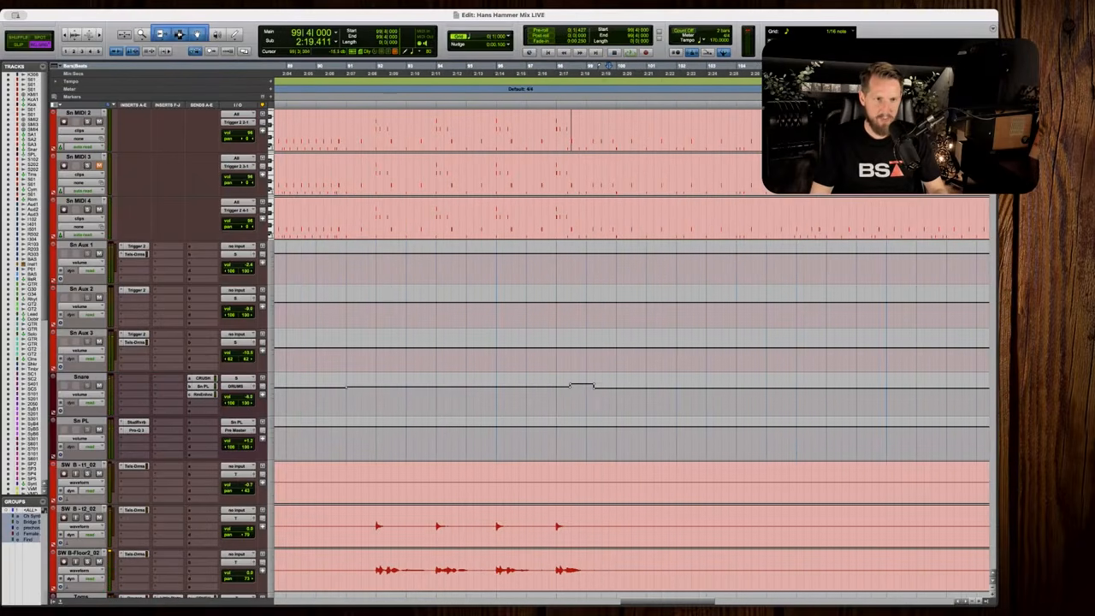
scroll(679, 399, right, 2)
key(space)
drag(516, 397, 712, 398)
scroll(712, 398, right, 4)
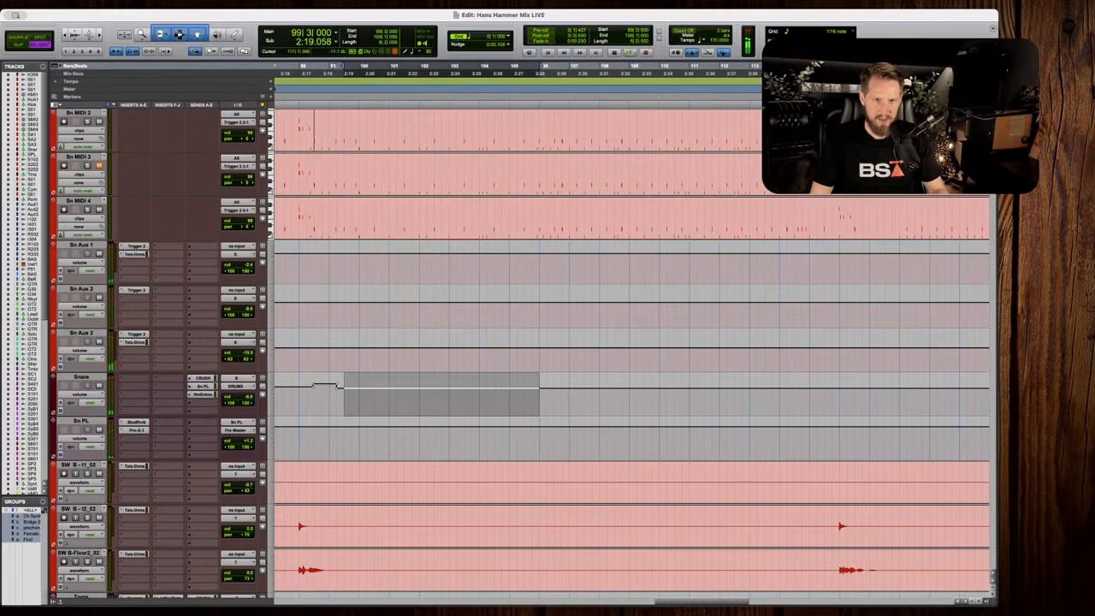
shift+click(871, 395)
drag(469, 375, 469, 376)
key(space)
key(t)
key(t)
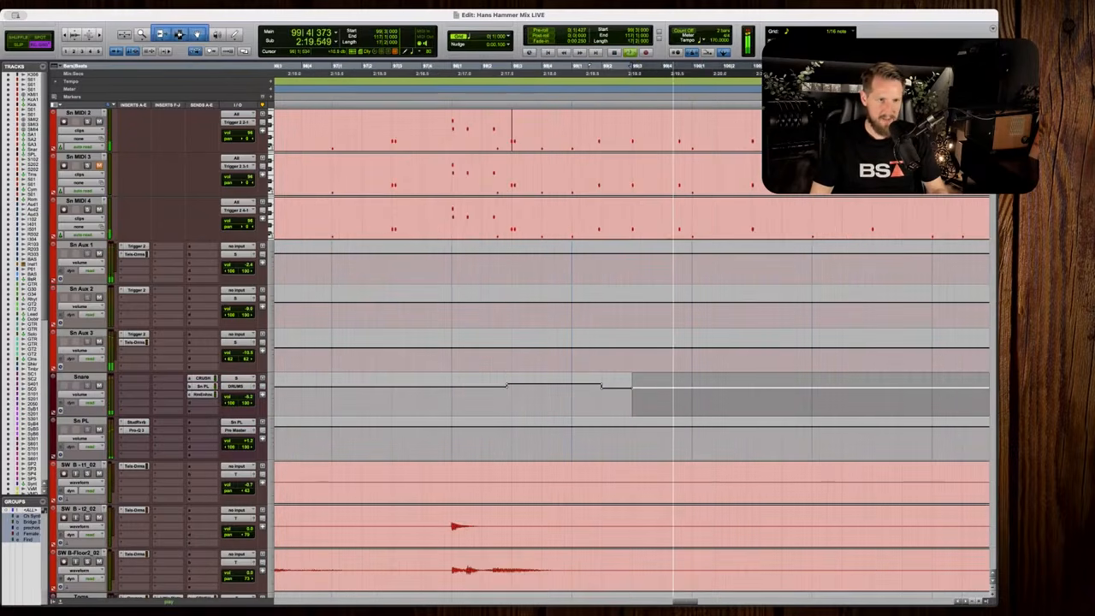
Clear the leftover Snare bus volume automation between beats 2 and 3 of bar 99 and keep listening.
drag(617, 376, 624, 402)
click(662, 401)
key(BackSpace)
key(r)
key(r)
scroll(630, 402, down, 3)
scroll(630, 402, right, 2)
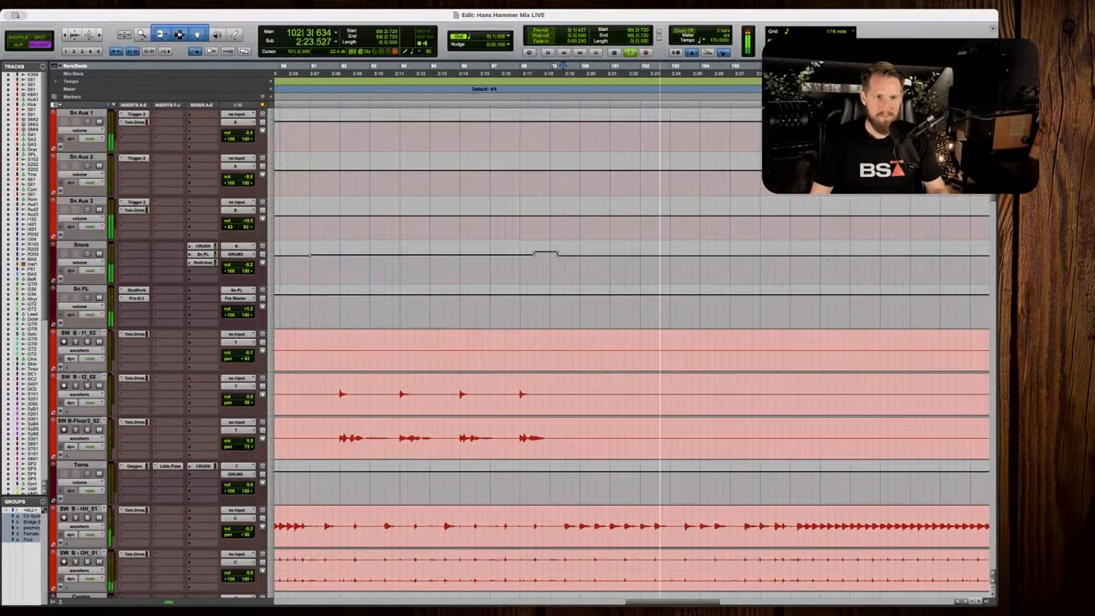
Locate the bridge synth tracks and play them from bar 99 to judge their level.
scroll(624, 407, down, 10)
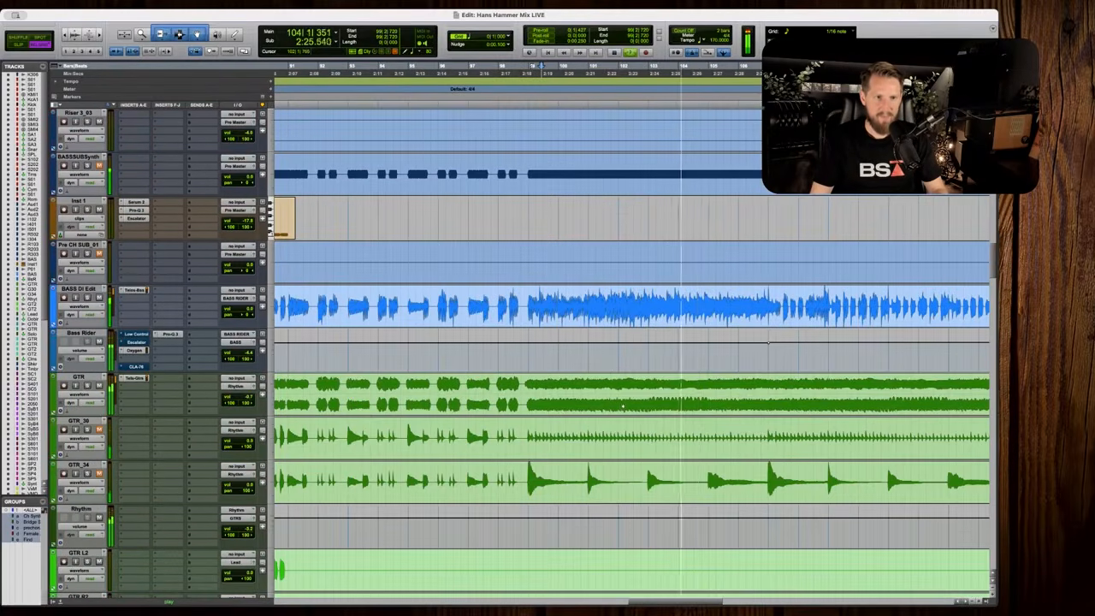
scroll(768, 342, down, 12)
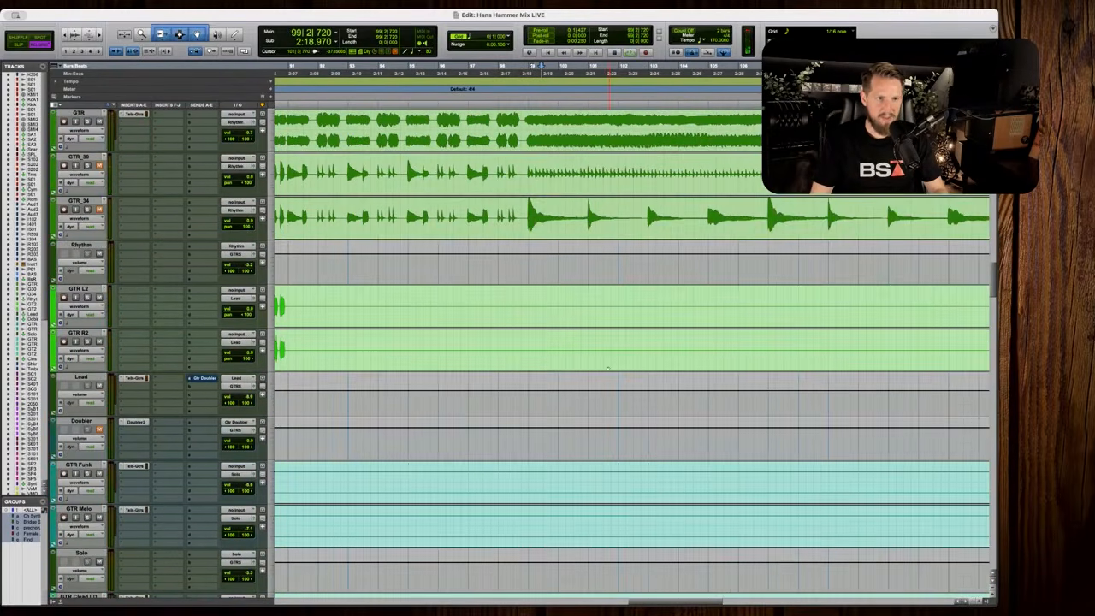
scroll(607, 368, down, 3)
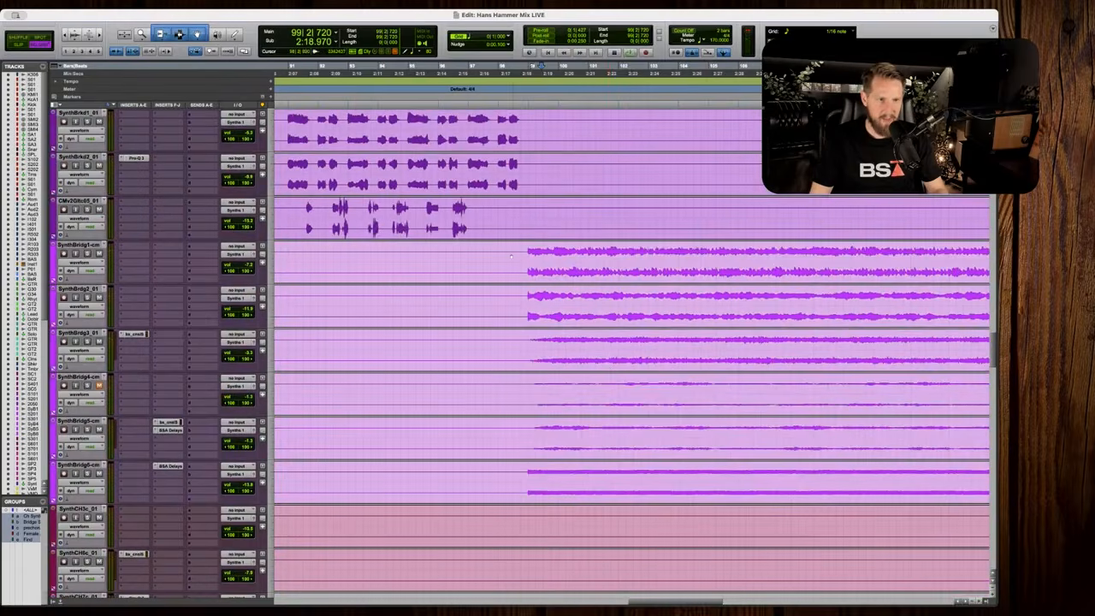
key(r)
scroll(519, 256, right, 3)
key(space)
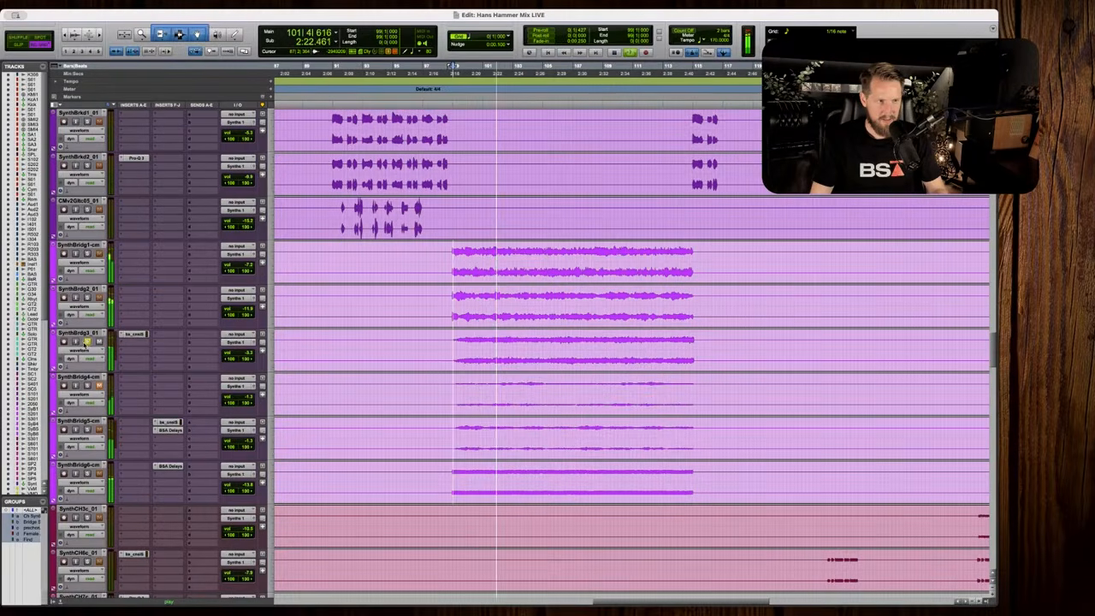
key(space)
Show volume automation on the bridge synth tracks and raise SynthBrdg3_01 by 1.6 dB from bar 98 to bar 122.
click(79, 351)
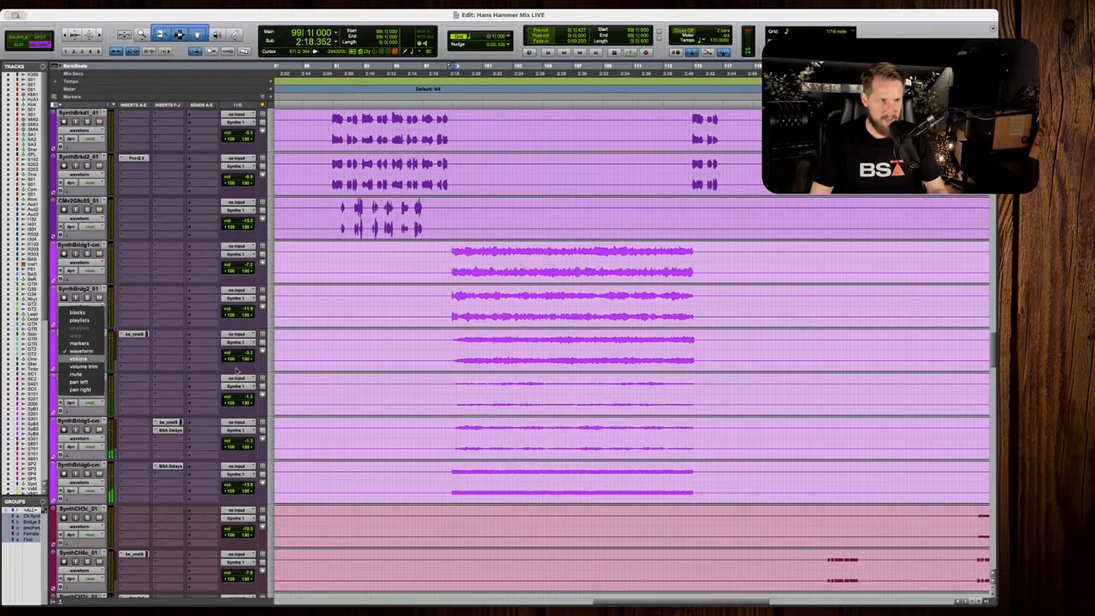
click(78, 359)
drag(437, 351, 798, 351)
key(space)
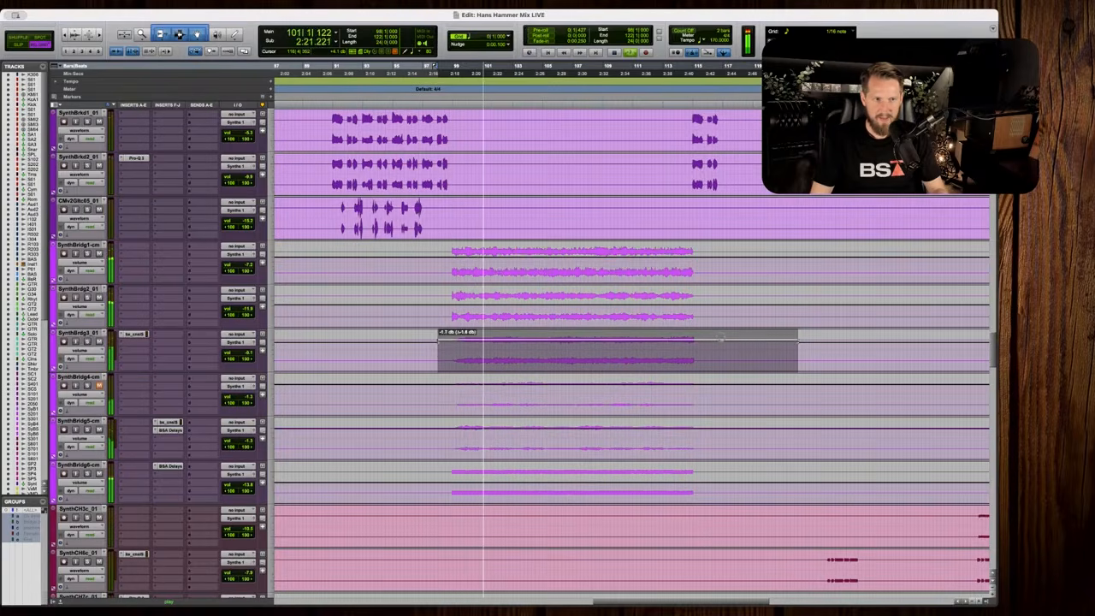
key(r)
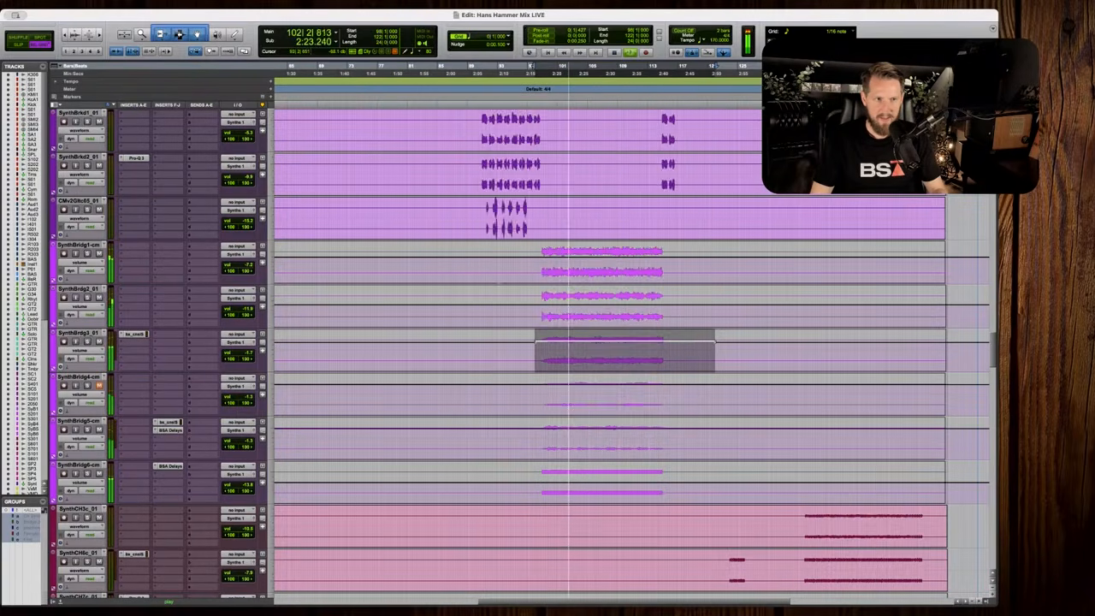
key(super+g)
click(637, 397)
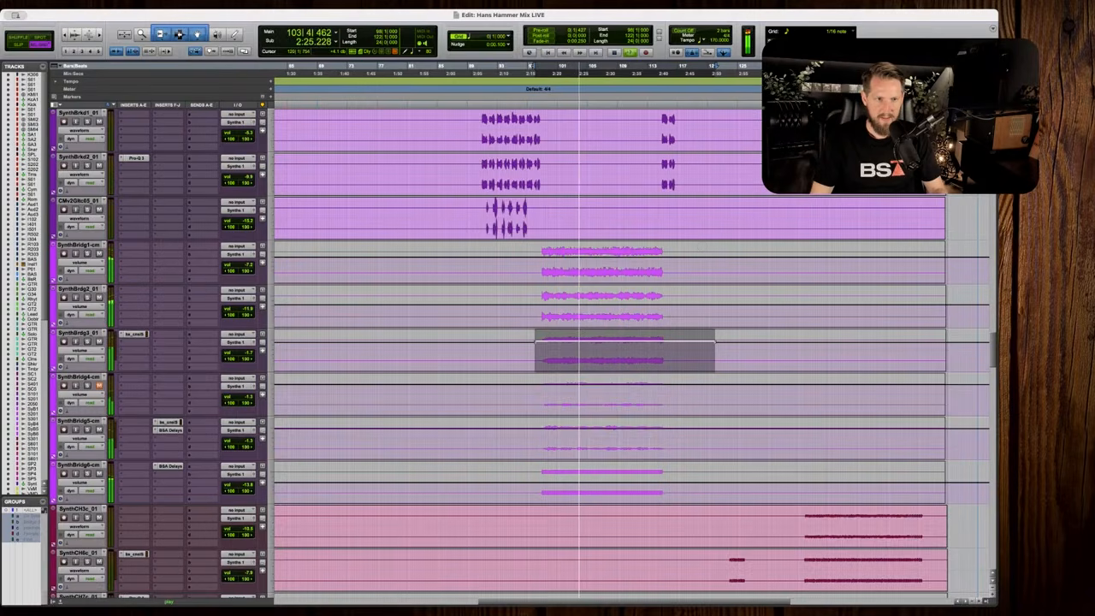
key(super+g)
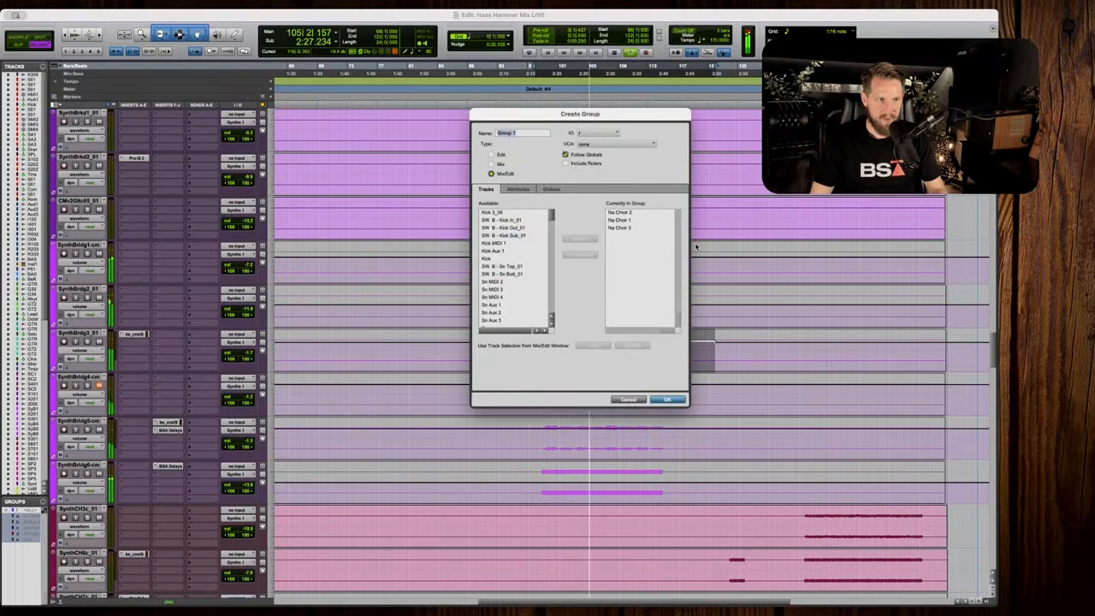
click(627, 400)
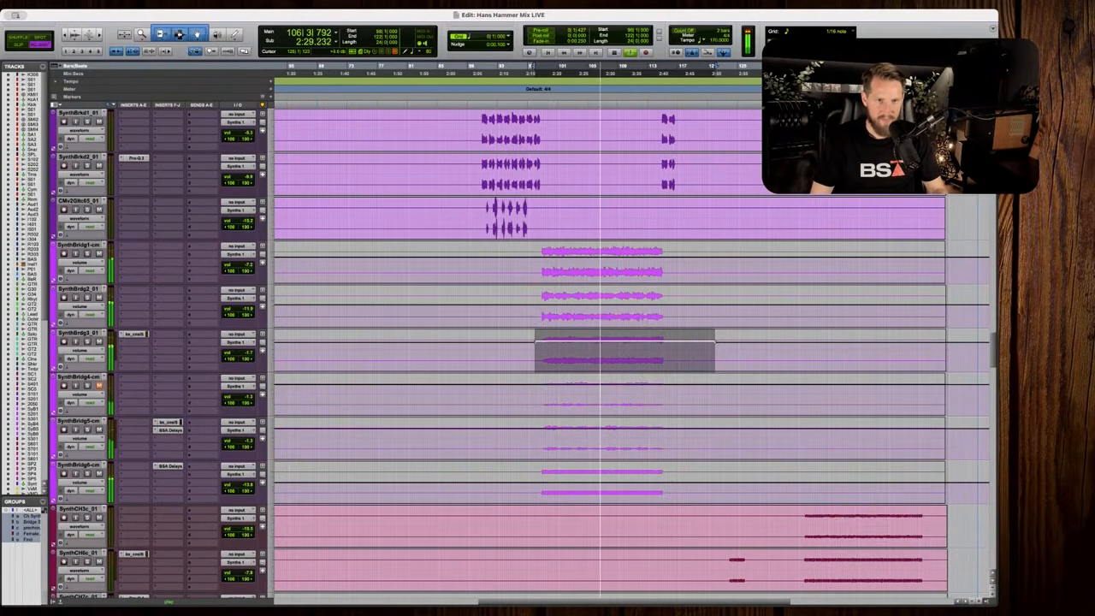
Raise the volume automation of all six bridge synth tracks by about 0.5 dB.
drag(737, 336, 738, 335)
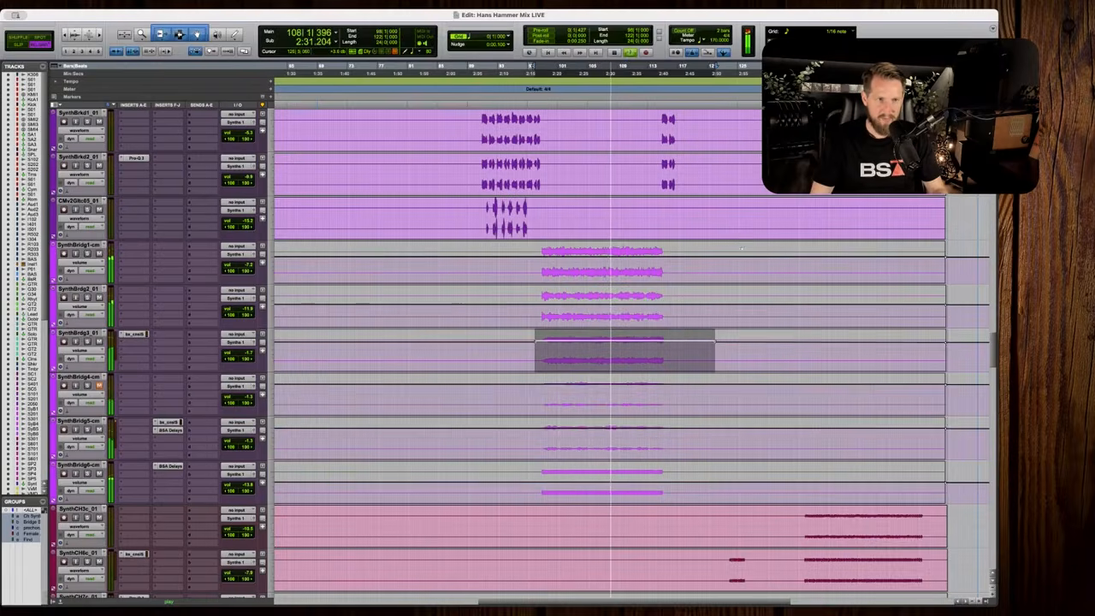
key(t)
key(t)
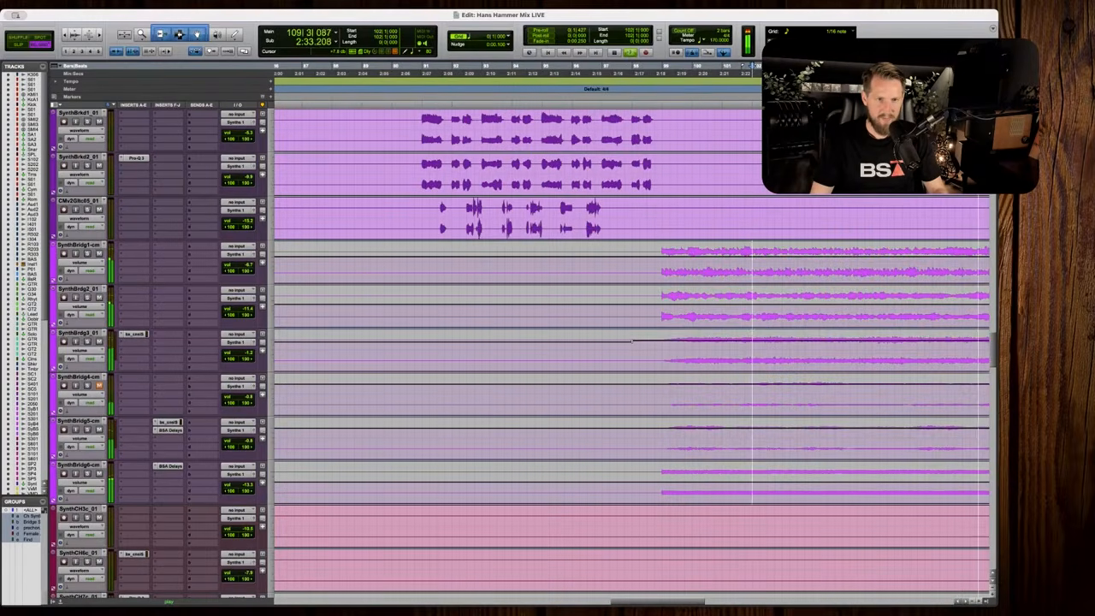
Set the SynthBrdg3_01 volume automation to -1.7 dB across the bridge from bar 98 to bar 122.
key(super+g)
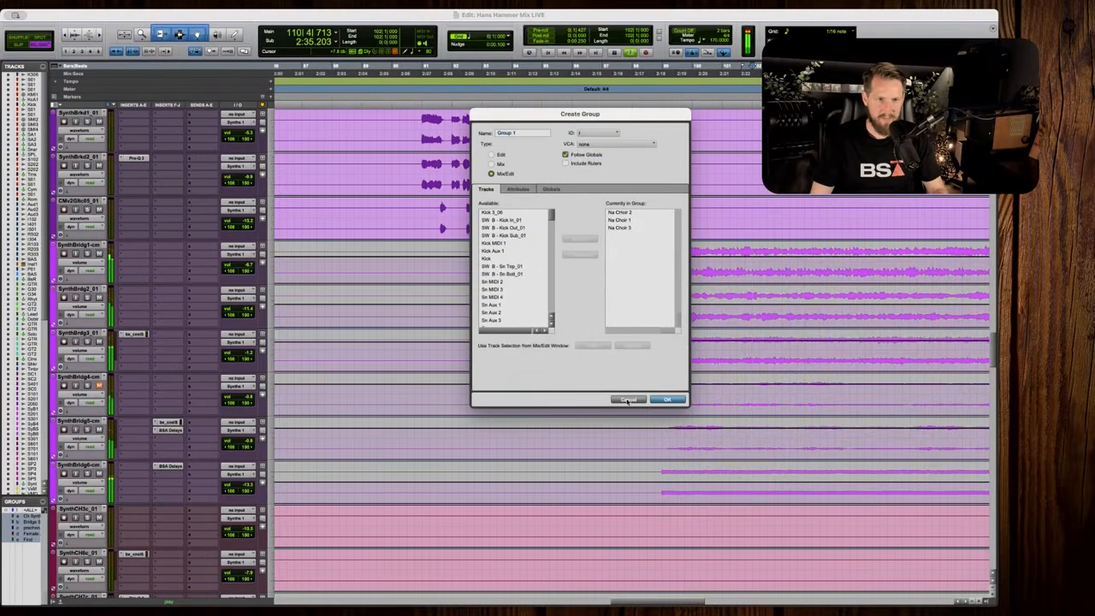
click(628, 400)
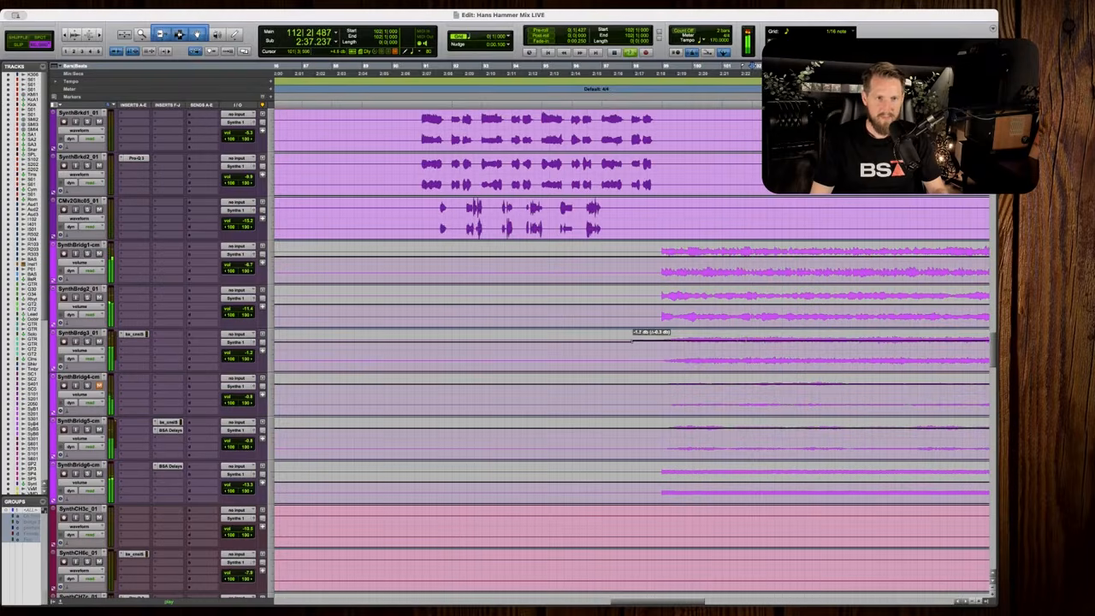
key(r)
key(r)
scroll(709, 355, right, 3)
scroll(711, 355, down, 1)
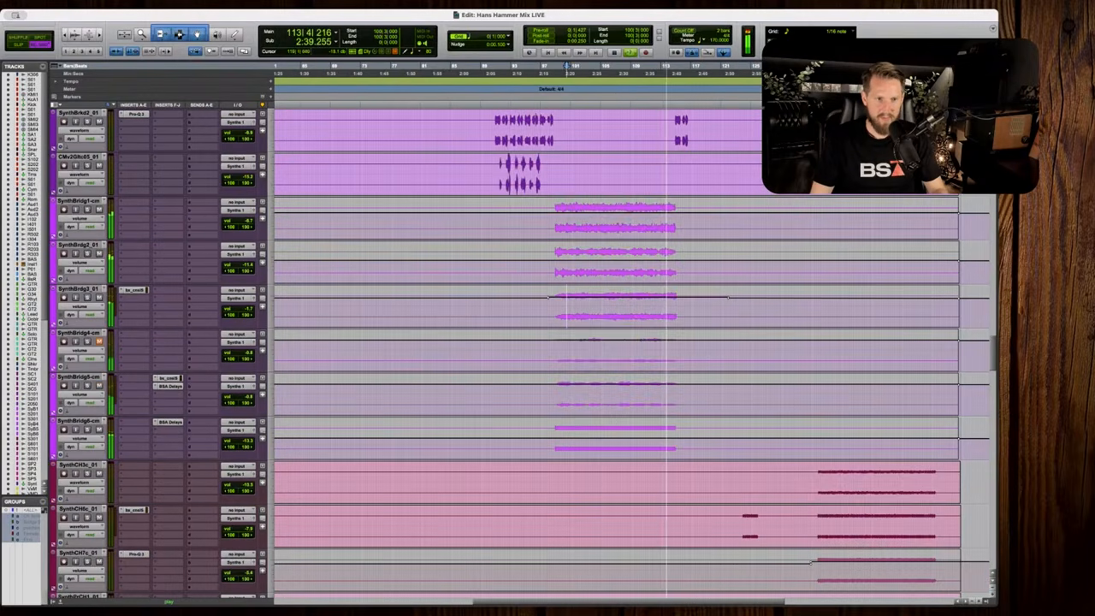
Return to the snare tracks and play from bar 108, then bar 114, to judge the transition around bar 116.
scroll(708, 359, up, 15)
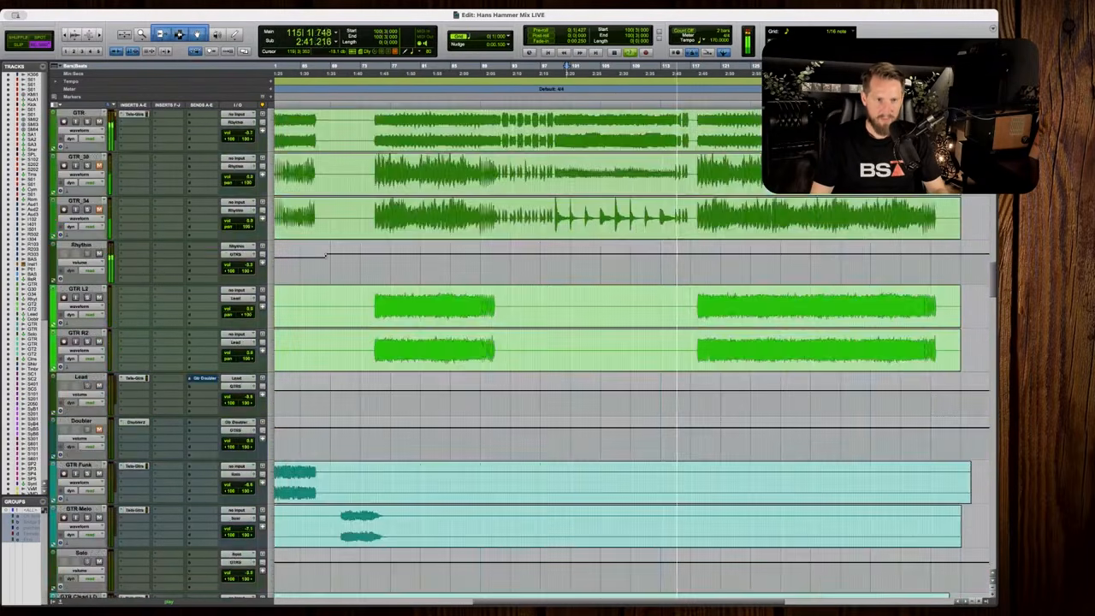
scroll(708, 359, up, 15)
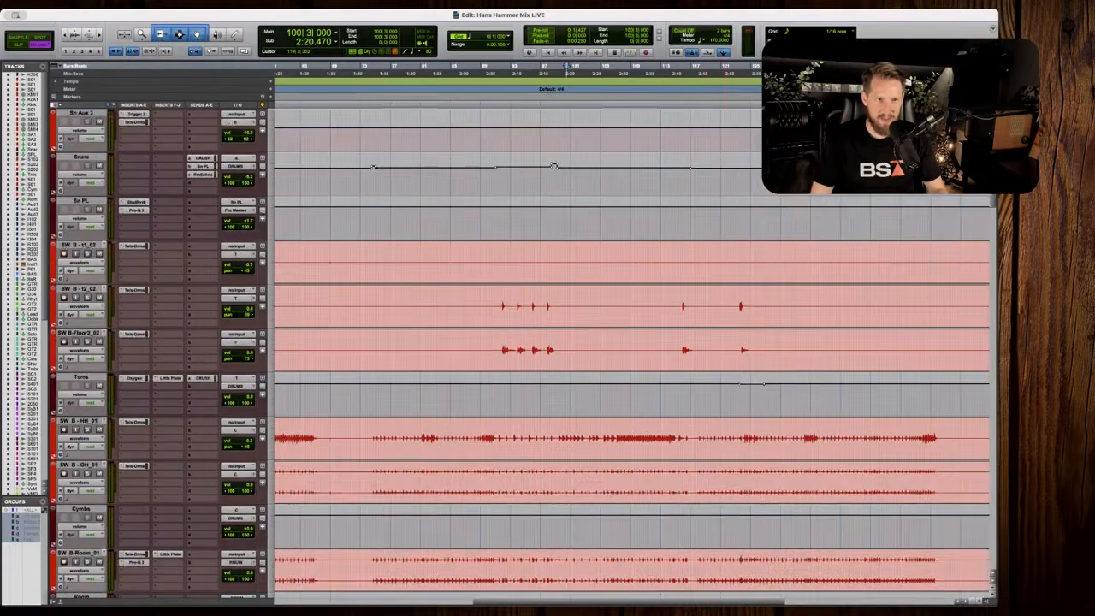
key(t)
key(t)
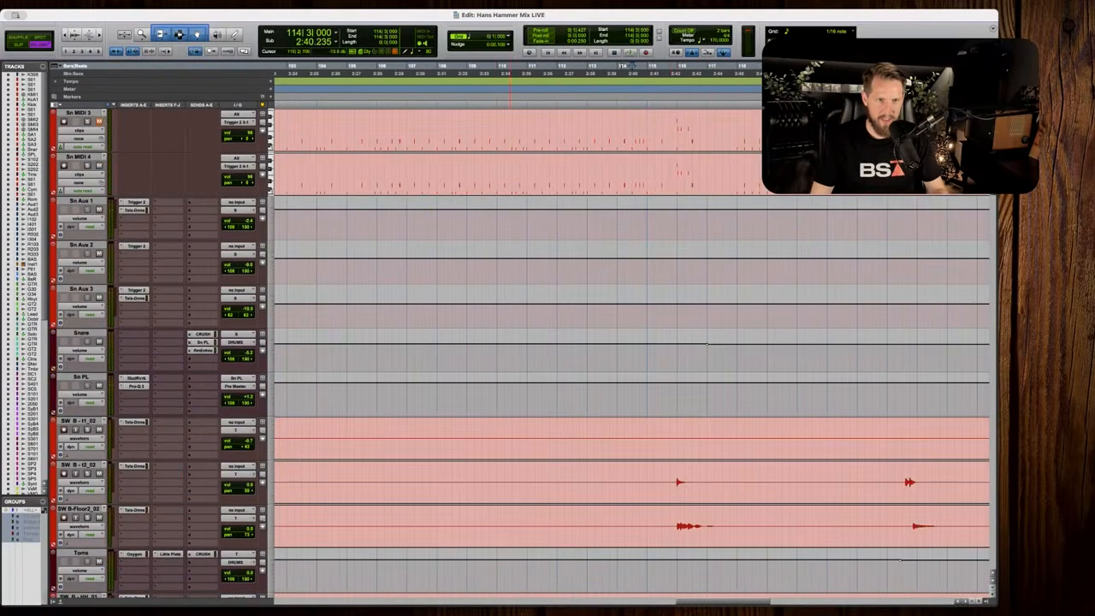
key(r)
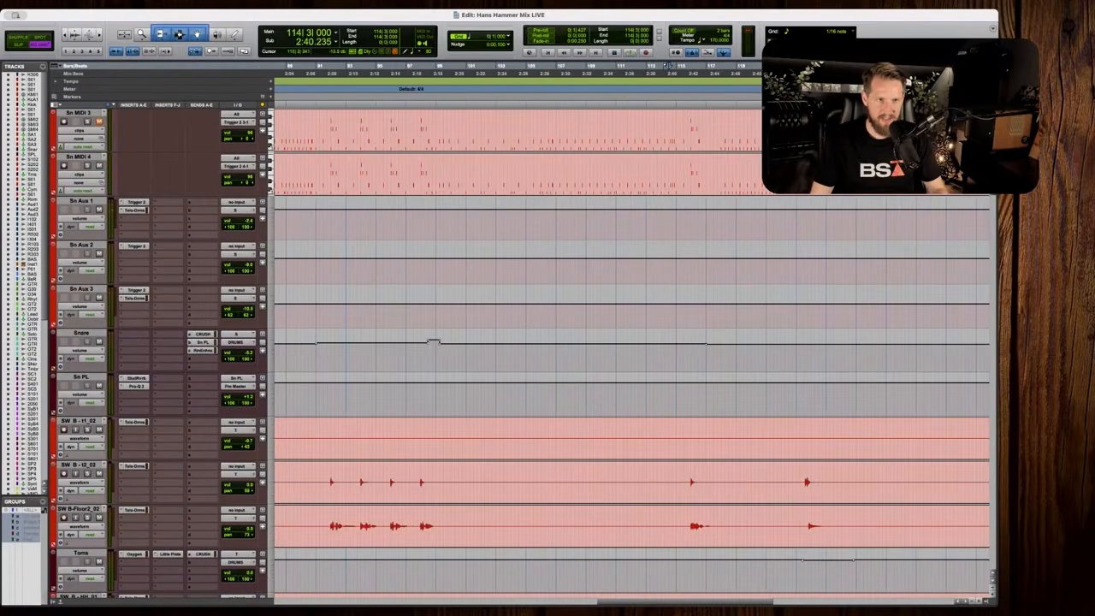
key(t)
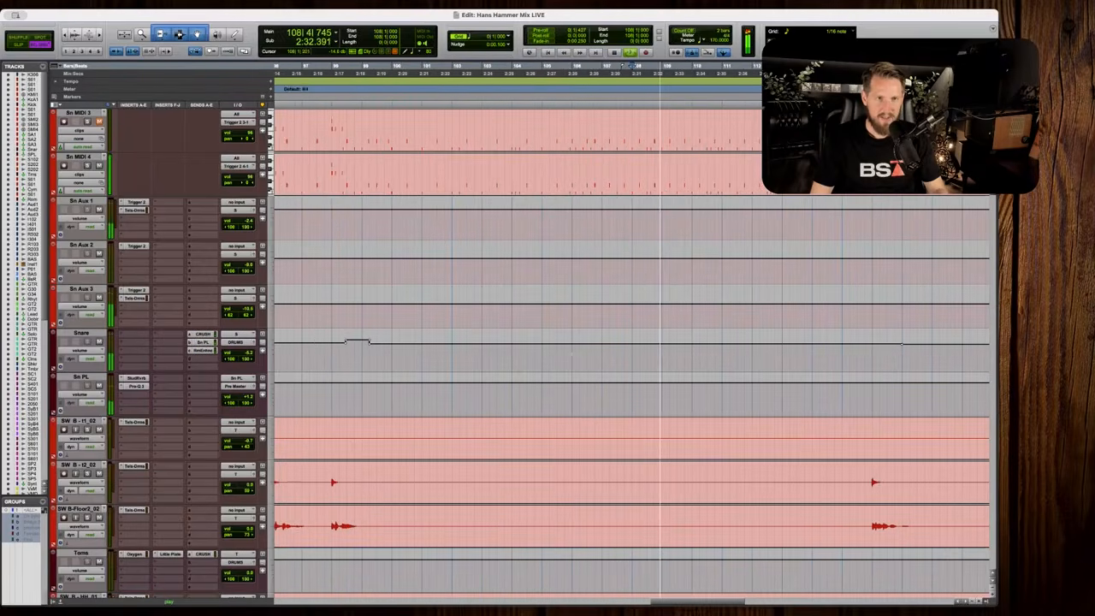
key(space)
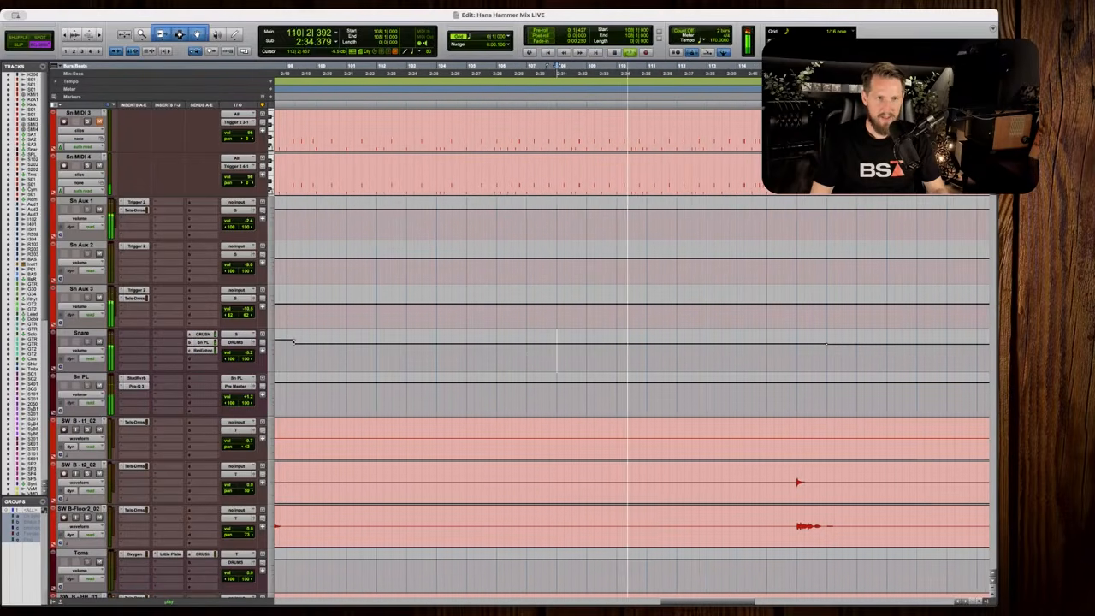
click(714, 352)
scroll(714, 352, right, 3)
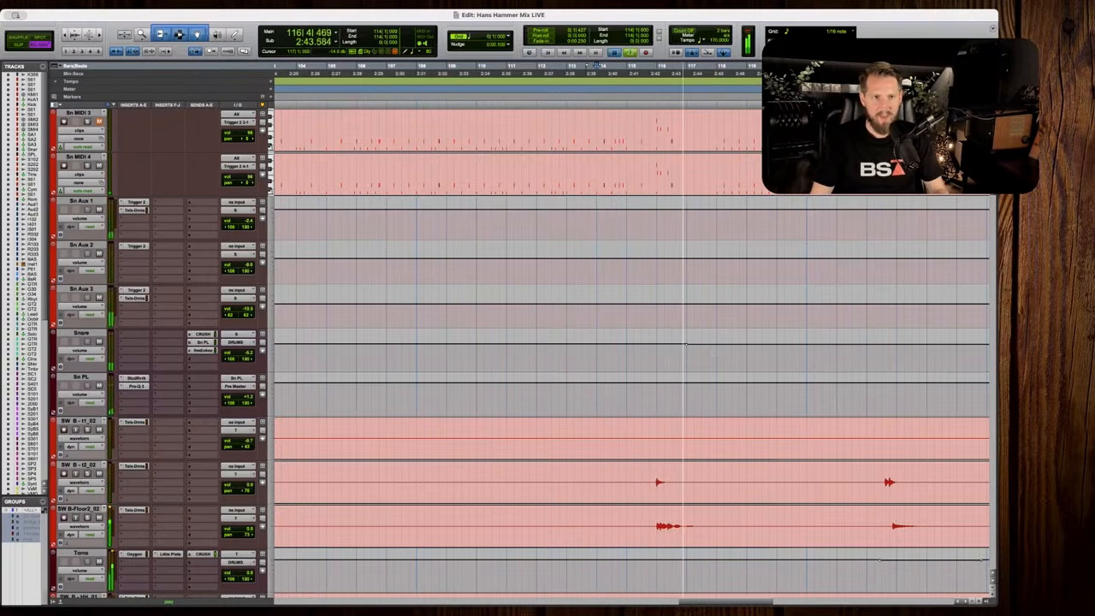
Raise the Snare bus volume automation from bar 116 beat 2 to bar 117 and play it from bar 115 beat 2.
key(space)
click(676, 353)
key(t)
key(t)
drag(581, 361, 653, 360)
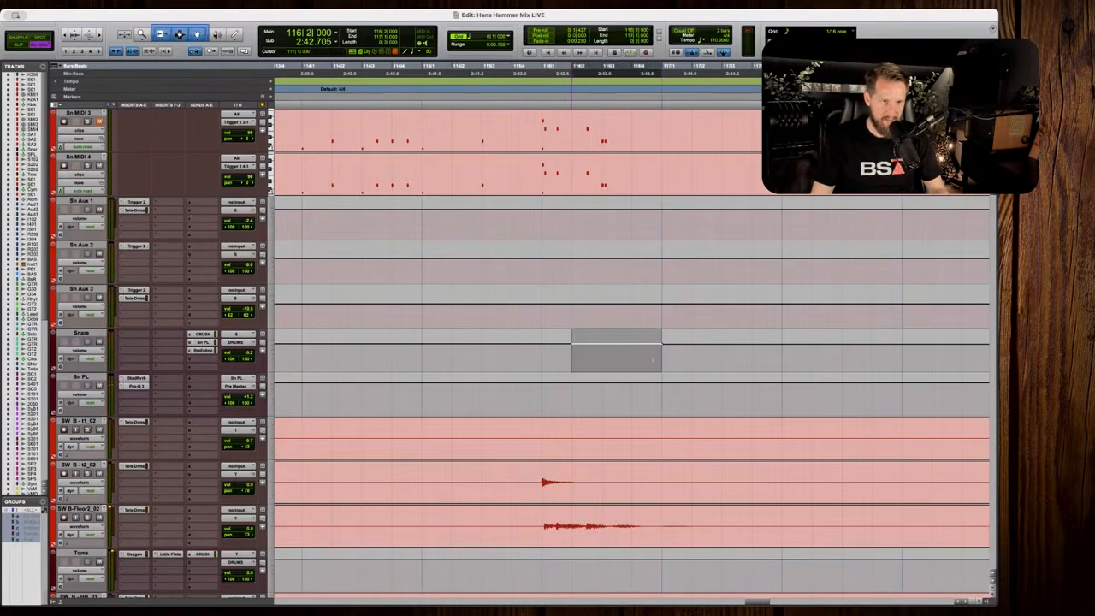
click(452, 352)
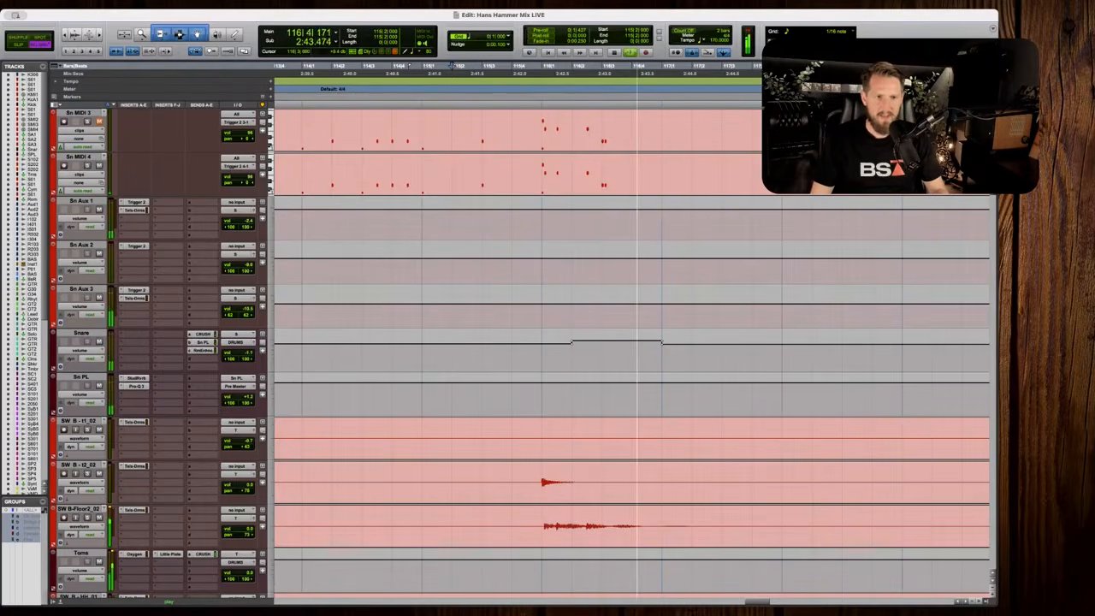
scroll(604, 335, down, 2)
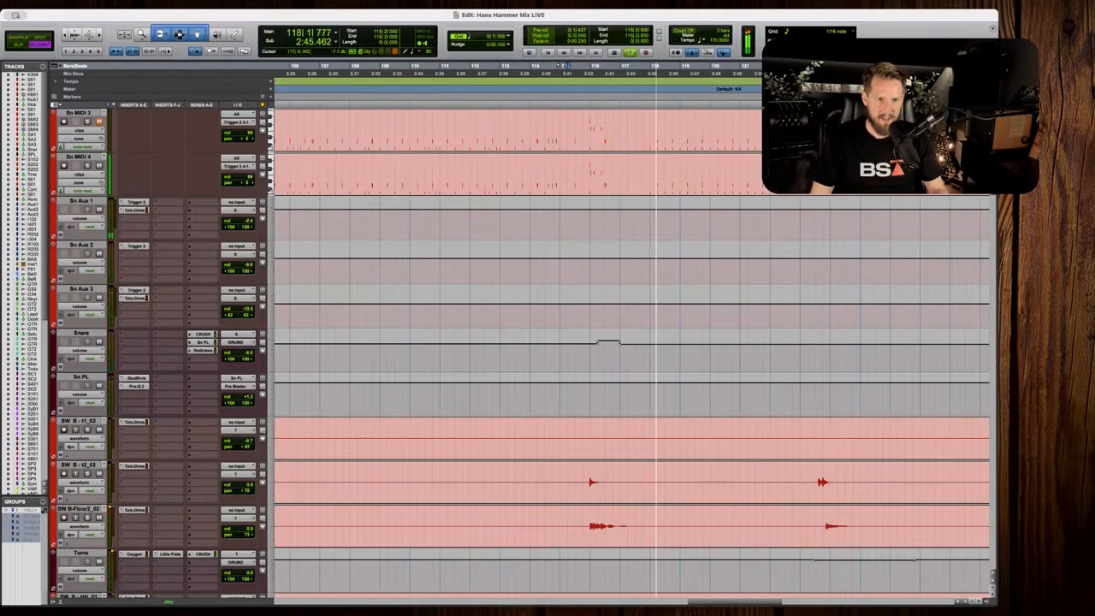
Raise the Snare bus volume automation slightly from bar 117 beat 4 through the end of the song.
drag(644, 349, 846, 351)
scroll(846, 351, down, 2)
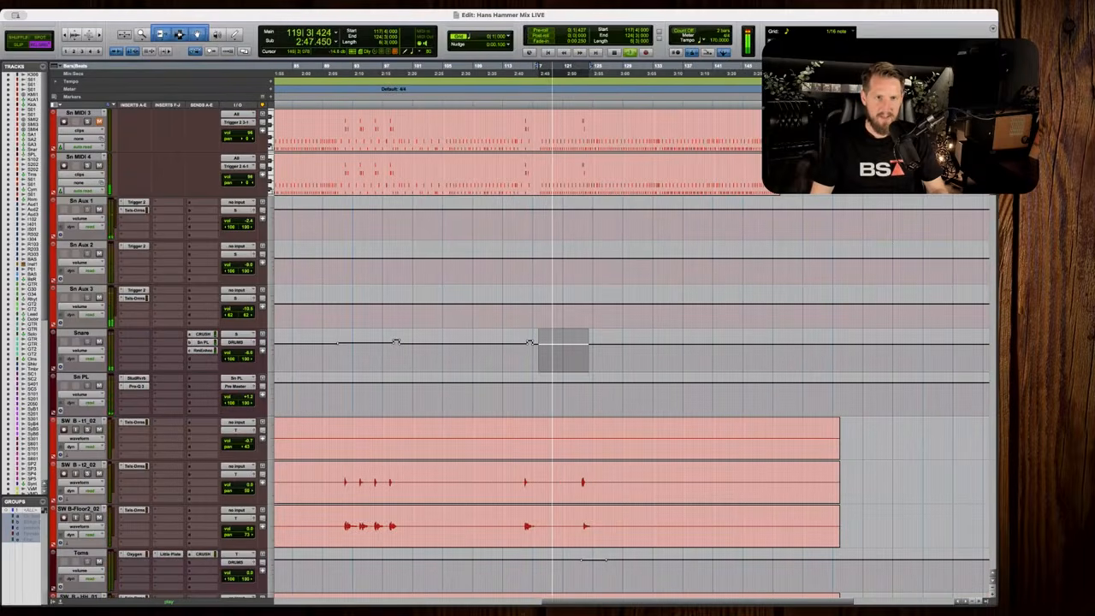
shift+click(793, 343)
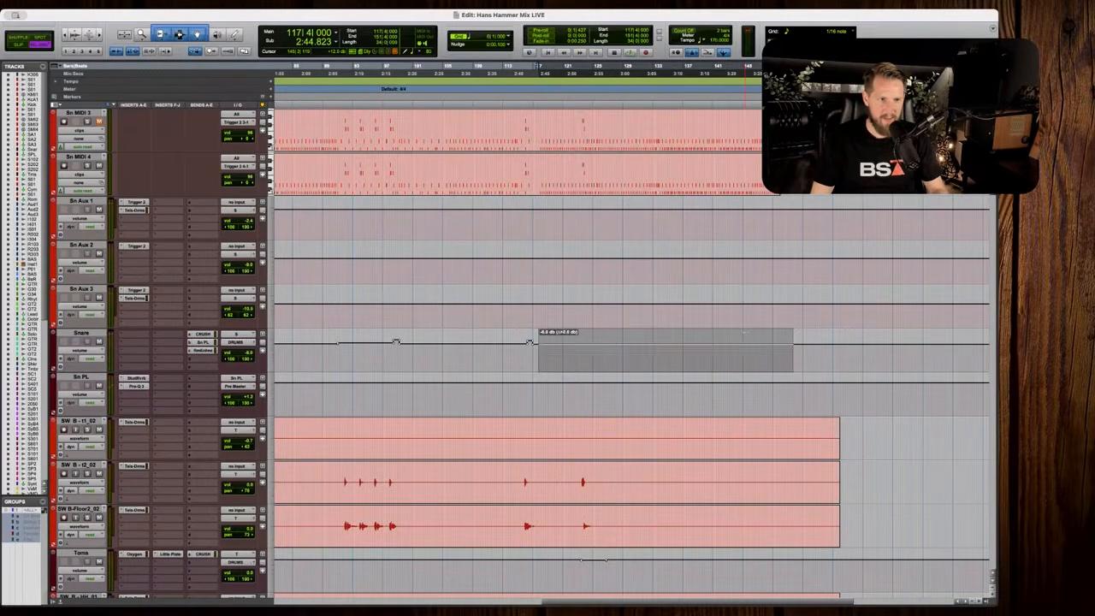
scroll(744, 342, up, 3)
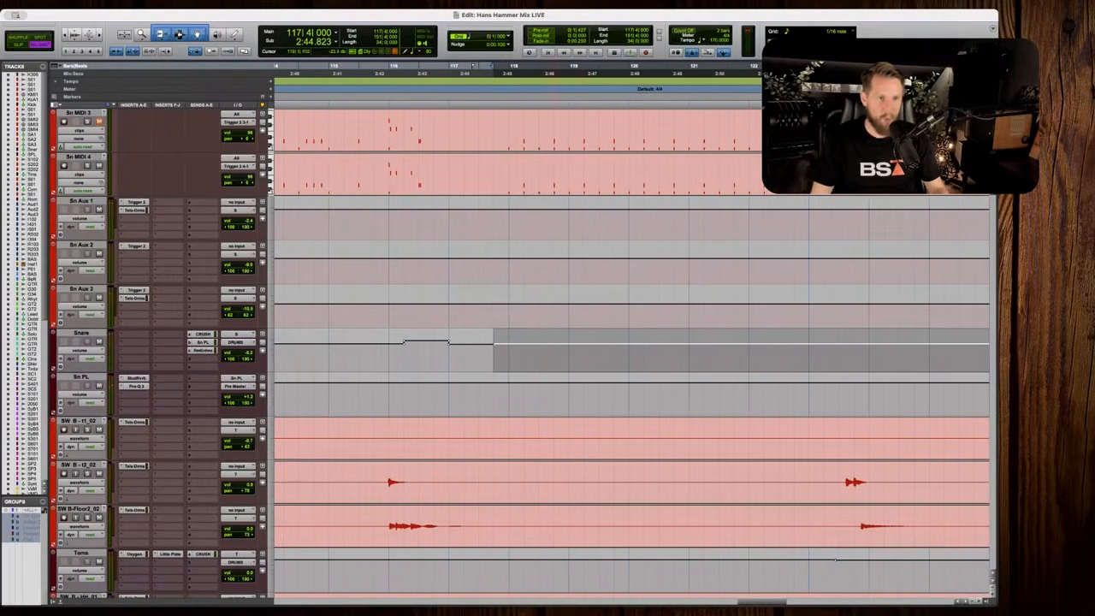
Play the section after the bridge from bar 118 beat 4 to judge the raised snare level.
click(554, 353)
key(r)
key(space)
scroll(632, 351, right, 5)
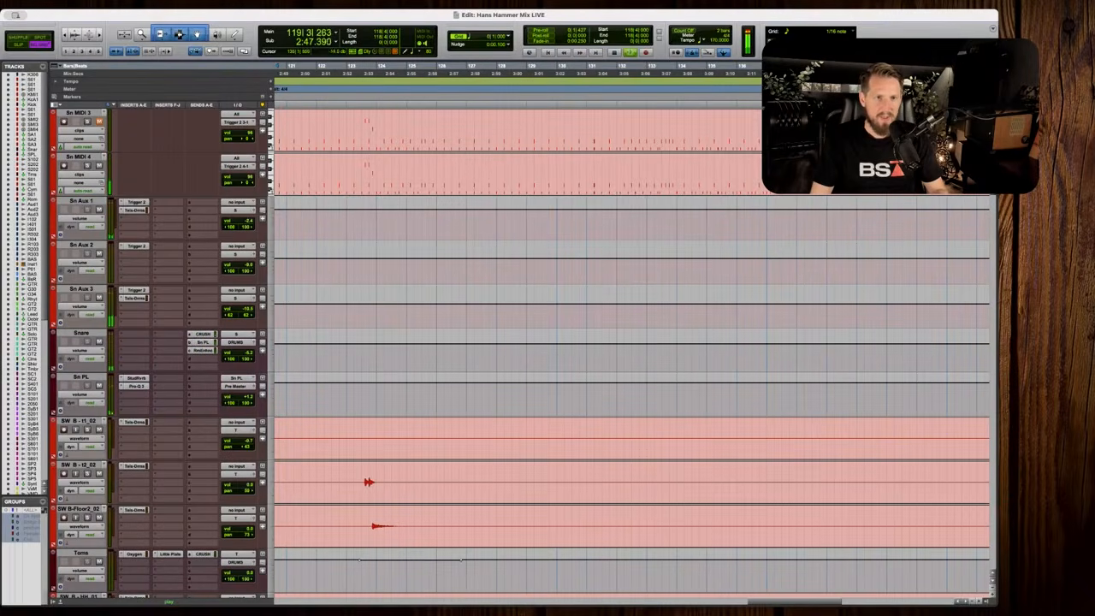
scroll(599, 352, right, 5)
key(space)
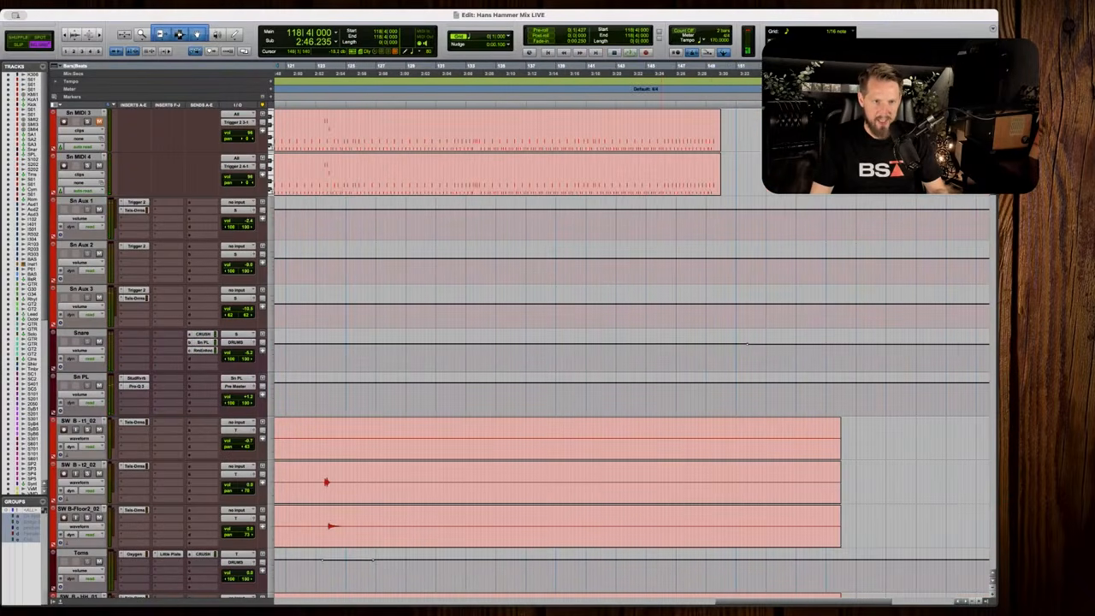
Play the ending from around bar 145 to judge the snare, stopping with the cursor at bar 148 beat 1.
click(602, 353)
key(t)
key(space)
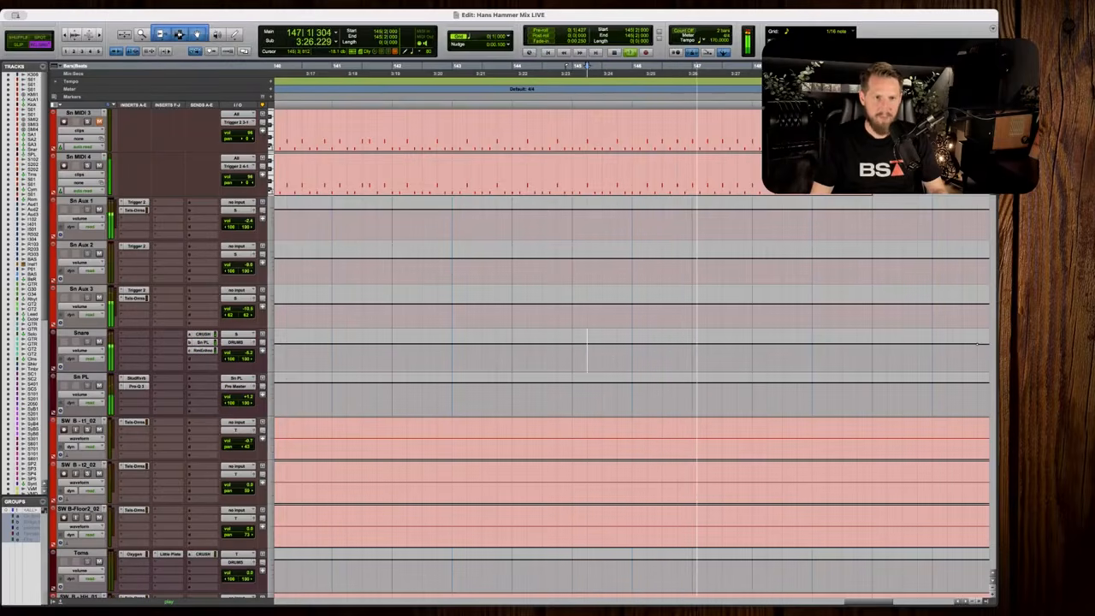
key(r)
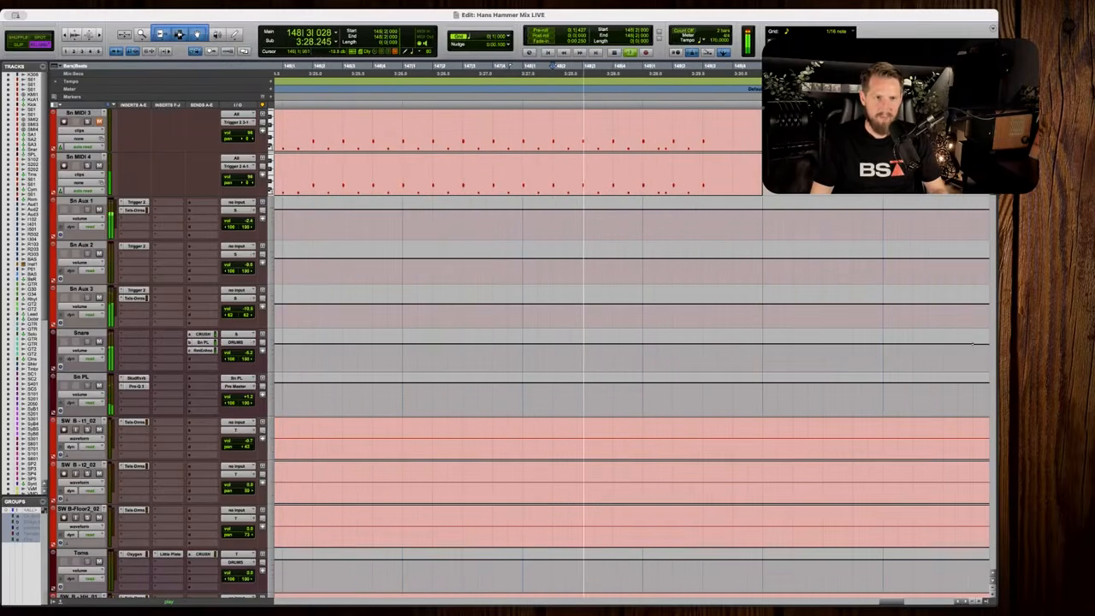
key(space)
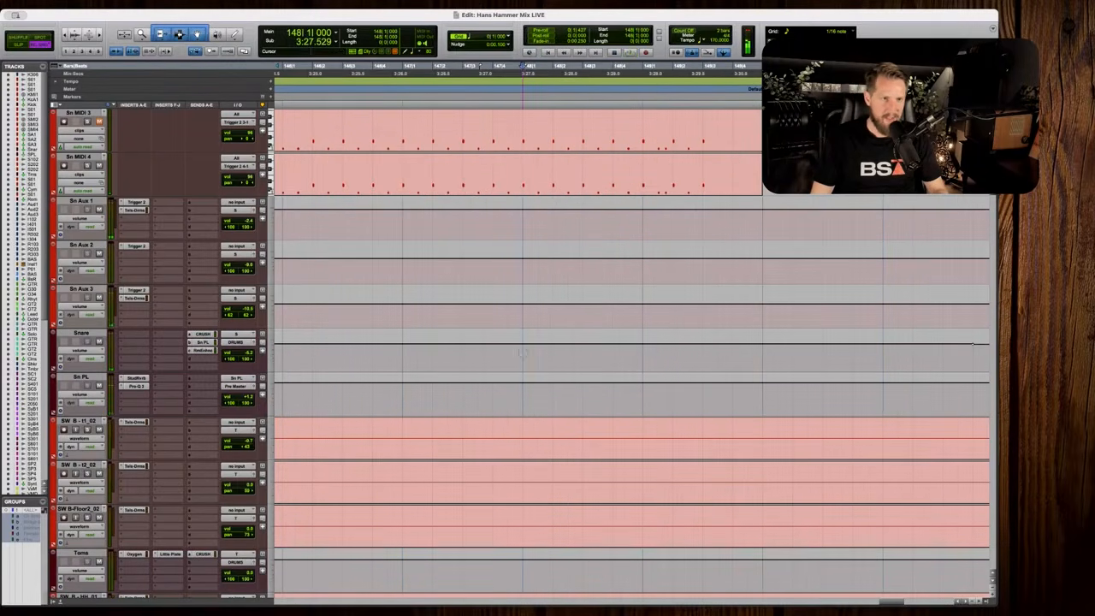
Raise the Snare volume automation by about 1 dB across bars 148 and 149, and audition it.
drag(523, 351, 757, 360)
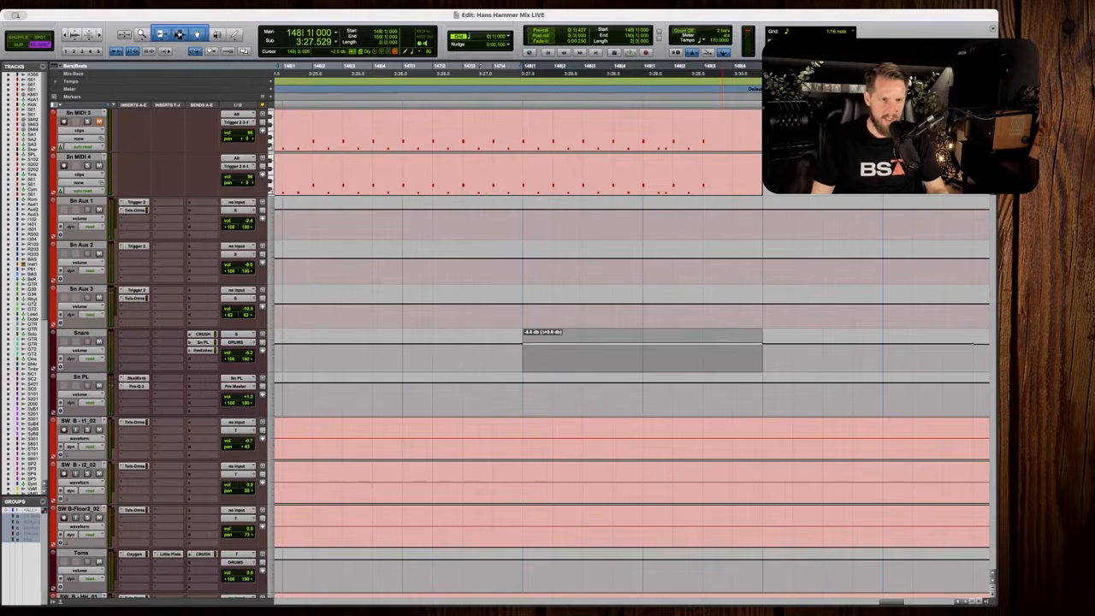
click(462, 363)
key(space)
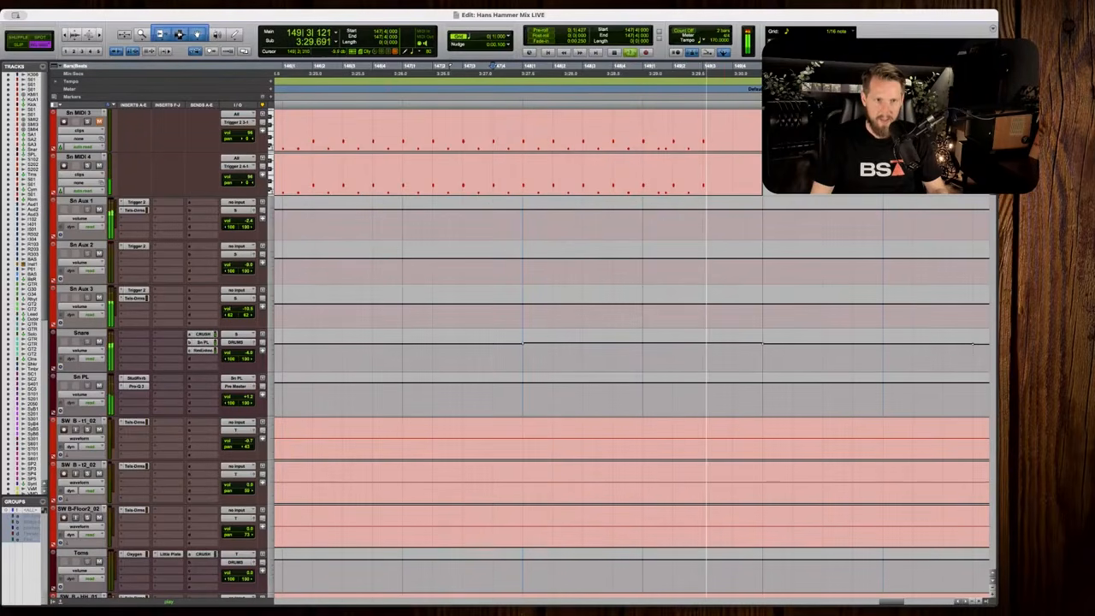
key(space)
Raise the Snare volume automation further from beat 3 of bar 149 to bar 150, and play the change.
drag(760, 351, 702, 351)
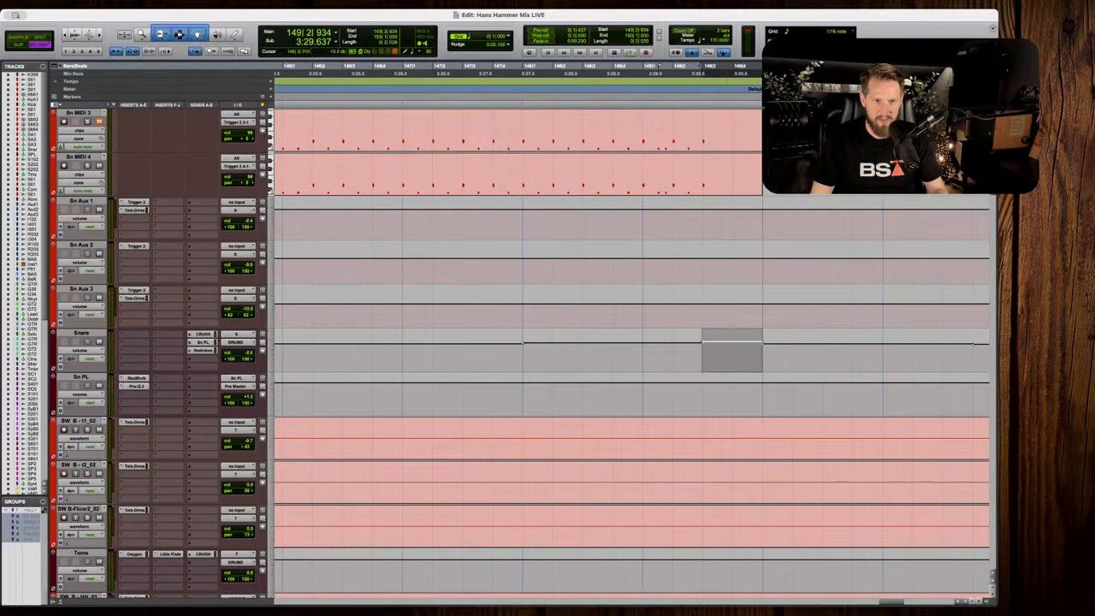
click(548, 364)
key(space)
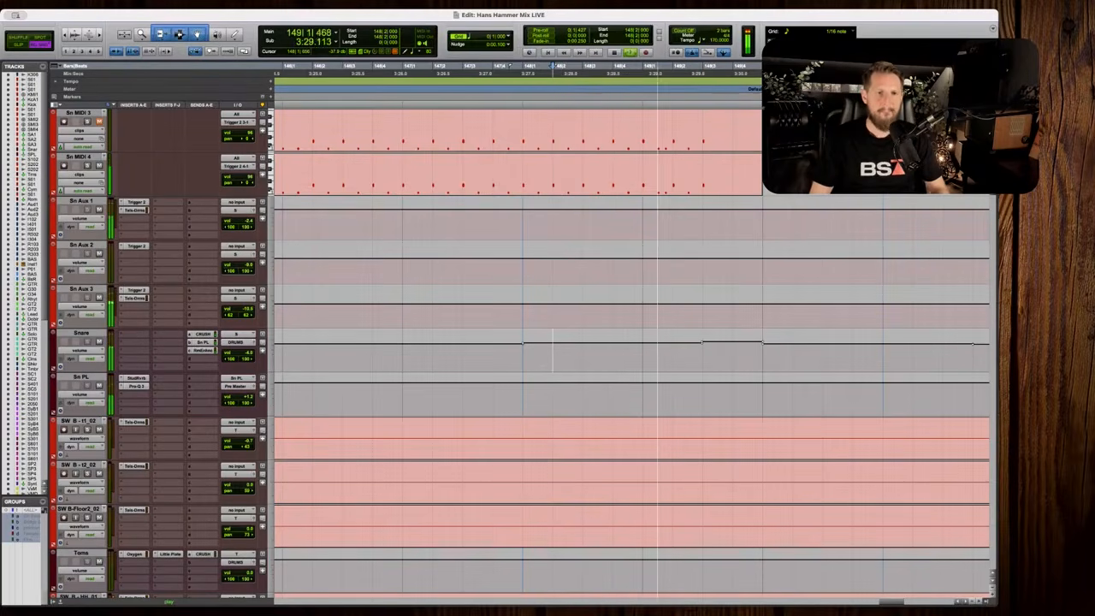
key(space)
Play the song's ending from bar 147 beat 4 to check the snare volume rides in context.
scroll(544, 361, up, 2)
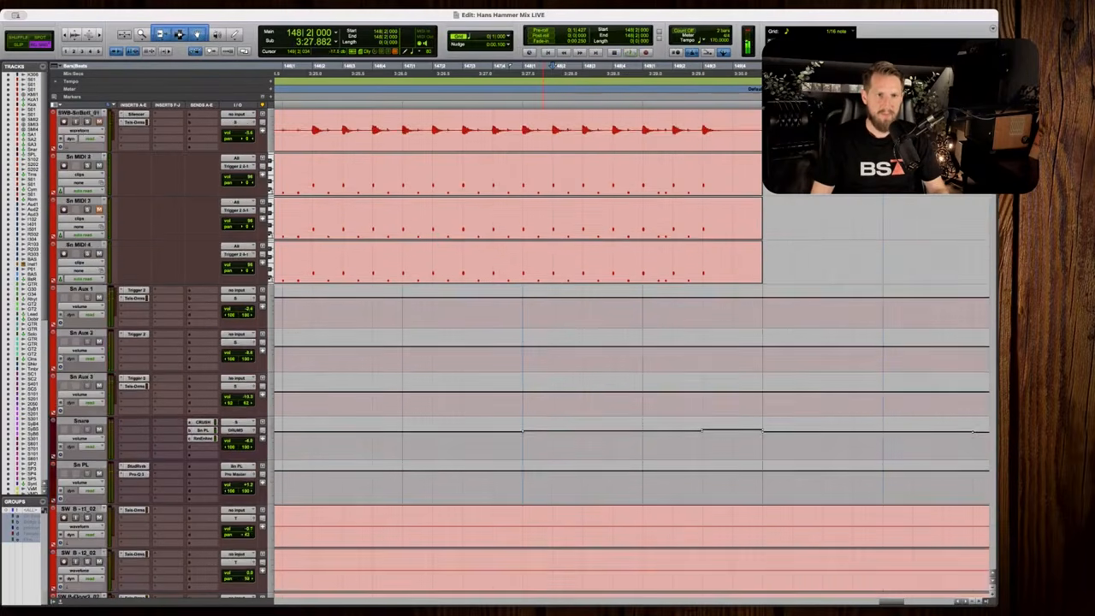
scroll(544, 359, up, 3)
scroll(530, 348, down, 6)
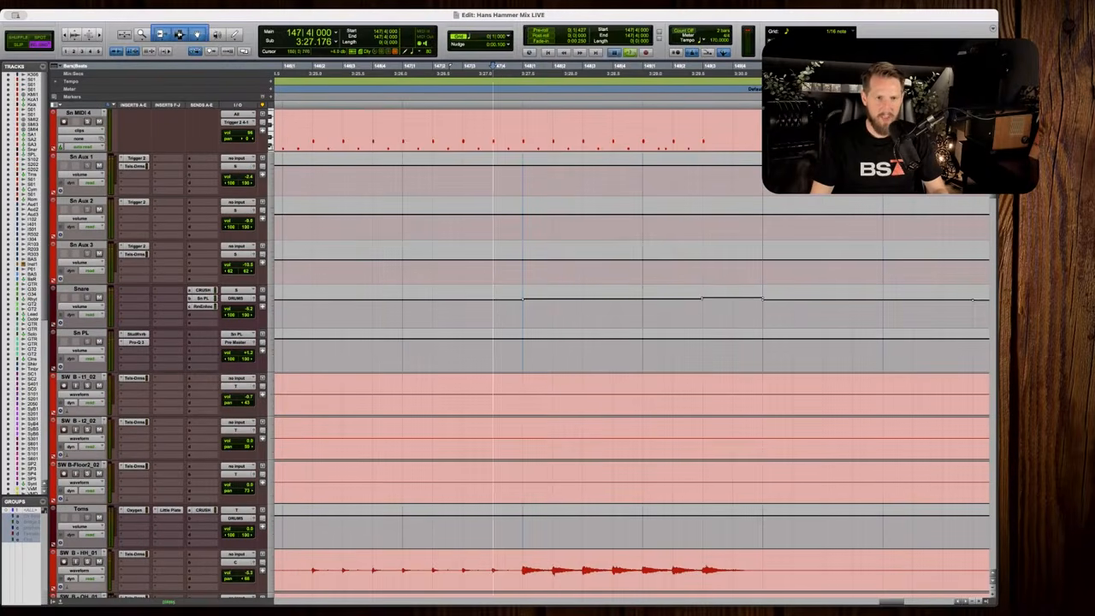
key(space)
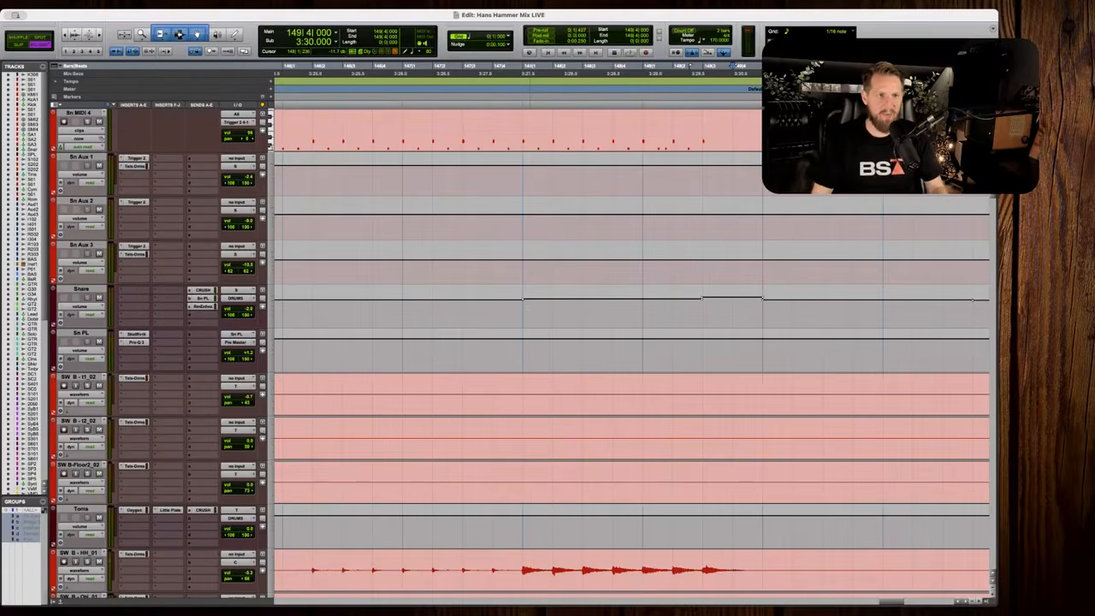
key(space)
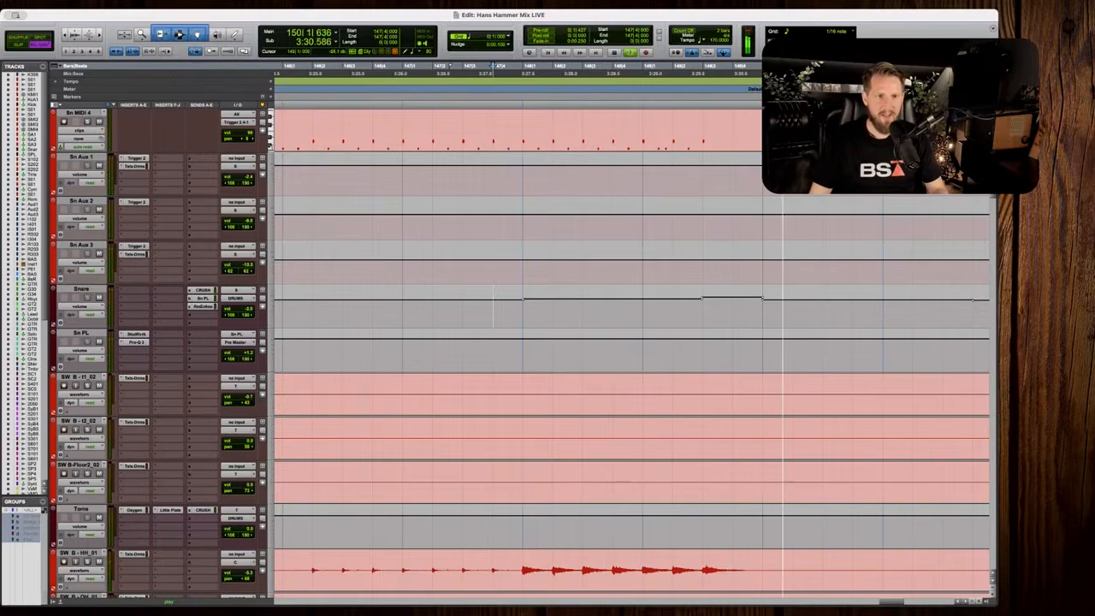
key(space)
Try lowering the Snare volume boost at the end of bar 149 and audition the ending.
drag(674, 311, 824, 311)
click(710, 311)
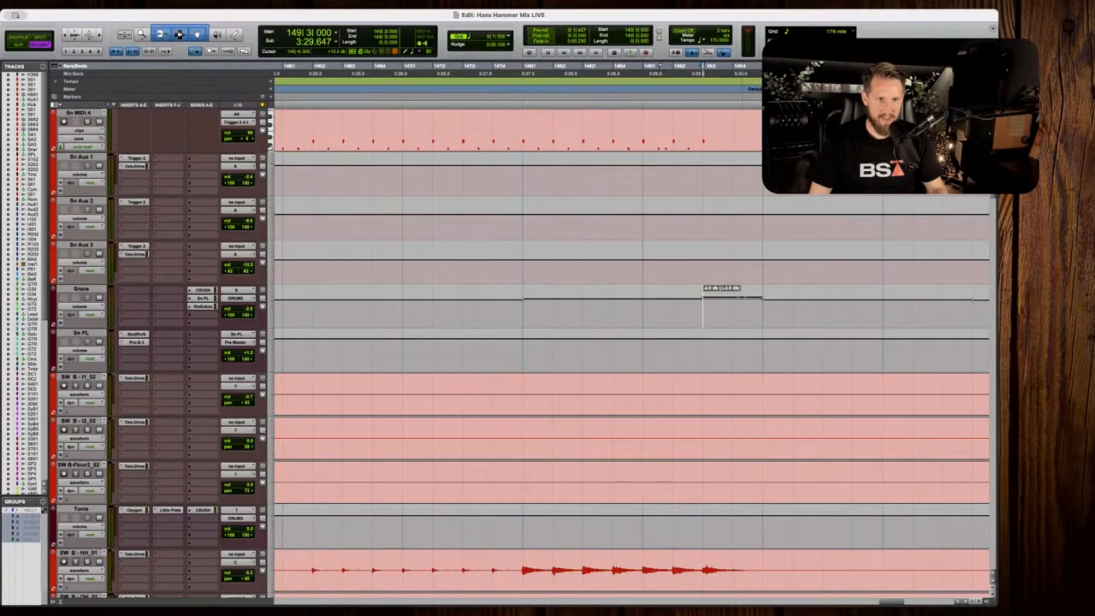
key(space)
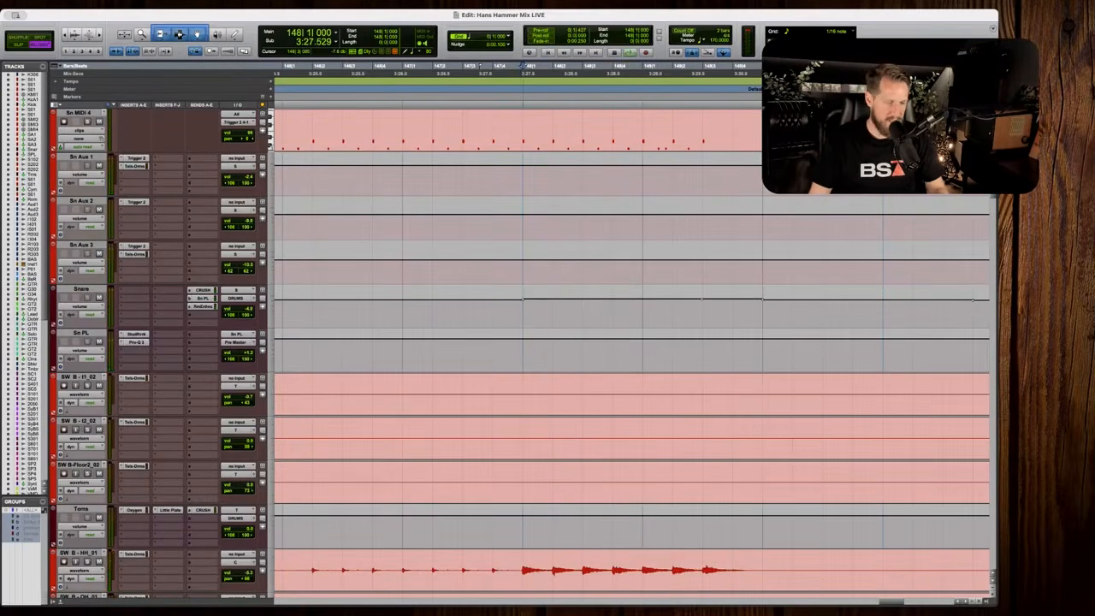
key(space)
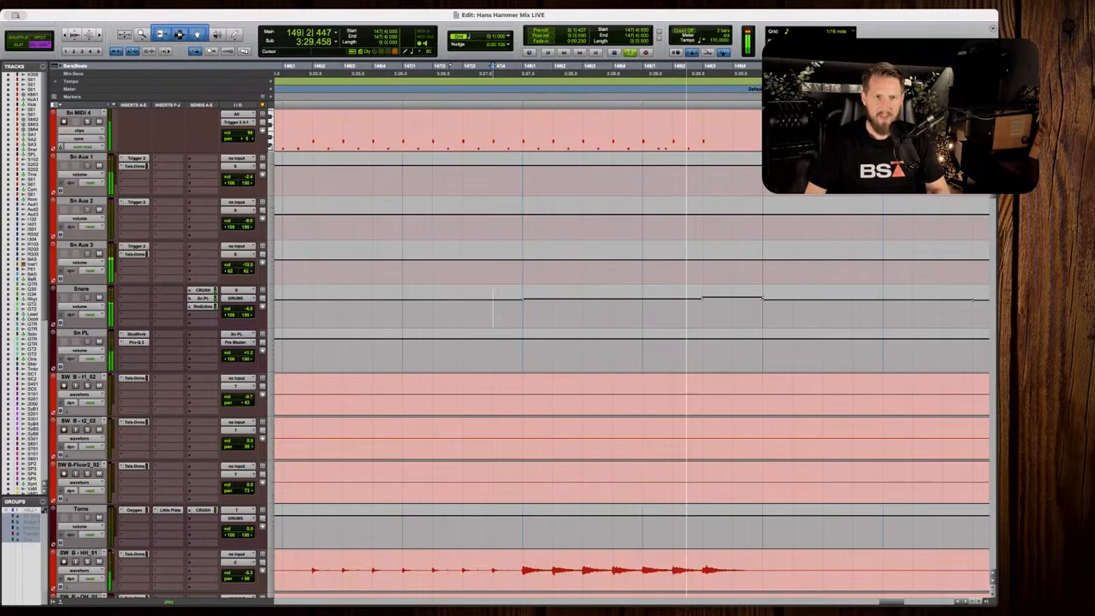
key(space)
Look over the tom hits across the whole song and audition the floor tom hit at bar 16.
key(r)
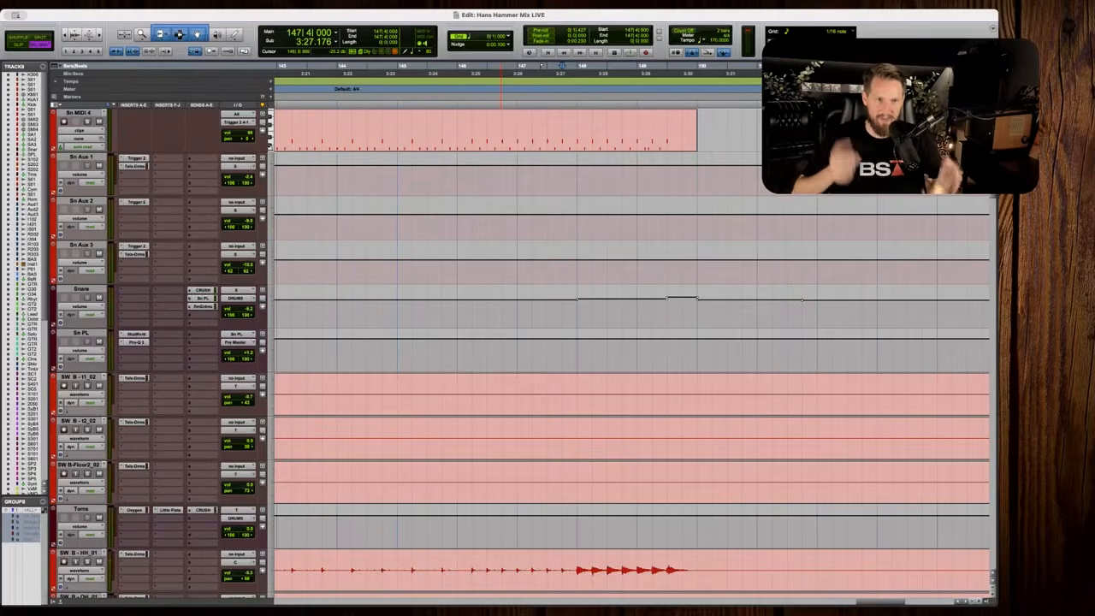
key(r)
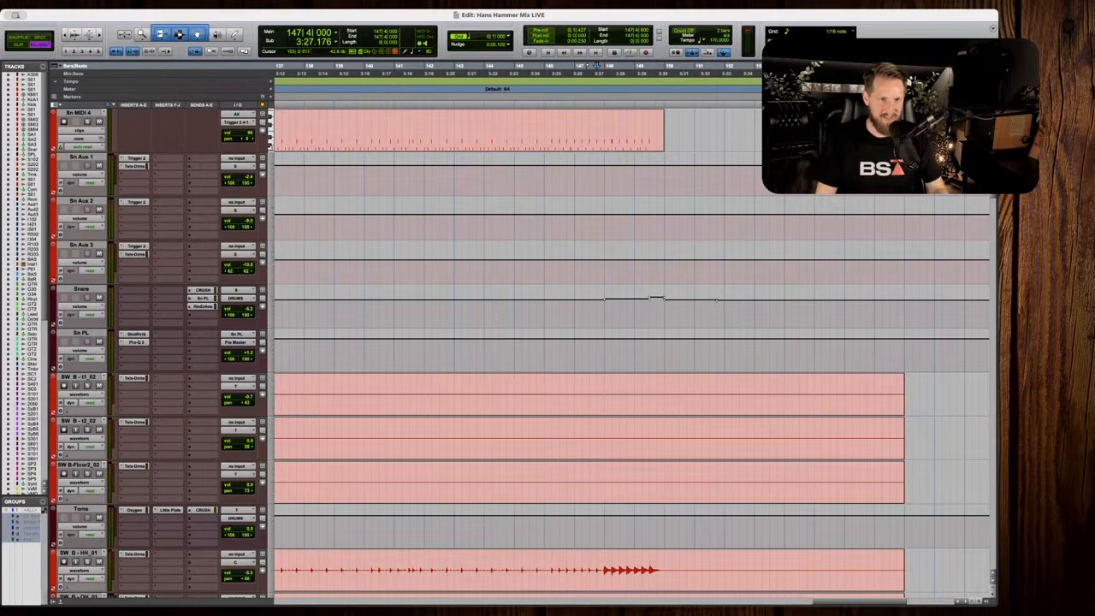
drag(717, 315, 643, 315)
key(r)
key(r)
scroll(582, 303, left, 5)
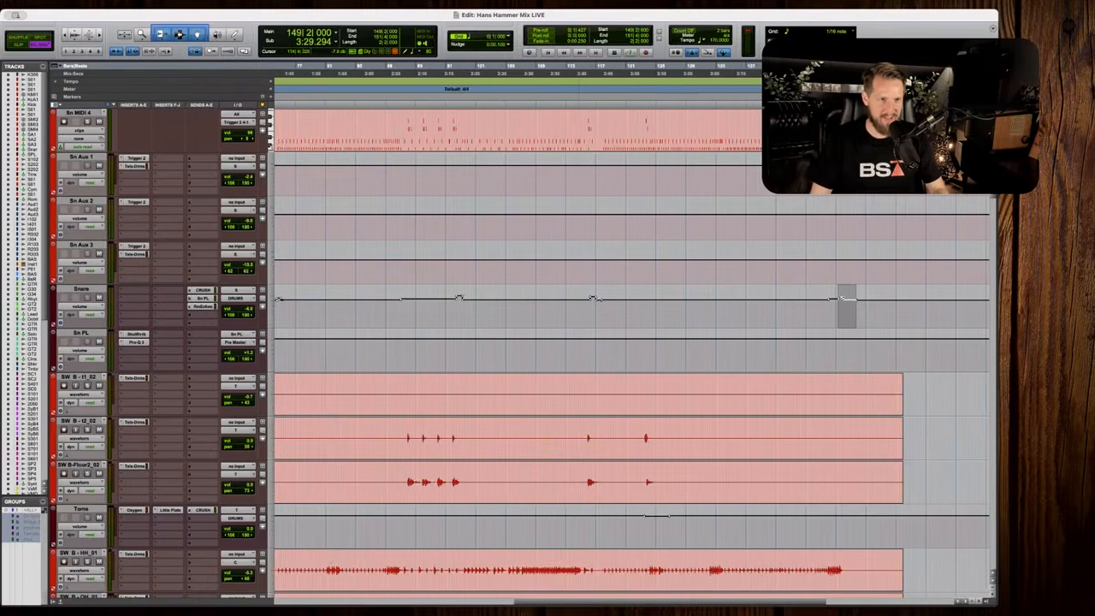
key(r)
scroll(574, 335, down, 3)
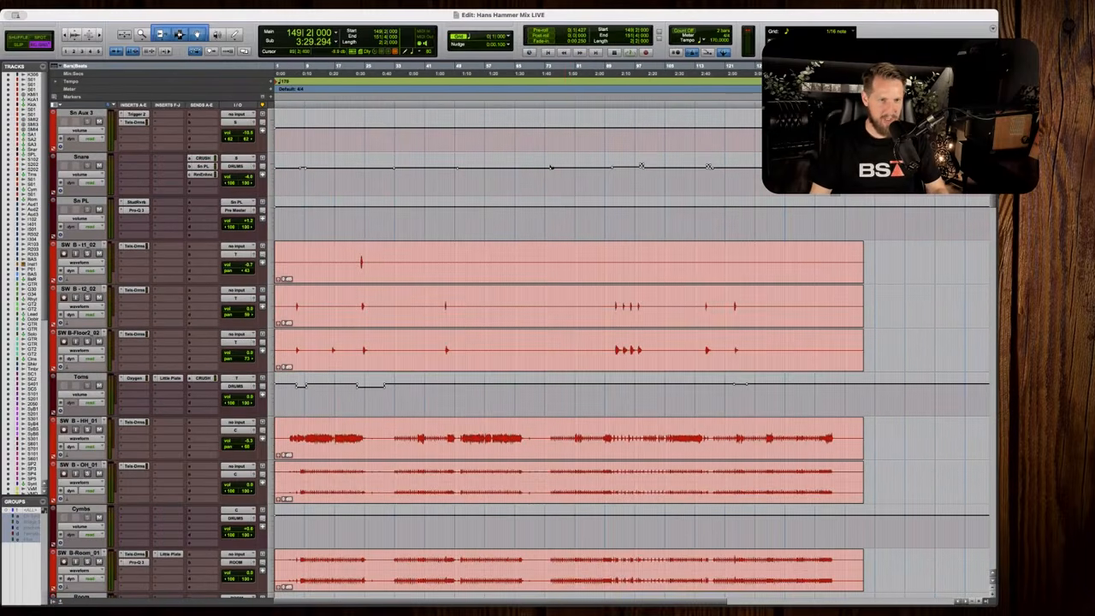
click(607, 67)
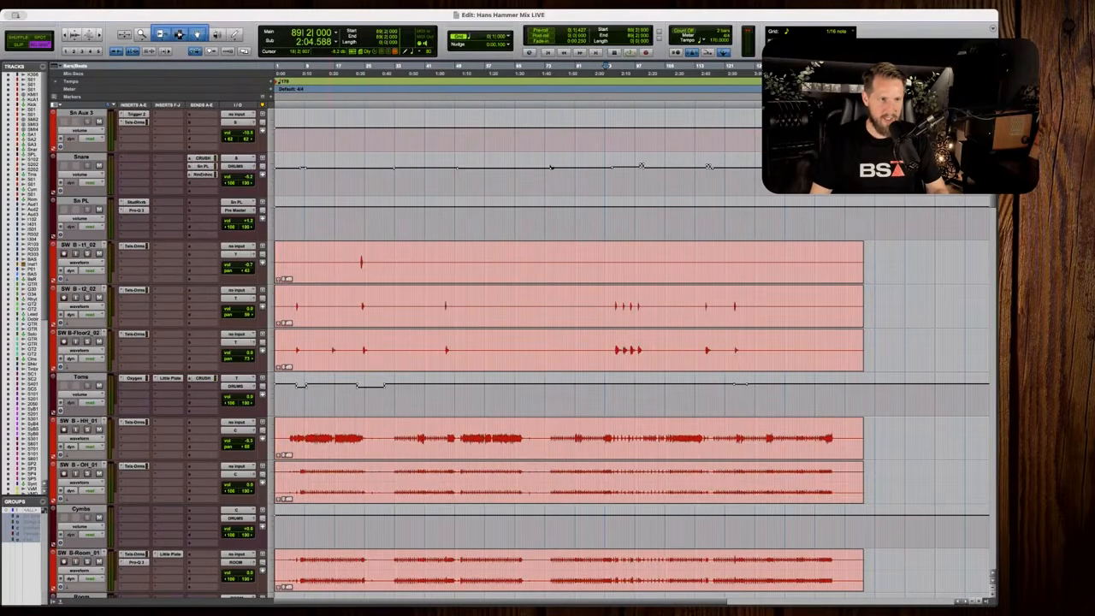
key(space)
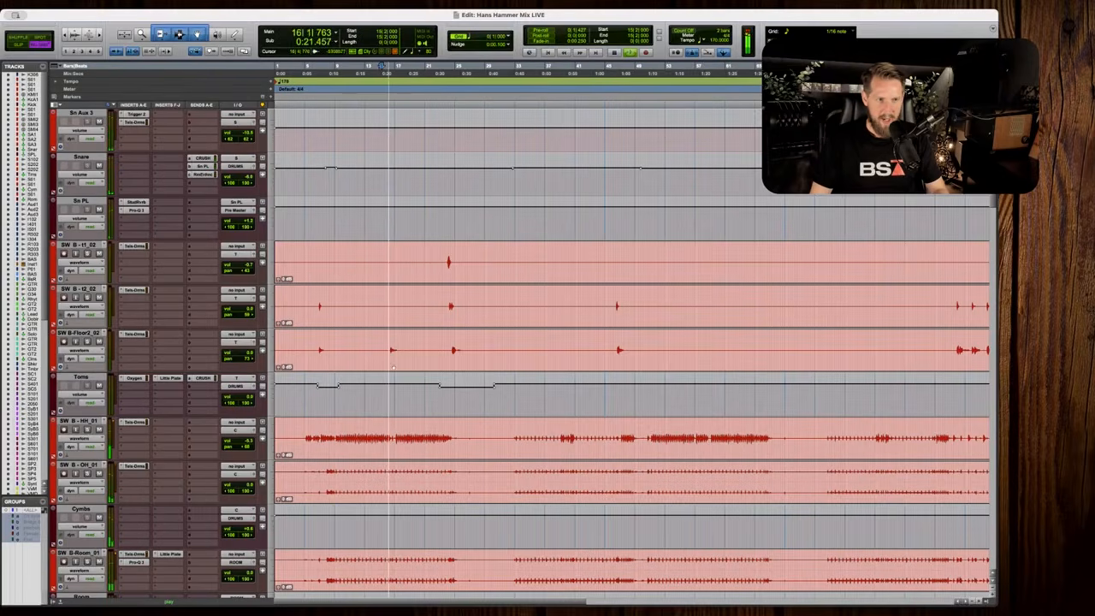
key(space)
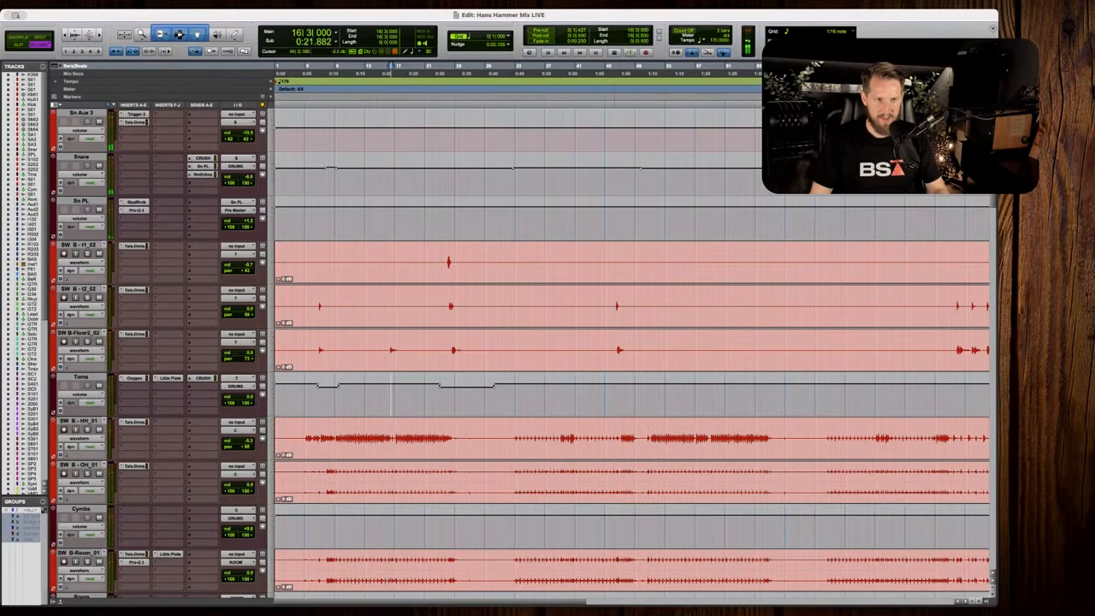
Lower the Toms volume automation to about -1.6 dB around the floor tom hit at bar 16, starting at bar 15 beat 4.
key(t)
key(t)
key(t)
drag(596, 382, 750, 373)
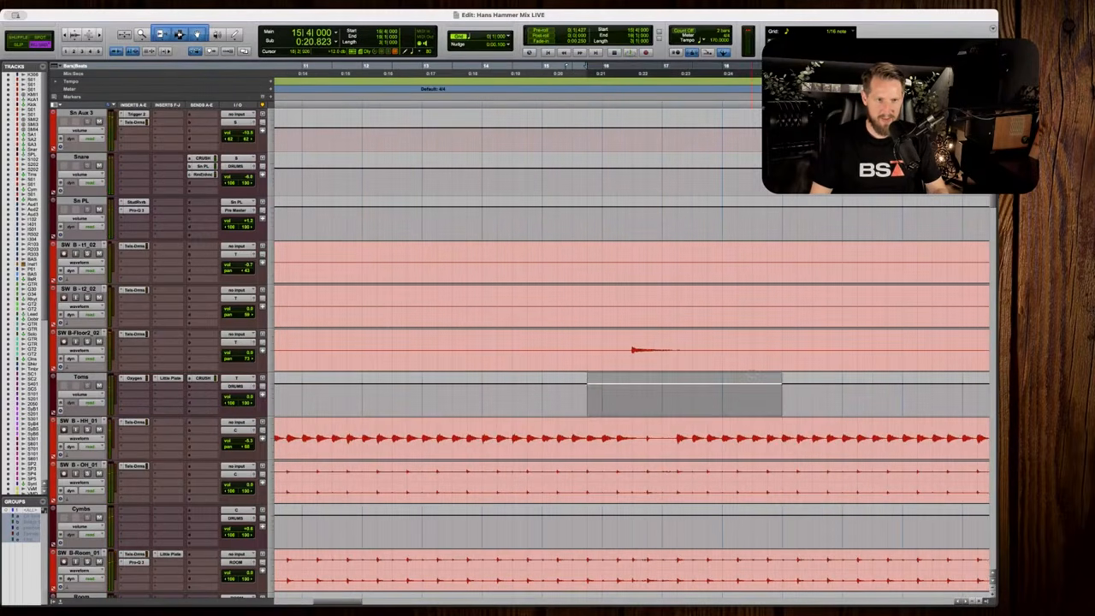
Audition the tom fill at bar 46 and lower the Toms volume automation by about 5 dB from bar 46 into bar 49.
key(r)
key(r)
key(r)
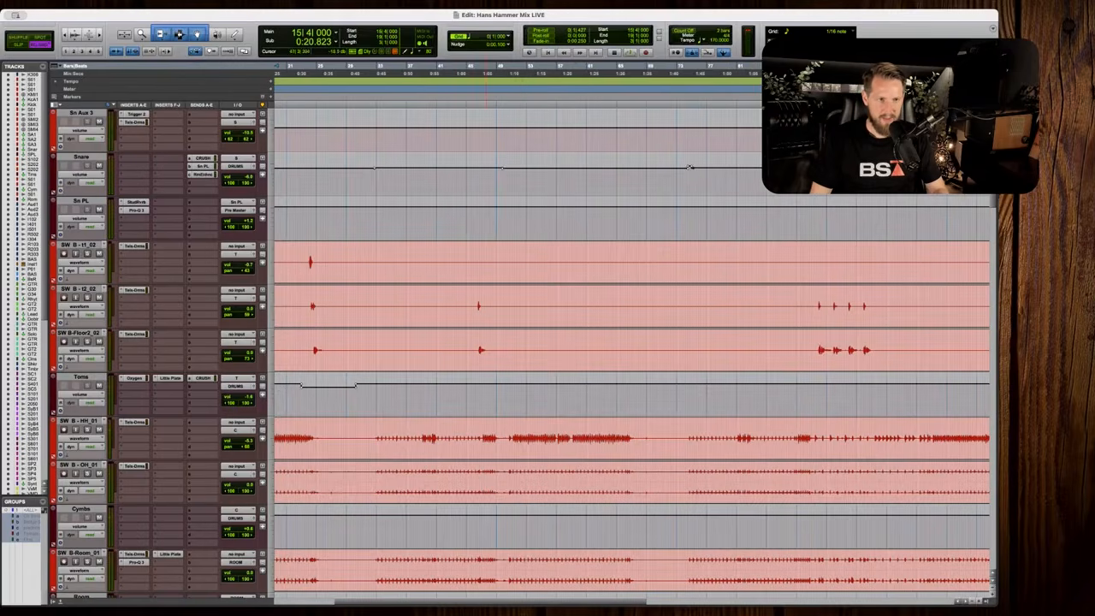
key(space)
key(t)
key(t)
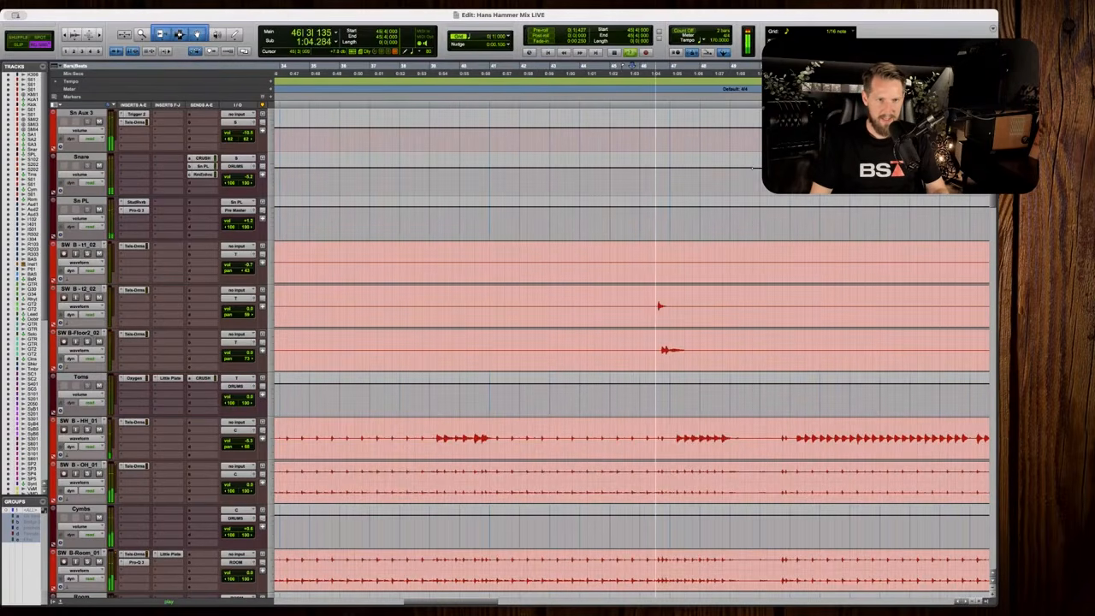
key(space)
drag(641, 385, 743, 390)
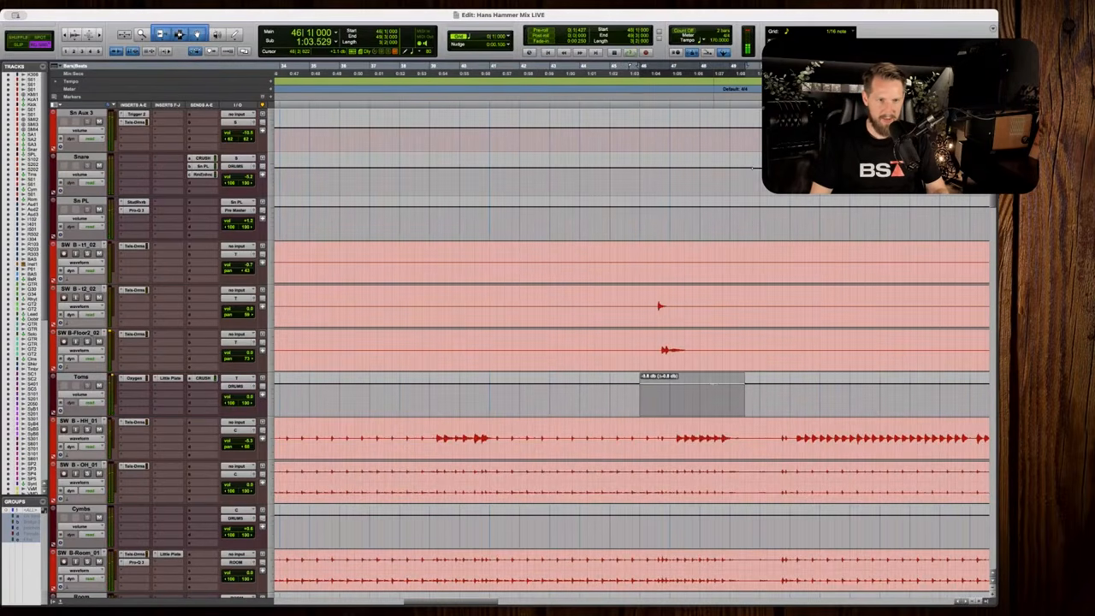
Play the bar 46 tom fill to check its lowered volume.
key(space)
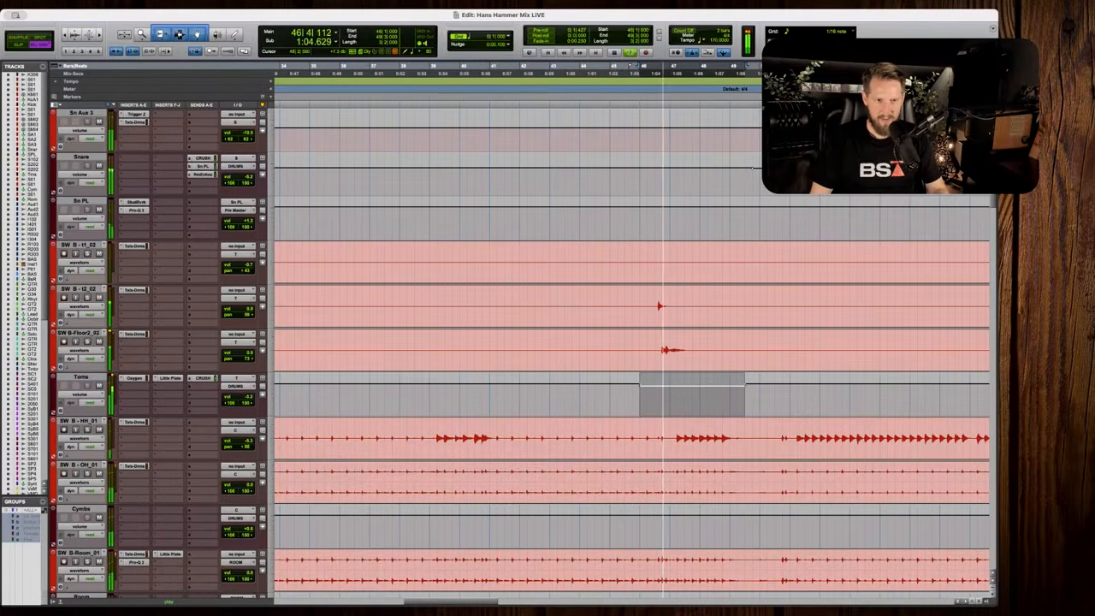
key(space)
key(t)
key(t)
click(636, 397)
key(r)
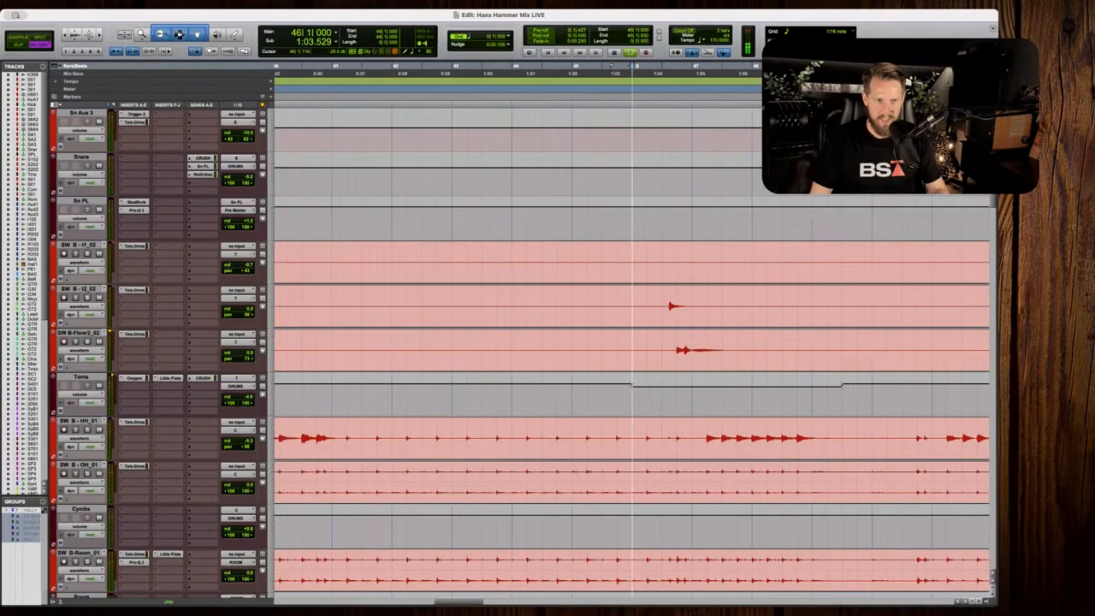
key(space)
Audition the series of tom fills starting after bar 91.
scroll(611, 398, right, 1)
key(r)
key(r)
key(r)
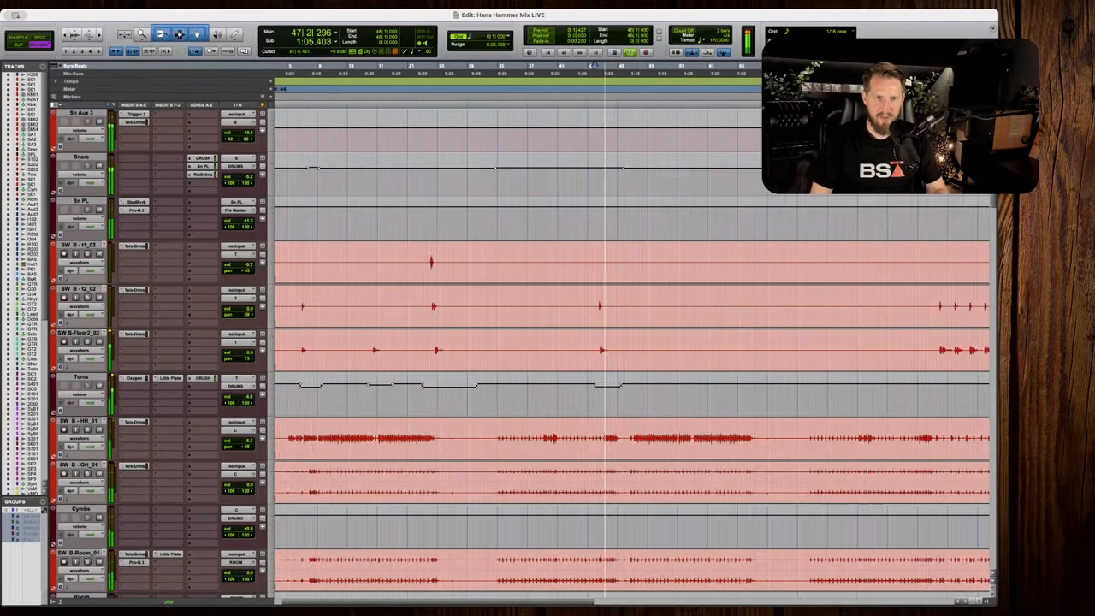
scroll(490, 381, right, 5)
key(space)
key(t)
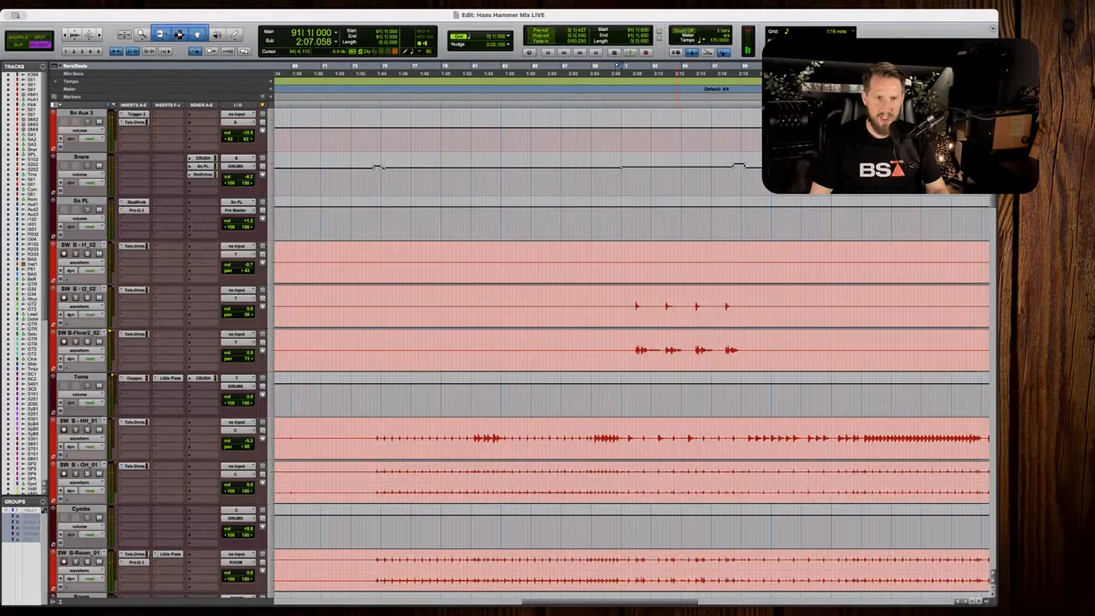
key(space)
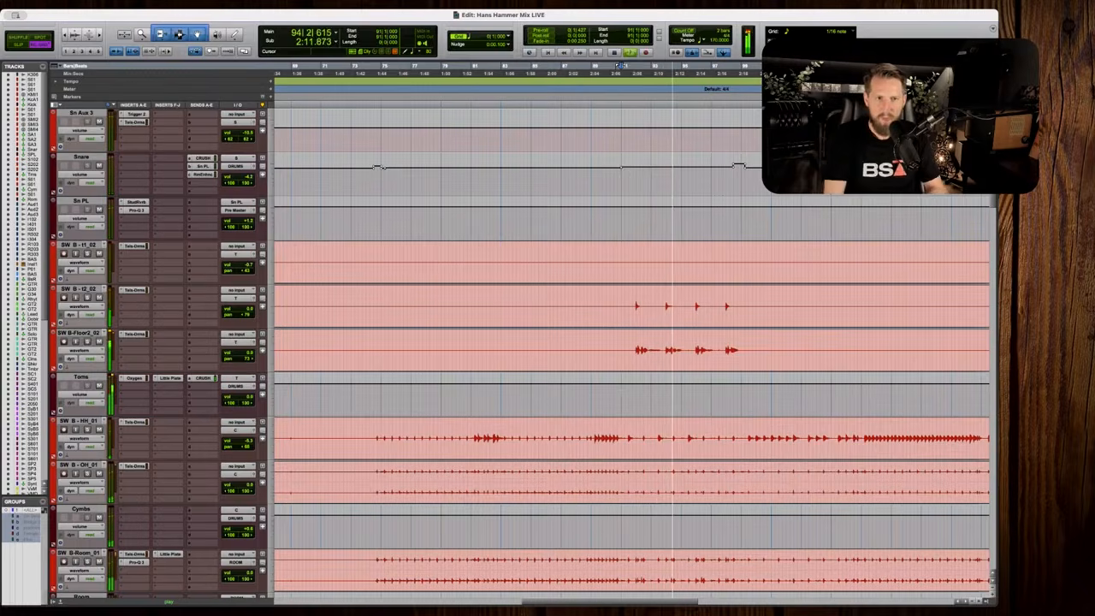
key(space)
Audition the tom fills near bars 116 and 123 and select the Toms automation from bar 121 beat 3 onward.
click(688, 394)
key(t)
key(t)
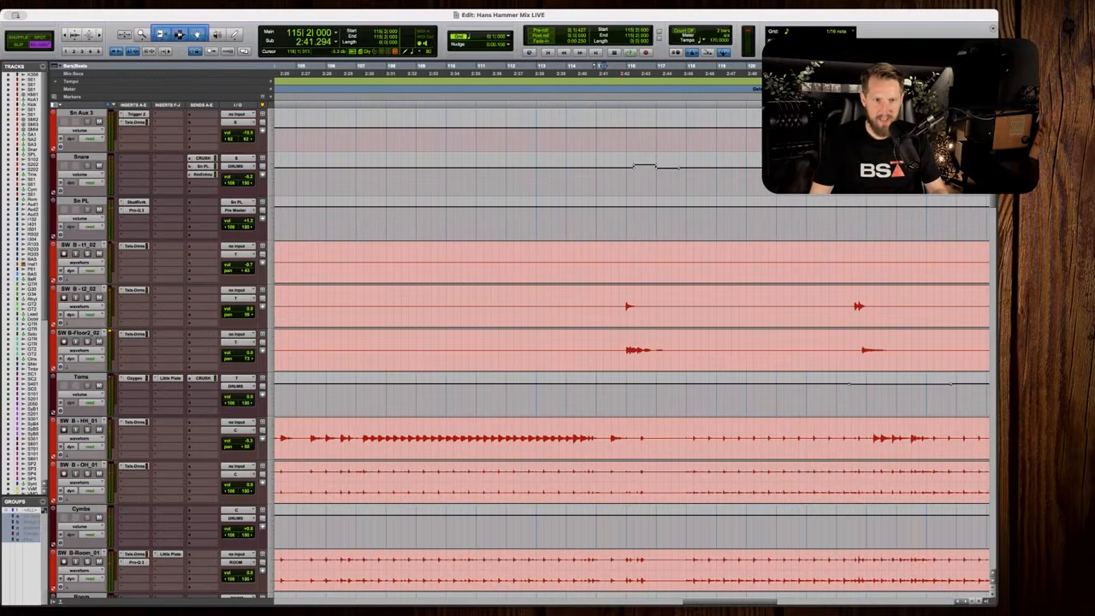
key(space)
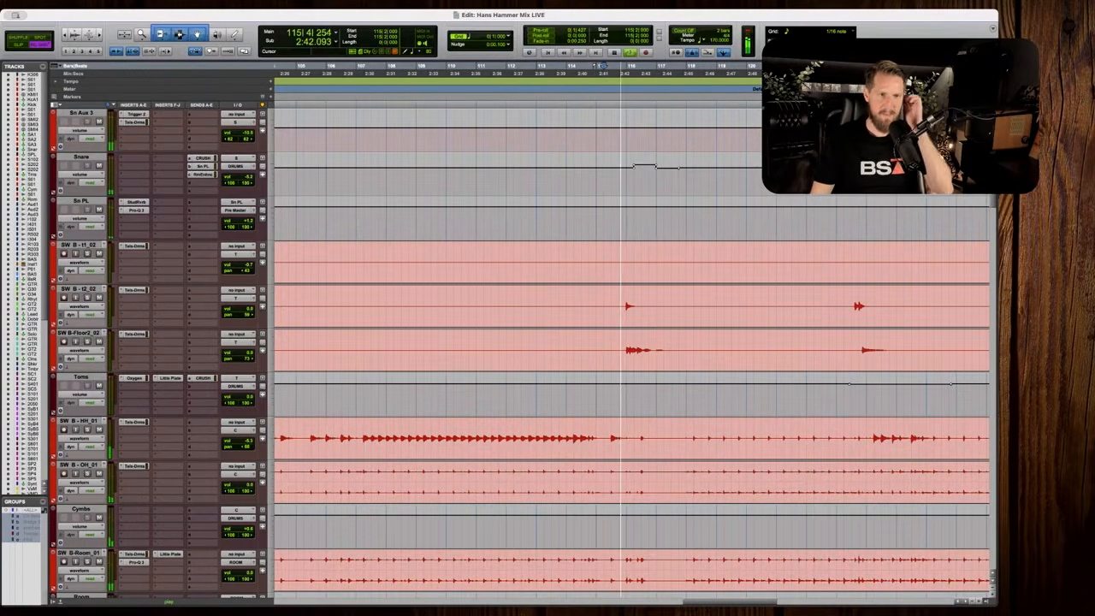
key(space)
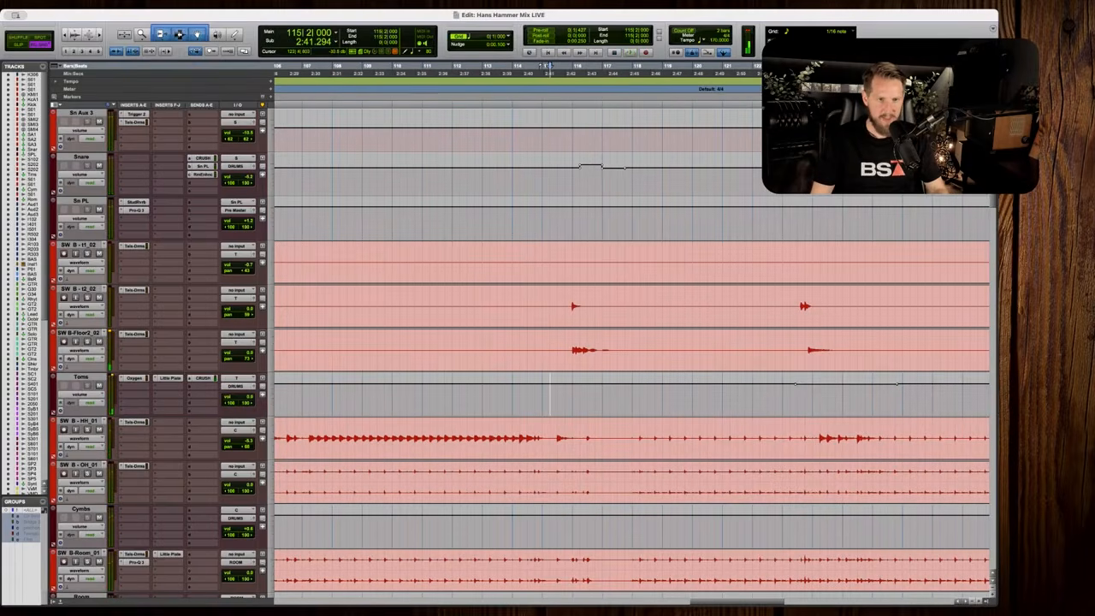
key(space)
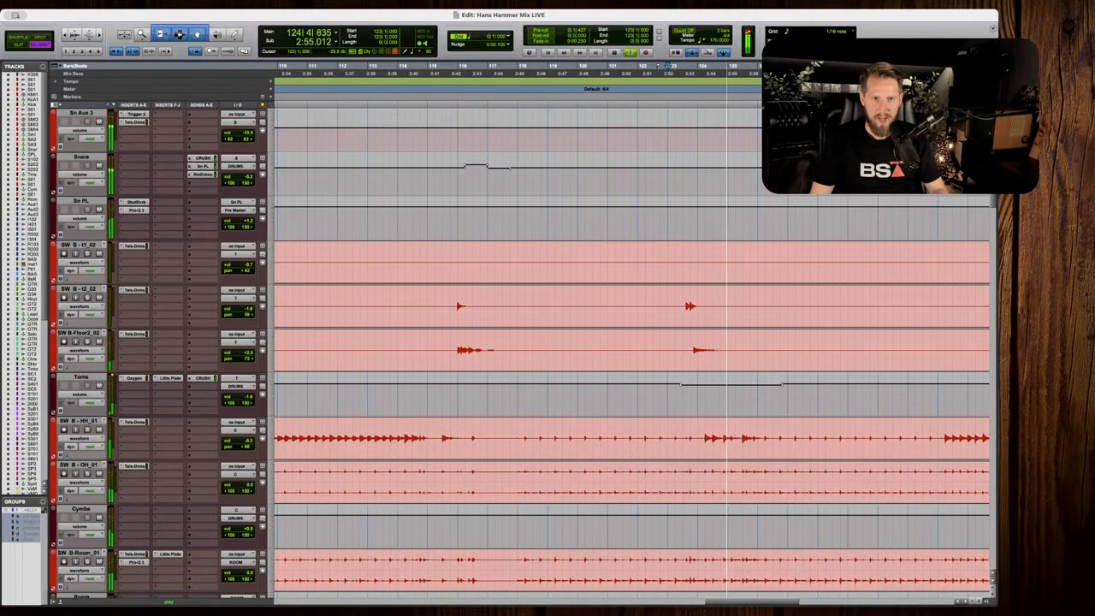
drag(506, 400, 616, 395)
Examine the cymbal tracks around bar 8 beat 4 in the intro, and continue down to the bass tracks.
scroll(637, 393, right, 5)
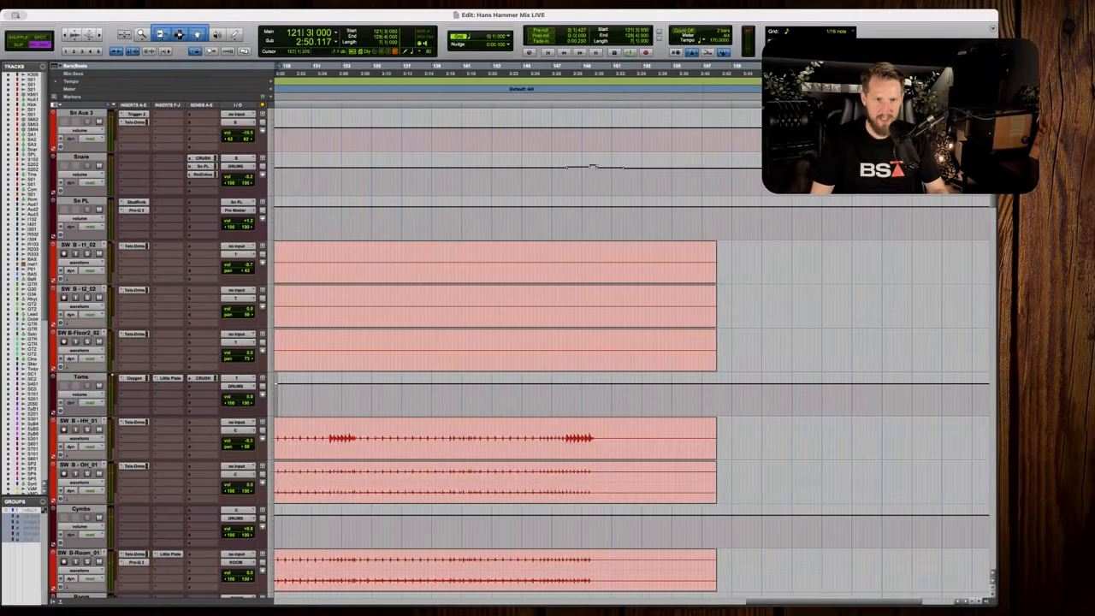
key(r)
key(r)
scroll(655, 393, left, 5)
scroll(316, 459, down, 2)
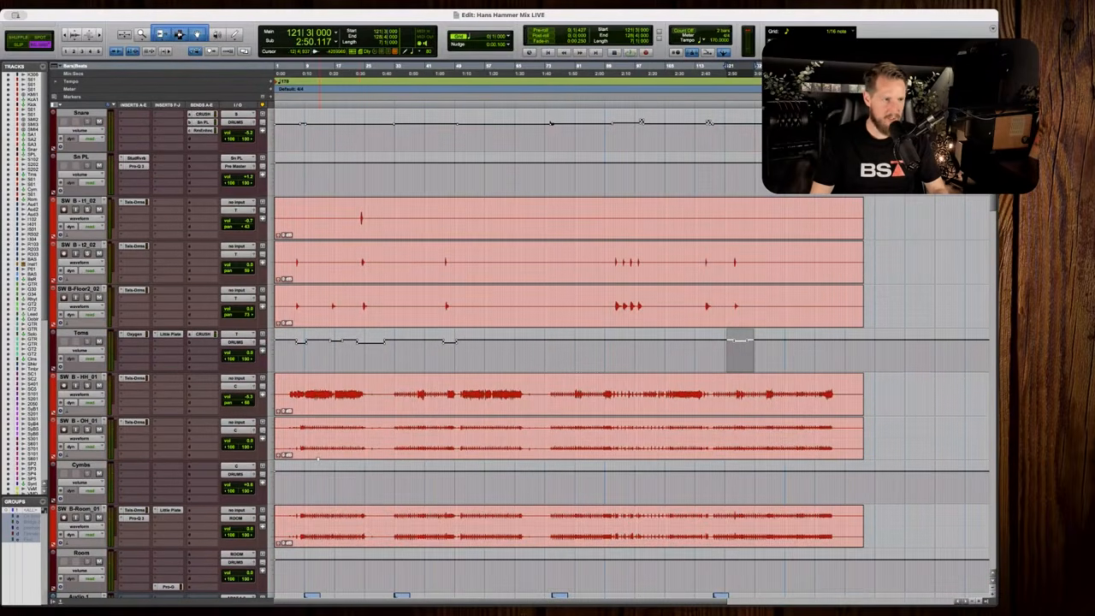
click(304, 484)
key(t)
key(t)
key(t)
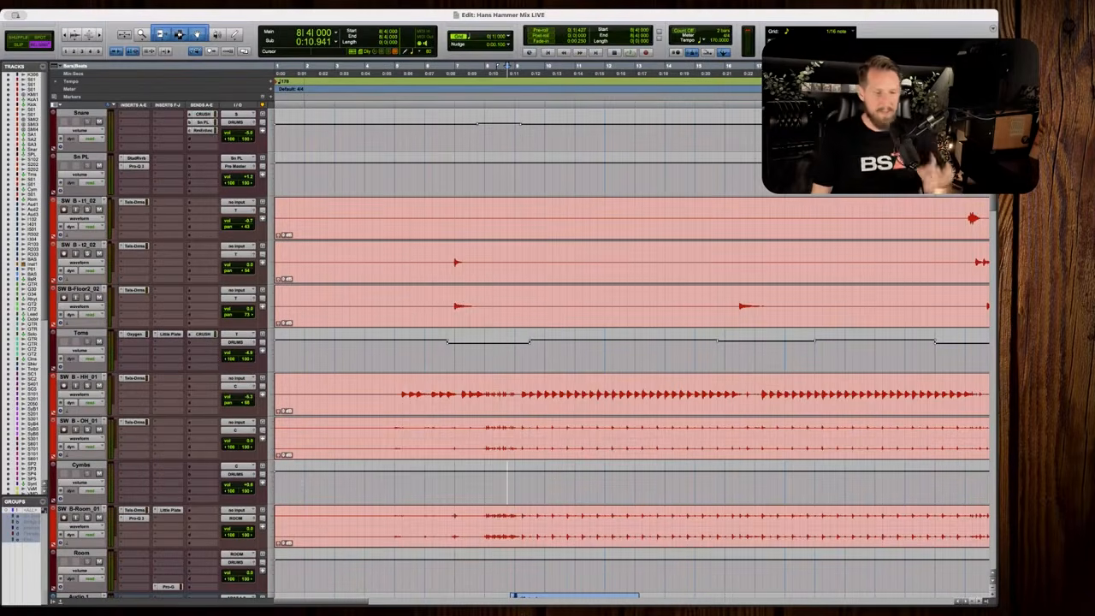
scroll(633, 350, down, 15)
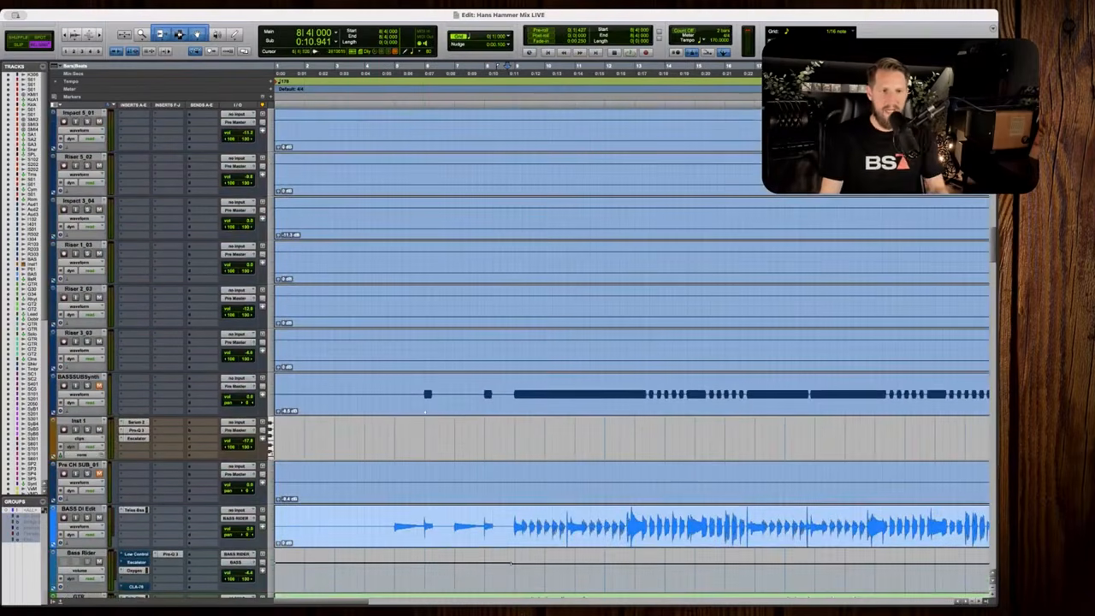
Raise the Cymbs volume automation at the crash from bar 9 beat 1 to beat 3, sloping it back down, and audition it.
scroll(425, 412, up, 15)
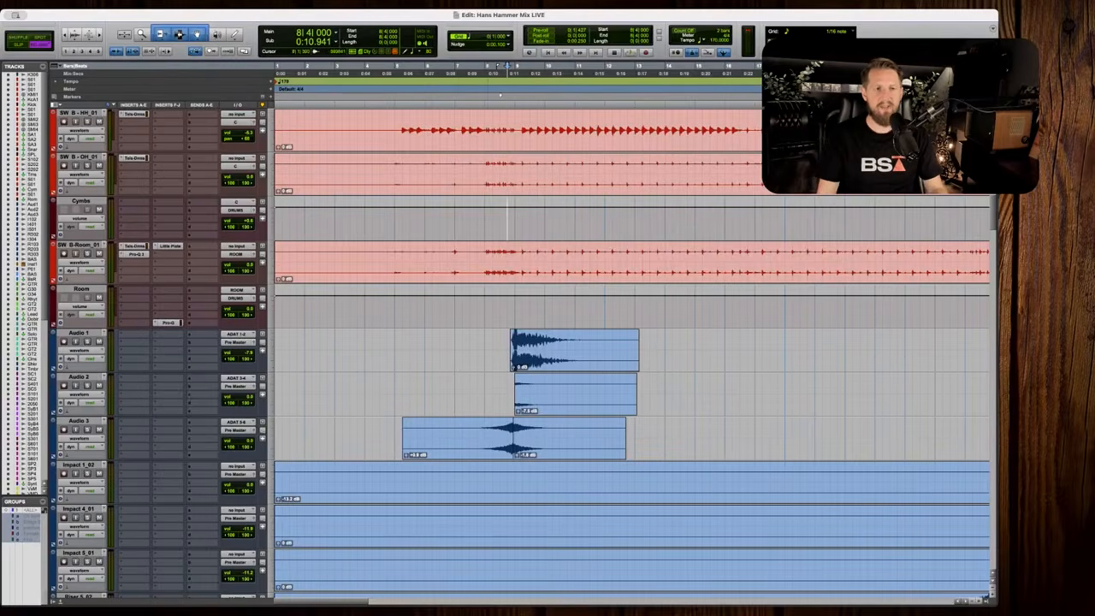
key(super+alt+bracketright)
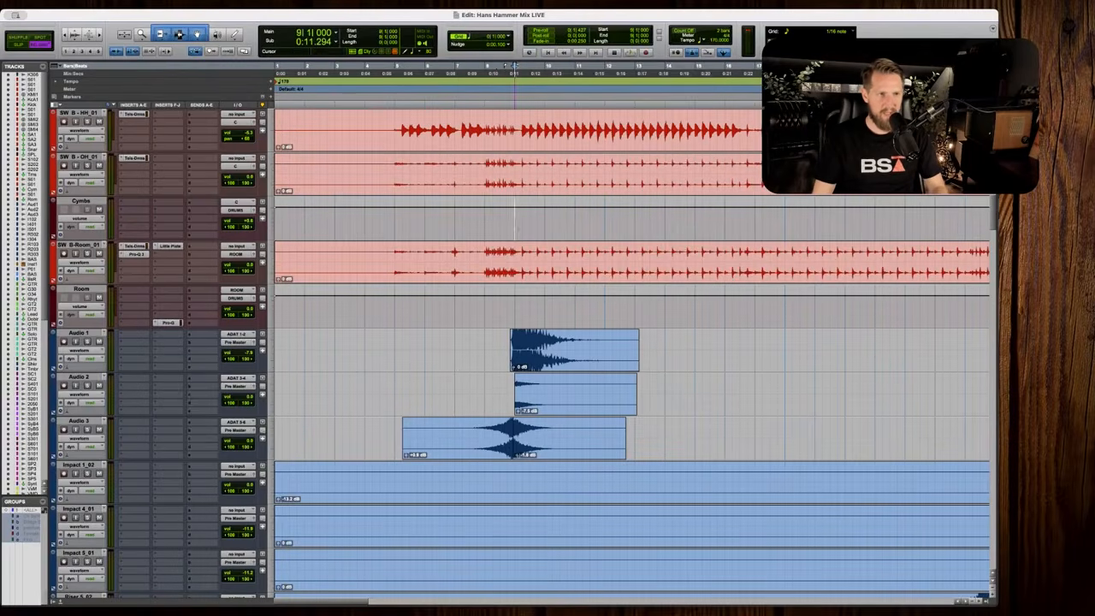
key(super+bracketright)
scroll(695, 351, up, 1)
scroll(694, 351, right, 1)
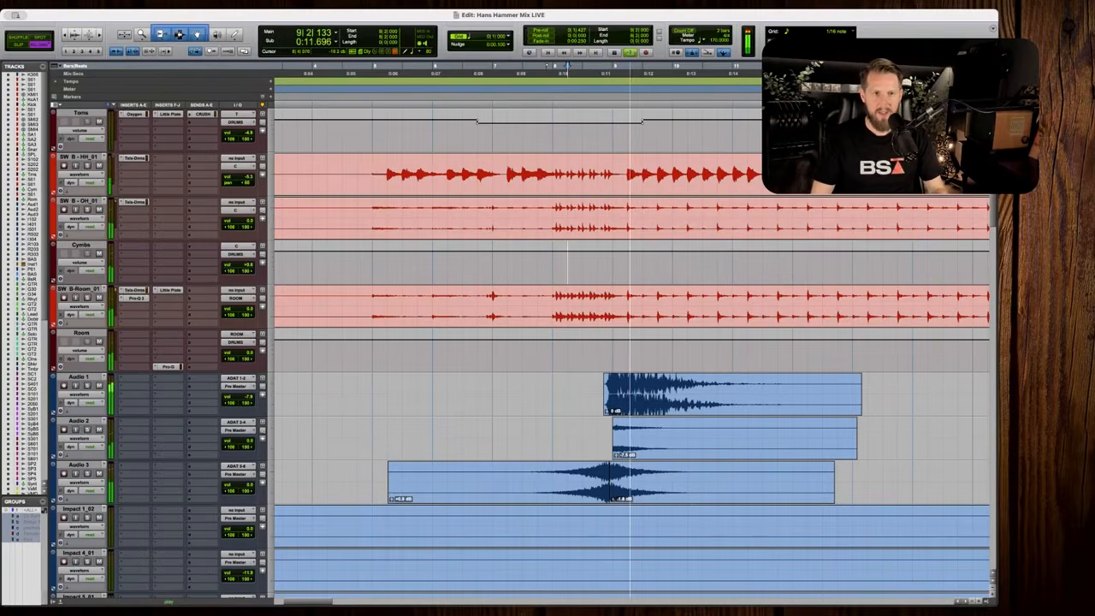
key(space)
drag(613, 268, 638, 268)
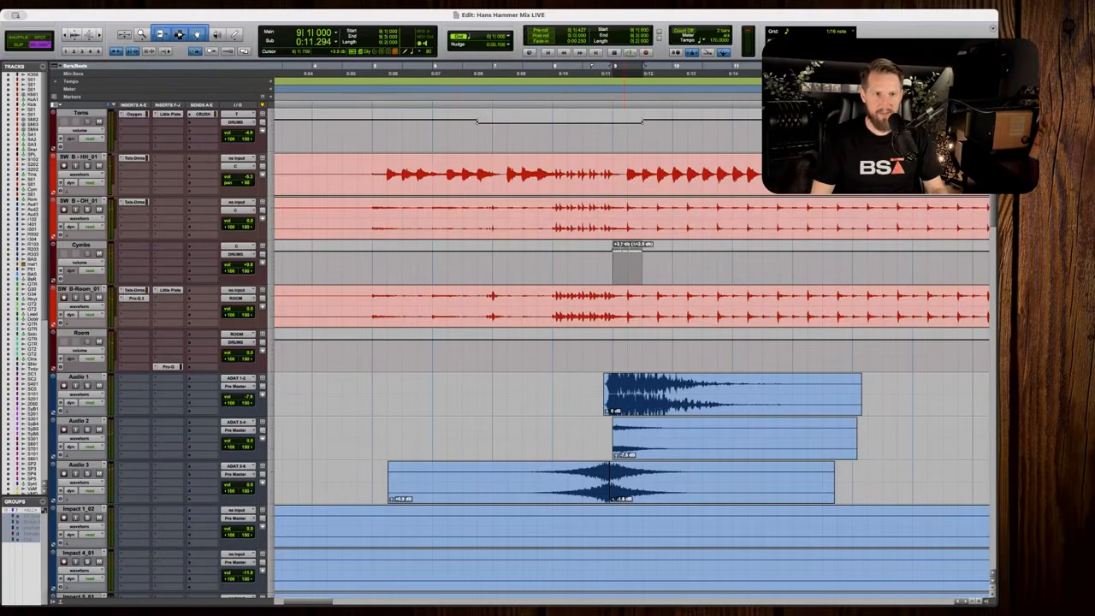
key(space)
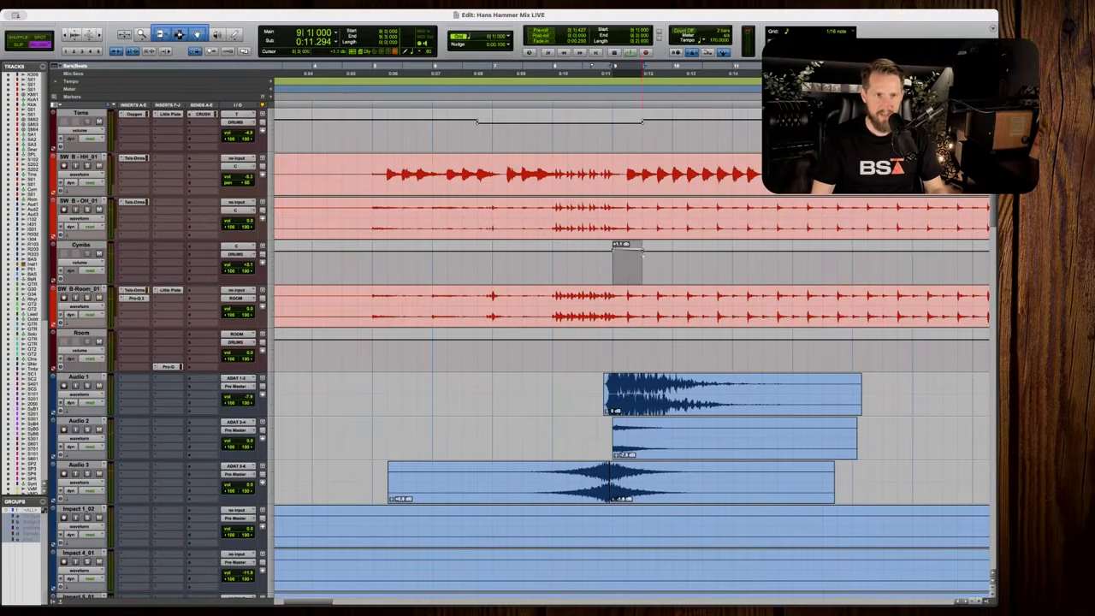
click(597, 267)
key(space)
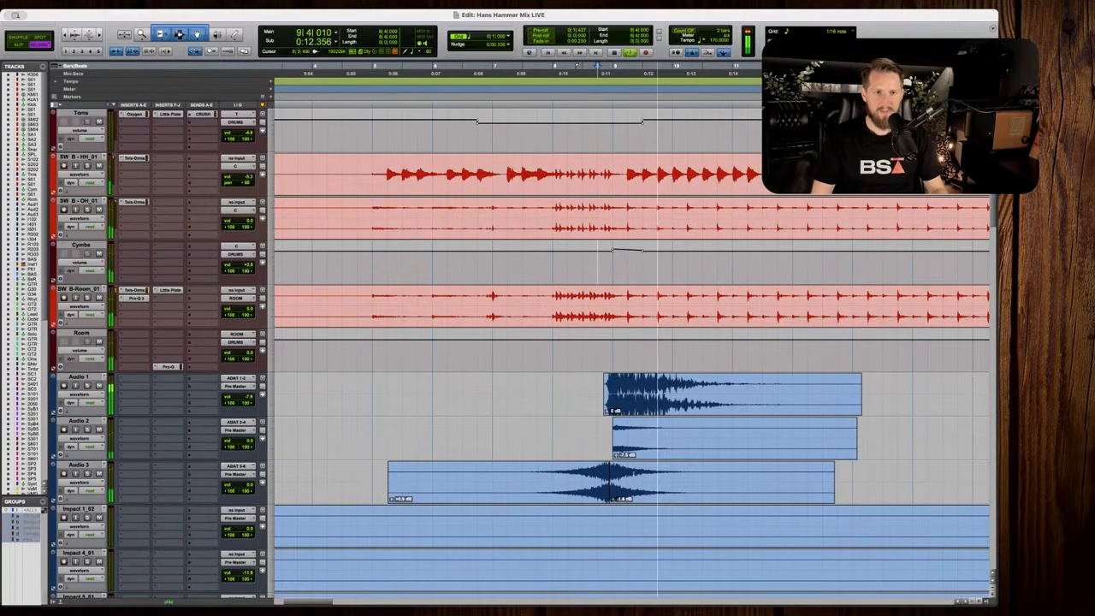
key(space)
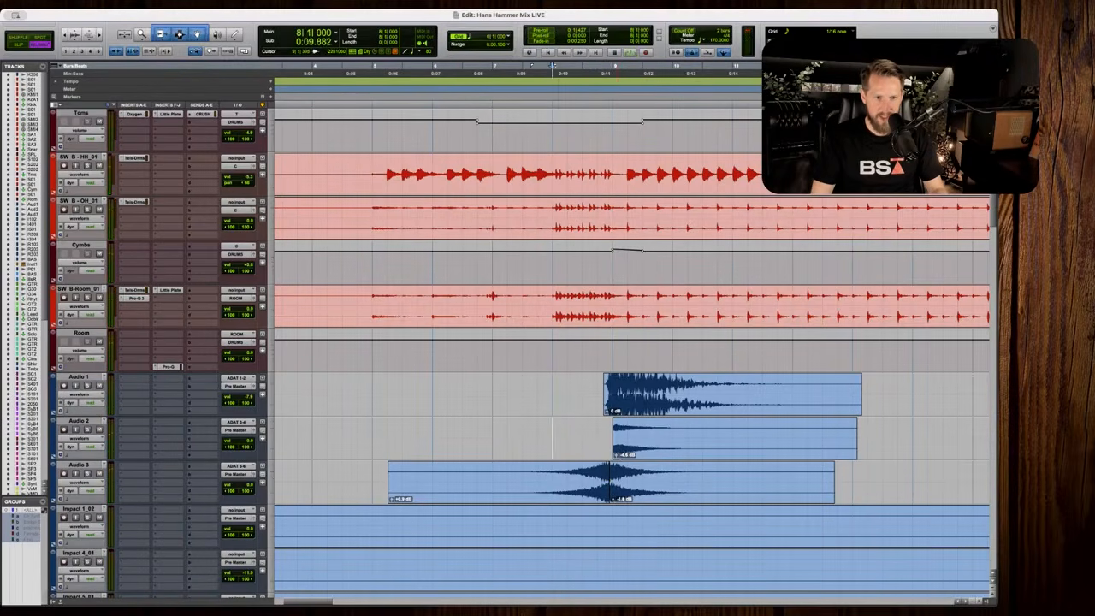
Play the bar 9 entrance and adjust the clip gain of the Audio 2 impact clip there.
key(space)
click(617, 455)
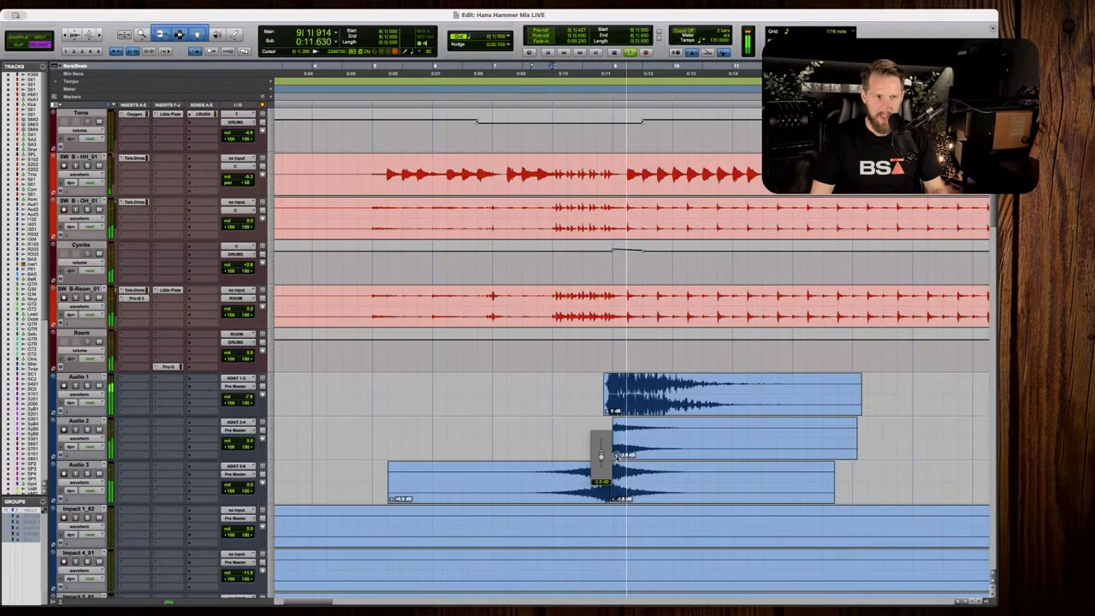
click(582, 436)
Audition the cymbal level from the intro into the verse, up to the crash around bar 16.
key(r)
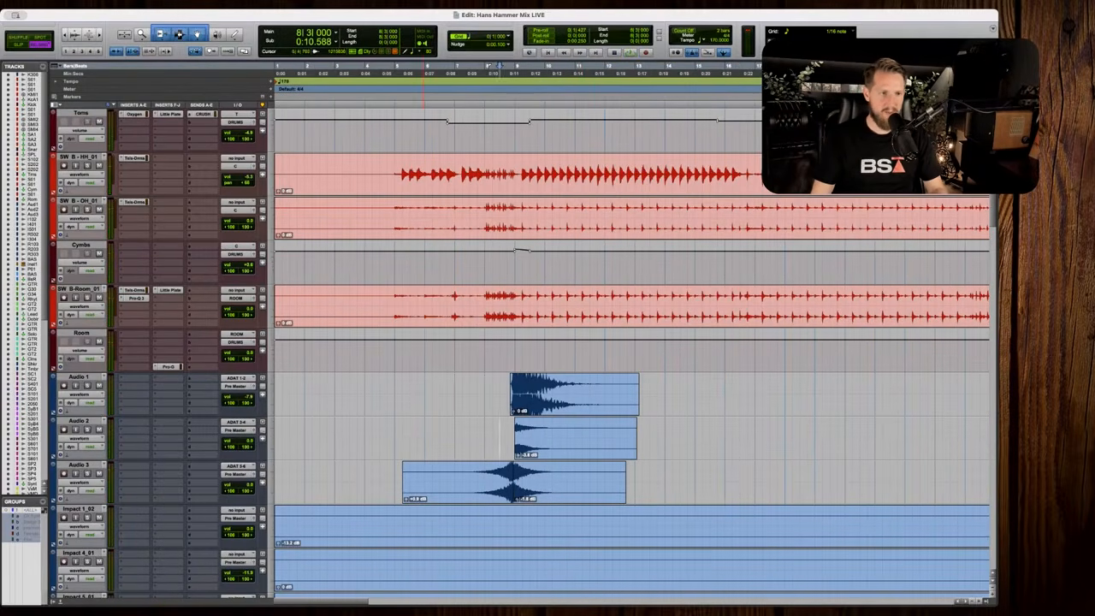
key(space)
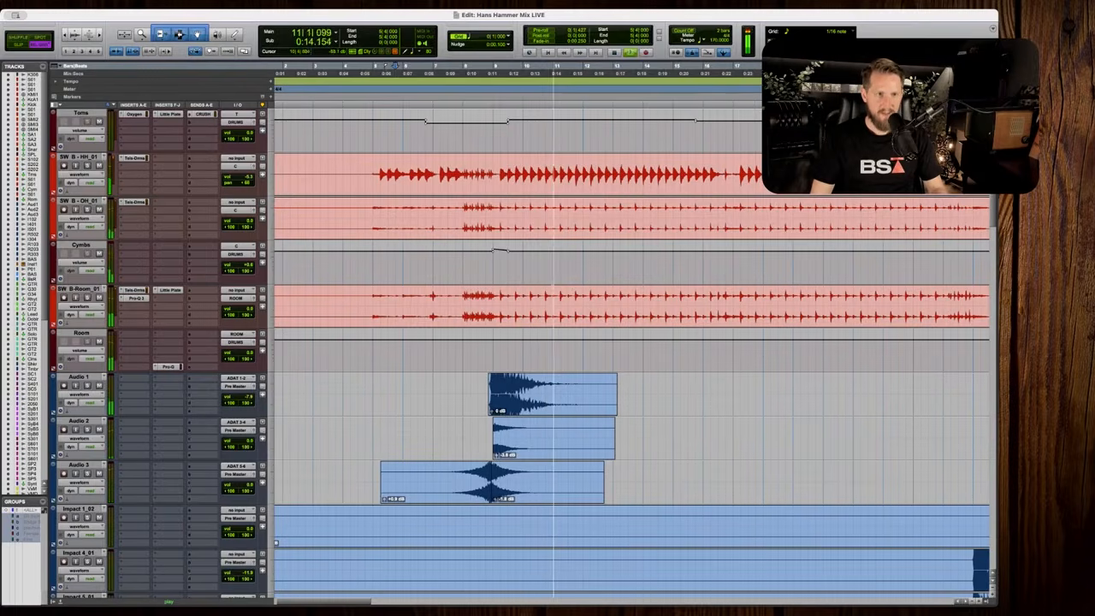
key(space)
drag(516, 263, 643, 262)
scroll(642, 263, right, 3)
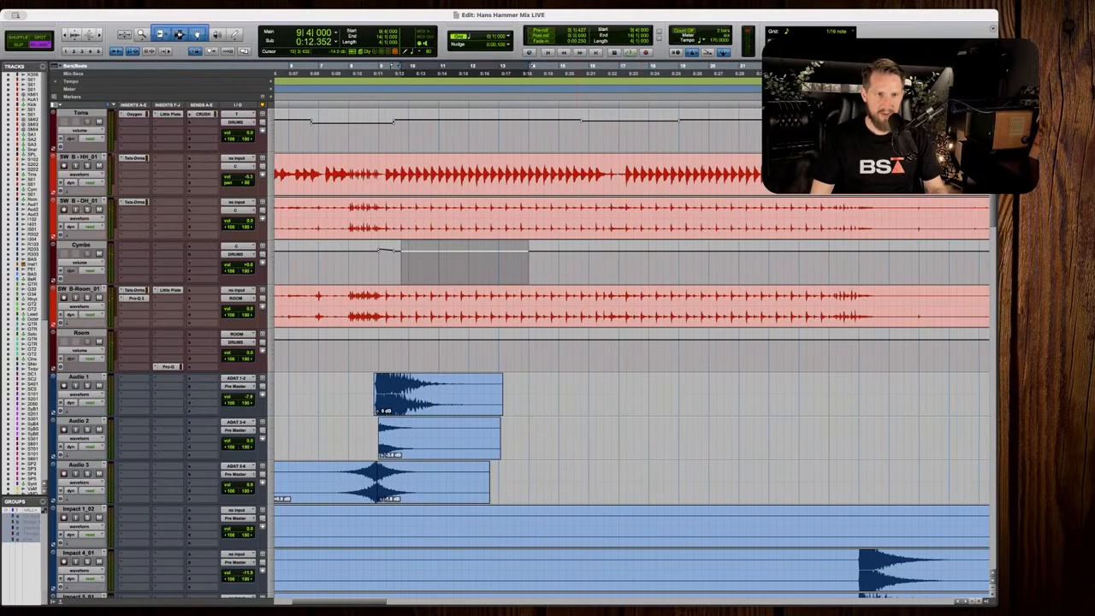
click(580, 262)
key(space)
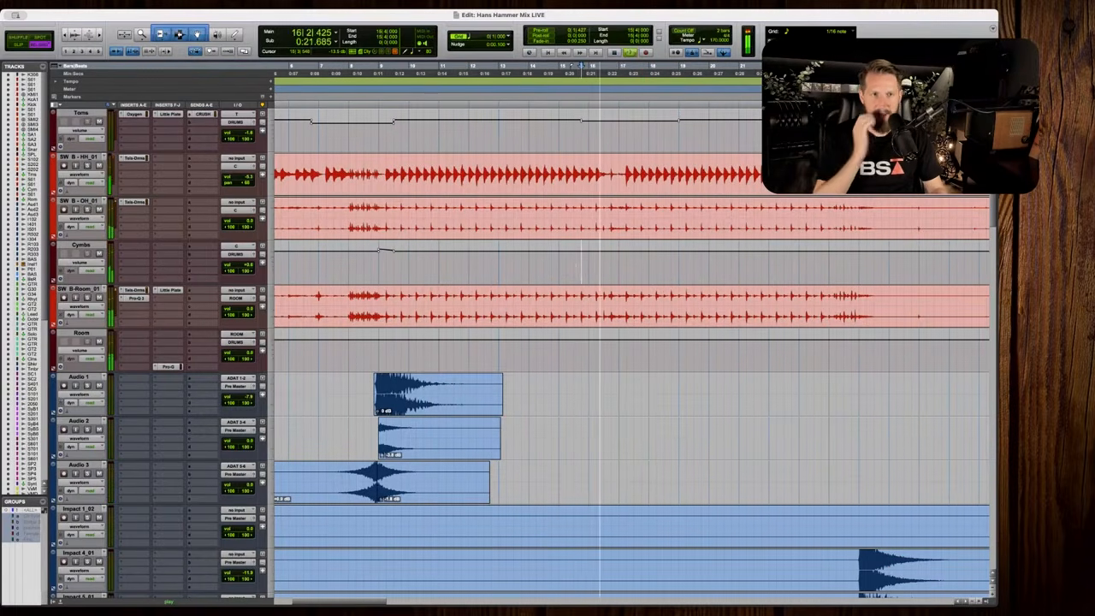
key(space)
Raise the Cymbs volume automation at the crash from bar 16 beat 4 to bar 17 beat 3 and play it.
click(610, 264)
key(t)
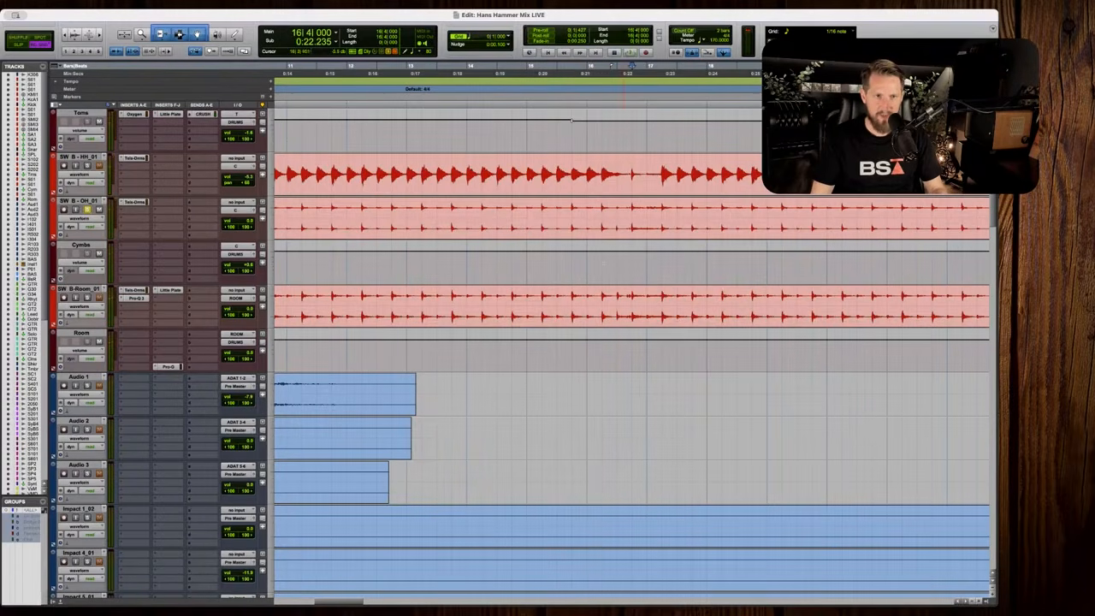
key(space)
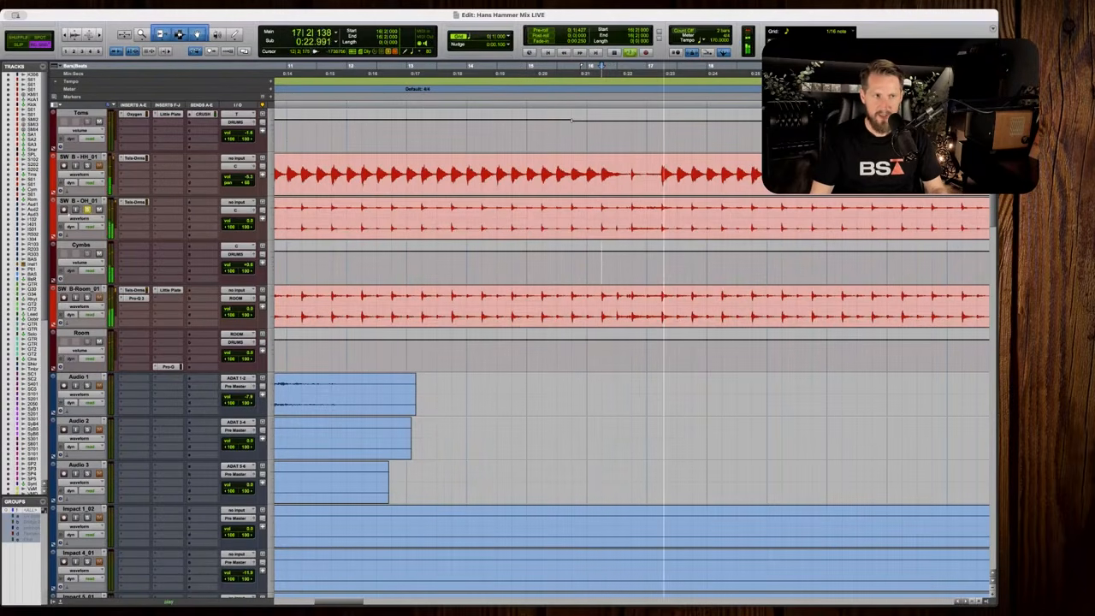
key(space)
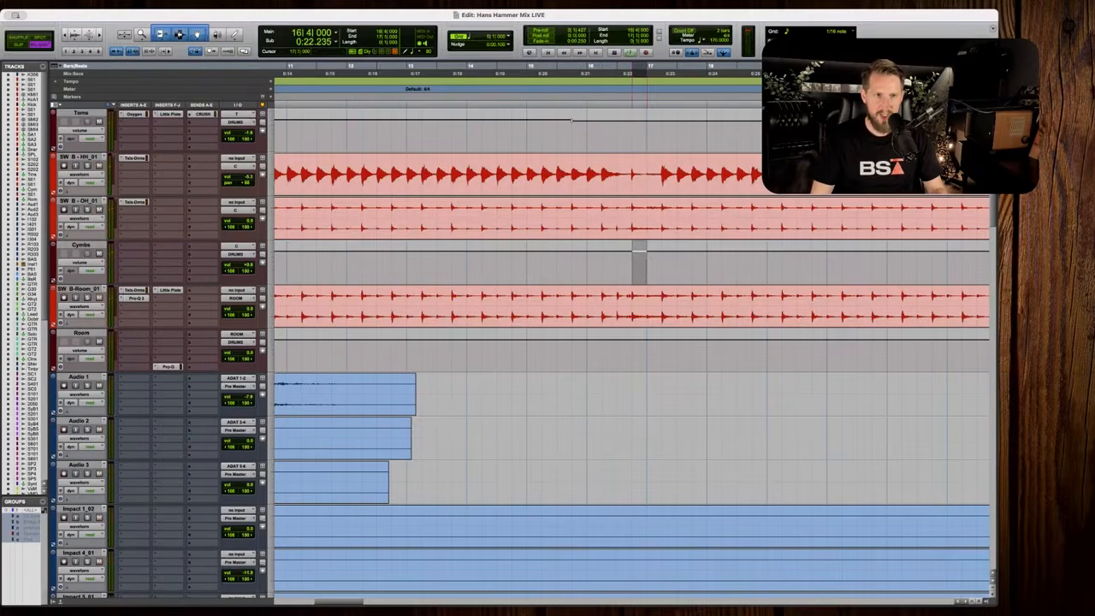
drag(647, 262, 678, 264)
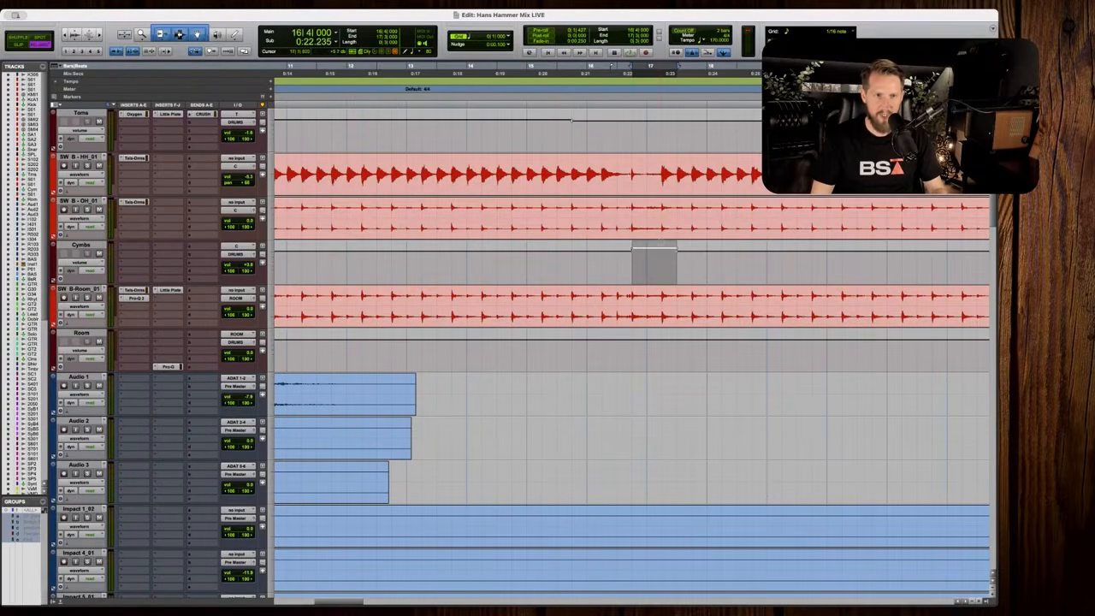
click(601, 265)
key(space)
Lower the tail of the raised Cymbs automation between bar 17 beats 2 and 3, and play it back.
drag(676, 248, 673, 256)
key(space)
key(space)
key(space)
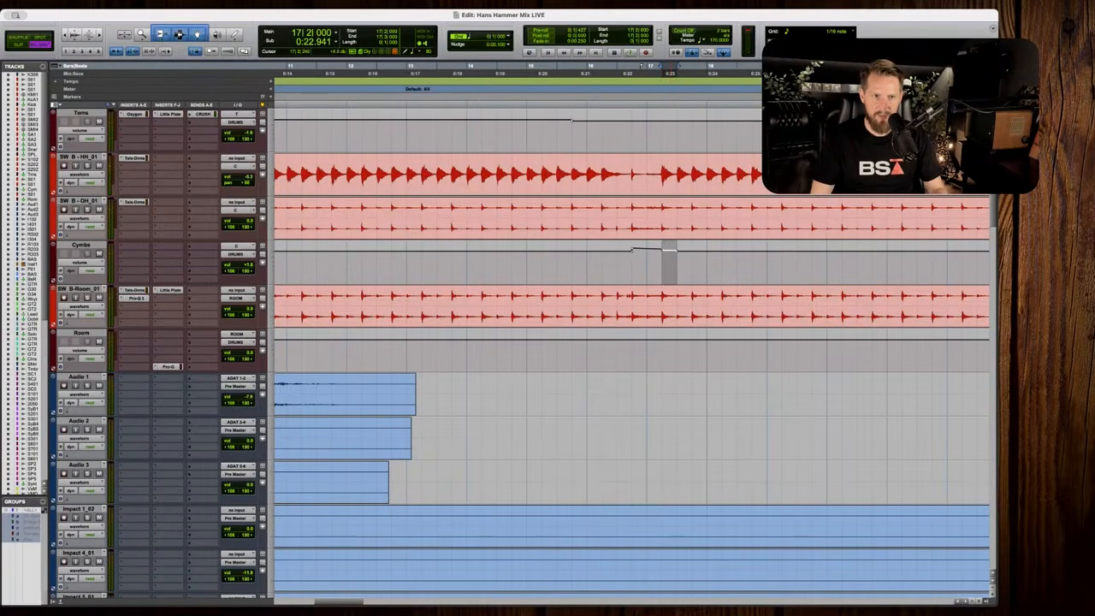
Raise the Cymbs volume further from bar 16 beat 4 to bar 17 beat 2 and audition the transition.
drag(634, 260, 673, 263)
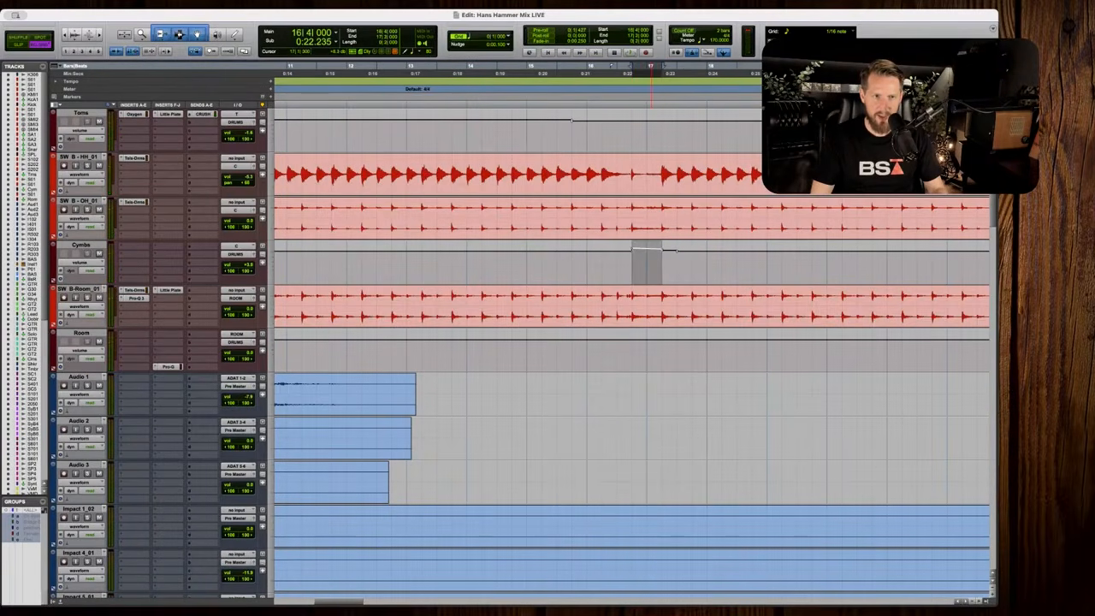
click(542, 263)
key(space)
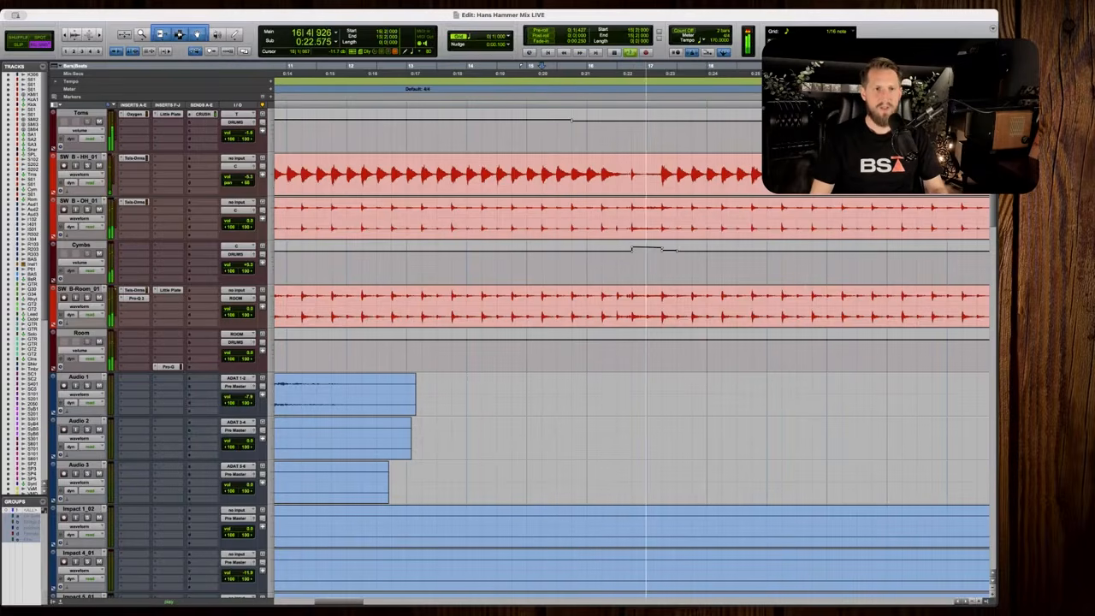
key(space)
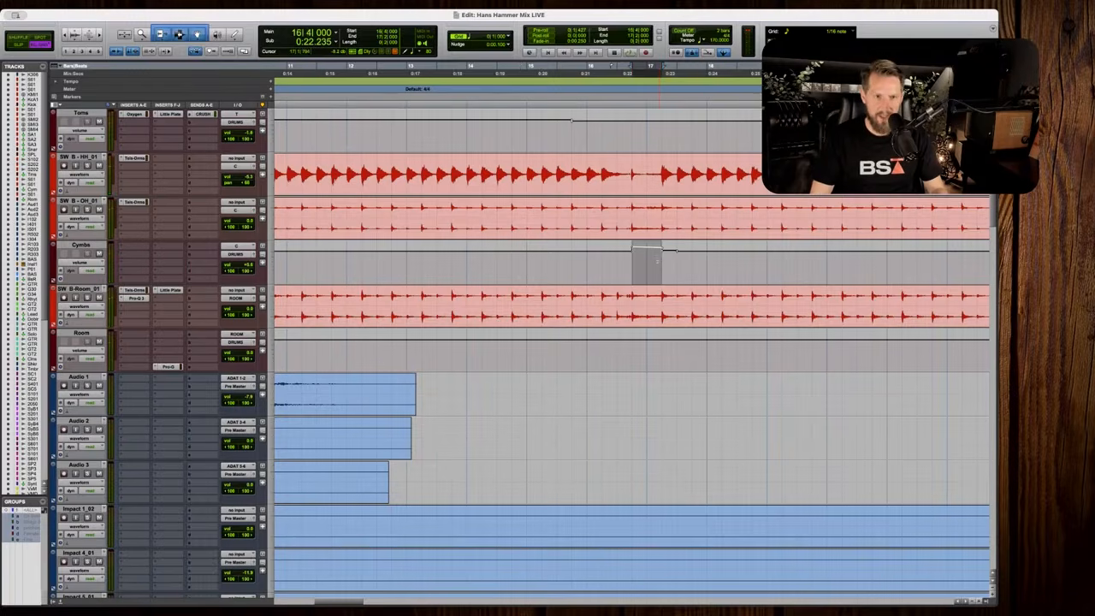
drag(663, 259, 673, 259)
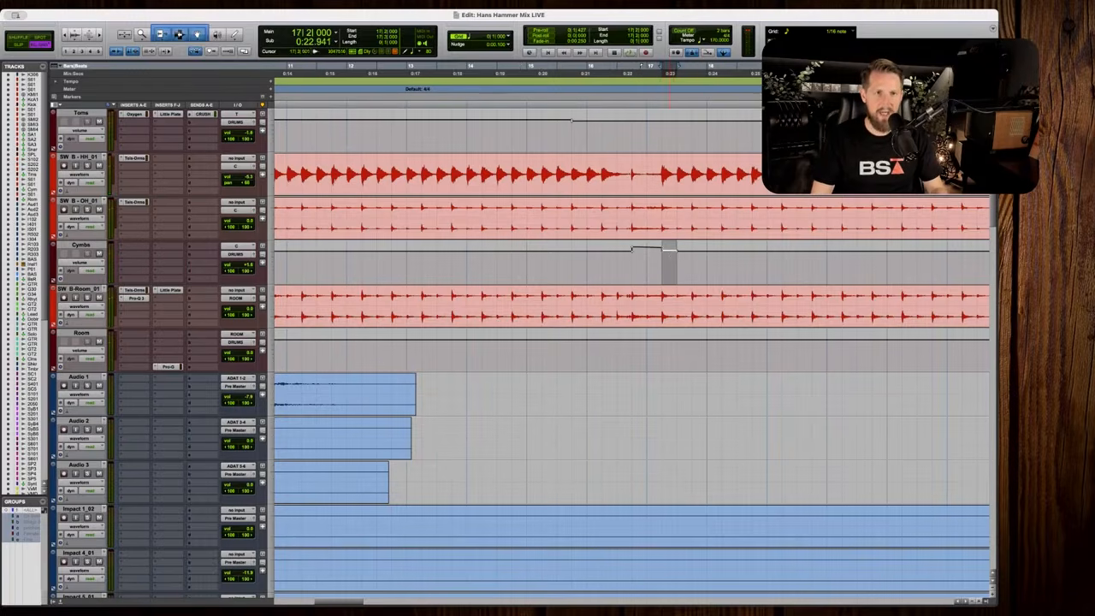
Raise the Cymbs volume automation from bar 25 beat 1 to bar 27 beat 4 and play the lead-in.
key(r)
key(space)
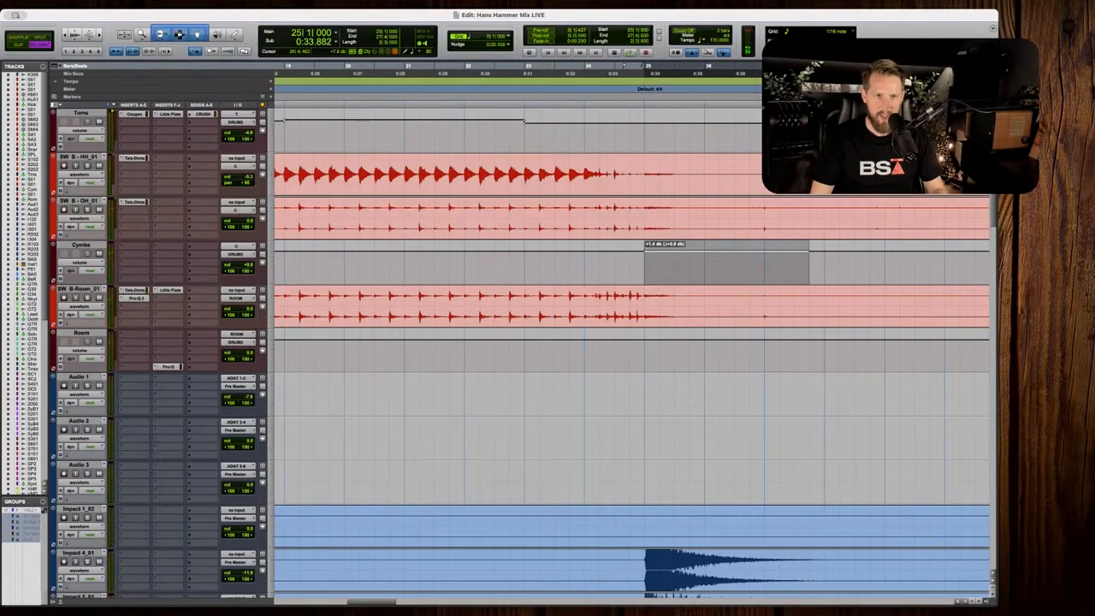
drag(757, 250, 756, 248)
click(568, 267)
key(space)
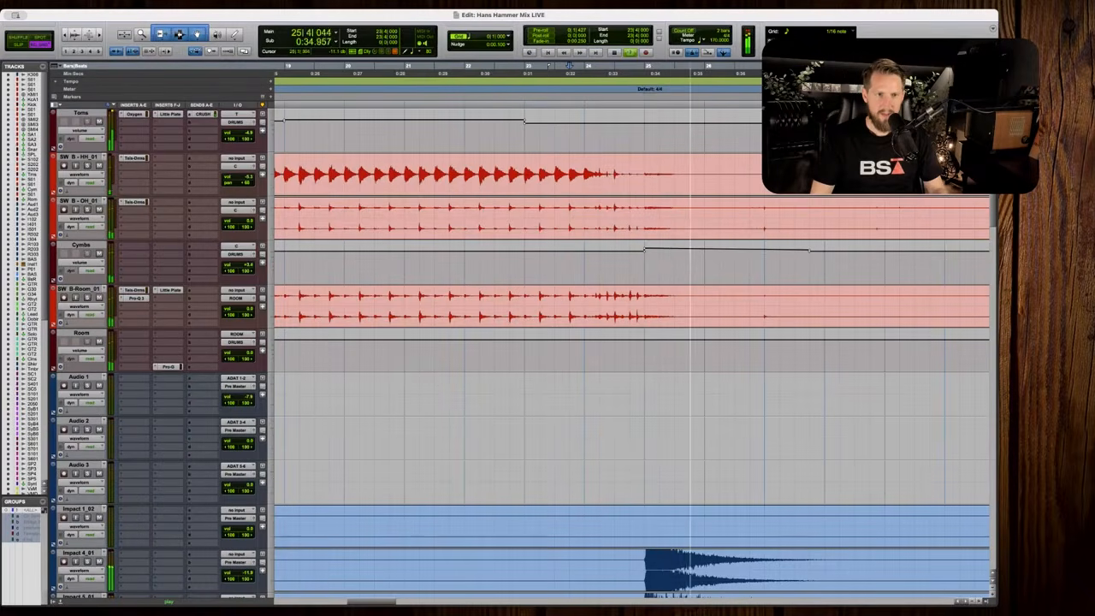
Boost the bar 25 crash further on the Cymbs track, tapering towards bar 27, and audition it from bar 23.
drag(774, 255, 643, 265)
click(554, 66)
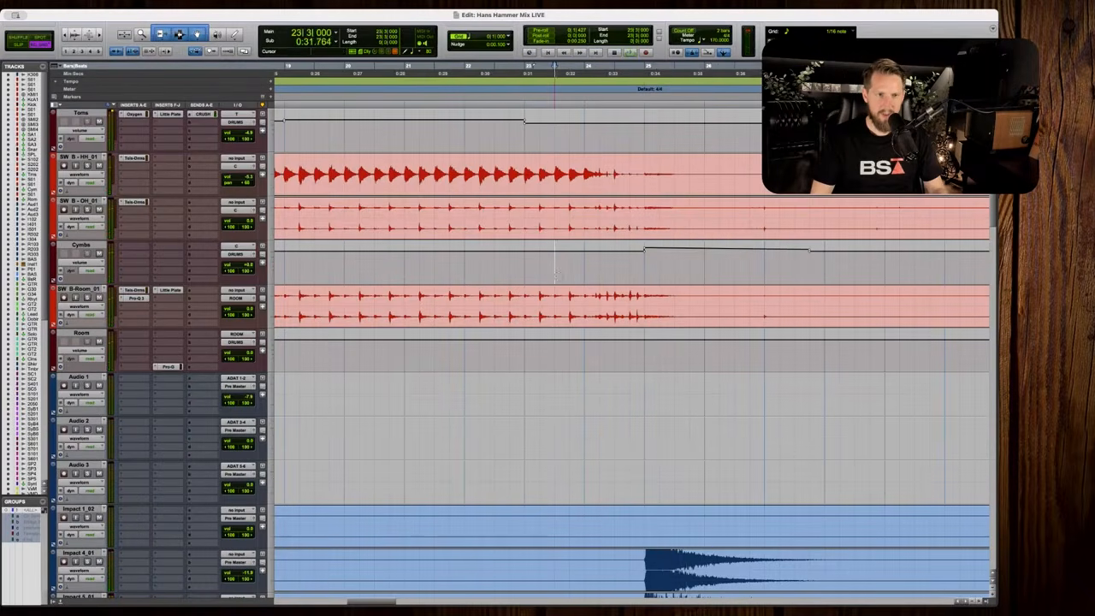
key(space)
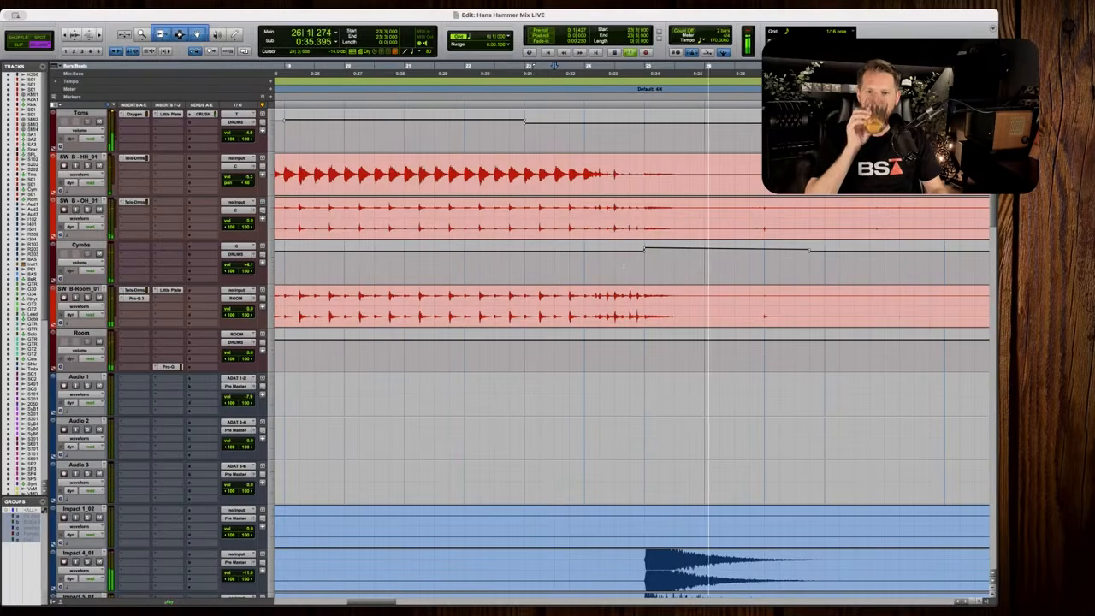
key(r)
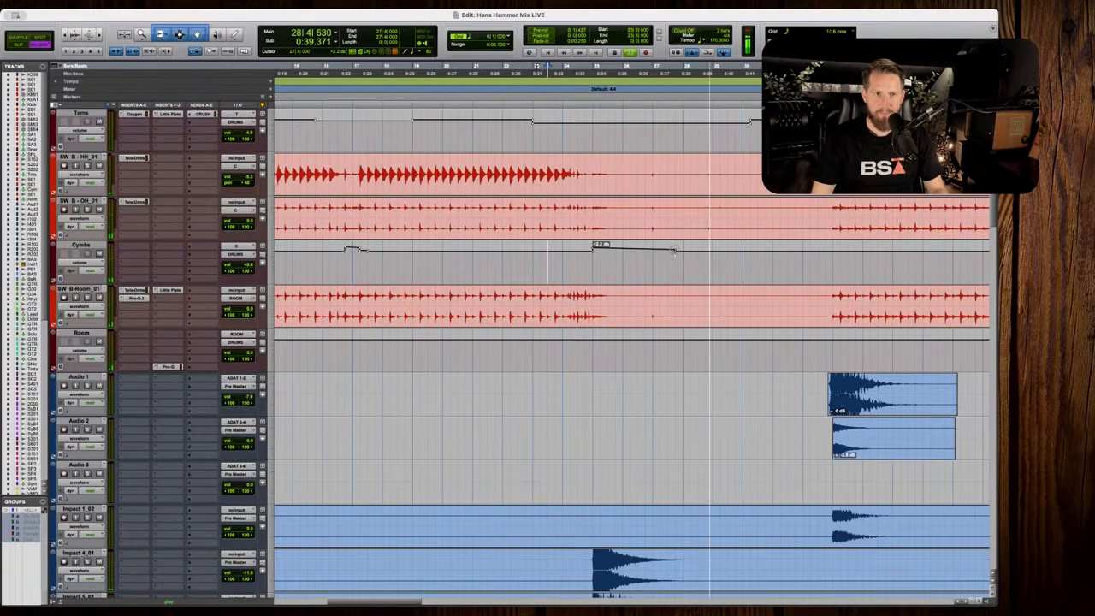
key(space)
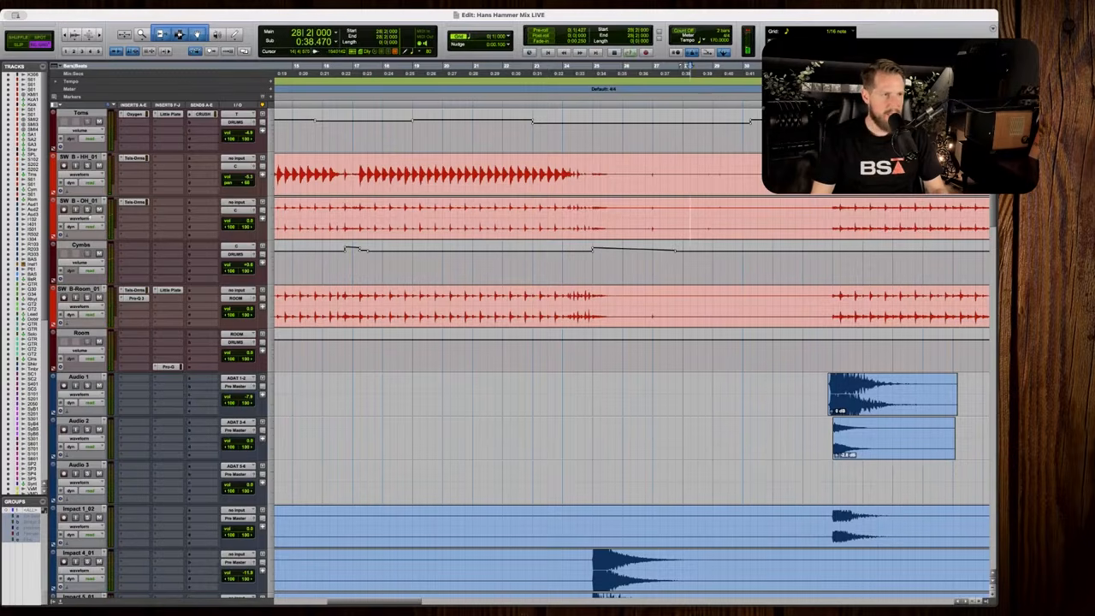
Enlarge the waveforms and raise the Cymbs volume automation from bar 28 beat 3 into bar 31, checking it in playback.
key(super+alt+bracketright)
key(super+alt+bracketright)
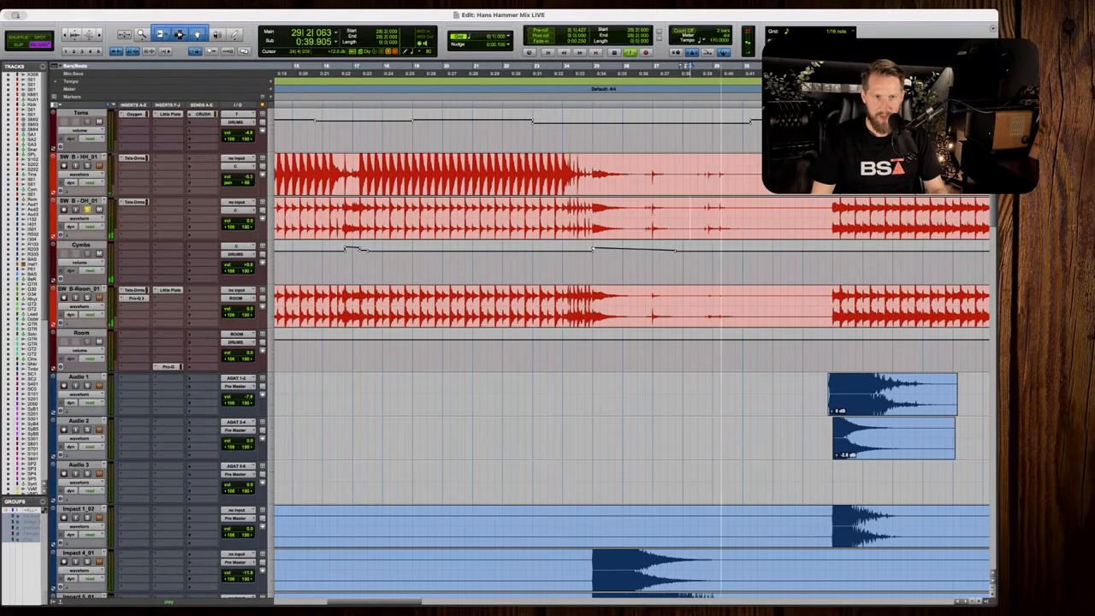
key(space)
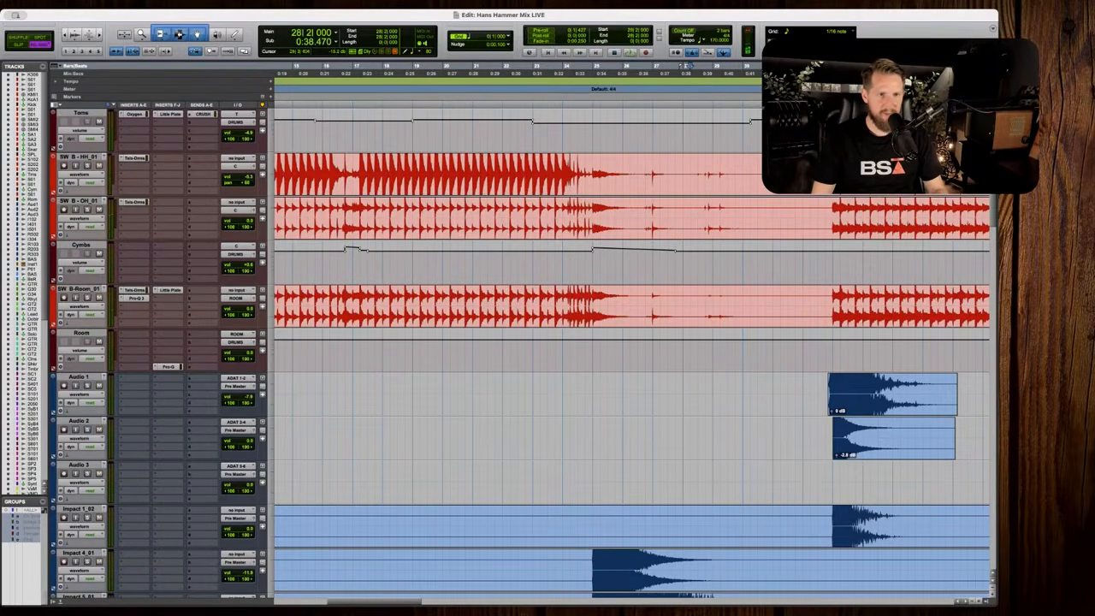
drag(696, 265, 780, 265)
key(space)
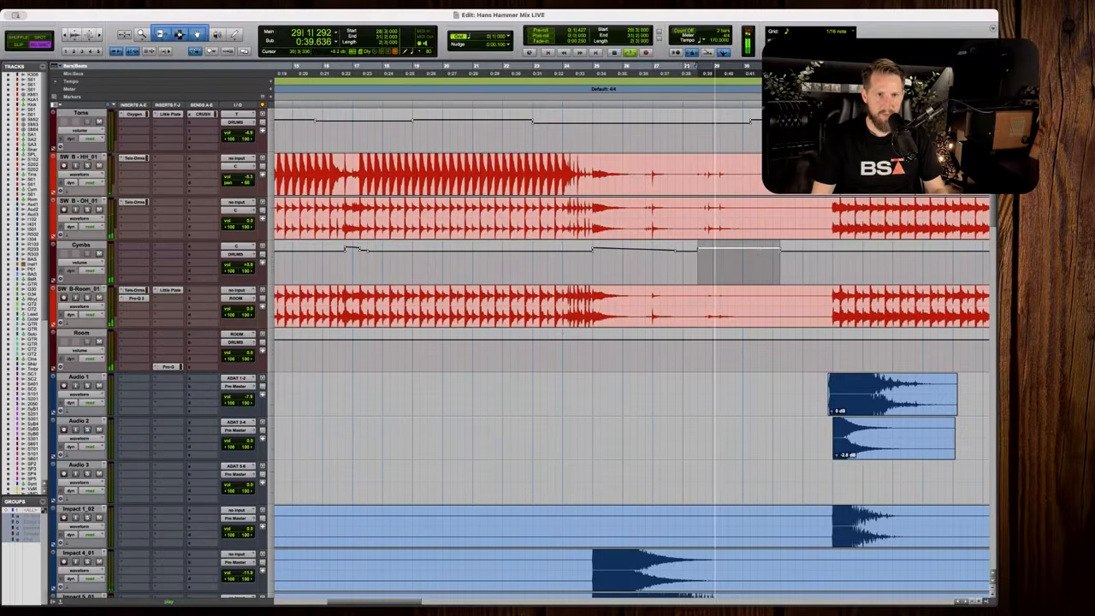
Raise the Cymbs volume automation from bar 26 beat 3 to bar 27 beat 4 and play the section.
click(630, 270)
key(t)
key(space)
scroll(631, 270, right, 1)
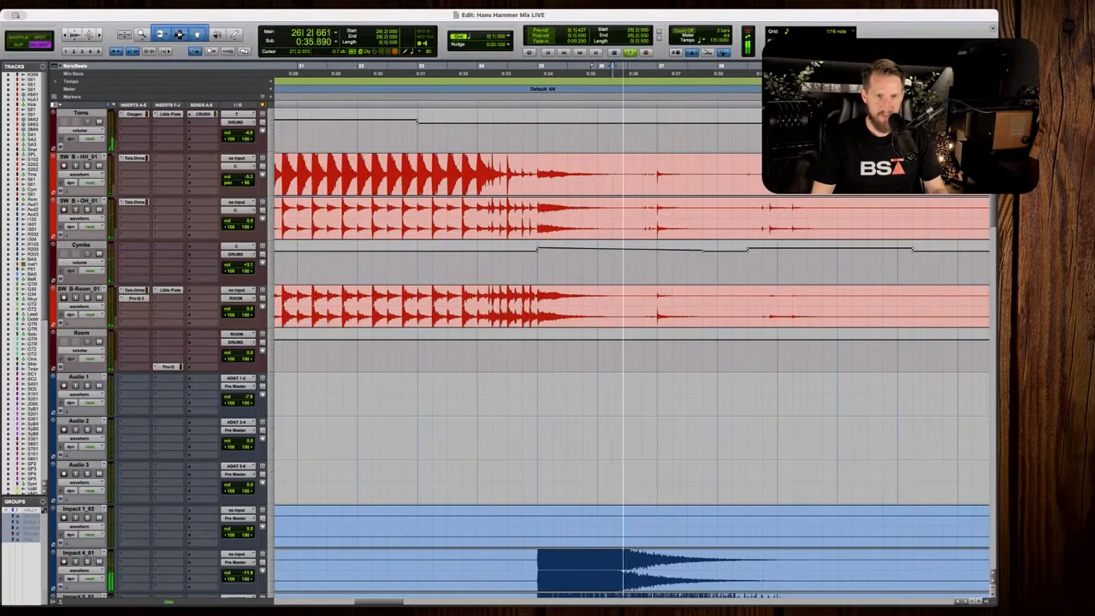
drag(626, 265, 701, 265)
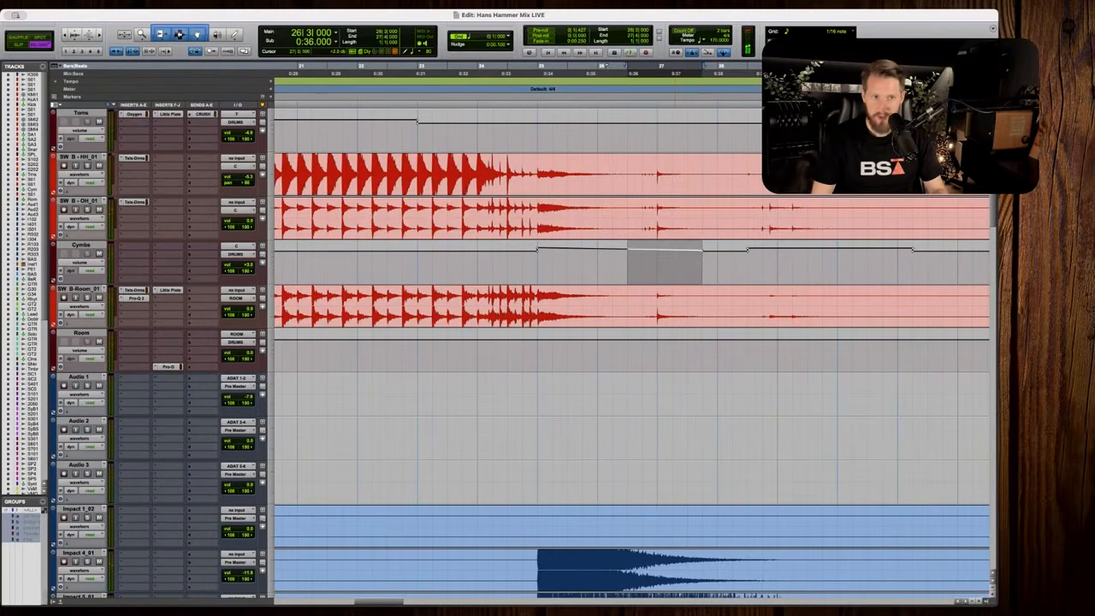
key(space)
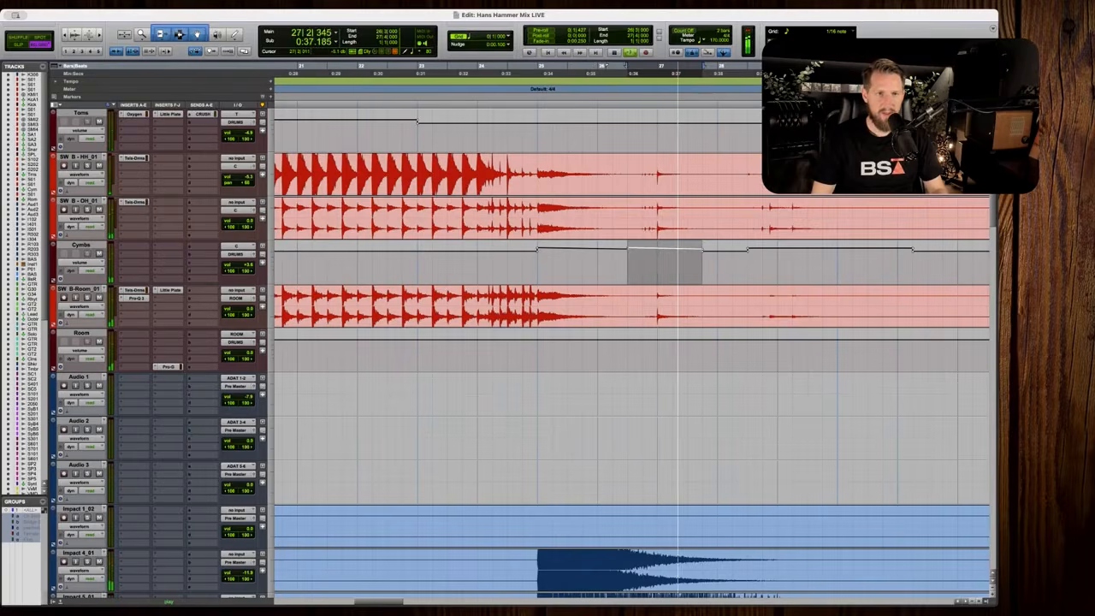
Raise the remaining Cymbs volume dip between bar 27 beat 4 and bar 28 beat 3, and play back from bar 25 beat 4.
scroll(677, 254, right, 1)
click(708, 265)
drag(708, 251, 708, 248)
key(space)
click(556, 265)
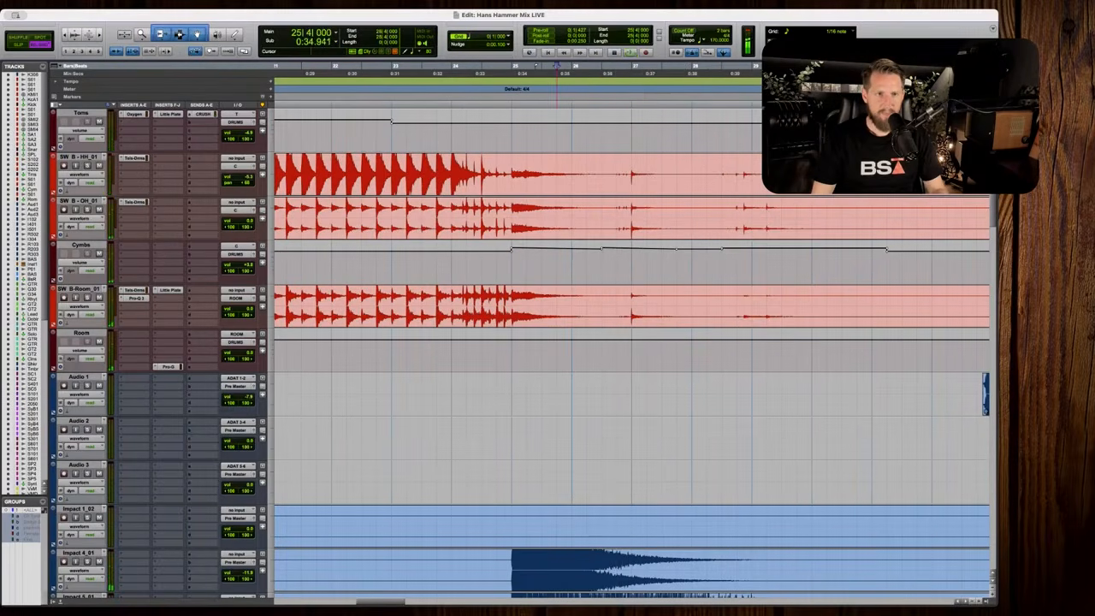
key(space)
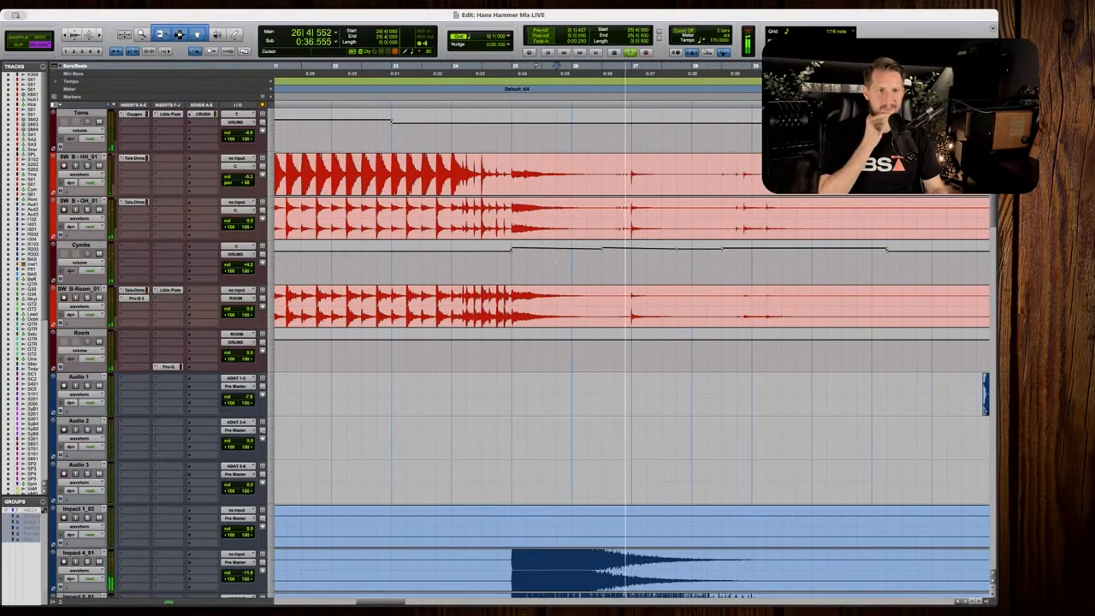
Listen to the cymbals through bars 28 to 33, including the transition into bar 33.
key(r)
click(688, 263)
key(t)
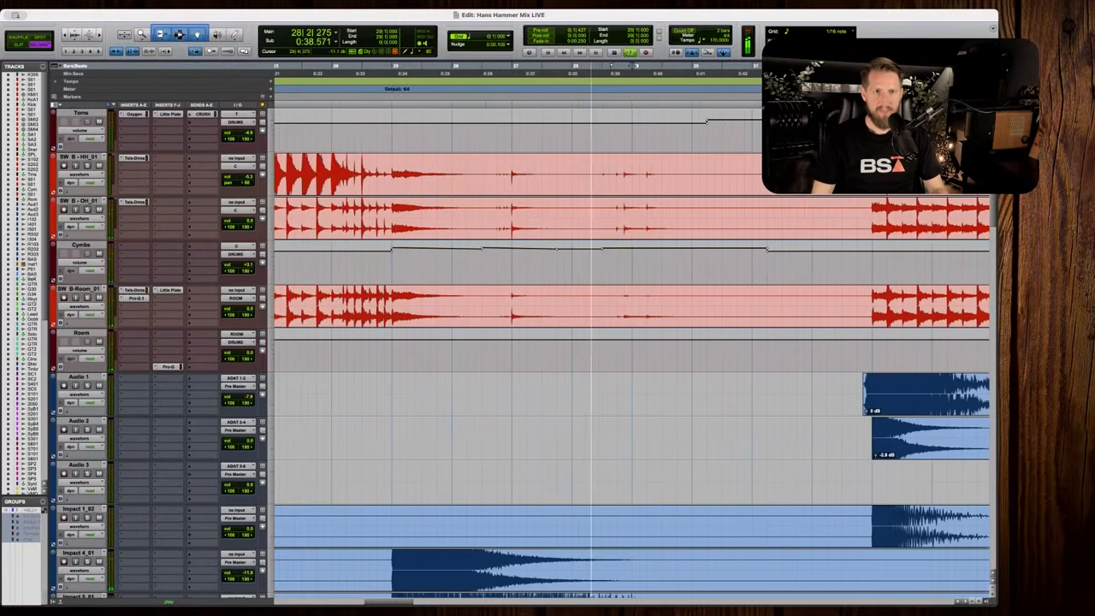
scroll(675, 263, right, 2)
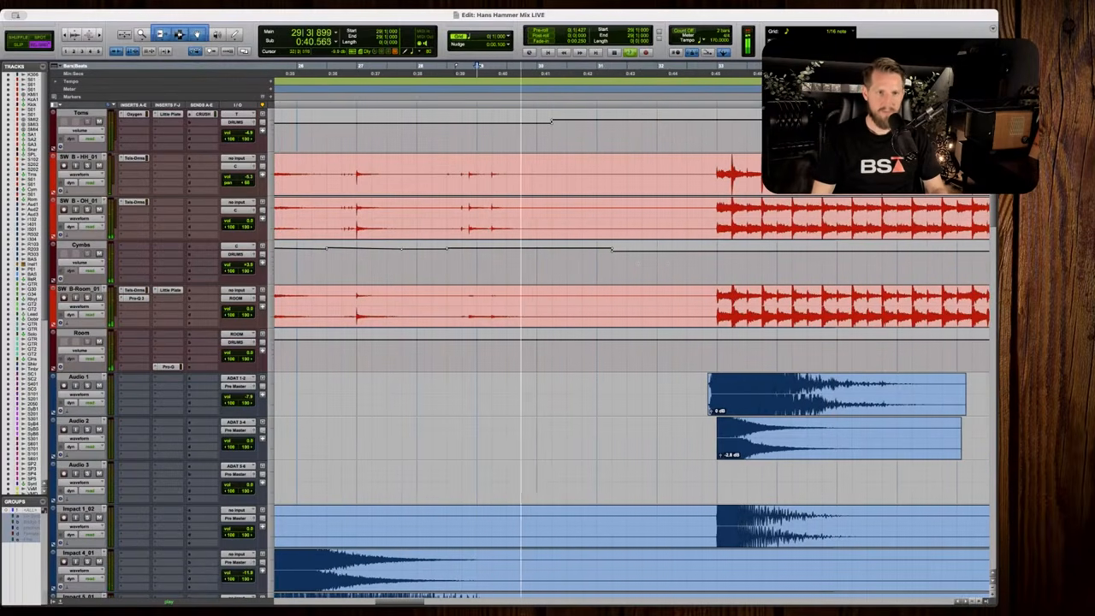
click(643, 261)
key(space)
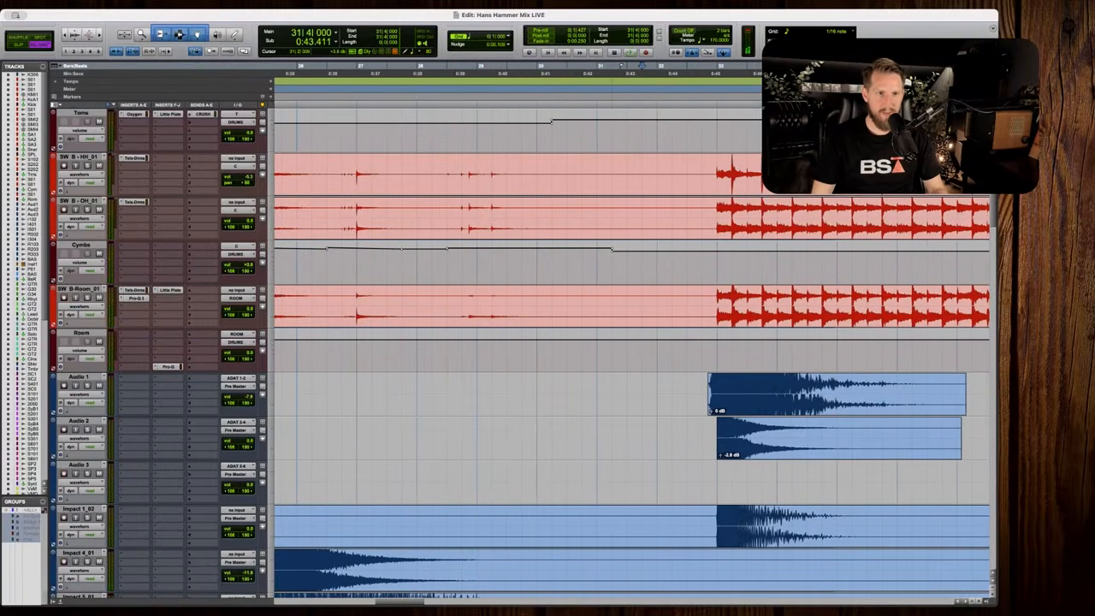
key(r)
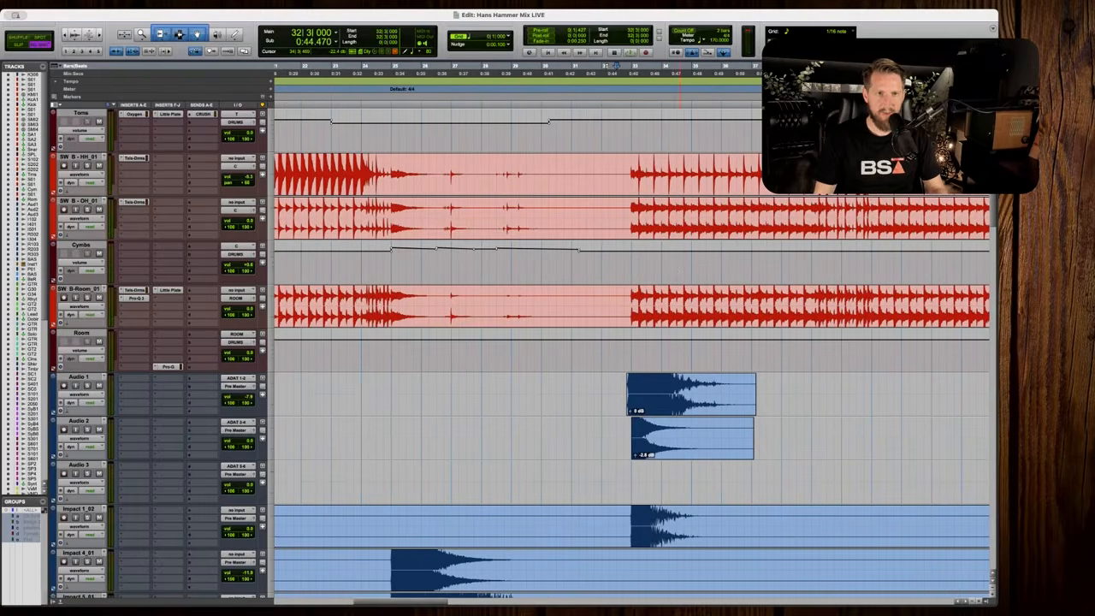
key(space)
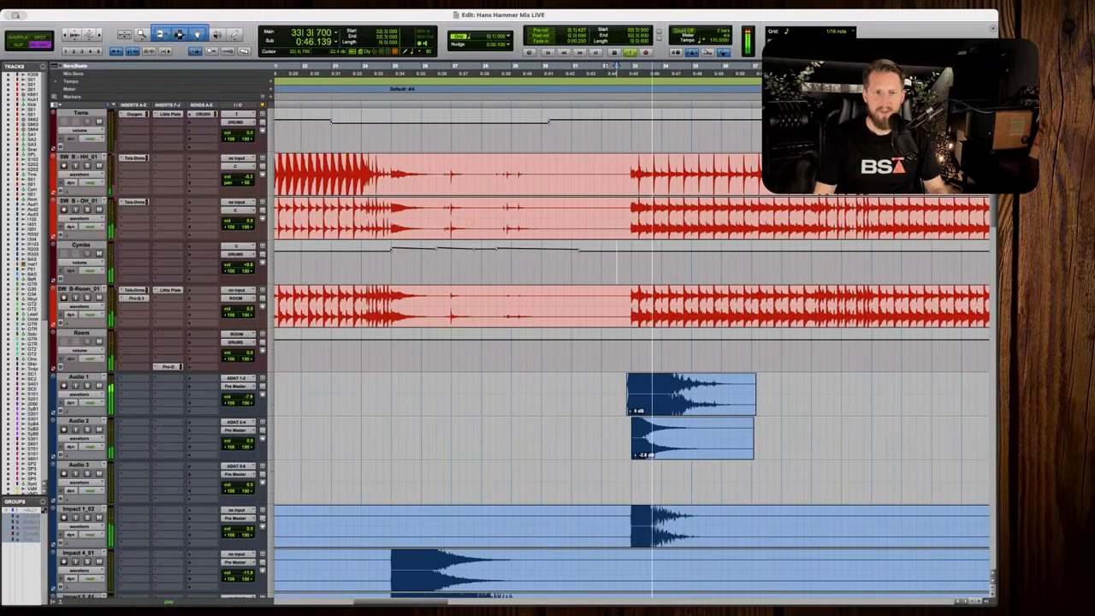
Raise the Cymbs volume automation to about +3.1 dB on bar 33 beats 1 and 2, and audition it from bar 32 beat 4.
key(space)
drag(631, 264, 646, 263)
key(t)
key(t)
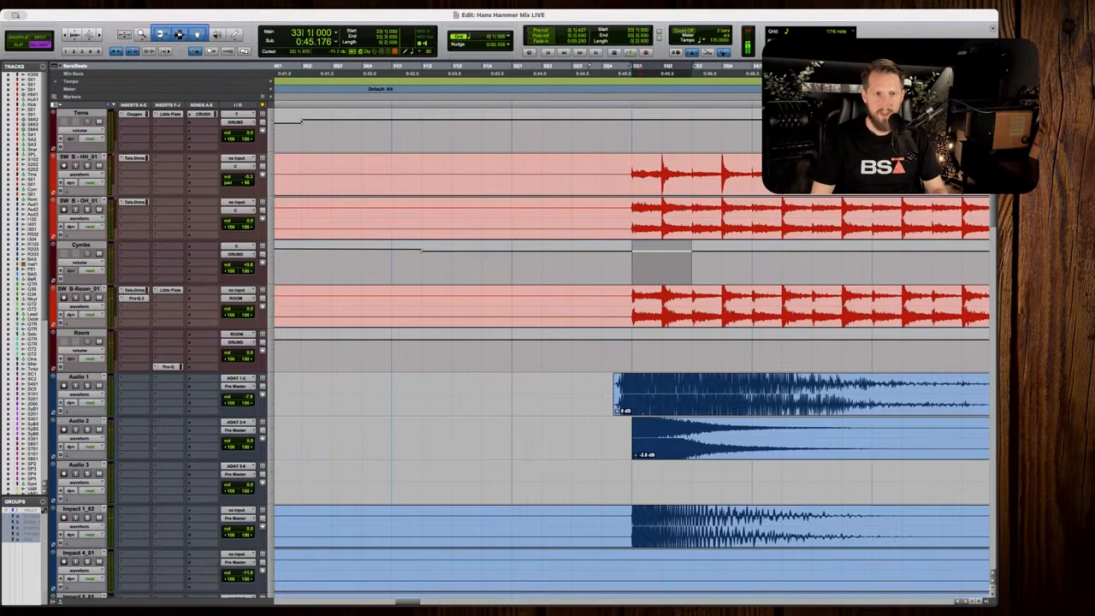
drag(782, 429, 601, 429)
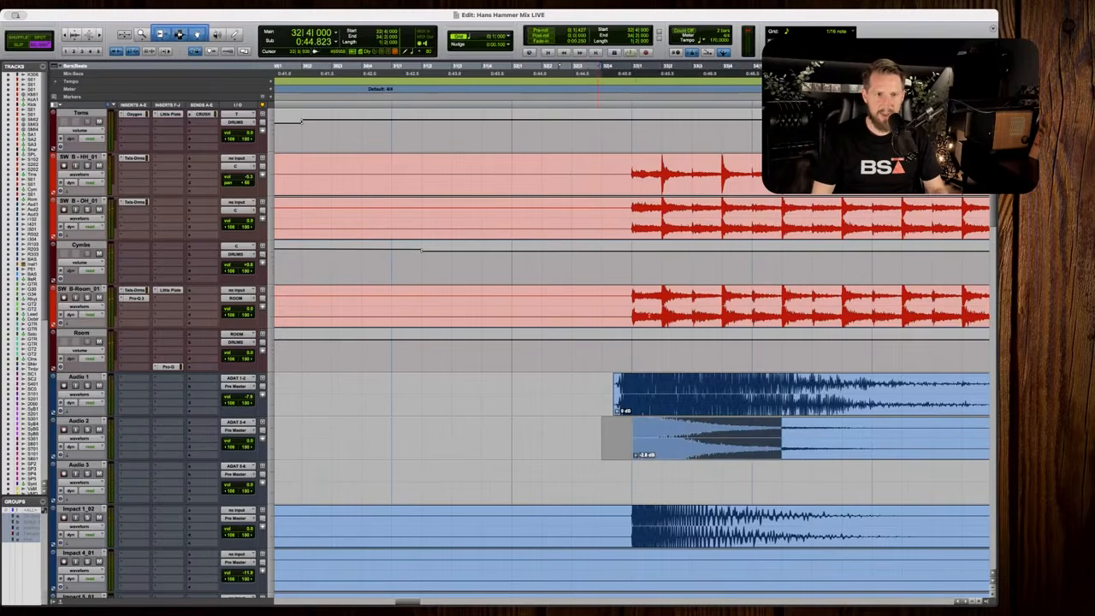
drag(631, 263, 682, 263)
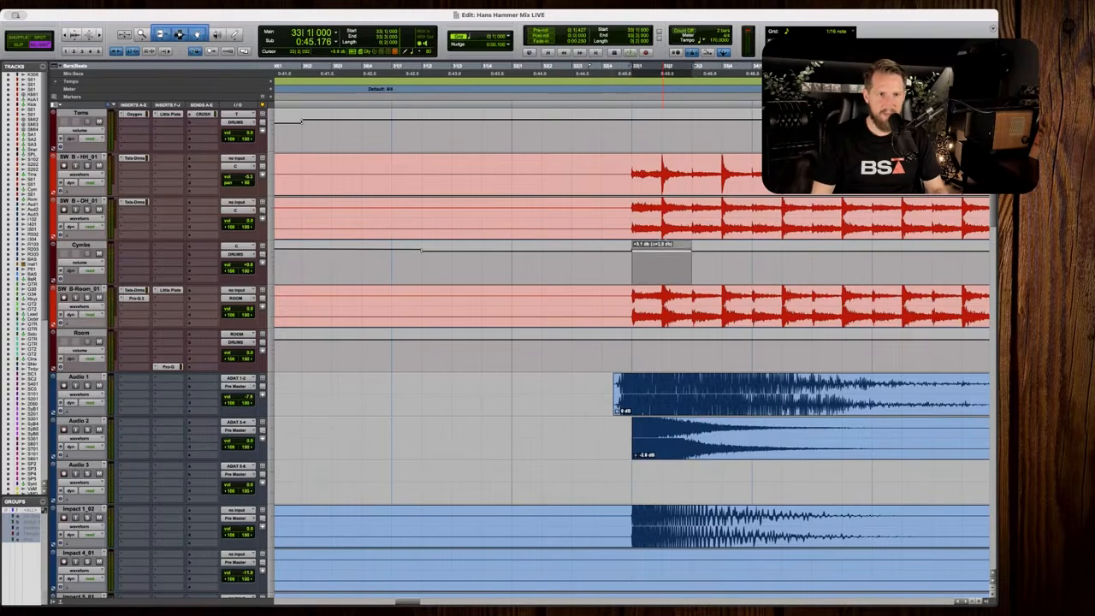
click(601, 263)
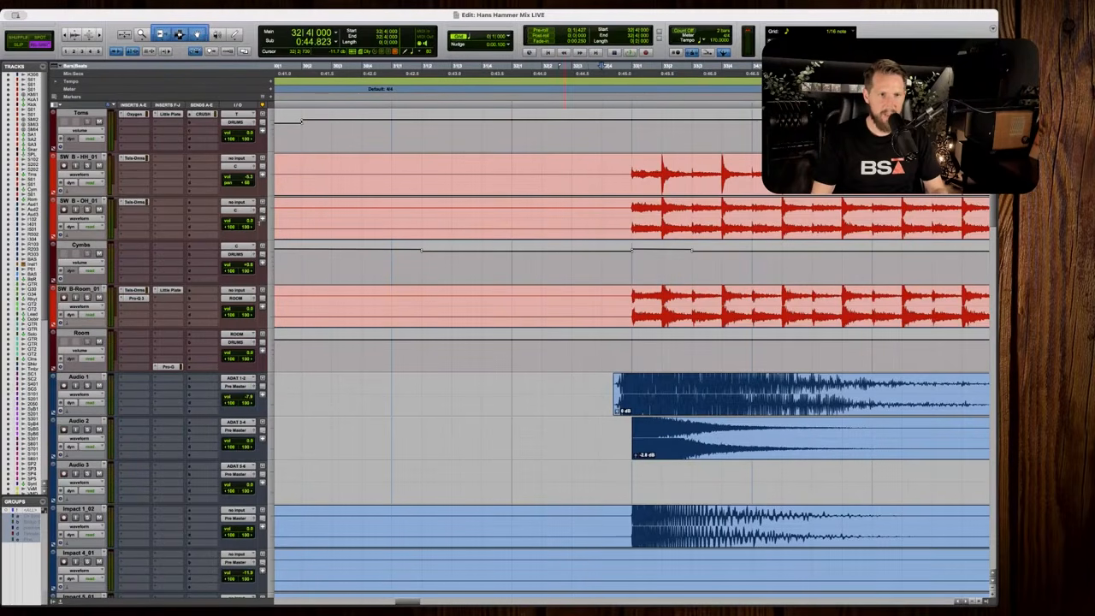
key(space)
key(r)
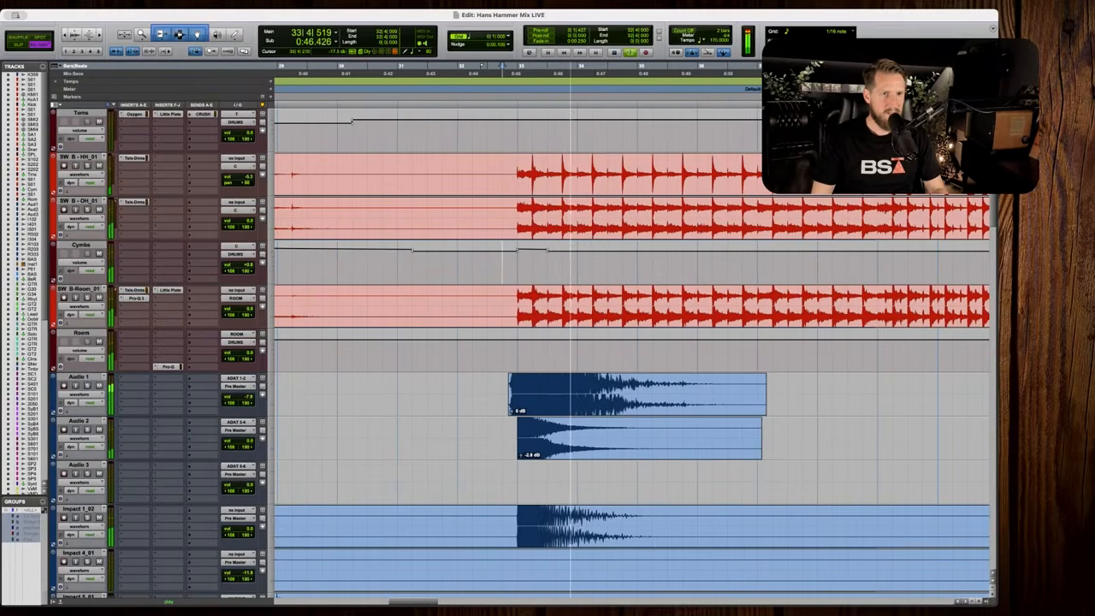
Raise the Cymbs volume slightly from bar 33 beat 4 to bar 39 beat 2, and play from bar 33 beat 4.
drag(548, 265, 892, 263)
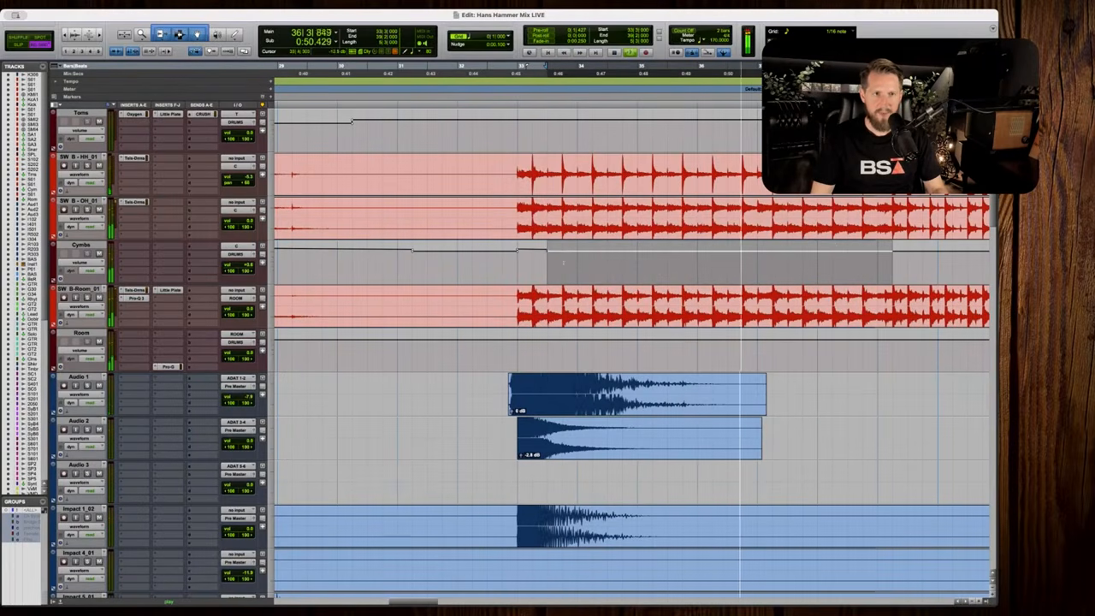
shift+click(563, 262)
drag(593, 246, 593, 244)
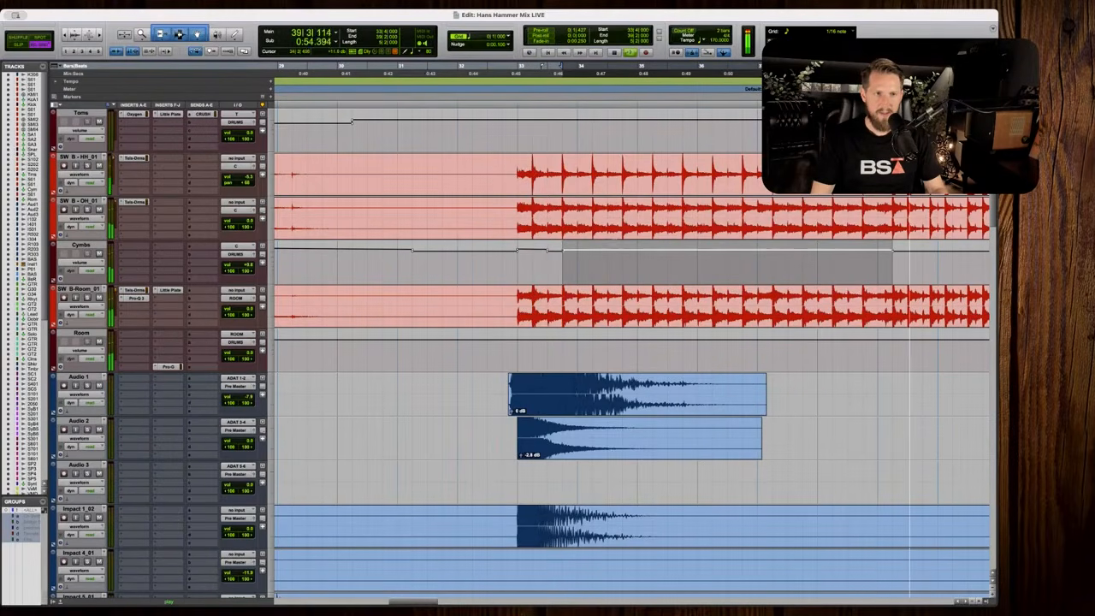
click(564, 266)
key(space)
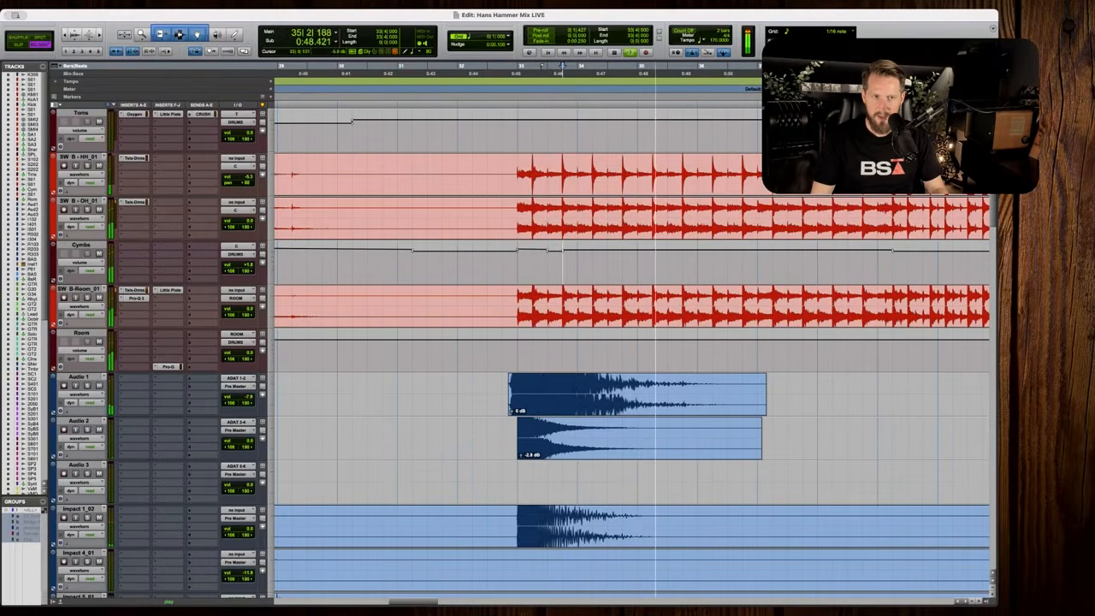
Boost the bar 37 crash on the Cymbs track, tapering down to beat 3, and play it back from bar 36.
drag(560, 234, 559, 235)
key(r)
key(space)
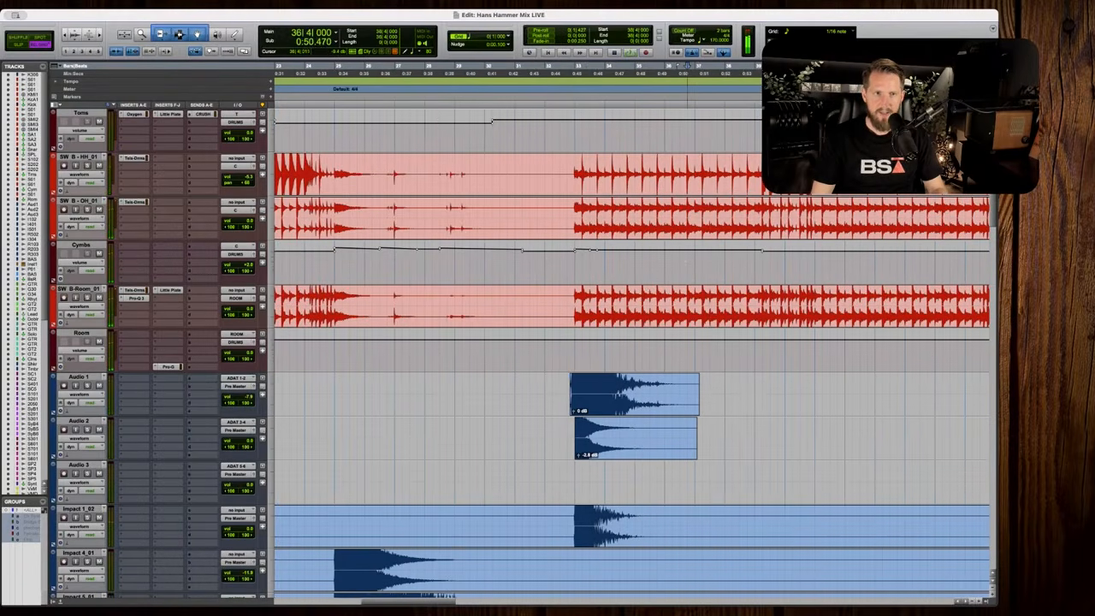
key(t)
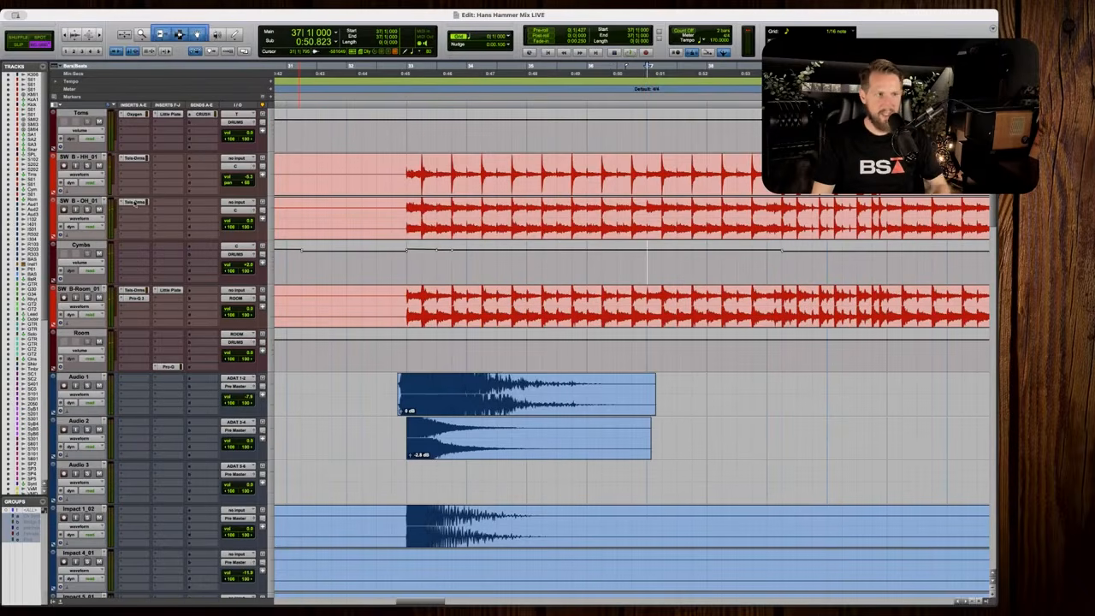
key(t)
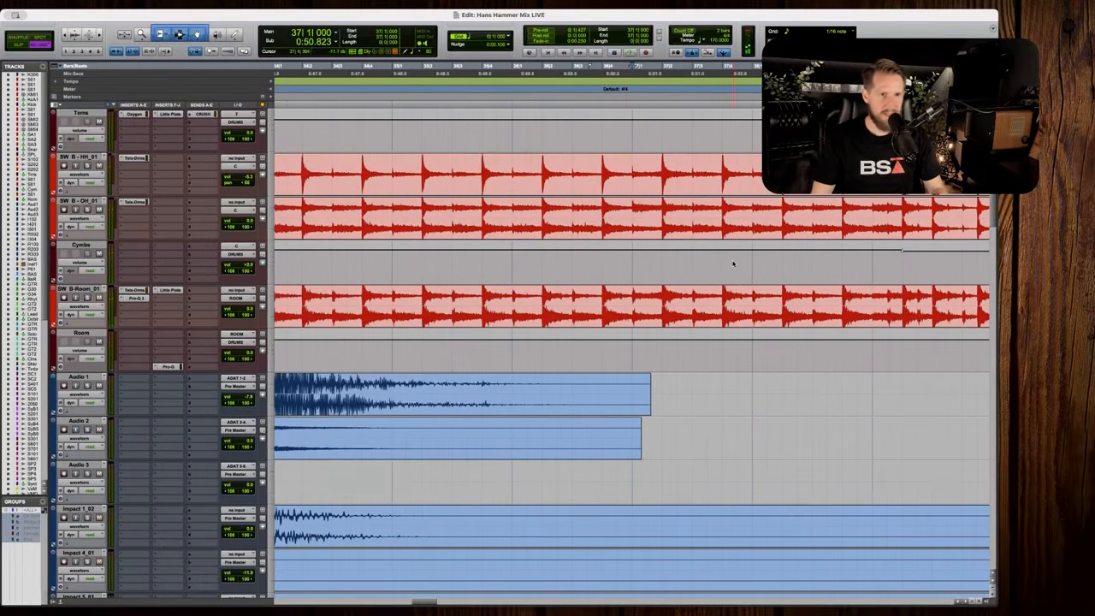
drag(627, 257, 692, 256)
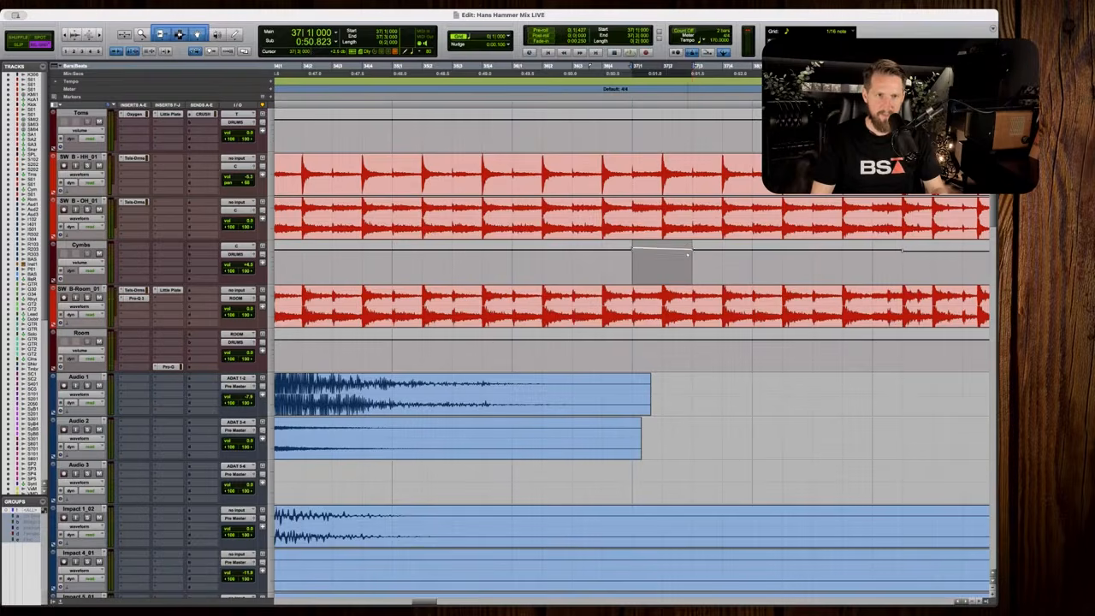
key(r)
click(571, 265)
key(r)
key(space)
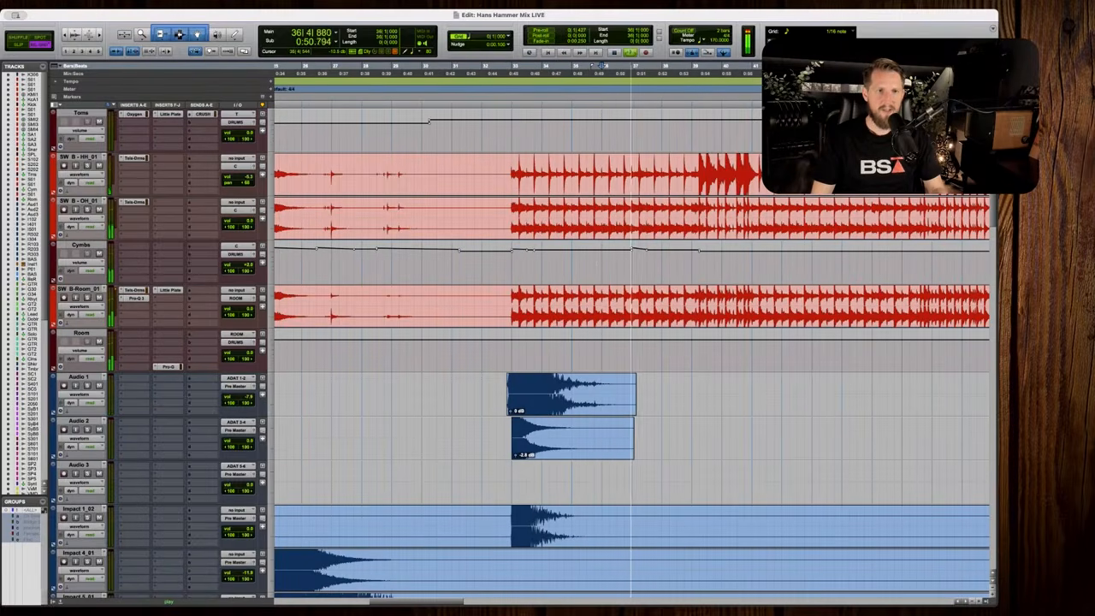
Copy the Cymbs volume automation from bar 33 to bar 39 beat 2 and paste it at bar 41.
drag(511, 264, 699, 264)
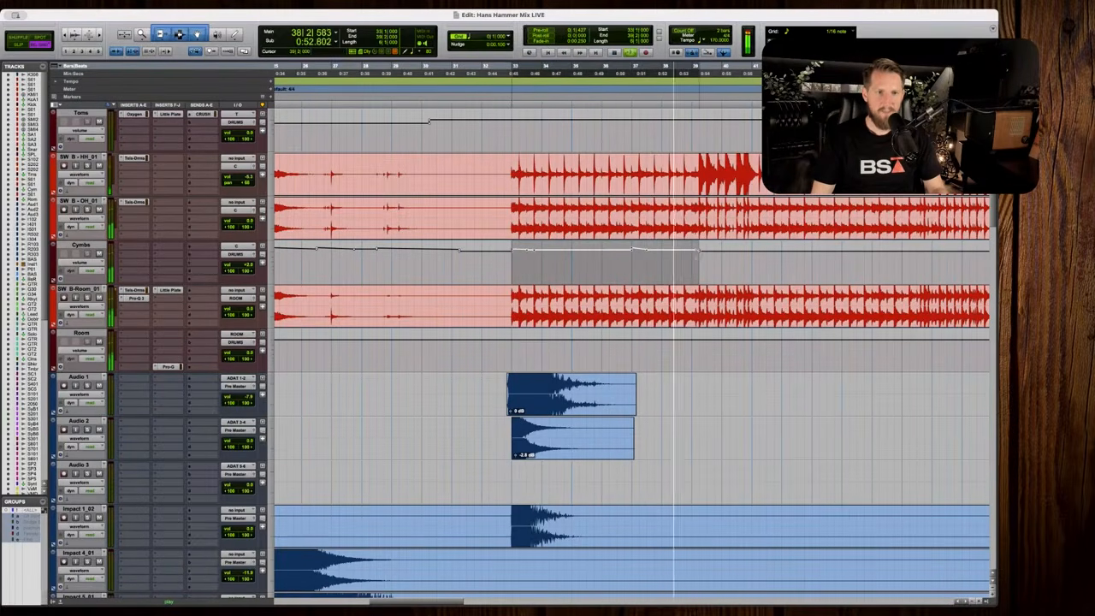
click(755, 260)
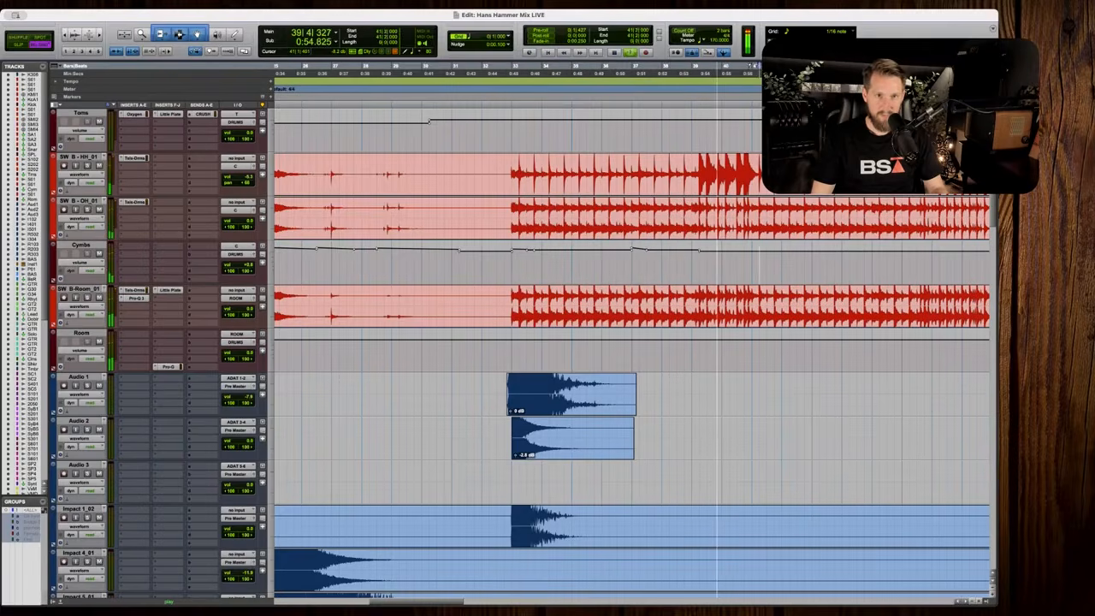
key(v)
scroll(688, 260, right, 5)
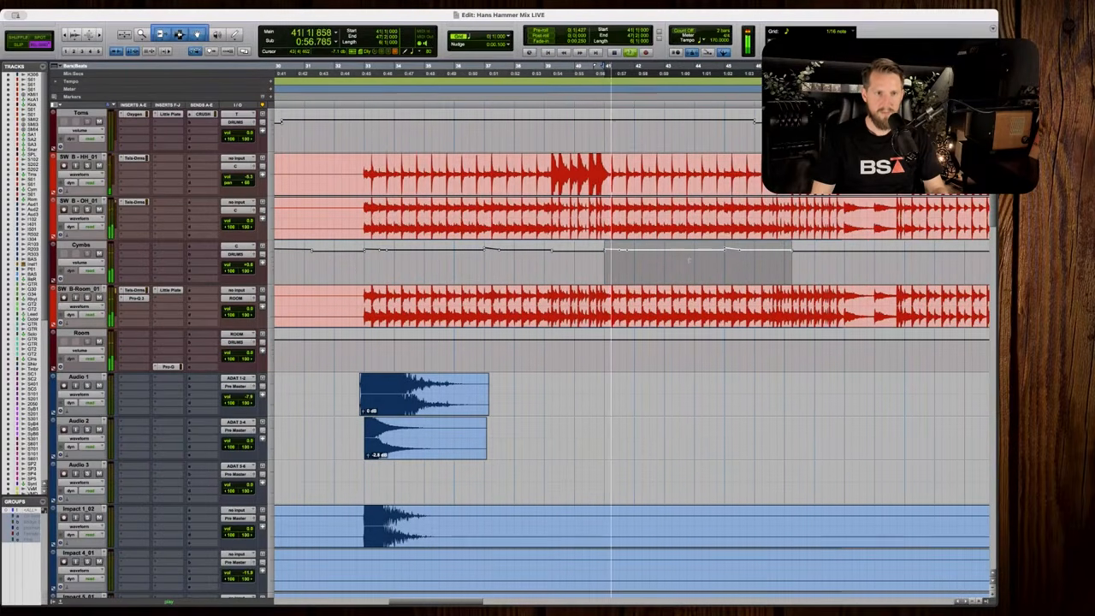
scroll(631, 329, right, 3)
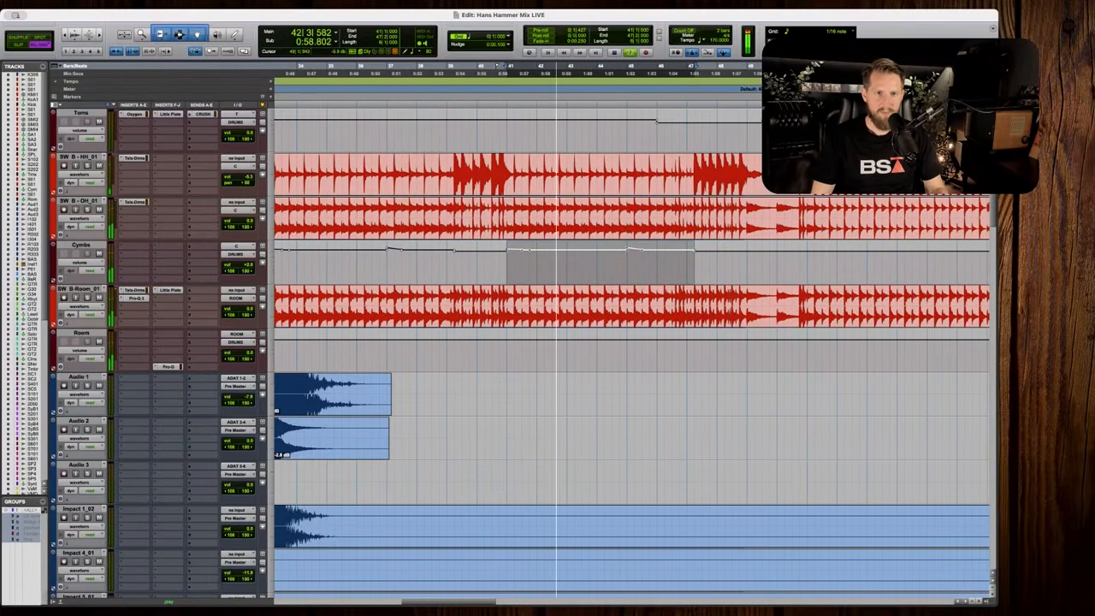
Raise the Cymbs volume dip between bar 39 beat 2 and bar 41, and play the section from bar 39.
key(space)
click(462, 264)
drag(447, 263, 536, 263)
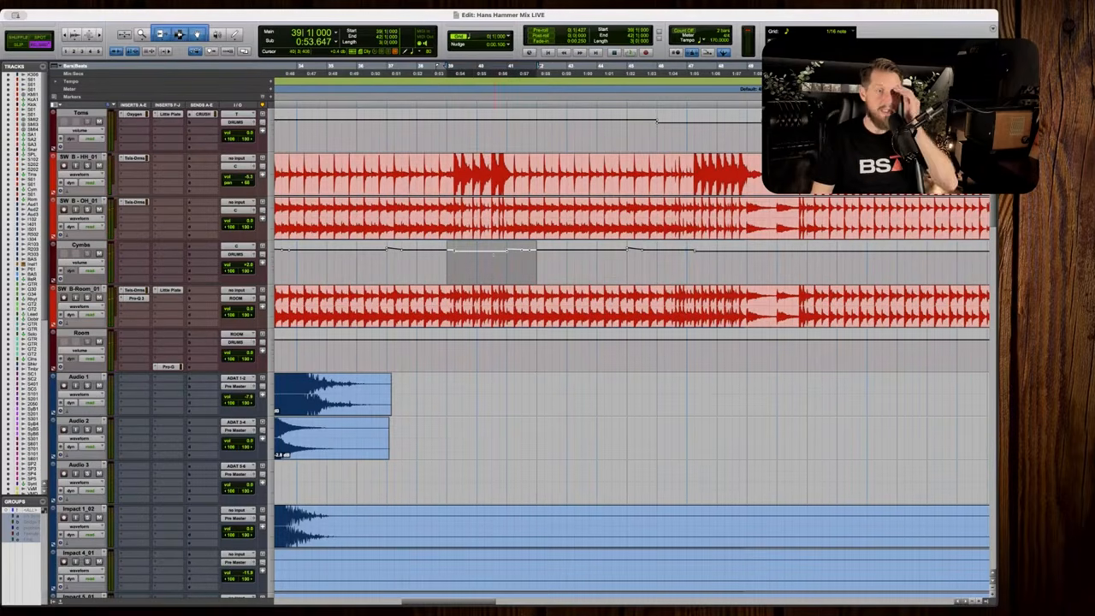
click(454, 261)
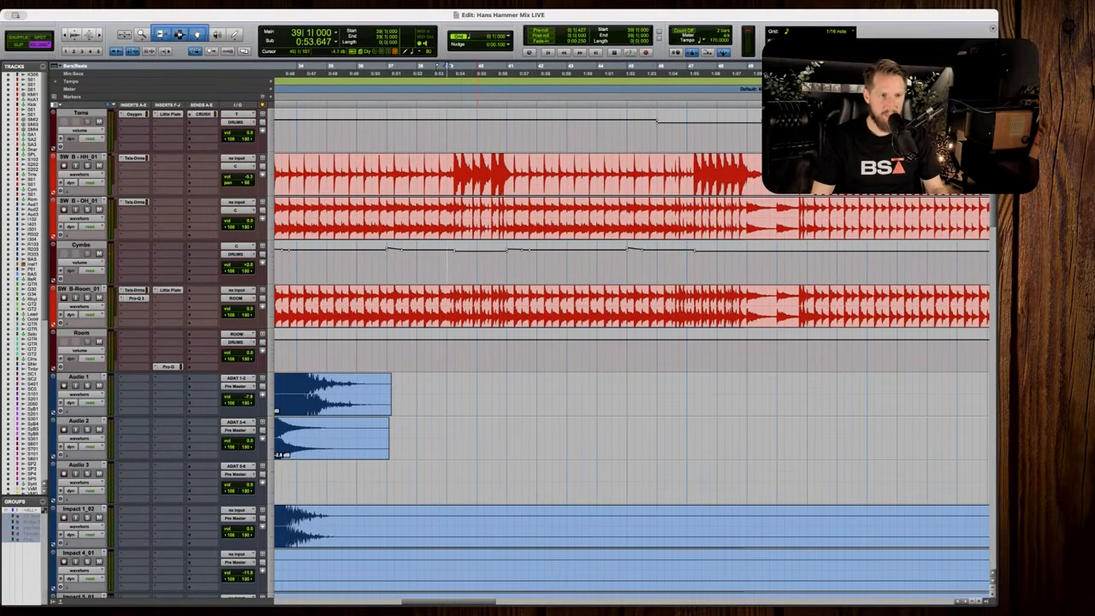
key(space)
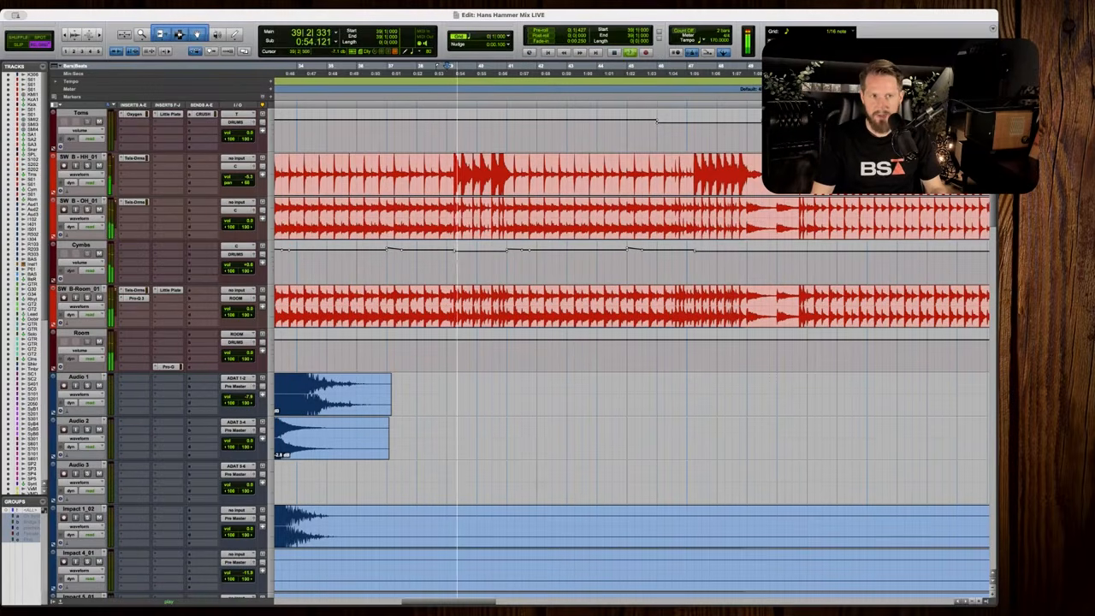
key(space)
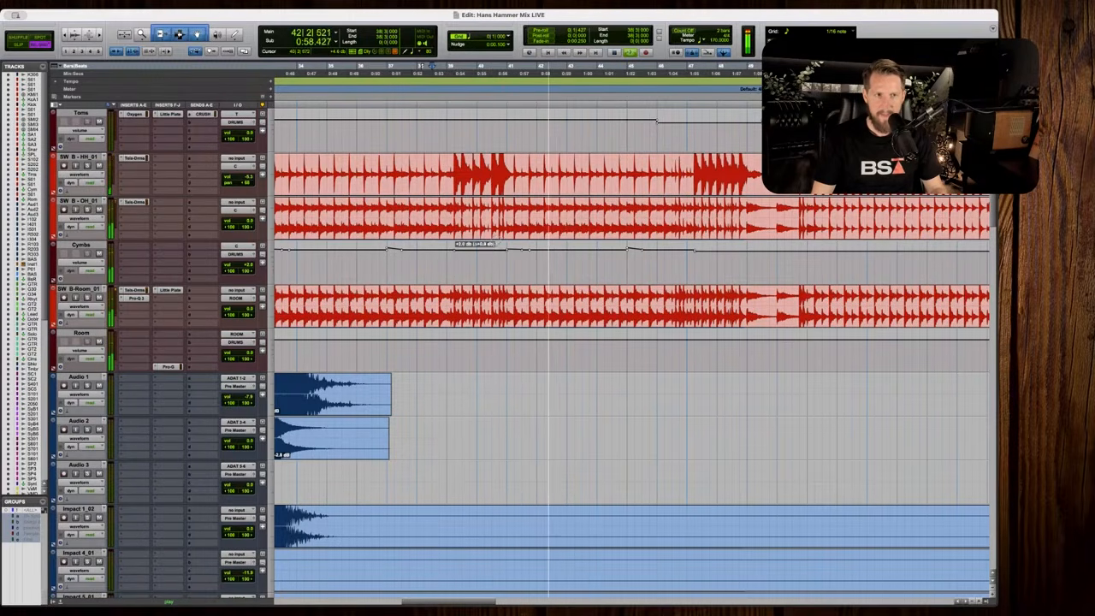
click(446, 262)
key(space)
key(space)
Raise the Cymbs volume automation from bar 47 beat 2 to bar 49 and audition it in playback.
key(r)
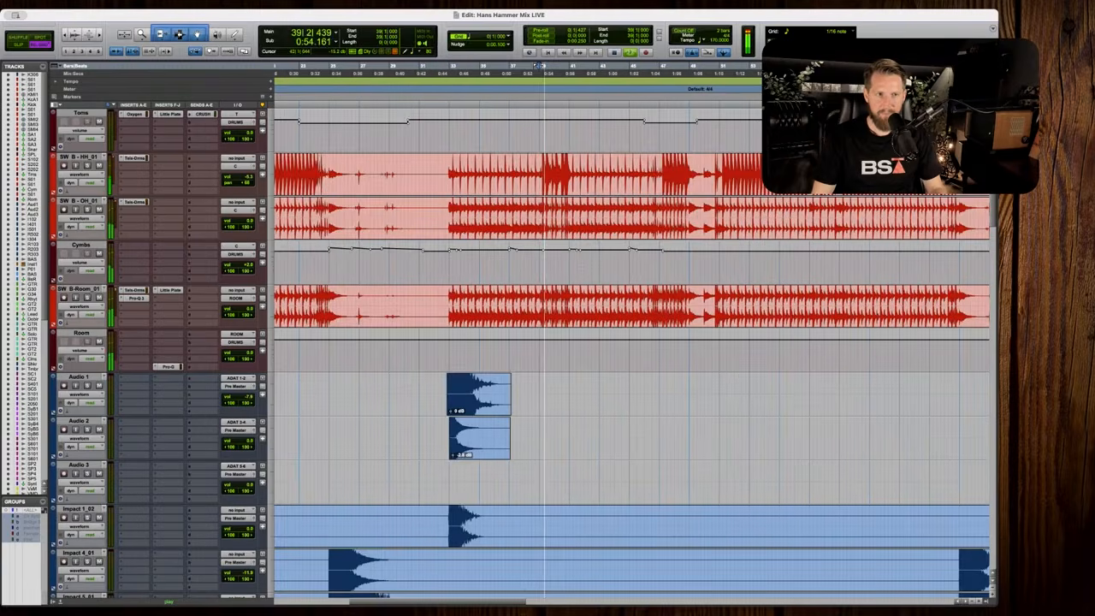
key(t)
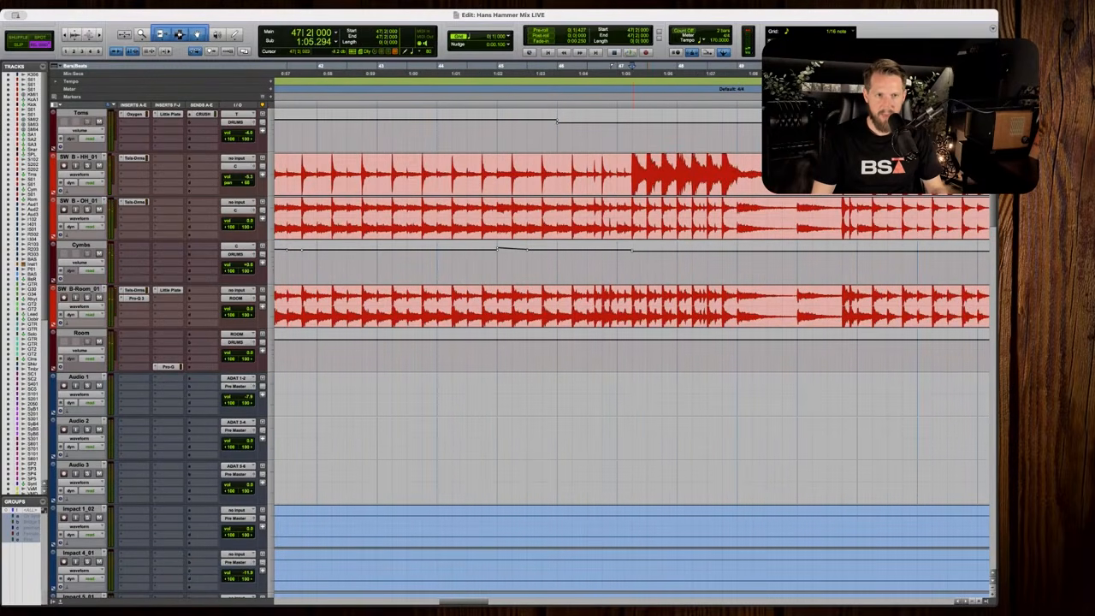
drag(633, 264, 707, 263)
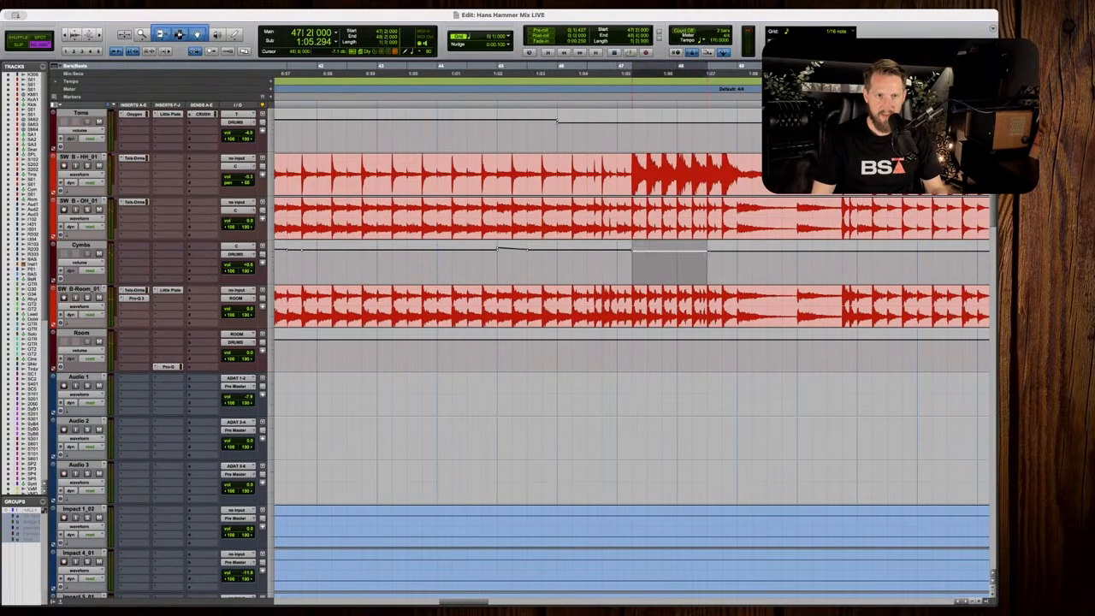
key(r)
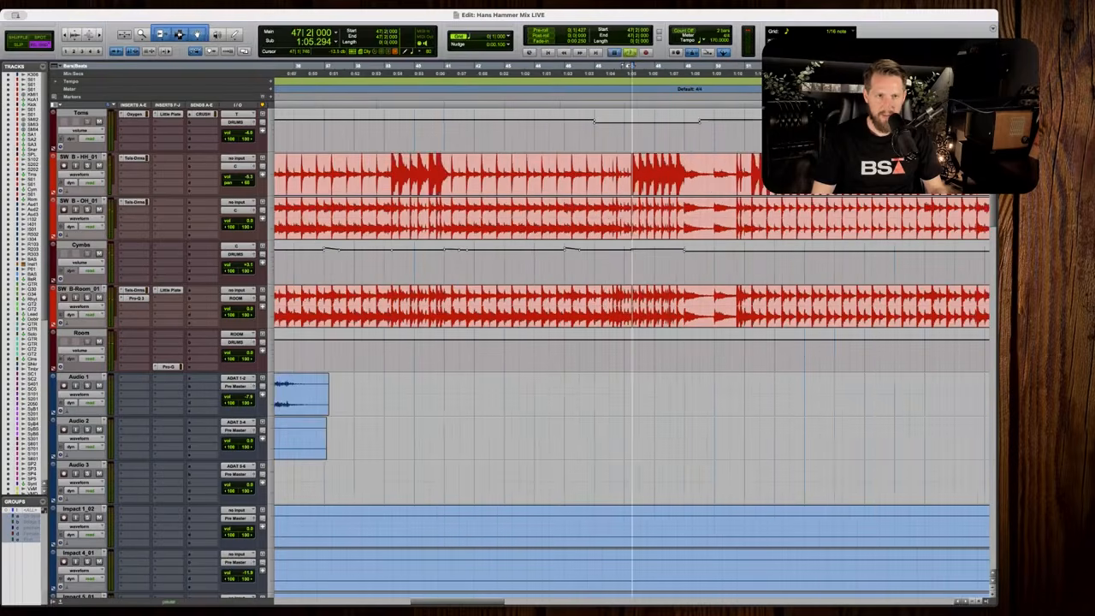
key(space)
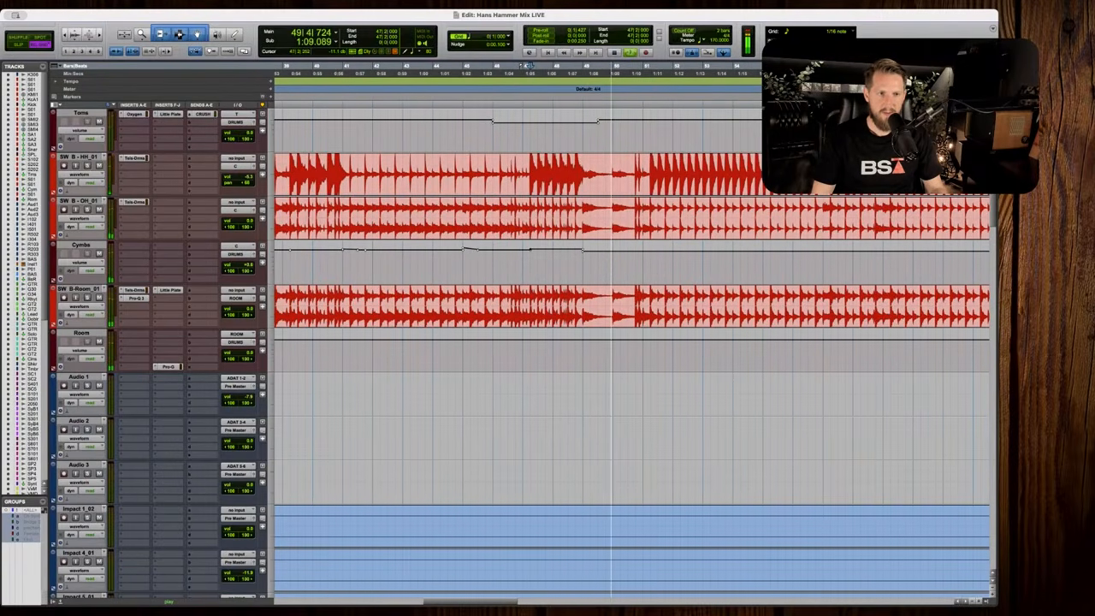
Boost the bar 49 crash on the Cymbs track, tapering the volume towards bar 50 beat 4, and audition the transition into bar 51.
shift+click(585, 267)
key(super+d)
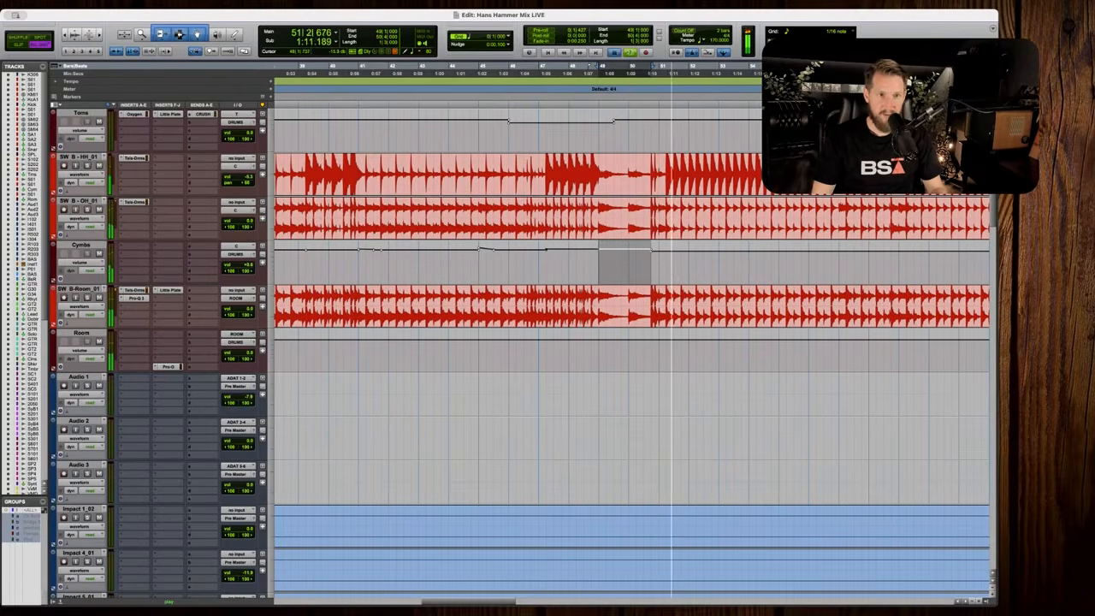
click(583, 65)
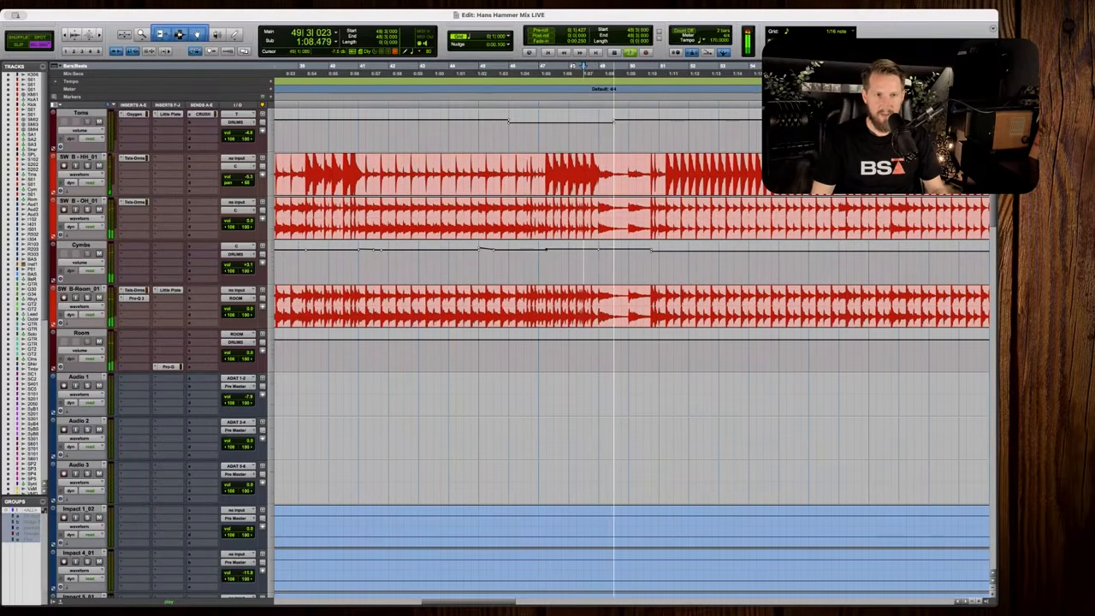
mouse_move(629, 266)
mouse_down()
mouse_move(600, 266)
mouse_move(615, 251)
mouse_up()
click(583, 66)
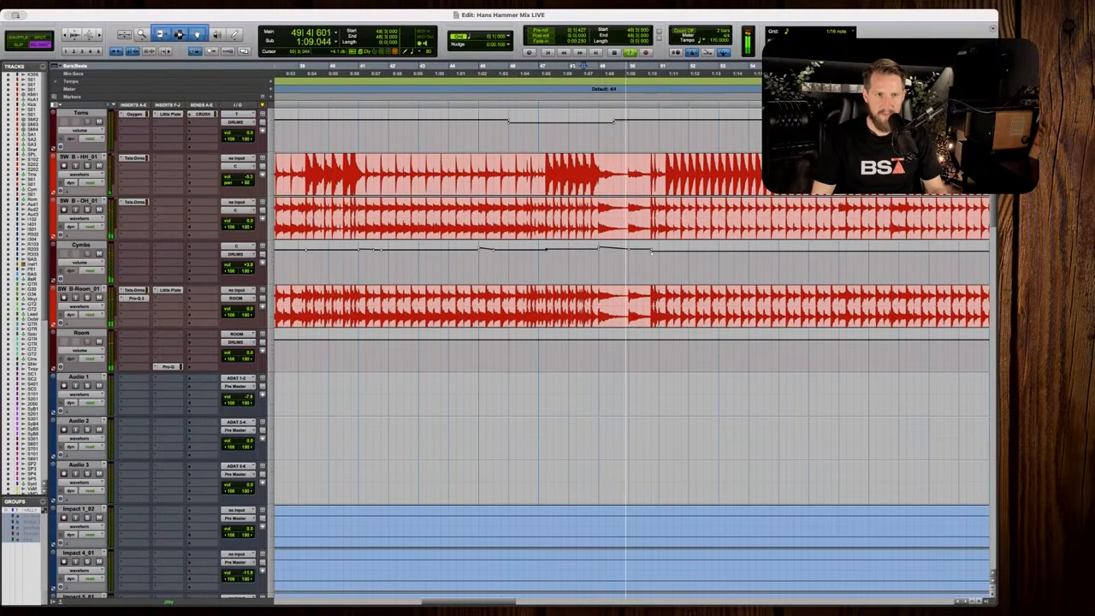
click(661, 262)
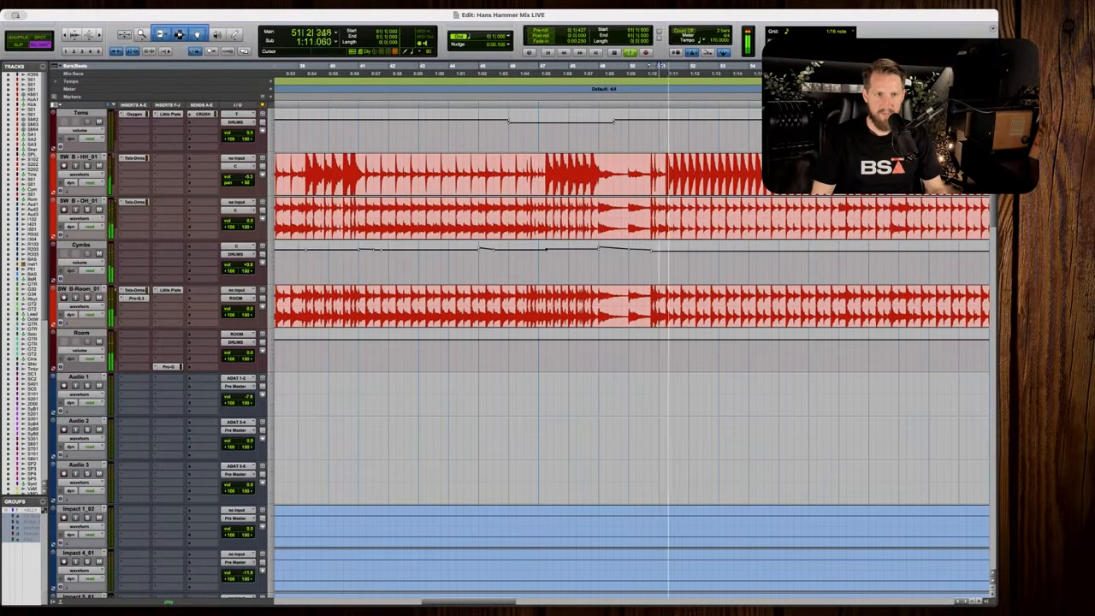
Copy the Cymbs volume automation from bar 9 to about bar 25 and paste it at bar 51.
key(r)
key(space)
scroll(591, 256, left, 10)
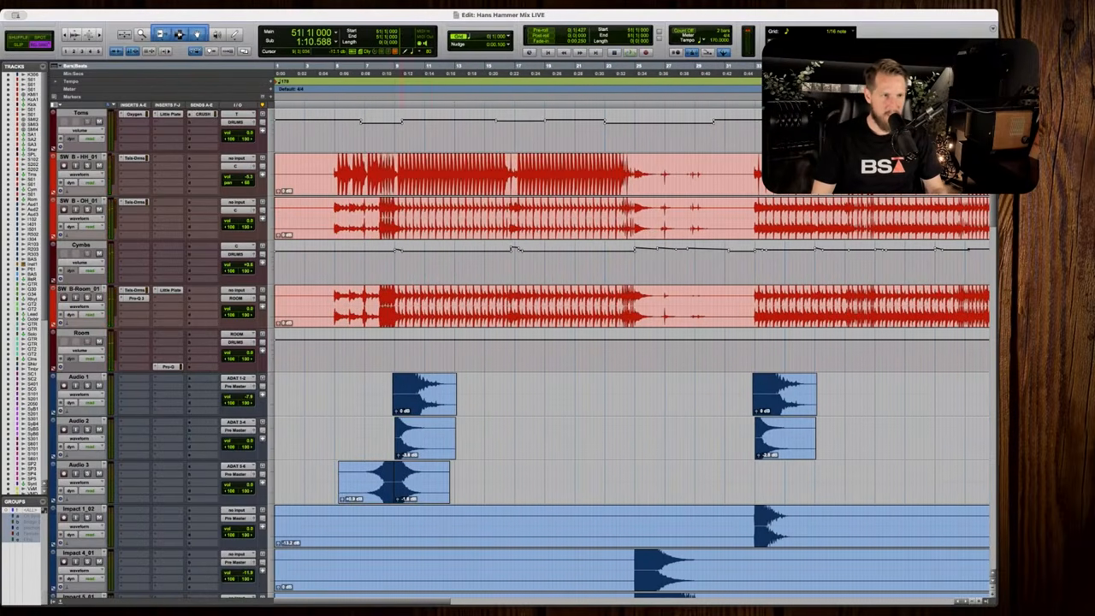
drag(395, 66, 604, 66)
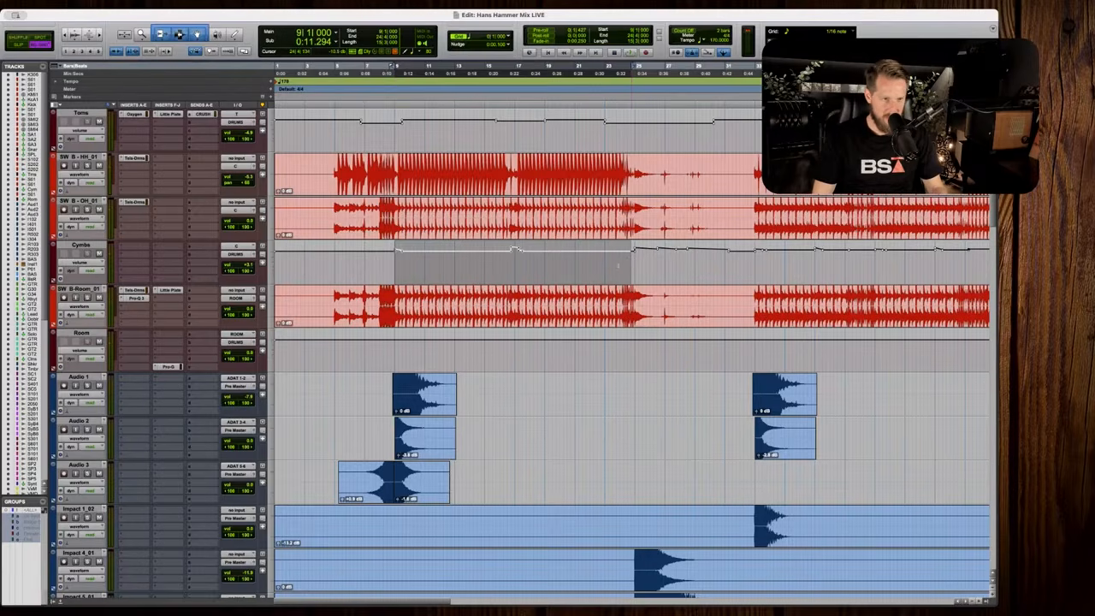
scroll(667, 269, right, 5)
click(777, 268)
key(super+v)
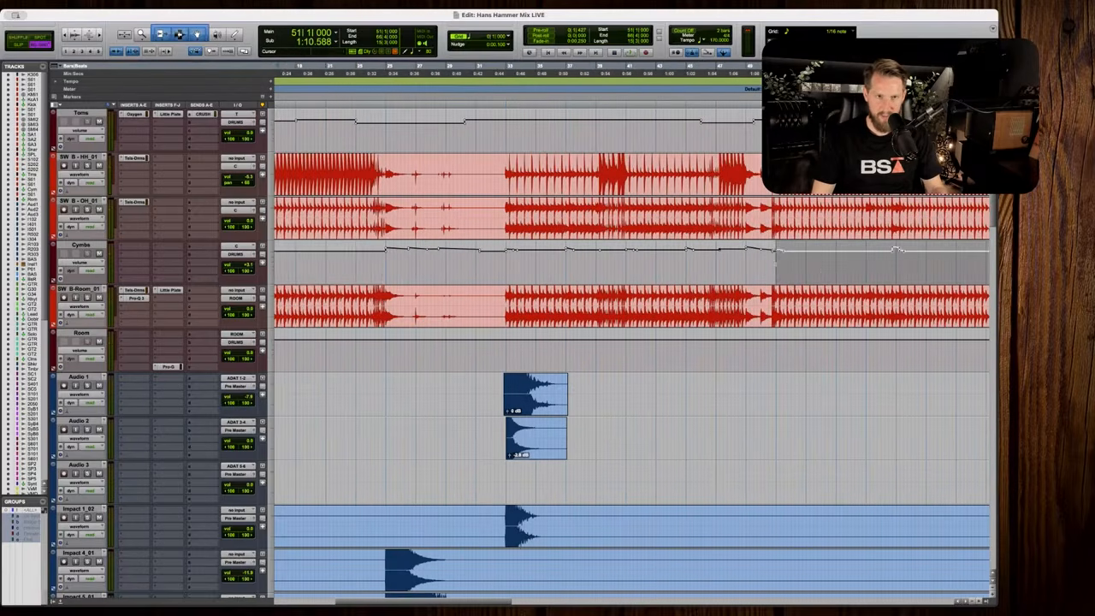
Audition the pasted Cymbs automation from bar 51, and play the end of the section from bar 66 beat 3.
scroll(736, 269, right, 2)
key(t)
key(space)
scroll(686, 271, right, 1)
click(686, 270)
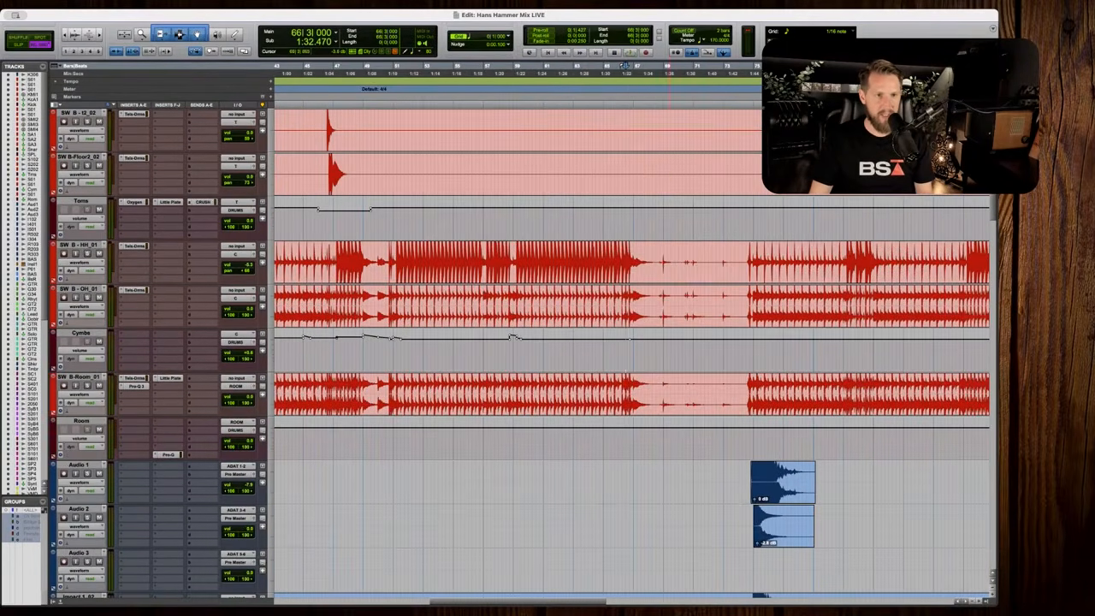
key(space)
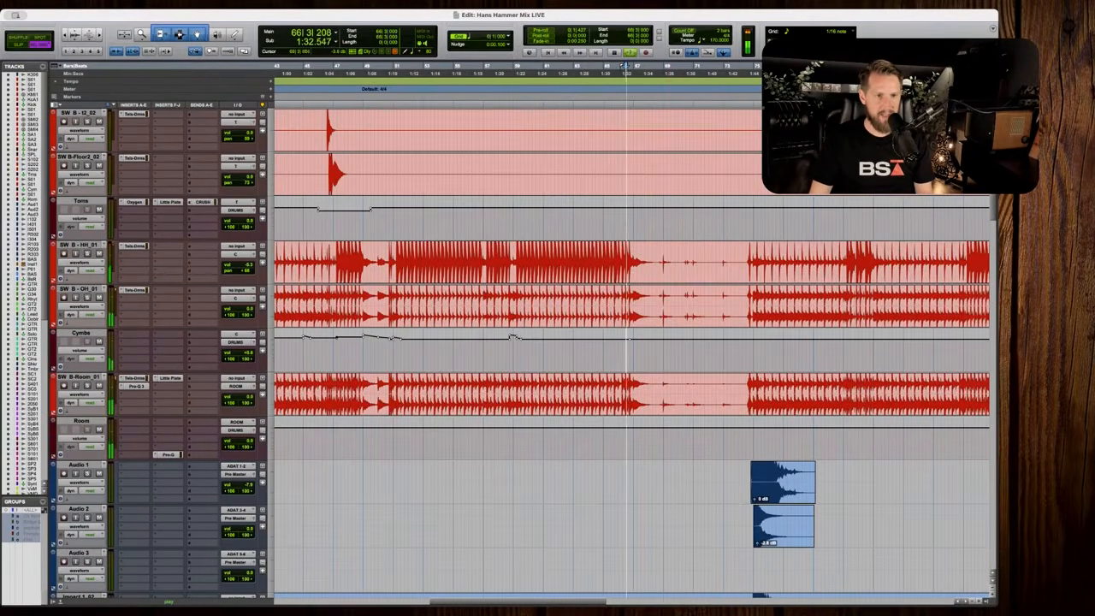
Raise the Cymbs volume automation across the sparse break from bar 66 beat 4 to about bar 74 beat 3.
key(t)
key(t)
drag(646, 339, 843, 349)
key(r)
scroll(838, 349, right, 4)
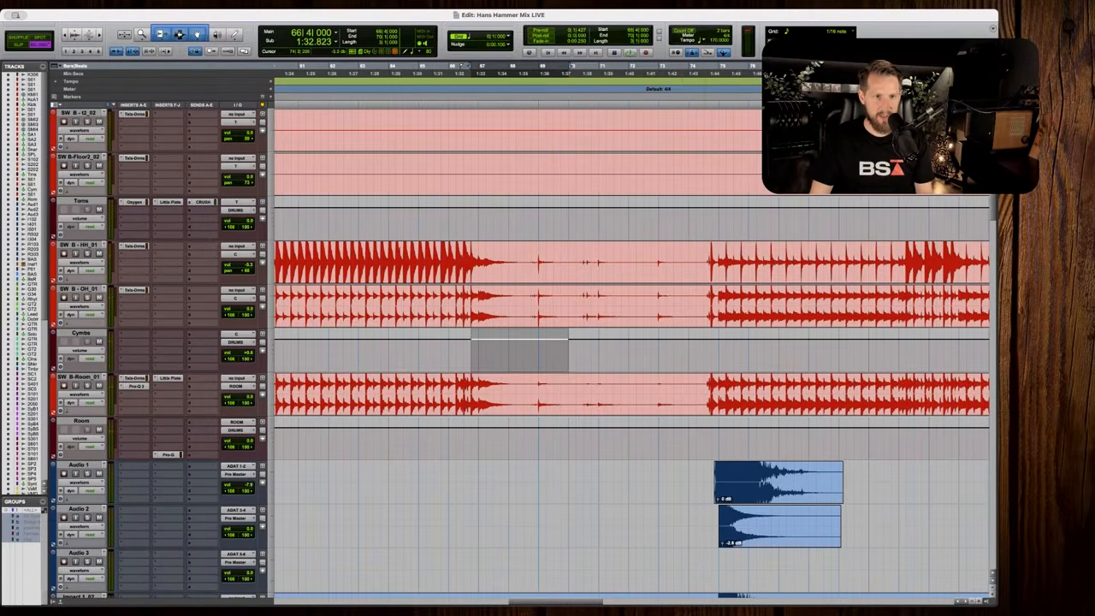
shift+click(704, 345)
click(448, 349)
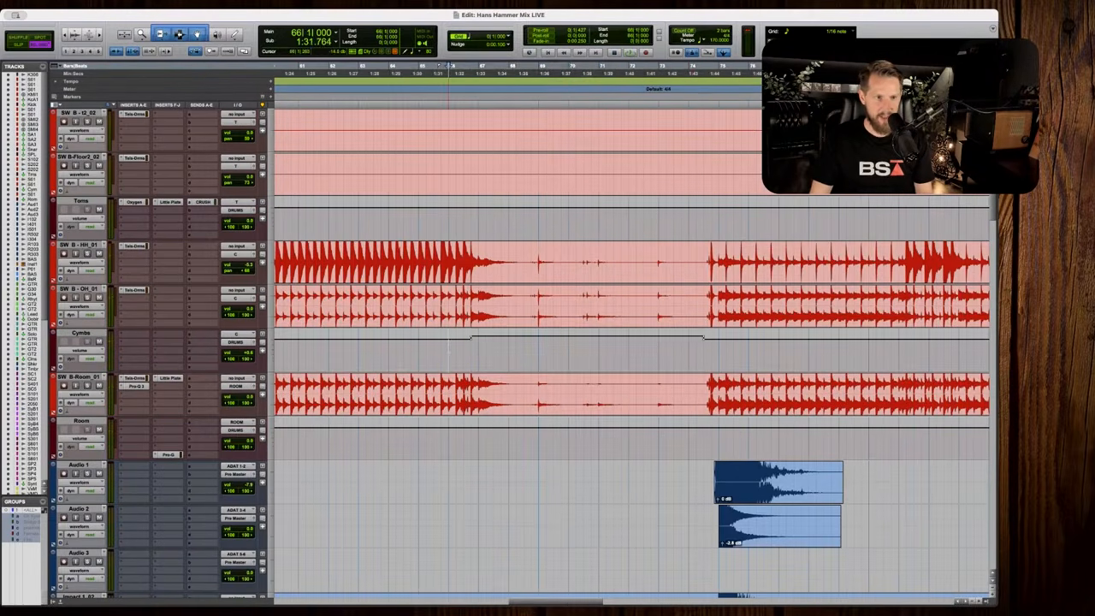
Audition the sparse Cymbs break from bar 66, and again from bar 70 beat 2.
key(space)
key(t)
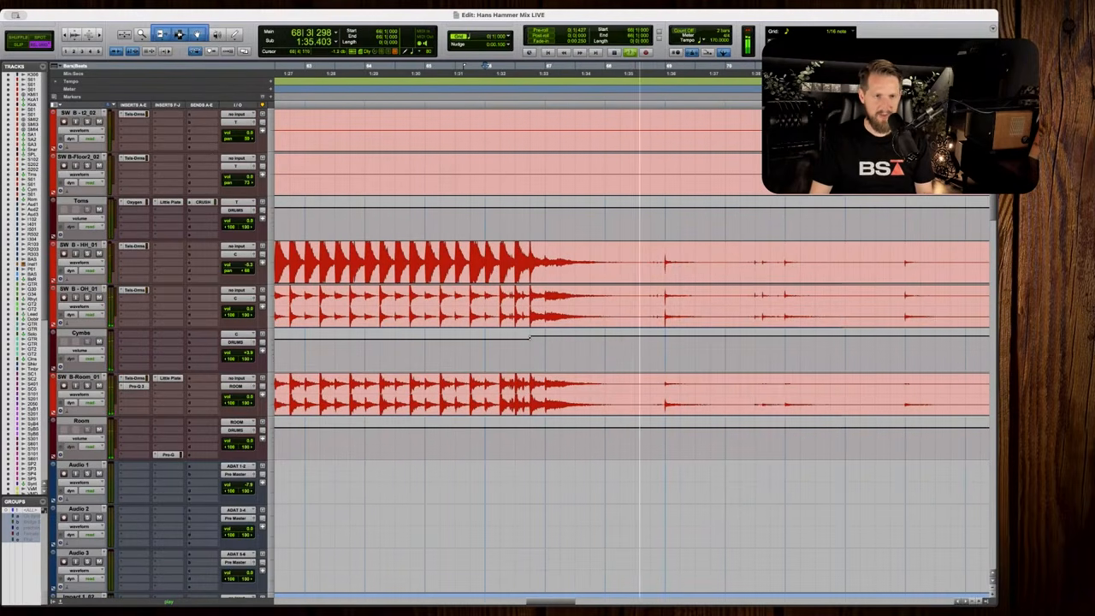
scroll(548, 344, right, 1)
key(space)
drag(612, 346, 776, 346)
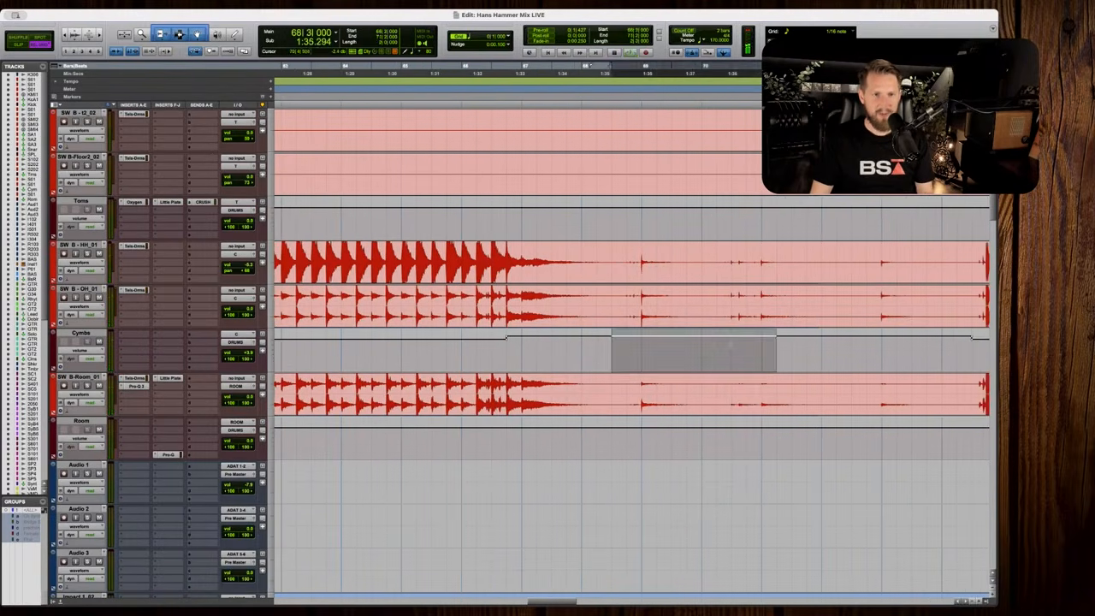
click(718, 345)
key(space)
scroll(632, 346, right, 4)
scroll(568, 347, right, 3)
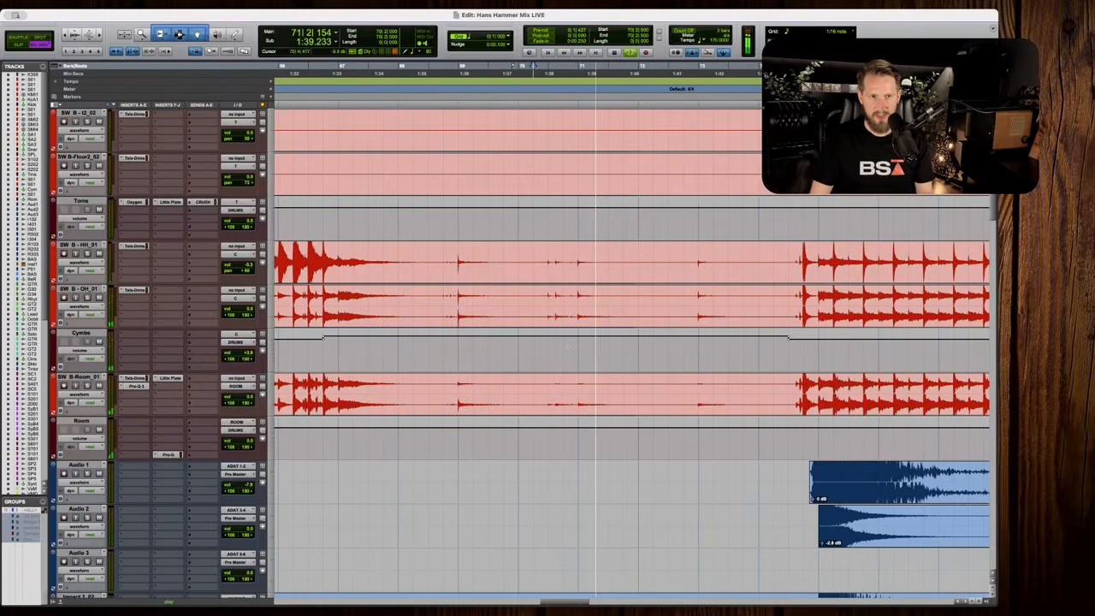
scroll(567, 347, right, 3)
key(r)
key(r)
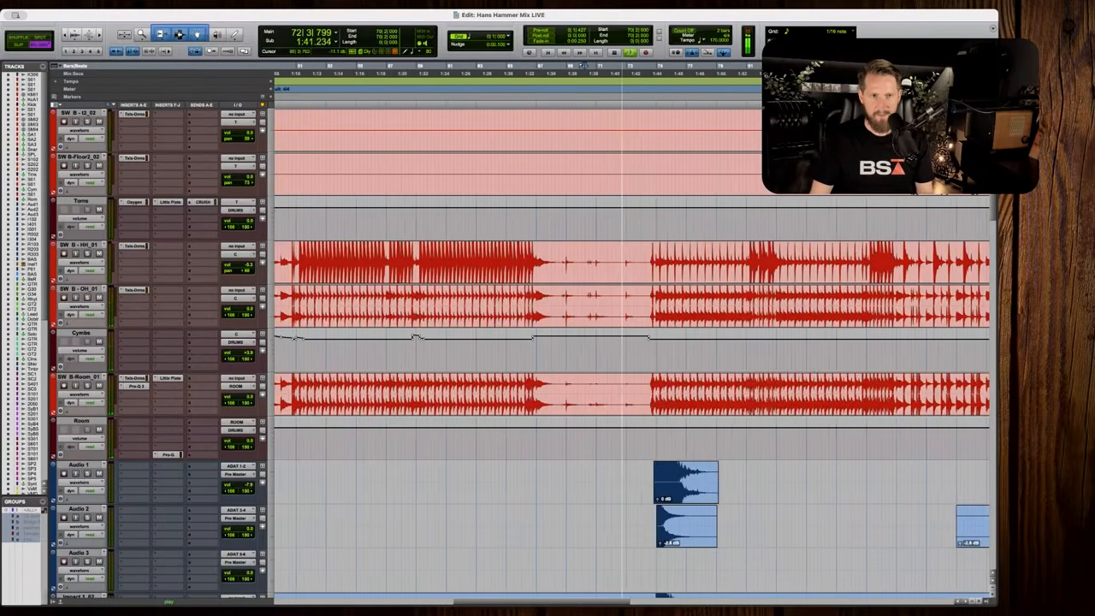
click(678, 347)
key(space)
Copy the Cymbs volume automation from bar 33 to bar 49, paste it at bar 75, and play from bar 74 beat 3.
scroll(565, 346, left, 5)
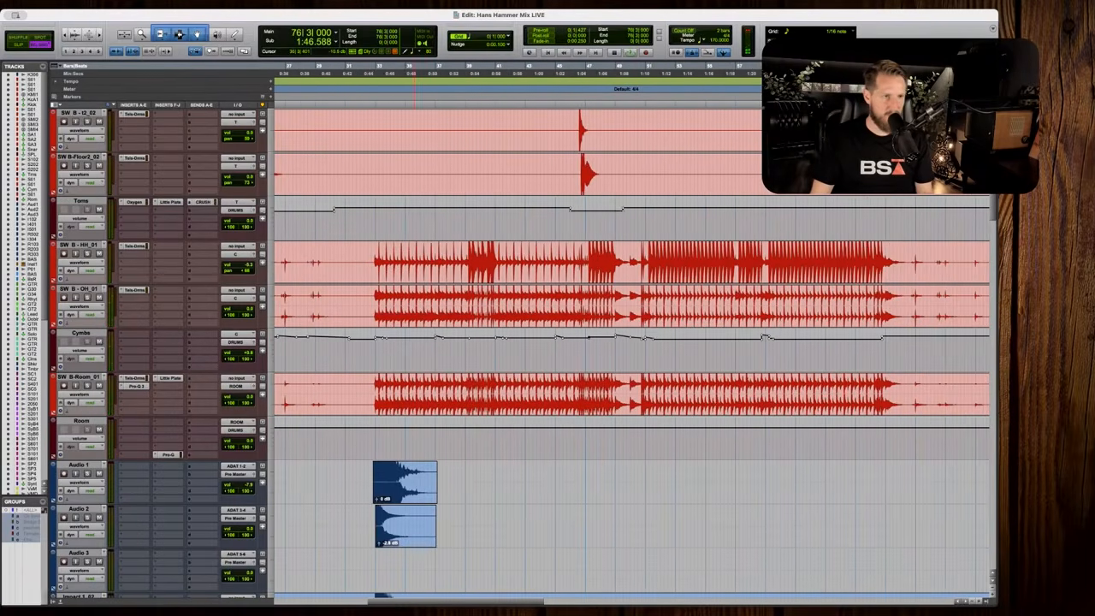
drag(374, 347, 619, 346)
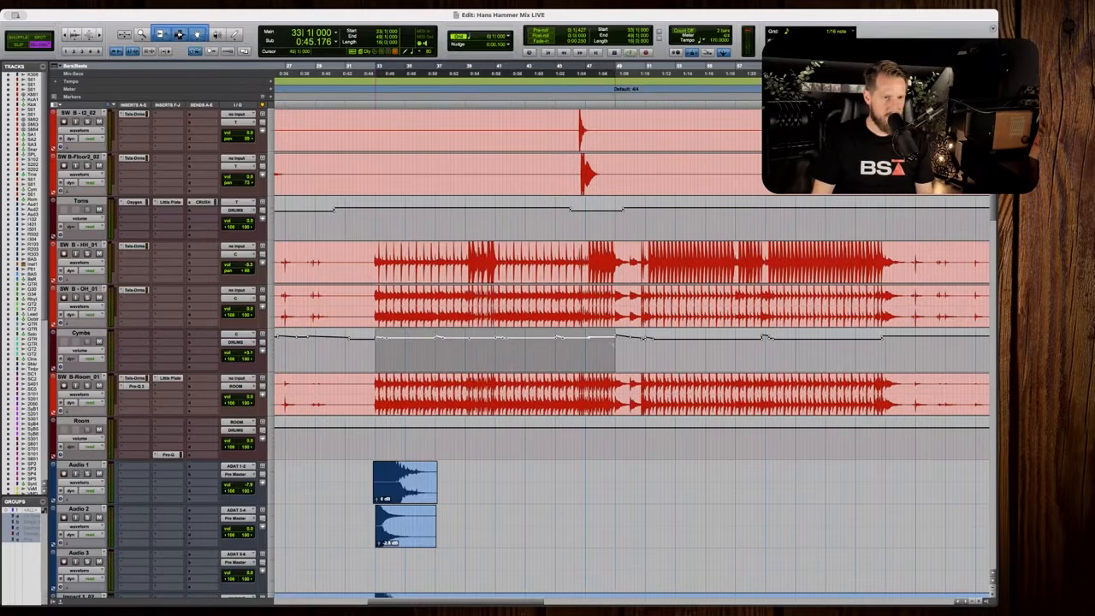
scroll(632, 346, right, 2)
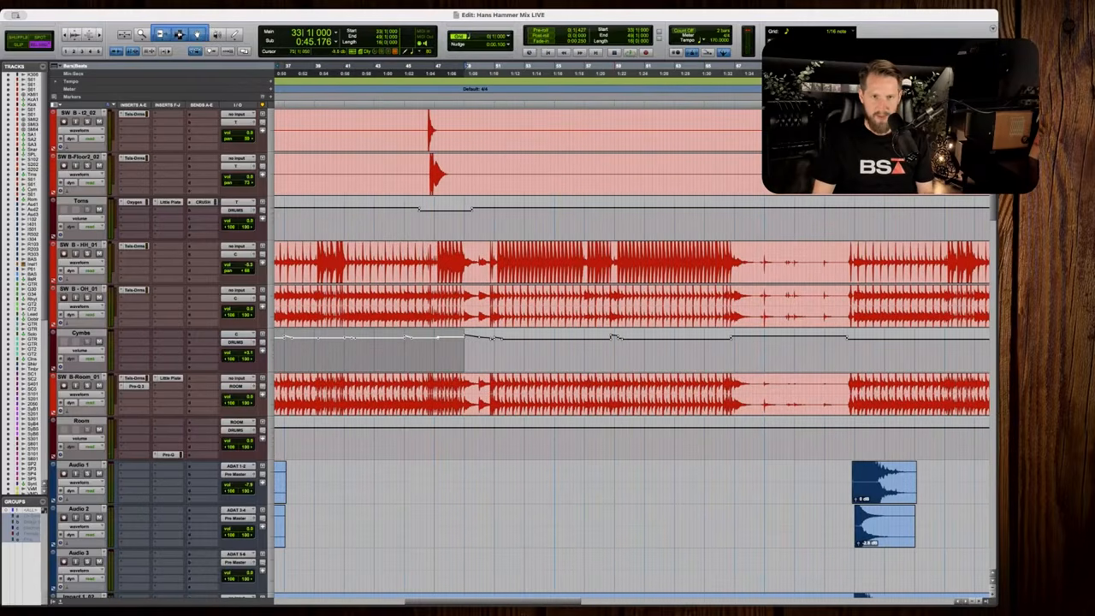
click(854, 347)
click(847, 347)
key(t)
key(space)
key(t)
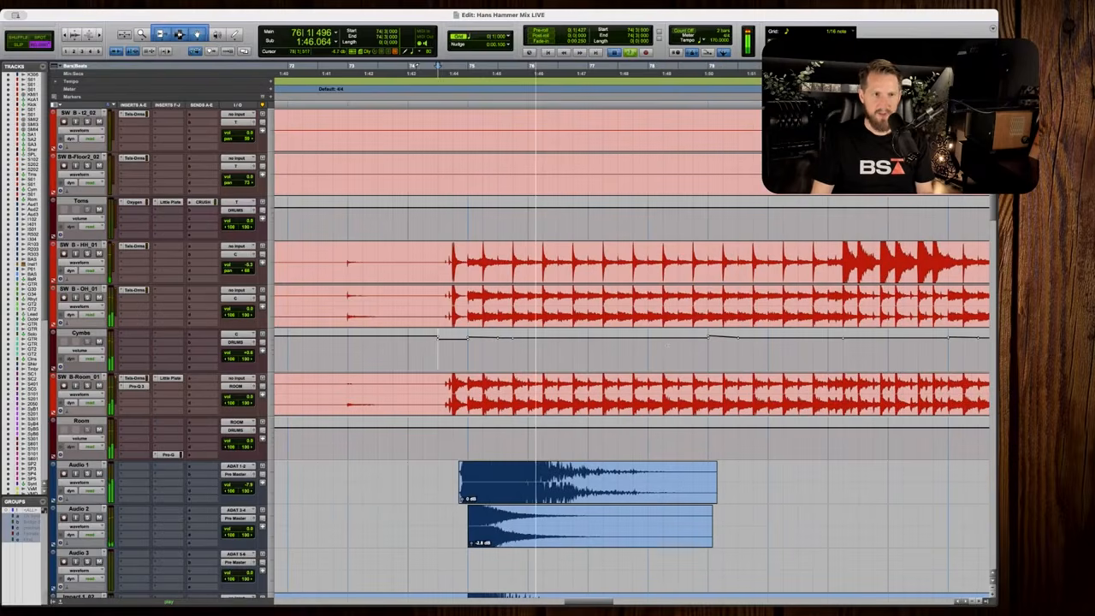
Examine the rest of the pasted Cymbs automation past bar 78 and play the section starting at bar 91.
key(space)
click(677, 352)
key(r)
scroll(677, 353, right, 5)
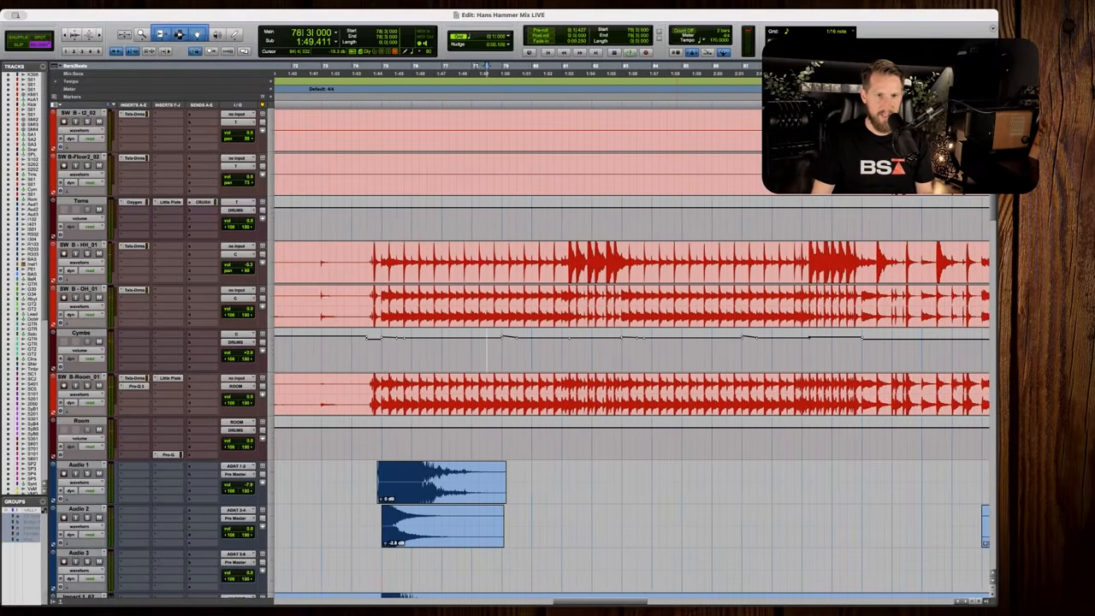
scroll(633, 351, right, 3)
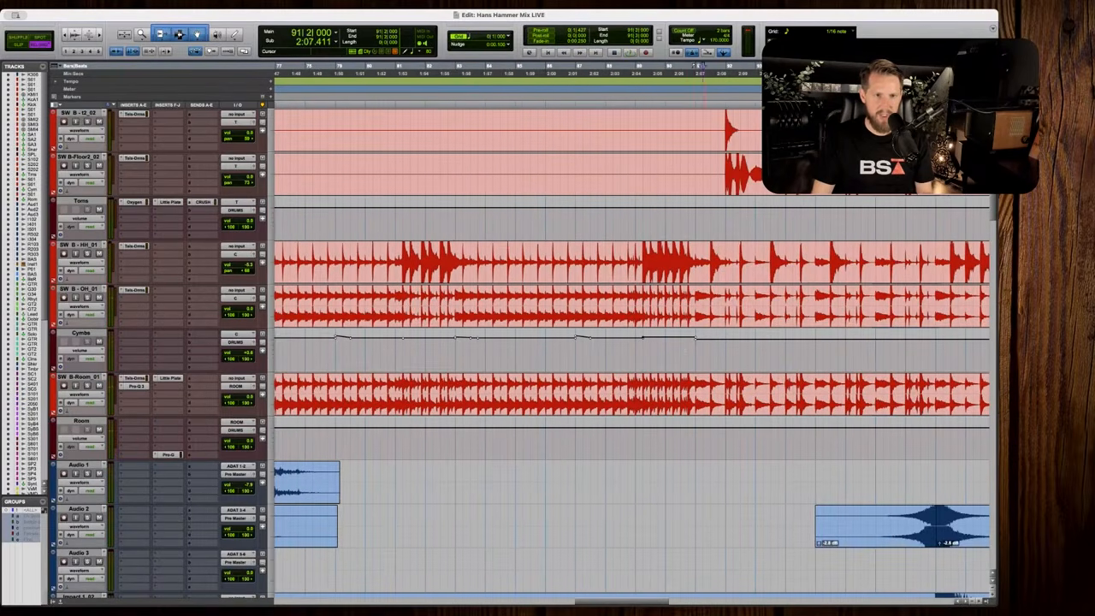
scroll(633, 350, right, 4)
key(space)
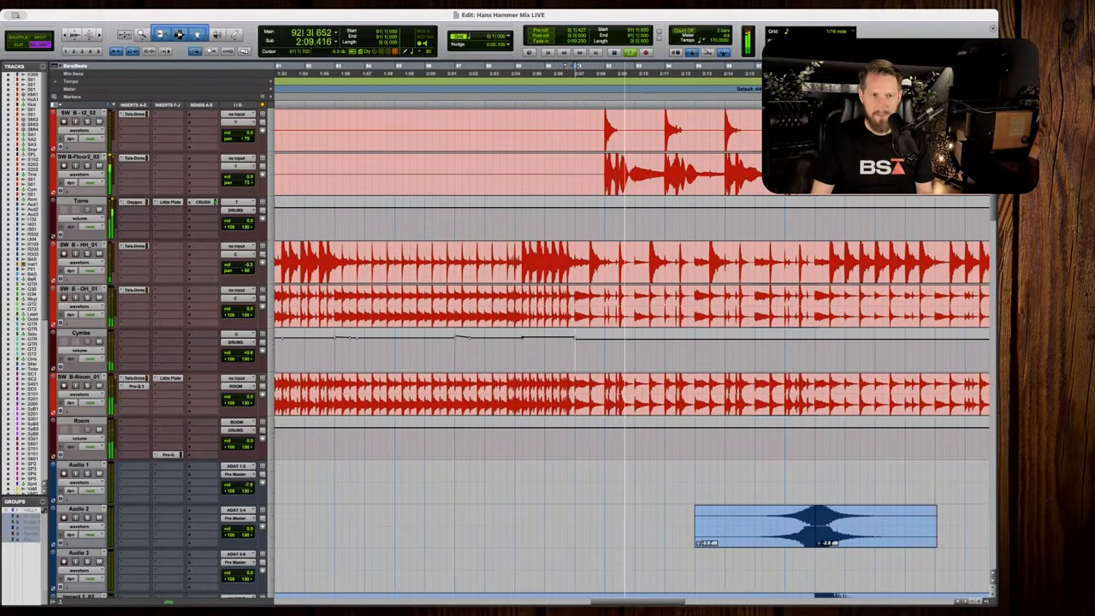
key(space)
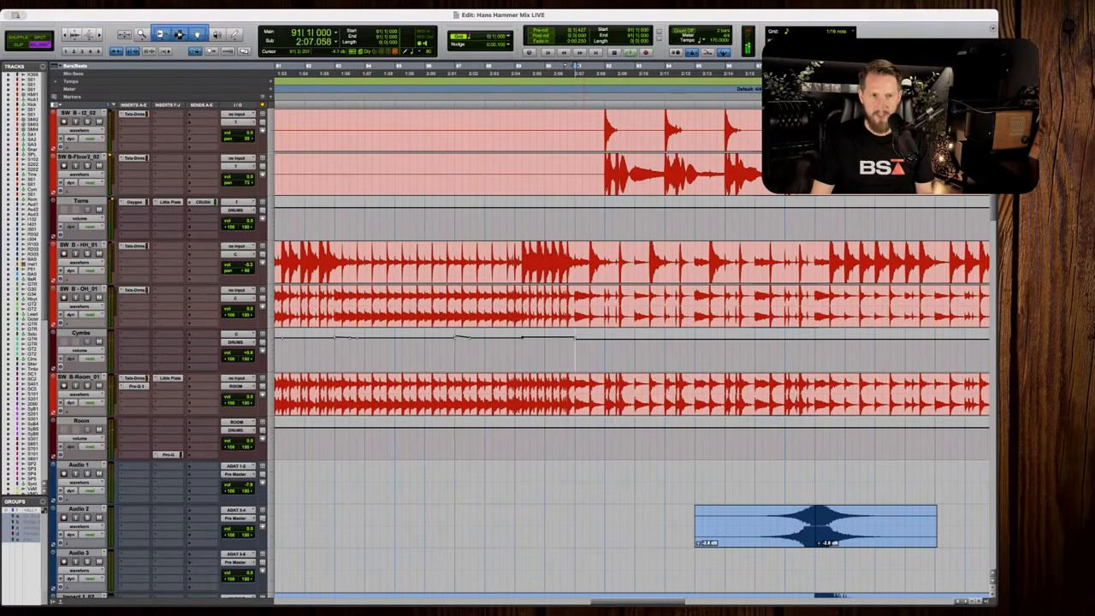
Raise the Cymbs volume automation from bar 91 to bar 99, evening out the level at the start of the section.
drag(581, 351, 845, 352)
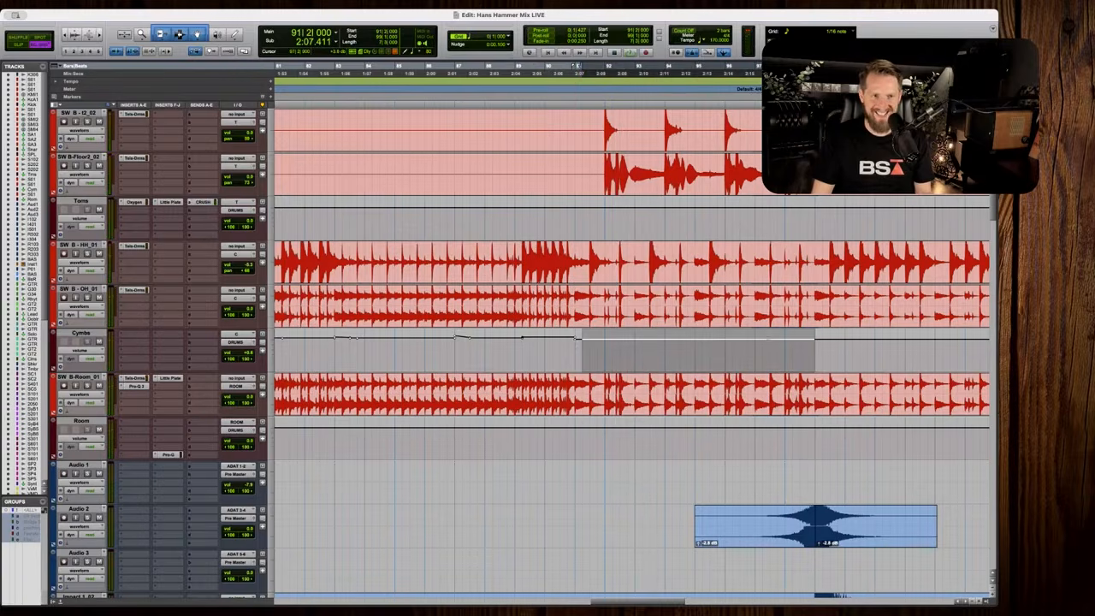
key(t)
key(t)
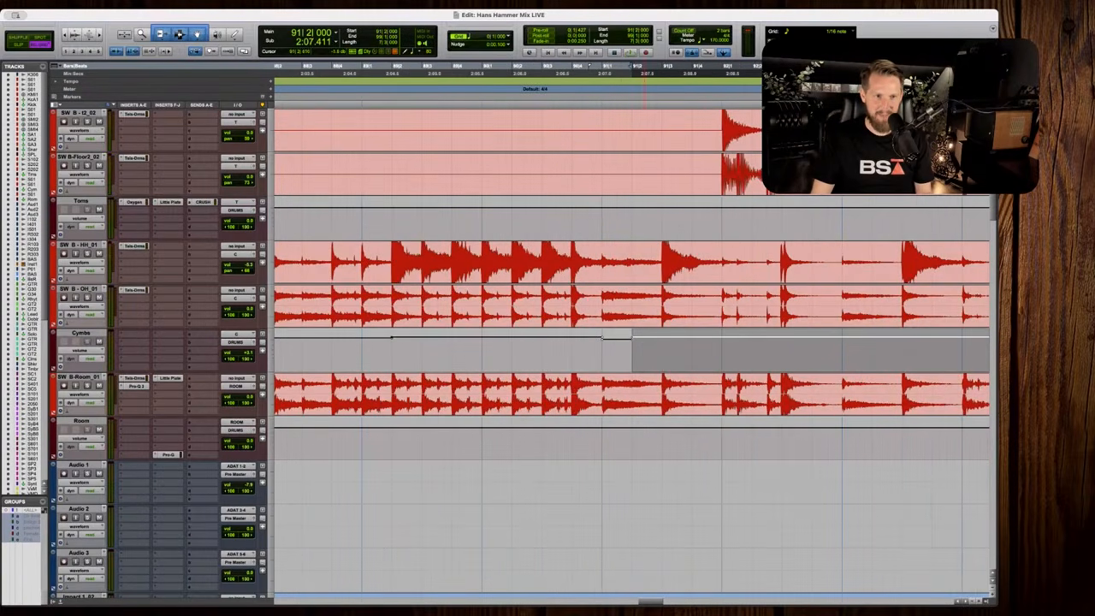
drag(628, 333, 628, 332)
click(572, 353)
key(r)
key(r)
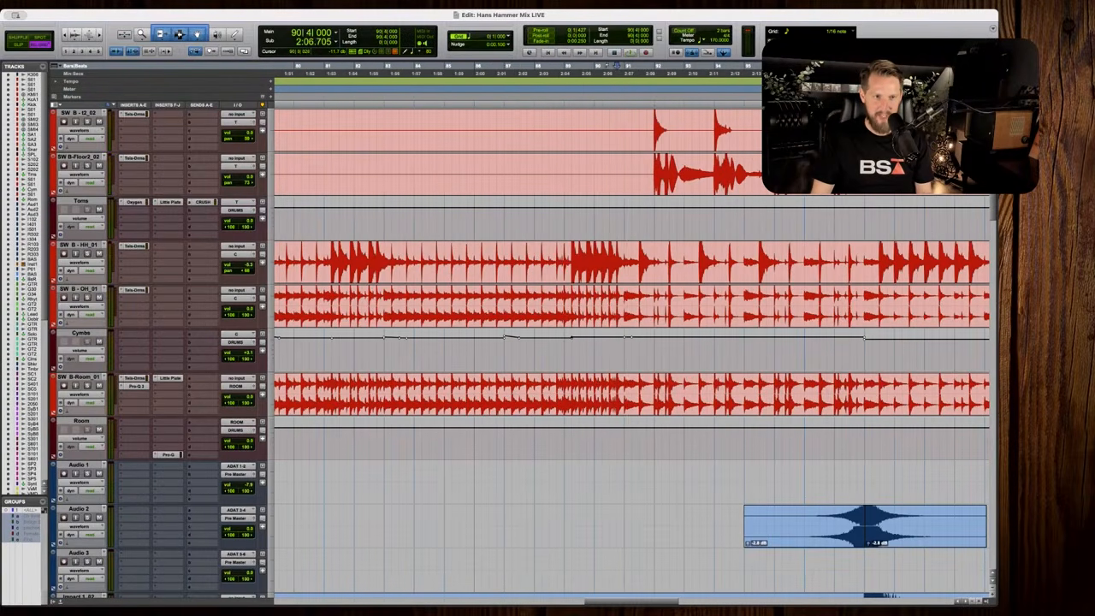
Play from bar 91 and boost the bar 93 crash on the Cymbs track to +6.4 dB, tapering towards beat 3.
click(622, 353)
key(space)
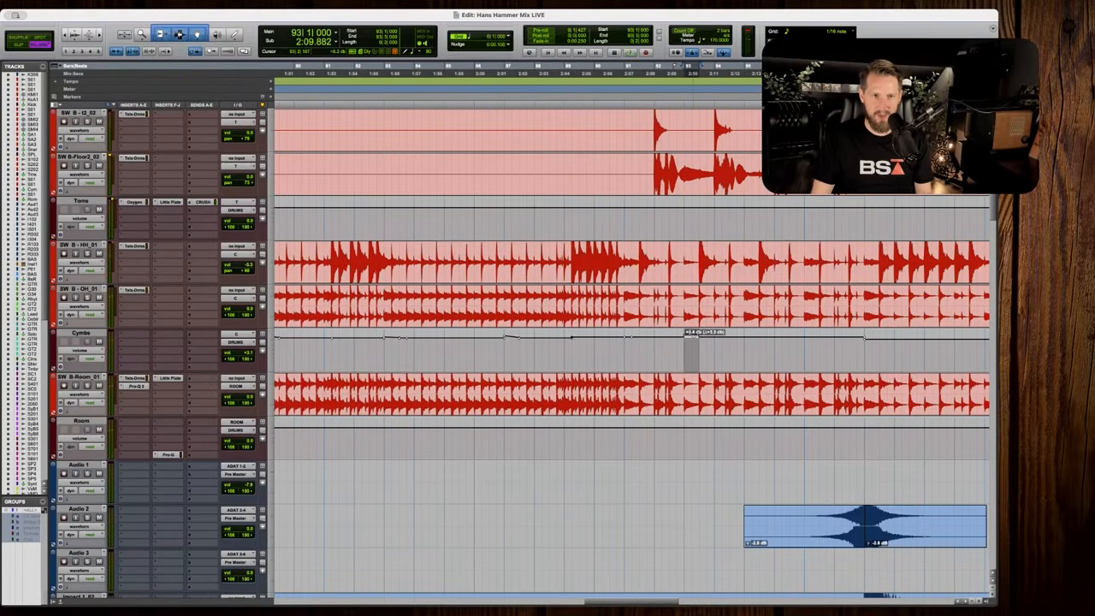
key(t)
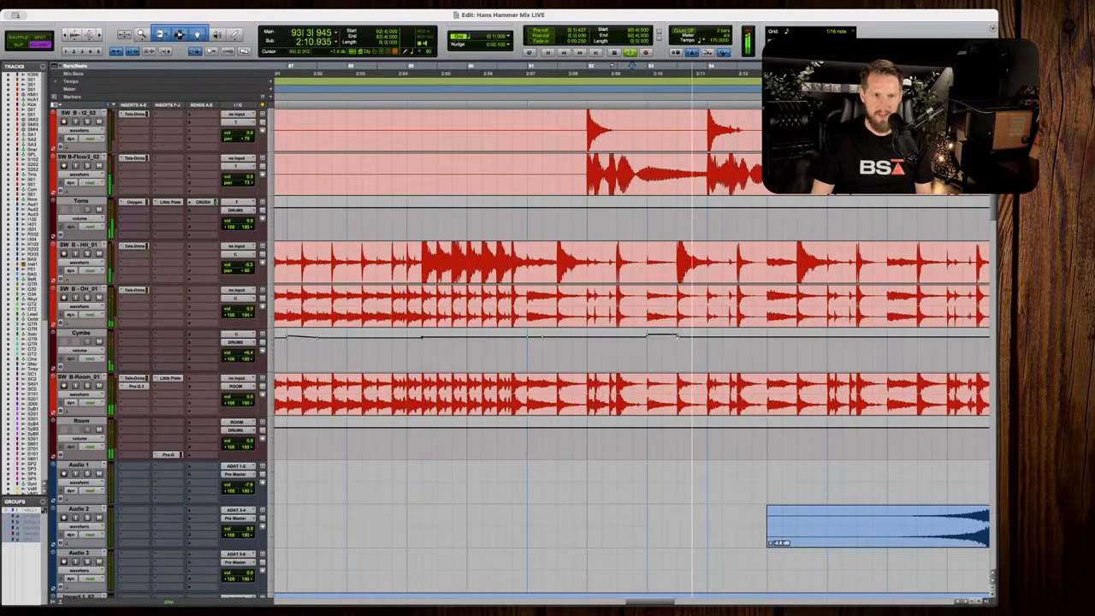
drag(677, 335, 682, 345)
key(space)
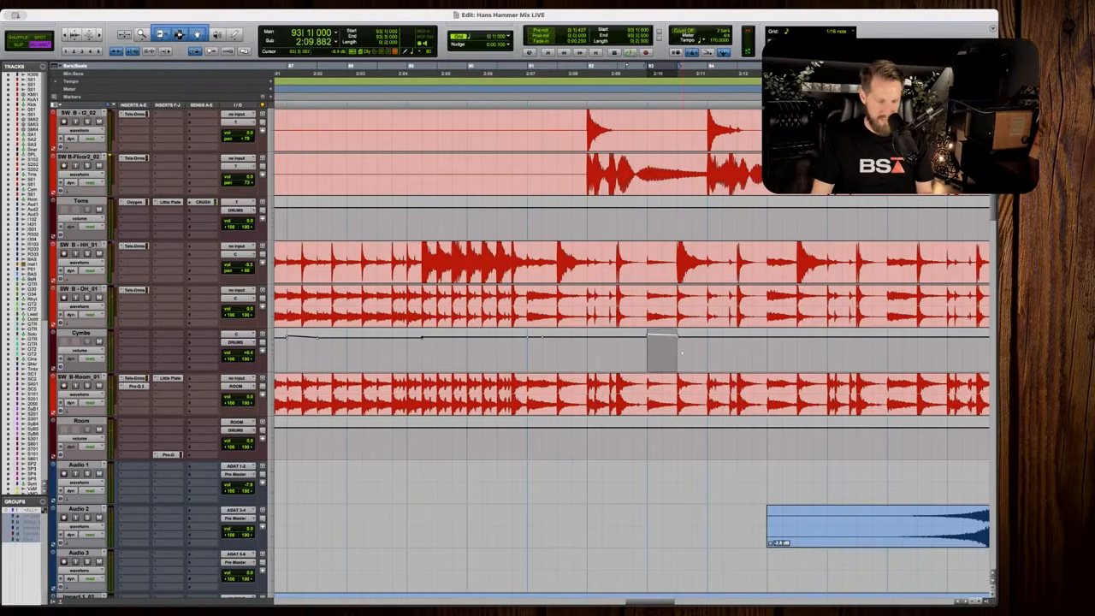
Copy the bar 93 crash boost on the Cymbs track and paste it at bars 95, 91 and 97.
click(766, 349)
click(528, 350)
key(super+v)
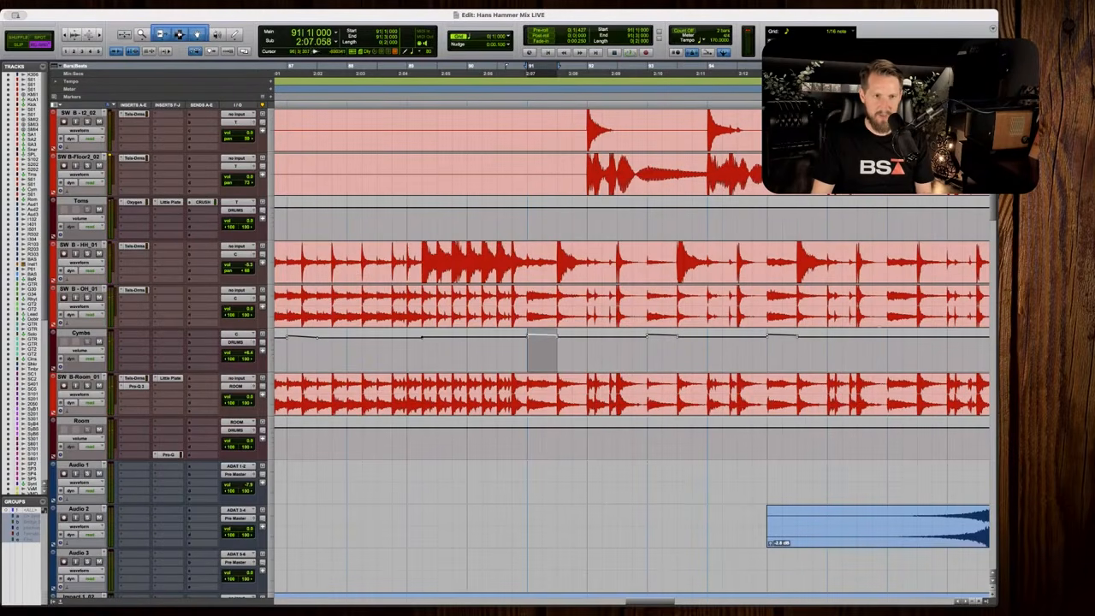
click(886, 352)
key(super+v)
key(r)
Audition the crash boosts from bar 91 and paste the same Cymbs boost at bar 99.
click(587, 351)
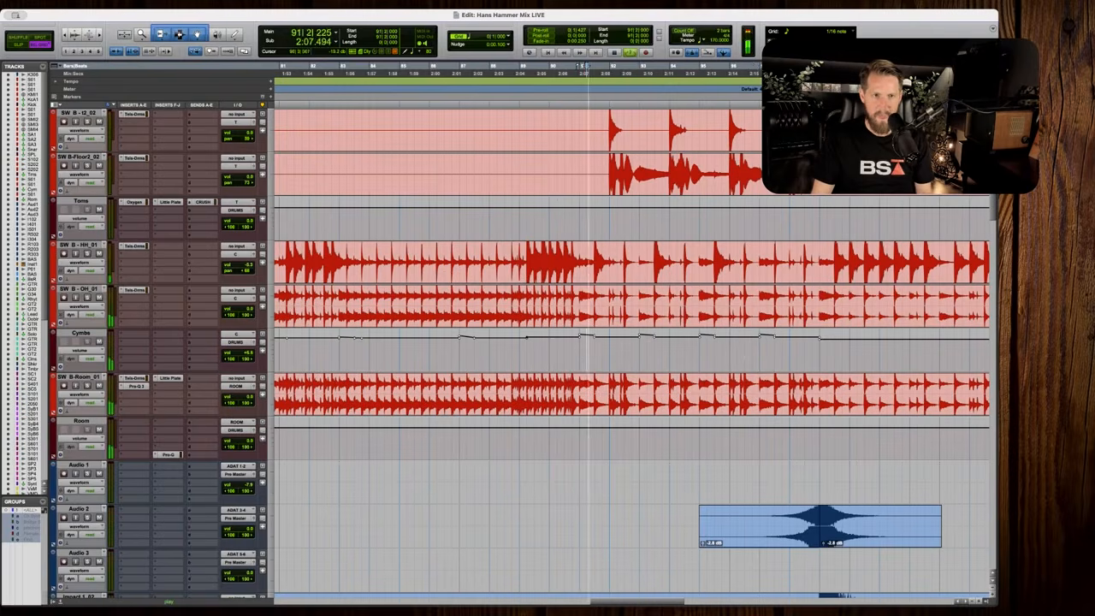
key(space)
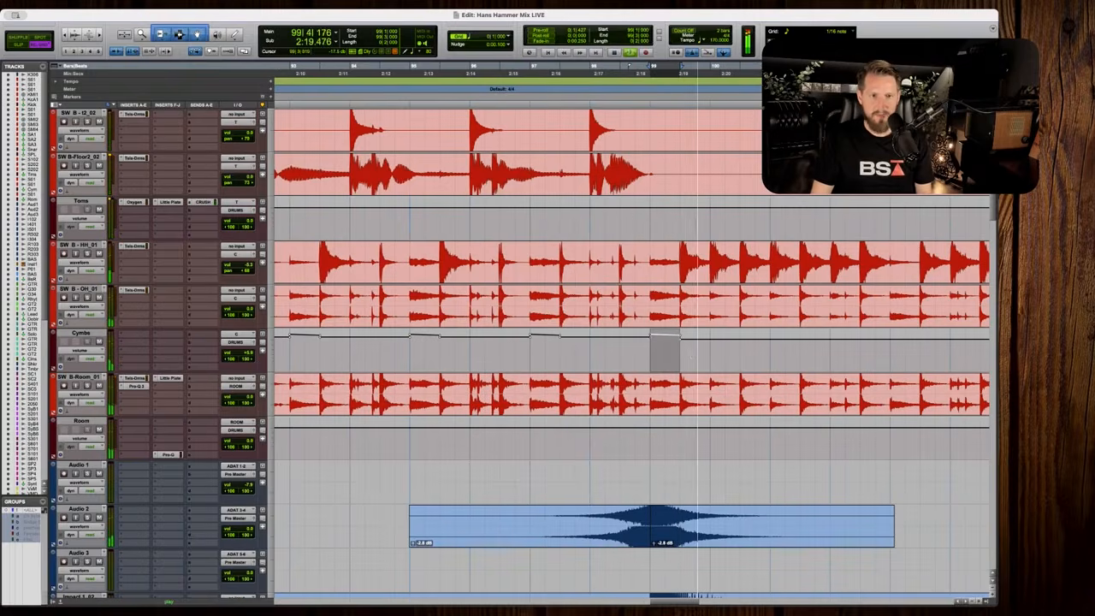
key(space)
Play the transition from bar 97 and delete the reverse swell clip on Audio 2 leading into bar 99.
scroll(633, 342, down, 2)
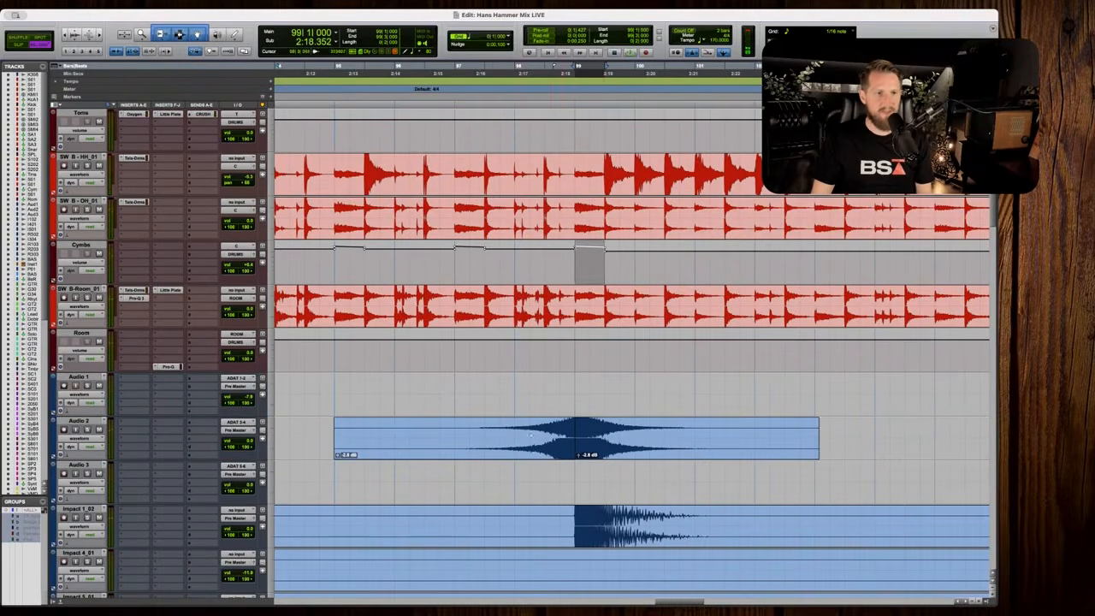
key(ctrl+bracketleft)
key(ctrl+bracketleft)
key(space)
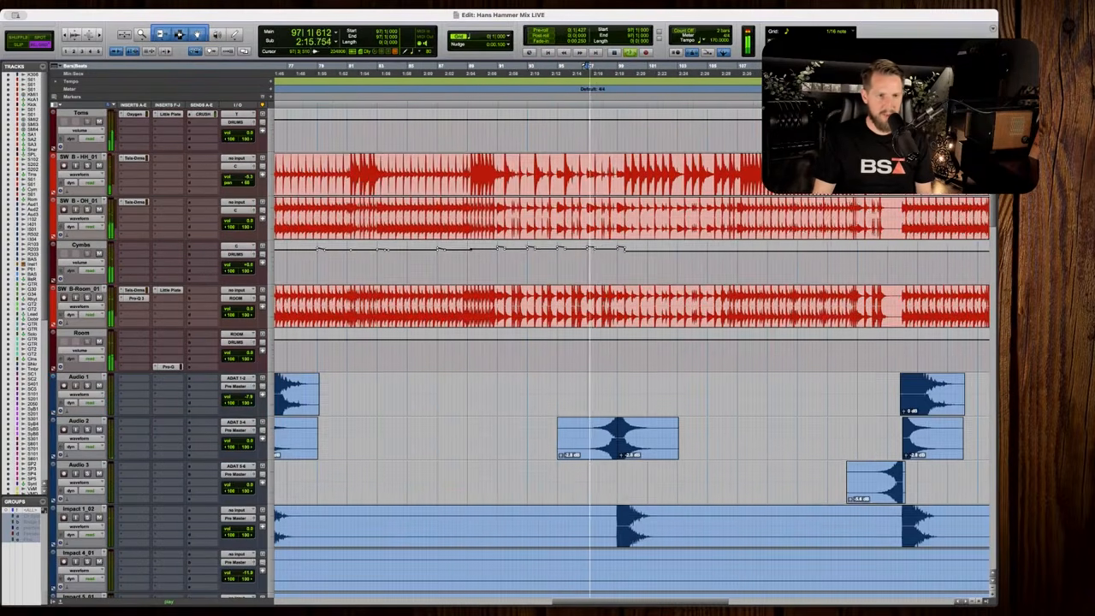
scroll(633, 342, down, 1)
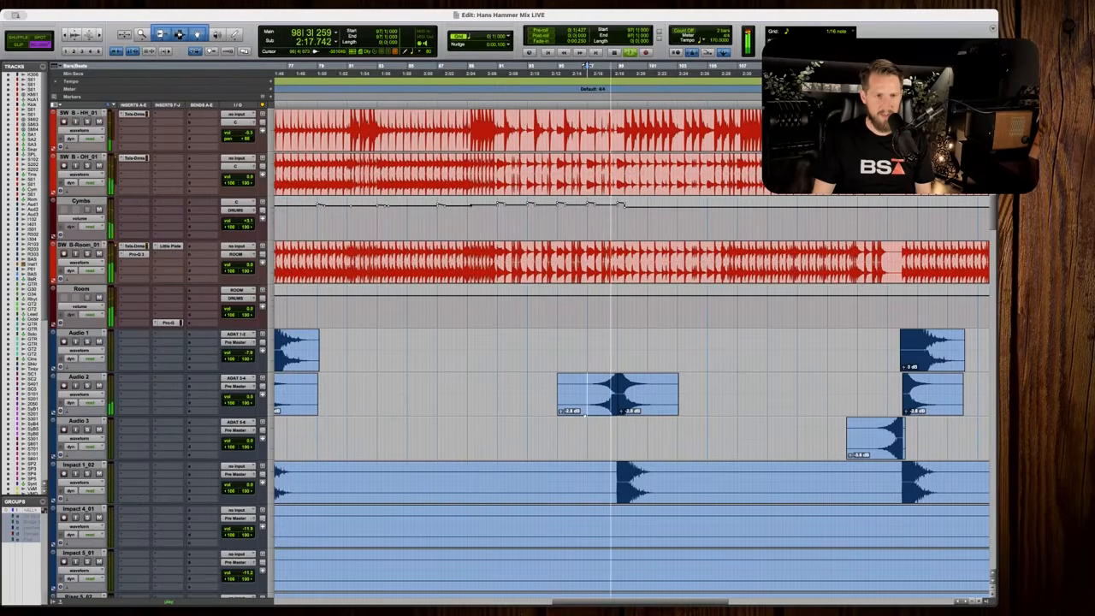
double_click(588, 390)
key(space)
key(BackSpace)
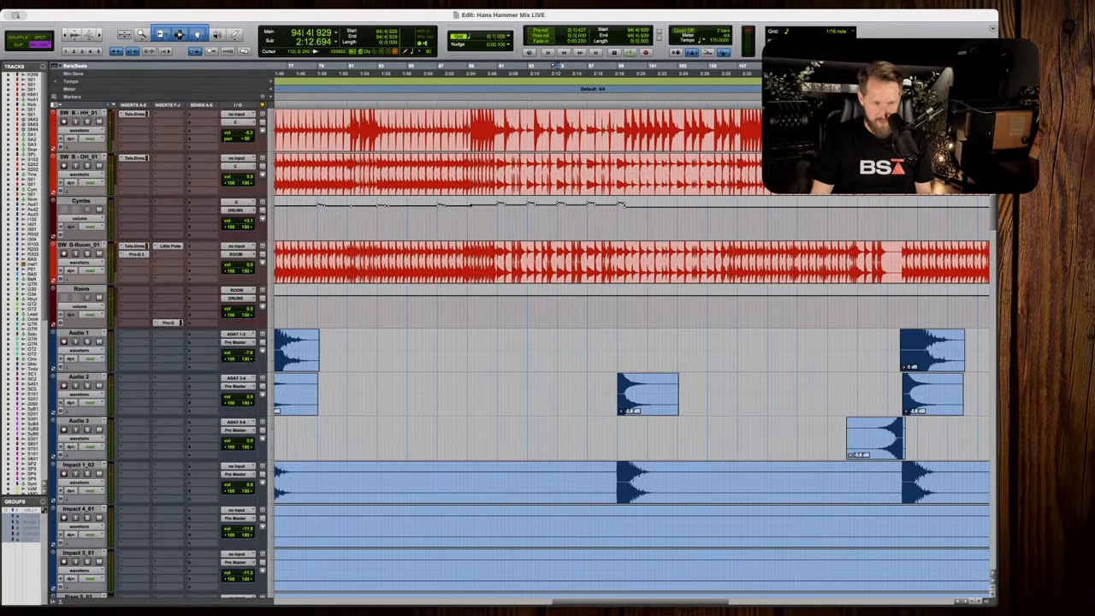
Copy the Audio 3 reverse swell to lead into bar 99, aligning its peak with the downbeat, and audition from bar 97 beat 2.
drag(891, 453, 610, 454)
key(ctrl+bracketright)
key(ctrl+bracketright)
key(ctrl+bracketright)
scroll(633, 453, right, 4)
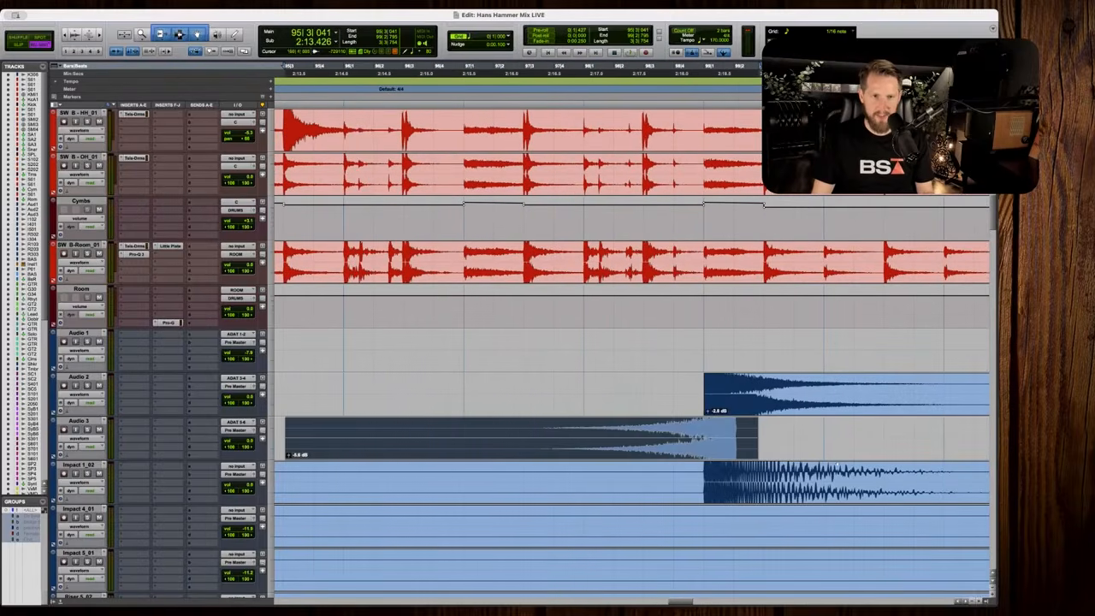
drag(739, 449, 706, 446)
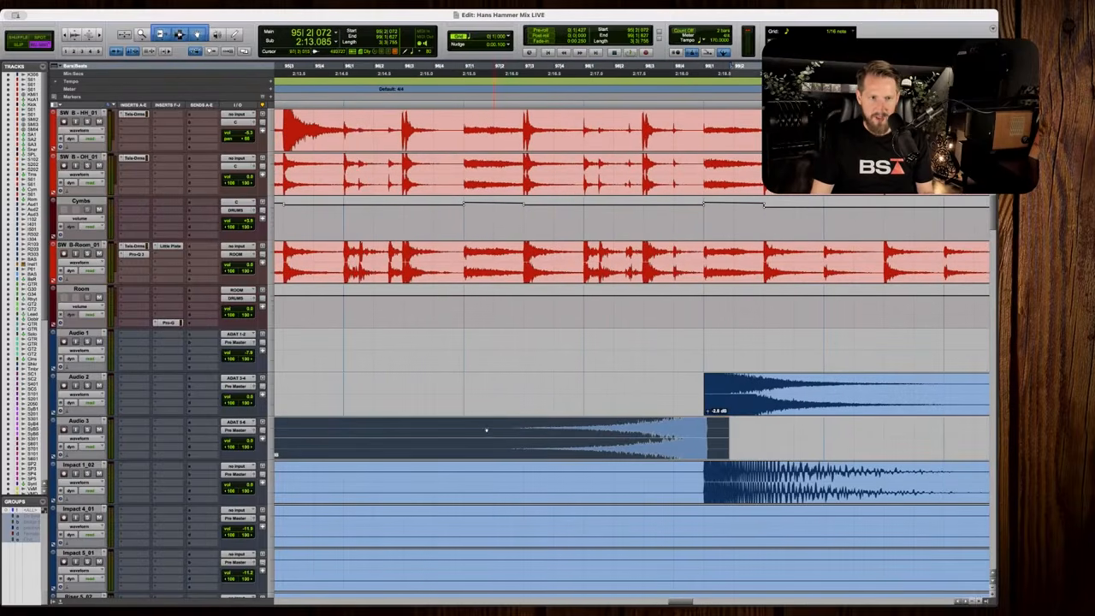
click(489, 429)
key(r)
key(space)
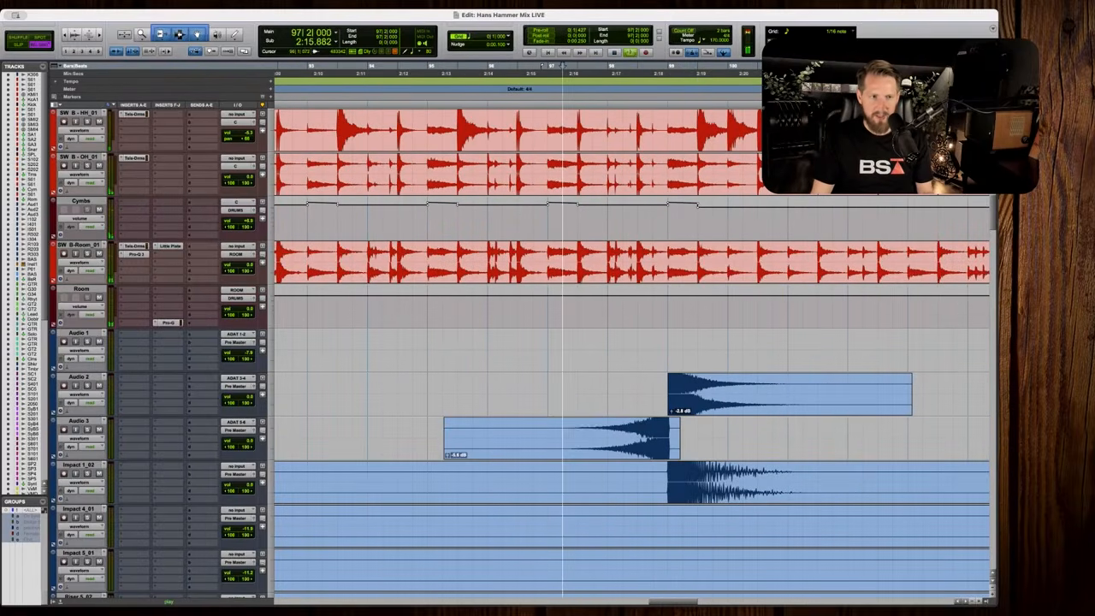
Lower the Cymbs crash boost at bar 99 slightly and audition the transition from bar 98.
key(space)
click(448, 455)
drag(682, 390, 989, 390)
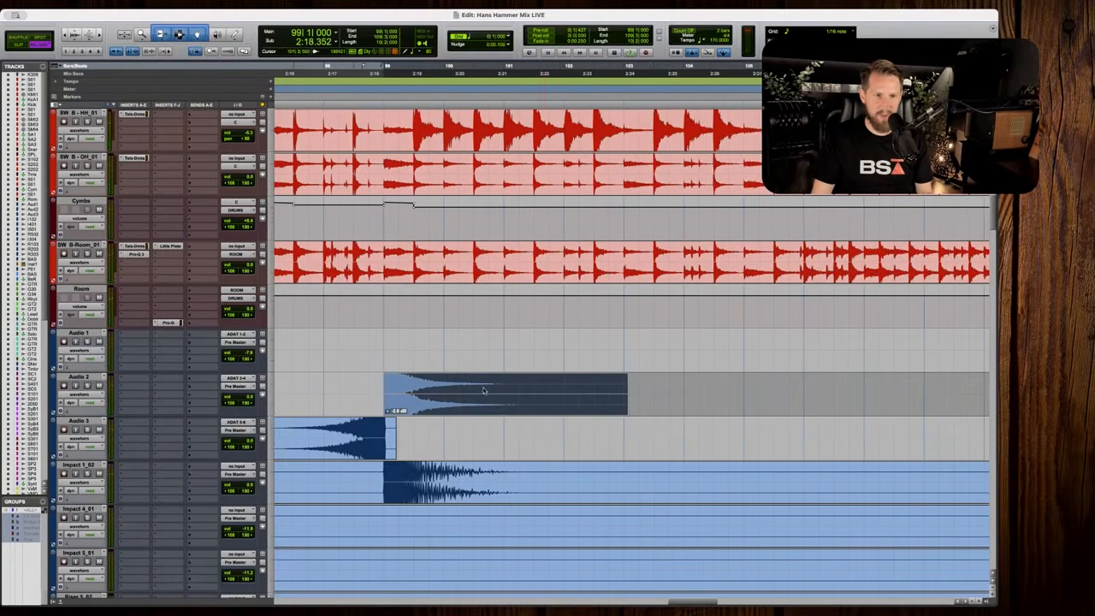
scroll(484, 391, left, 5)
click(365, 391)
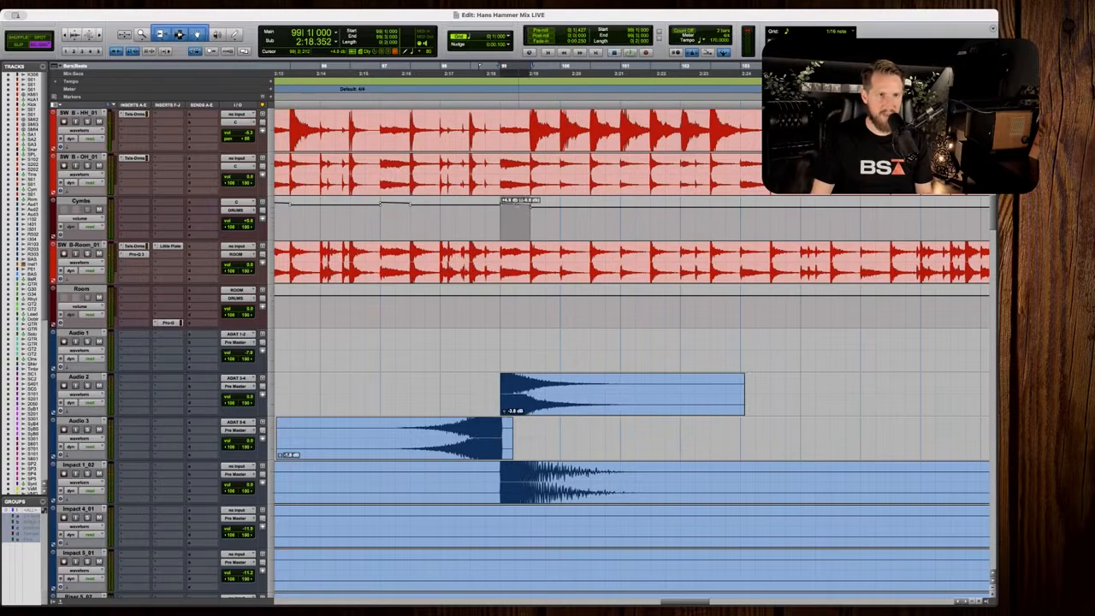
click(469, 223)
key(r)
key(space)
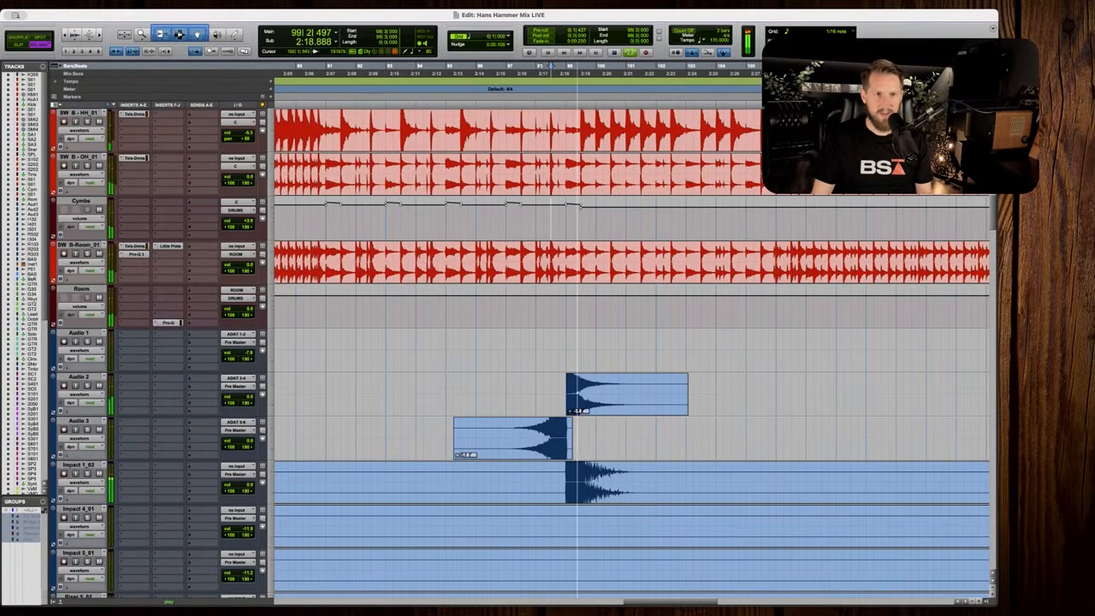
Raise the Cymbs volume to +1.4 dB from the end of the bar 99 crash boost to bar 107.
scroll(618, 244, right, 1)
scroll(617, 244, up, 1)
drag(569, 264, 787, 265)
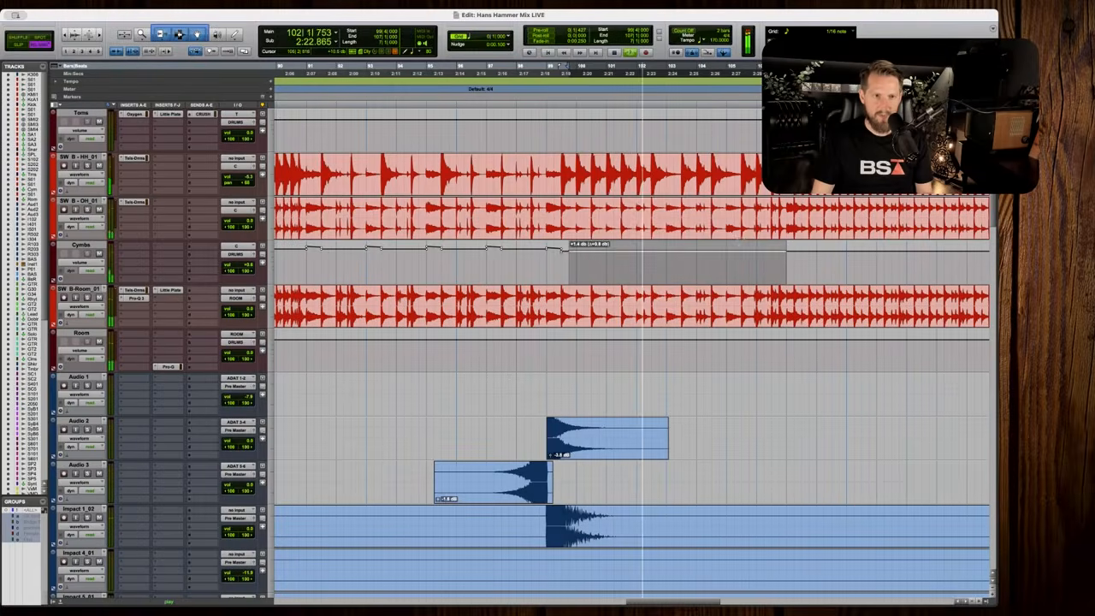
key(t)
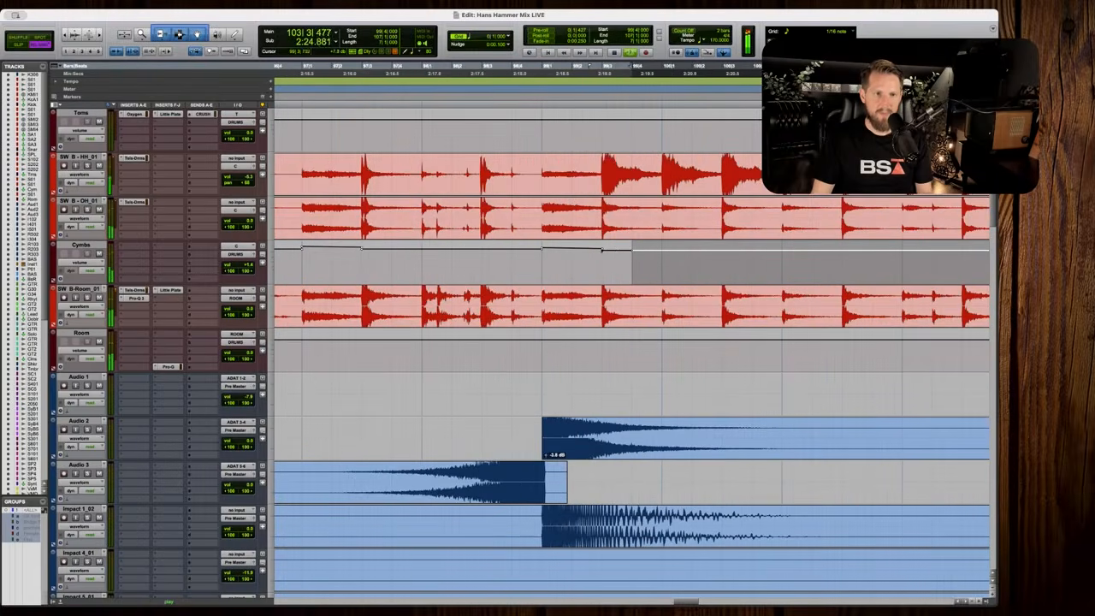
key(r)
drag(663, 268, 627, 267)
click(626, 268)
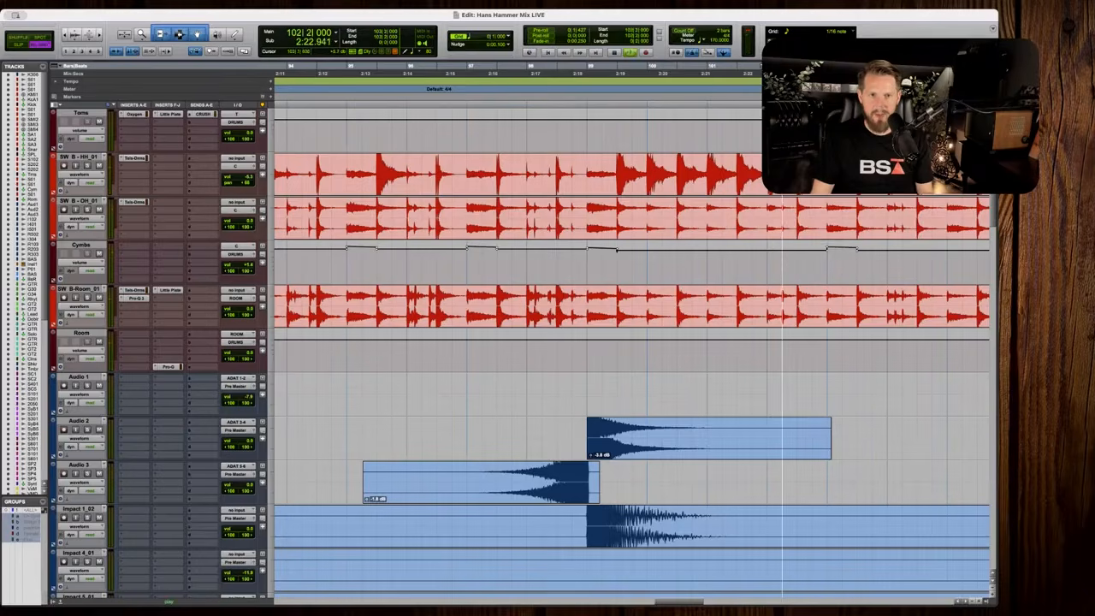
Trim the Cymbs crash boost at bar 103 down slightly and audition from bar 104 beat 2.
drag(827, 264, 856, 264)
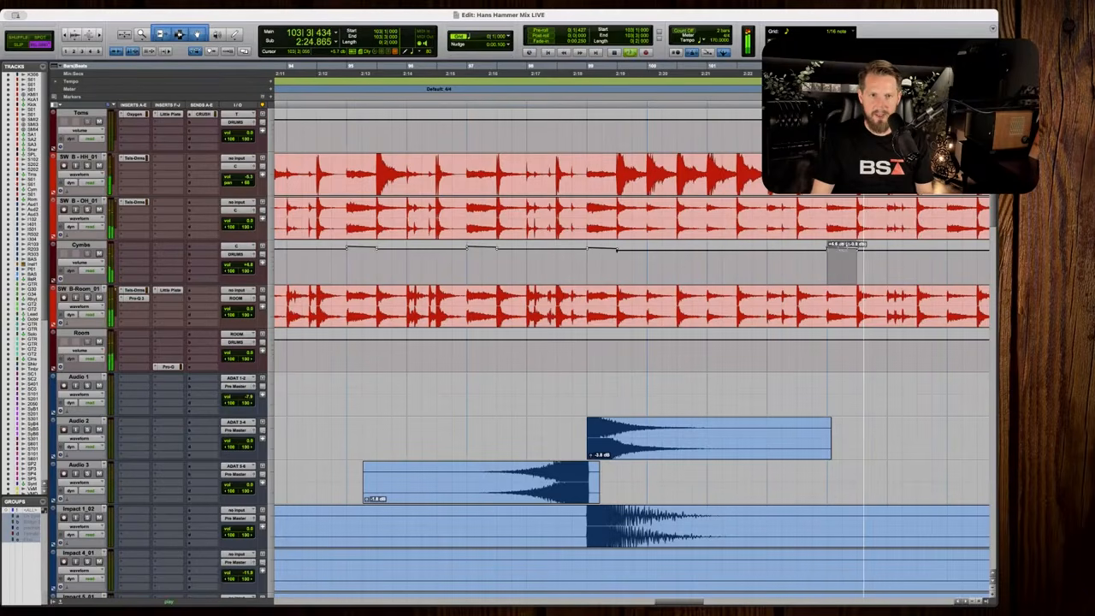
click(831, 269)
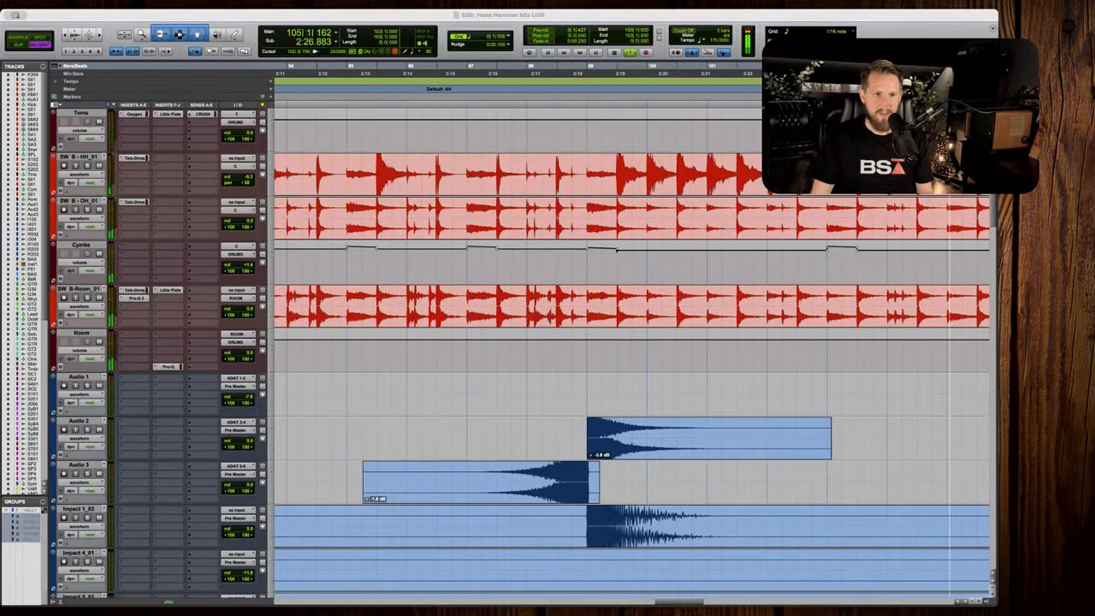
scroll(804, 266, right, 4)
click(784, 266)
key(space)
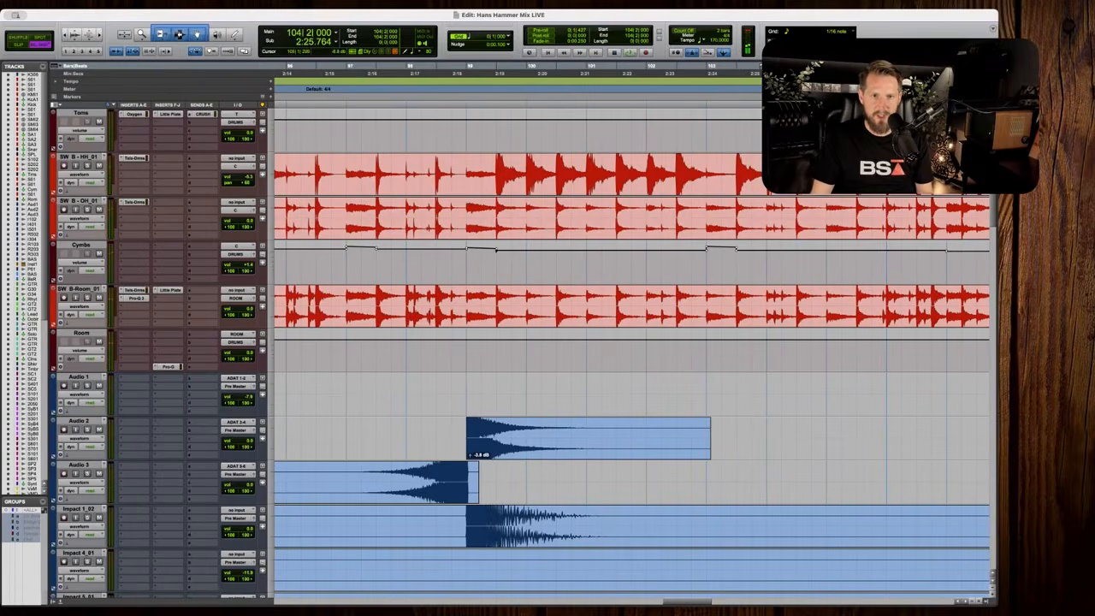
Add Cymbs crash boosts at bars 105 and 107 and play from bar 106 beat 3.
key(space)
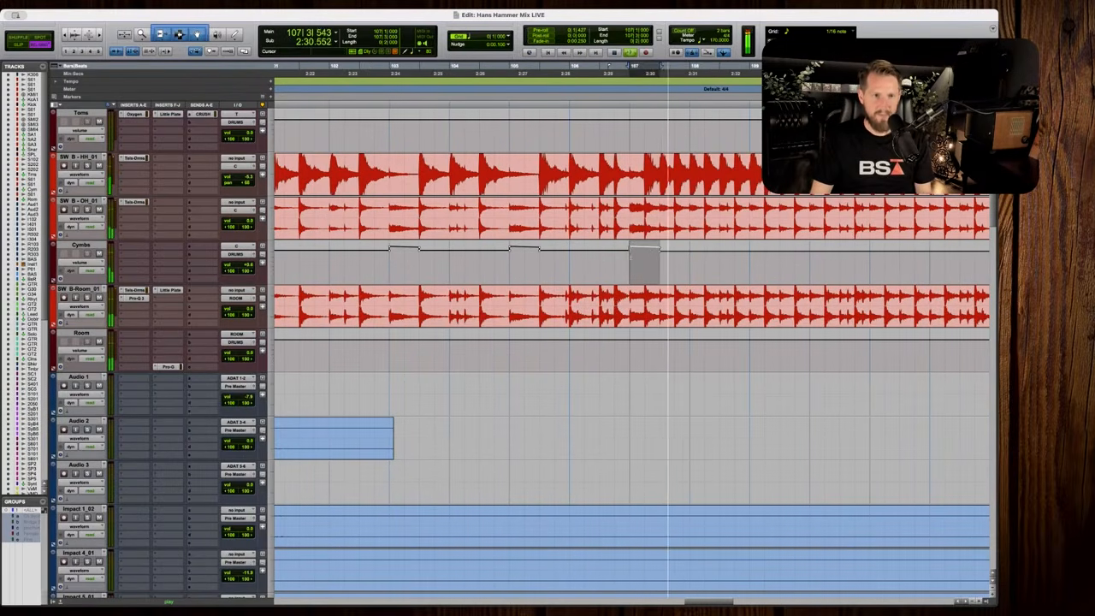
key(space)
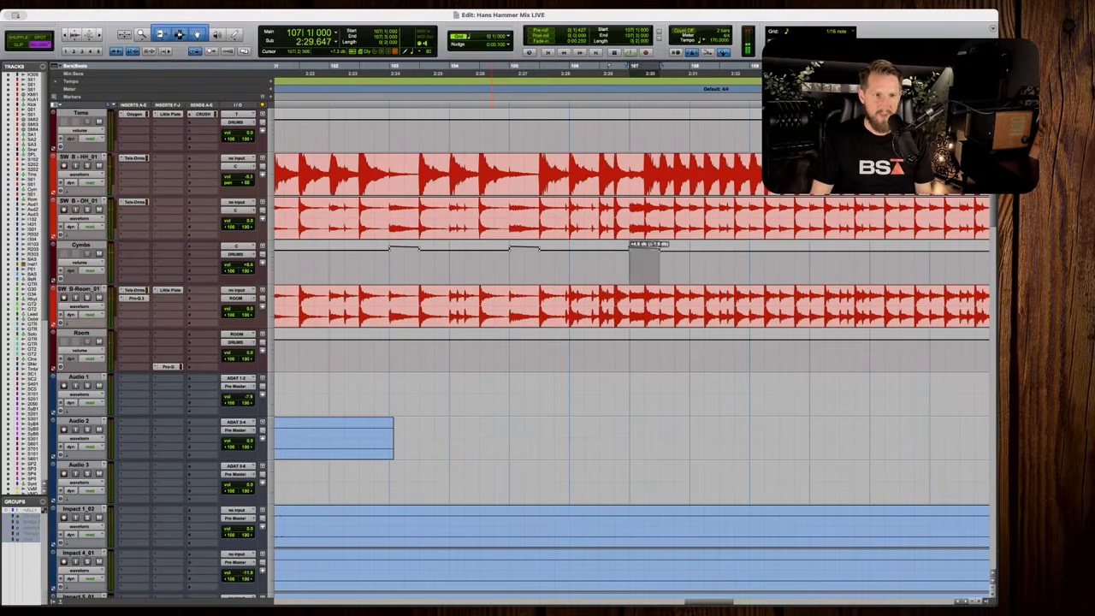
click(614, 257)
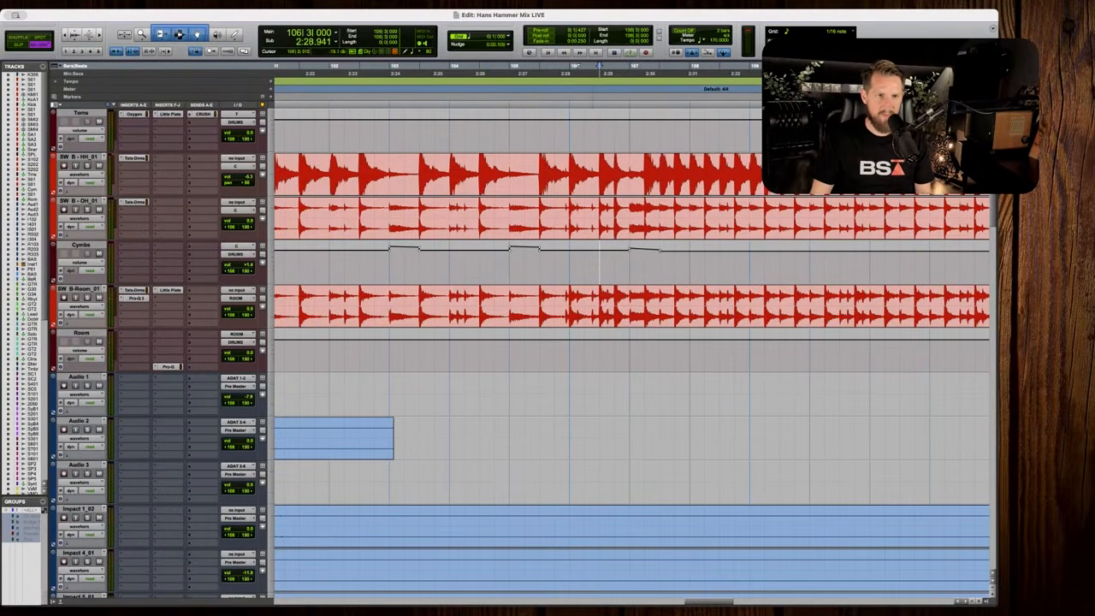
key(r)
key(space)
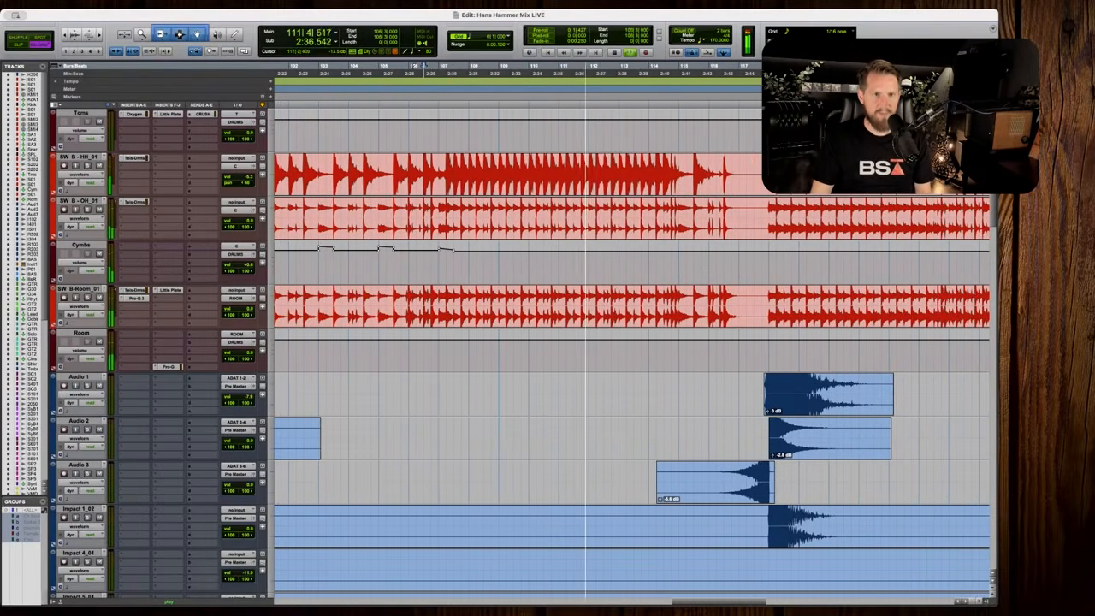
Boost the Cymbs volume on the bar 115 crash and audition the passage leading up to it.
key(space)
key(space)
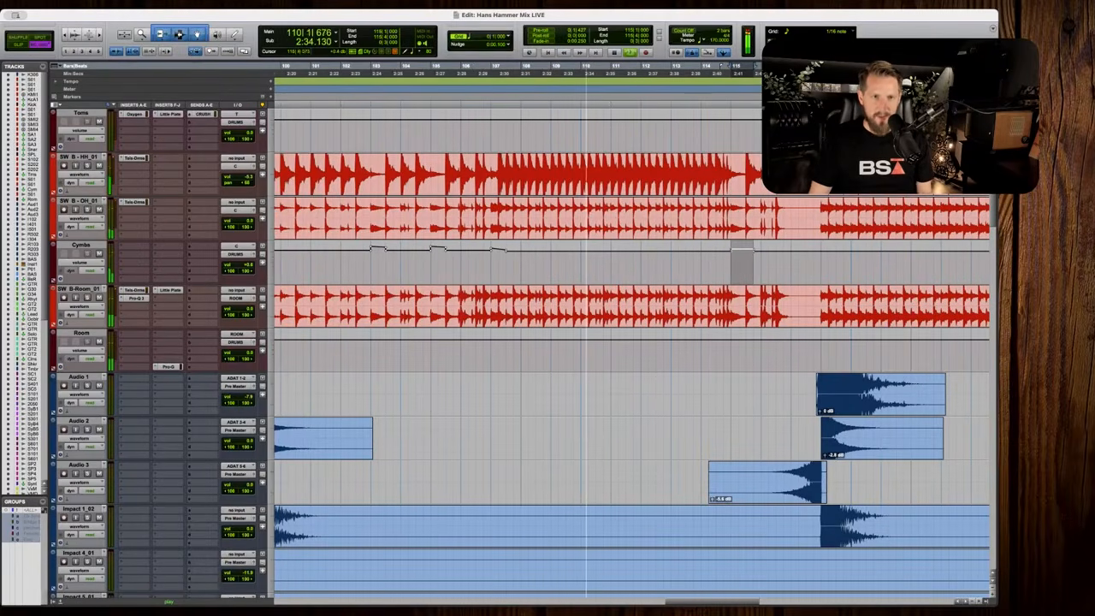
drag(635, 251, 633, 250)
click(631, 271)
click(640, 245)
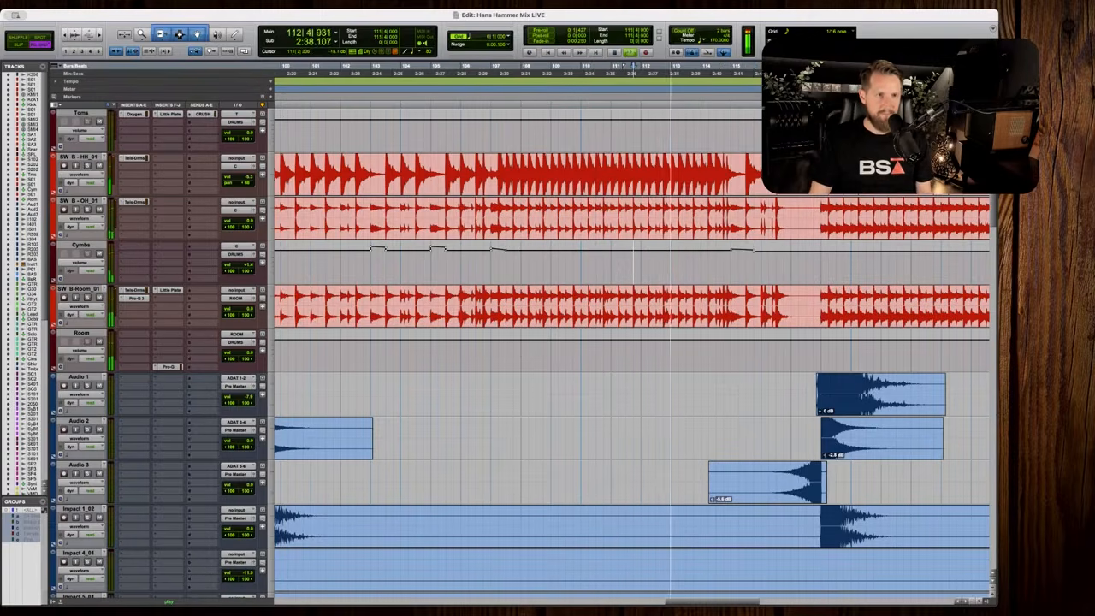
click(618, 266)
scroll(620, 266, right, 2)
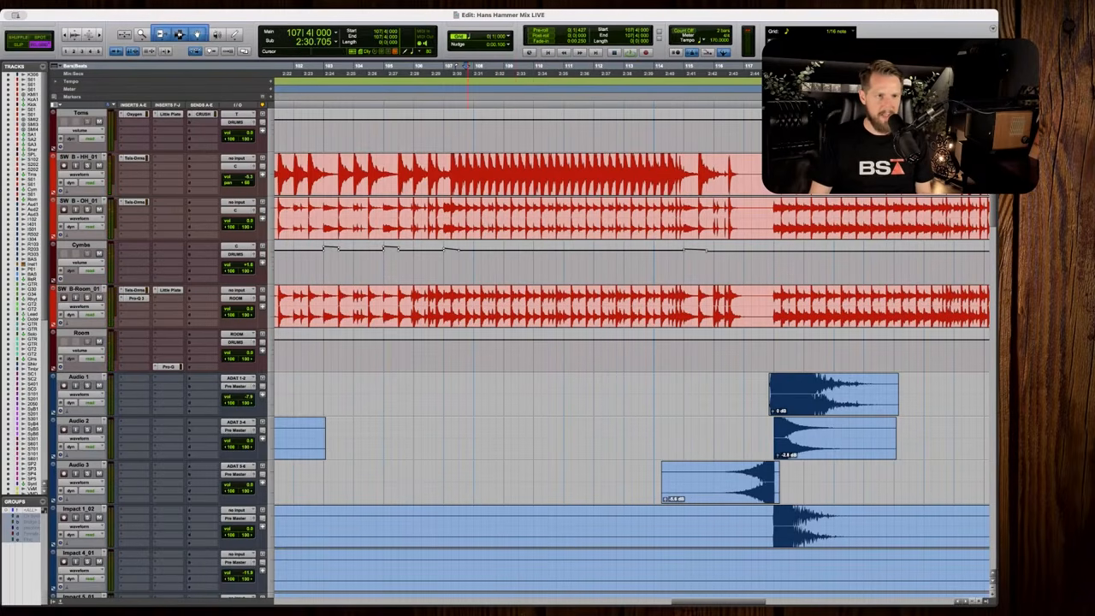
key(space)
scroll(656, 266, right, 1)
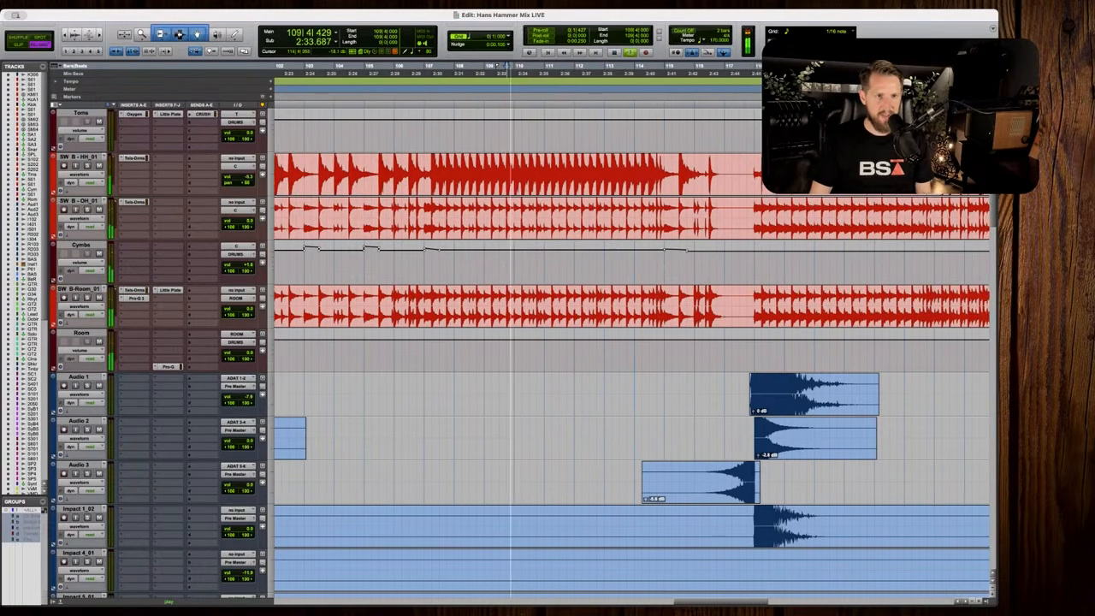
Raise the Cymbs volume further over the first two beats of bar 115 and play the transition from bar 114.
key(space)
click(656, 266)
key(t)
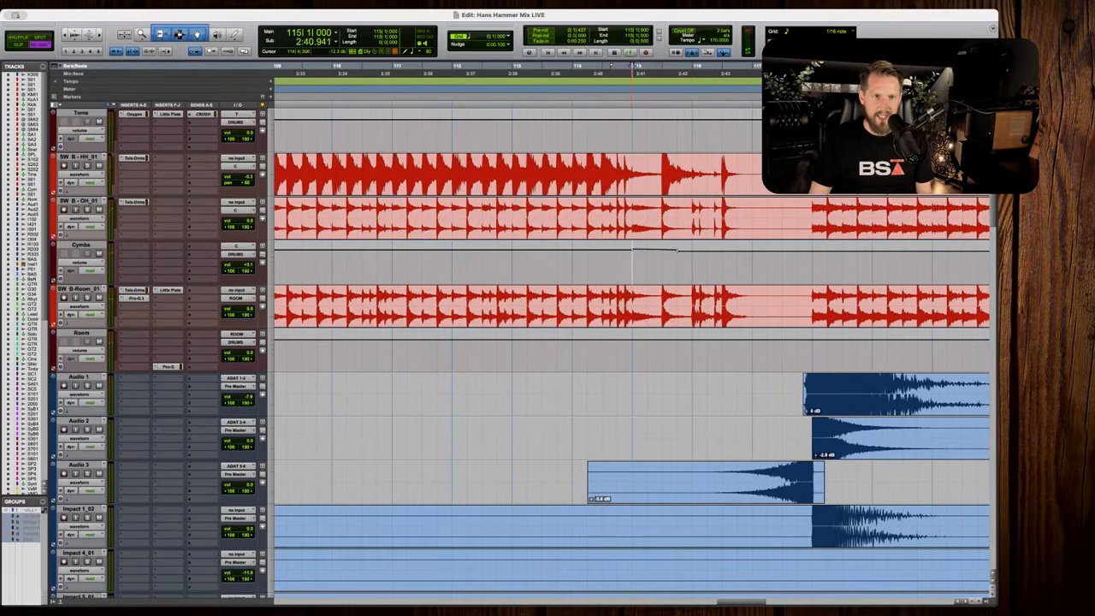
key(r)
key(space)
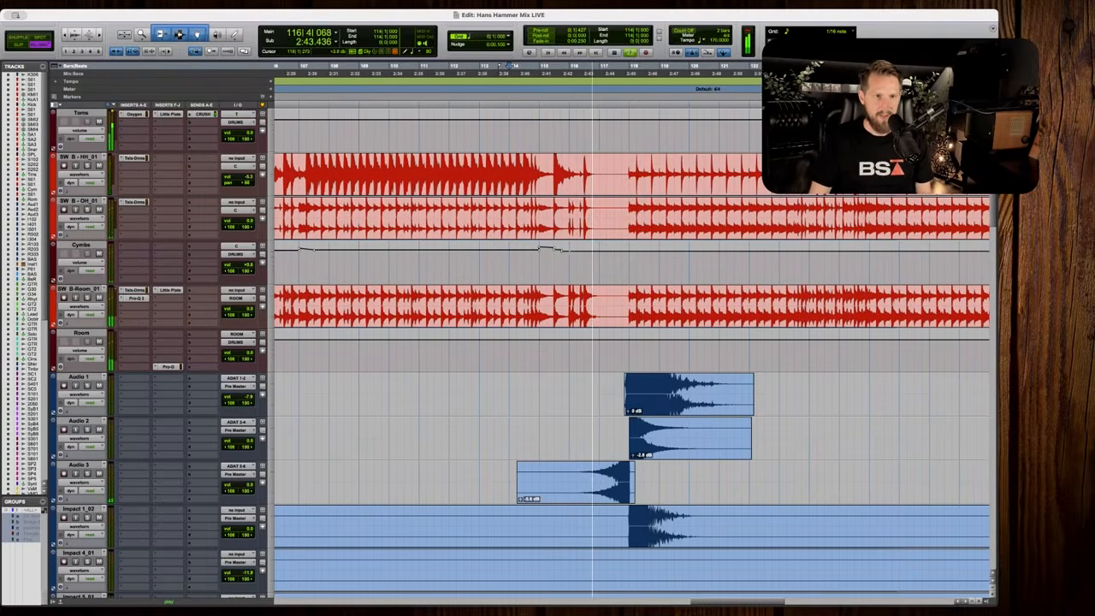
key(space)
Copy the Cymbs volume automation of the earlier chorus from bar 75 to bar 91.
click(636, 260)
key(r)
key(r)
scroll(428, 260, left, 3)
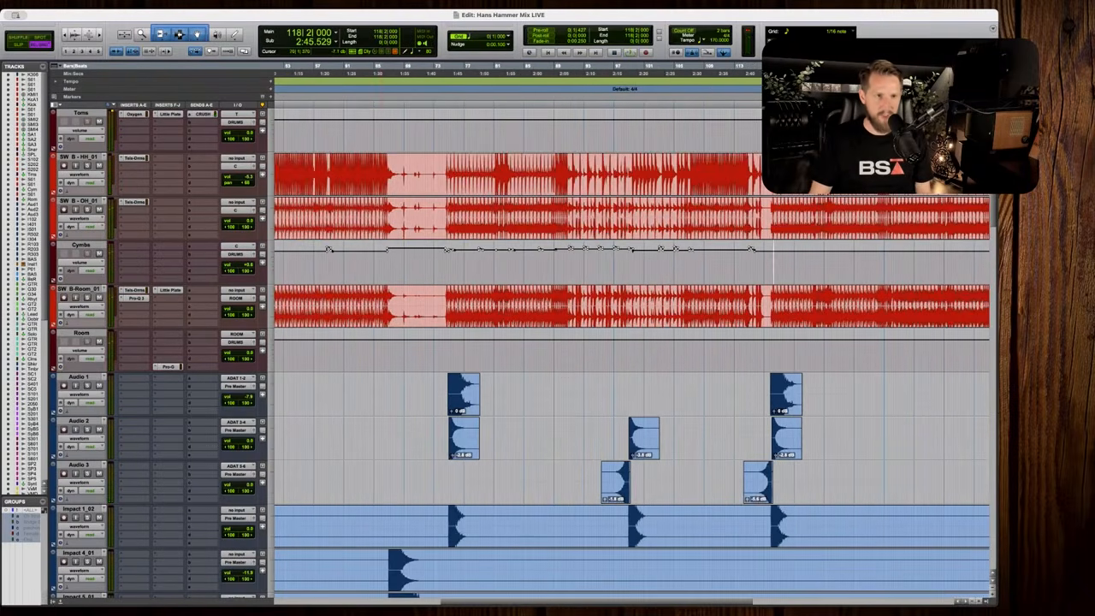
click(448, 260)
key(t)
key(t)
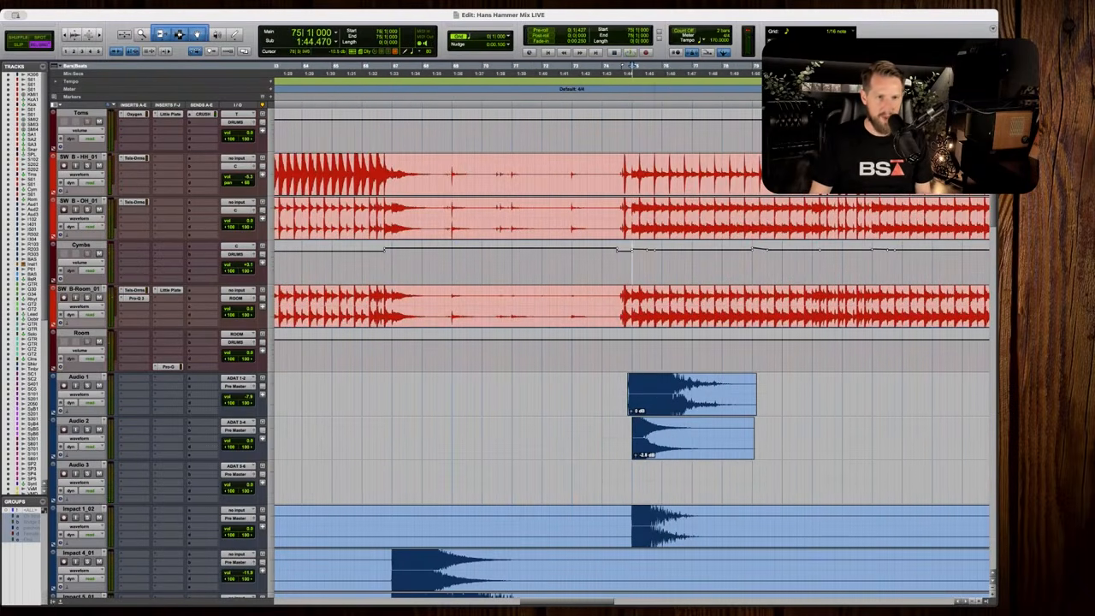
drag(631, 261, 850, 261)
key(r)
scroll(849, 261, right, 4)
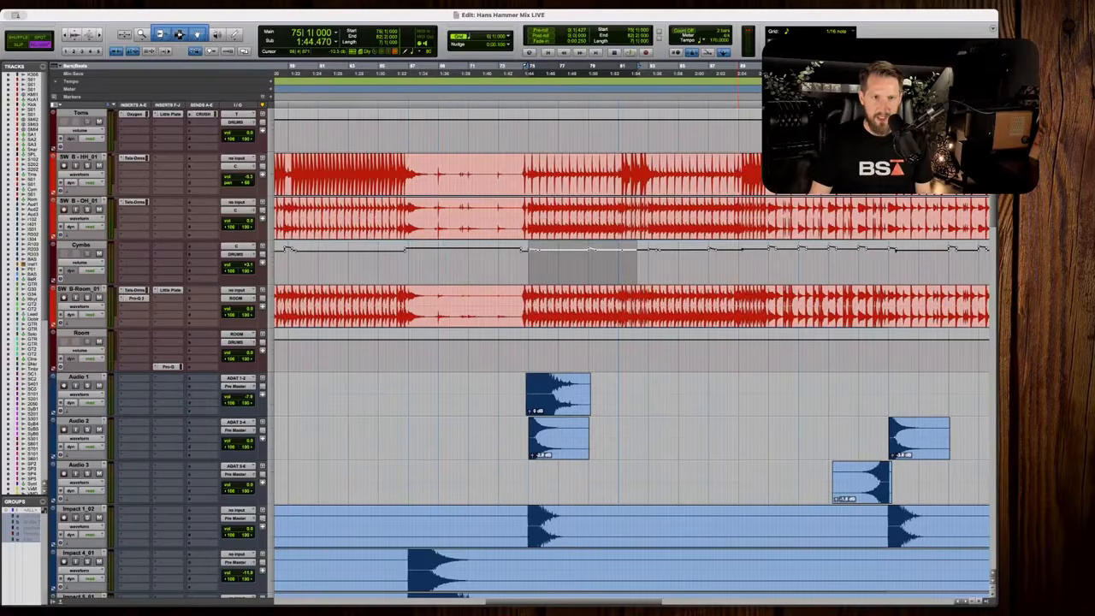
drag(636, 261, 738, 263)
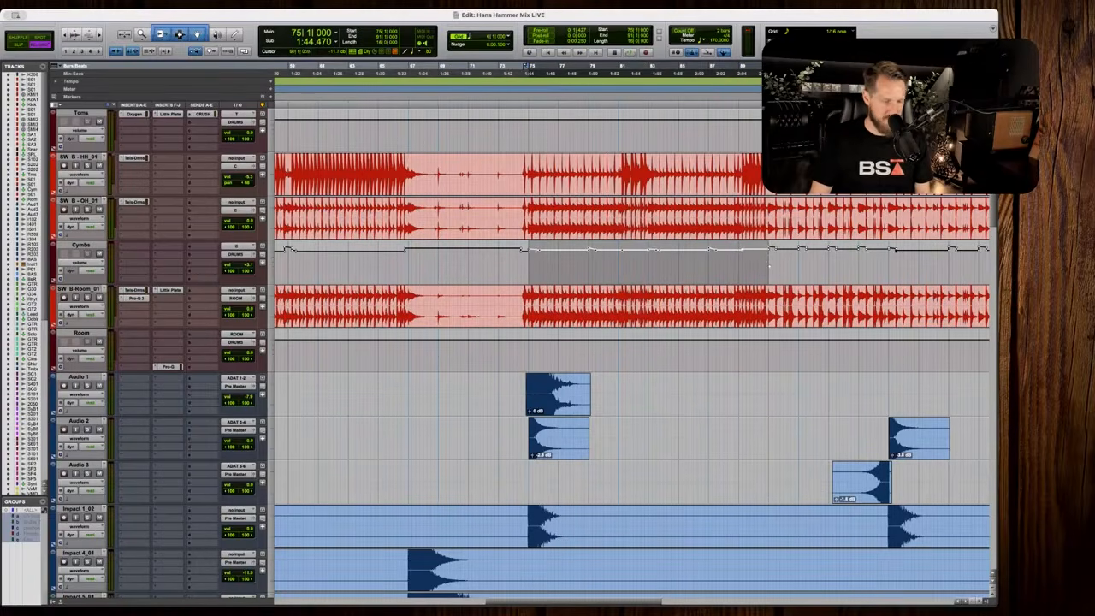
Paste the copied 16 bars of Cymbs volume automation at bar 118.
scroll(769, 266, right, 15)
click(656, 267)
key(t)
key(t)
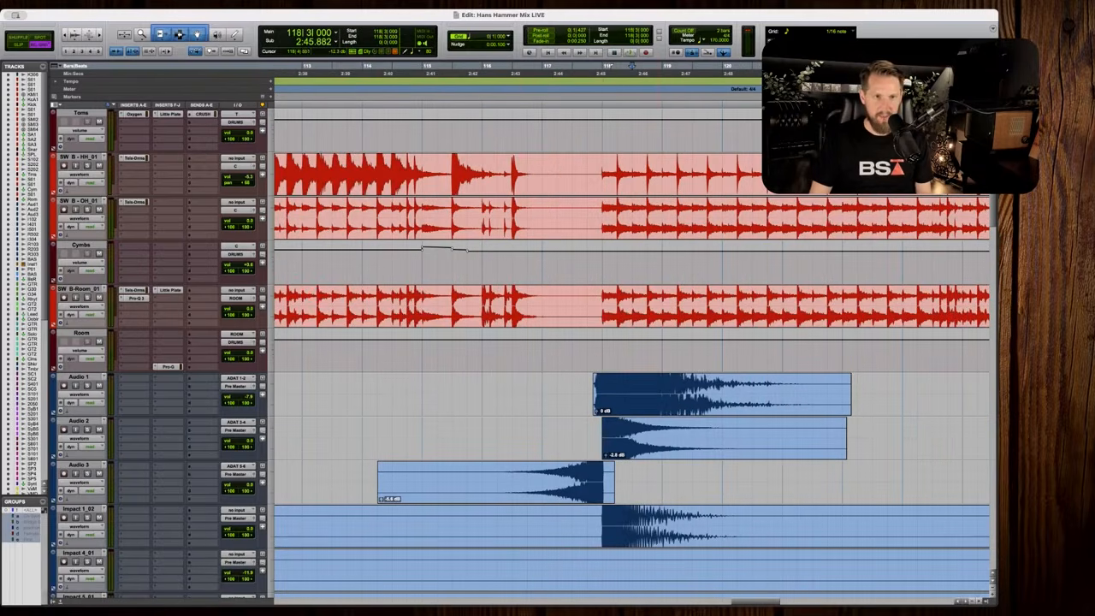
key(super+v)
key(r)
key(r)
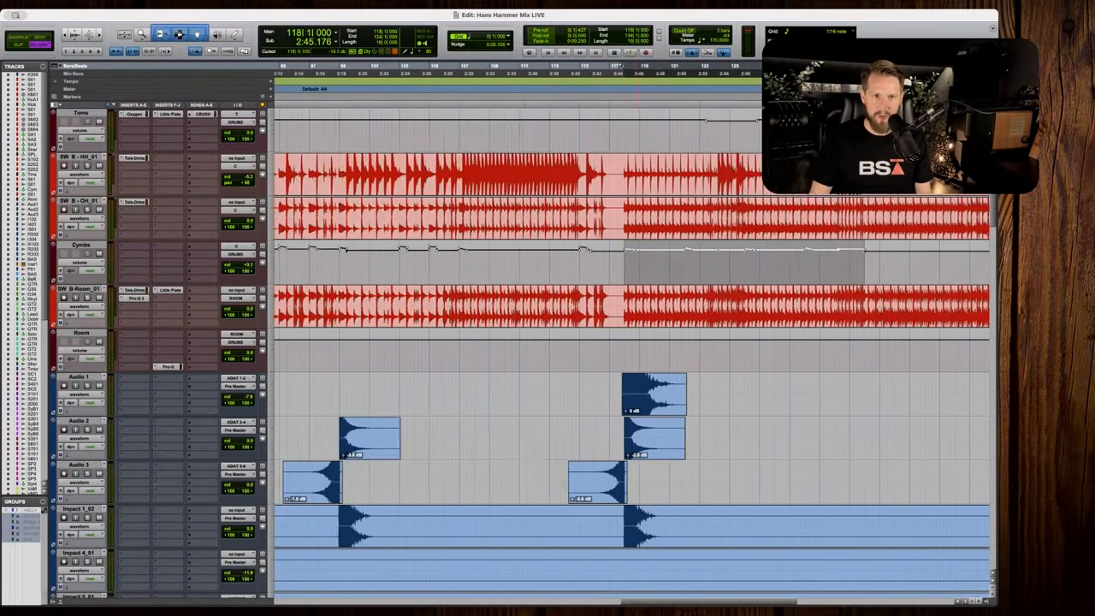
Duplicate the pasted Cymbs automation to start at bar 134 and play from bar 117 beat 4.
scroll(743, 262, right, 5)
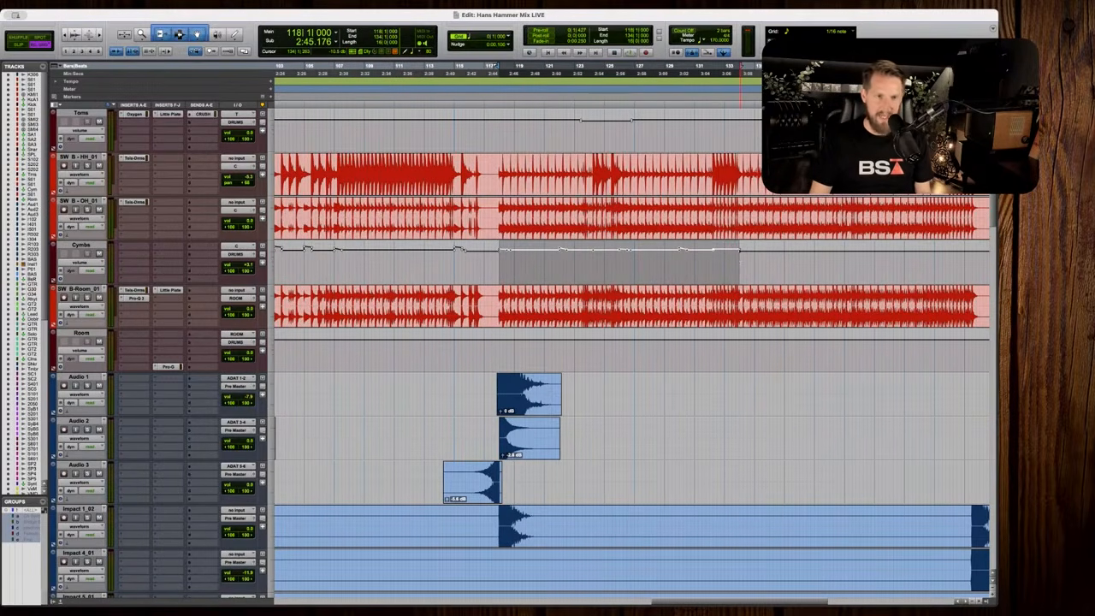
key(super+d)
scroll(741, 266, right, 3)
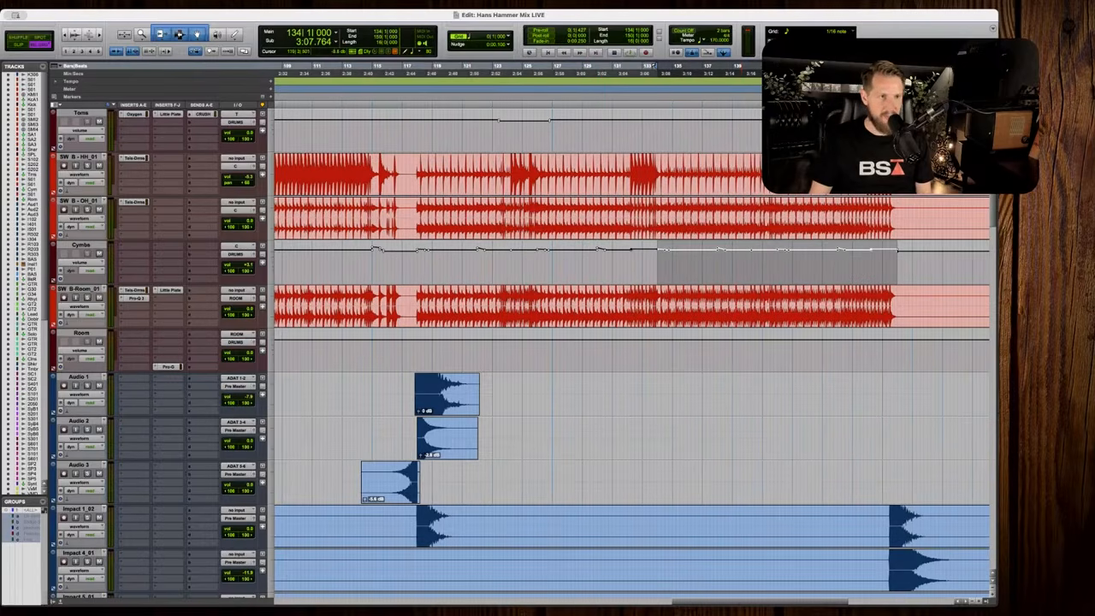
click(411, 266)
key(space)
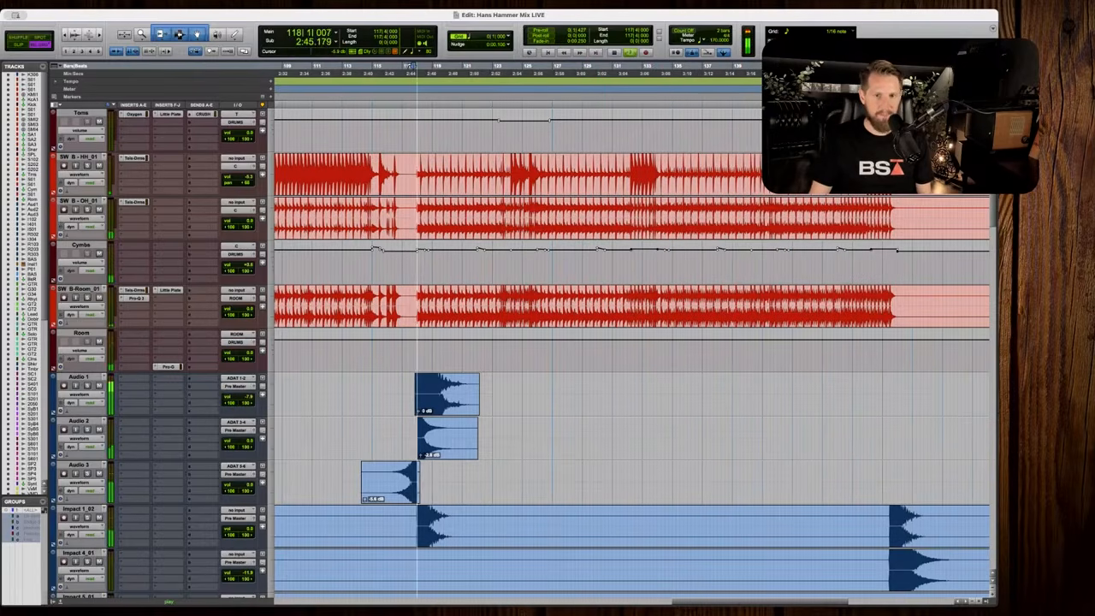
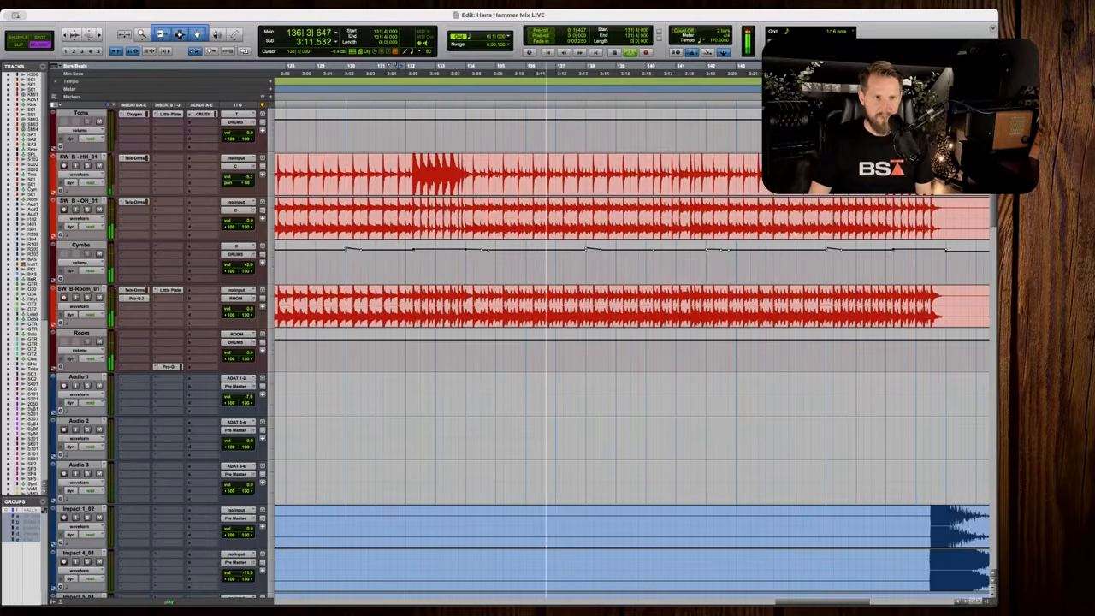
Raise the Cymbs volume automation in the section from bar 134 to bar 138 and audition from bar 131 beat 2.
drag(465, 265, 698, 265)
key(space)
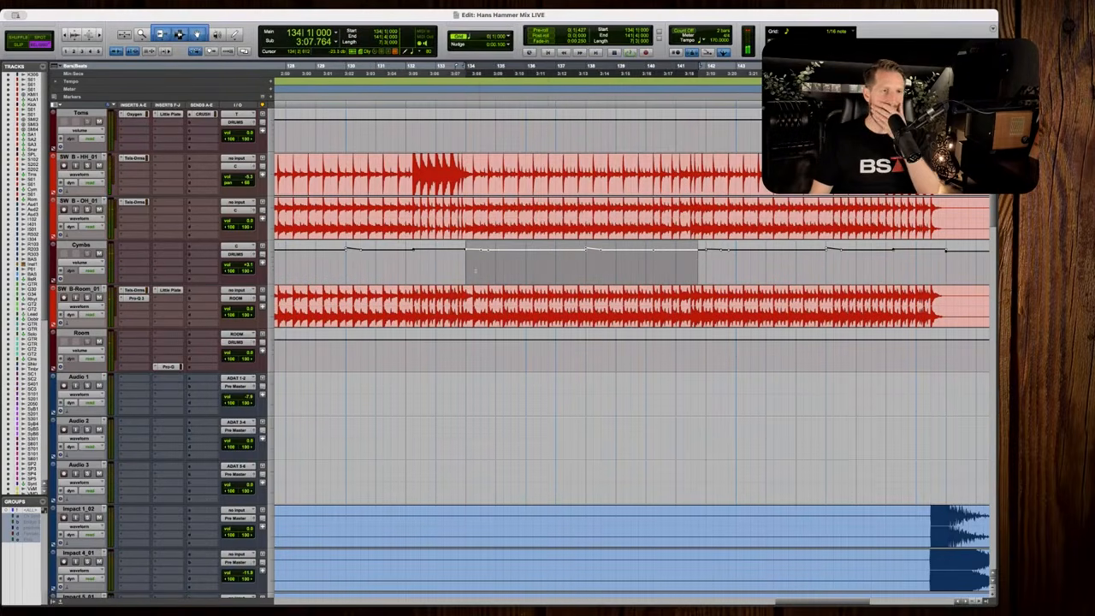
drag(475, 270, 596, 270)
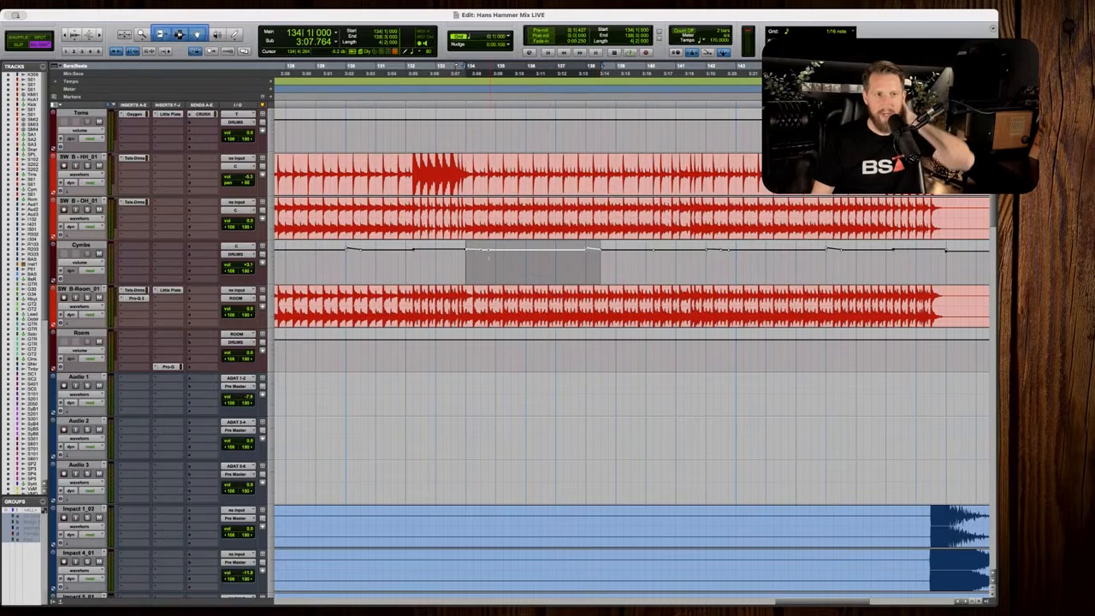
drag(600, 270, 593, 271)
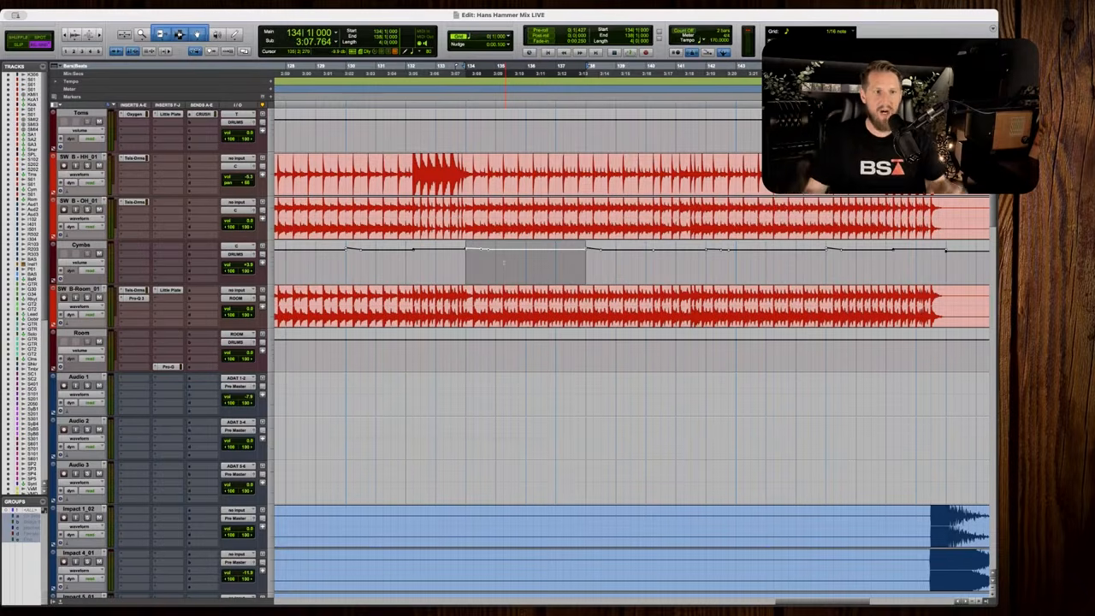
click(381, 65)
key(space)
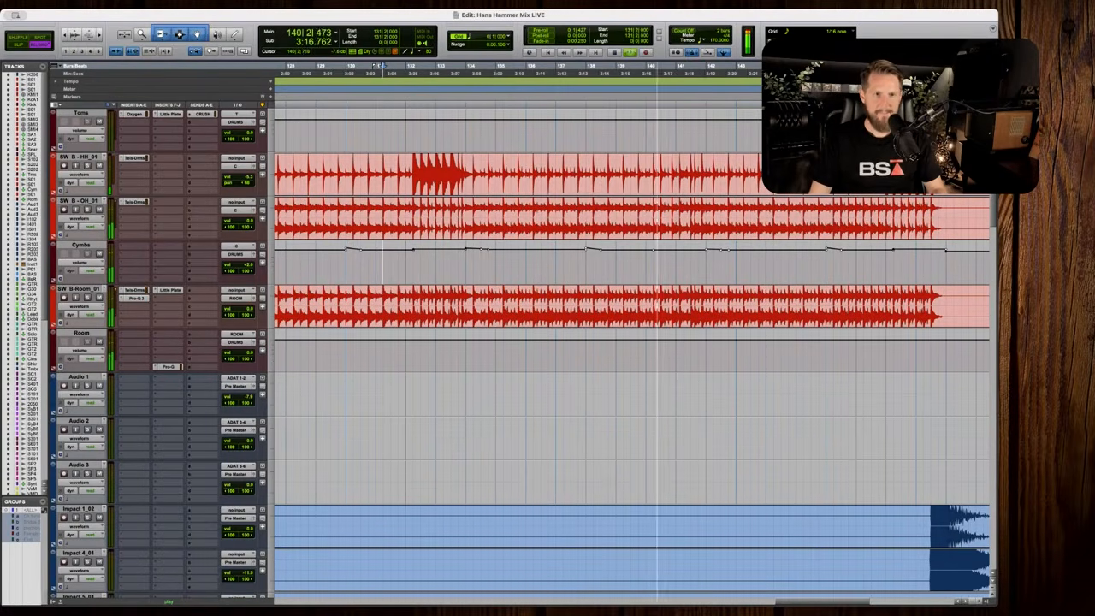
Trim the Cymbs volume automation from bar 142 to bar 146 and audition from bar 141 beat 4.
click(713, 269)
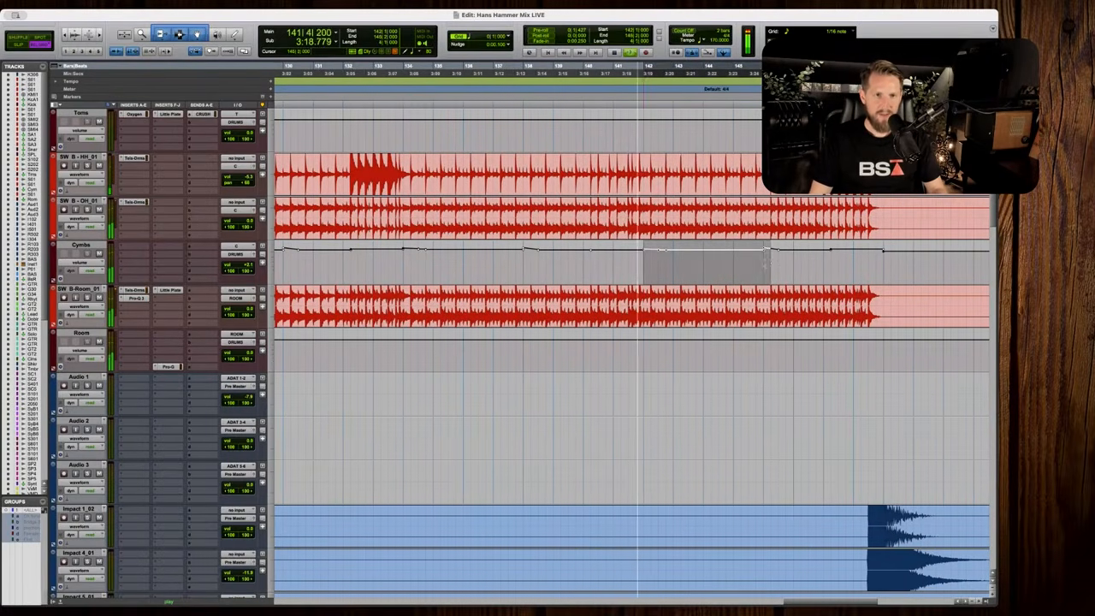
drag(710, 247, 710, 248)
click(703, 268)
scroll(704, 269, right, 2)
click(582, 268)
key(space)
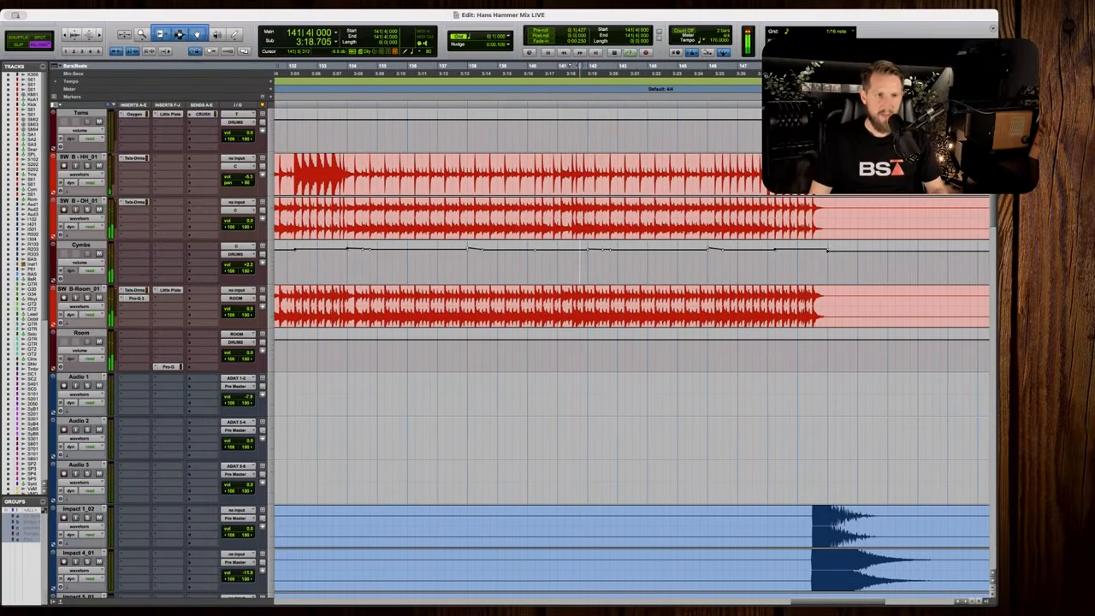
Find the Vox Outro crazy track among the vocals and play the outro from bar 141 beat 4.
key(r)
scroll(641, 275, down, 9)
scroll(641, 275, down, 15)
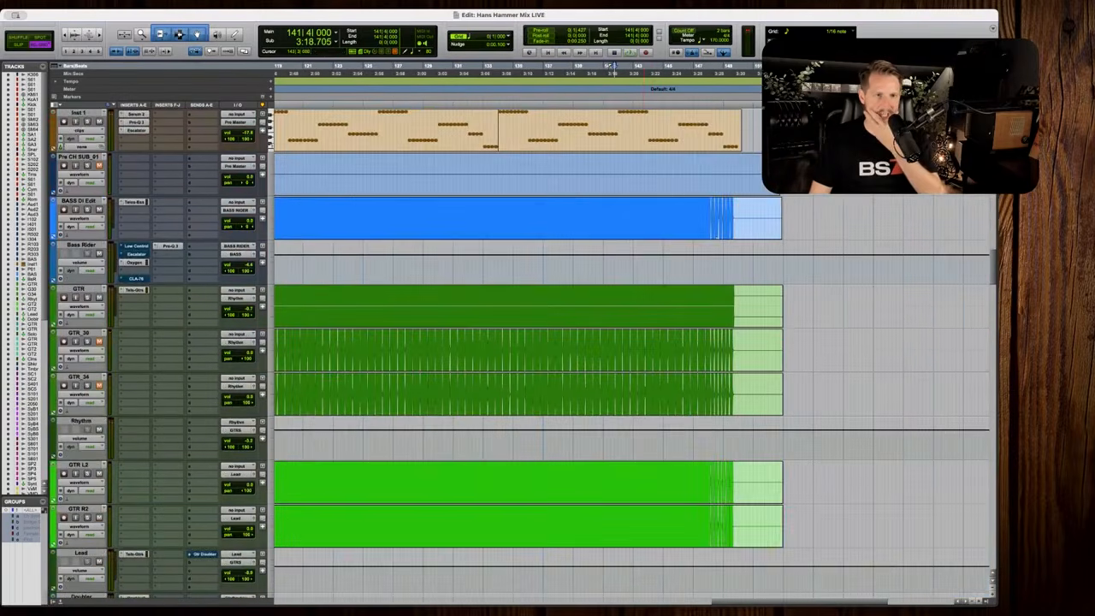
scroll(641, 274, right, 1)
scroll(641, 272, down, 20)
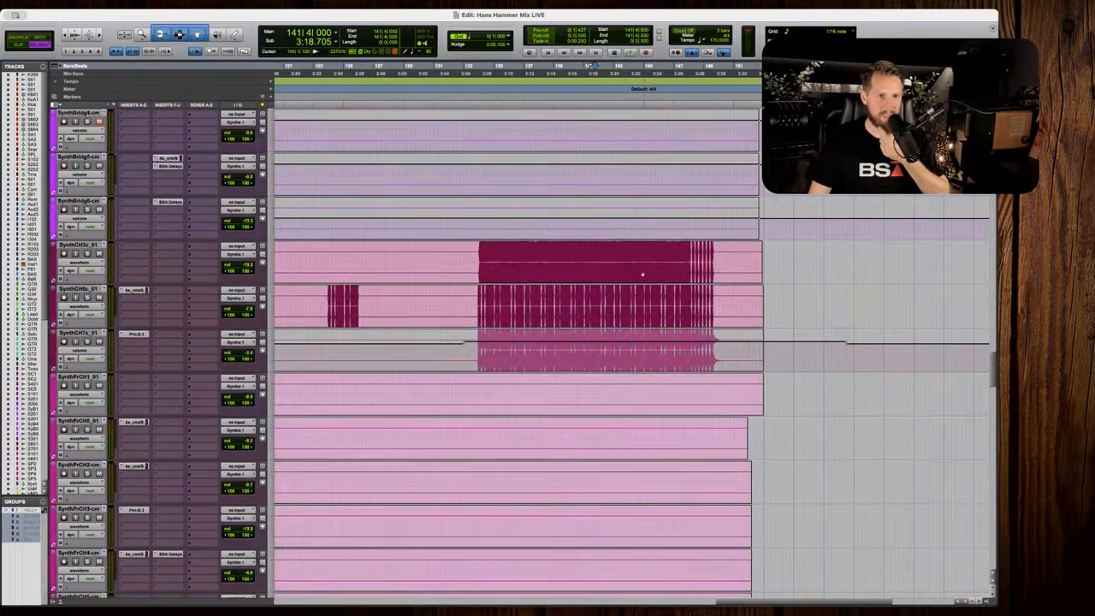
scroll(641, 272, down, 20)
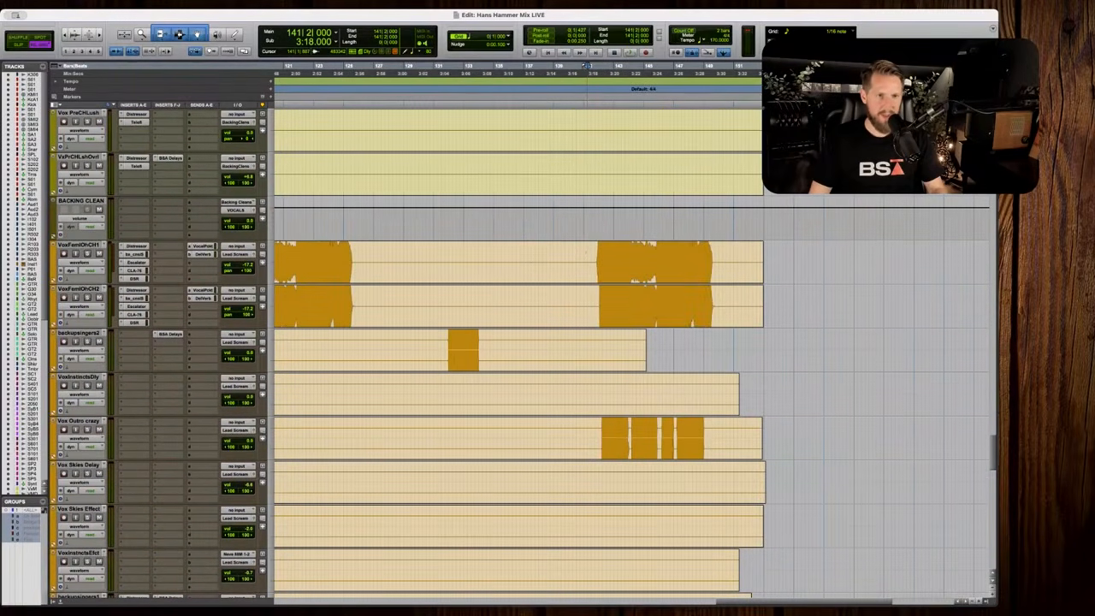
scroll(633, 351, down, 5)
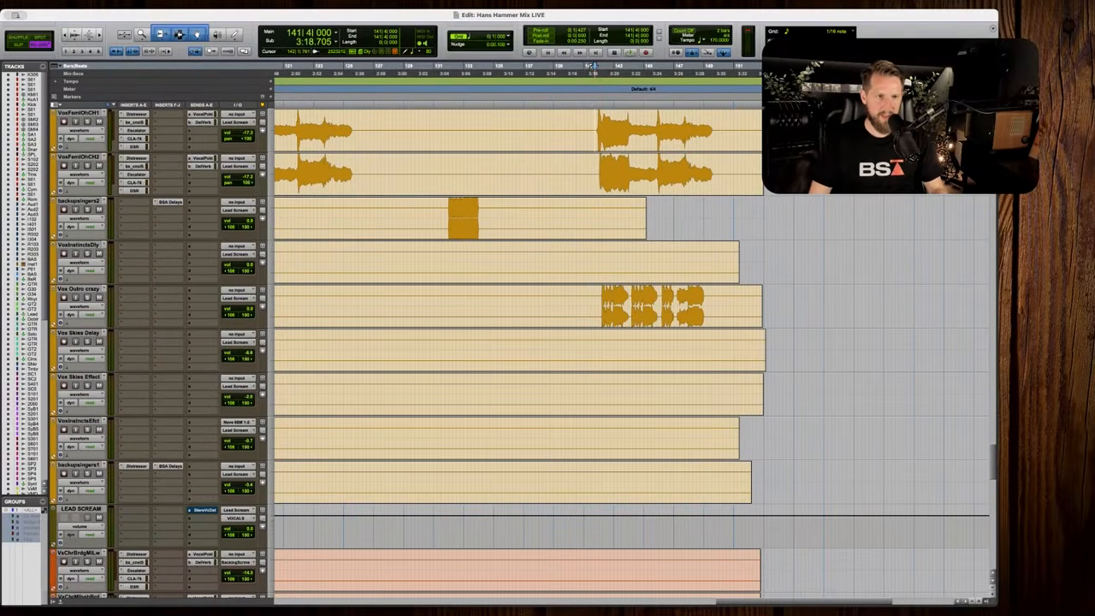
key(space)
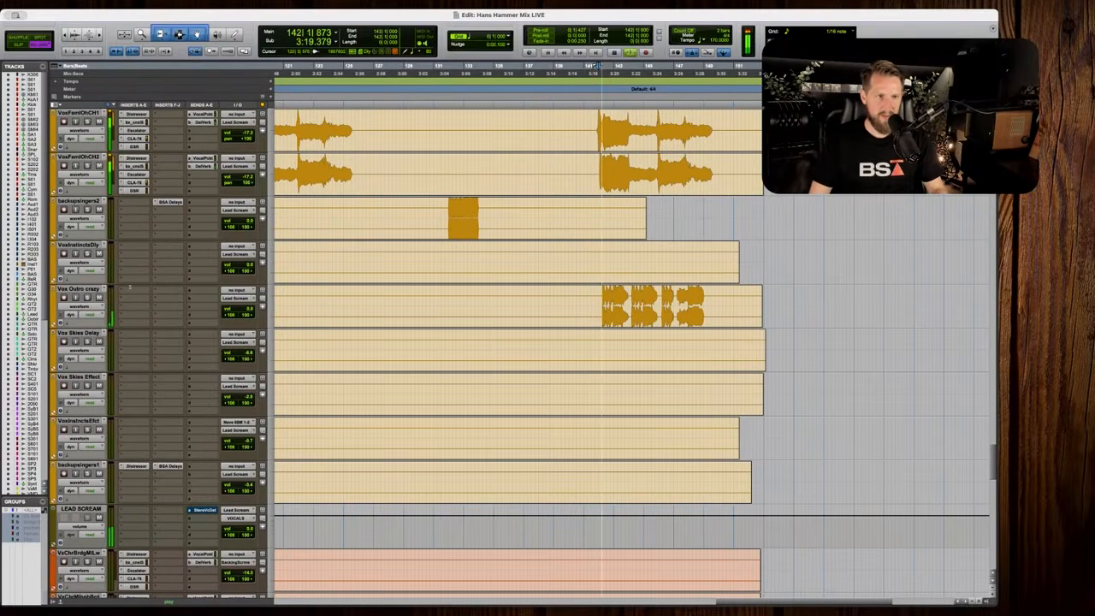
Insert Pro-Q 3 on the soloed Vox Outro crazy track and add an EQ band during playback.
click(86, 298)
key(space)
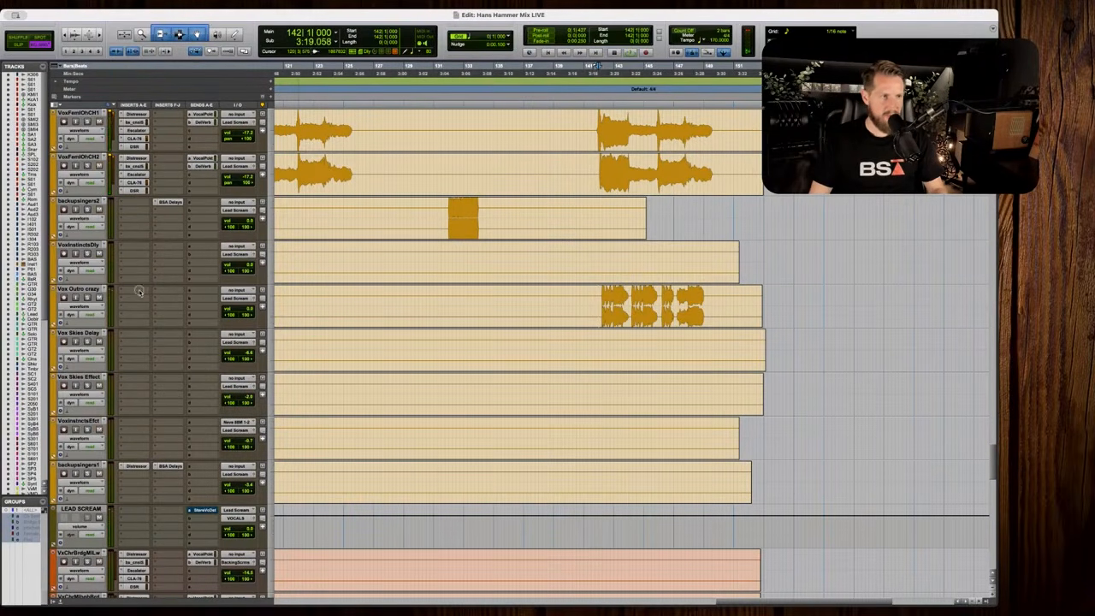
click(139, 291)
click(245, 301)
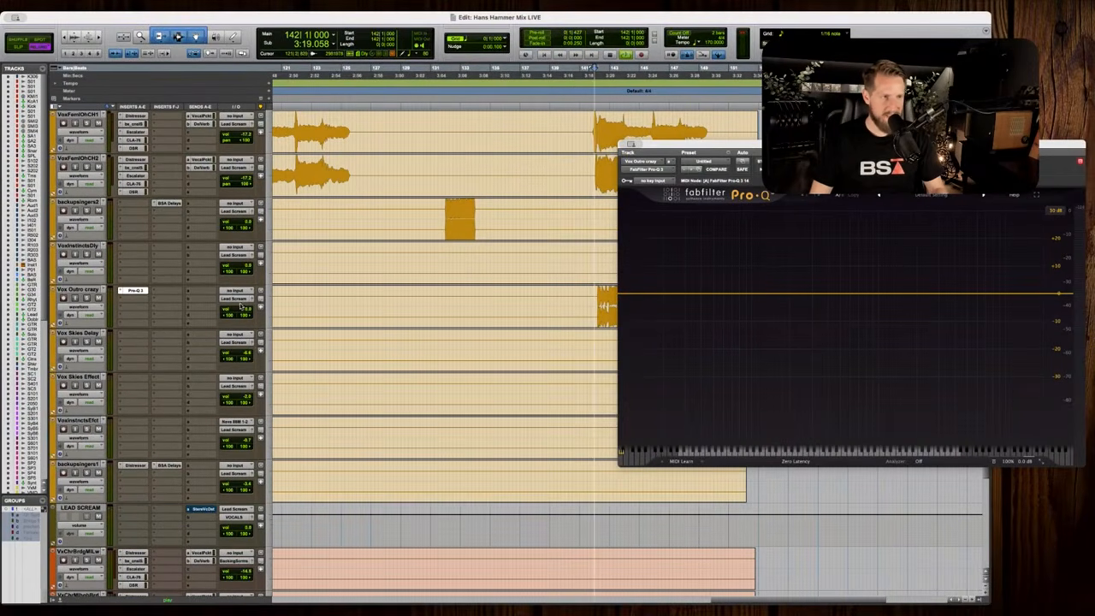
key(space)
drag(791, 293, 894, 286)
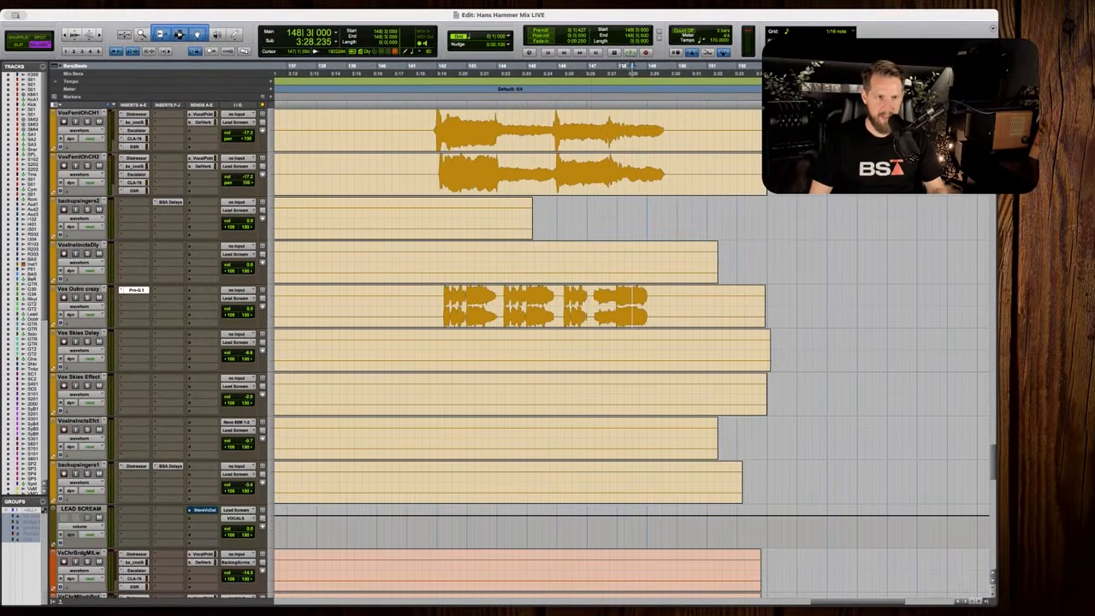
Select the tail of the last Vox Outro crazy phrase from bar 148 to bar 149.
drag(588, 307, 656, 300)
key(t)
key(t)
click(775, 313)
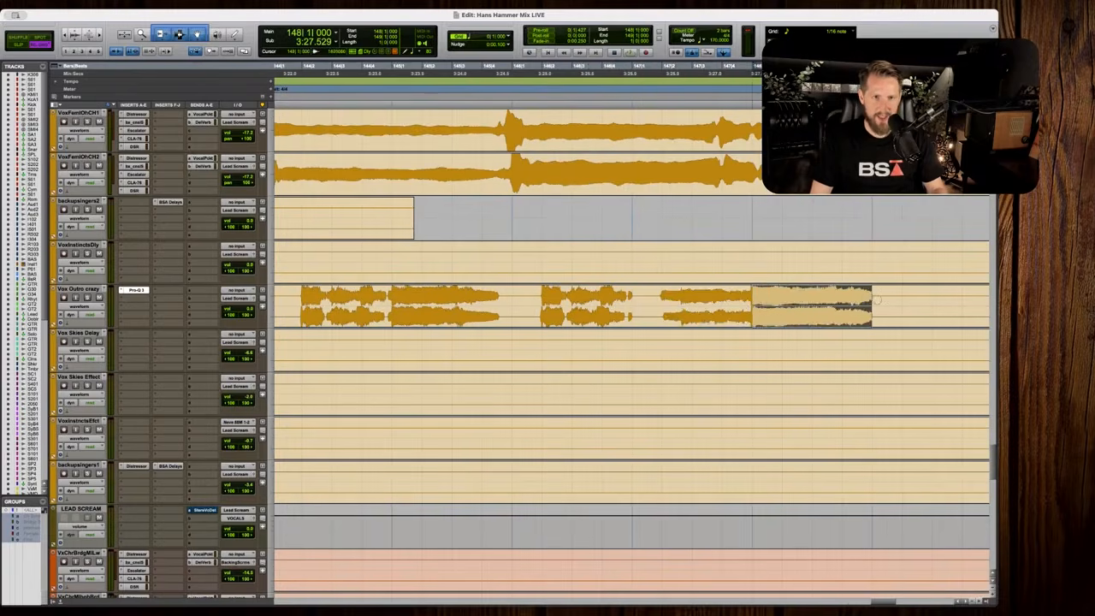
key(r)
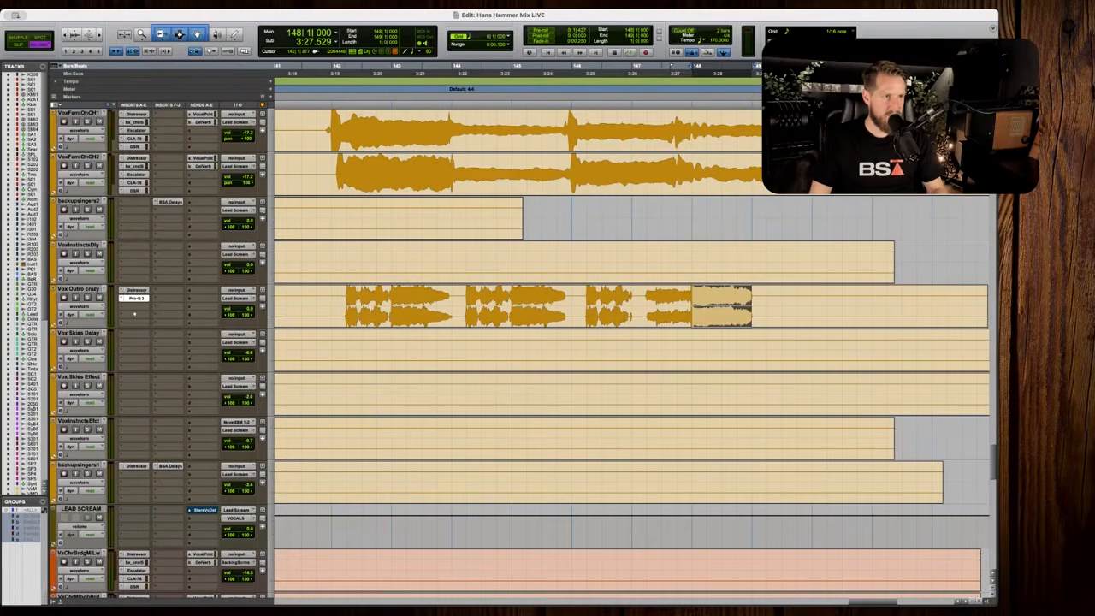
Compress Vox Outro crazy with Distressor and CLA-76 inserts and audition it from bar 142.
key(space)
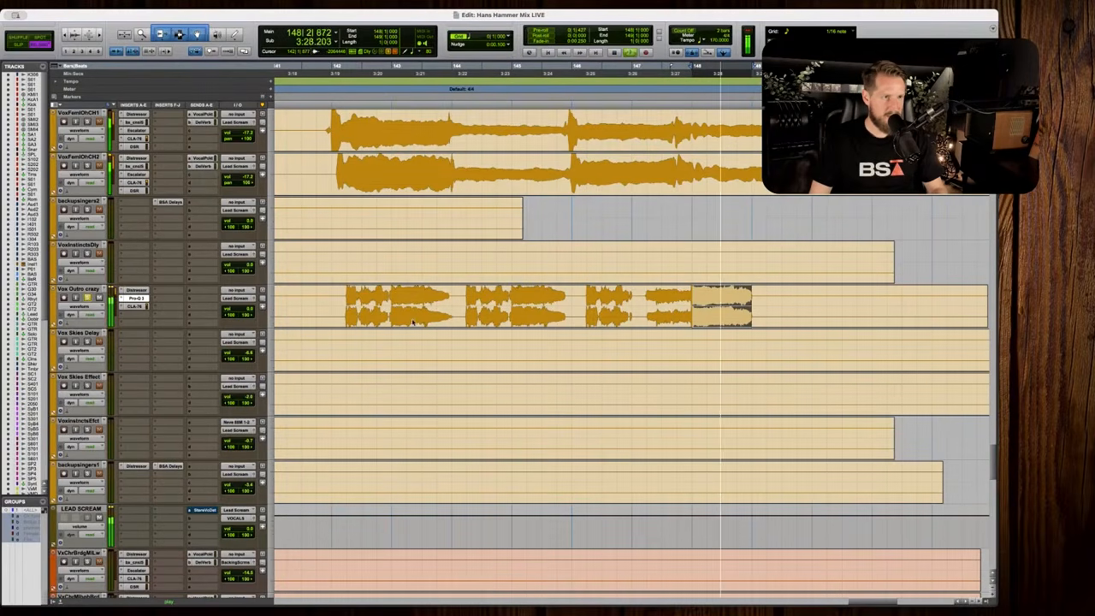
click(332, 301)
key(space)
click(134, 306)
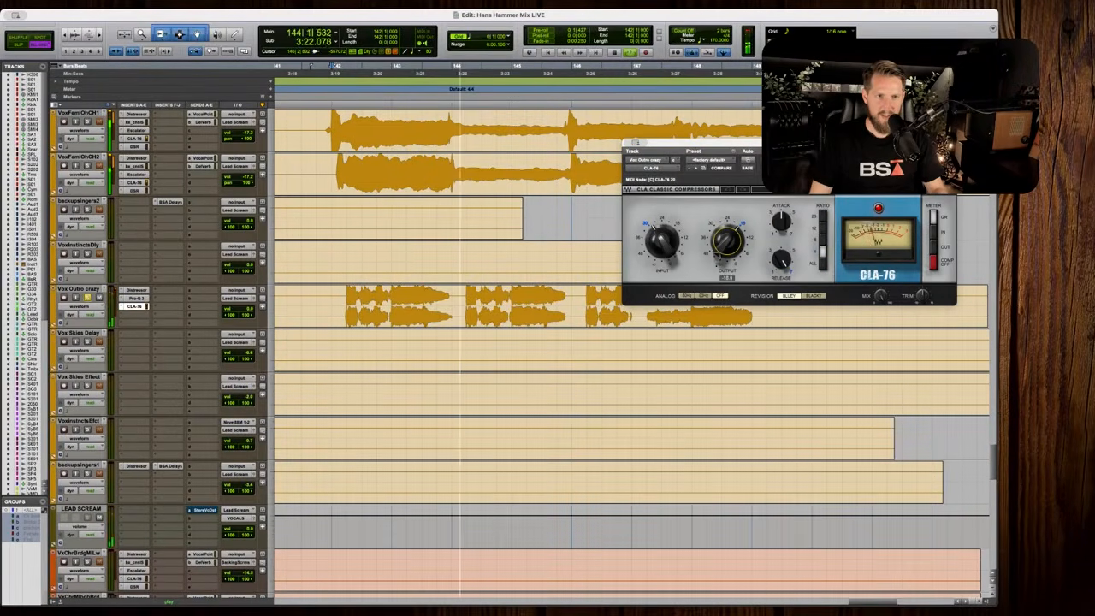
key(space)
key(space)
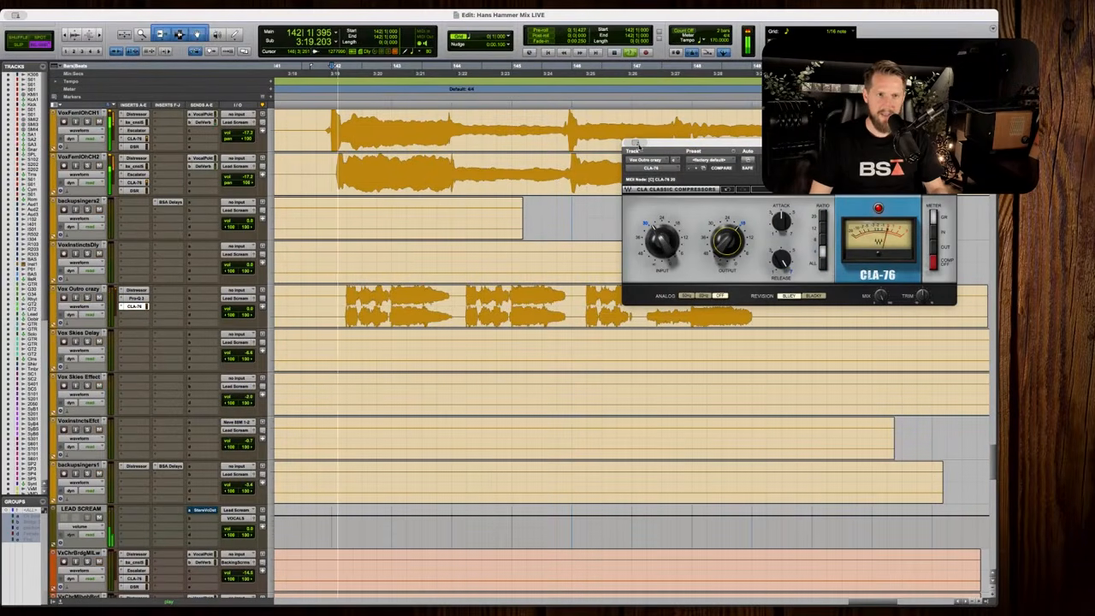
click(634, 142)
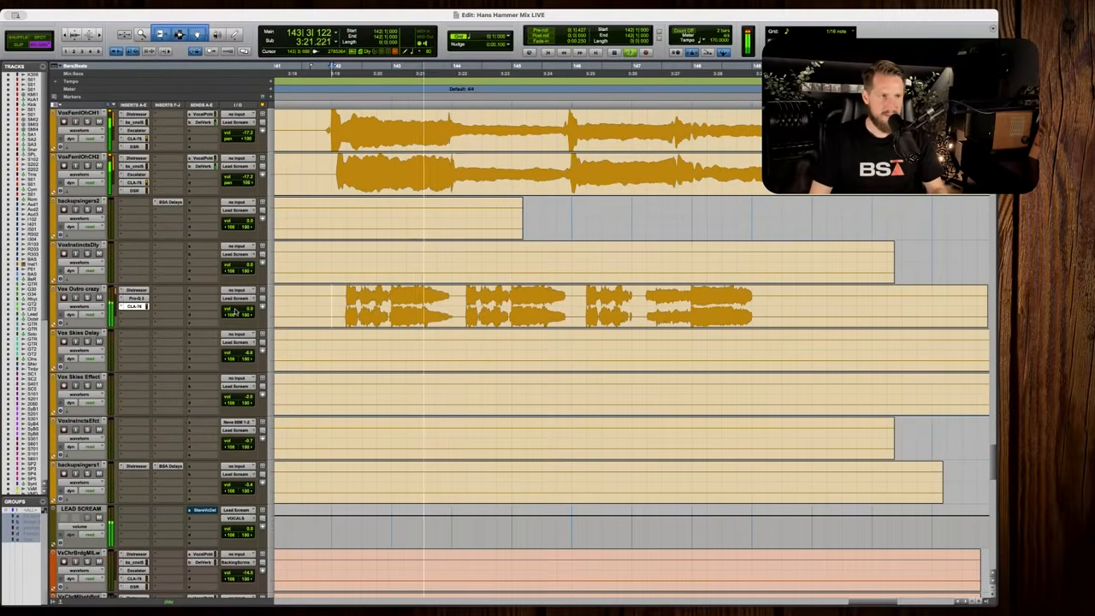
Adjust the Vox Outro crazy track volume against the full mix as the outro plays.
drag(237, 313, 247, 309)
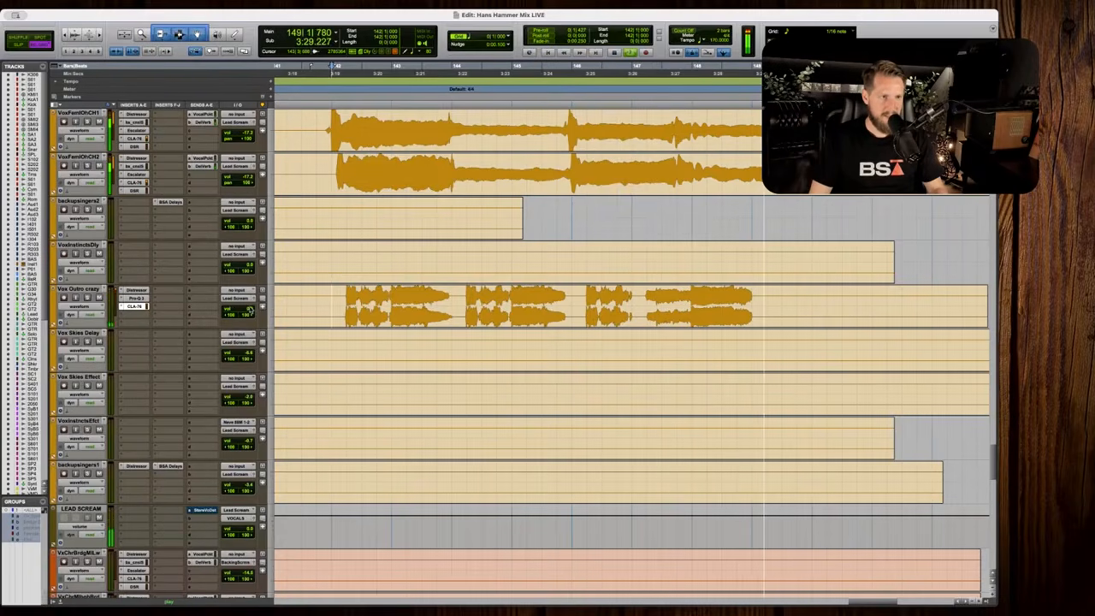
key(r)
key(r)
Return to the cymbal, room and impact tracks and audition the ending from bar 142.
scroll(508, 293, up, 20)
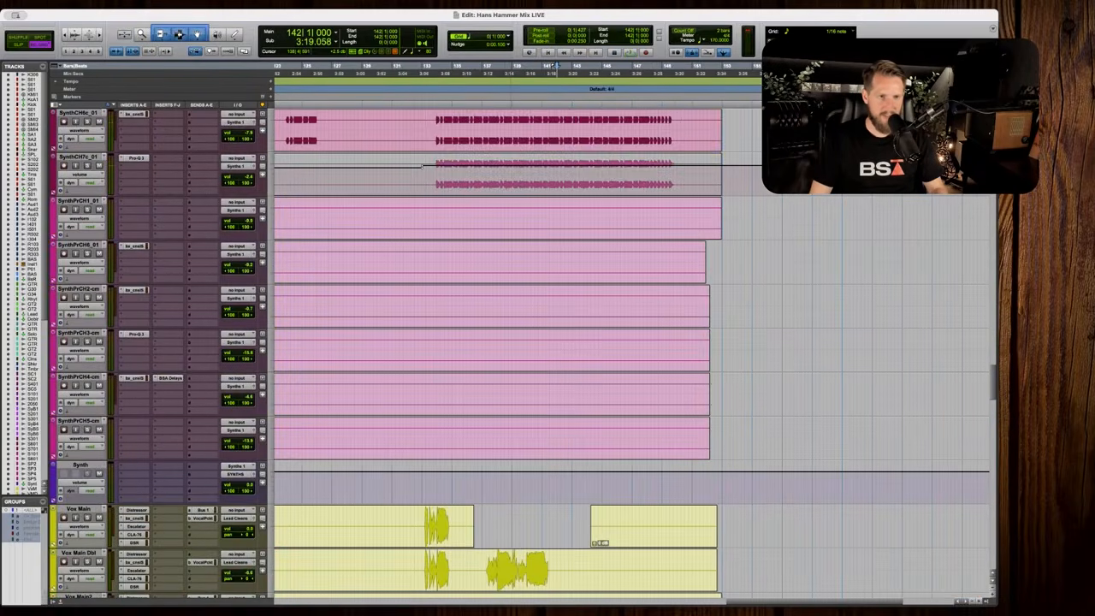
scroll(509, 293, up, 20)
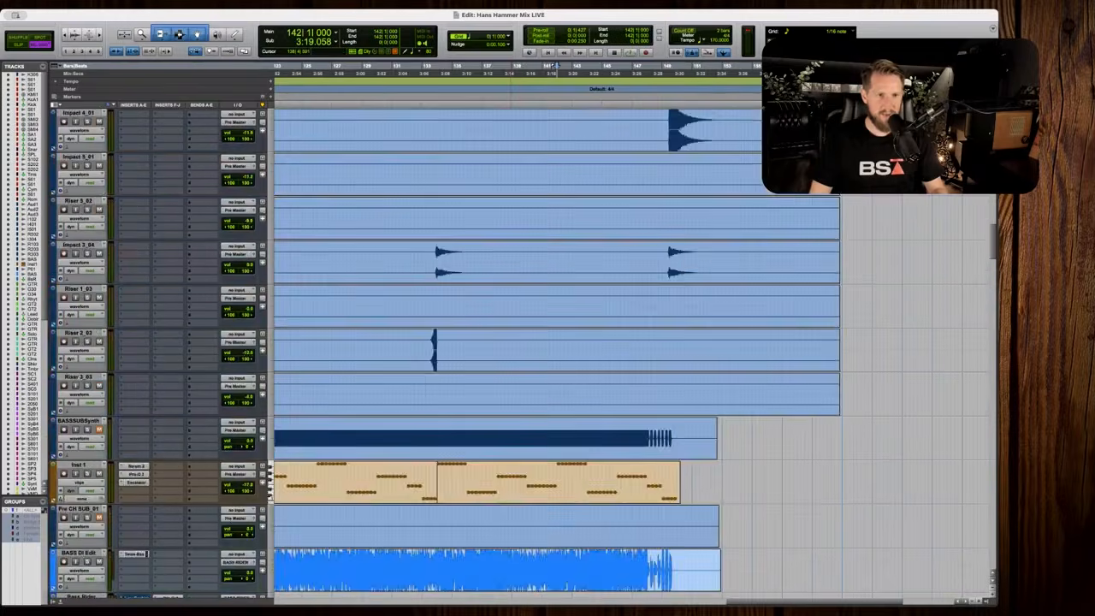
scroll(514, 293, down, 4)
scroll(514, 293, up, 4)
scroll(514, 293, left, 1)
scroll(565, 294, down, 6)
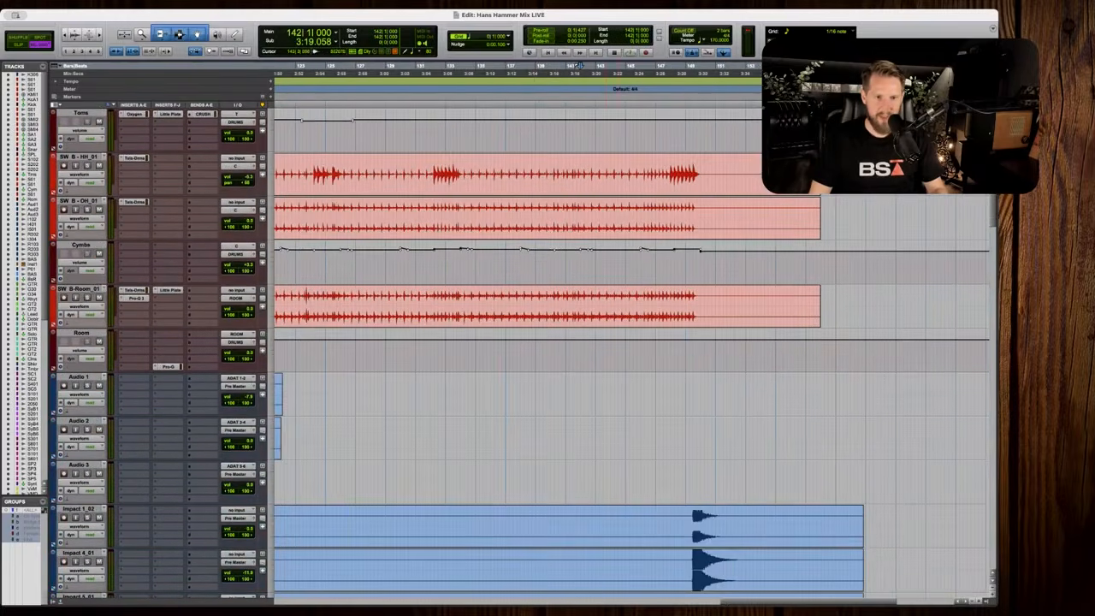
key(space)
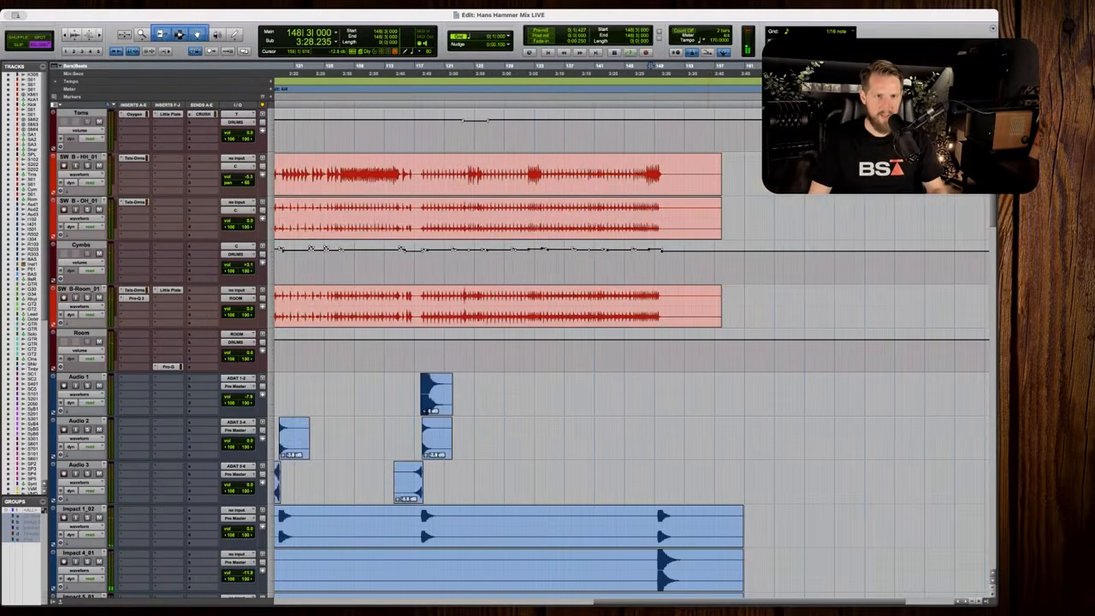
Select the Room track's volume automation across the whole song, starting at bar 1.
scroll(644, 373, up, 1)
key(r)
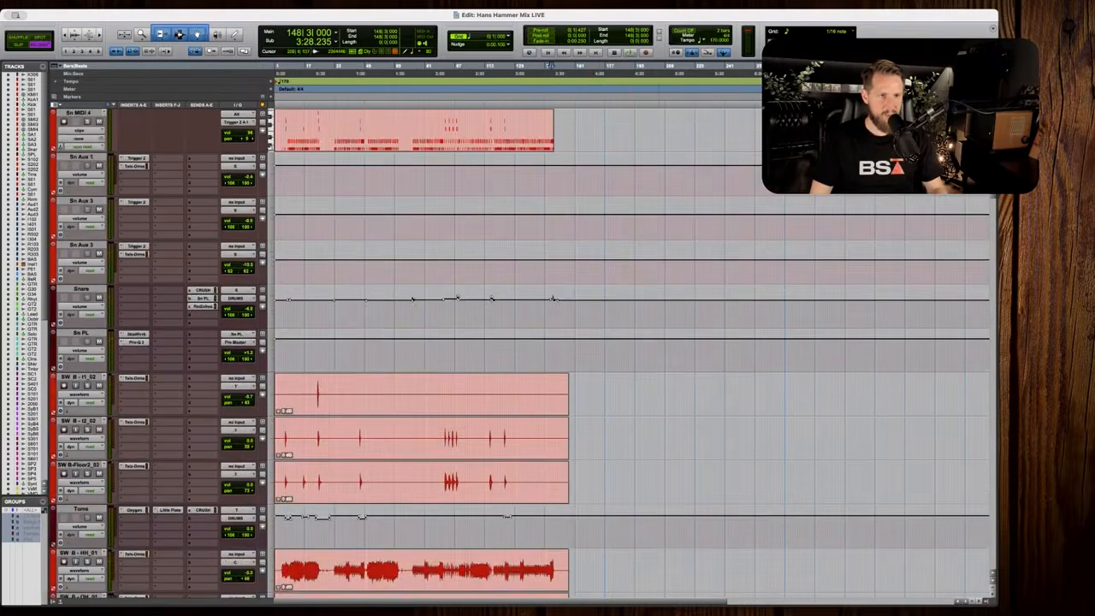
scroll(544, 444, down, 7)
drag(566, 438, 175, 430)
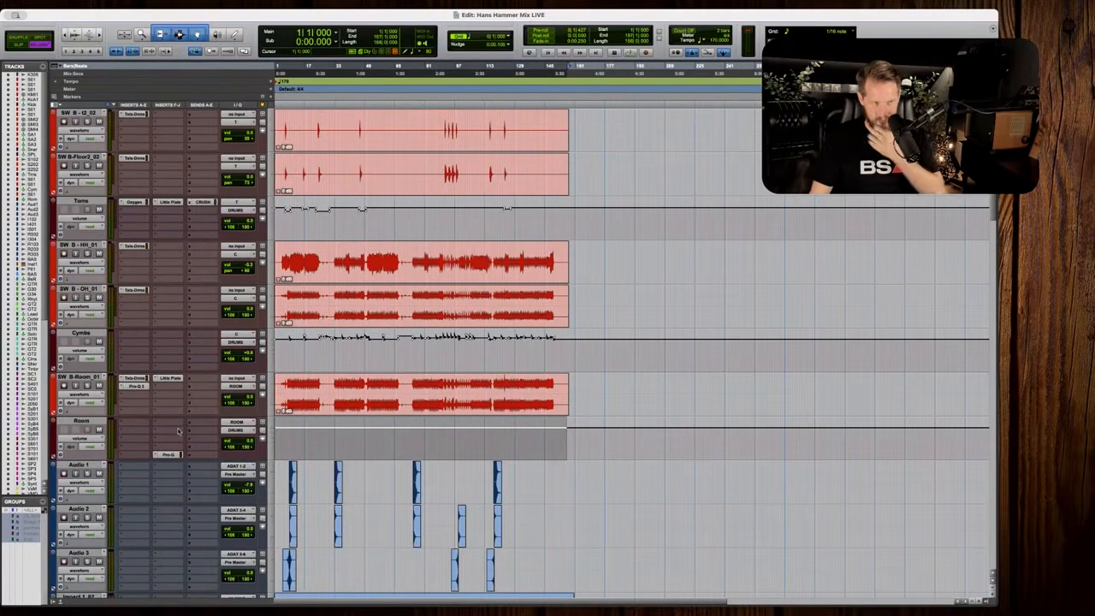
key(t)
key(t)
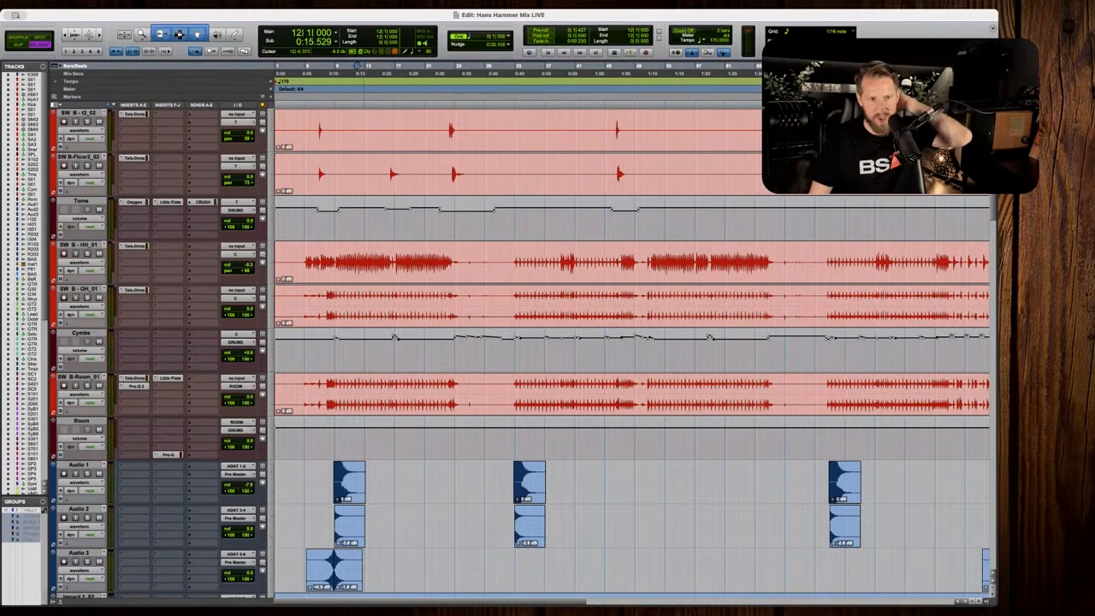
Audition the first section and select the Room volume automation from bar 8 beat 2 to about bar 31.
key(space)
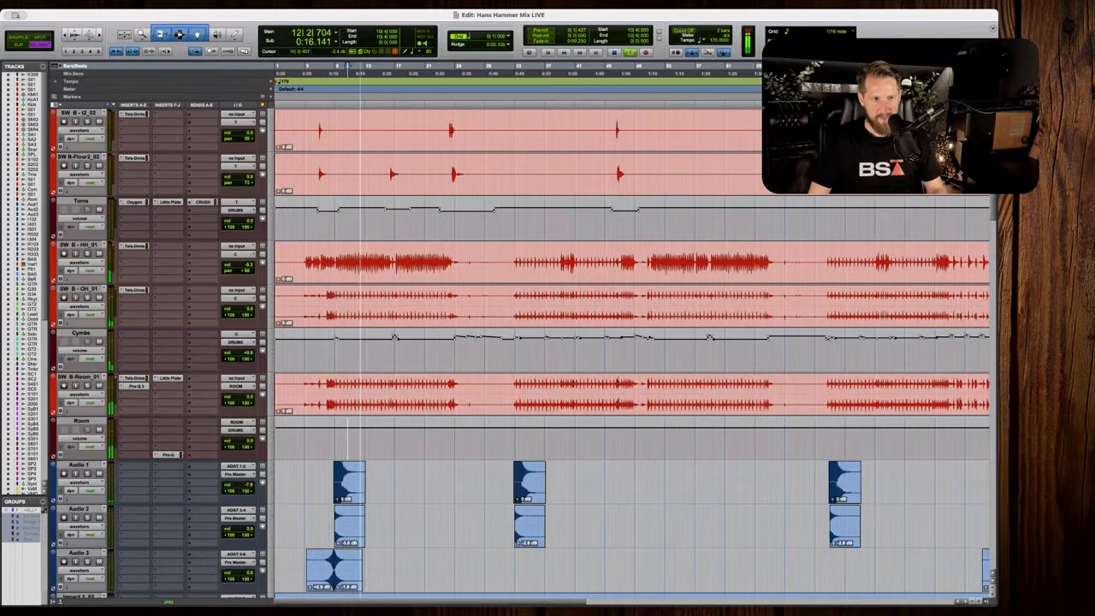
key(space)
drag(331, 438, 508, 437)
key(r)
Review the impact, riser and bass tracks and select all Inst 1 clips from bar 29 beat 3 onward.
scroll(501, 438, up, 6)
scroll(501, 438, down, 10)
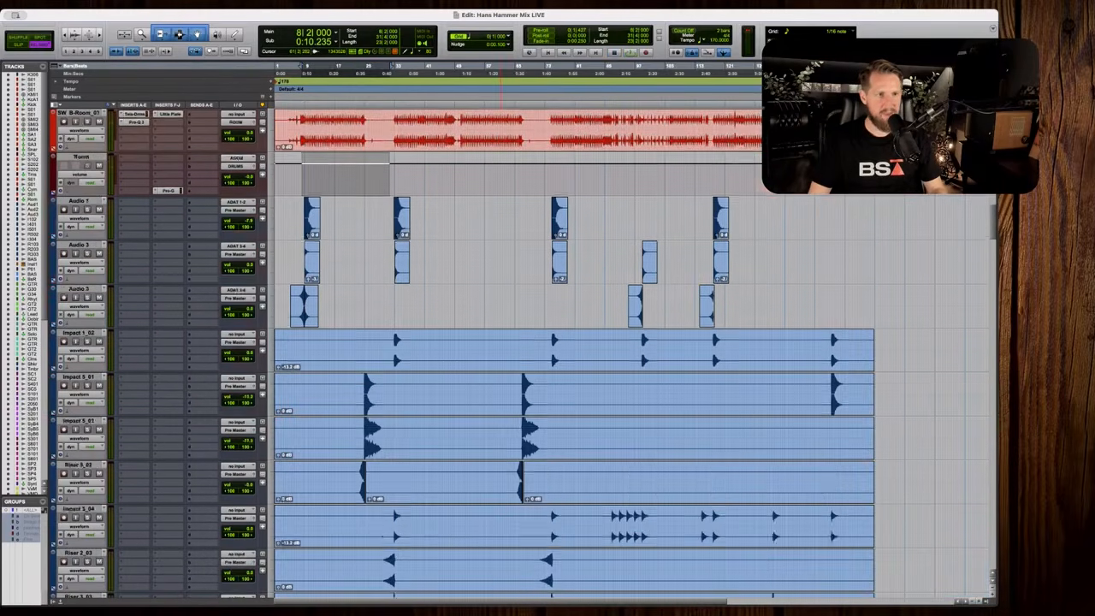
scroll(573, 342, down, 2)
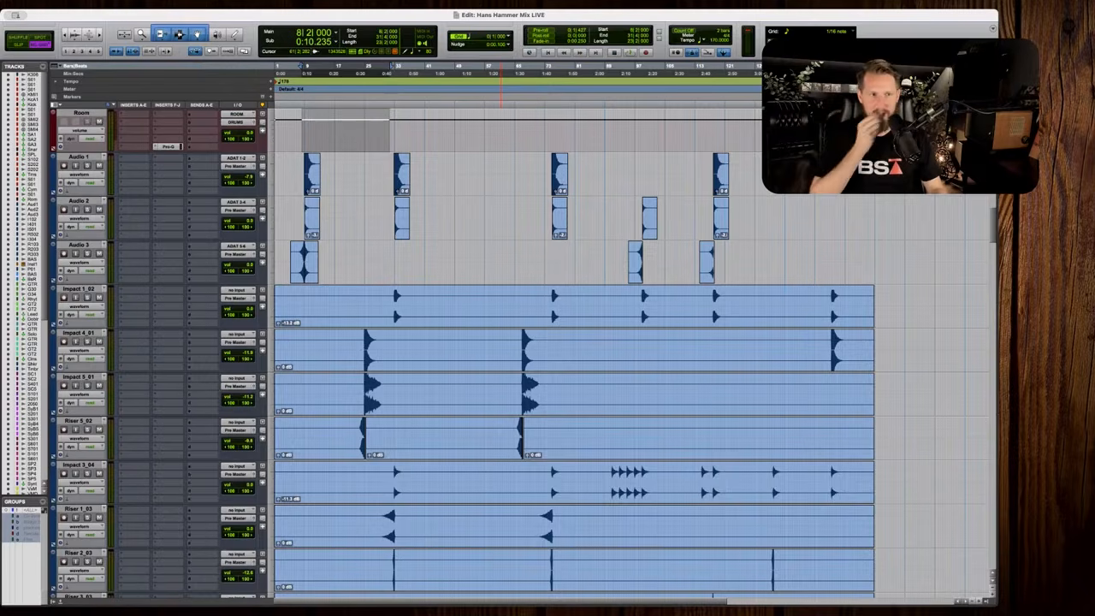
scroll(573, 350, down, 5)
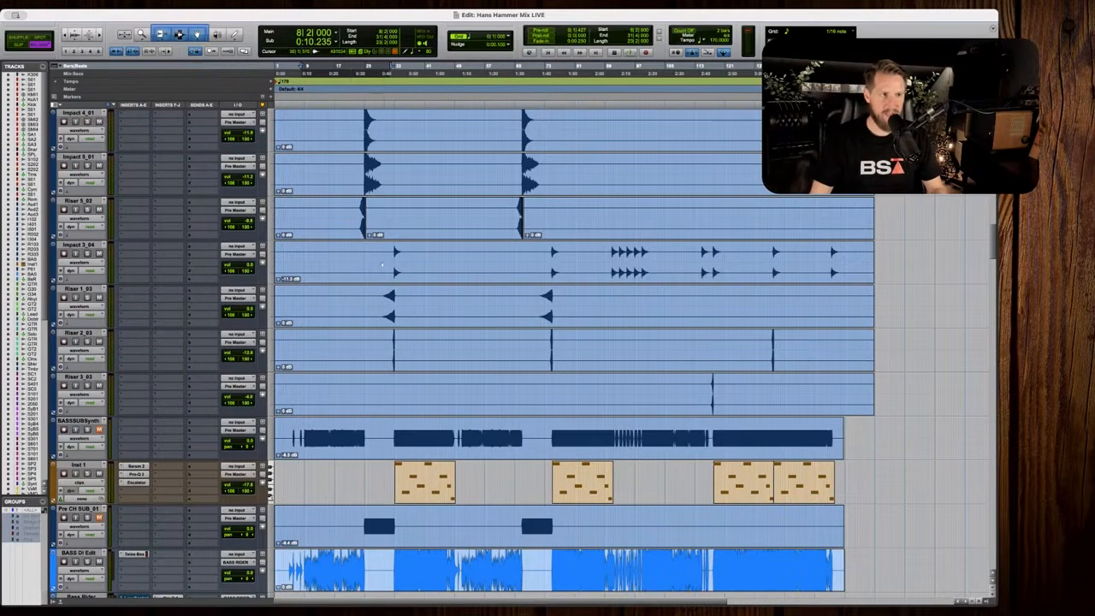
scroll(573, 351, down, 4)
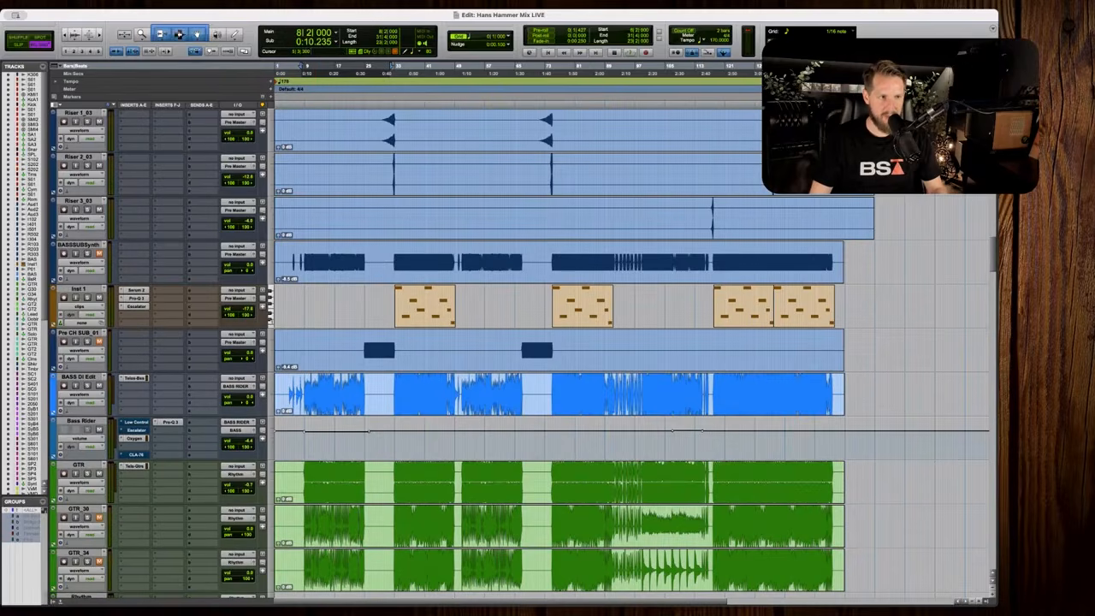
drag(381, 306, 962, 306)
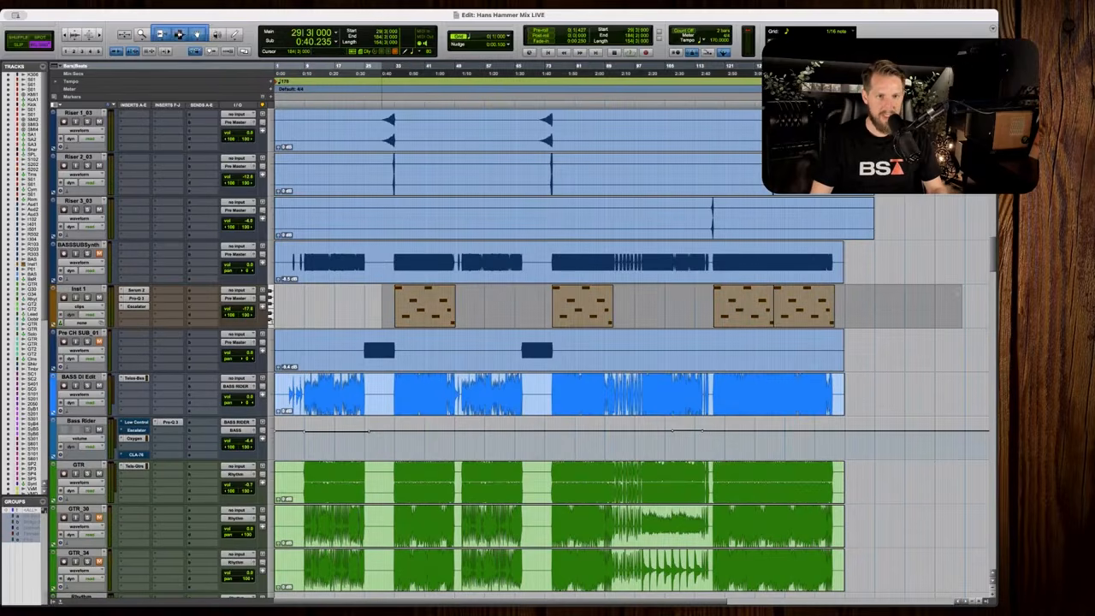
Audition the first section's bass and rhythm guitars from bar 8 beat 2.
scroll(288, 334, down, 1)
click(303, 348)
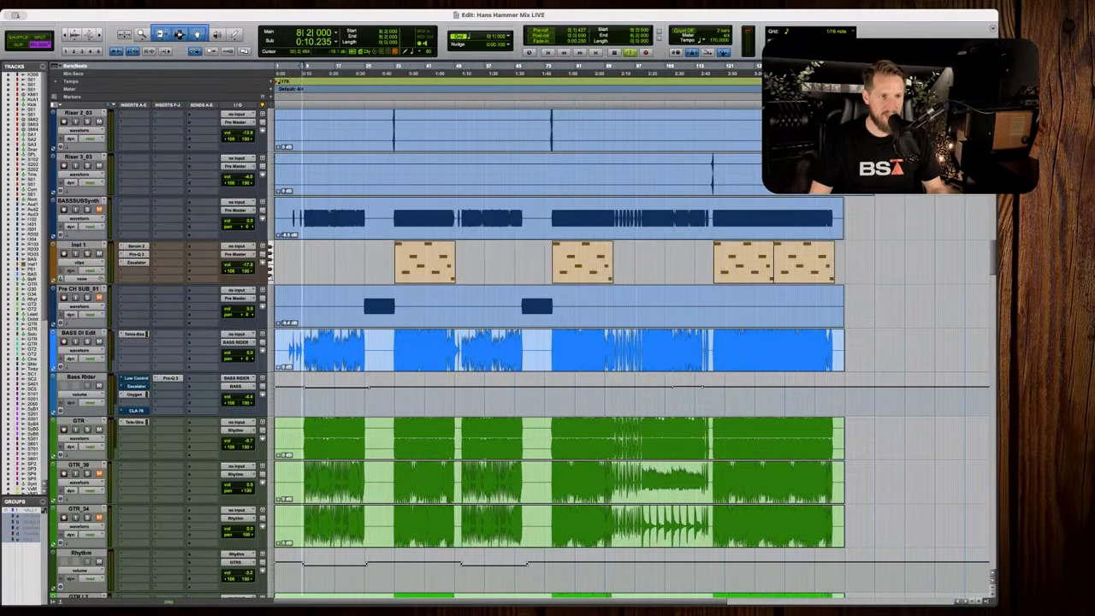
key(space)
key(t)
key(t)
scroll(377, 383, right, 1)
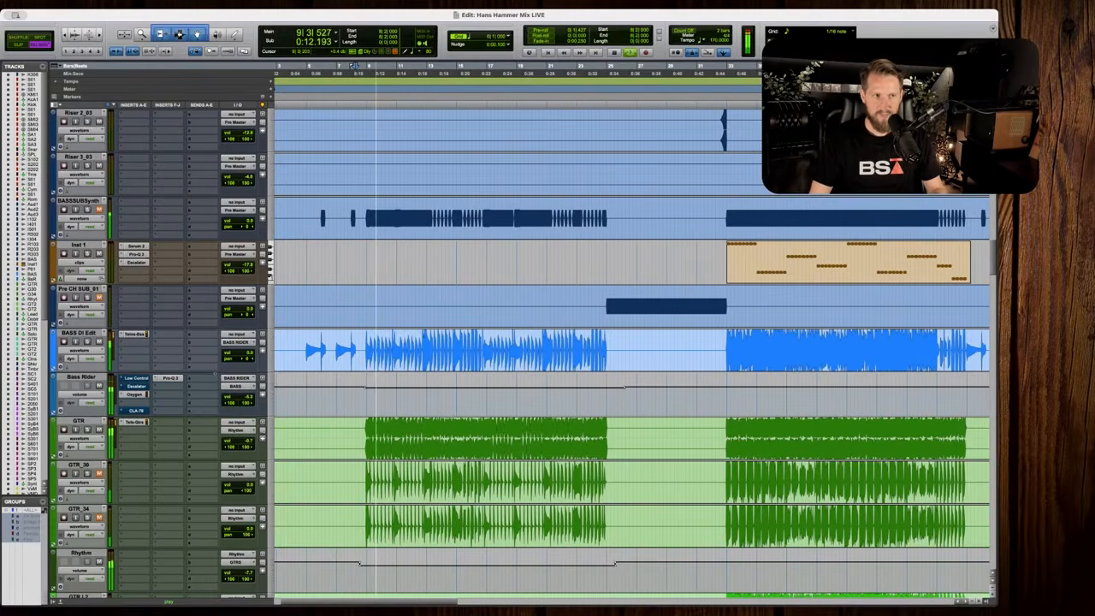
Inspect the bass amp plug-in on BASS DI Edit while playing from bar 9.
key(space)
click(132, 334)
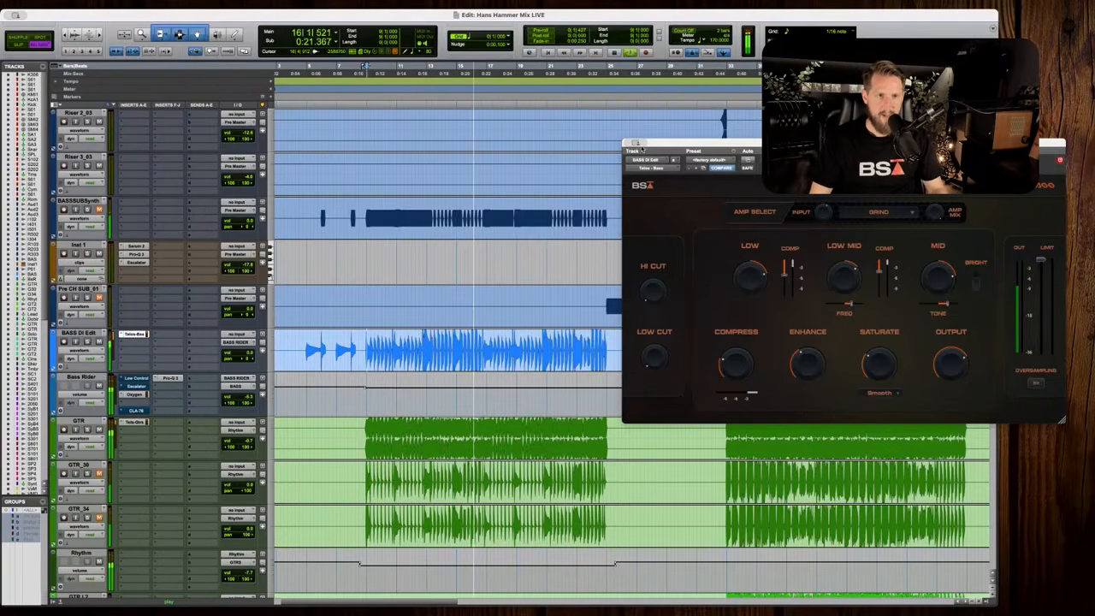
click(634, 143)
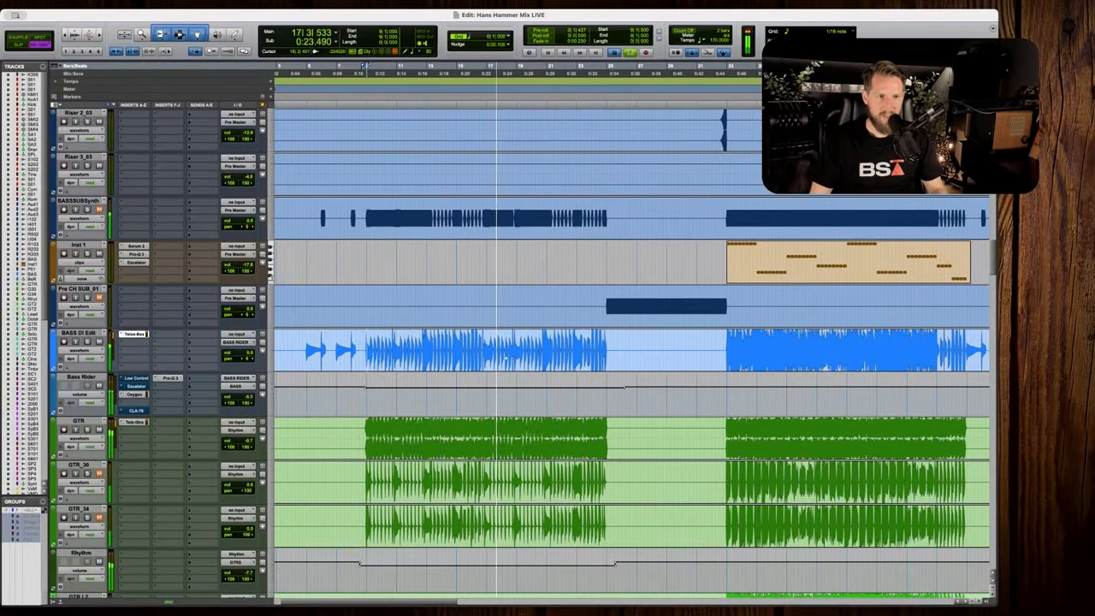
key(space)
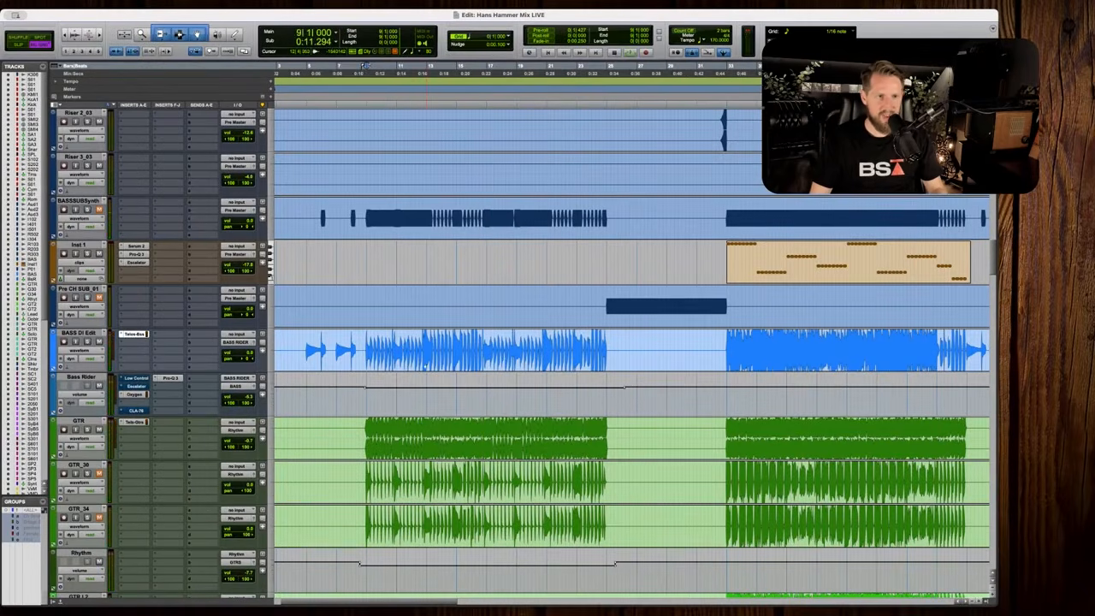
Select the Bass Rider volume automation from bar 9 to bar 25, and audition the section starting at bar 32 beat 4.
drag(361, 397, 608, 397)
click(607, 397)
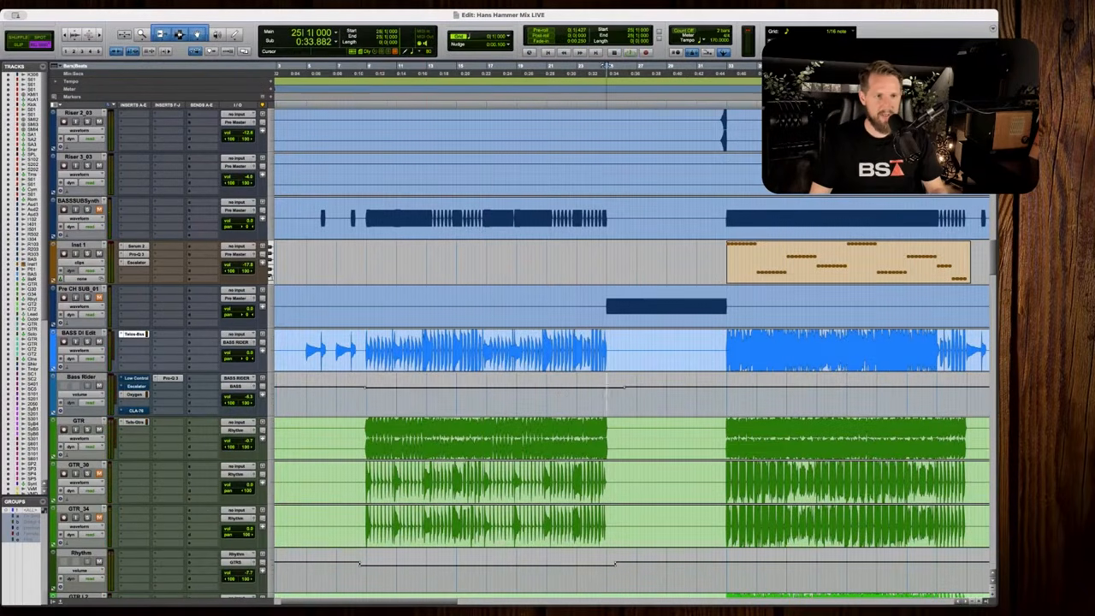
scroll(608, 397, right, 3)
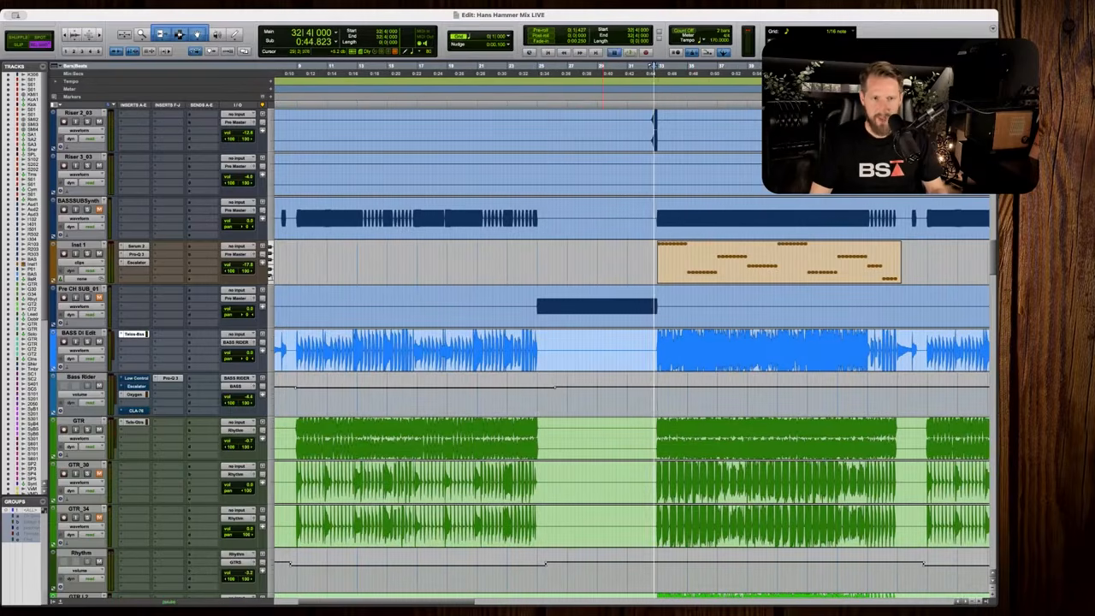
key(space)
scroll(633, 381, right, 2)
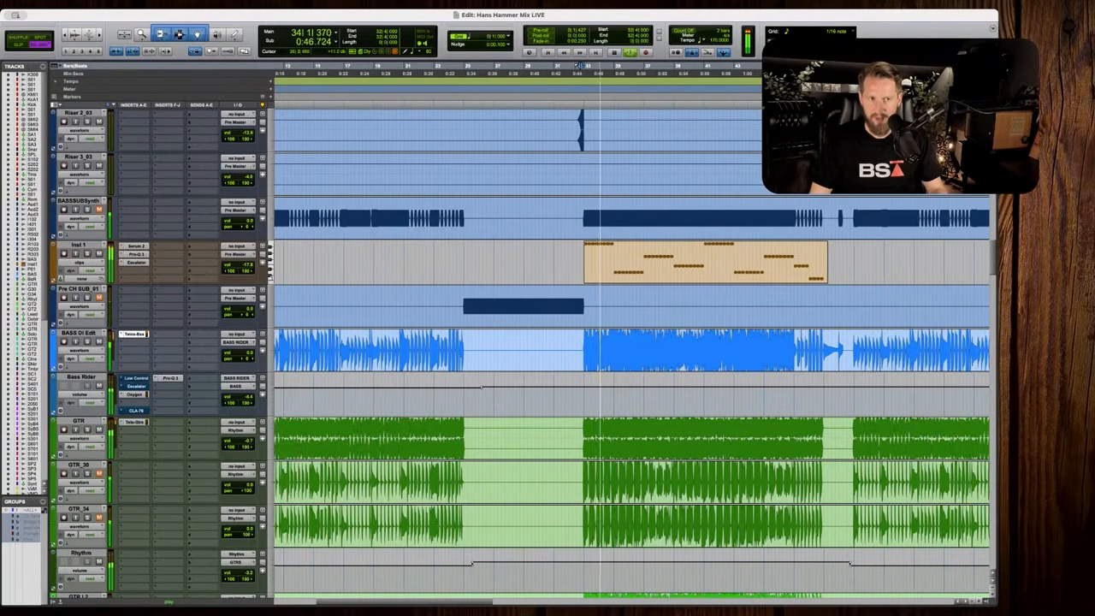
scroll(633, 381, right, 3)
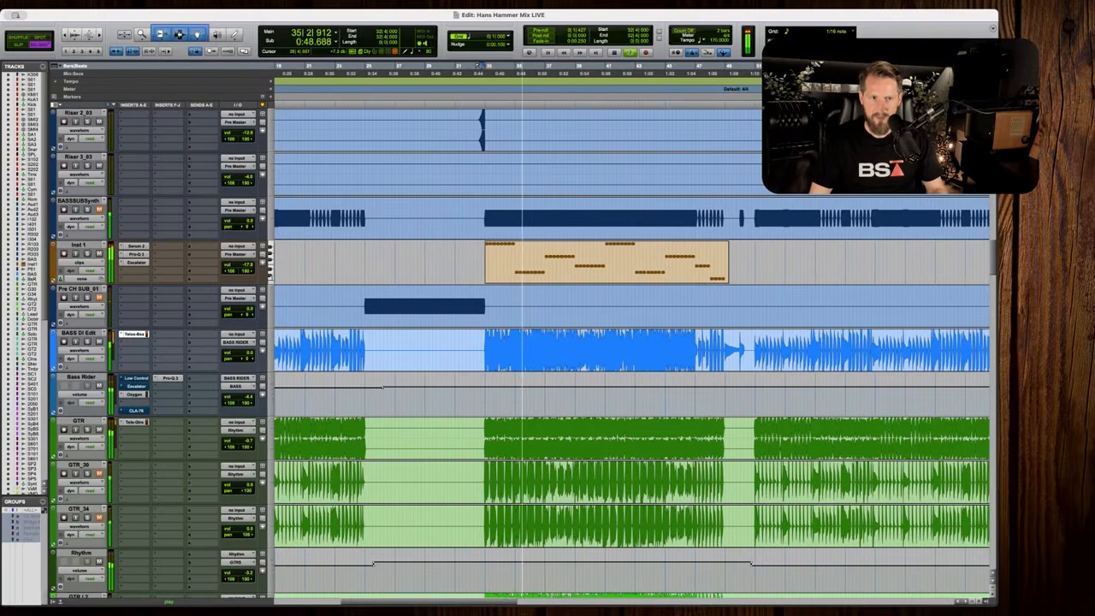
scroll(633, 381, right, 1)
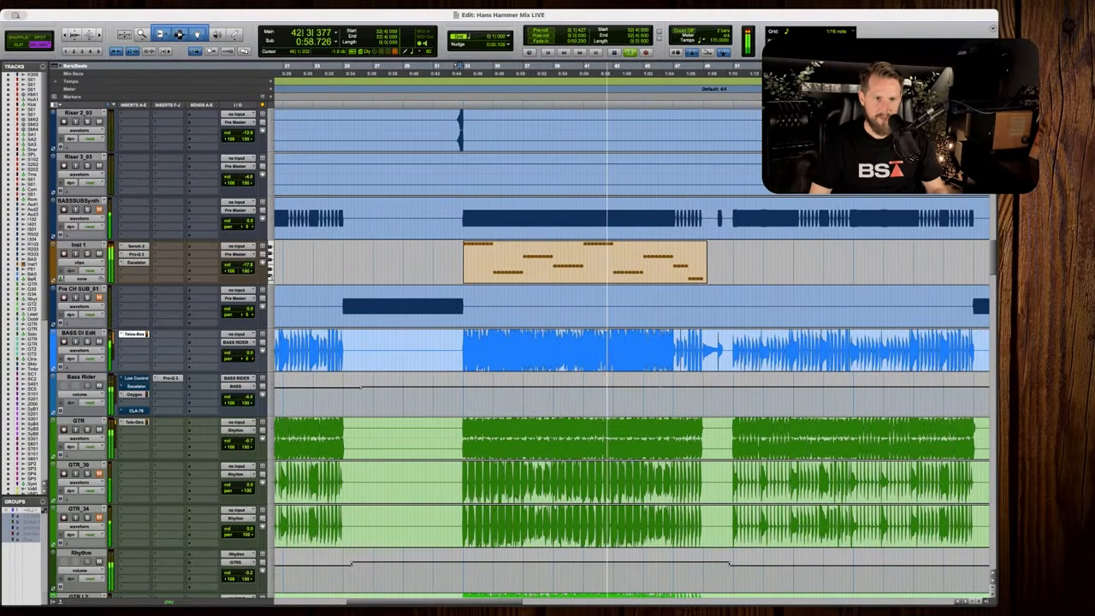
key(space)
Check the Bass Rider volume automation from bar 38 beat 2 to about bar 45, and audition the transition into bar 49.
drag(540, 402, 645, 400)
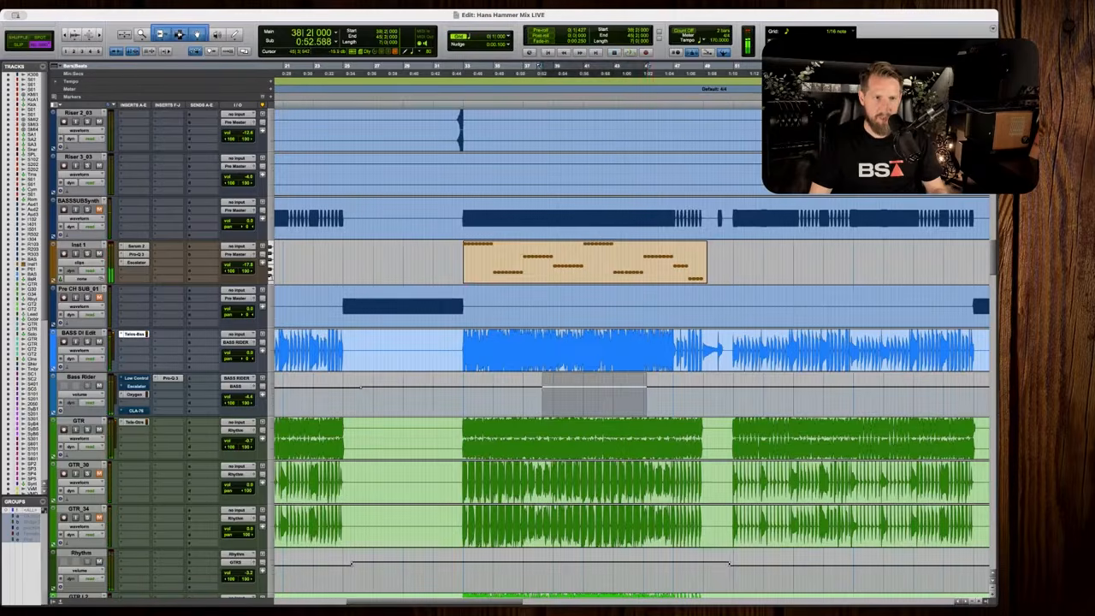
click(655, 399)
key(t)
key(space)
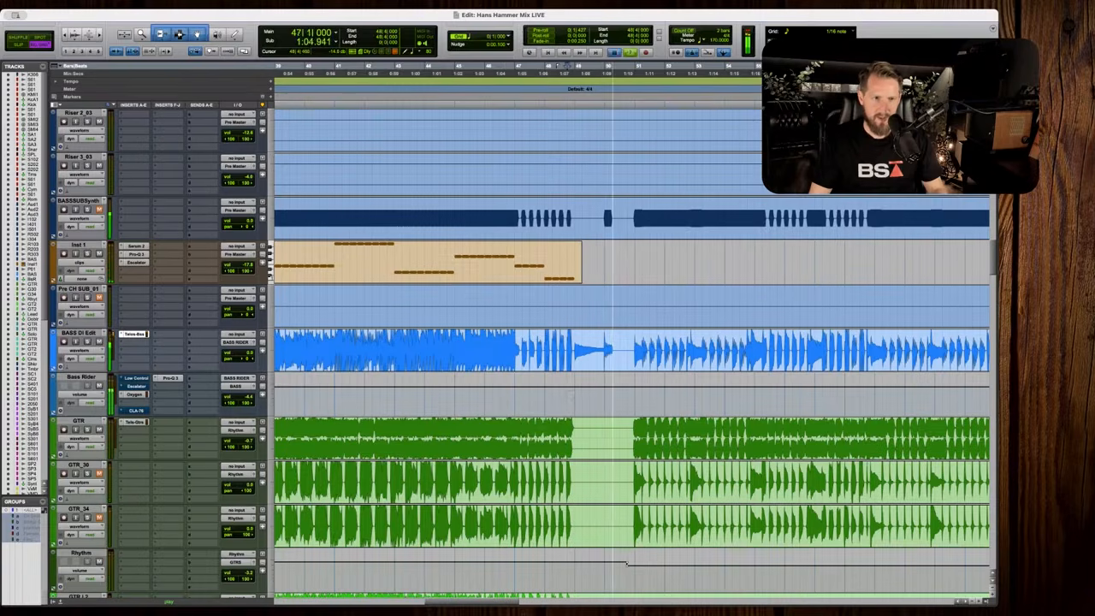
key(space)
Raise the Bass Rider volume automation from bar 49 to bar 50 and listen to the change in context.
drag(566, 398, 605, 394)
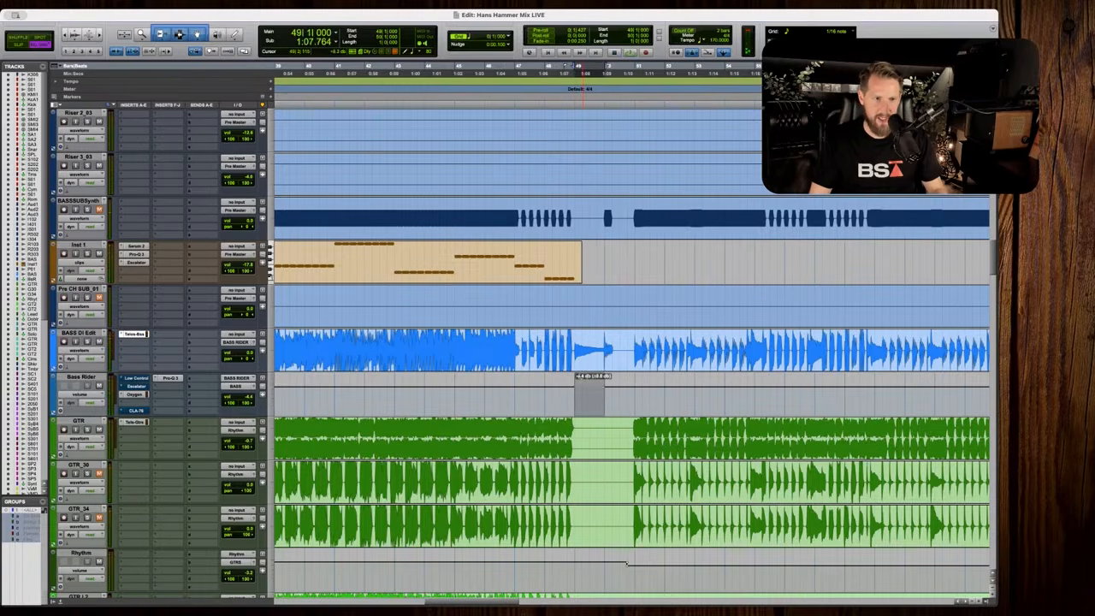
key(space)
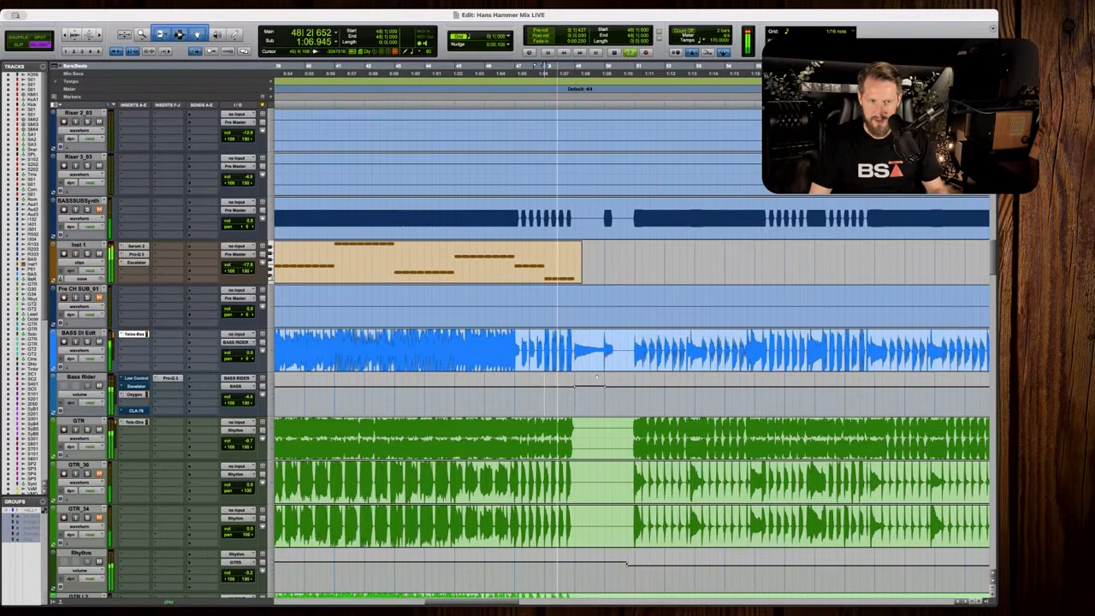
drag(589, 382, 589, 380)
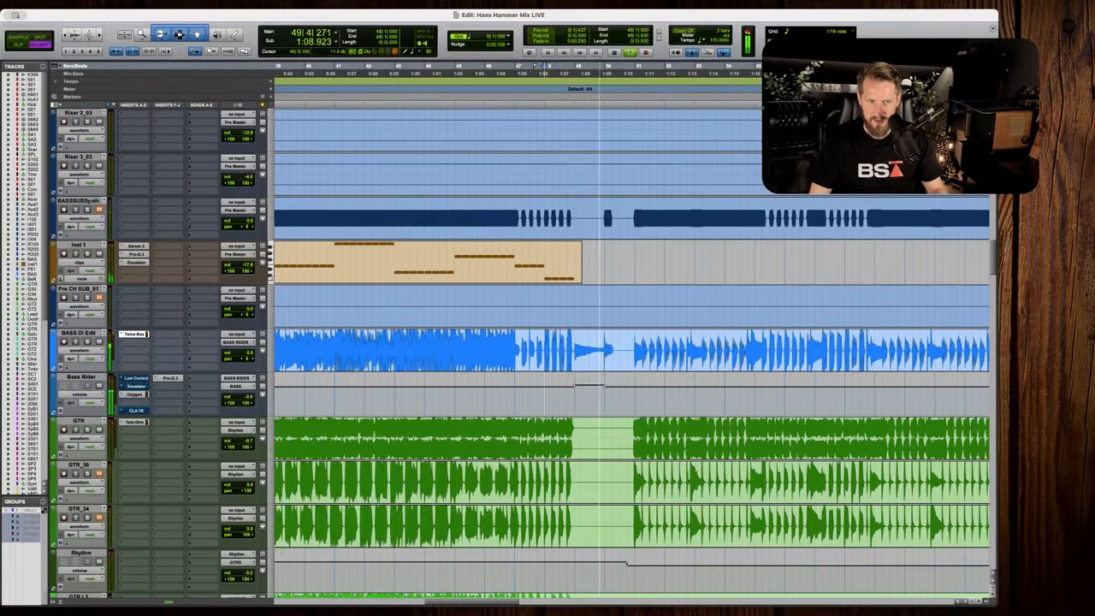
key(r)
key(r)
key(space)
Raise the Bass Rider volume automation from bar 4 beat 4 to bar 6 to about -1.9 dB and play it back.
click(285, 396)
key(t)
key(t)
key(t)
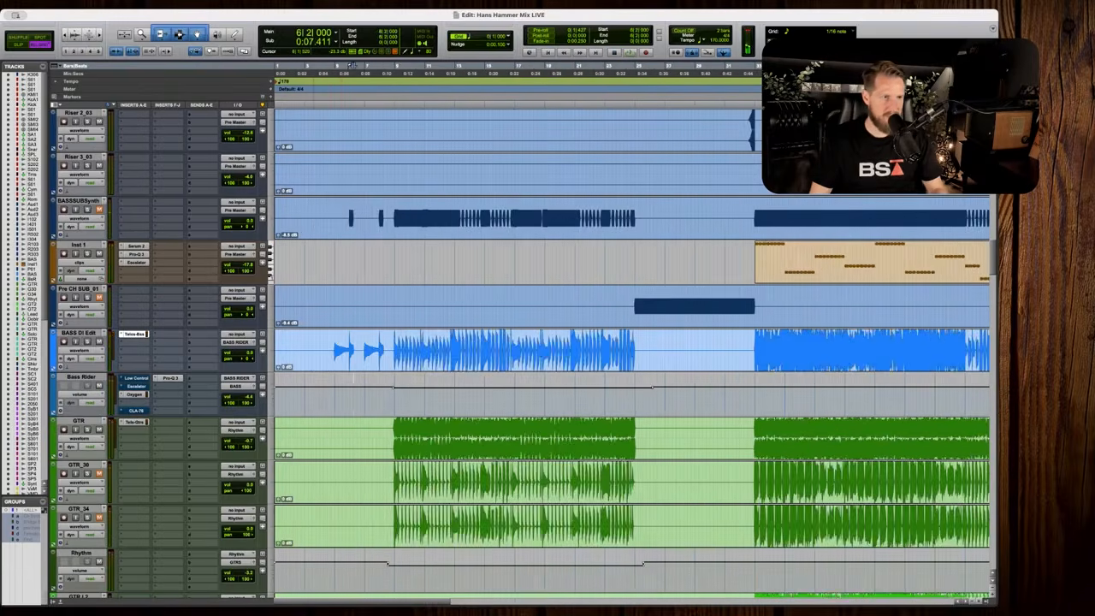
drag(499, 395, 574, 395)
click(560, 395)
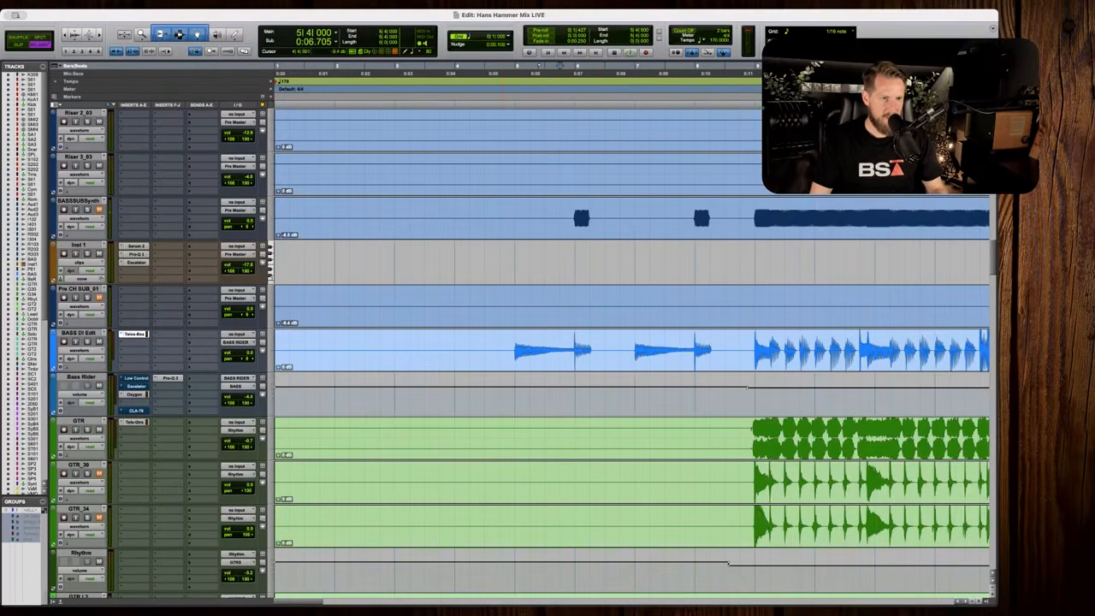
drag(500, 395, 568, 394)
click(485, 401)
key(space)
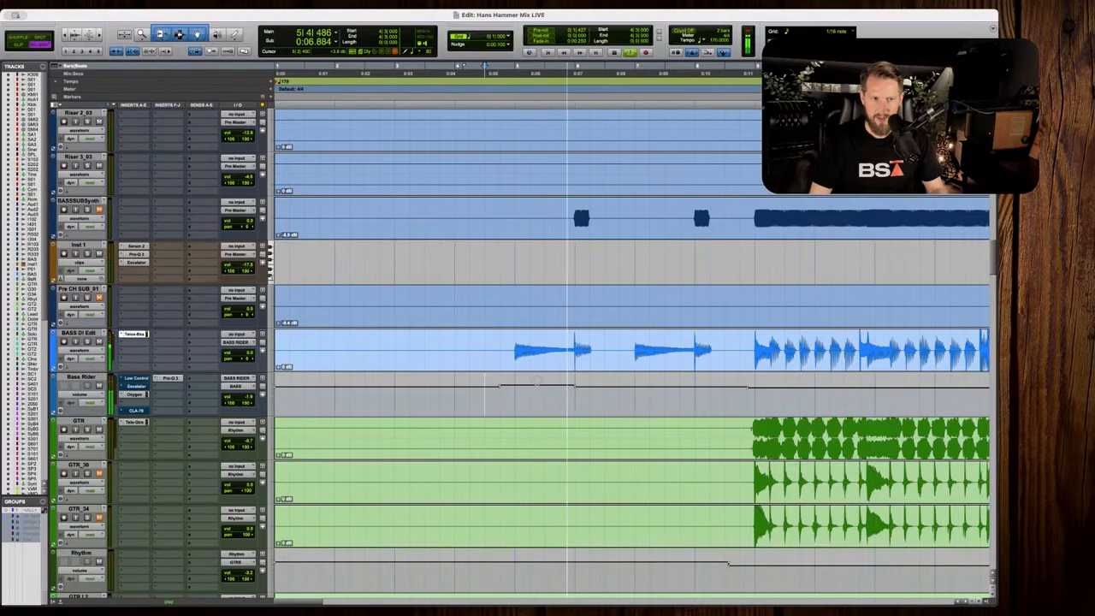
Raise the Bass Rider automation from bar 4 beat 4 to bar 6 to -1.1 dB, and copy it to bar 6 beat 4.
key(space)
drag(500, 399, 568, 399)
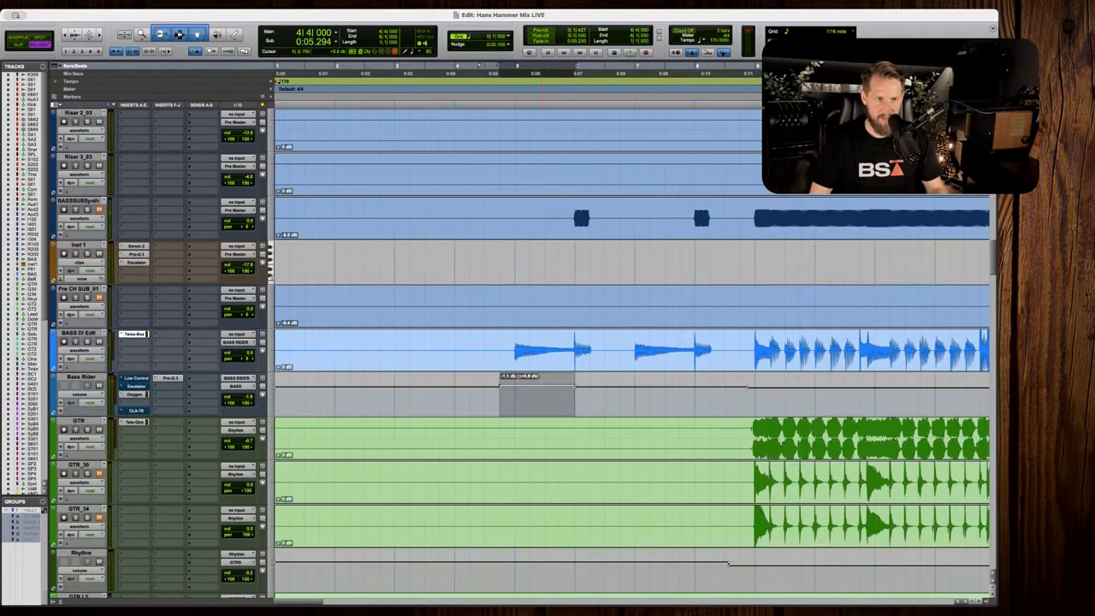
click(619, 399)
key(super+v)
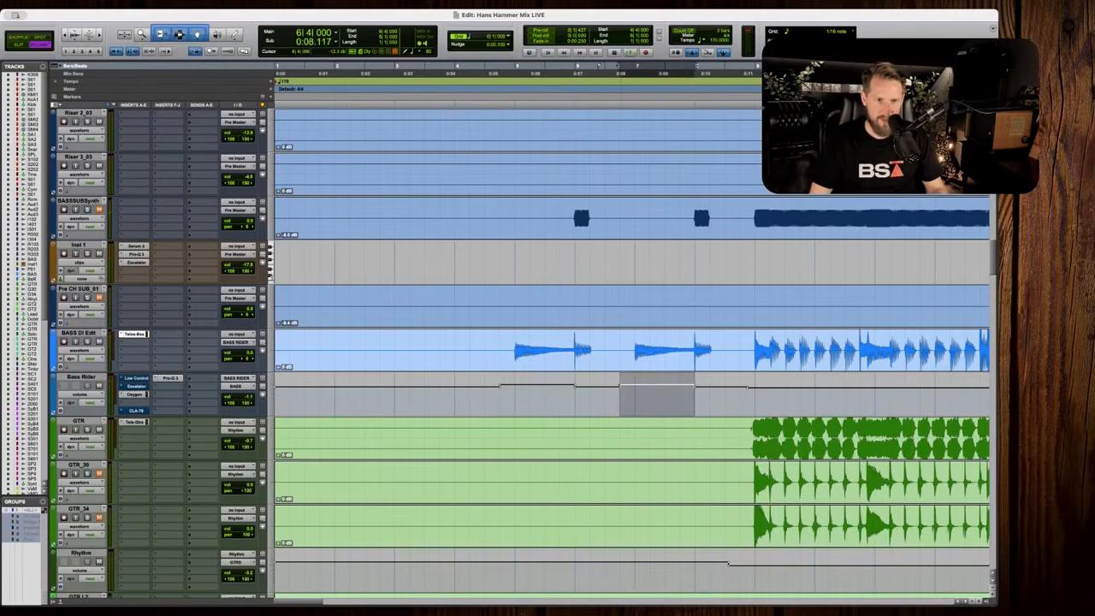
Audition both intro bass notes with their Bass Rider boosts through the entry at bar 9, and replay the first one.
click(440, 400)
key(r)
key(space)
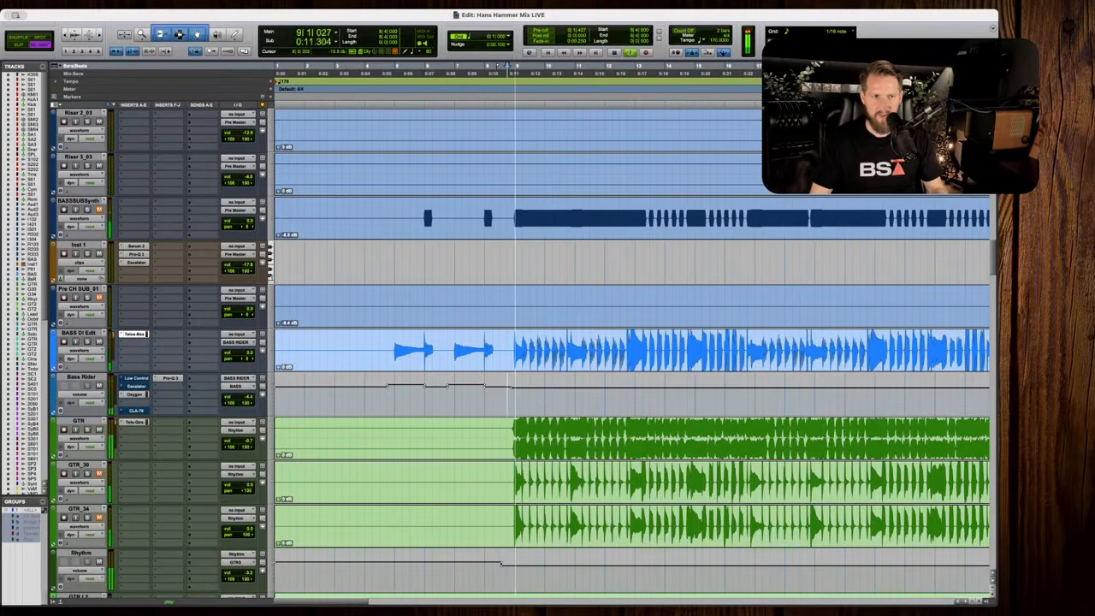
key(r)
key(r)
scroll(507, 394, right, 2)
key(space)
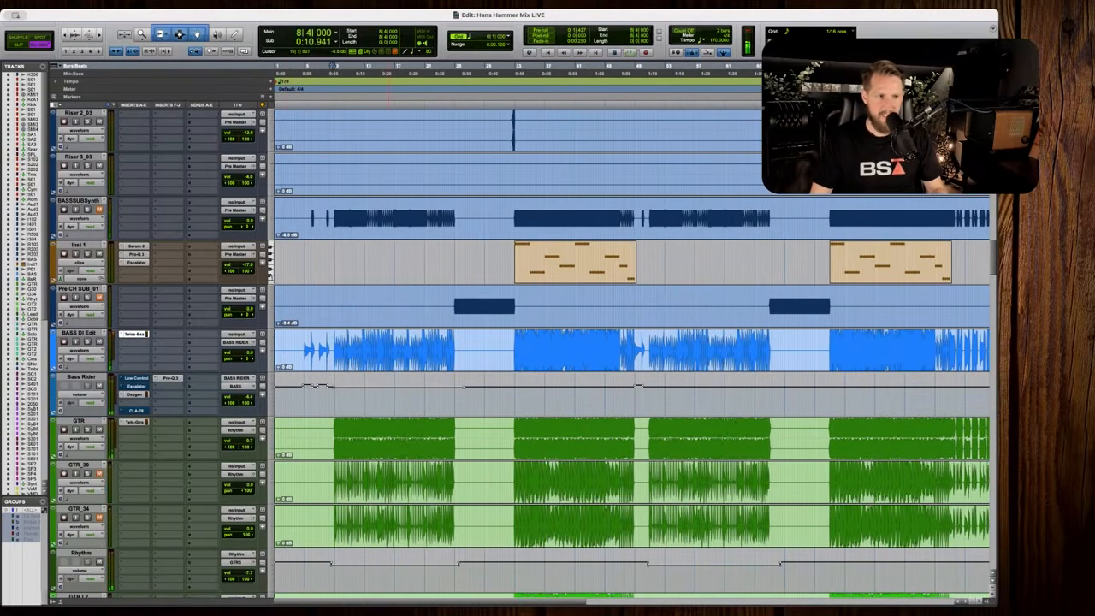
key(t)
key(t)
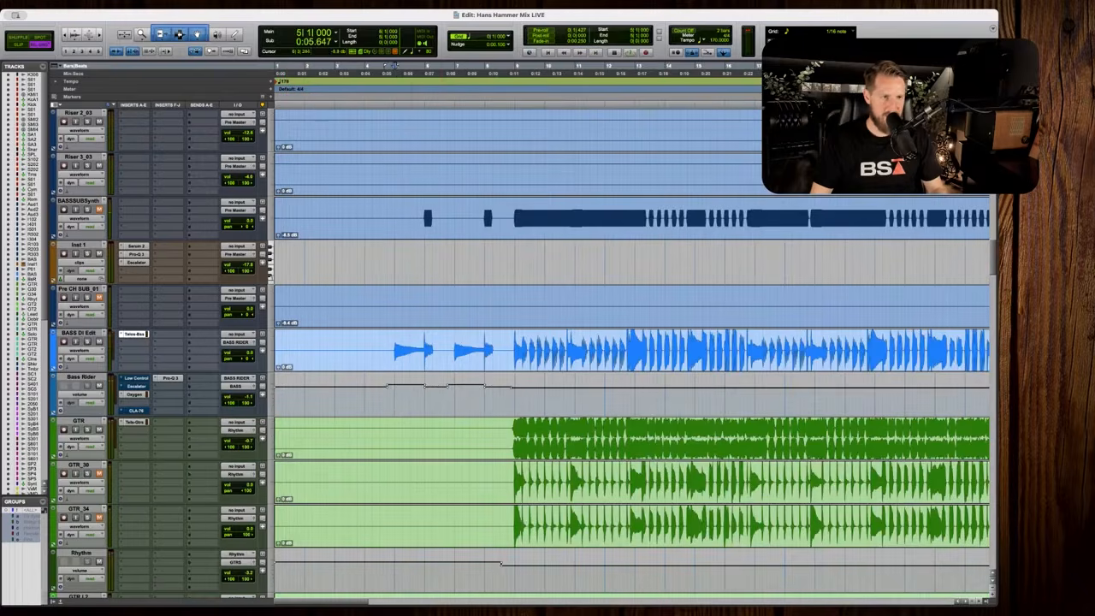
key(r)
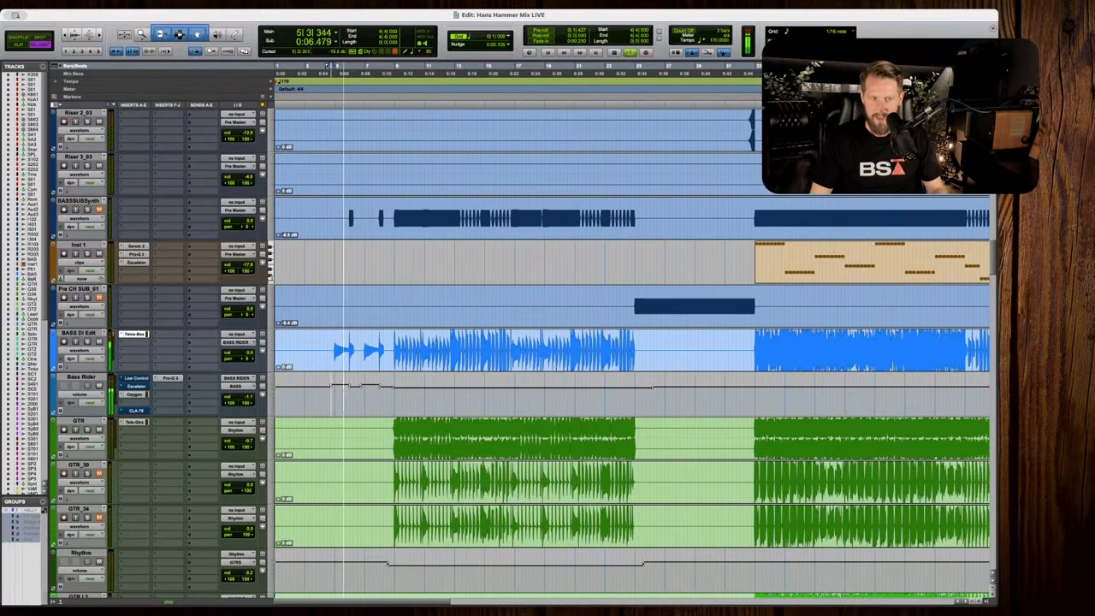
key(space)
Audition the bass and rhythm guitars of the second verse section from bar 51 beat 4.
key(r)
scroll(537, 394, right, 3)
scroll(589, 396, right, 2)
scroll(589, 396, left, 3)
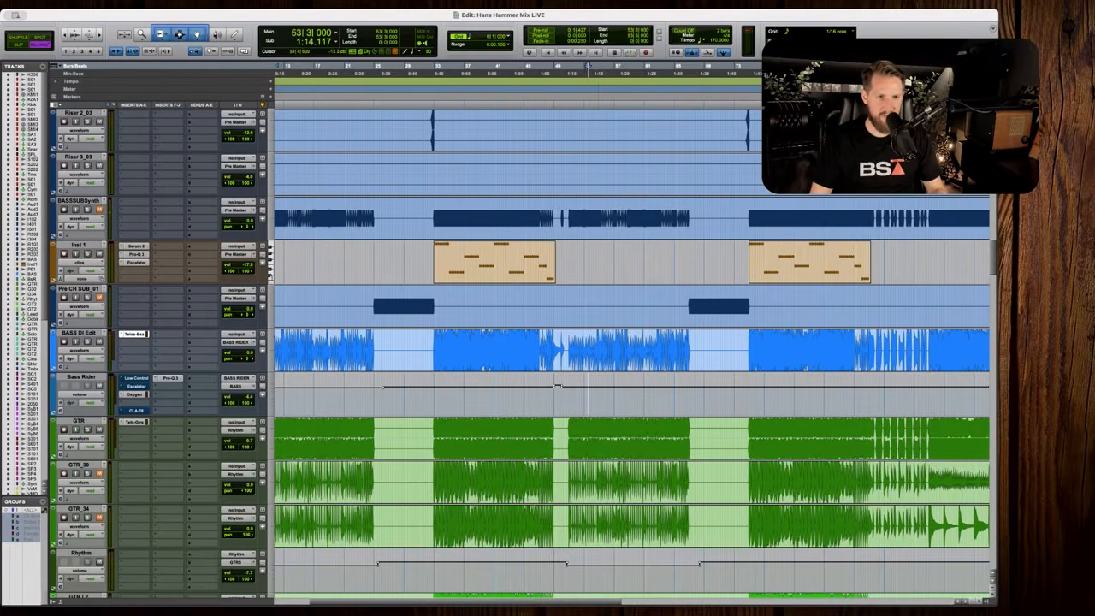
key(space)
key(t)
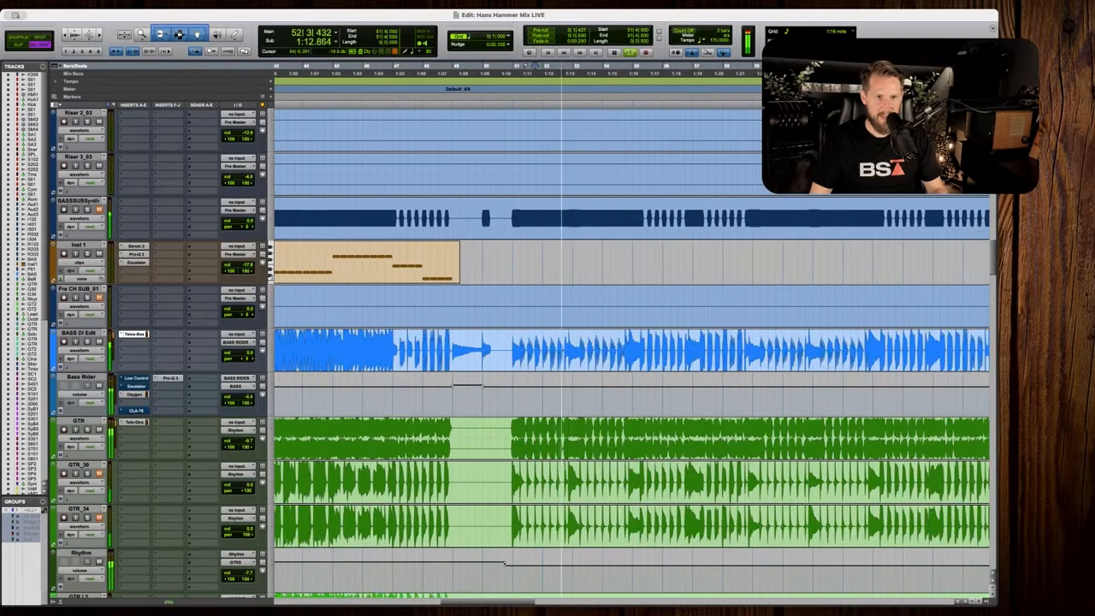
key(r)
key(r)
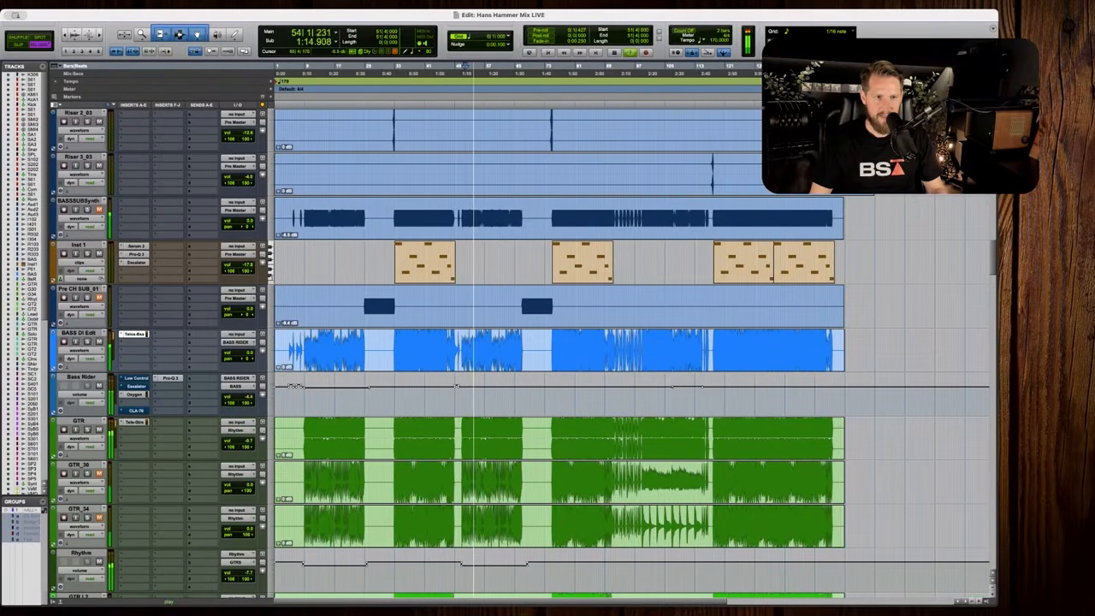
key(space)
Spot-check the bass level in the second chorus section around bar 83.
click(482, 395)
click(585, 396)
key(t)
key(t)
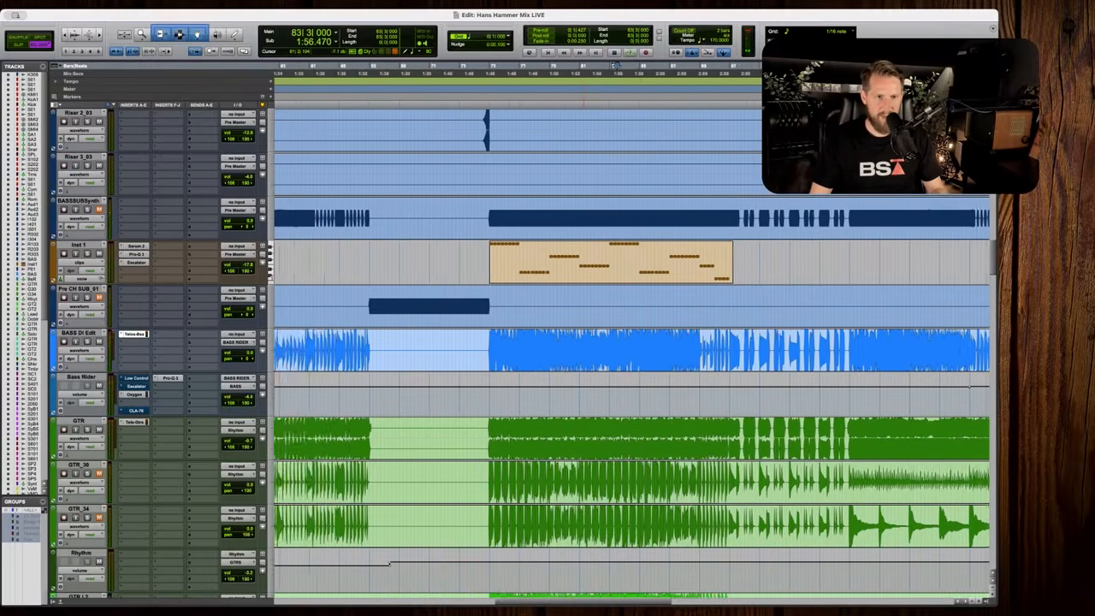
scroll(598, 395, right, 1)
click(598, 395)
key(space)
key(space)
Audition the bass from bar 90 beat 2 through the stop-start riff at bar 94.
click(675, 395)
scroll(674, 395, right, 3)
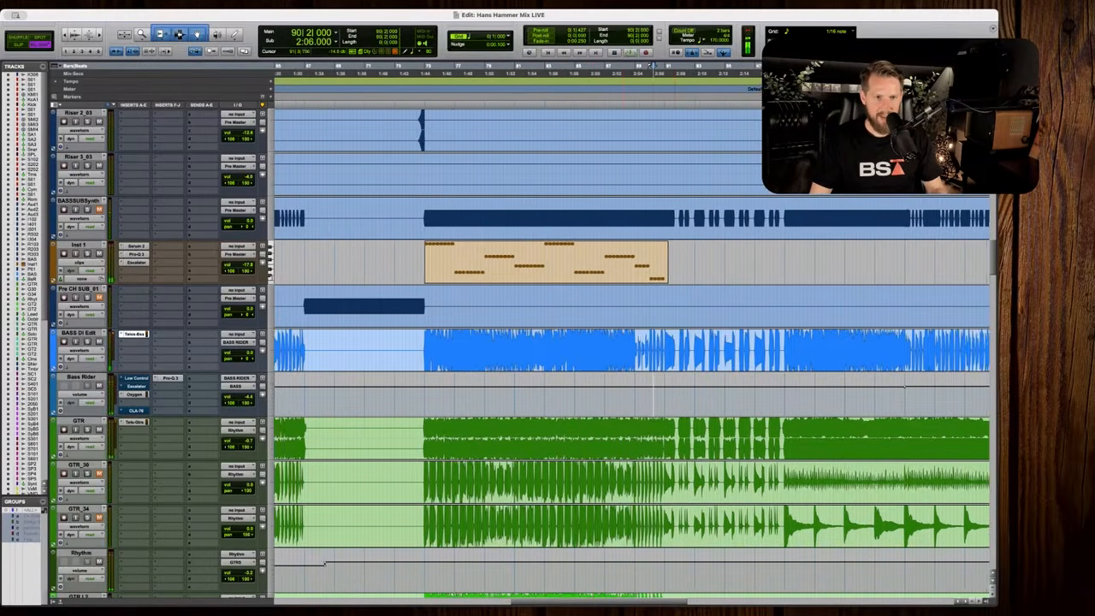
key(t)
key(space)
scroll(592, 395, right, 3)
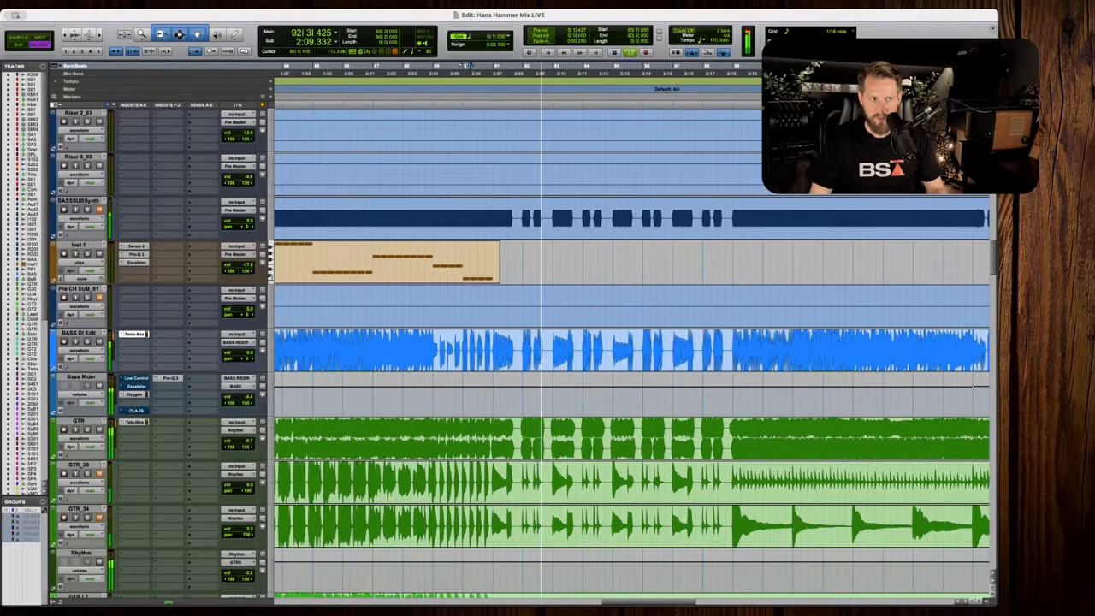
scroll(571, 395, right, 3)
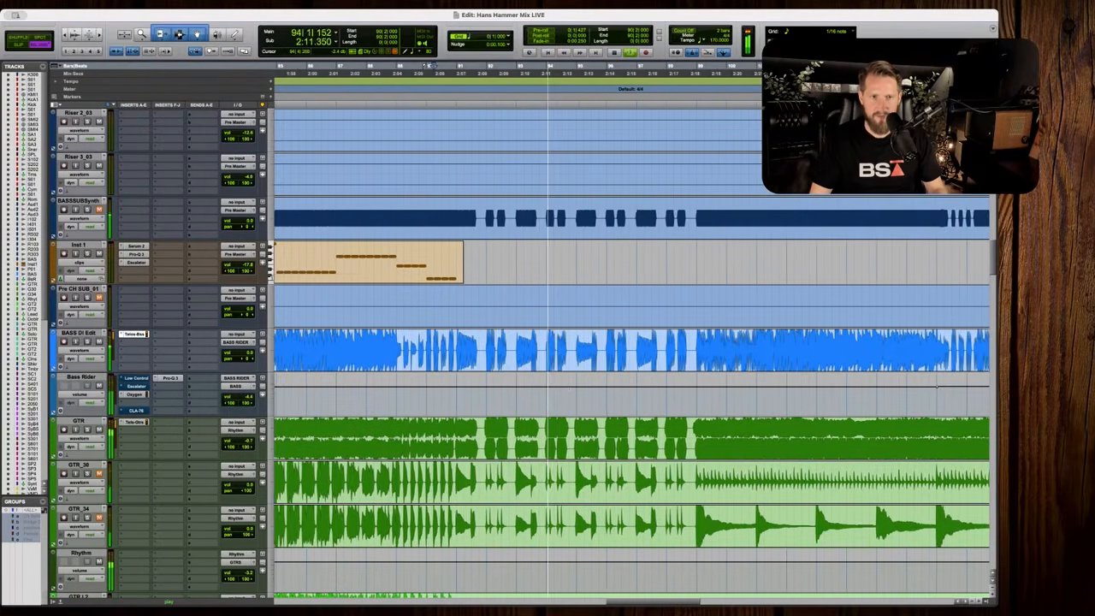
key(space)
Audition the breakdown from bar 99 and select the Bass Rider volume automation from bar 99 beat 3 to about bar 105.
drag(396, 394, 640, 394)
click(635, 393)
key(space)
scroll(635, 392, right, 5)
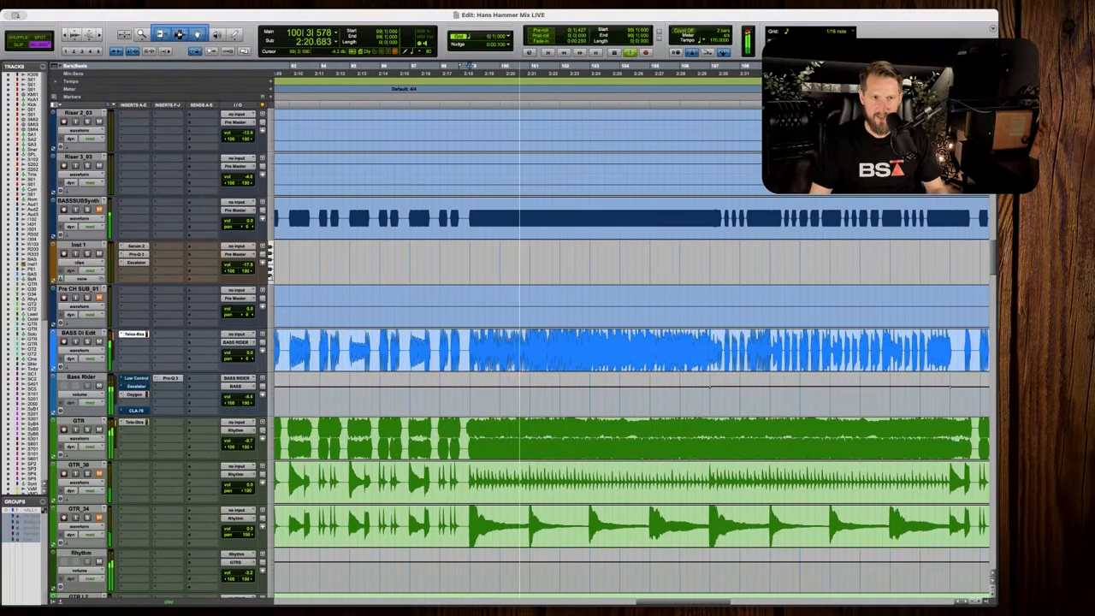
scroll(635, 392, right, 2)
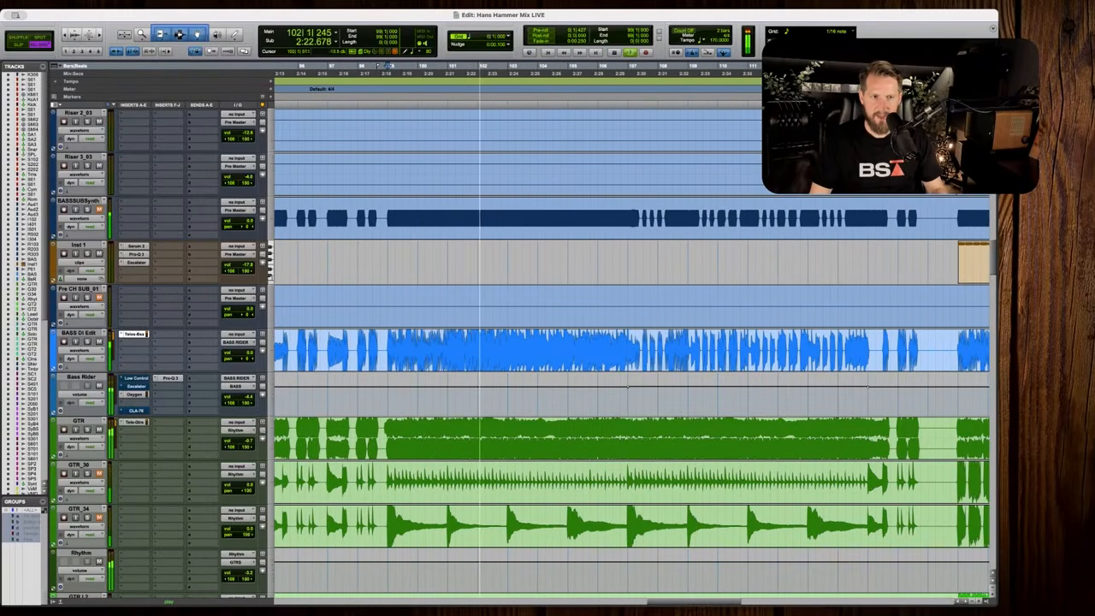
drag(402, 396, 590, 398)
key(space)
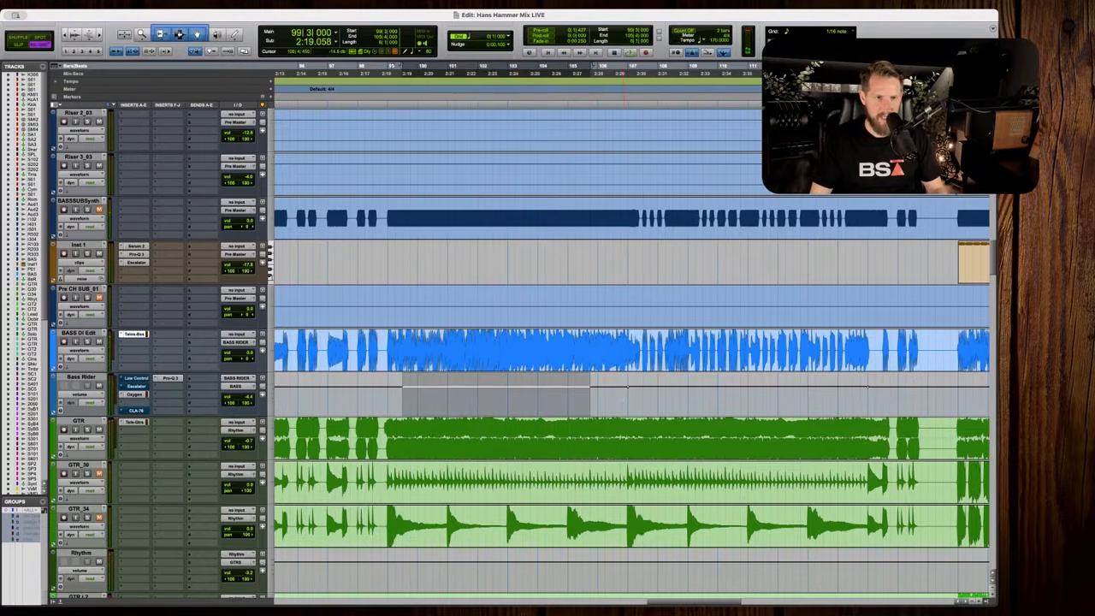
Audition from bar 106 beat 4 and select the Bass Rider volume automation from bar 107 beat 2 to about bar 114.
click(620, 396)
key(space)
scroll(620, 394, right, 4)
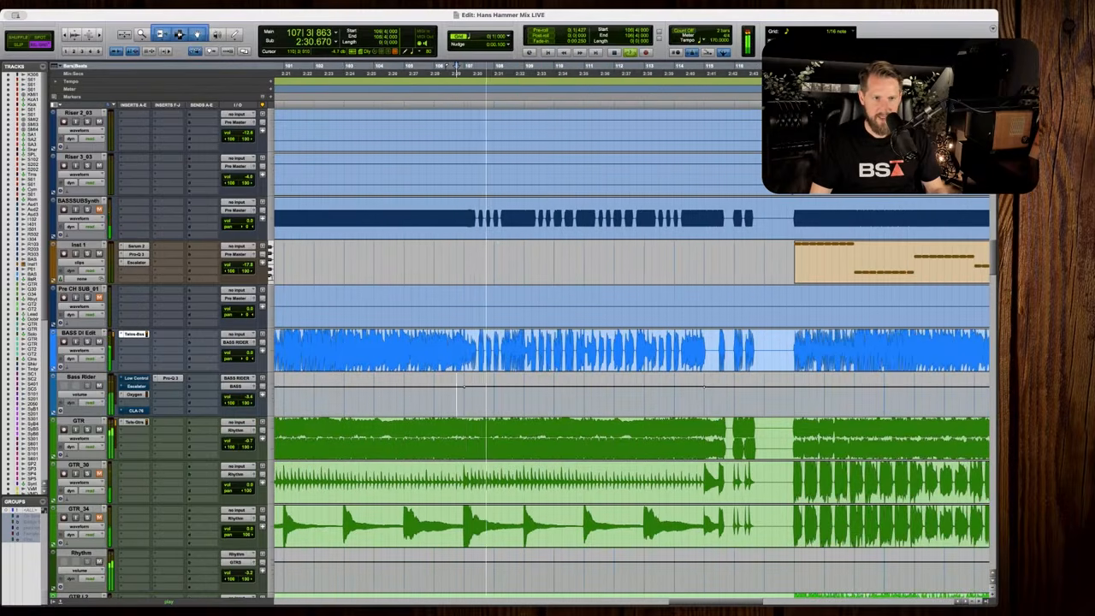
key(r)
scroll(576, 395, right, 2)
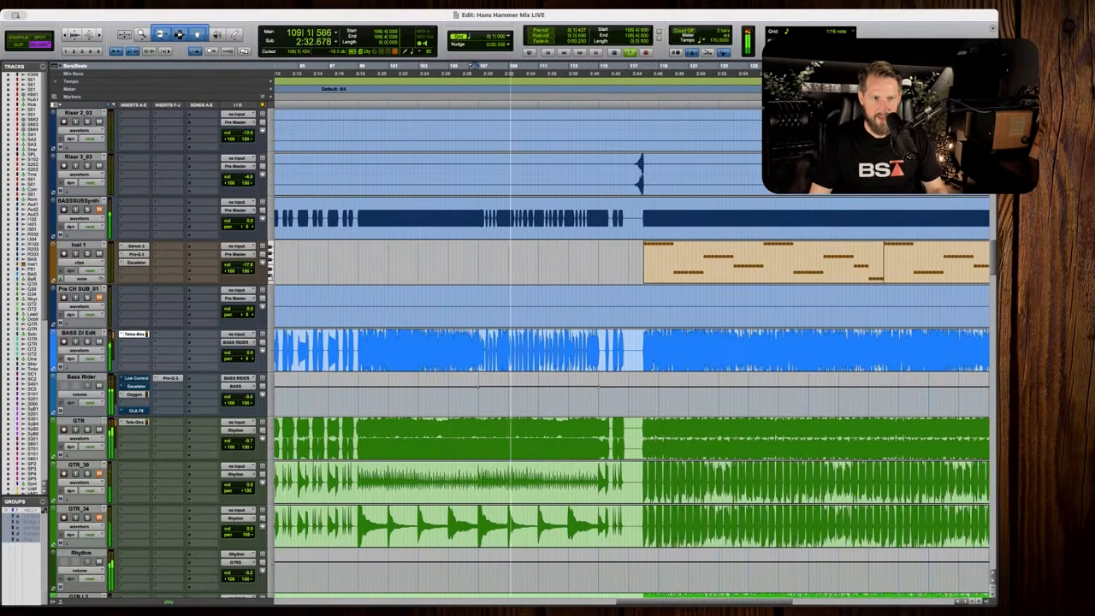
drag(492, 395, 584, 395)
drag(483, 394, 586, 392)
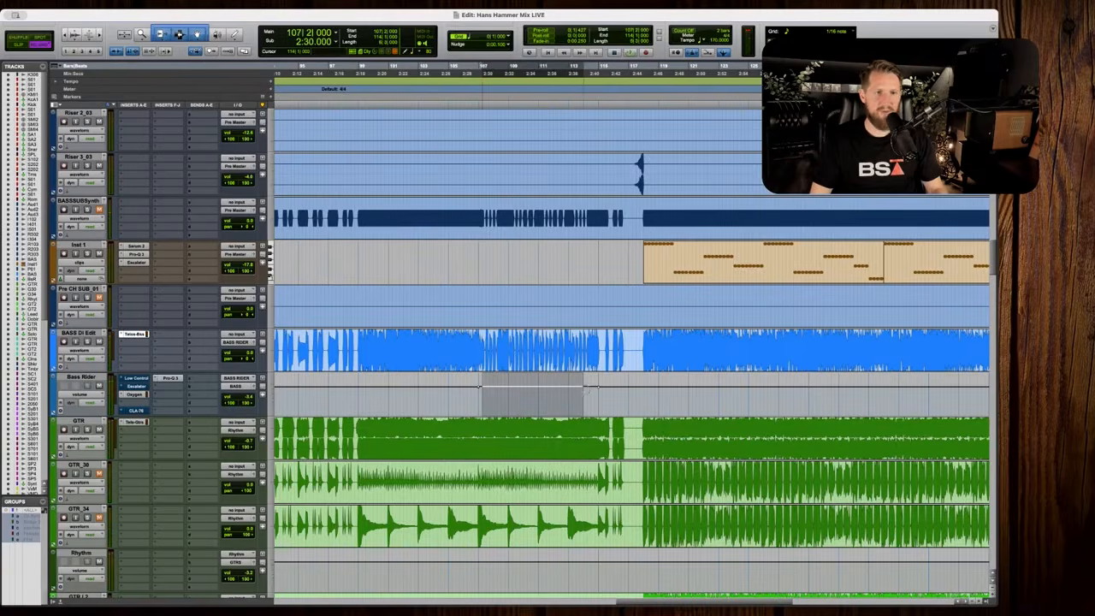
key(r)
scroll(641, 395, right, 3)
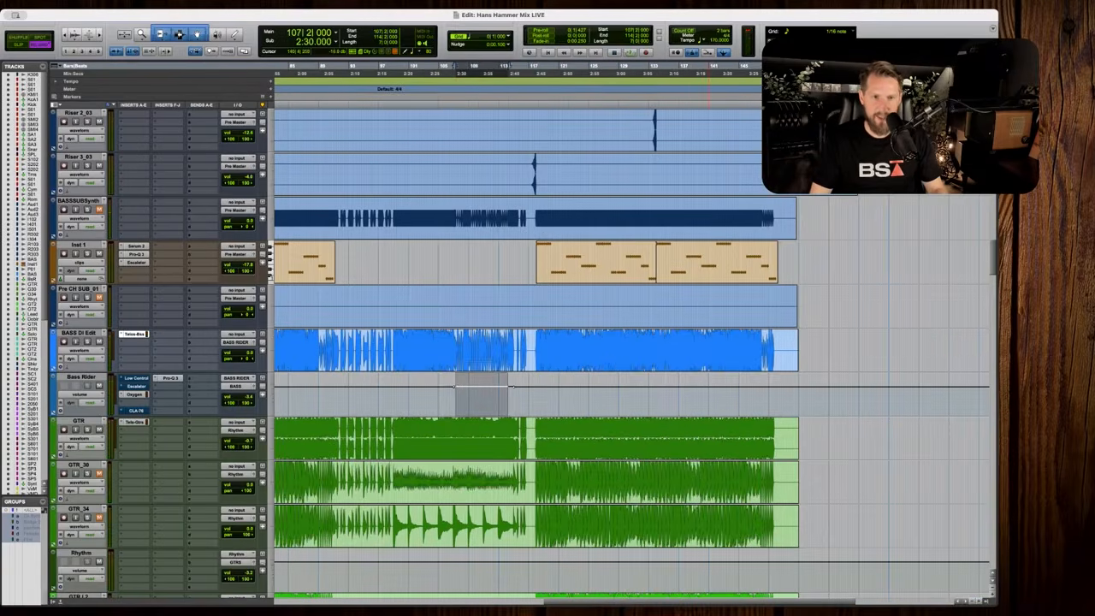
Raise the Bass Rider volume automation by 1.8 dB to -2.6 dB over the song's final hits, from bar 149 to bar 151.
drag(665, 394, 785, 394)
click(759, 394)
key(t)
key(t)
key(t)
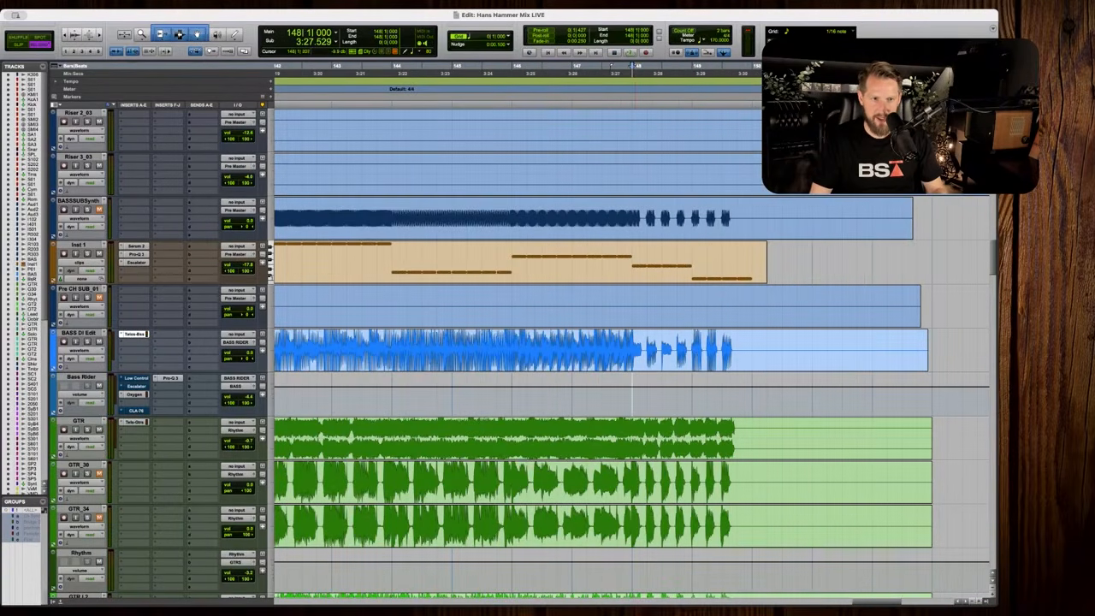
key(space)
drag(633, 395, 782, 392)
drag(714, 391, 811, 393)
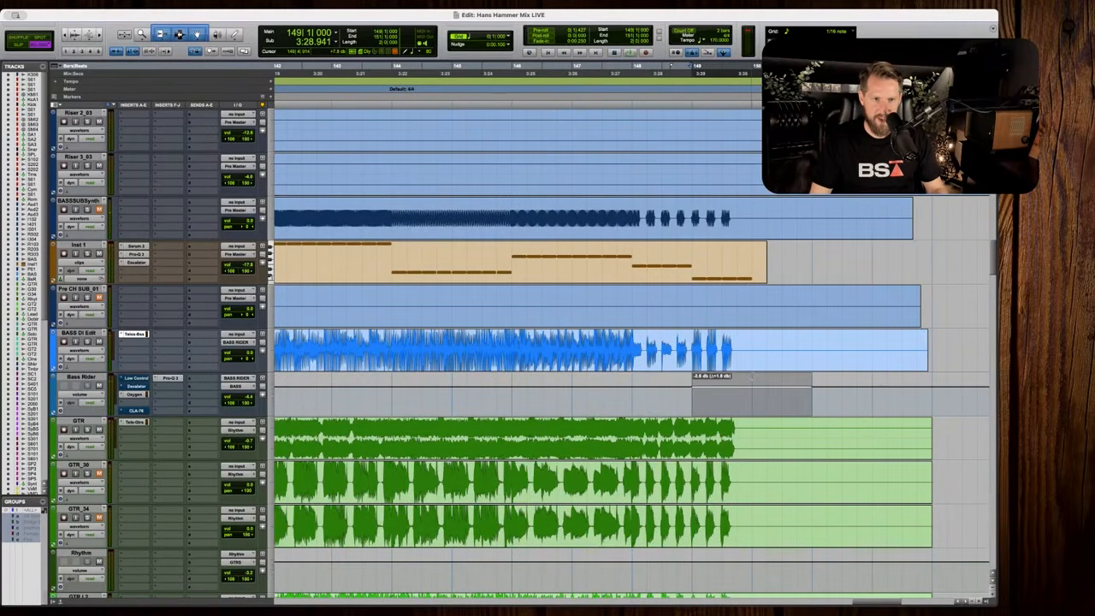
Trim the end of the last Inst 1 clip to bar 149 beat 3 and audition the ending.
click(733, 256)
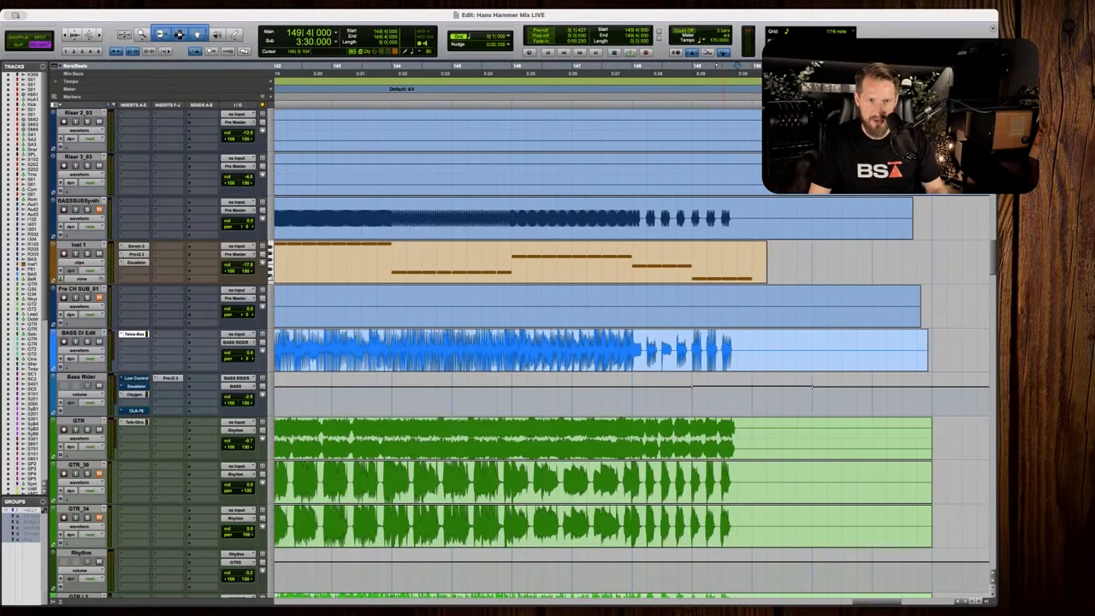
click(723, 257)
key(s)
key(space)
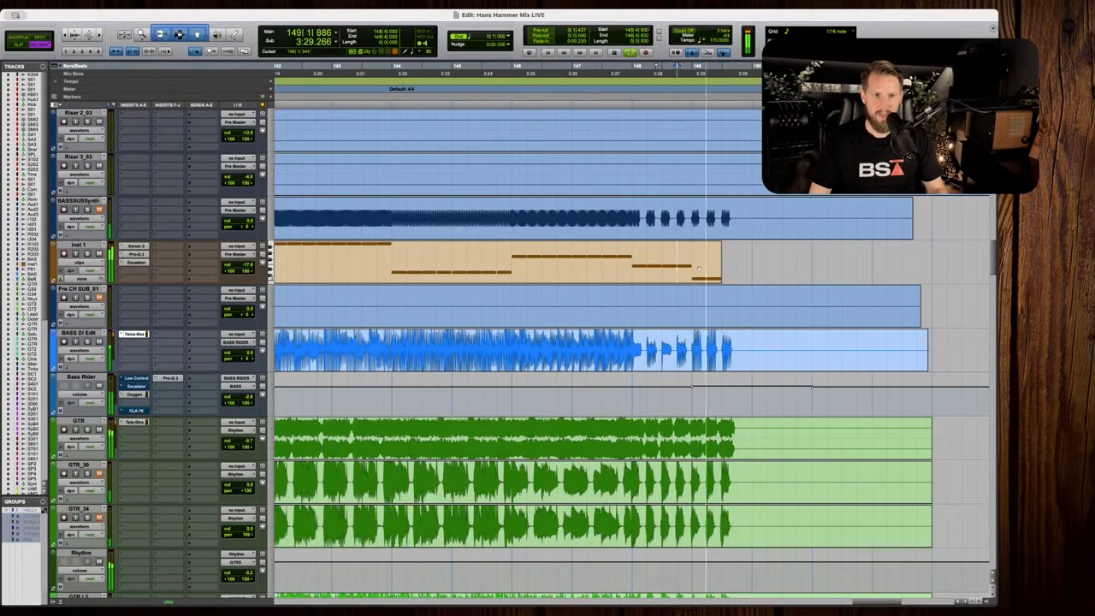
key(space)
Audition the first chorus from bar 33 beat 2 and raise the Rhythm guitar bus volume automation there to -2.4 dB.
key(r)
key(r)
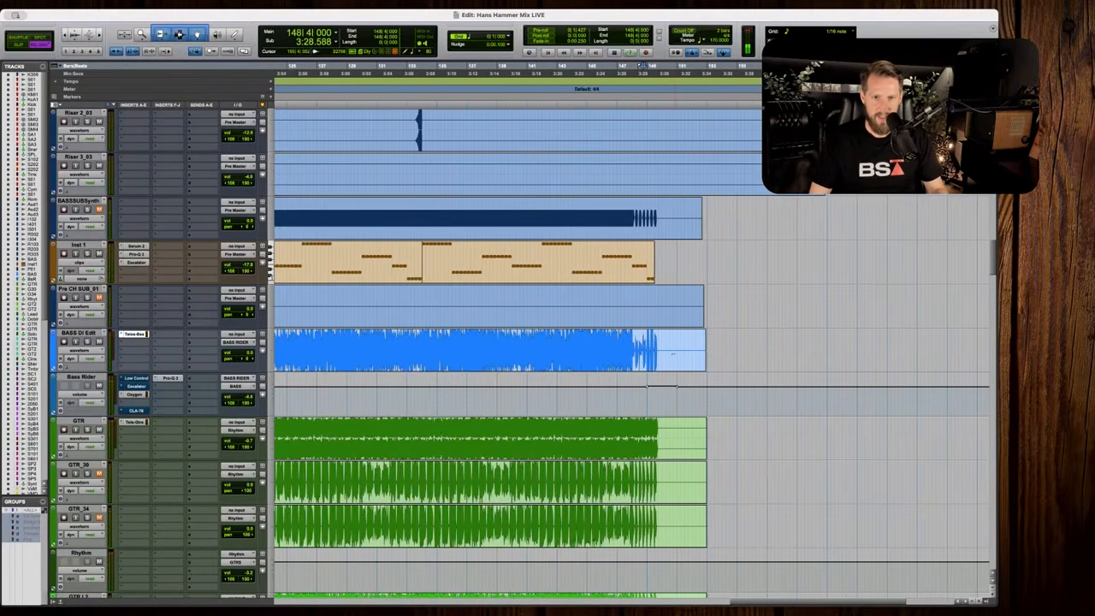
scroll(671, 362, left, 5)
key(r)
scroll(659, 363, left, 5)
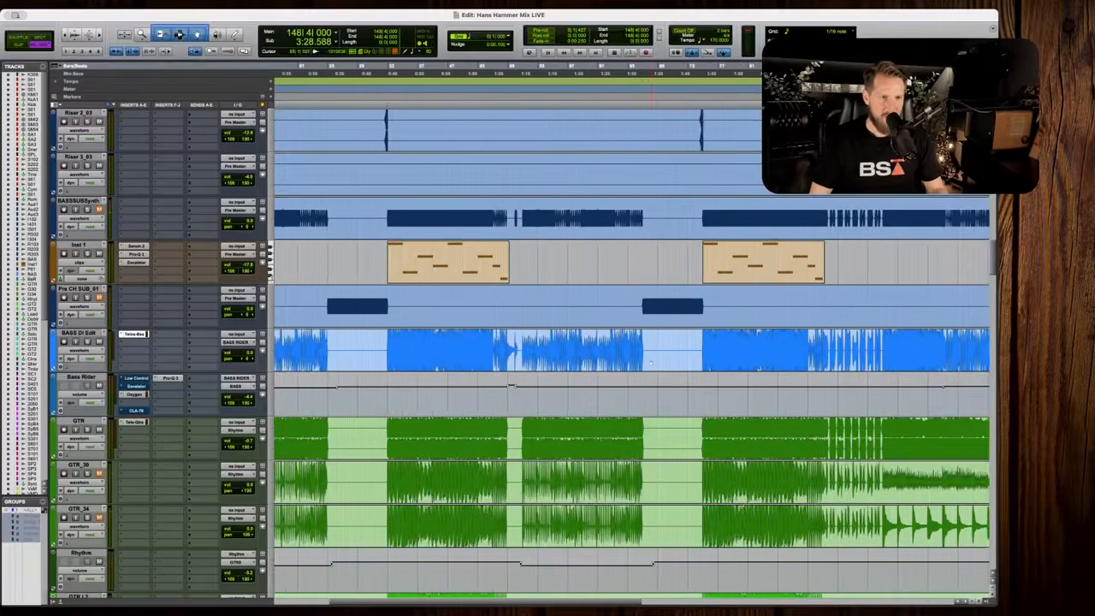
key(r)
scroll(652, 362, down, 2)
scroll(651, 363, down, 1)
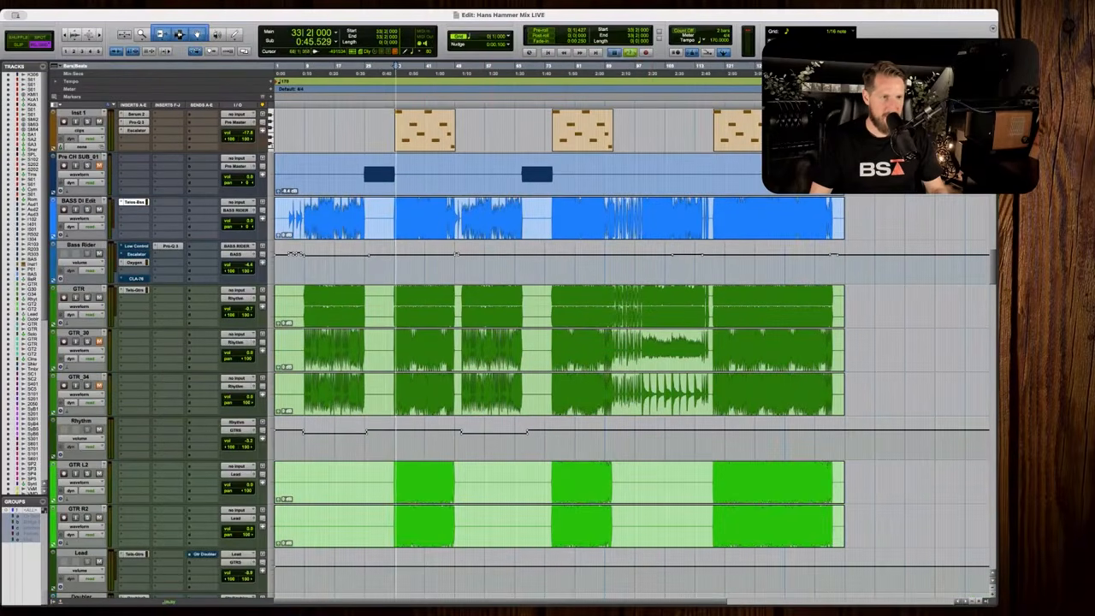
scroll(523, 404, down, 1)
key(t)
scroll(523, 403, right, 3)
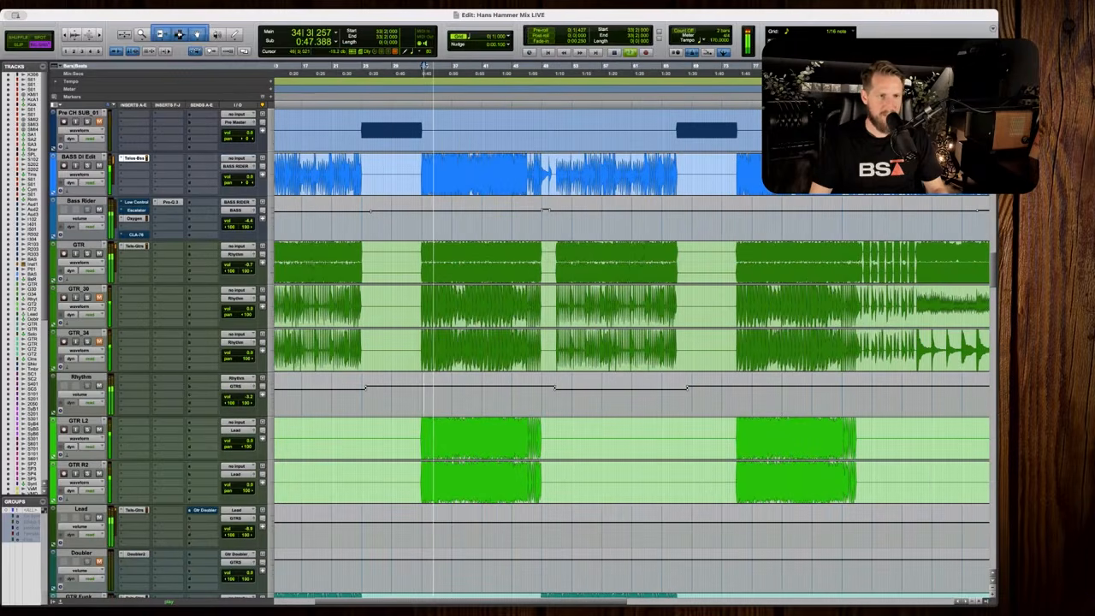
drag(488, 378, 488, 375)
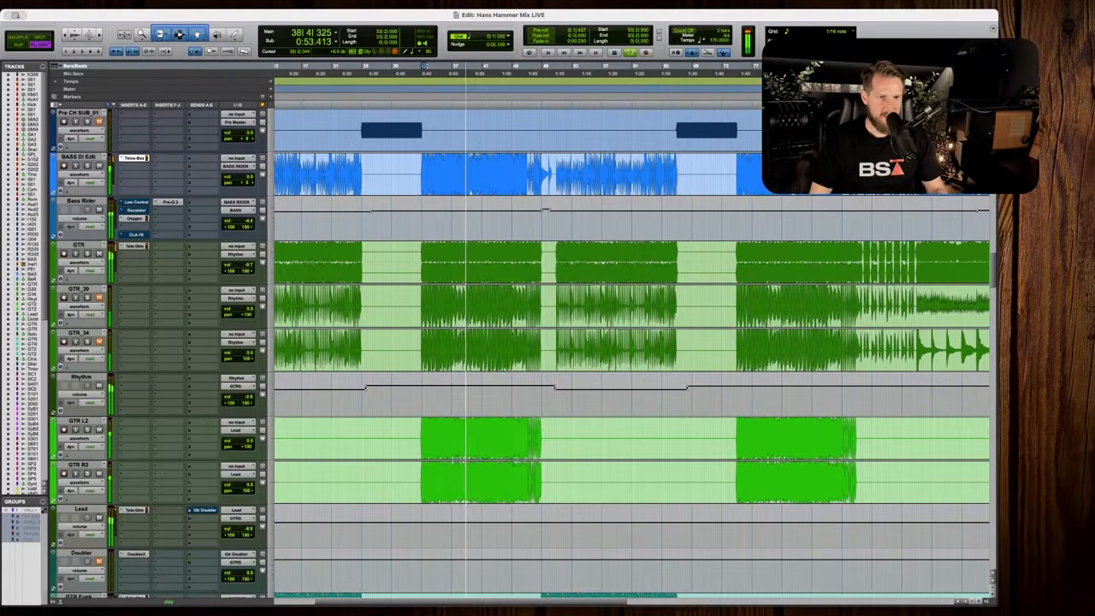
drag(468, 377, 467, 375)
Raise the Rhythm bus volume automation to -2.4 dB from bar 73 beat 3 to about bar 156.
key(r)
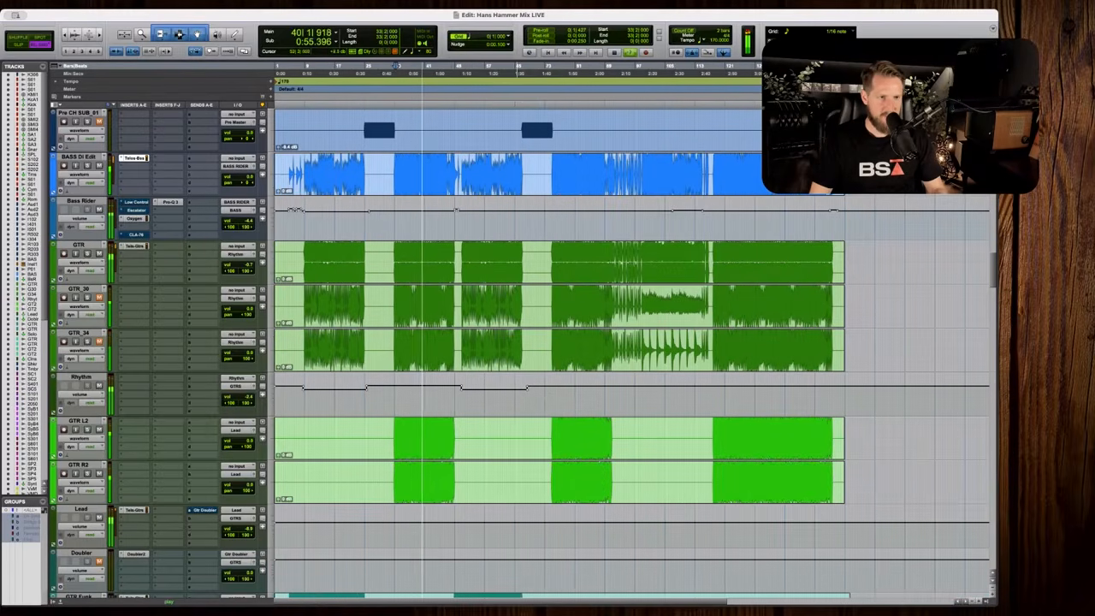
drag(547, 396, 857, 395)
drag(823, 378, 823, 377)
key(space)
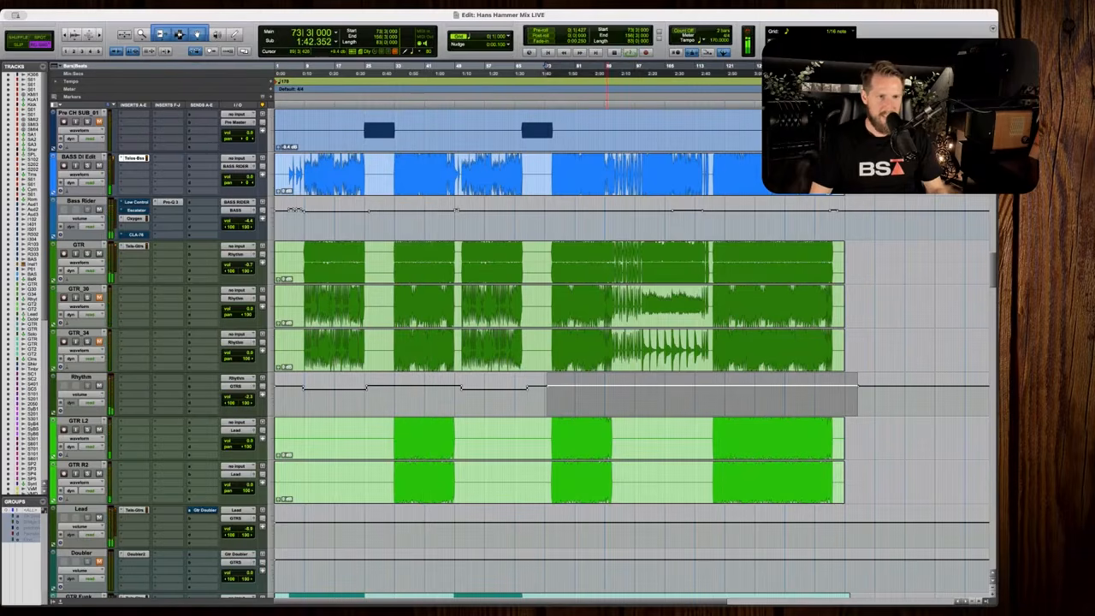
Audition the guitar balance in the first chorus from the end of bar 32.
click(391, 395)
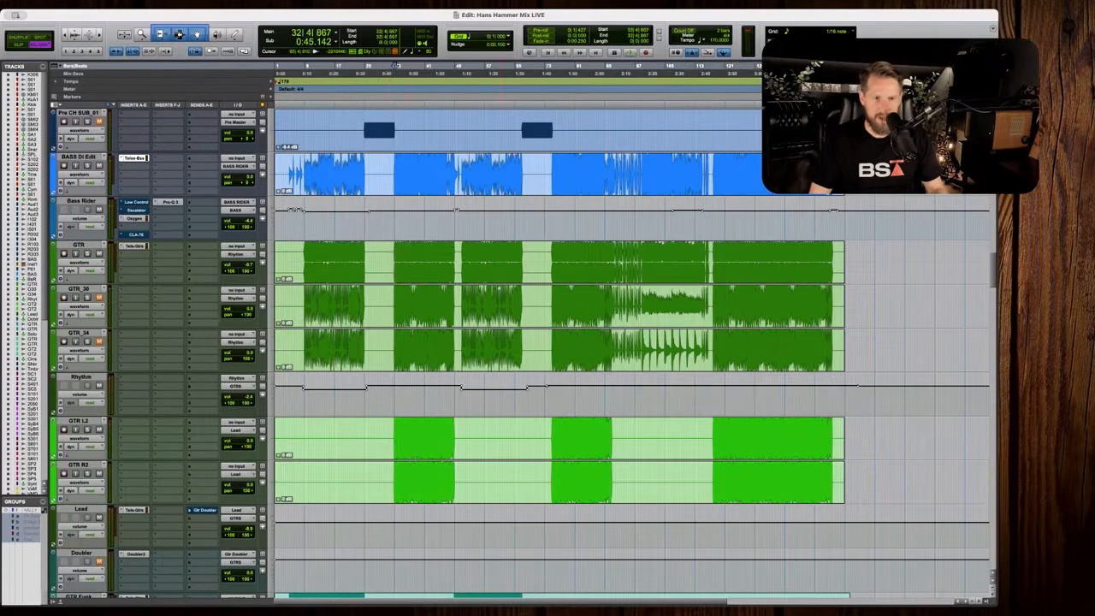
key(space)
key(t)
scroll(500, 288, right, 2)
scroll(499, 288, down, 2)
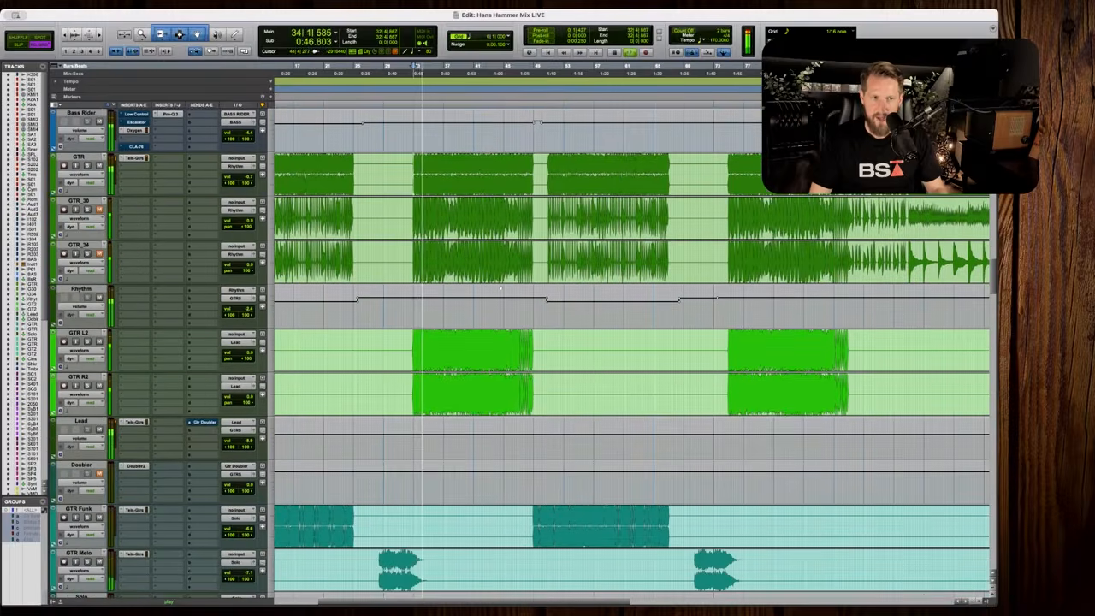
scroll(501, 290, right, 3)
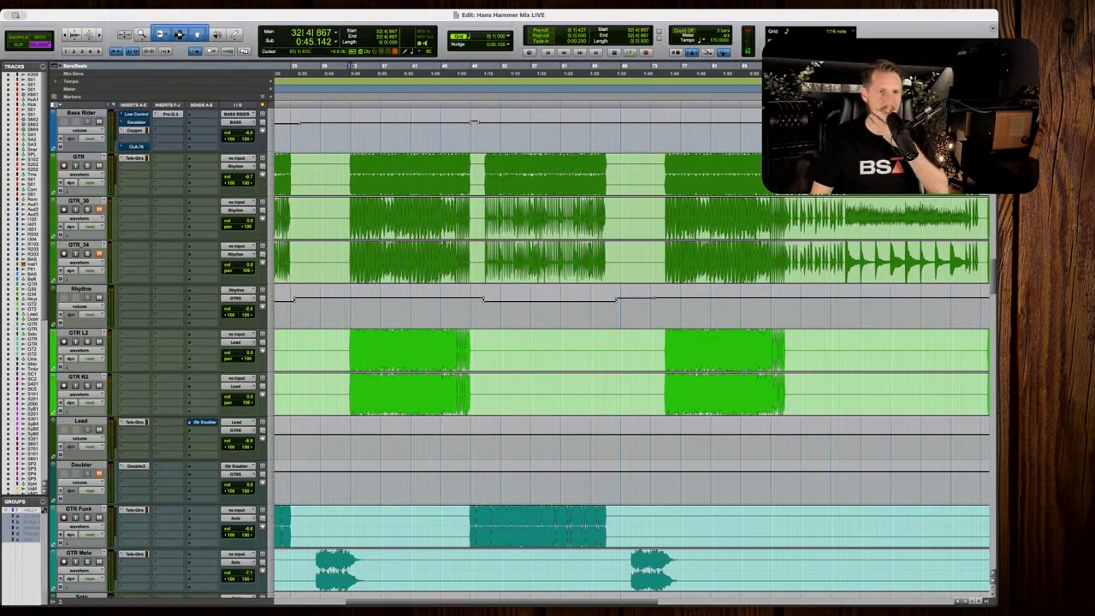
Audition the second chorus from bar 74 and raise the Lead guitar bus volume by about 0.8 dB.
key(space)
key(t)
scroll(631, 342, right, 3)
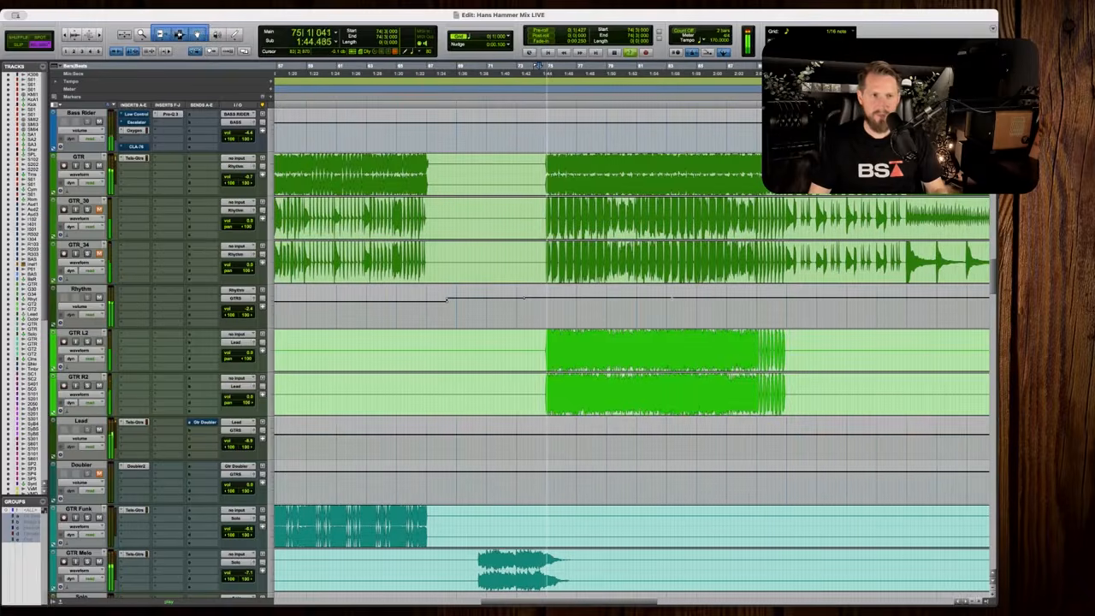
key(r)
key(r)
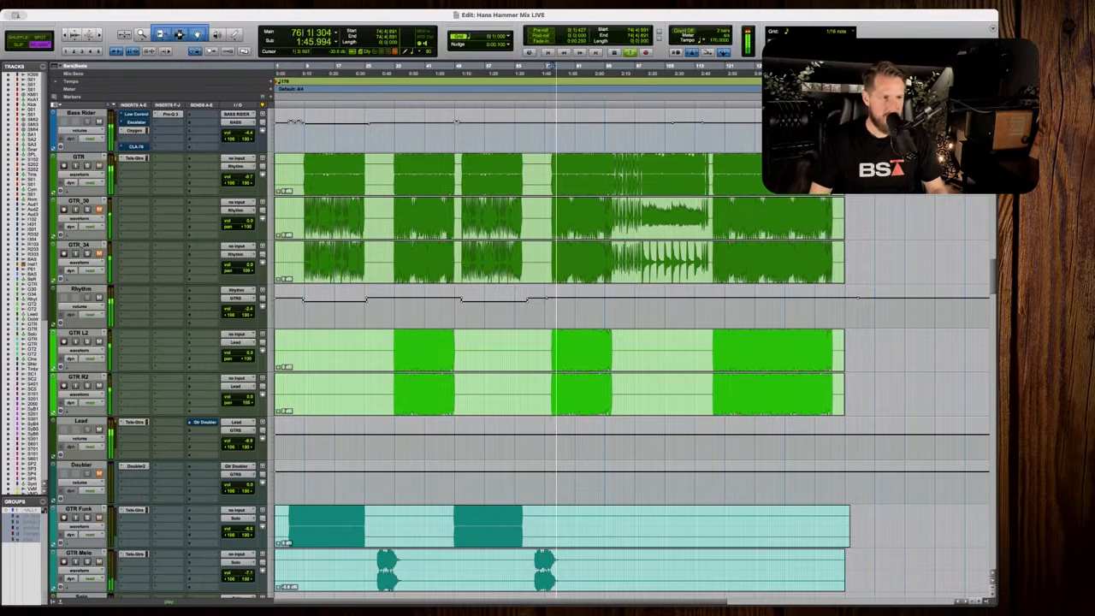
click(249, 444)
drag(249, 441, 249, 440)
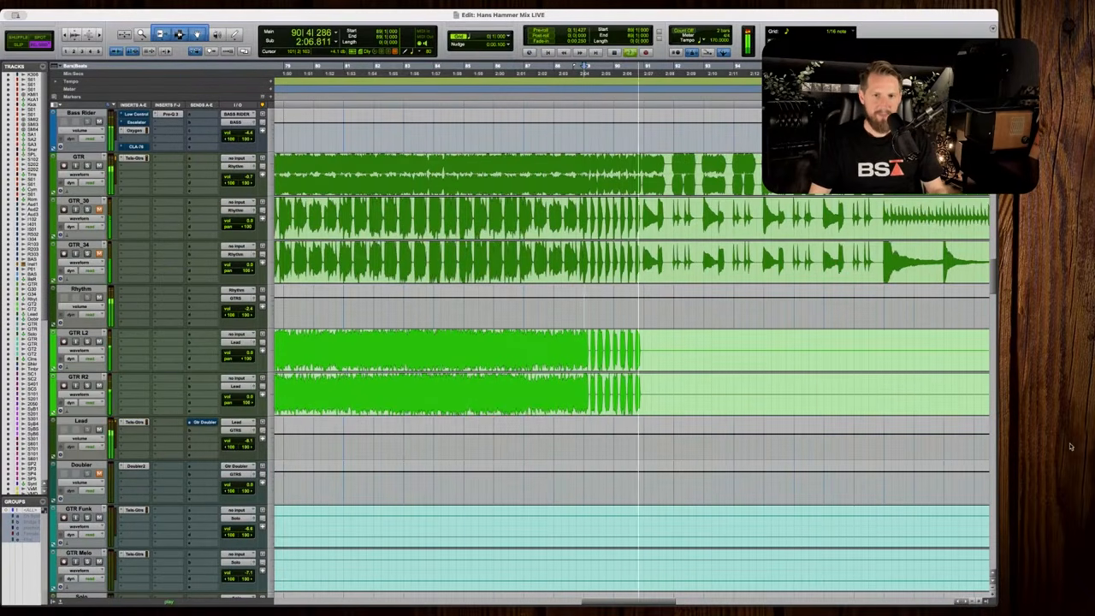
Audition the stop-start riff from bar 90 beat 2 to about bar 94.
key(space)
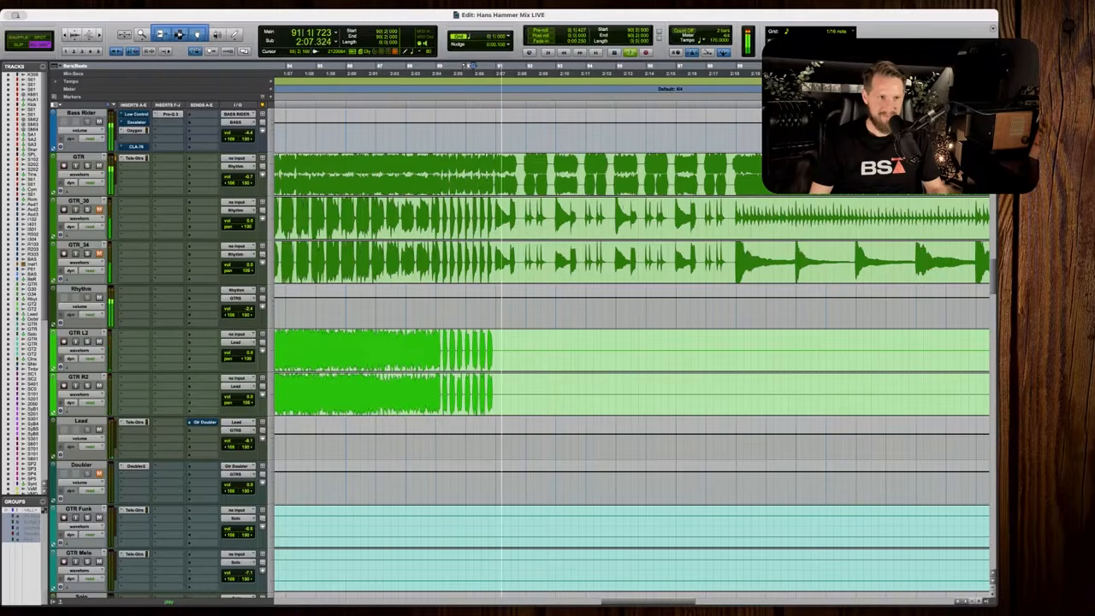
scroll(977, 254, up, 3)
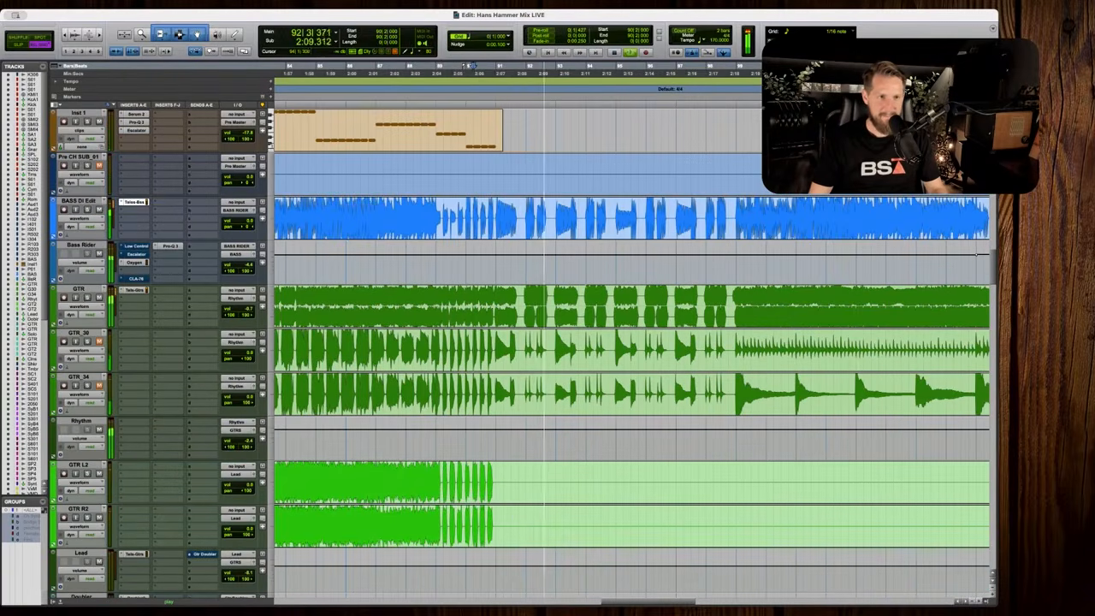
scroll(599, 359, right, 3)
scroll(572, 266, right, 3)
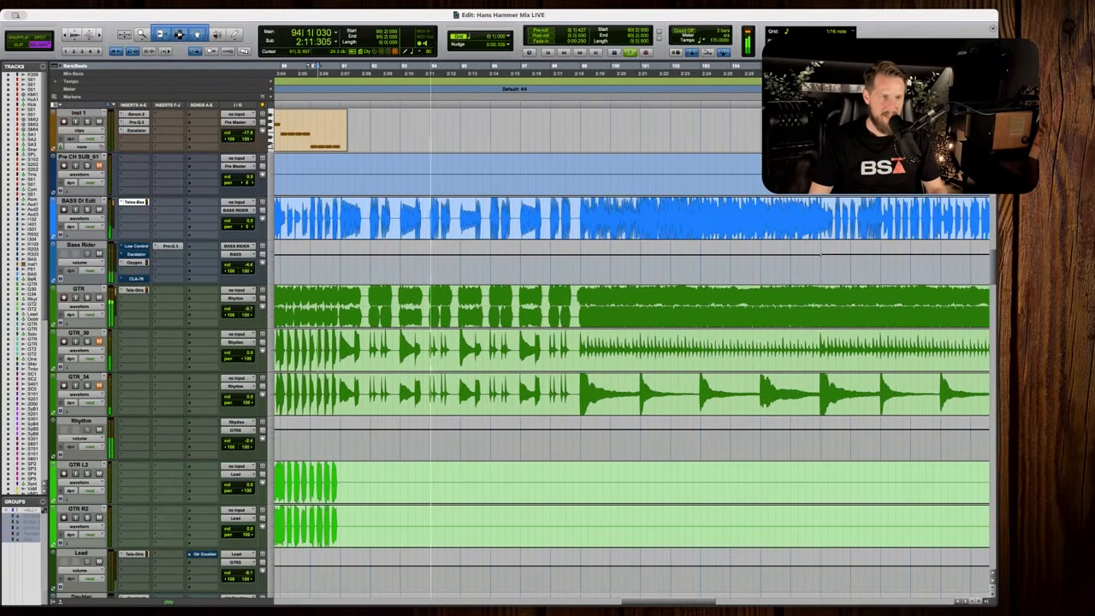
drag(341, 273, 570, 276)
key(space)
Audition the breakdown guitars from bar 98 beat 4 through about bar 101.
click(579, 273)
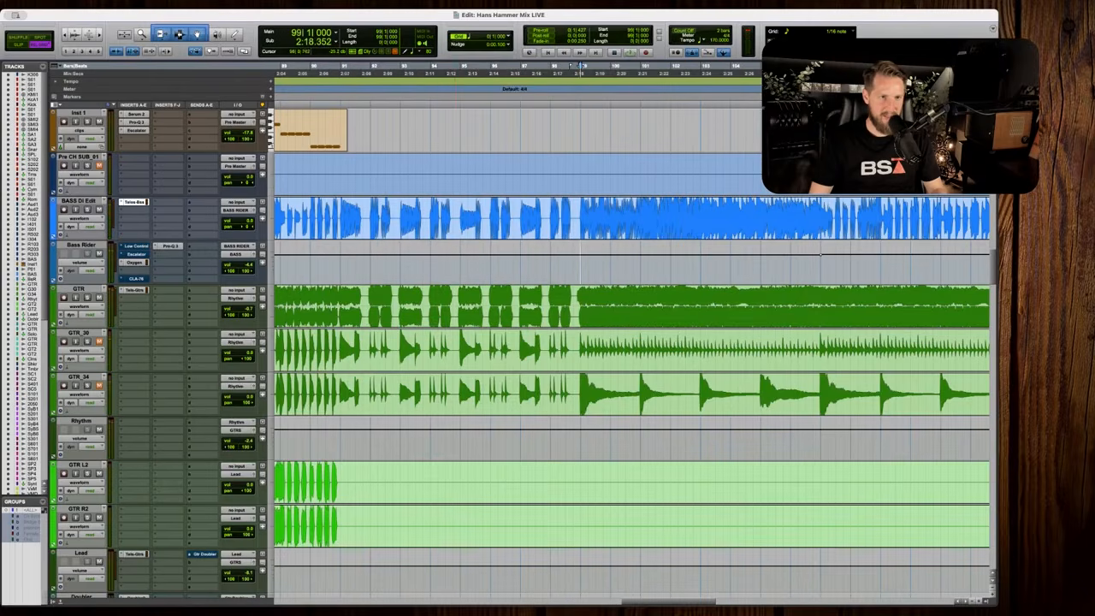
drag(475, 272, 567, 272)
click(574, 272)
scroll(576, 272, right, 5)
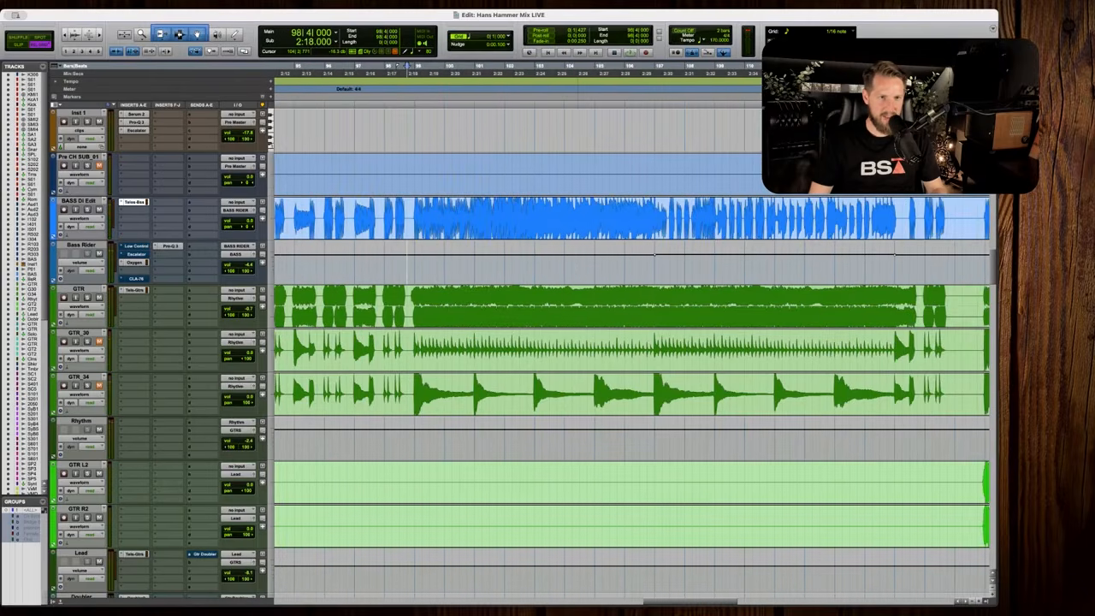
key(r)
scroll(575, 272, right, 3)
key(t)
key(space)
scroll(576, 272, down, 1)
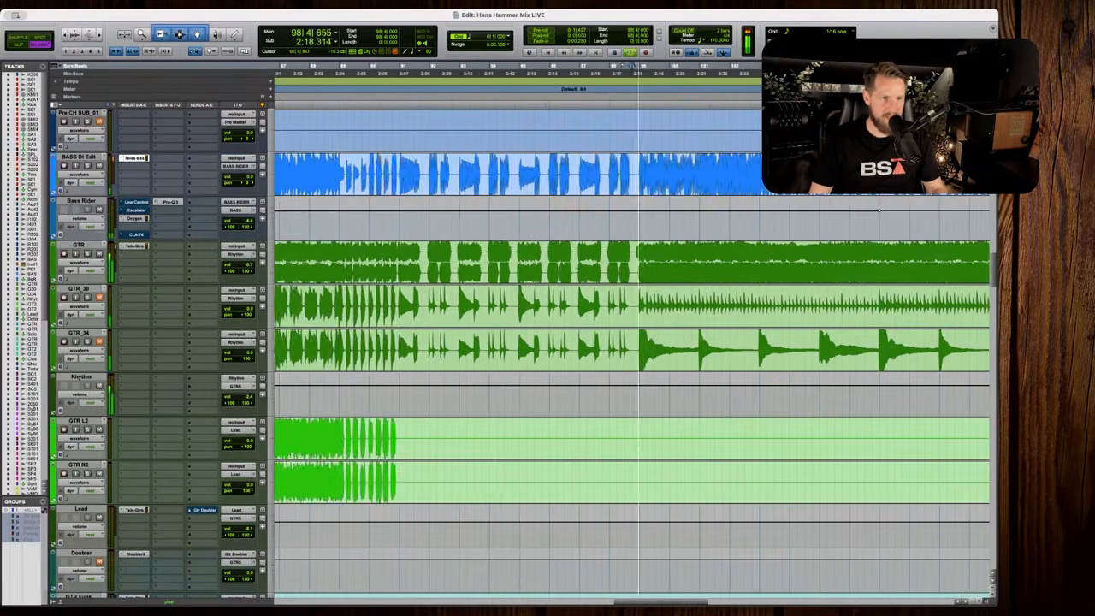
scroll(568, 271, right, 10)
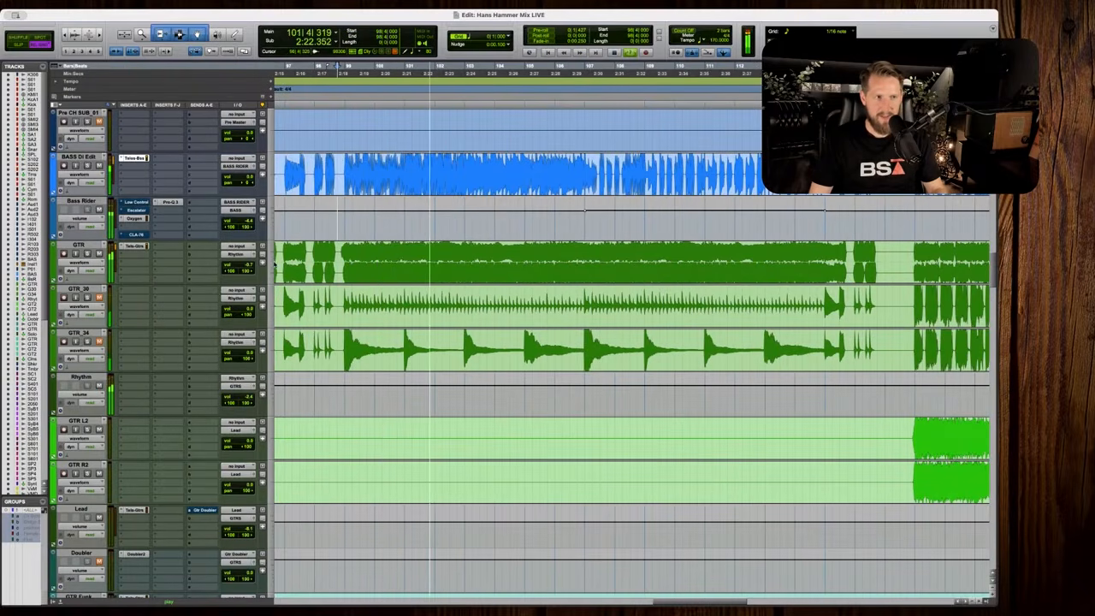
Audition the soloed GTR track from bar 98 beat 4 and insert FabFilter Pro-Q 3 as its second insert.
key(space)
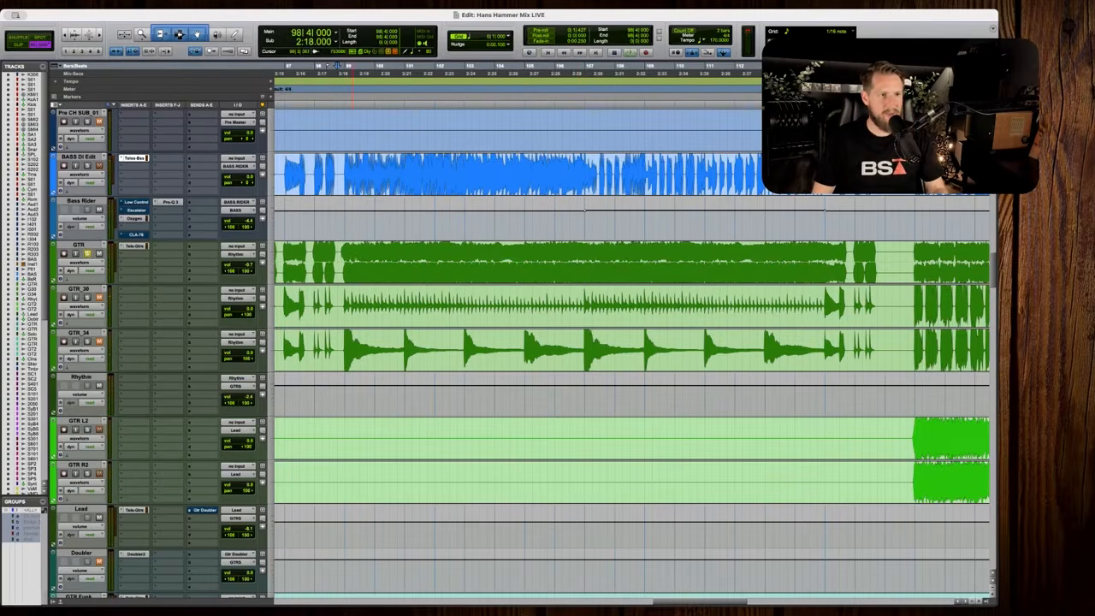
key(space)
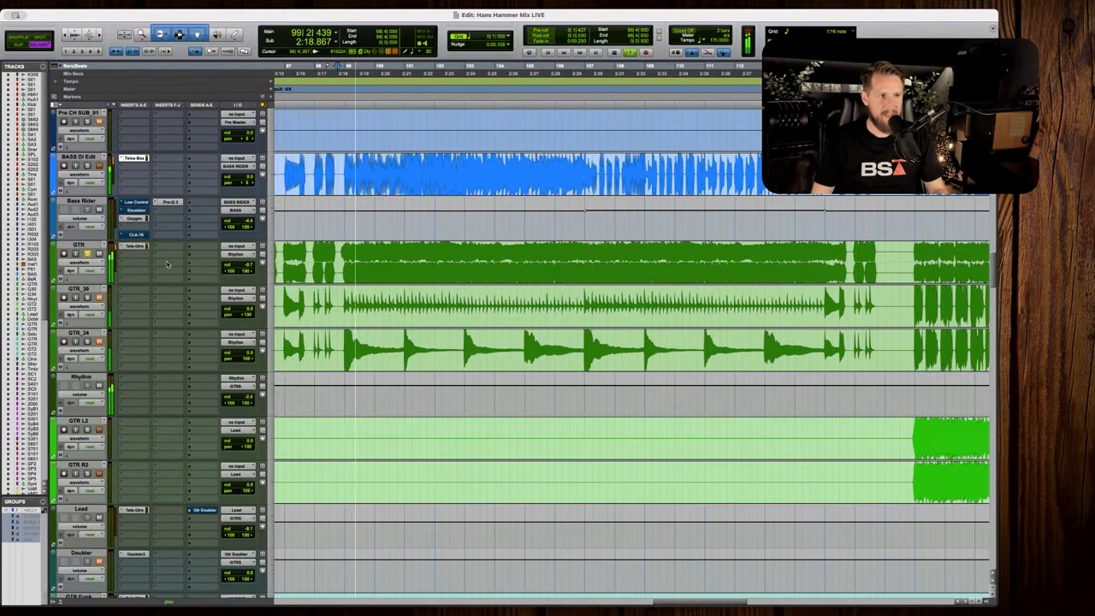
click(131, 257)
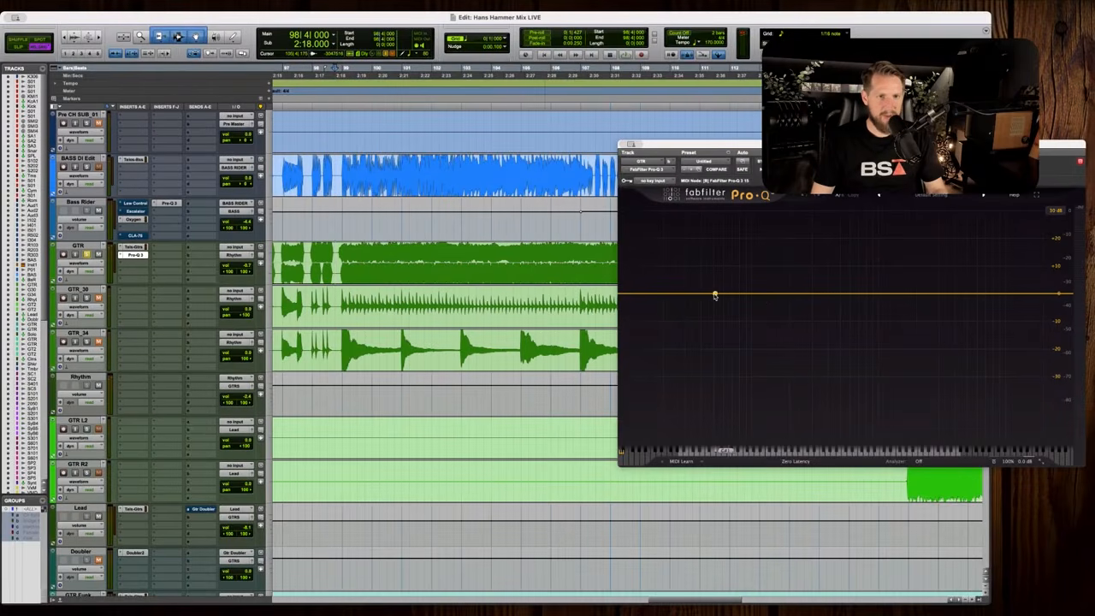
Add a low cut at about 300 Hz to the GTR equaliser, applied to the right channel only.
drag(709, 296, 708, 300)
click(732, 334)
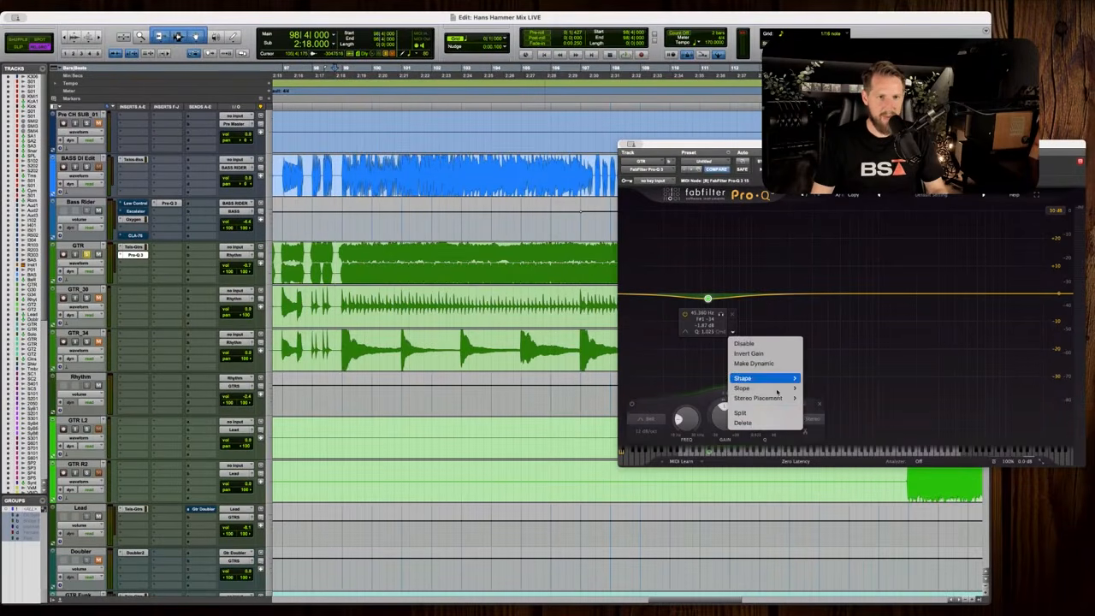
mouse_move(768, 399)
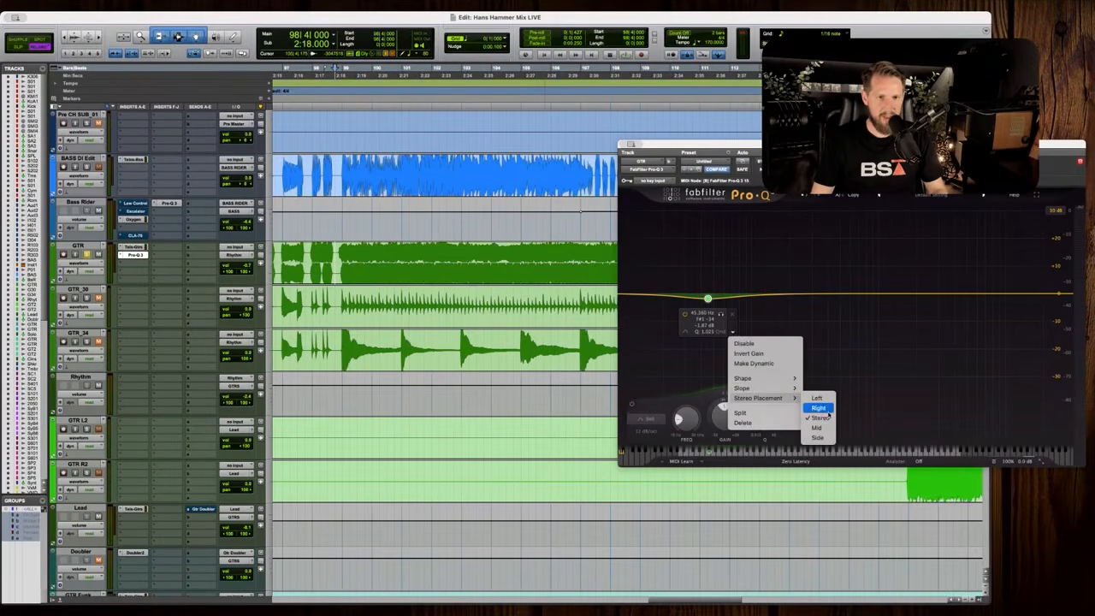
click(828, 411)
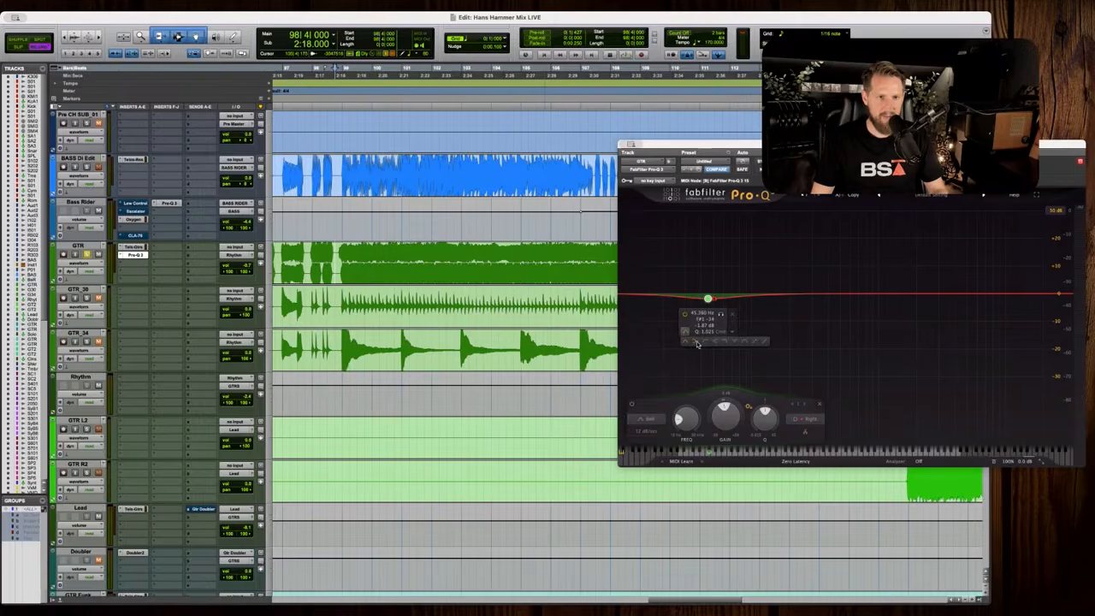
click(704, 343)
key(space)
drag(709, 297, 815, 294)
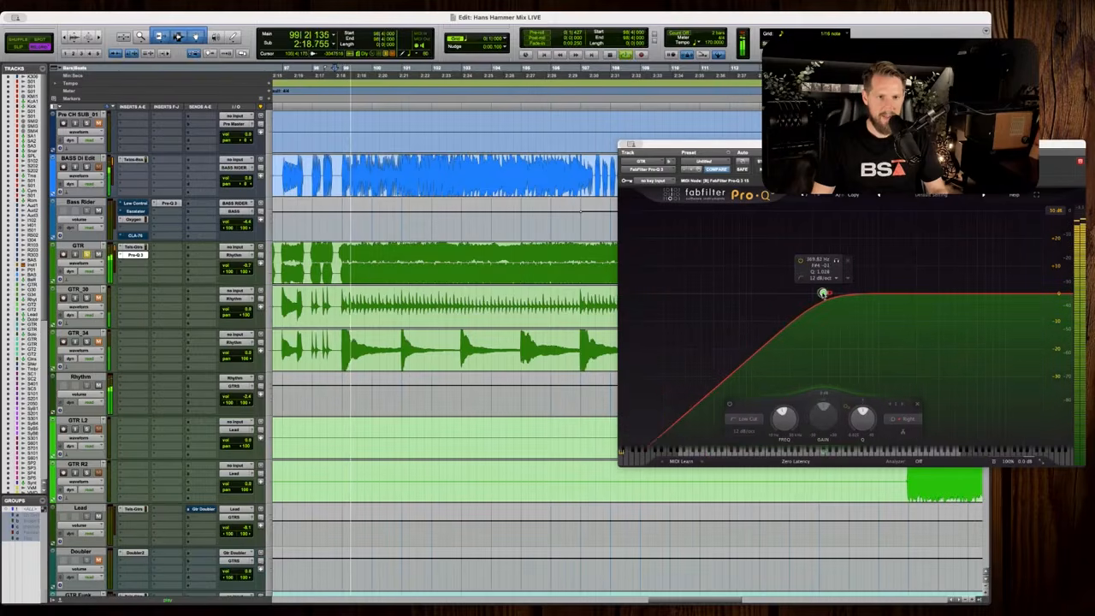
Add a right-channel high shelf of about -6.7 dB at 6.1 kHz and a bell boost of about 2 dB at 1.7 kHz.
click(1025, 294)
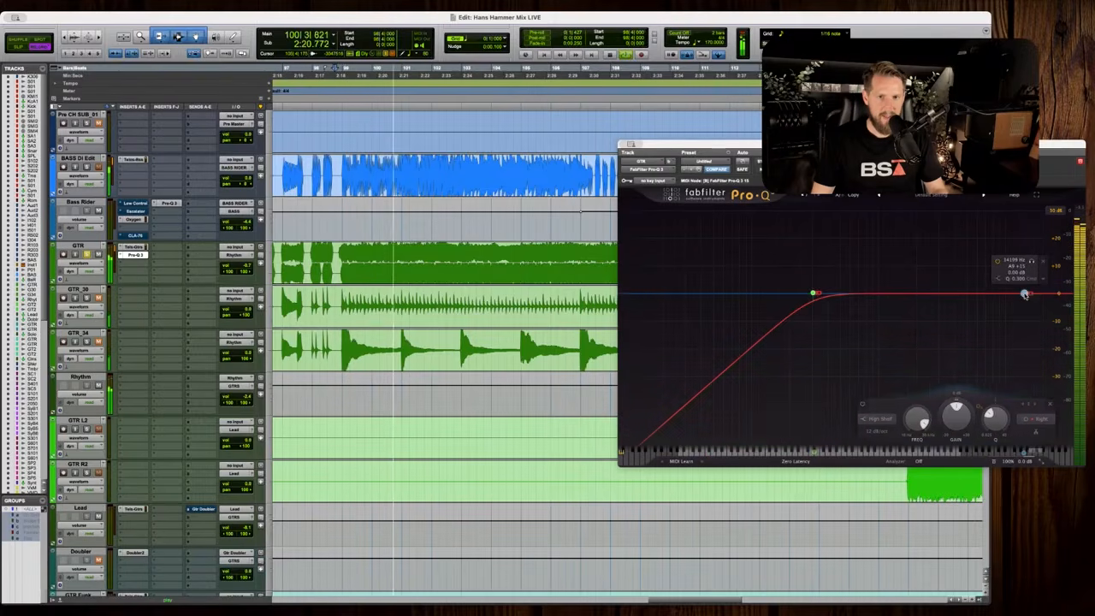
drag(1025, 294, 970, 303)
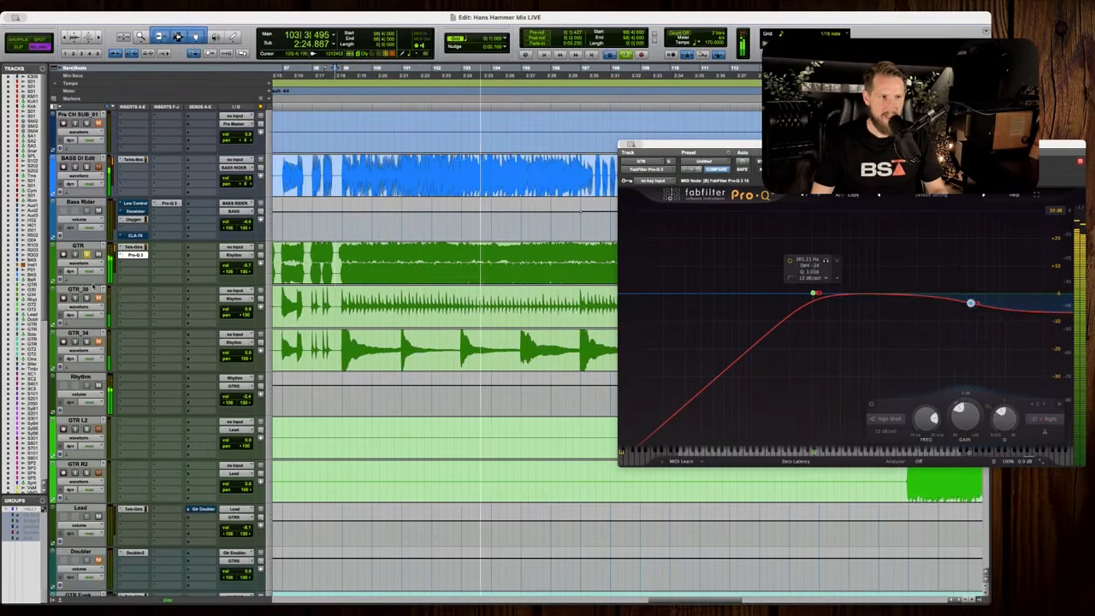
drag(970, 303, 907, 288)
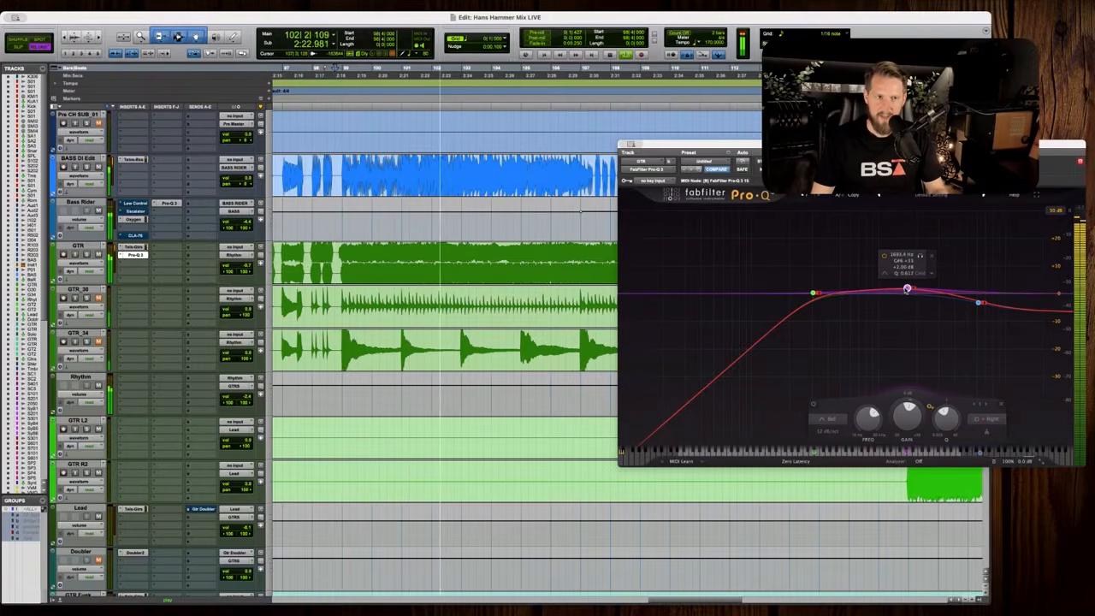
key(space)
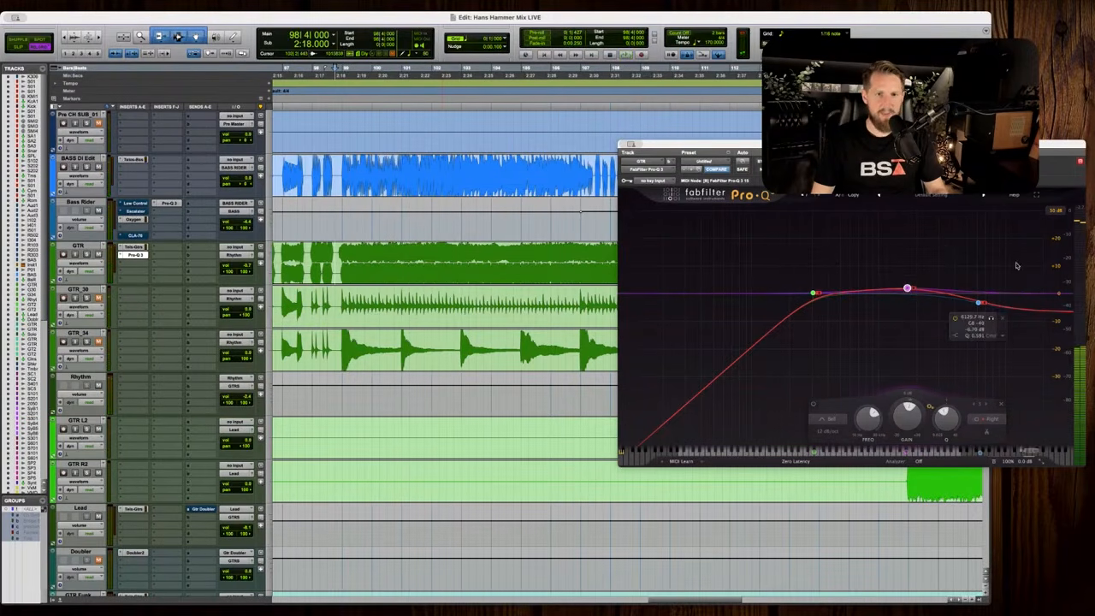
Set the high shelf band of the GTR equaliser to stereo placement instead of the right channel only.
click(994, 318)
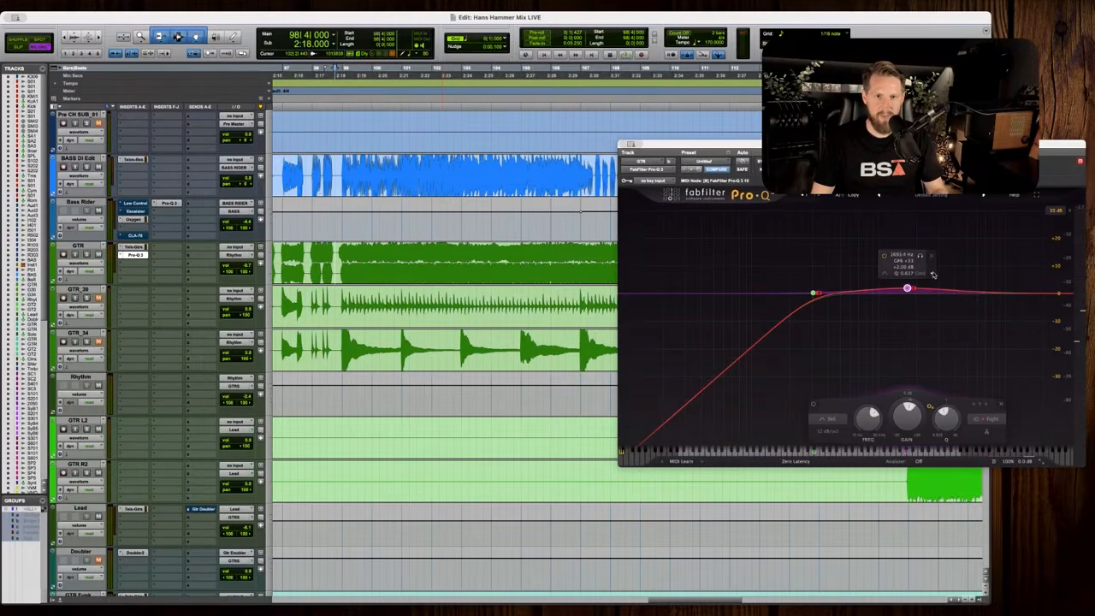
right_click(933, 275)
mouse_move(958, 340)
click(1018, 360)
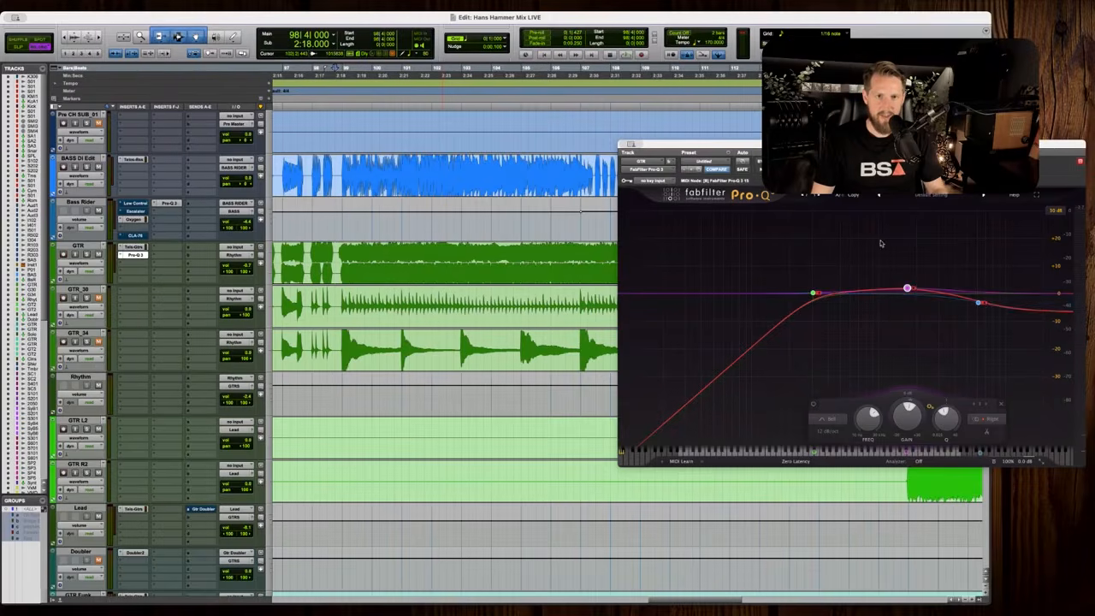
right_click(997, 326)
mouse_move(1022, 404)
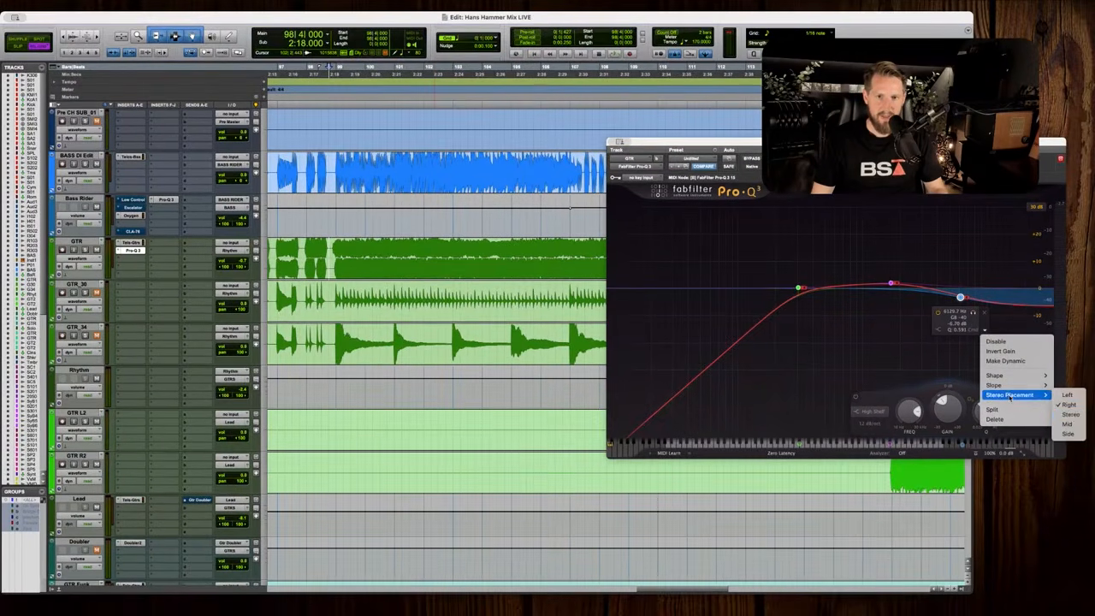
click(1071, 414)
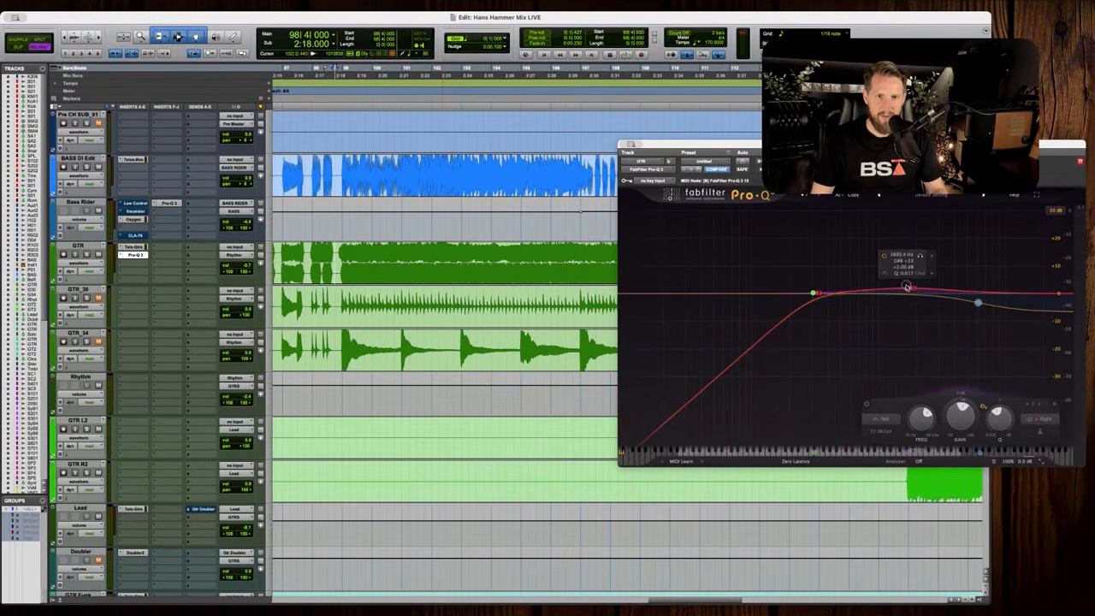
Set the GTR equaliser's bell and low cut bands to stereo placement and audition the breakdown from bar 98 beat 4.
right_click(928, 275)
mouse_move(943, 342)
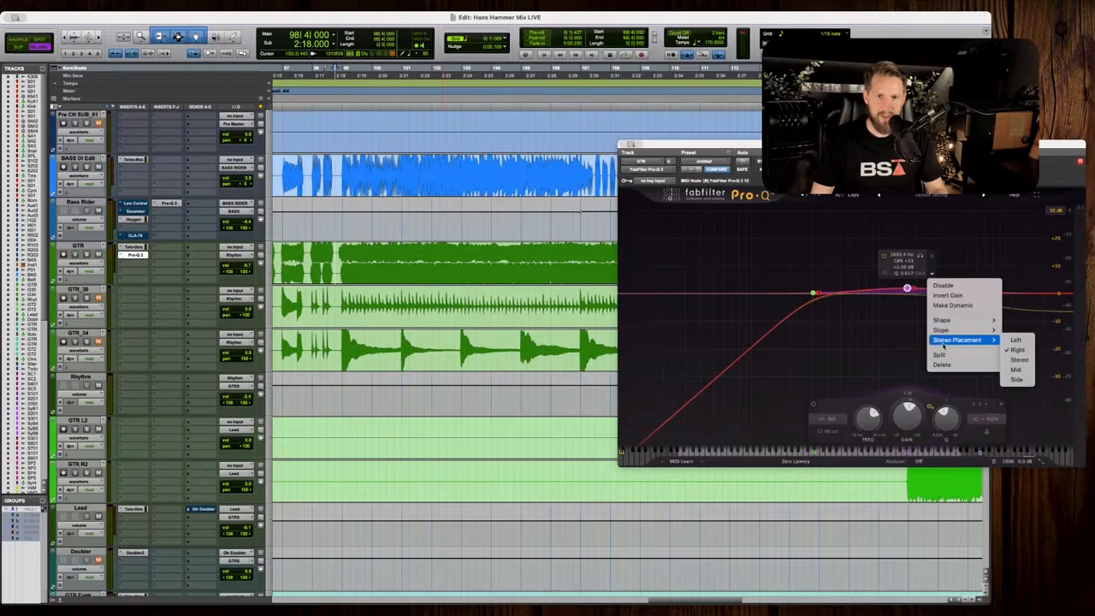
click(1012, 361)
click(812, 294)
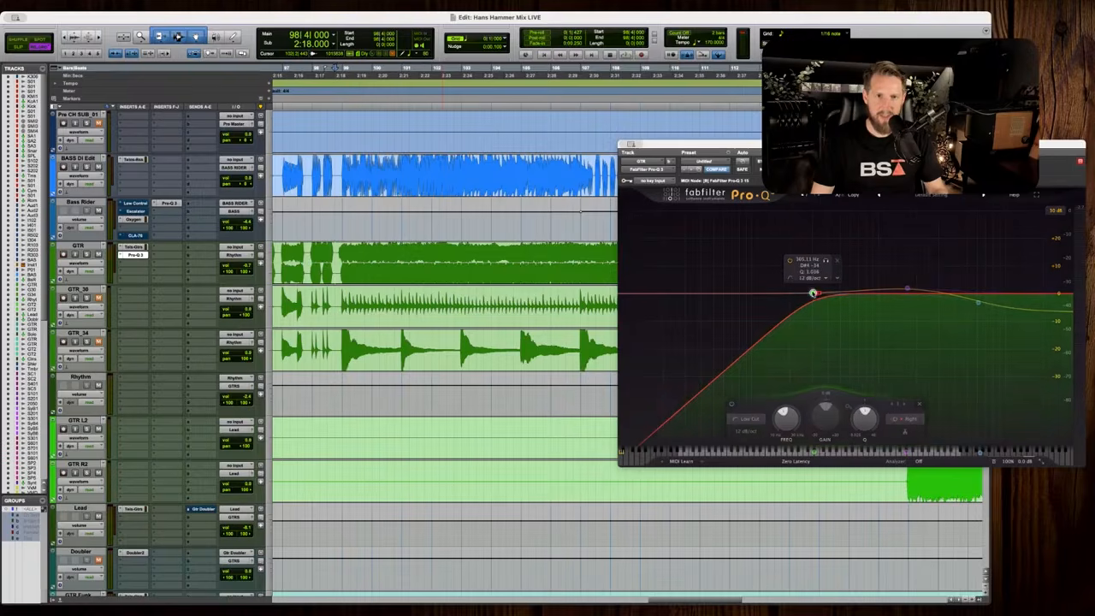
click(838, 279)
mouse_move(870, 317)
click(920, 340)
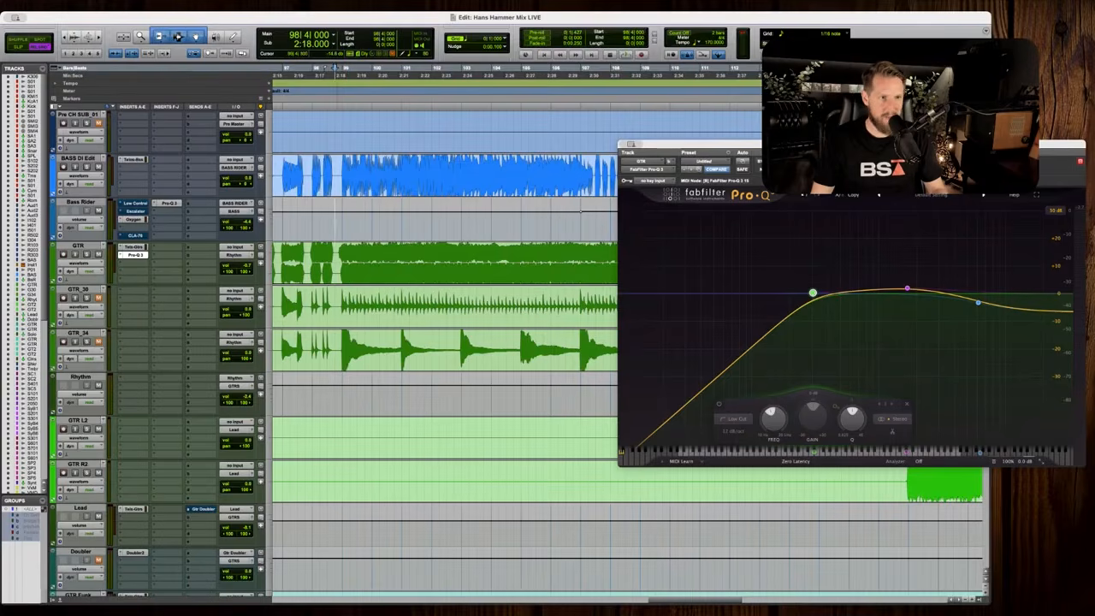
key(space)
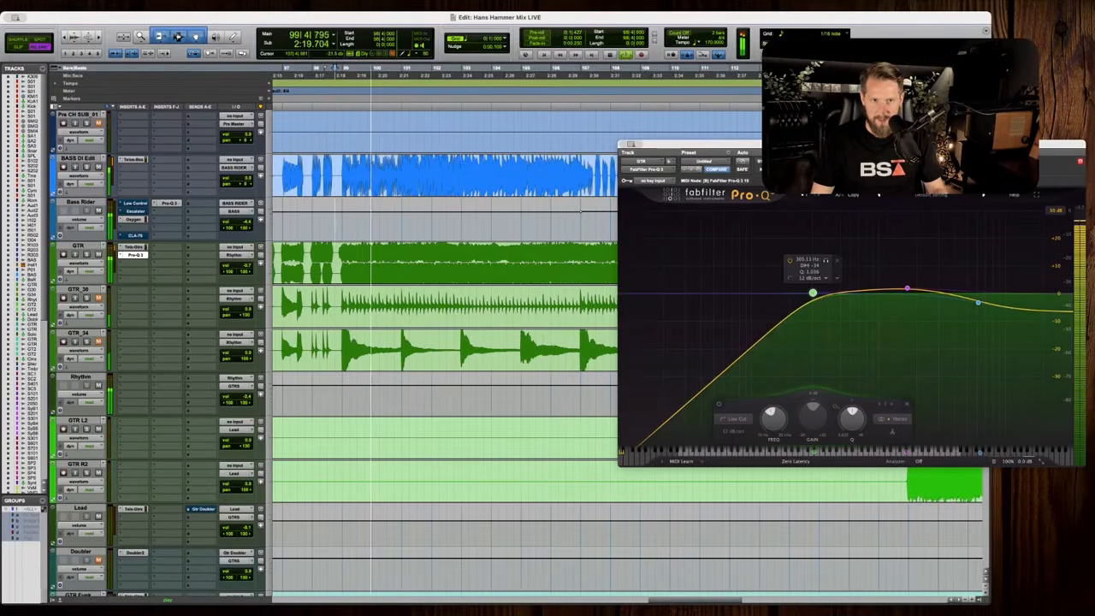
key(space)
Automate the master bypass of the GTR Pro-Q 3 so the equaliser is active only from bar 98 beat 4 to bar 115.
click(767, 161)
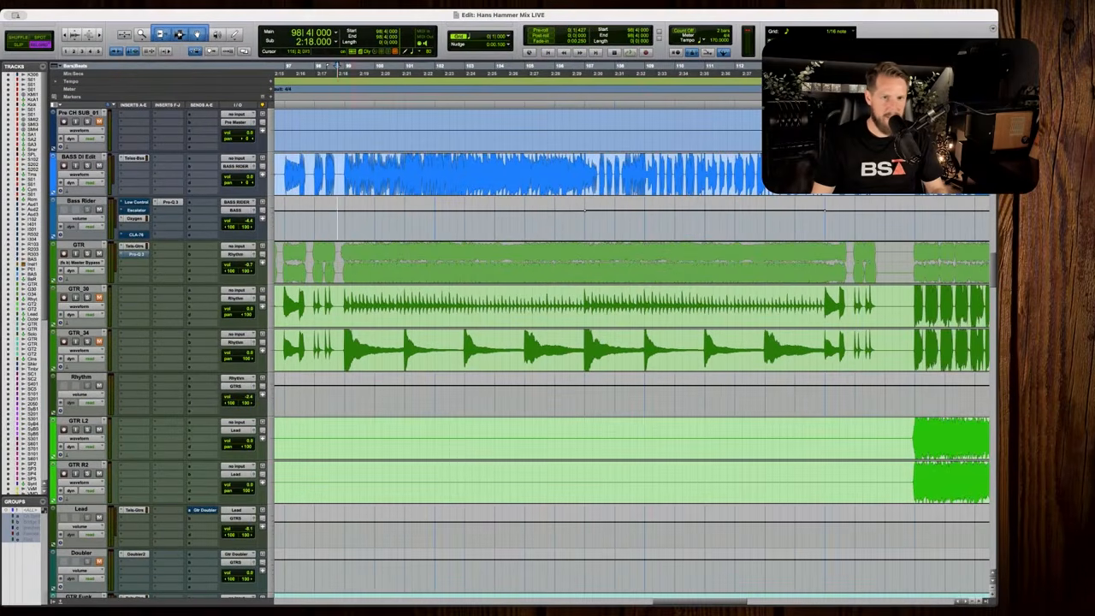
key(space)
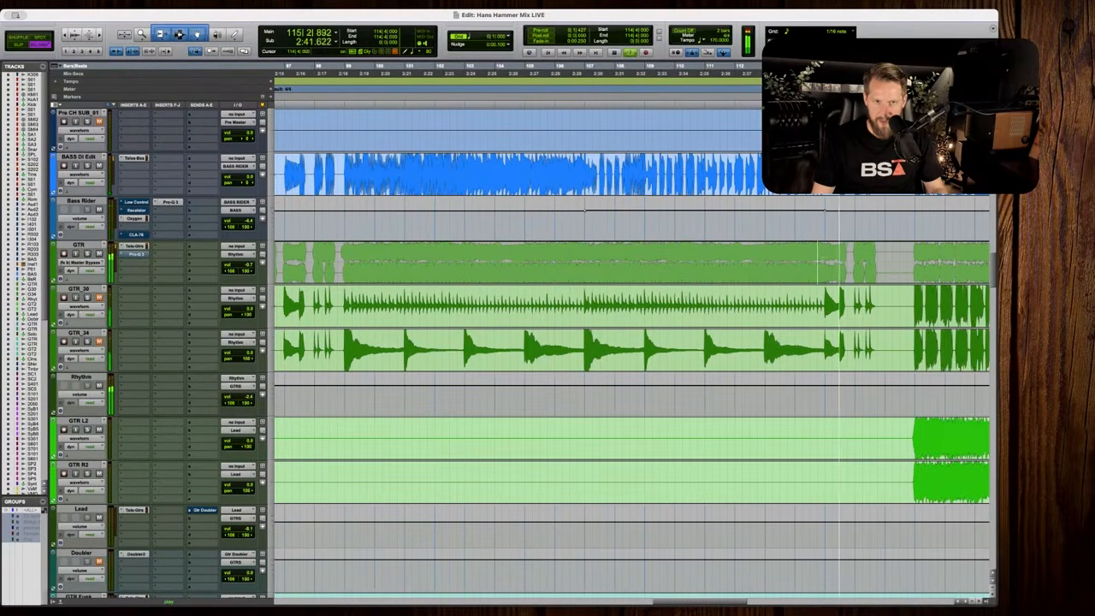
drag(826, 263, 338, 262)
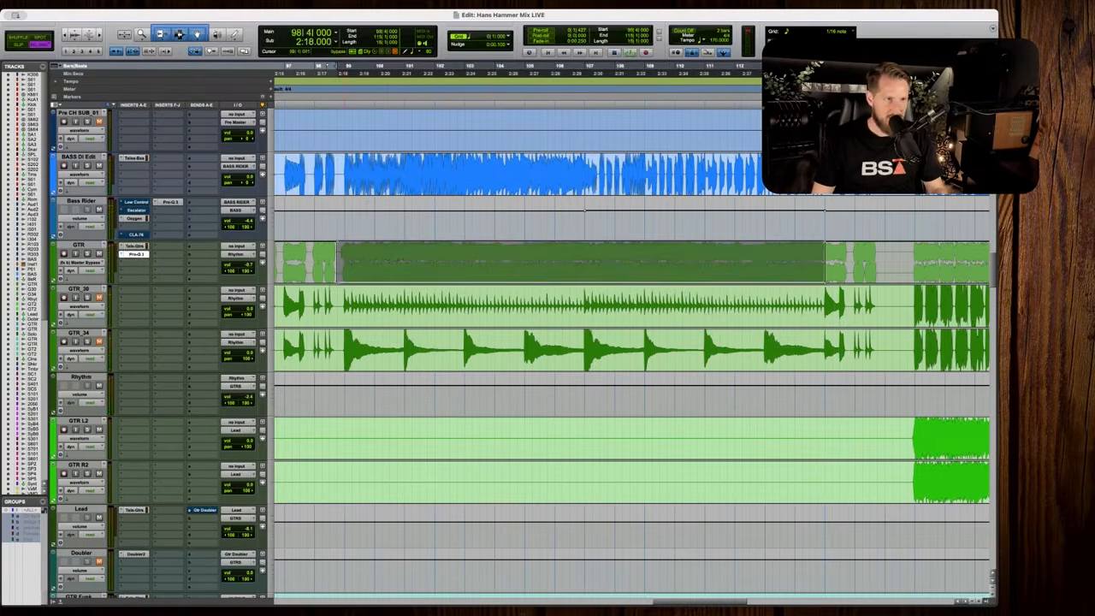
key(space)
key(r)
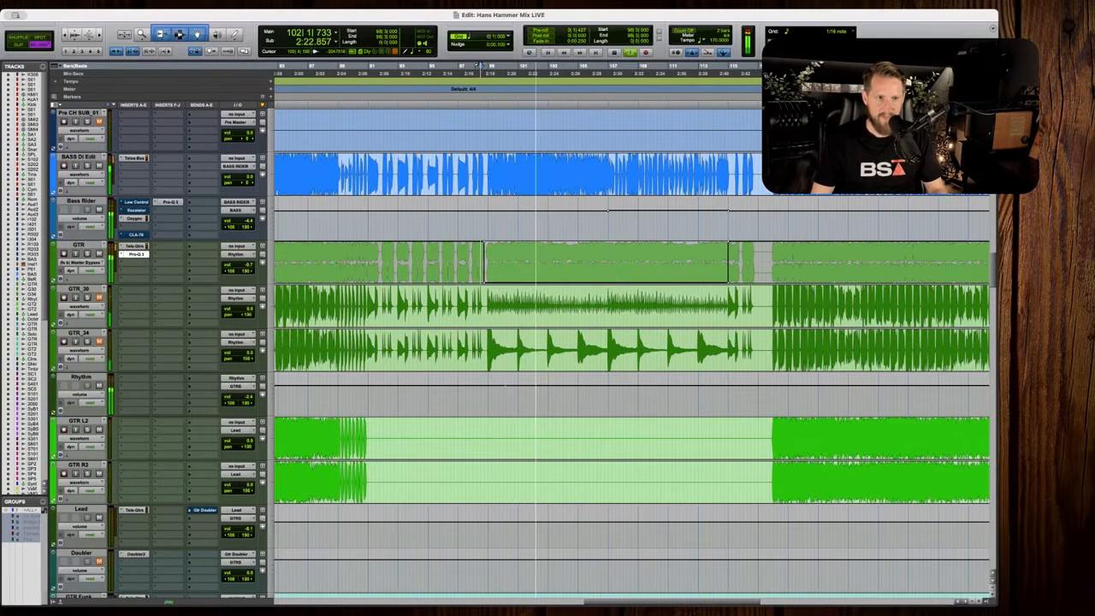
Lower the Rhythm bus volume automation between bar 99 and bar 115 and audition the section.
drag(488, 394, 728, 391)
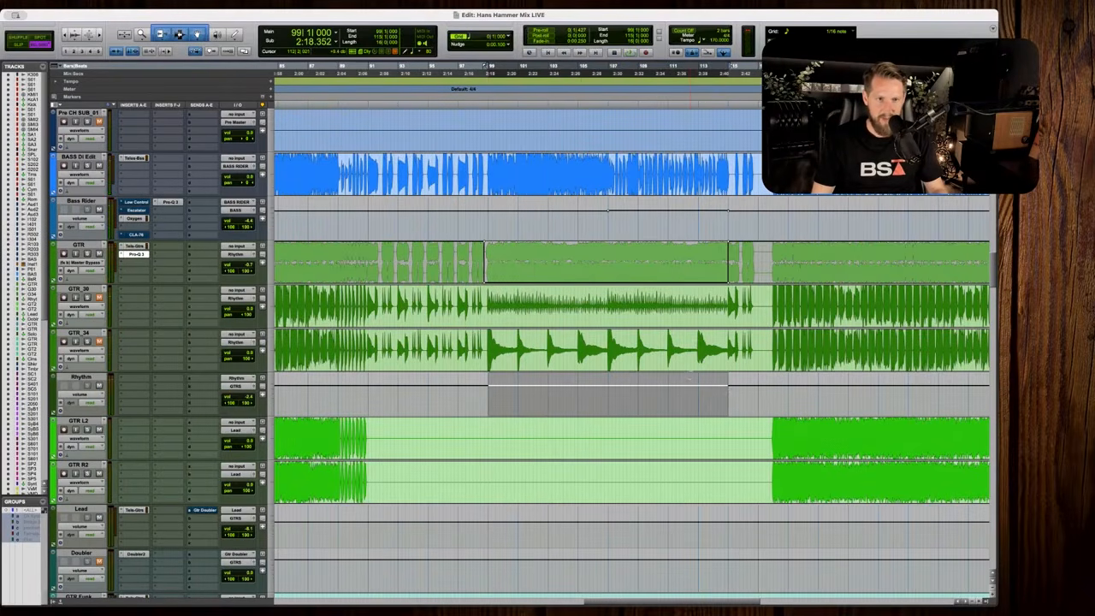
key(space)
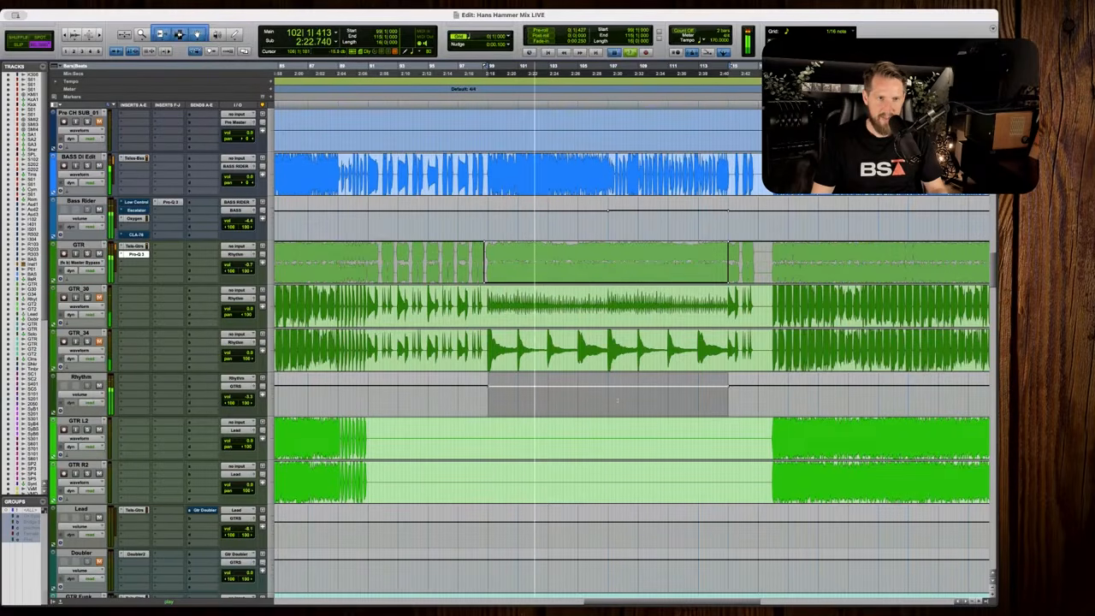
key(space)
click(608, 398)
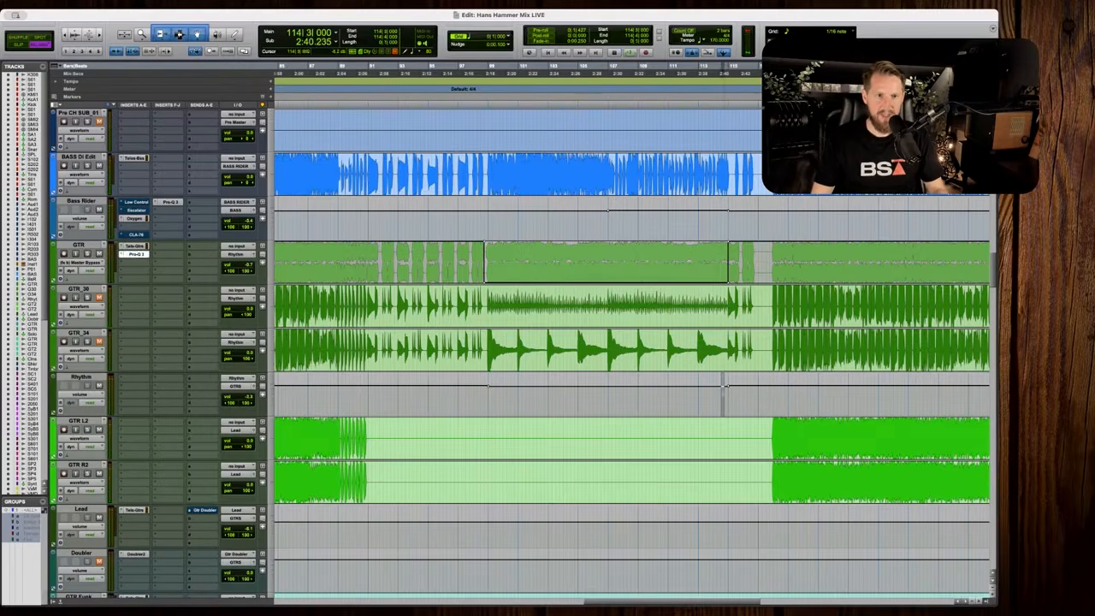
Audition the transition from bar 115 into the last chorus and select the Rhythm bus automation from bar 120 beat 3 onward.
key(space)
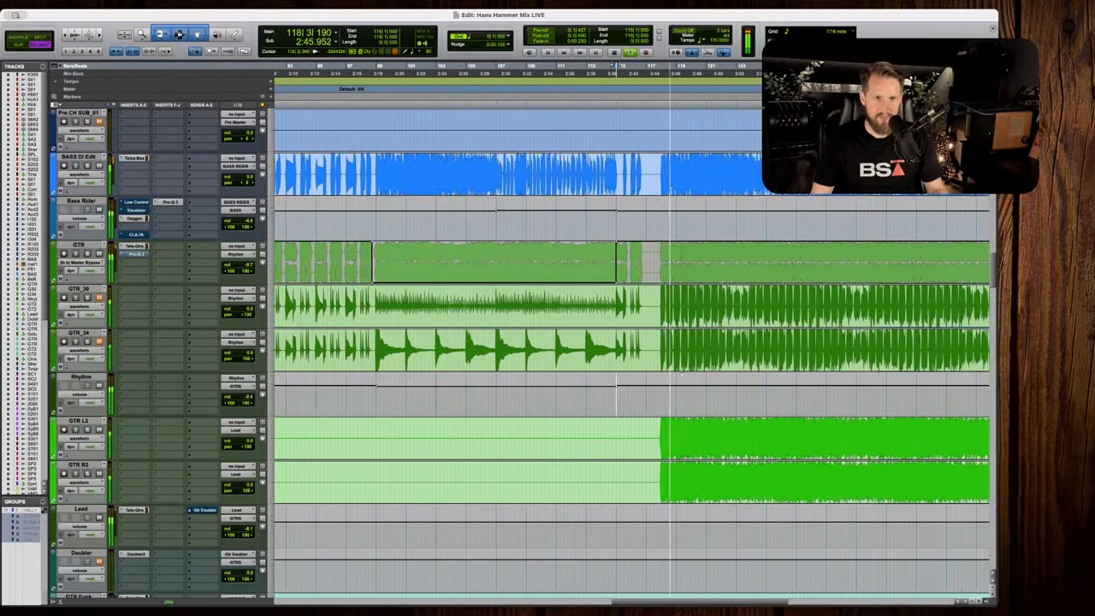
key(r)
scroll(667, 372, right, 2)
key(space)
drag(544, 395, 779, 394)
key(r)
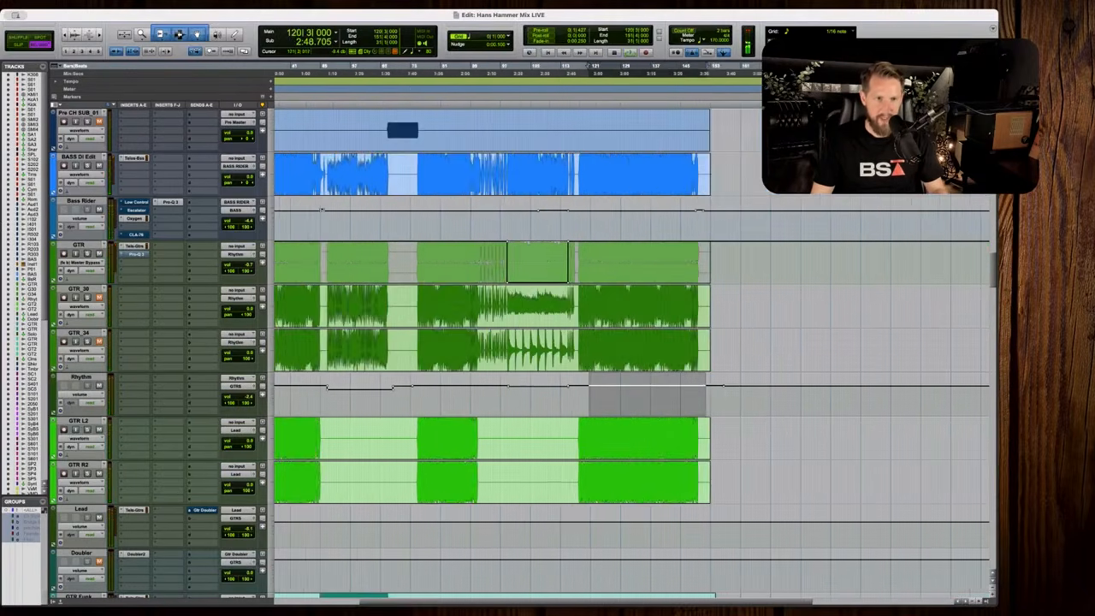
Audition the GTR Melo phrase around bar 28 and raise that track's volume to about -6.3 dB.
scroll(780, 395, left, 3)
scroll(780, 394, down, 3)
scroll(665, 462, down, 2)
drag(298, 395, 582, 436)
click(374, 426)
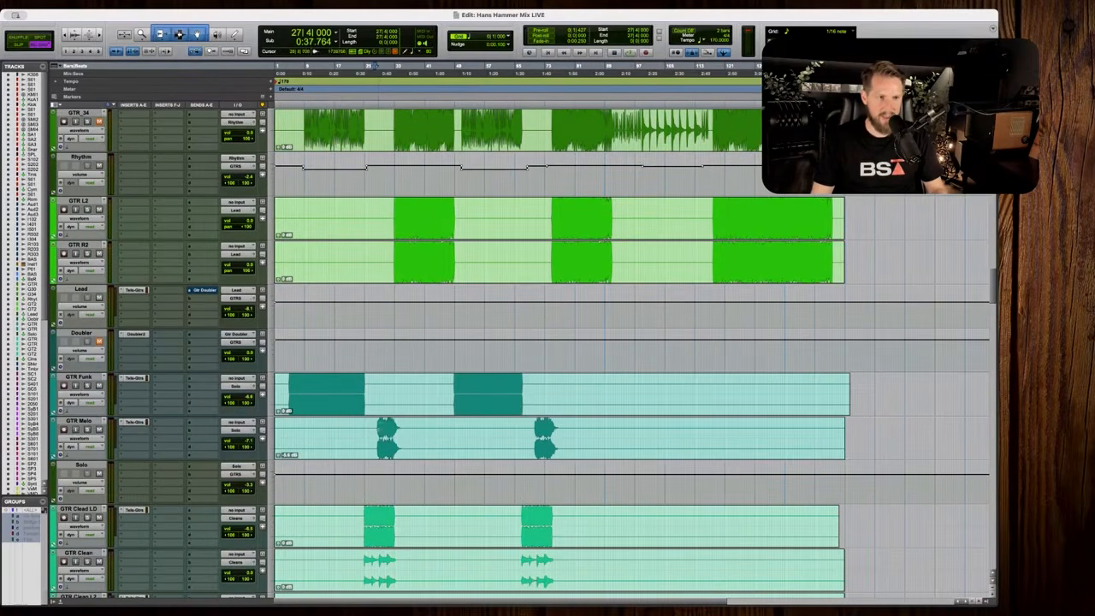
drag(378, 432, 416, 434)
key(space)
key(t)
click(479, 438)
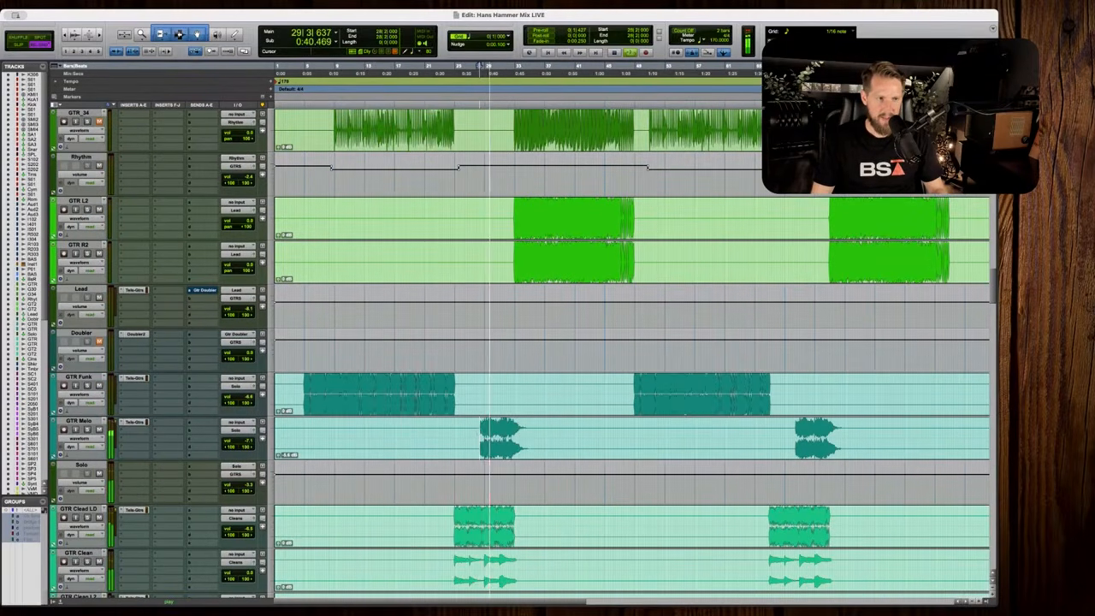
scroll(479, 437, down, 1)
key(space)
click(247, 399)
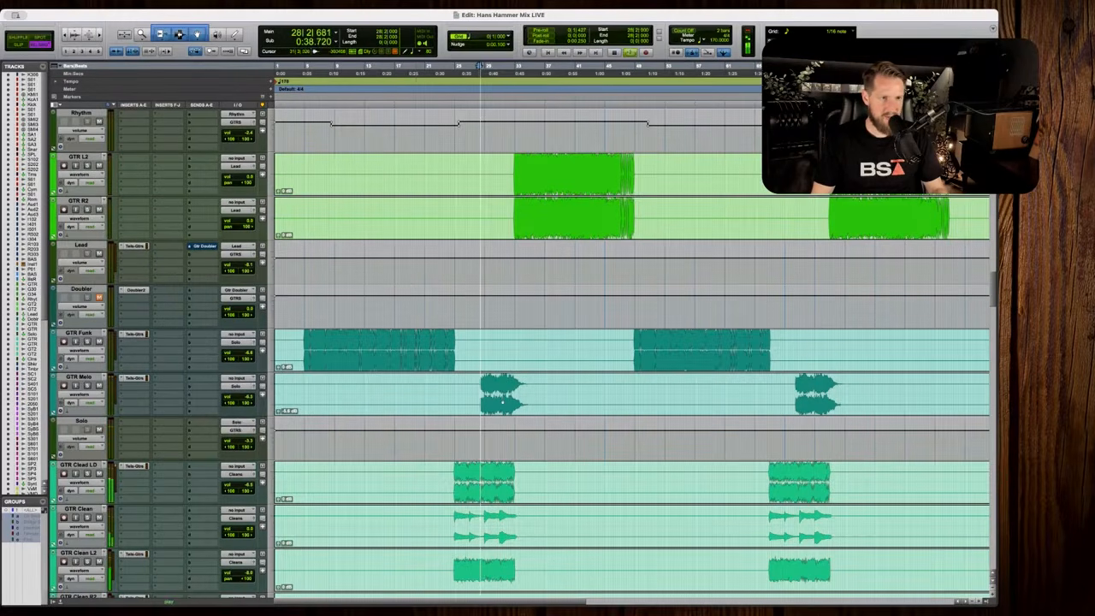
Locate and select the lush pre-chorus backing vocals from bar 27 beat 4, and show the Vox PreCHLush track's volume automation.
scroll(502, 400, down, 12)
scroll(502, 399, up, 4)
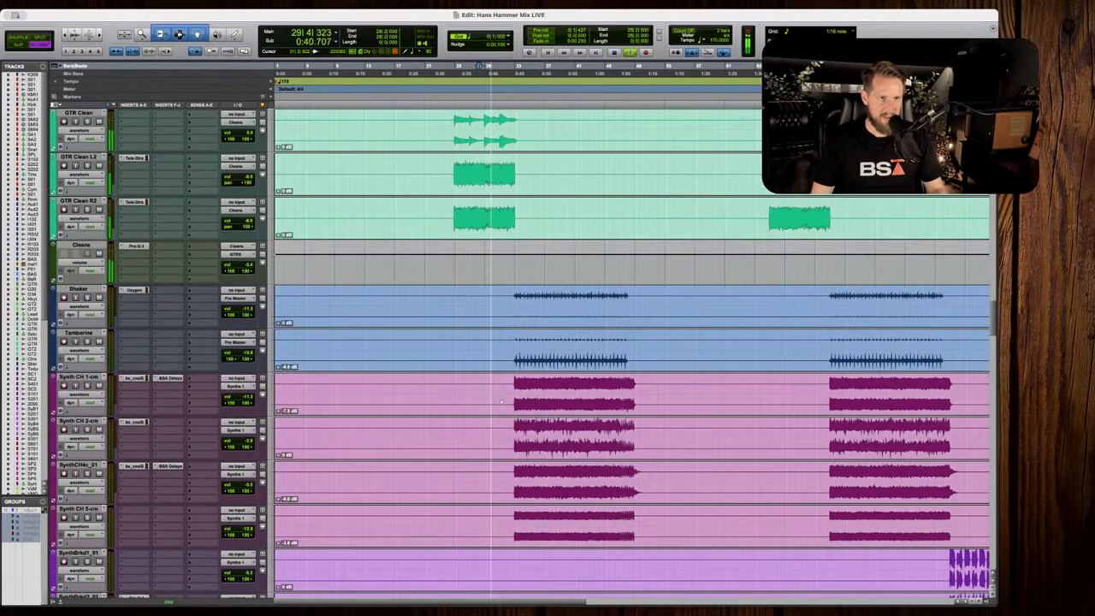
scroll(502, 399, up, 3)
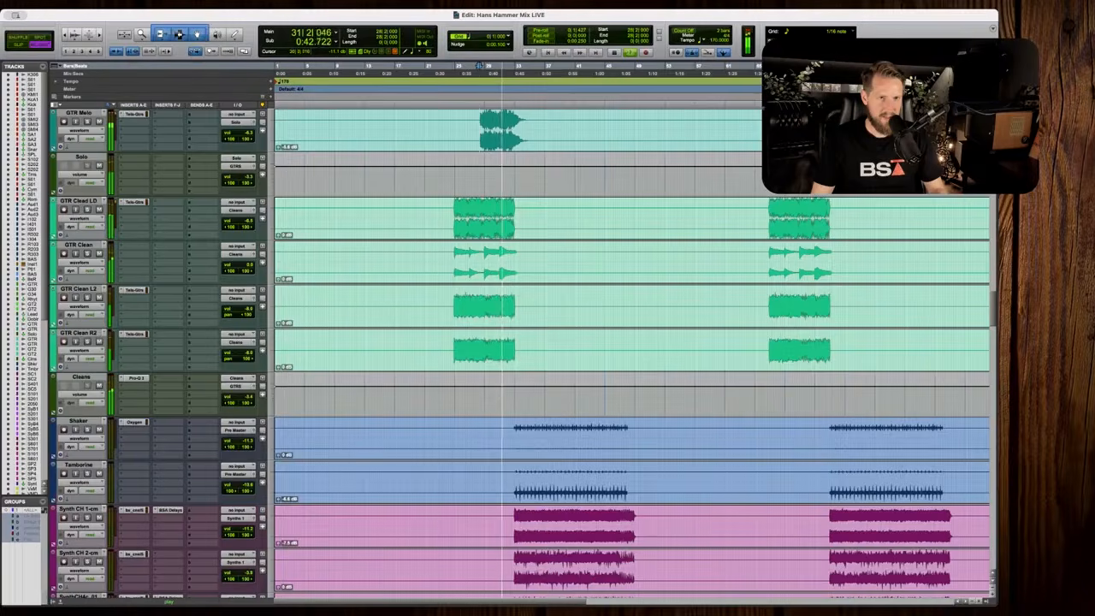
scroll(502, 399, down, 15)
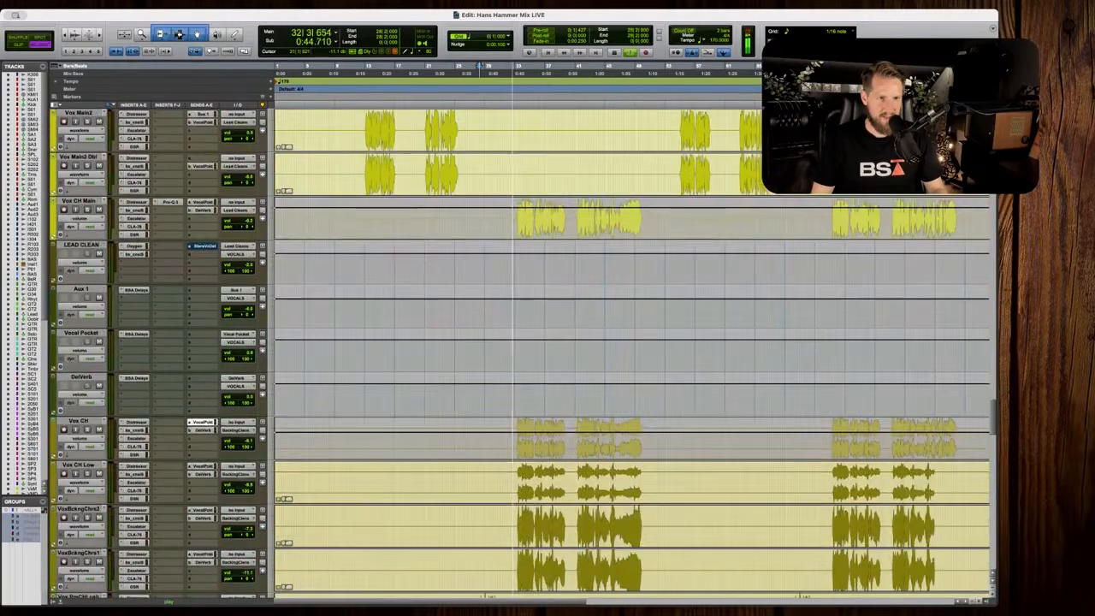
scroll(633, 350, down, 6)
key(space)
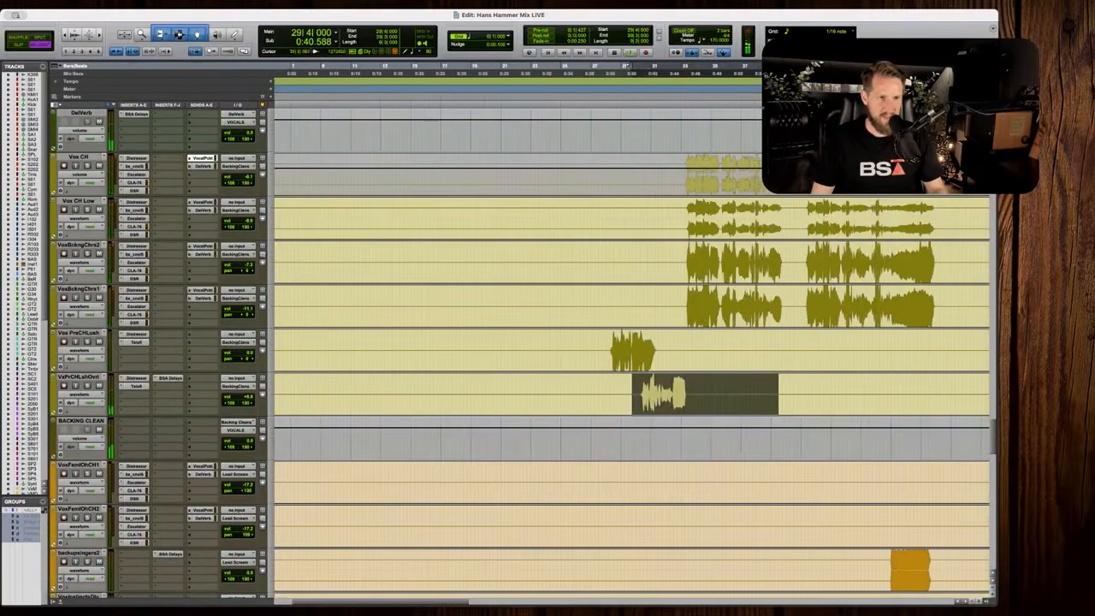
drag(602, 341, 718, 392)
key(r)
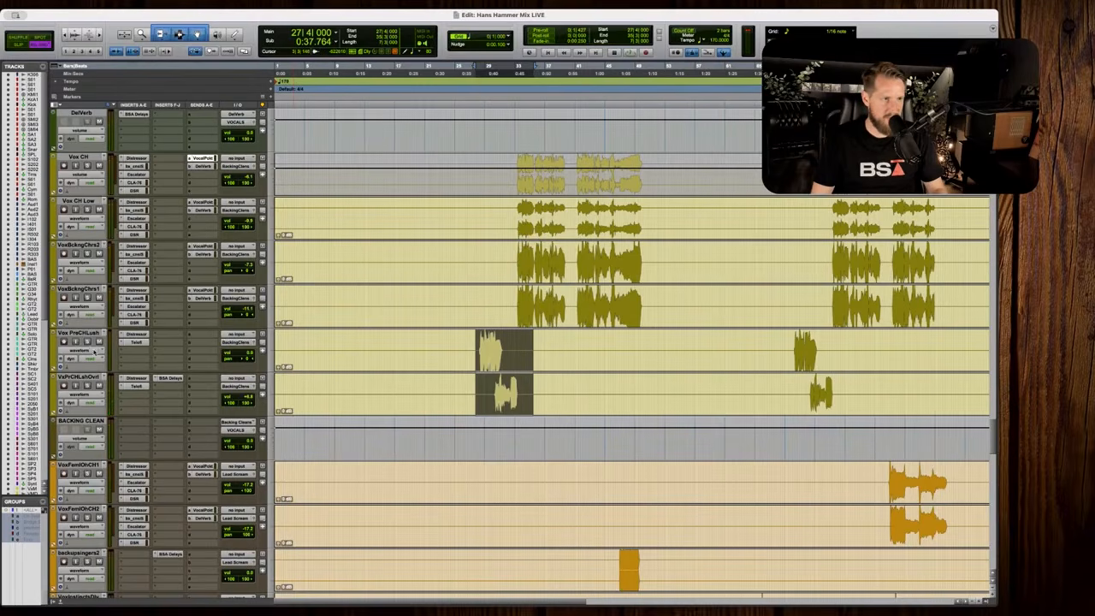
click(94, 352)
click(94, 362)
Raise Vox PreCHLush to about +0.8 dB and VxPrCHLshOvrl to about +7.4 dB while auditioning from bar 28.
key(r)
click(478, 353)
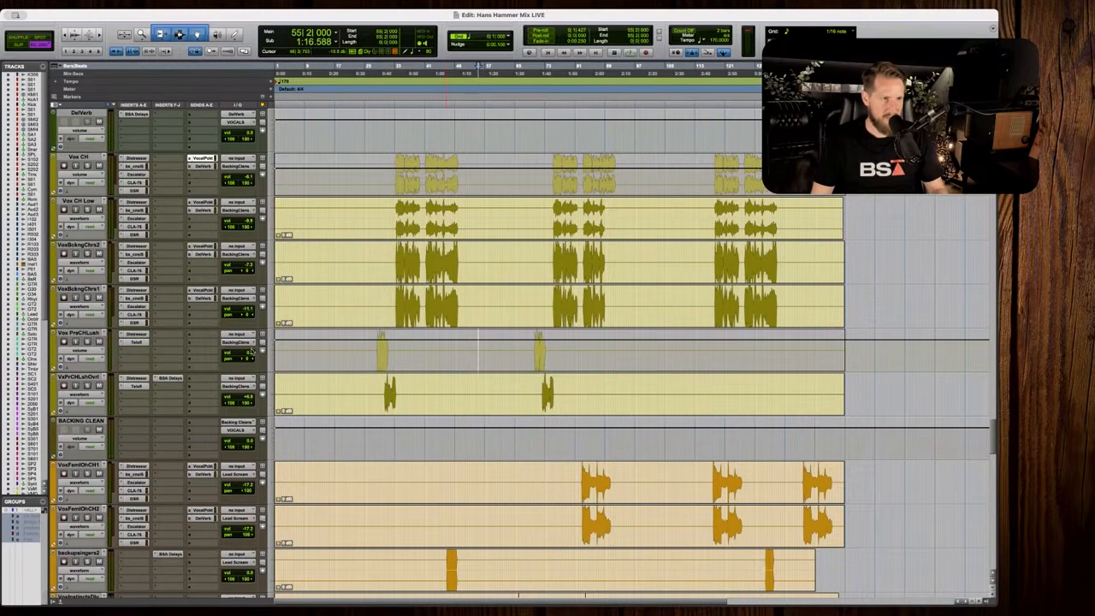
drag(246, 351, 245, 351)
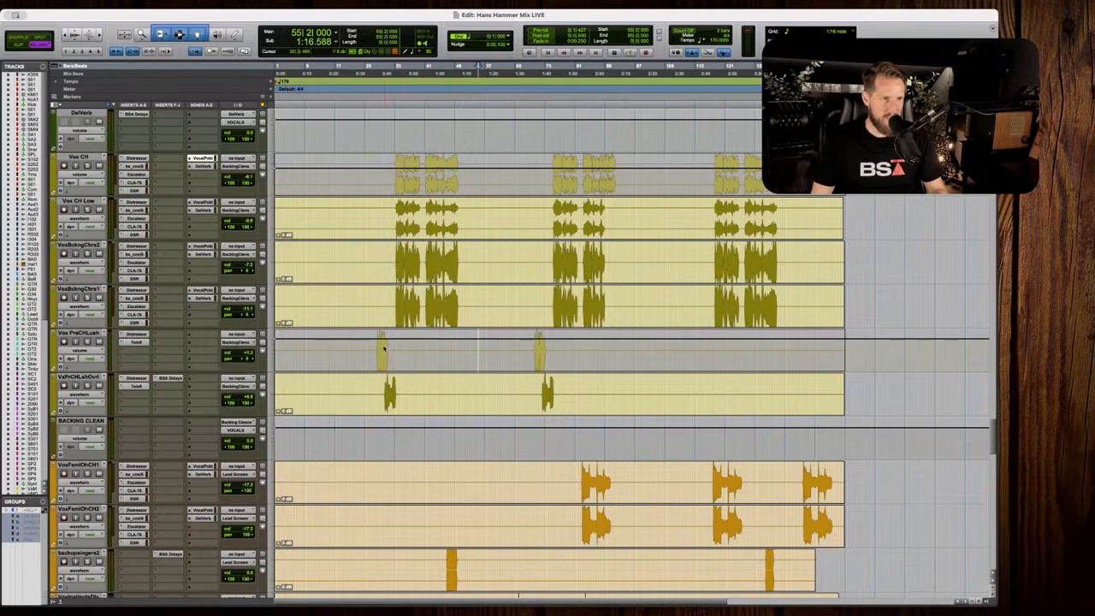
click(377, 349)
key(space)
key(t)
key(t)
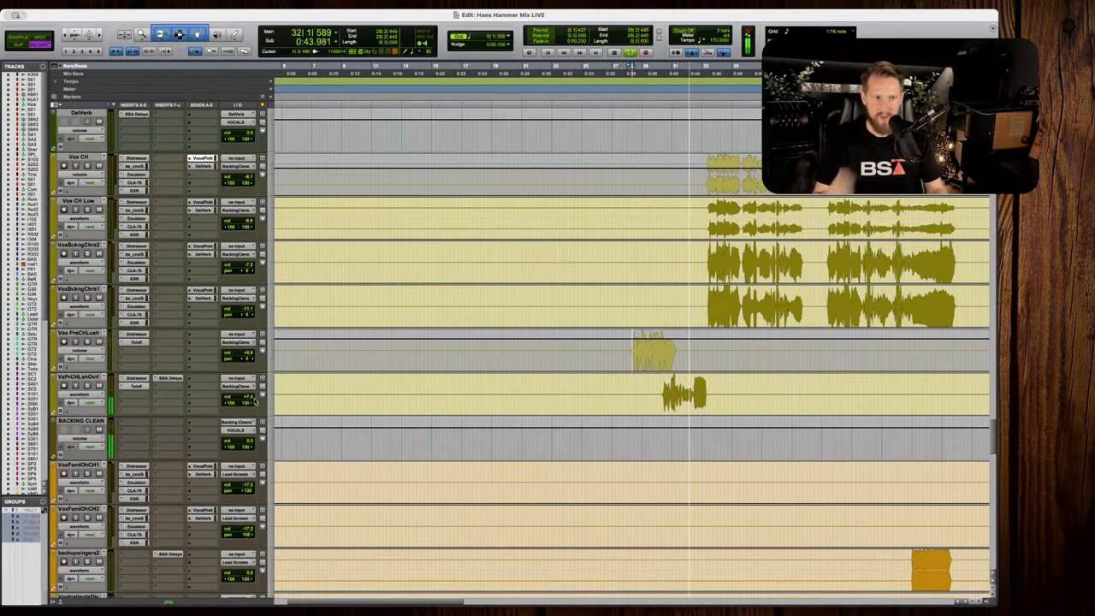
Audition into the chorus and switch the view of all tracks from waveform to volume automation.
scroll(280, 397, down, 10)
scroll(281, 397, up, 10)
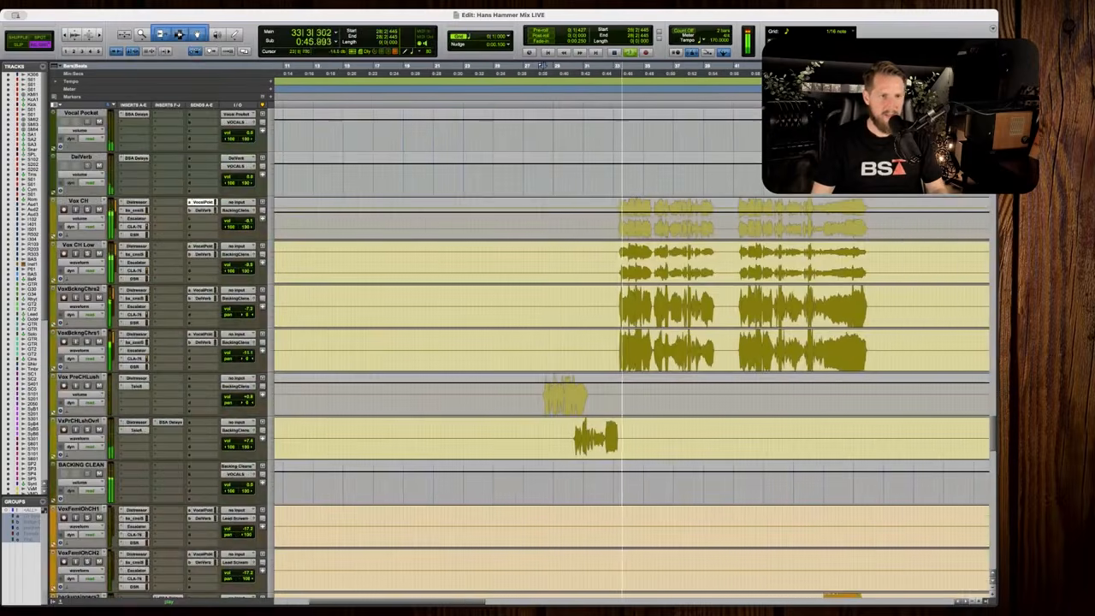
alt+click(81, 306)
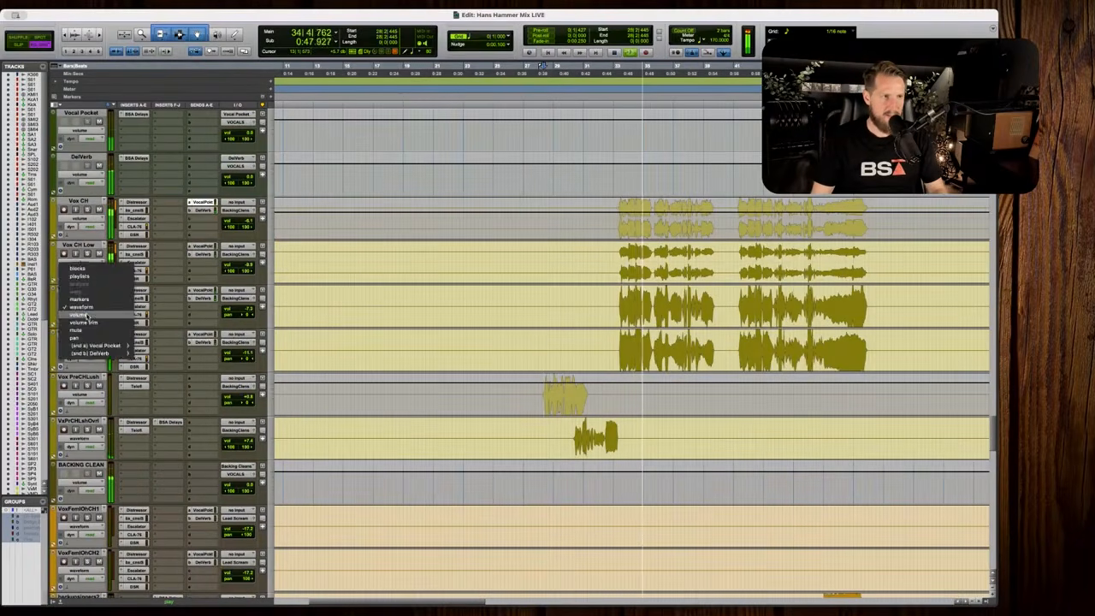
alt+click(84, 314)
key(space)
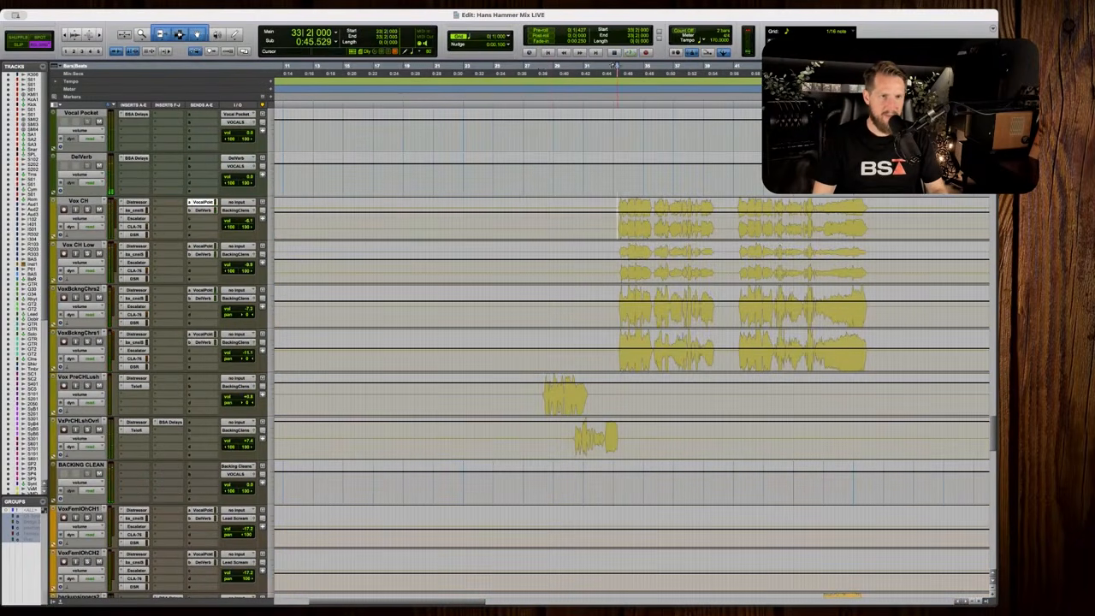
Solo the Vox CH track and raise its DelVerb send level slightly while auditioning from bar 33 beat 2.
scroll(439, 313, right, 5)
scroll(440, 313, left, 3)
scroll(632, 333, right, 1)
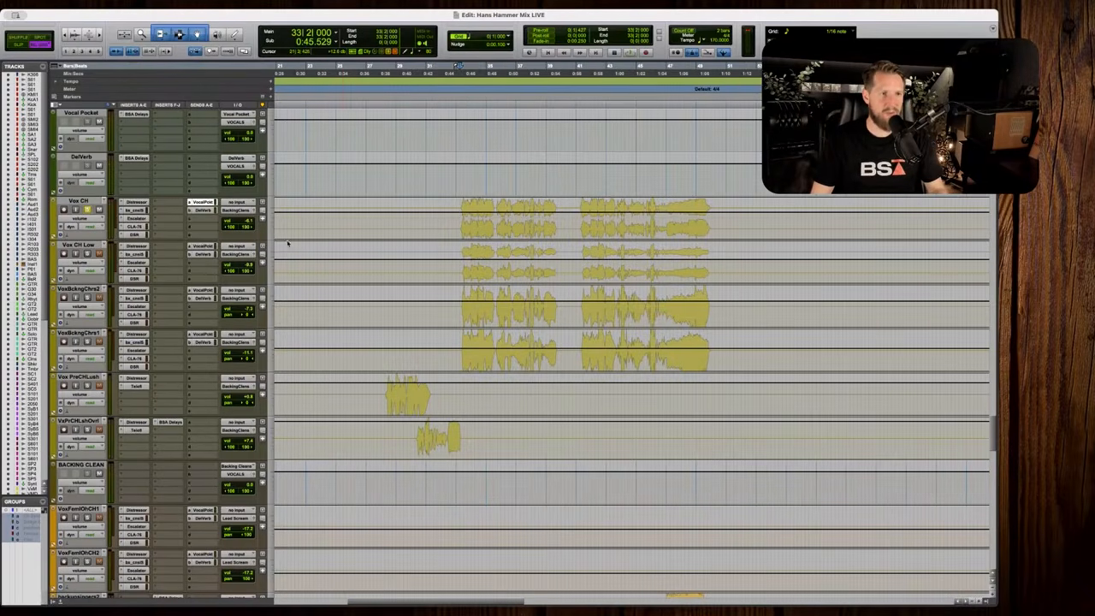
scroll(459, 66, up, 2)
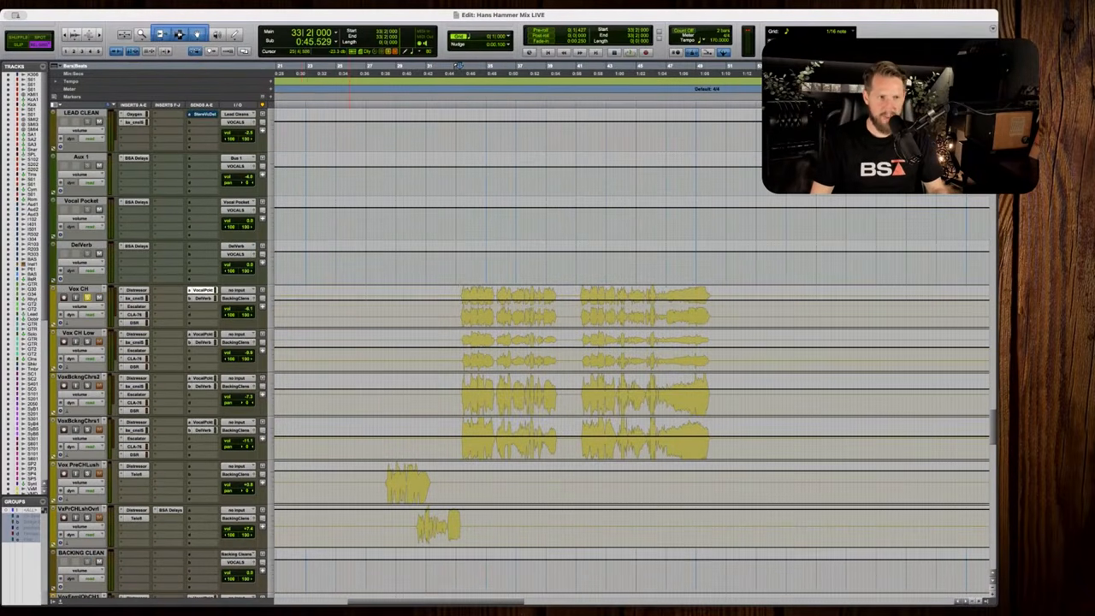
click(200, 298)
key(space)
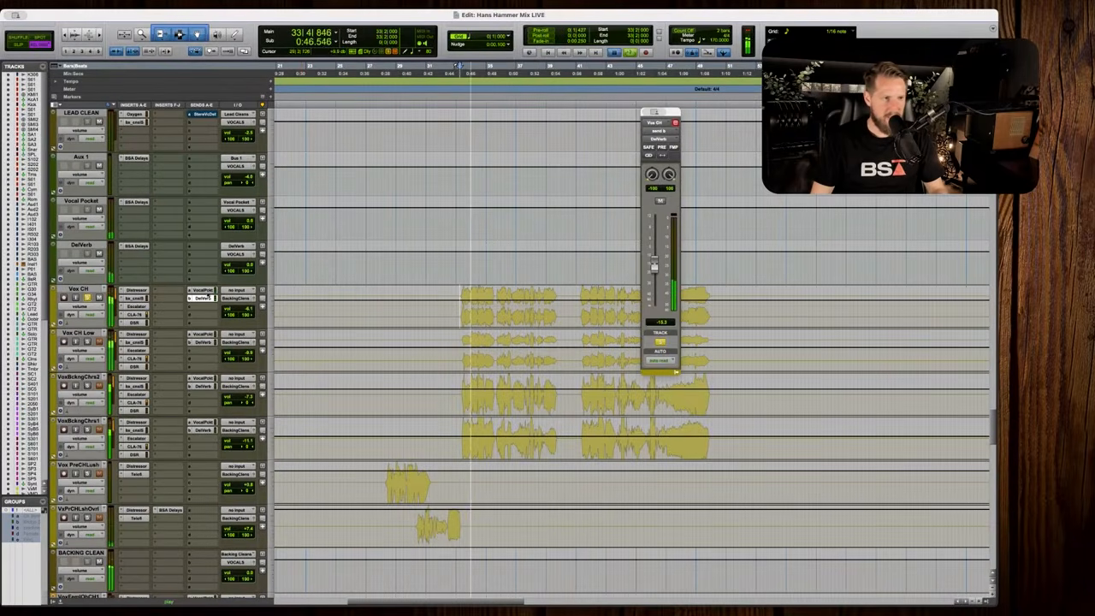
key(space)
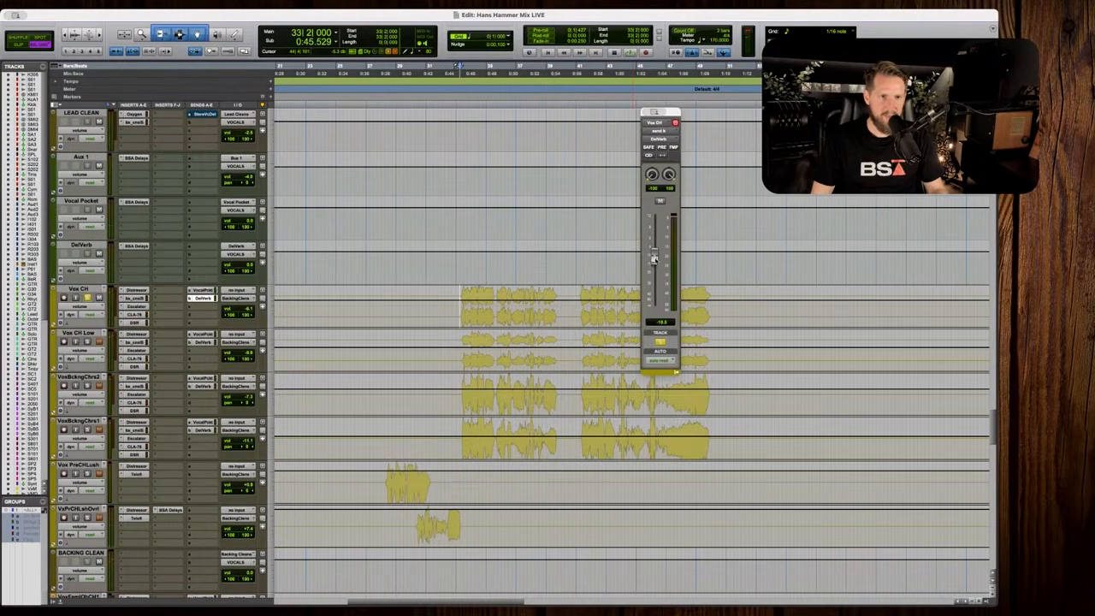
Raise the Vox CH track's DelVerb send to about -6 dB, unsolo the send's track, and audition the chorus in the full mix.
key(space)
drag(654, 259, 655, 251)
click(659, 341)
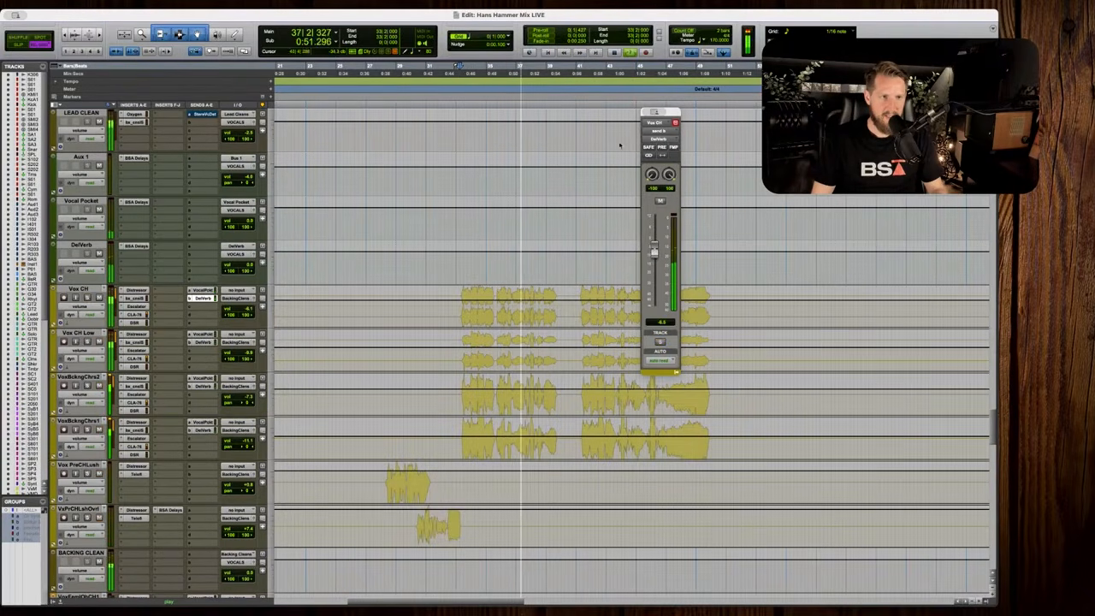
key(r)
scroll(491, 252, right, 2)
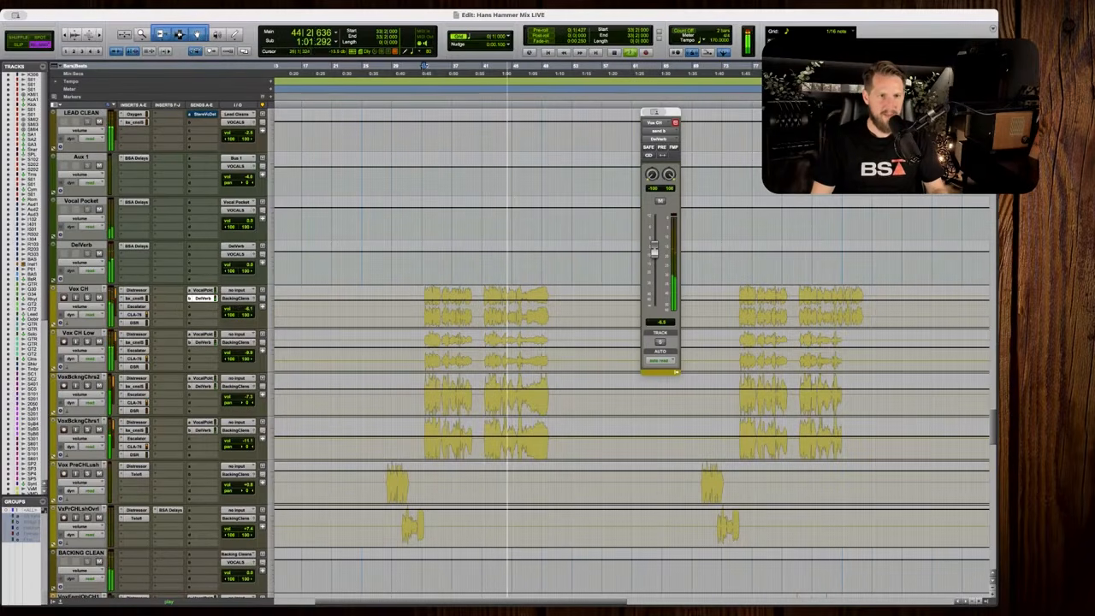
key(space)
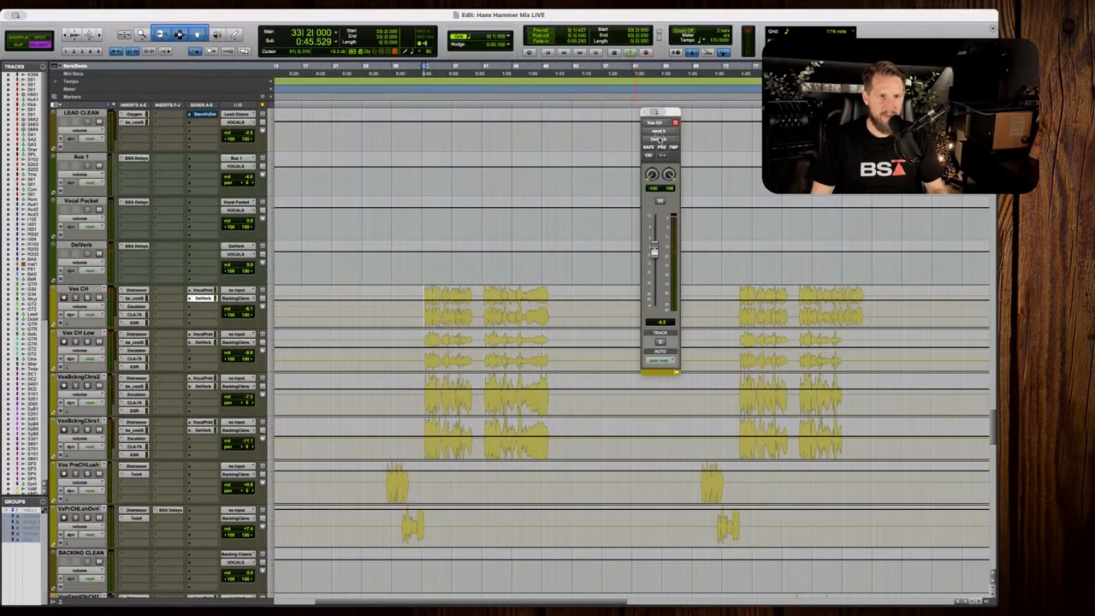
click(675, 122)
Examine the clips on the backing vocal, scream, choir and effect return tracks across the whole song, ending at the lead vocals.
drag(420, 303, 588, 306)
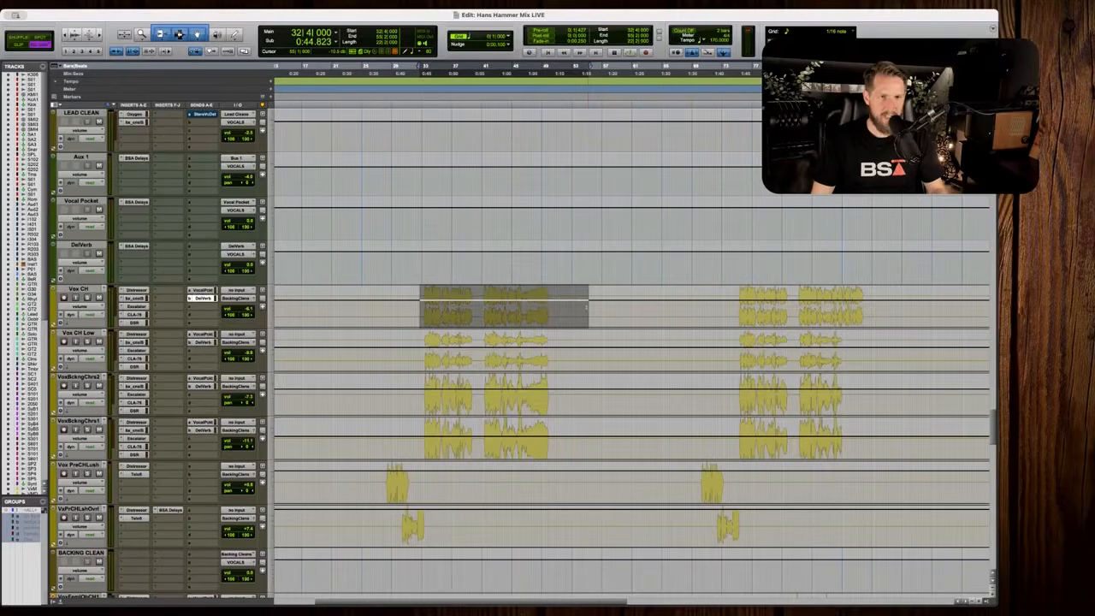
key(super+bracketleft)
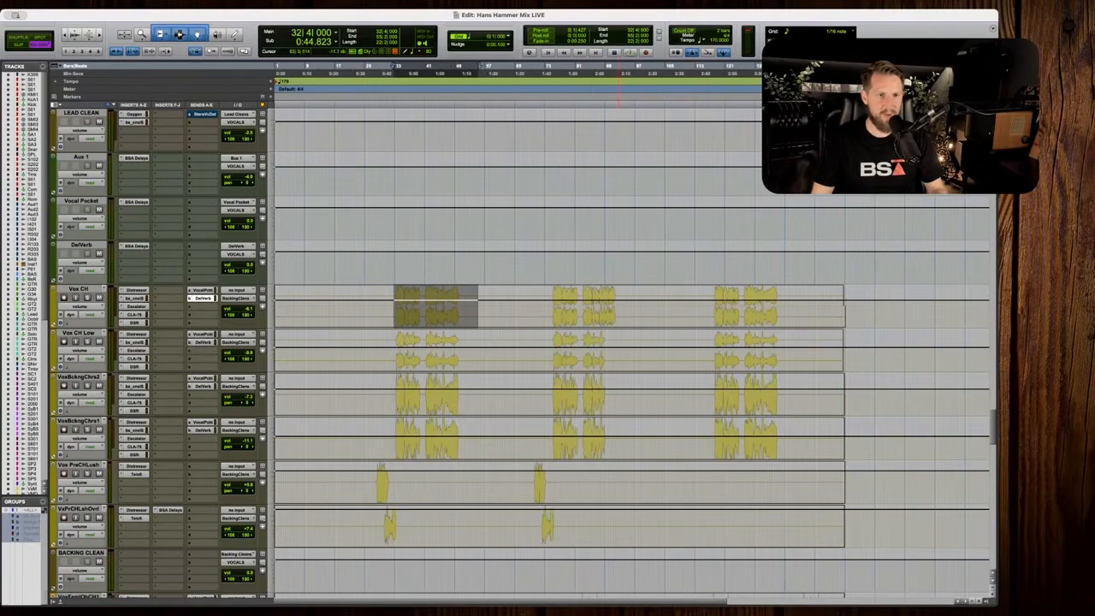
click(715, 304)
scroll(716, 304, down, 9)
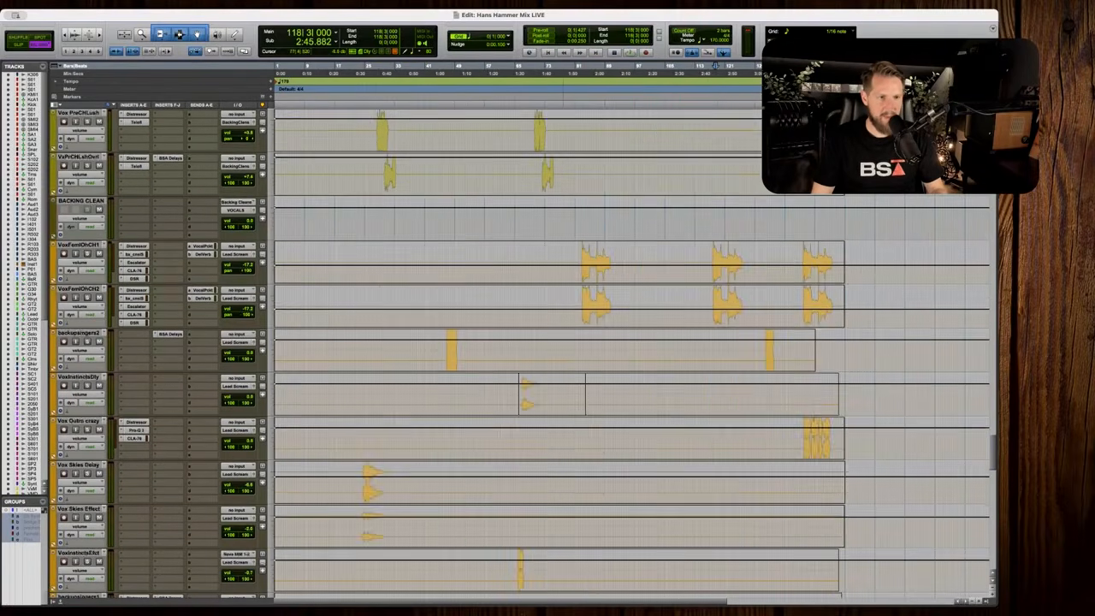
scroll(556, 297, right, 4)
scroll(557, 295, left, 3)
scroll(557, 295, down, 9)
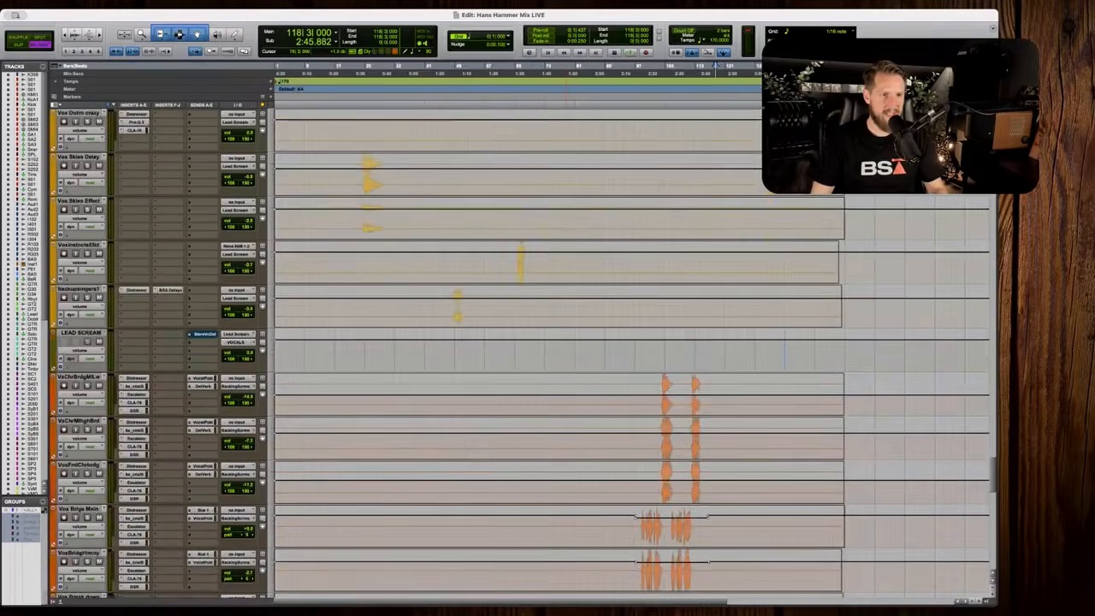
scroll(633, 342, down, 1)
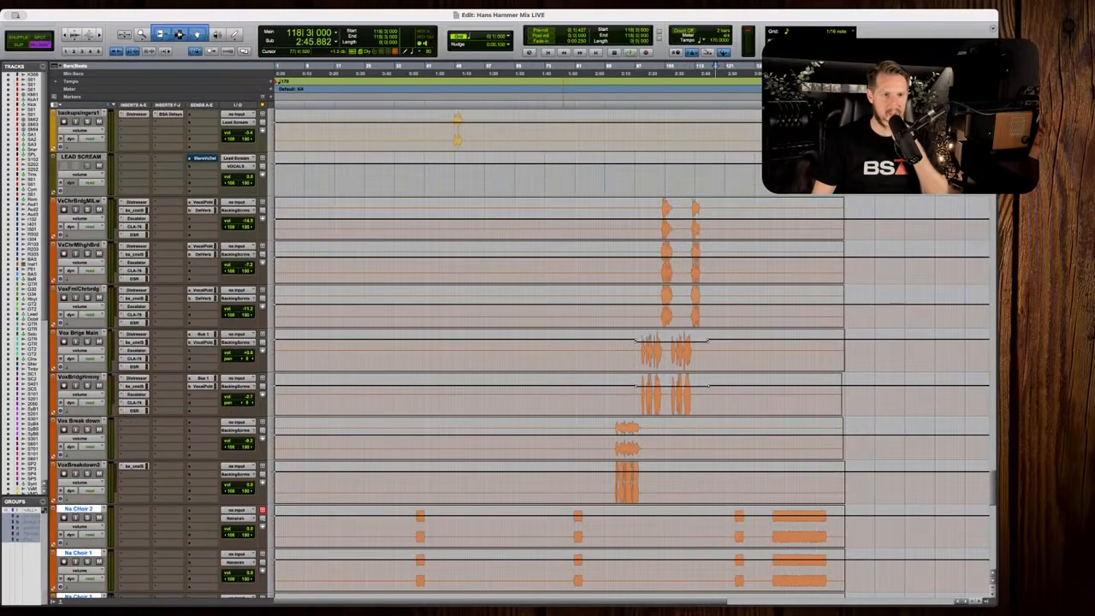
scroll(633, 342, down, 5)
scroll(633, 342, down, 4)
scroll(633, 343, up, 14)
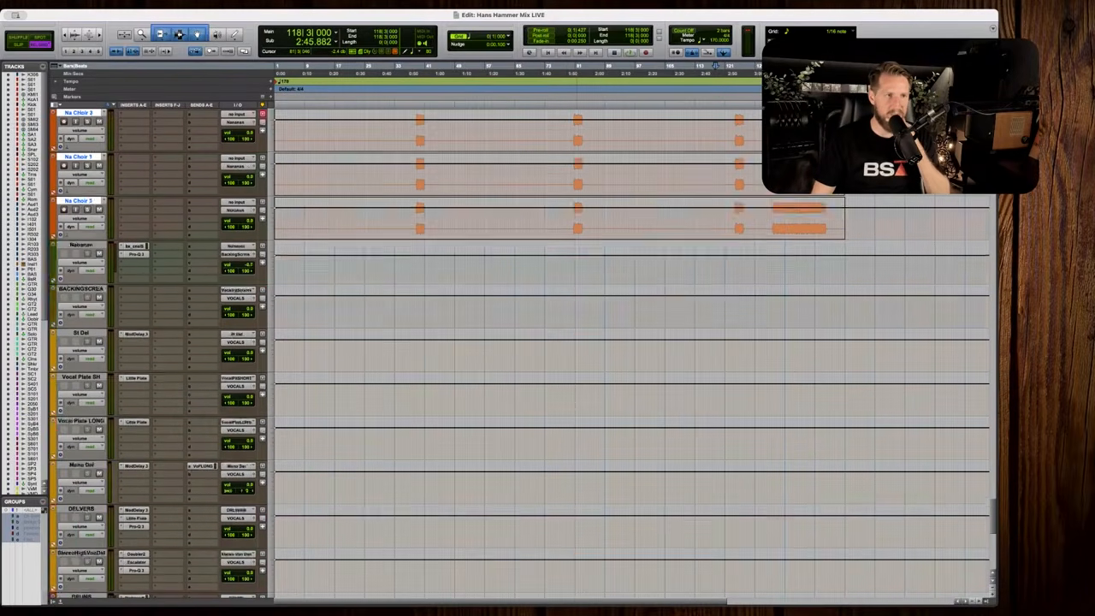
scroll(633, 342, up, 7)
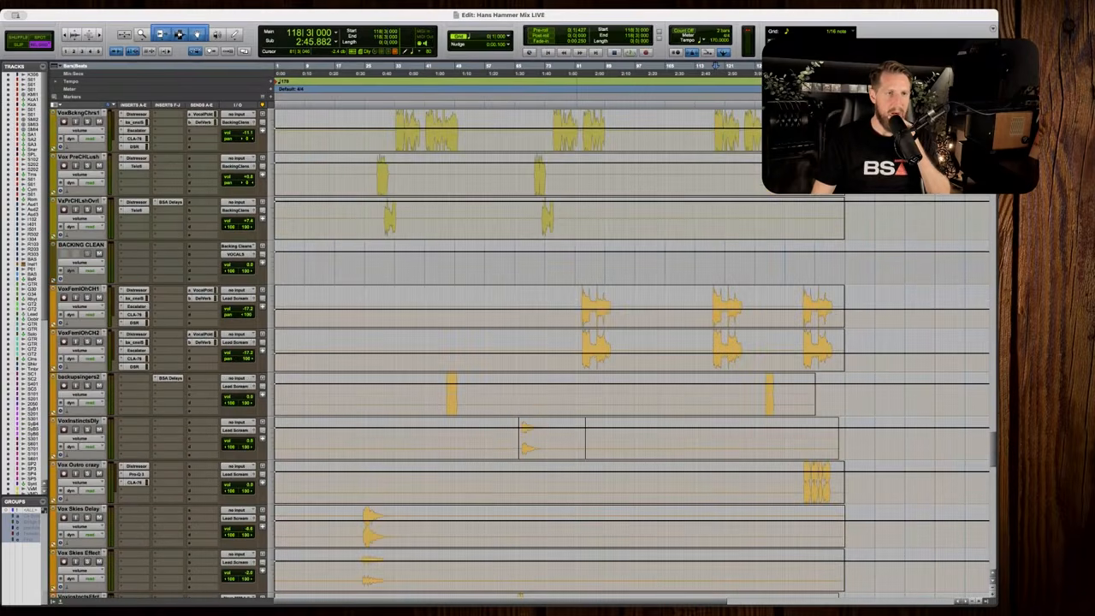
scroll(633, 342, up, 4)
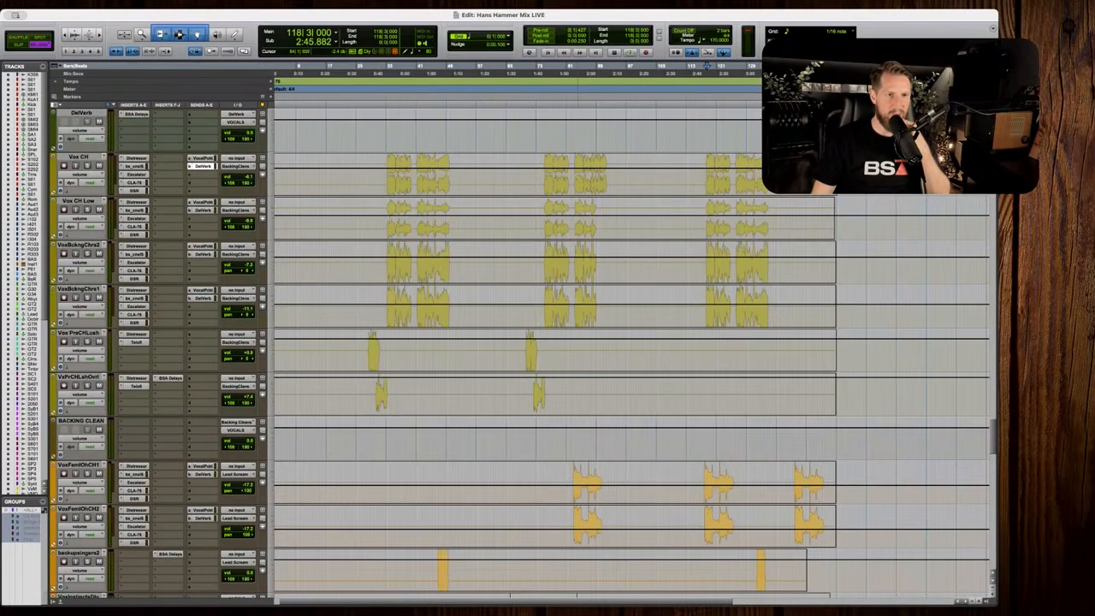
scroll(633, 342, up, 7)
scroll(633, 342, down, 1)
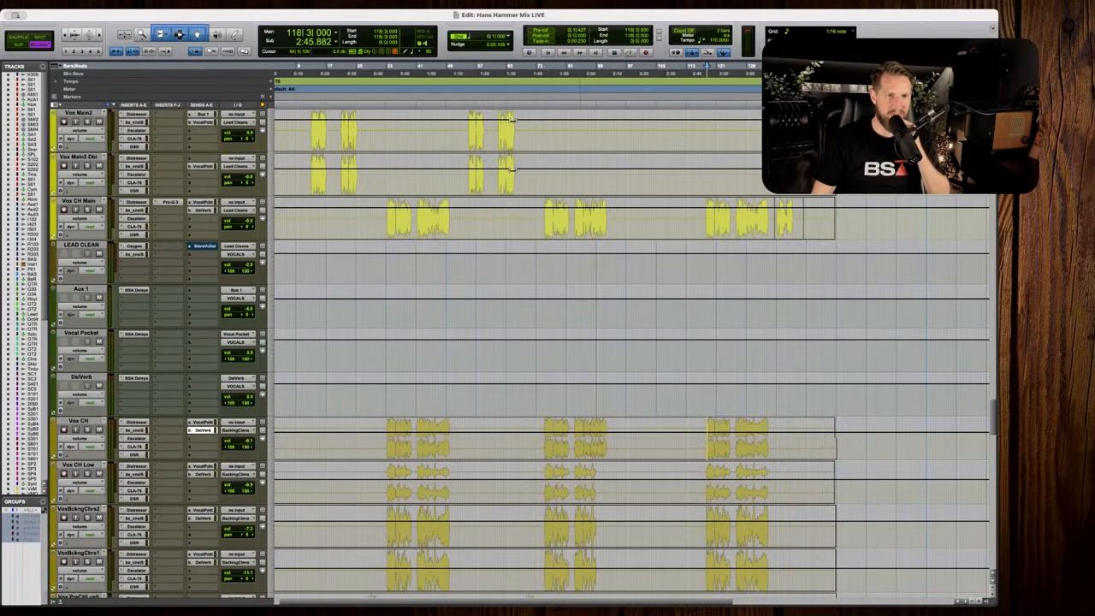
scroll(633, 342, up, 2)
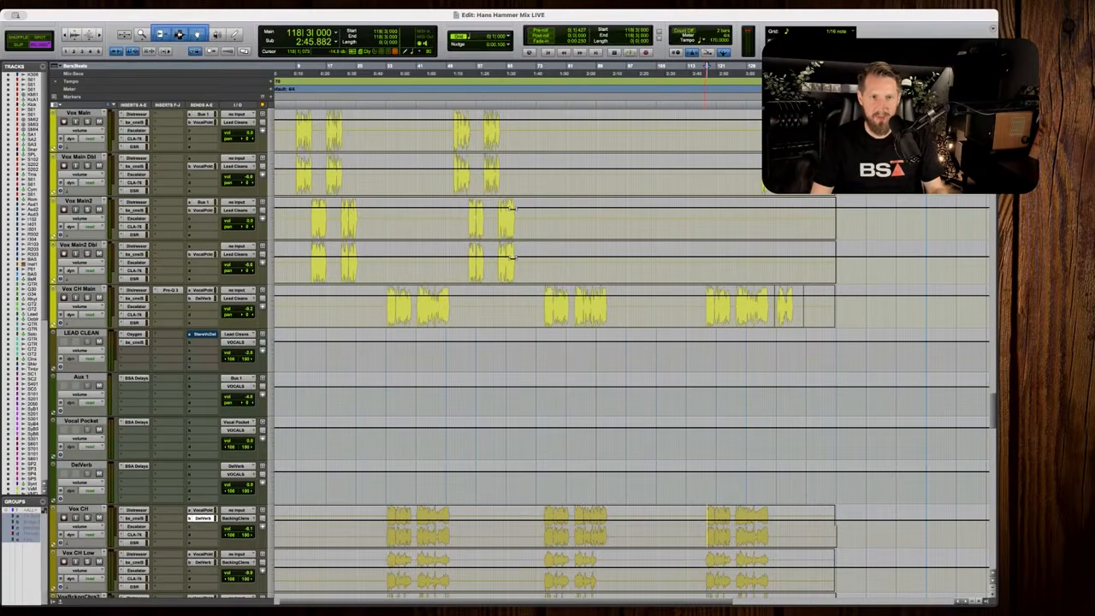
Audition the last chorus from bar 117 beat 3 while inspecting its lead and backing vocal tracks.
click(703, 219)
key(t)
key(space)
scroll(701, 218, down, 1)
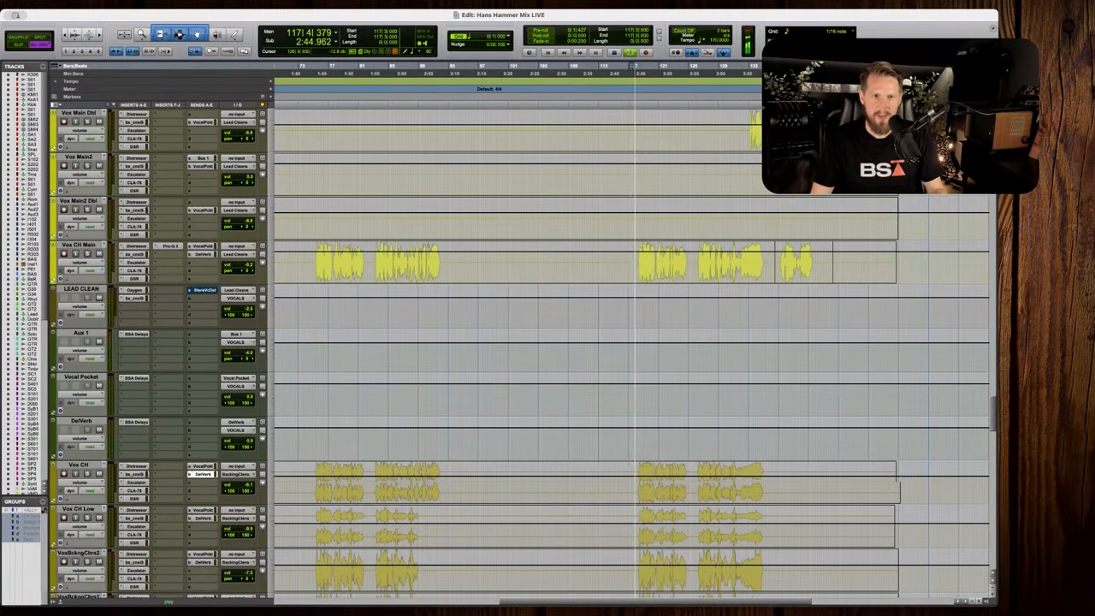
scroll(701, 219, down, 1)
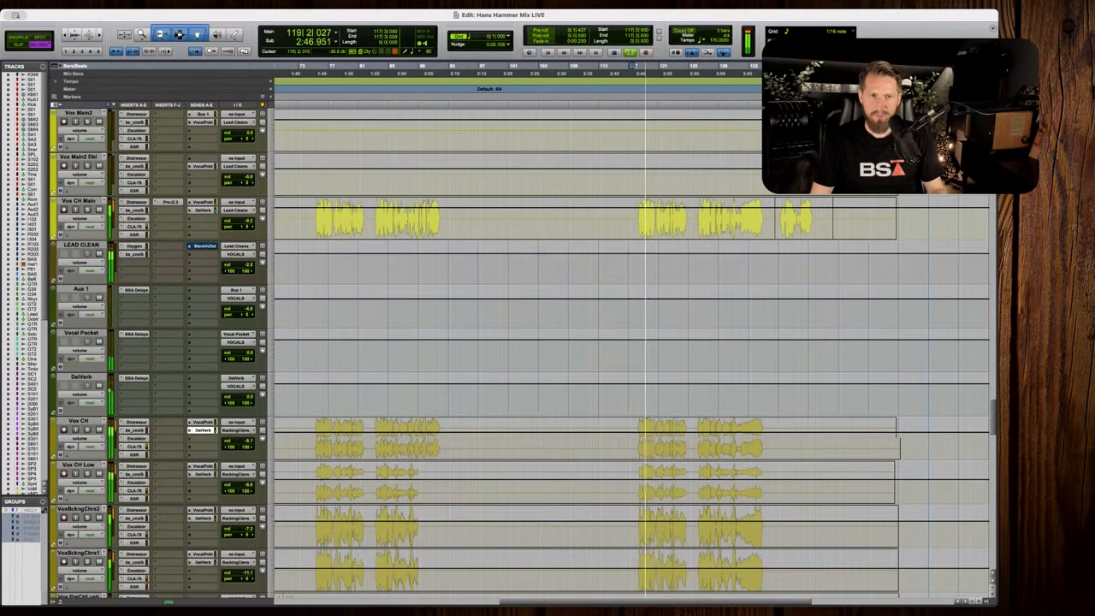
scroll(655, 248, up, 1)
scroll(650, 248, right, 1)
scroll(646, 248, down, 8)
scroll(633, 342, down, 6)
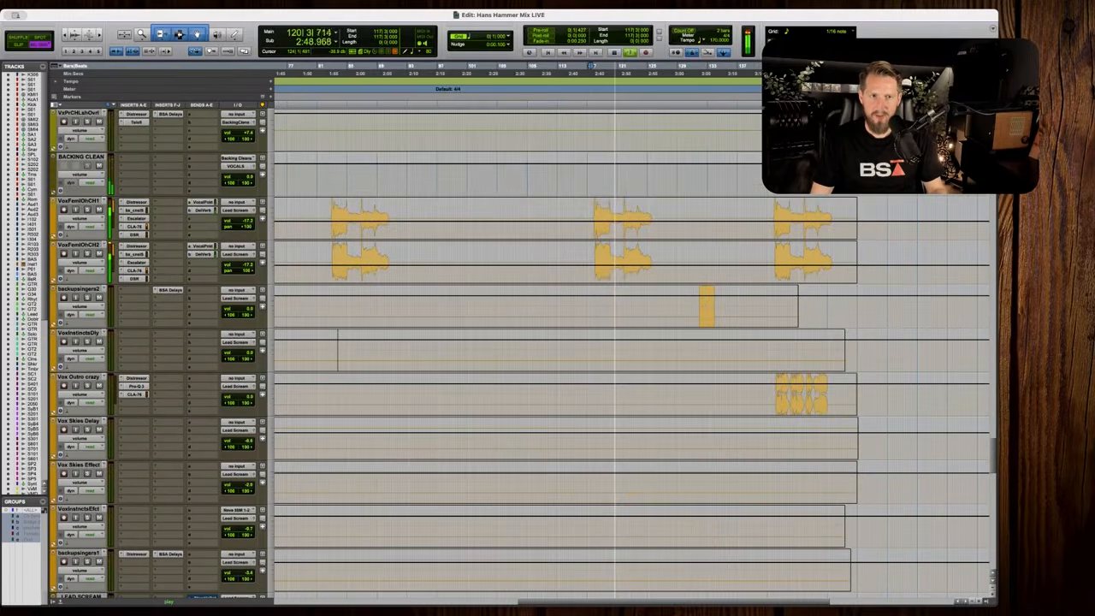
key(t)
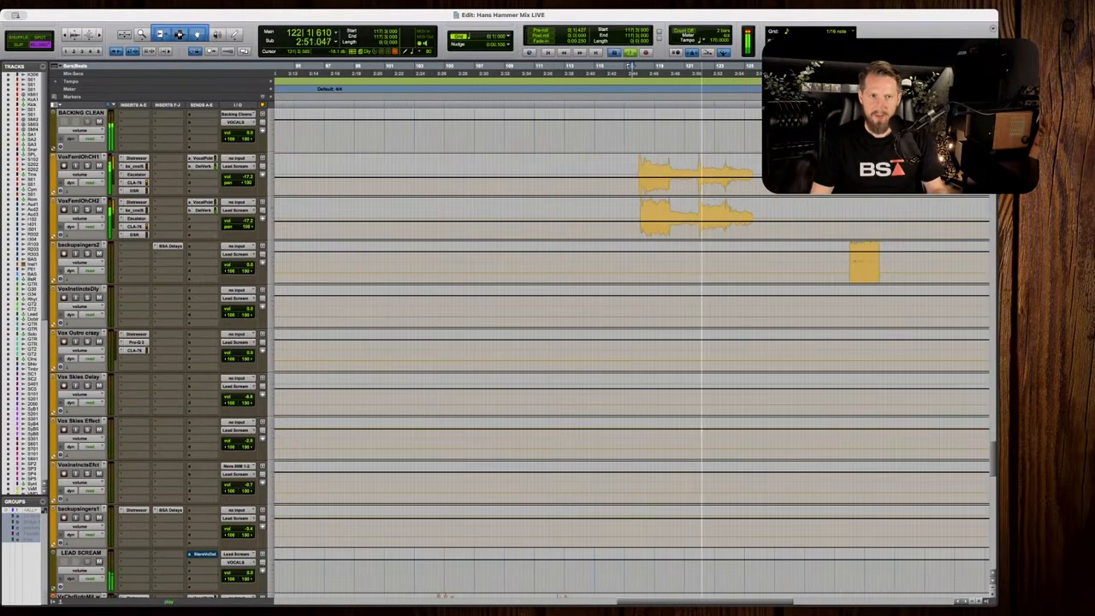
Audition the outro from bar 130 beat 3 while inspecting the vocal and synth tracks.
key(space)
key(space)
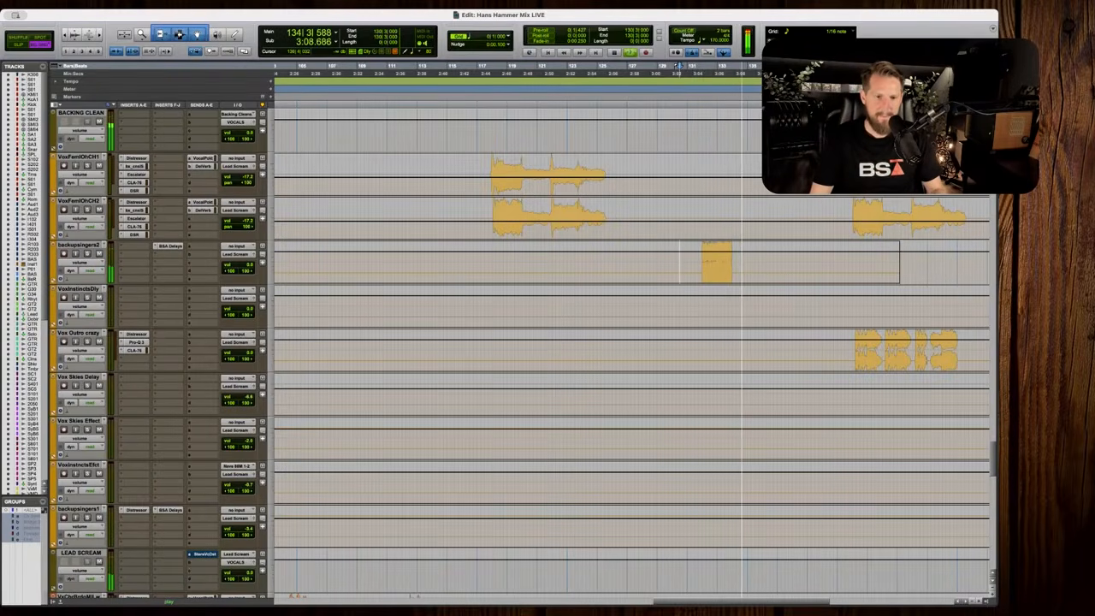
click(923, 402)
scroll(919, 401, right, 5)
scroll(915, 395, up, 6)
scroll(633, 342, up, 6)
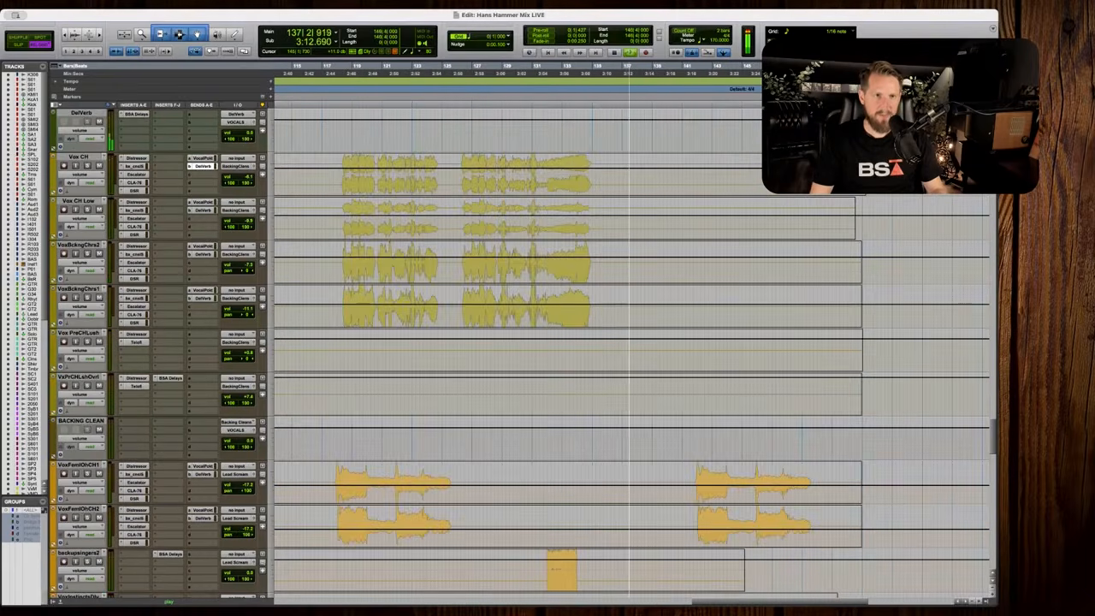
scroll(744, 342, down, 1)
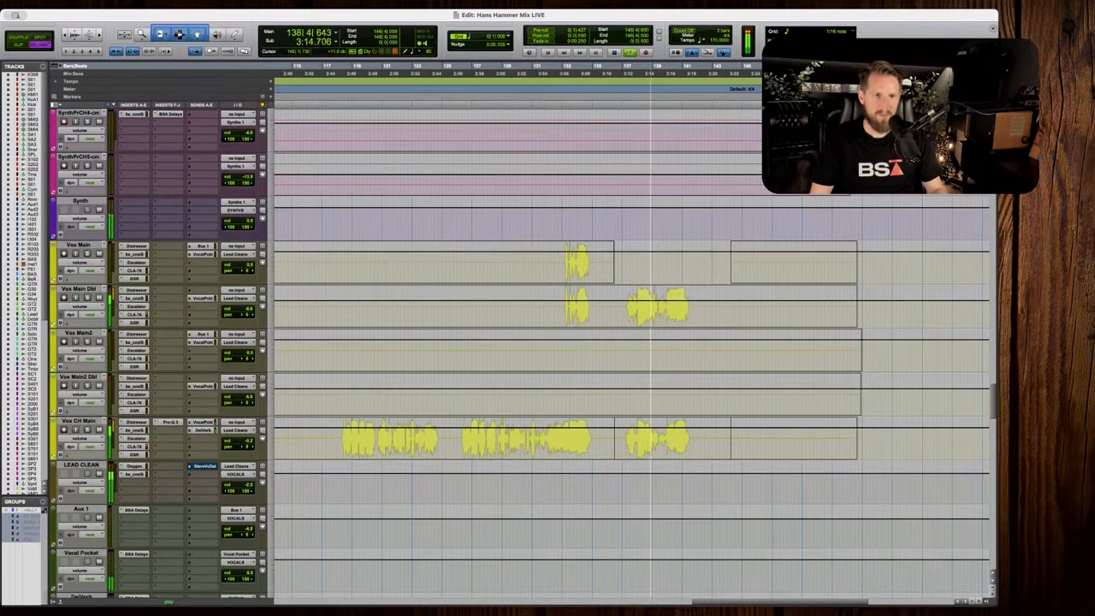
scroll(744, 343, right, 1)
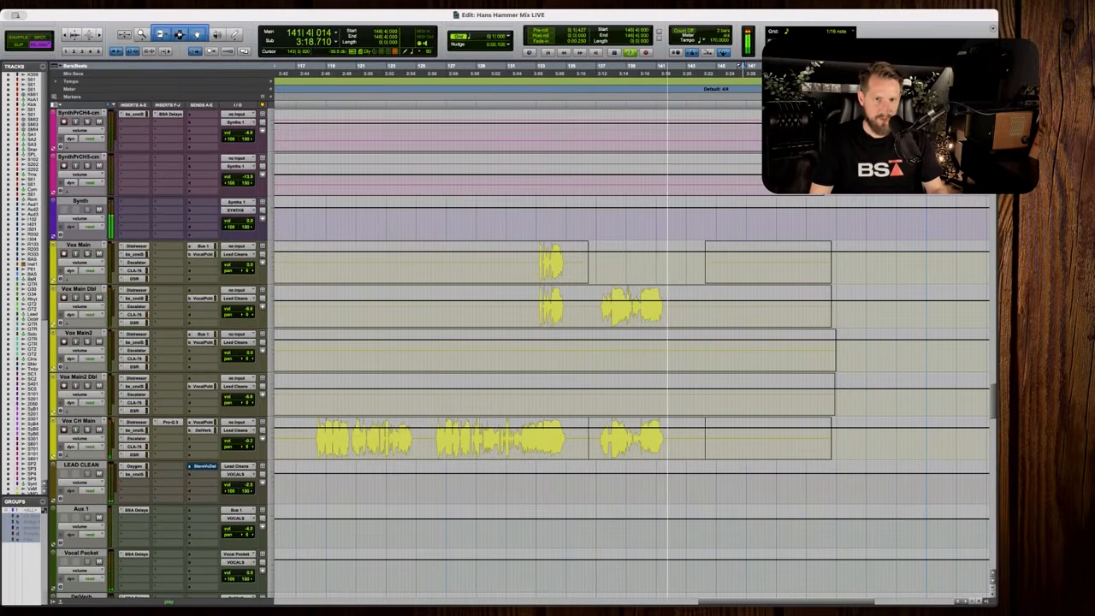
scroll(633, 343, up, 10)
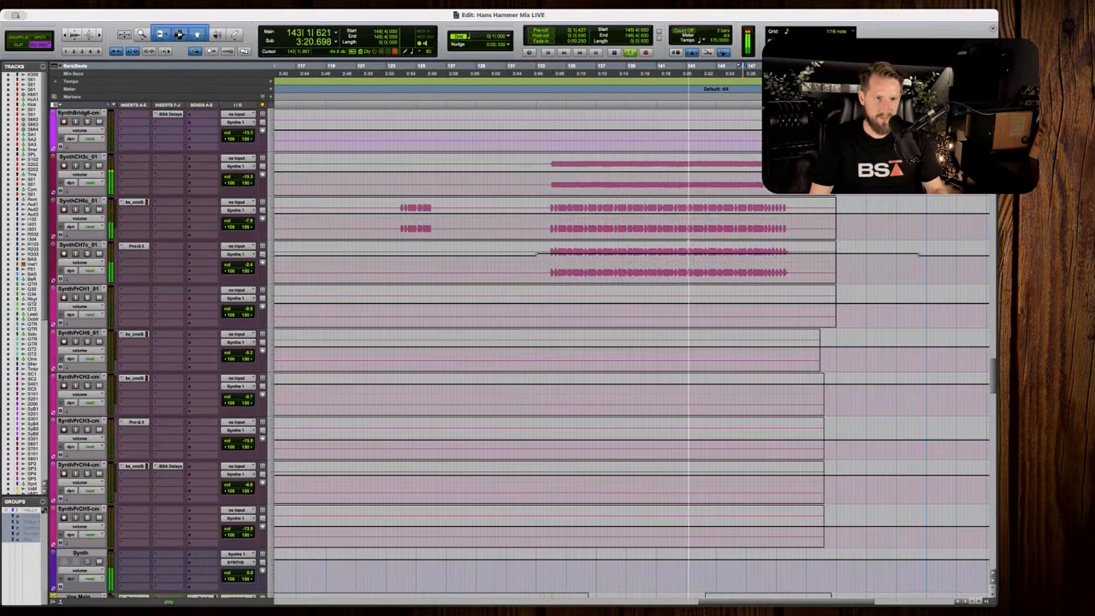
scroll(688, 241, down, 10)
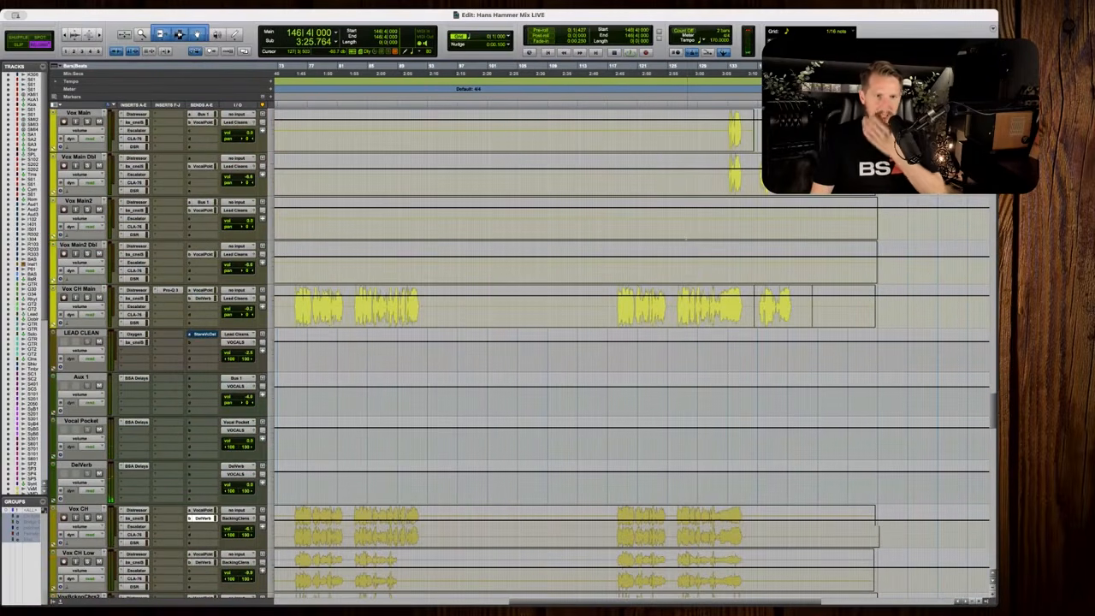
Show the full song timeline and audition the first chorus from bar 34 beat 3.
scroll(686, 240, left, 10)
key(r)
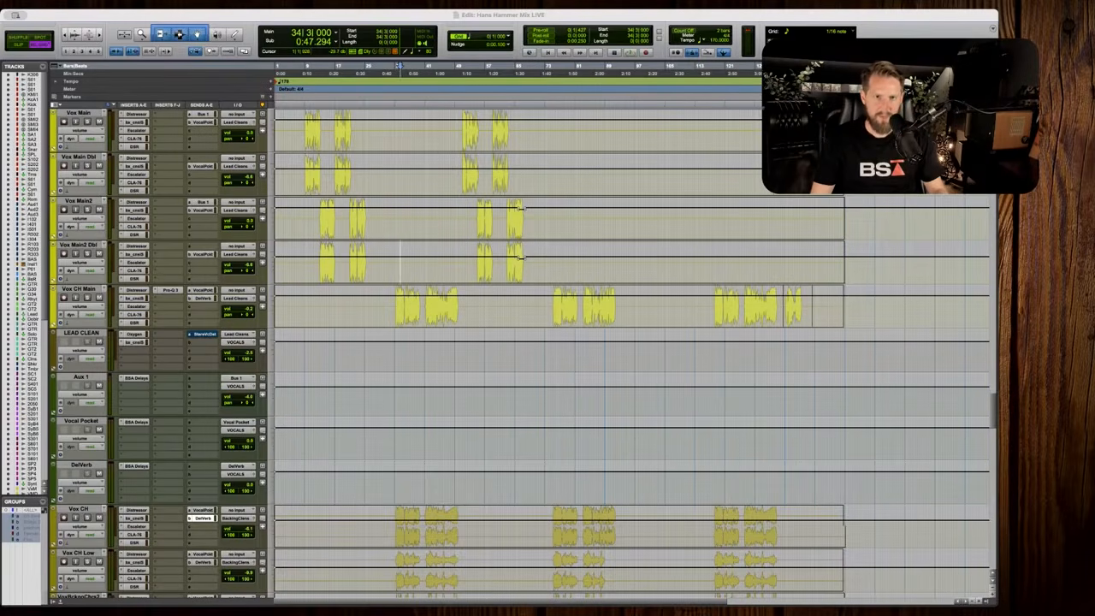
click(921, 24)
key(space)
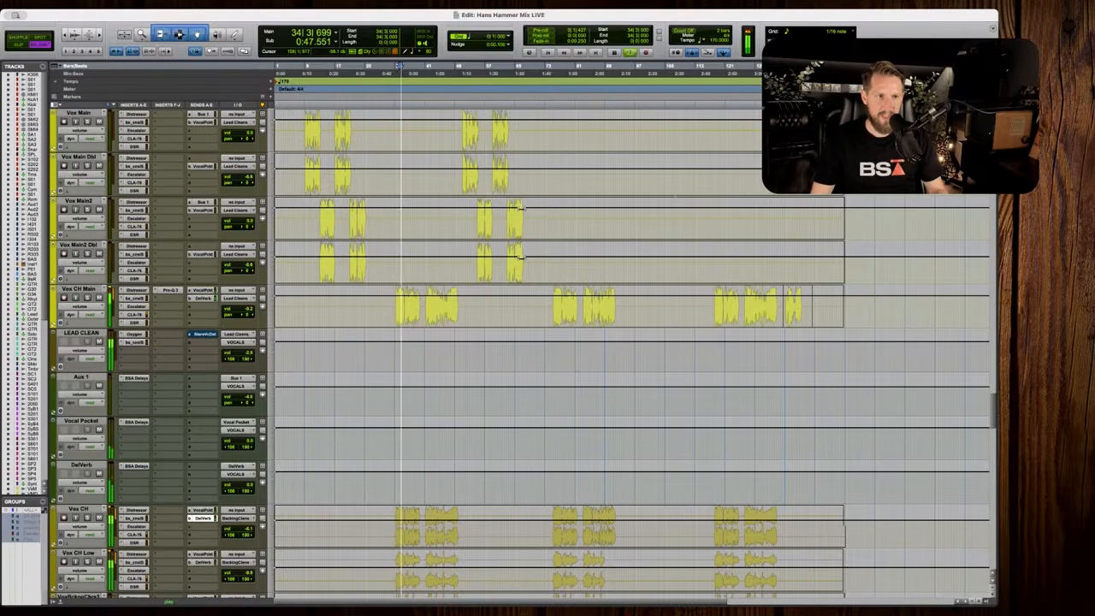
scroll(547, 342, up, 1)
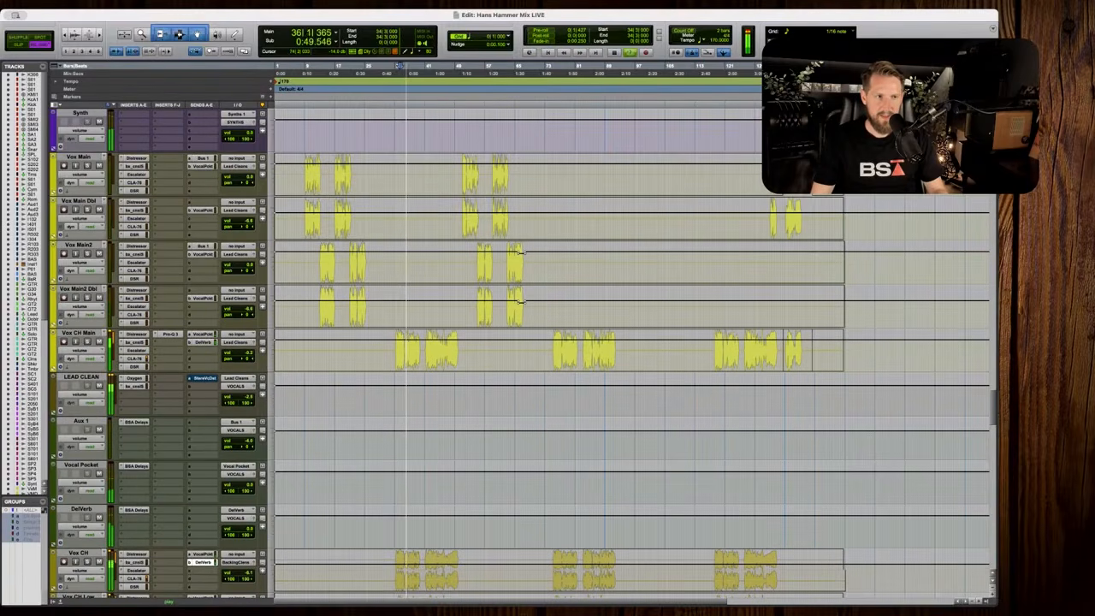
key(space)
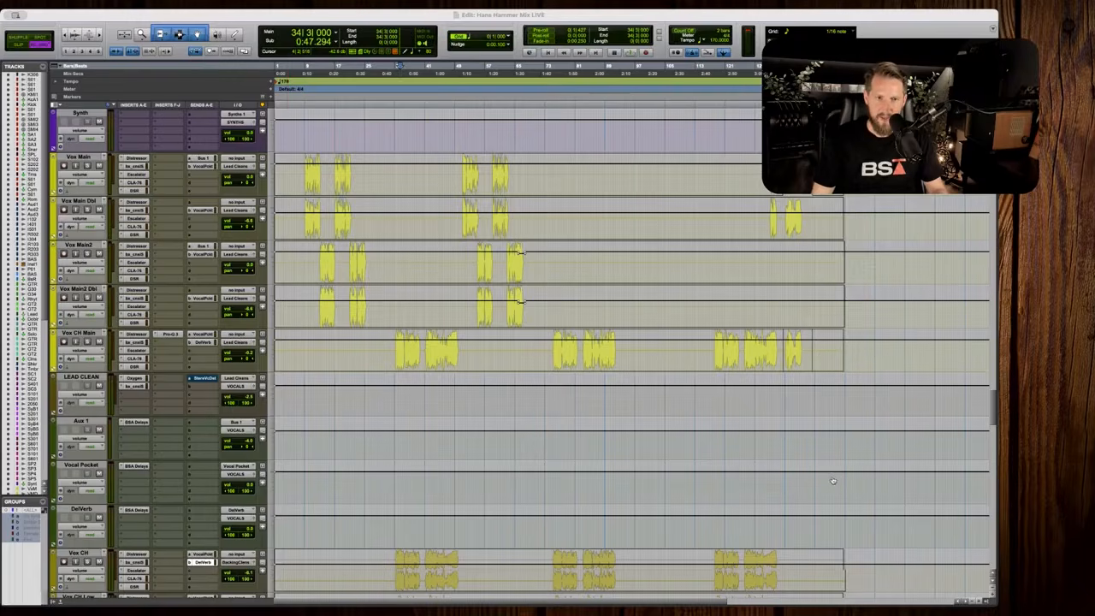
Replay the chorus from bar 34 beat 3 and check the choir, effect and instrument bus channels in the Mix window.
click(934, 24)
key(space)
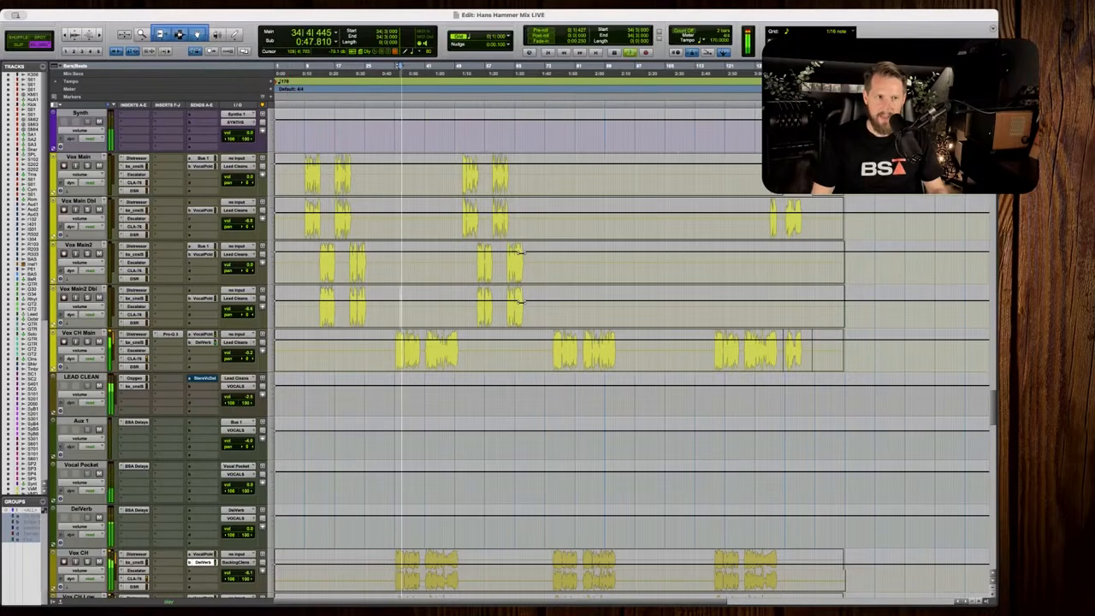
key(super+equal)
scroll(538, 256, right, 10)
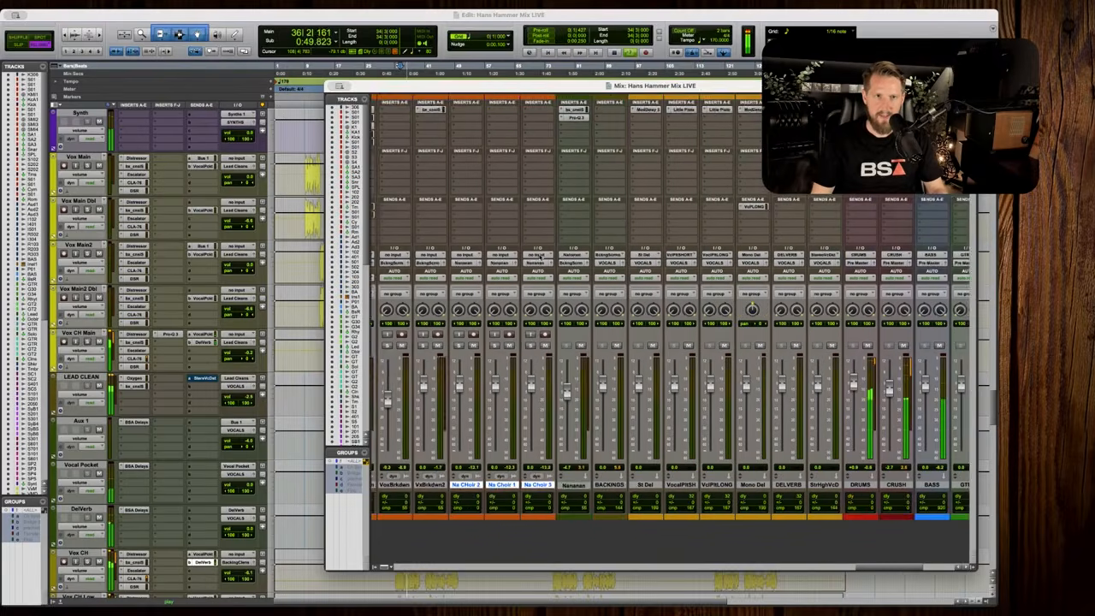
key(space)
key(super+equal)
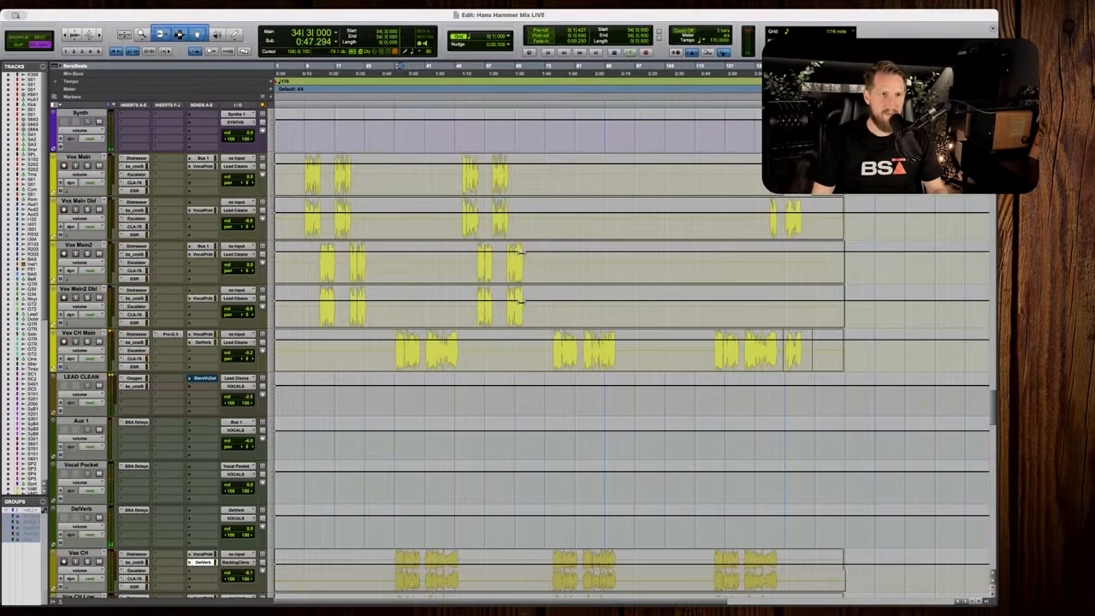
Add a Pro-Q 3 cut of about 2.5 dB near 244 Hz on Bass Rider while auditioning from bar 34 beat 3.
scroll(458, 254, up, 15)
scroll(459, 254, up, 5)
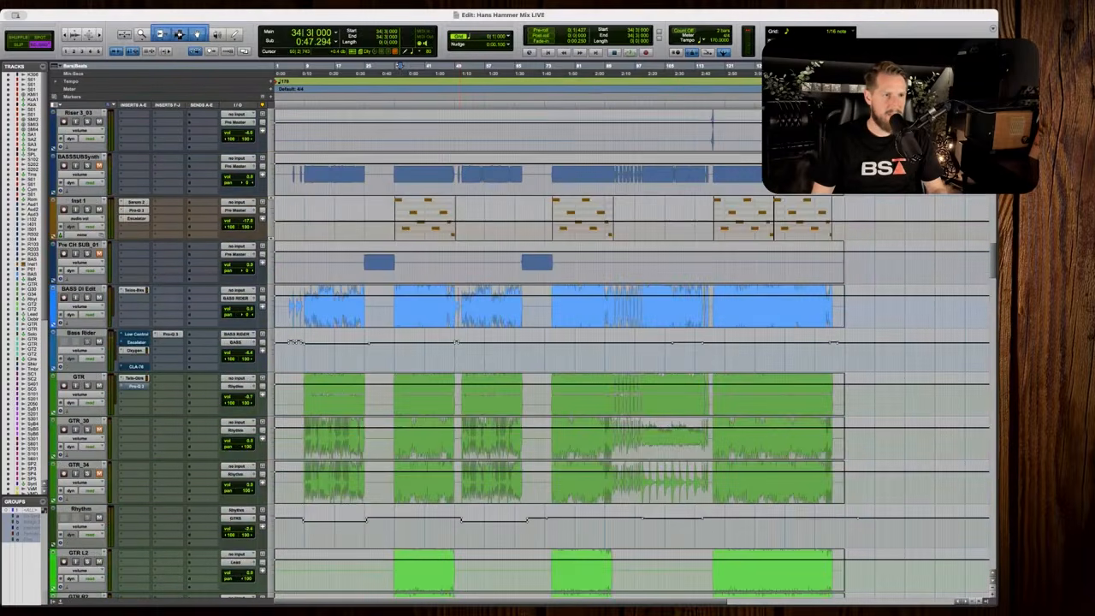
key(space)
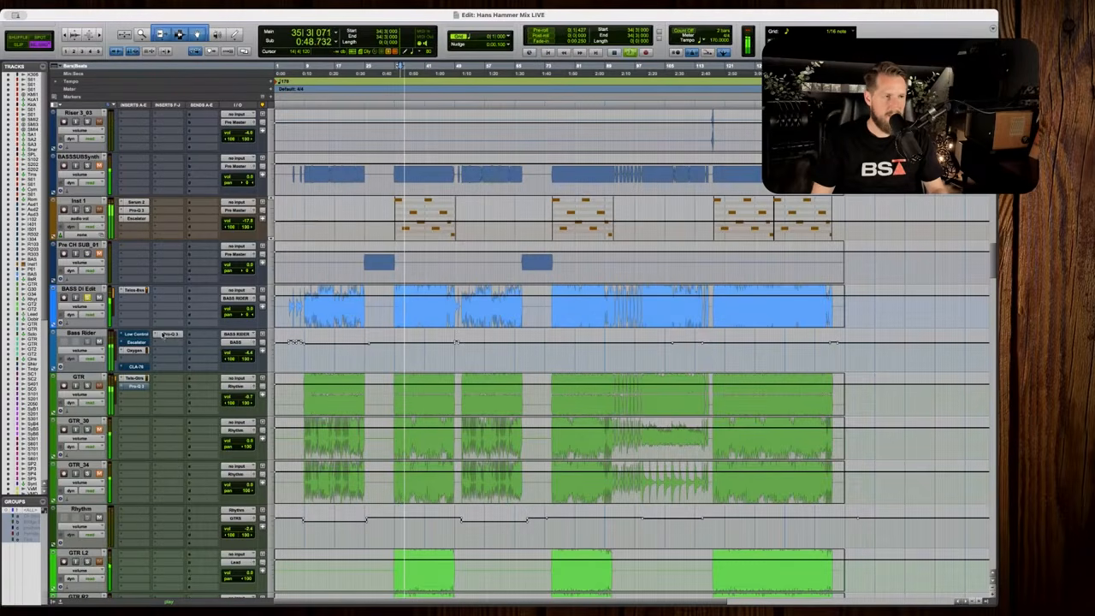
click(169, 334)
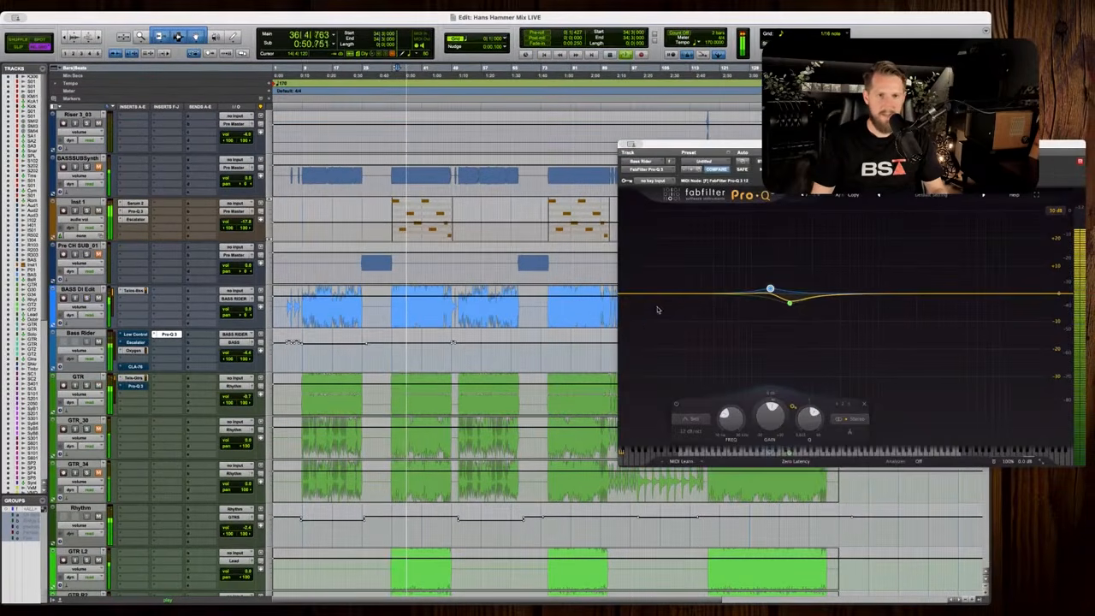
mouse_move(799, 301)
mouse_down()
mouse_move(794, 241)
mouse_move(797, 264)
mouse_move(767, 260)
mouse_move(799, 259)
mouse_move(801, 301)
mouse_up()
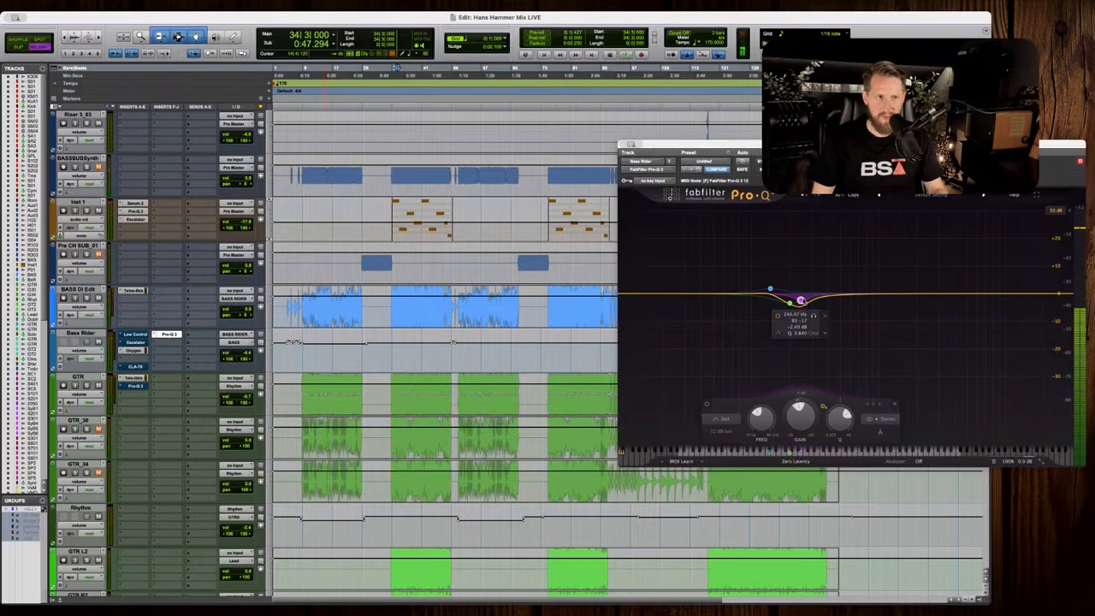
key(space)
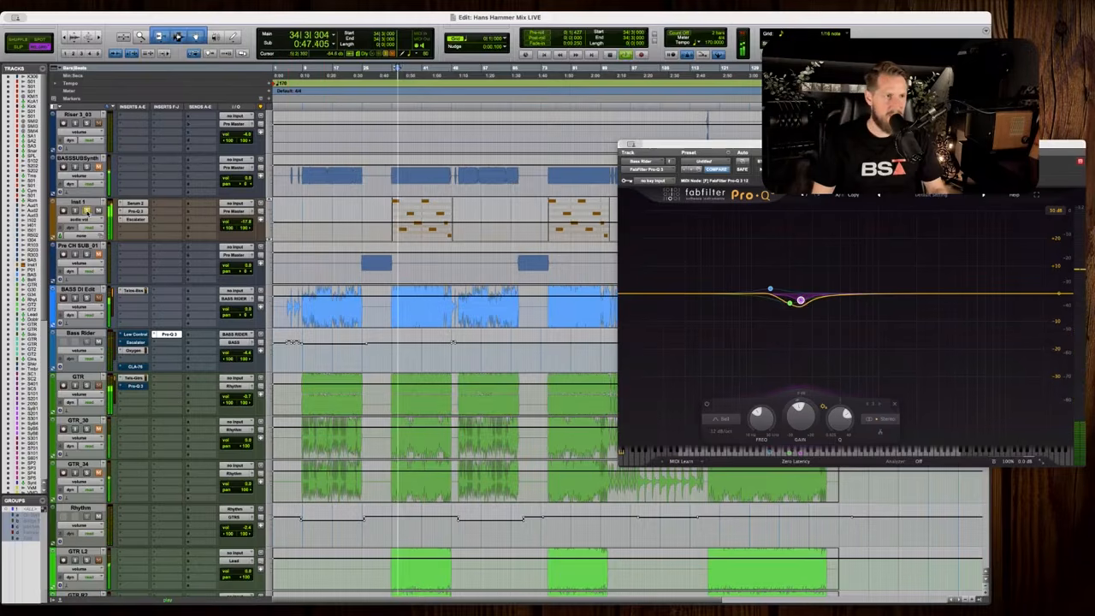
Cut about 6.3 dB near 217 Hz in the Inst 1 track's Pro-Q 3 while auditioning from bar 34 beat 3.
click(134, 209)
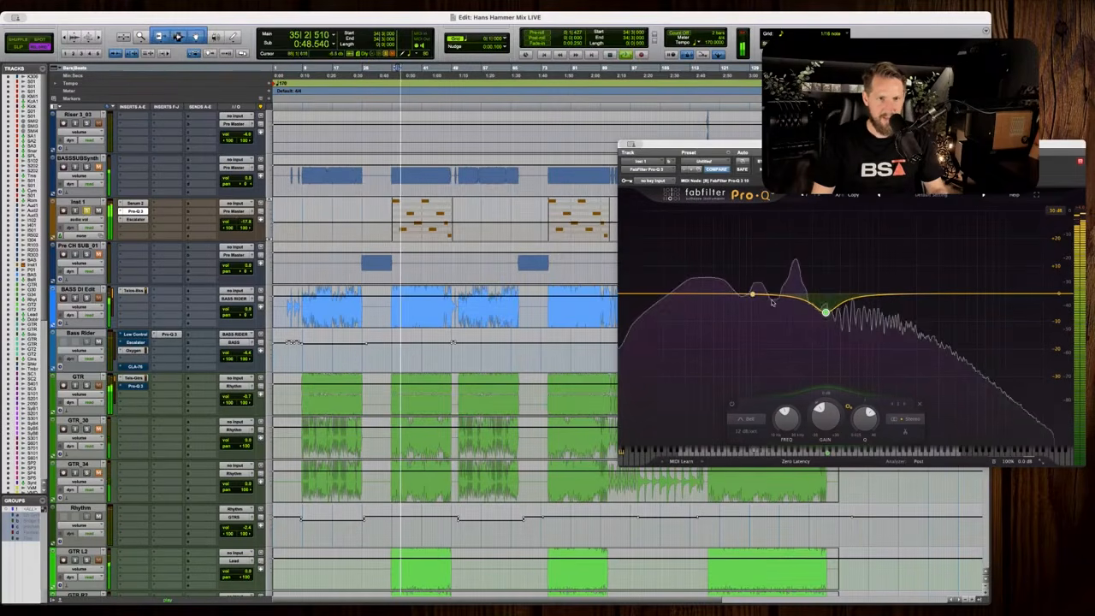
drag(795, 299, 794, 313)
scroll(794, 315, up, 3)
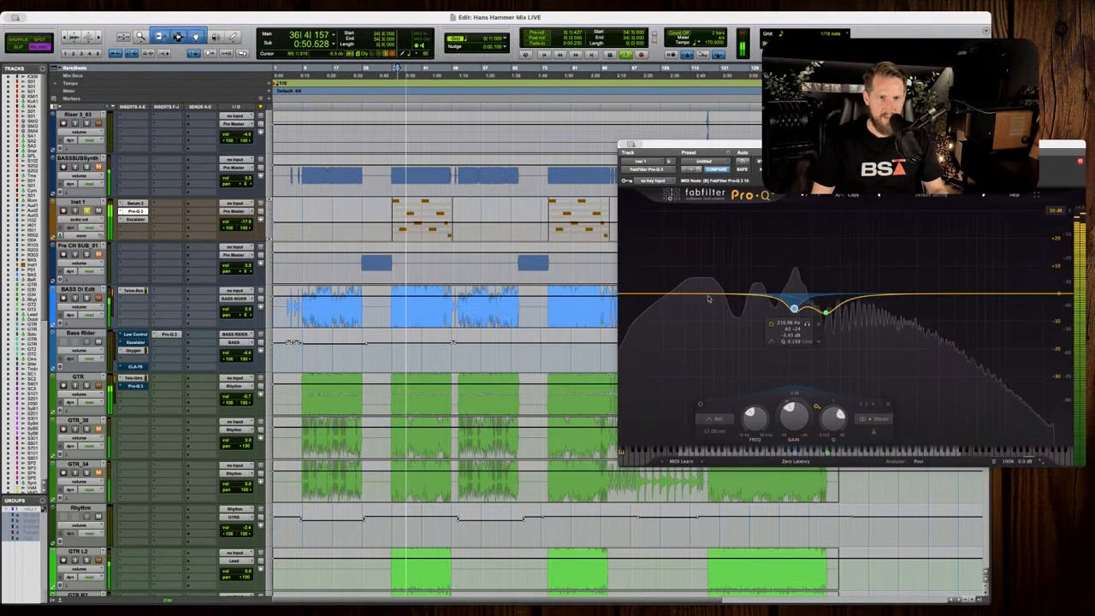
key(space)
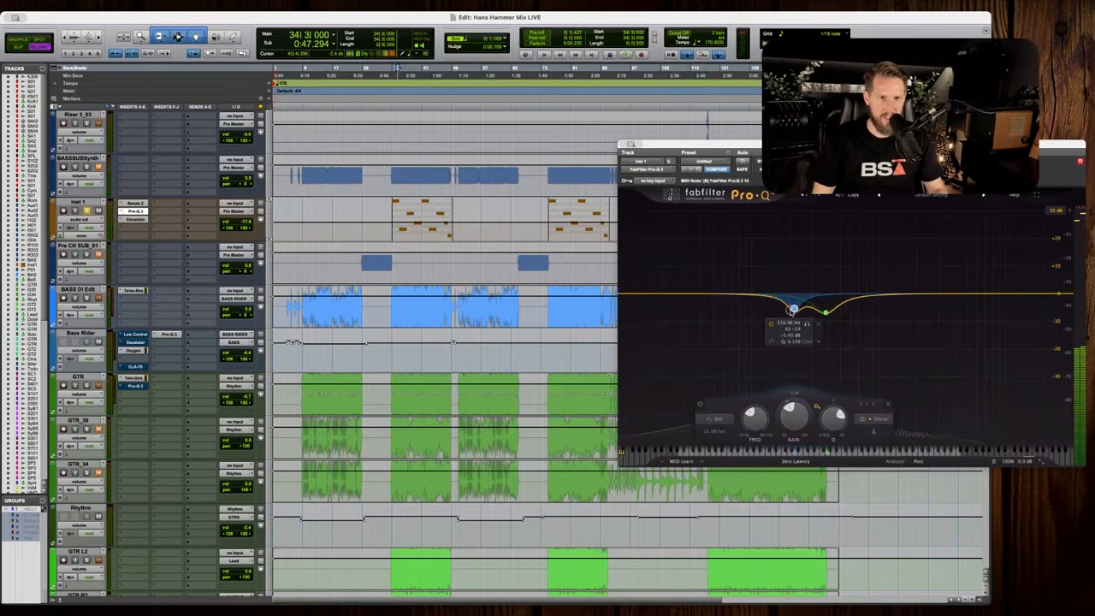
drag(793, 308, 793, 312)
key(space)
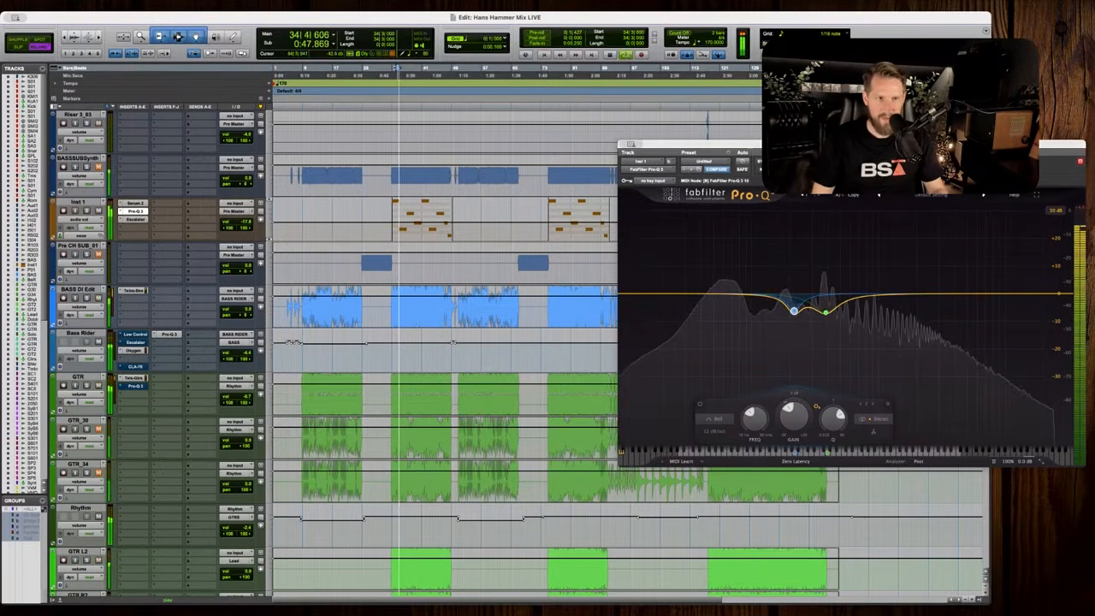
scroll(795, 312, down, 2)
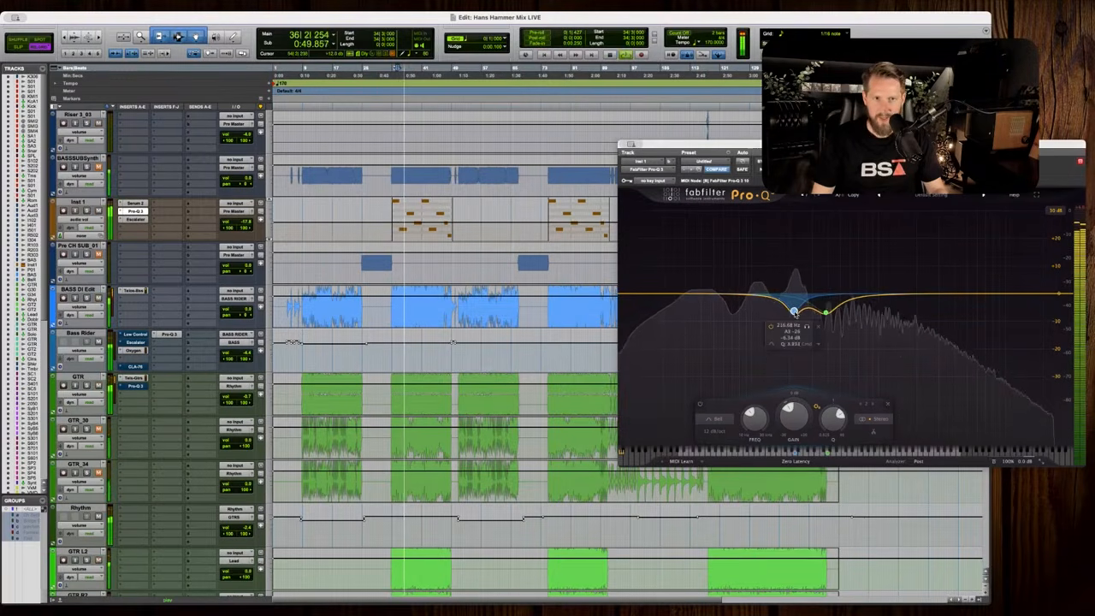
key(space)
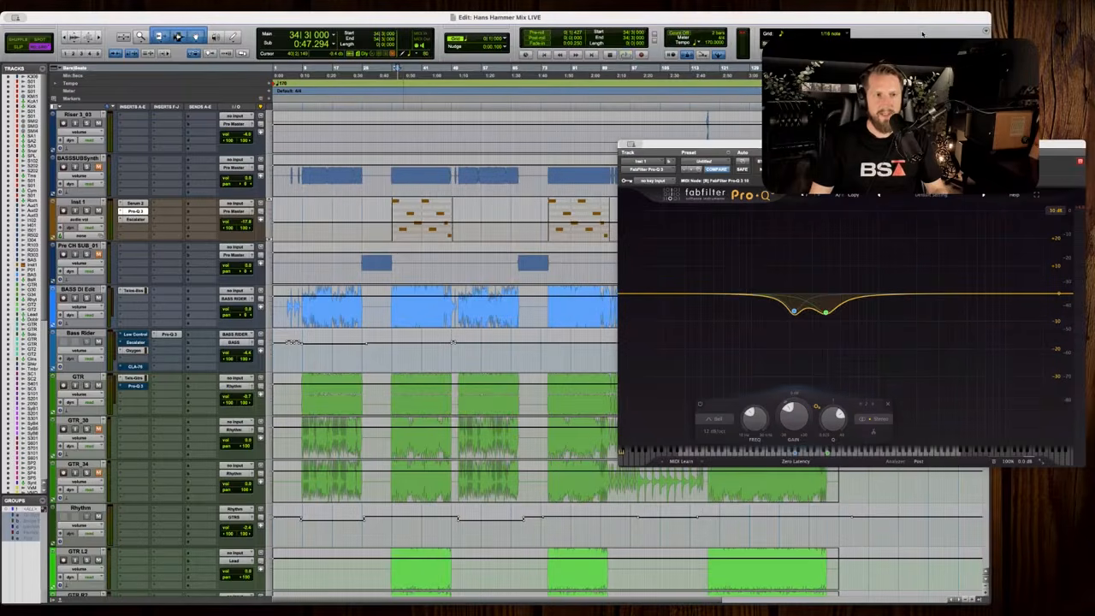
key(space)
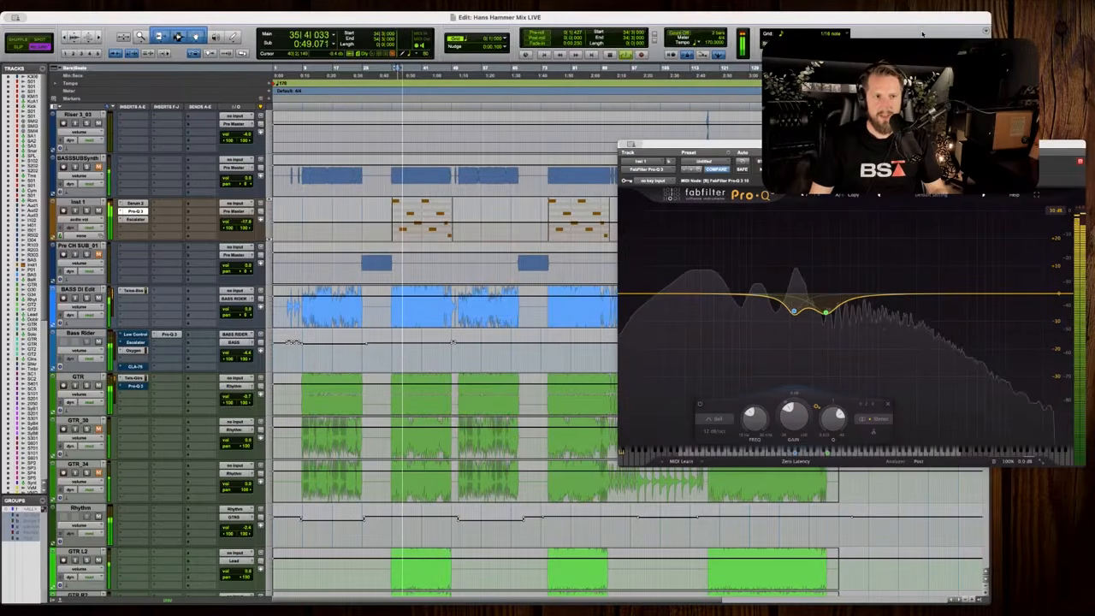
key(space)
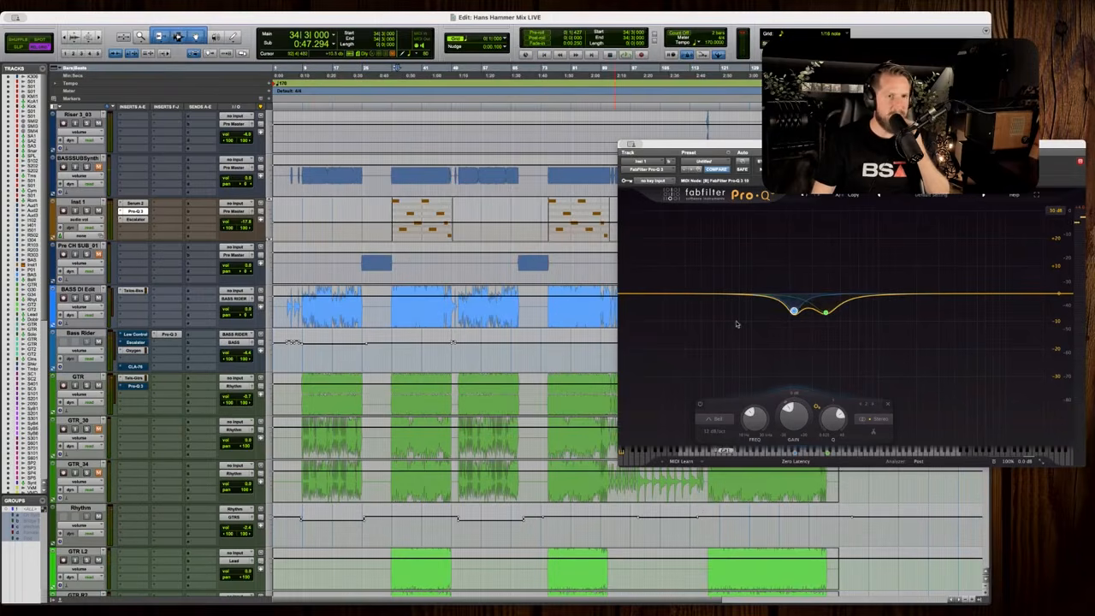
Turn off the Pro-Q 3 analyzer on Inst 1 and cut about 3.6 dB near 56 Hz while playing the chorus.
click(918, 462)
click(905, 270)
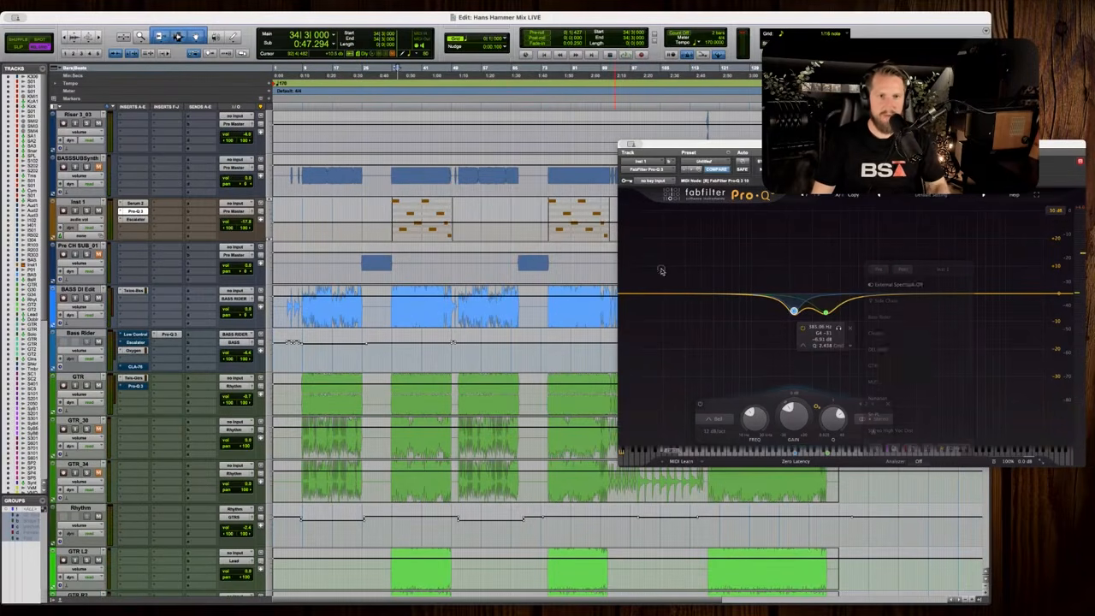
key(space)
drag(710, 293, 697, 261)
drag(713, 261, 719, 303)
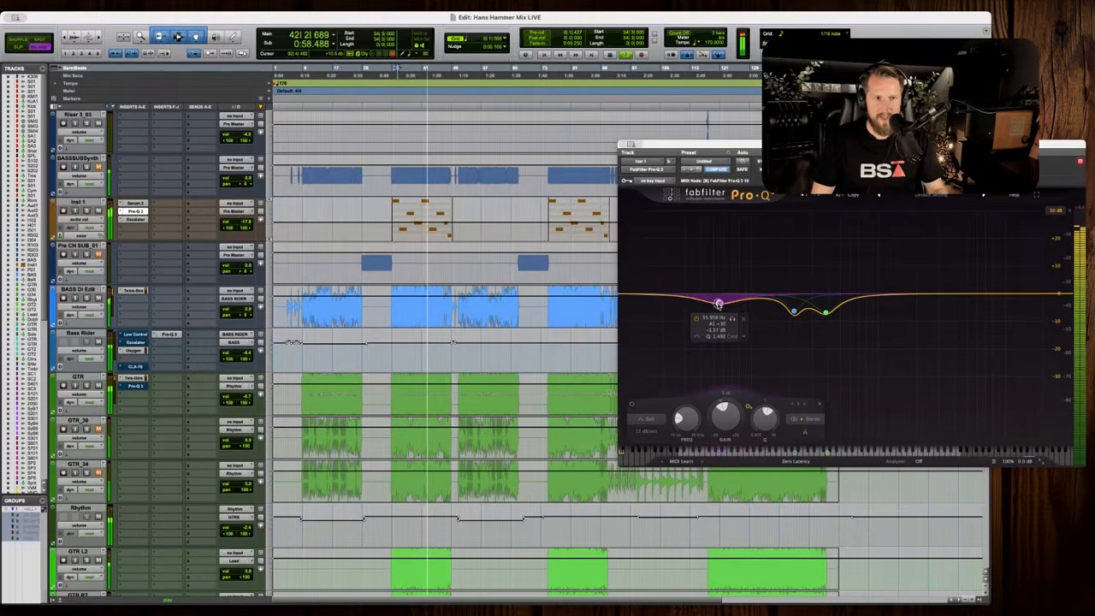
key(space)
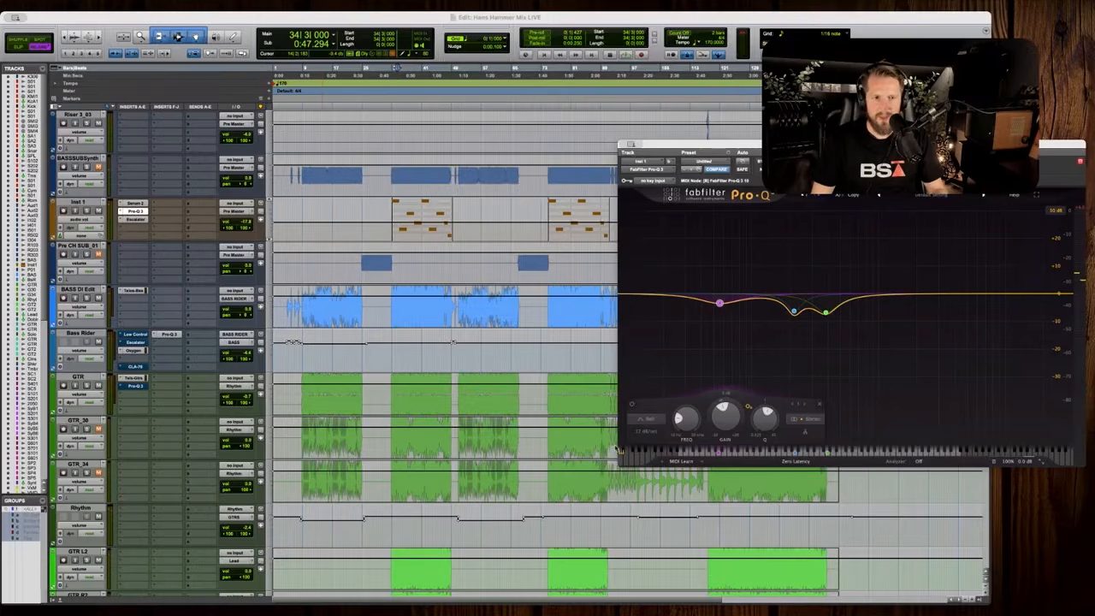
Close the Inst 1 EQ and replay the chorus from bar 34 beat 3.
click(866, 130)
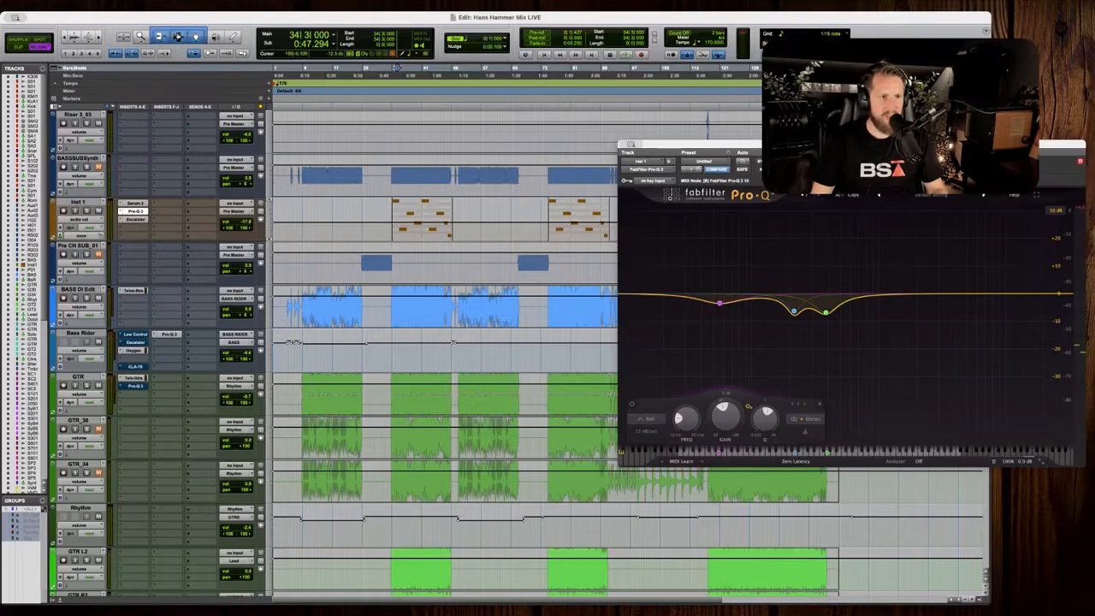
key(space)
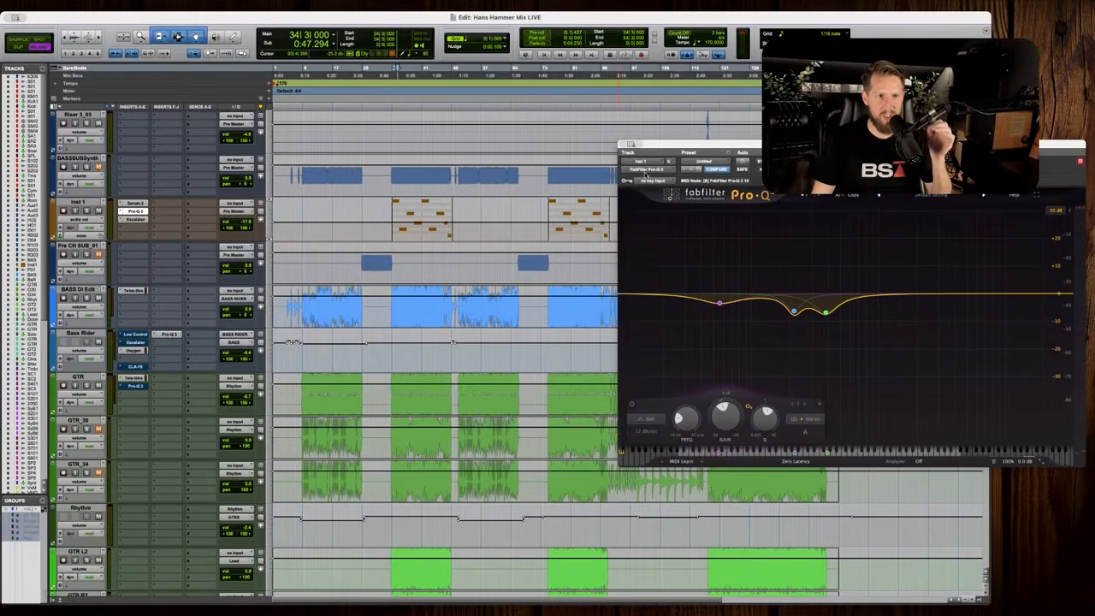
key(super+m)
key(space)
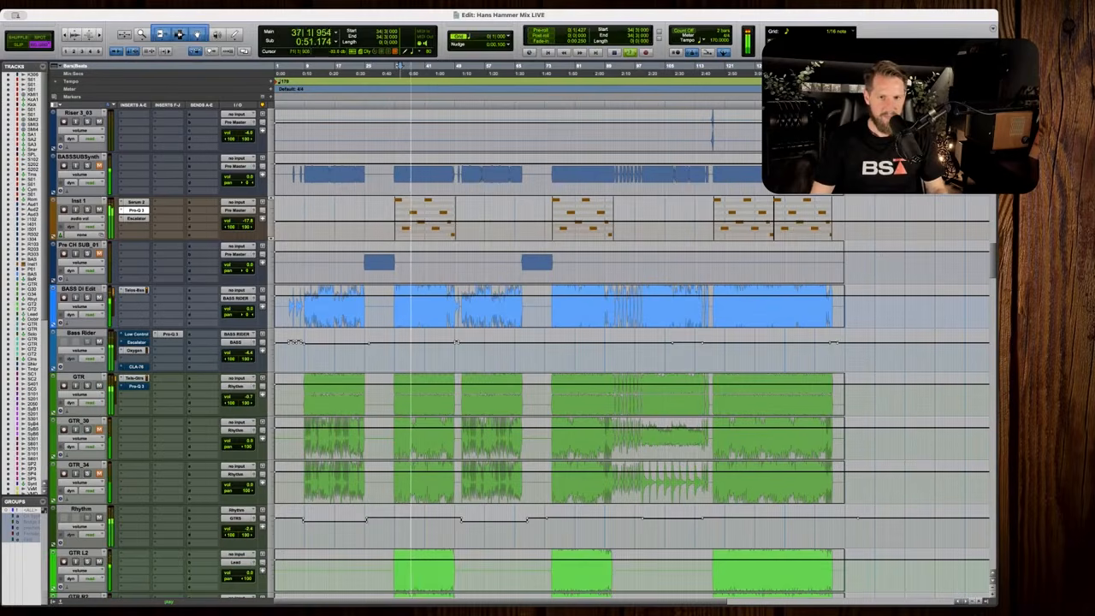
key(space)
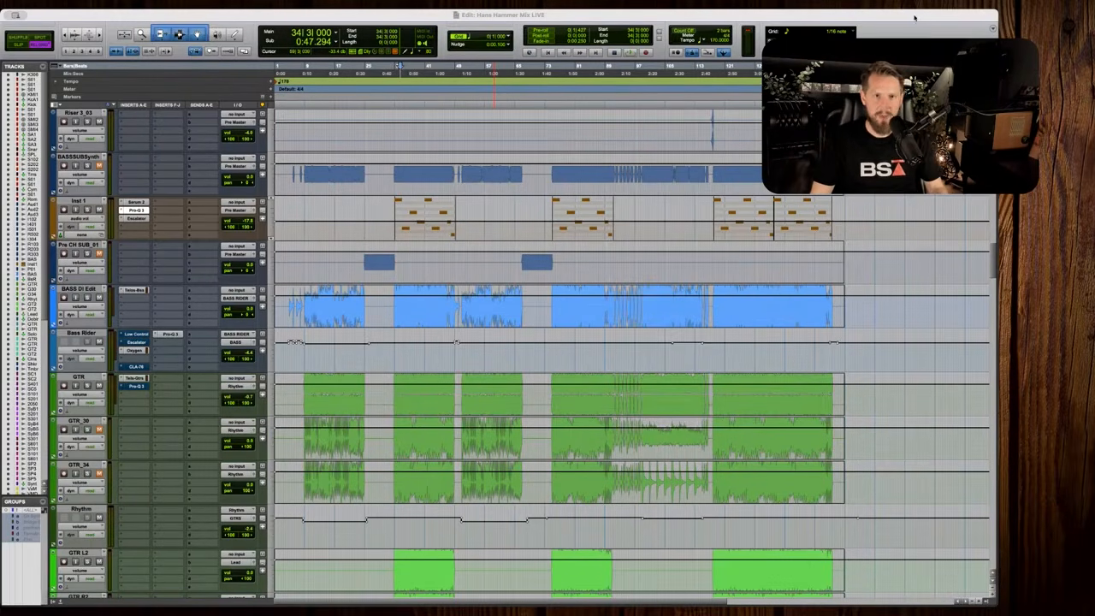
Audition the first chorus entry from bar 32 beat 4, placing the playback start on the BASS DI Edit track.
key(t)
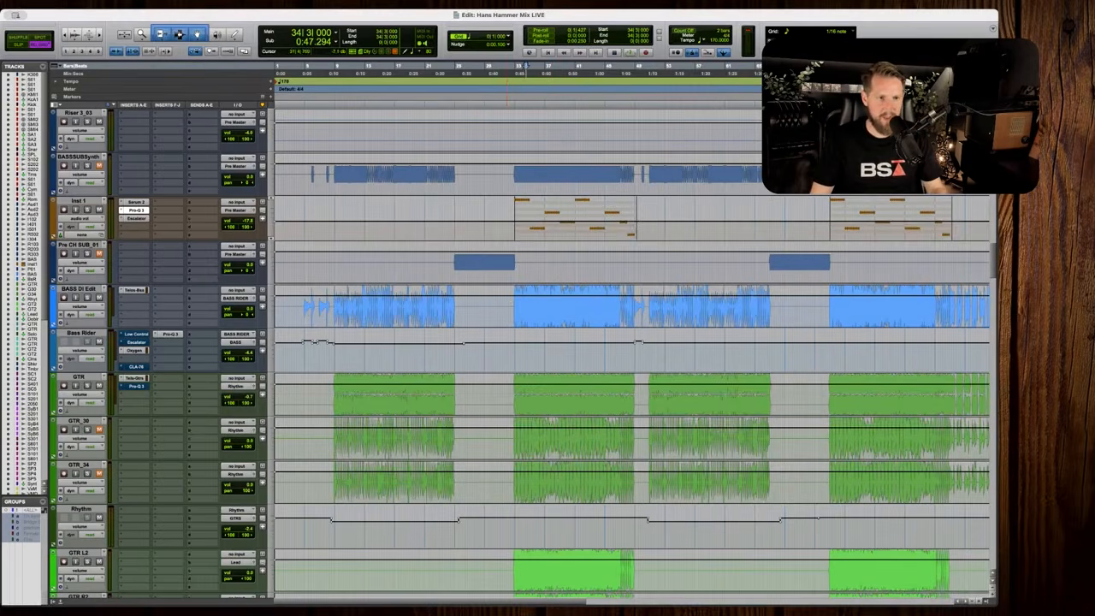
click(513, 306)
key(space)
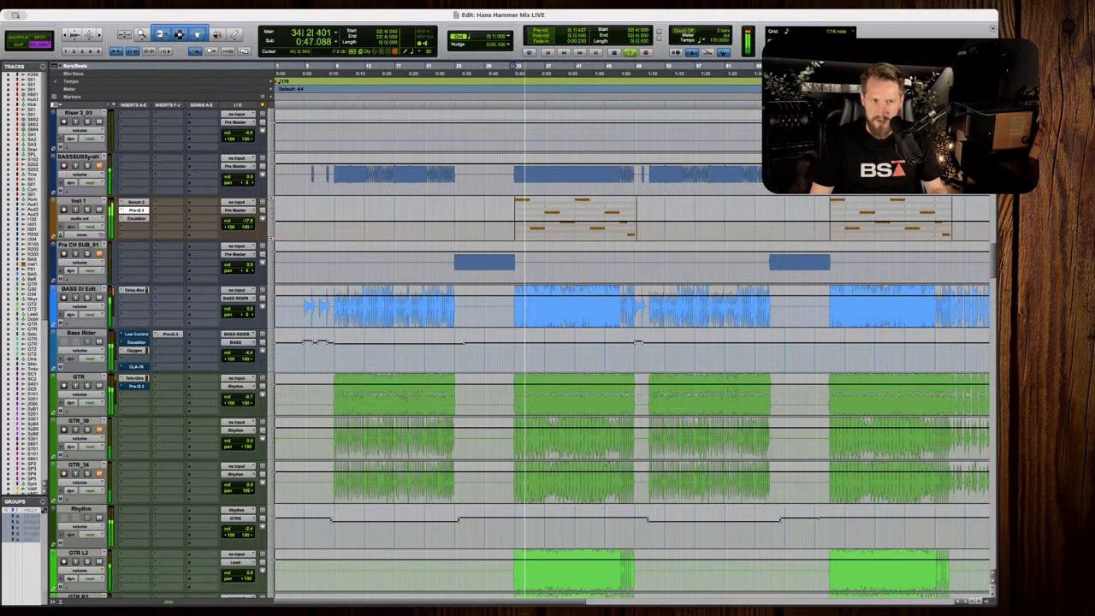
key(r)
key(r)
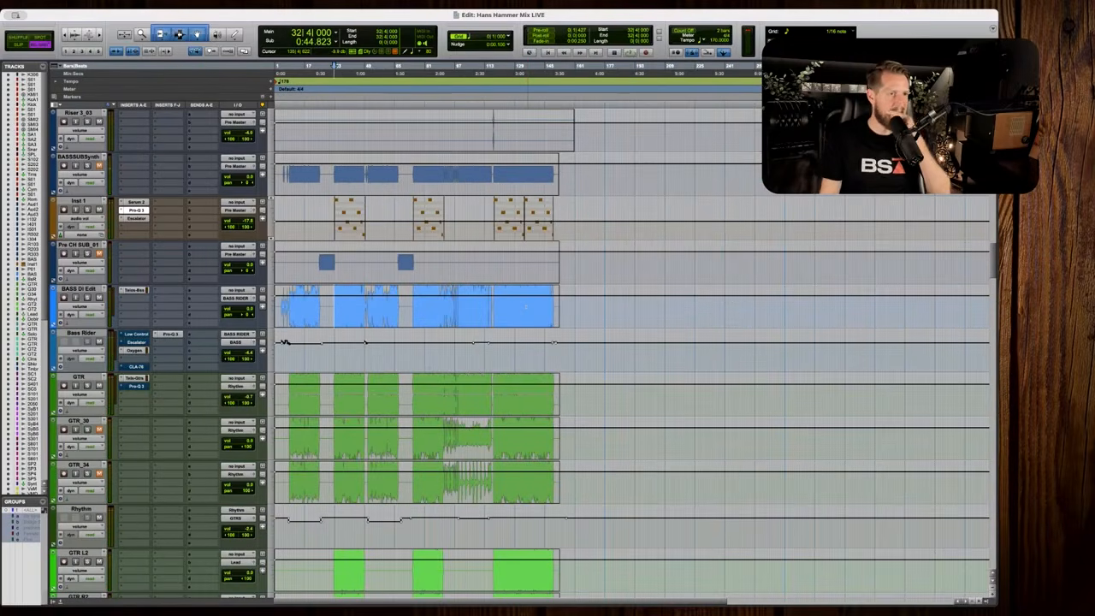
Examine the drum, impact, riser and bass tracks around the first chorus and across the arrangement.
key(t)
key(t)
scroll(547, 308, up, 15)
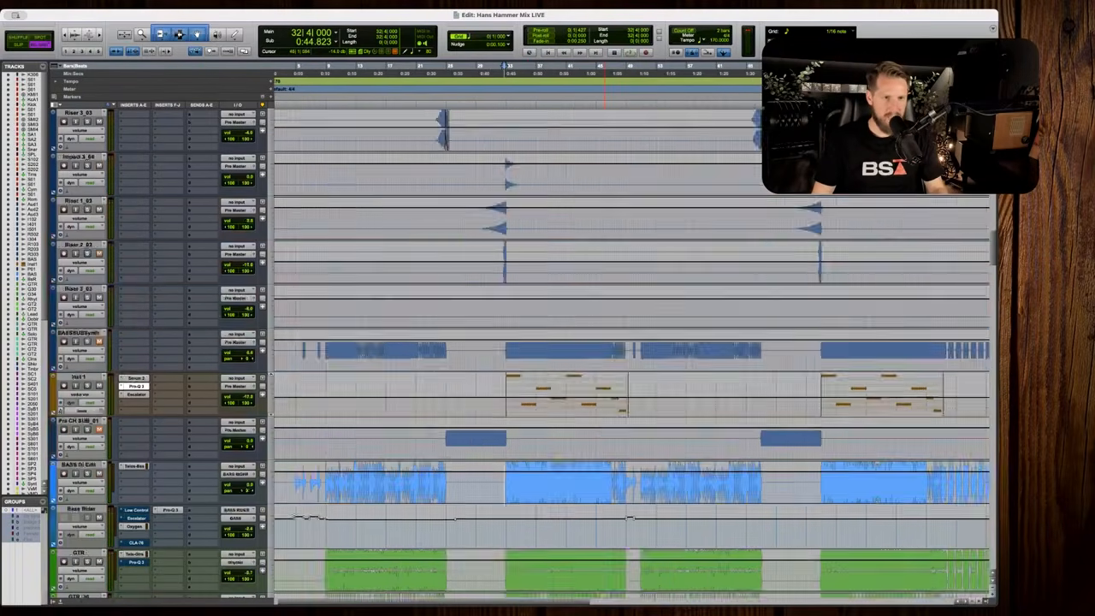
key(r)
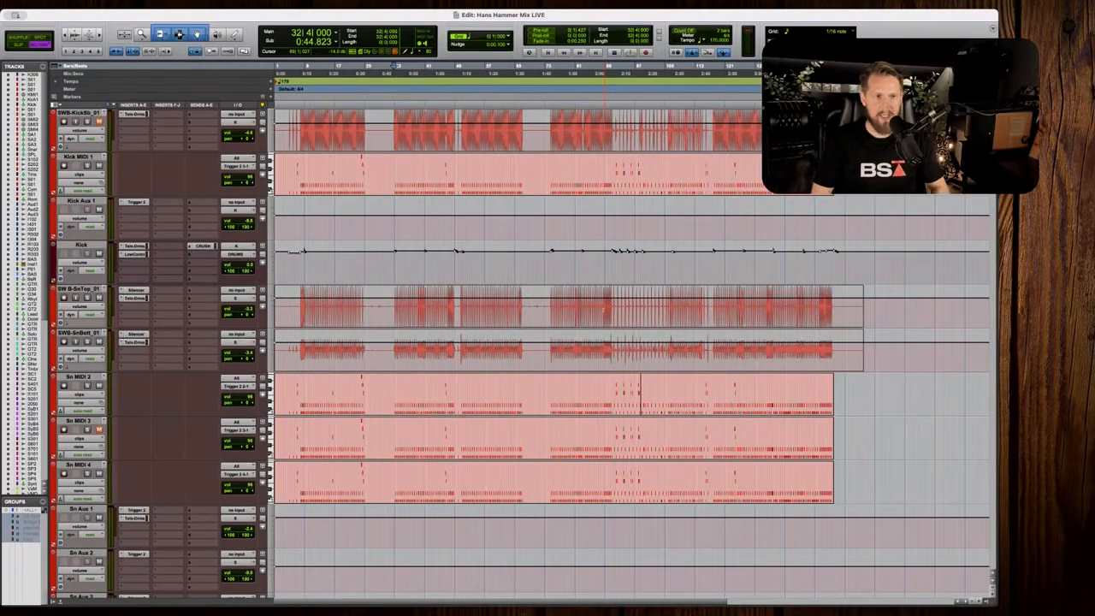
scroll(633, 351, down, 15)
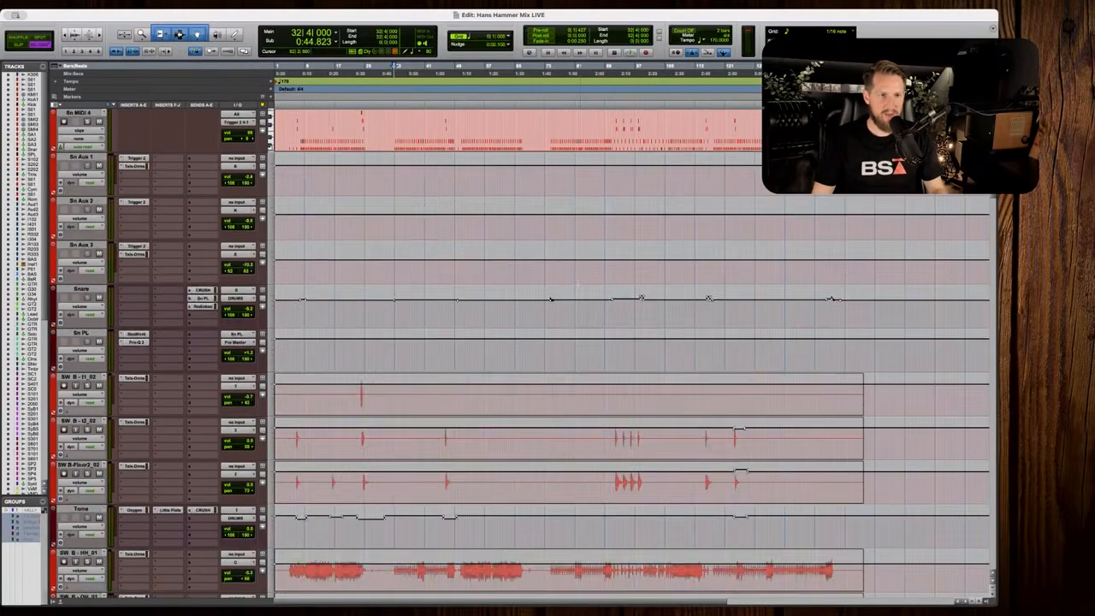
scroll(633, 377, down, 15)
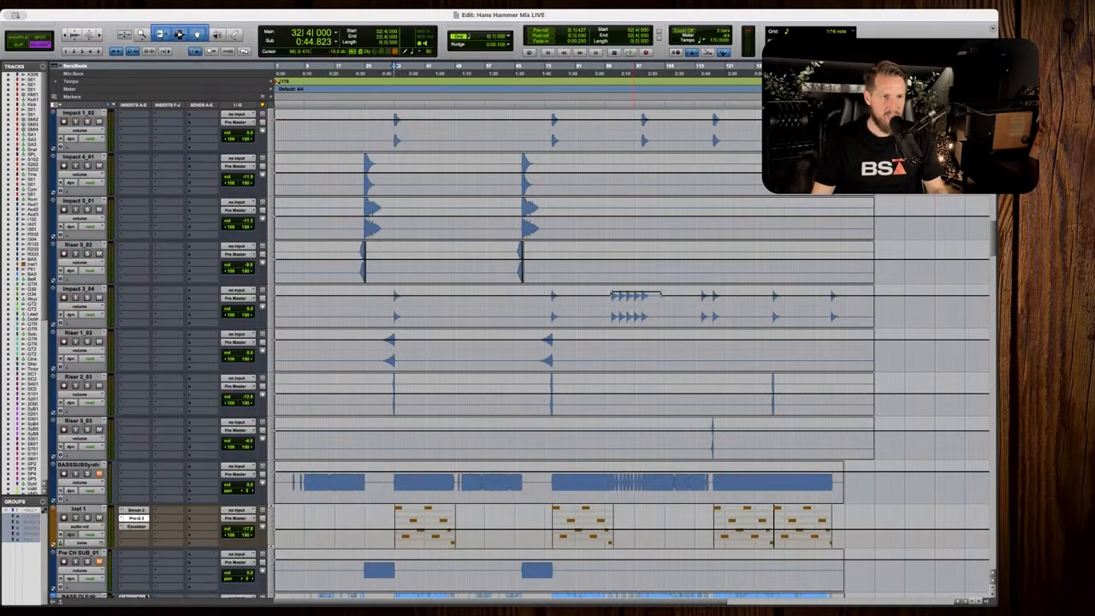
scroll(633, 350, down, 5)
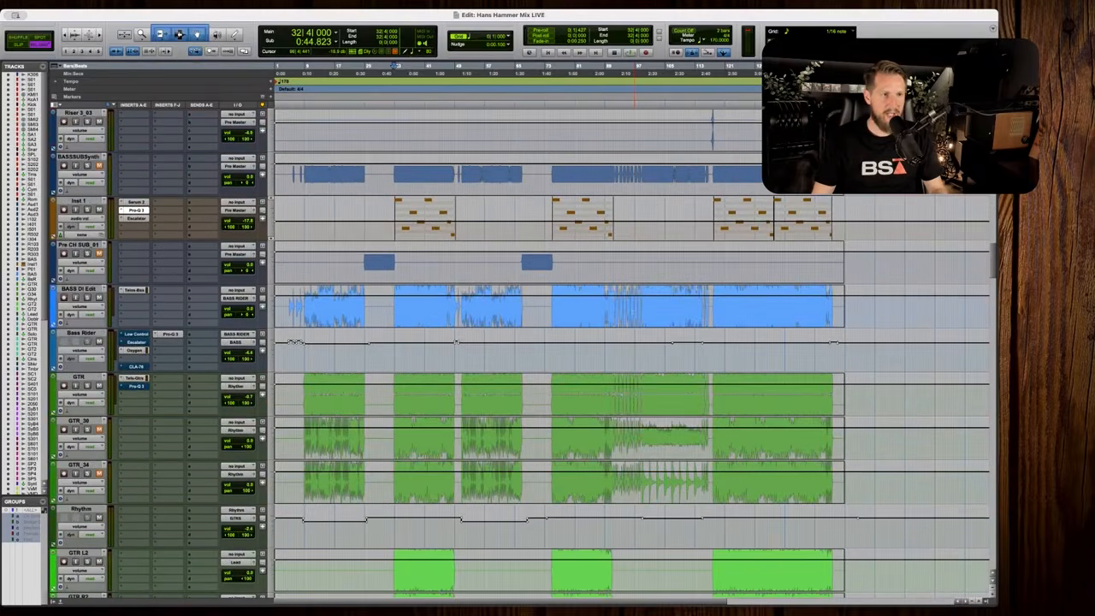
Examine the guitar, synth, vocal and drum tracks across the full song timeline.
key(r)
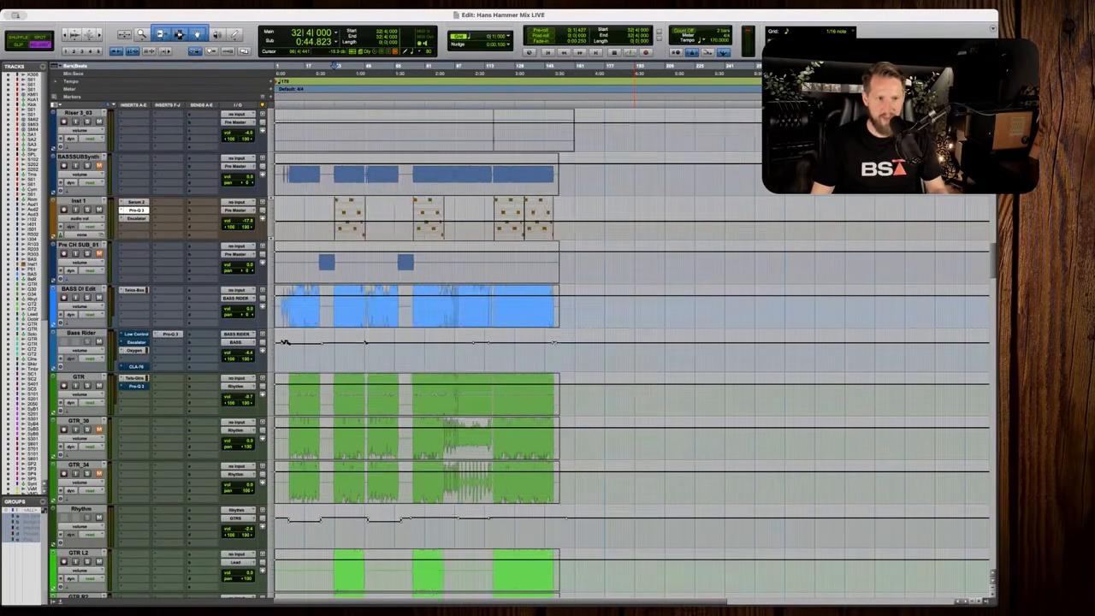
scroll(634, 350, down, 5)
scroll(634, 351, down, 5)
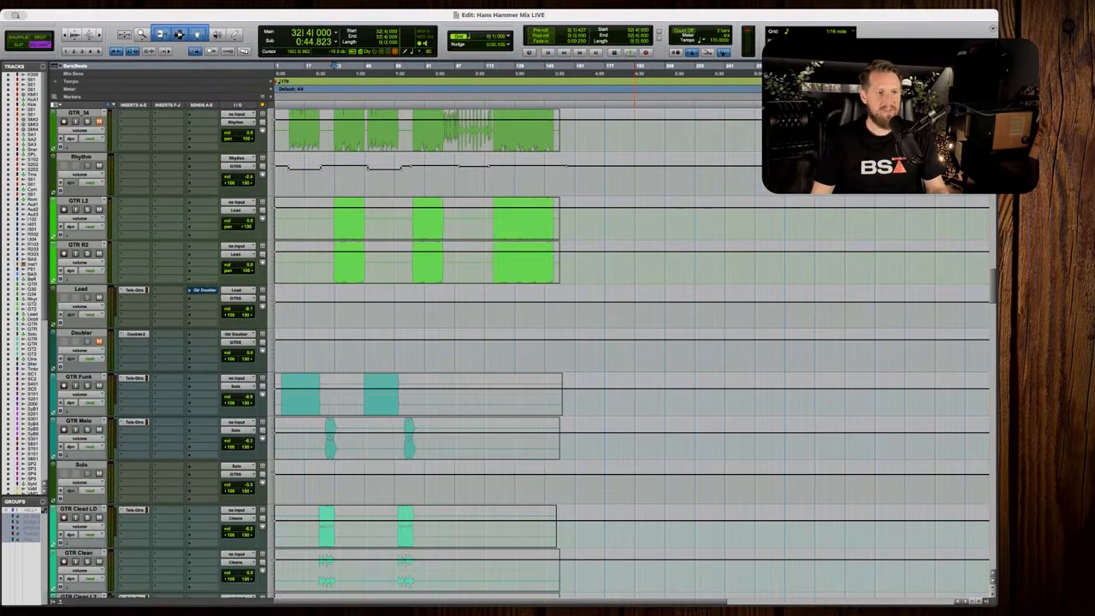
scroll(634, 350, down, 10)
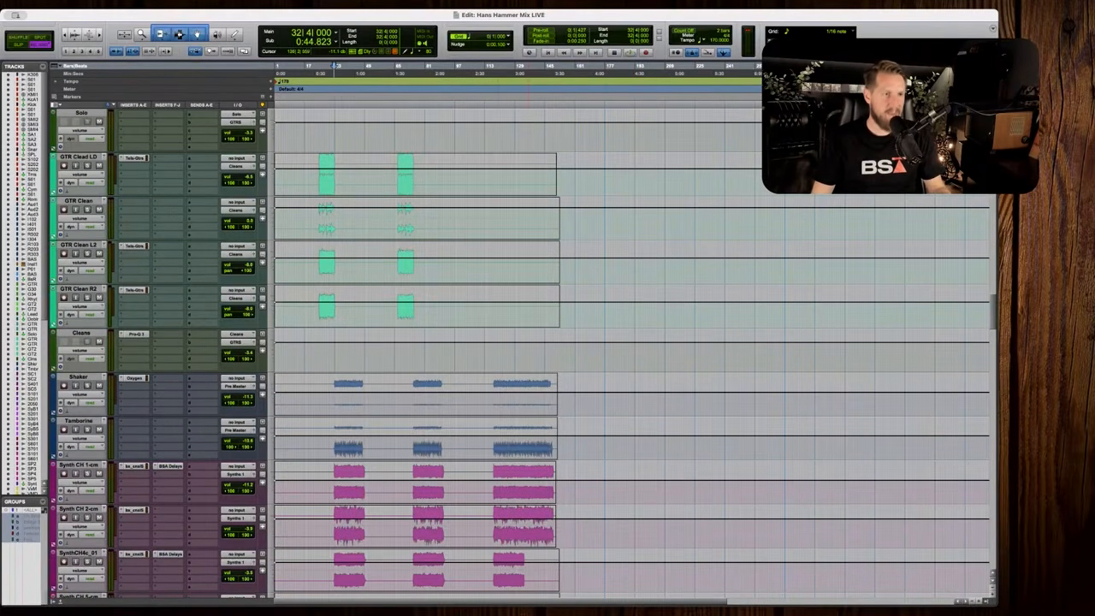
scroll(569, 254, down, 20)
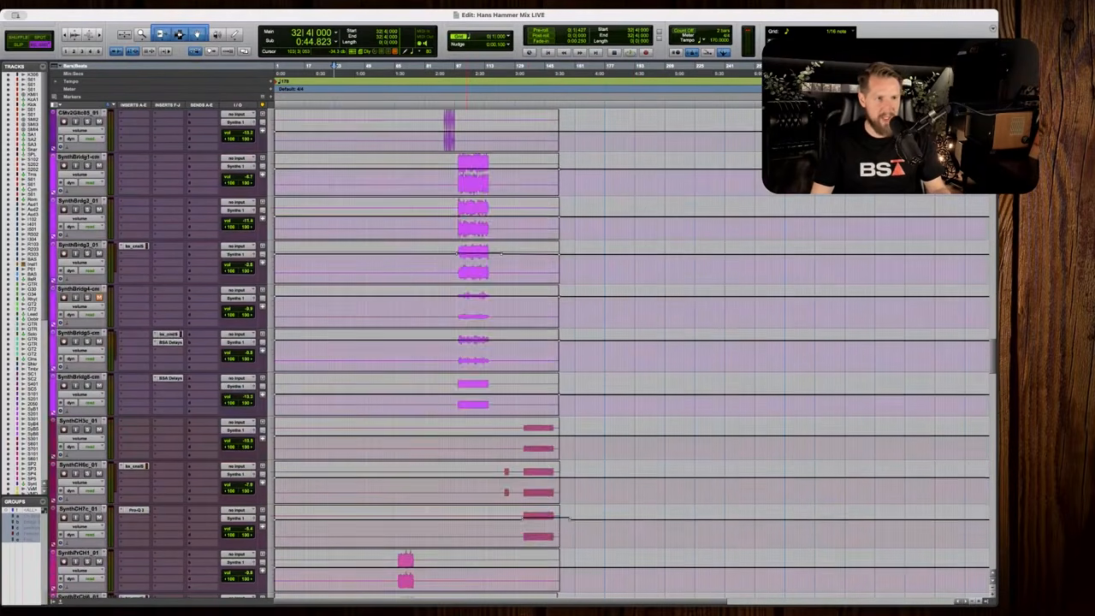
scroll(569, 254, down, 20)
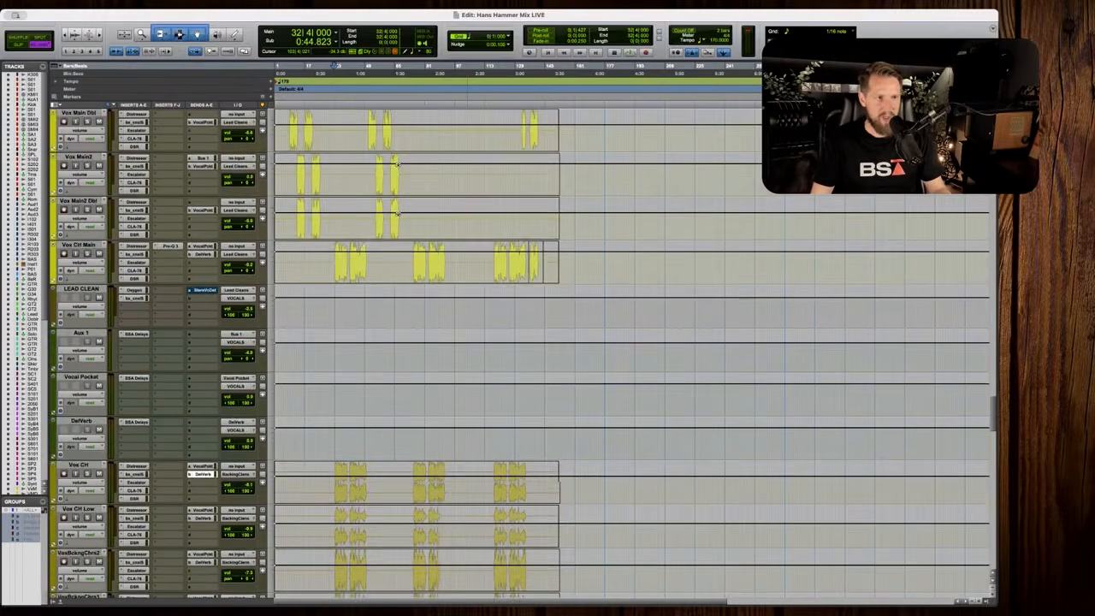
scroll(569, 254, down, 20)
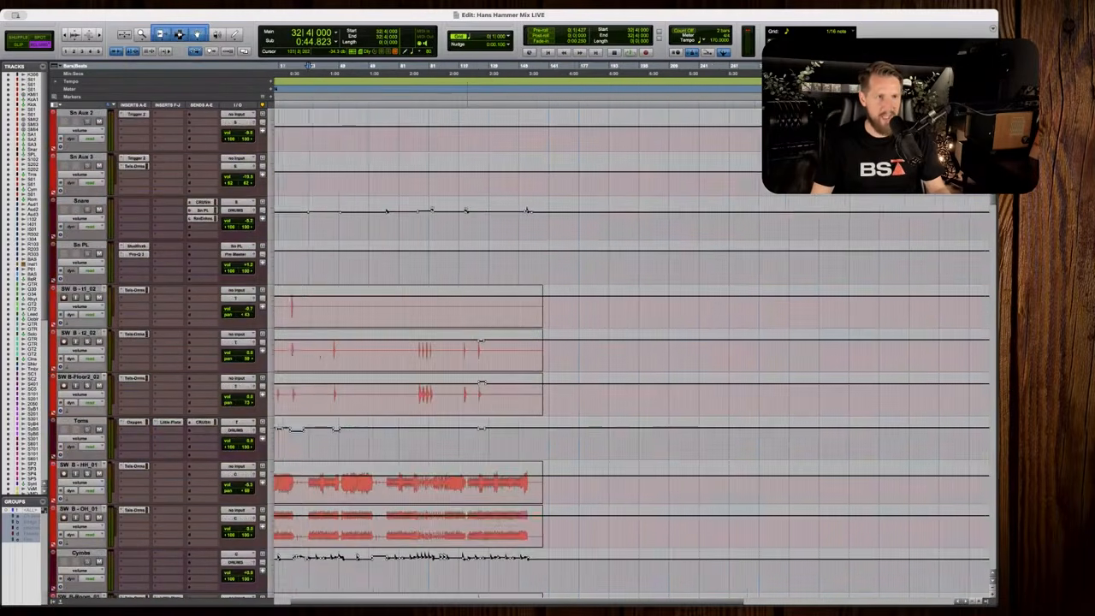
scroll(569, 254, down, 15)
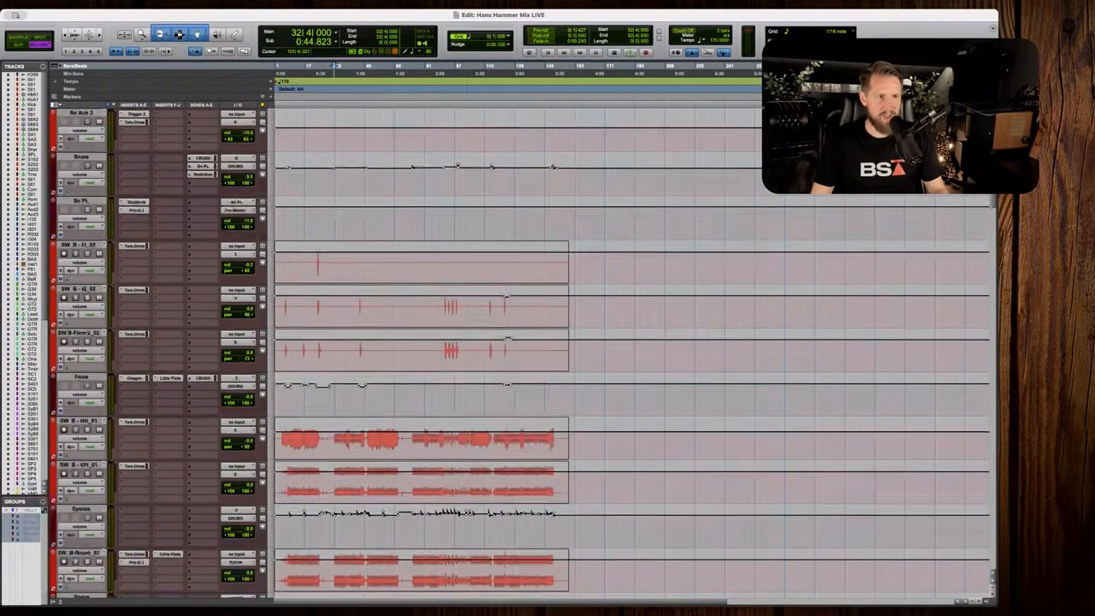
scroll(569, 254, down, 12)
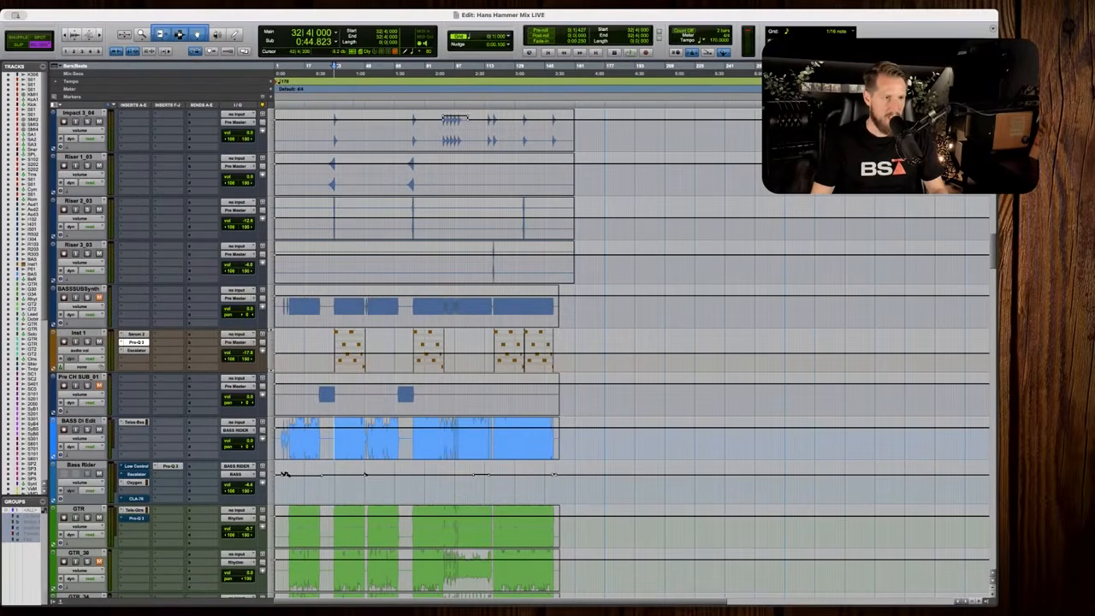
Unmute and solo the Pre CH SUB_01 track and audition its first clip from bar 25.
key(t)
key(t)
key(t)
click(100, 386)
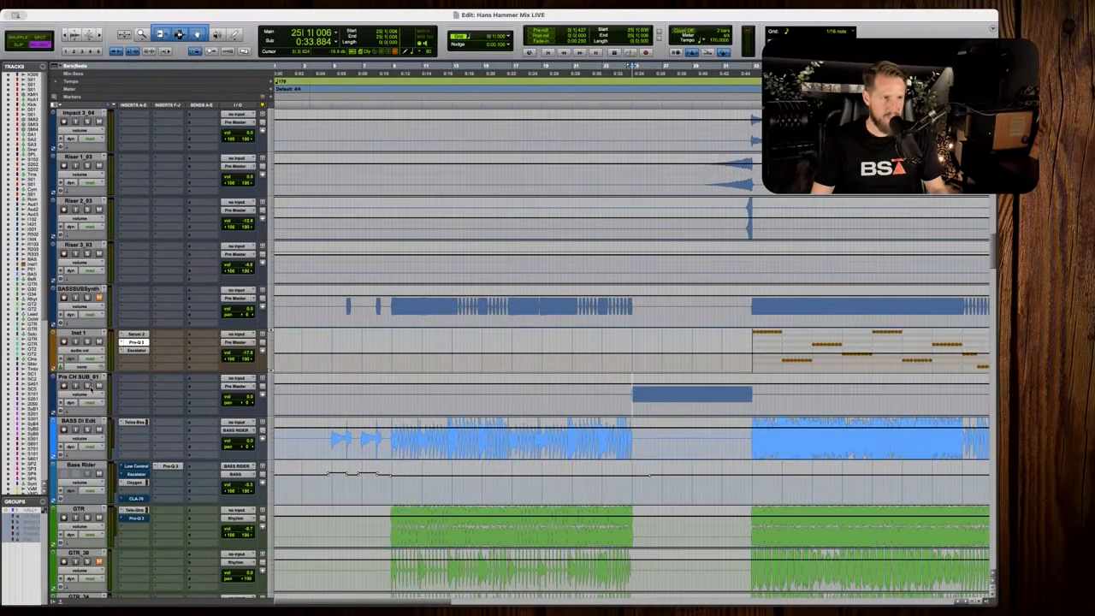
click(88, 386)
scroll(517, 390, down, 2)
key(space)
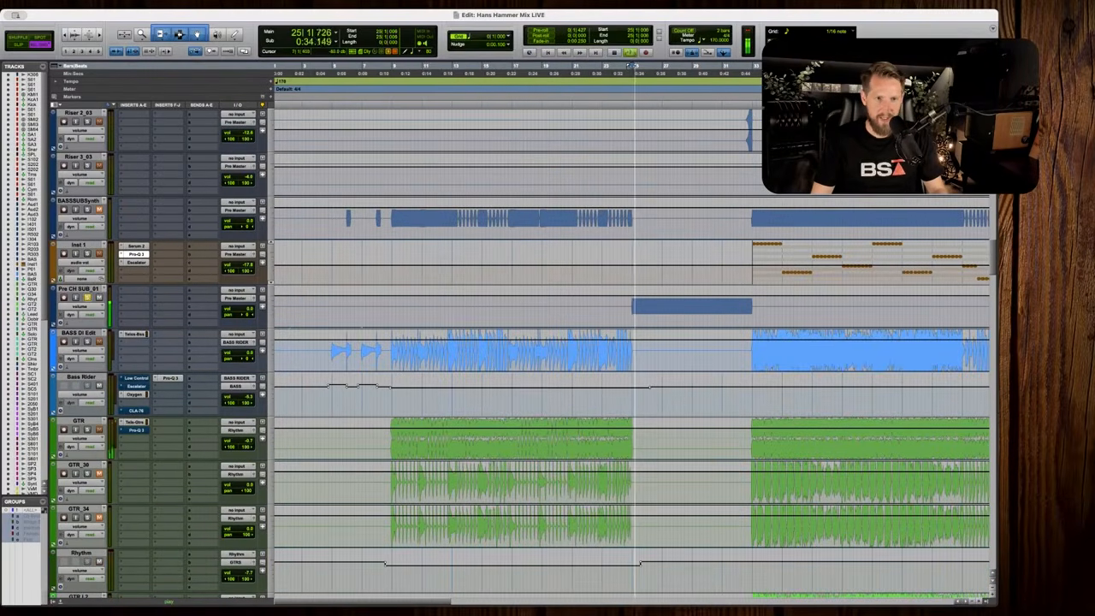
key(space)
scroll(132, 301, right, 5)
scroll(133, 302, left, 2)
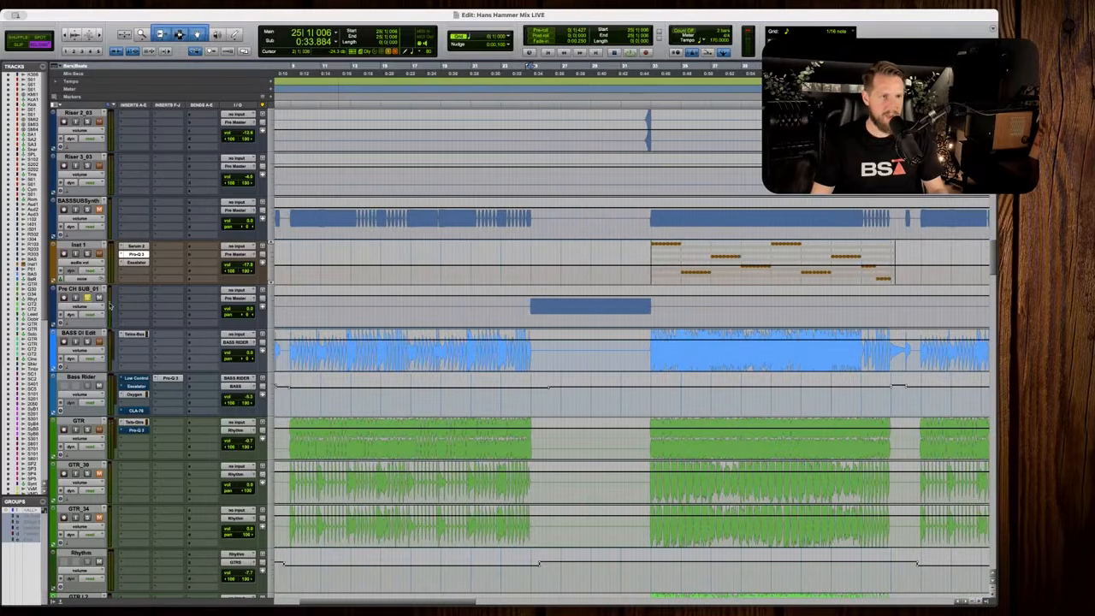
key(space)
key(space)
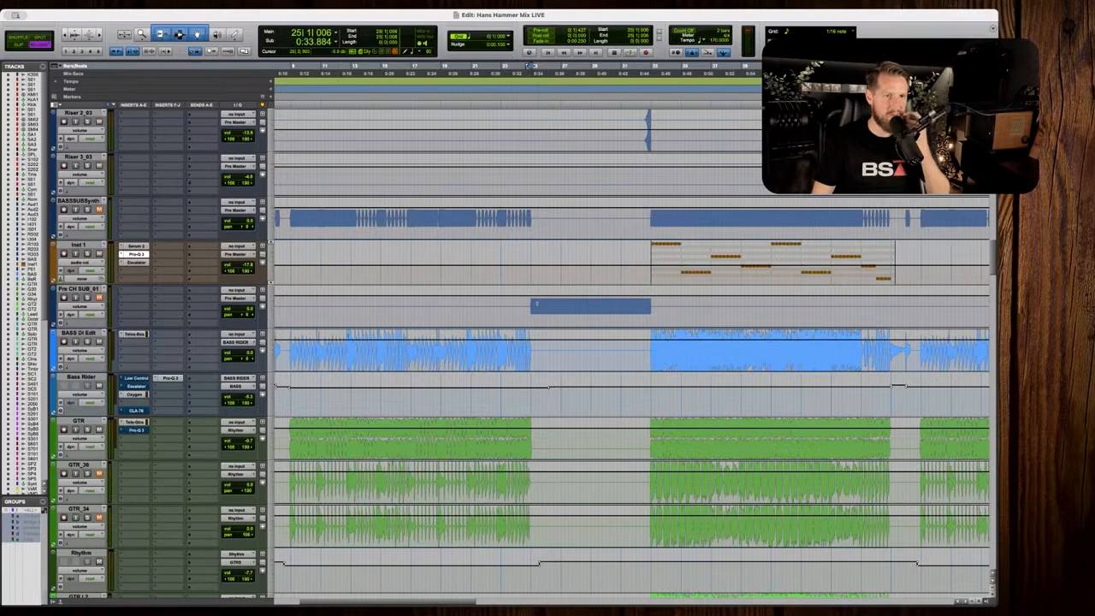
Select the first Pre CH SUB_01 clip from bar 25, and mark wider ranges around it starting at bars 23 and 24.
mouse_move(535, 303)
mouse_down()
mouse_move(660, 304)
mouse_move(530, 308)
mouse_up()
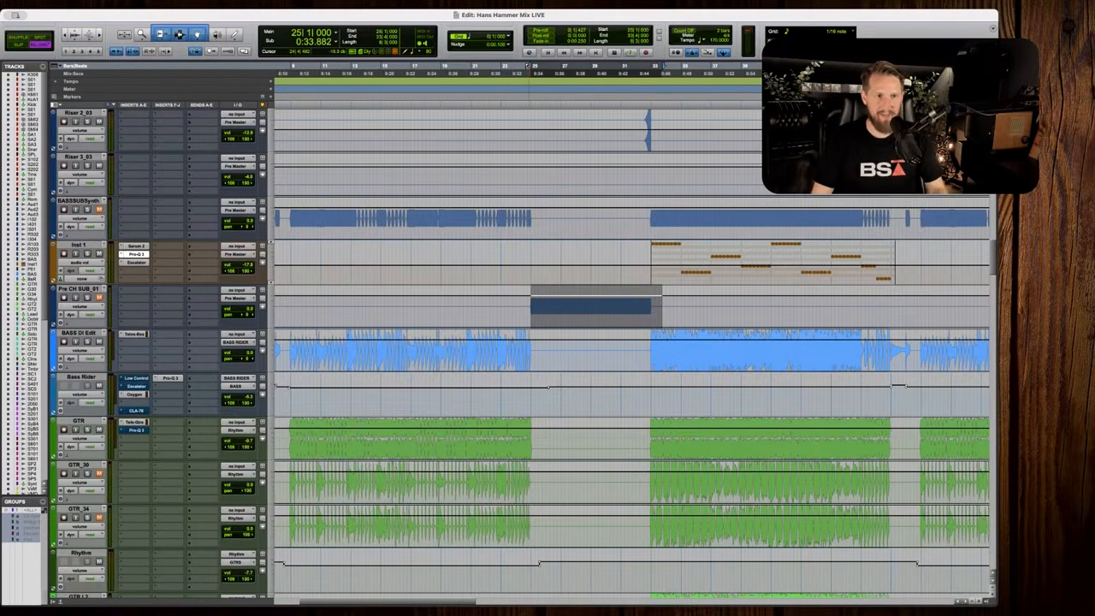
drag(662, 317, 649, 317)
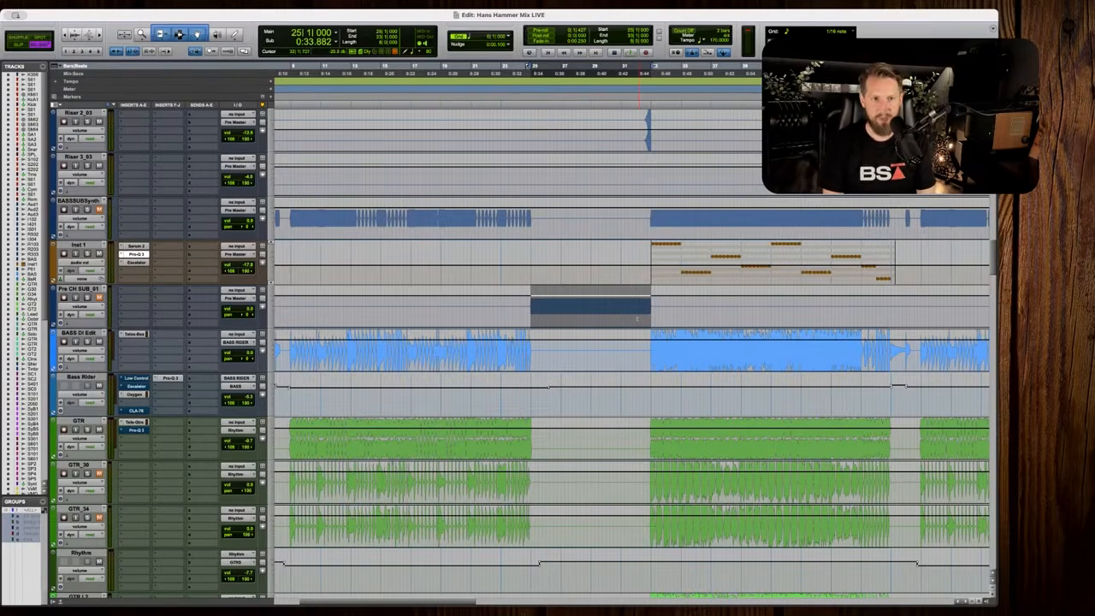
drag(689, 313, 527, 313)
key(r)
drag(442, 316, 604, 317)
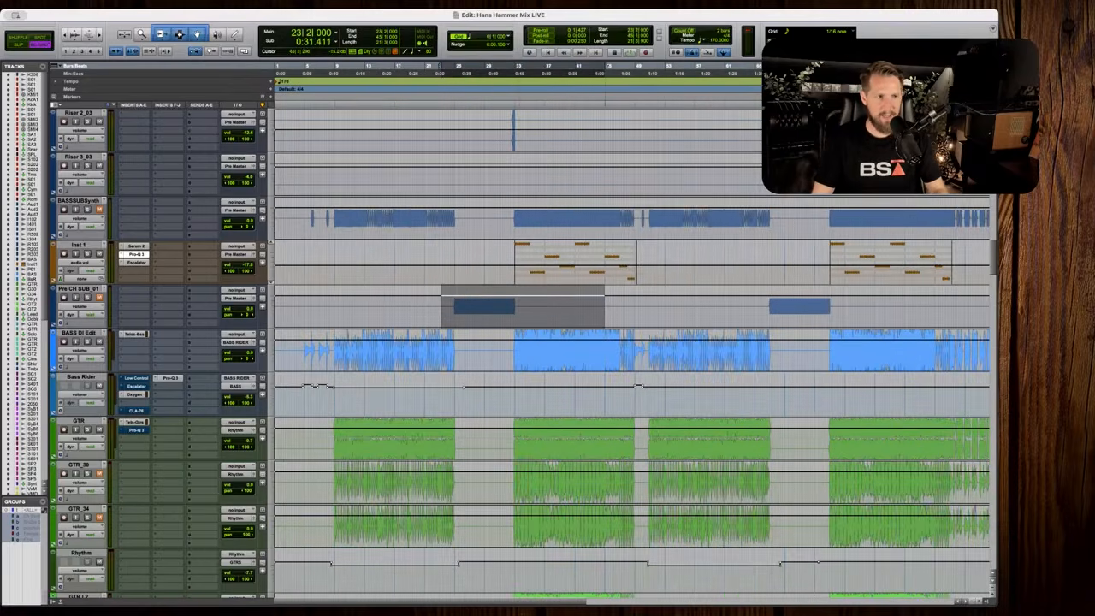
key(r)
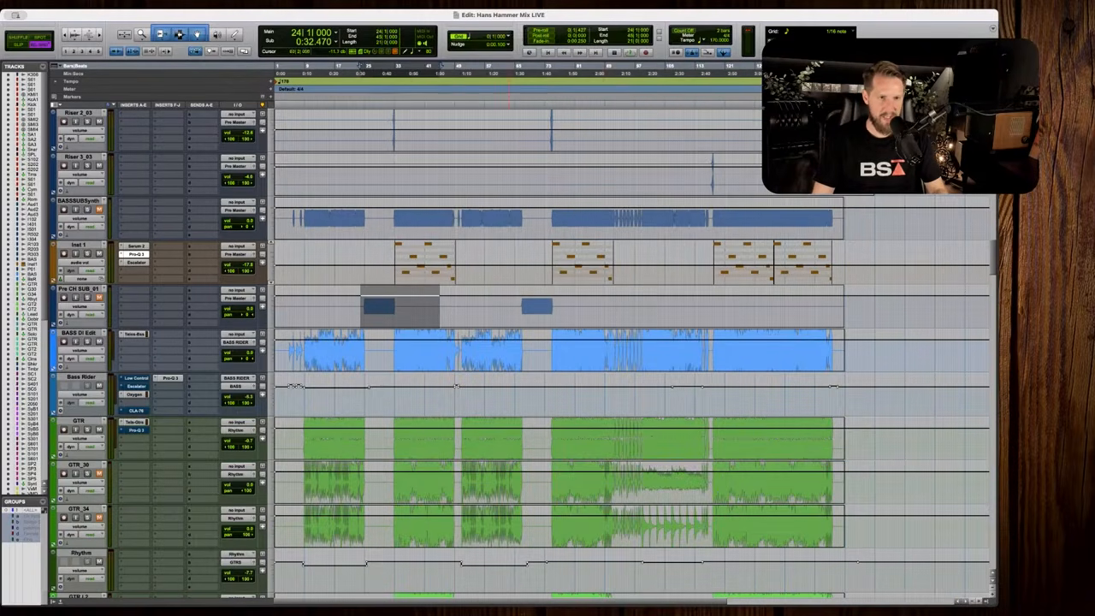
drag(509, 313, 632, 313)
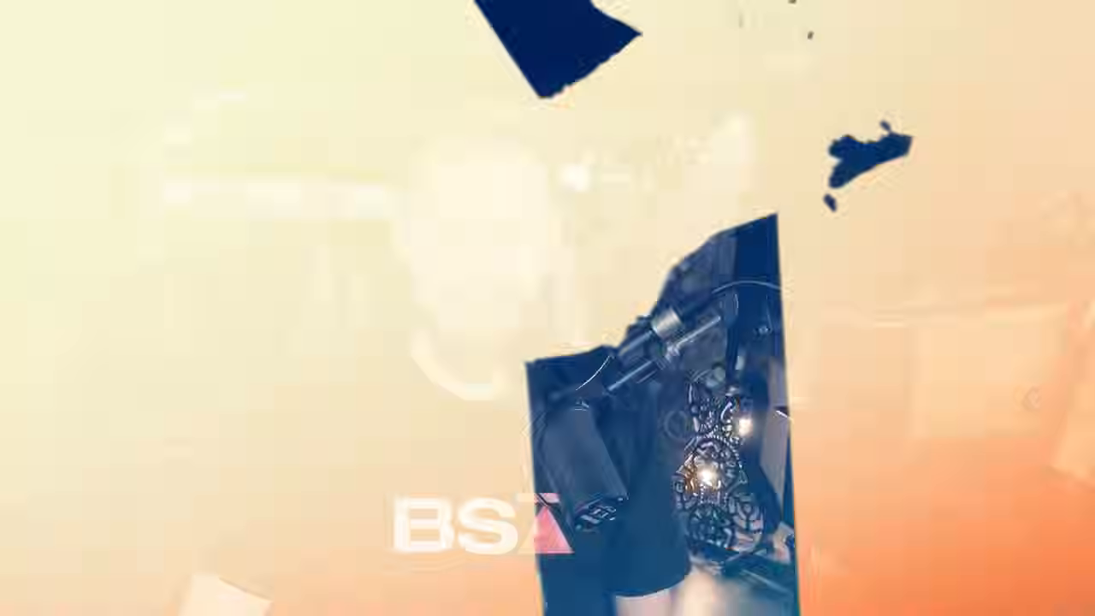